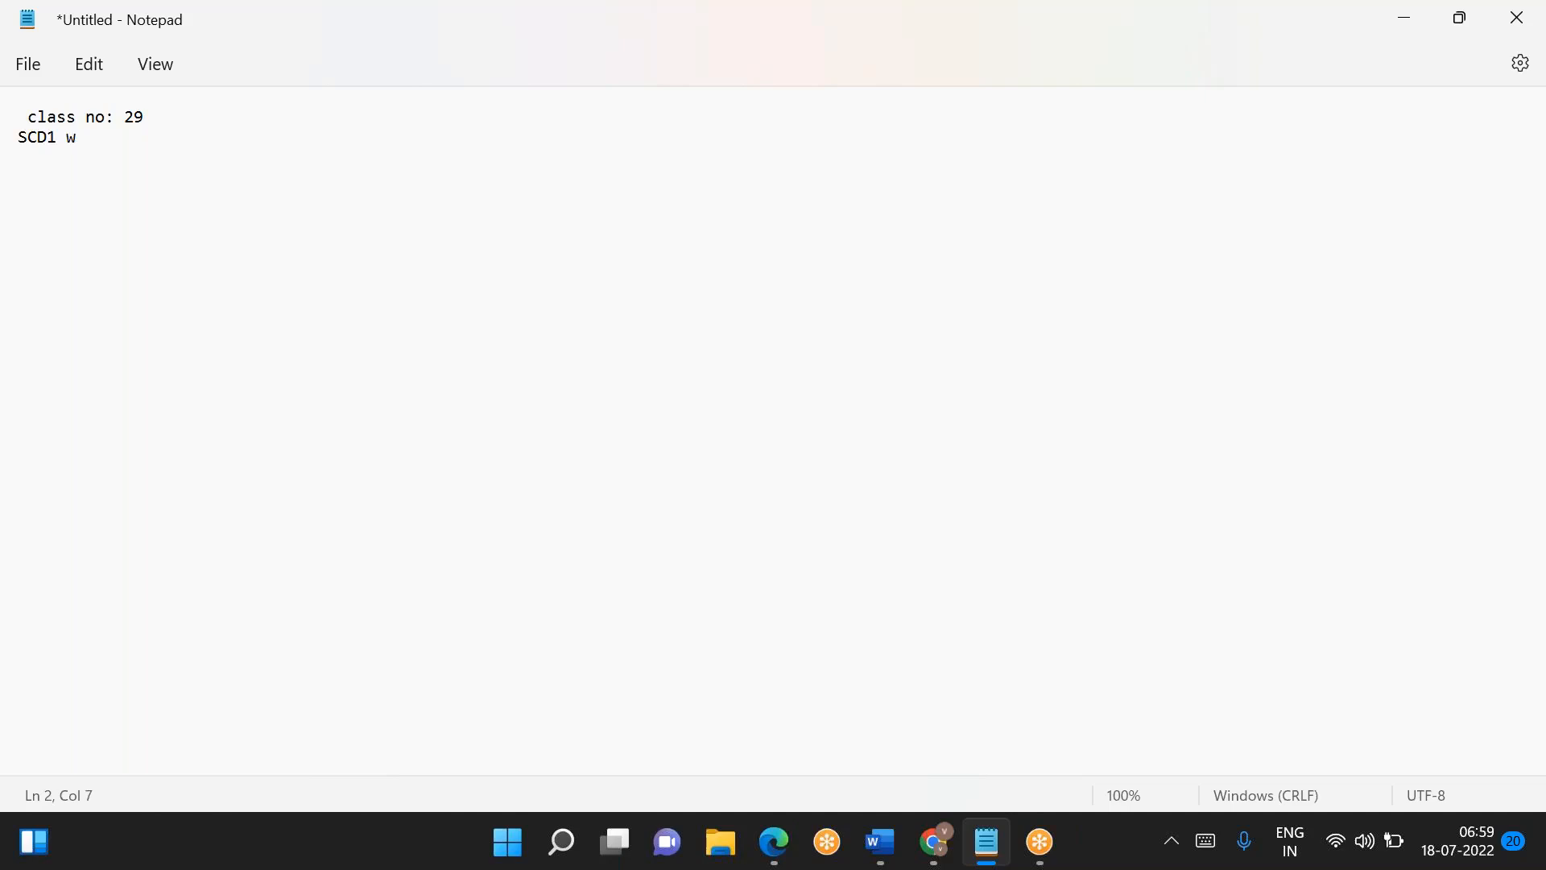
# - Complete the second line to read "SCD1 with target as ADLS Gen2"
pyautogui.write('target as ')
pyautogui.write('ADLS')
pyautogui.write(' g')
pyautogui.write('th')
pyautogui.press('BackSpace')
pyautogui.press('BackSpace')
pyautogui.press('BackSpace')
pyautogui.write('Gen2')
# - Number the SCD1 line as "1." and add blank lines below it
pyautogui.press('Return')
pyautogui.press('Return')
pyautogui.press('Up')
pyautogui.press('Up')
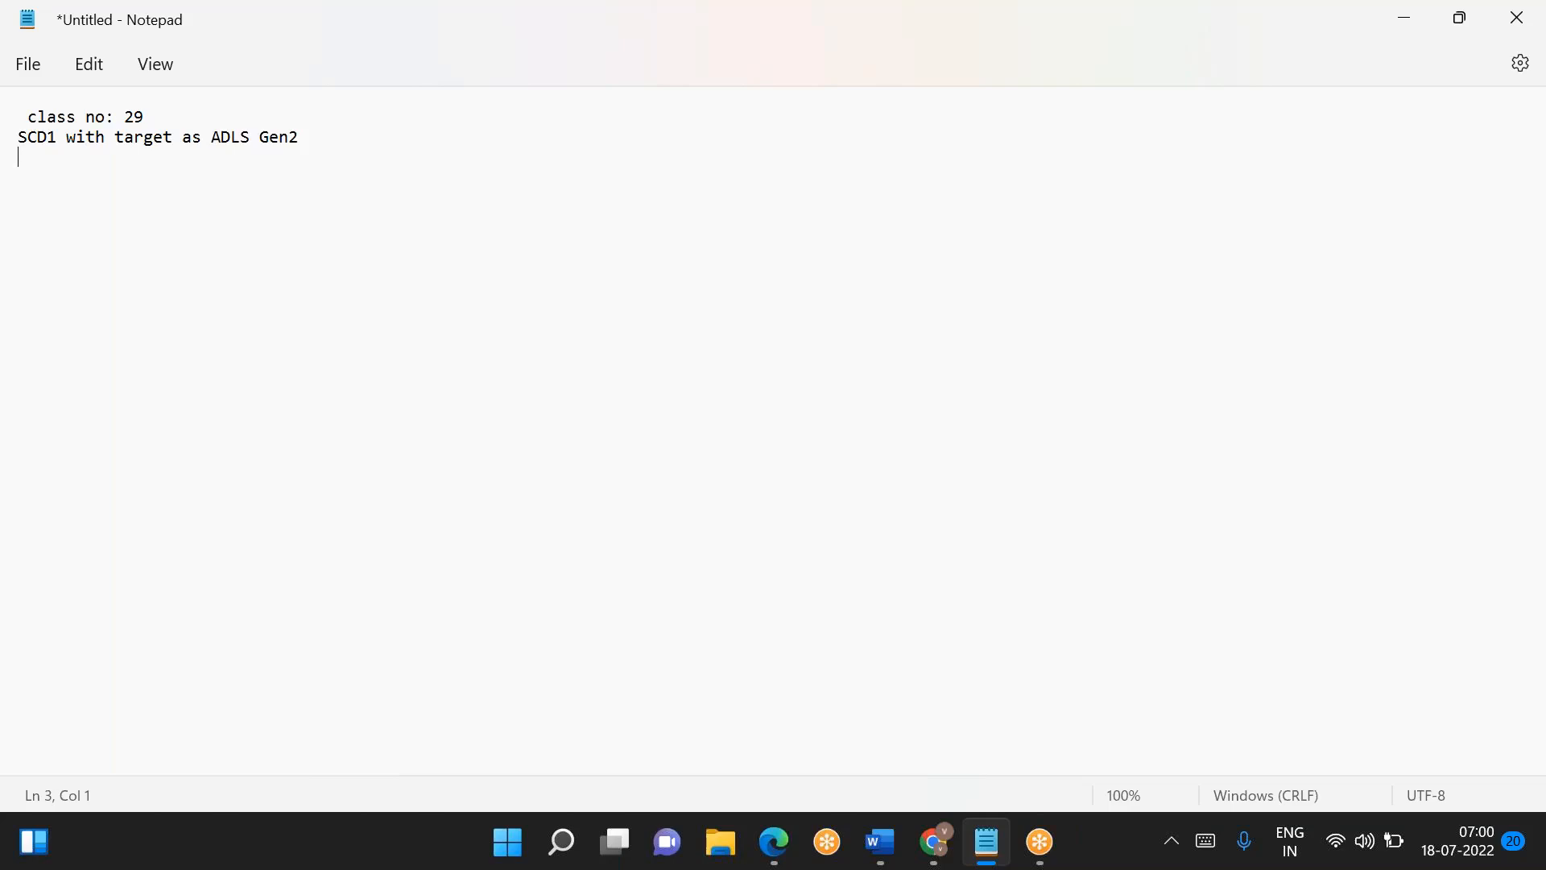
pyautogui.write('1.')
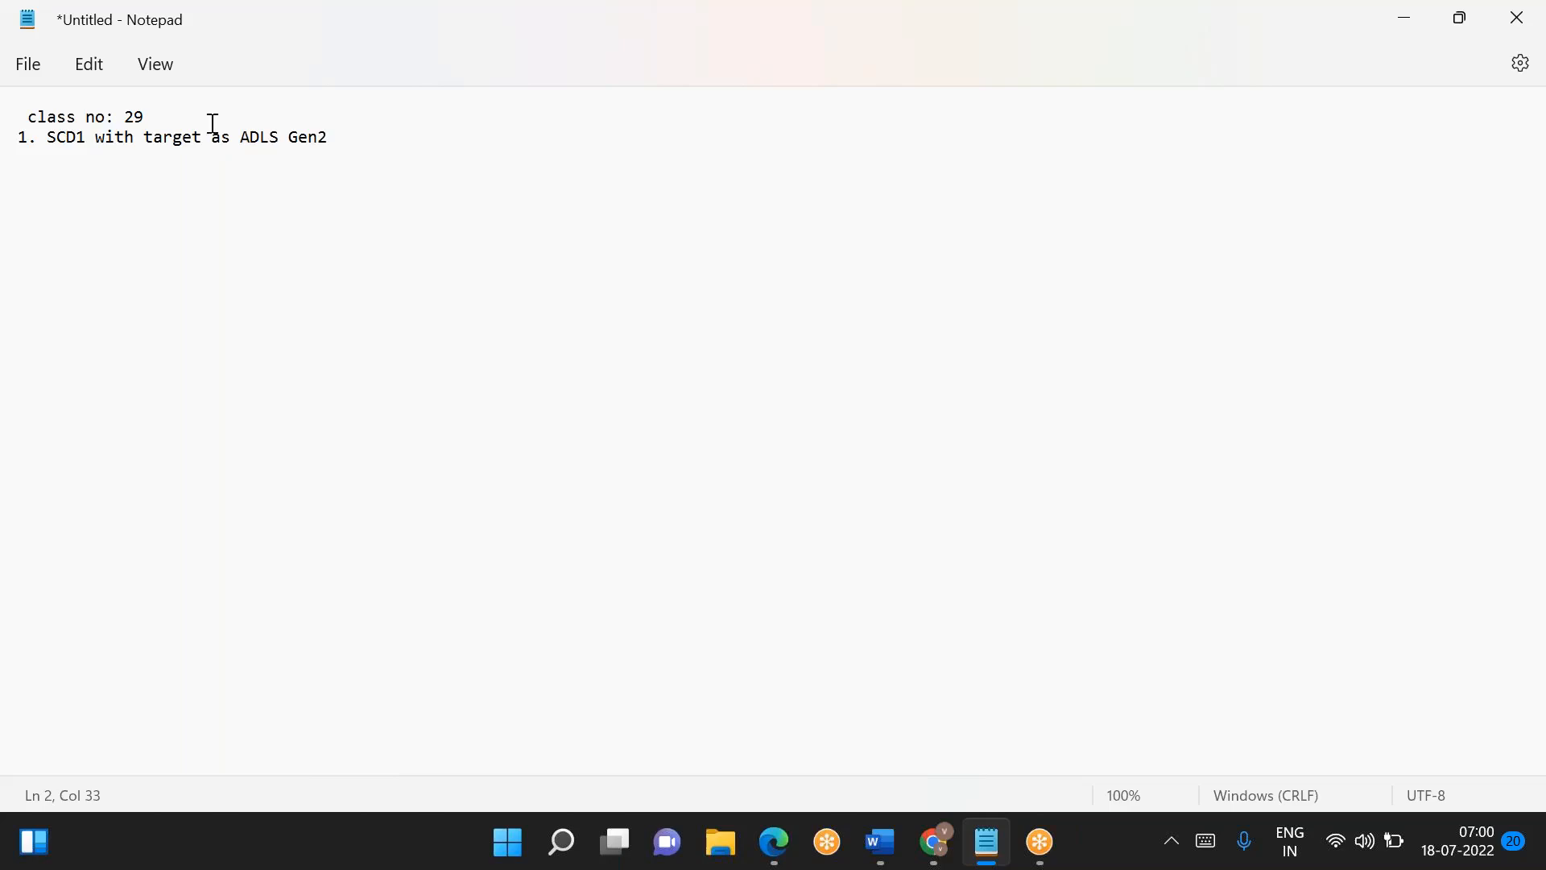
pyautogui.press('Return')
pyautogui.press('BackSpace')
pyautogui.press('Return')
pyautogui.press('Return')
pyautogui.press('Return')
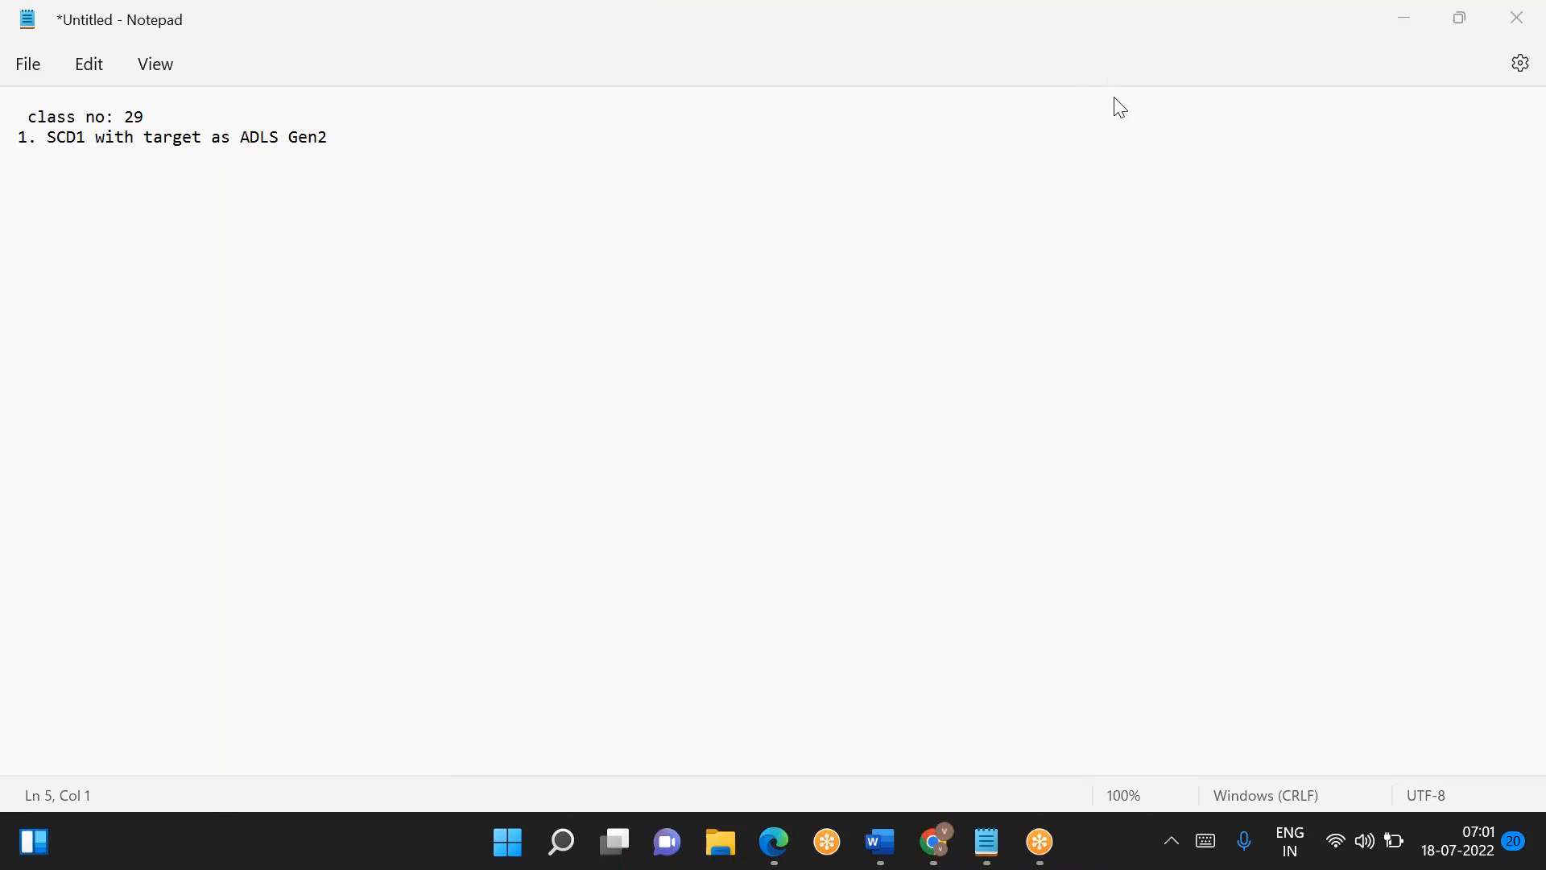
# - Write "2(sources)- 10" on a new line, leaving blank lines below the SCD1 heading
pyautogui.click(398, 139)
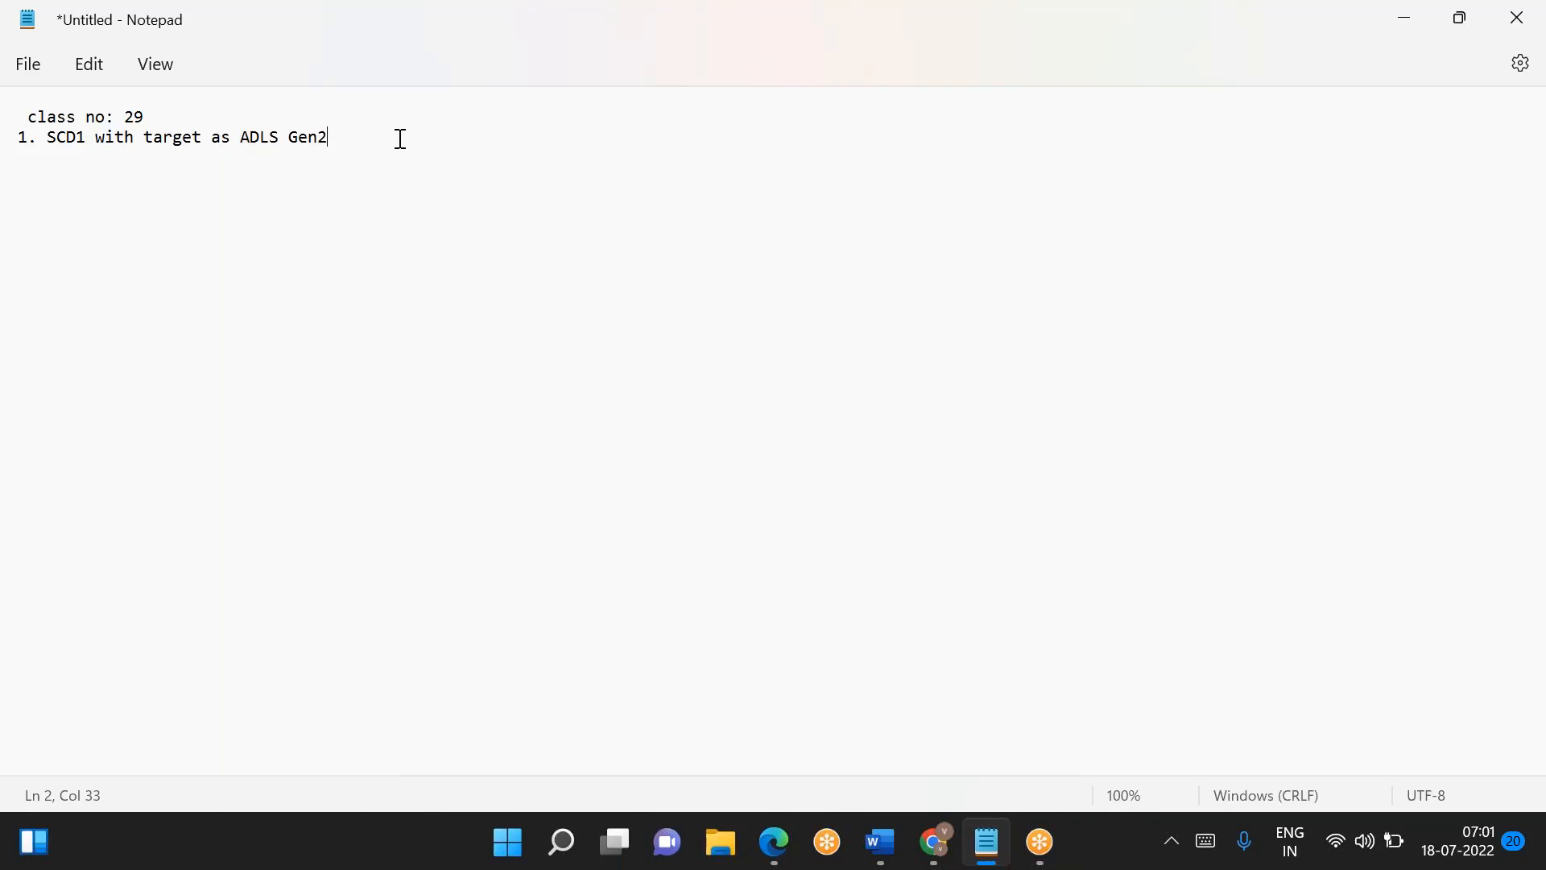
pyautogui.press('Return')
pyautogui.press('Return')
pyautogui.press('Return')
pyautogui.write('102-')
pyautogui.press('Return')
pyautogui.press('Up')
pyautogui.write('(sources)')
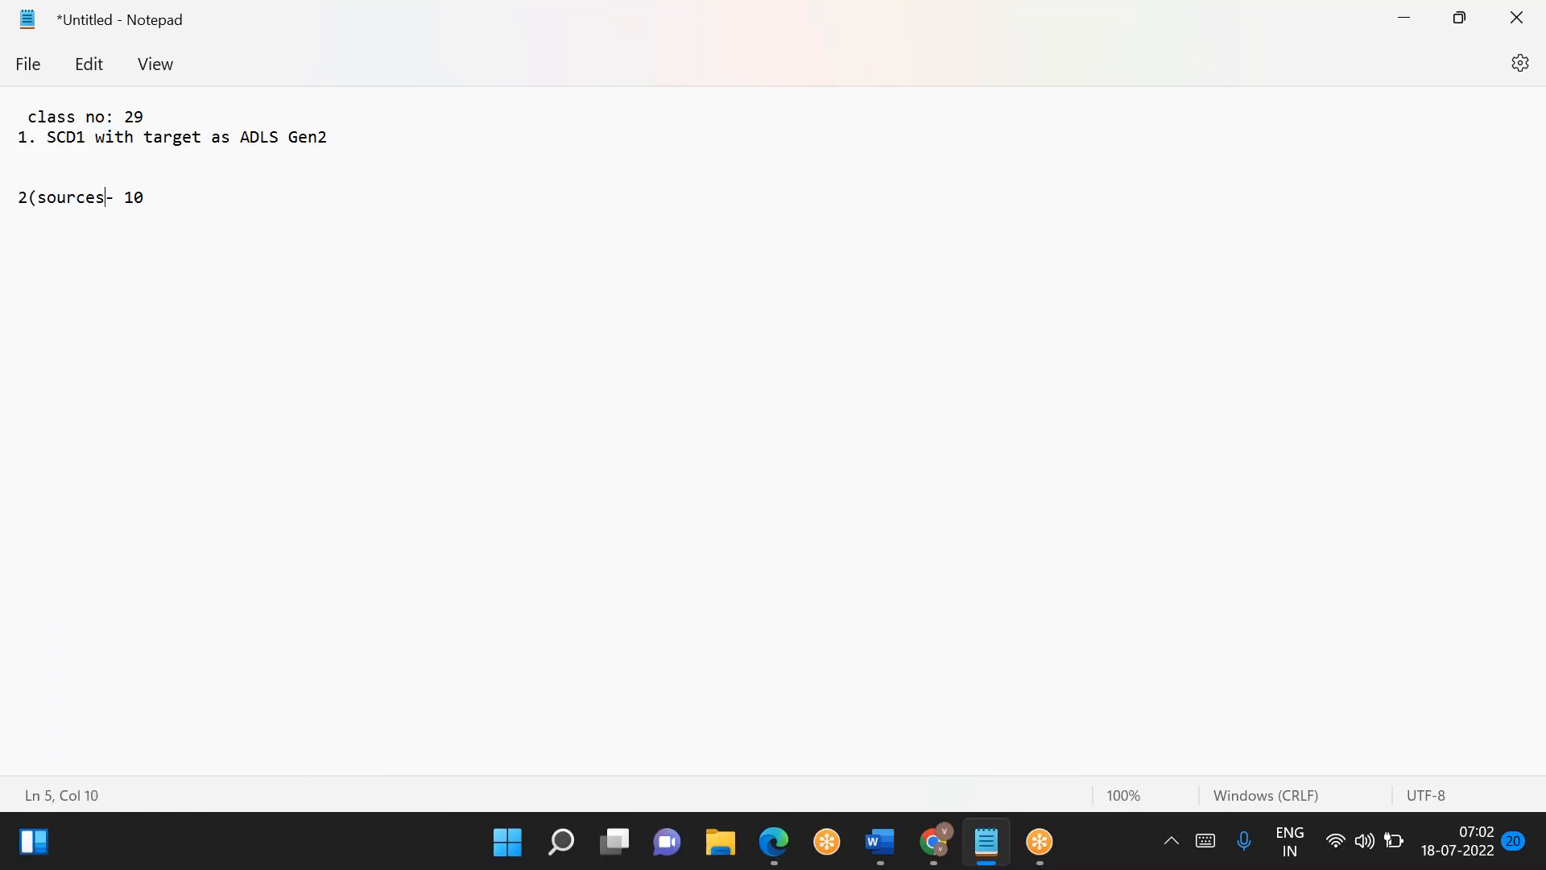
# - Extend the sources line with "(target)--> new record your inserting/ updating"
pyautogui.press('End')
pyautogui.write('(target)')
pyautogui.write('--> new record')
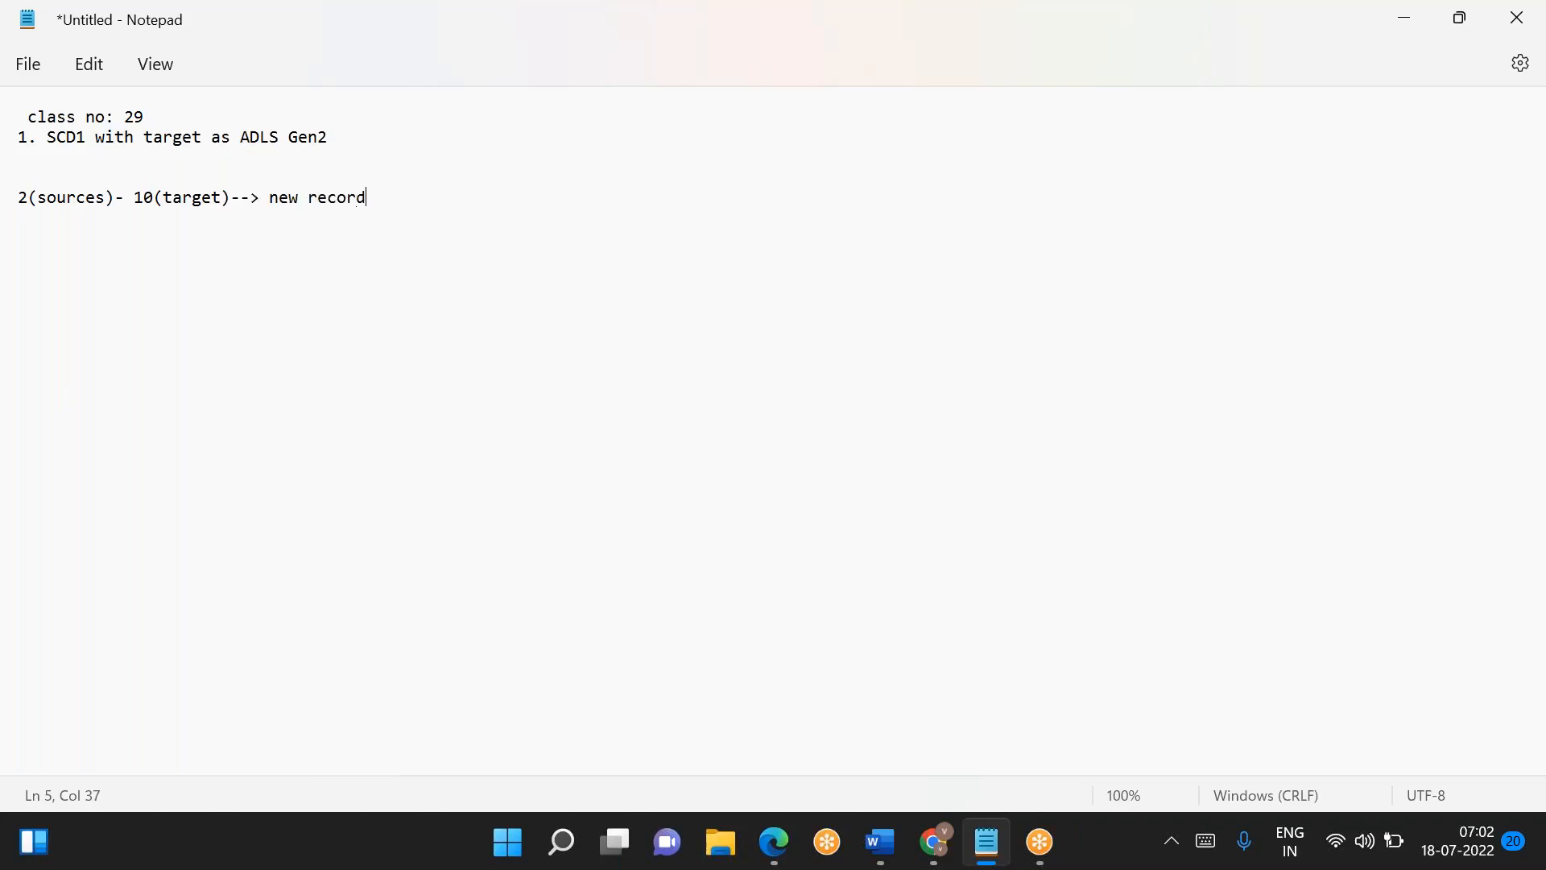
pyautogui.write(' your inserting/ updating')
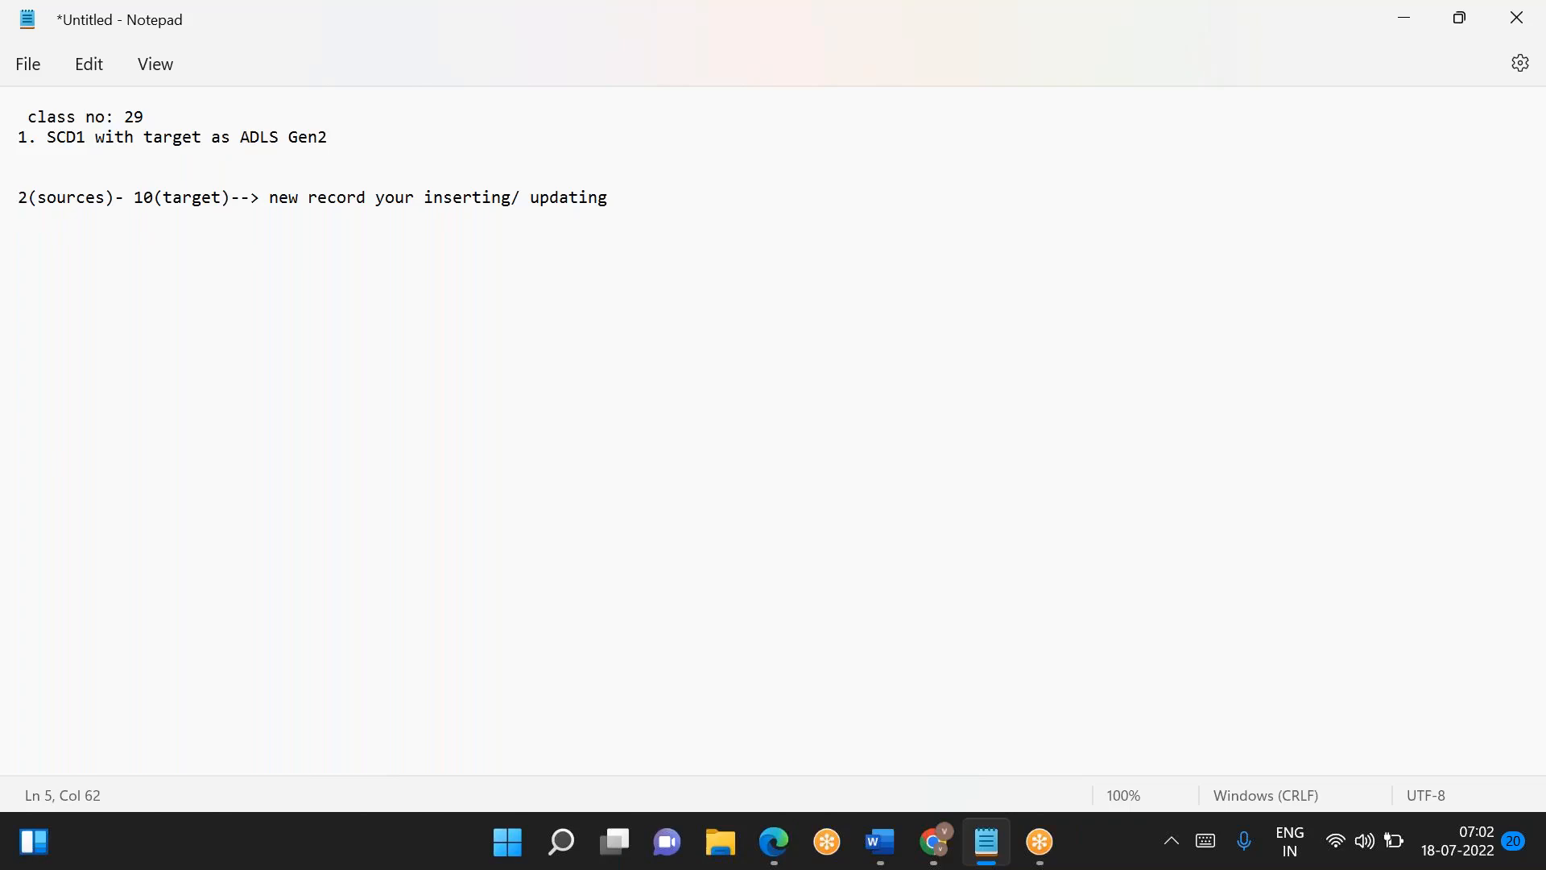
pyautogui.write('database t')
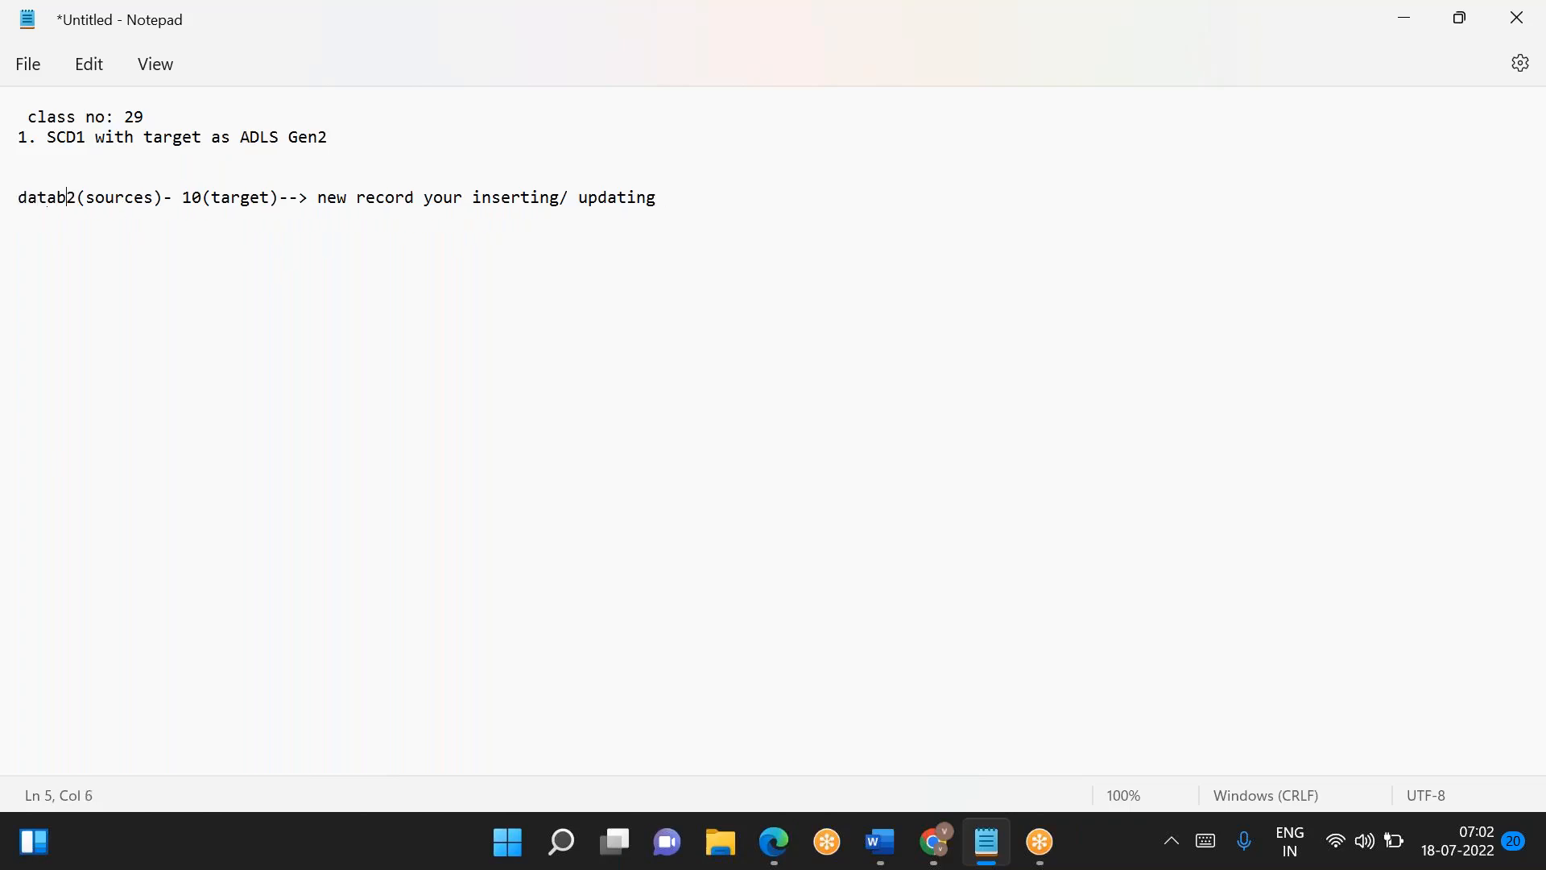
pyautogui.write('able/synas')
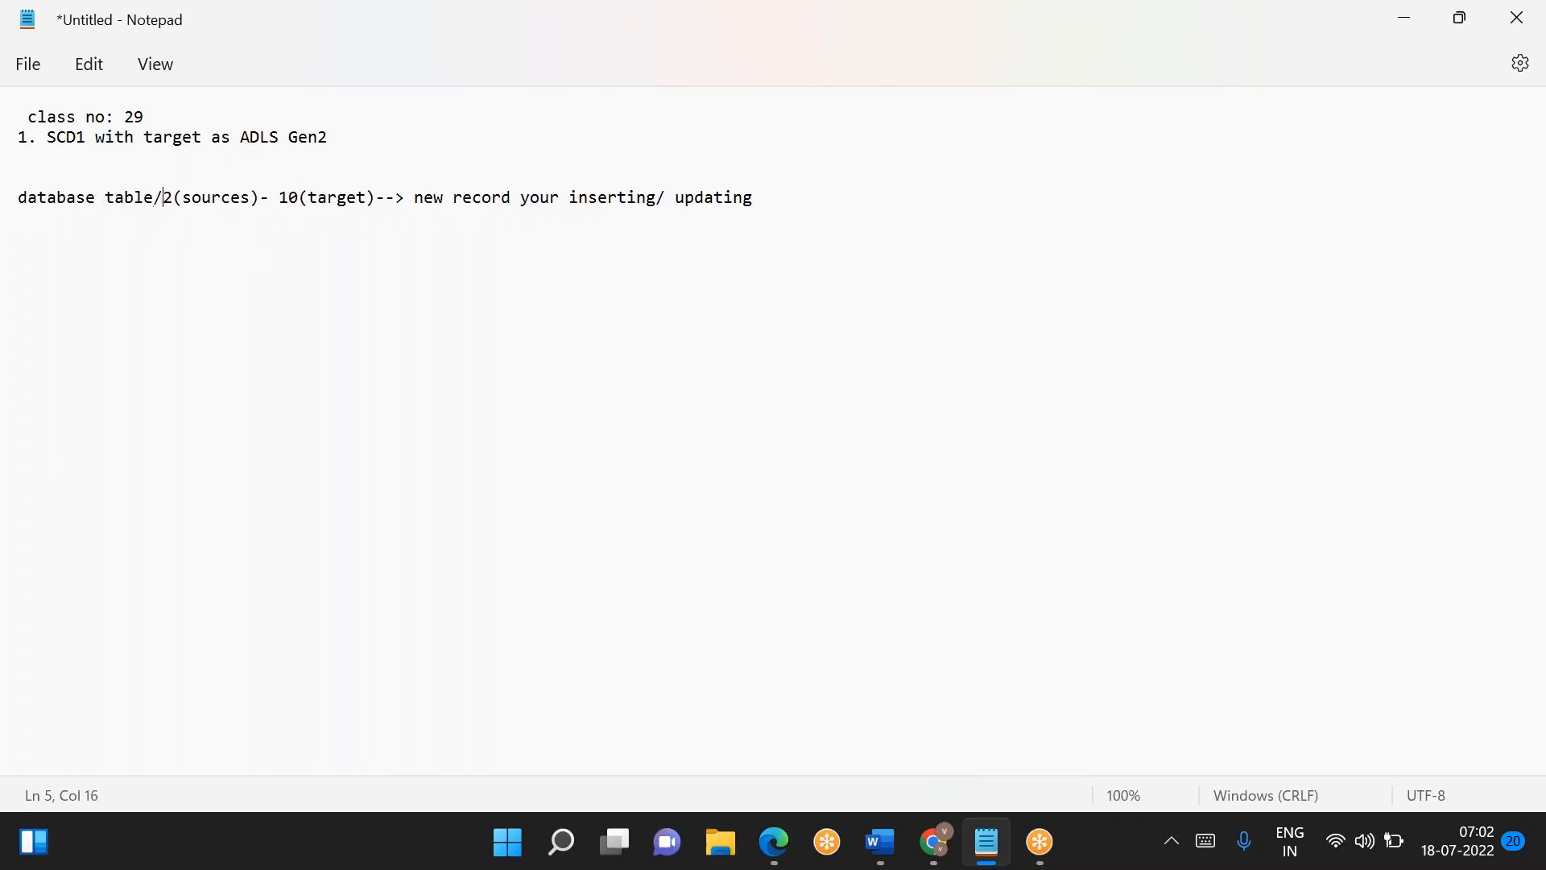
# - Prefix the sources line with "database table/synapse table -- "
pyautogui.press('BackSpace')
pyautogui.write('pse table ')
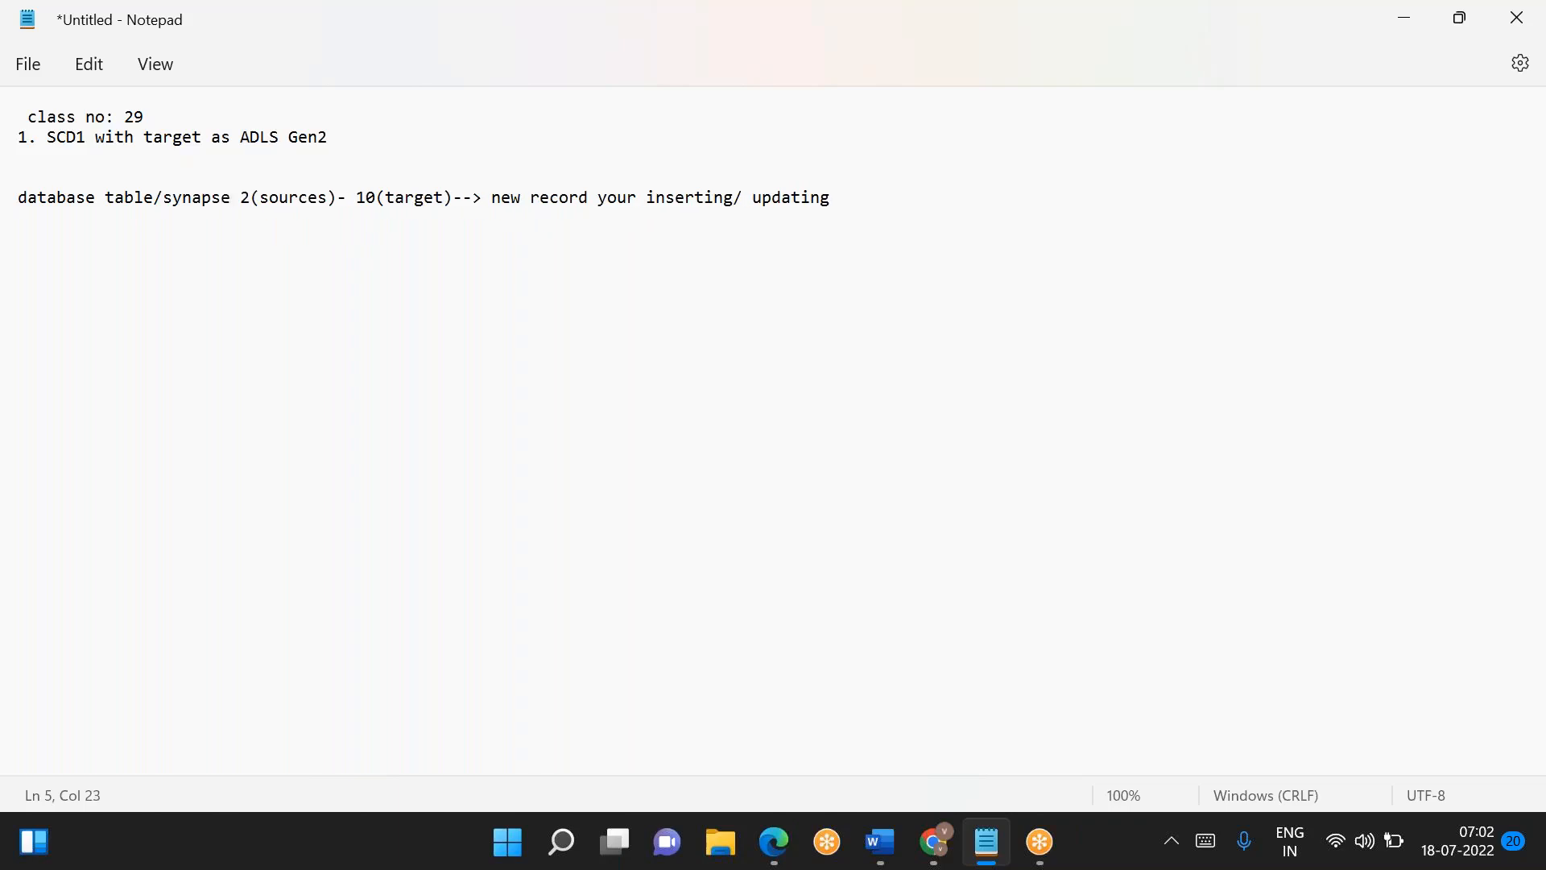
pyautogui.write('-- ')
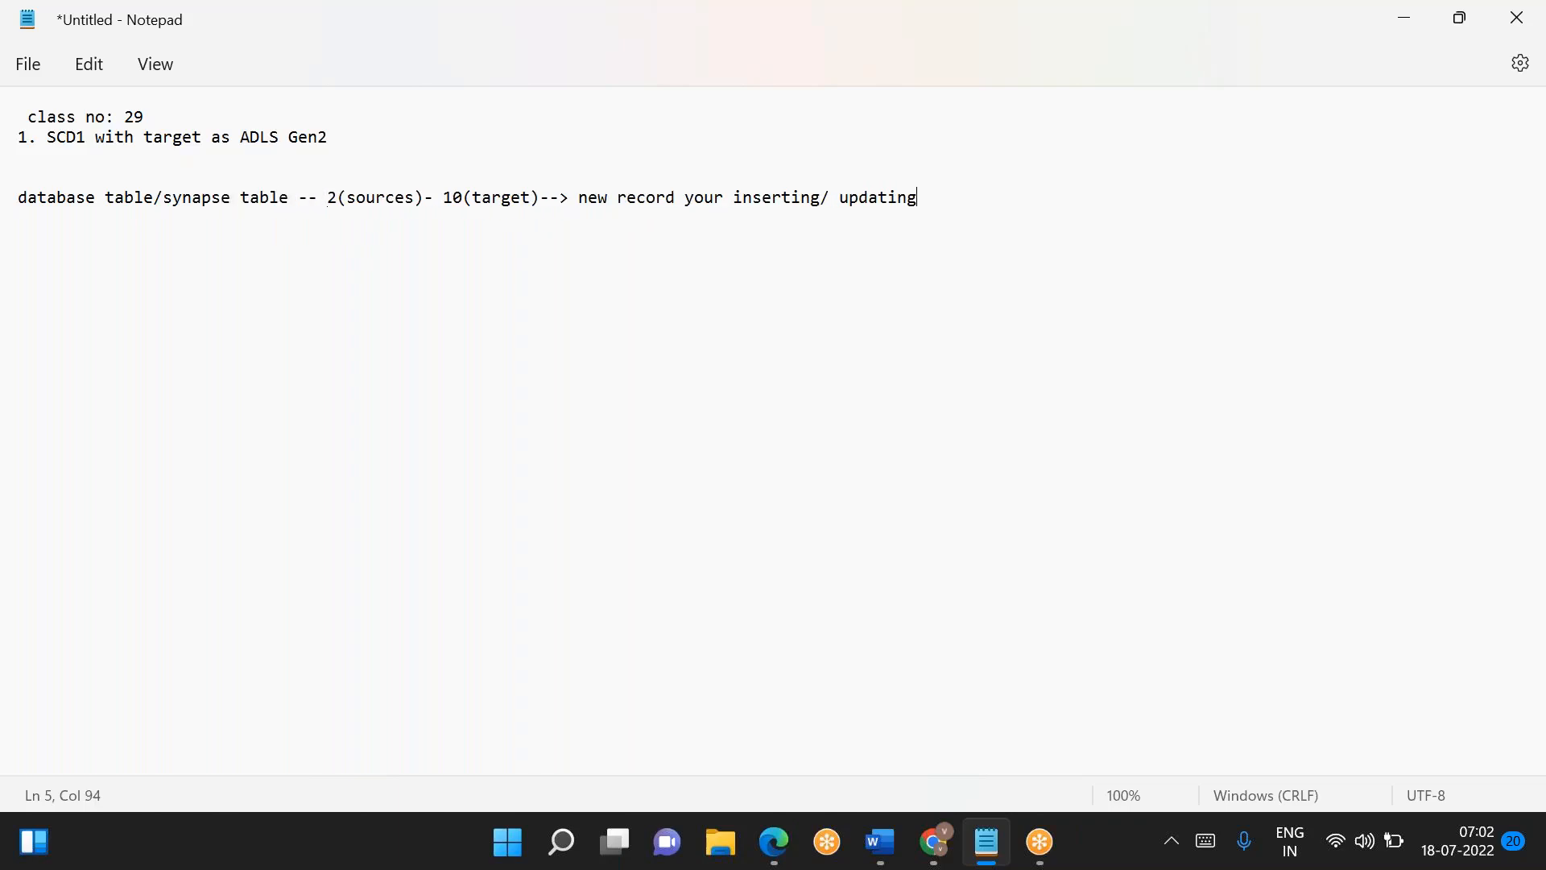
pyautogui.write('ADLS Gen2   -- insert ort')
# - Add a line below reading "ADLS Gen2 -- insert or updates will not work. (overwrite) data into storage"
pyautogui.press('BackSpace')
pyautogui.press('BackSpace')
pyautogui.write('updates will not work.')
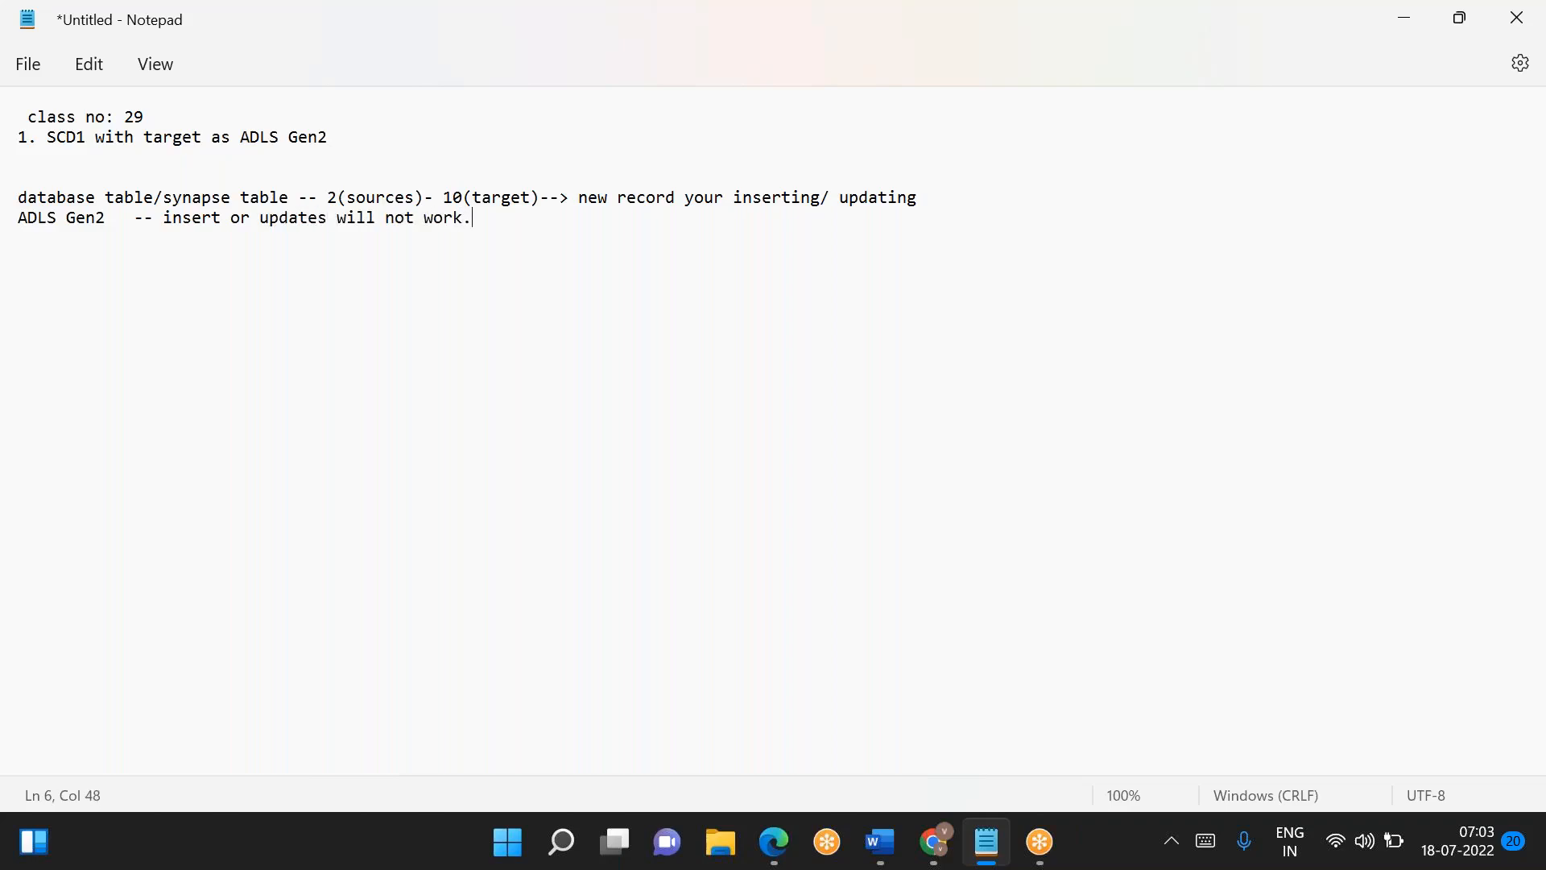
pyautogui.write(' (overwrite) data into')
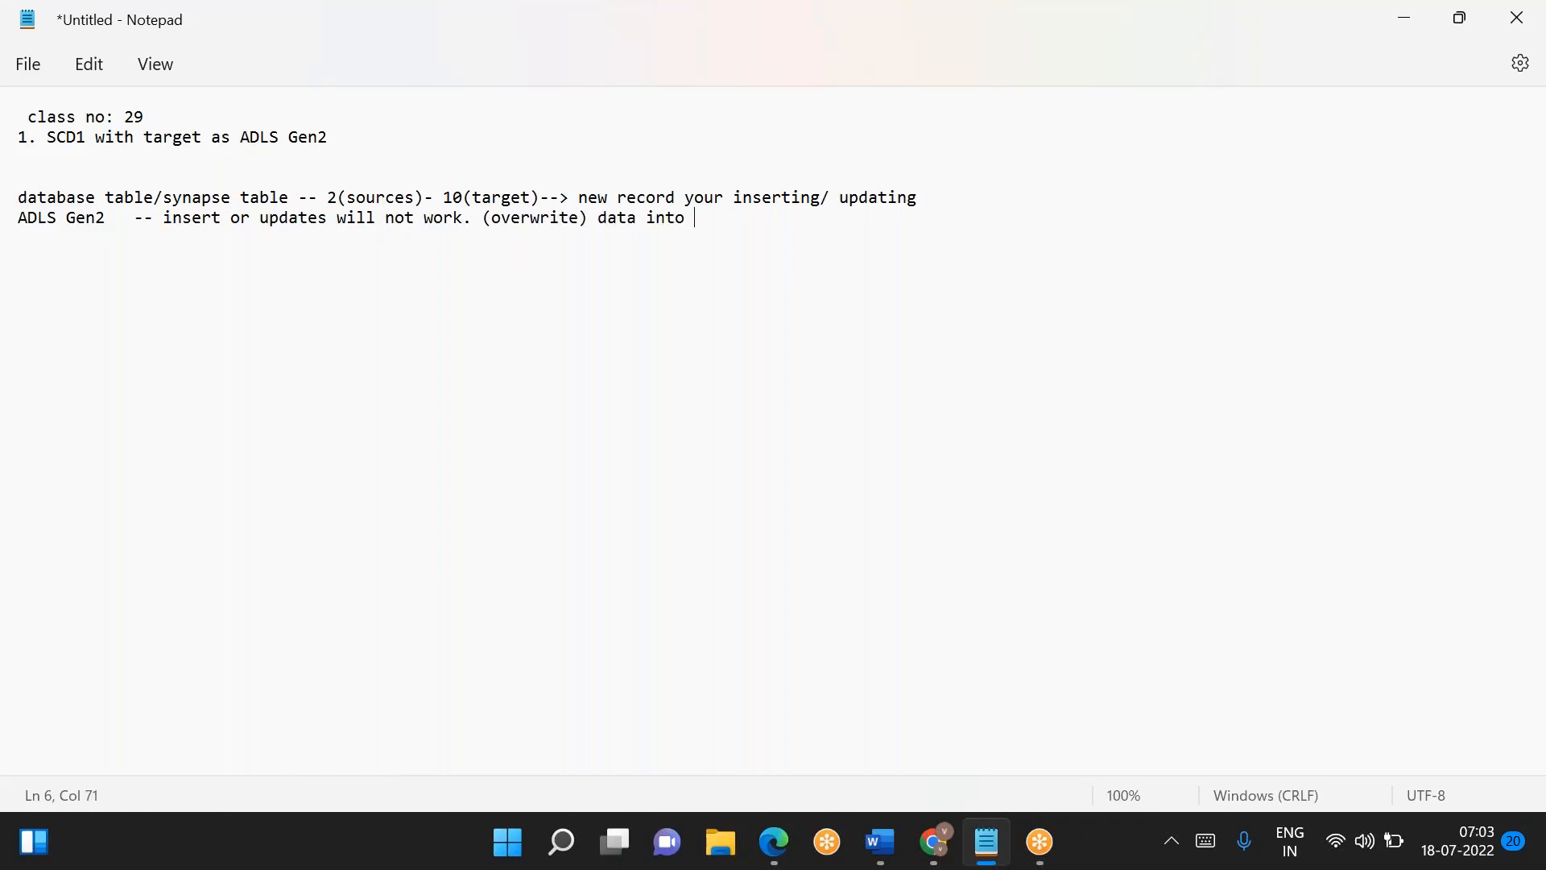
pyautogui.write(' storage')
# - Copy "2(sources)- 10(target)" from the database line to a new line below the ADLS Gen2 note
pyautogui.write('10')
pyautogui.press('Return')
pyautogui.moveTo(320, 195); pyautogui.dragTo(540, 199)
pyautogui.hotkey('ctrl', 'c')
pyautogui.click(62, 256)
pyautogui.hotkey('shift', 'Home')
pyautogui.hotkey('ctrl', 'v')
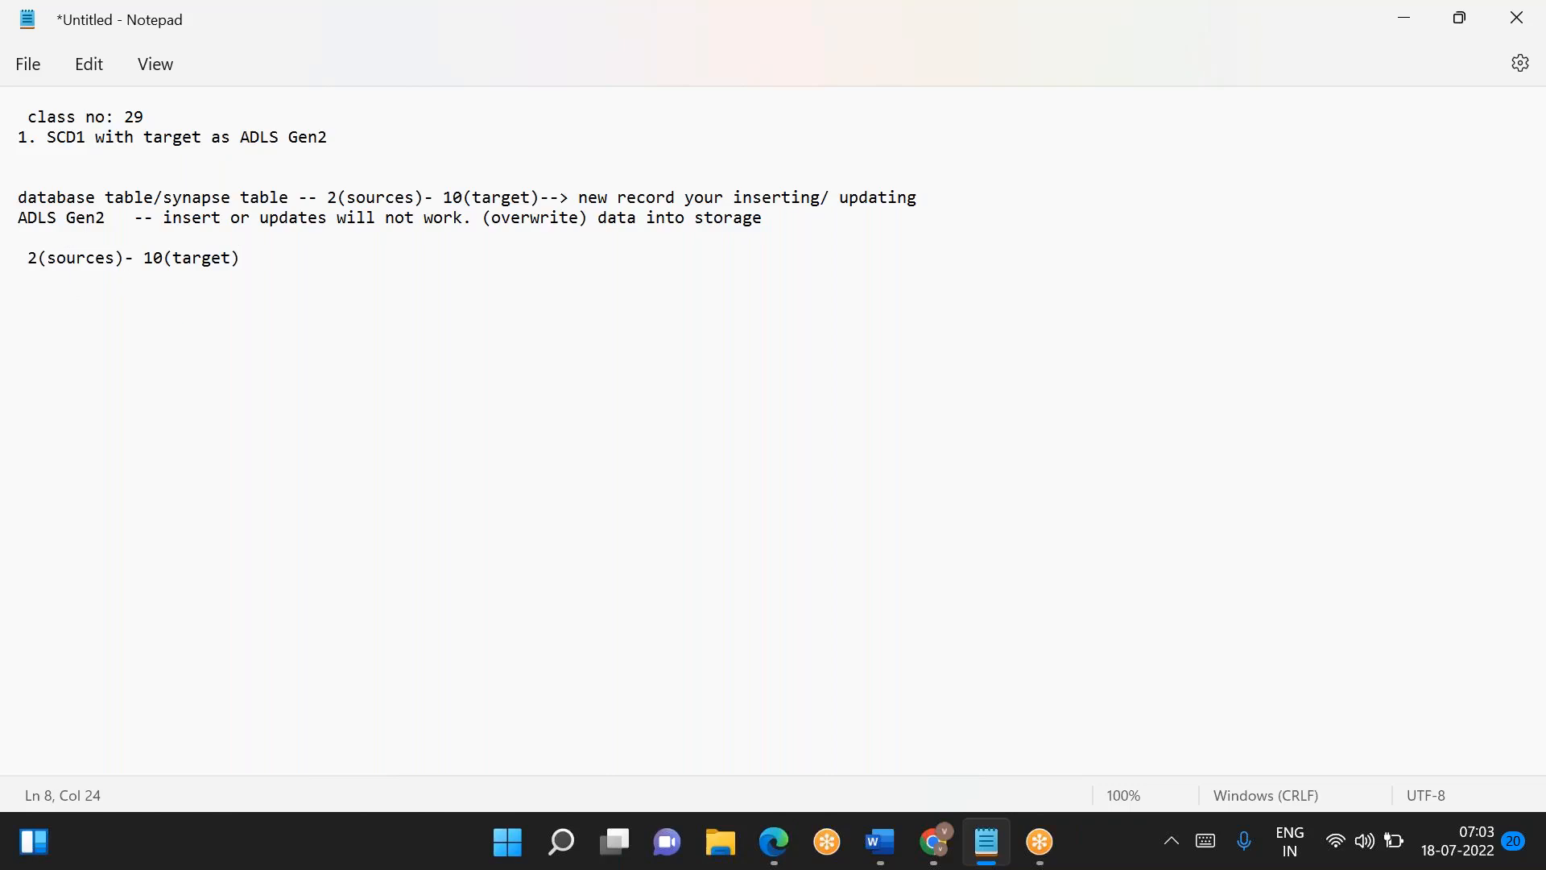
# - Append "----> full join ---> matching" to the copied sources and target text
pyautogui.write('---->')
pyautogui.write('full join')
pyautogui.write(' --->')
pyautogui.write(' inner')
pyautogui.press('BackSpace')
pyautogui.press('BackSpace')
pyautogui.press('BackSpace')
pyautogui.press('BackSpace')
pyautogui.press('BackSpace')
pyautogui.write('matci')
# - Add "( updating) +" after the word "matching"
pyautogui.press('BackSpace')
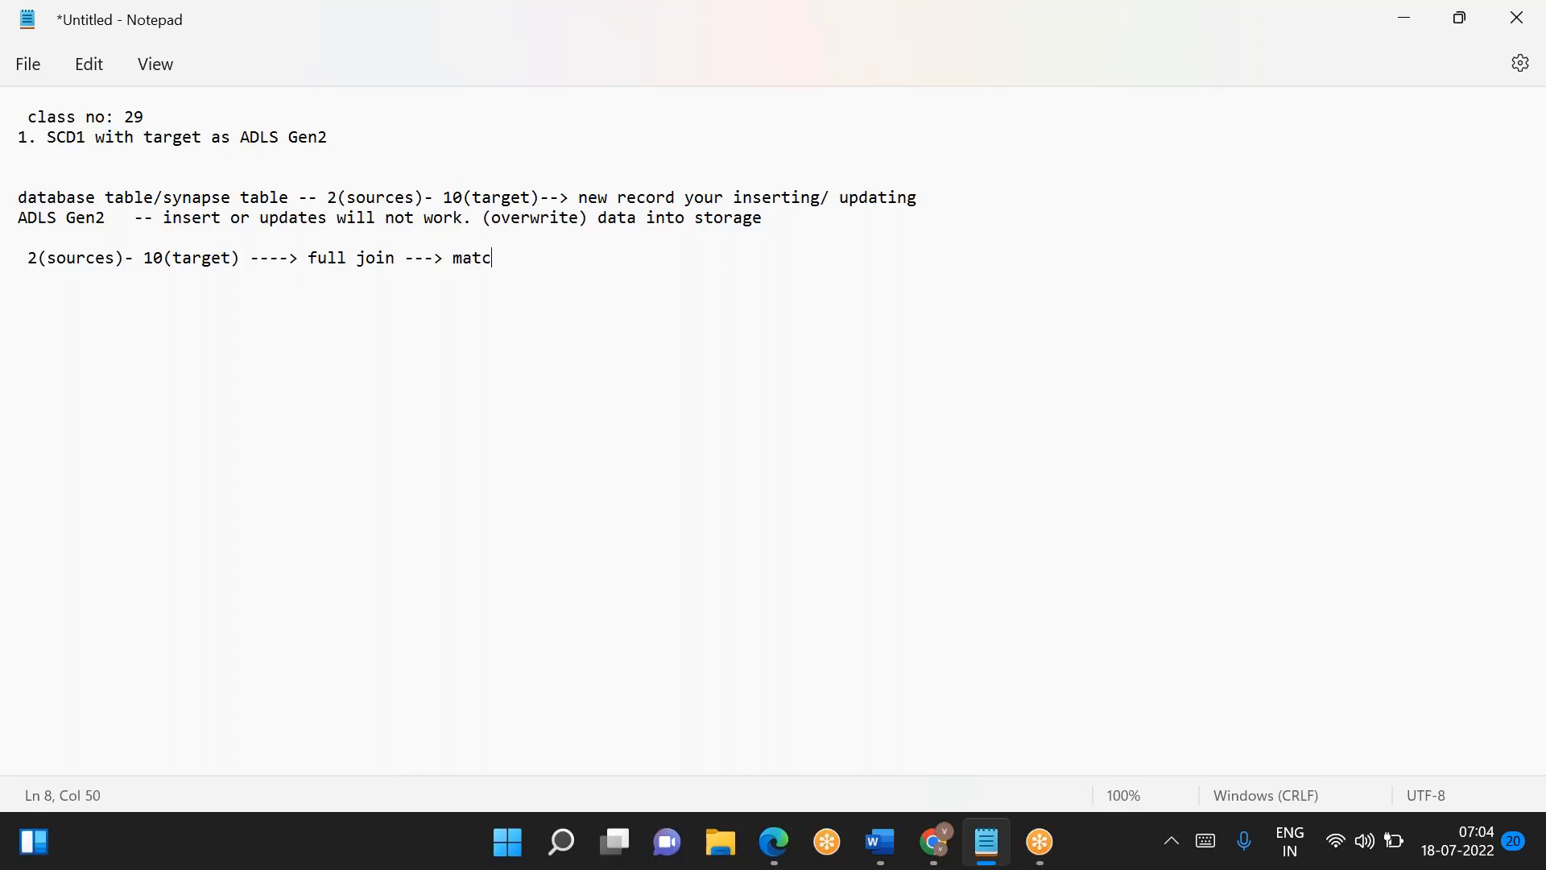
pyautogui.write('hing ( updar')
pyautogui.press('BackSpace')
pyautogui.write('ting)')
pyautogui.write(' --->')
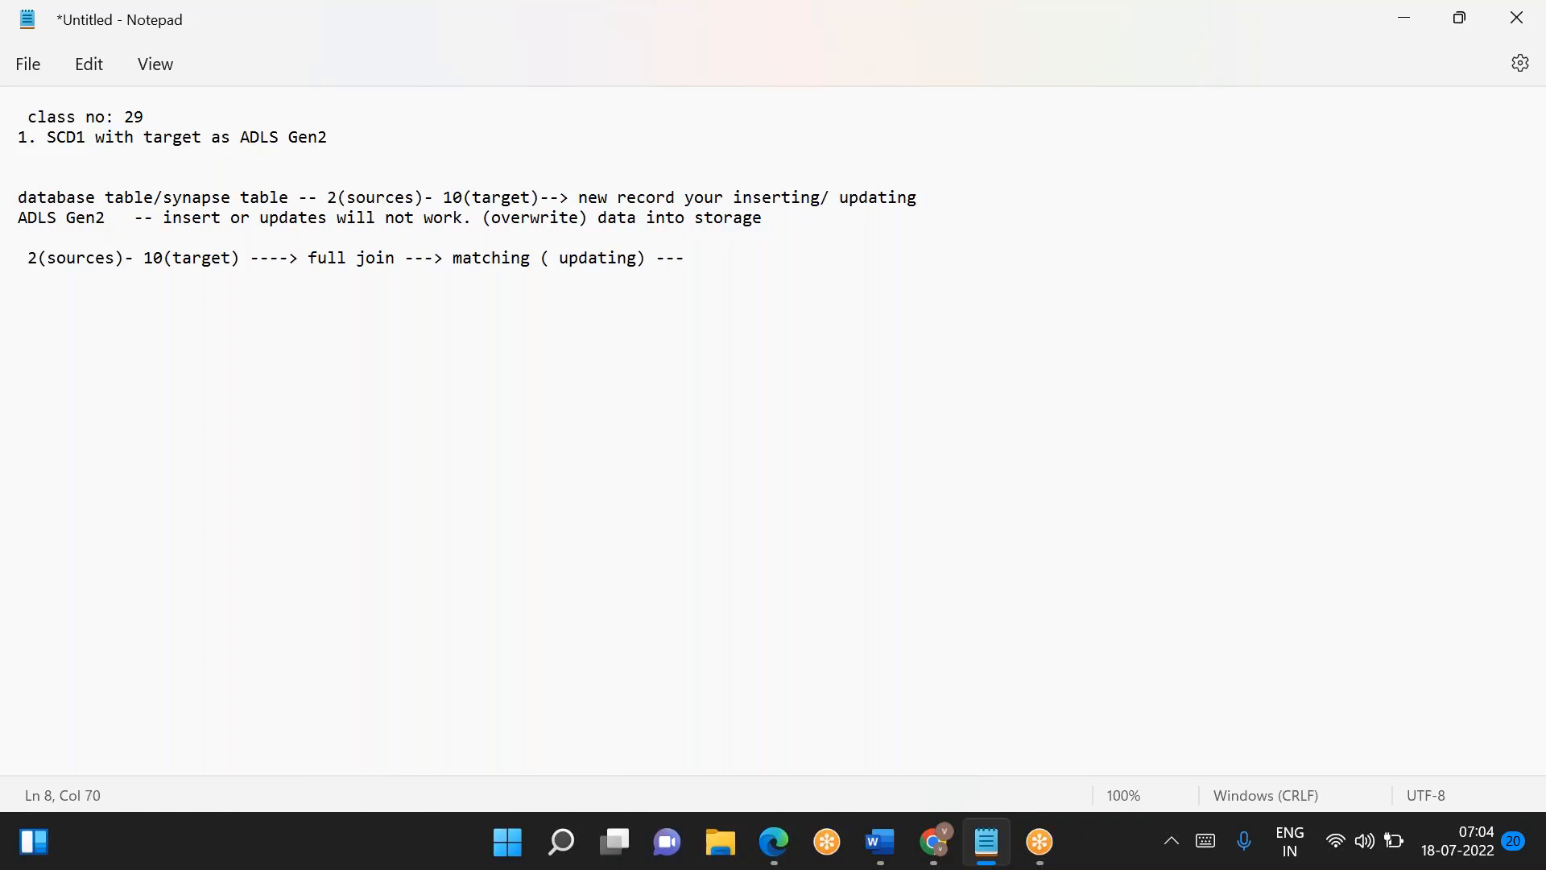
pyautogui.press('BackSpace')
pyautogui.press('BackSpace')
pyautogui.press('BackSpace')
pyautogui.press('BackSpace')
pyautogui.write('+ unmatched from left()')
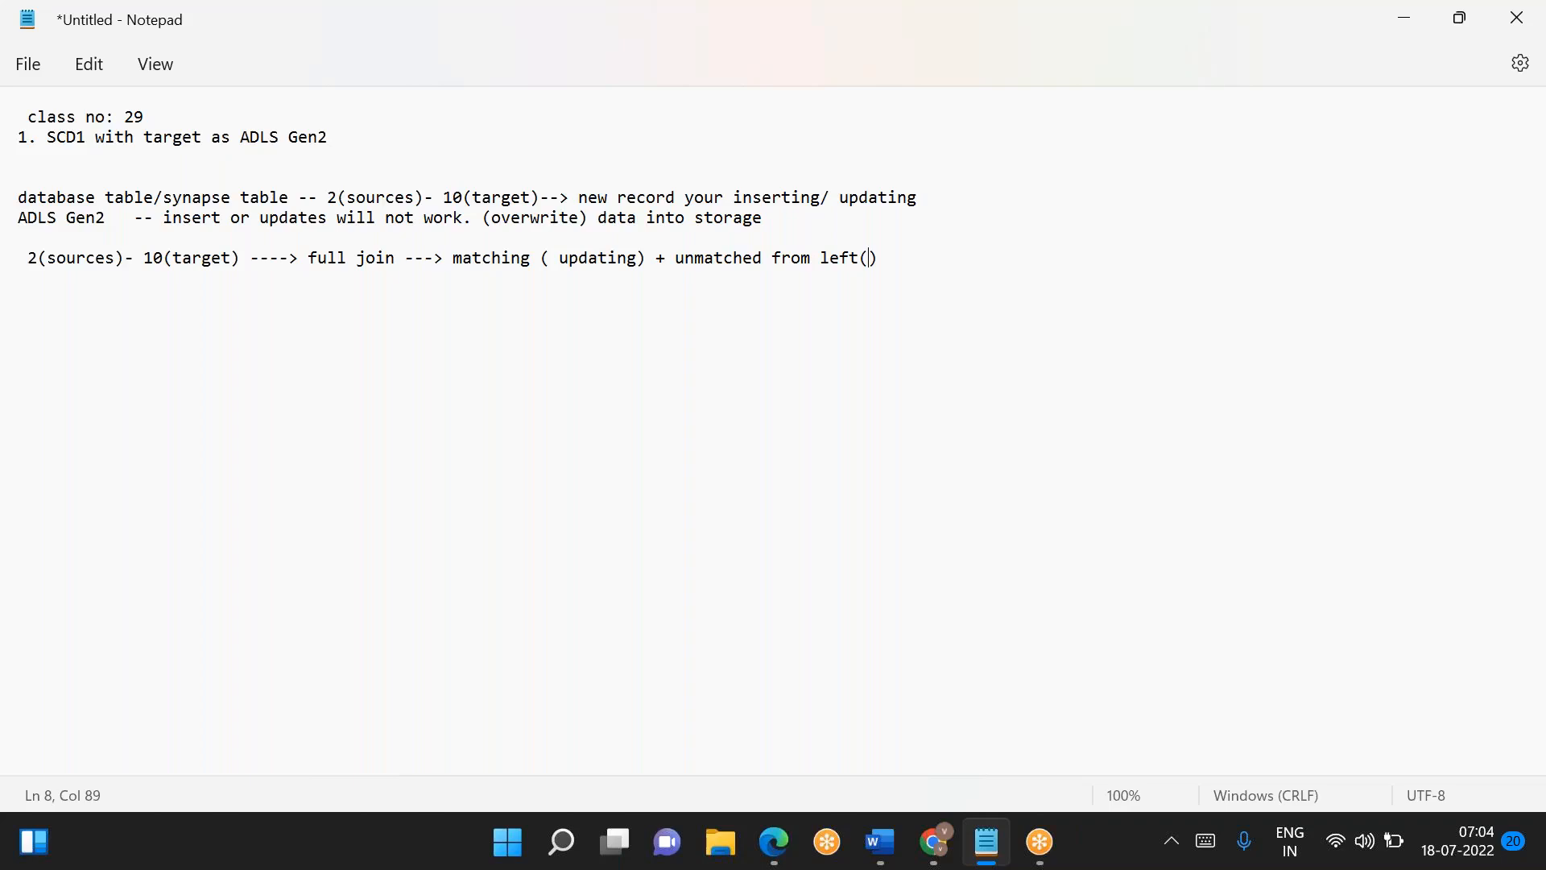
# - Continue the full join line with "unmatched from left(new records)"
pyautogui.write('new records')
pyautogui.press('Right')
pyautogui.press('BackSpace')
pyautogui.press('Right')
# - Append "+ inmatched from right (old right)" to the full join line
pyautogui.write('_')
pyautogui.press('BackSpace')
pyautogui.write('+ in')
pyautogui.write('matched fr')
pyautogui.write('om right')
pyautogui.write(' ()')
pyautogui.write('old right')
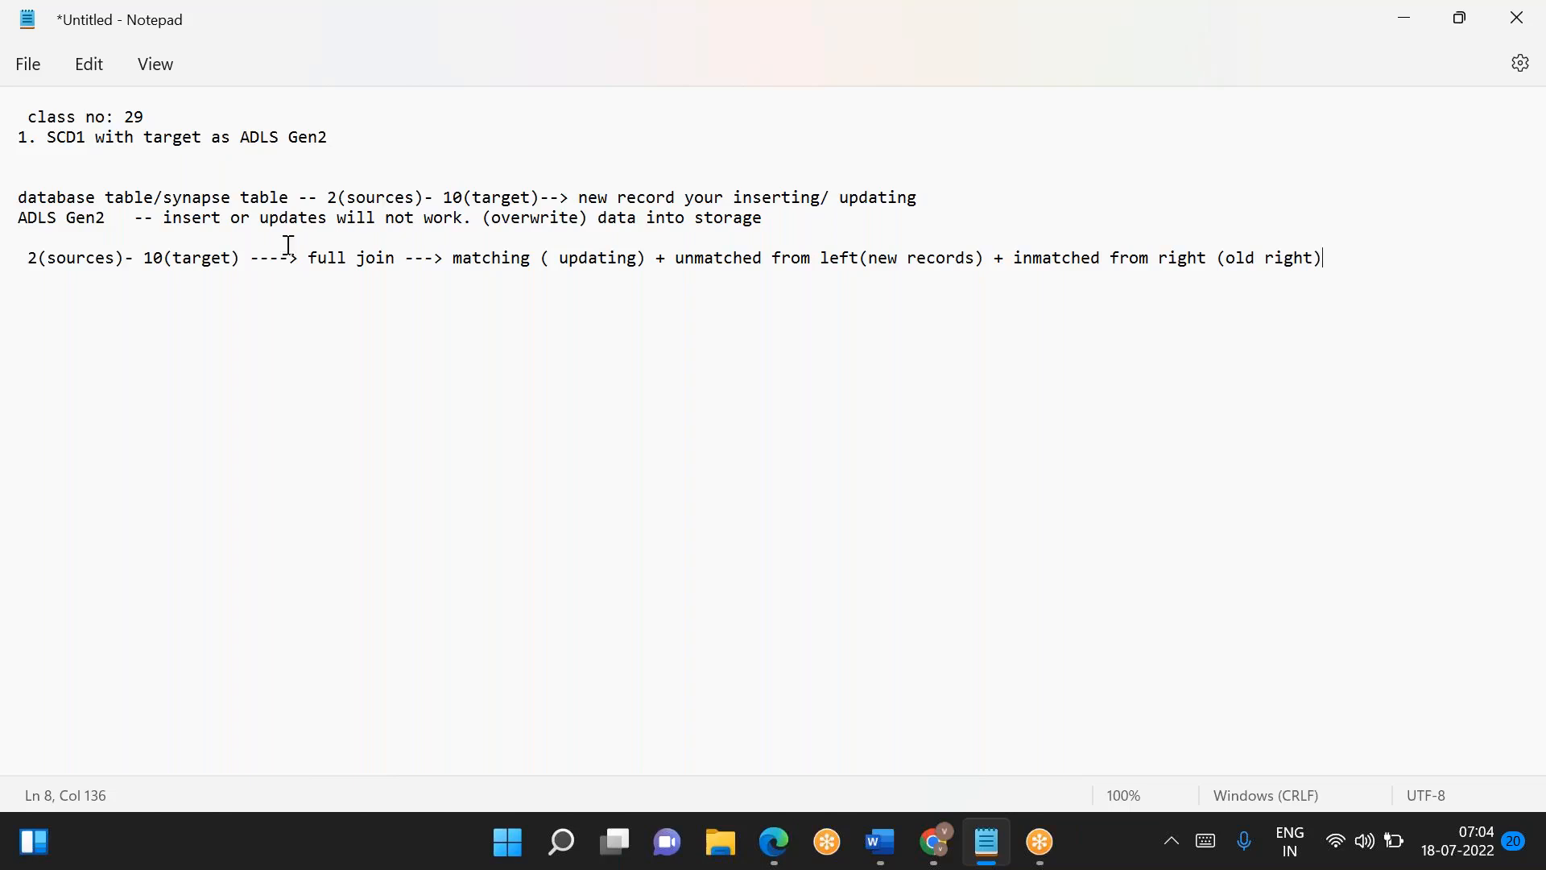
# - Review the matching, updating and left-unmatched terms of the full join line
pyautogui.click(507, 264)
pyautogui.doubleClick(508, 264)
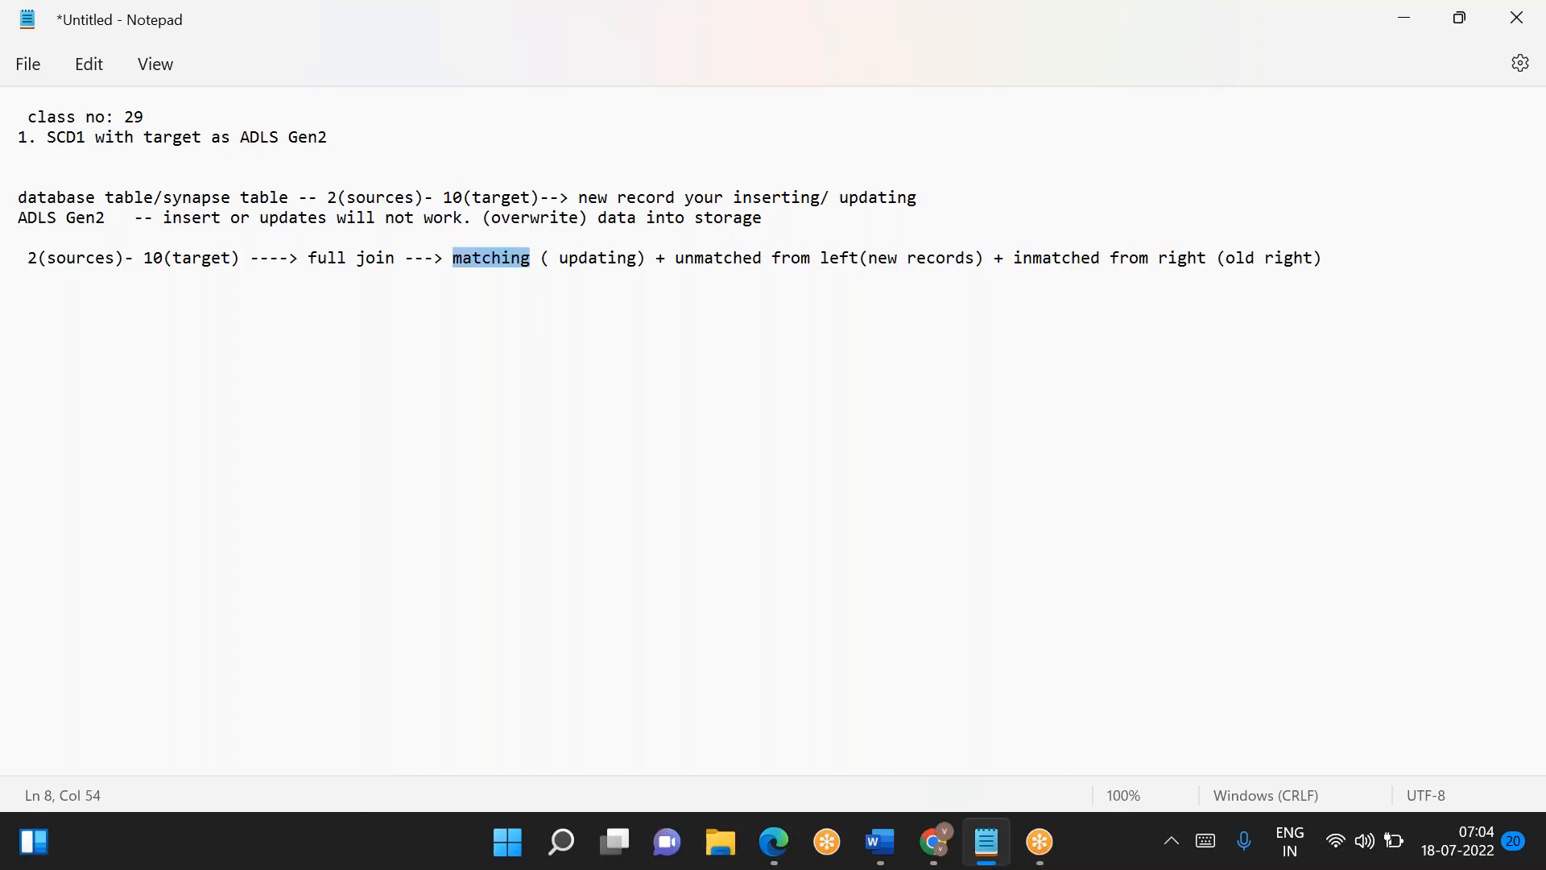
pyautogui.doubleClick(614, 253)
pyautogui.doubleClick(745, 253)
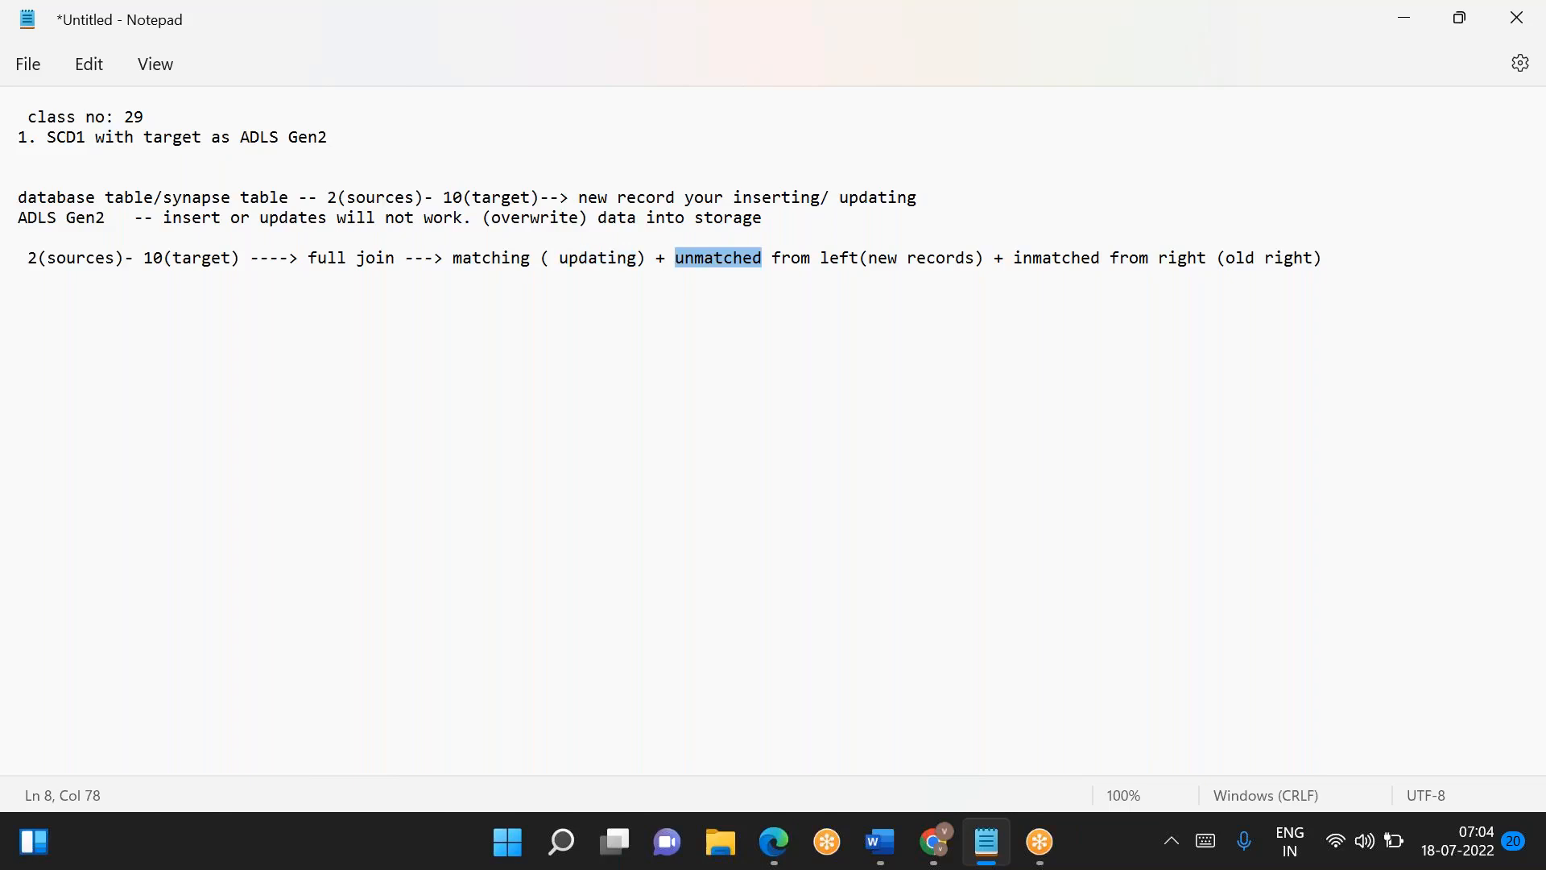
pyautogui.click(888, 256)
pyautogui.doubleClick(887, 256)
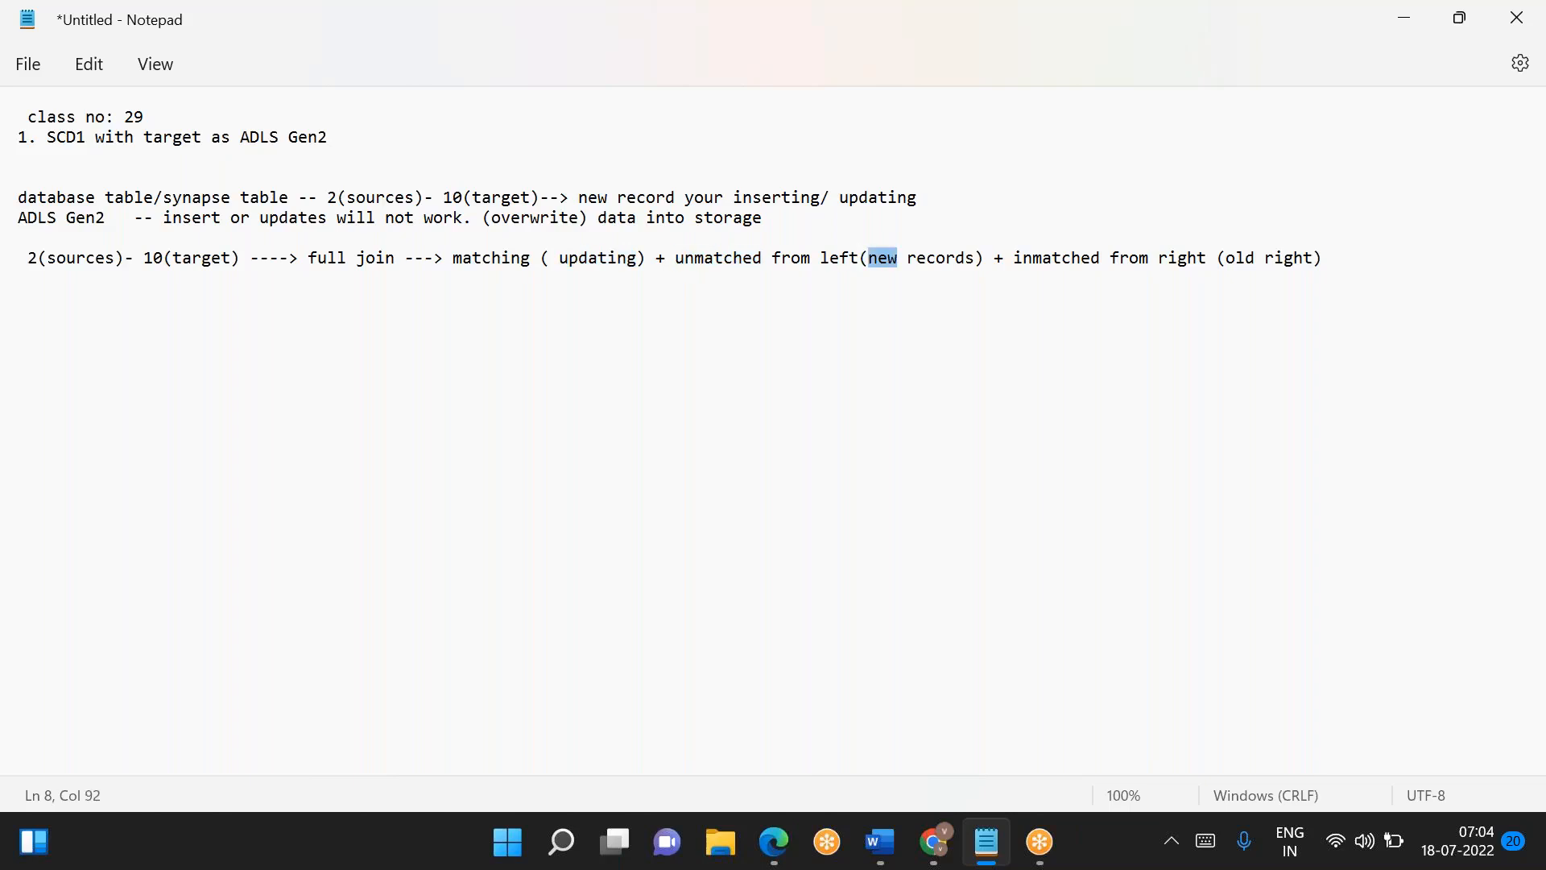
# - Correct the misspelled "inmatched" to "unmatched" in the full join line
pyautogui.doubleClick(1046, 259)
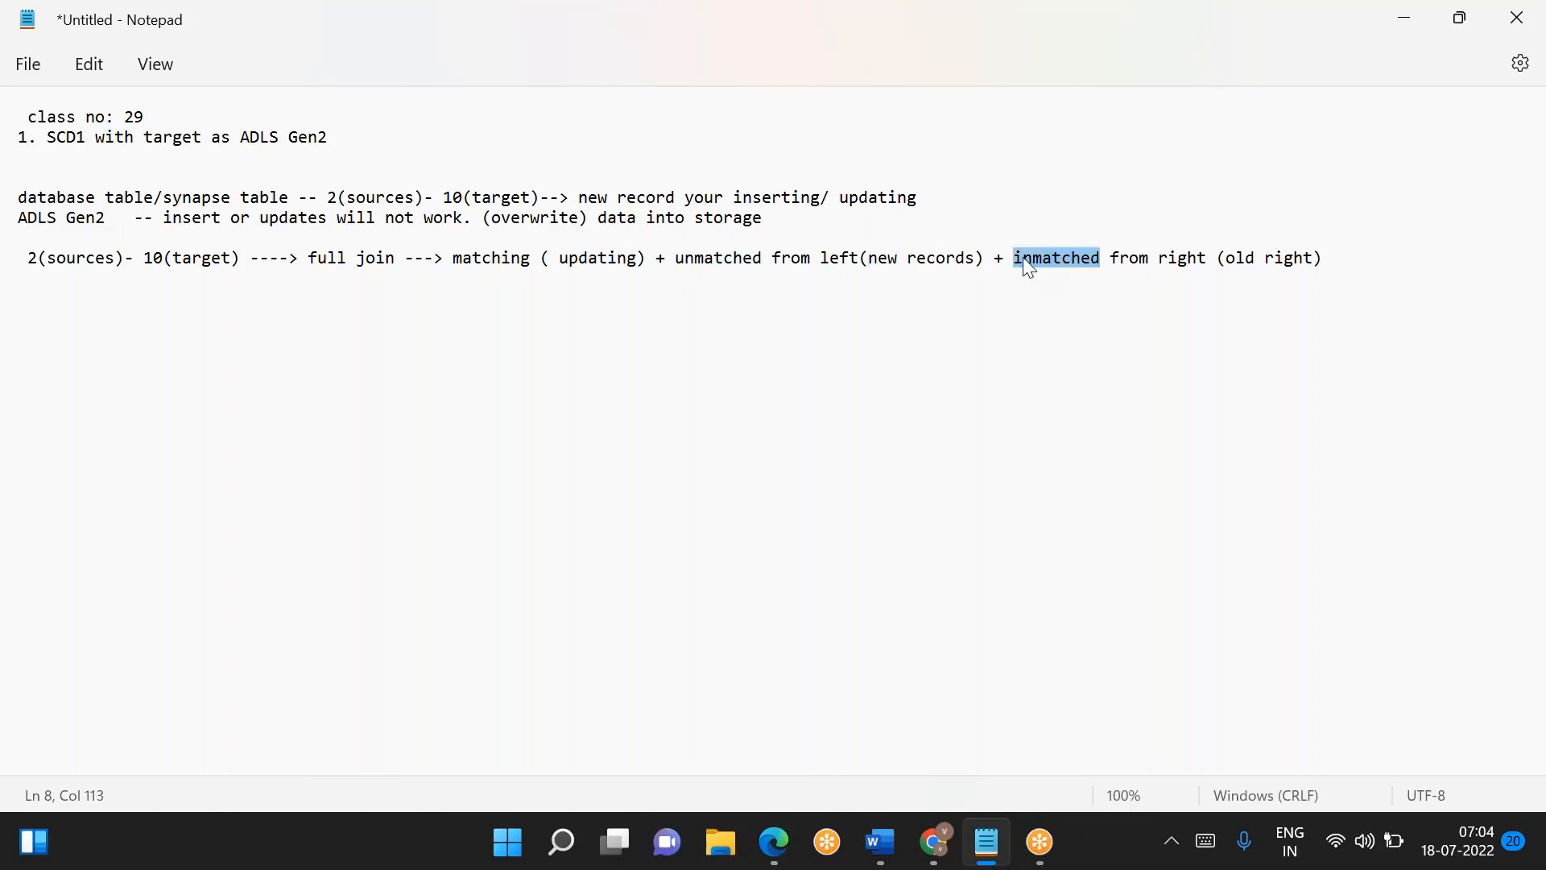
pyautogui.click(1023, 258)
pyautogui.press('BackSpace')
pyautogui.write('iu')
pyautogui.press('BackSpace')
pyautogui.press('BackSpace')
pyautogui.write('u')
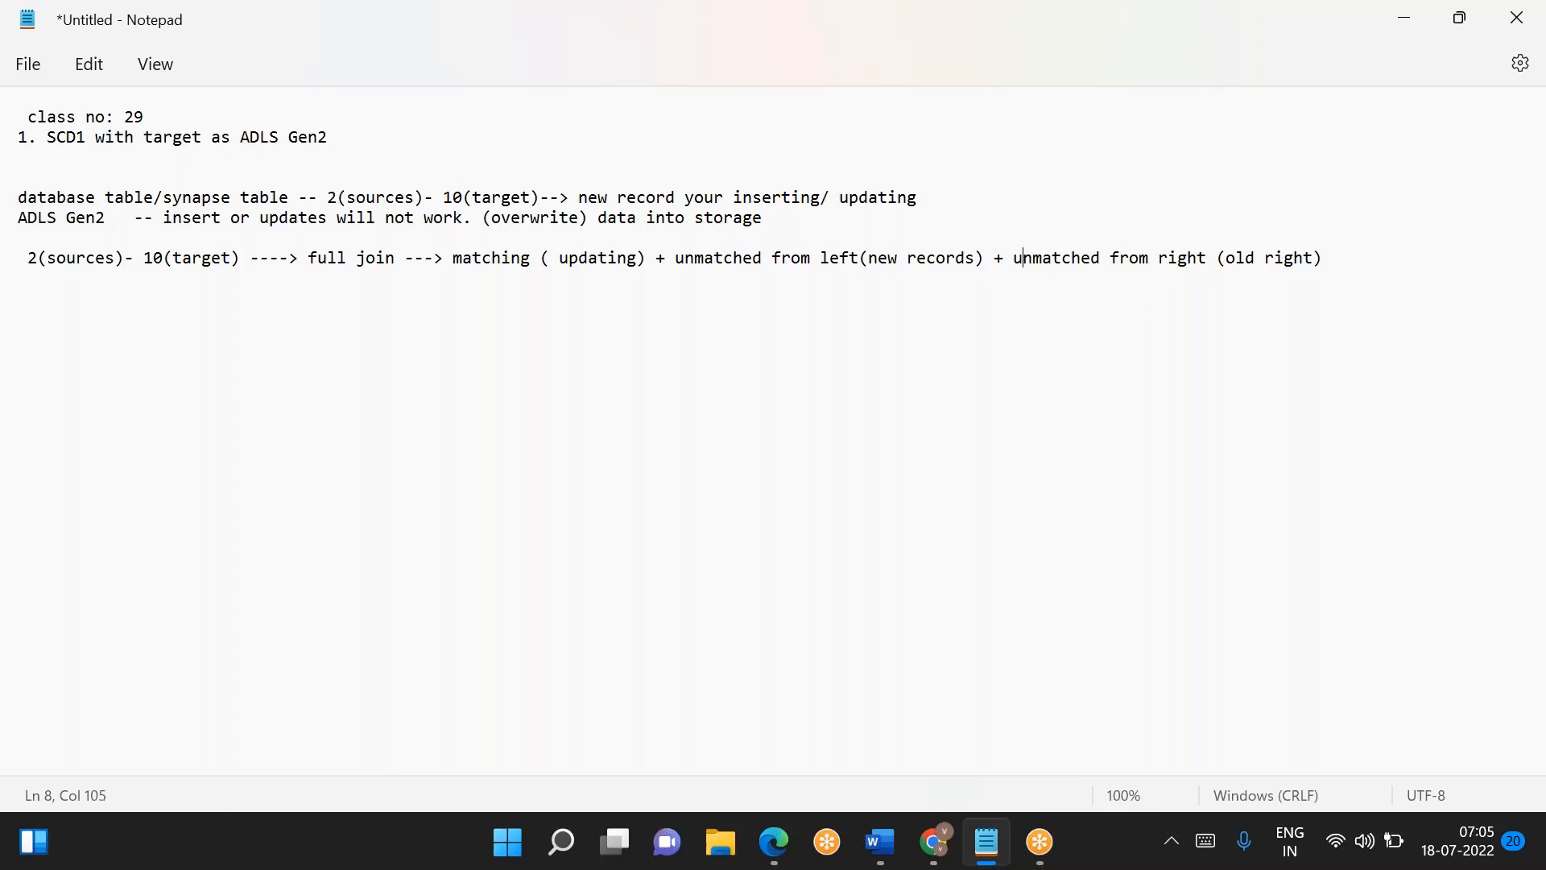
# - Add an indented line under the full join reading "---> union above 3 results and overwrite to storage."
pyautogui.doubleClick(1272, 257)
pyautogui.click(1328, 255)
pyautogui.press('Return')
pyautogui.write('---> union above r')
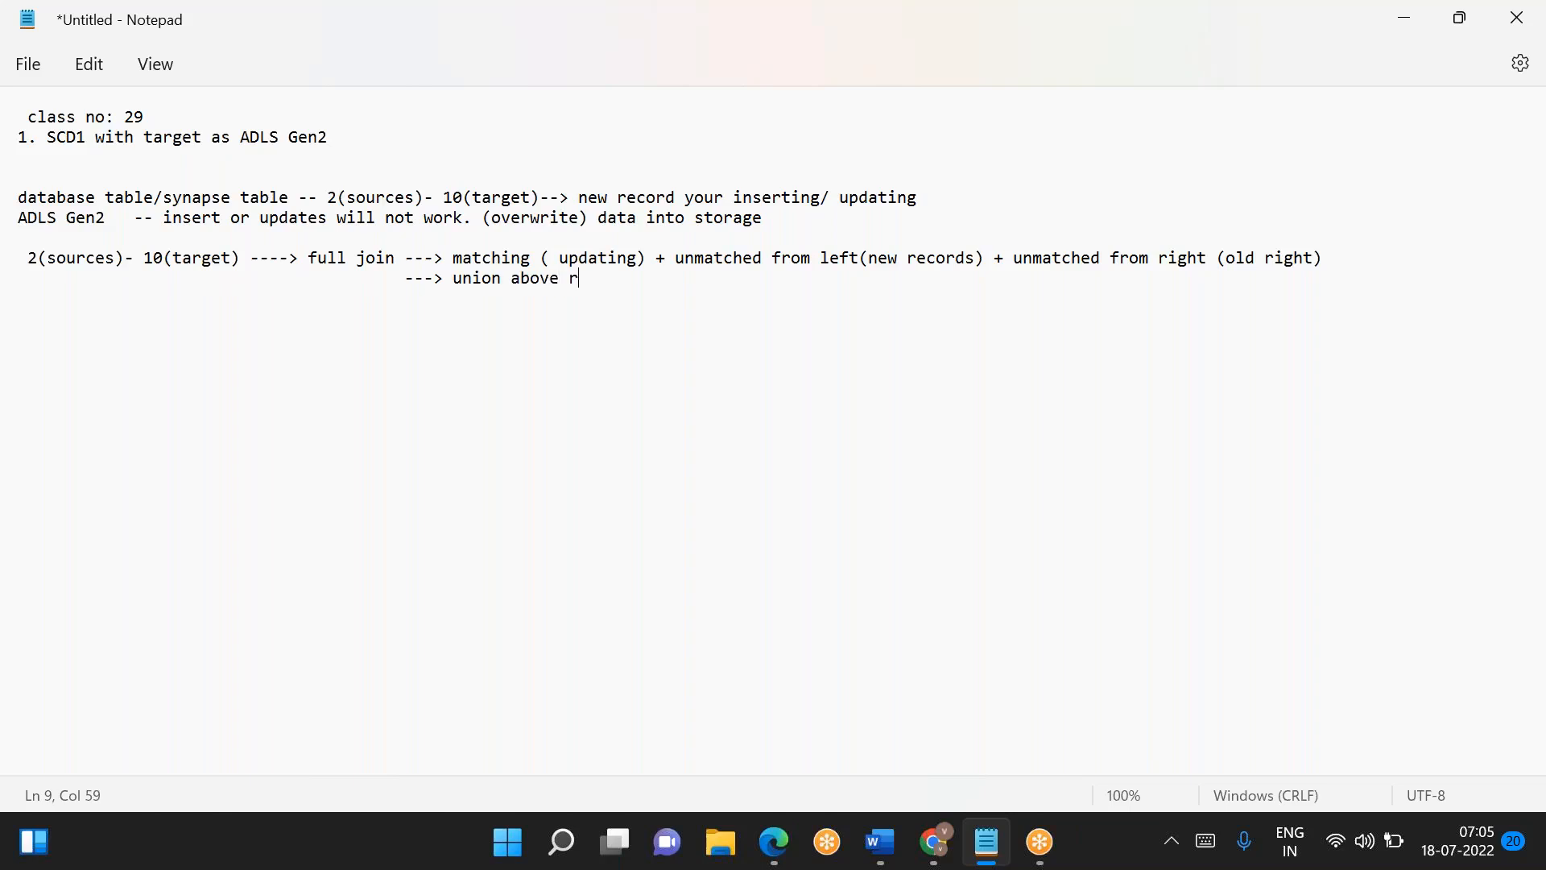
pyautogui.press('BackSpace')
pyautogui.write('3 results and overwrite to')
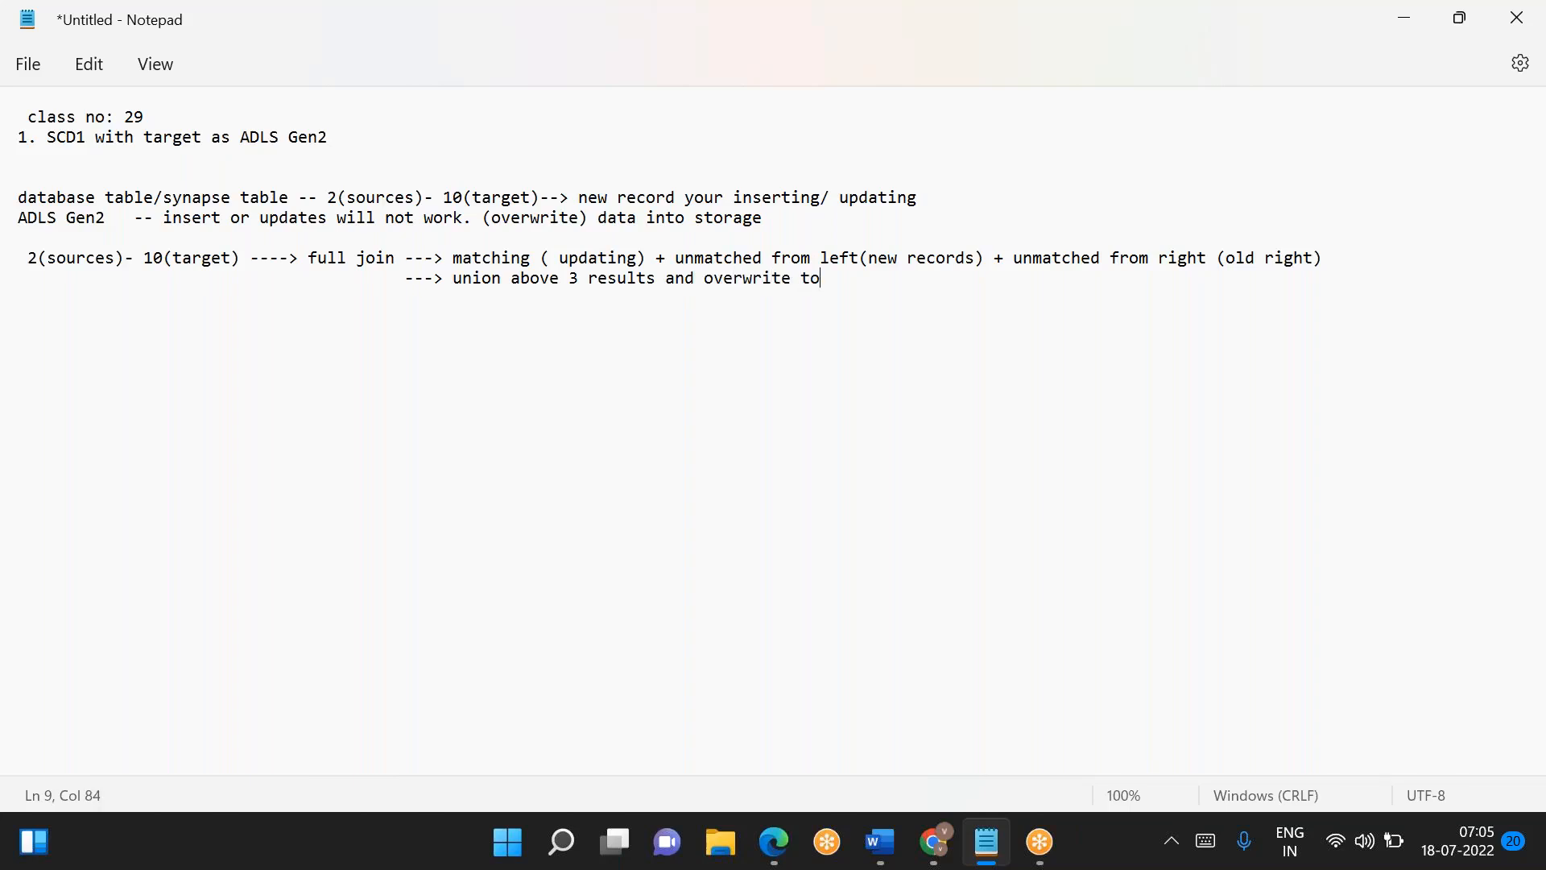
pyautogui.write(' storage.')
# - Add the entry "1. ADLS Gen2" below the union line, separated by a blank line
pyautogui.press('Return')
pyautogui.press('Return')
pyautogui.doubleClick(853, 282)
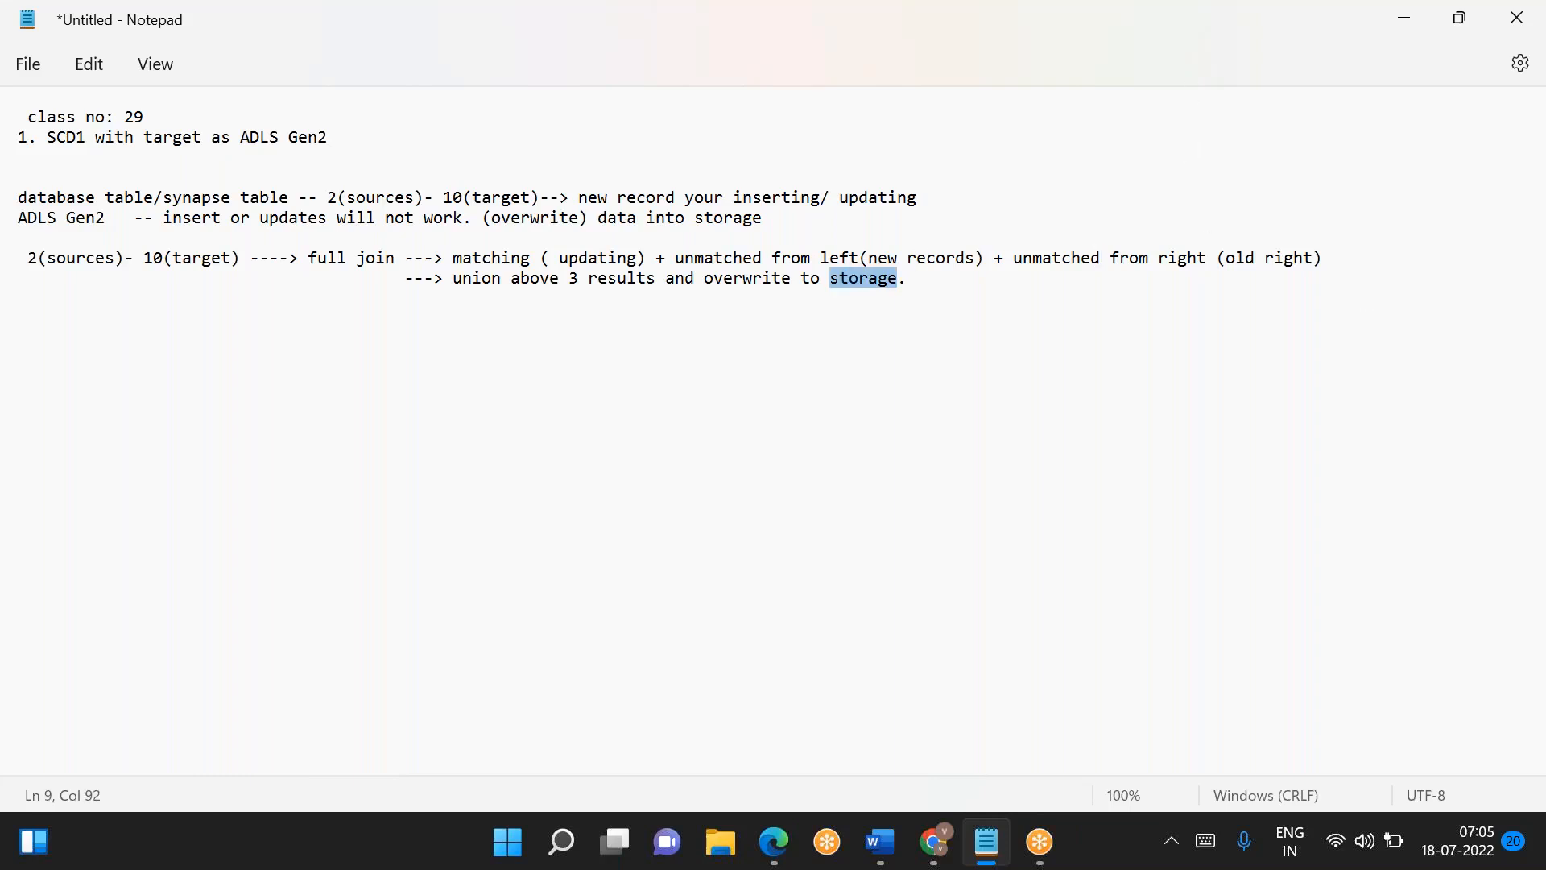
pyautogui.click(938, 276)
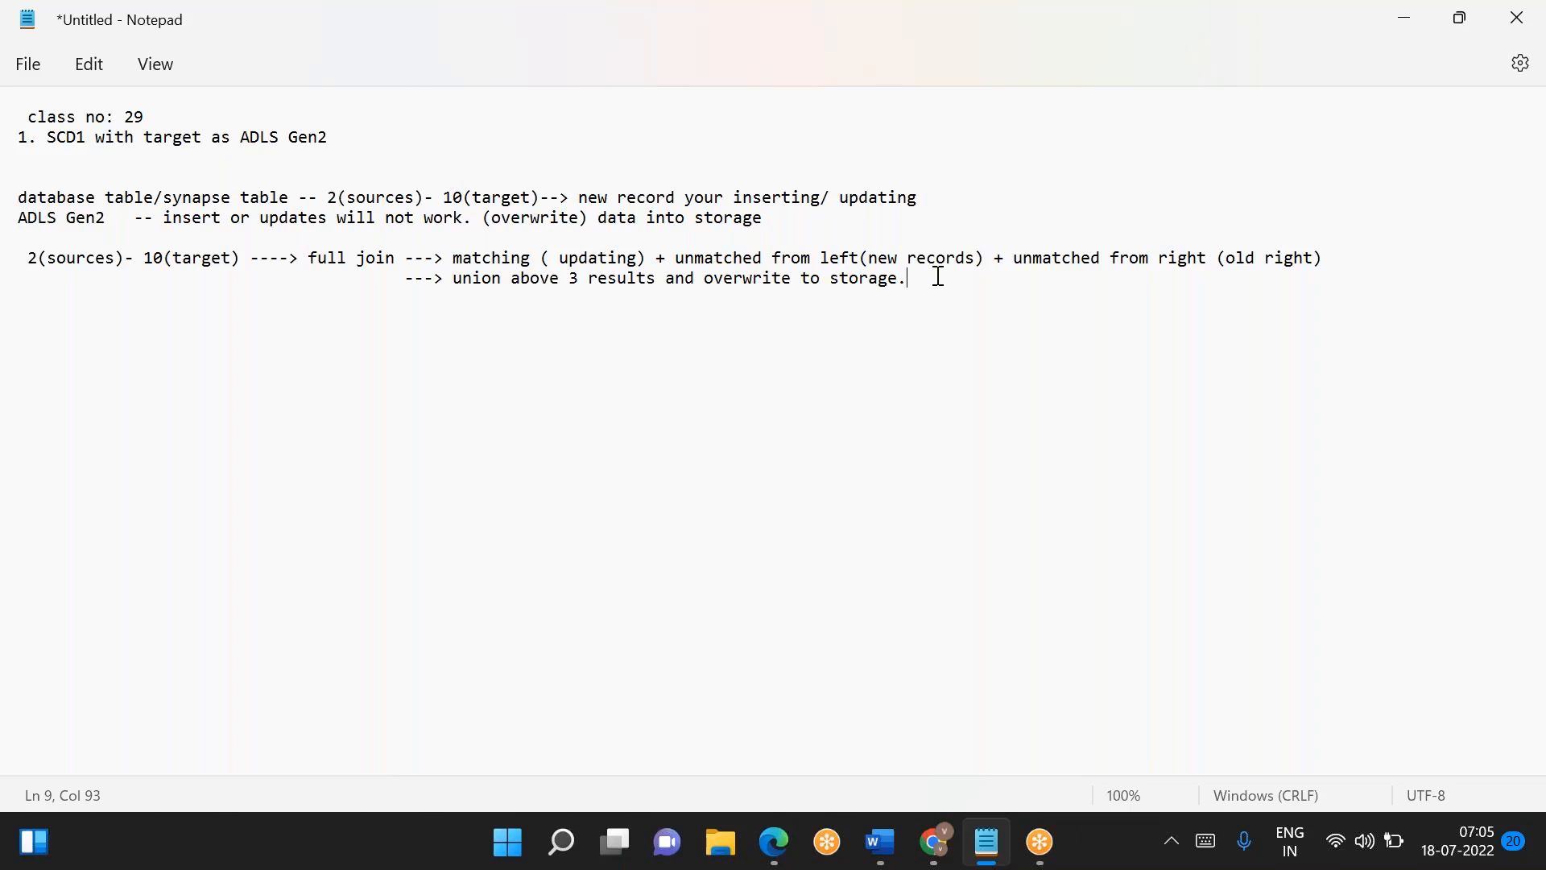
pyautogui.press('Return')
pyautogui.press('Return')
pyautogui.write('1. ADLS Gen2')
pyautogui.press('Return')
pyautogui.write('2. ADLS Gen2')
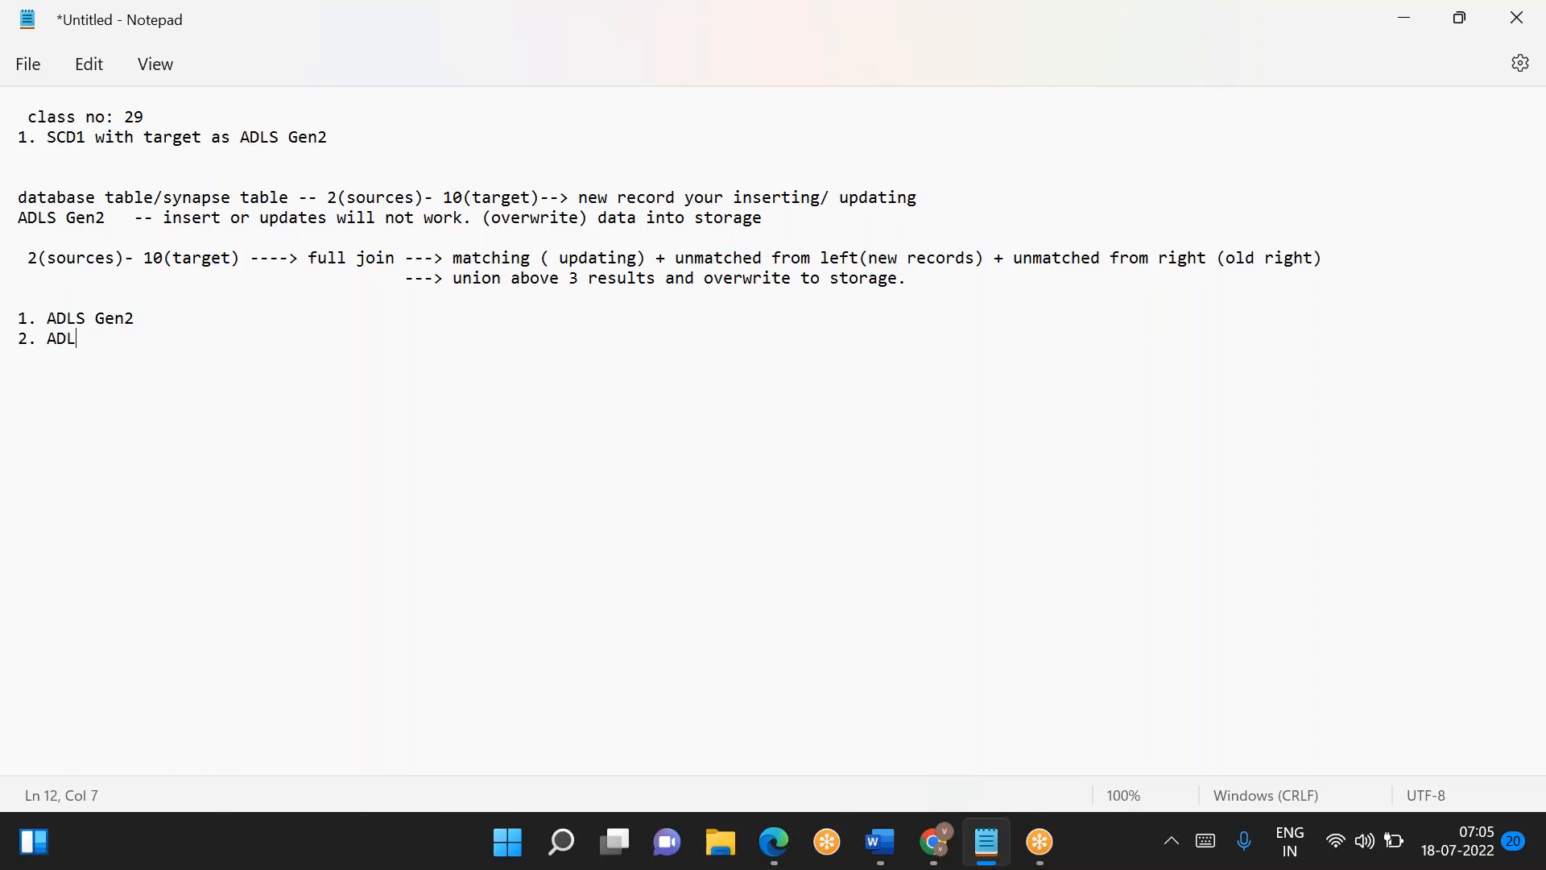
pyautogui.press('Return')
pyautogui.press('Return')
pyautogui.press('Up')
pyautogui.press('Up')
pyautogui.press('Down')
pyautogui.press('Up')
pyautogui.press('Down')
pyautogui.hotkey('shift', 'End')
pyautogui.press('BackSpace')
pyautogui.press('BackSpace')
# - Append "---> Silver and Gold" to the "1. ADLS Gen2" entry
pyautogui.write('---> Silver and Gold')
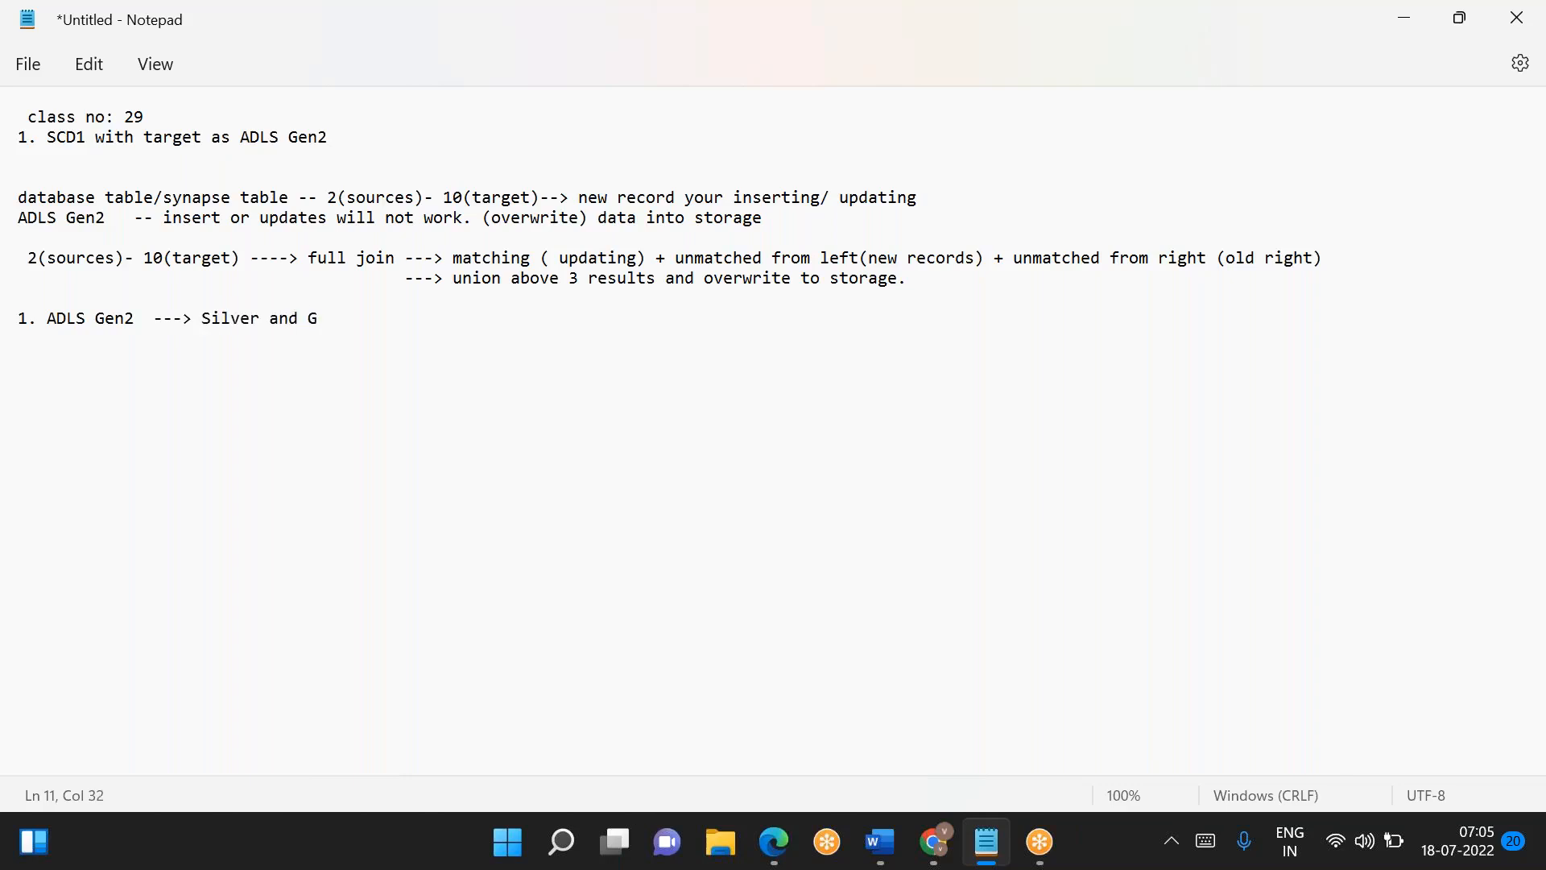
pyautogui.press('Return')
pyautogui.press('Return')
# - Switch to Chrome and open portal.azure.com
pyautogui.click(932, 844)
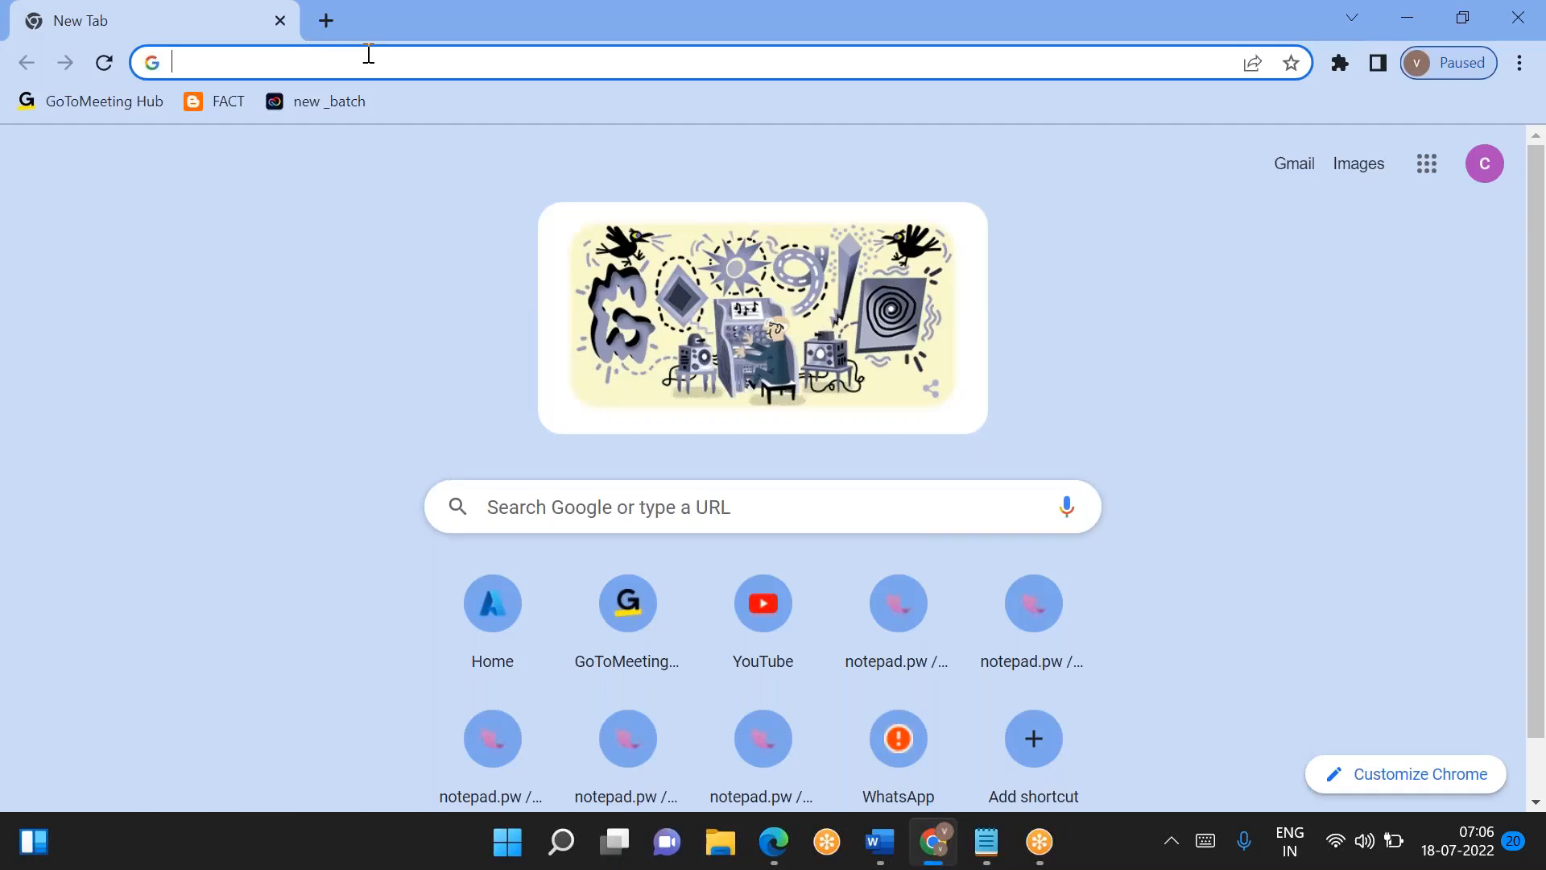
pyautogui.write('portal.azure.com')
pyautogui.press('Return')
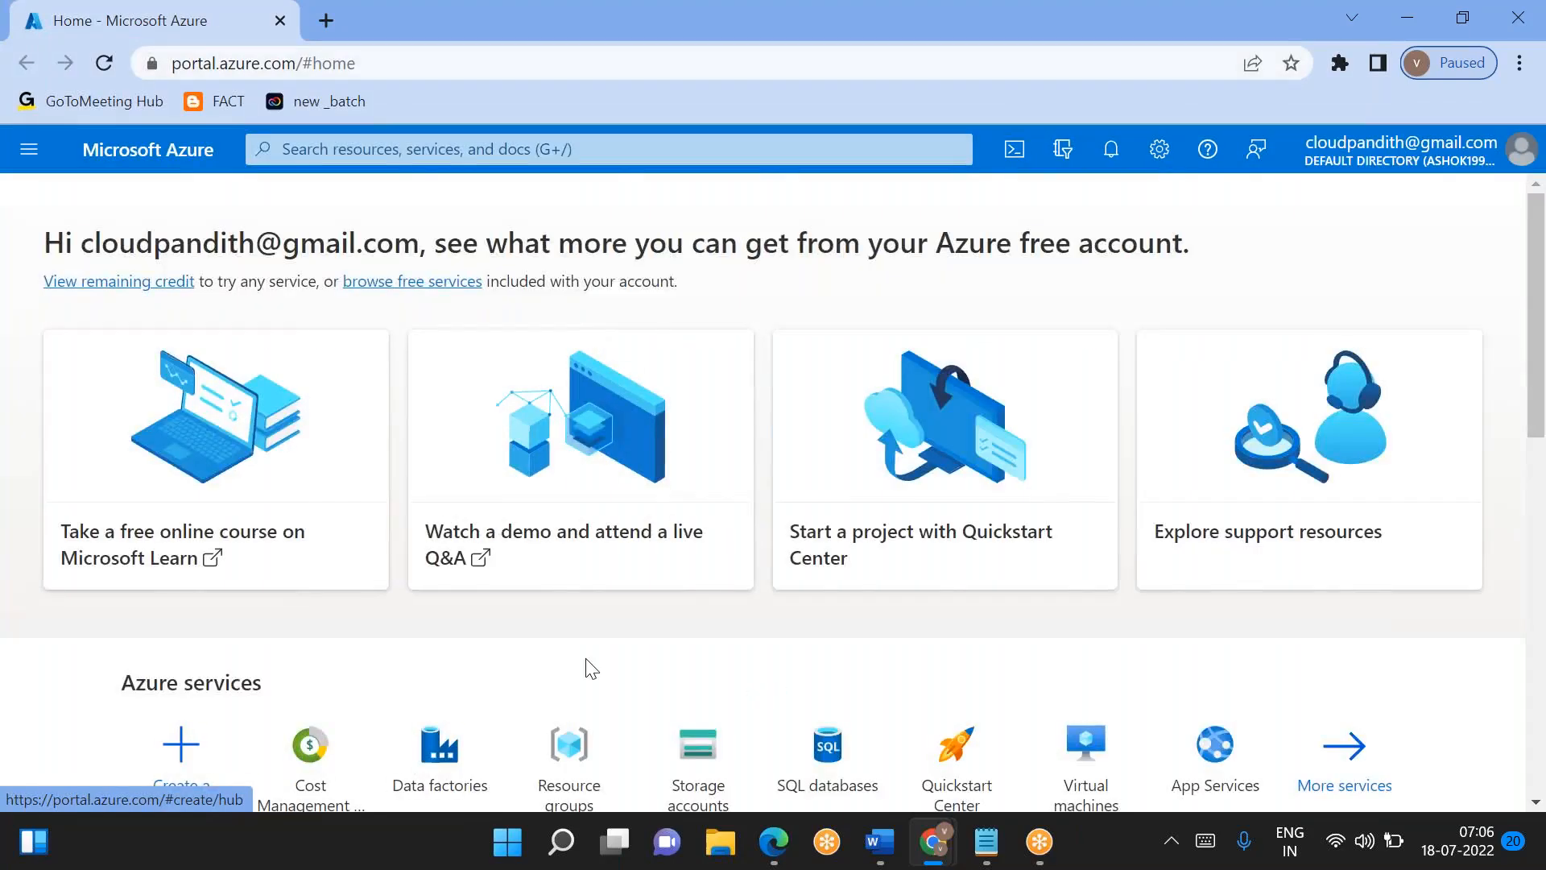
# - Open the storage accounts list and start creating a new storage account
pyautogui.scroll(-3, 587, 666)
pyautogui.click(698, 555)
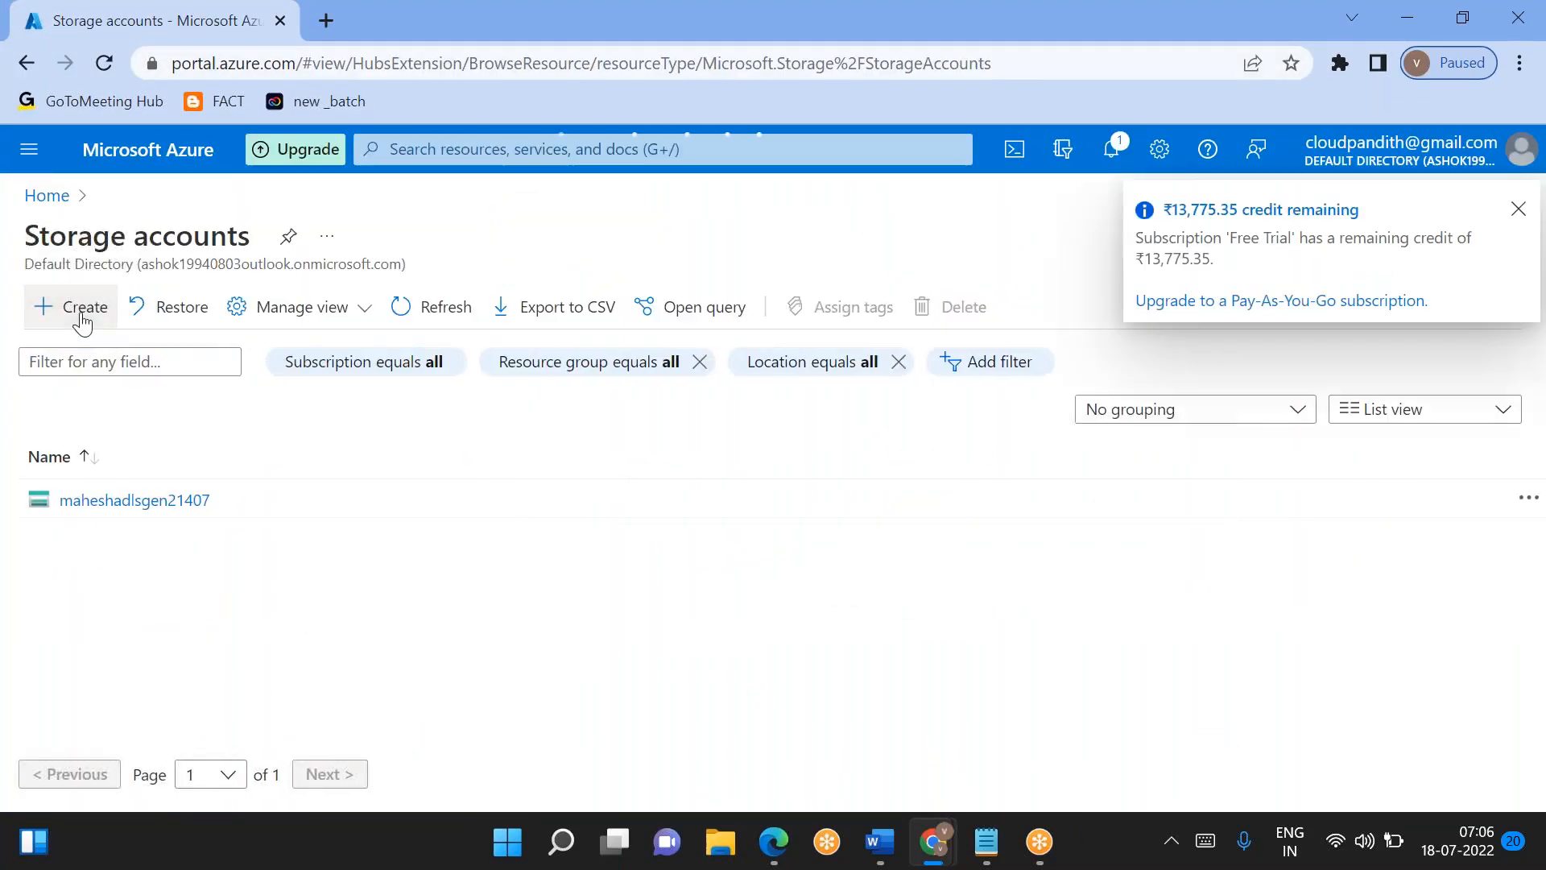
pyautogui.click(81, 322)
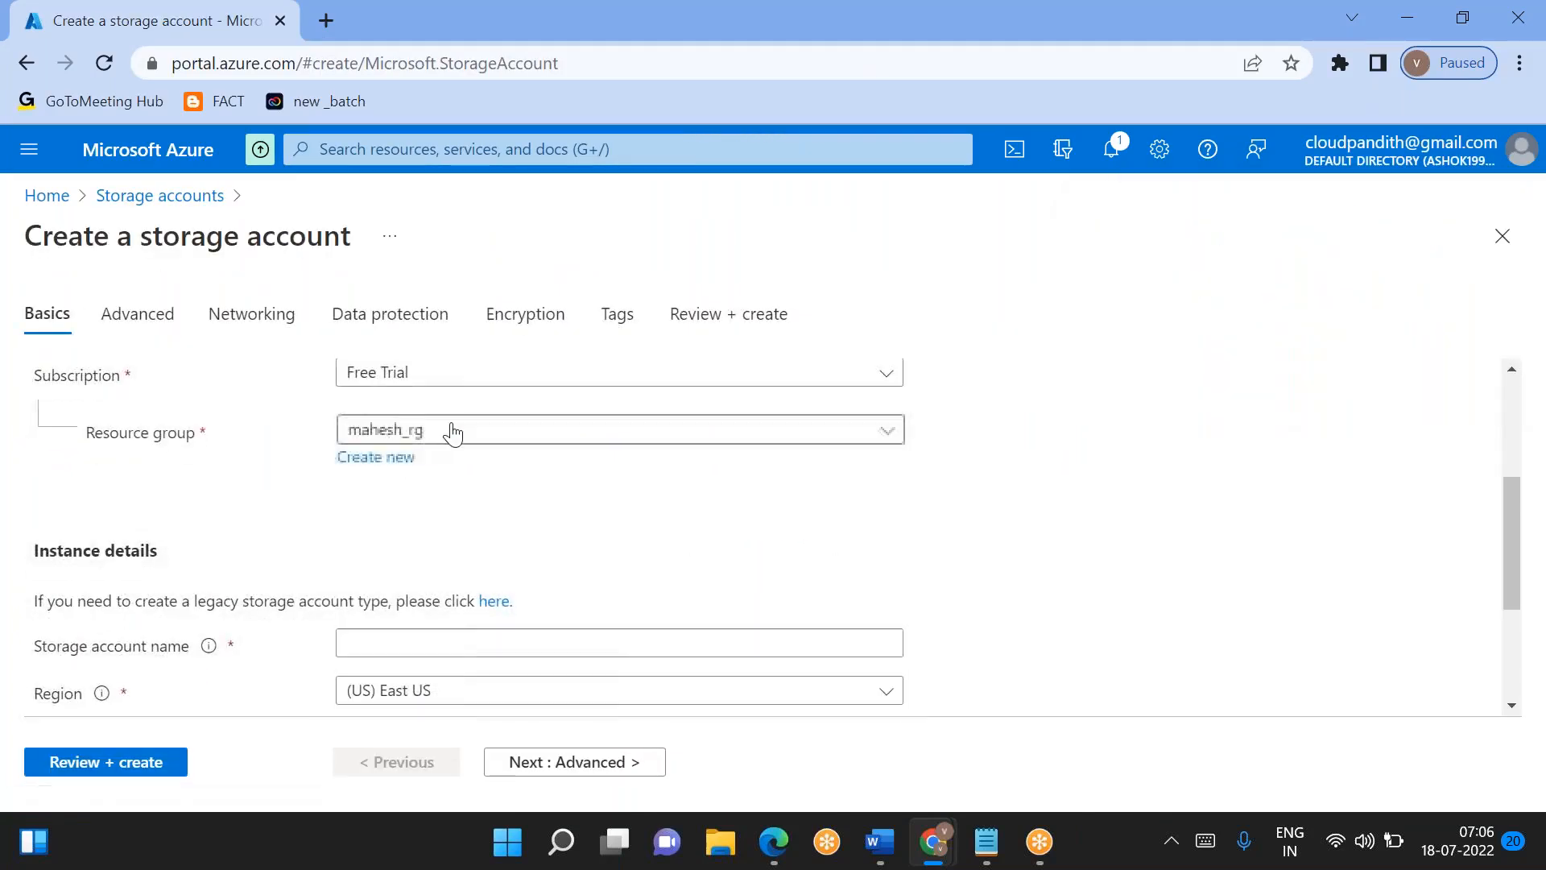
# - Create a new resource group named cloudpandith-rg for the storage account
pyautogui.click(453, 431)
pyautogui.click(292, 446)
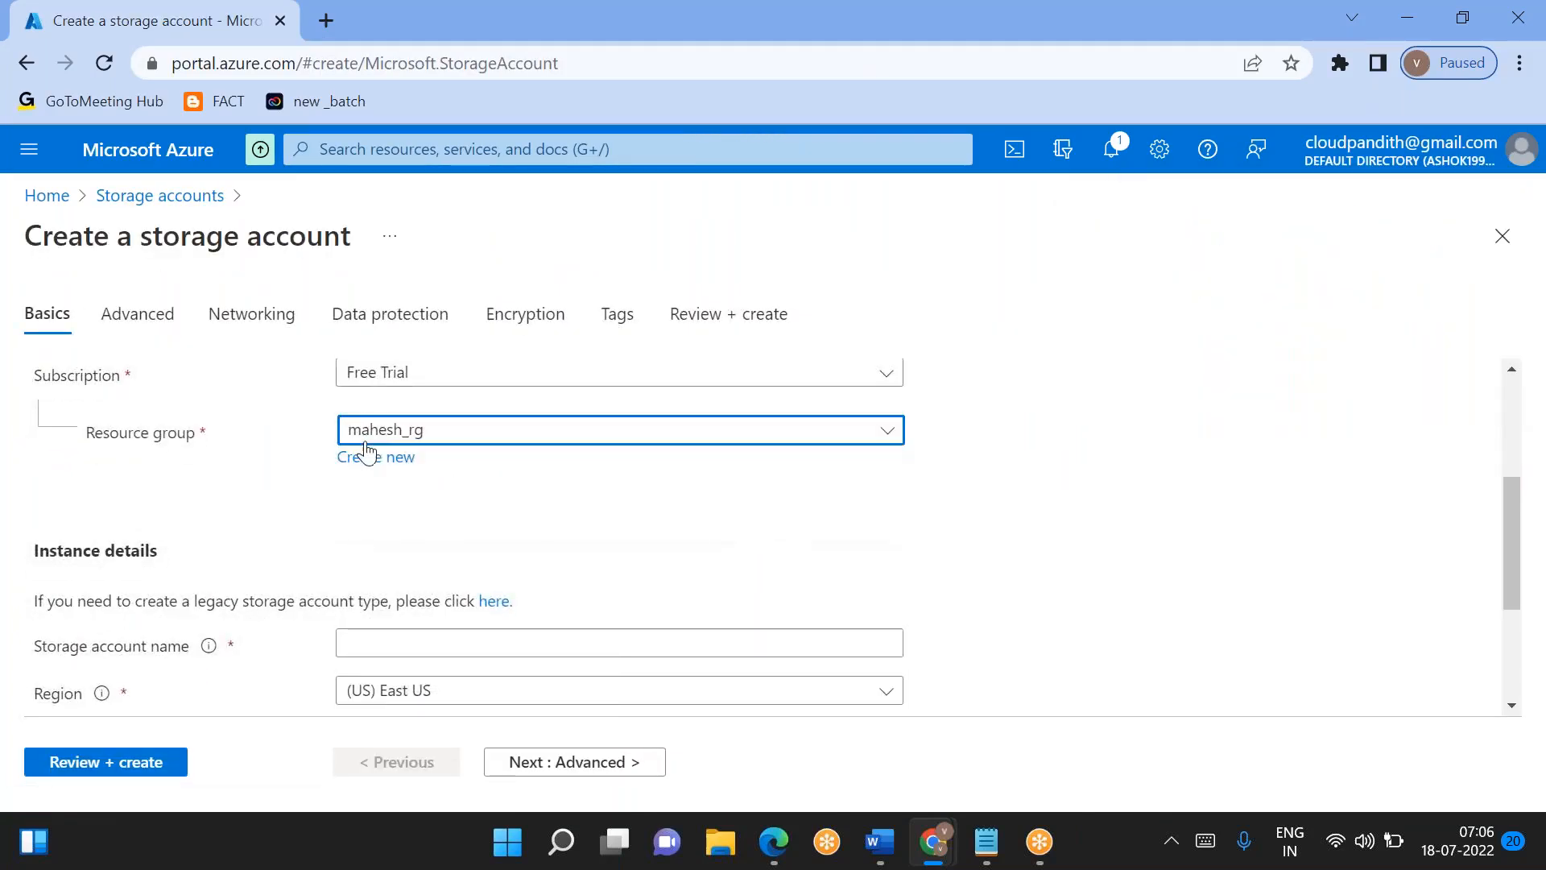
pyautogui.click(382, 459)
pyautogui.write('clo')
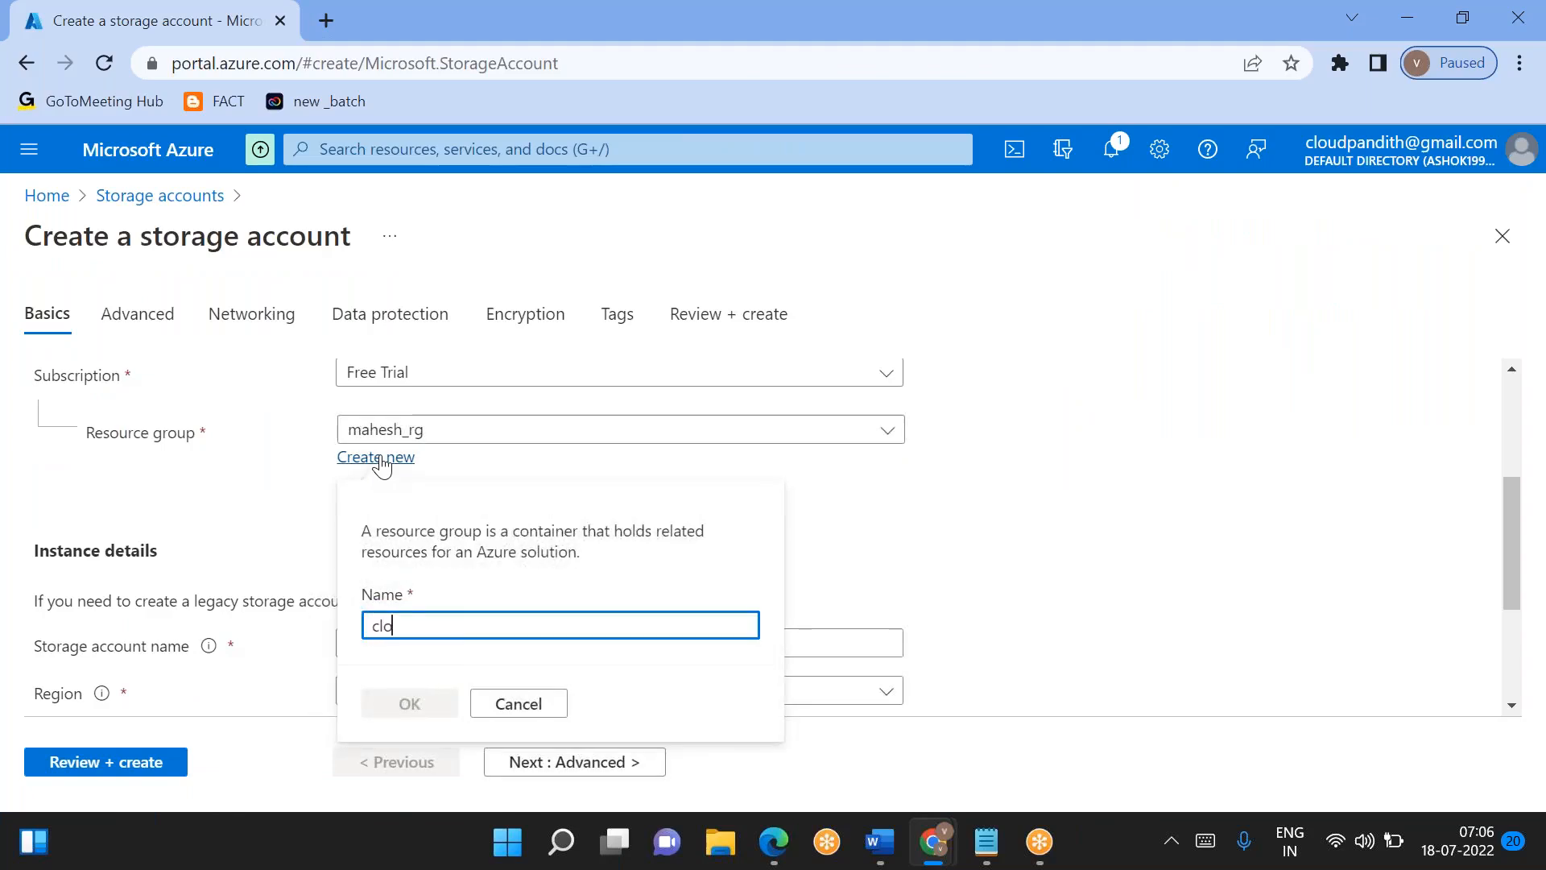
pyautogui.write('udpandith-rg')
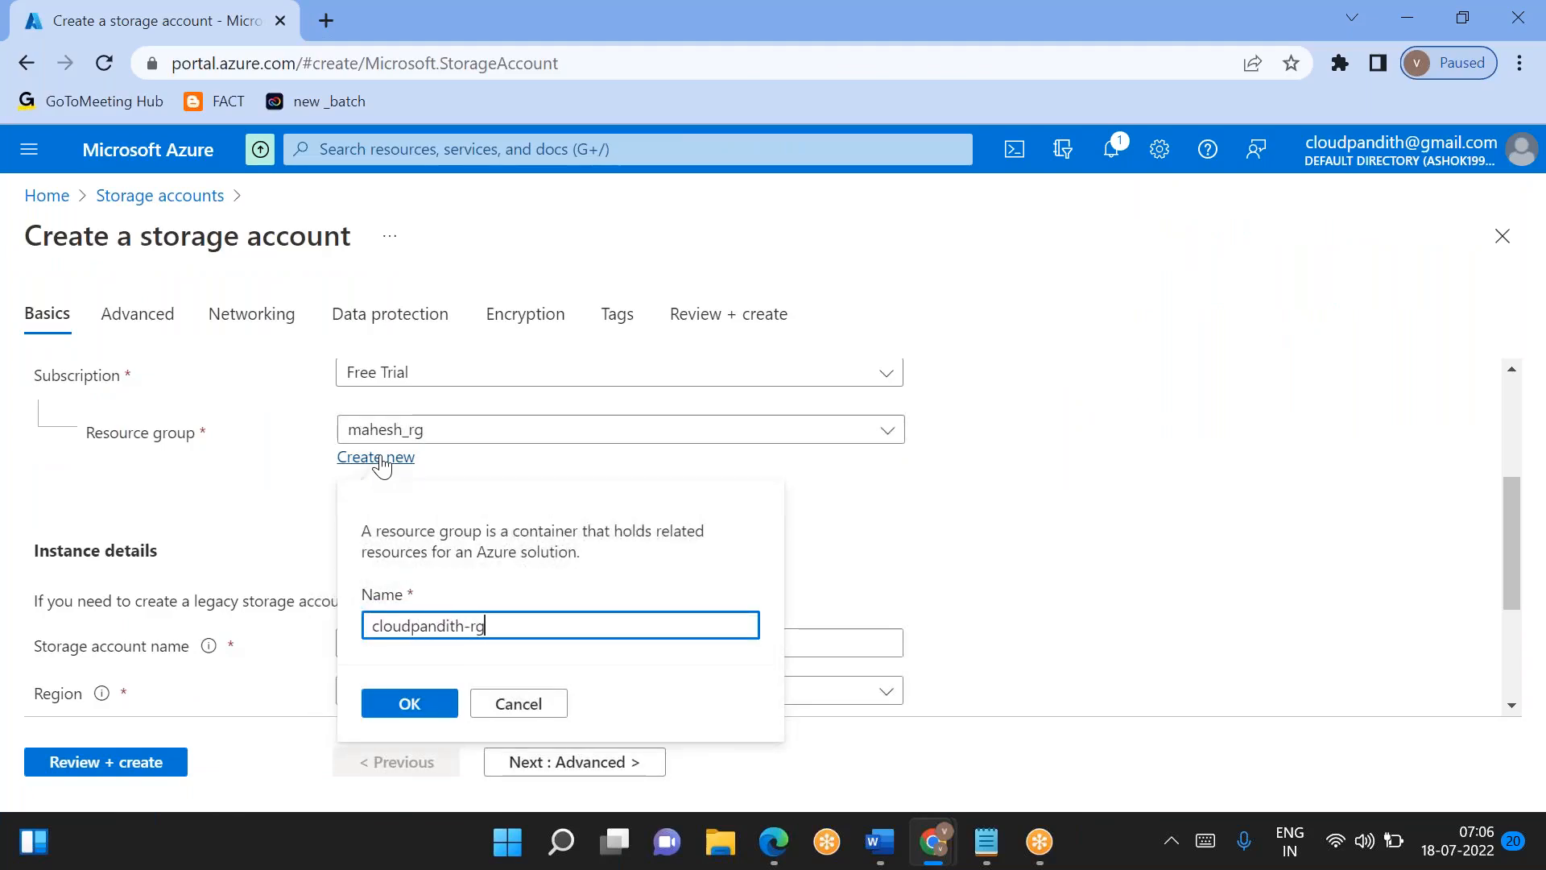
pyautogui.click(412, 703)
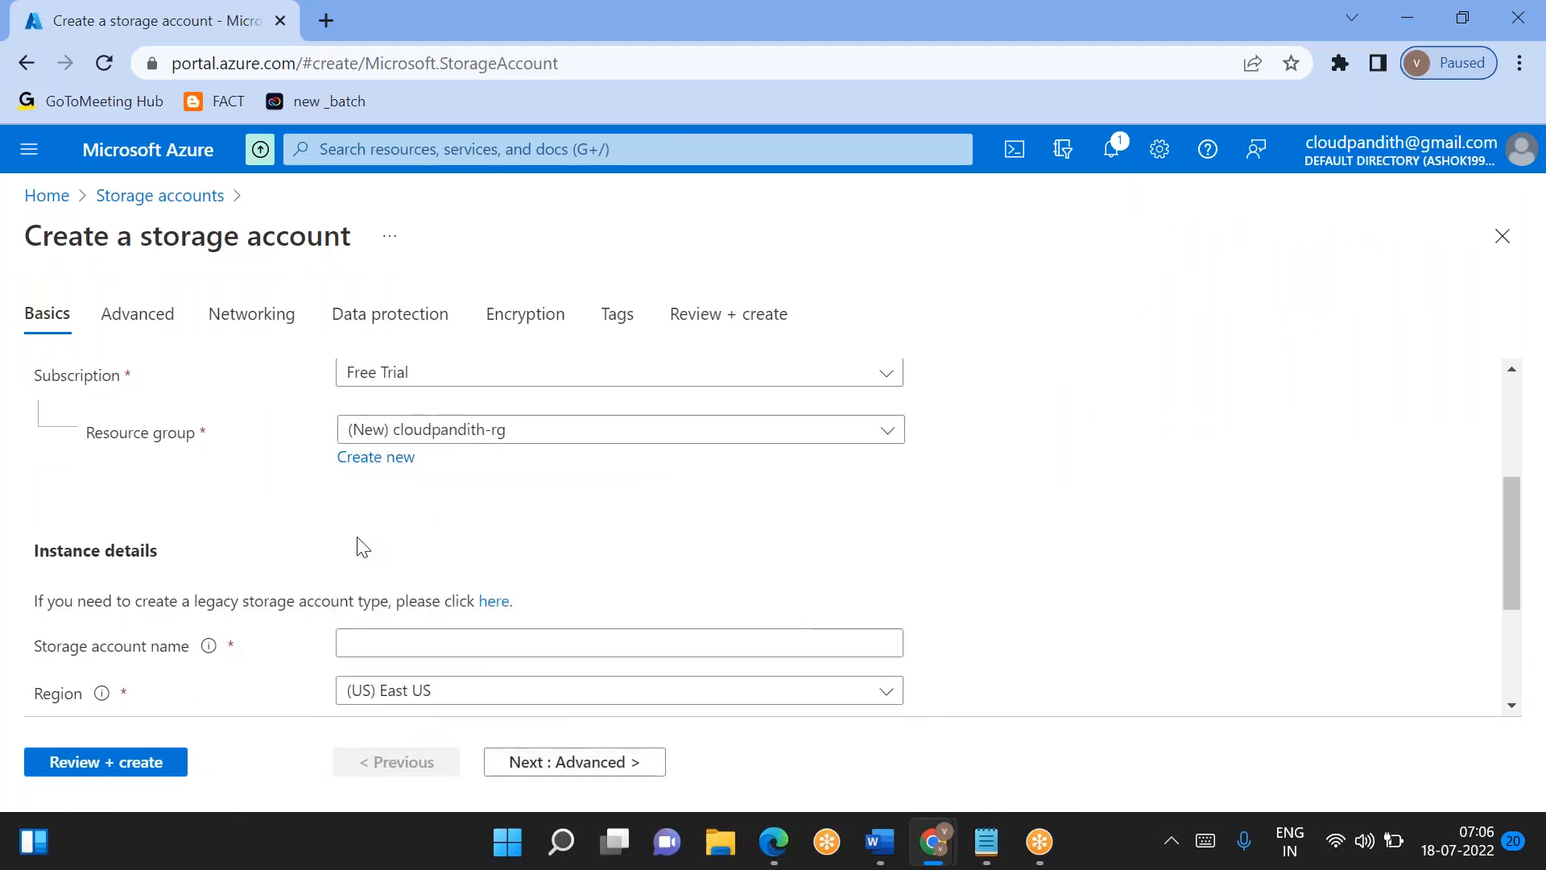
# - Name the storage account cloudpandithadls1807 in the instance details
pyautogui.scroll(-2, 360, 548)
pyautogui.click(362, 493)
pyautogui.write('clo')
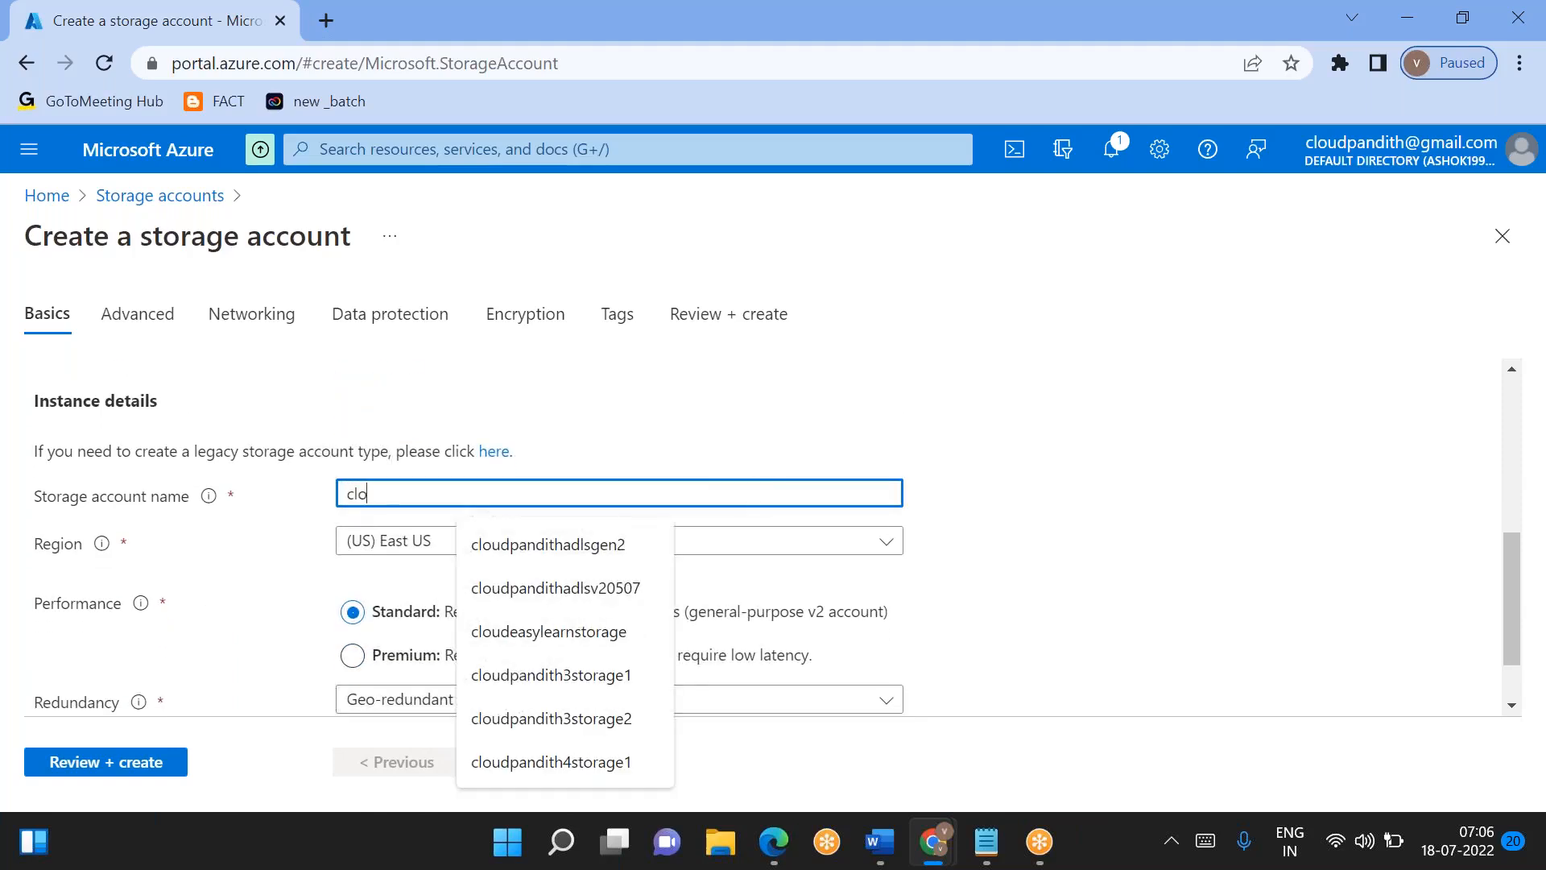
pyautogui.write('udpandithadls')
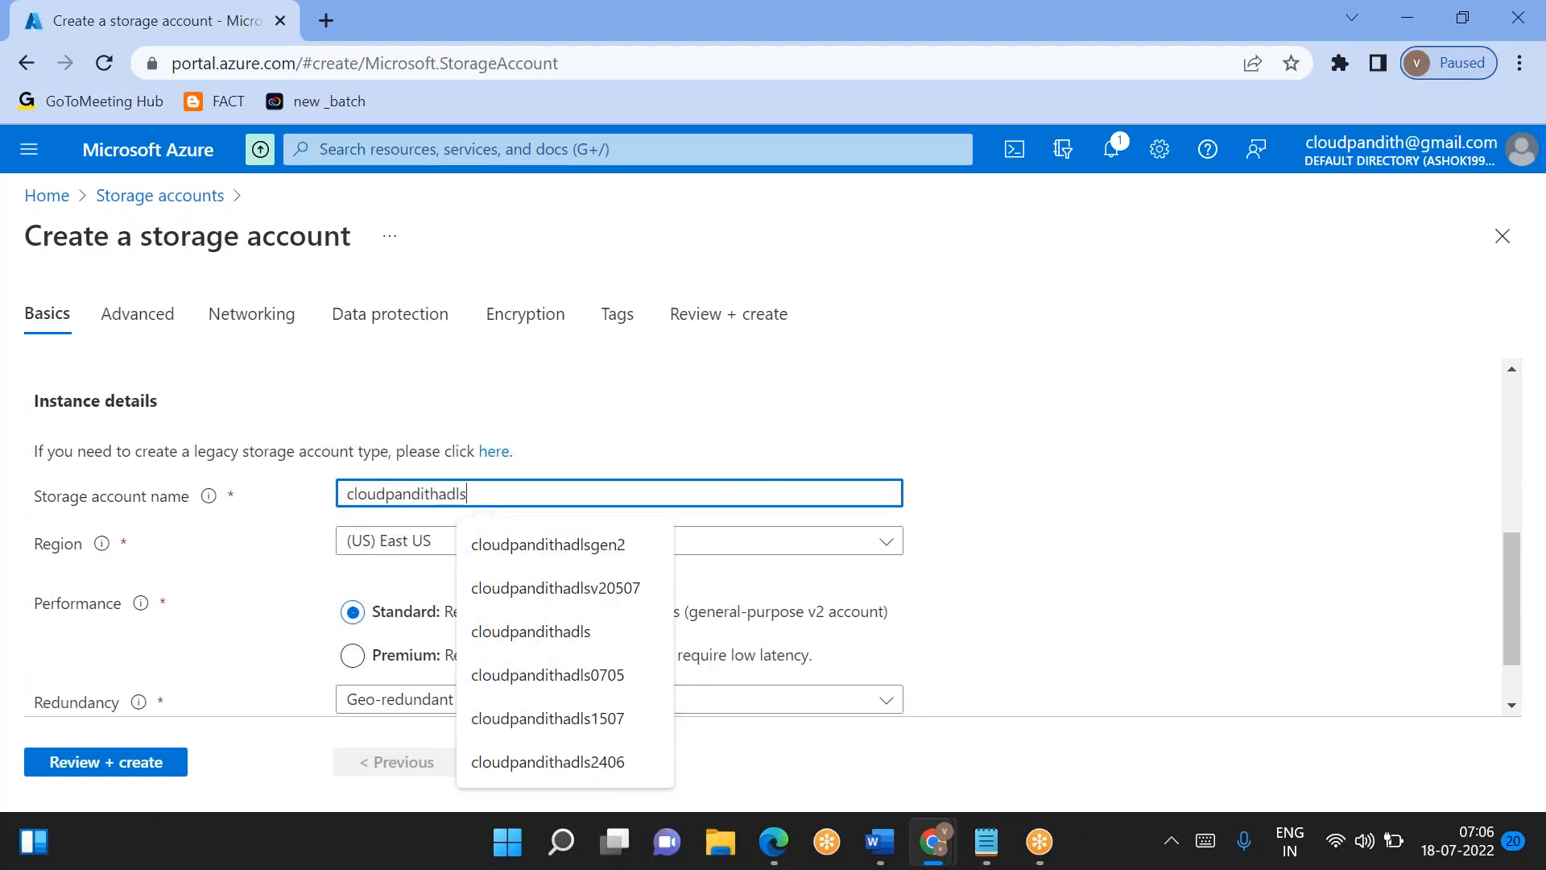
pyautogui.write('1807')
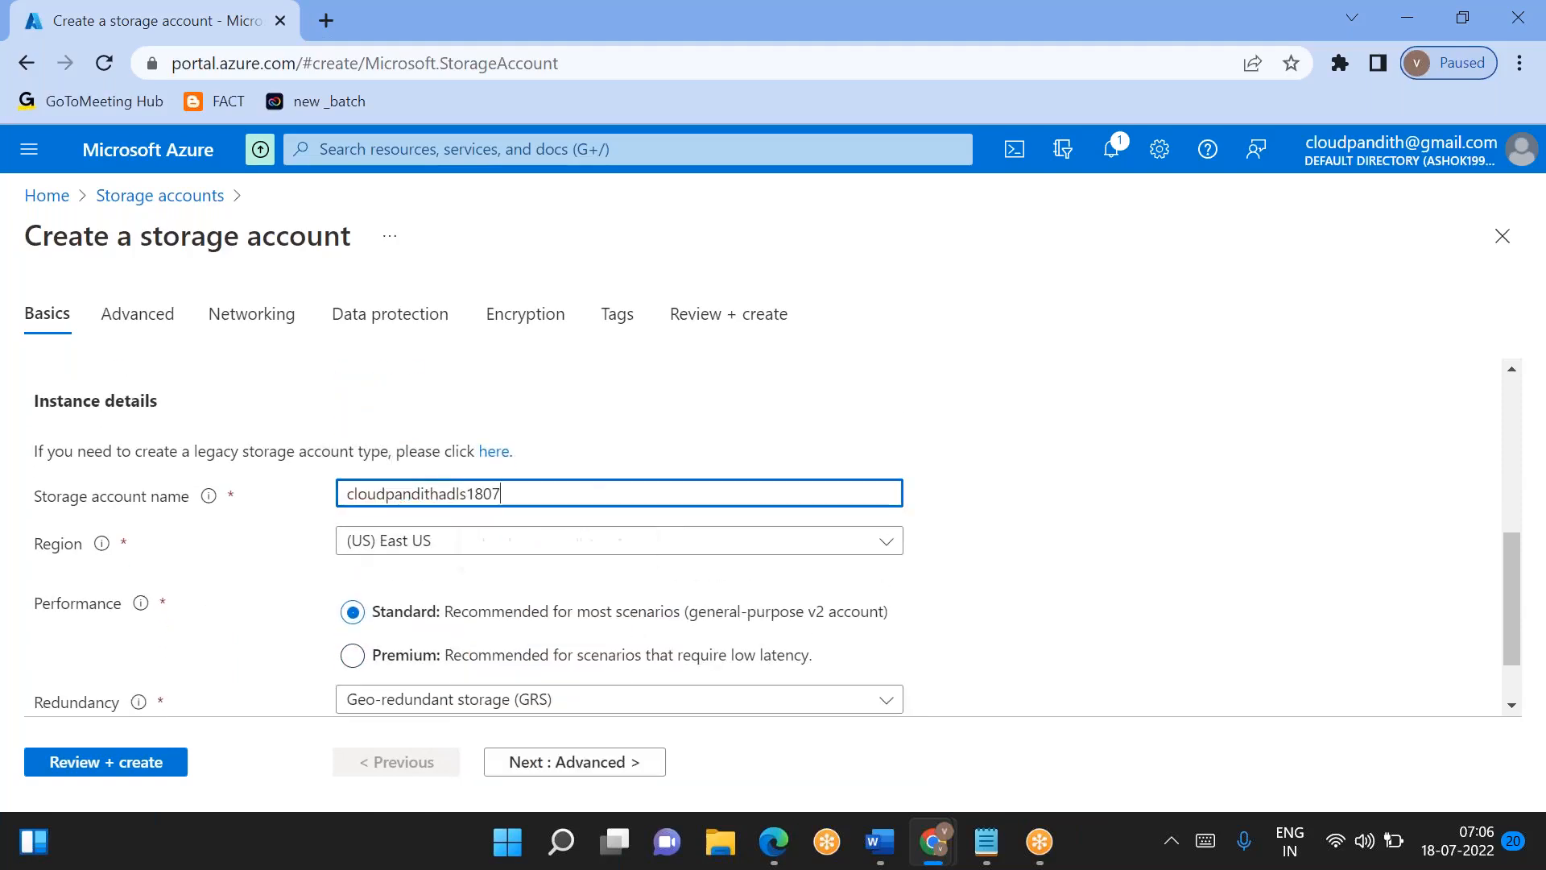
pyautogui.click(634, 404)
pyautogui.scroll(-2, 499, 656)
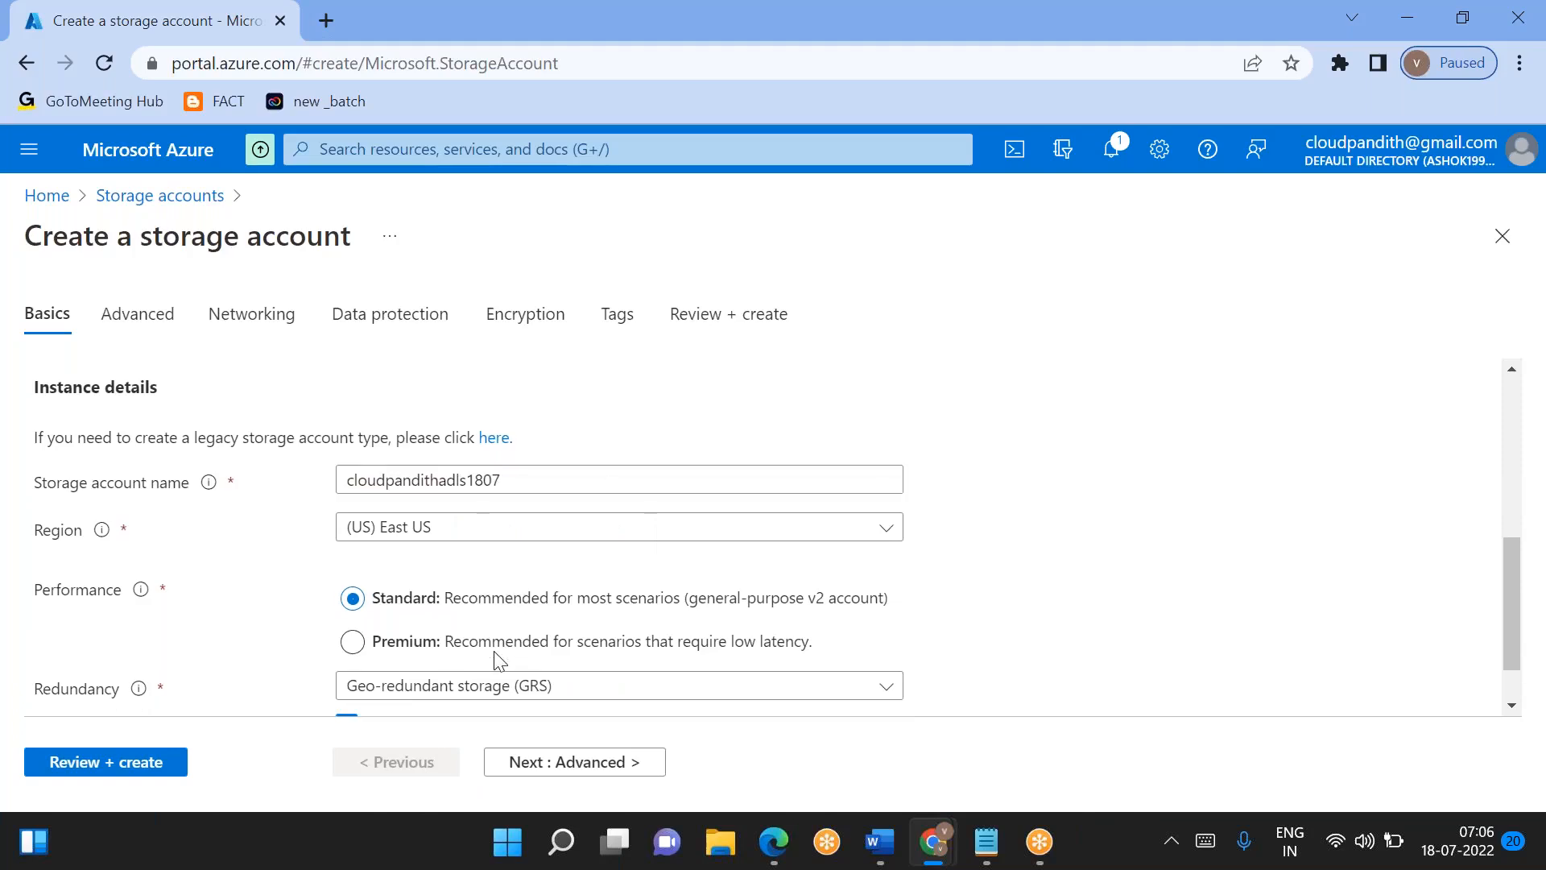
# - Enable the hierarchical namespace for Data Lake Storage Gen2 and run the final validation of the storage account
pyautogui.click(593, 763)
pyautogui.scroll(-5, 444, 578)
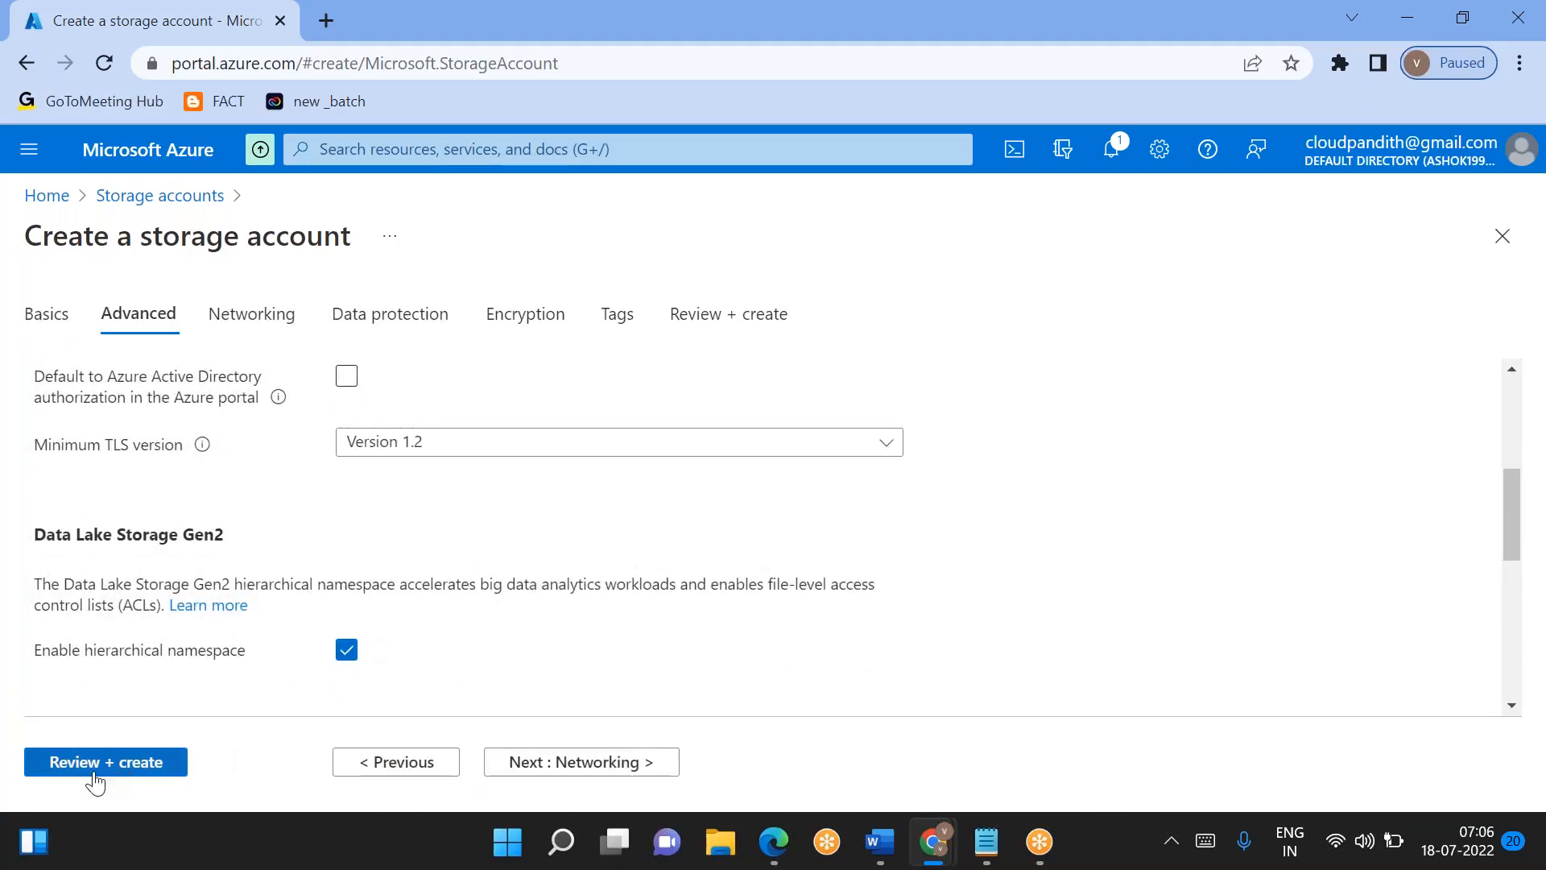
pyautogui.click(95, 769)
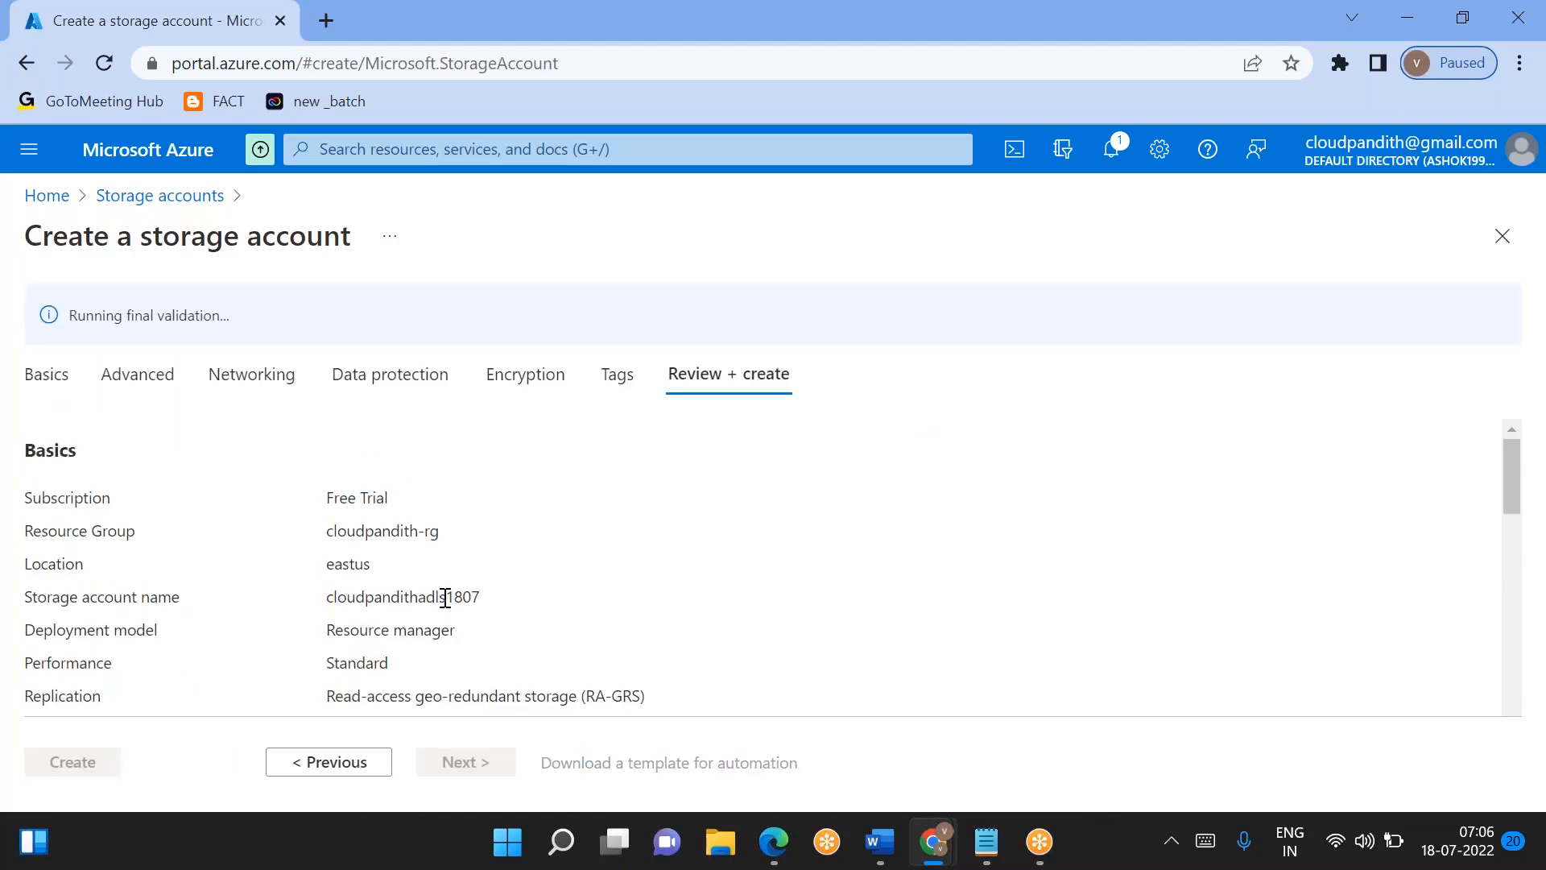
# - Review the storage account's configuration summary and create the account
pyautogui.scroll(-2, 445, 597)
pyautogui.scroll(2, 445, 598)
pyautogui.scroll(-3, 445, 598)
pyautogui.scroll(3, 444, 597)
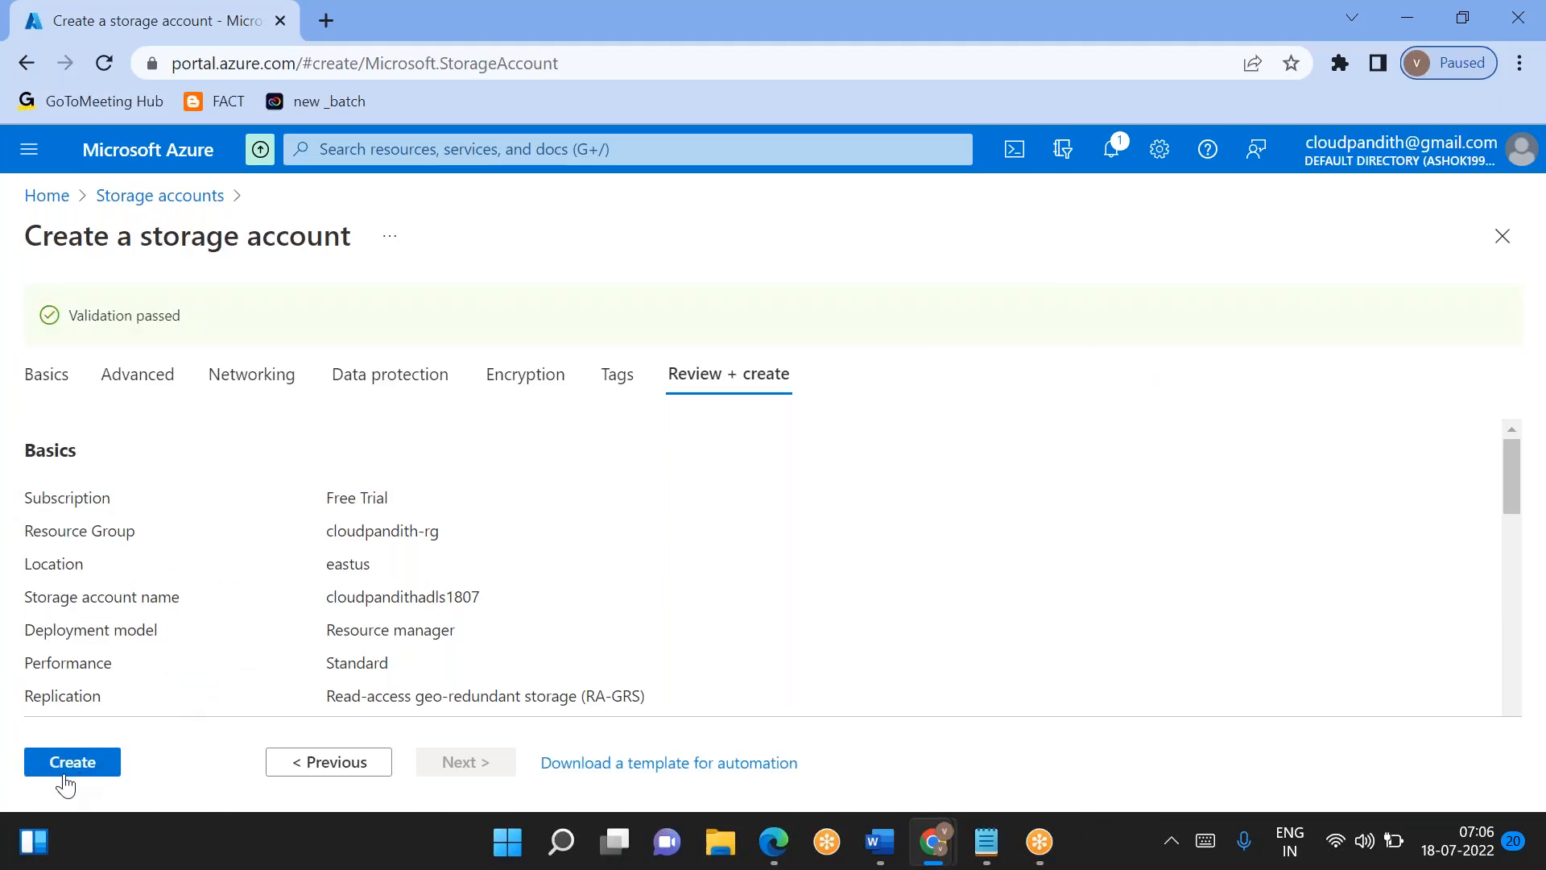
pyautogui.click(65, 776)
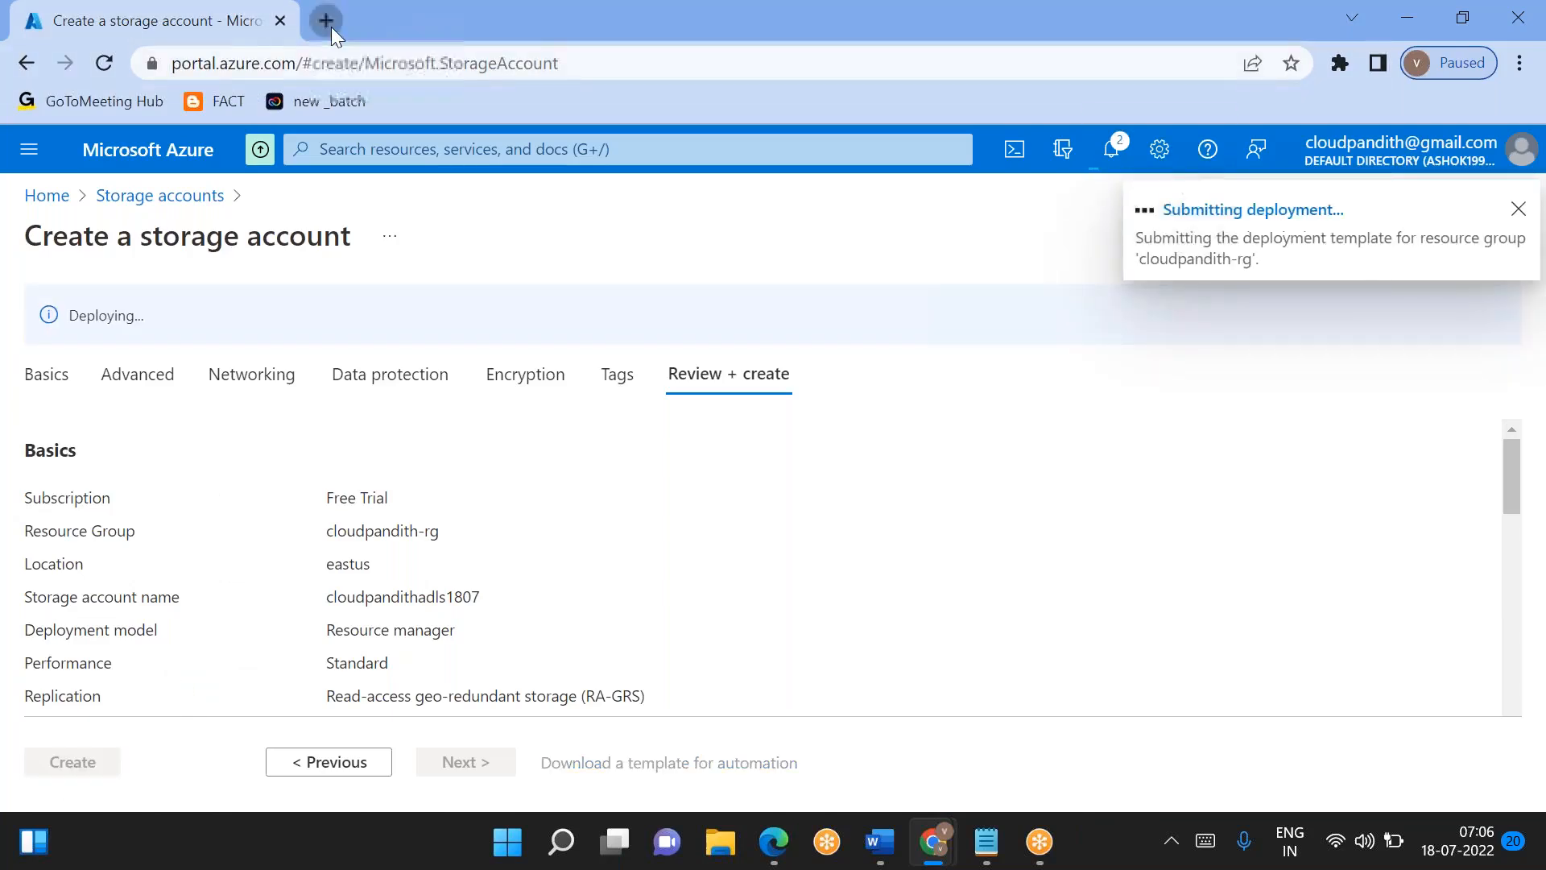
# - Open the Azure portal in a second browser tab and check the progress of the storage account deployment
pyautogui.click(326, 20)
pyautogui.write('po')
pyautogui.press('Return')
pyautogui.click(217, 18)
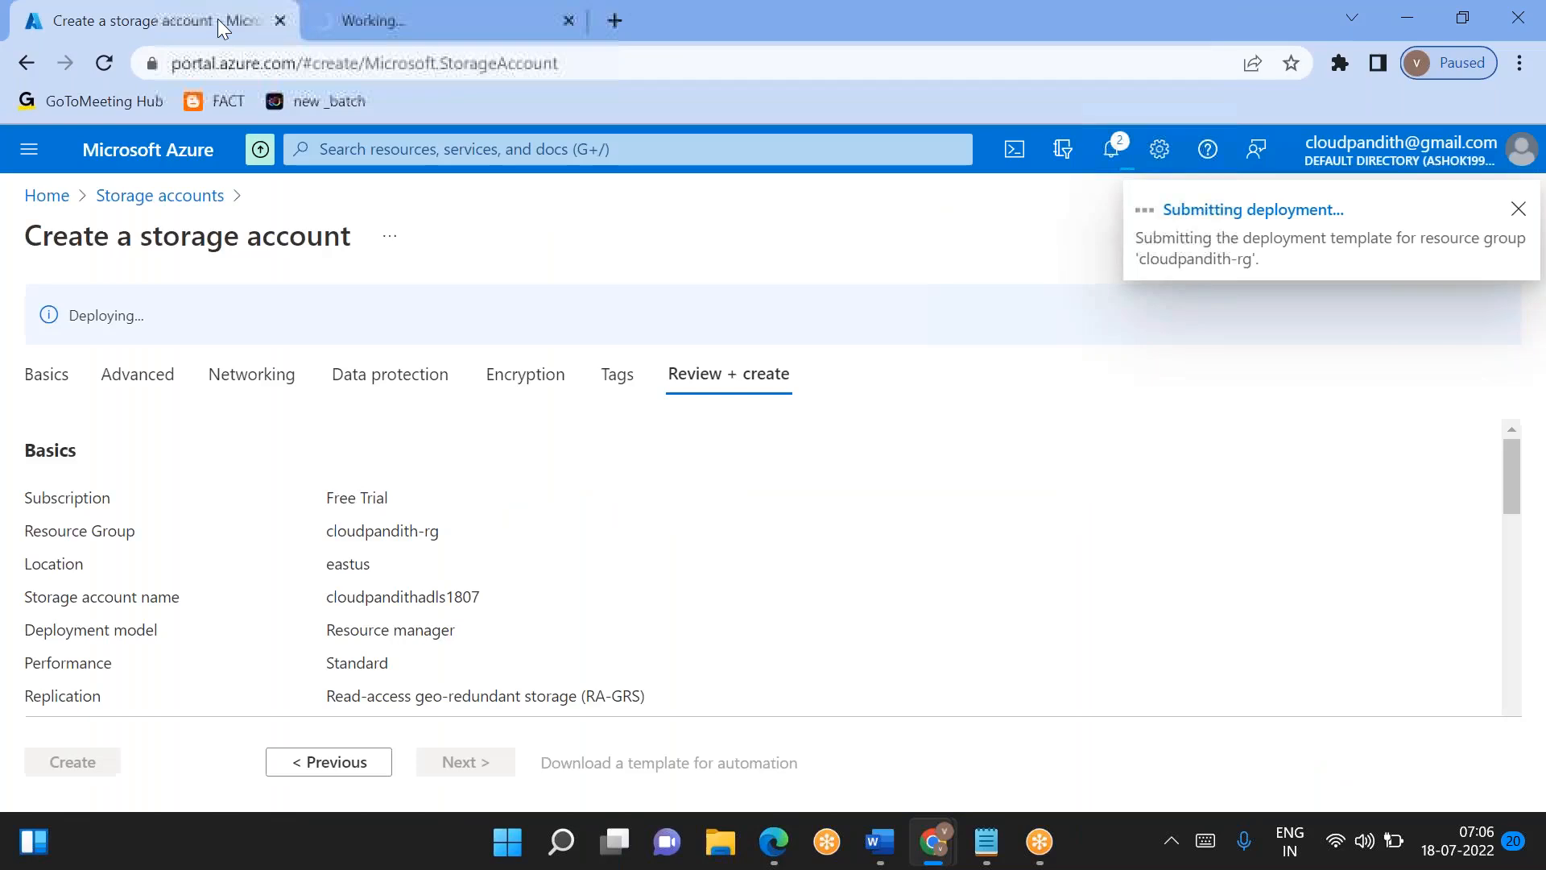
pyautogui.click(385, 11)
pyautogui.click(127, 12)
pyautogui.click(381, 24)
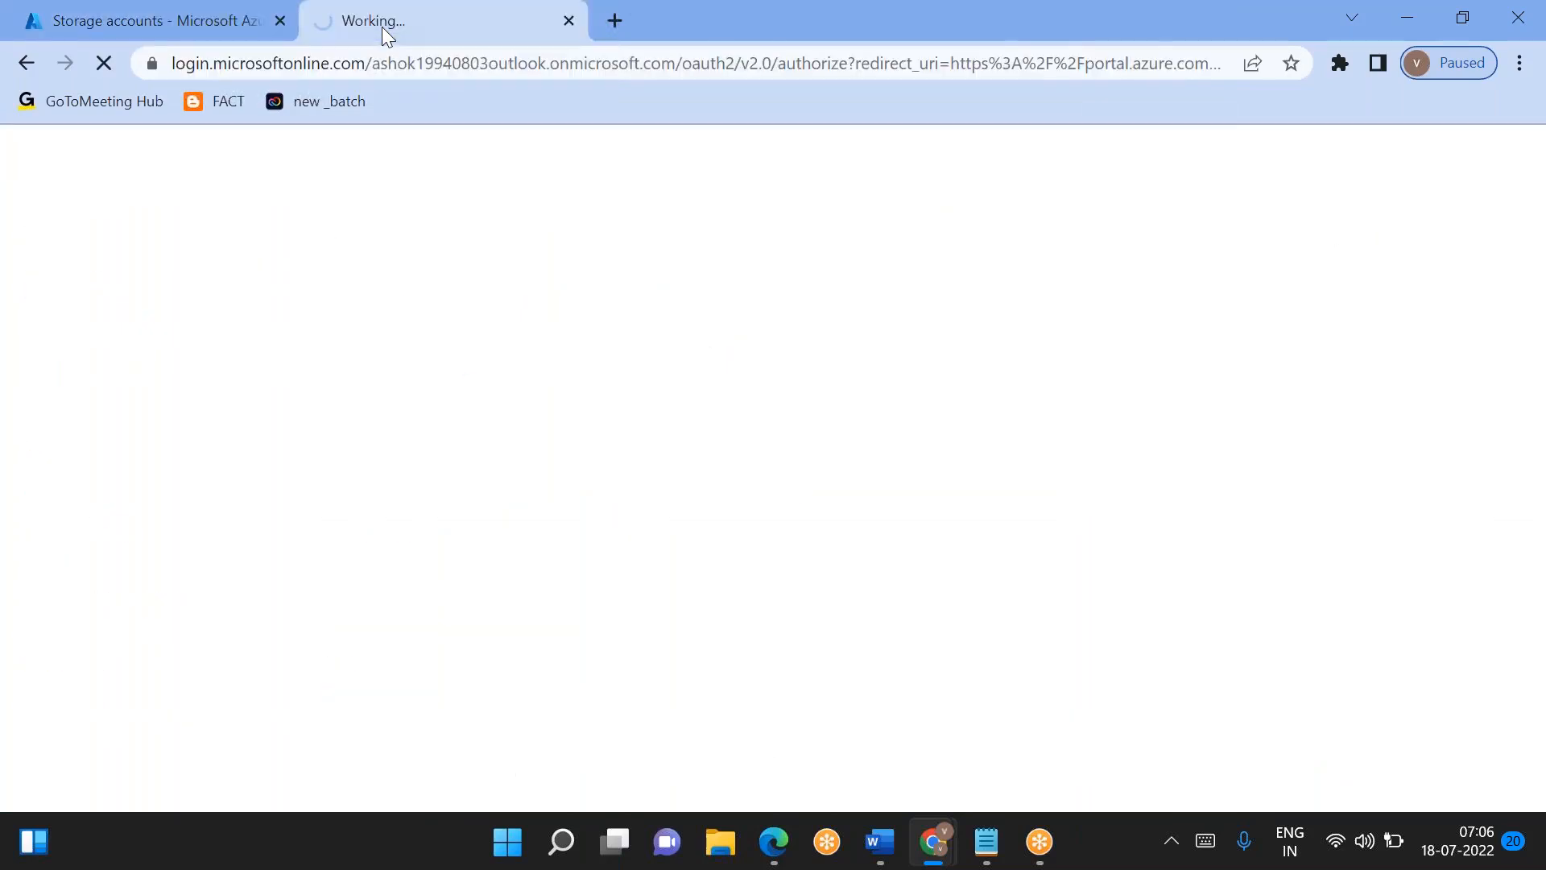
pyautogui.click(229, 31)
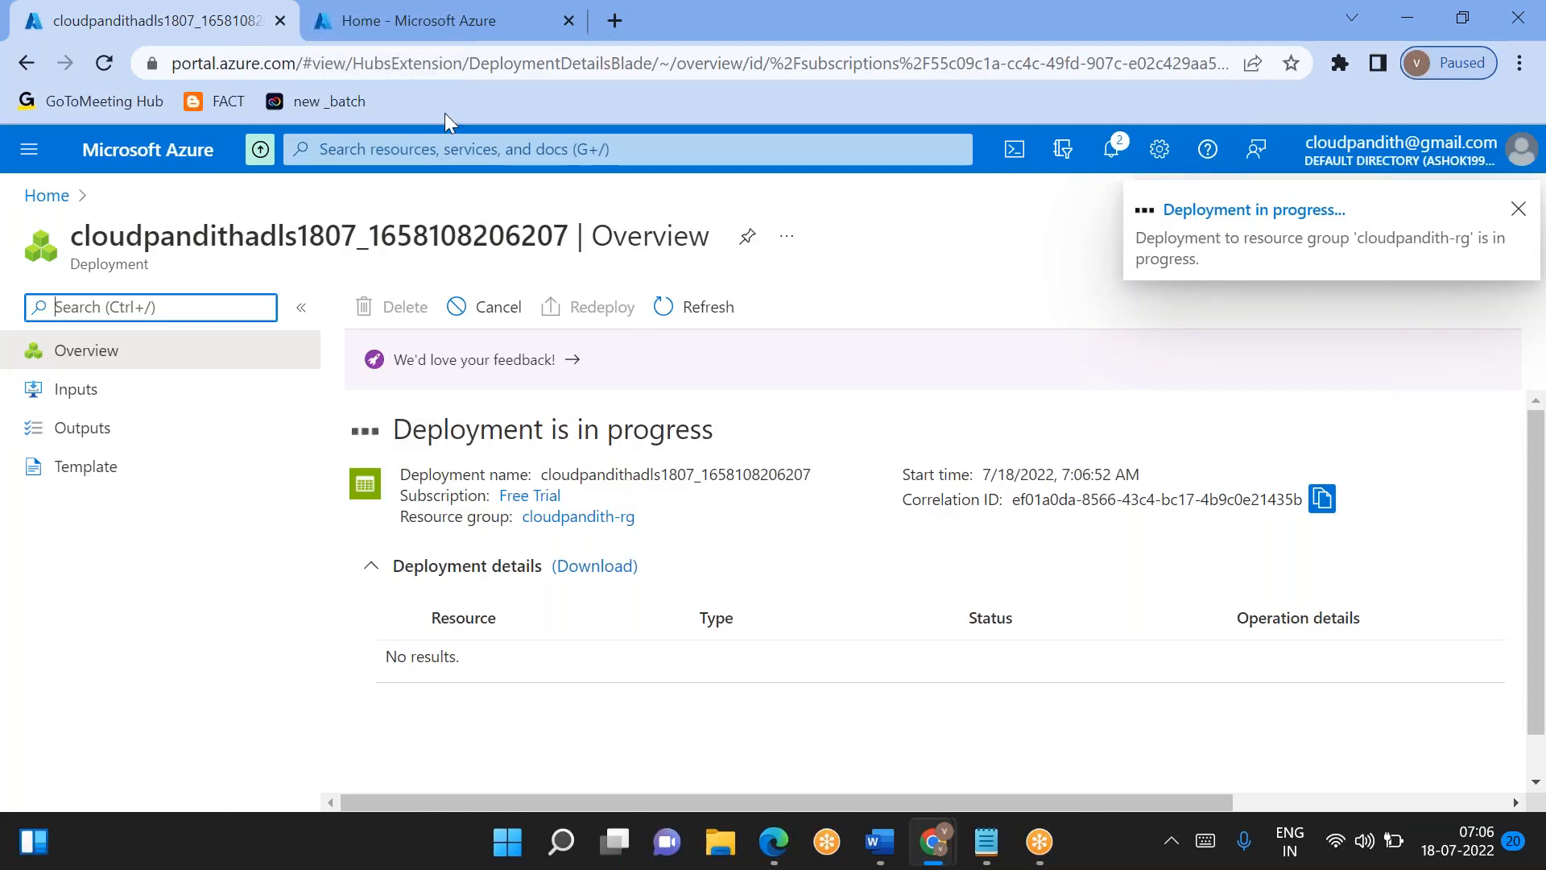
# - Open the data factories list in the second portal tab and start creating a new data factory
pyautogui.click(369, 19)
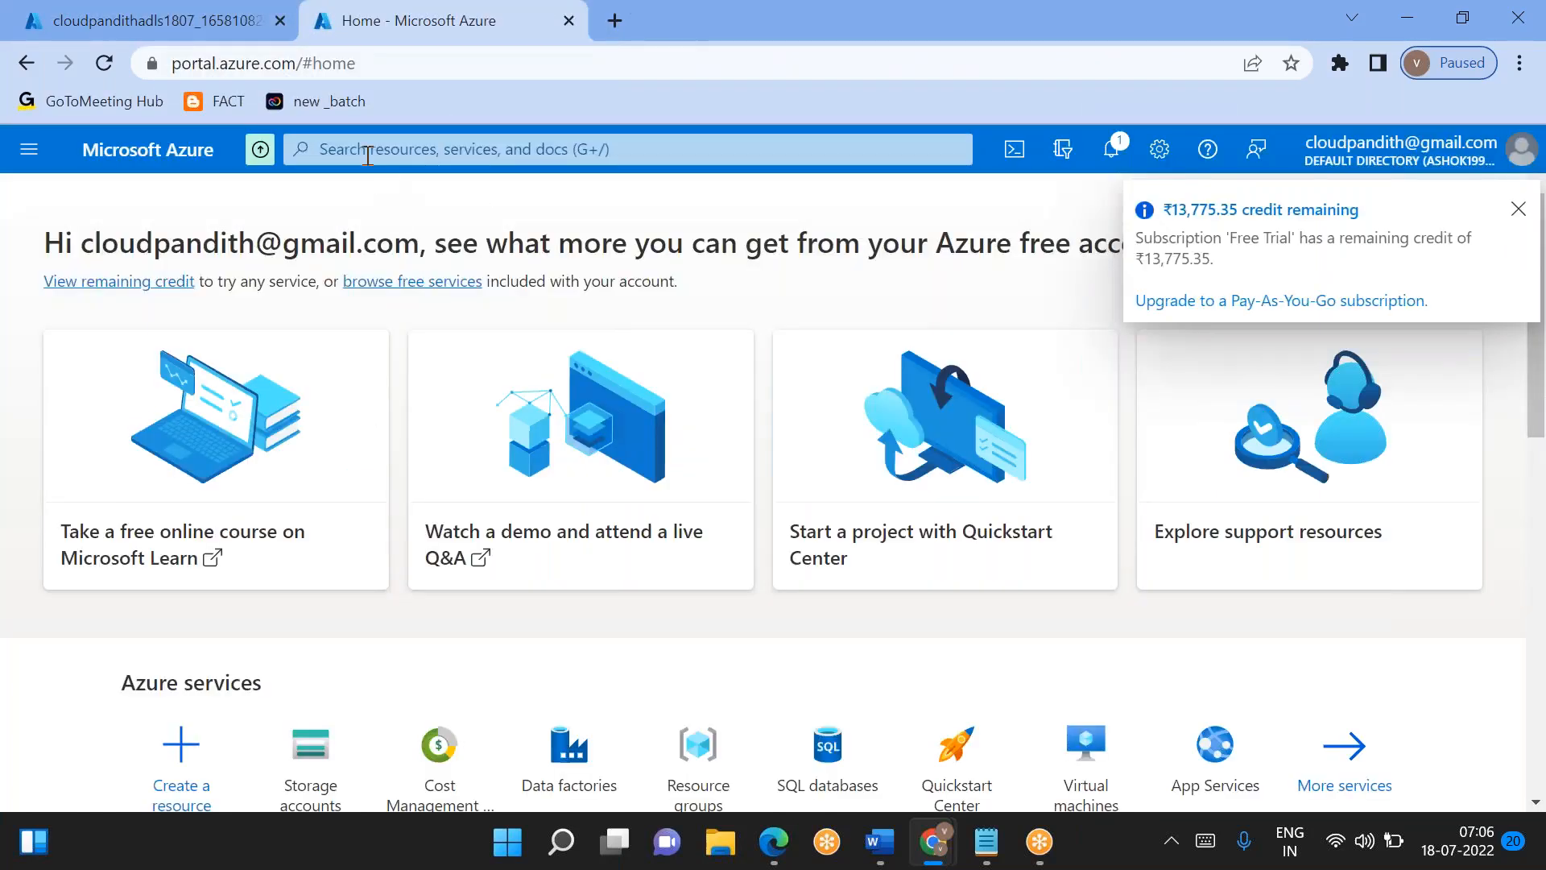
pyautogui.click(367, 150)
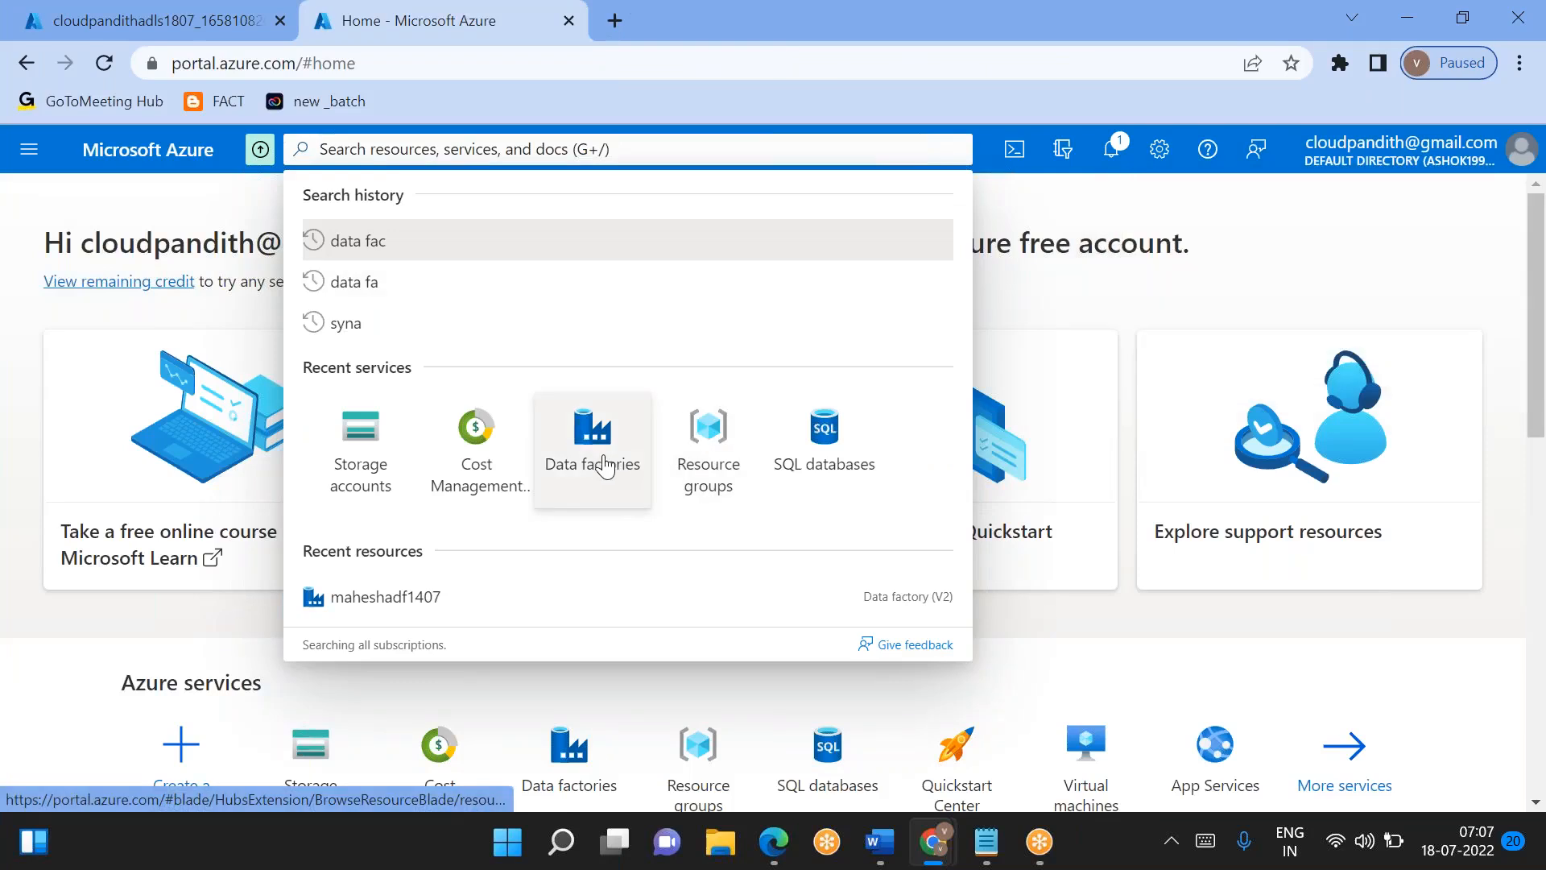
pyautogui.click(605, 465)
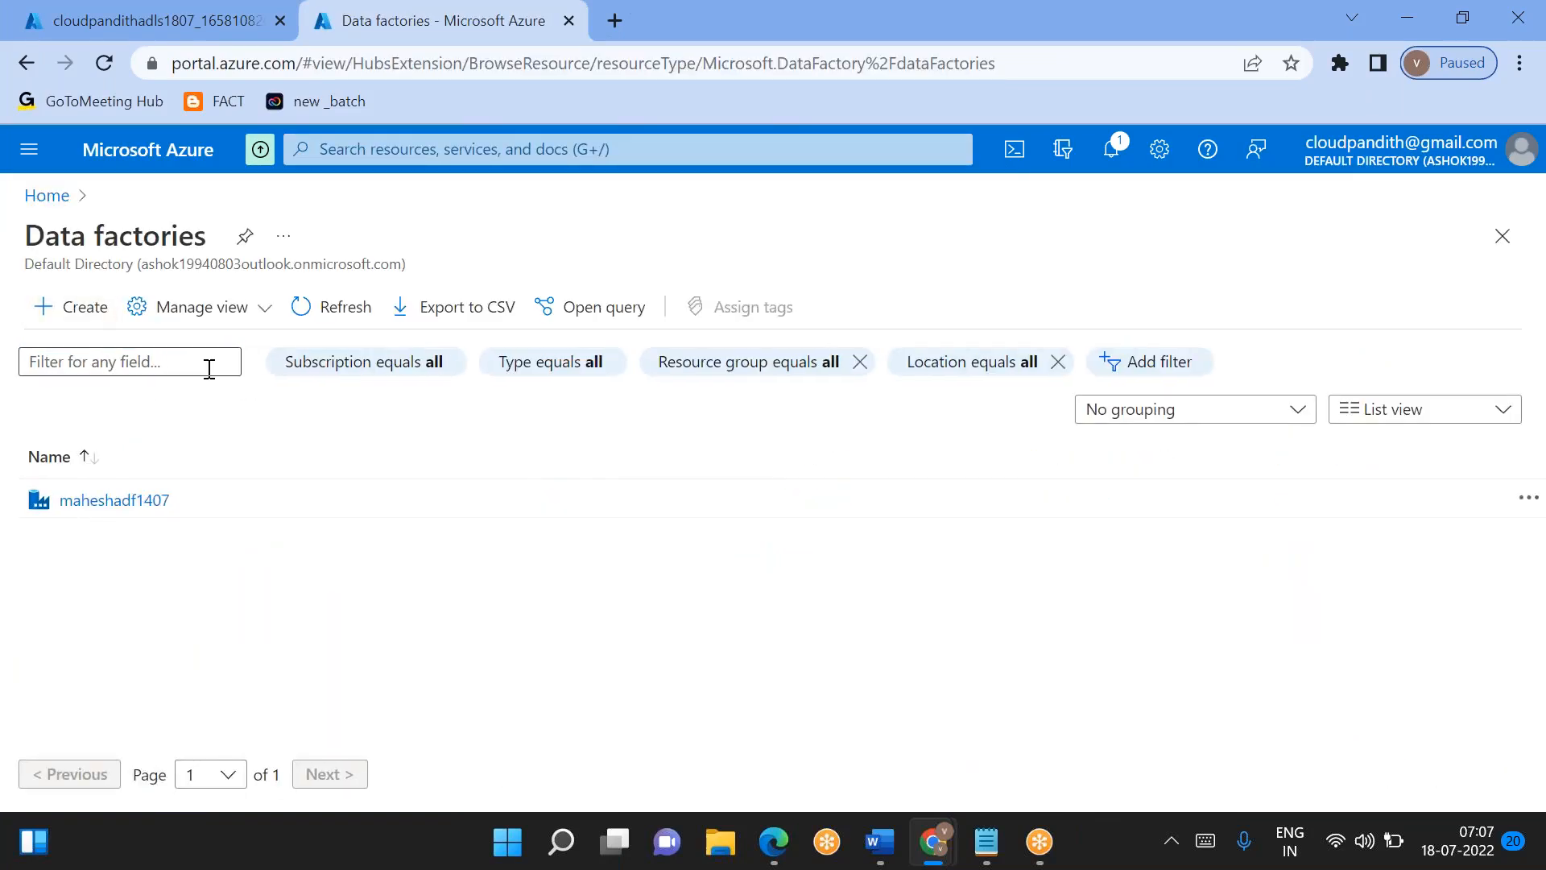
pyautogui.click(73, 307)
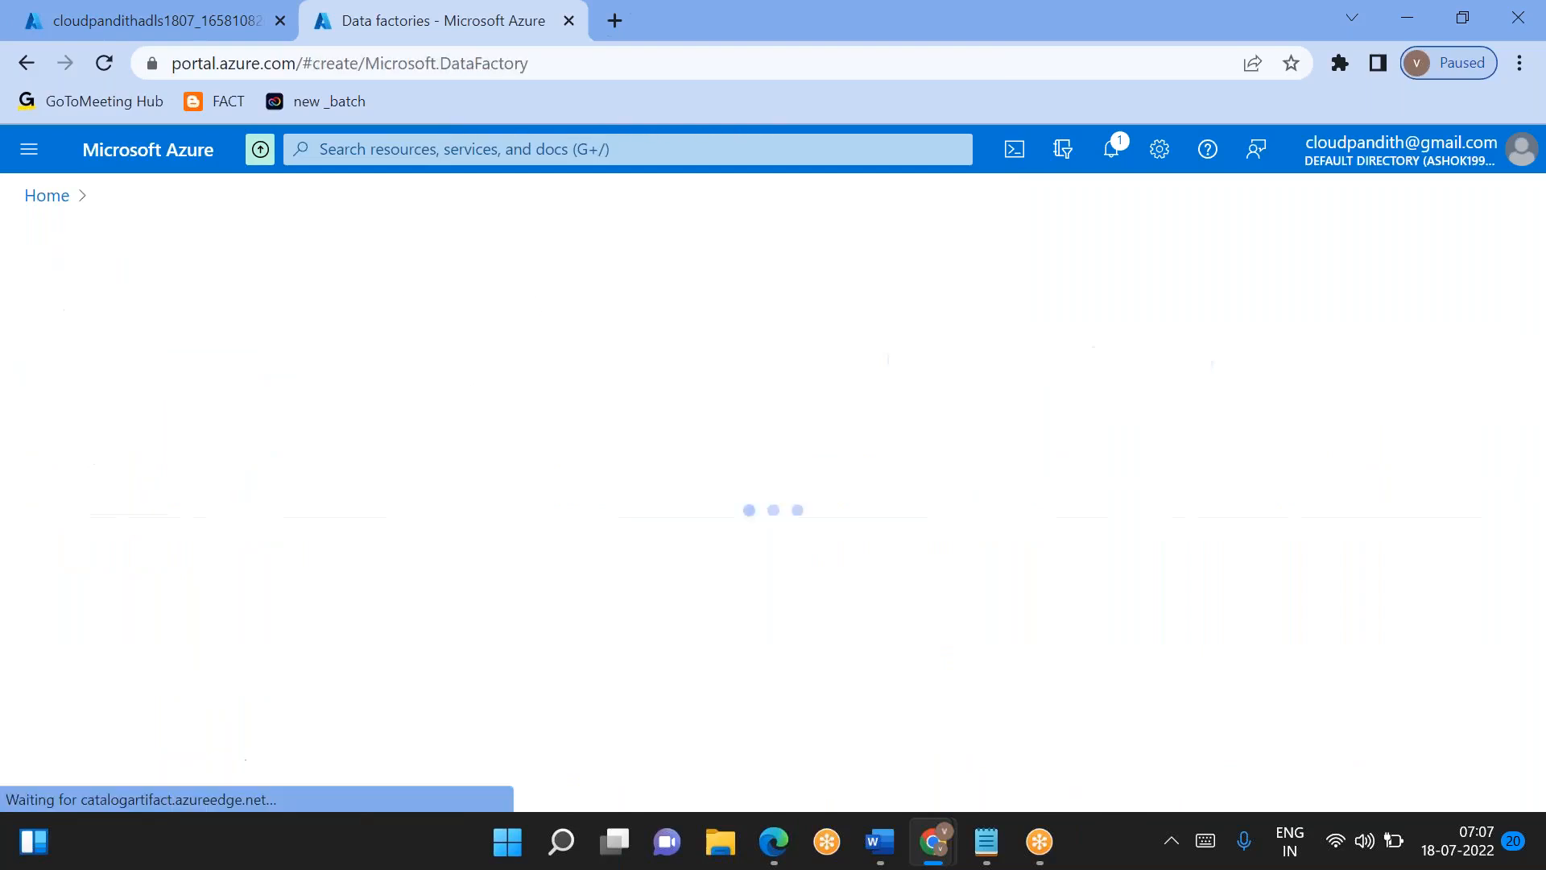
# - Assign the data factory to the cloudpandith-rg resource group and name it cloudpandithadf1807
pyautogui.scroll(-2, 459, 376)
pyautogui.click(459, 386)
pyautogui.click(430, 467)
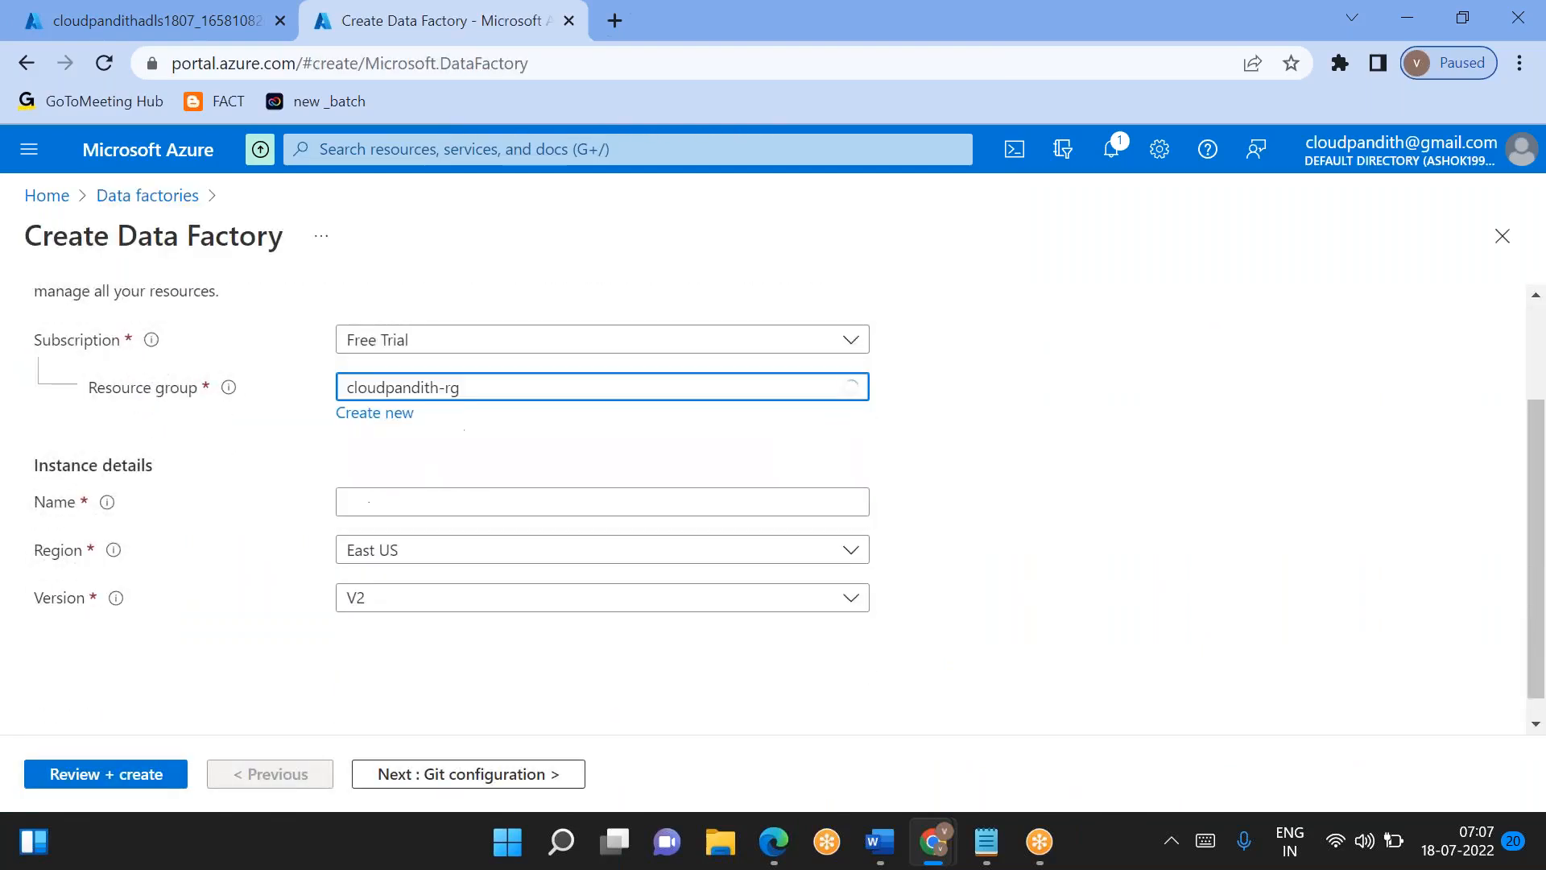
pyautogui.scroll(-1, 428, 459)
pyautogui.click(385, 469)
pyautogui.write('cloudpandithadf')
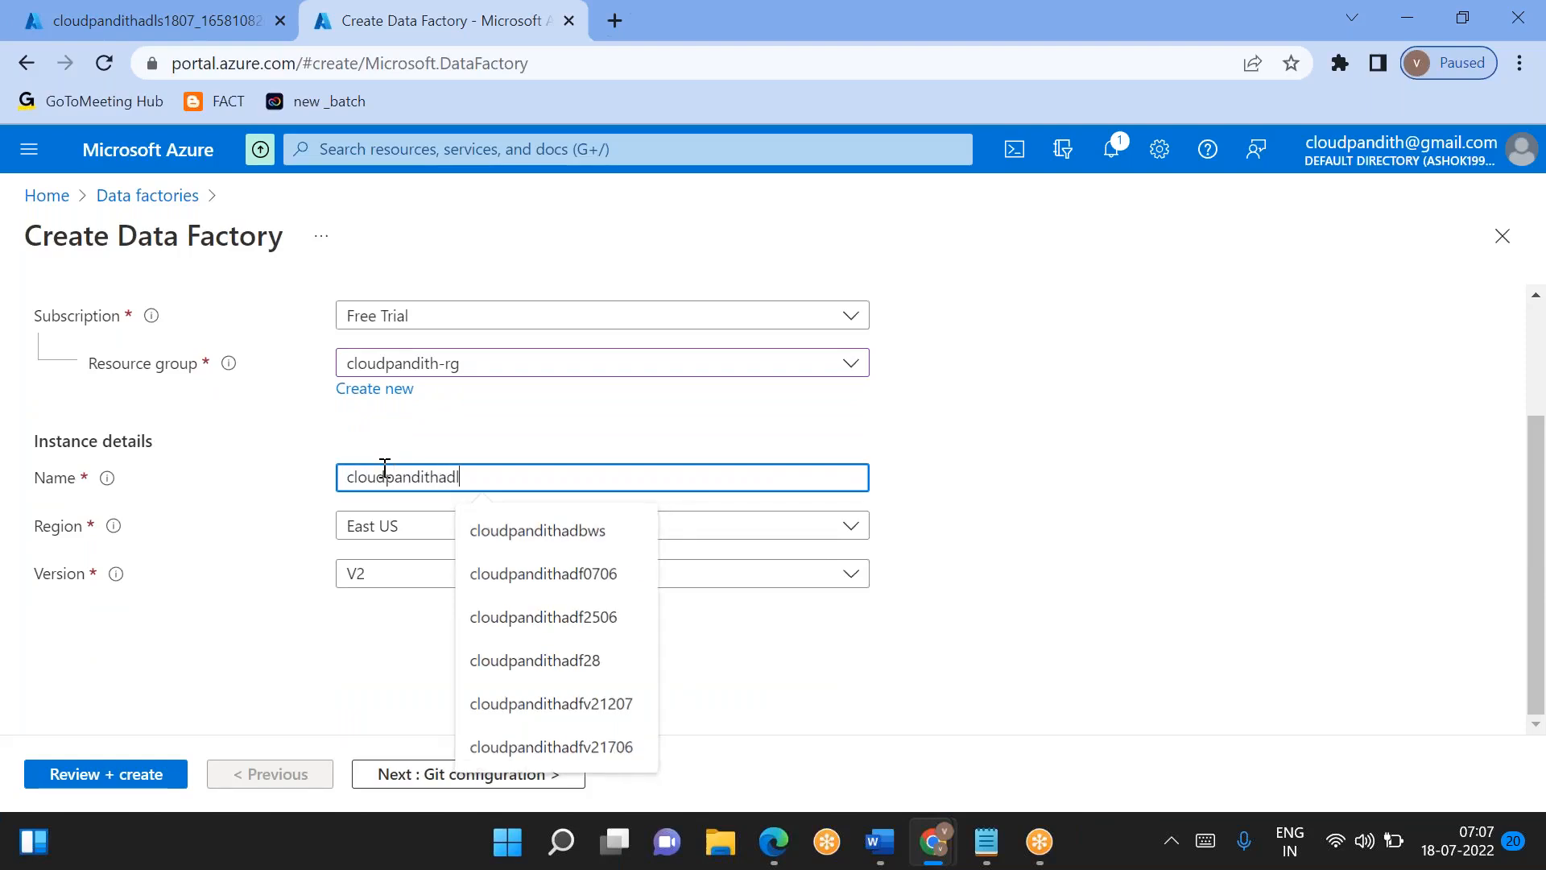
pyautogui.write('1')
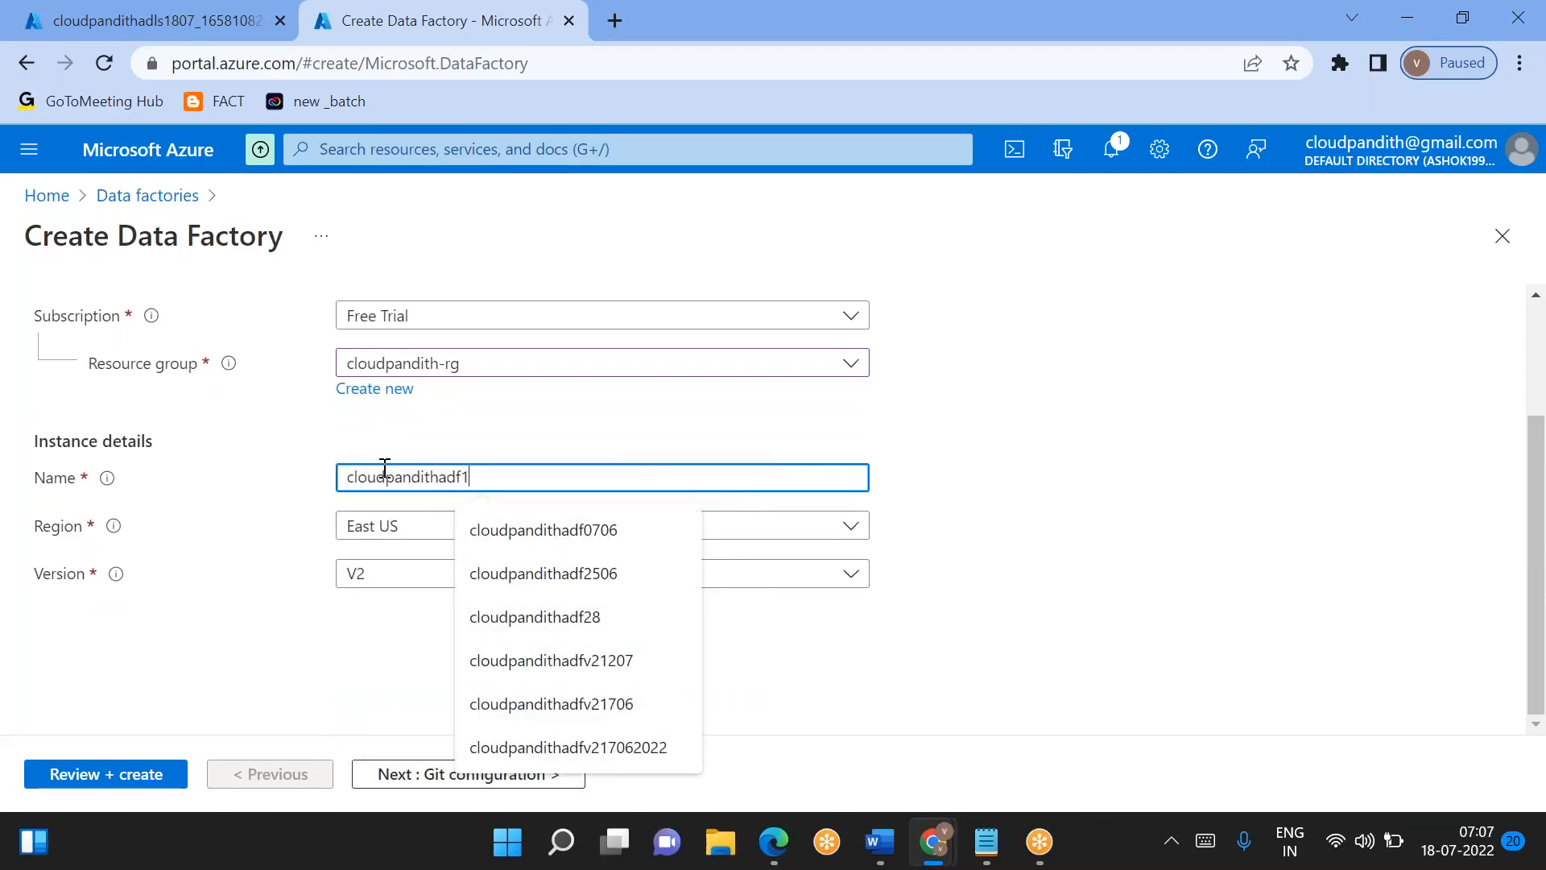
pyautogui.write('807')
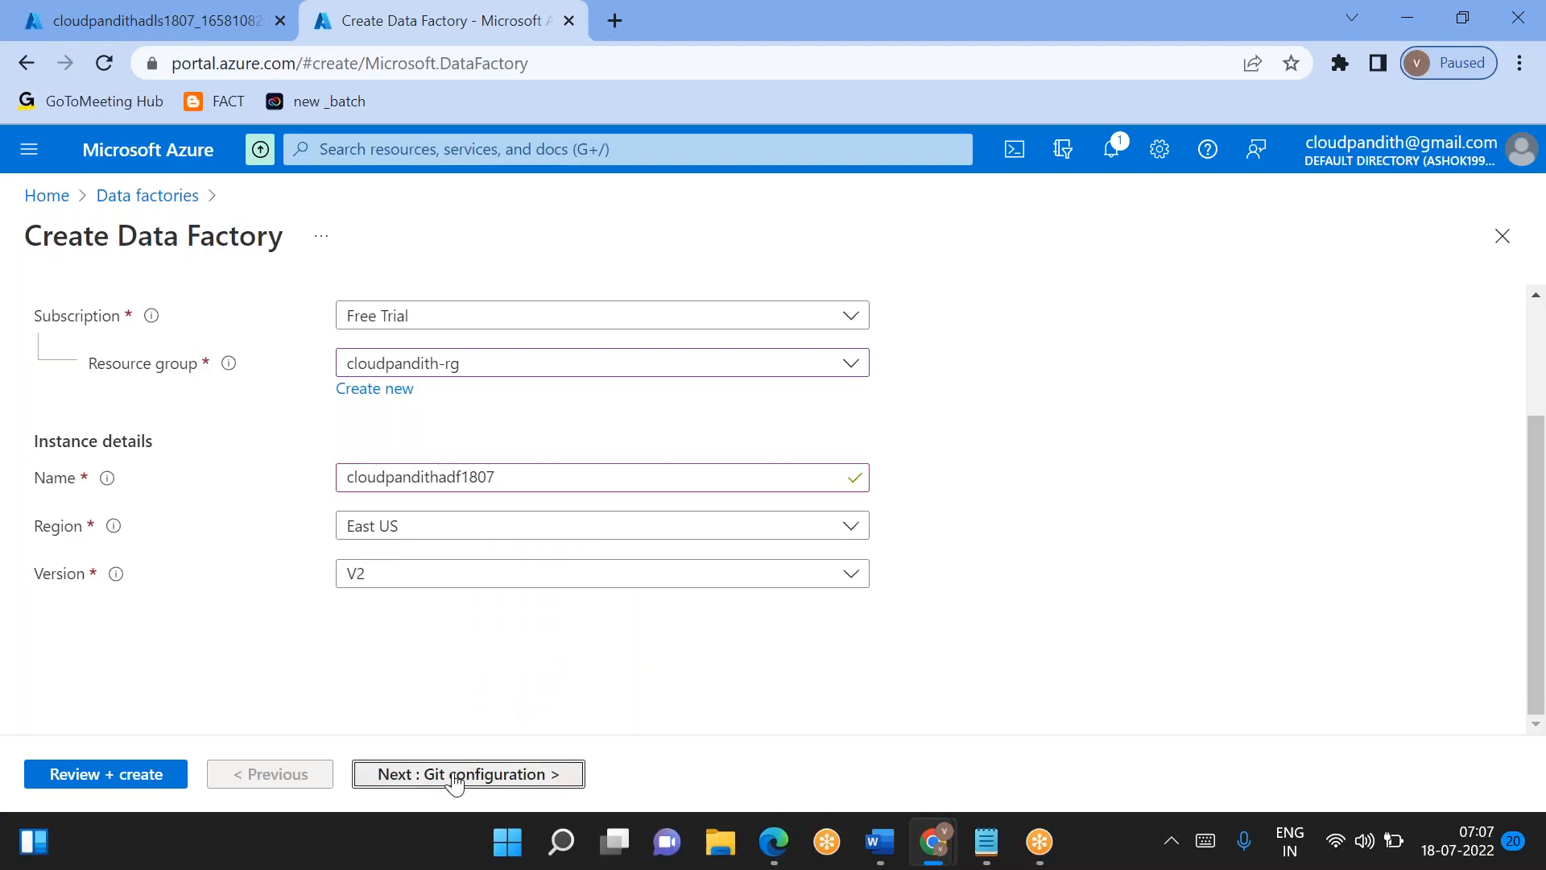
# - Complete the Git configuration settings of the data factory, validate it and create it
pyautogui.click(461, 776)
pyautogui.click(349, 460)
pyautogui.click(103, 774)
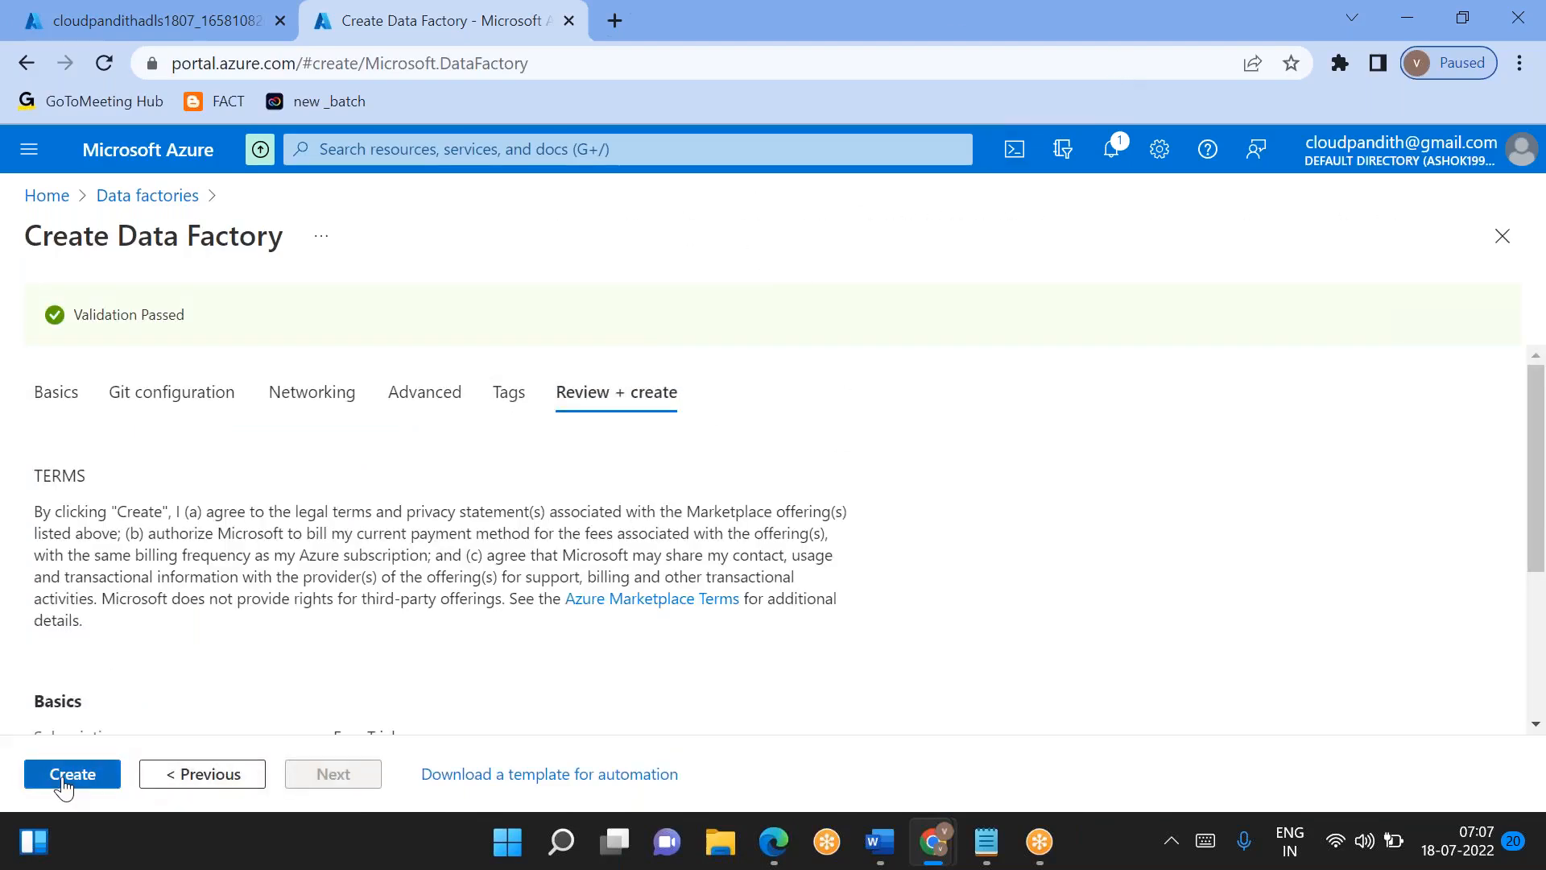
pyautogui.click(65, 777)
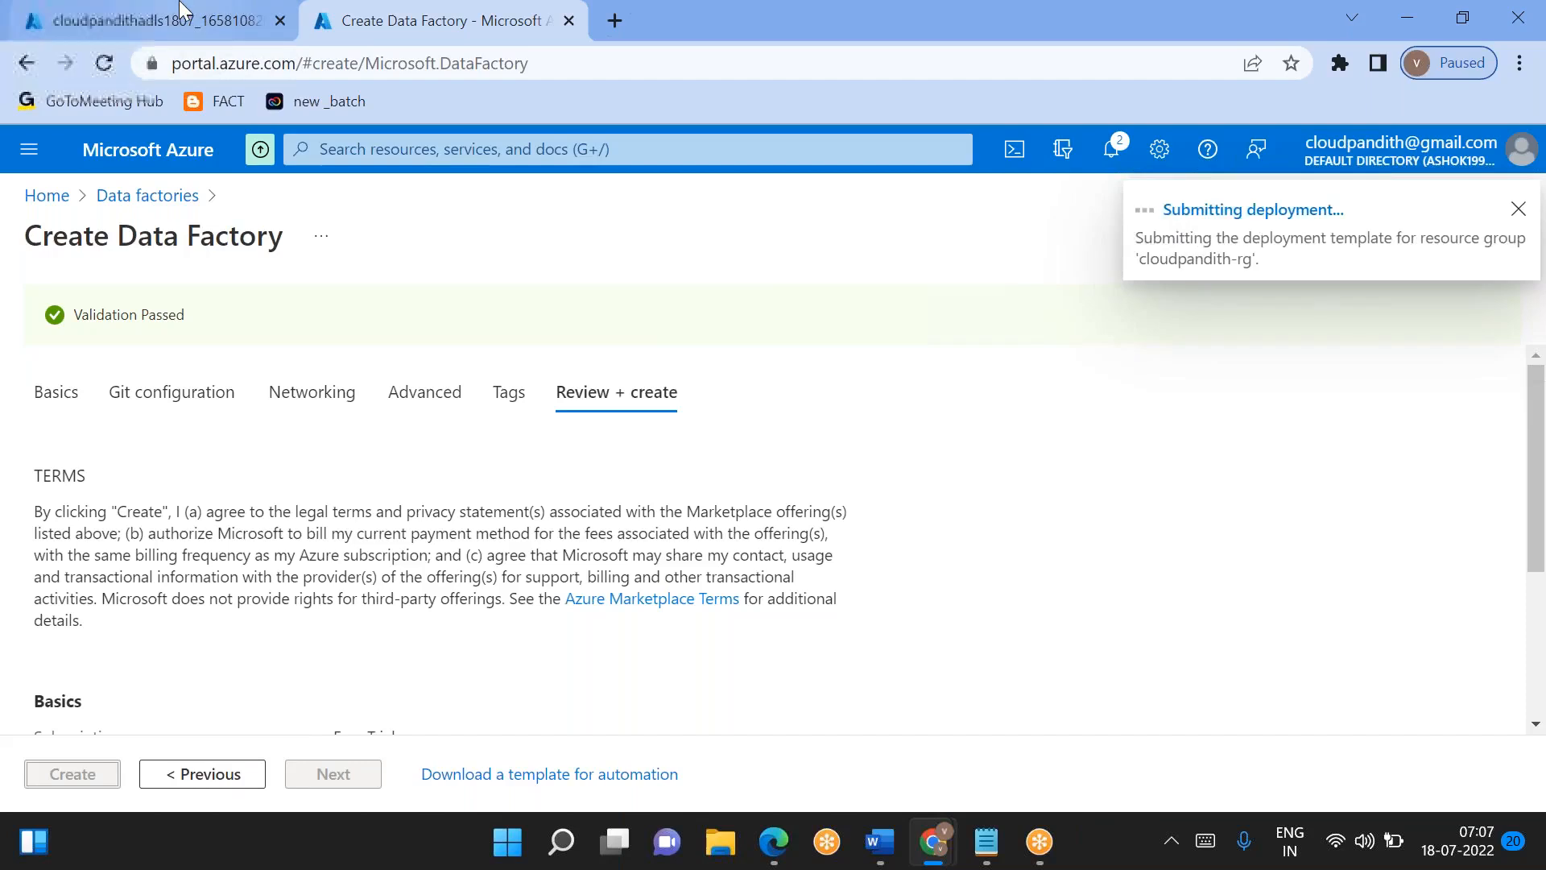
# - Return to the storage account's deployment page and open the deployed cloudpandithadls1807 resource
pyautogui.click(197, 11)
pyautogui.click(394, 11)
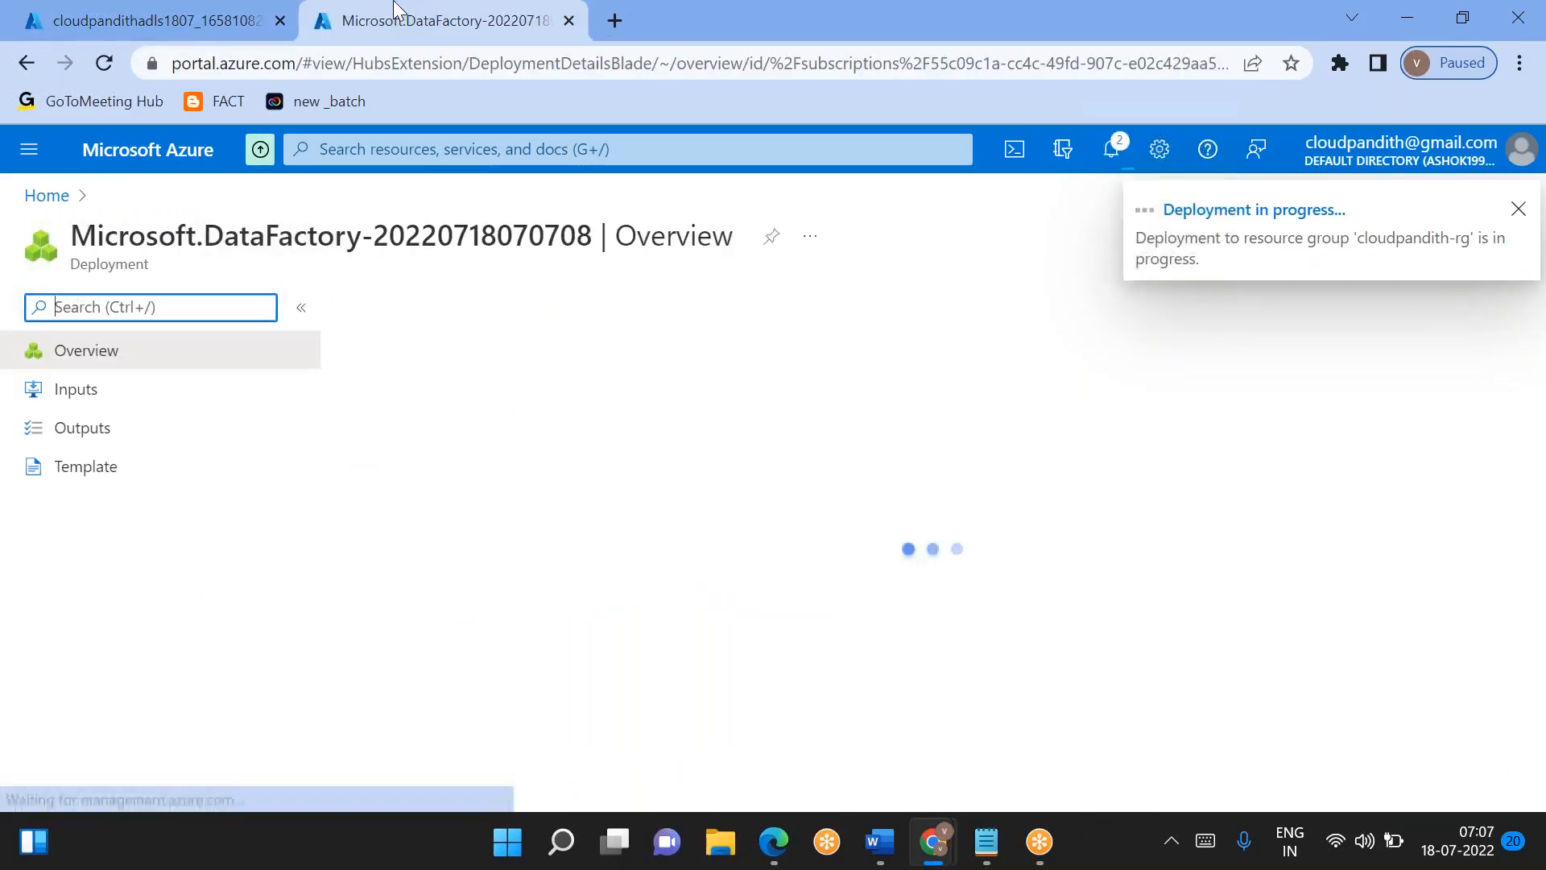
pyautogui.click(153, 20)
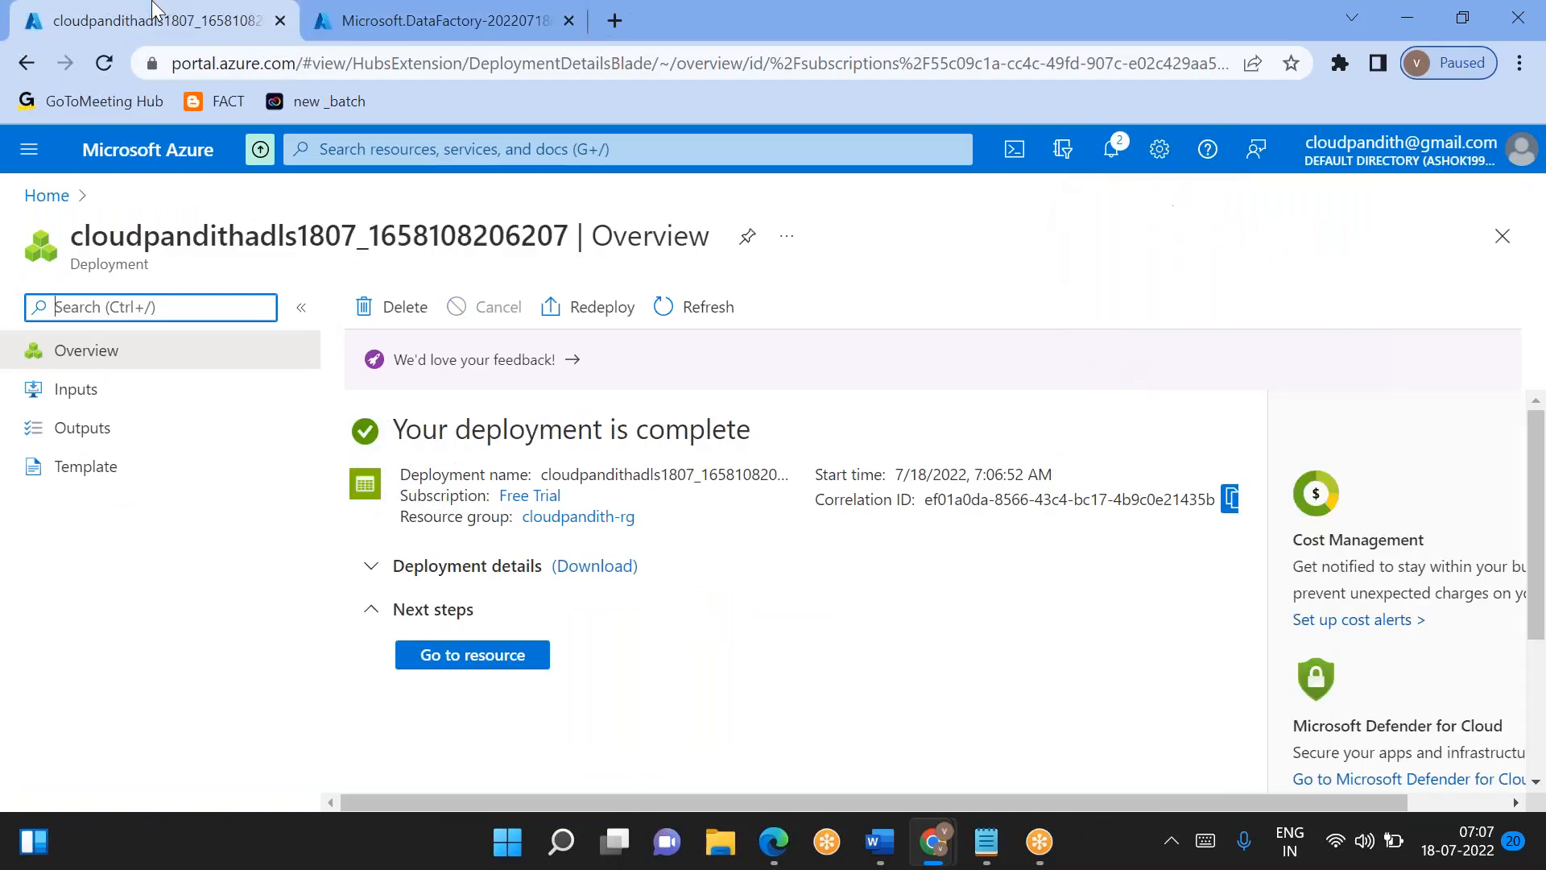
pyautogui.click(461, 656)
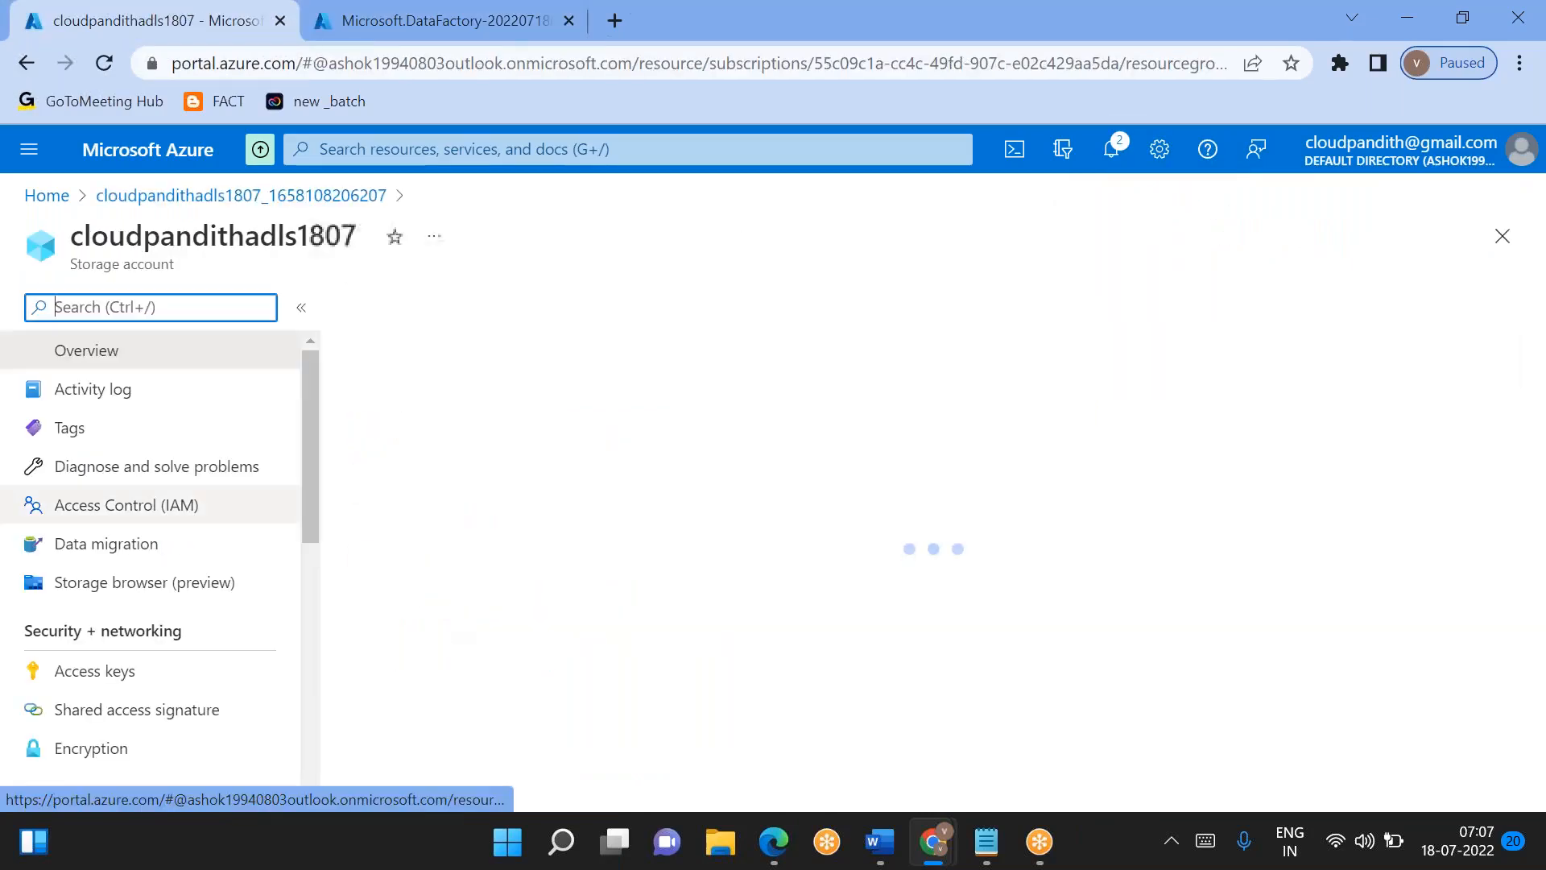
# - Create a container named global in the cloudpandithadls1807 storage account
pyautogui.scroll(-1, 173, 506)
pyautogui.click(91, 627)
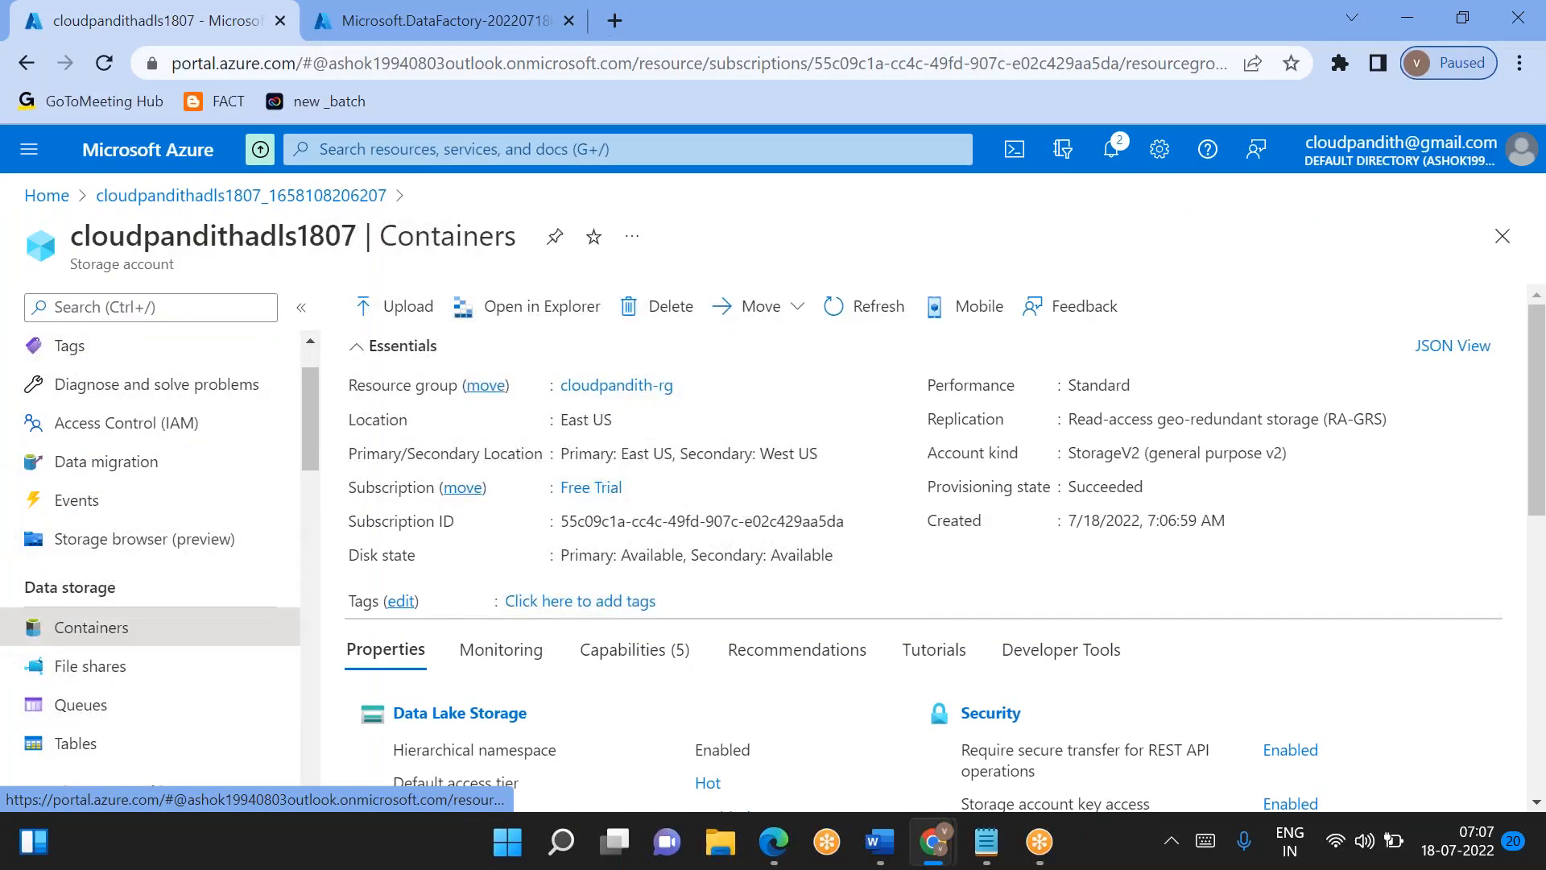
pyautogui.click(417, 307)
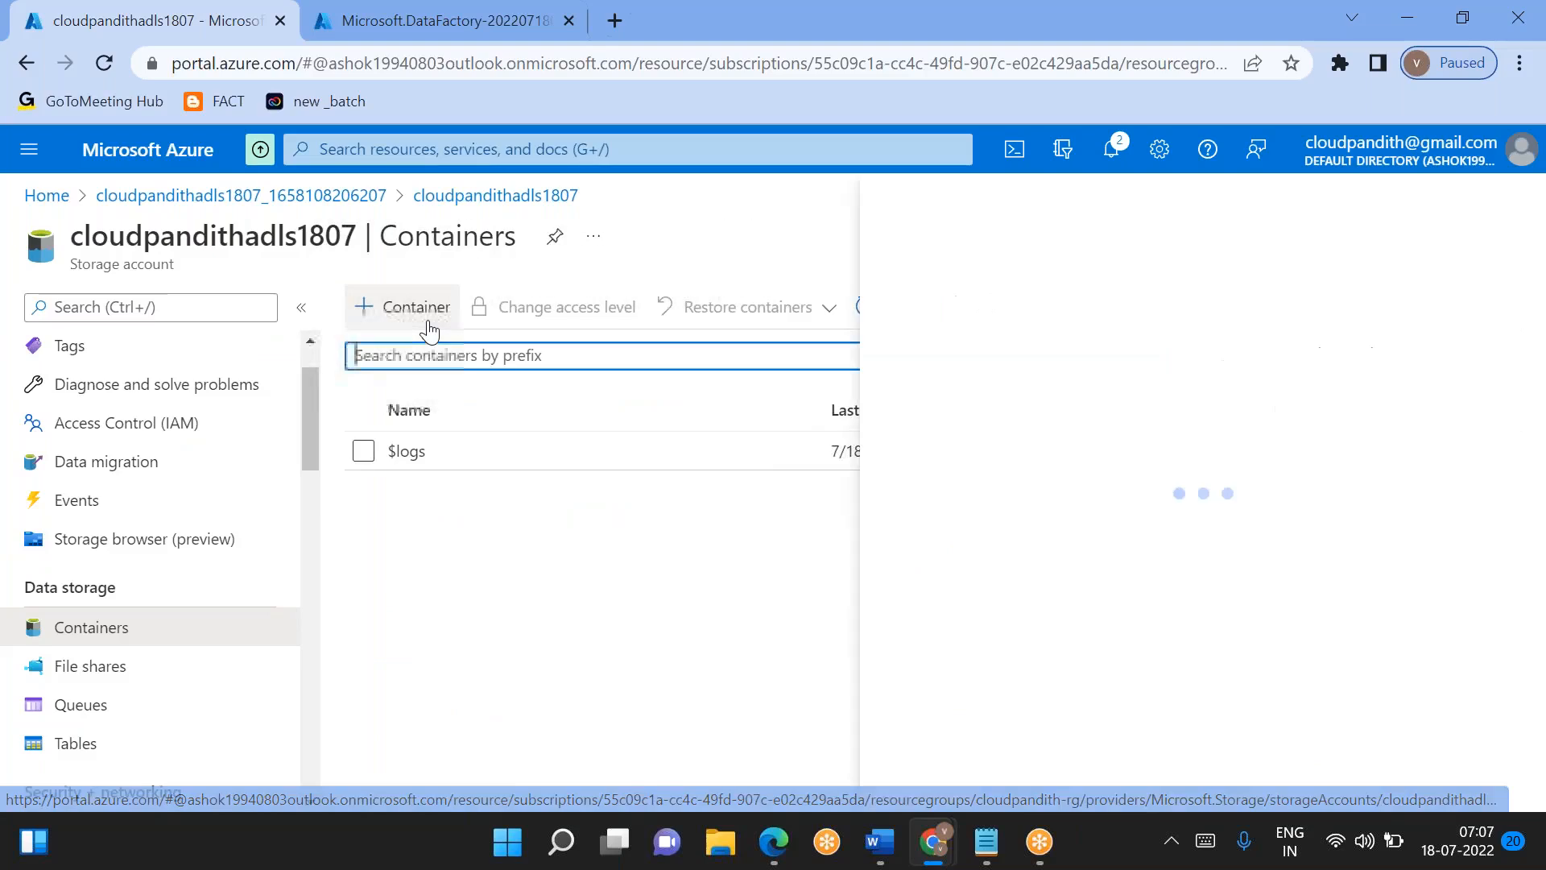
pyautogui.press('Return')
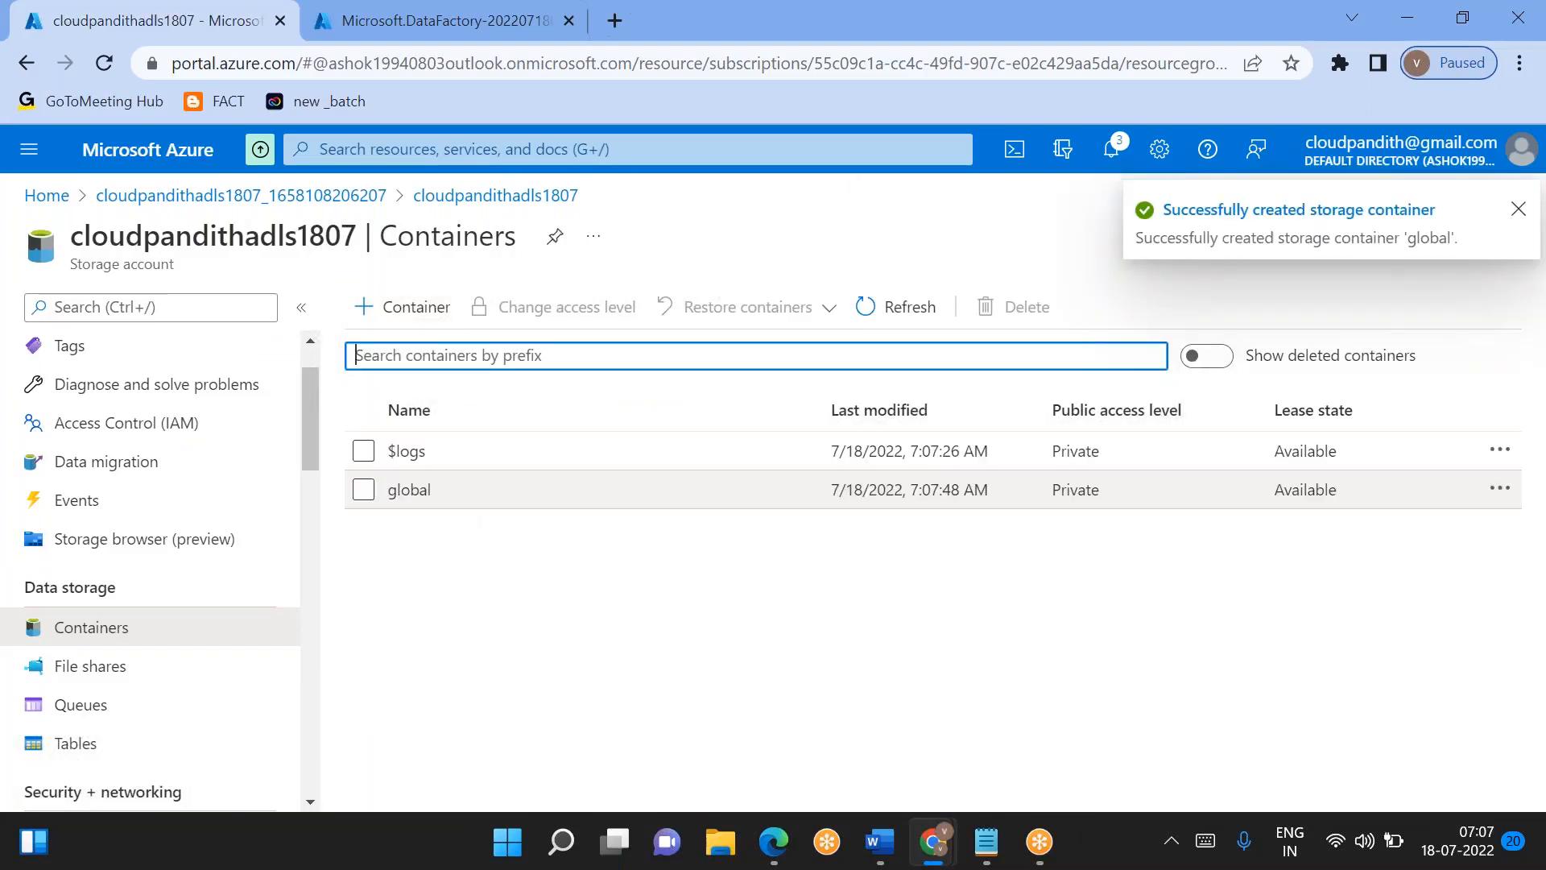
# - Open the global container and add a directory named india
pyautogui.click(402, 489)
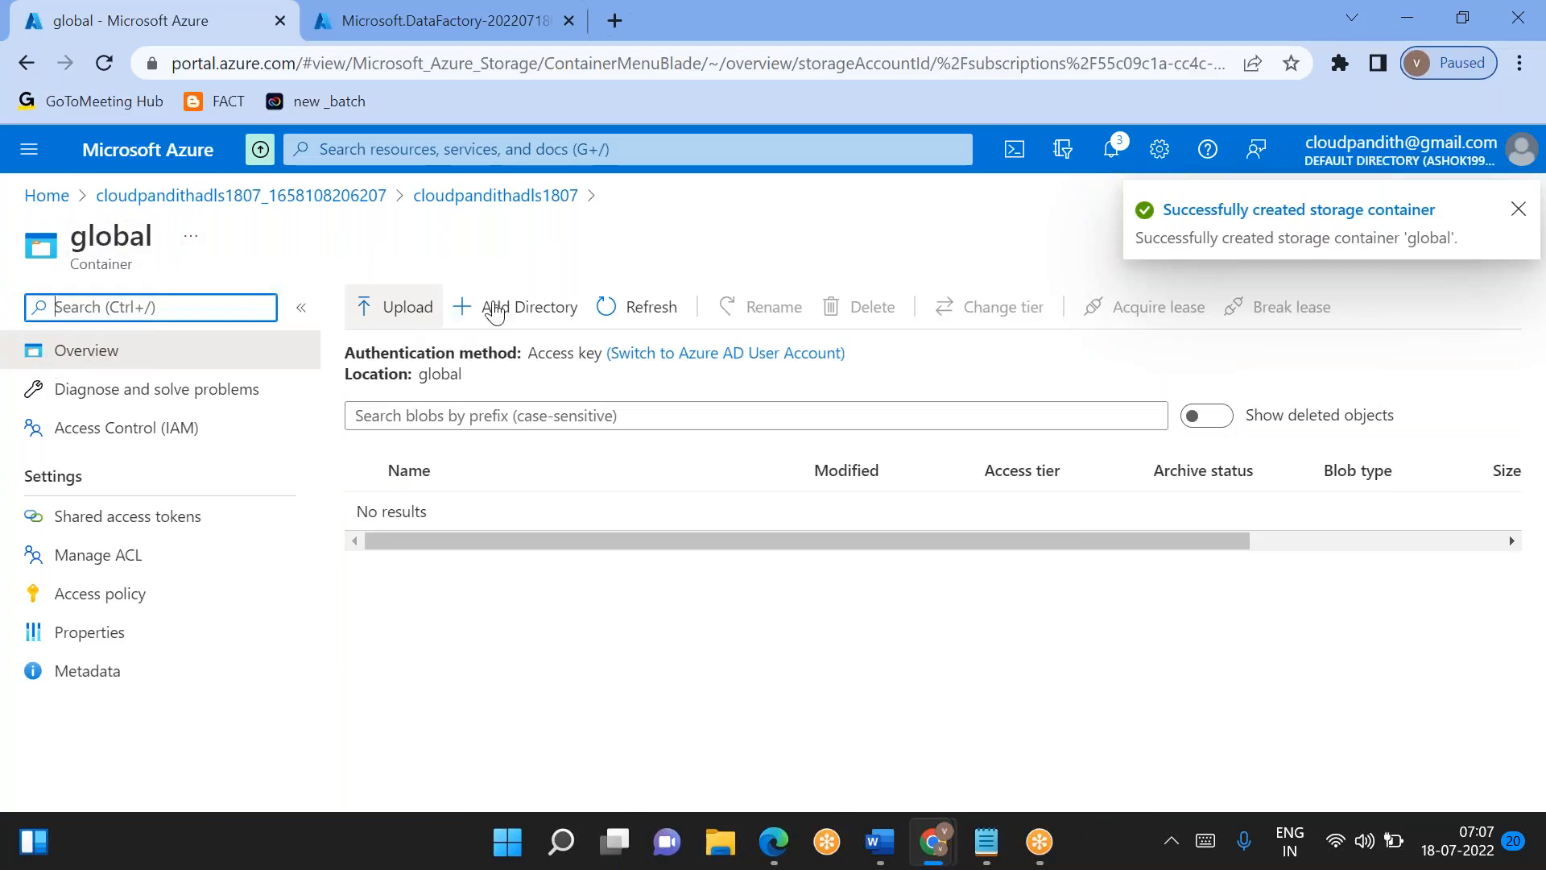
pyautogui.click(523, 307)
pyautogui.write('india')
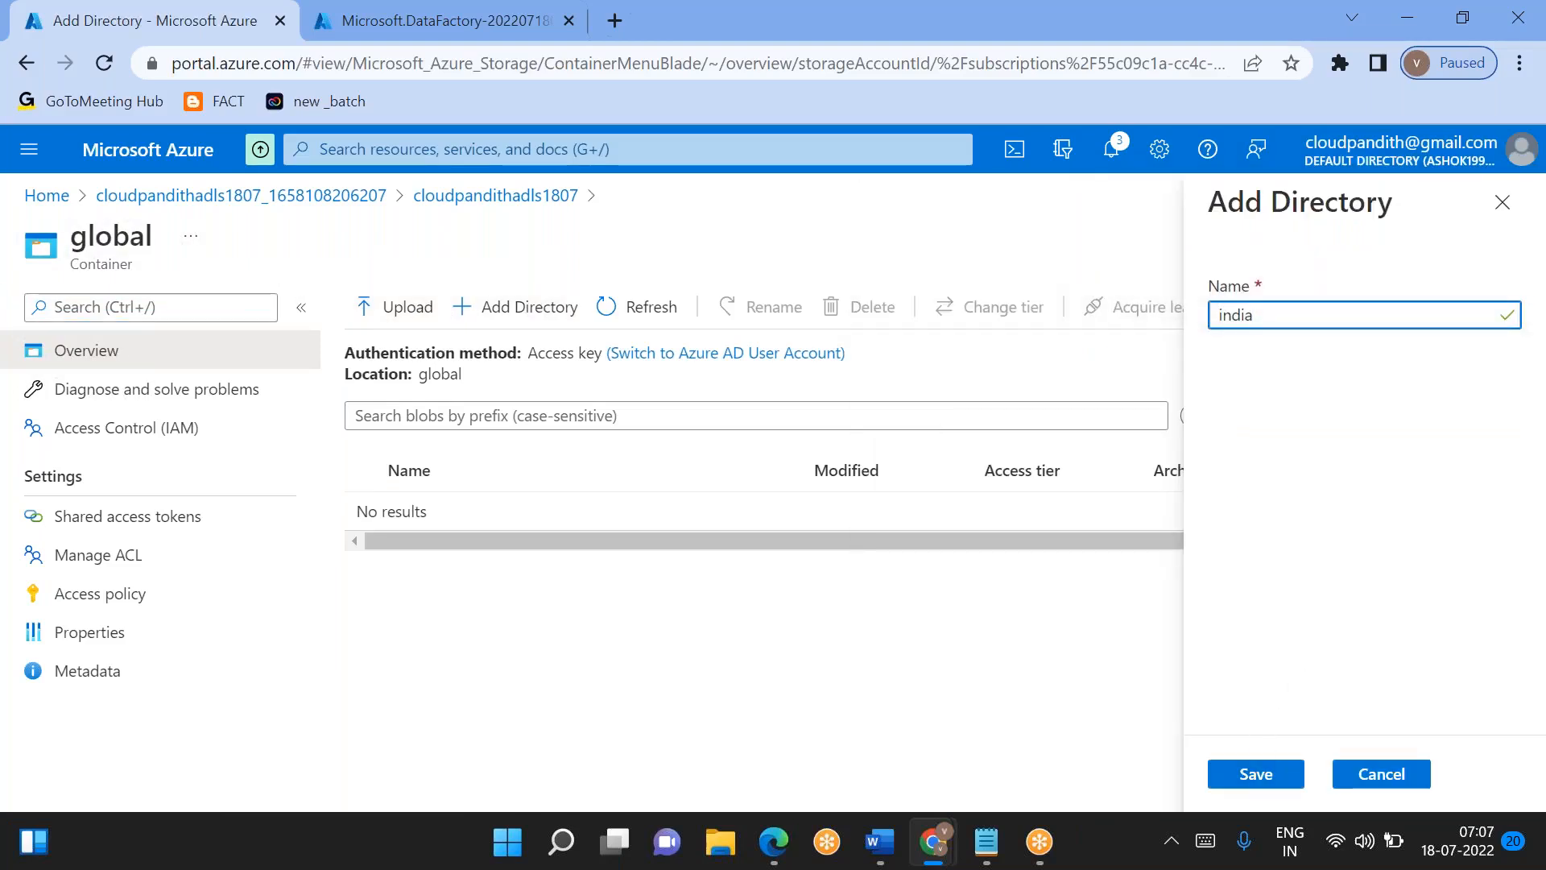
pyautogui.click(1249, 776)
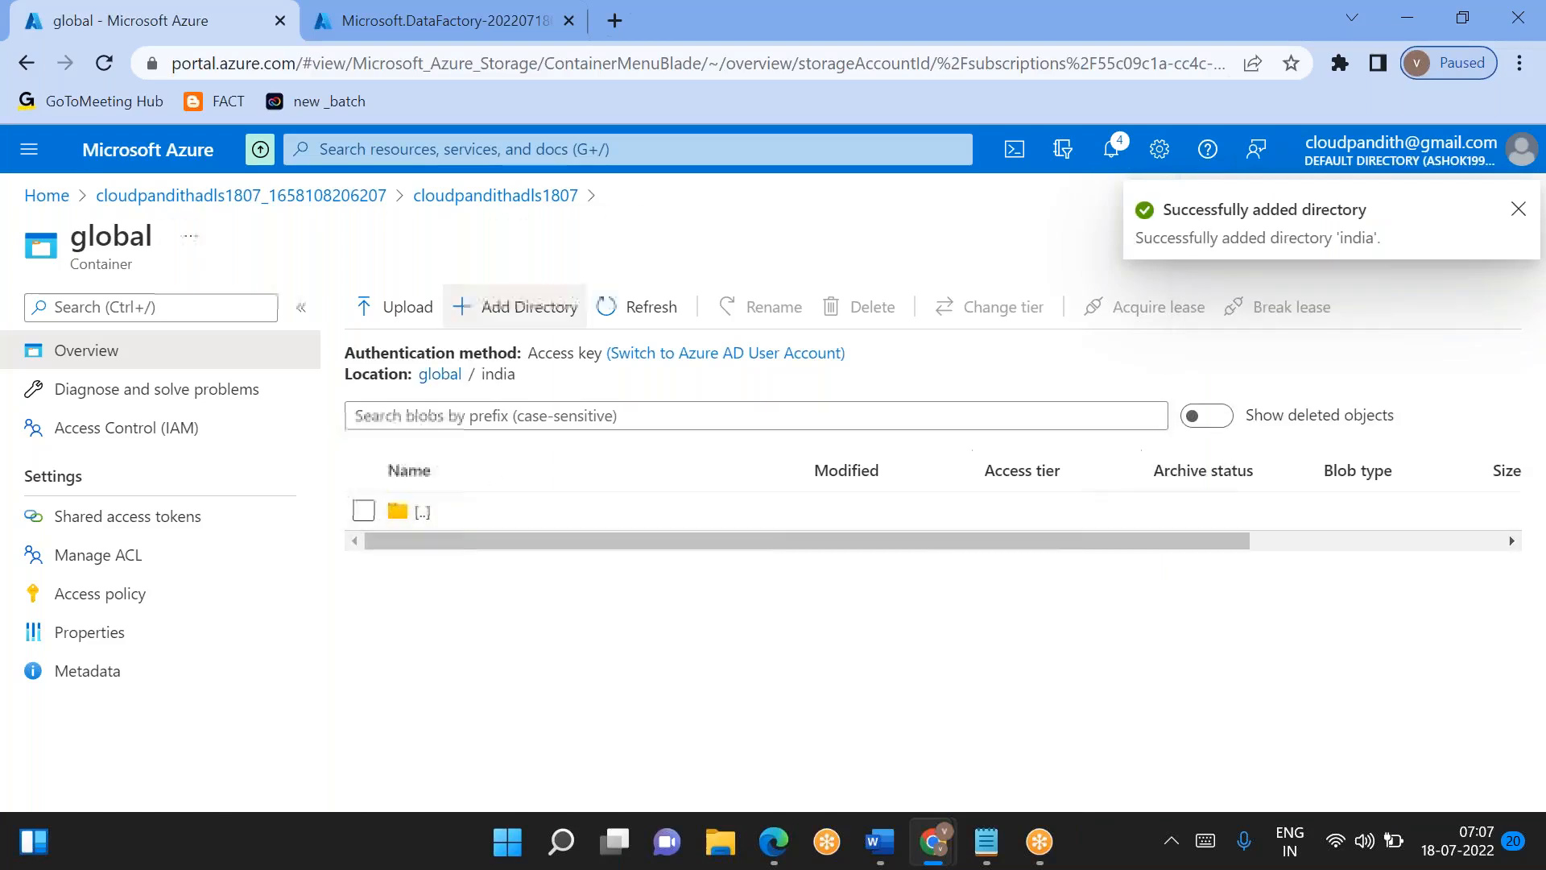
# - Add two directories named silver and gold inside the india directory
pyautogui.click(515, 307)
pyautogui.write('c')
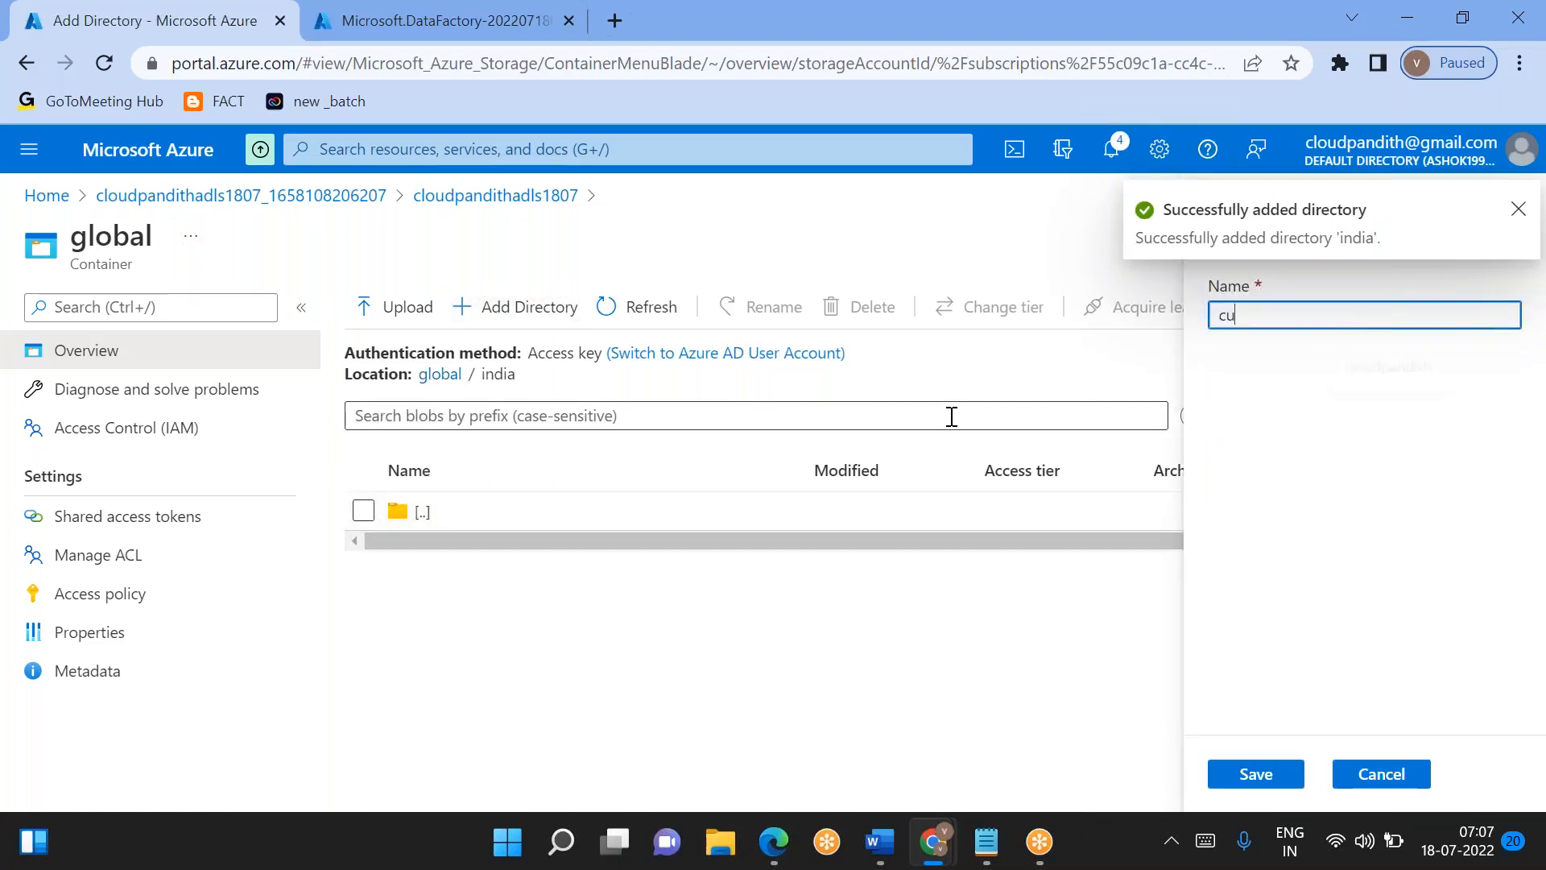
pyautogui.press('BackSpace')
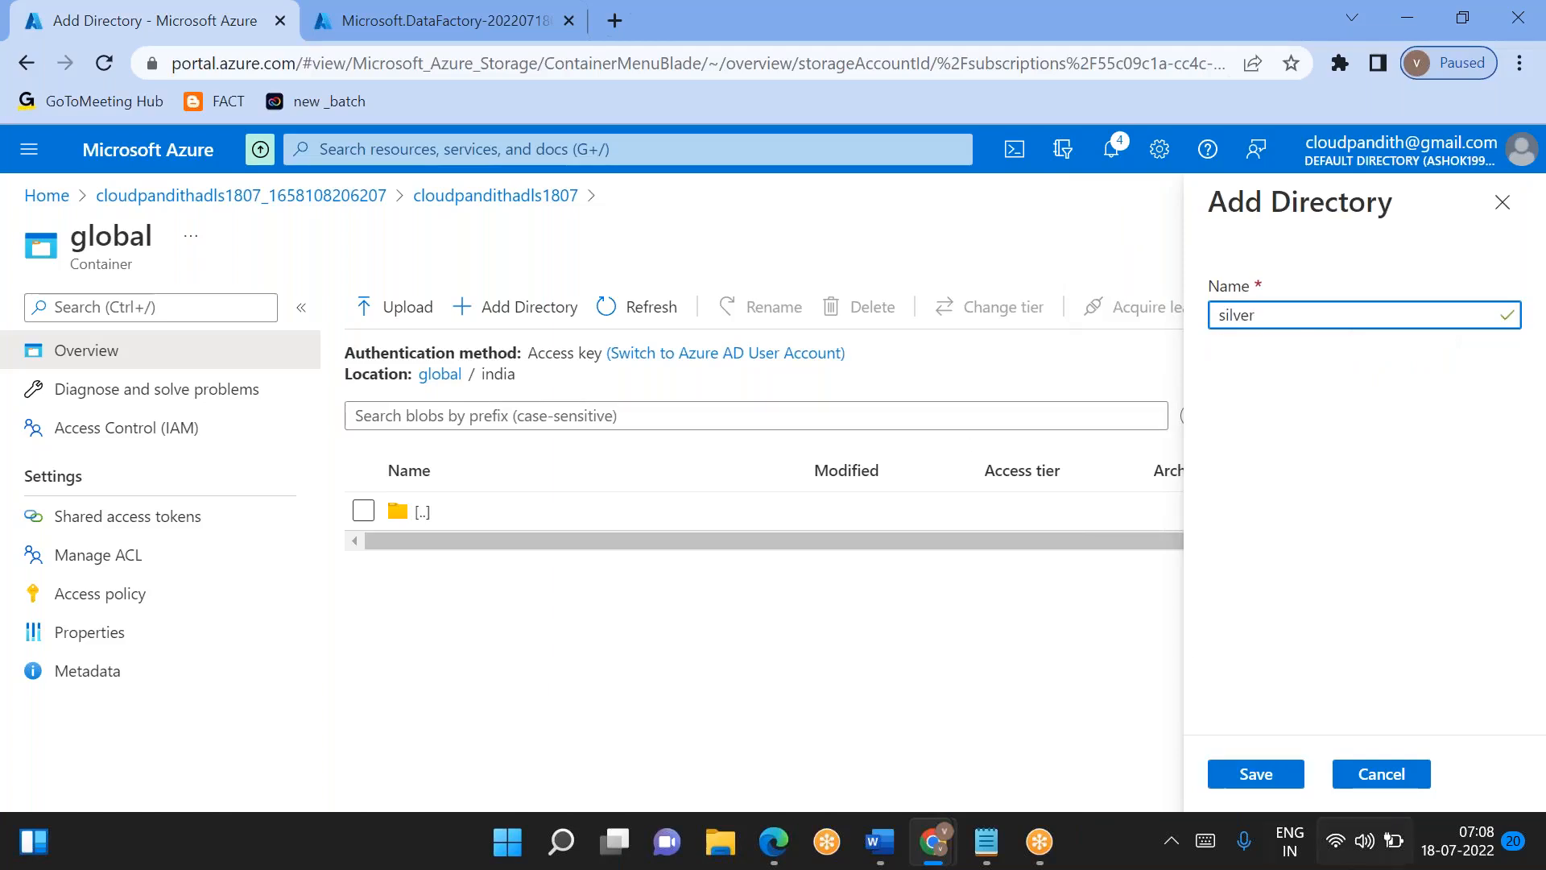
pyautogui.click(1261, 772)
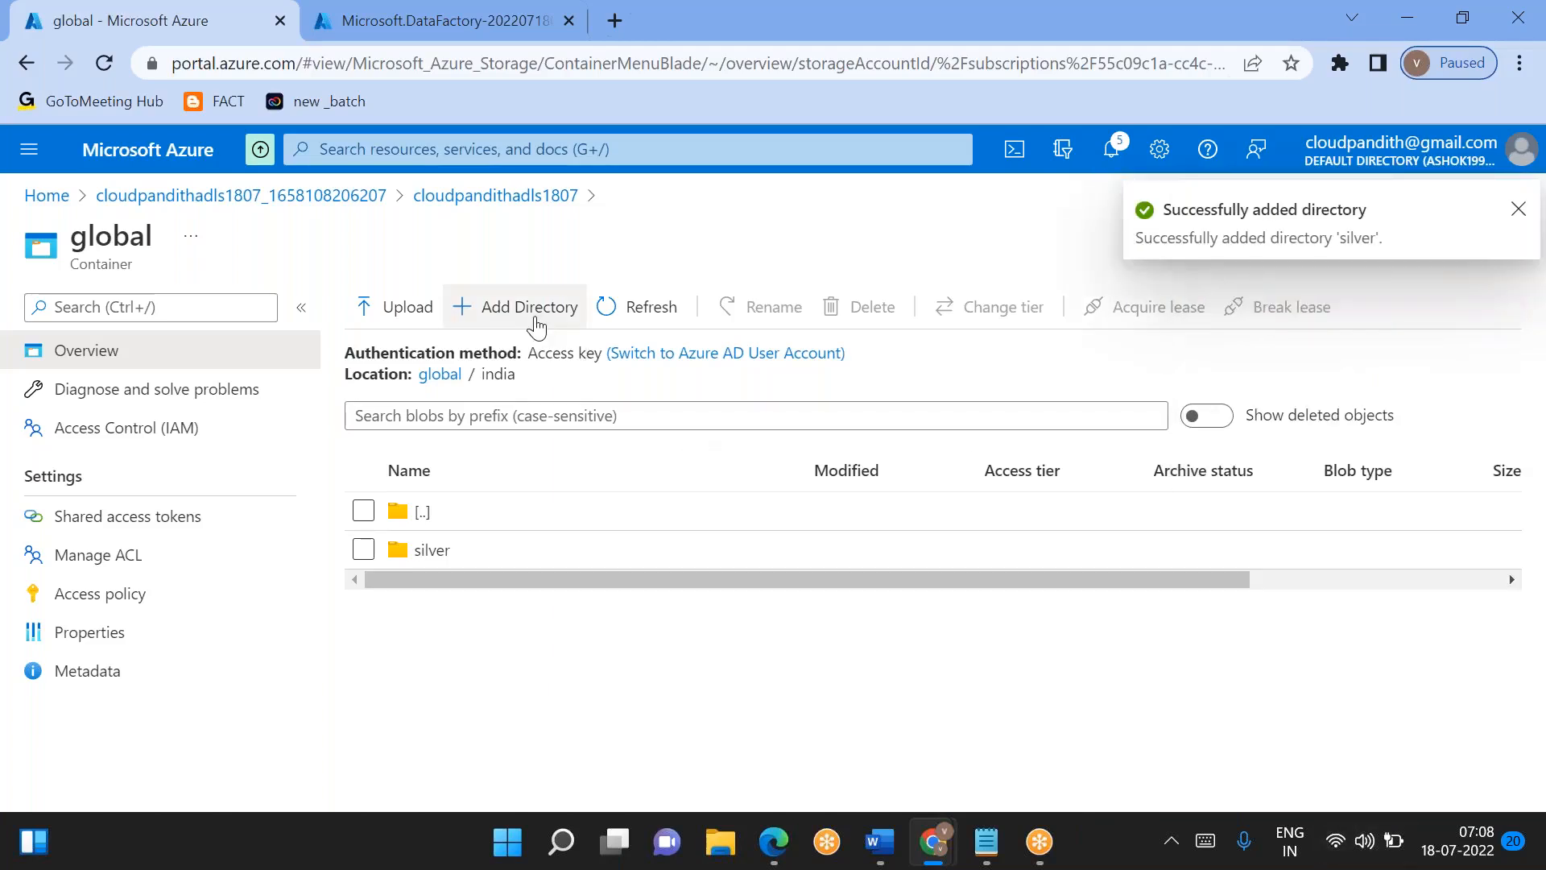
pyautogui.click(531, 311)
pyautogui.write('gol')
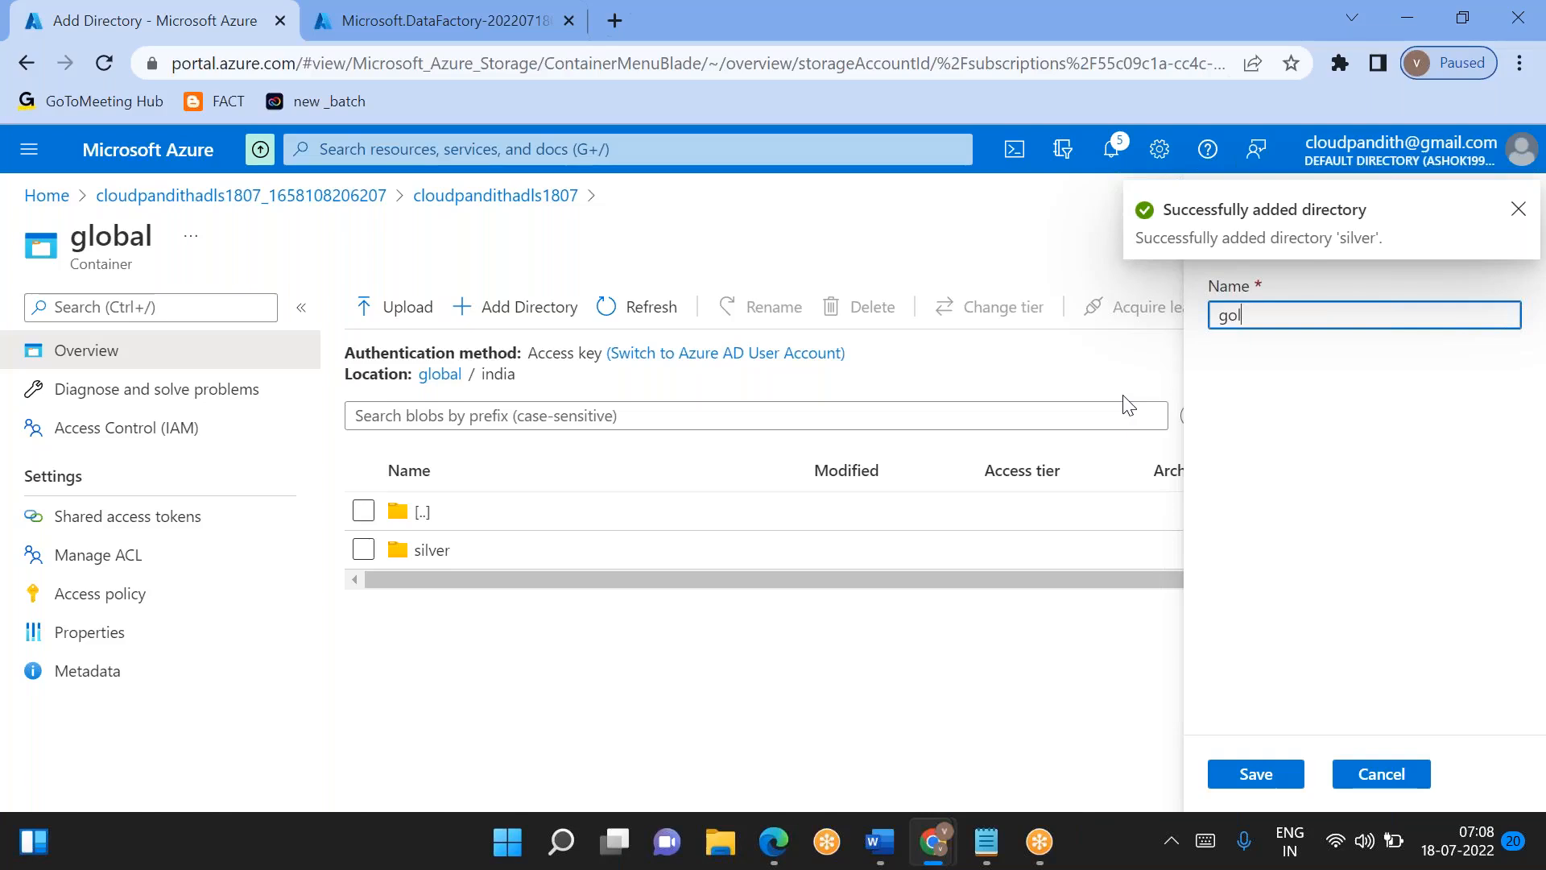
pyautogui.click(1270, 787)
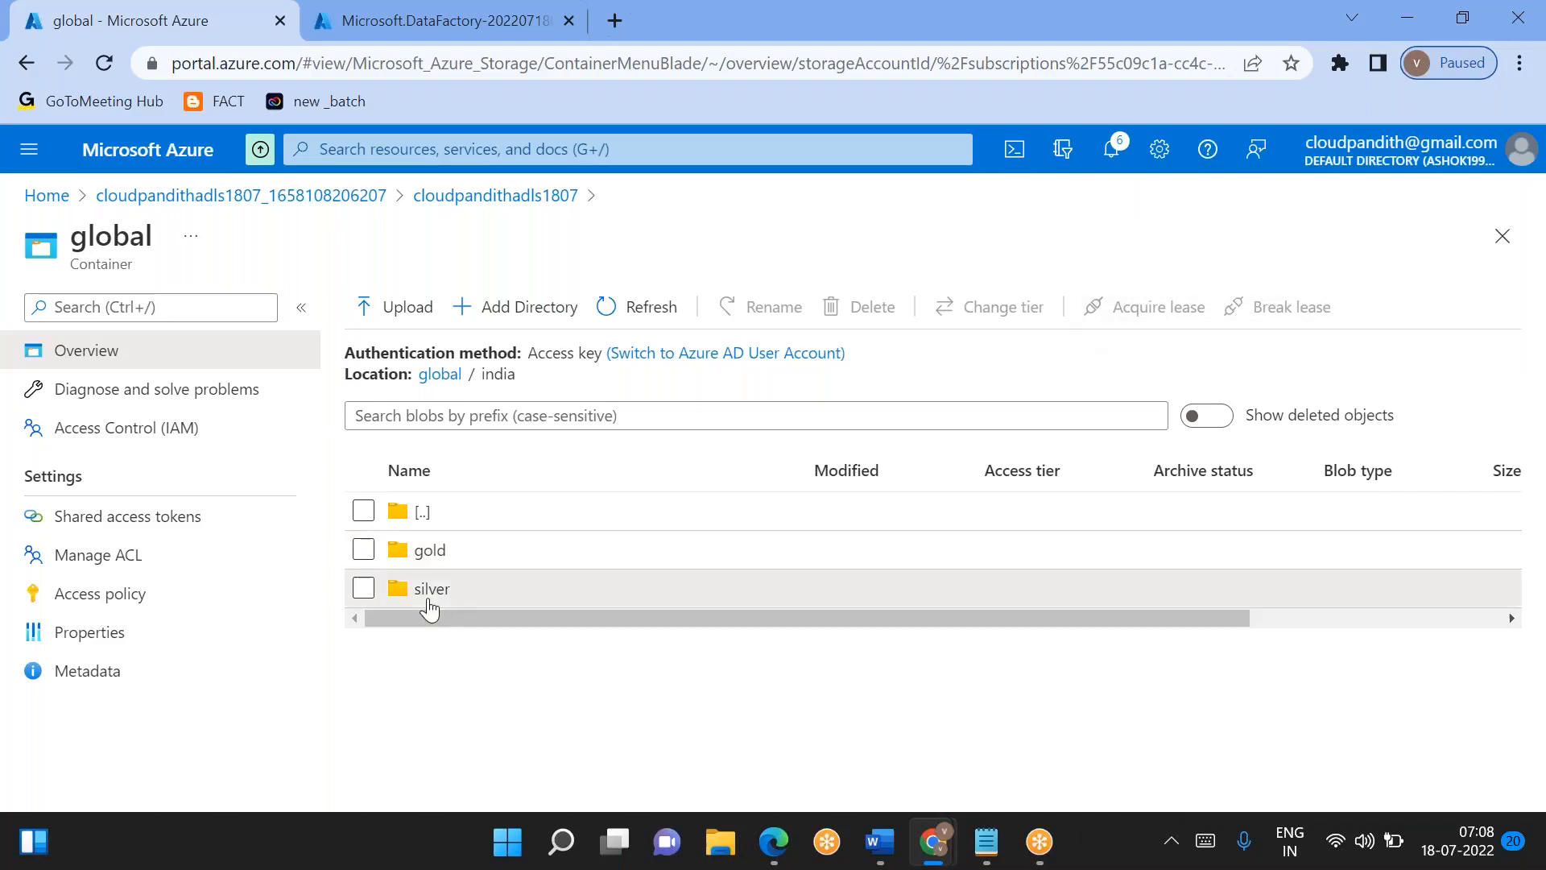
# - Open the silver directory and add a directory named cust in it
pyautogui.click(428, 602)
pyautogui.click(501, 333)
pyautogui.write('cust')
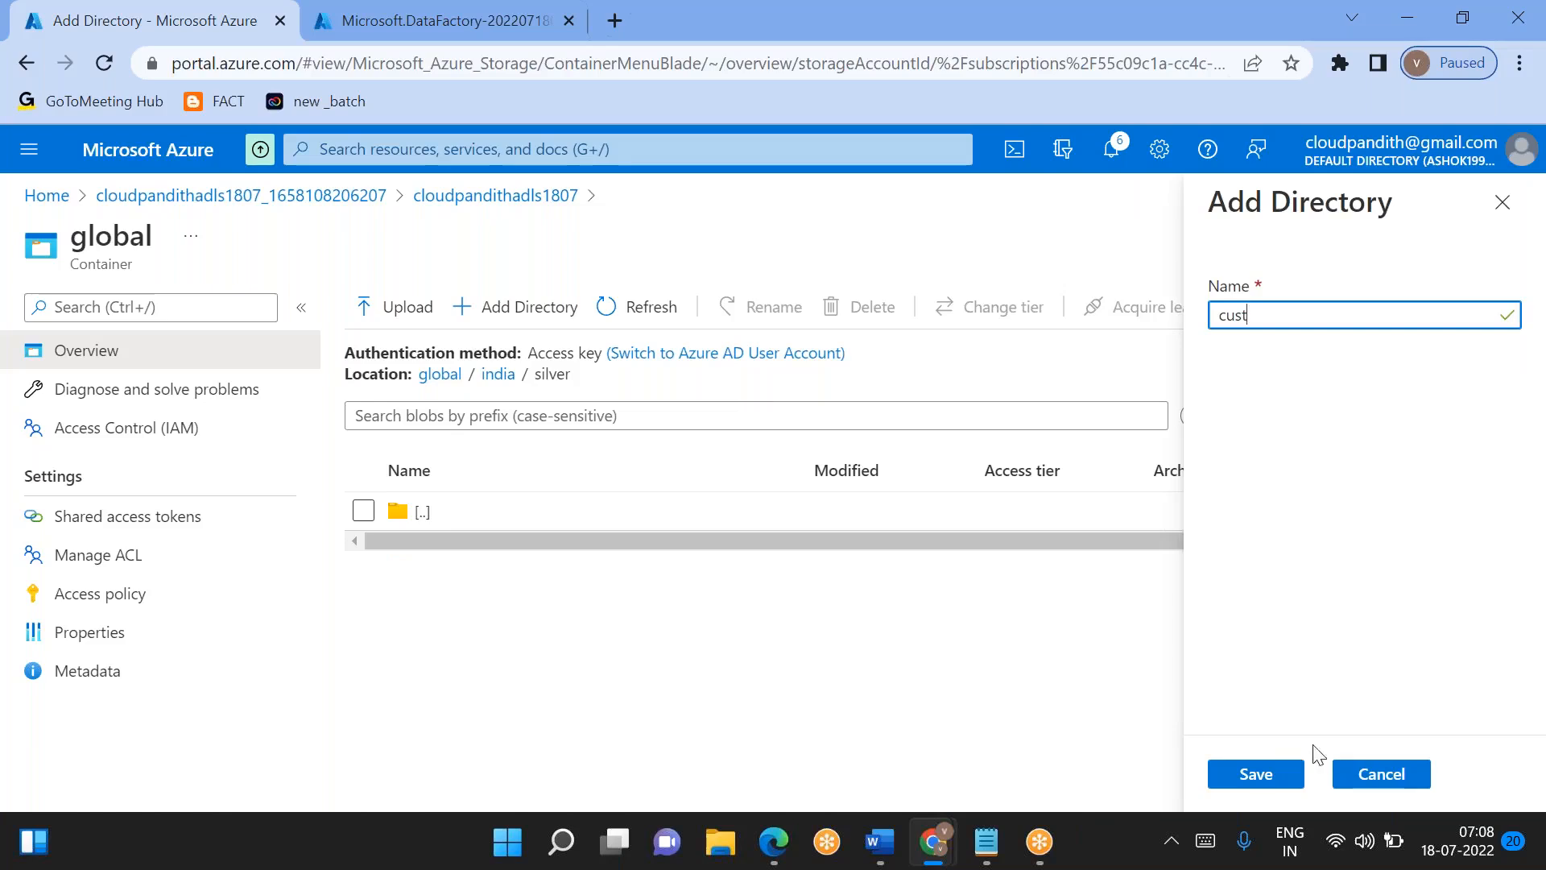
pyautogui.click(1244, 776)
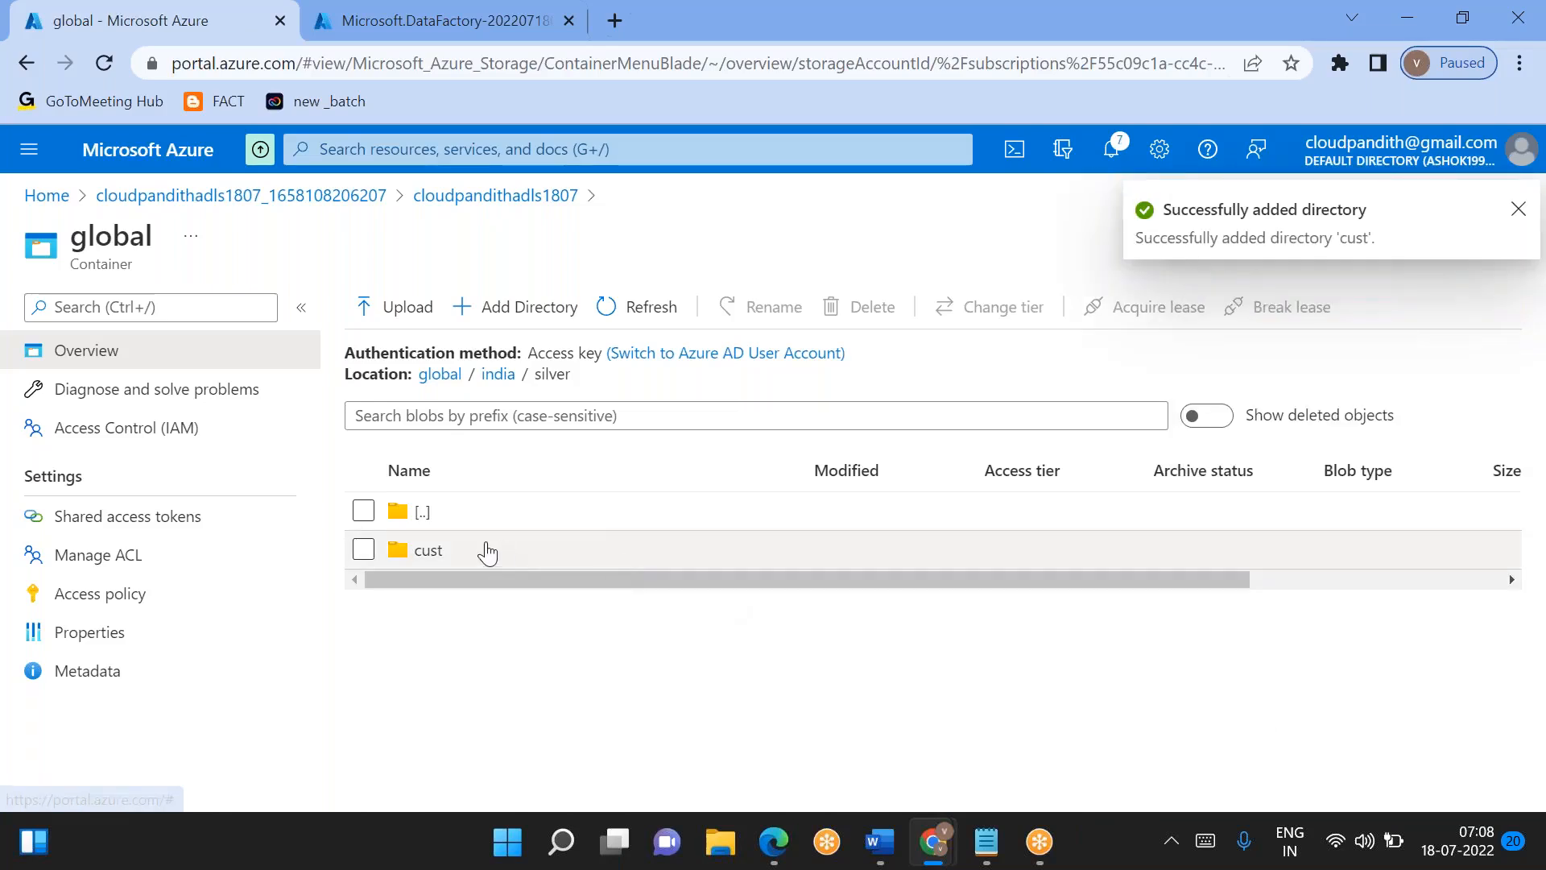
# - Open the cust directory and add a directory named 2022 in it
pyautogui.click(487, 552)
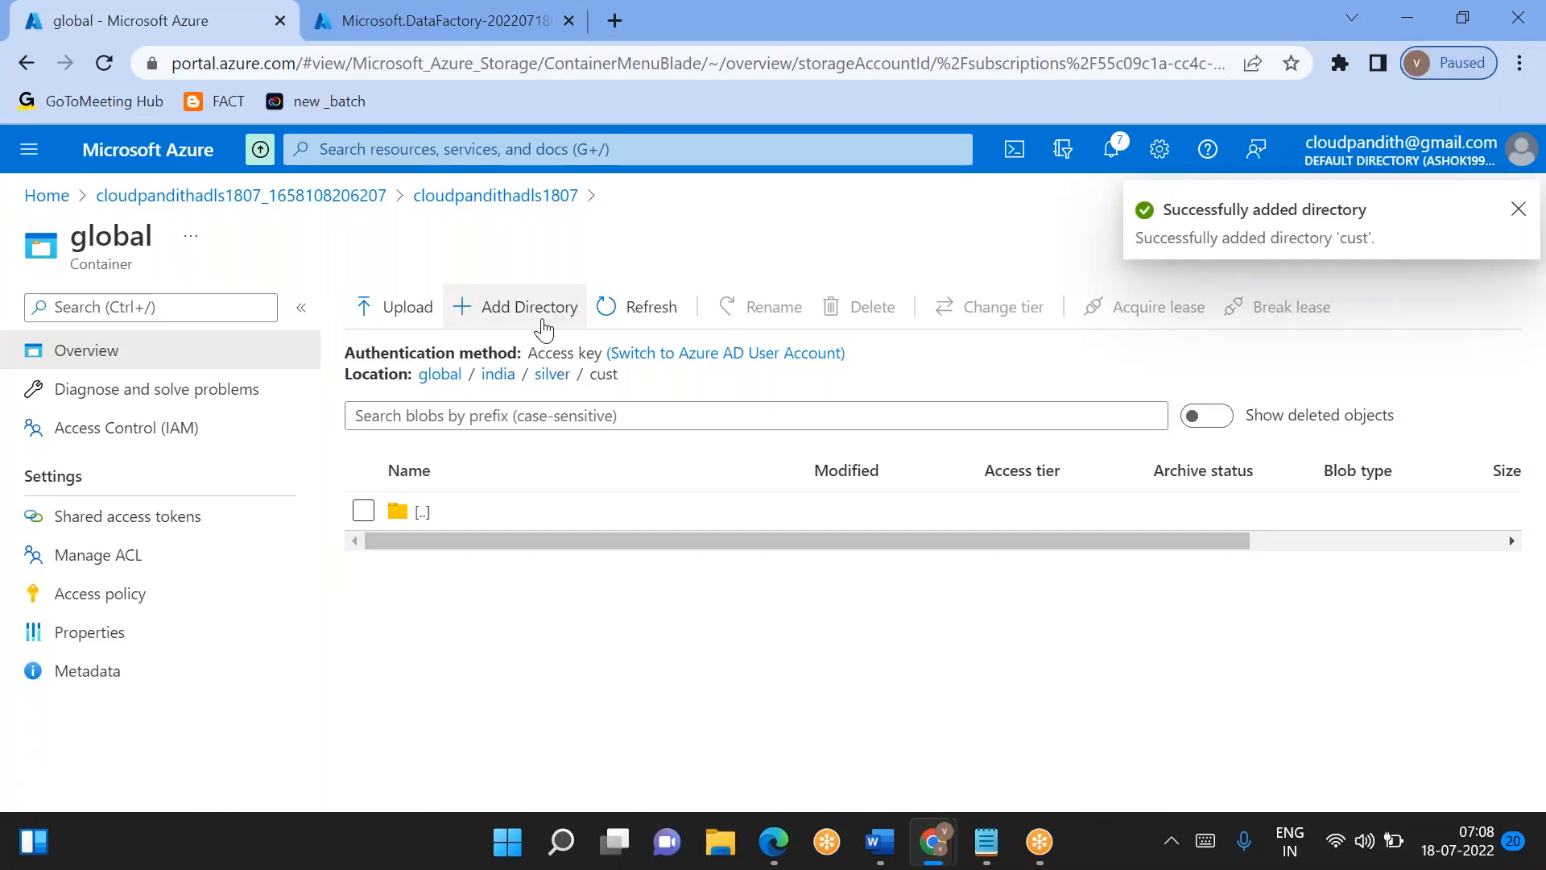
pyautogui.click(562, 328)
pyautogui.write('2022')
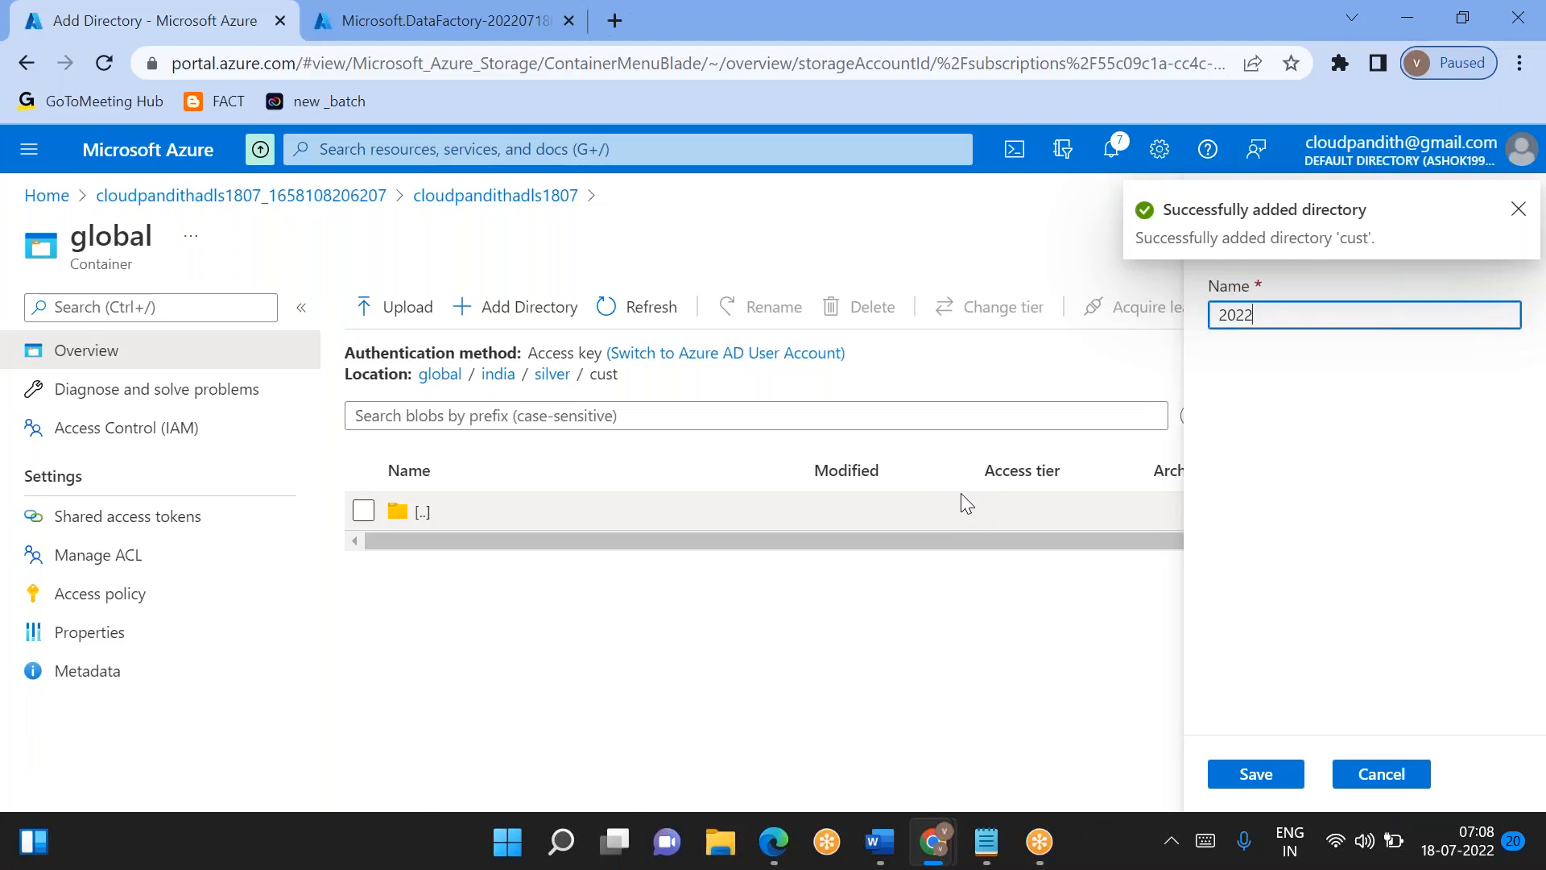
pyautogui.click(1242, 775)
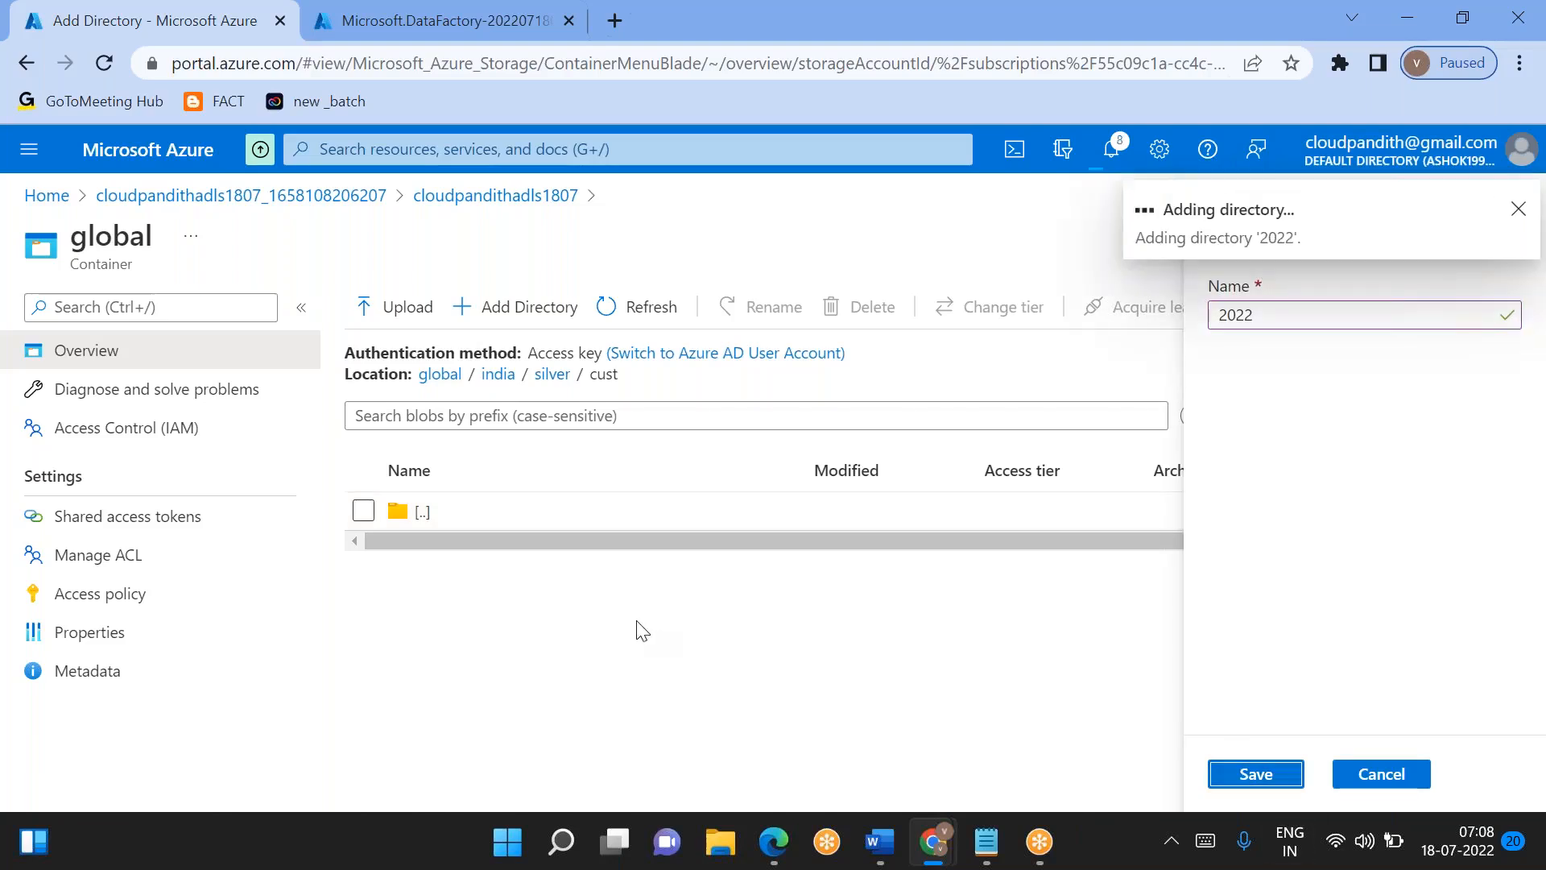
# - Open the 2022 directory and add a directory named 07 in it
pyautogui.click(478, 552)
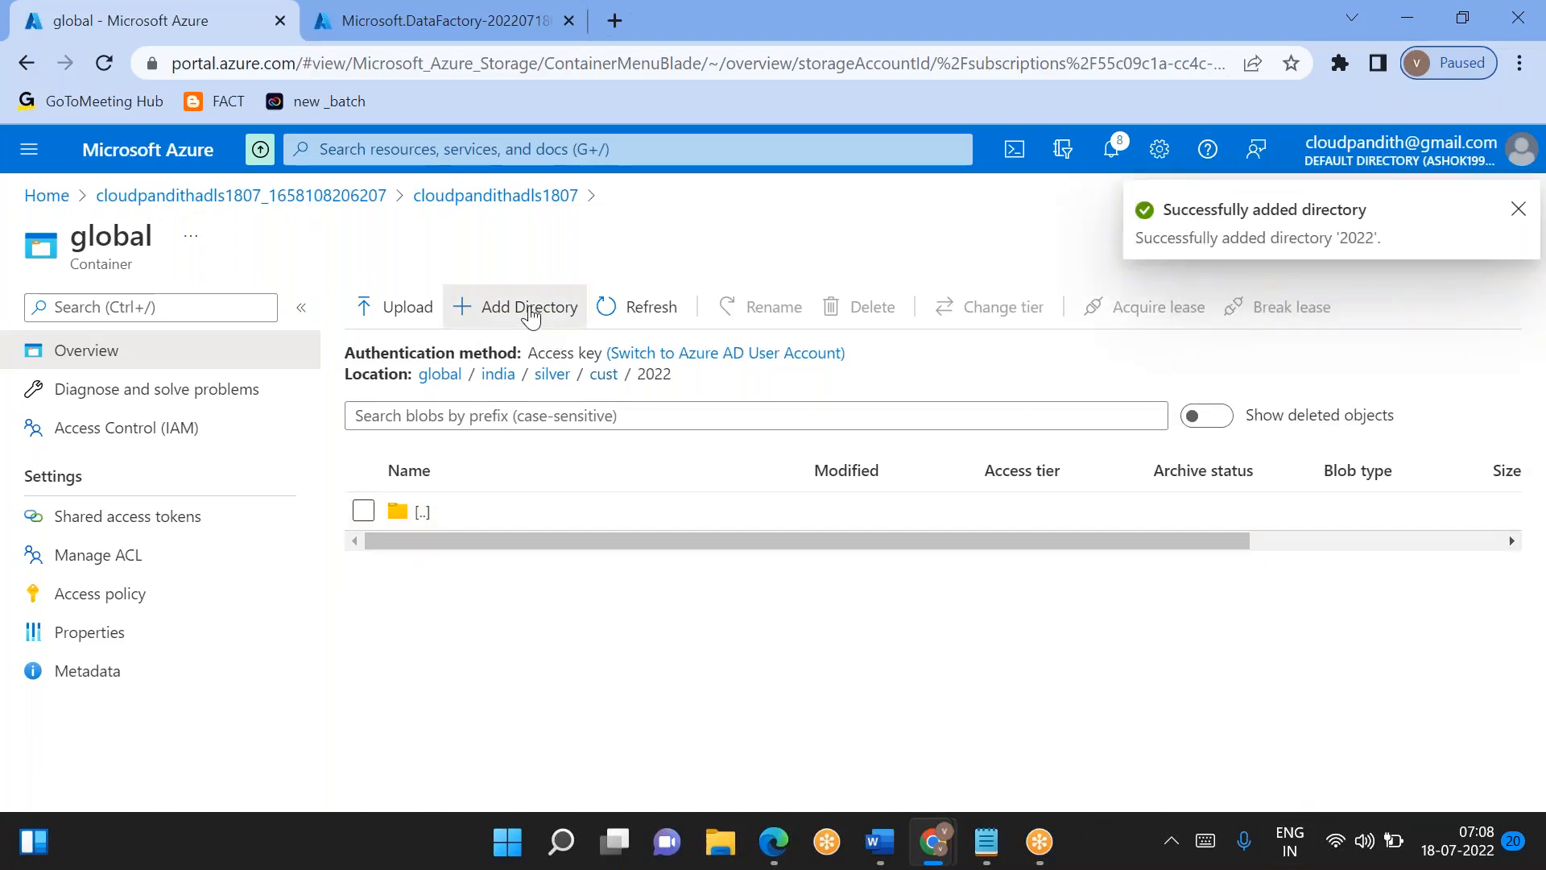
pyautogui.click(483, 308)
pyautogui.write('07')
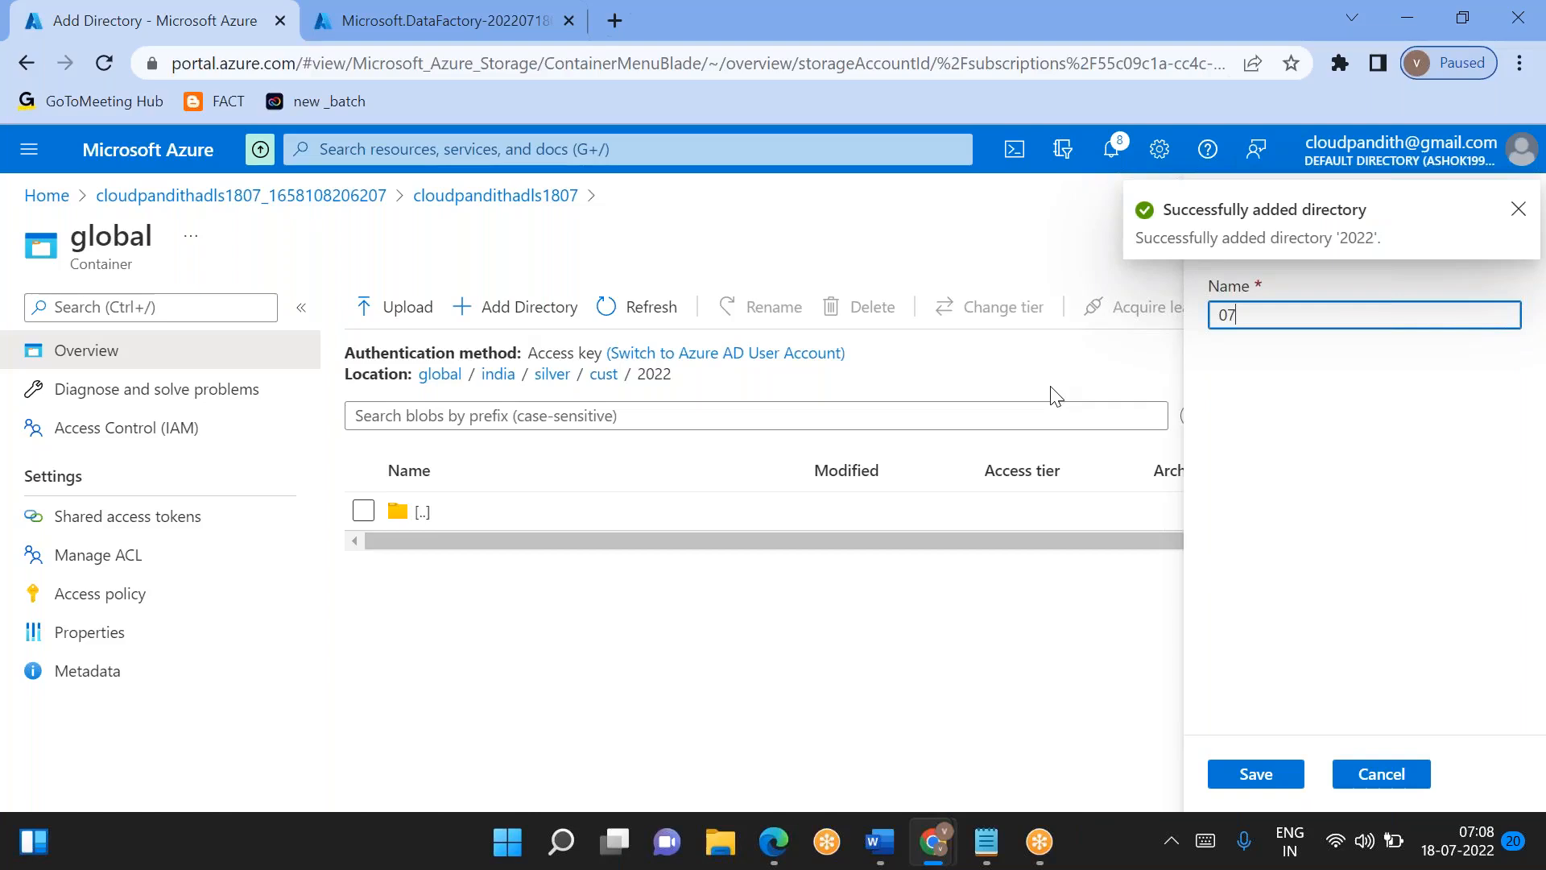
pyautogui.click(1261, 790)
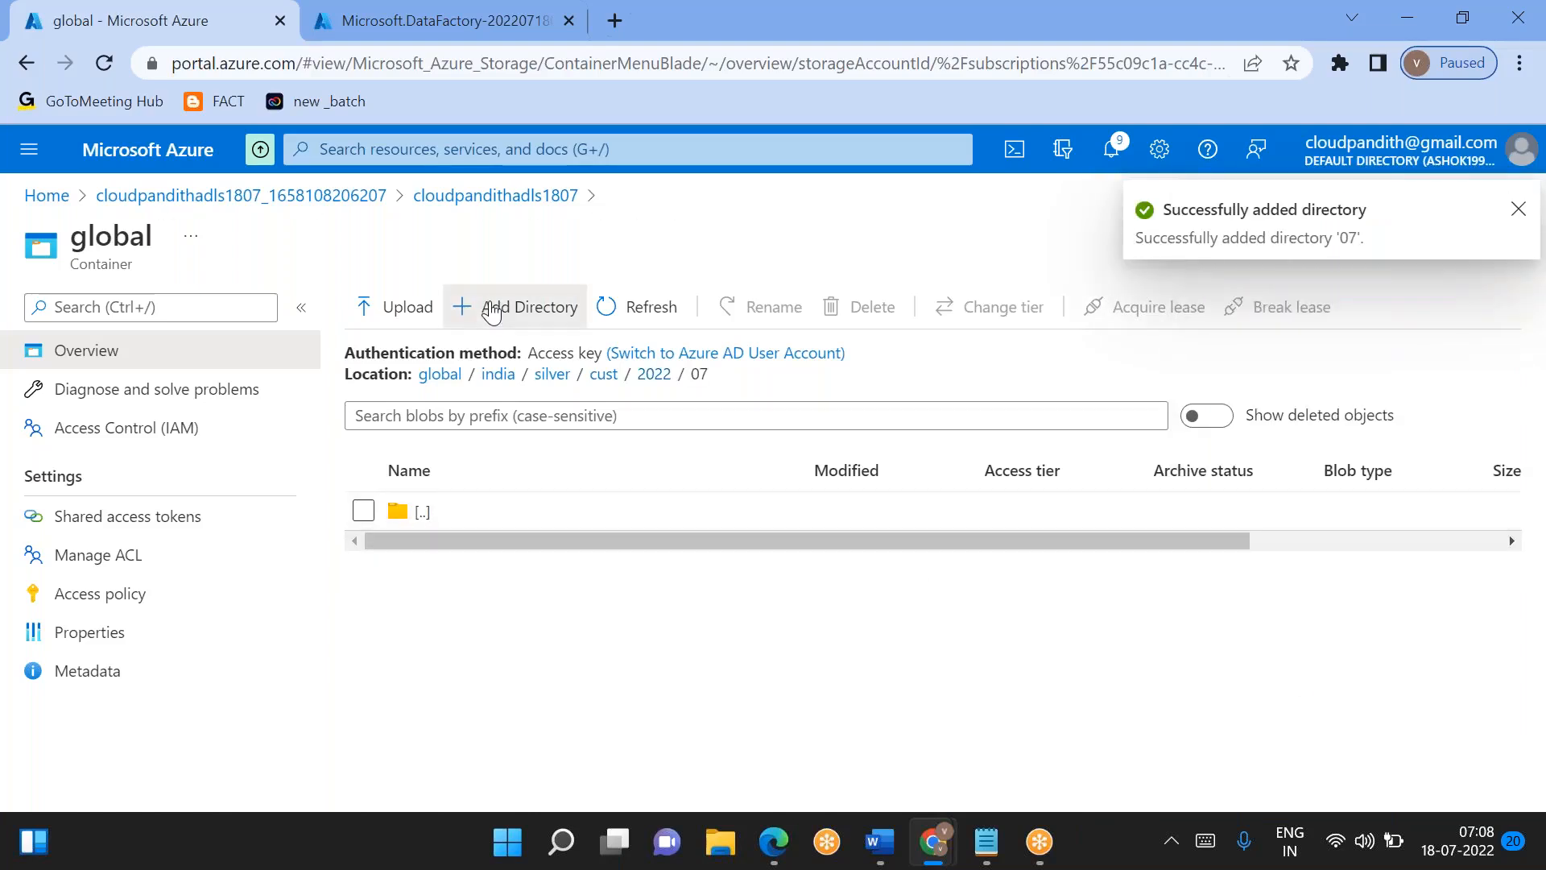
# - Add three directories named 16, 17 and 18 inside the 07 directory
pyautogui.click(491, 310)
pyautogui.write('16')
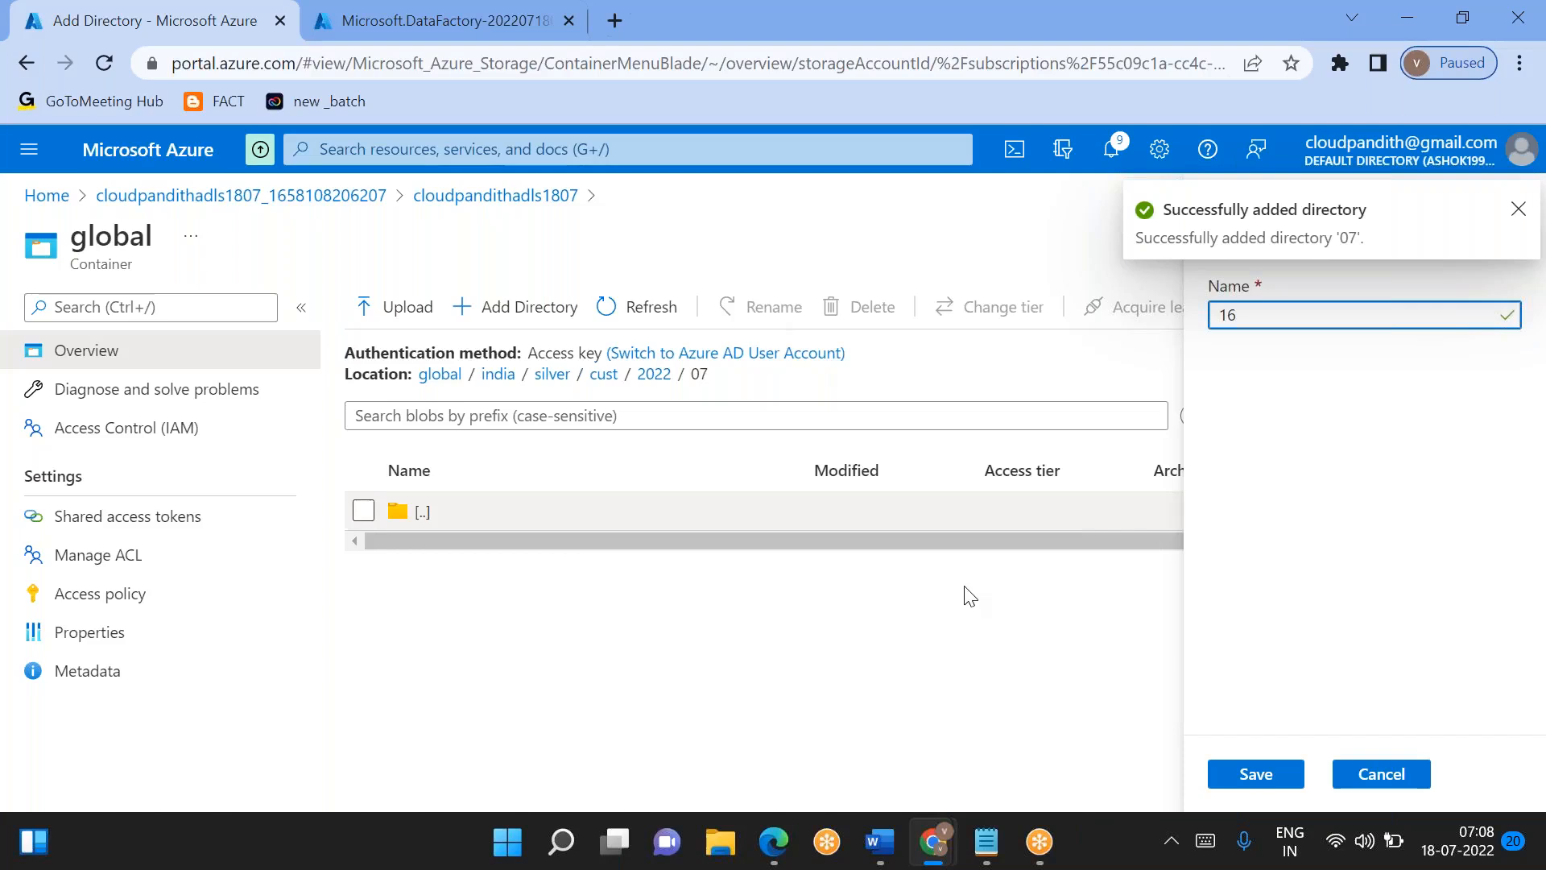
pyautogui.click(1264, 778)
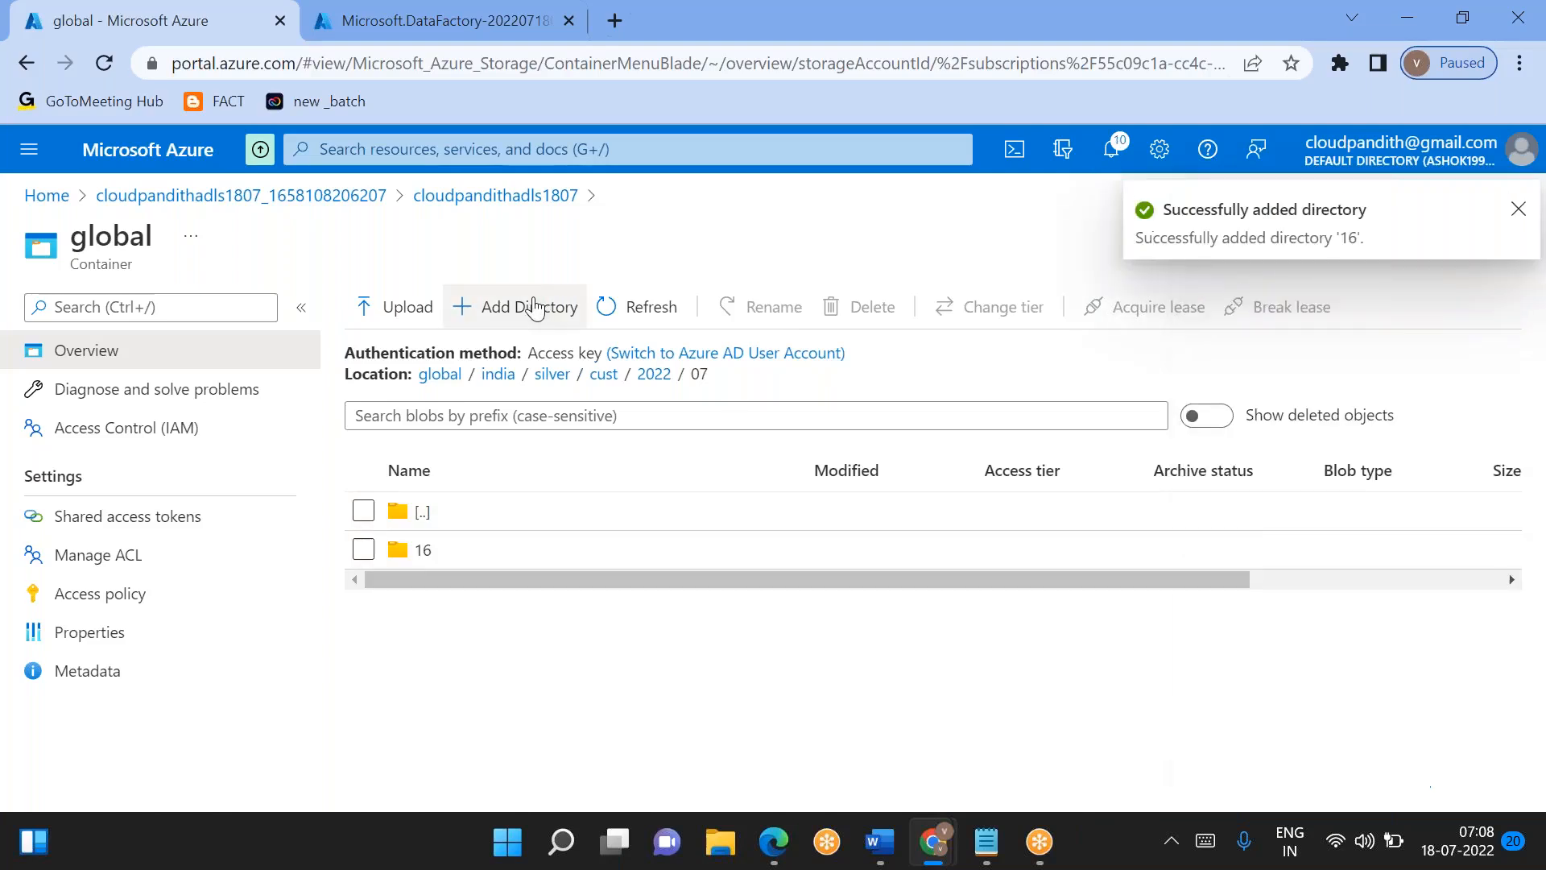
pyautogui.click(534, 307)
pyautogui.write('17')
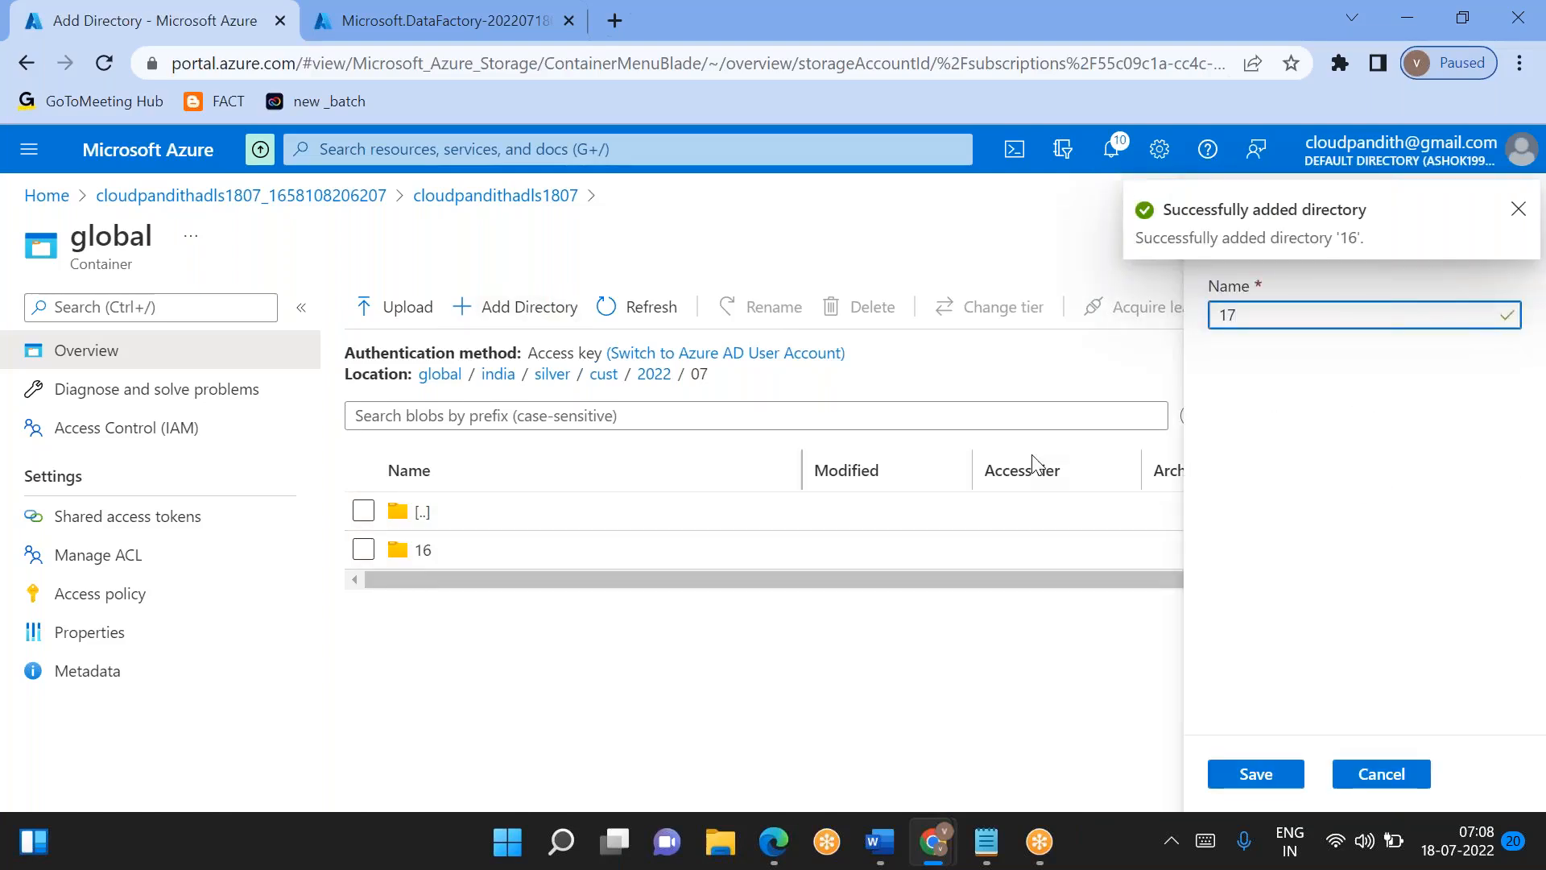
pyautogui.click(1251, 788)
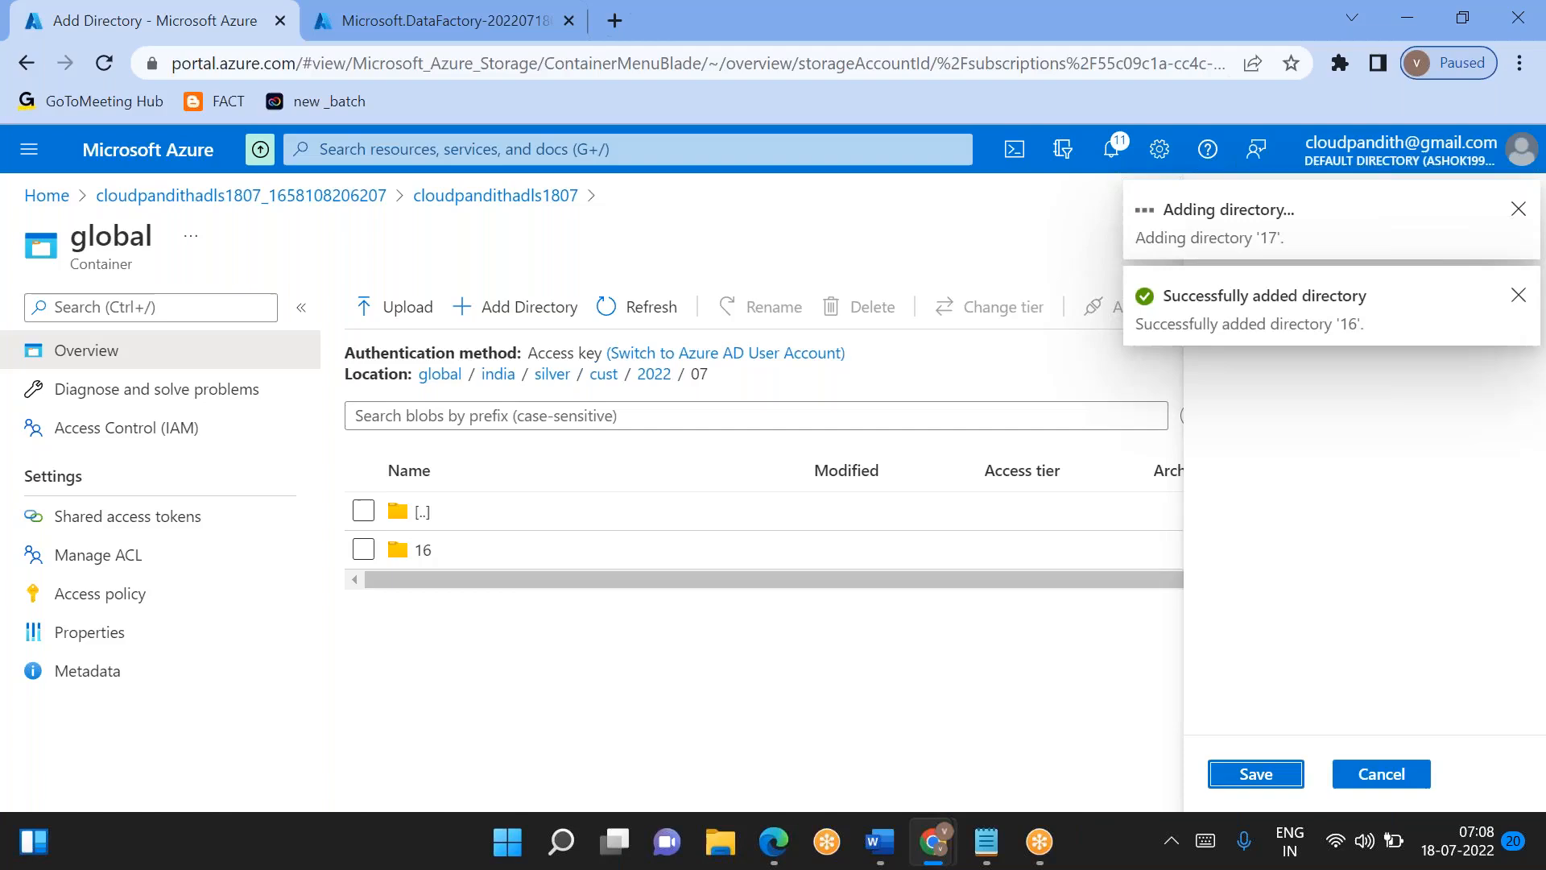
pyautogui.click(522, 310)
pyautogui.write('18')
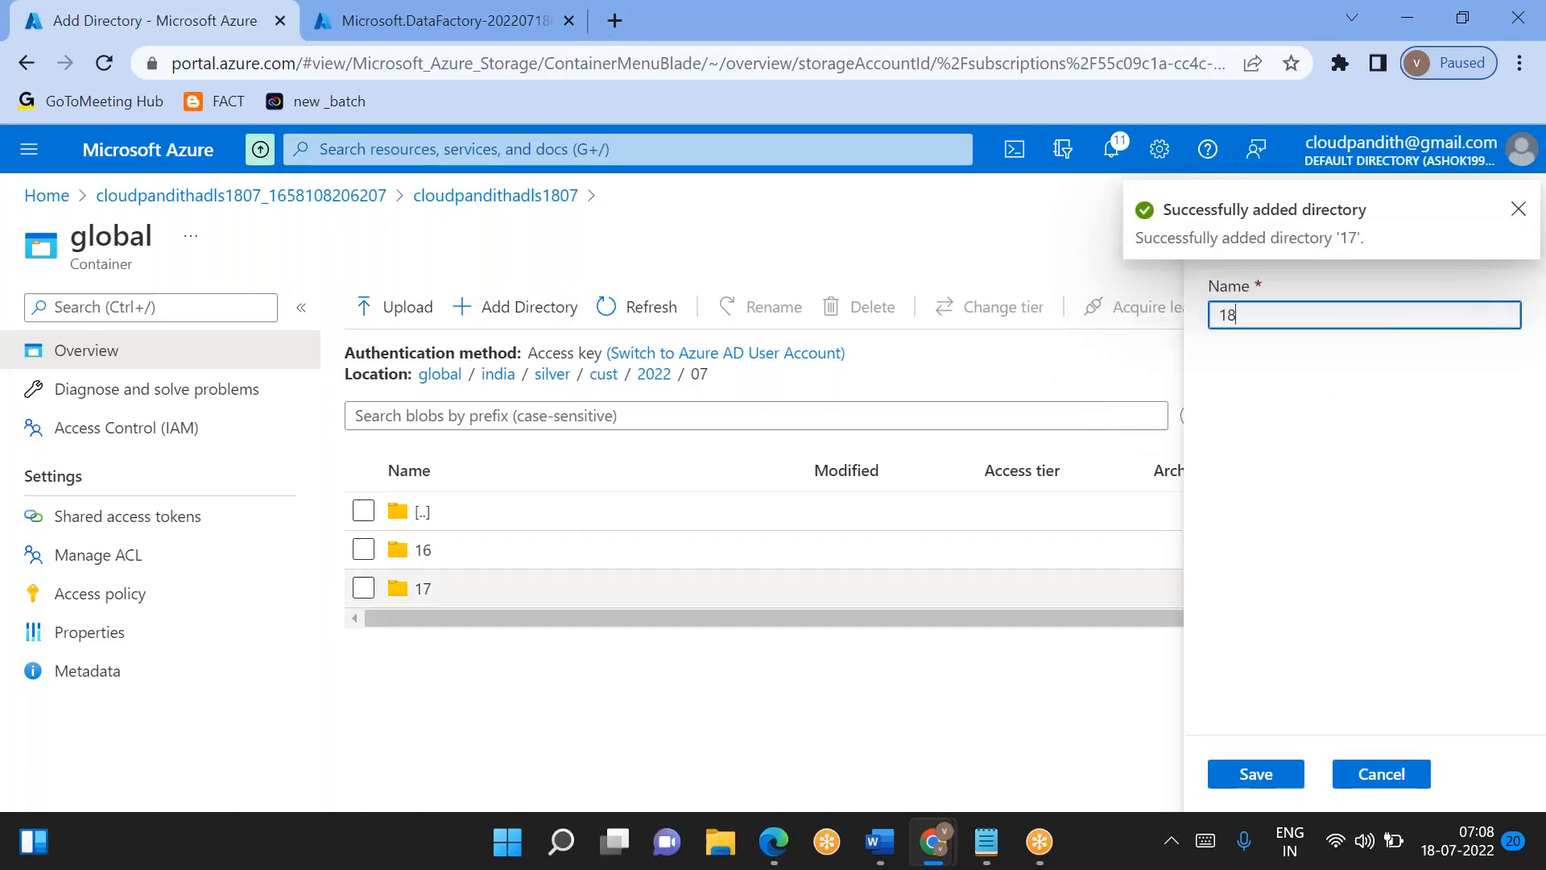
pyautogui.click(1254, 774)
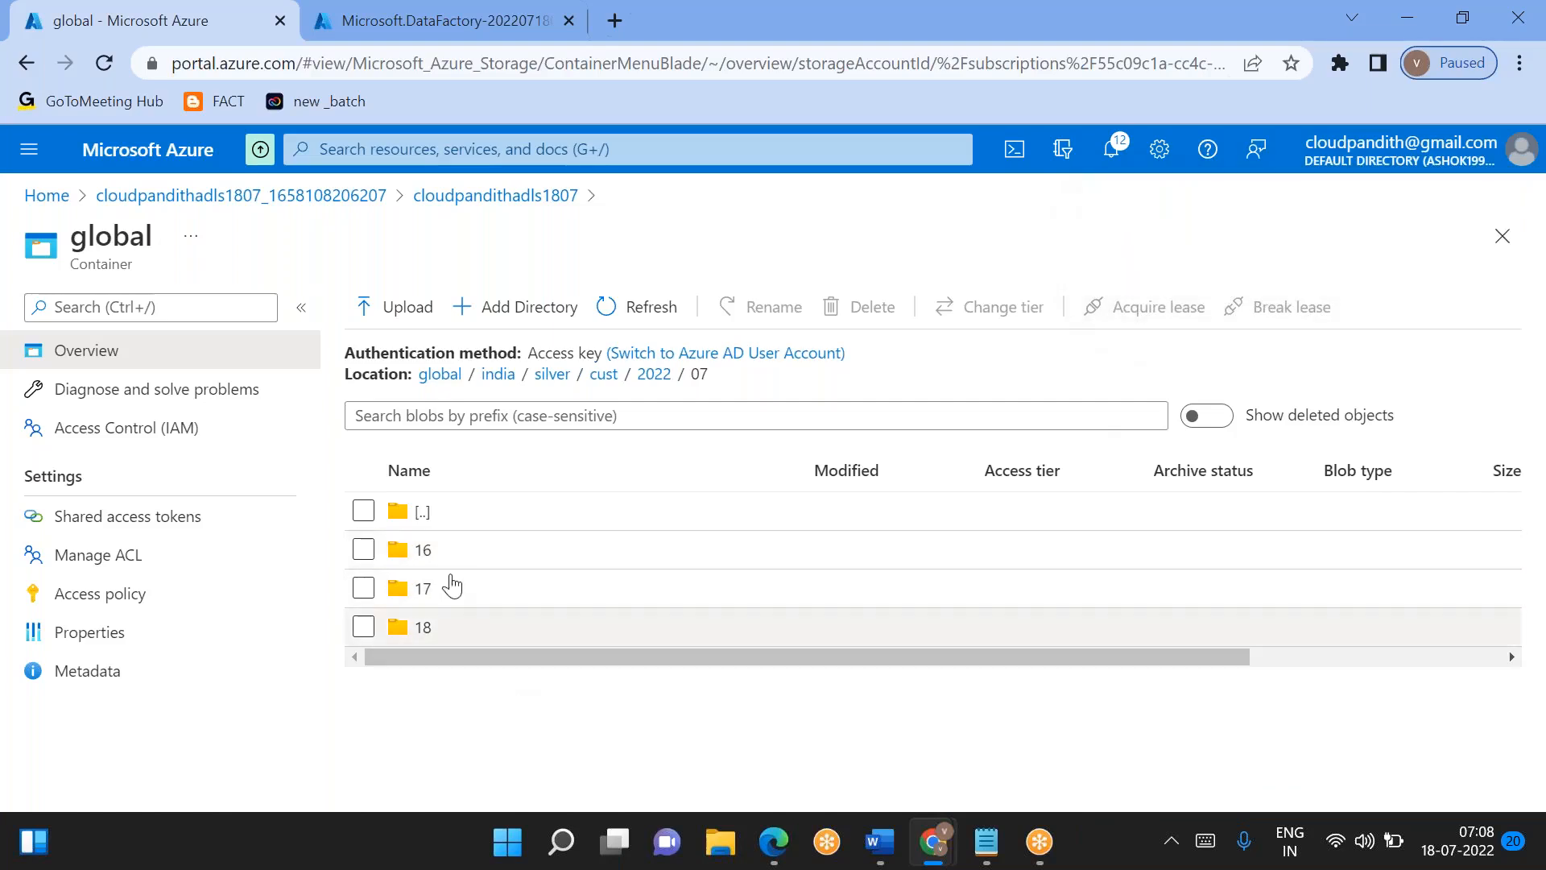
pyautogui.click(425, 551)
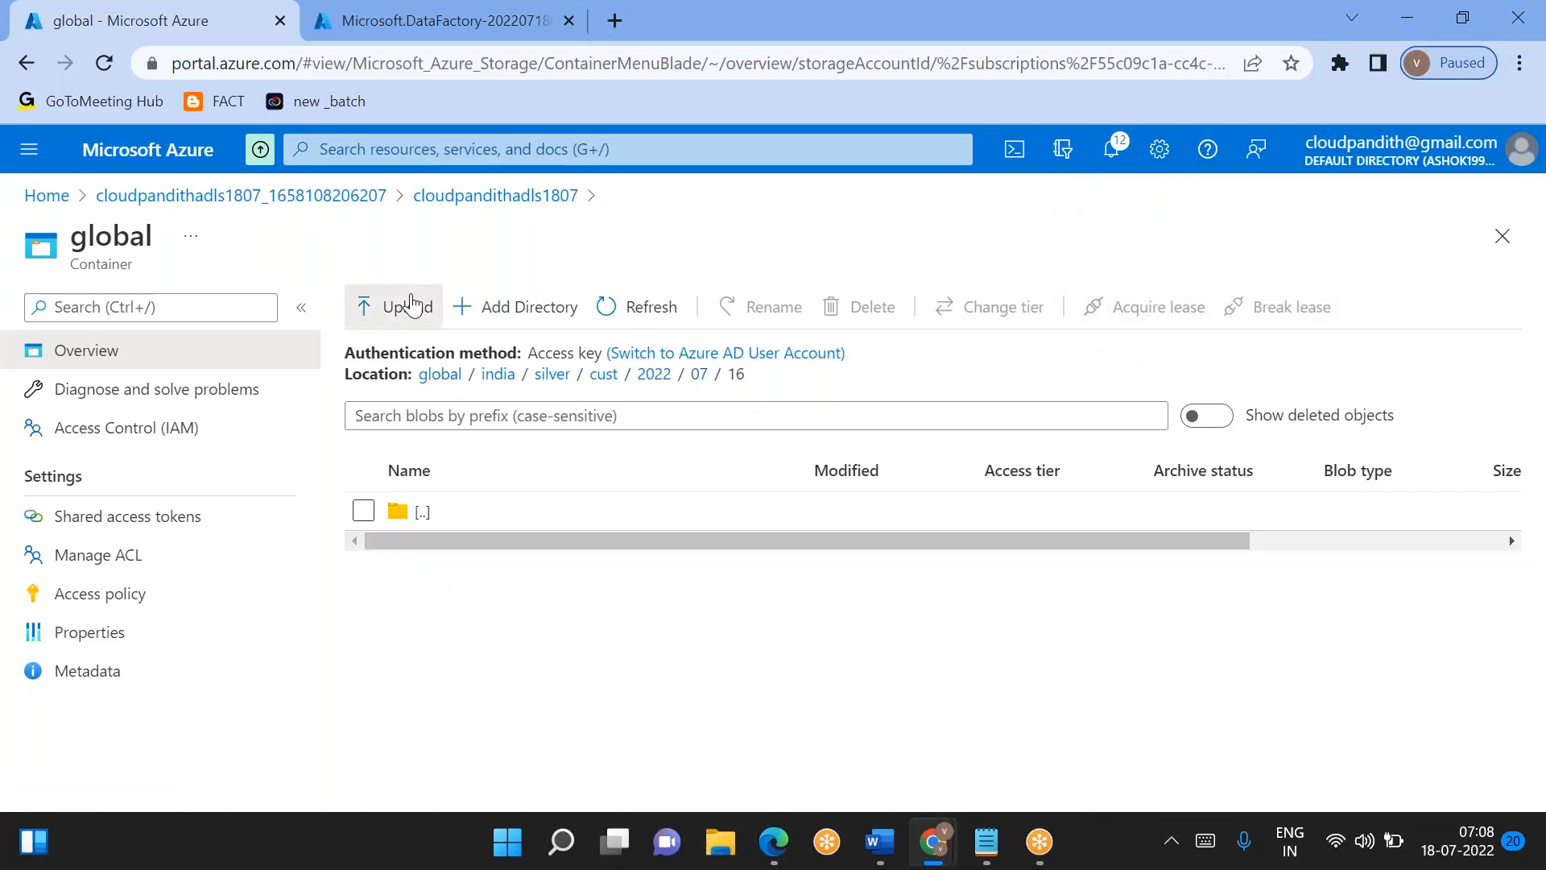
pyautogui.click(407, 306)
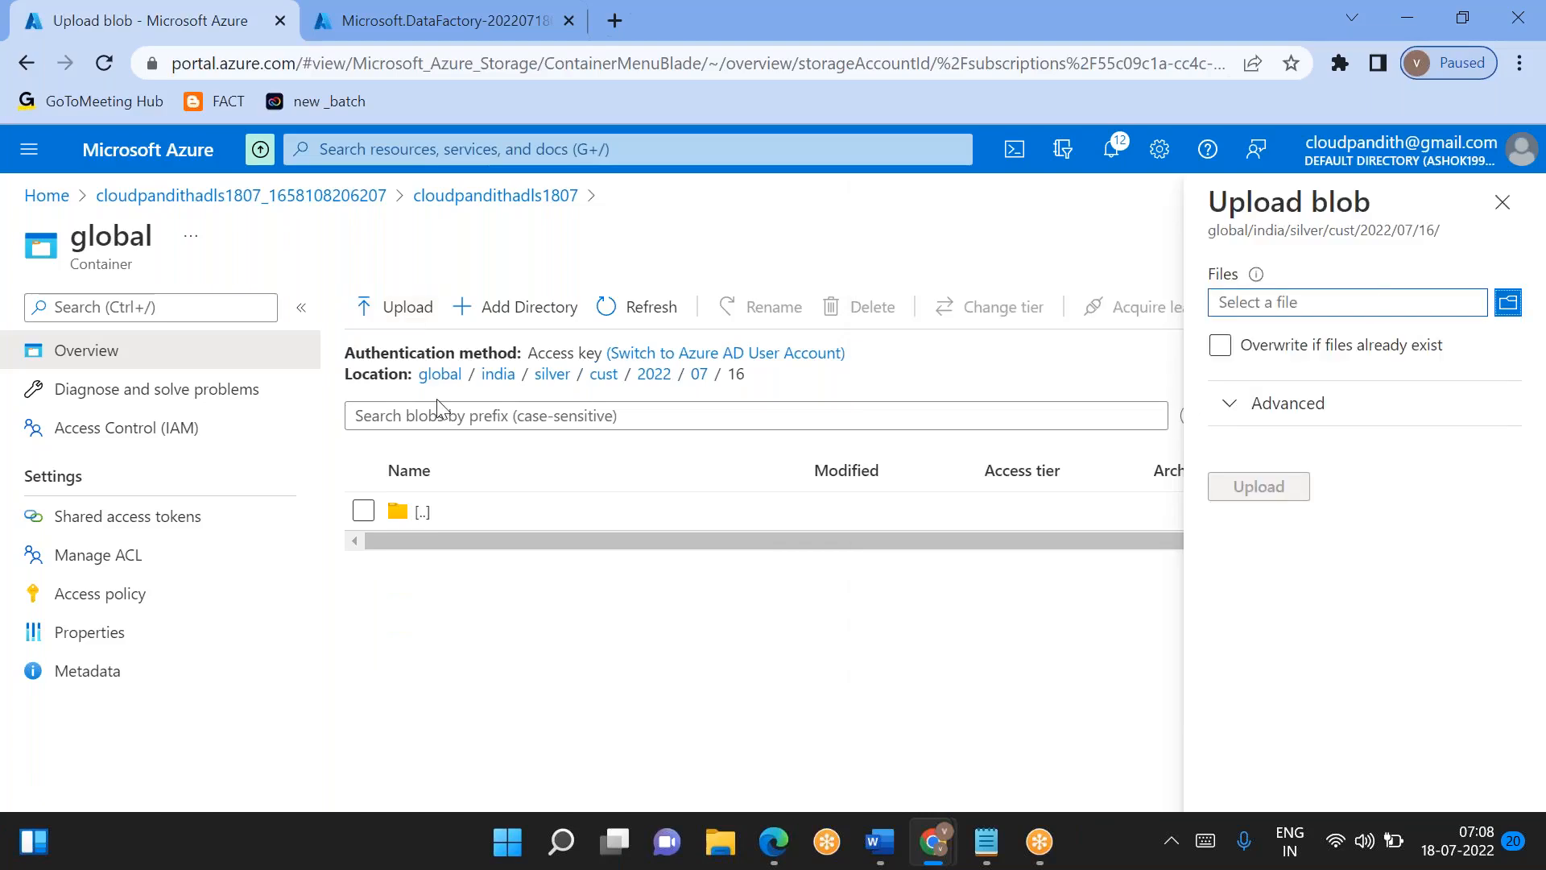
pyautogui.click(699, 373)
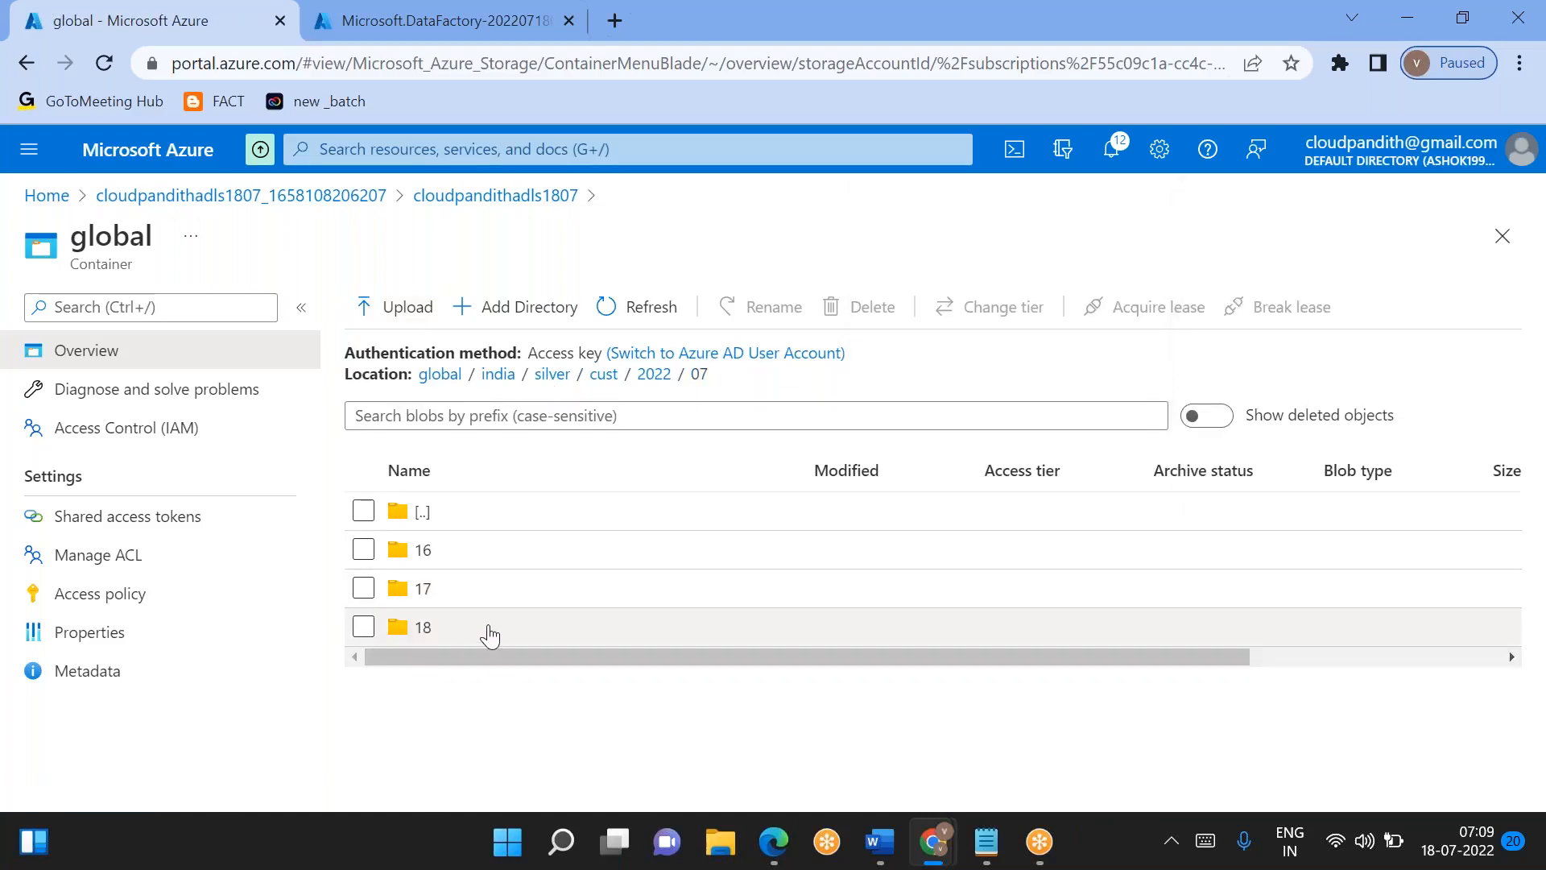
# - Switch to Excel and open the recent Book1 workbook from Documents
pyautogui.click(554, 848)
pyautogui.write('excel')
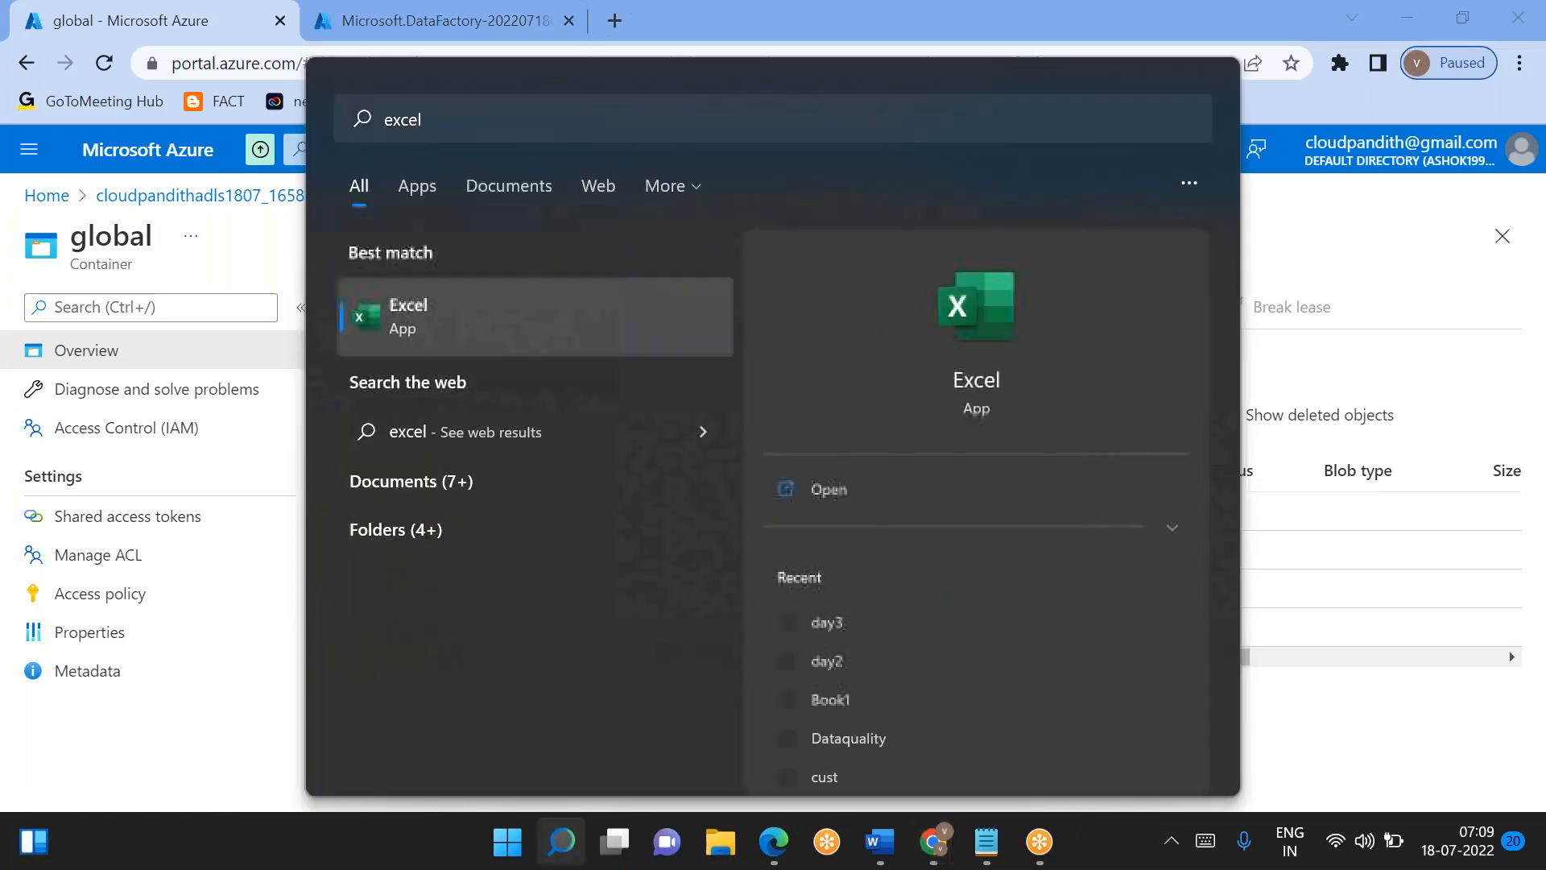
pyautogui.press('Return')
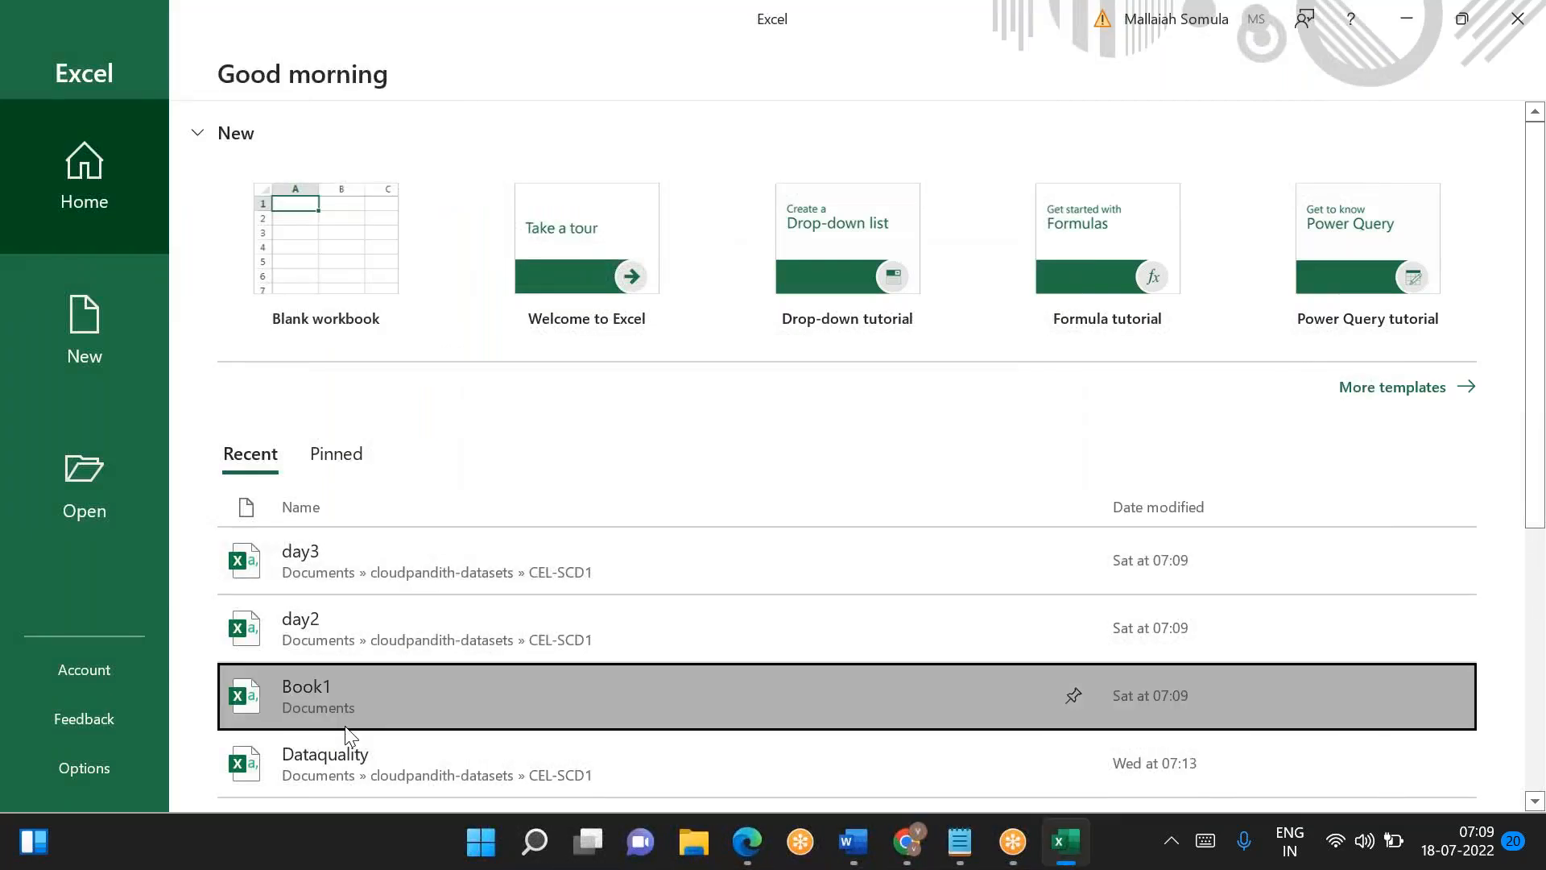
pyautogui.click(346, 730)
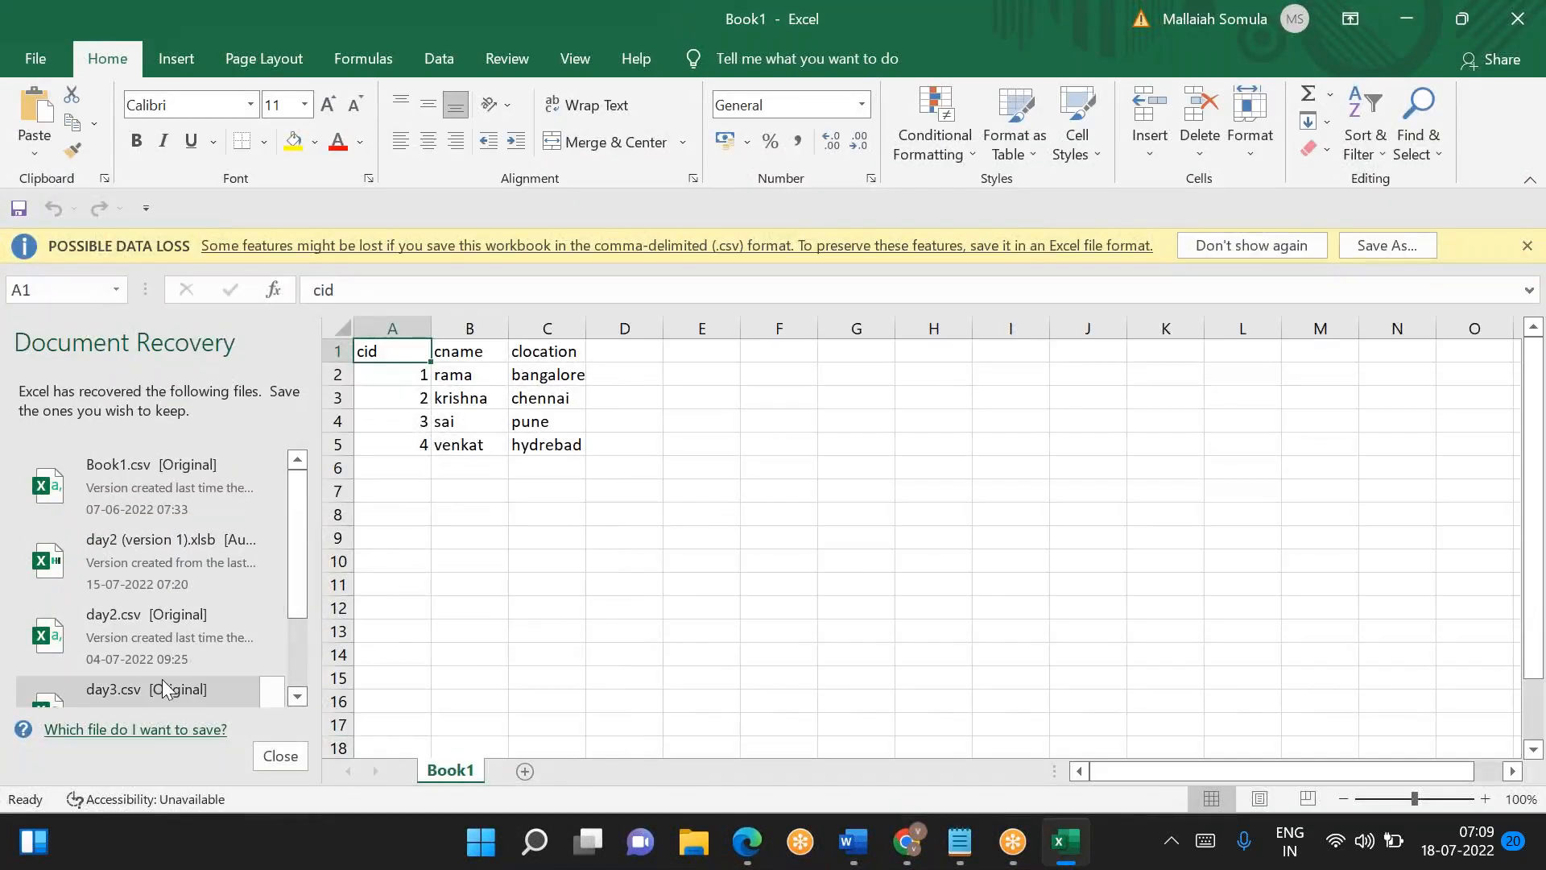
# - Open the original day3.csv from the recovered files and view its columns
pyautogui.scroll(-1, 134, 545)
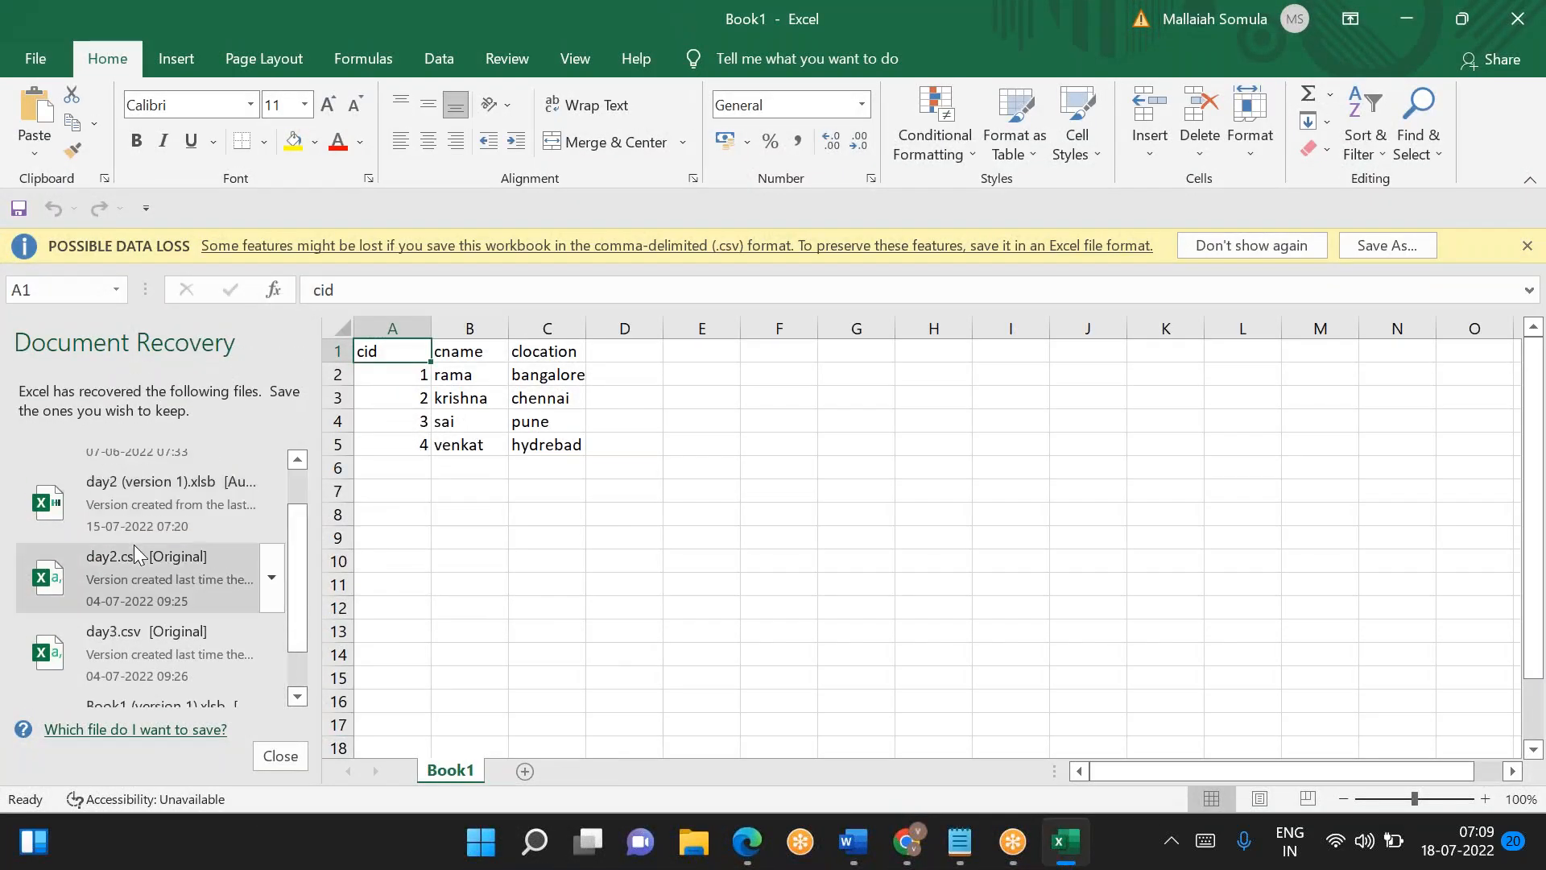
pyautogui.click(139, 675)
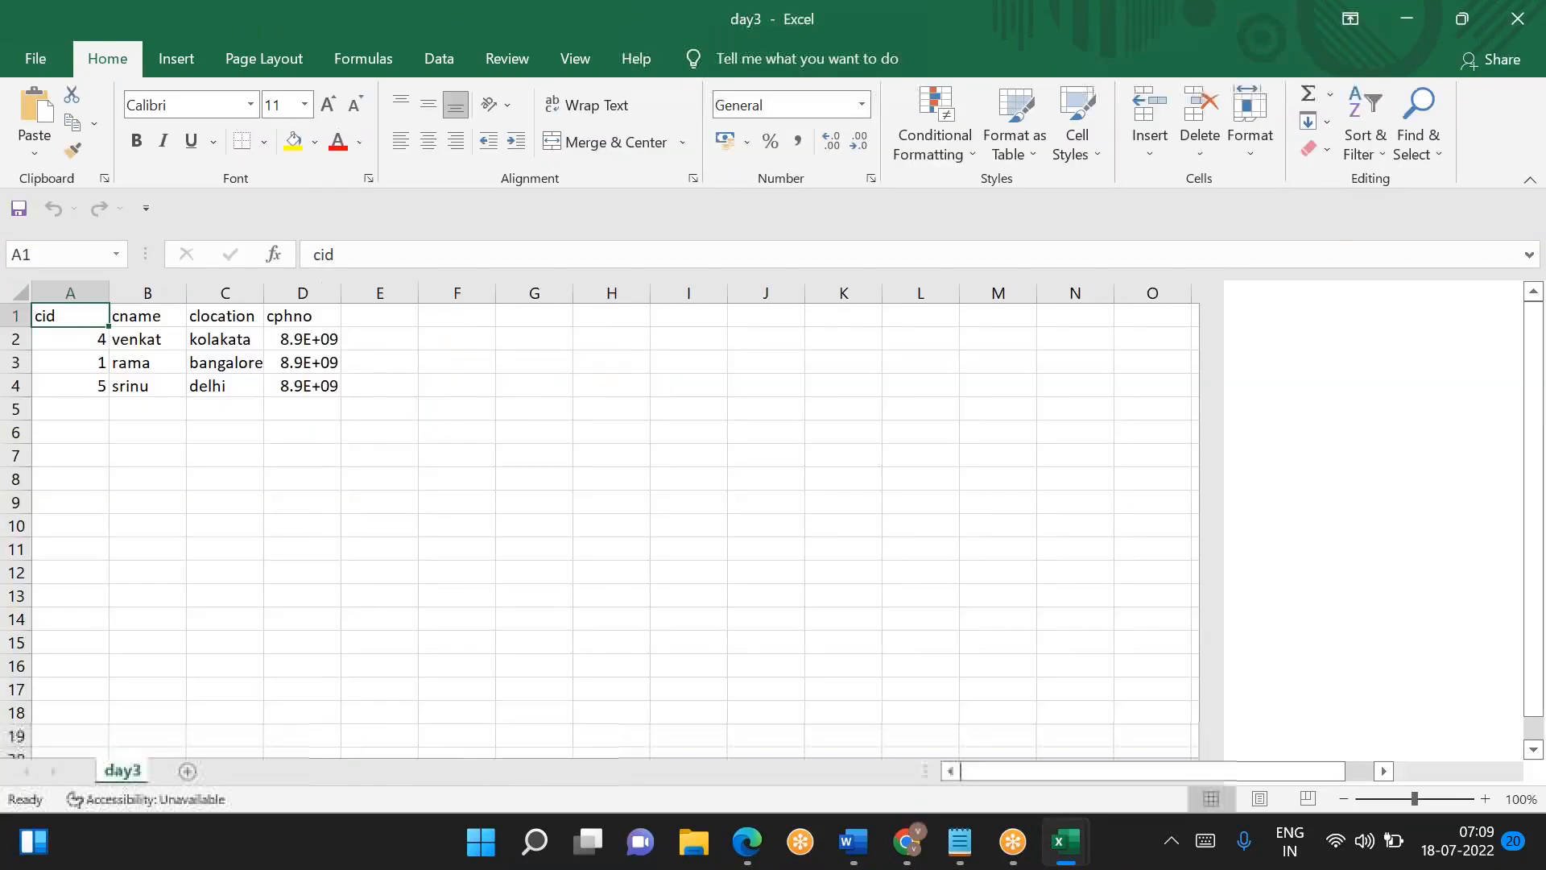
pyautogui.hscroll(3, 330, 620)
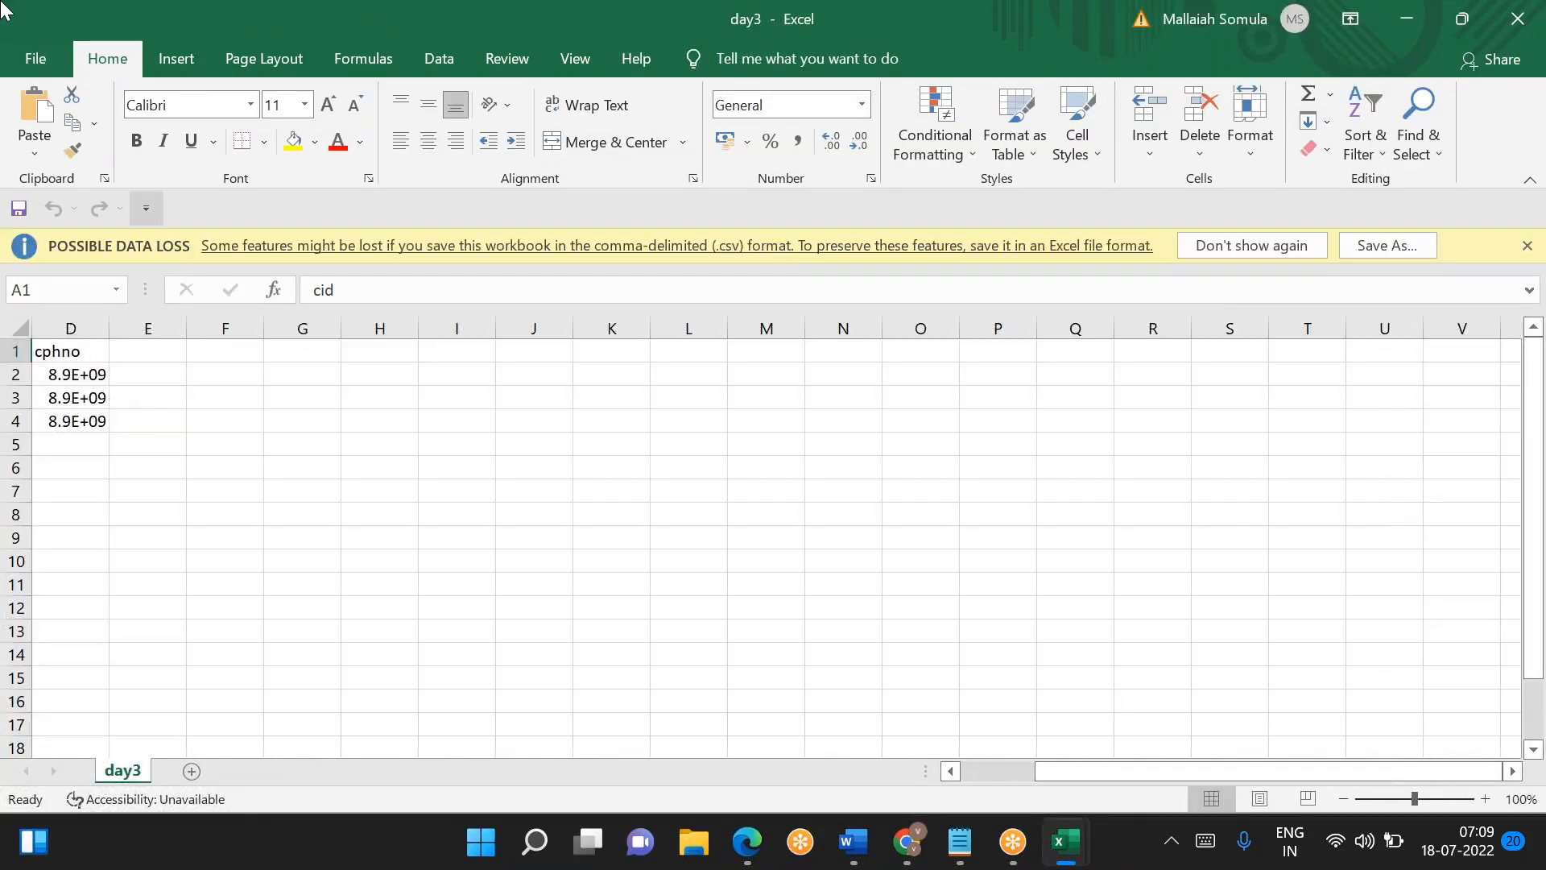
pyautogui.click(36, 71)
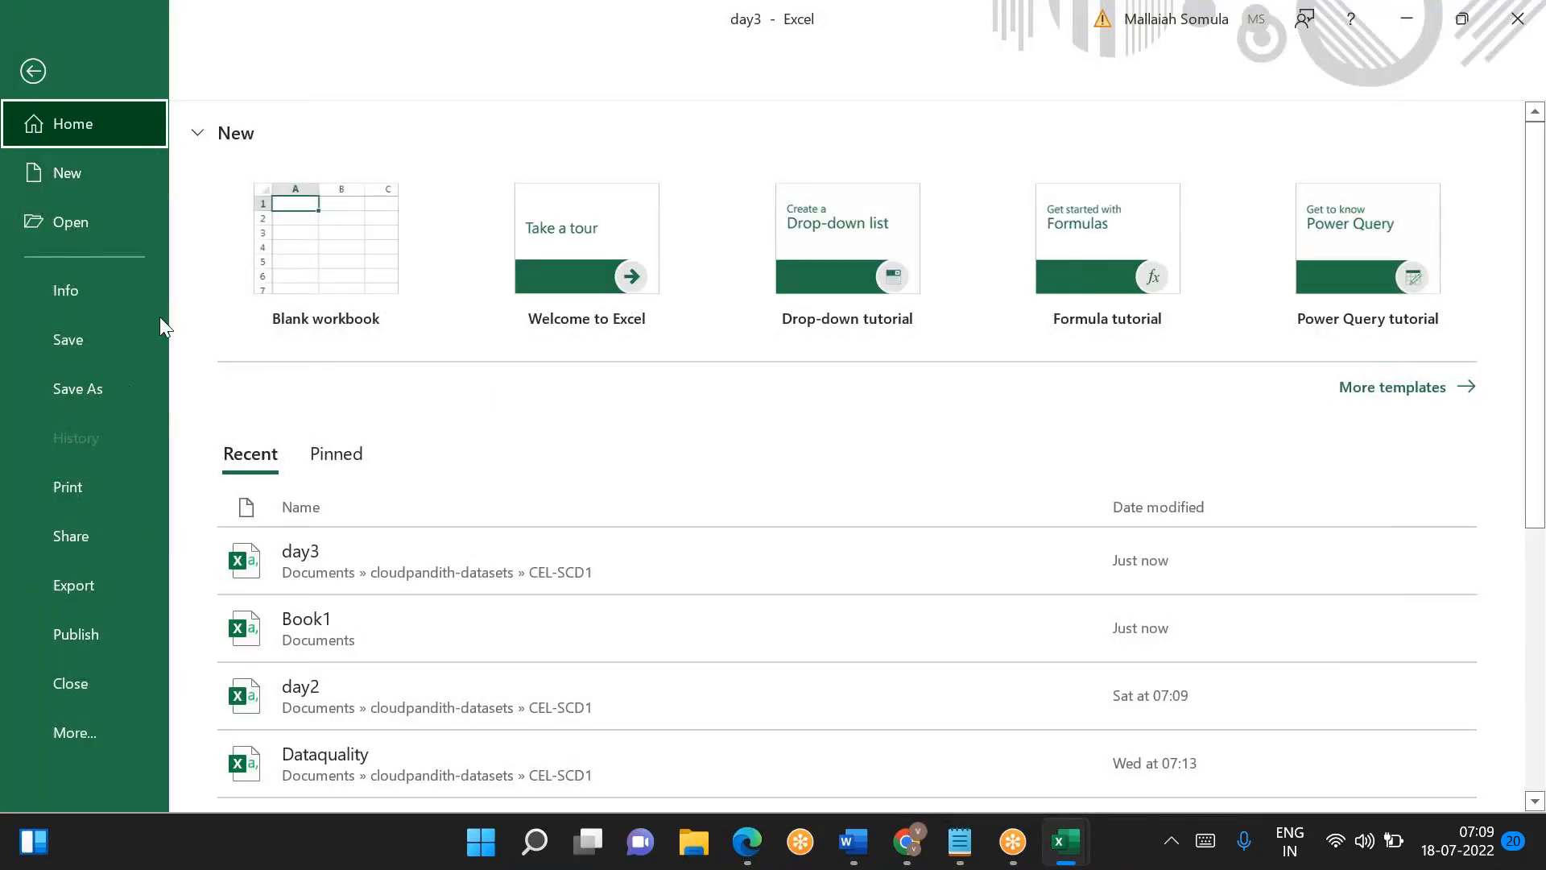
pyautogui.scroll(-1, 592, 630)
pyautogui.scroll(-4, 587, 621)
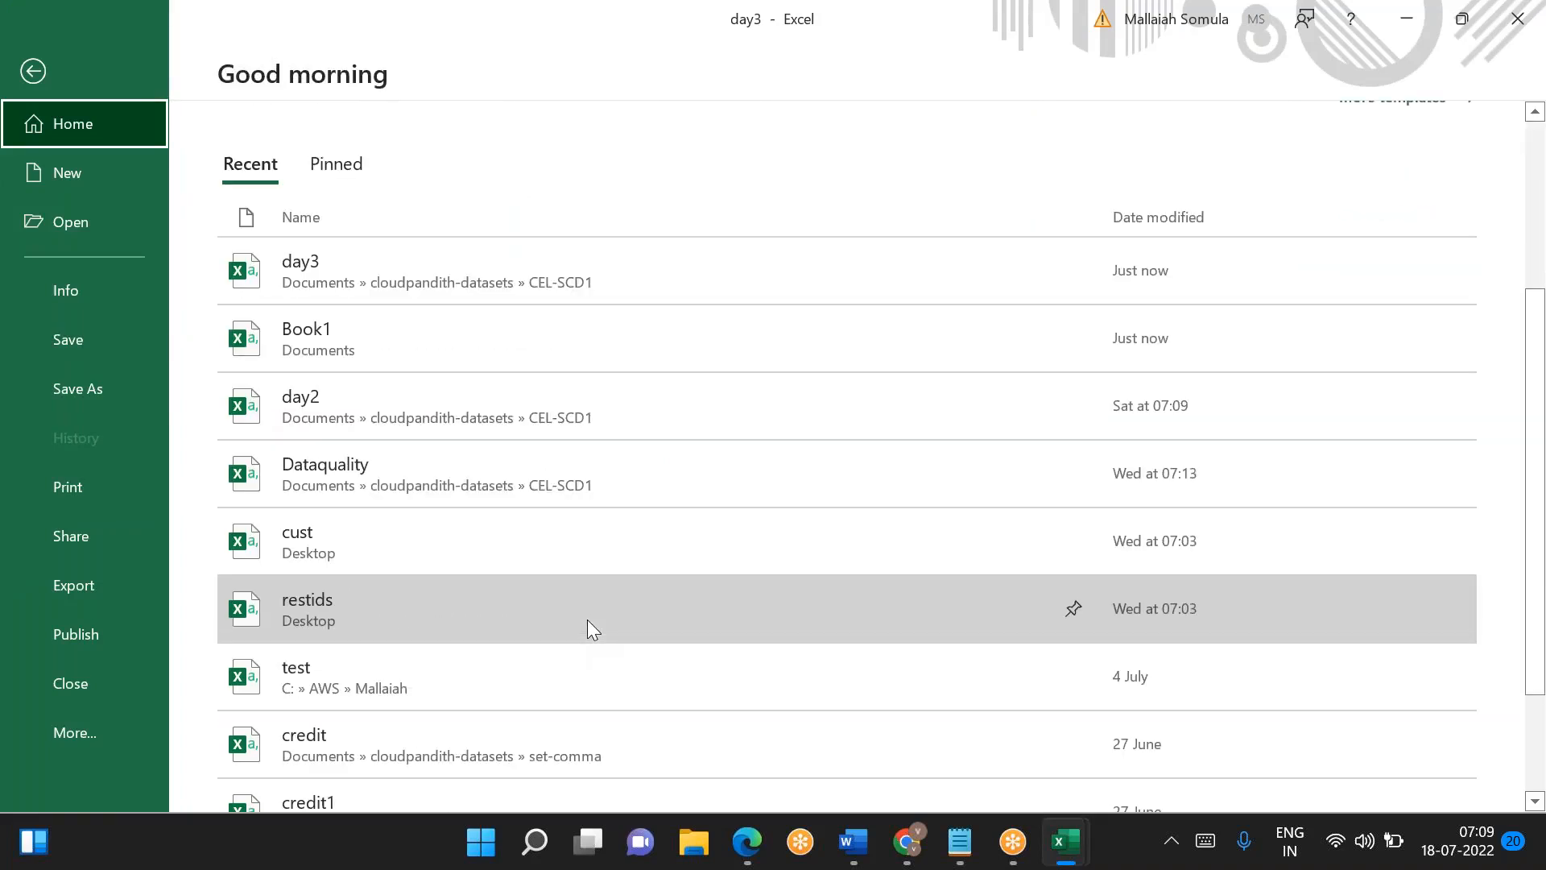
pyautogui.scroll(-3, 587, 620)
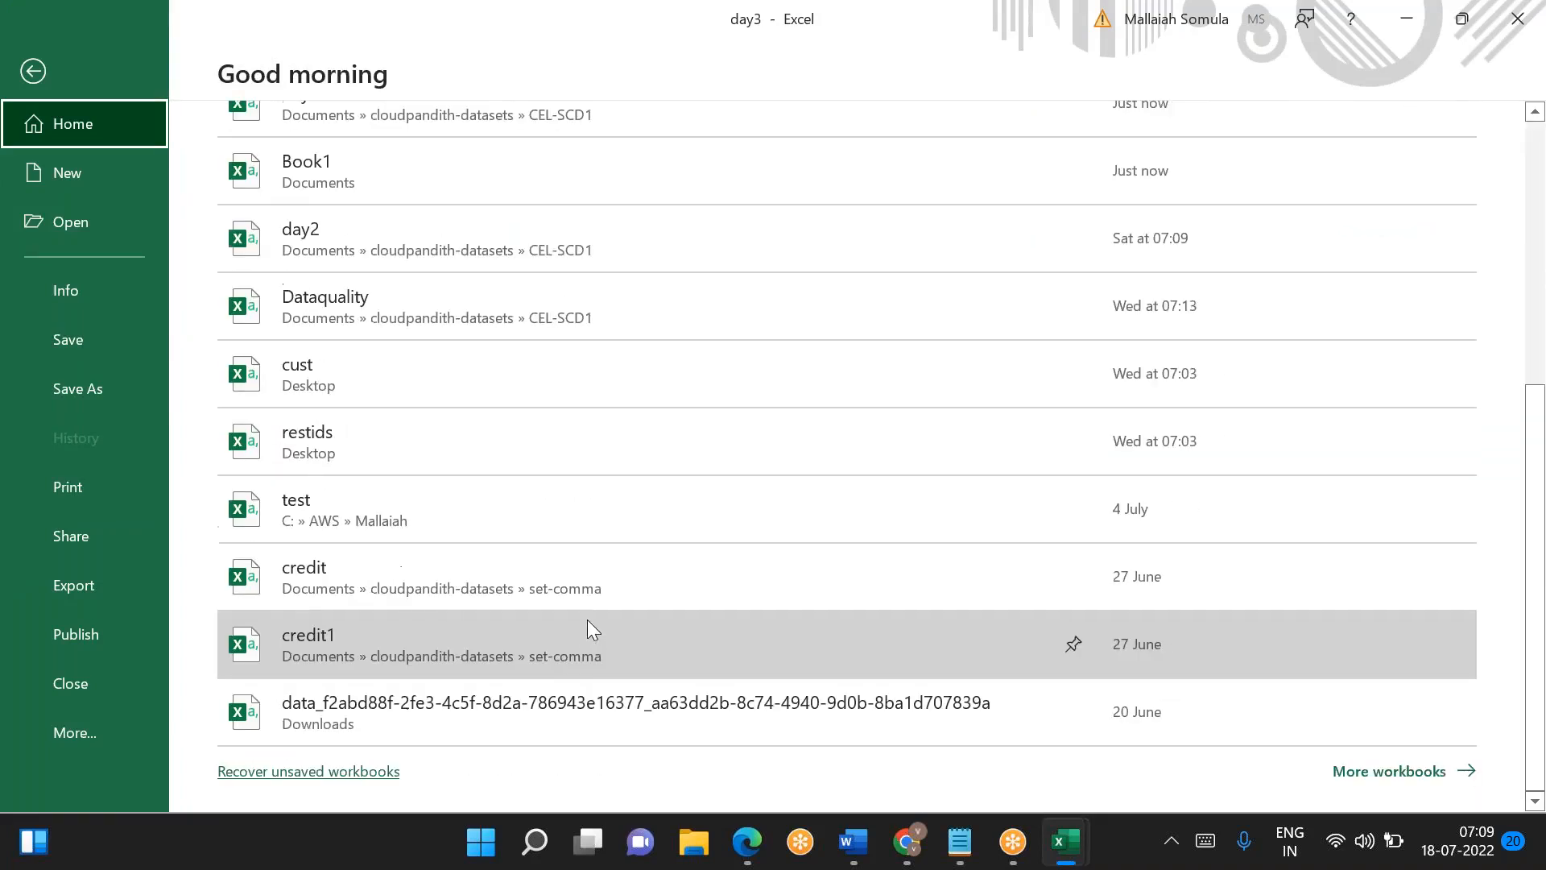
pyautogui.scroll(8, 556, 559)
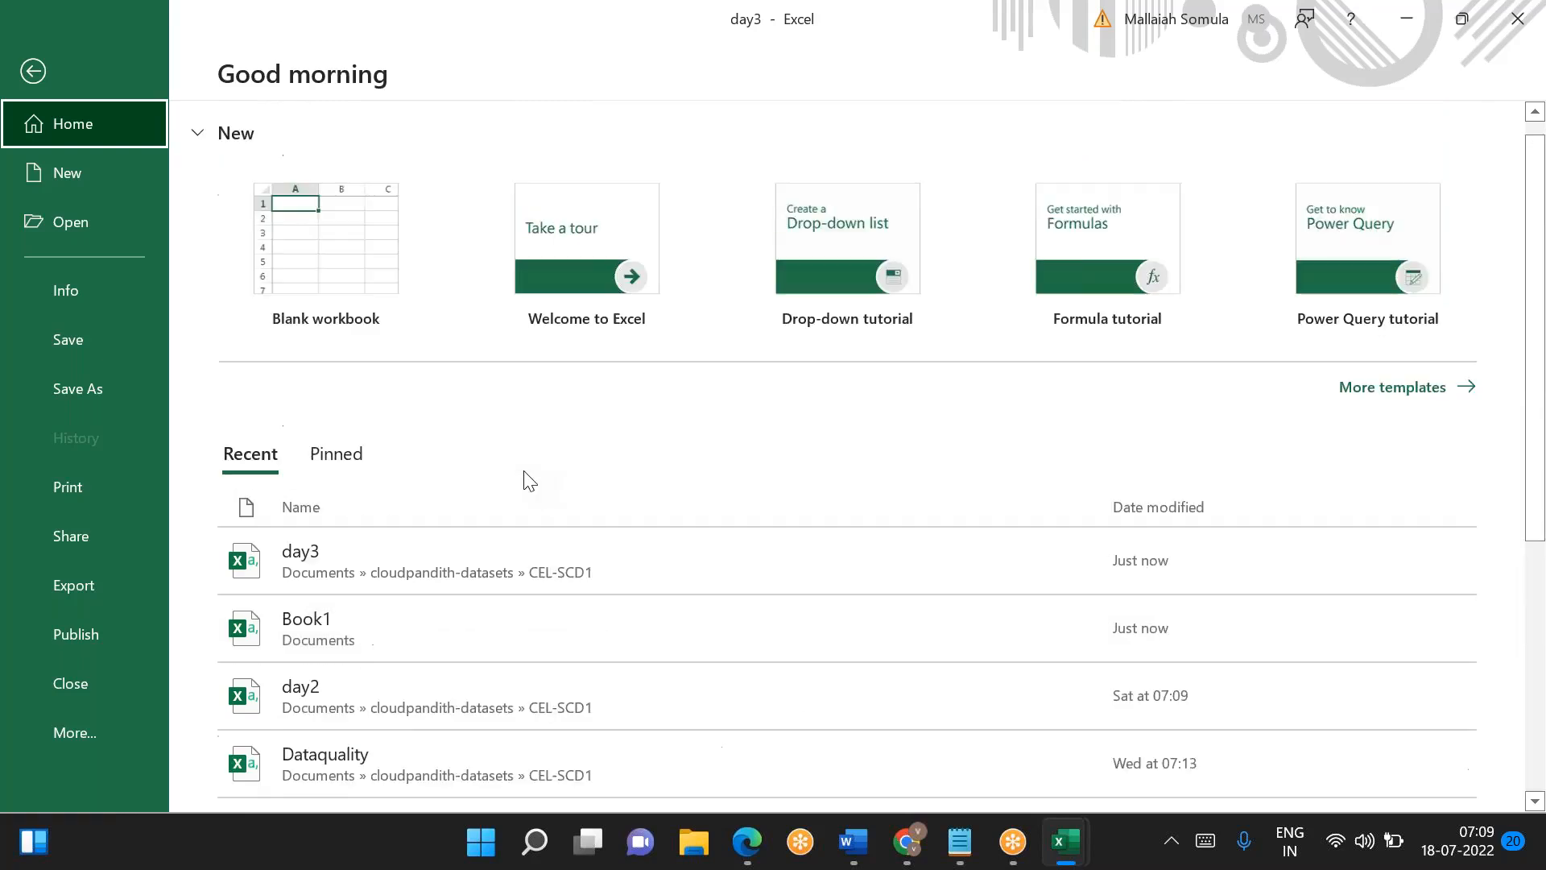
pyautogui.scroll(-7, 529, 480)
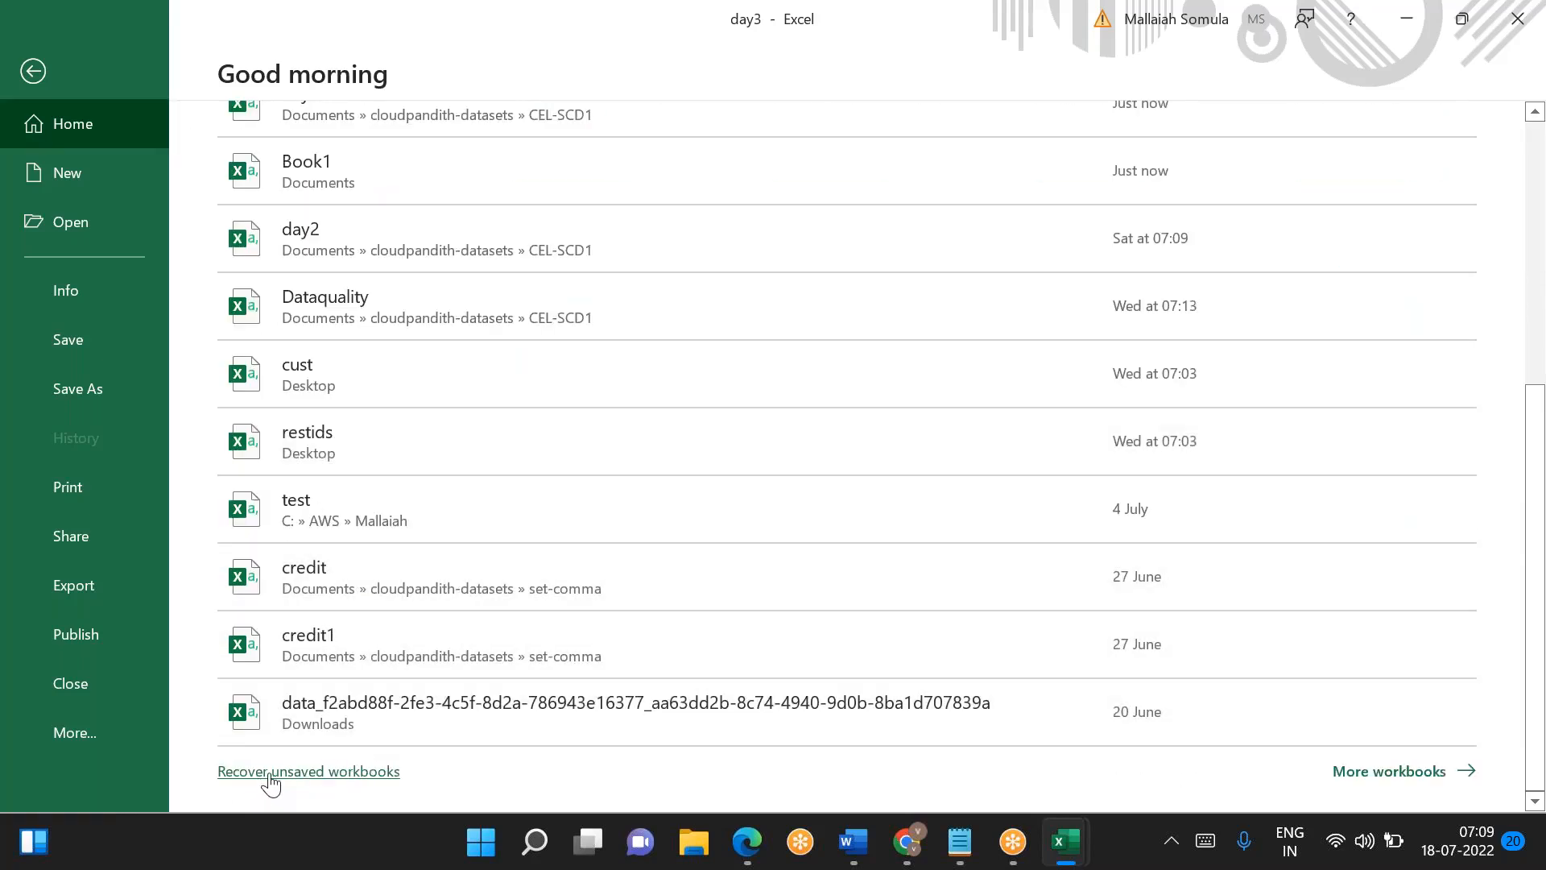
pyautogui.press('Escape')
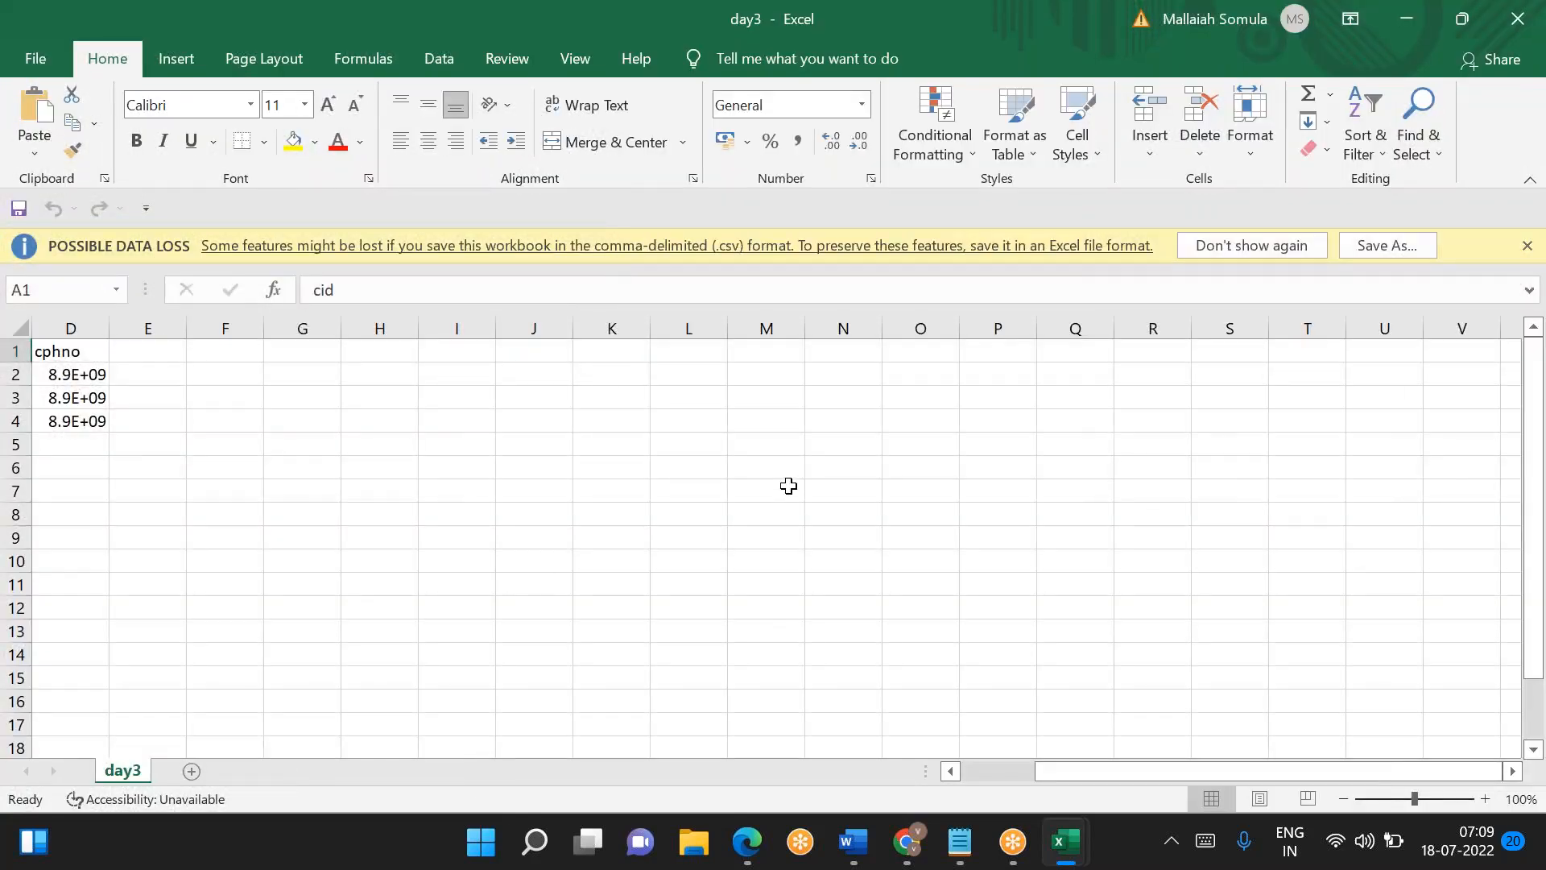
# - Browse the full list of recent workbooks and open Book1 from Documents
pyautogui.click(18, 68)
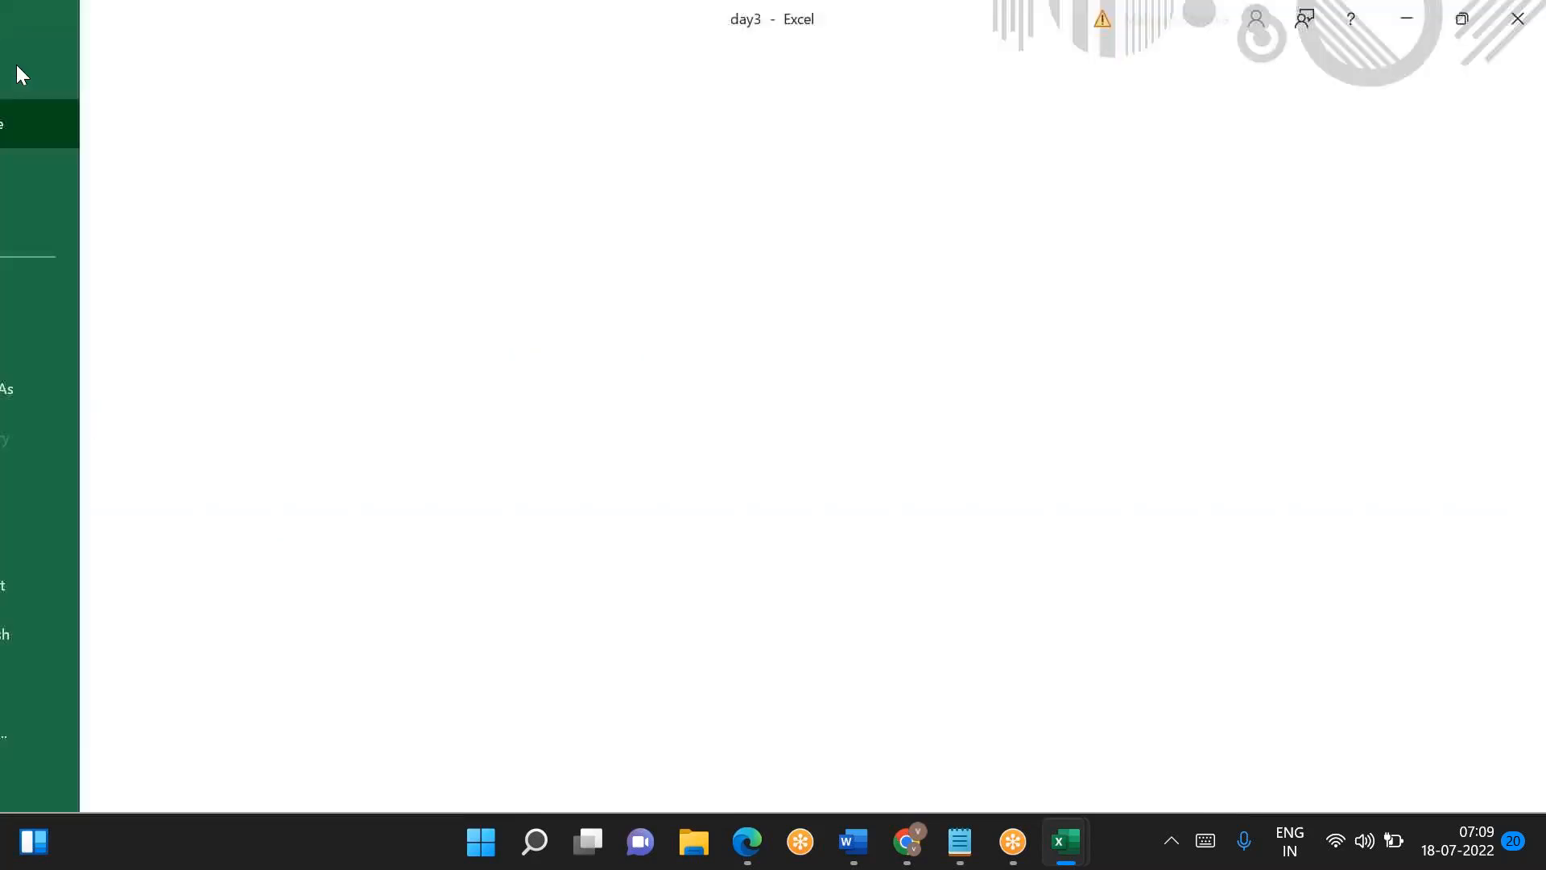
pyautogui.scroll(-5, 556, 644)
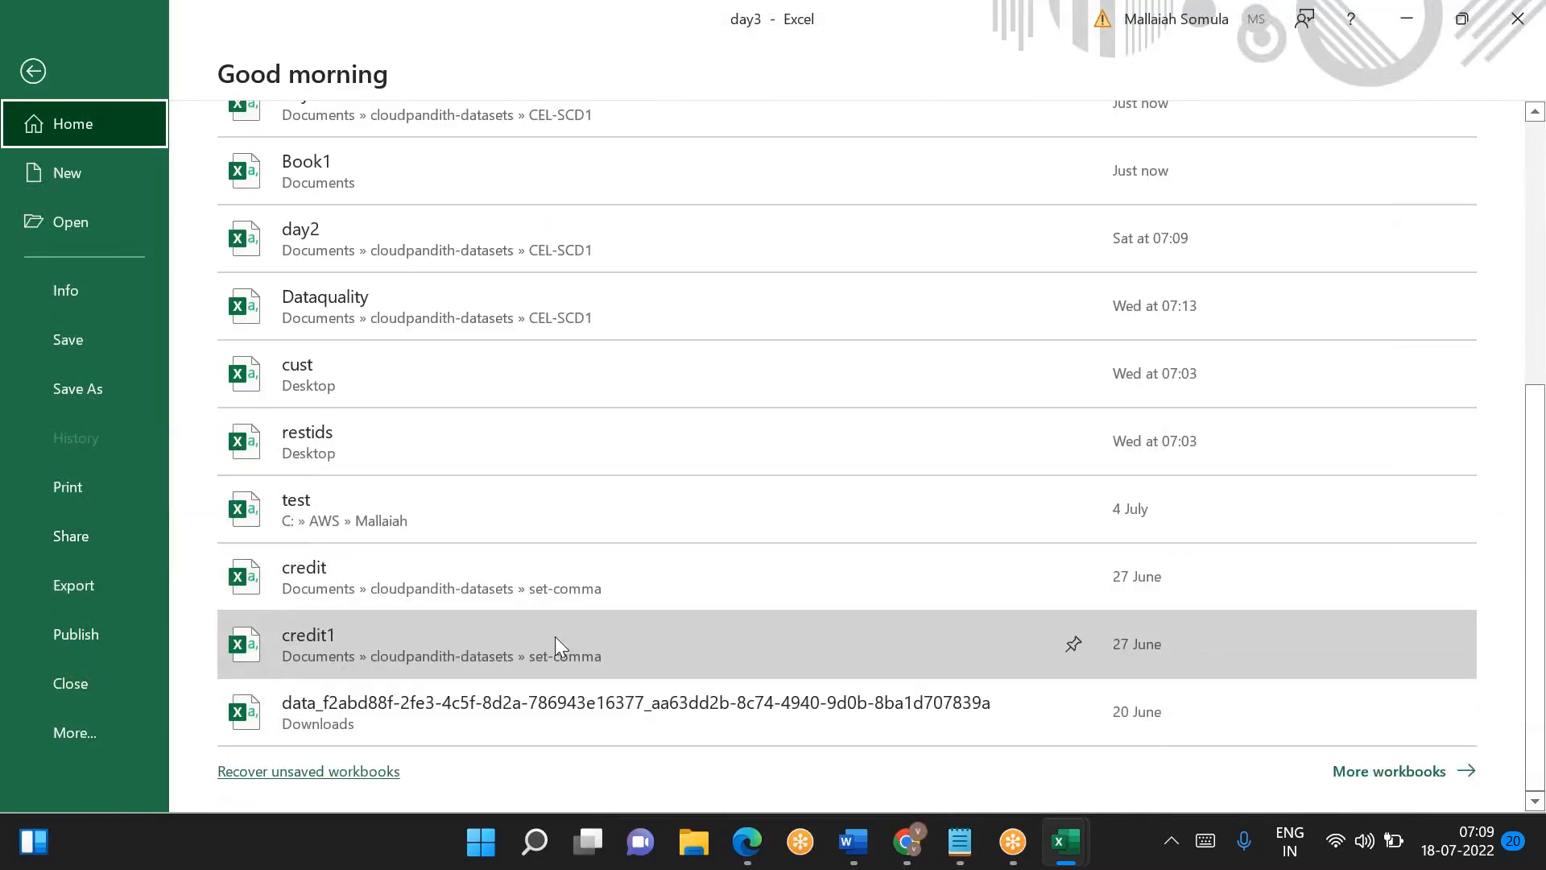
pyautogui.click(1431, 781)
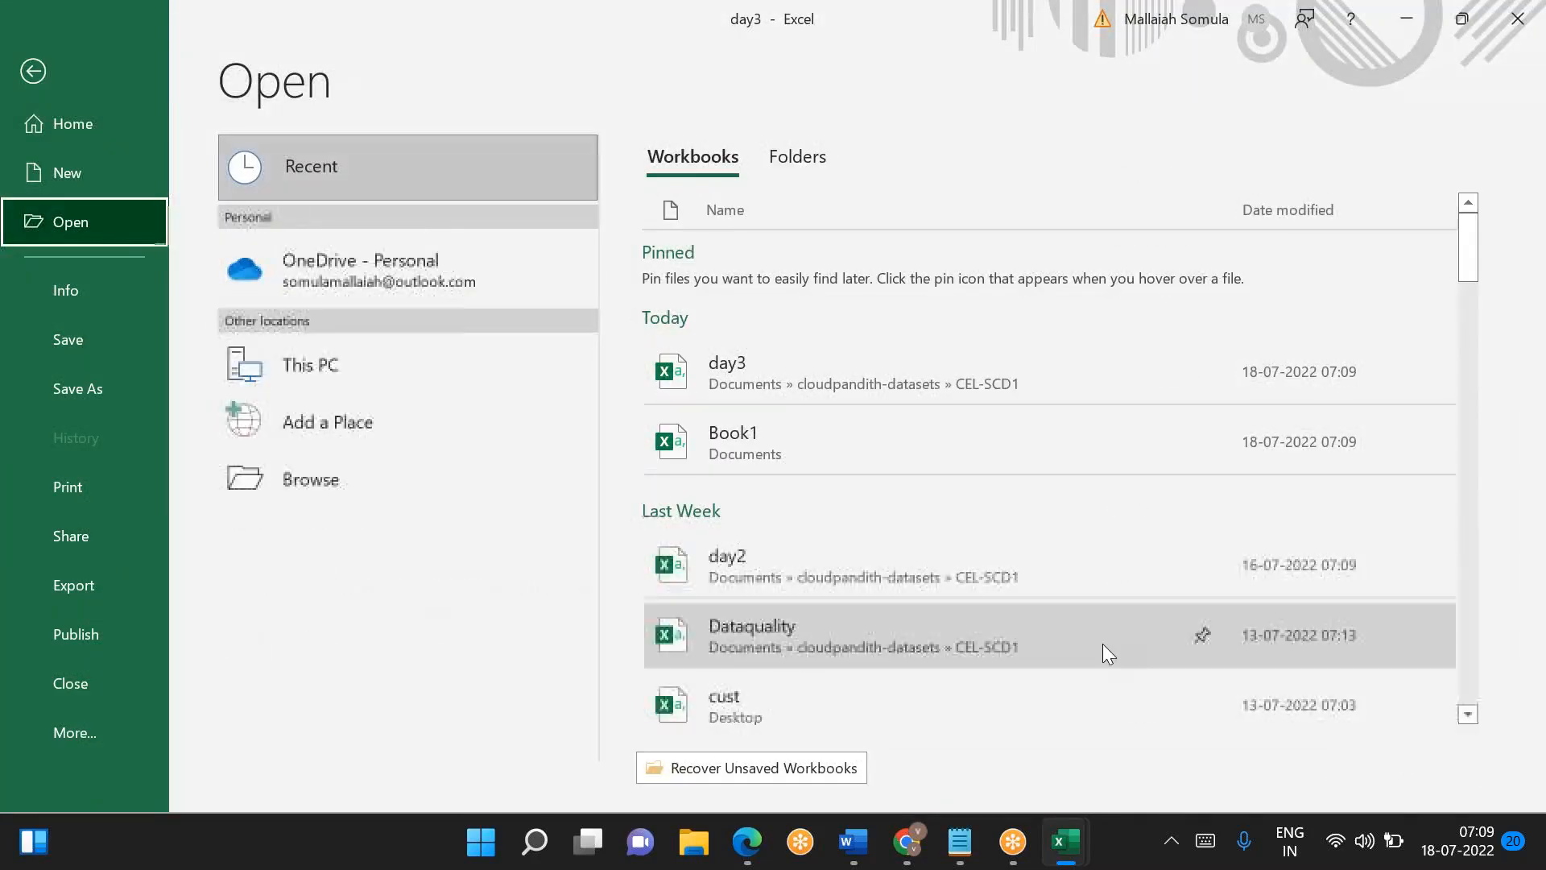
pyautogui.scroll(-2, 1068, 673)
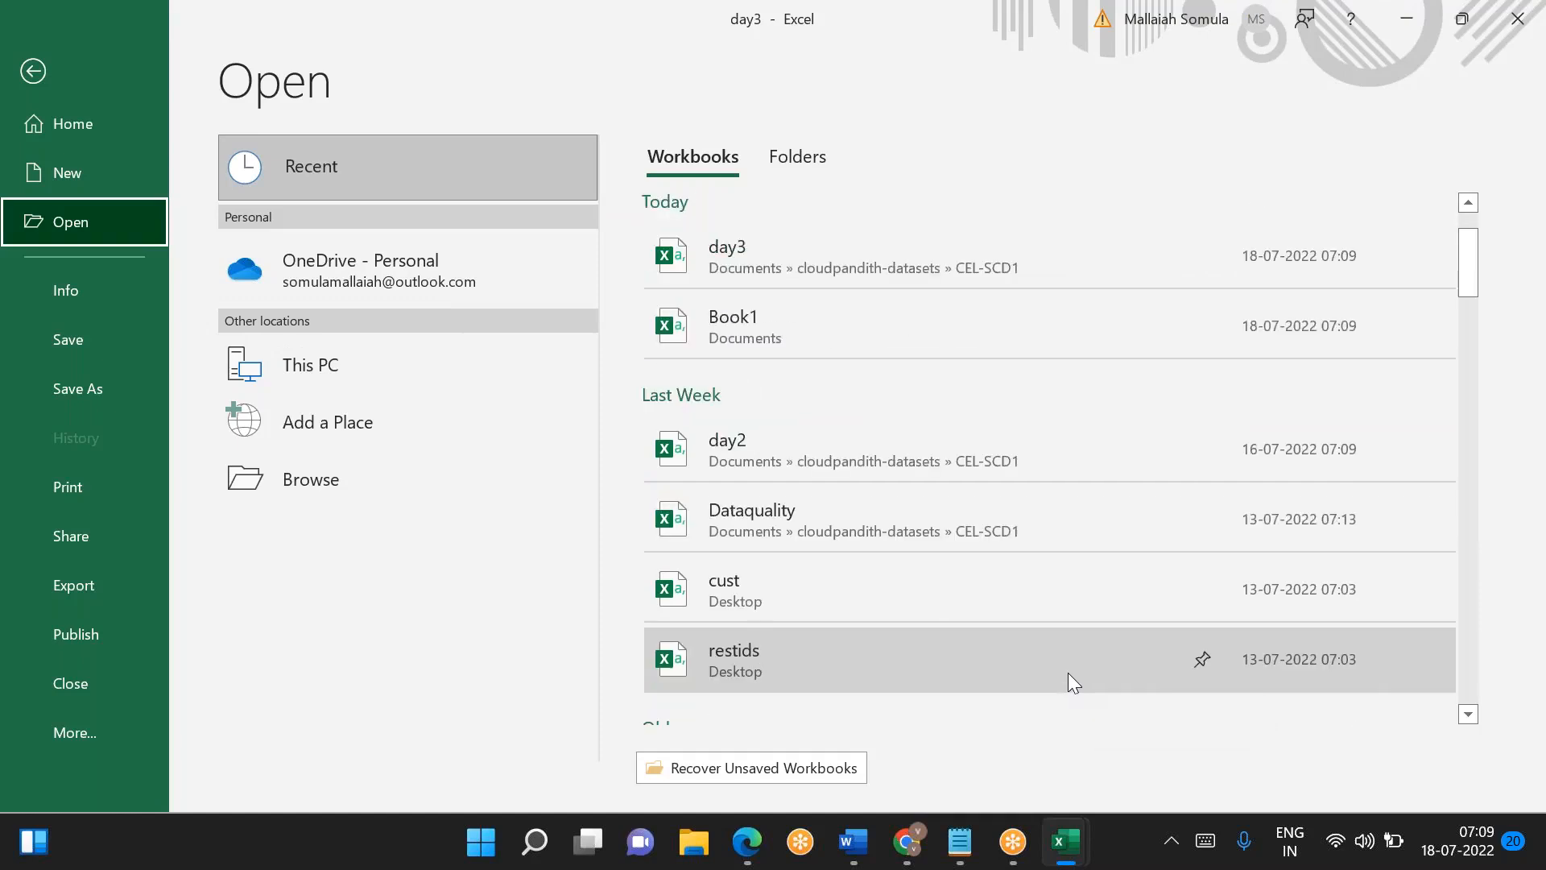
pyautogui.scroll(1, 1067, 674)
pyautogui.scroll(-4, 1068, 673)
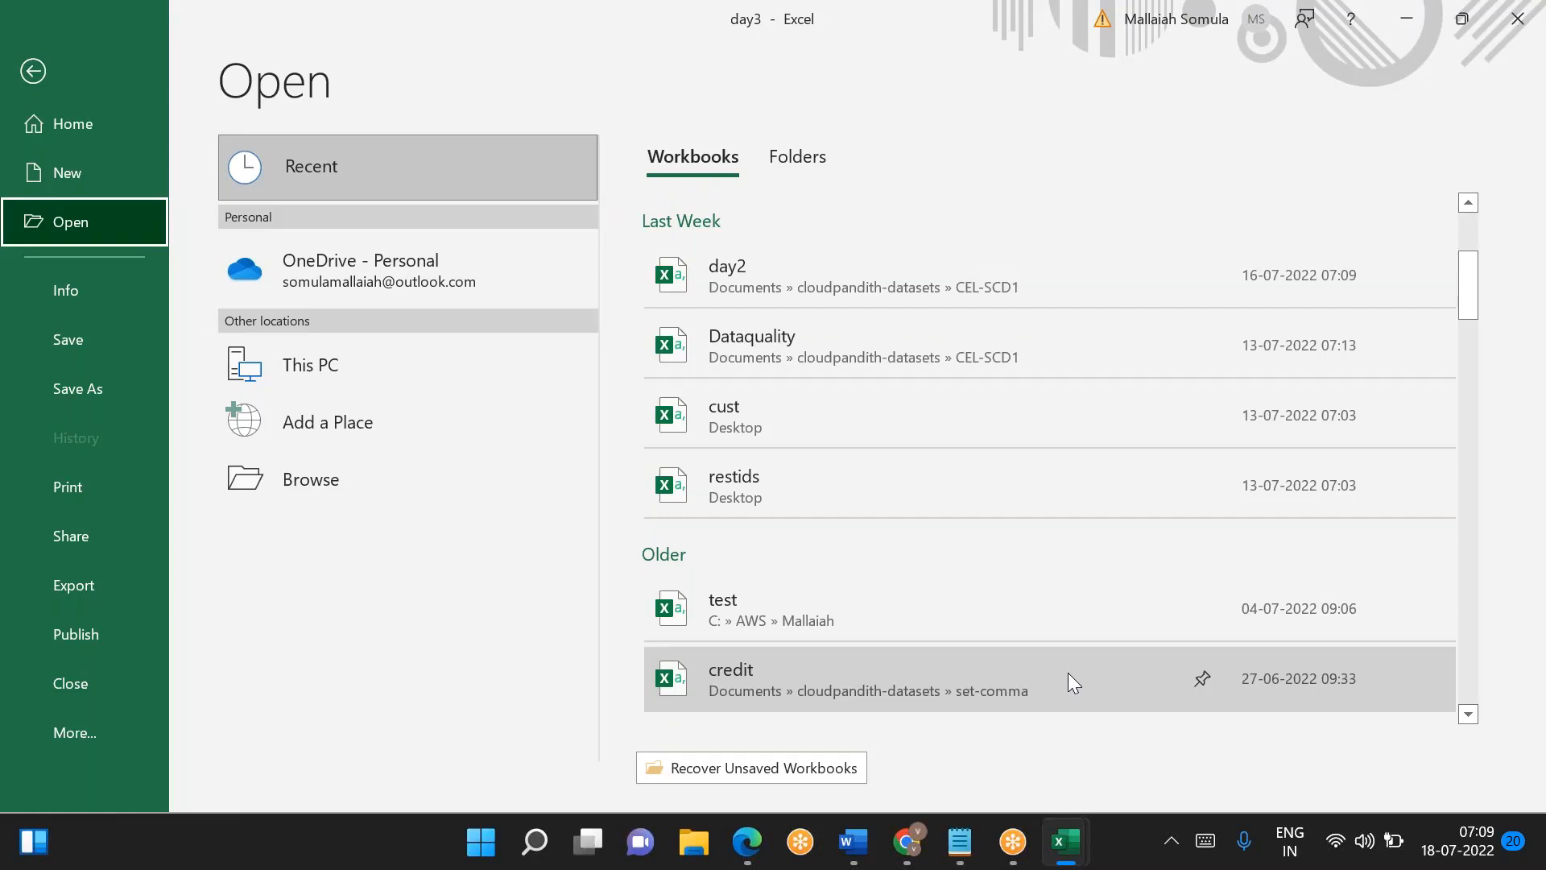
pyautogui.scroll(4, 1067, 673)
pyautogui.scroll(2, 1073, 683)
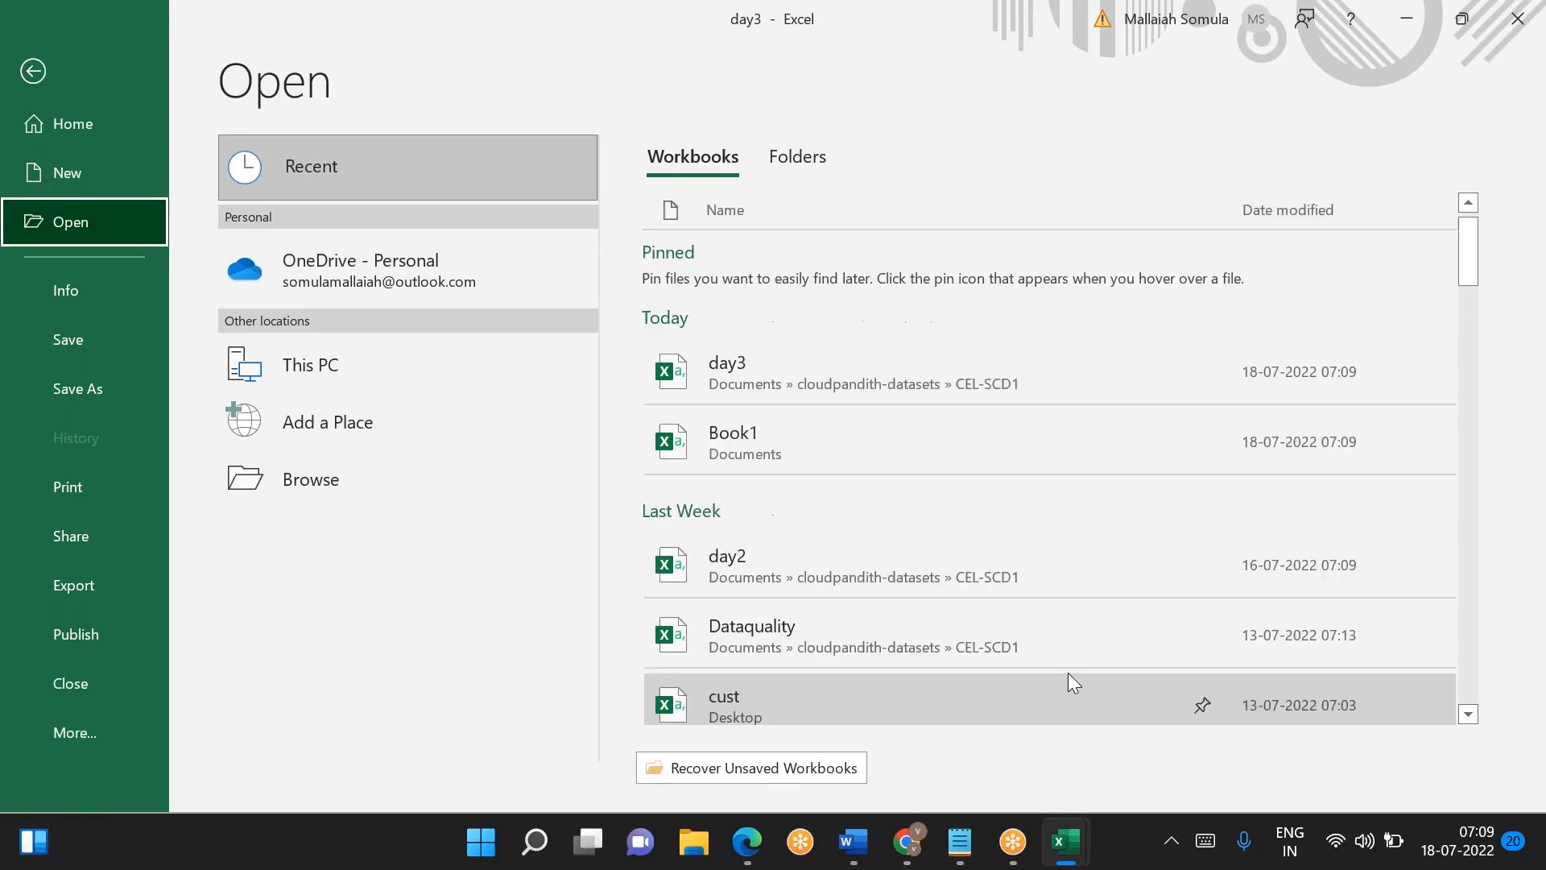
pyautogui.click(821, 449)
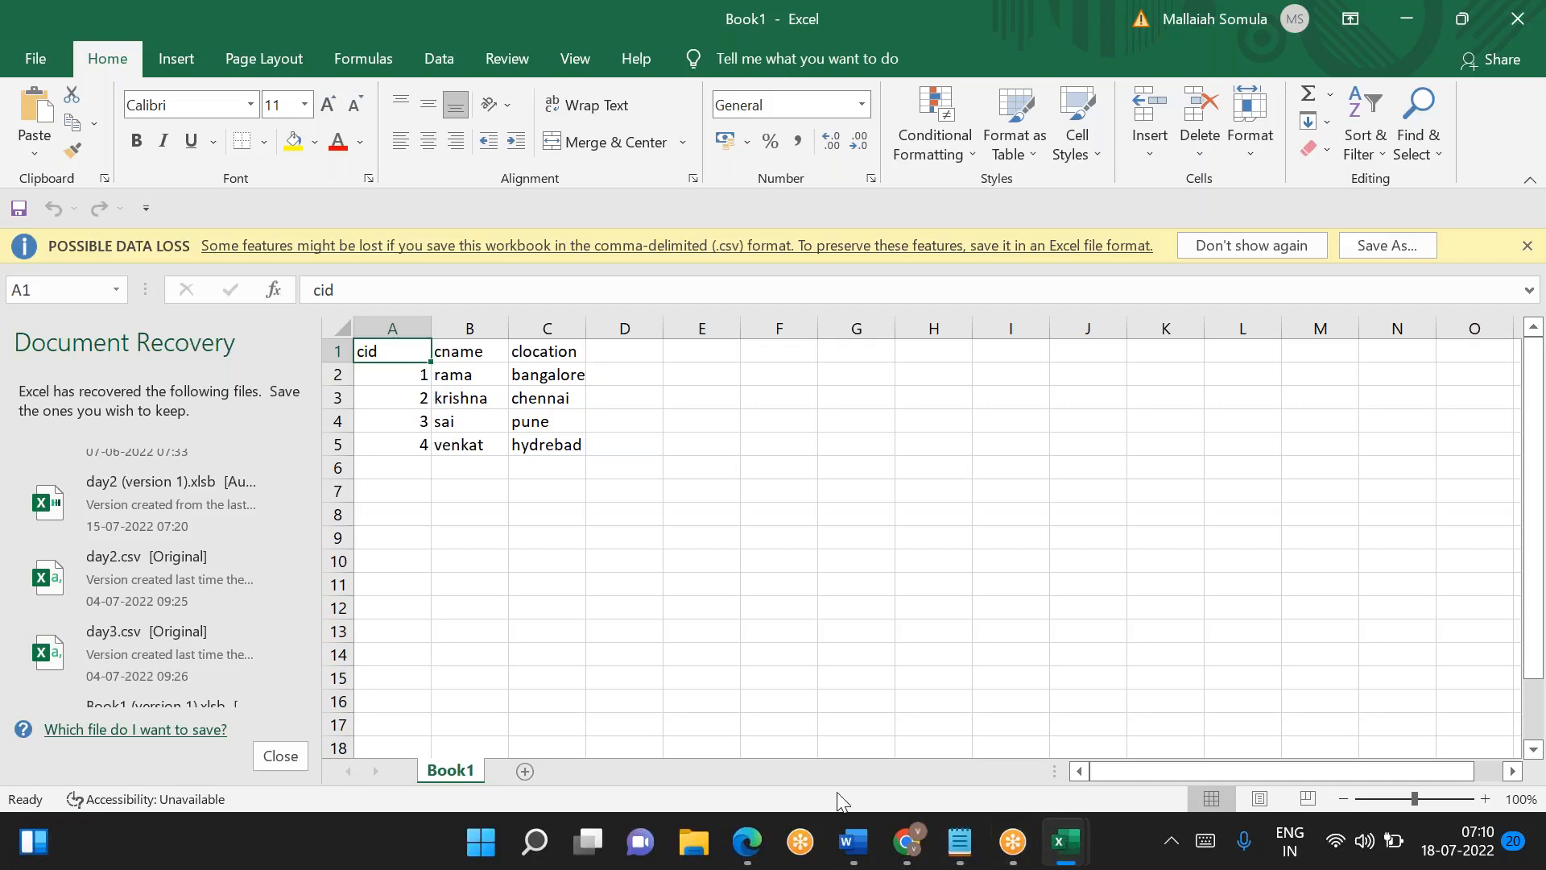
# - Switch to File Explorer and open the CEL-SCD1 folder inside cloudpandith-datasets
pyautogui.click(852, 842)
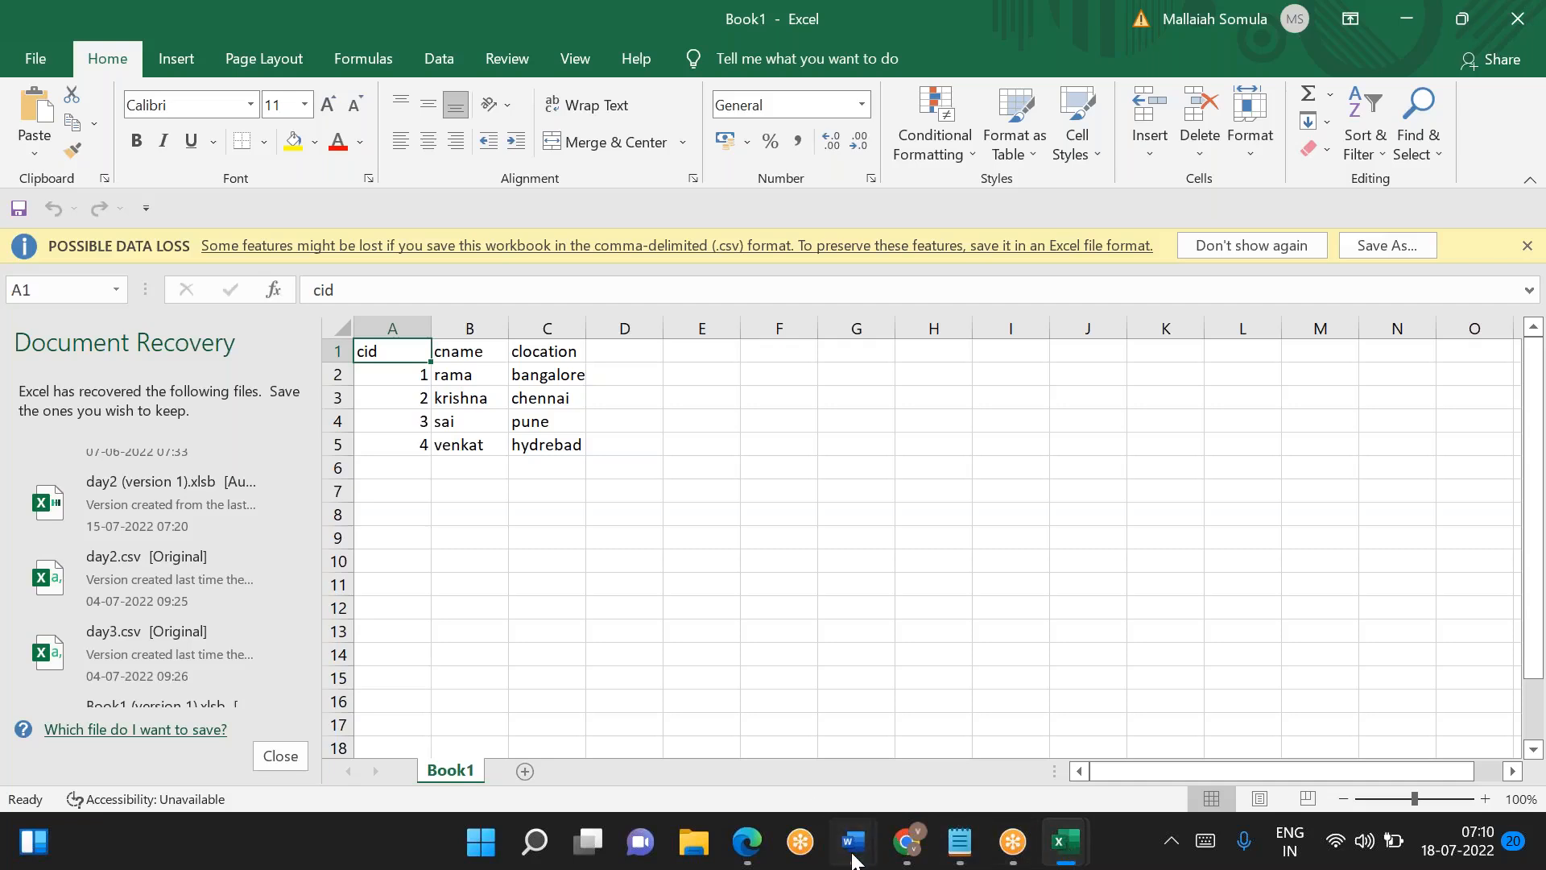
pyautogui.moveTo(902, 844)
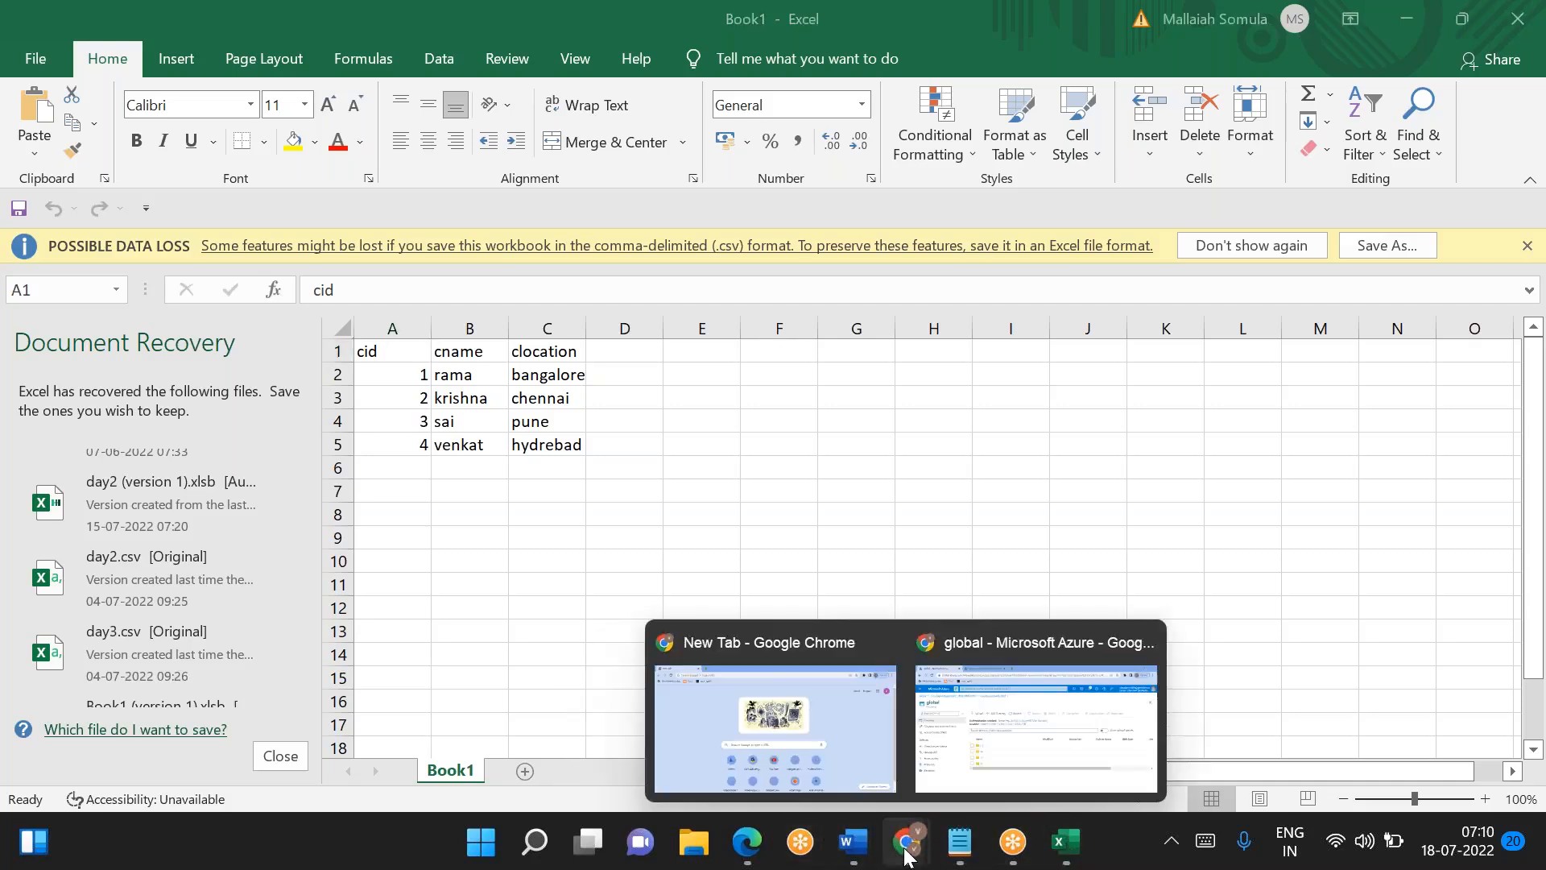
pyautogui.click(1019, 724)
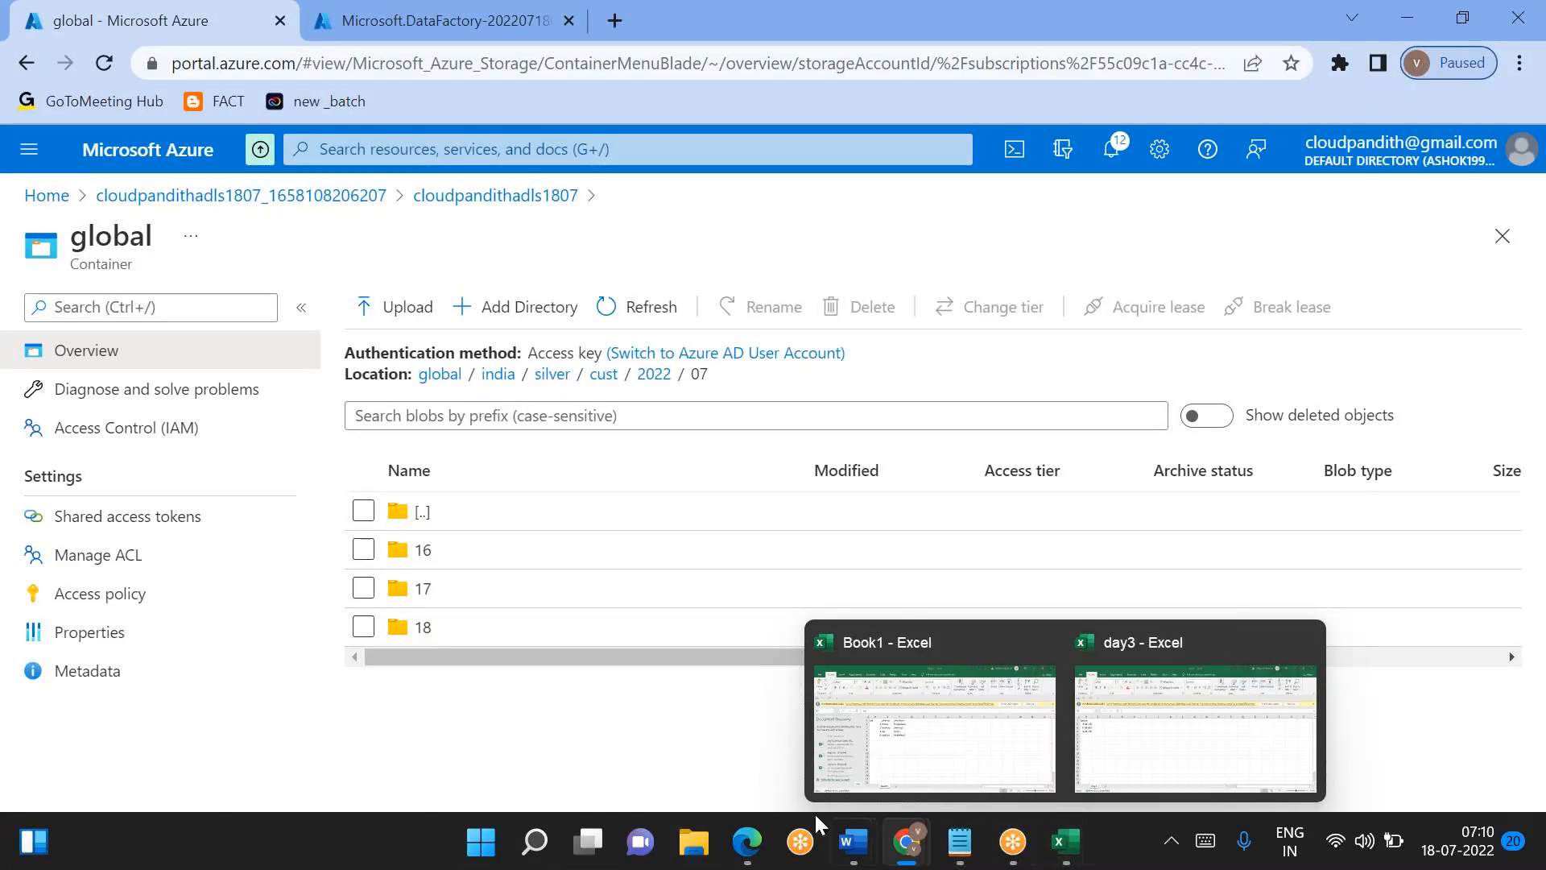
pyautogui.click(706, 842)
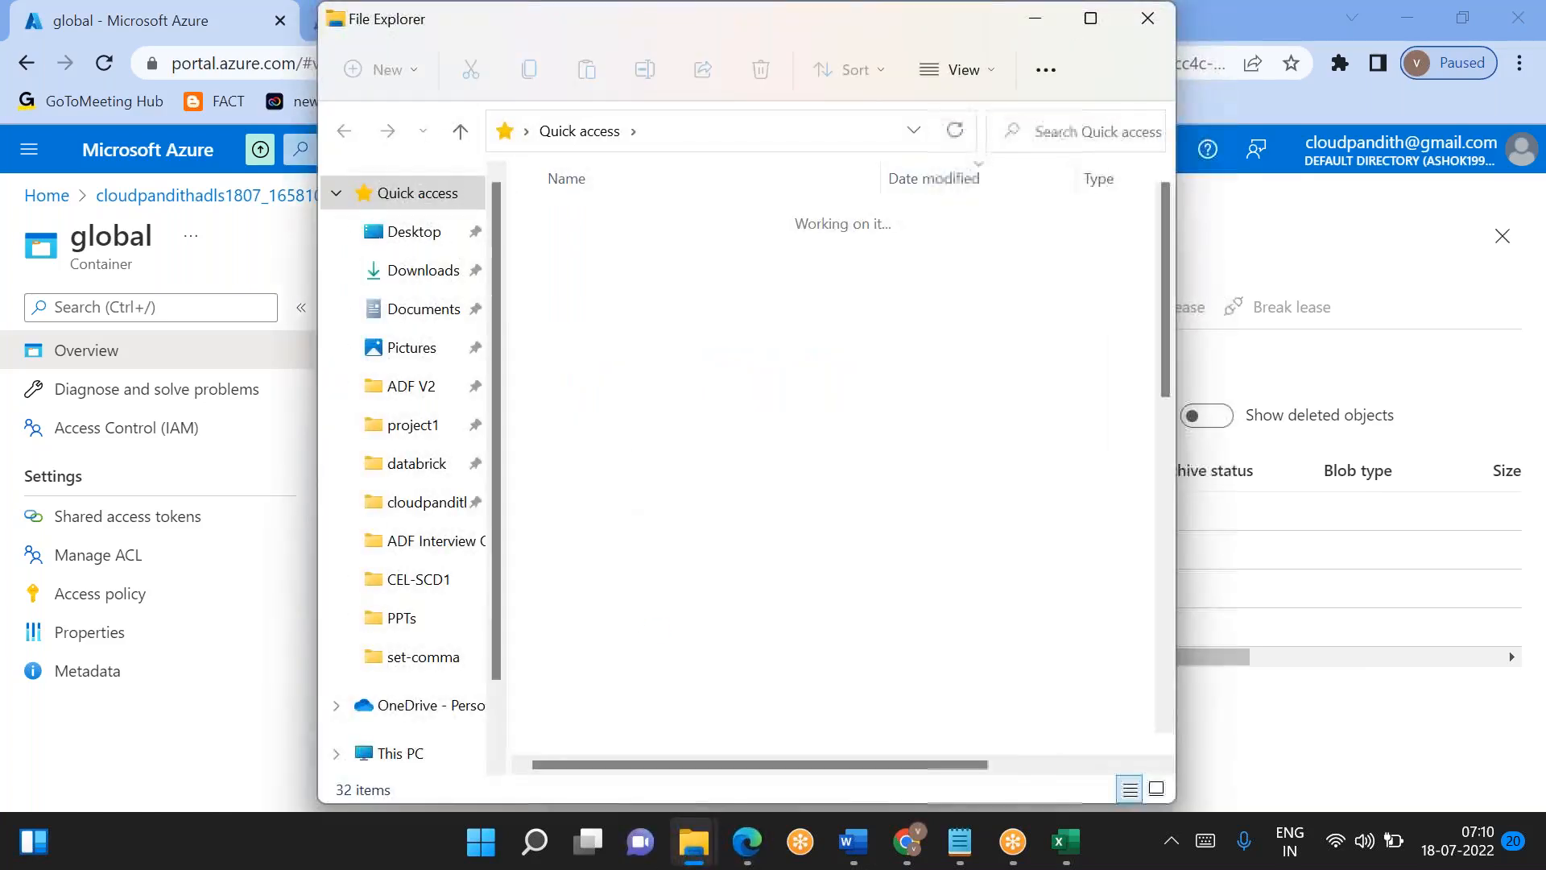
pyautogui.click(423, 503)
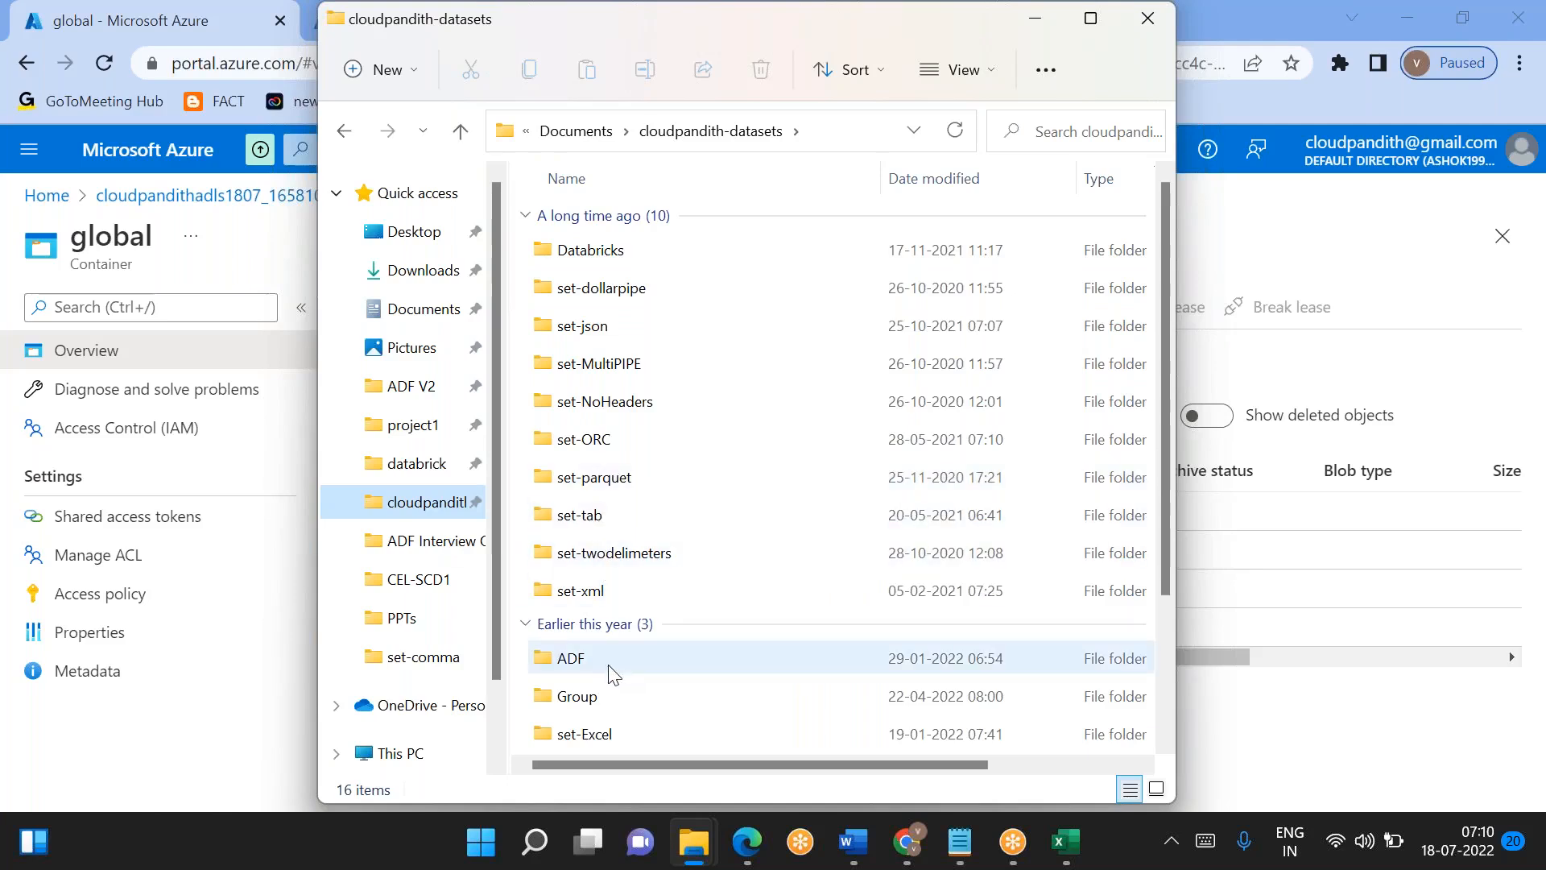
pyautogui.scroll(-2, 613, 675)
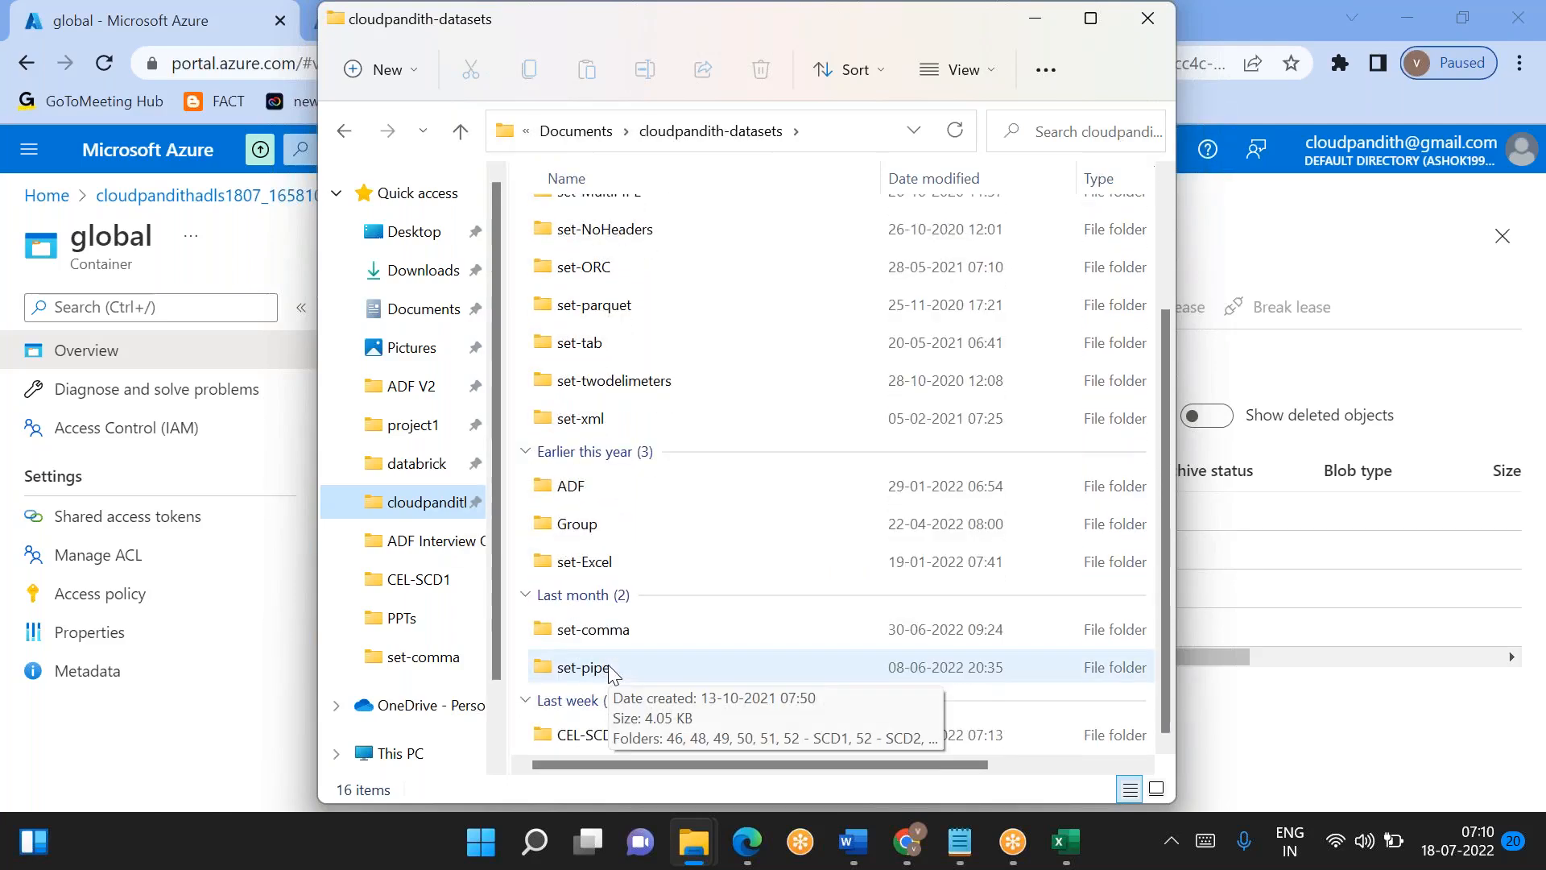
pyautogui.doubleClick(576, 734)
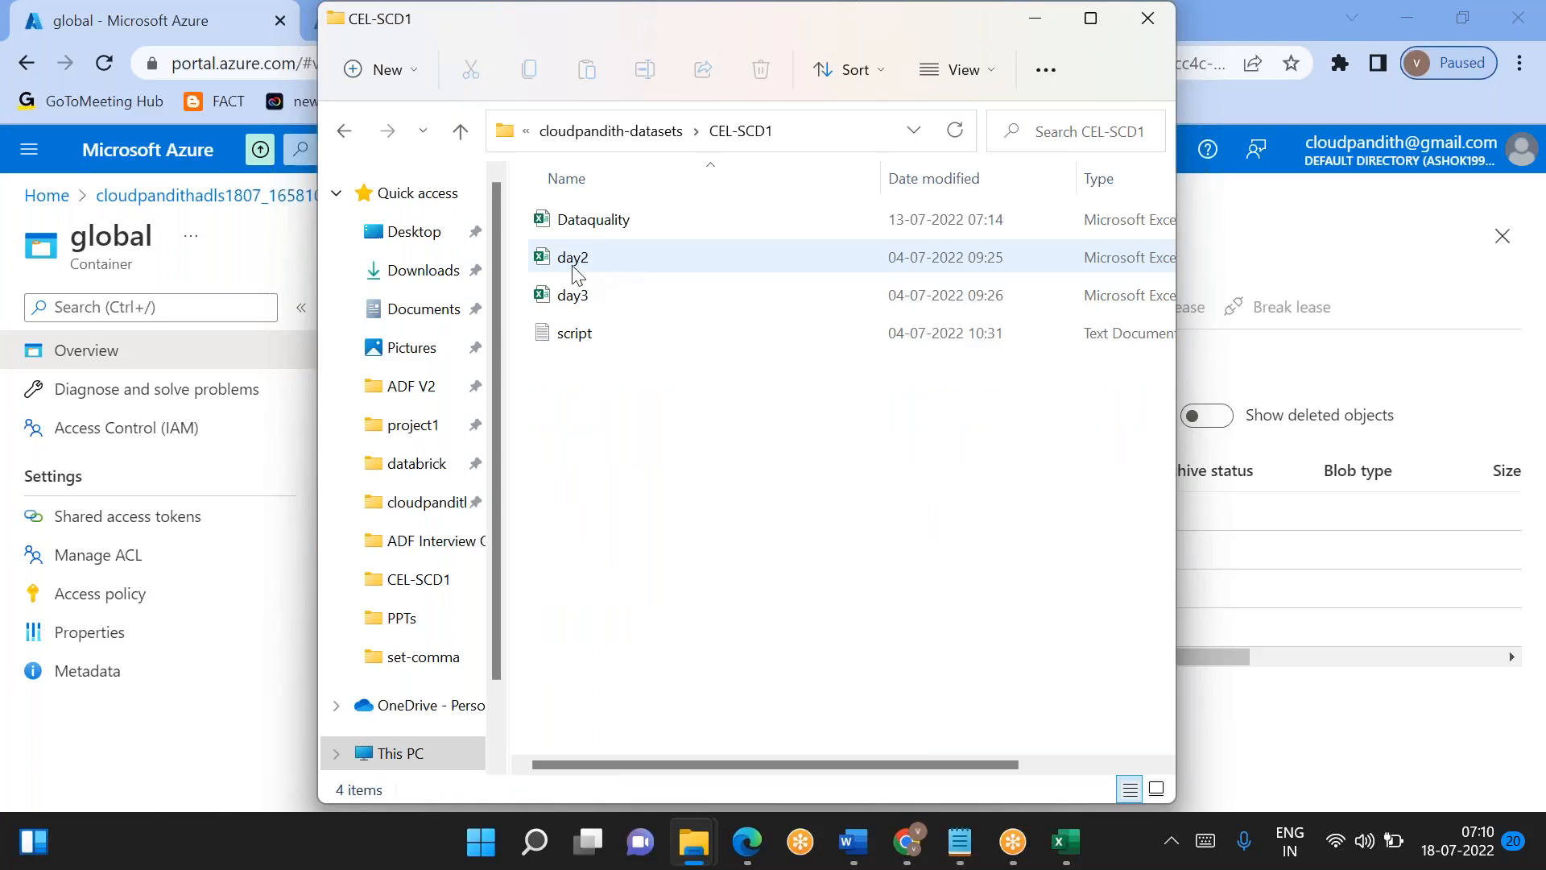
# - Open the script text file from the CEL-SCD1 folder in a maximized Notepad window
pyautogui.click(571, 339)
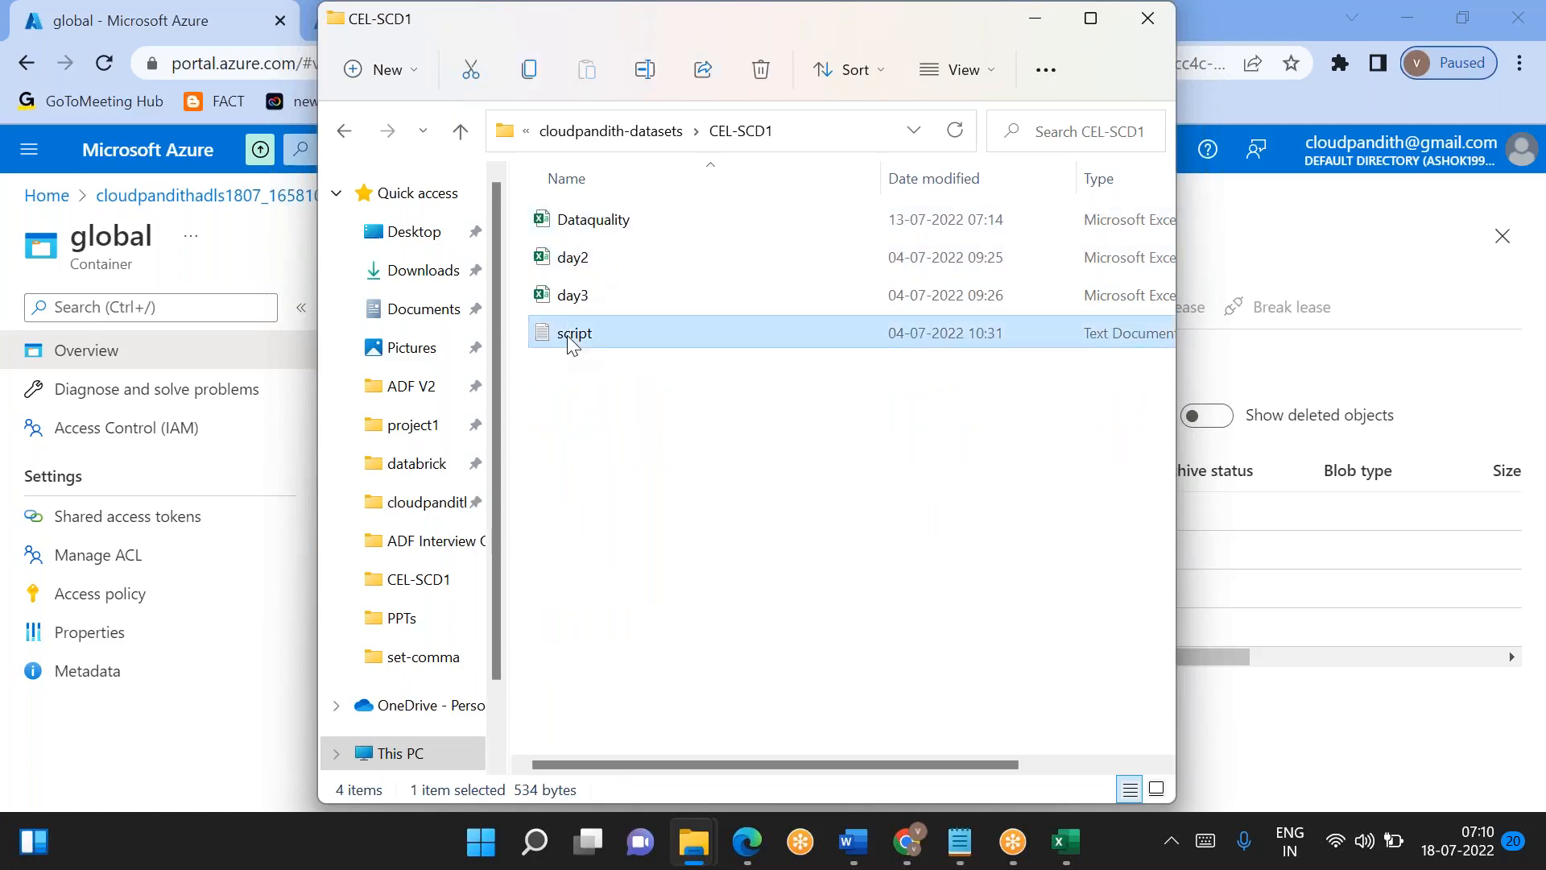
pyautogui.doubleClick(571, 339)
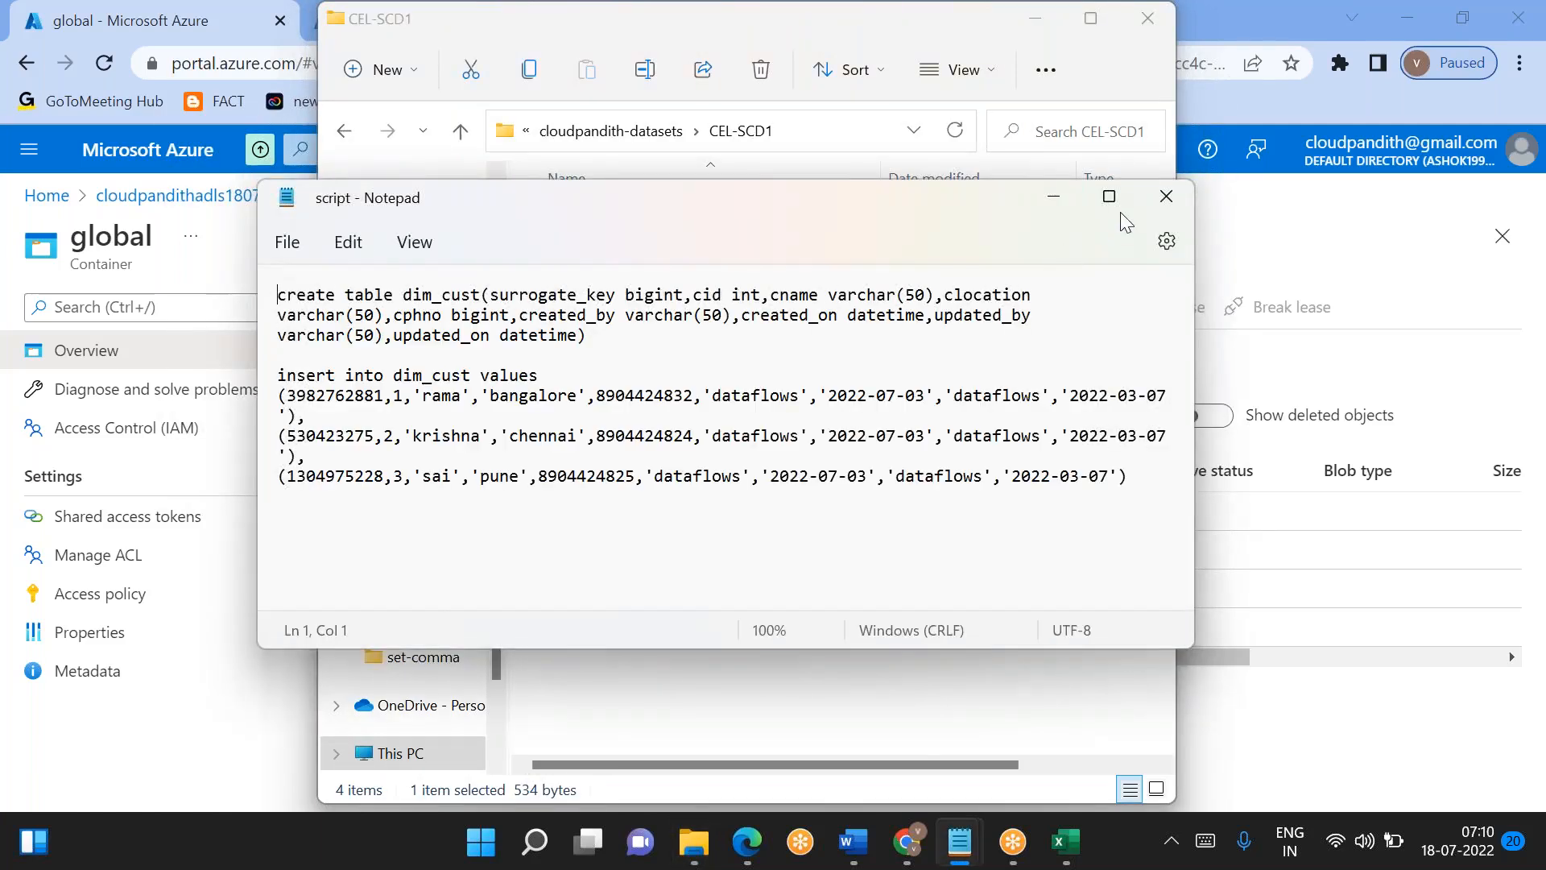
pyautogui.click(1118, 209)
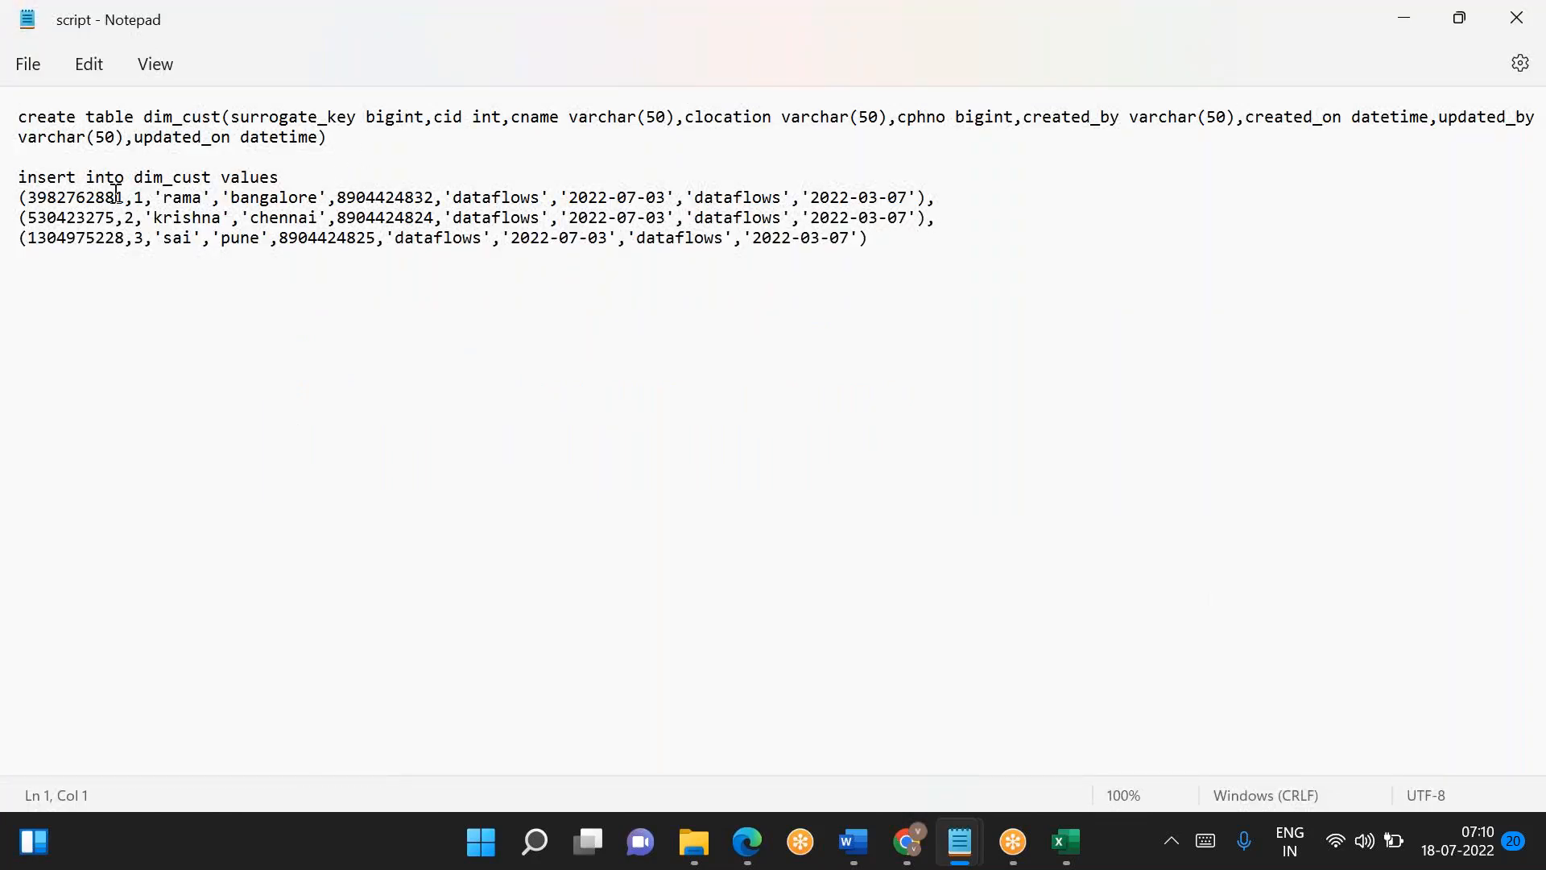
pyautogui.click(144, 199)
pyautogui.doubleClick(144, 199)
pyautogui.click(875, 397)
pyautogui.click(29, 202)
pyautogui.press('BackSpace')
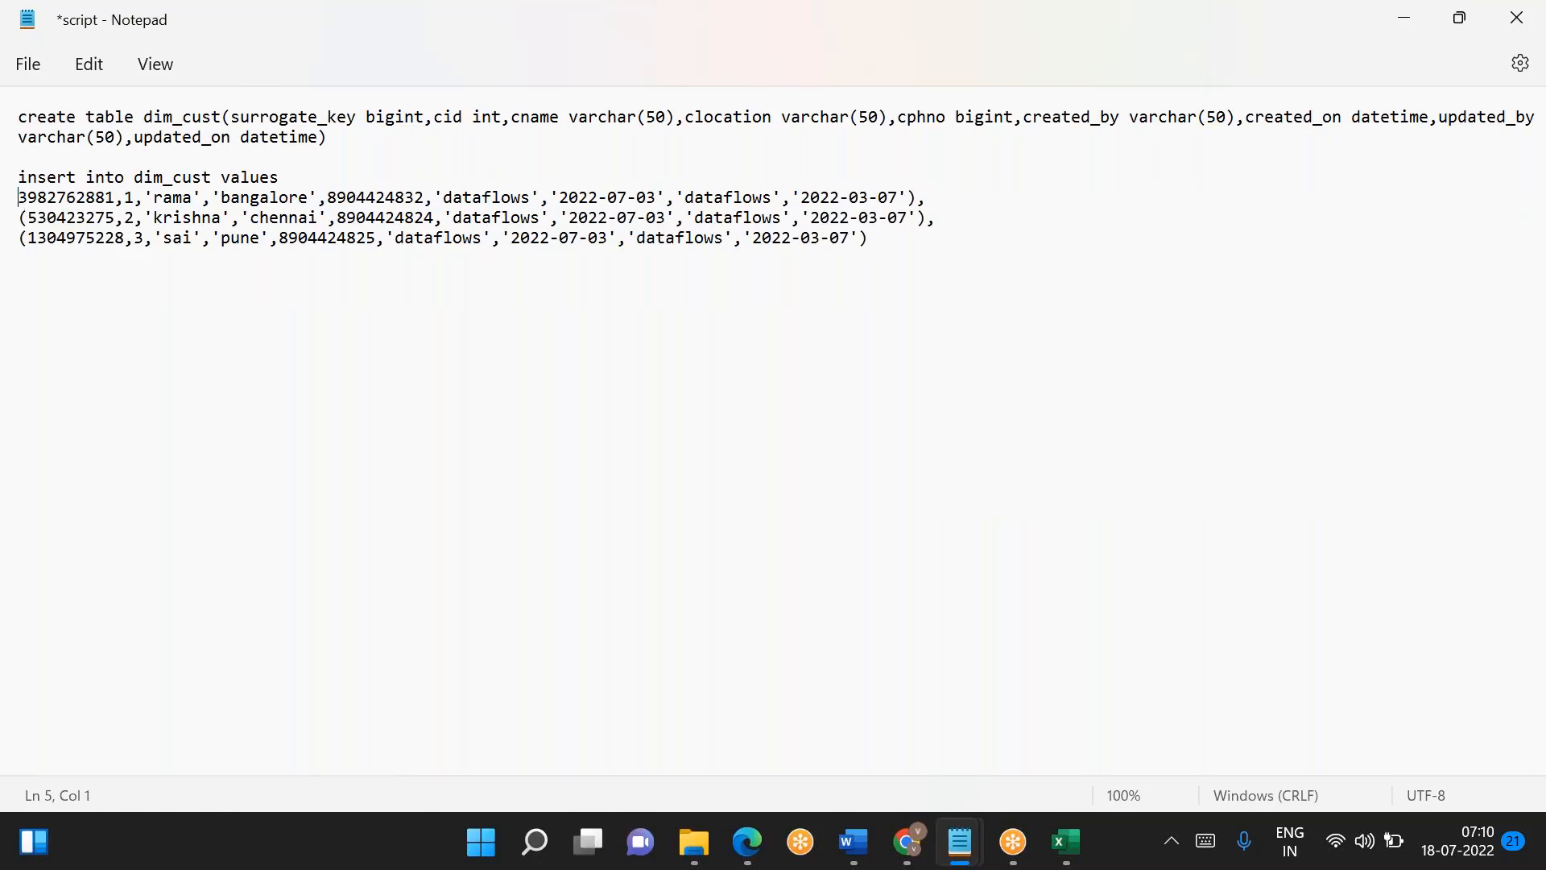
pyautogui.hotkey('ctrl', 'z')
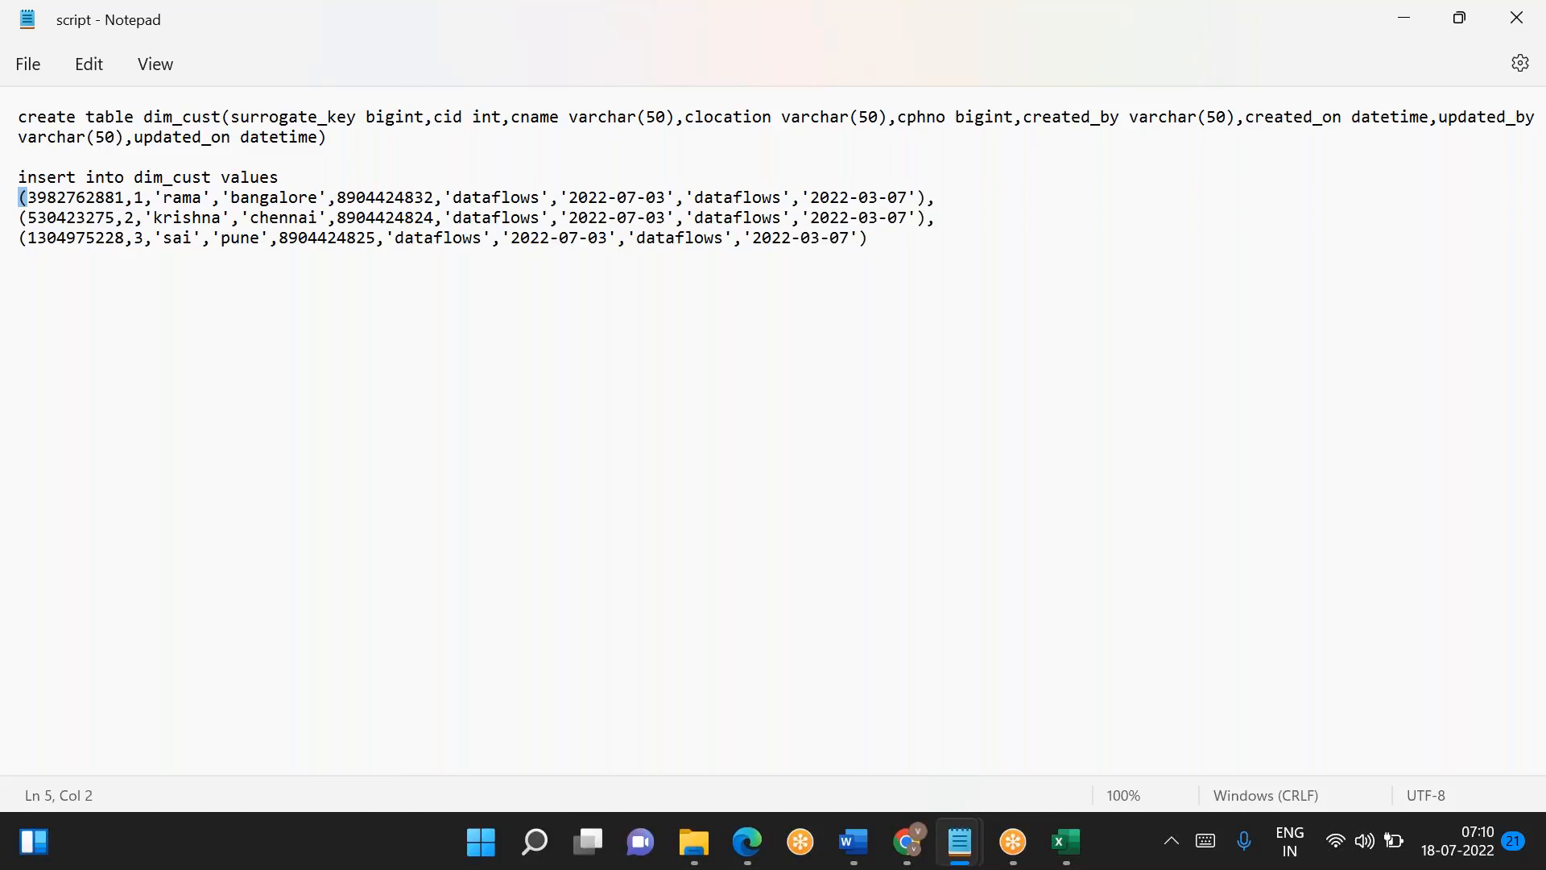
# - Copy the first dim_cust insert row's values without parentheses into a new Notepad file and remove the quote before the customer name
pyautogui.click(30, 197)
pyautogui.hotkey('shift', 'End')
pyautogui.hotkey('shift', 'Left')
pyautogui.hotkey('shift', 'Left')
pyautogui.hotkey('ctrl', 'c')
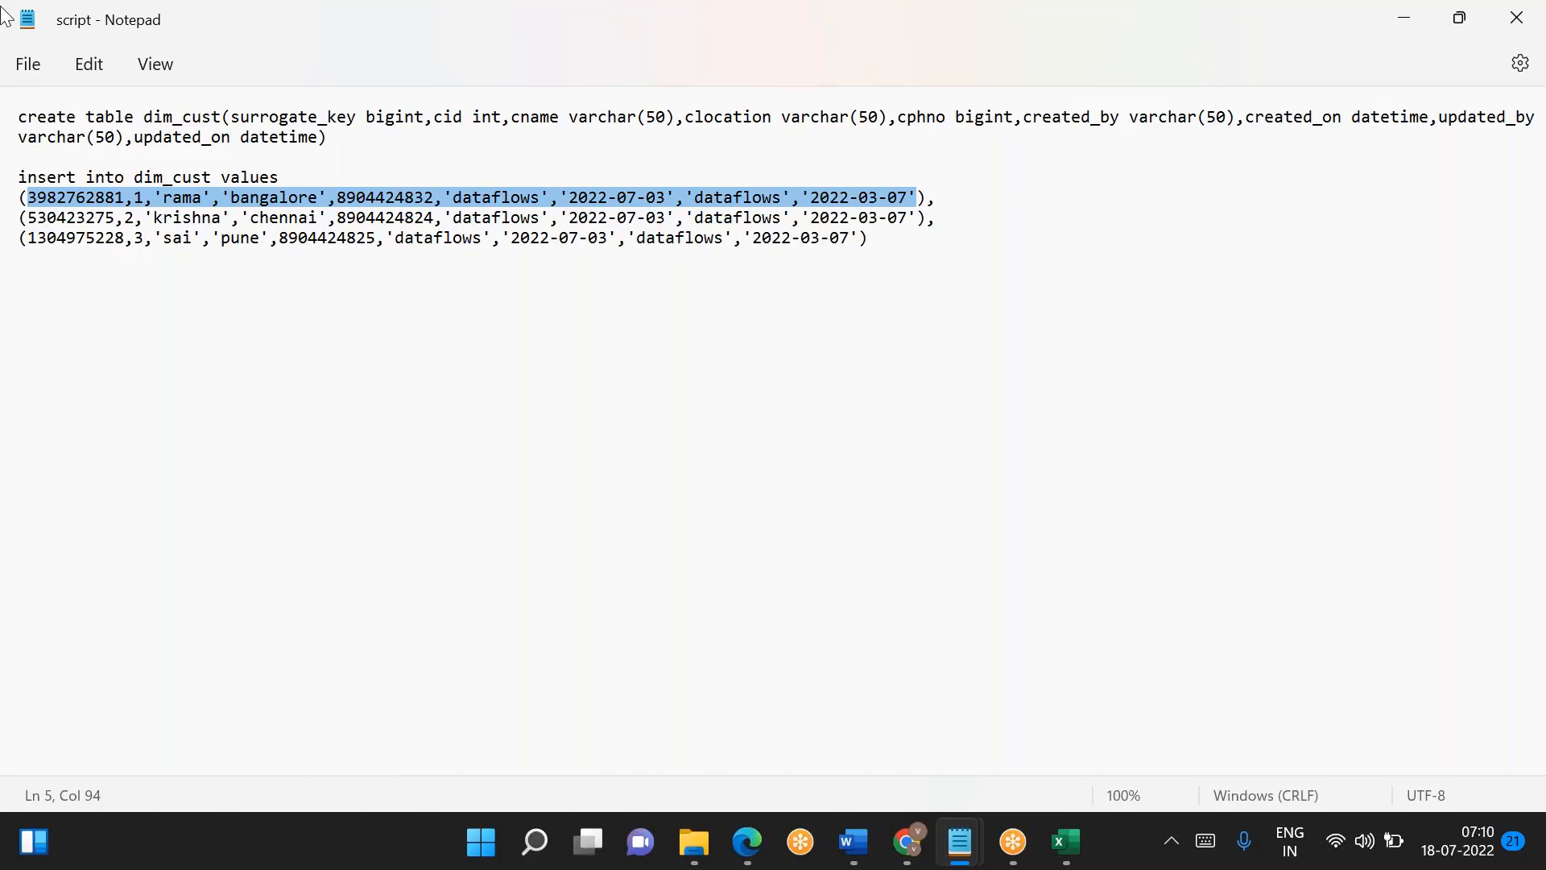
pyautogui.click(536, 842)
pyautogui.write('notepad')
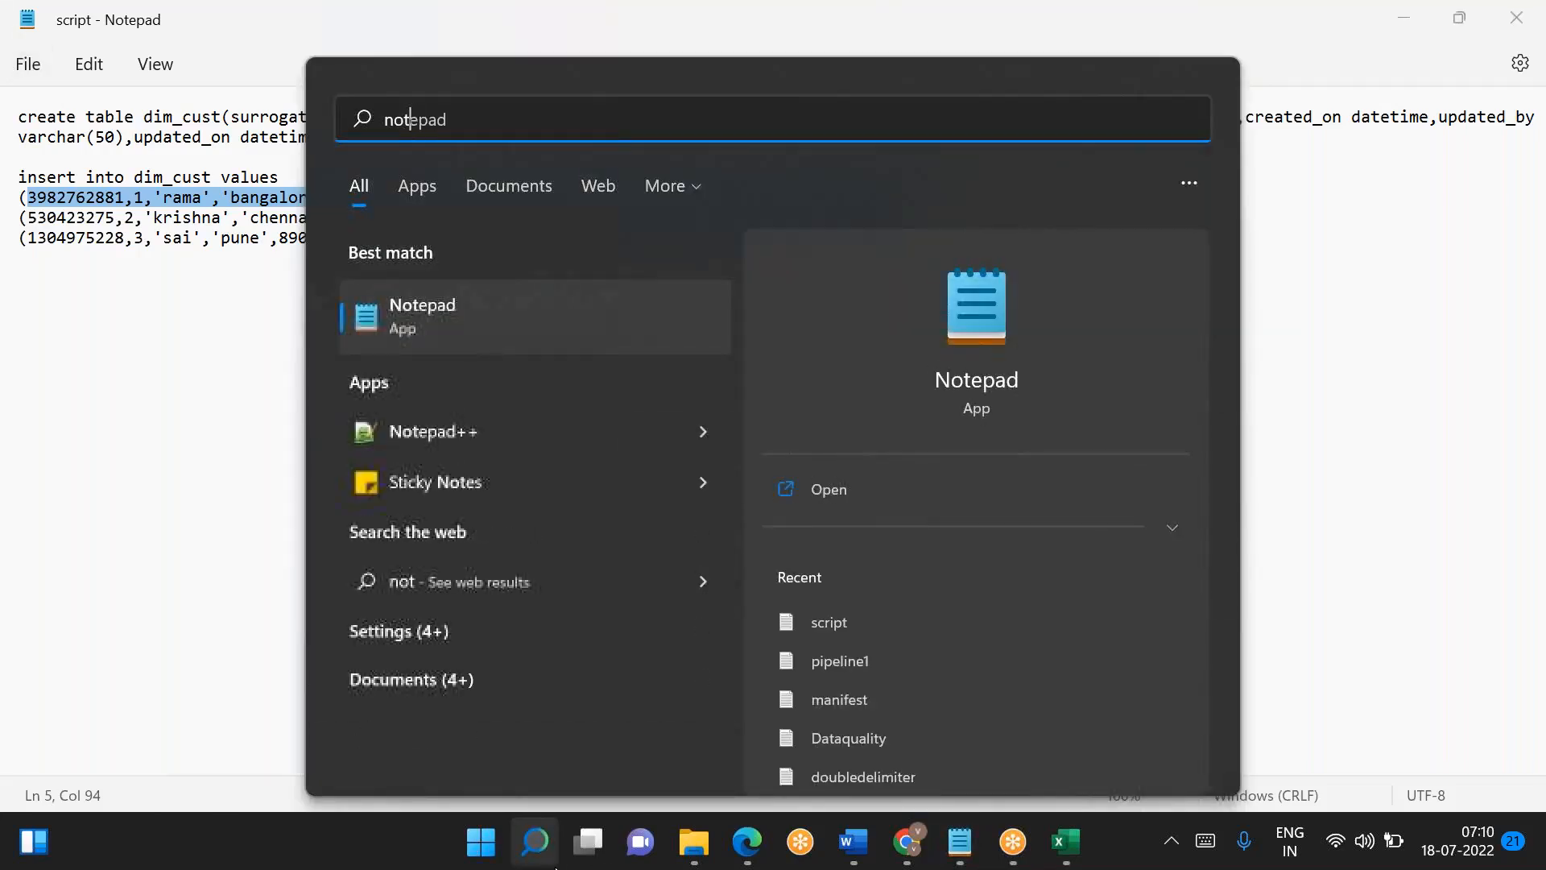
pyautogui.press('Return')
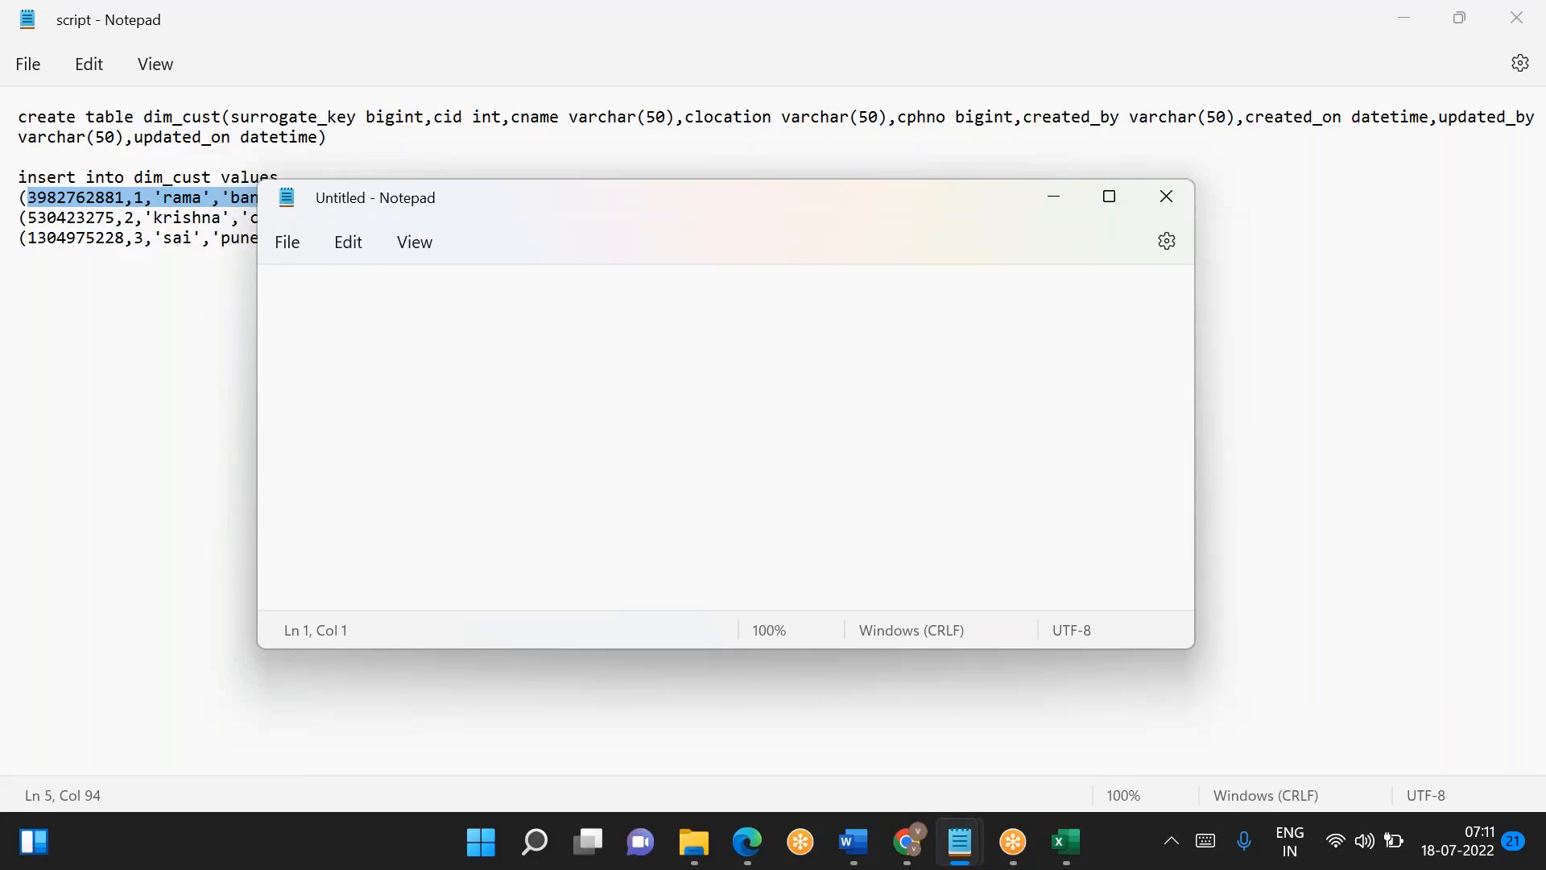
pyautogui.hotkey('ctrl', 'v')
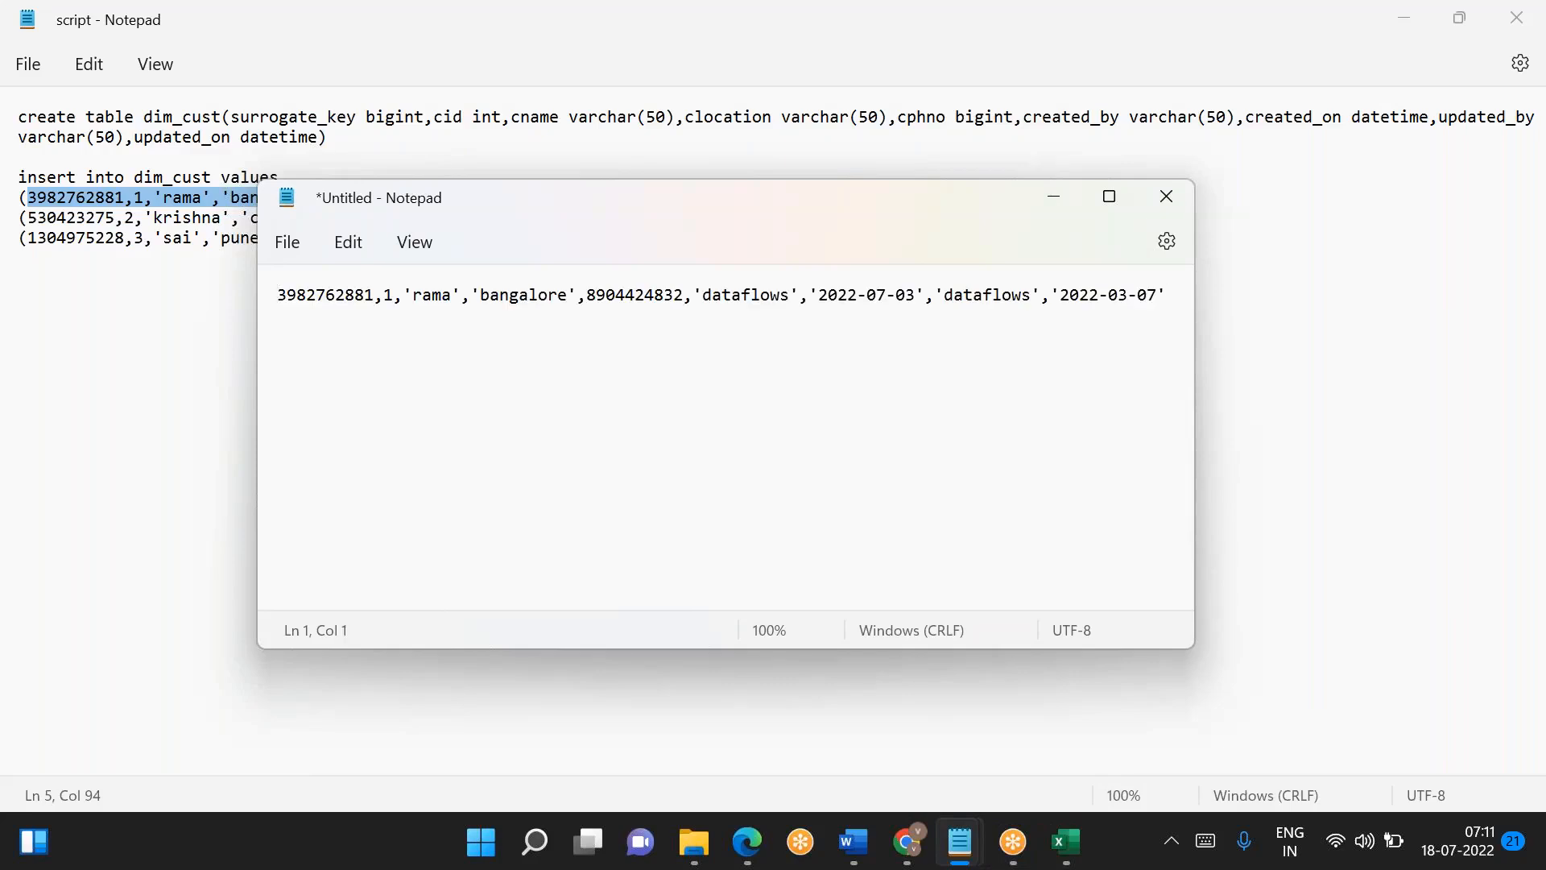
pyautogui.click(416, 294)
pyautogui.press('BackSpace')
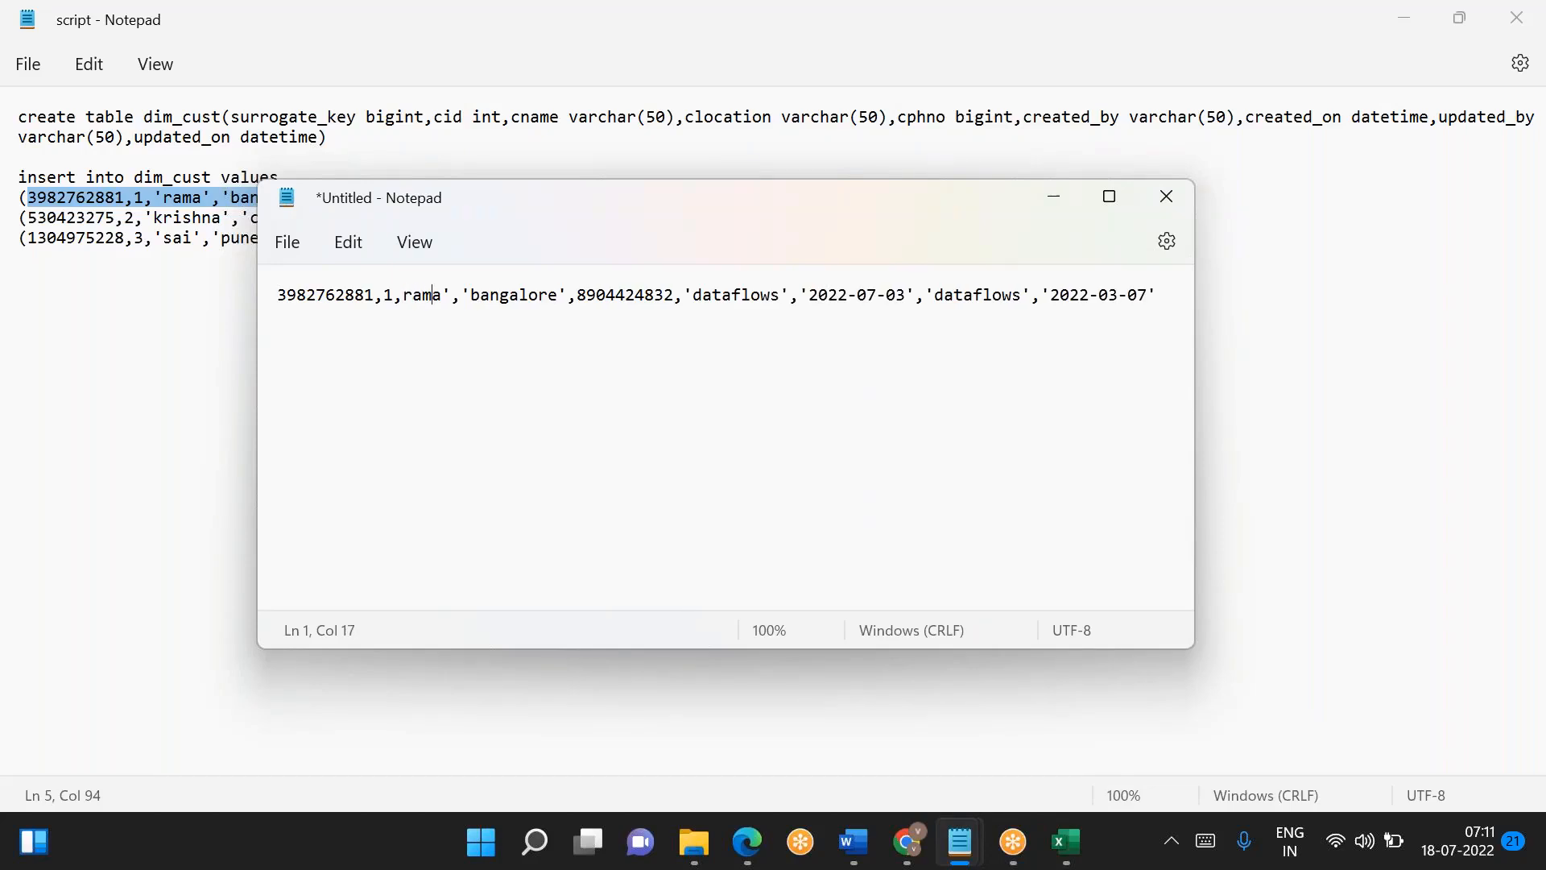
# - Copy the second dim_cust insert row's values without parentheses onto a new line of the untitled file
pyautogui.hotkey('alt', 'Tab')
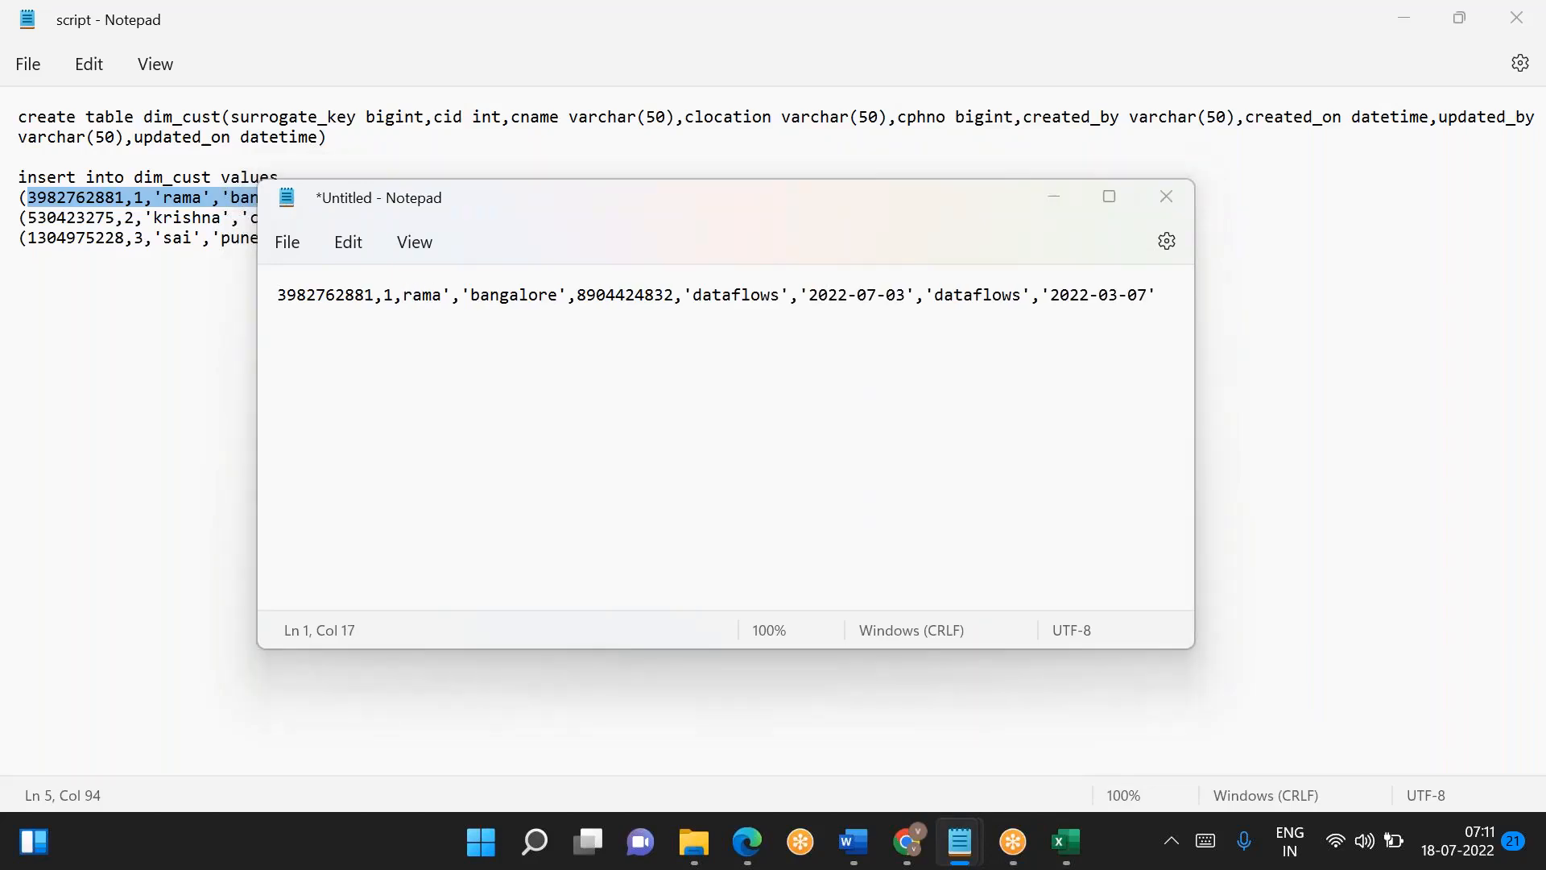
pyautogui.click(30, 218)
pyautogui.hotkey('shift', 'End')
pyautogui.hotkey('shift', 'Left')
pyautogui.hotkey('shift', 'Left')
pyautogui.hotkey('ctrl', 'c')
pyautogui.hotkey('alt', 'Tab')
pyautogui.press('Return')
pyautogui.hotkey('ctrl', 'v')
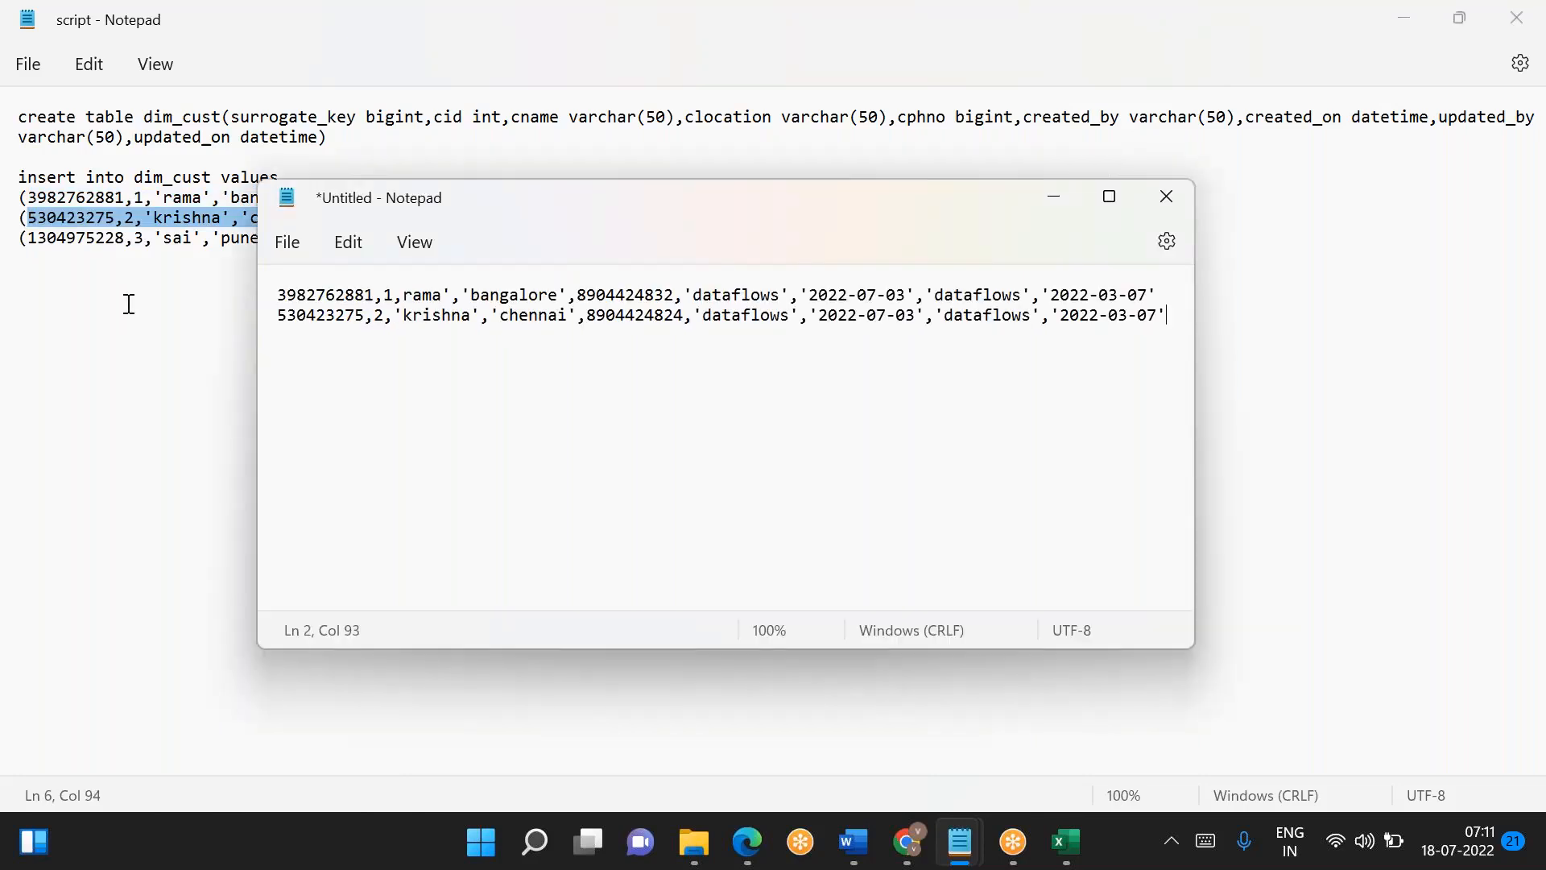
# - Copy the third dim_cust insert row's values without parentheses onto a new line of the untitled file
pyautogui.hotkey('alt', 'Tab')
pyautogui.click(30, 239)
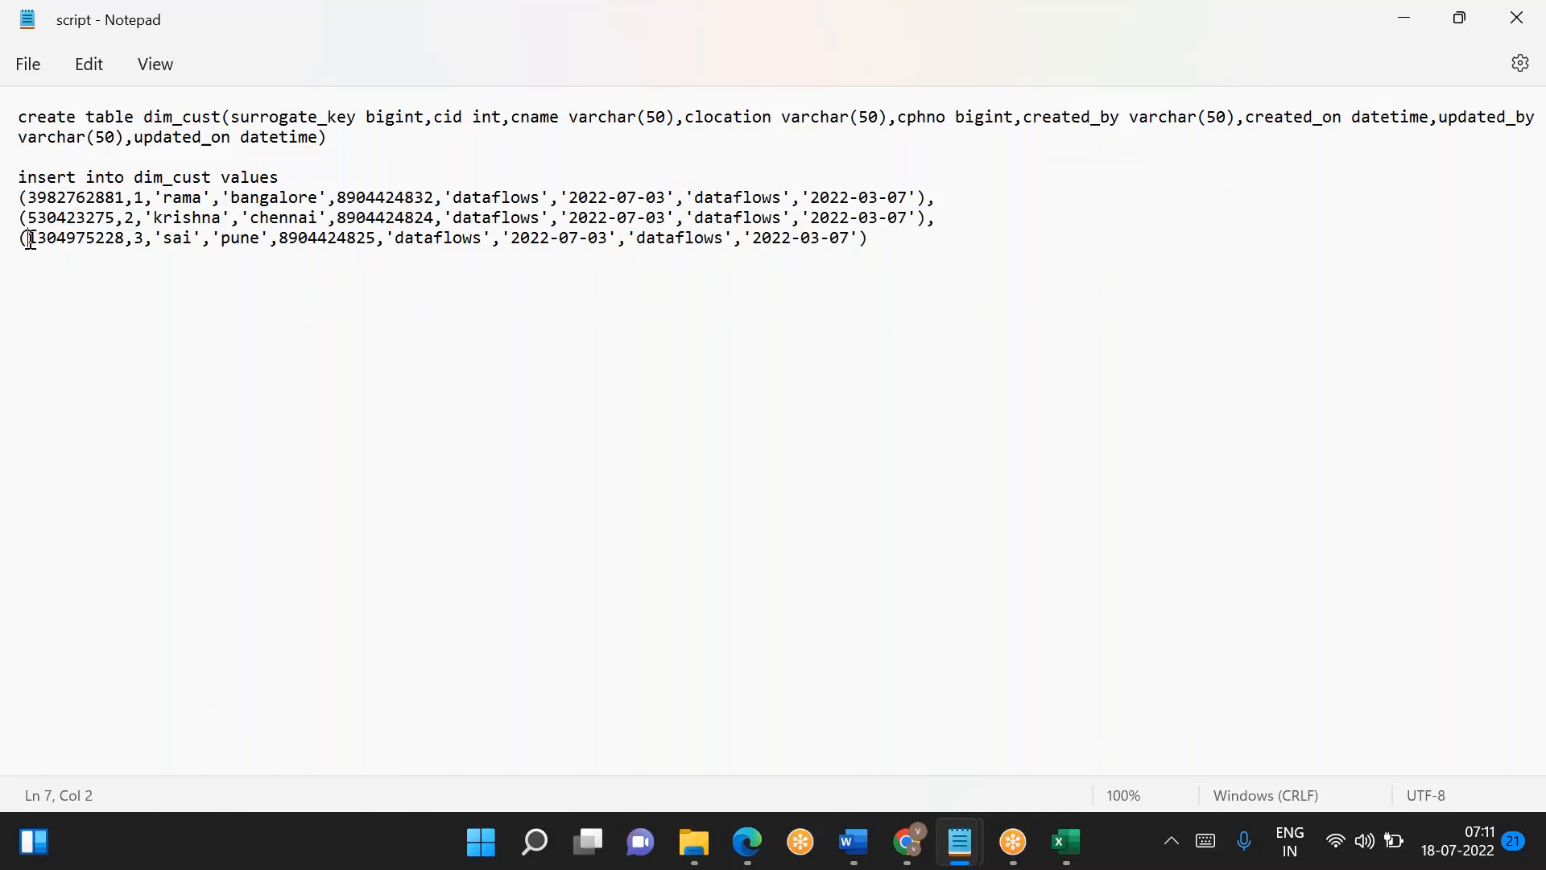
pyautogui.hotkey('shift', 'End')
pyautogui.hotkey('shift', 'Left')
pyautogui.hotkey('ctrl', 'c')
pyautogui.hotkey('alt', 'Tab')
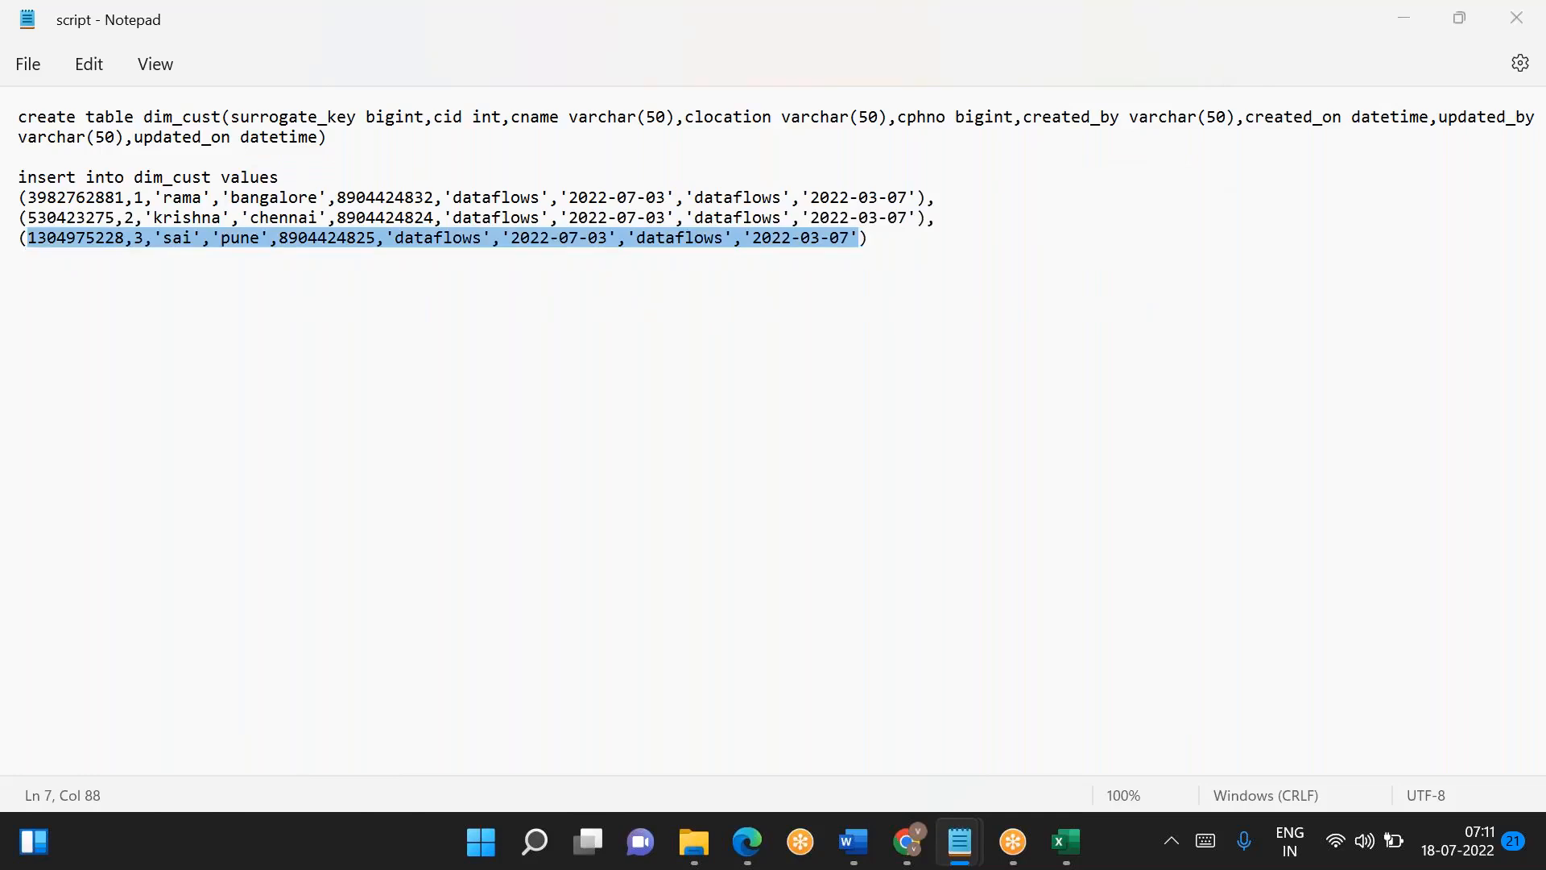
pyautogui.press('Return')
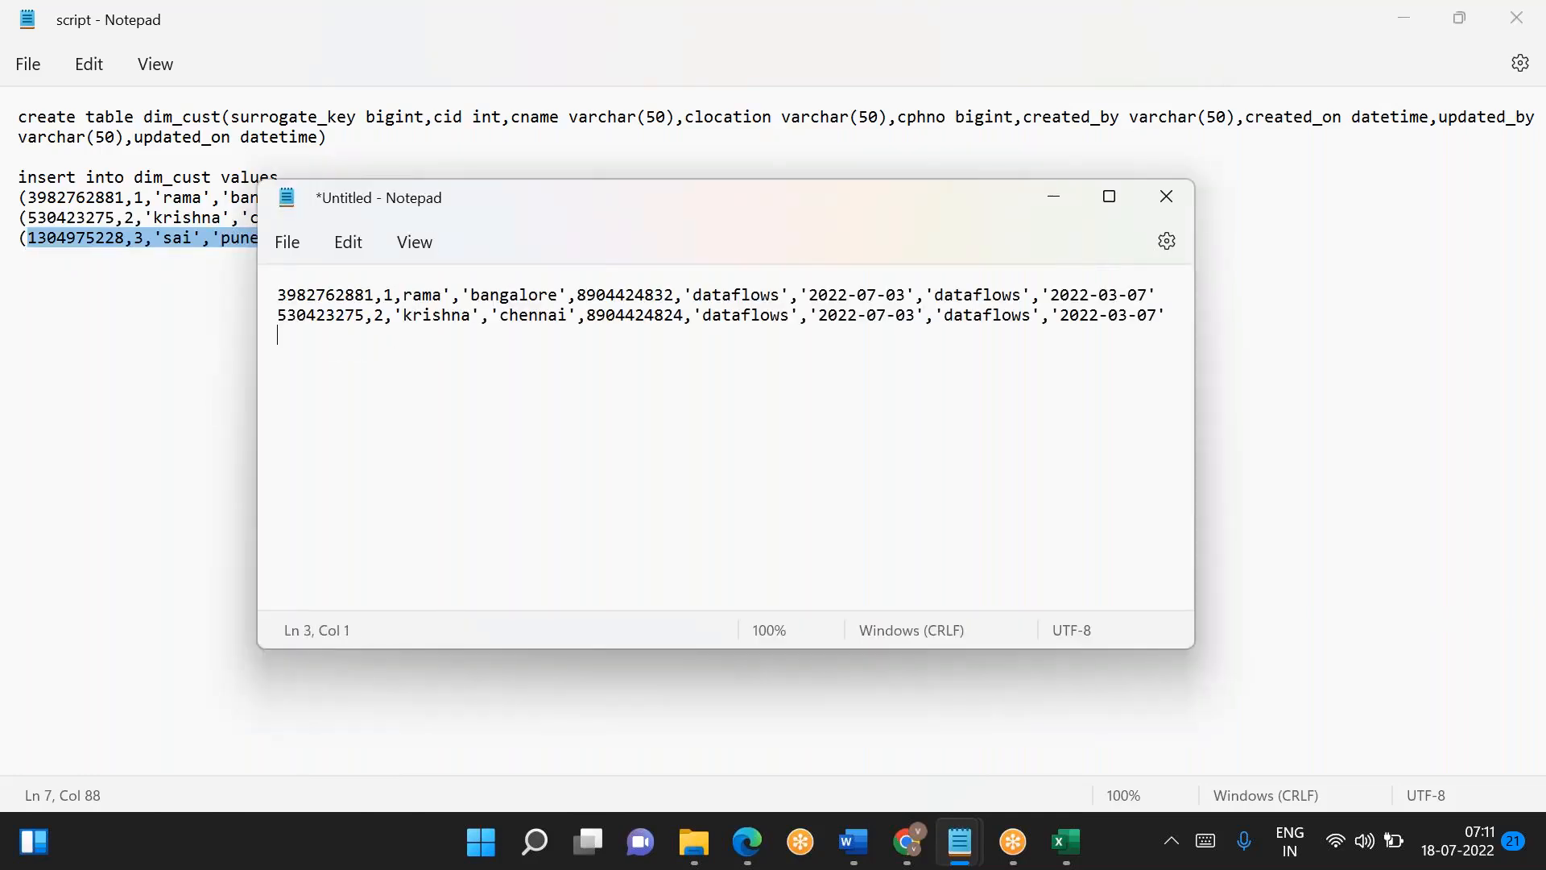
pyautogui.hotkey('ctrl', 'v')
# - Copy the dim_cust column definitions from the create table statement to a few lines below the insert rows in the script file
pyautogui.hotkey('alt', 'Tab')
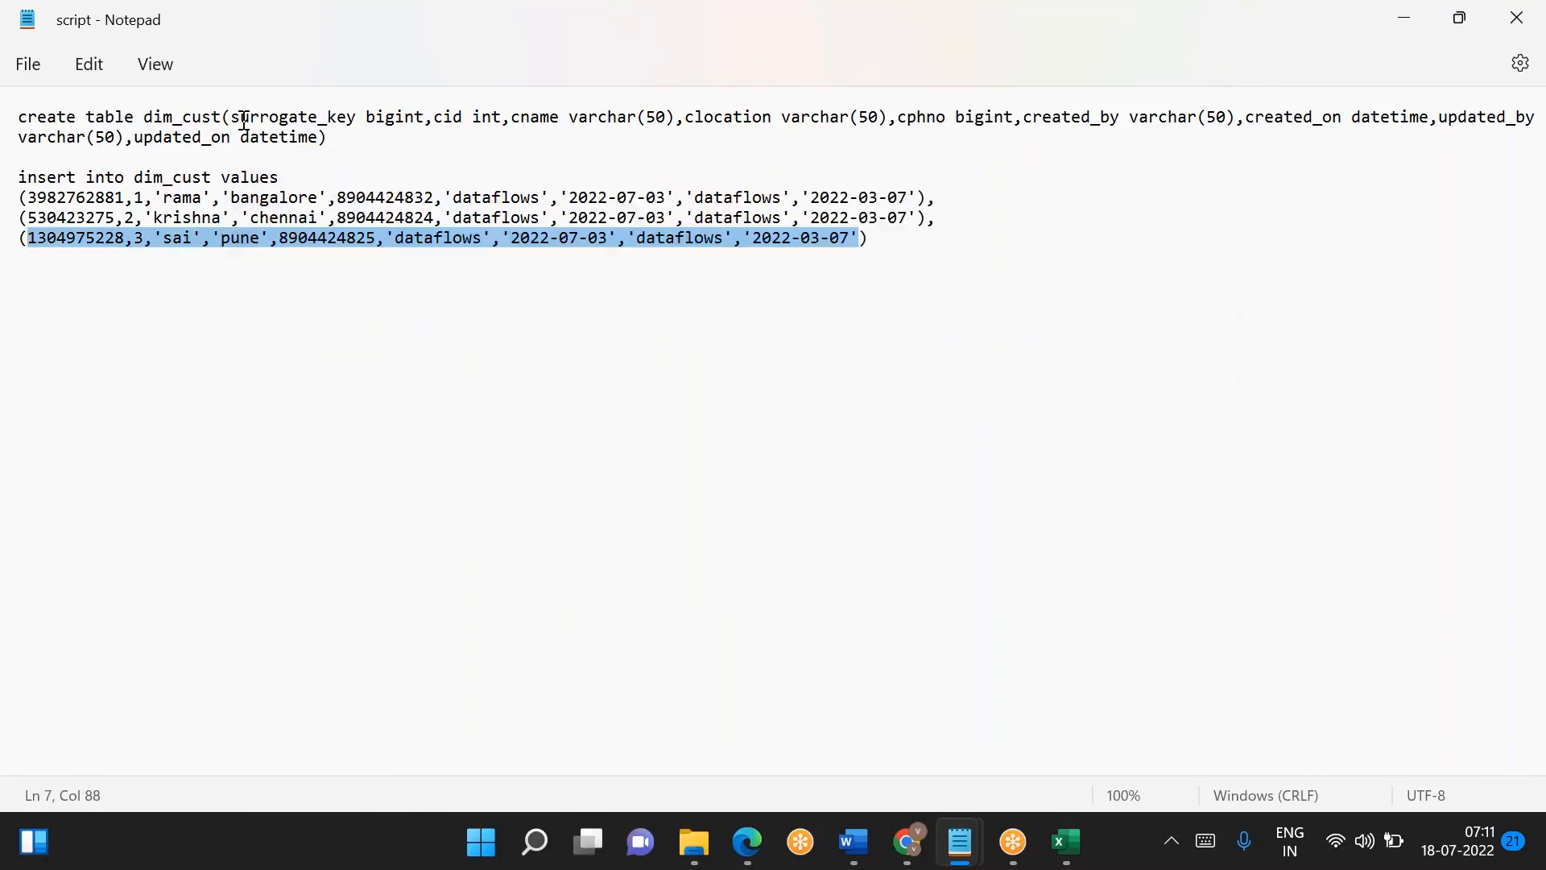
pyautogui.moveTo(231, 117); pyautogui.dragTo(322, 137)
pyautogui.hotkey('ctrl', 'c')
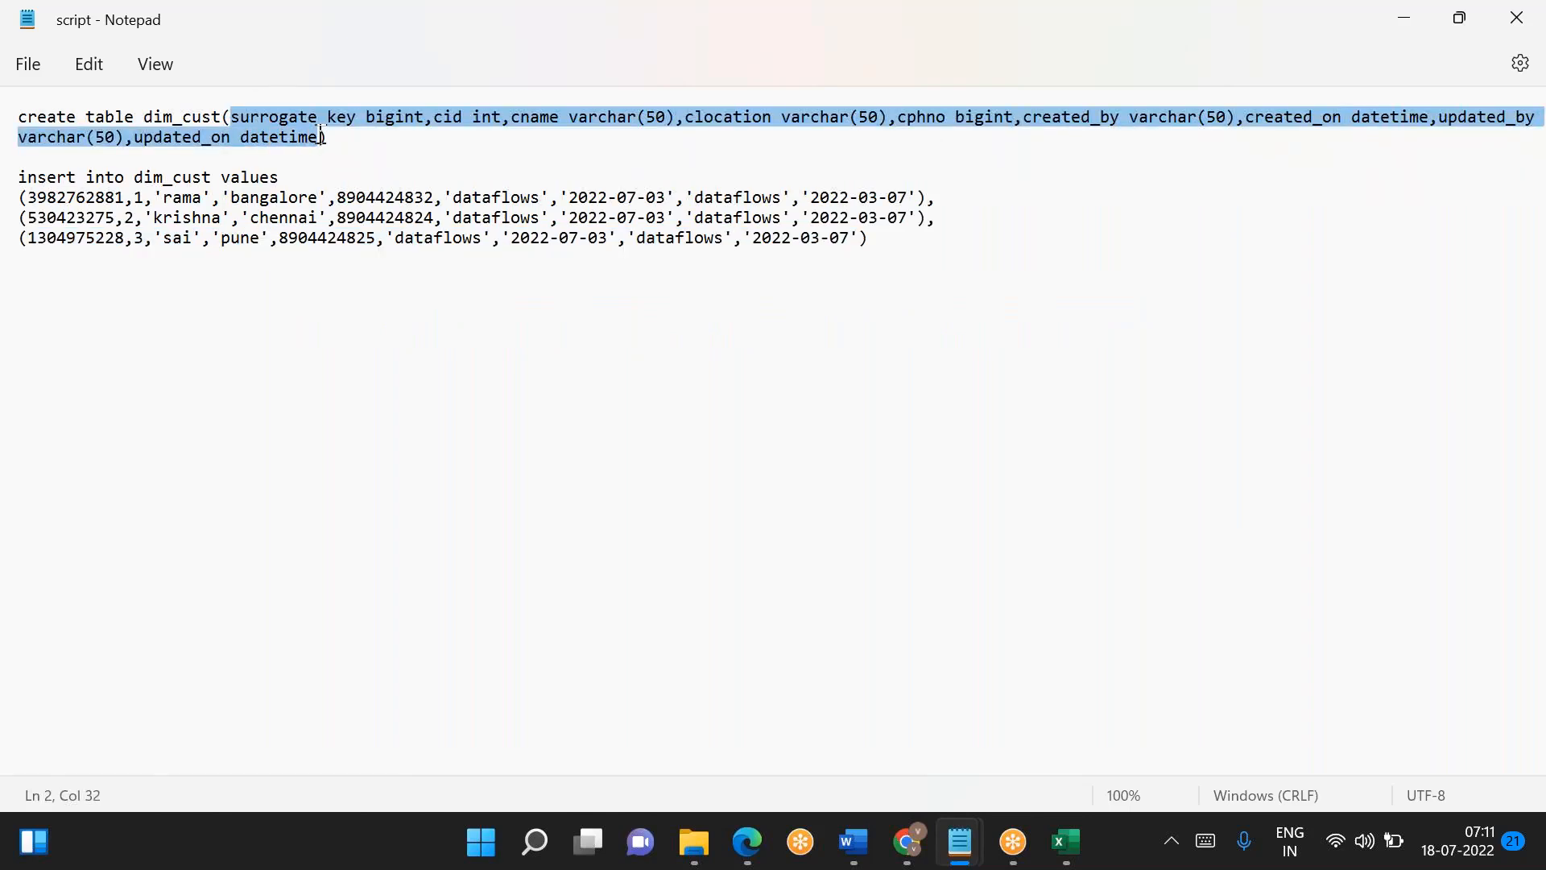
pyautogui.click(877, 236)
pyautogui.press('Return')
pyautogui.press('Return')
pyautogui.press('Return')
pyautogui.press('Return')
pyautogui.hotkey('ctrl', 'v')
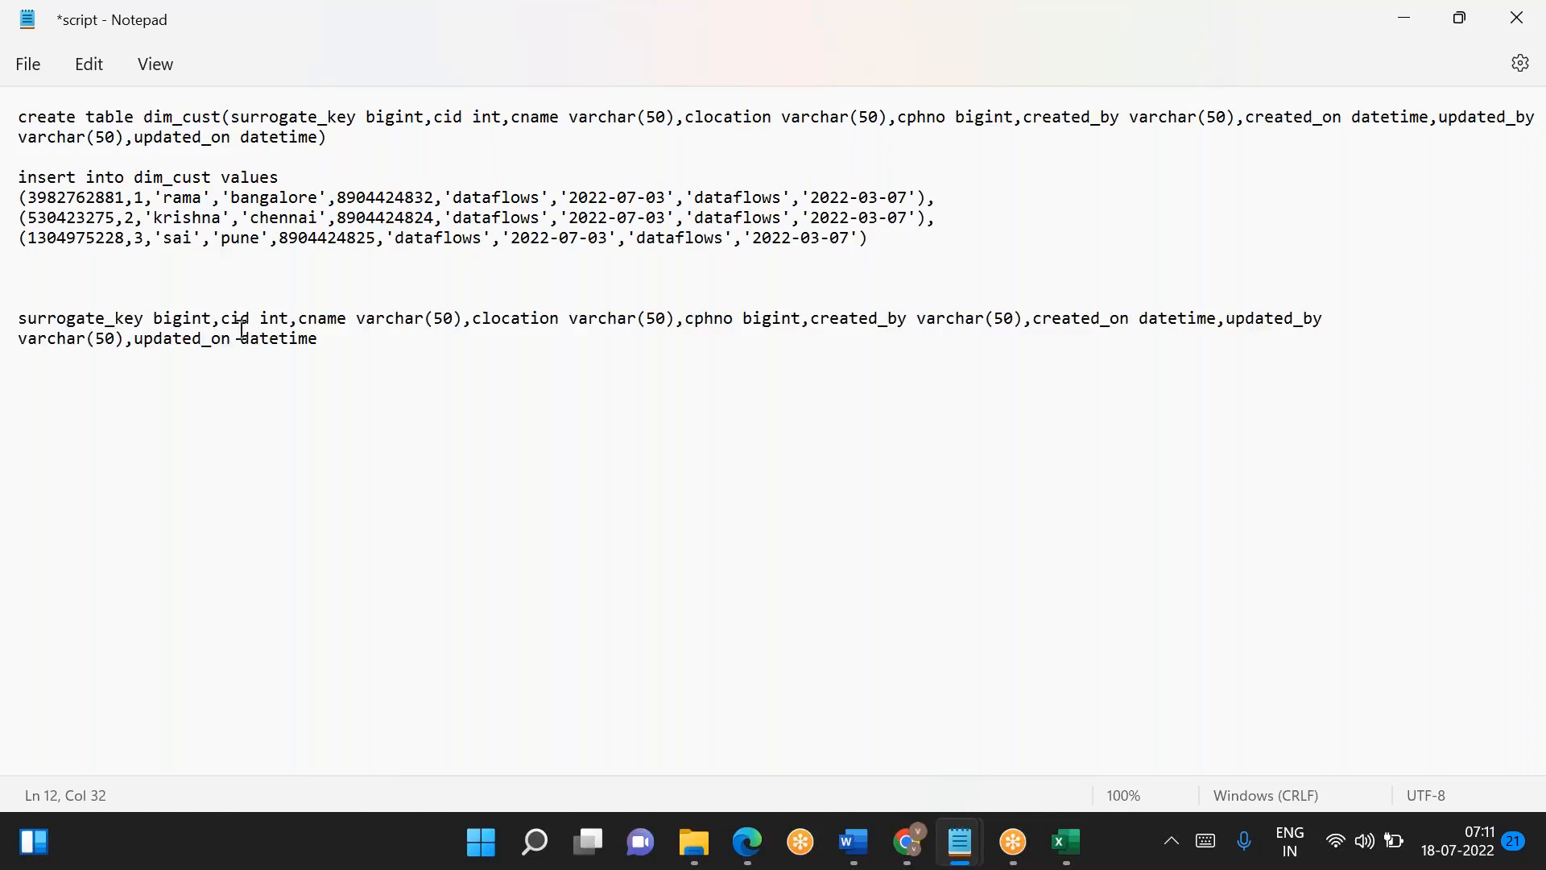
# - Remove every bigint from the script file by replacing all occurrences with nothing
pyautogui.doubleClick(187, 318)
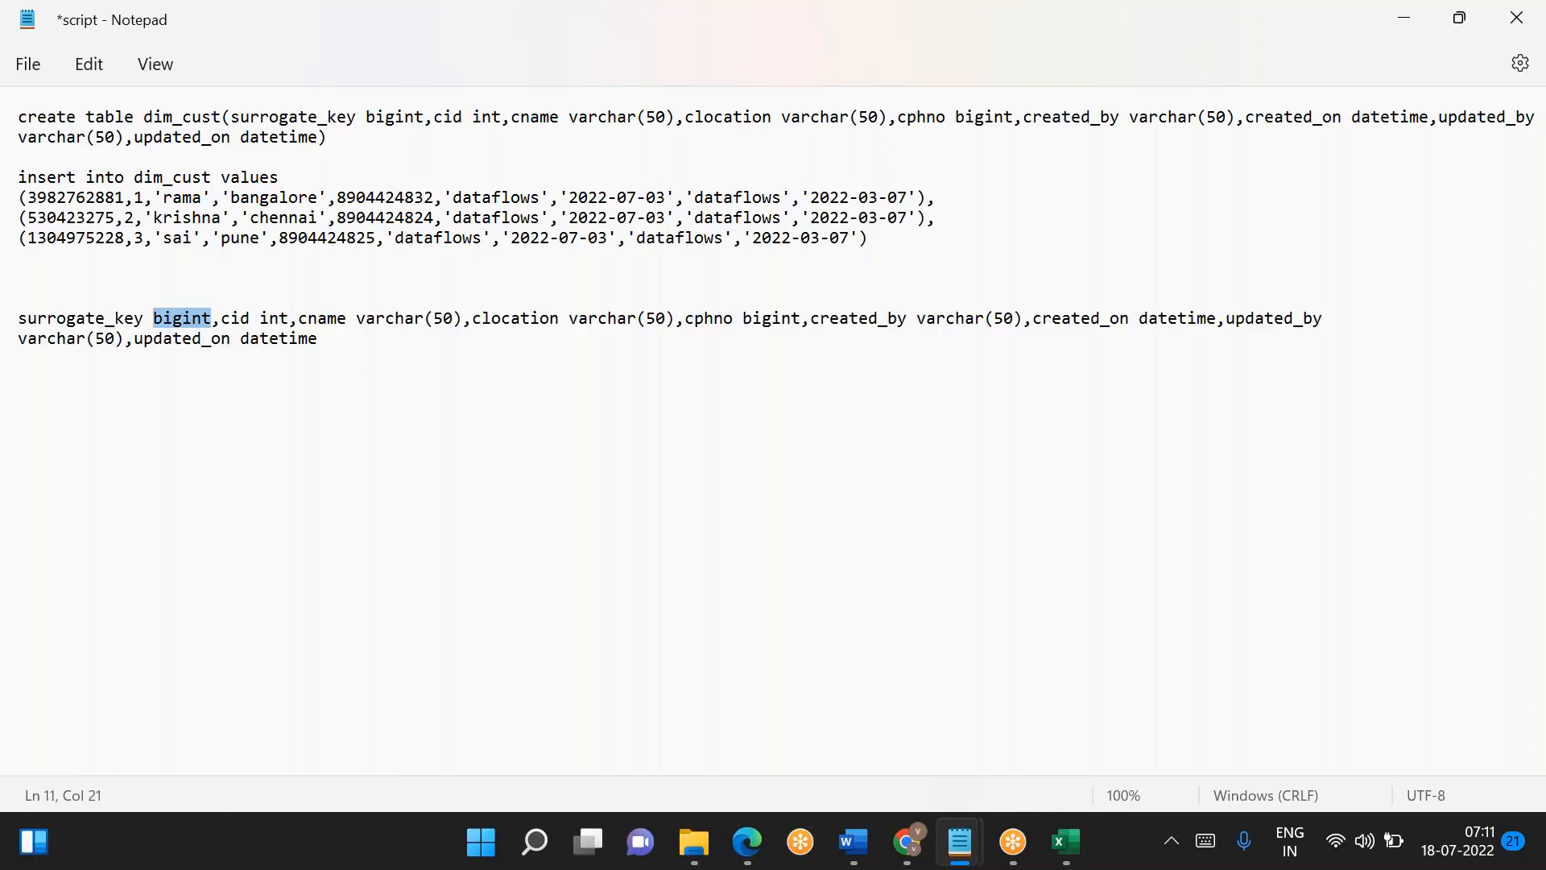
pyautogui.hotkey('ctrl', 'h')
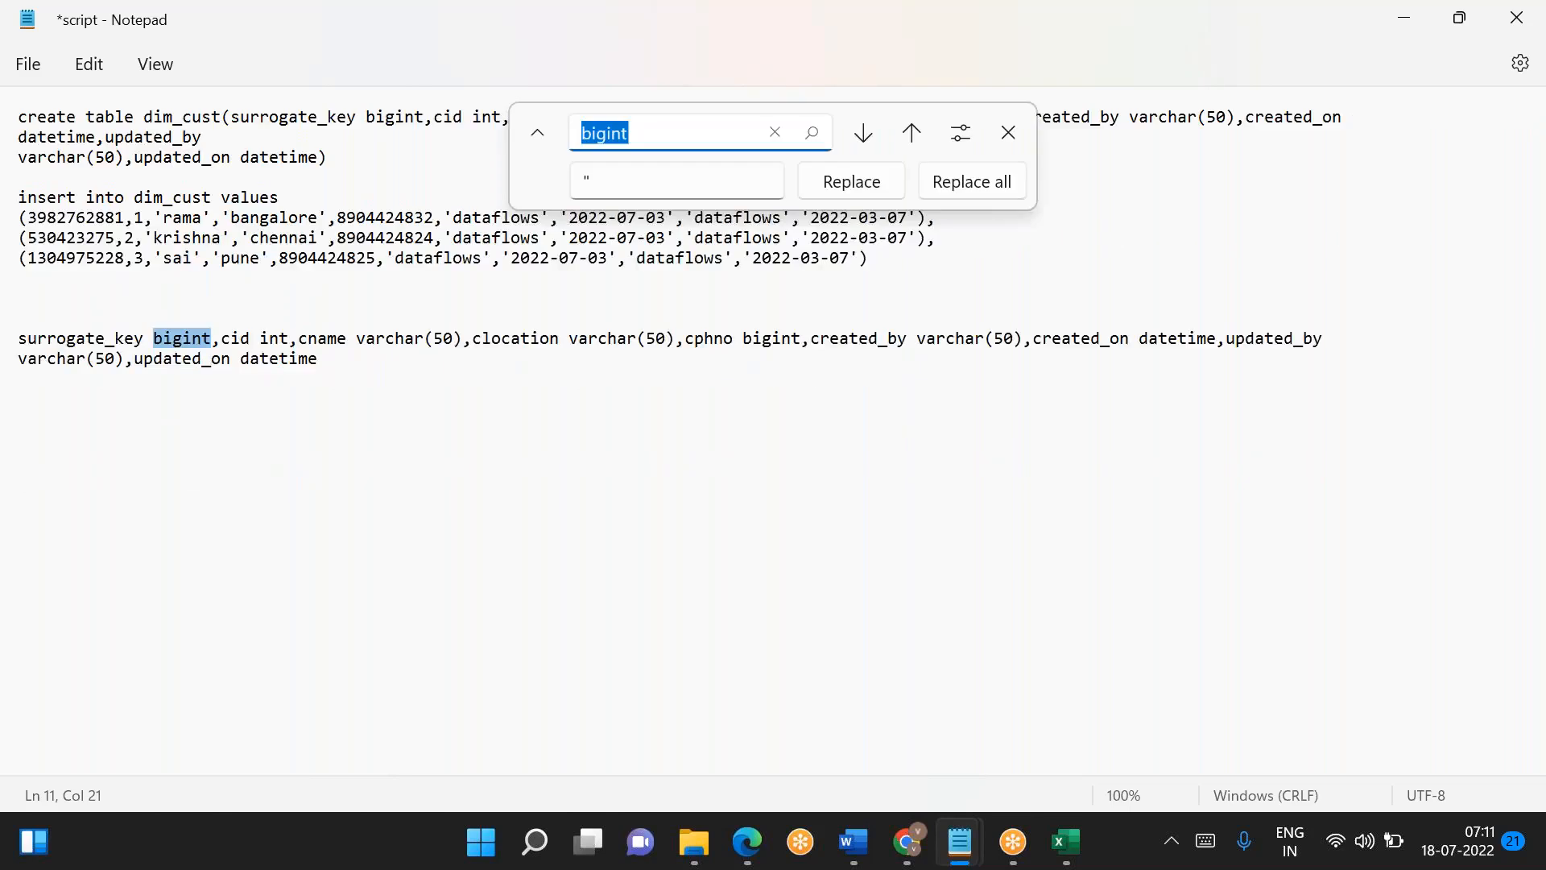
pyautogui.click(618, 175)
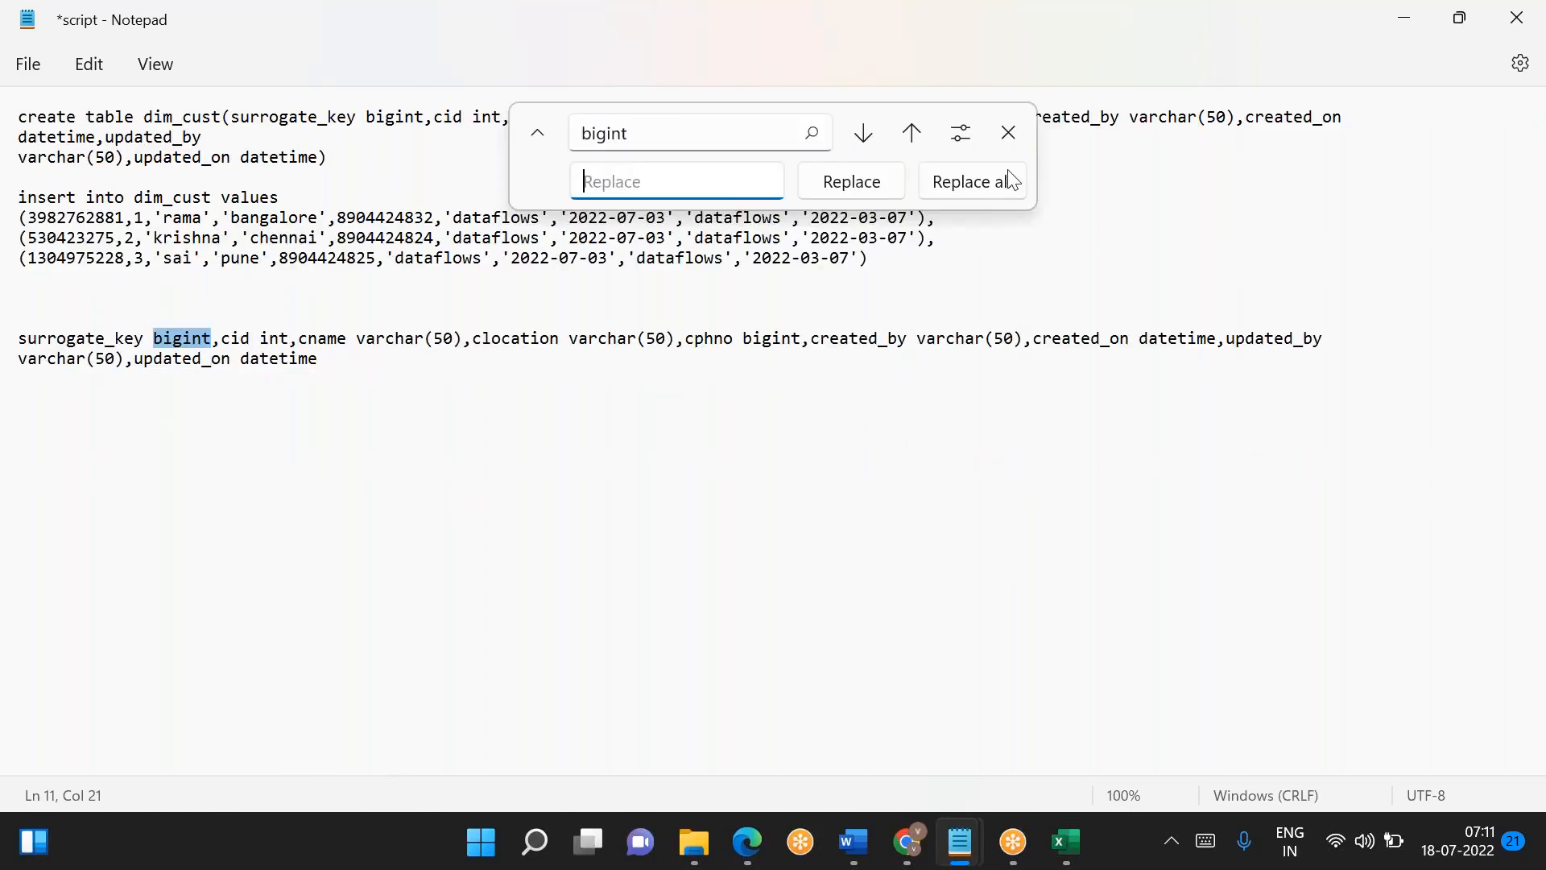
pyautogui.click(983, 179)
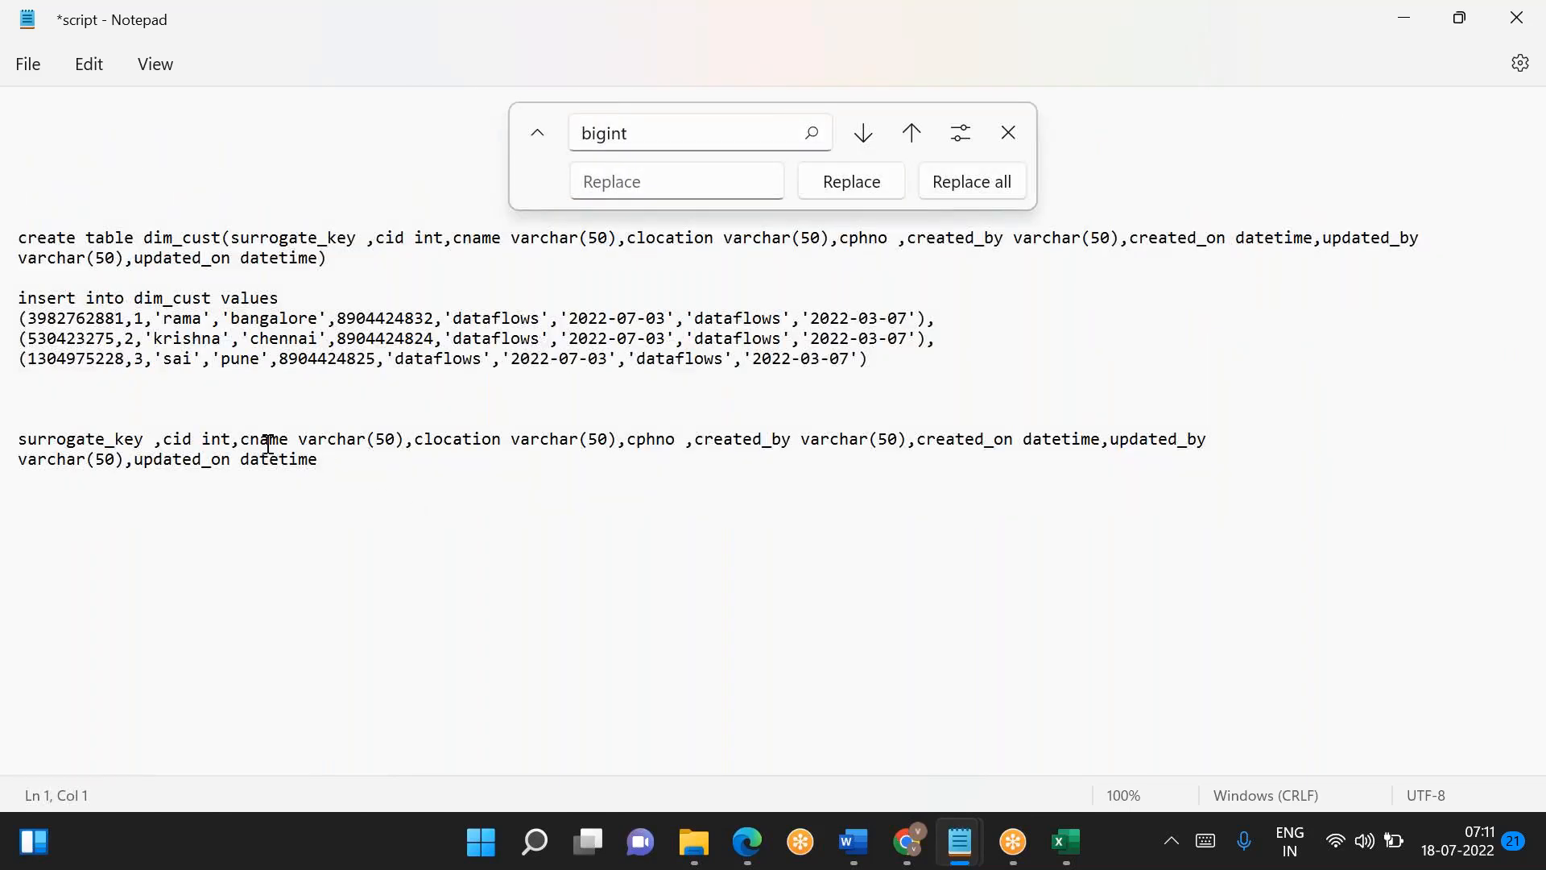
# - Remove every varchar(50) from the script file by replacing all occurrences with nothing
pyautogui.moveTo(298, 439); pyautogui.dragTo(404, 439)
pyautogui.hotkey('ctrl', 'c')
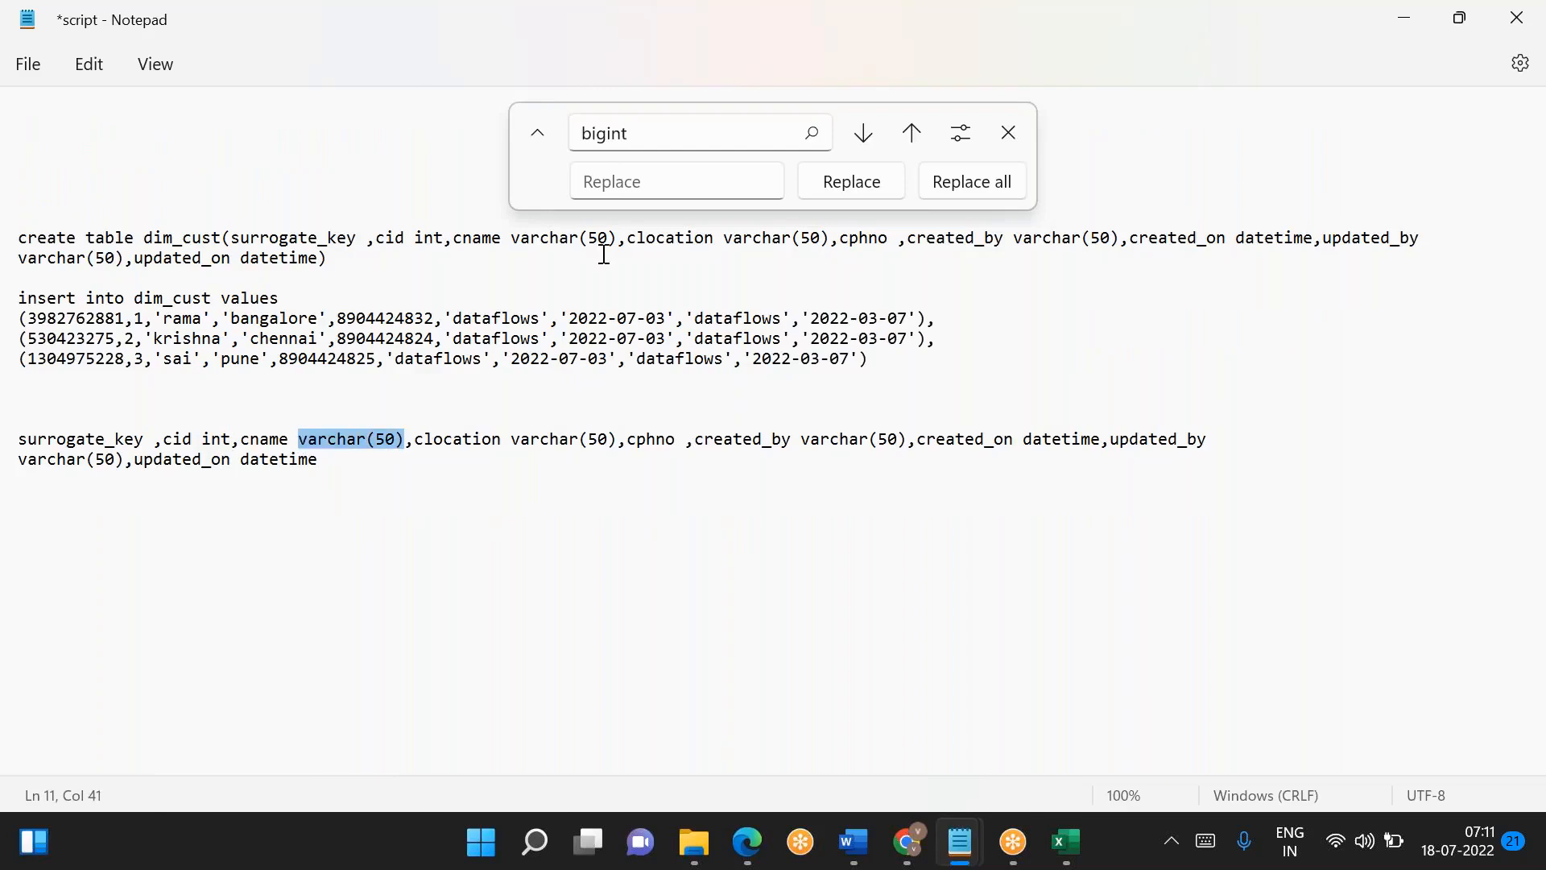
pyautogui.click(637, 134)
pyautogui.doubleClick(636, 134)
pyautogui.hotkey('ctrl', 'v')
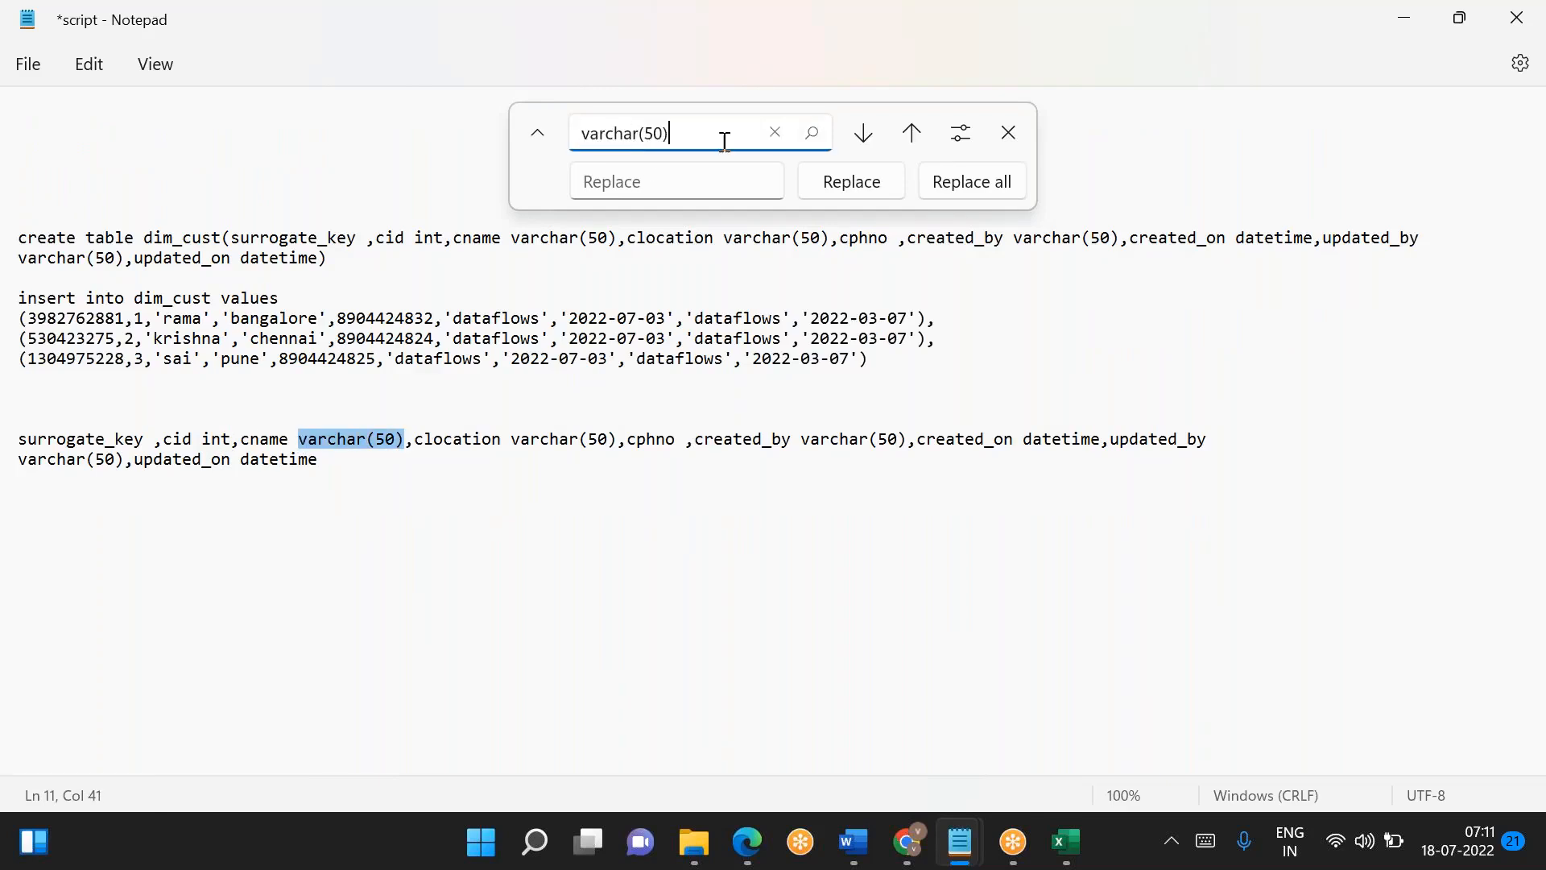
pyautogui.click(968, 187)
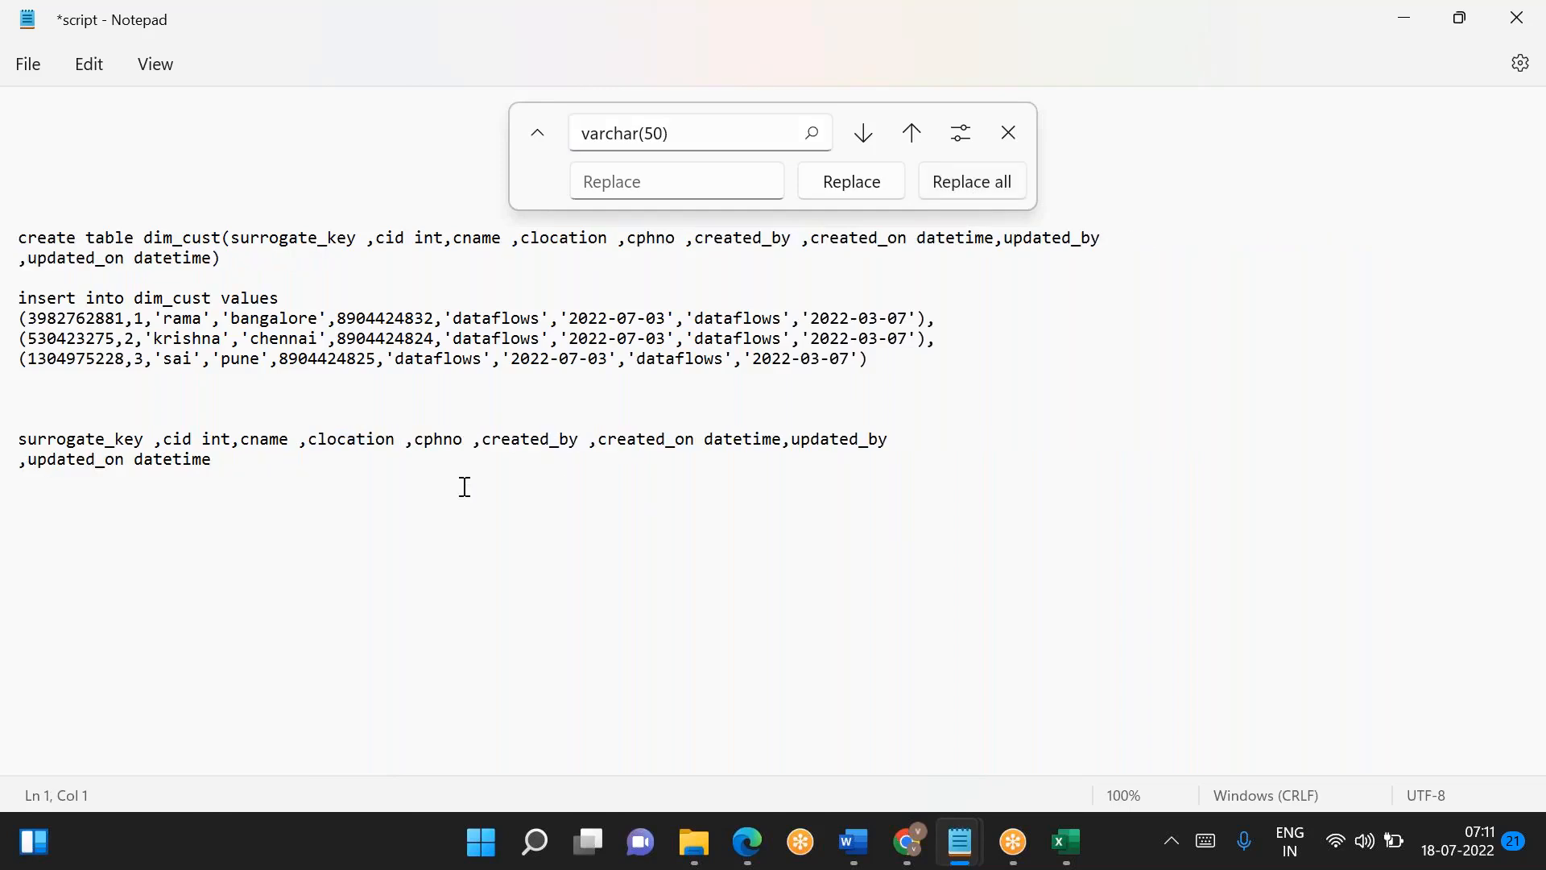
# - Delete the int and datetime types from the copied column list and join its two lines into one
pyautogui.click(219, 441)
pyautogui.doubleClick(220, 440)
pyautogui.press('BackSpace')
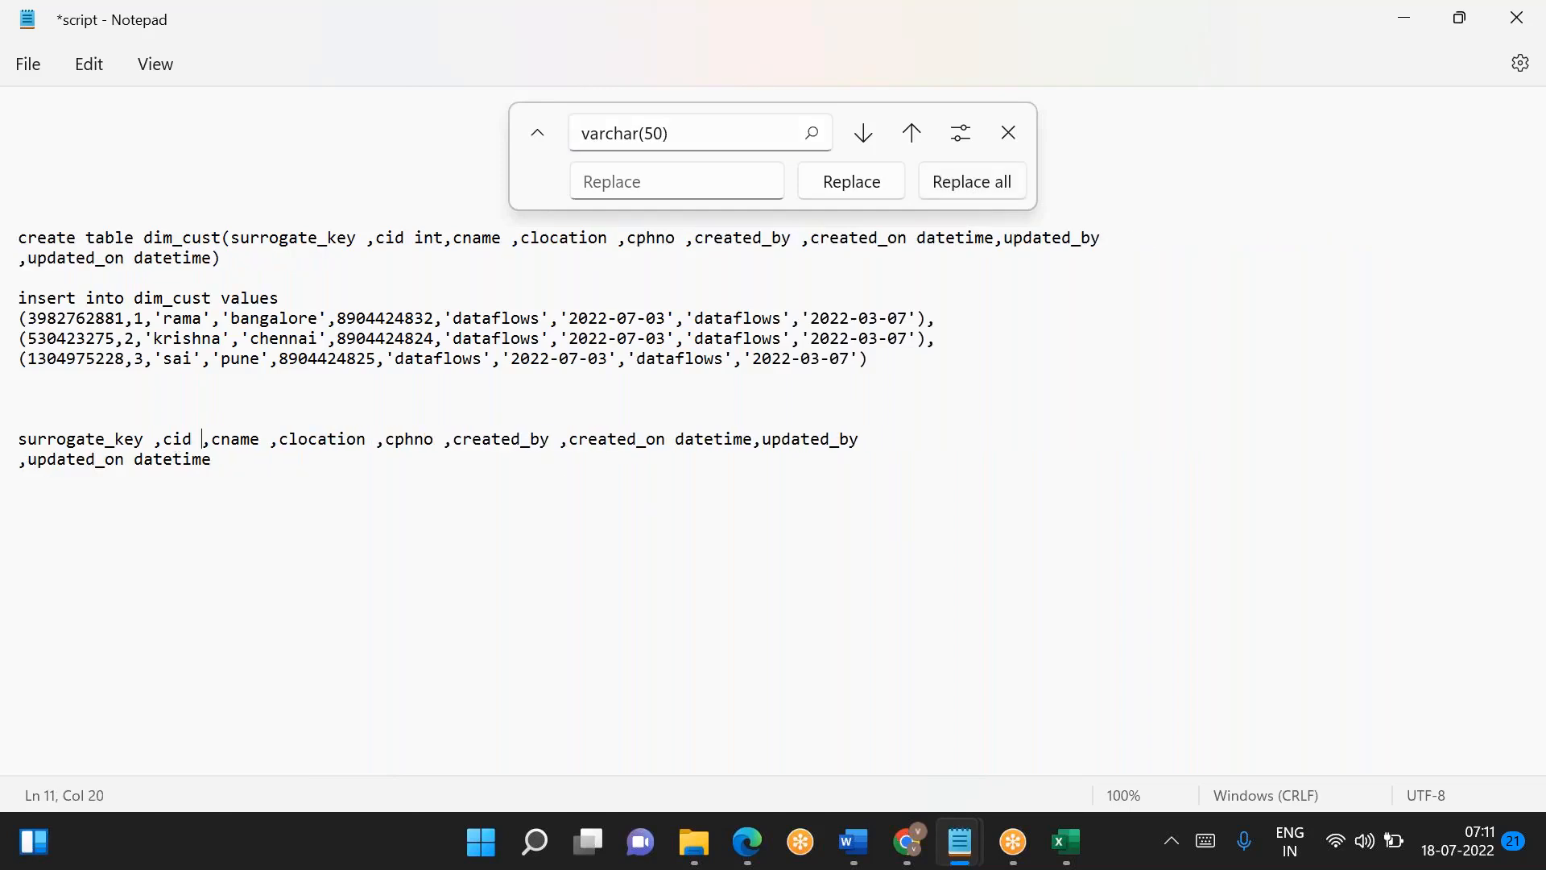
pyautogui.press('BackSpace')
pyautogui.doubleClick(169, 465)
pyautogui.press('BackSpace')
pyautogui.doubleClick(720, 439)
pyautogui.press('BackSpace')
pyautogui.press('BackSpace')
pyautogui.press('Down')
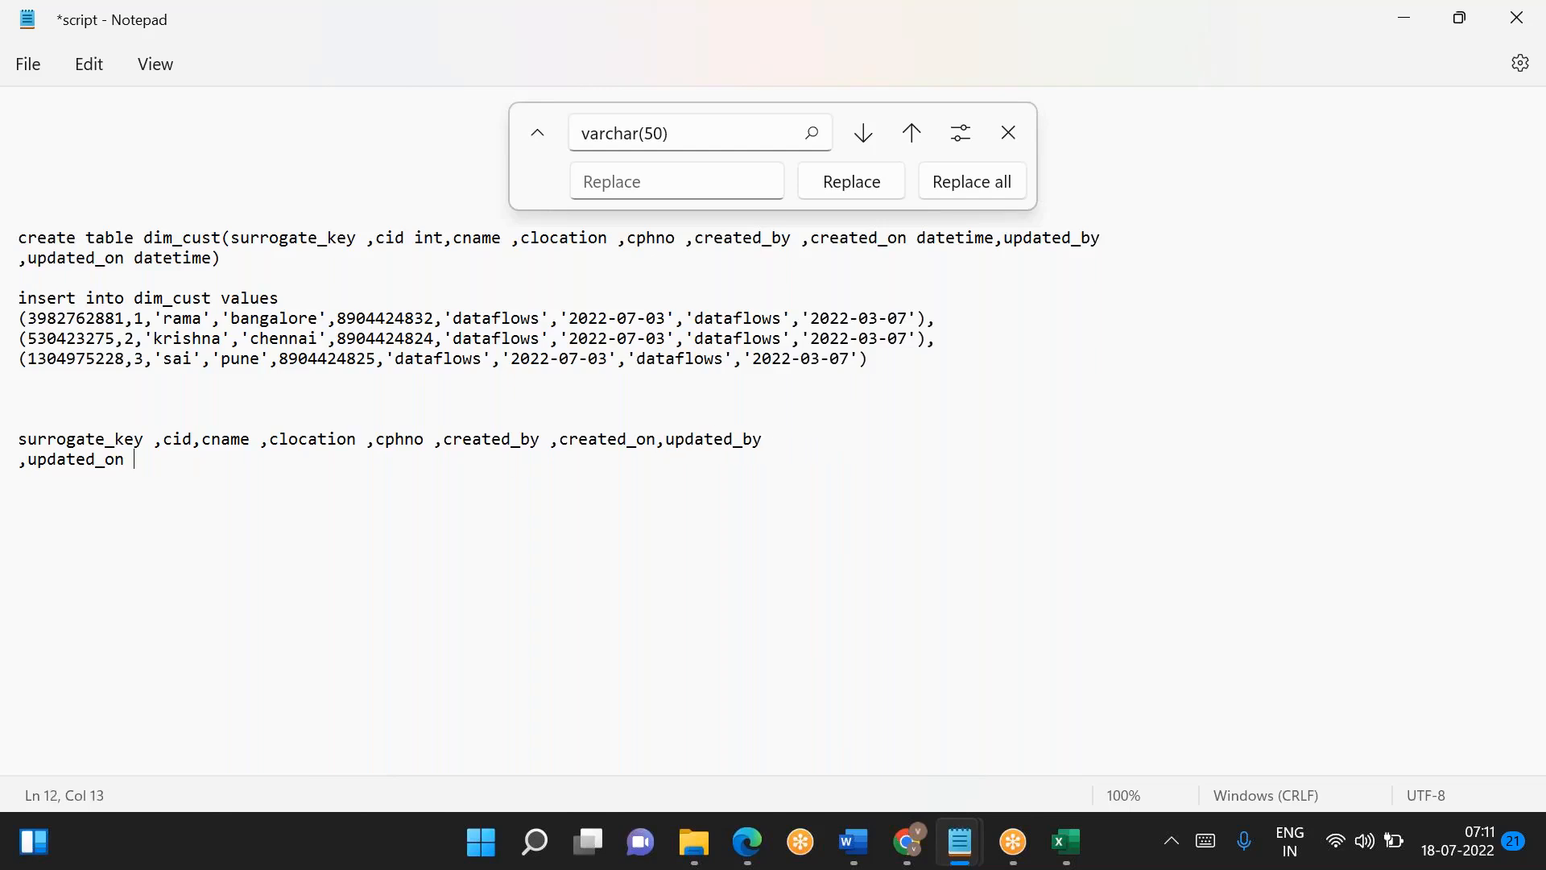
pyautogui.press('Home')
pyautogui.press('BackSpace')
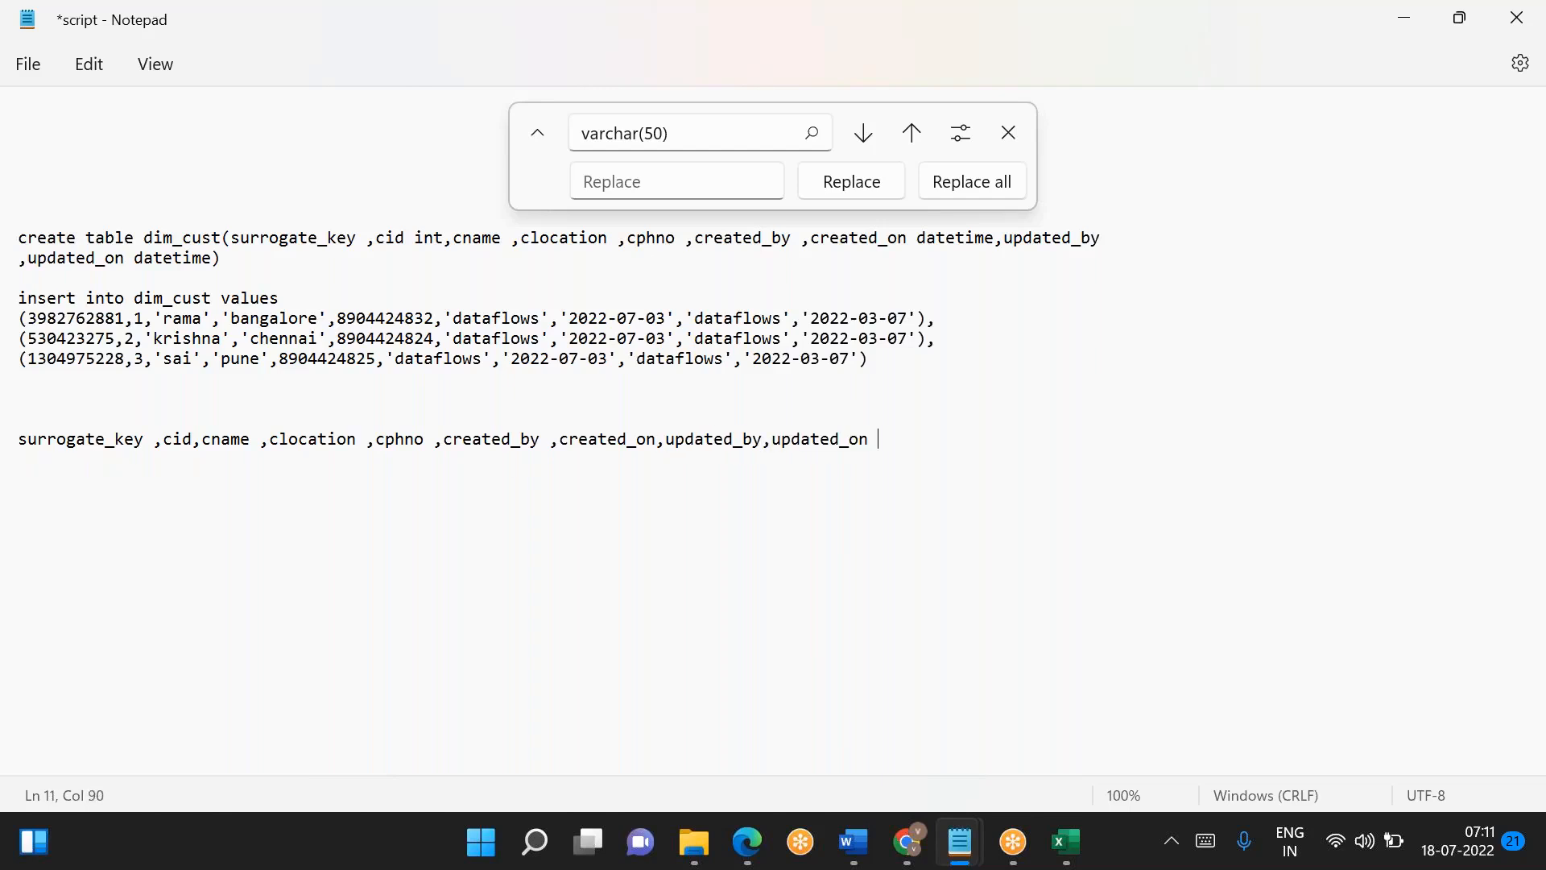
# - Remove the spaces before the commas in the column list from surrogate_key to updated_on
pyautogui.press('Home')
pyautogui.hotkey('shift', 'End')
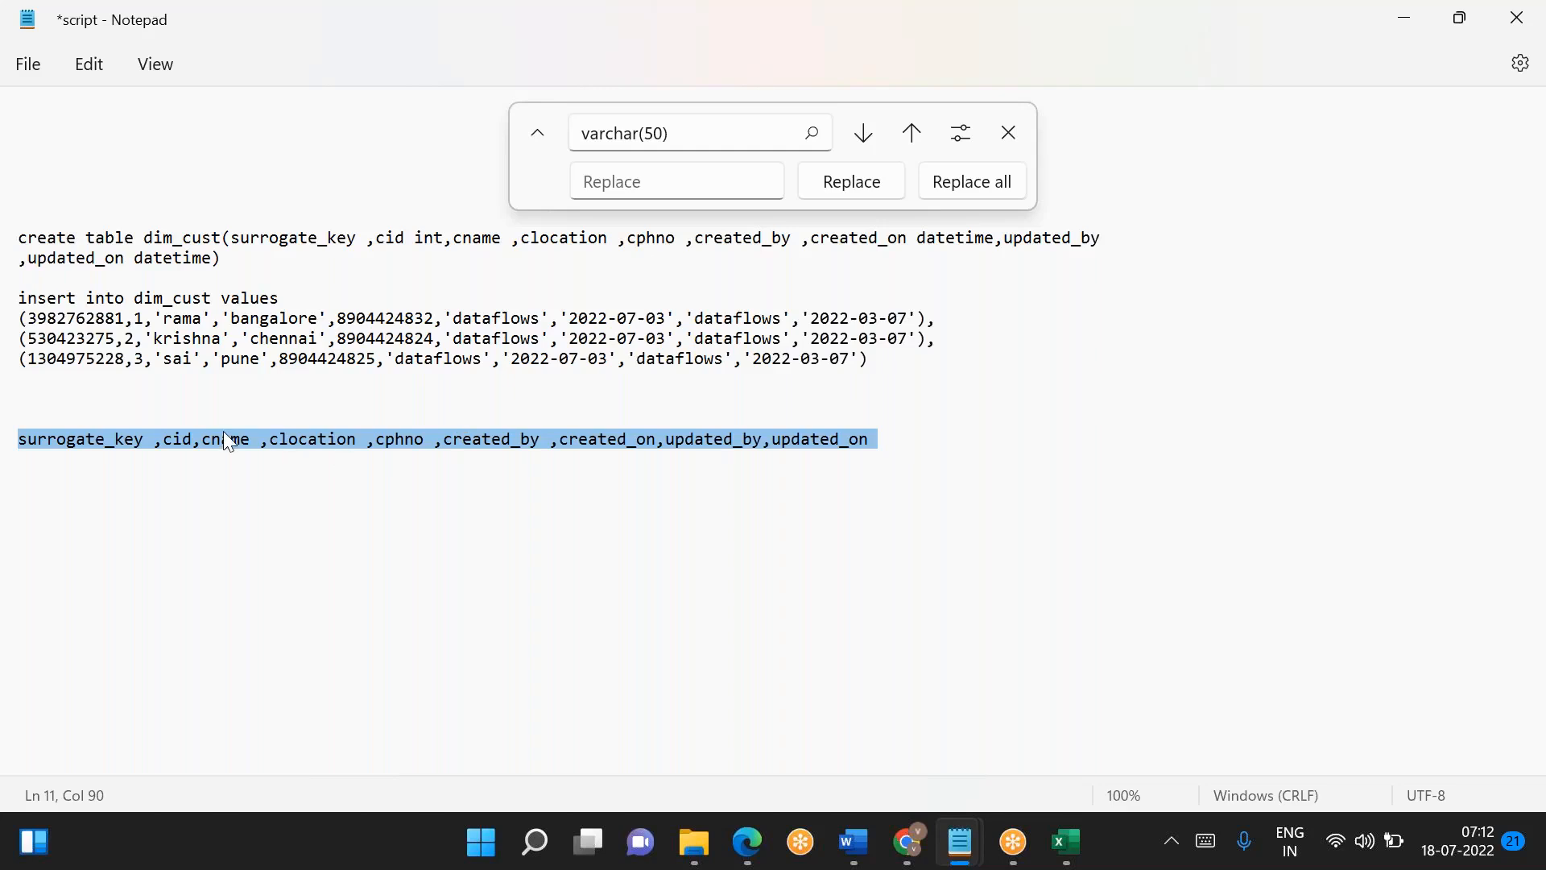
pyautogui.click(156, 439)
pyautogui.press('BackSpace')
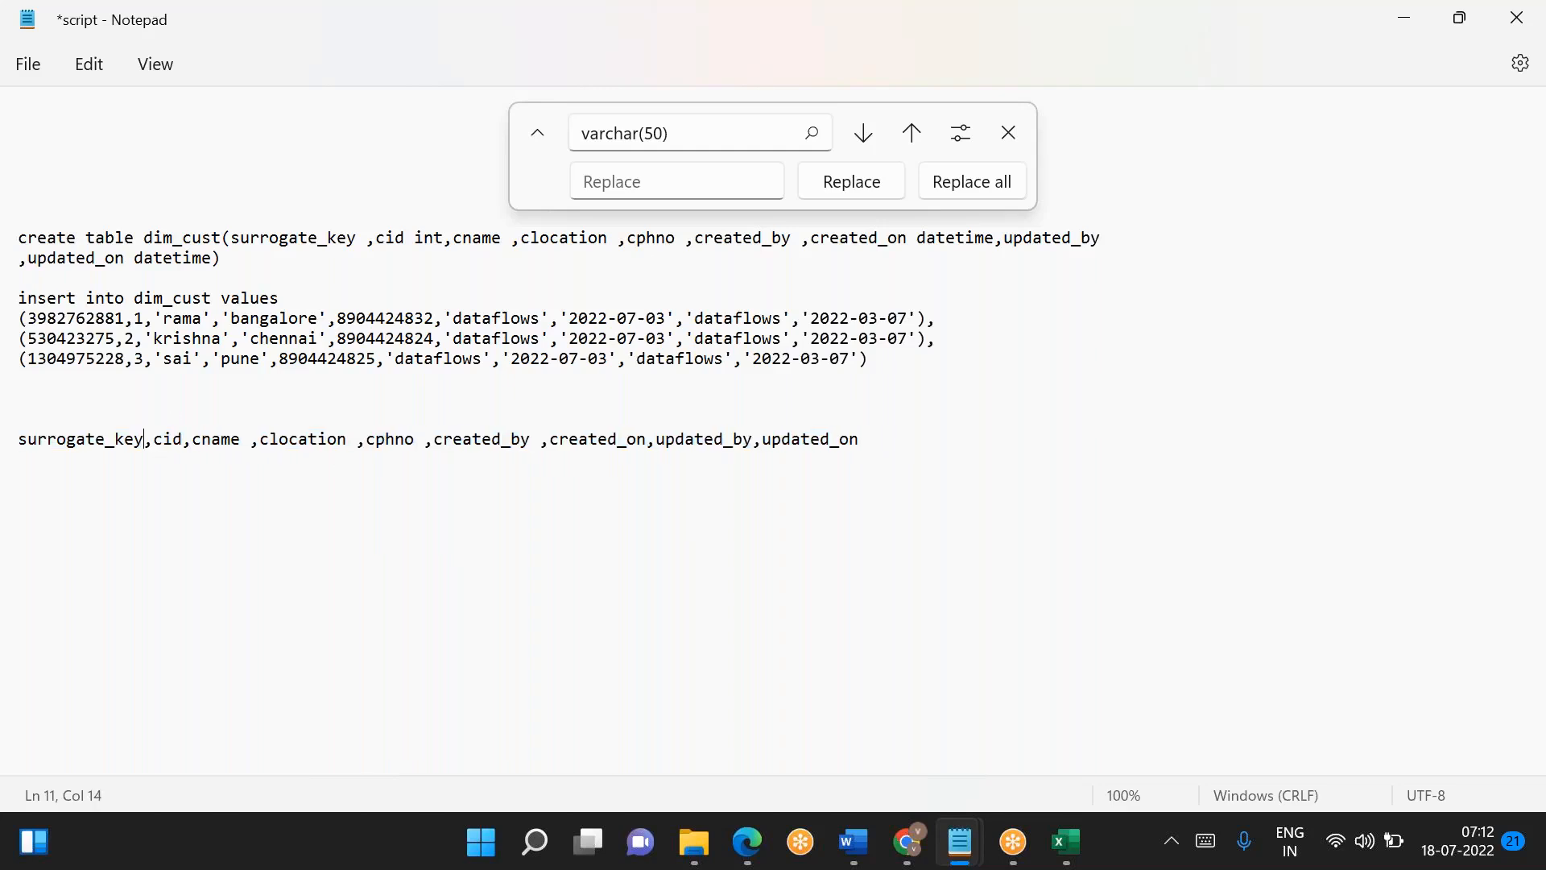
pyautogui.click(251, 439)
pyautogui.press('BackSpace')
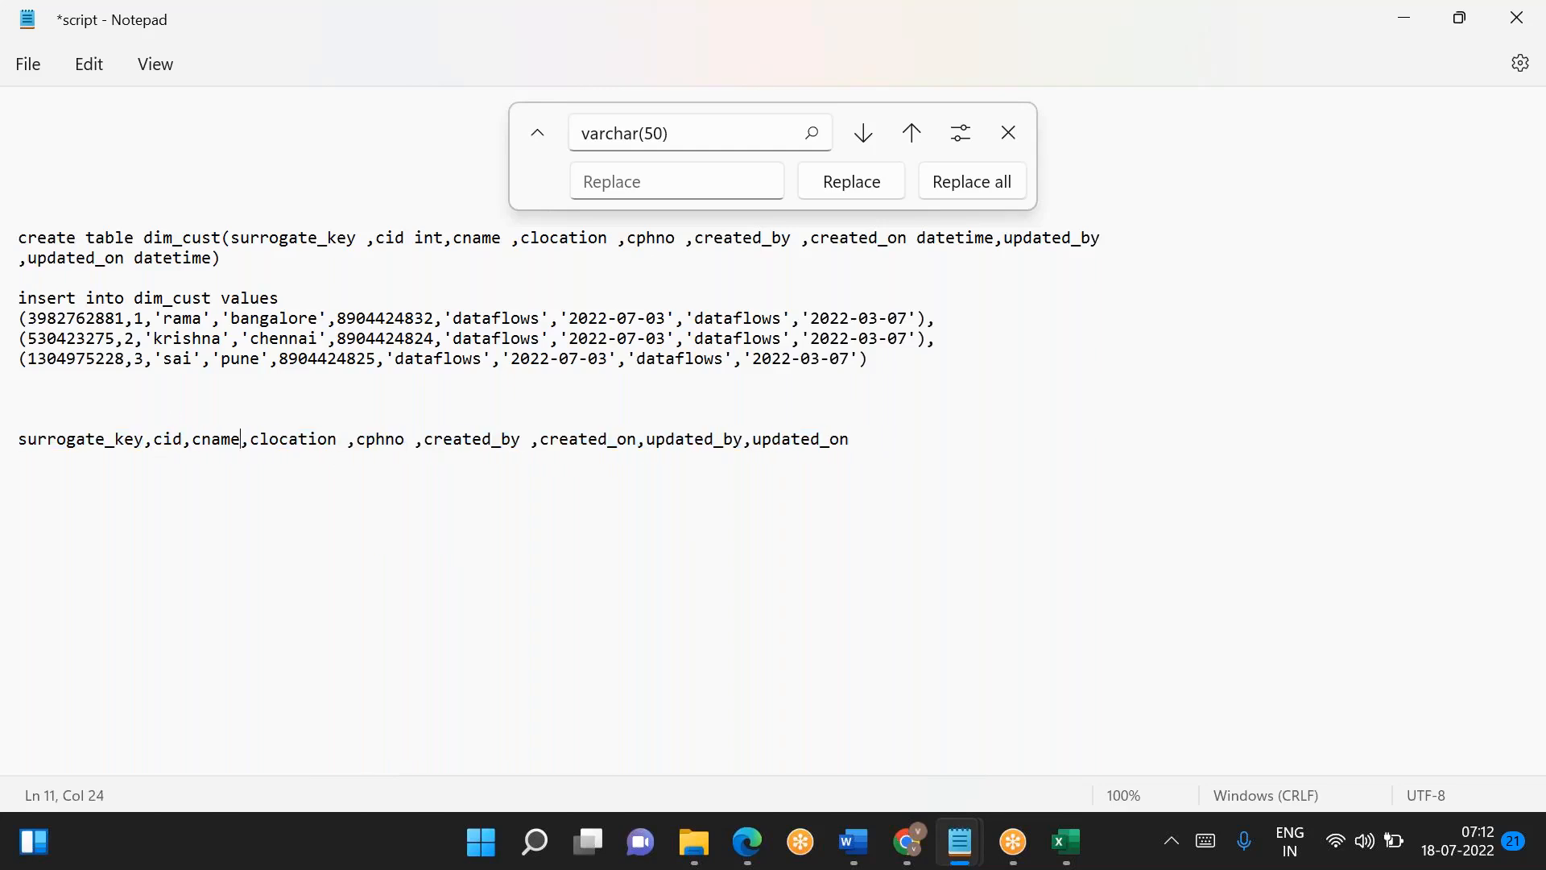
pyautogui.press('BackSpace')
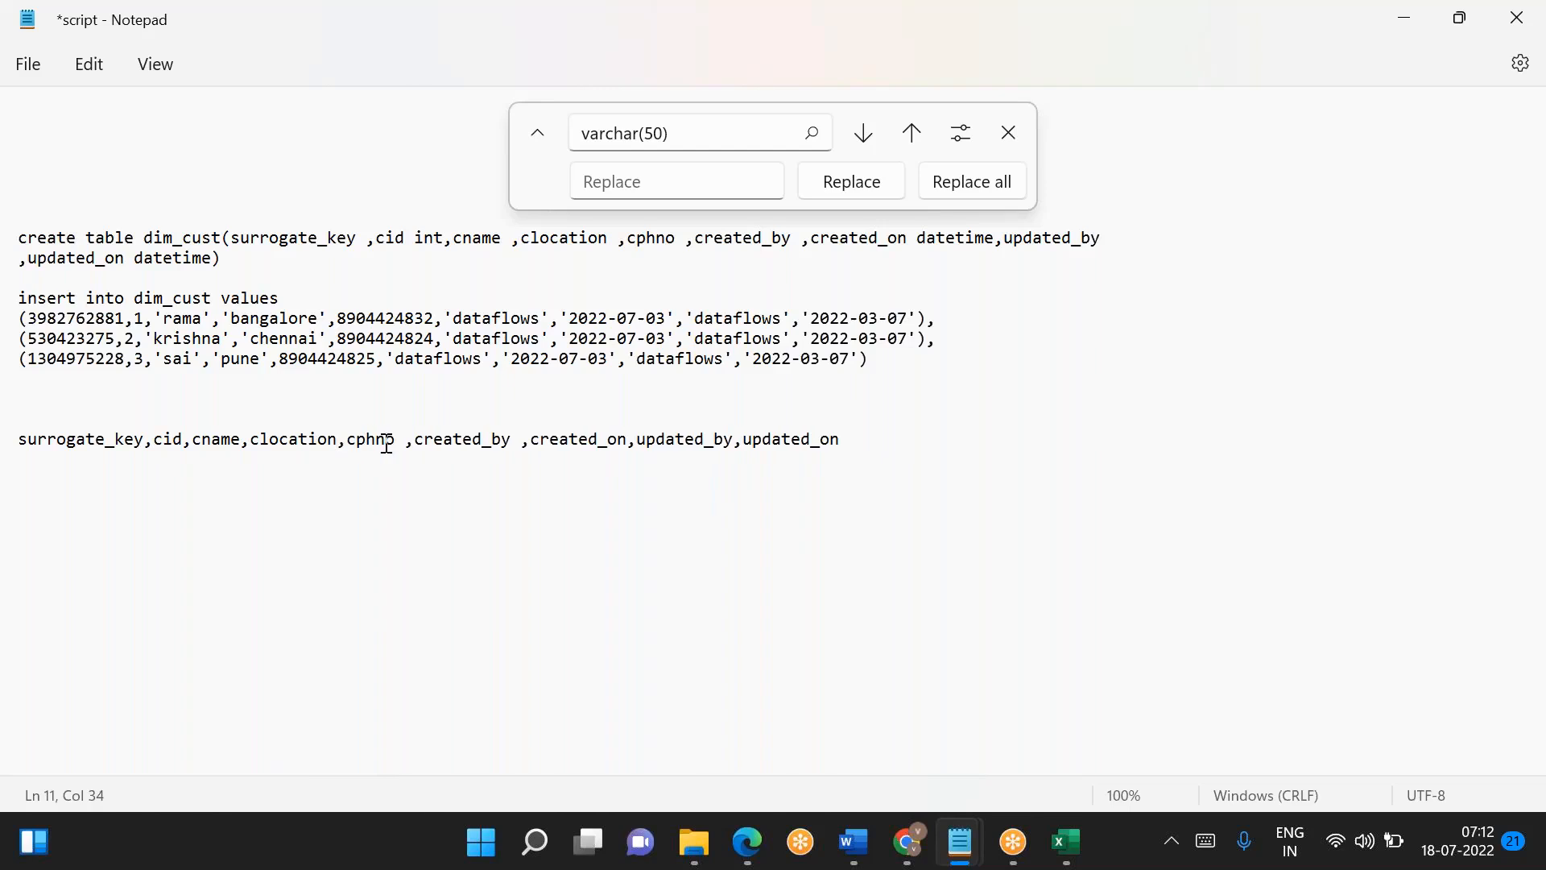
pyautogui.press('BackSpace')
pyautogui.click(509, 441)
pyautogui.press('BackSpace')
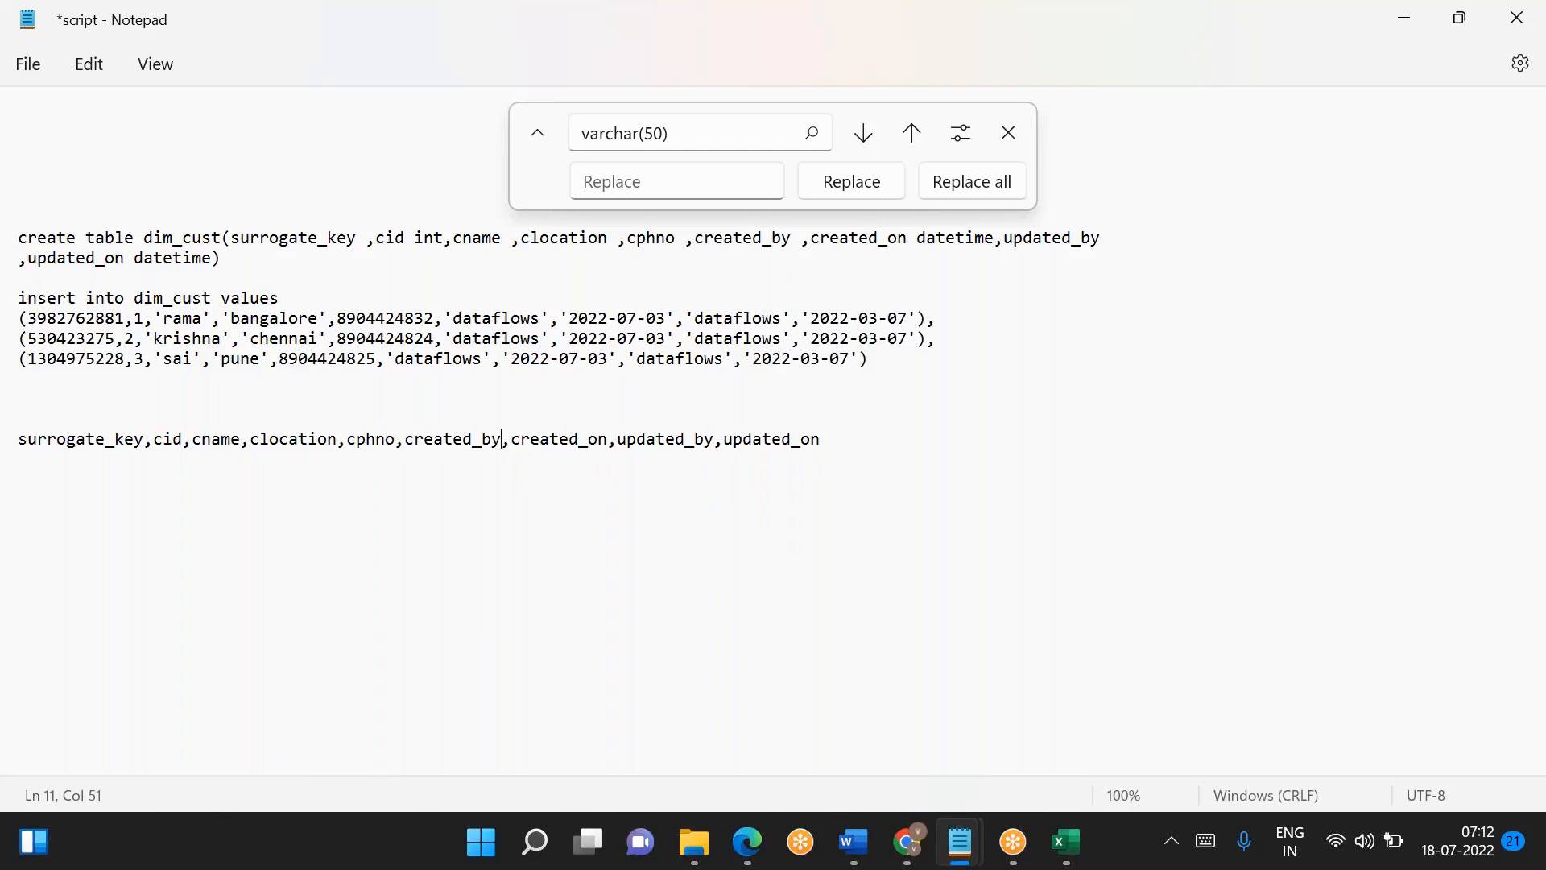
# - Copy the cleaned column list into the untitled file as a header line above the three customer rows
pyautogui.tripleClick(822, 435)
pyautogui.hotkey('ctrl', 'c')
pyautogui.hotkey('alt', 'Tab')
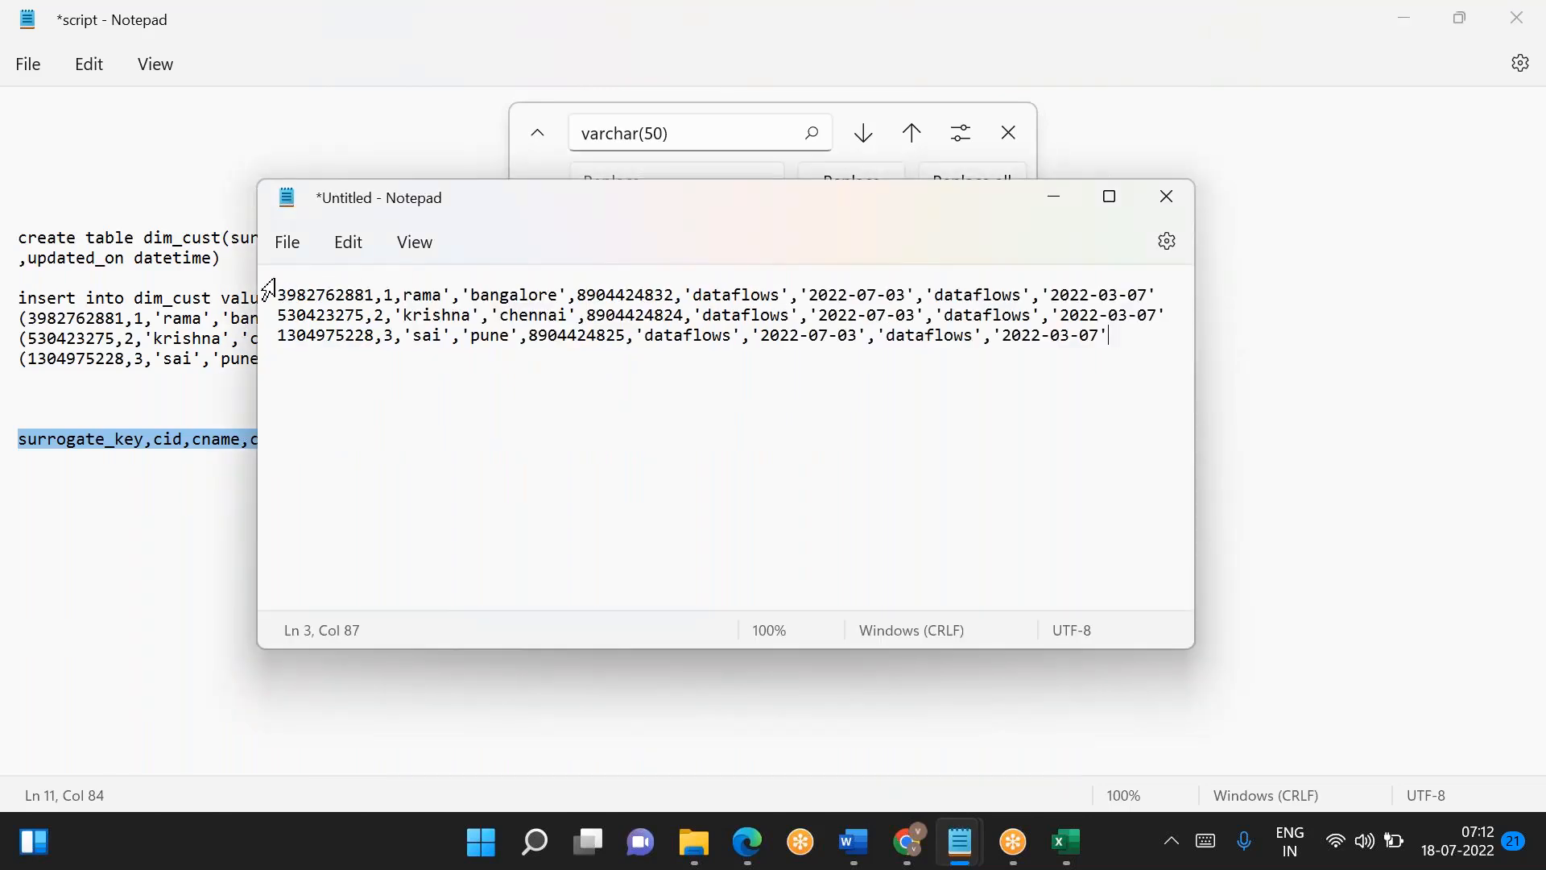
pyautogui.click(287, 291)
pyautogui.press('Return')
pyautogui.press('Up')
pyautogui.hotkey('ctrl', 'v')
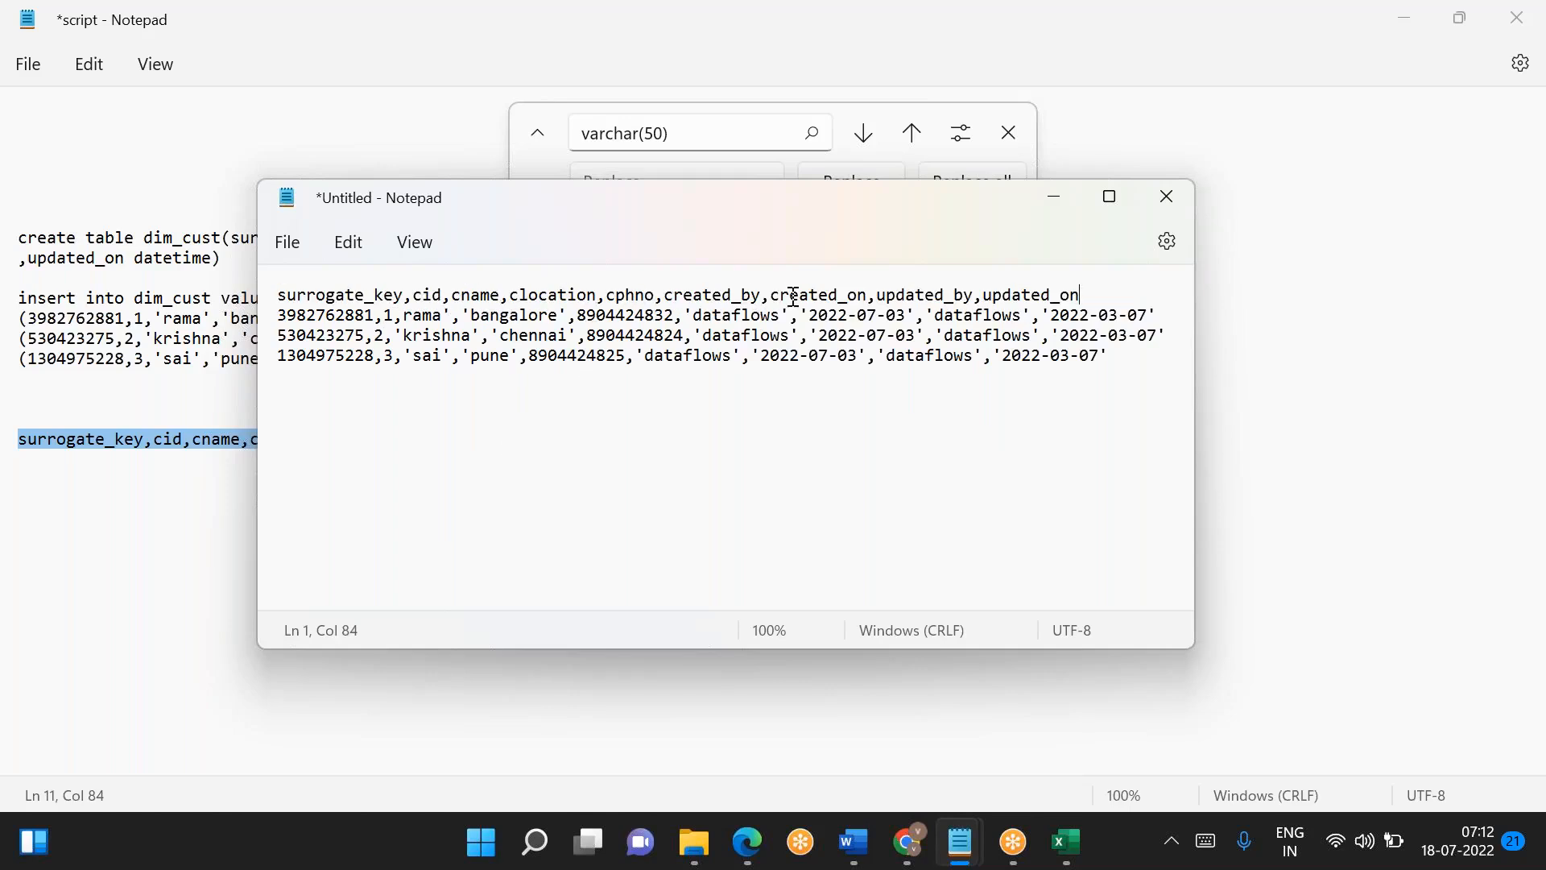
# - Maximize the untitled file and remove all single quotes by replacing them with nothing
pyautogui.click(1109, 197)
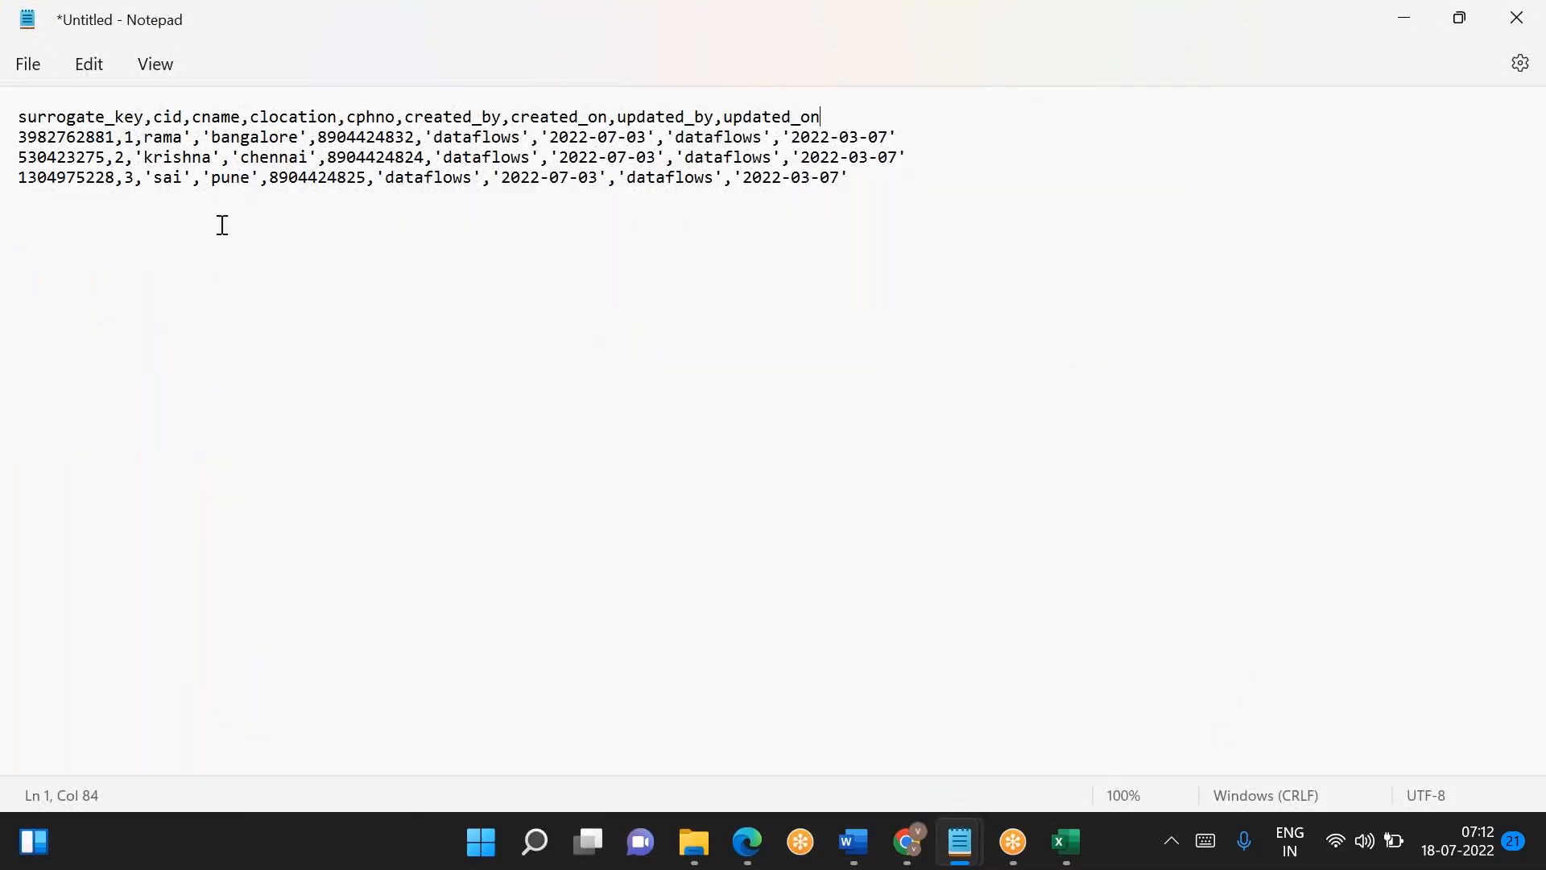
pyautogui.click(145, 137)
pyautogui.hotkey('ctrl', 'h')
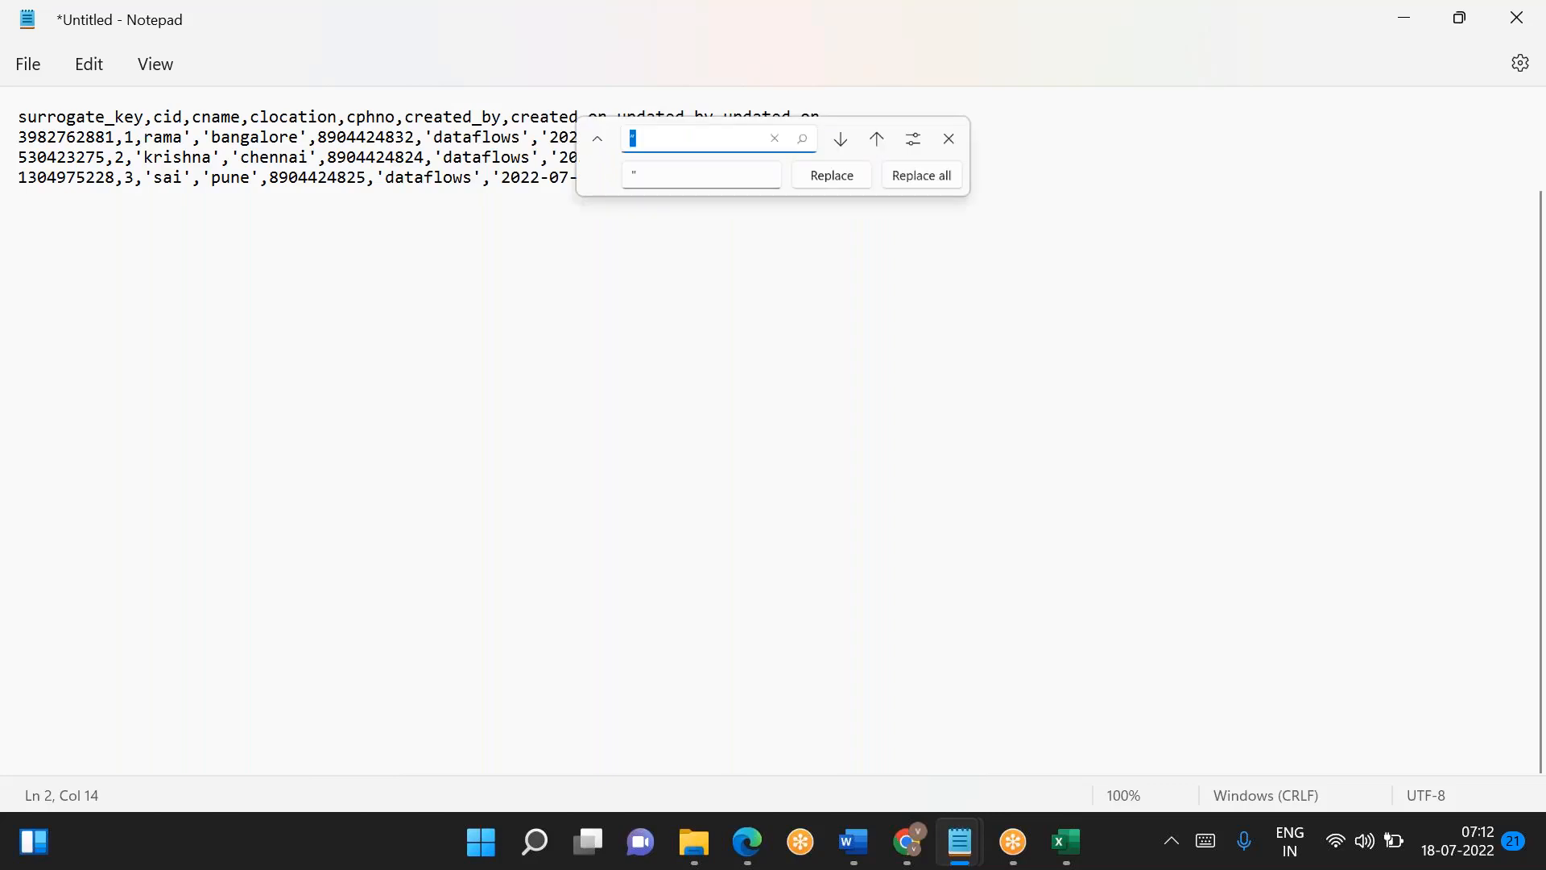
pyautogui.press('BackSpace')
pyautogui.write("';")
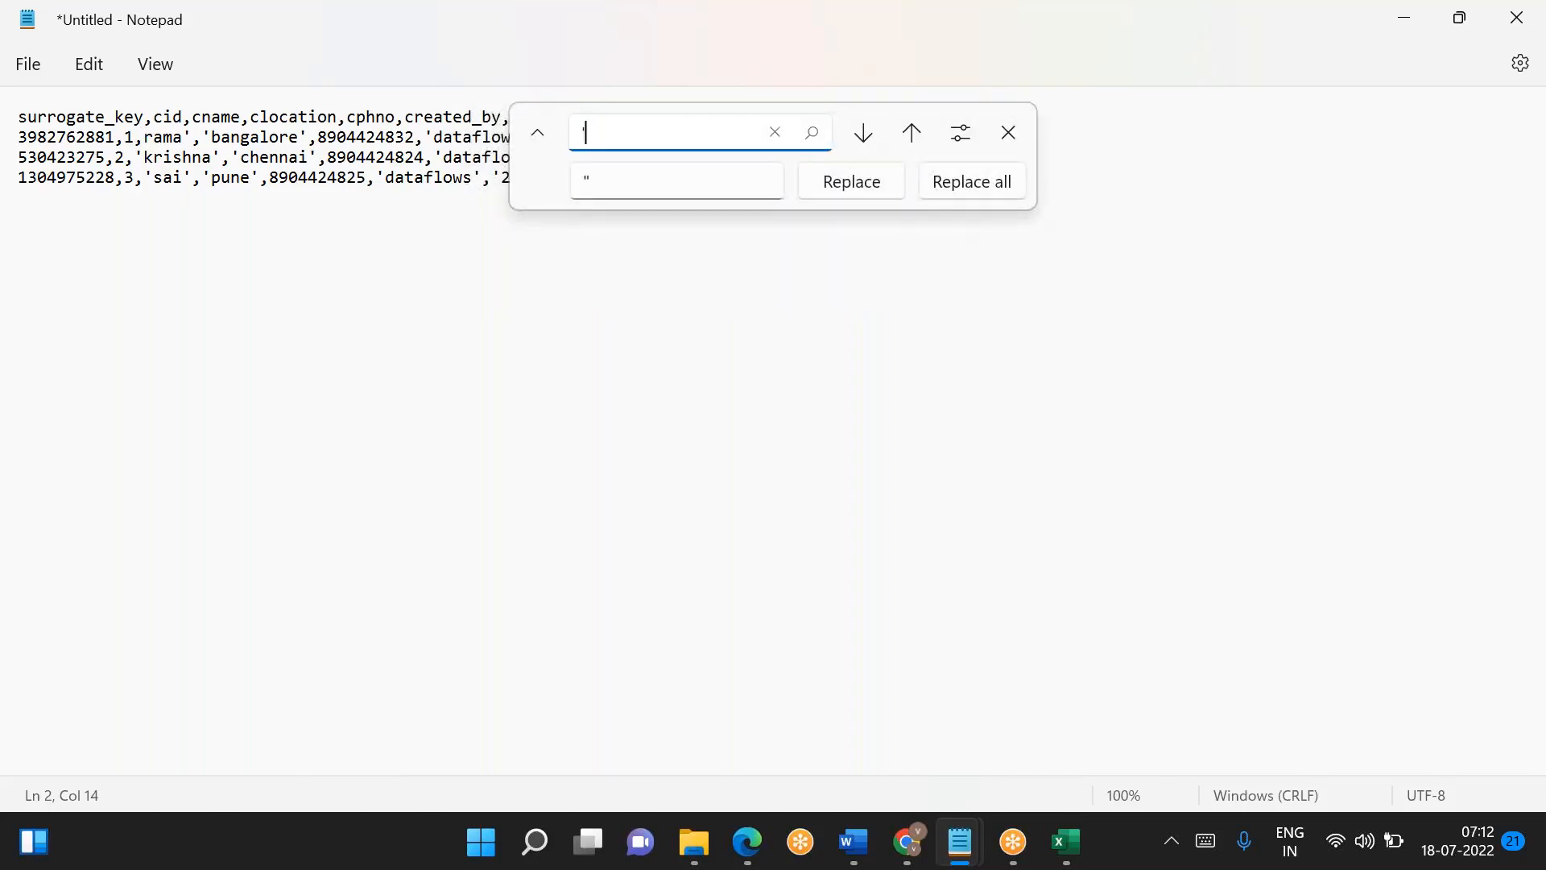
pyautogui.click(624, 184)
pyautogui.press('BackSpace')
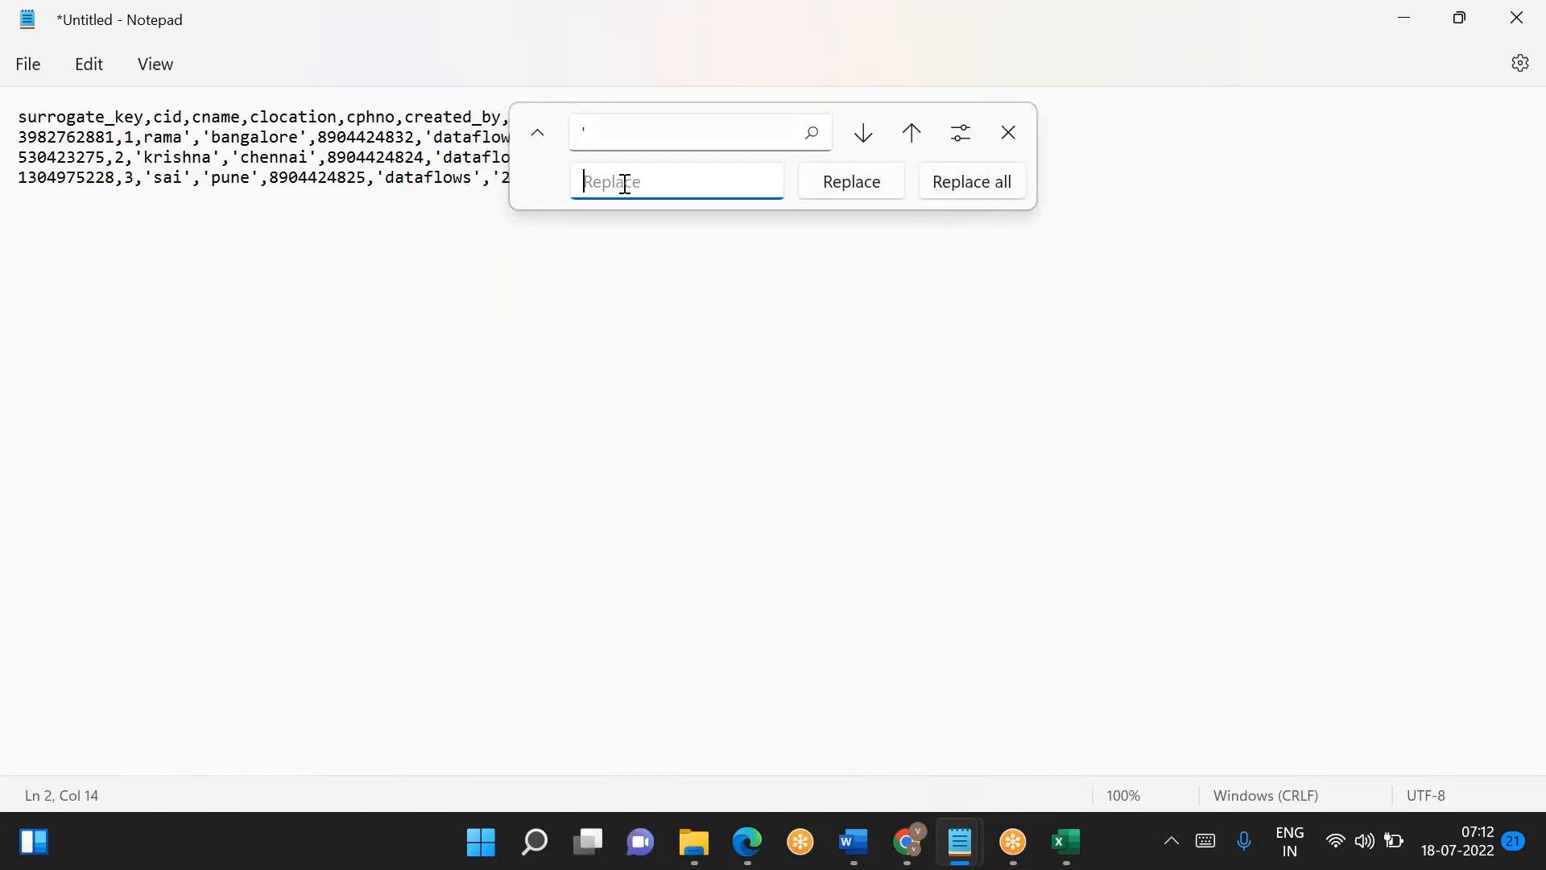
pyautogui.click(978, 181)
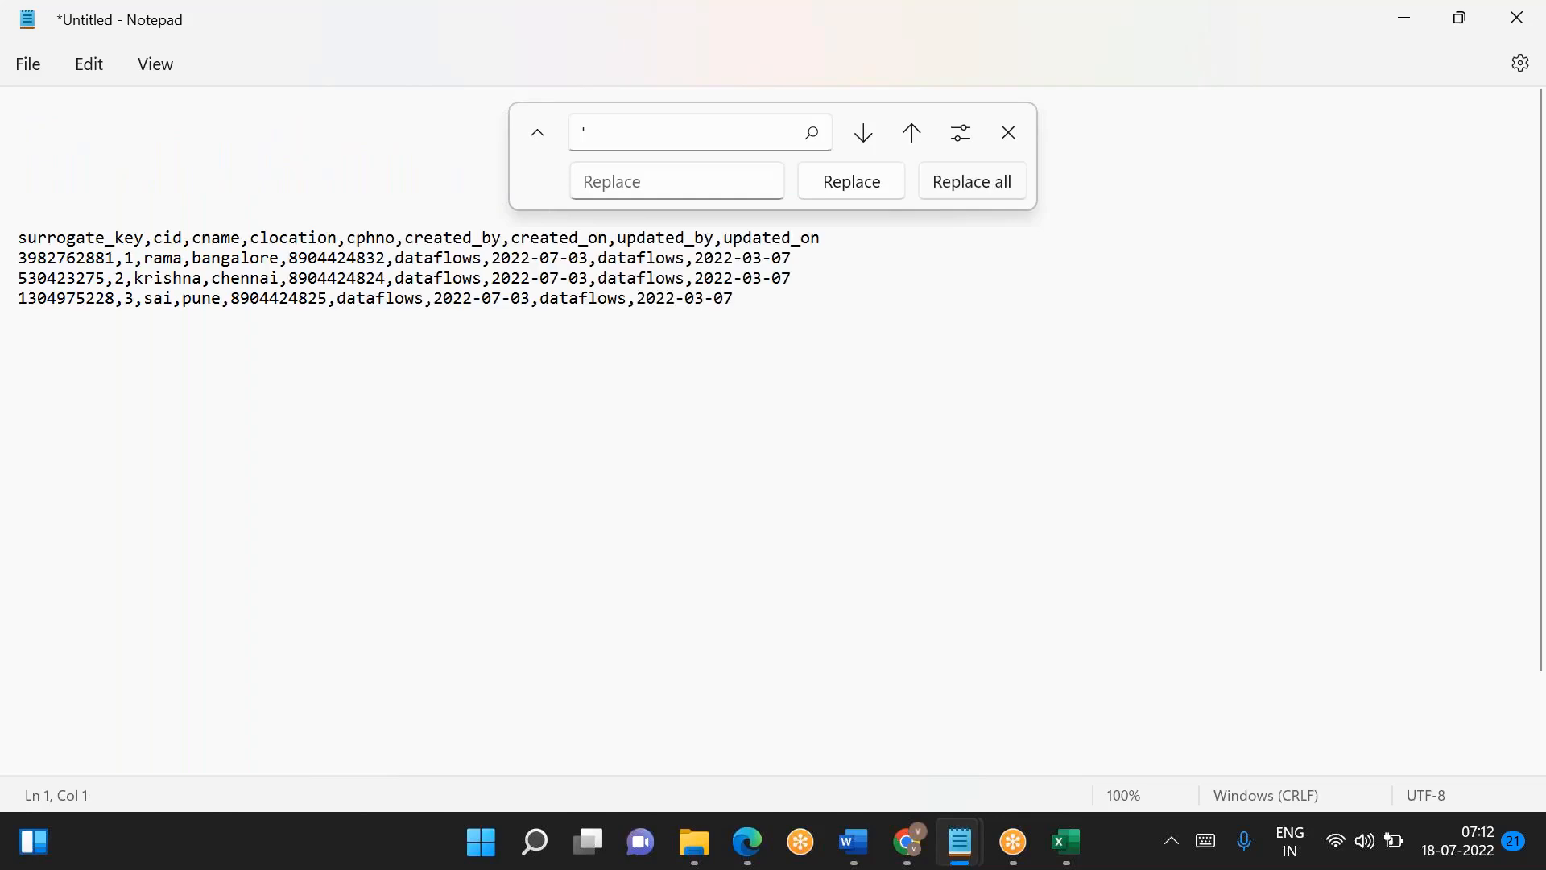
pyautogui.click(1019, 139)
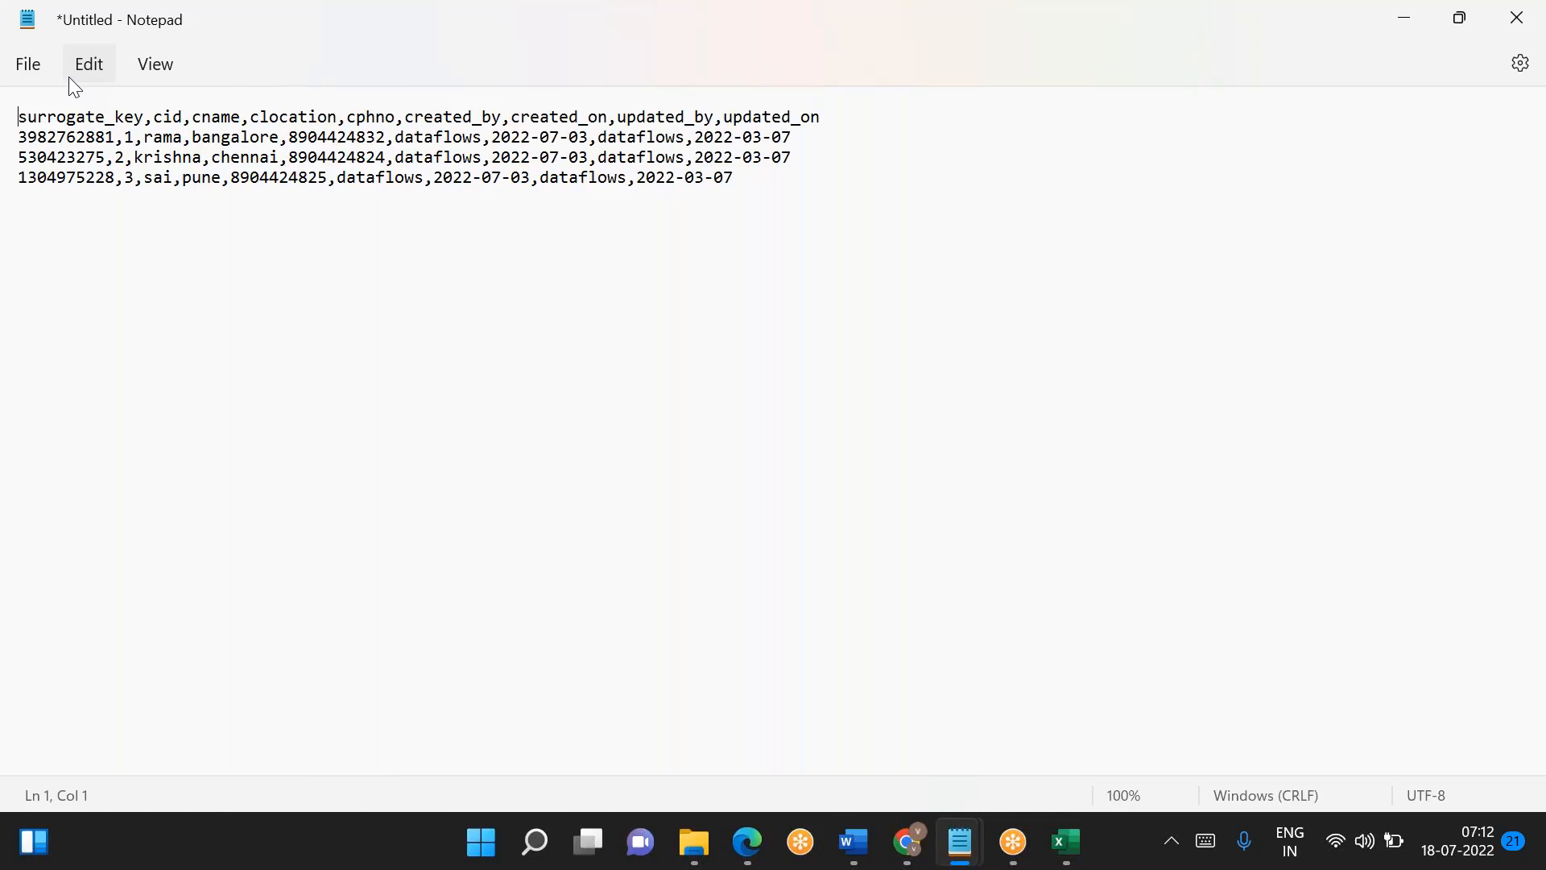
# - Set the updated_on date to 2022-07-03 in all three customer rows
pyautogui.click(762, 137)
pyautogui.press('BackSpace')
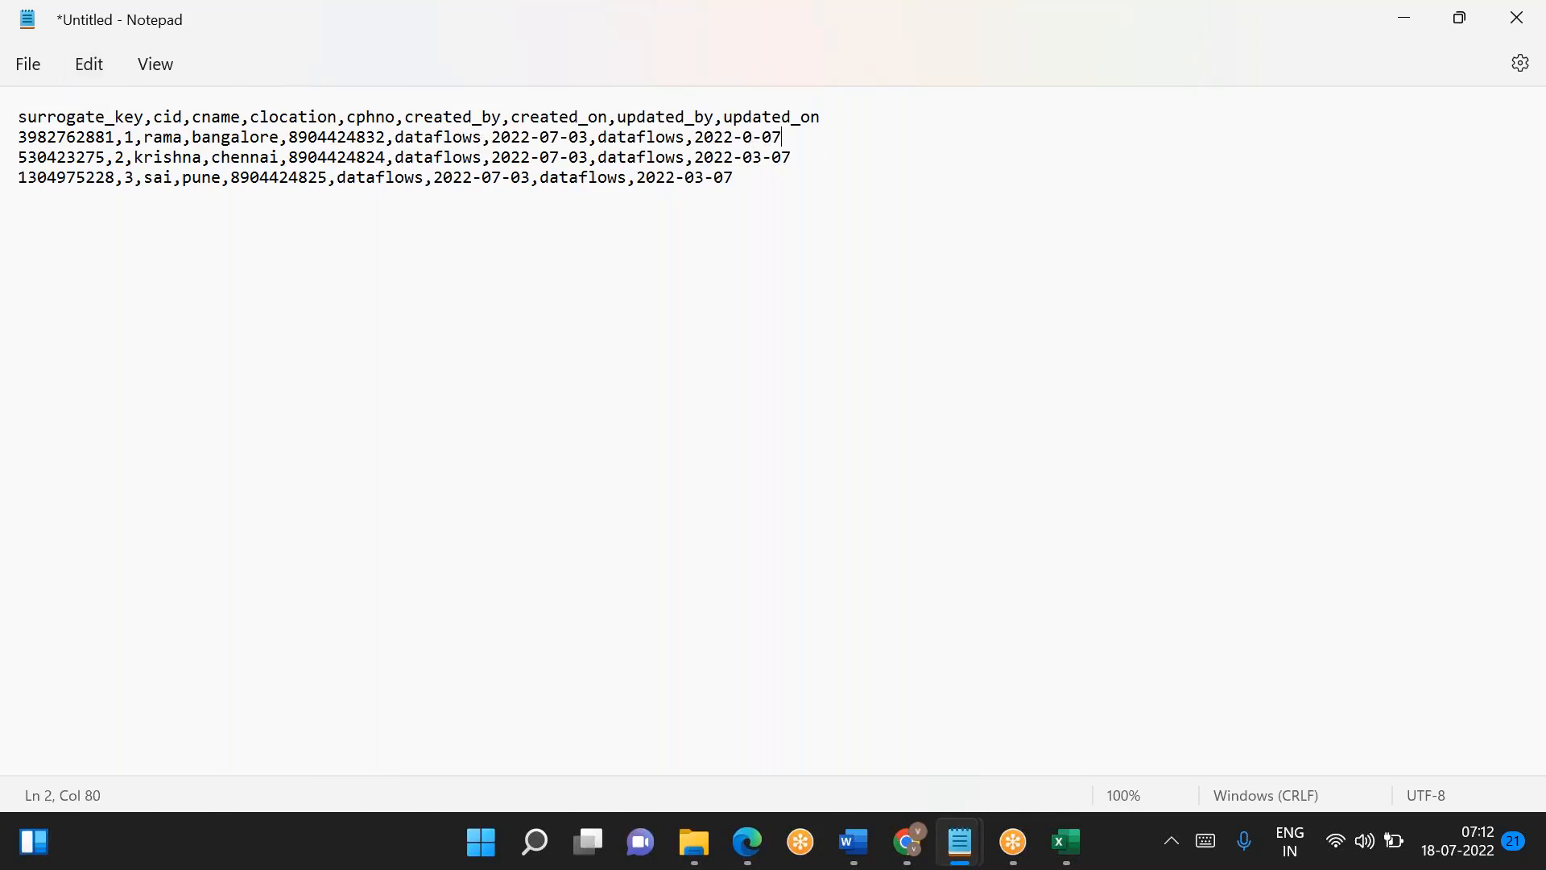
pyautogui.write('7')
pyautogui.press('BackSpace')
pyautogui.write('3')
pyautogui.moveTo(697, 139); pyautogui.dragTo(797, 140)
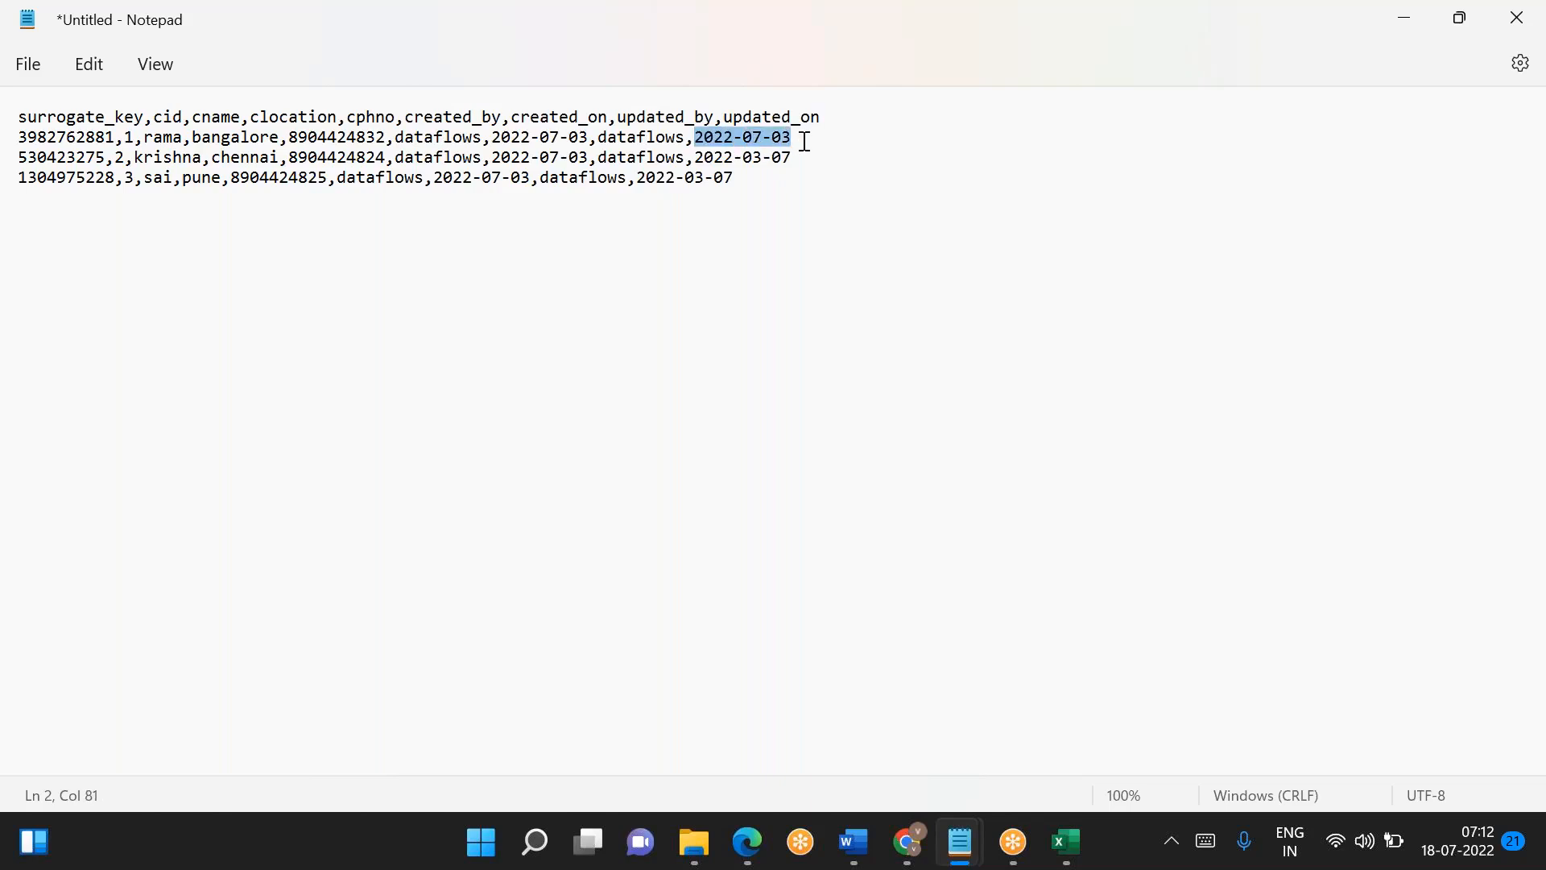
pyautogui.hotkey('ctrl', 'c')
pyautogui.moveTo(694, 157); pyautogui.dragTo(795, 158)
pyautogui.hotkey('ctrl', 'v')
pyautogui.moveTo(638, 178); pyautogui.dragTo(14, 96)
pyautogui.hotkey('ctrl', 'v')
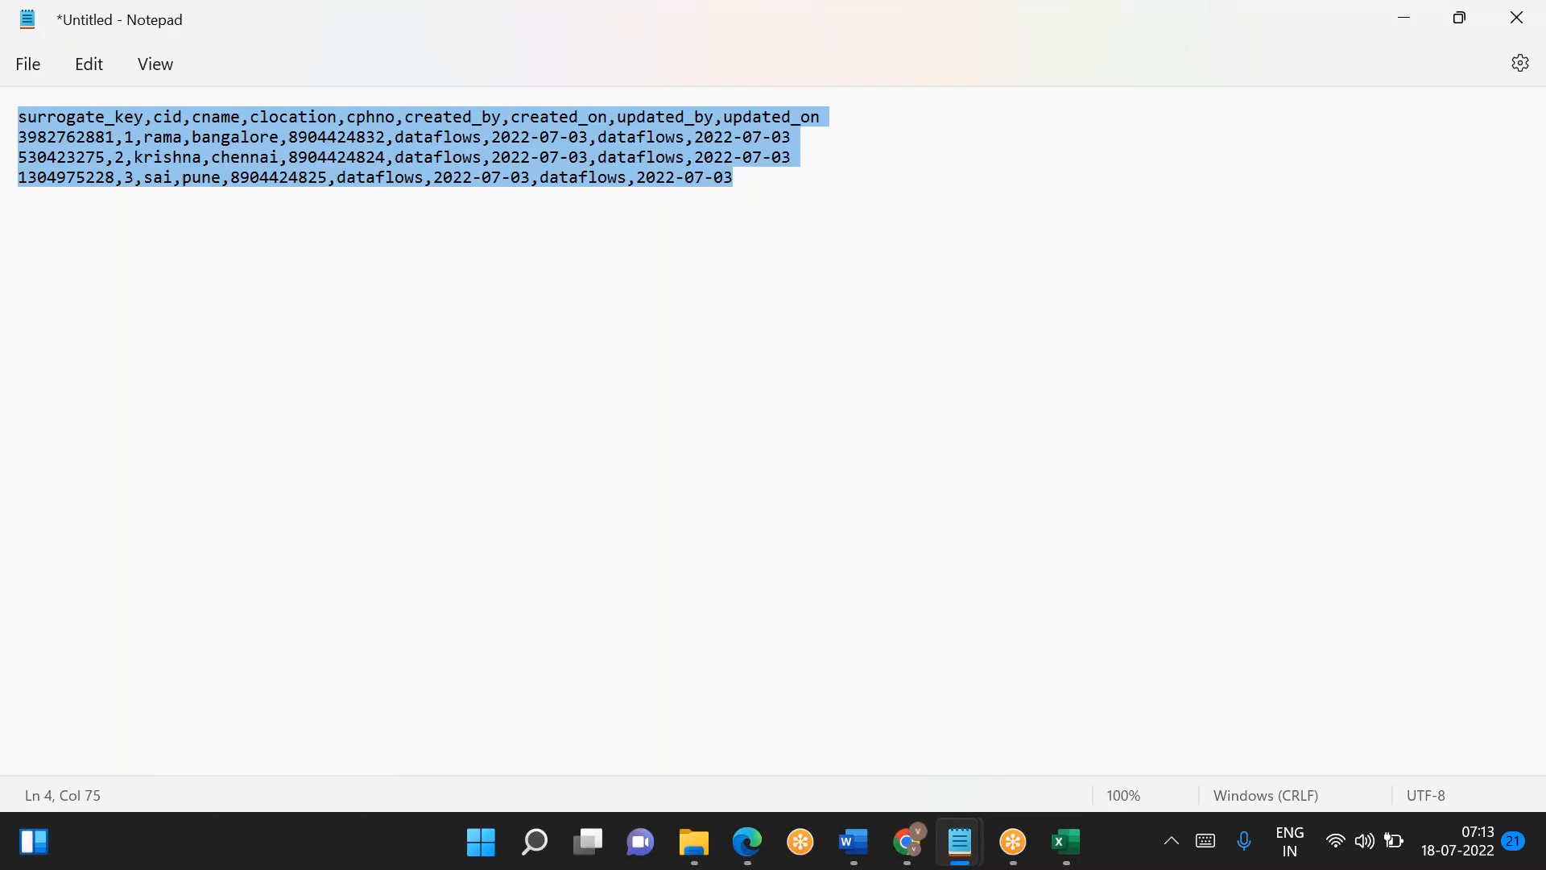
# - Replace the script file with a new blank file, discarding its changes, and paste the copied header and three customer rows into it
pyautogui.hotkey('alt', 'Tab')
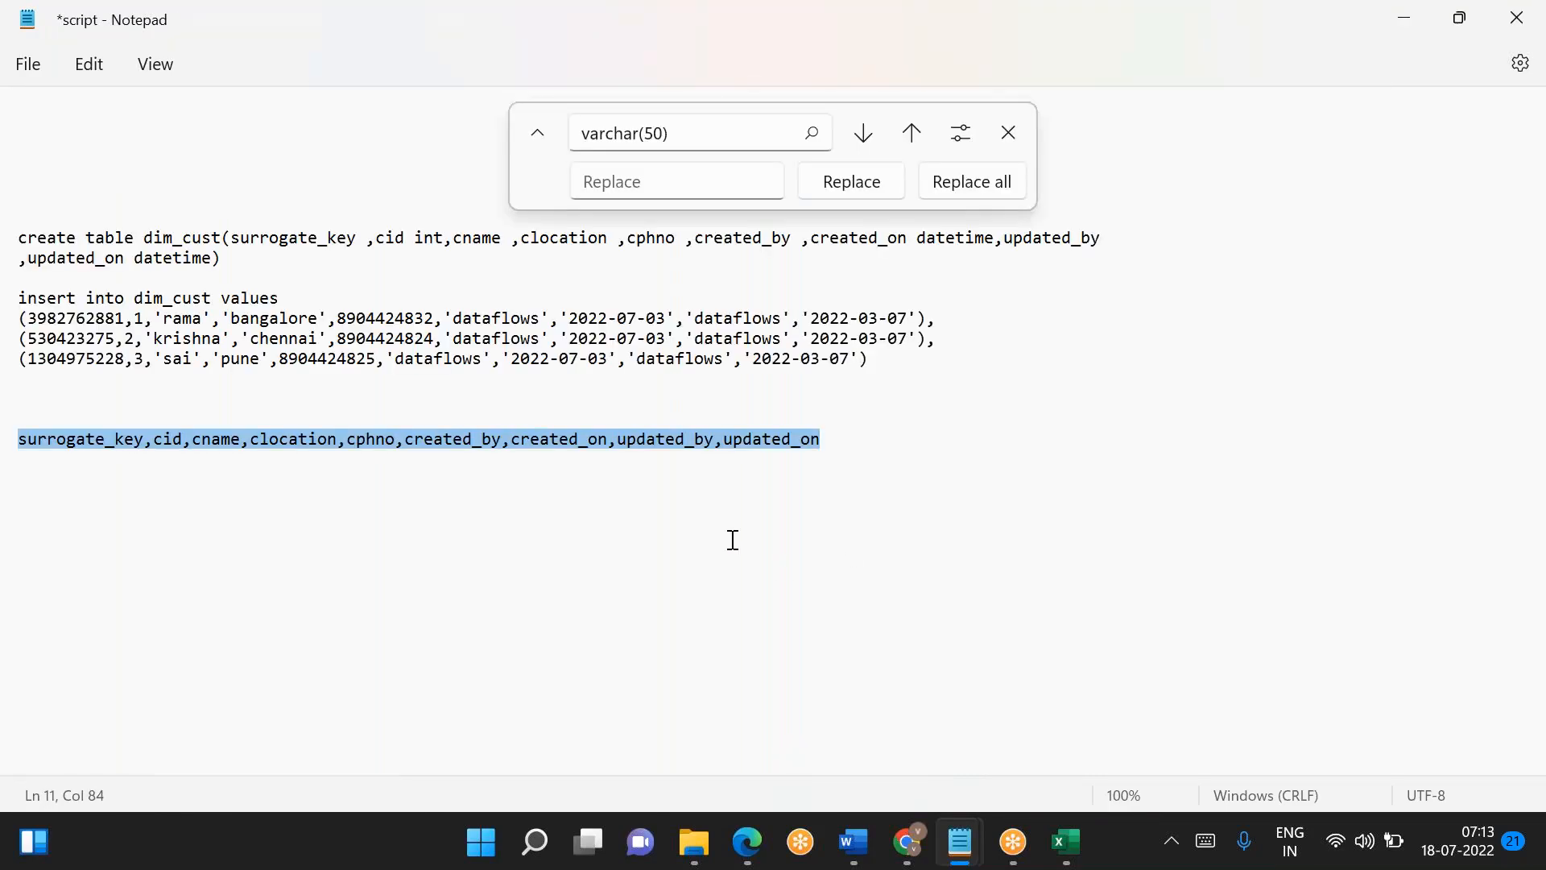
pyautogui.click(18, 69)
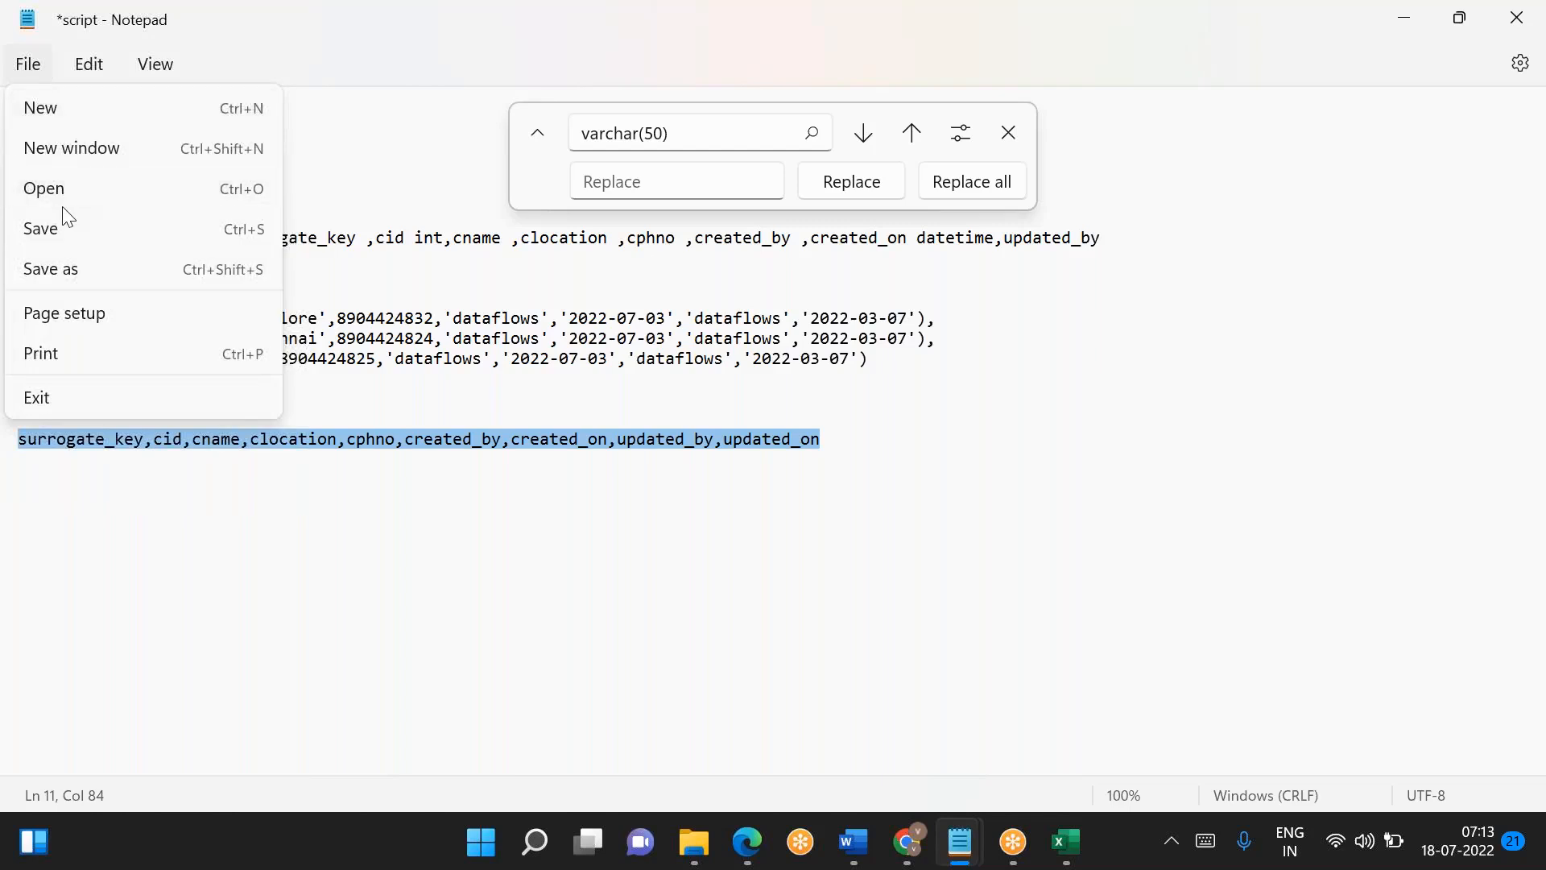
pyautogui.click(49, 115)
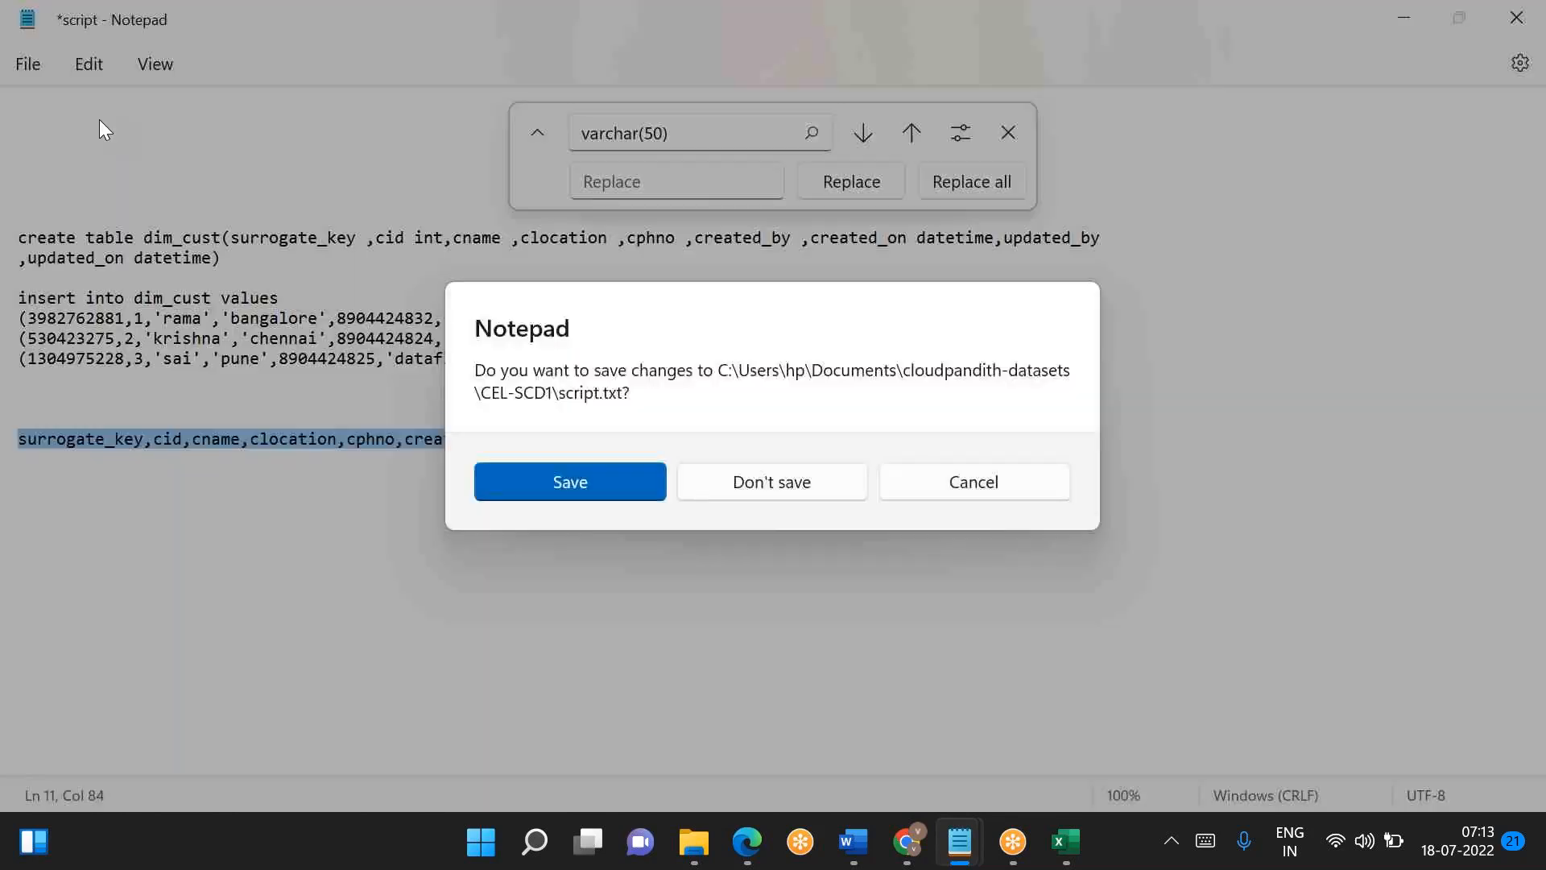
pyautogui.click(775, 483)
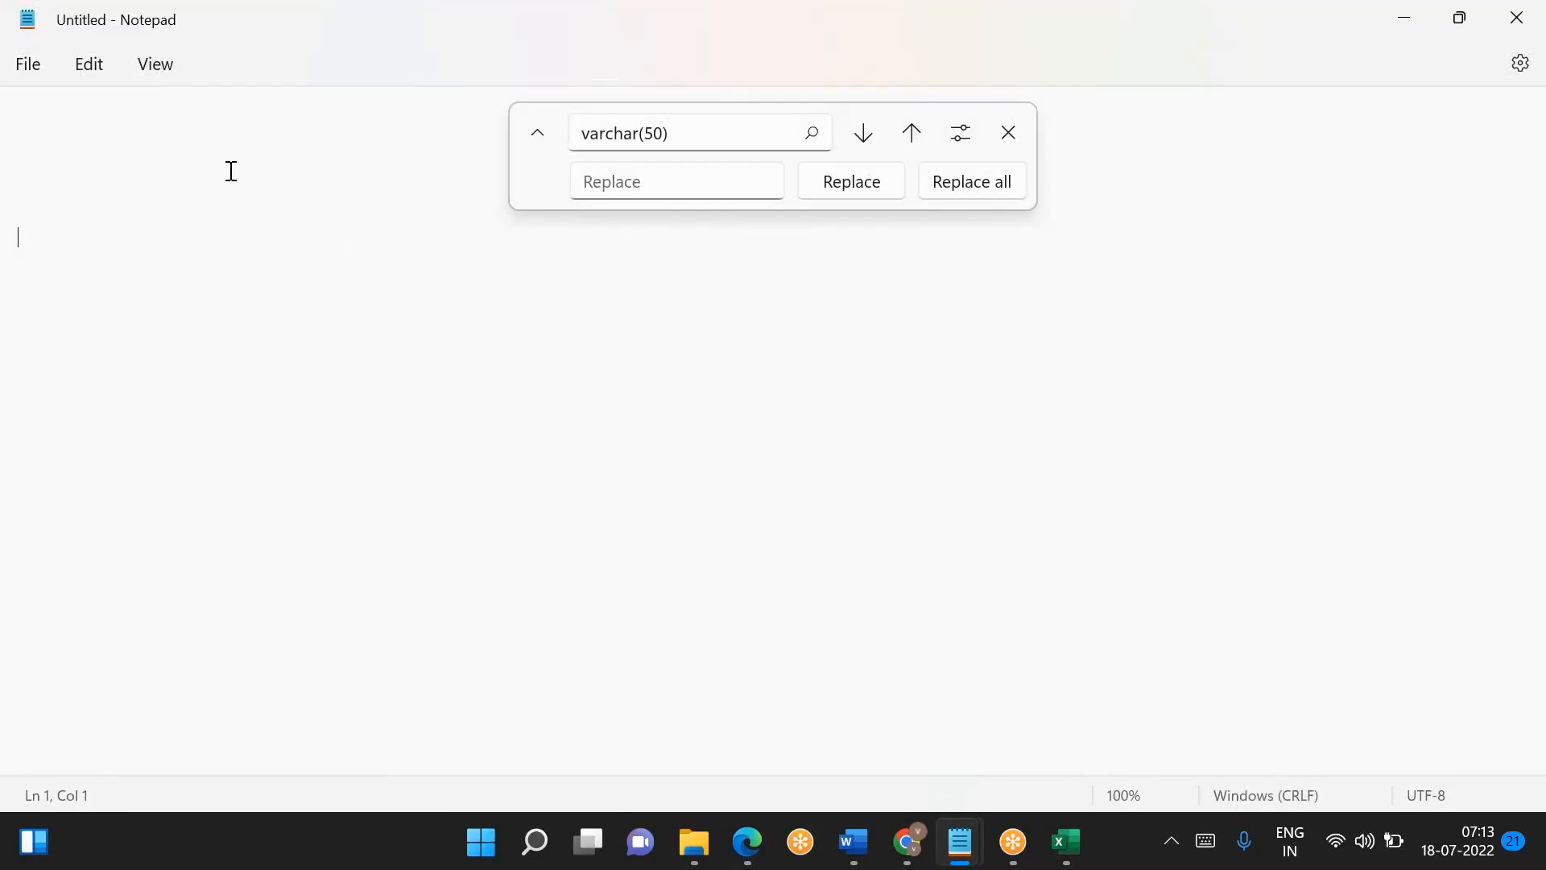
pyautogui.hotkey('ctrl', 'v')
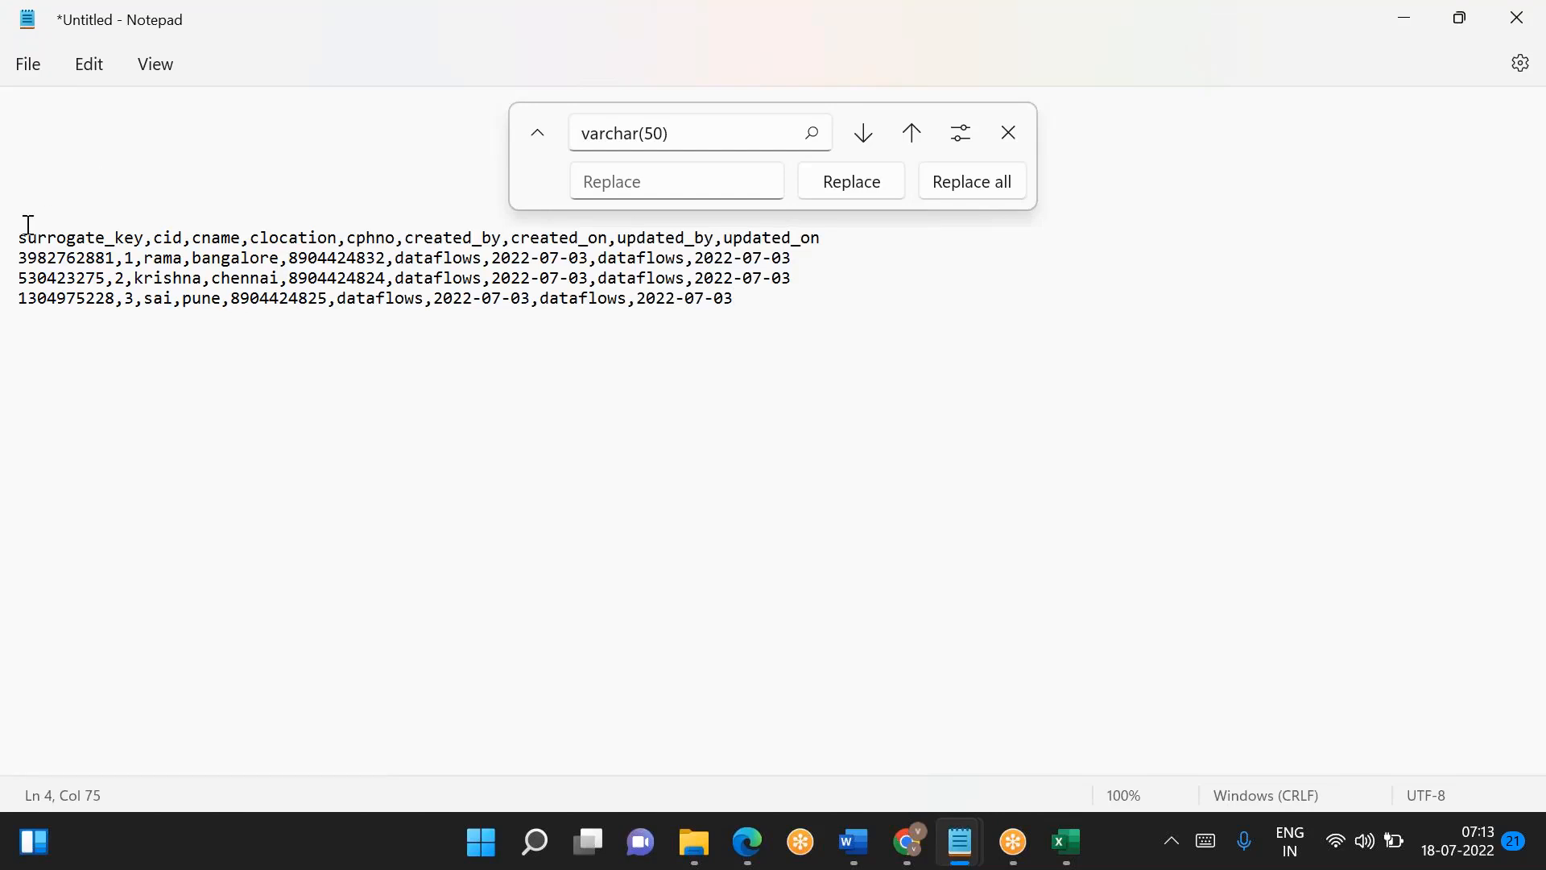
pyautogui.hotkey('ctrl', 'z')
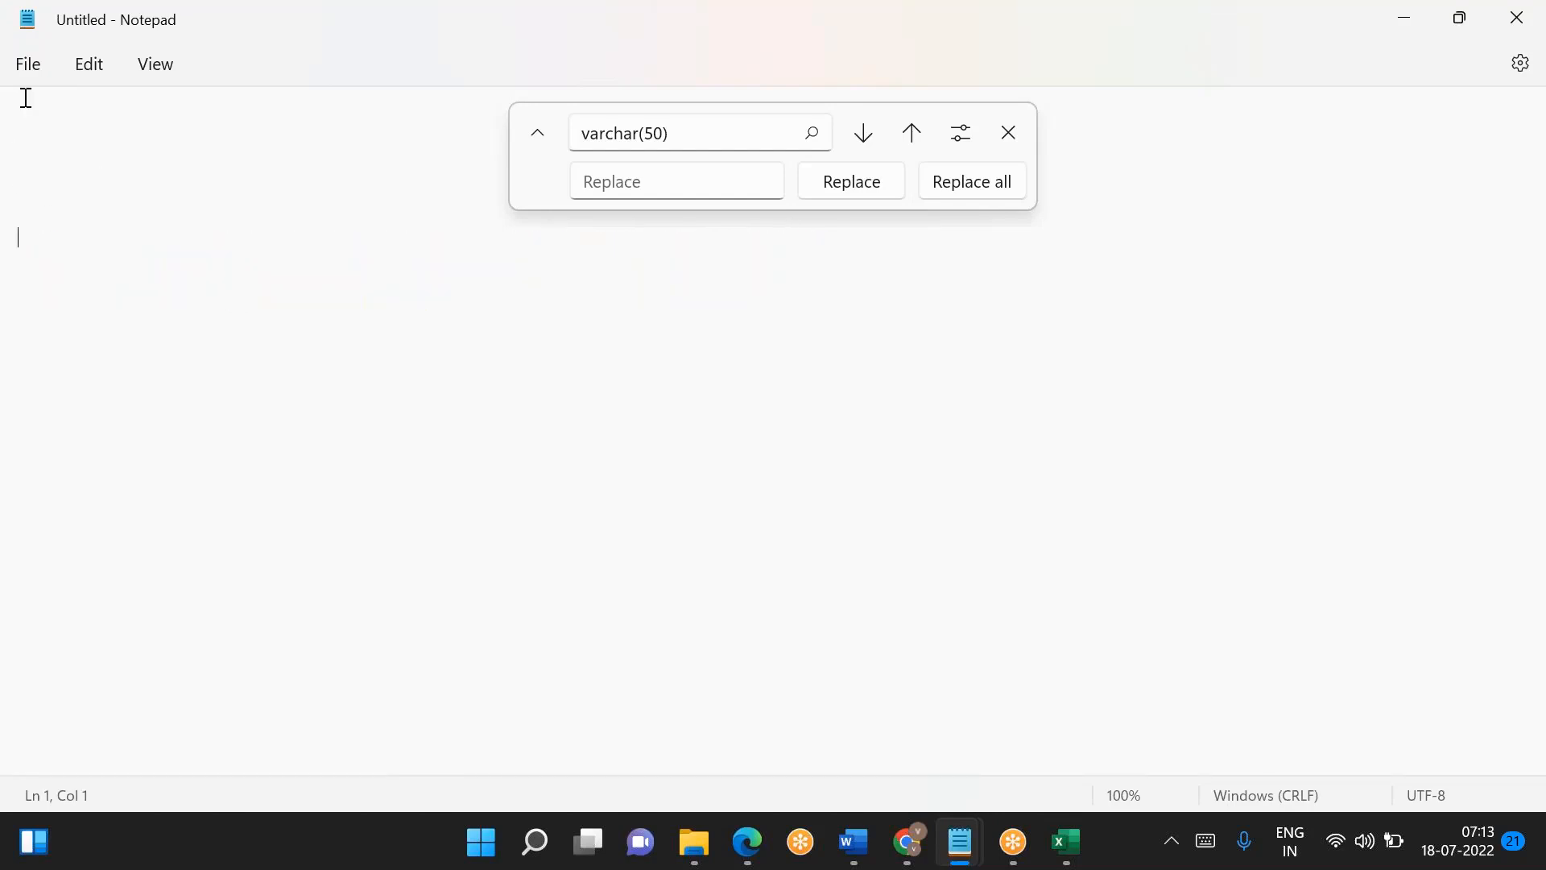
pyautogui.click(1009, 133)
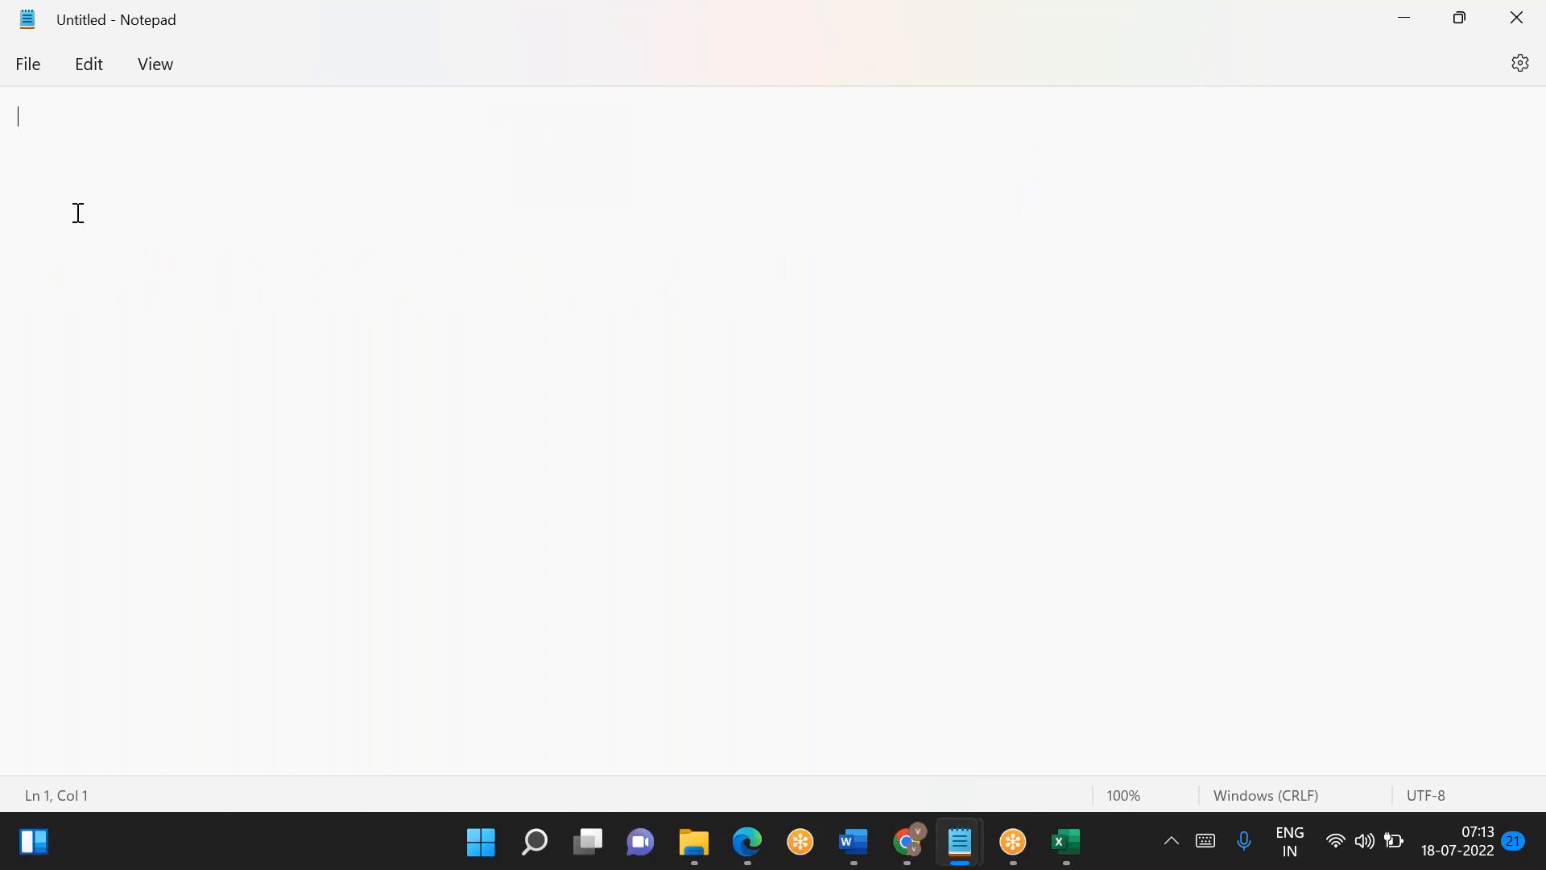
pyautogui.hotkey('ctrl', 'v')
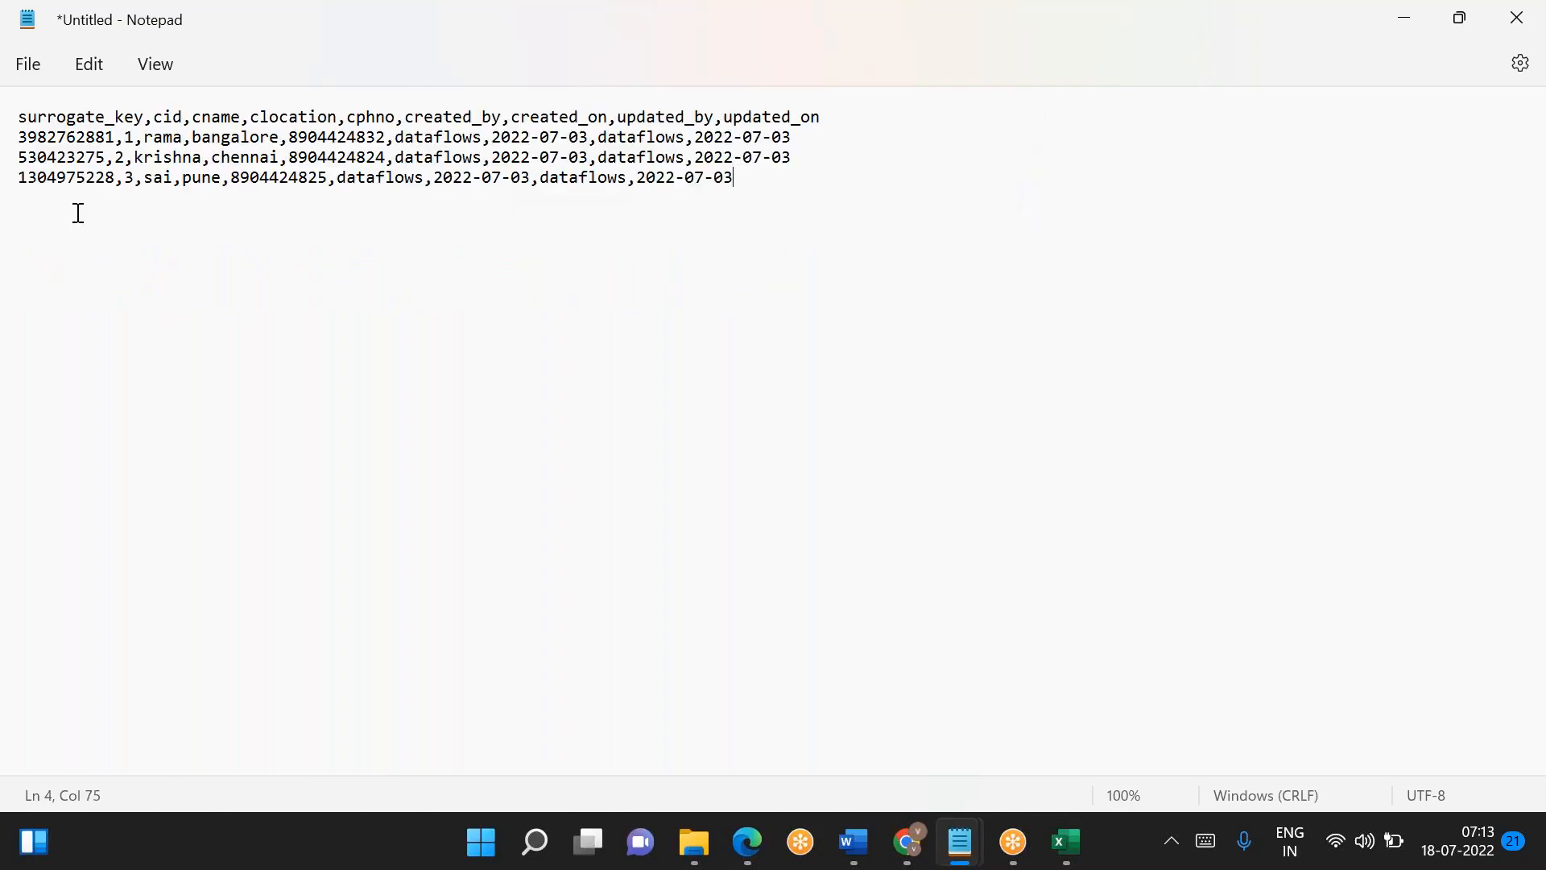
# - Save the new file as day1_processed.csv in the CEL-SCD1 folder with the file type All files
pyautogui.click(31, 73)
pyautogui.click(33, 268)
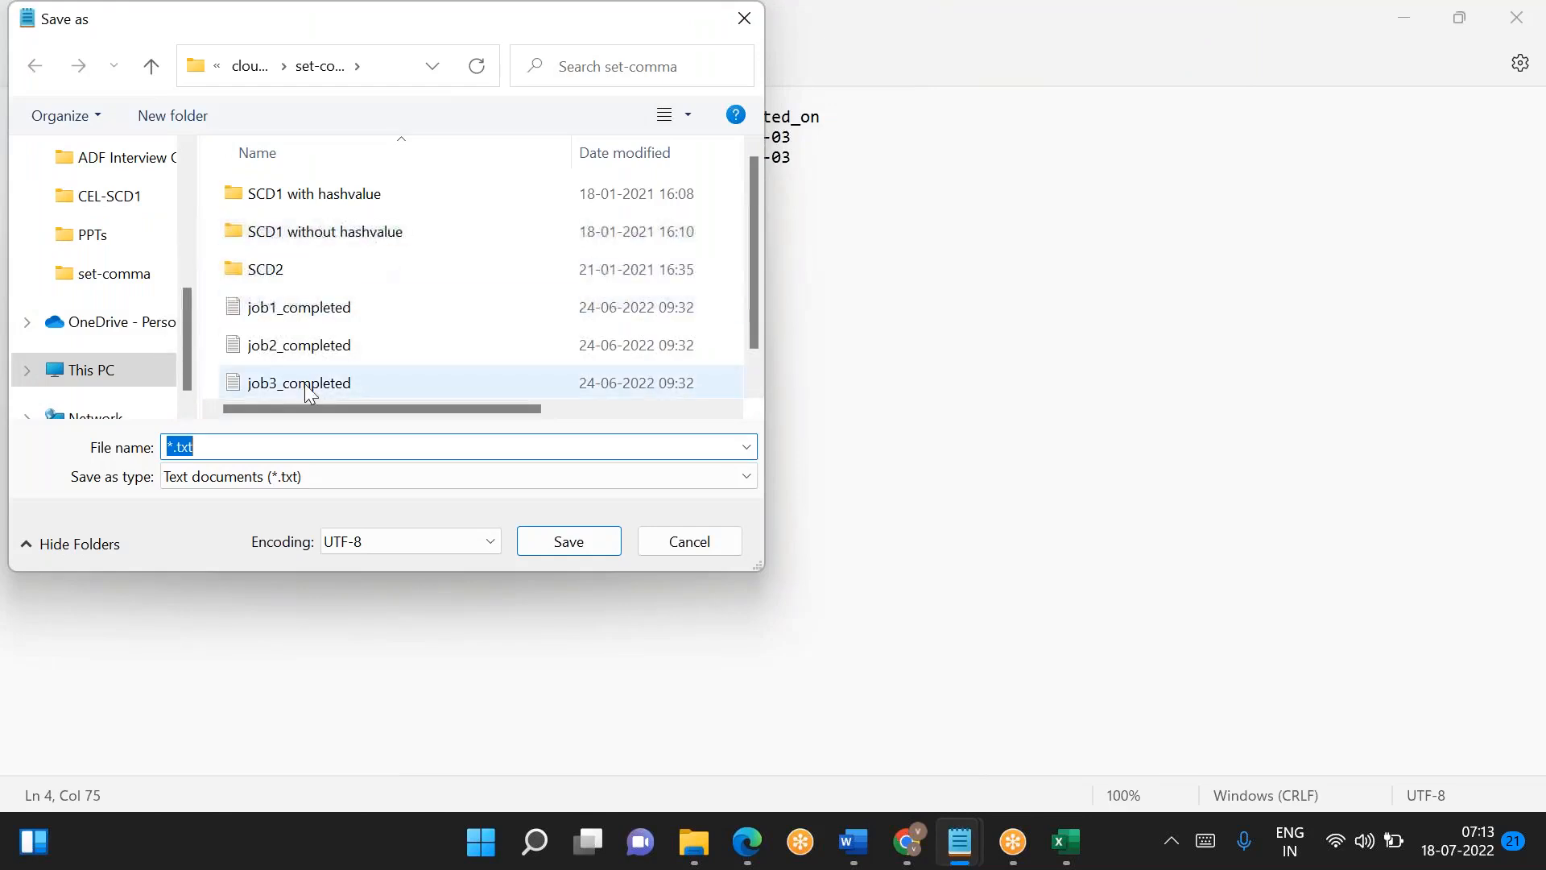
pyautogui.press('BackSpace')
pyautogui.write('day1')
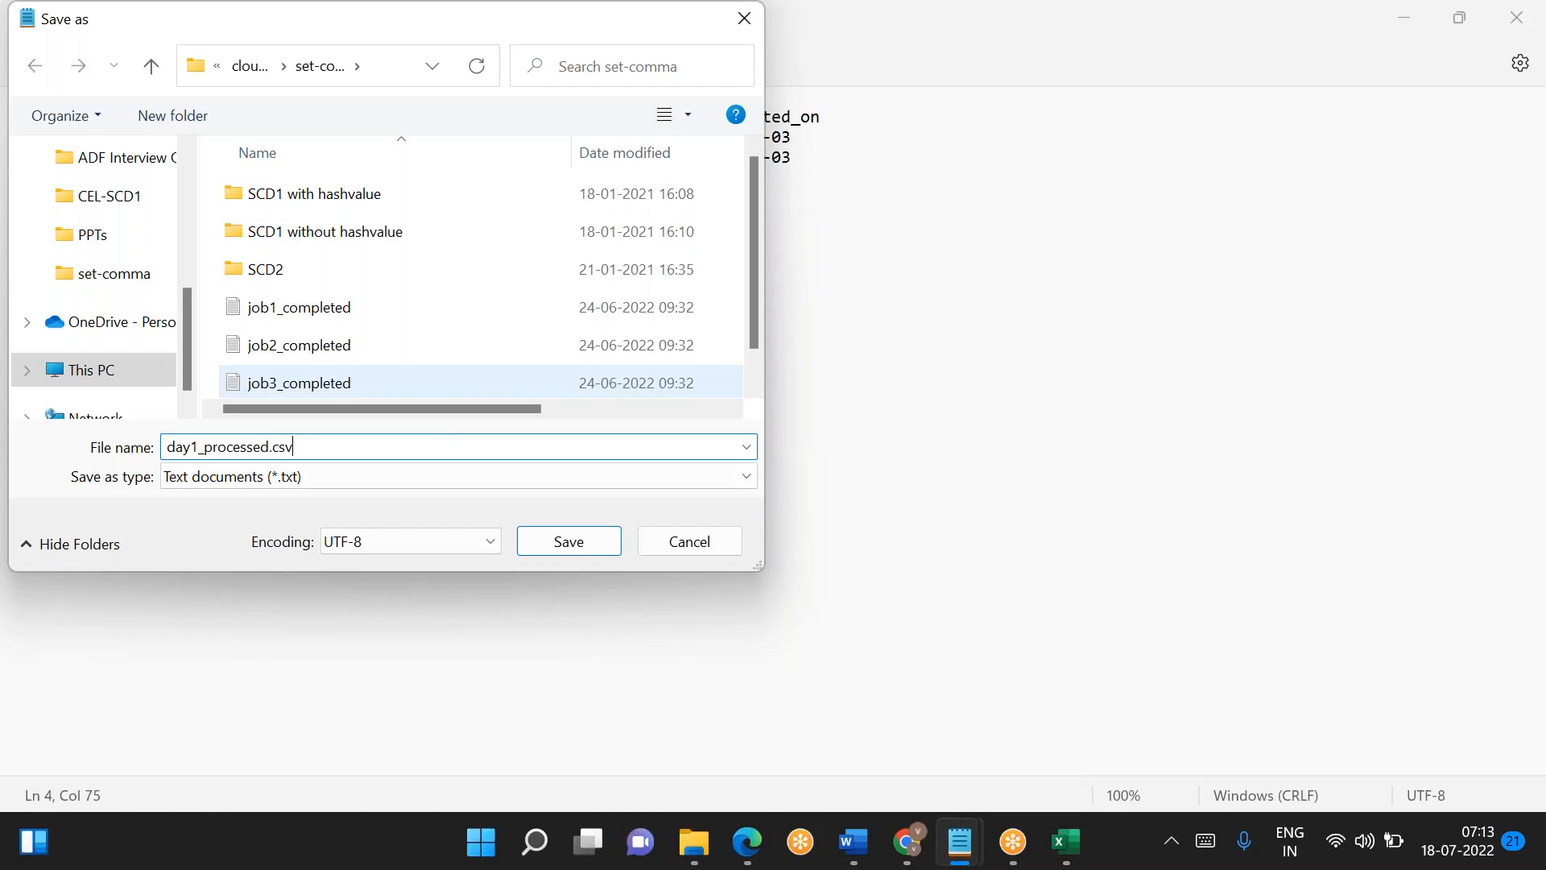
pyautogui.write('_processed.csv')
pyautogui.click(287, 483)
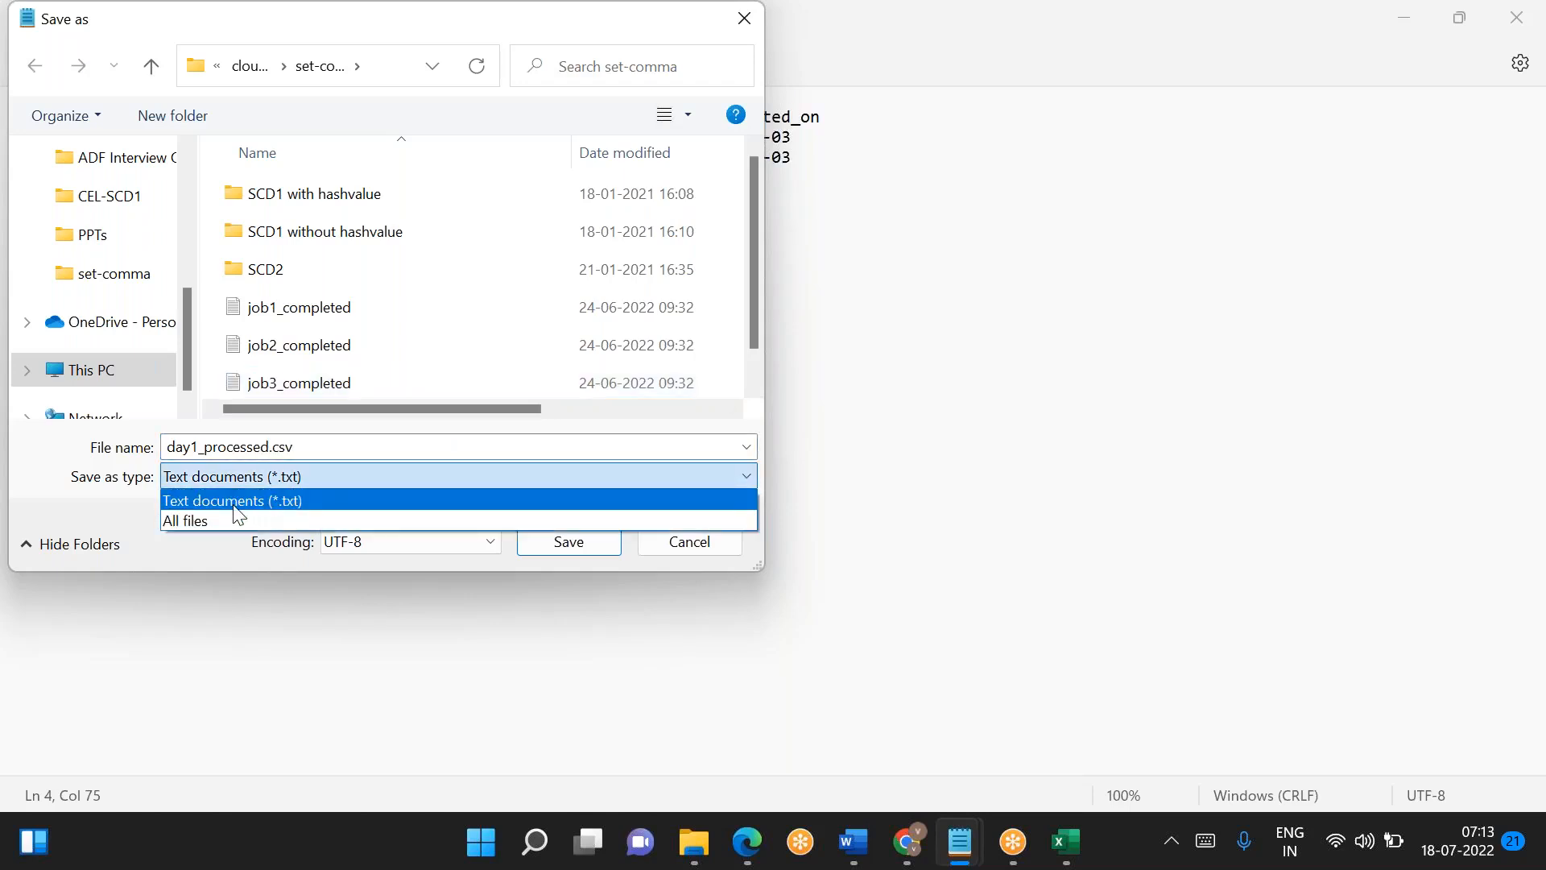
pyautogui.click(216, 520)
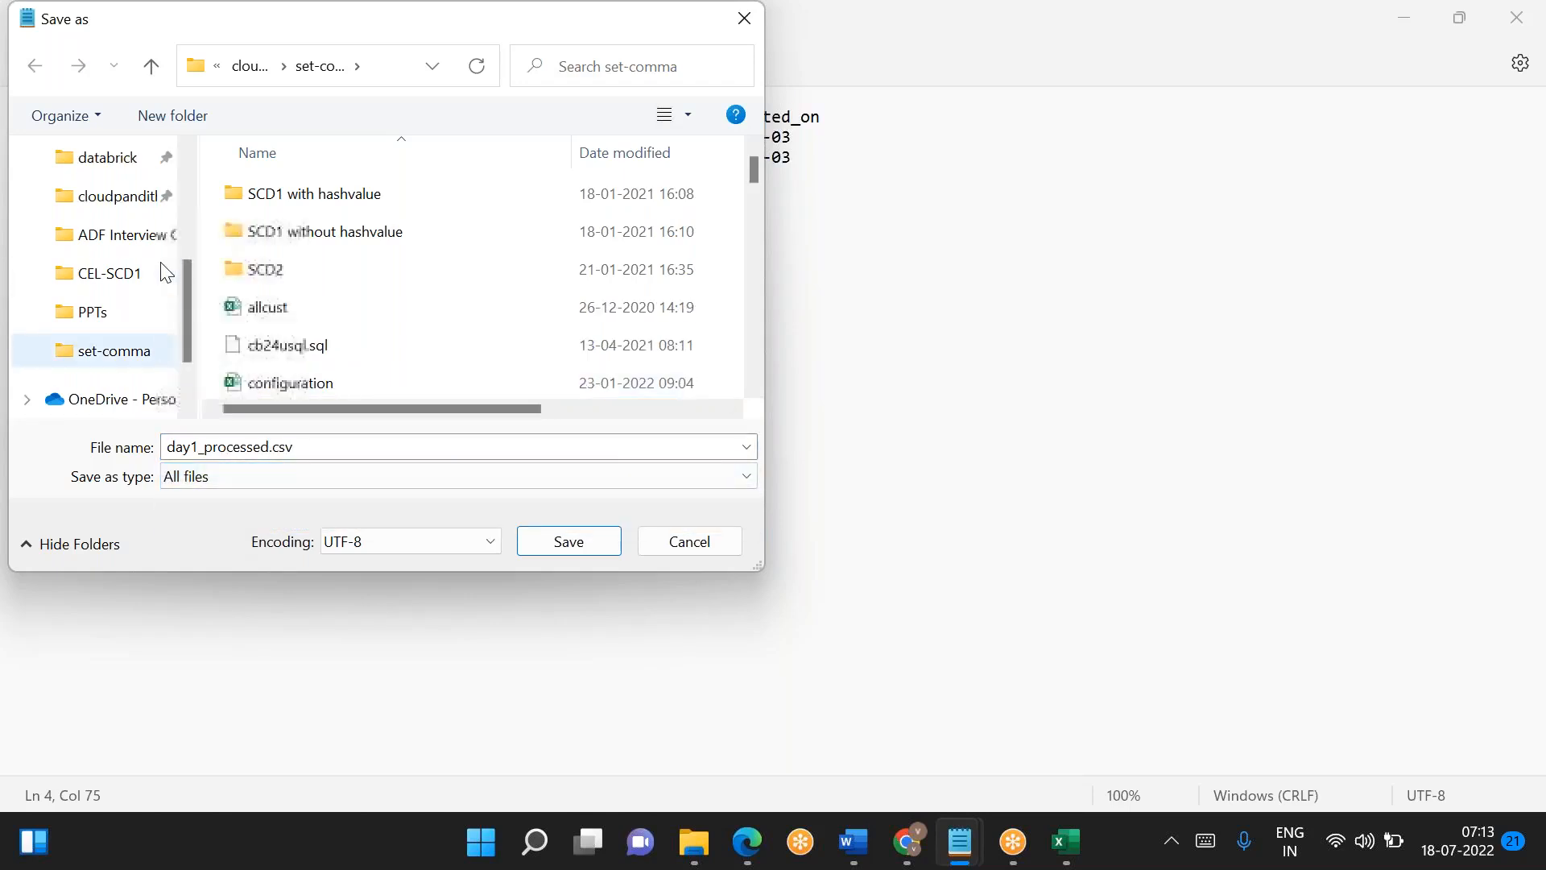
pyautogui.click(121, 275)
pyautogui.click(568, 541)
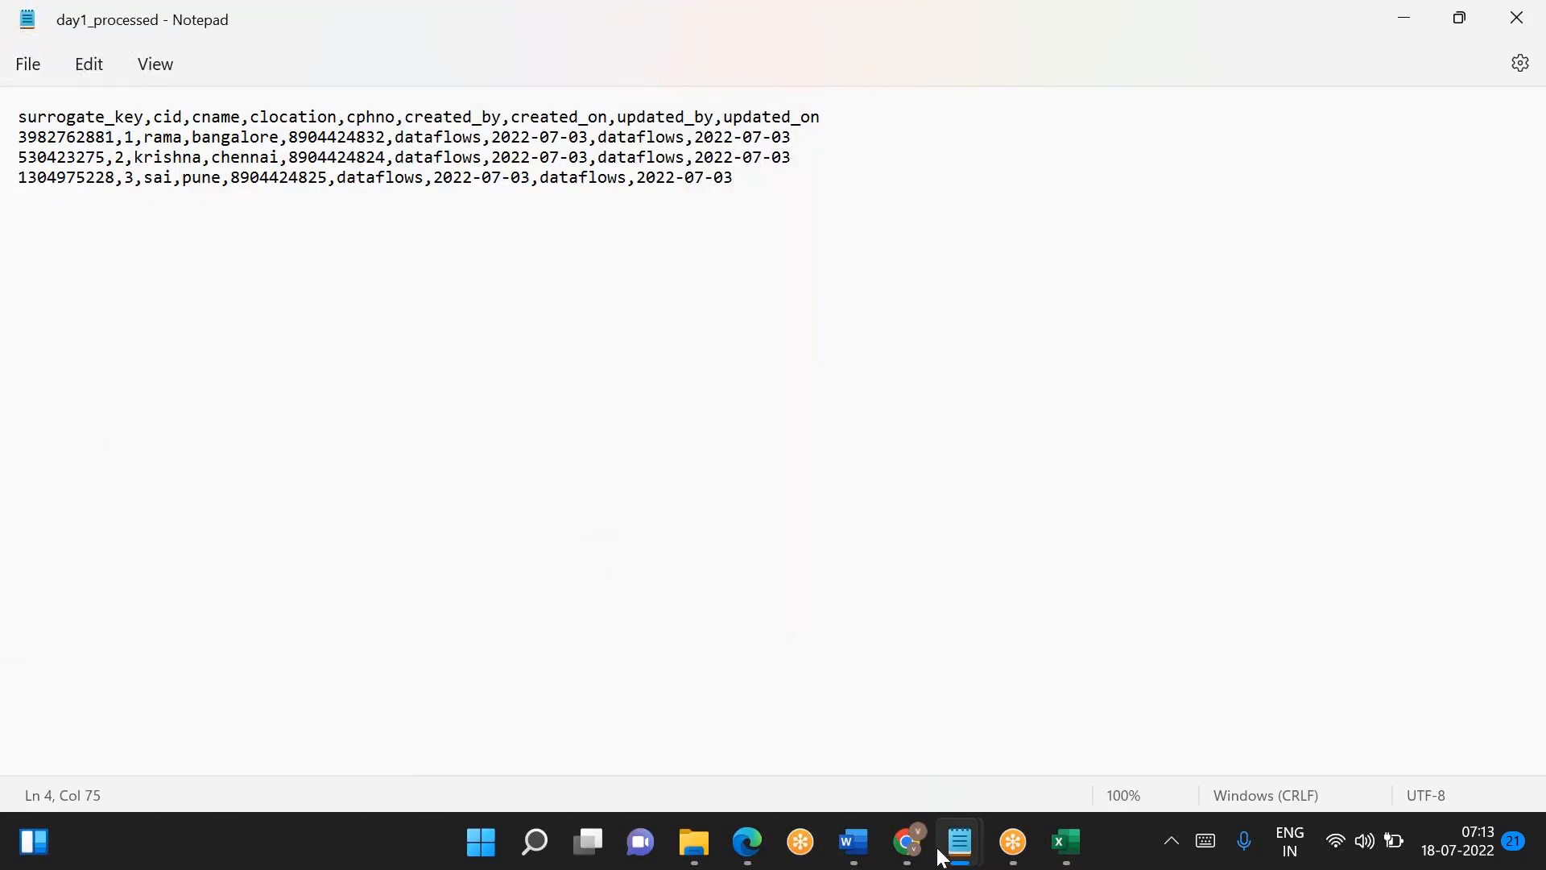
# - Switch to the global container in the Azure portal and upload day2.csv from CEL-SCD1 into the silver/cust/2022/07/17 directory
pyautogui.moveTo(907, 842)
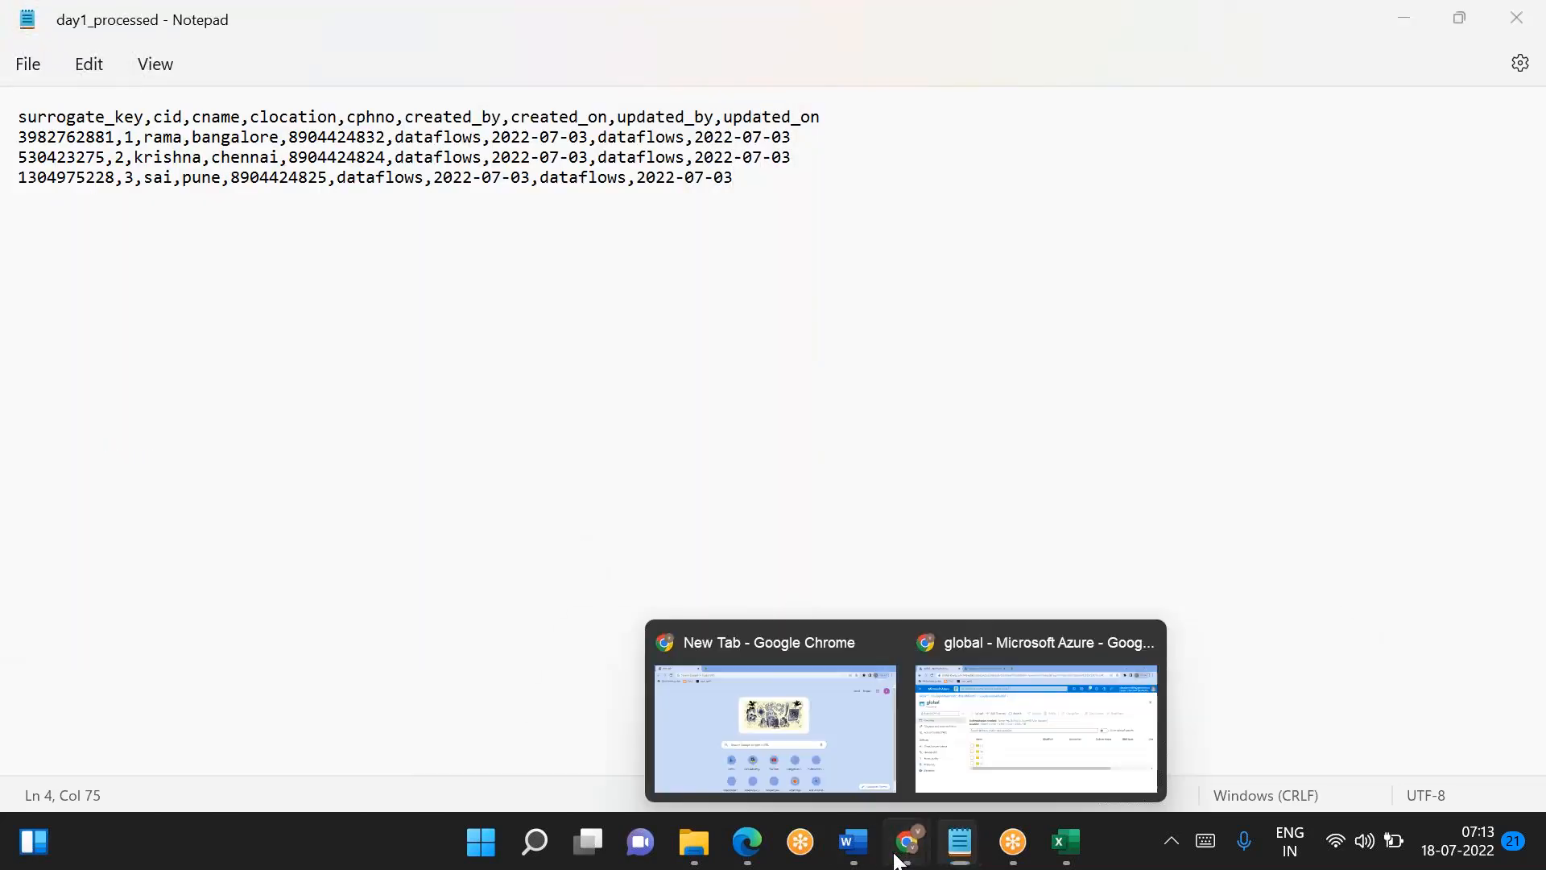
pyautogui.click(981, 677)
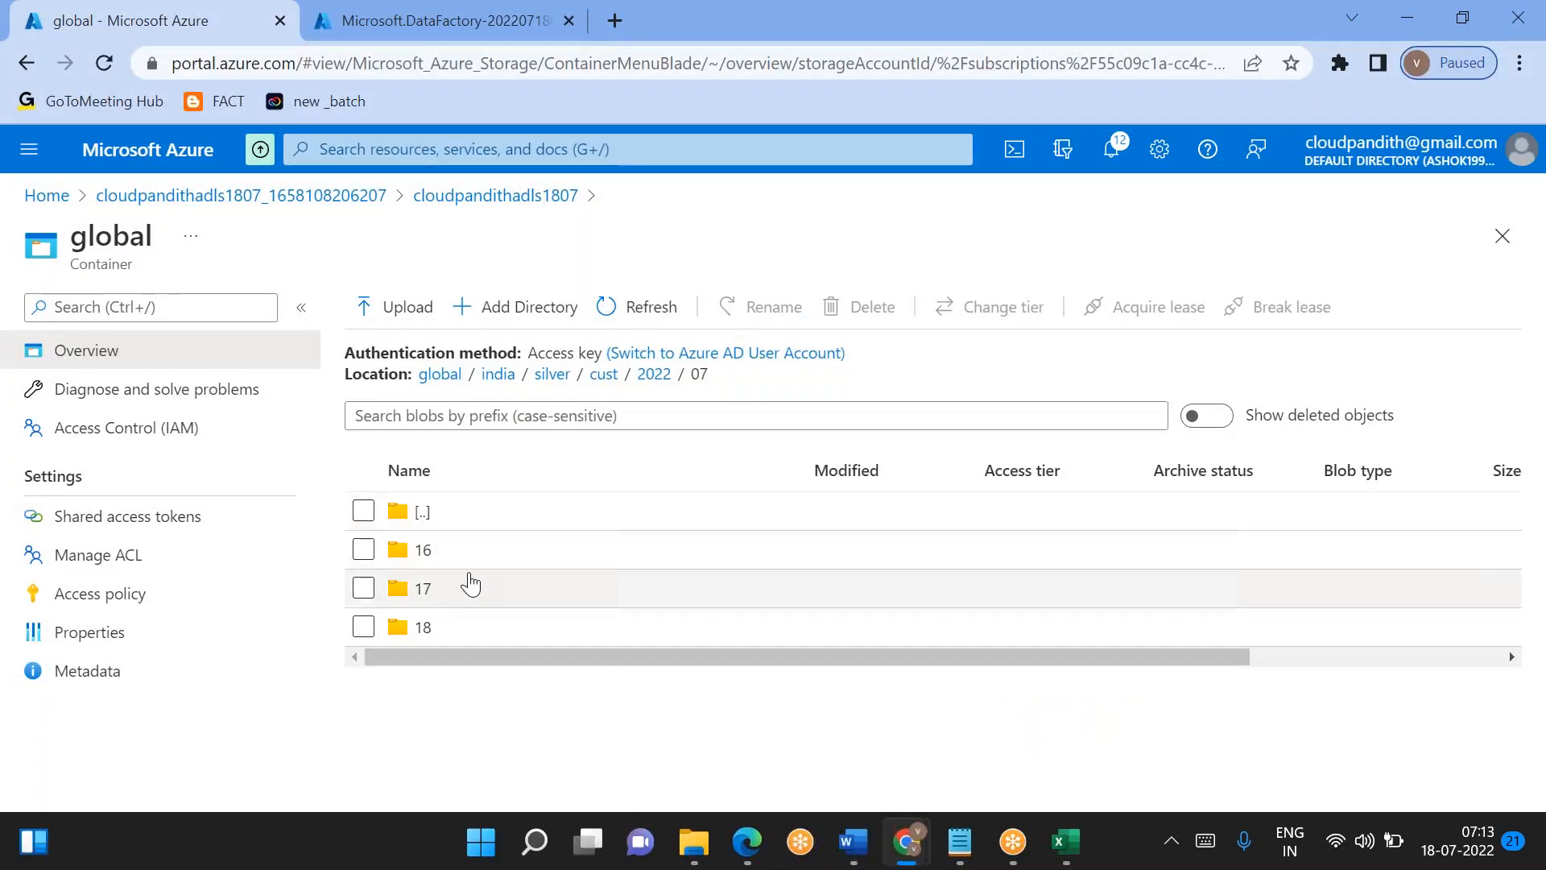
pyautogui.click(451, 595)
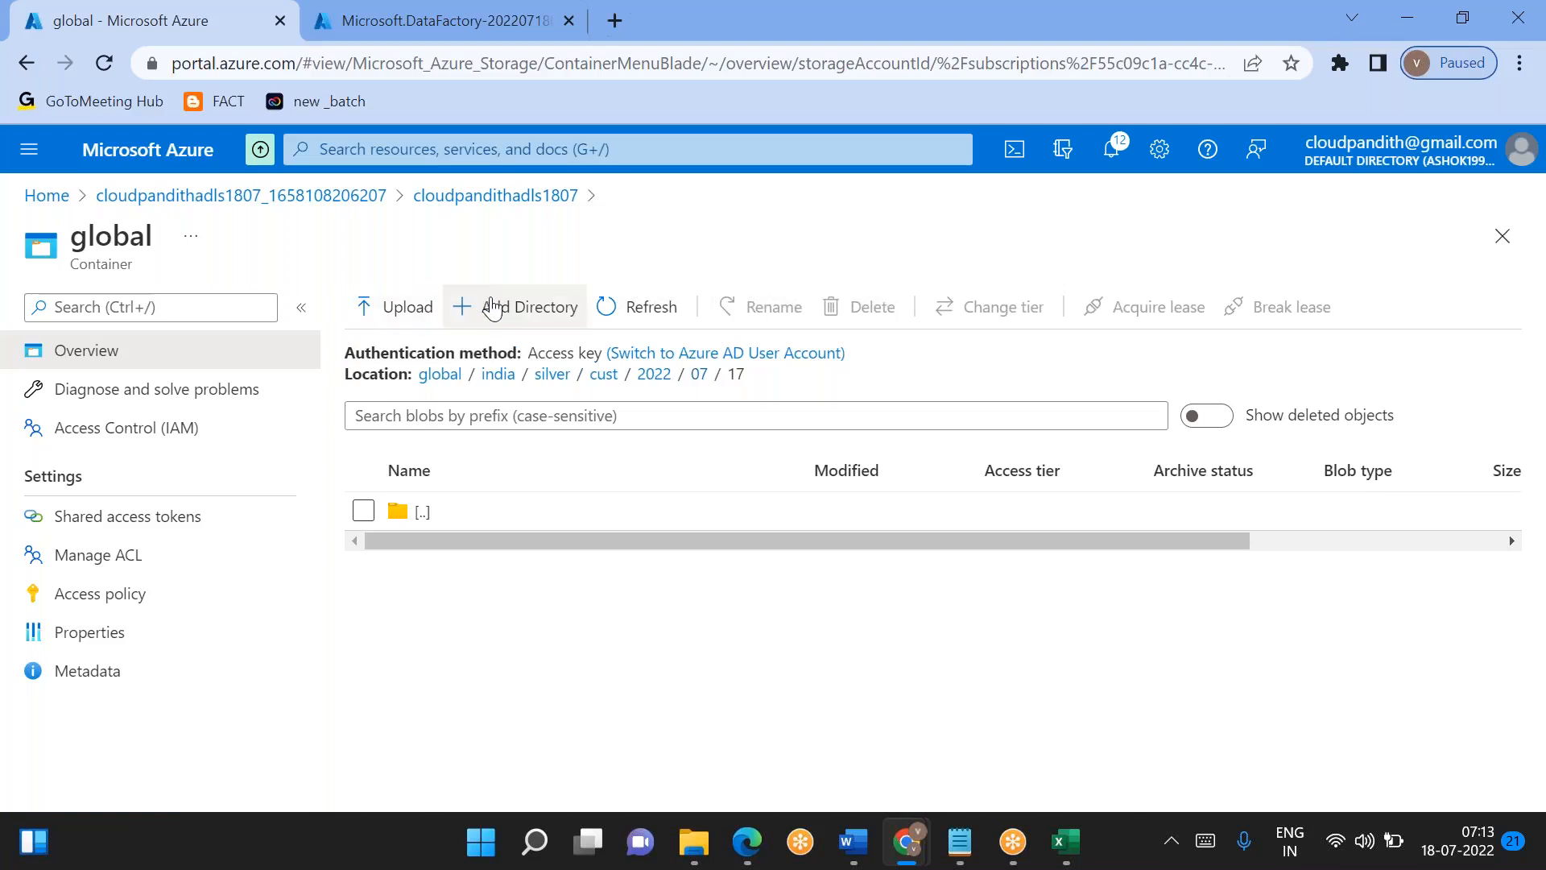
pyautogui.click(417, 305)
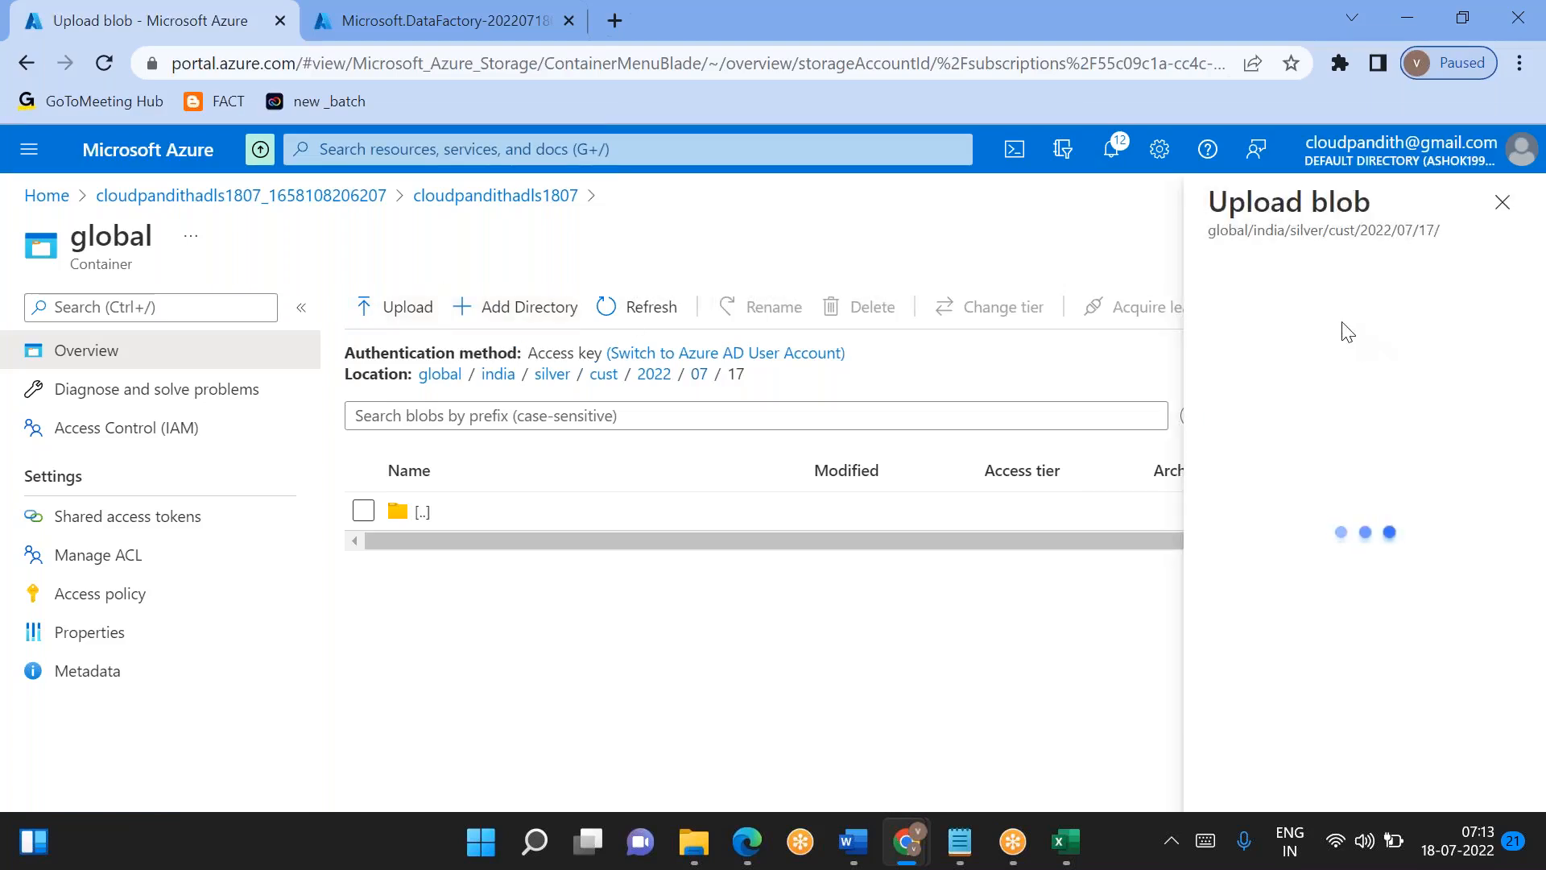
pyautogui.click(1322, 309)
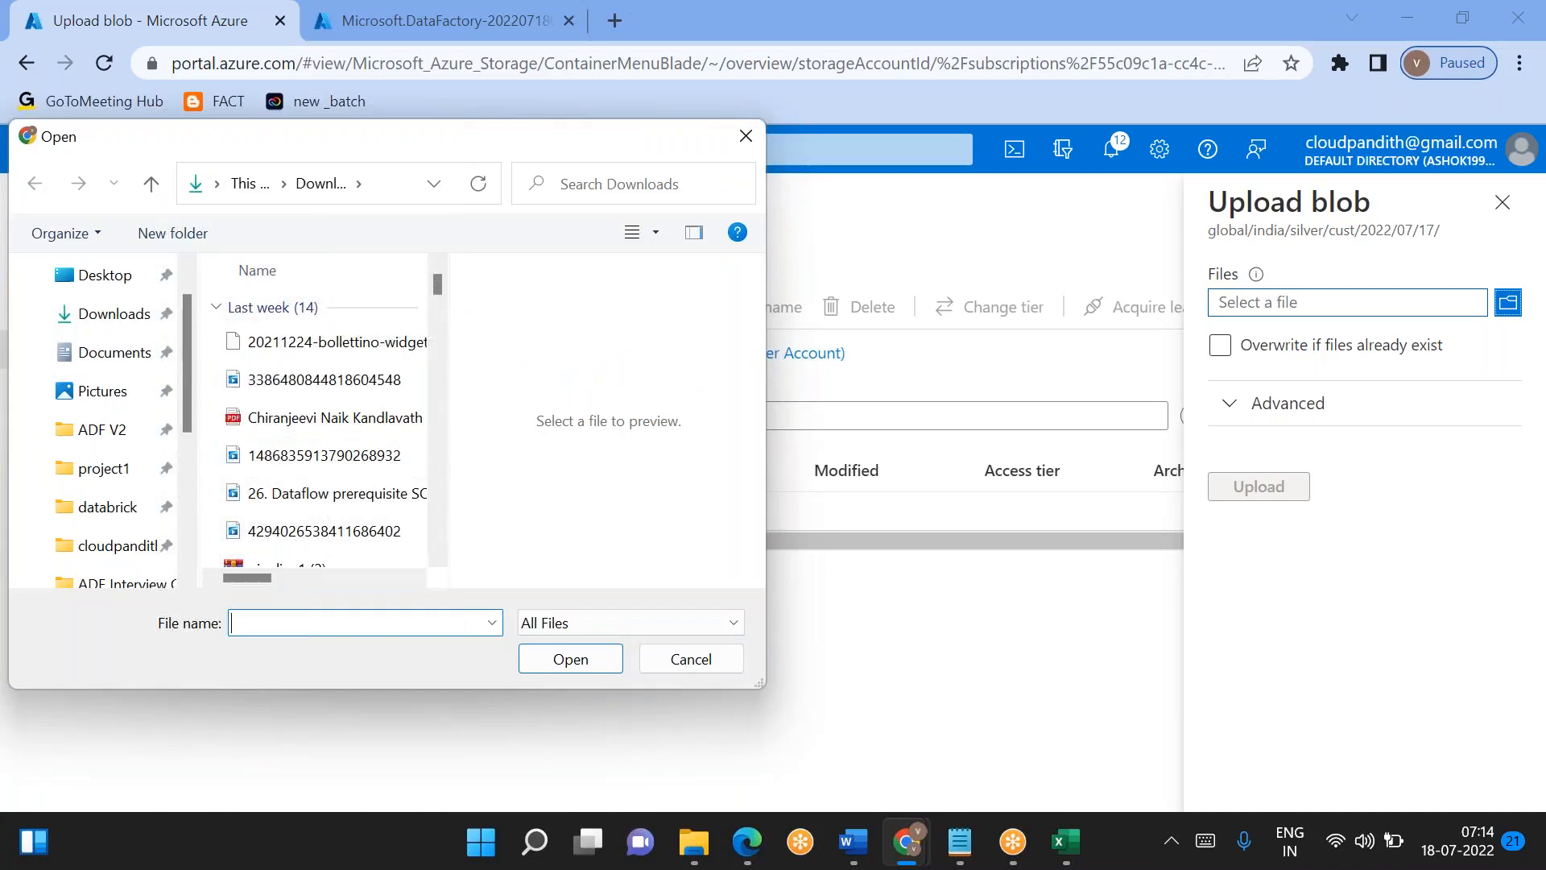
pyautogui.scroll(-2, 117, 426)
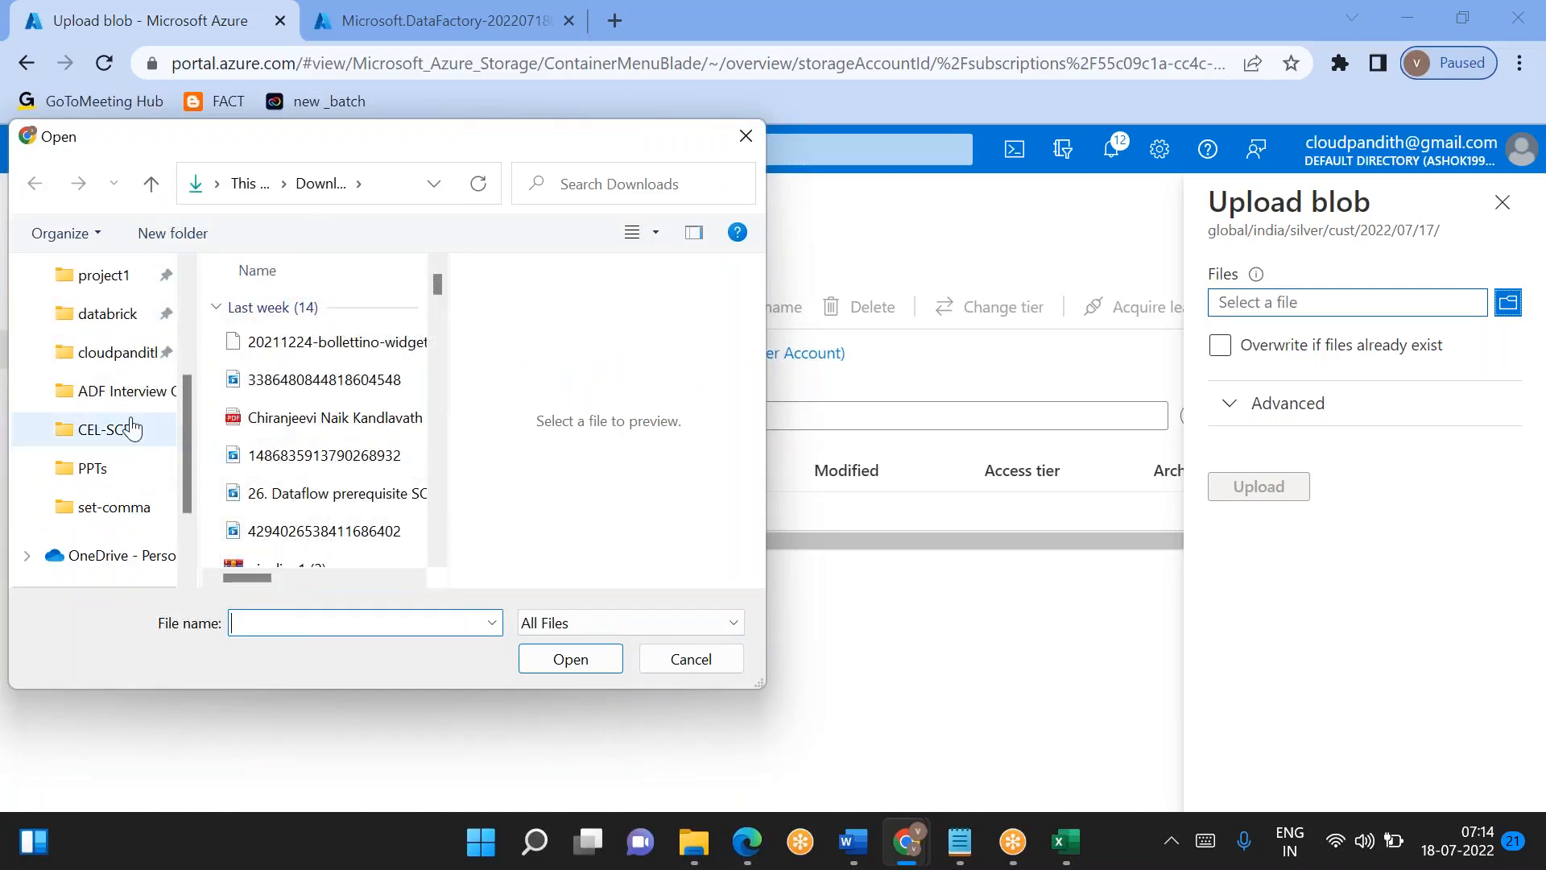
pyautogui.click(131, 429)
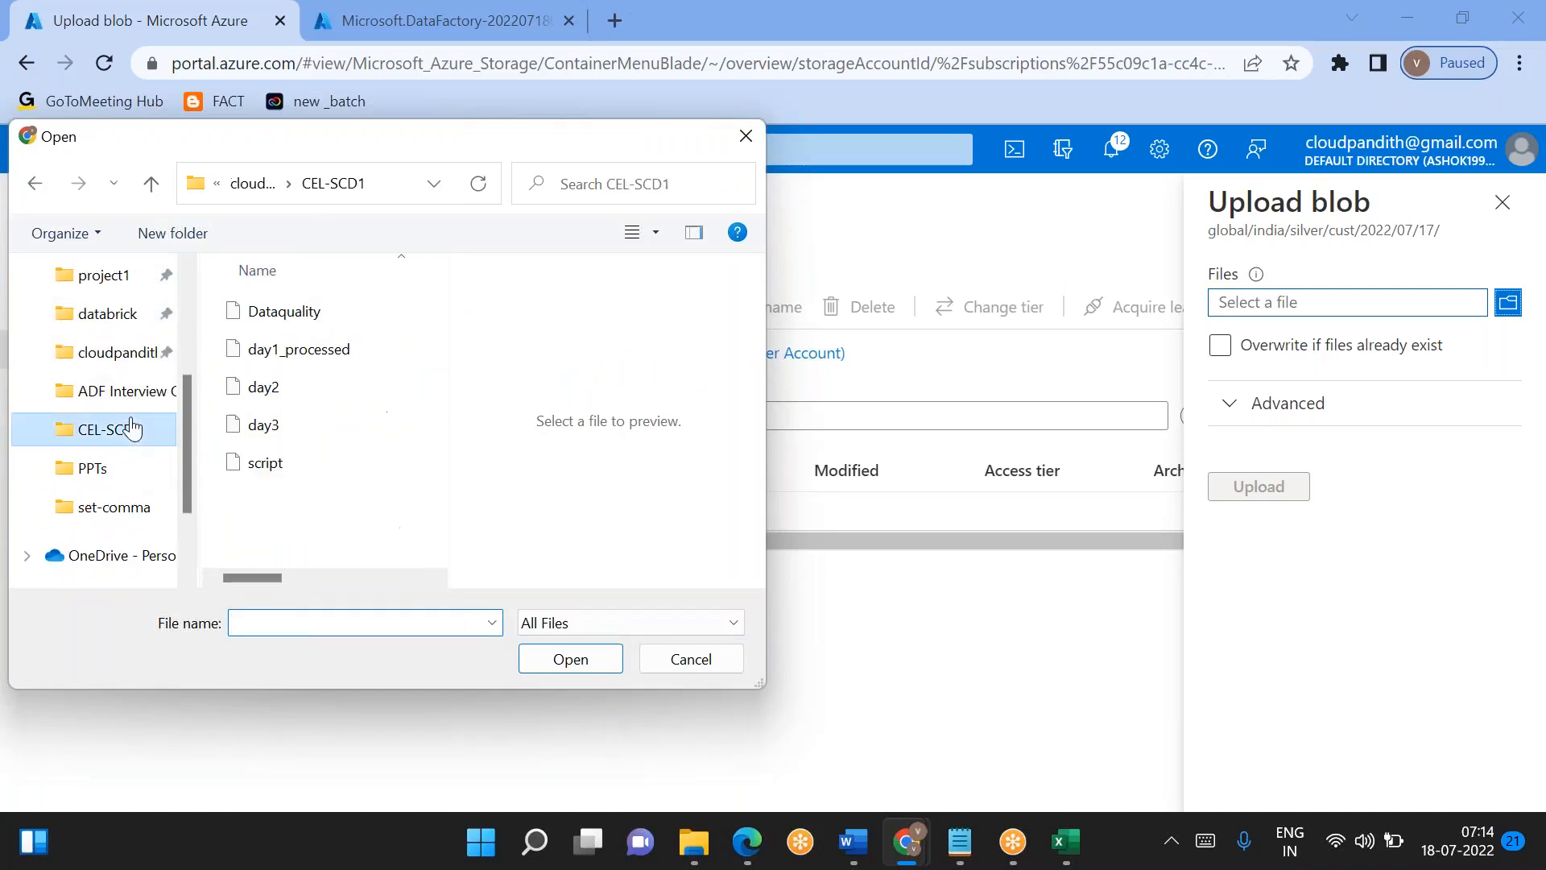
pyautogui.click(295, 390)
pyautogui.click(570, 659)
pyautogui.click(1272, 486)
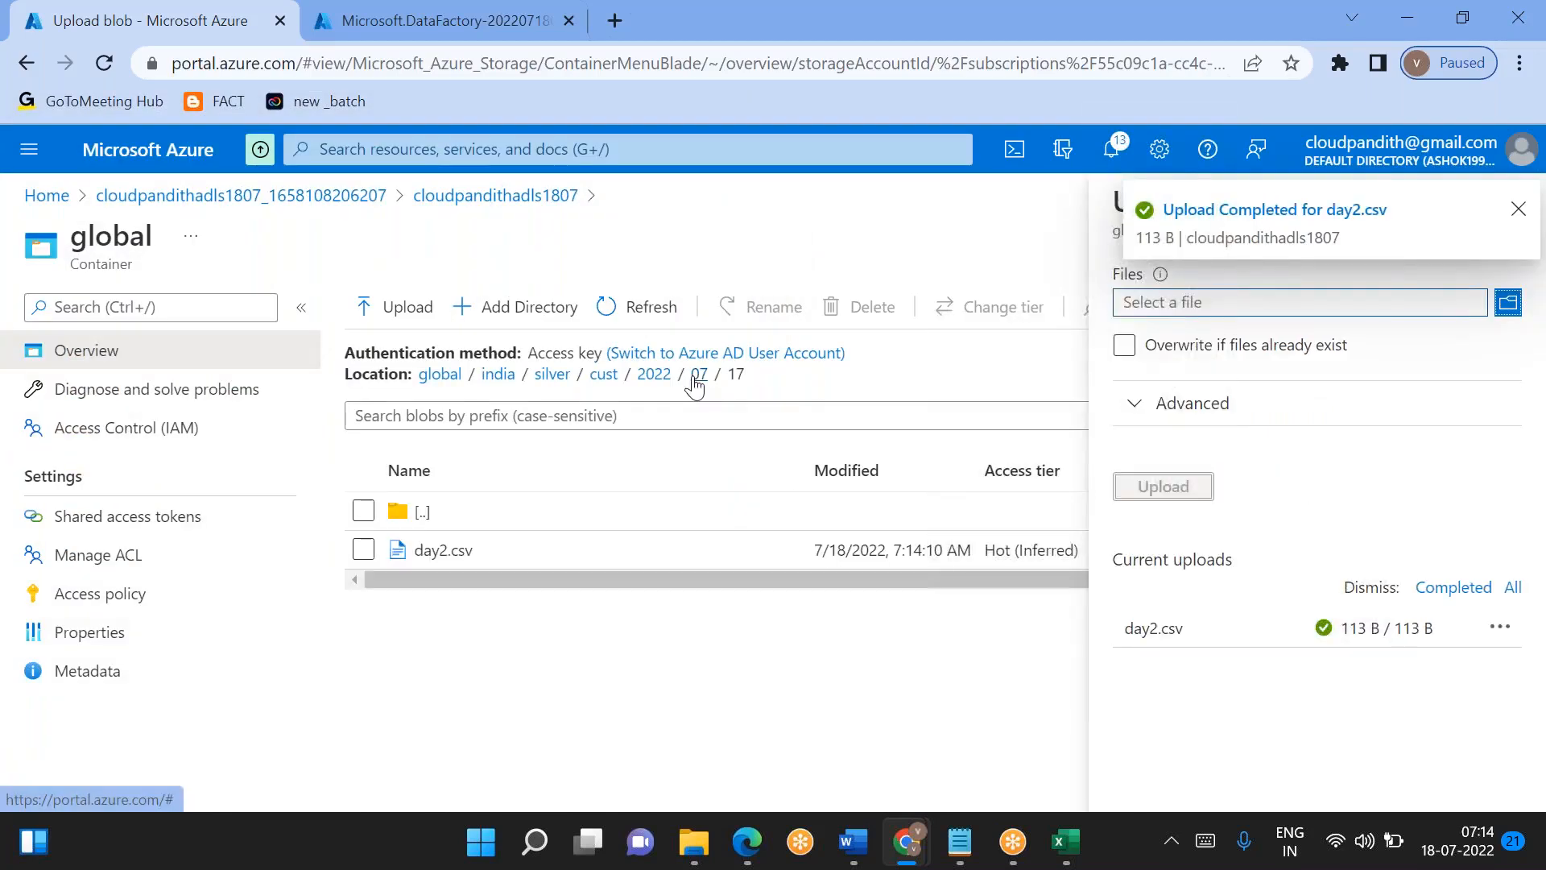
# - Upload day3.csv from the CEL-SCD1 folder into the silver/cust/2022/07/18 directory and close the upload pane
pyautogui.click(695, 379)
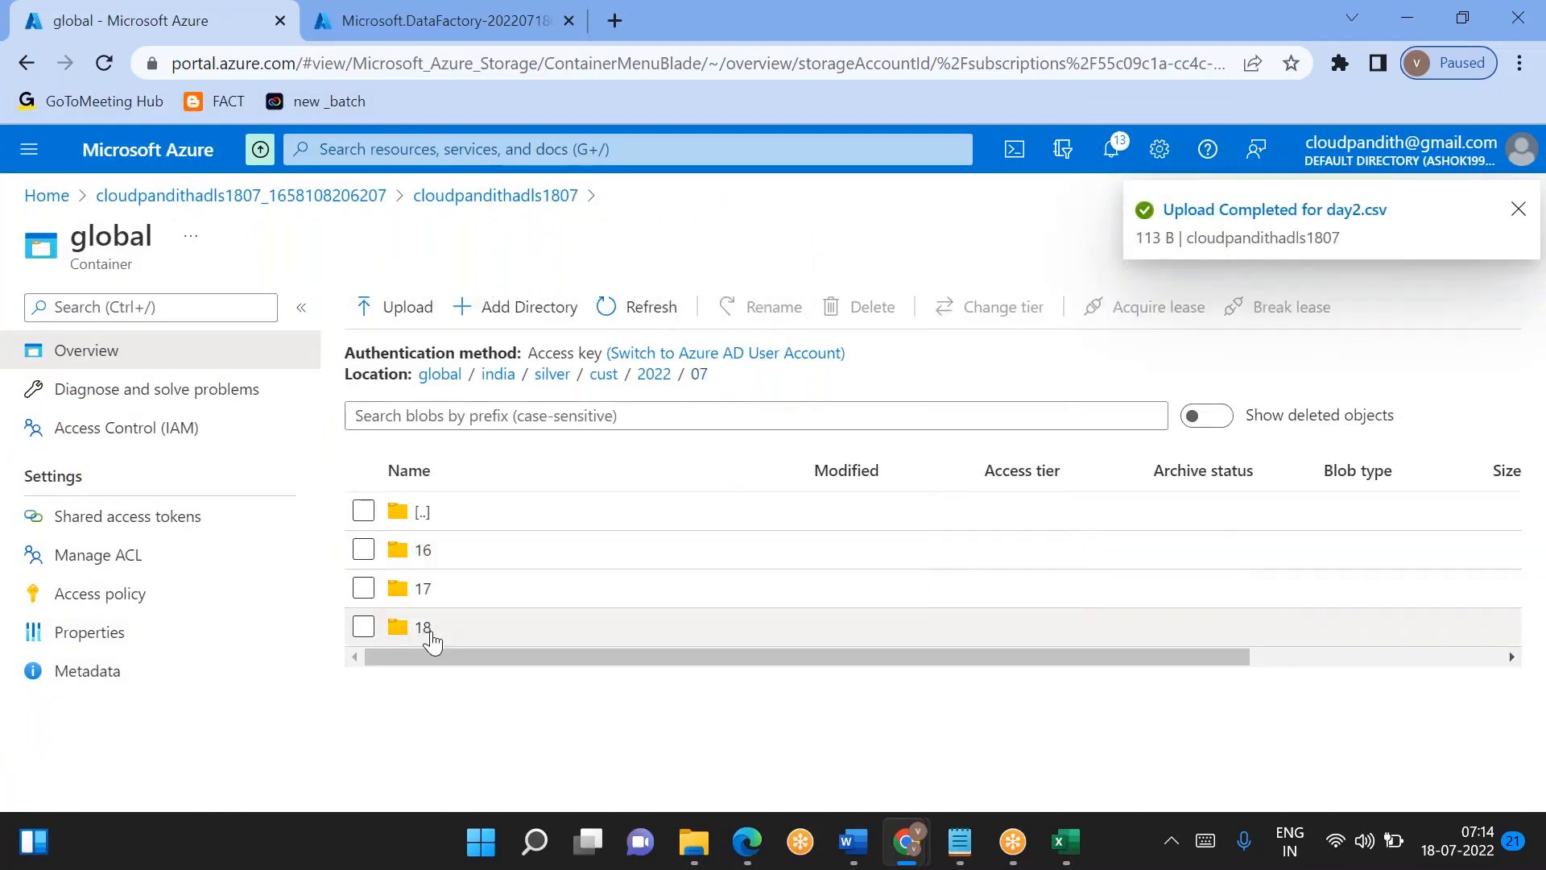
pyautogui.click(430, 637)
pyautogui.click(403, 308)
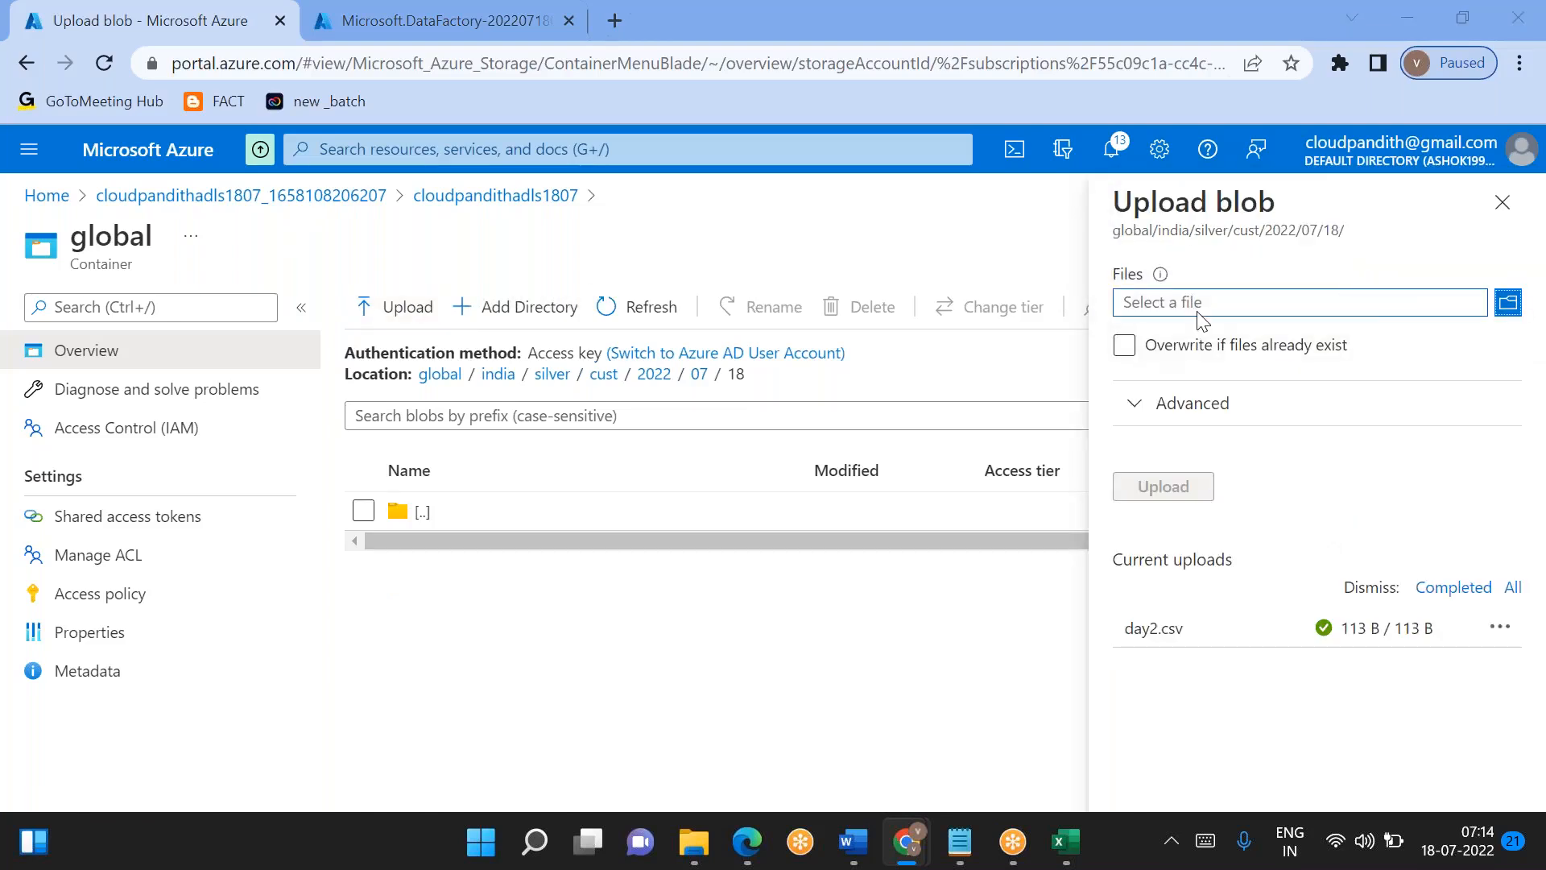
pyautogui.click(1198, 312)
pyautogui.click(296, 426)
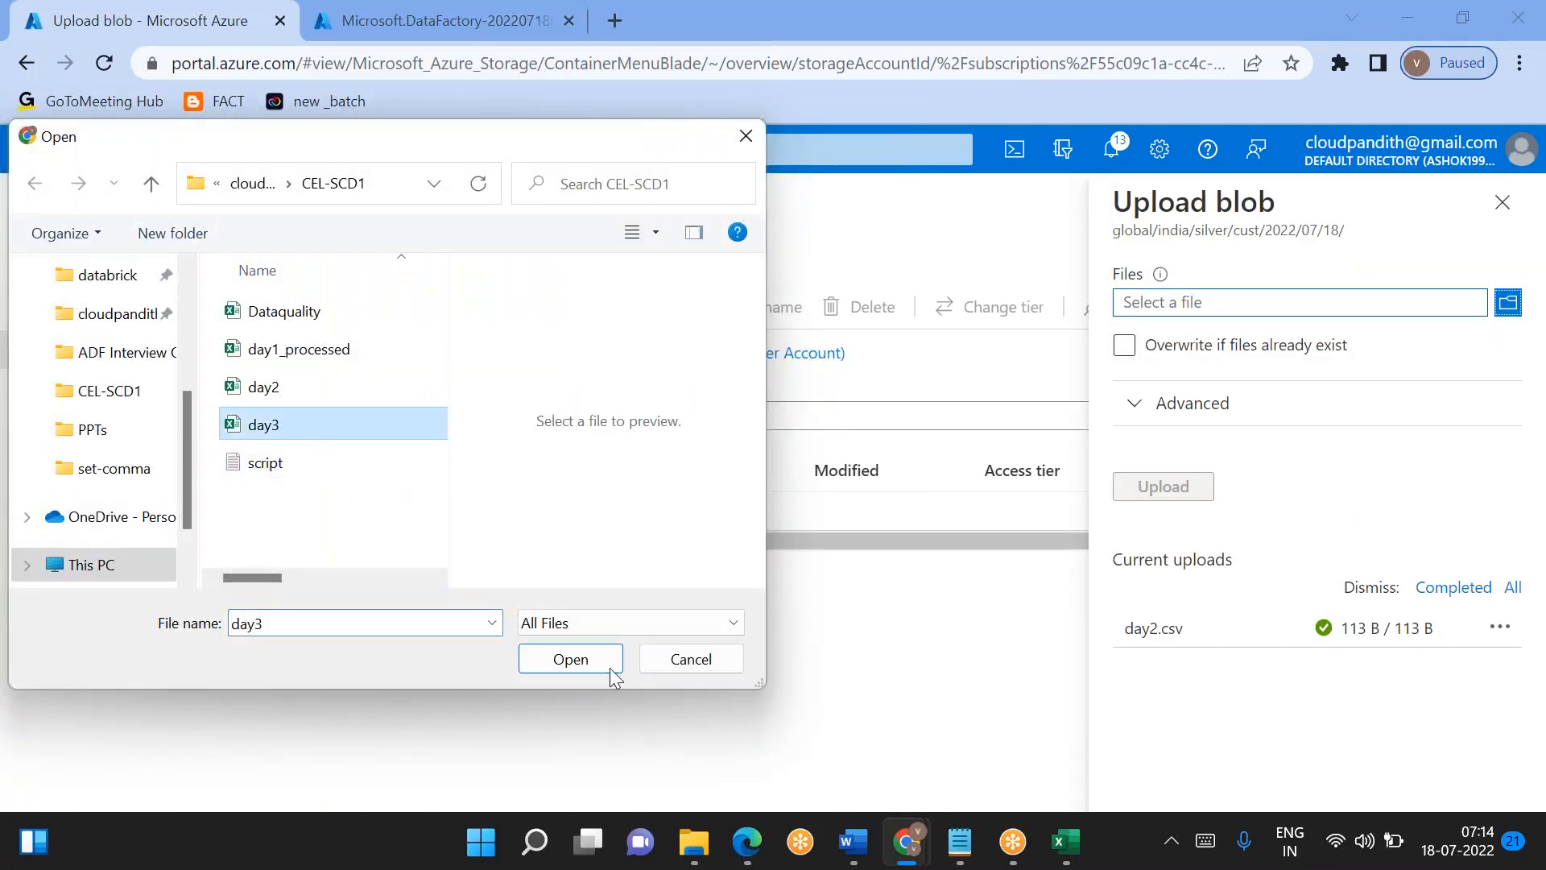
pyautogui.click(570, 663)
pyautogui.click(1178, 487)
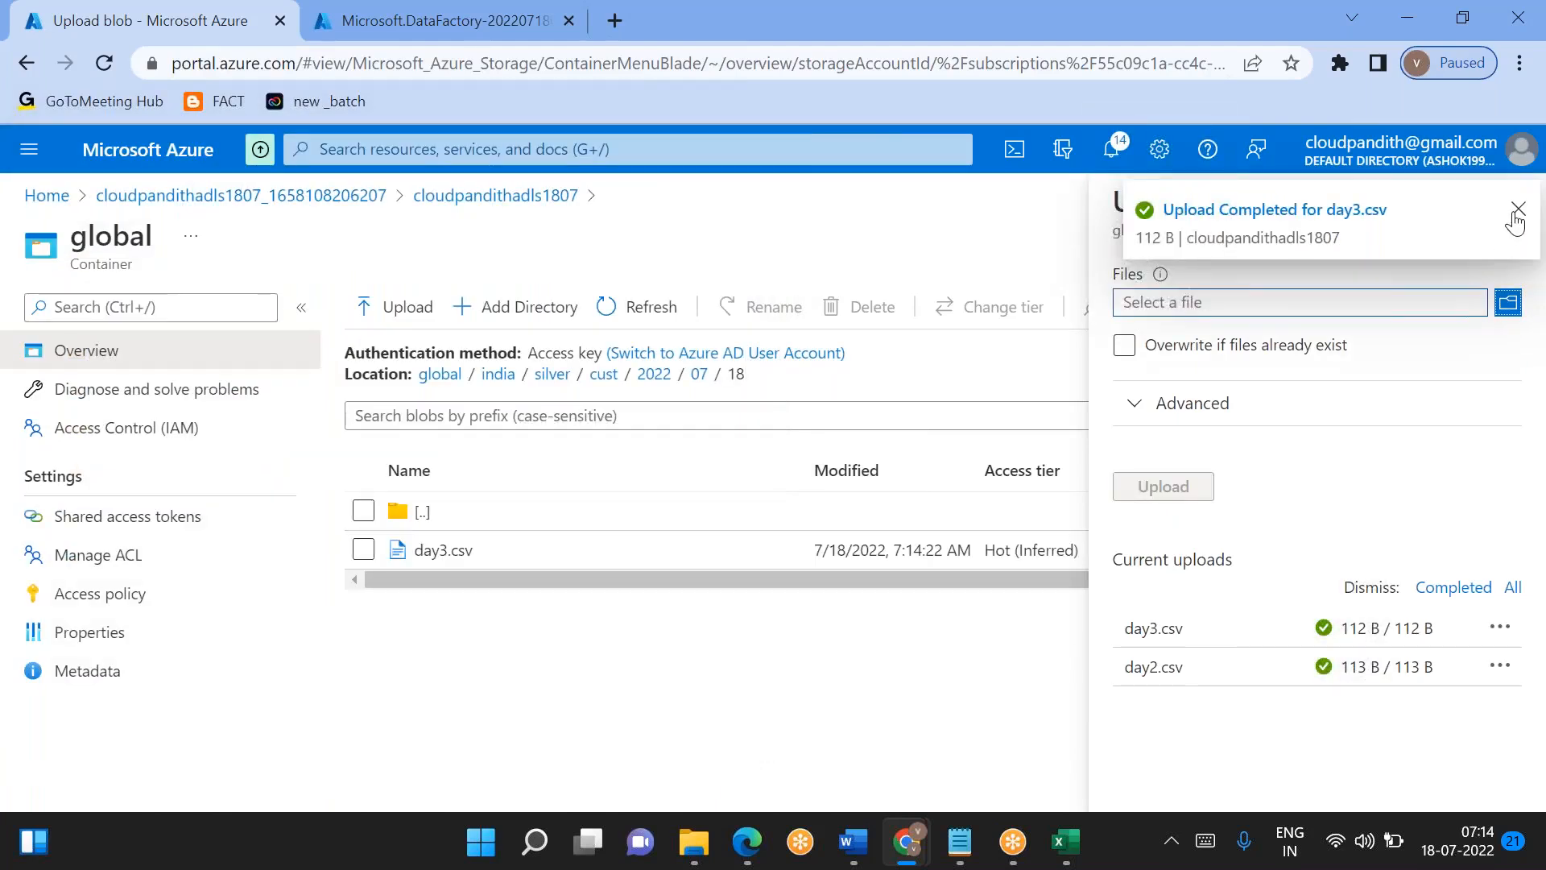
pyautogui.click(1517, 211)
pyautogui.click(1501, 201)
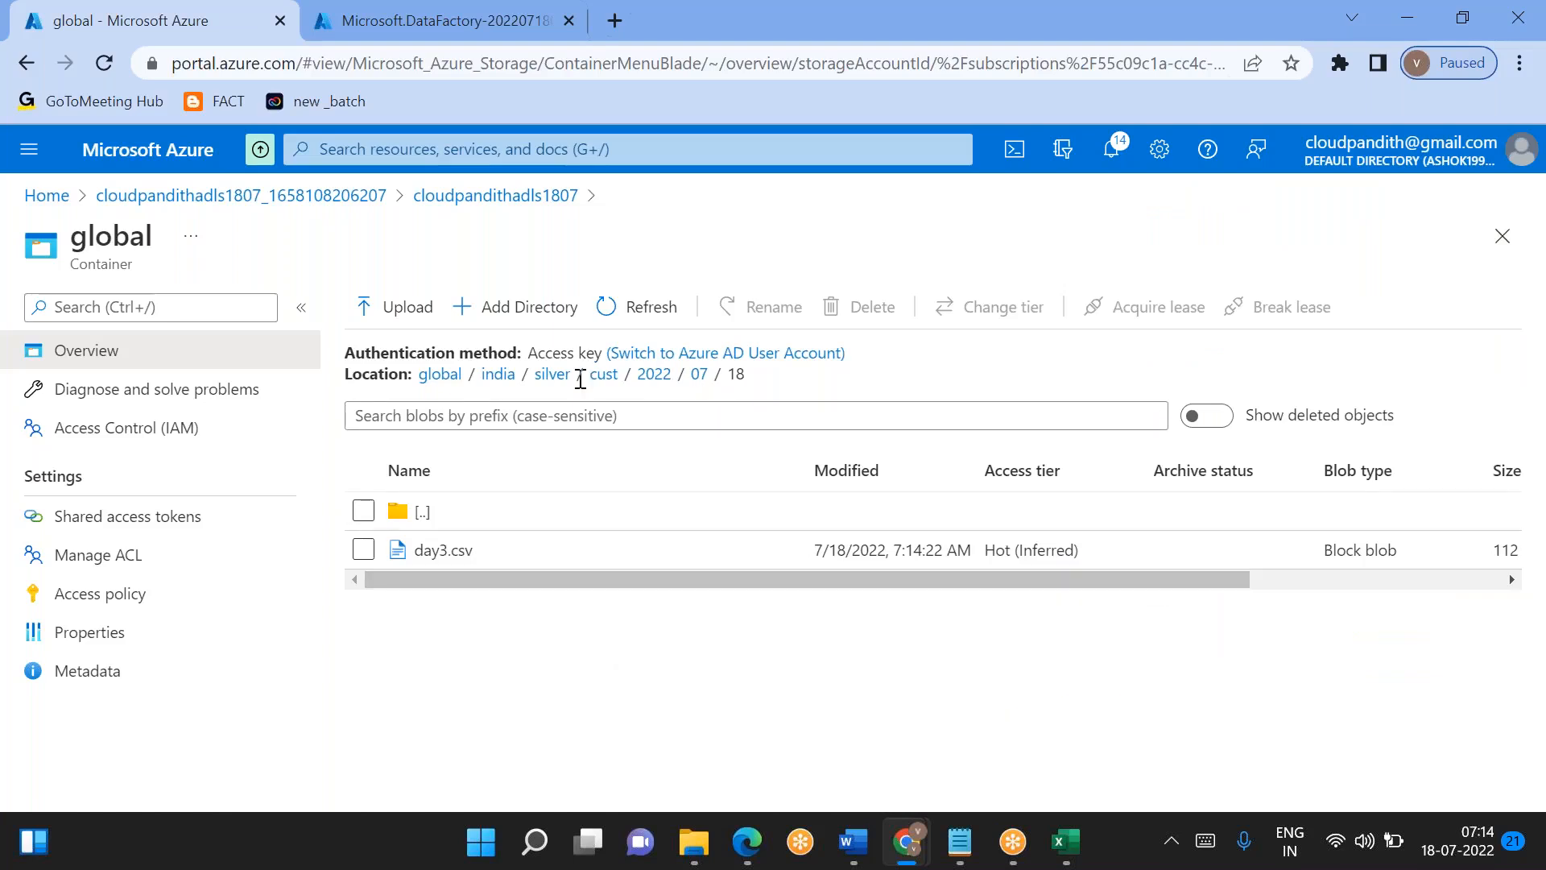
# - Add a directory named dim_cust inside the india/gold directory
pyautogui.click(499, 376)
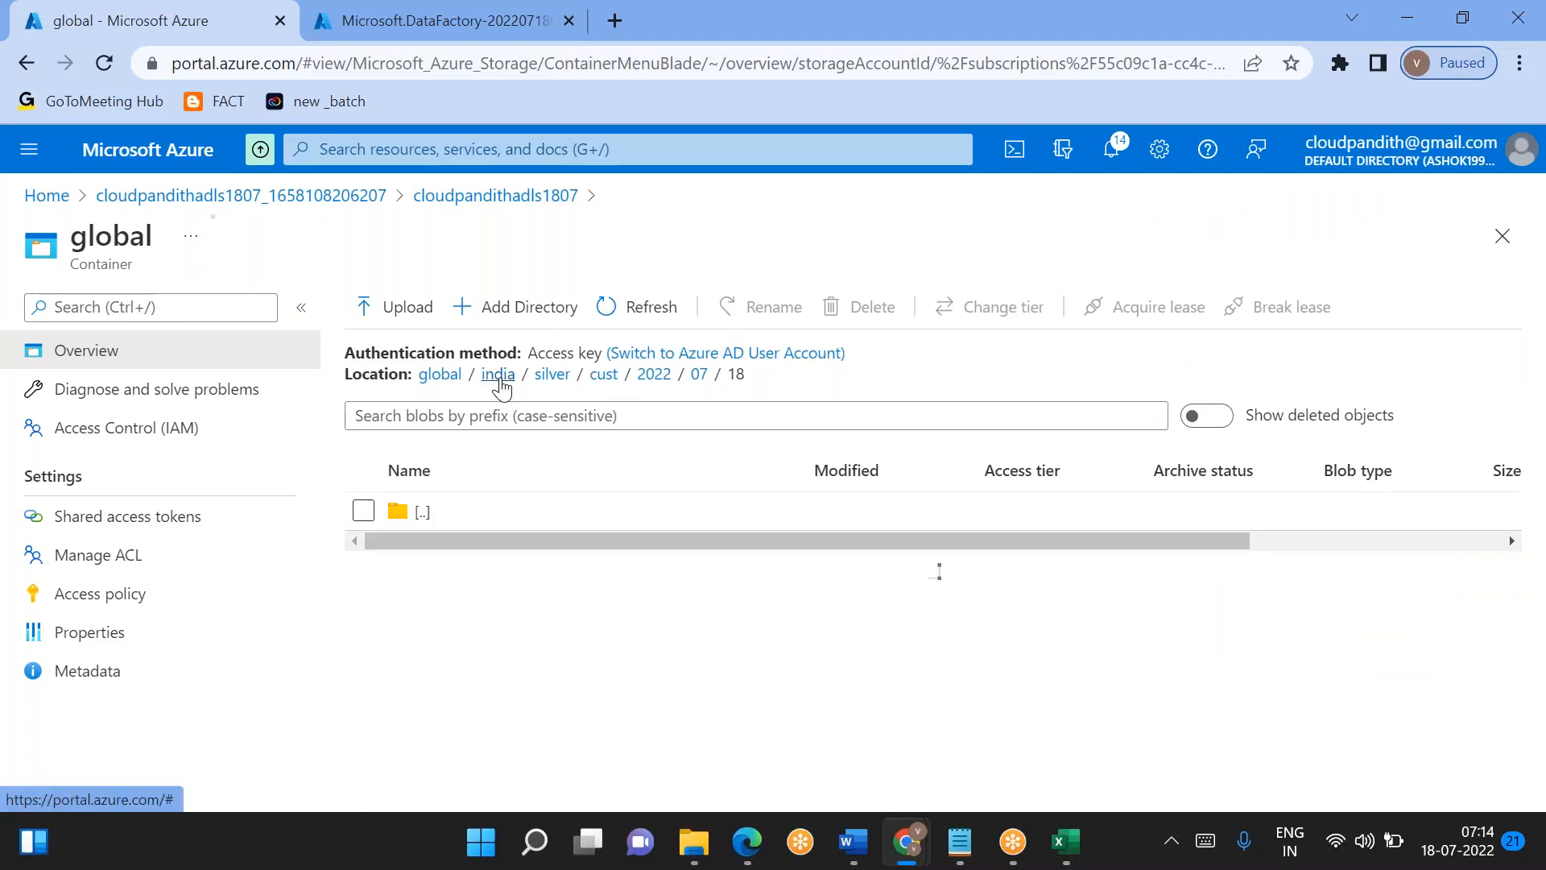
pyautogui.click(460, 549)
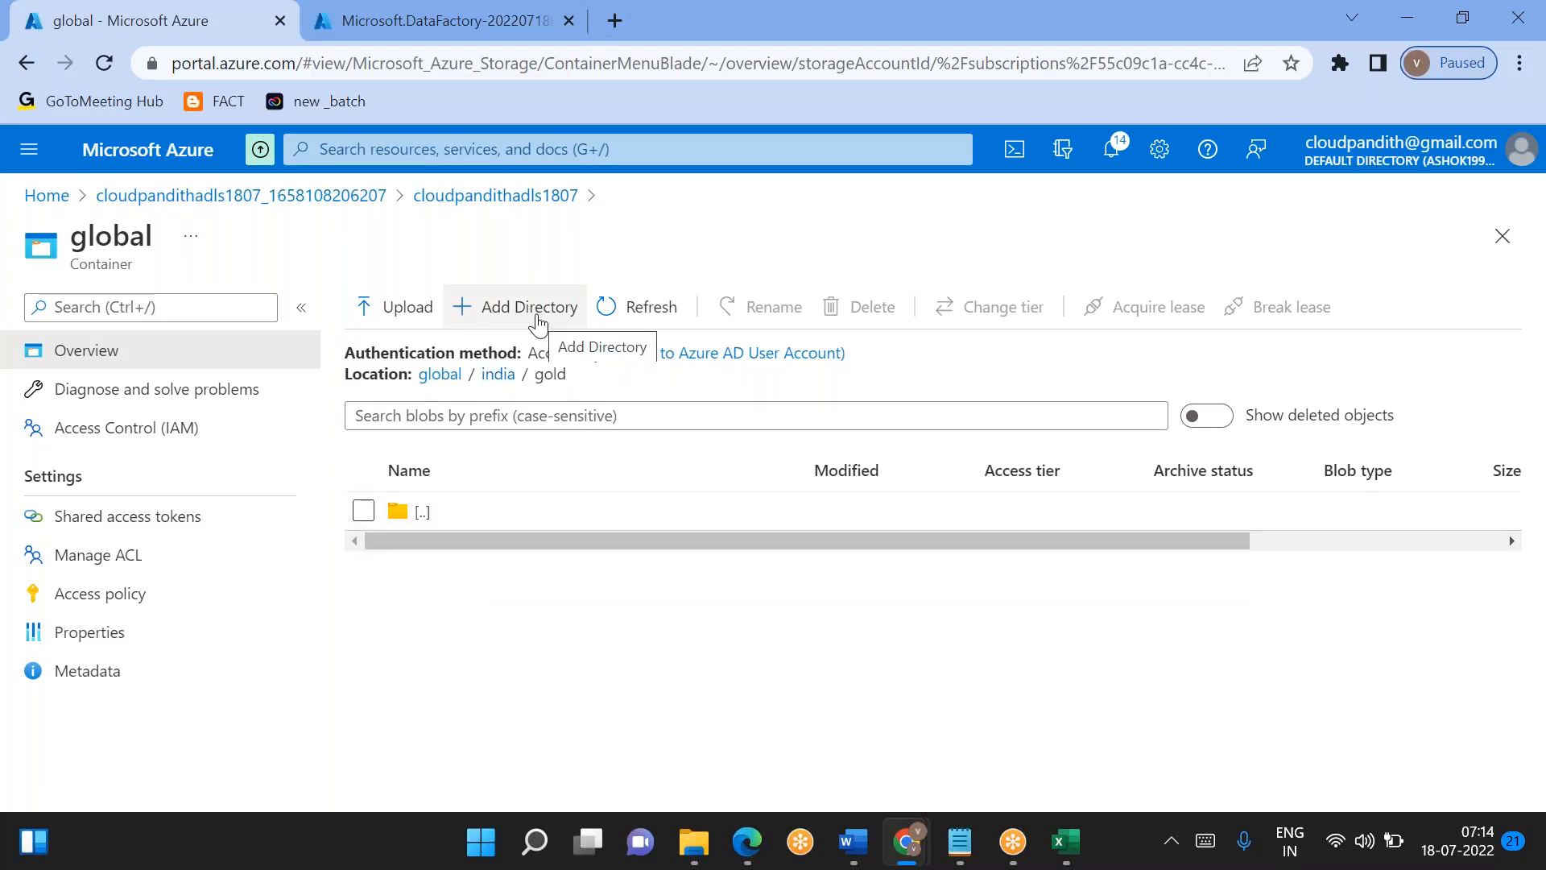
pyautogui.click(538, 325)
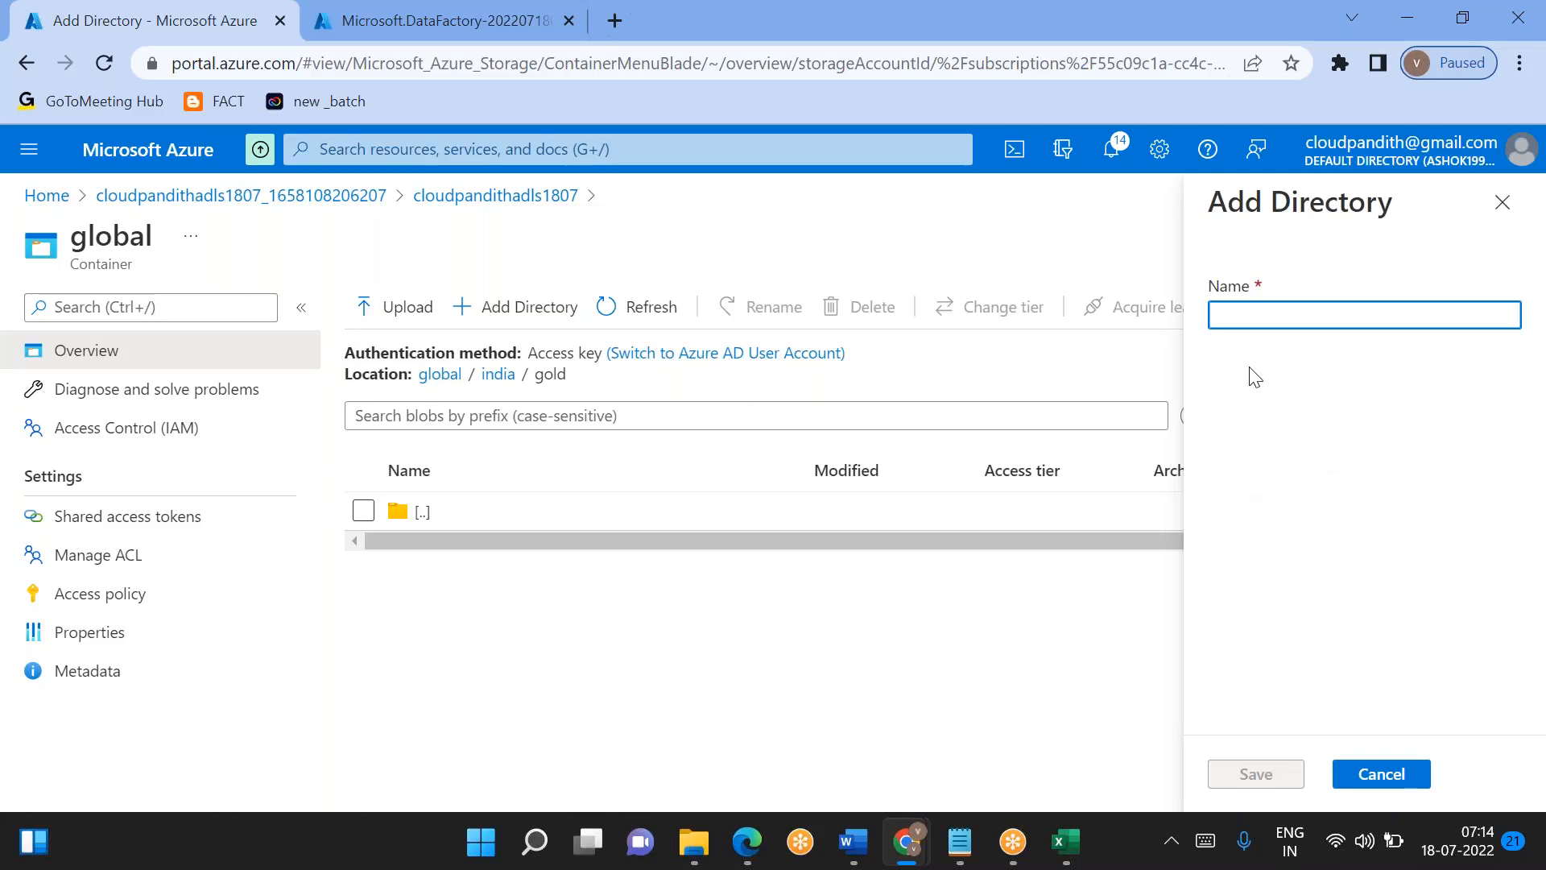
pyautogui.write('2')
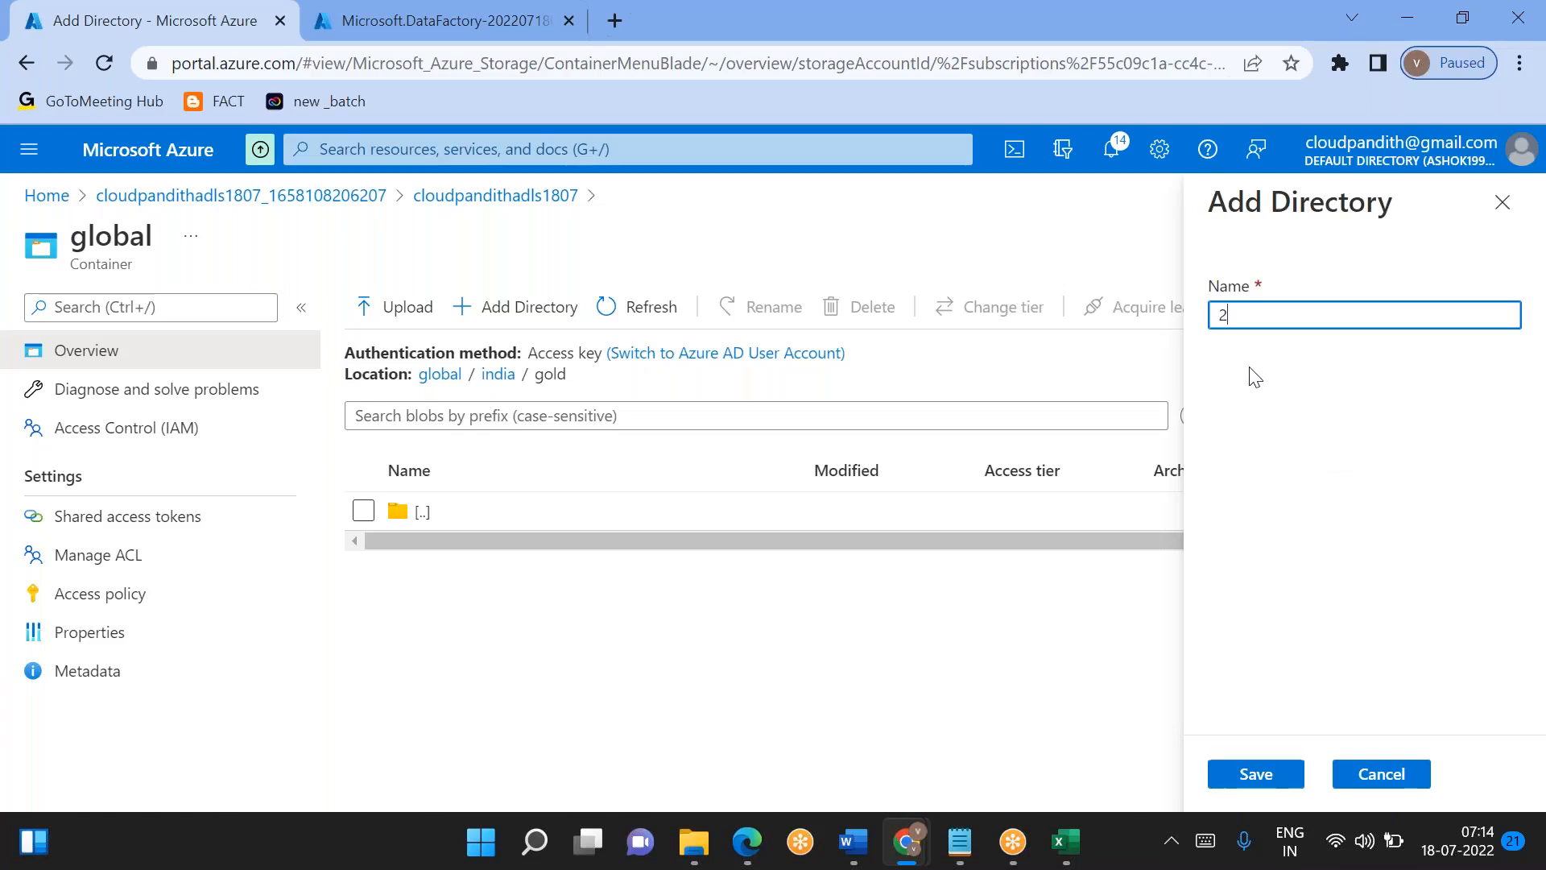
pyautogui.press('BackSpace')
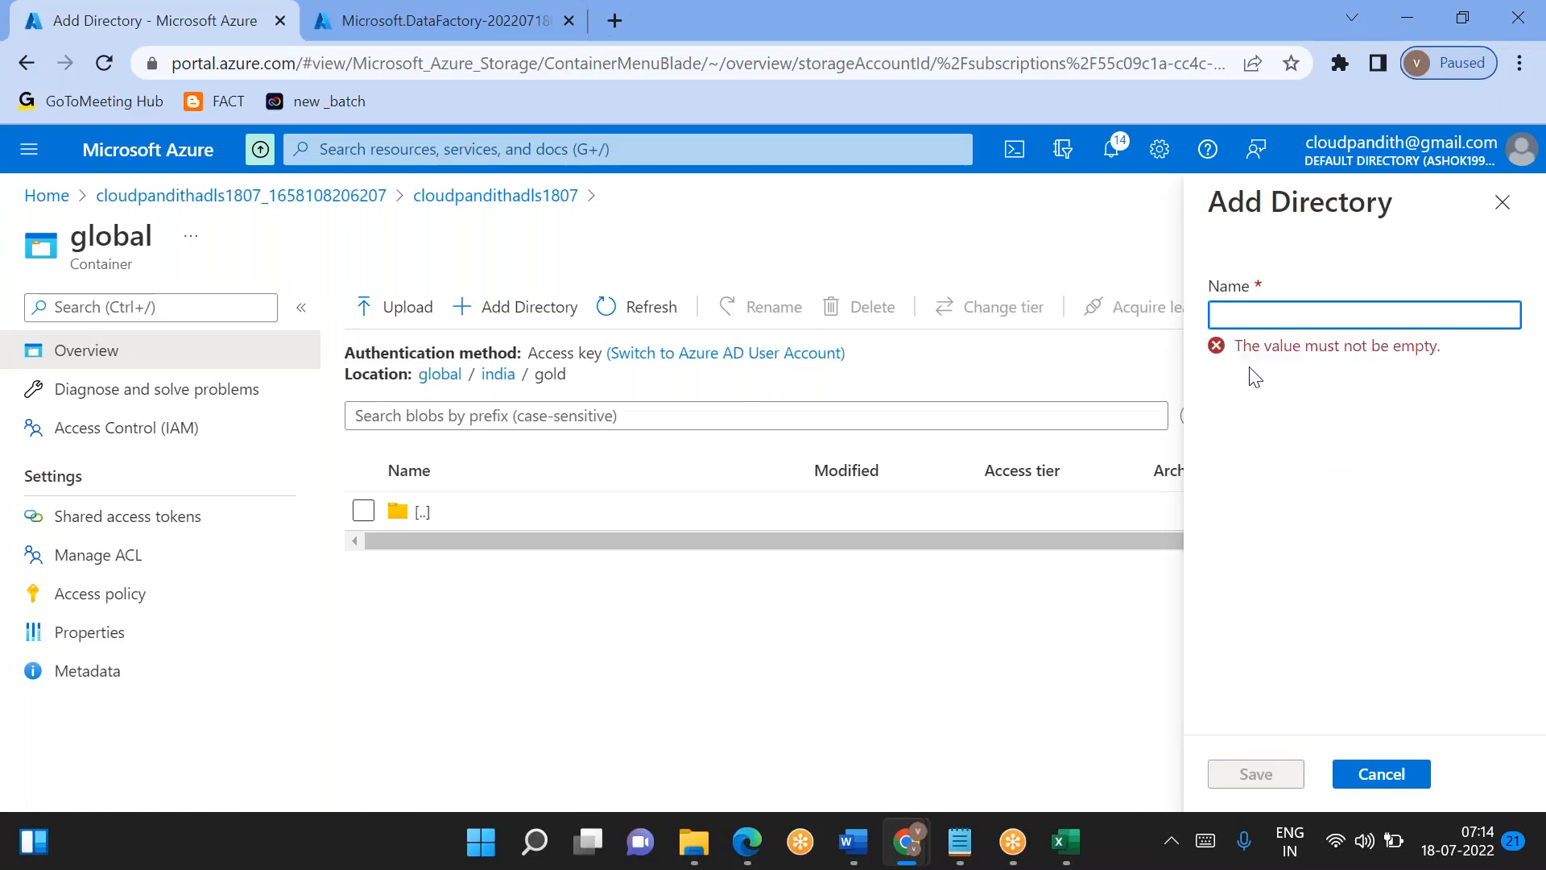
pyautogui.write('dim_cust')
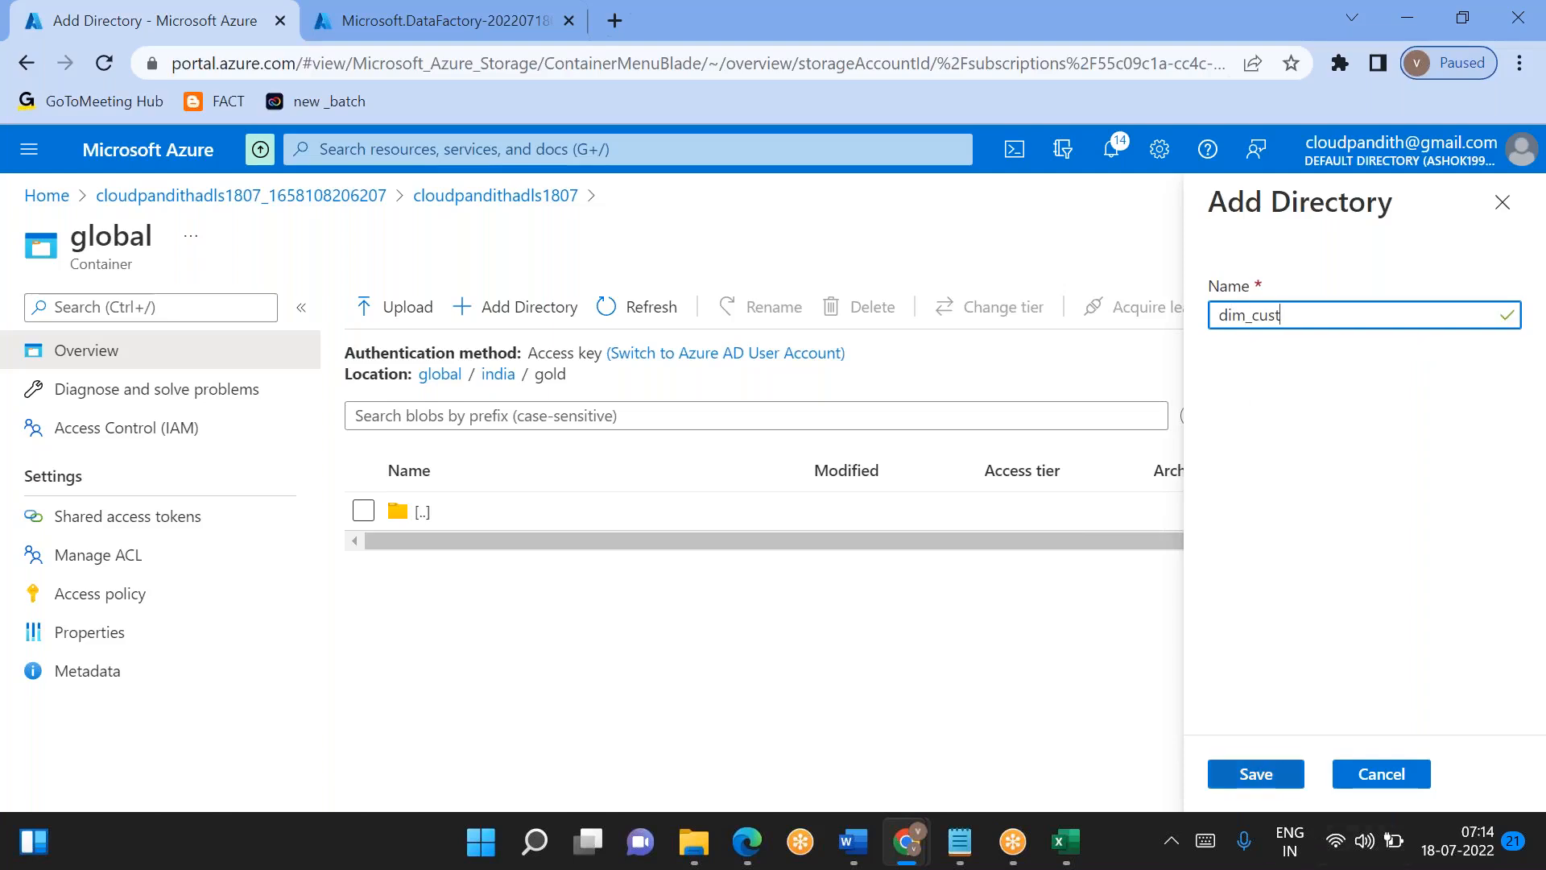
pyautogui.press('Return')
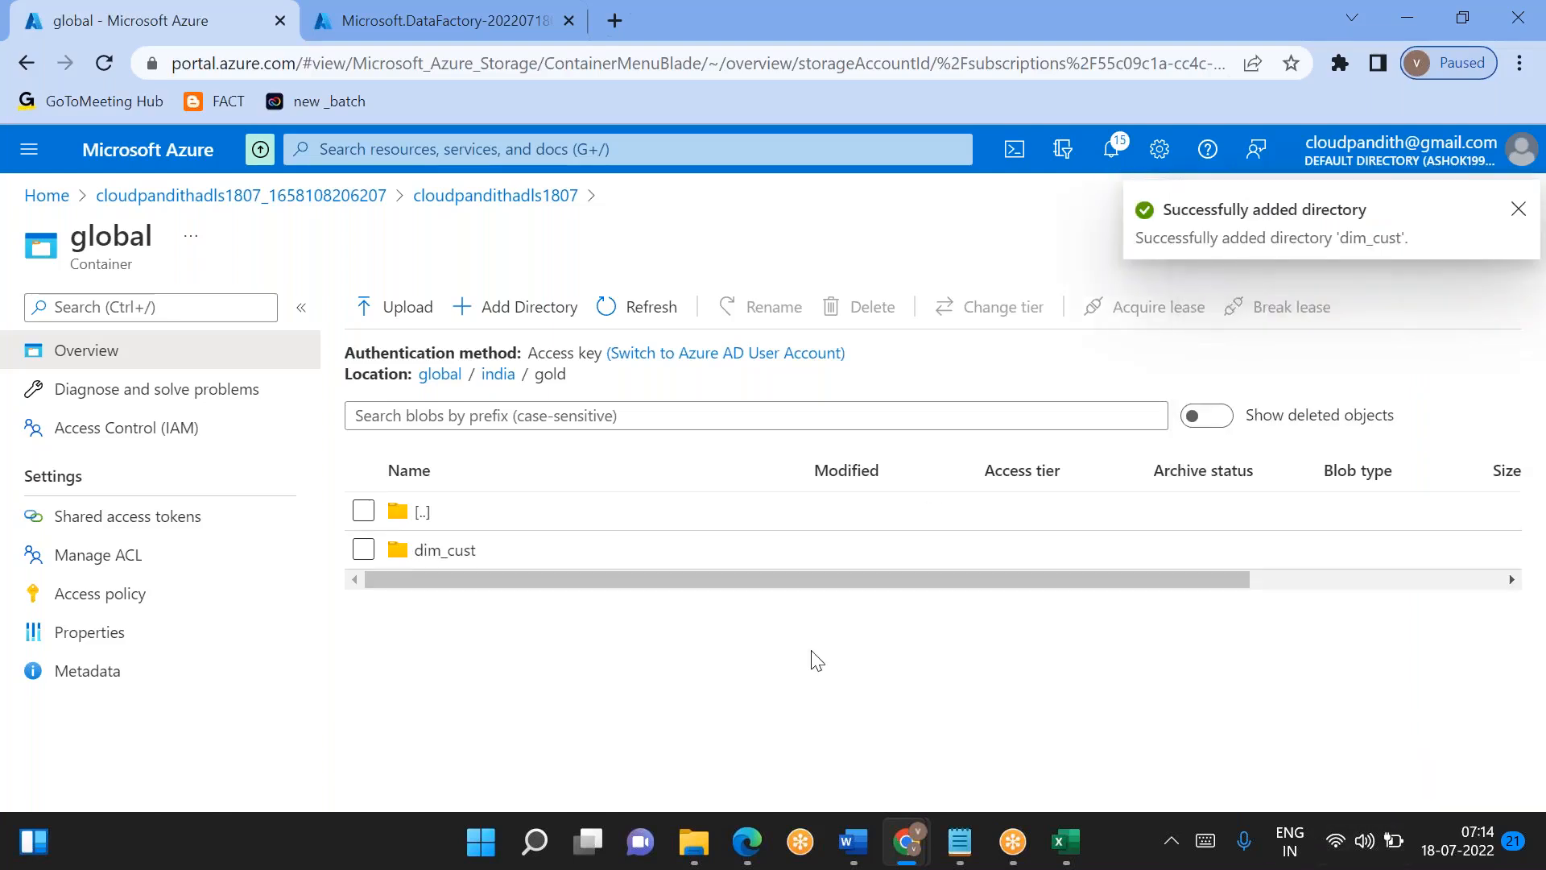
# - Add a directory named 20220716 inside the india/gold/dim_cust directory
pyautogui.click(513, 558)
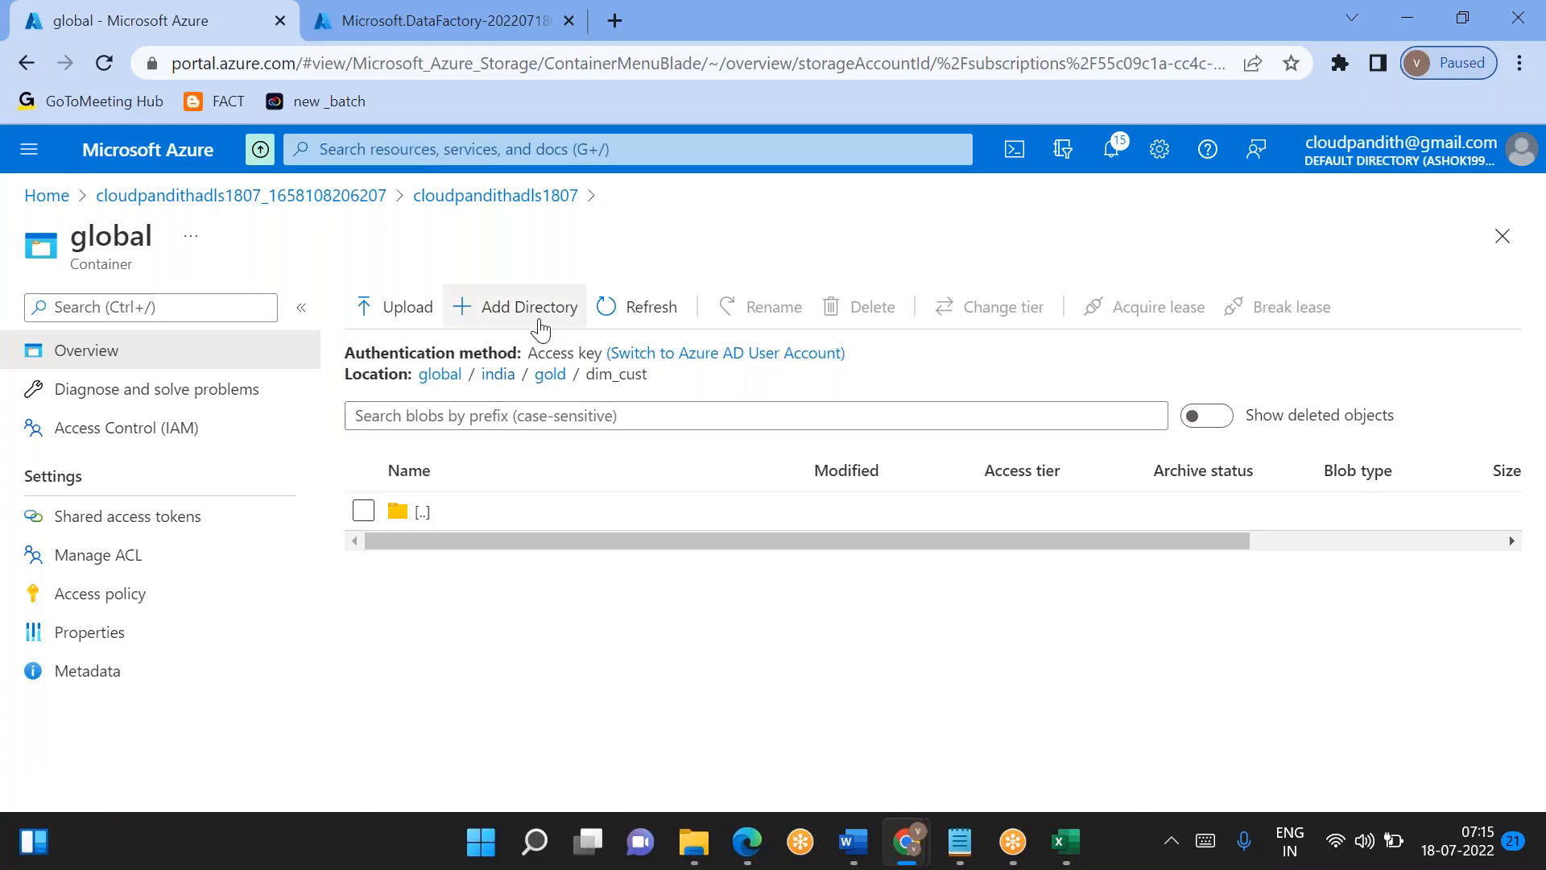
pyautogui.click(539, 329)
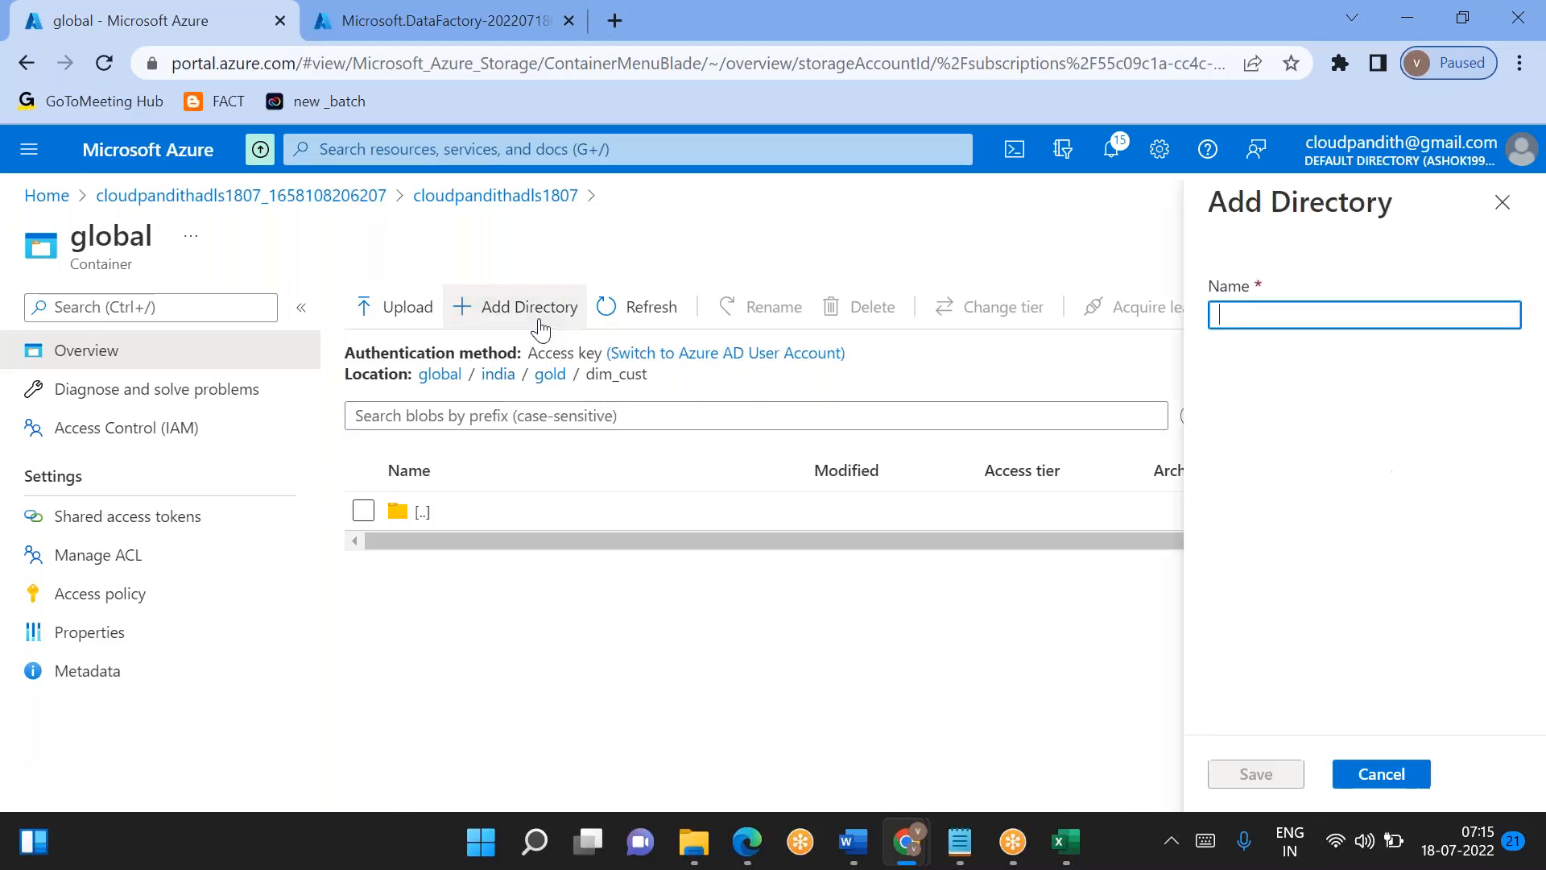
pyautogui.write('20220716')
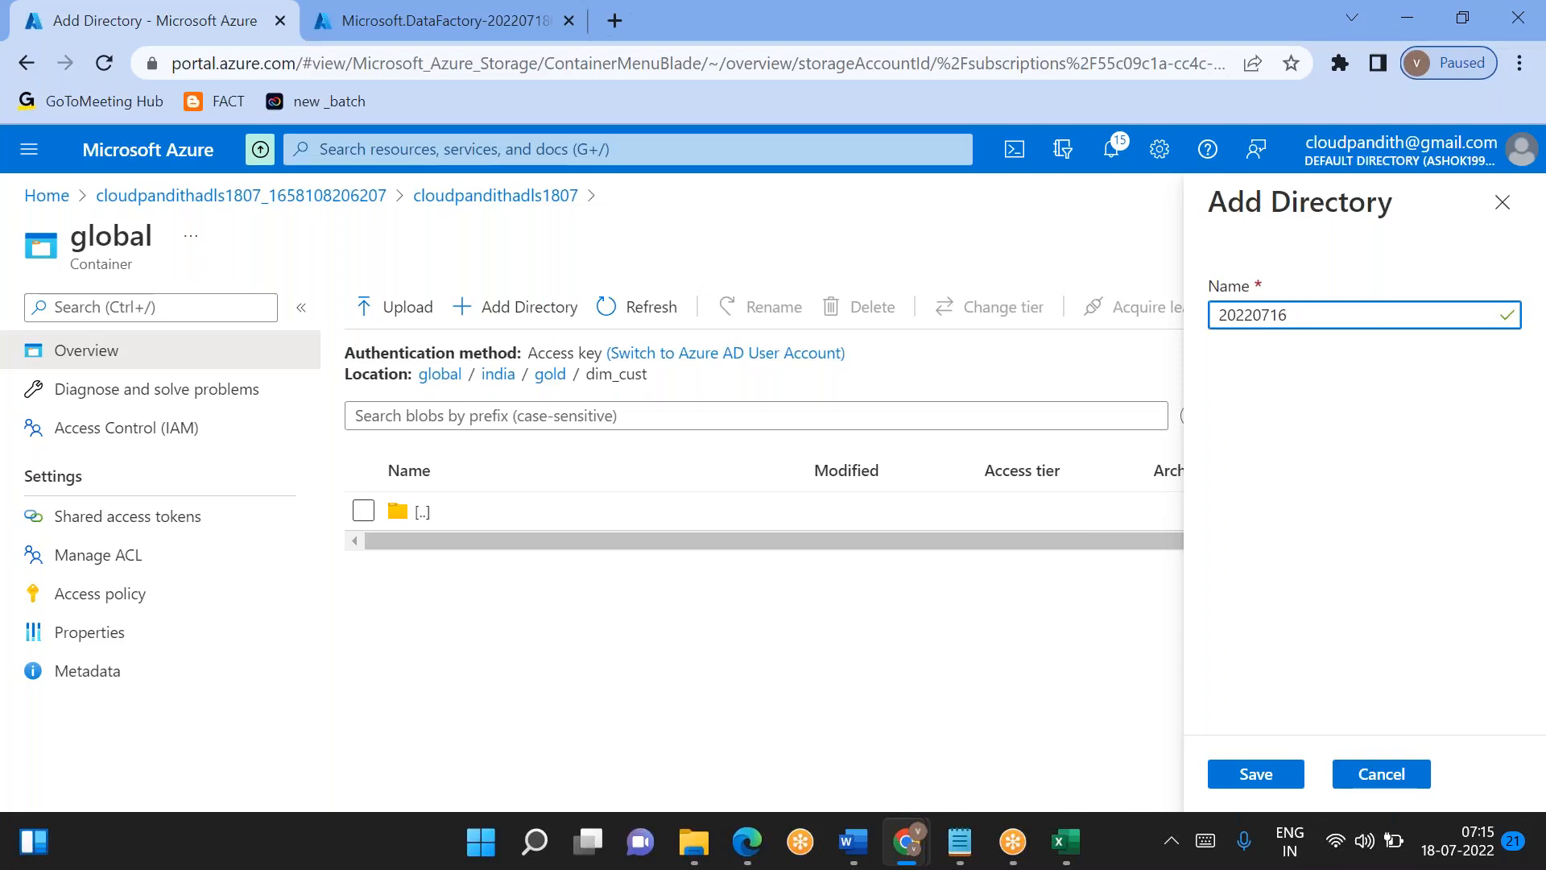
pyautogui.hotkey('ctrl', 'a')
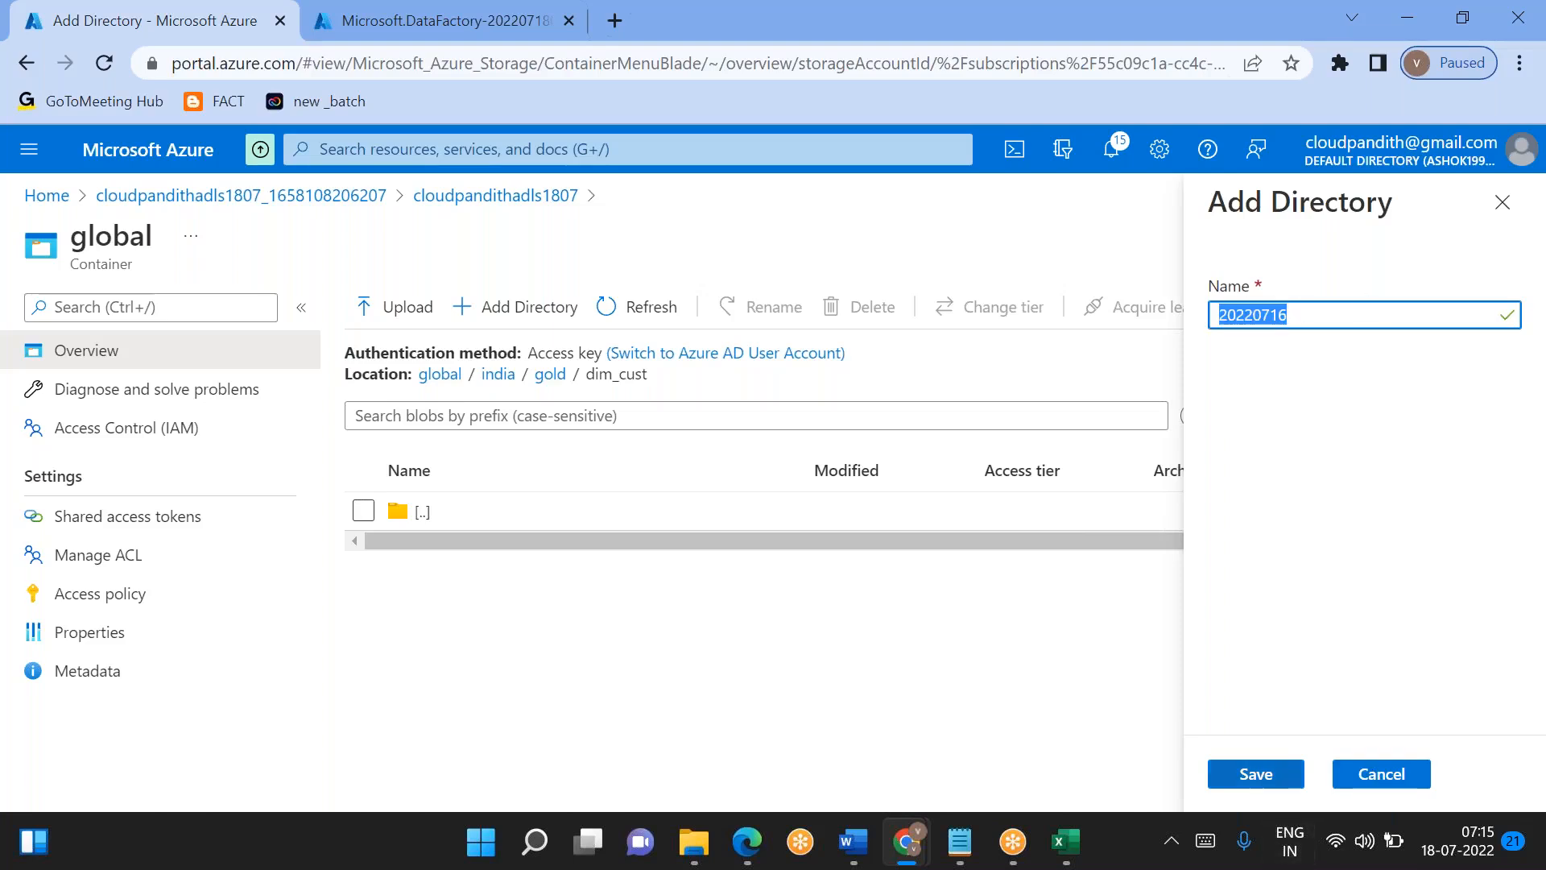
pyautogui.click(1257, 774)
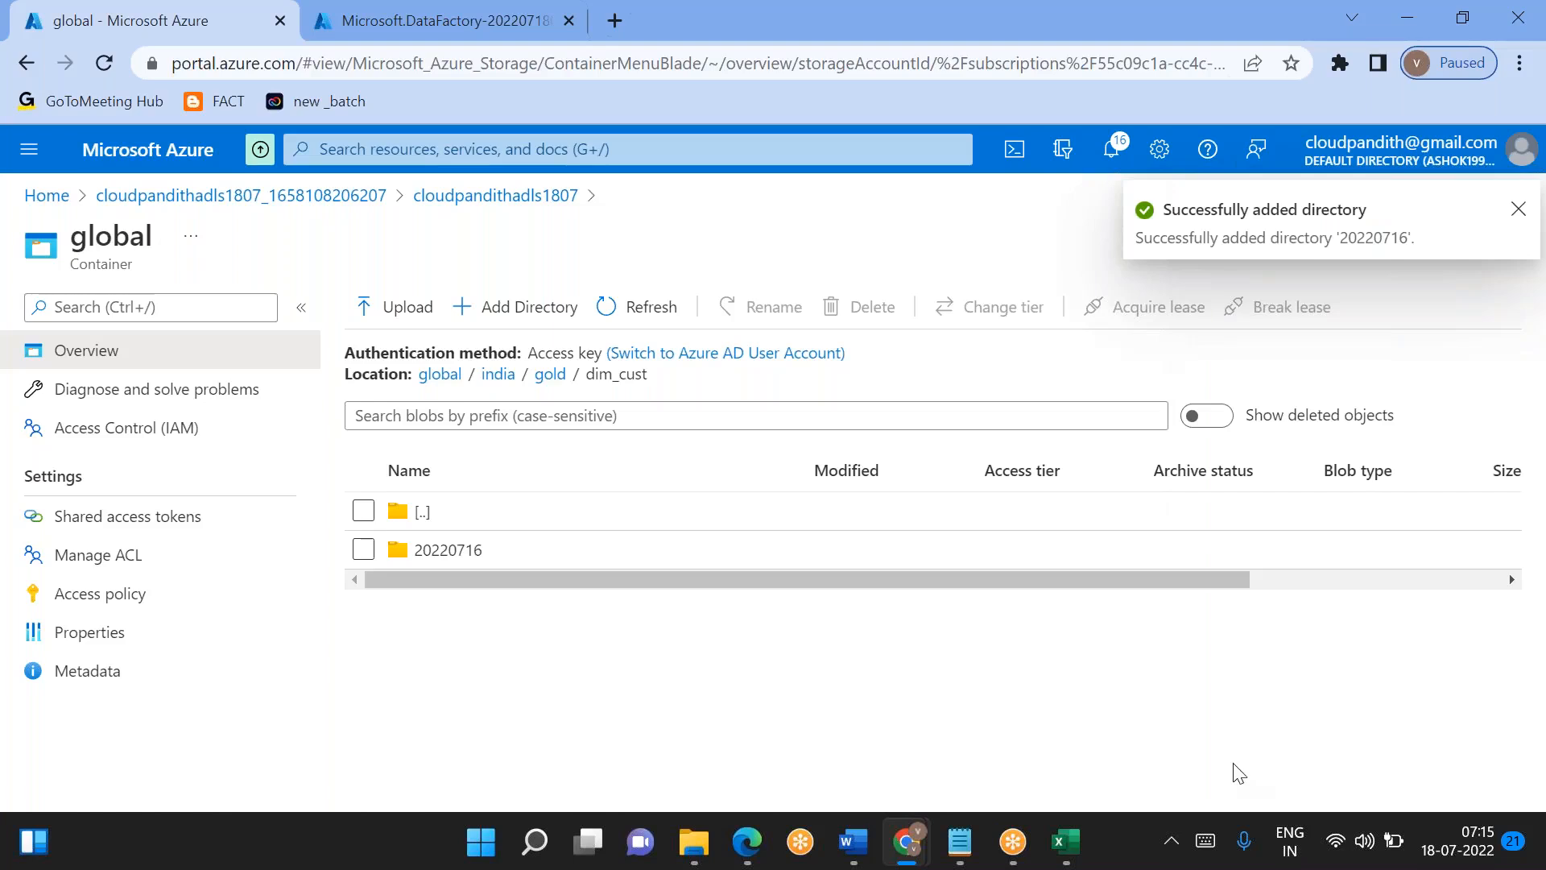
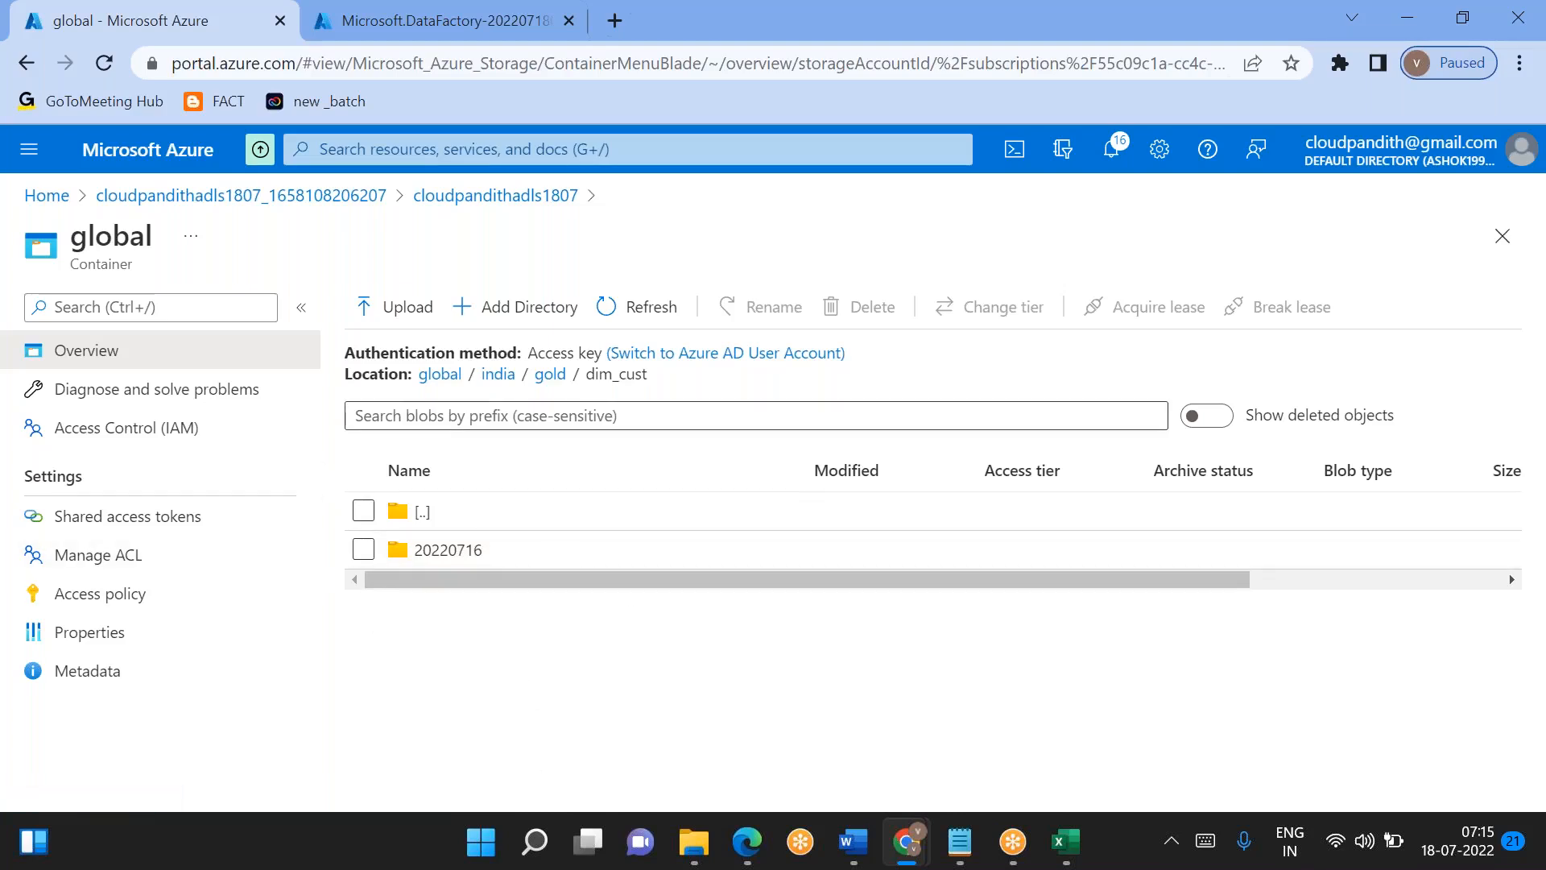
# - Upload day1_processed.csv from the CEL-SCD1 folder into the india/gold/dim_cust/20220716 directory
pyautogui.doubleClick(633, 376)
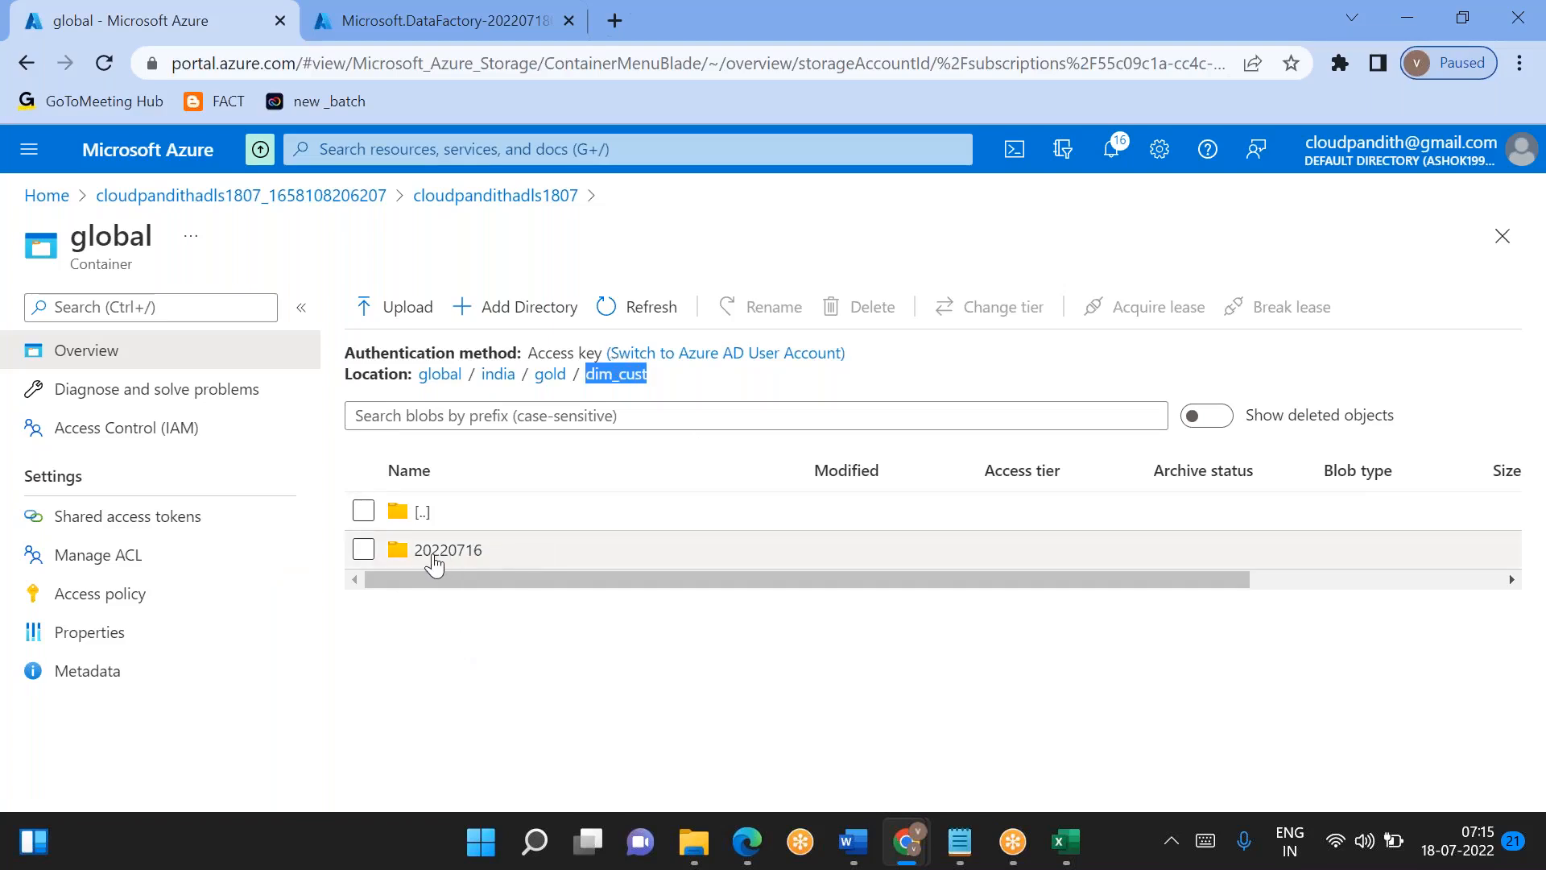
pyautogui.click(578, 672)
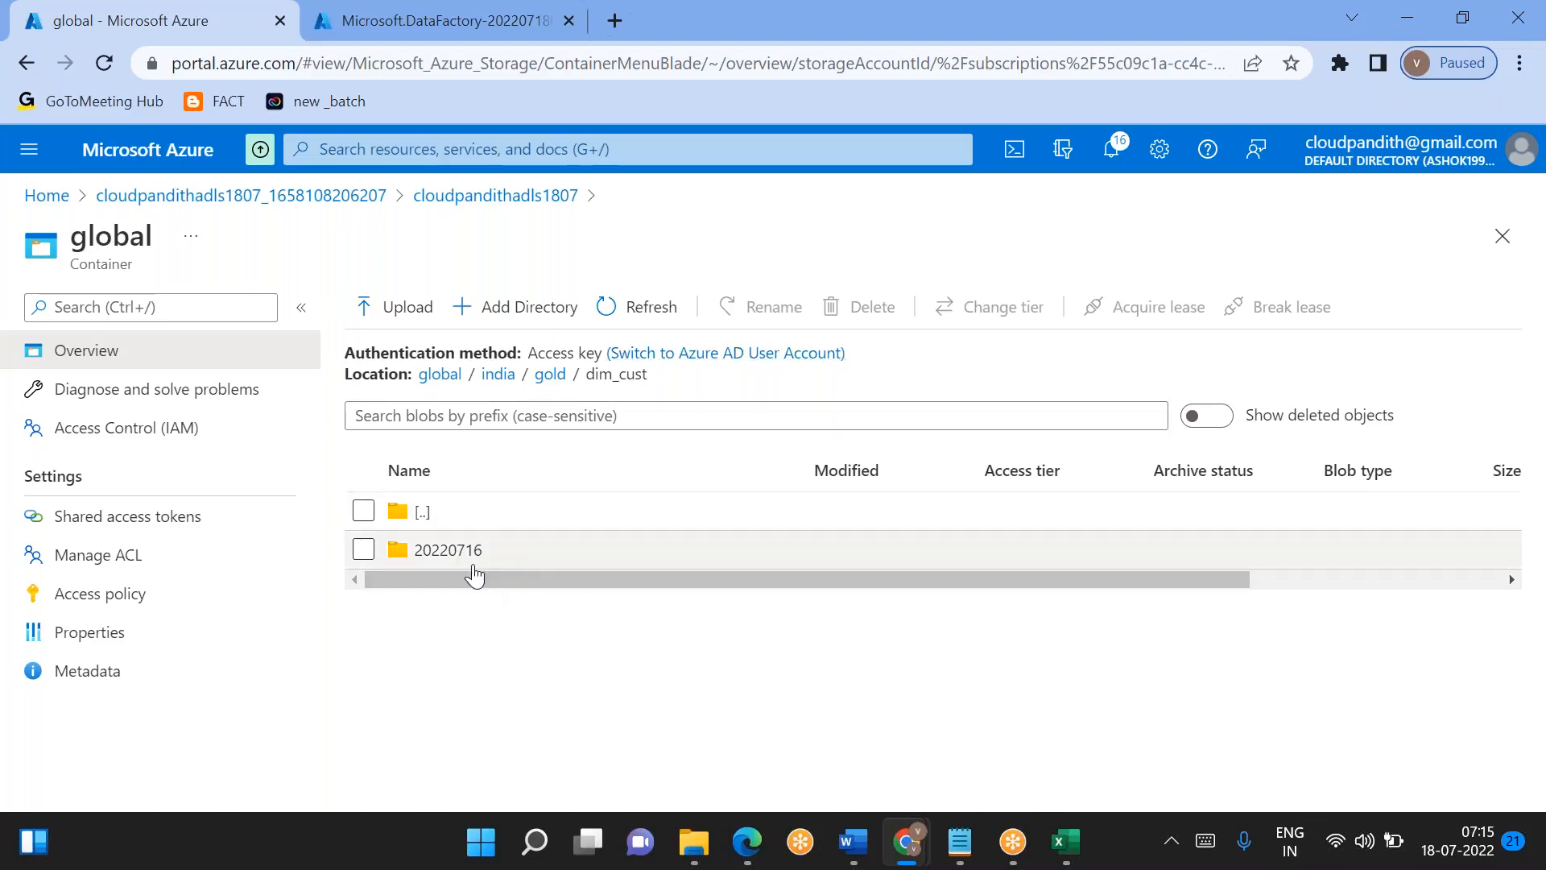
pyautogui.click(474, 566)
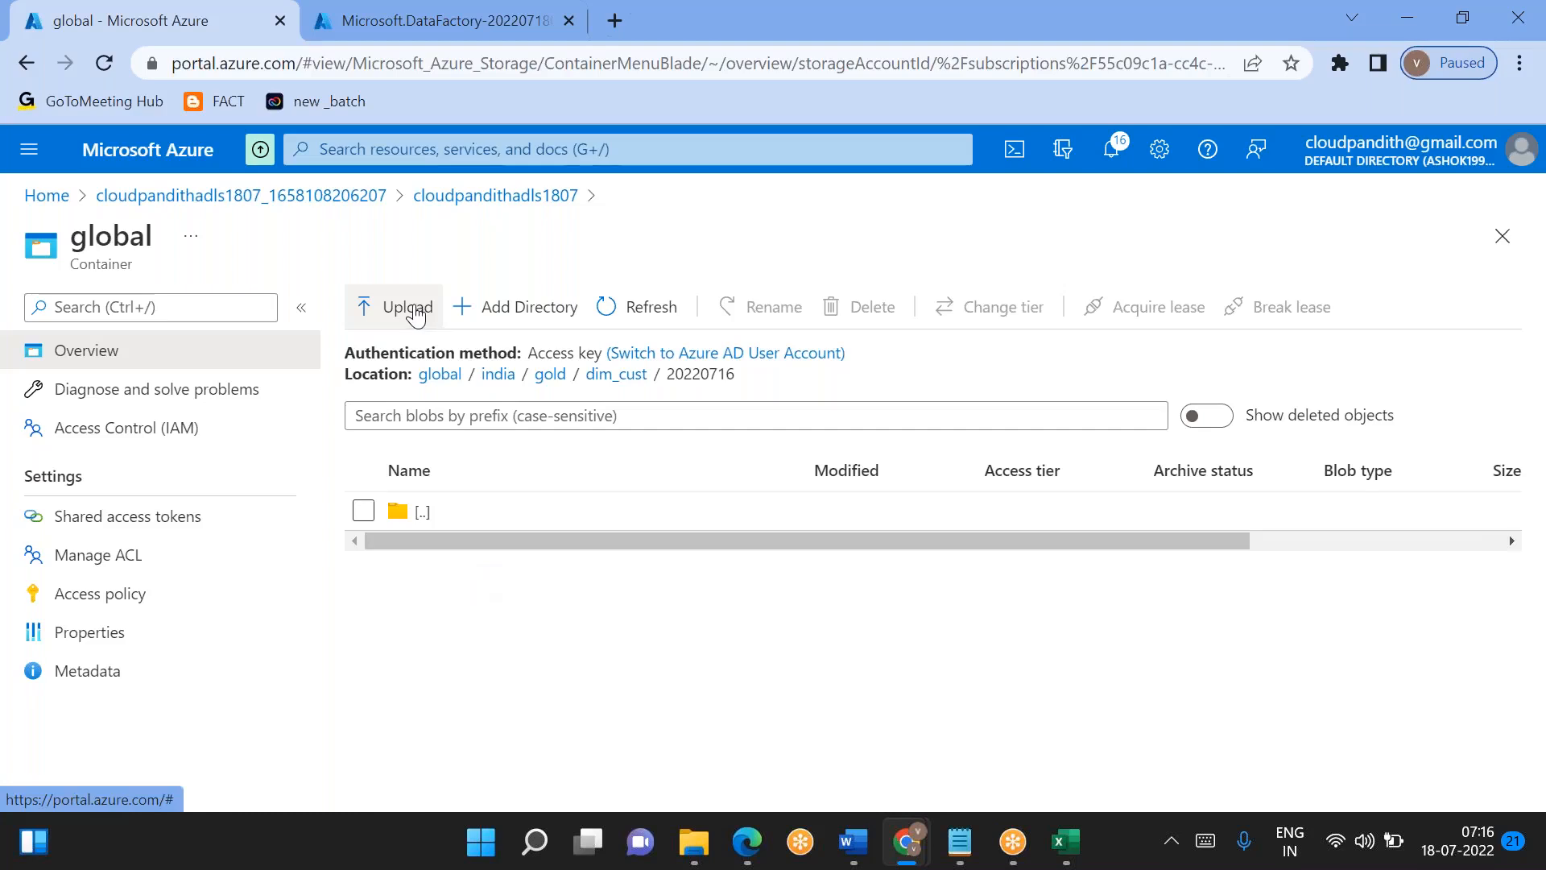
pyautogui.click(405, 307)
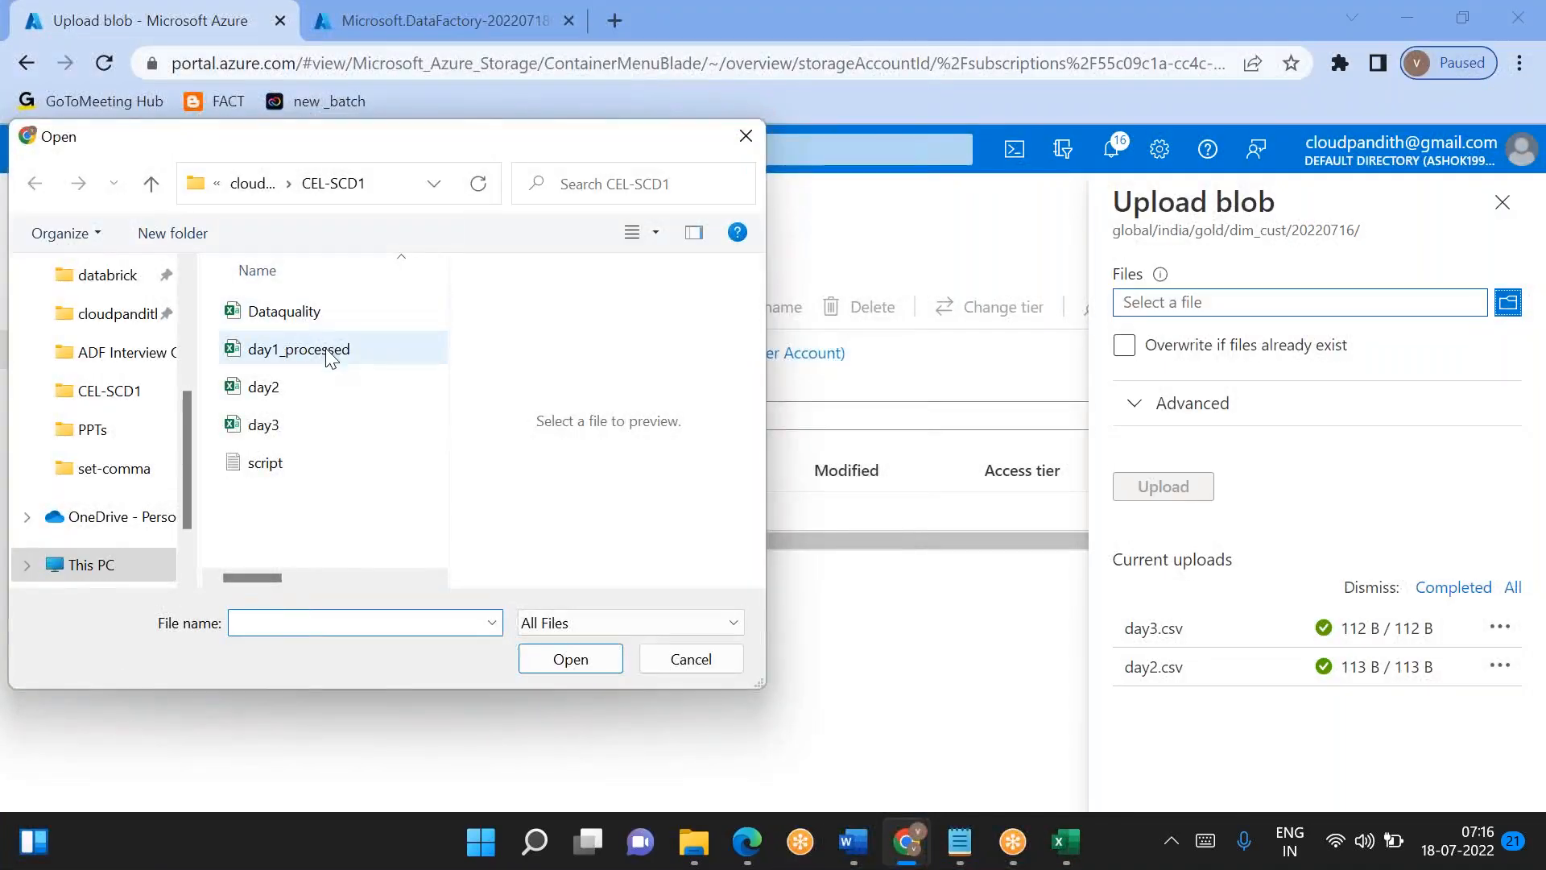
pyautogui.click(380, 352)
pyautogui.click(570, 657)
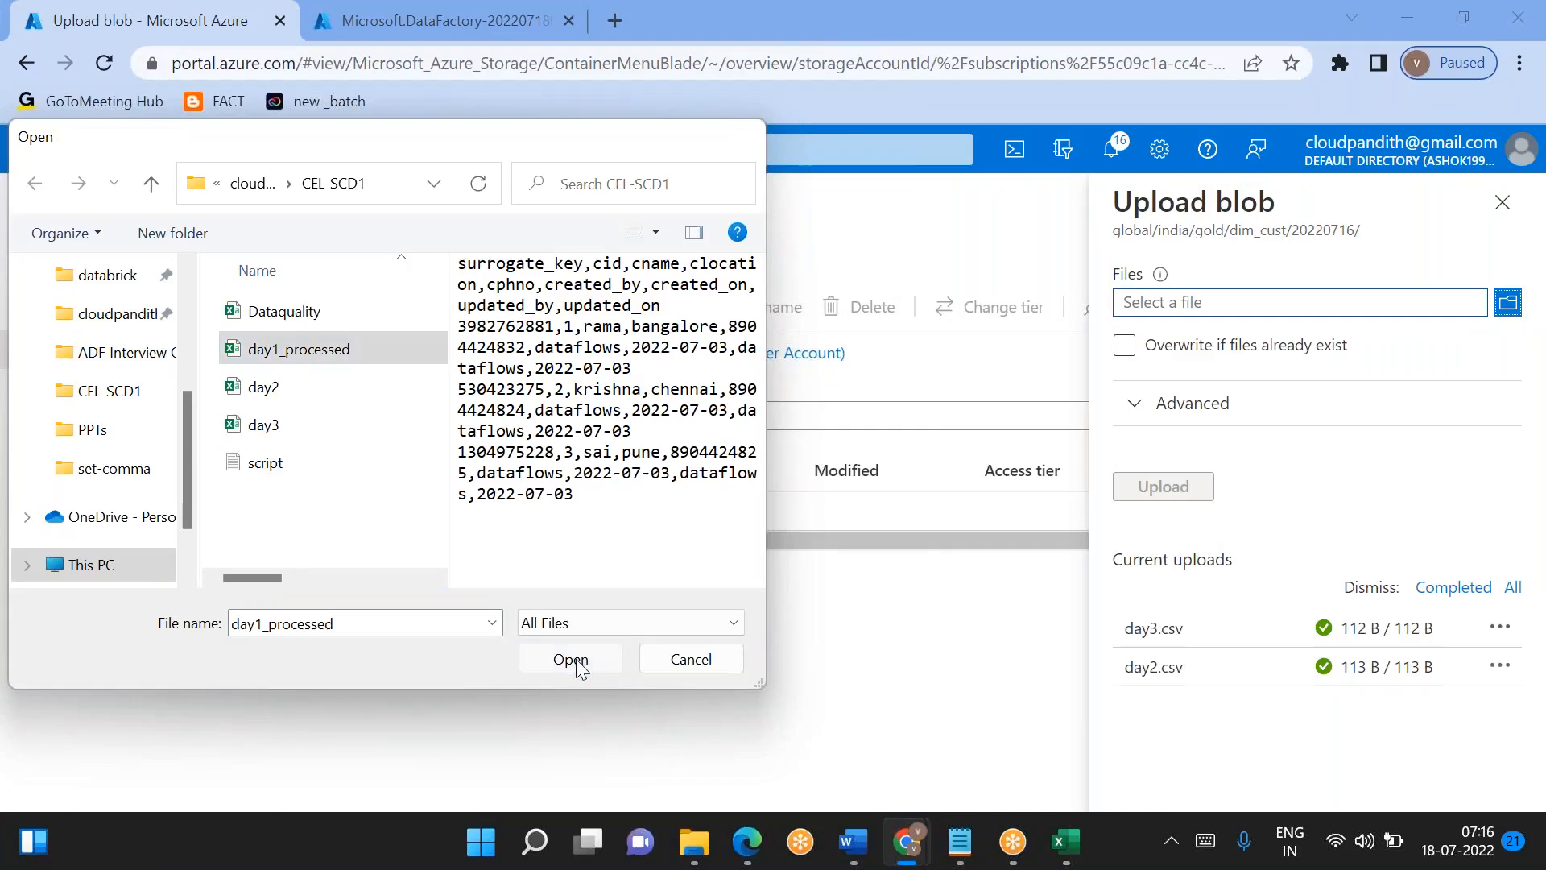
pyautogui.click(1166, 497)
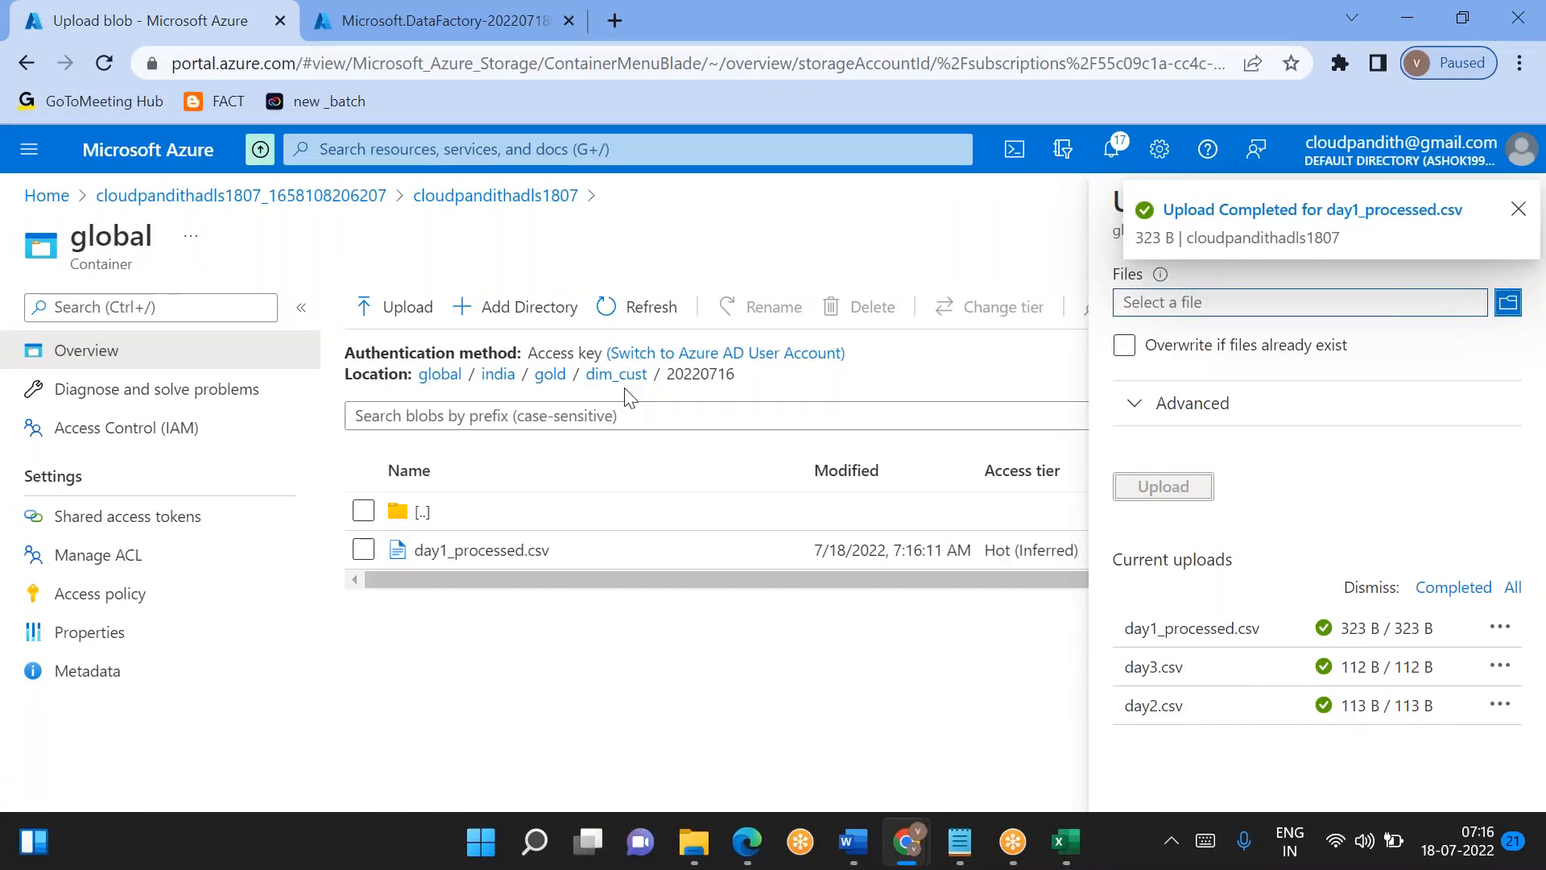
# - Go to the deployed cloudpandithadf1807 data factory resource and launch Azure Data Factory Studio from it
pyautogui.click(415, 39)
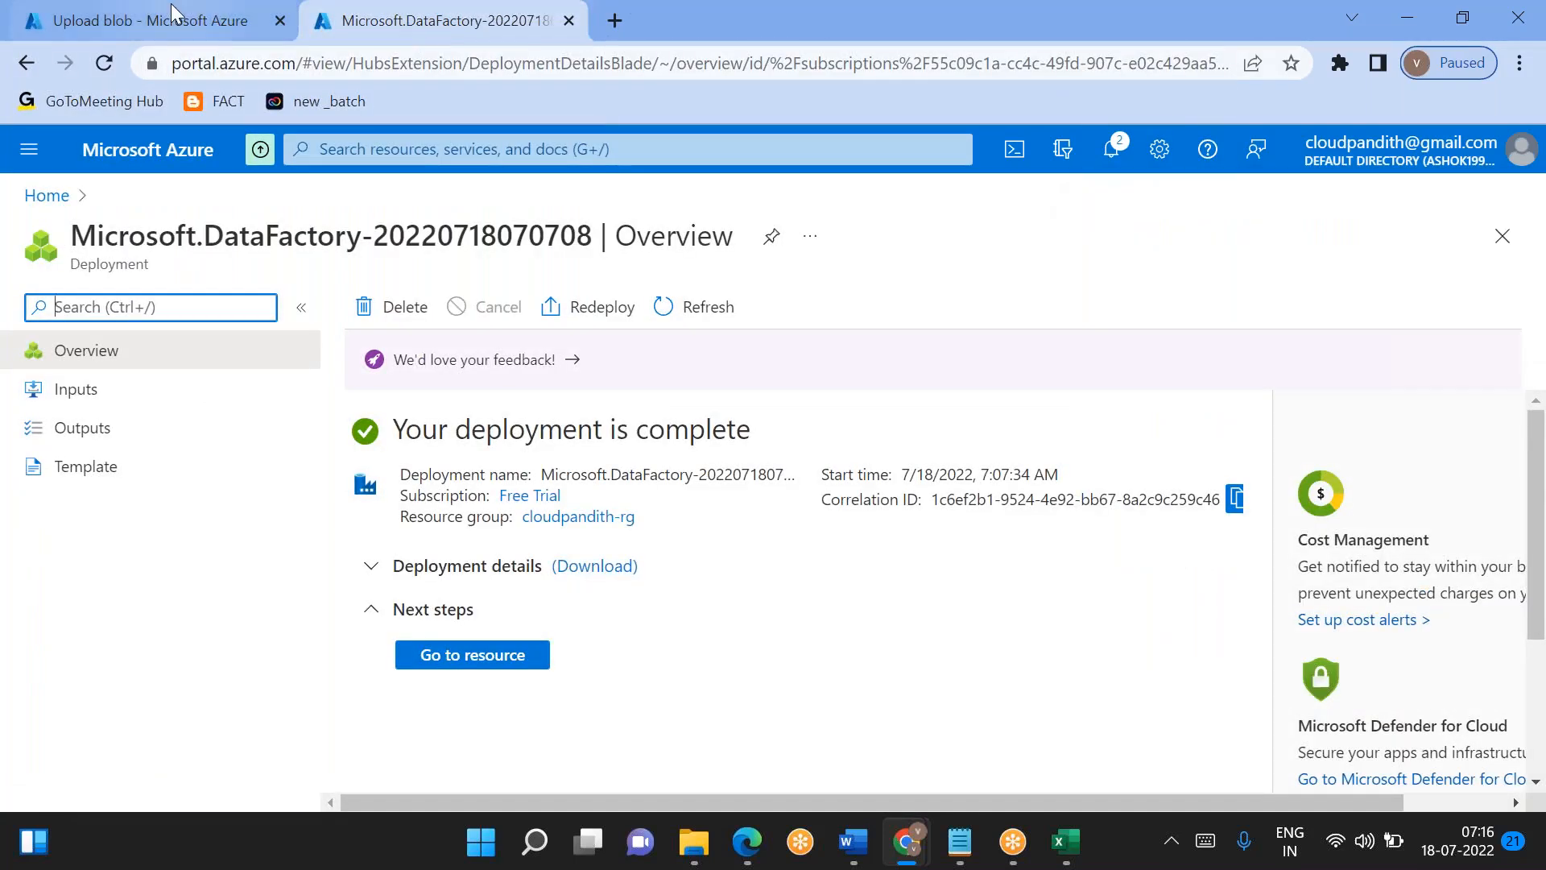
pyautogui.click(148, 20)
pyautogui.click(436, 22)
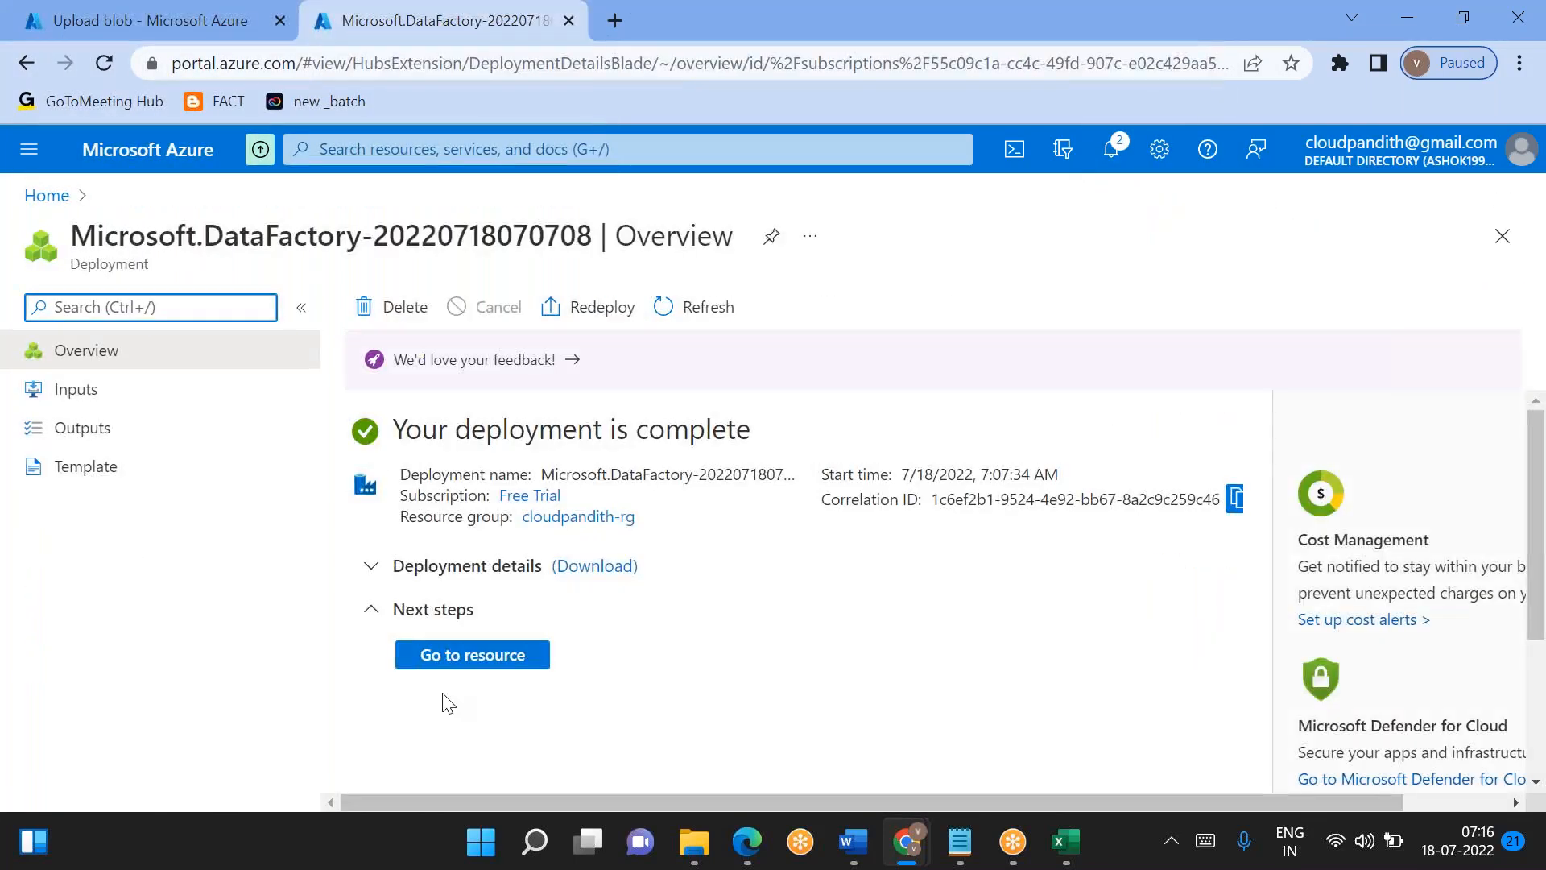
pyautogui.click(473, 654)
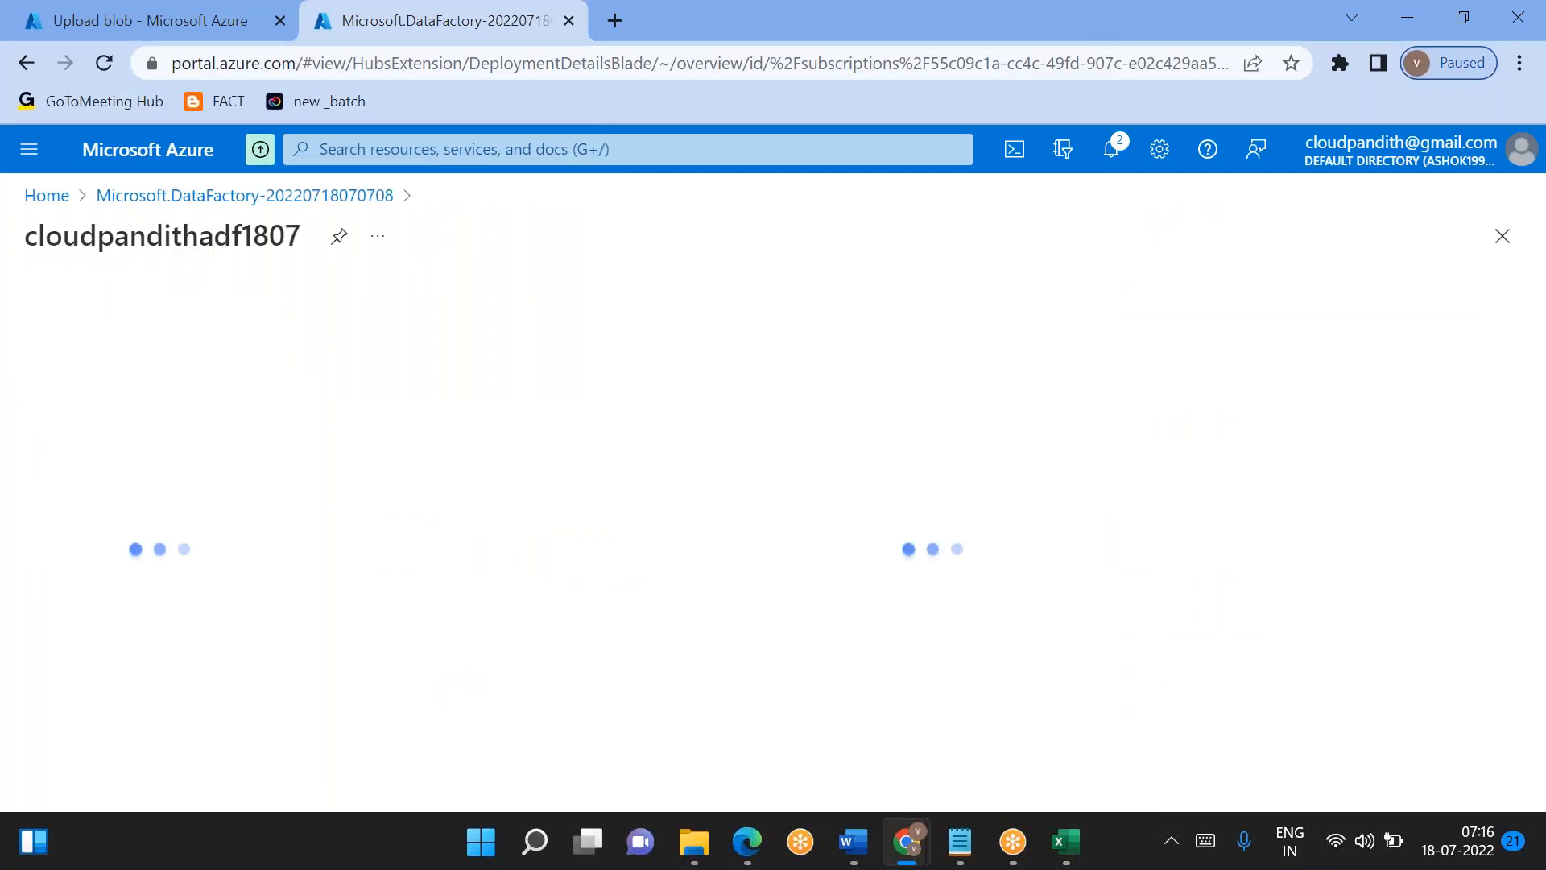
pyautogui.scroll(-5, 891, 649)
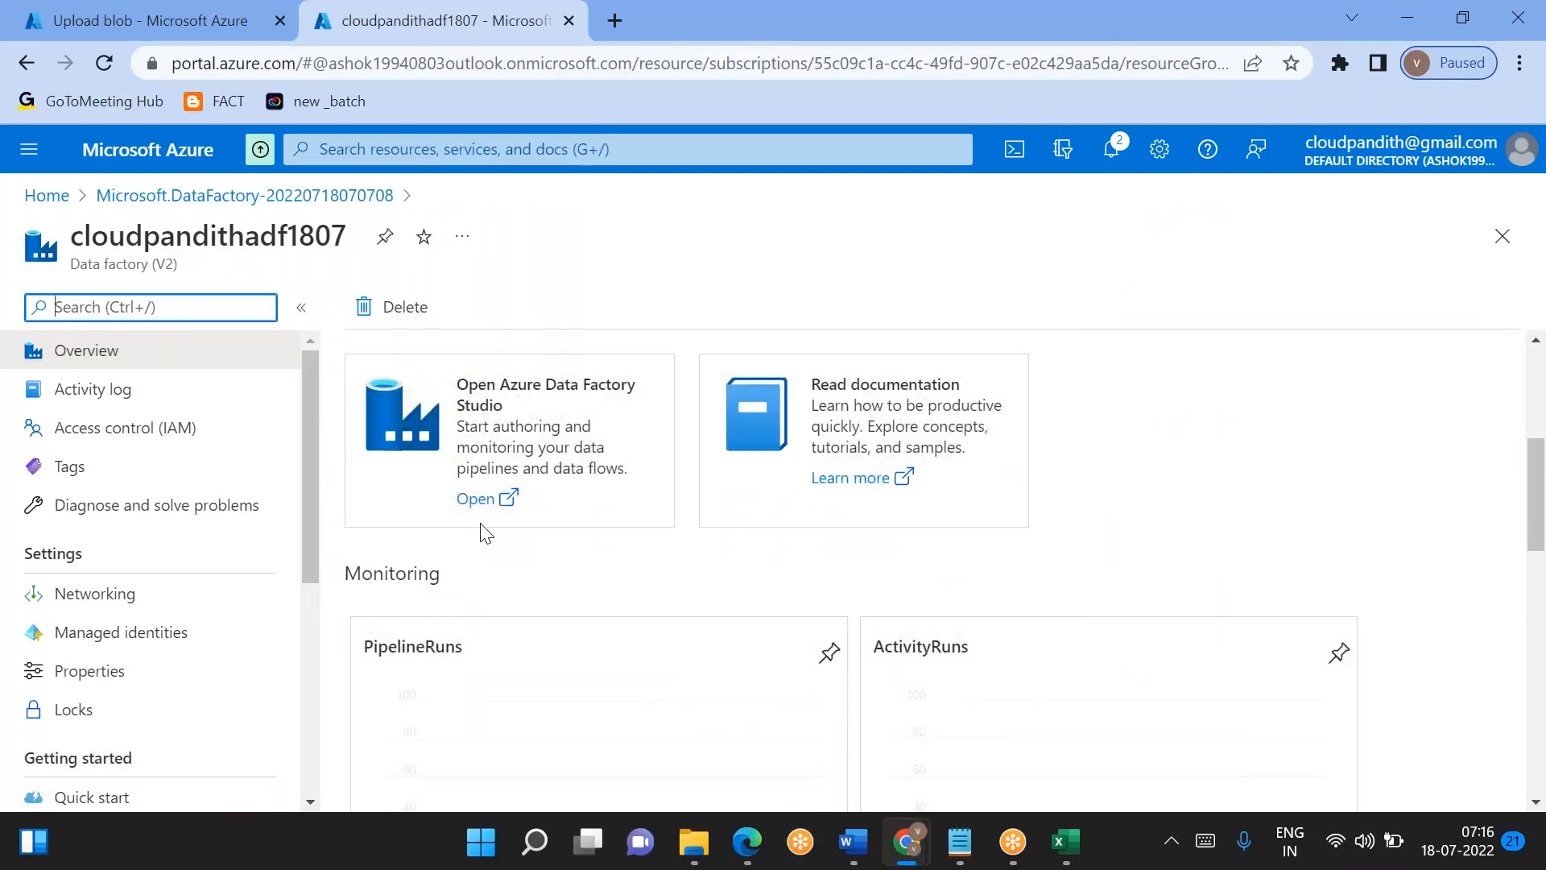
pyautogui.click(474, 499)
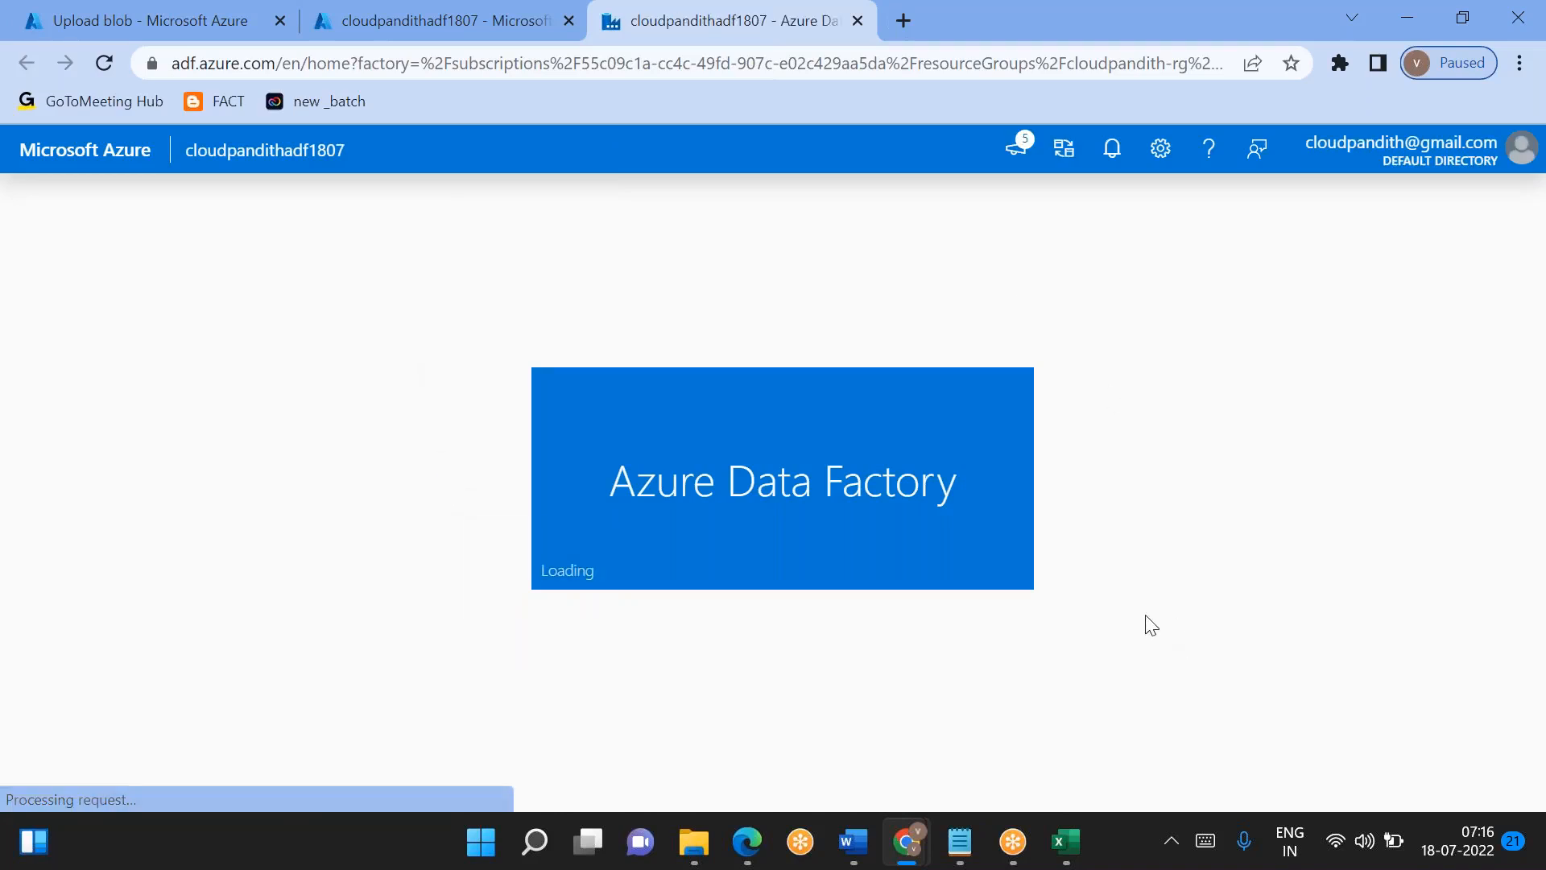
# - Start a new linked service in the data factory with Azure Data Lake Storage Gen2 as its data store
pyautogui.click(28, 451)
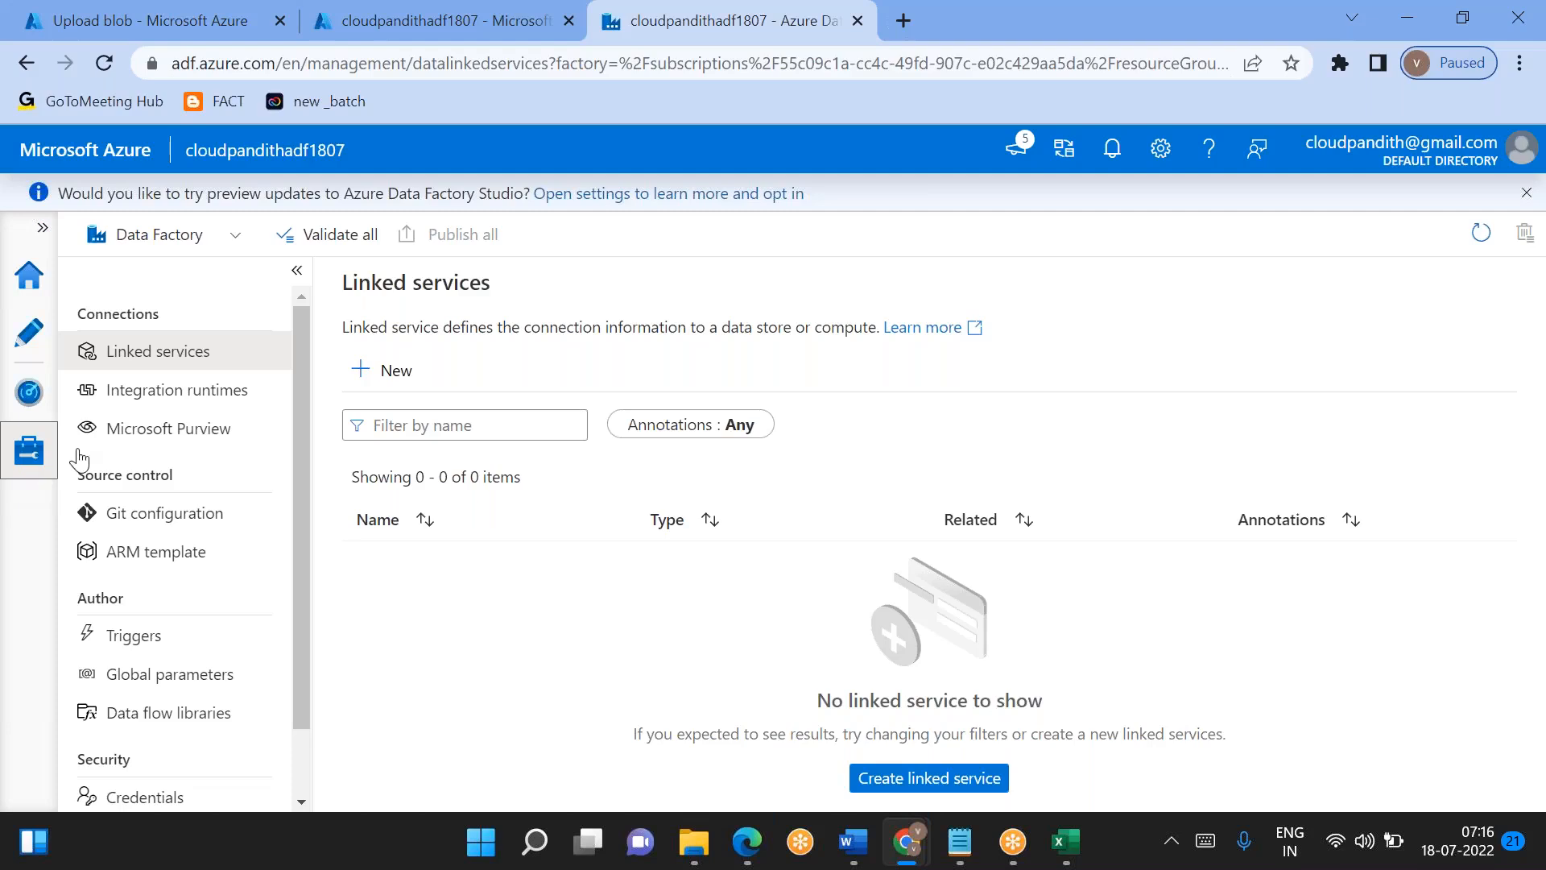
pyautogui.click(388, 369)
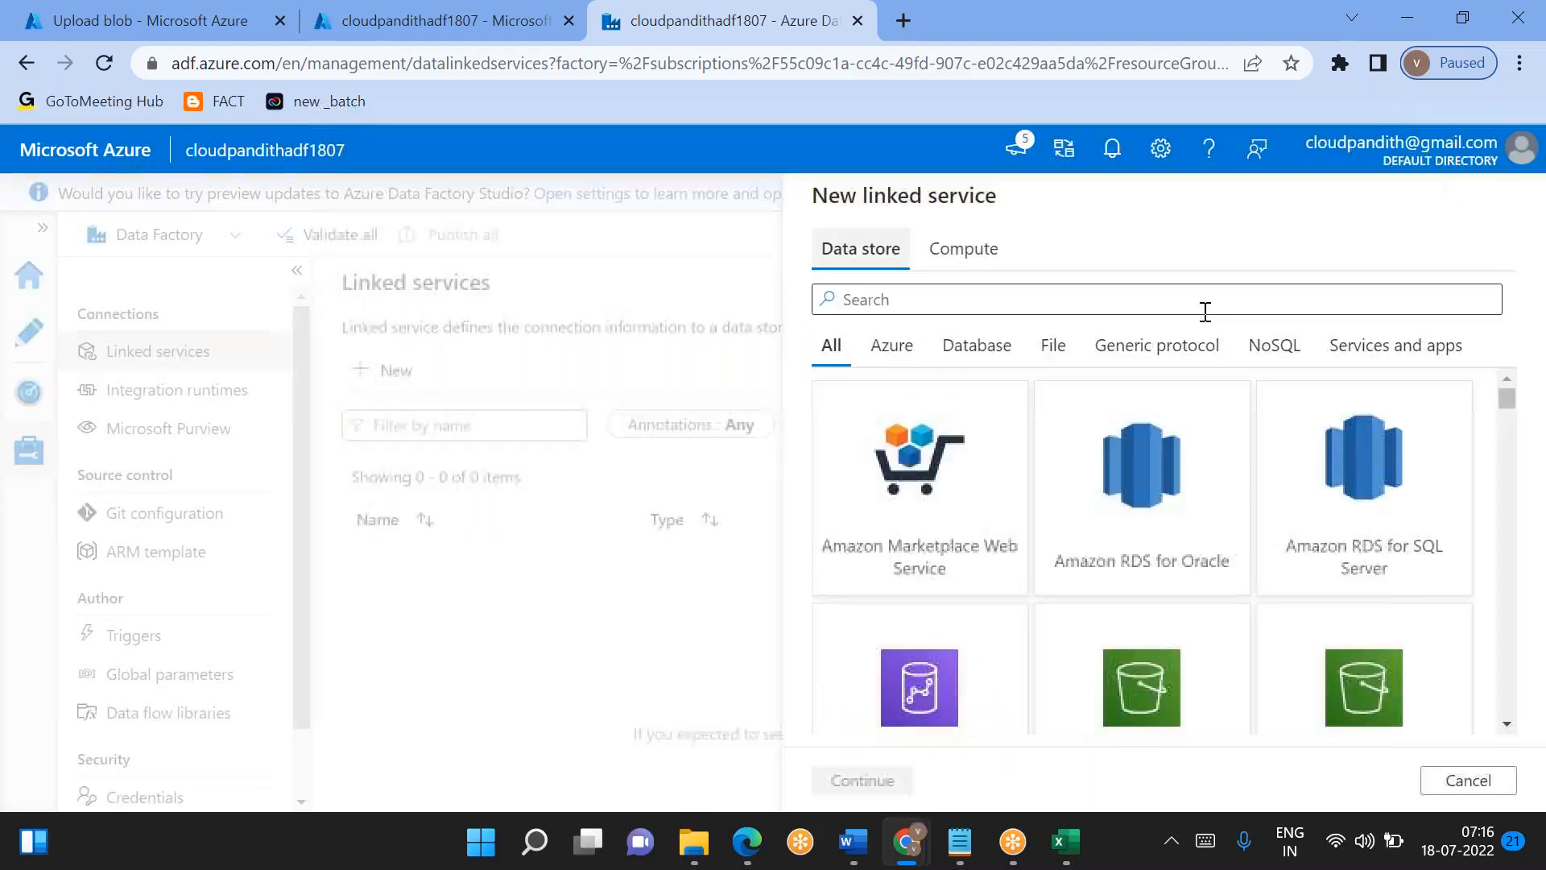
pyautogui.write('2')
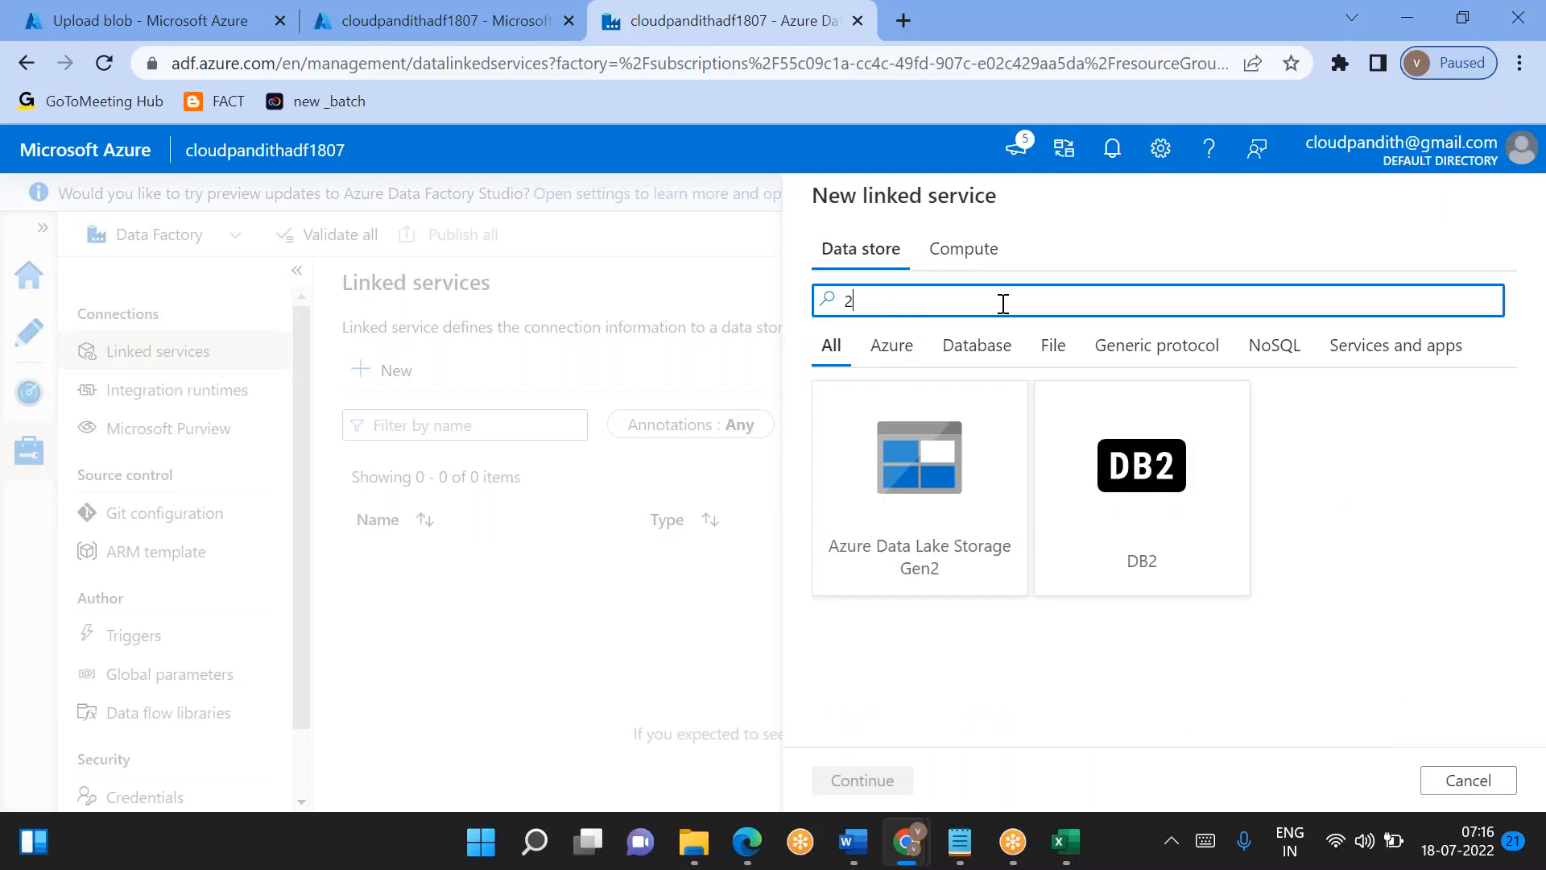
pyautogui.doubleClick(977, 473)
pyautogui.hotkey('ctrl', 'a')
pyautogui.press('BackSpace')
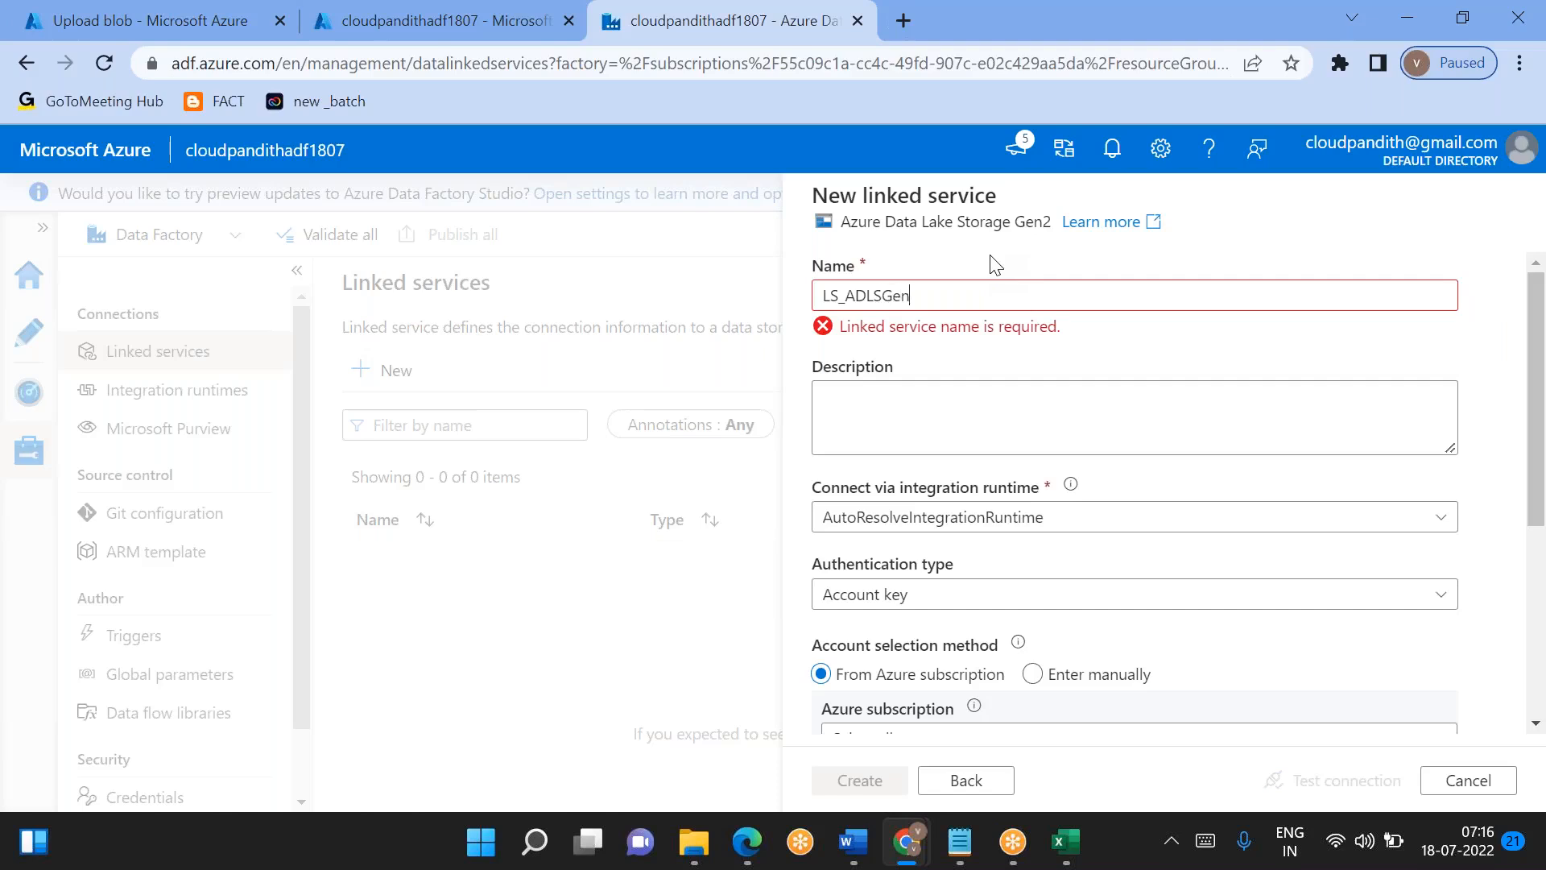
pyautogui.scroll(-3, 1002, 363)
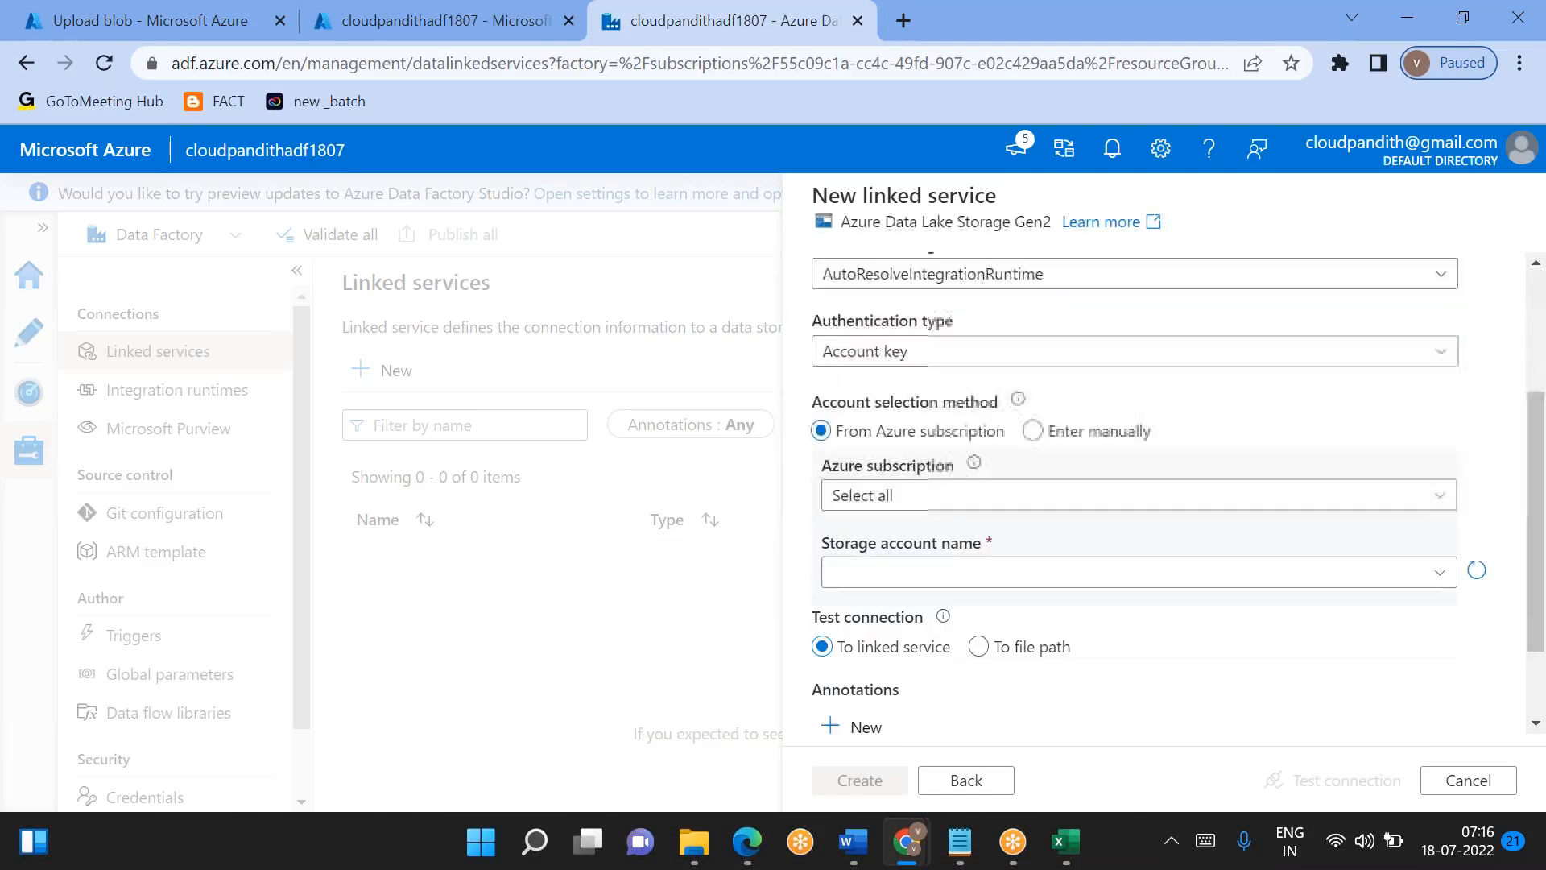
pyautogui.click(915, 475)
pyautogui.click(914, 541)
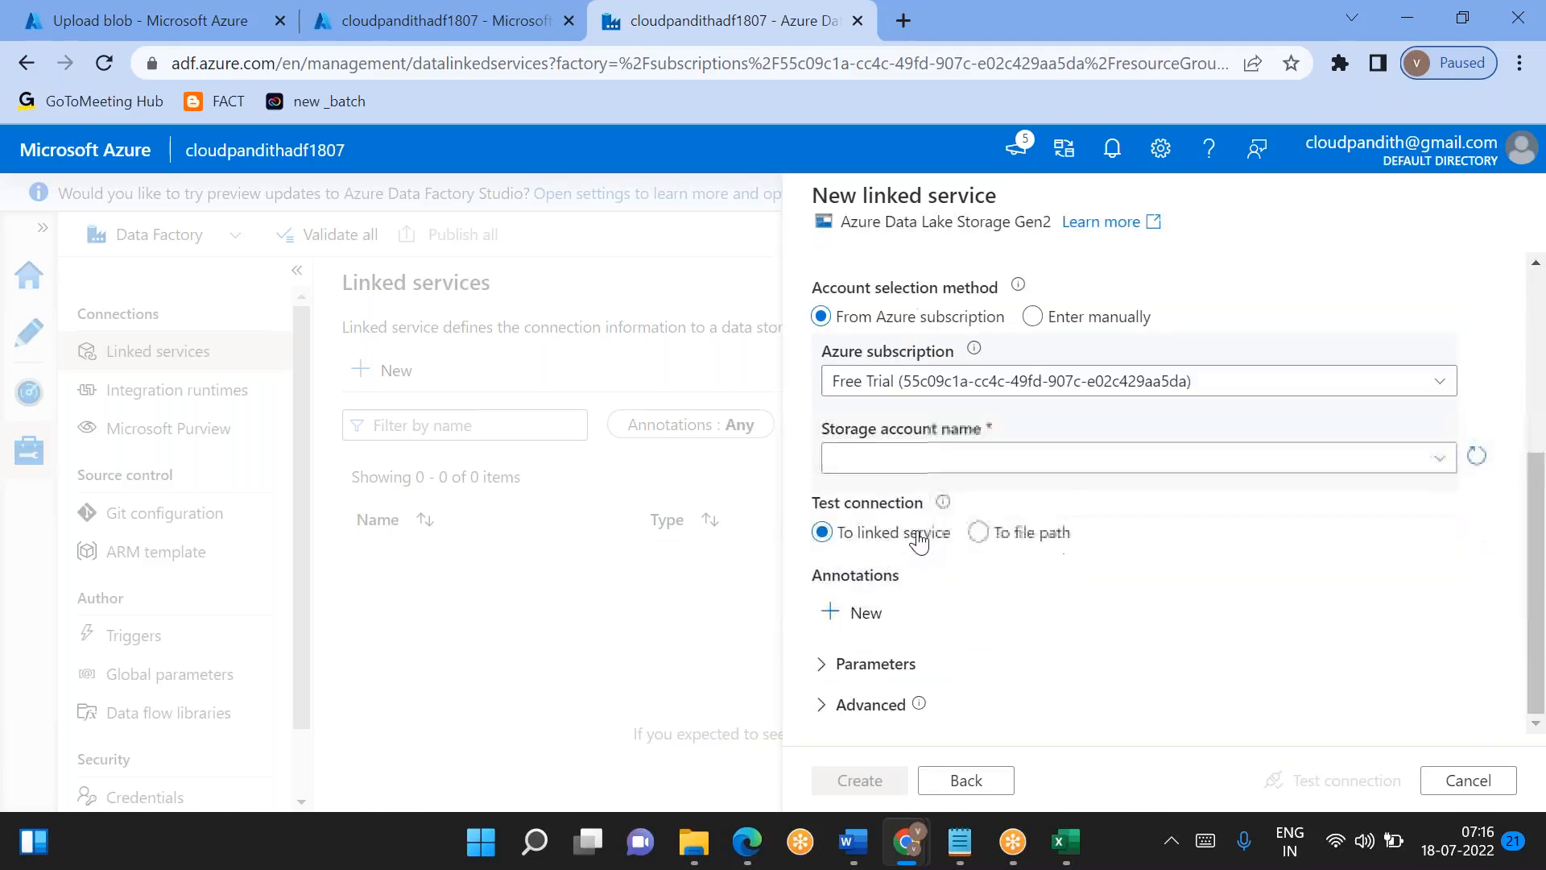
pyautogui.click(890, 461)
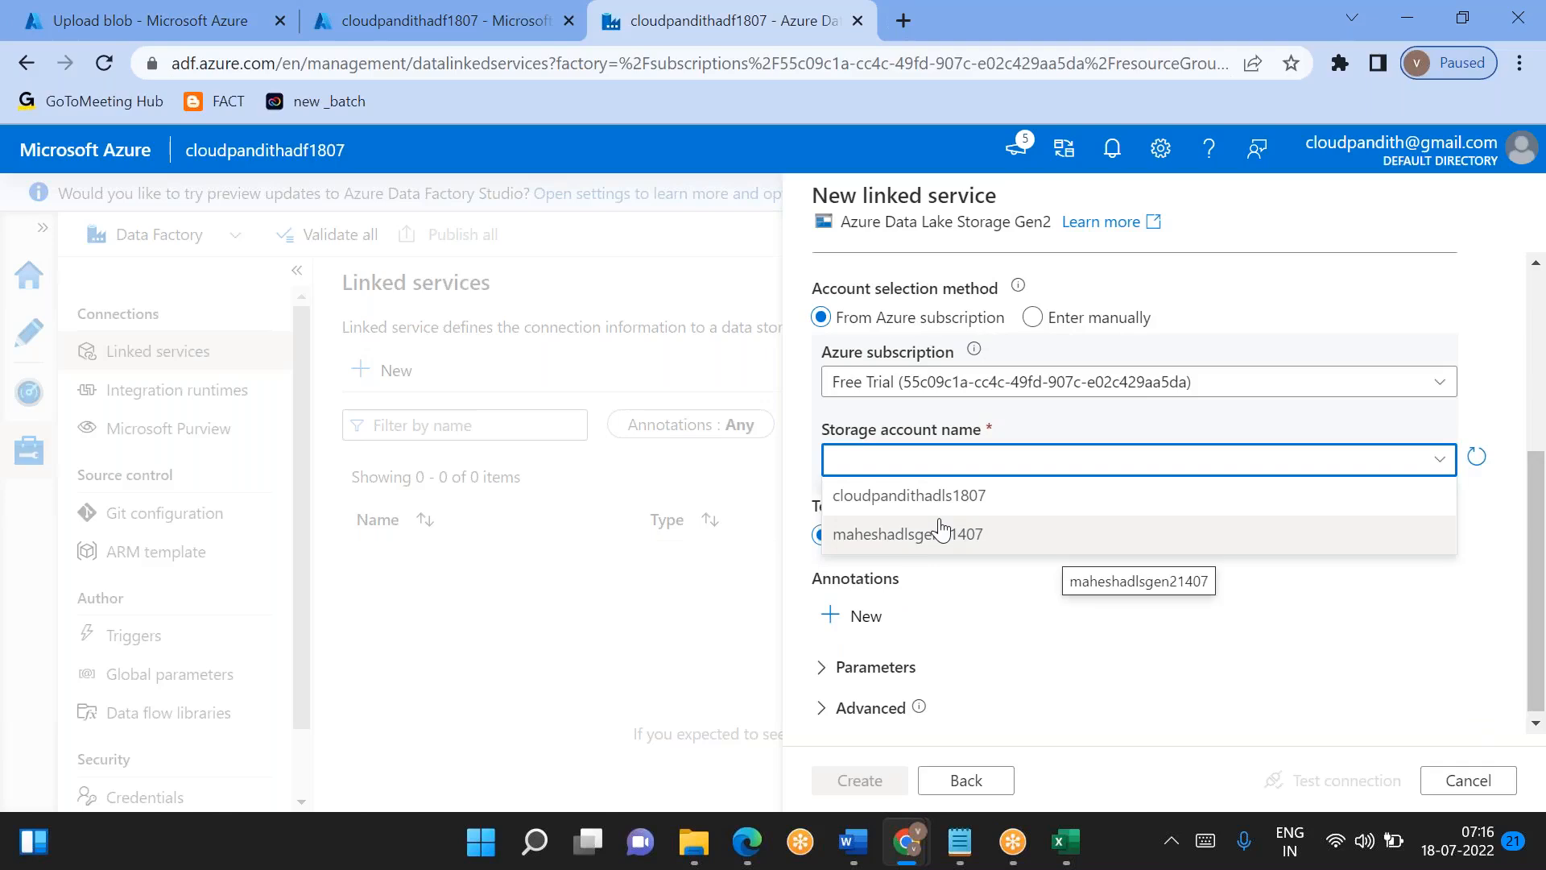
pyautogui.click(930, 500)
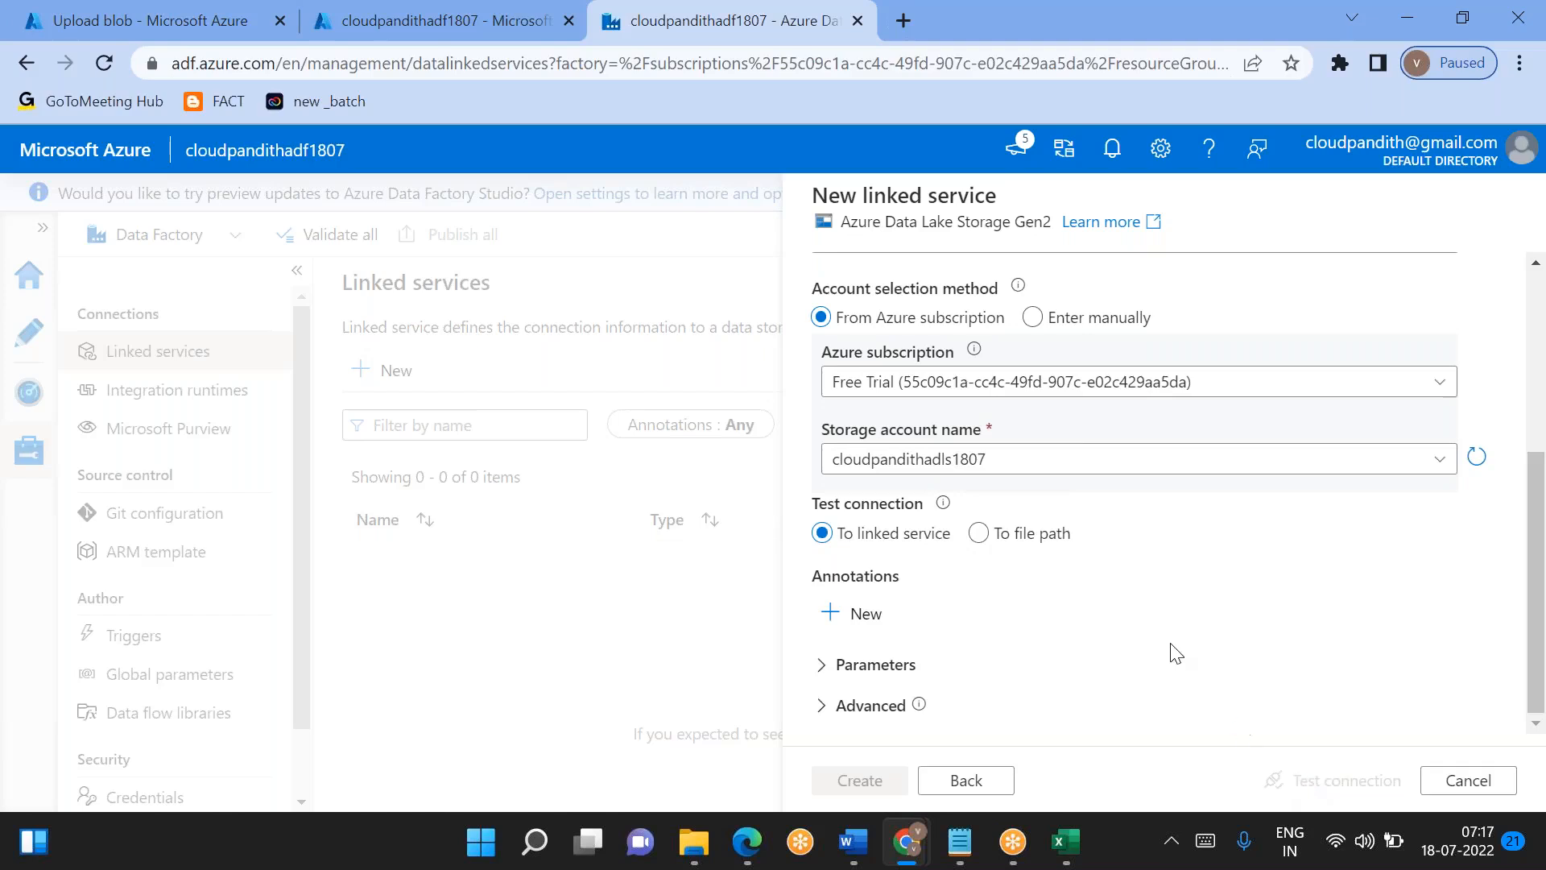
pyautogui.scroll(3, 1176, 652)
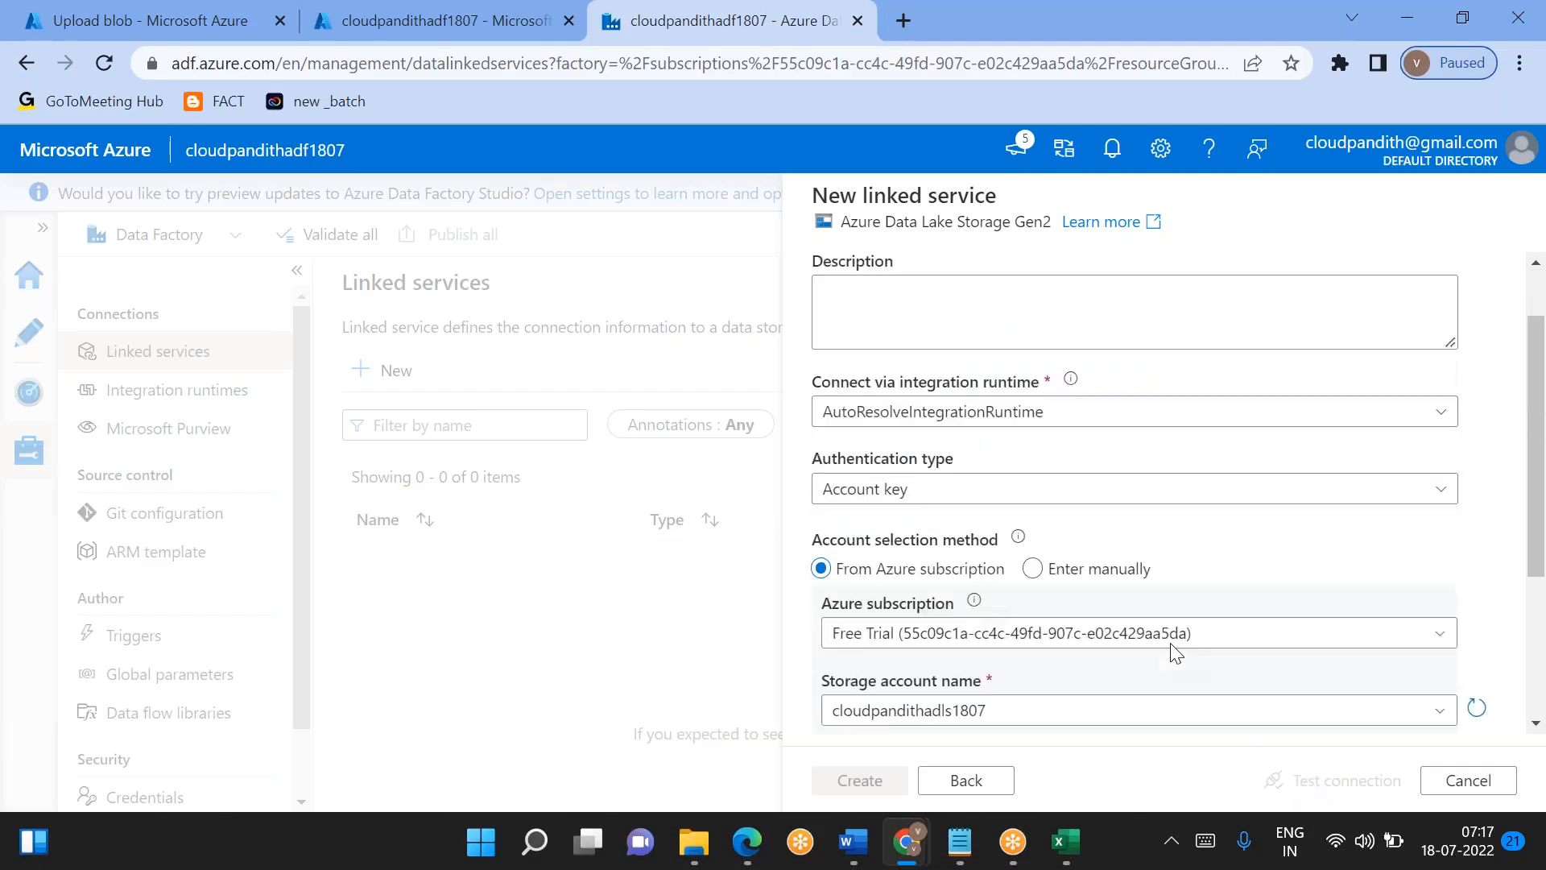
pyautogui.scroll(-3, 1176, 653)
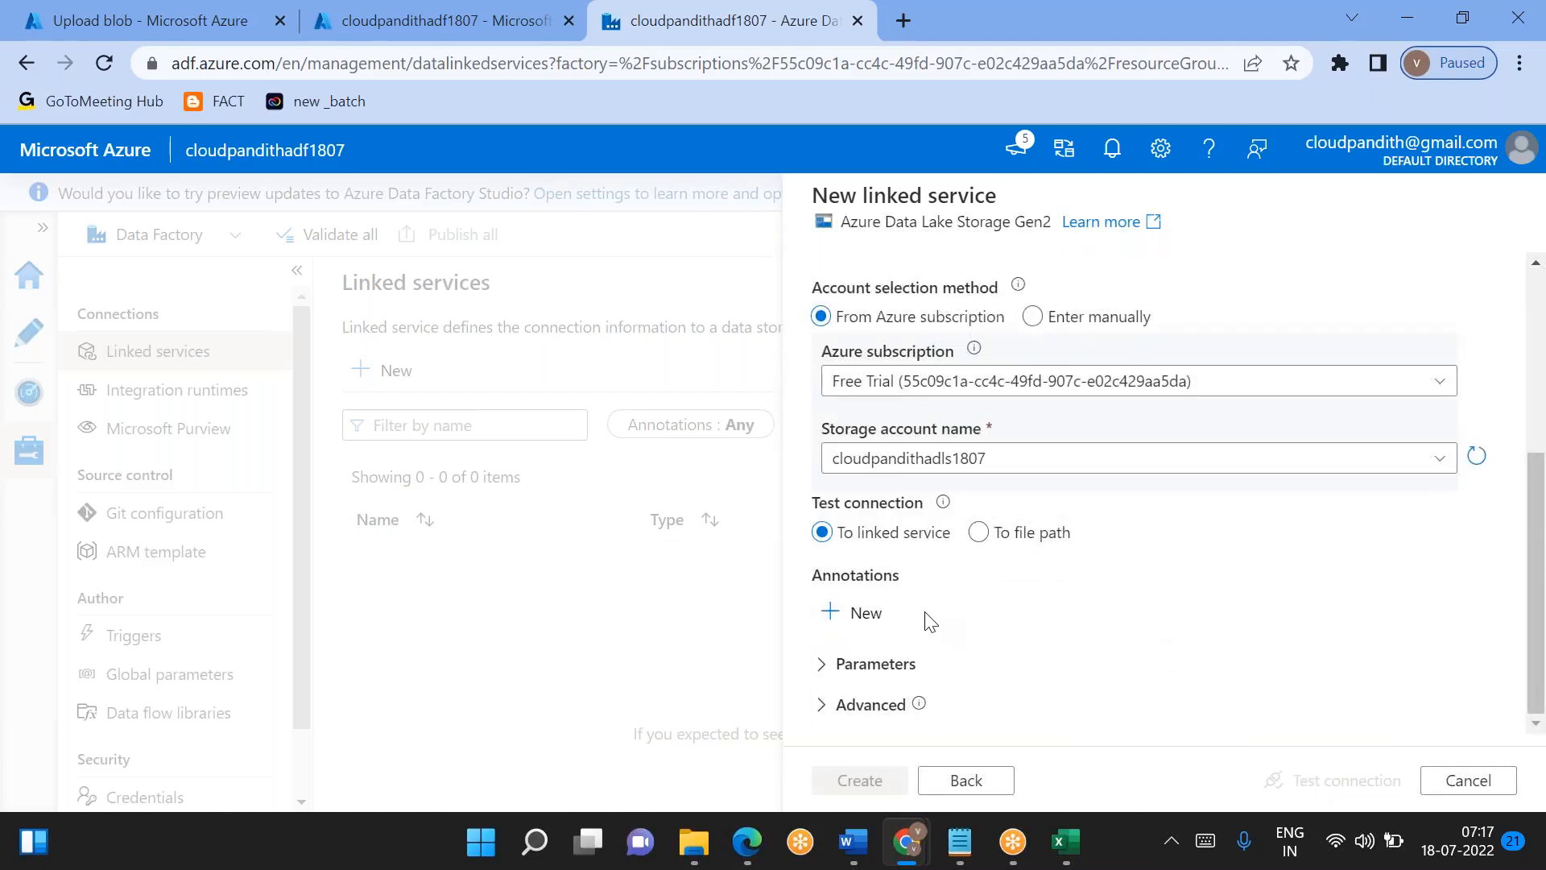
pyautogui.click(966, 779)
pyautogui.doubleClick(966, 494)
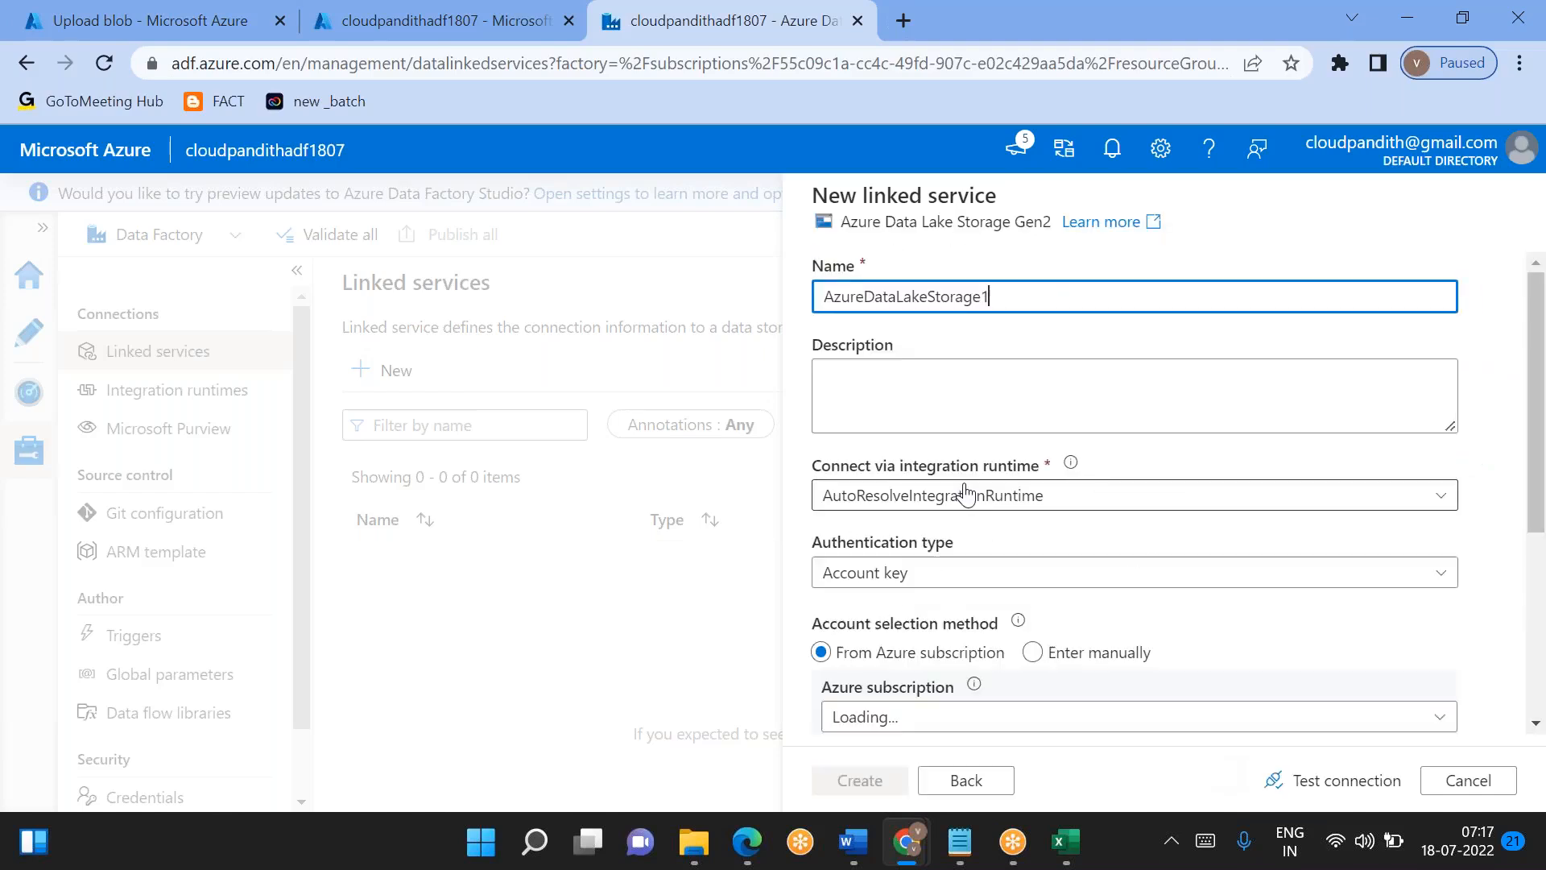
# - Create the linked service as LS_ADLSGen2 with the Free Trial subscription and cloudpandithadls1807 storage account, testing the connection first
pyautogui.hotkey('ctrl', 'a')
pyautogui.write('L')
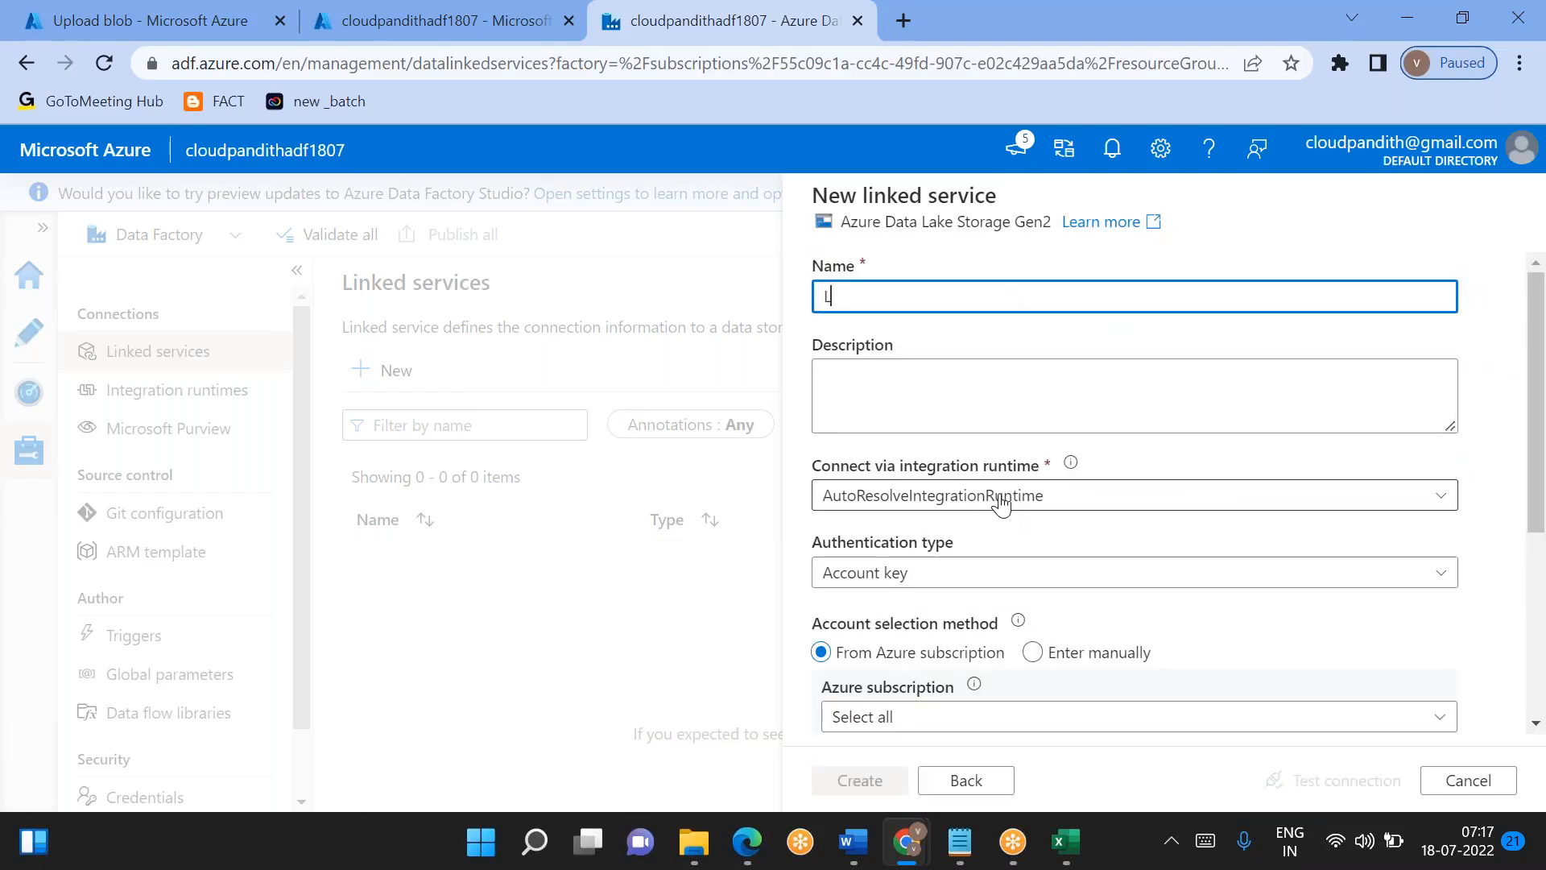
pyautogui.write('S_ADLSGen2')
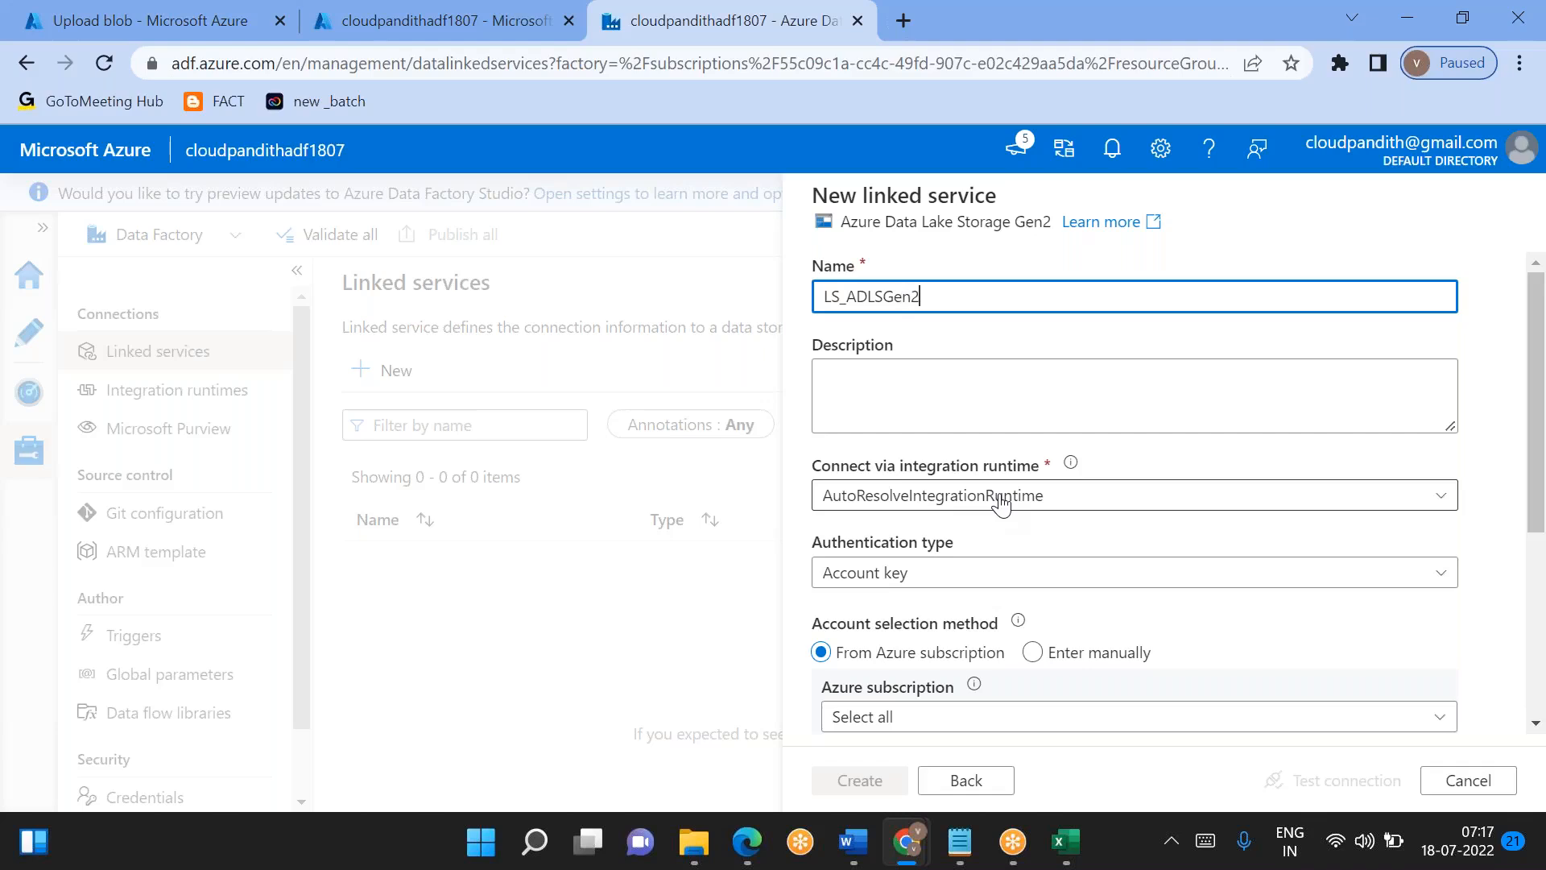
pyautogui.scroll(-4, 1000, 504)
pyautogui.click(934, 382)
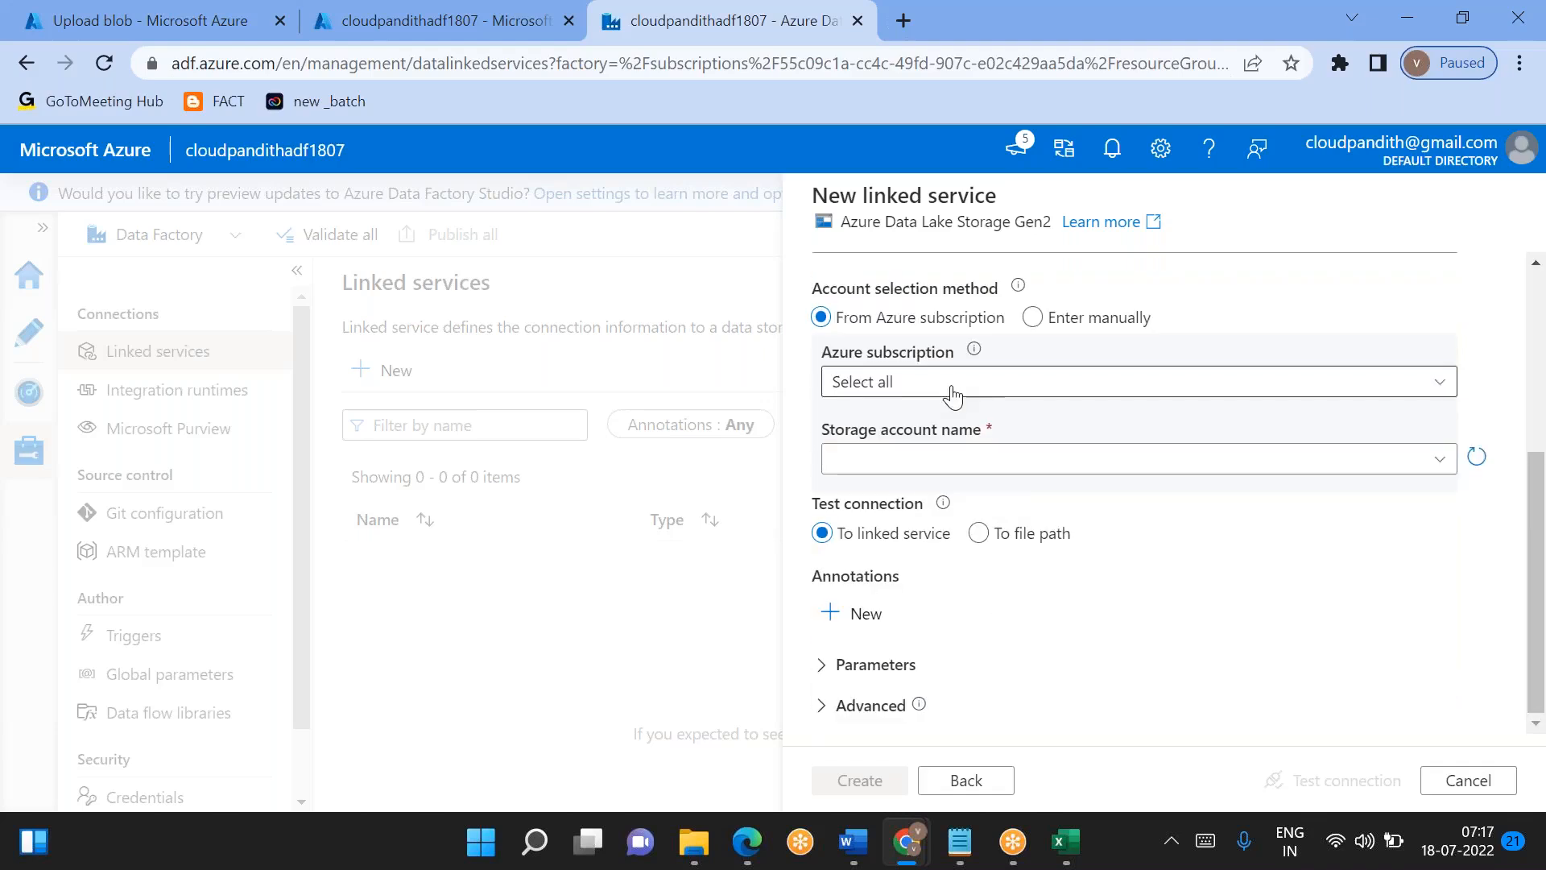
pyautogui.click(931, 454)
pyautogui.click(932, 465)
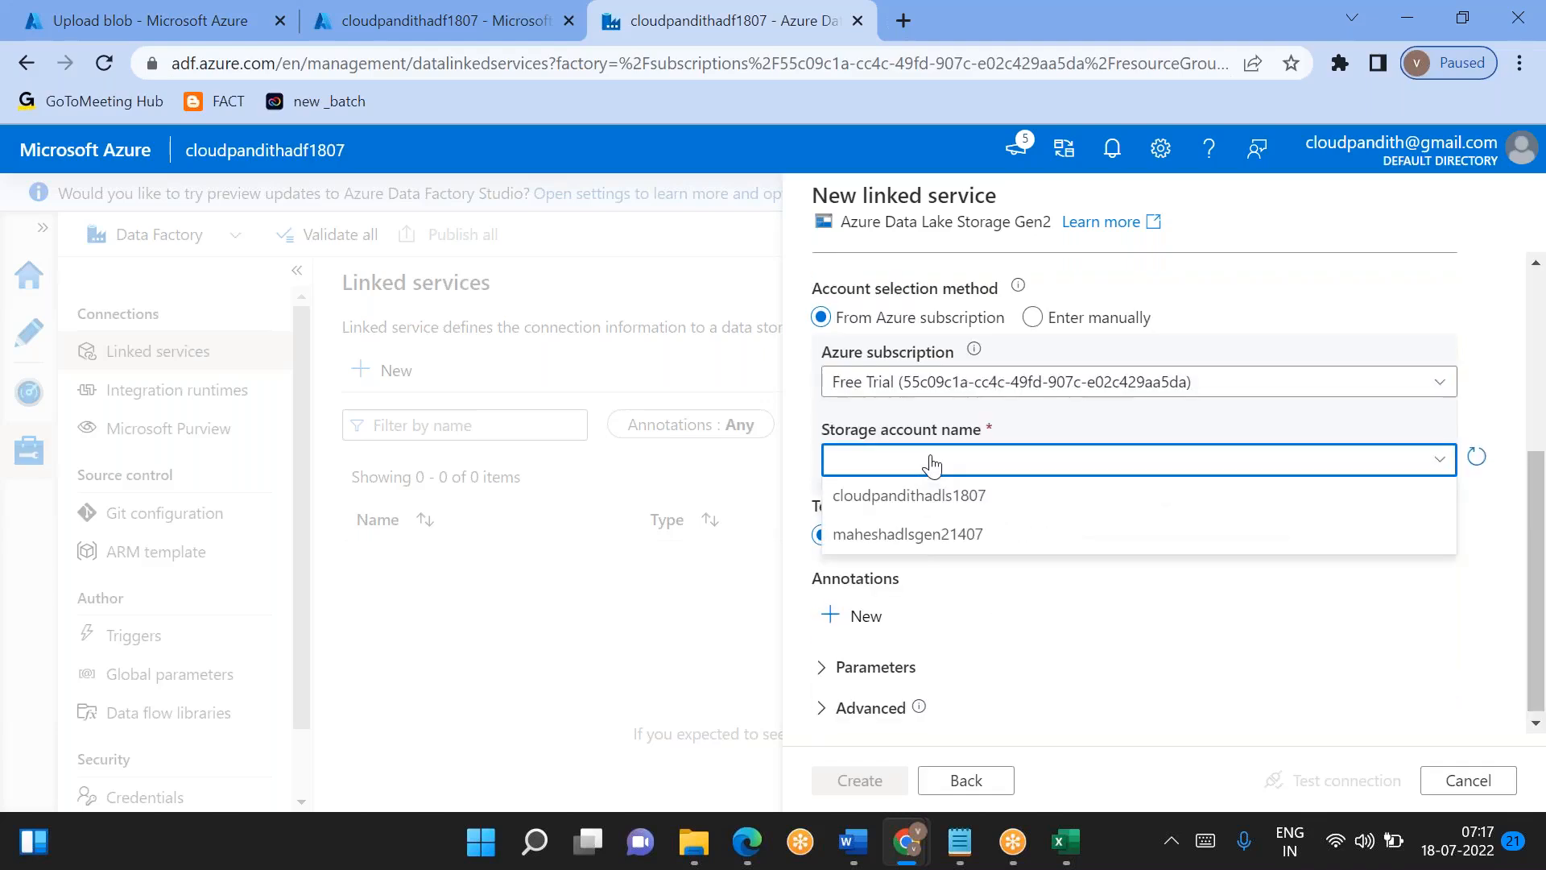
pyautogui.click(886, 493)
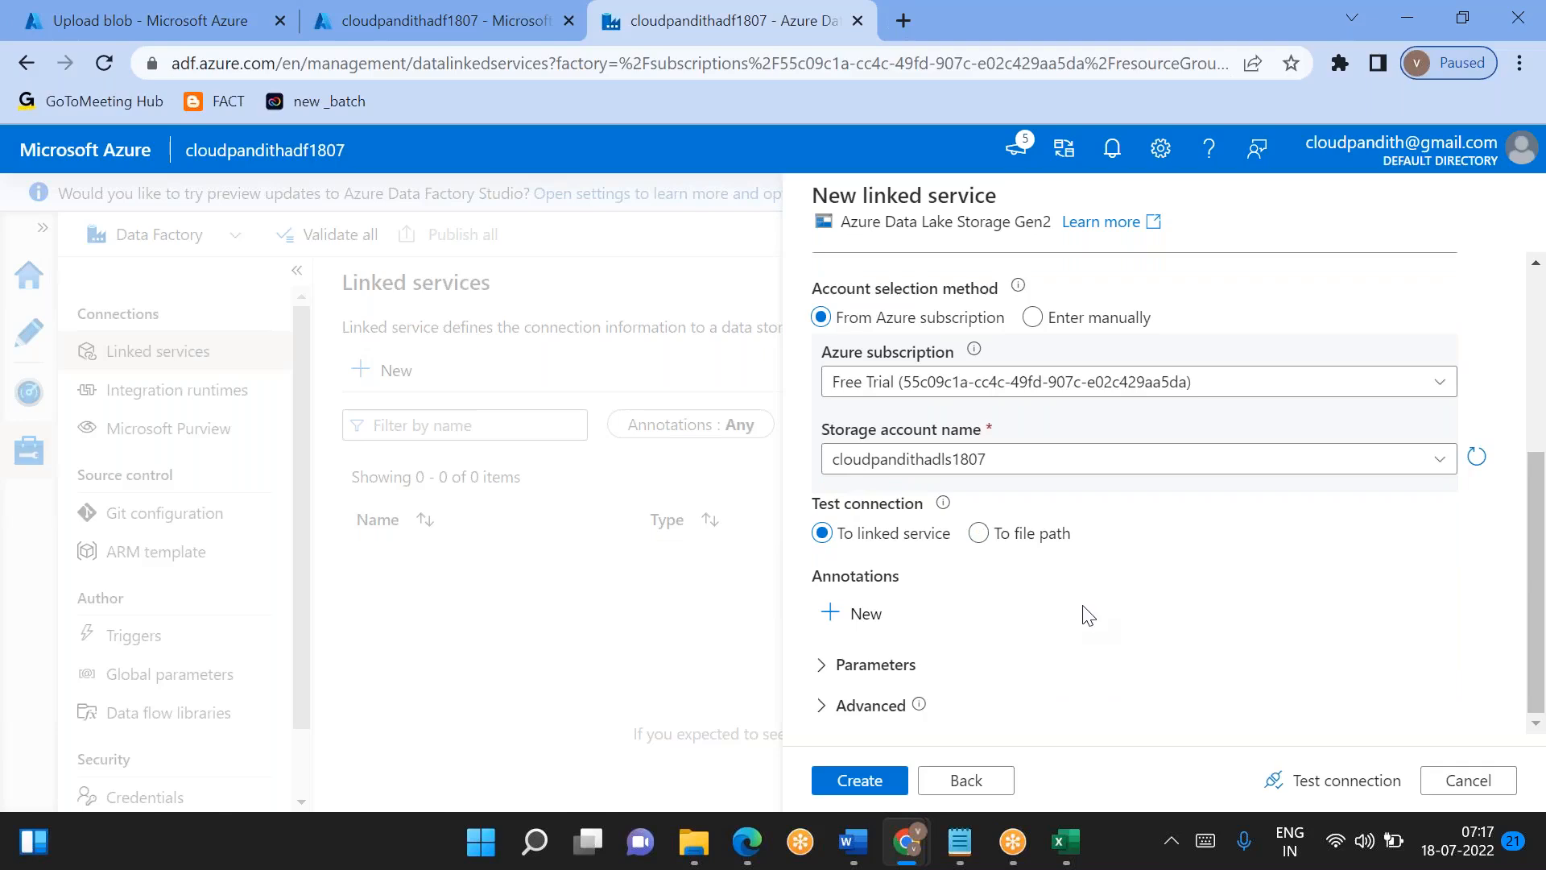
pyautogui.click(1301, 780)
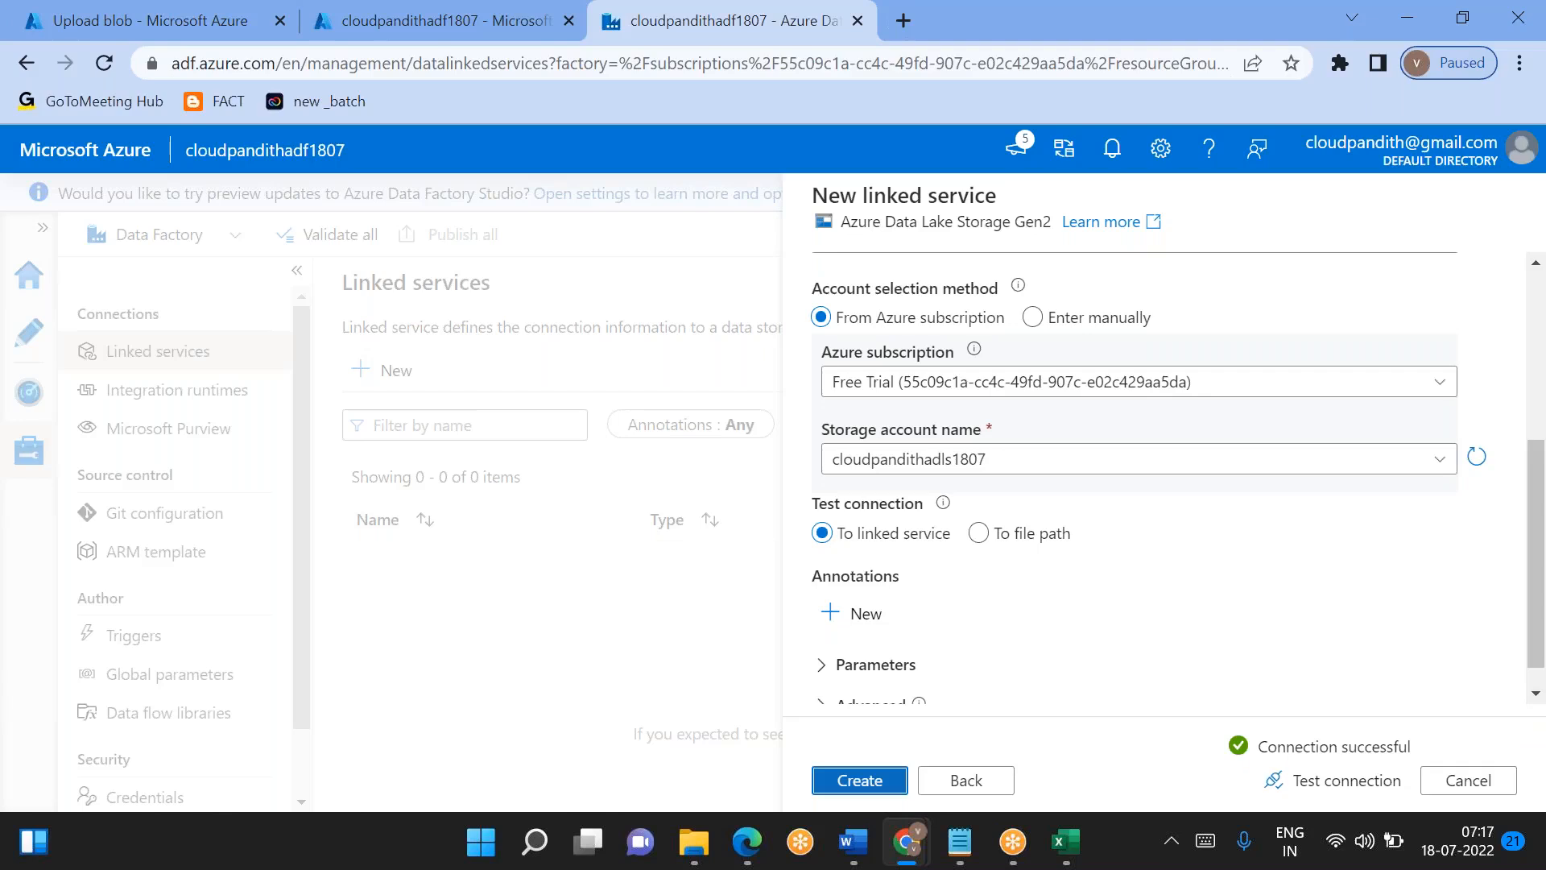
pyautogui.click(860, 781)
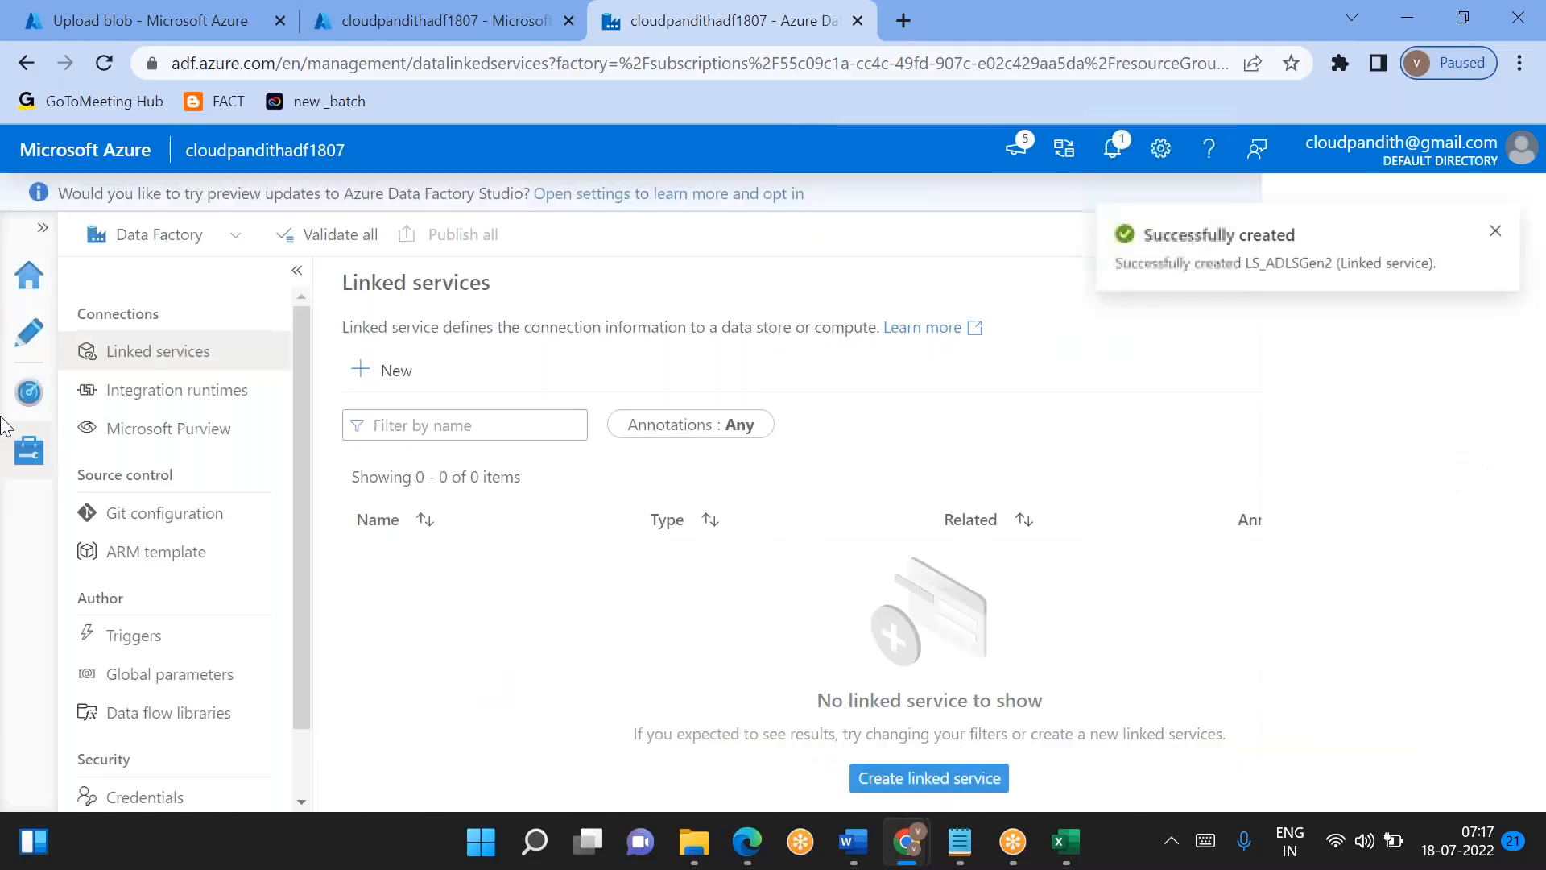
# - Create a new data flow in the factory's authoring resources
pyautogui.click(27, 334)
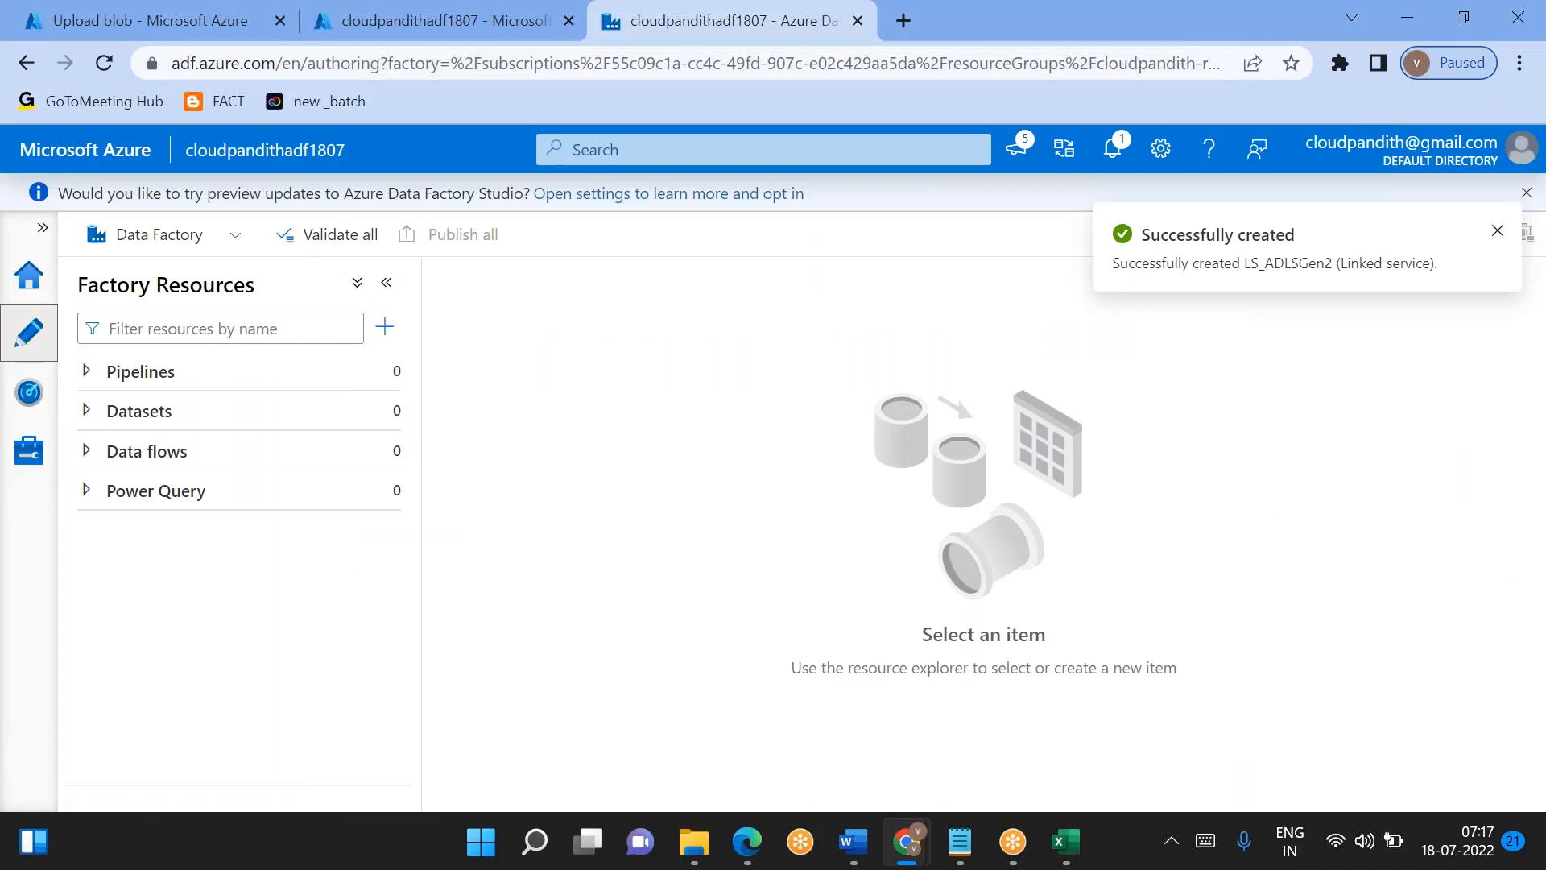
pyautogui.click(387, 458)
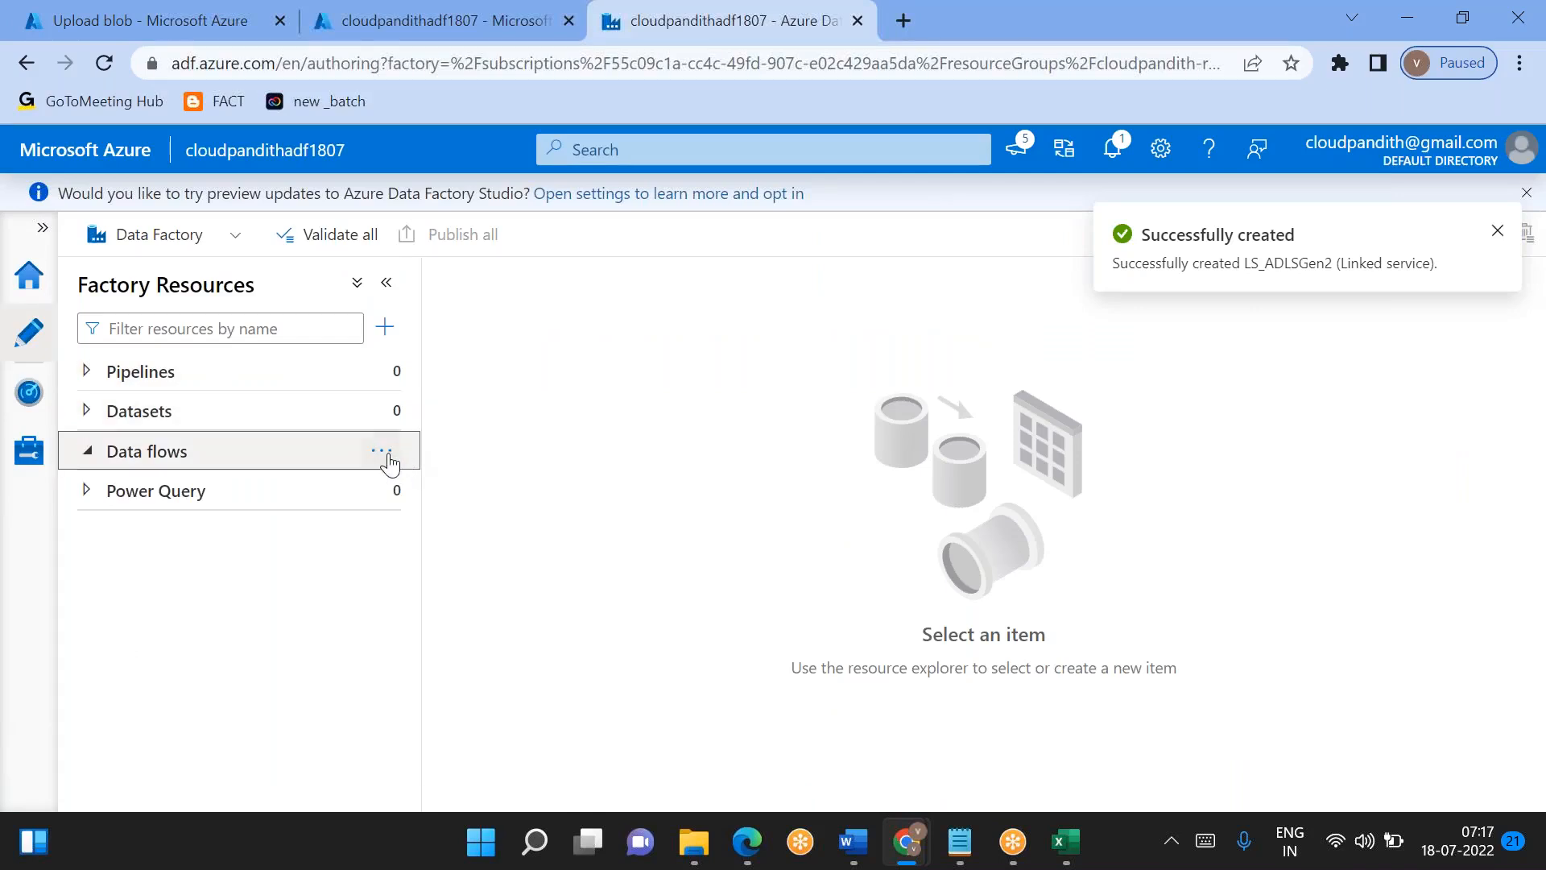
pyautogui.click(382, 453)
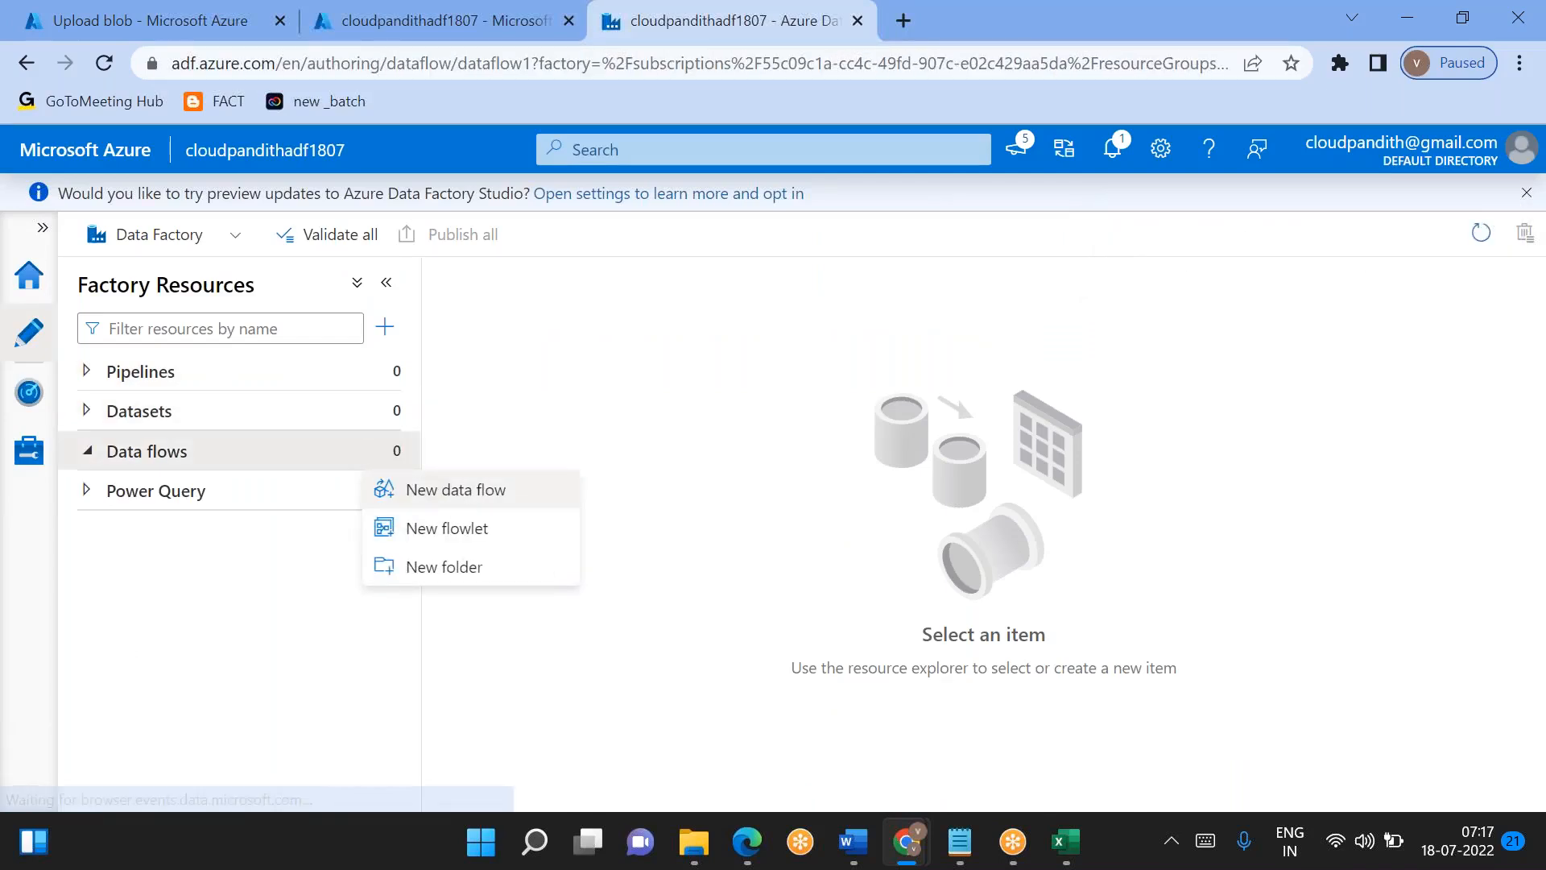
pyautogui.click(457, 493)
# - Add a source to the data flow, then hide the data flow properties and enlarge the source settings area
pyautogui.click(562, 420)
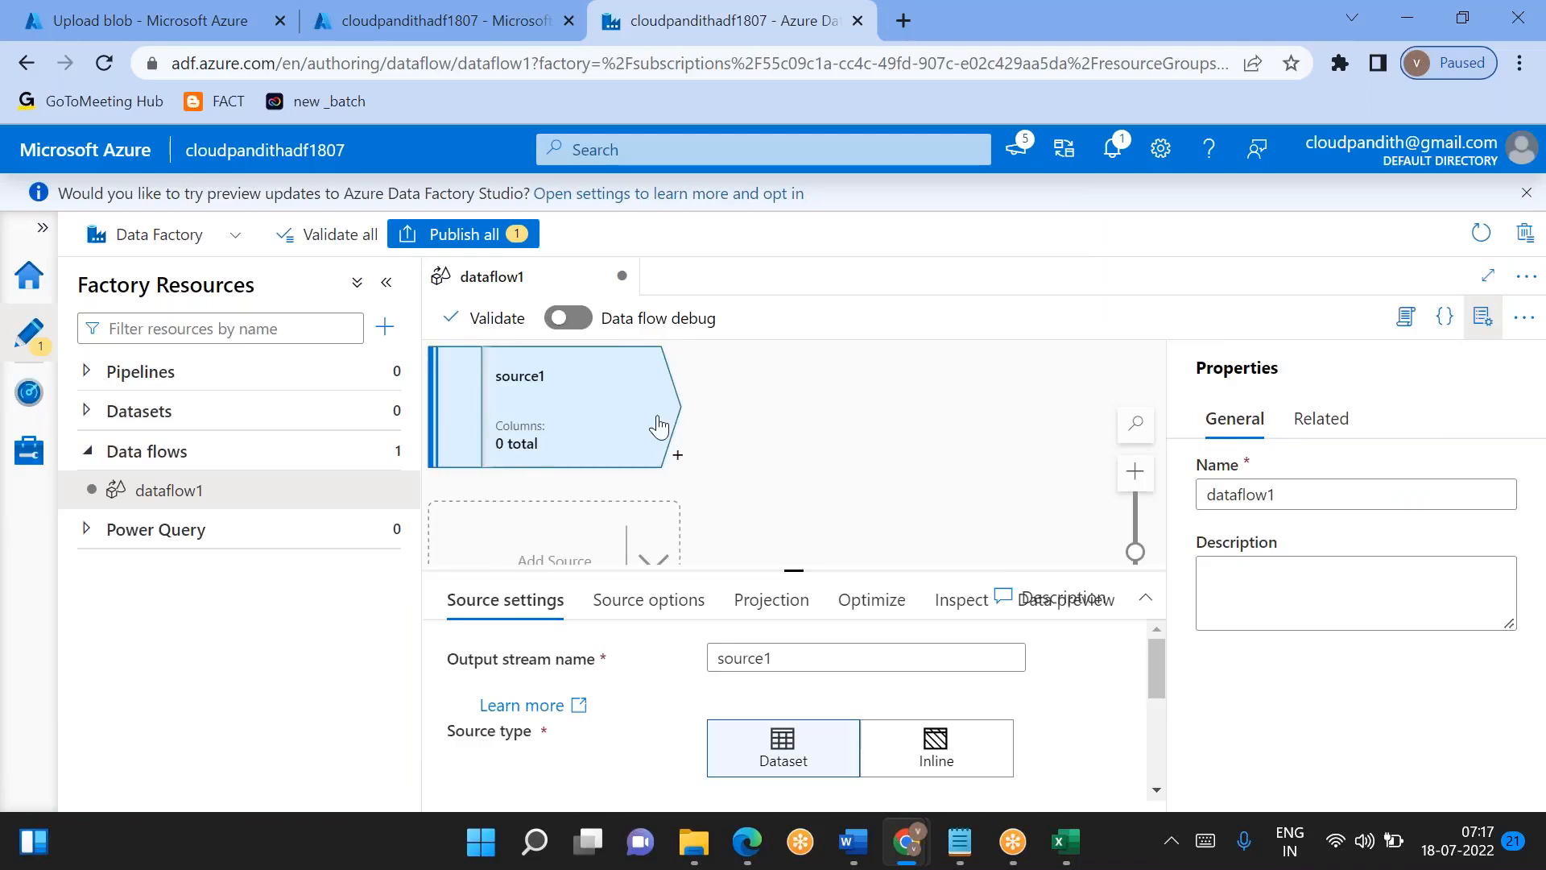
pyautogui.click(1482, 317)
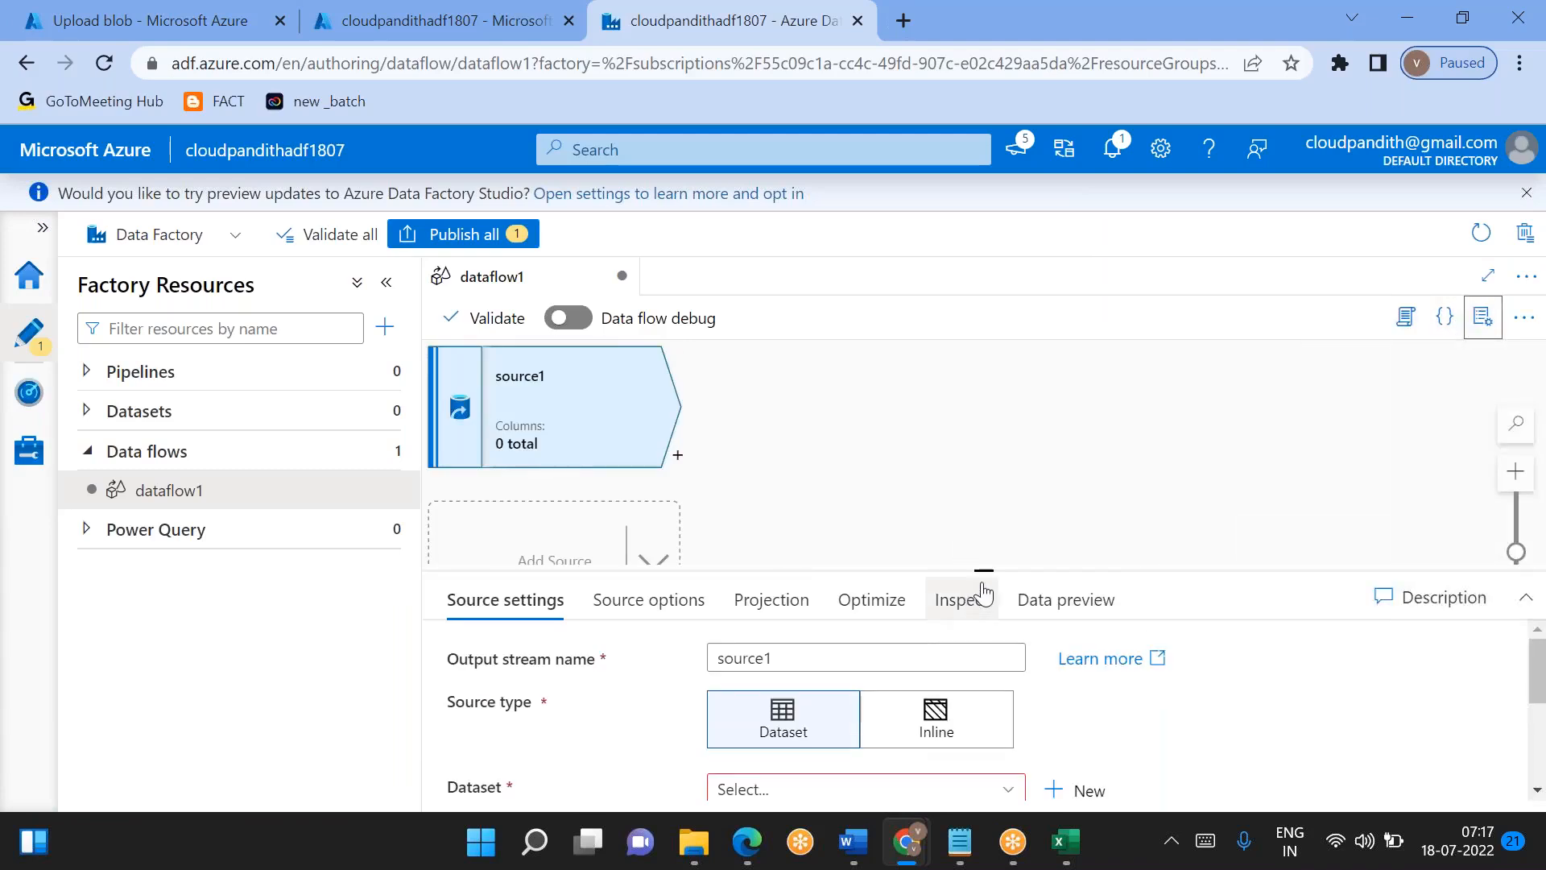
pyautogui.moveTo(972, 558); pyautogui.dragTo(980, 484)
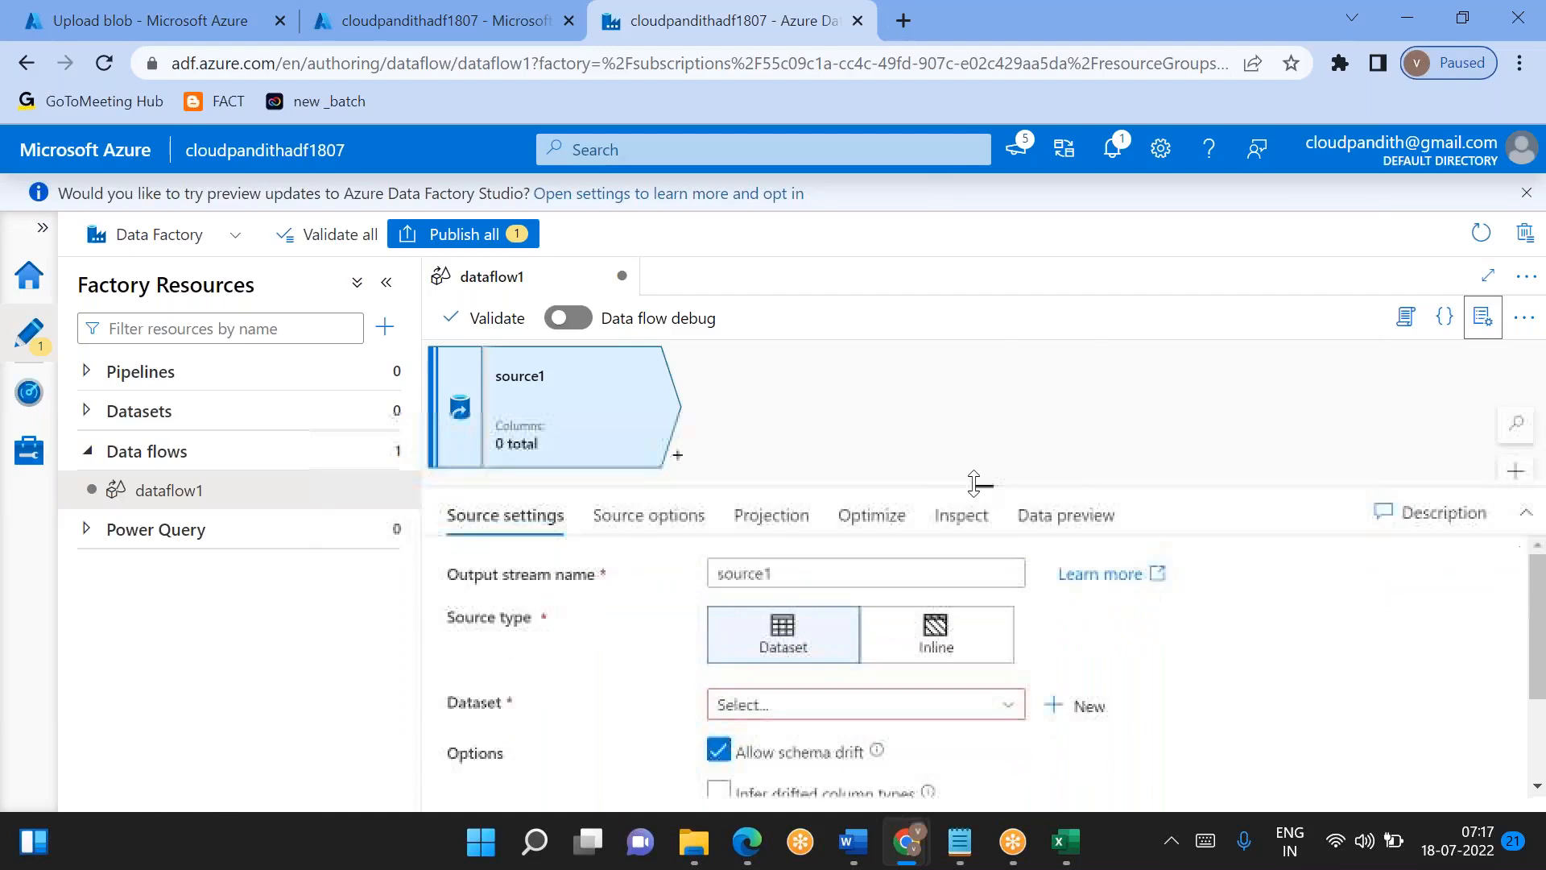
# - Make source1 an inline DelimitedText source that uses the LS_ADLSGen2 linked service
pyautogui.rightClick(1007, 485)
pyautogui.click(928, 648)
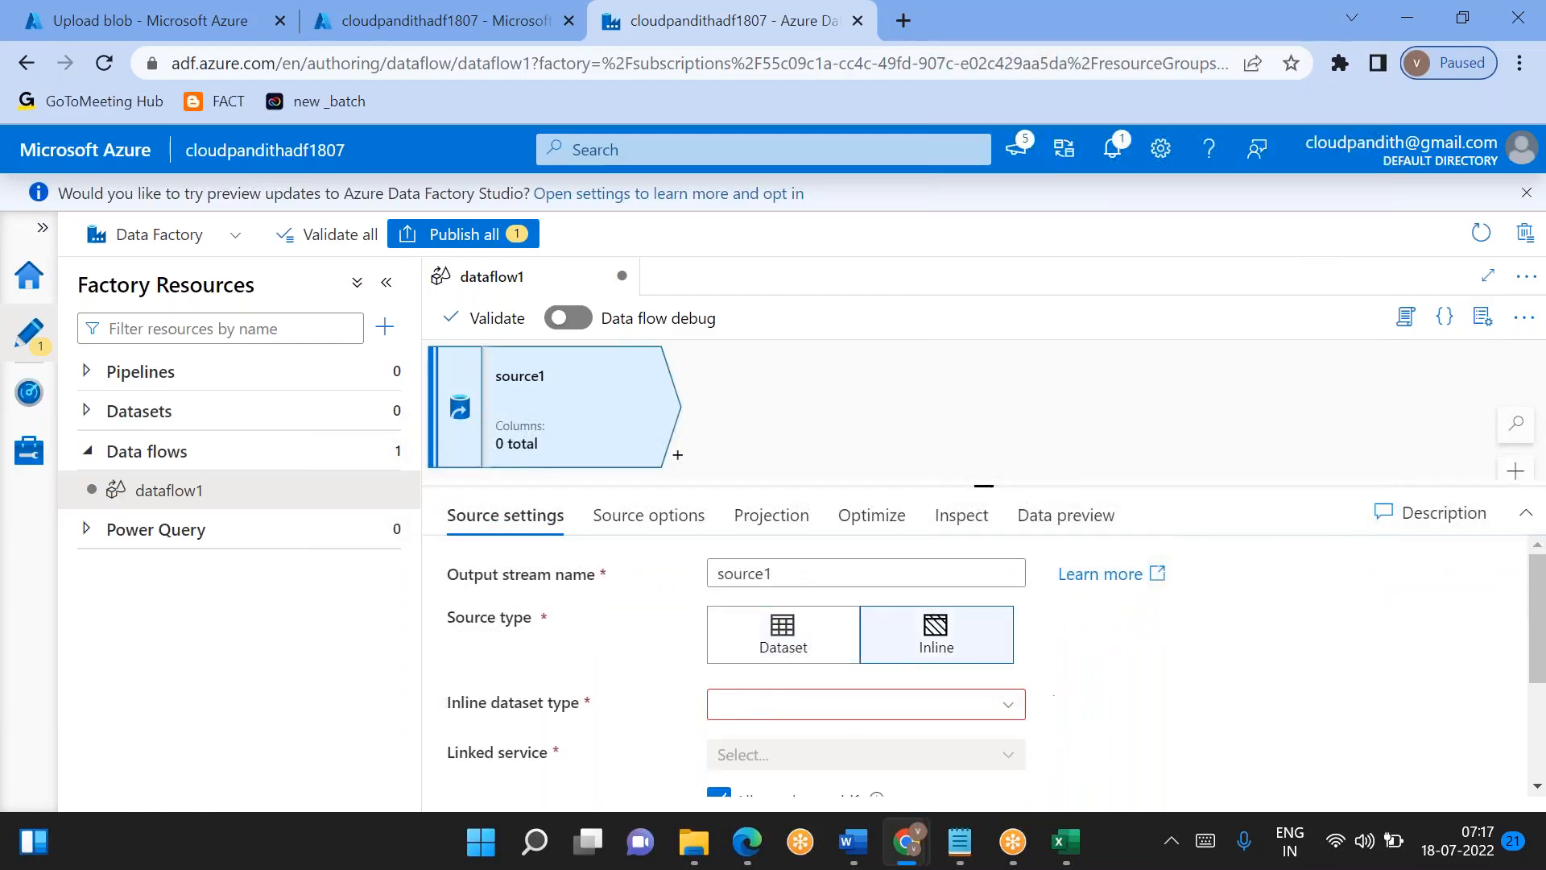
pyautogui.click(788, 718)
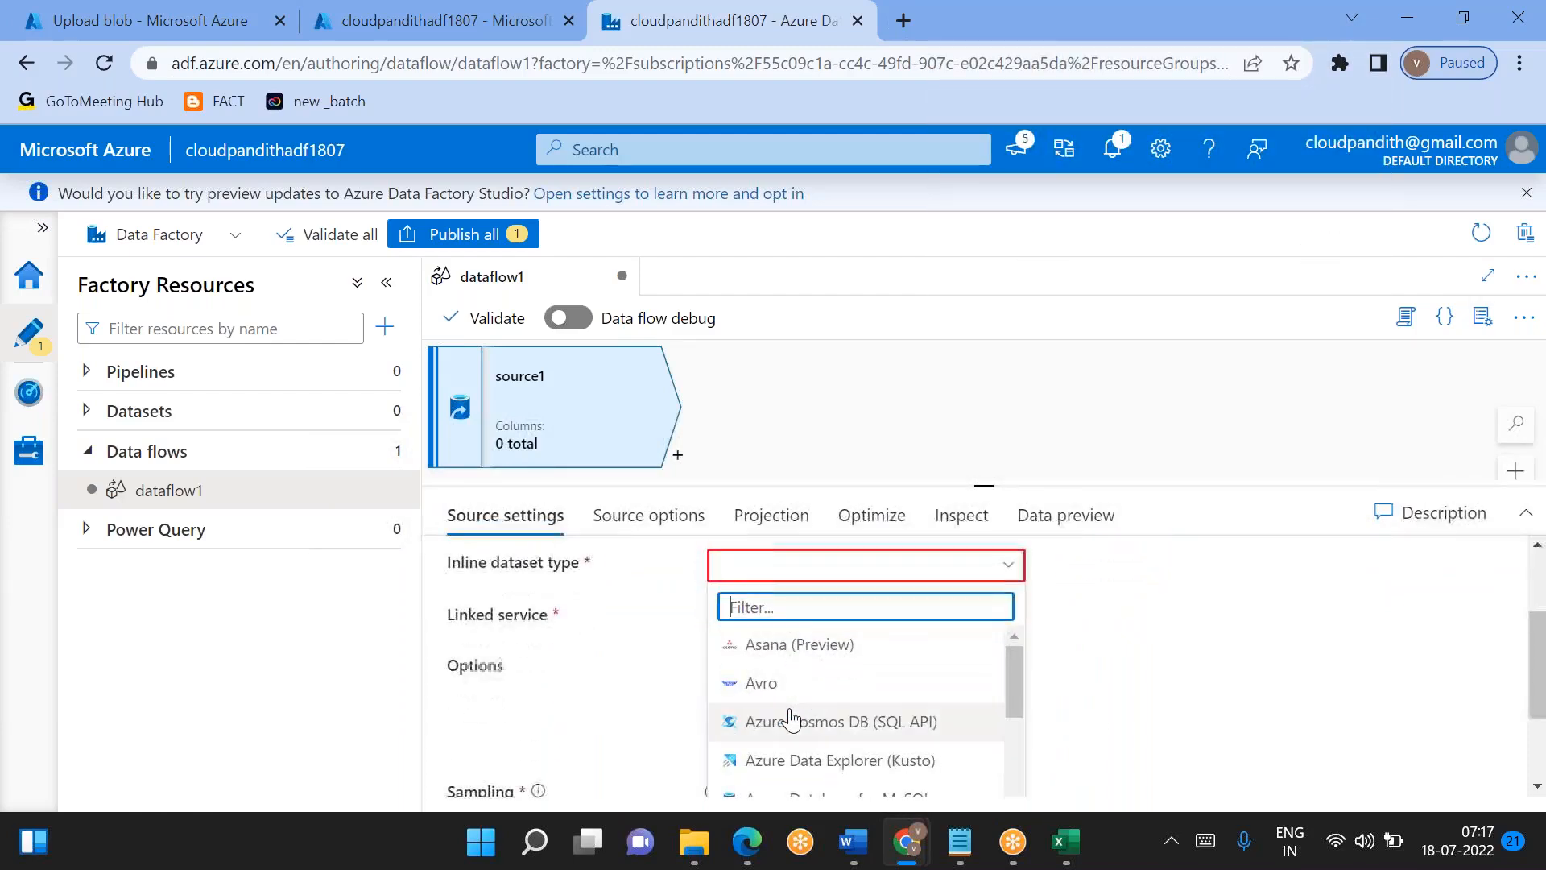
pyautogui.write('deloi')
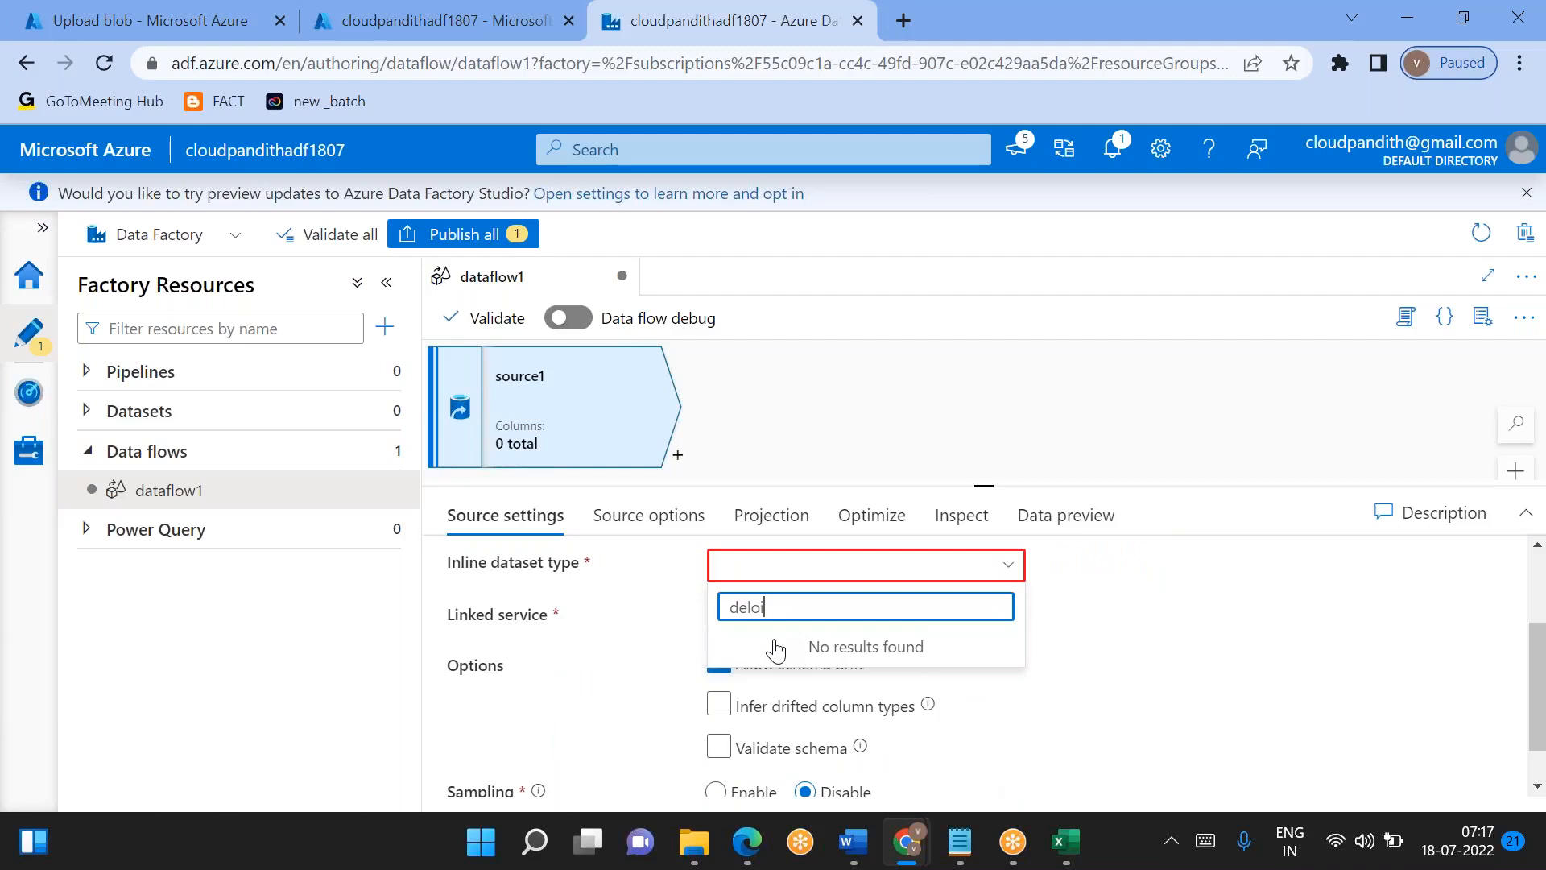
pyautogui.write('mi')
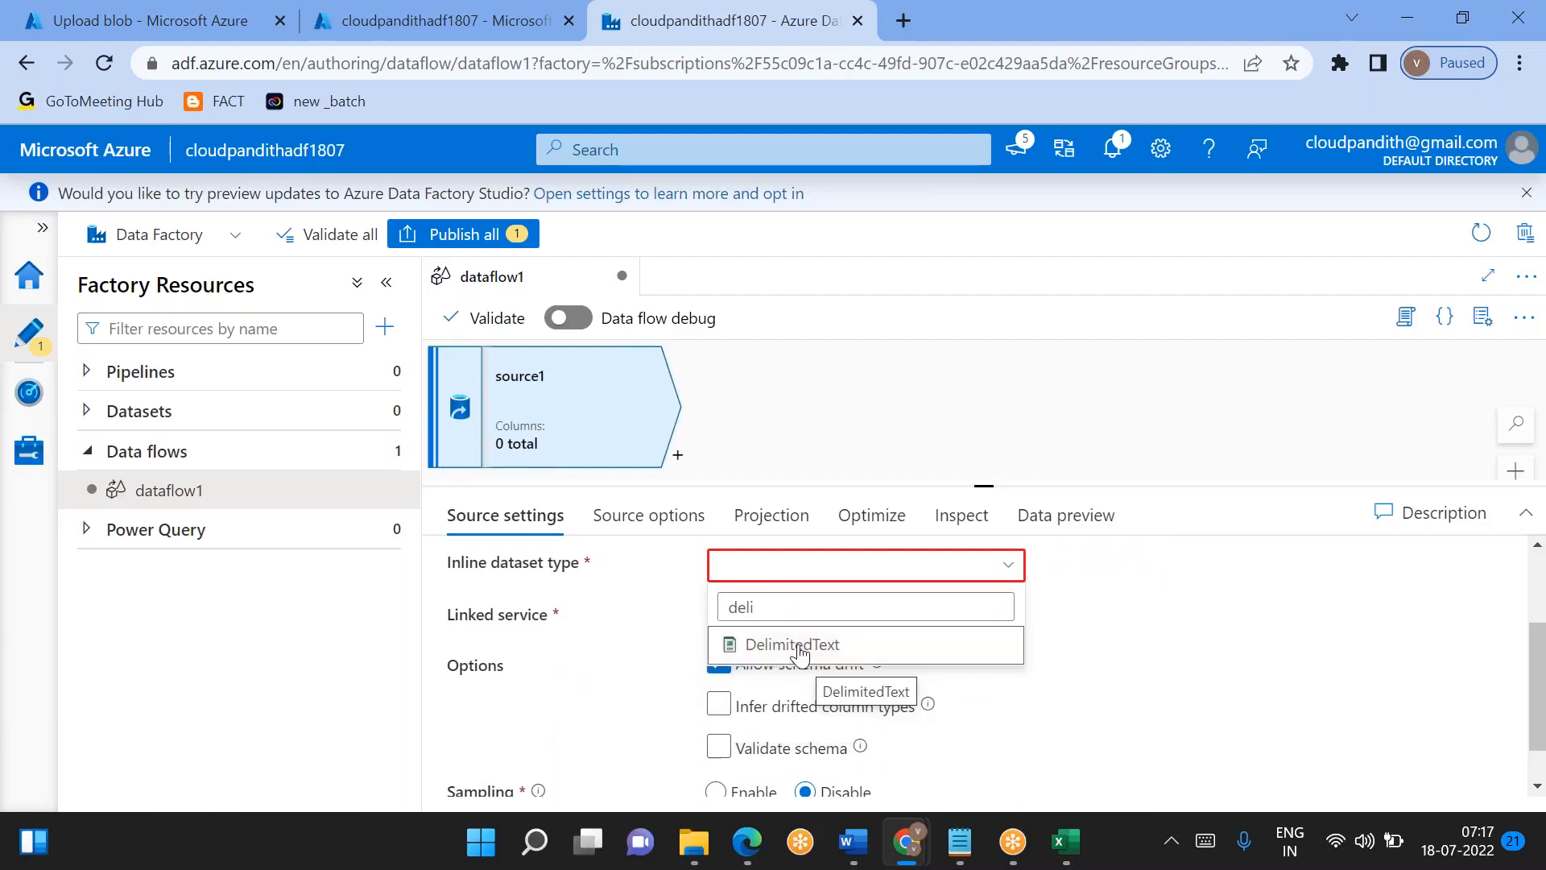
pyautogui.click(769, 645)
pyautogui.scroll(-2, 708, 681)
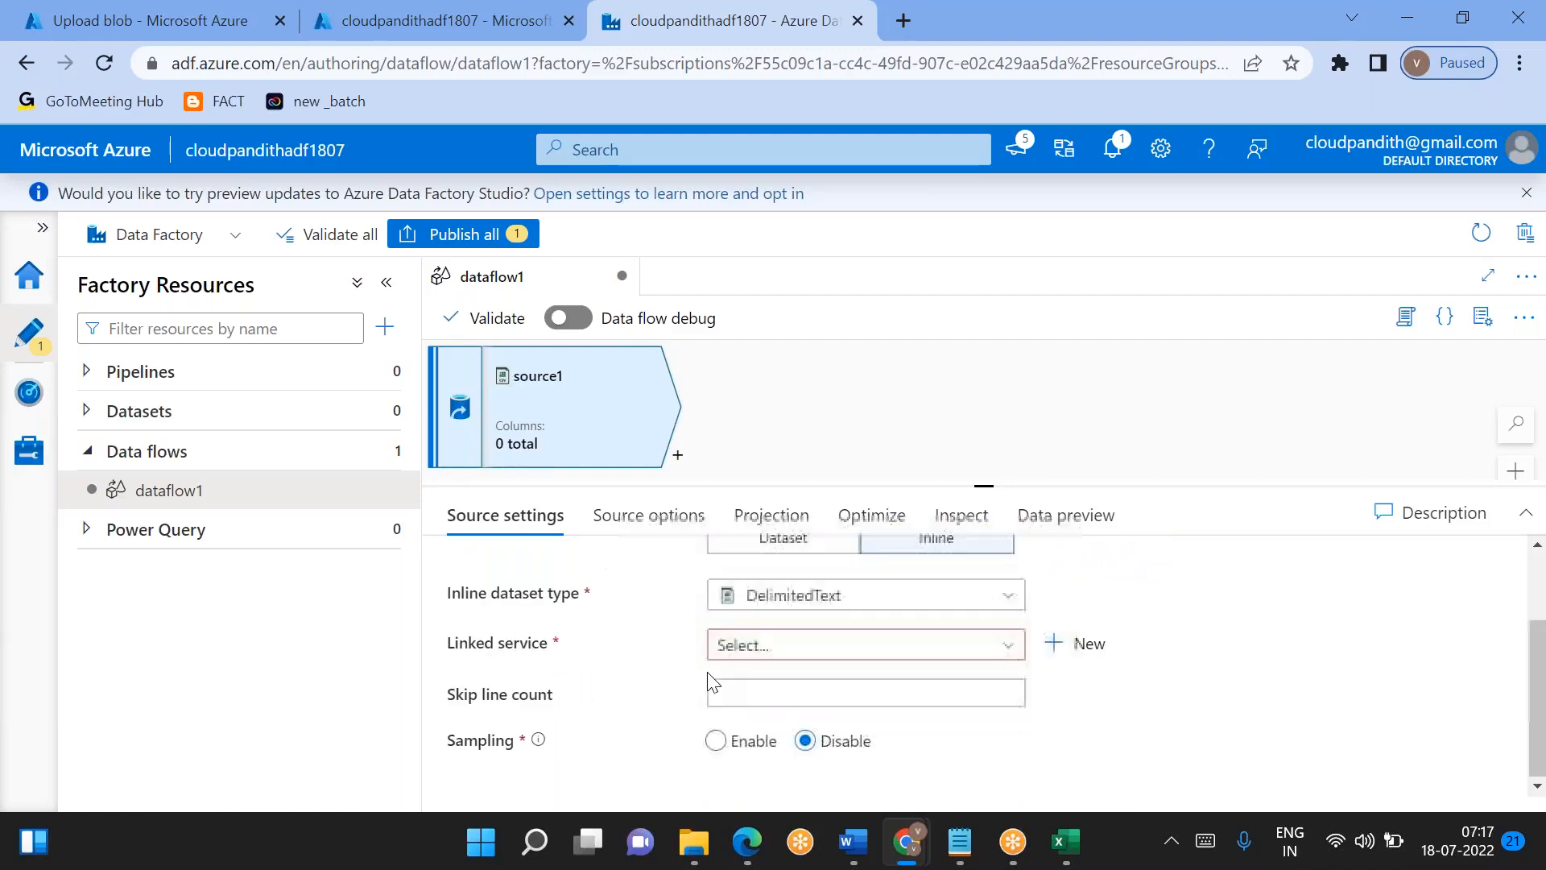
pyautogui.click(805, 646)
pyautogui.click(735, 771)
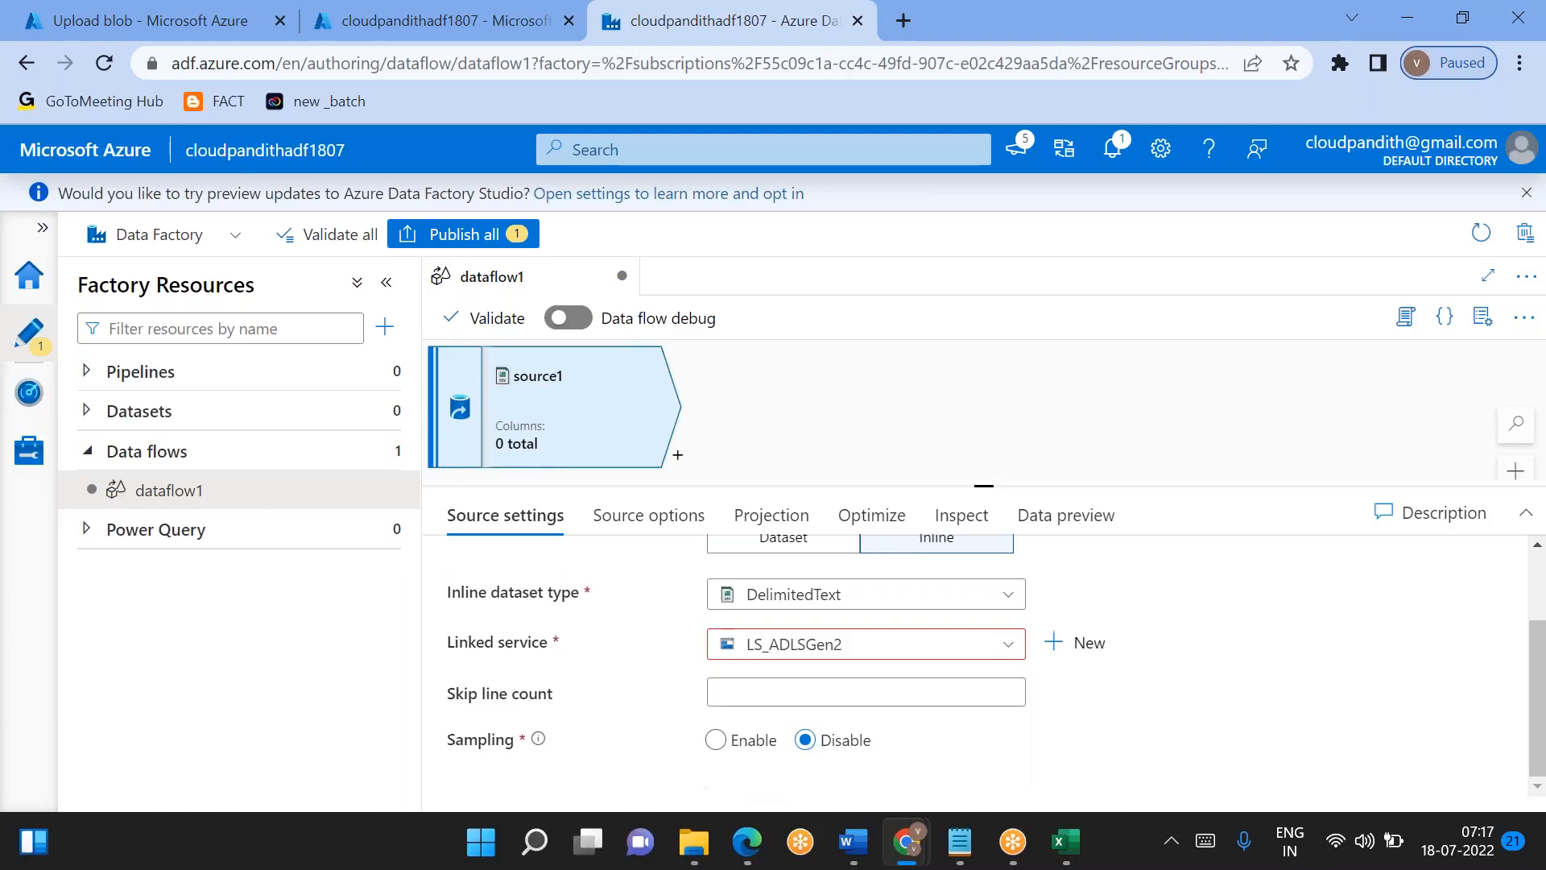
# - Set the file system in source1's file path to the global container by browsing the storage
pyautogui.click(637, 529)
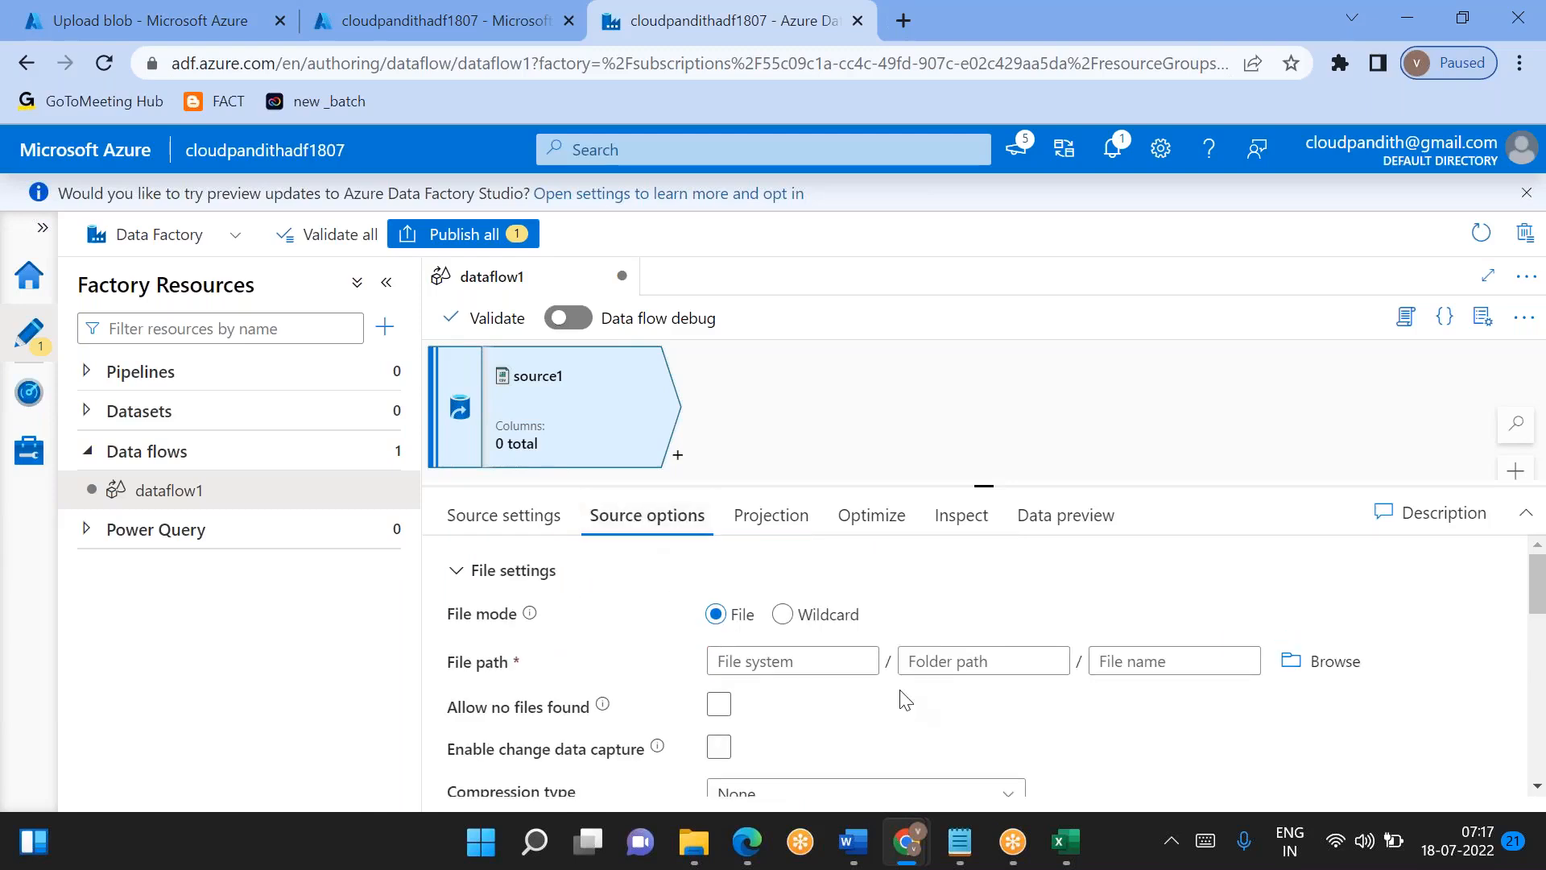
pyautogui.click(1320, 661)
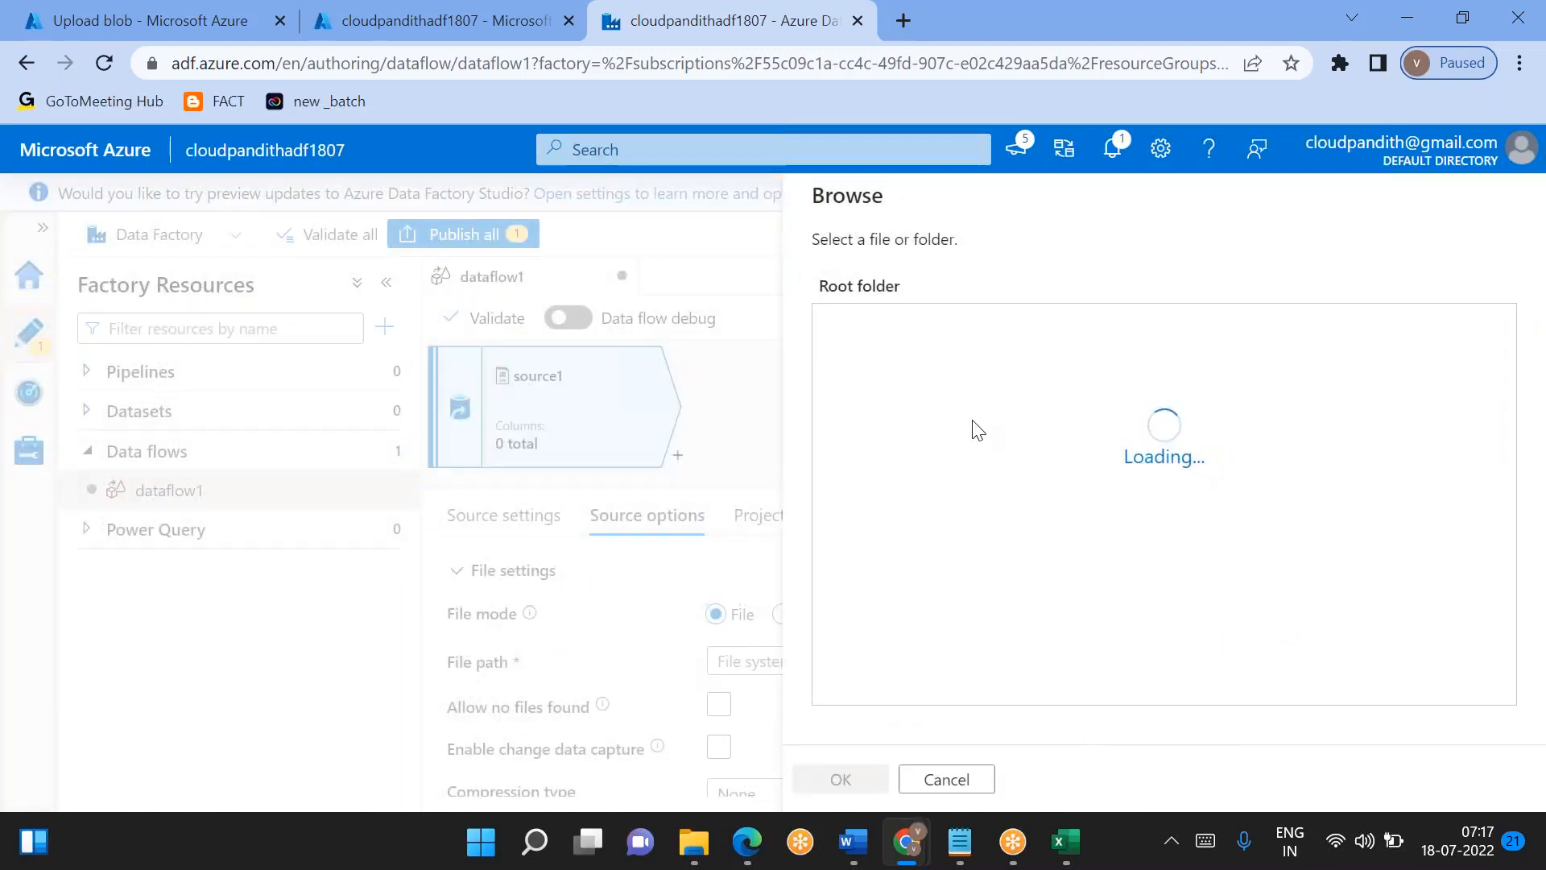
pyautogui.click(904, 340)
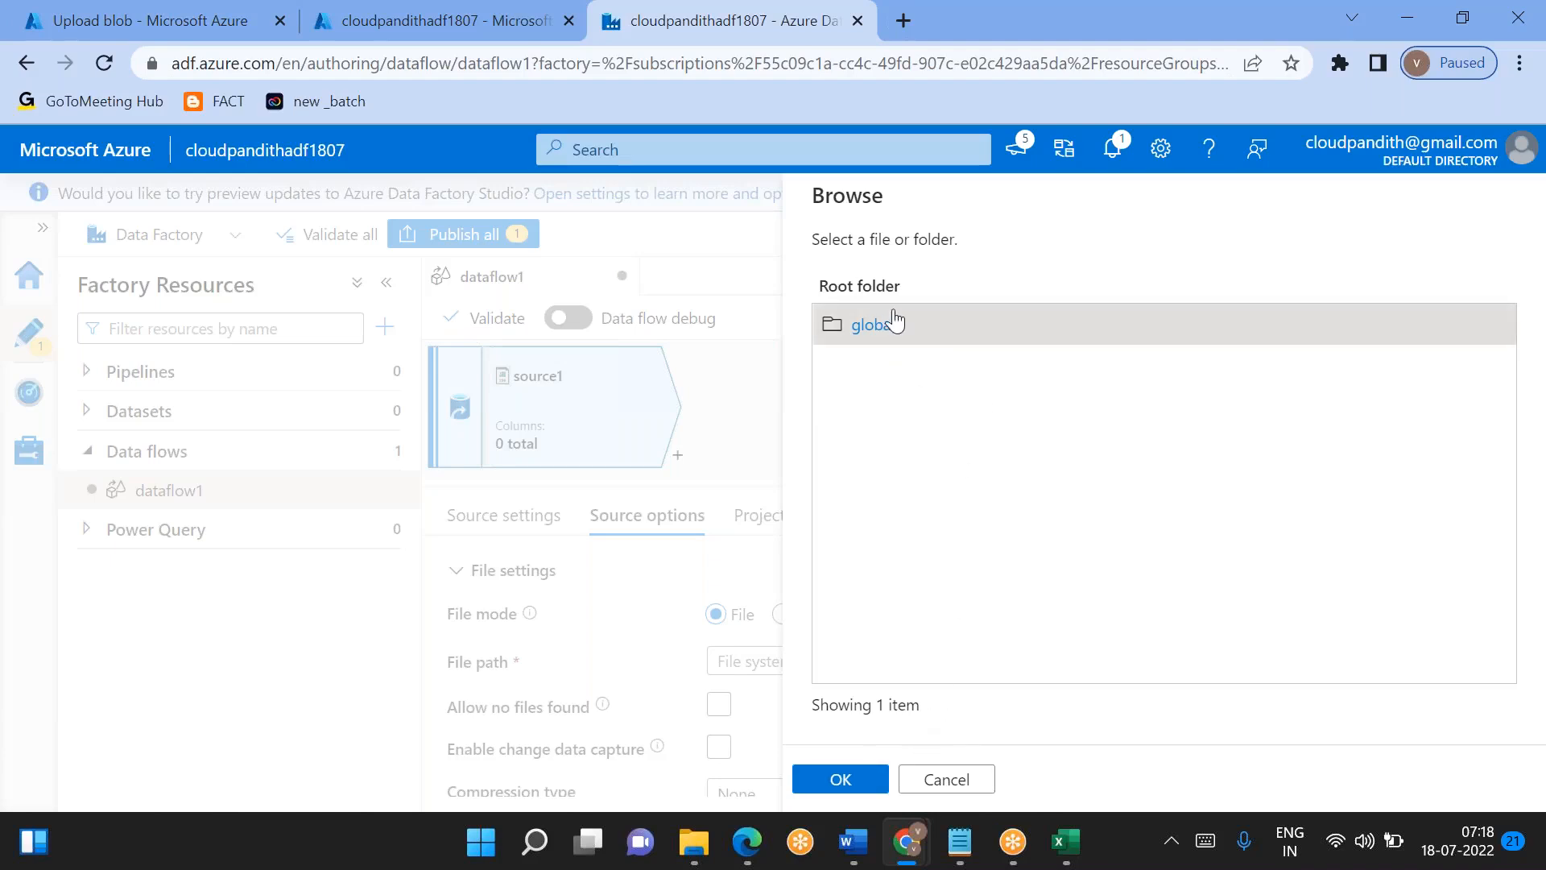
pyautogui.doubleClick(862, 325)
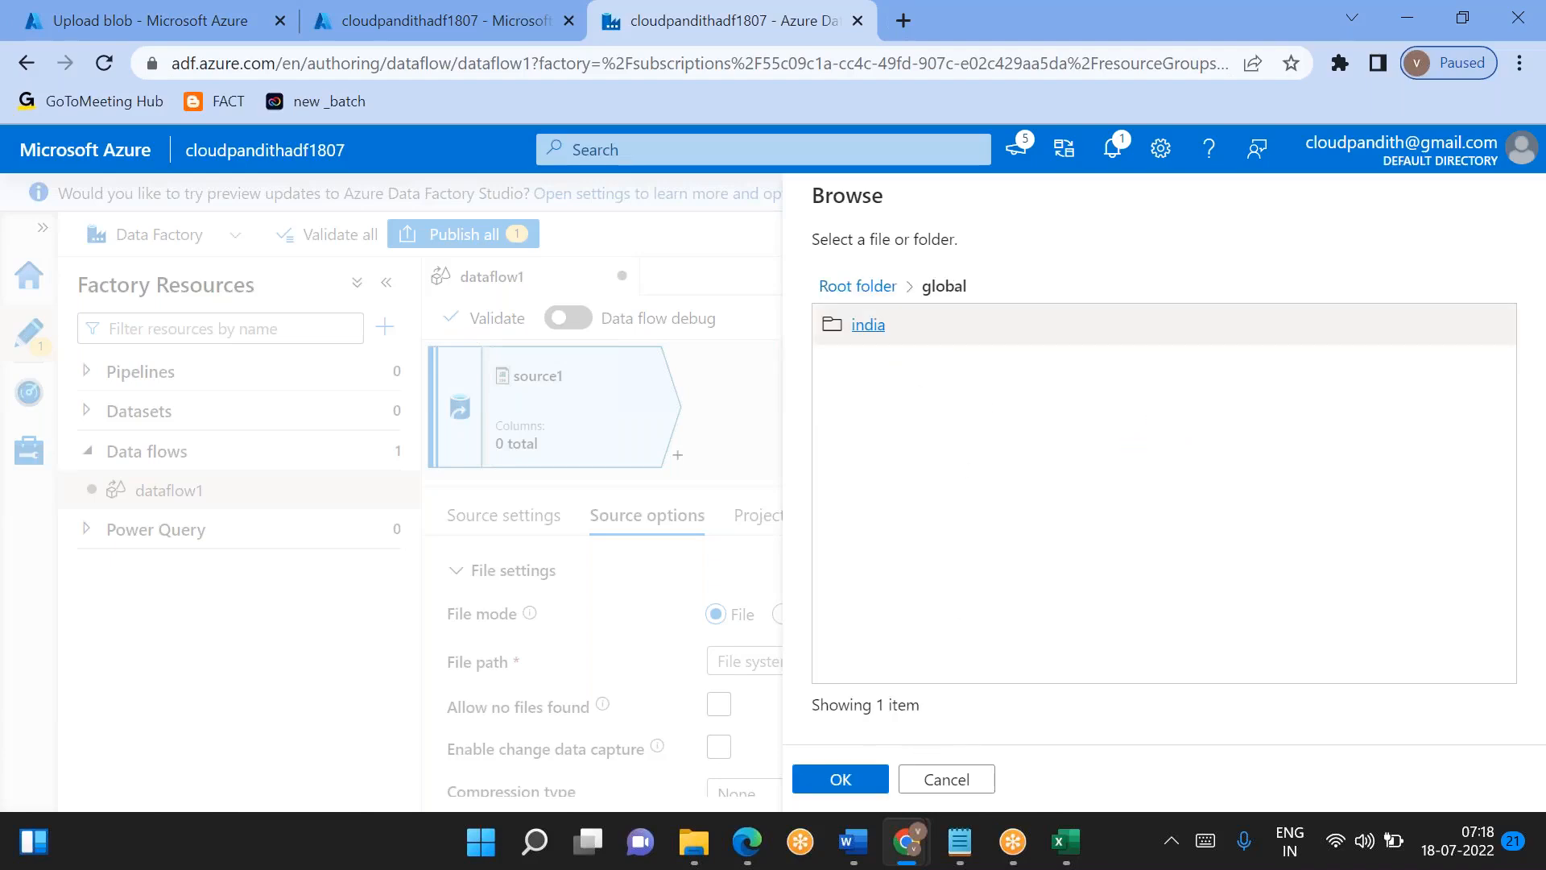
pyautogui.click(861, 785)
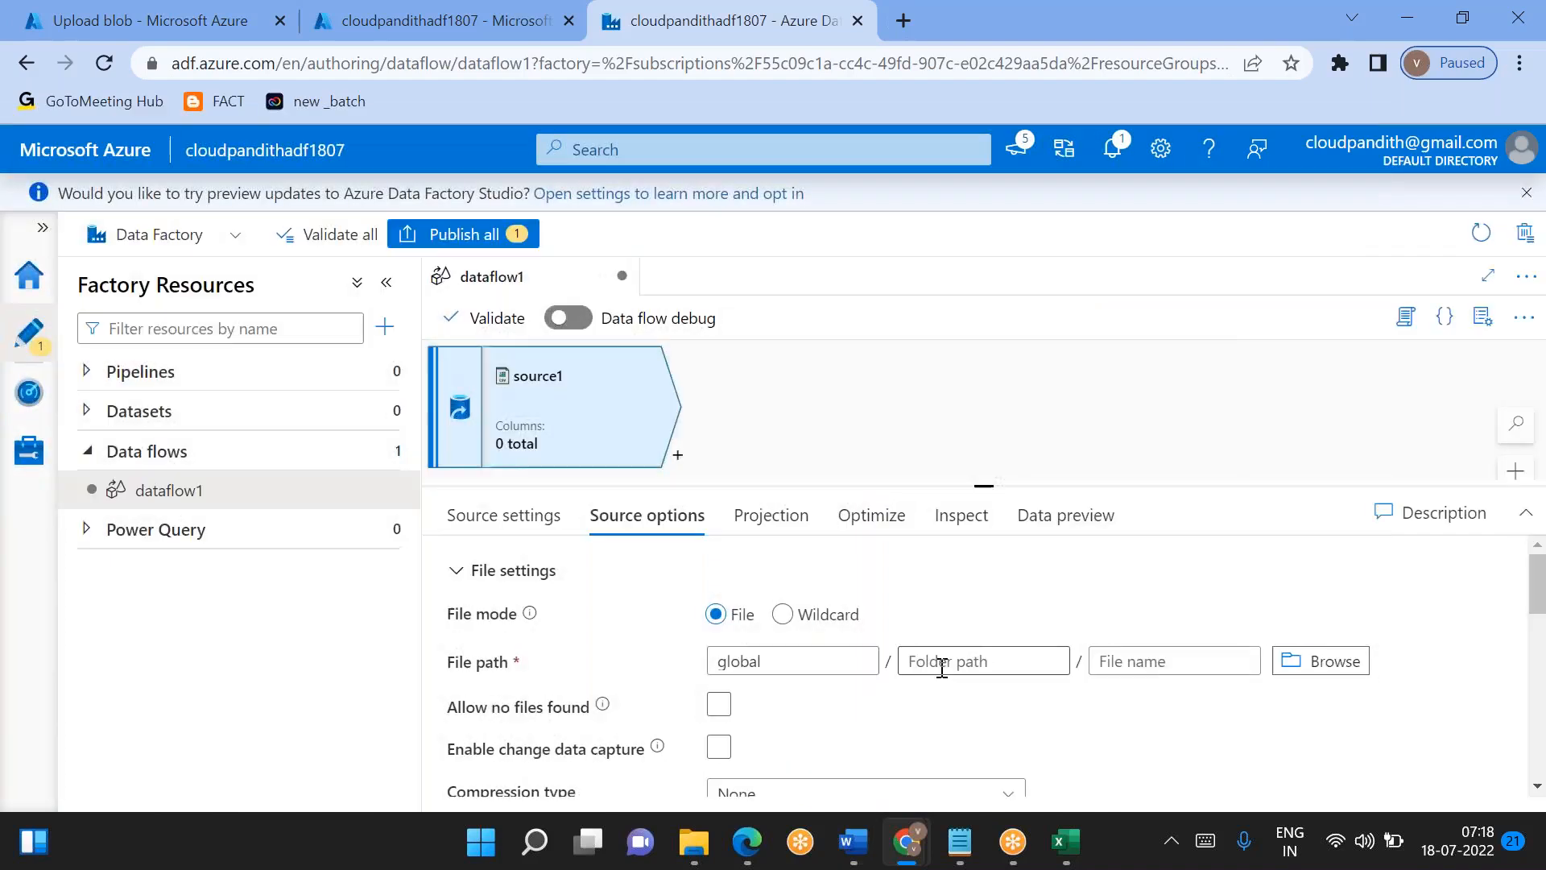
# - Treat the first row as header in source1's source options
pyautogui.click(941, 667)
pyautogui.scroll(-2, 942, 666)
pyautogui.scroll(1, 941, 667)
pyautogui.scroll(-2, 941, 666)
pyautogui.scroll(-5, 842, 648)
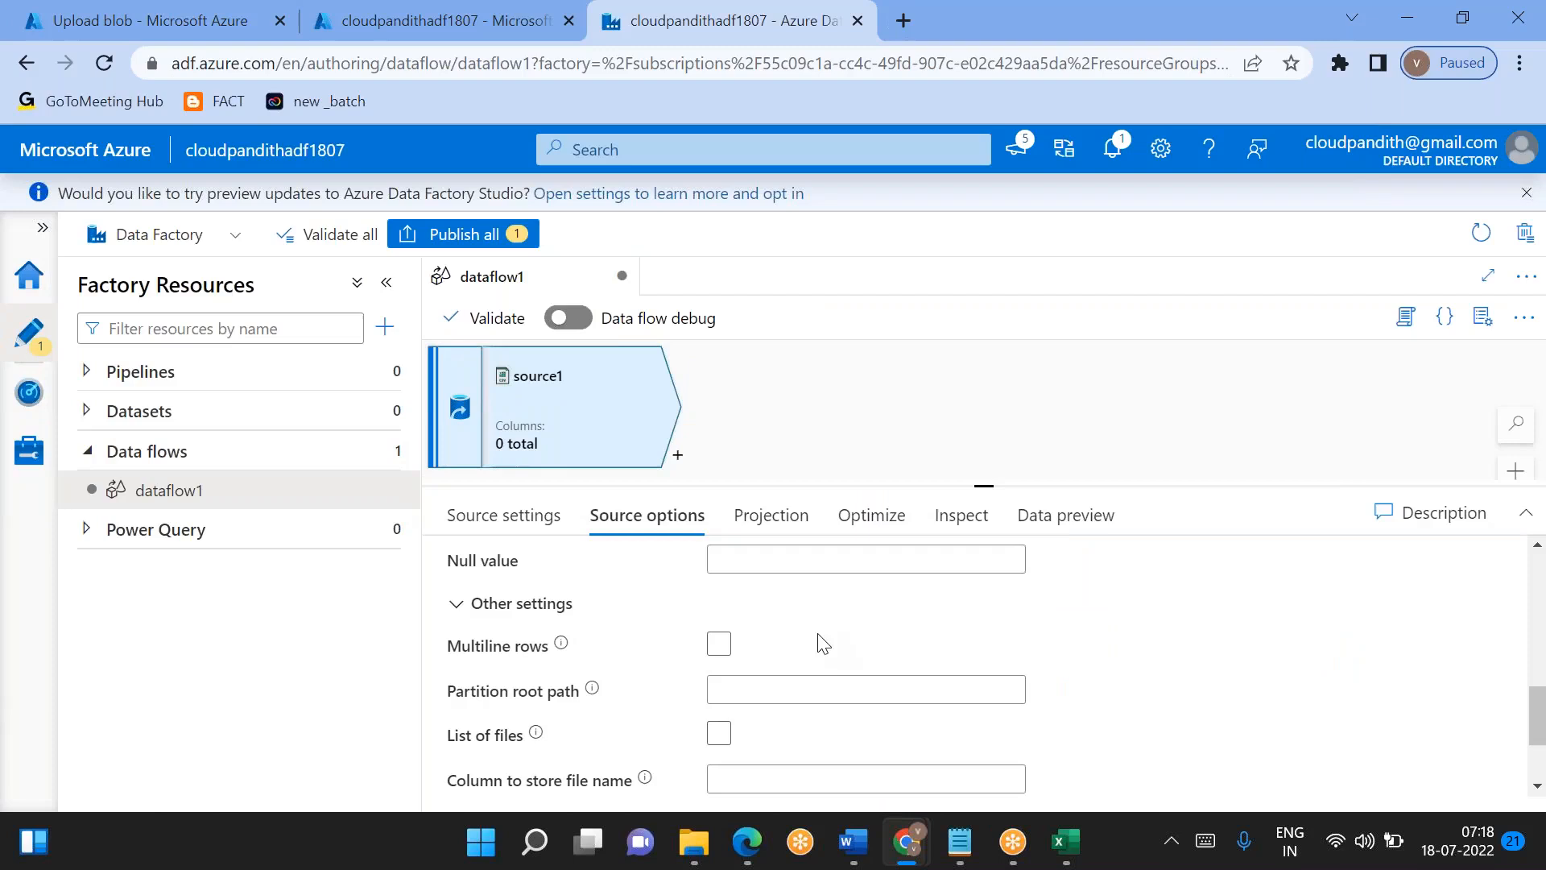
pyautogui.scroll(-3, 743, 738)
pyautogui.scroll(5, 743, 737)
pyautogui.click(719, 639)
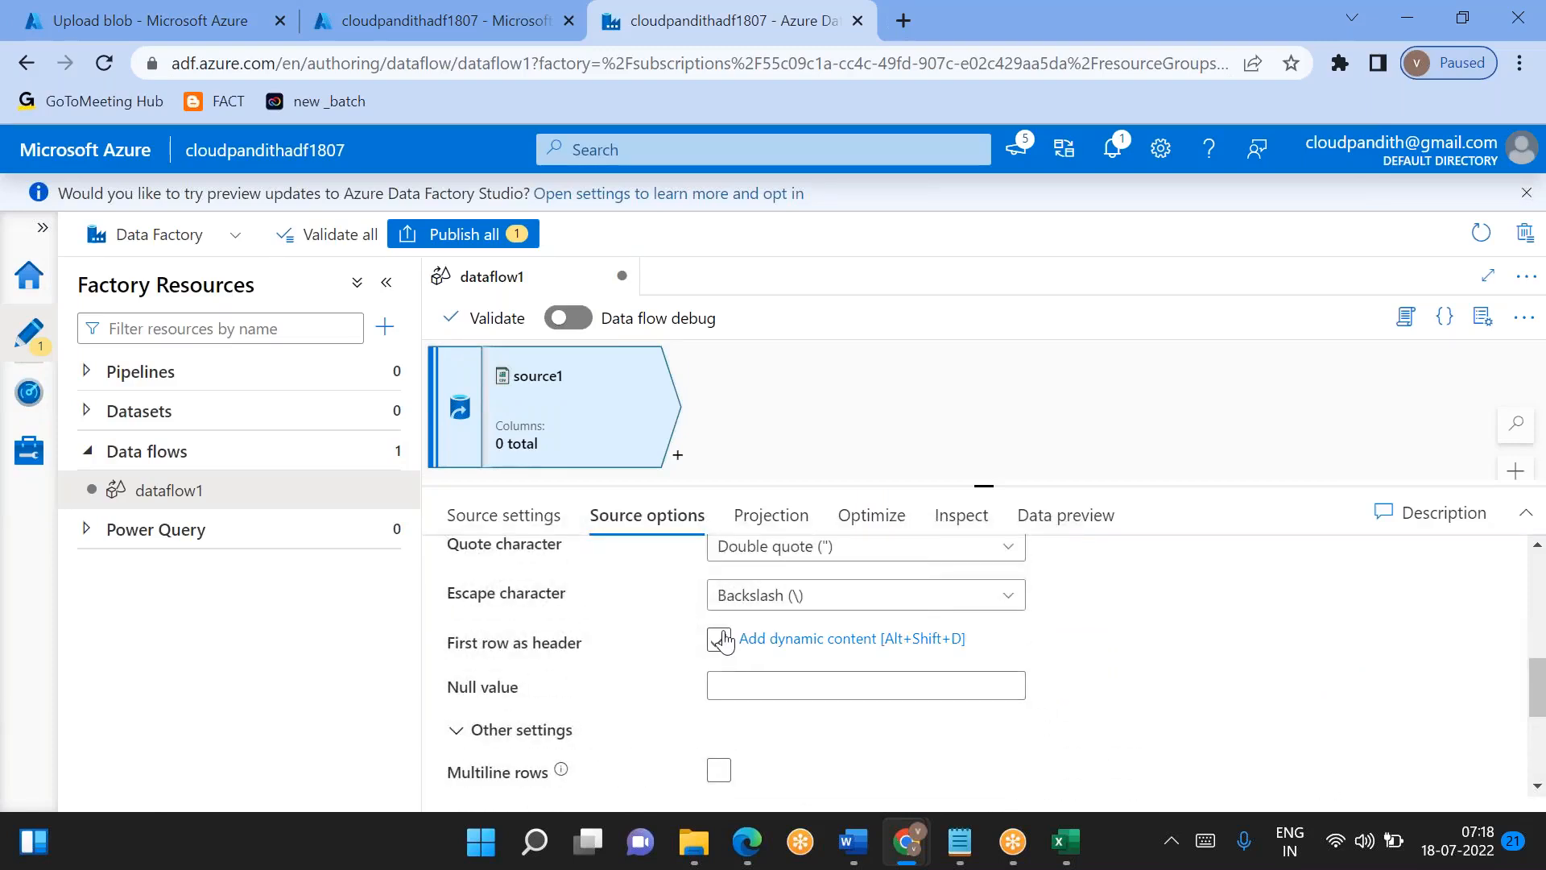
pyautogui.scroll(2, 719, 640)
pyautogui.scroll(3, 719, 639)
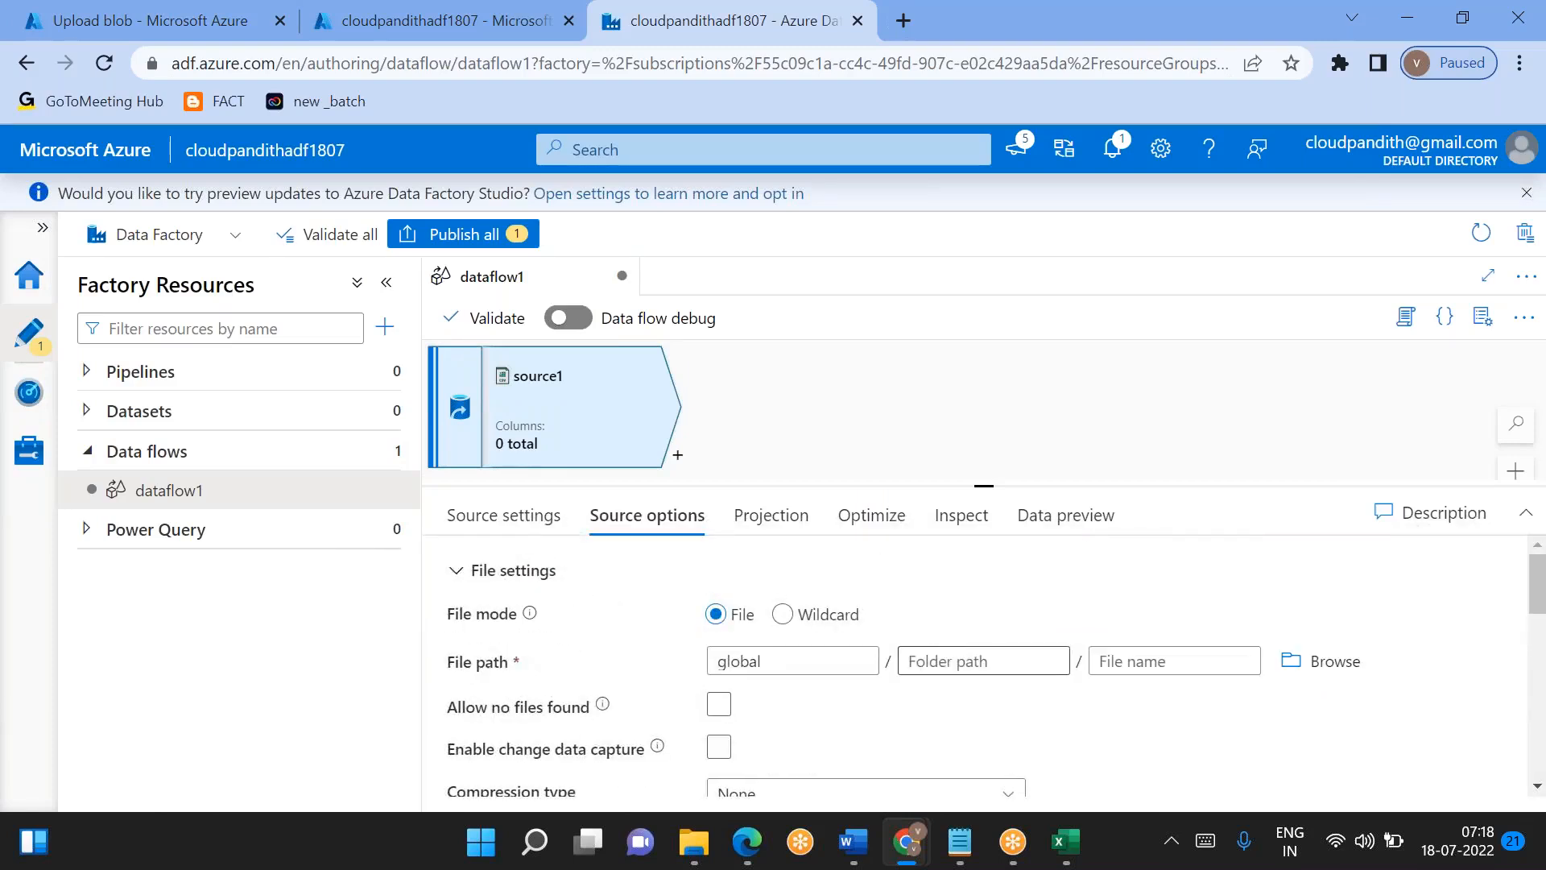
# - Add a string parameter named df_param_loadDate to the data flow
pyautogui.click(800, 445)
pyautogui.click(518, 577)
pyautogui.click(566, 663)
pyautogui.doubleClick(567, 665)
pyautogui.press('BackSpace')
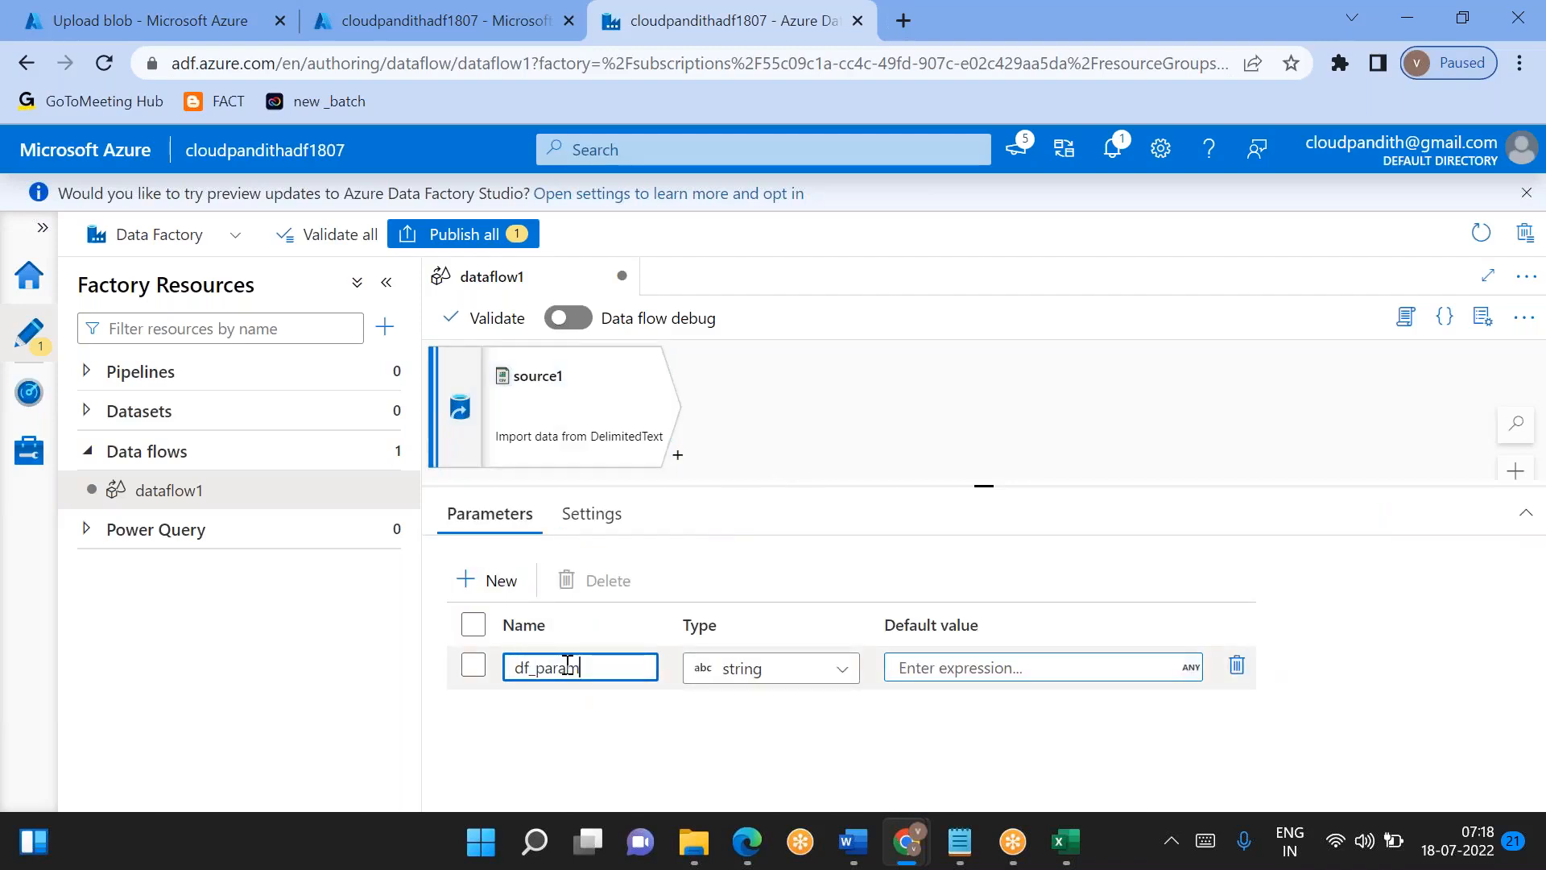
pyautogui.write('df_param_loadDate')
# - Build a dynamic folder path for source1 with a concat expression whose first argument is 'india/silver/cust/'
pyautogui.click(576, 414)
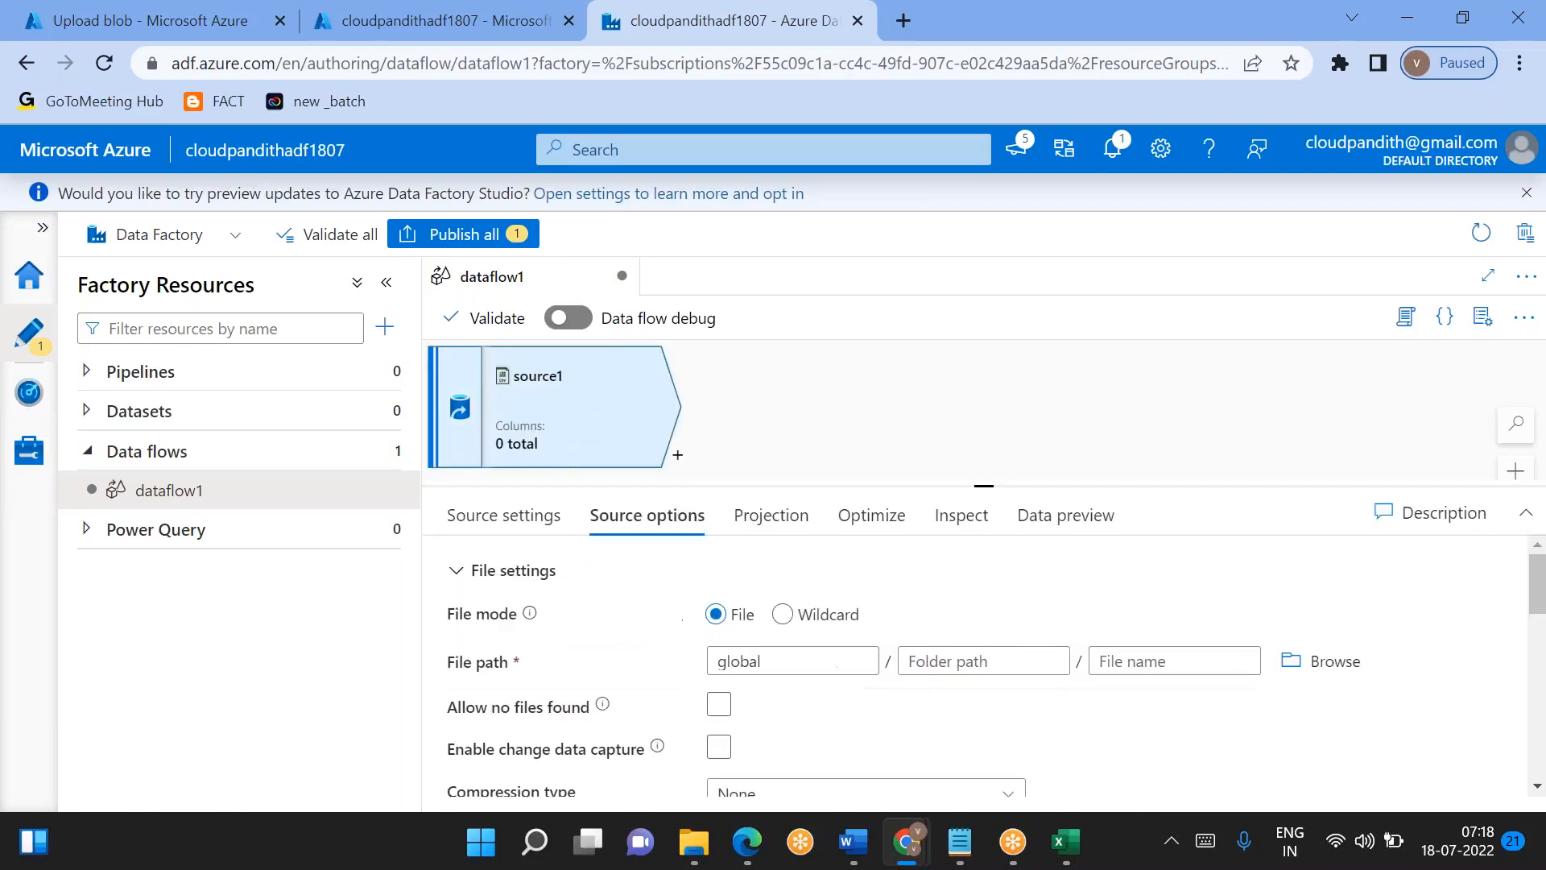
pyautogui.click(976, 660)
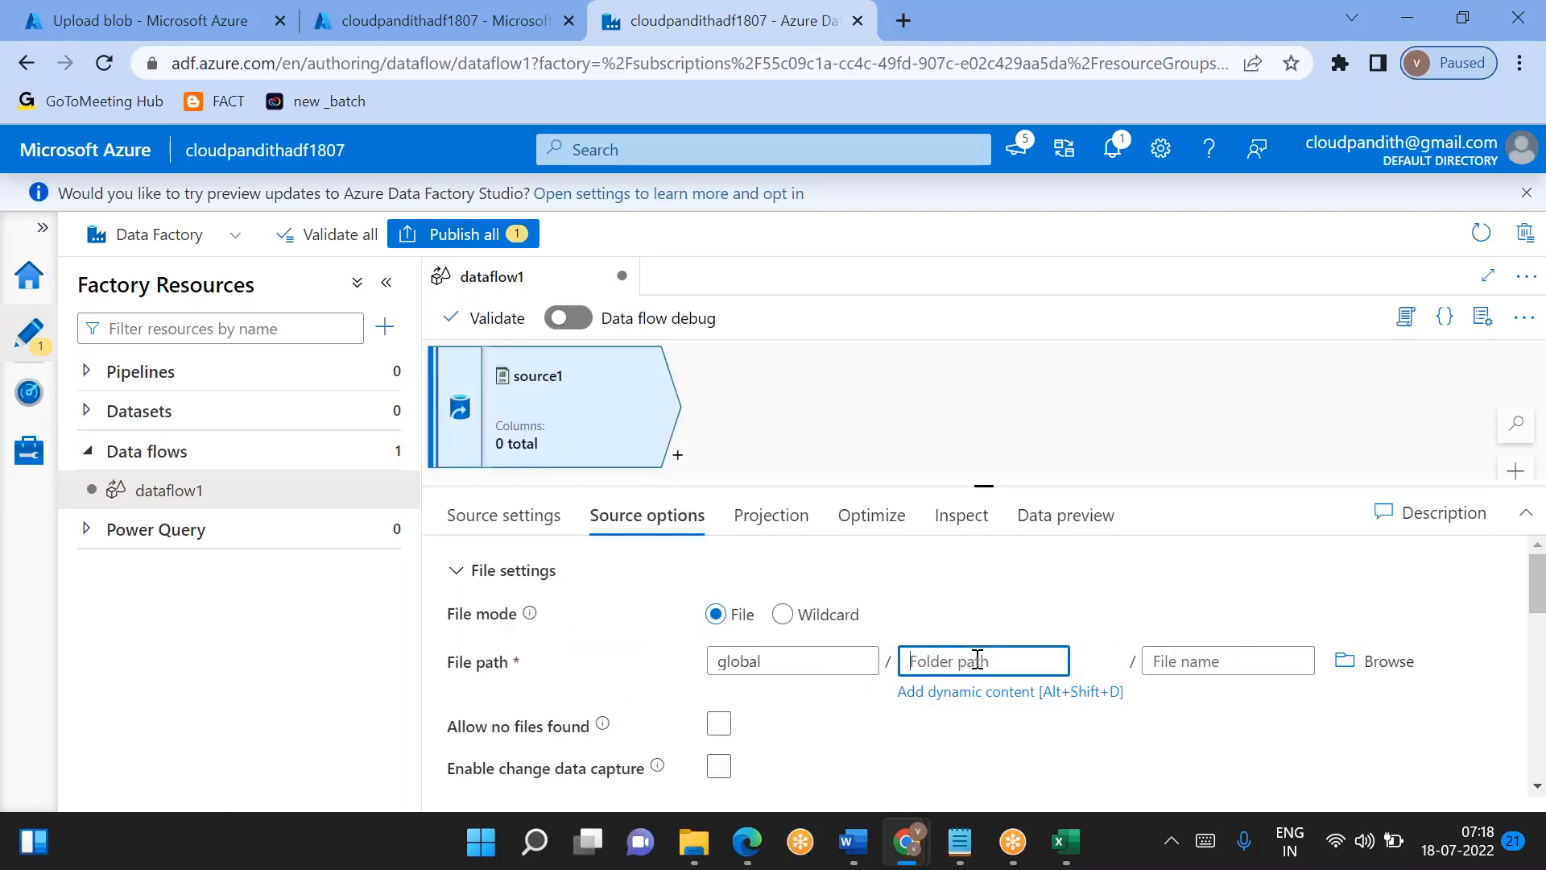
pyautogui.doubleClick(951, 692)
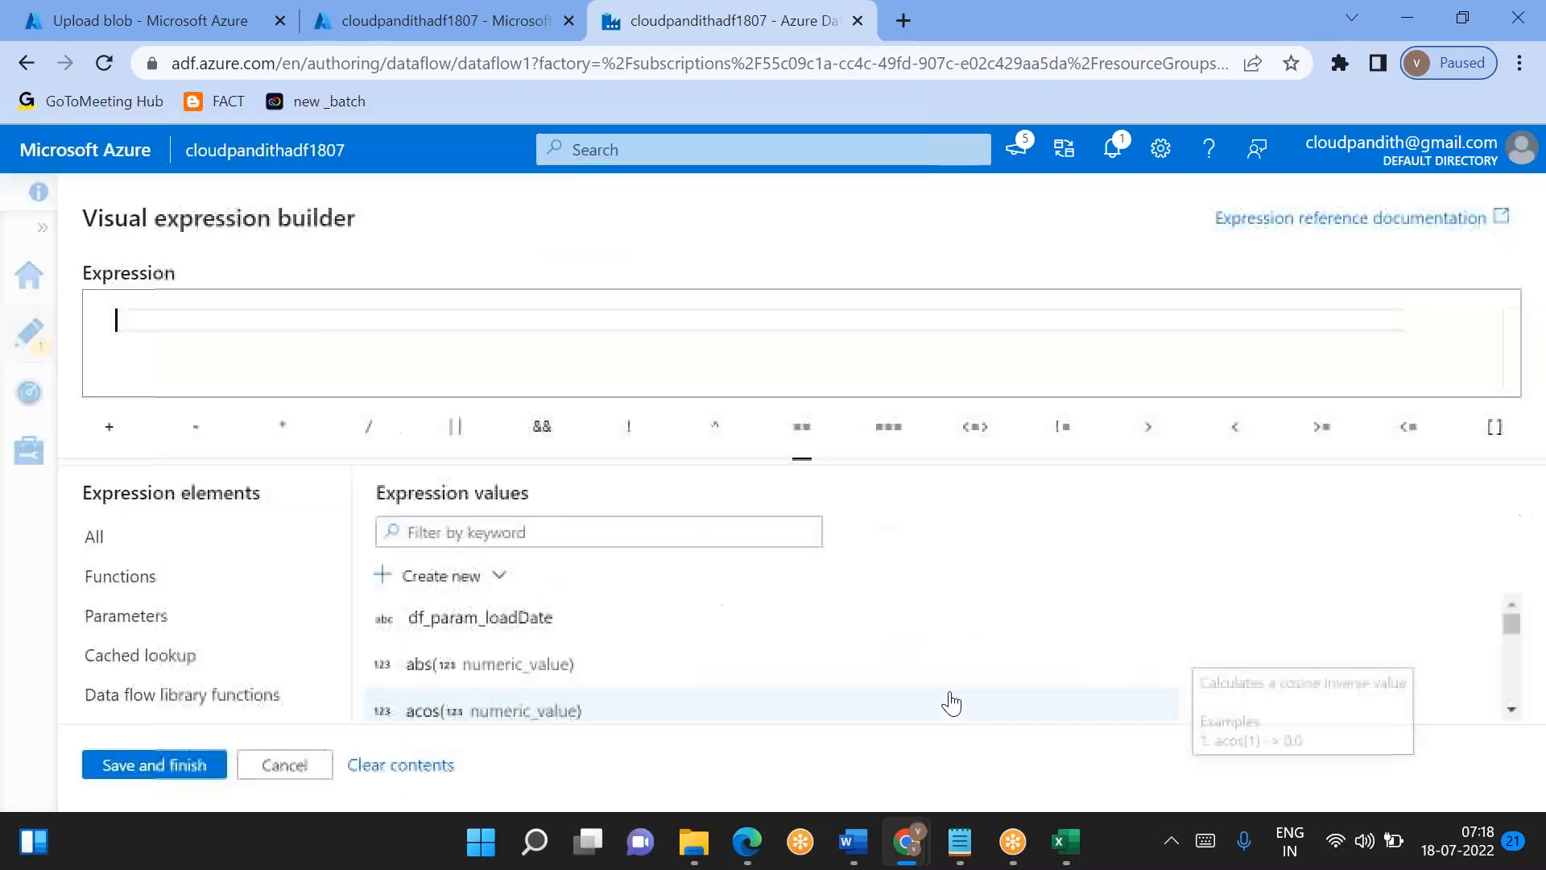
pyautogui.write('conca')
pyautogui.press('Return')
pyautogui.press('BackSpace')
pyautogui.write("'', that")
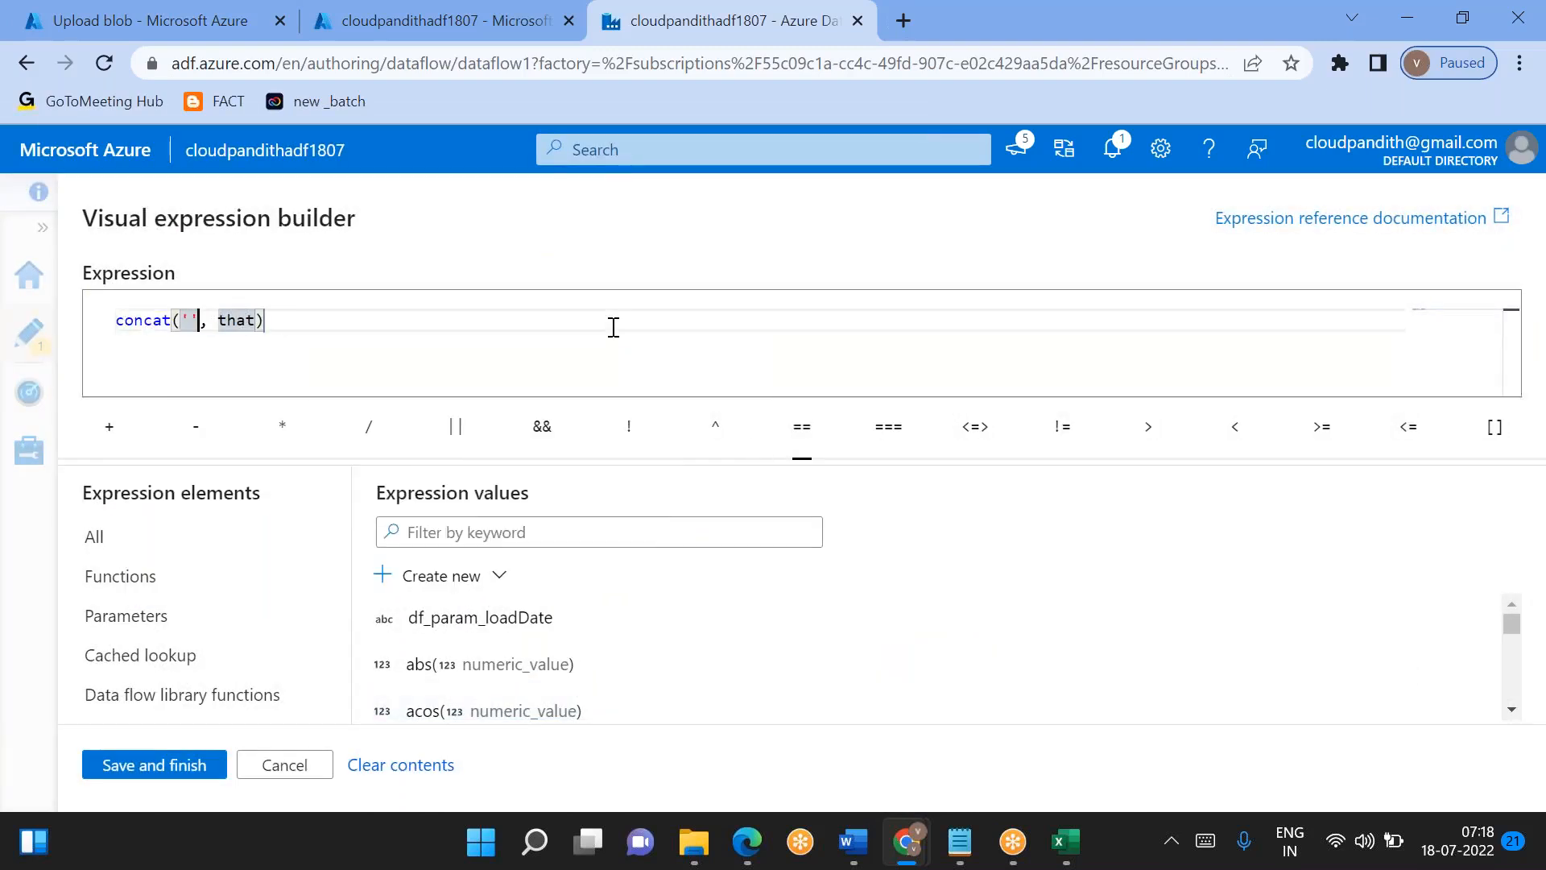
pyautogui.write('india/')
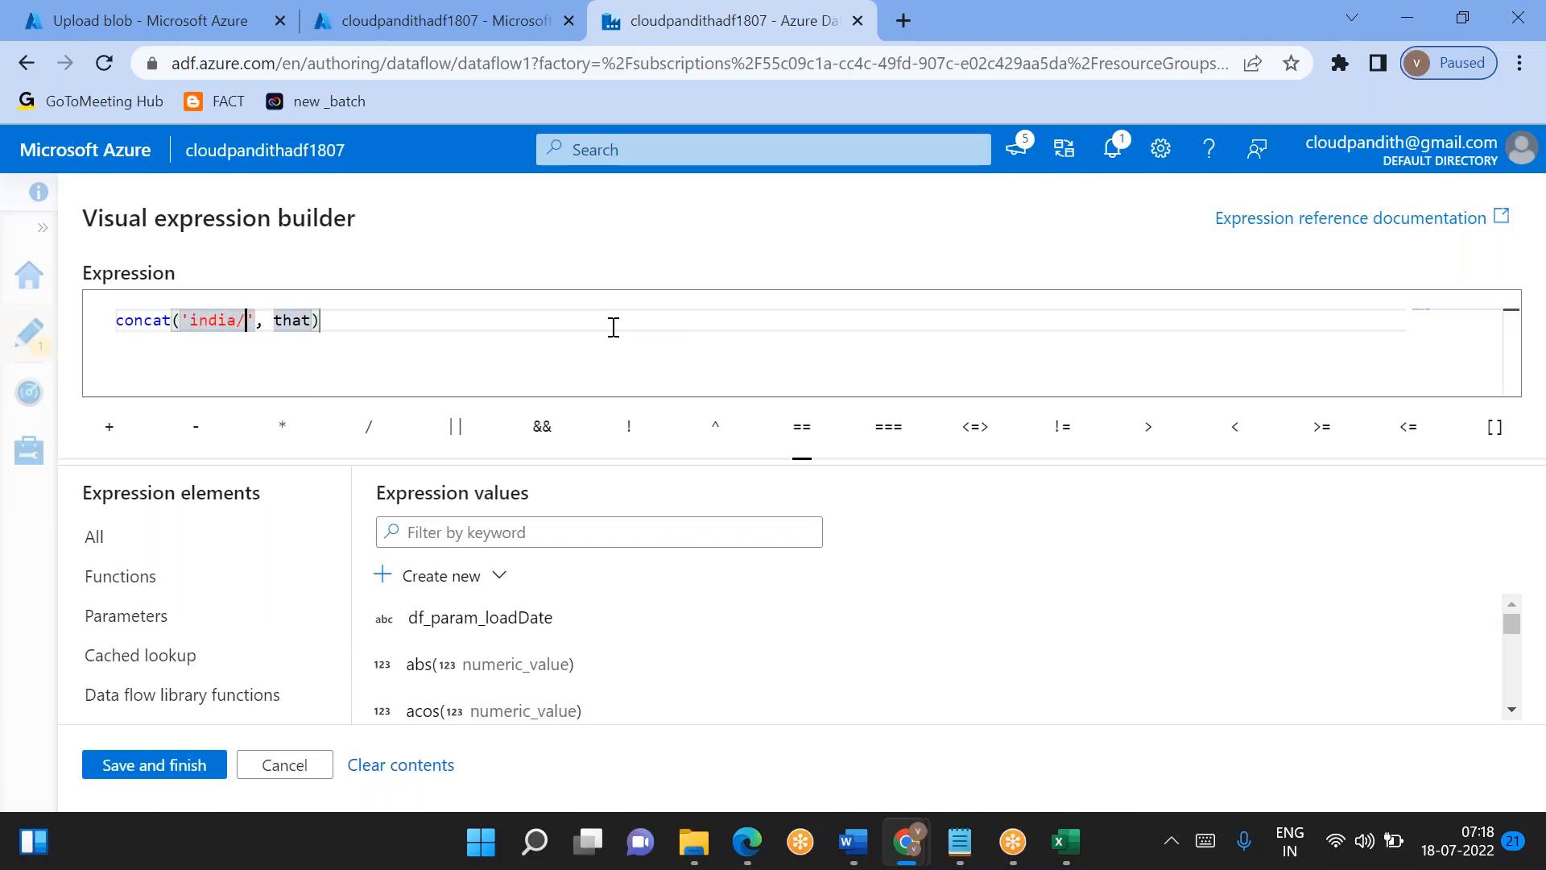
pyautogui.write('silver.')
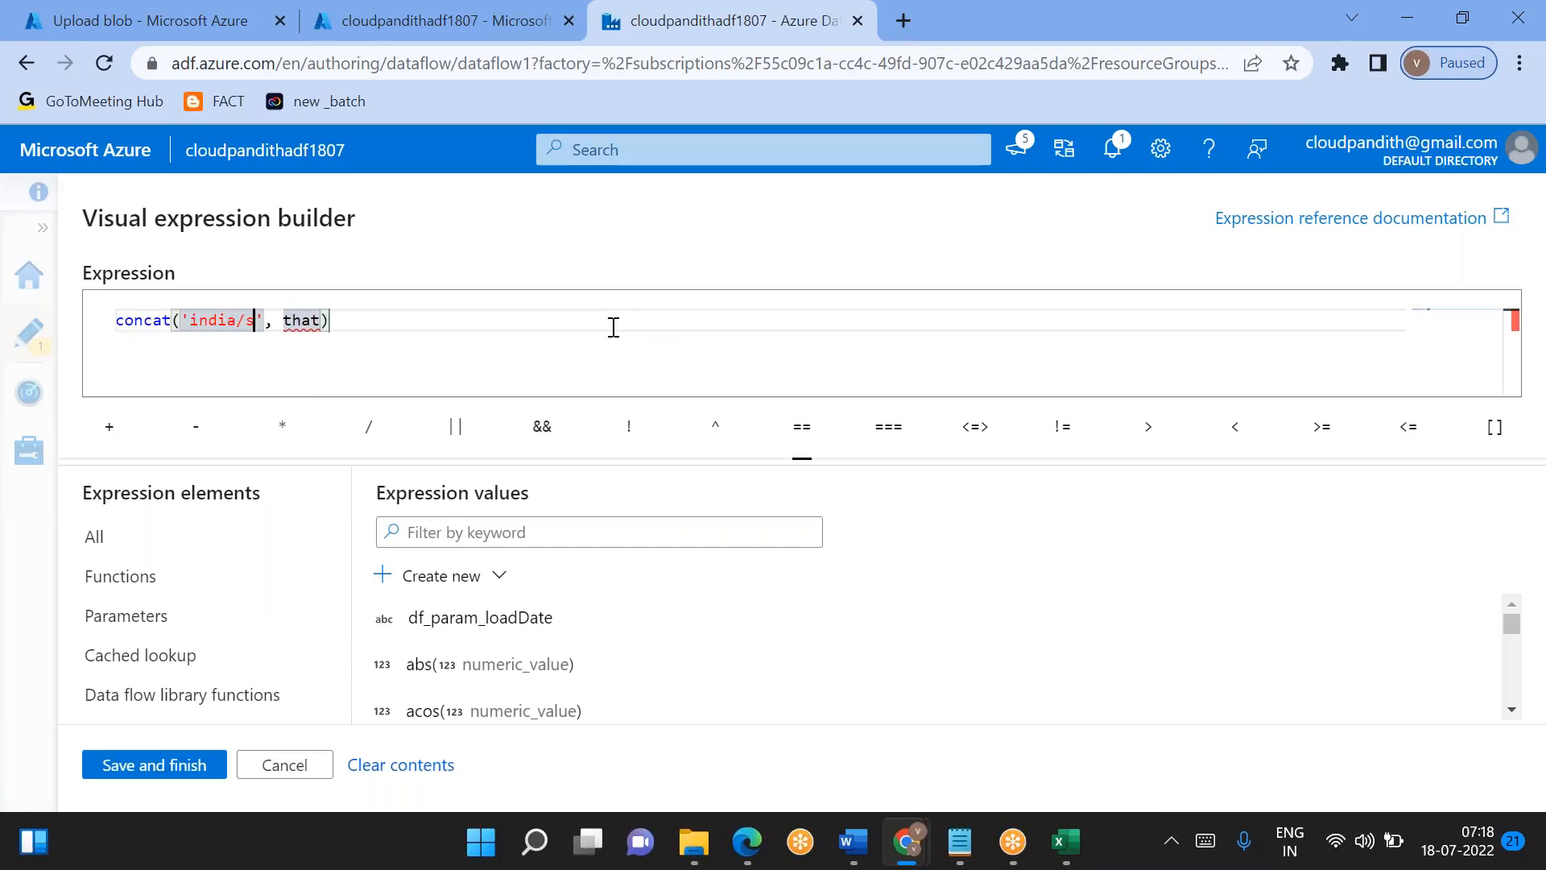
pyautogui.press('BackSpace')
pyautogui.write('/cus')
pyautogui.write('t/')
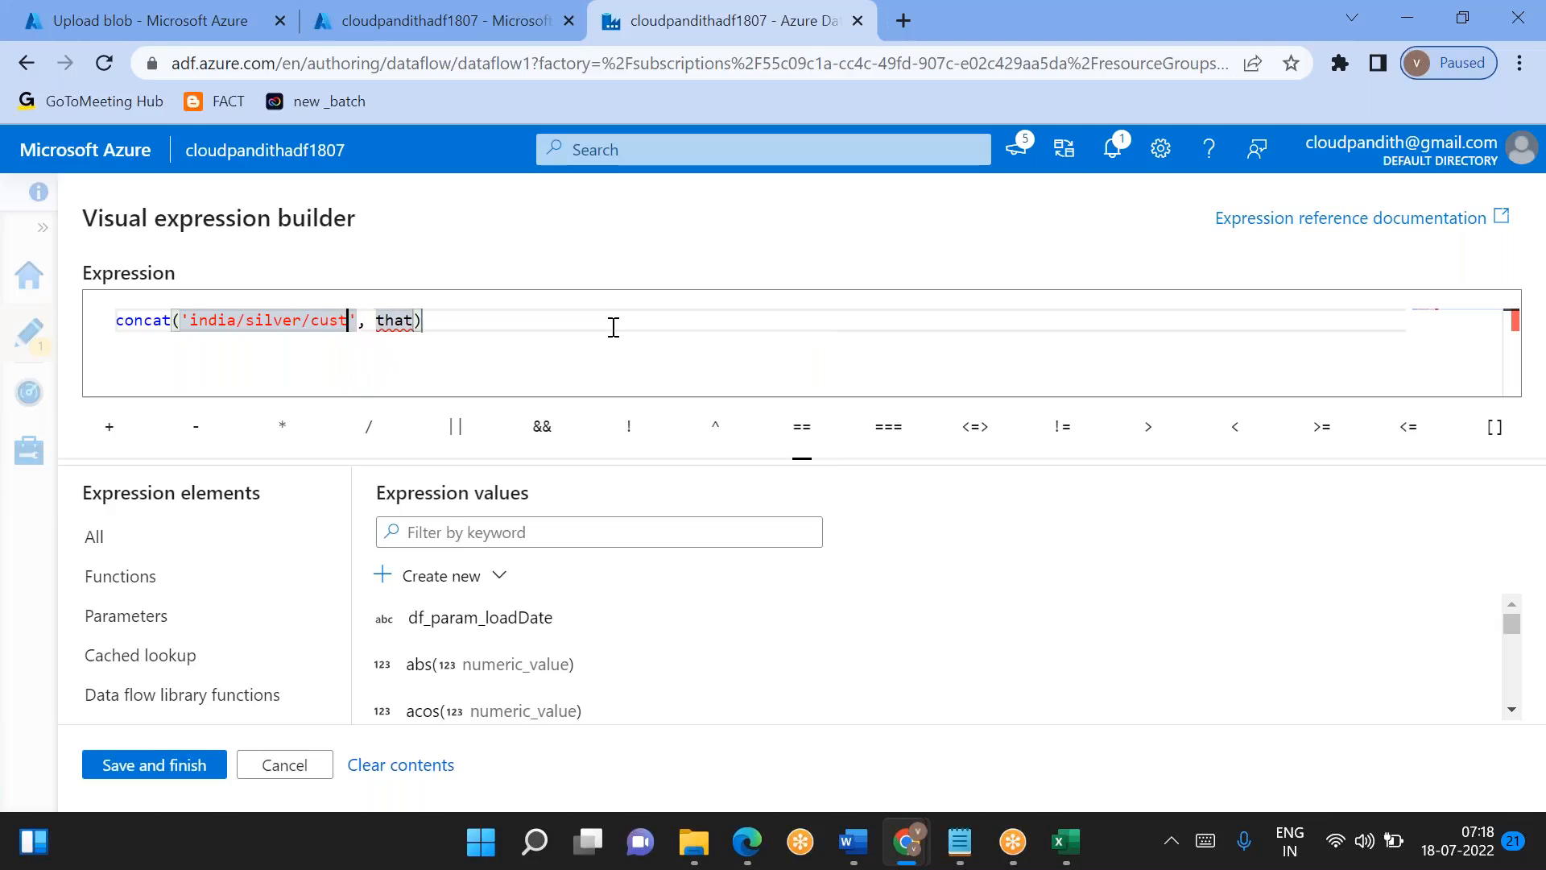
# - Replace concat's placeholder second argument with the $df_param_loadDate parameter and save the folder path expression
pyautogui.doubleClick(408, 321)
pyautogui.press('BackSpace')
pyautogui.click(541, 617)
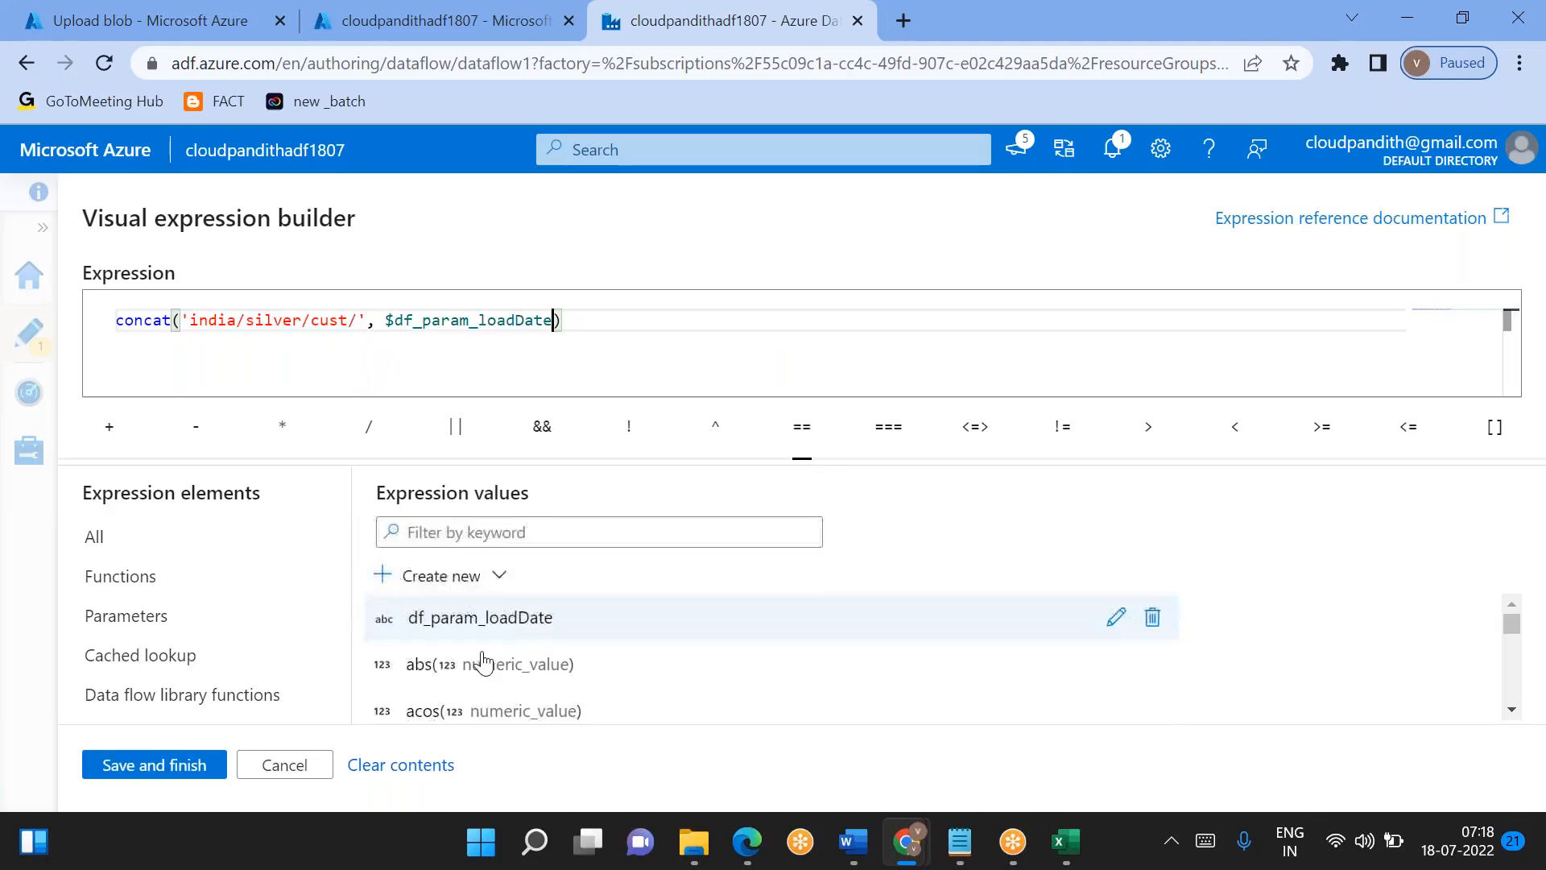
pyautogui.click(160, 775)
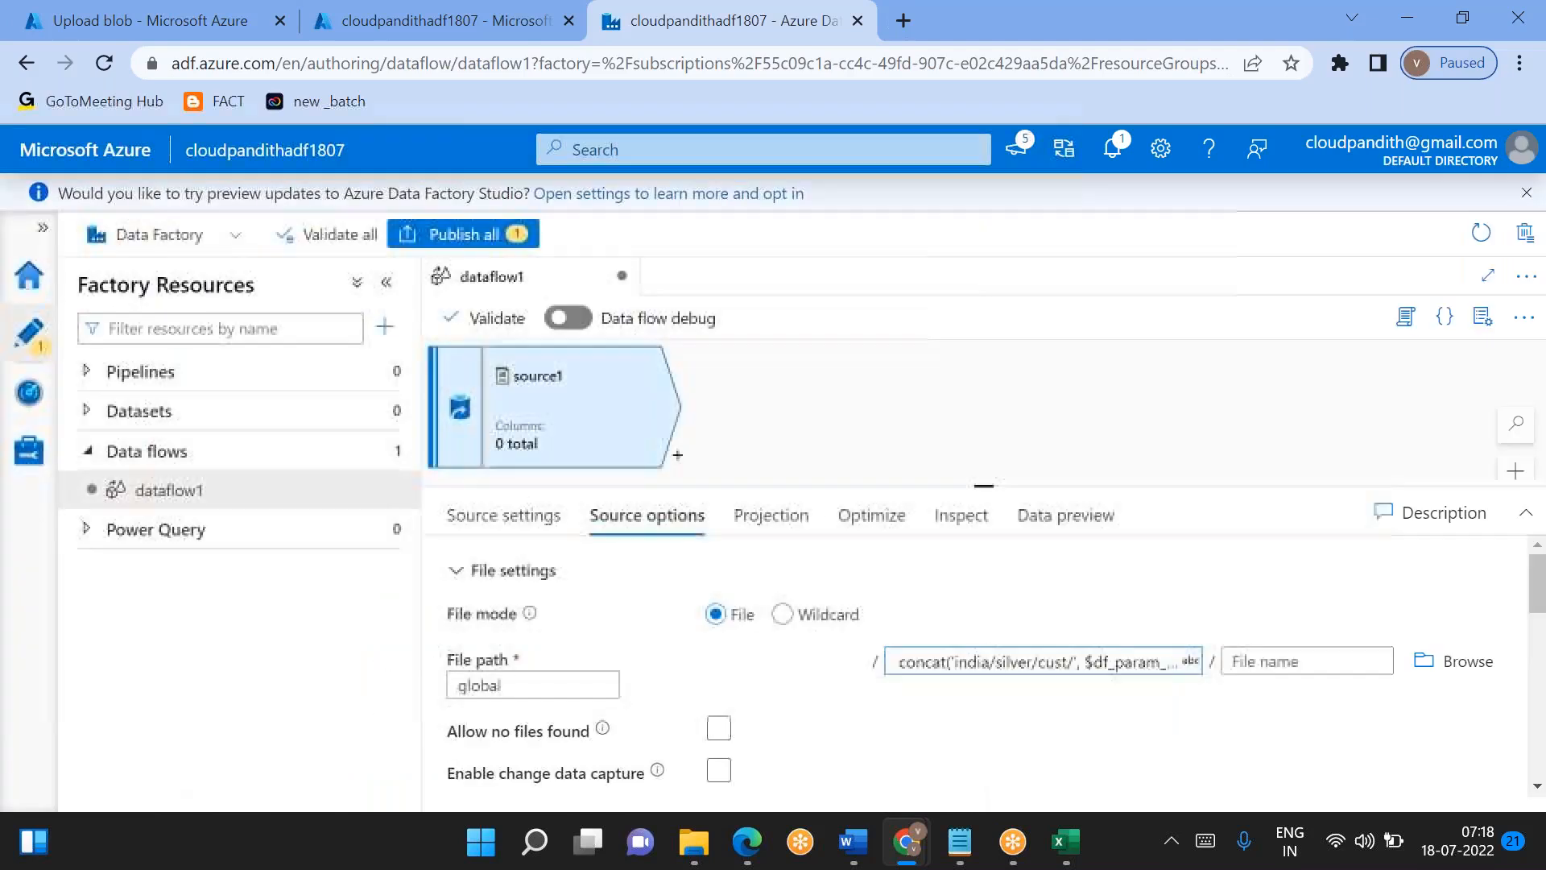
# - Turn on data flow debug with AutoResolveIntegrationRuntime and a debug time to live of 1 hour
pyautogui.scroll(-1, 780, 722)
pyautogui.scroll(-1, 779, 722)
pyautogui.scroll(2, 779, 722)
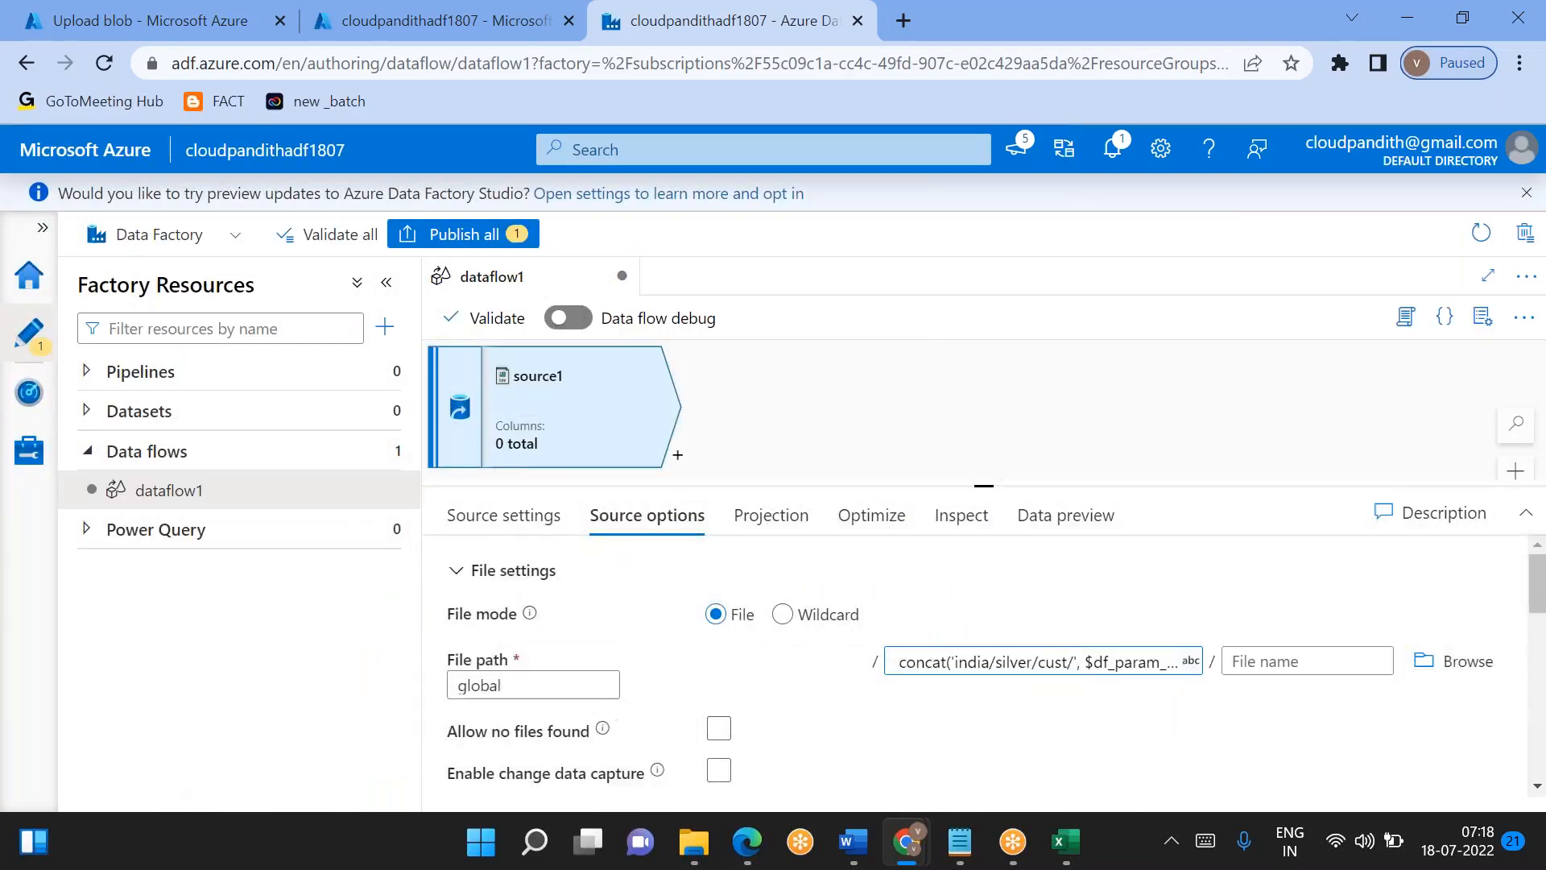
pyautogui.click(568, 318)
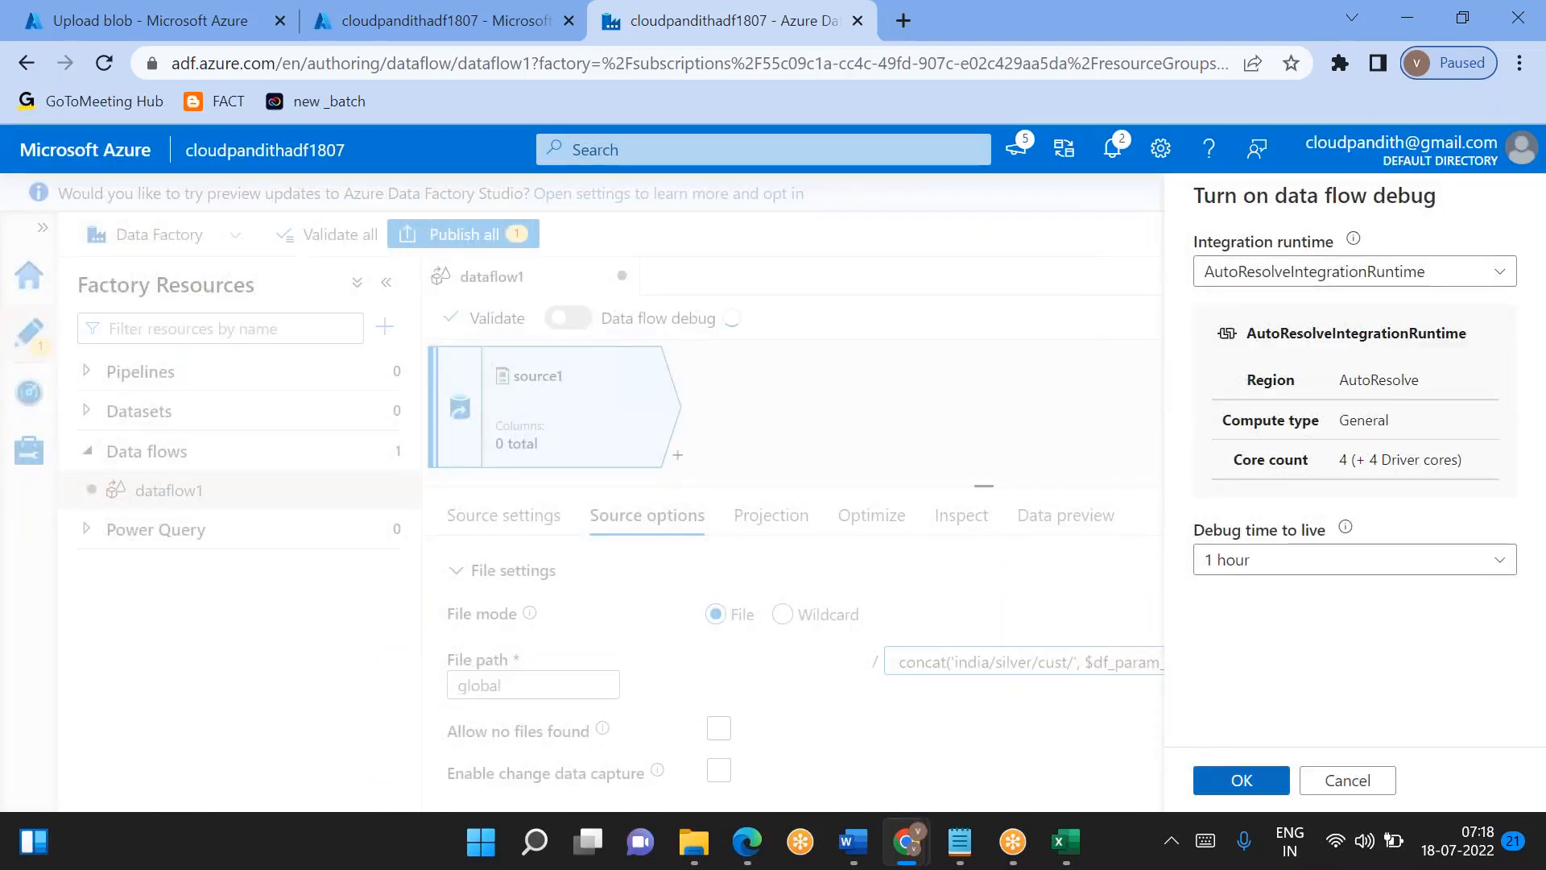
pyautogui.click(1241, 780)
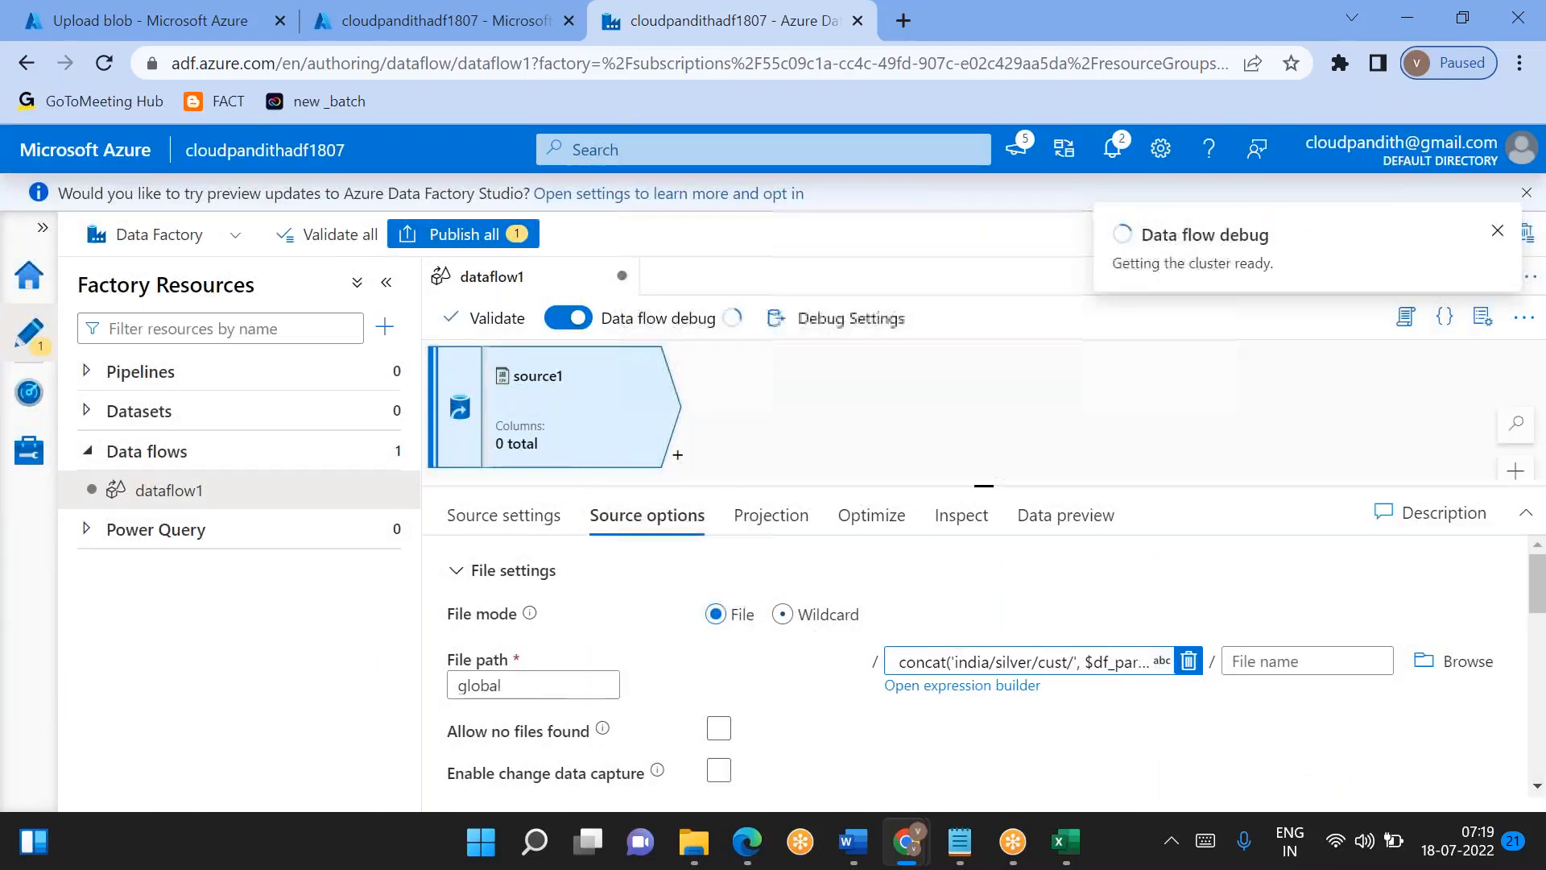
# - Add a sink directly after source1 in the data flow
pyautogui.click(678, 463)
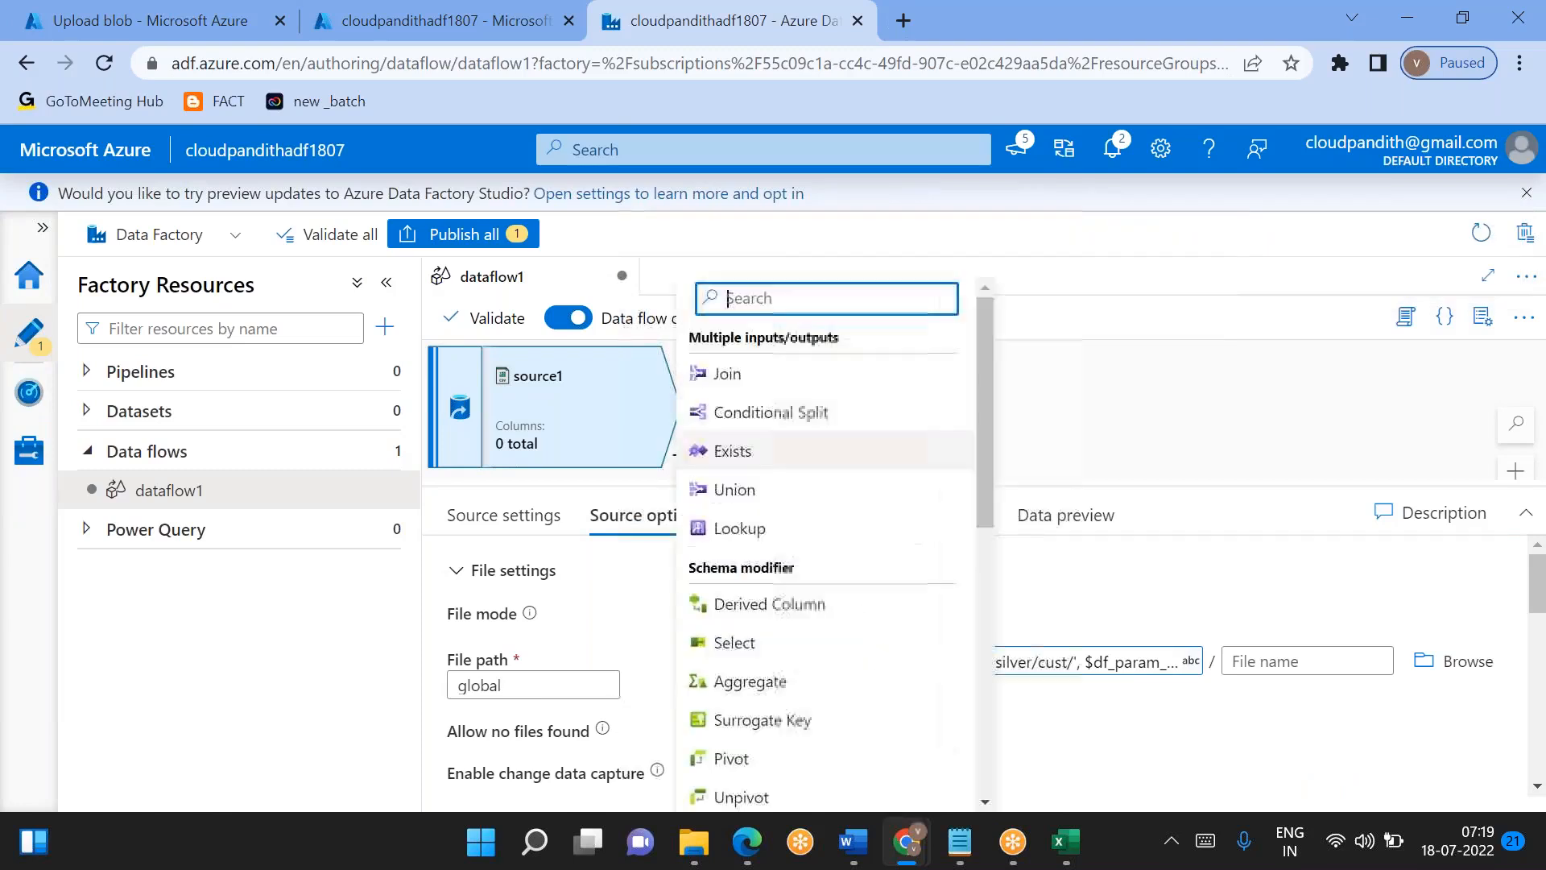
pyautogui.scroll(-5, 849, 665)
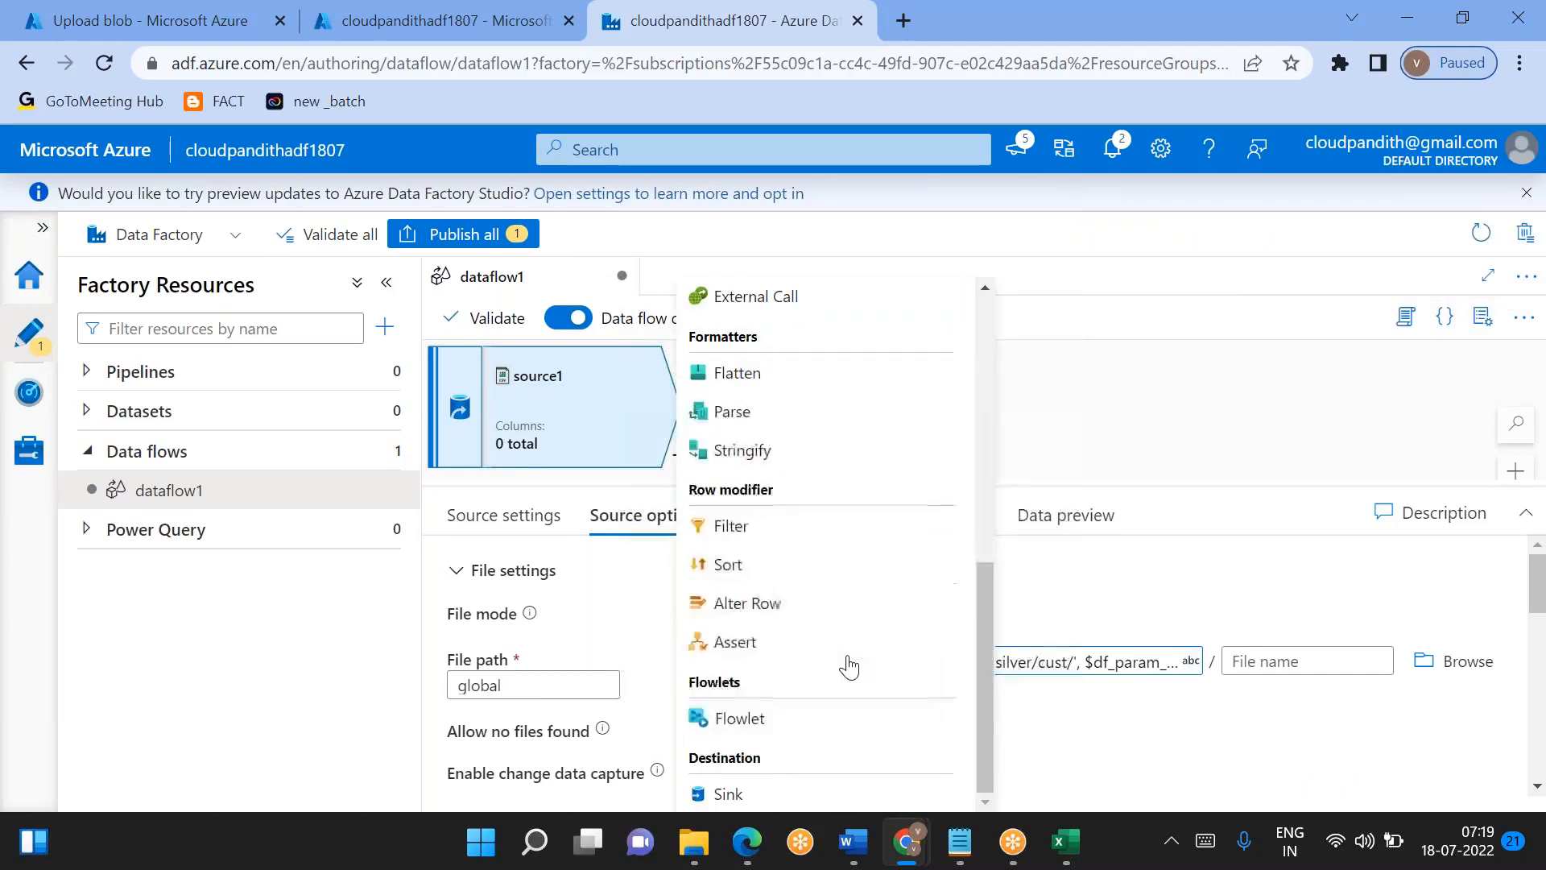
pyautogui.click(727, 794)
# - Set the sink type of sink1 to Inline with DelimitedText as its inline dataset type
pyautogui.scroll(-1, 666, 676)
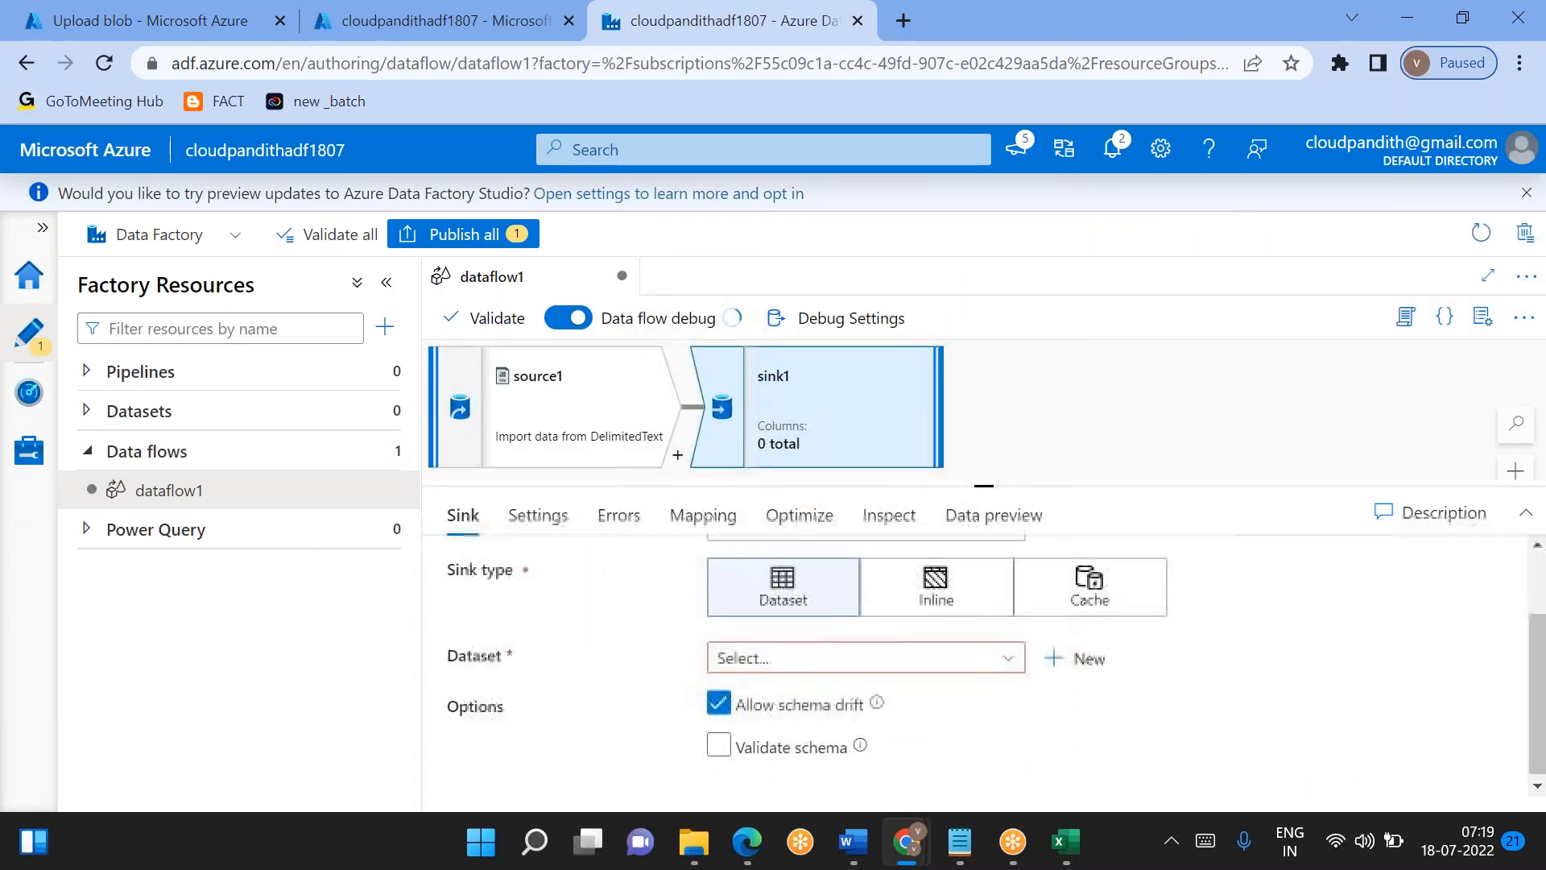
pyautogui.scroll(1, 744, 605)
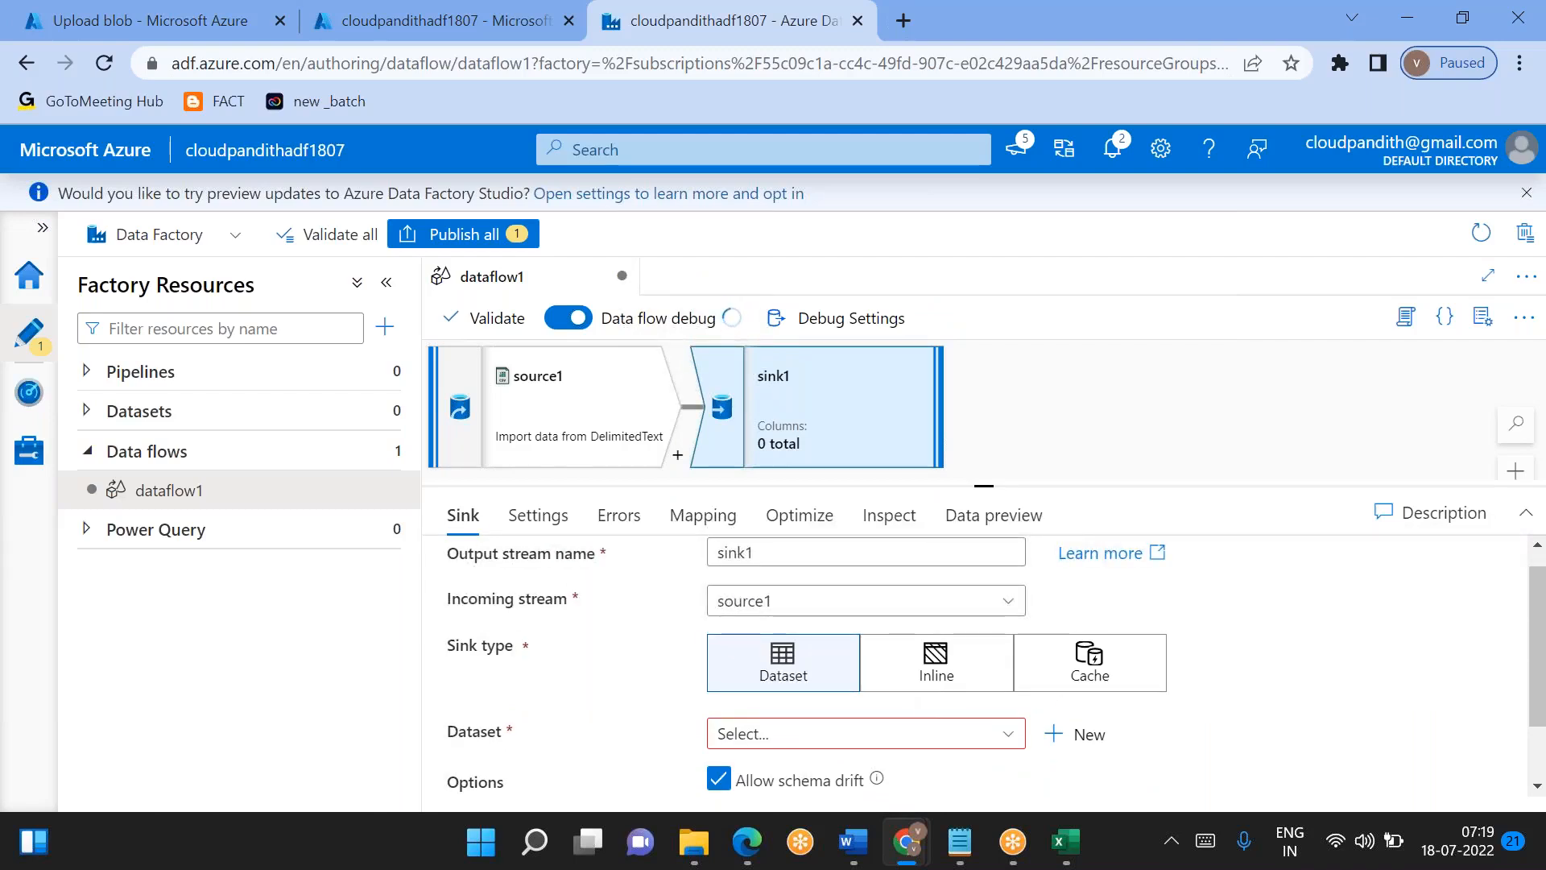
pyautogui.click(954, 677)
pyautogui.scroll(-1, 942, 668)
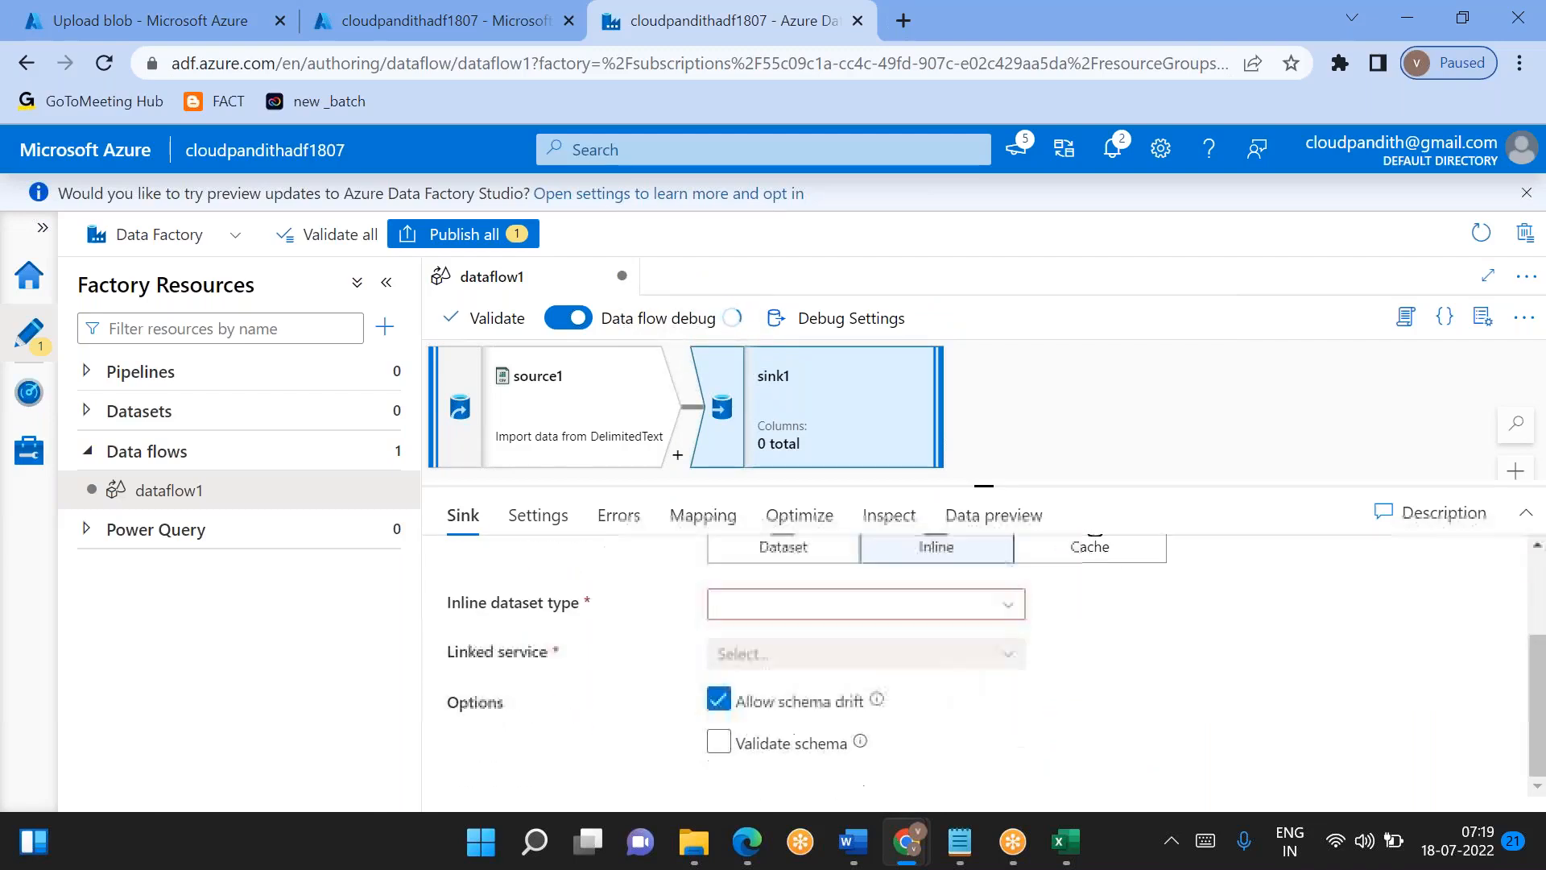
pyautogui.click(847, 612)
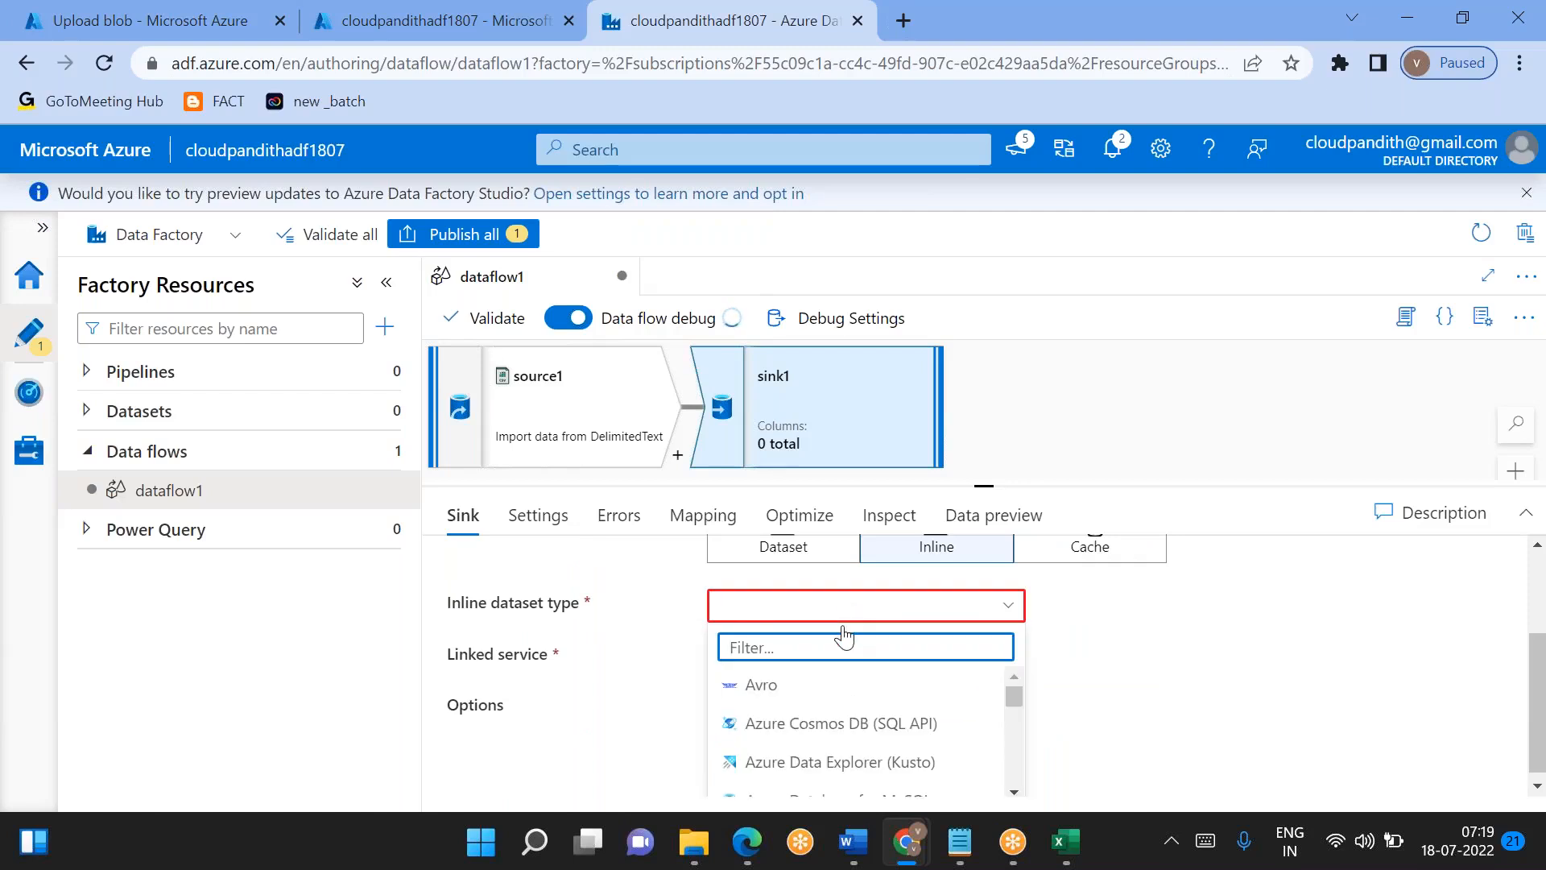
pyautogui.write('deli')
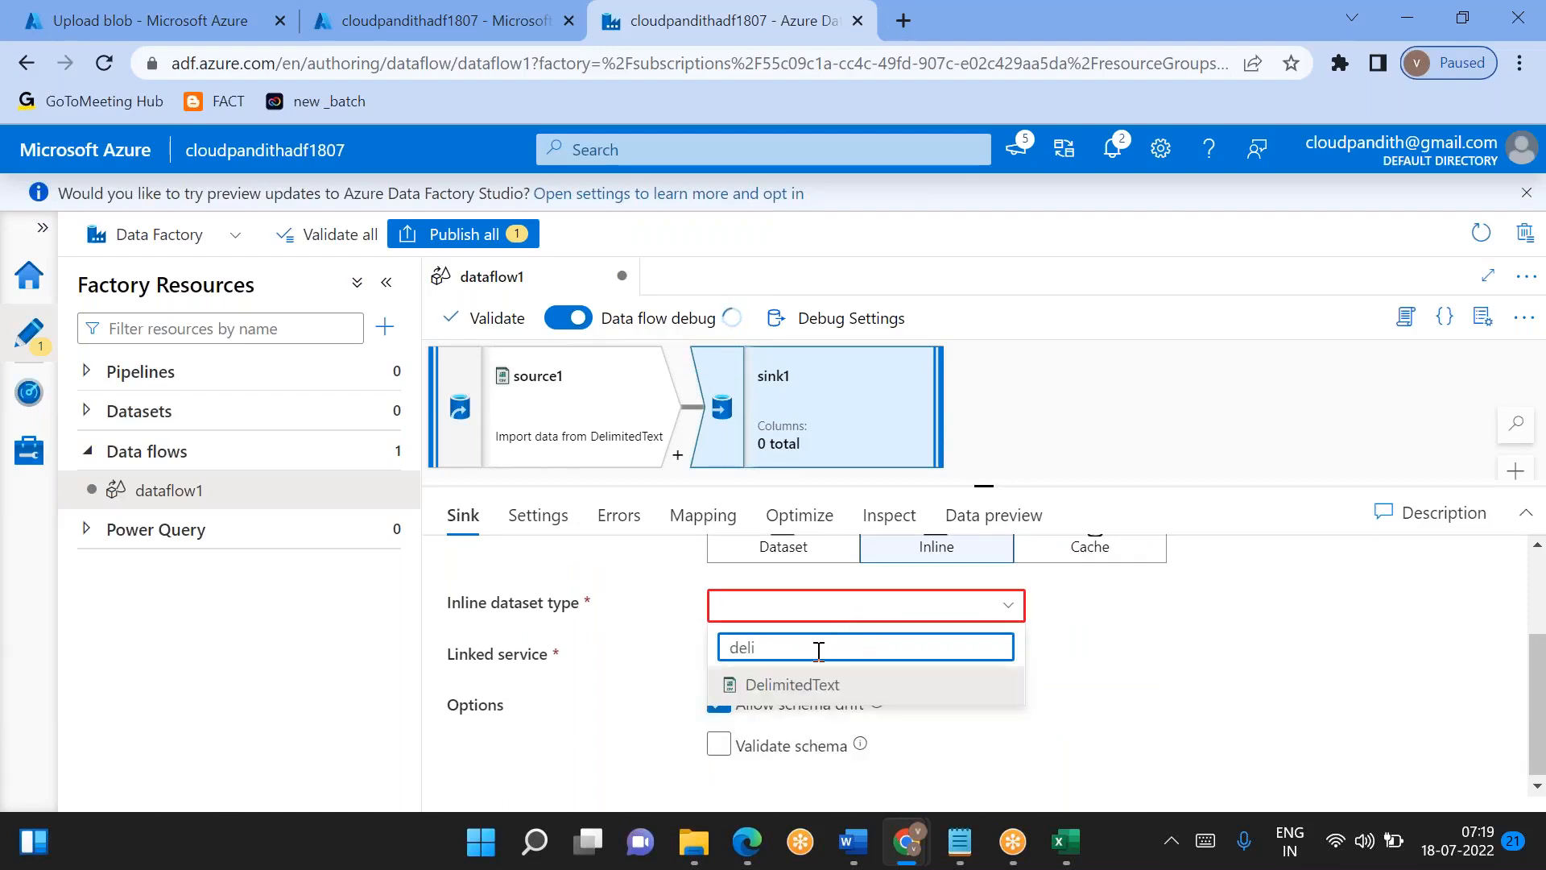
pyautogui.click(779, 680)
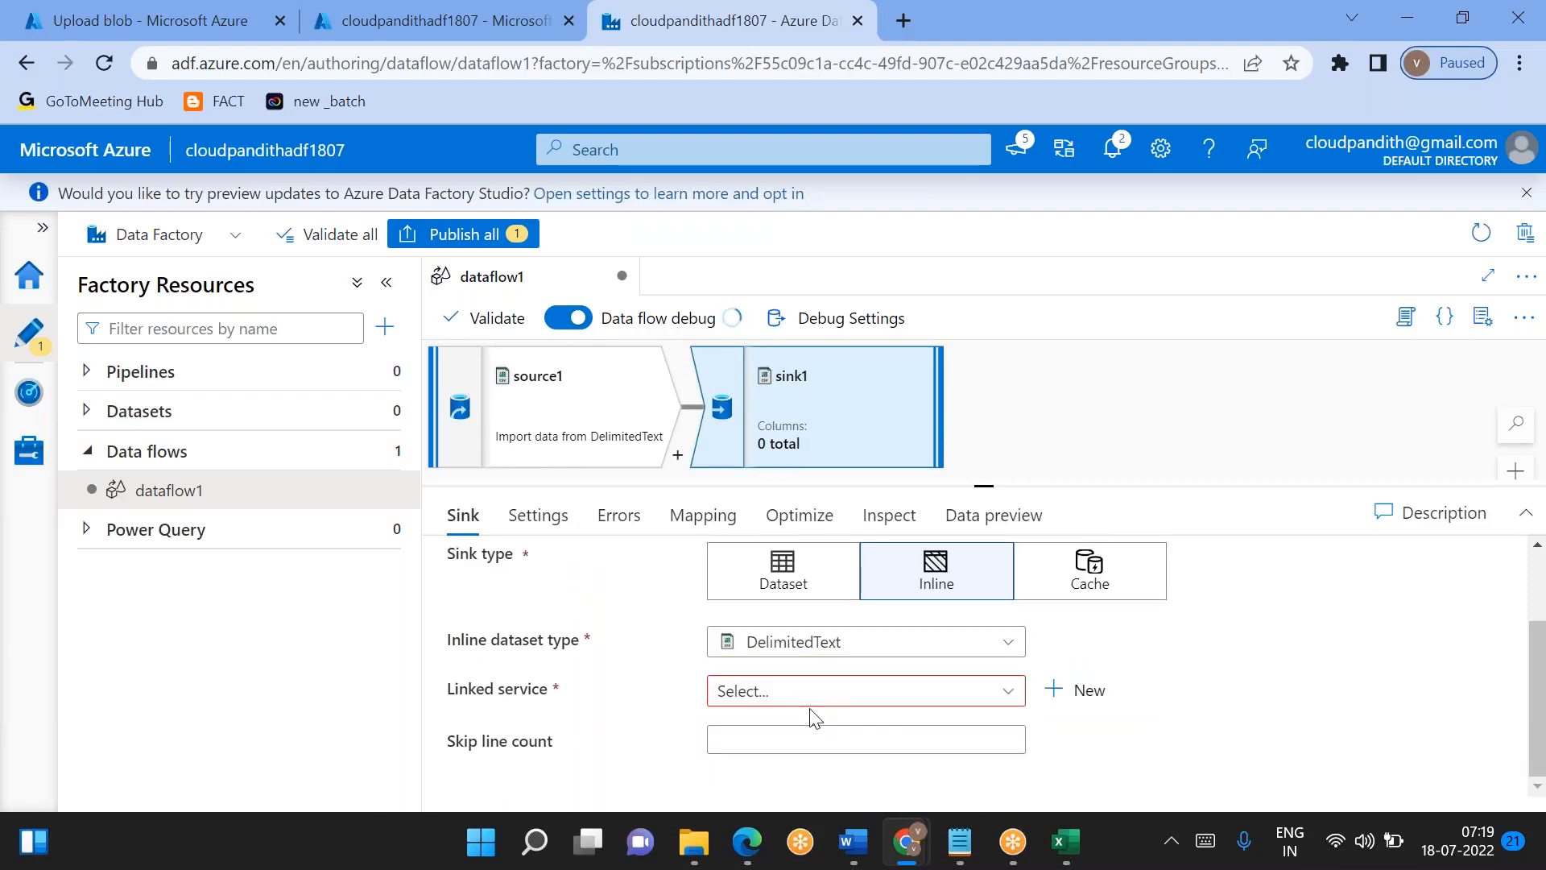
# - Set sink1's linked service to LS_ADLSGen2 and review the sink's file settings
pyautogui.click(795, 704)
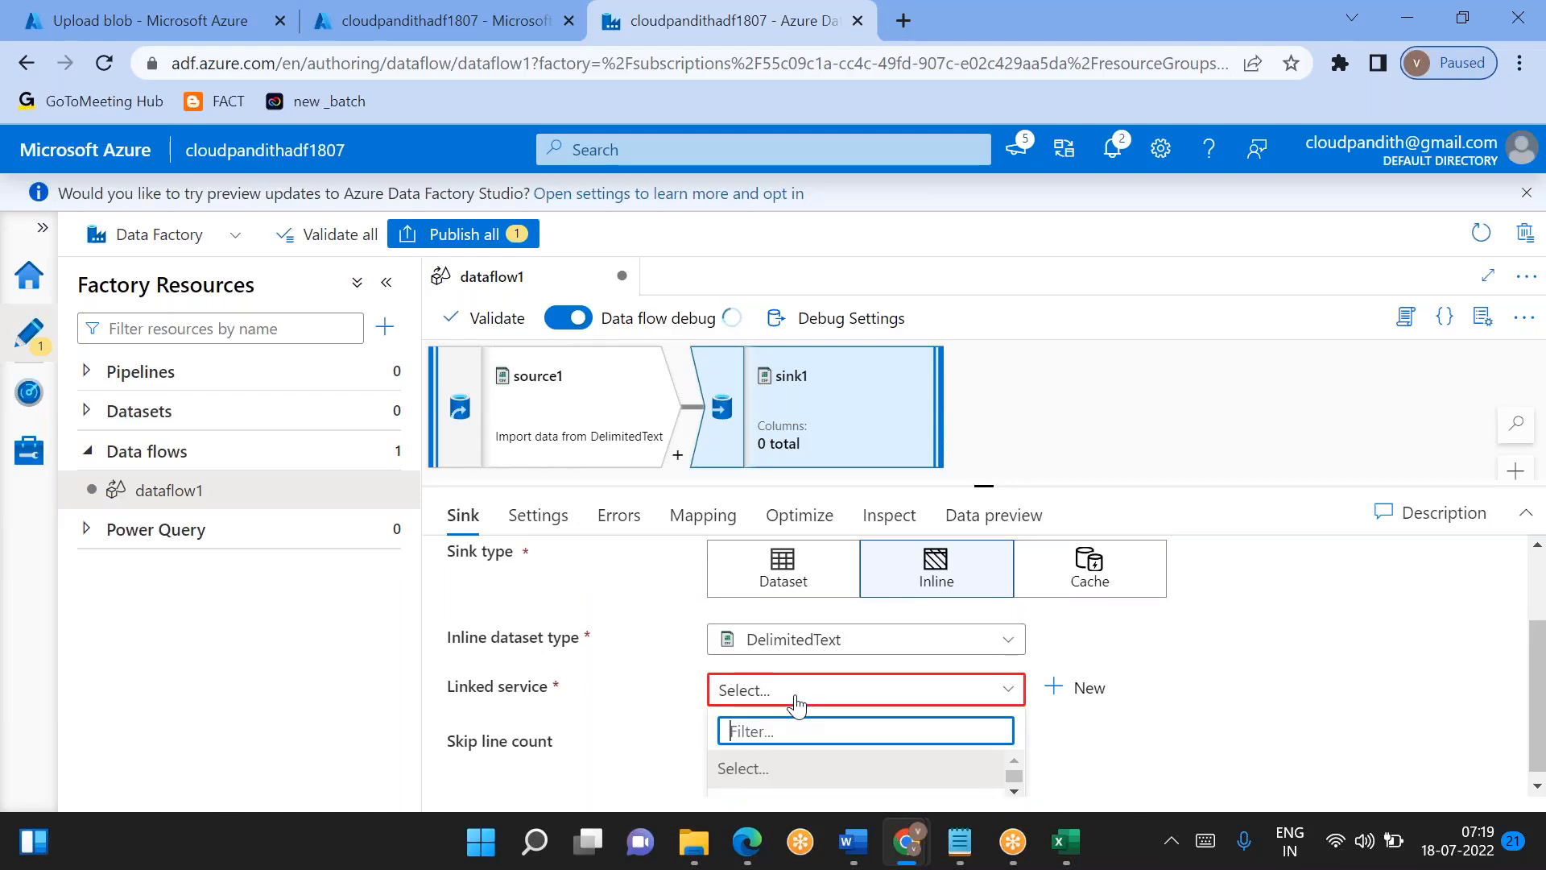
pyautogui.click(794, 773)
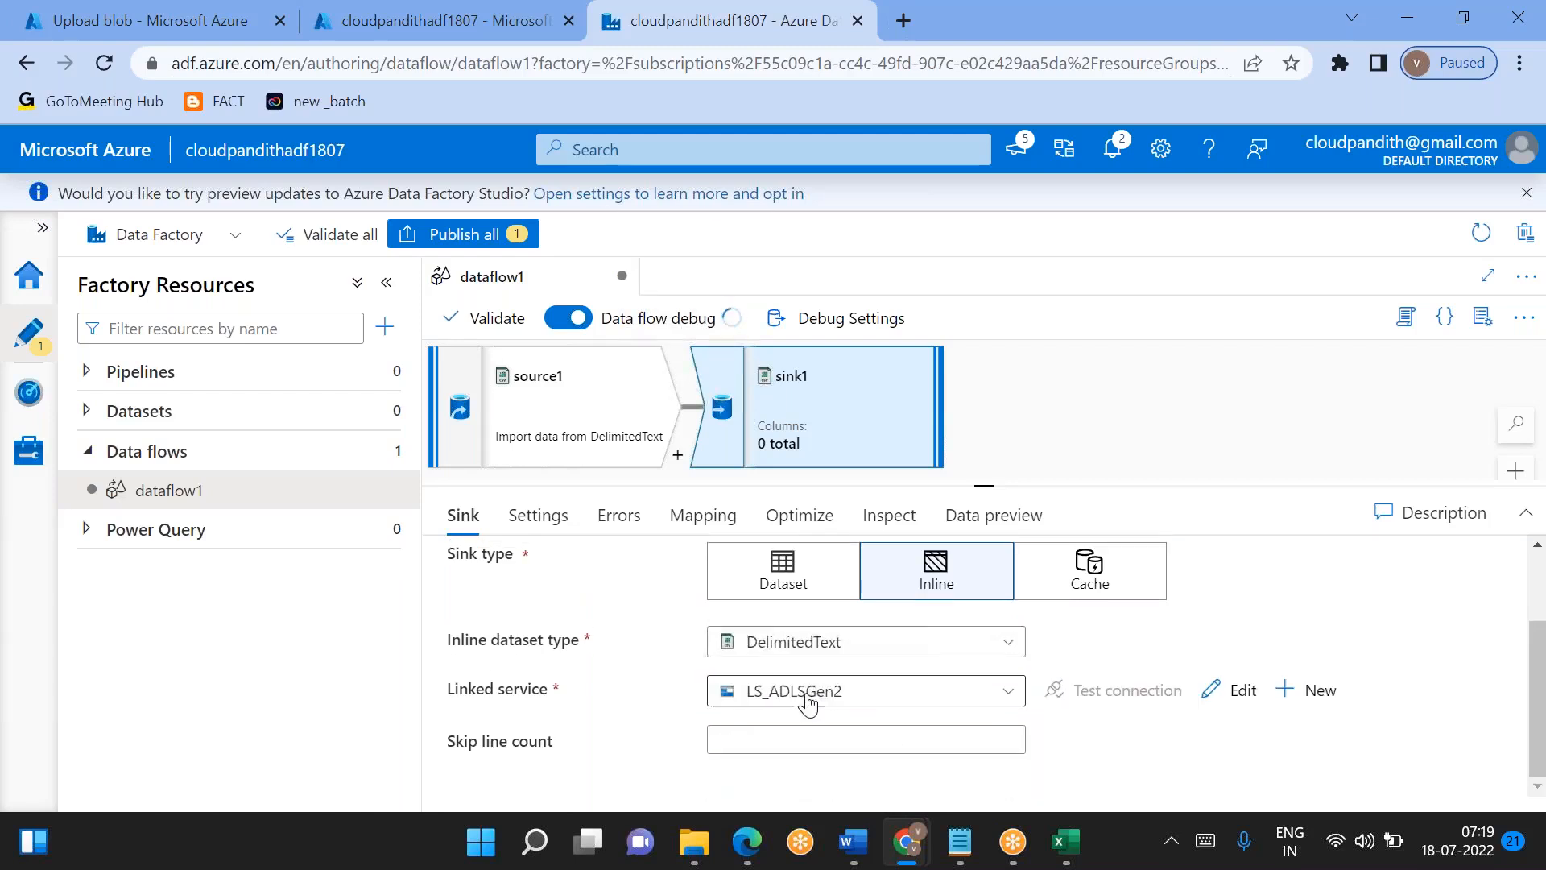
pyautogui.click(538, 515)
pyautogui.scroll(-2, 805, 669)
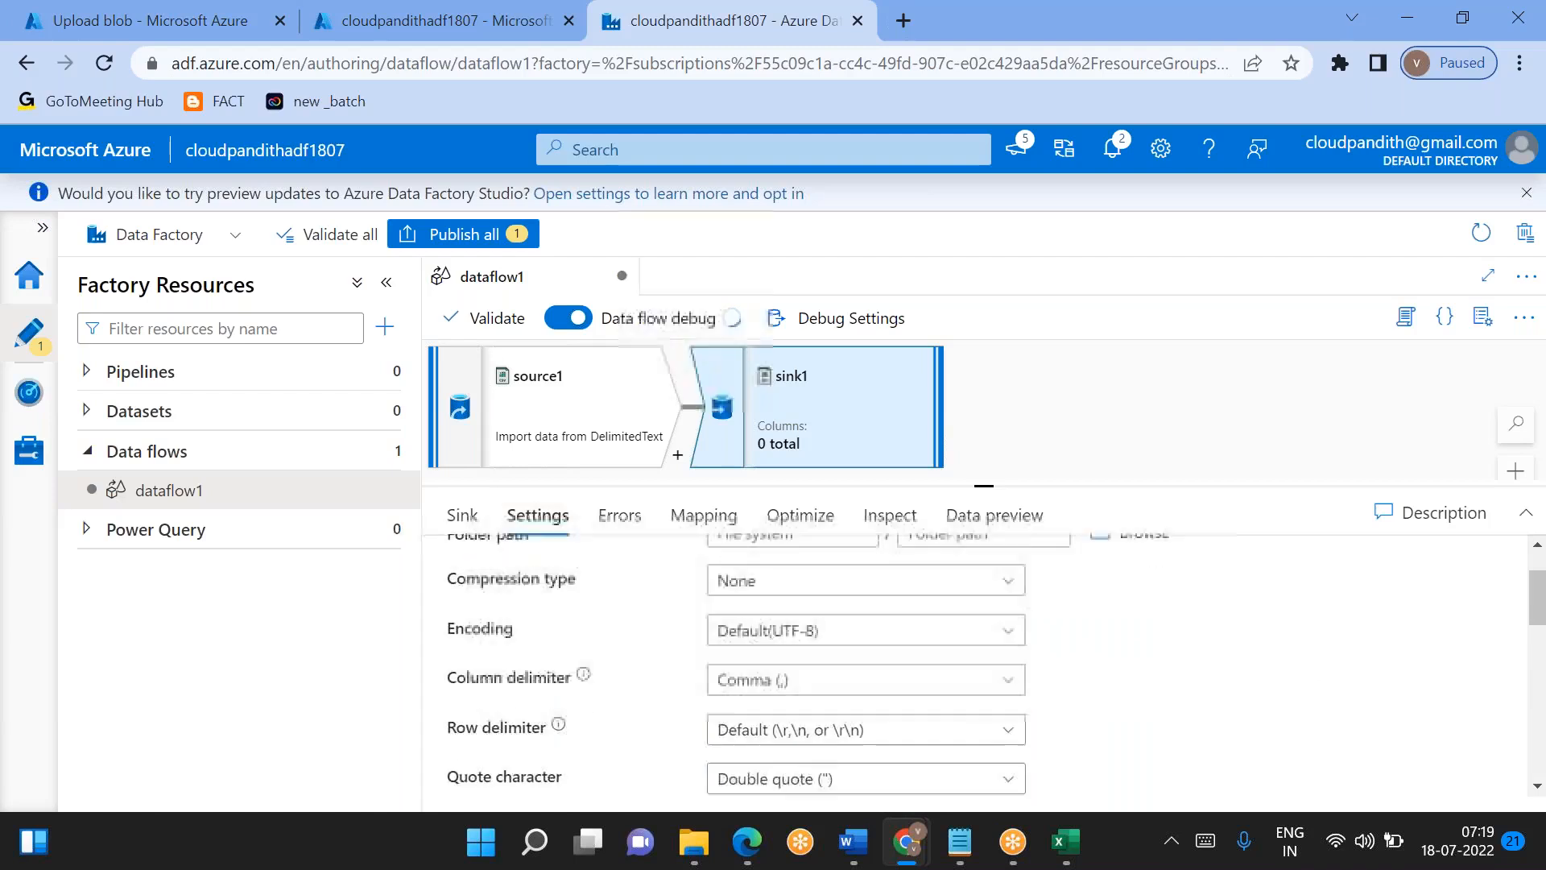
pyautogui.scroll(2, 805, 668)
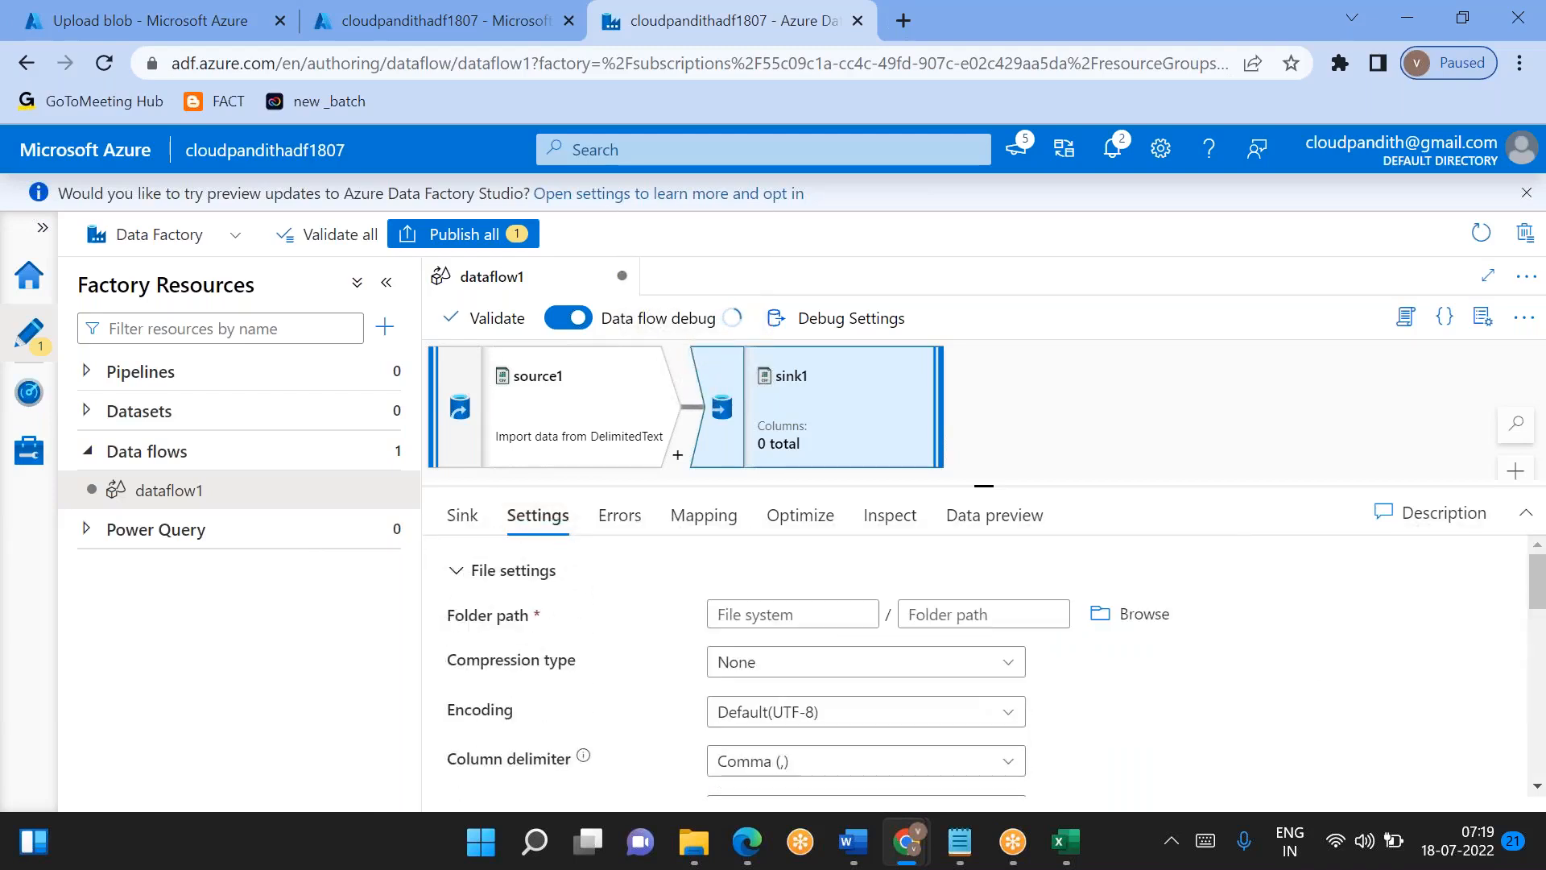
# - Reselect DelimitedText as sink1's inline dataset type
pyautogui.click(463, 515)
pyautogui.scroll(-1, 855, 640)
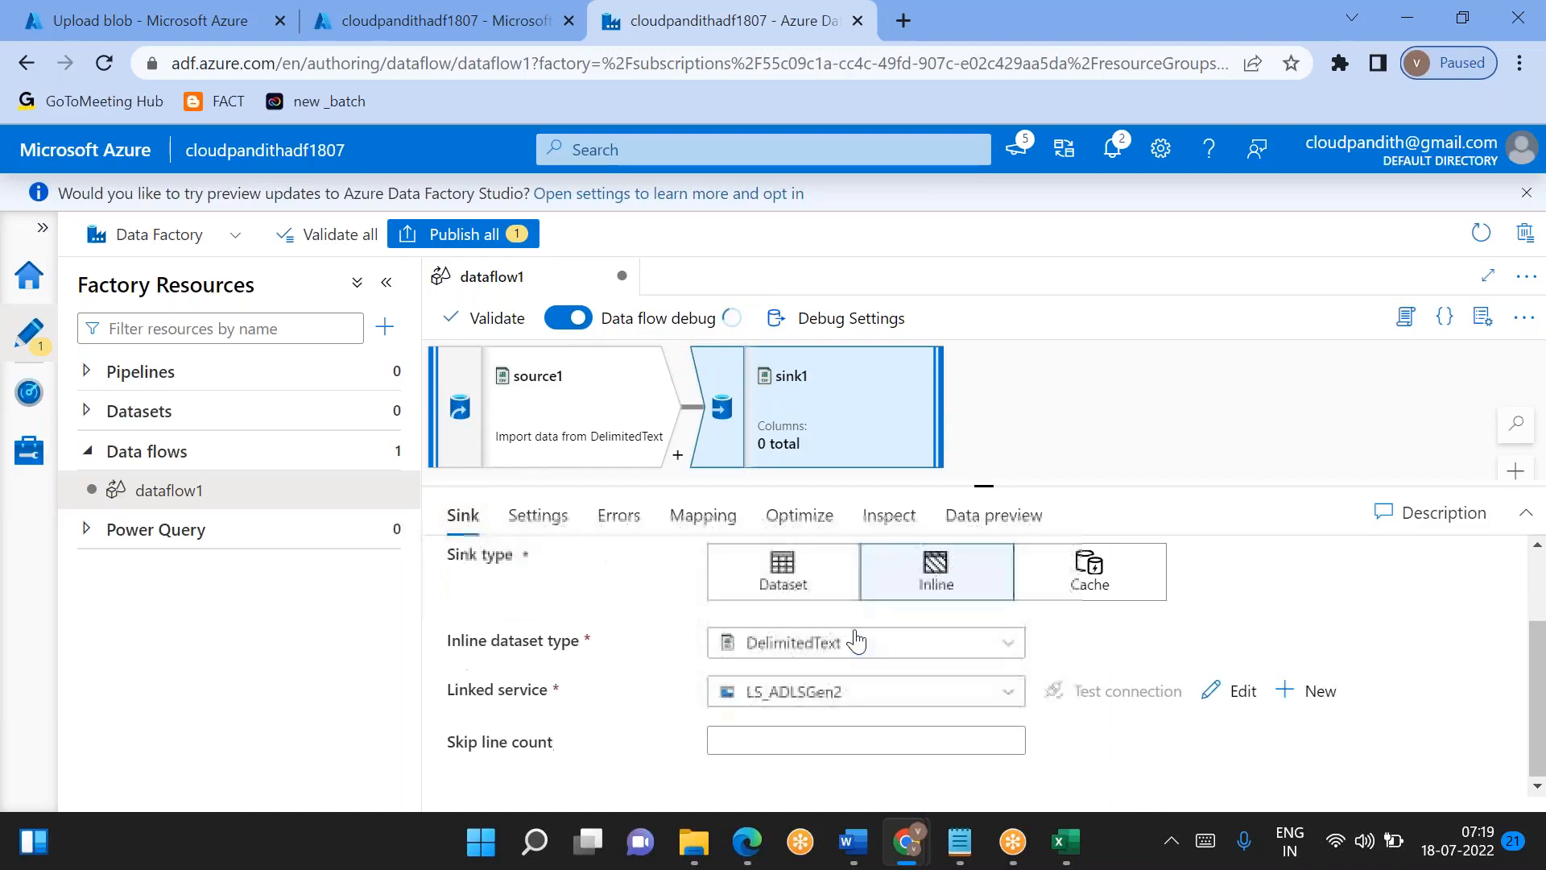
pyautogui.click(803, 644)
pyautogui.write('deli')
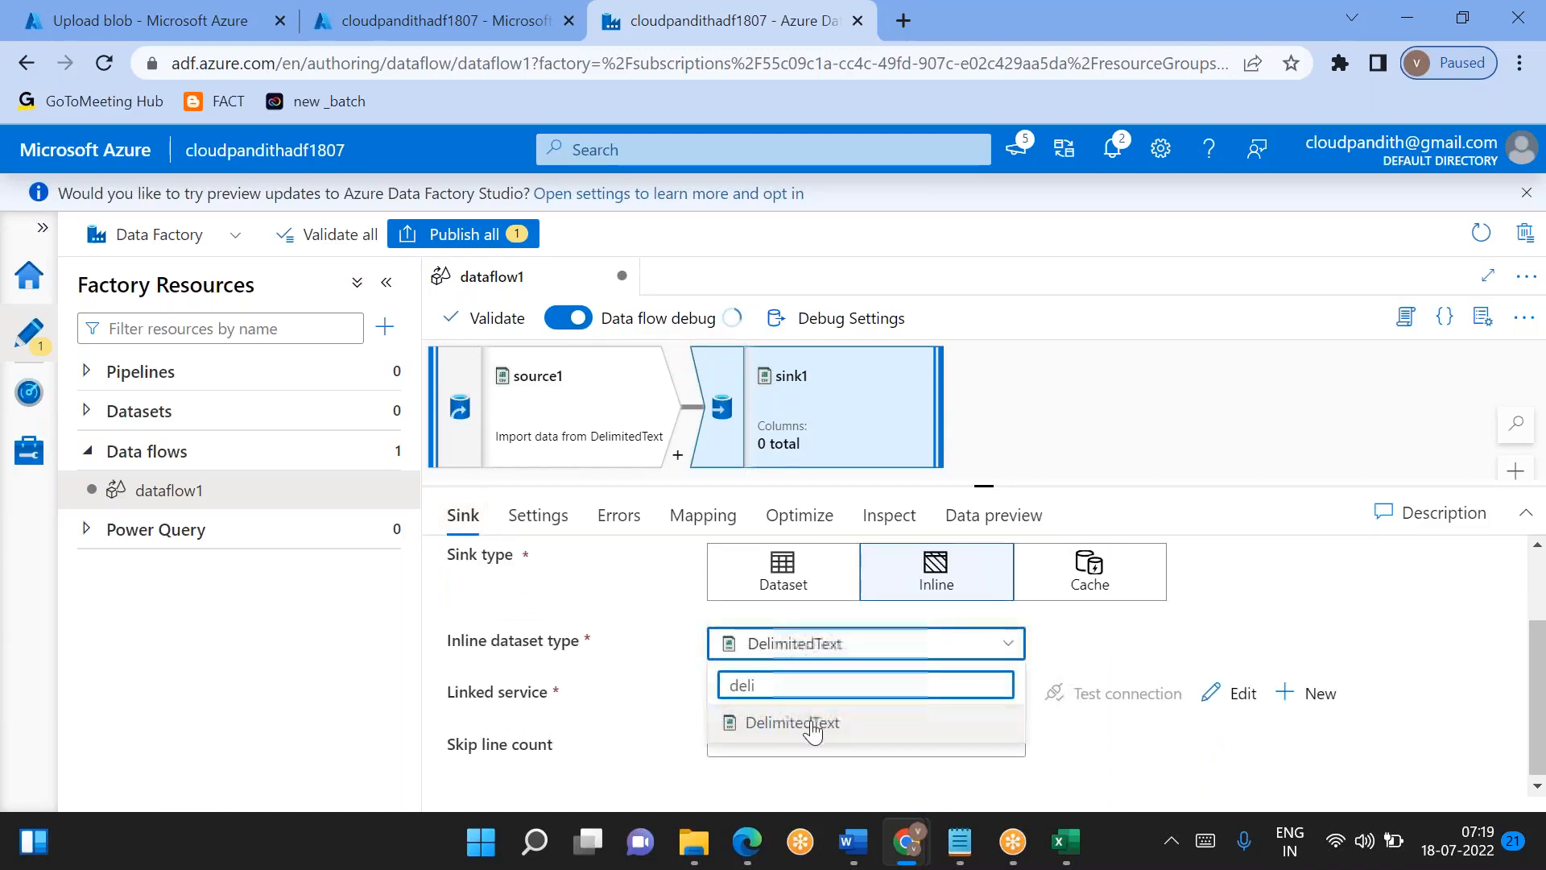
pyautogui.click(797, 722)
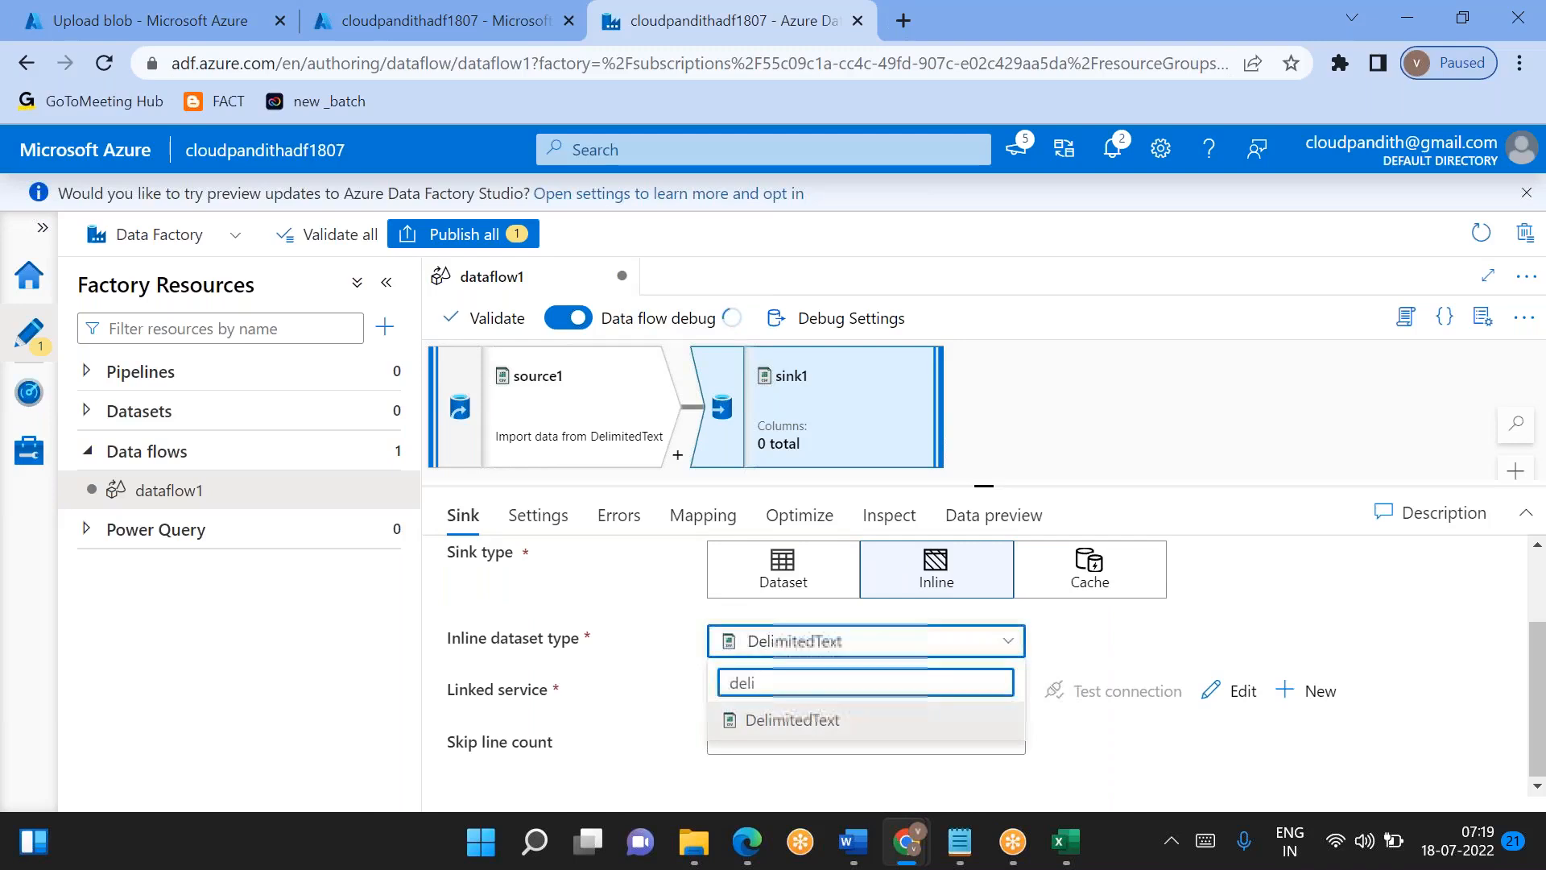
# - Change sink1's inline dataset type to Azure SQL Database and examine the update methods in its settings
pyautogui.click(867, 661)
pyautogui.press('BackSpace')
pyautogui.press('BackSpace')
pyautogui.press('BackSpace')
pyautogui.press('BackSpace')
pyautogui.write('sql data')
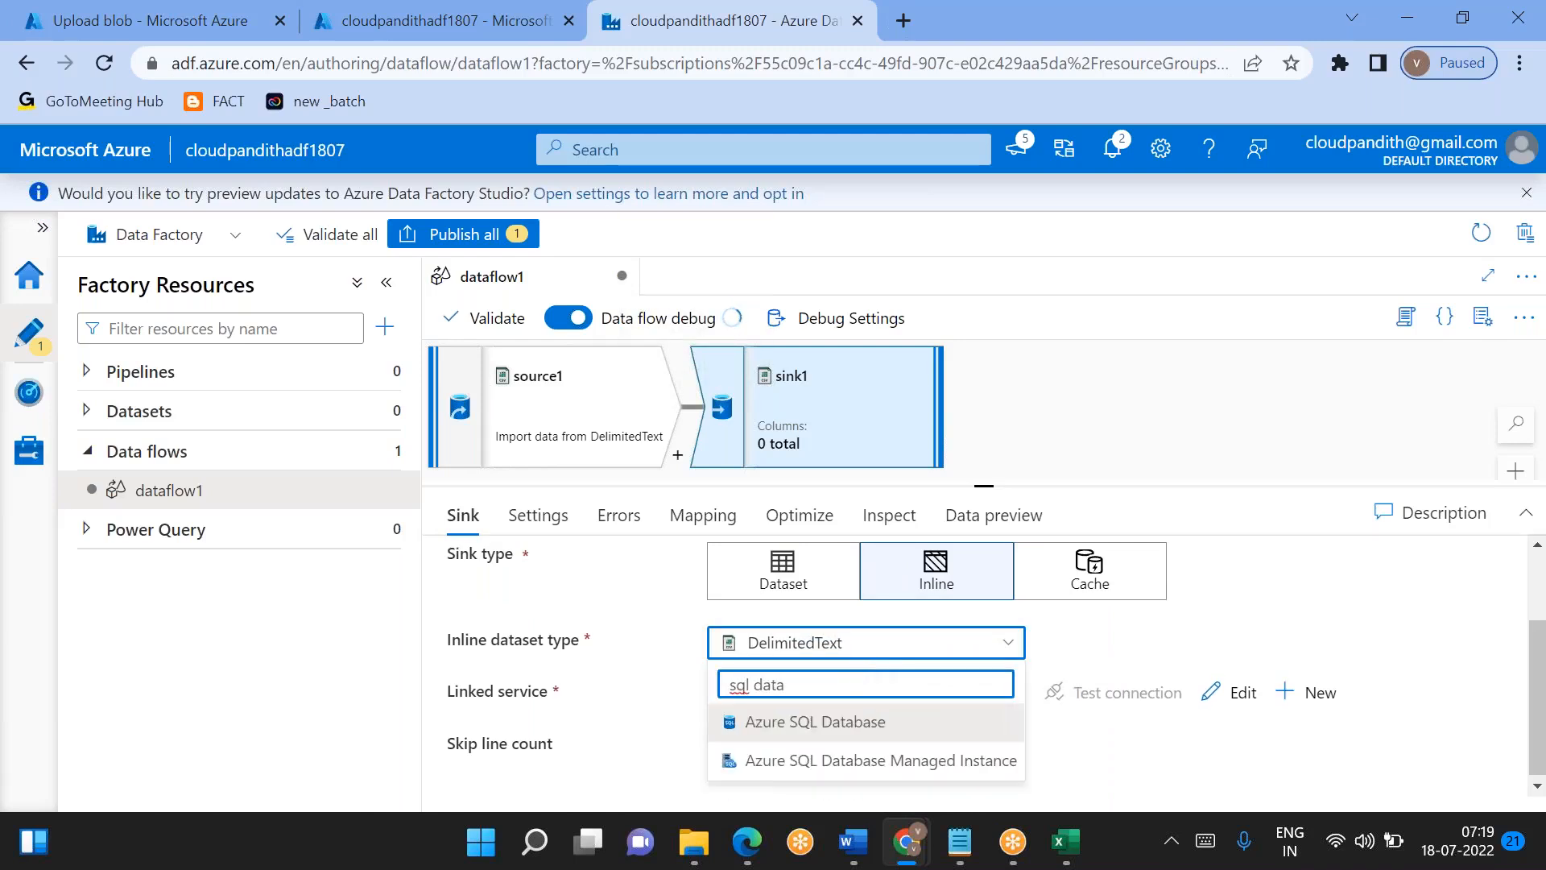
pyautogui.click(806, 719)
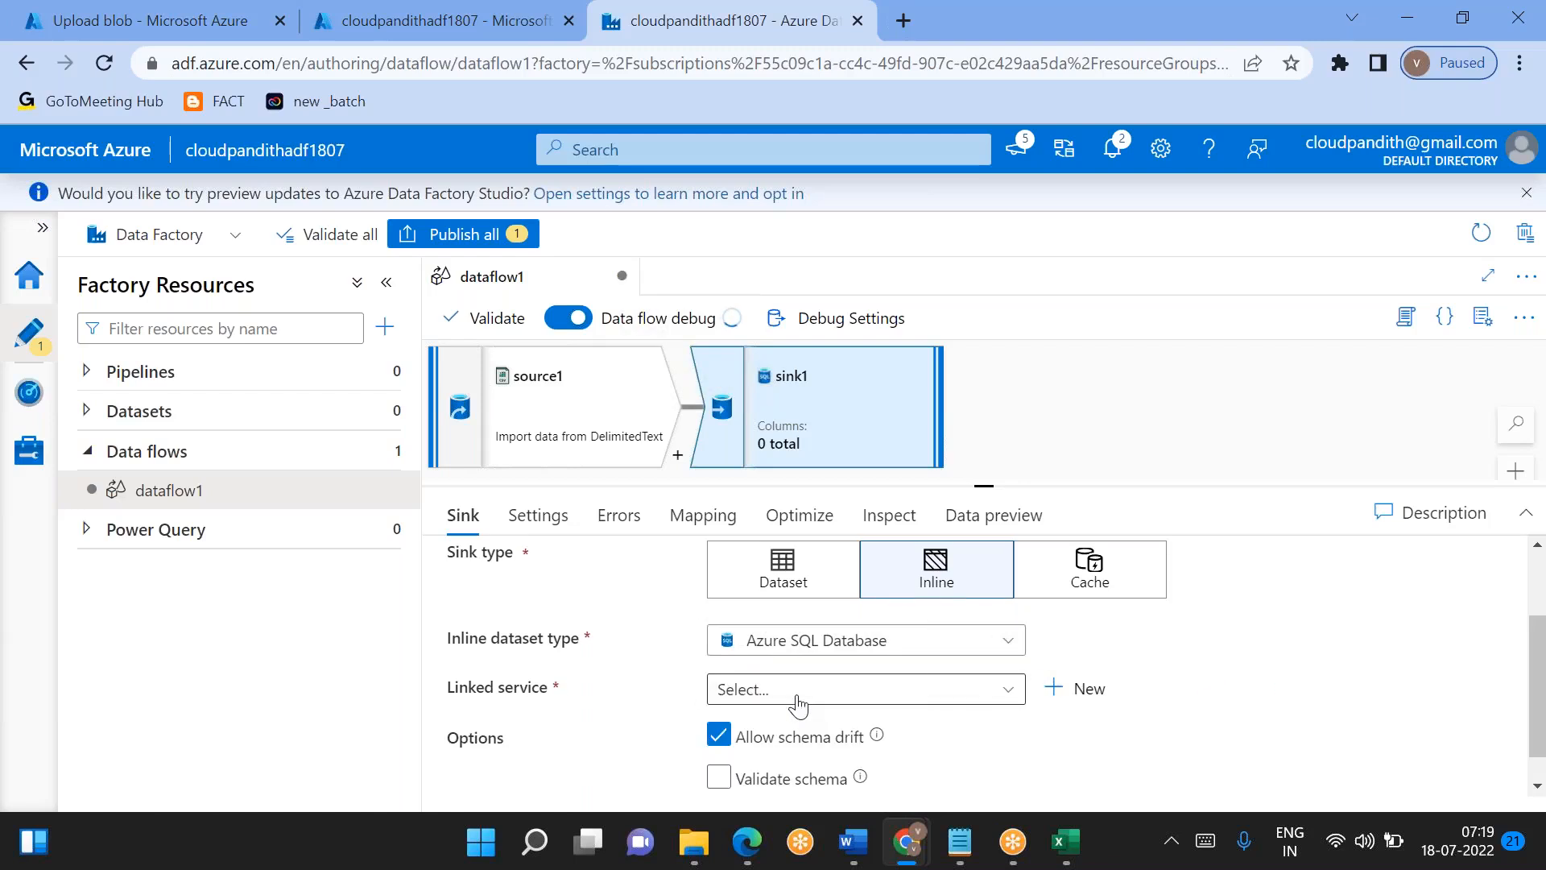
pyautogui.click(554, 531)
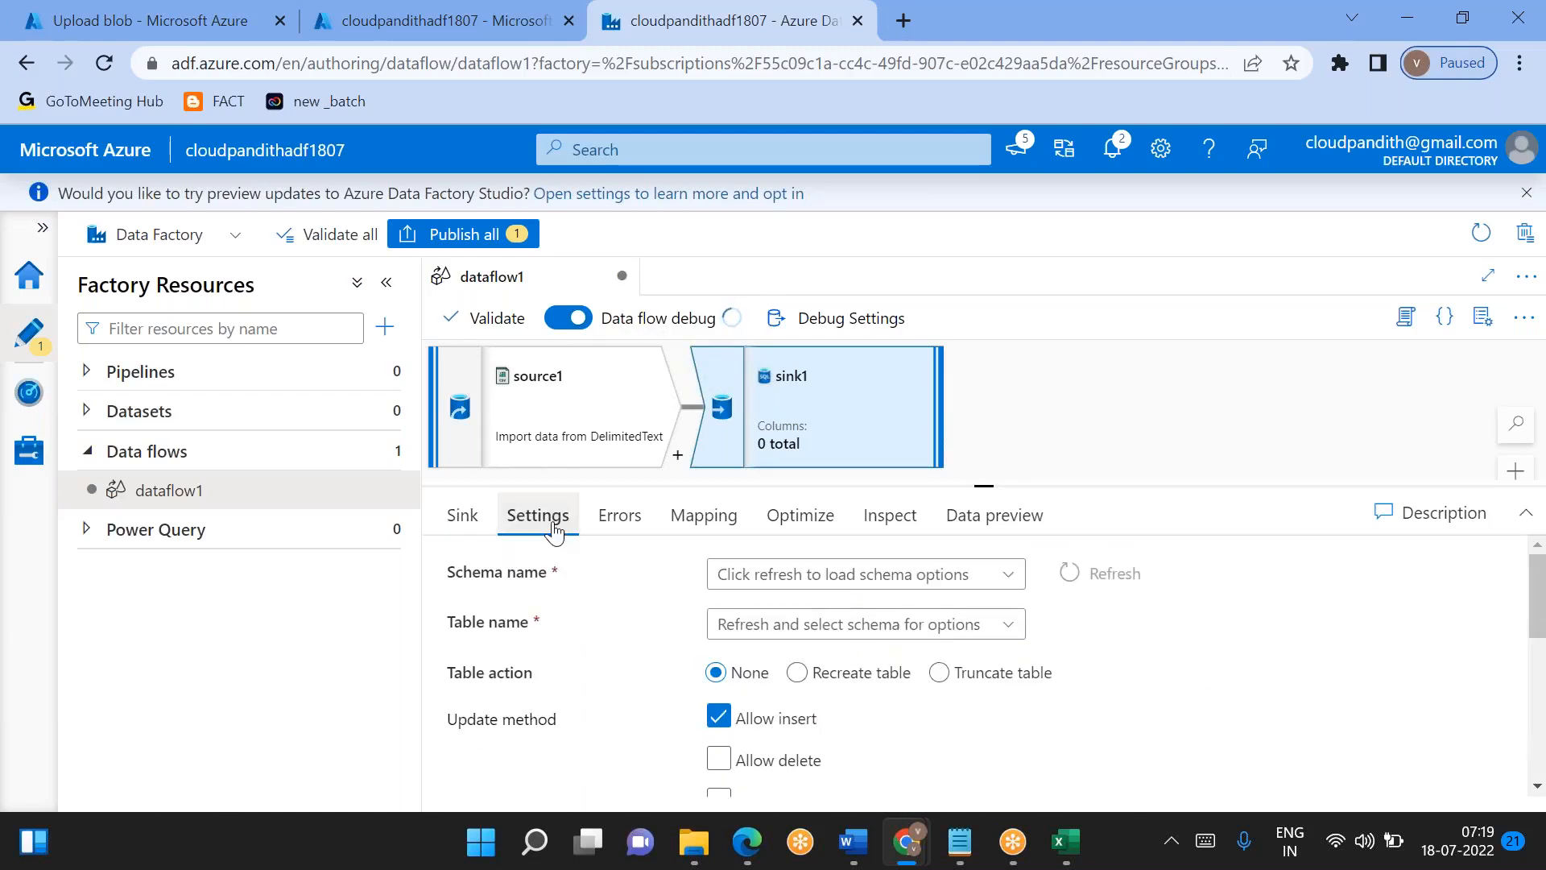
pyautogui.scroll(-3, 724, 684)
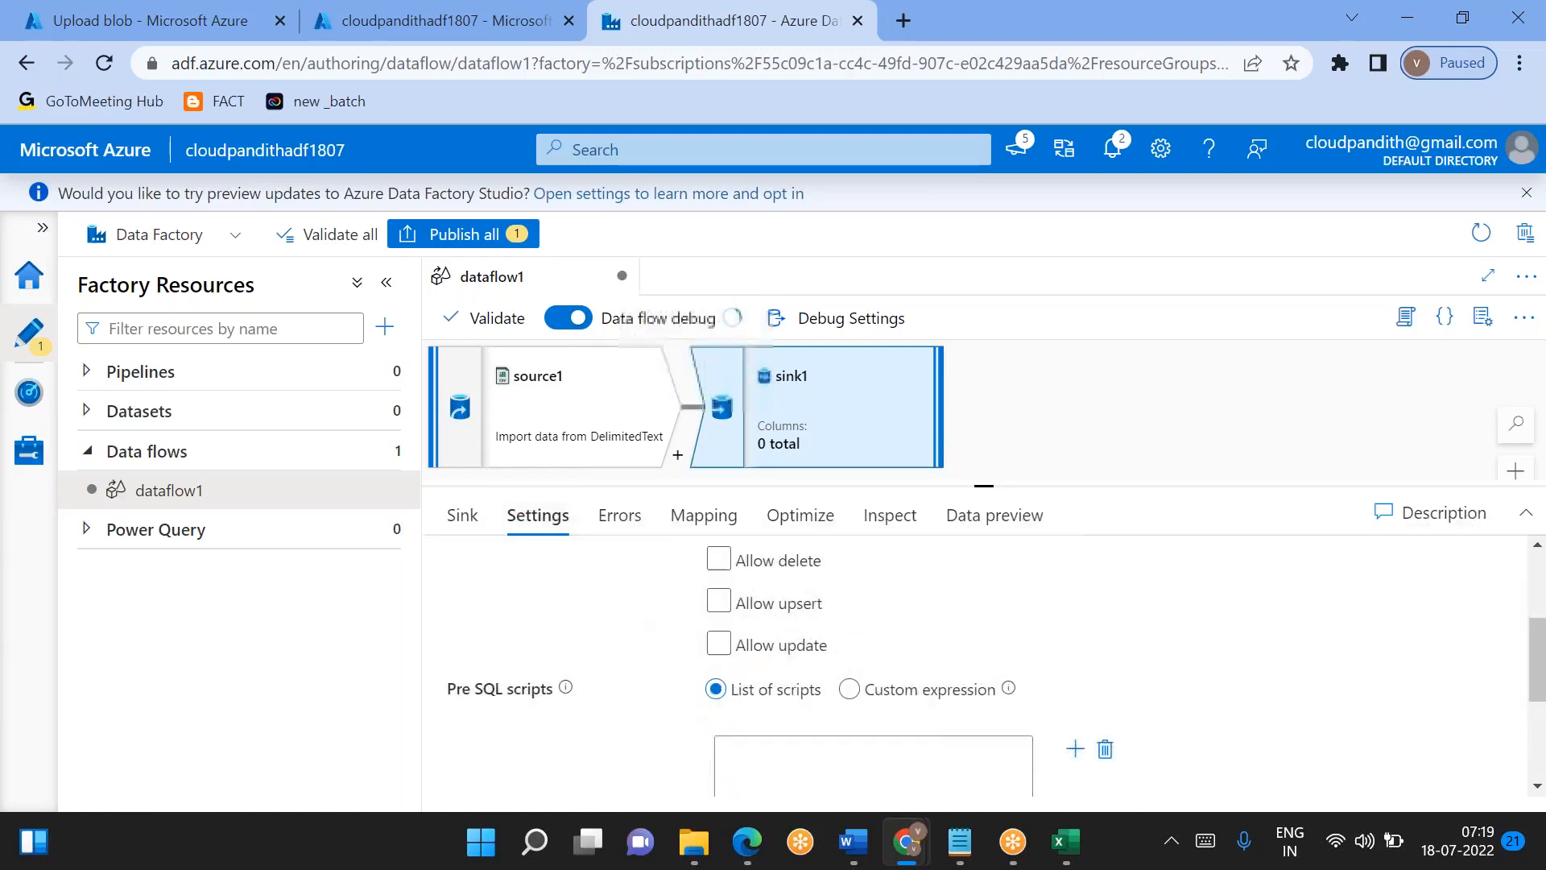
pyautogui.scroll(1, 732, 725)
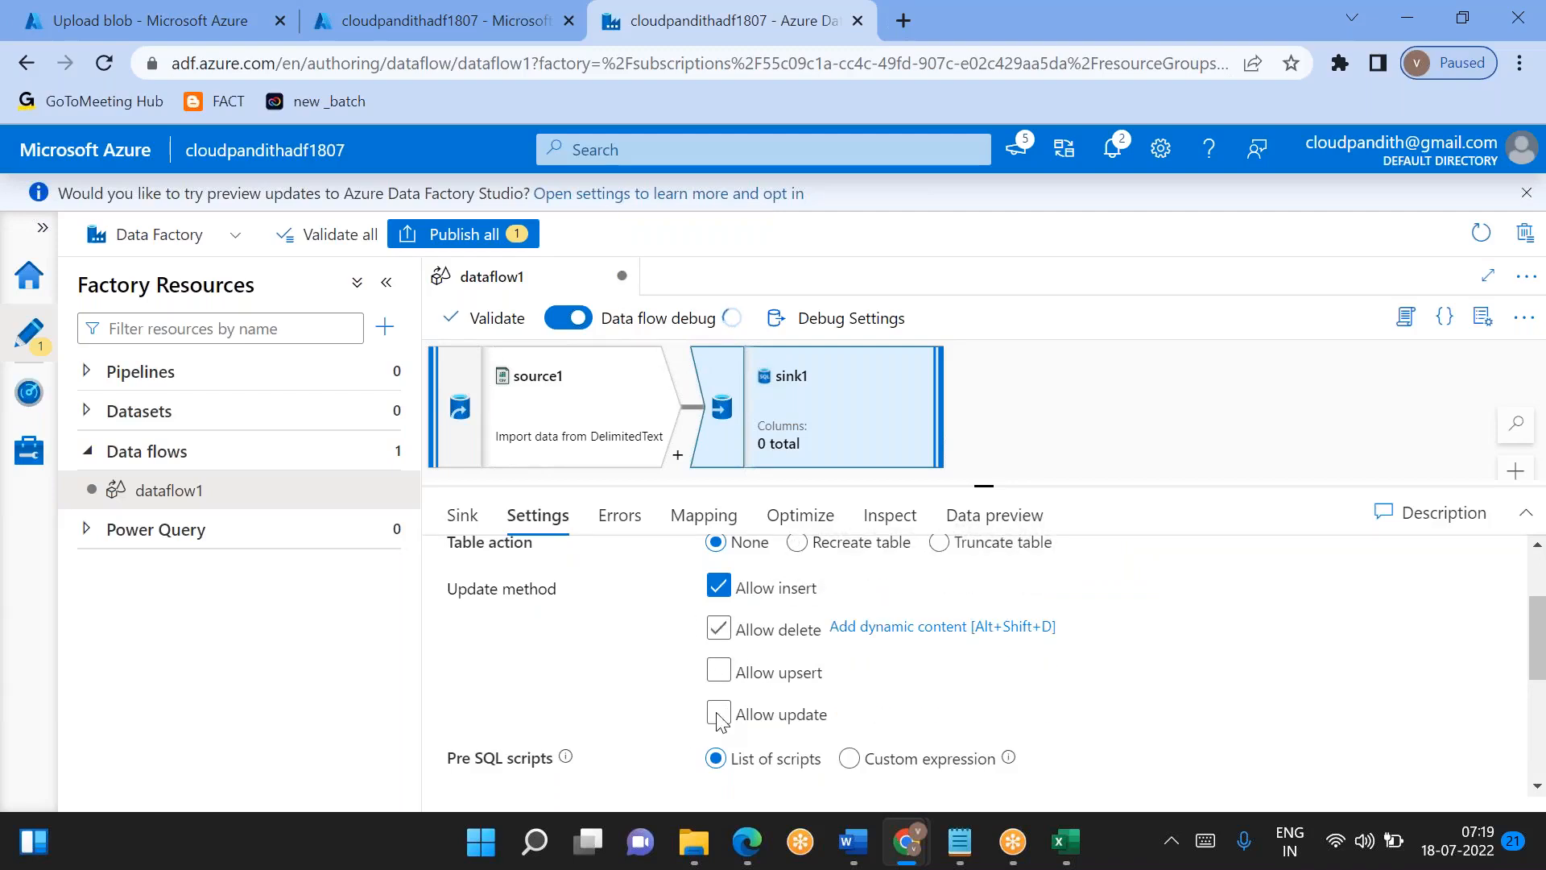
# - Change sink1's inline dataset type to Azure Synapse Analytics and examine the update methods it offers
pyautogui.click(463, 515)
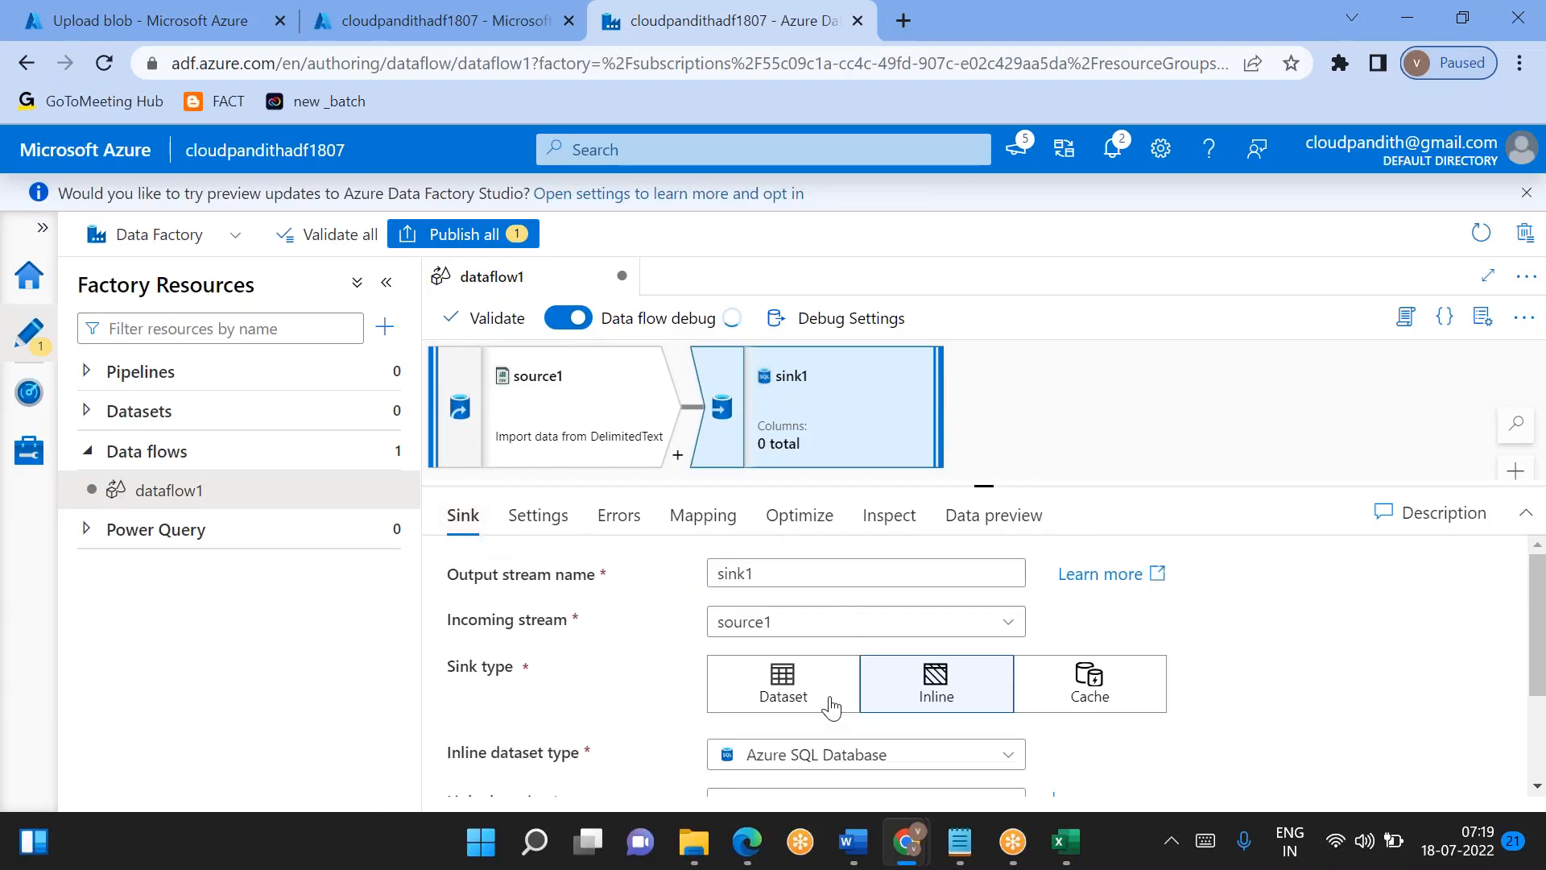
pyautogui.scroll(-2, 832, 707)
pyautogui.click(813, 614)
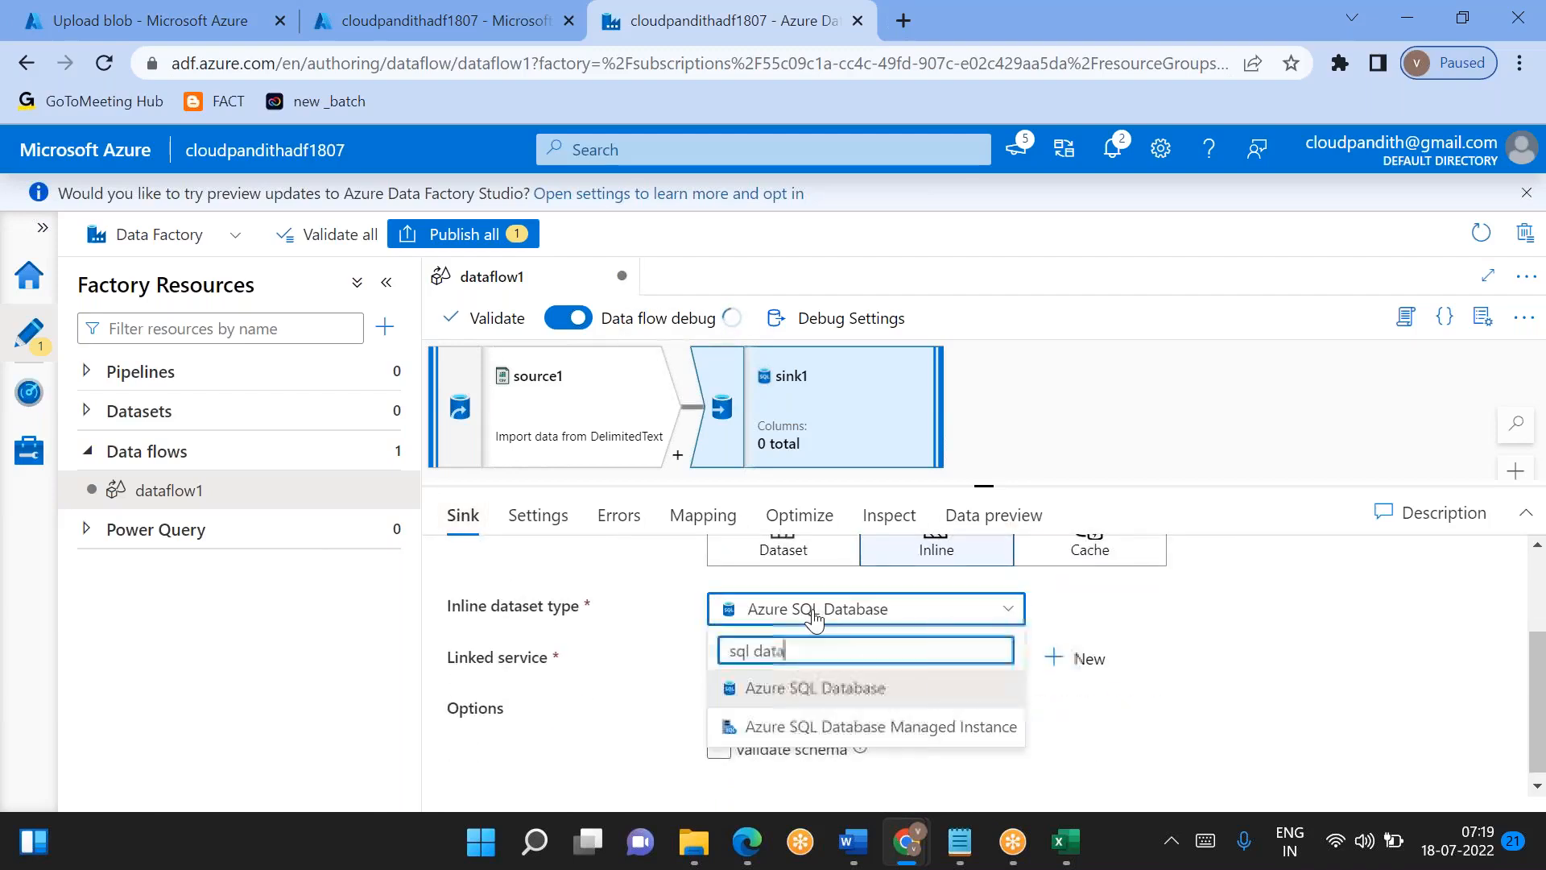
pyautogui.hotkey('ctrl', 'a')
pyautogui.press('BackSpace')
pyautogui.write('syna')
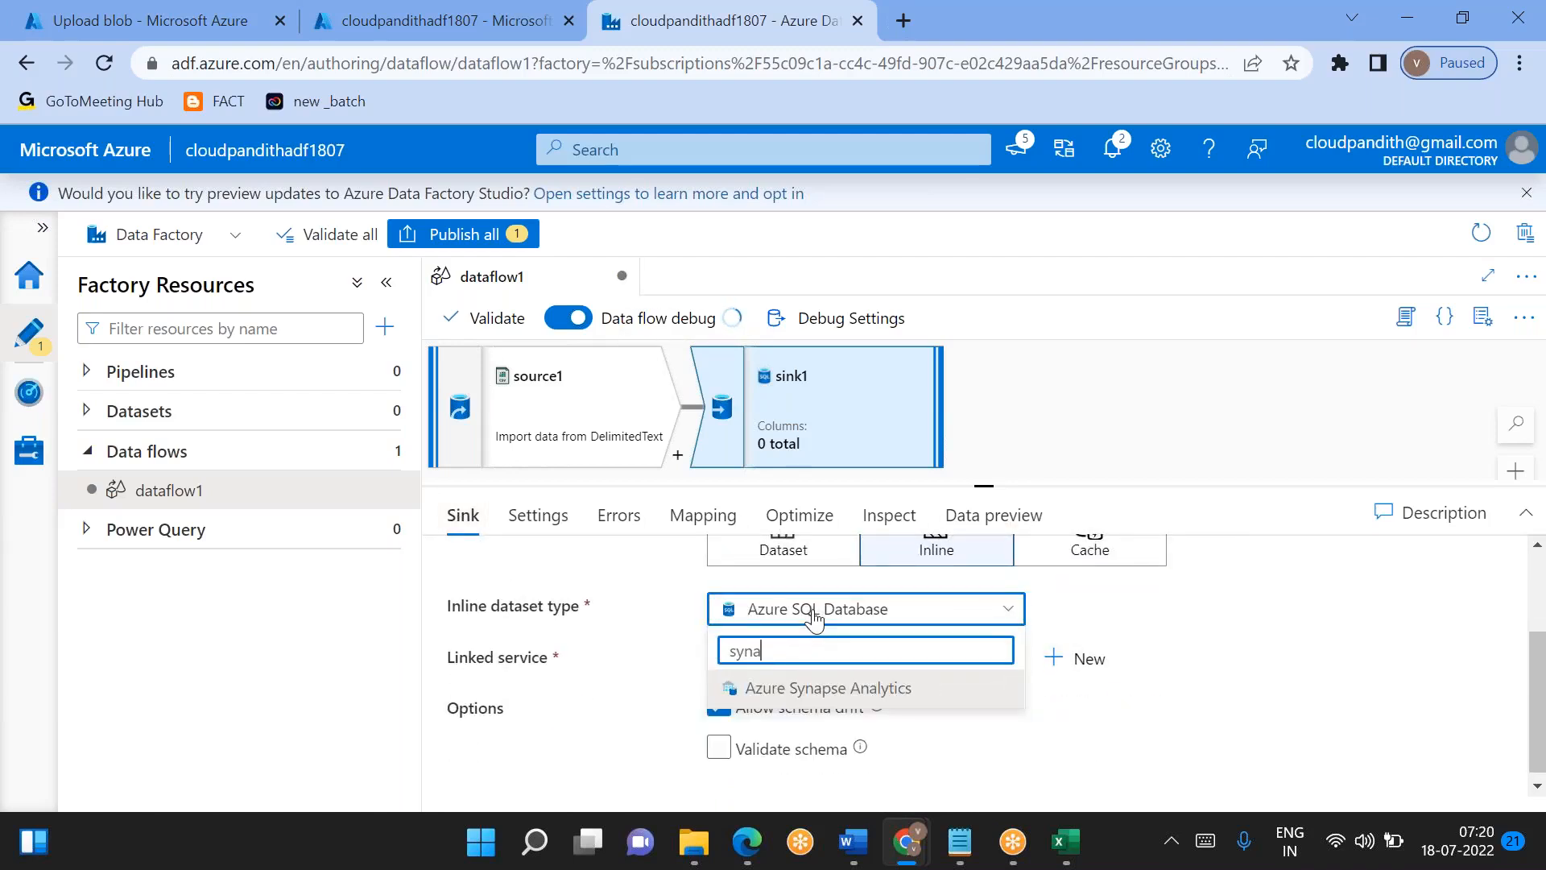
pyautogui.click(813, 699)
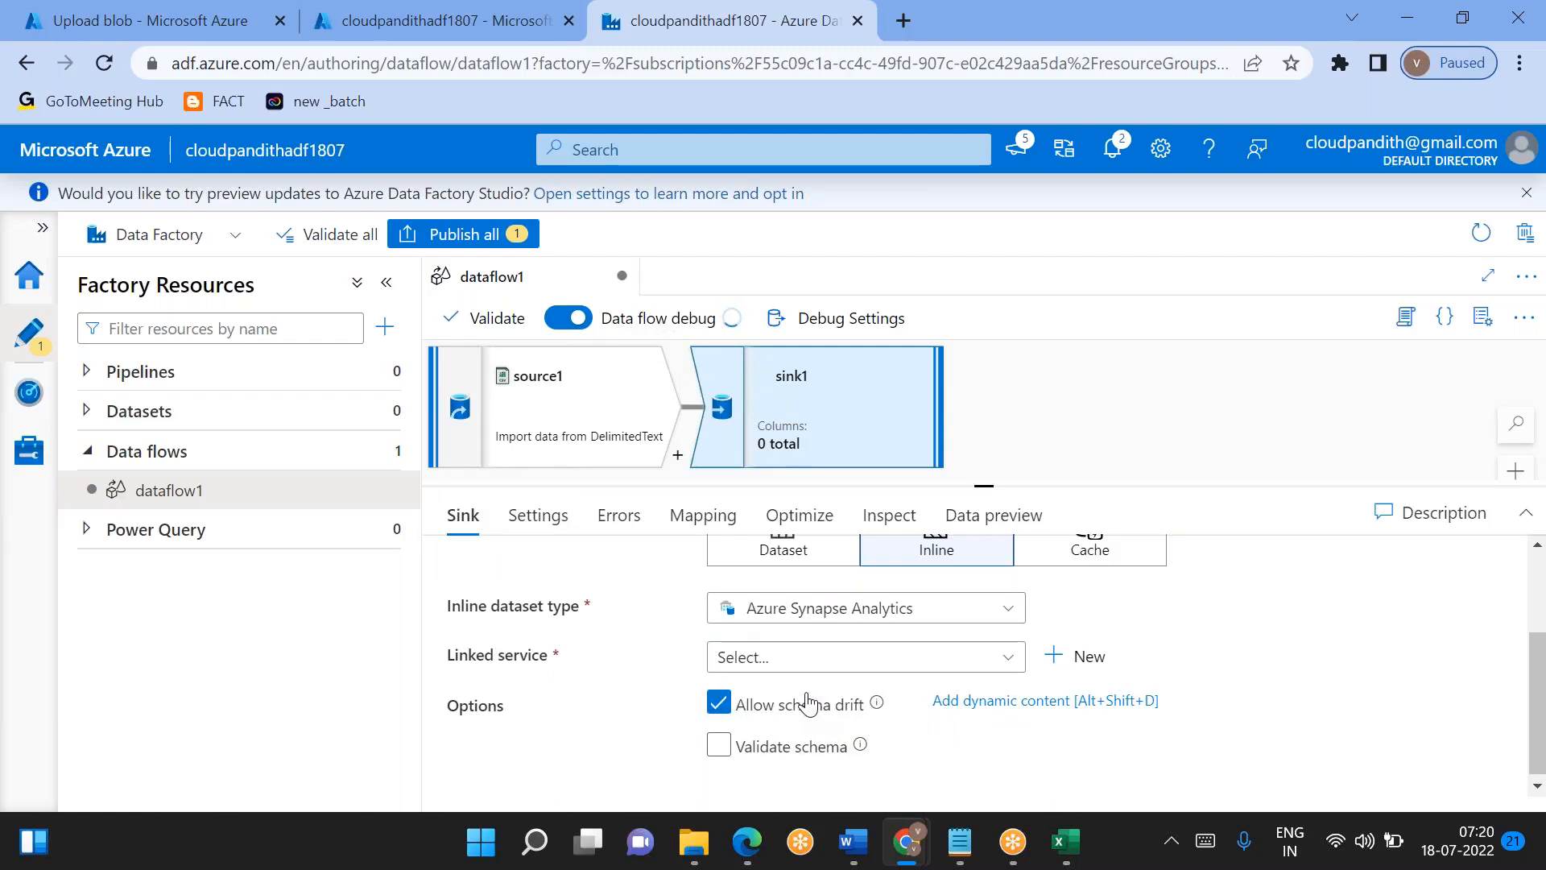
pyautogui.click(538, 516)
pyautogui.scroll(-3, 685, 614)
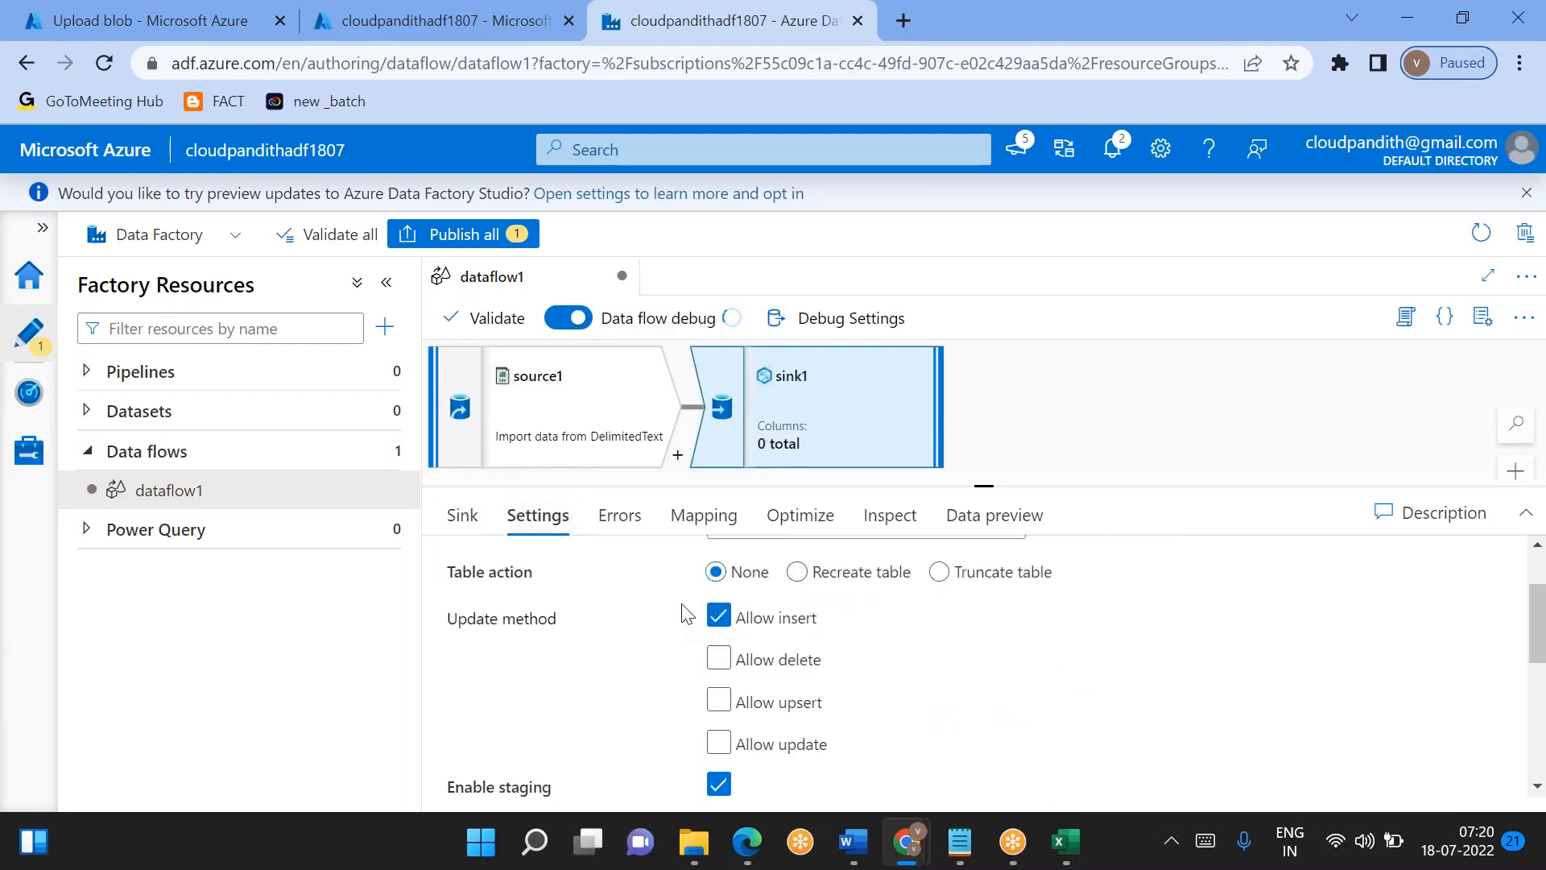
# - Switch sink1's inline dataset type from Azure Synapse Analytics back to DelimitedText
pyautogui.click(452, 517)
pyautogui.scroll(-2, 793, 645)
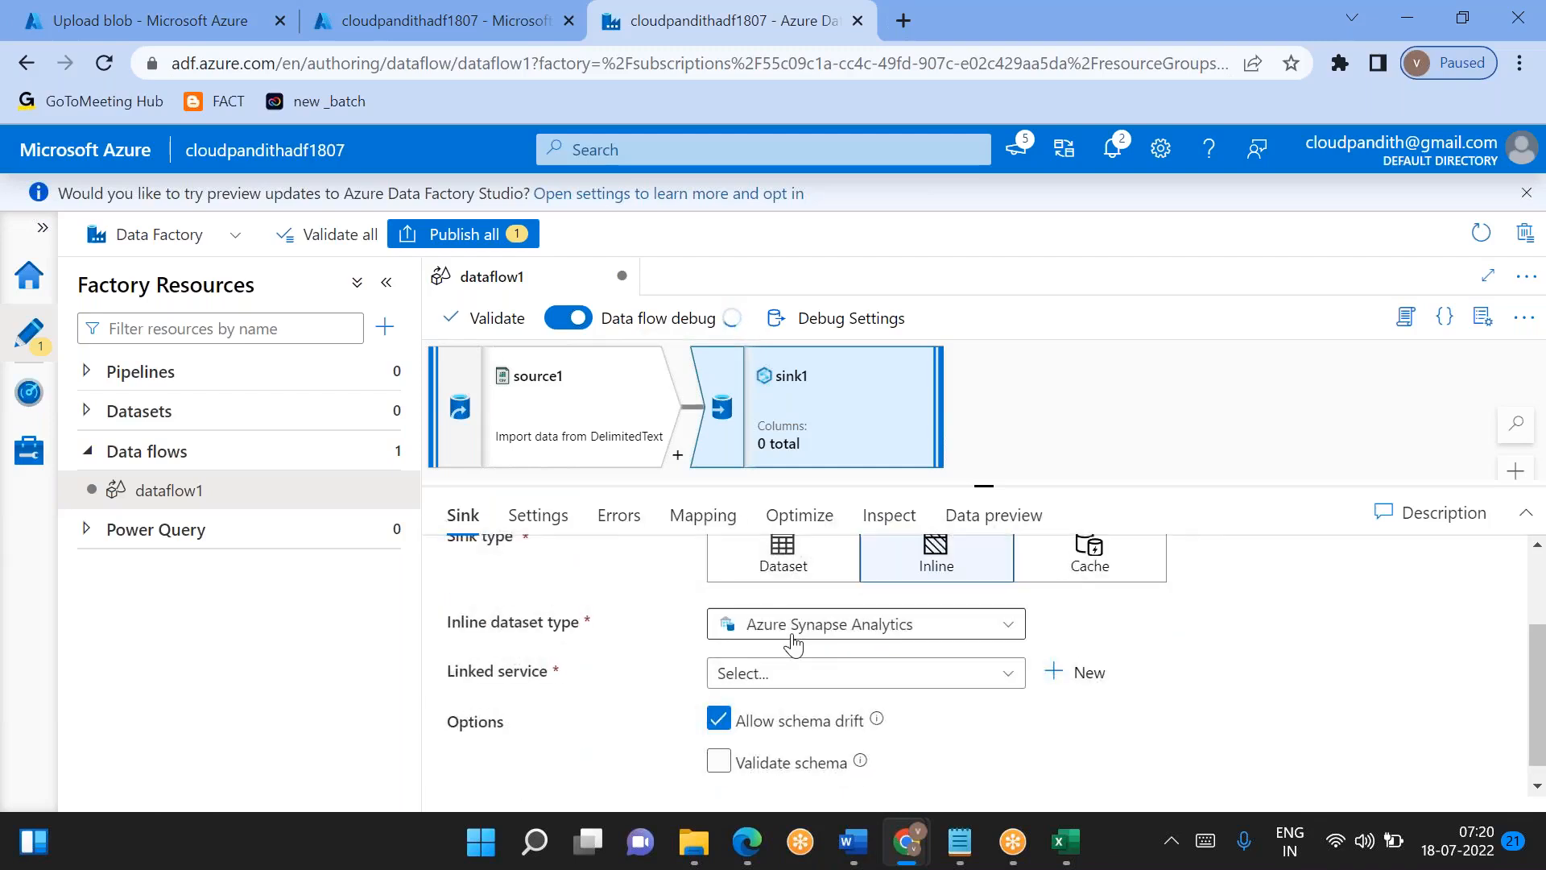
pyautogui.click(793, 640)
pyautogui.press('BackSpace')
pyautogui.press('BackSpace')
pyautogui.press('BackSpace')
pyautogui.press('BackSpace')
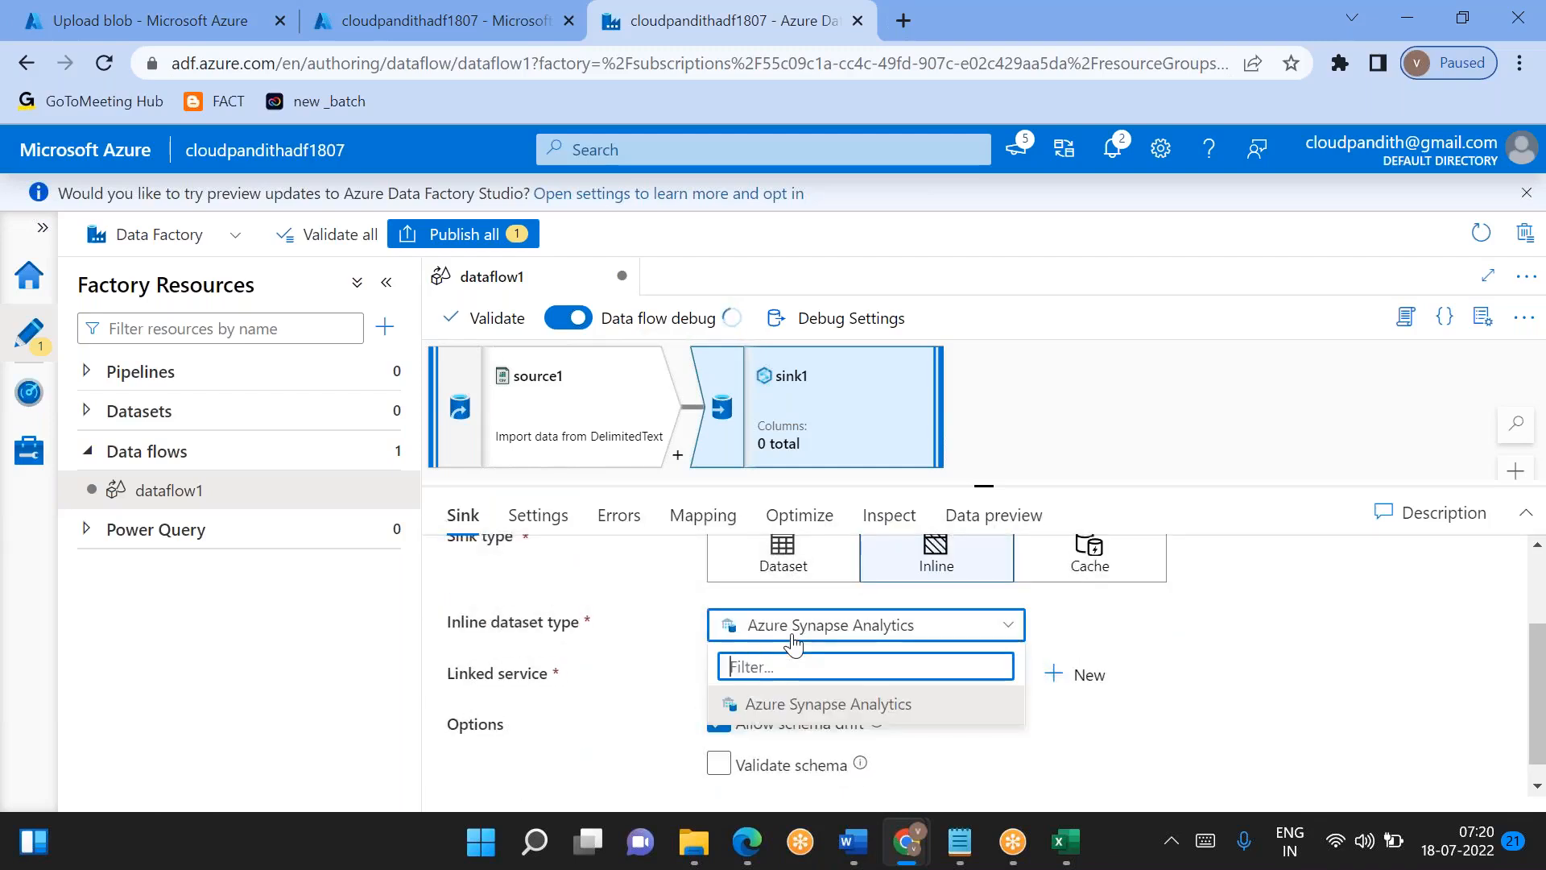
pyautogui.write('del')
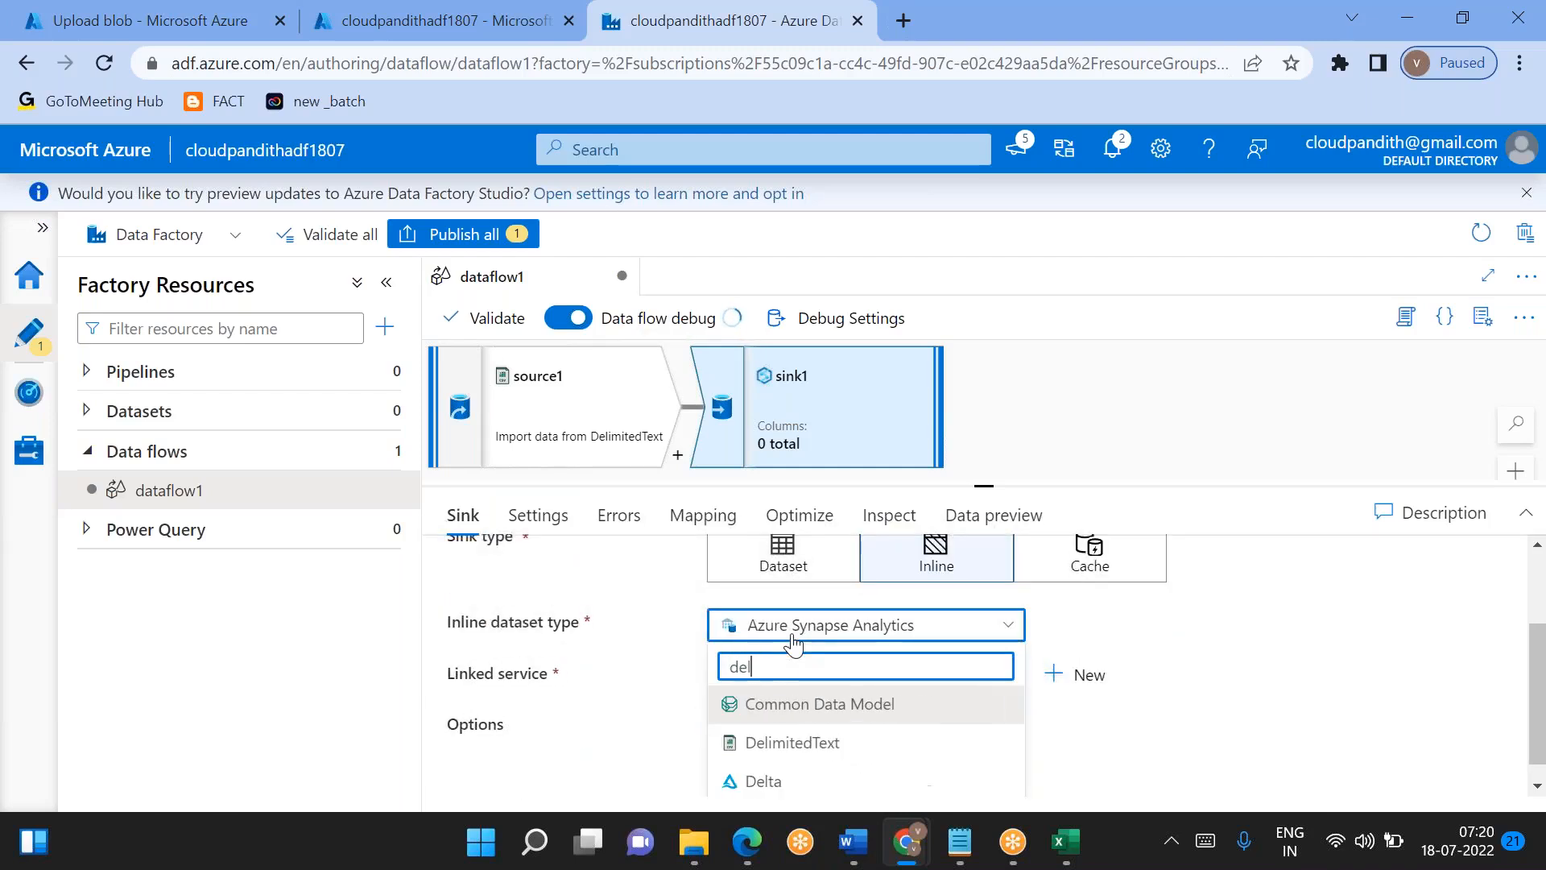
pyautogui.click(797, 745)
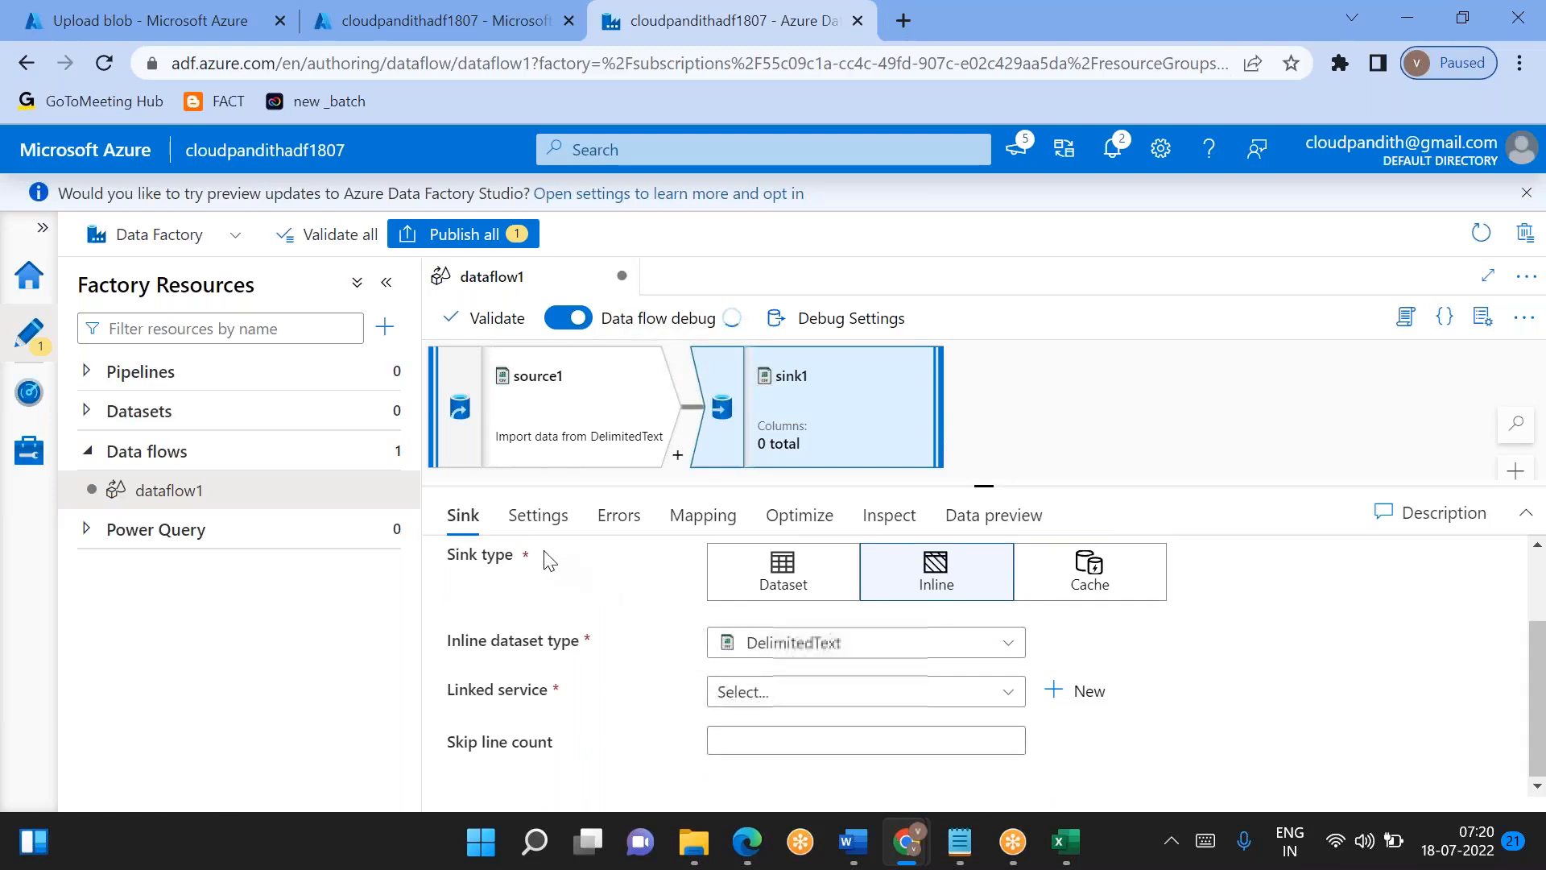
# - Look through all of sink1's DelimitedText settings for insert, update, upsert or delete options
pyautogui.click(538, 515)
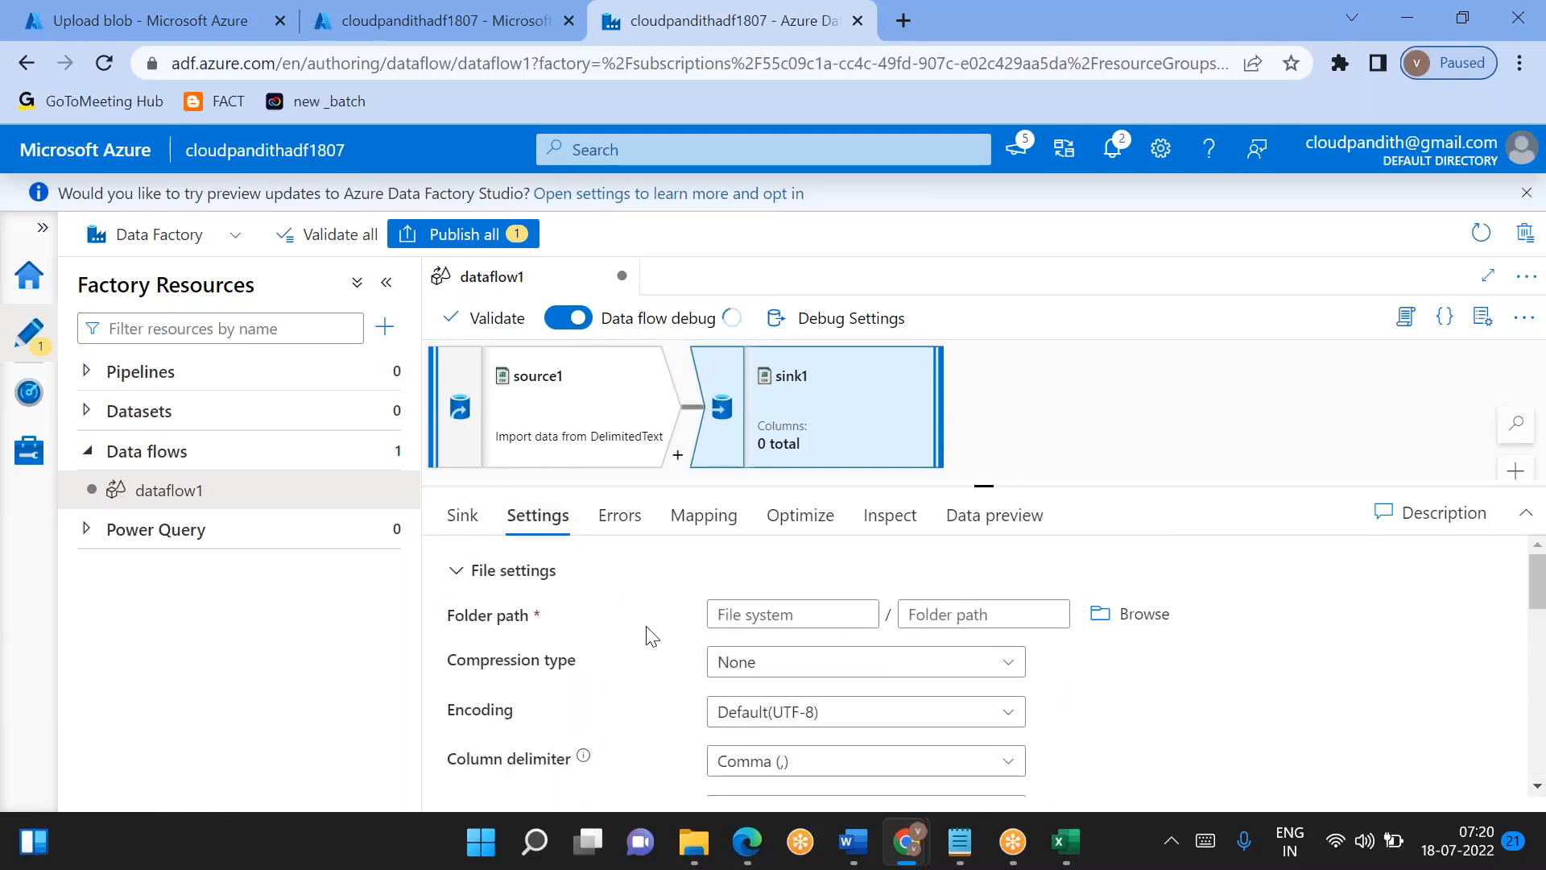
pyautogui.scroll(-3, 645, 633)
pyautogui.scroll(-8, 967, 668)
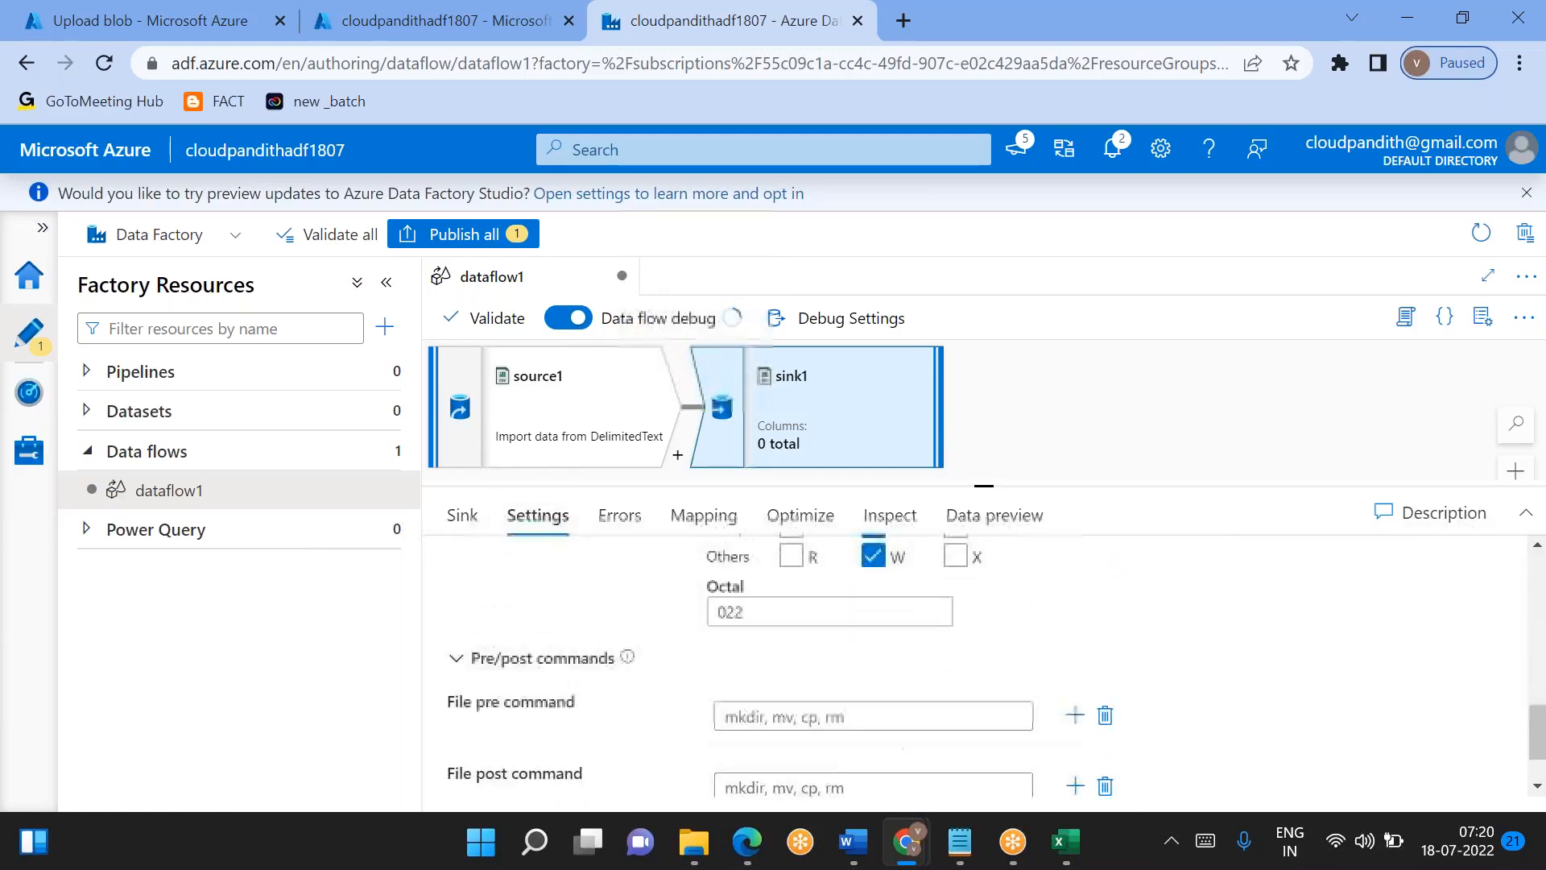
pyautogui.scroll(5, 966, 669)
pyautogui.scroll(-3, 967, 668)
pyautogui.scroll(6, 966, 668)
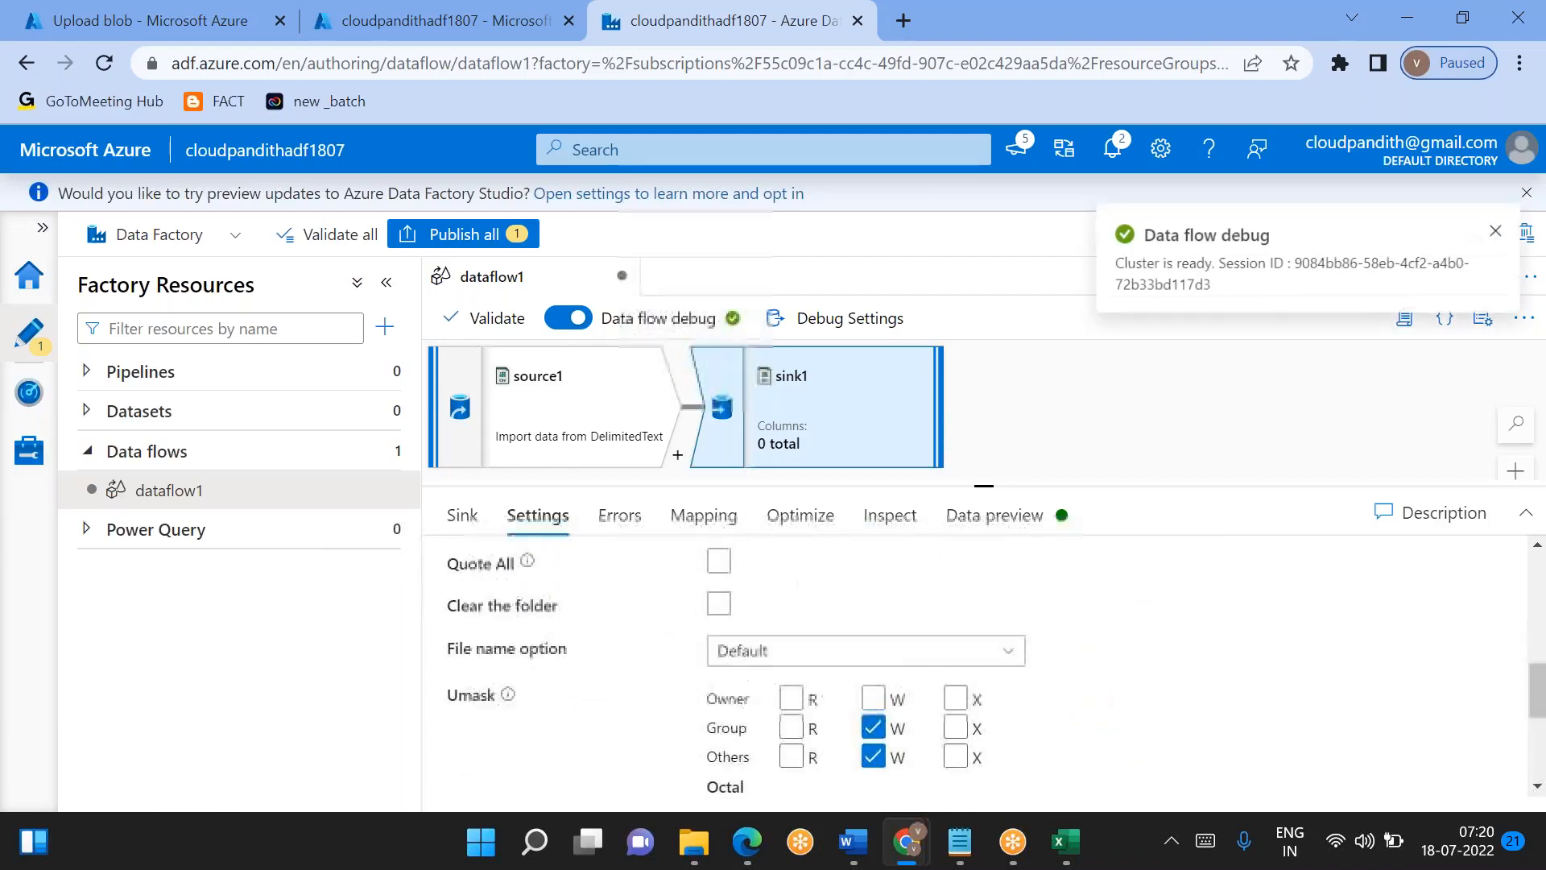
pyautogui.scroll(1, 967, 668)
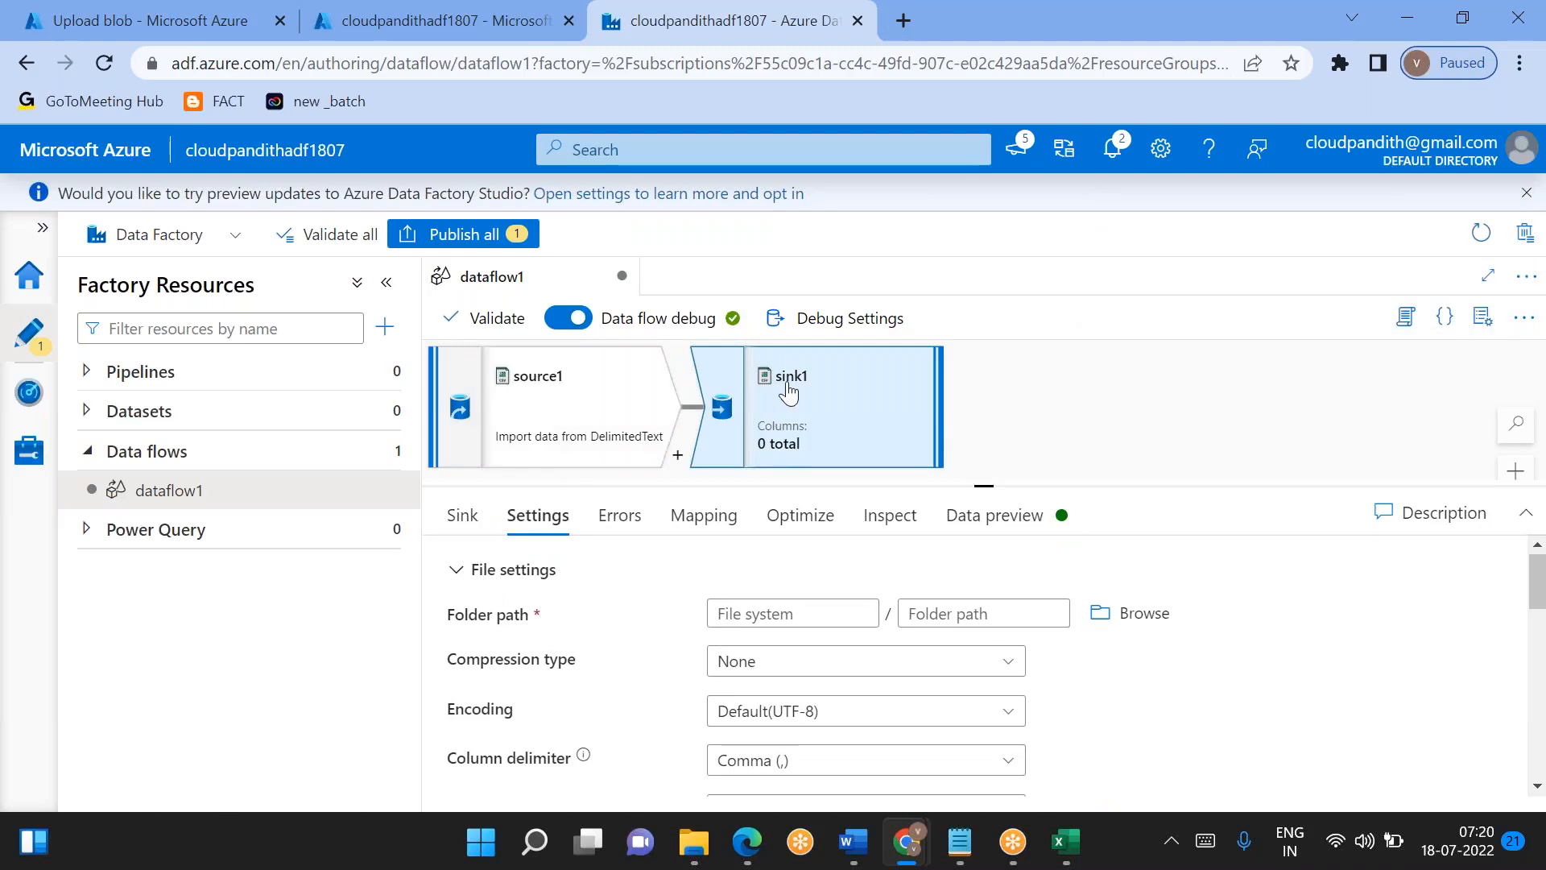
# - Delete sink1 from the data flow and enlarge the canvas area above the parameters pane
pyautogui.press('Delete')
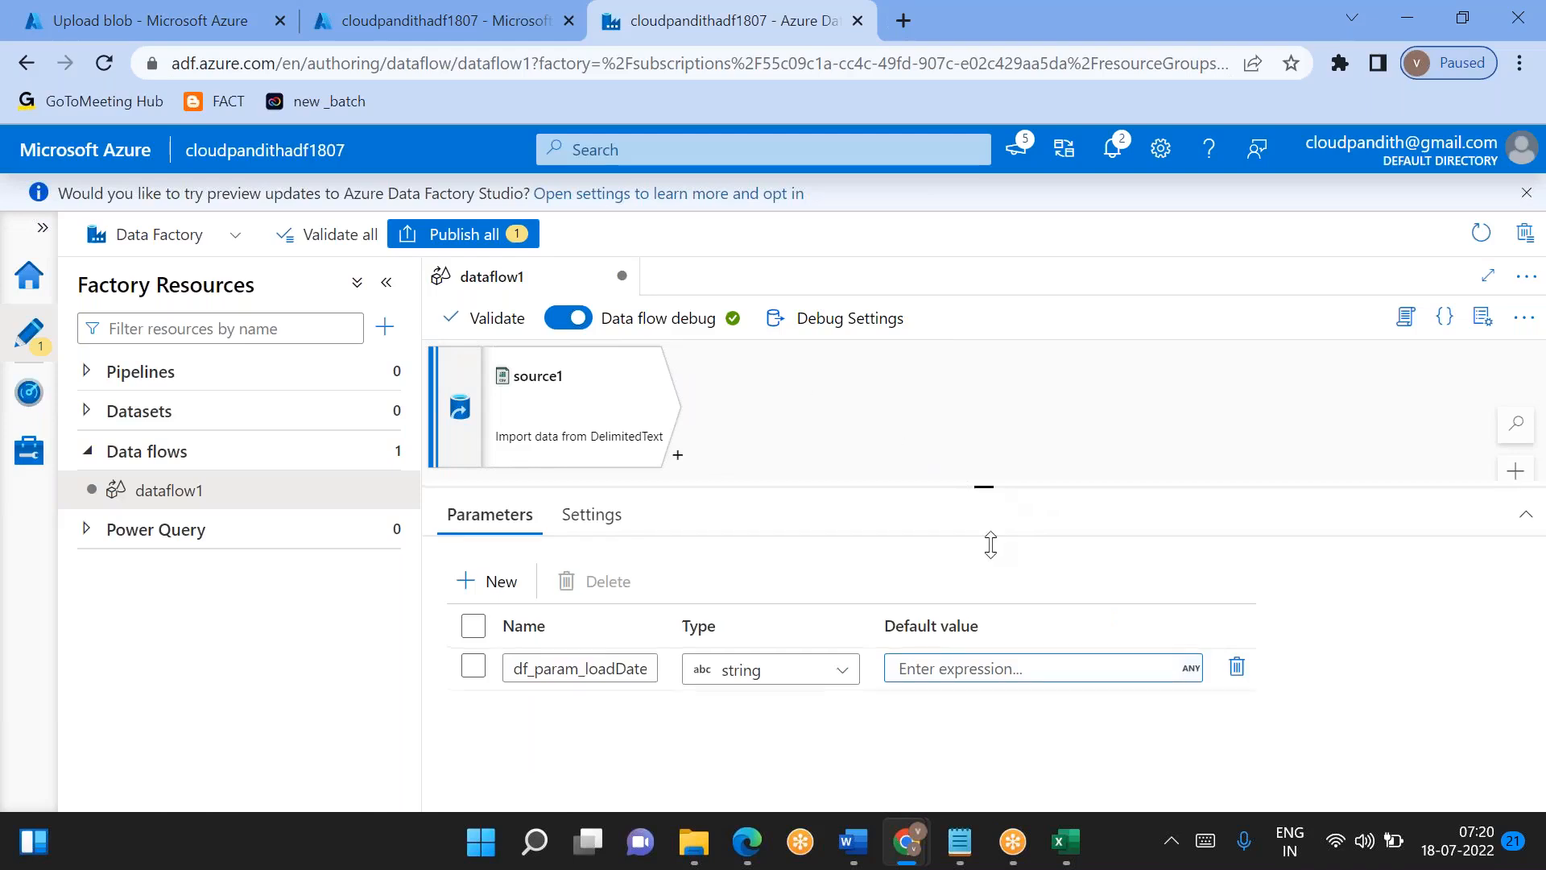
pyautogui.moveTo(984, 486); pyautogui.dragTo(989, 600)
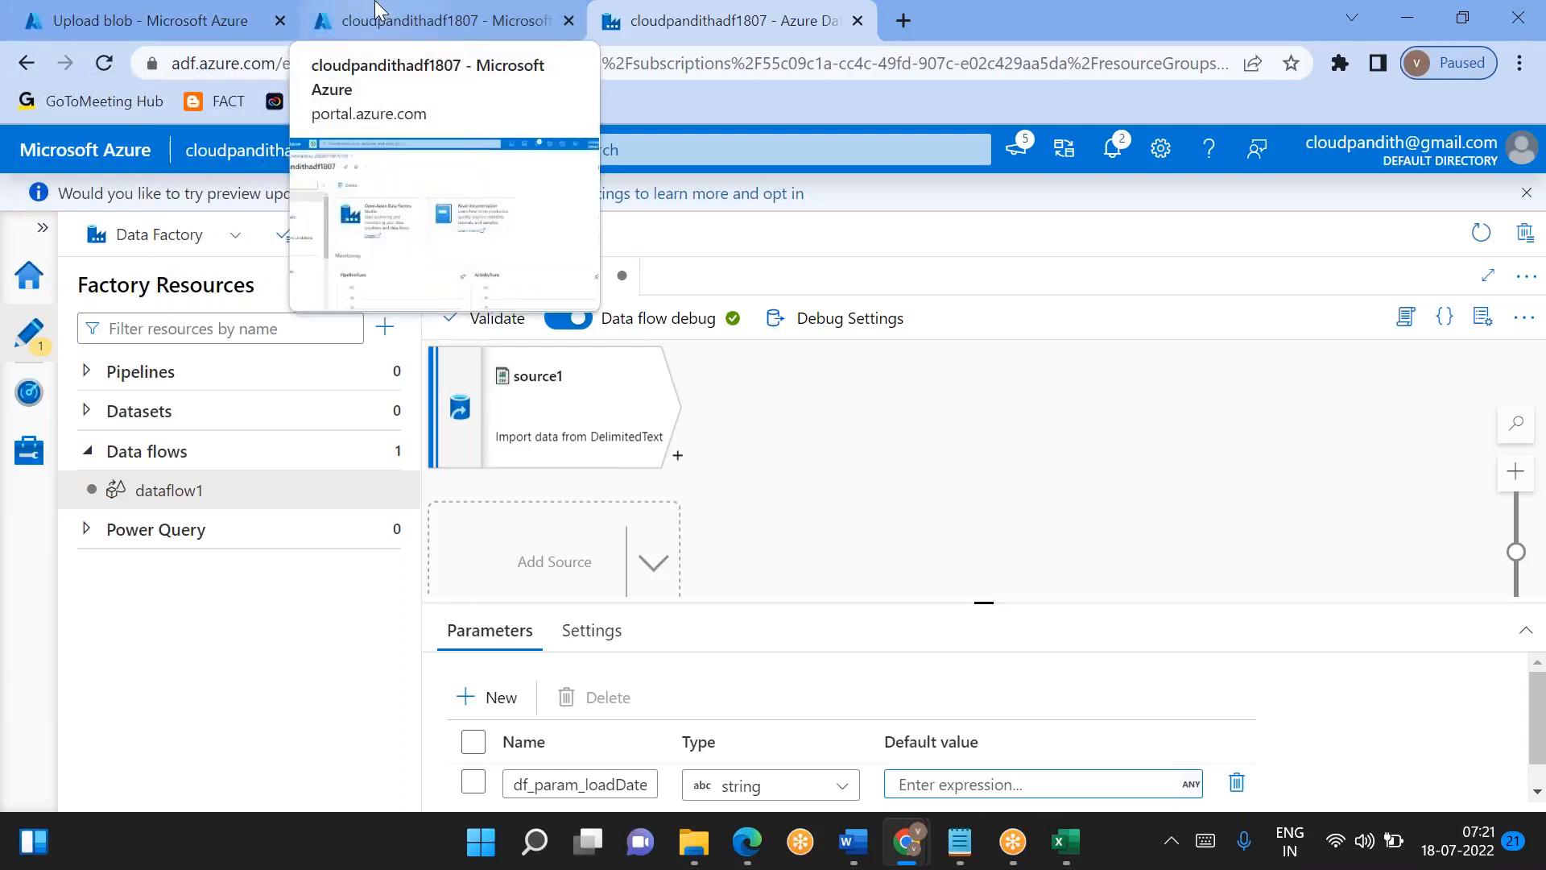
# - Switch to the global storage container and delete the 20220716 directory from india/gold/dim_cust
pyautogui.click(435, 20)
pyautogui.click(158, 10)
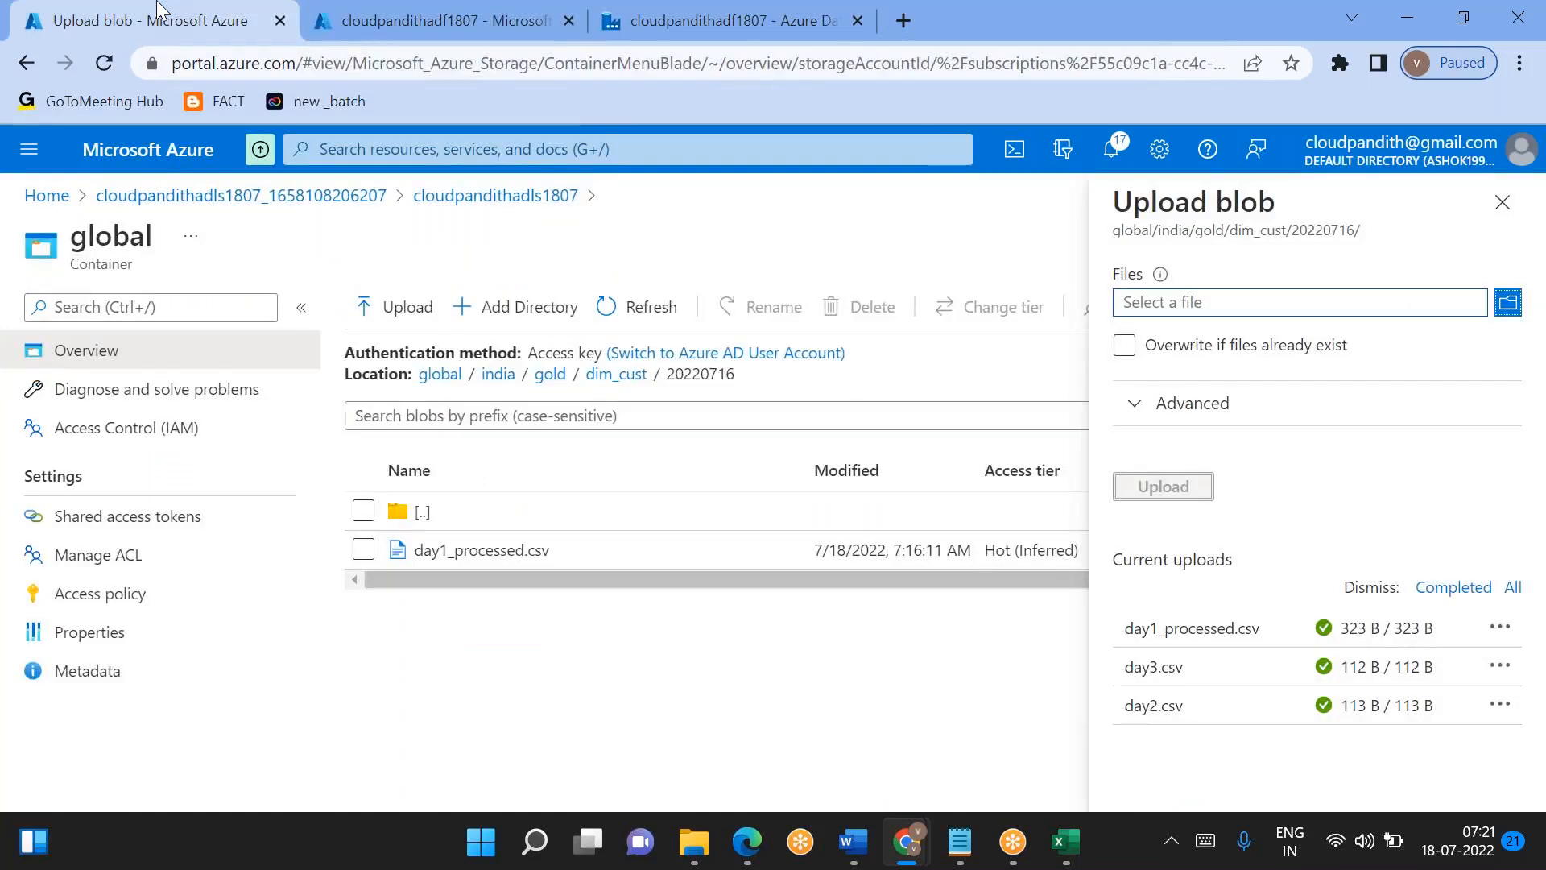
pyautogui.click(1501, 206)
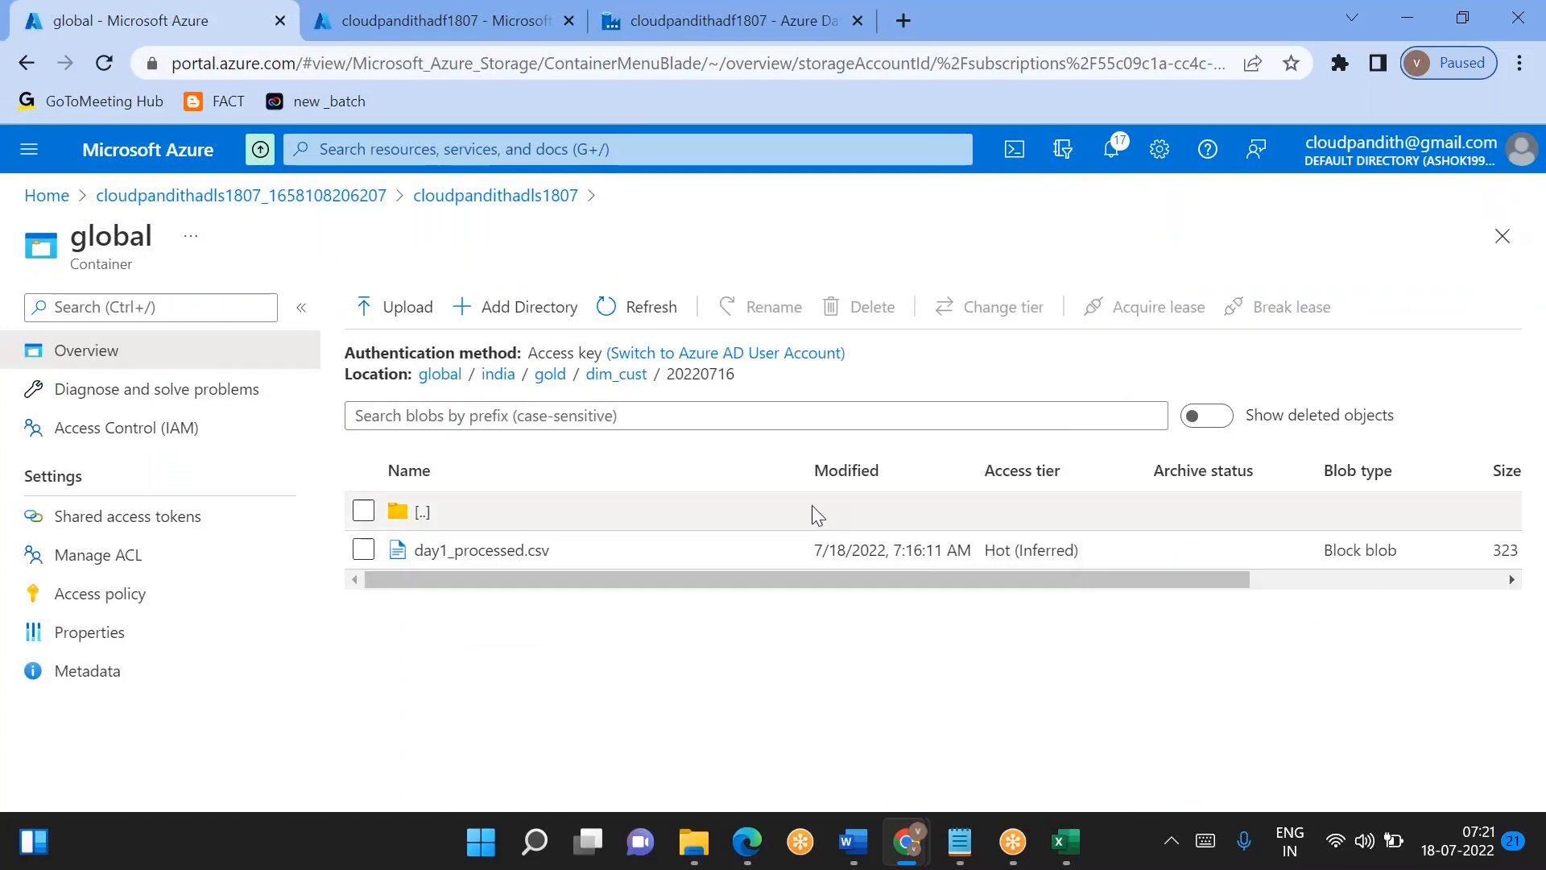
pyautogui.click(619, 385)
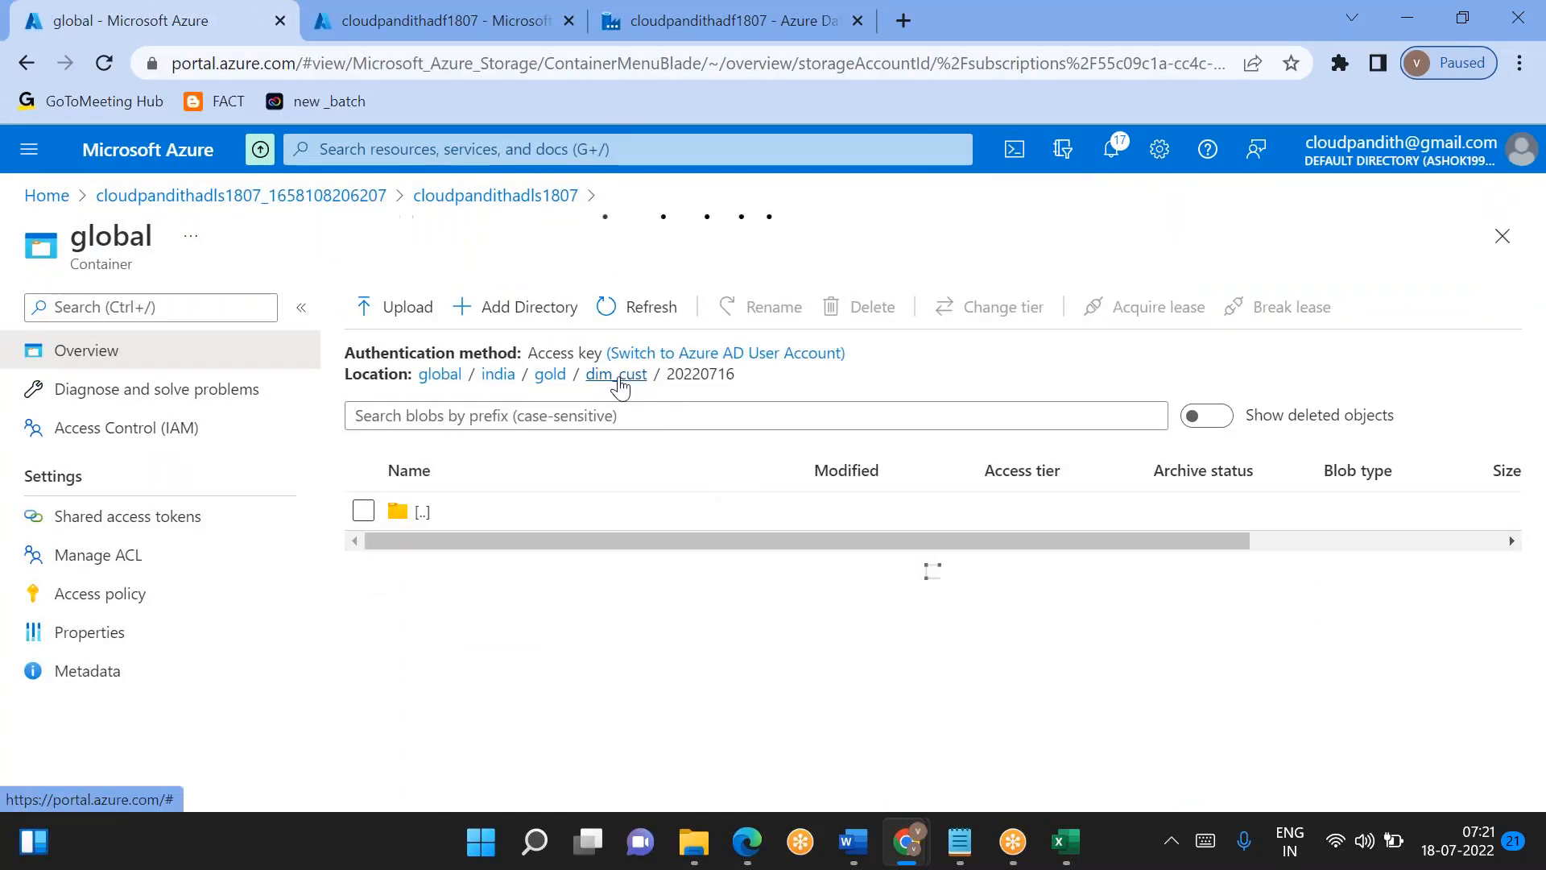
pyautogui.click(364, 549)
pyautogui.click(860, 307)
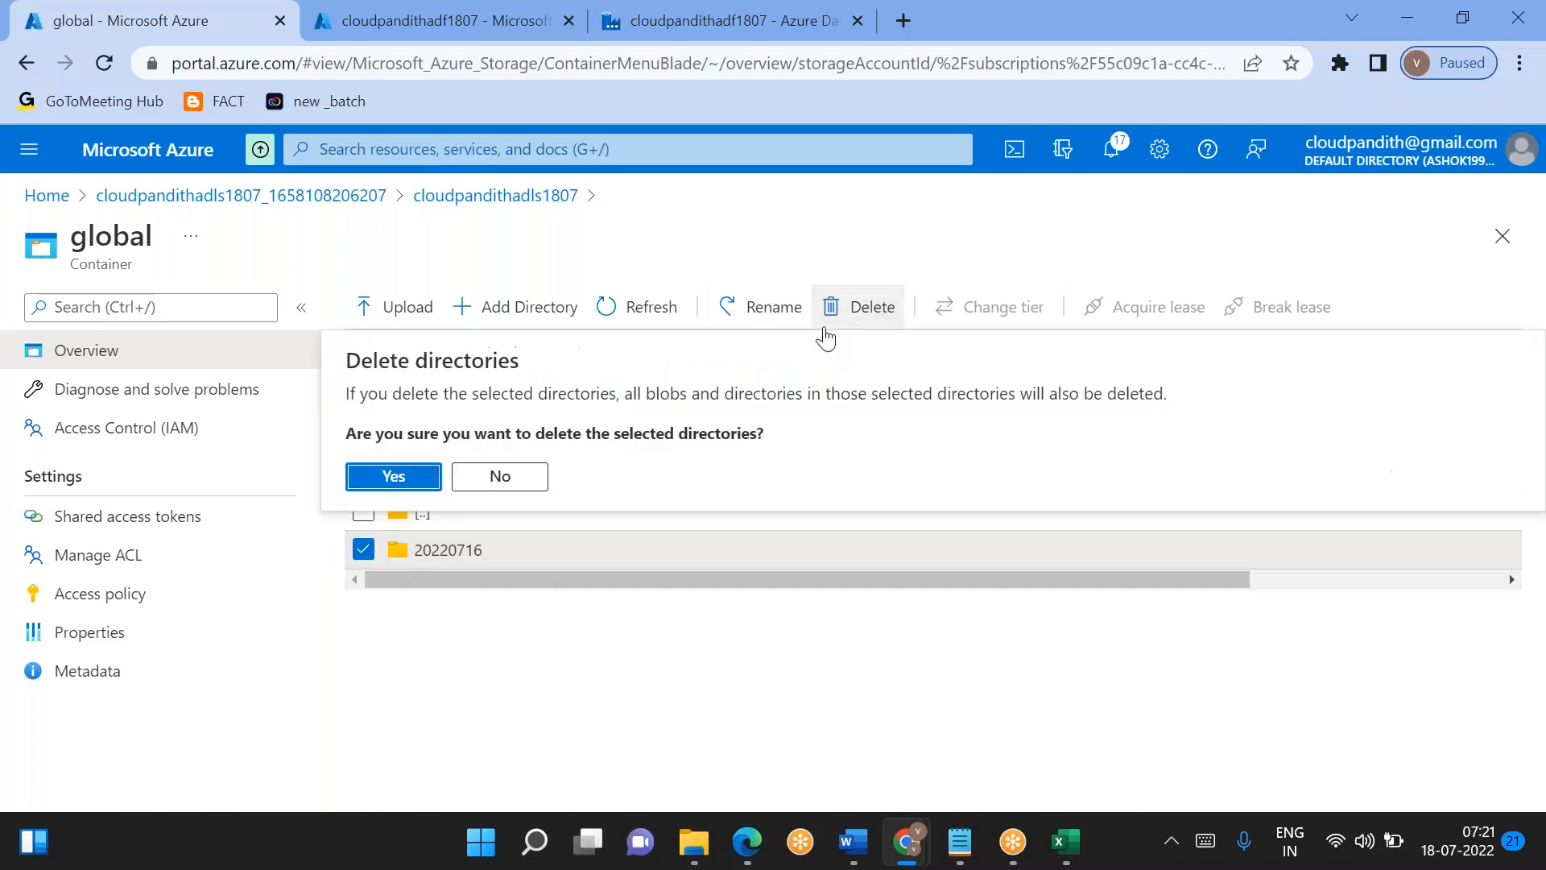
pyautogui.click(372, 477)
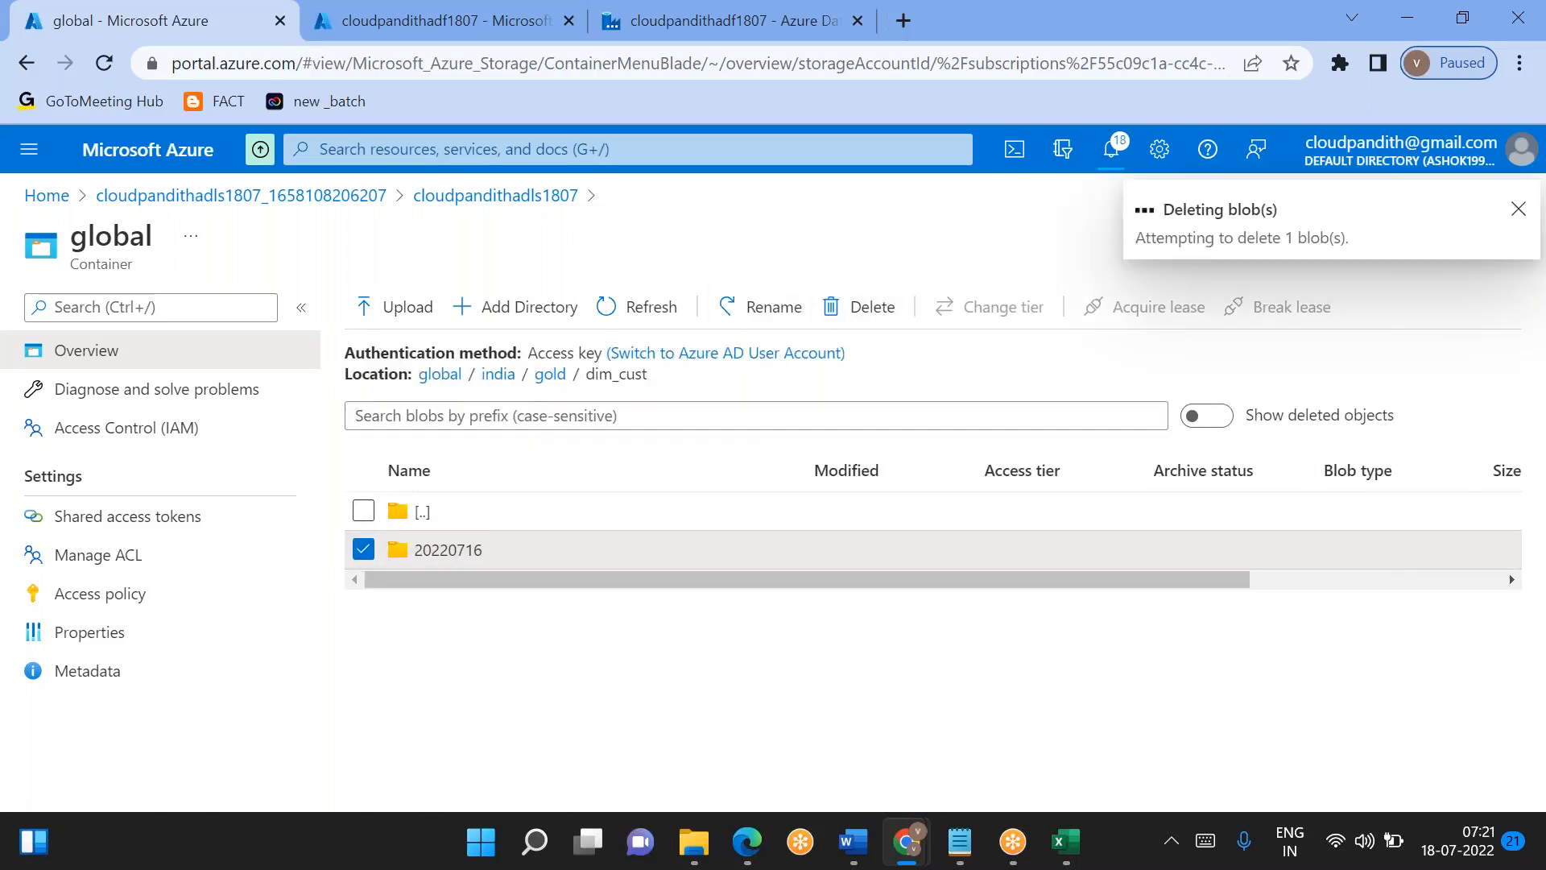
# - Add a directory named 2022 inside the gold dim_cust folder
pyautogui.click(519, 307)
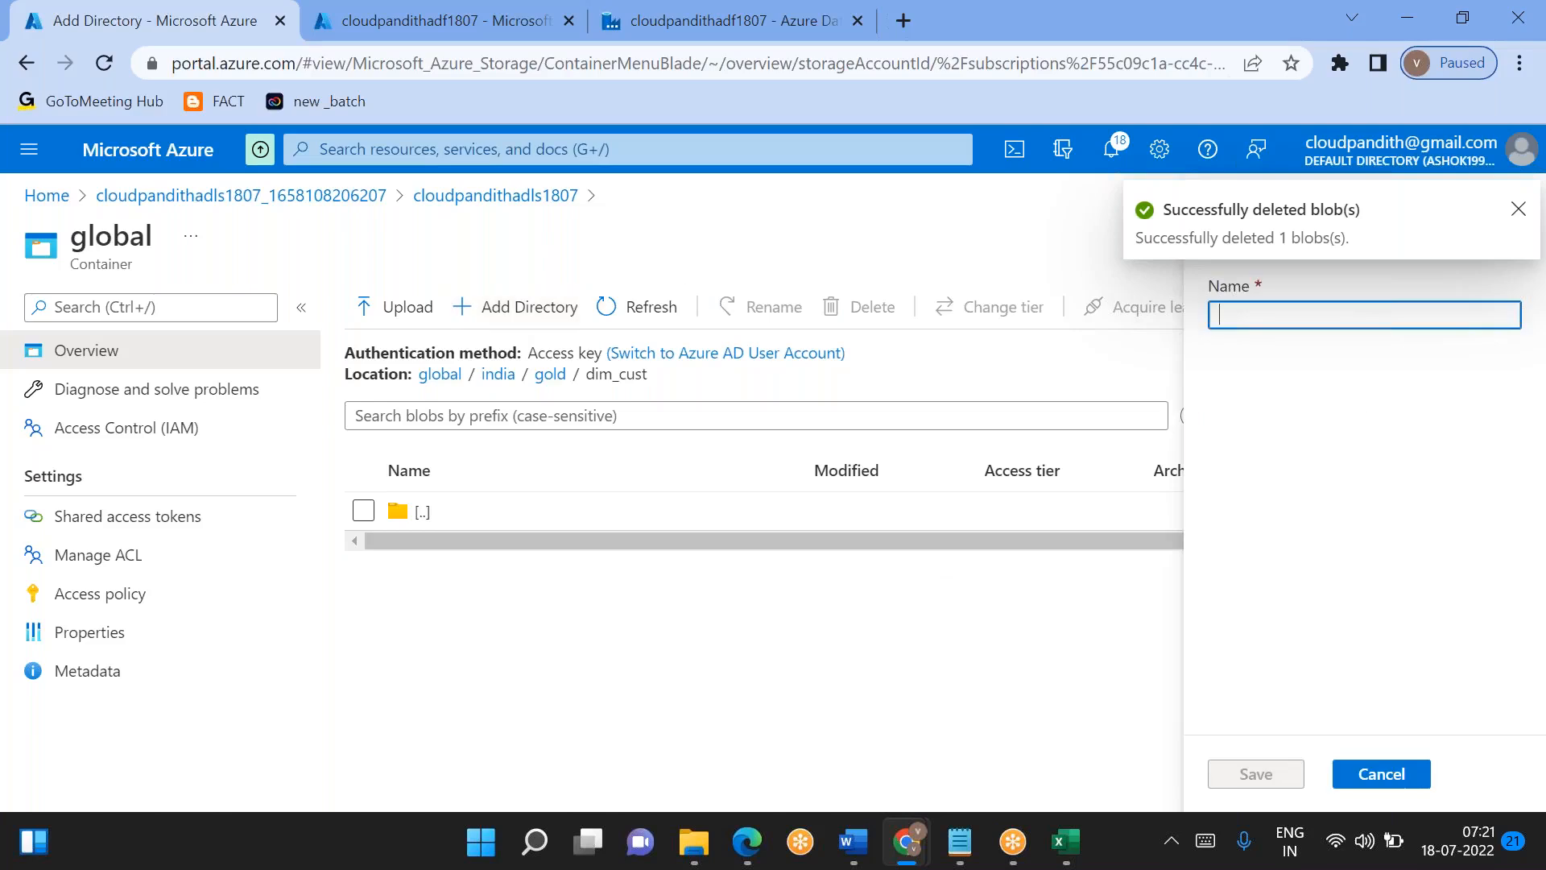
pyautogui.write('2022')
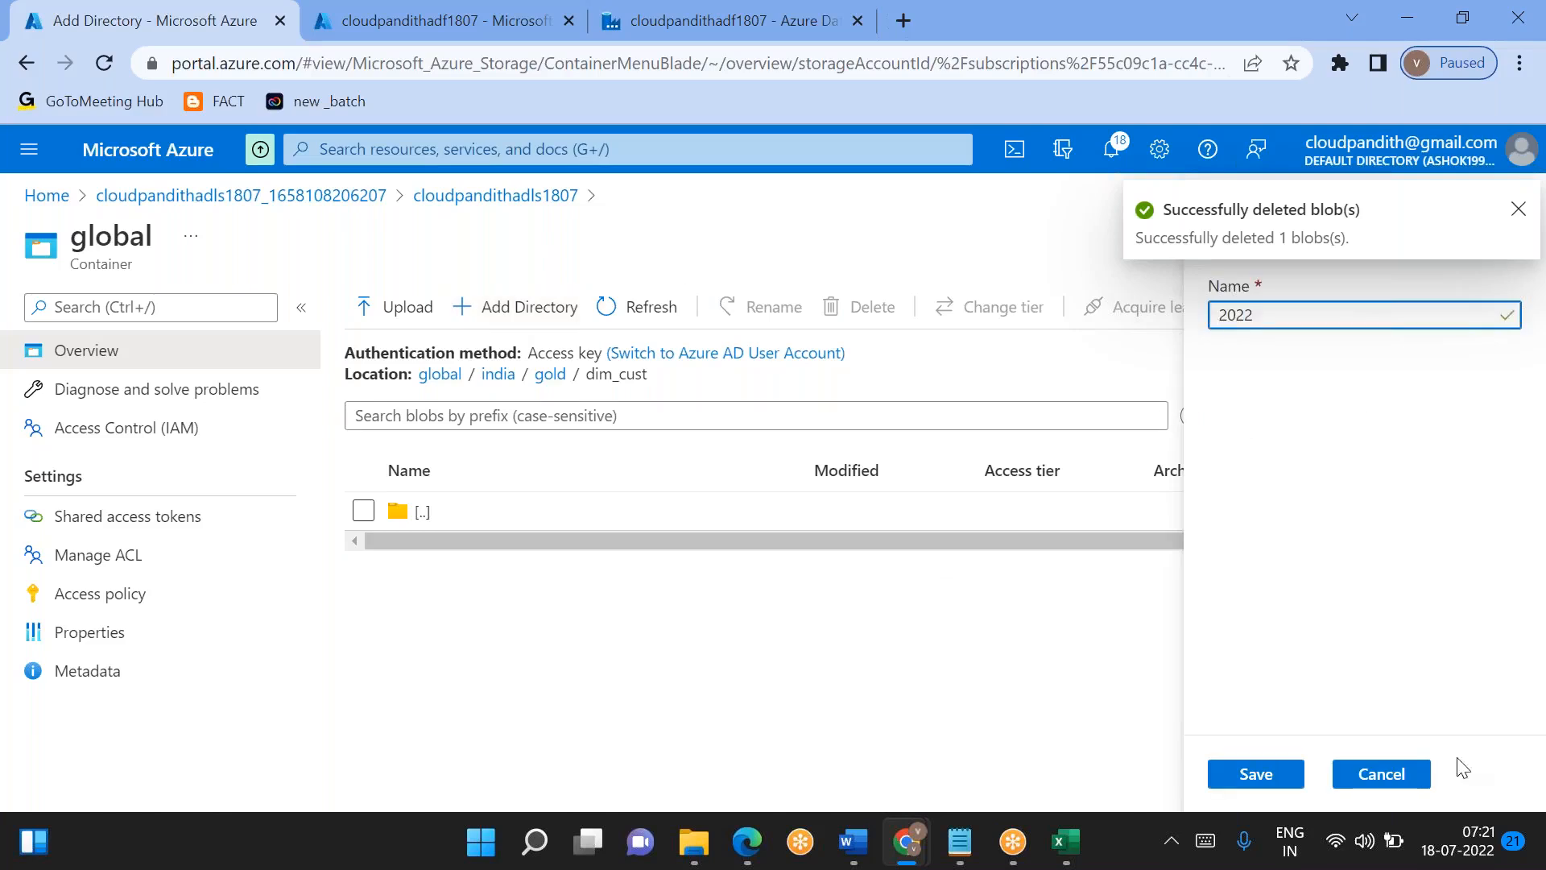
pyautogui.click(1259, 779)
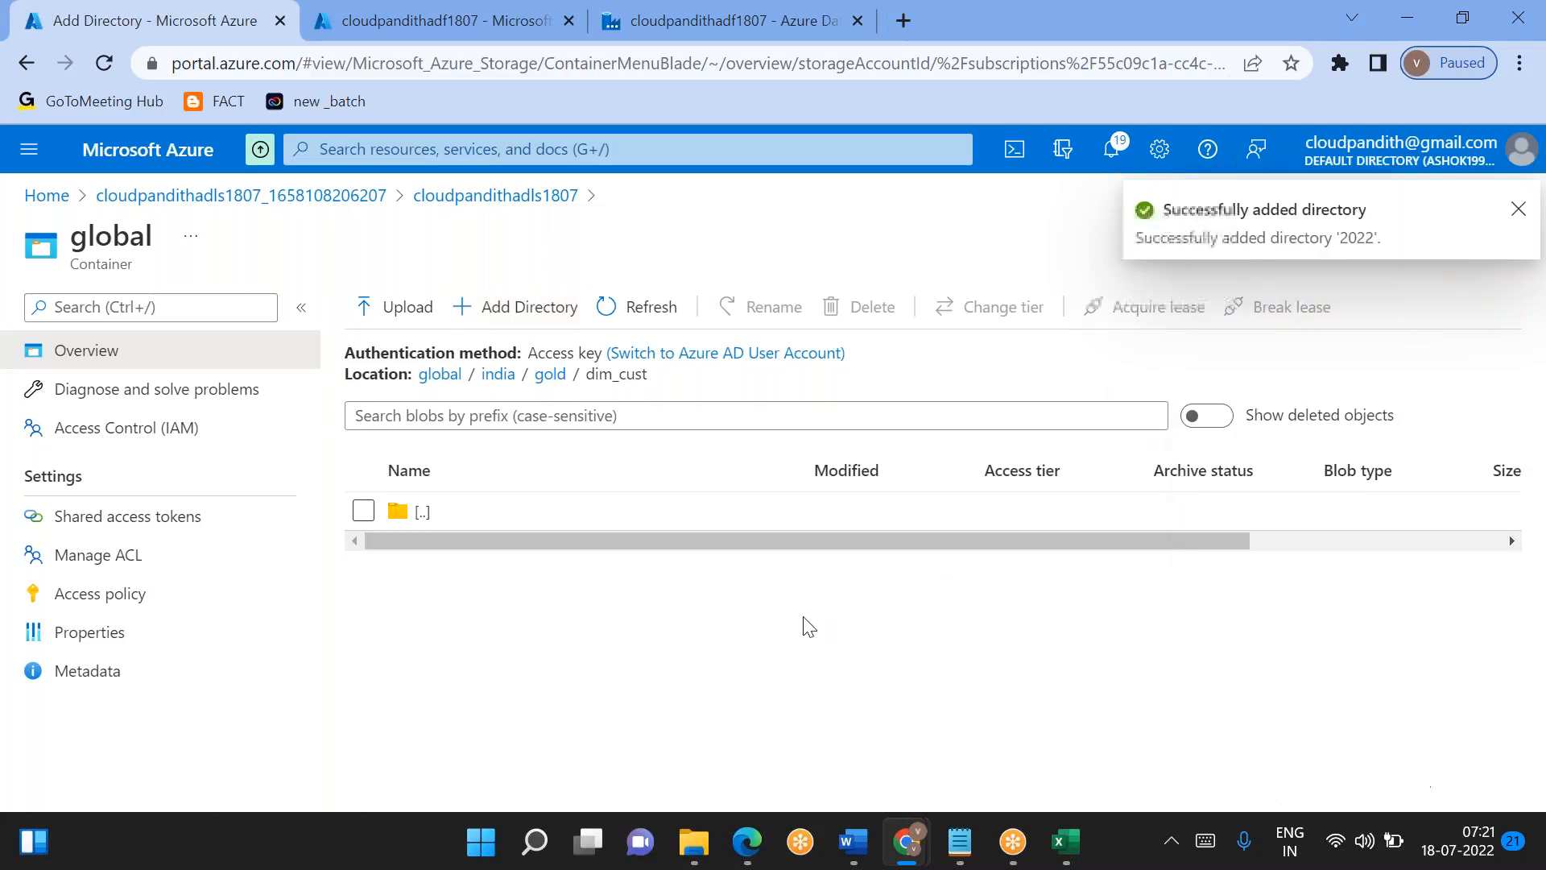
# - Open the 2022 folder under gold/dim_cust and add a directory named 07 inside it
pyautogui.doubleClick(510, 559)
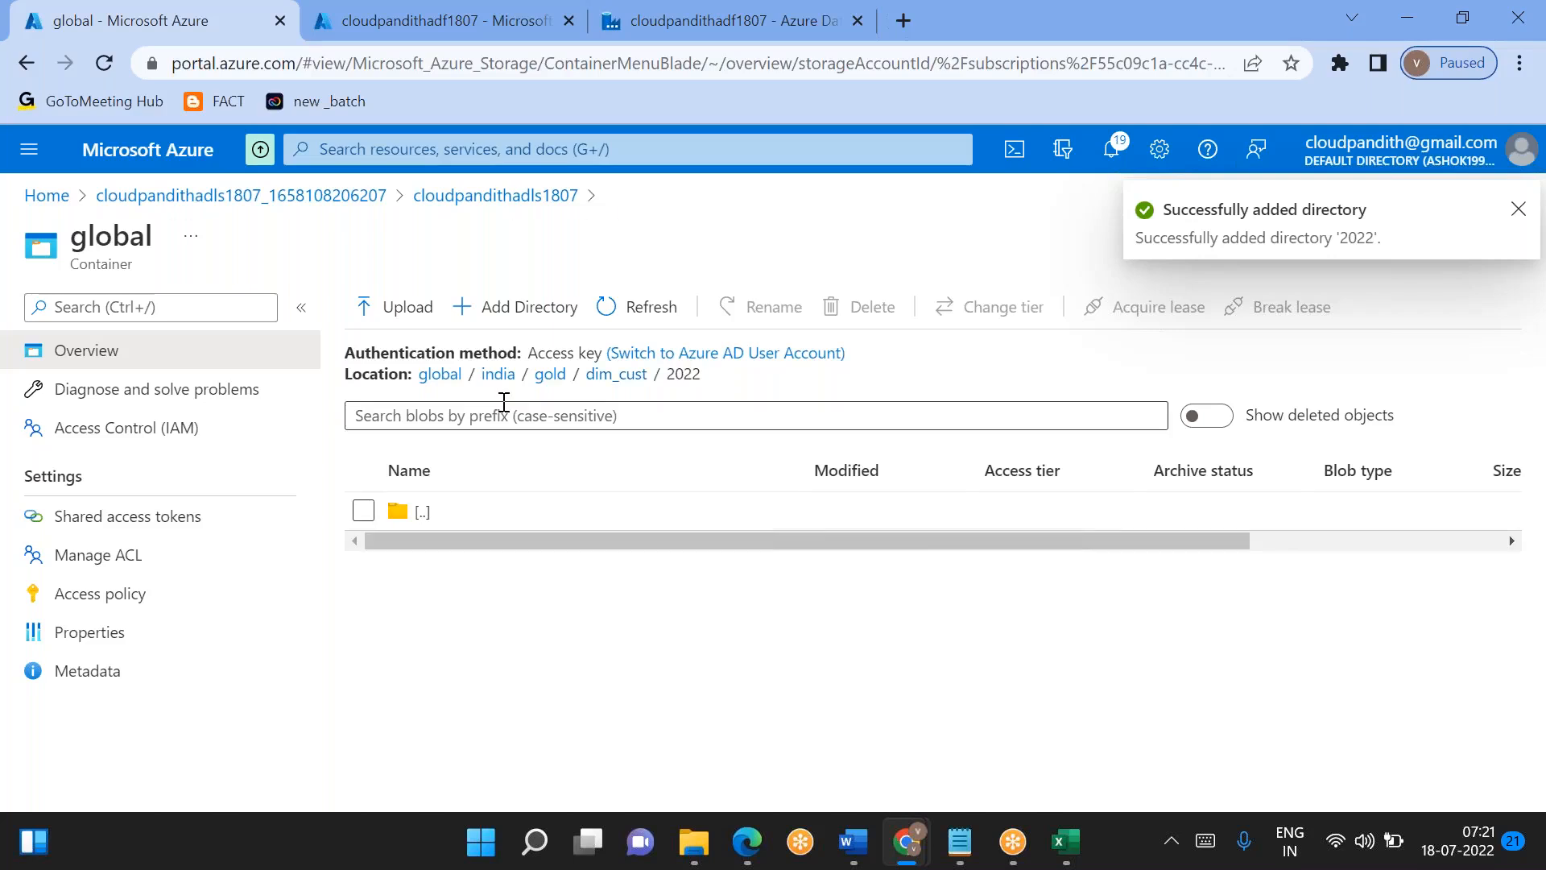
pyautogui.click(504, 322)
pyautogui.write('07')
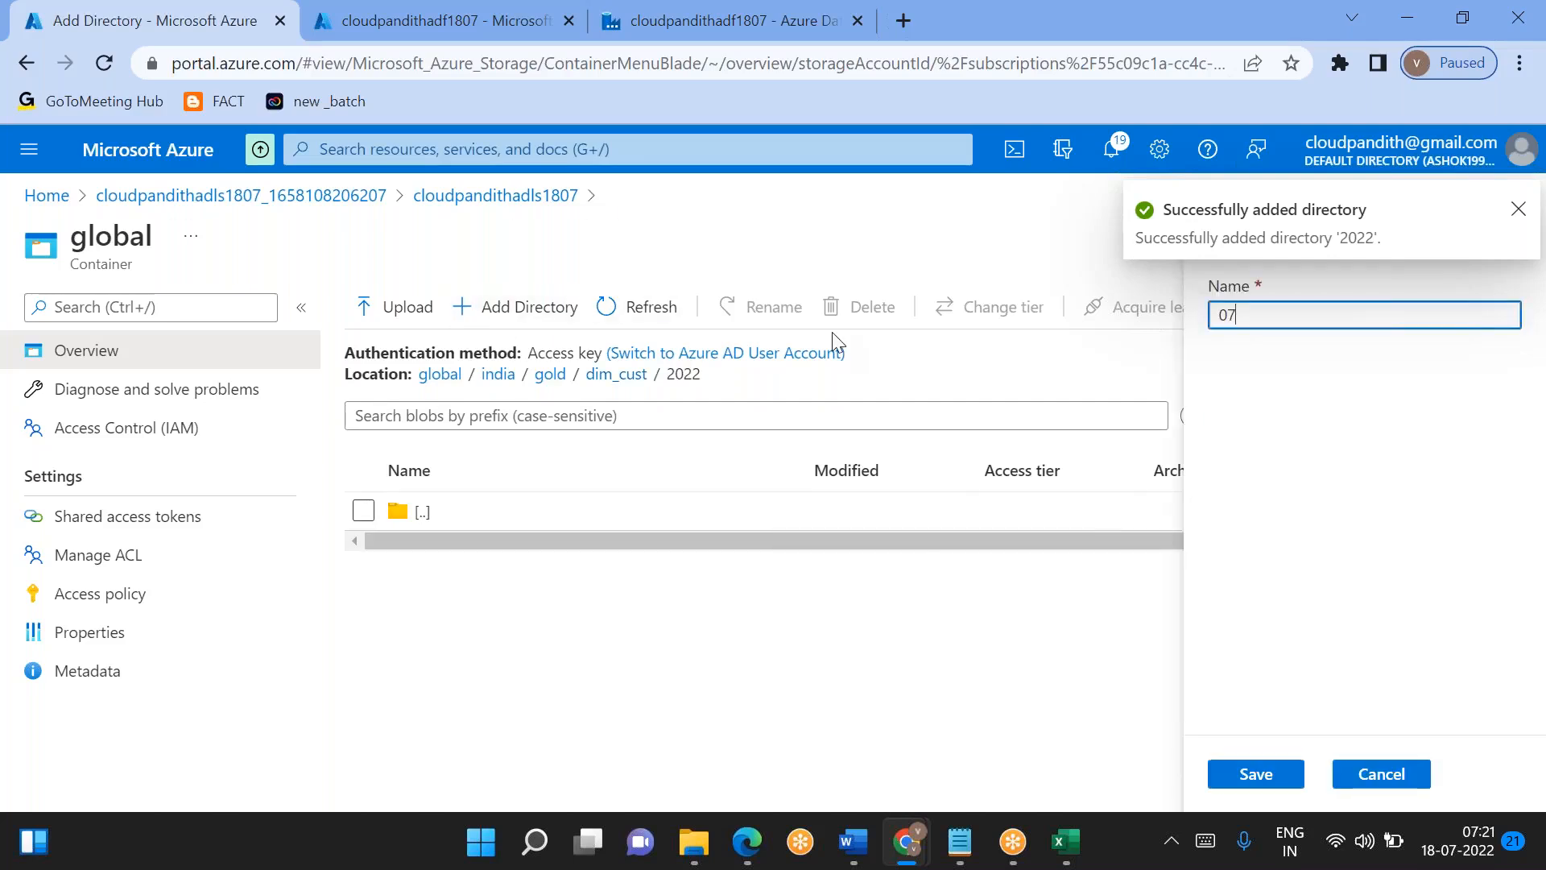
pyautogui.click(1261, 779)
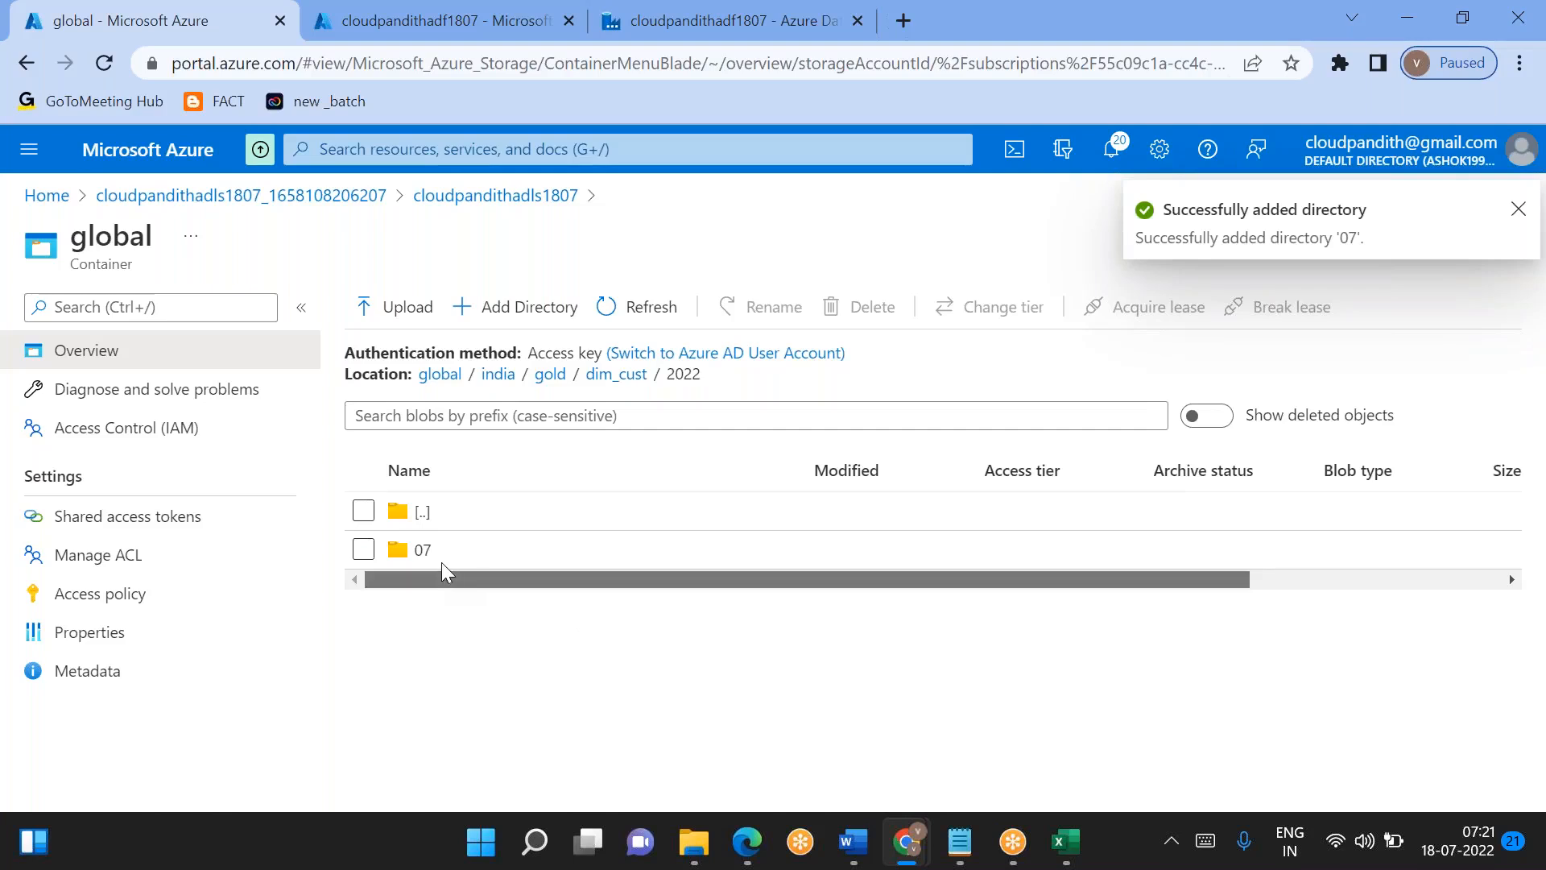
# - Open the 07 folder and add a directory named 16 inside it
pyautogui.click(422, 550)
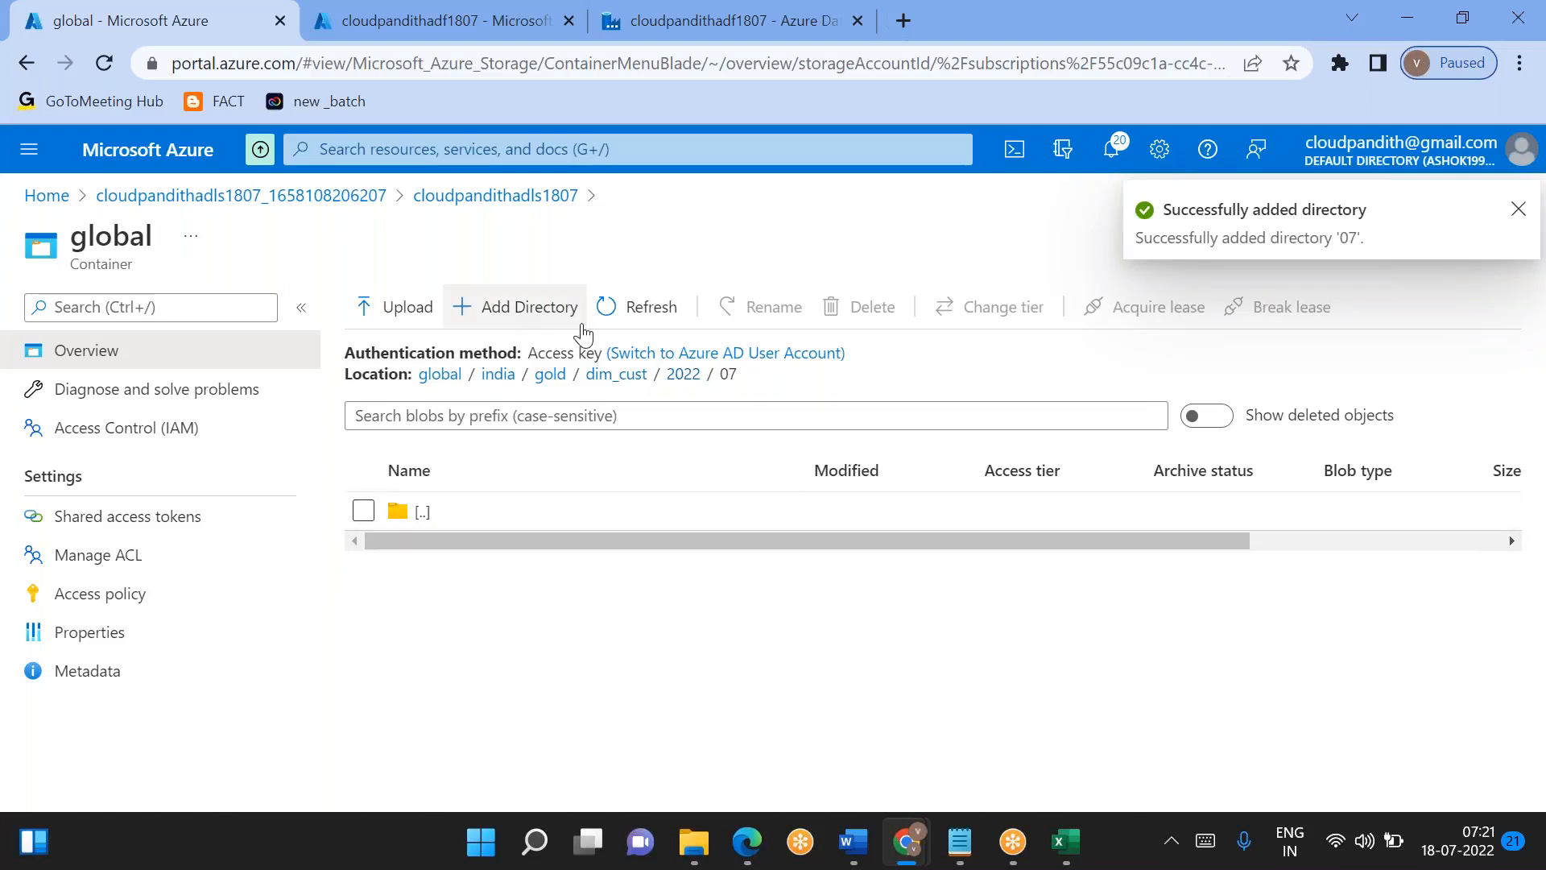
pyautogui.click(519, 310)
pyautogui.write('16')
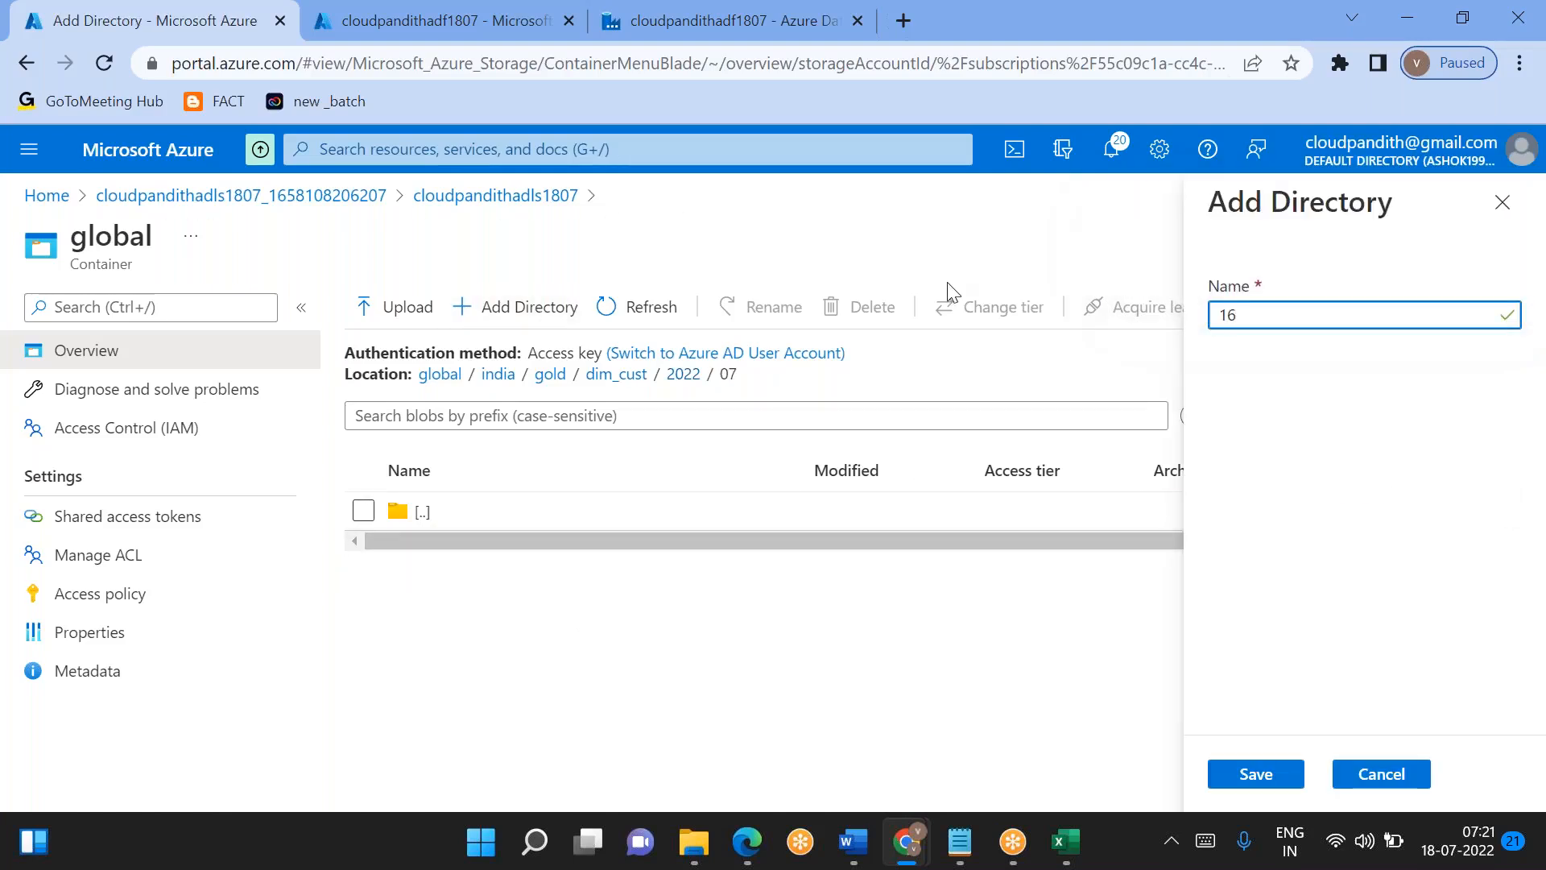
pyautogui.click(1249, 777)
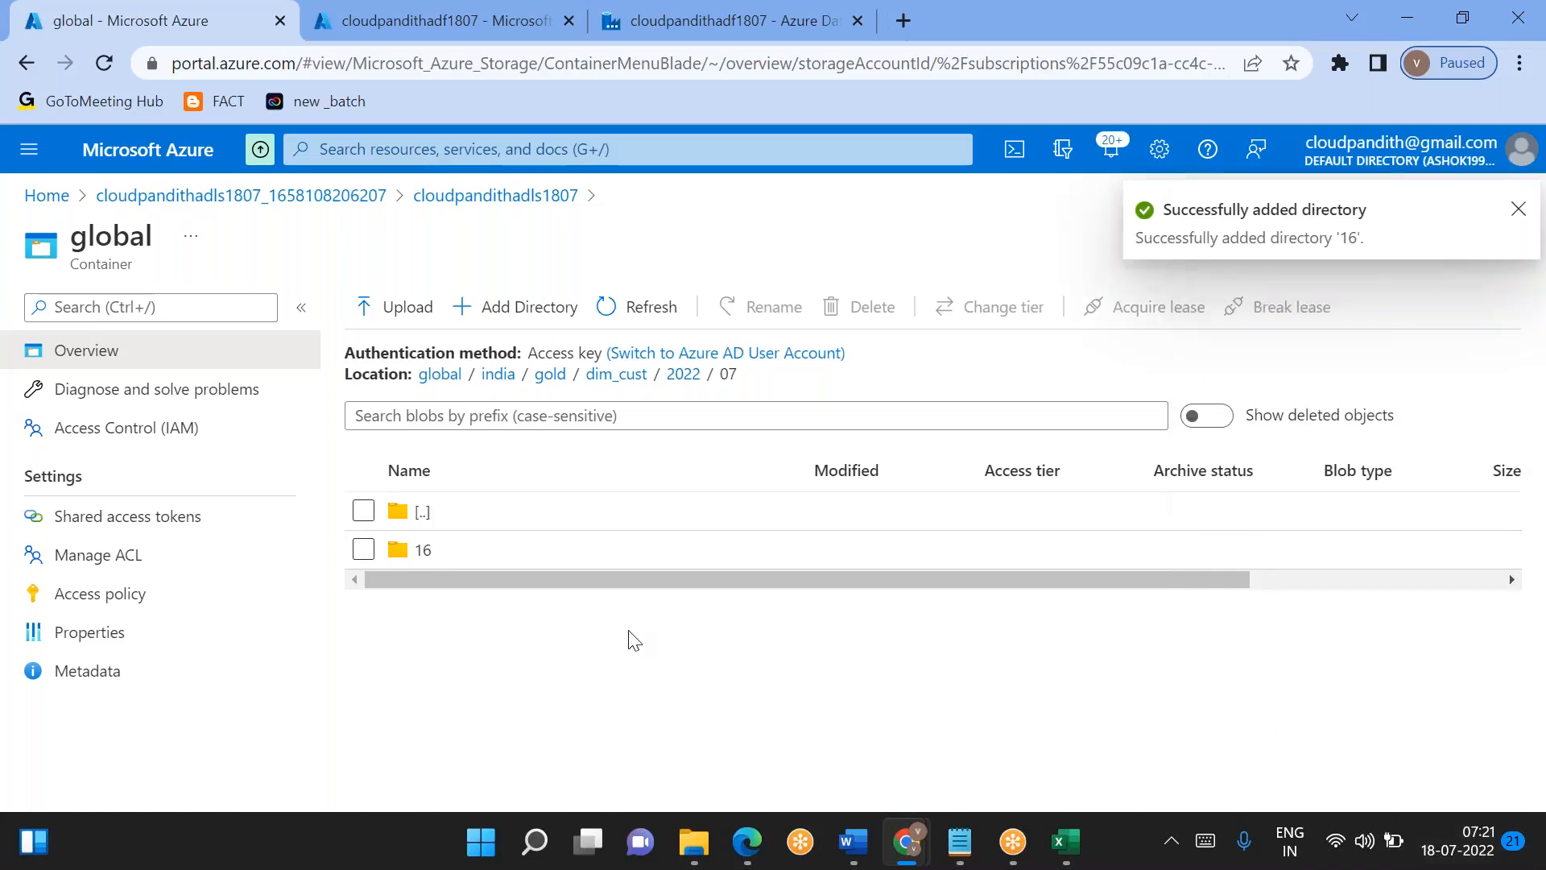
# - Upload day1_processed.csv into india/gold/dim_cust/2022/07/16 and close the upload pane
pyautogui.click(407, 322)
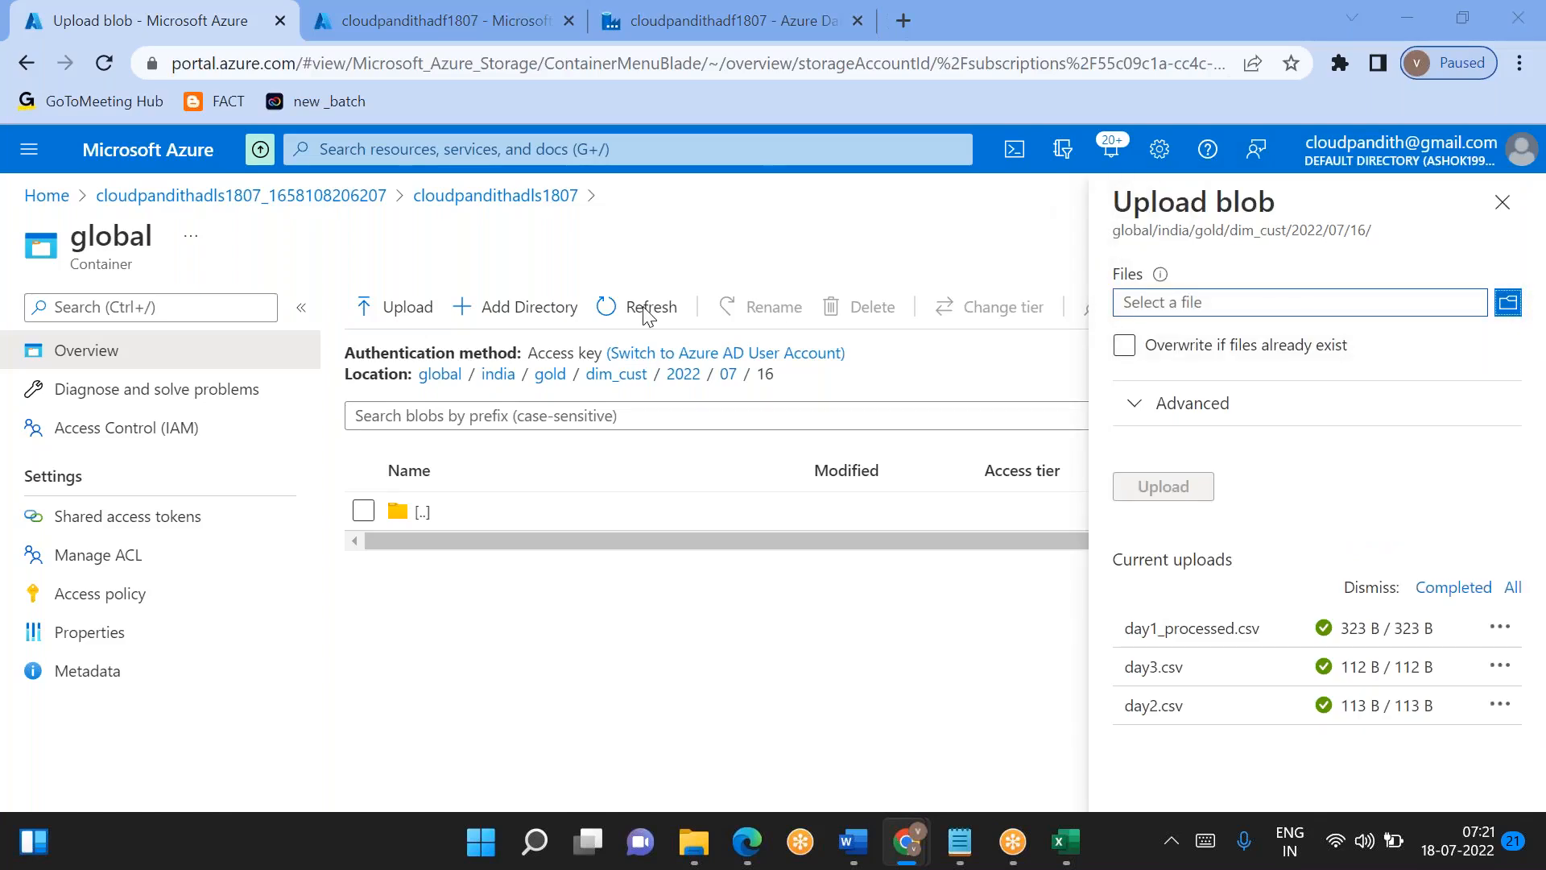
pyautogui.click(346, 350)
pyautogui.click(561, 660)
pyautogui.click(1147, 487)
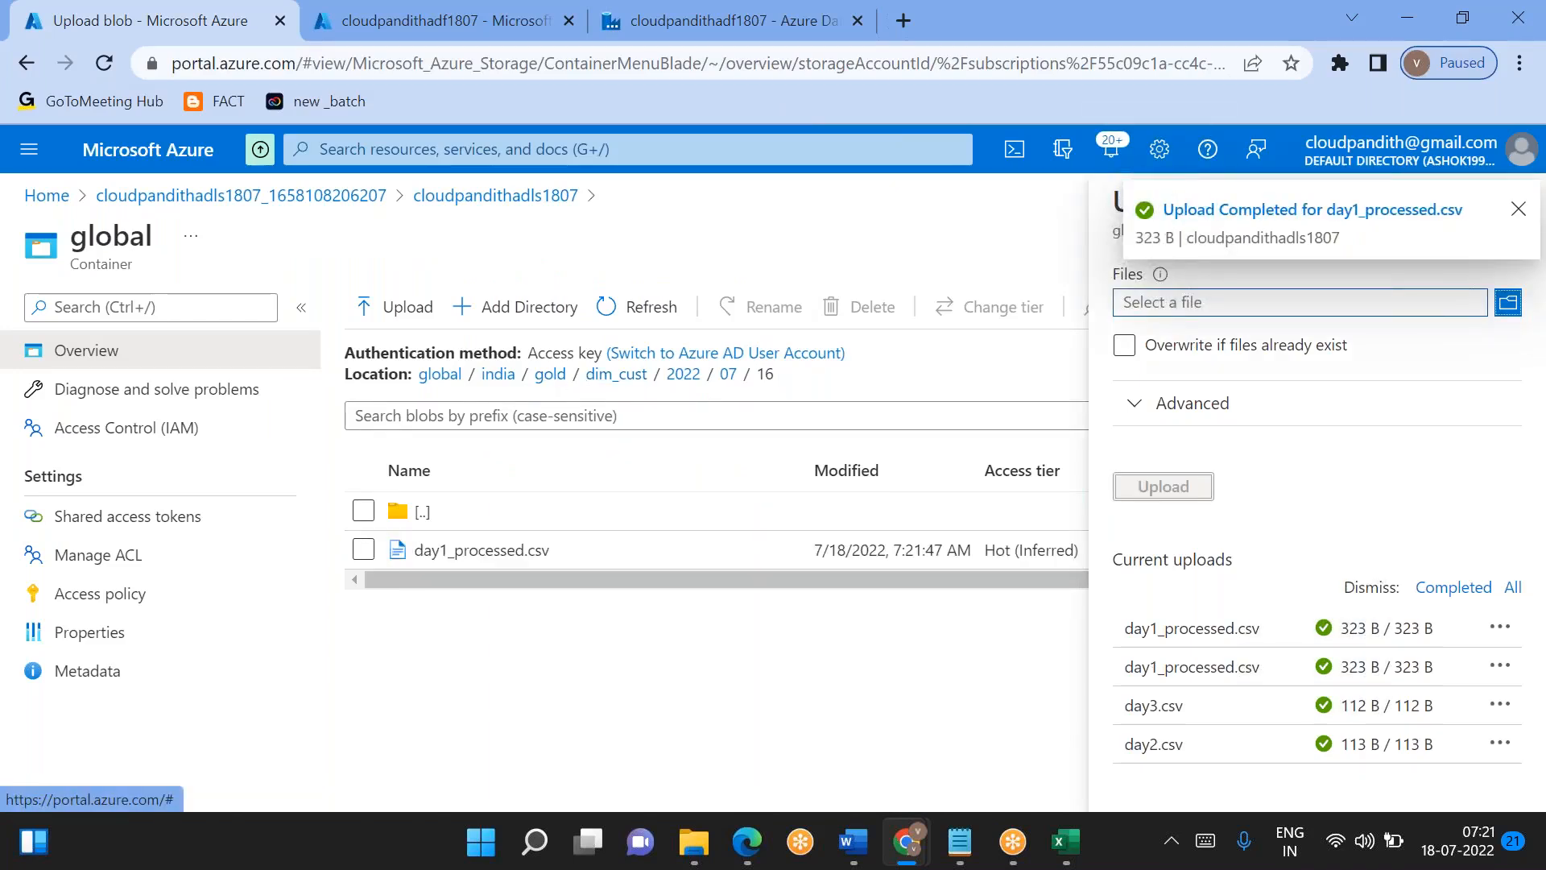
pyautogui.click(1518, 209)
pyautogui.click(1504, 203)
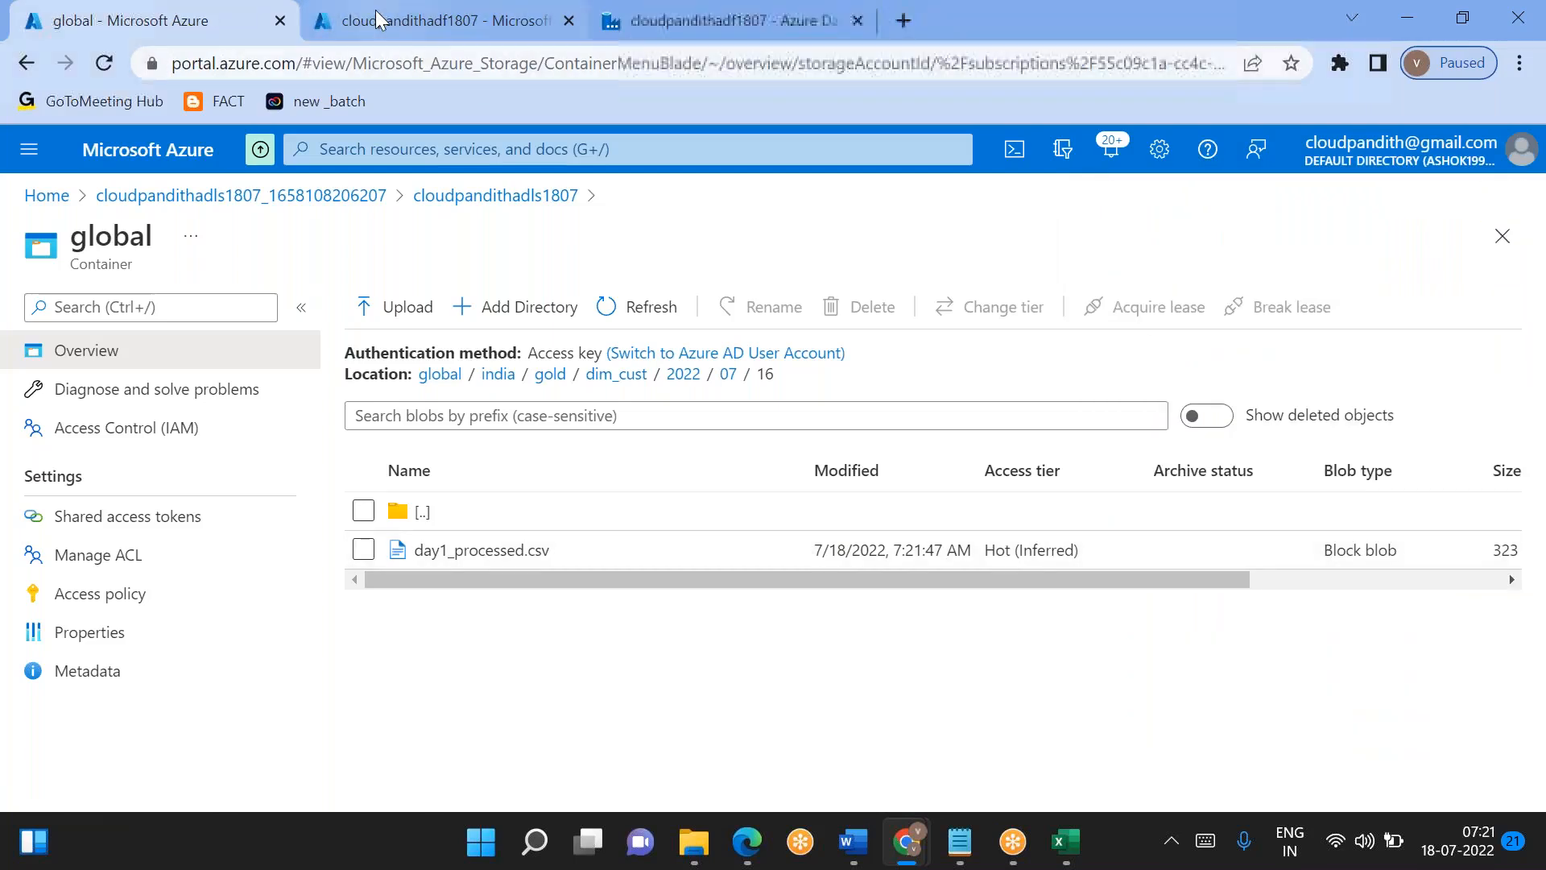
# - Switch to dataflow1 in Azure Data Factory Studio and show source1's data preview
pyautogui.click(443, 20)
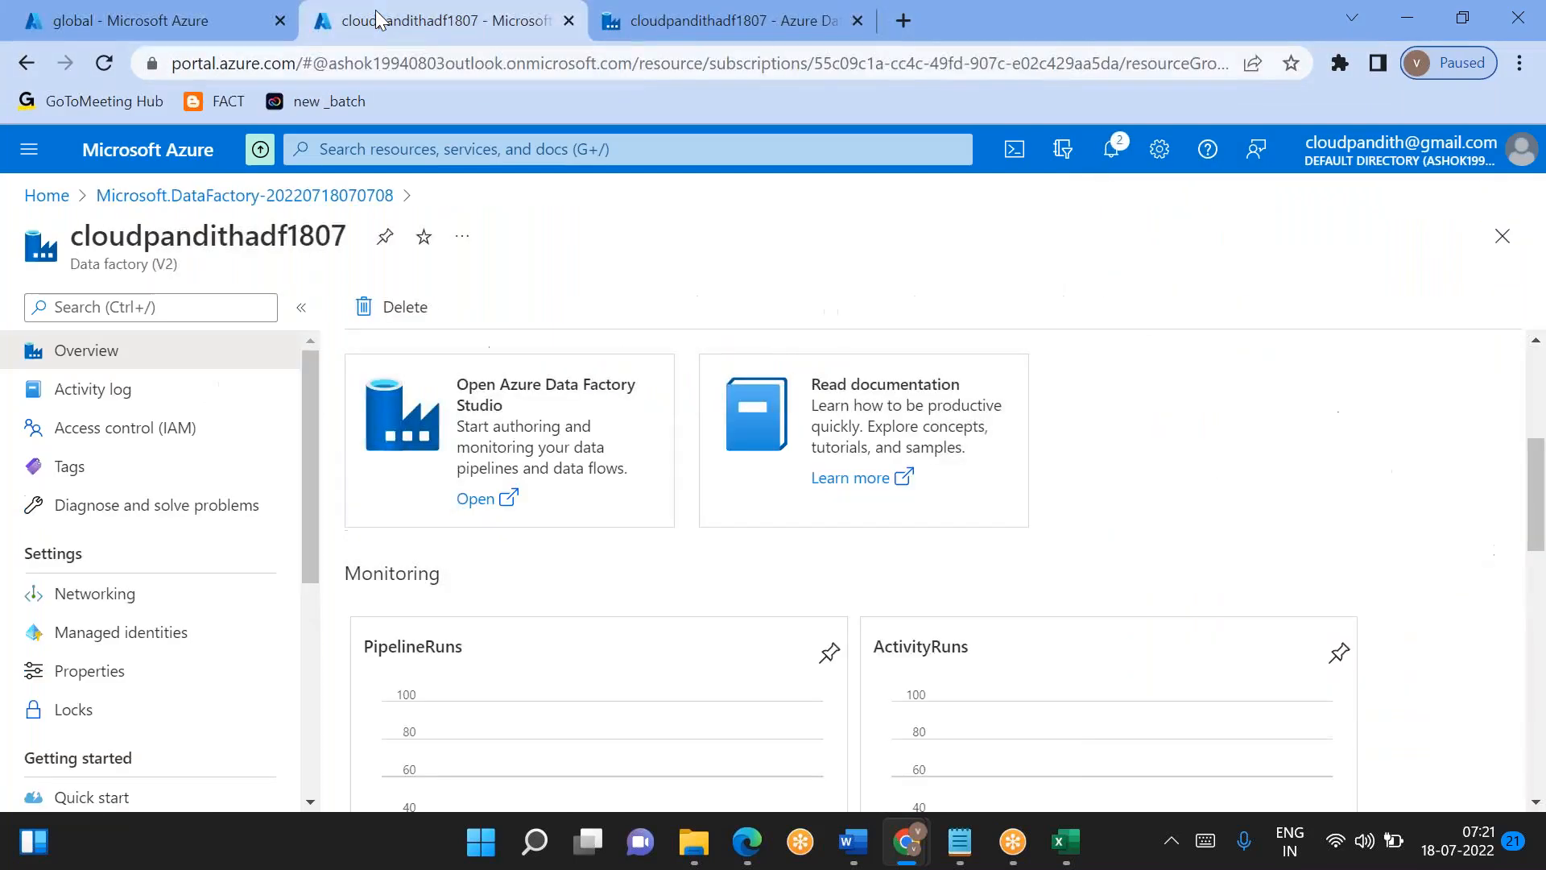
pyautogui.click(668, 36)
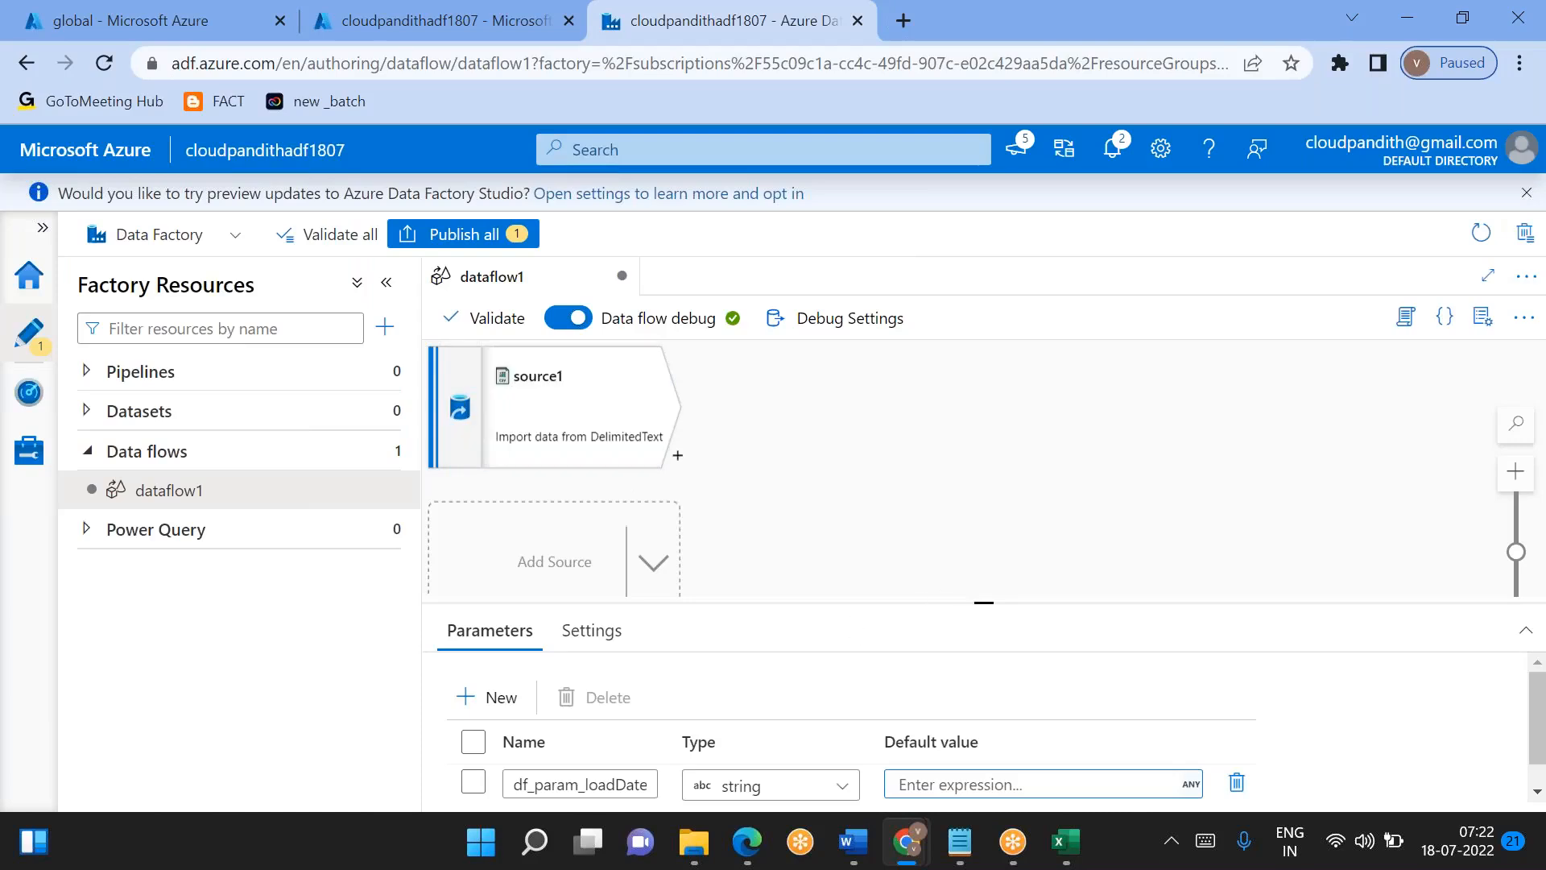
pyautogui.moveTo(978, 604); pyautogui.dragTo(983, 553)
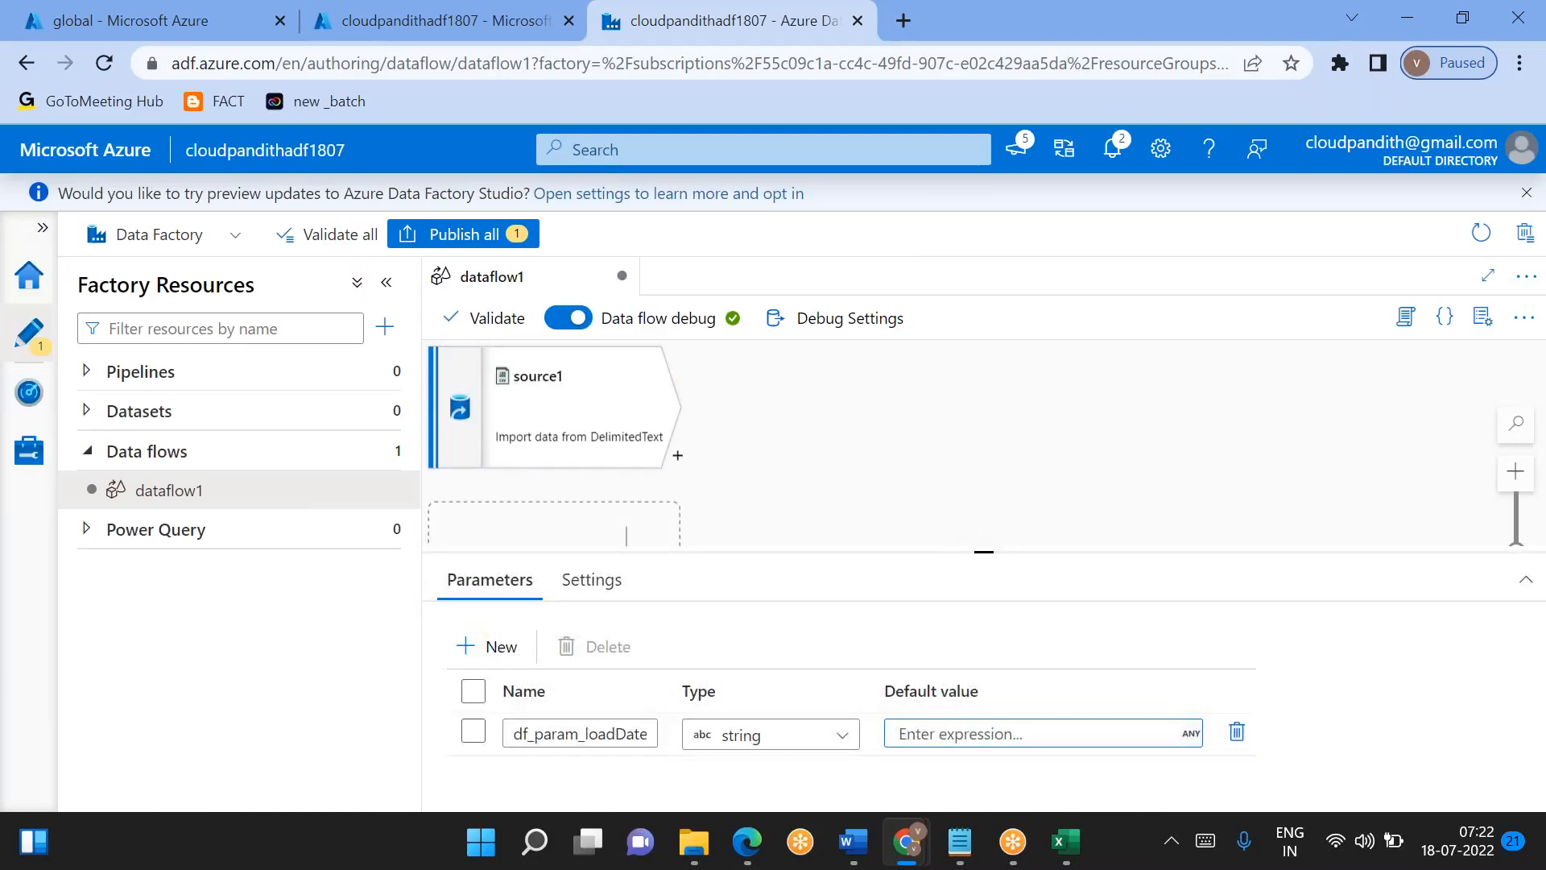
pyautogui.click(570, 387)
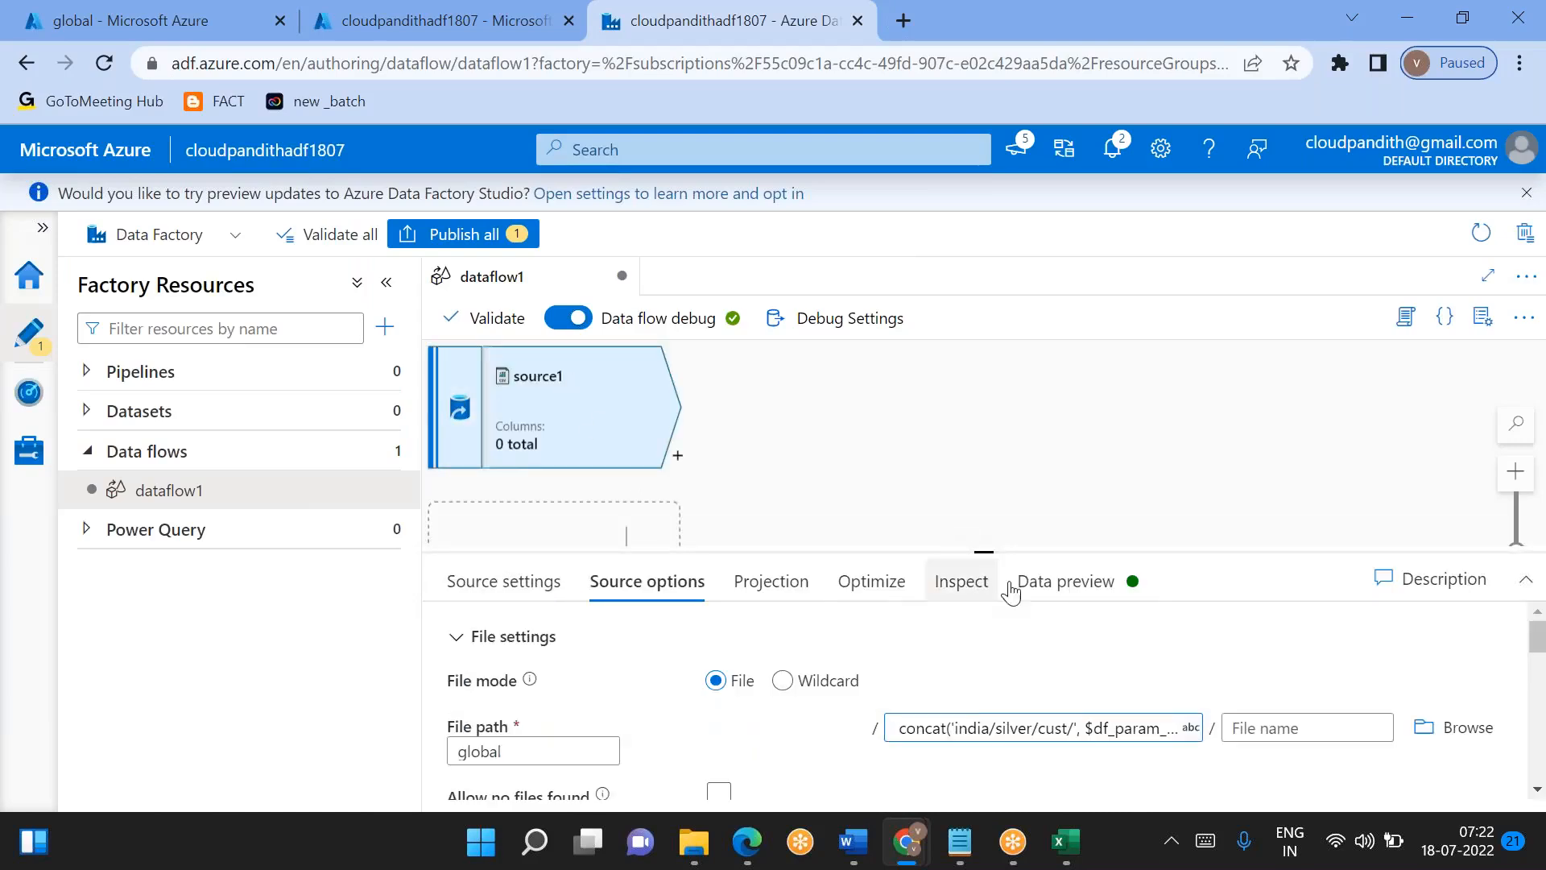
pyautogui.click(1065, 581)
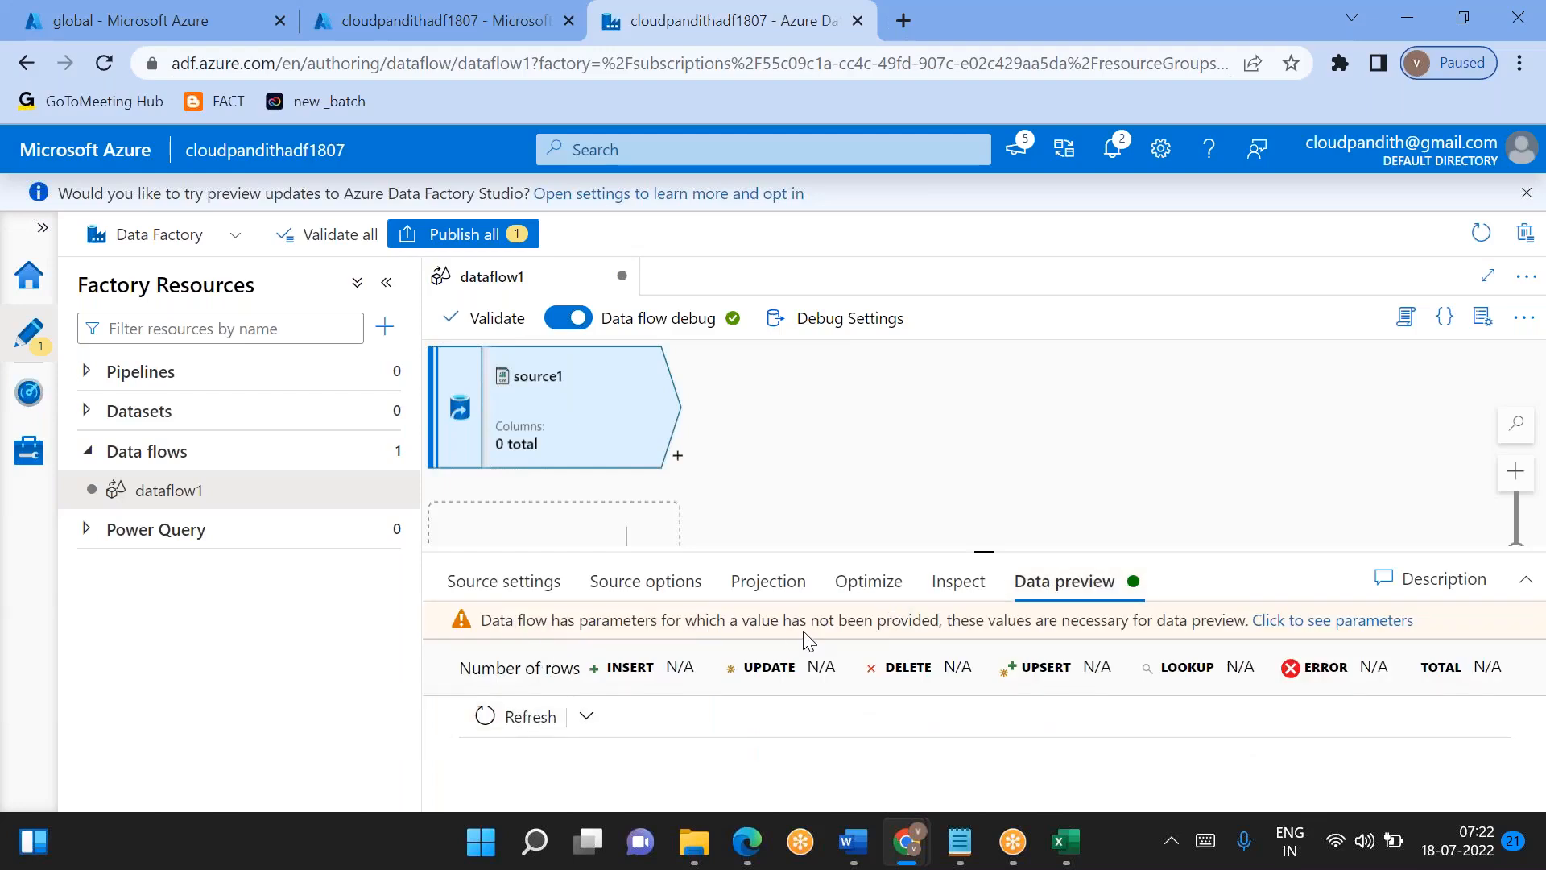
# - Set the df_param_loadDate parameter to 2022/07/17 in the data flow's debug settings and save
pyautogui.click(820, 320)
pyautogui.click(950, 249)
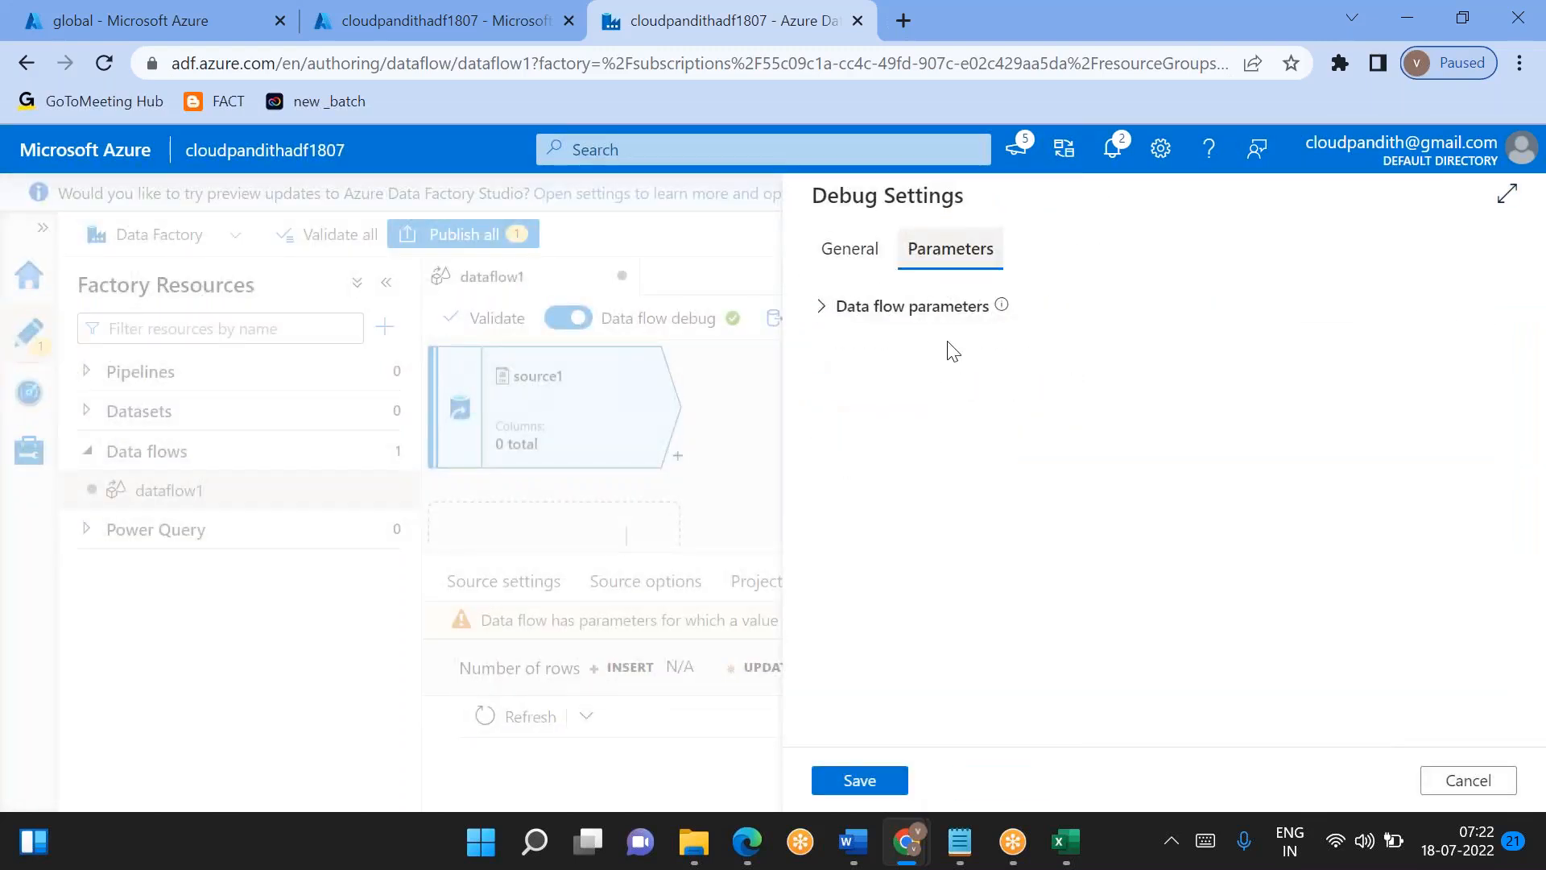
pyautogui.click(907, 310)
pyautogui.click(1018, 382)
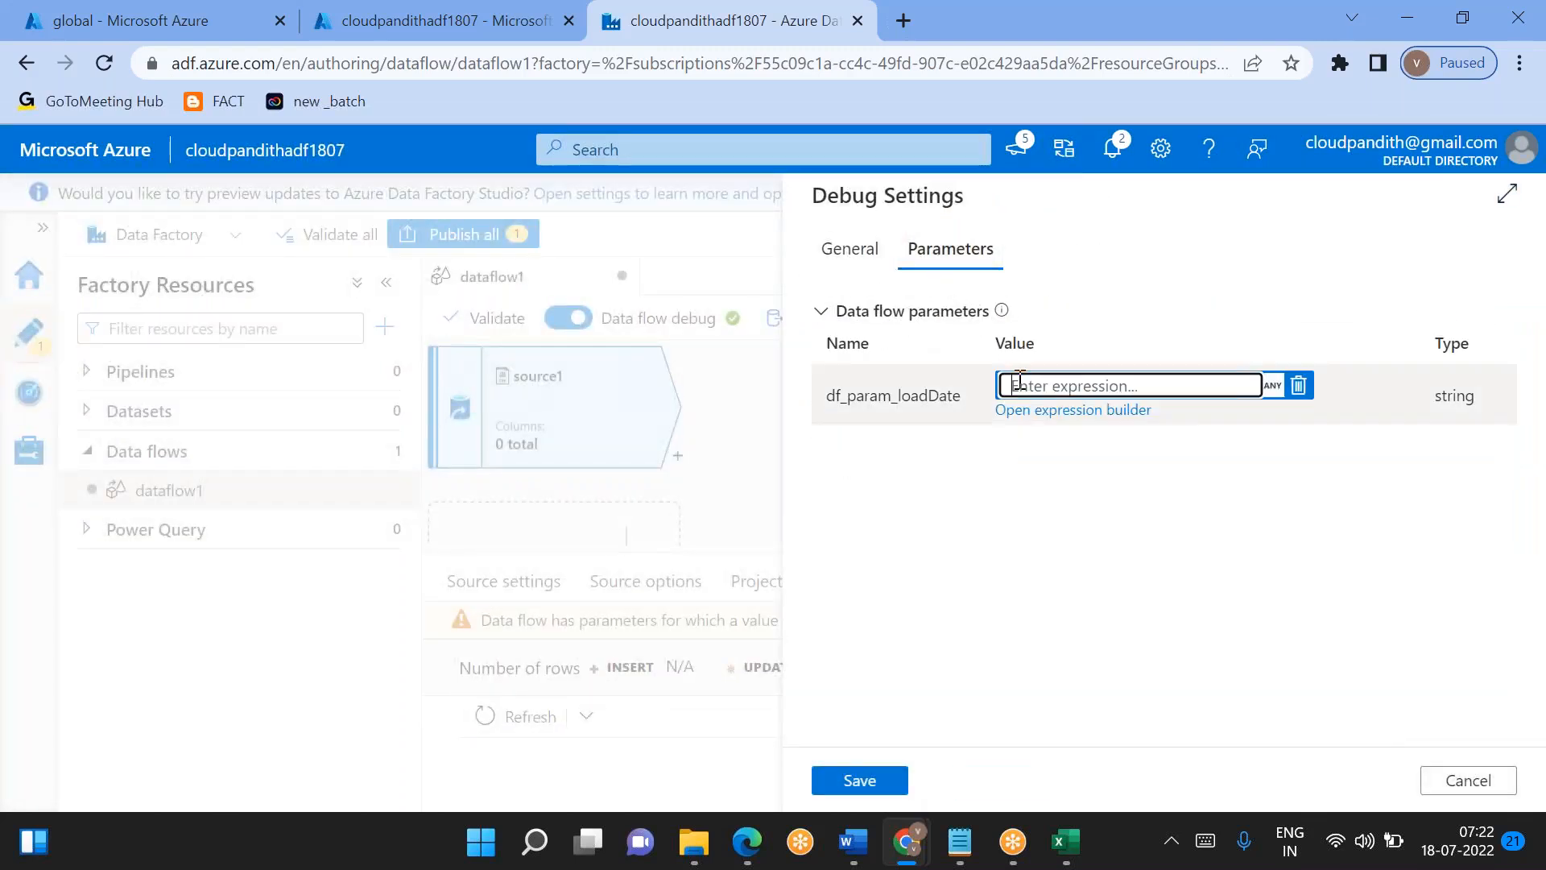
pyautogui.write('20')
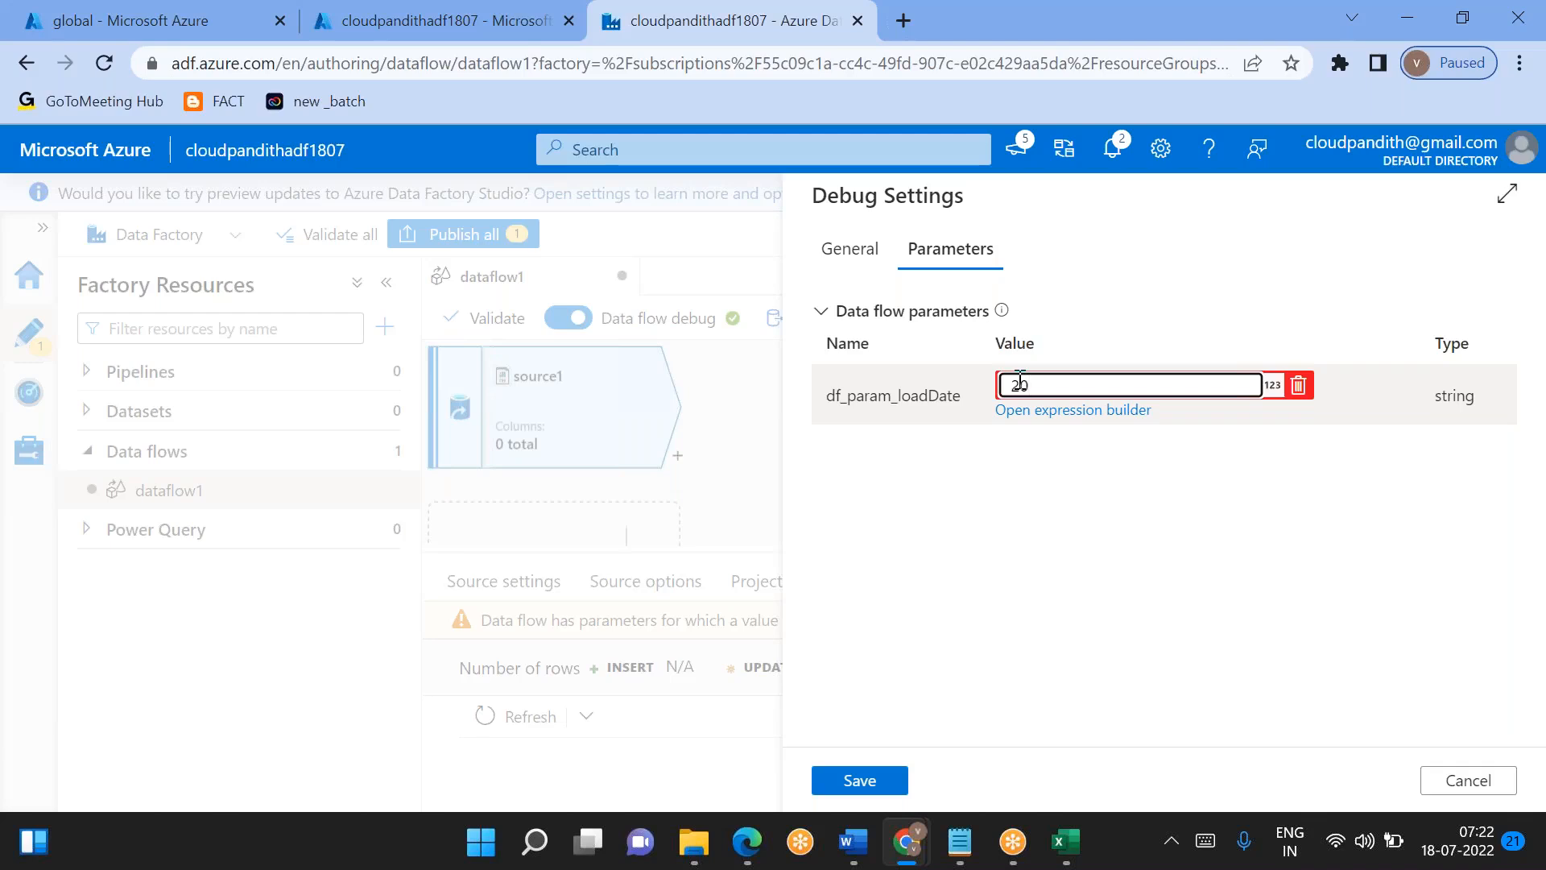
pyautogui.write('22/')
pyautogui.write('07')
pyautogui.write('/18')
pyautogui.click(860, 780)
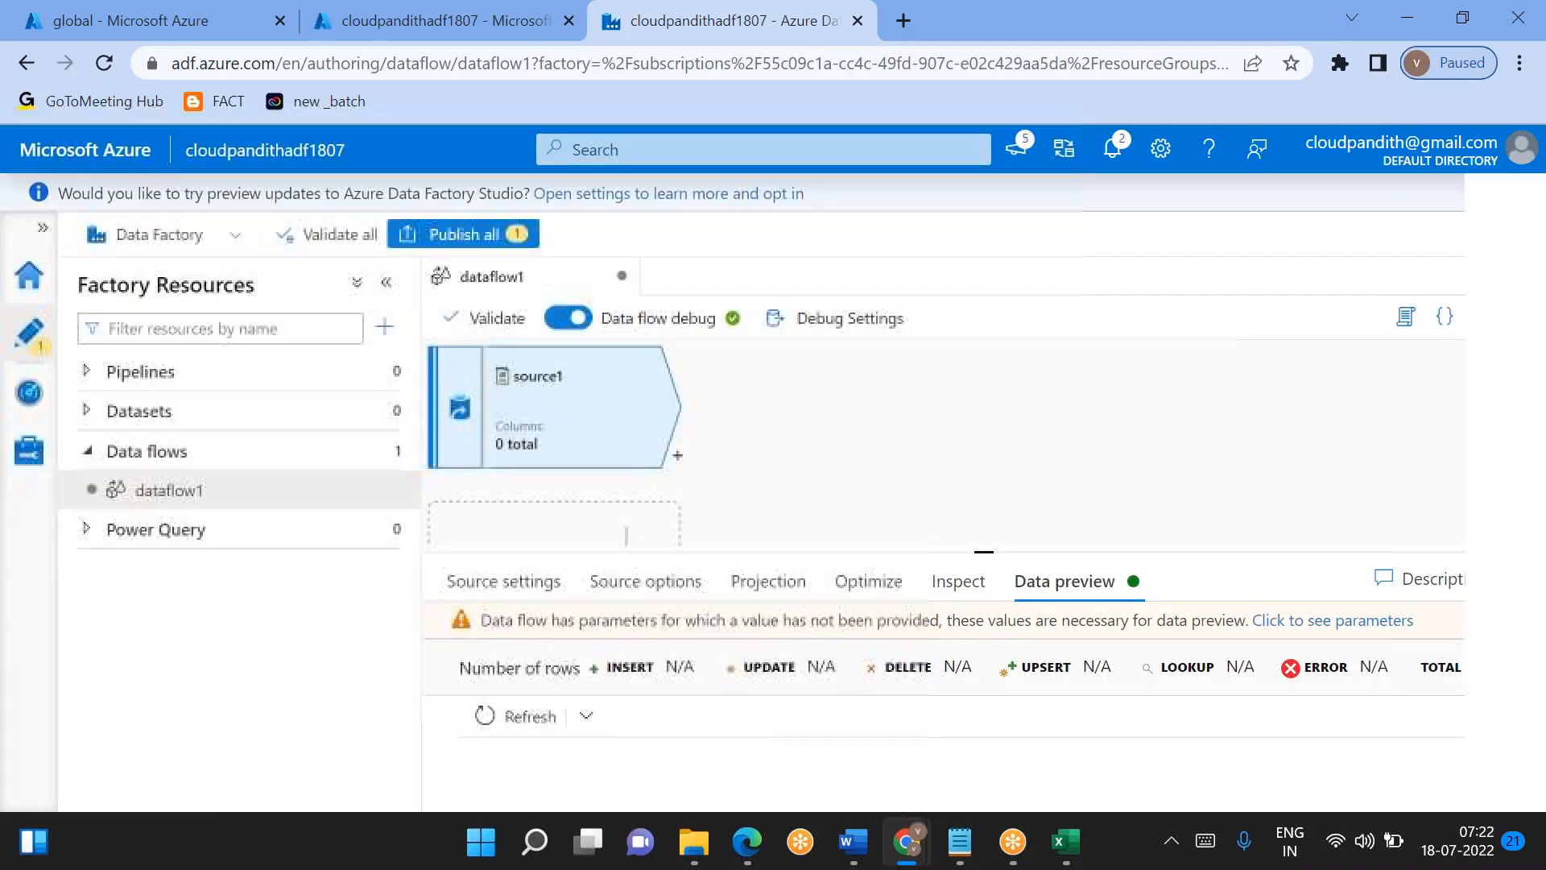
# - Enclose the df_param_loadDate debug value in single quotes as '2022/07/17' and save the debug settings
pyautogui.click(828, 322)
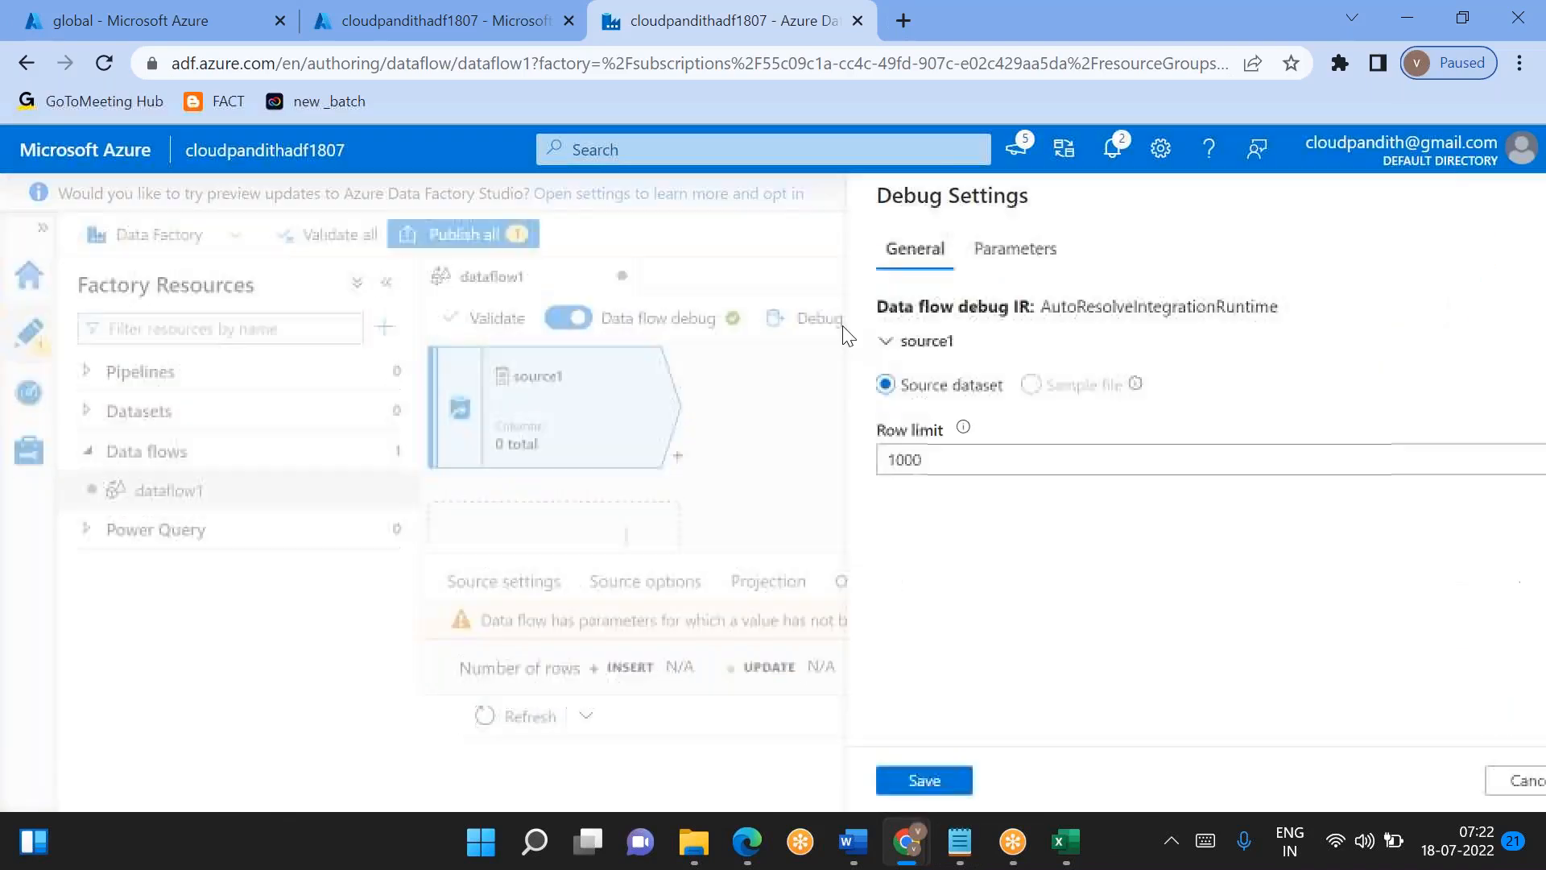
pyautogui.click(932, 250)
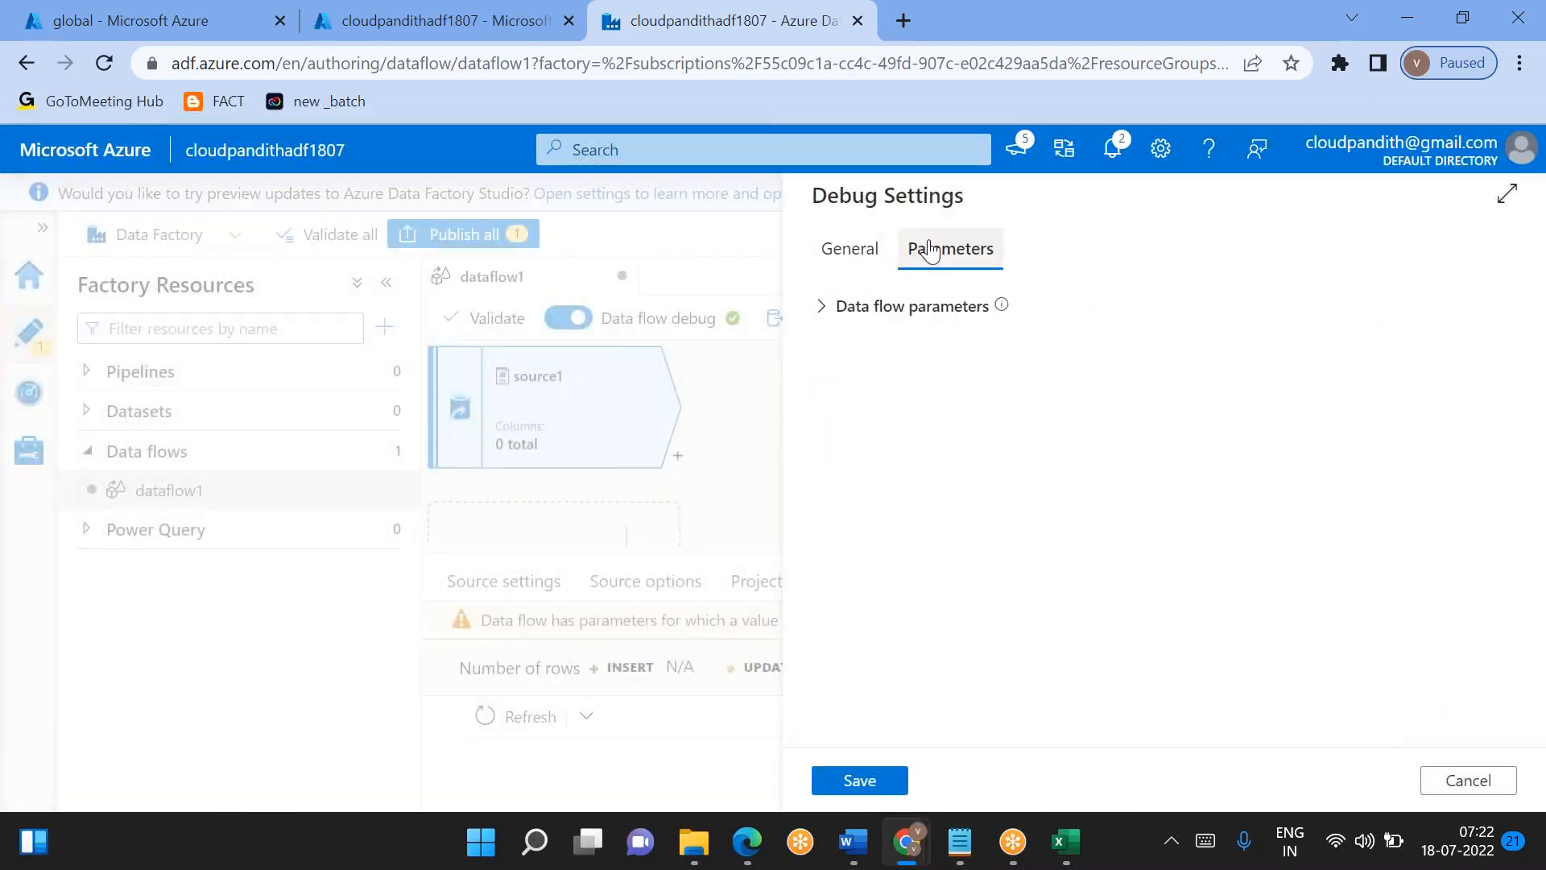
pyautogui.click(883, 312)
pyautogui.click(1010, 379)
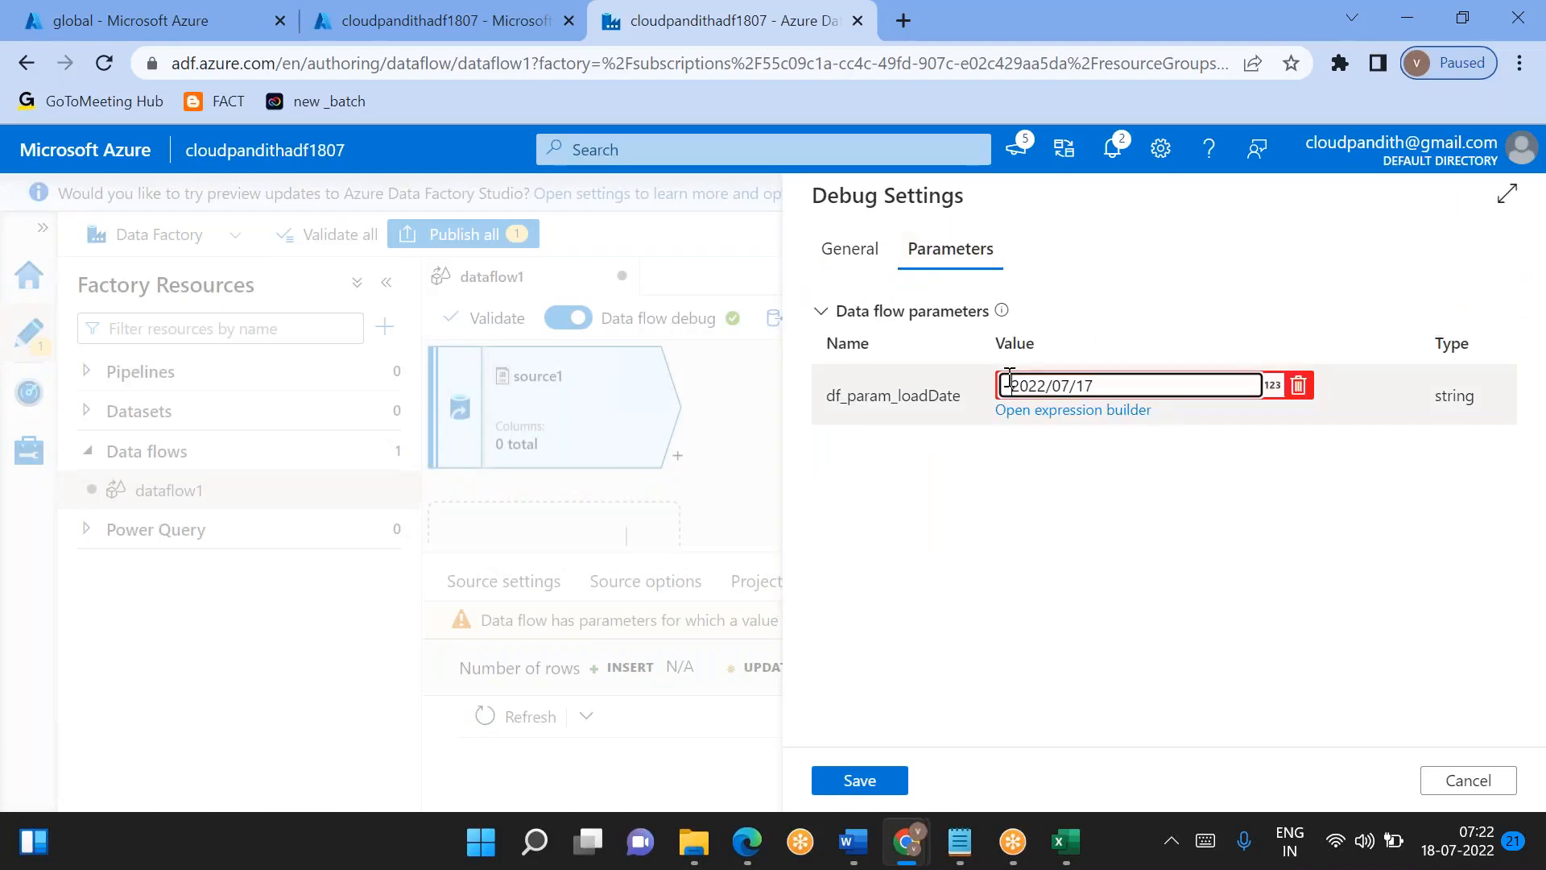
pyautogui.write("'")
pyautogui.press('End')
pyautogui.write("'")
pyautogui.click(865, 781)
# - Refresh source1's data preview and enlarge the preview pane to examine the customer rows
pyautogui.click(554, 680)
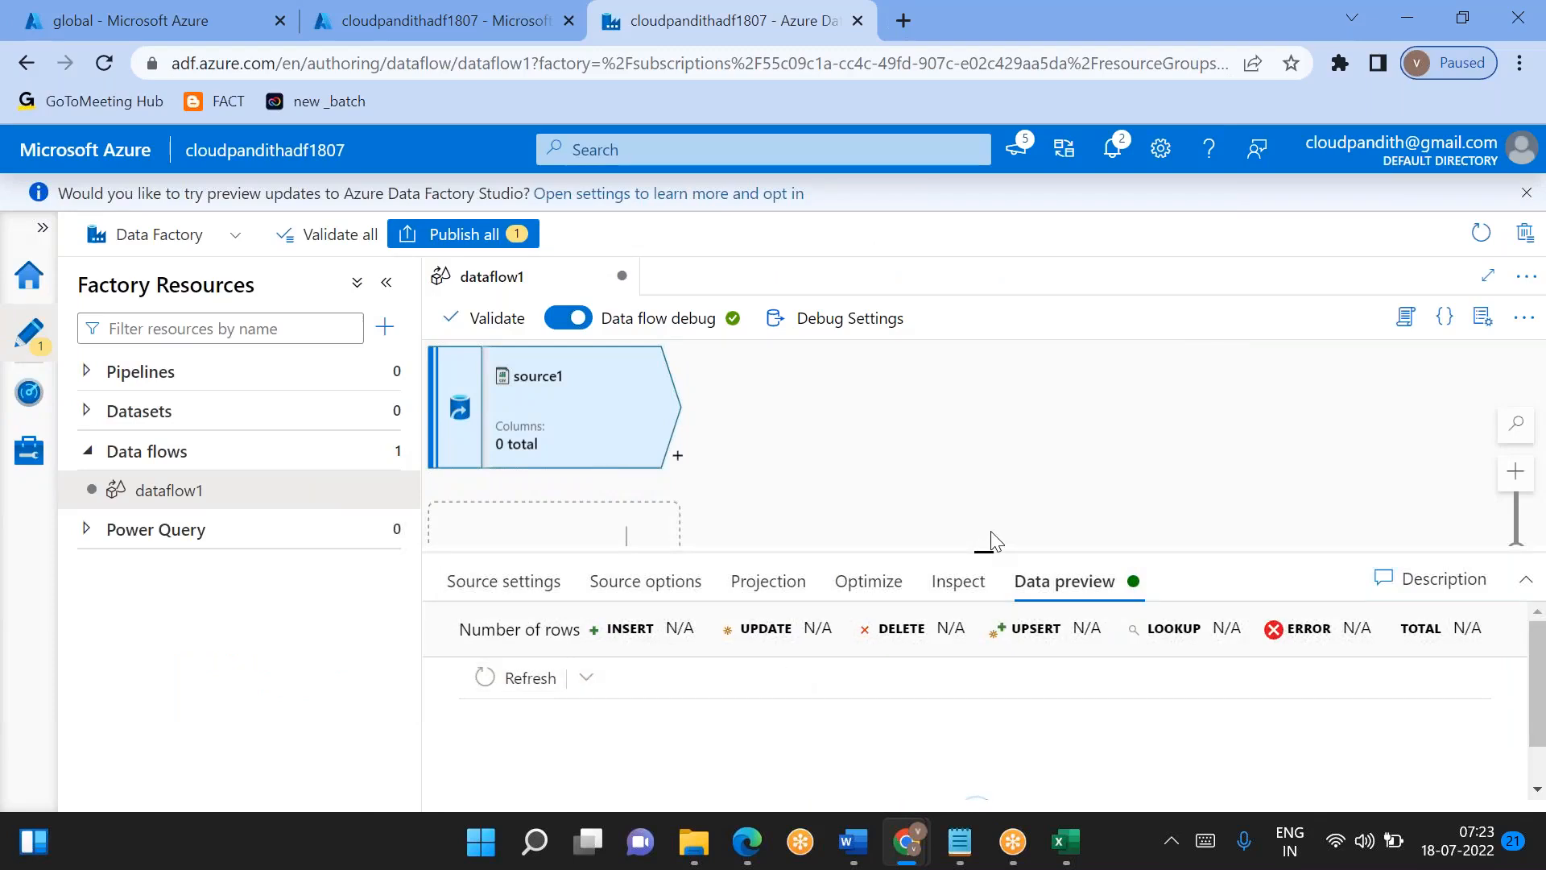
pyautogui.moveTo(984, 547); pyautogui.dragTo(984, 506)
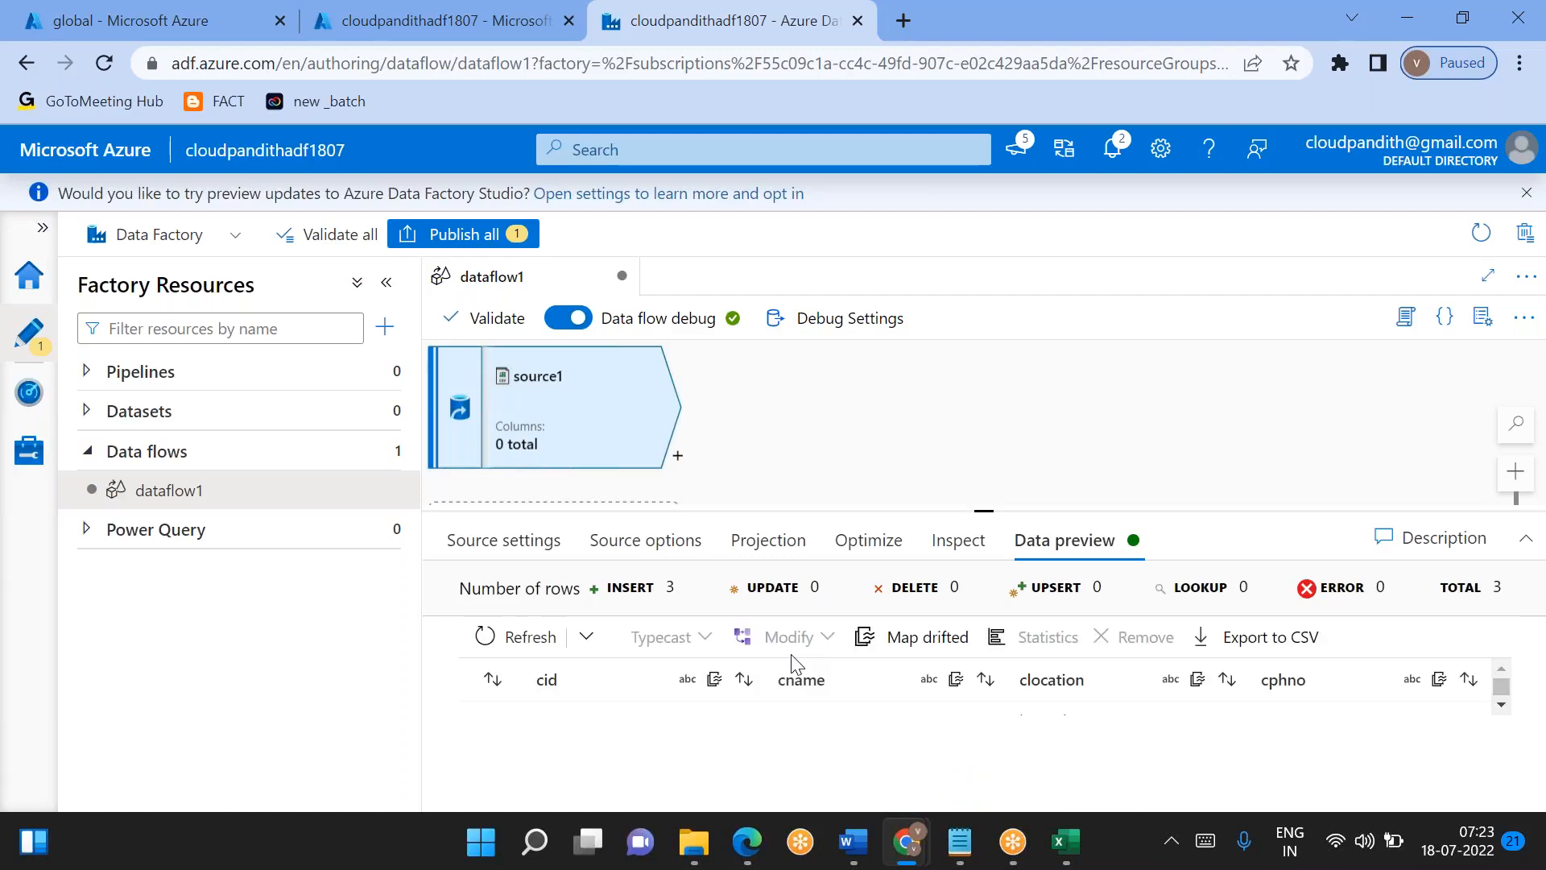
pyautogui.moveTo(983, 511); pyautogui.dragTo(982, 376)
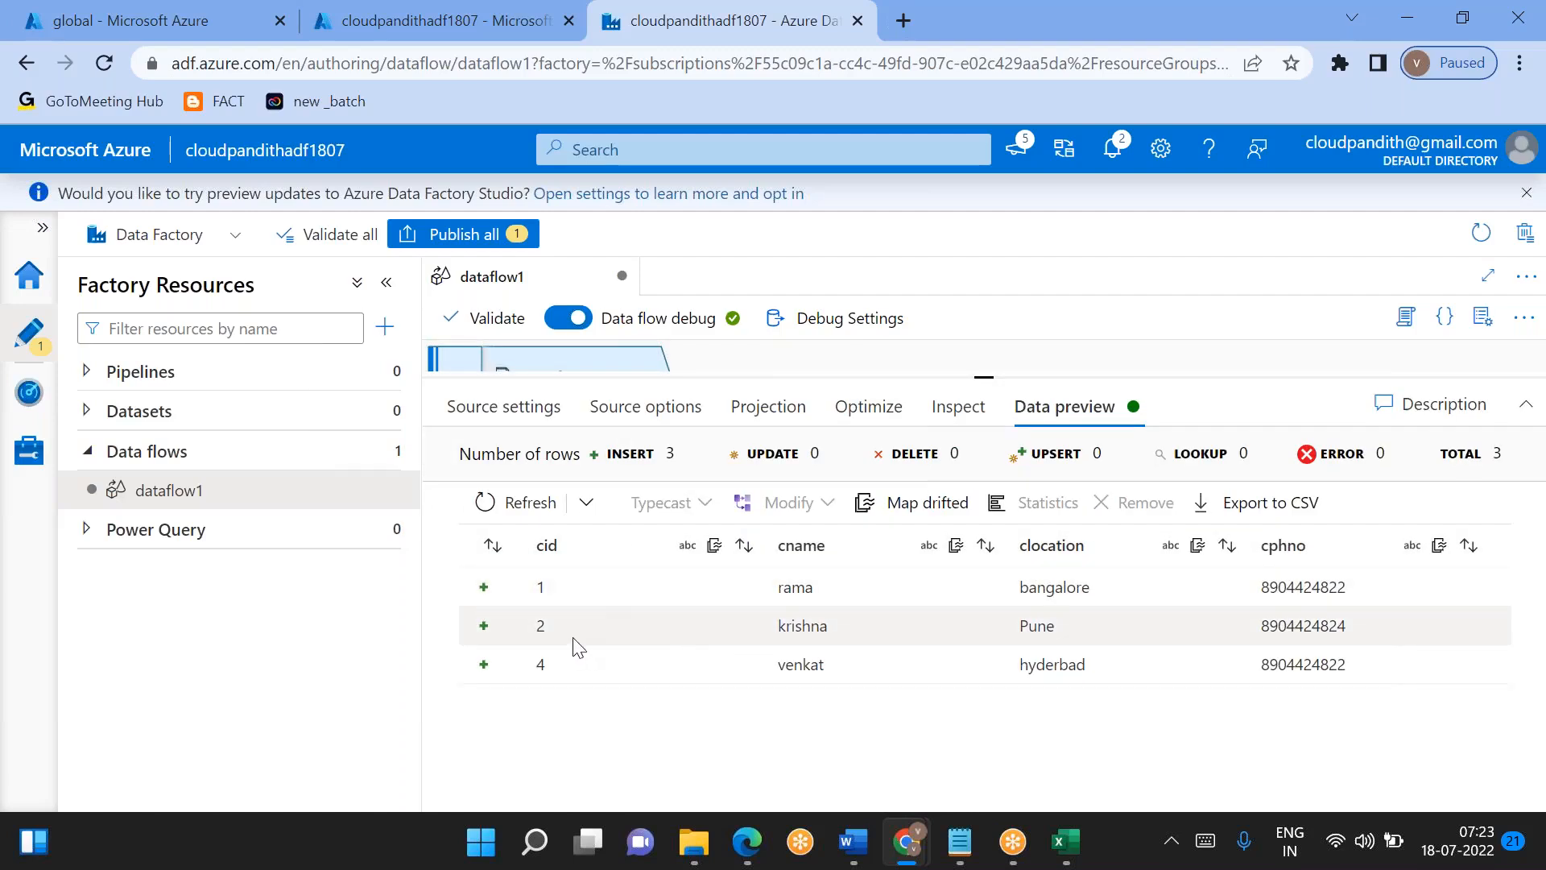
# - Switch to Excel and open day1_processed and day2 from the CEL-SCD1 folder to view their customer data
pyautogui.click(1057, 843)
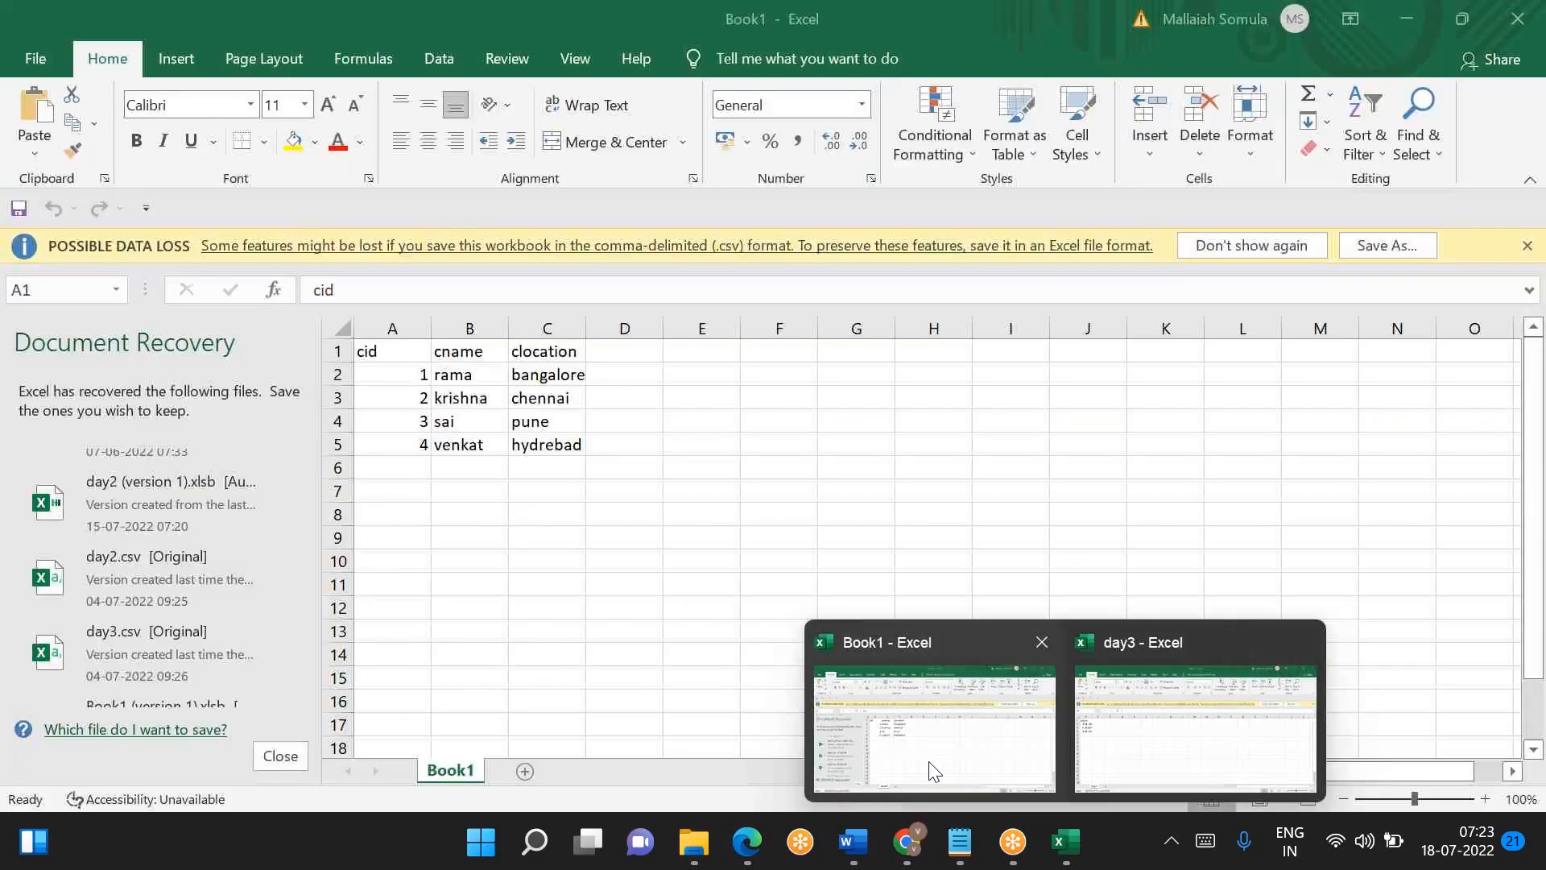
pyautogui.click(933, 771)
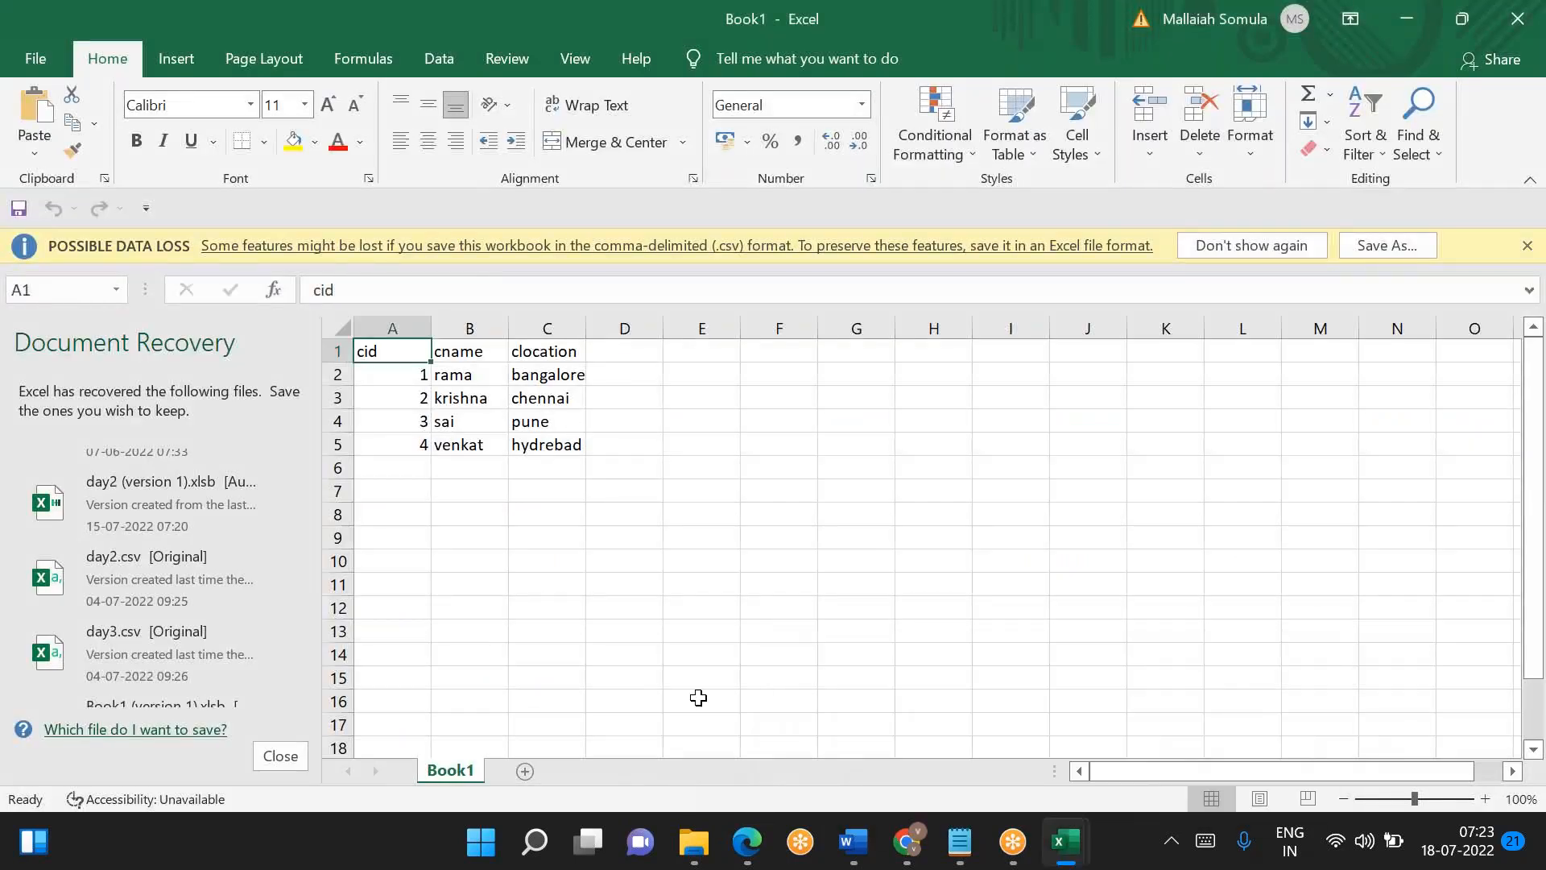
pyautogui.moveTo(720, 859)
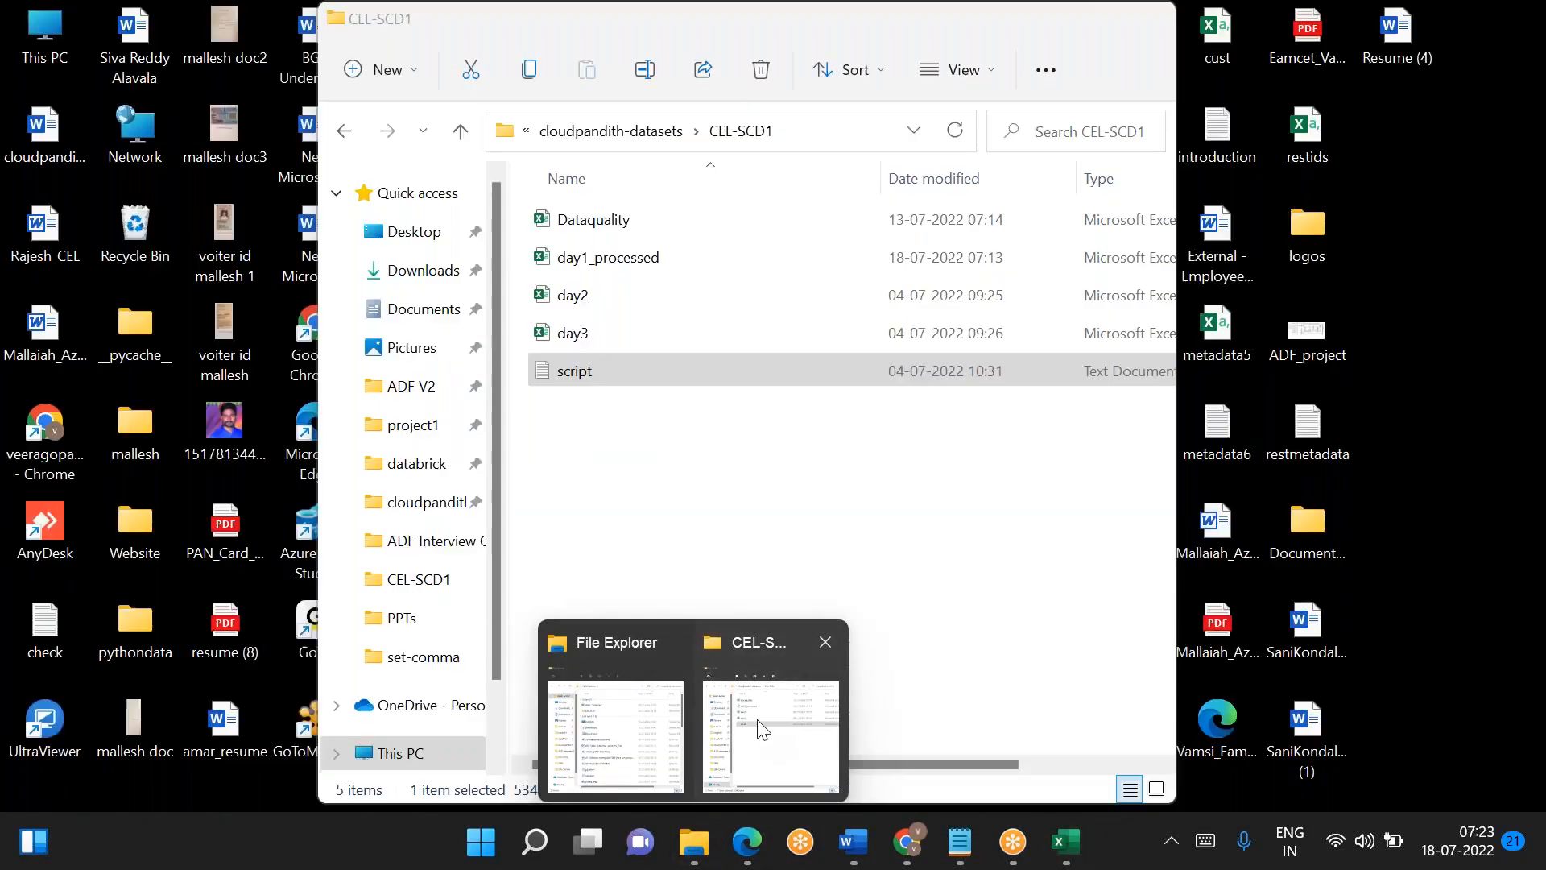
pyautogui.click(761, 724)
pyautogui.click(608, 264)
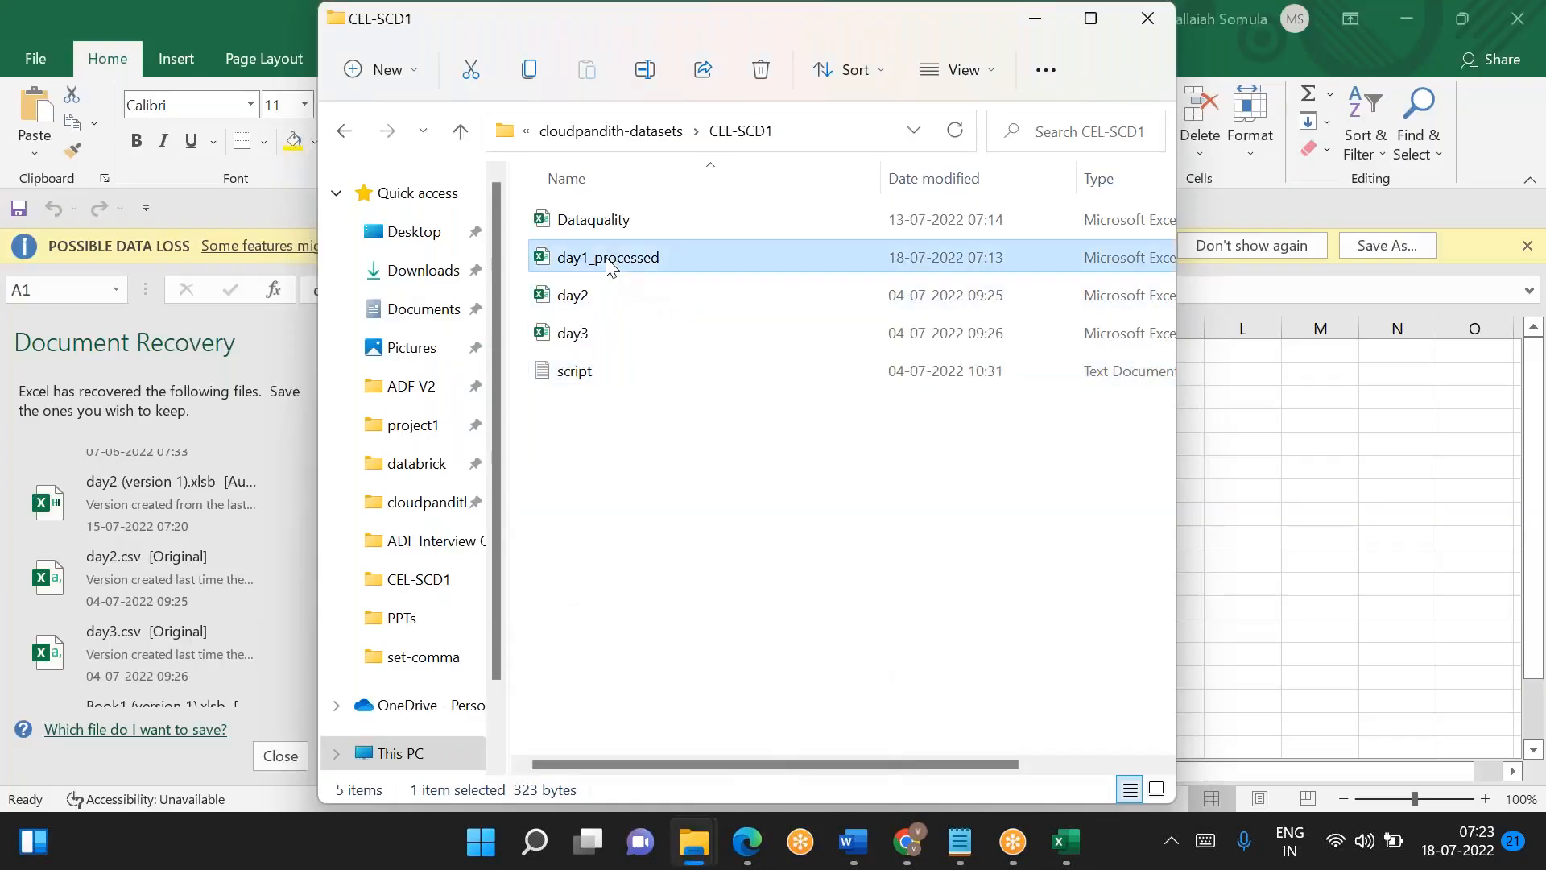
pyautogui.doubleClick(611, 264)
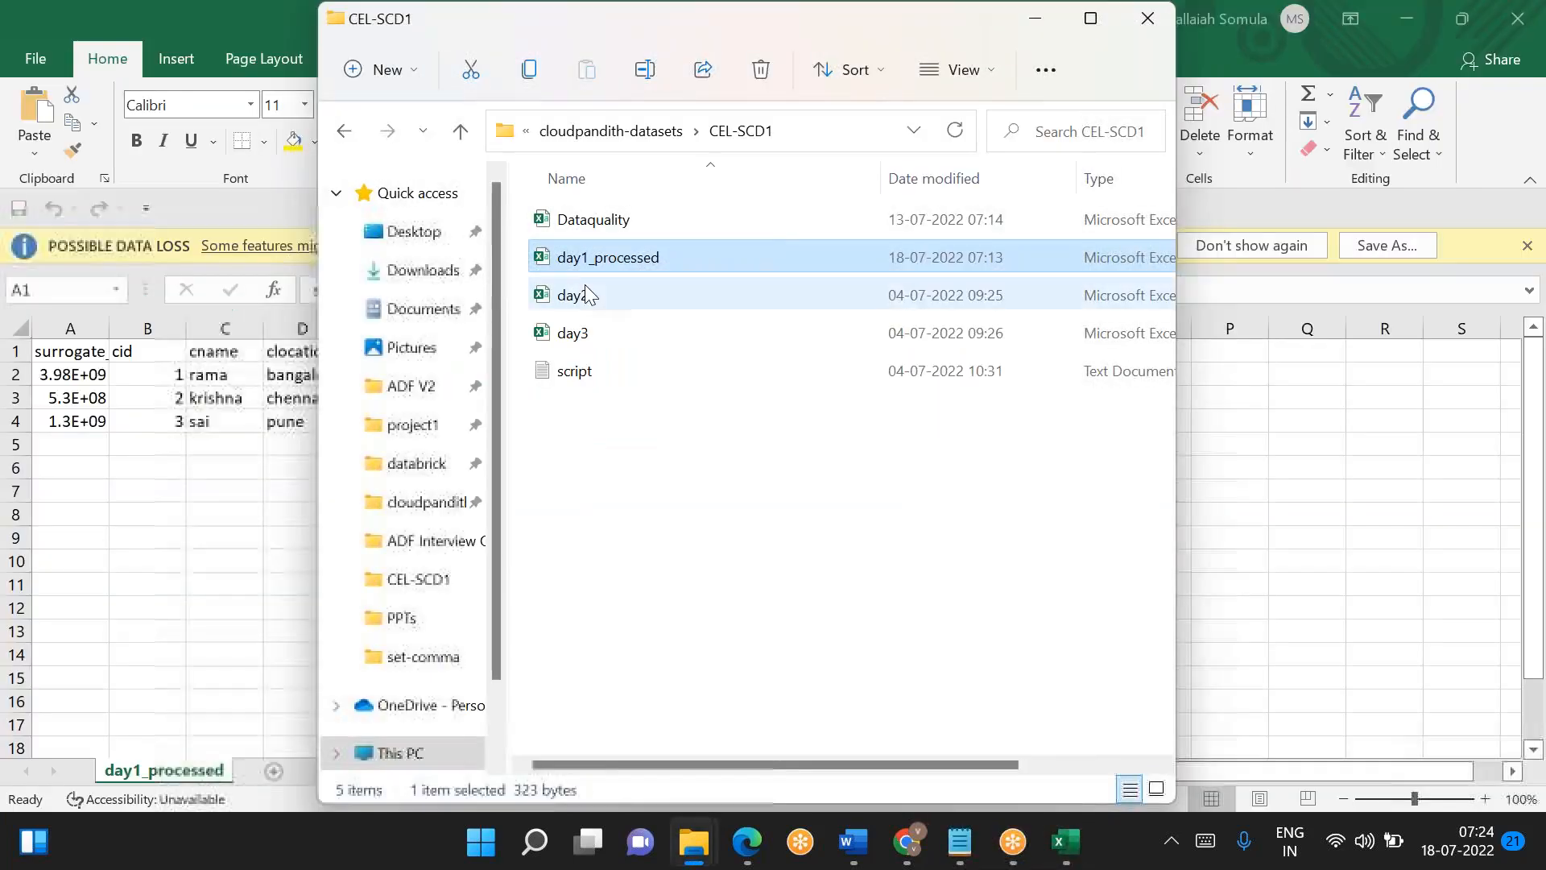
pyautogui.click(580, 294)
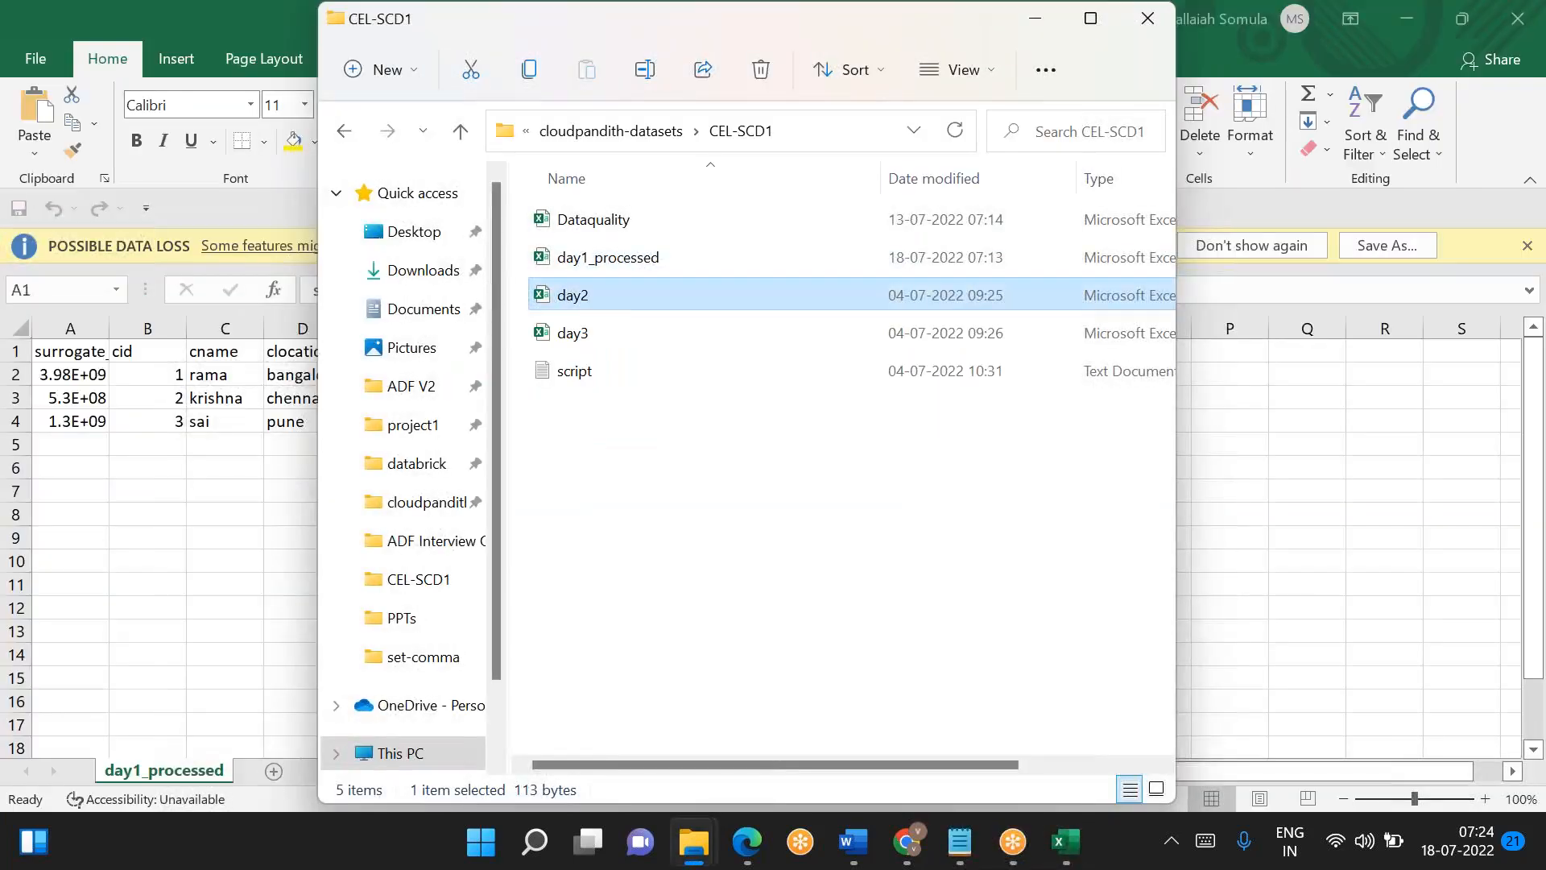
pyautogui.hotkey('alt', 'Tab')
pyautogui.hotkey('alt', 'Tab')
pyautogui.hotkey('alt', 'Tab')
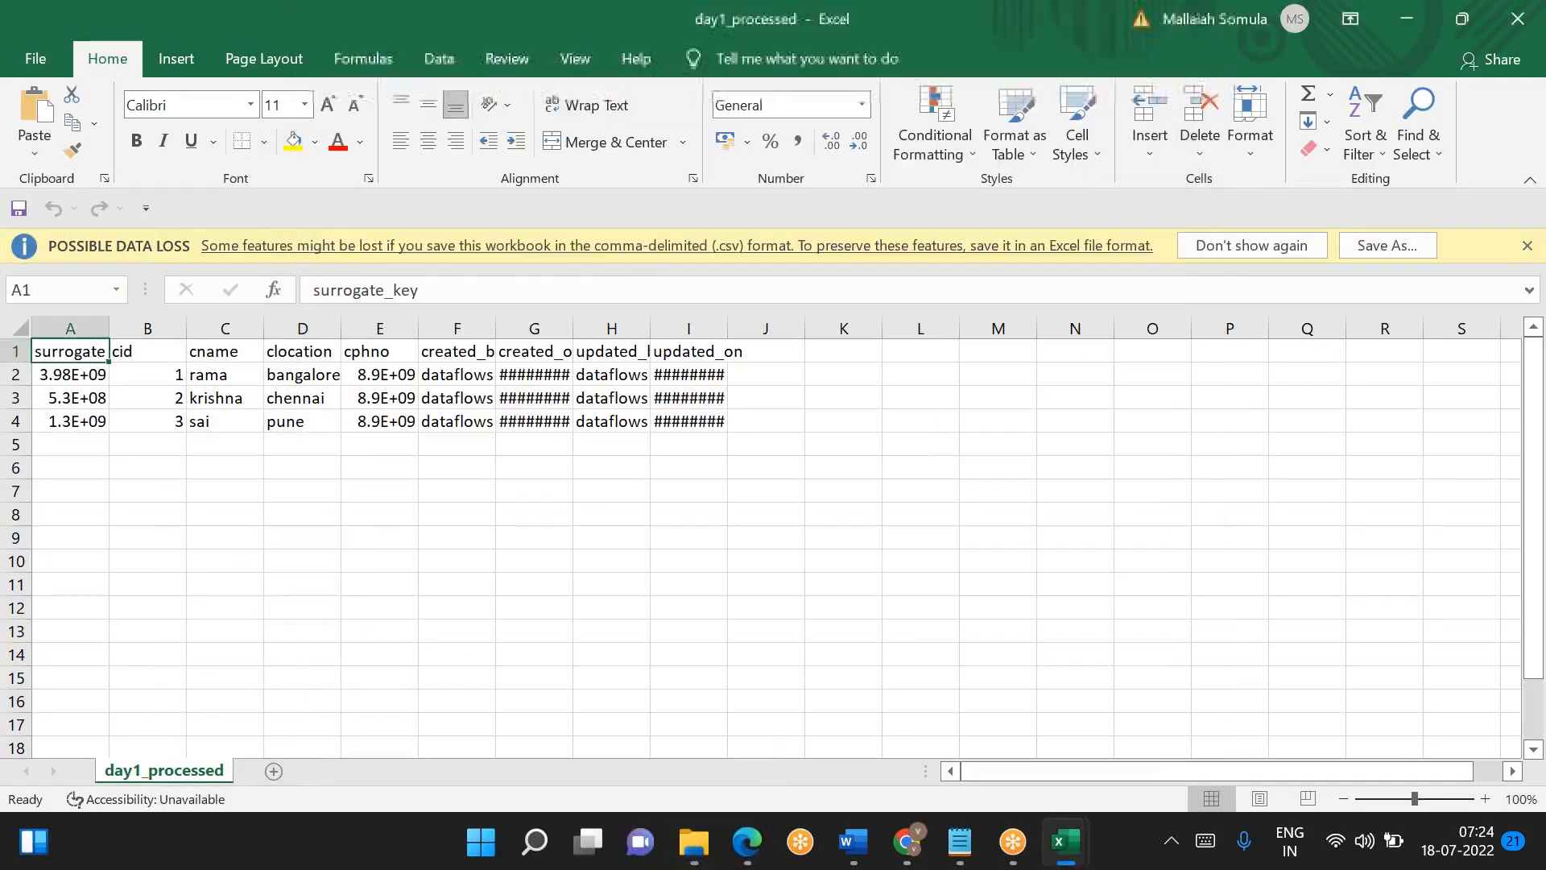
# - Copy the entire day1_processed table into a new sheet of the Book1 workbook, starting at A1
pyautogui.hotkey('ctrl', 'a')
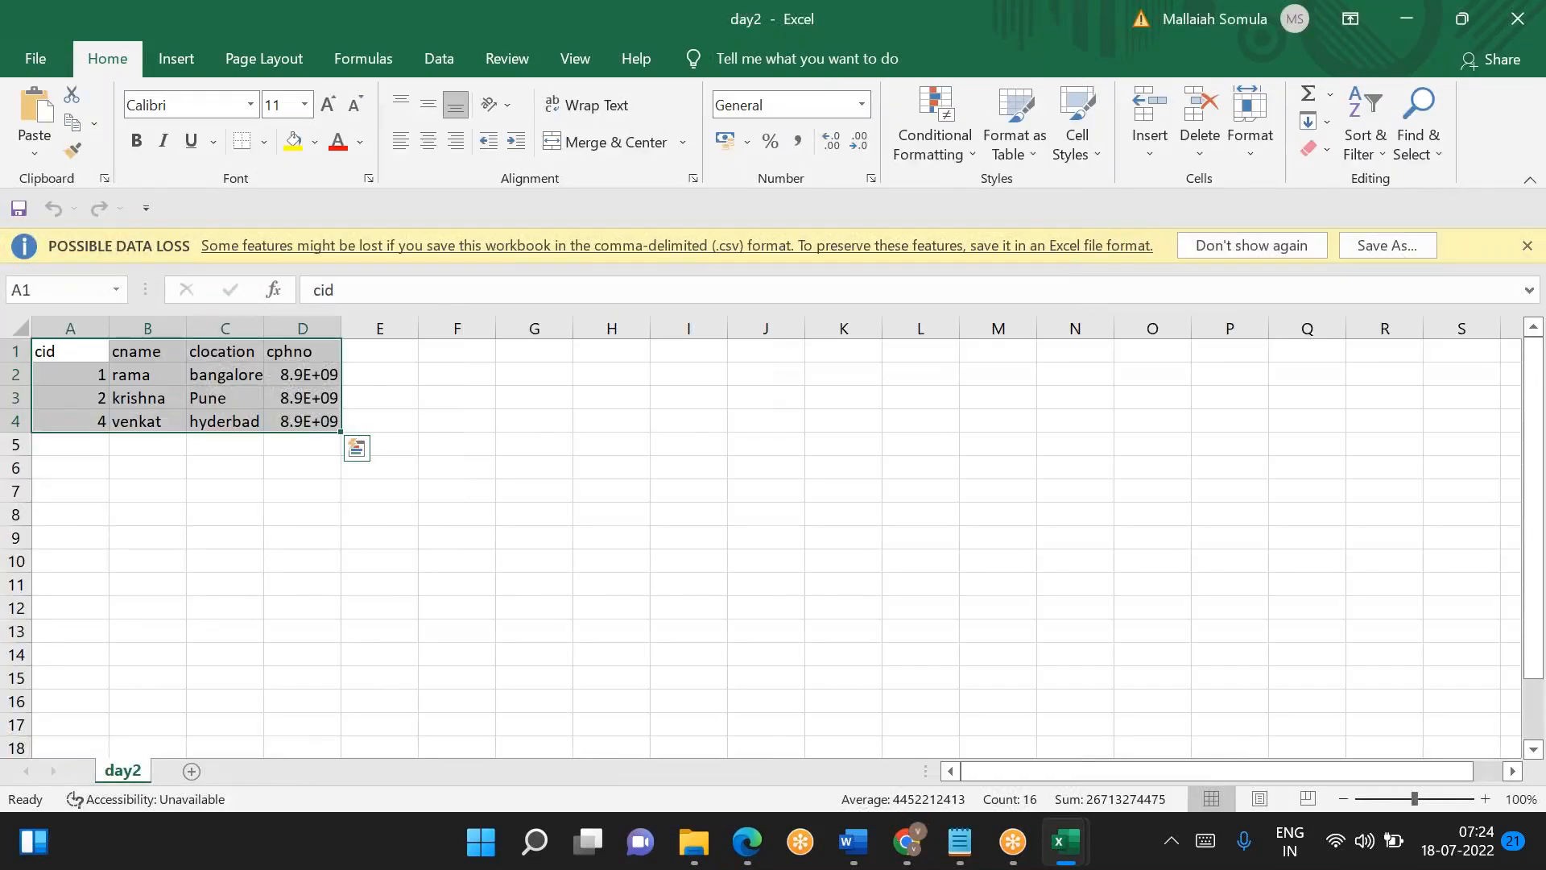
pyautogui.hotkey('alt', 'Tab')
pyautogui.hotkey('ctrl', 'a')
pyautogui.hotkey('ctrl', 'c')
pyautogui.hotkey('alt', 'Tab')
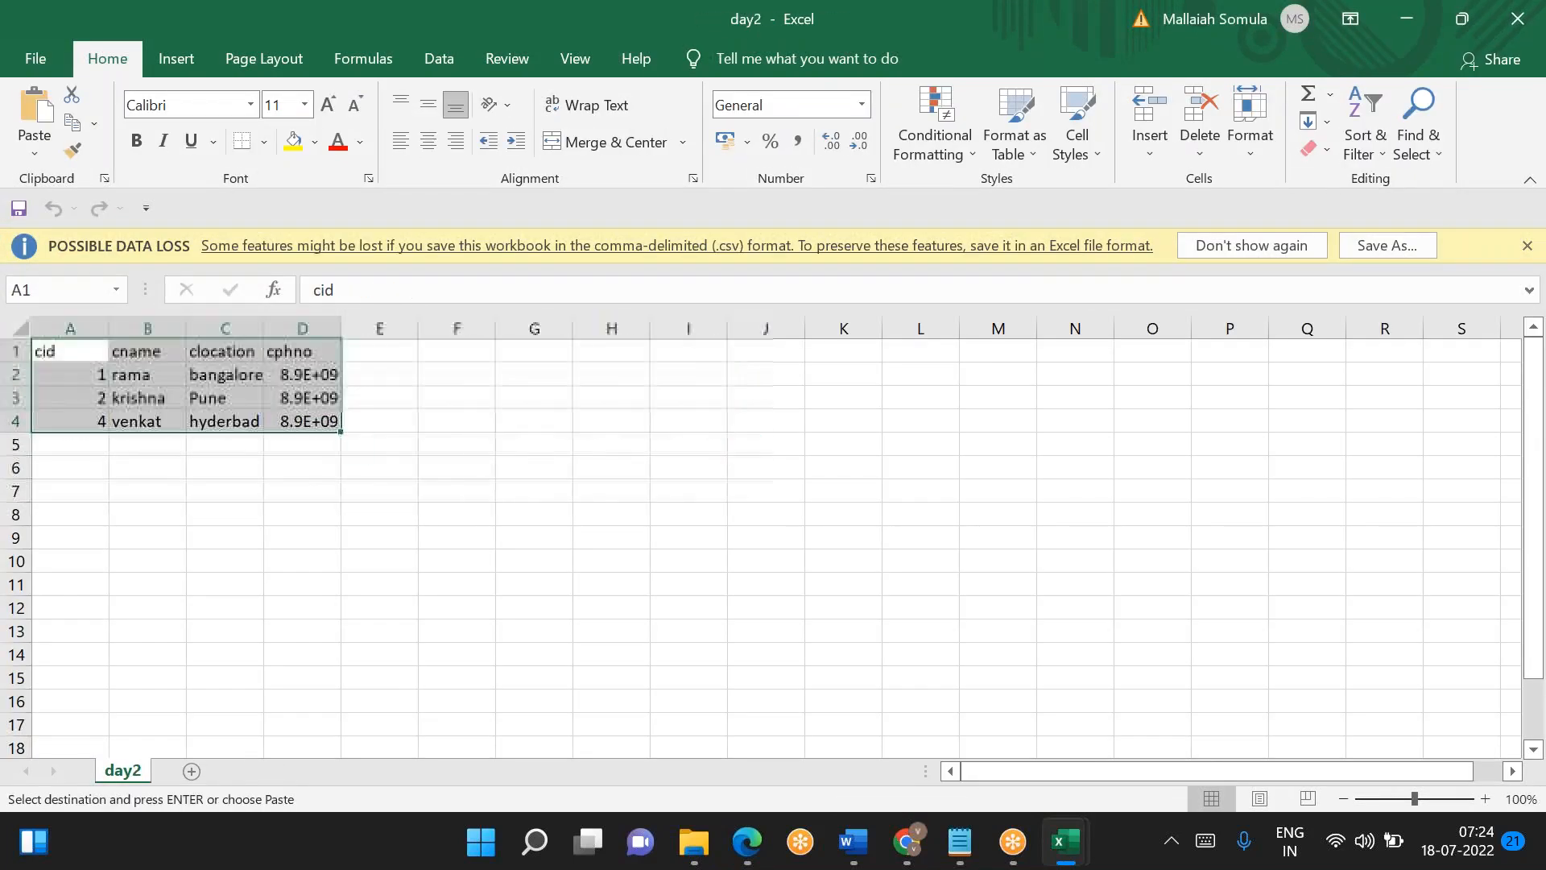
pyautogui.click(1060, 850)
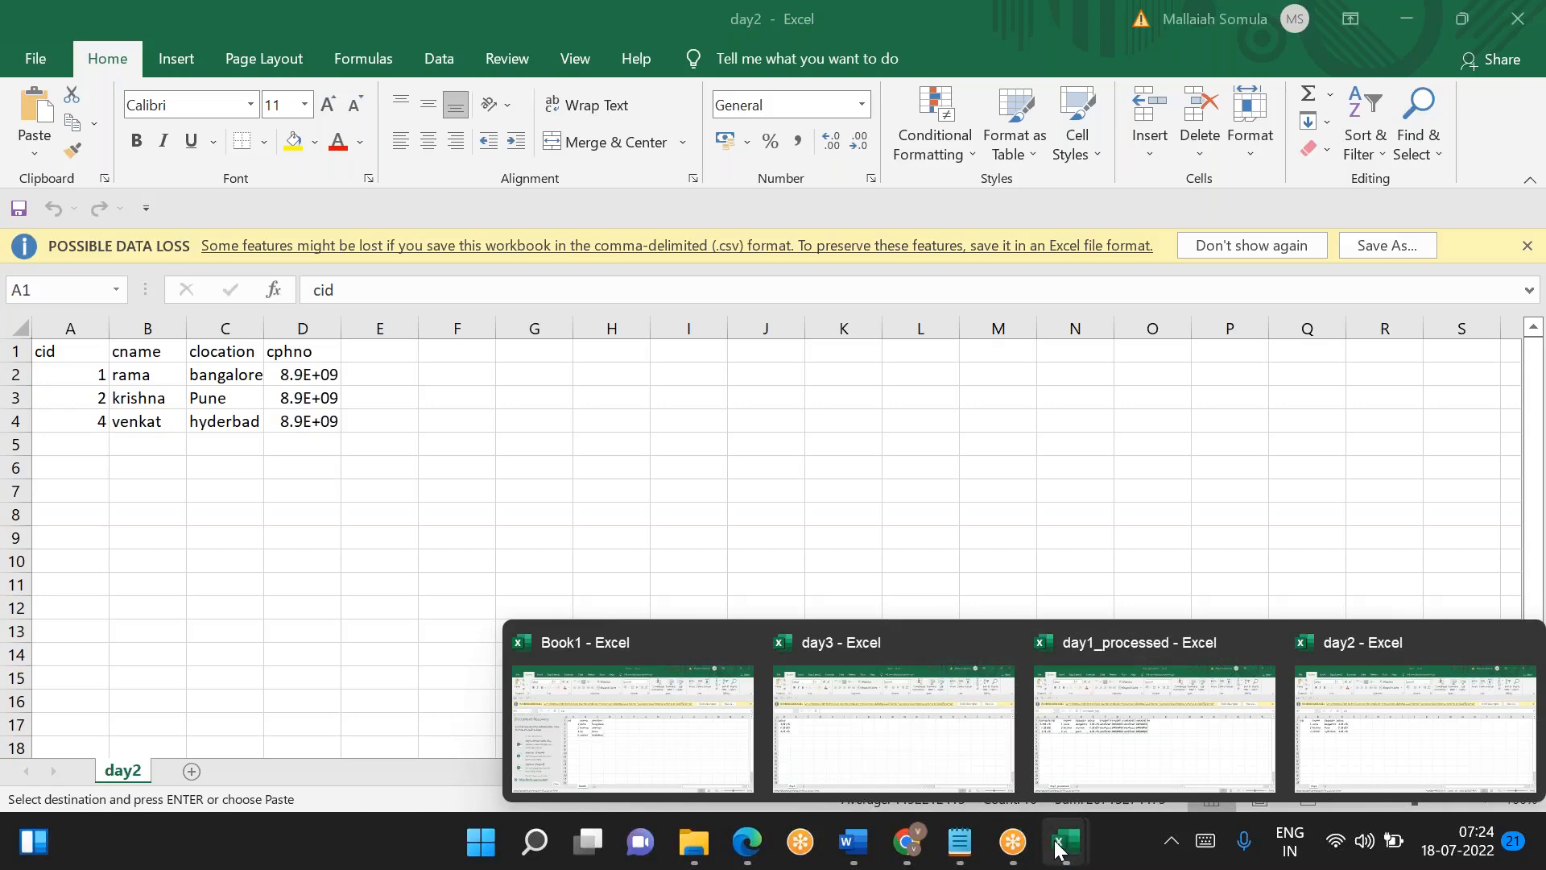
pyautogui.click(618, 701)
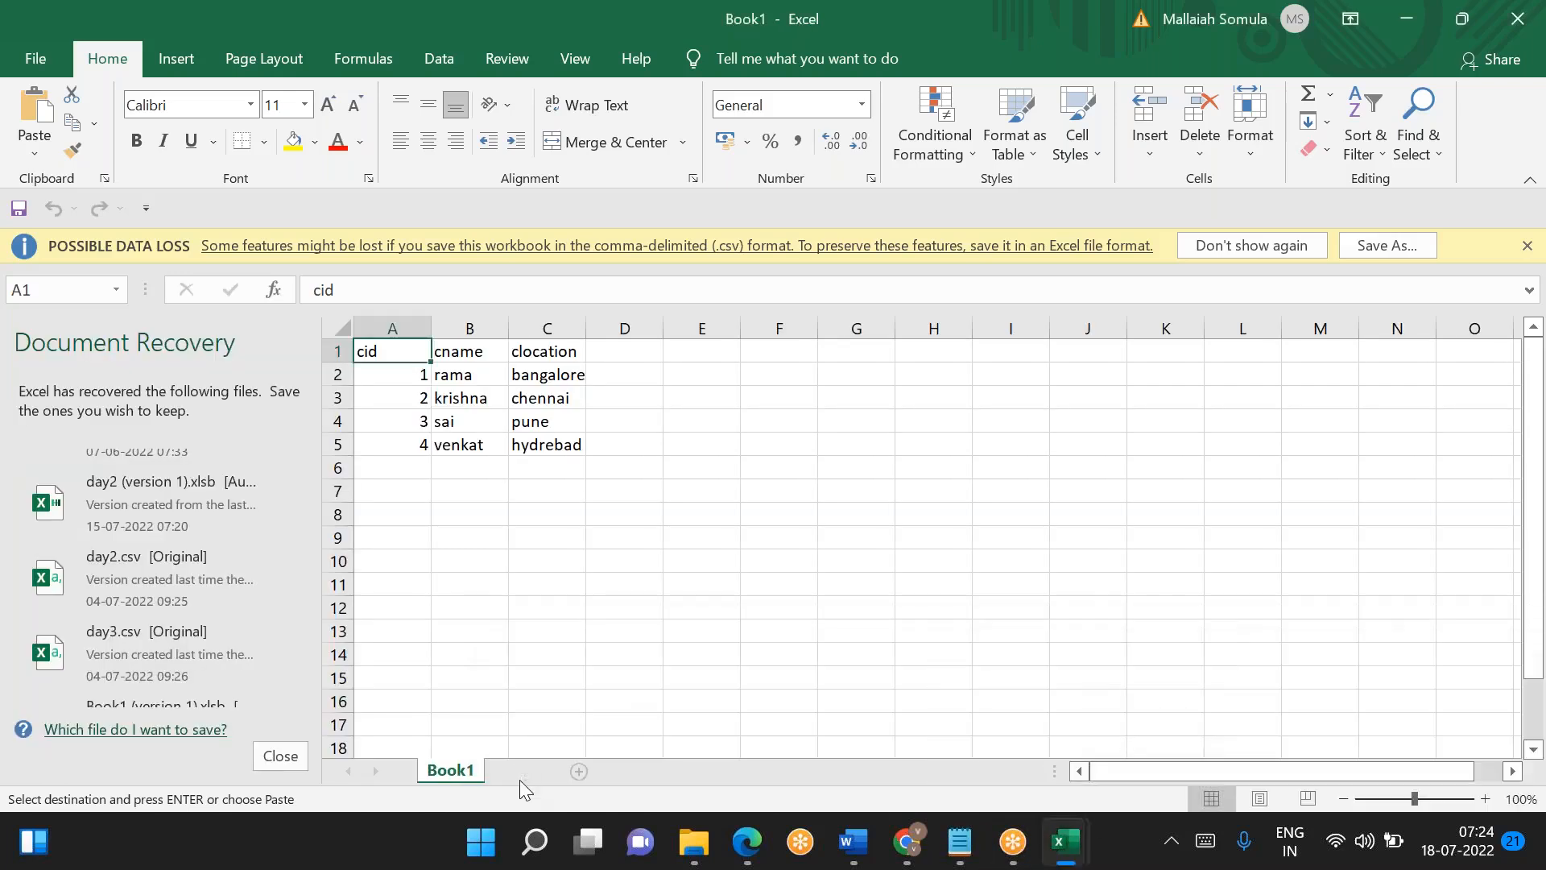
pyautogui.click(524, 770)
pyautogui.hotkey('ctrl', 'v')
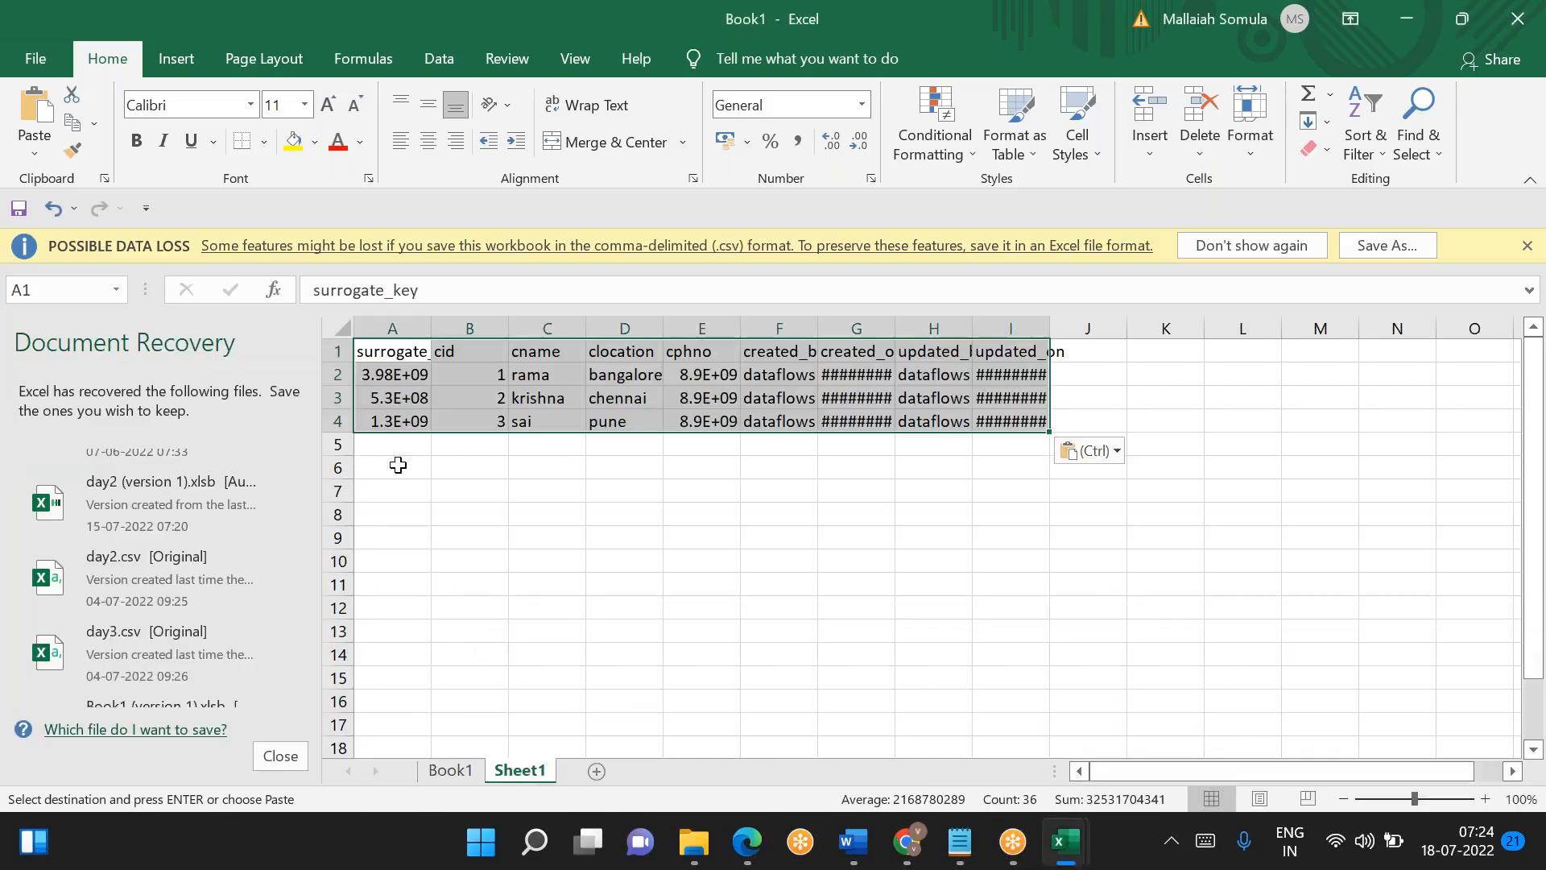
# - Dismiss document recovery by removing the recovered files, and auto-fit the surrogate_key, created_on and updated_on columns of the copied table
pyautogui.click(296, 753)
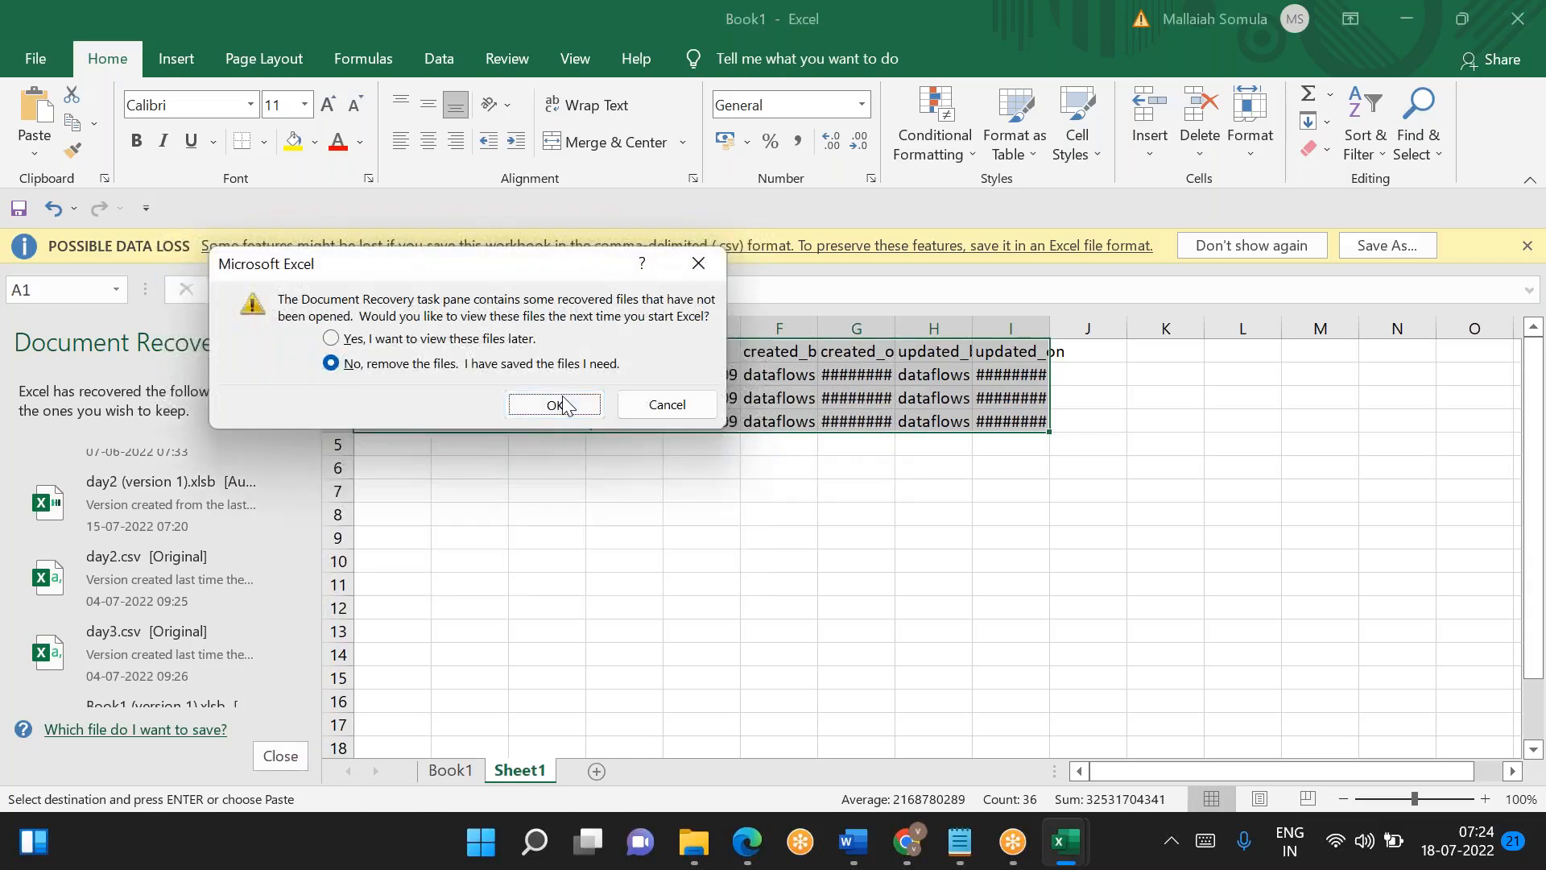
pyautogui.click(557, 400)
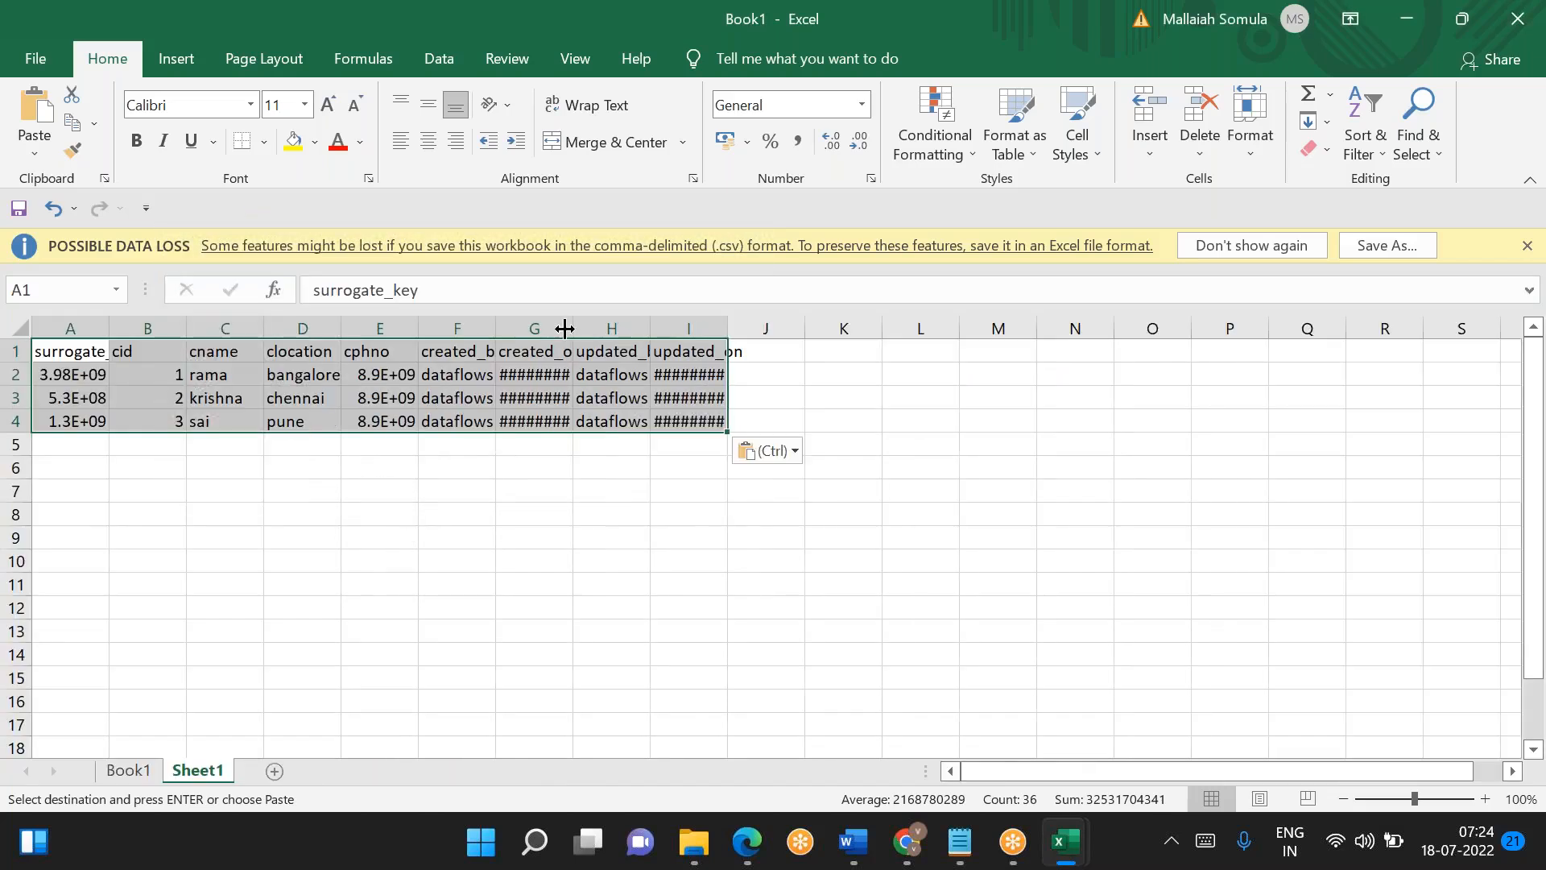
pyautogui.doubleClick(563, 328)
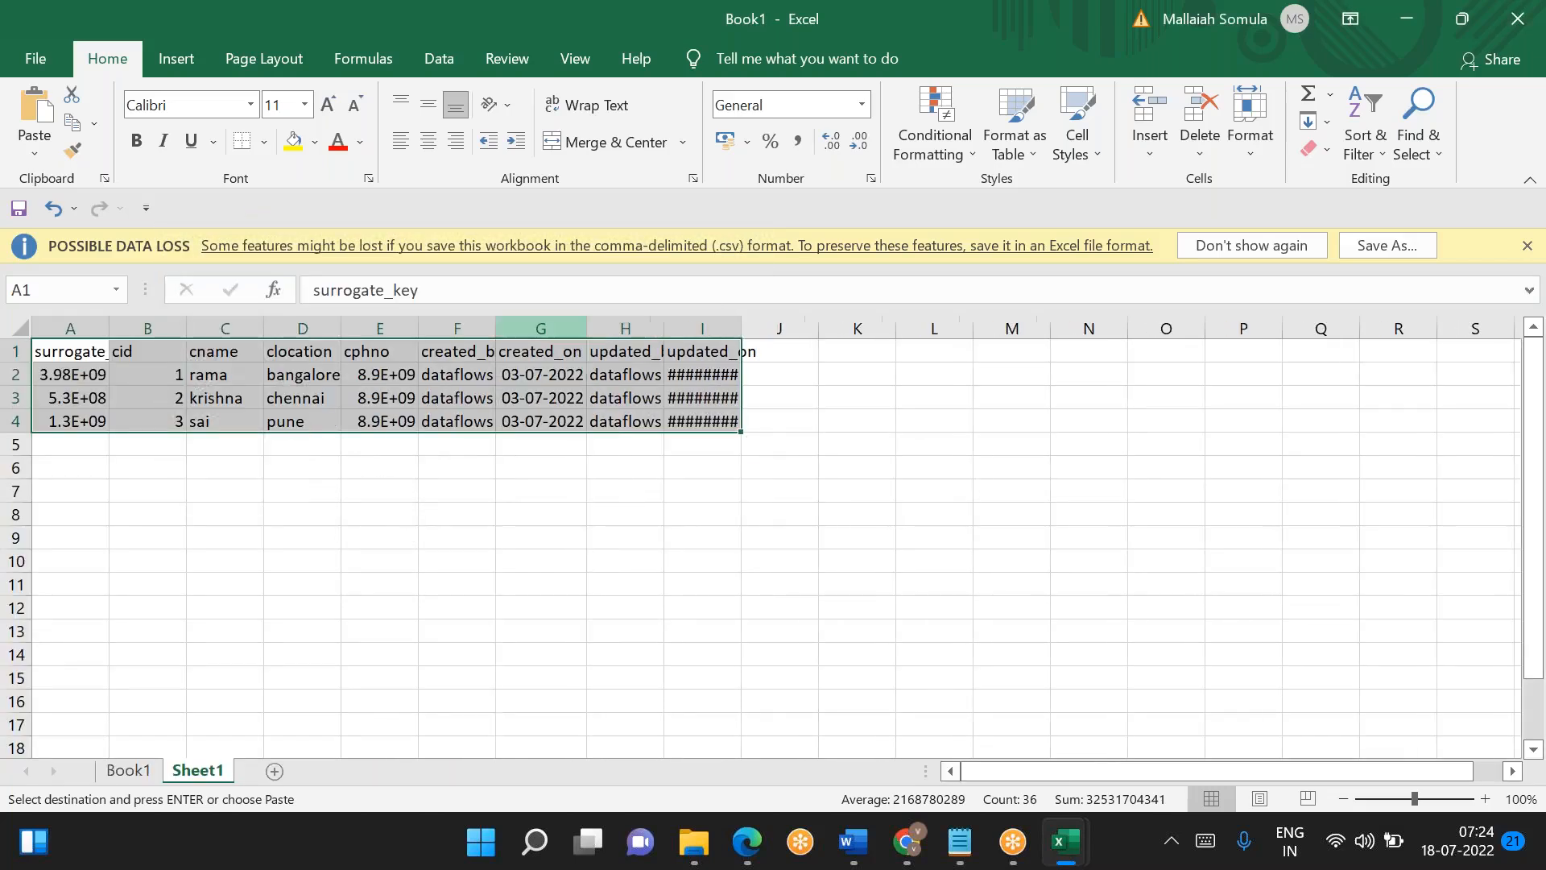
pyautogui.doubleClick(743, 327)
pyautogui.click(538, 580)
pyautogui.moveTo(103, 322); pyautogui.dragTo(740, 411)
pyautogui.doubleClick(103, 323)
# - Move the processed customer table from A1:I4 to K1 on Sheet1
pyautogui.hotkey('ctrl', 'c')
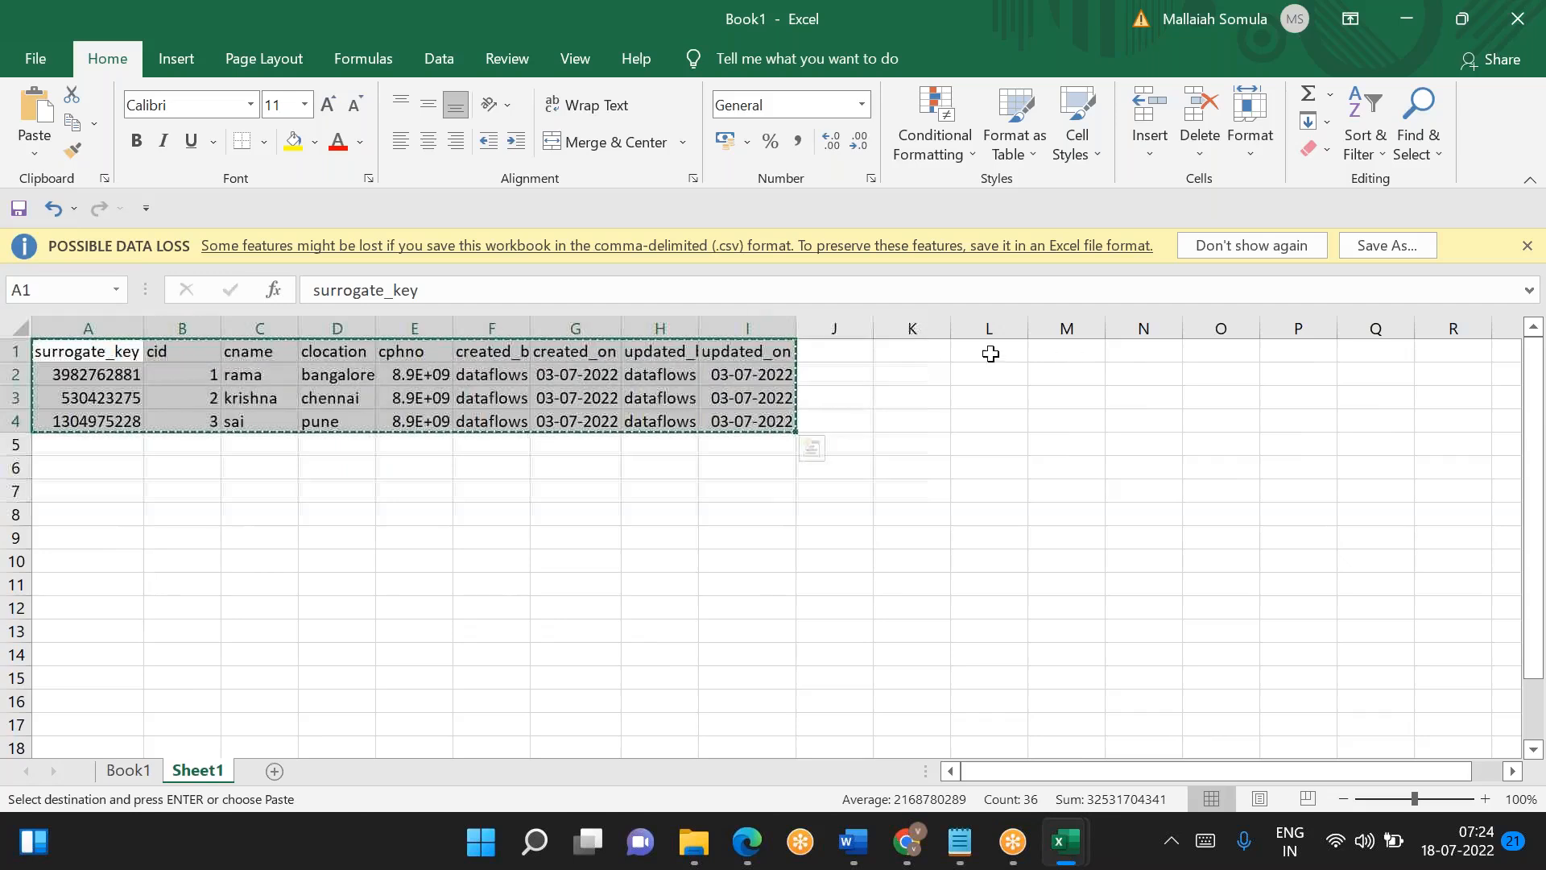
pyautogui.click(902, 354)
pyautogui.hotkey('ctrl', 'v')
pyautogui.click(955, 465)
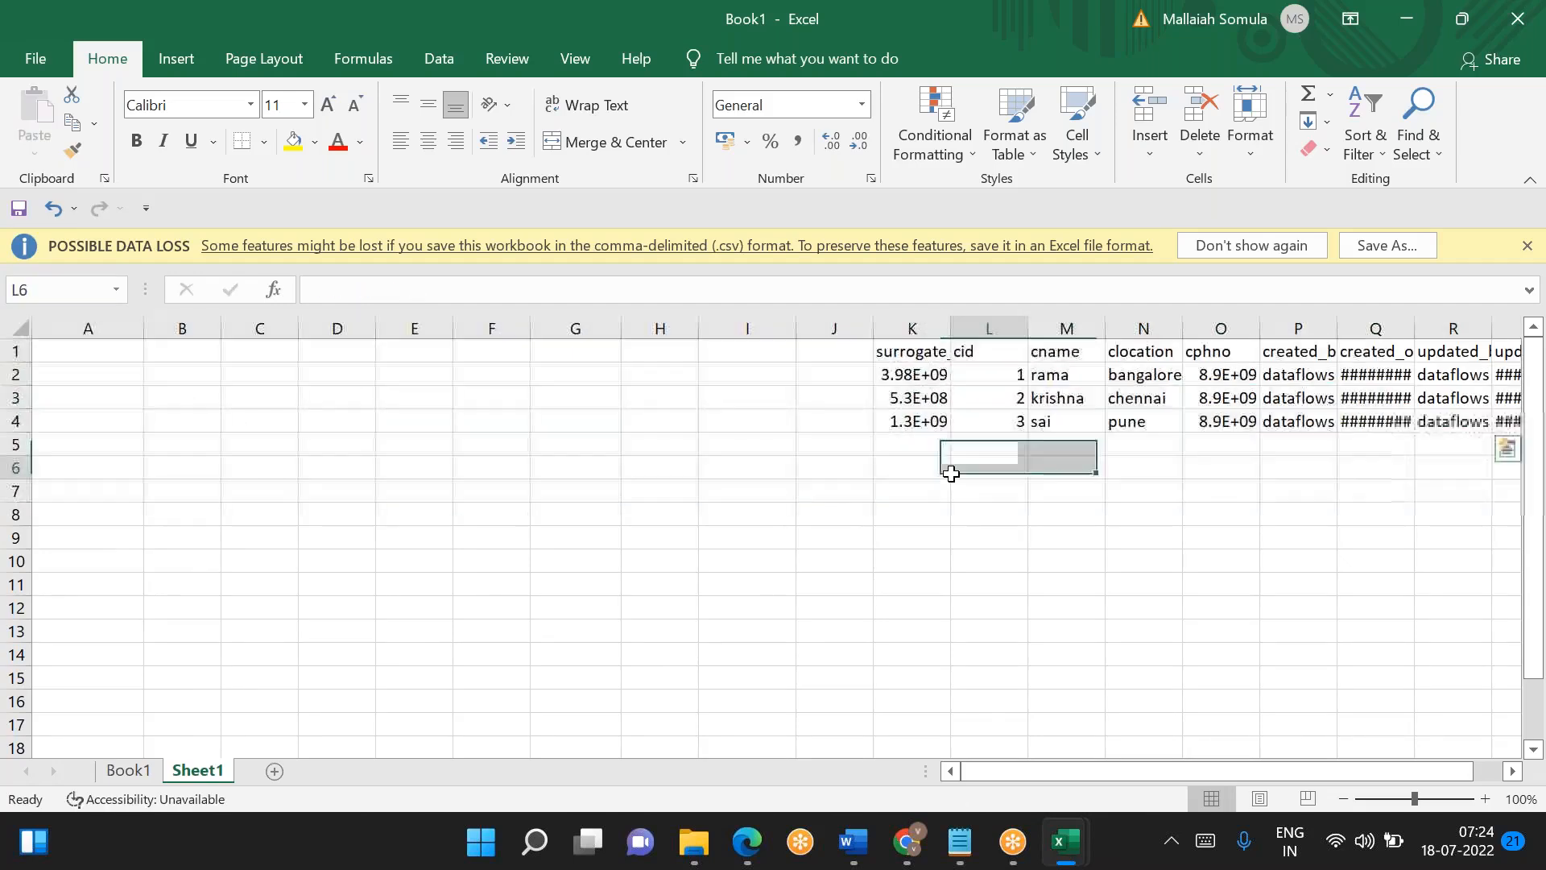
# - Copy the full day2 customer table into Book1's Sheet1, starting at cell G7
pyautogui.hscroll(3, 810, 667)
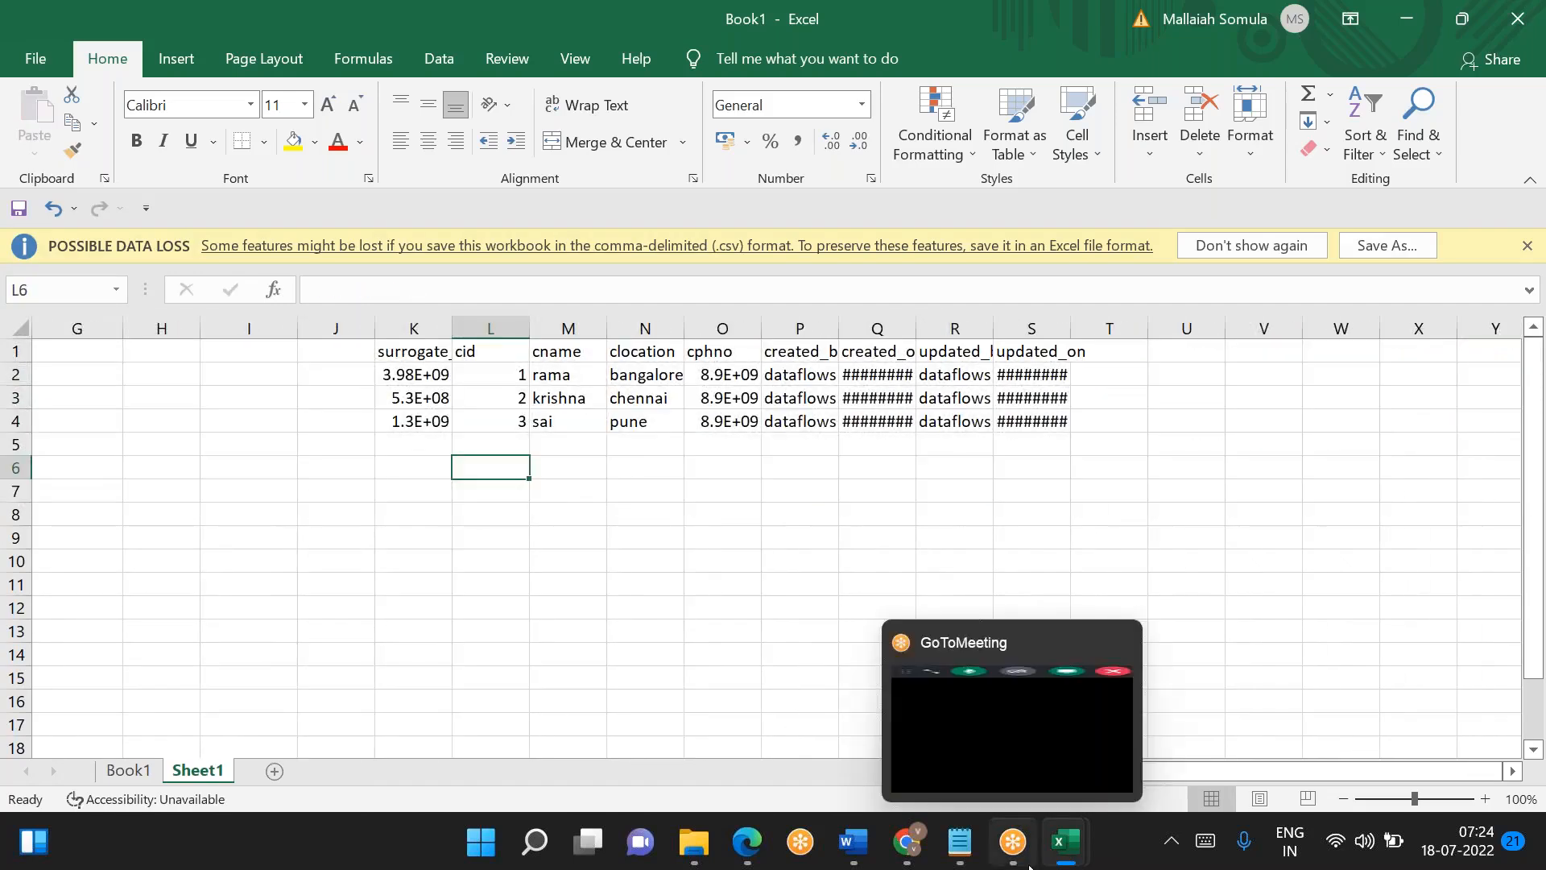
pyautogui.moveTo(1065, 842)
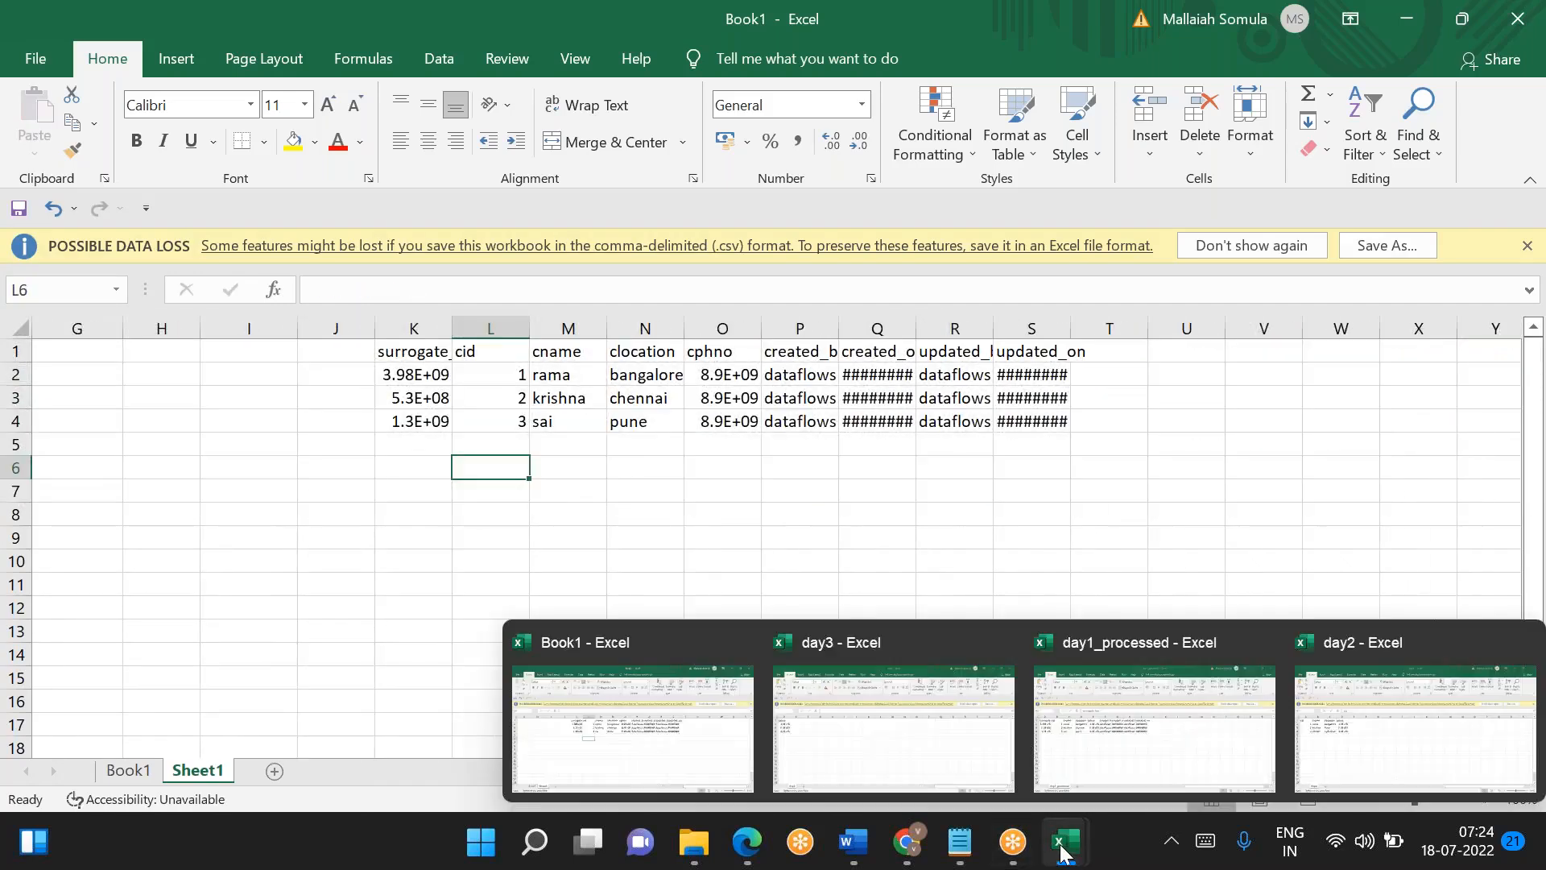
pyautogui.click(1388, 760)
pyautogui.hotkey('ctrl', 'a')
pyautogui.hotkey('ctrl', 'c')
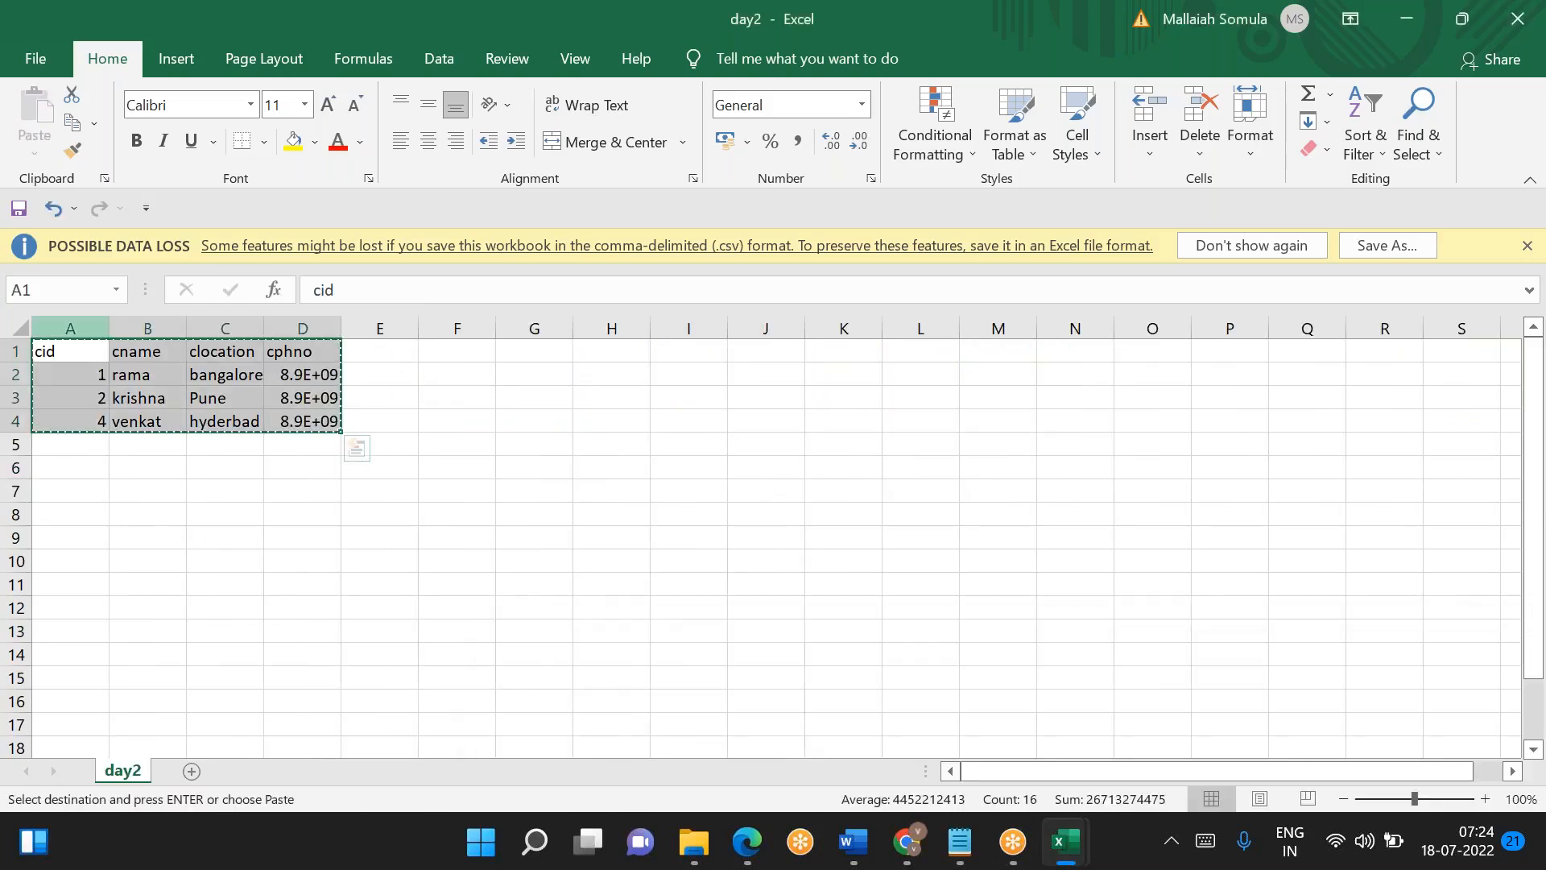
pyautogui.hotkey('ctrl', 'Tab')
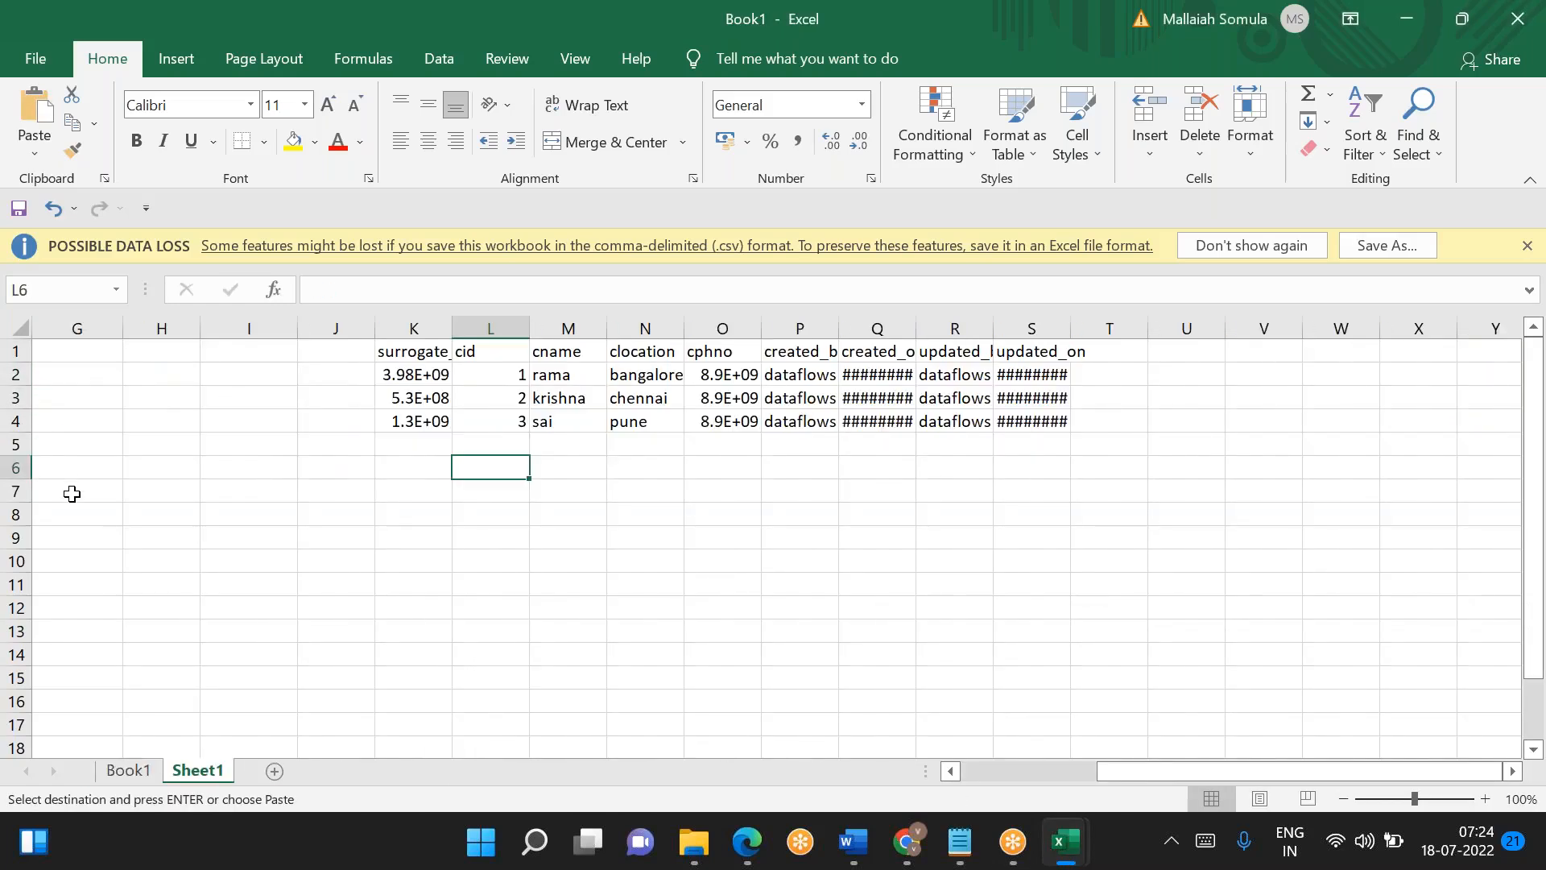
pyautogui.click(69, 490)
pyautogui.hotkey('ctrl', 'v')
pyautogui.click(385, 652)
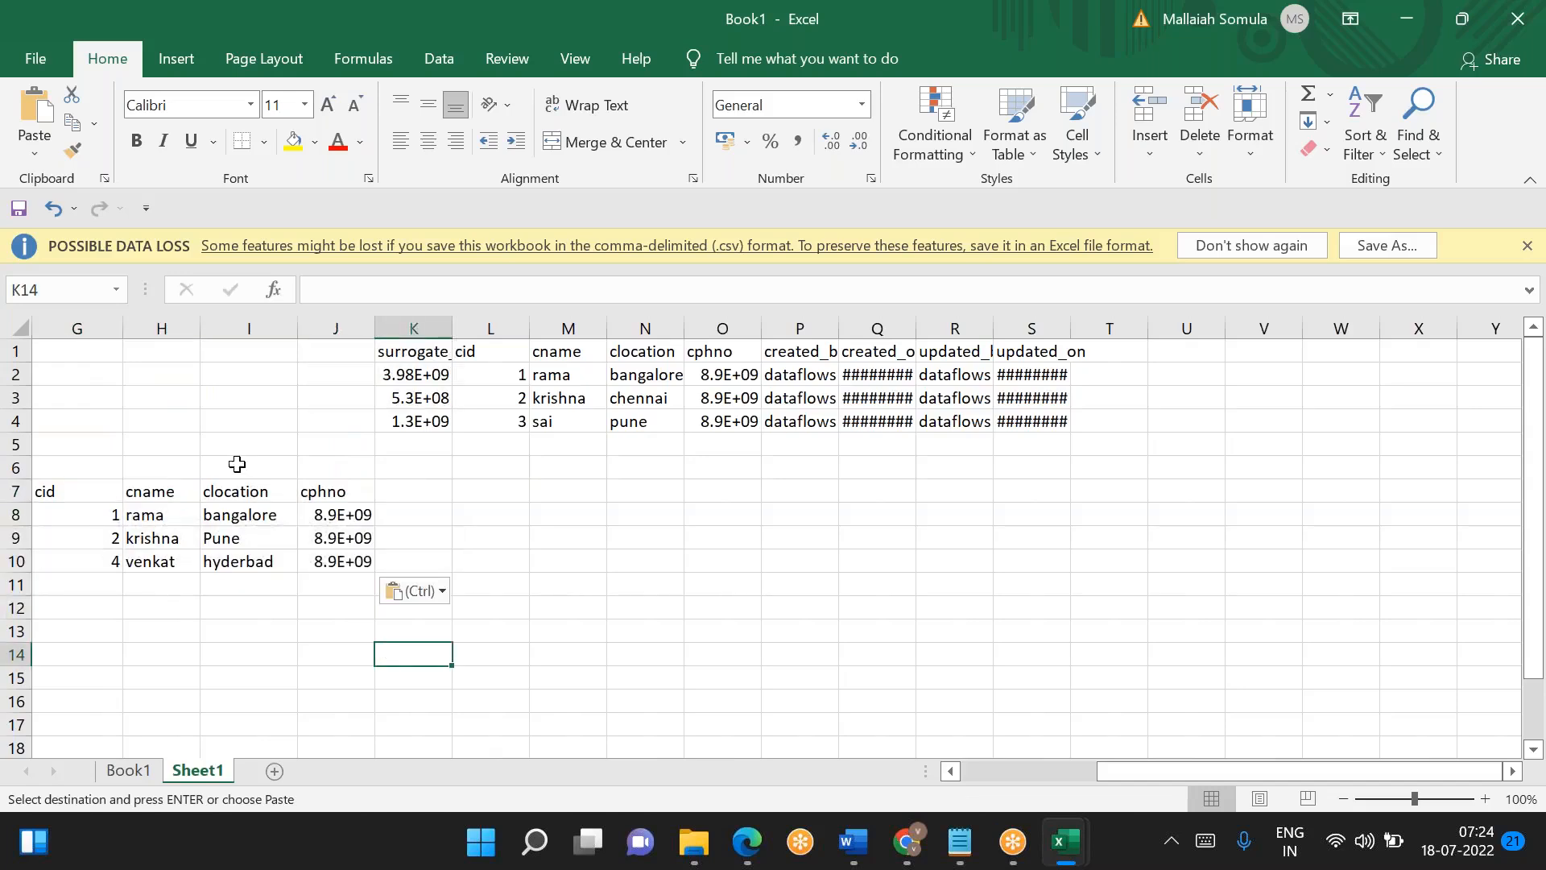
# - Move the day2 table from G7:J10 to start at A7
pyautogui.click(433, 353)
pyautogui.hscroll(-3, 430, 348)
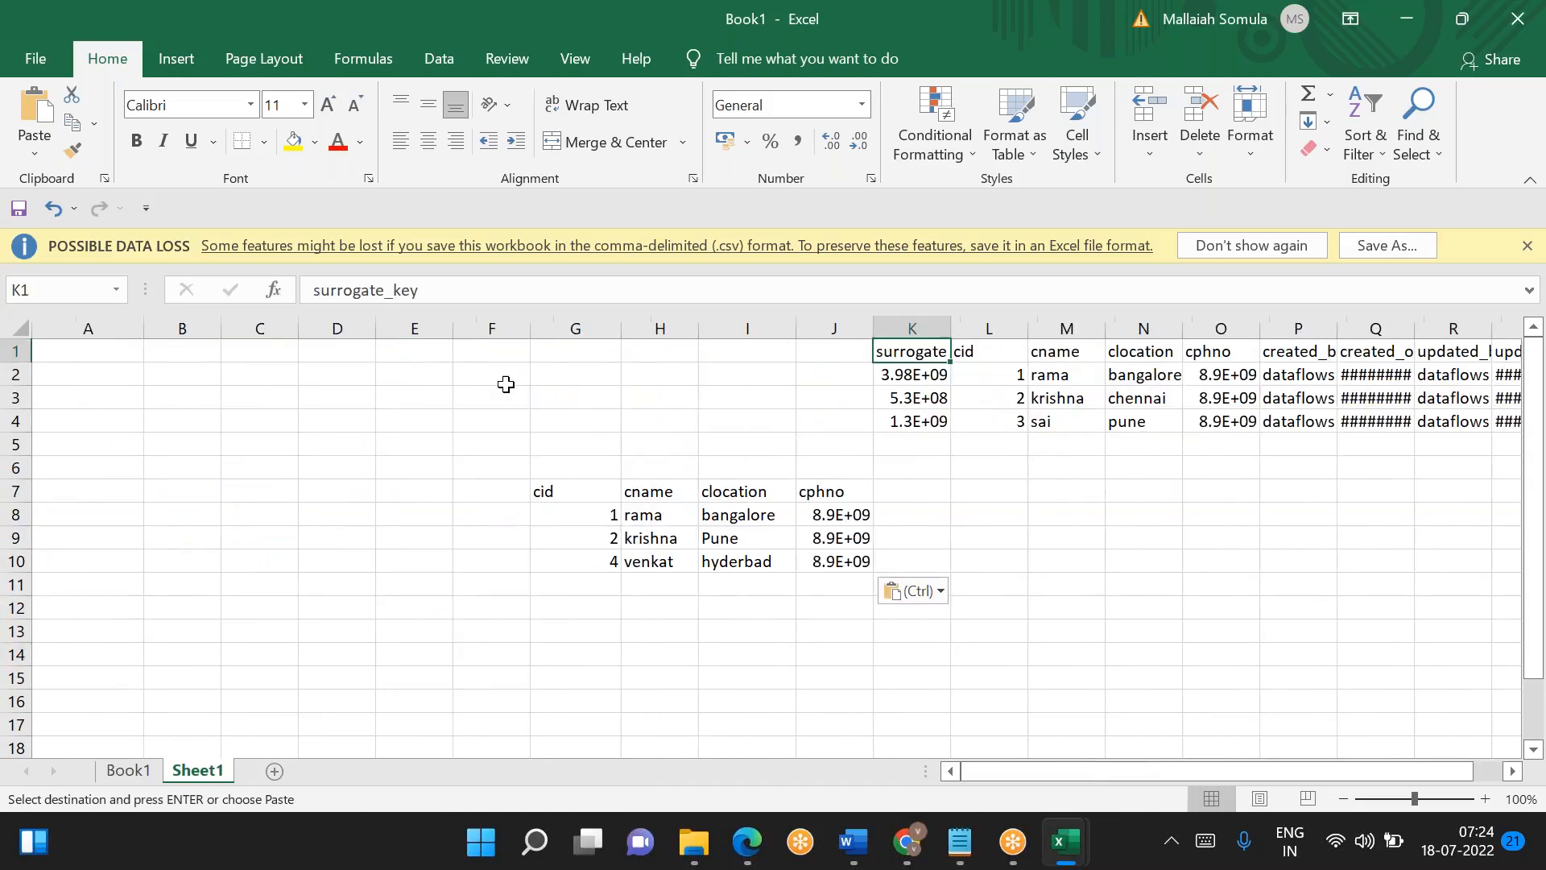
pyautogui.moveTo(544, 495); pyautogui.dragTo(818, 561)
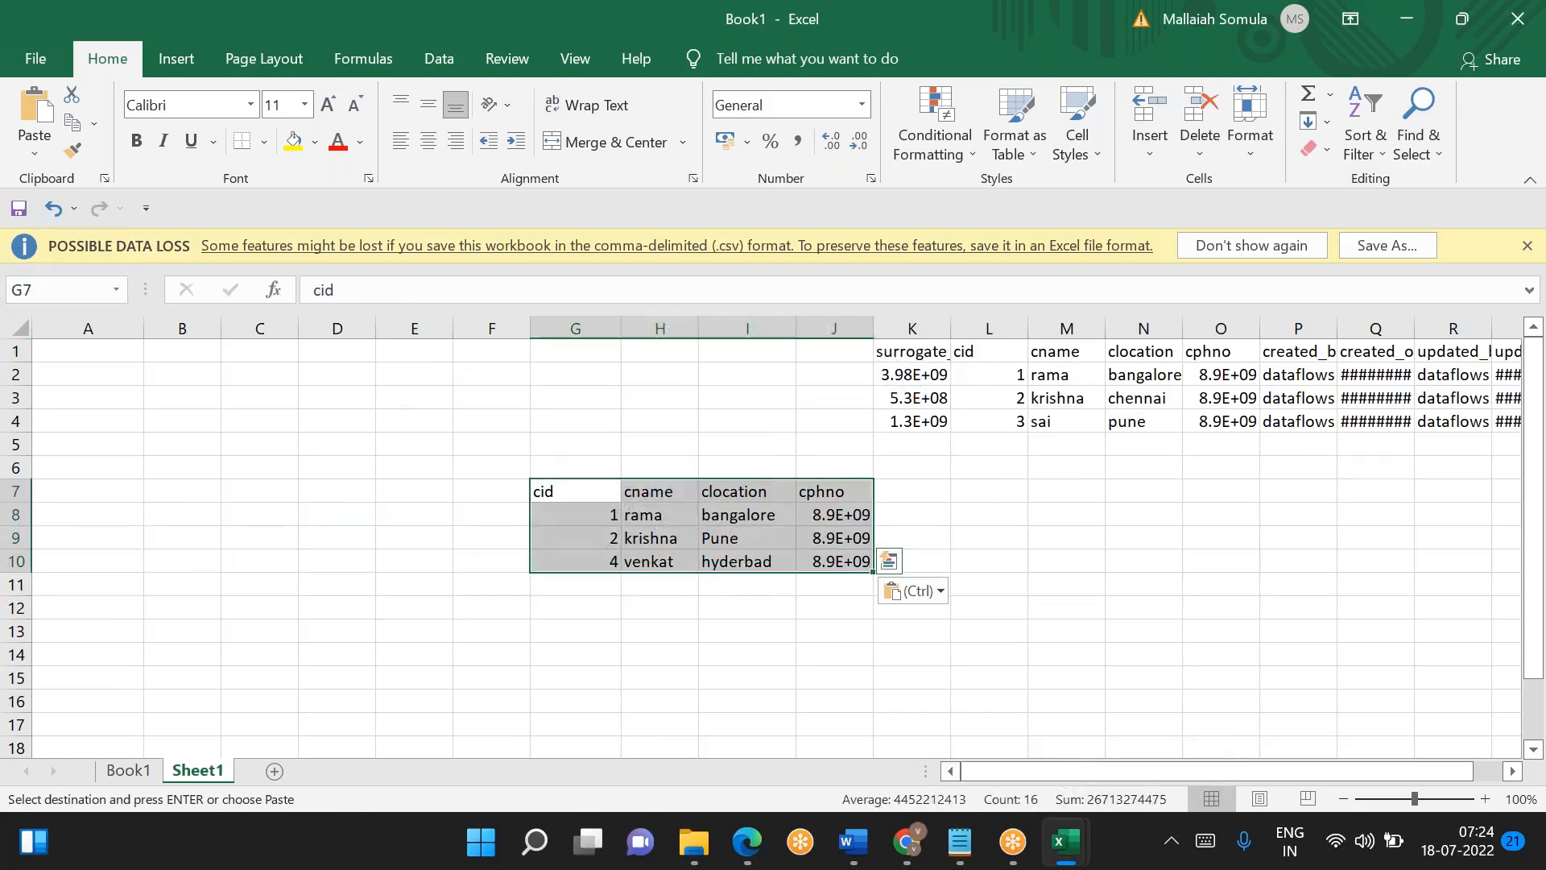
pyautogui.hotkey('ctrl', 'c')
pyautogui.click(97, 497)
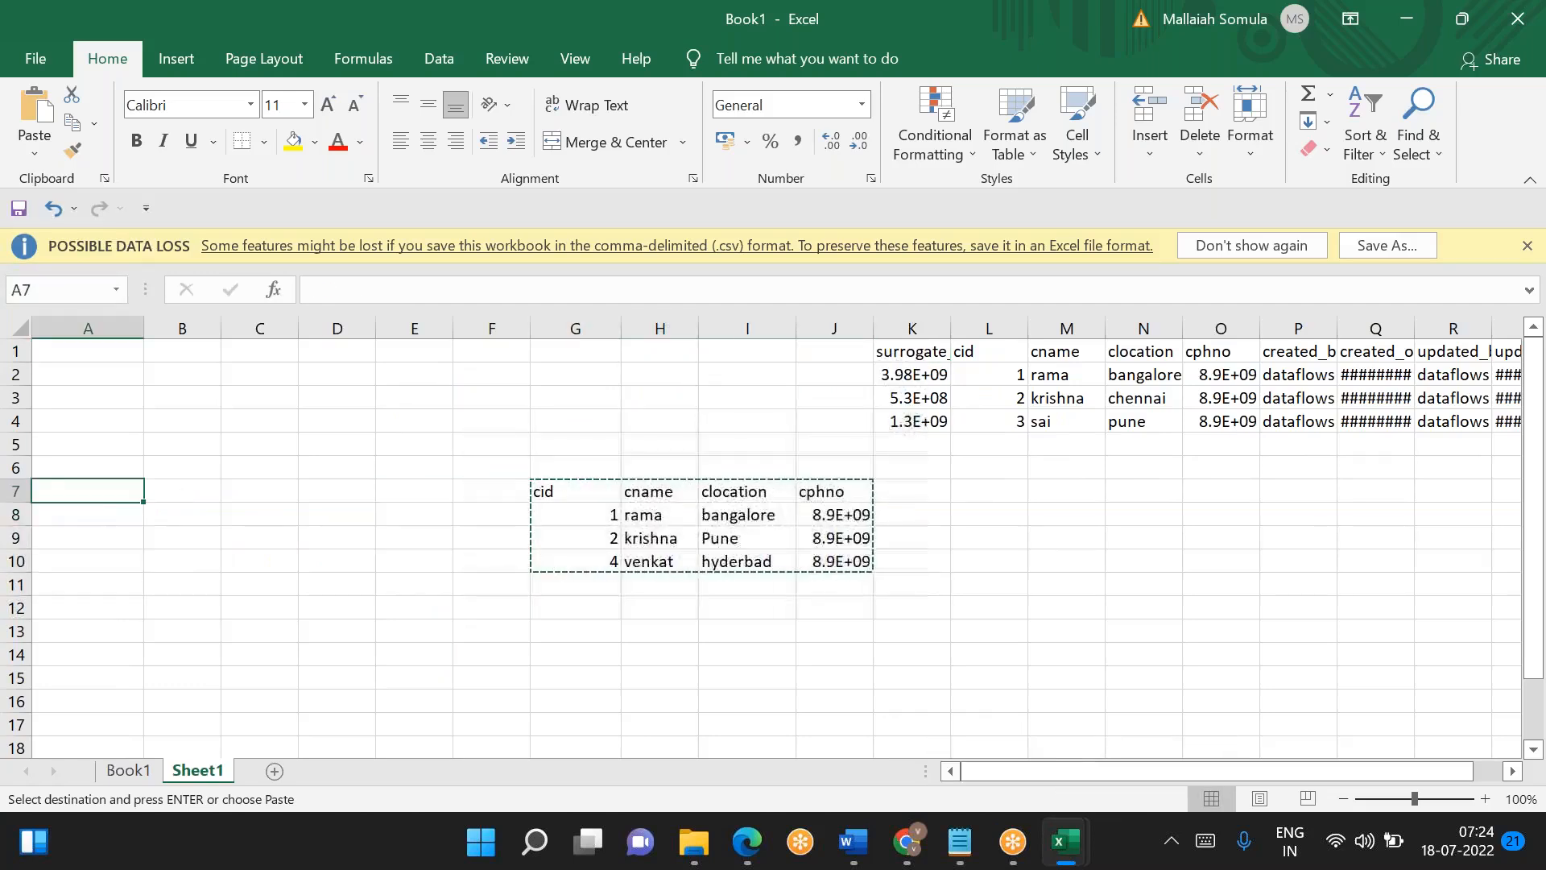
pyautogui.hotkey('ctrl', 'v')
# - Move the processed customer table from K1 to F1 and auto-fit its surrogate_key column
pyautogui.moveTo(914, 354); pyautogui.dragTo(1320, 421)
pyautogui.hotkey('ctrl', 'c')
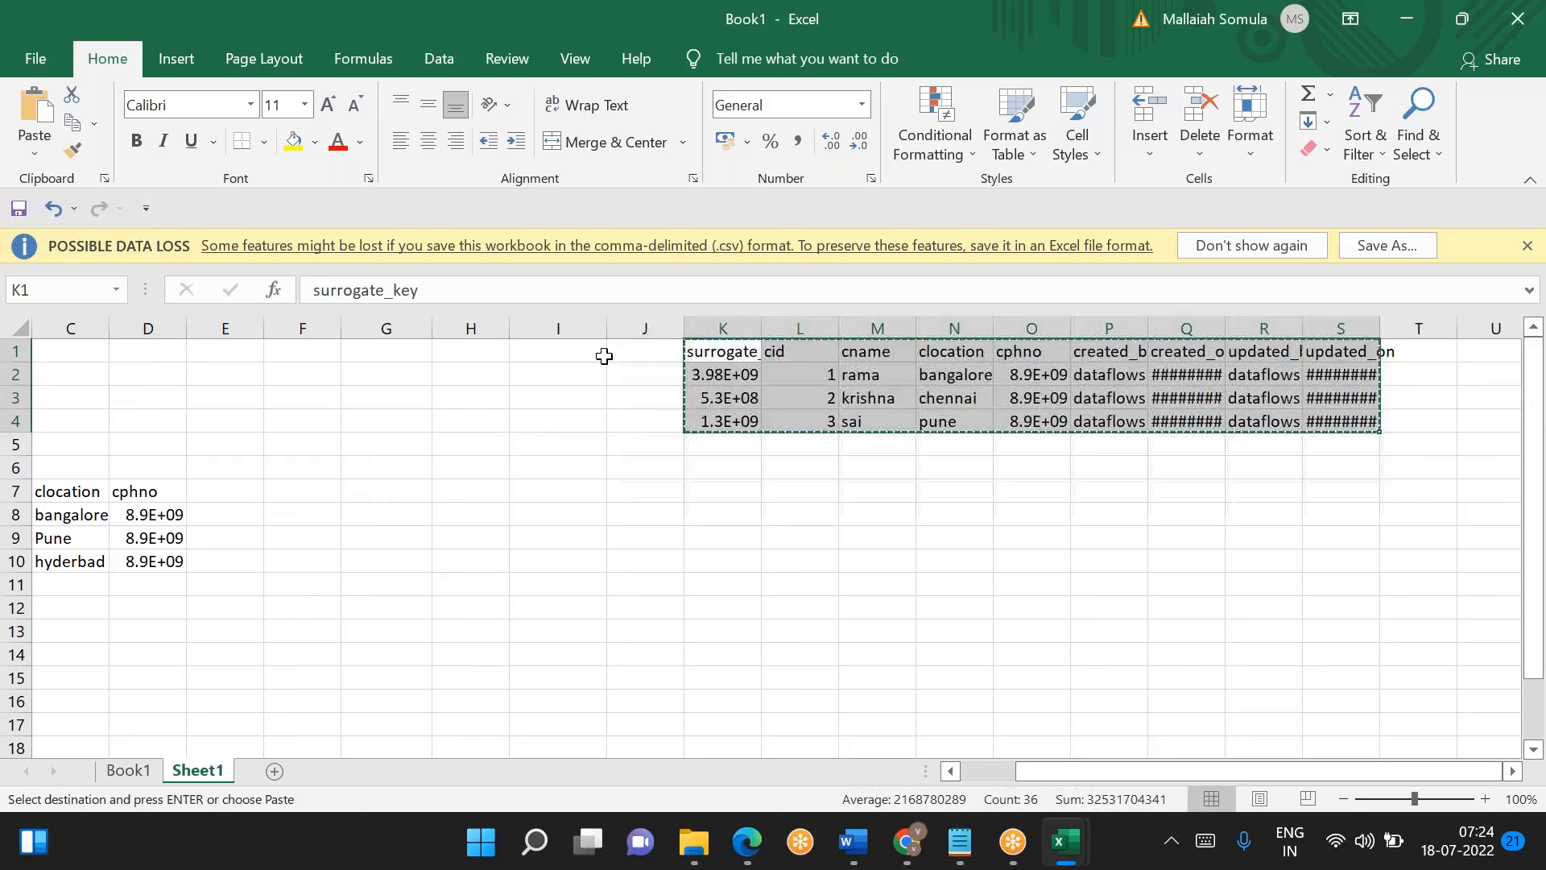
pyautogui.click(331, 352)
pyautogui.hotkey('ctrl', 'v')
pyautogui.click(395, 515)
pyautogui.hscroll(-3, 394, 514)
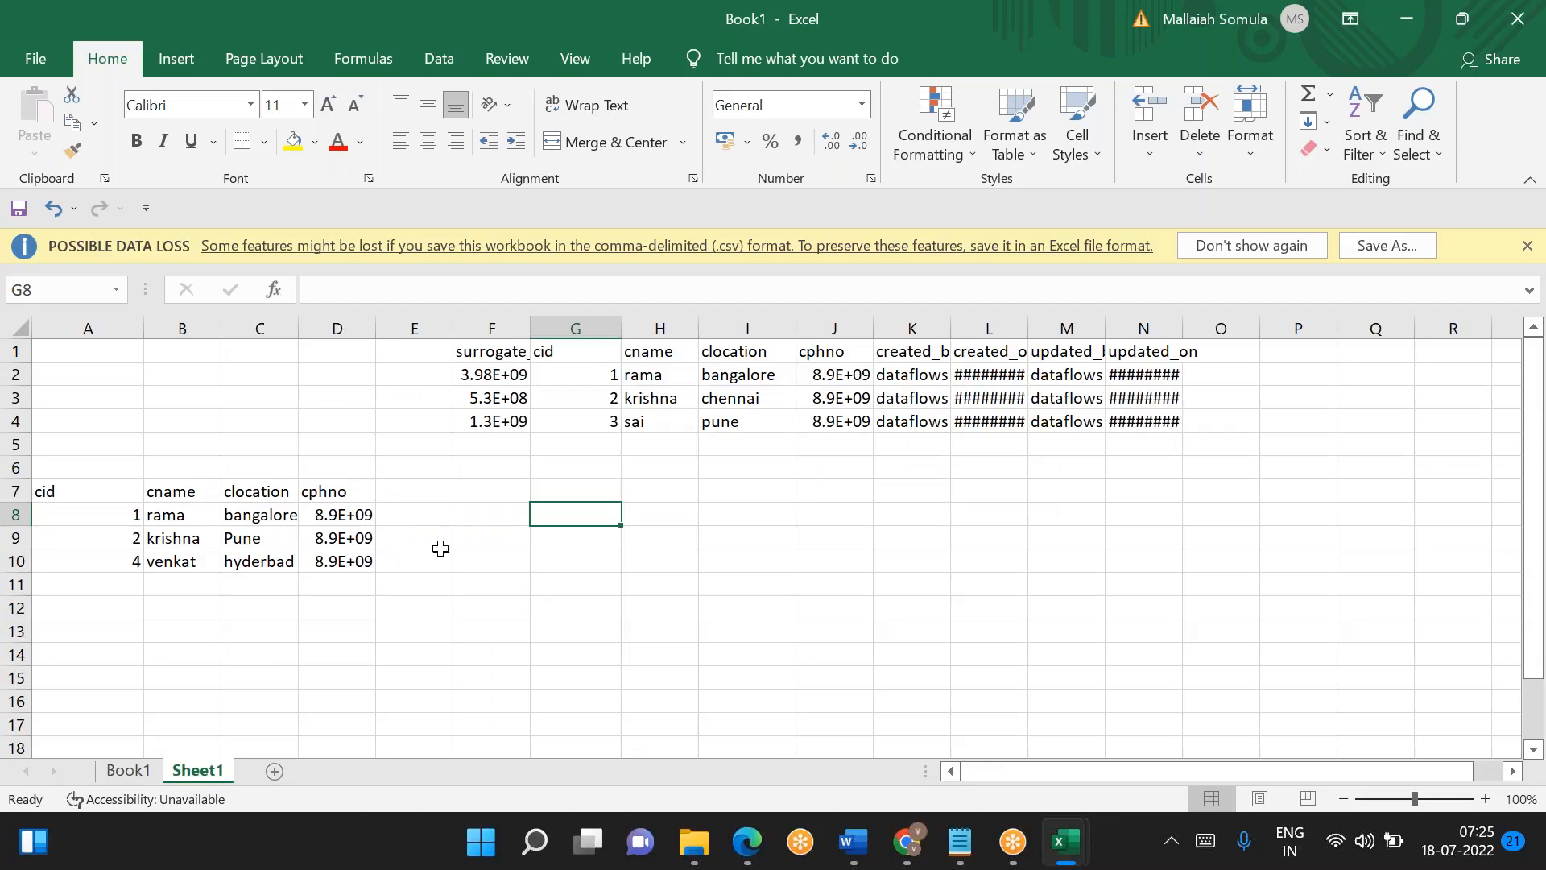
pyautogui.doubleClick(524, 328)
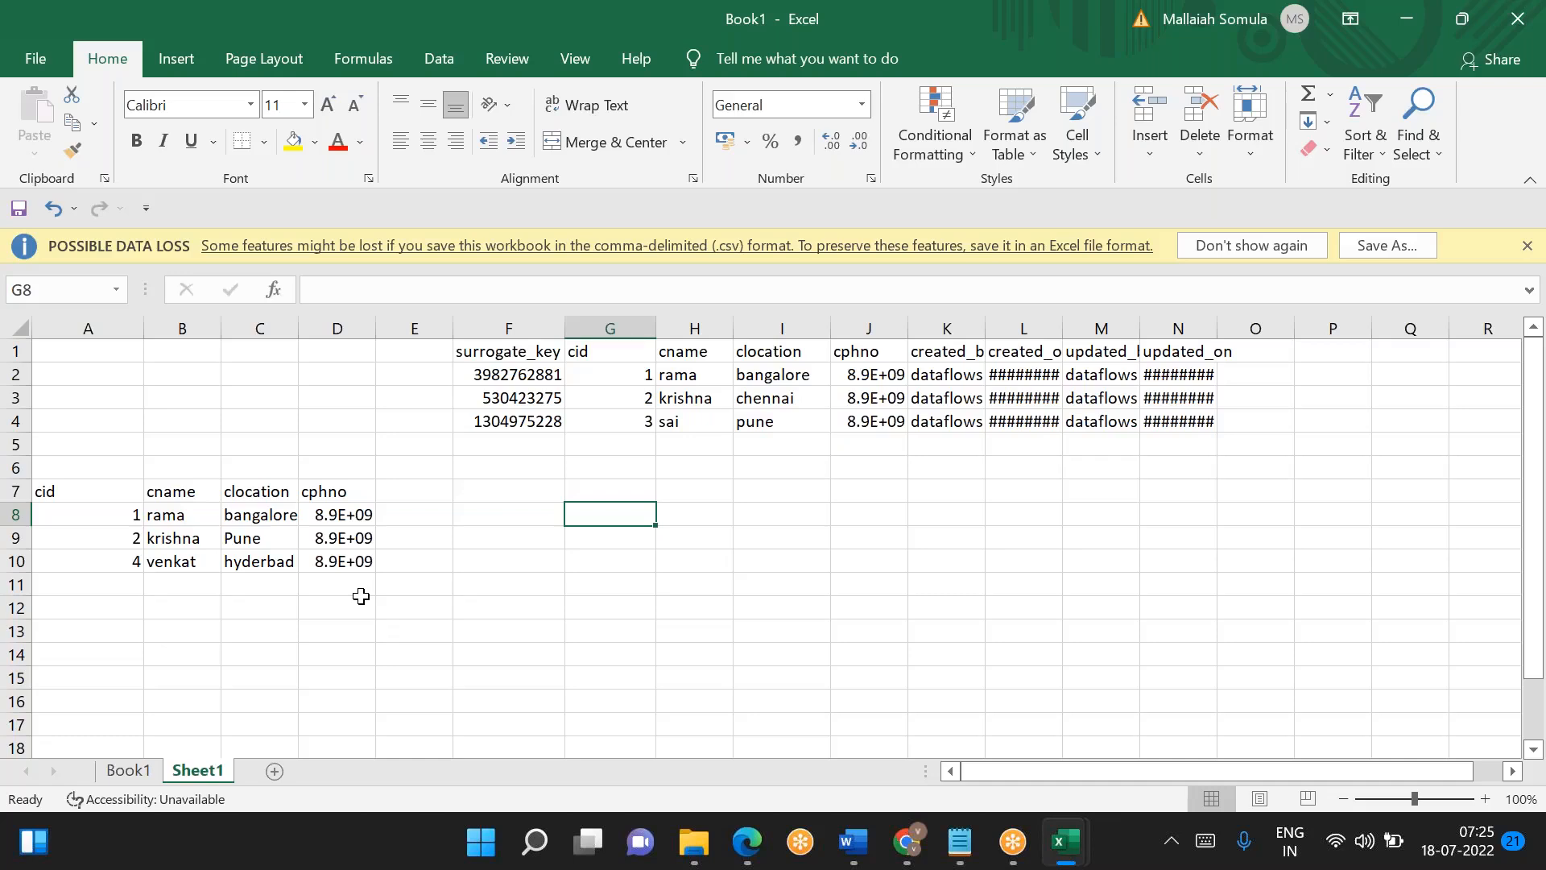
# - Enter the labels matched, new records and old records in cells G8 to G10
pyautogui.write('matched')
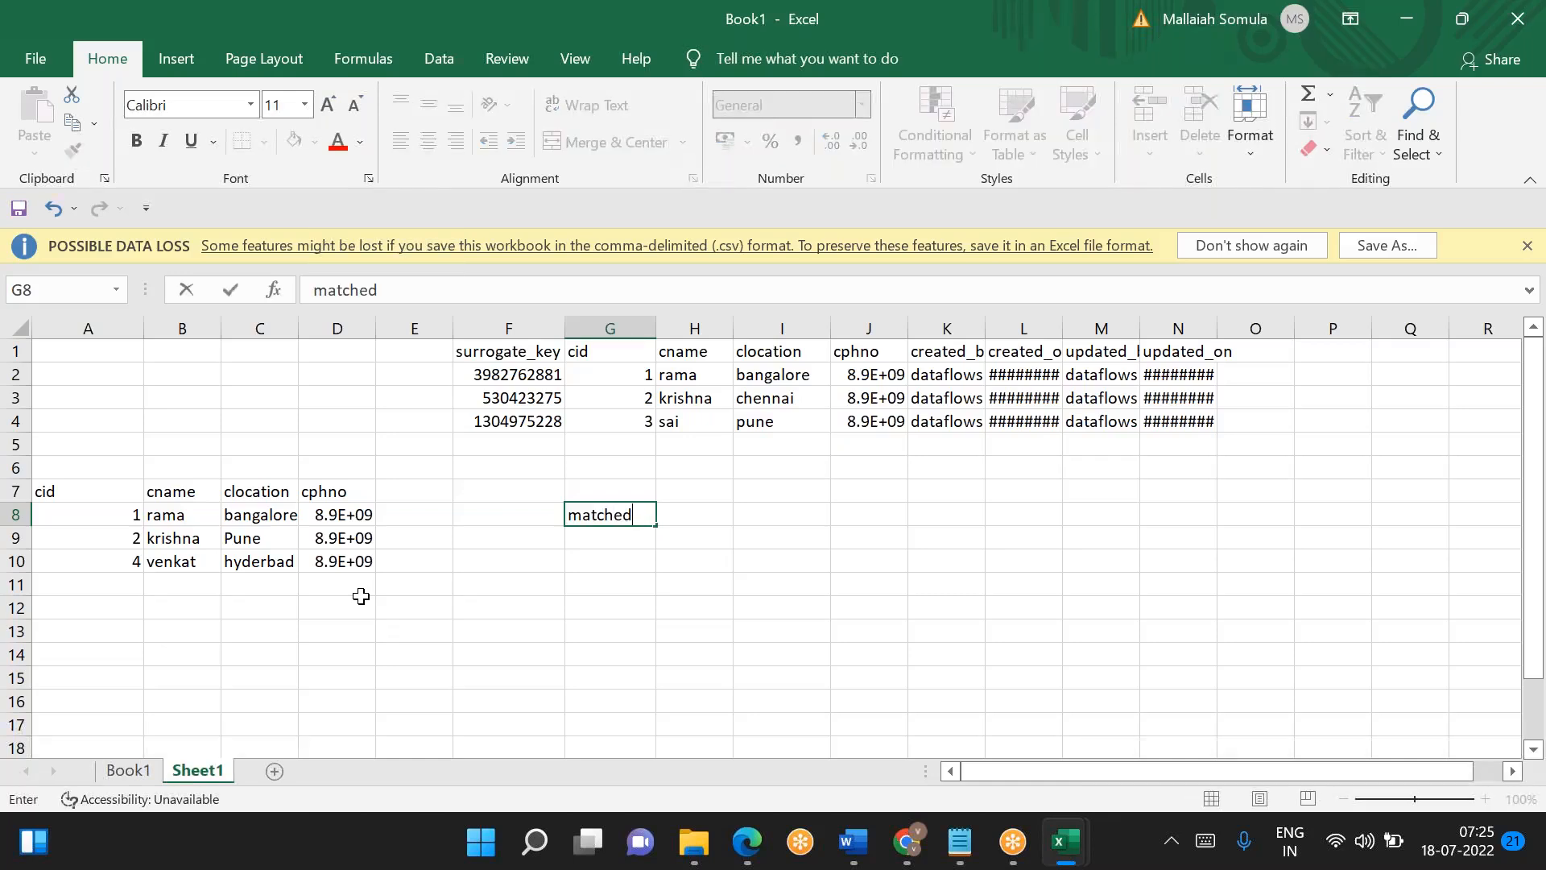
pyautogui.press('Return')
pyautogui.write('new rde')
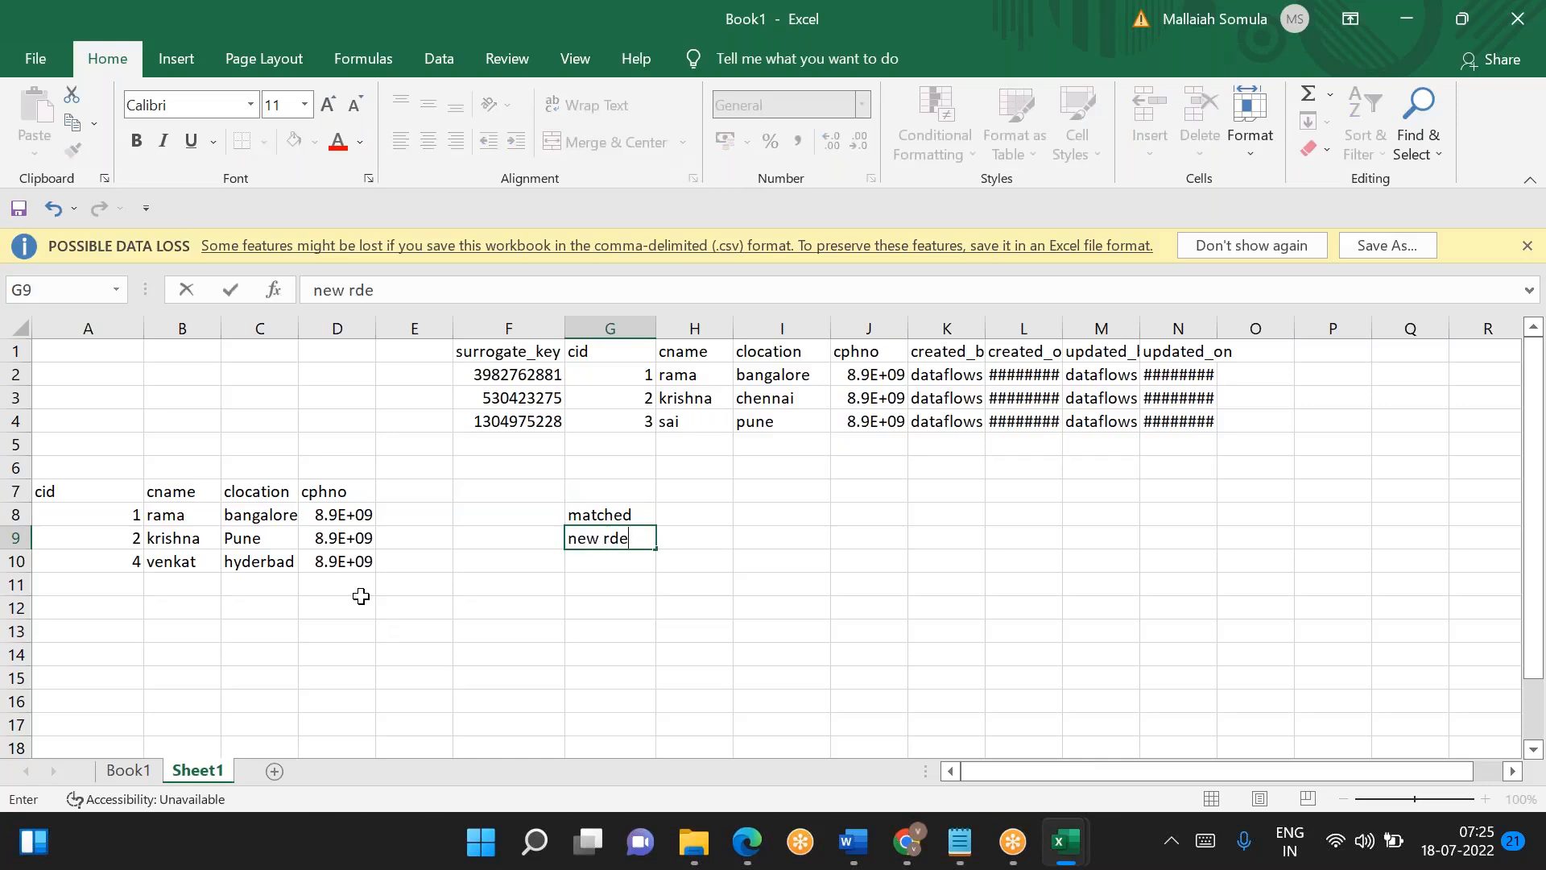
pyautogui.press('Home')
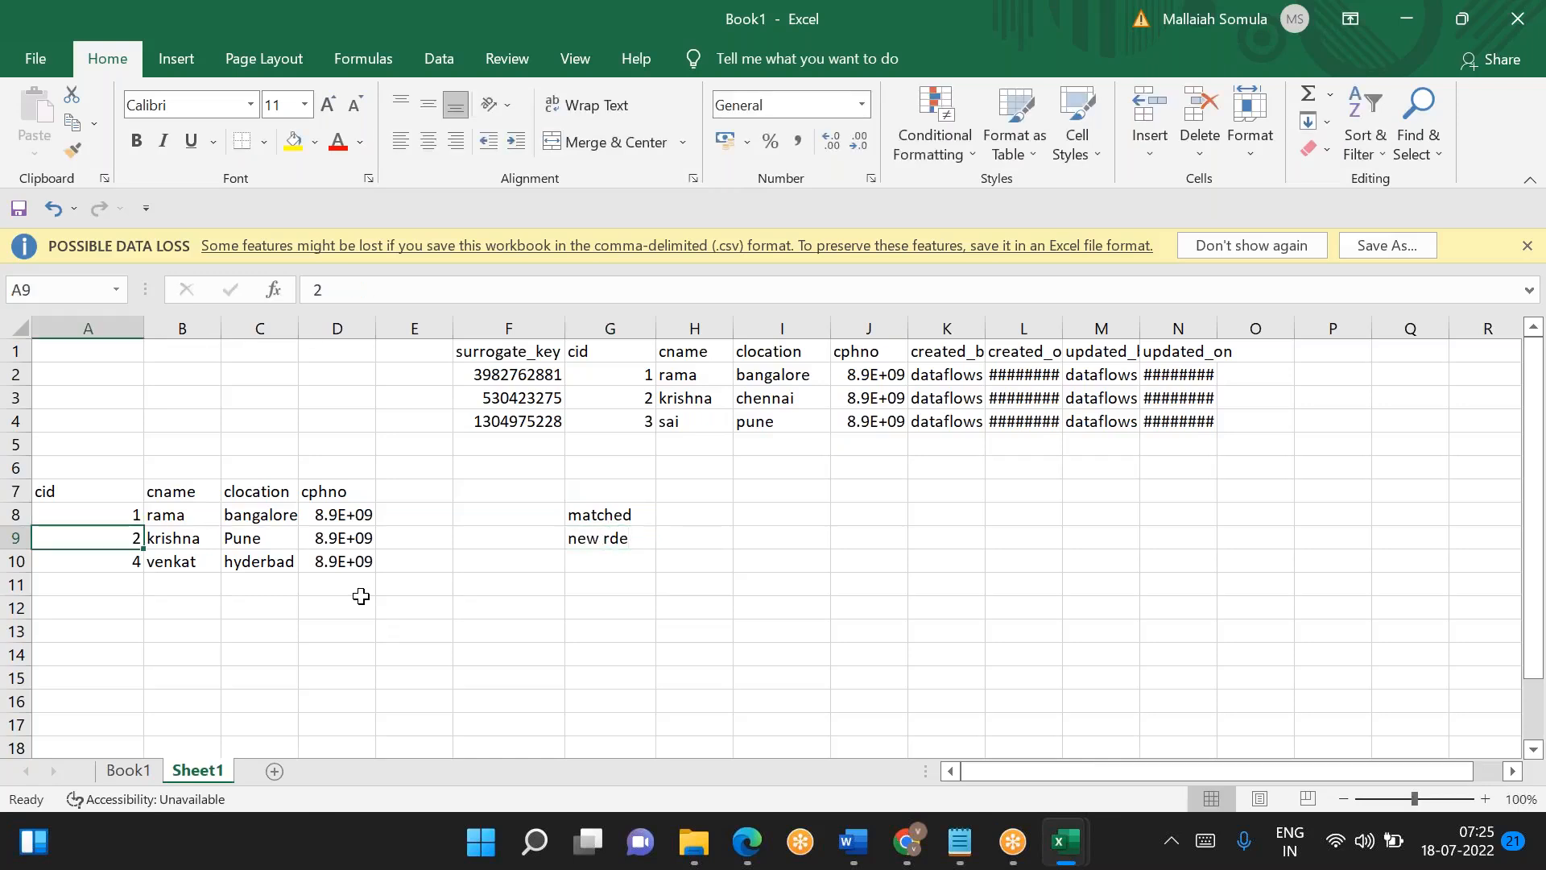
pyautogui.click(630, 539)
pyautogui.press('F2')
pyautogui.press('BackSpace')
pyautogui.press('BackSpace')
pyautogui.write('ecords')
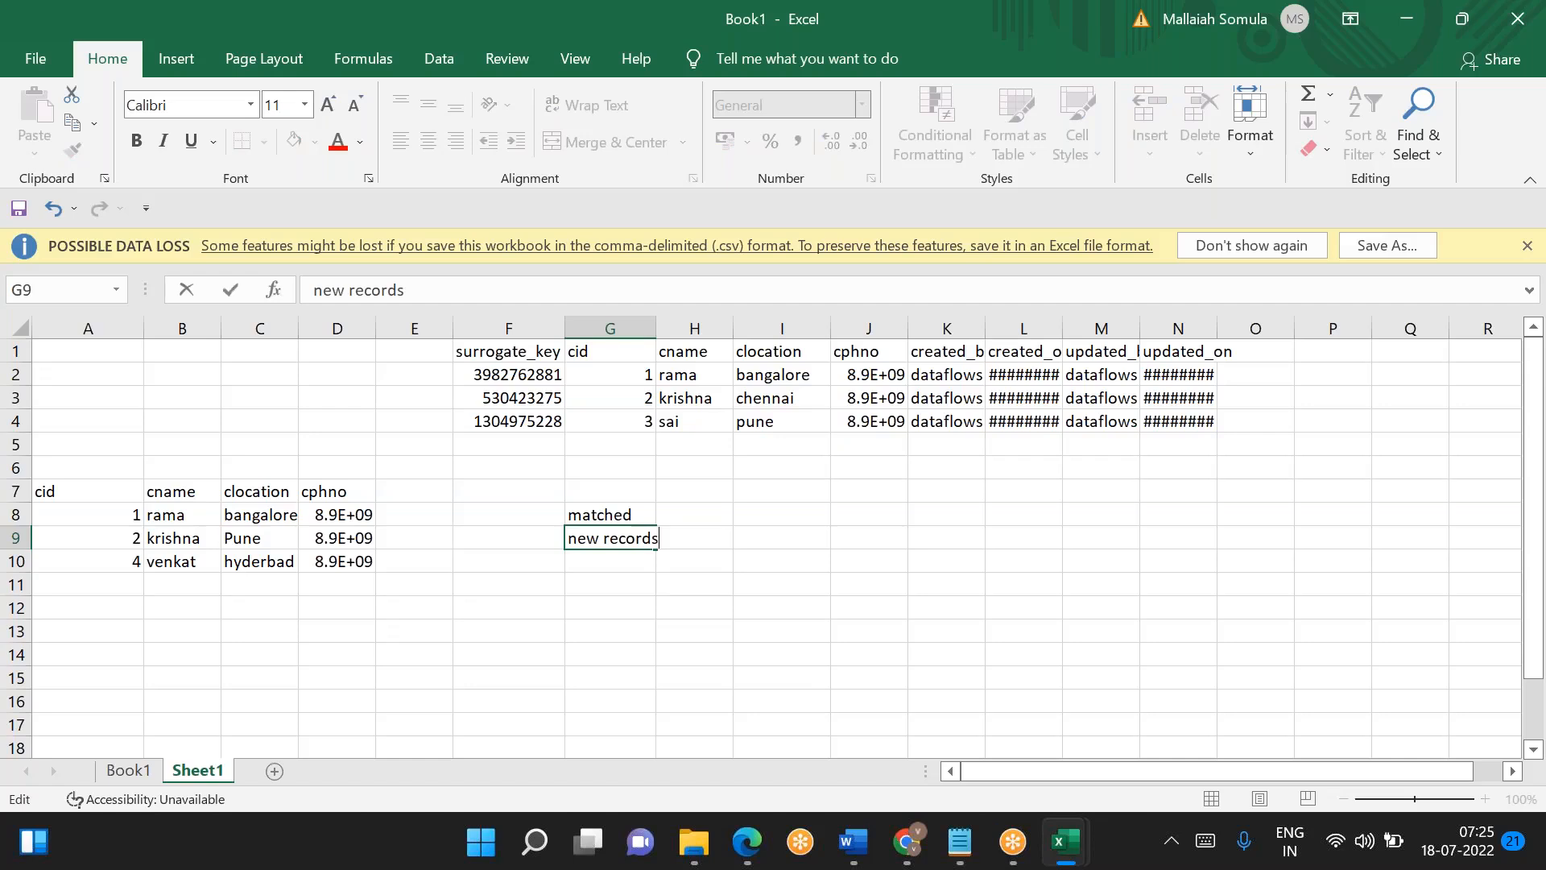
pyautogui.click(609, 561)
pyautogui.write('old records')
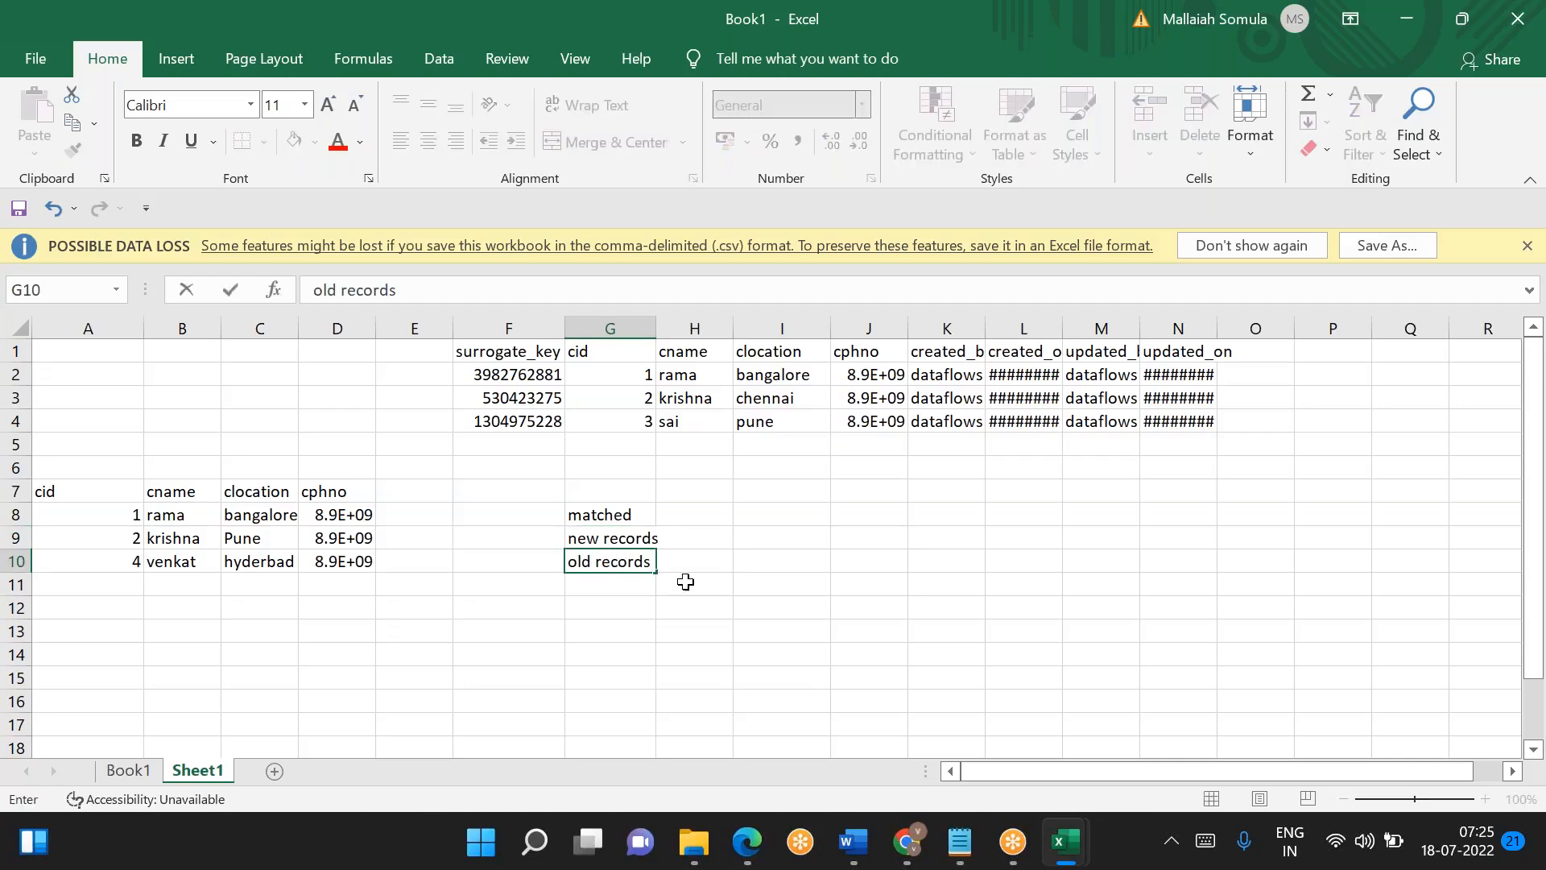
pyautogui.click(686, 581)
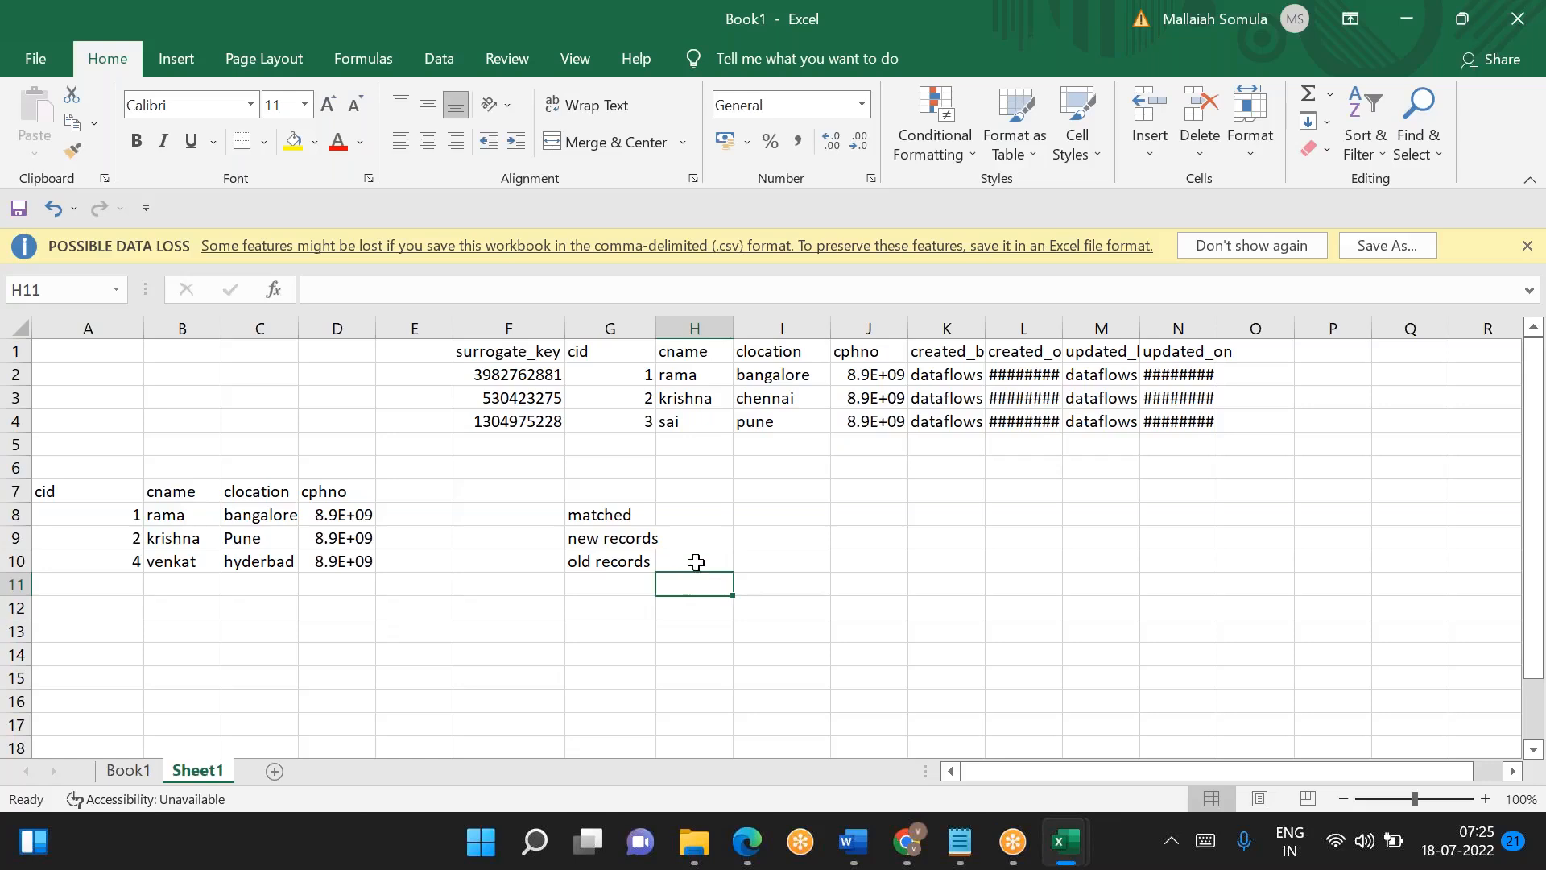
# - Enter the customer ids beside the labels: 1,2 for matched, 4 for new records and 3 for old records
pyautogui.click(701, 518)
pyautogui.write(',2')
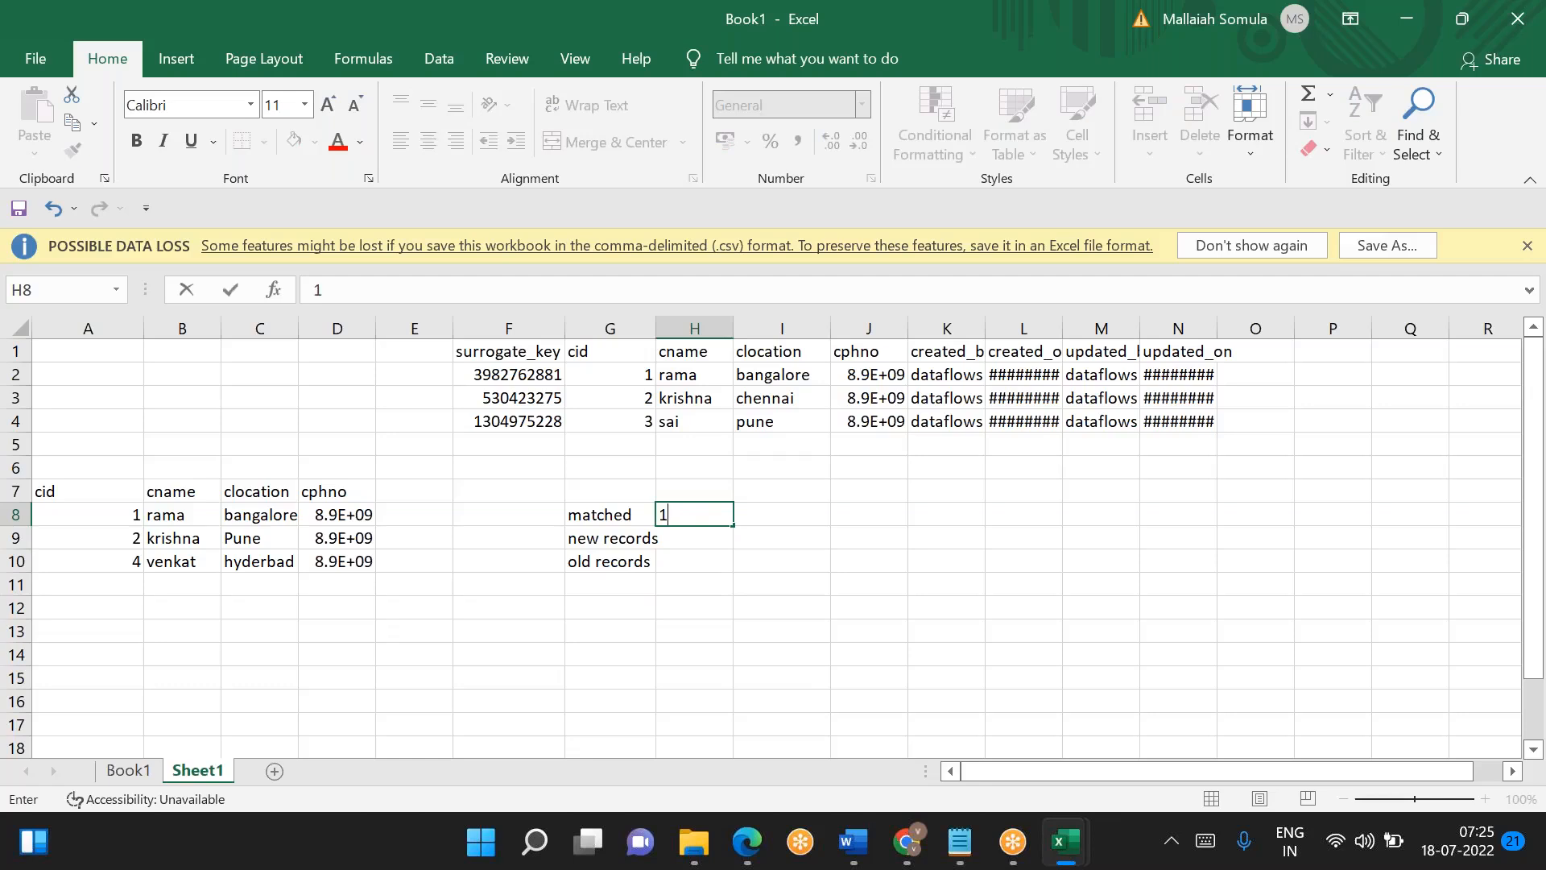
pyautogui.press('Return')
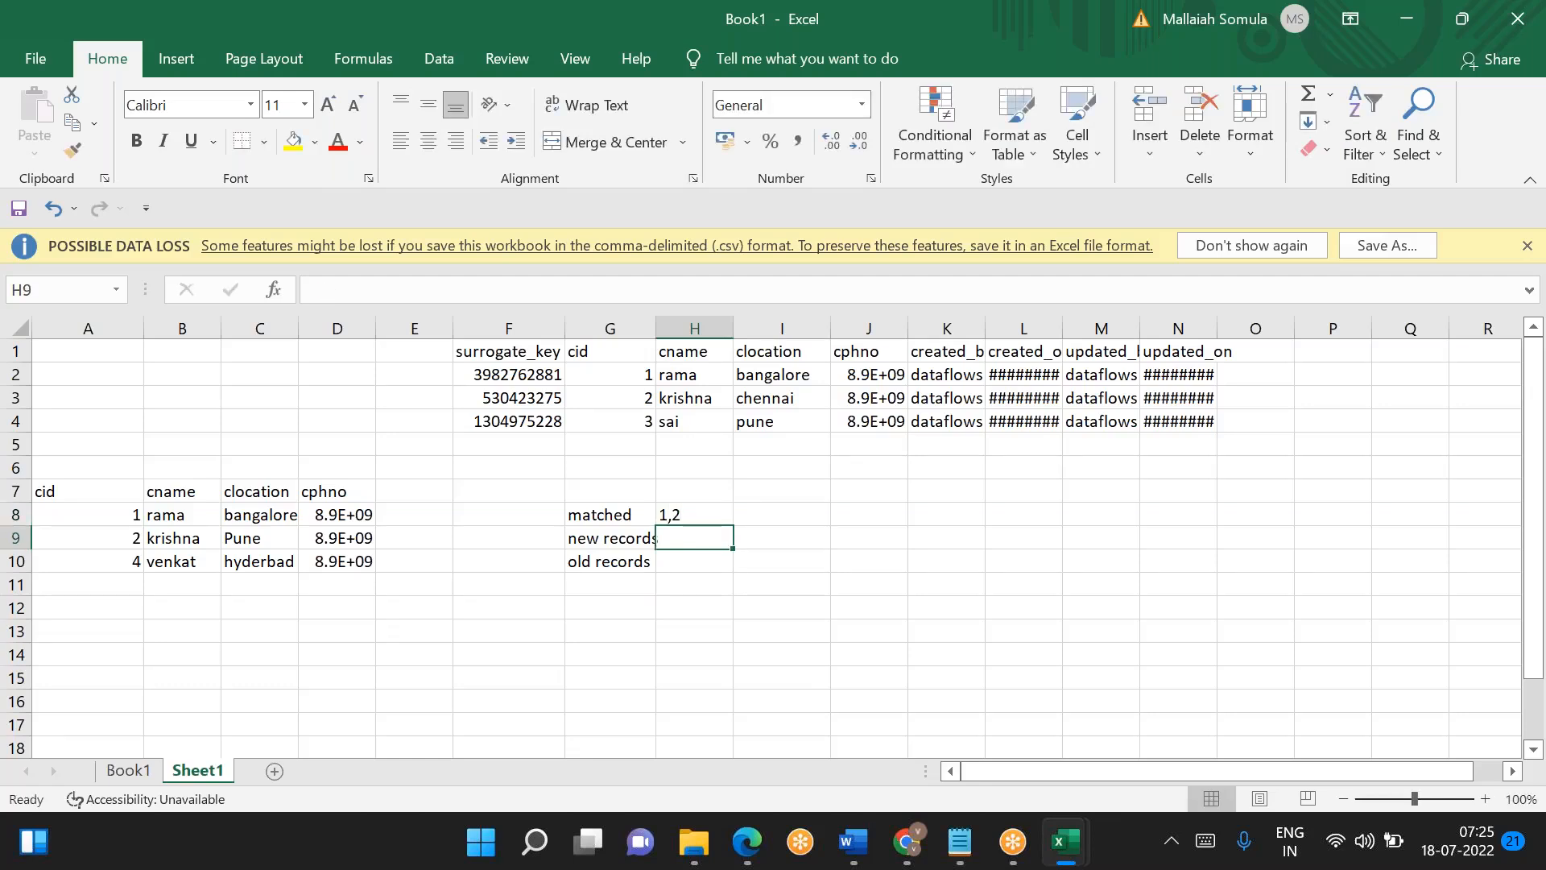
pyautogui.write('4')
pyautogui.press('Return')
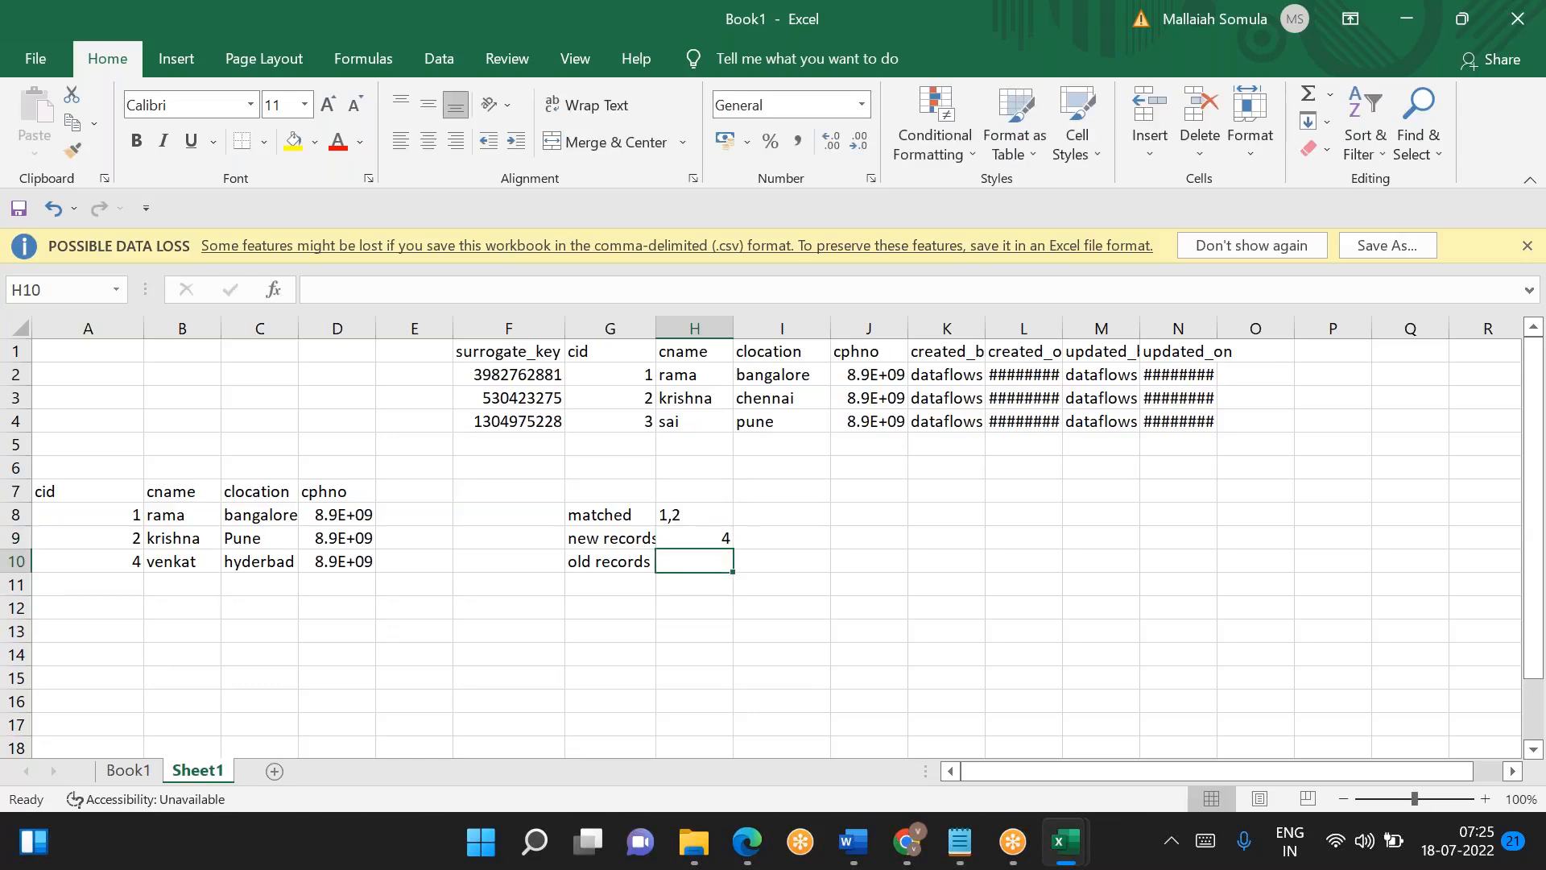
pyautogui.write('3')
pyautogui.press('Return')
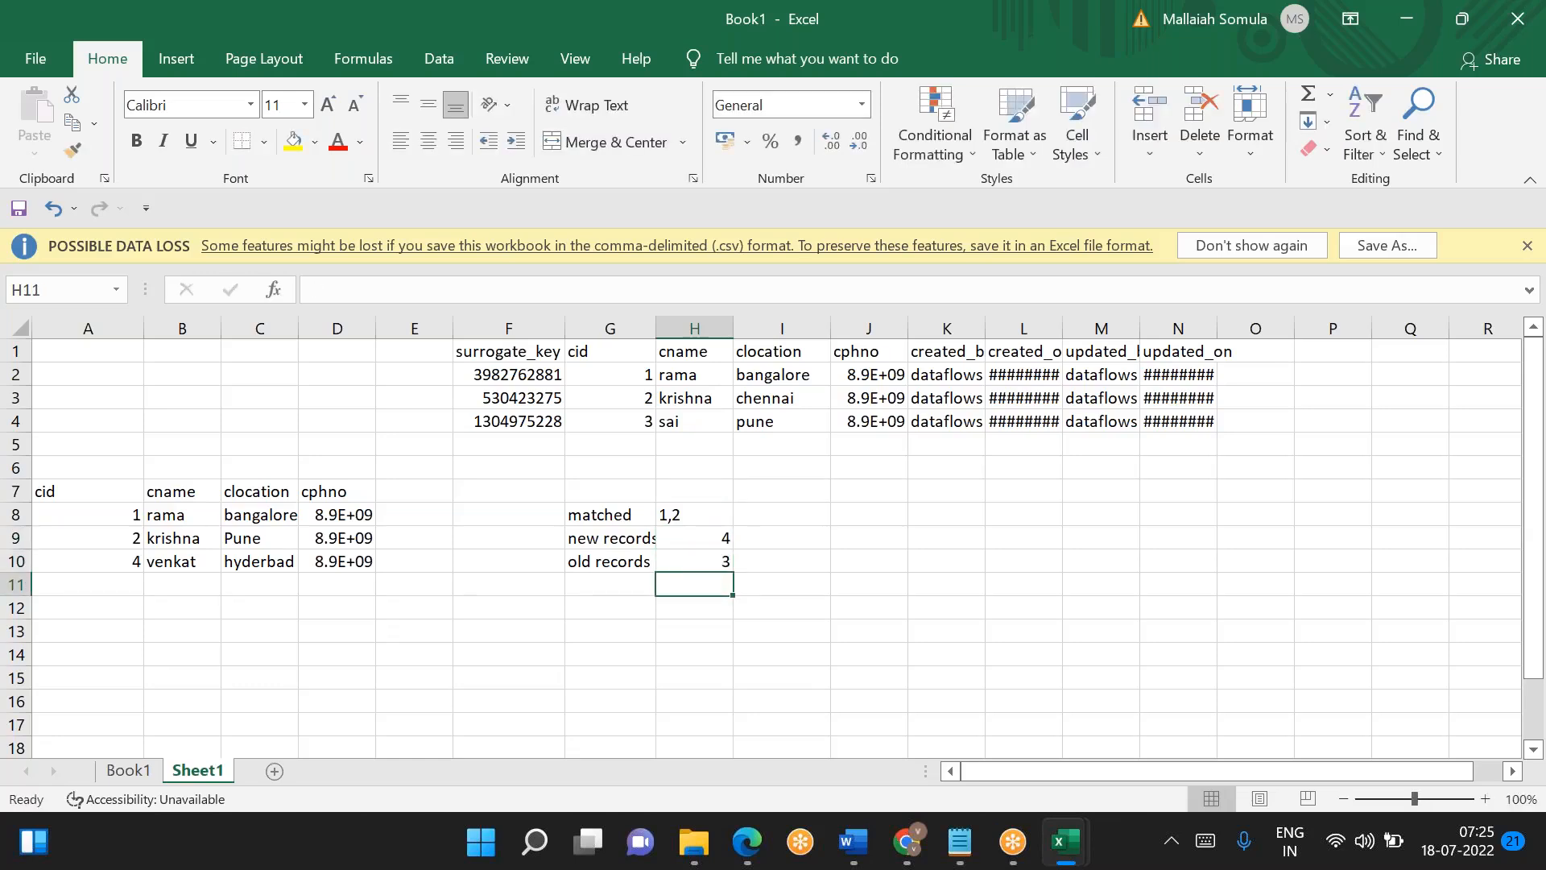
# - Select the comparison summary in G8:H10, check it against source1's data preview in Azure Data Factory, and return to Excel
pyautogui.moveTo(581, 515); pyautogui.dragTo(705, 562)
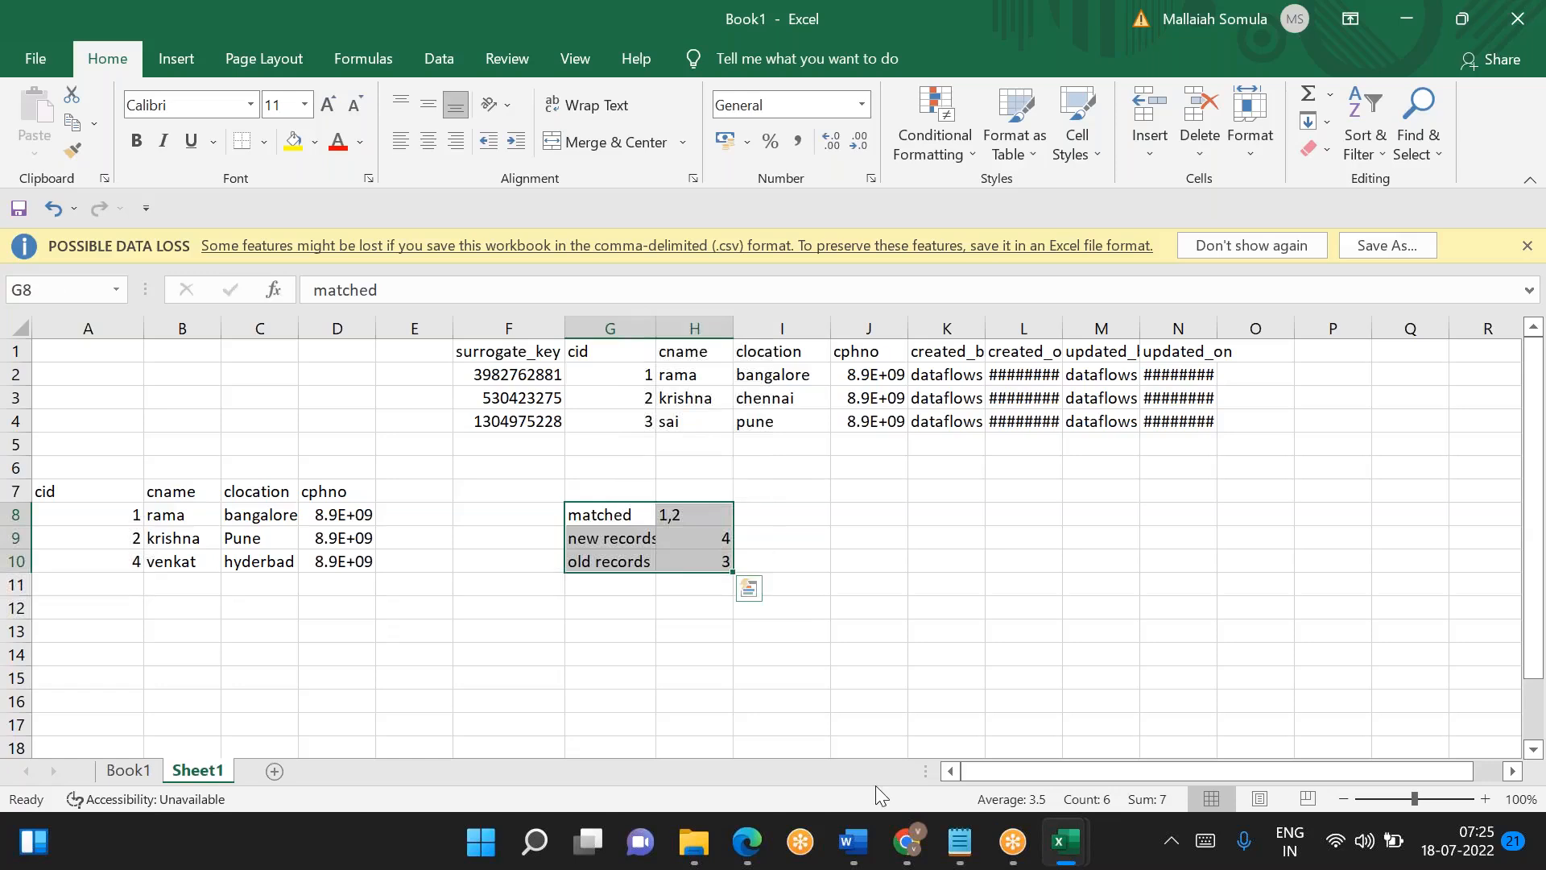
pyautogui.moveTo(907, 841)
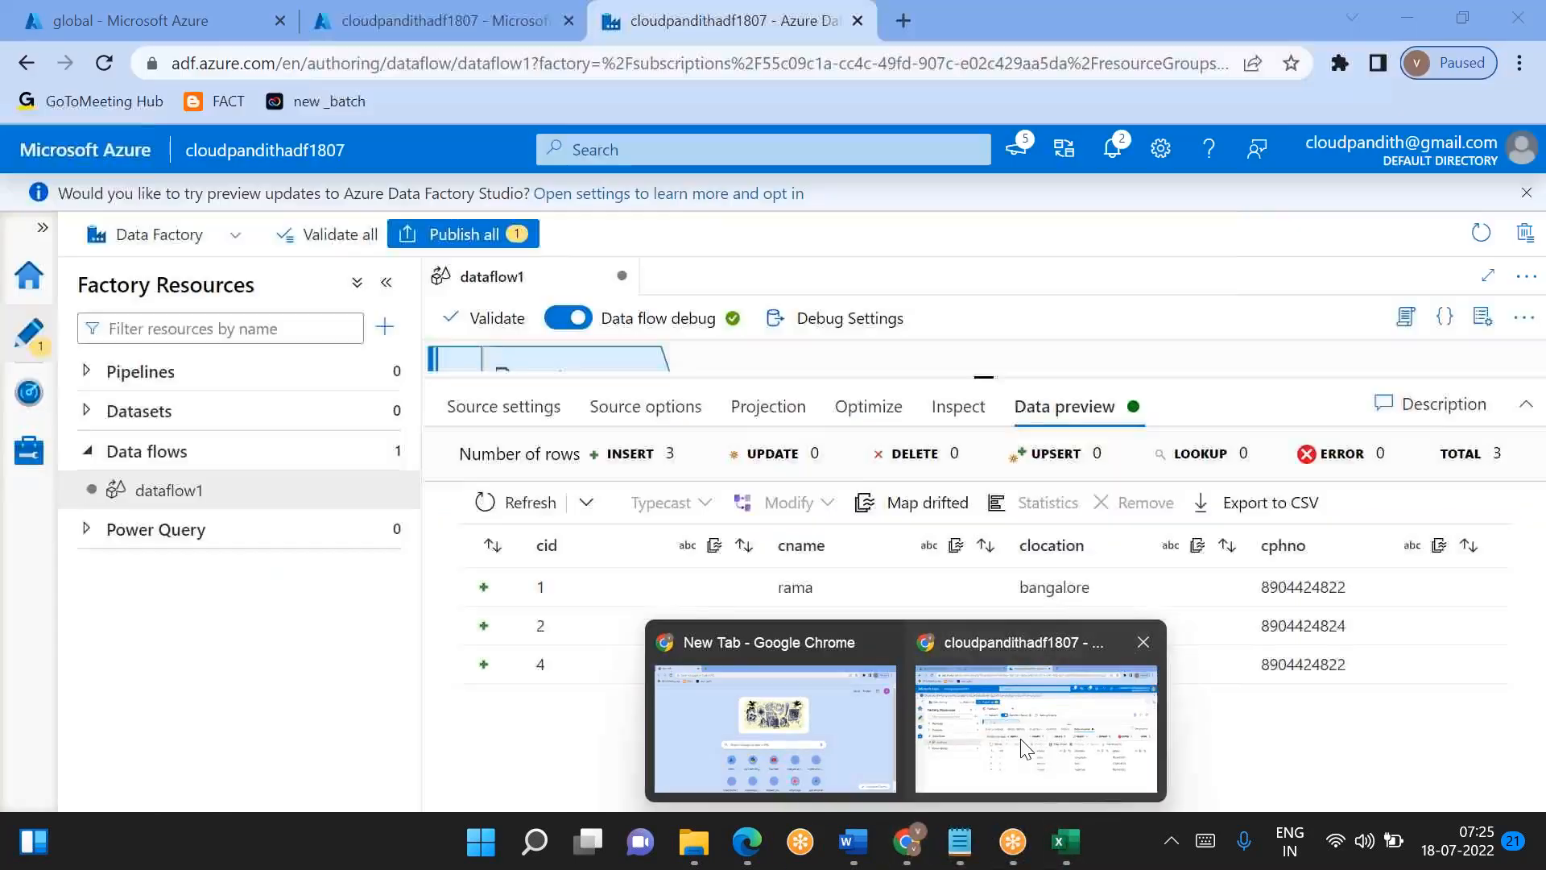
pyautogui.click(1025, 749)
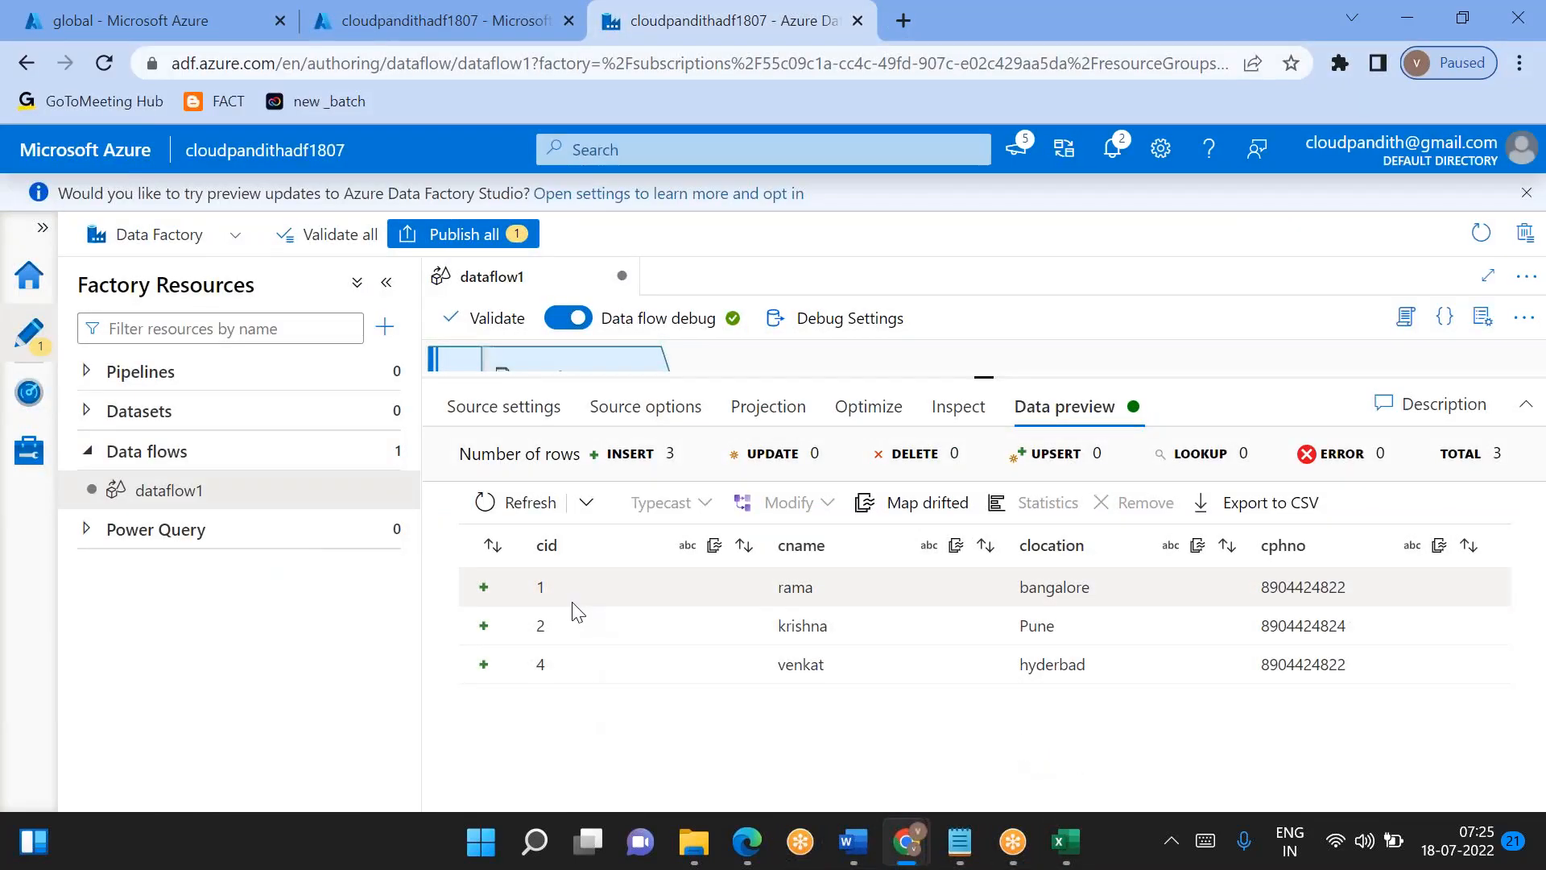
pyautogui.hotkey('alt', 'Tab')
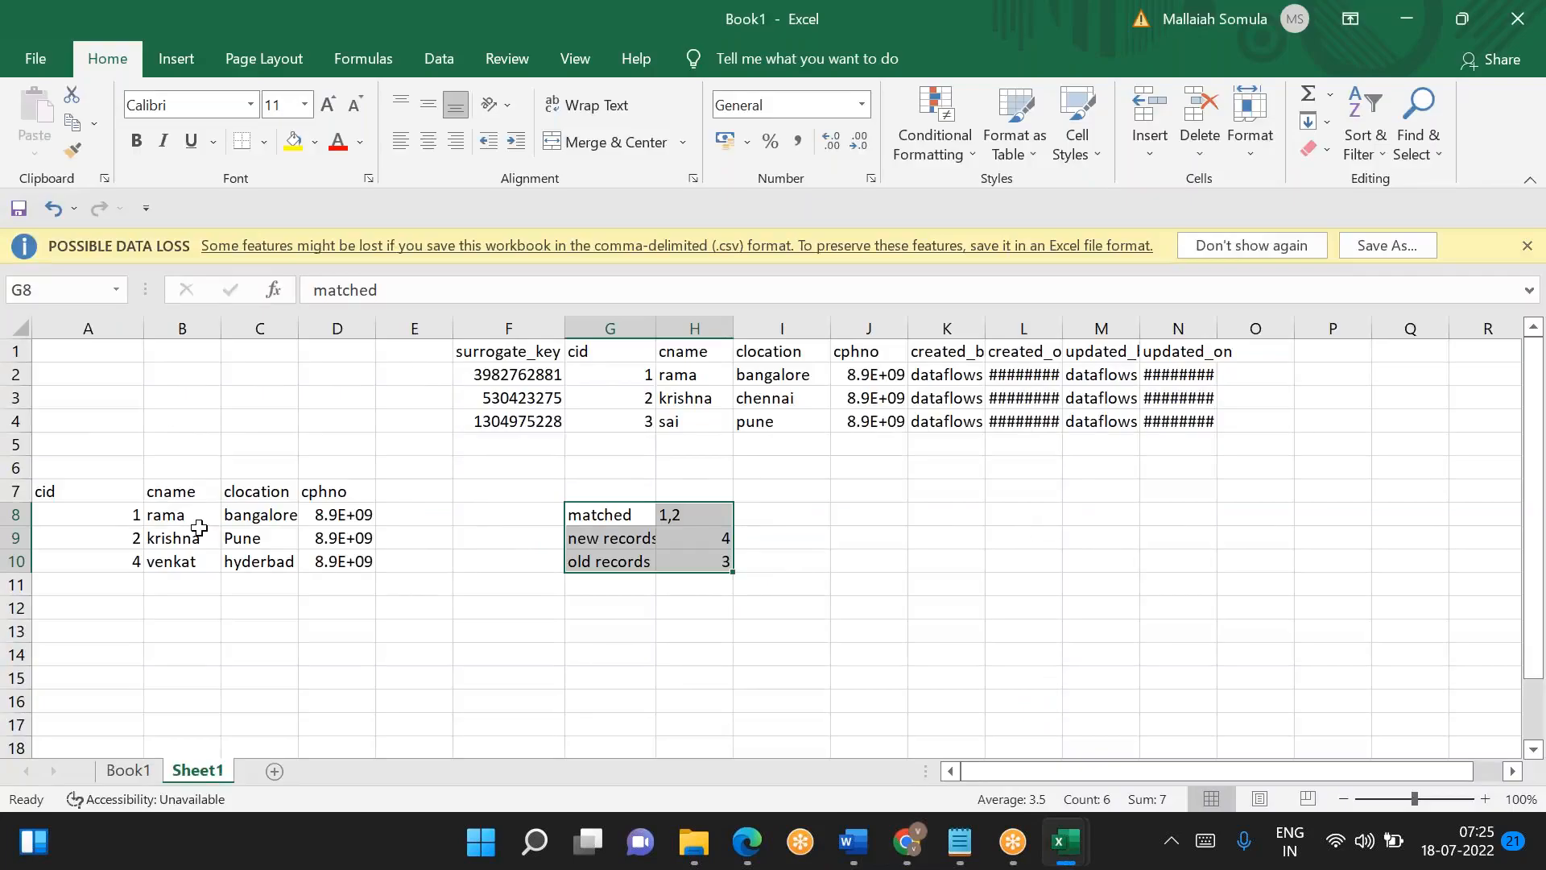
# - Auto-fit the cphno column of the customer table in A7:D10 so the full phone numbers are readable
pyautogui.click(233, 541)
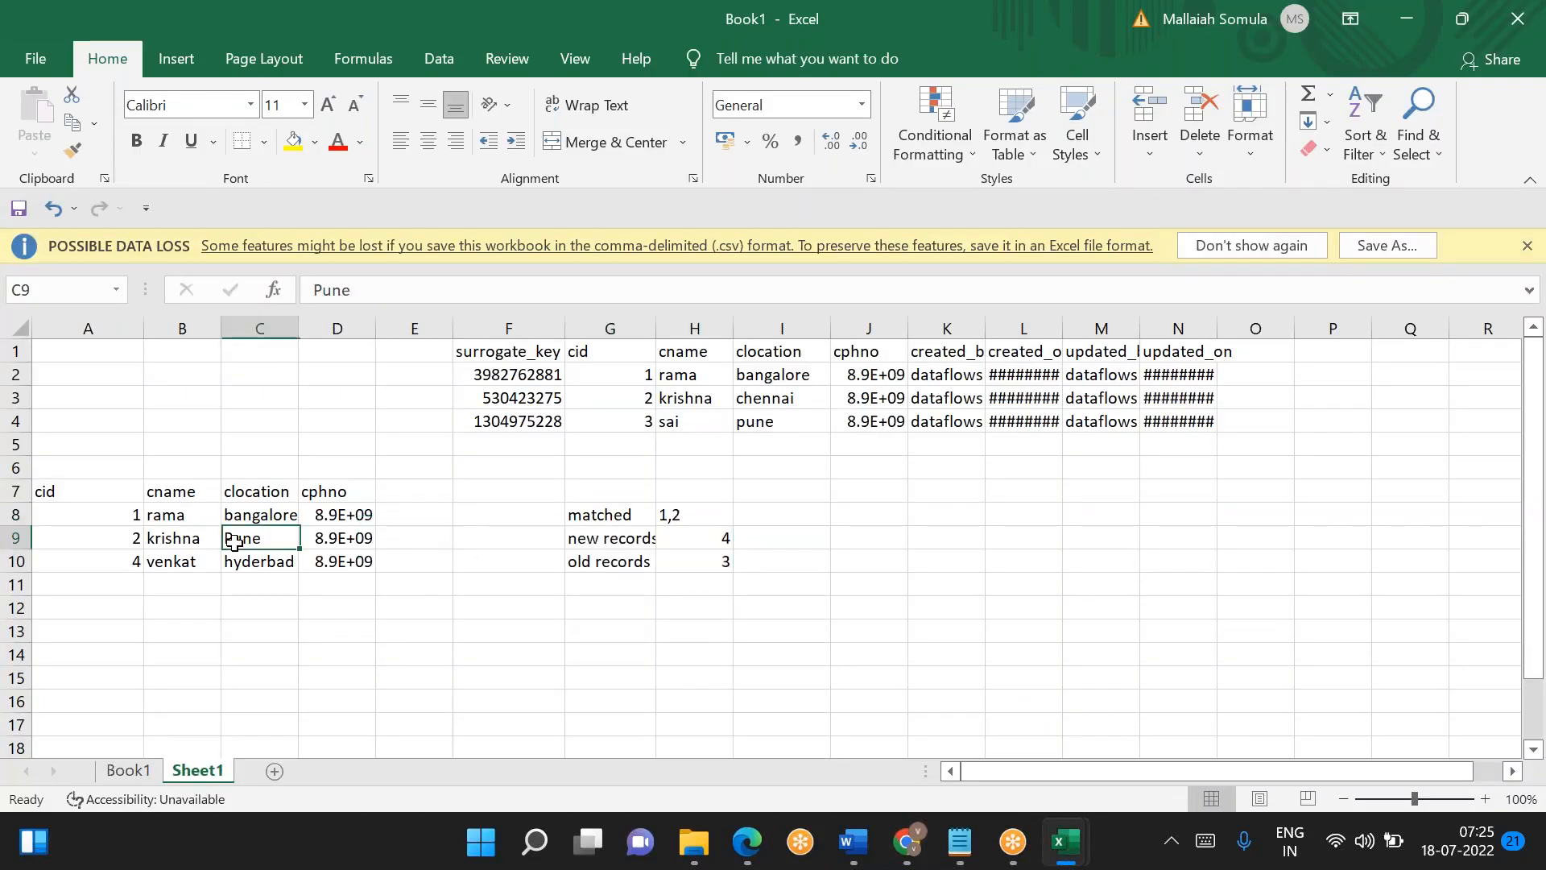
pyautogui.doubleClick(378, 331)
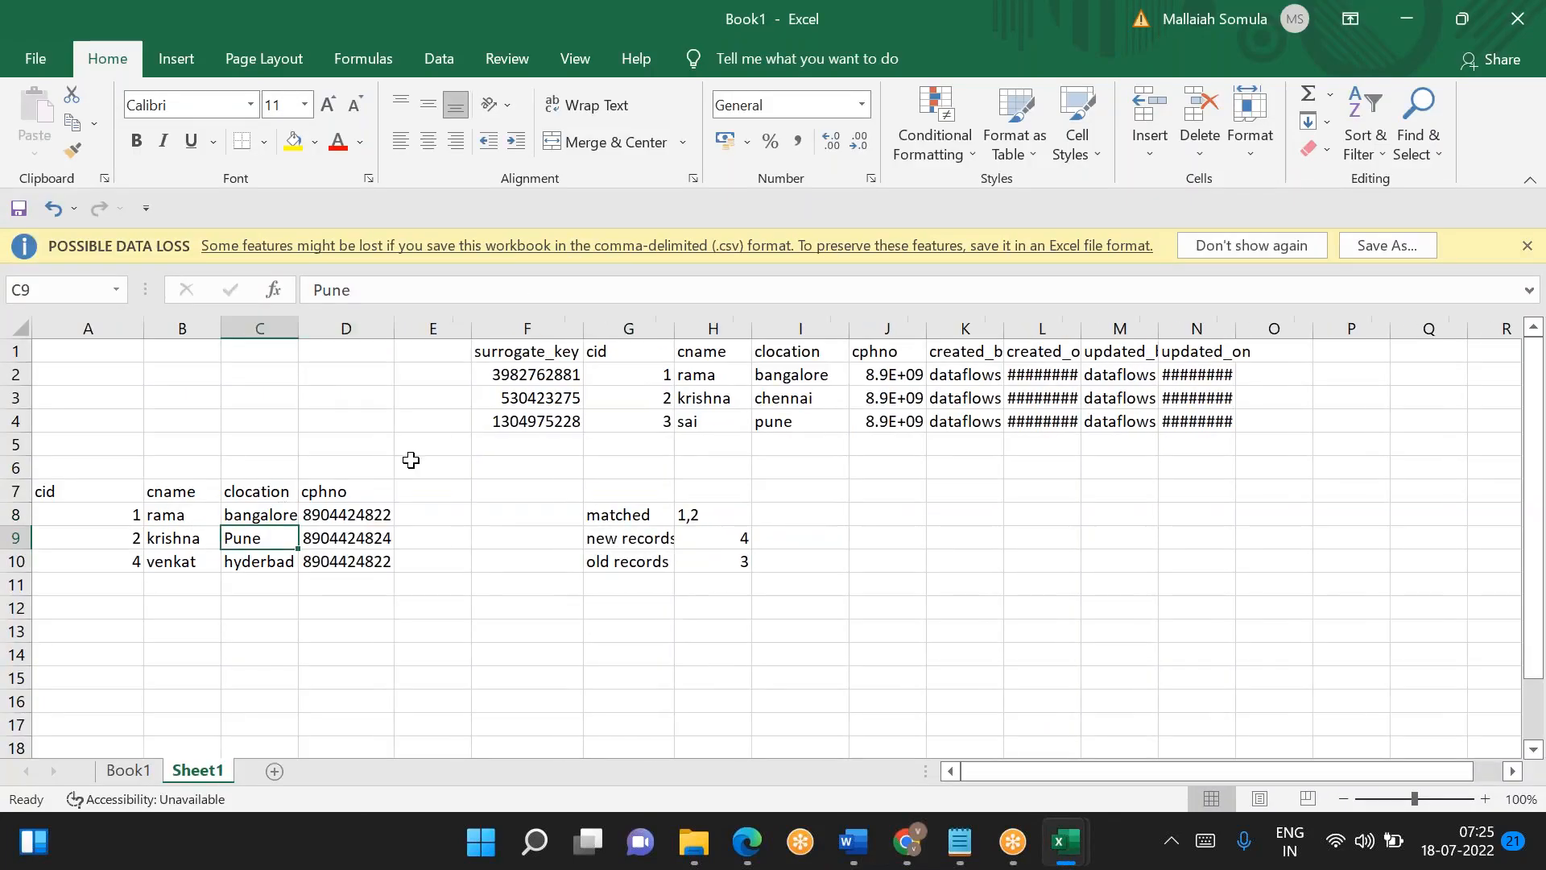
pyautogui.click(364, 512)
# - Switch to Azure Data Factory and add a second source below source1 in dataflow1
pyautogui.hotkey('alt', 'Tab')
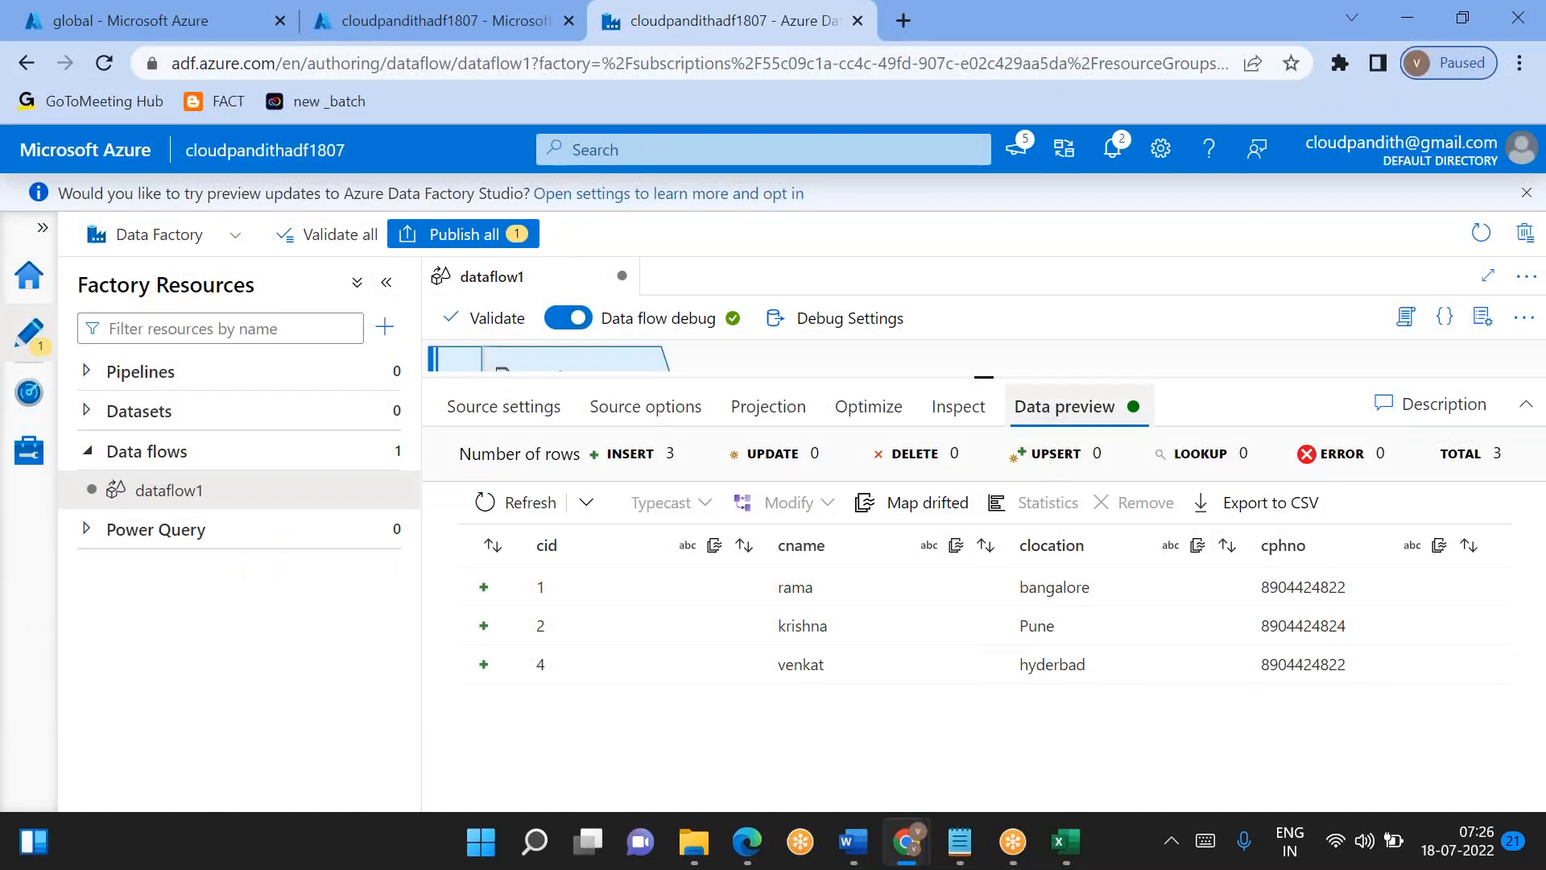
pyautogui.moveTo(977, 376); pyautogui.dragTo(983, 625)
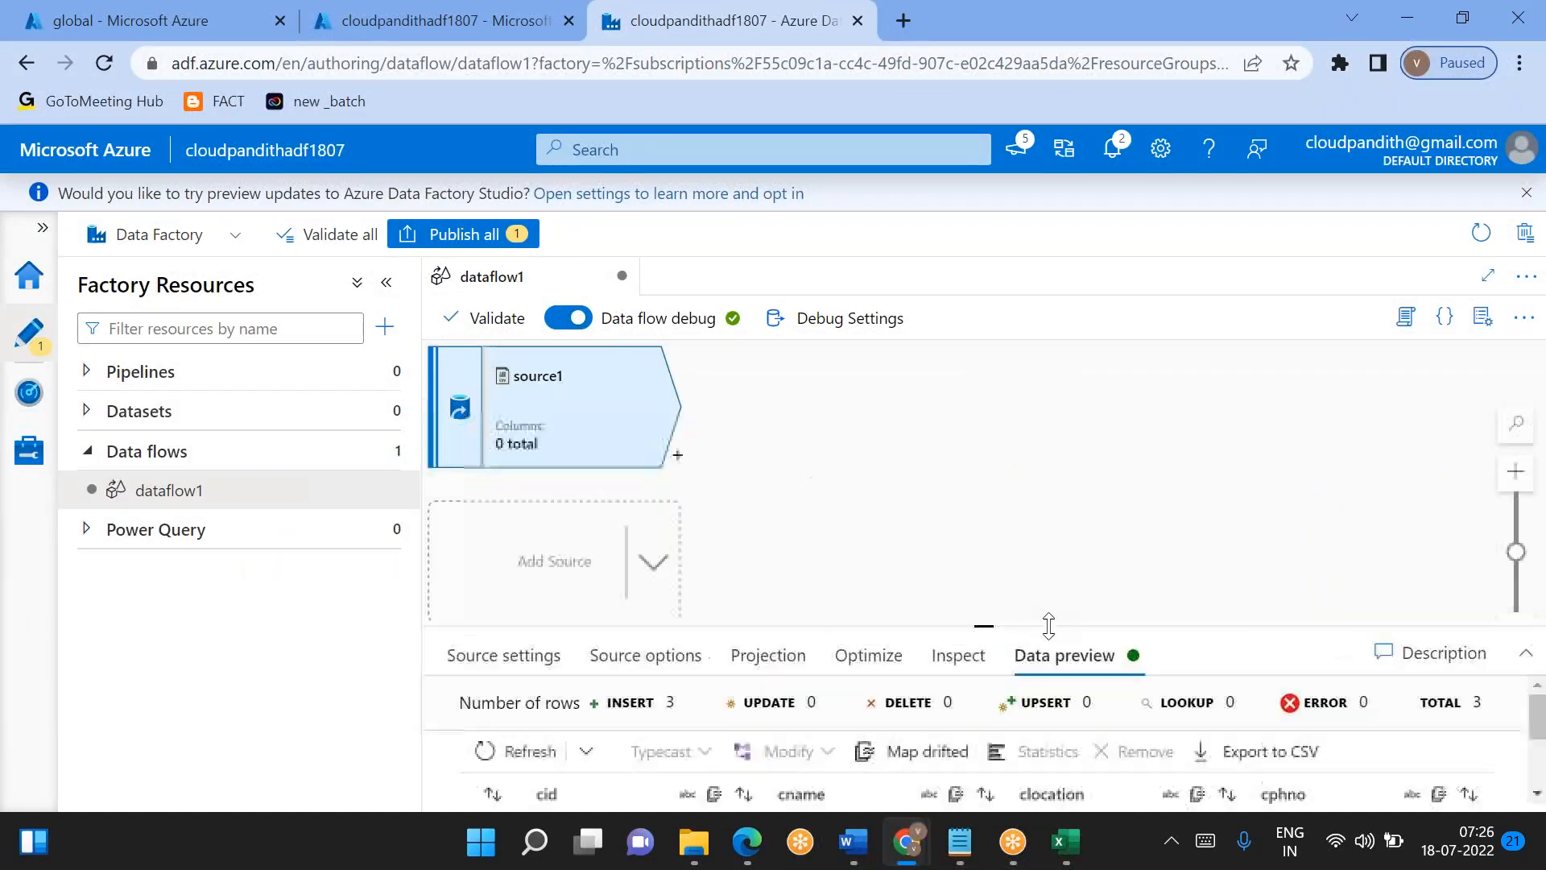
pyautogui.click(568, 554)
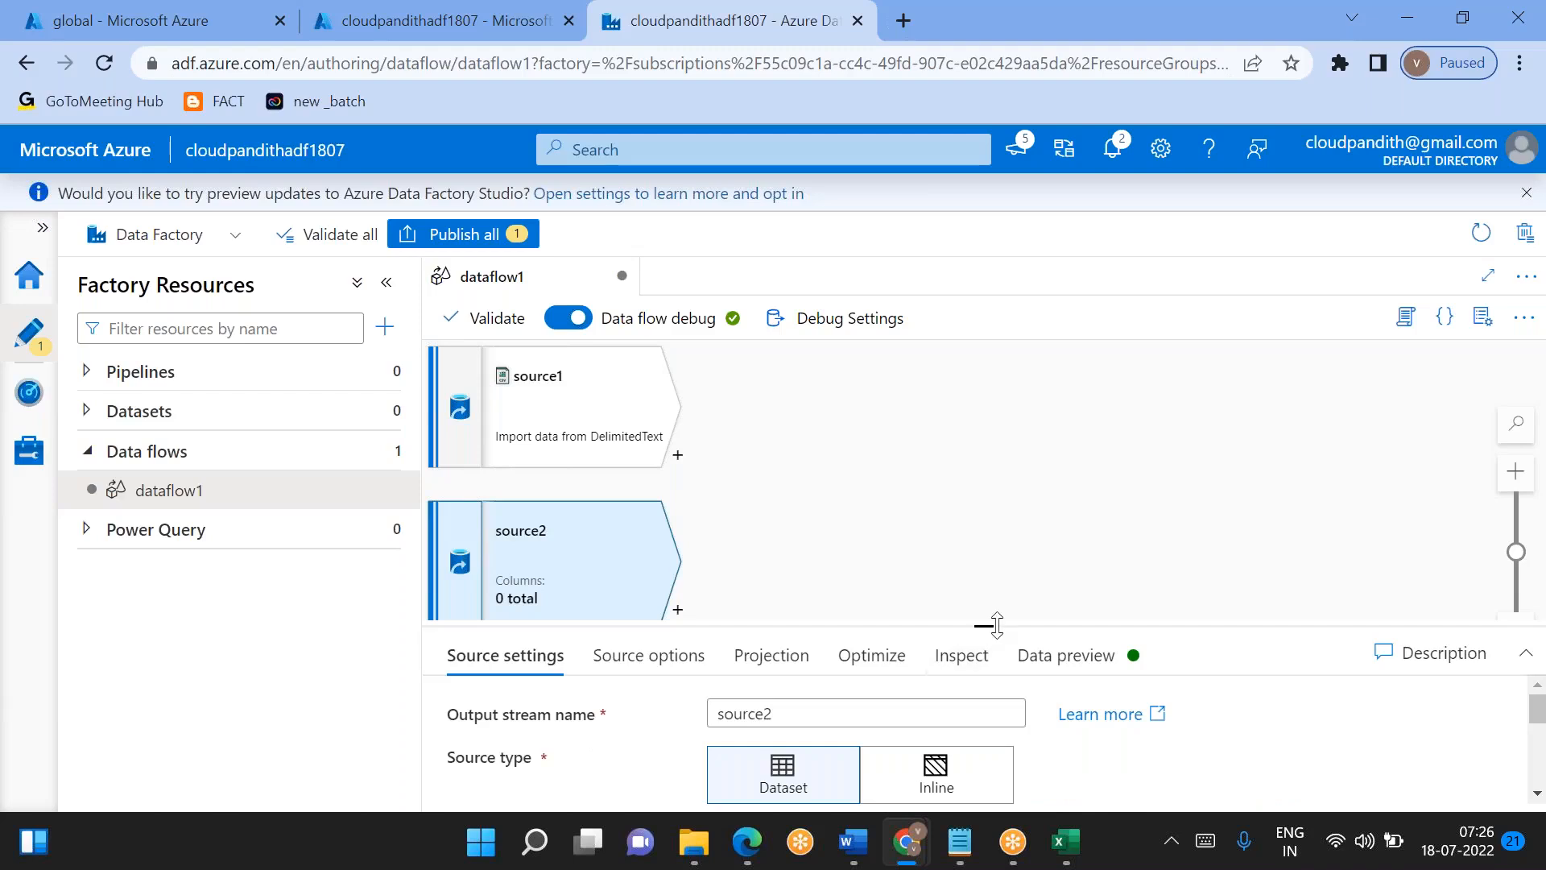
pyautogui.moveTo(996, 625); pyautogui.dragTo(915, 497)
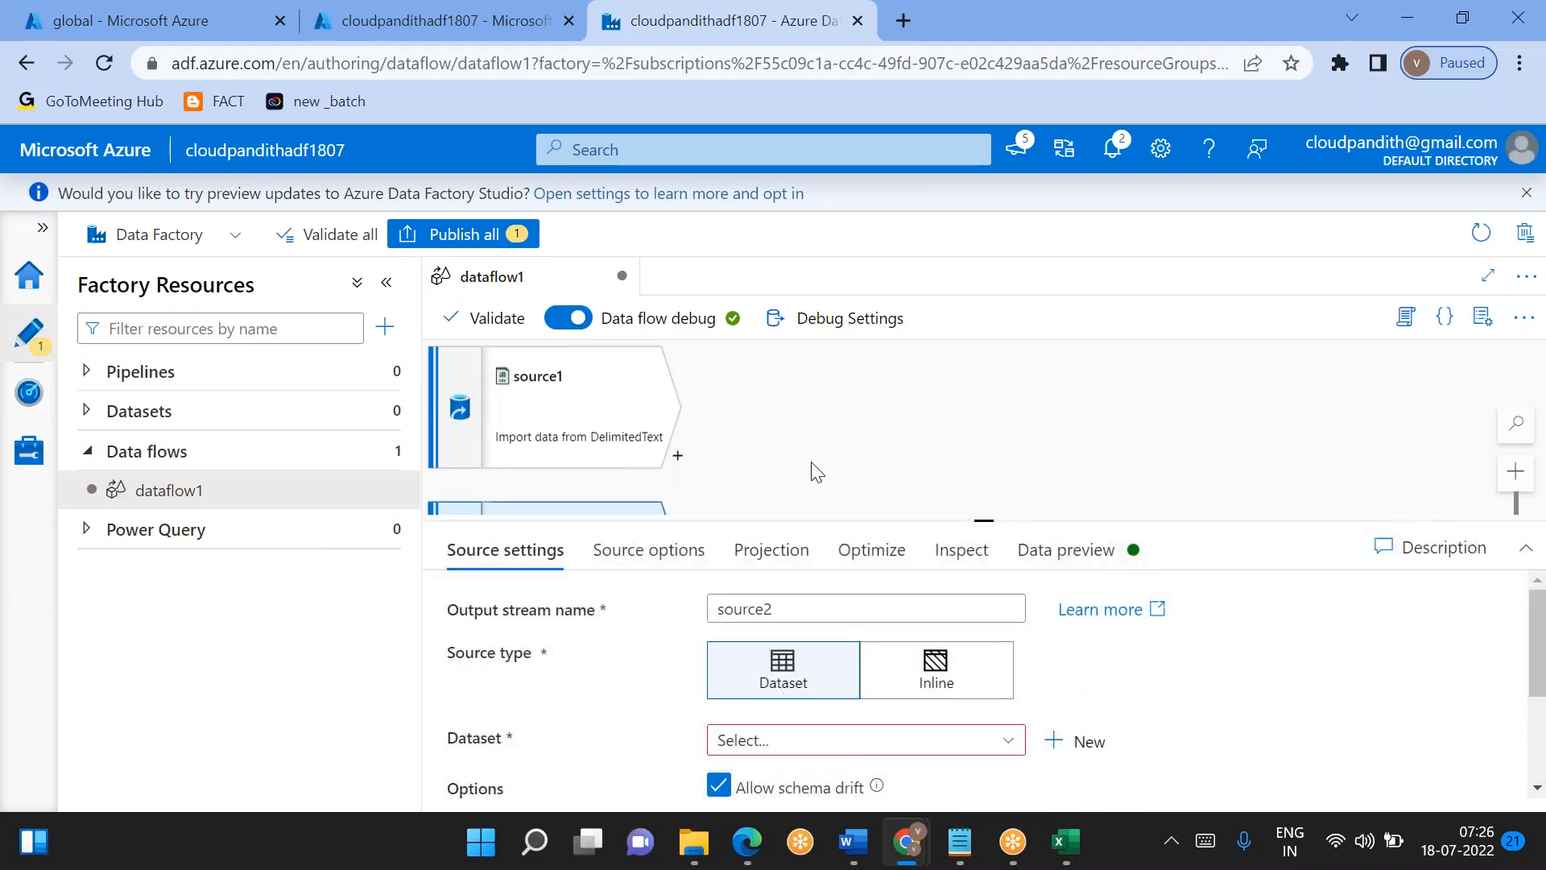
pyautogui.moveTo(814, 469); pyautogui.dragTo(803, 396)
pyautogui.moveTo(980, 520); pyautogui.dragTo(956, 448)
# - Set source2 to an Inline source with dataset type DelimitedText and linked service LS_ADLSGen2
pyautogui.click(958, 621)
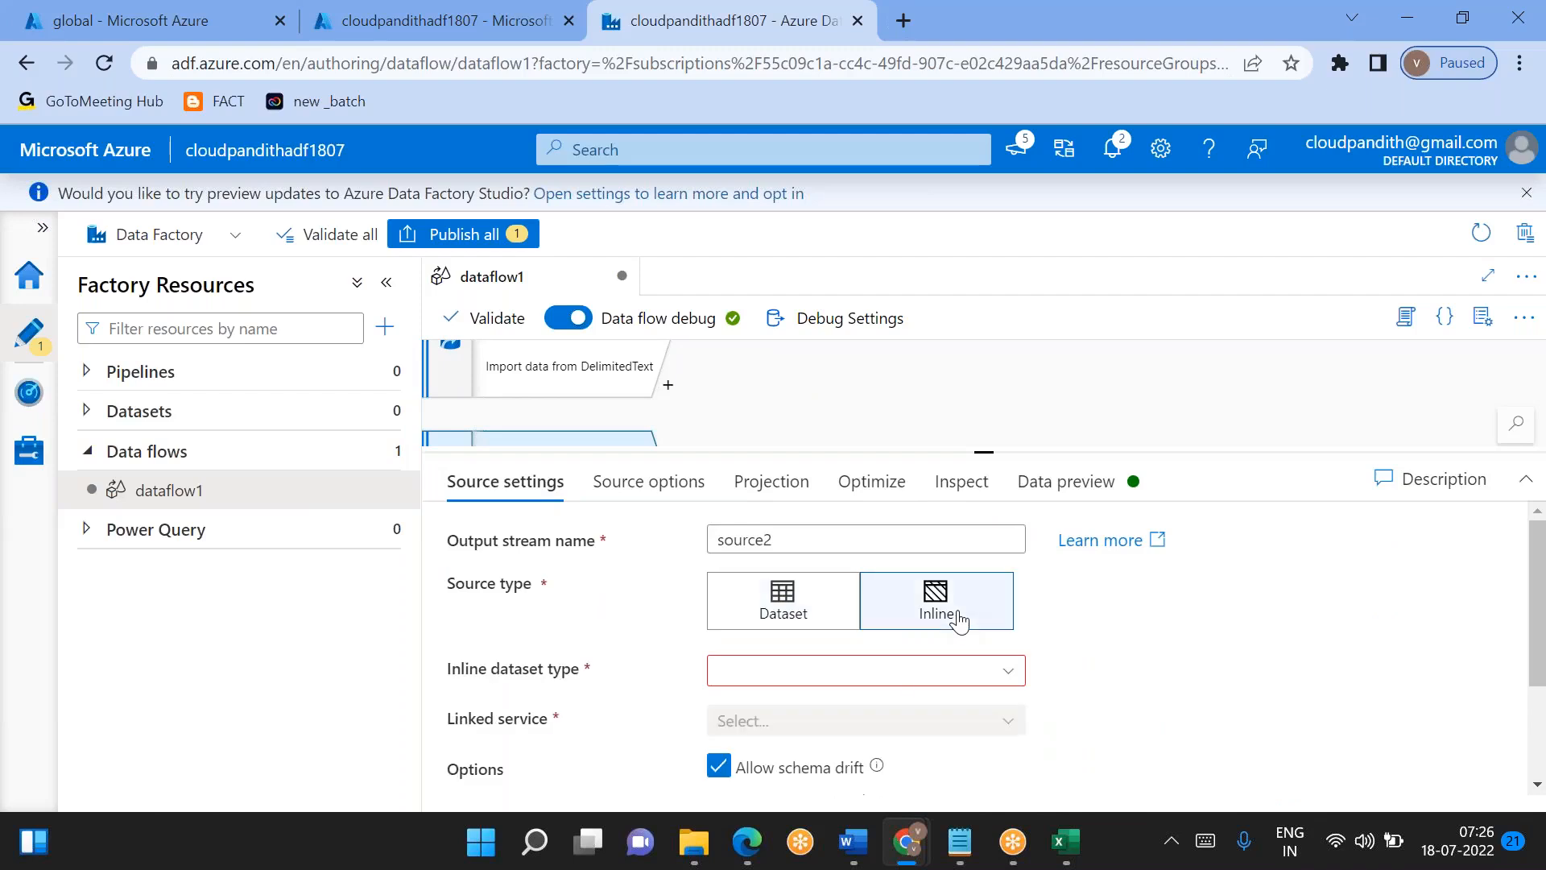
pyautogui.click(892, 690)
pyautogui.write('dim')
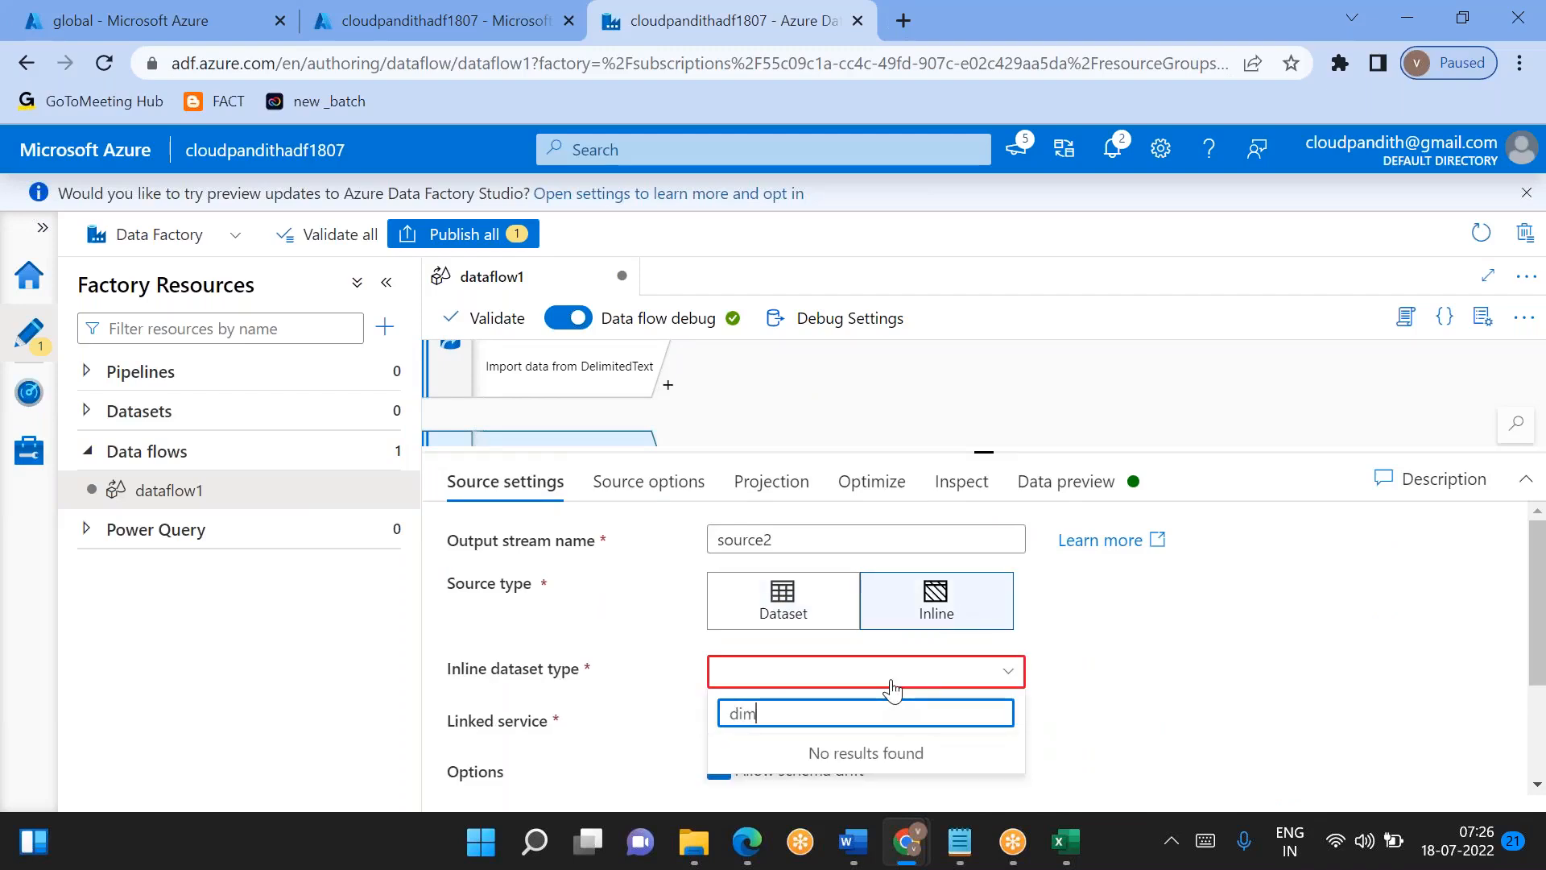
pyautogui.press('BackSpace')
pyautogui.press('BackSpace')
pyautogui.press('BackSpace')
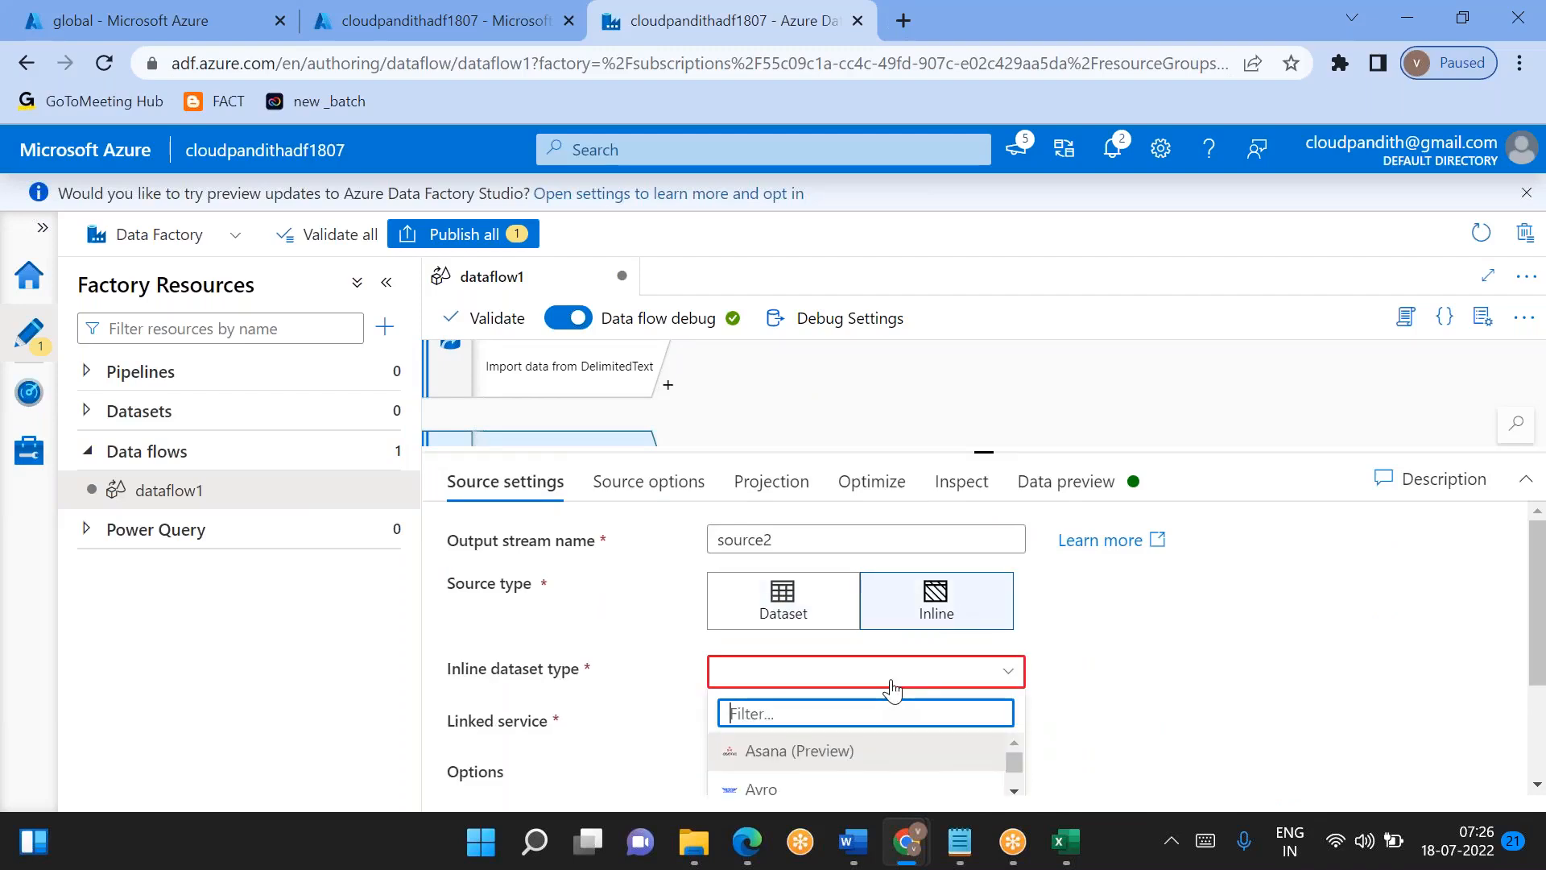
pyautogui.scroll(-3, 855, 761)
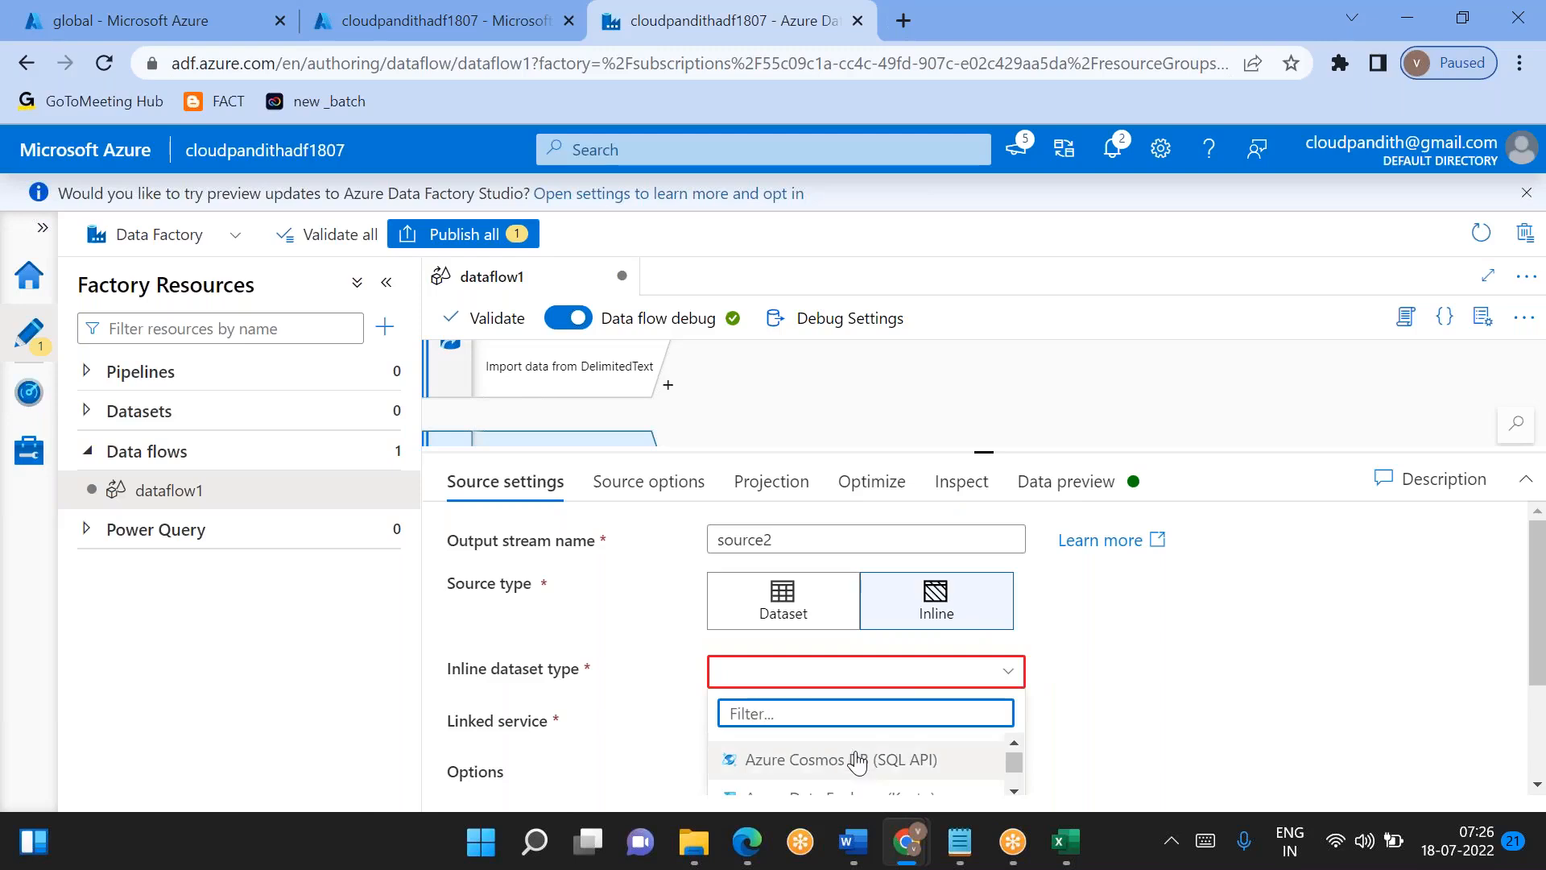
pyautogui.scroll(3, 856, 761)
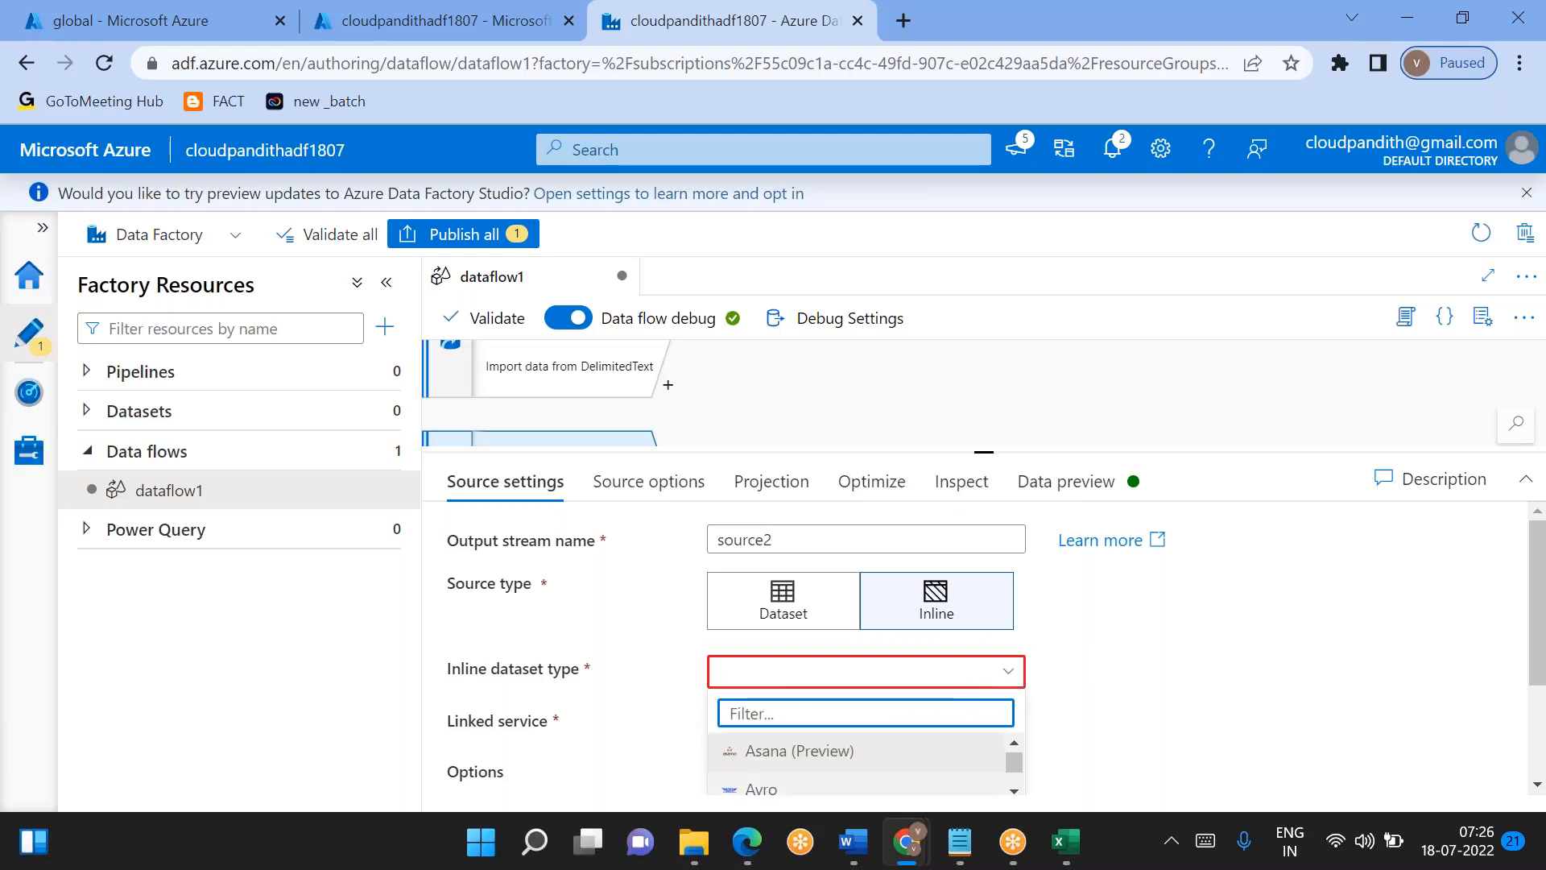
pyautogui.write('deli')
pyautogui.click(808, 752)
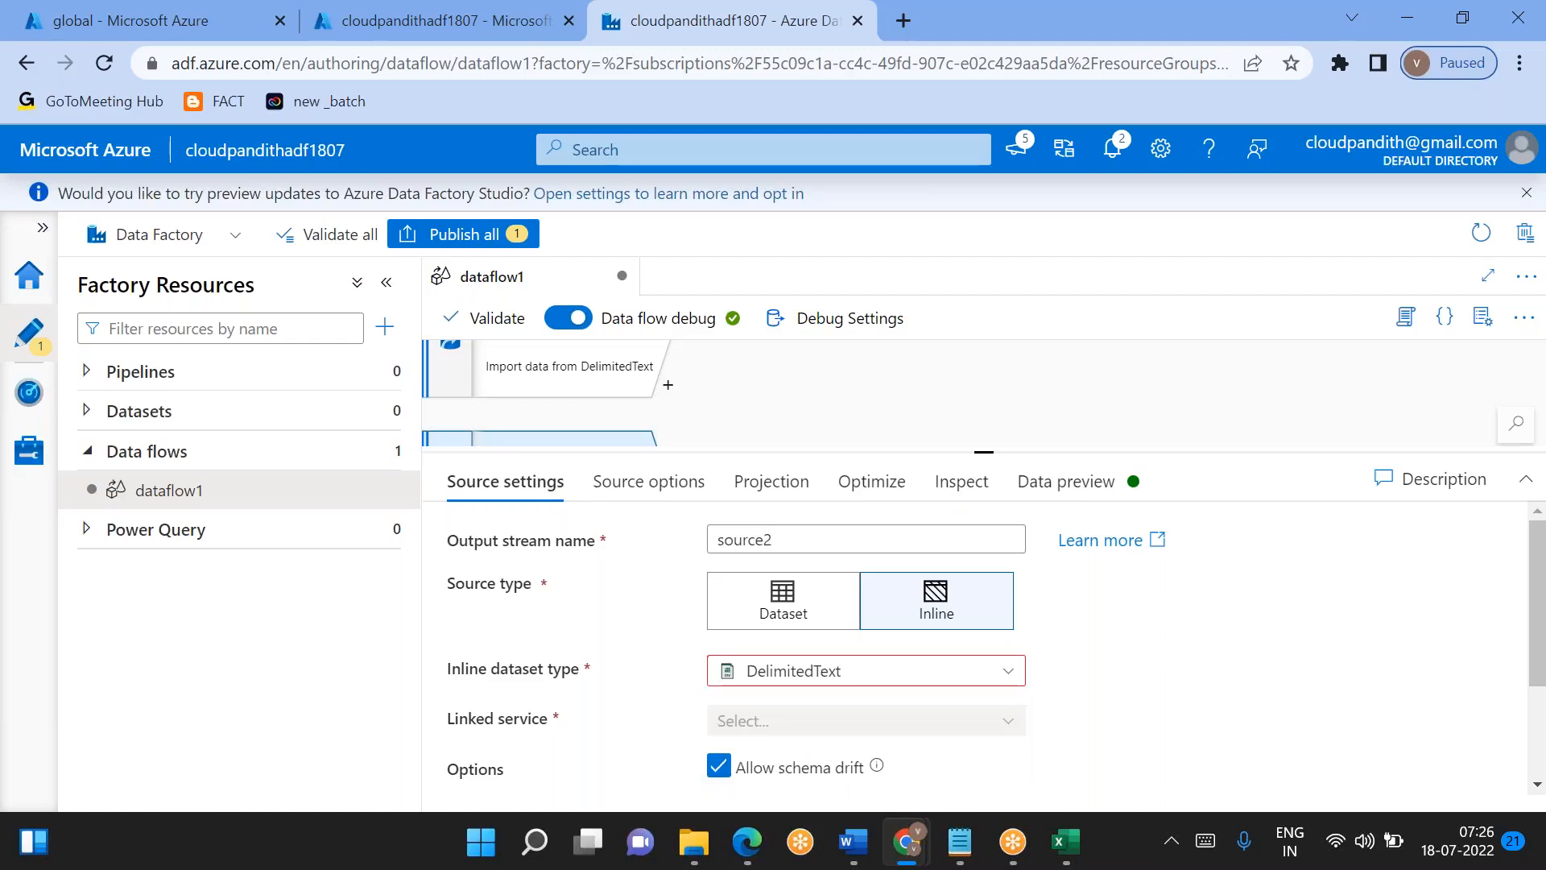
pyautogui.click(762, 728)
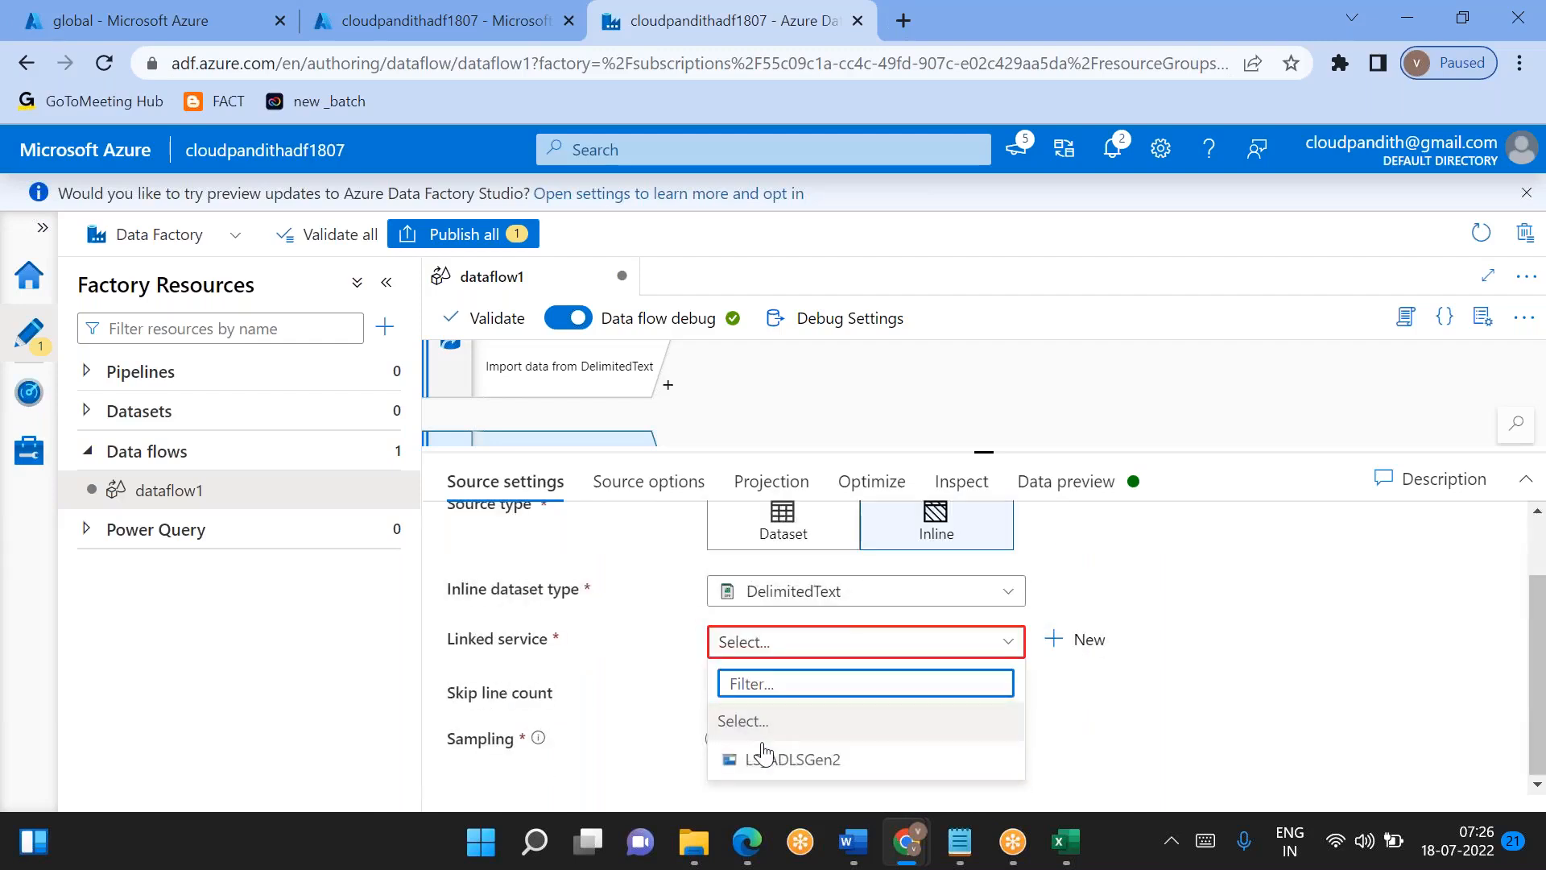
pyautogui.click(762, 758)
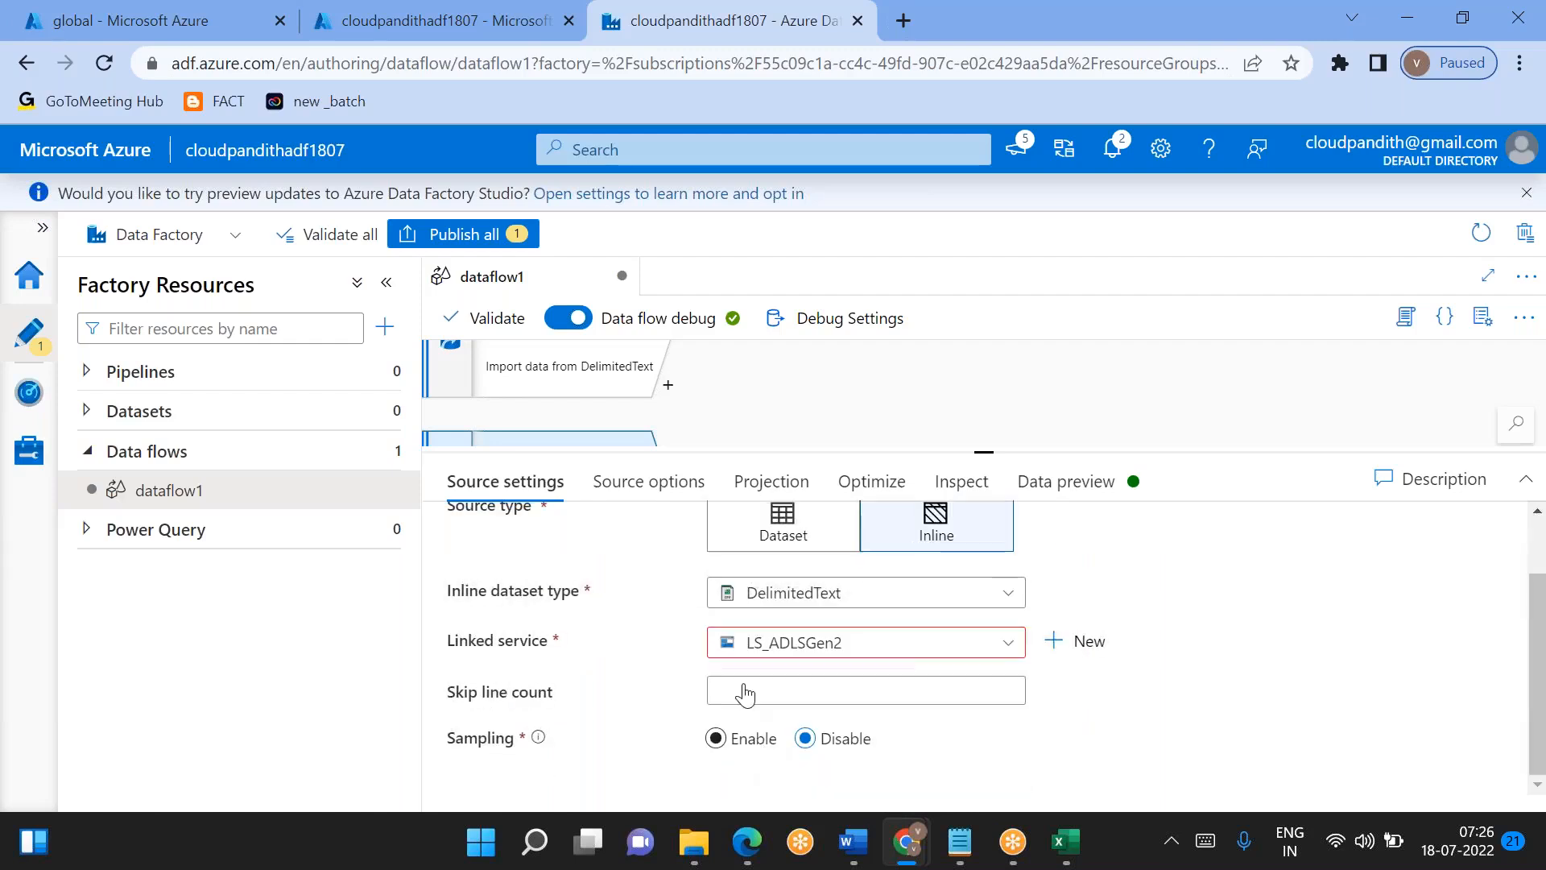
# - Set source2's file system to global and open the expression builder for its folder path
pyautogui.click(649, 484)
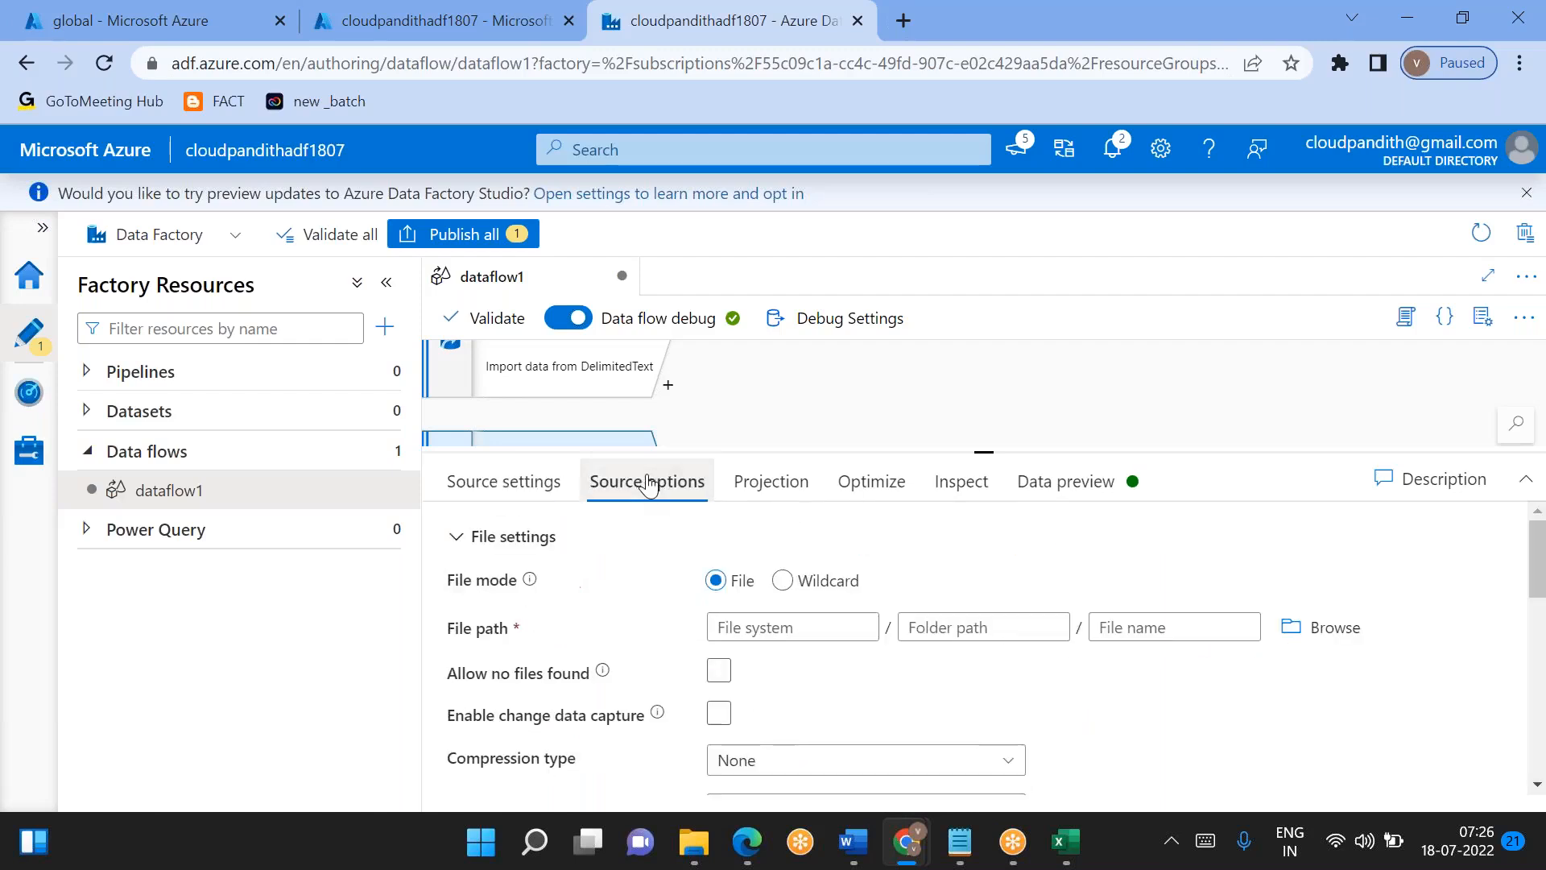
pyautogui.click(1288, 628)
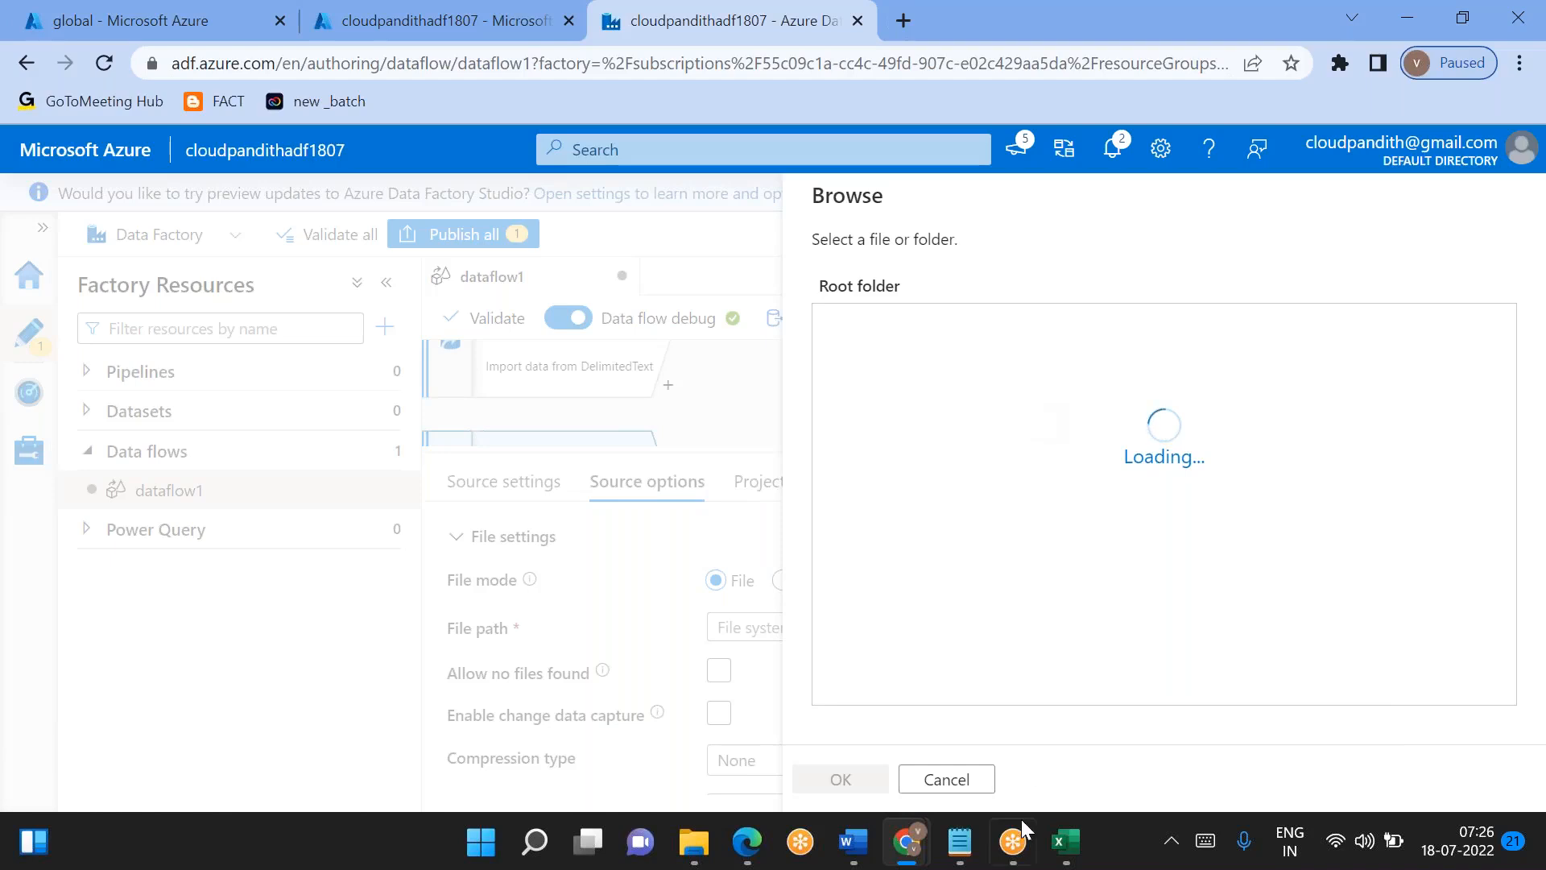
pyautogui.click(950, 779)
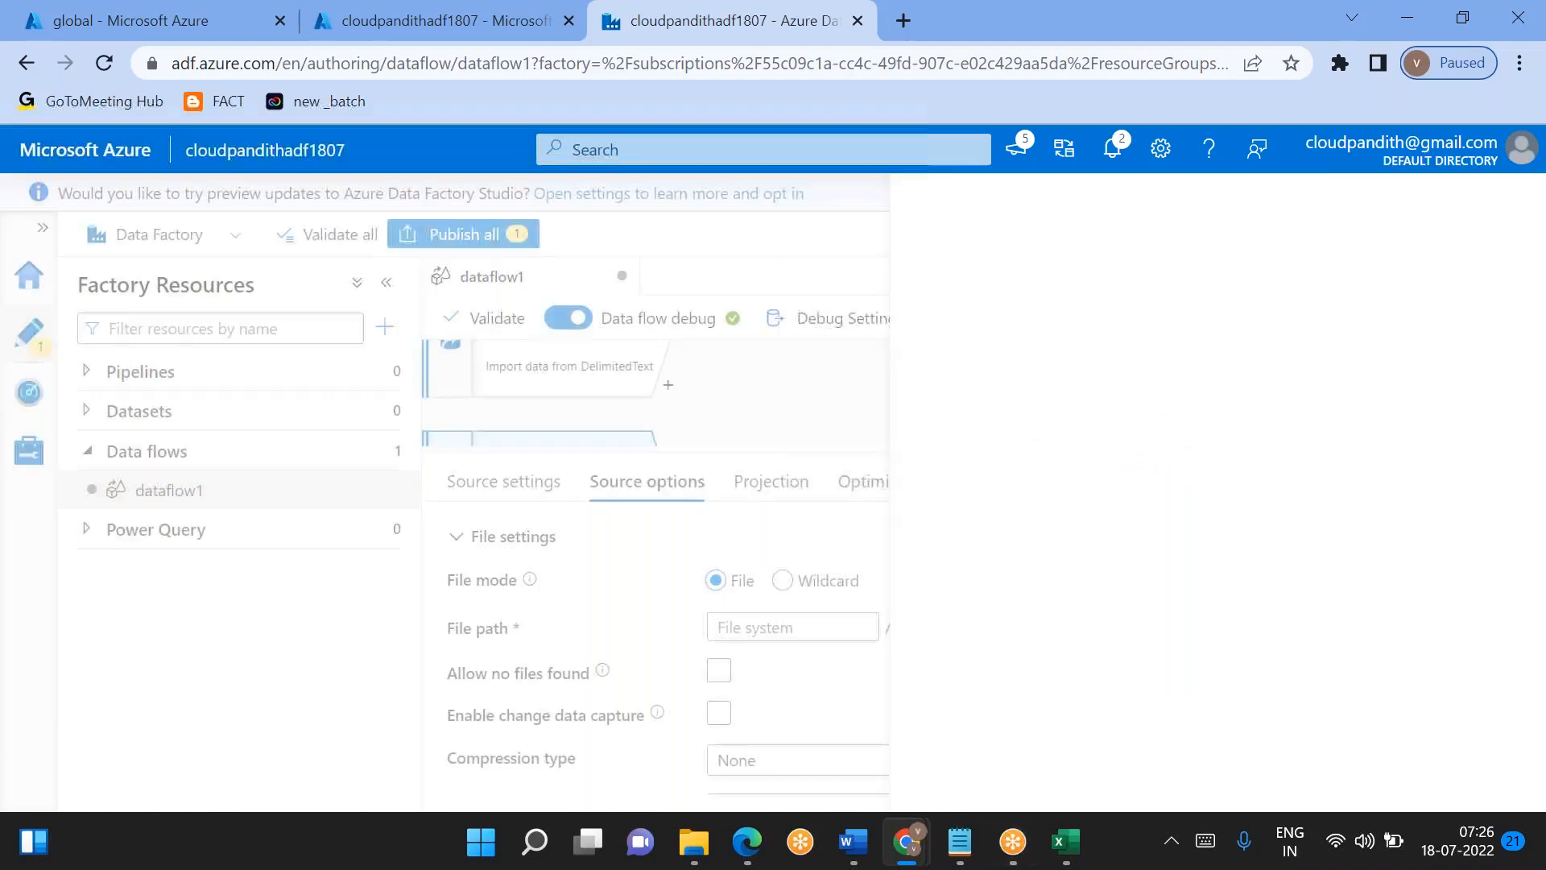
pyautogui.click(726, 625)
pyautogui.write('global')
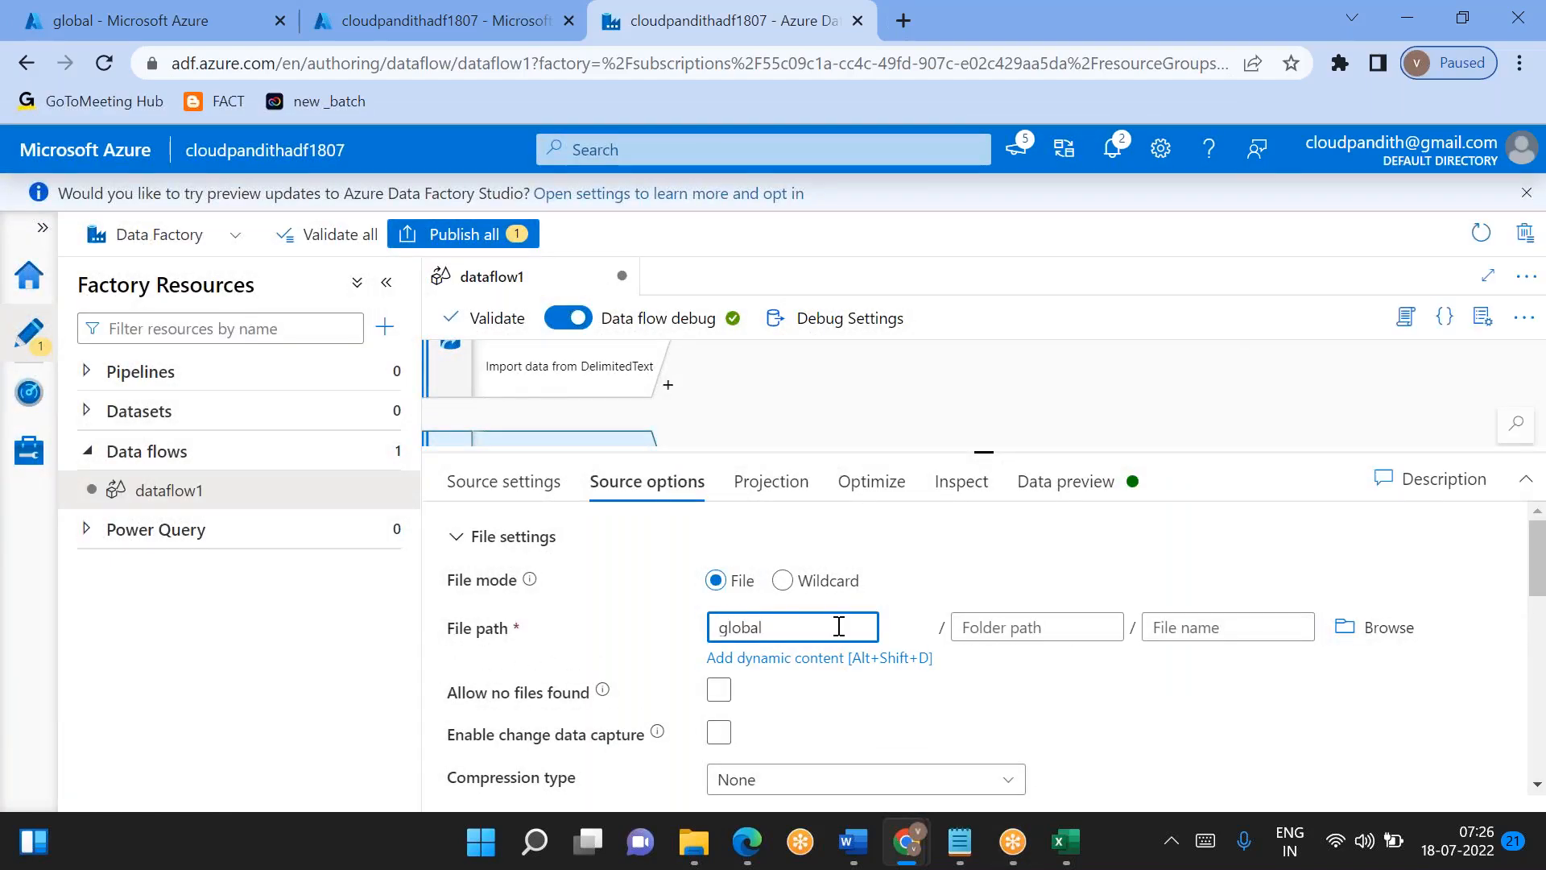
pyautogui.click(977, 627)
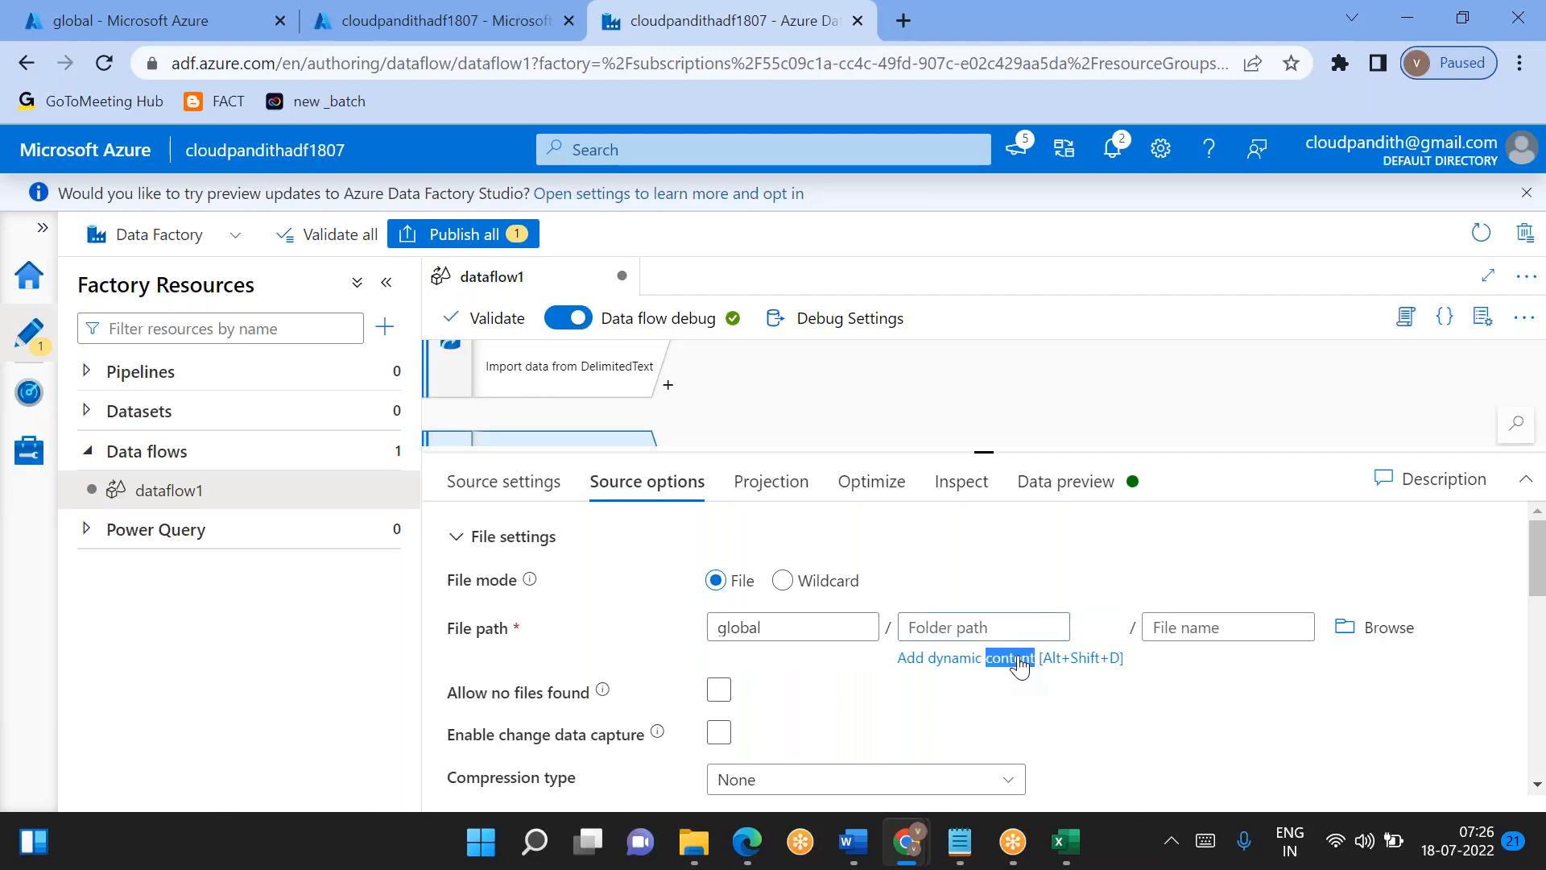
pyautogui.click(1020, 660)
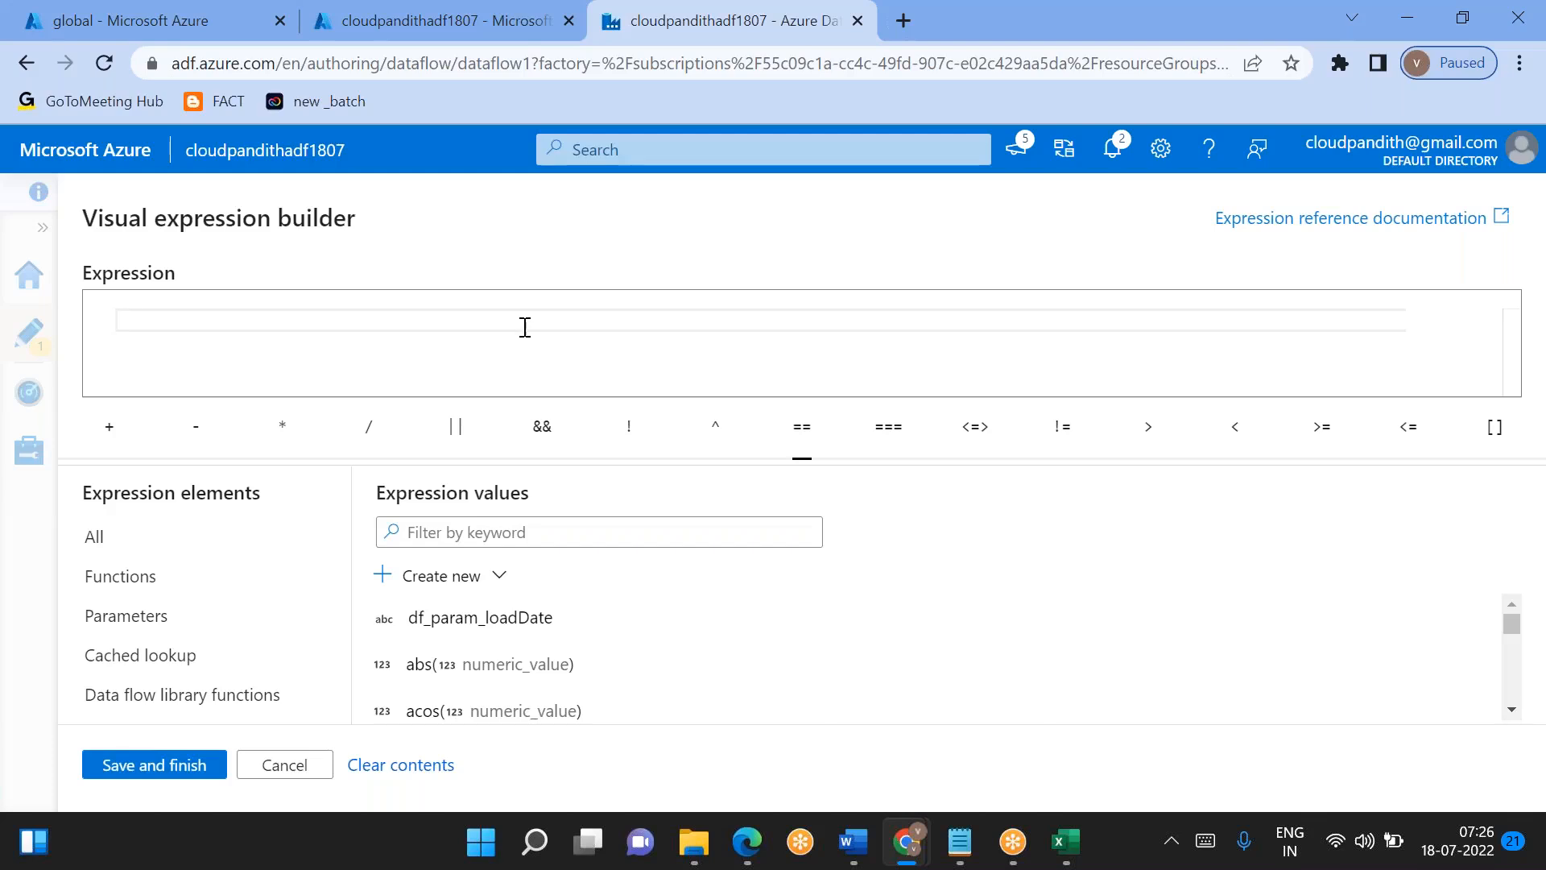
# - Find the currentDate function and insert it into the folder path expression
pyautogui.click(480, 534)
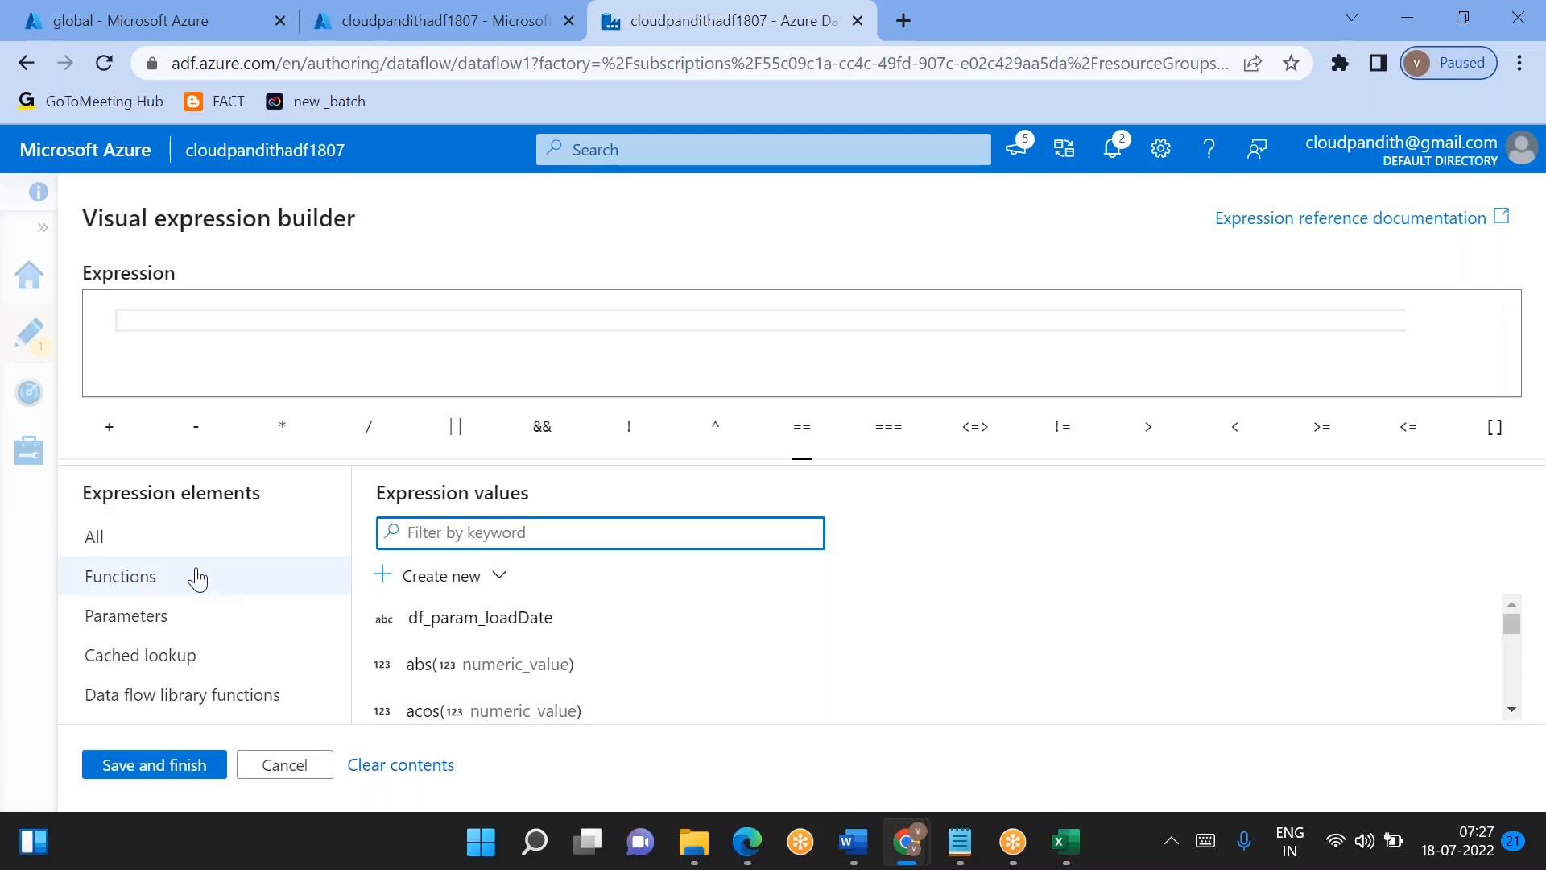
pyautogui.write('cu')
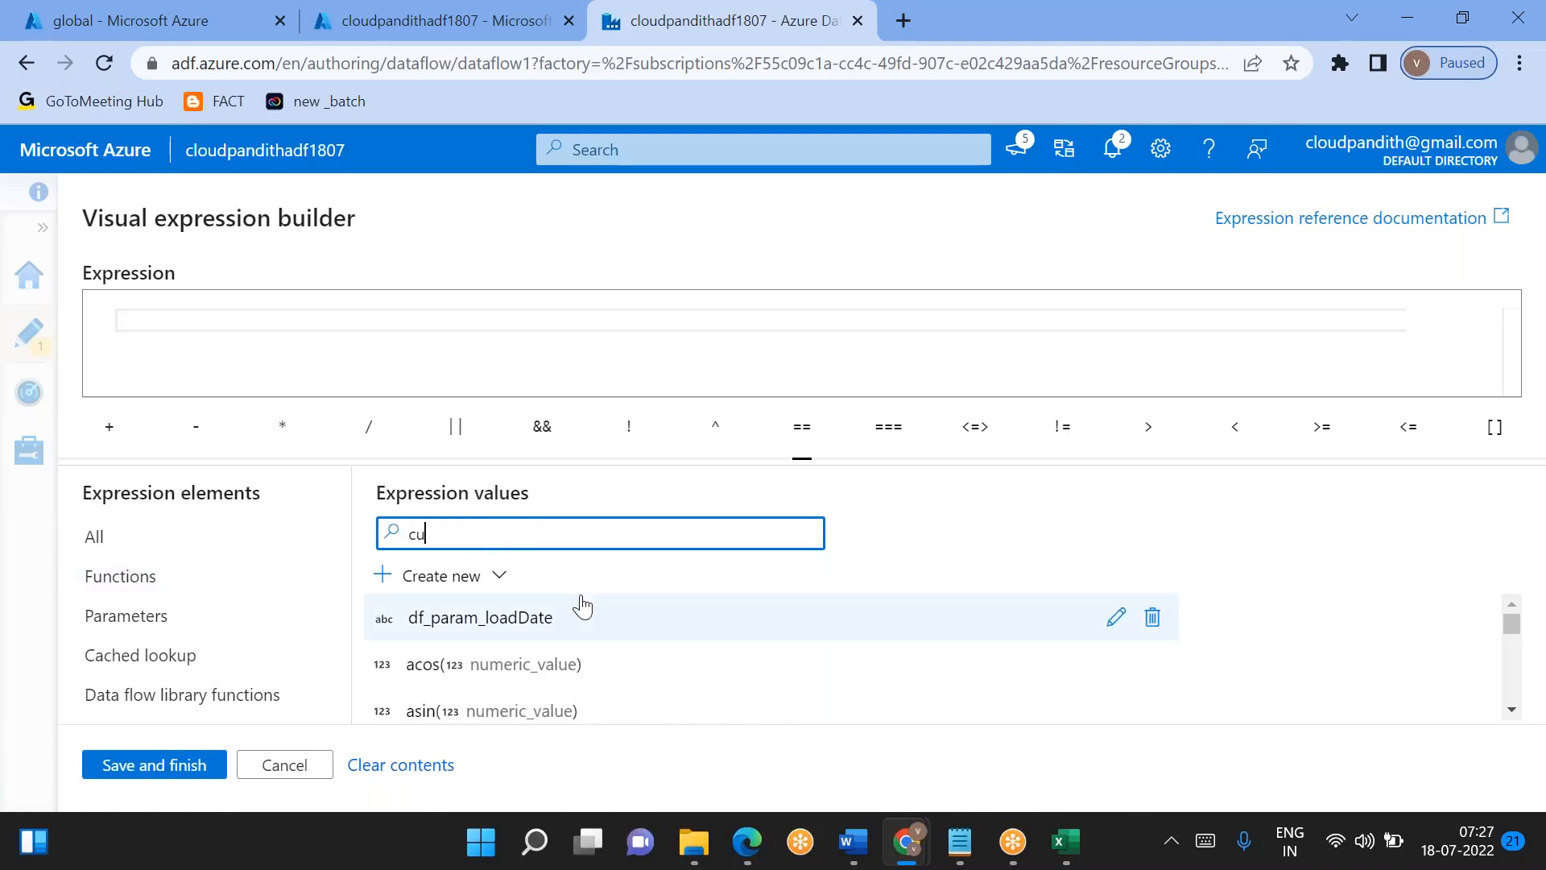
pyautogui.write('rrent')
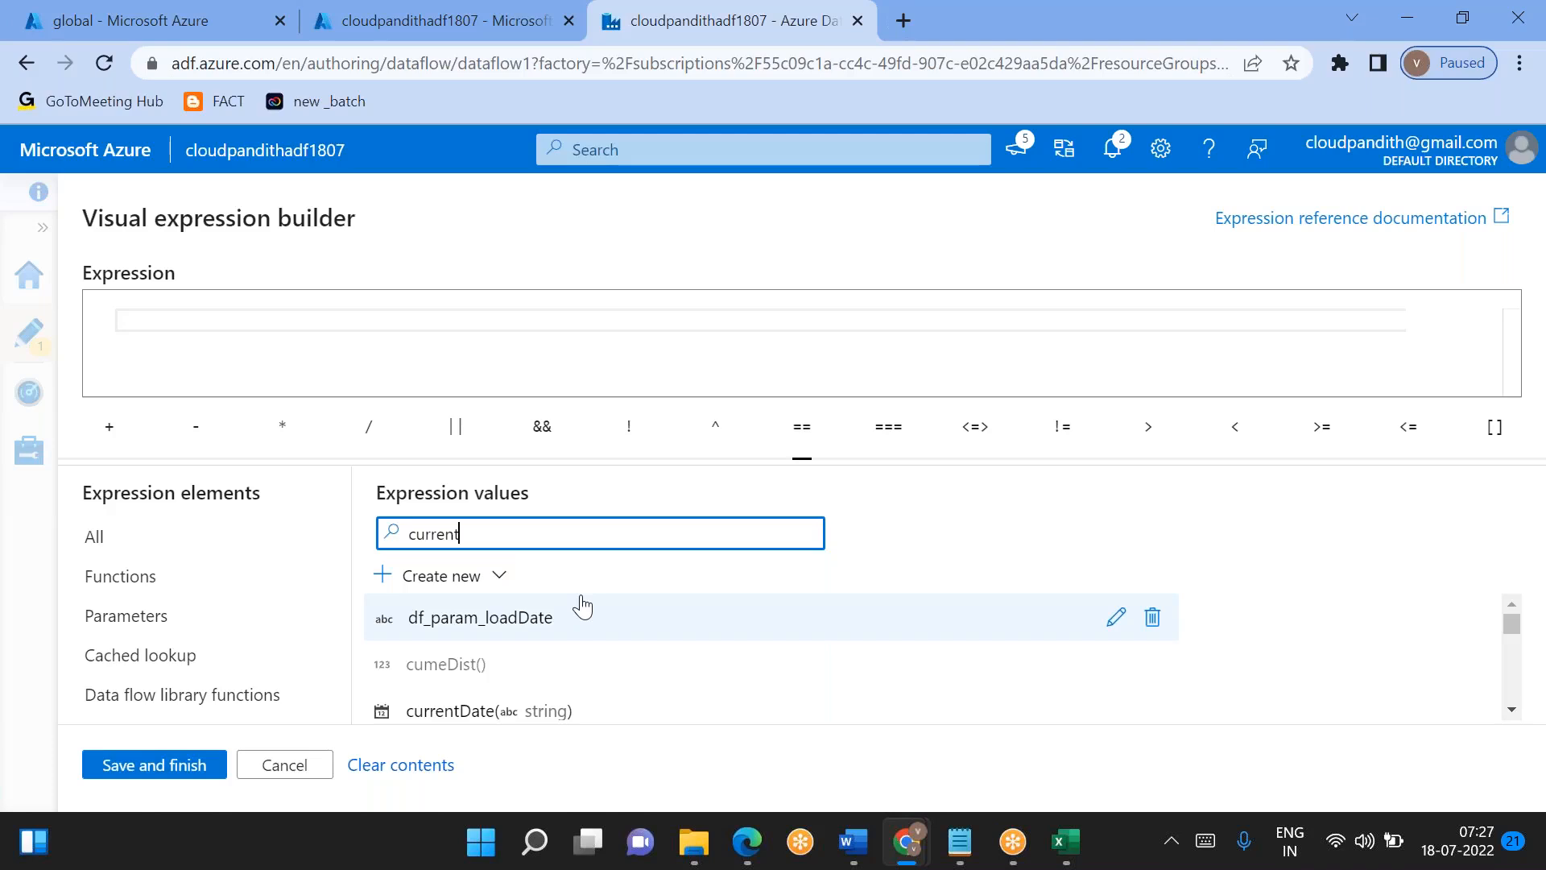
pyautogui.click(502, 715)
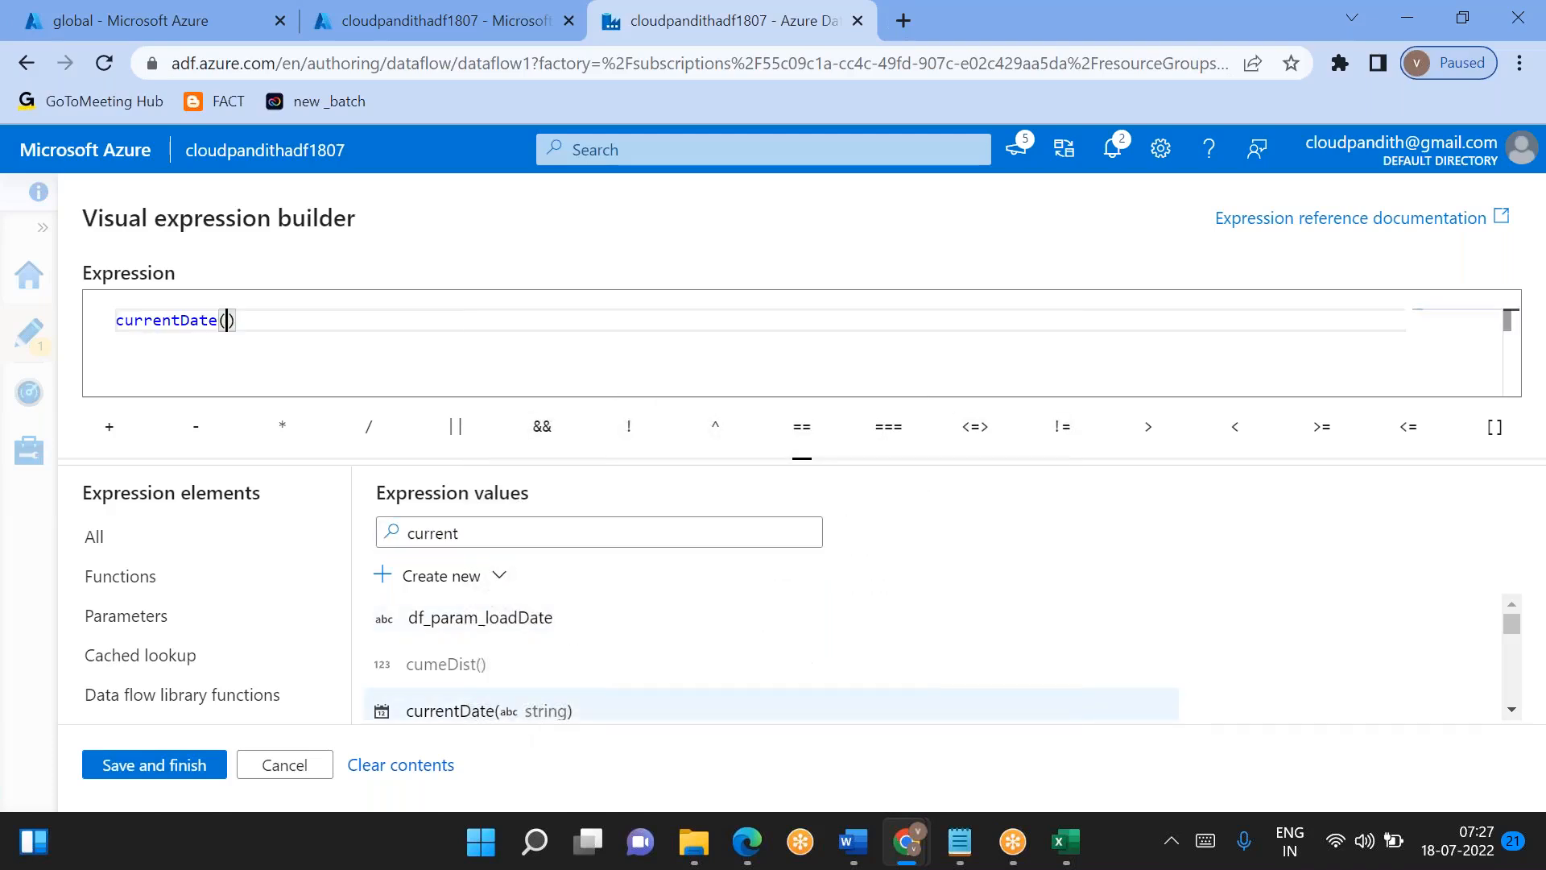
pyautogui.click(283, 316)
# - Wrap the current date in addDays so the expression reads addDays(currentDate(),-1)
pyautogui.click(500, 542)
pyautogui.hotkey('ctrl', 'a')
pyautogui.write('add')
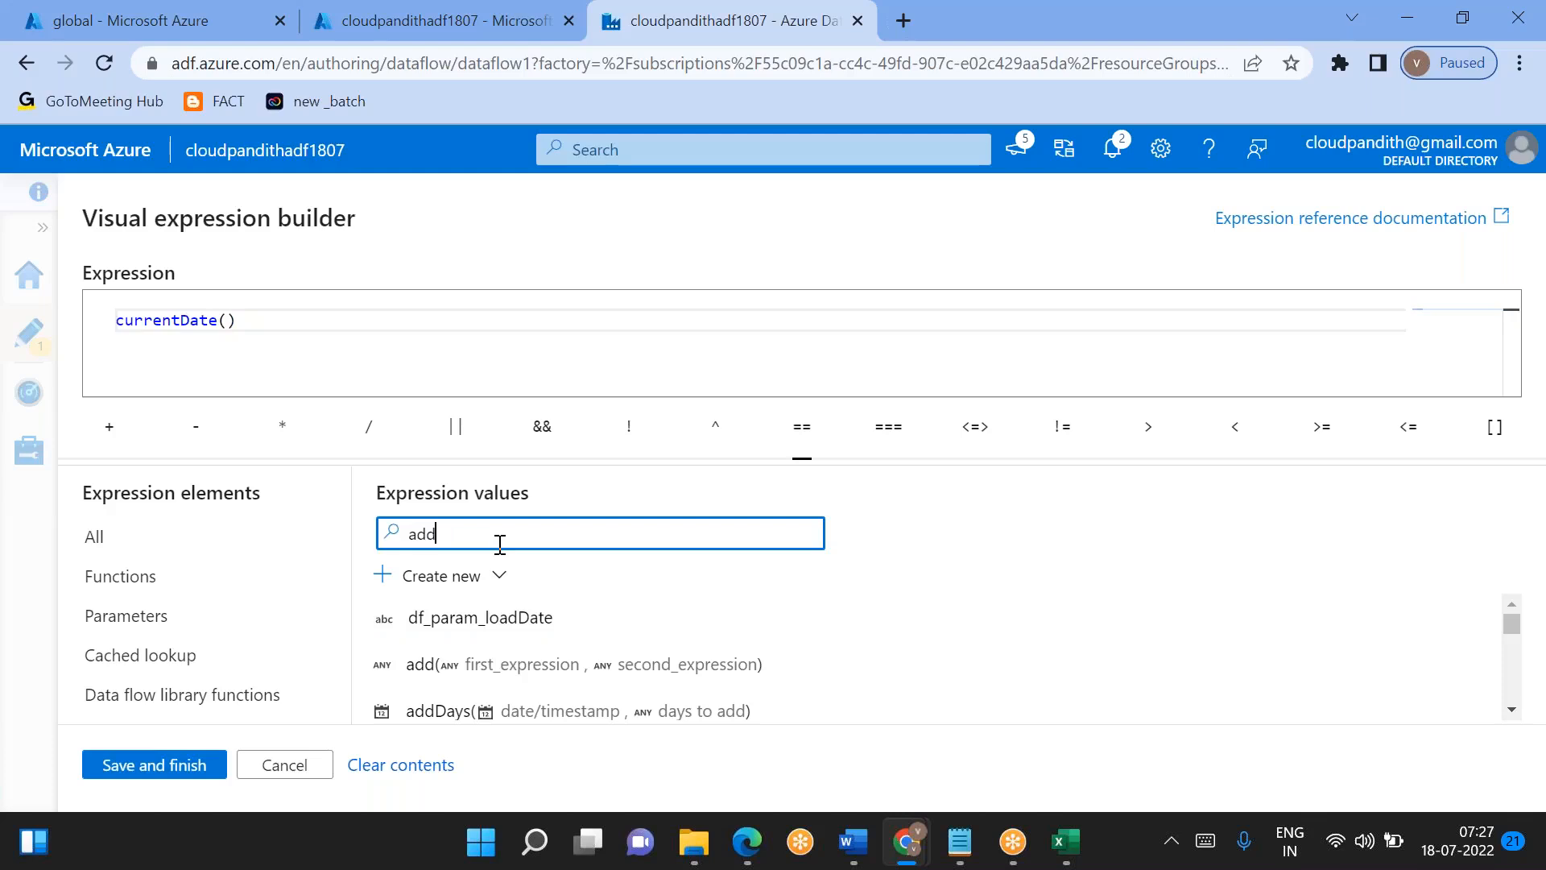
pyautogui.write('da')
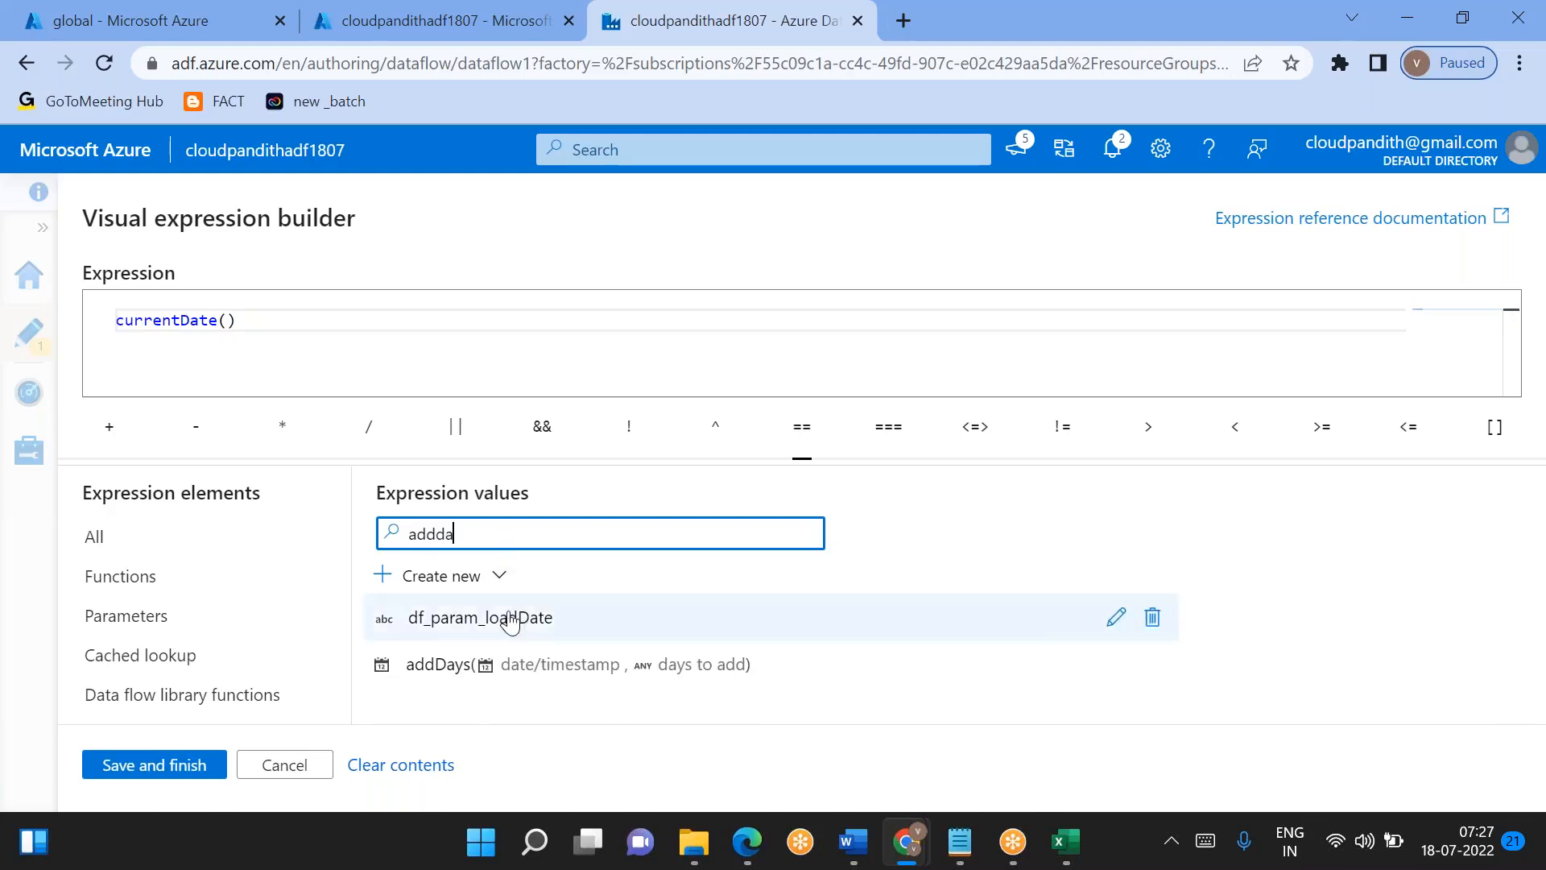
pyautogui.click(494, 660)
pyautogui.moveTo(236, 320); pyautogui.dragTo(394, 320)
pyautogui.hotkey('ctrl', 'c')
pyautogui.press('BackSpace')
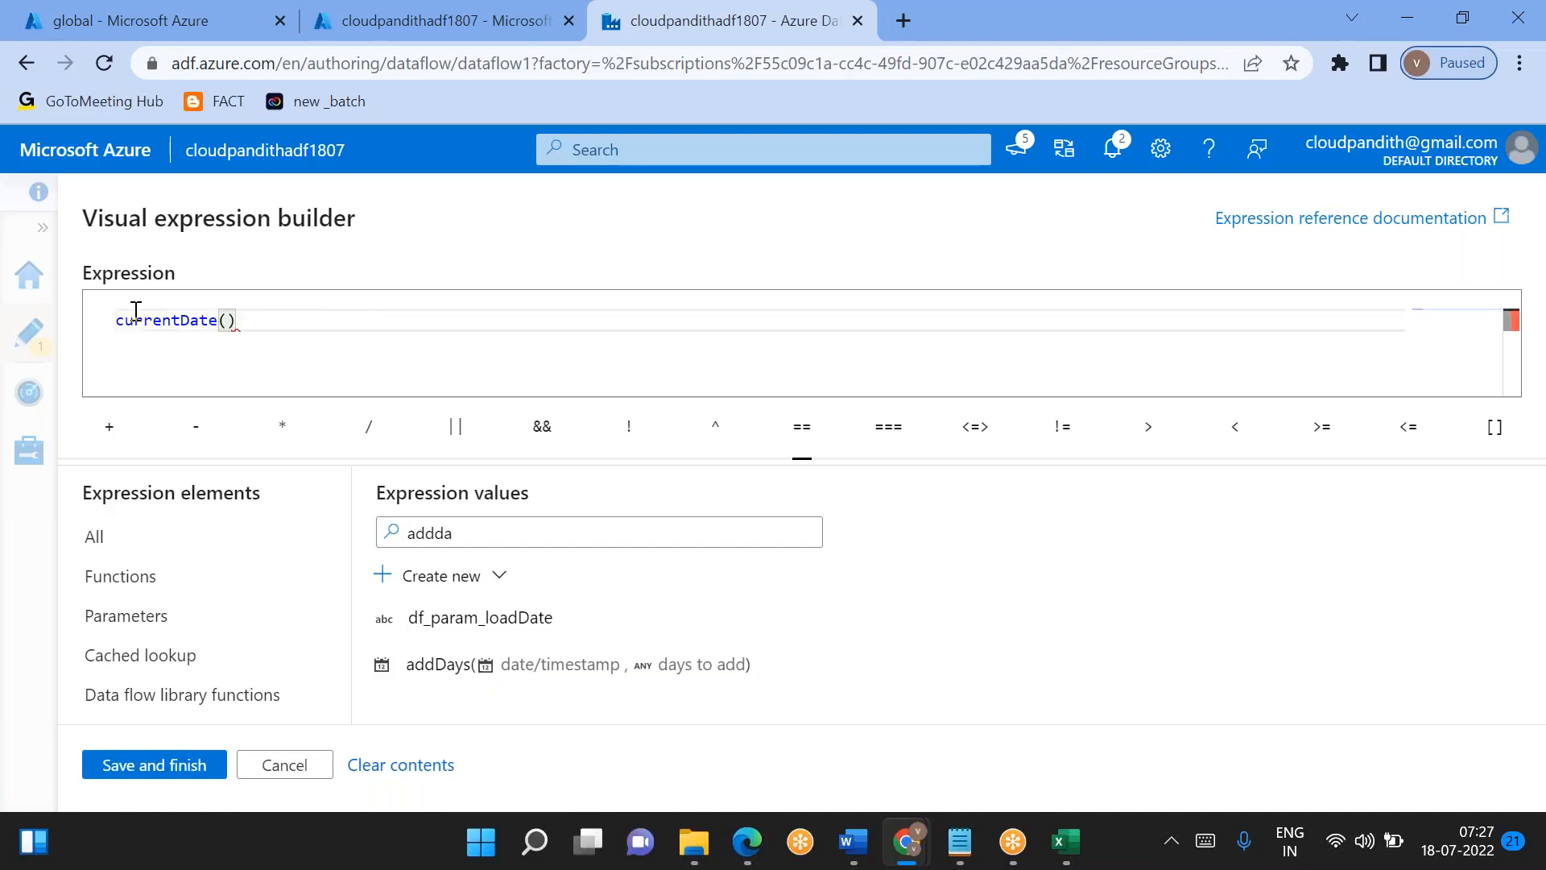
pyautogui.press('Home')
pyautogui.hotkey('ctrl', 'v')
pyautogui.press('BackSpace')
pyautogui.click(347, 322)
pyautogui.write(',-1)')
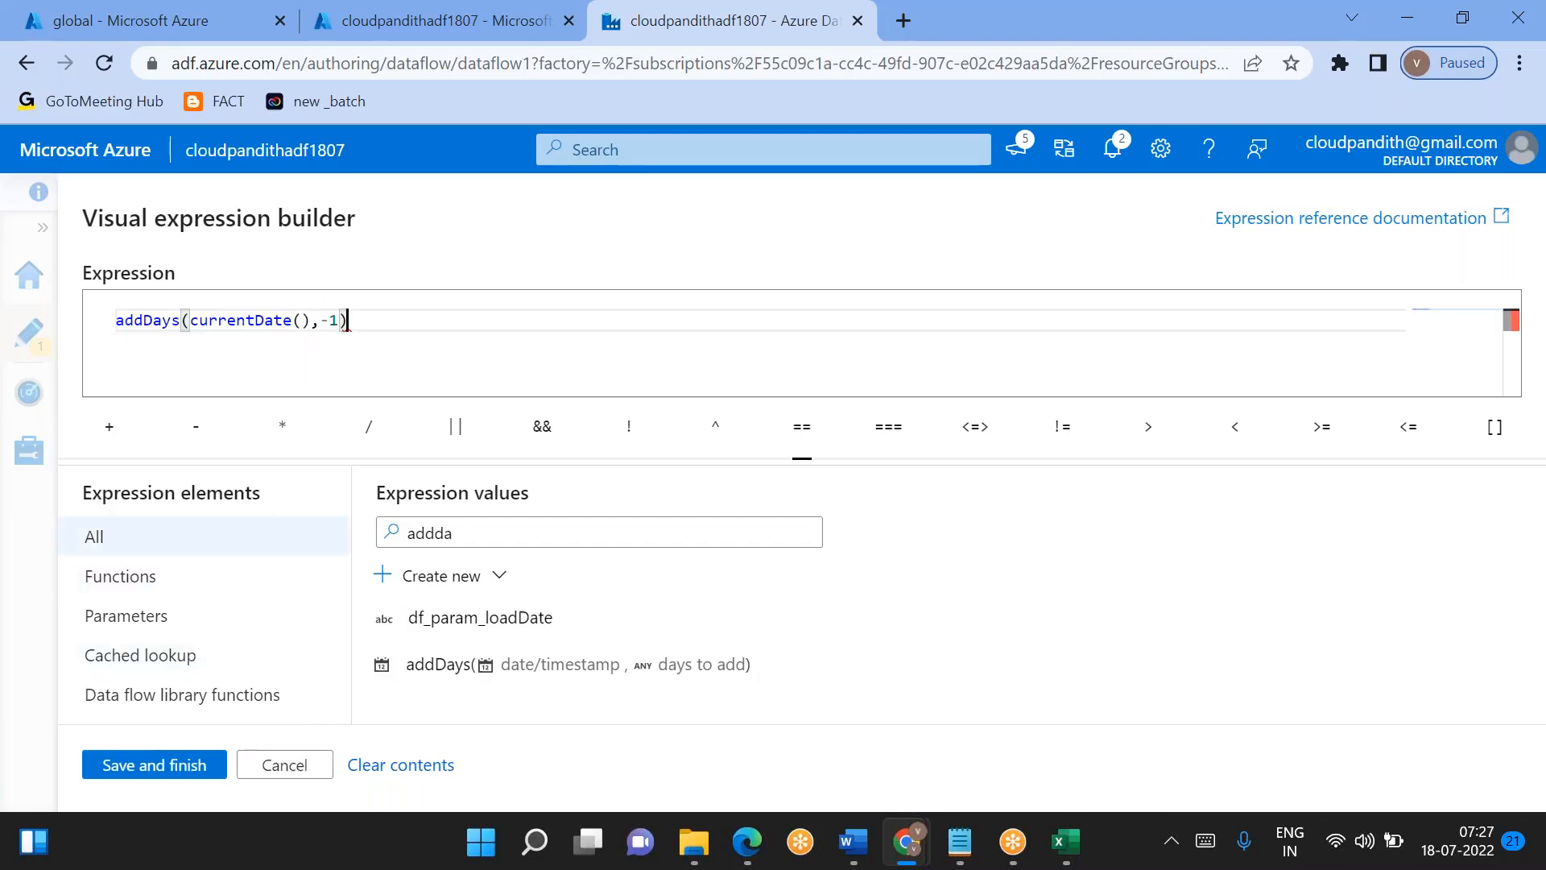
pyautogui.hotkey('alt', 'Tab')
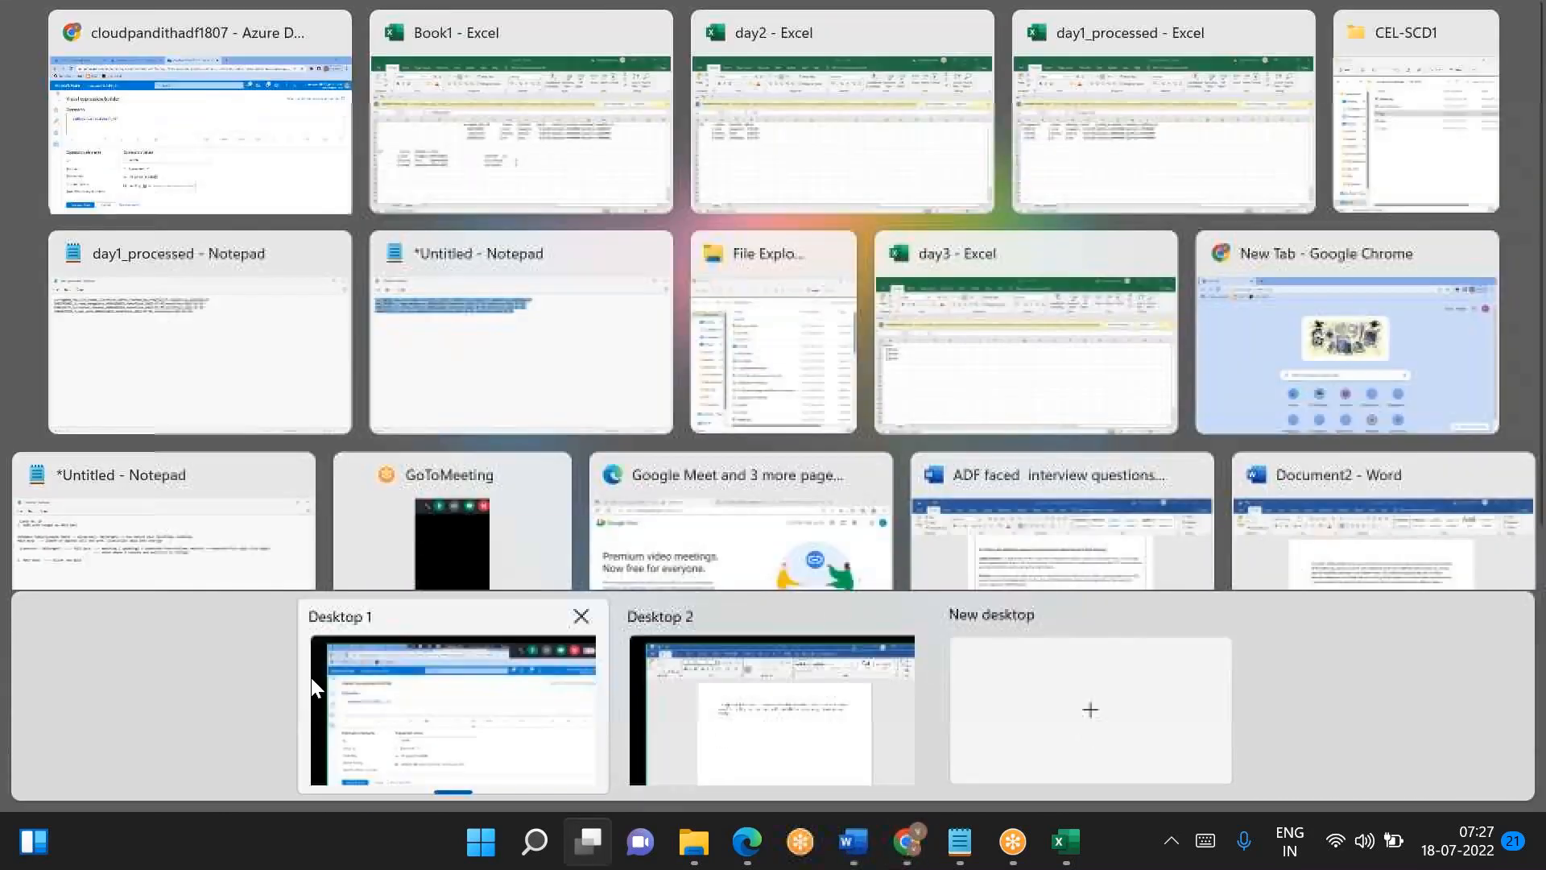
pyautogui.click(224, 161)
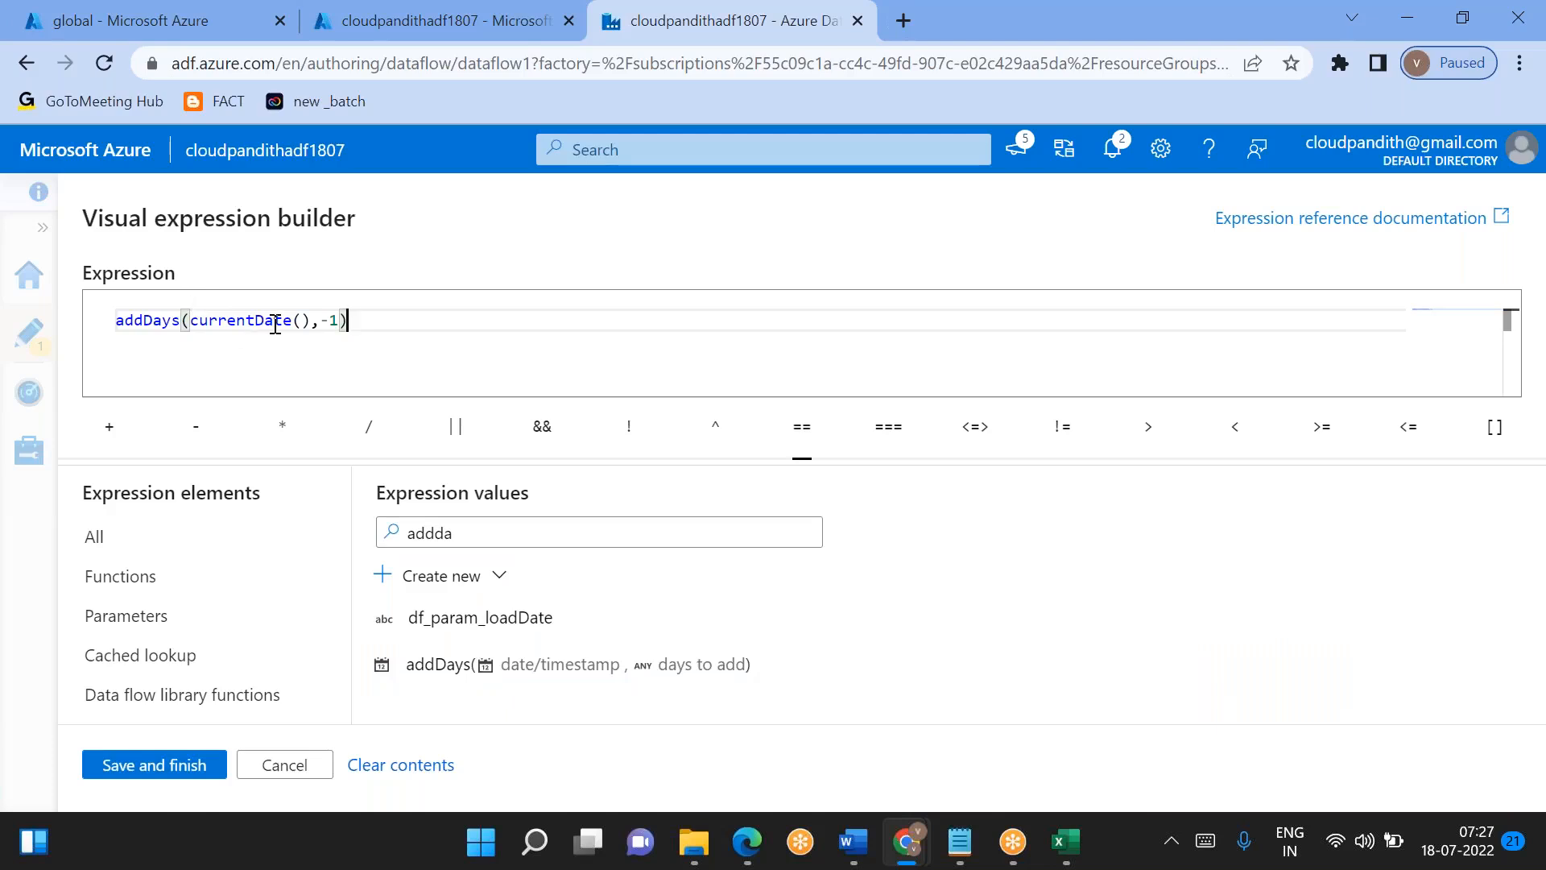
pyautogui.moveTo(275, 324)
pyautogui.doubleClick(252, 319)
pyautogui.click(338, 320)
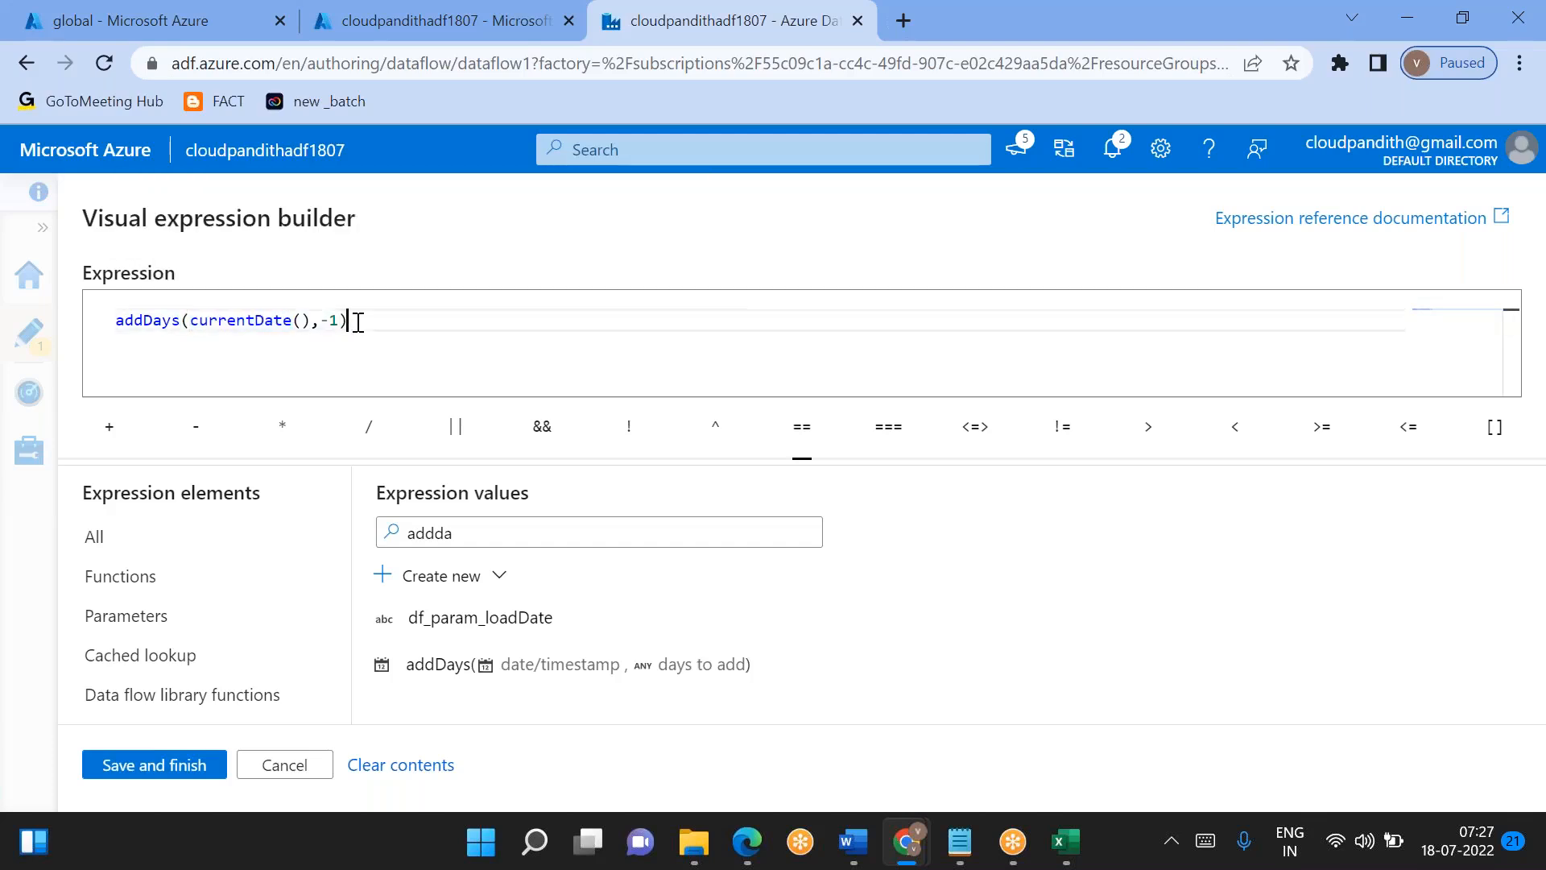
pyautogui.doubleClick(276, 320)
pyautogui.click(375, 320)
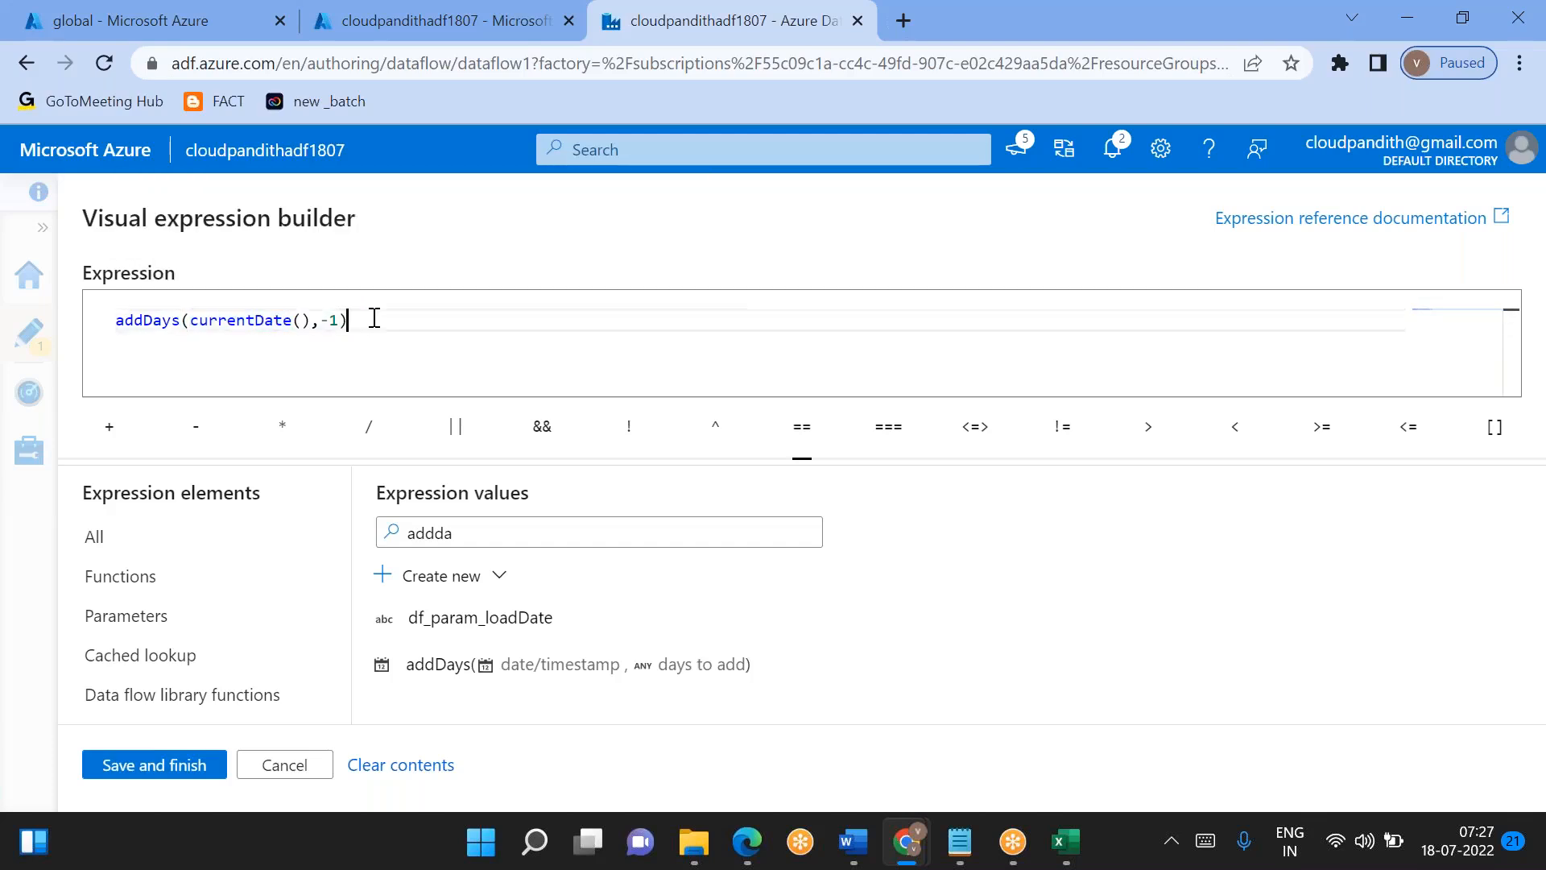
pyautogui.doubleClick(261, 320)
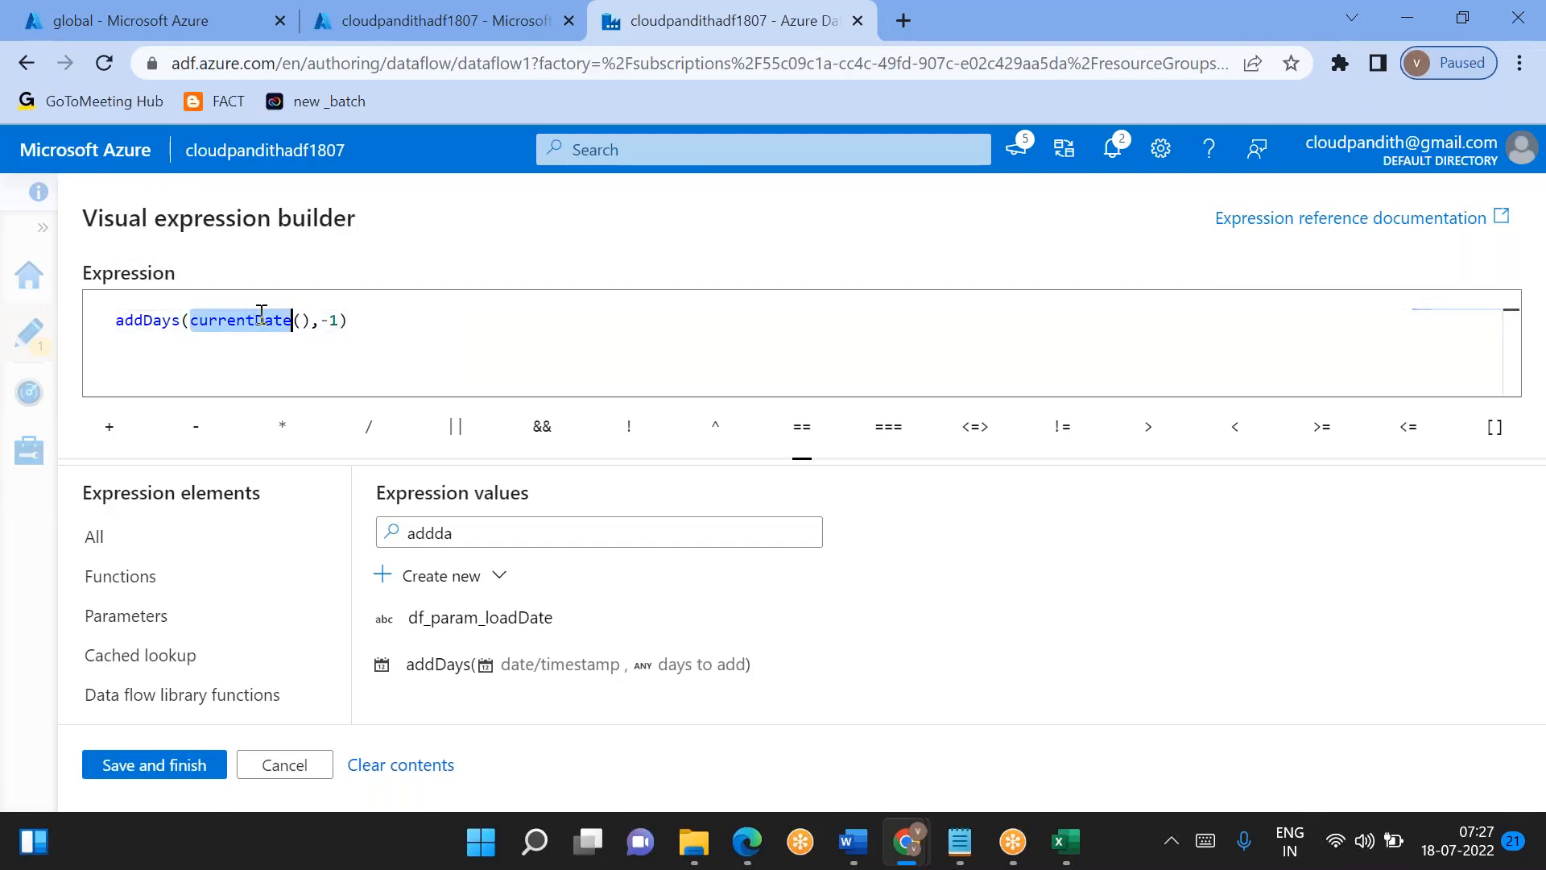
# - Delete the whole addDays expression from the folder path expression
pyautogui.click(364, 314)
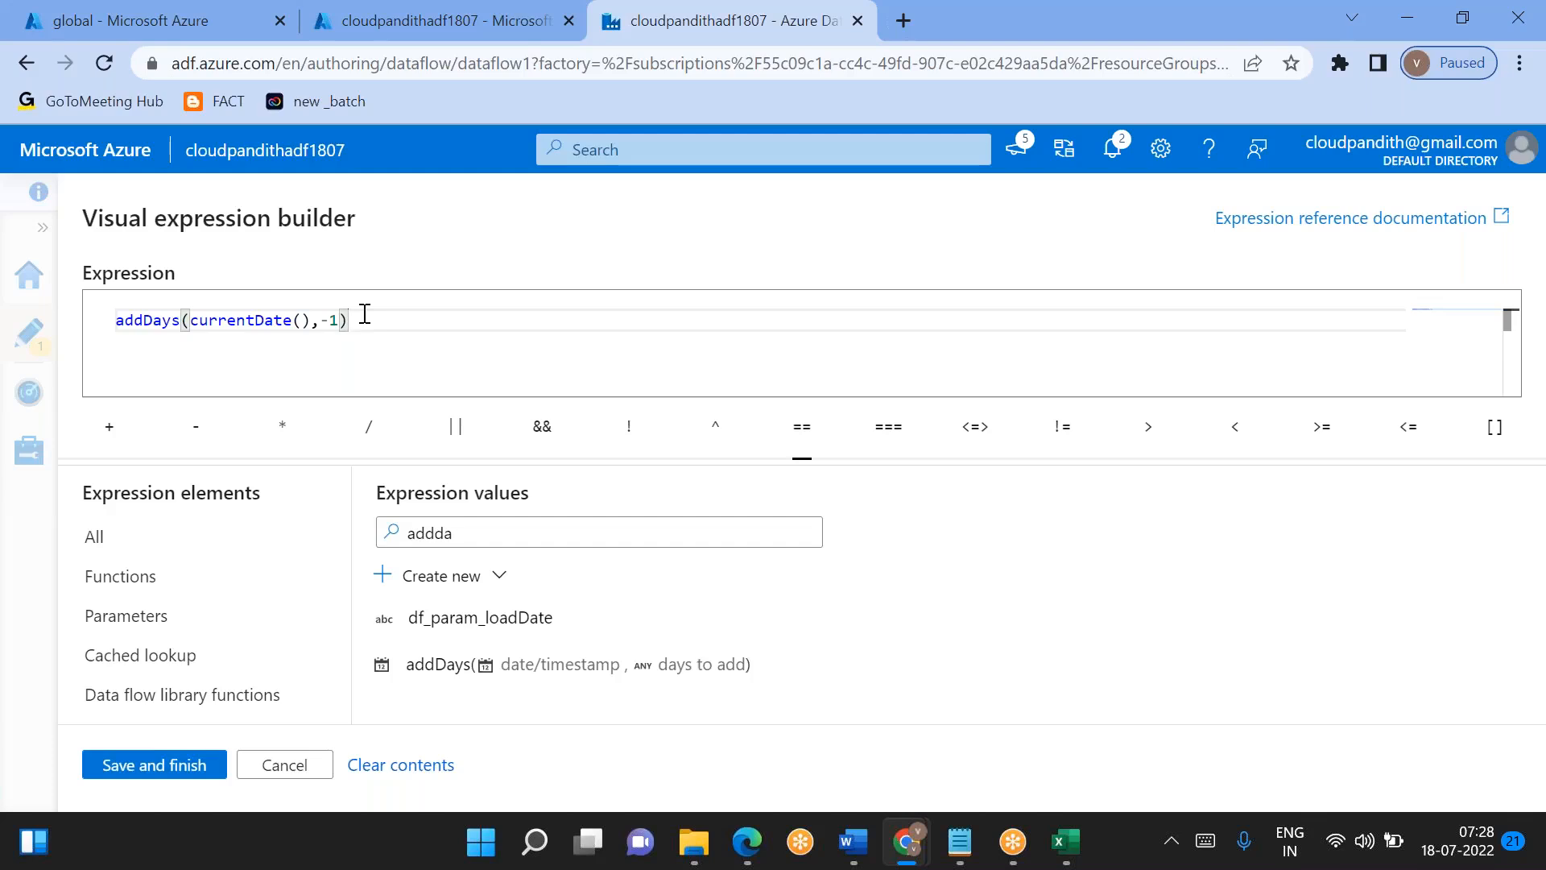
pyautogui.hotkey('shift', 'Home')
pyautogui.press('BackSpace')
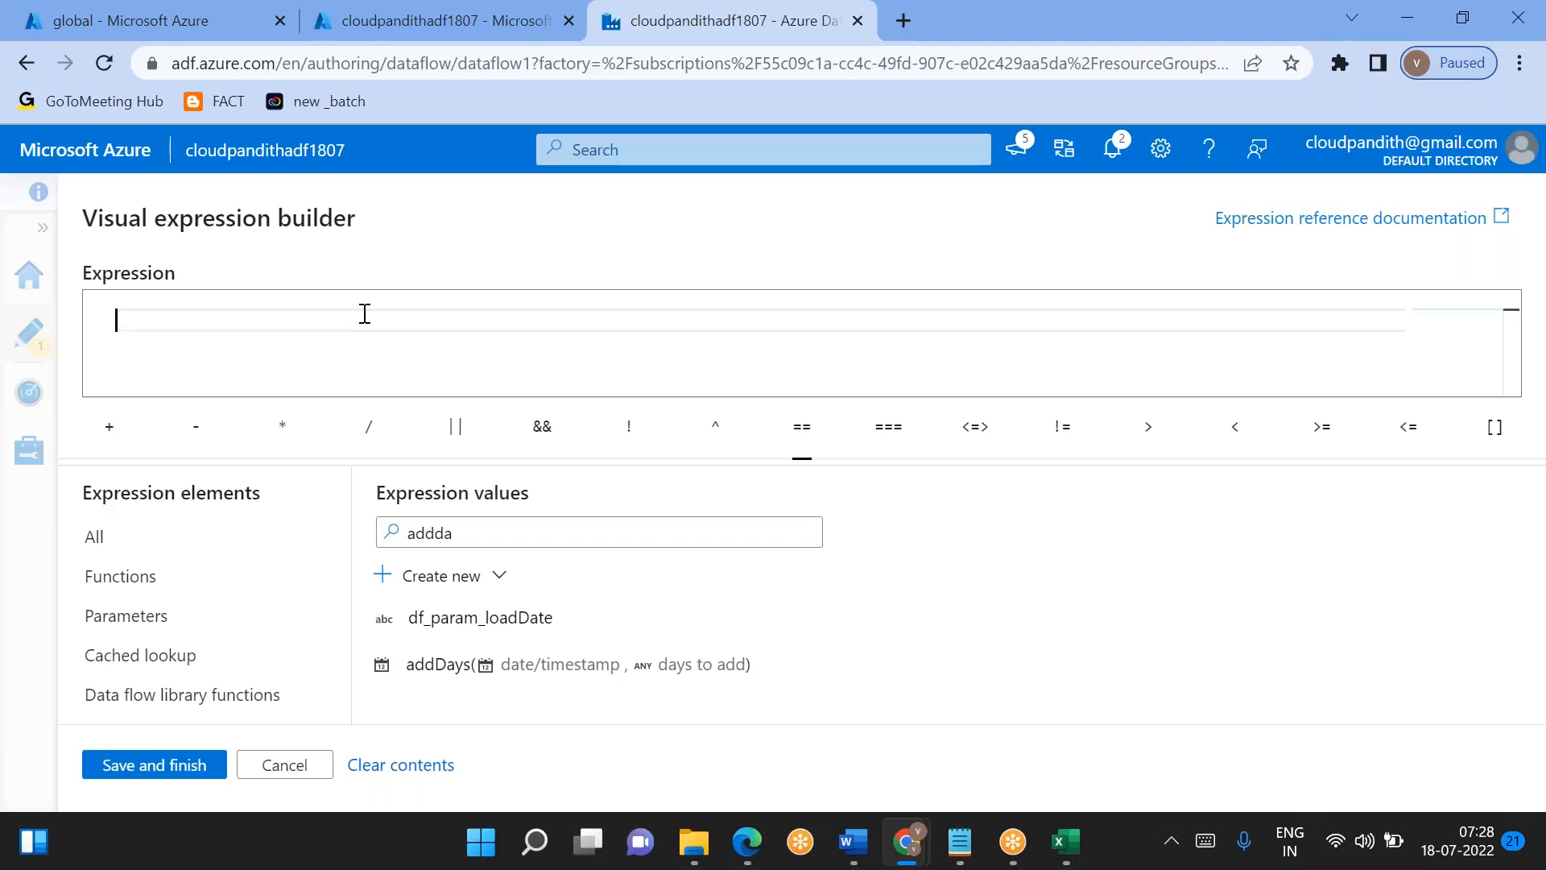
# - Leave the folder path expression builder without saving an expression
pyautogui.click(1075, 46)
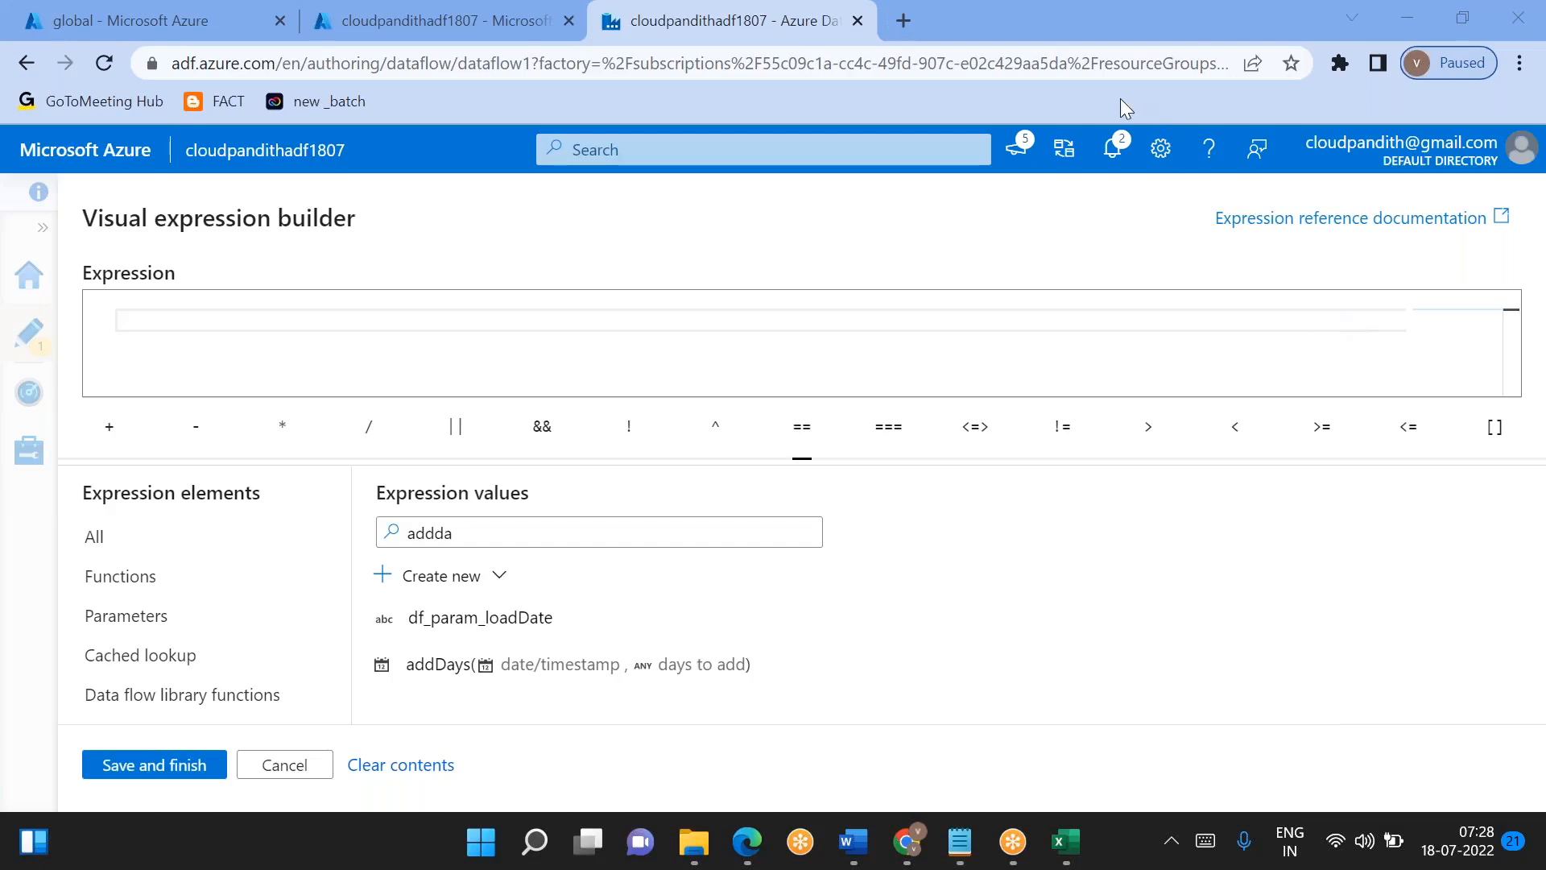
pyautogui.click(417, 314)
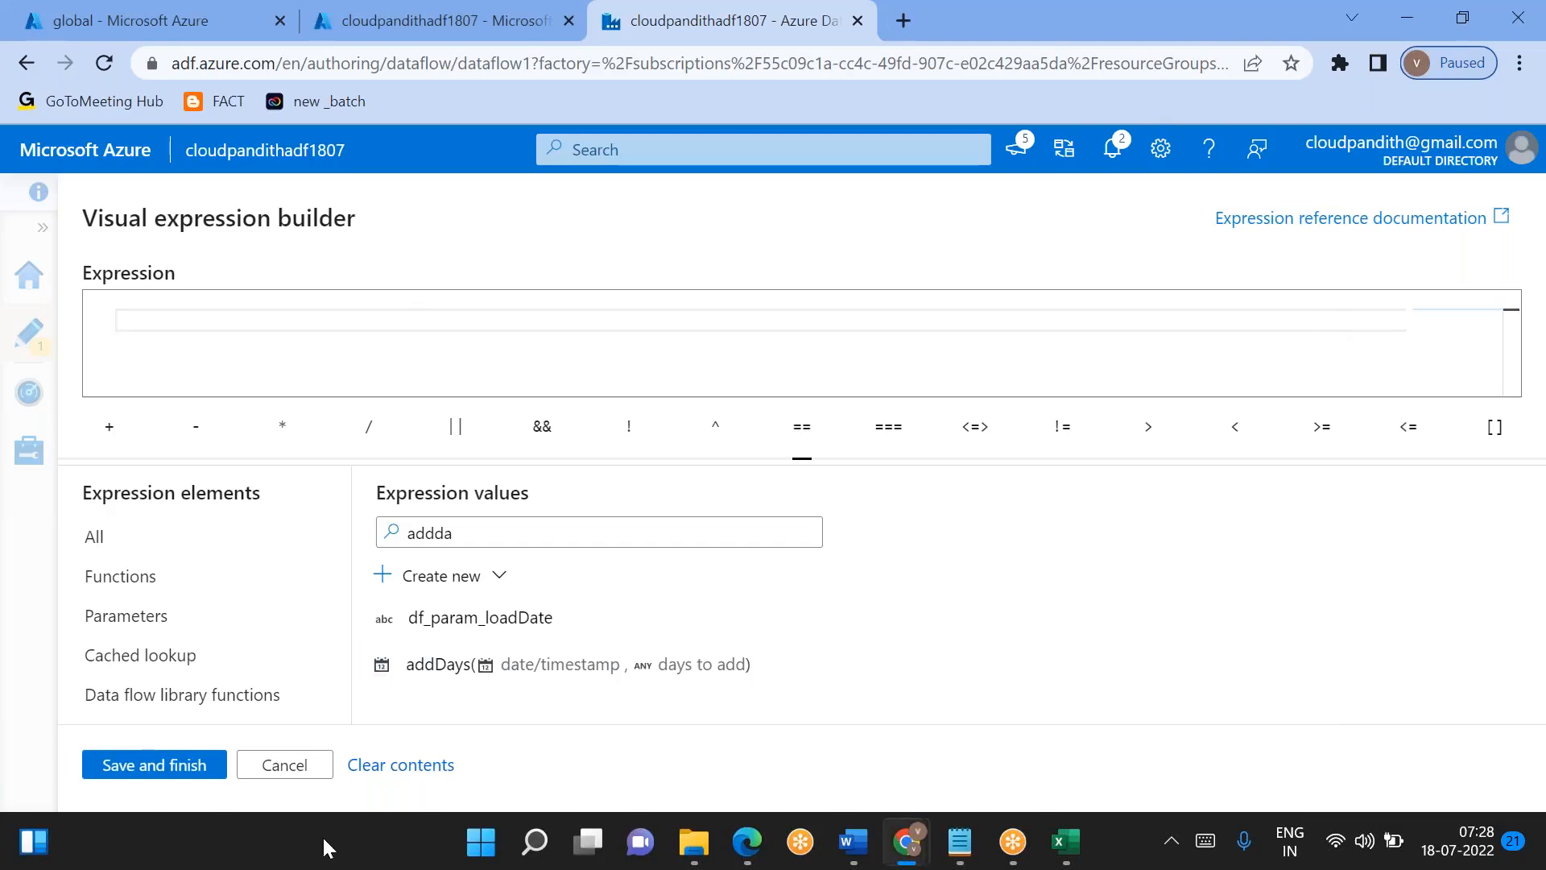
pyautogui.click(297, 772)
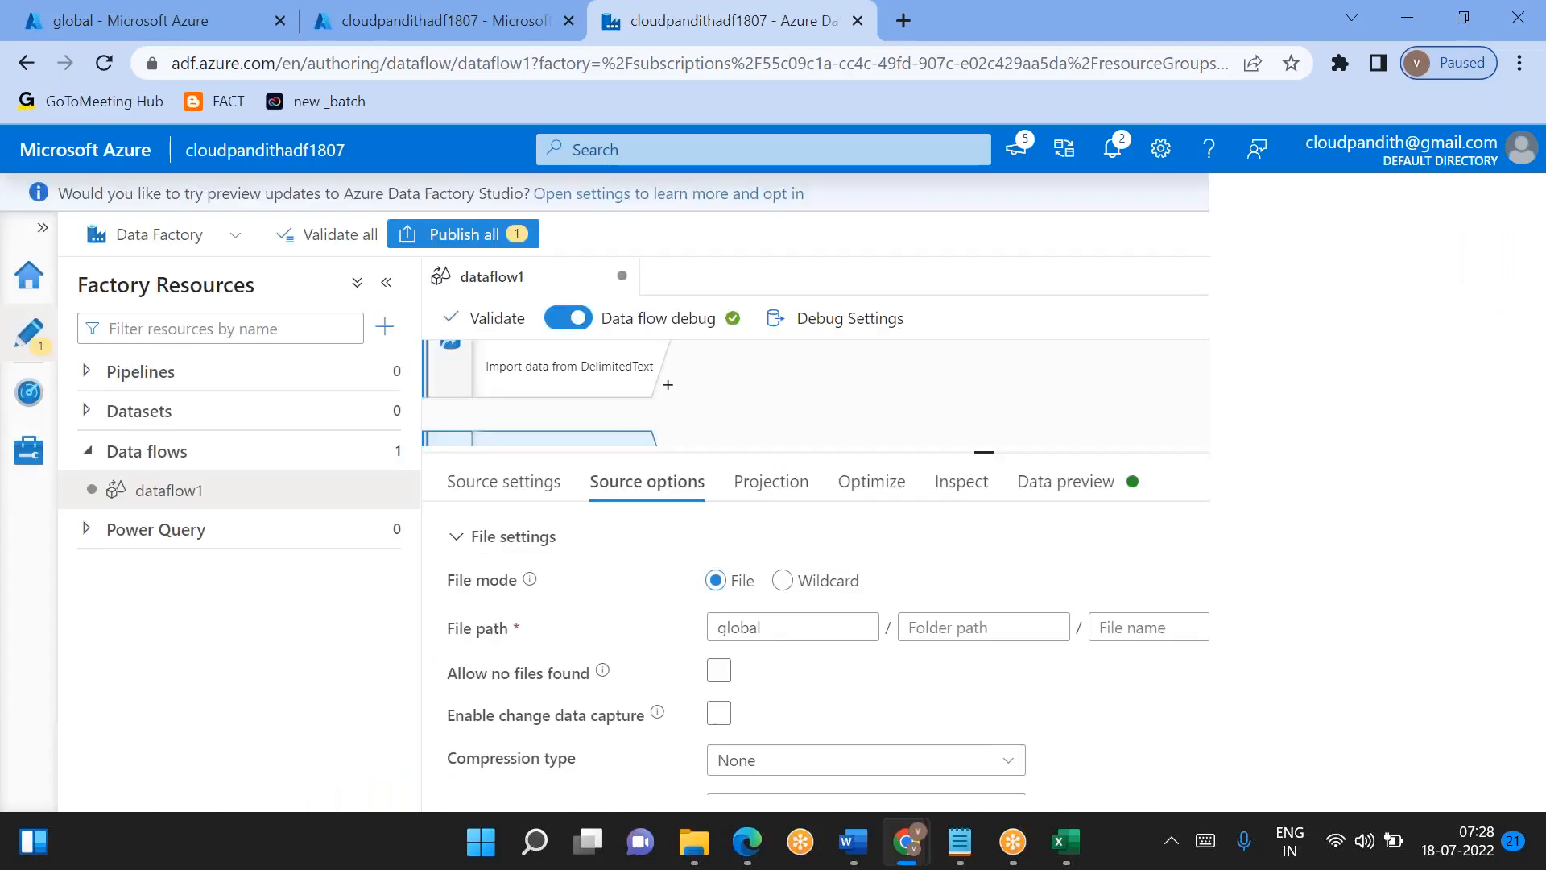
# - Add a second string parameter named df_param_pdate to the data flow
pyautogui.click(852, 390)
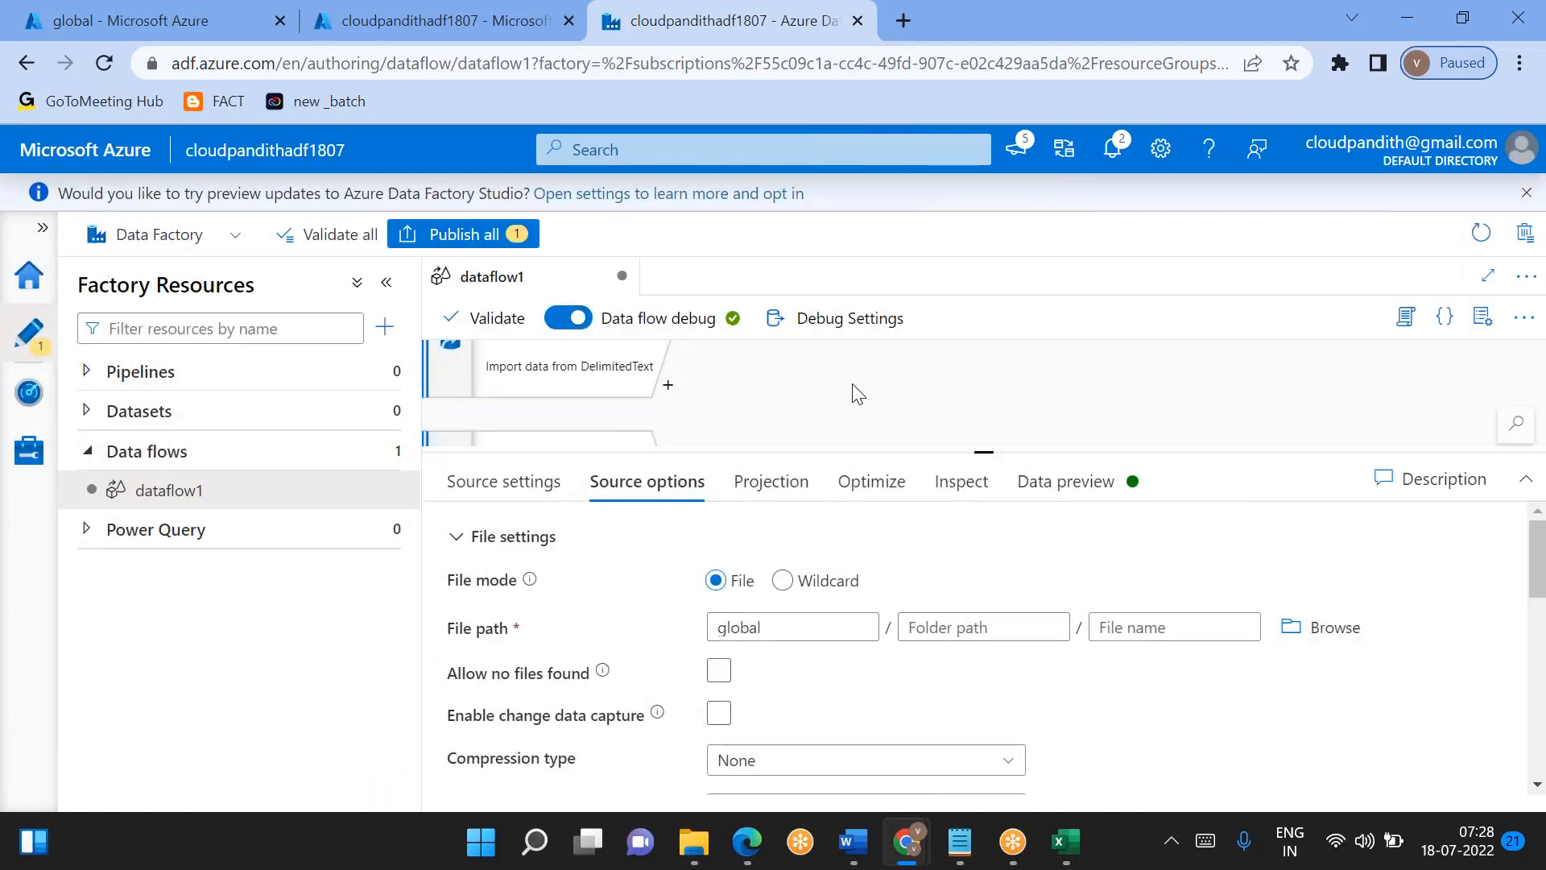
pyautogui.click(488, 547)
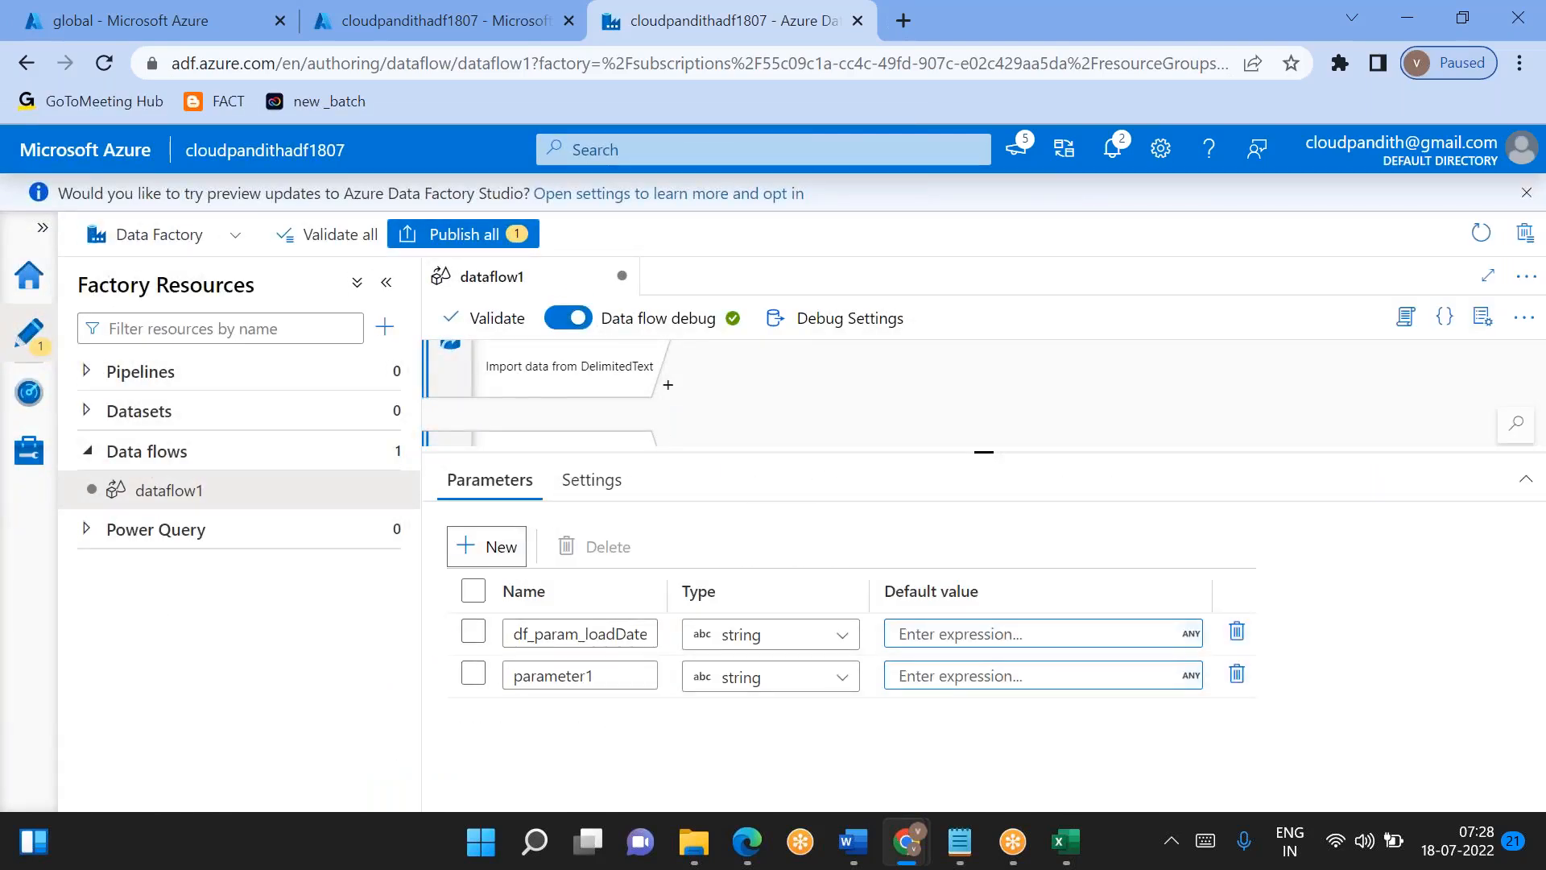
pyautogui.doubleClick(559, 680)
pyautogui.write('df_param')
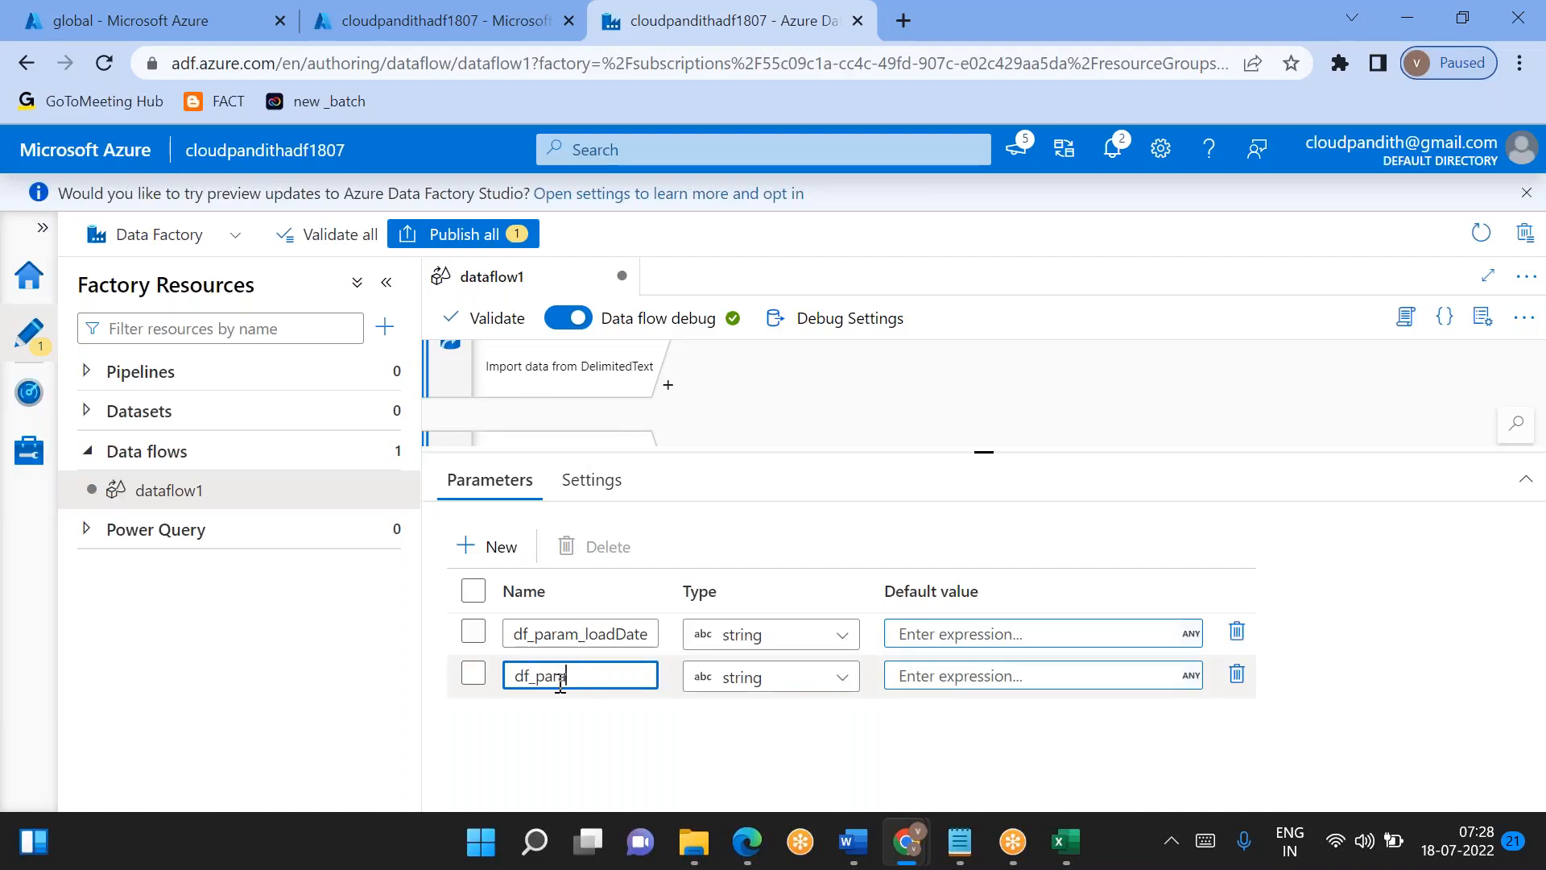
pyautogui.write('_pdate')
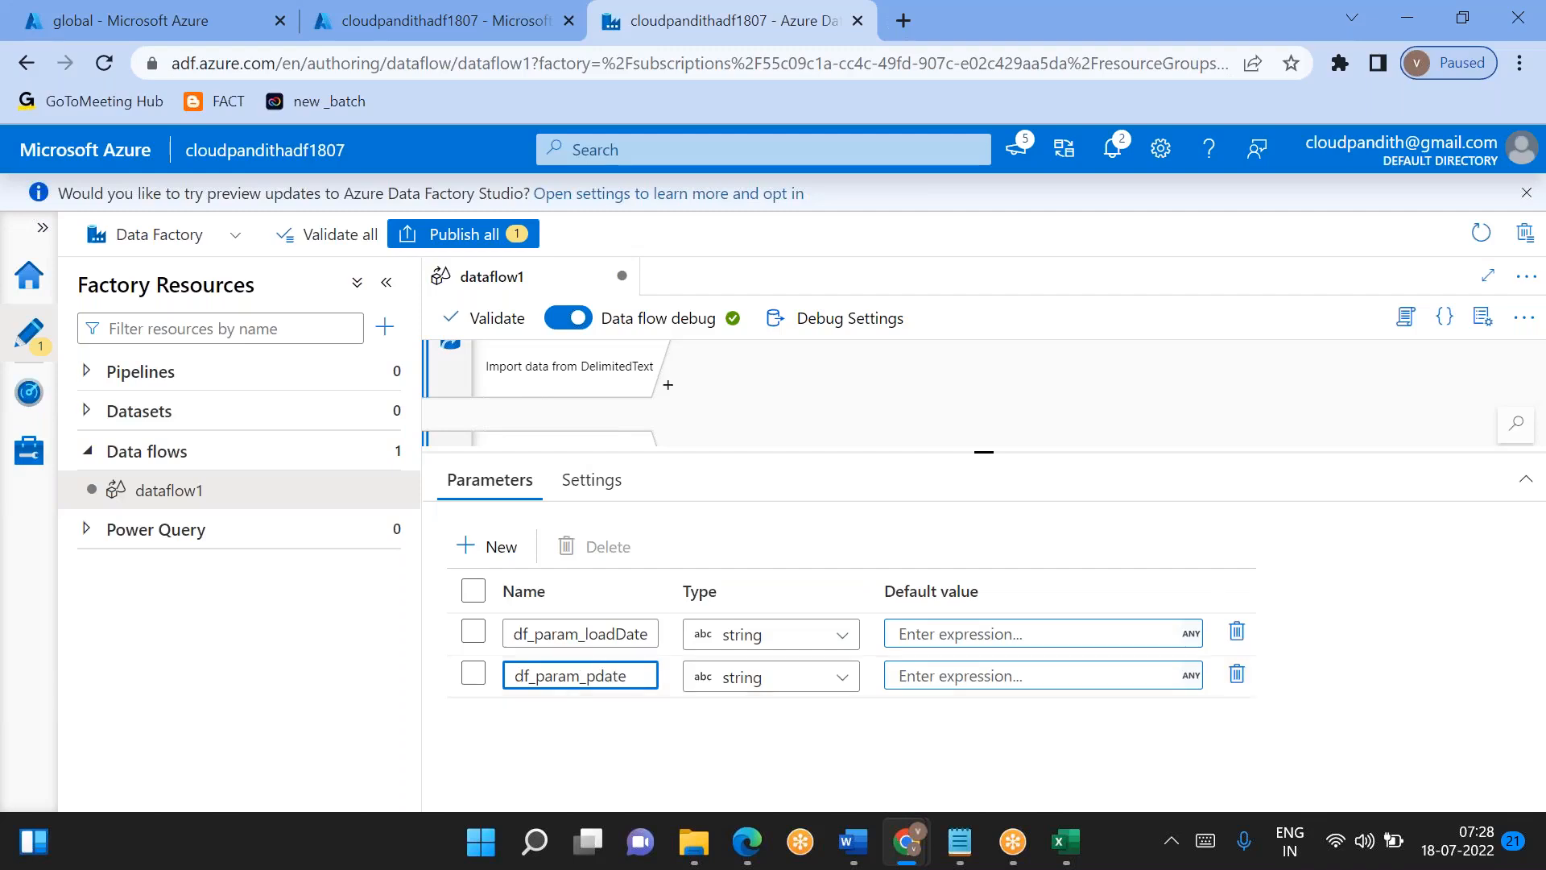
# - Start source2's folder path expression with a concat function whose first argument is 'india/gold/dim_cust/'
pyautogui.click(568, 442)
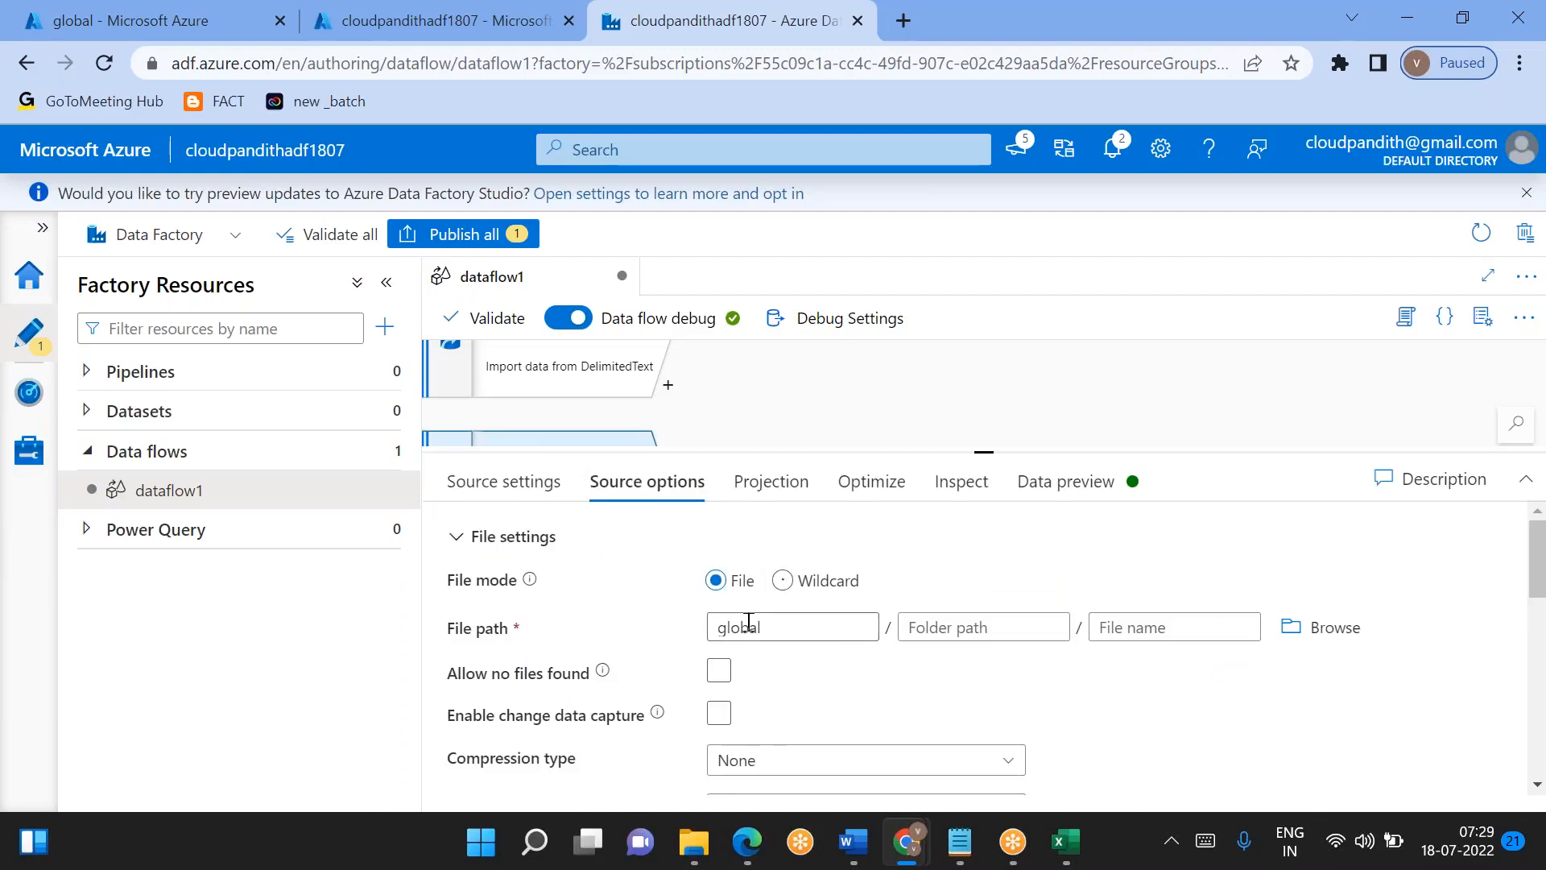
pyautogui.click(928, 627)
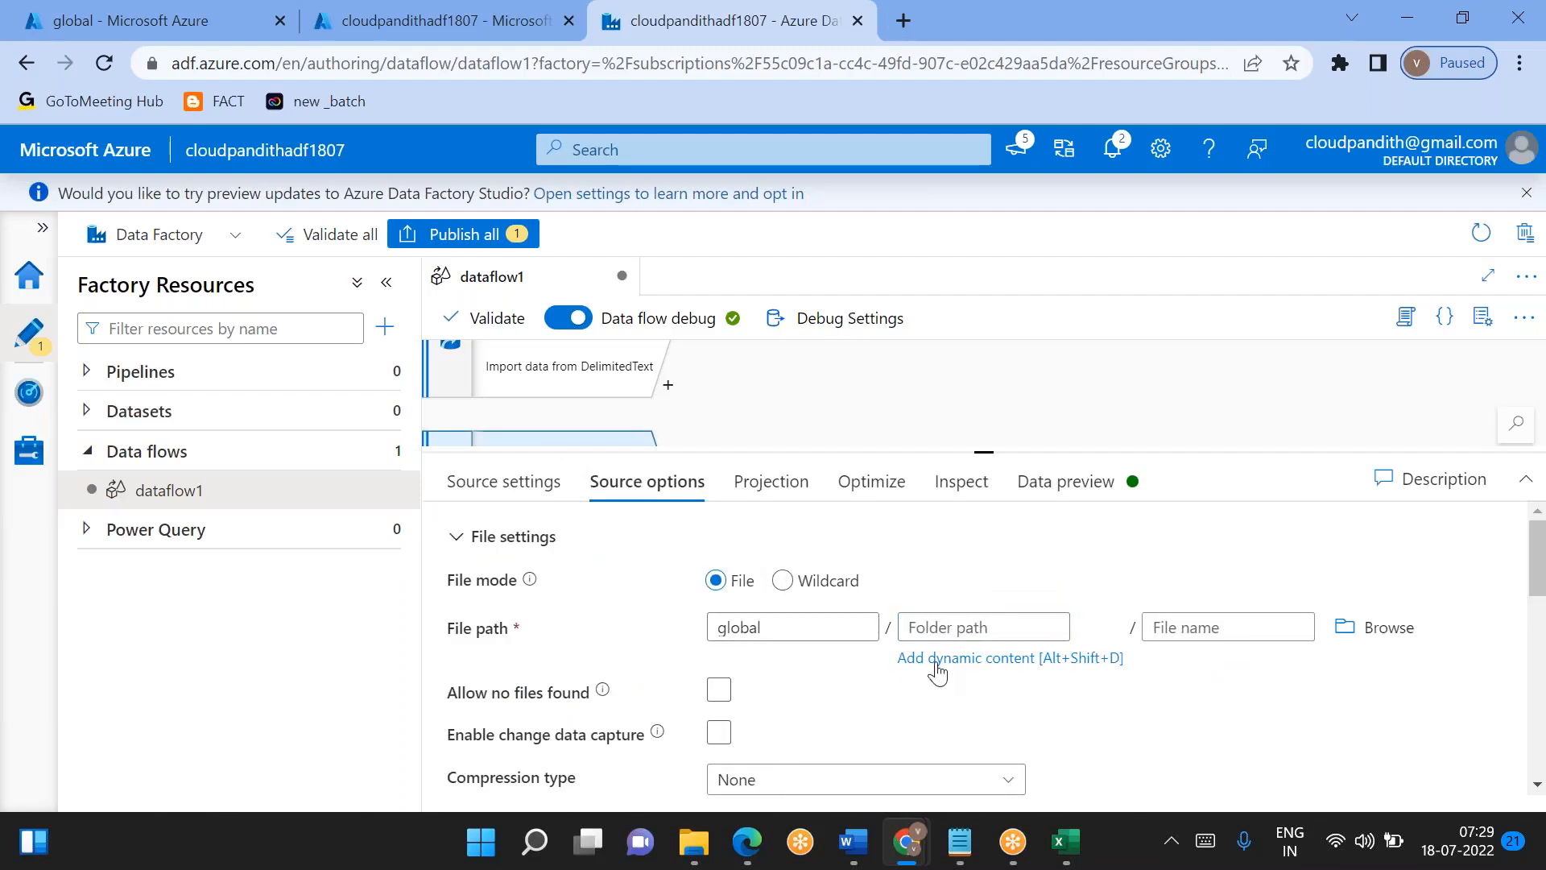
pyautogui.click(937, 659)
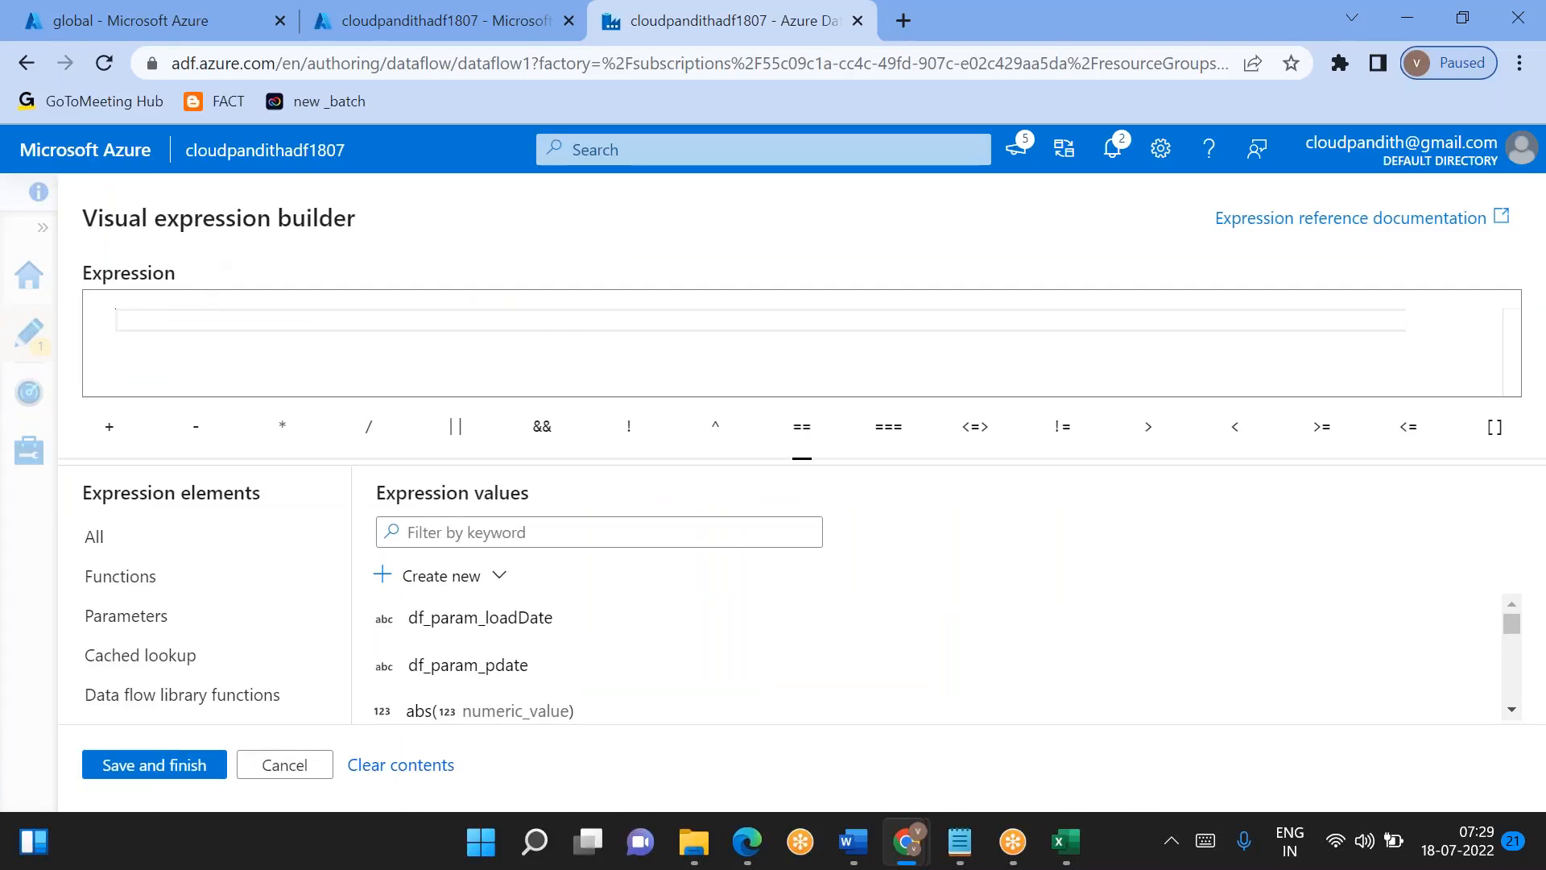
pyautogui.write('conc')
pyautogui.press('Return')
pyautogui.write("'")
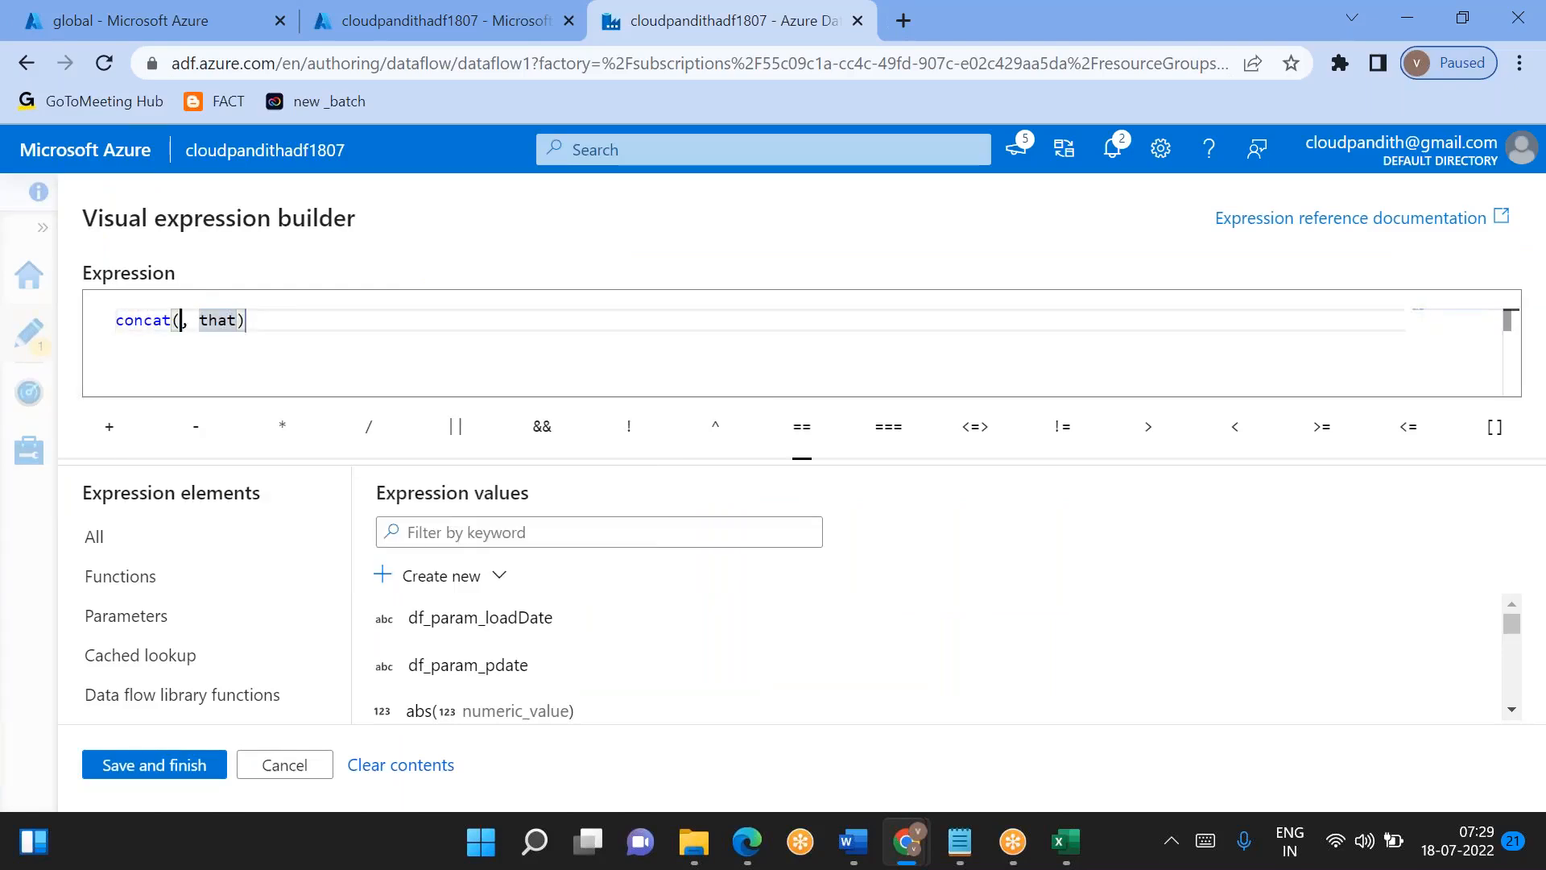
pyautogui.write('india/')
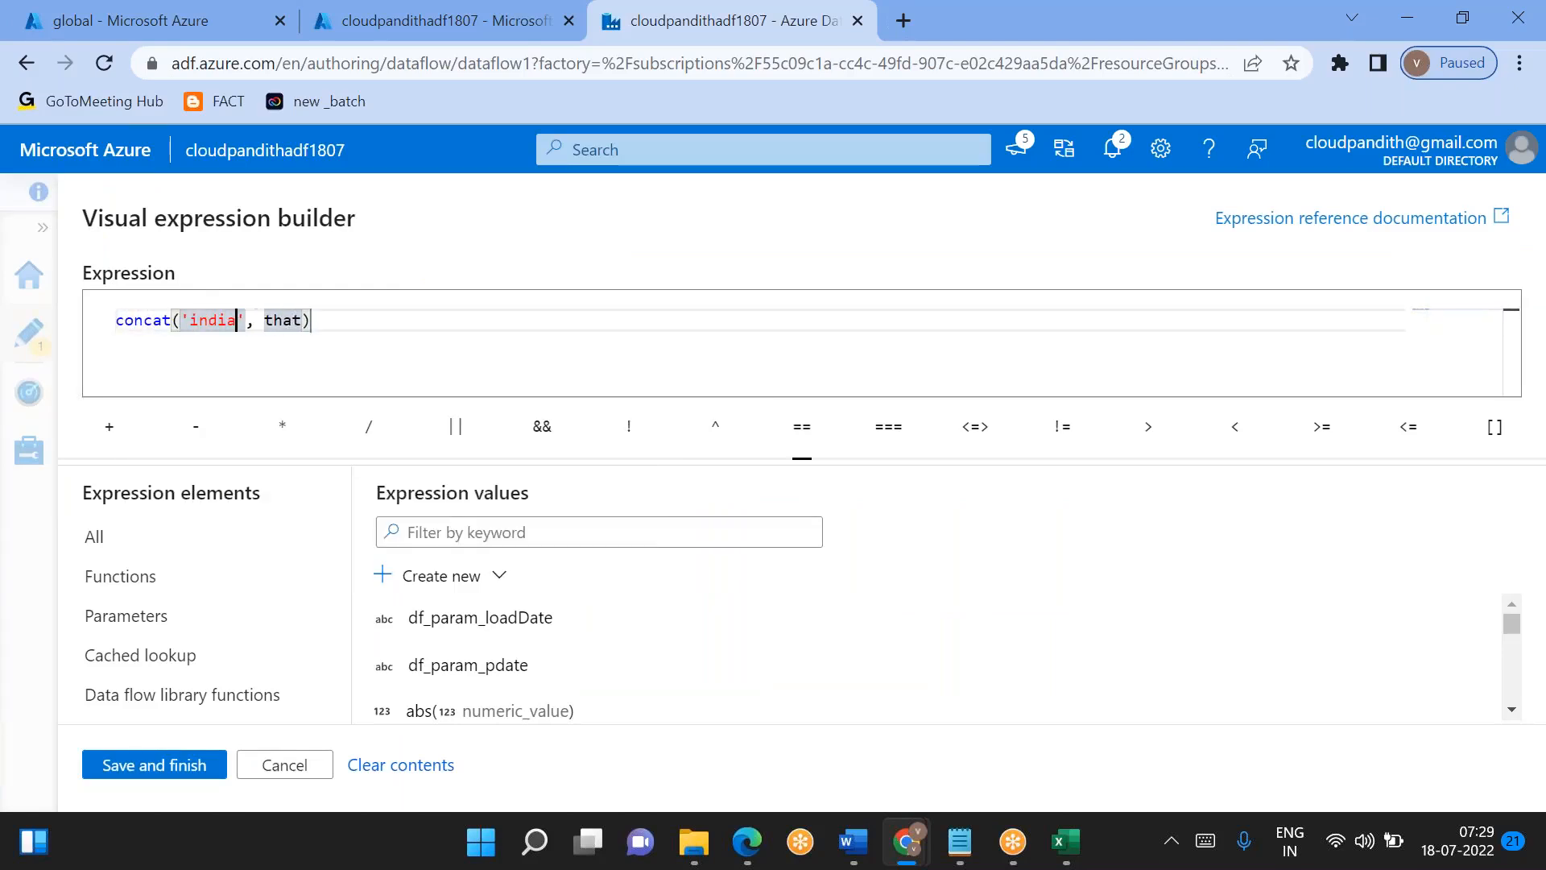
pyautogui.write('gold/dim')
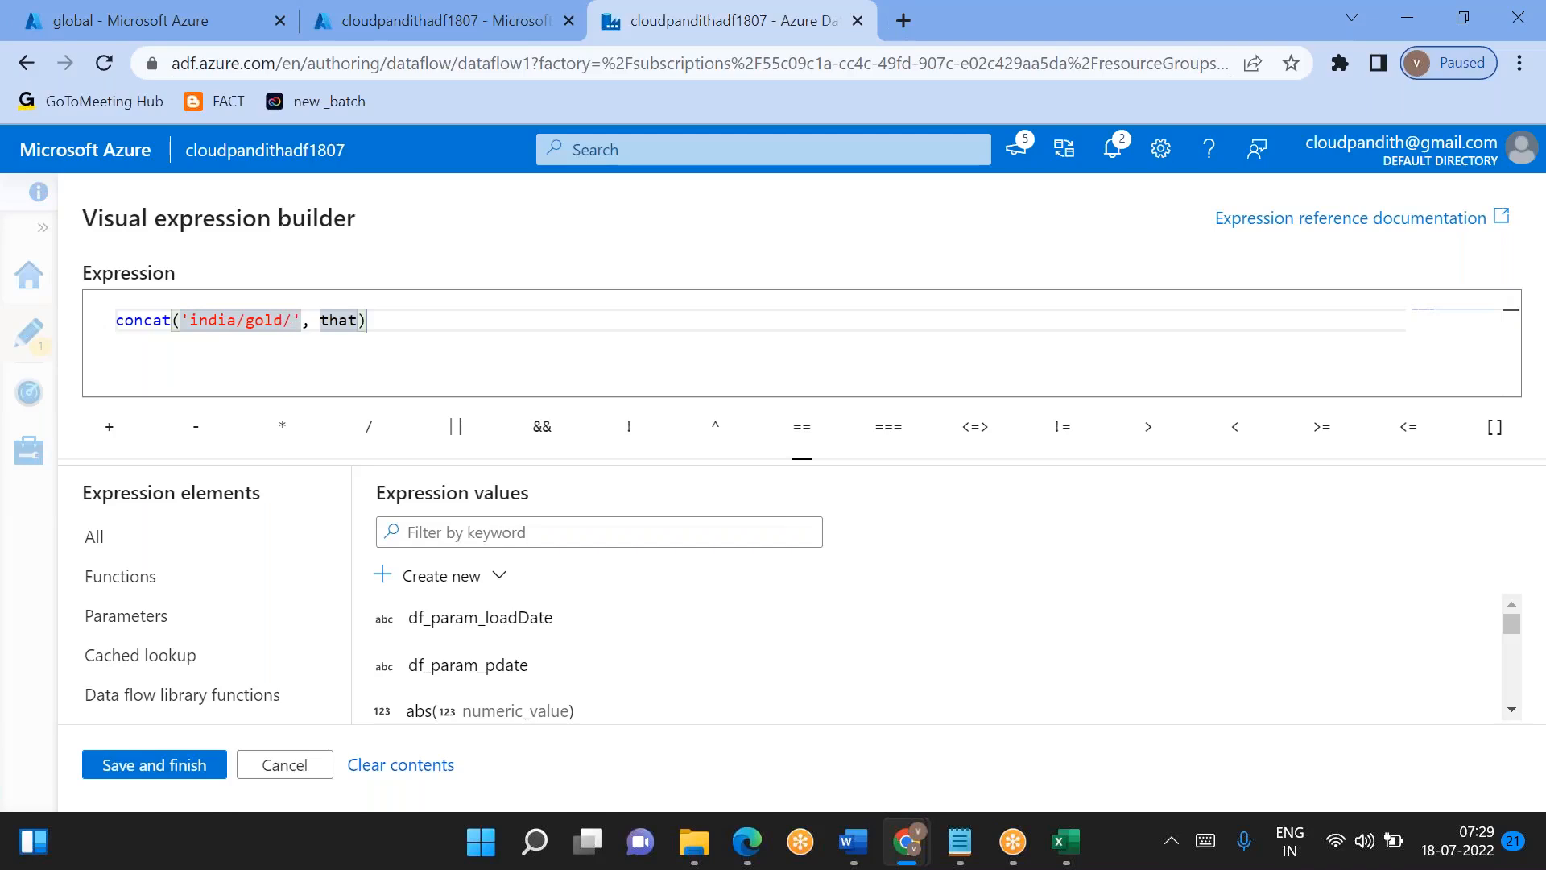
pyautogui.write('_cust')
pyautogui.press('BackSpace')
pyautogui.press('BackSpace')
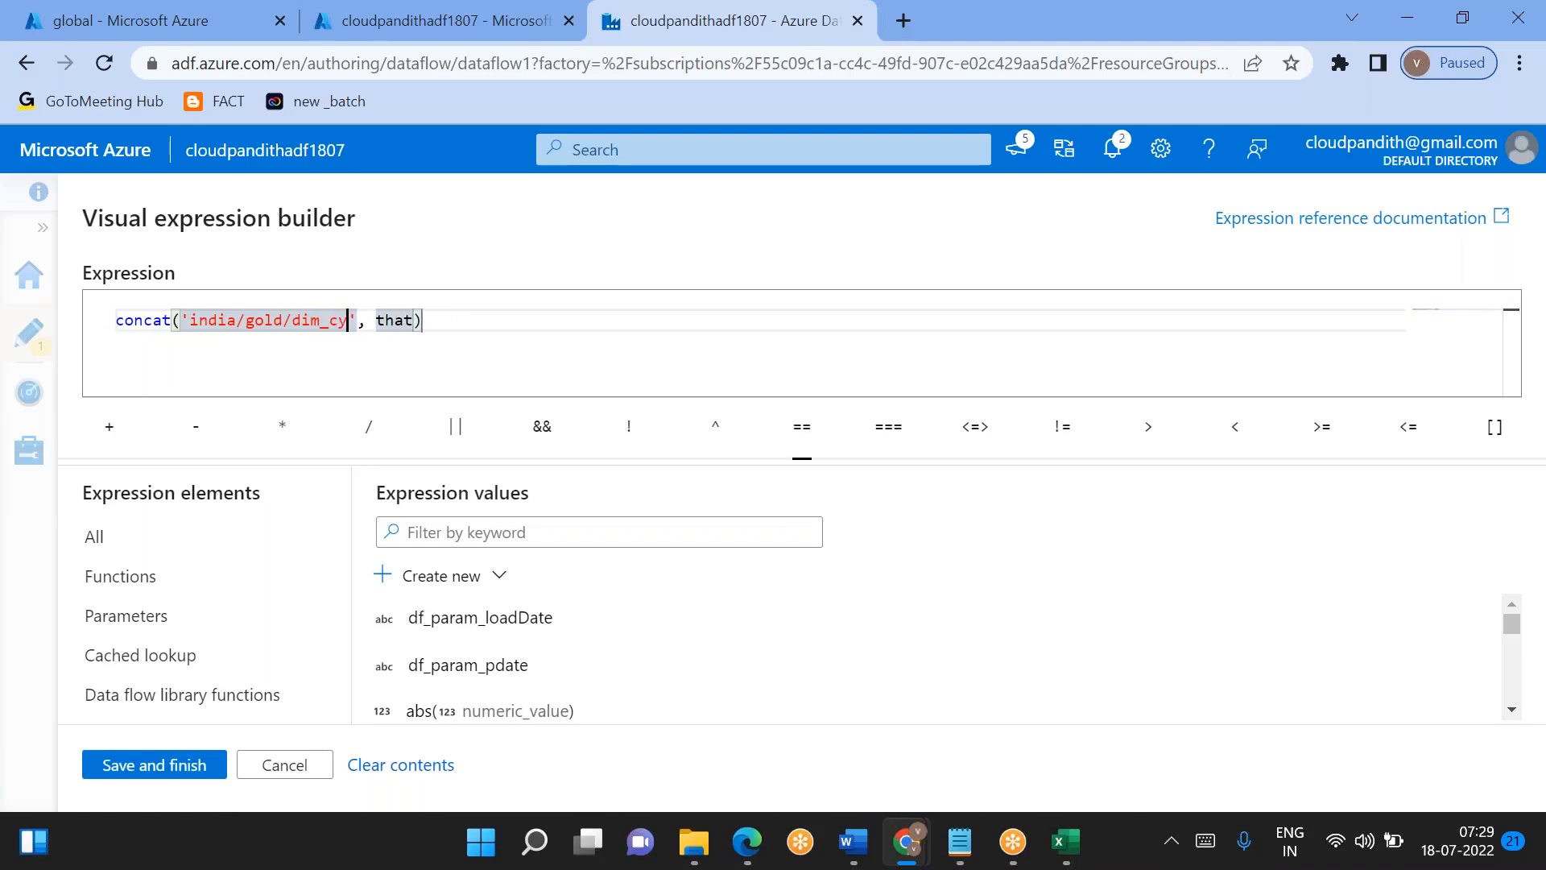
pyautogui.write('st/')
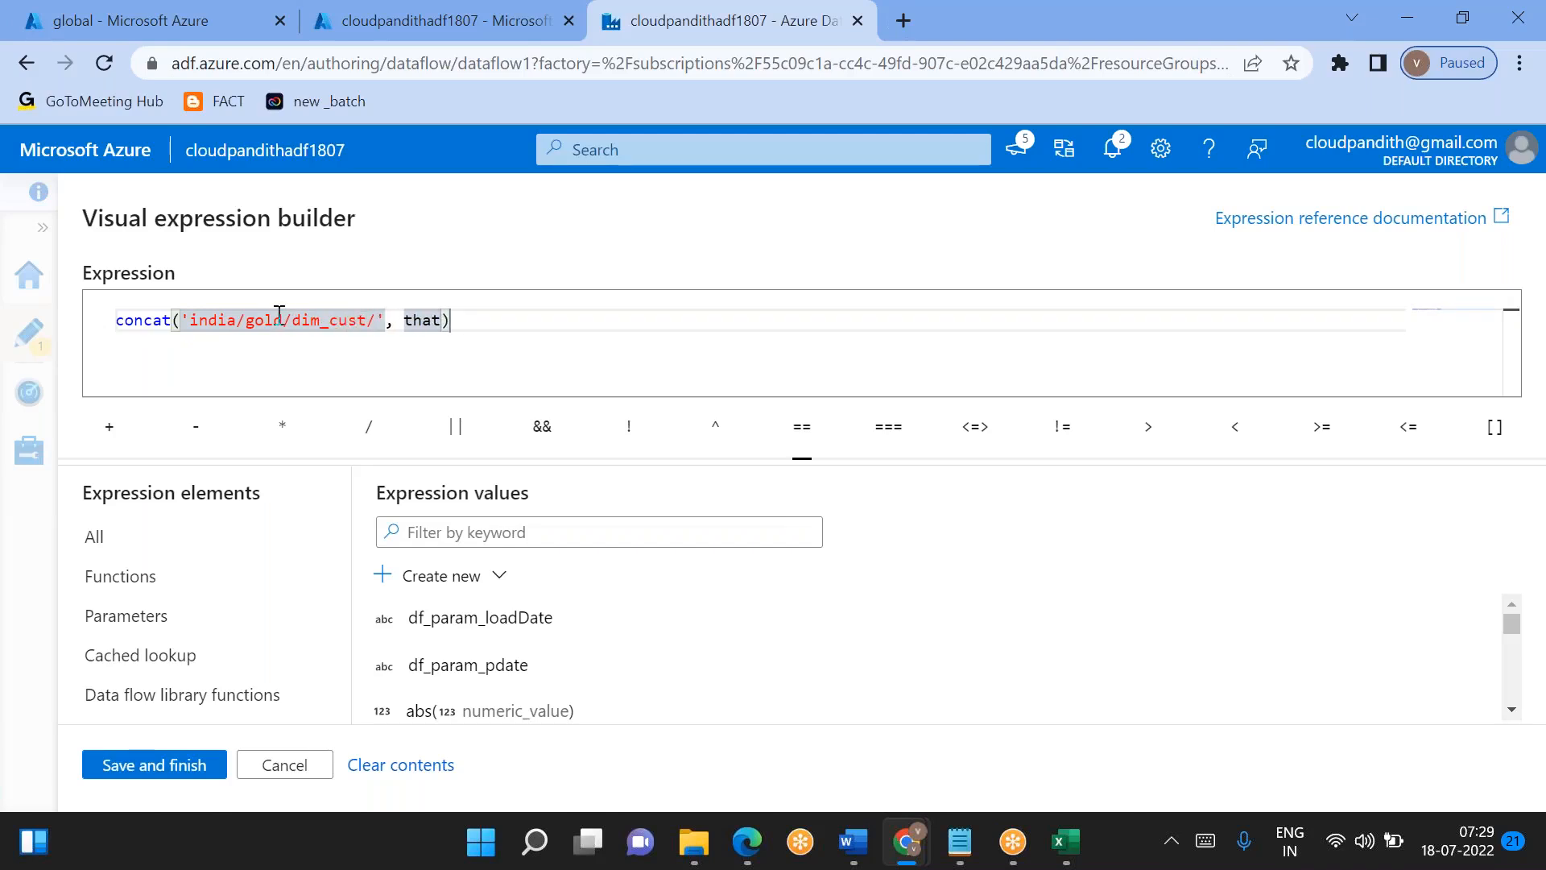
# - Replace concat's placeholder second argument with the df_param_pdate parameter and save the folder path expression
pyautogui.doubleClick(423, 320)
pyautogui.press('BackSpace')
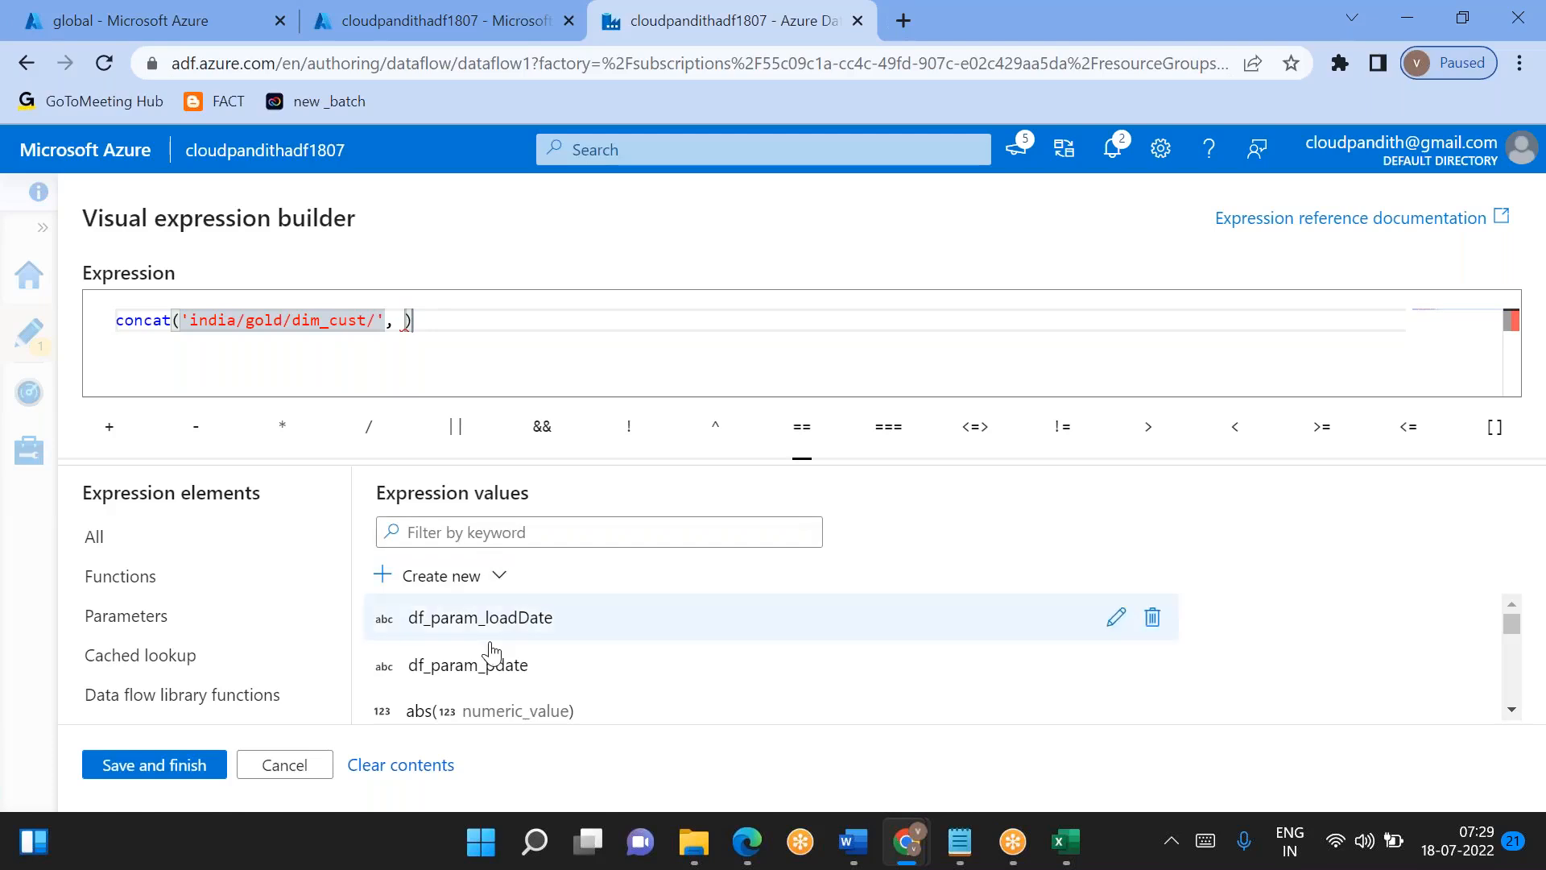
pyautogui.click(472, 675)
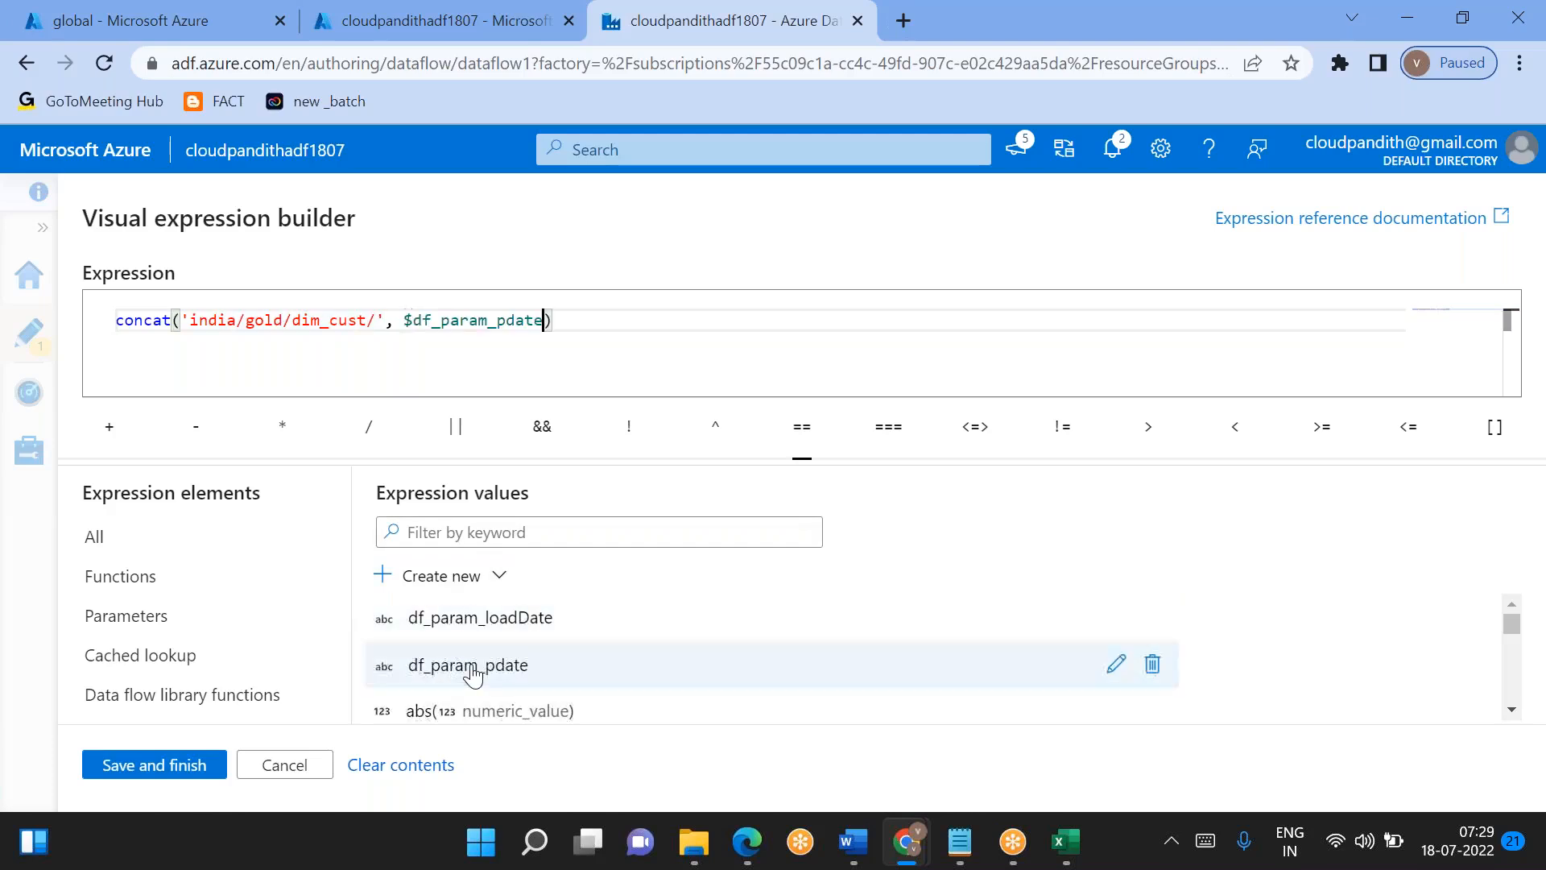
pyautogui.click(210, 757)
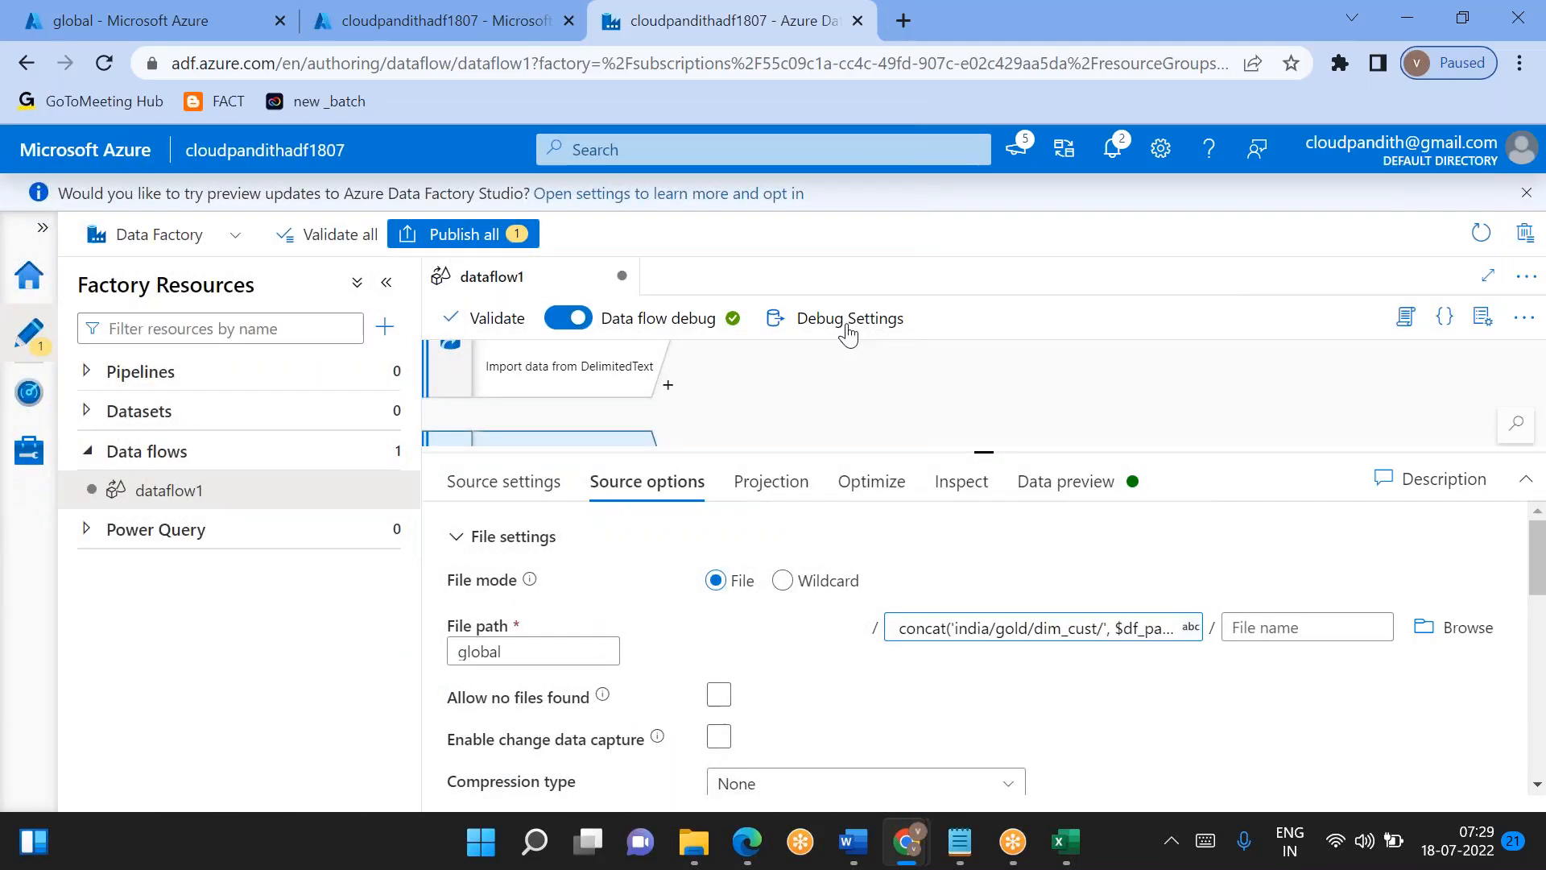
# - Set the debug value of df_param_pdate to '2022/07/16' and save the debug settings
pyautogui.click(848, 320)
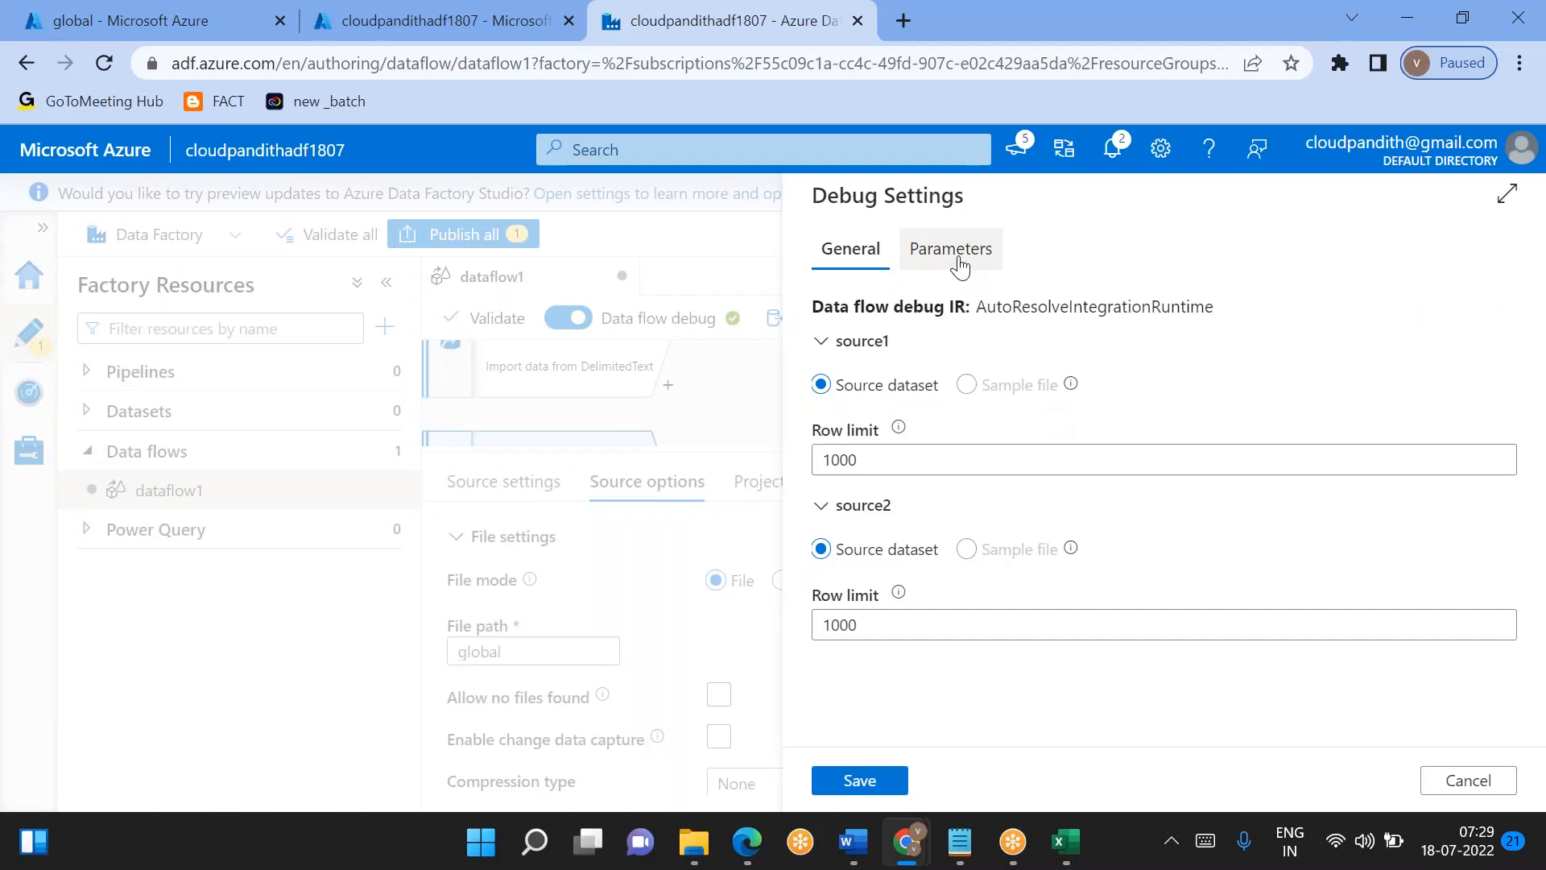
pyautogui.click(954, 263)
pyautogui.click(870, 307)
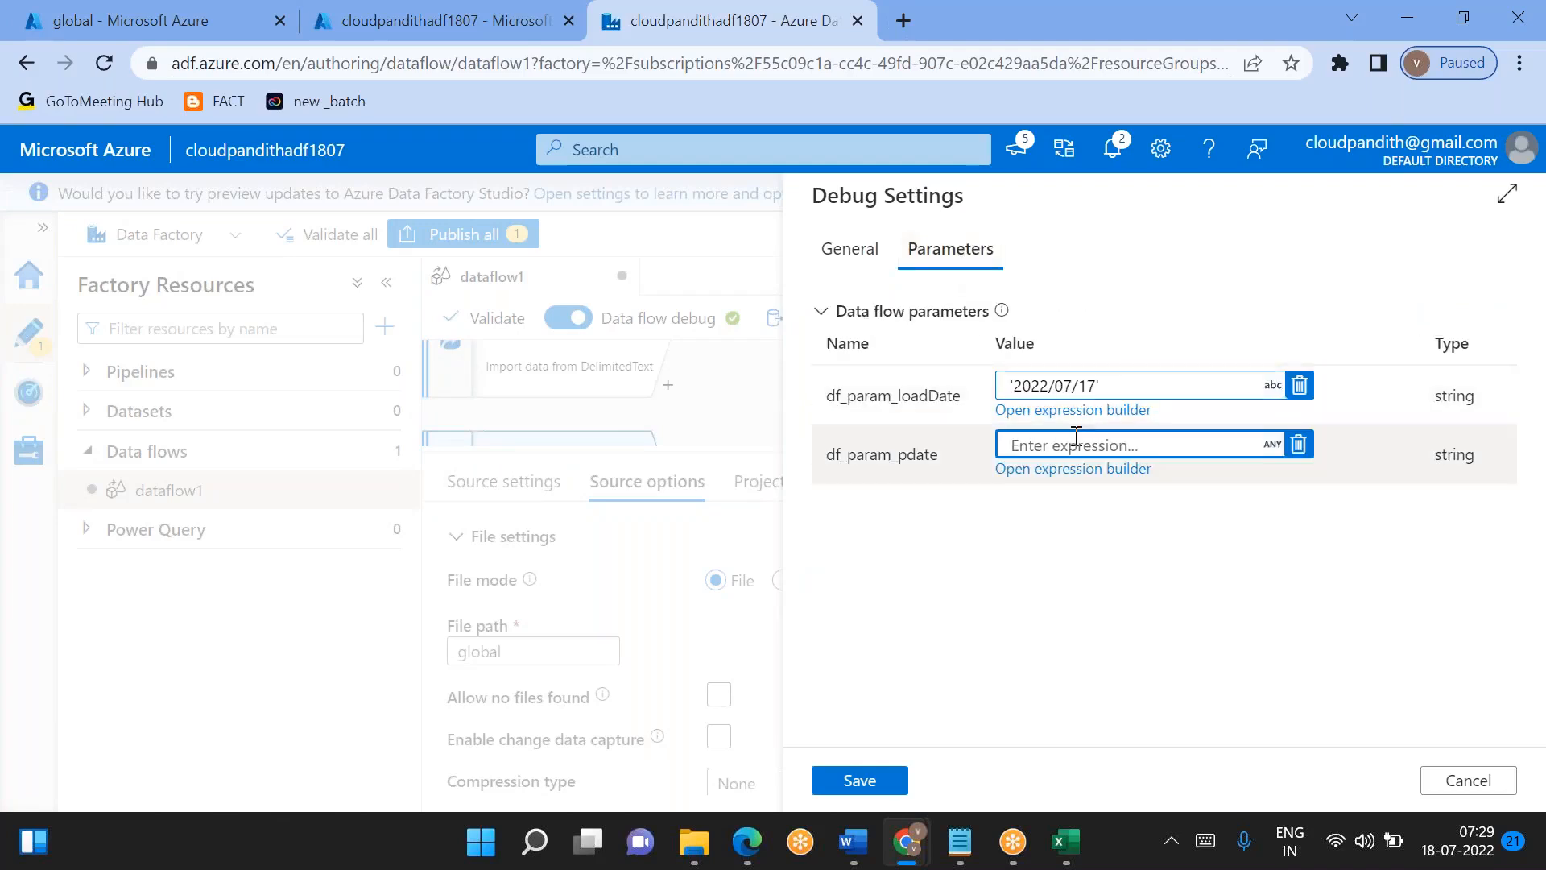
pyautogui.click(1066, 445)
pyautogui.click(1071, 448)
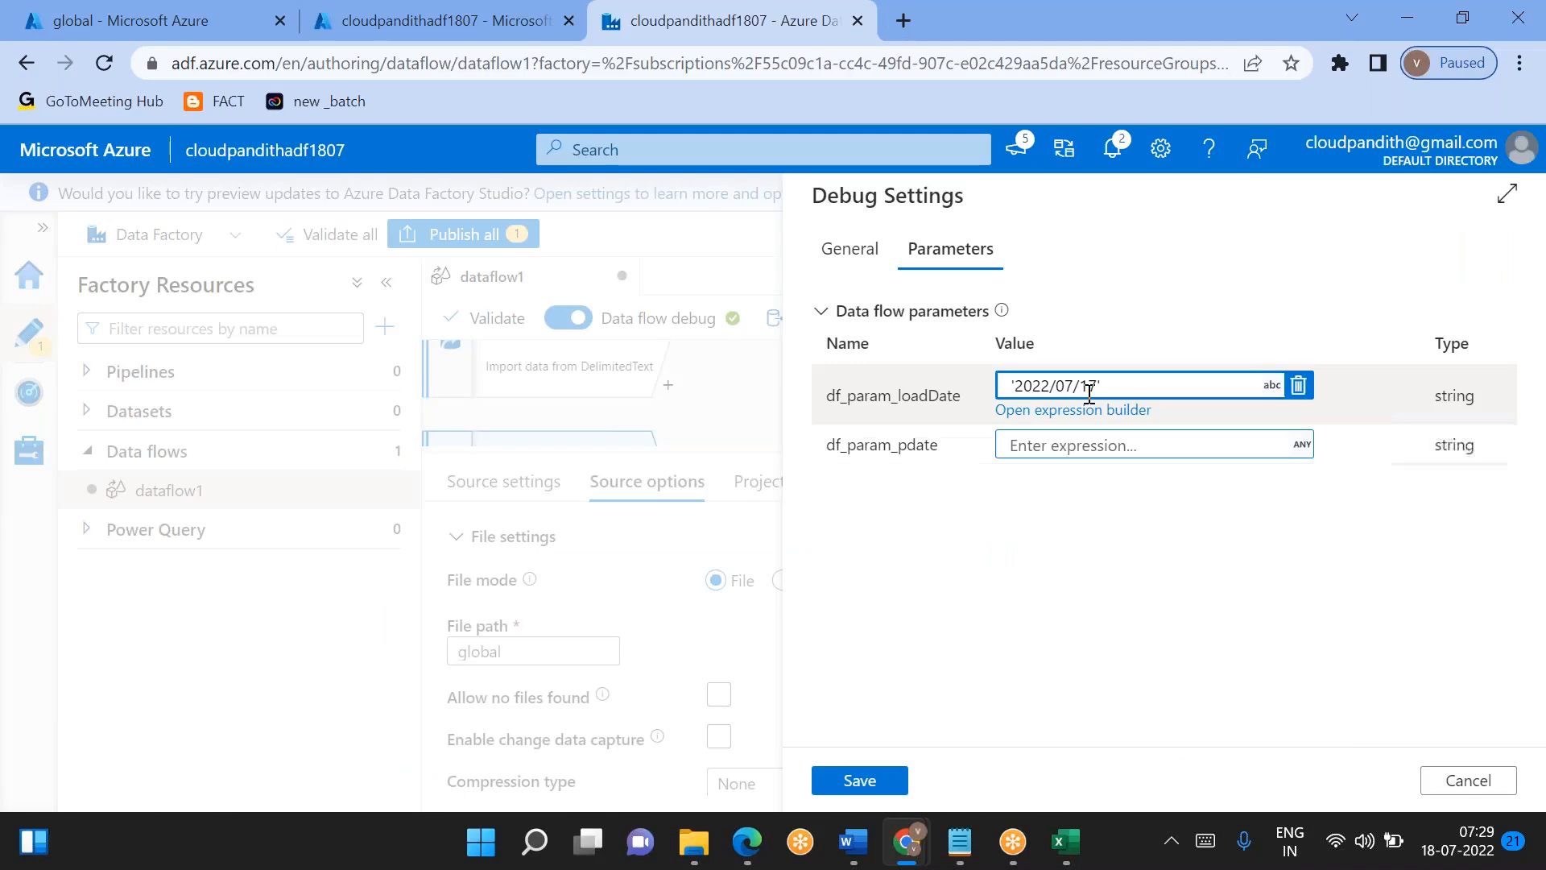
pyautogui.click(1083, 433)
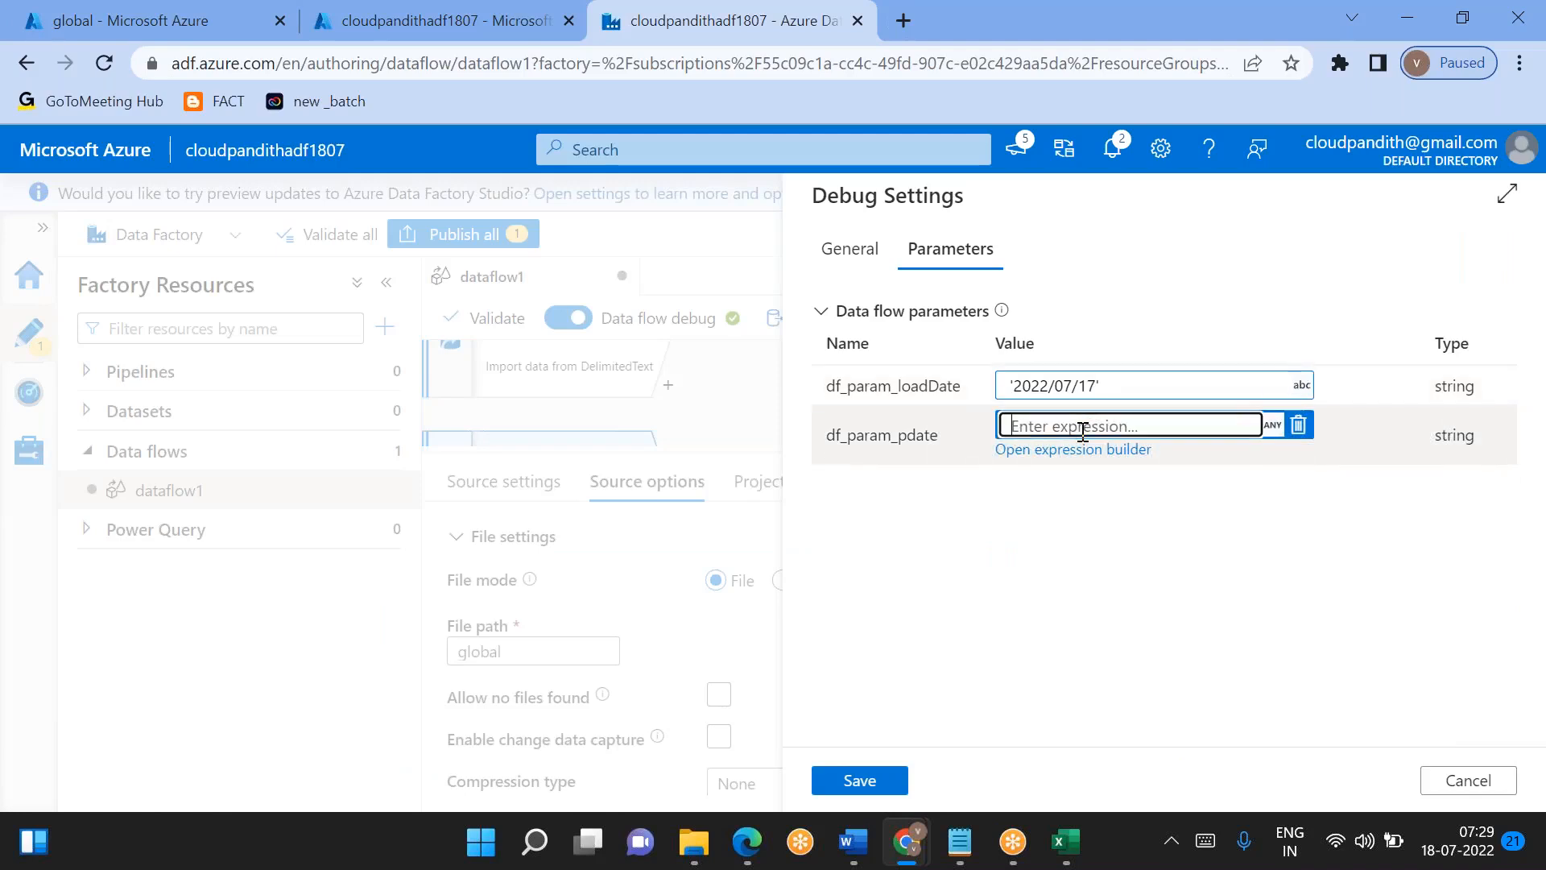
pyautogui.write("'")
pyautogui.click(1079, 449)
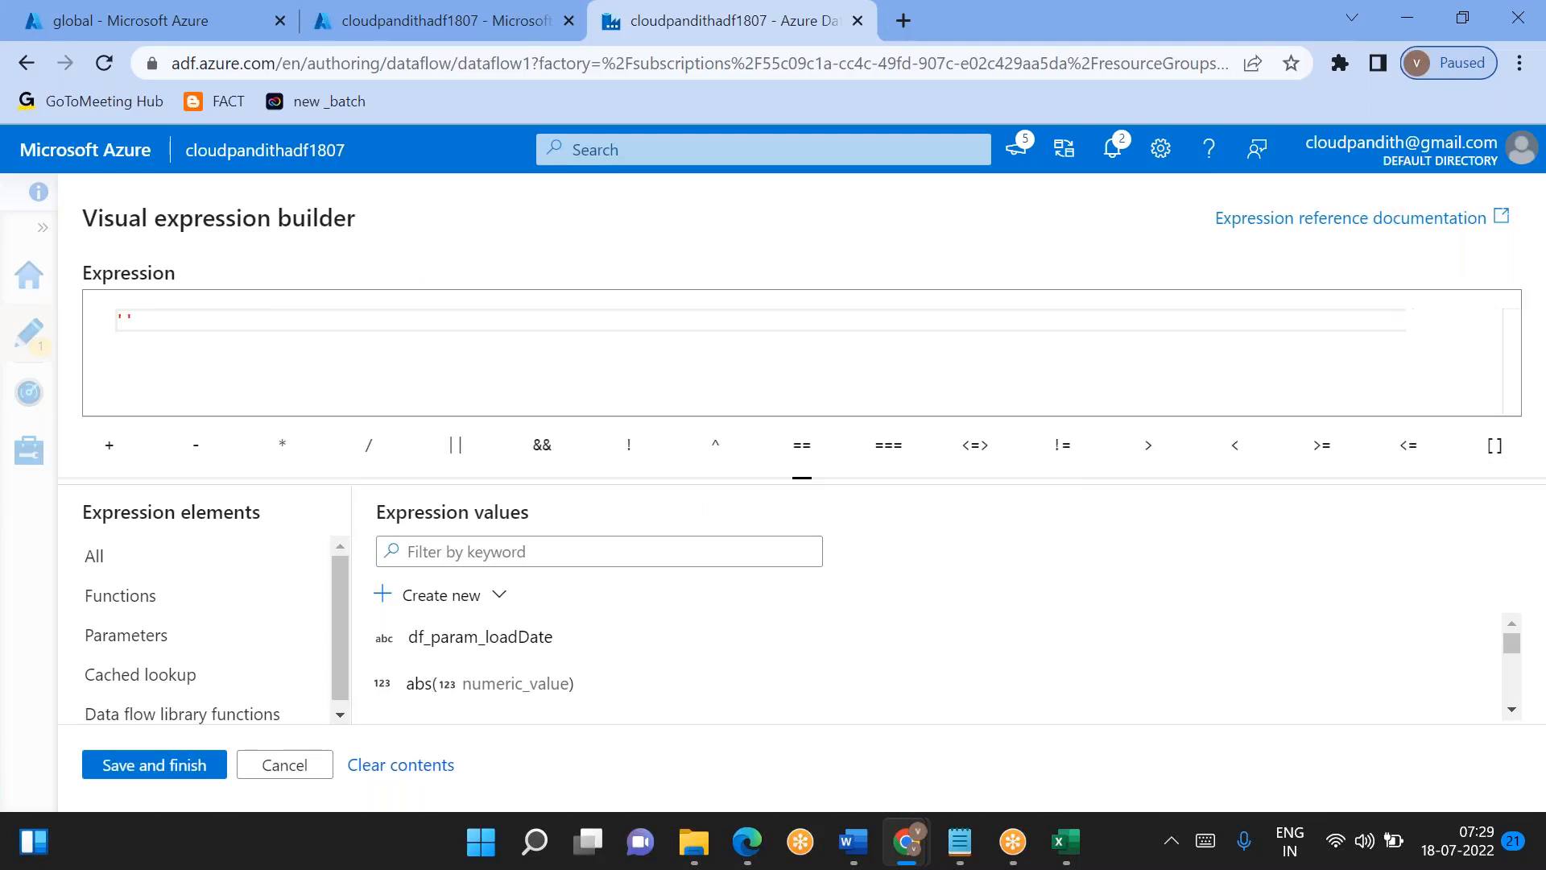
pyautogui.click(277, 764)
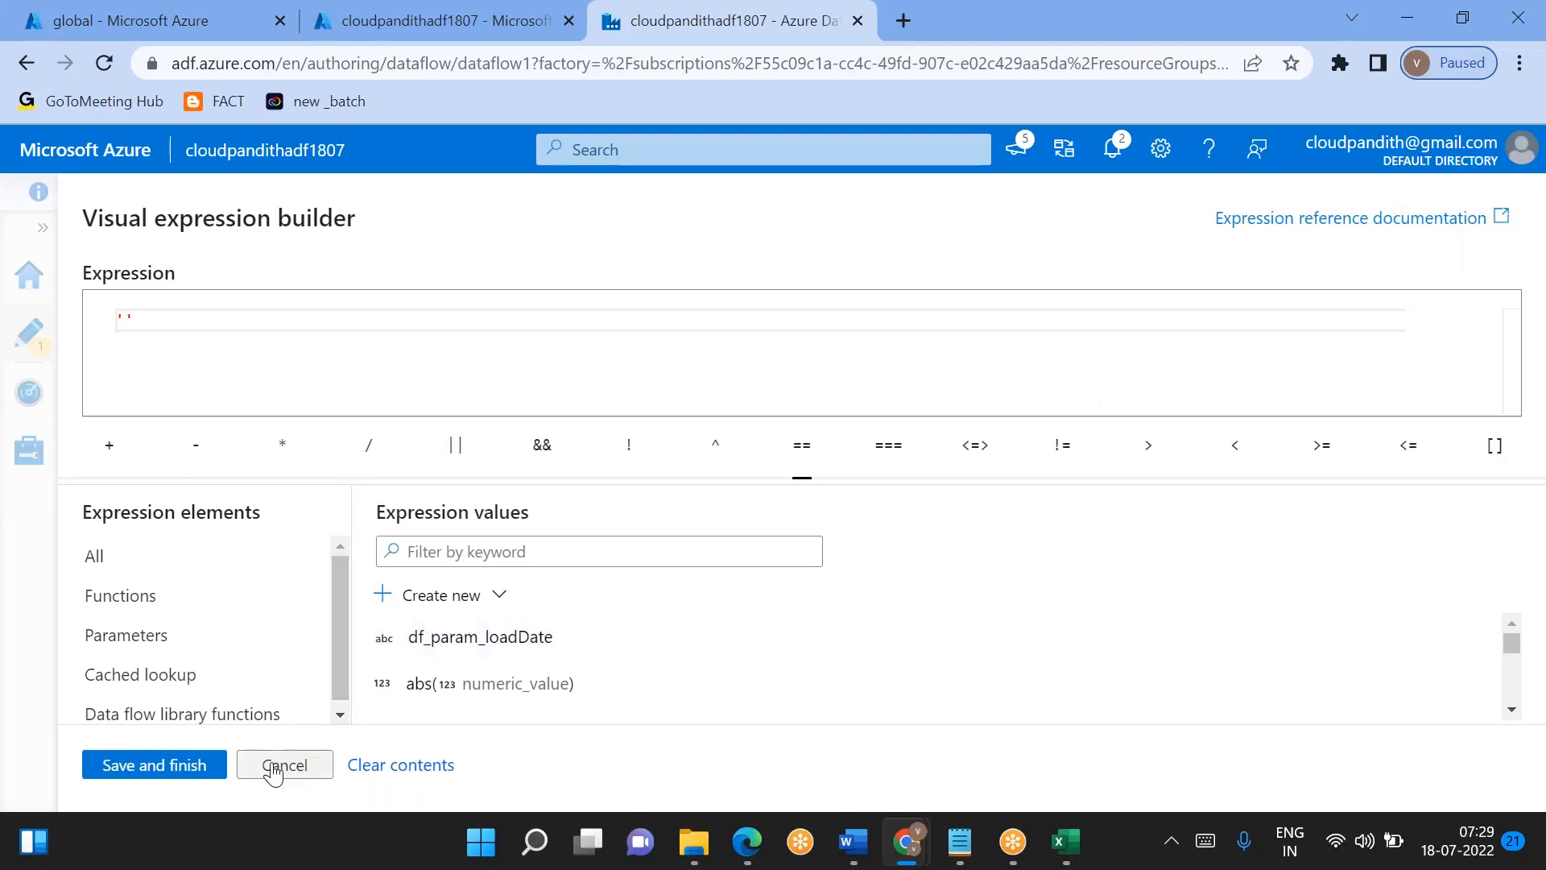
pyautogui.click(1038, 426)
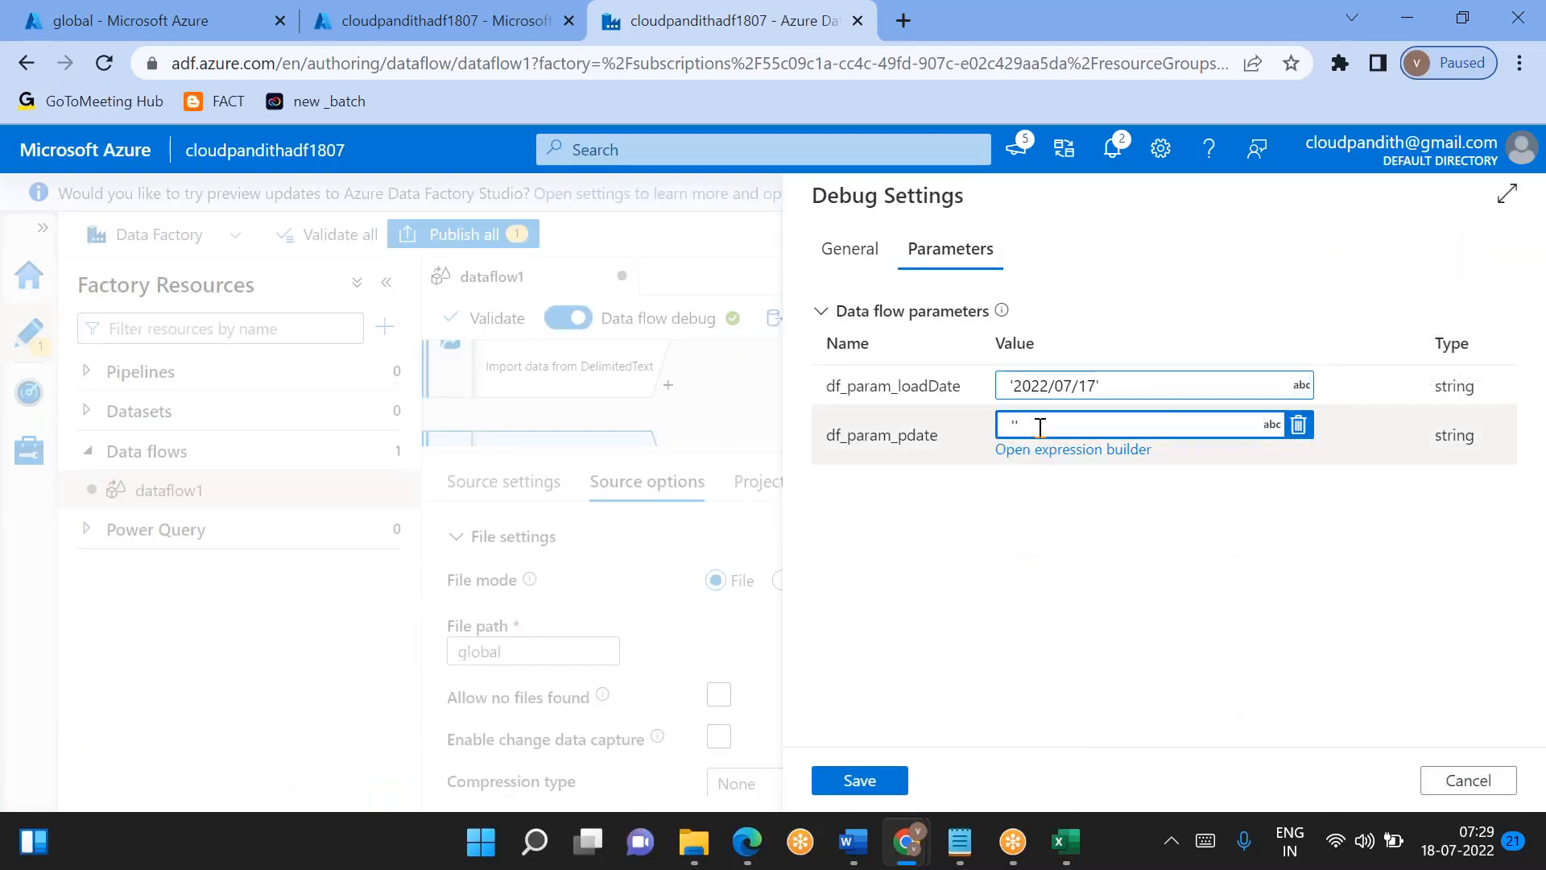
pyautogui.write('2022/07/16')
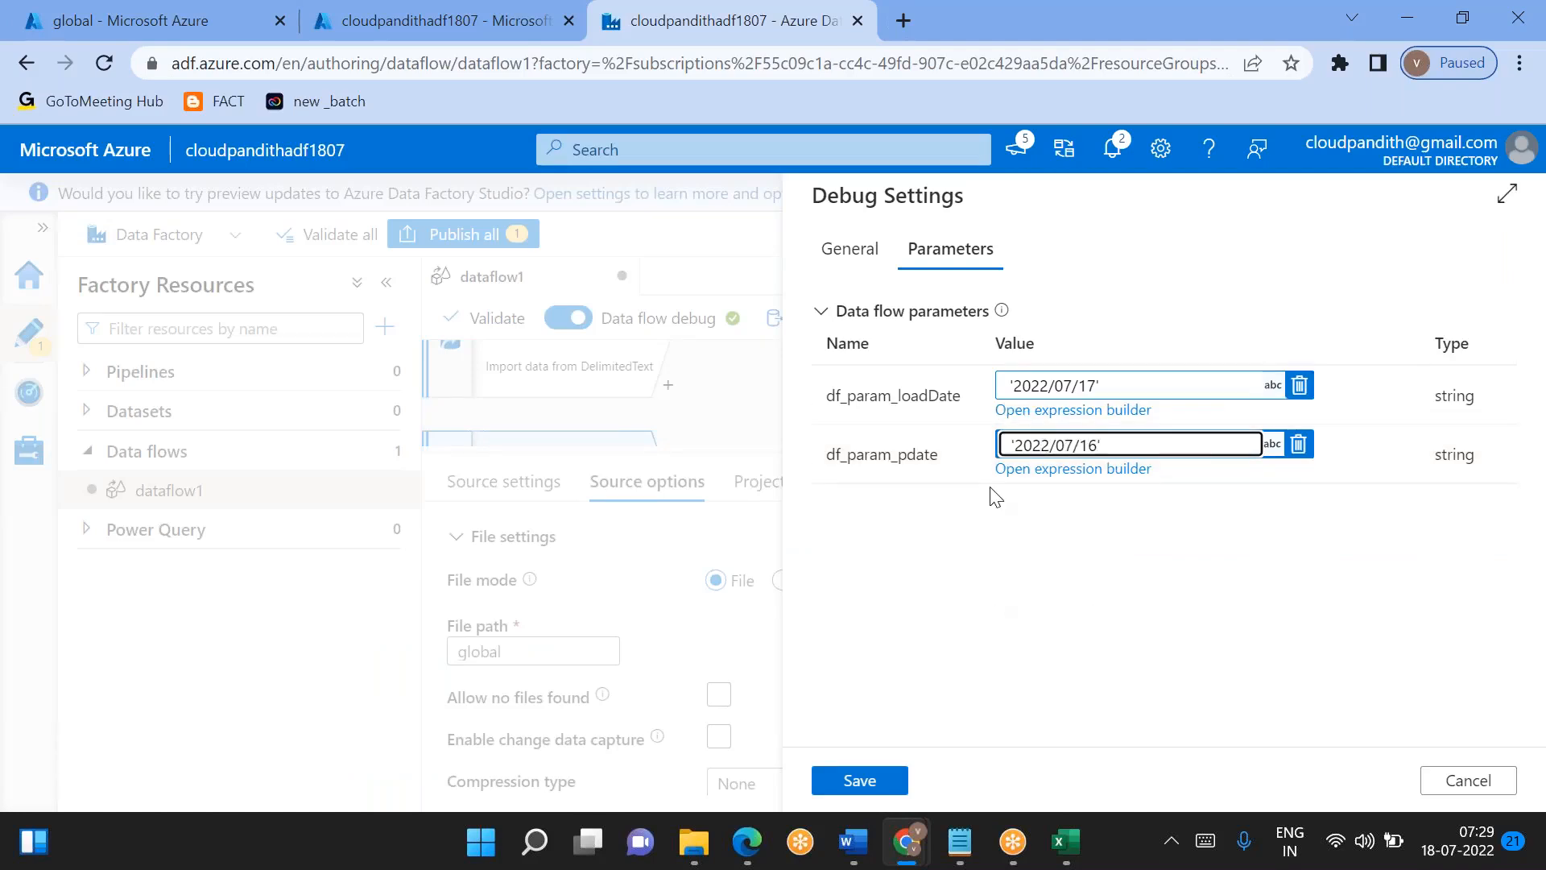
pyautogui.click(859, 781)
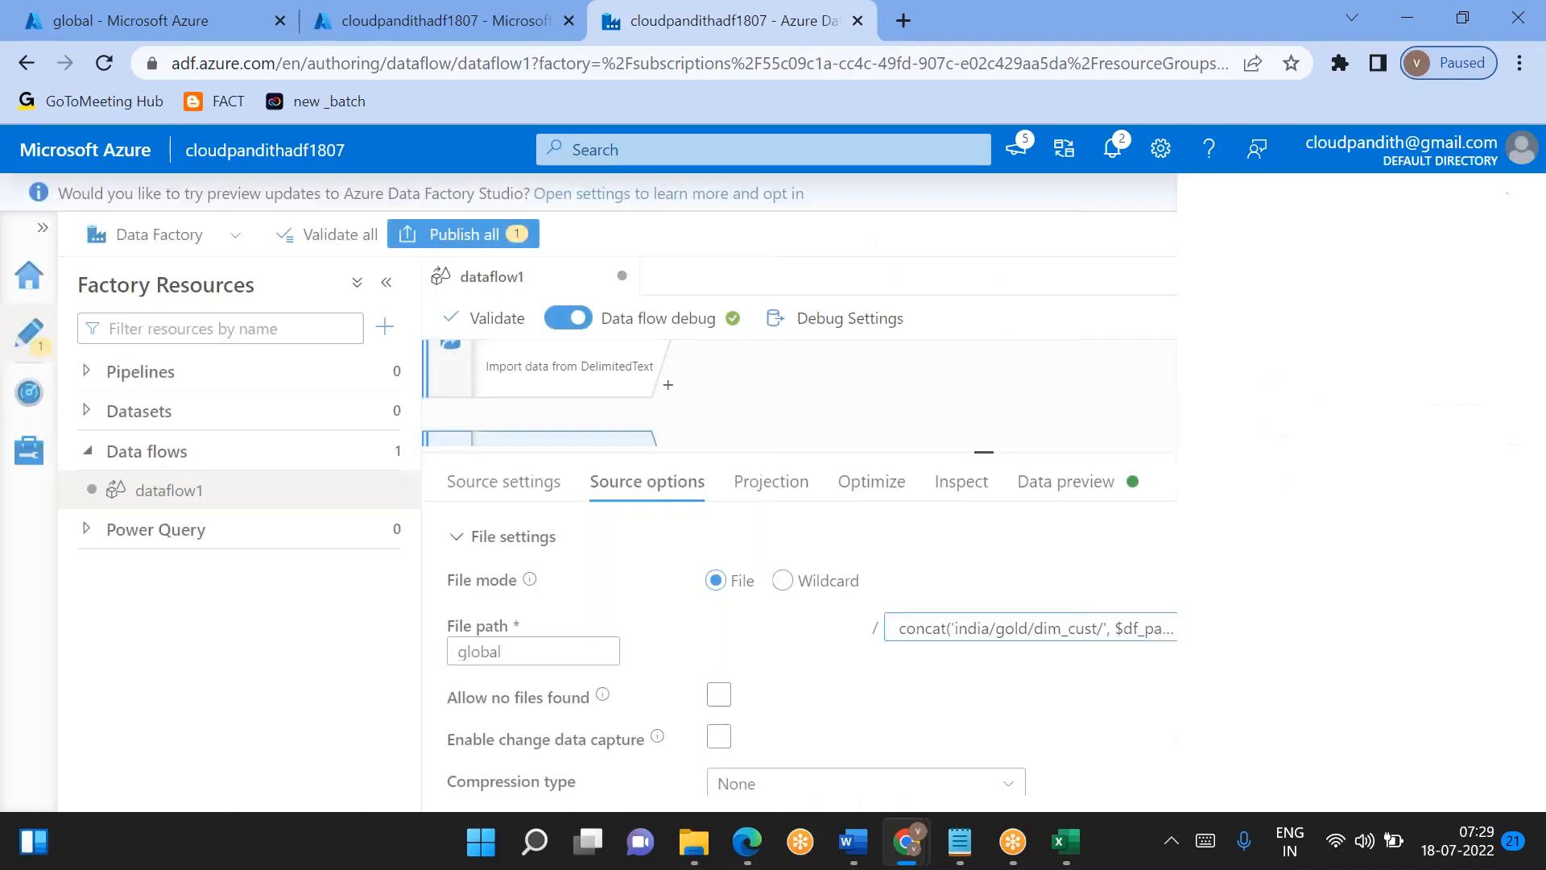
# - Refresh the data preview of source2
pyautogui.click(1080, 482)
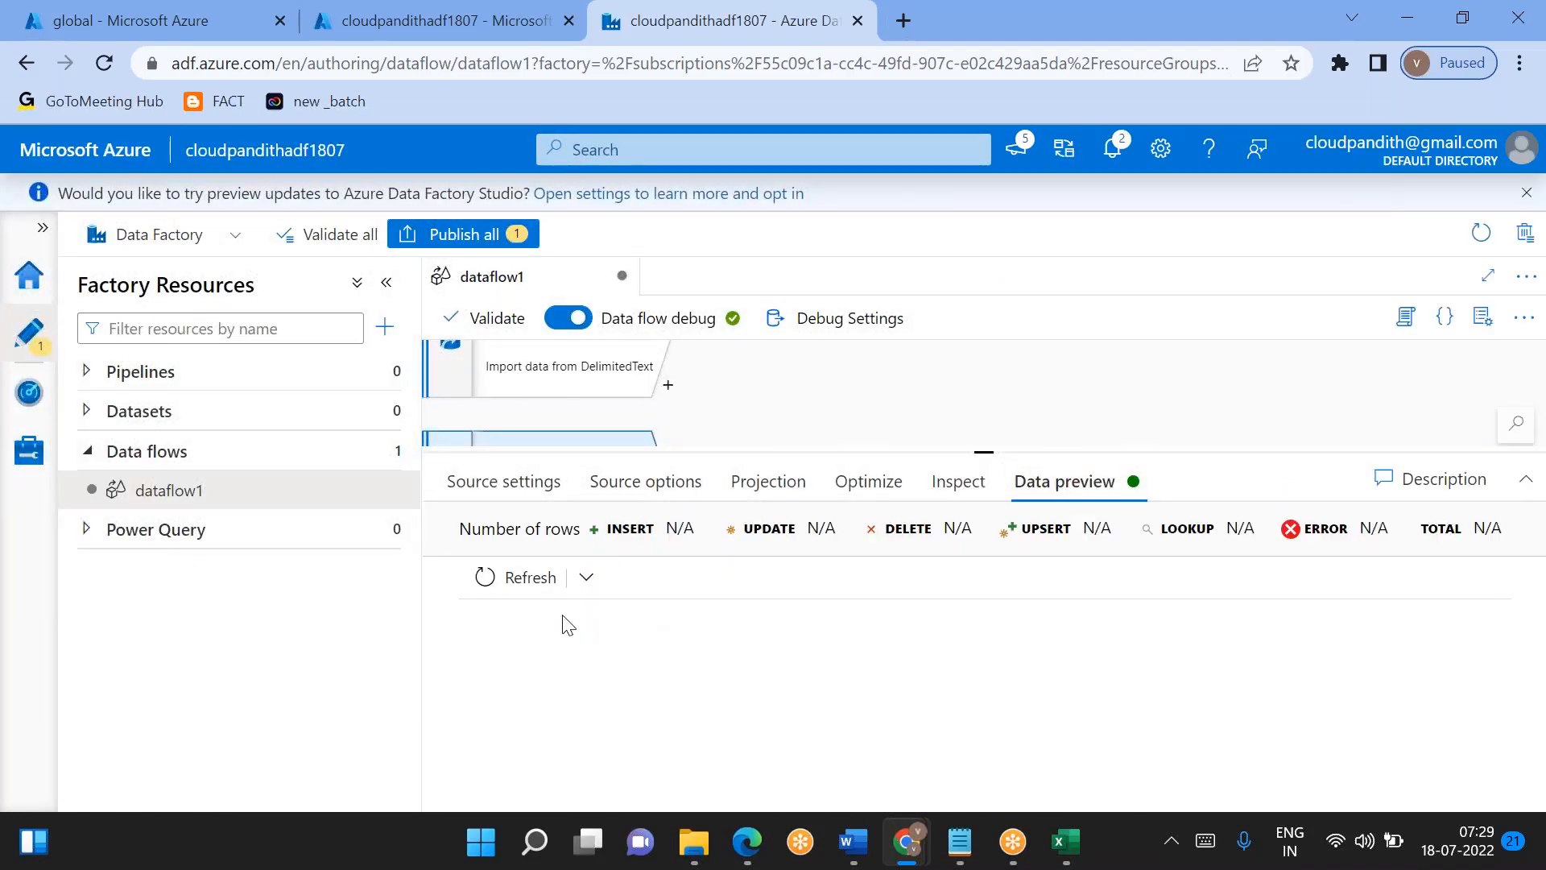
pyautogui.click(515, 580)
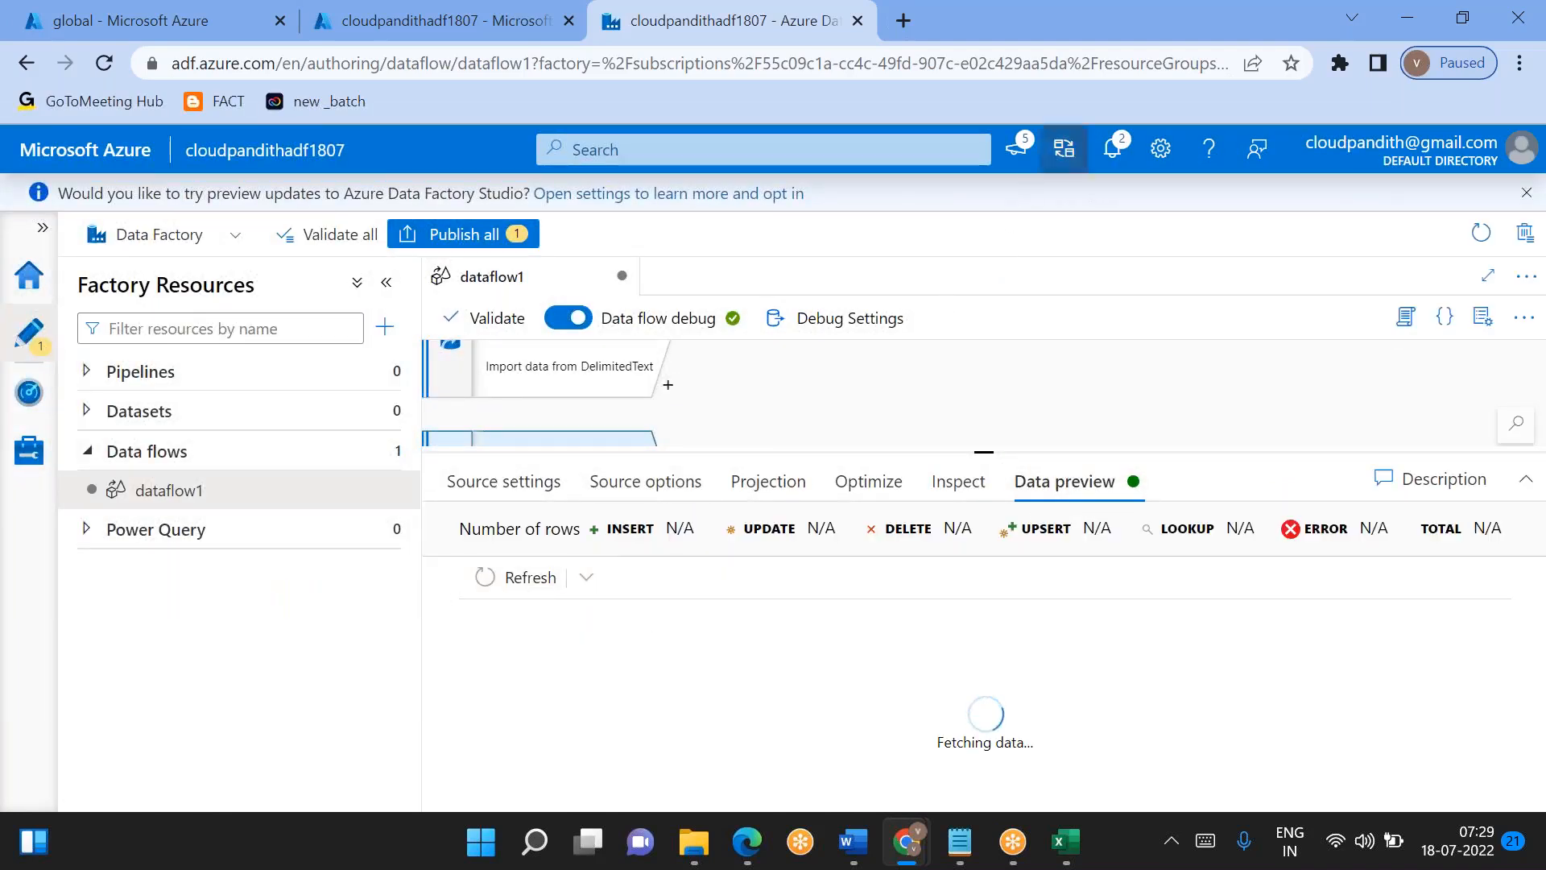
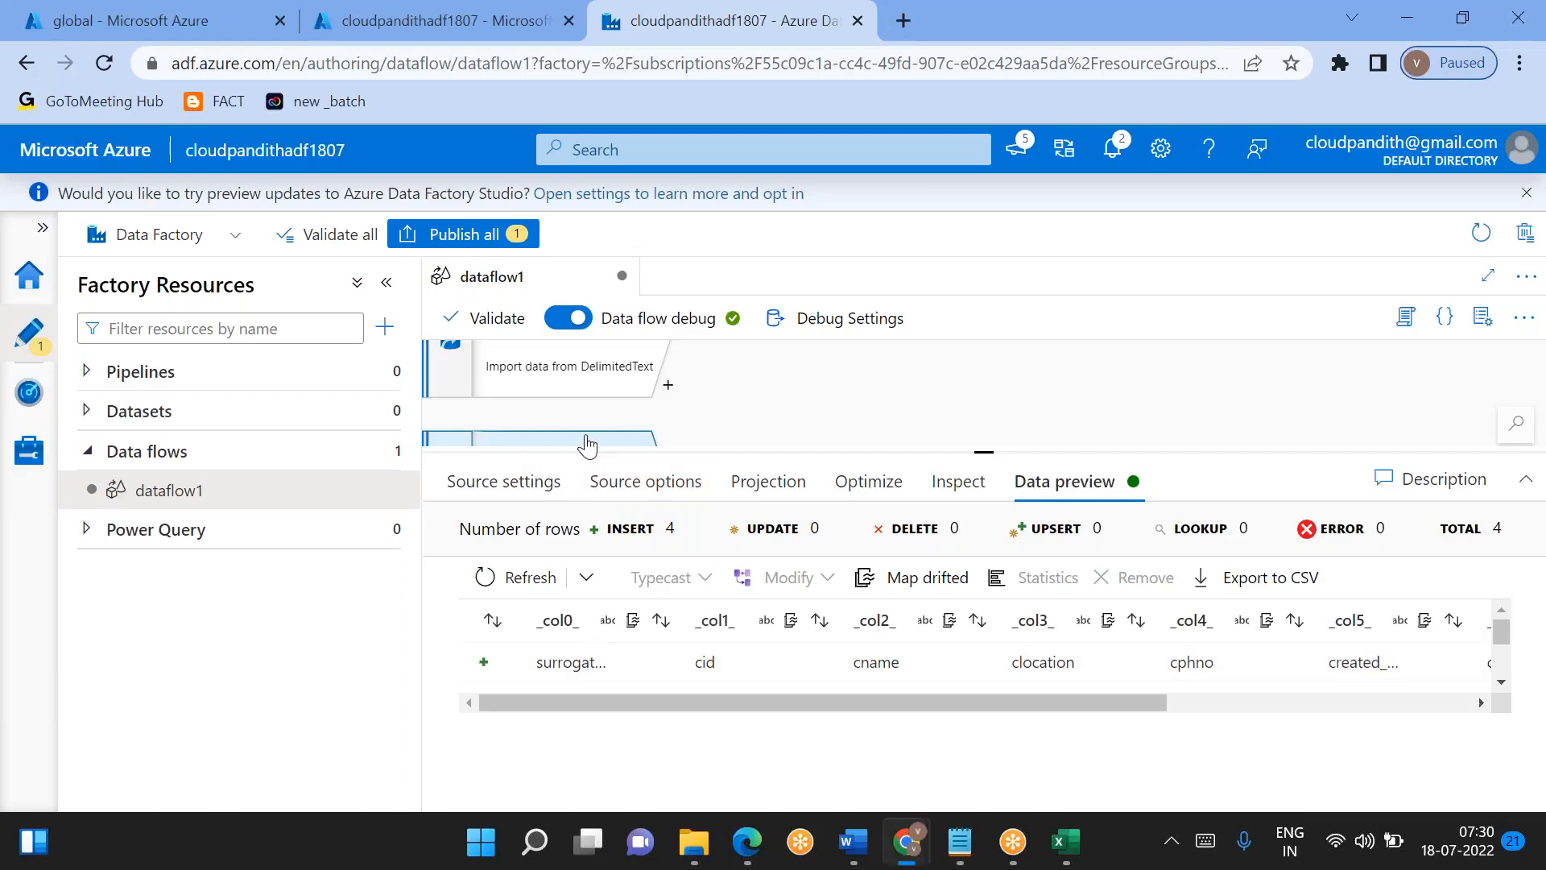
# - Set source2 to treat the first row as header and refresh its data preview to examine the gold columns
pyautogui.click(640, 481)
pyautogui.scroll(-6, 764, 717)
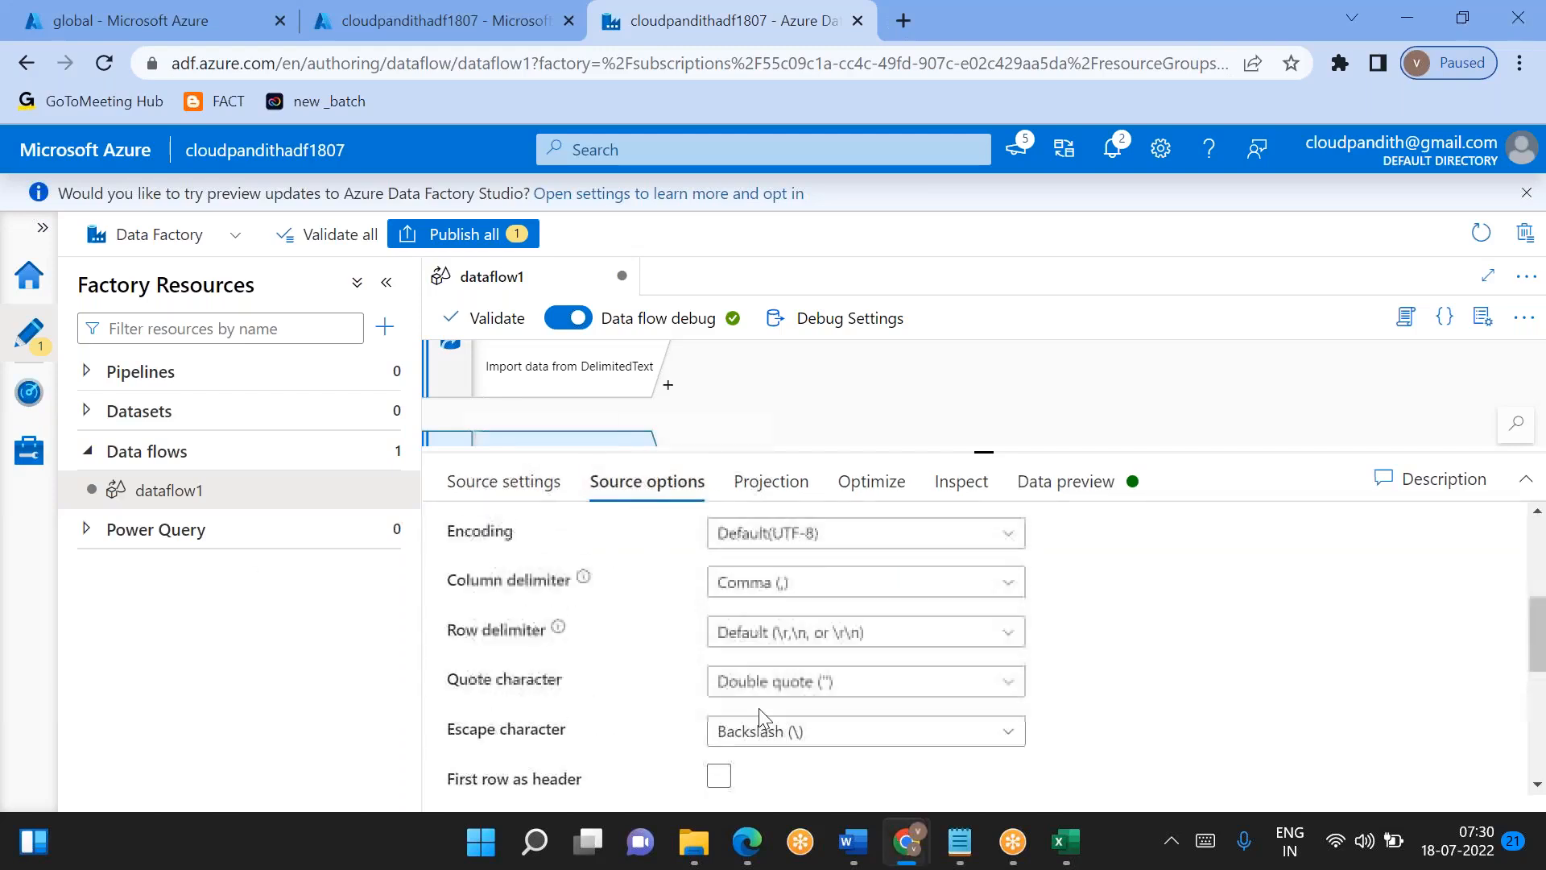
pyautogui.click(719, 672)
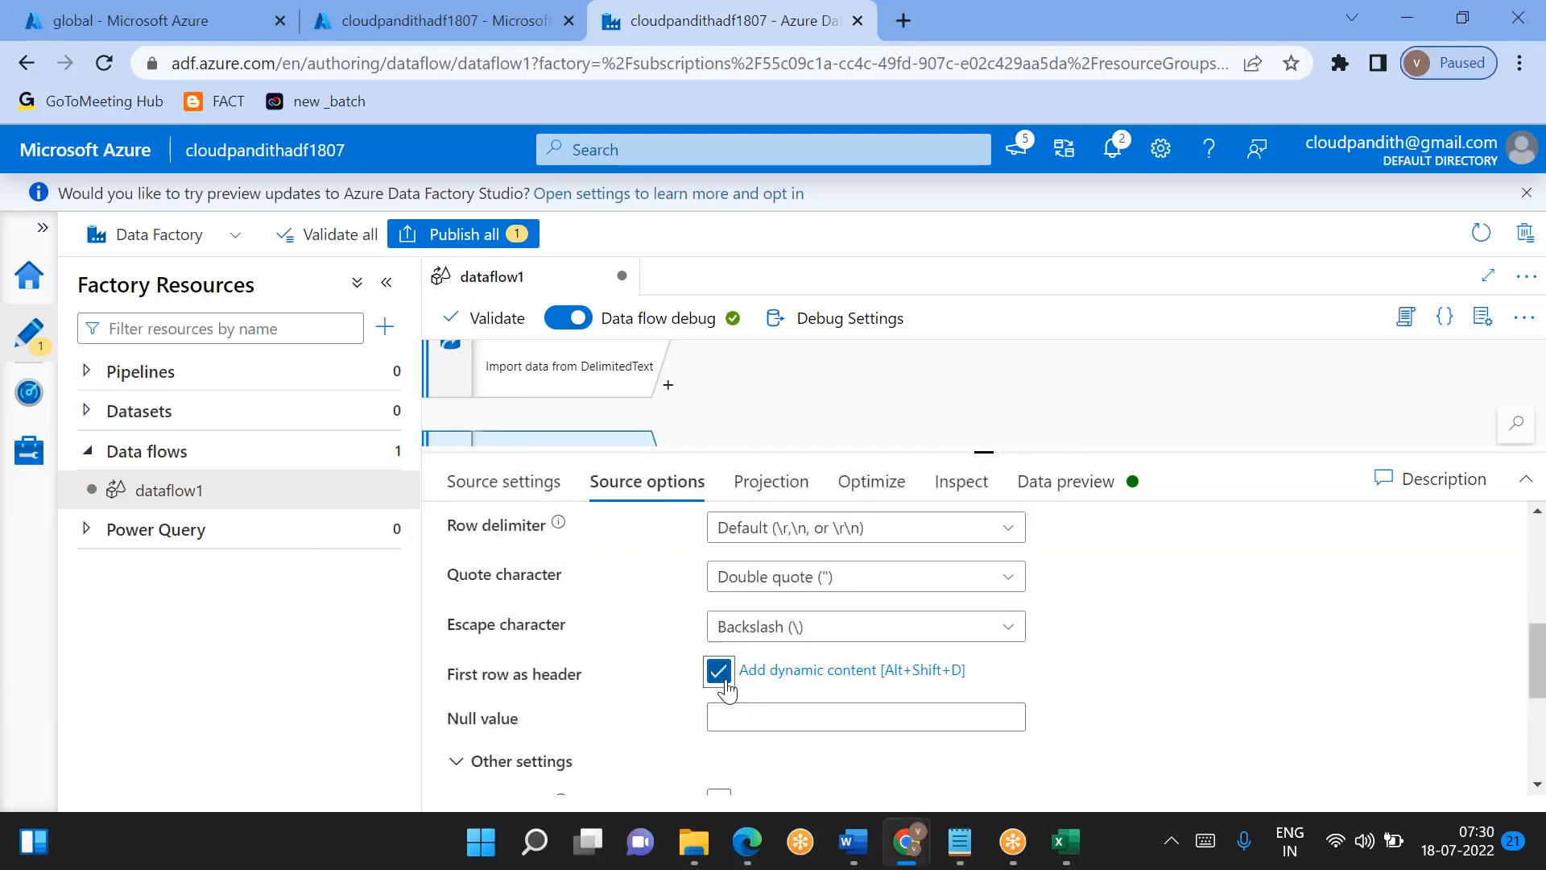
pyautogui.click(1055, 483)
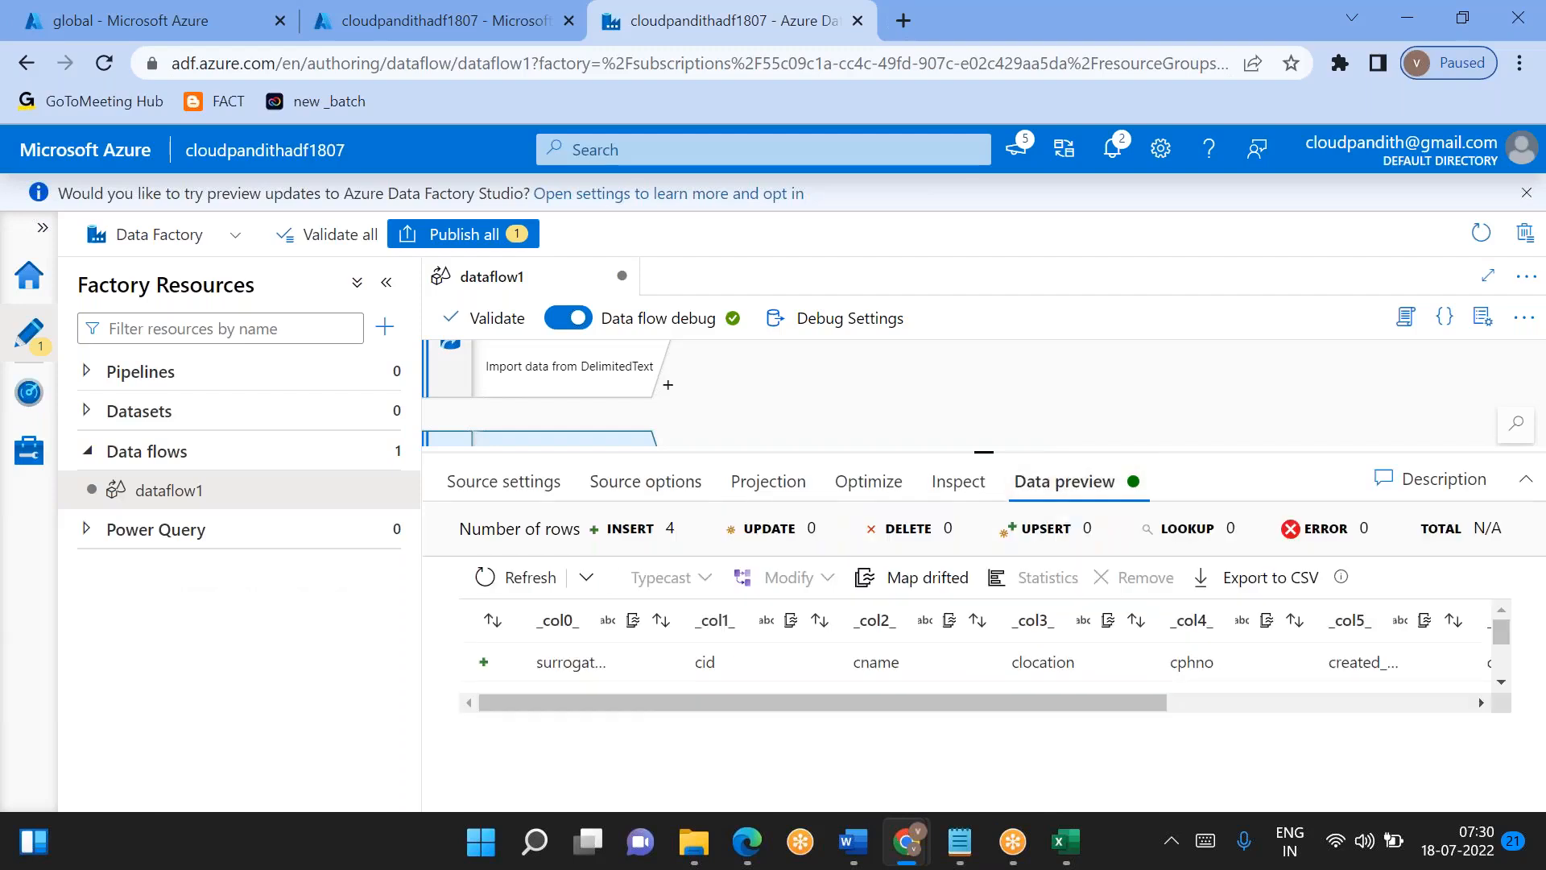
pyautogui.click(518, 576)
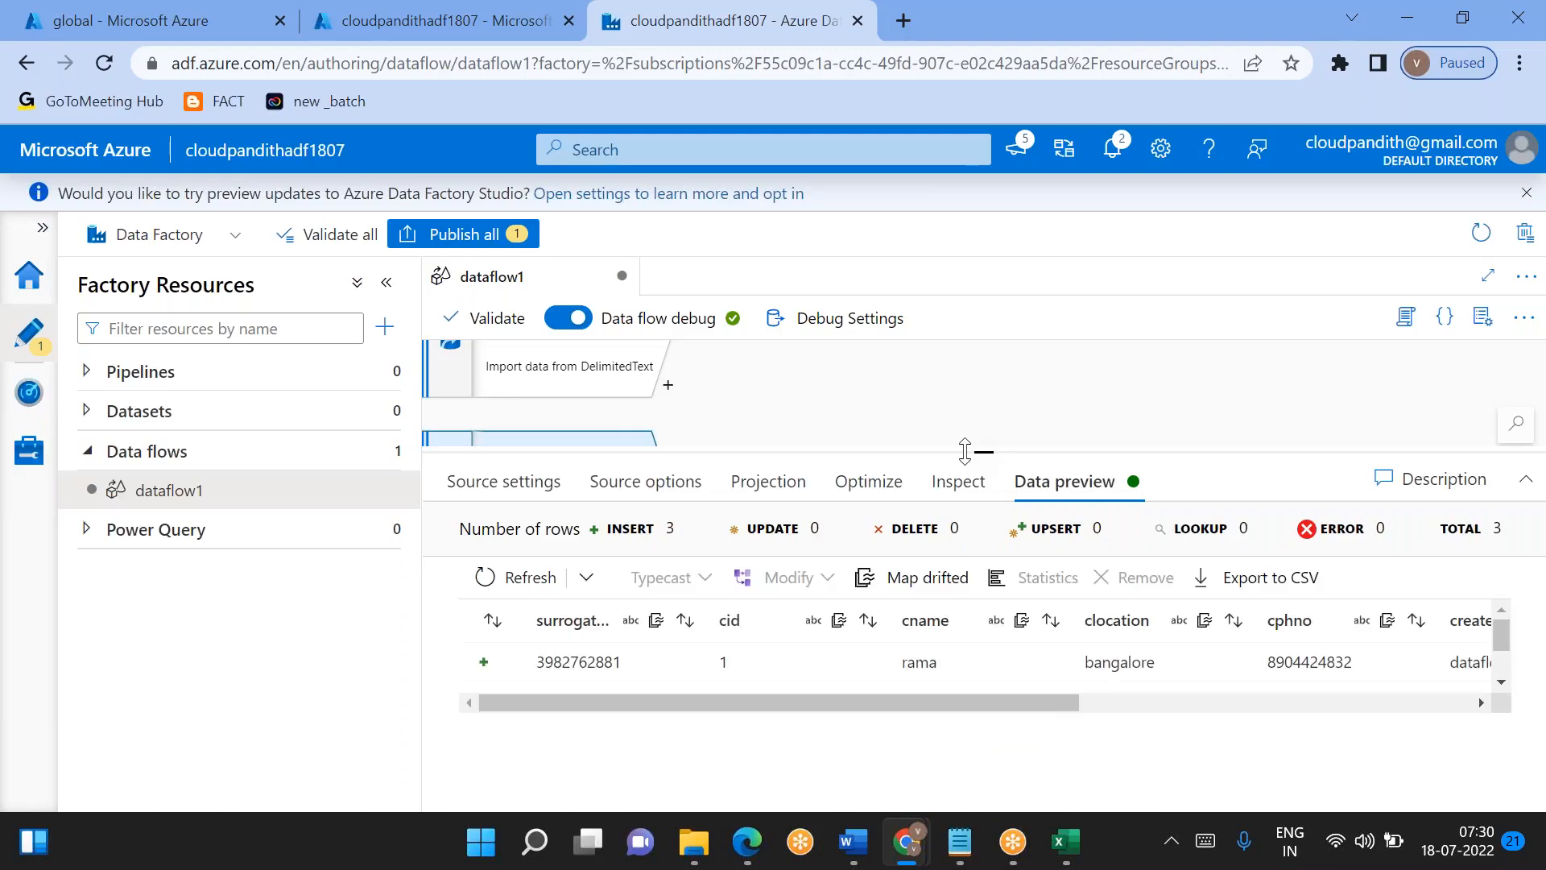
pyautogui.scroll(-3, 765, 669)
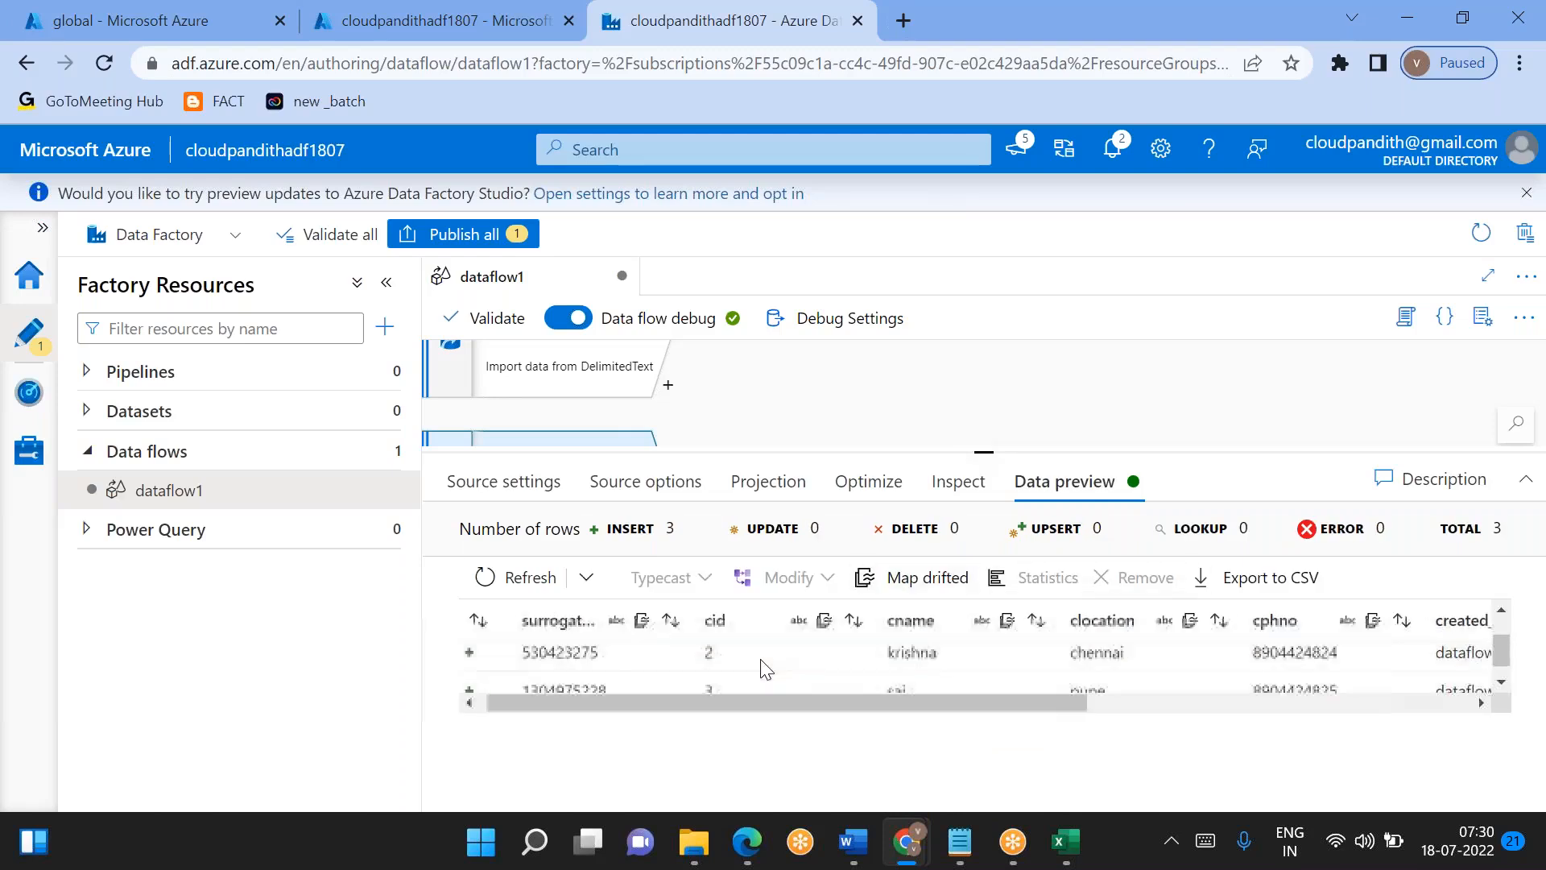
pyautogui.hscroll(6, 765, 668)
pyautogui.hscroll(3, 760, 659)
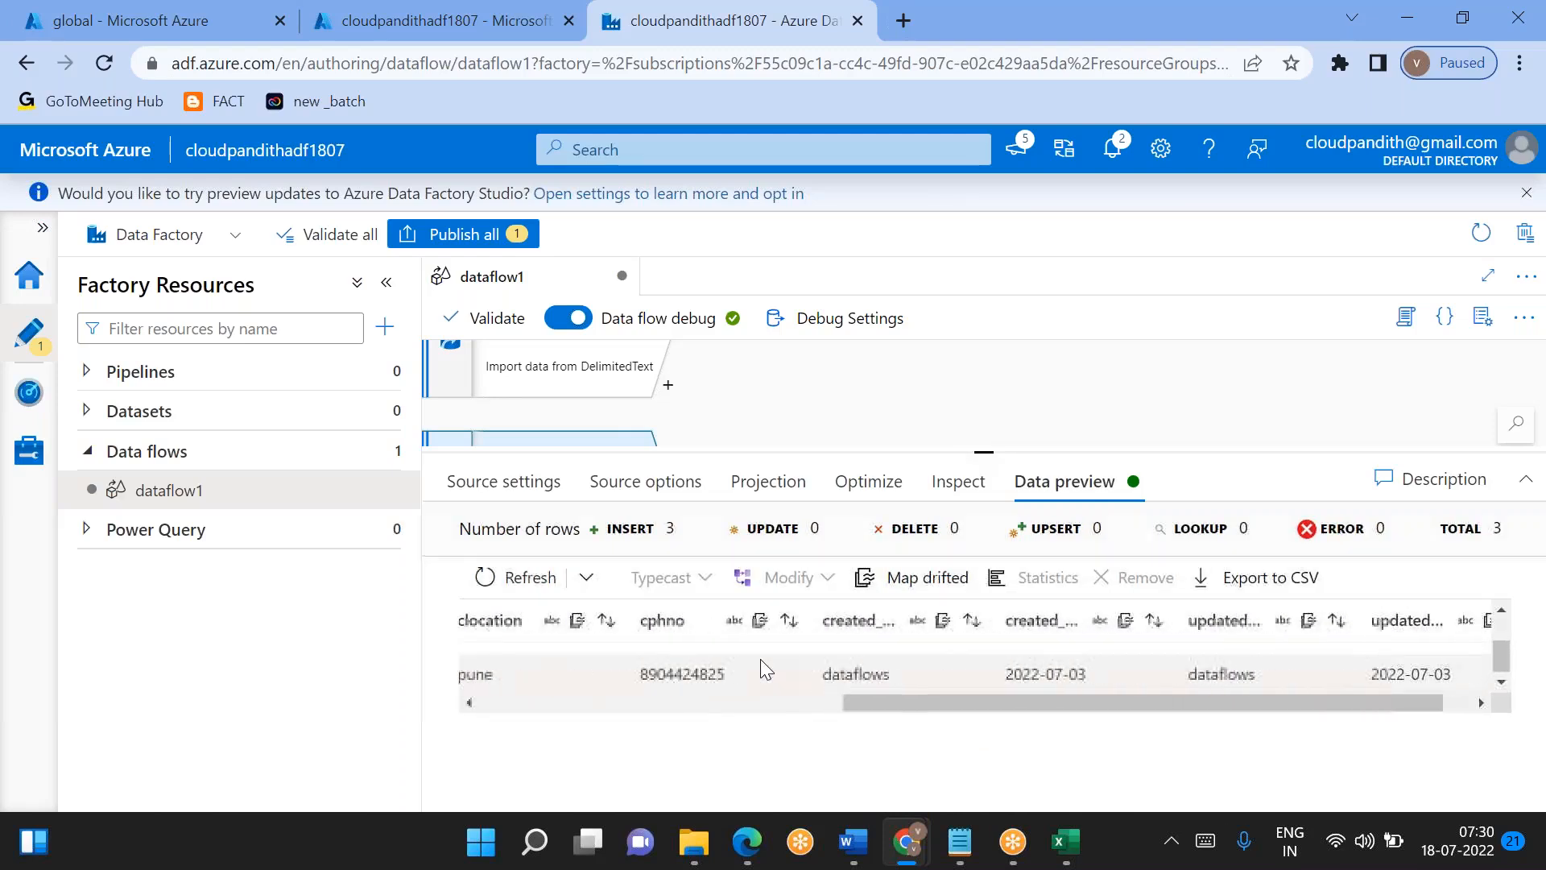
pyautogui.scroll(-1, 760, 659)
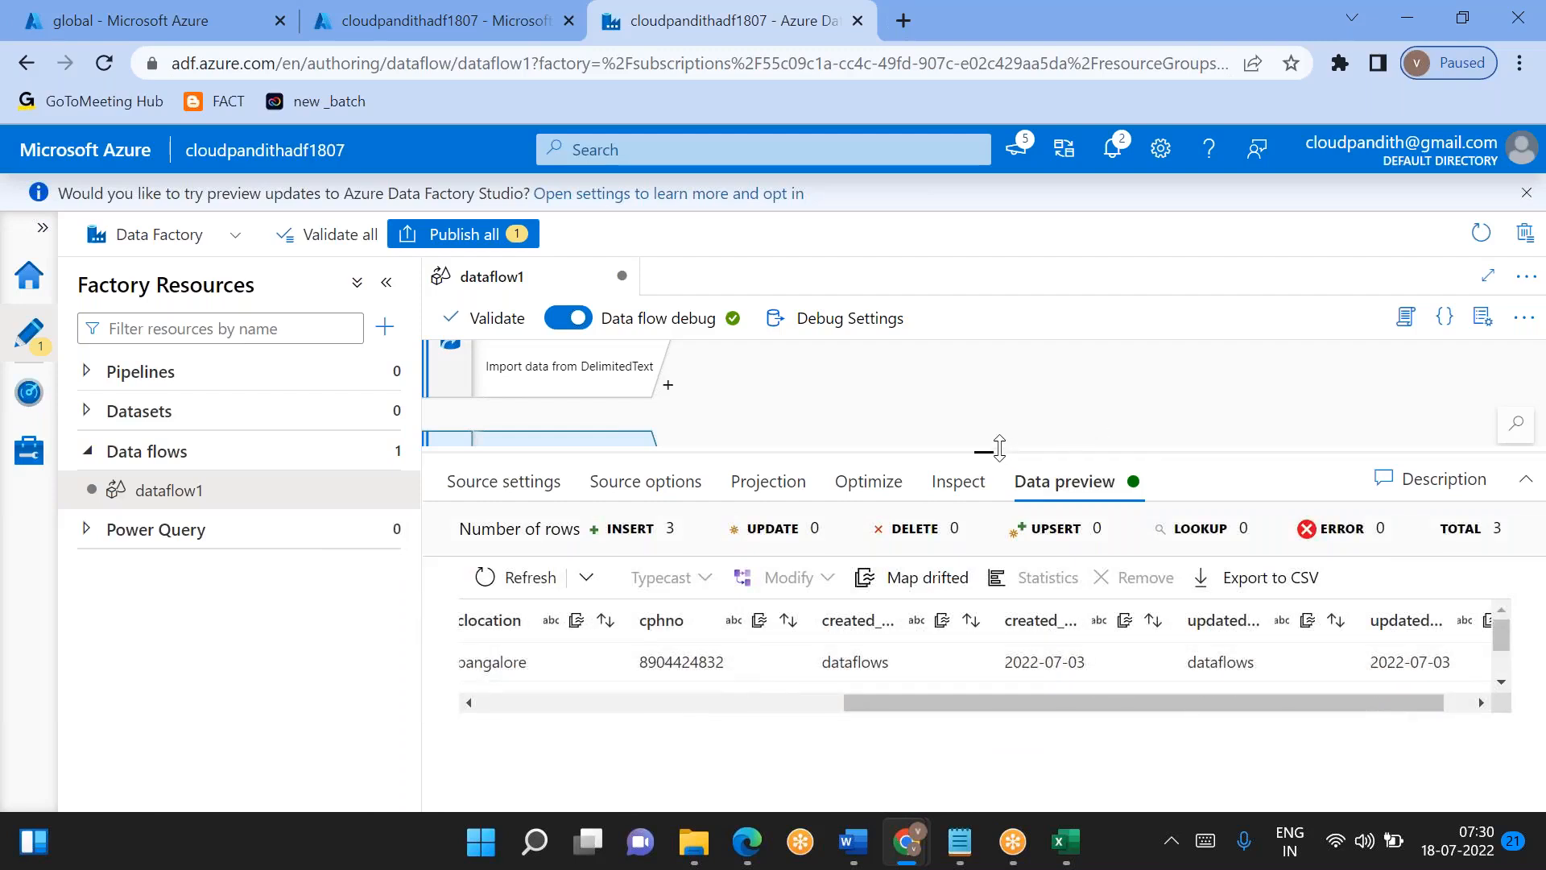
# - Add a Select transformation to the source1 stream
pyautogui.moveTo(988, 452); pyautogui.dragTo(889, 587)
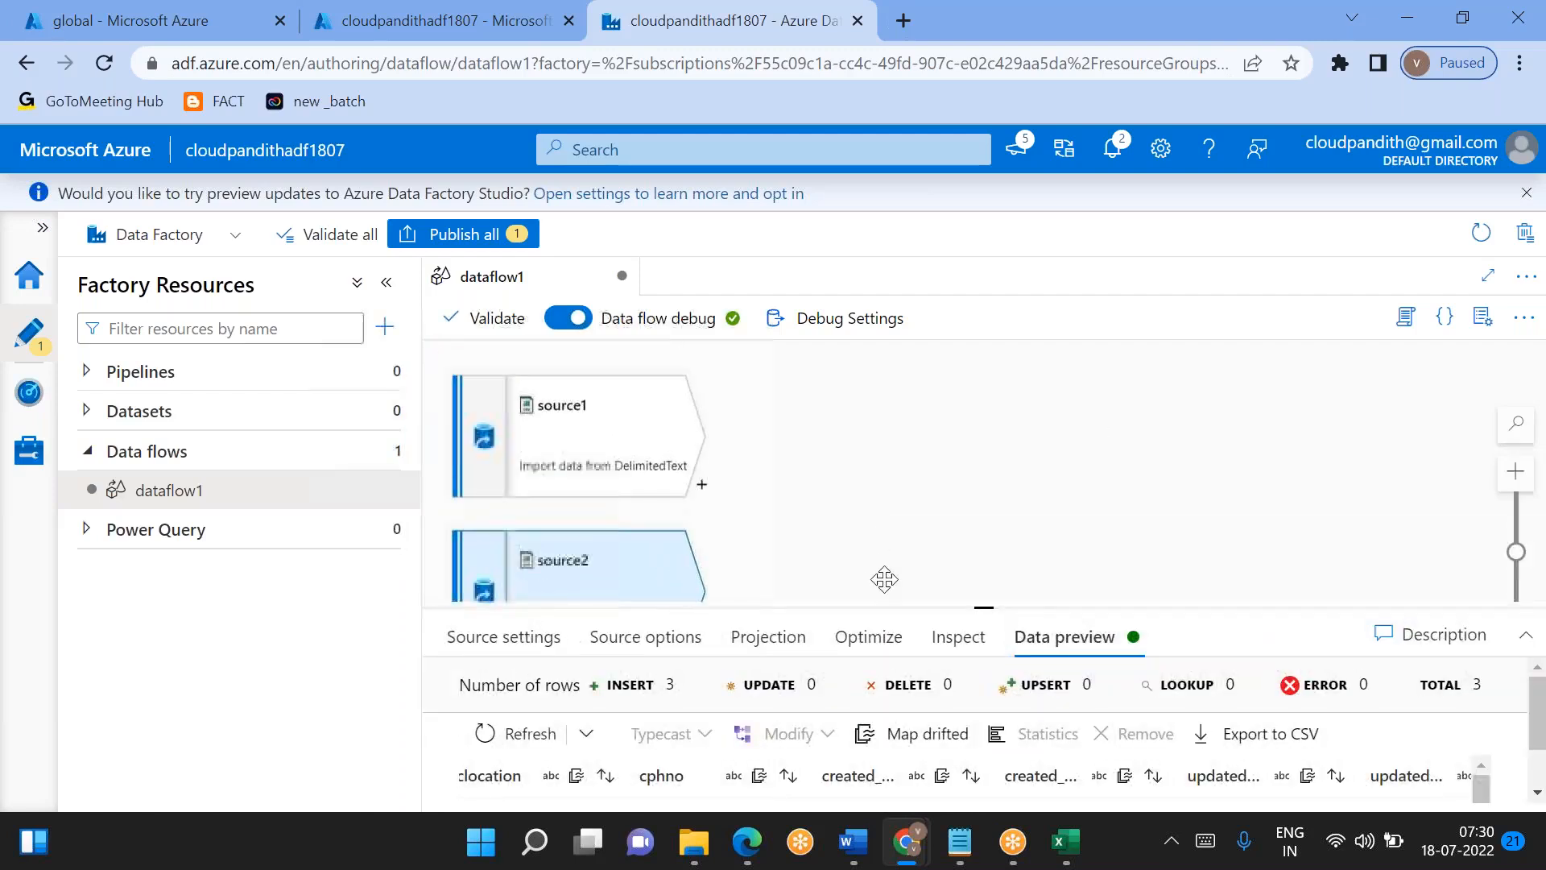
pyautogui.click(701, 484)
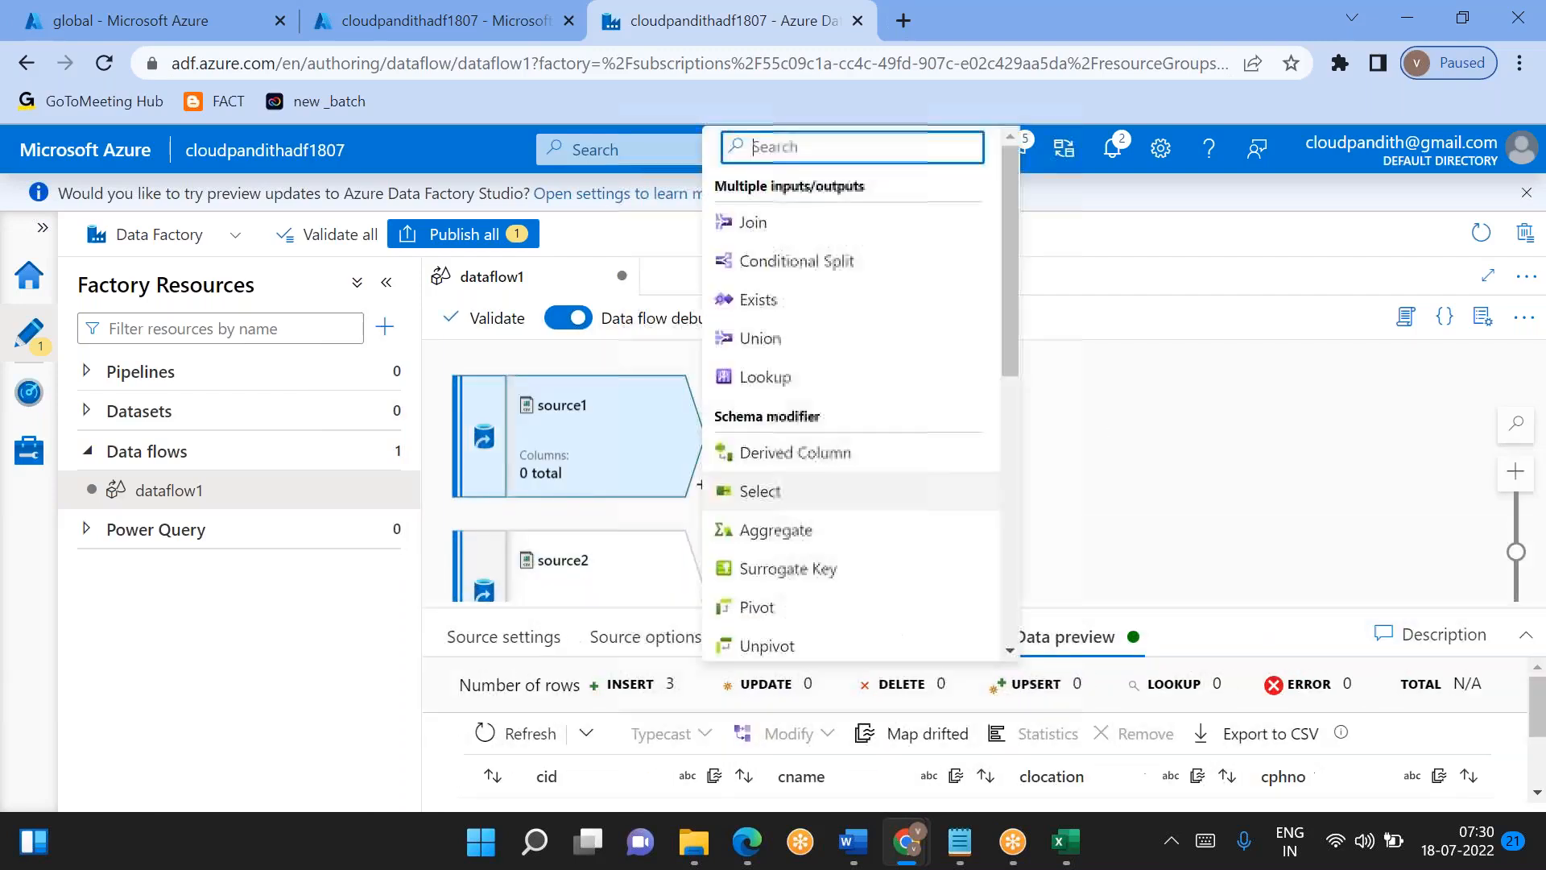
pyautogui.scroll(-5, 918, 404)
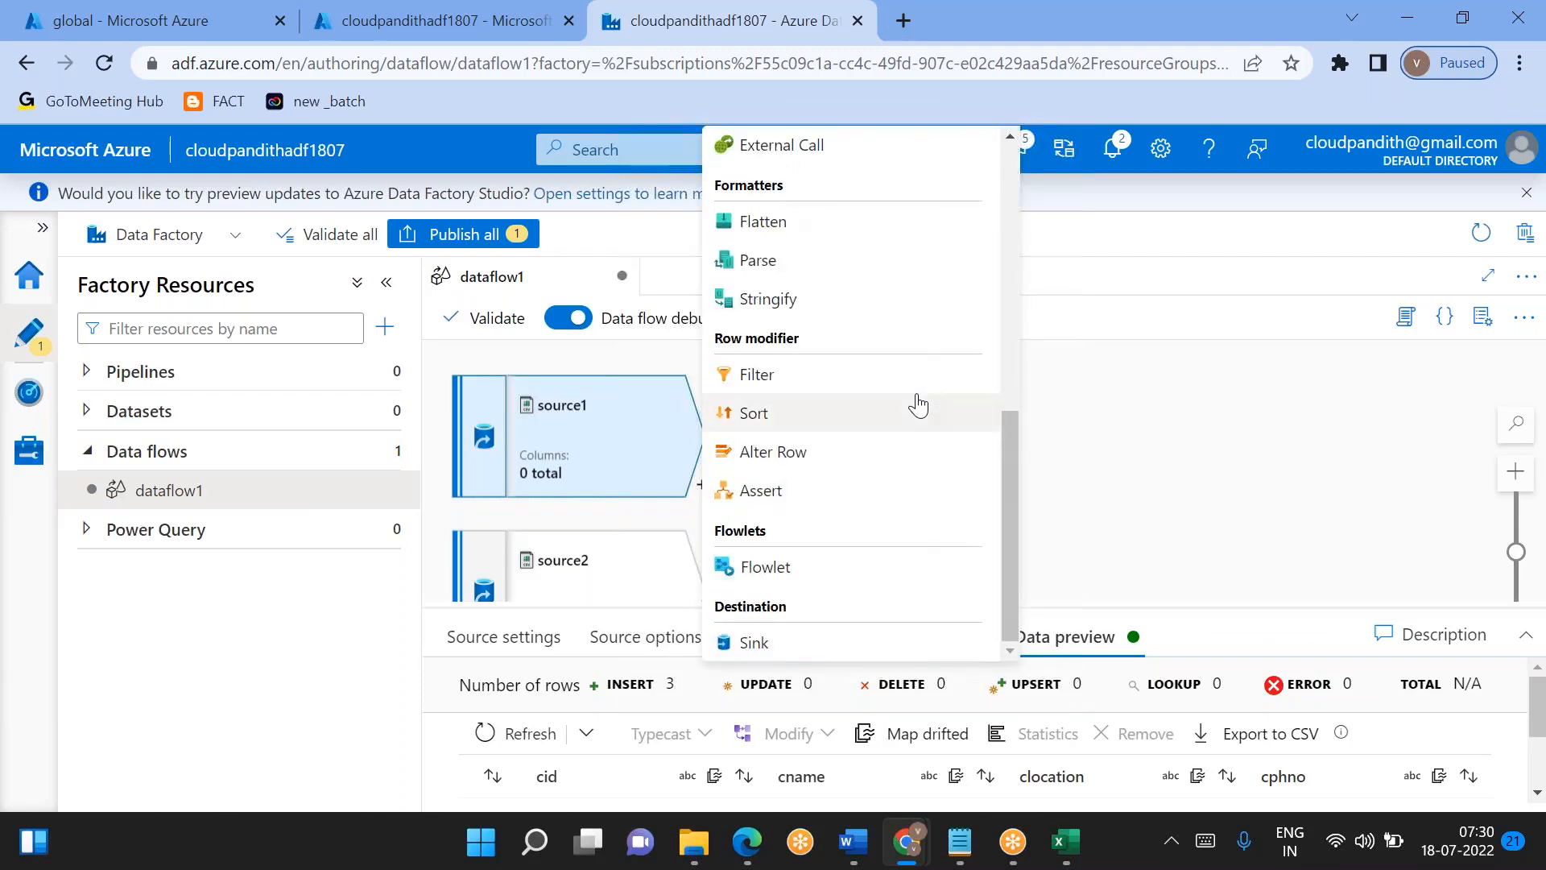
pyautogui.scroll(5, 853, 547)
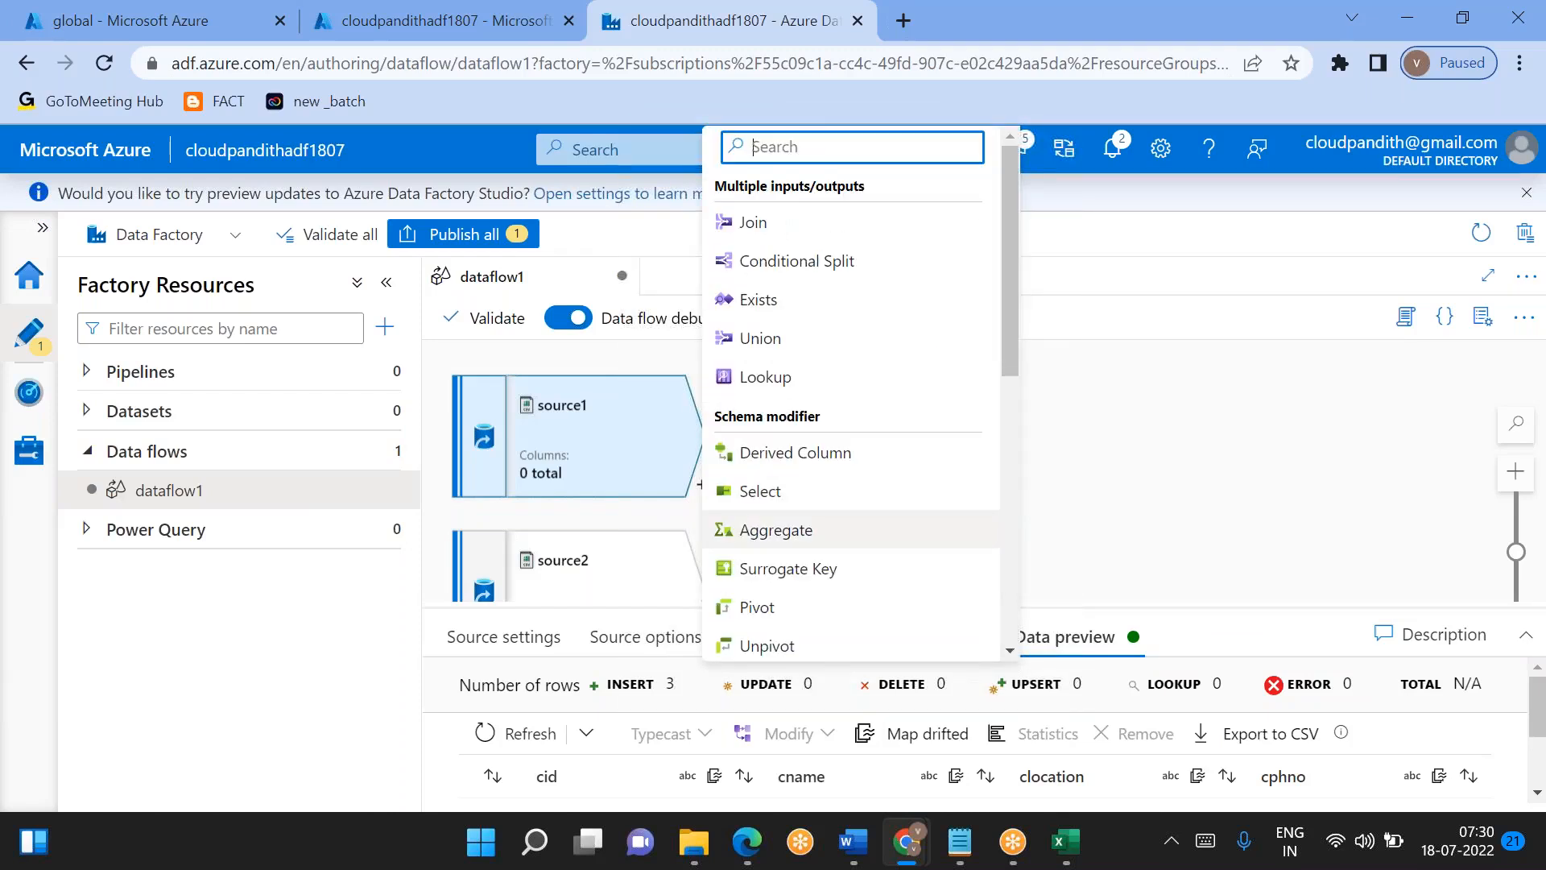
pyautogui.scroll(-5, 814, 449)
pyautogui.scroll(5, 817, 453)
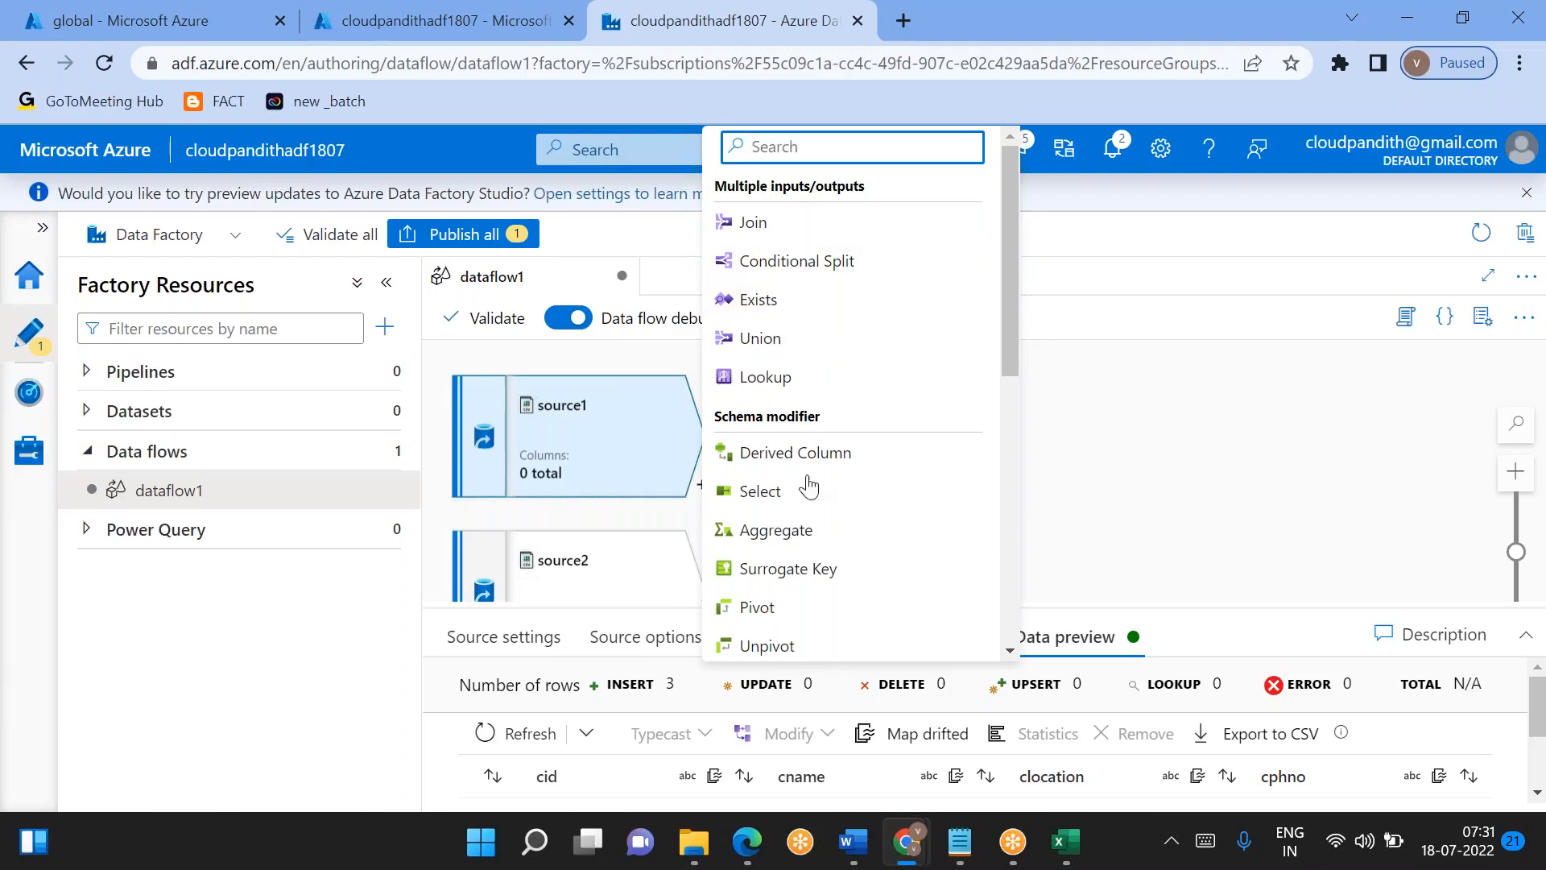
pyautogui.click(785, 492)
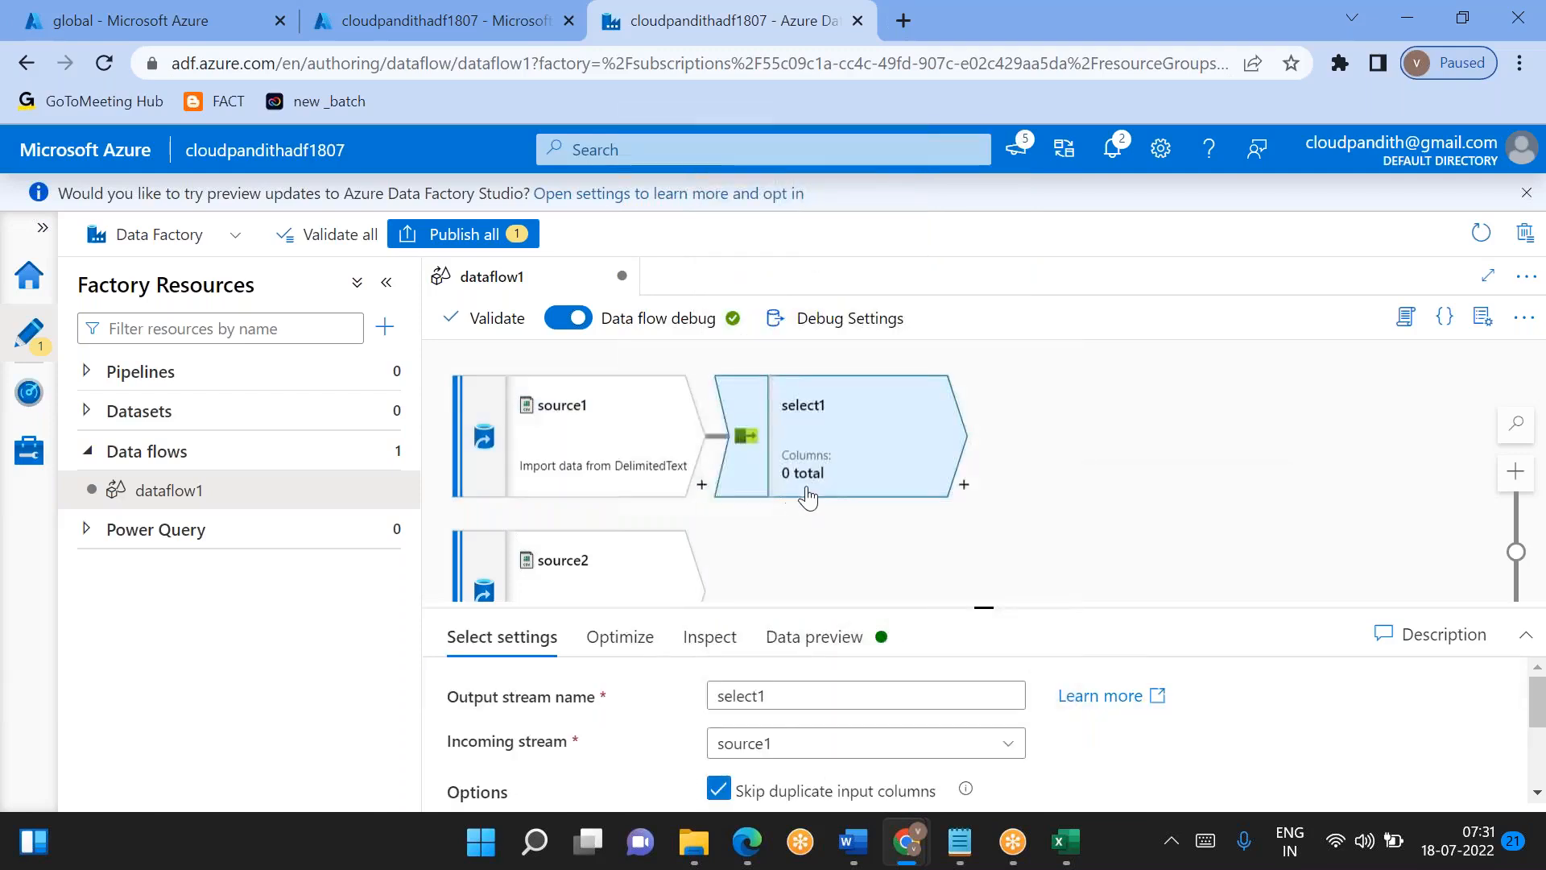
# - Turn off auto mapping in select1 and add a single rule-based mapping for source1's columns
pyautogui.moveTo(984, 608); pyautogui.dragTo(984, 462)
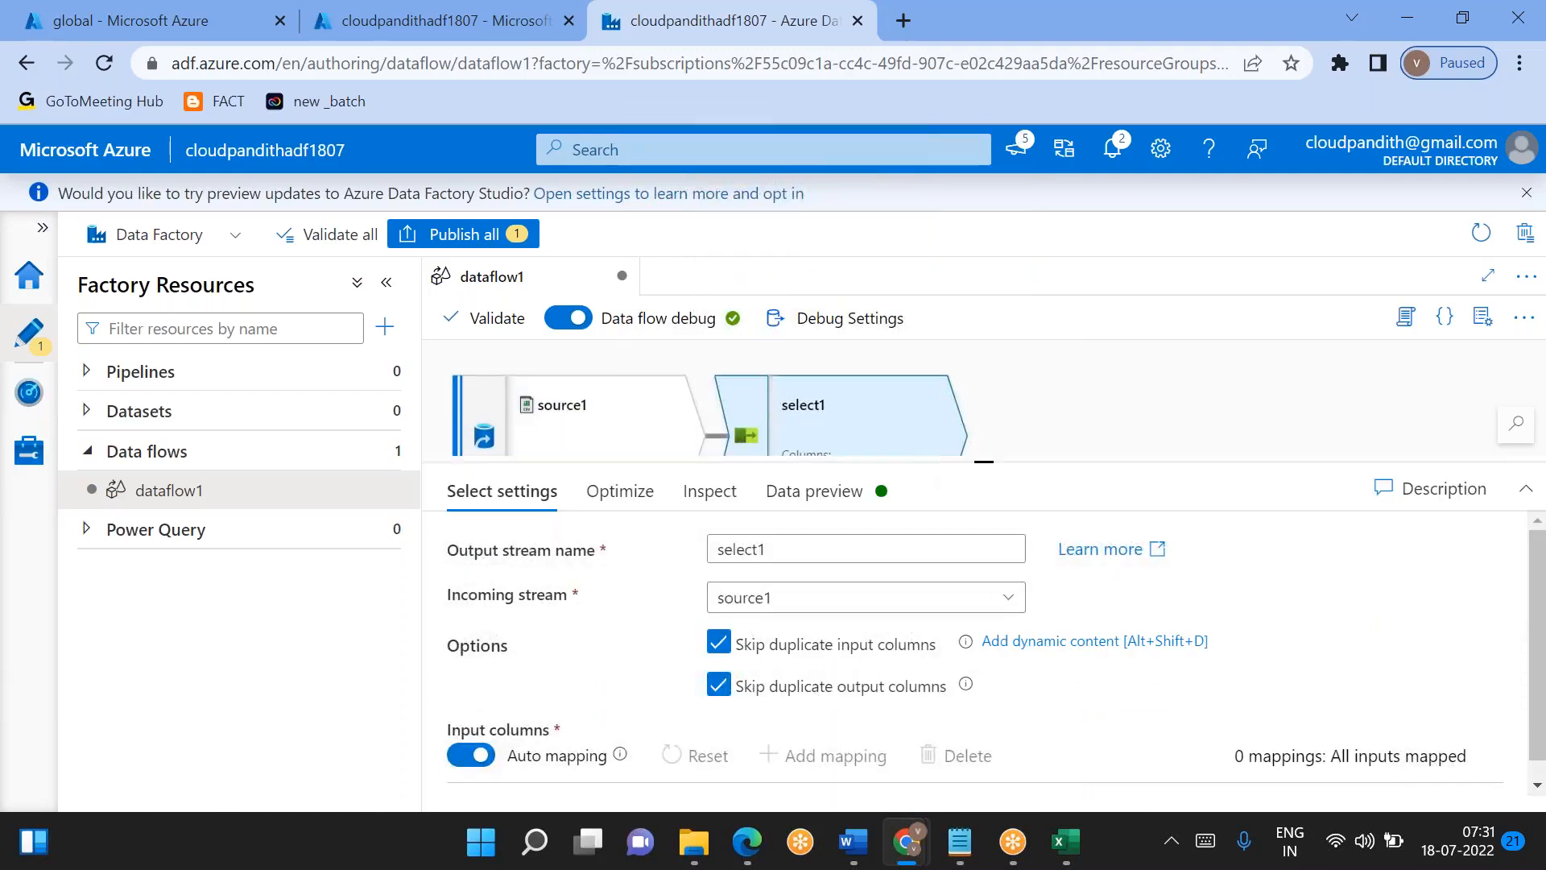
pyautogui.scroll(-1, 748, 716)
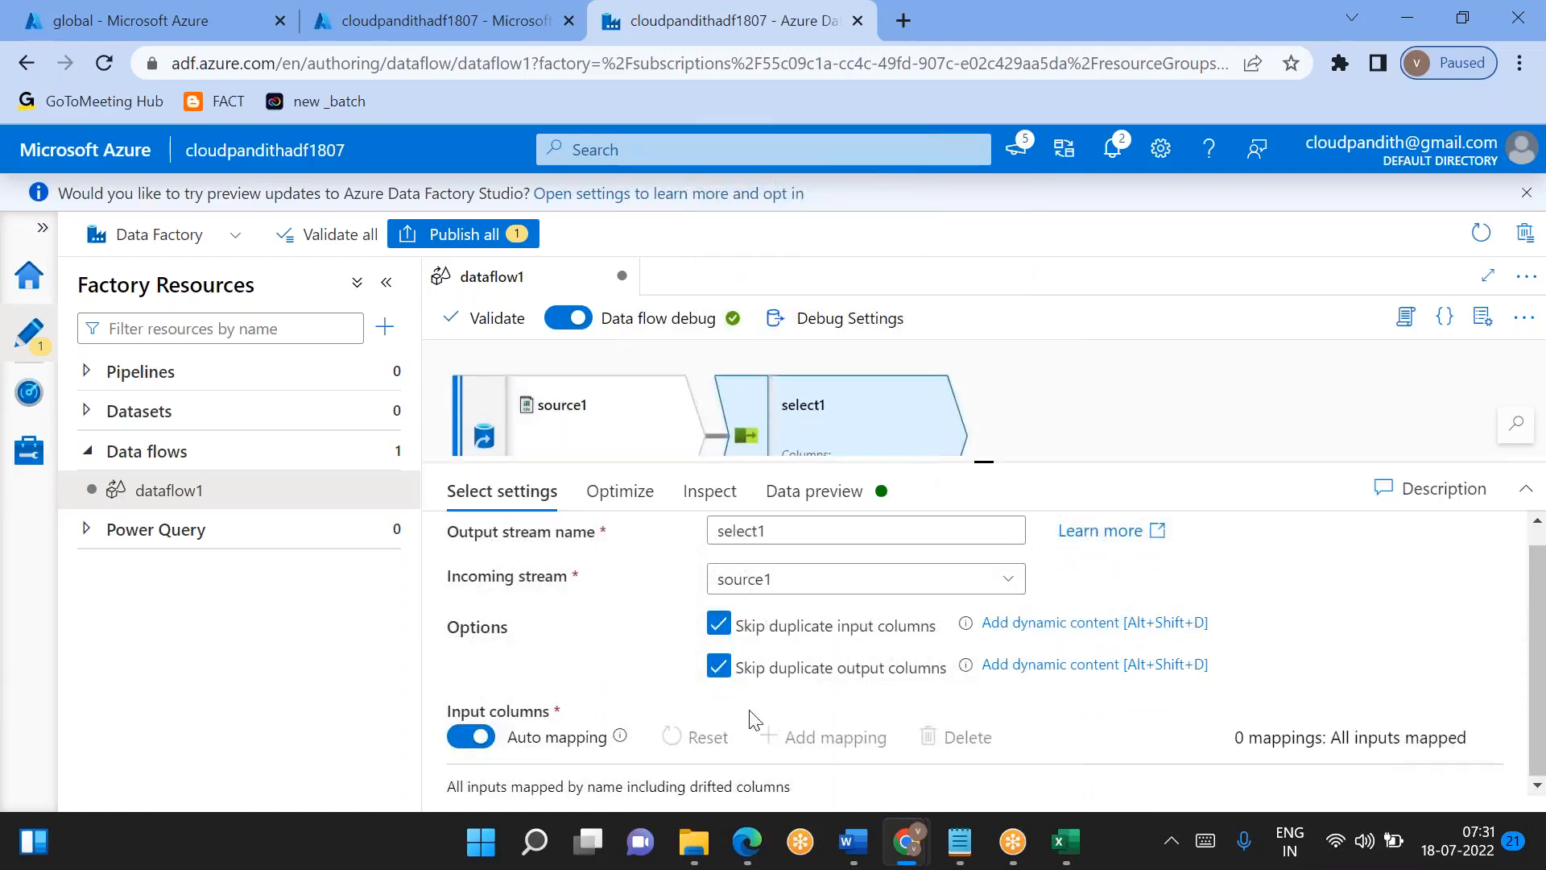
pyautogui.click(469, 737)
pyautogui.scroll(-1, 701, 728)
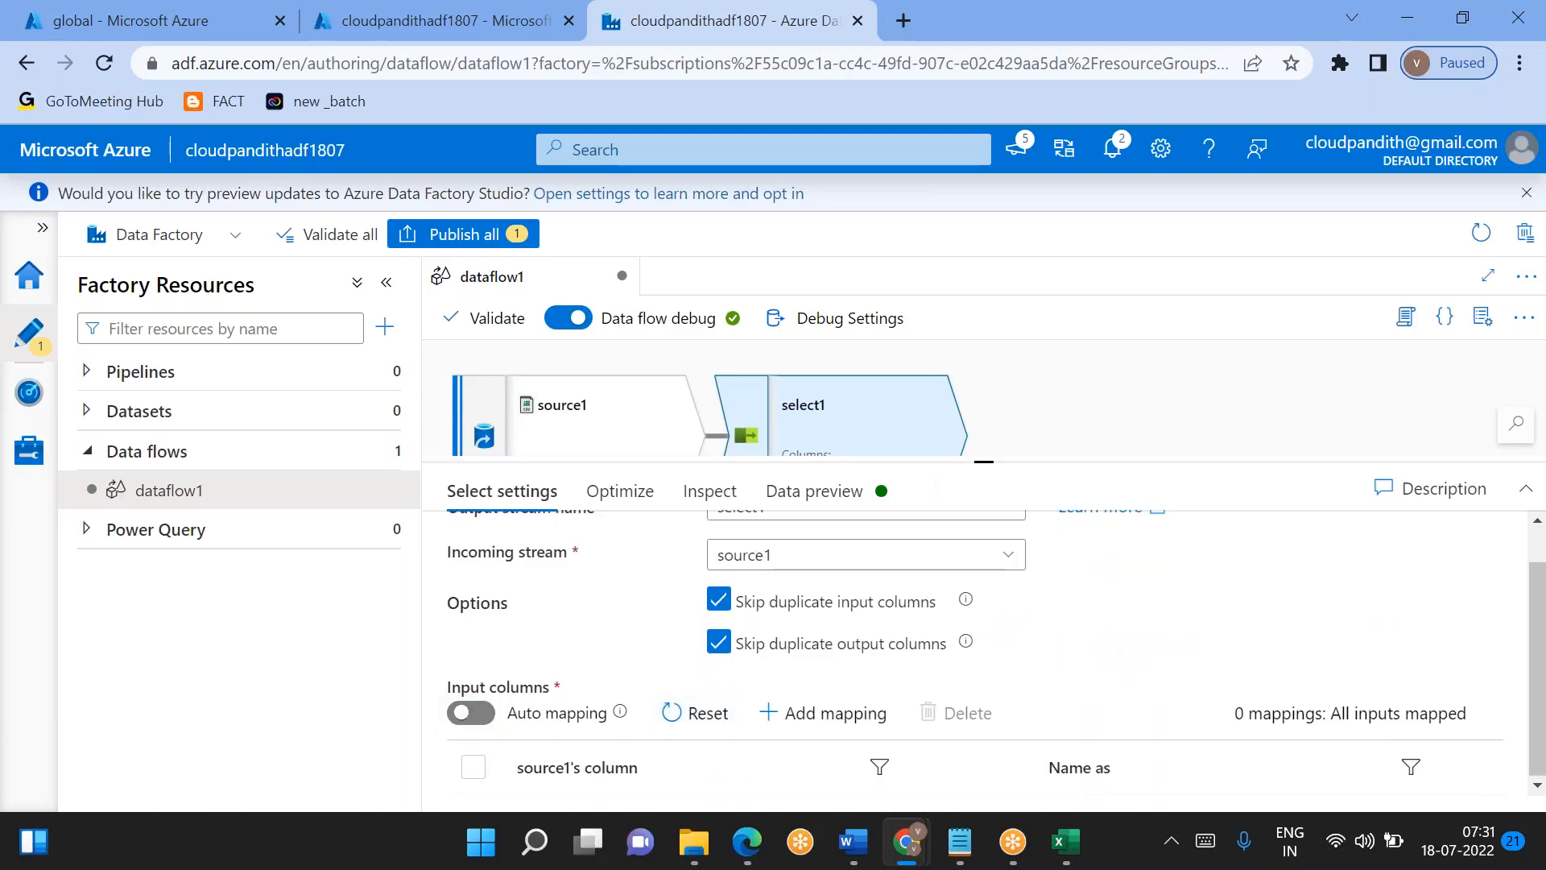
pyautogui.moveTo(989, 464); pyautogui.dragTo(984, 392)
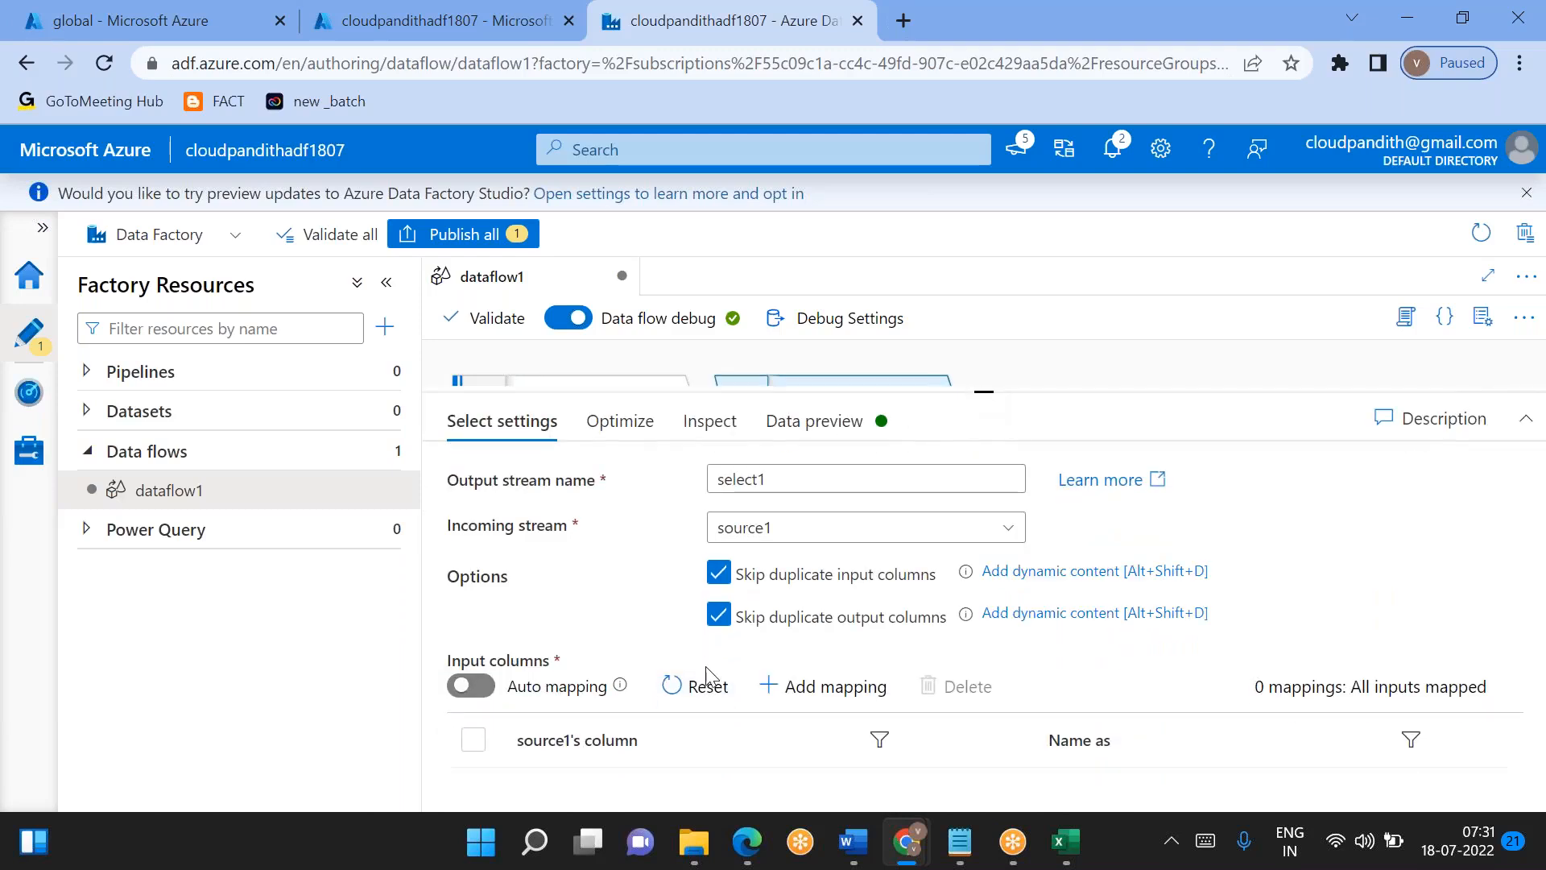
pyautogui.click(837, 686)
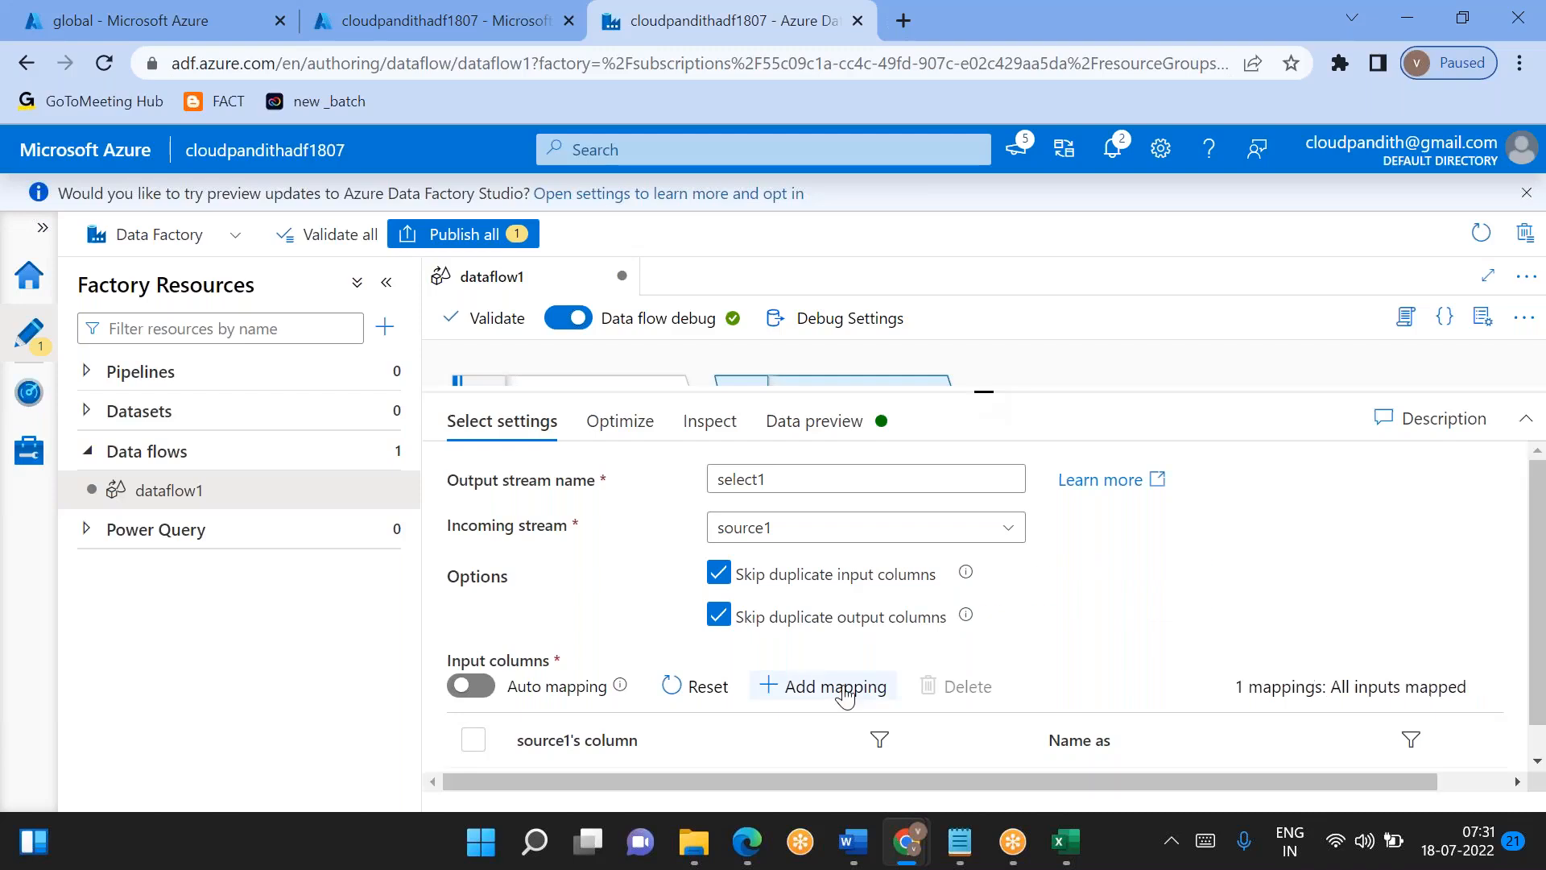
pyautogui.click(789, 650)
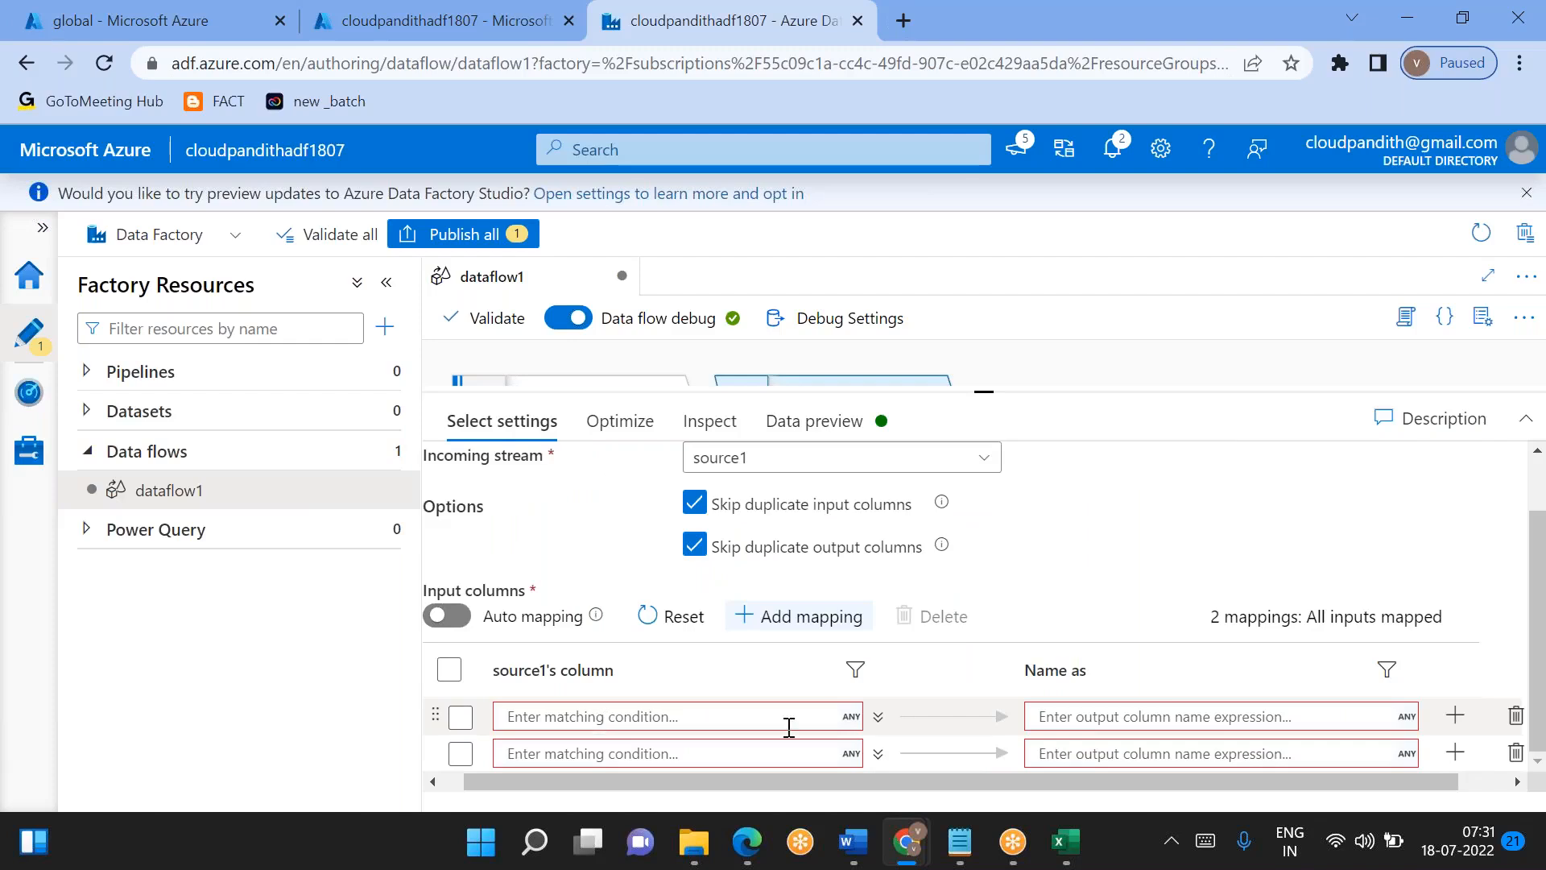
pyautogui.click(1515, 753)
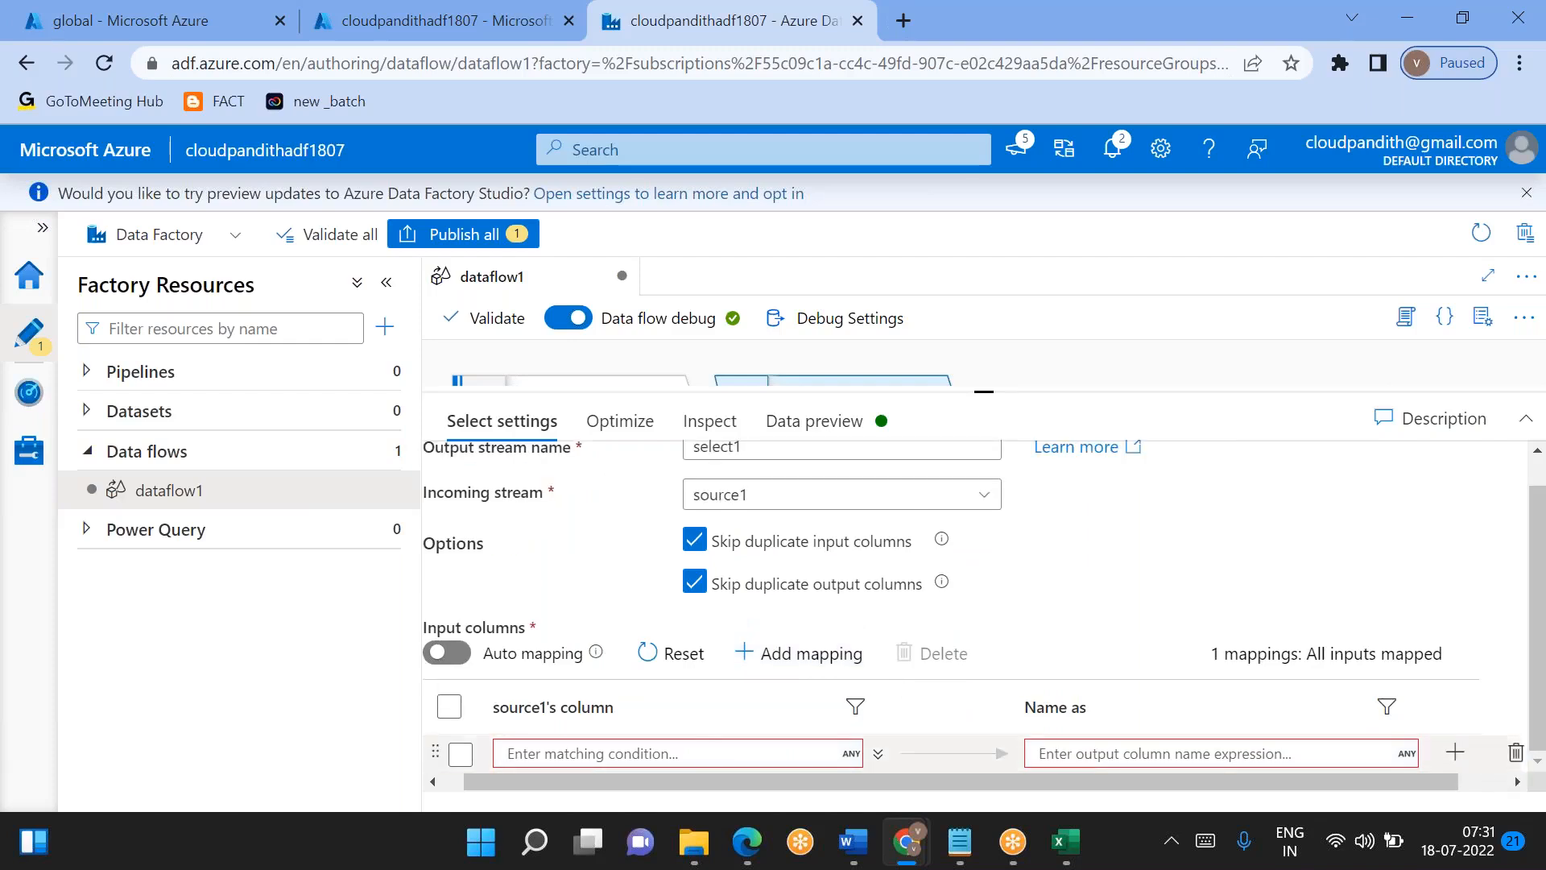
# - Set the matching condition of select1's rule-based mapping to true()
pyautogui.click(689, 756)
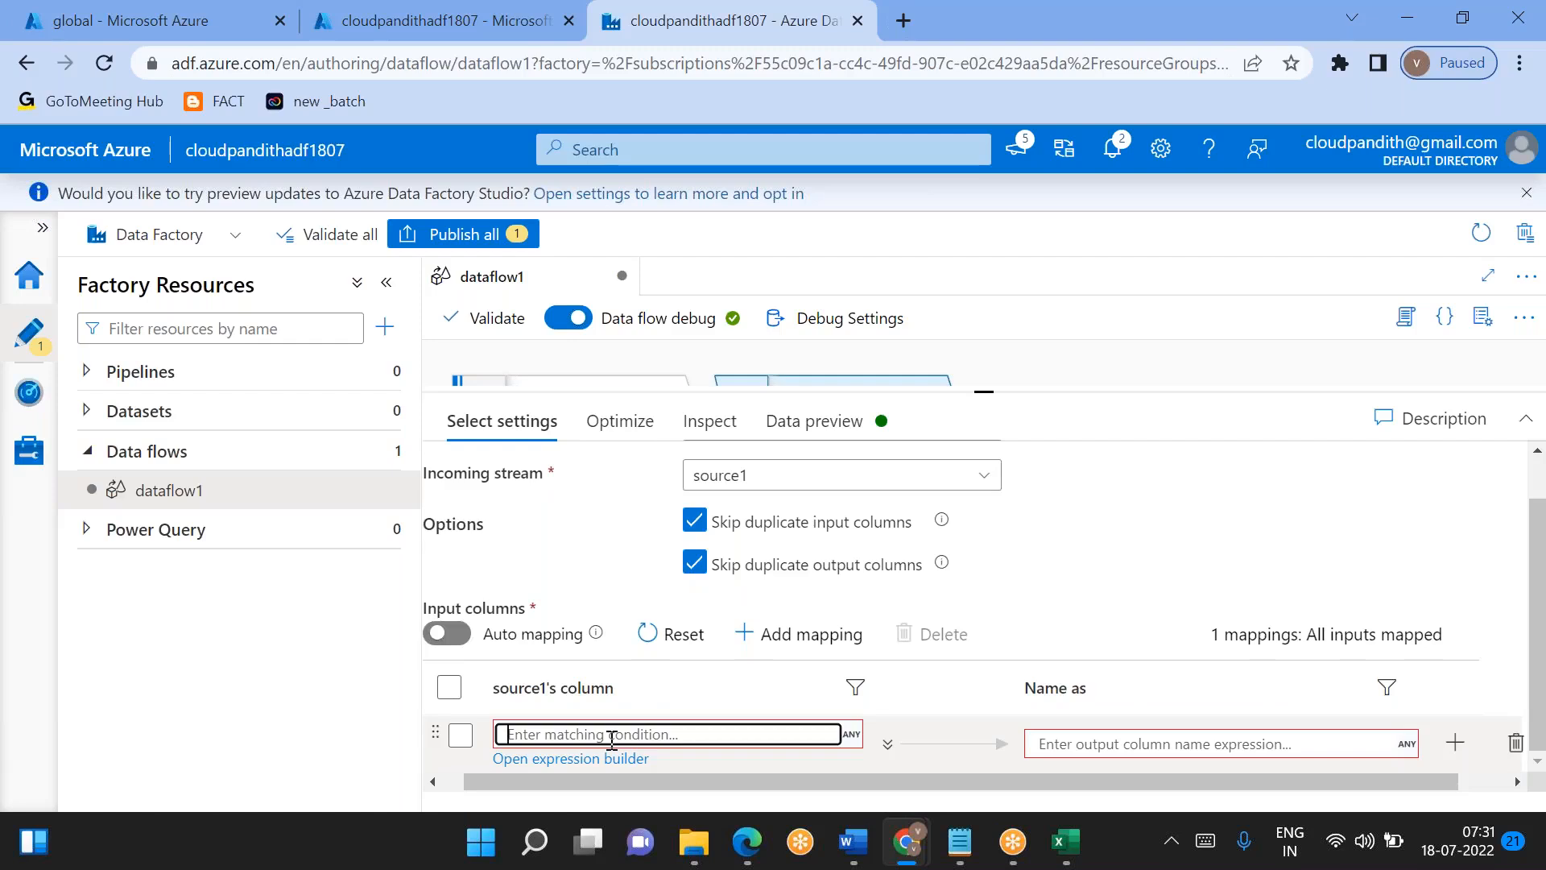
pyautogui.write('$$')
pyautogui.press('BackSpace')
pyautogui.press('BackSpace')
pyautogui.write('true()')
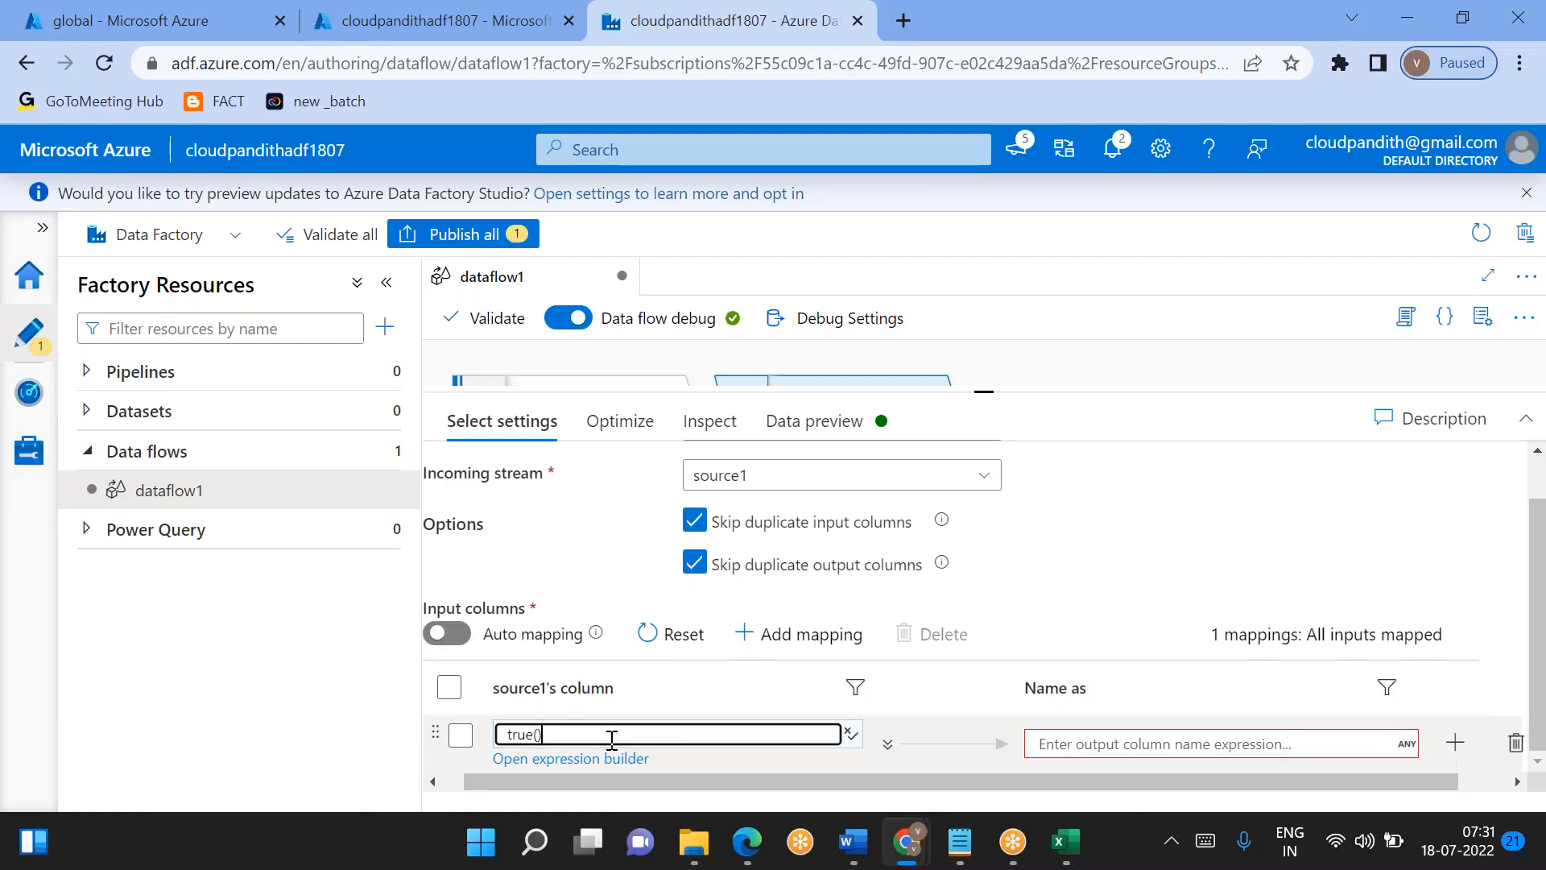
# - Set the mapping's output column name expression to concat('src_',$$) and refresh select1's data preview
pyautogui.click(1102, 742)
pyautogui.write('concat()')
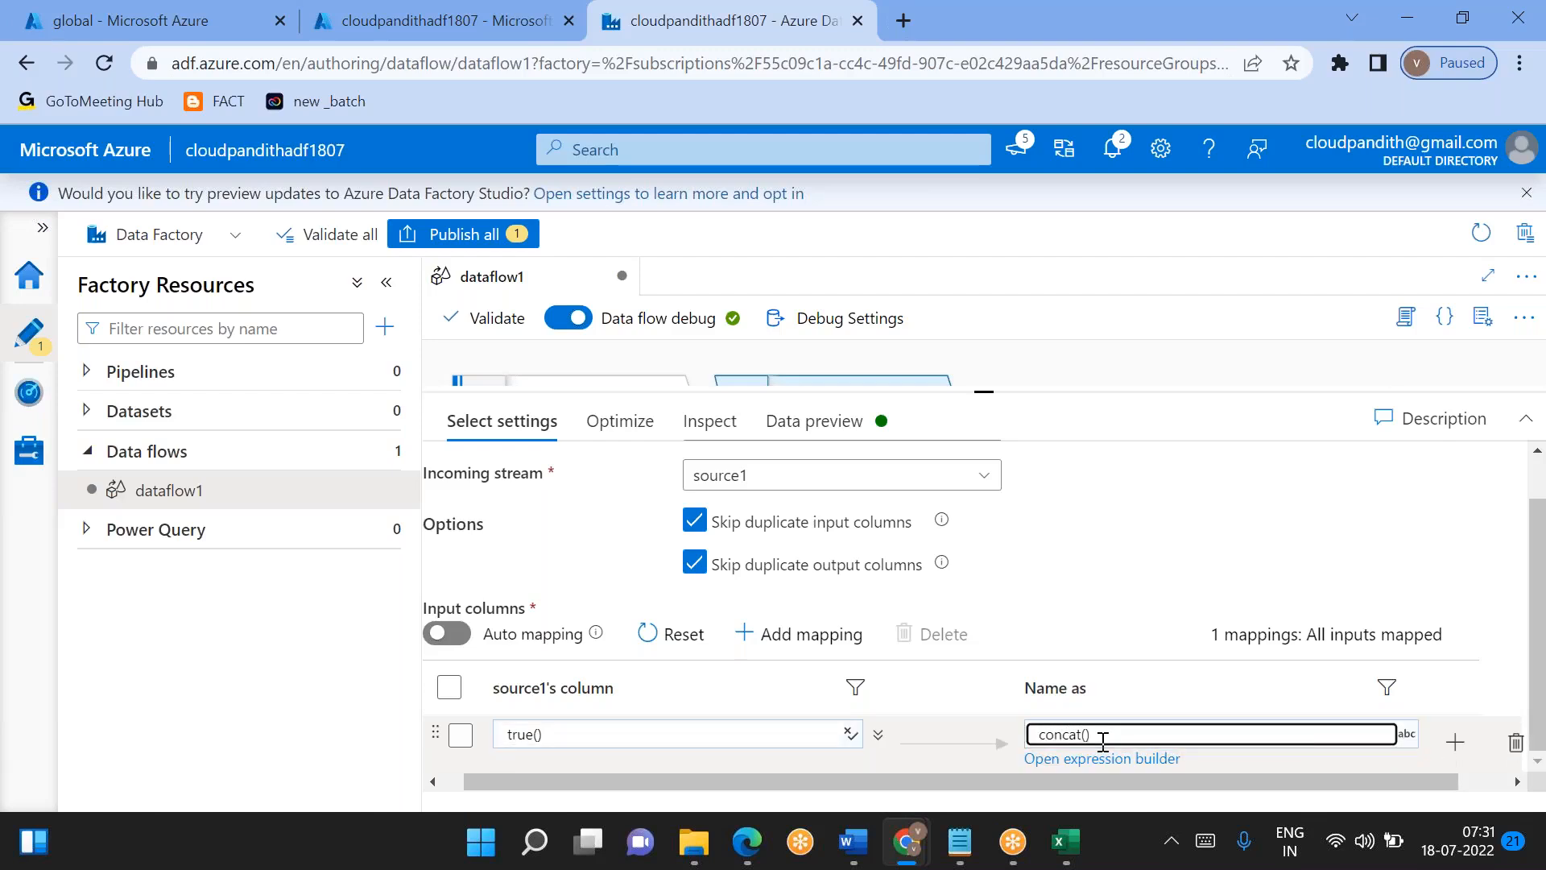
pyautogui.write("'sm")
pyautogui.write("'src_")
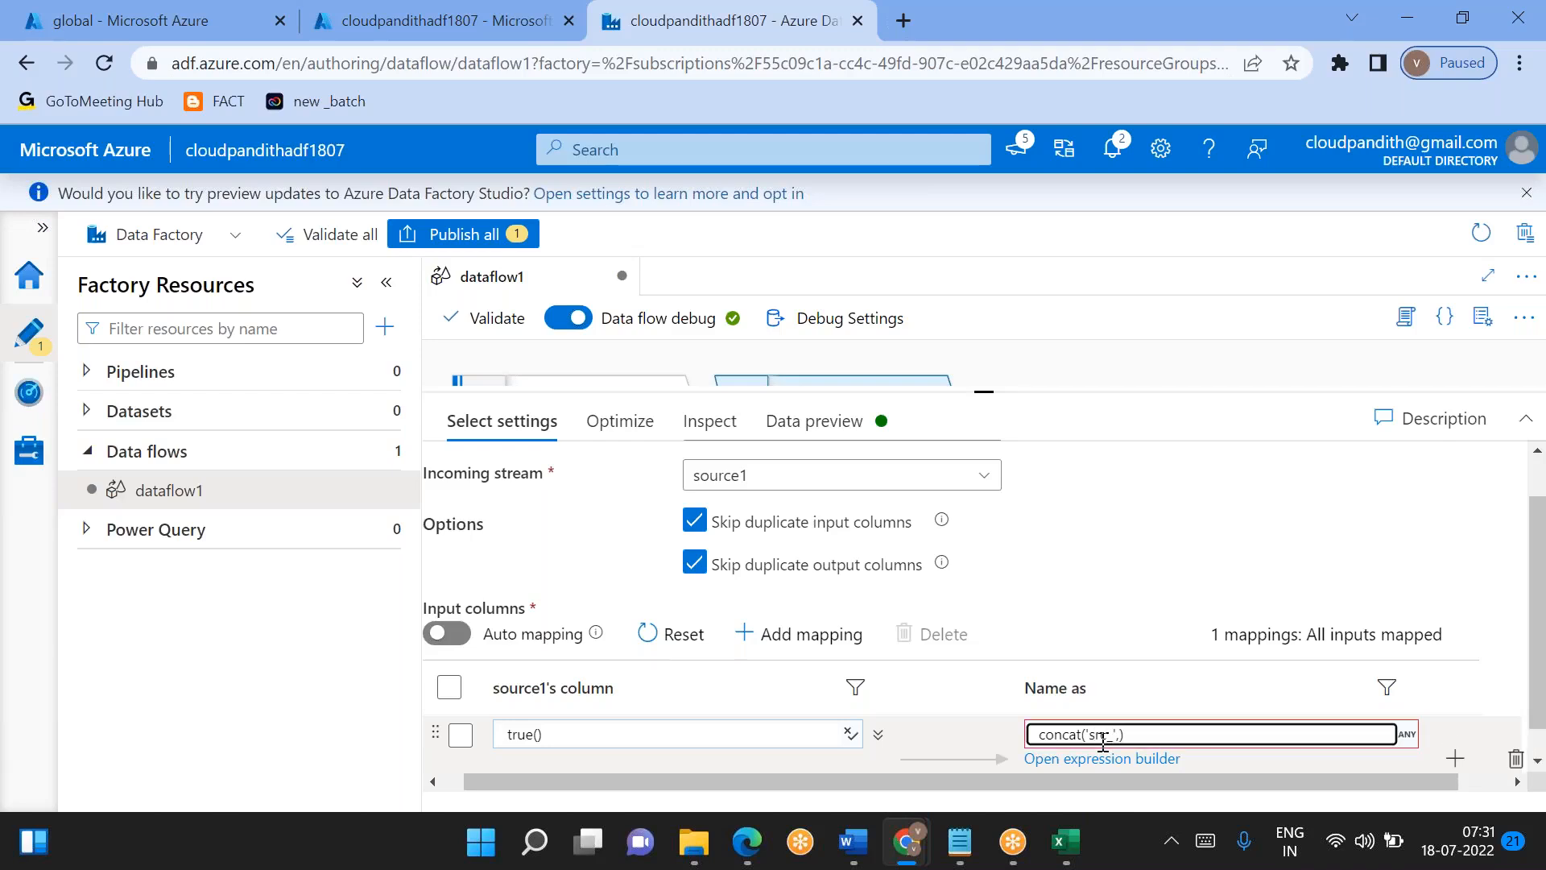
pyautogui.write(',$$')
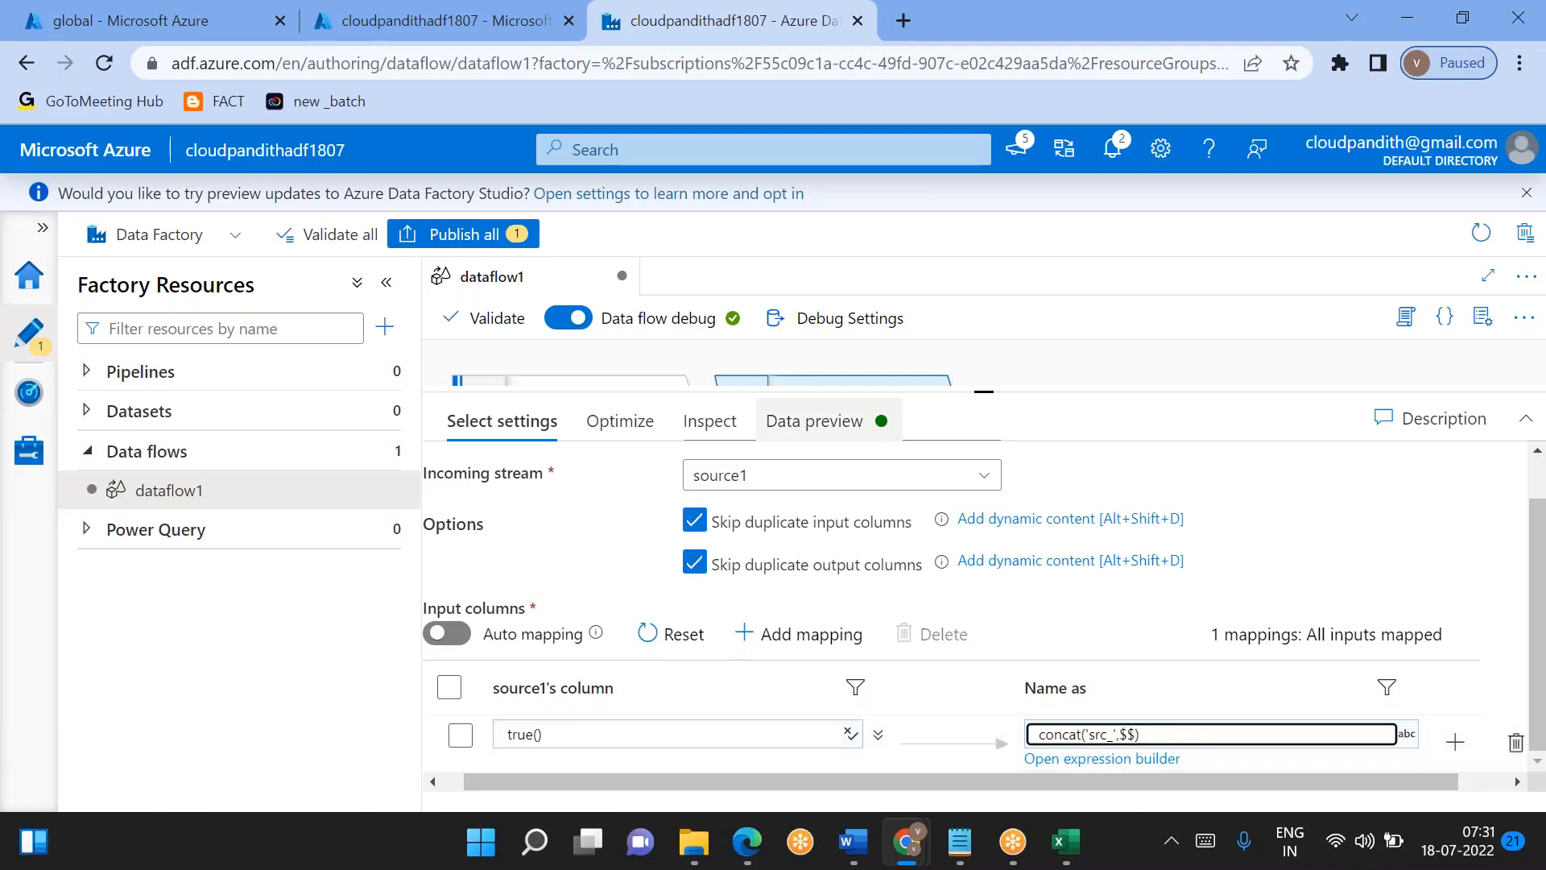
pyautogui.click(813, 420)
pyautogui.click(520, 516)
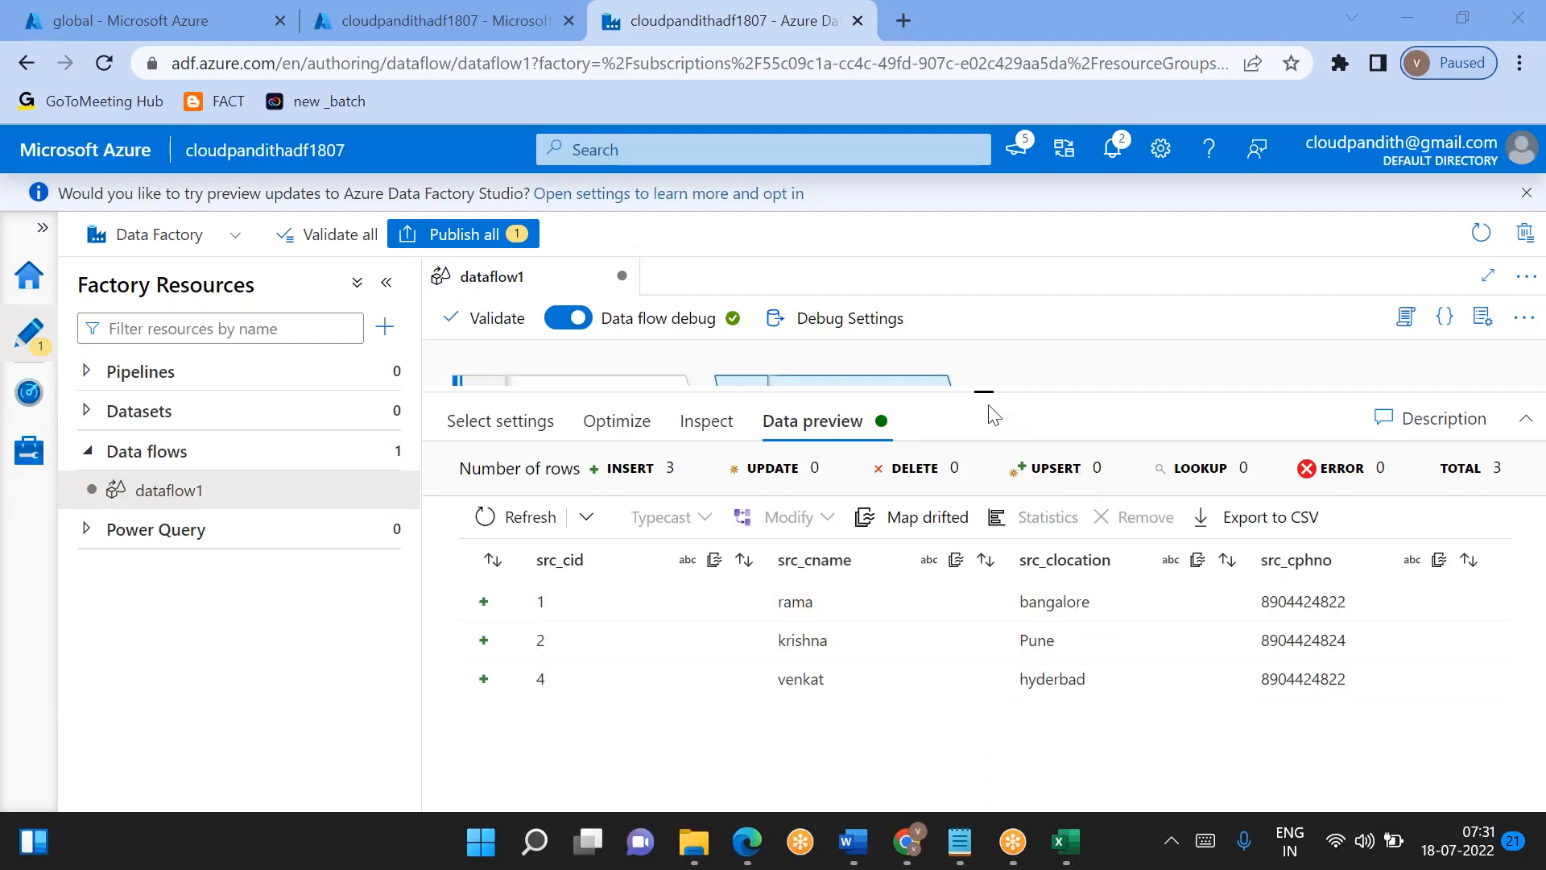
# - Add a Derived Column transformation after select1
pyautogui.moveTo(986, 390); pyautogui.dragTo(984, 544)
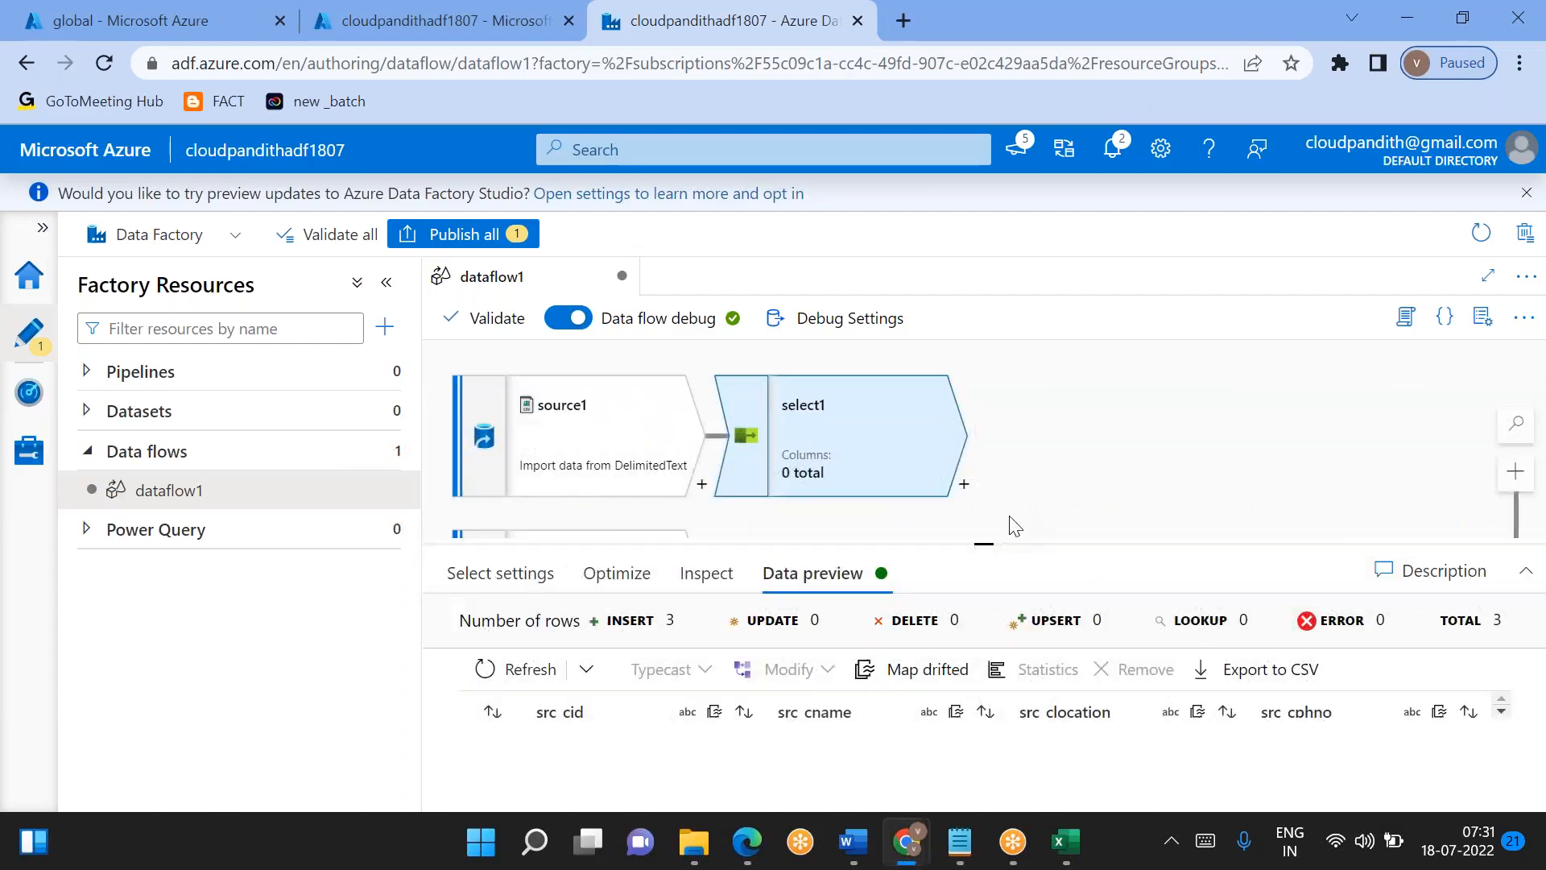
pyautogui.click(965, 486)
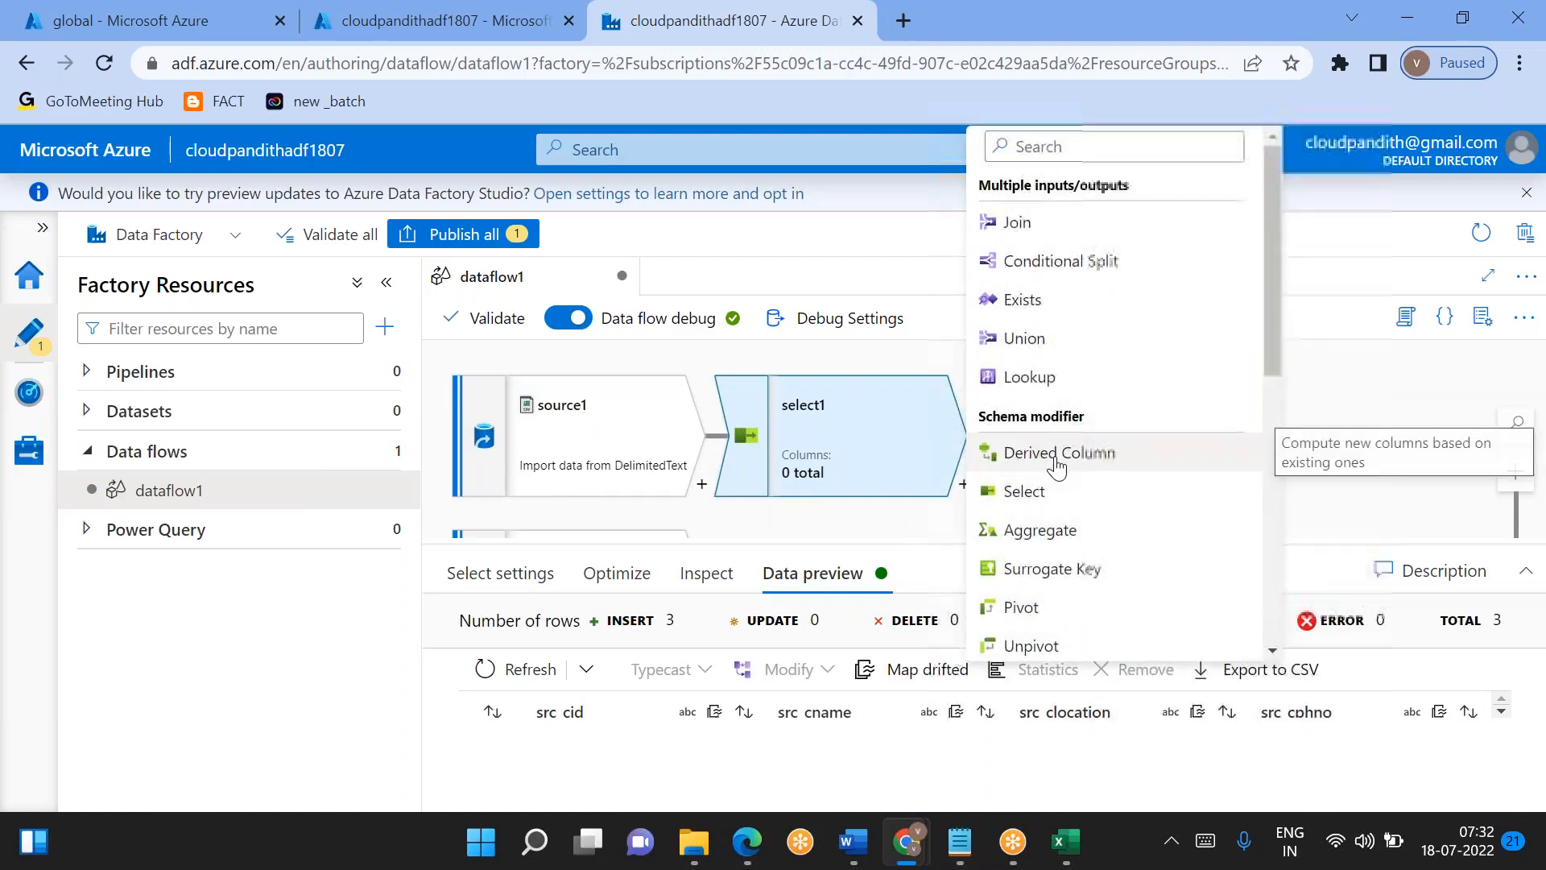
pyautogui.click(1058, 451)
pyautogui.moveTo(1278, 438); pyautogui.dragTo(1118, 408)
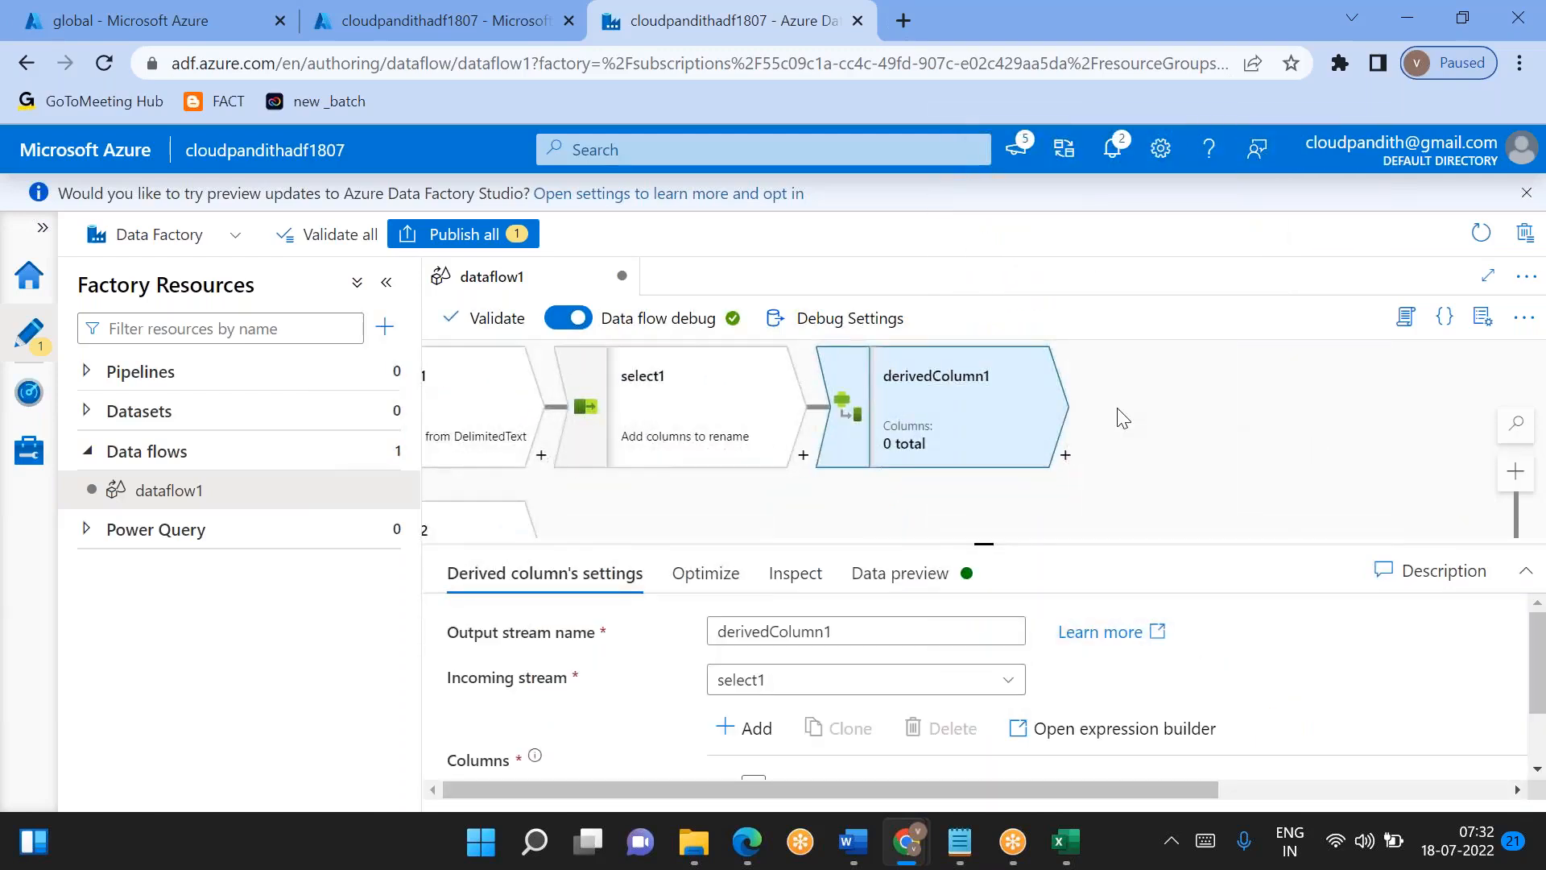
# - Name the first column of derivedColumn1 src_surrogate_key
pyautogui.moveTo(992, 541); pyautogui.dragTo(984, 426)
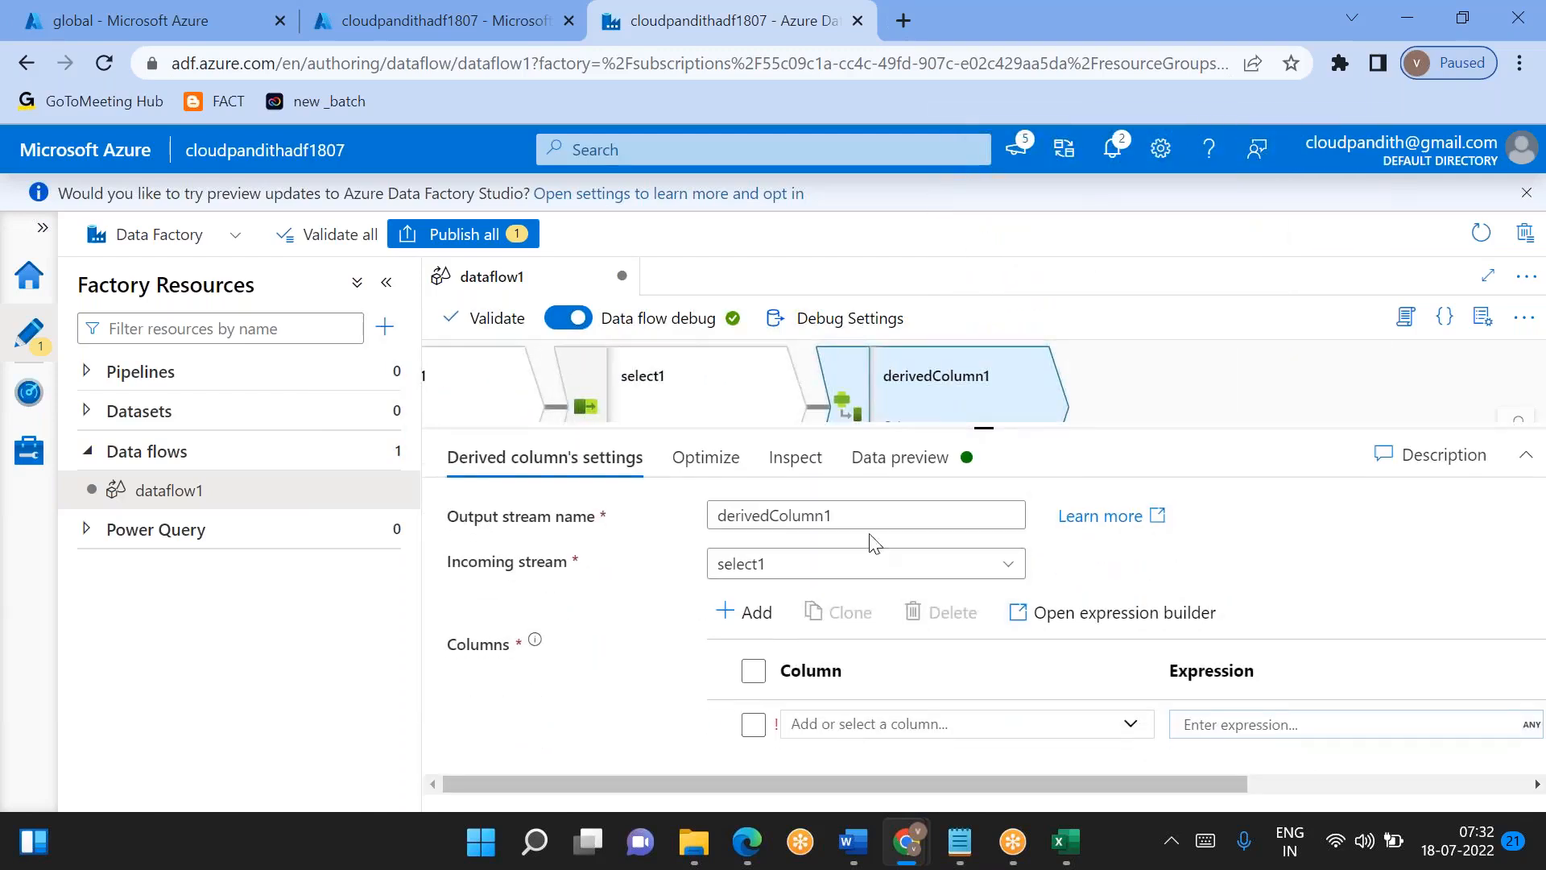
pyautogui.click(836, 716)
pyautogui.write('src')
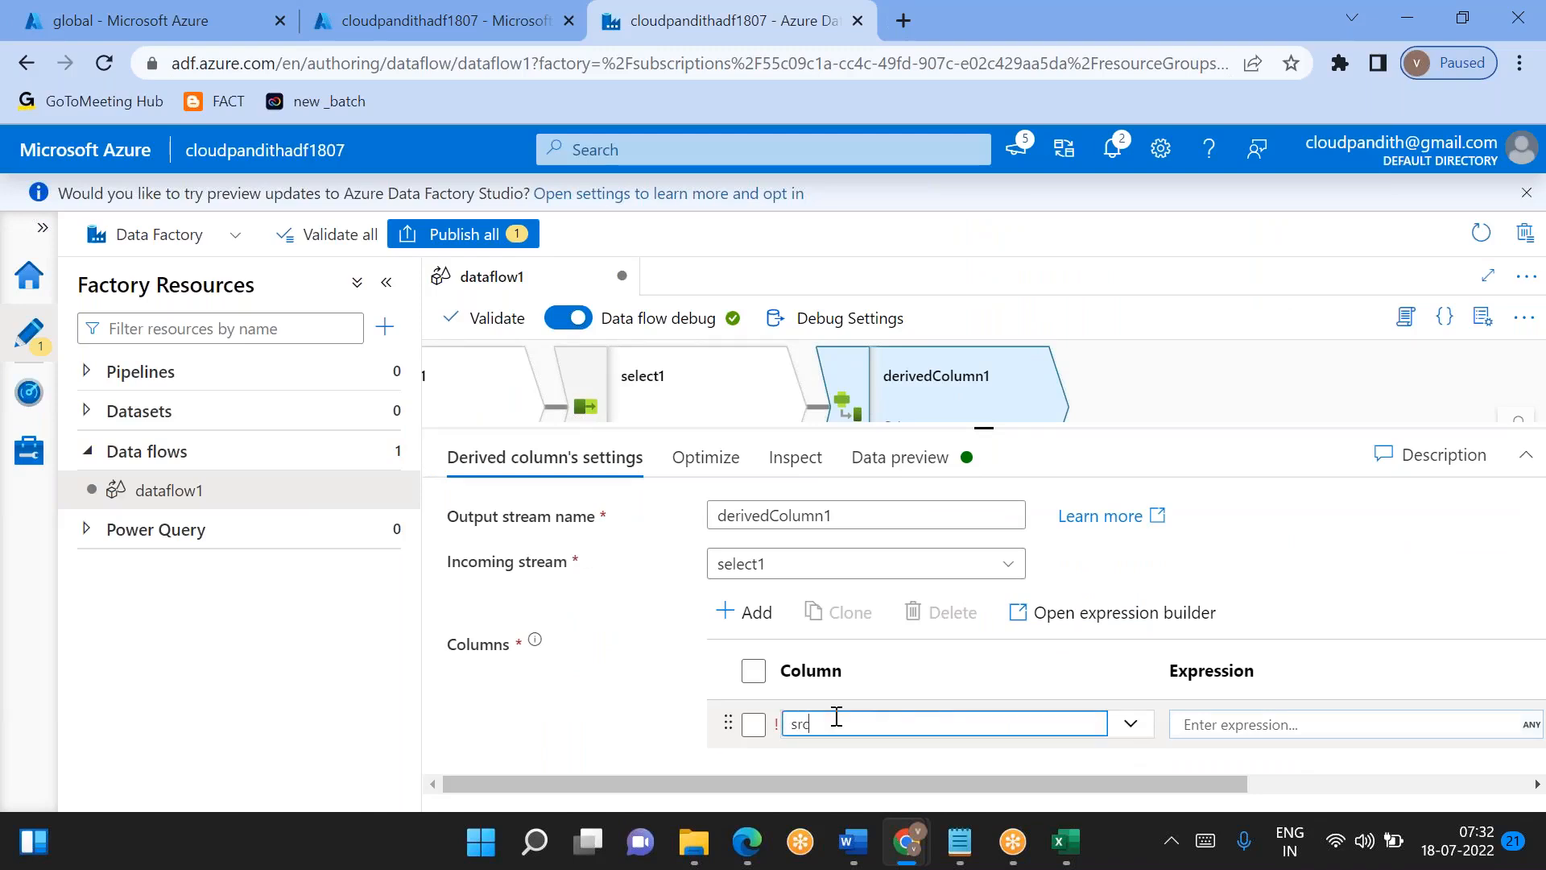
pyautogui.press('BackSpace')
pyautogui.write('src_surrogate_key')
pyautogui.click(1232, 725)
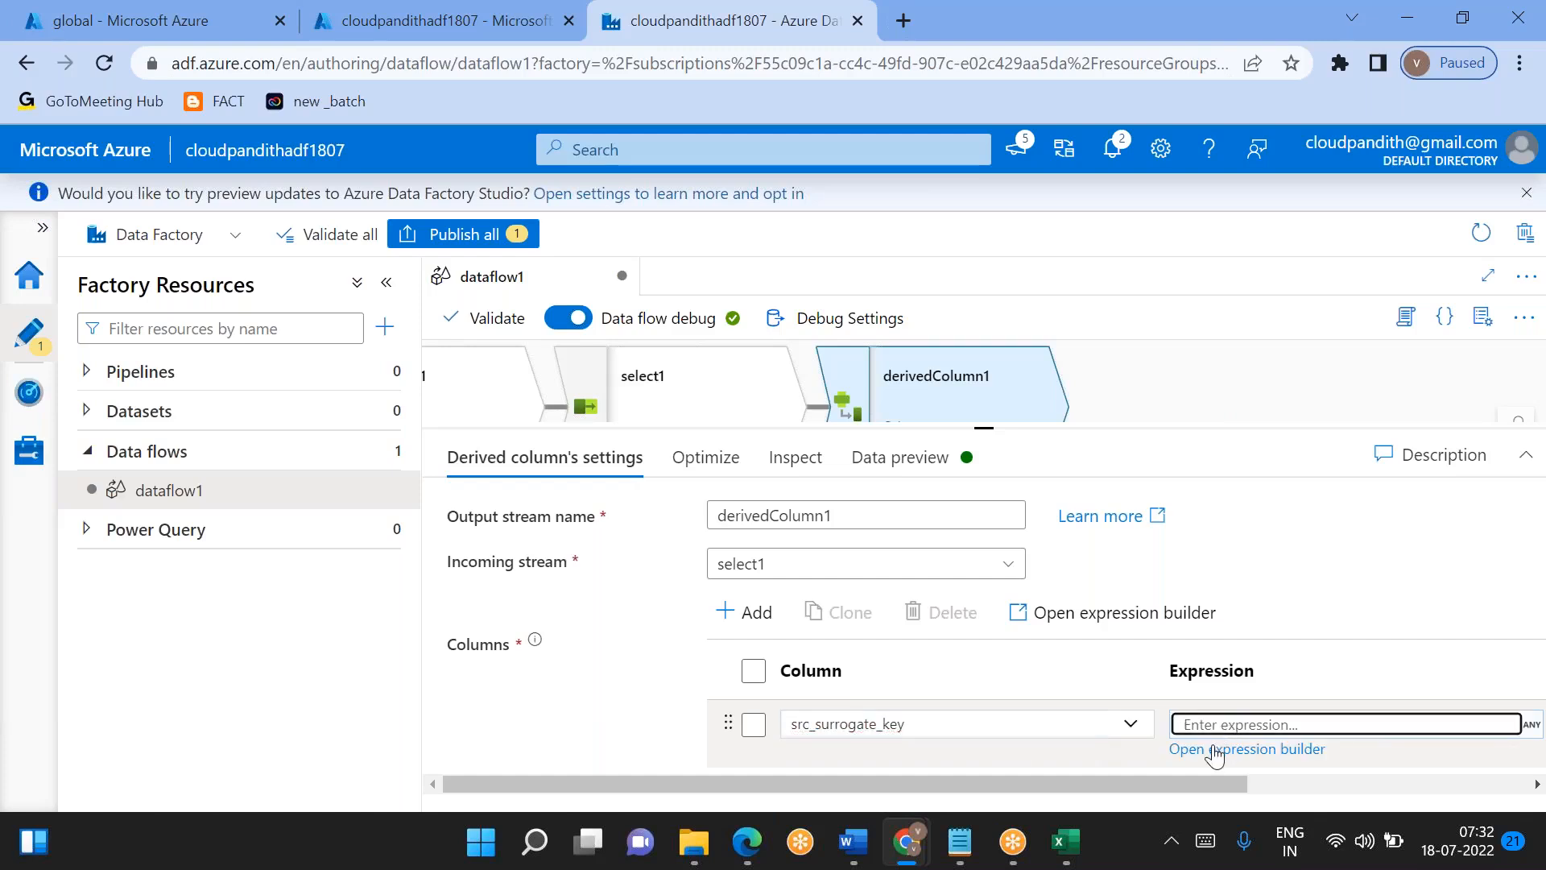
pyautogui.click(1206, 727)
pyautogui.click(1241, 749)
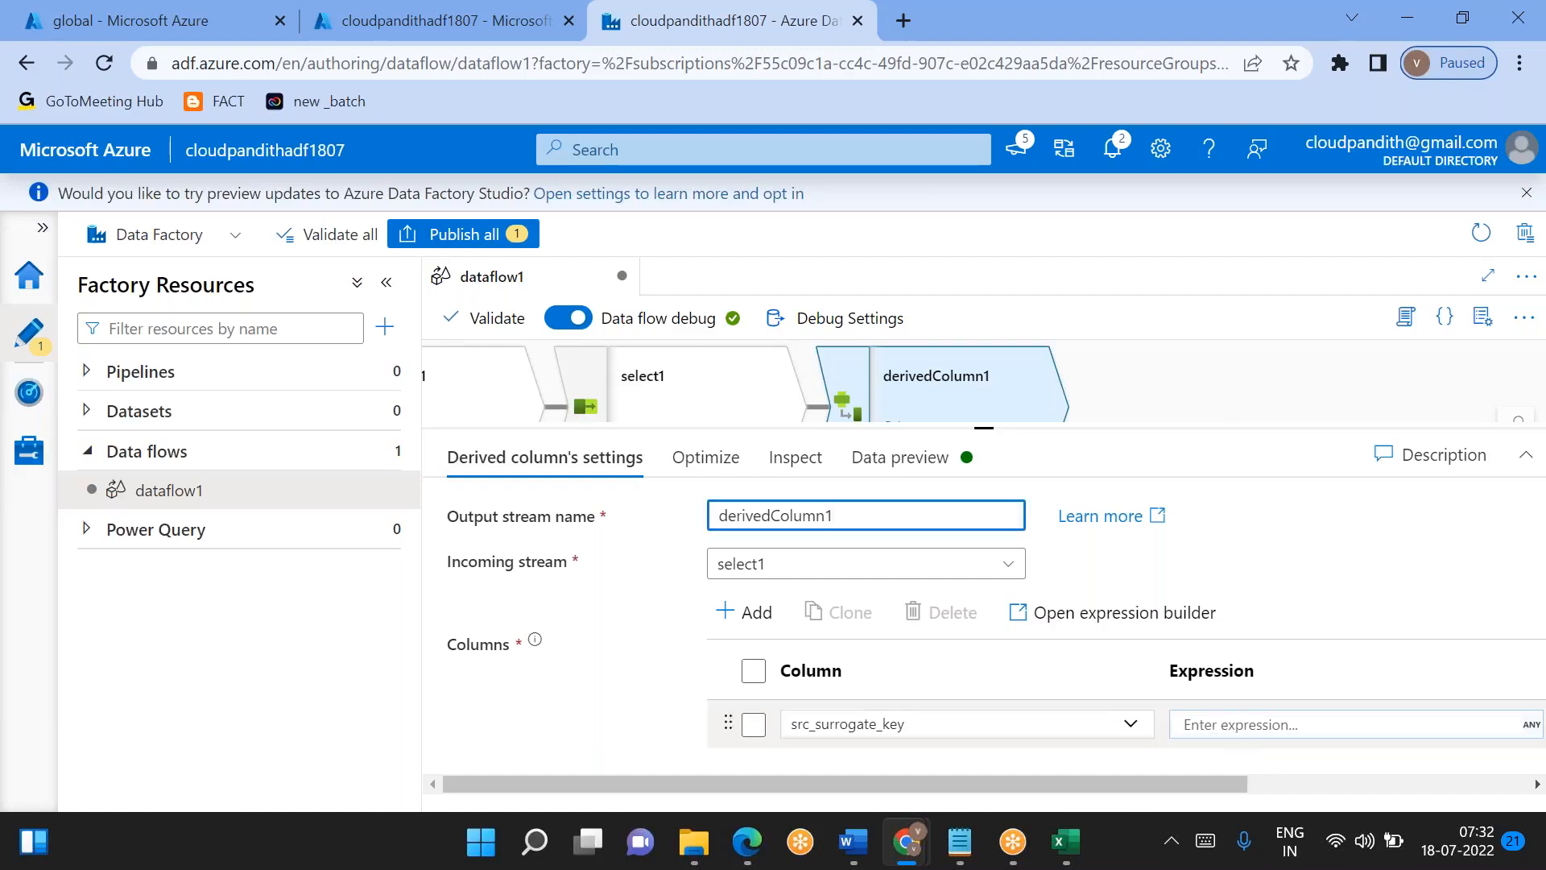
pyautogui.click(1230, 723)
pyautogui.doubleClick(1240, 750)
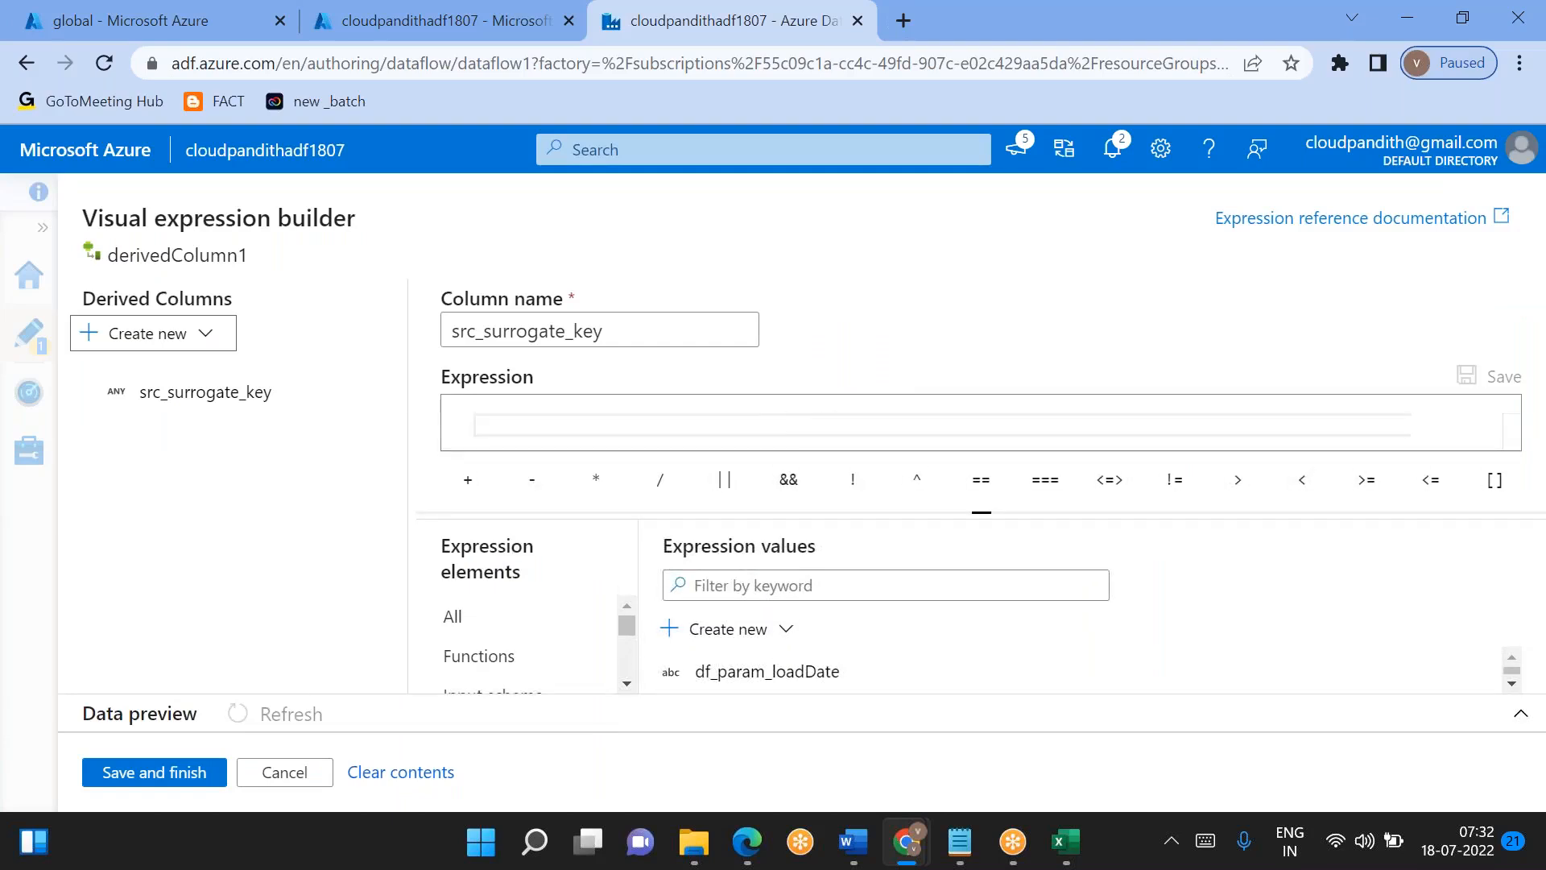
pyautogui.click(631, 415)
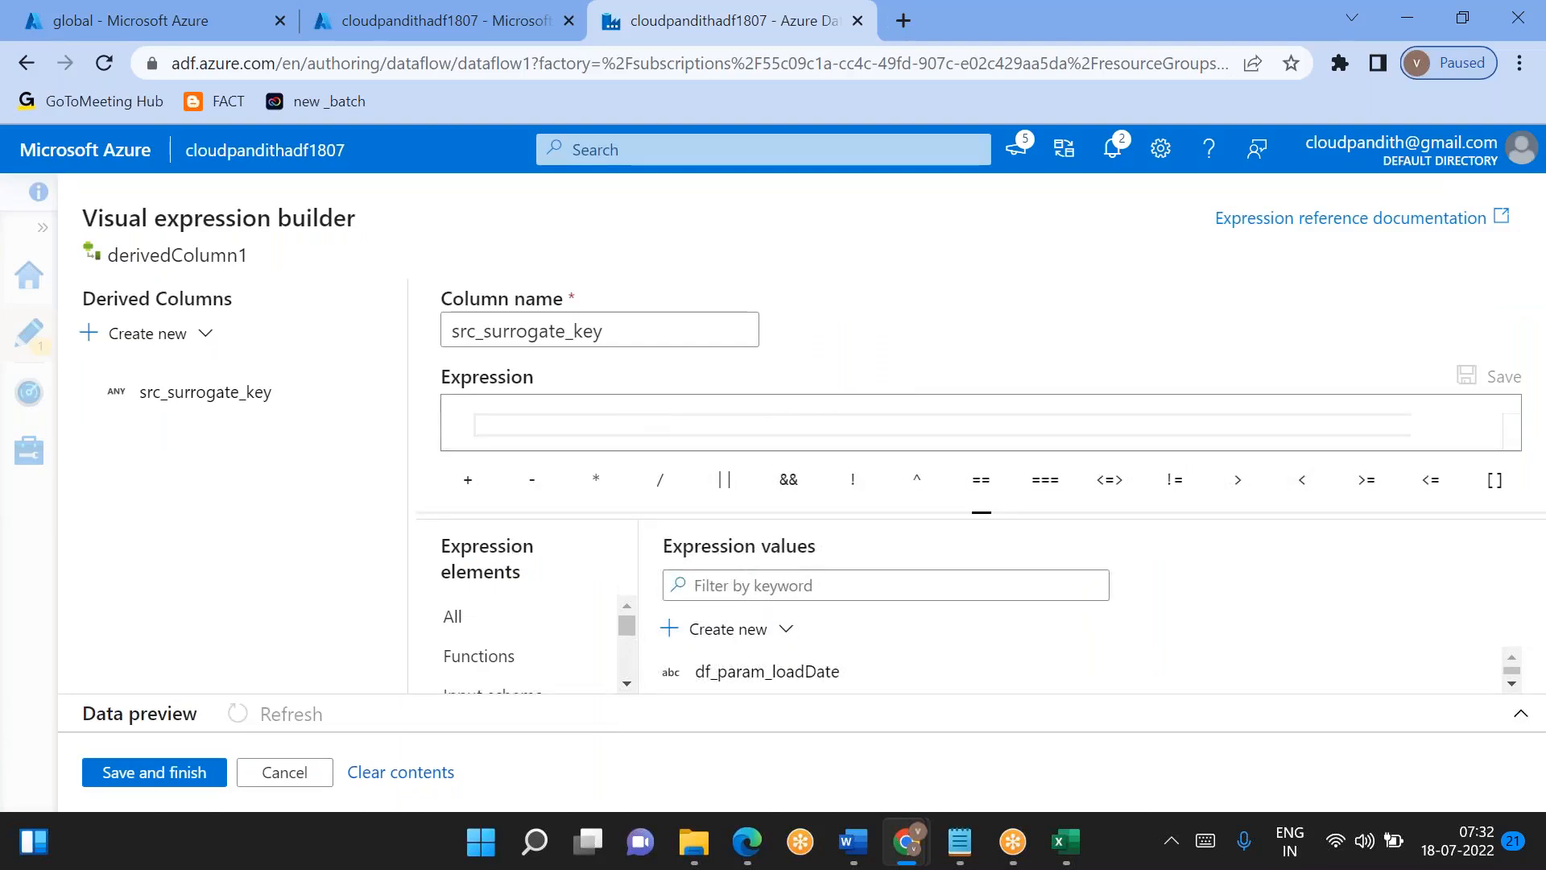
pyautogui.write('concat(this, that)')
pyautogui.press('BackSpace')
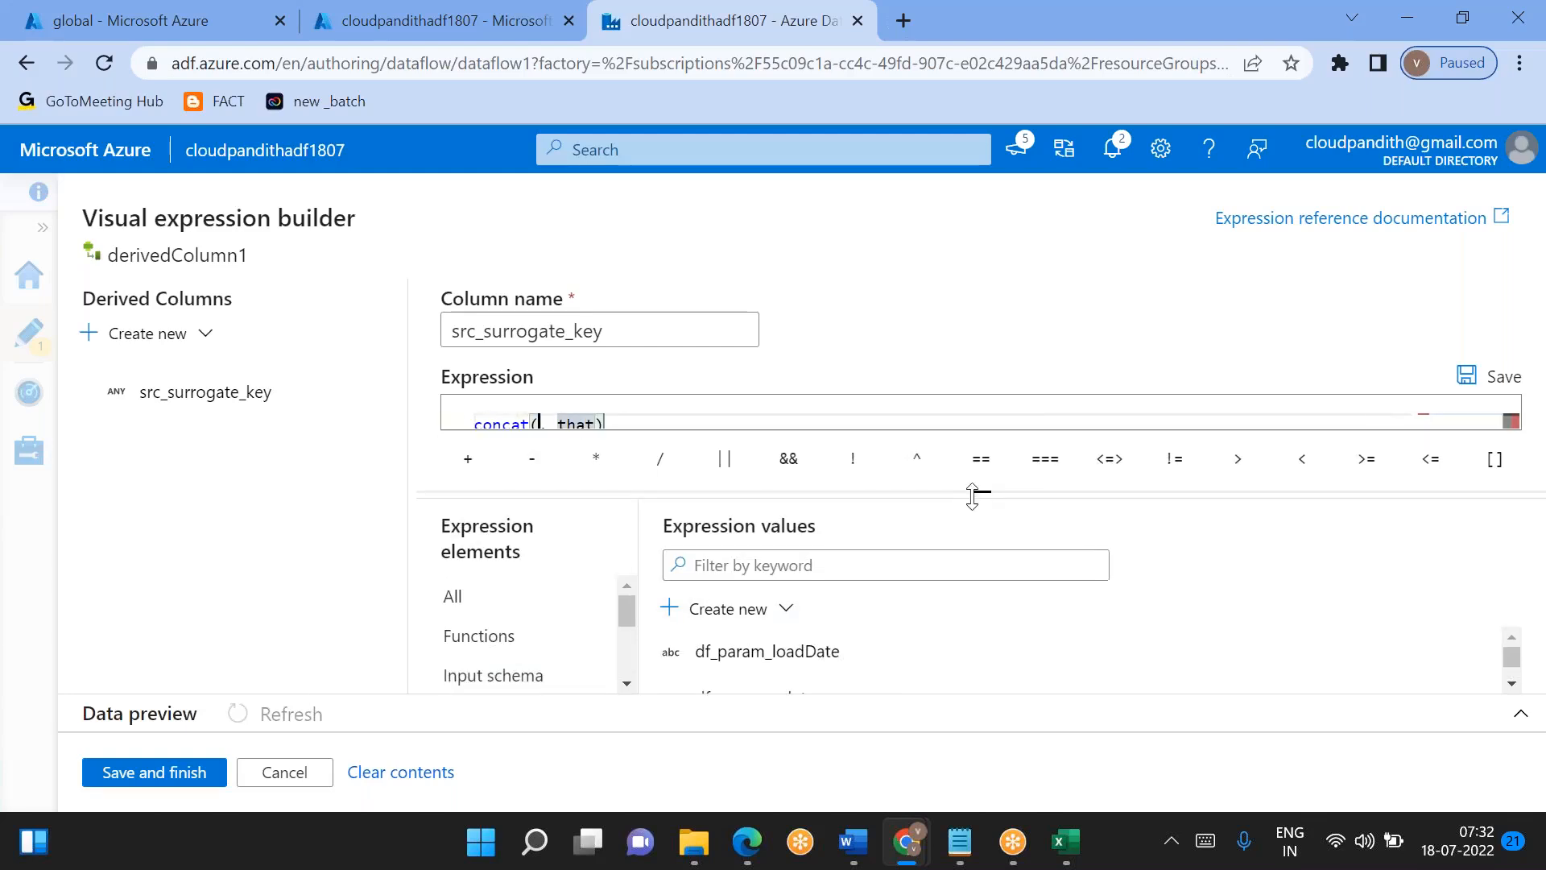
pyautogui.scroll(-1, 868, 673)
pyautogui.scroll(-1, 868, 673)
pyautogui.scroll(2, 869, 673)
pyautogui.click(518, 620)
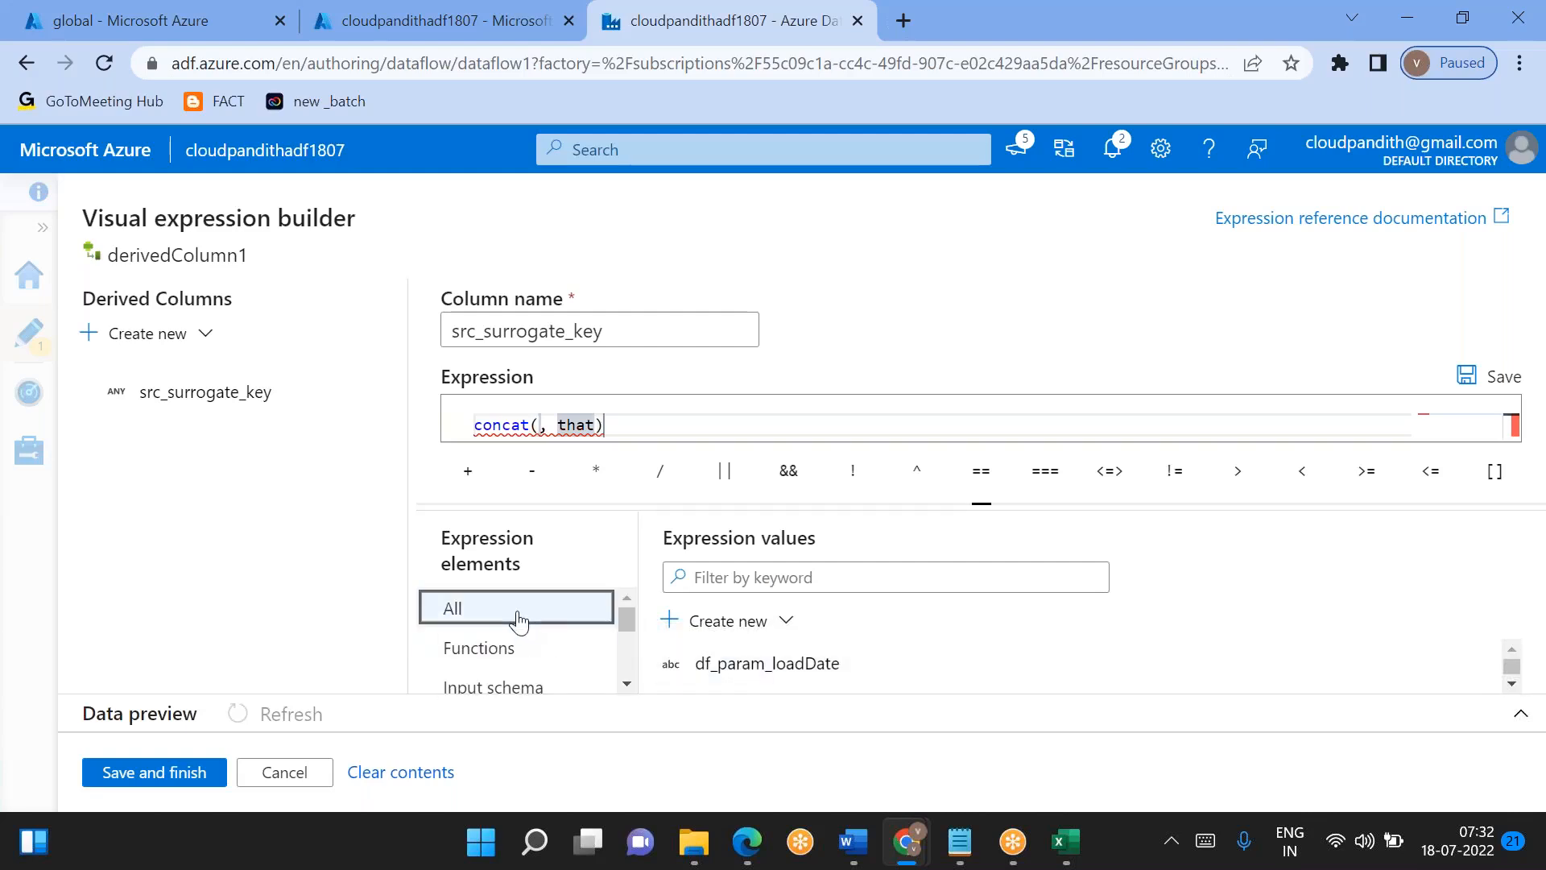
pyautogui.click(280, 777)
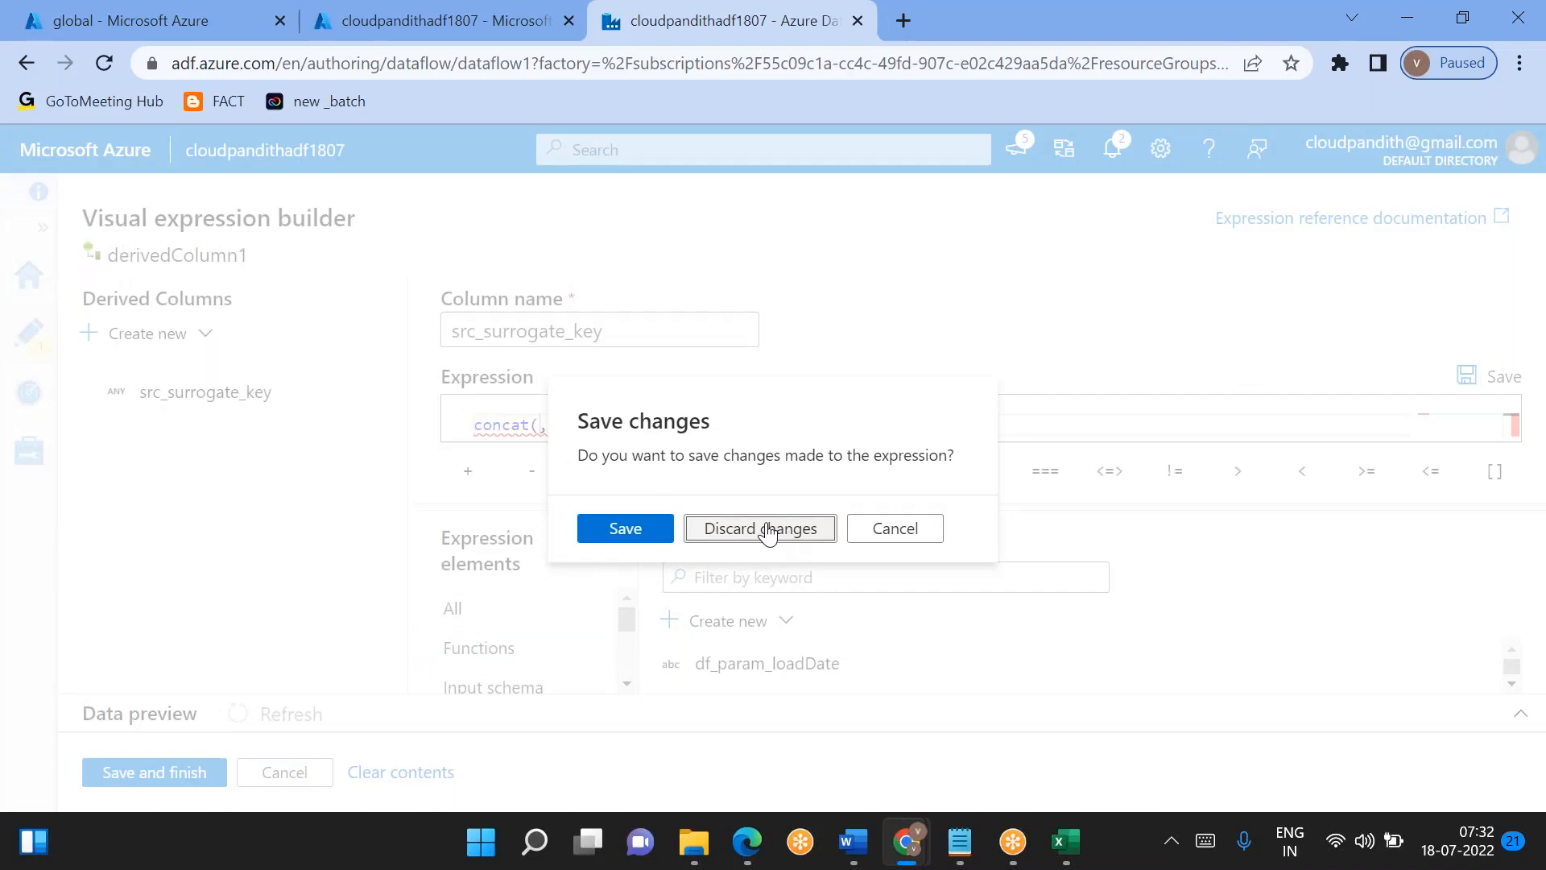
pyautogui.click(760, 528)
# - Import the schema of source1's projection with integer as the type for numerical whole numbers
pyautogui.click(500, 386)
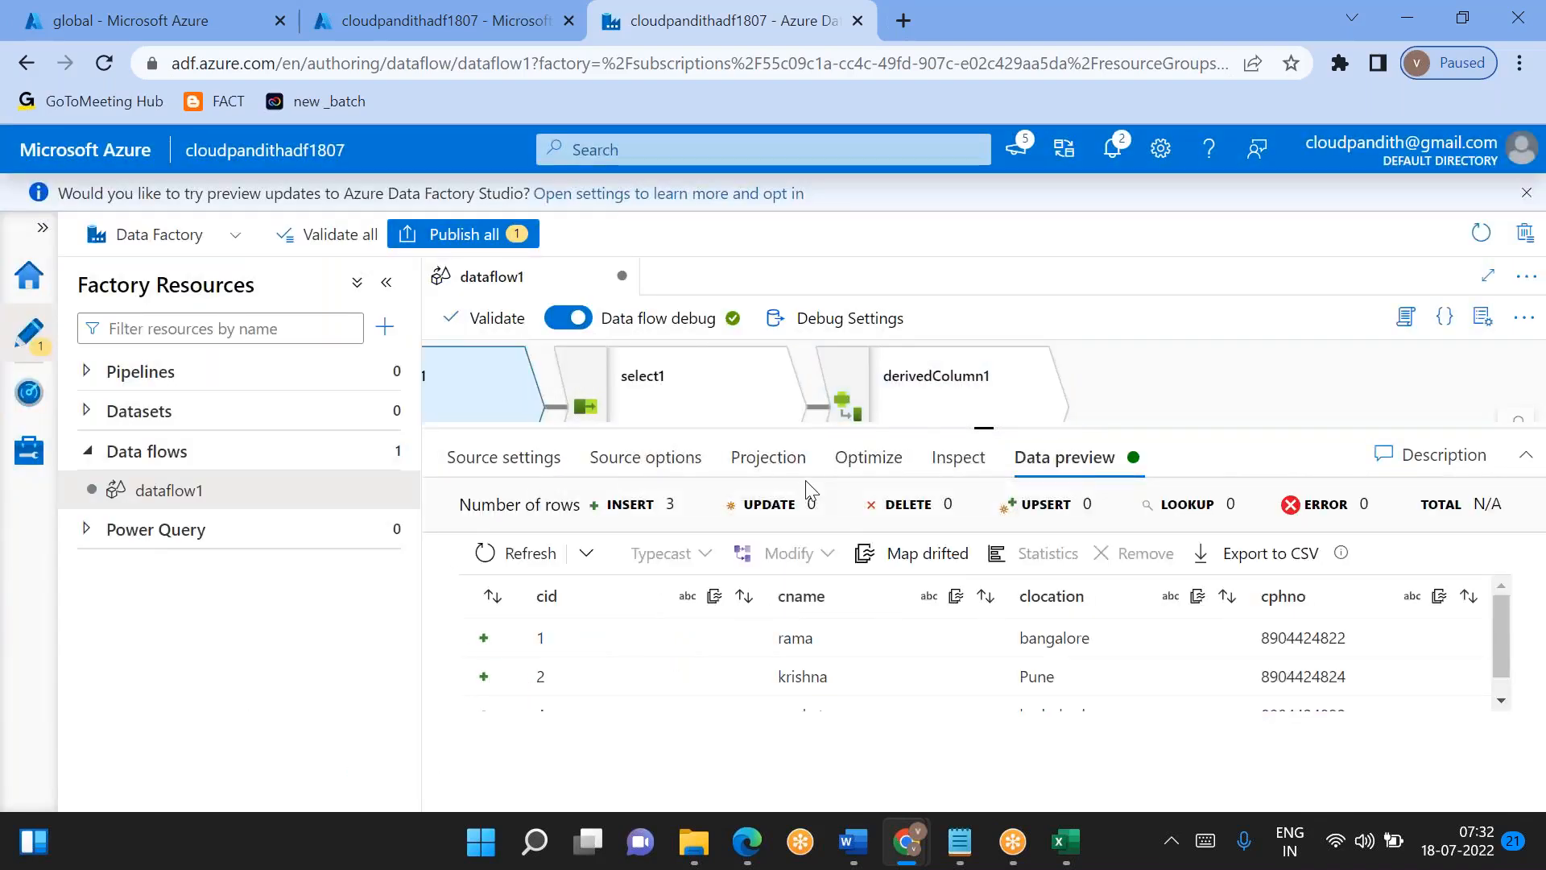
pyautogui.click(766, 467)
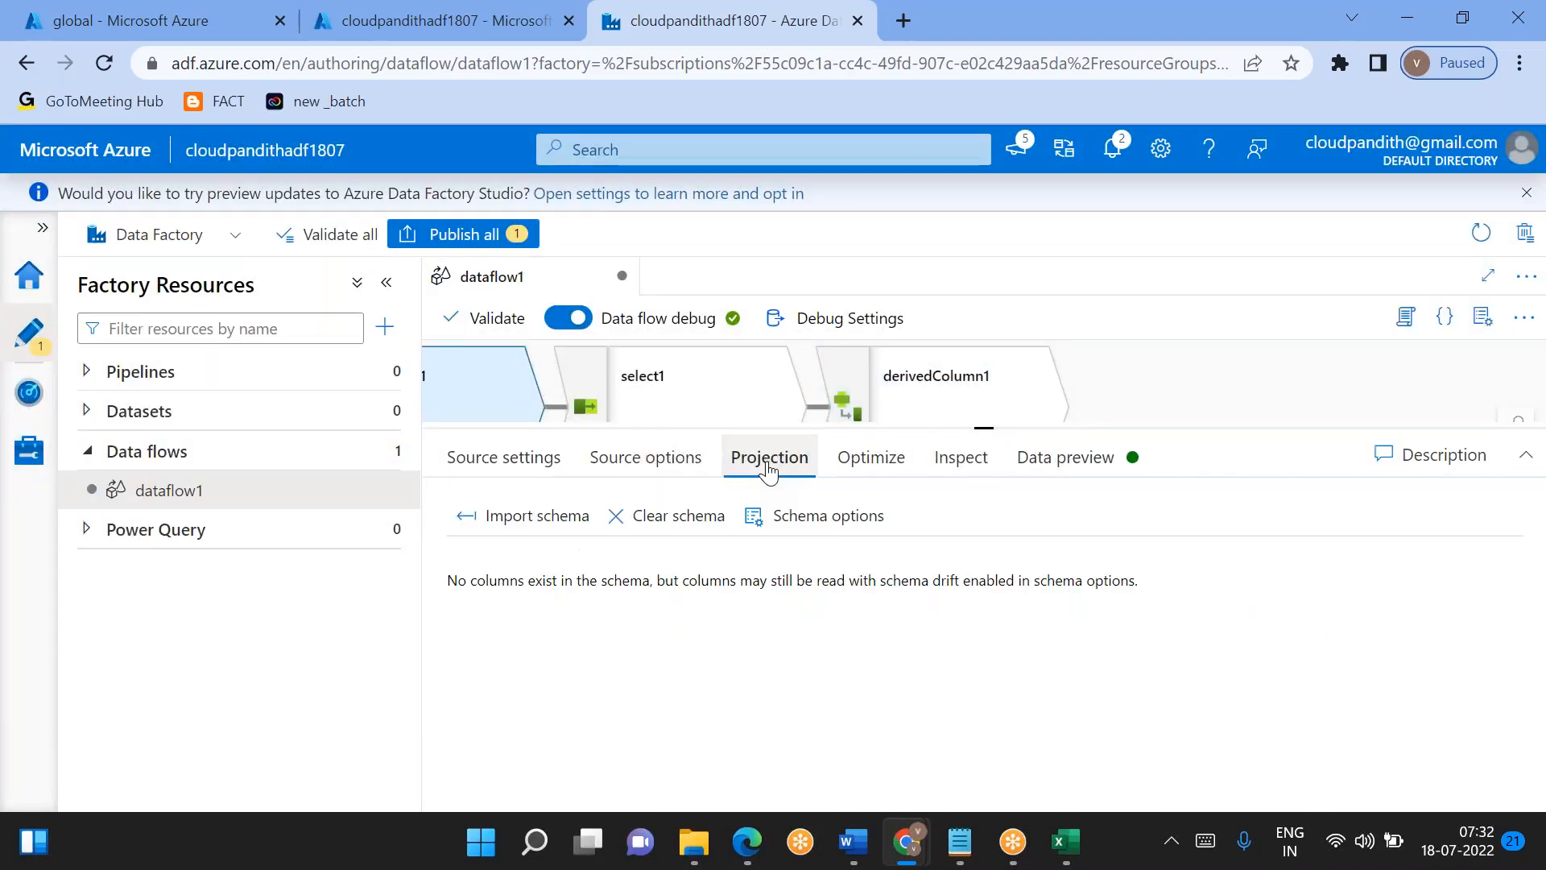
pyautogui.click(560, 532)
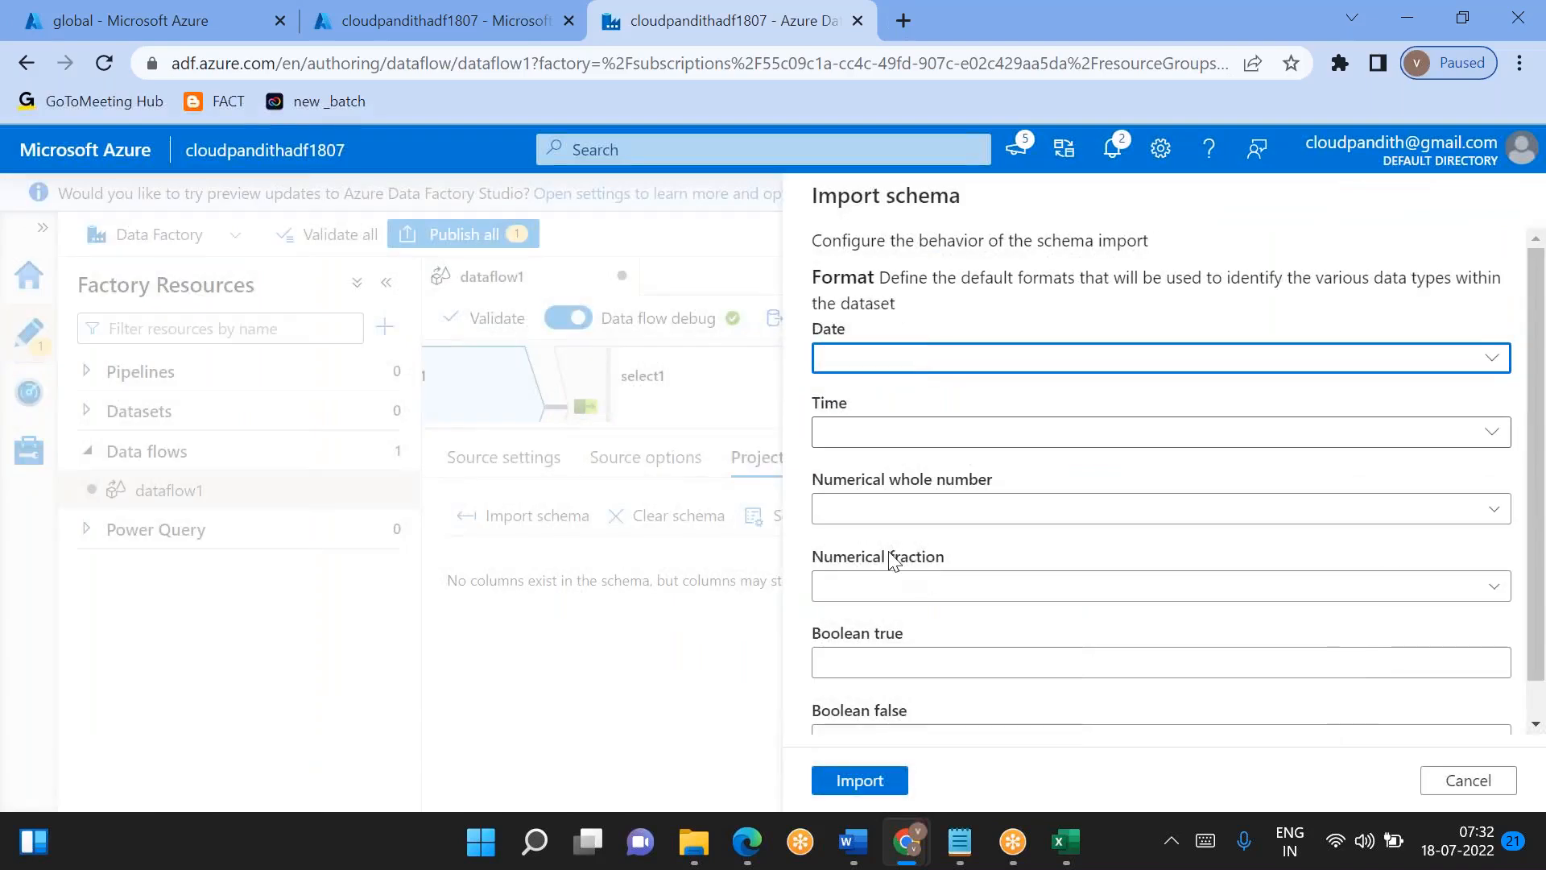
pyautogui.click(855, 512)
pyautogui.click(860, 587)
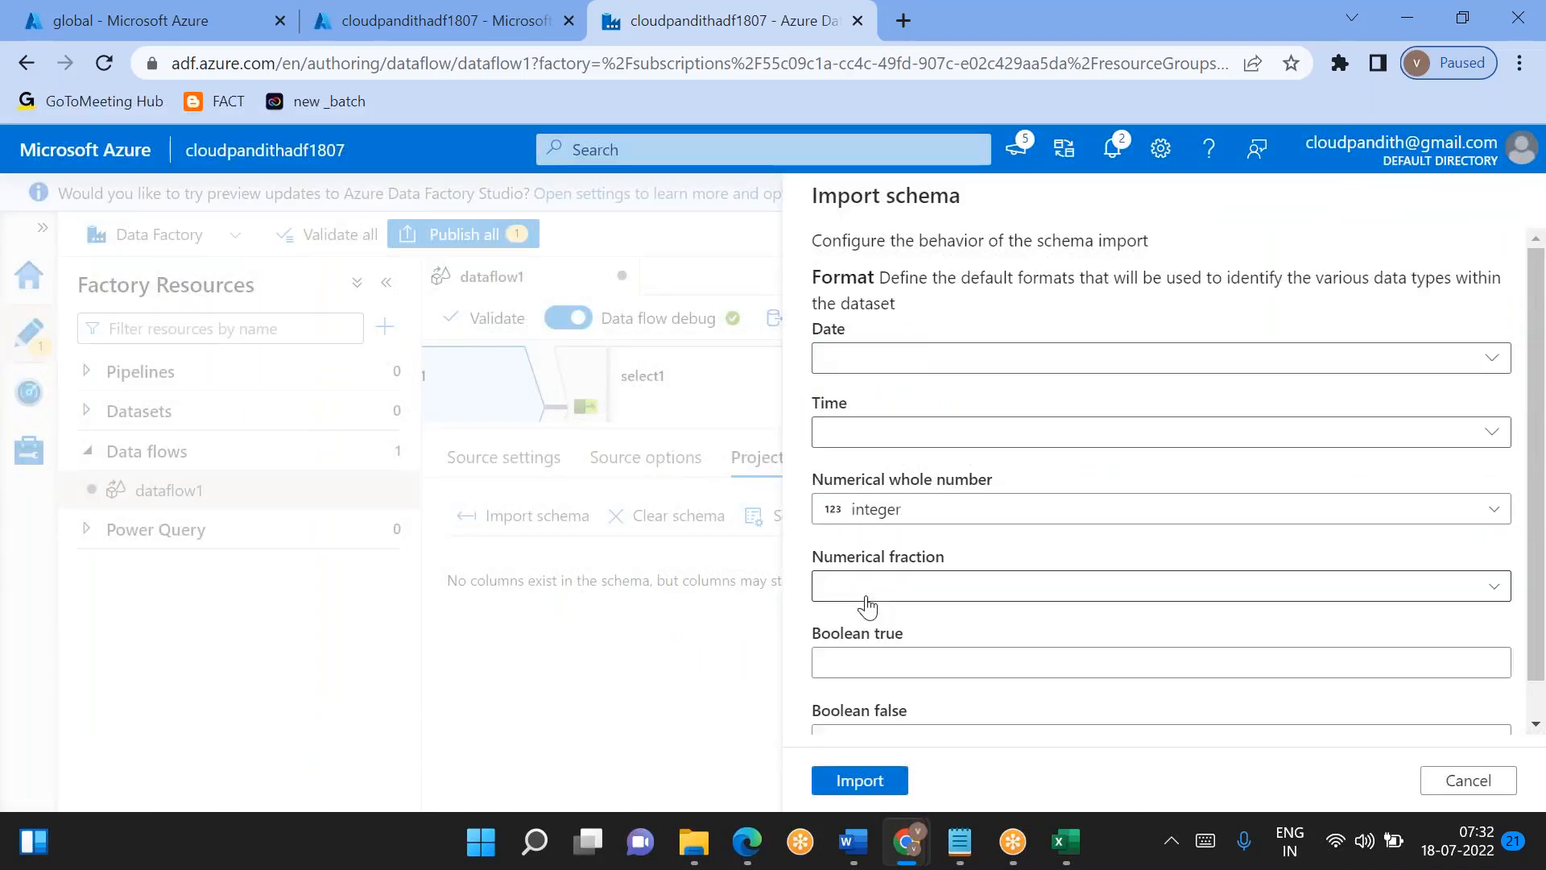
pyautogui.click(859, 780)
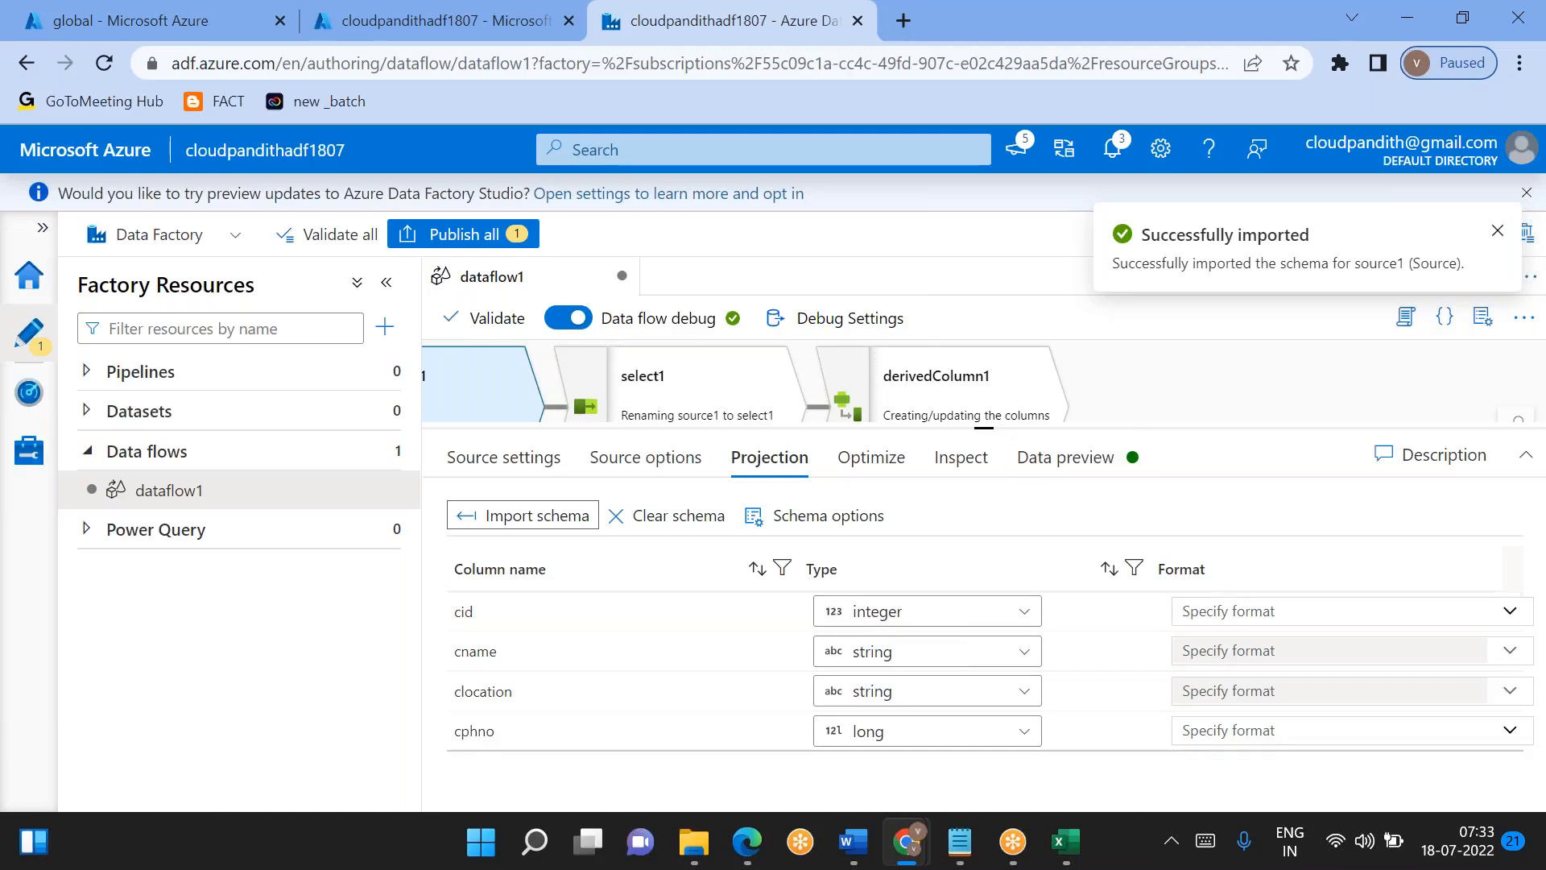
# - Import the schema of source2's projection, also using integer for numerical whole numbers
pyautogui.scroll(-3, 1125, 416)
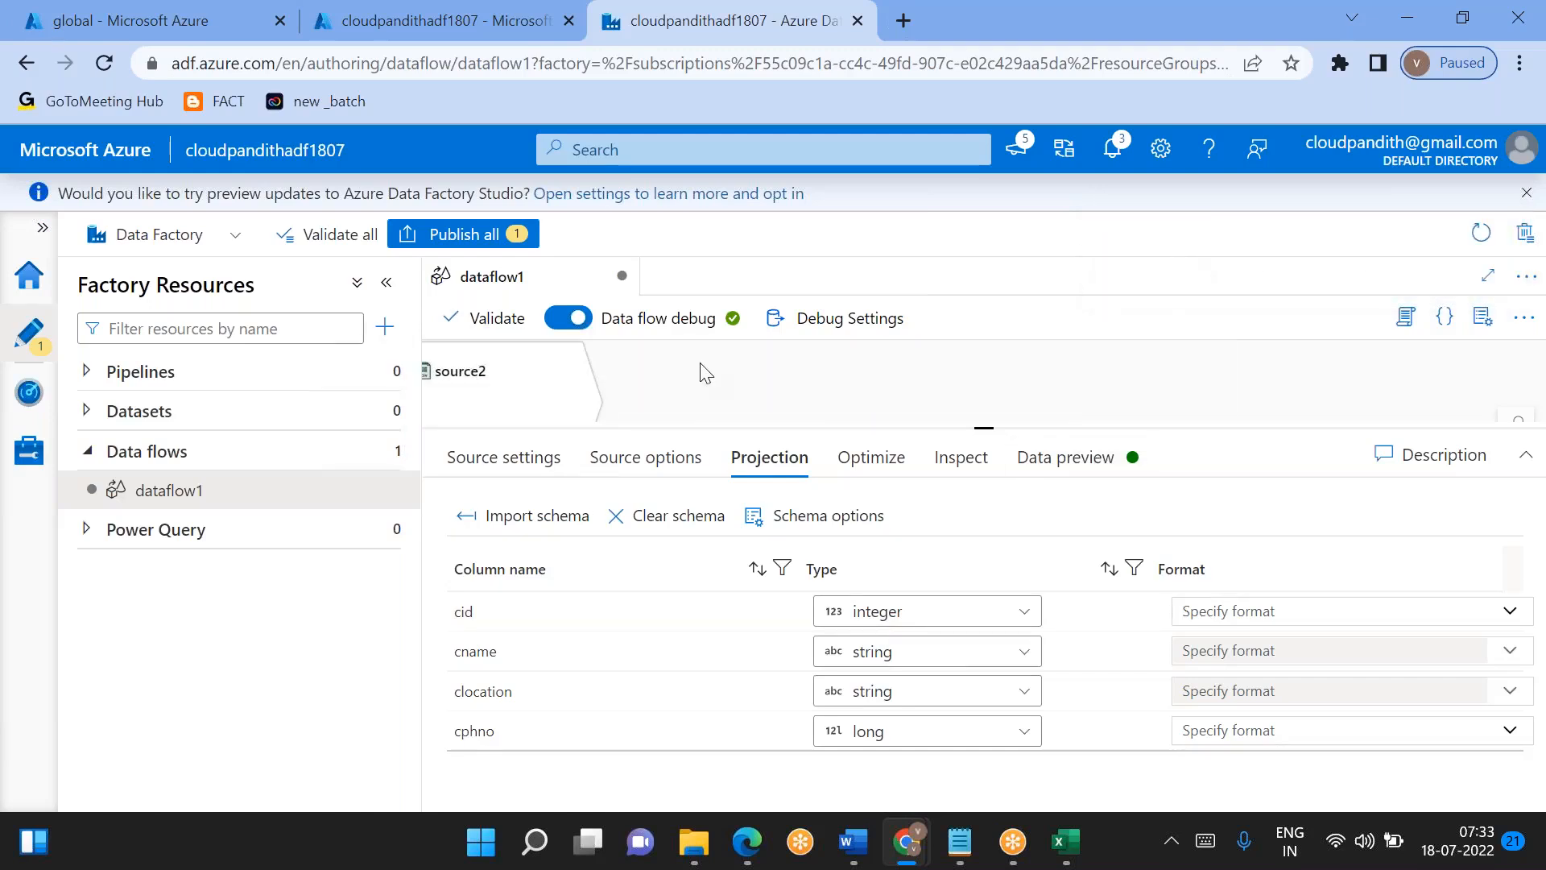
pyautogui.click(506, 389)
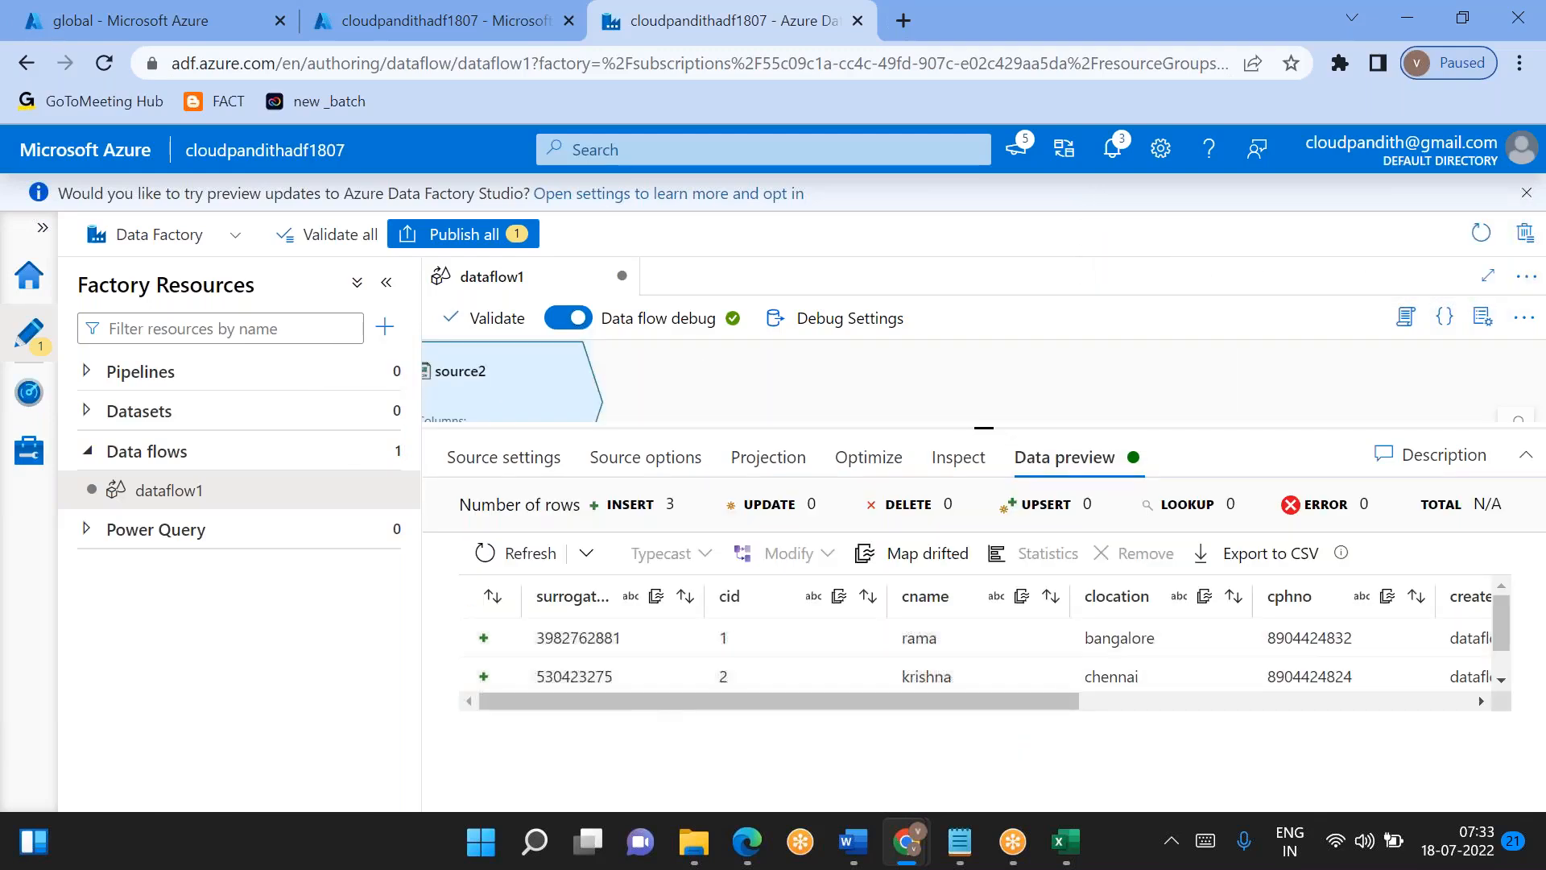
pyautogui.click(774, 461)
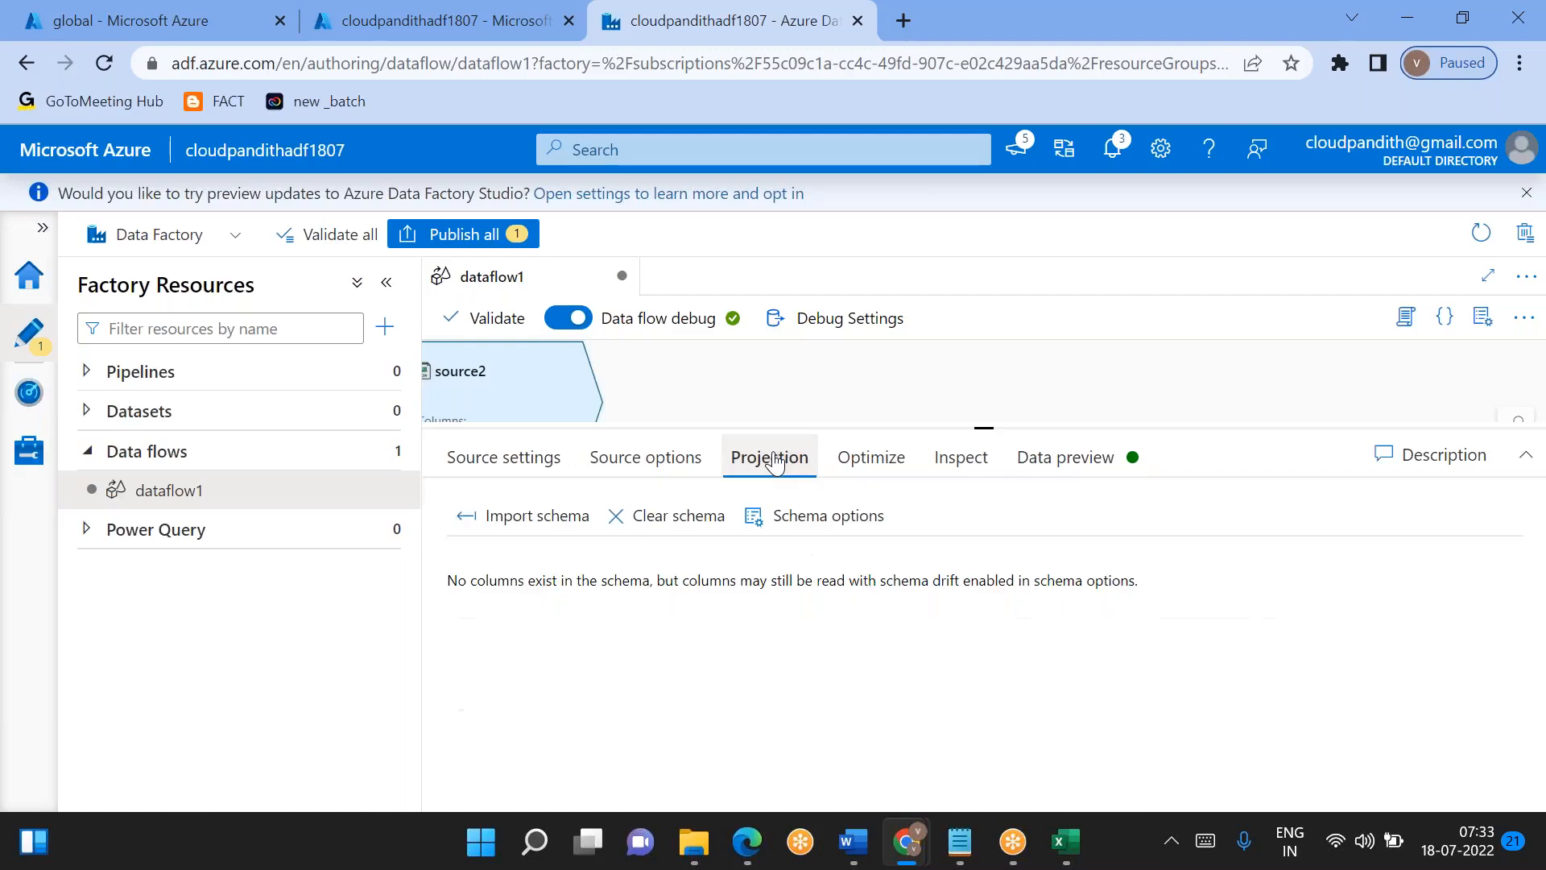
pyautogui.click(557, 516)
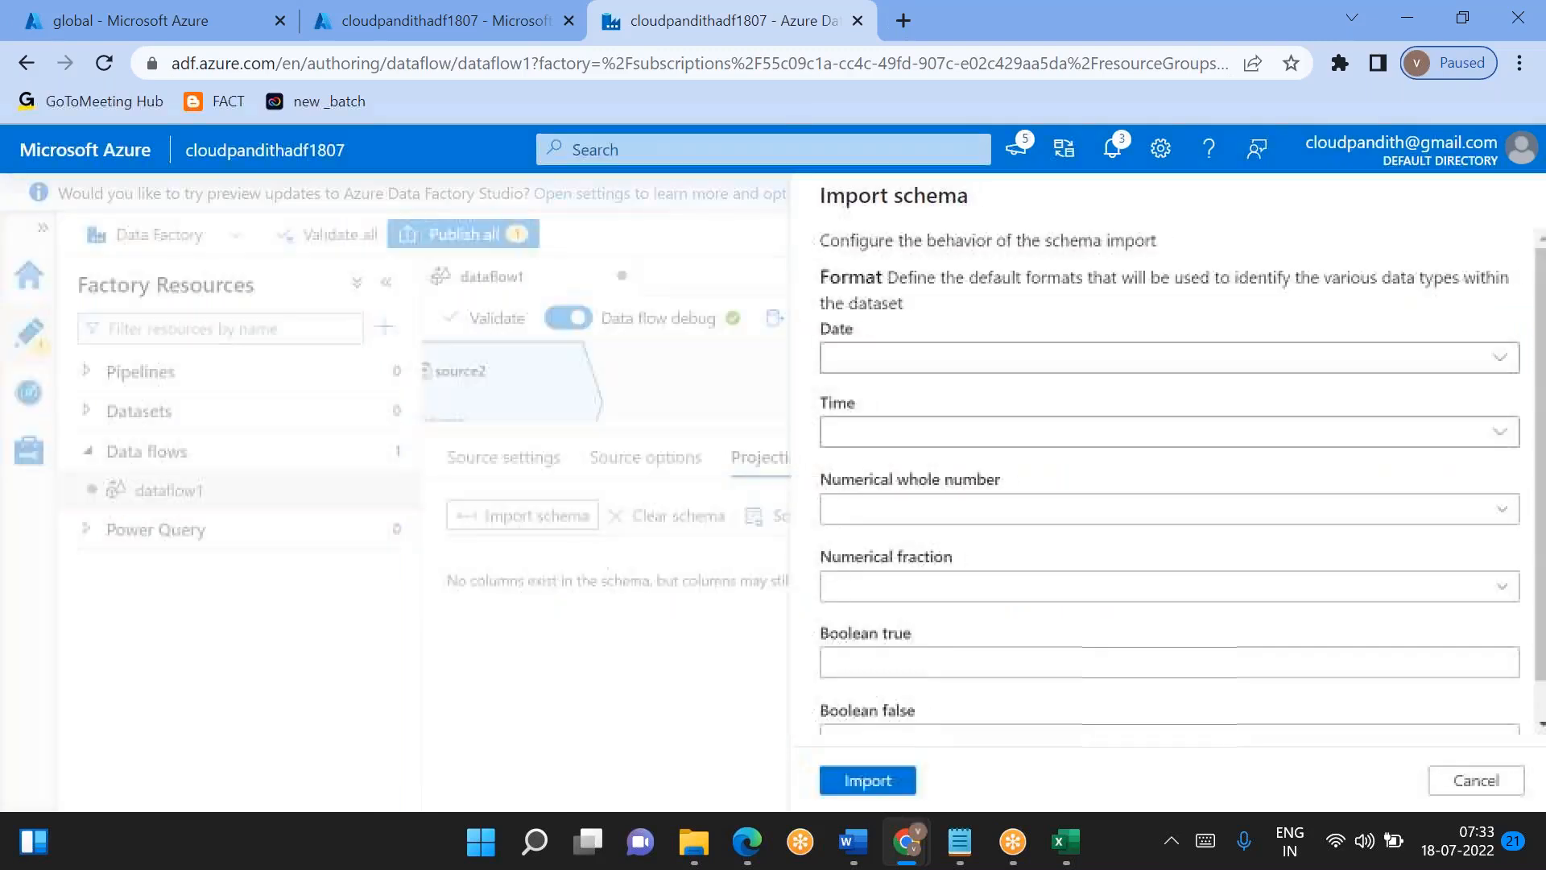
pyautogui.click(927, 510)
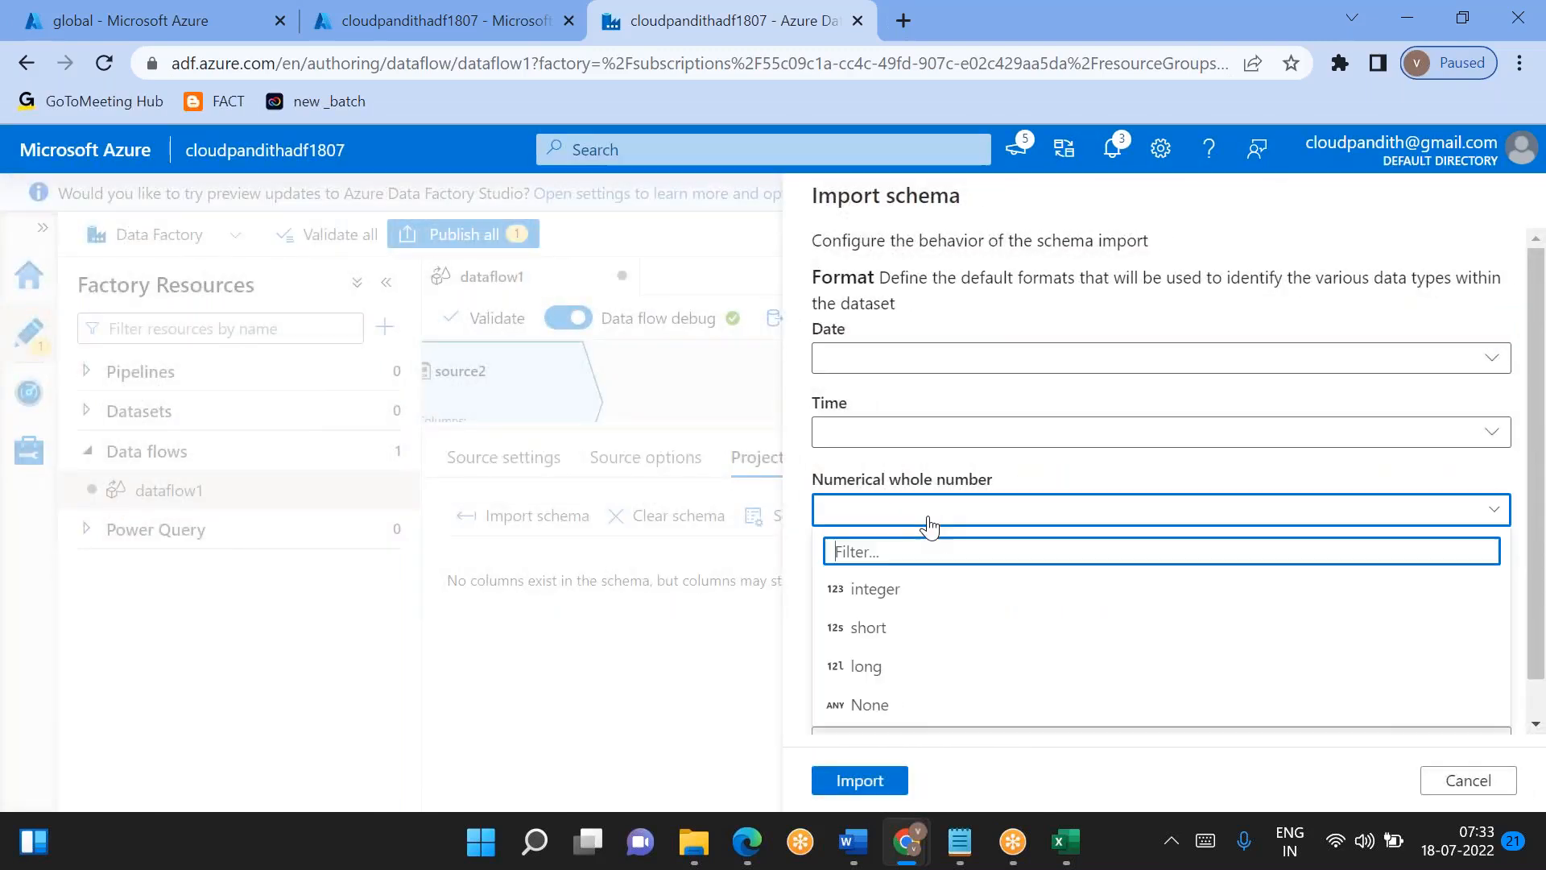
pyautogui.click(878, 589)
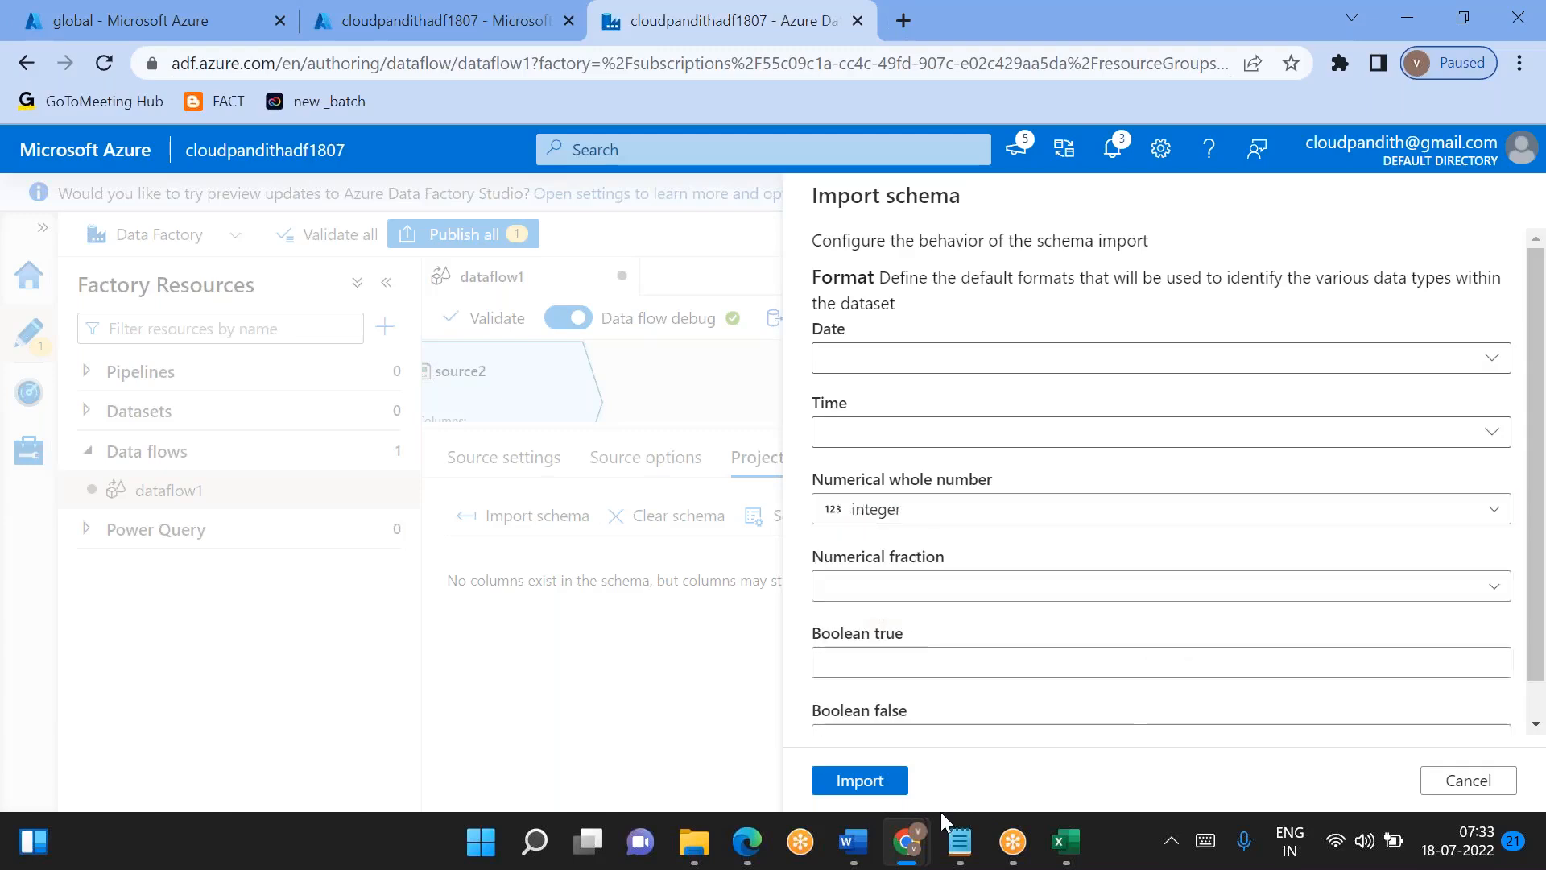
pyautogui.click(859, 780)
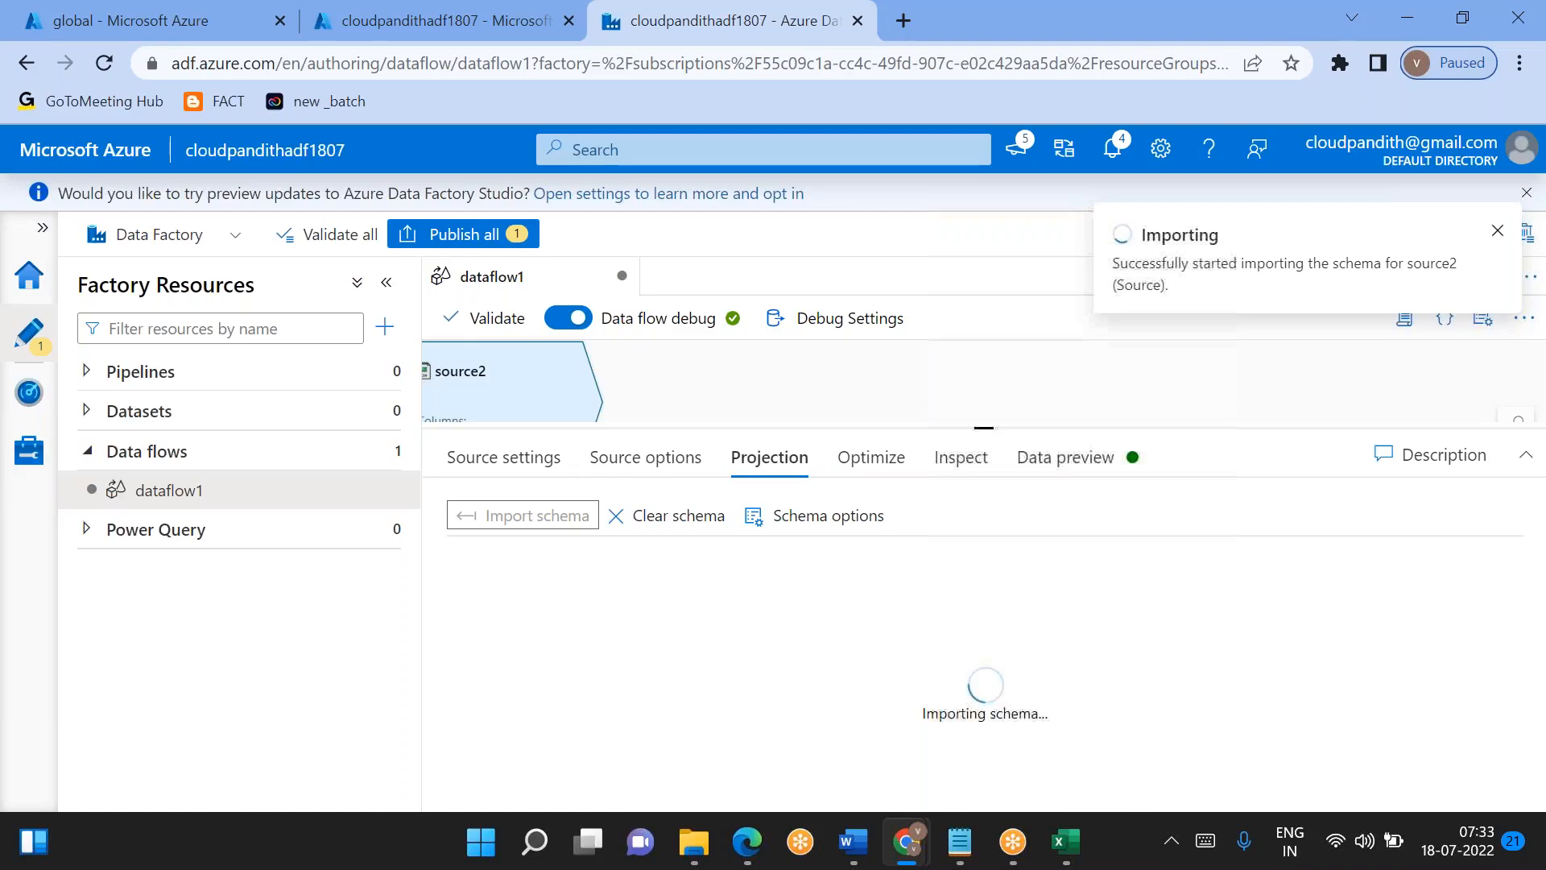
# - Open the expression builder for the src_surrogate_key column of derivedColumn1
pyautogui.moveTo(983, 427); pyautogui.dragTo(983, 605)
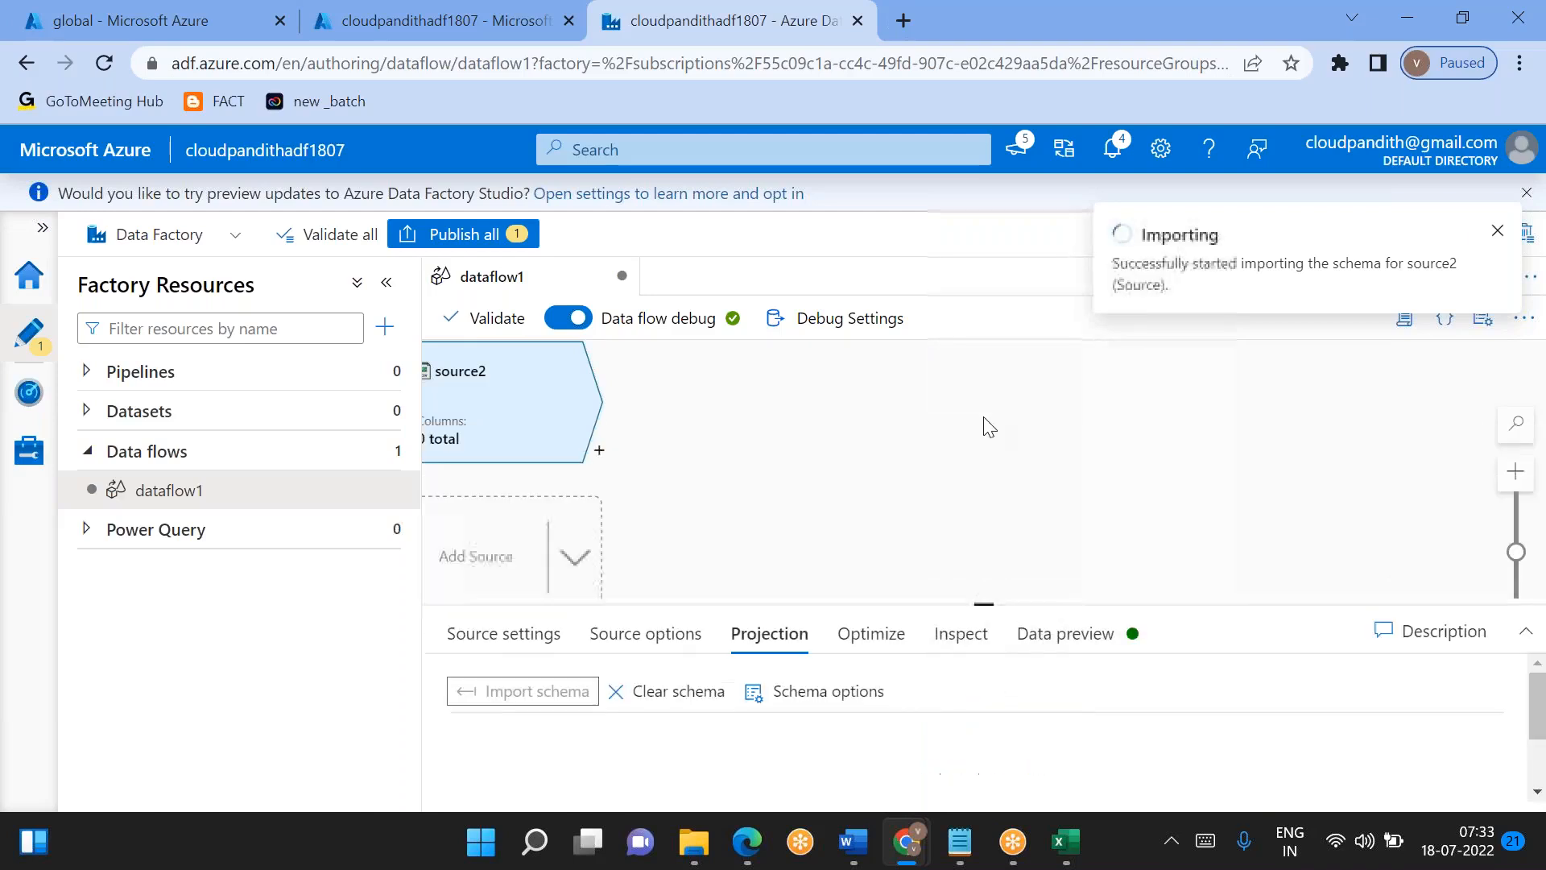
pyautogui.click(916, 485)
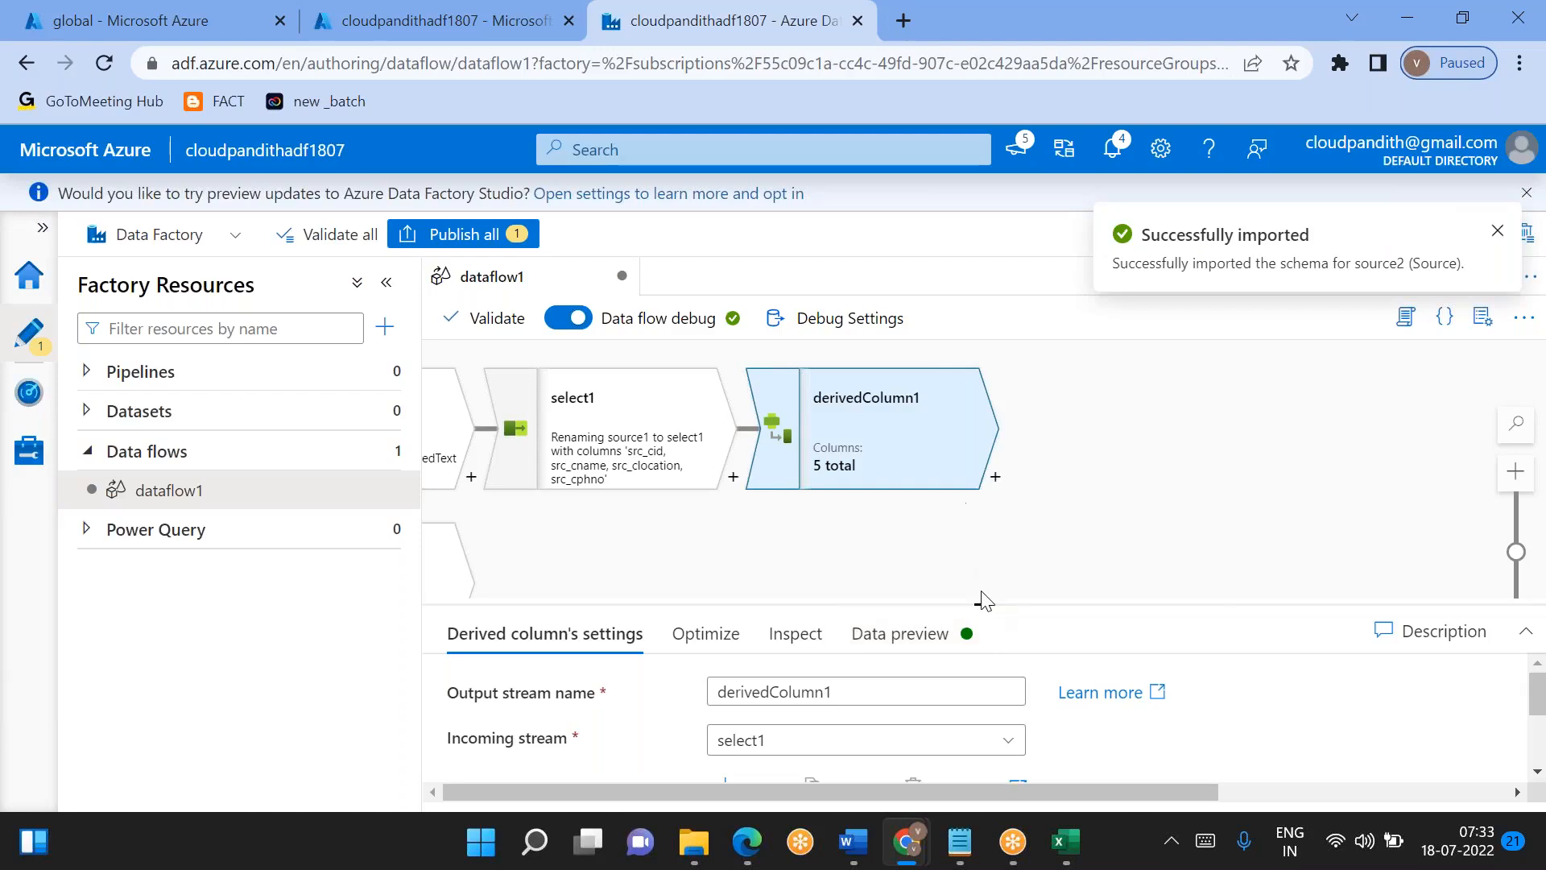
pyautogui.moveTo(993, 614); pyautogui.dragTo(991, 433)
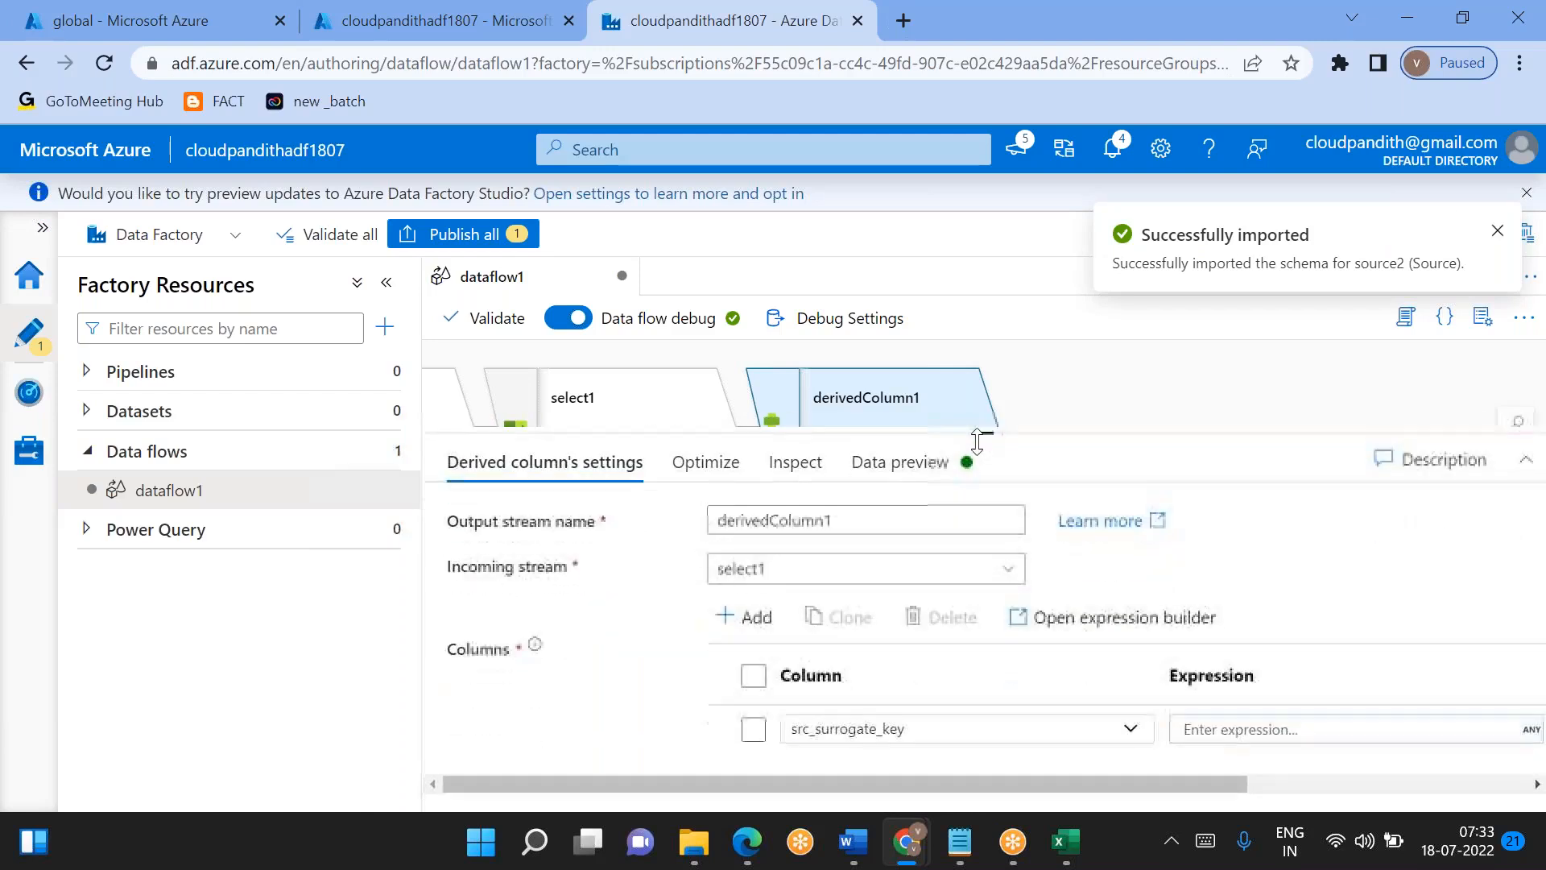
pyautogui.click(1219, 729)
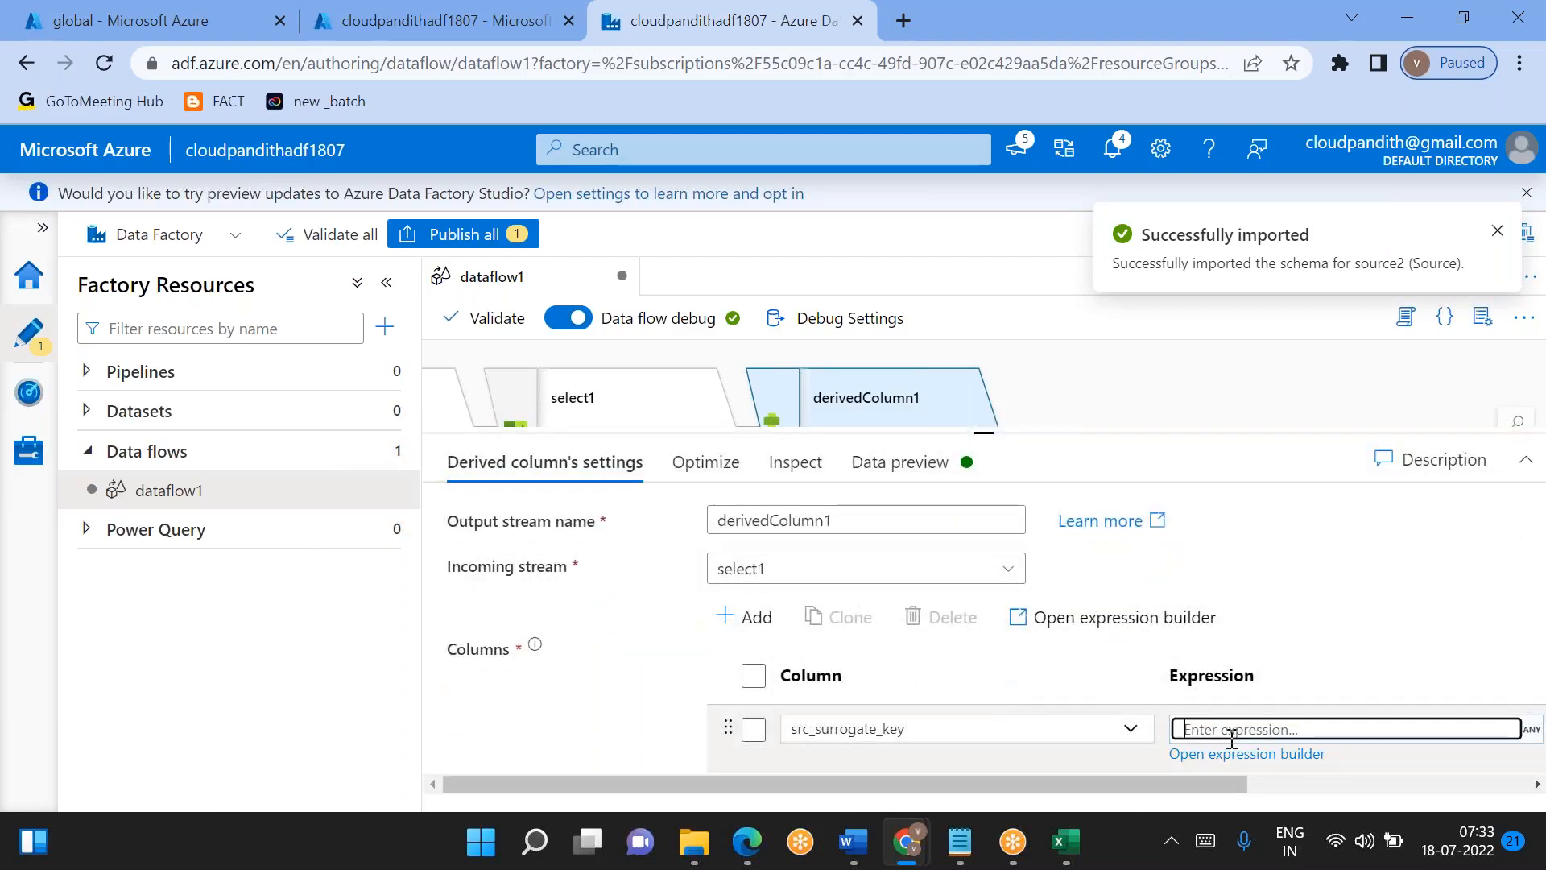
pyautogui.doubleClick(1242, 754)
pyautogui.click(1243, 755)
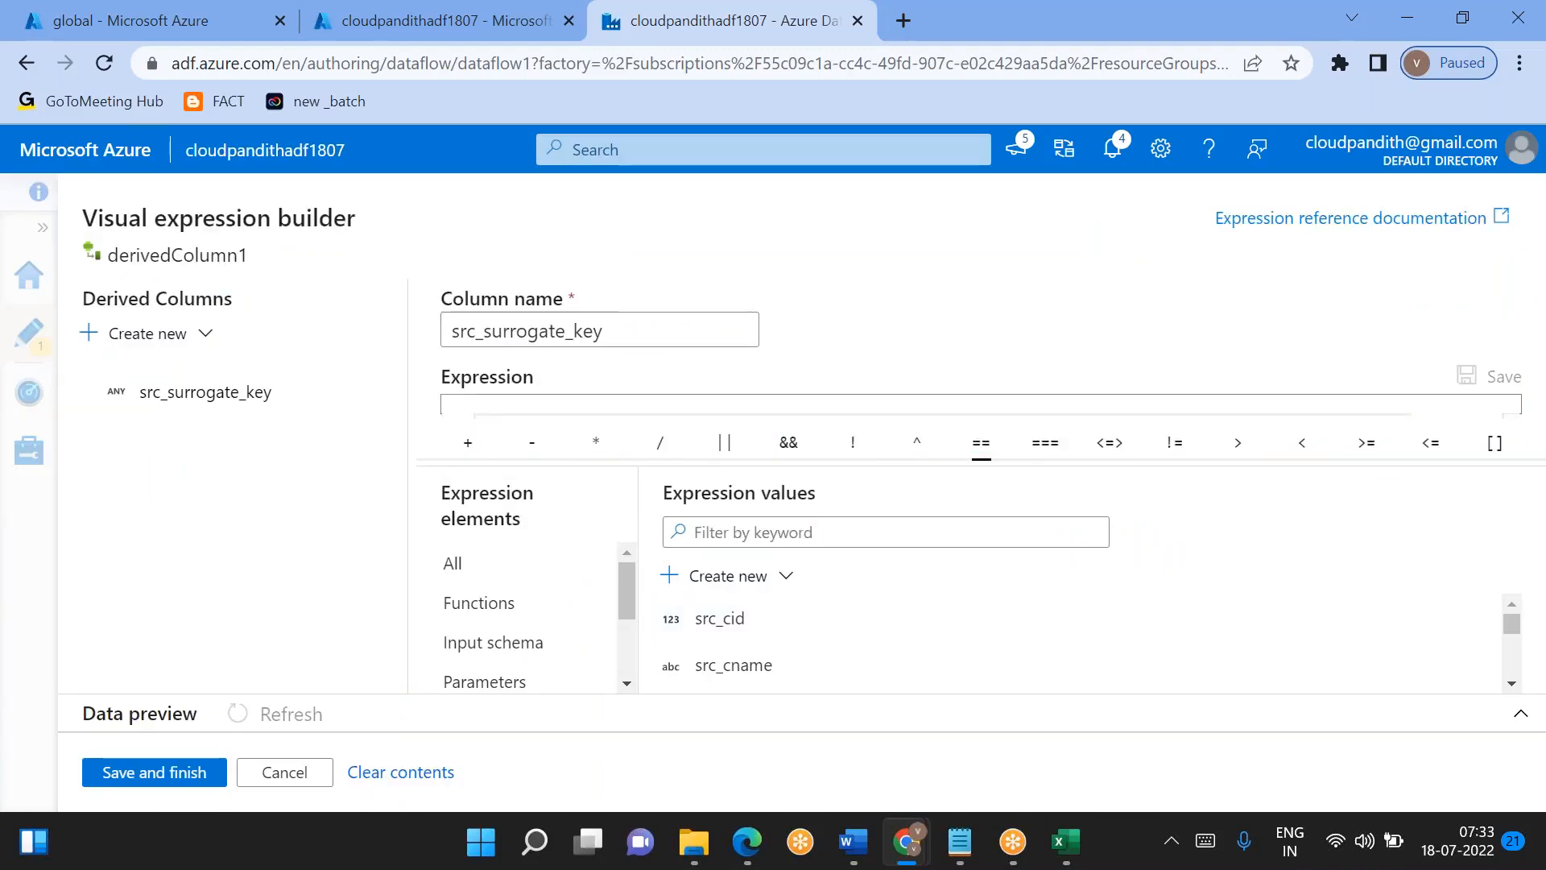
pyautogui.moveTo(985, 456); pyautogui.dragTo(983, 507)
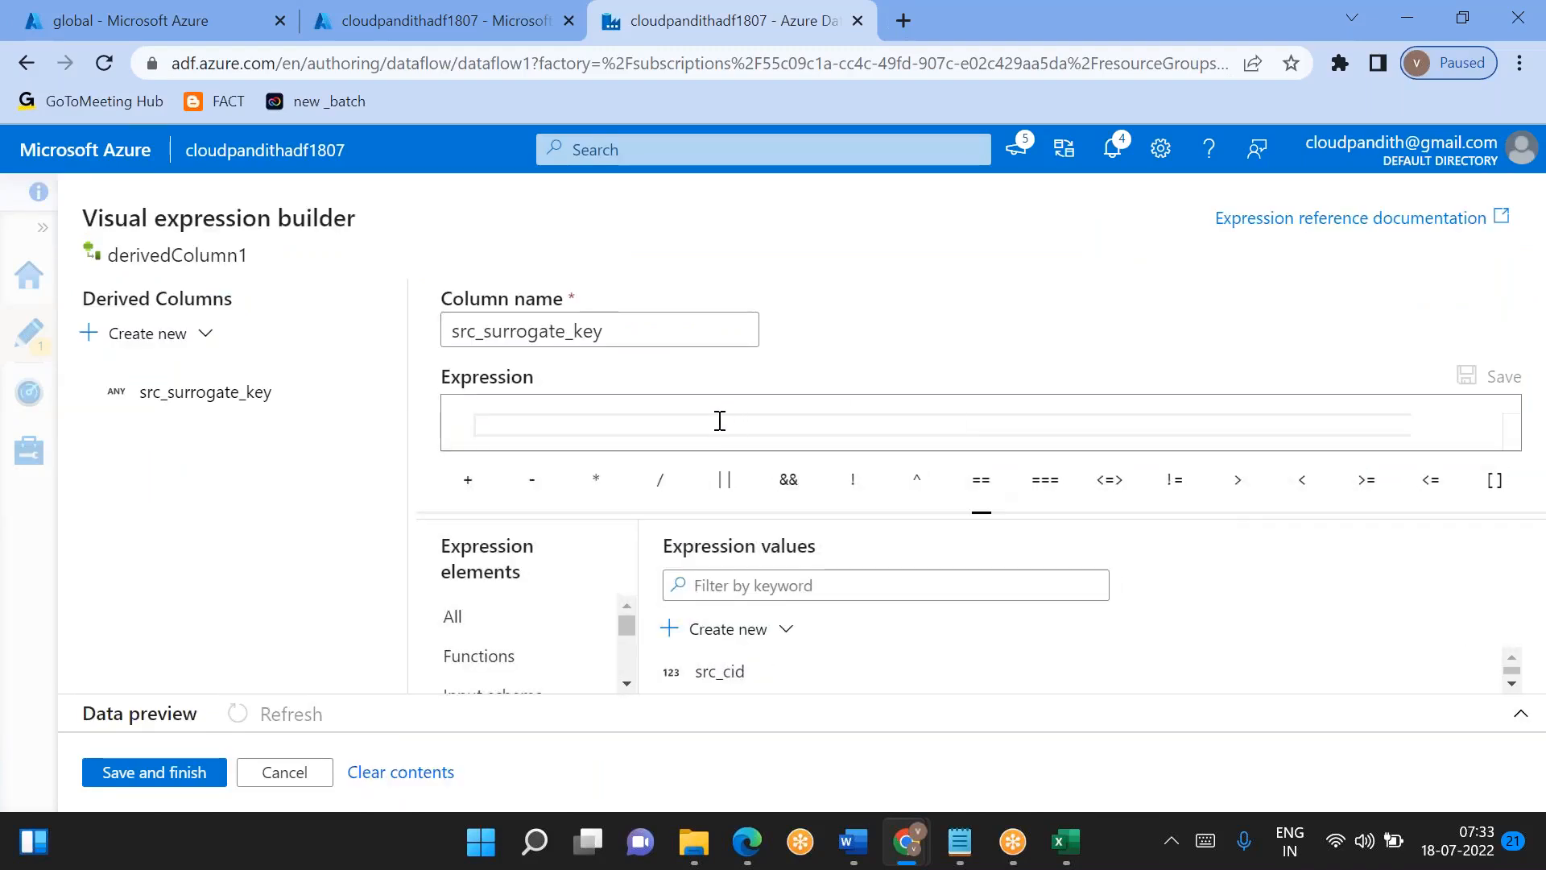
# - Enter a concat function with src_cid and src_cname as its arguments in the src_surrogate_key expression
pyautogui.write('con')
pyautogui.press('Return')
pyautogui.press('BackSpace')
pyautogui.click(763, 670)
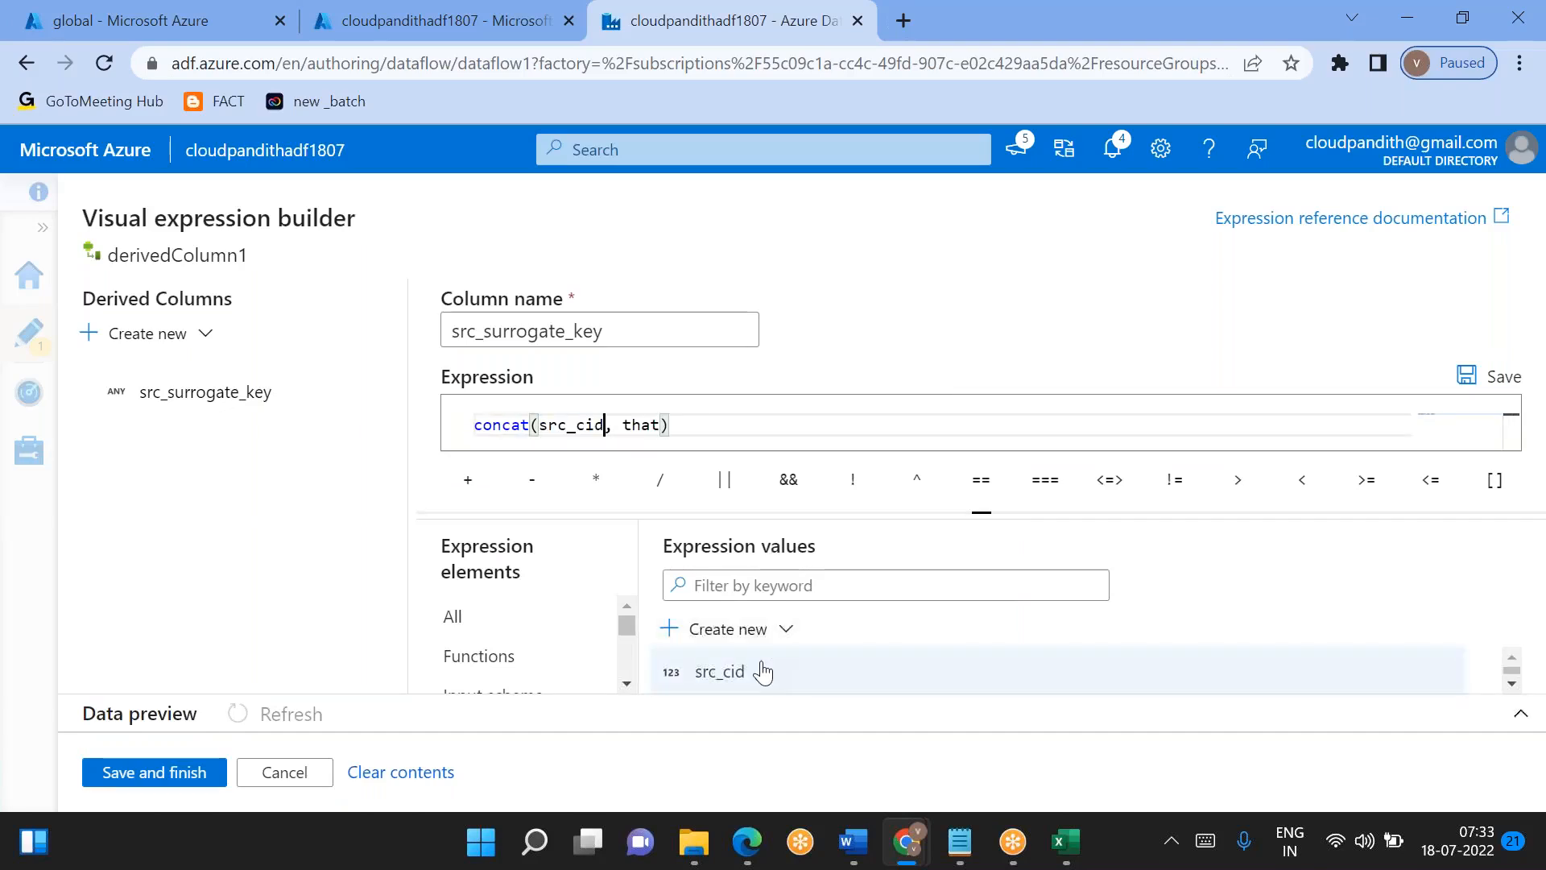
pyautogui.doubleClick(630, 424)
pyautogui.press('BackSpace')
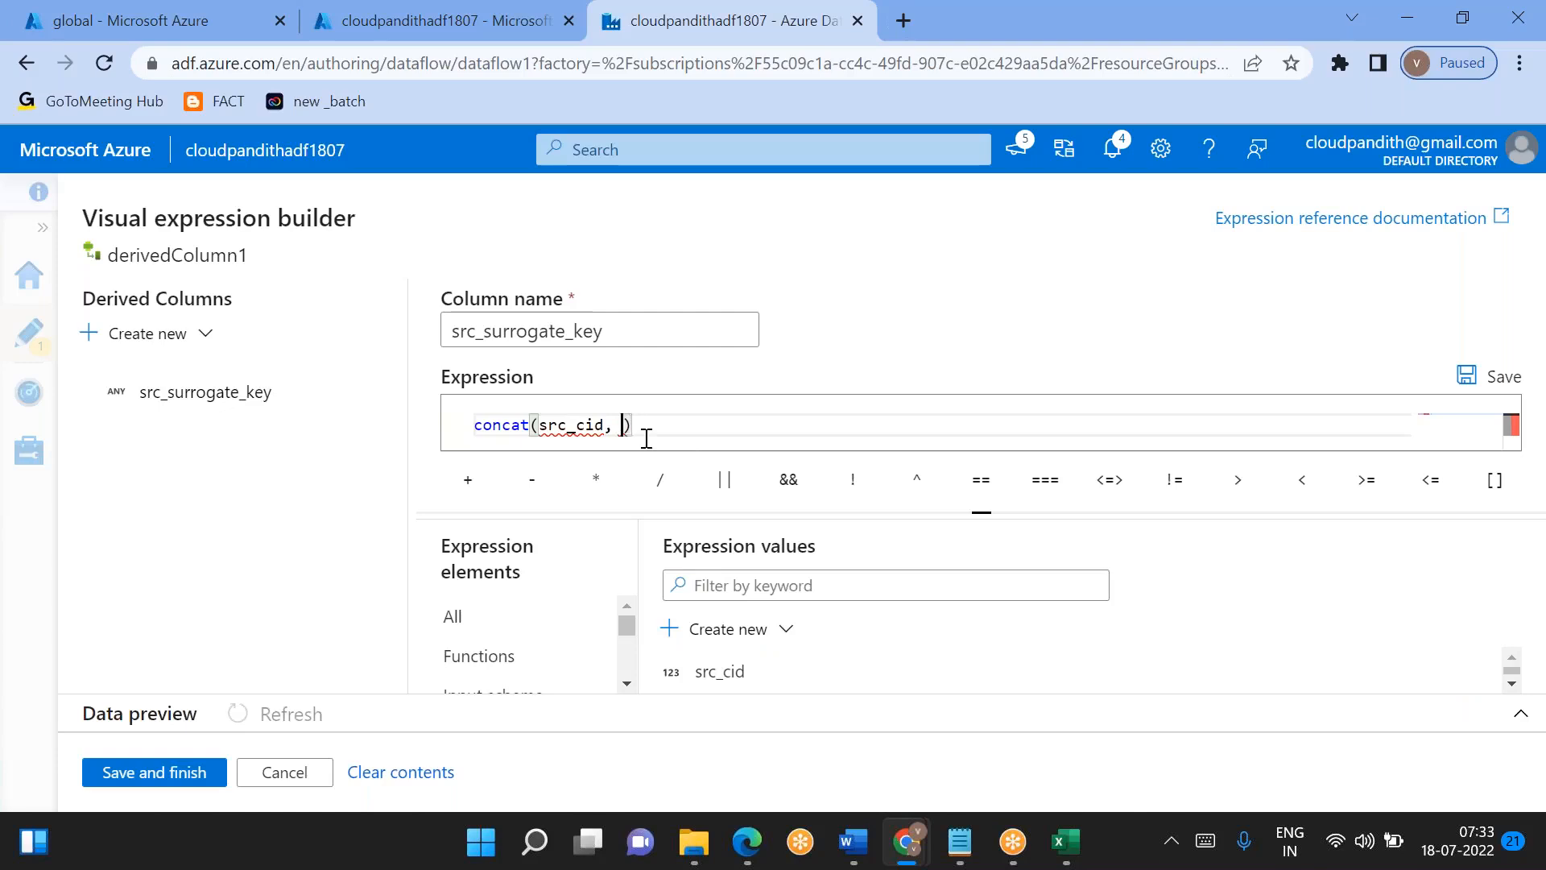
pyautogui.scroll(-1, 797, 668)
pyautogui.click(795, 668)
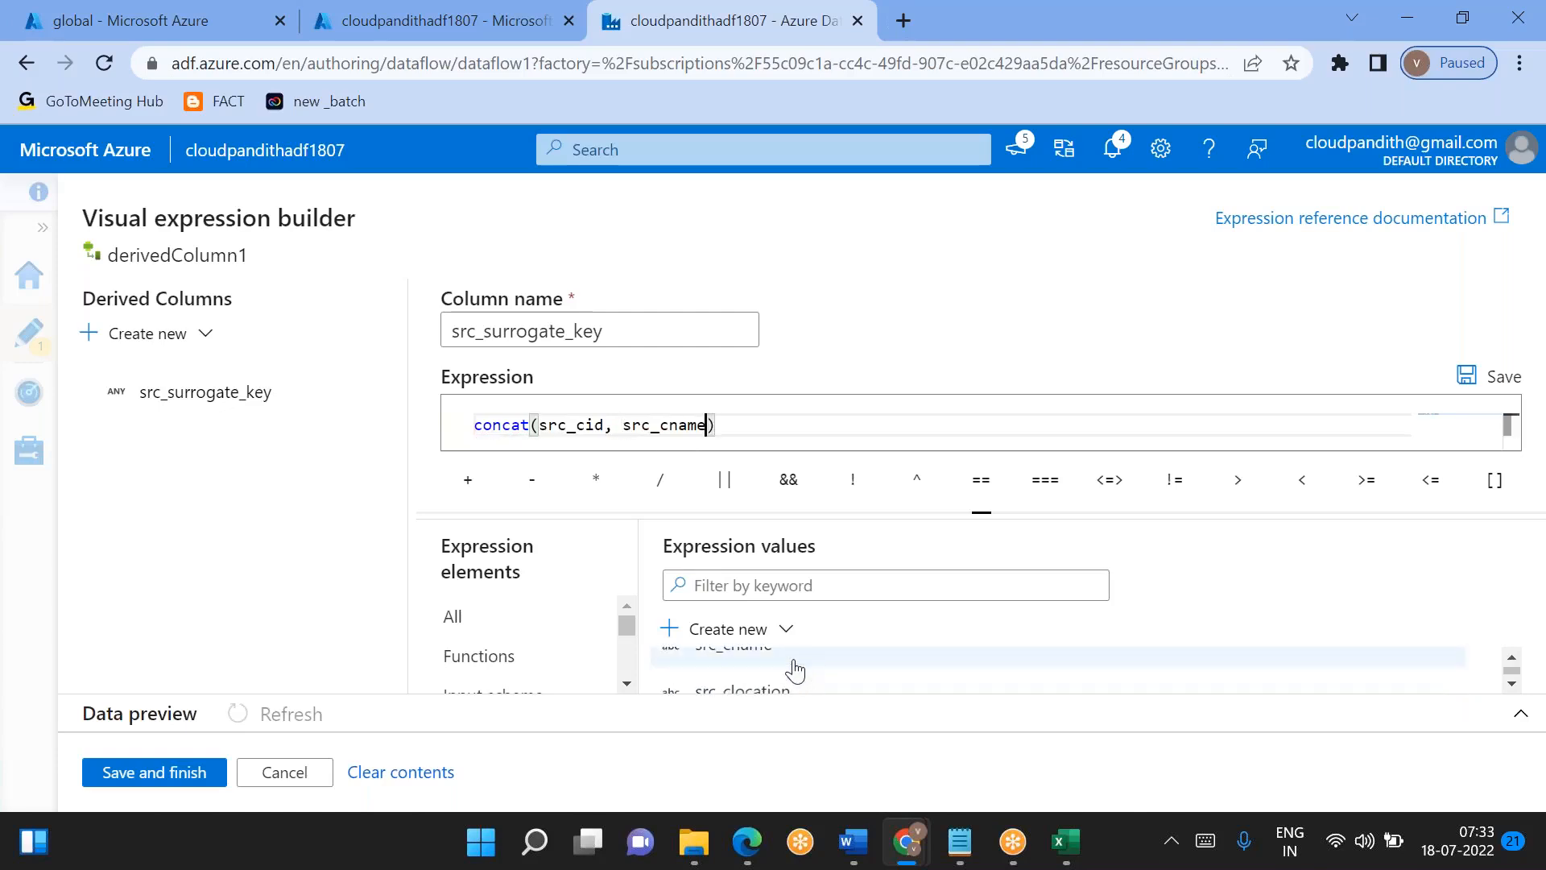
# - Append src_clocation and src_cphno as further arguments of the concat expression
pyautogui.write(',')
pyautogui.scroll(-1, 795, 668)
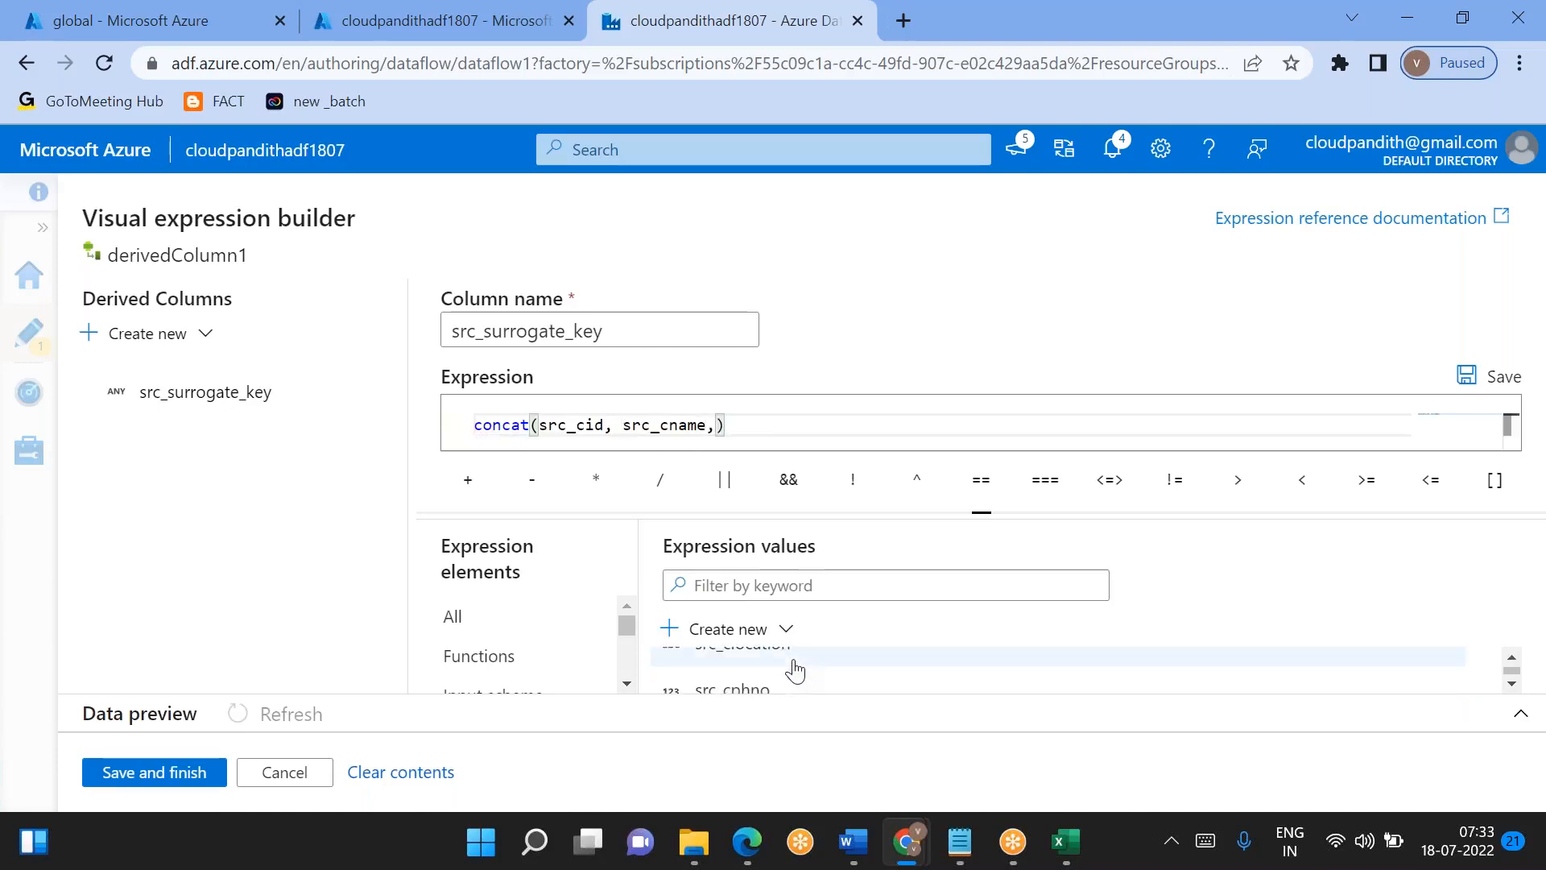
pyautogui.click(795, 668)
pyautogui.write(',')
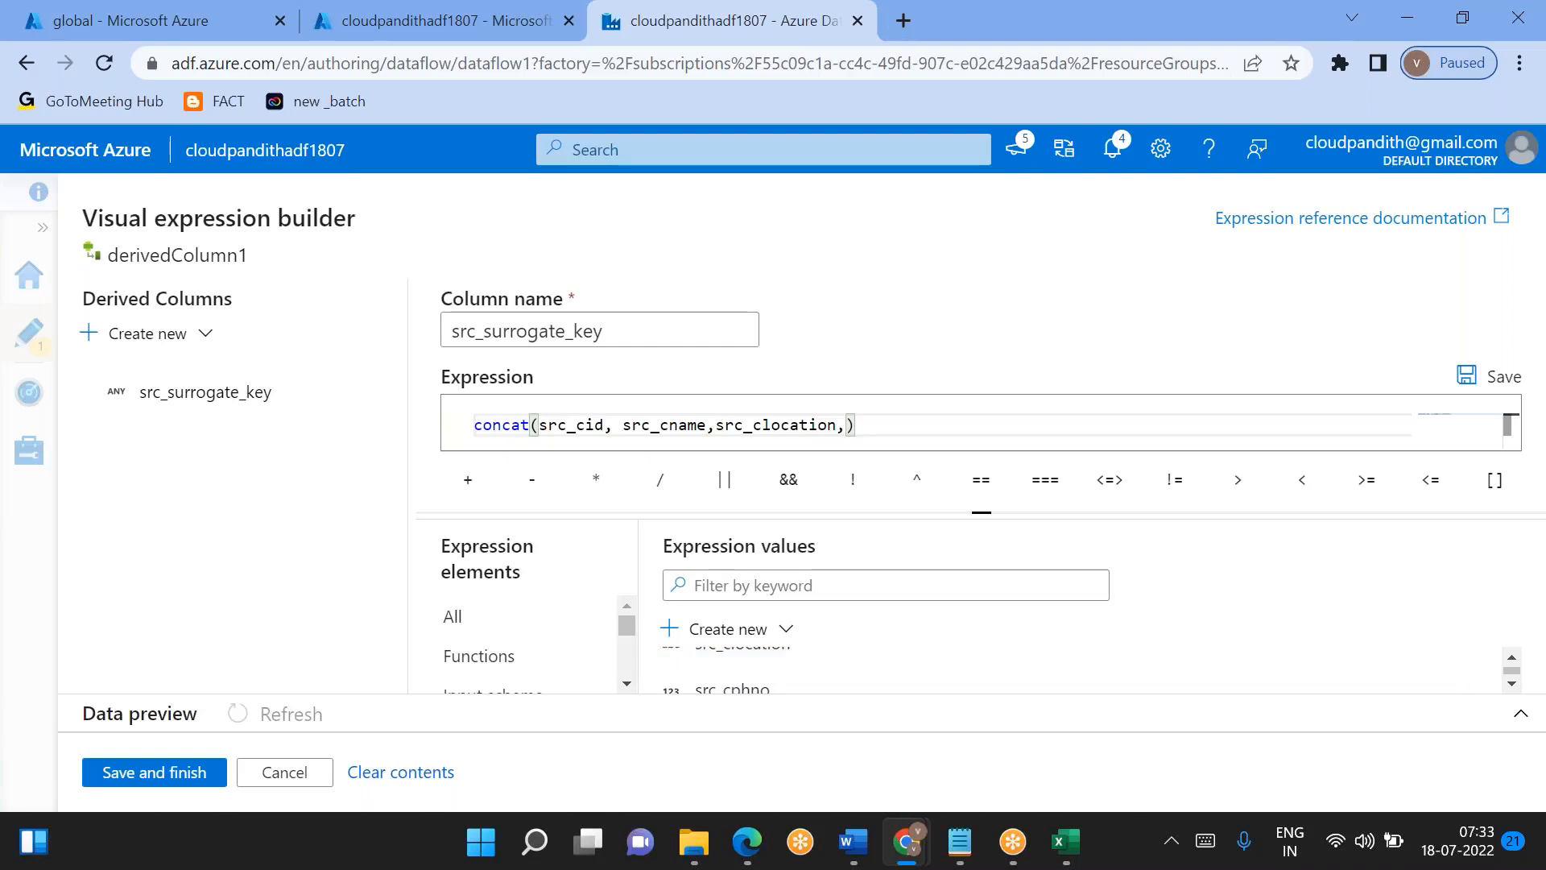
pyautogui.click(728, 690)
# - Wrap the src_cid argument of the concat expression in toString()
pyautogui.click(540, 425)
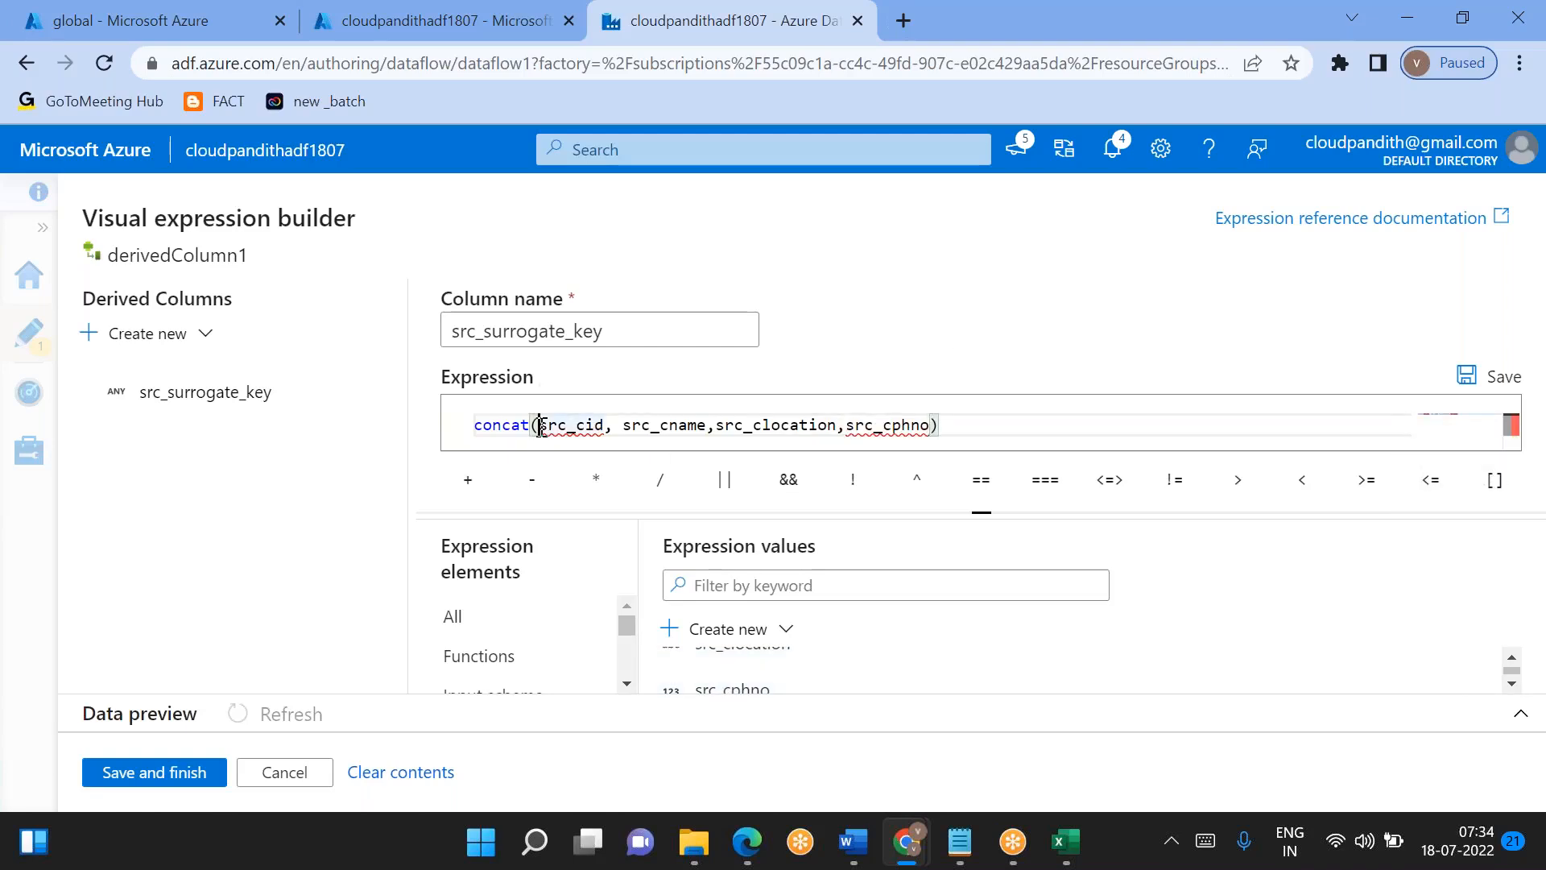
pyautogui.write('toString(')
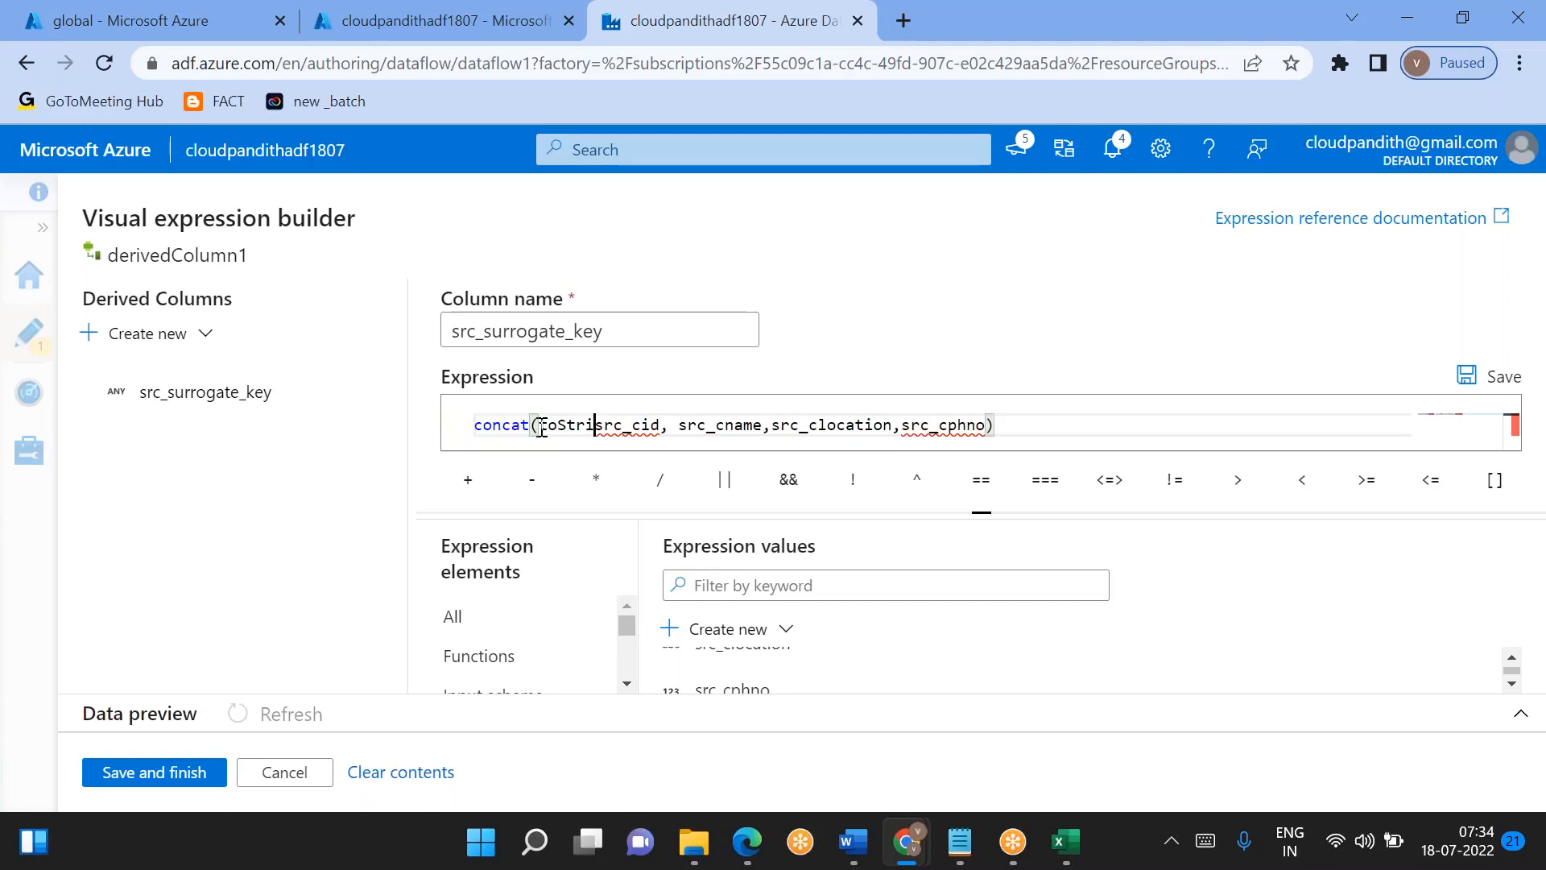
pyautogui.press('Right')
pyautogui.press('Right')
pyautogui.press('Right')
pyautogui.press('Right')
pyautogui.press('Right')
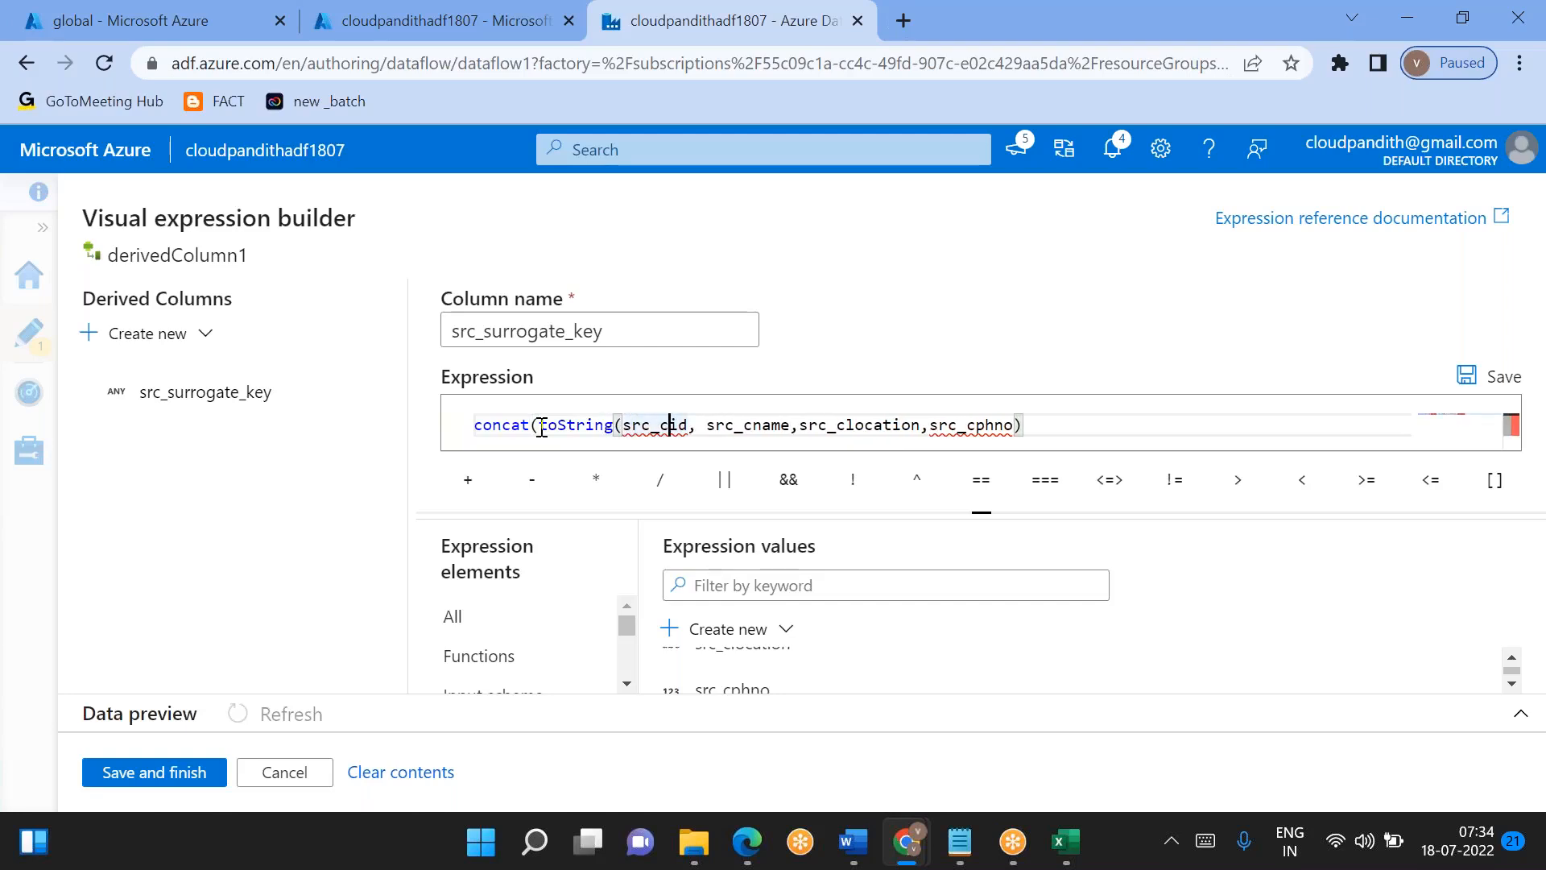
pyautogui.write(')')
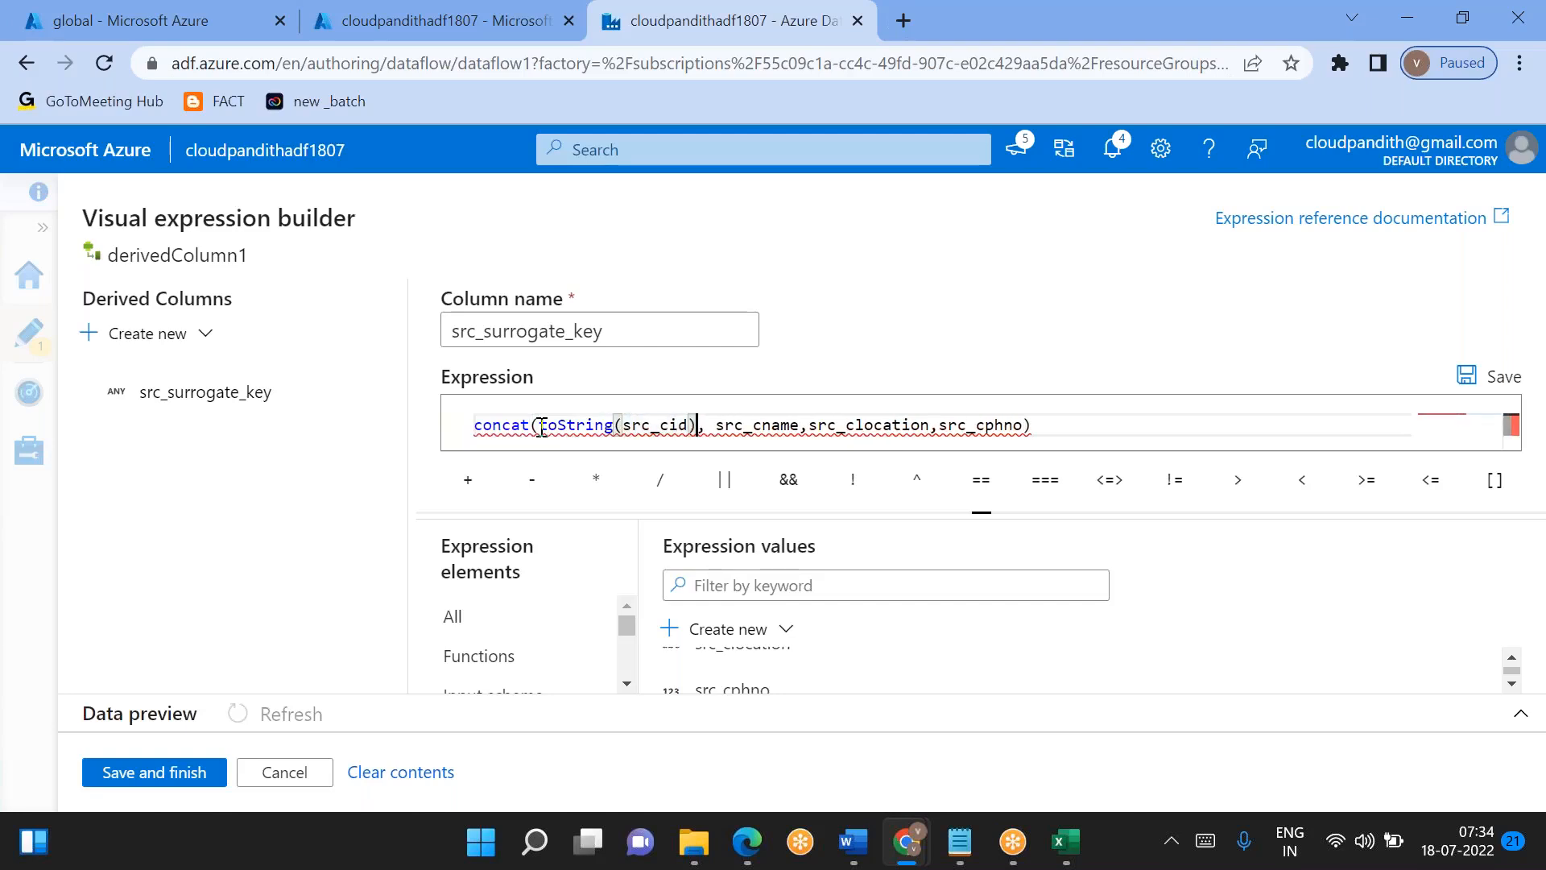
# - Wrap the src_cphno argument of the concat expression in toString()
pyautogui.click(939, 426)
pyautogui.write('toString(src_cid')
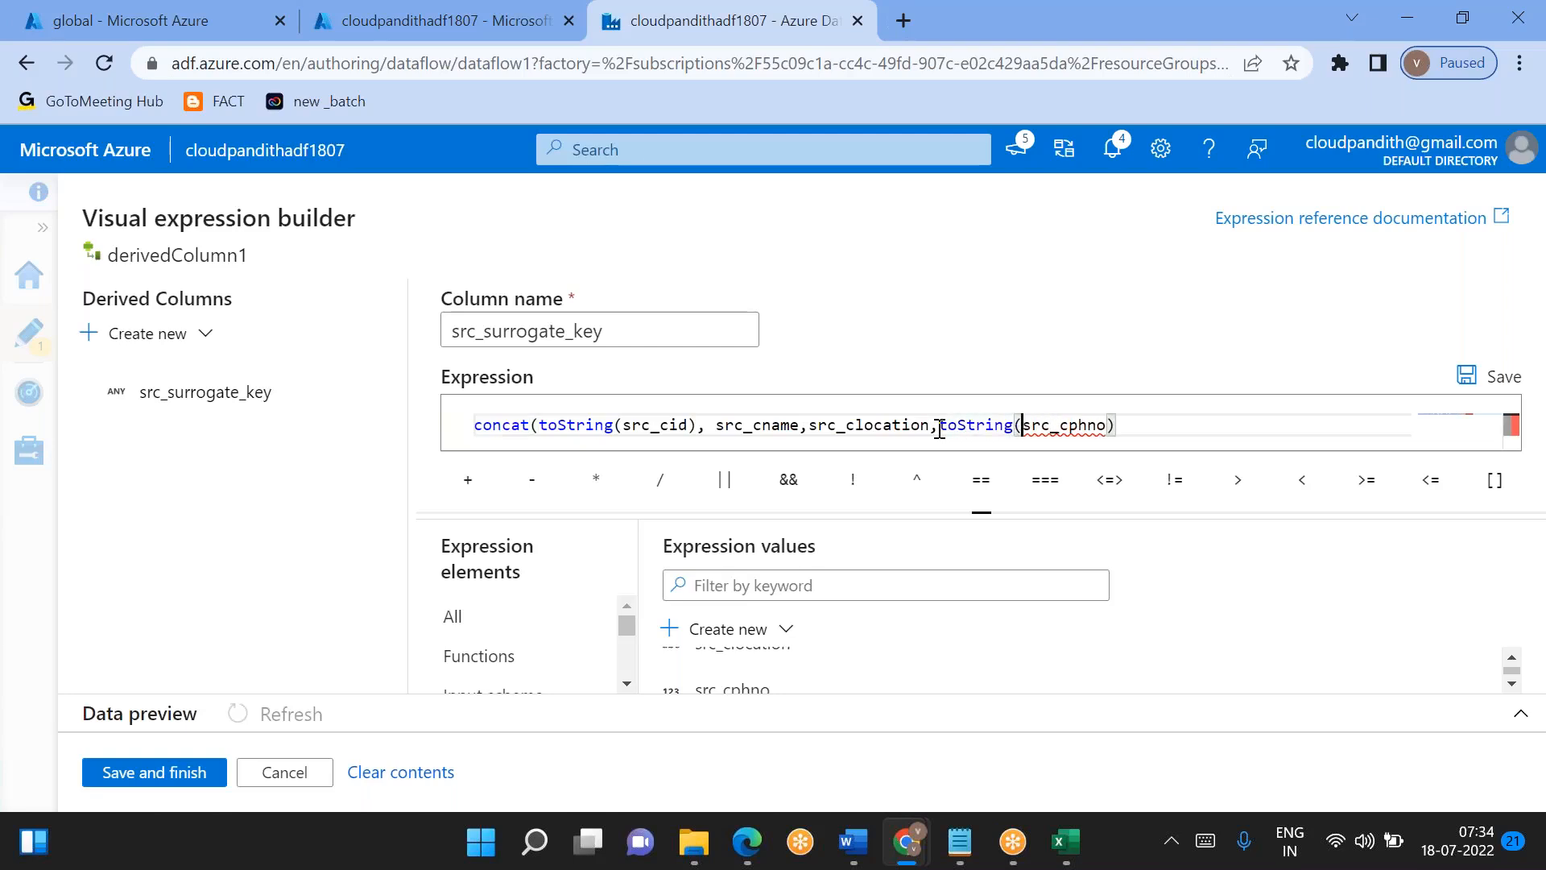
pyautogui.write(')')
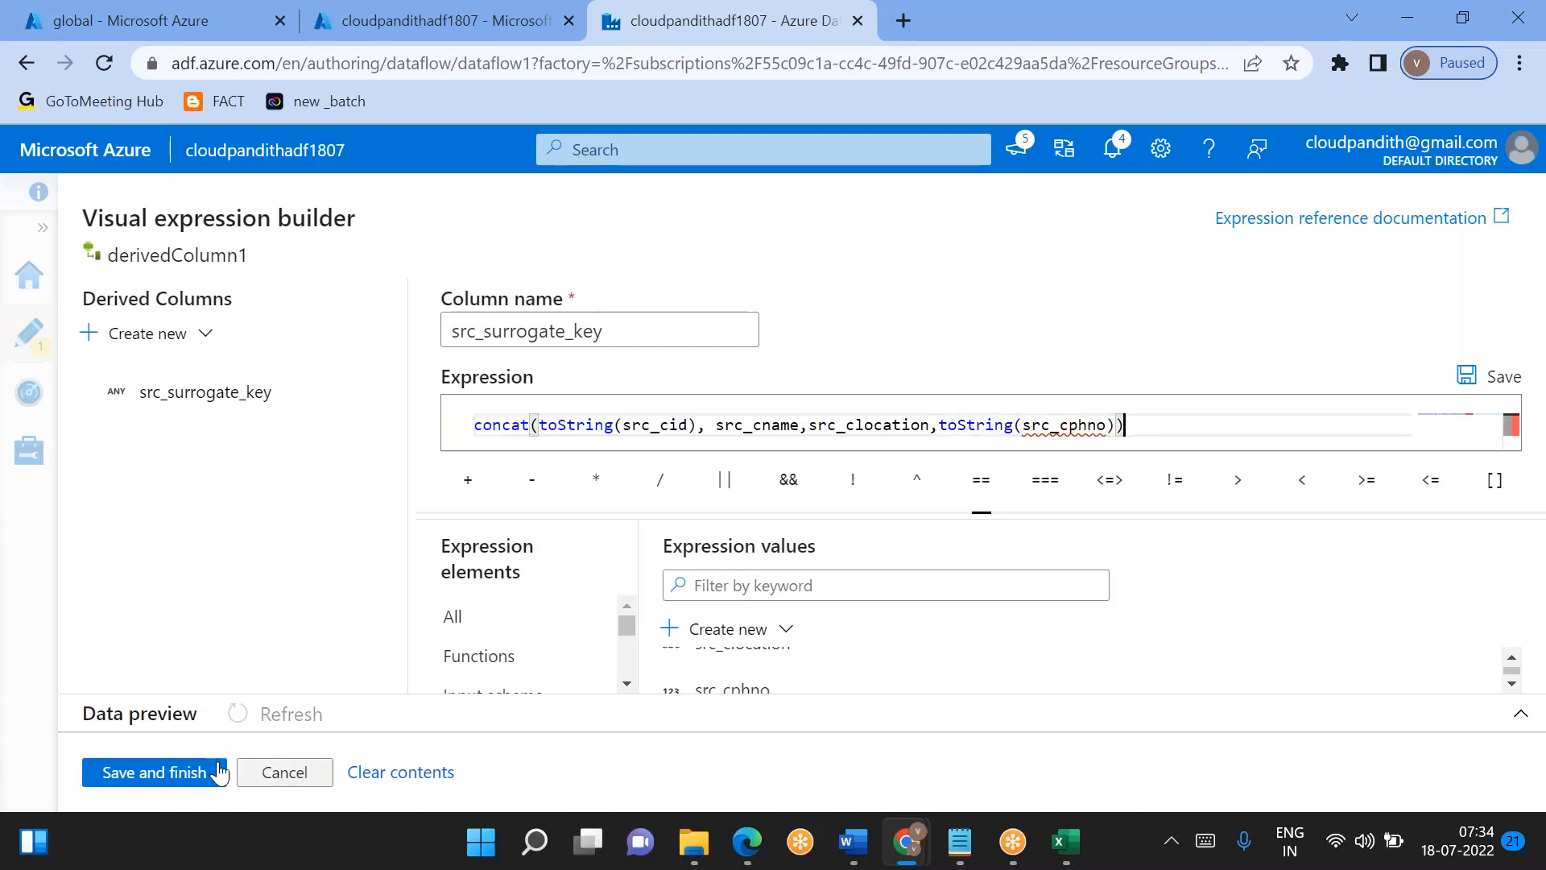
# - Wrap the whole concat expression in crc32() and save the src_surrogate_key expression
pyautogui.click(484, 424)
pyautogui.write('crc32(')
pyautogui.press('End')
pyautogui.write(')')
pyautogui.doubleClick(488, 424)
pyautogui.click(197, 771)
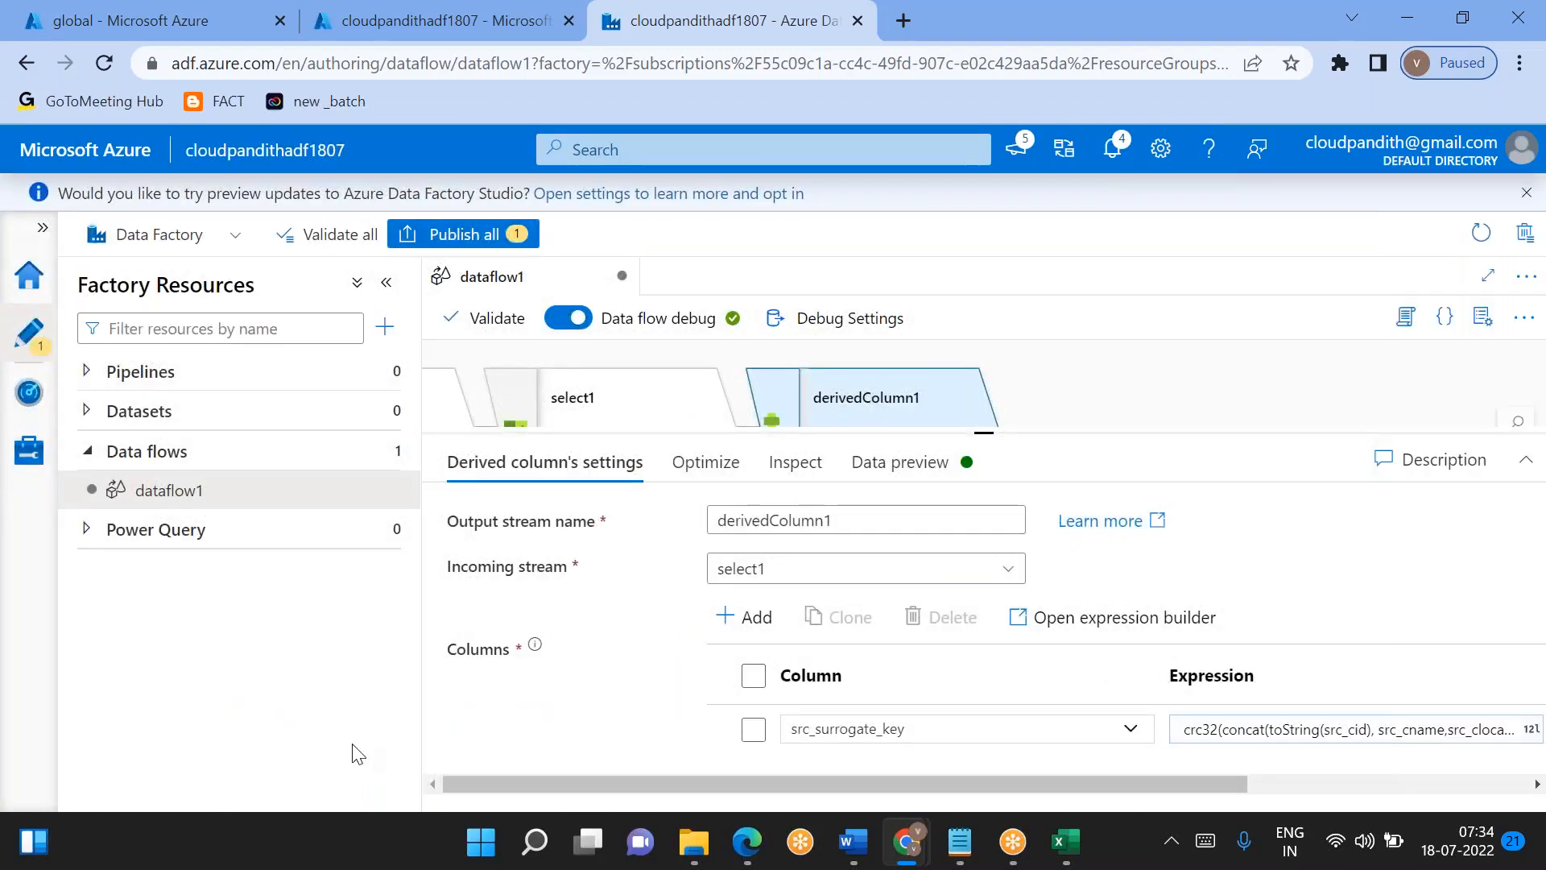
# - Refresh the data preview of derivedColumn1 and examine the generated src_surrogate_key values
pyautogui.moveTo(973, 462); pyautogui.dragTo(973, 569)
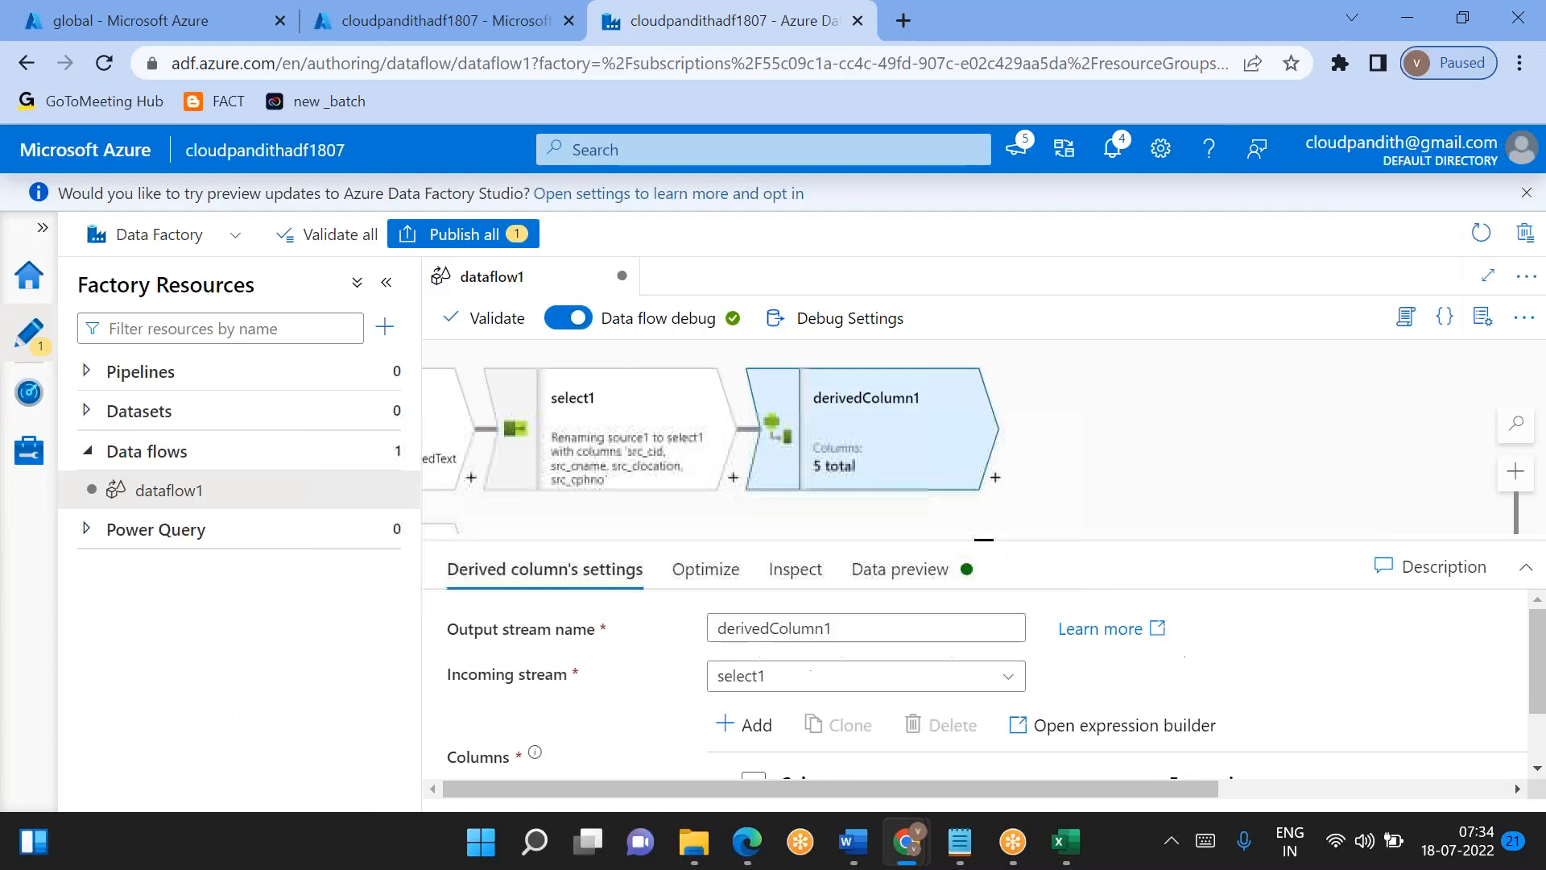
pyautogui.click(910, 568)
pyautogui.click(529, 667)
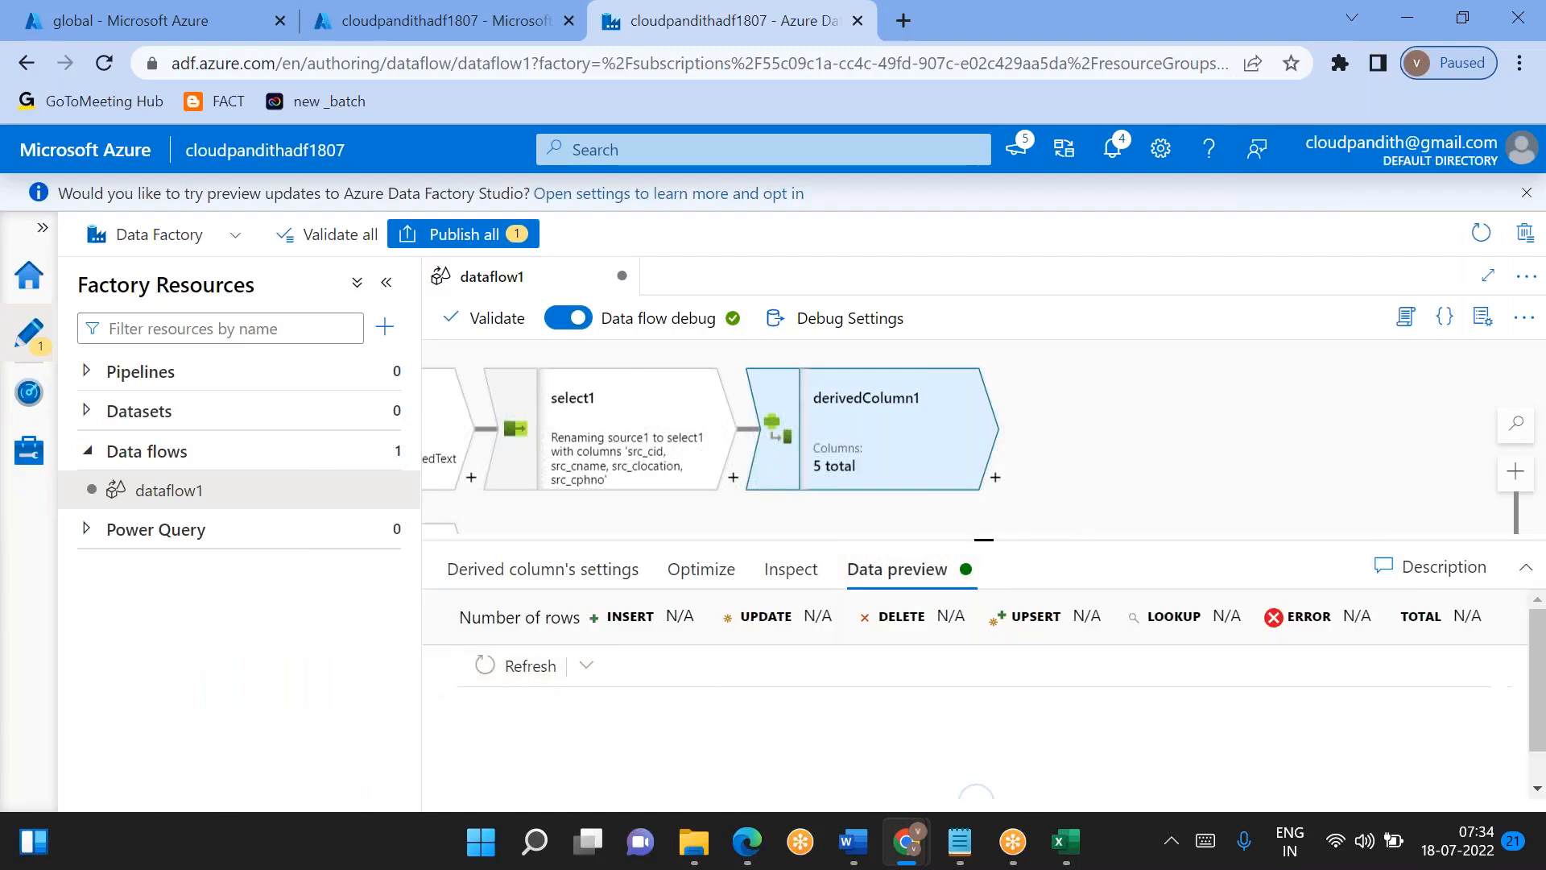
pyautogui.moveTo(980, 538); pyautogui.dragTo(978, 518)
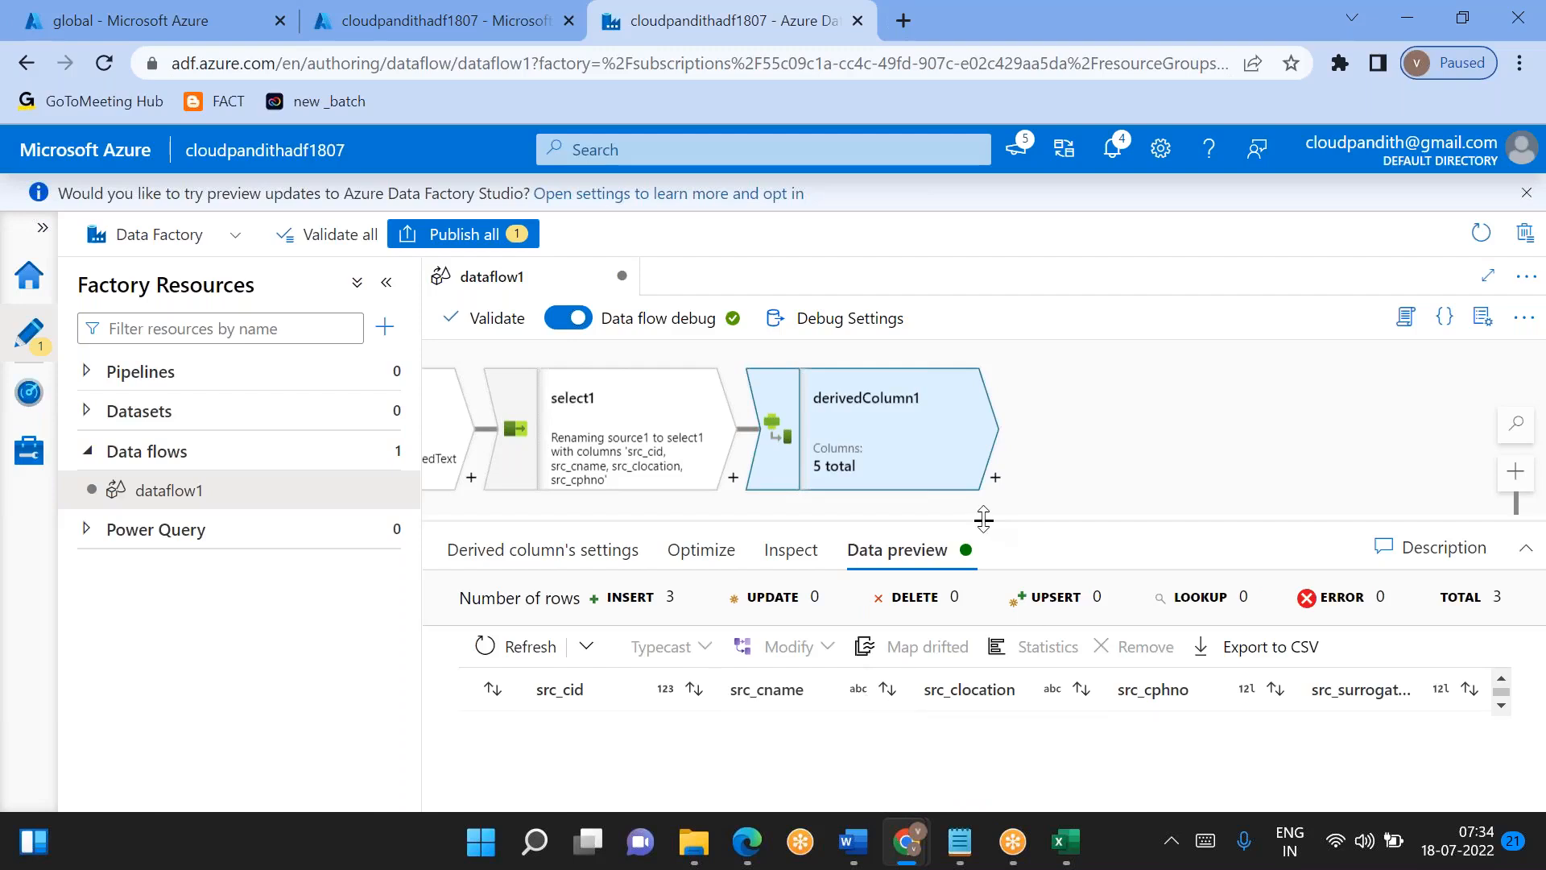
pyautogui.moveTo(984, 519); pyautogui.dragTo(983, 424)
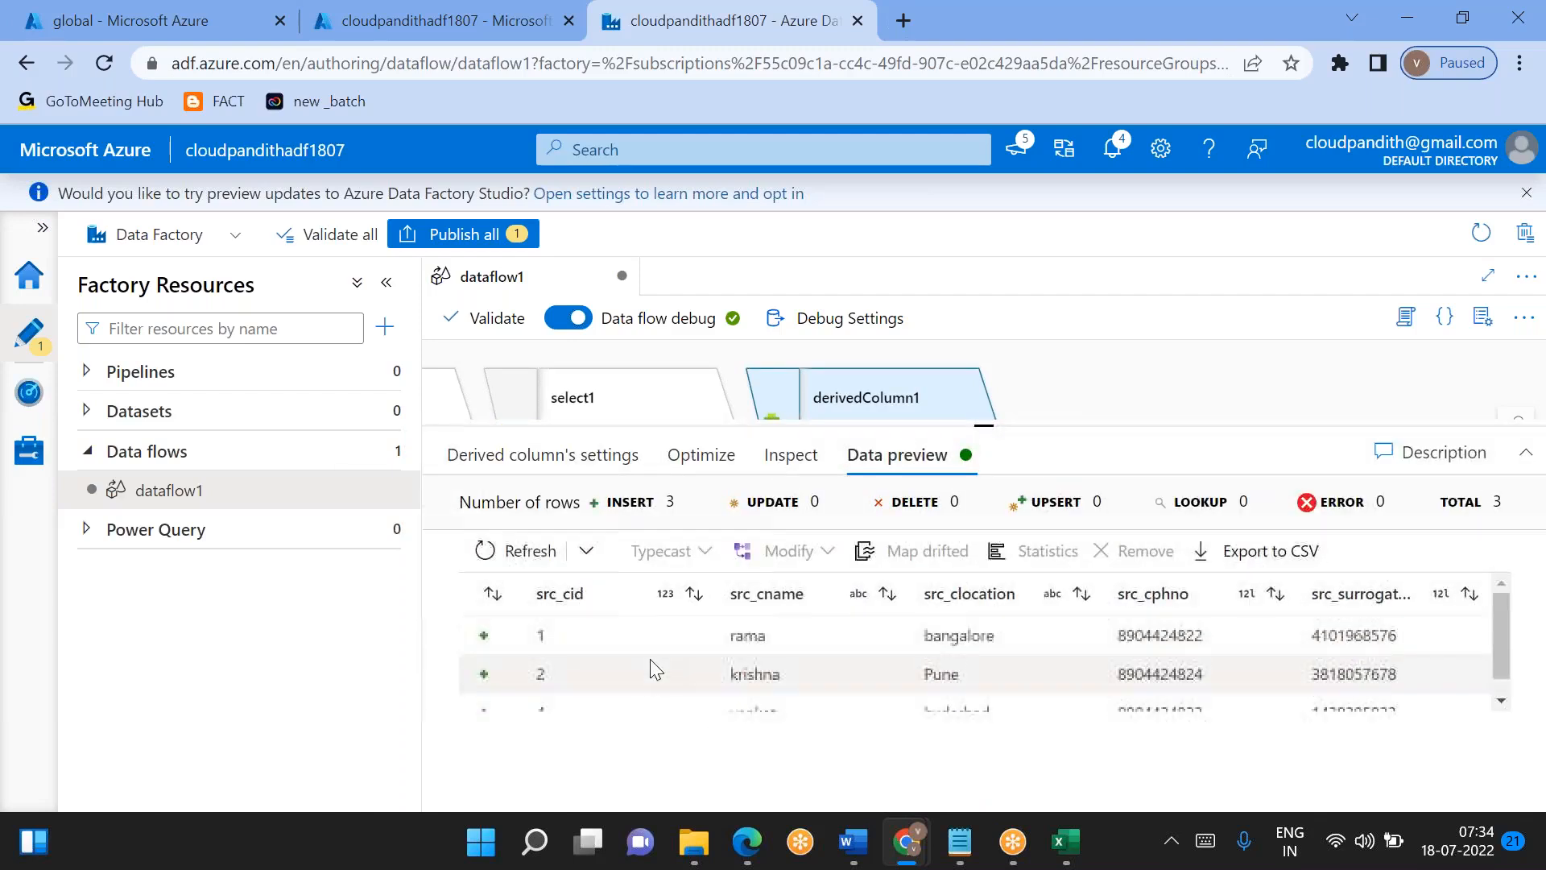
pyautogui.scroll(-1, 691, 676)
pyautogui.scroll(1, 693, 681)
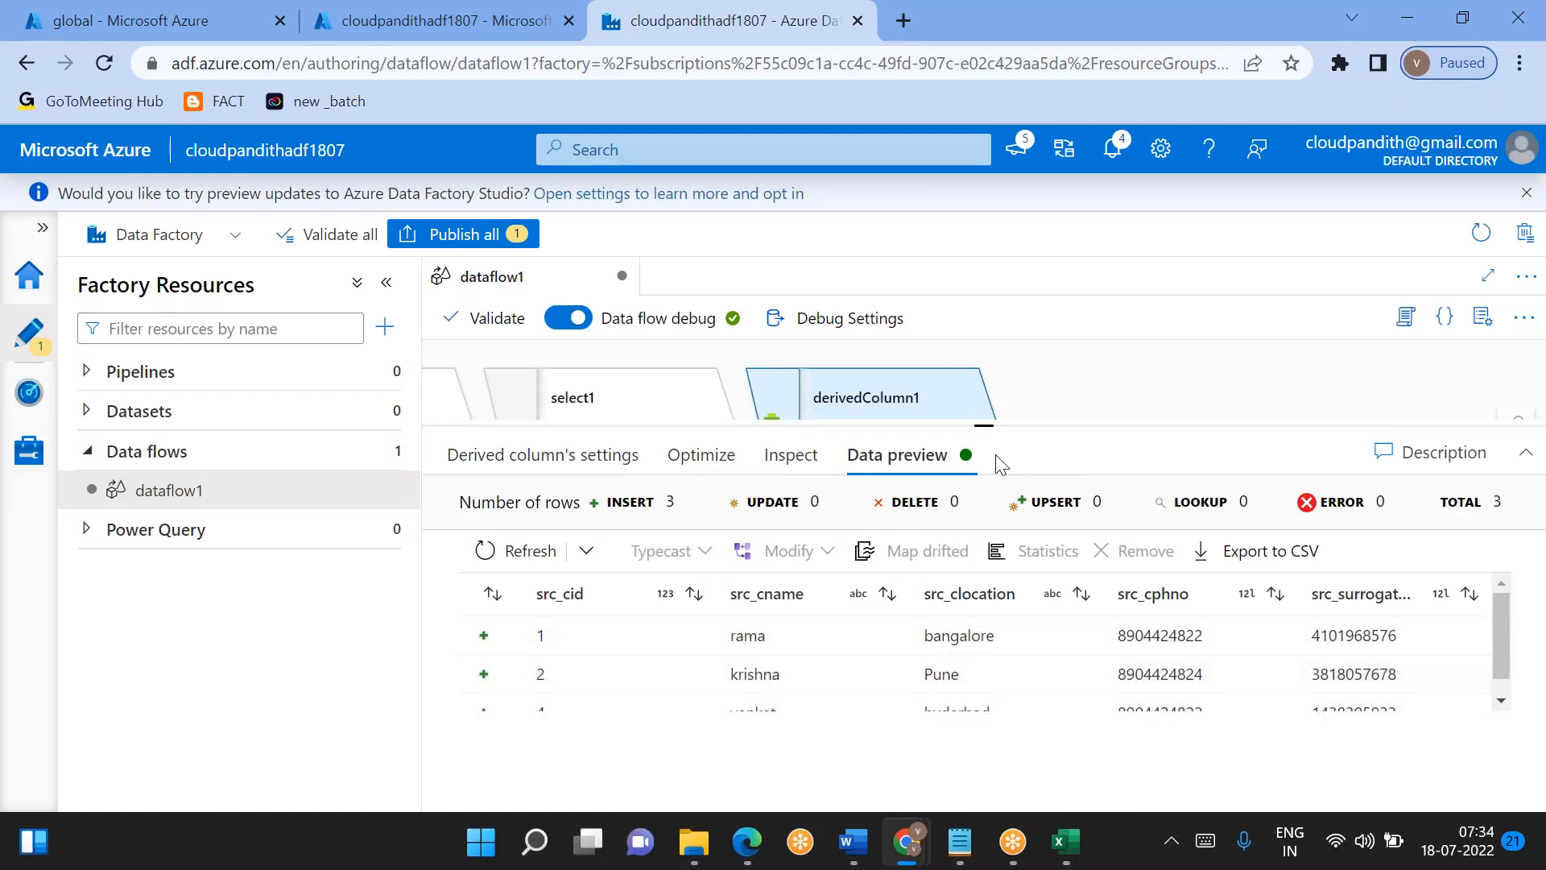
# - Try a Join transformation after derivedColumn1 and delete it from the data flow
pyautogui.moveTo(975, 424); pyautogui.dragTo(984, 540)
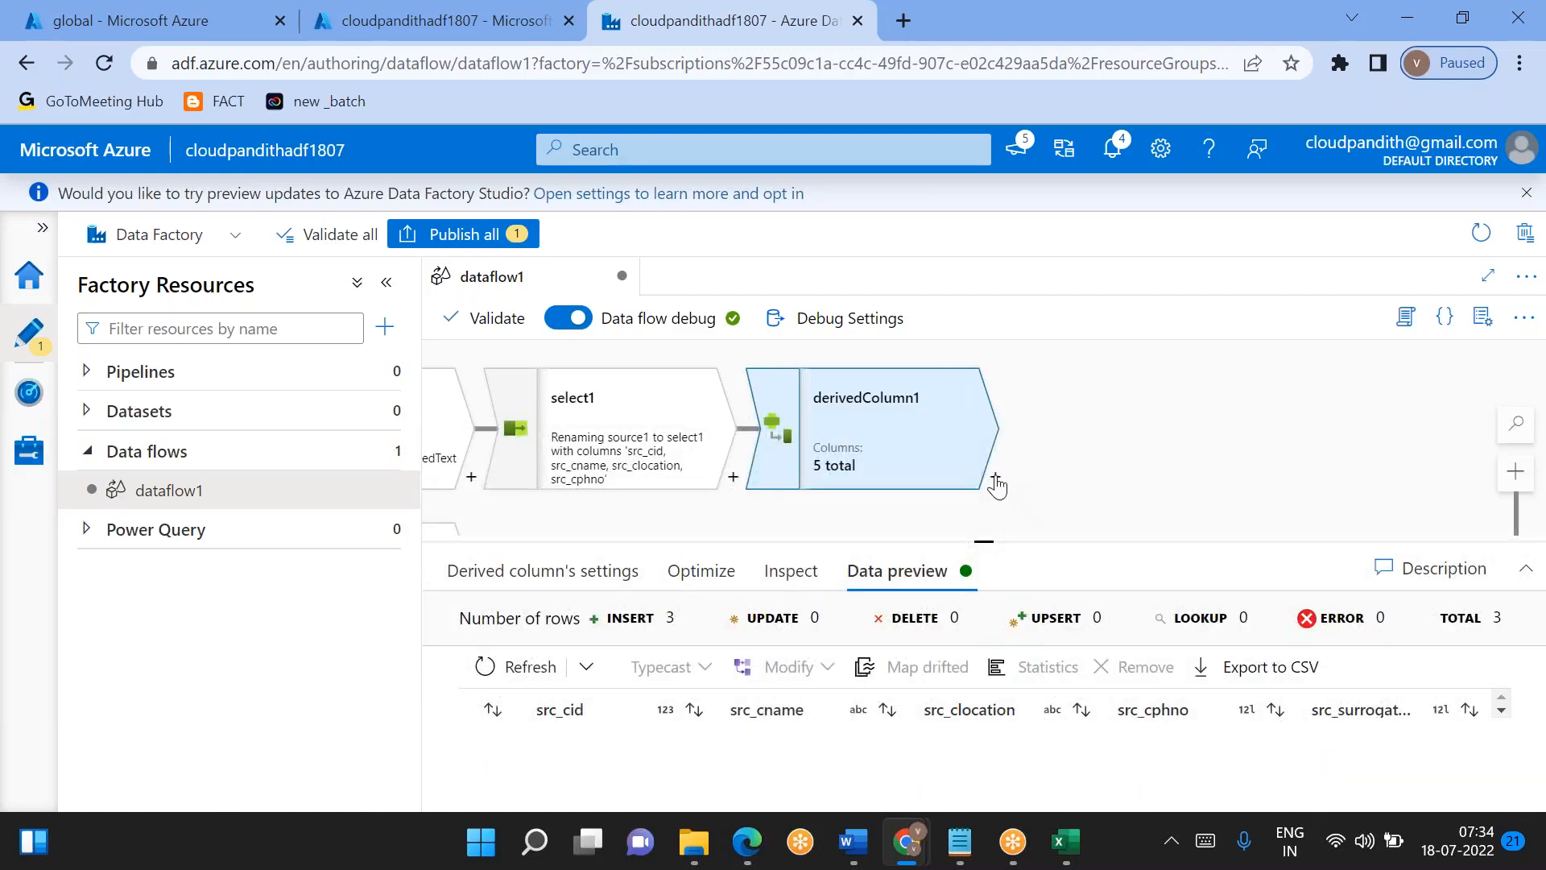
pyautogui.click(995, 481)
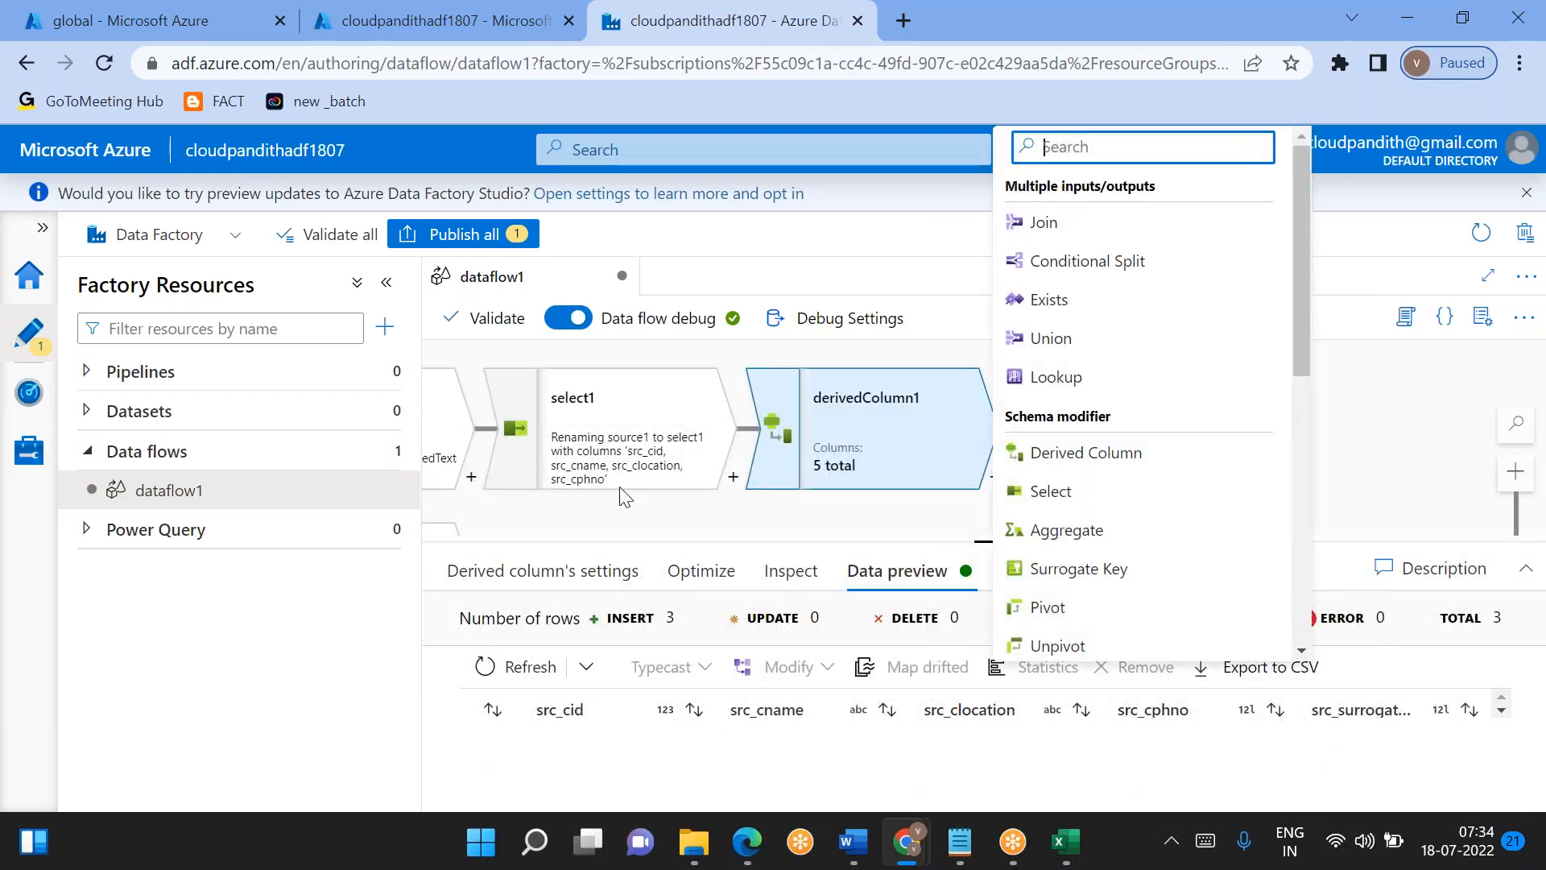
pyautogui.scroll(-2, 1181, 451)
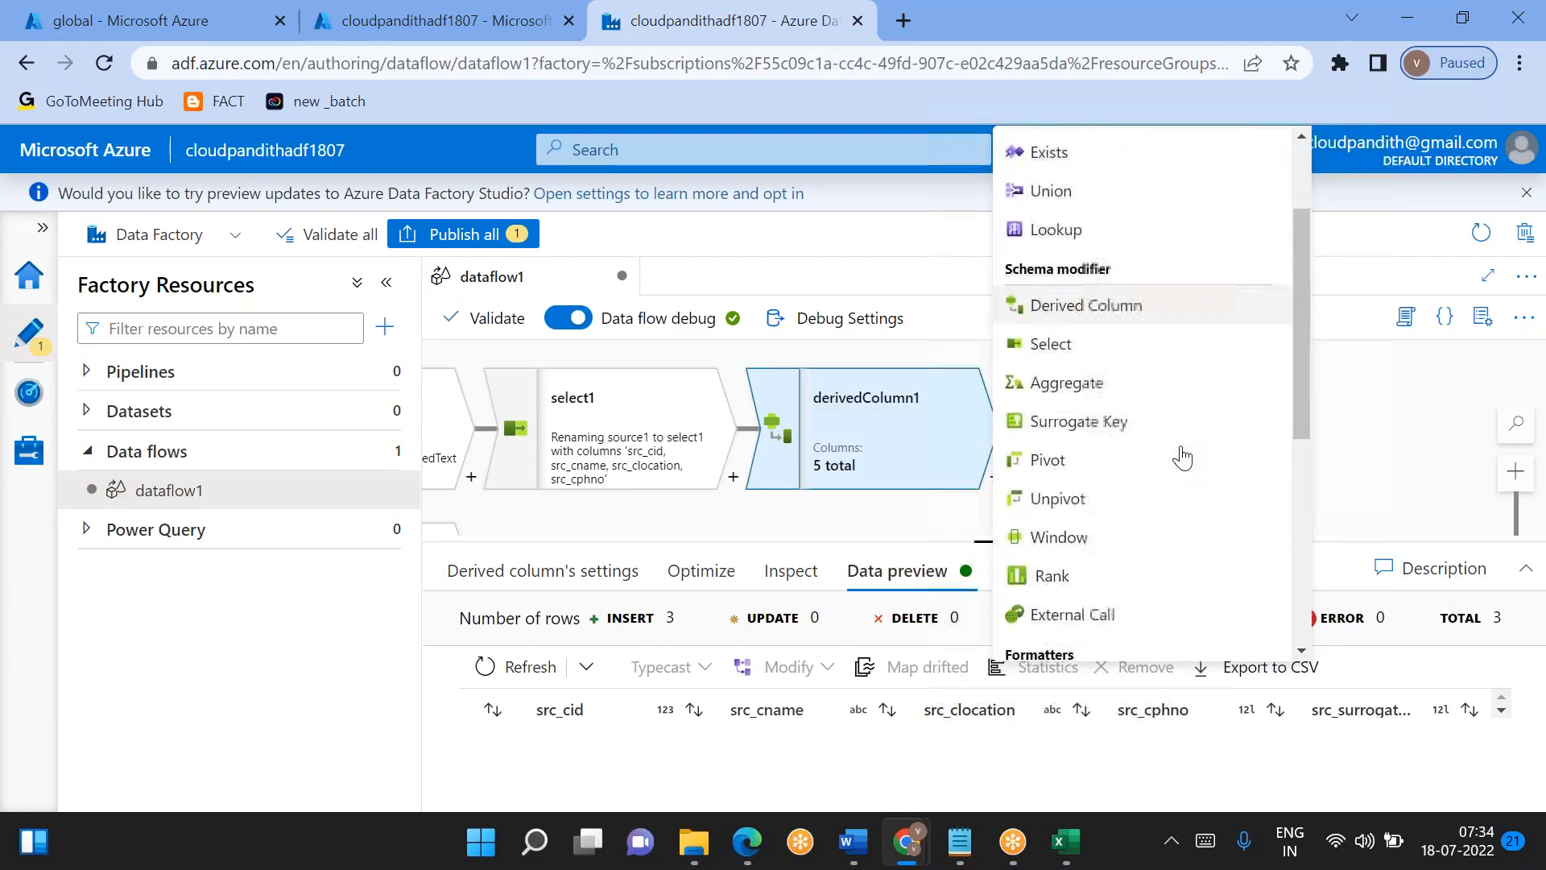
pyautogui.scroll(2, 1181, 457)
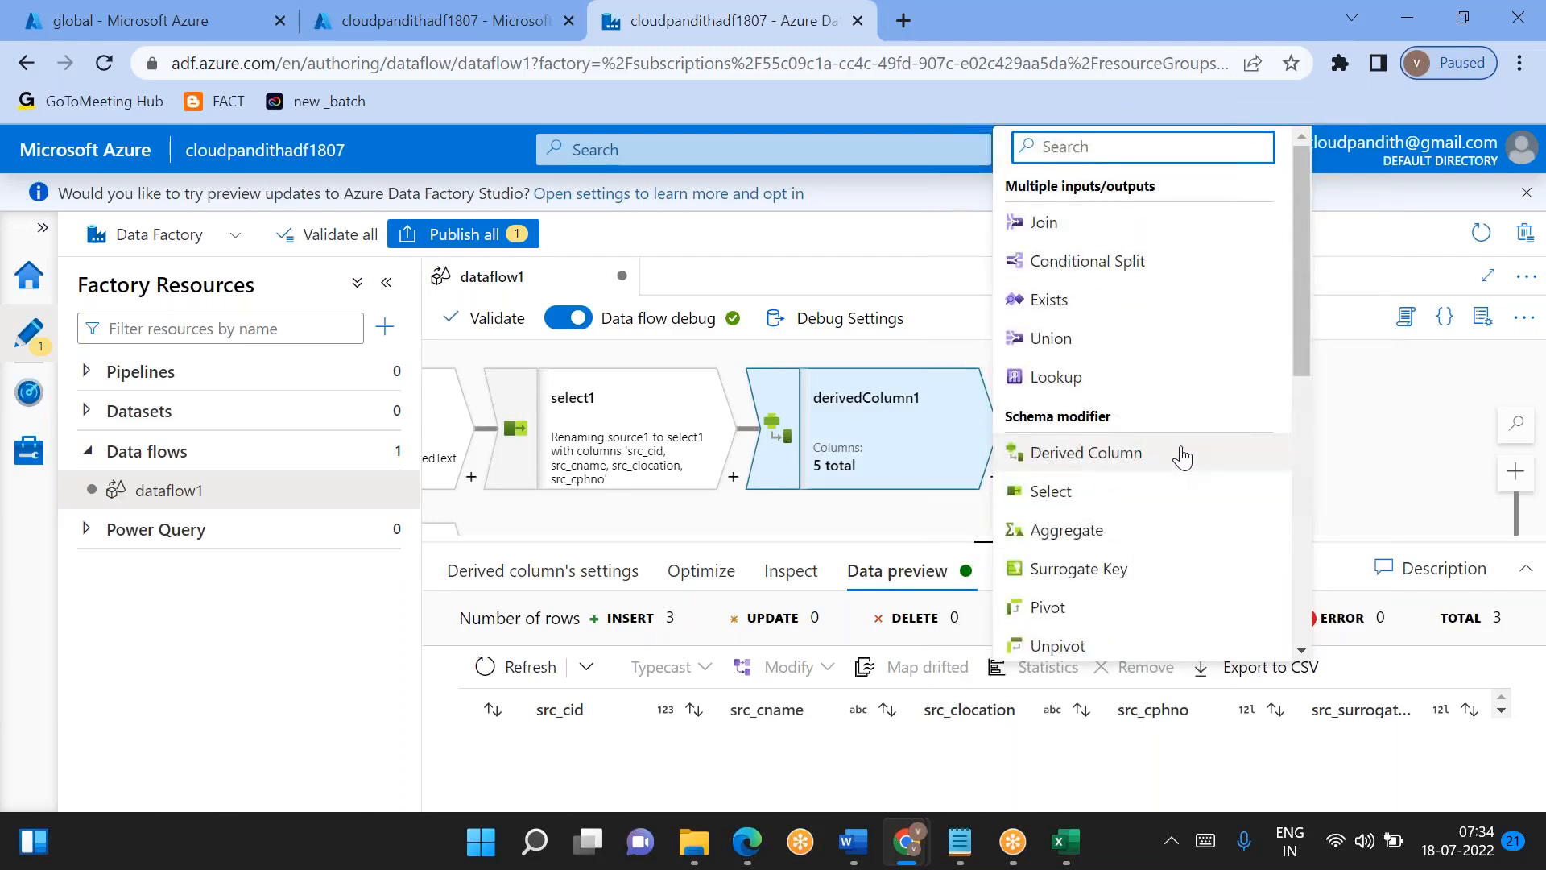
pyautogui.click(1044, 222)
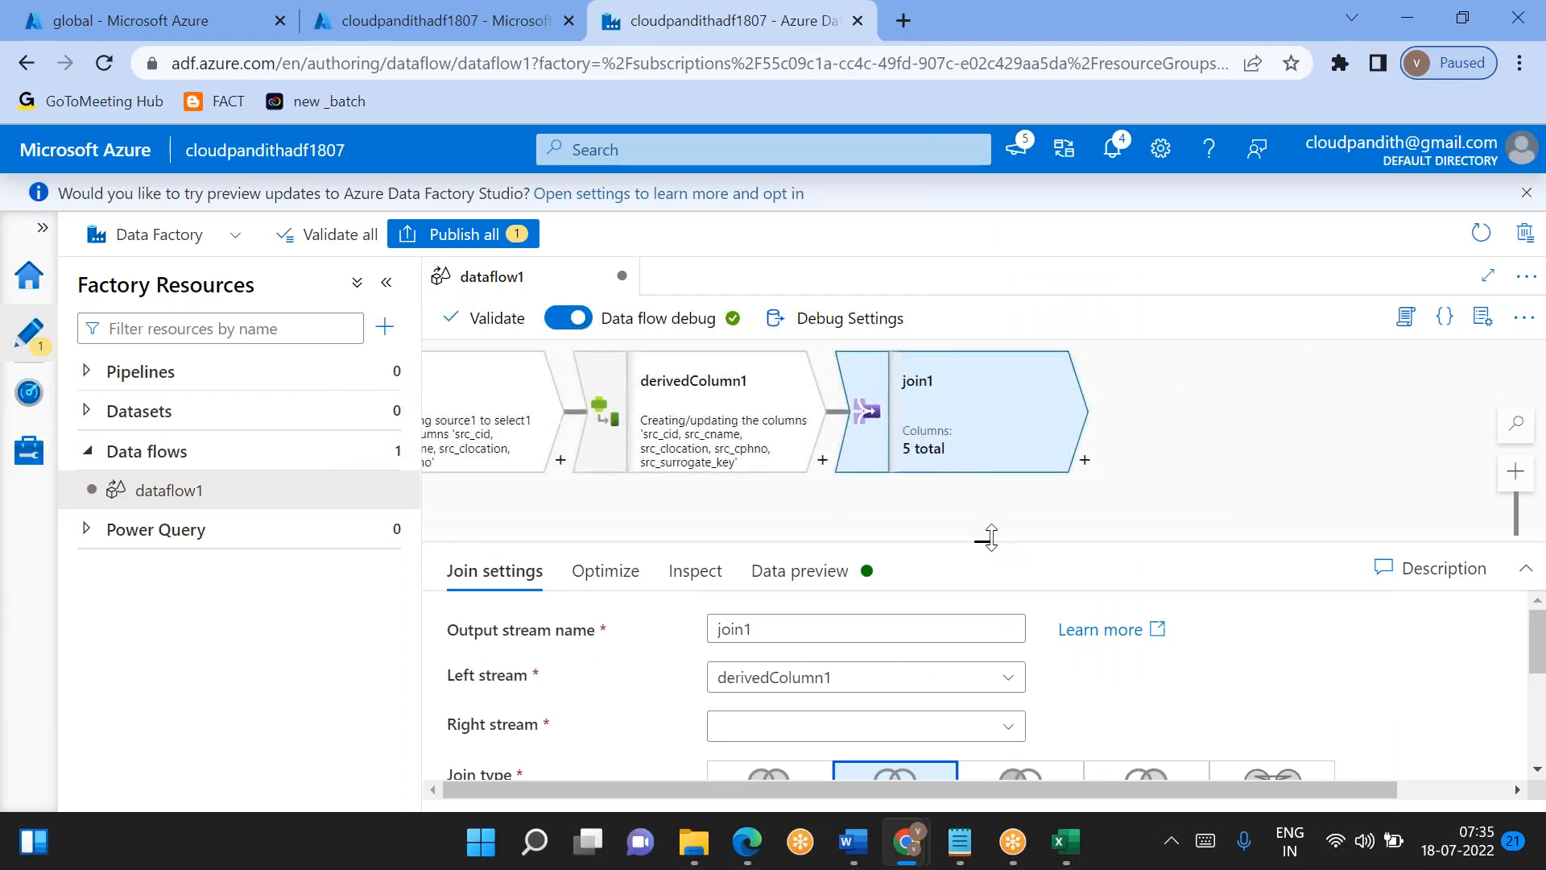
pyautogui.moveTo(990, 537)
pyautogui.mouseDown()
pyautogui.moveTo(963, 487)
pyautogui.moveTo(965, 532)
pyautogui.mouseUp()
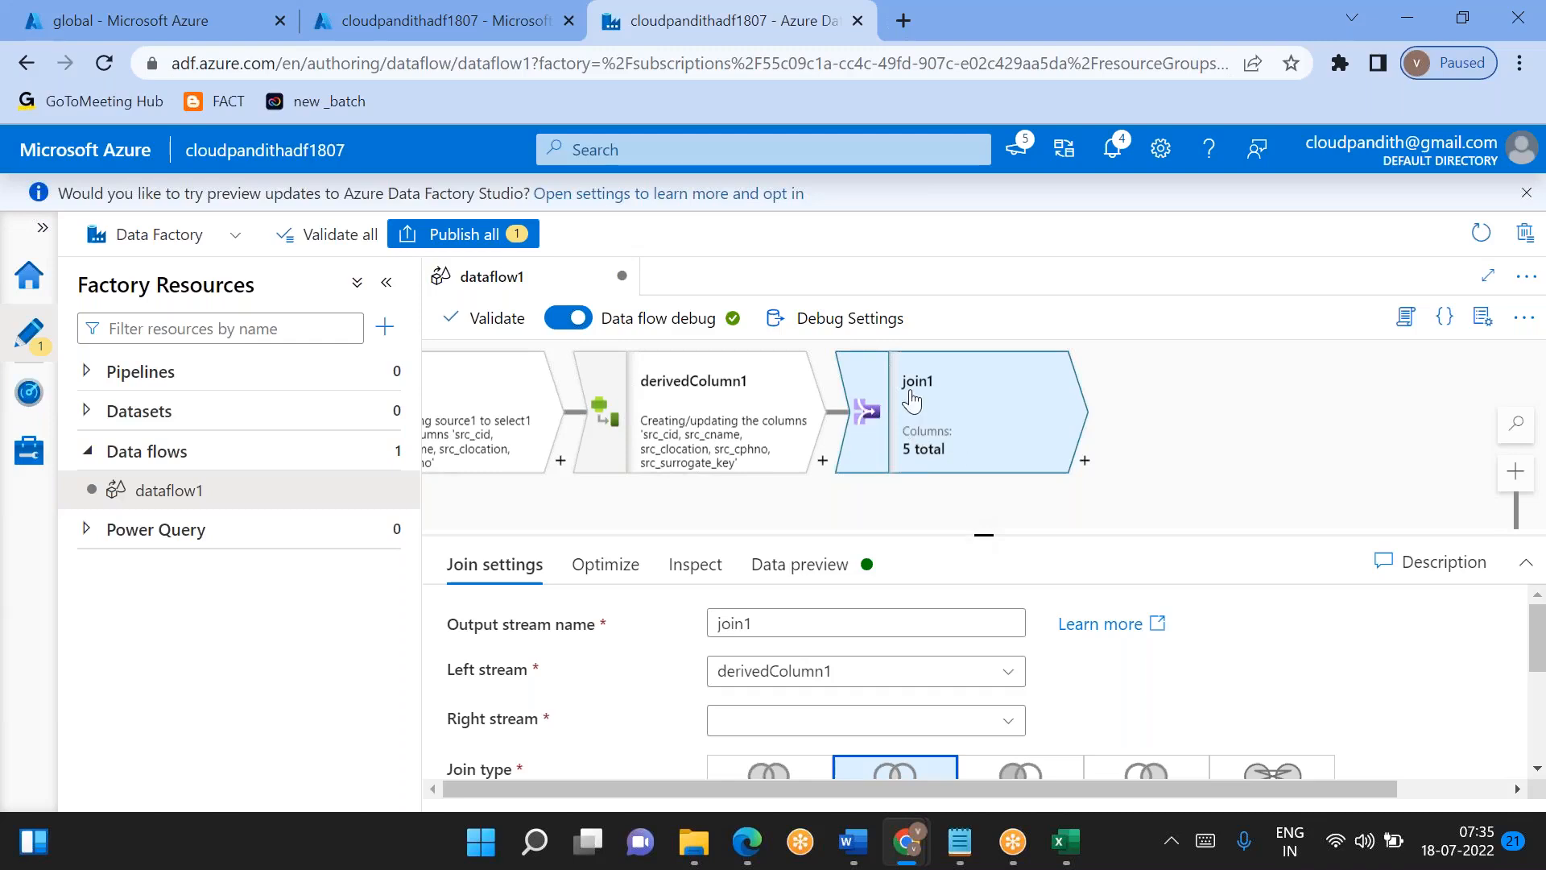
pyautogui.press('Delete')
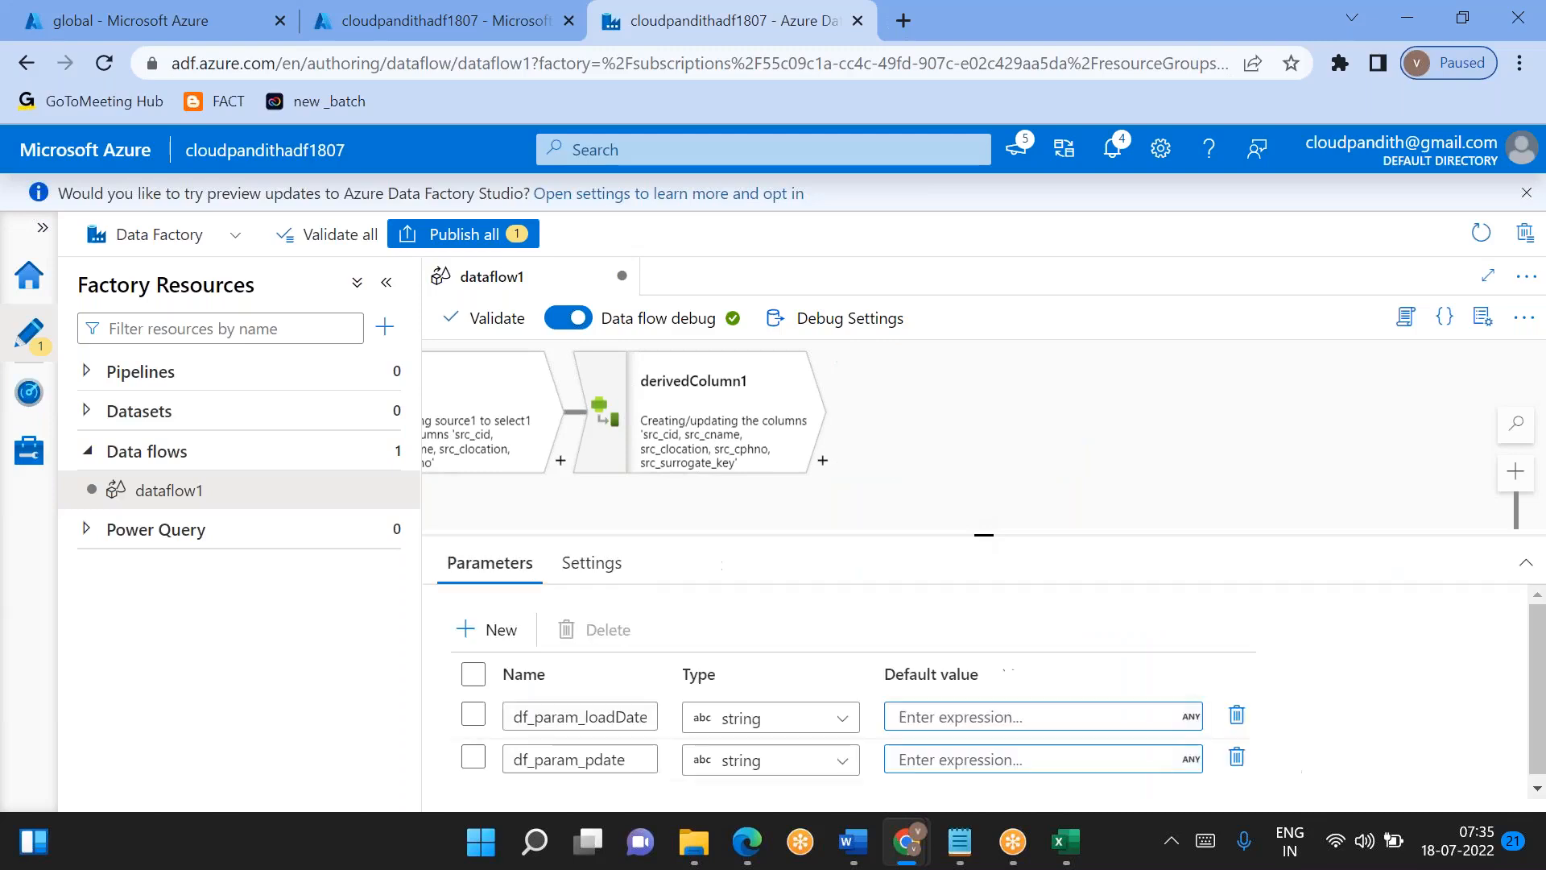
# - Add a Lookup transformation after derivedColumn1 and bring its lookup settings into view
pyautogui.click(823, 465)
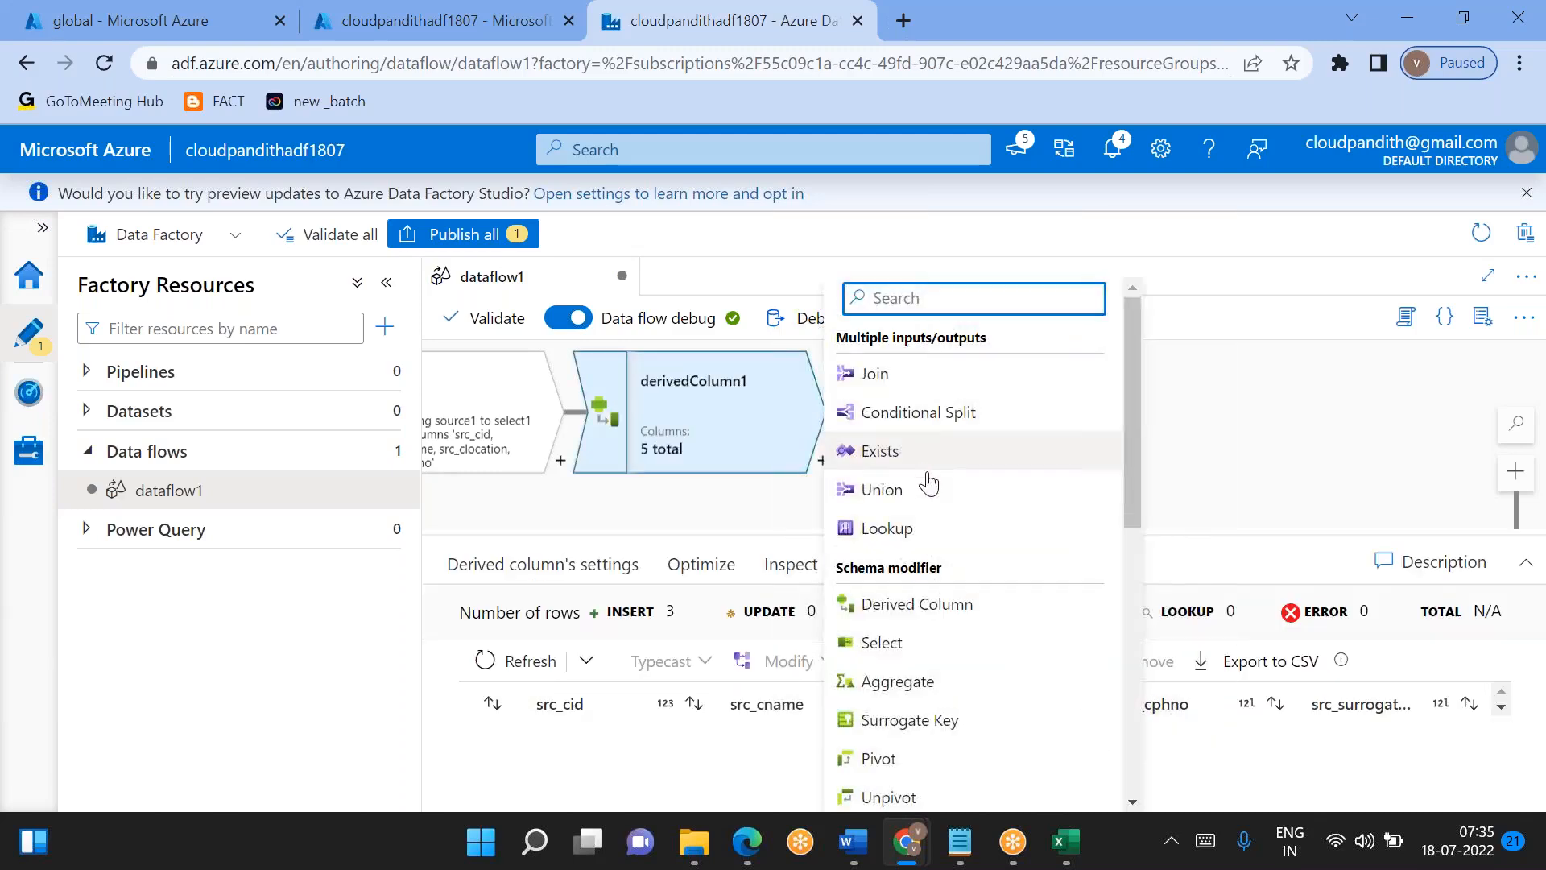
pyautogui.click(887, 529)
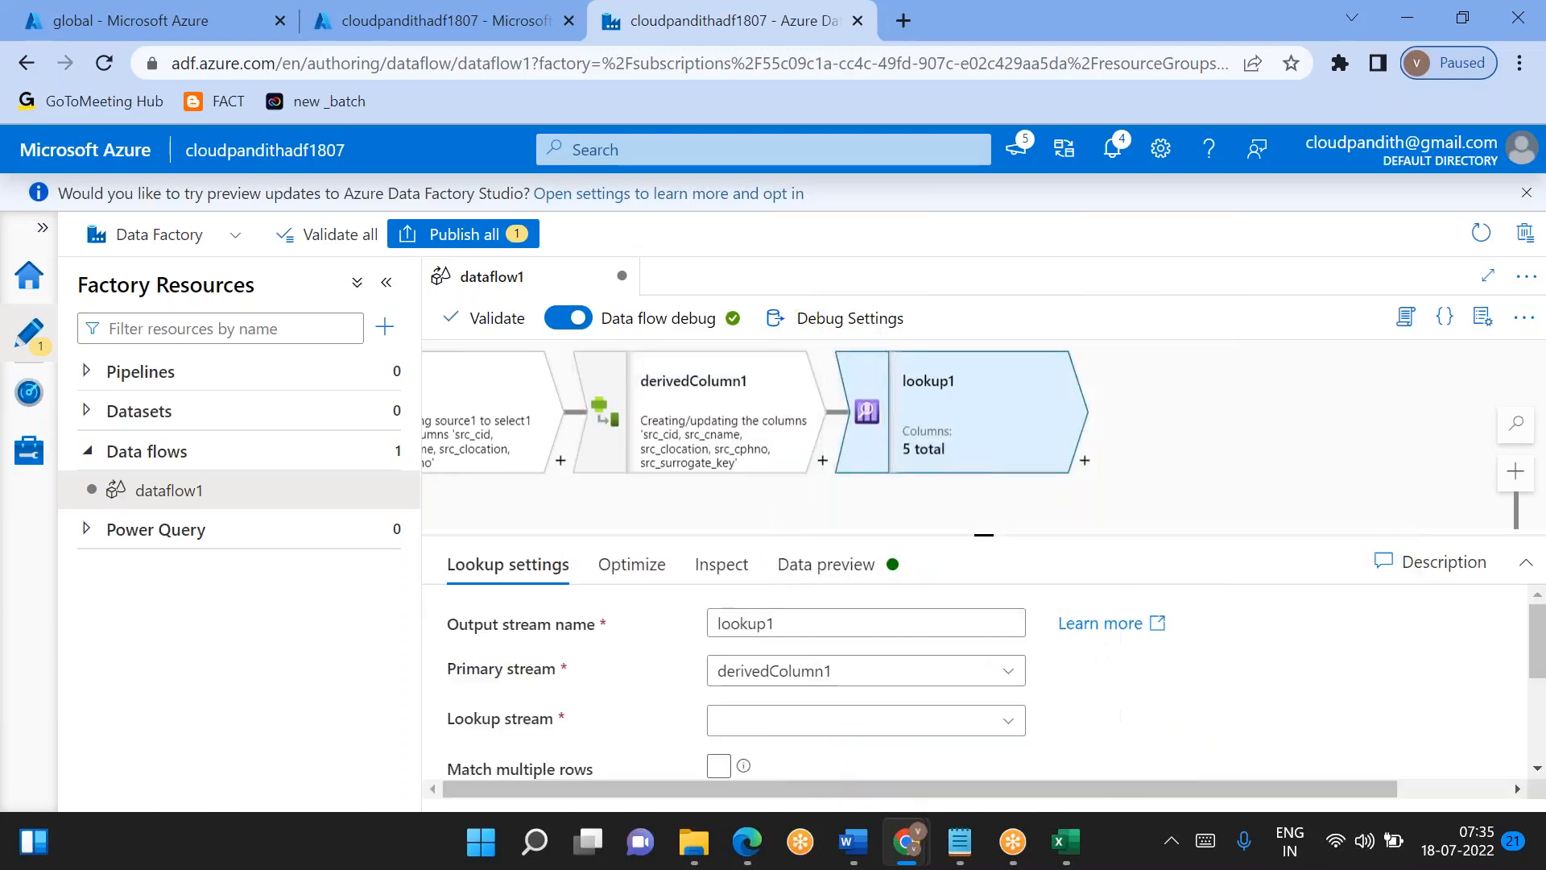
pyautogui.moveTo(998, 529); pyautogui.dragTo(977, 424)
pyautogui.scroll(-1, 837, 648)
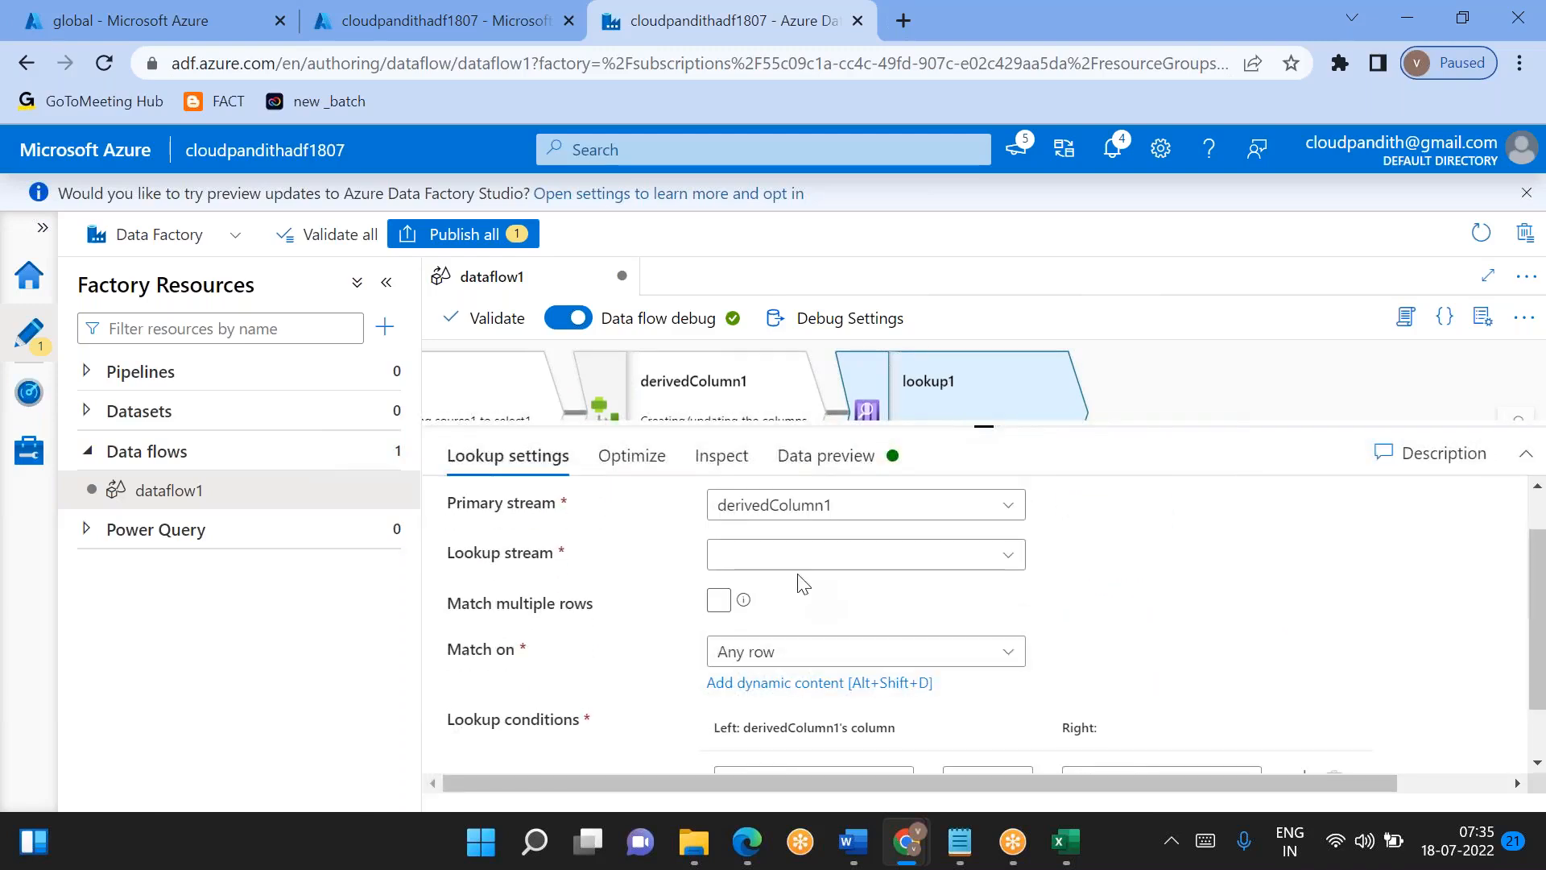
# - Try the First row and Last row options for lookup1's Match on setting, and set it back to Any row
pyautogui.click(786, 660)
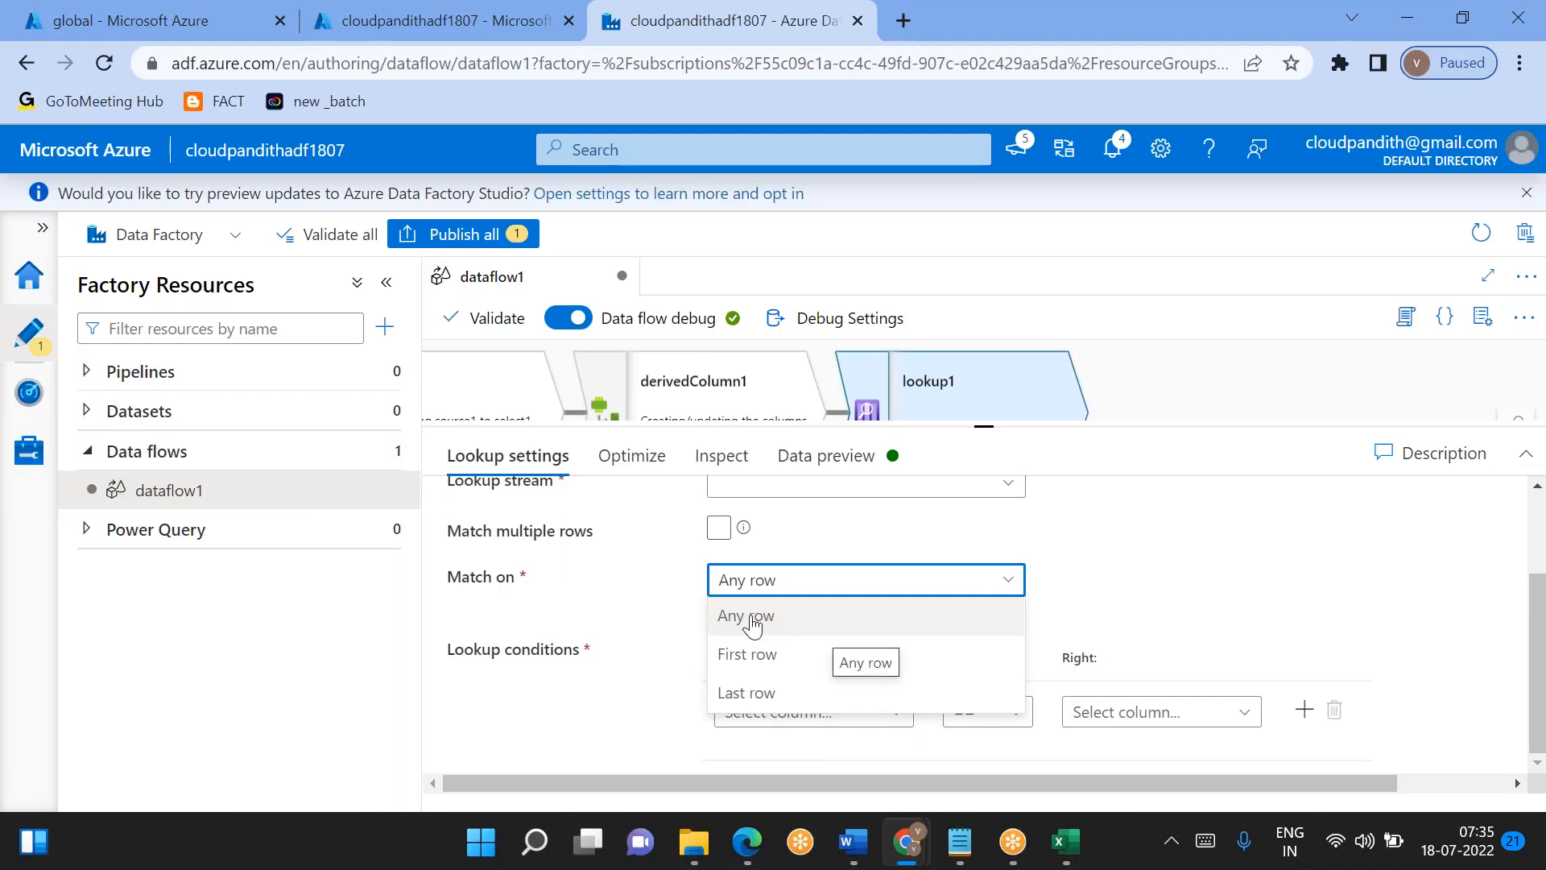
pyautogui.scroll(1, 1135, 568)
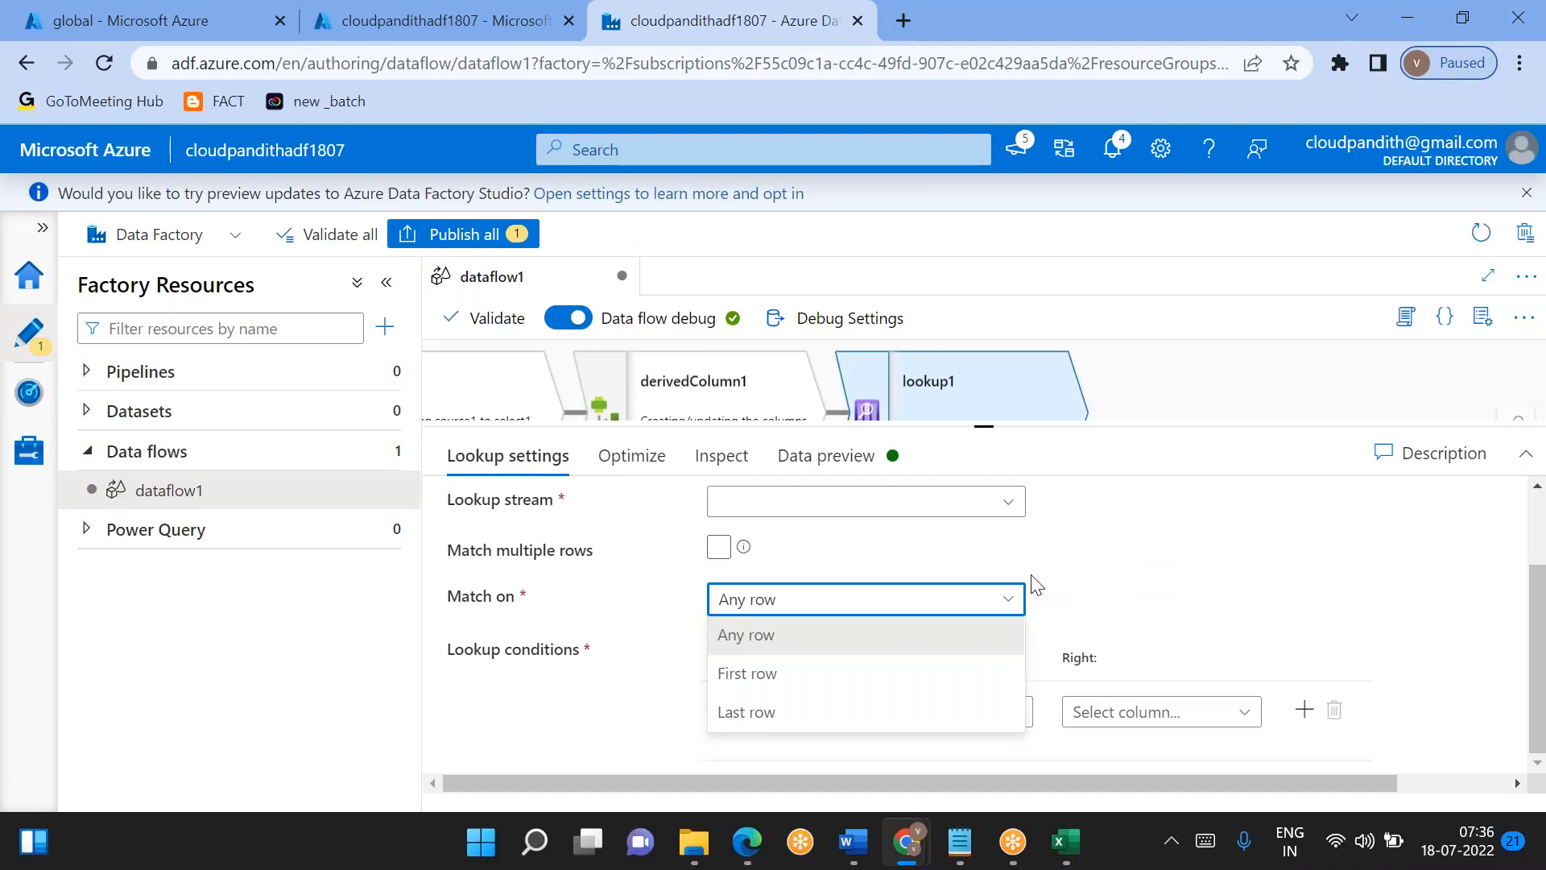
pyautogui.click(787, 660)
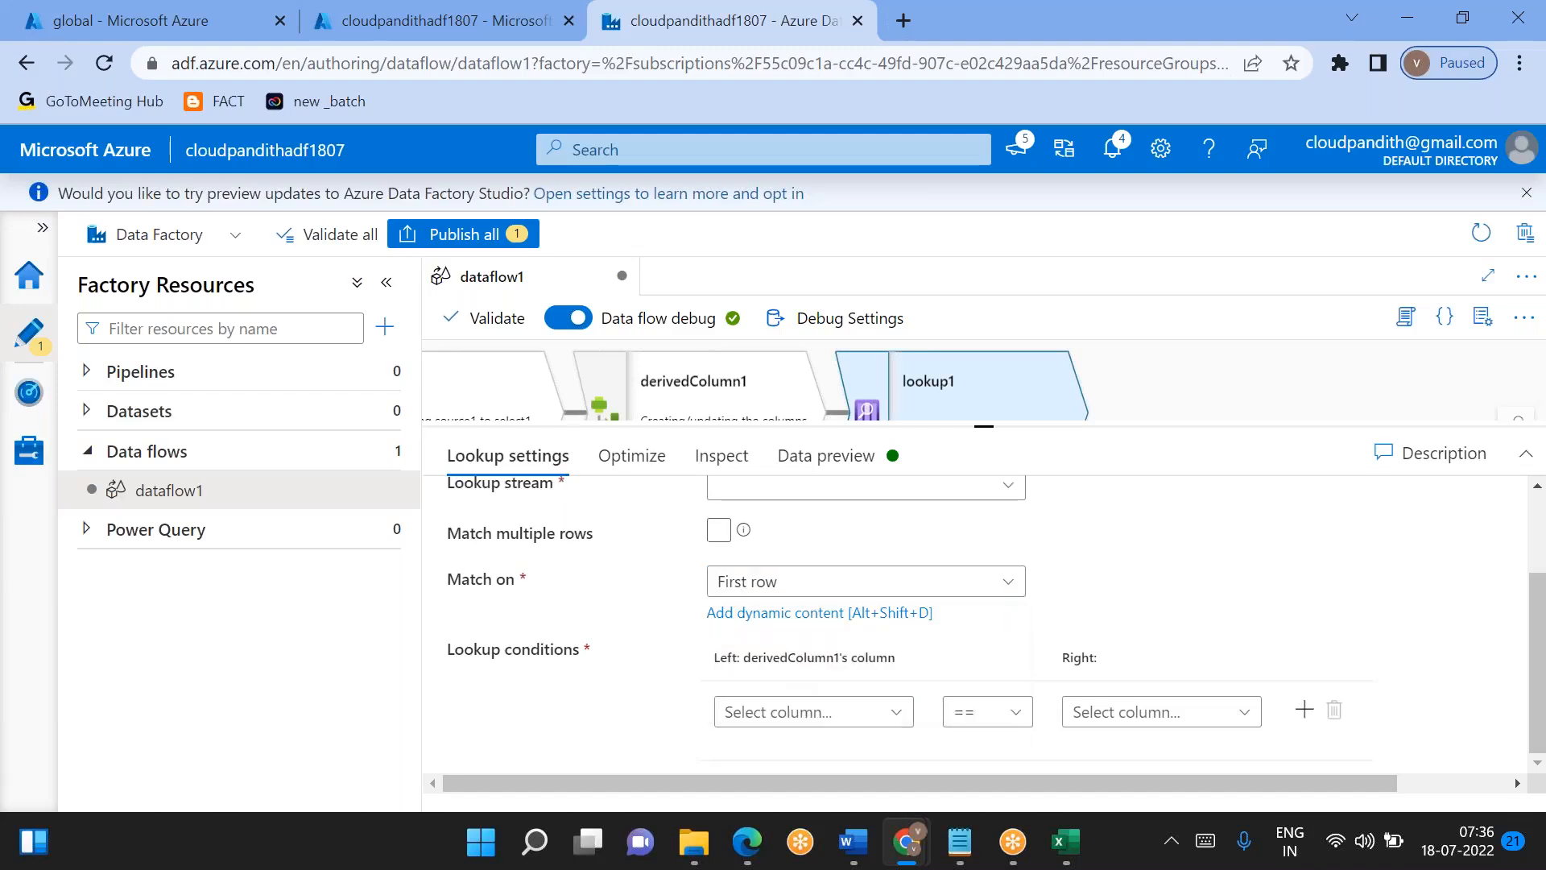
pyautogui.click(765, 581)
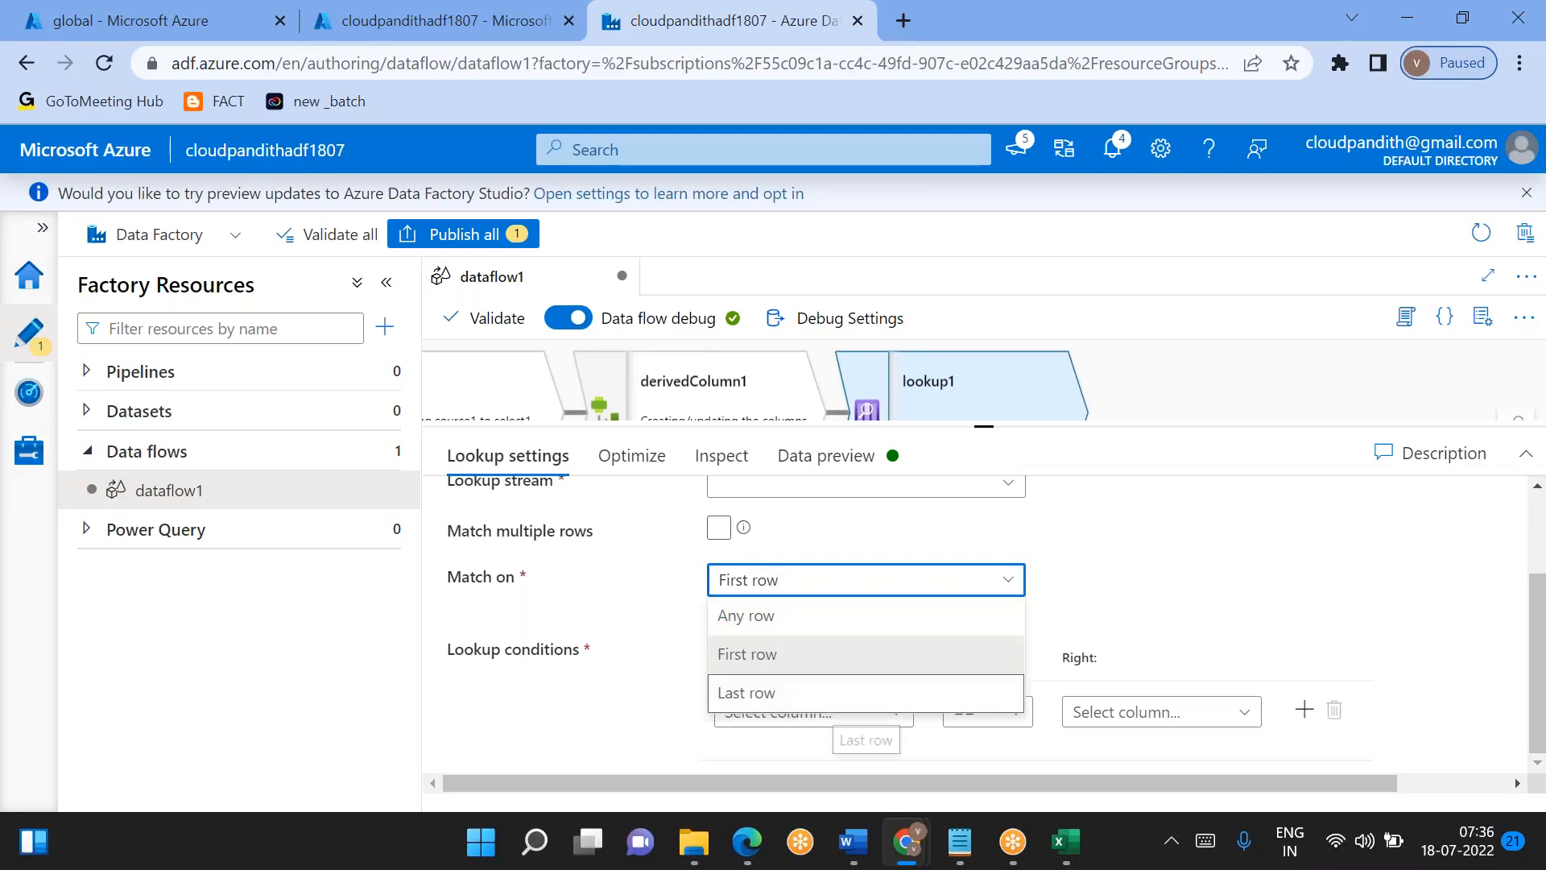
pyautogui.click(777, 692)
pyautogui.click(739, 578)
pyautogui.click(757, 616)
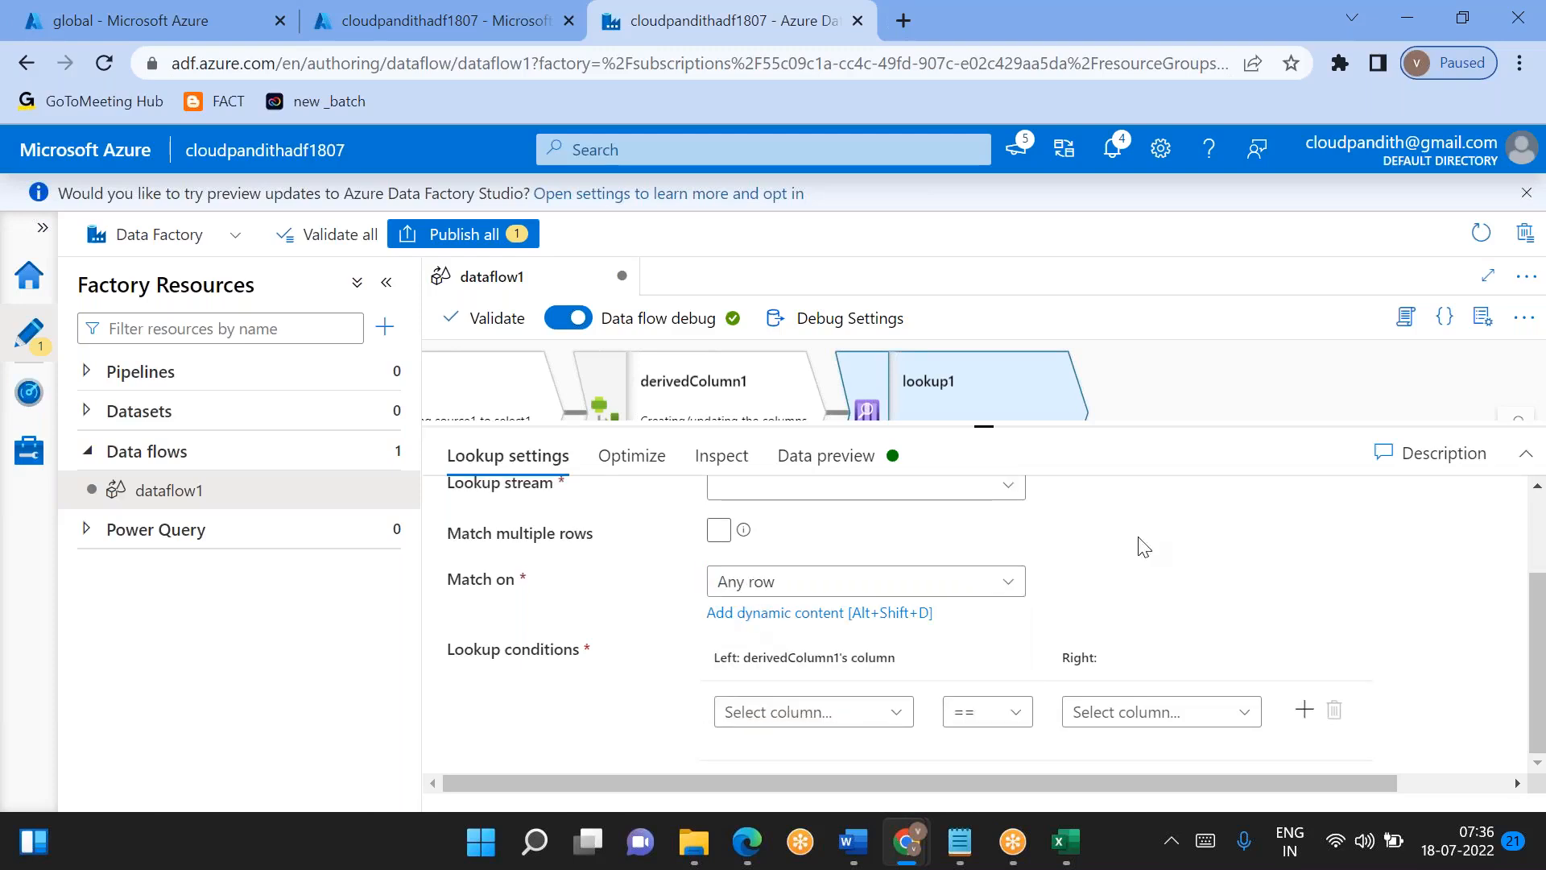
# - Switch Match multiple rows on and off again for lookup1, and check the Match on options
pyautogui.click(718, 551)
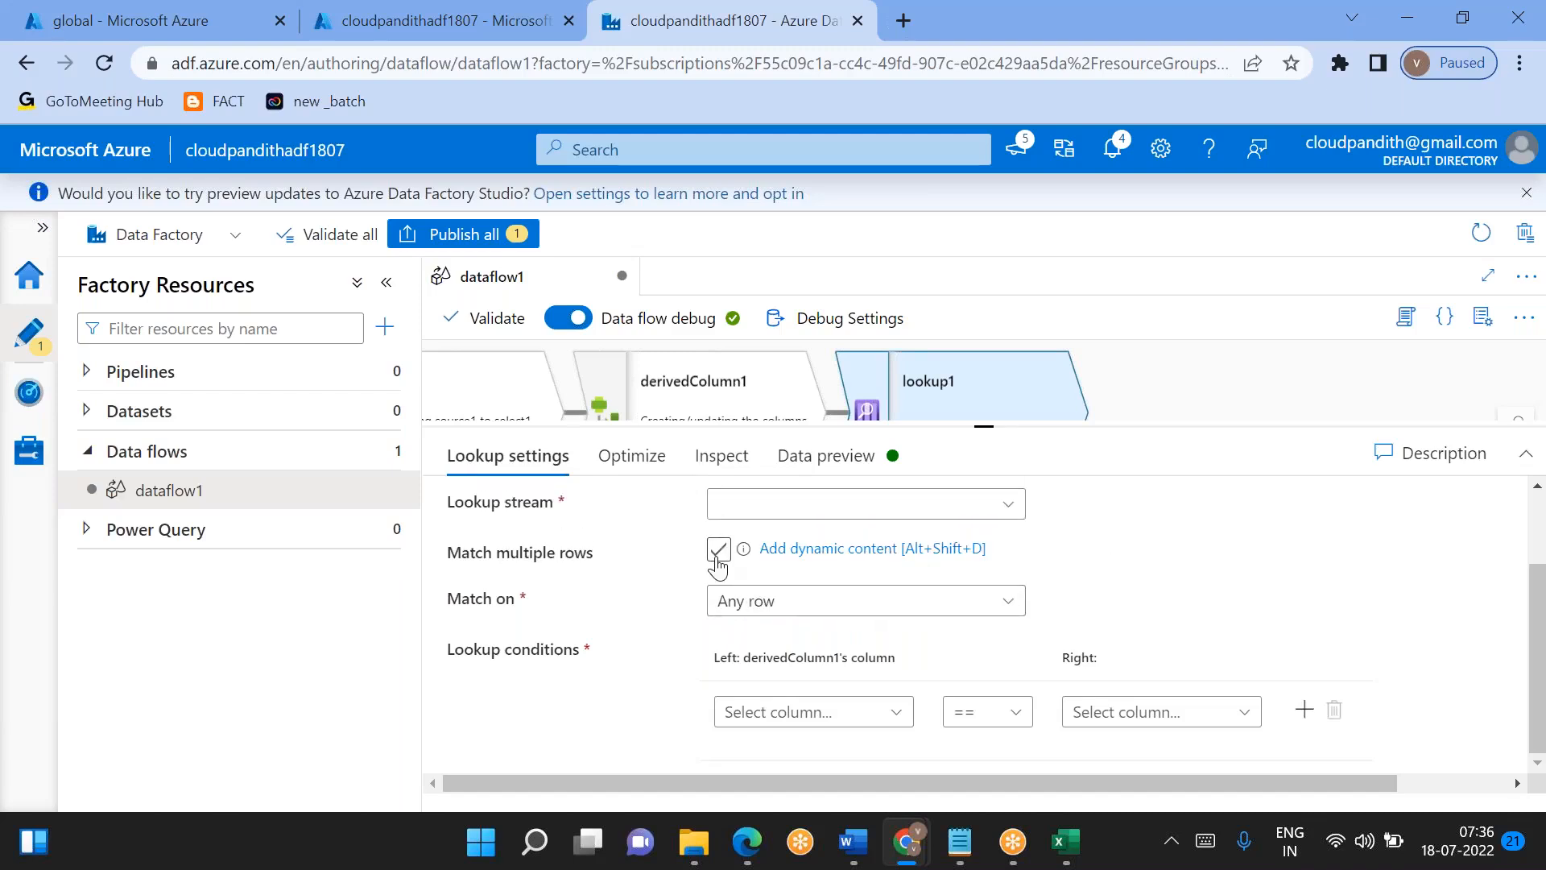
pyautogui.click(717, 559)
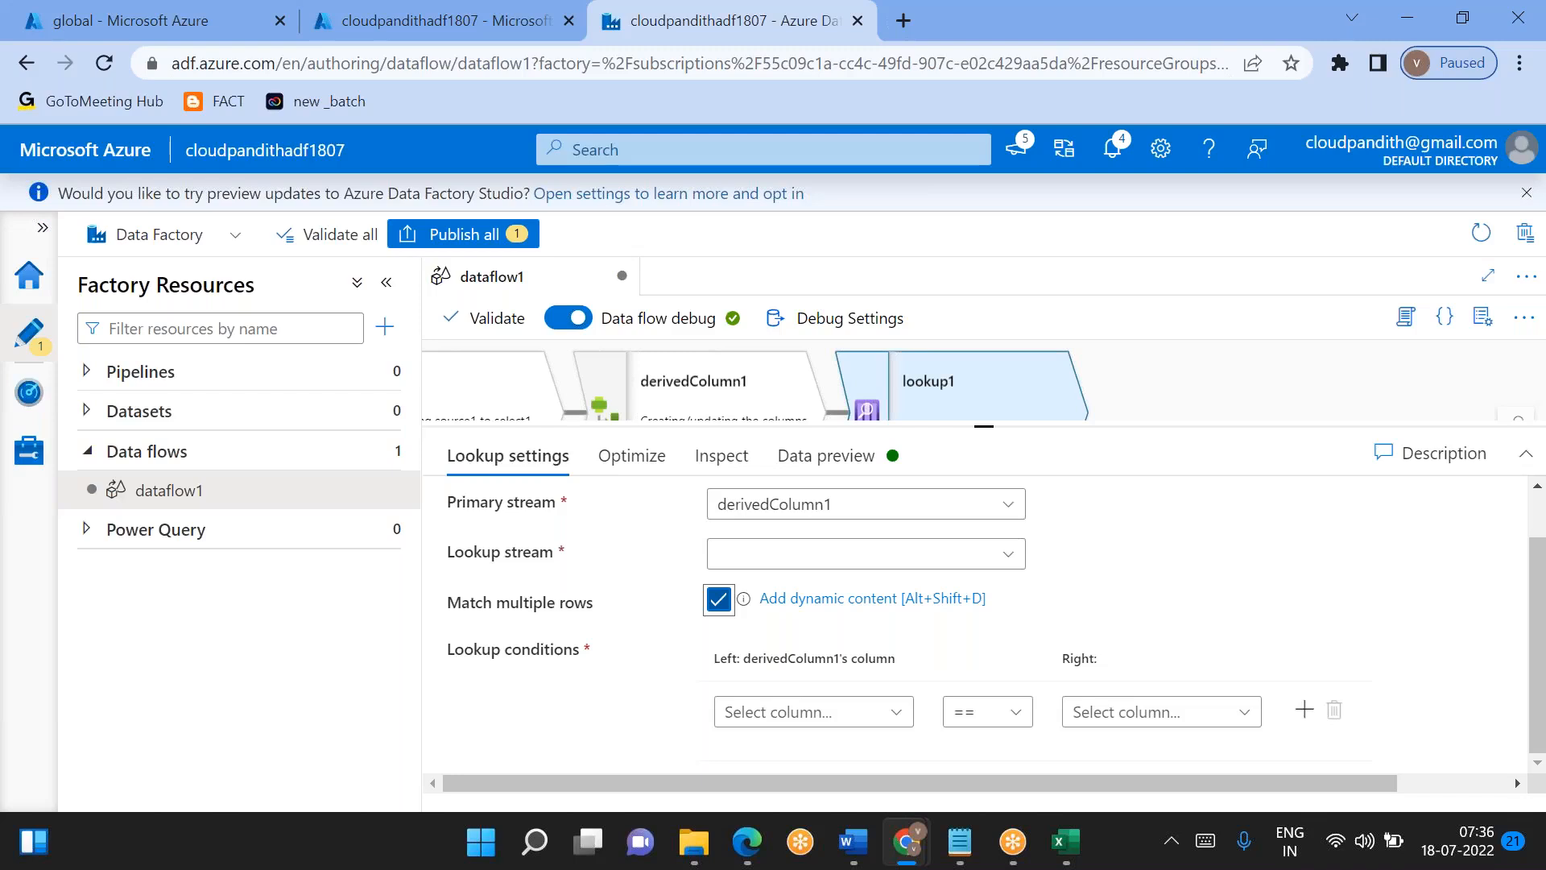
pyautogui.click(718, 599)
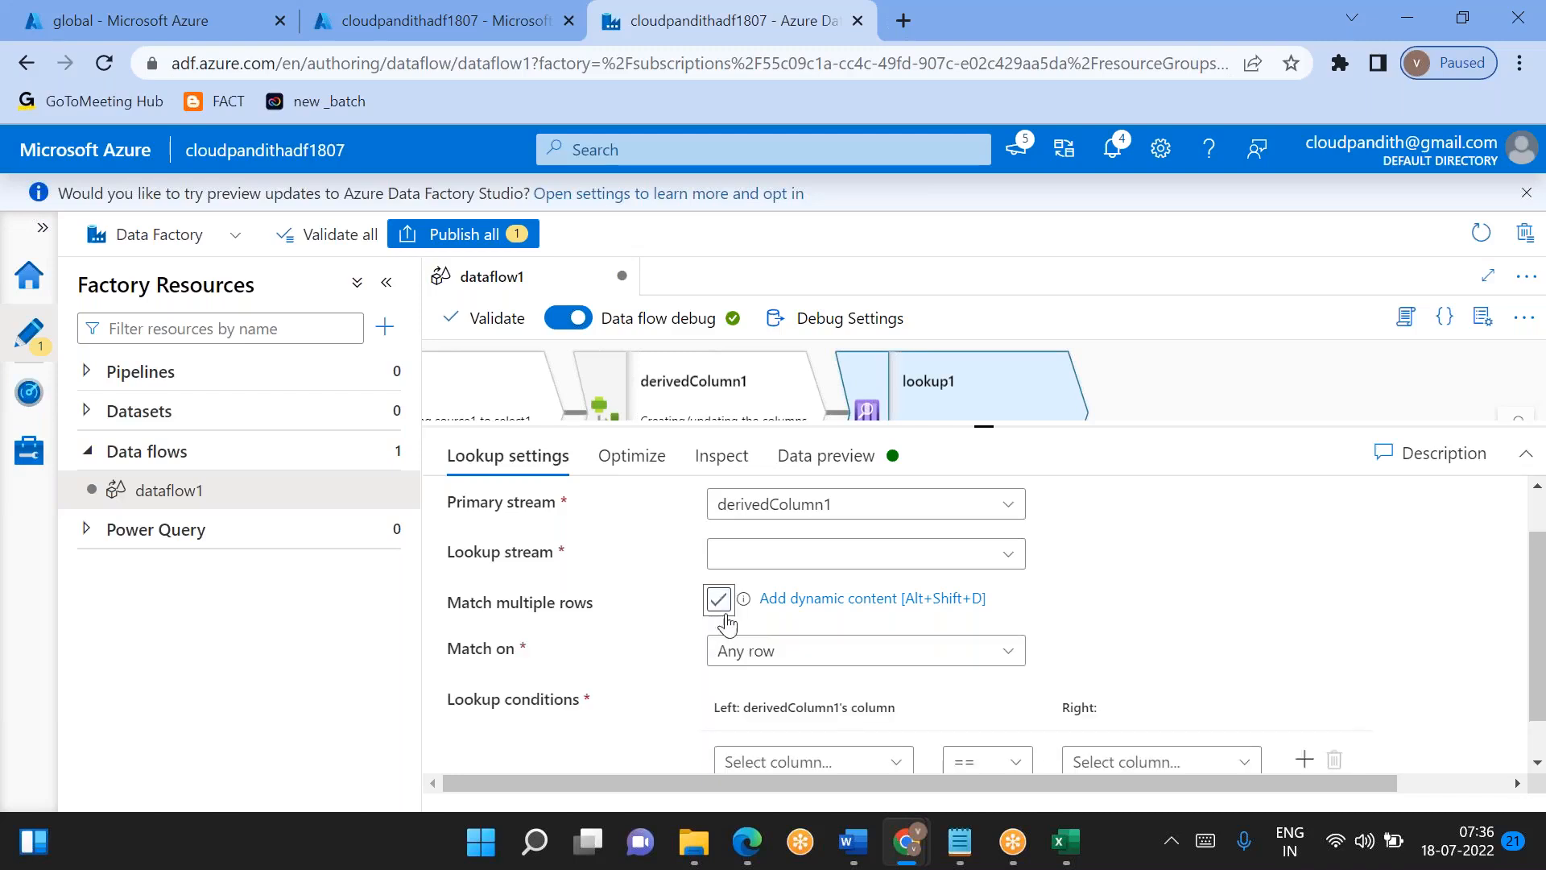
pyautogui.click(779, 652)
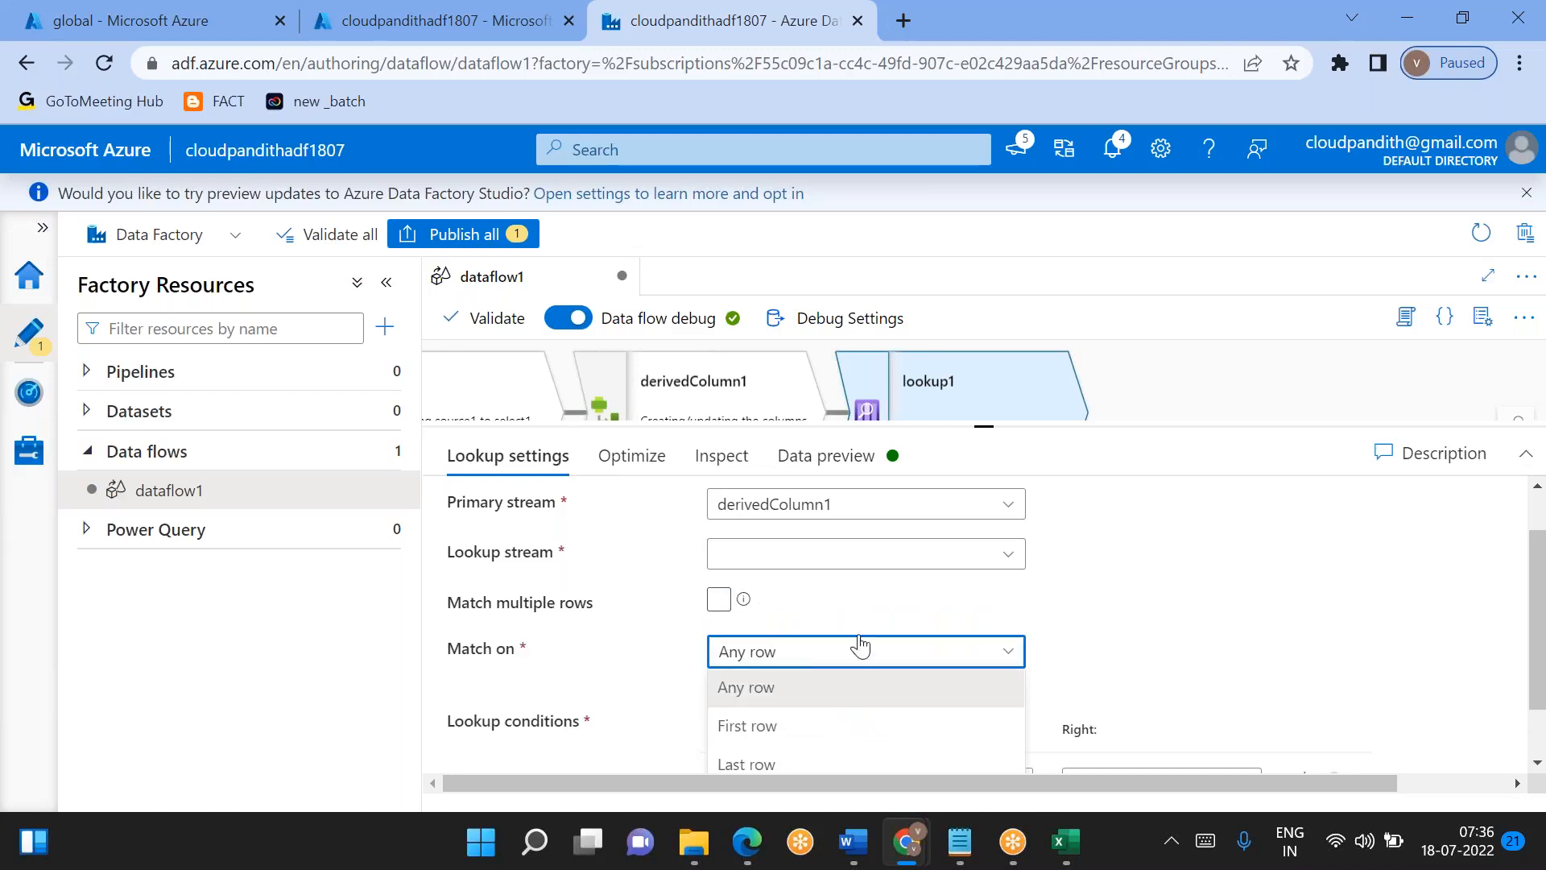
pyautogui.click(1108, 617)
# - Delete the lookup1 transformation from the data flow
pyautogui.scroll(-1, 785, 691)
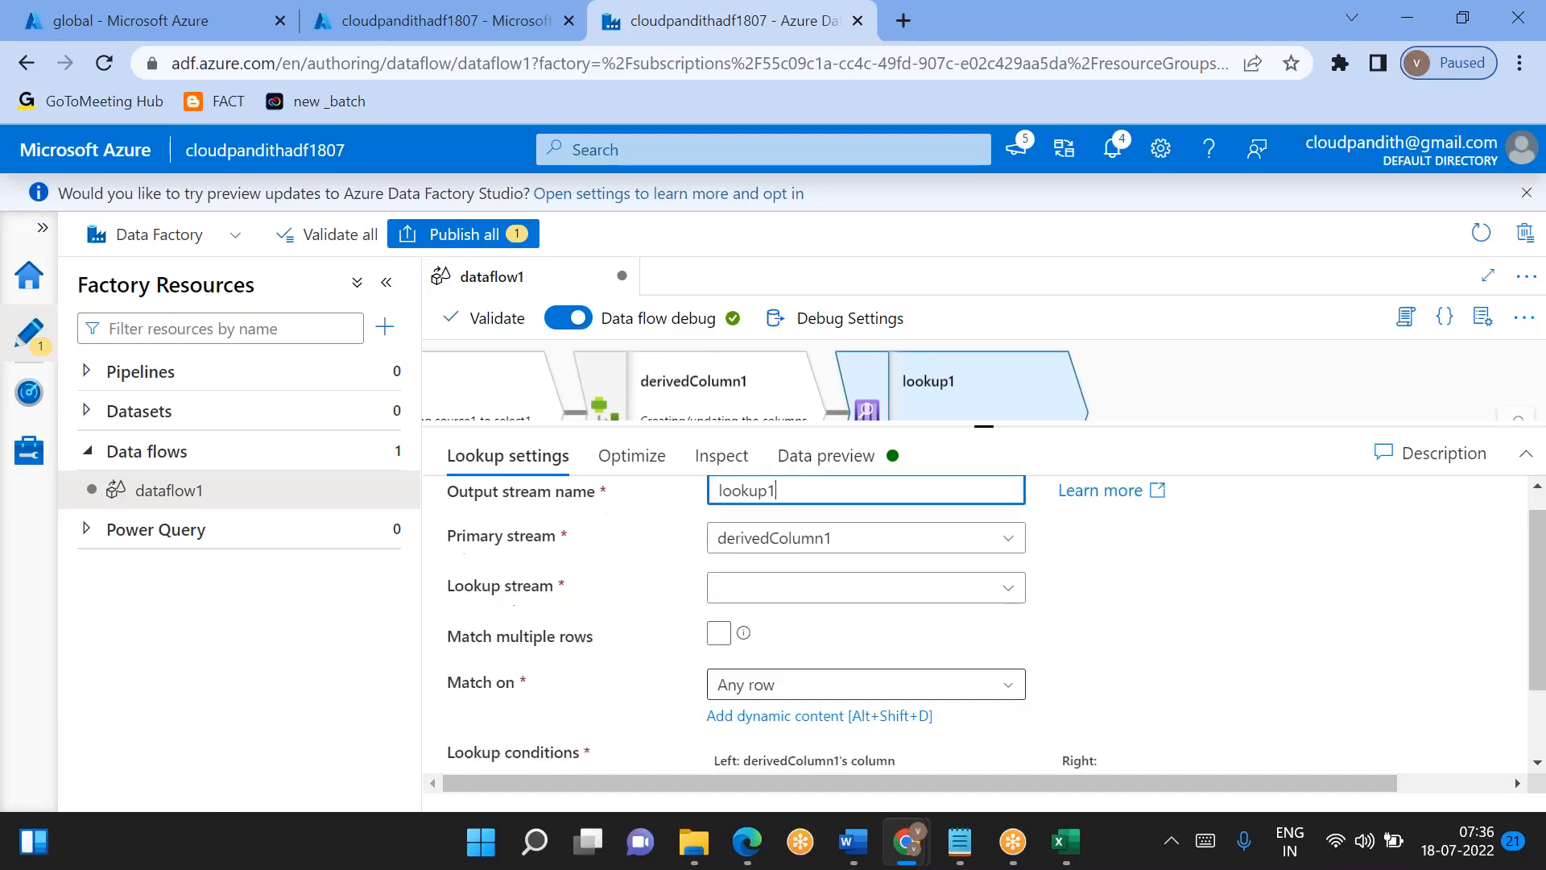
pyautogui.scroll(-1, 760, 618)
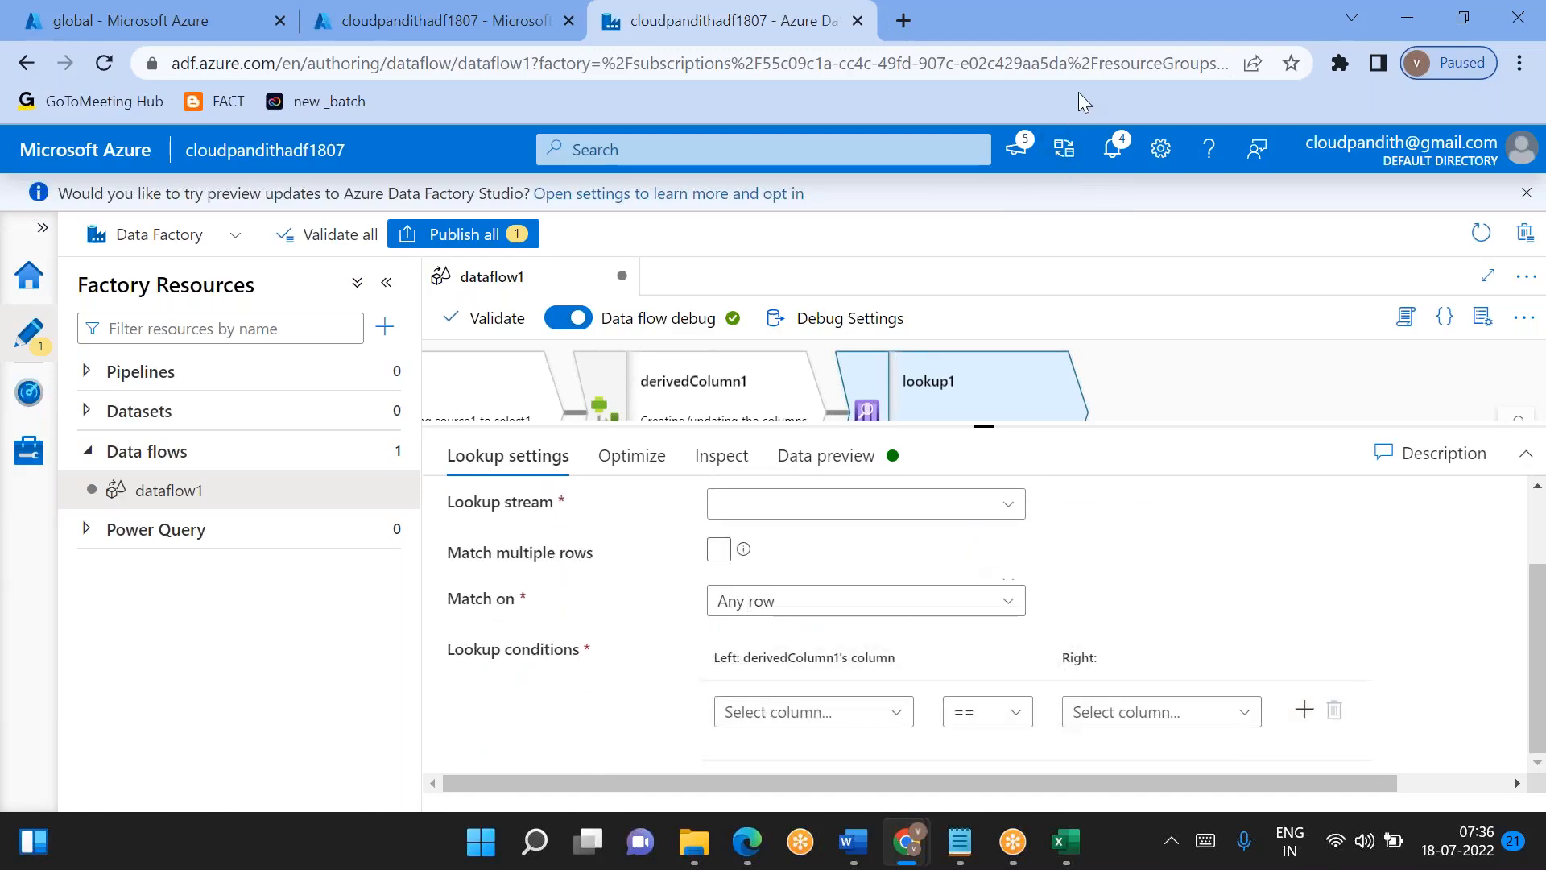
pyautogui.click(1127, 17)
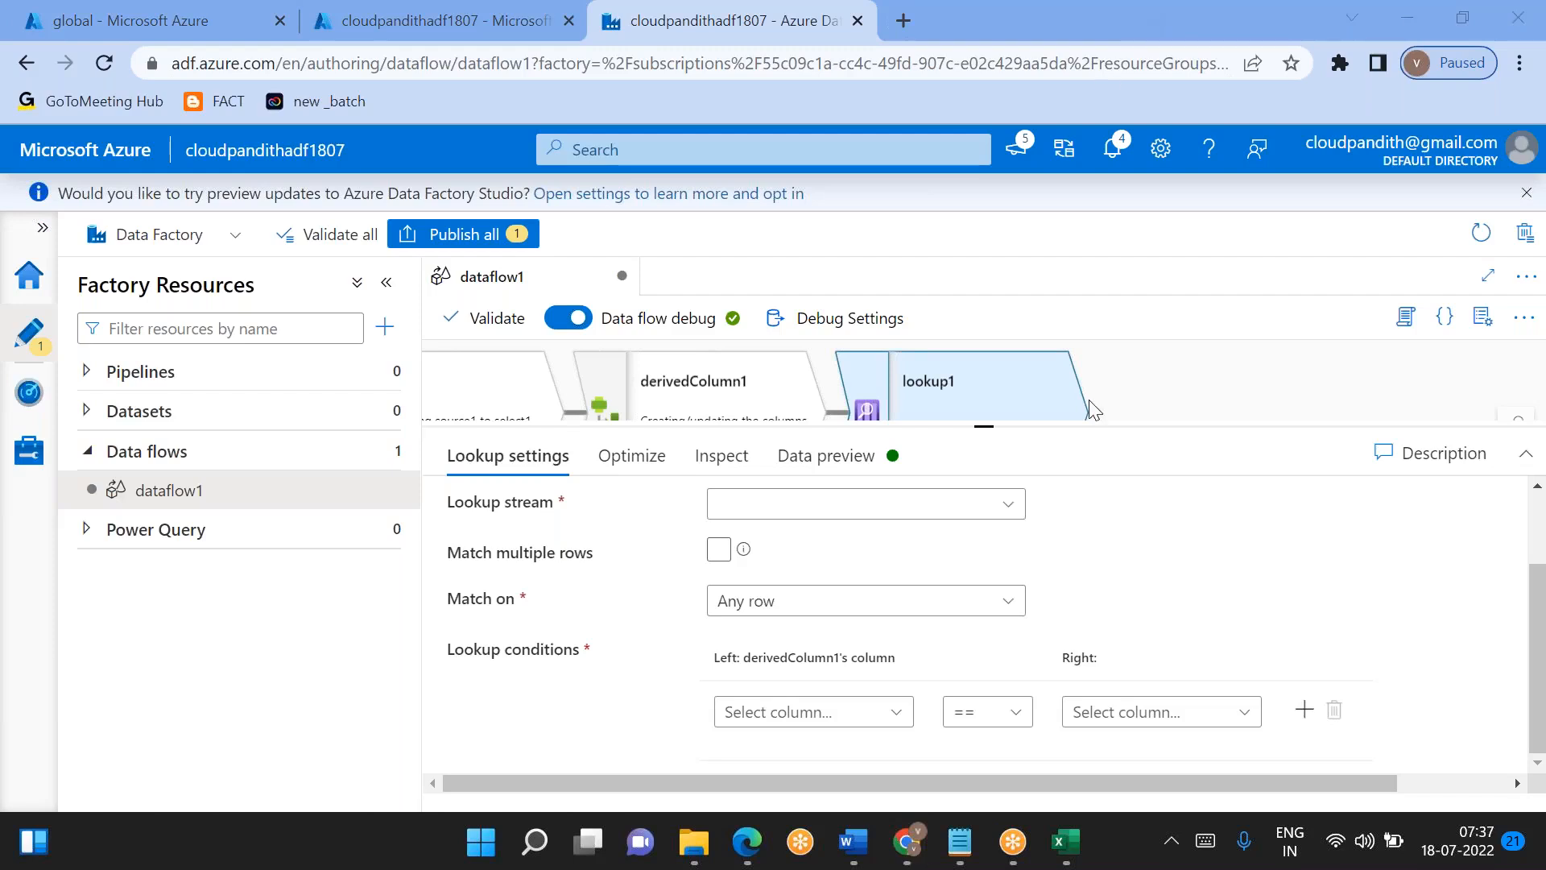
pyautogui.moveTo(983, 429); pyautogui.dragTo(984, 493)
pyautogui.press('Delete')
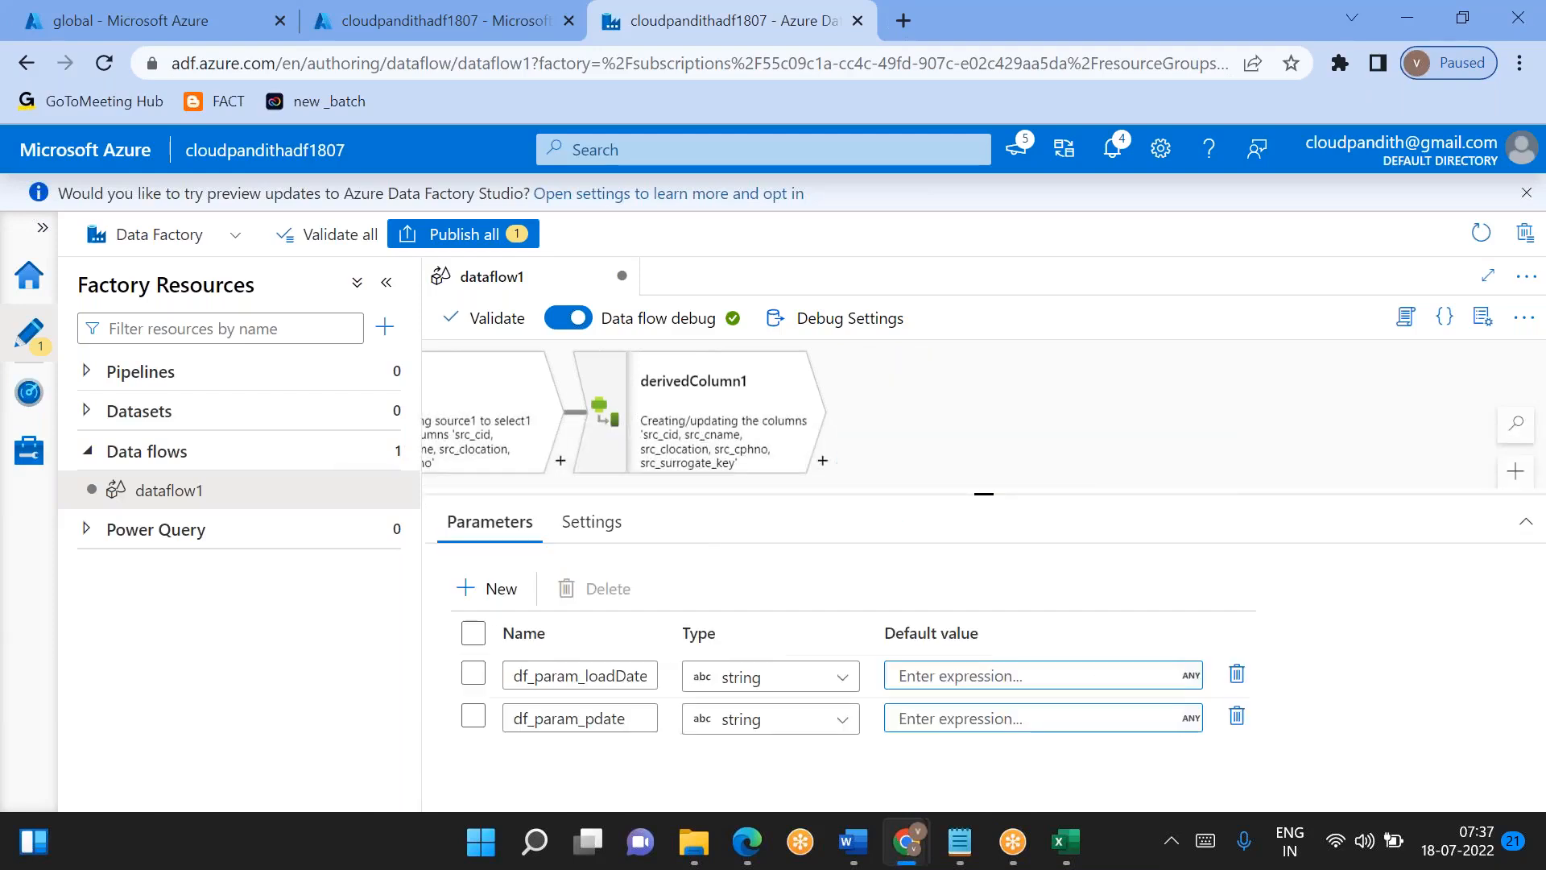
# - Add a Join transformation after derivedColumn1 and enlarge the view of its join settings
pyautogui.click(822, 461)
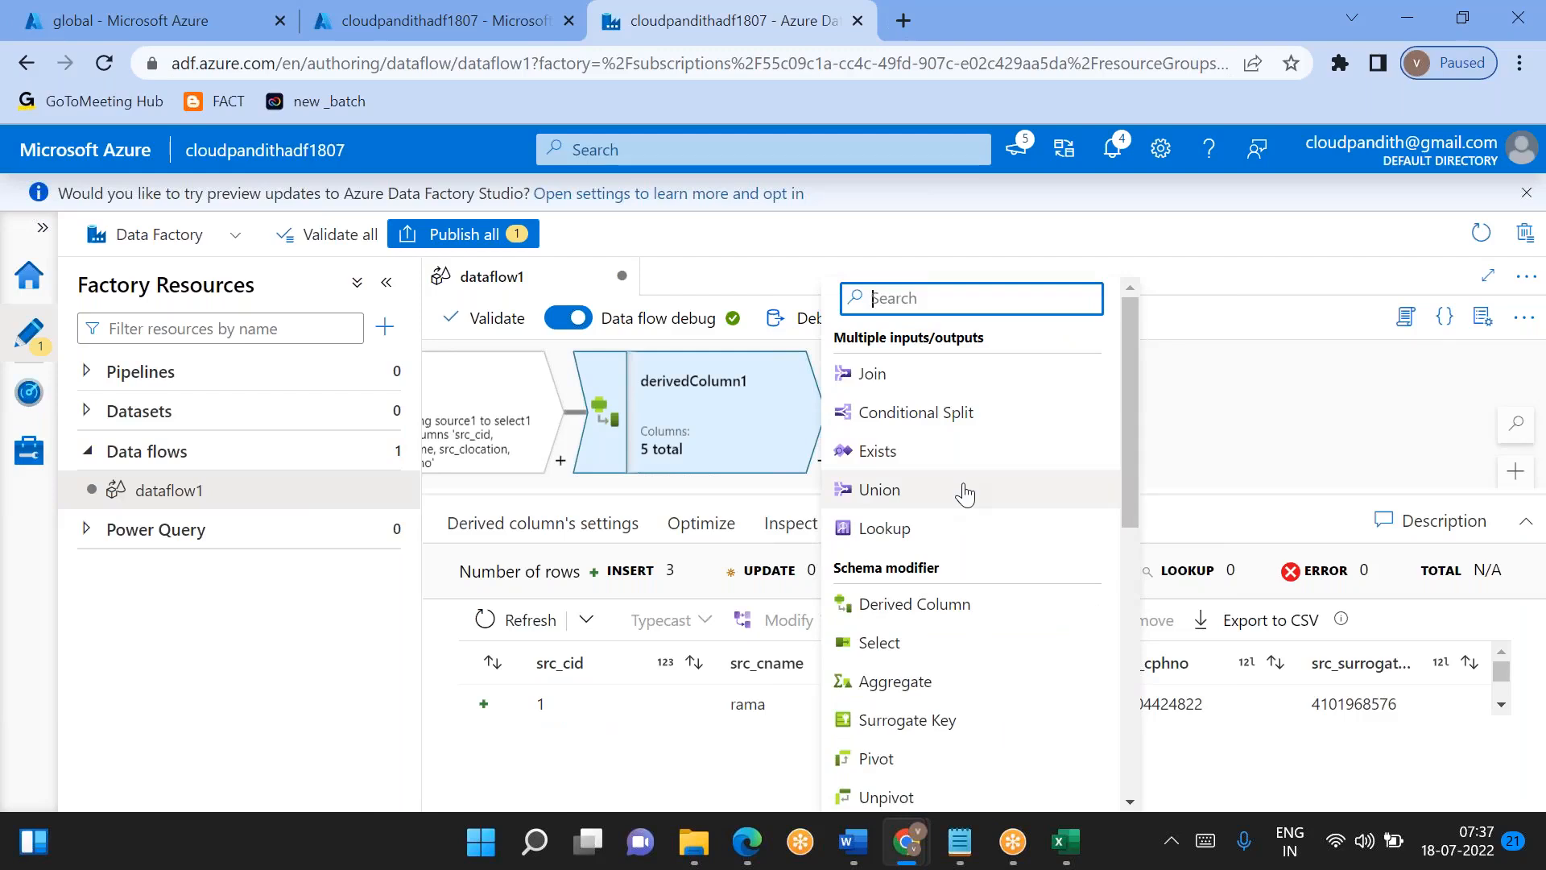
pyautogui.scroll(-2, 965, 489)
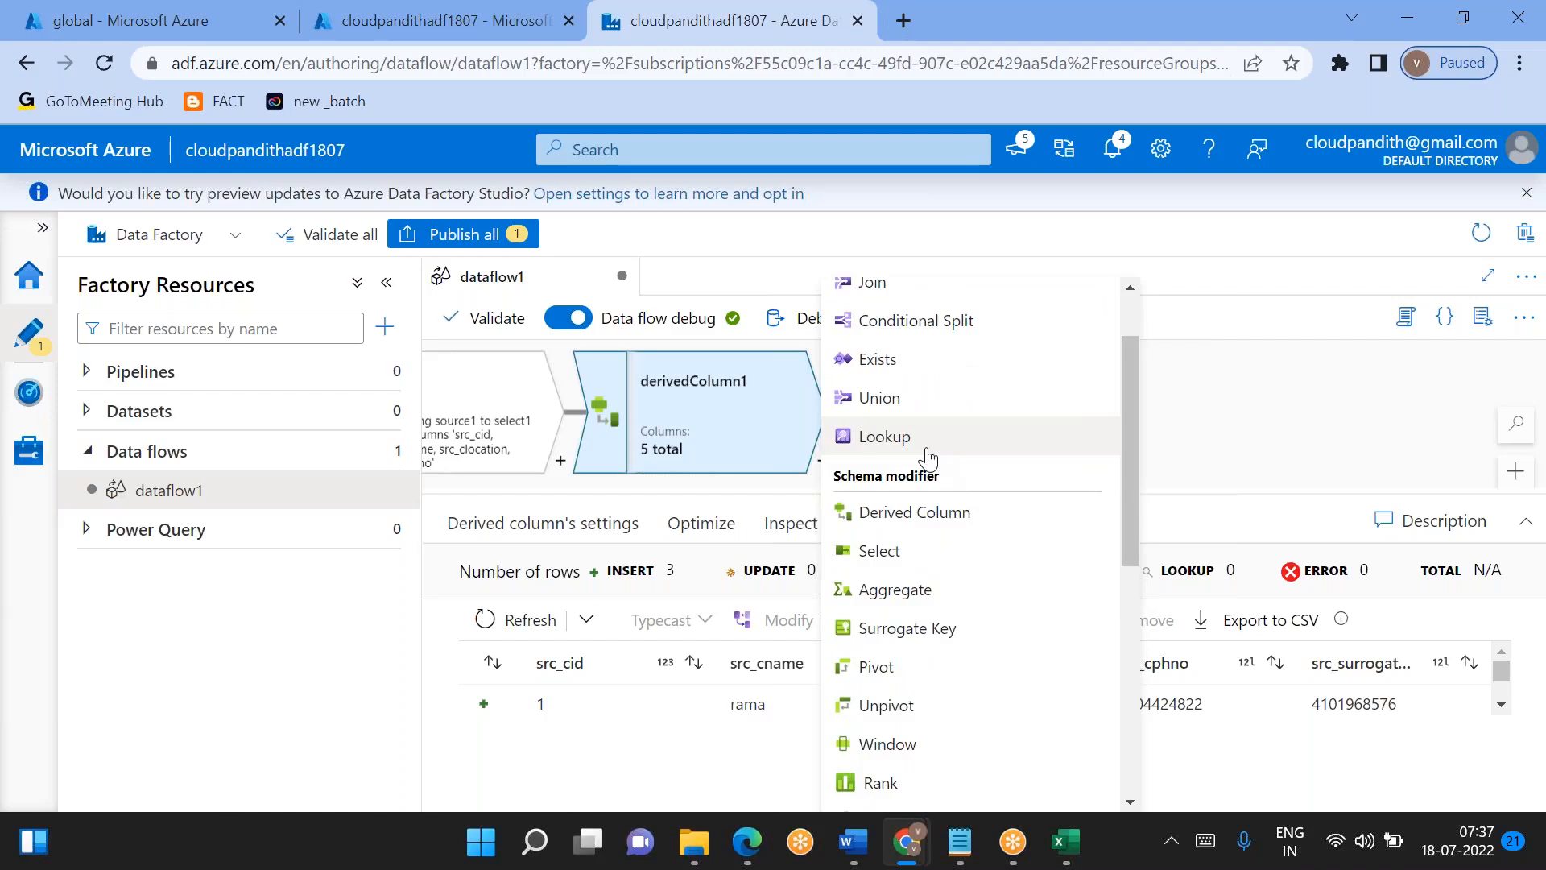
pyautogui.scroll(2, 929, 458)
pyautogui.click(878, 372)
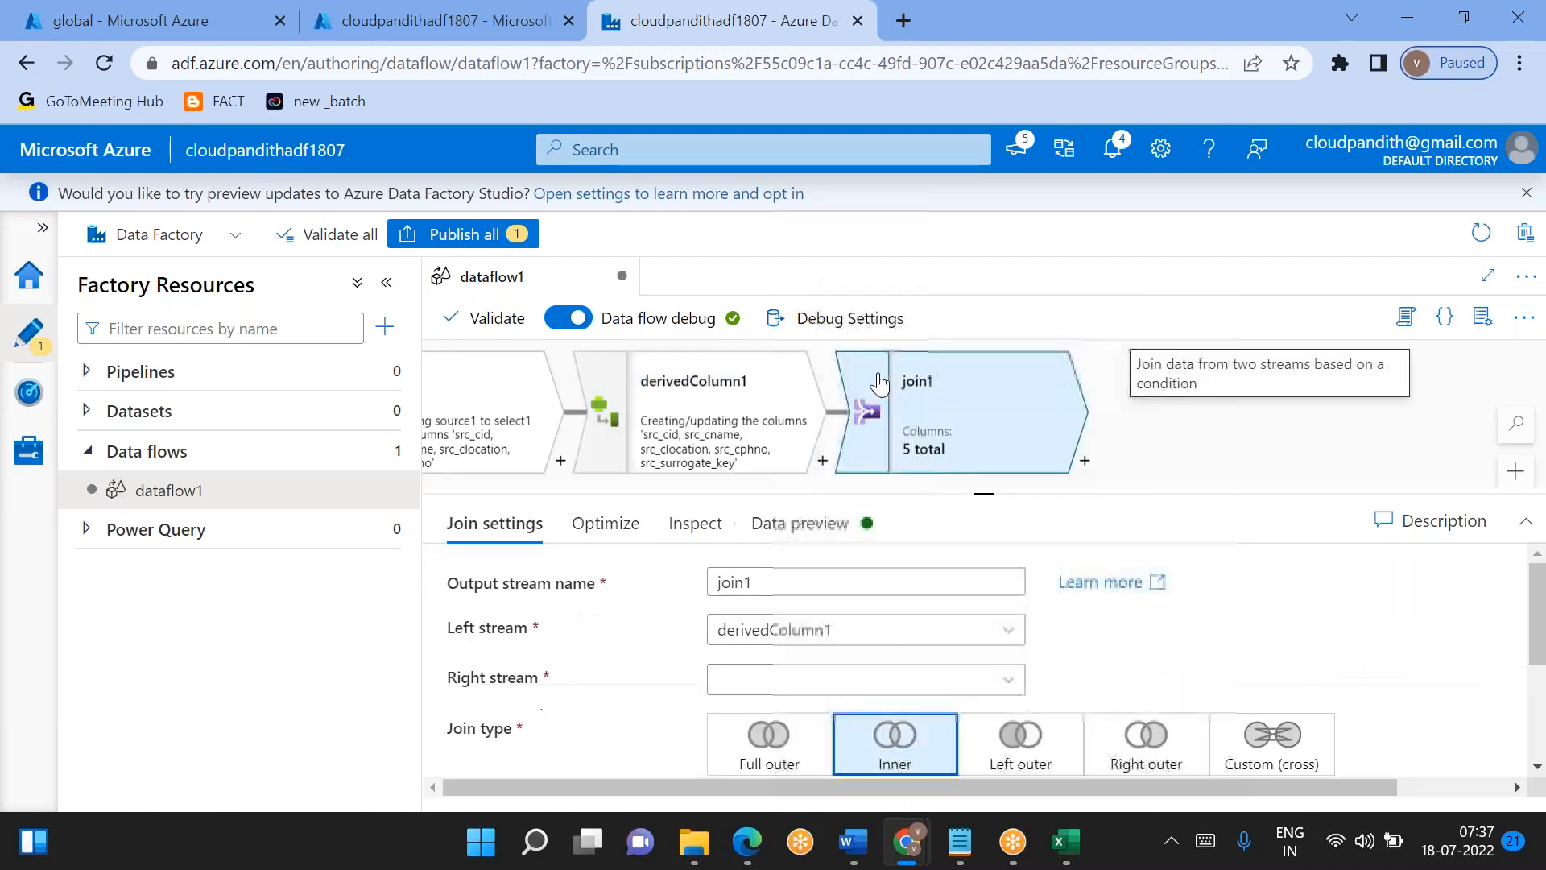
pyautogui.moveTo(986, 492); pyautogui.dragTo(958, 405)
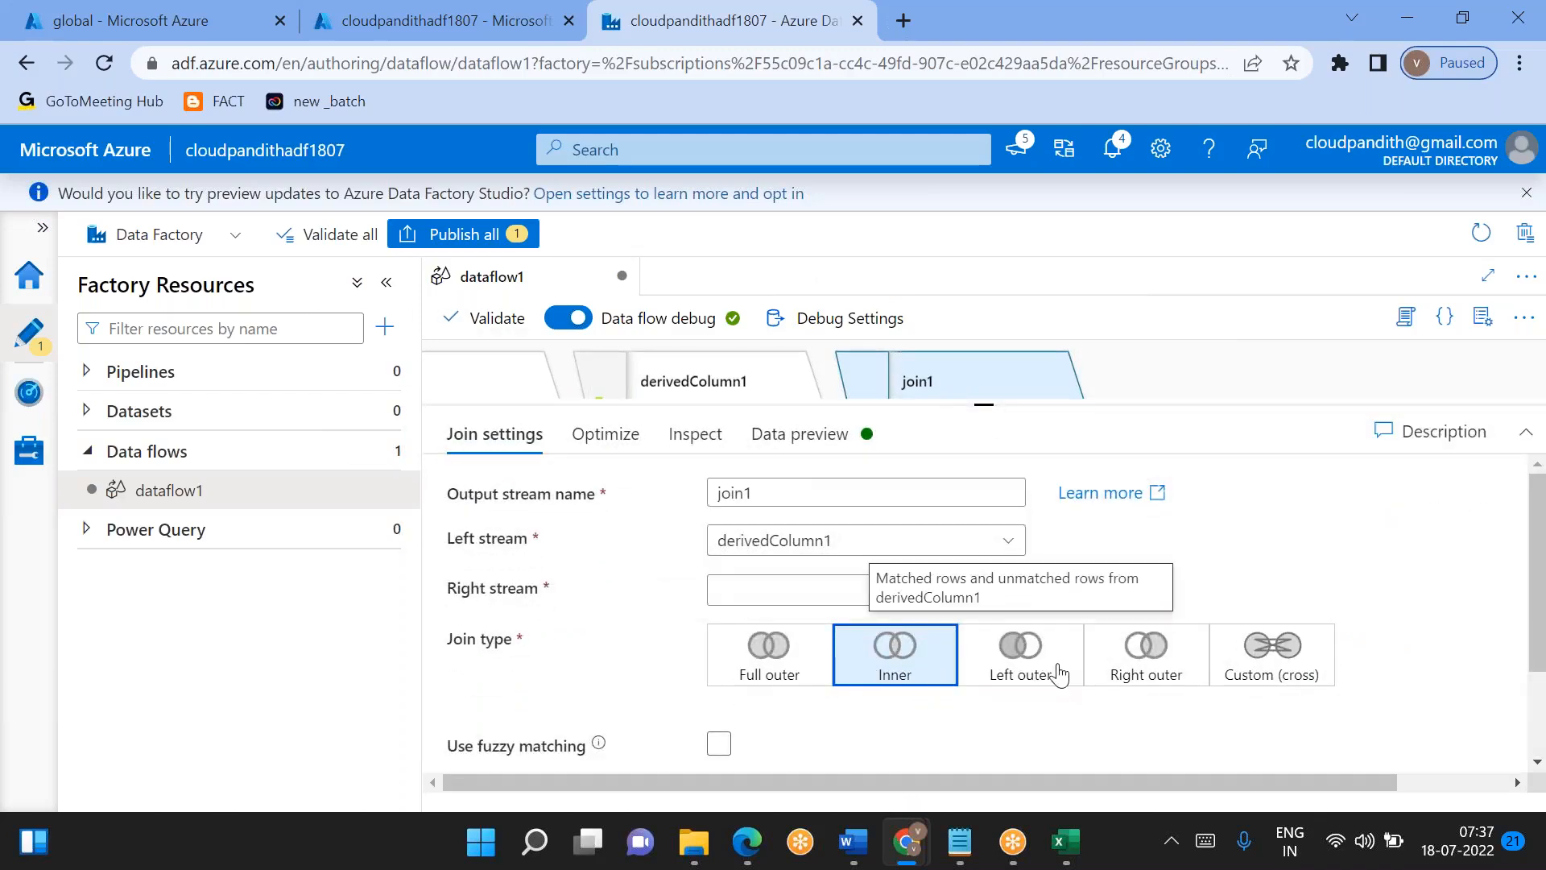
# - Set join1 to a Full outer join with source2 as its right stream
pyautogui.click(763, 649)
pyautogui.click(850, 724)
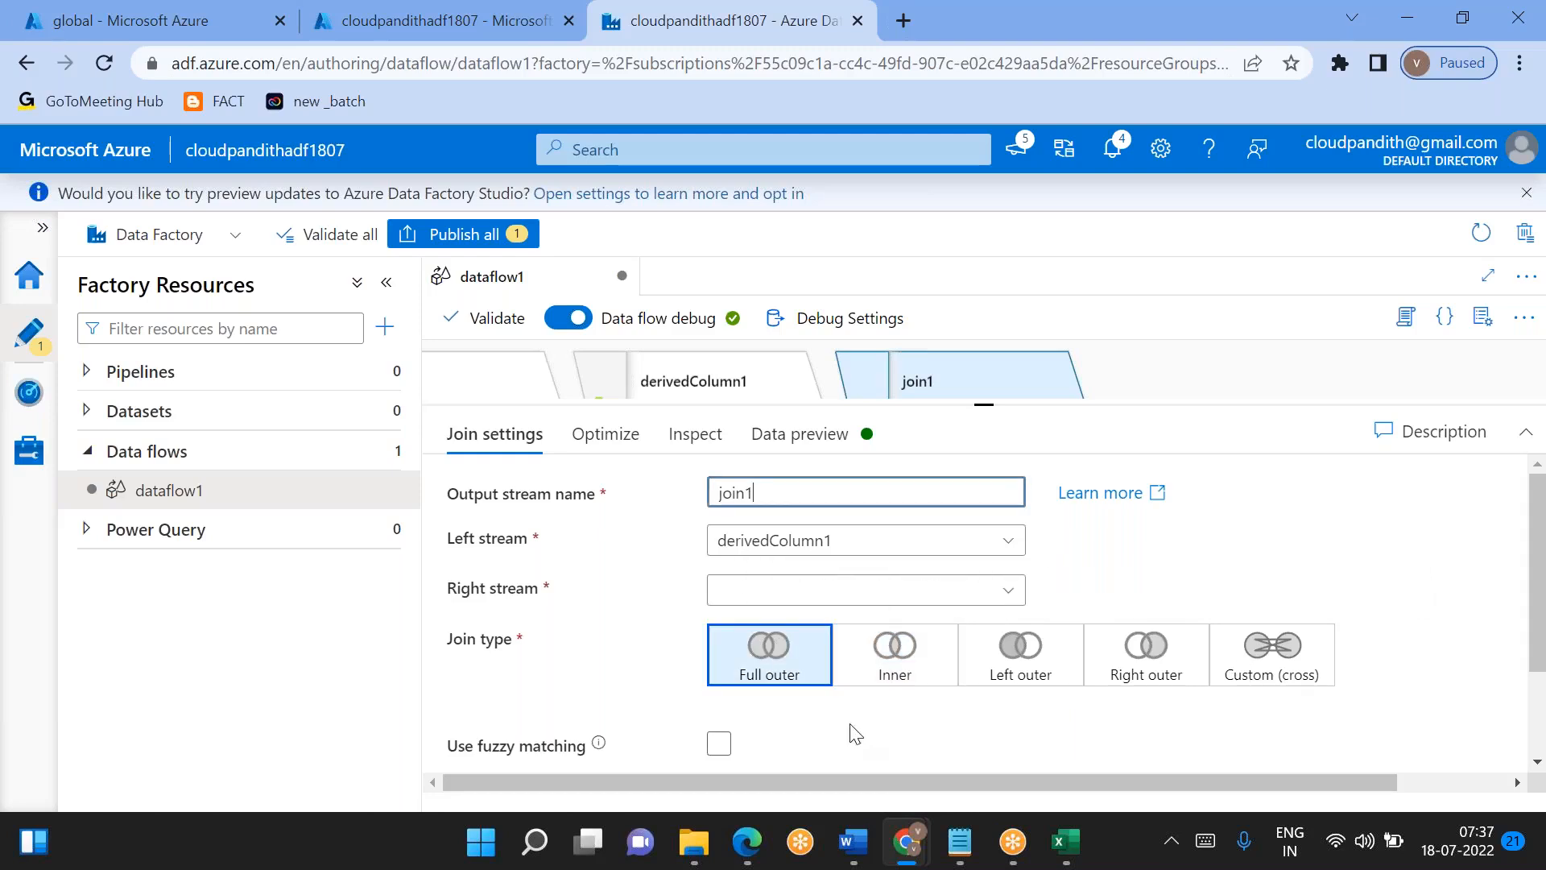
pyautogui.click(999, 595)
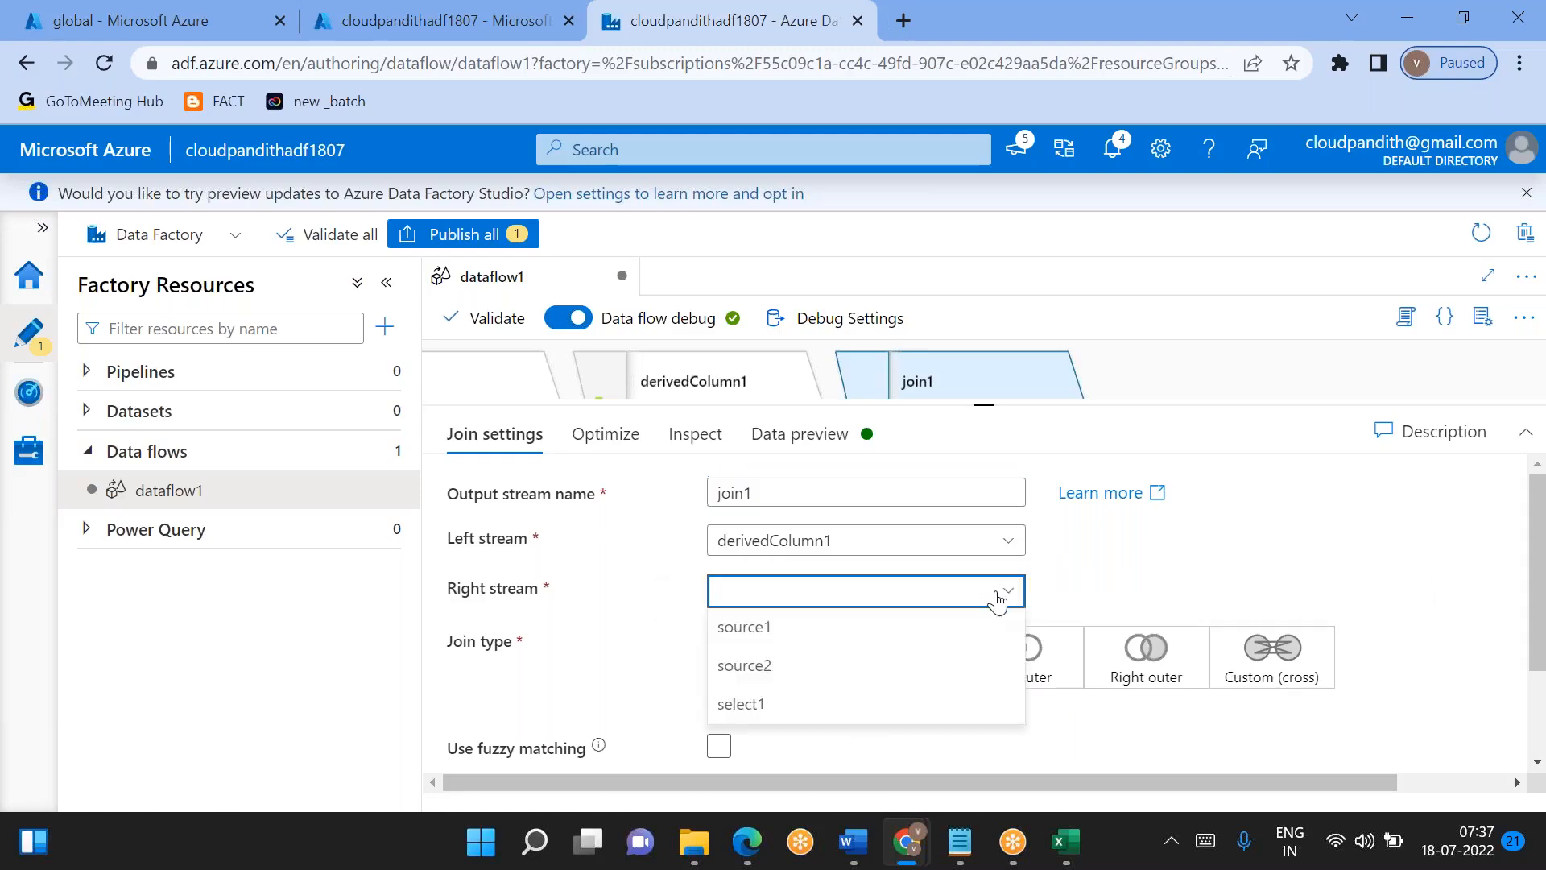
pyautogui.click(776, 668)
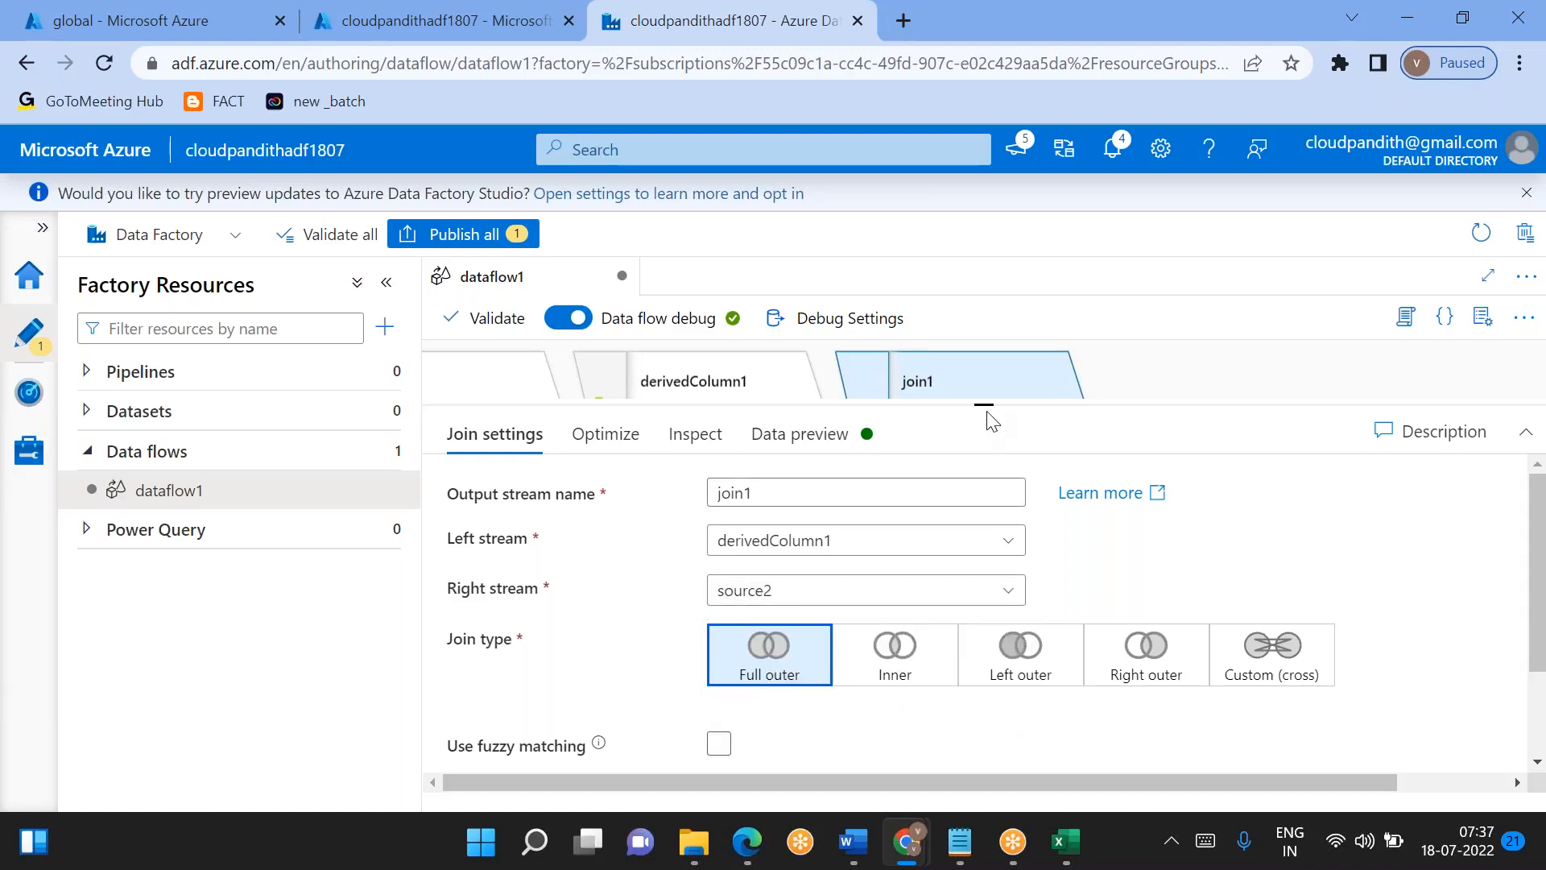
# - Rename the output stream of source2 to sourceDimCust in its source settings
pyautogui.moveTo(995, 422); pyautogui.dragTo(994, 620)
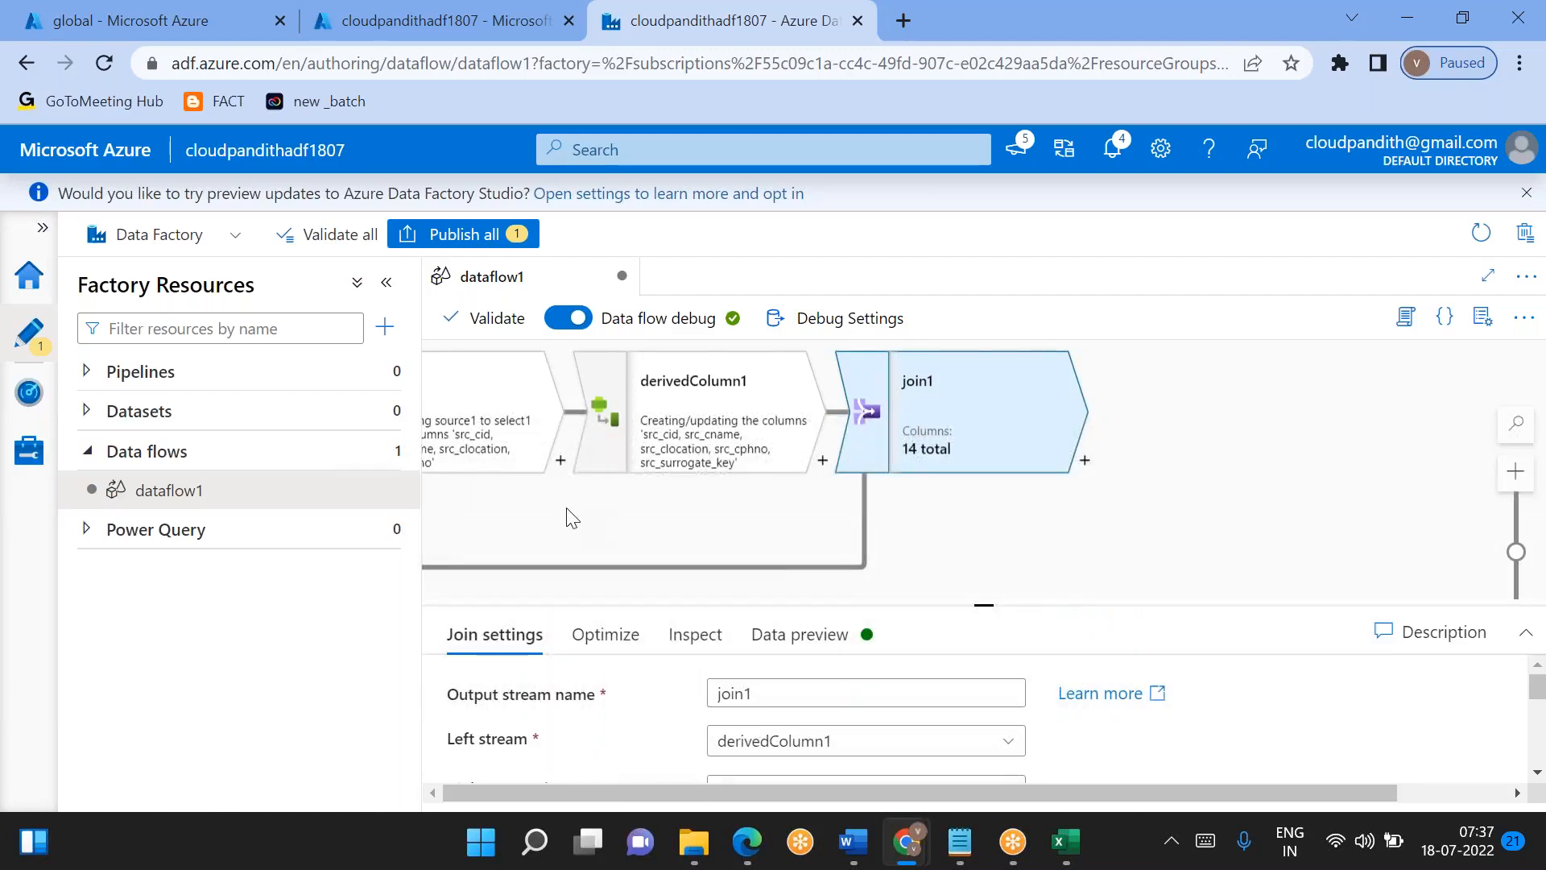
pyautogui.moveTo(570, 511); pyautogui.dragTo(1193, 465)
pyautogui.click(886, 532)
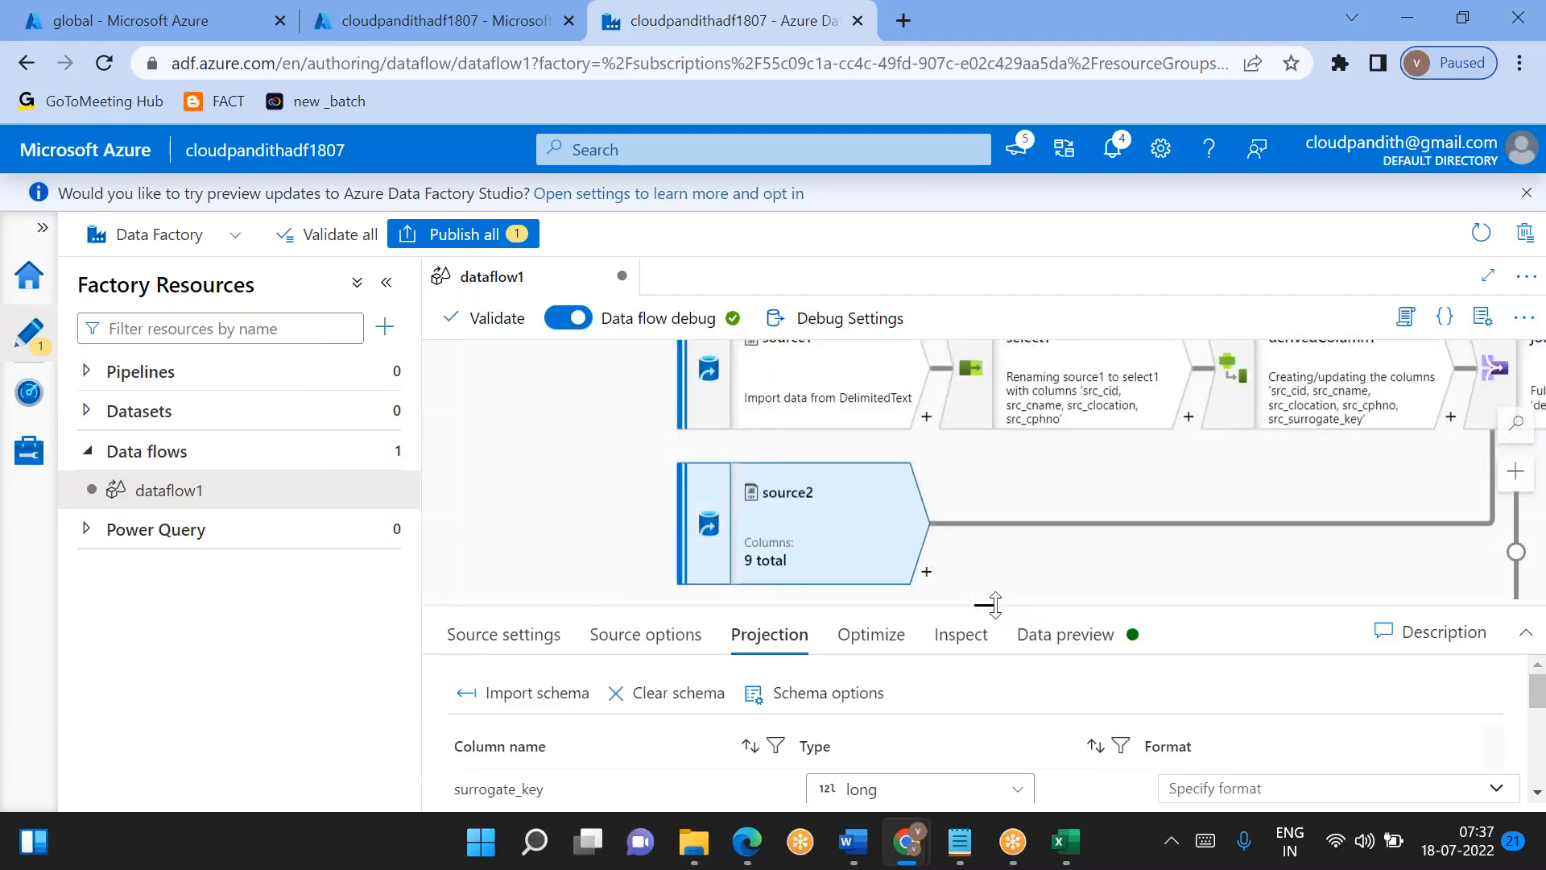
pyautogui.moveTo(984, 600); pyautogui.dragTo(984, 474)
pyautogui.click(519, 504)
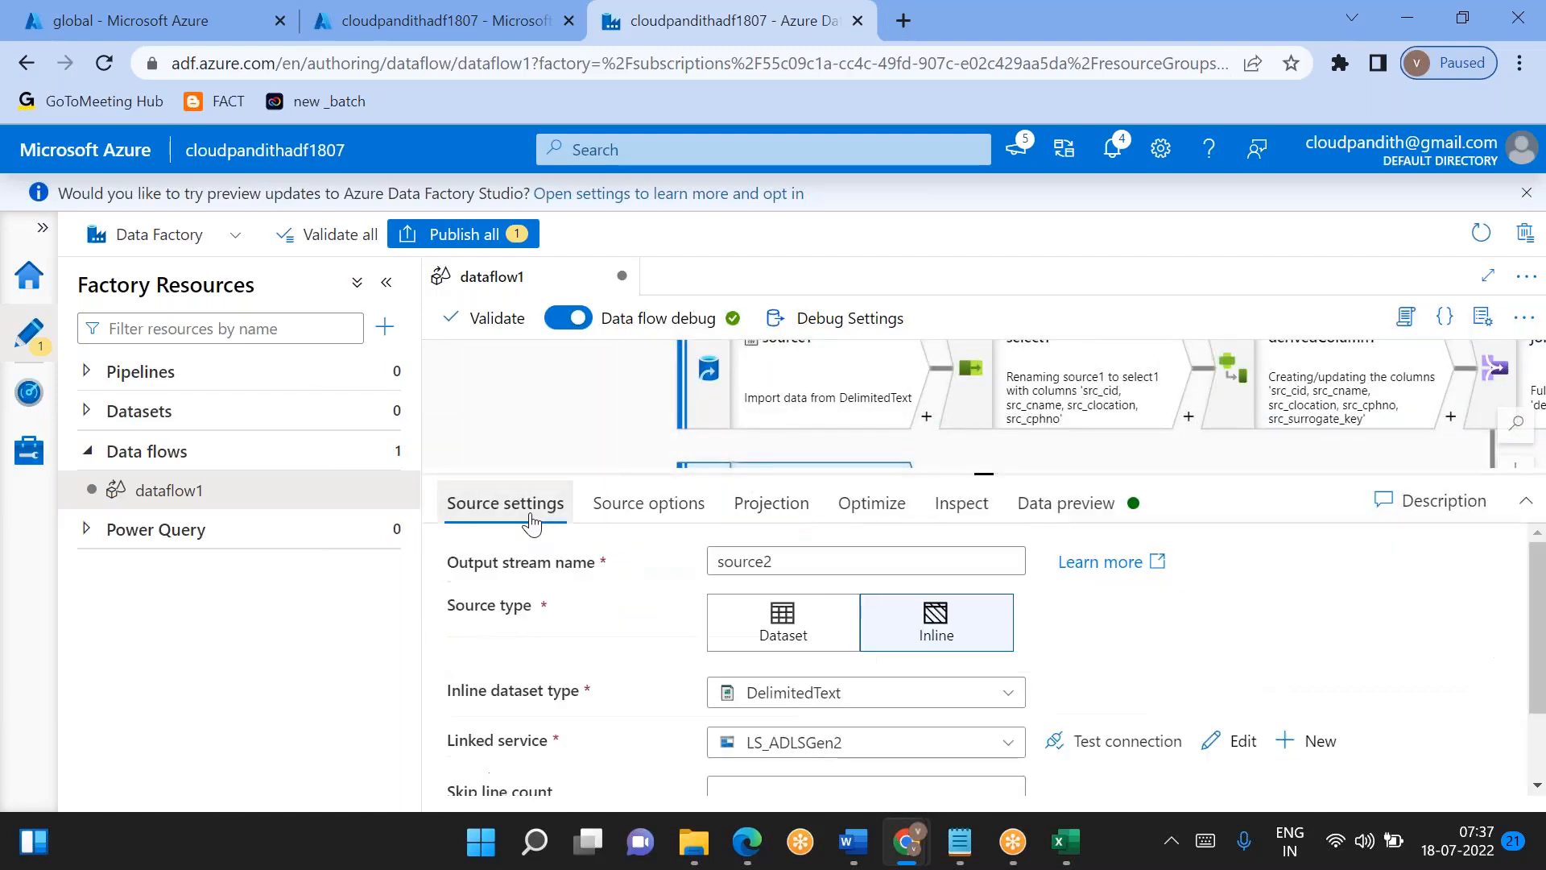
pyautogui.click(807, 561)
pyautogui.press('BackSpace')
pyautogui.write('D')
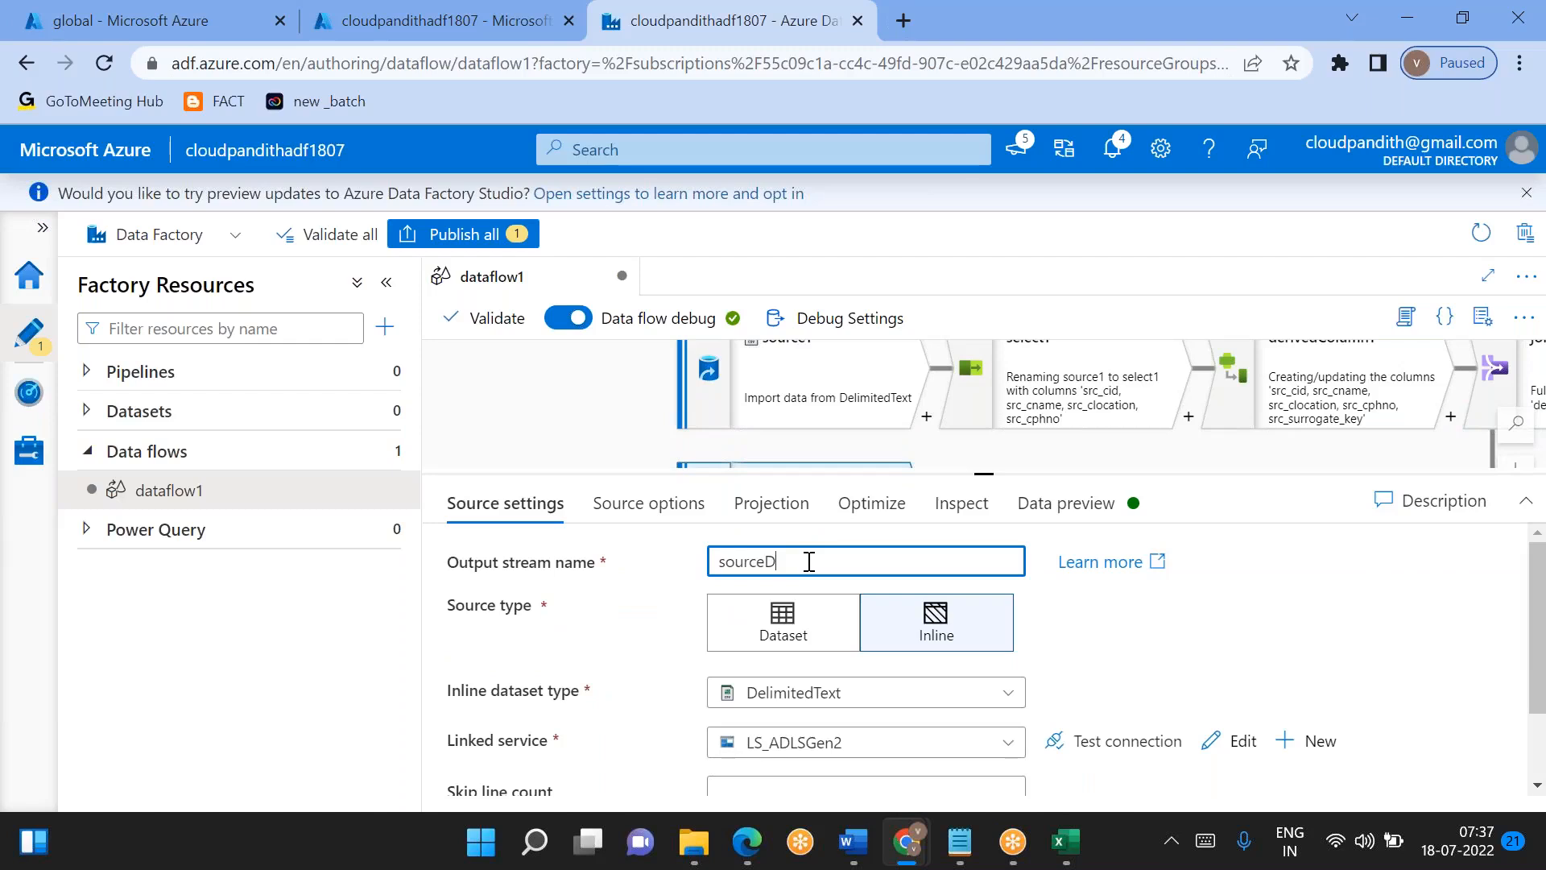
pyautogui.write('imCust')
# - Rename the output stream of source1 to sourceCust in its source settings
pyautogui.moveTo(601, 402); pyautogui.dragTo(596, 424)
pyautogui.click(803, 426)
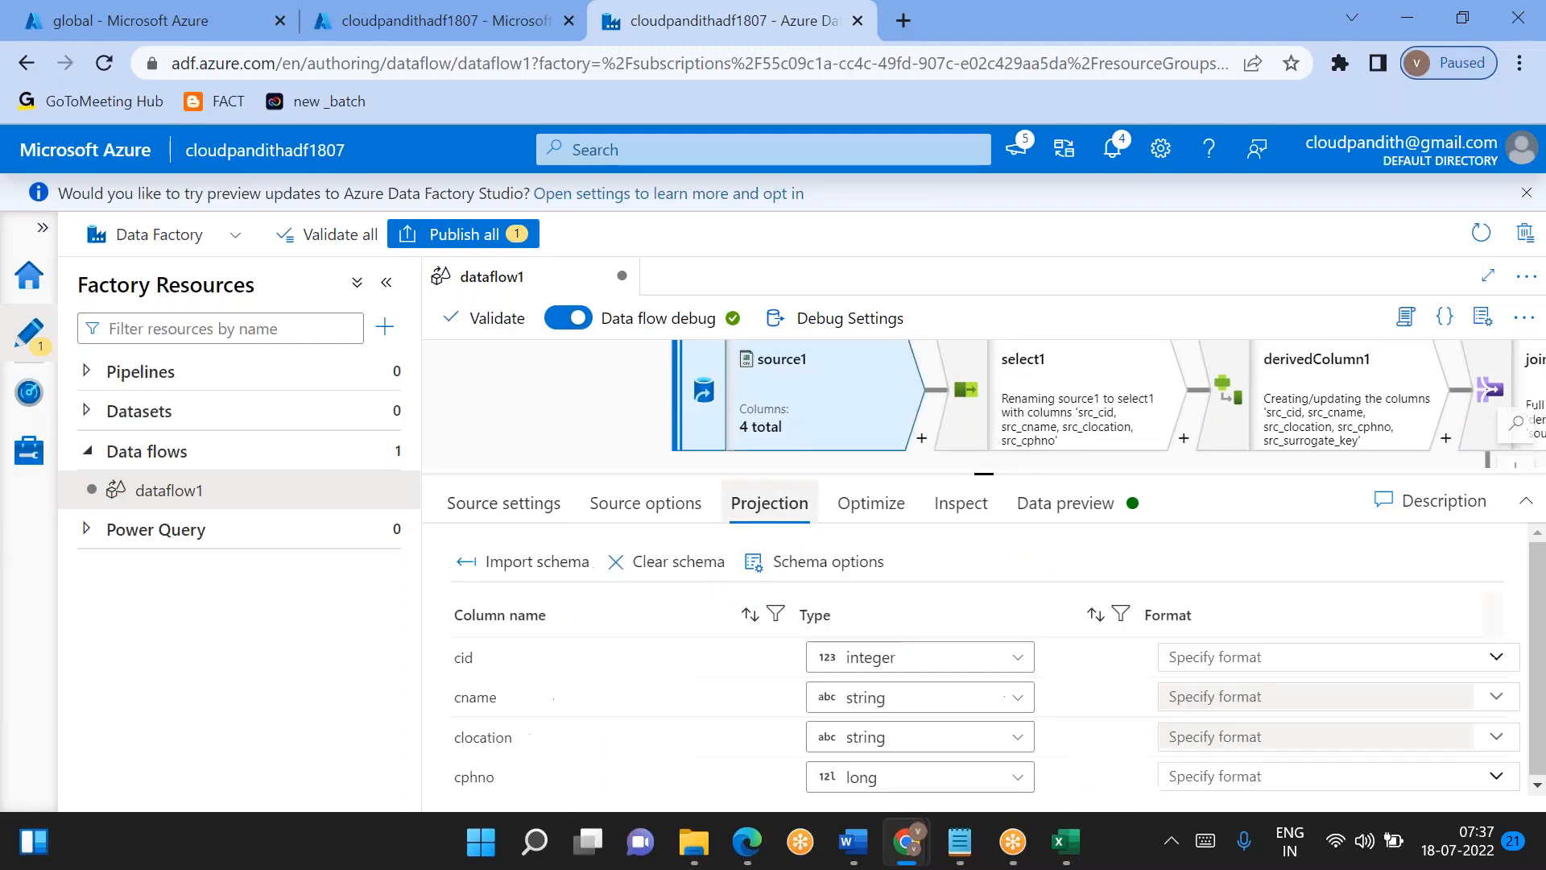
pyautogui.click(517, 507)
pyautogui.click(843, 558)
pyautogui.press('BackSpace')
pyautogui.write('Cust')
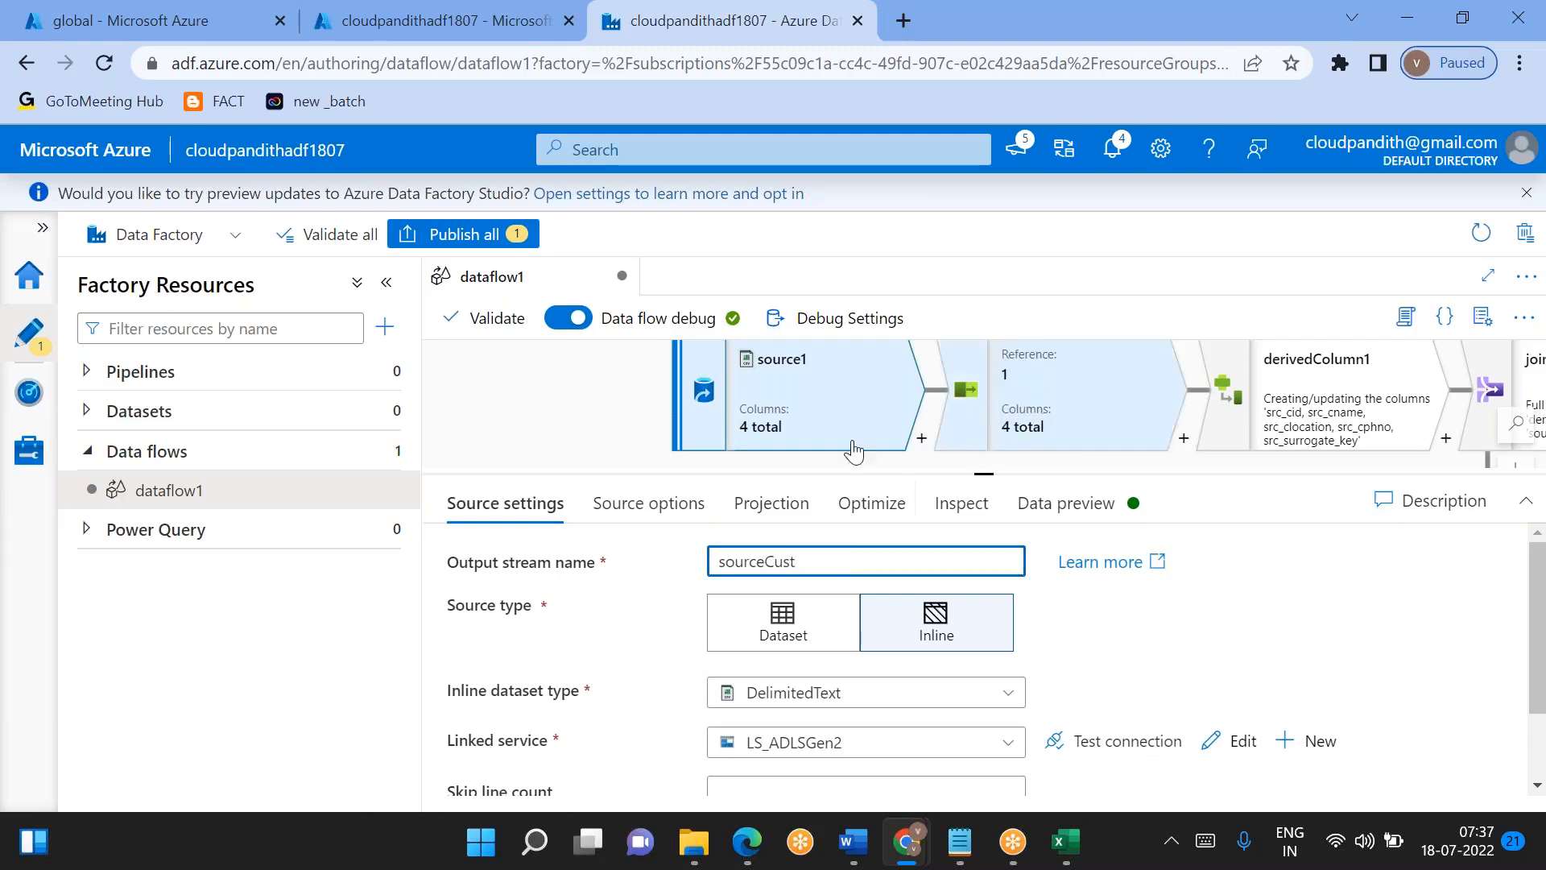
# - Review join1's settings, examining its streams, the fuzzy matching option and the join conditions
pyautogui.moveTo(529, 370); pyautogui.dragTo(220, 346)
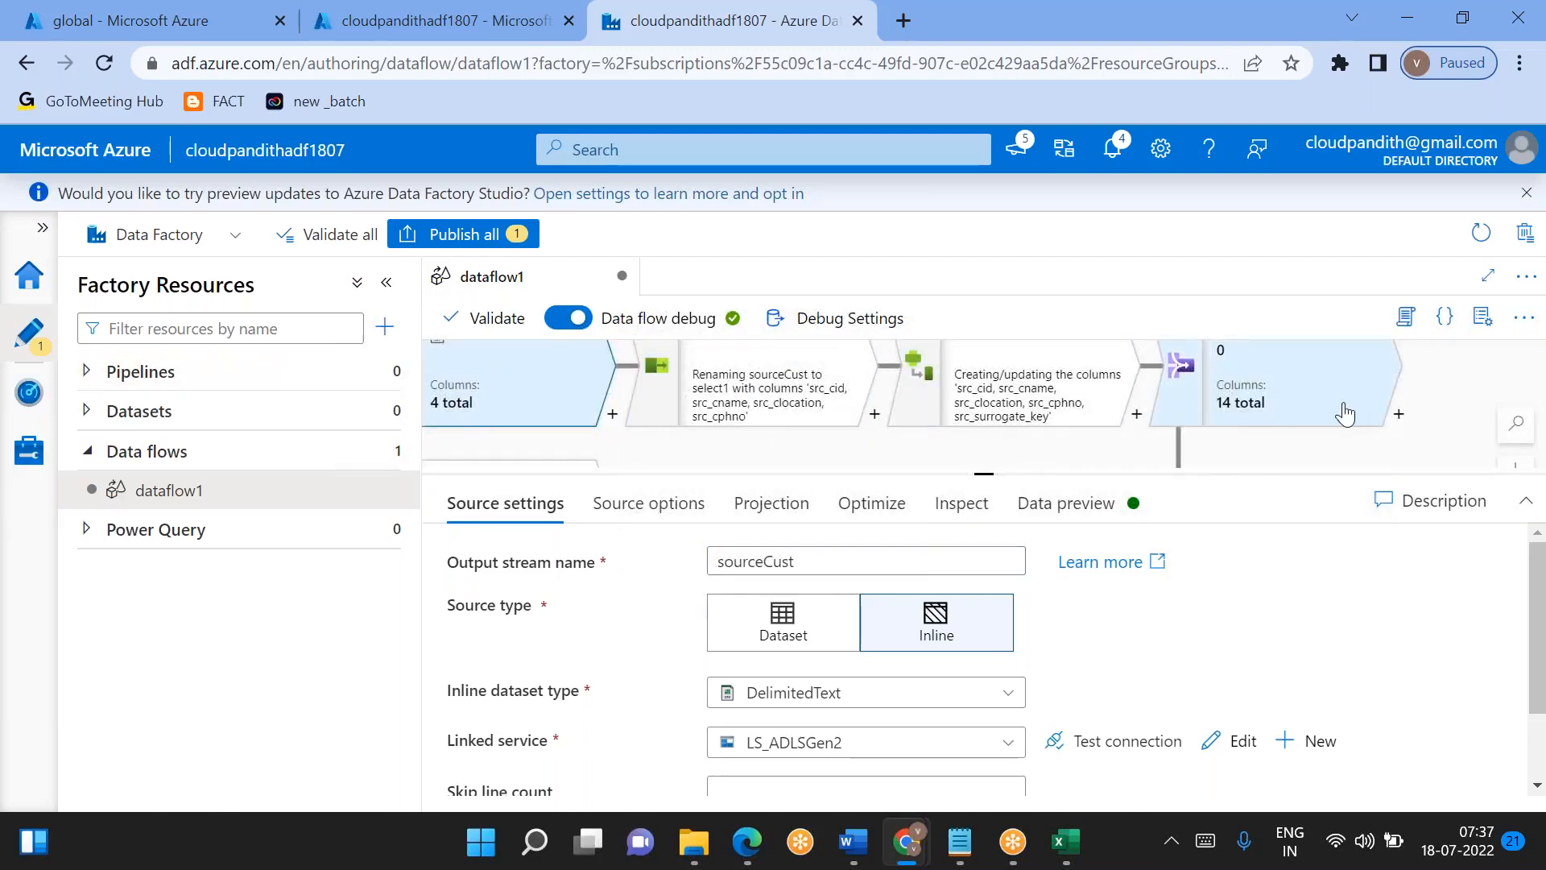
pyautogui.click(1397, 405)
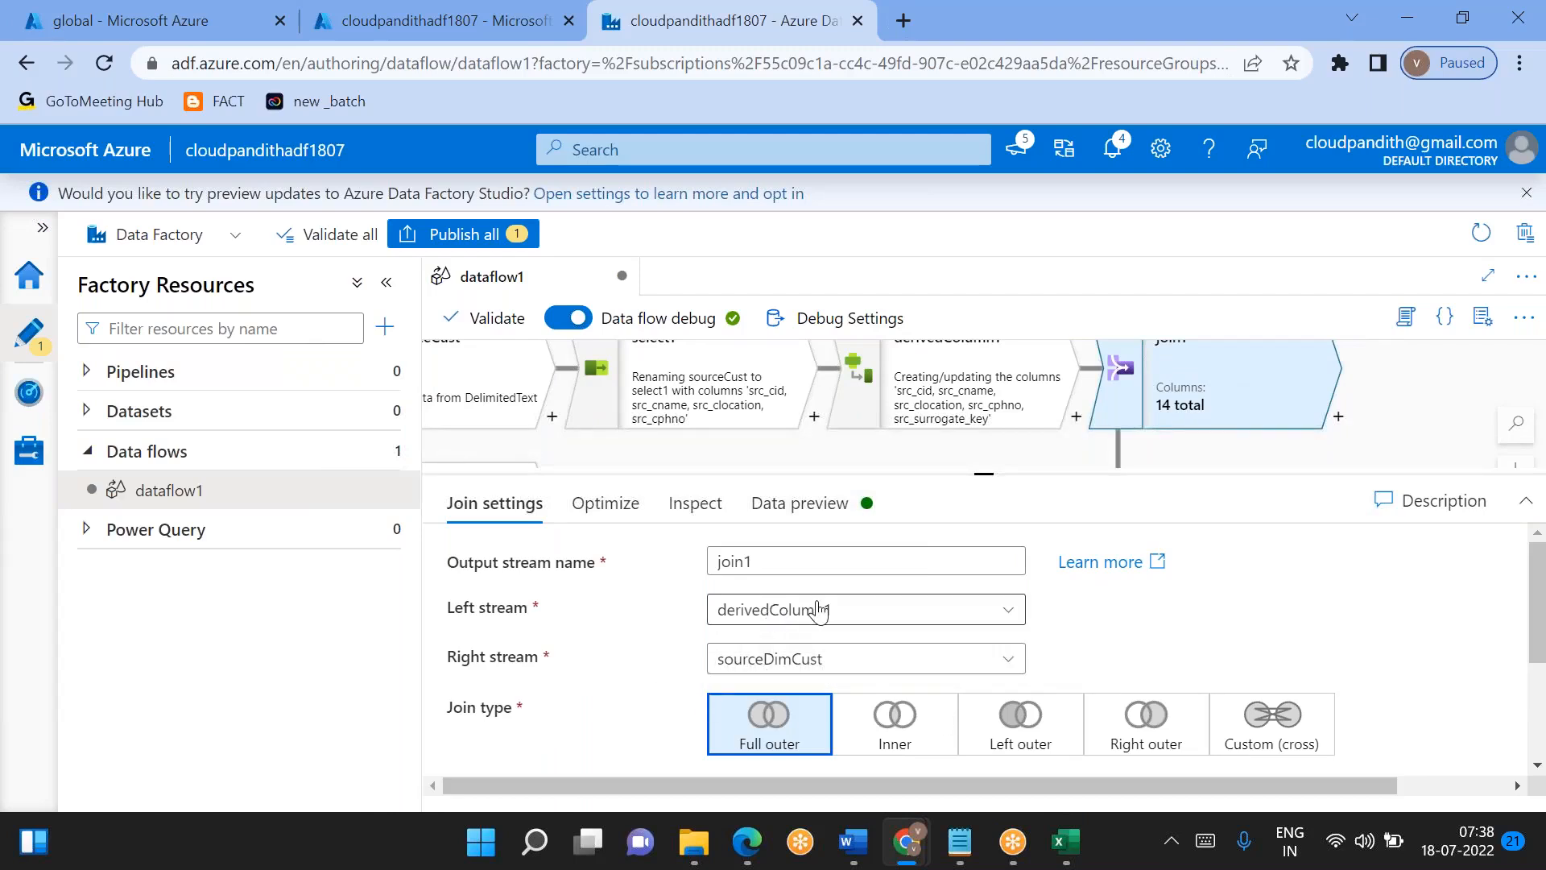
pyautogui.scroll(-2, 663, 715)
pyautogui.hscroll(1, 662, 715)
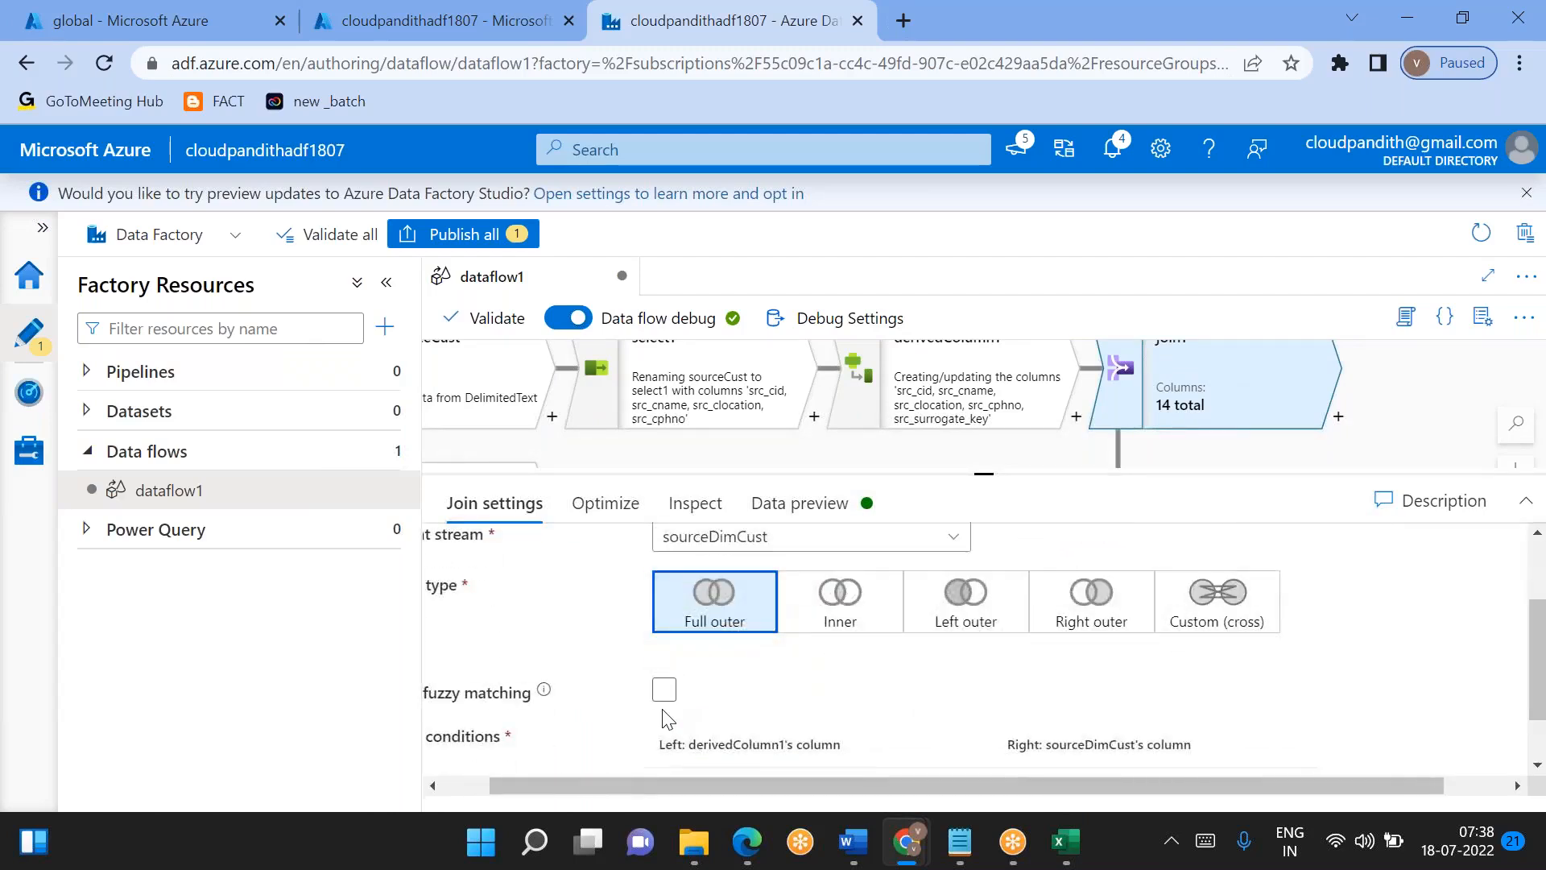
pyautogui.scroll(-2, 663, 715)
pyautogui.hscroll(-1, 662, 715)
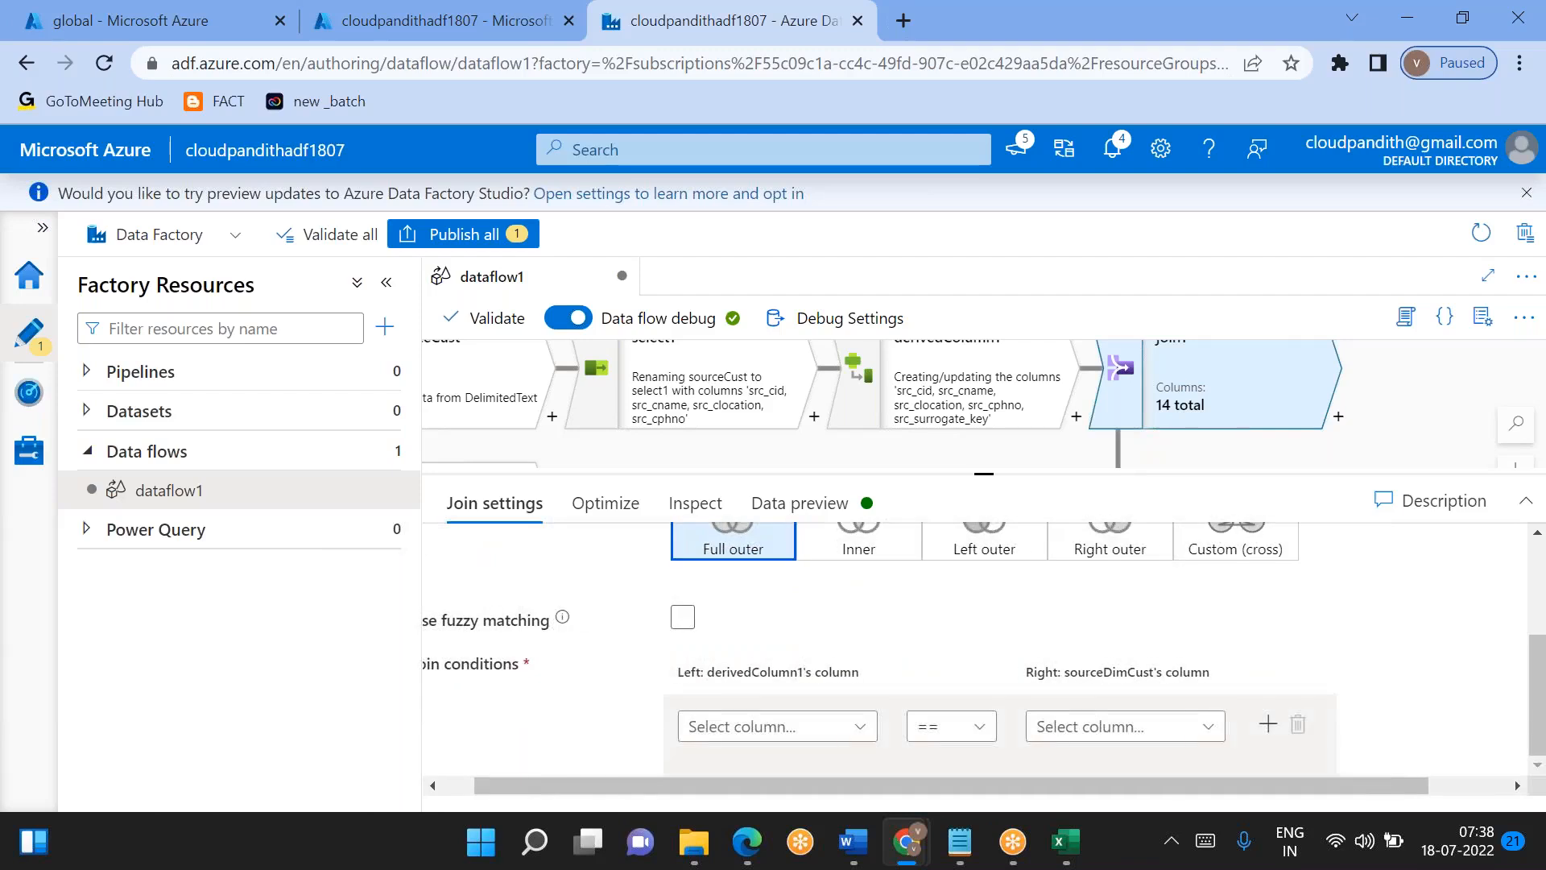
pyautogui.hscroll(-1, 926, 658)
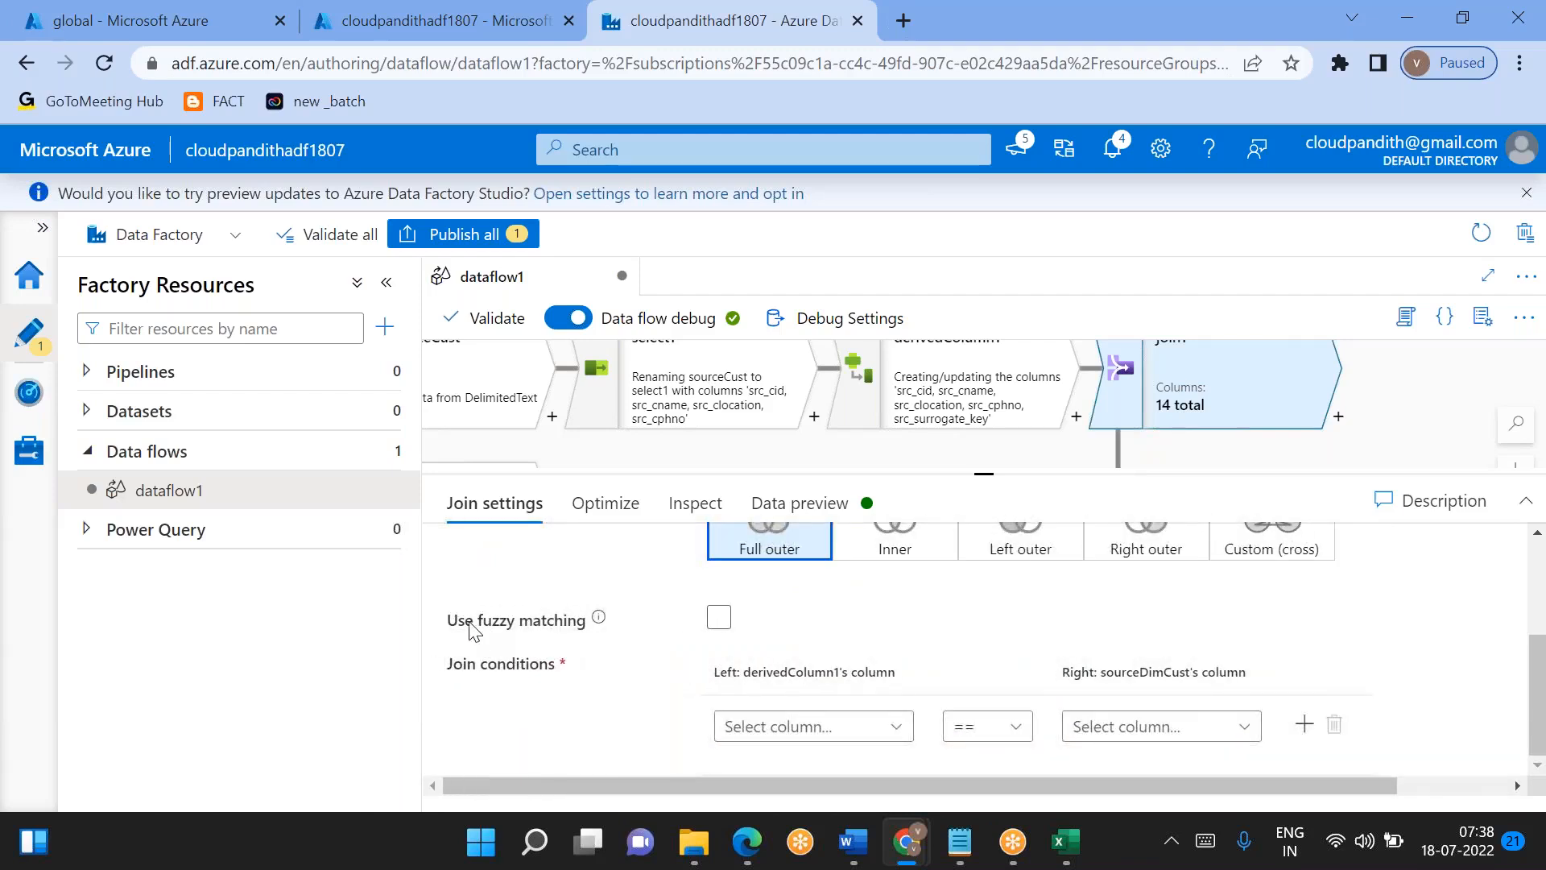
pyautogui.moveTo(445, 626); pyautogui.dragTo(601, 624)
pyautogui.scroll(3, 592, 640)
pyautogui.scroll(-3, 589, 638)
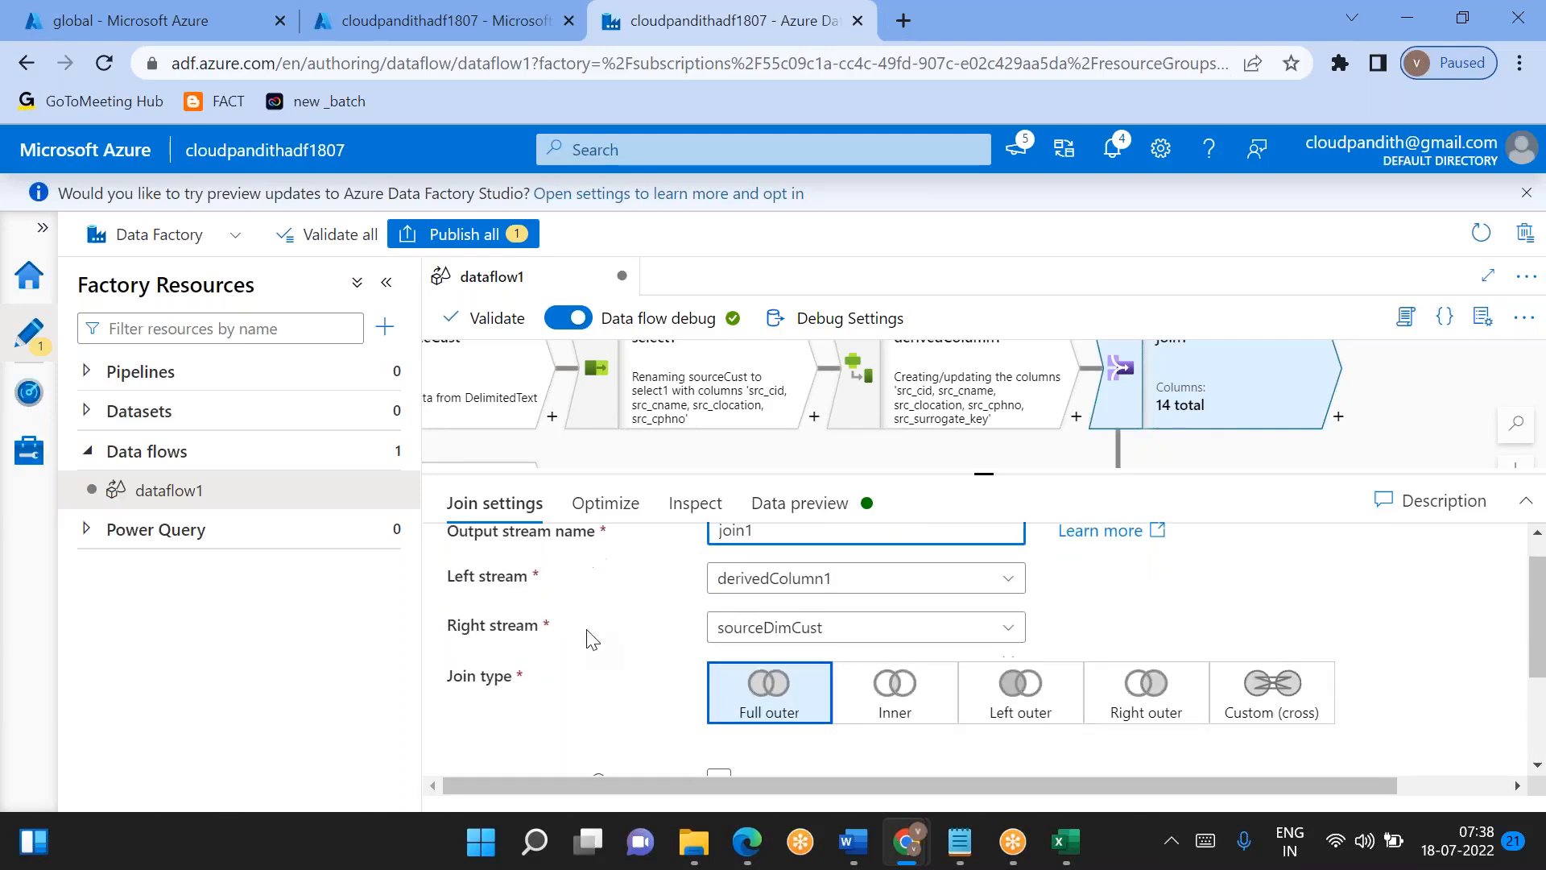
pyautogui.moveTo(597, 628)
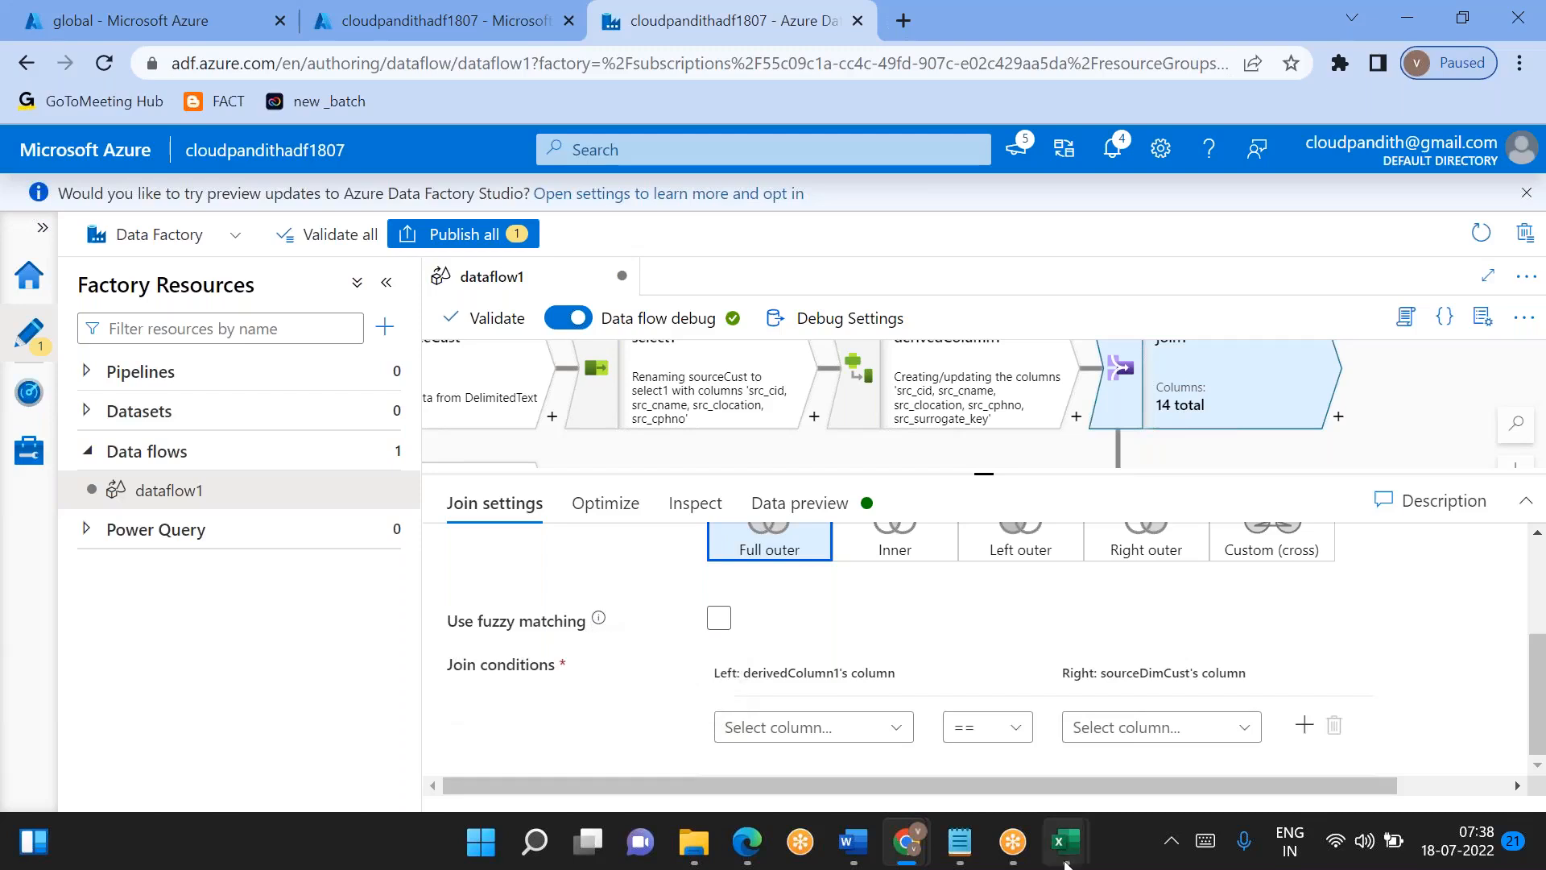
# - Switch to the untitled Notepad note with the surrogate_key customer data and add two side-by-side column headings reading name beneath it
pyautogui.moveTo(961, 858)
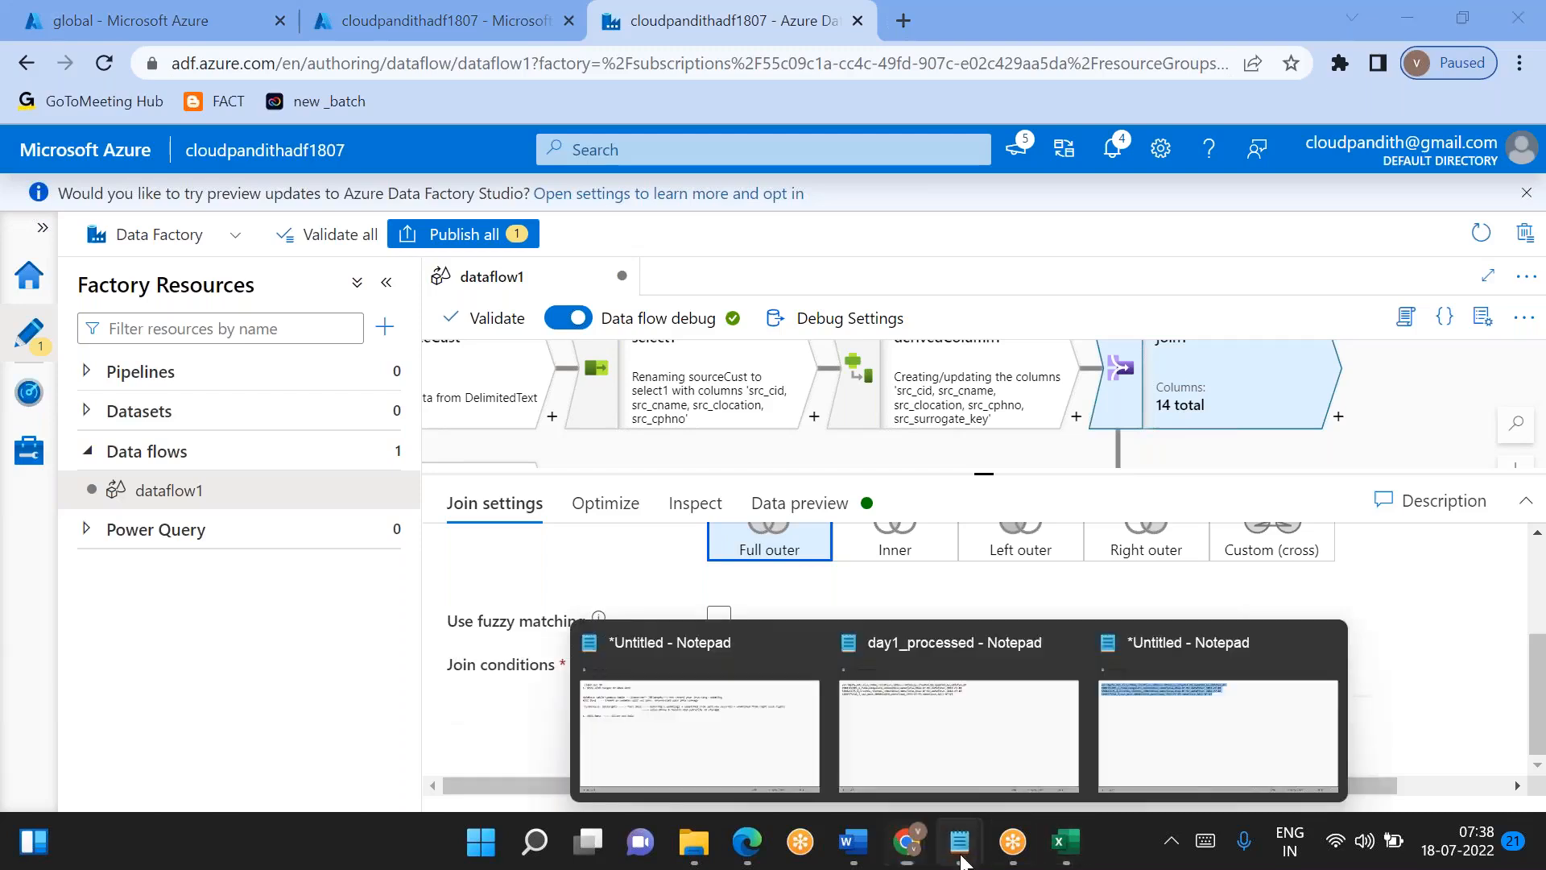
pyautogui.click(1138, 722)
pyautogui.click(782, 203)
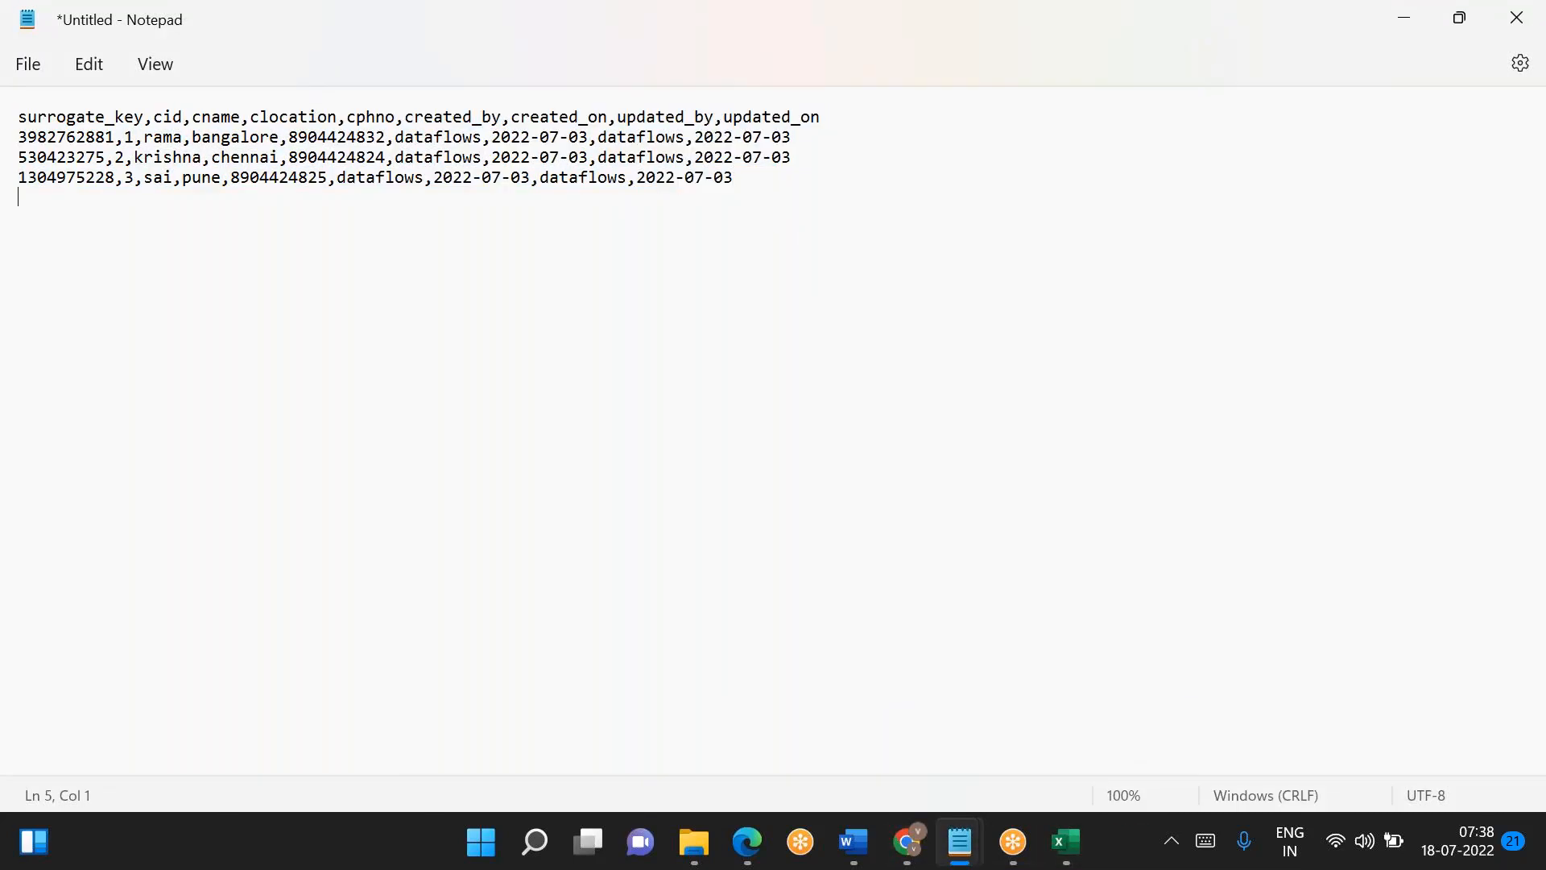
pyautogui.press('Return')
pyautogui.write('name                 name')
# - Enter two rows of similar sample names under both headings, with the second row's right name omitting its counterpart's last two letters
pyautogui.press('Return')
pyautogui.write('ramakrishna')
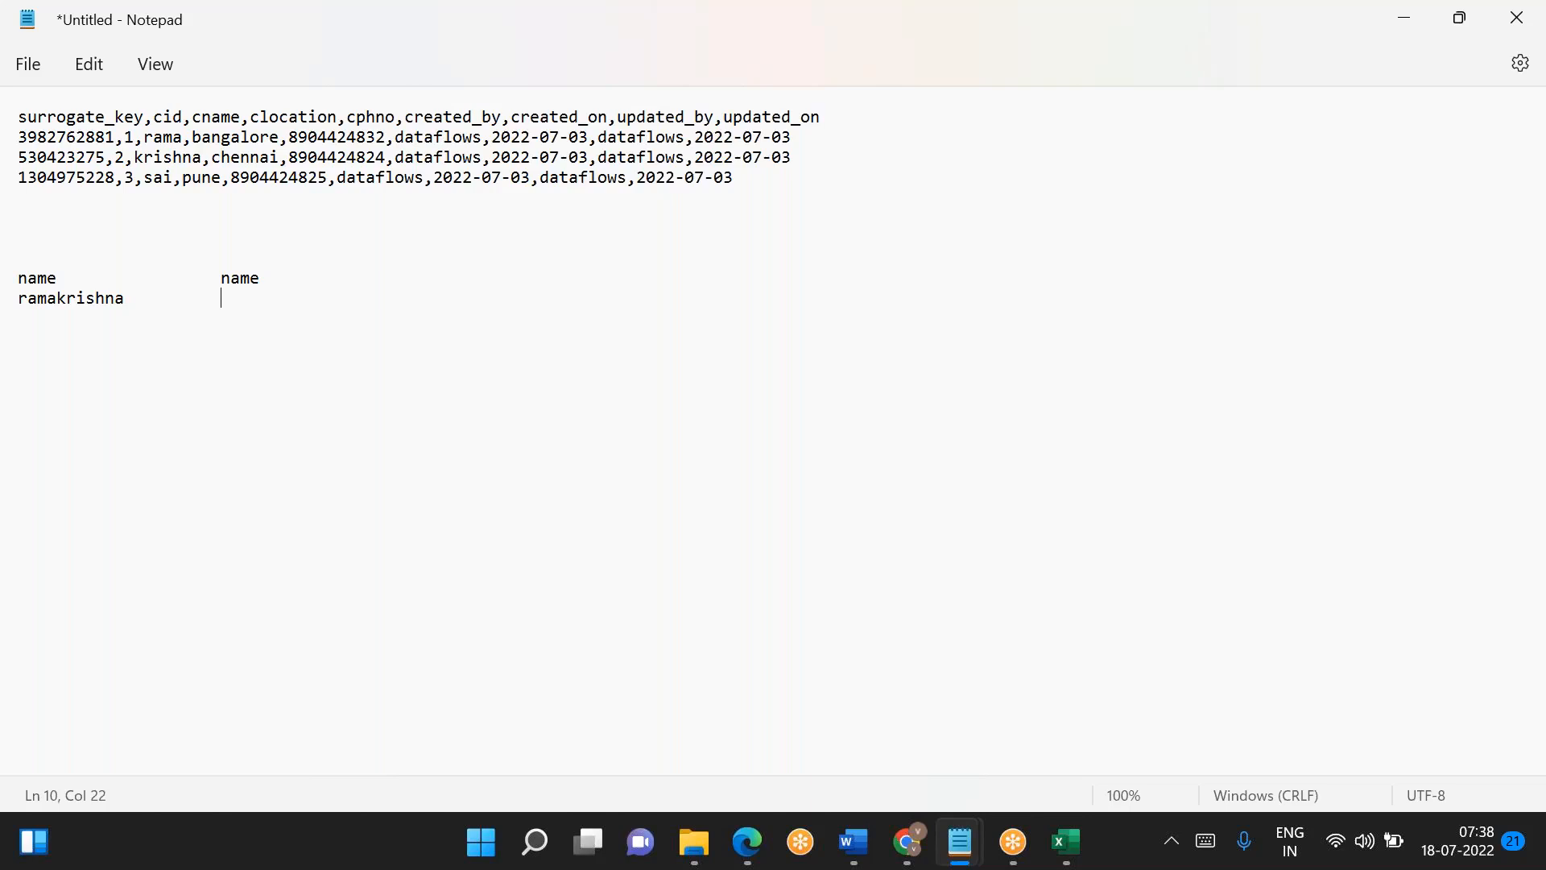
pyautogui.write('          ramsai')
pyautogui.press('Return')
pyautogui.write('krishna            ')
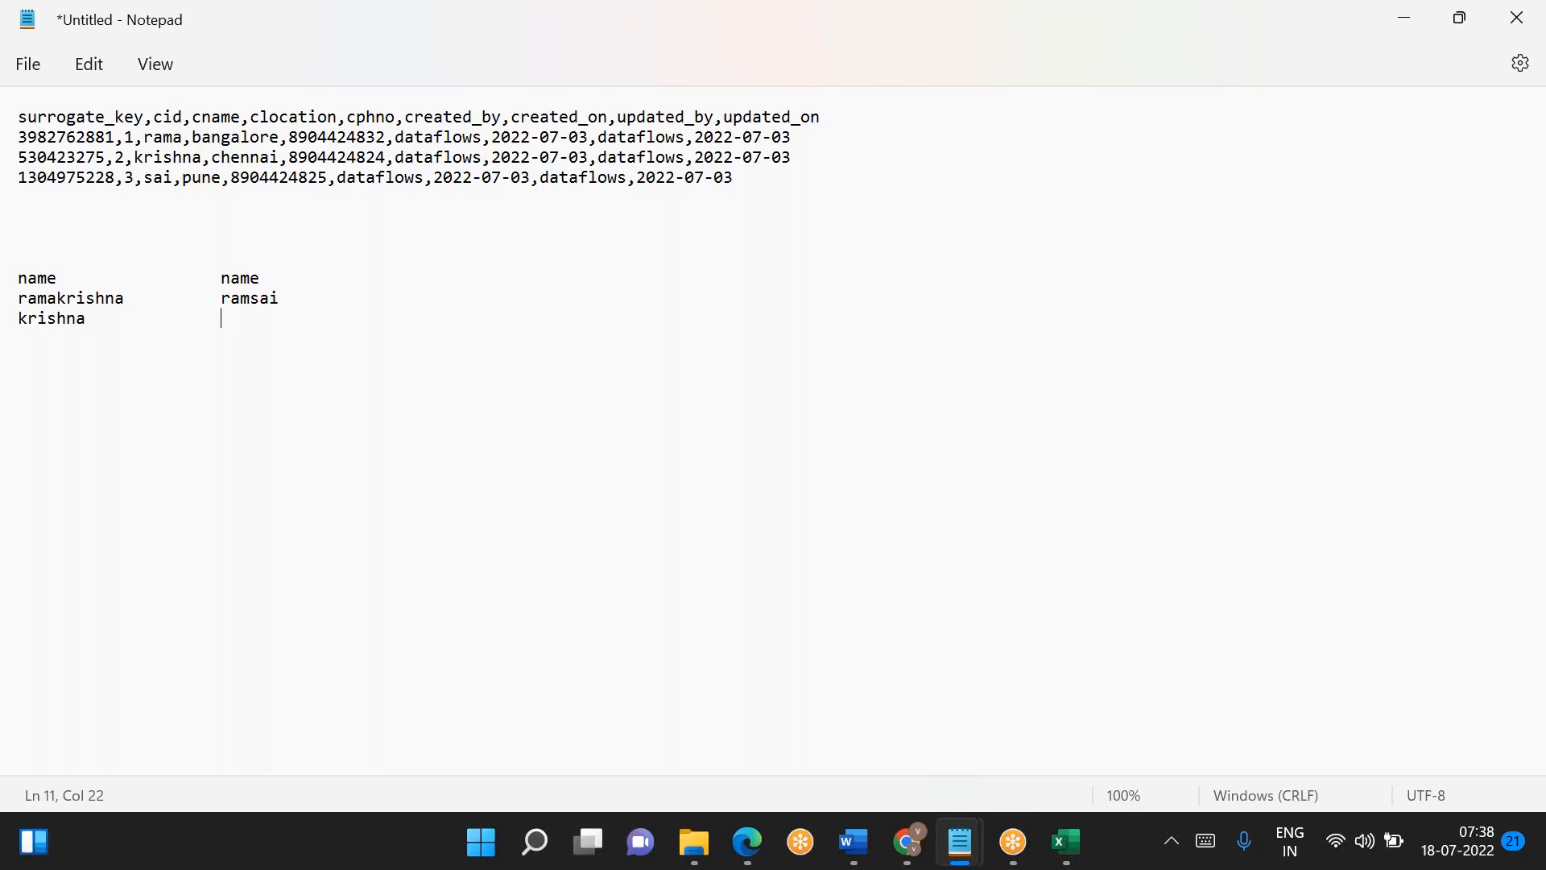
pyautogui.write('  krish')
pyautogui.press('Return')
pyautogui.press('Return')
# - Compare the sample names listed under the two name headings
pyautogui.moveTo(232, 299); pyautogui.dragTo(282, 299)
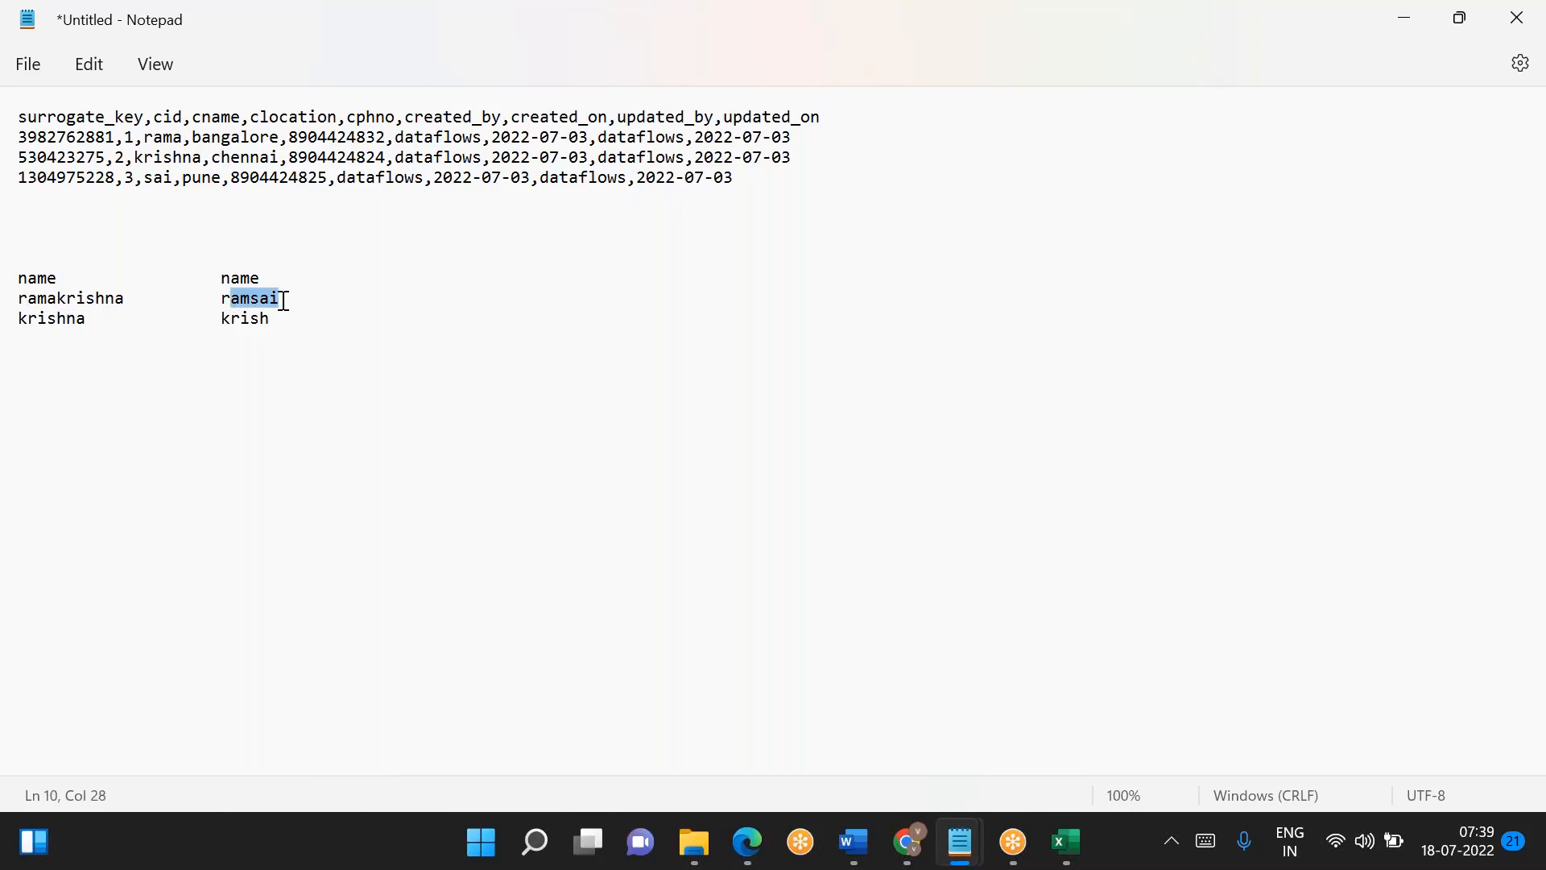
pyautogui.moveTo(27, 278); pyautogui.dragTo(81, 280)
pyautogui.moveTo(218, 278); pyautogui.dragTo(14, 273)
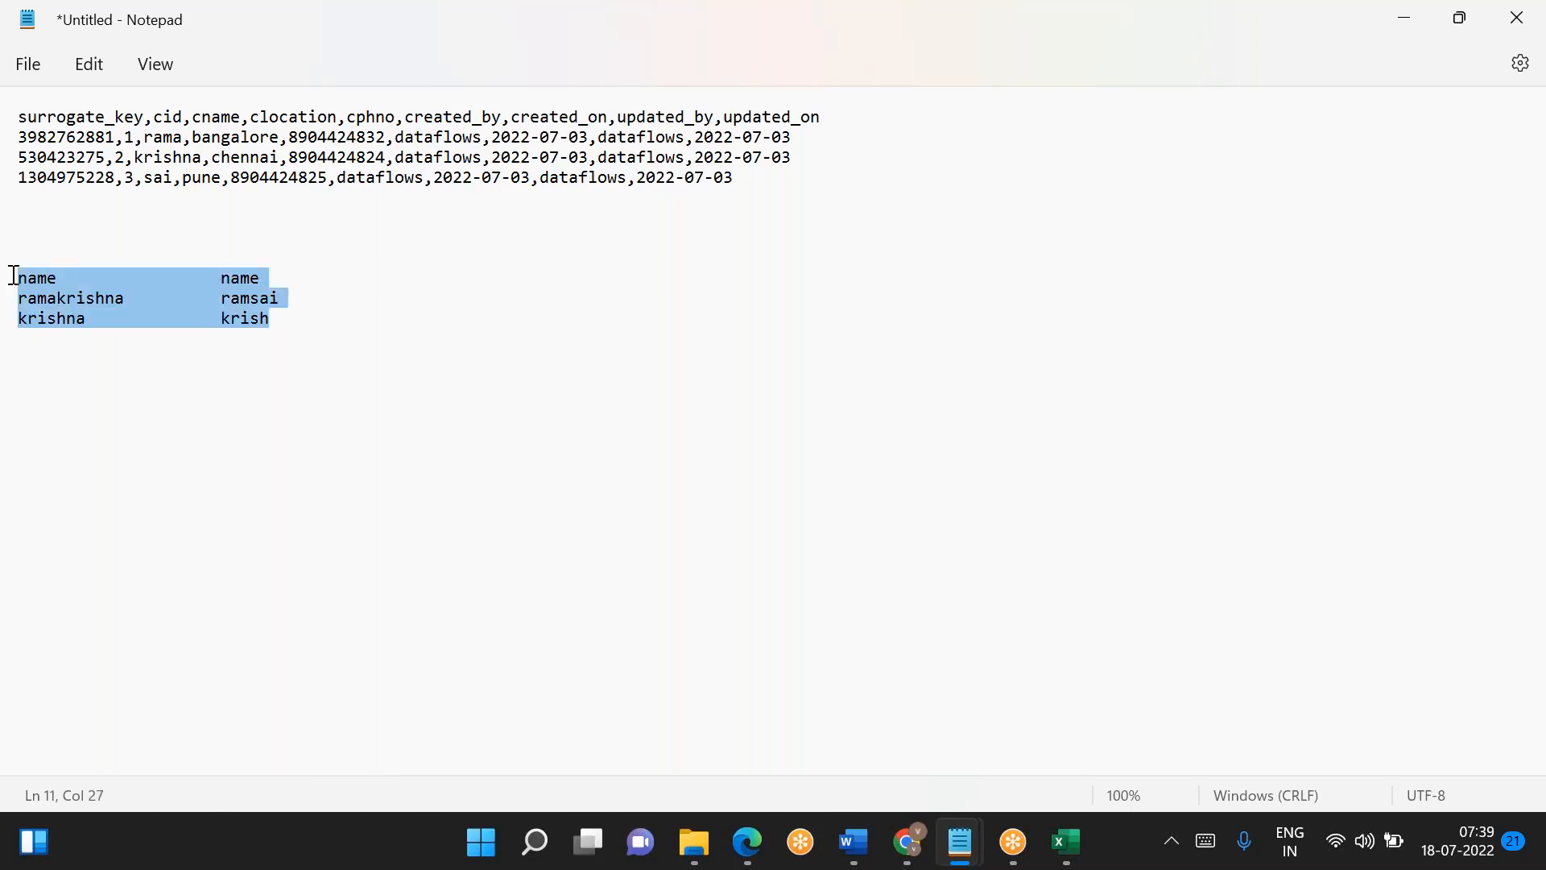
pyautogui.click(160, 333)
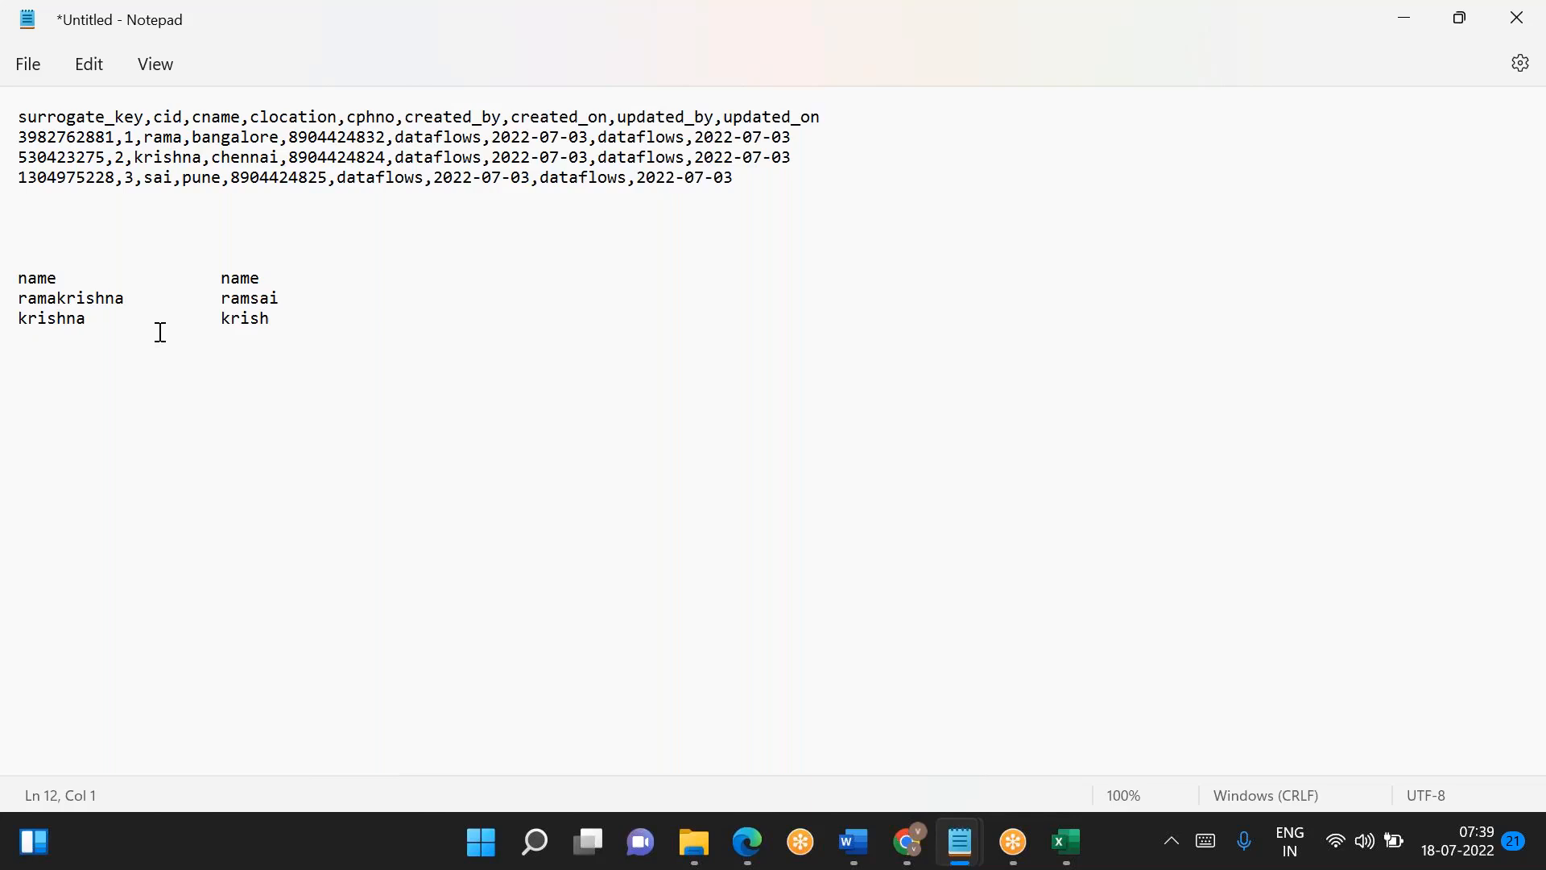
# - Switch back to Azure Data Factory, enable fuzzy matching for join1 and lower its similarity threshold to 60
pyautogui.hotkey('alt', 'Tab')
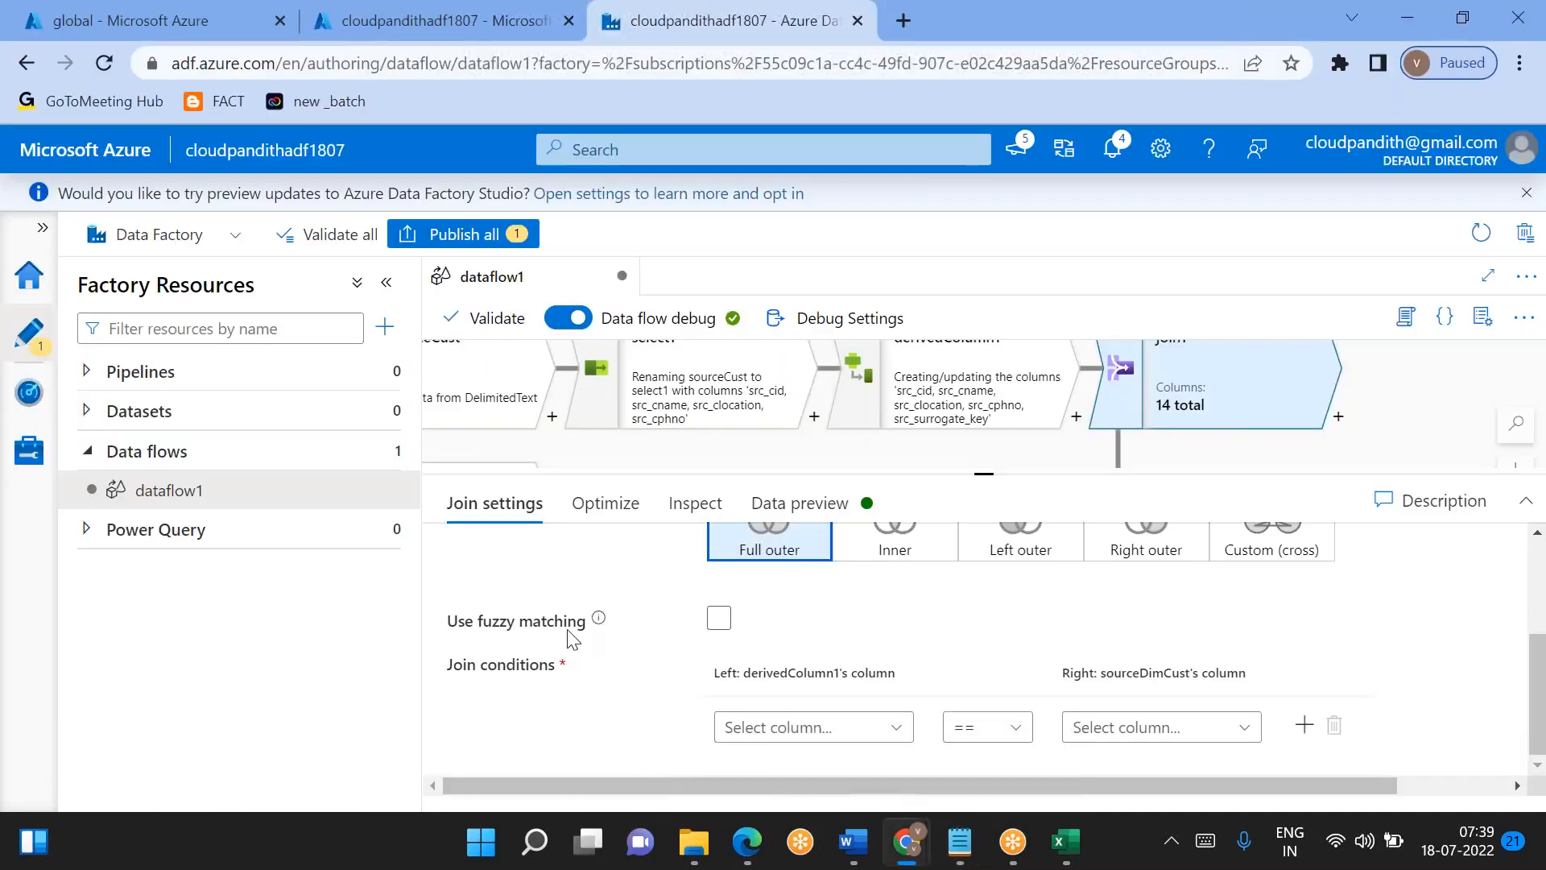
pyautogui.click(718, 618)
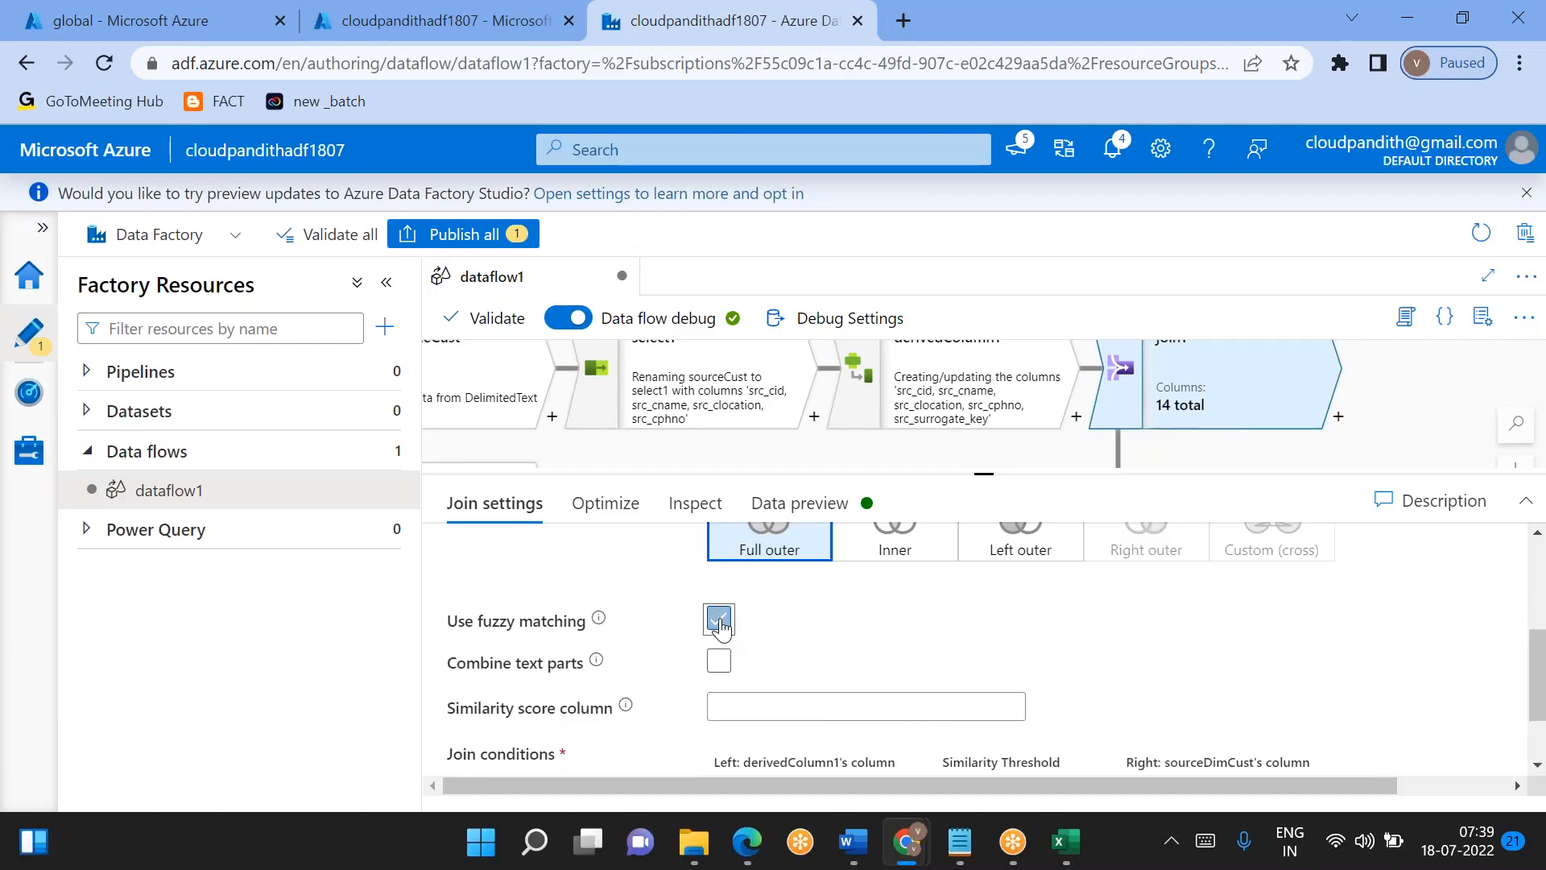
pyautogui.scroll(-1, 962, 685)
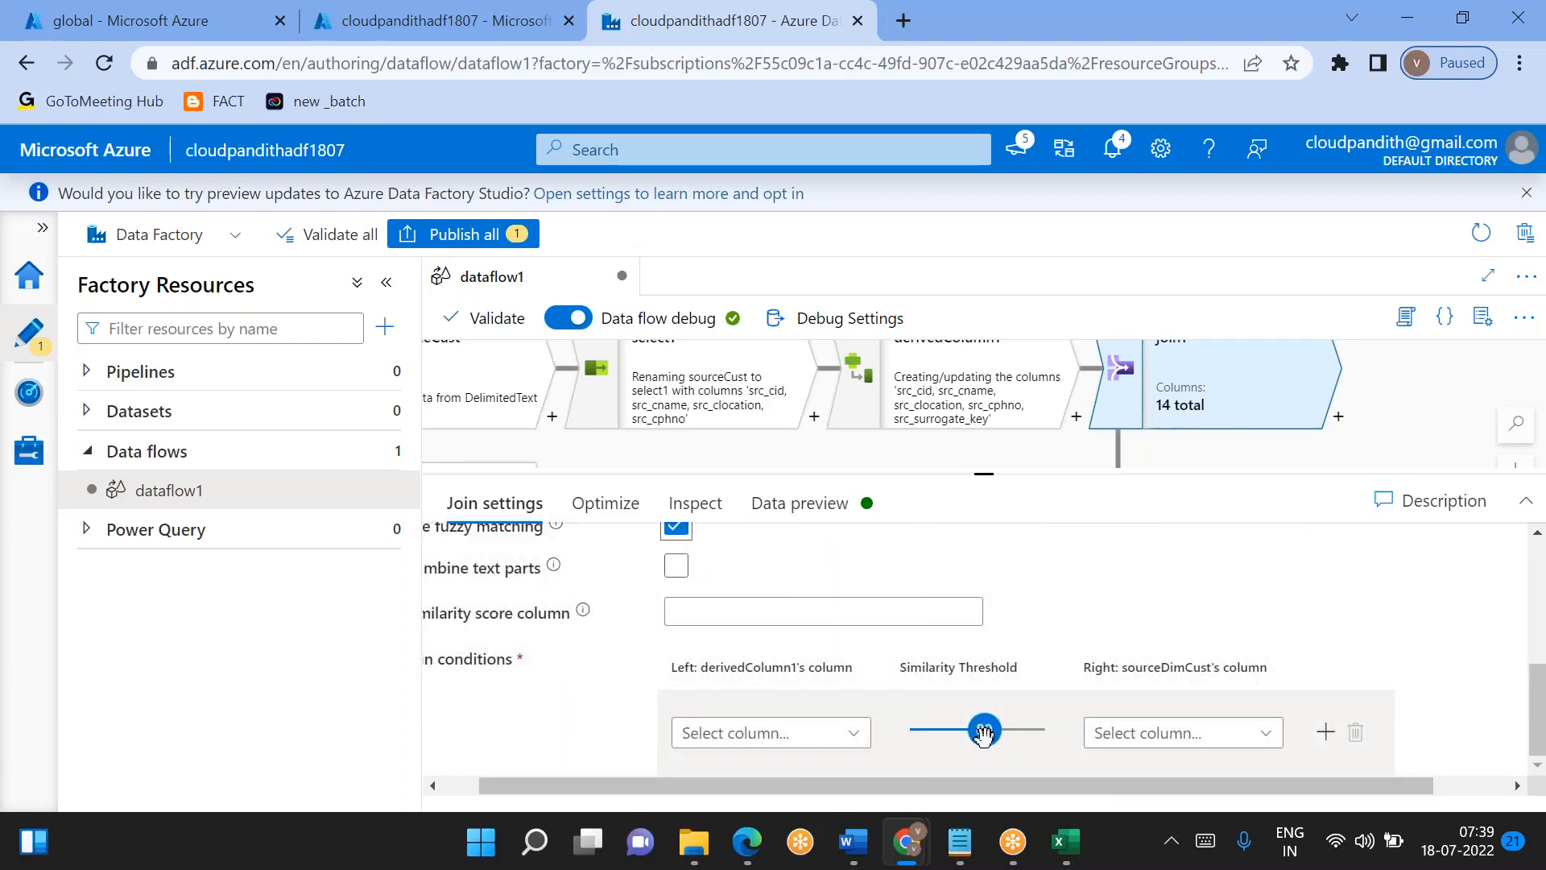
pyautogui.moveTo(983, 734); pyautogui.dragTo(945, 733)
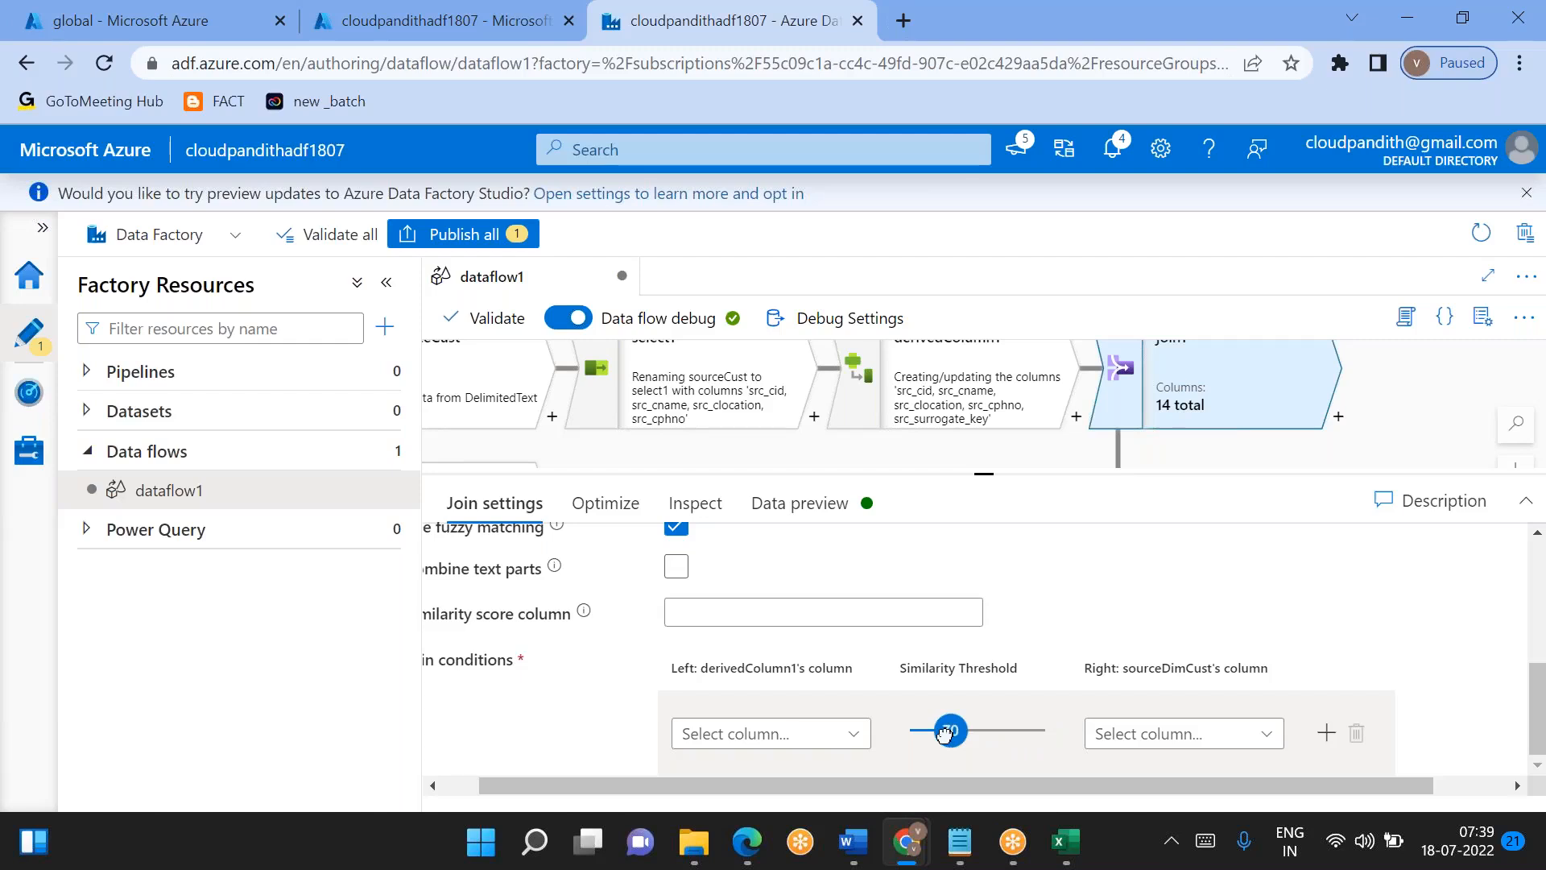
pyautogui.moveTo(944, 734); pyautogui.dragTo(908, 737)
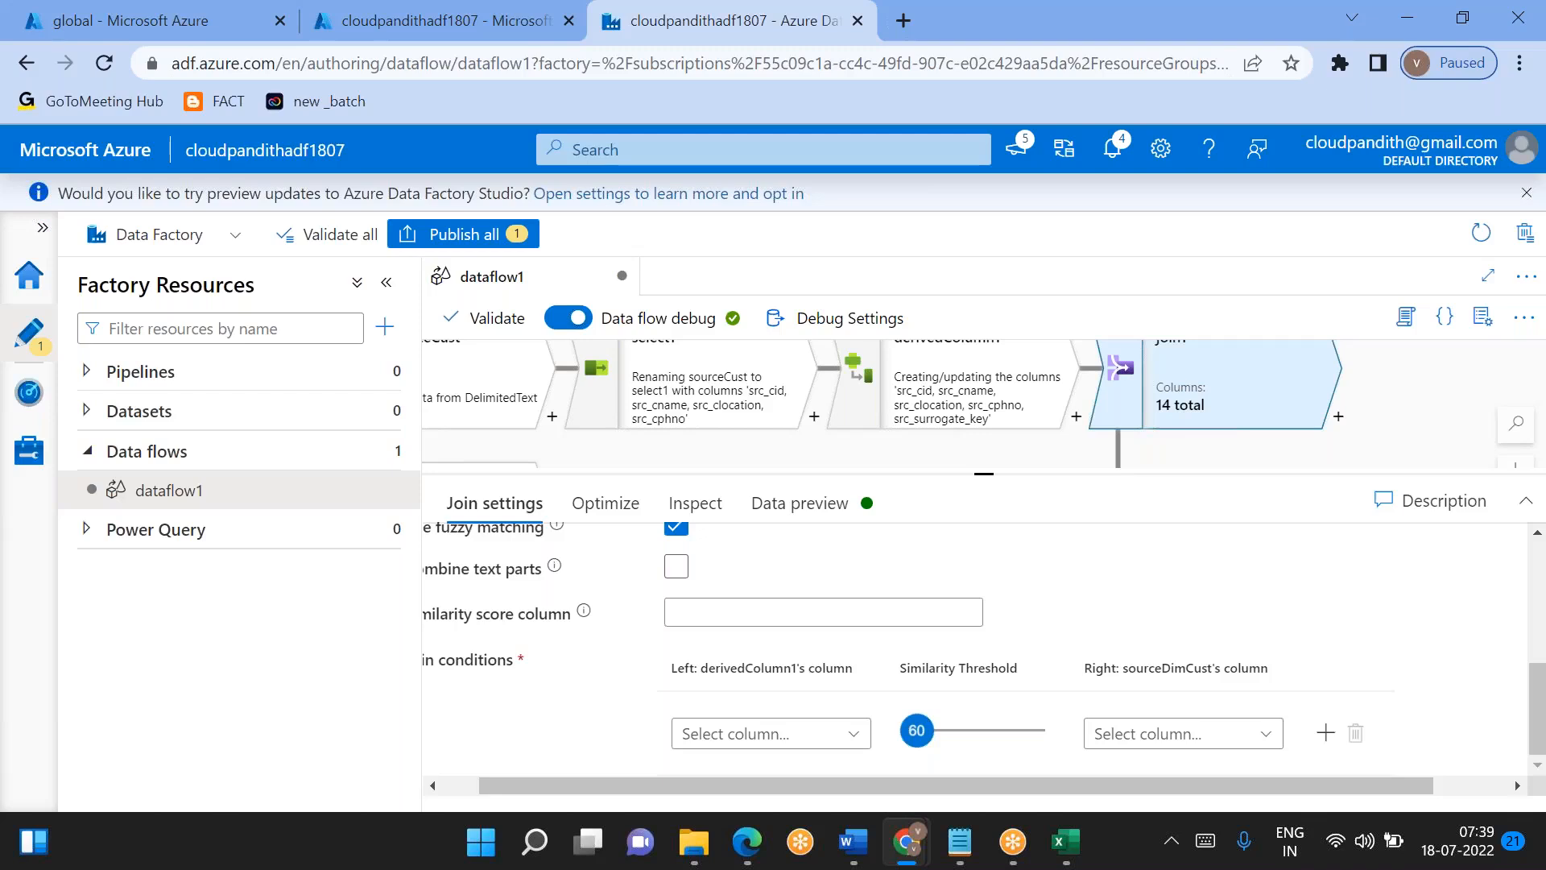
pyautogui.moveTo(914, 734); pyautogui.dragTo(853, 735)
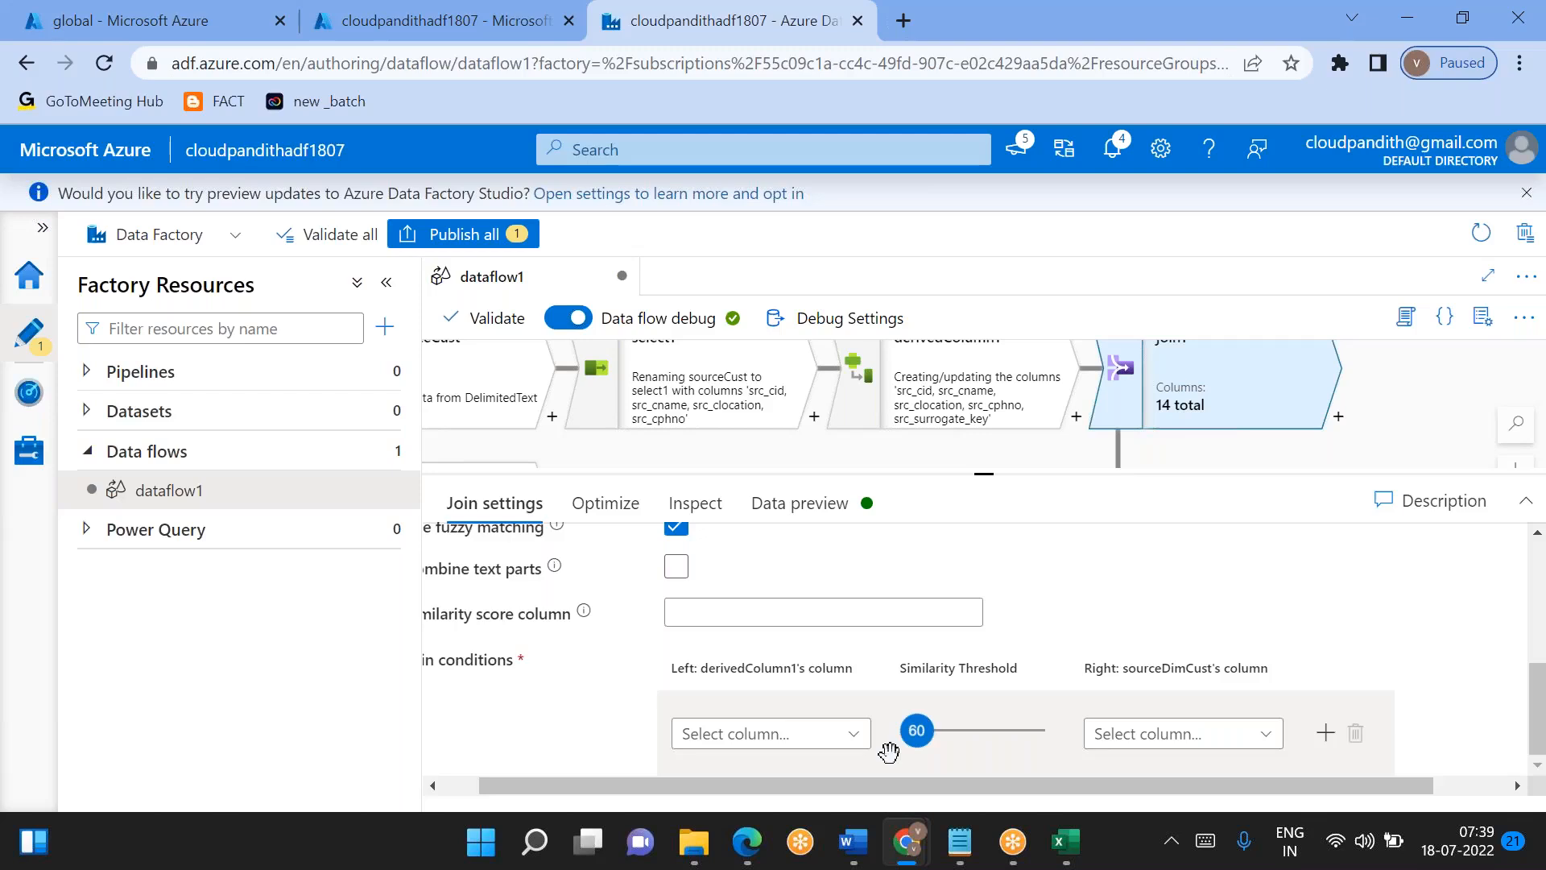
# - Return to the Notepad note and compare each pair of sample names for similarity
pyautogui.hotkey('alt', 'Tab')
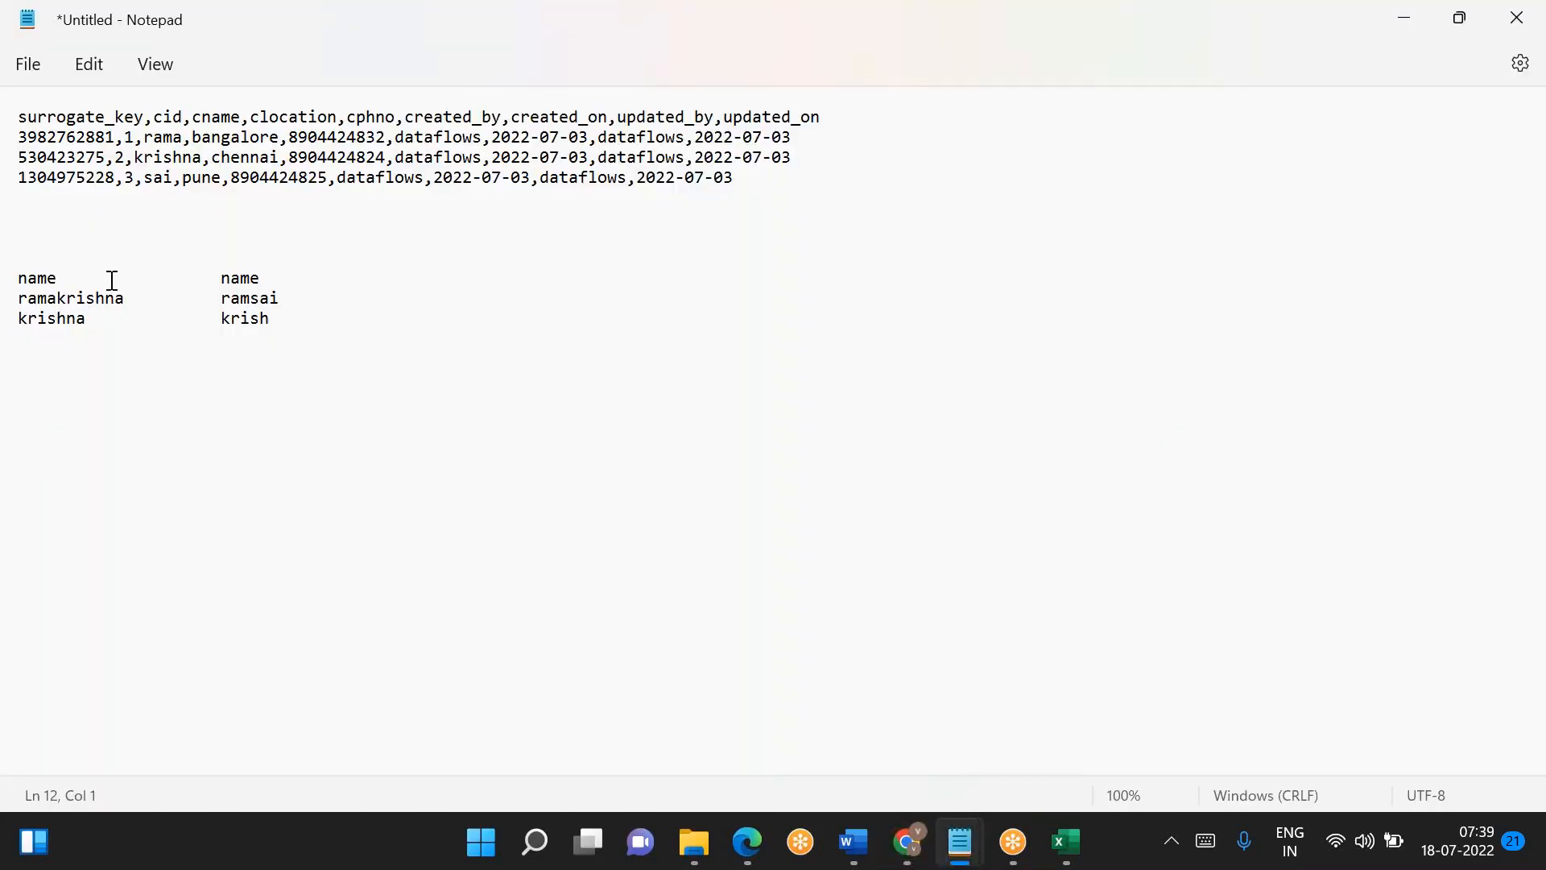
pyautogui.moveTo(27, 297); pyautogui.dragTo(287, 298)
pyautogui.click(297, 299)
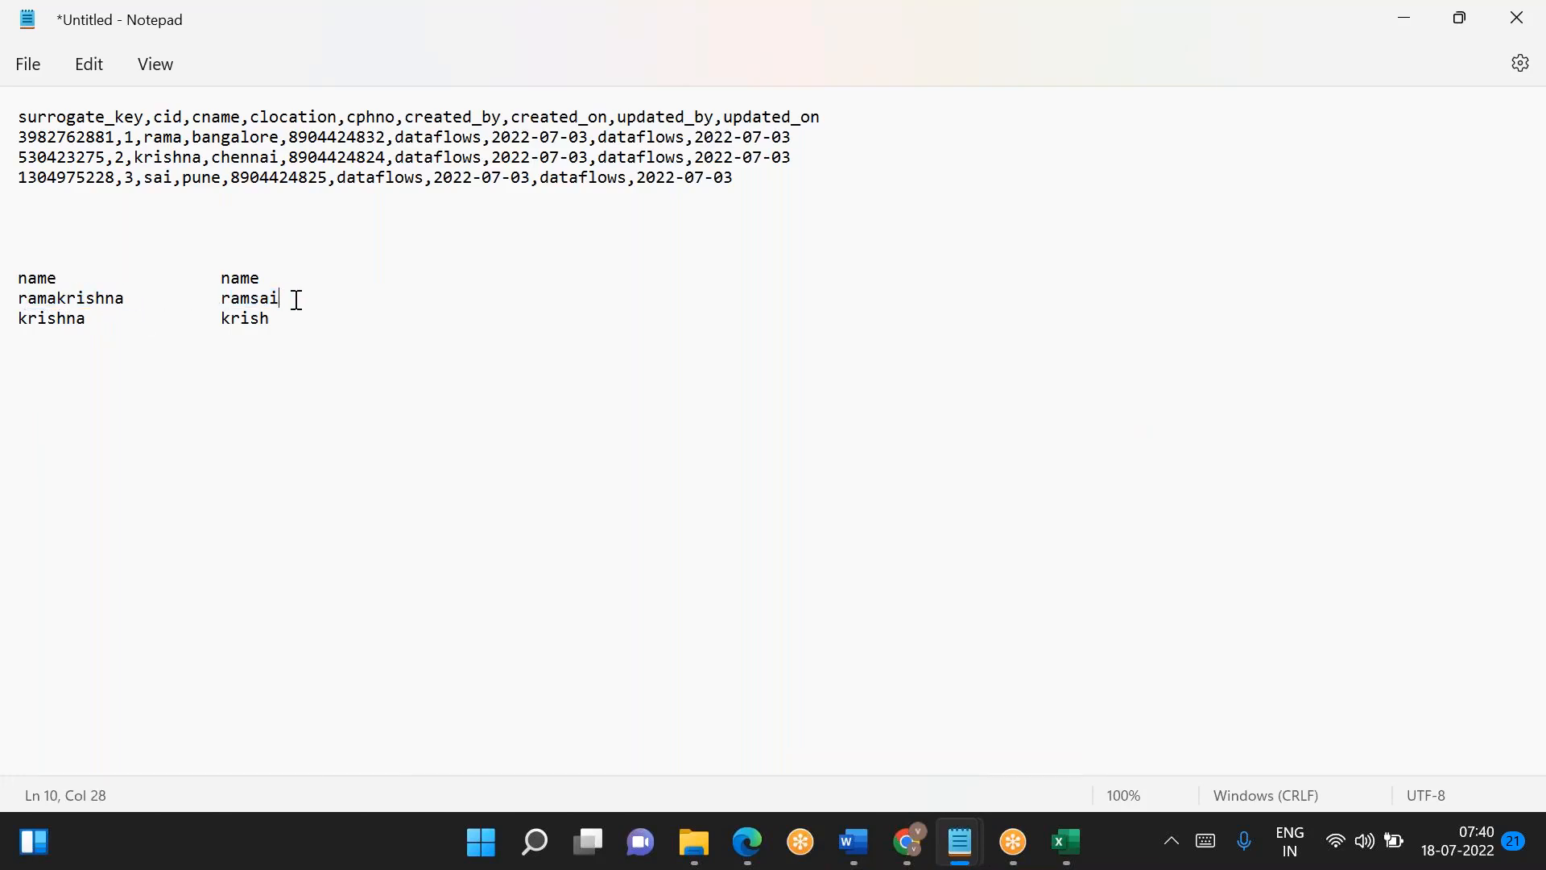
pyautogui.doubleClick(62, 318)
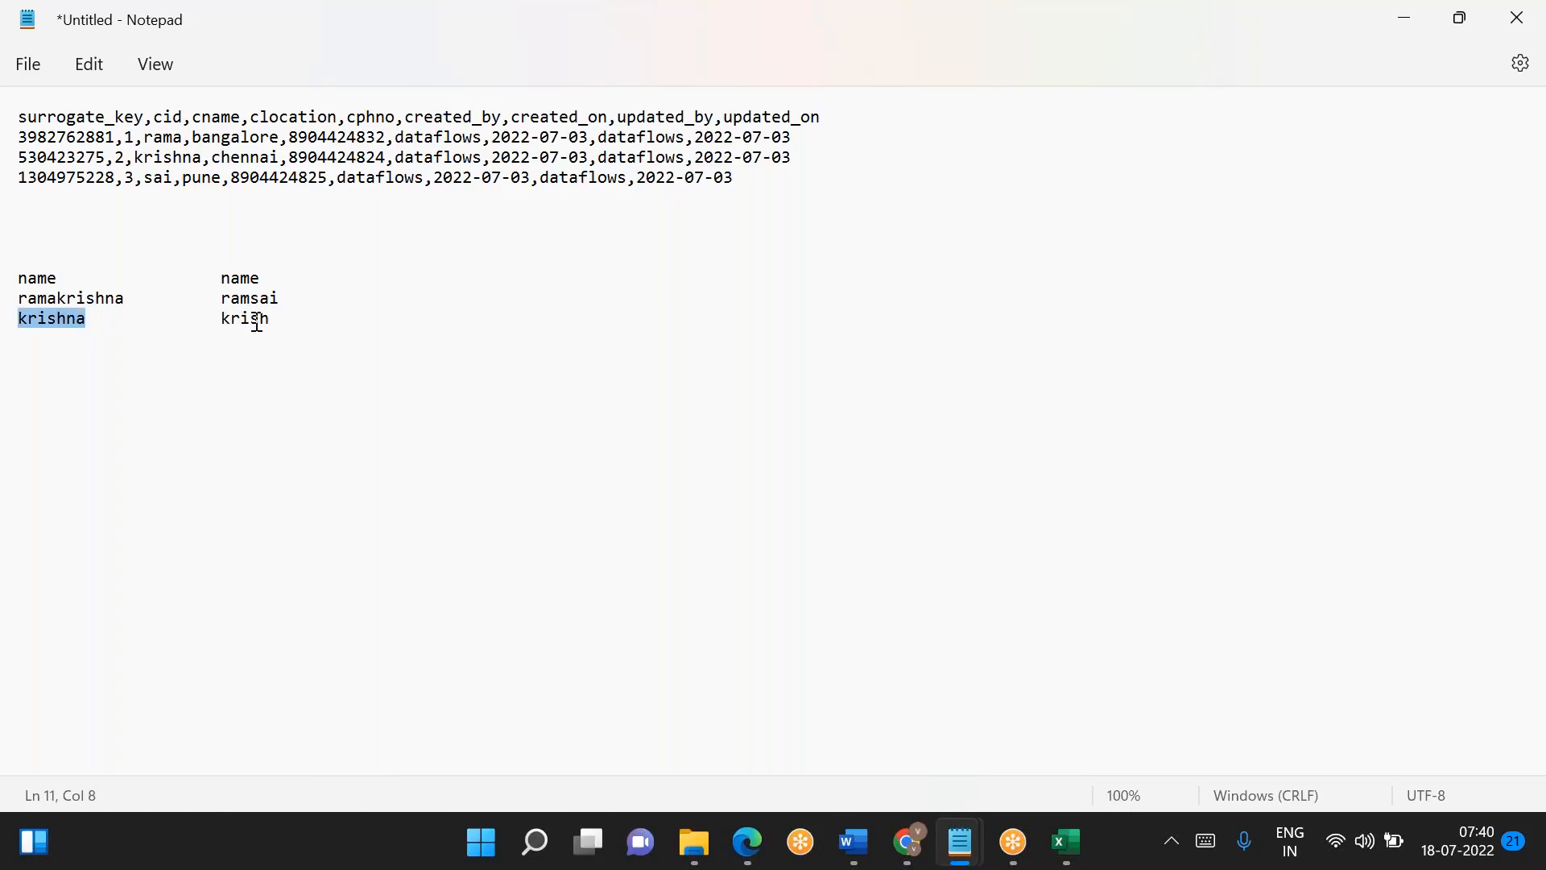
pyautogui.doubleClick(225, 321)
pyautogui.moveTo(88, 321); pyautogui.dragTo(16, 320)
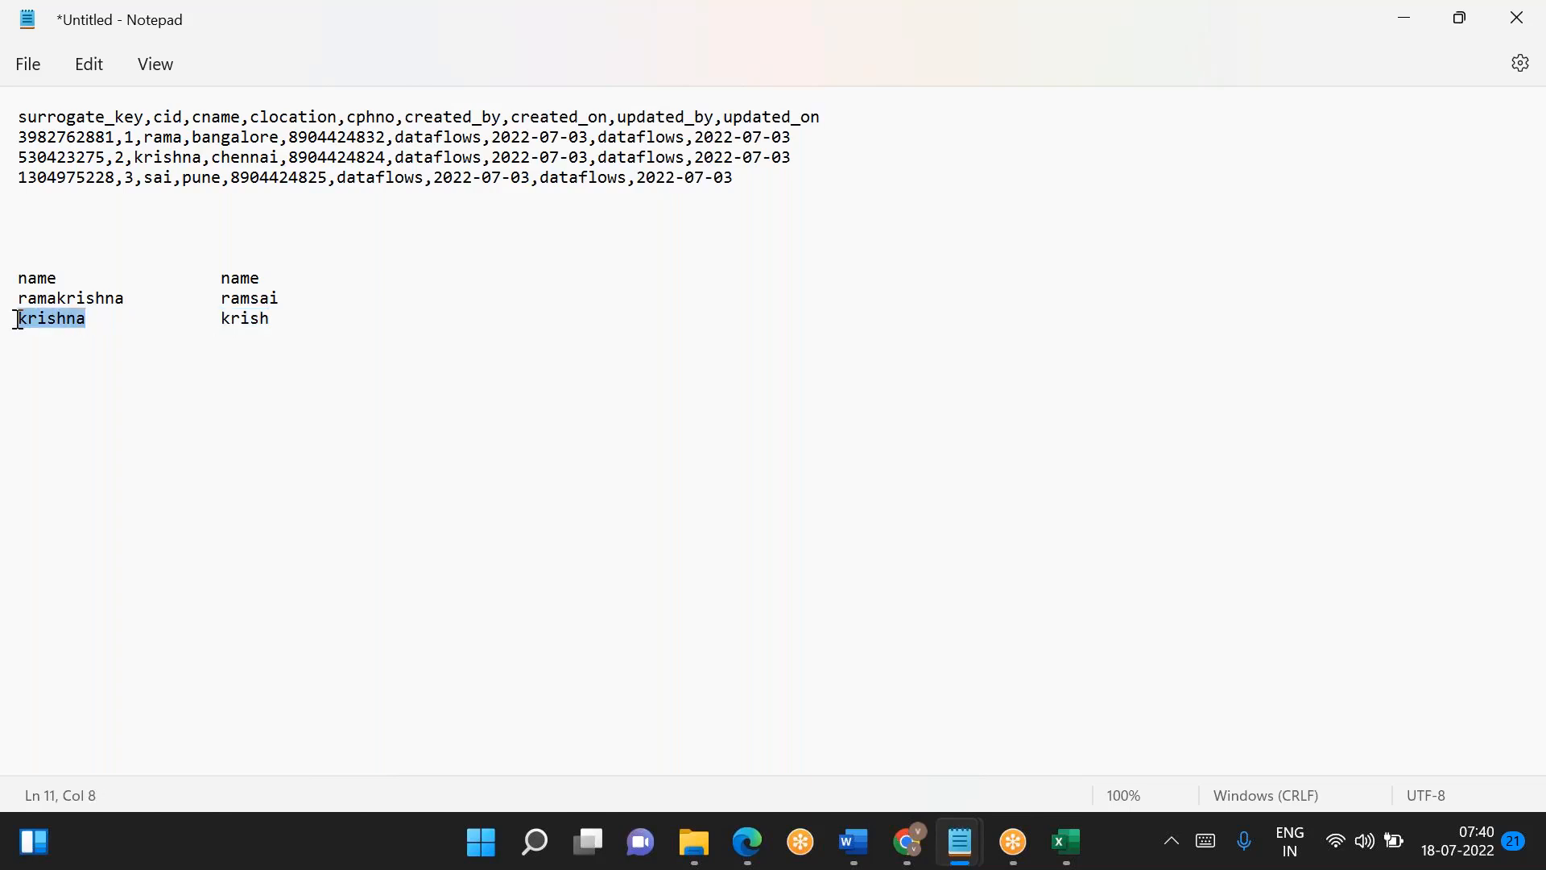
pyautogui.click(177, 345)
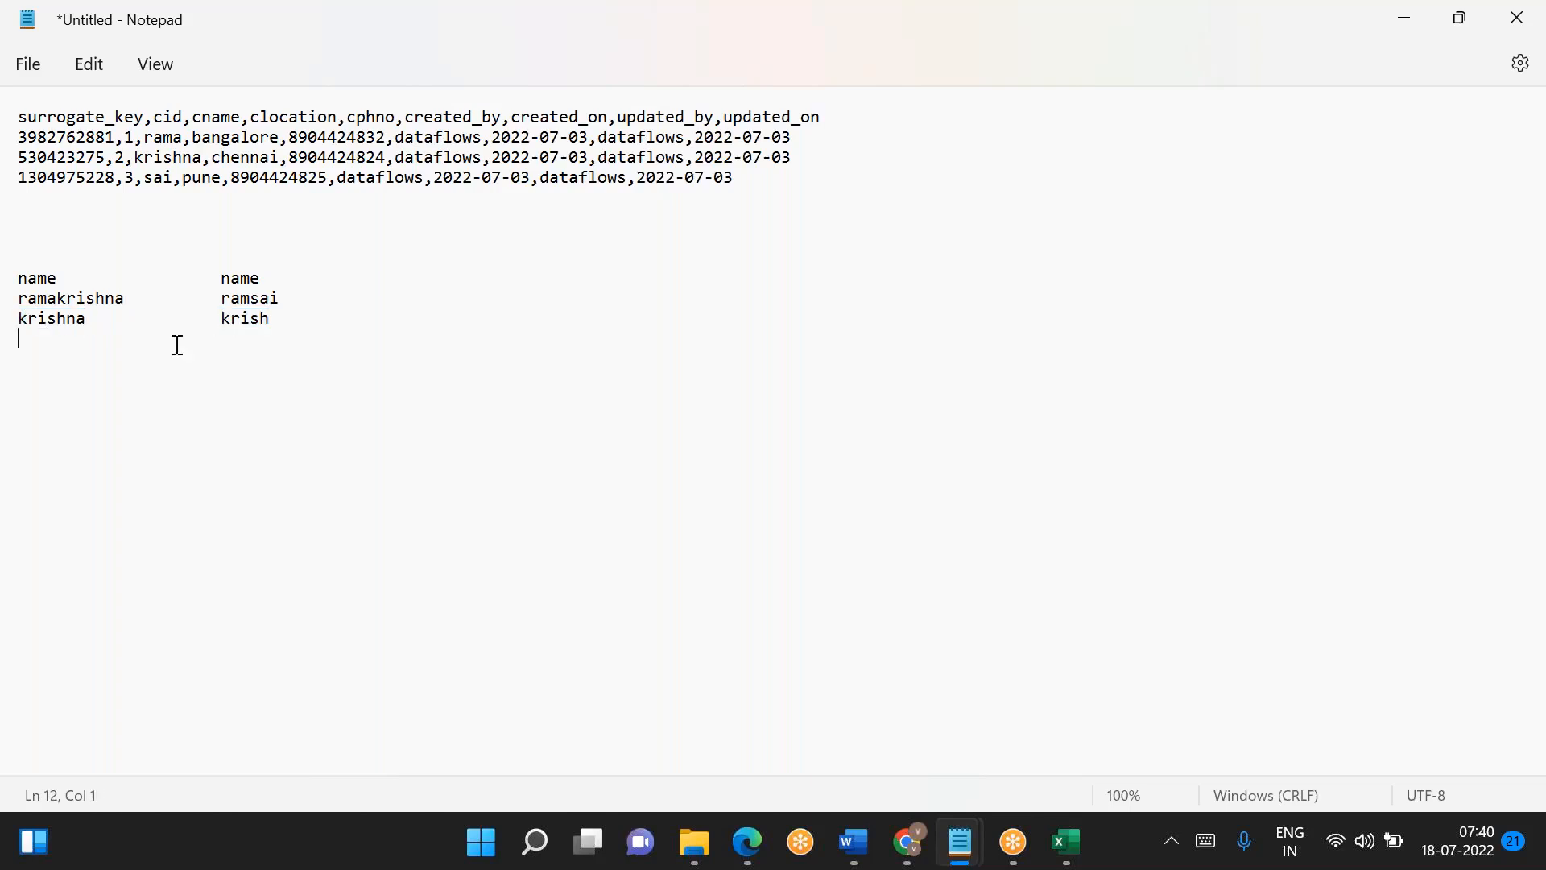
pyautogui.doubleClick(60, 321)
pyautogui.doubleClick(248, 316)
pyautogui.click(319, 320)
# - Change the second column's first name to its counterpart without the last two letters, and compare the two
pyautogui.click(293, 297)
pyautogui.press('BackSpace')
pyautogui.press('BackSpace')
pyautogui.press('BackSpace')
pyautogui.write('akrish')
pyautogui.doubleClick(58, 299)
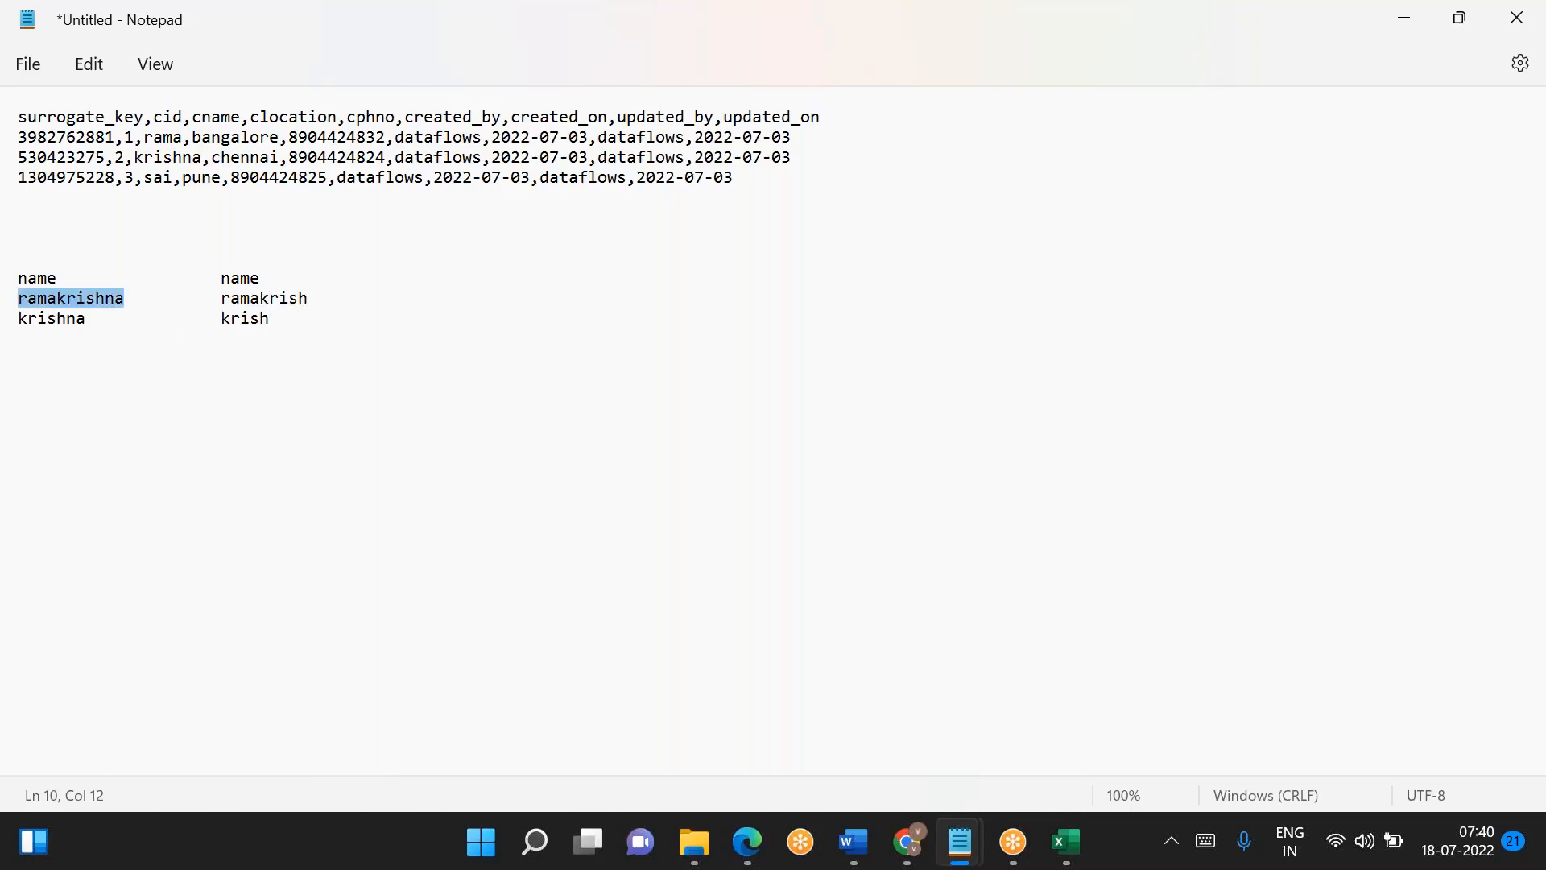
pyautogui.doubleClick(285, 299)
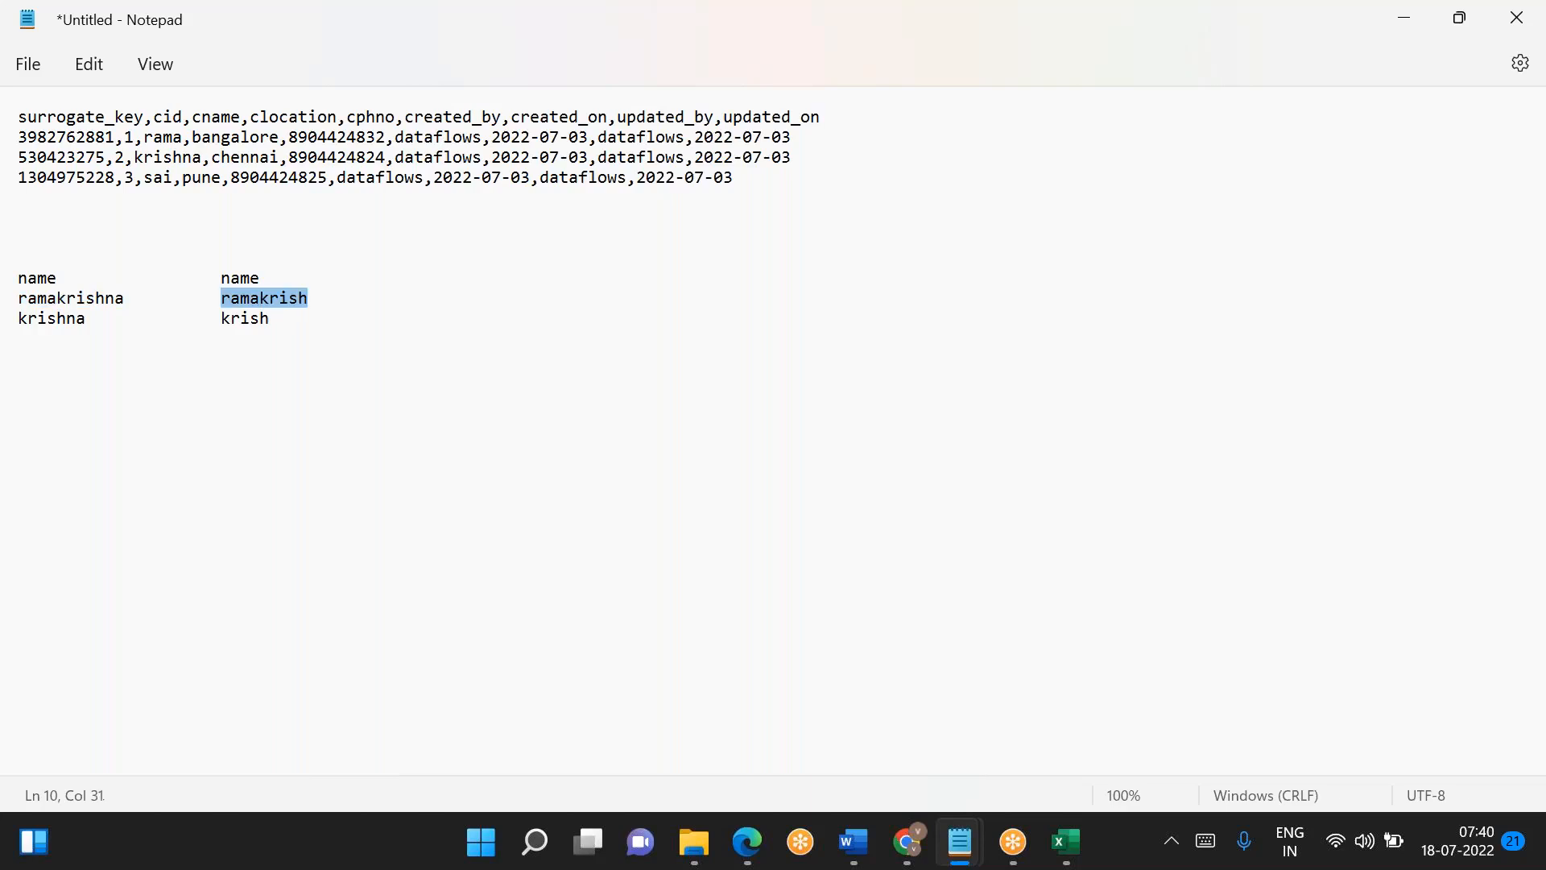
pyautogui.doubleClick(81, 299)
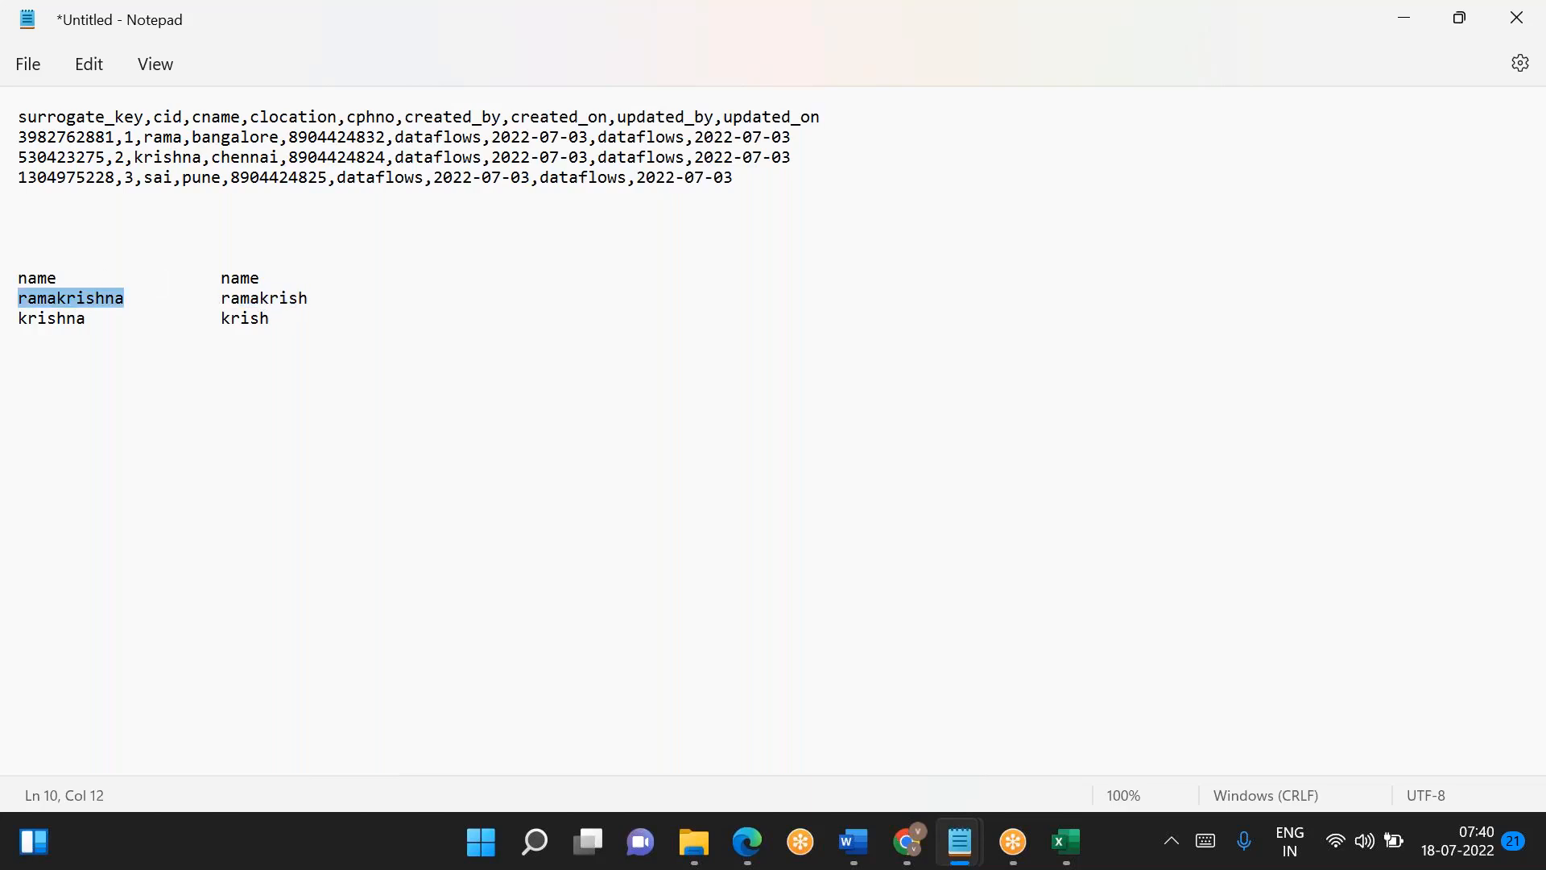
# - Delete the two sample name columns, including their headings, from the Notepad note
pyautogui.click(290, 317)
pyautogui.keyDown('shift'); pyautogui.click(15, 277); pyautogui.keyUp('shift')
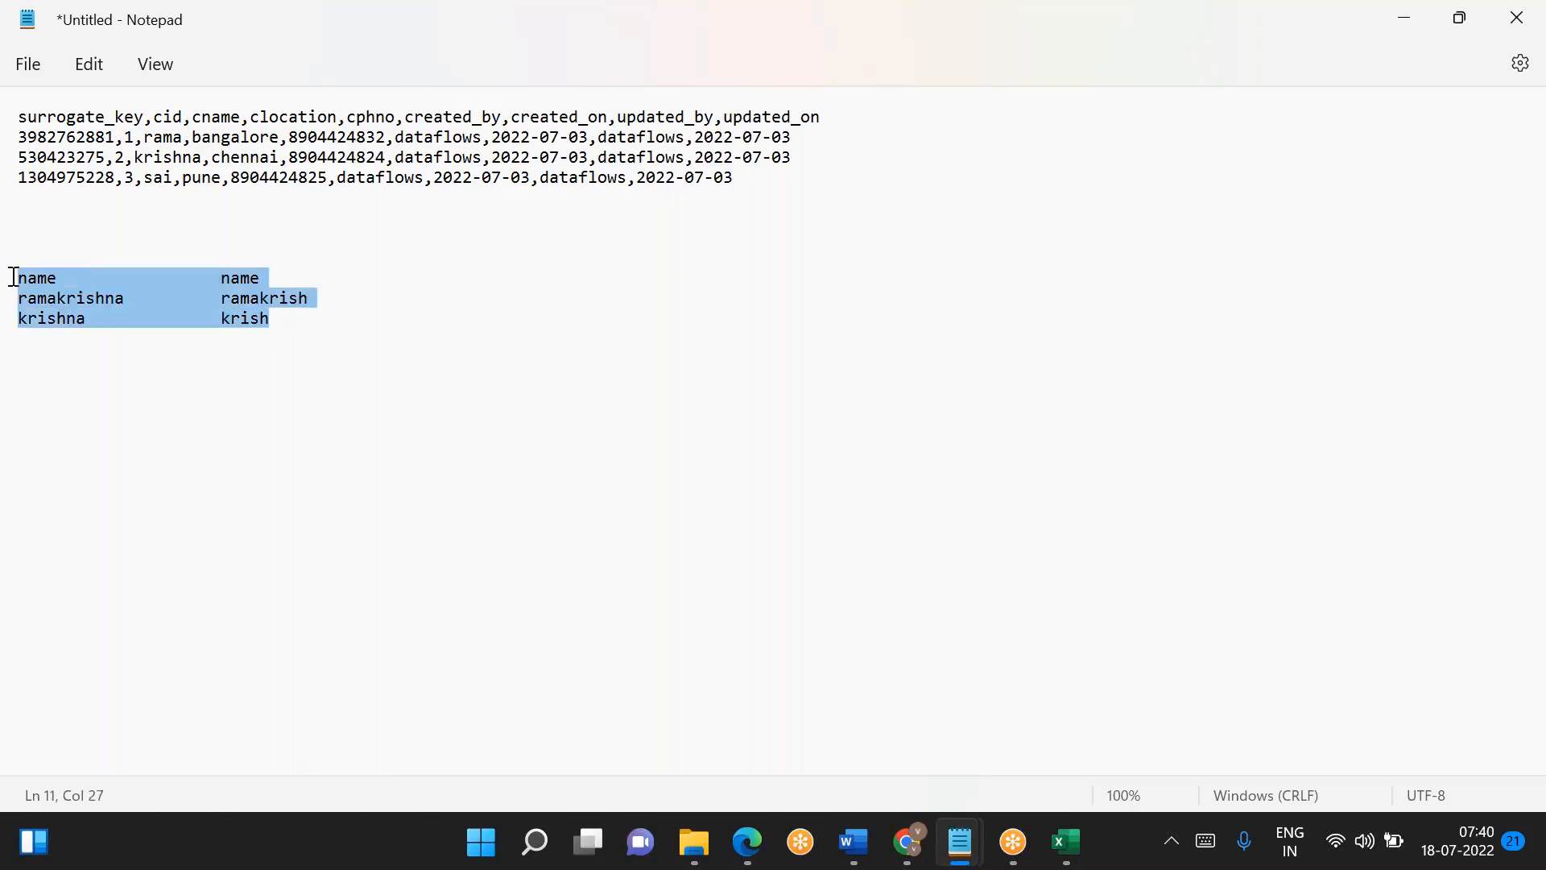
pyautogui.press('Delete')
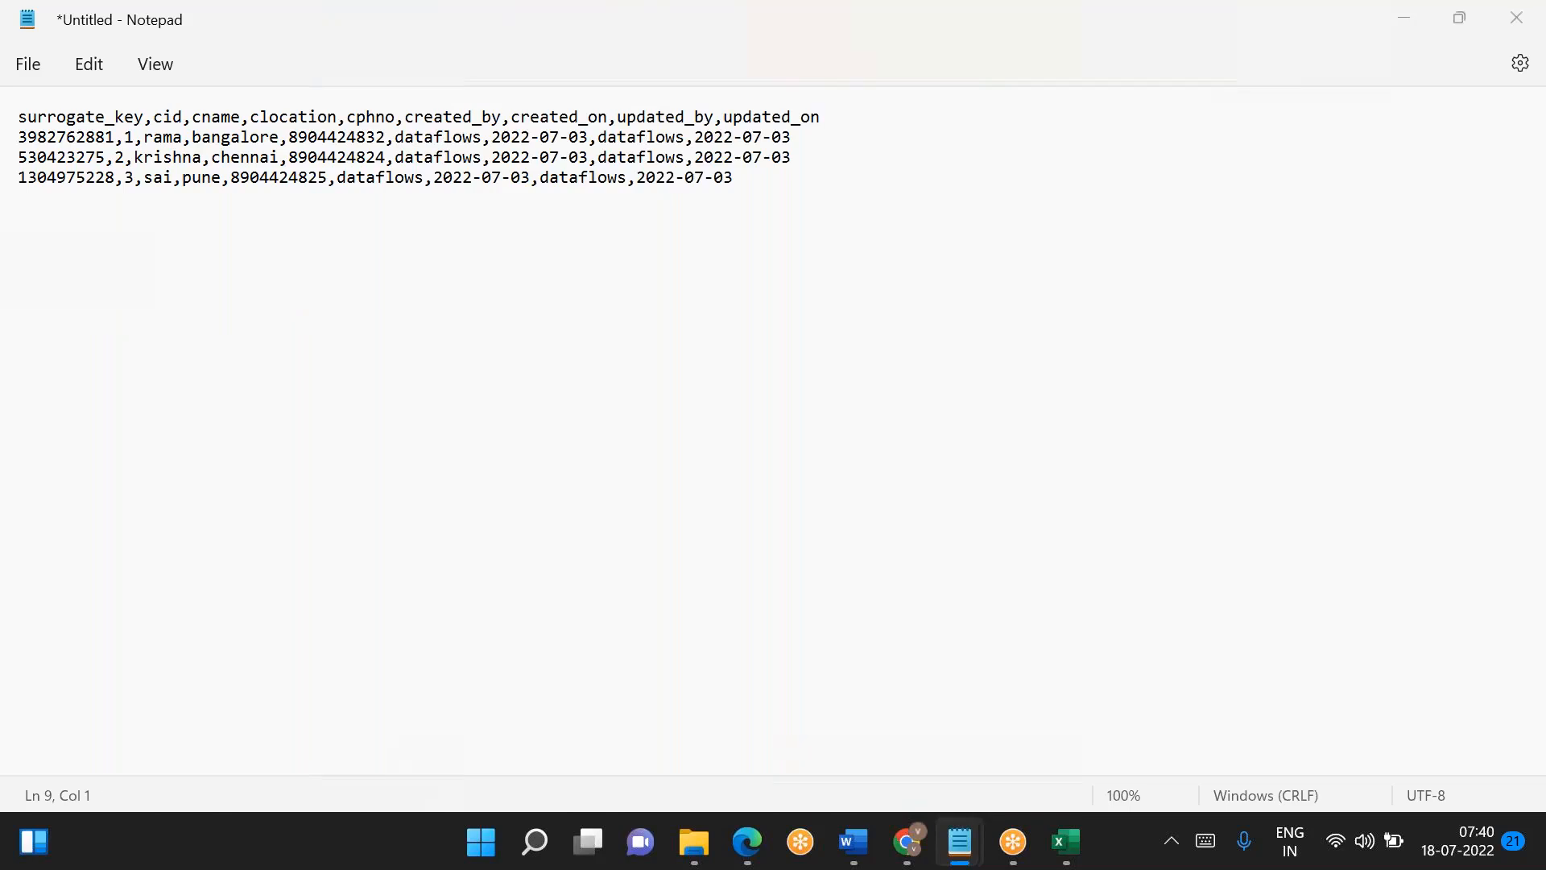
# - Switch back to Azure Data Factory and turn off fuzzy matching for the full outer join1
pyautogui.hotkey('alt', 'Tab')
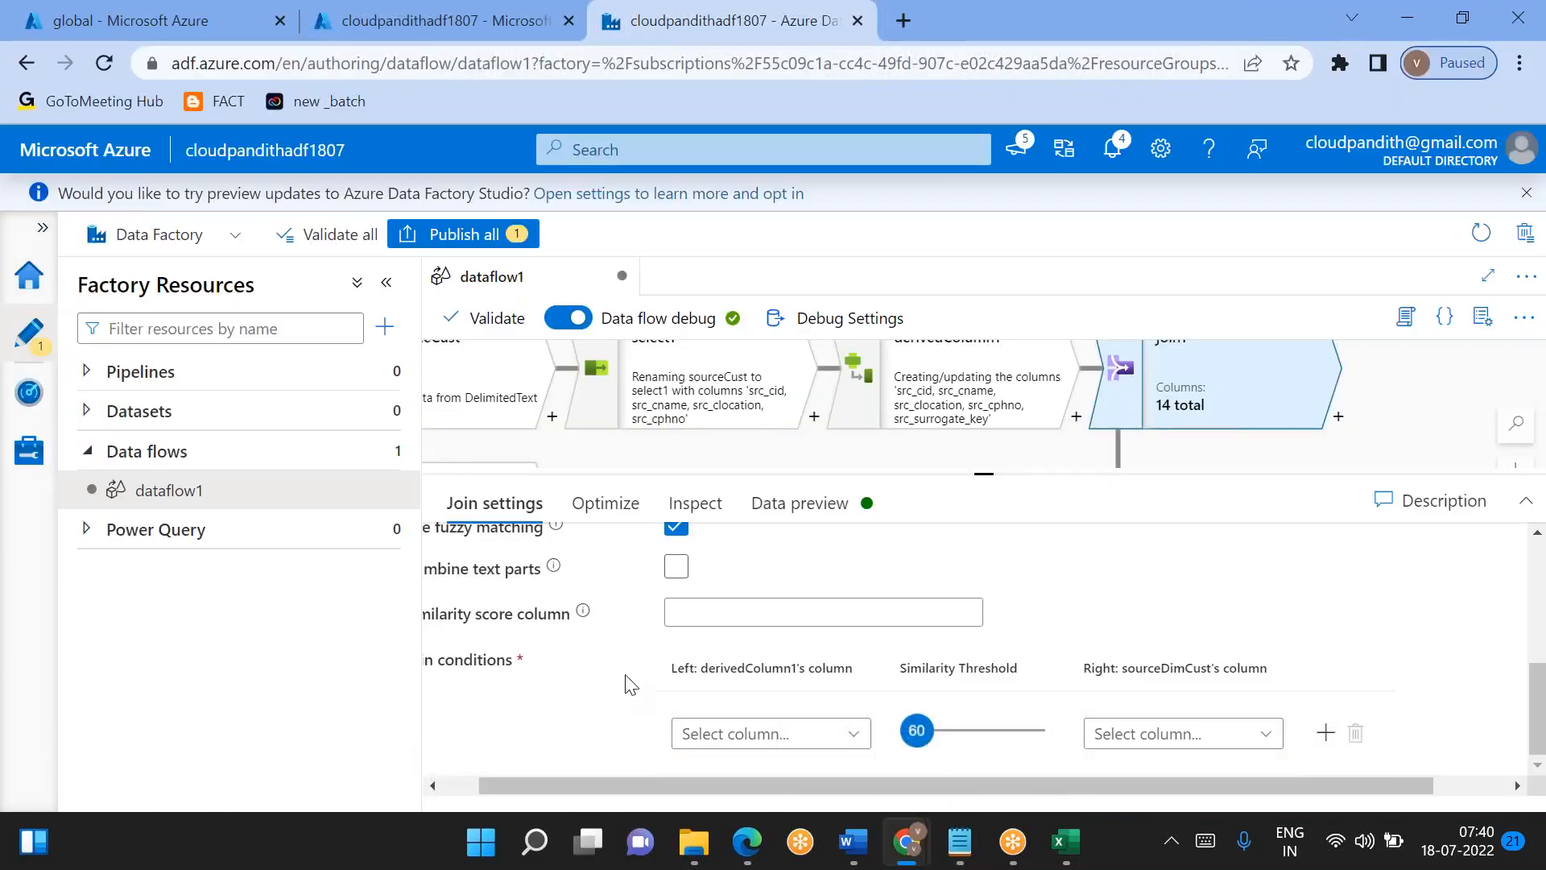
pyautogui.hscroll(-1, 630, 685)
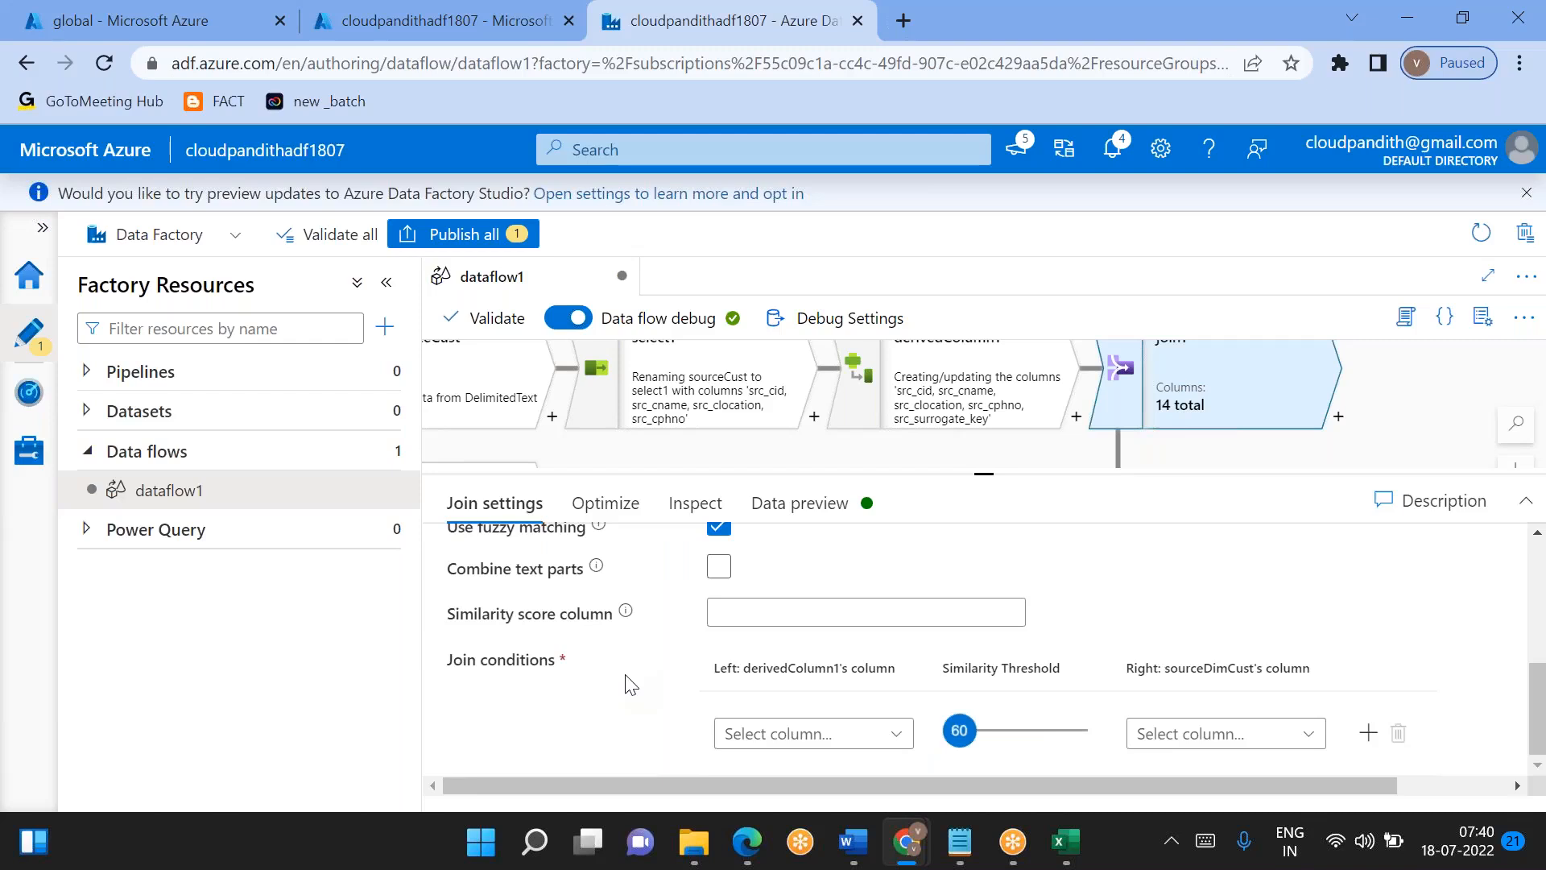
pyautogui.scroll(2, 631, 685)
pyautogui.scroll(-2, 631, 685)
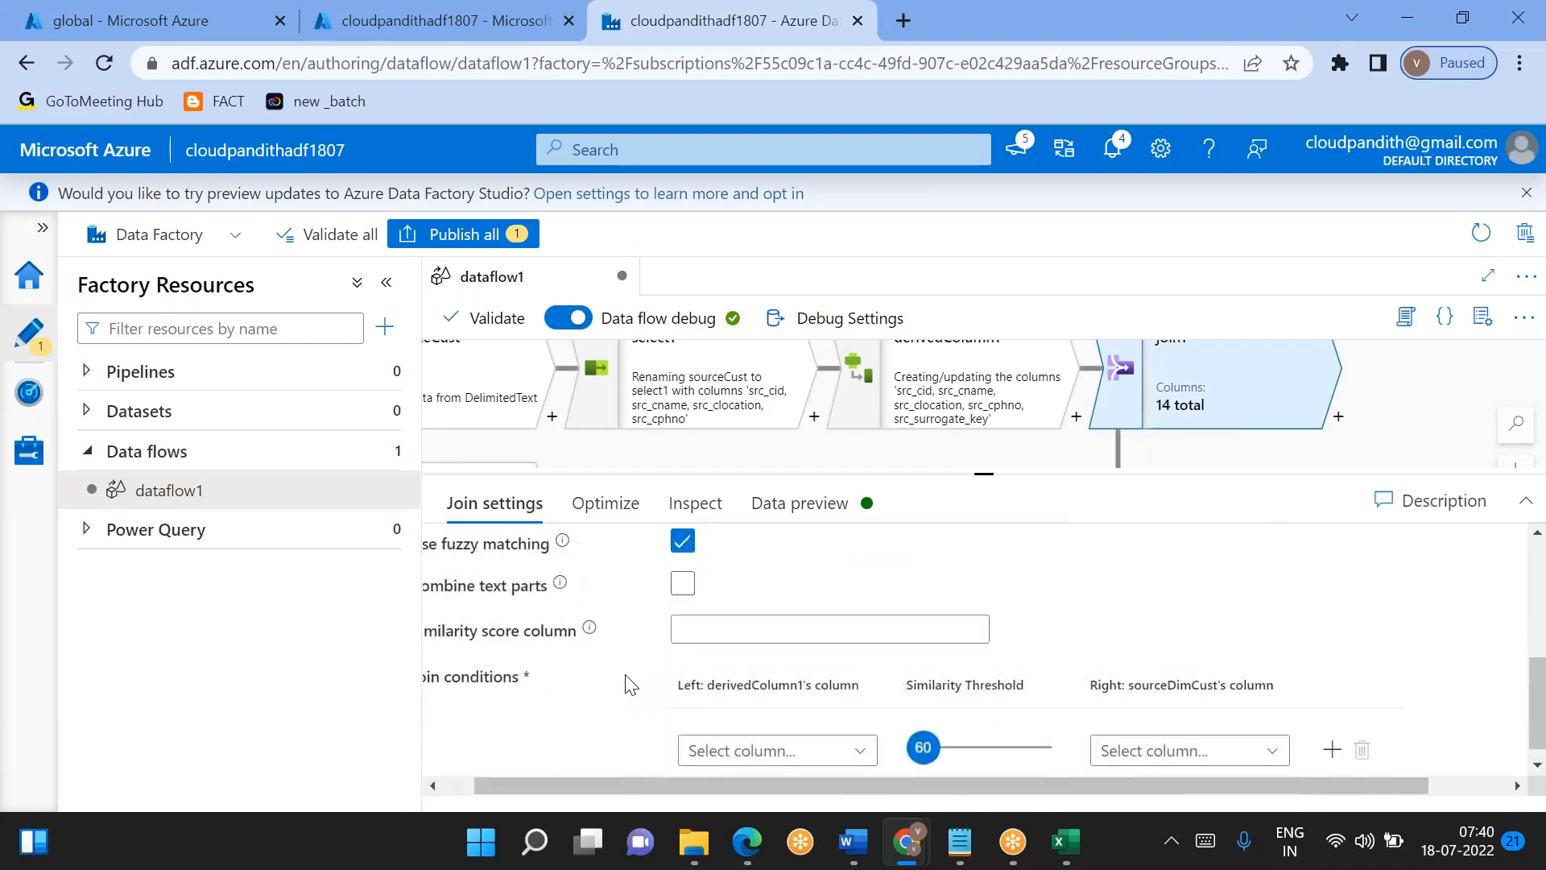
pyautogui.scroll(1, 630, 684)
pyautogui.scroll(3, 697, 576)
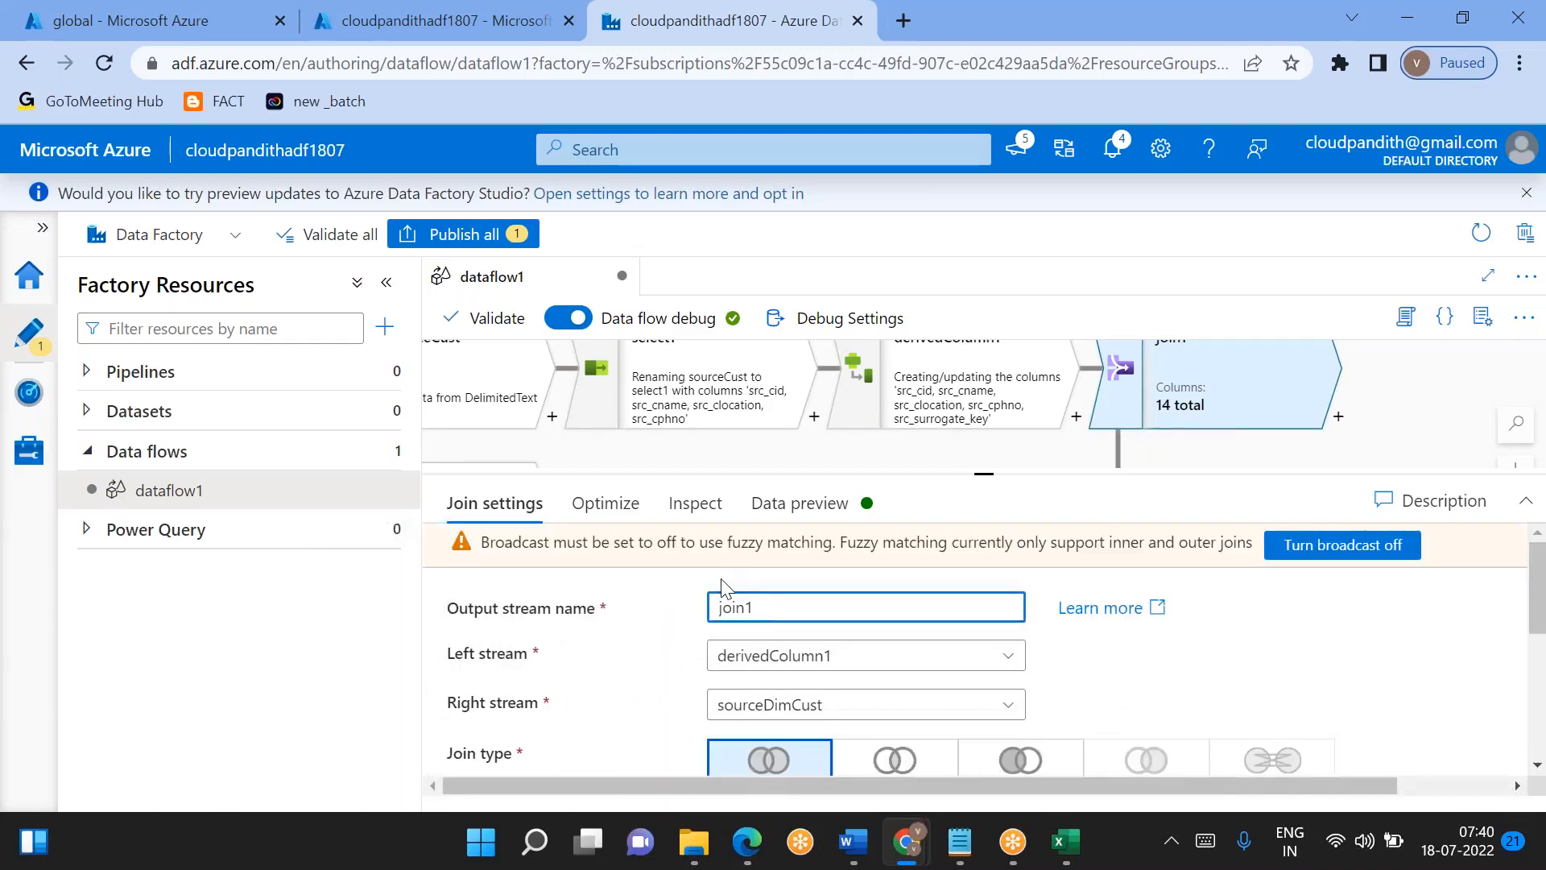
pyautogui.scroll(-3, 697, 576)
pyautogui.hscroll(1, 698, 576)
pyautogui.click(695, 564)
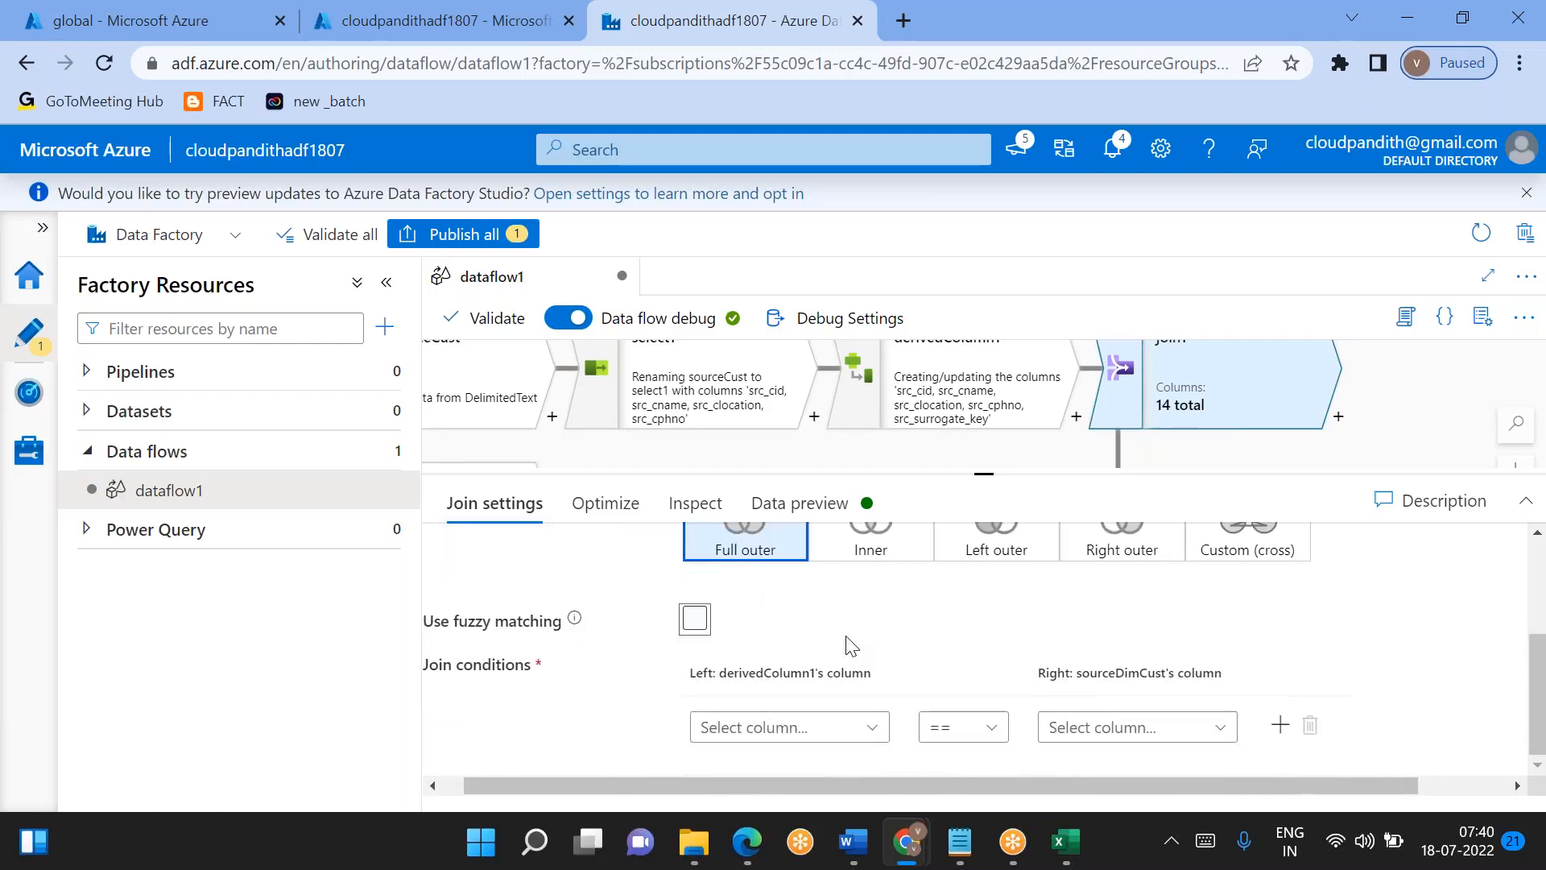
# - Set the join condition so derivedColumn1's src_cid equals sourceDimCust's cid
pyautogui.click(787, 718)
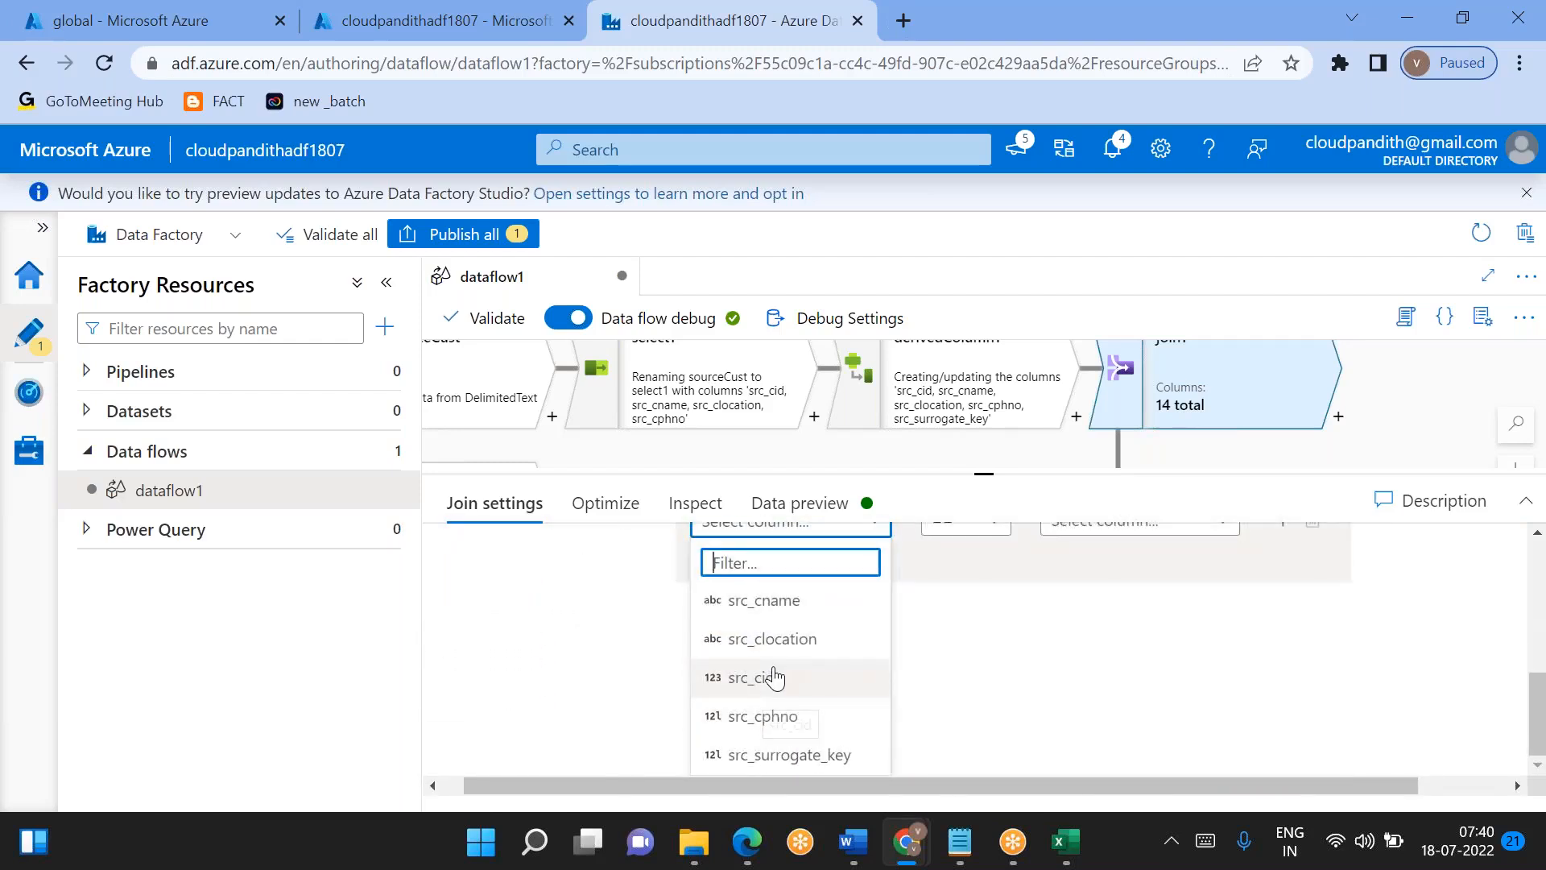
pyautogui.click(766, 676)
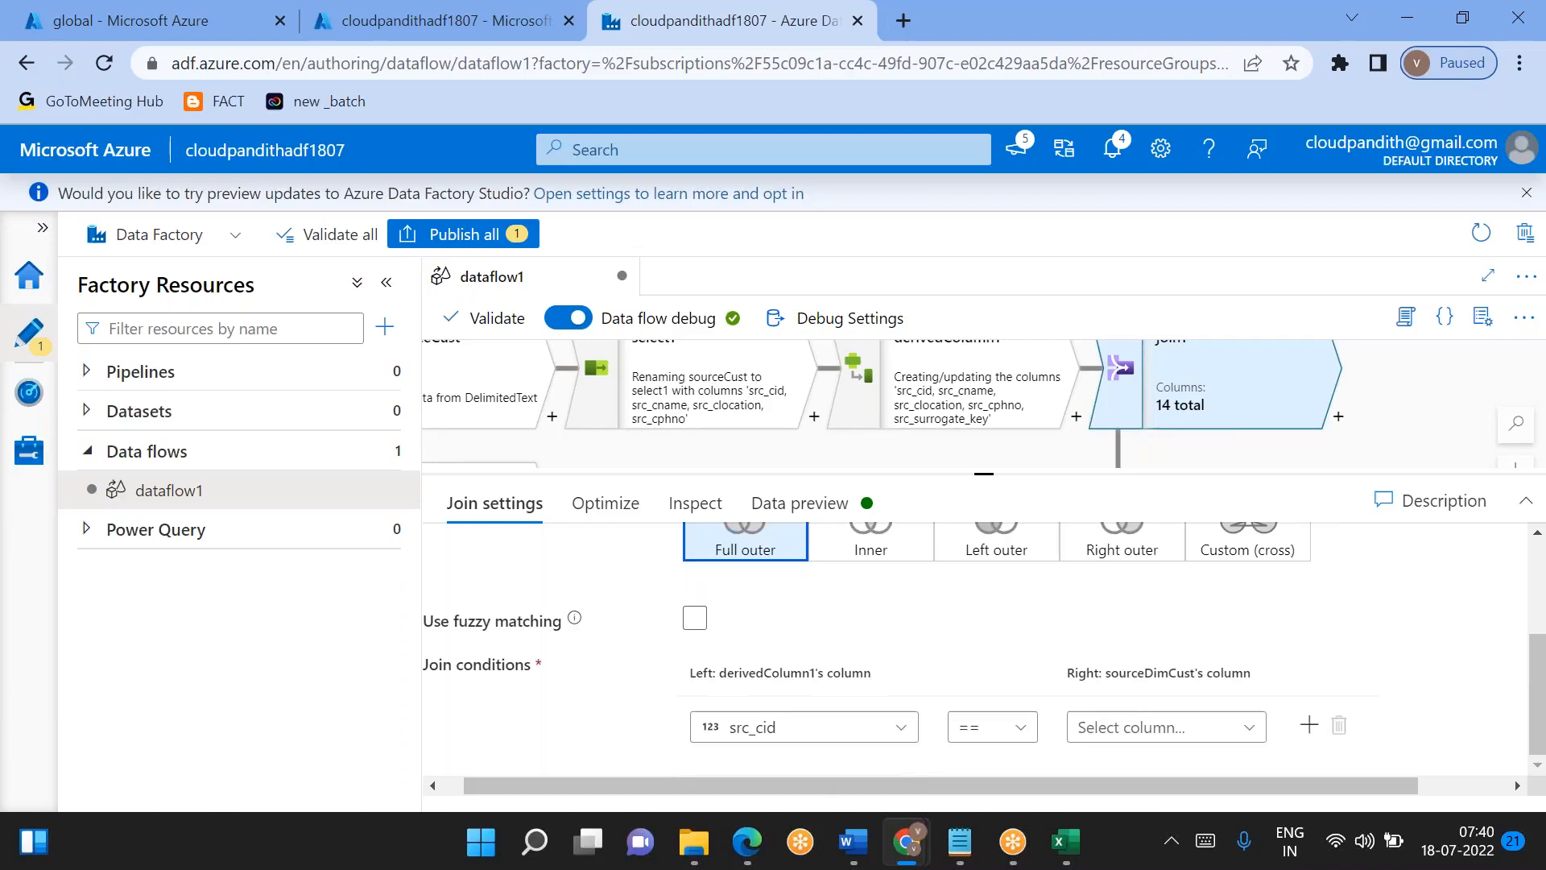
pyautogui.click(1148, 724)
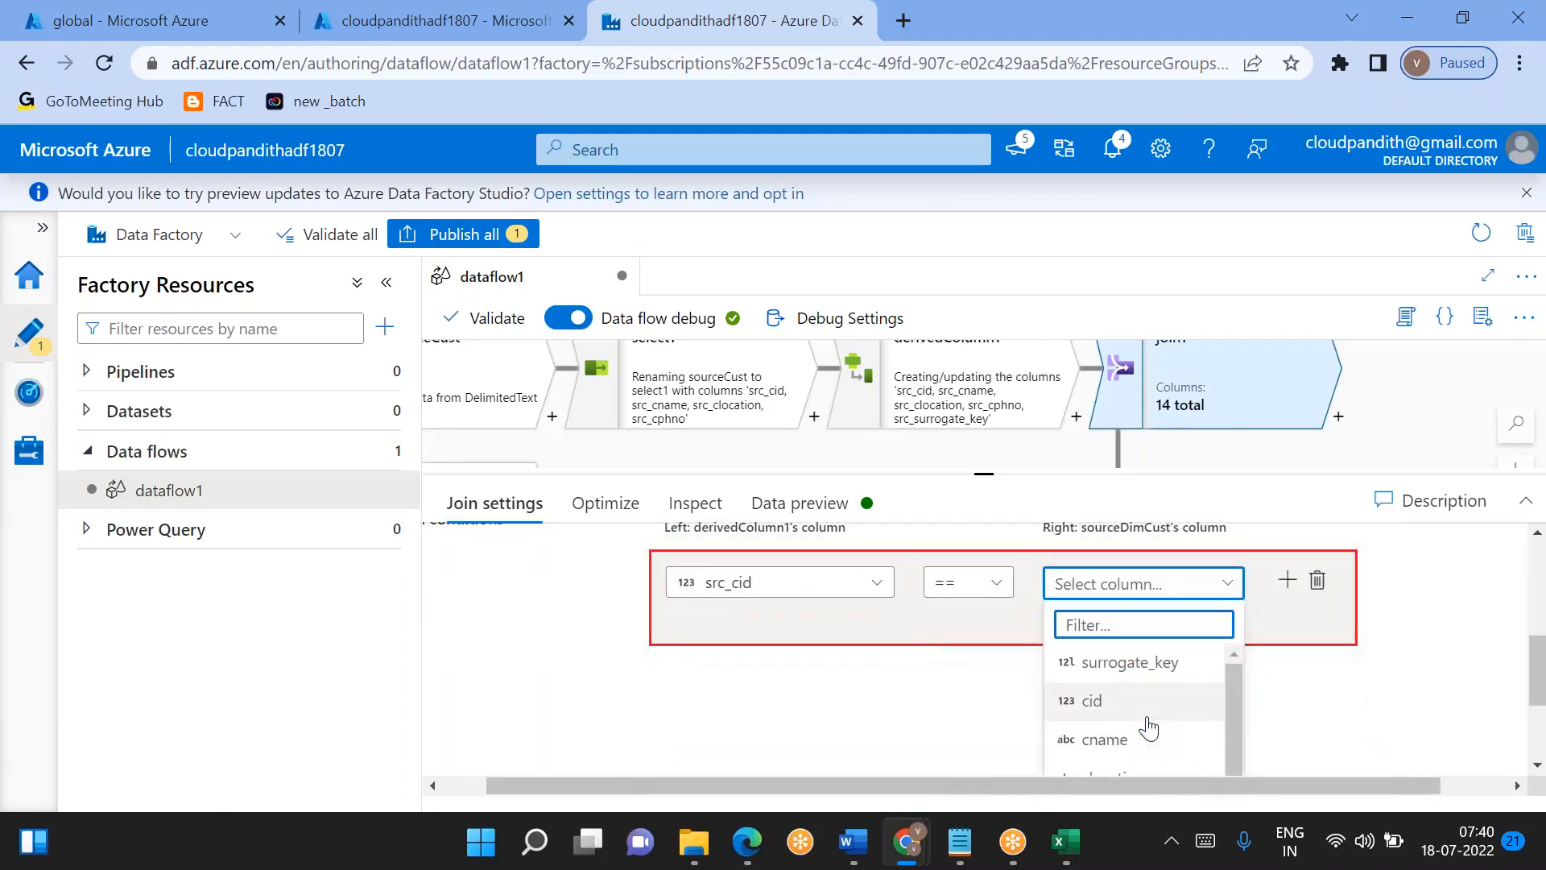
pyautogui.scroll(1, 1148, 727)
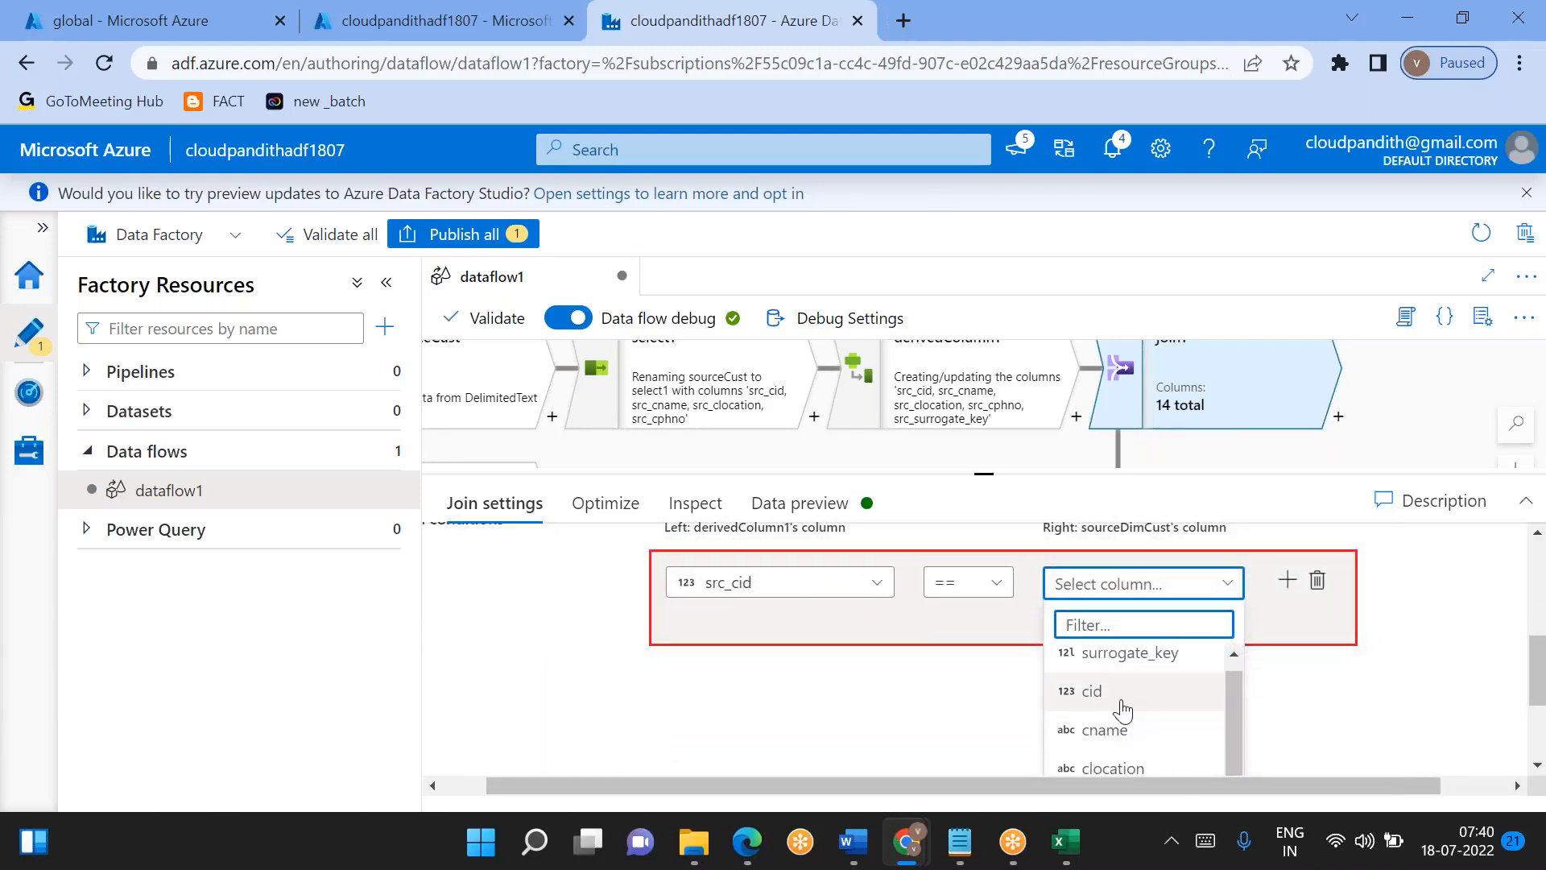
pyautogui.click(1095, 690)
pyautogui.scroll(3, 574, 735)
pyautogui.scroll(-3, 575, 735)
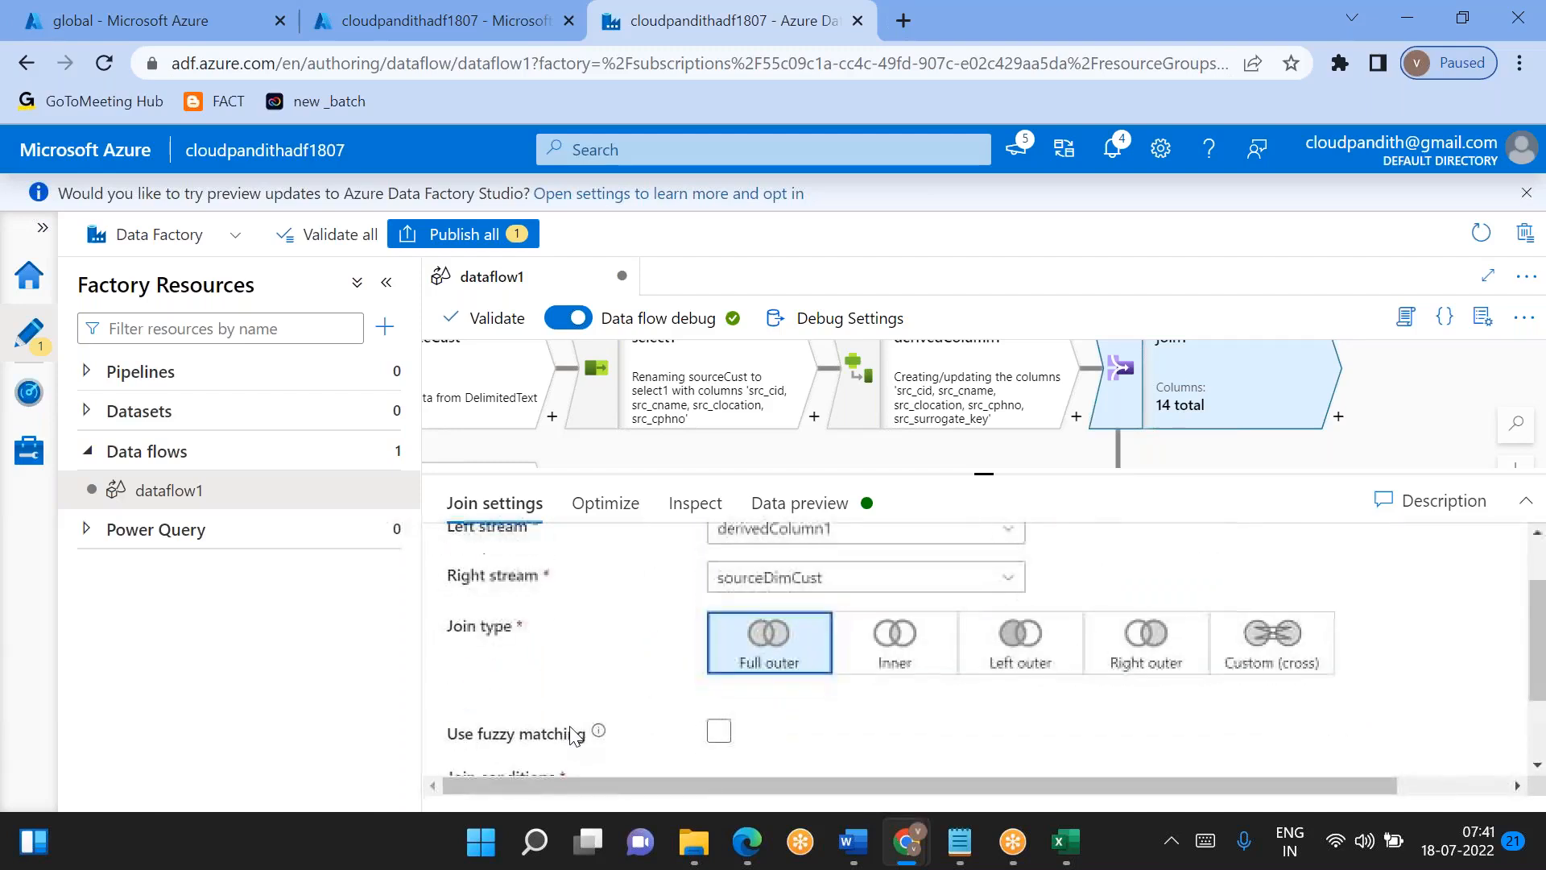
pyautogui.scroll(-1, 574, 736)
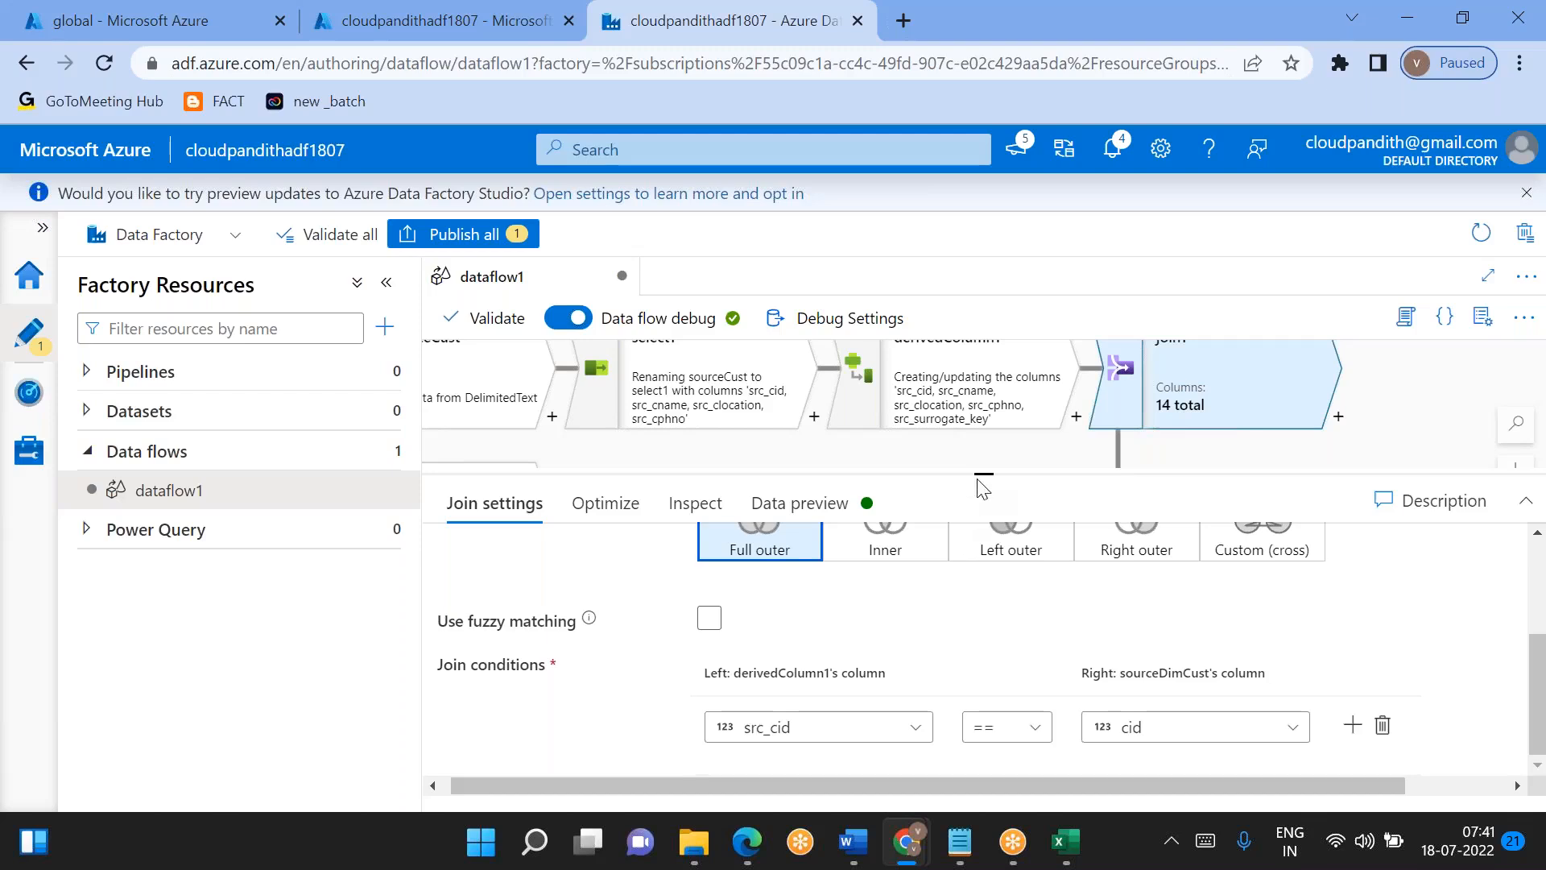
# - Review join1 on the canvas and in its settings, checking the left and right streams, the join type options and the join condition
pyautogui.moveTo(981, 475); pyautogui.dragTo(983, 582)
pyautogui.moveTo(1239, 497); pyautogui.dragTo(780, 539)
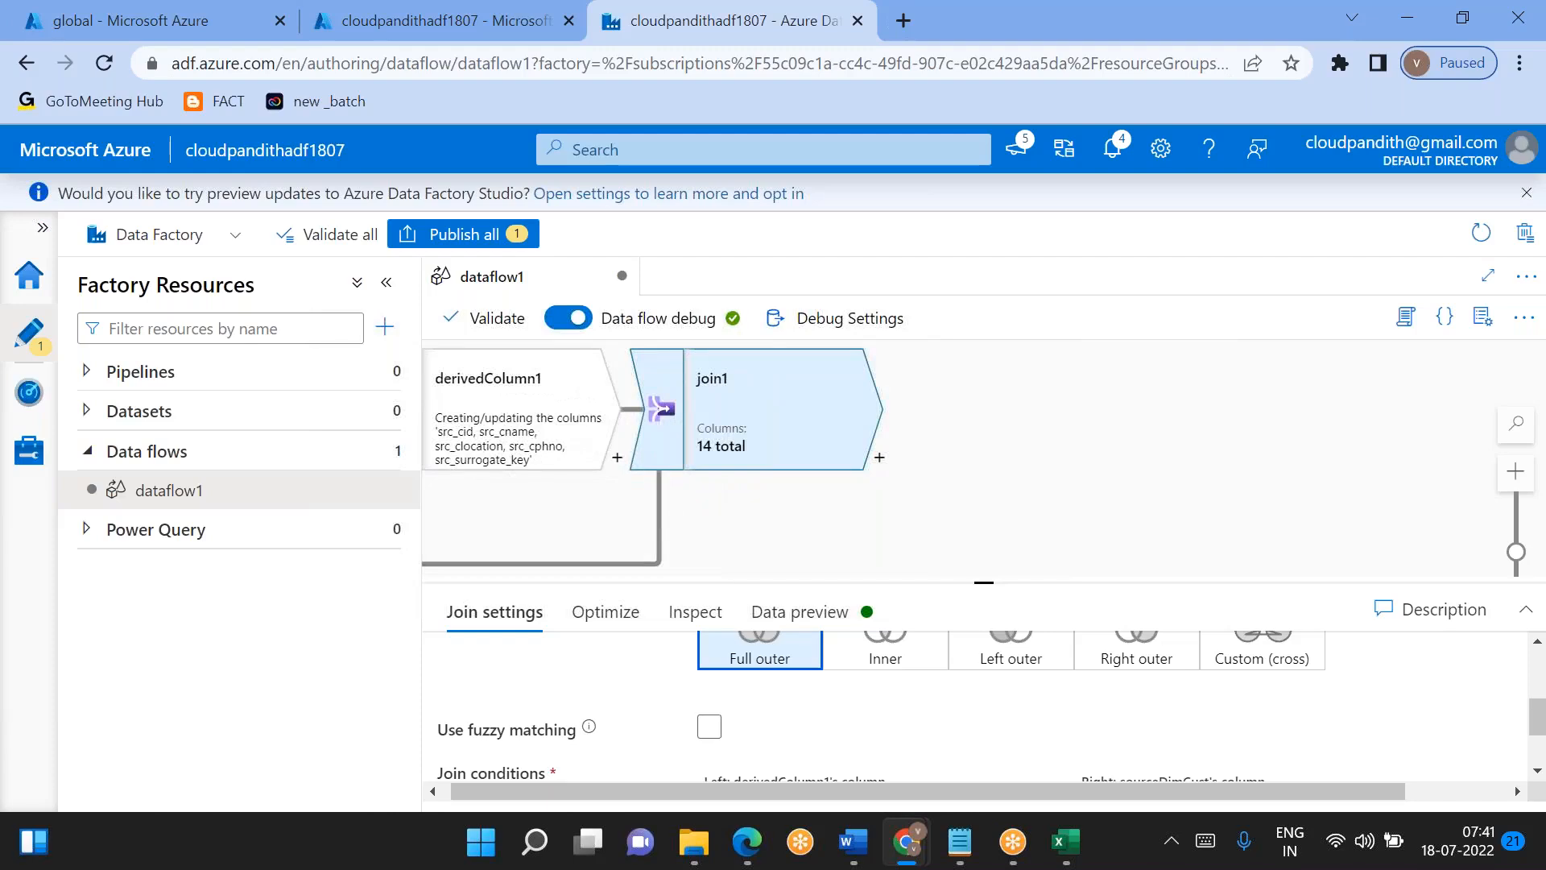
pyautogui.scroll(3, 800, 700)
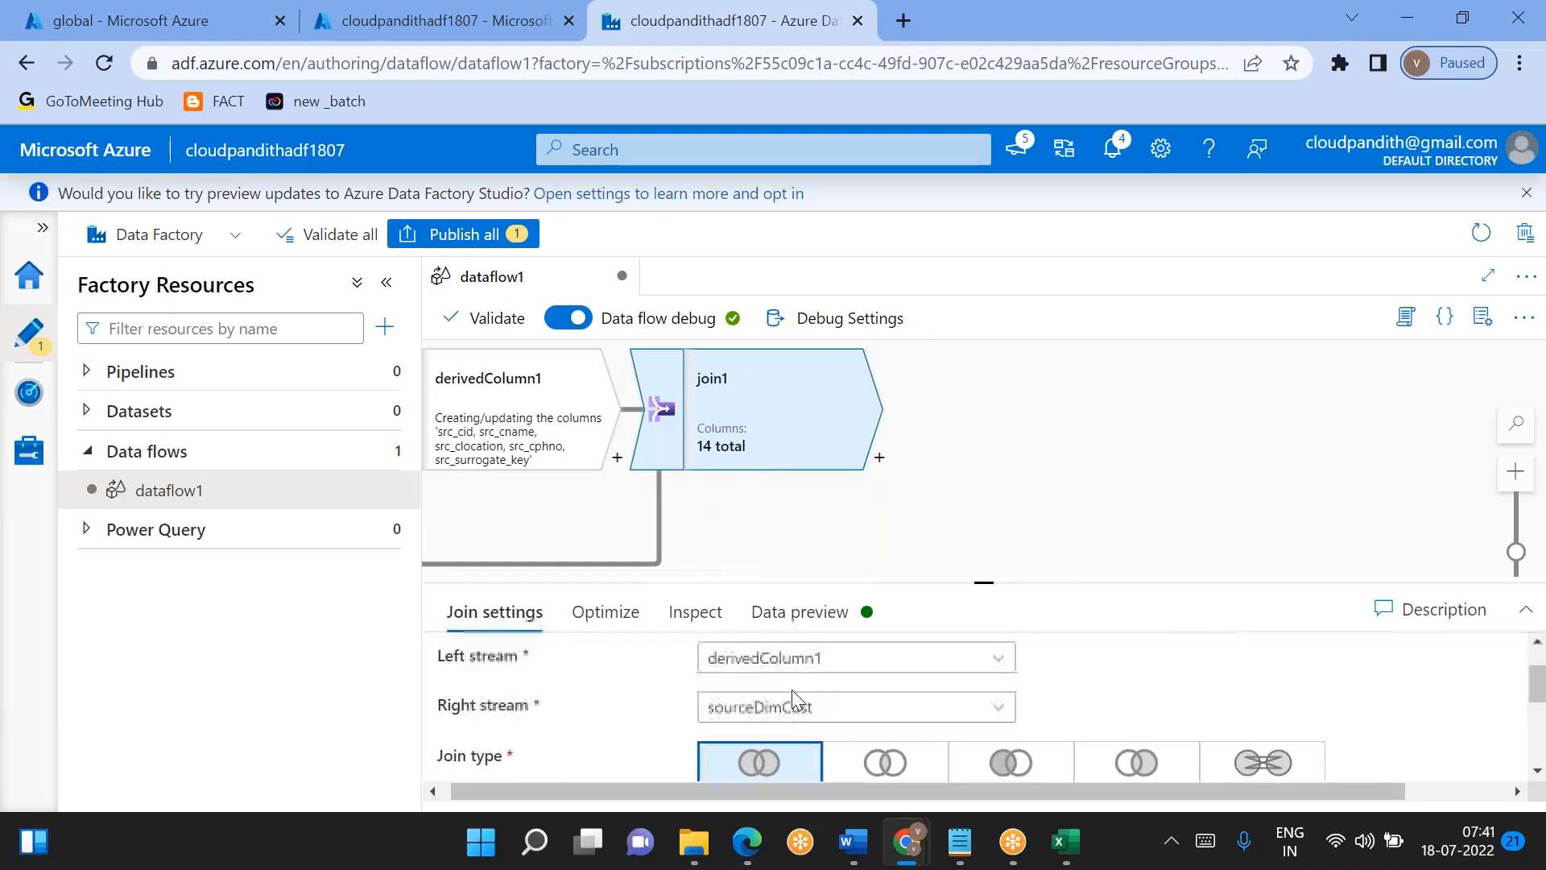
pyautogui.scroll(-5, 791, 690)
pyautogui.scroll(4, 791, 689)
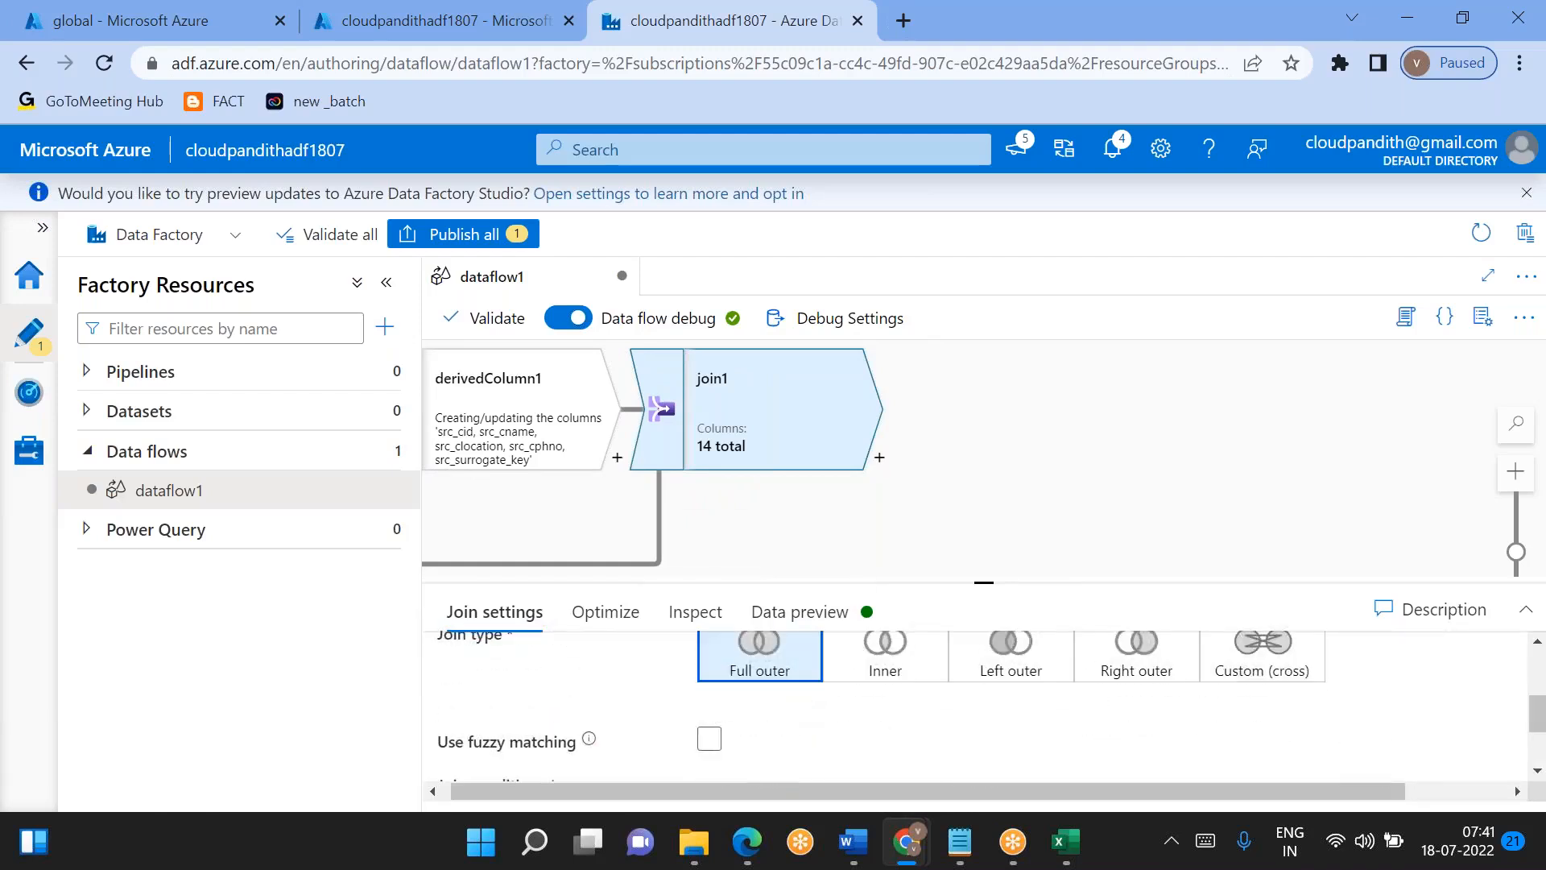
pyautogui.scroll(4, 991, 709)
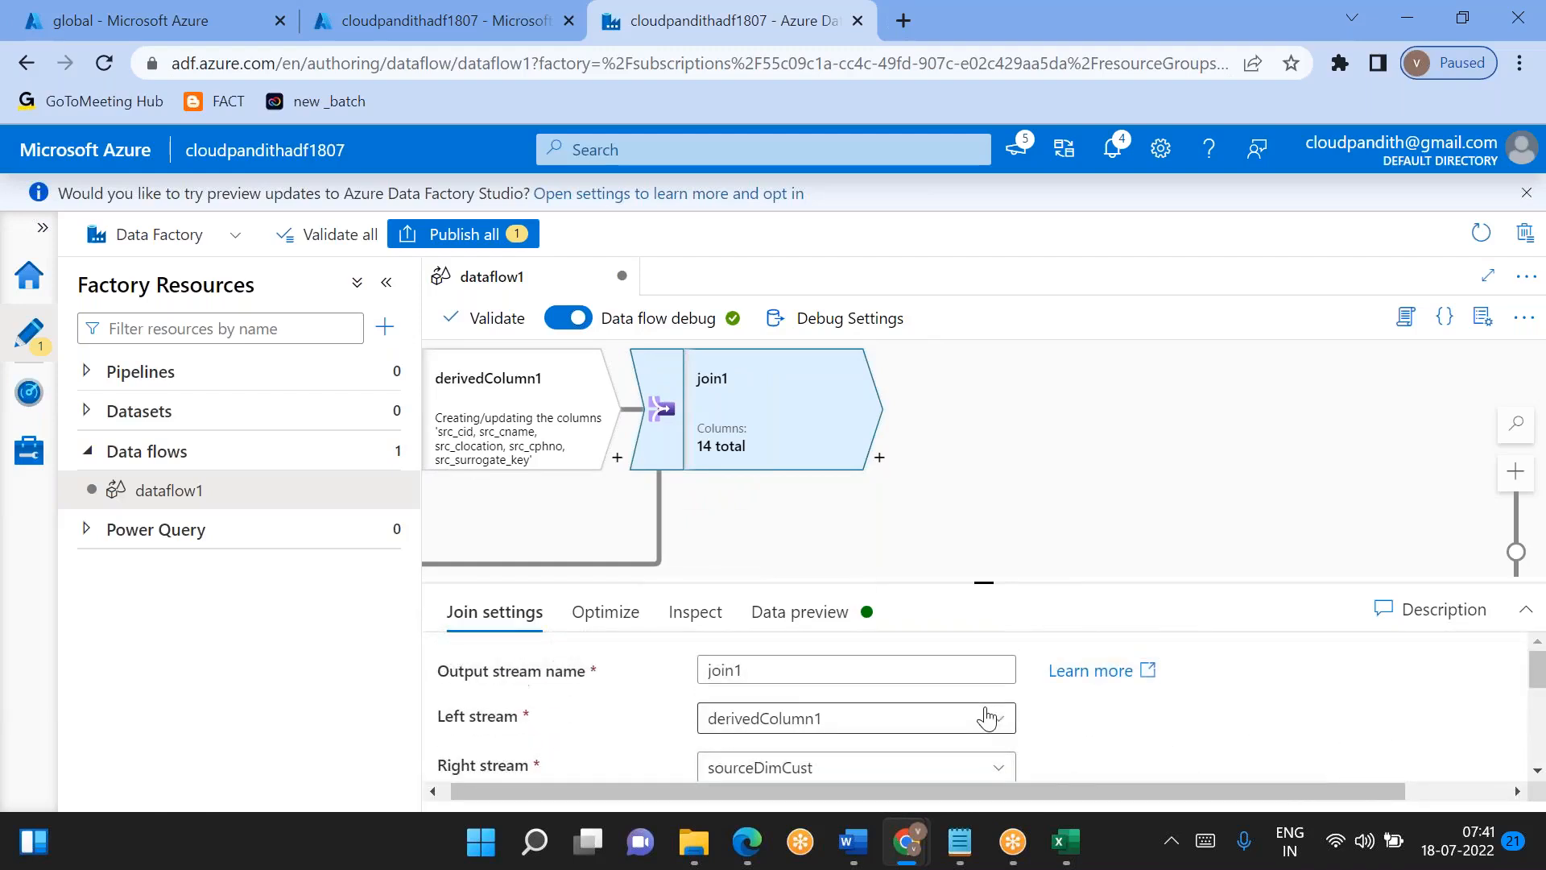
pyautogui.scroll(-2, 1091, 741)
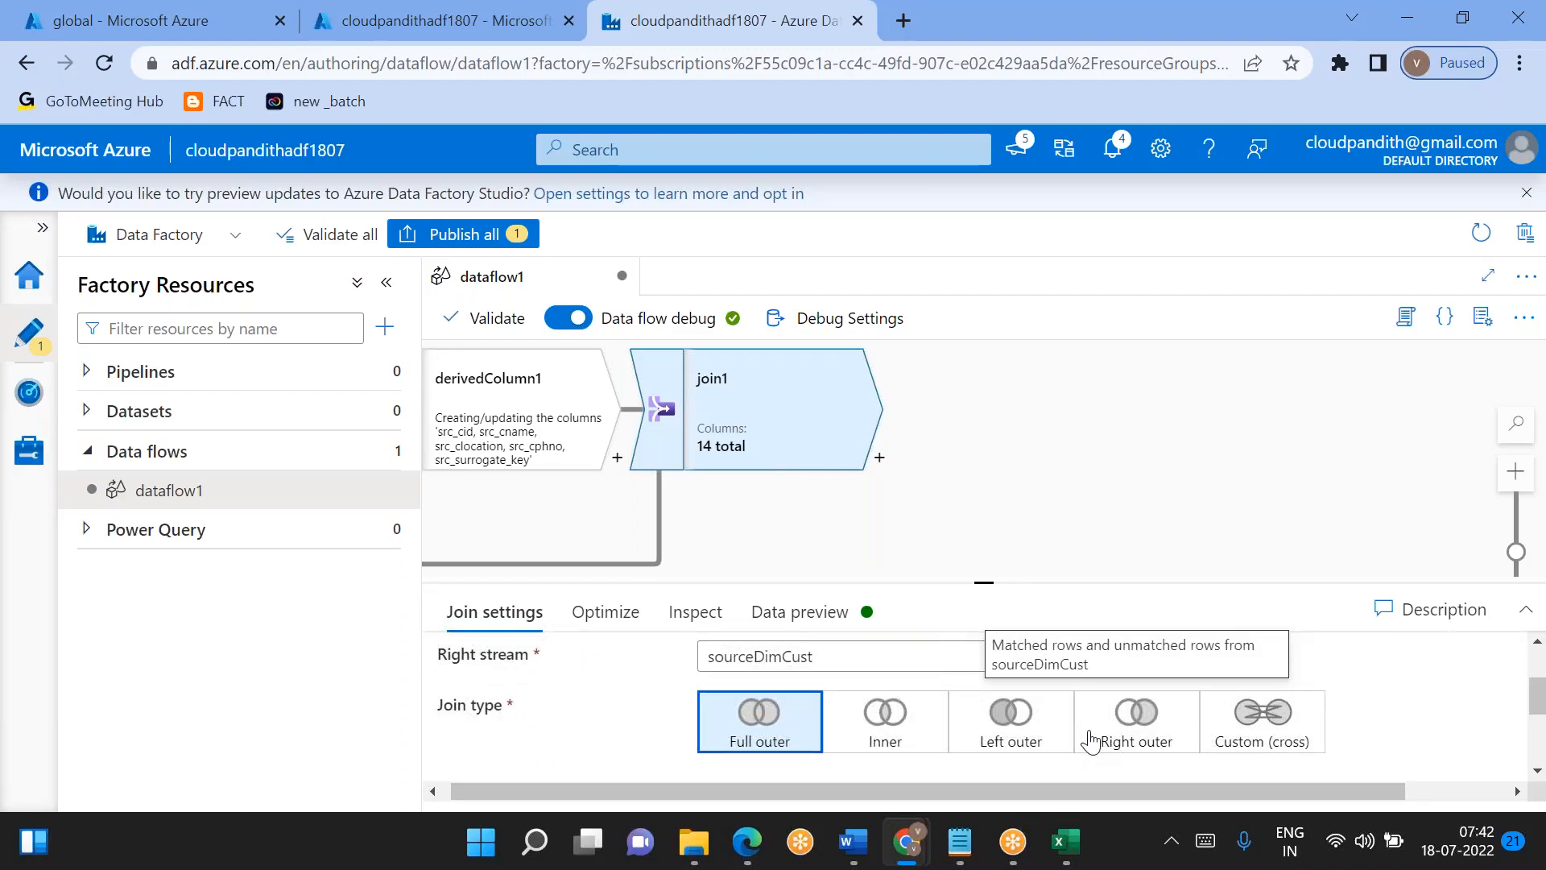
pyautogui.scroll(4, 1345, 709)
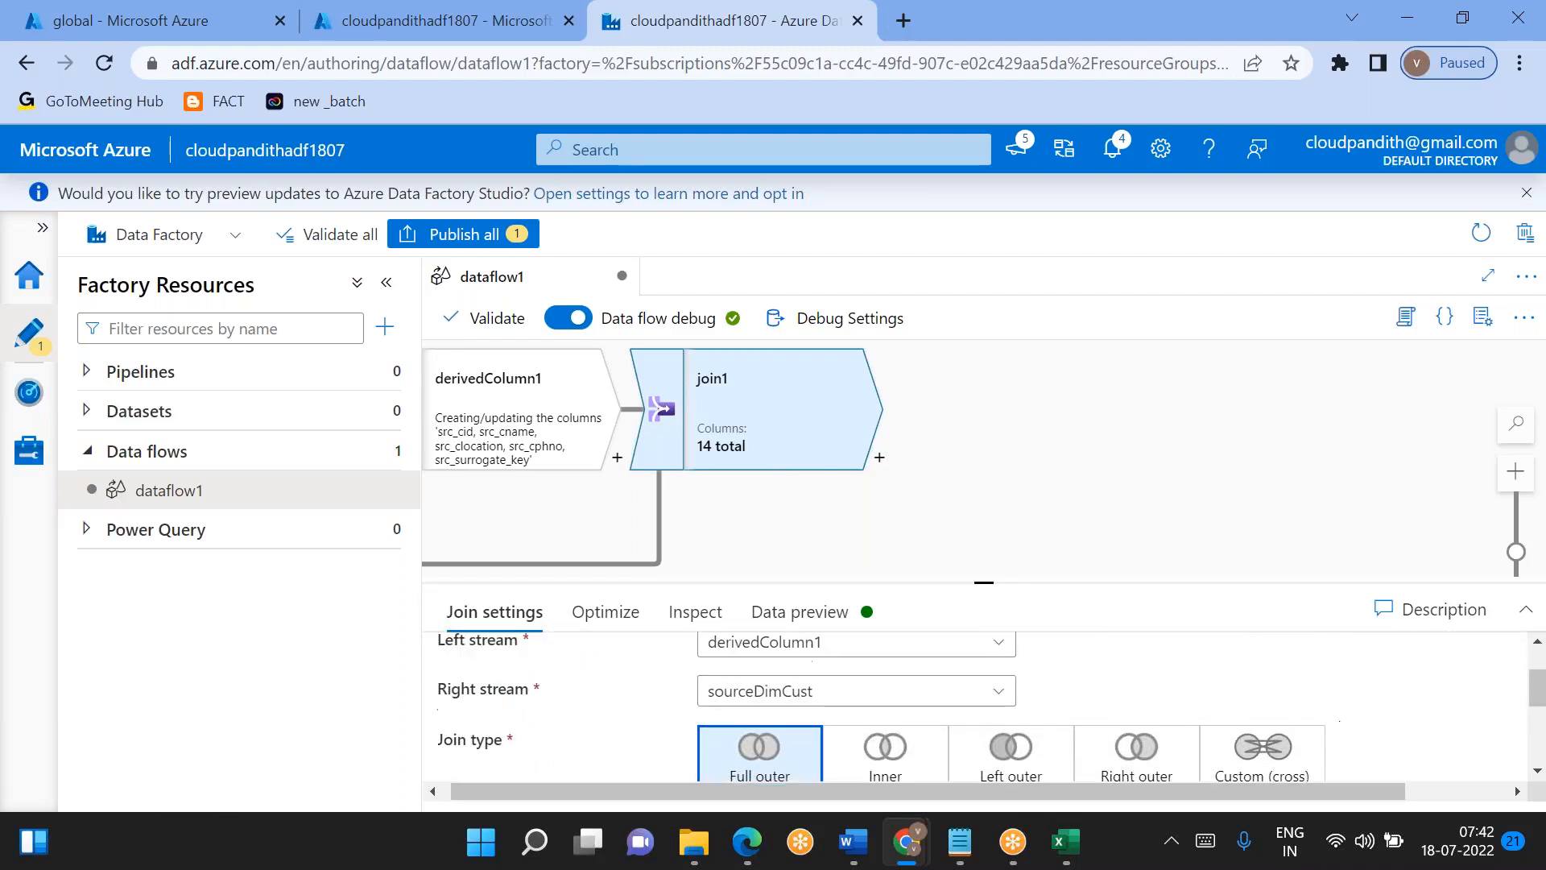
pyautogui.scroll(-2, 1249, 718)
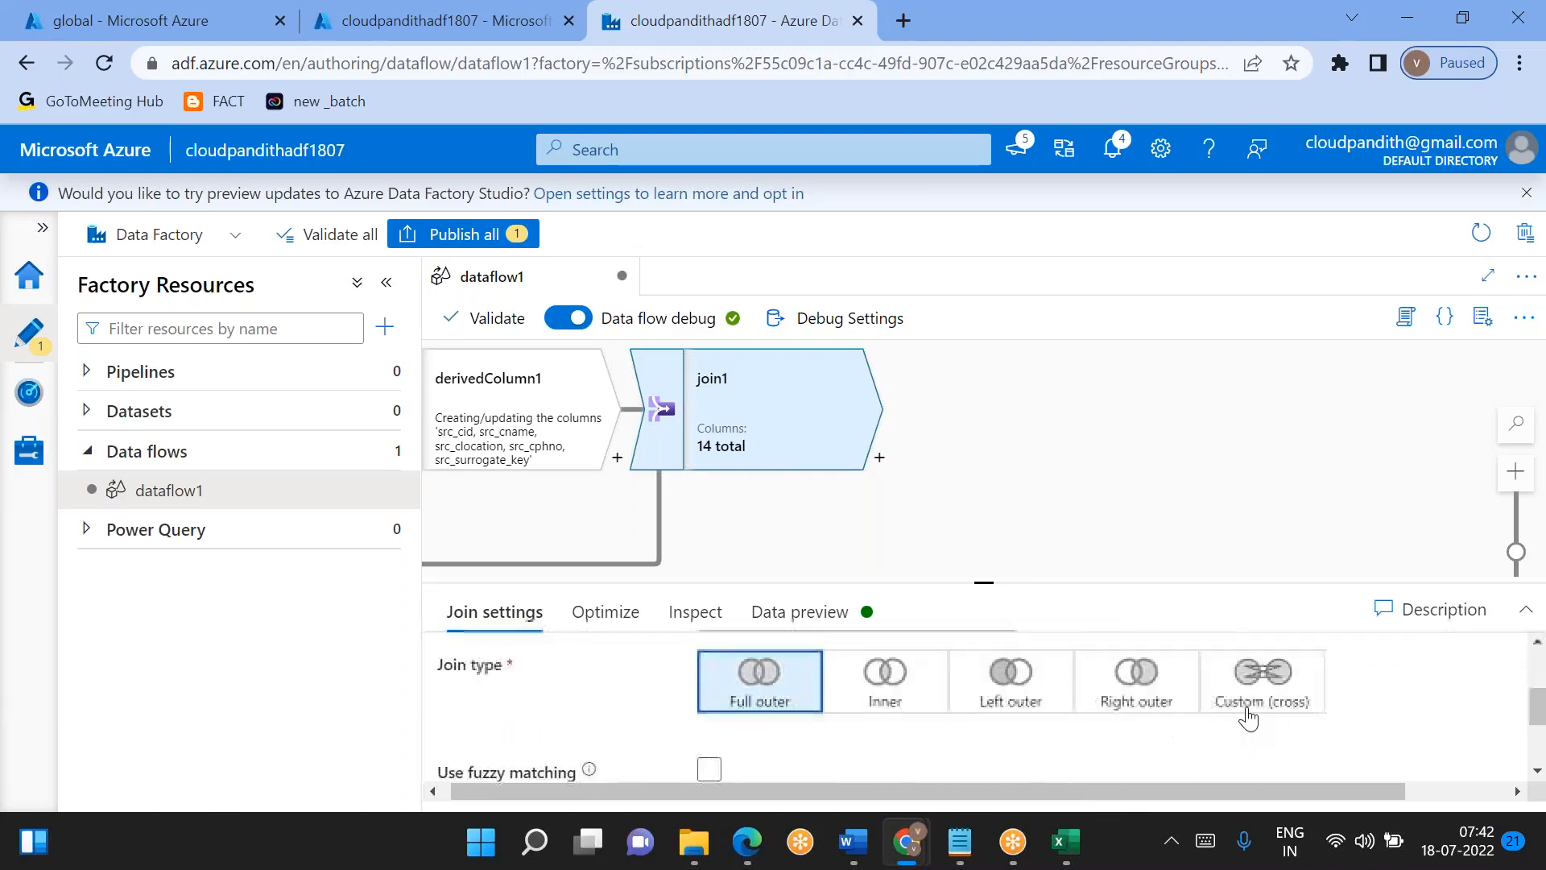
pyautogui.scroll(-2, 1256, 685)
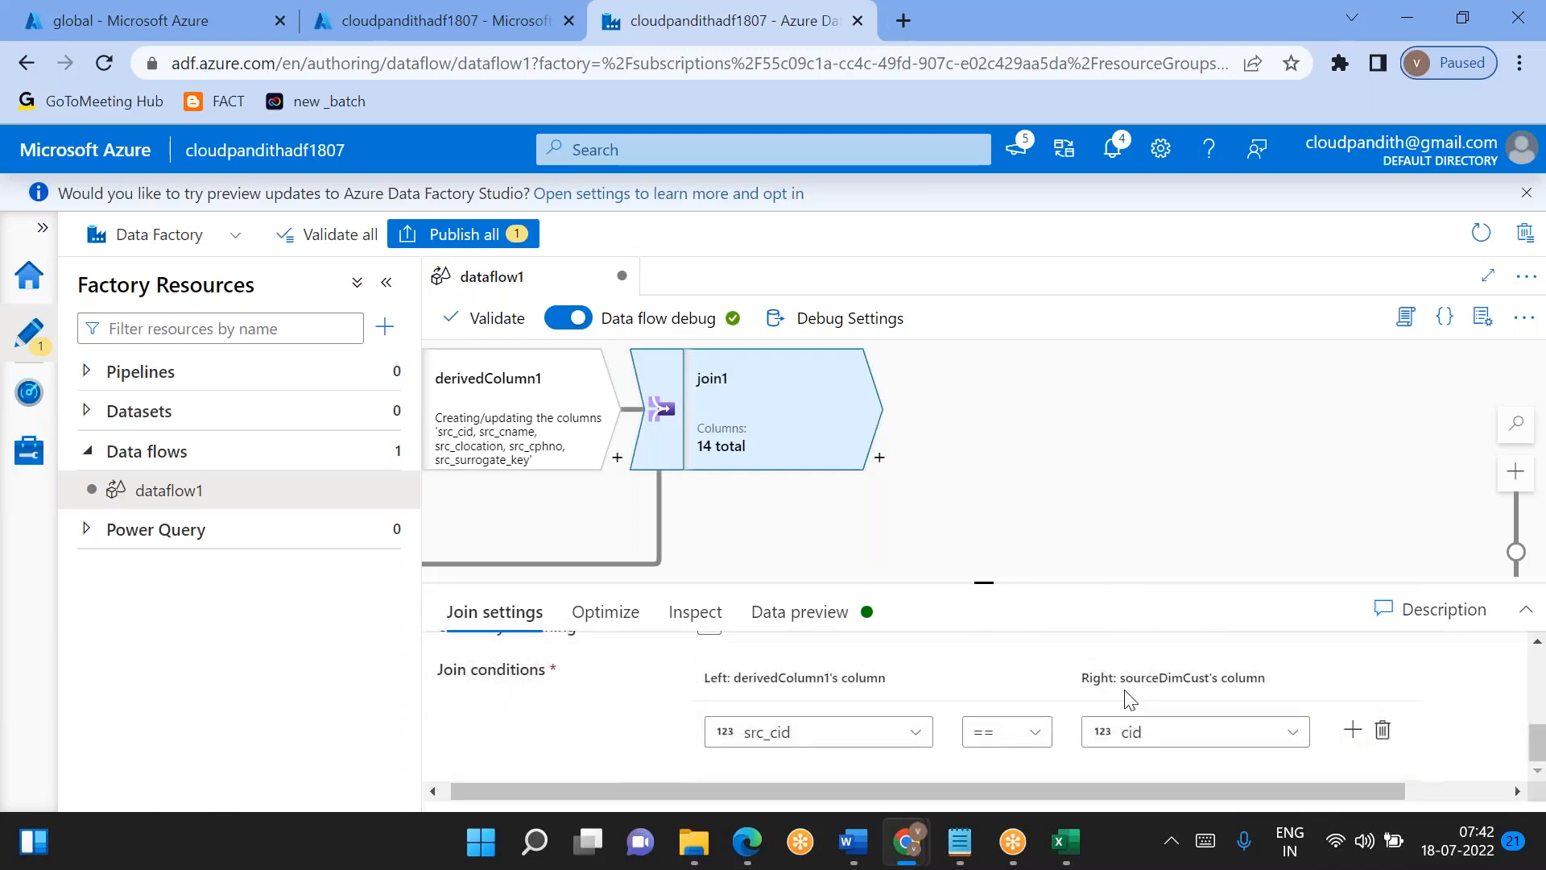
pyautogui.scroll(1, 835, 732)
pyautogui.scroll(1, 835, 733)
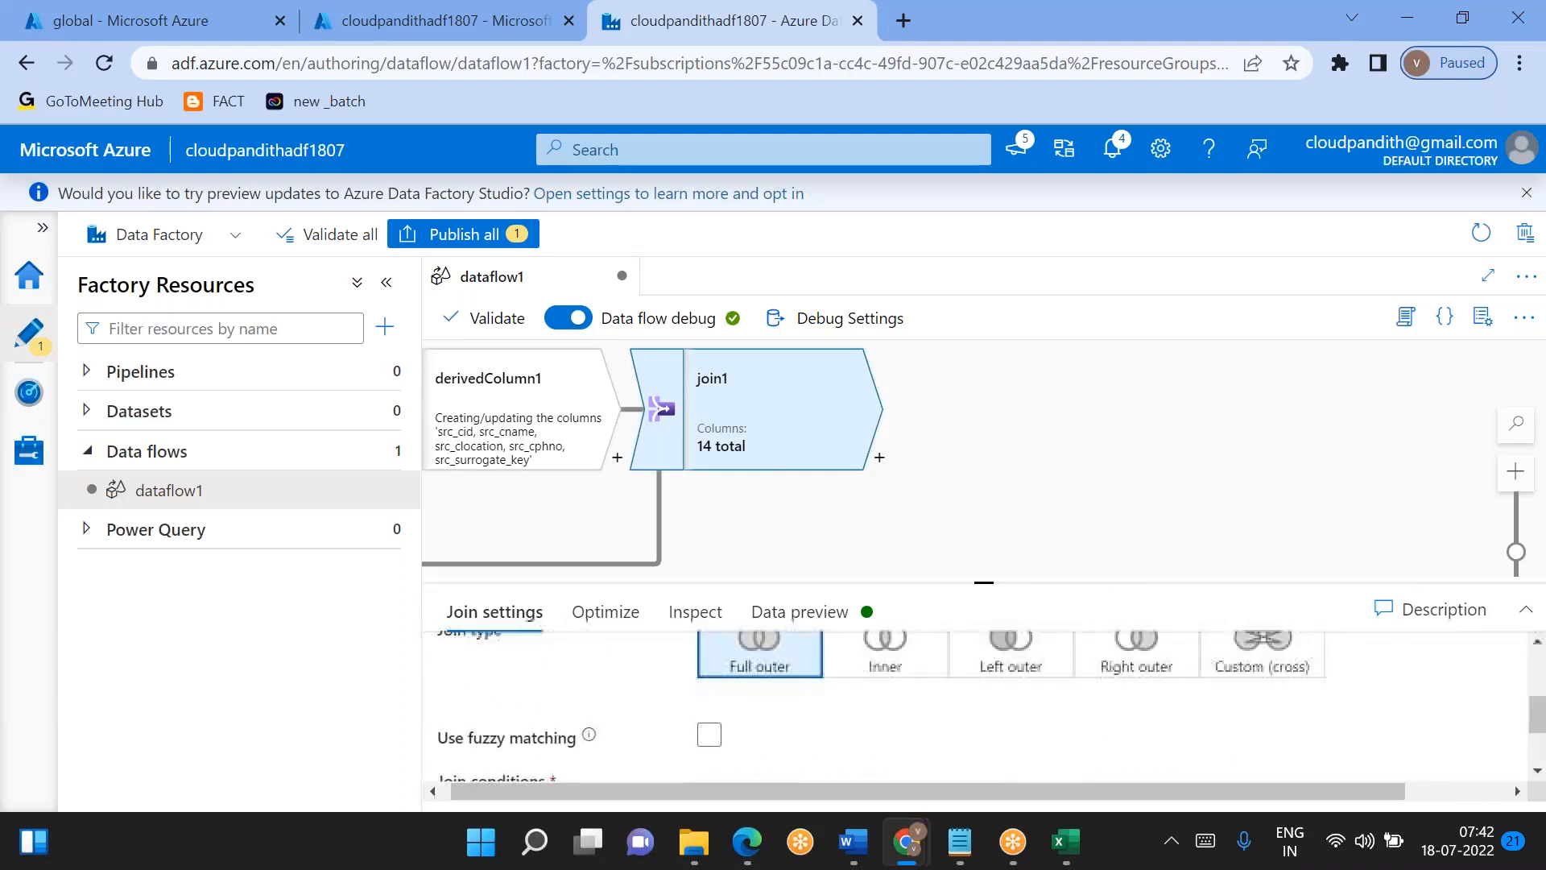
pyautogui.scroll(-2, 854, 739)
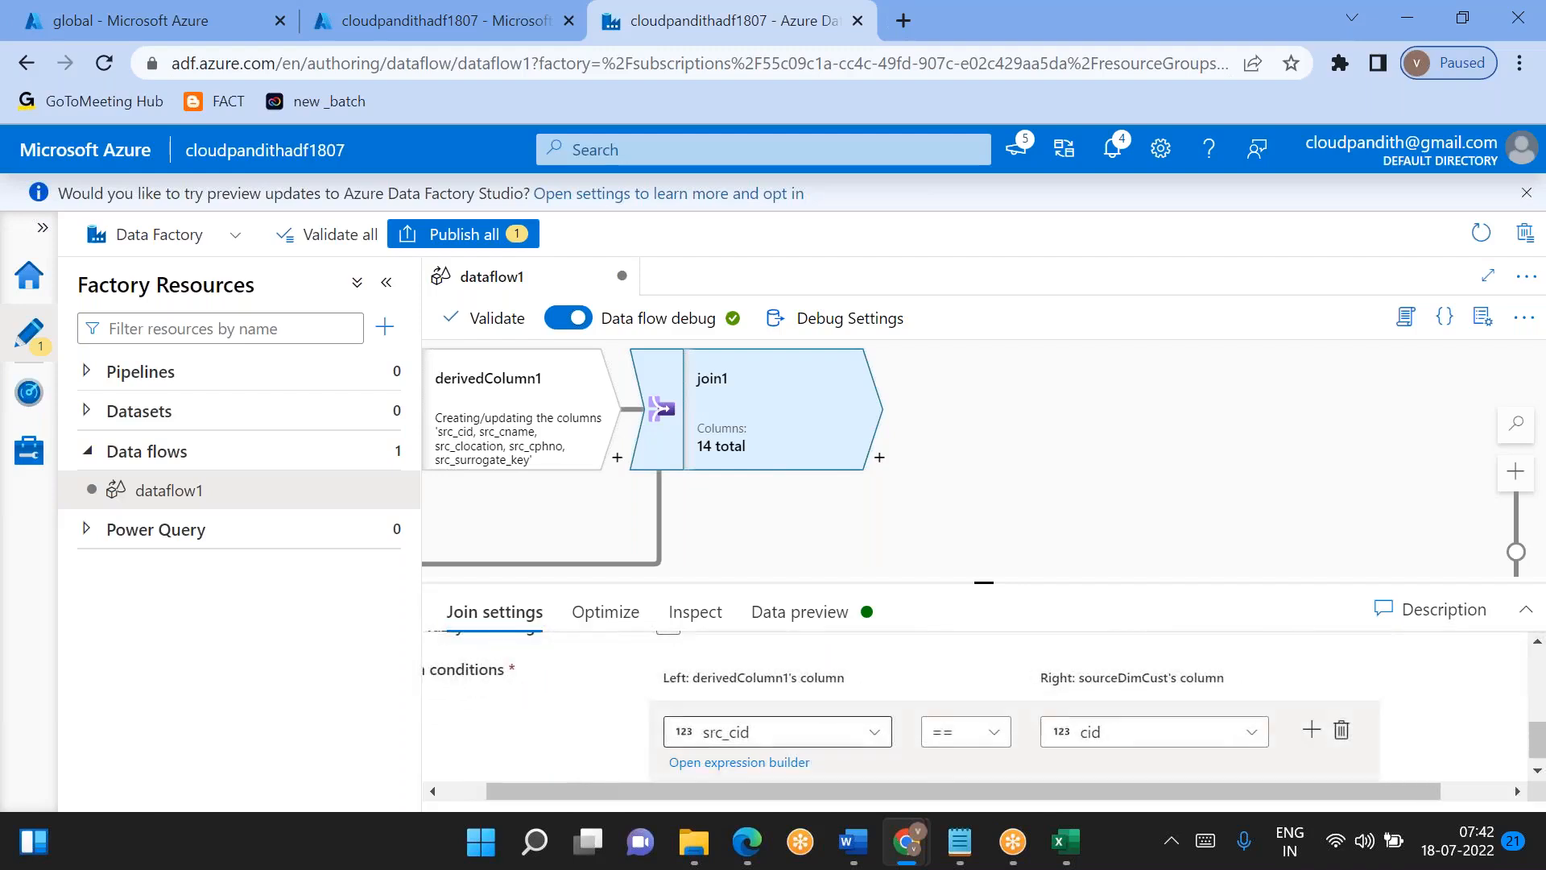
pyautogui.scroll(2, 644, 709)
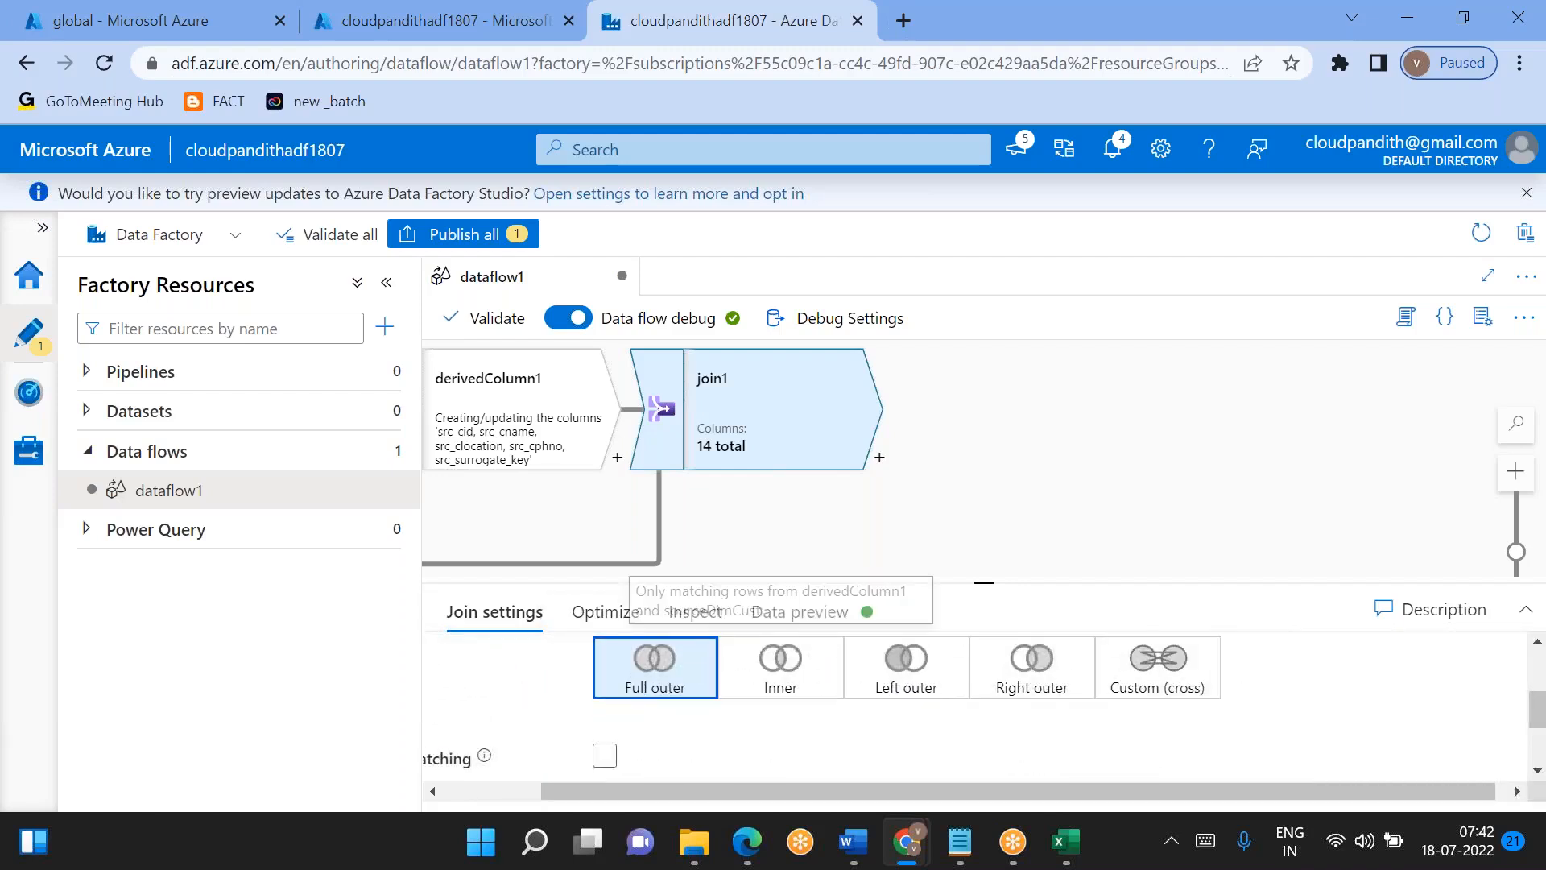
pyautogui.scroll(-2, 636, 676)
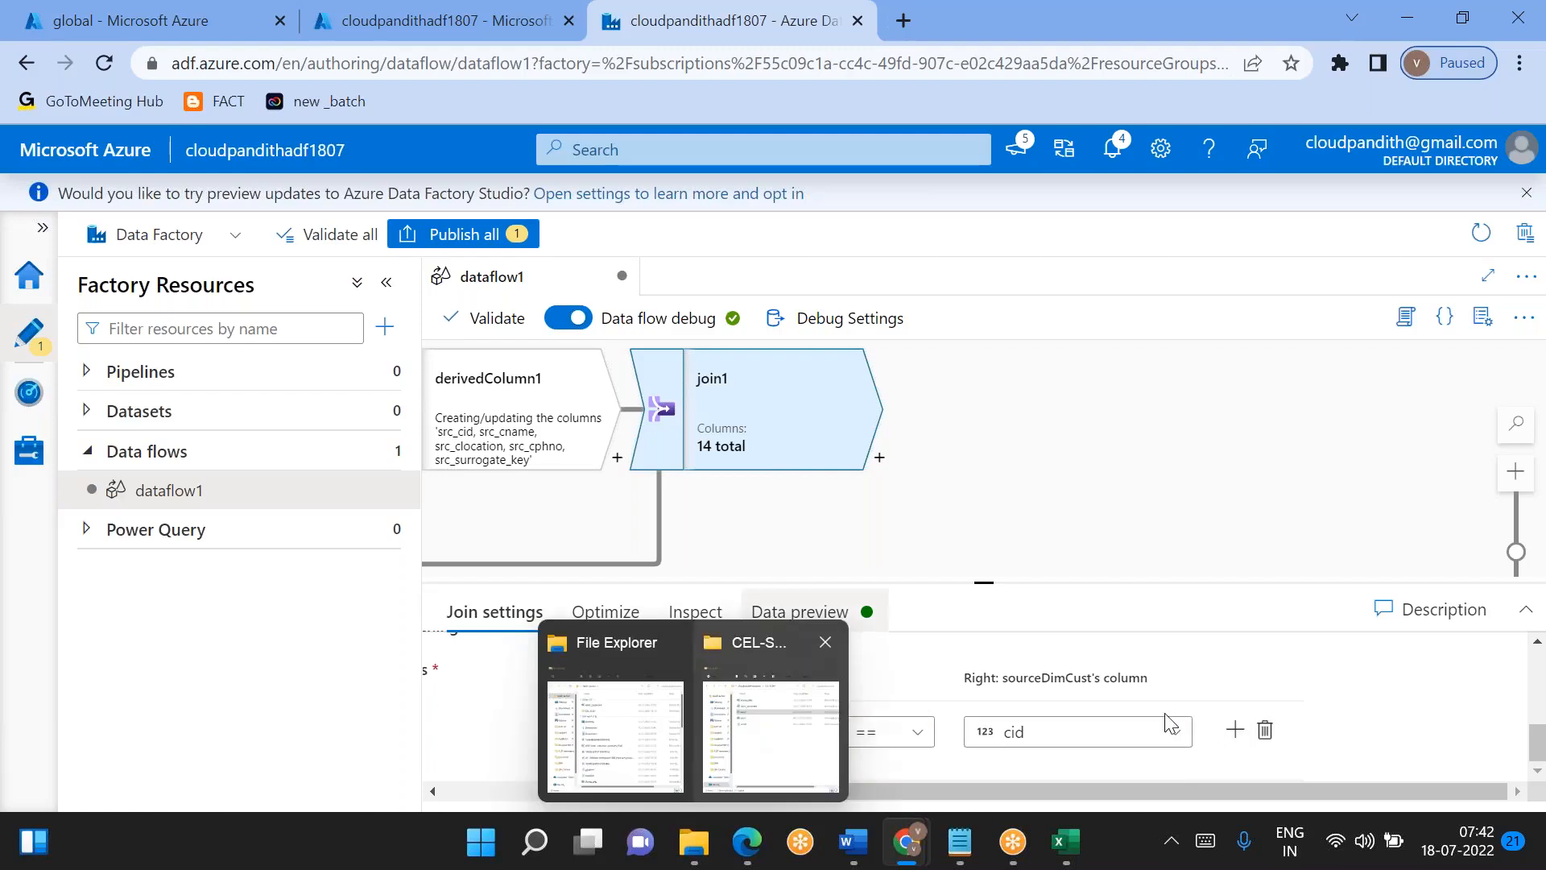
pyautogui.scroll(3, 885, 701)
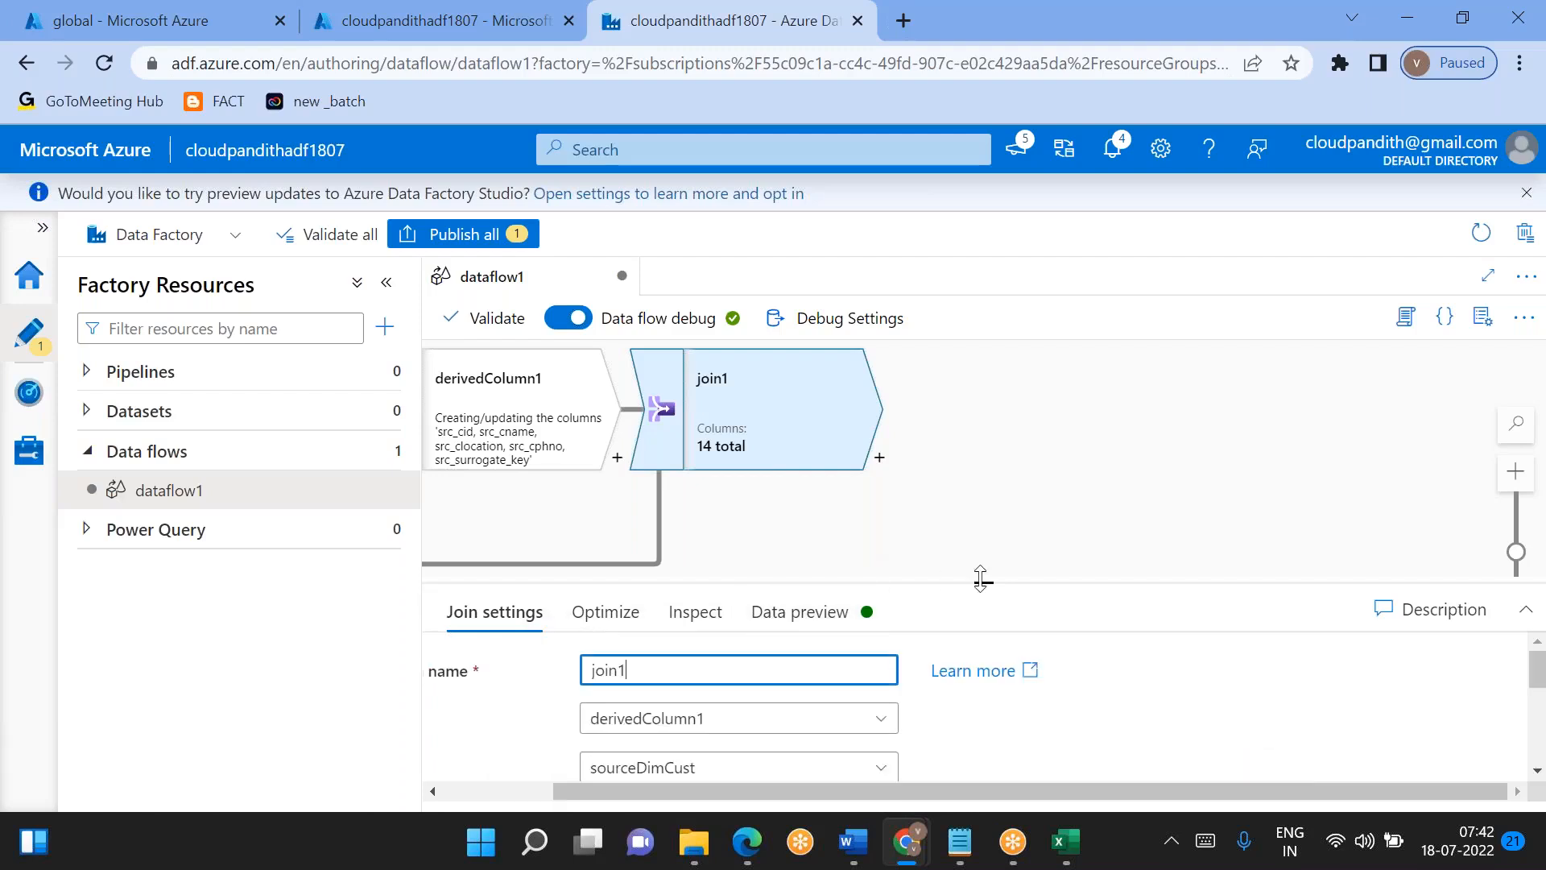
# - Refresh join1's data preview and examine the joined rows across all source and dimension columns
pyautogui.moveTo(984, 581); pyautogui.dragTo(984, 416)
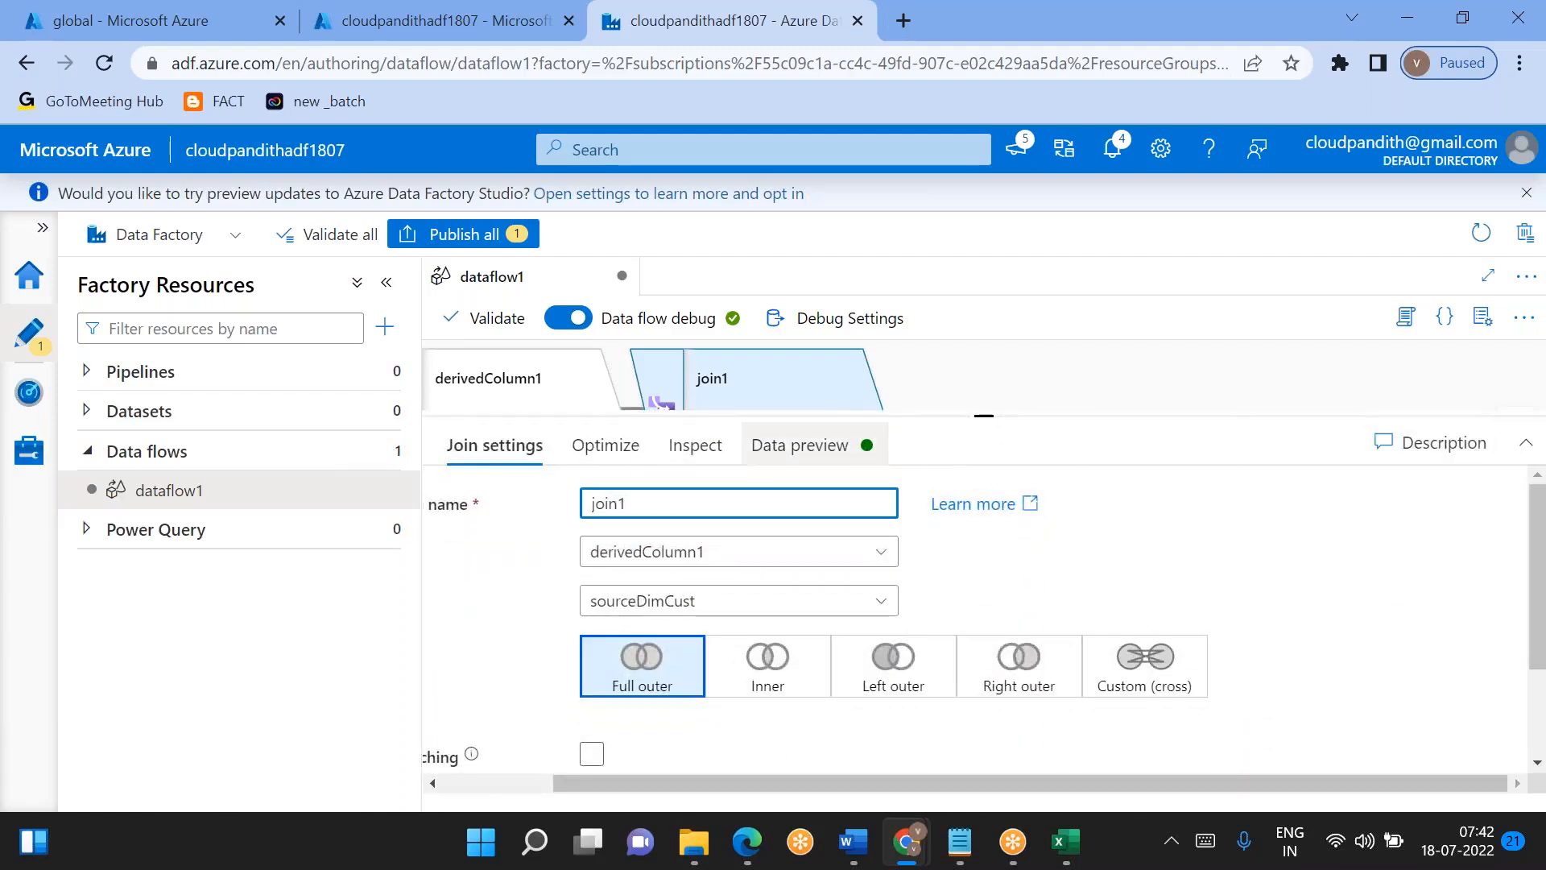
pyautogui.click(800, 445)
pyautogui.click(529, 546)
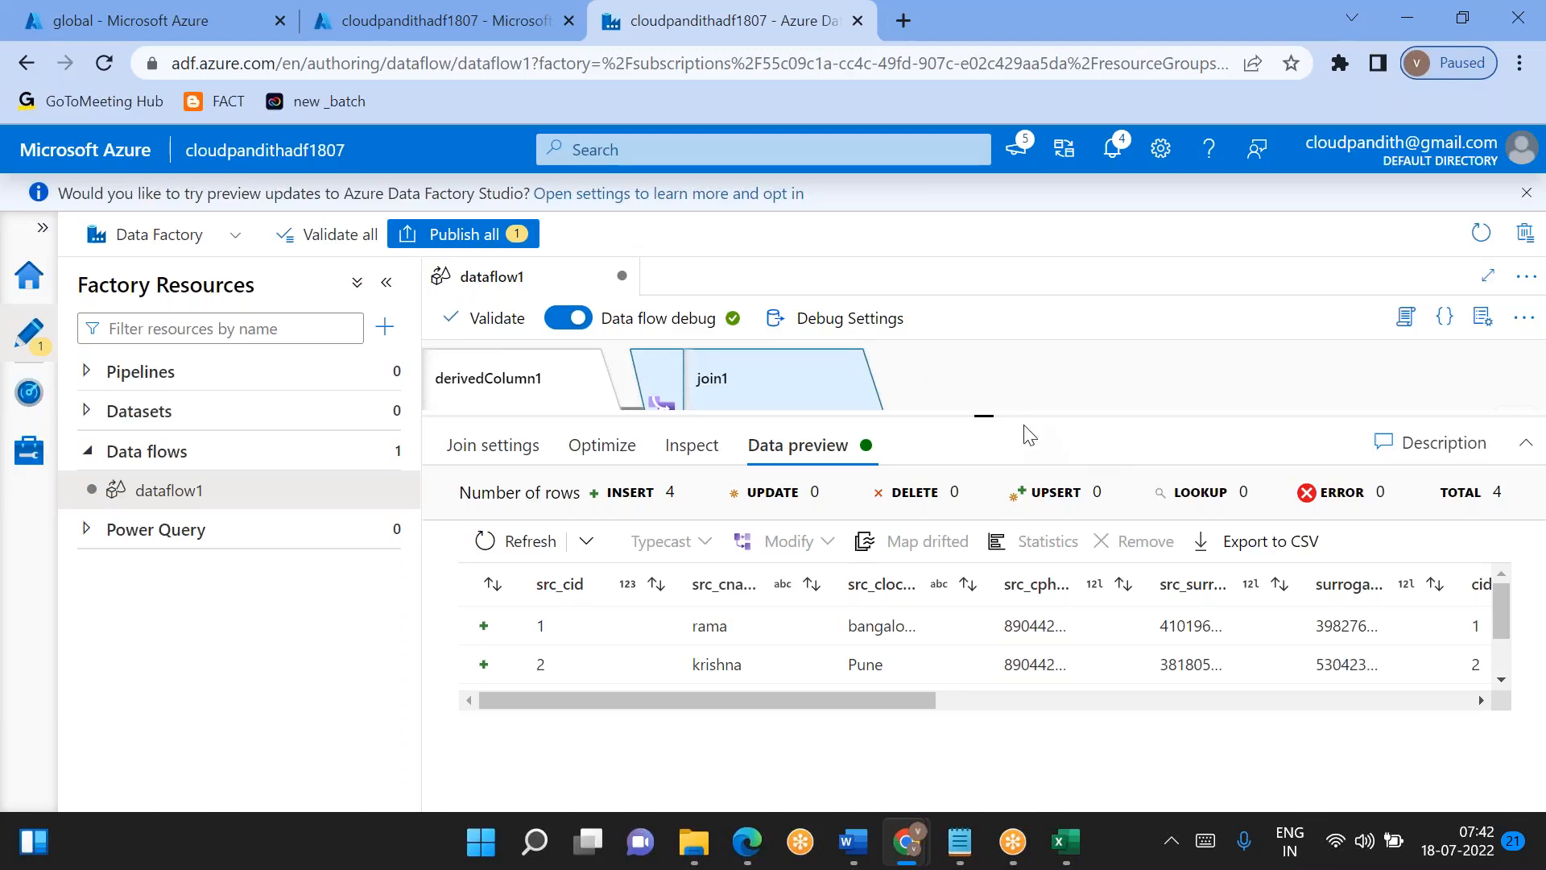
pyautogui.moveTo(980, 414); pyautogui.dragTo(952, 381)
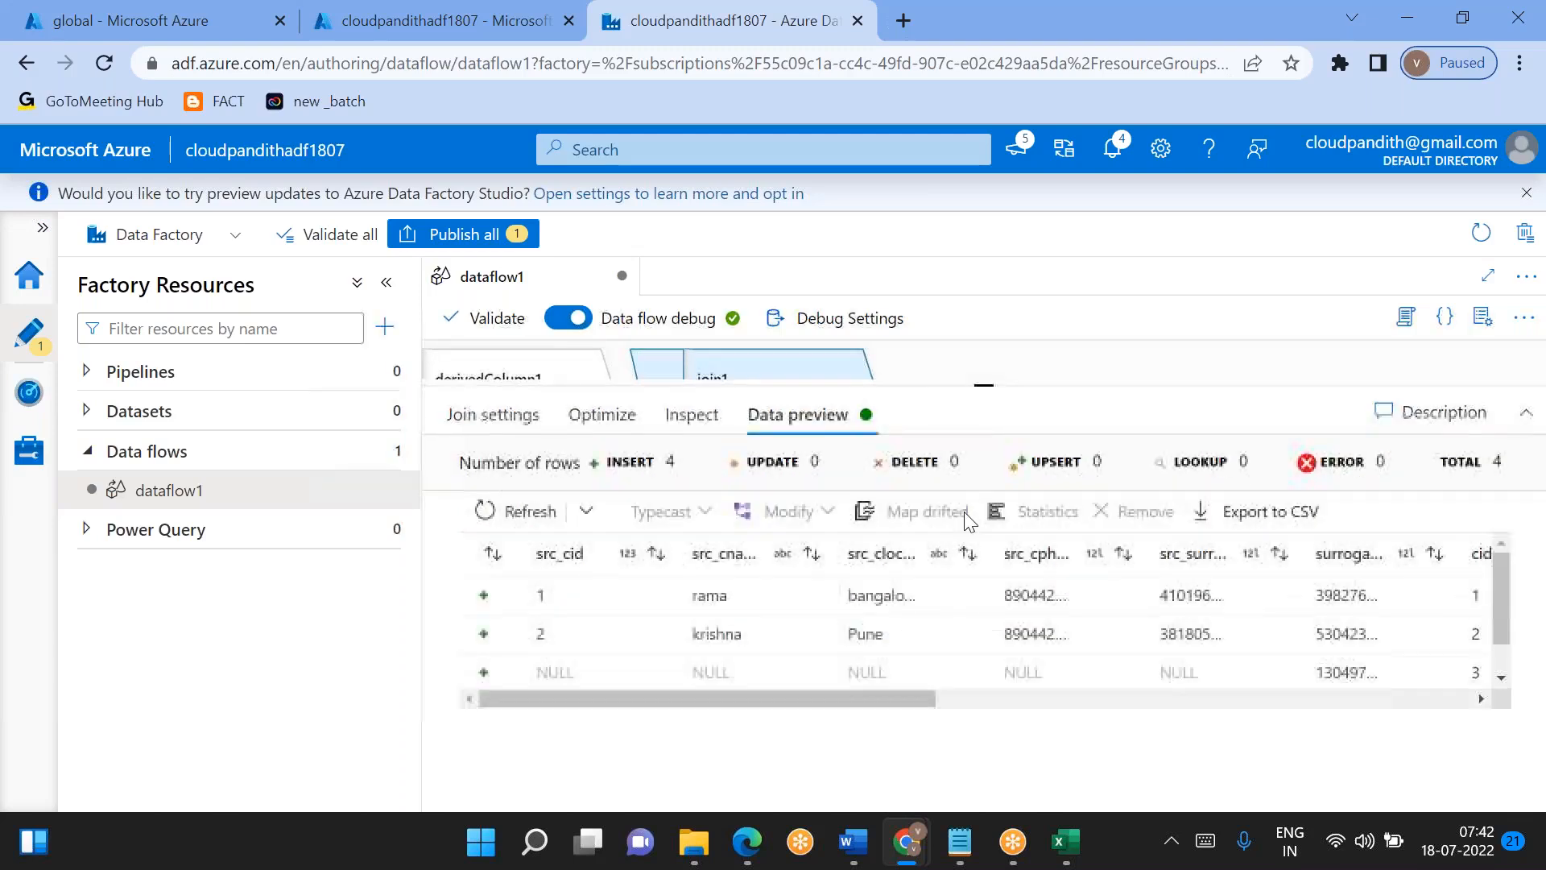
pyautogui.hscroll(5, 1007, 649)
pyautogui.scroll(-1, 1013, 658)
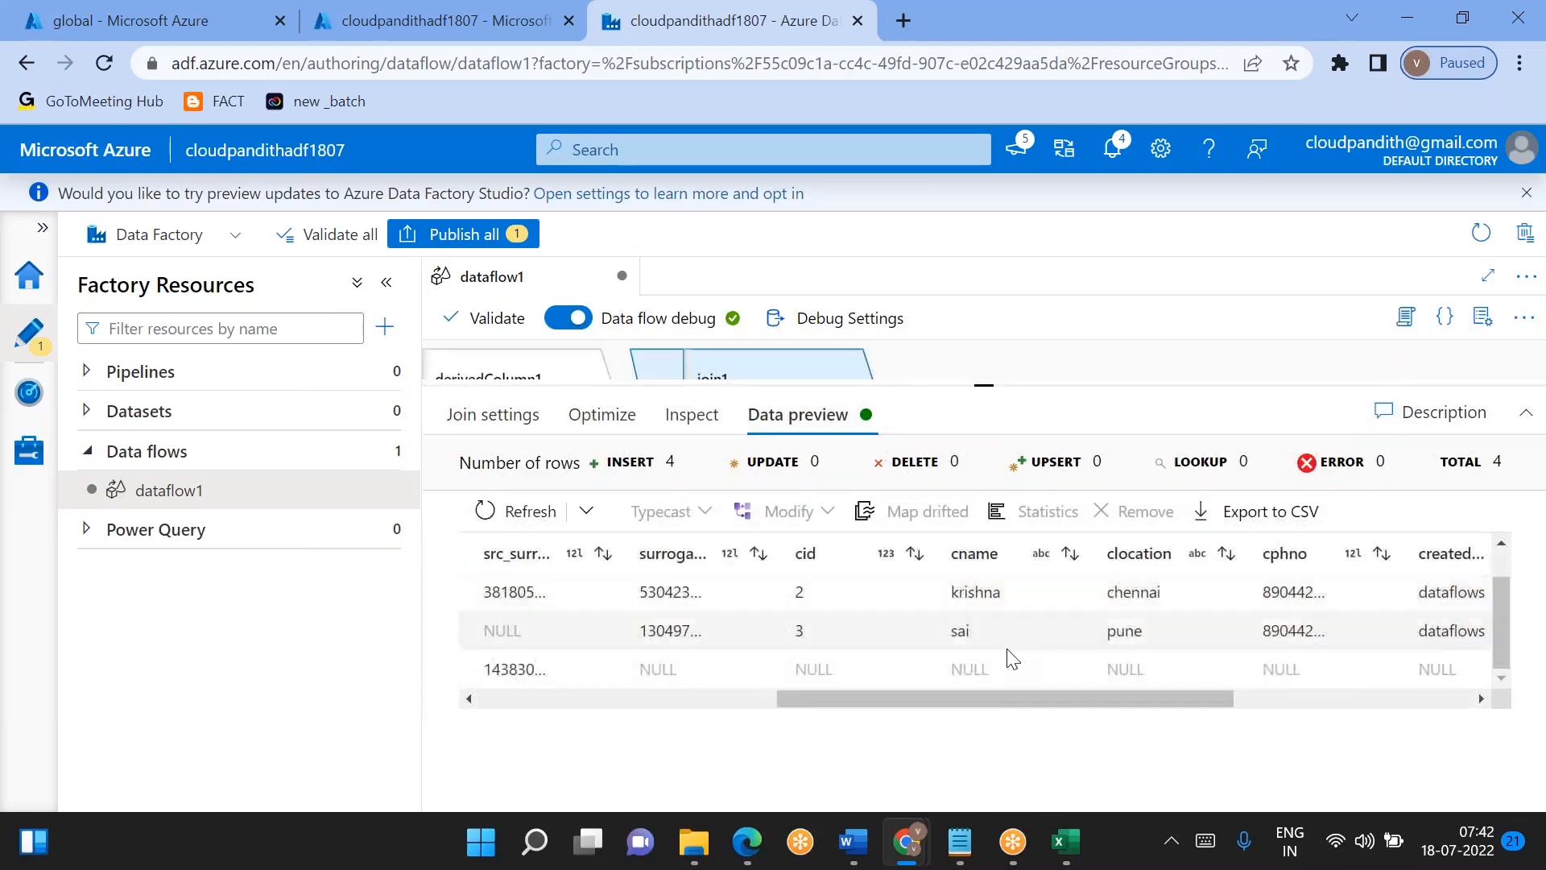
pyautogui.hscroll(5, 1013, 658)
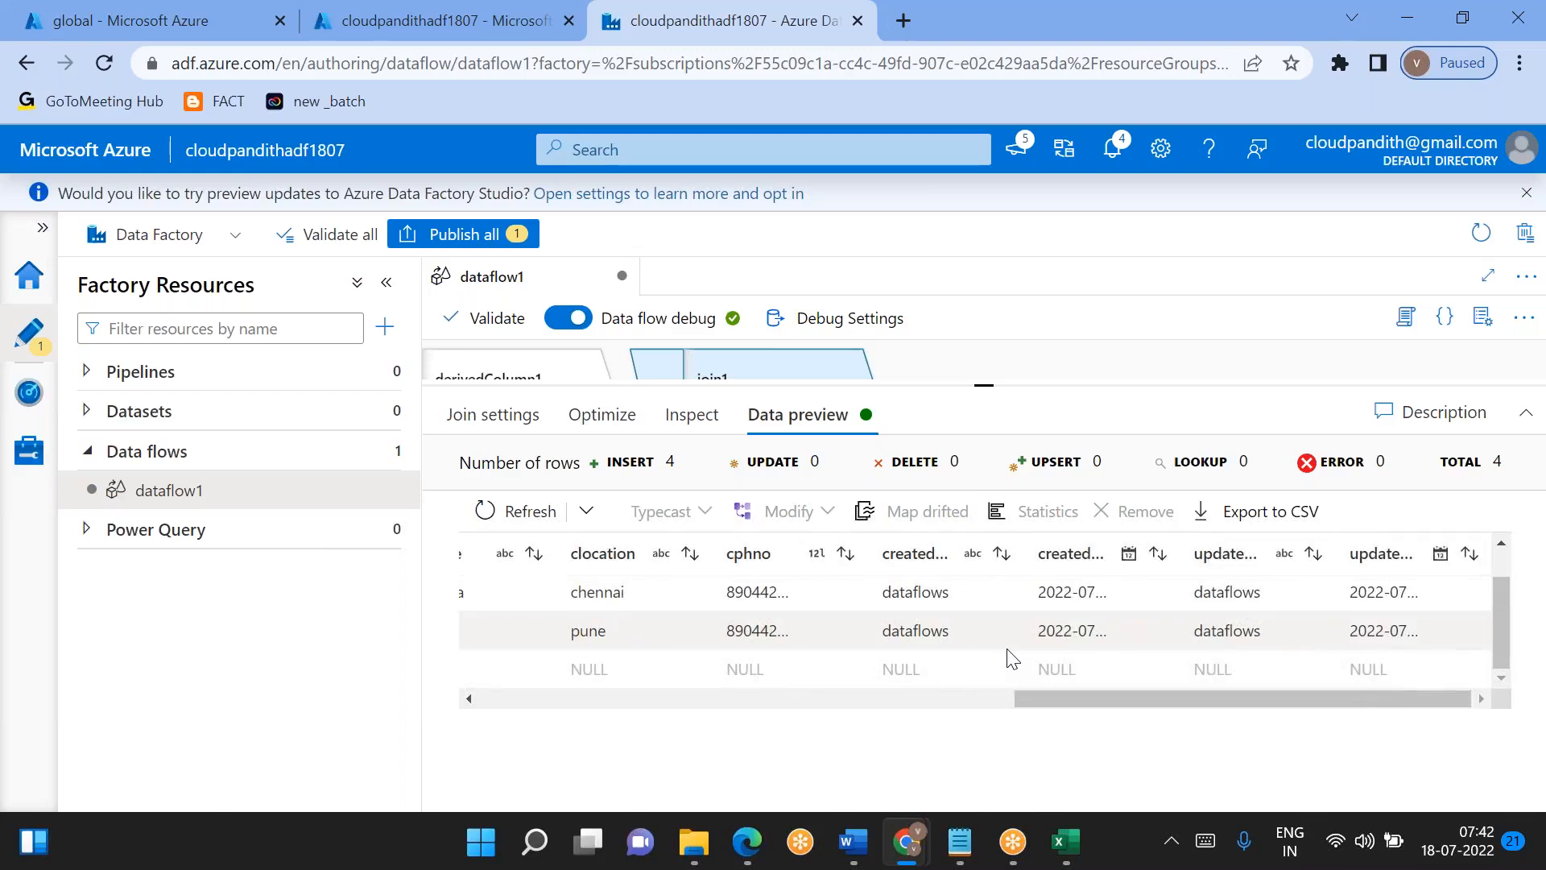
pyautogui.hscroll(-10, 1013, 659)
pyautogui.scroll(1, 561, 612)
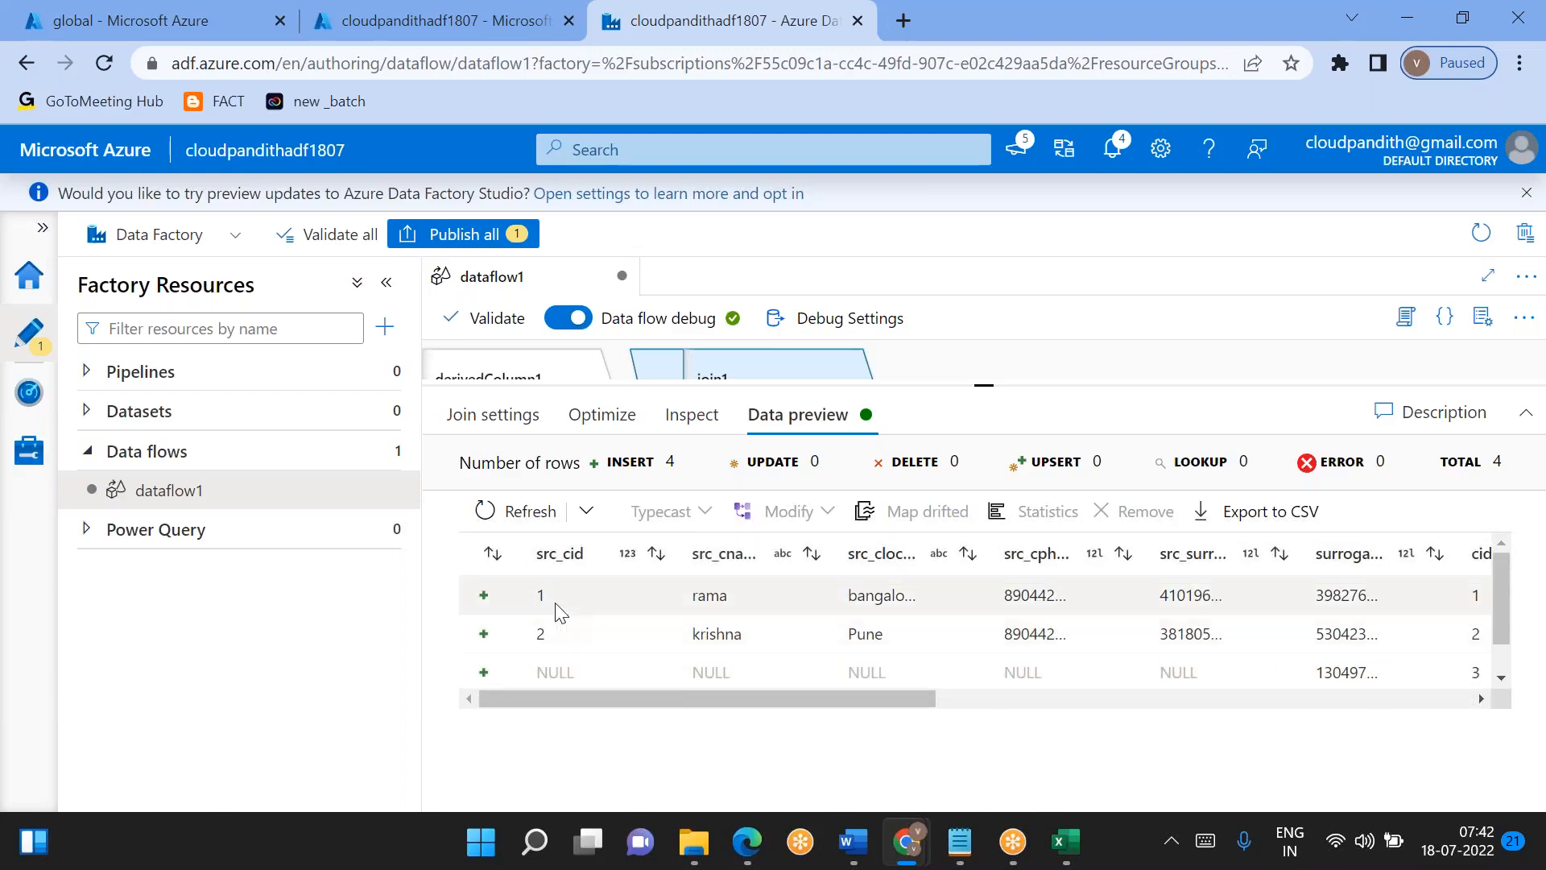
# - Compare the first preview row's source columns with its dimension surrogate key and cid
pyautogui.hscroll(4, 786, 620)
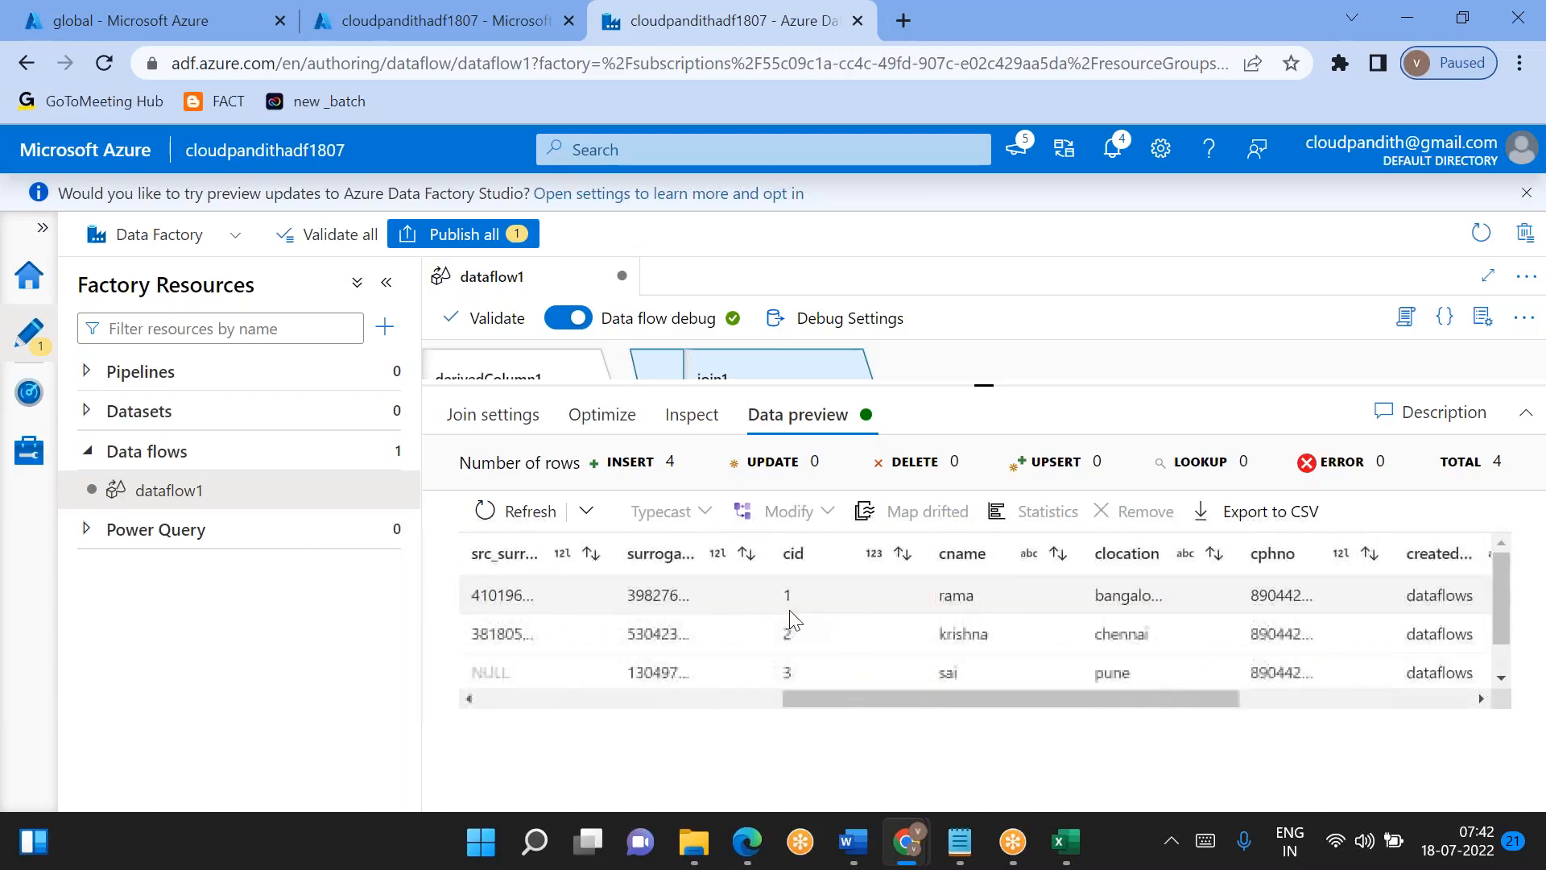
pyautogui.hscroll(-2, 787, 621)
pyautogui.moveTo(765, 595); pyautogui.dragTo(715, 595)
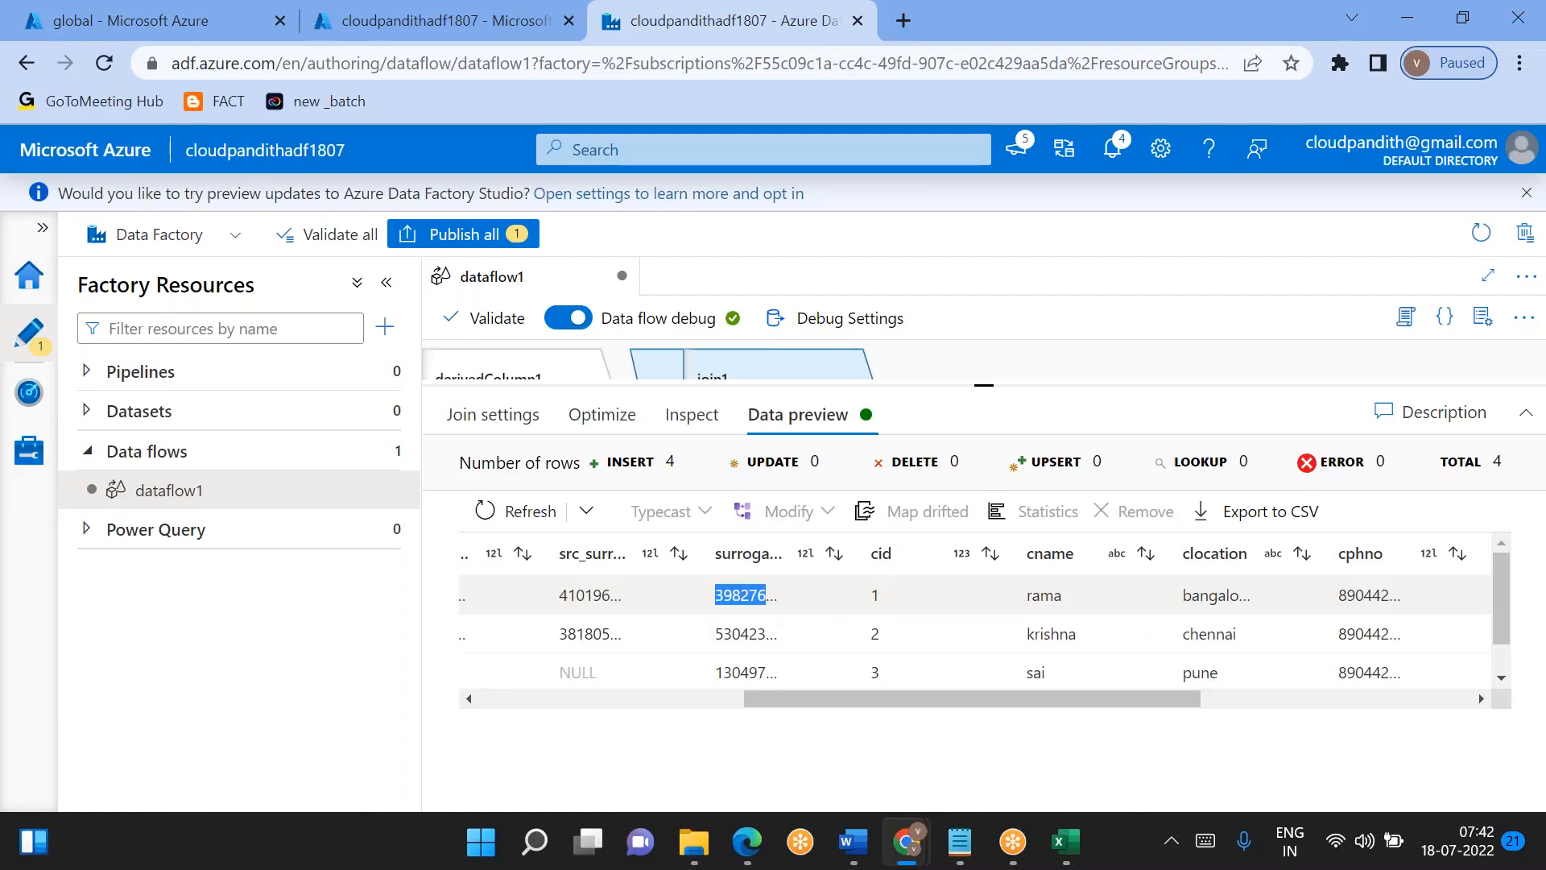
pyautogui.doubleClick(861, 603)
pyautogui.hscroll(-3, 857, 612)
pyautogui.hscroll(-5, 857, 621)
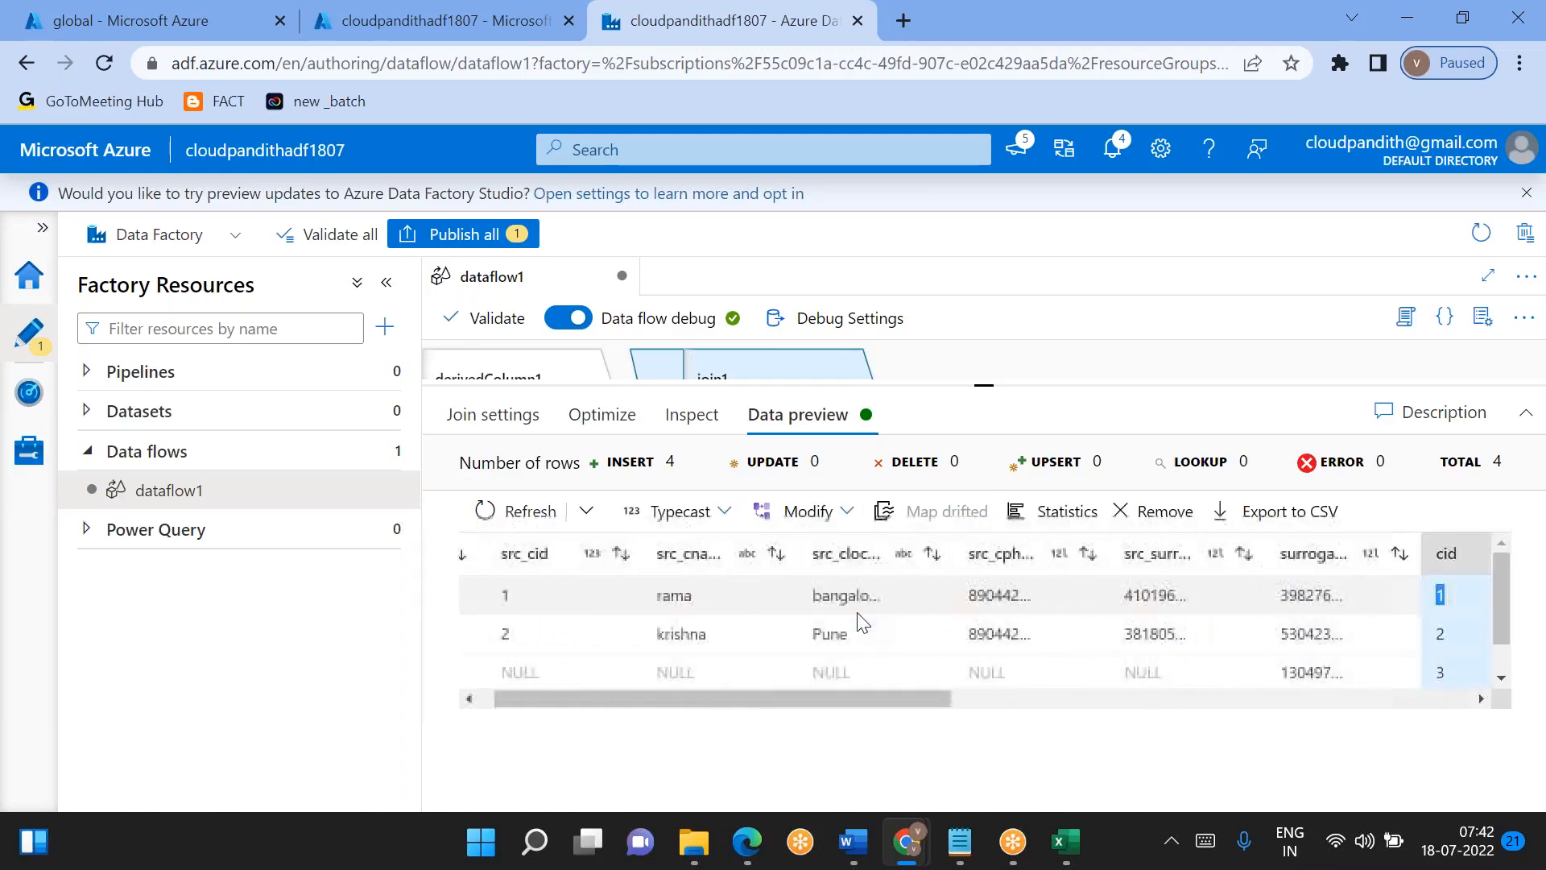
# - Compare the null source columns of the joined preview row with cid 3 against its dimension surrogate key and cid
pyautogui.scroll(-1, 685, 644)
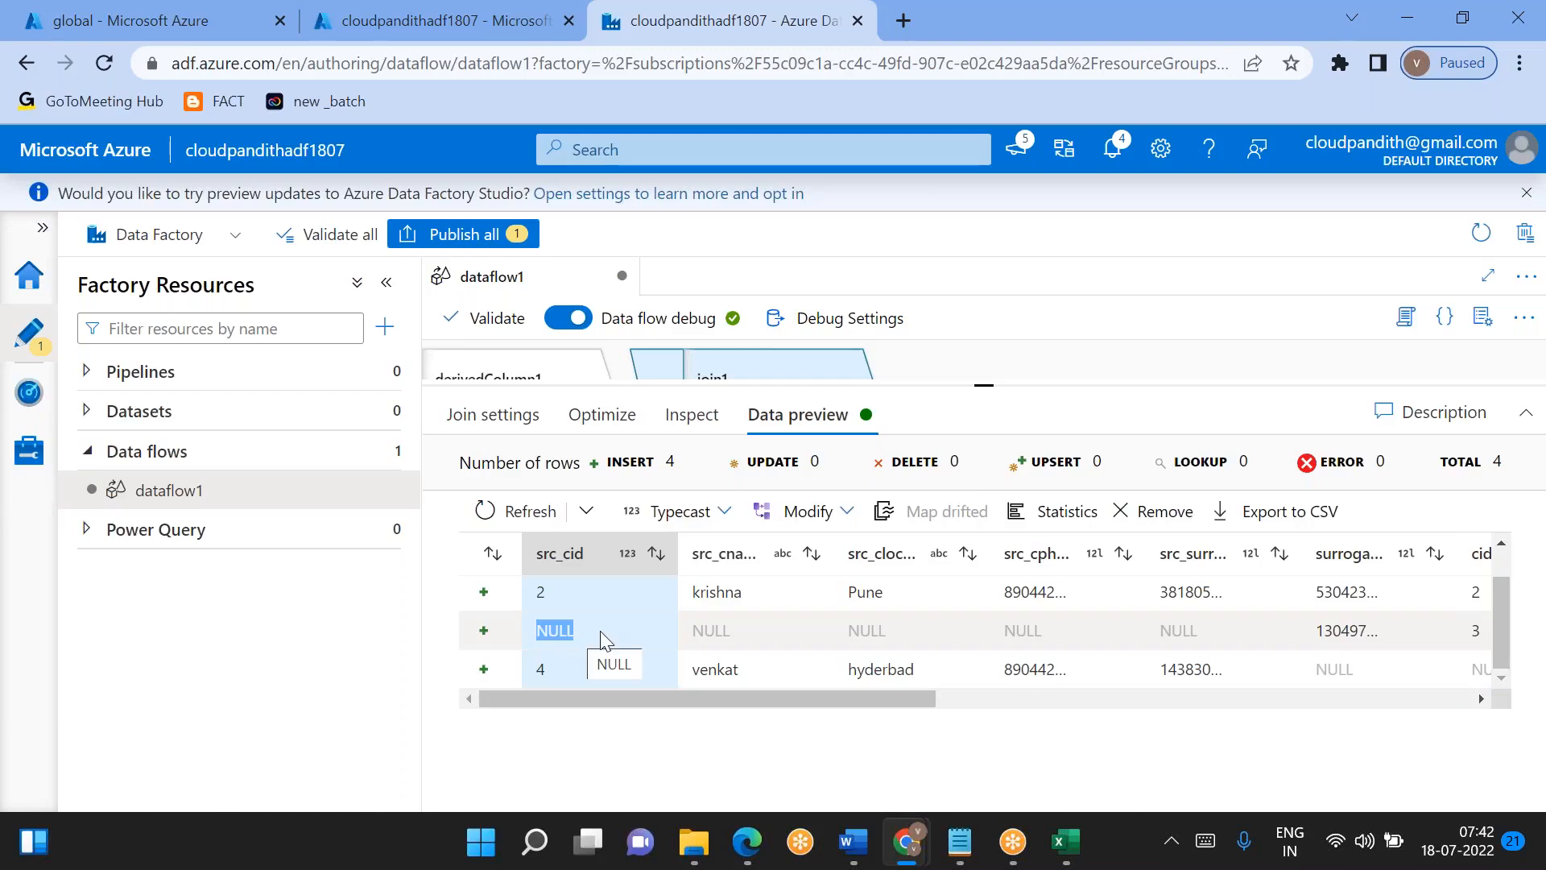
pyautogui.hscroll(5, 692, 640)
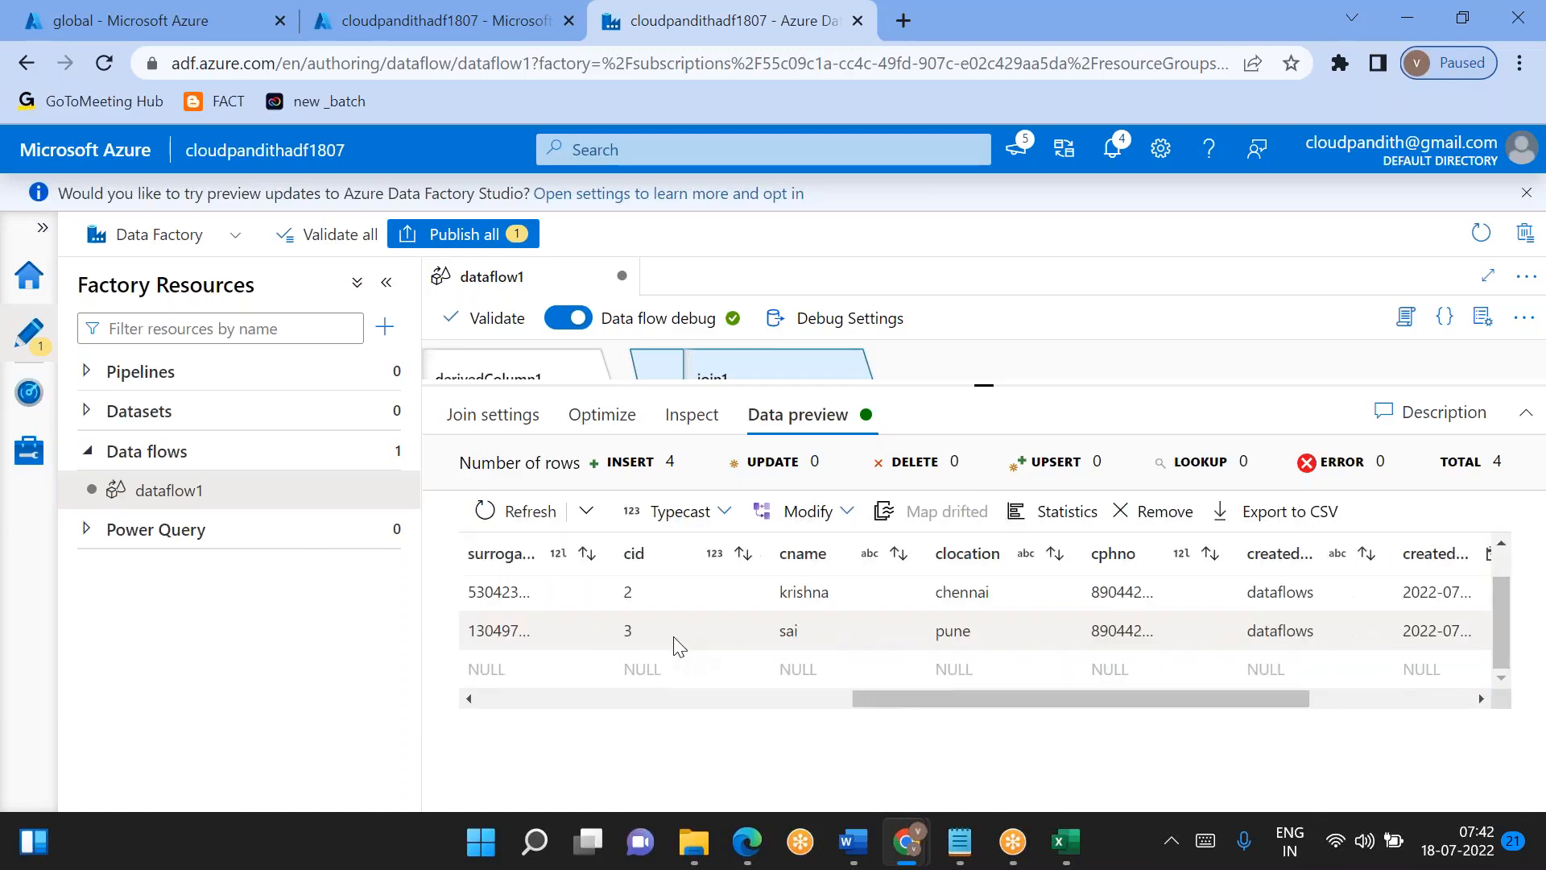
pyautogui.hscroll(2, 676, 642)
pyautogui.click(730, 631)
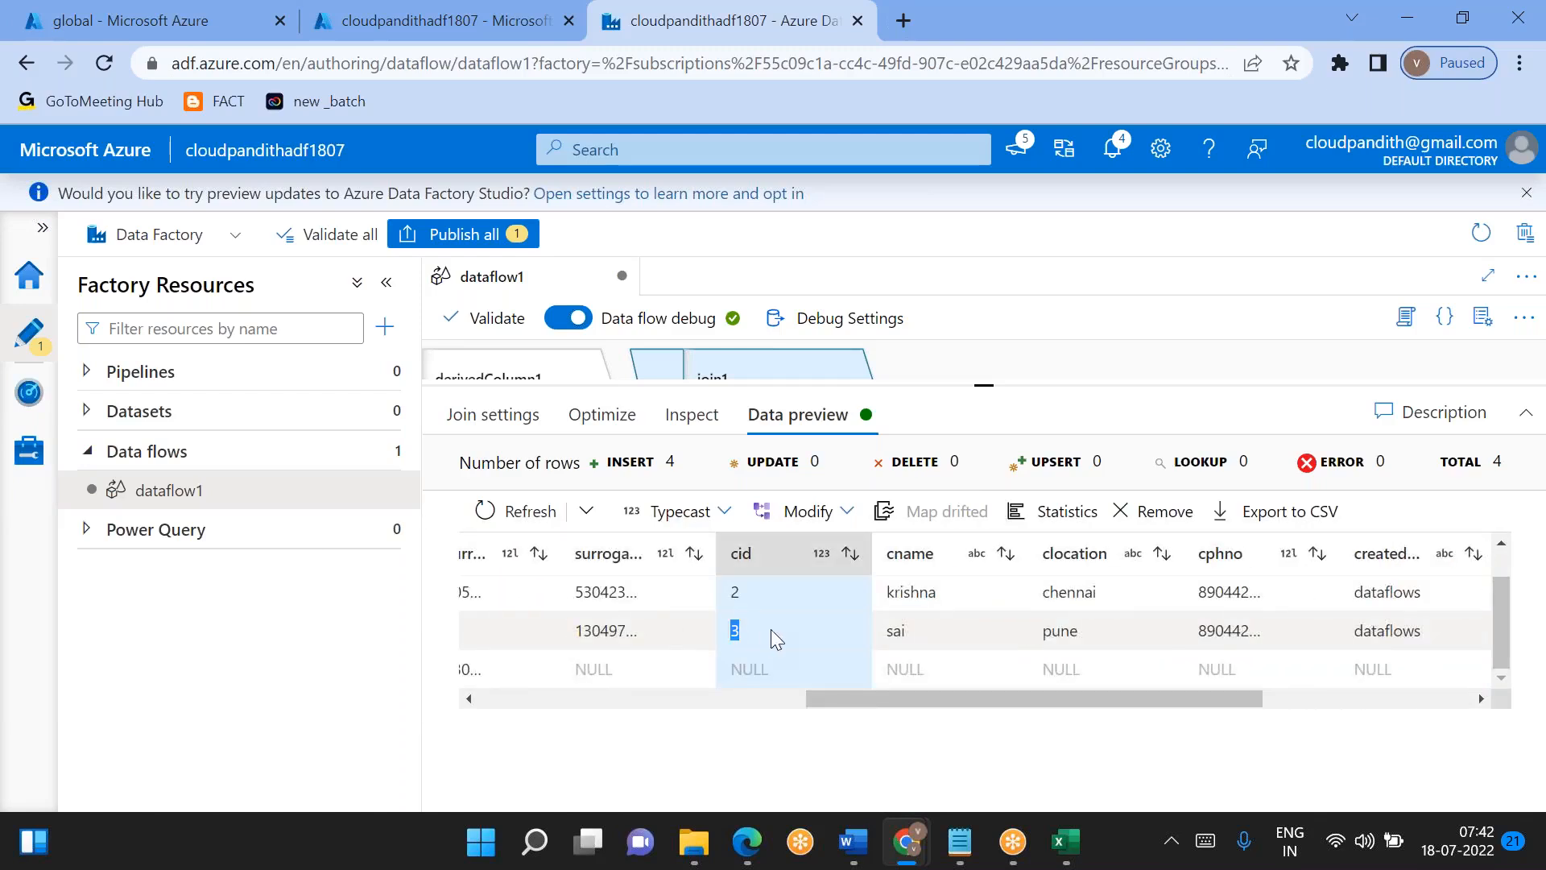
pyautogui.hscroll(-7, 771, 629)
pyautogui.moveTo(535, 628); pyautogui.dragTo(586, 626)
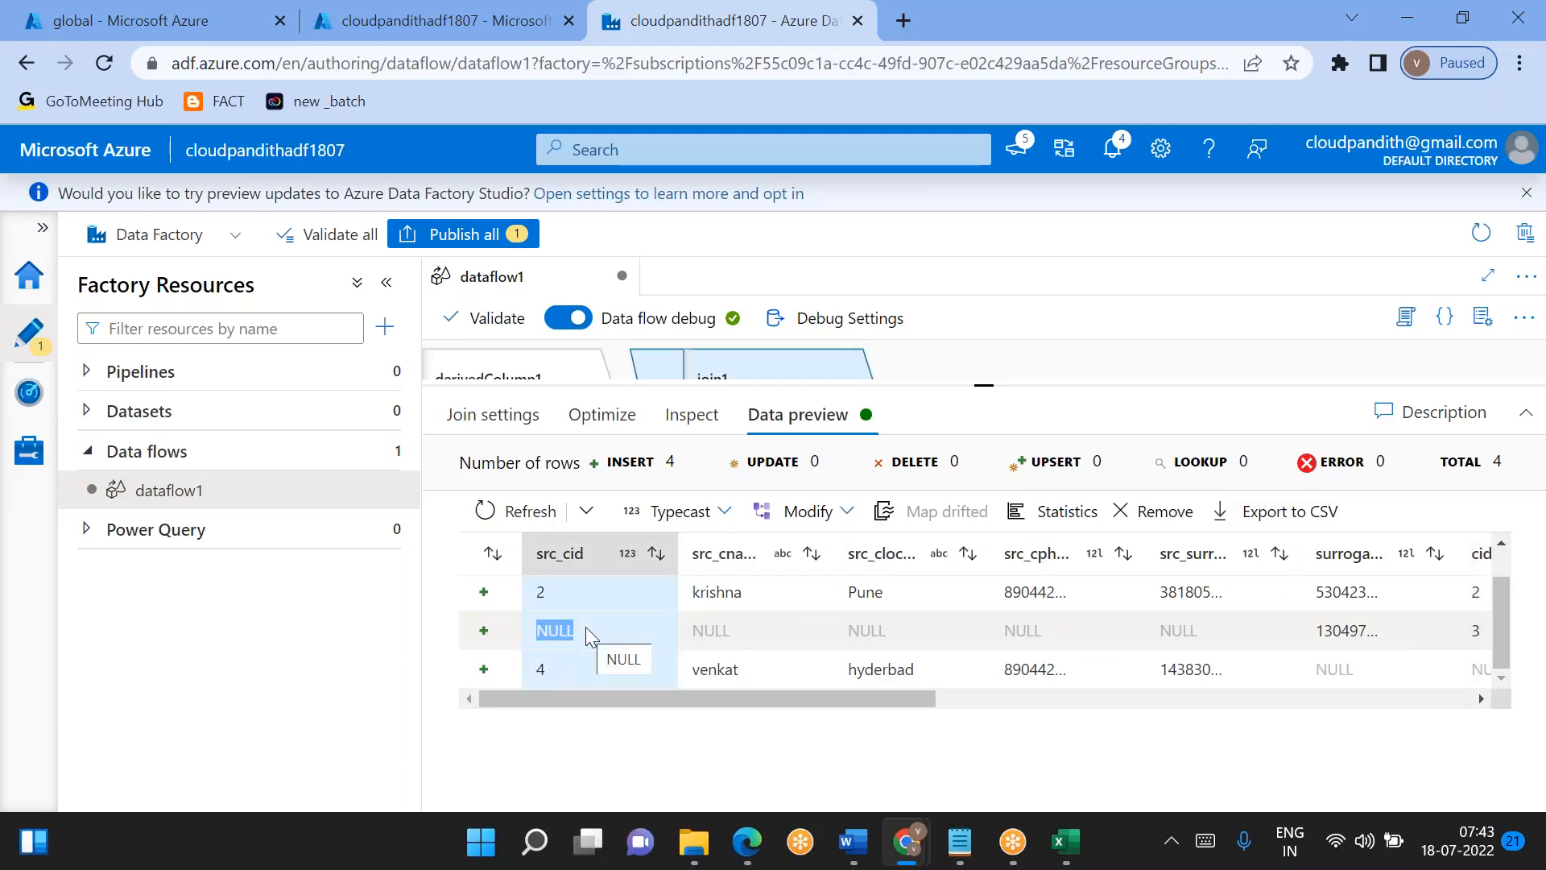
pyautogui.hscroll(6, 587, 627)
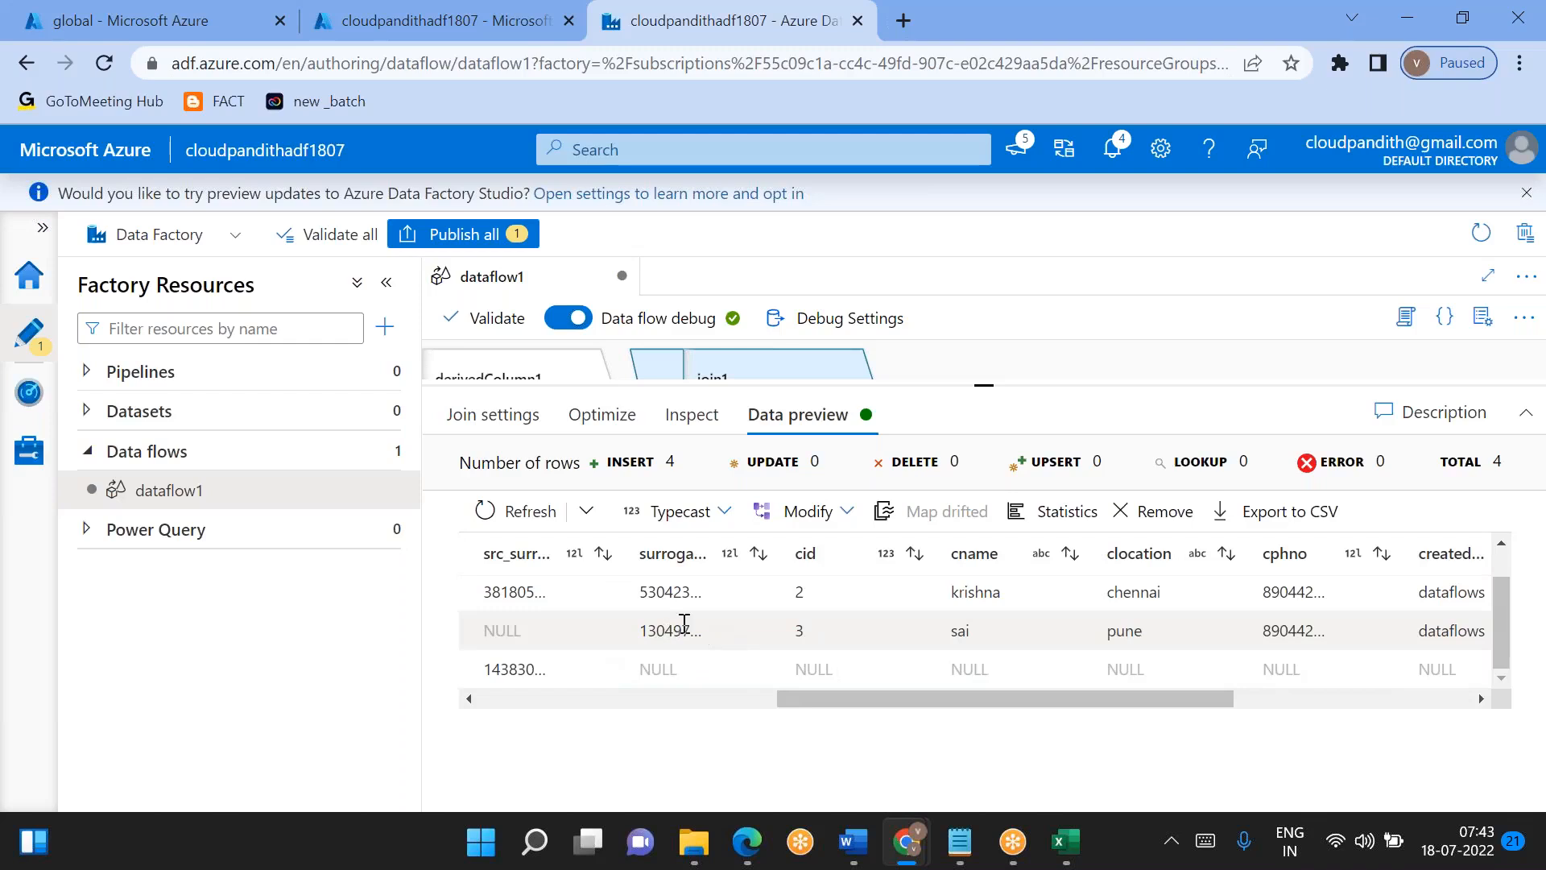
pyautogui.click(675, 638)
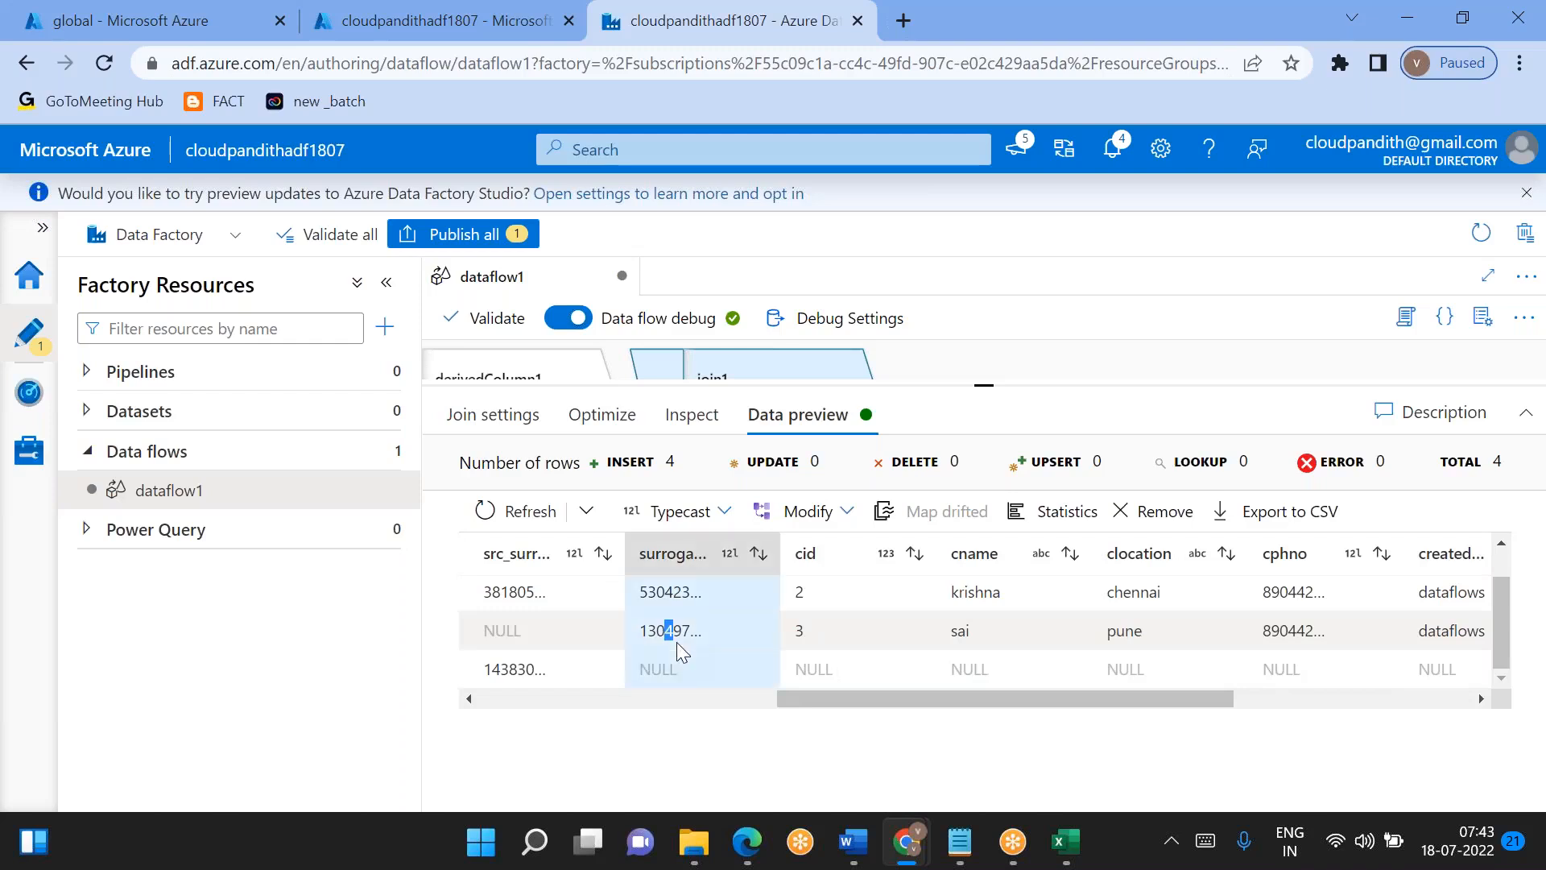
pyautogui.click(607, 629)
pyautogui.hscroll(-6, 607, 629)
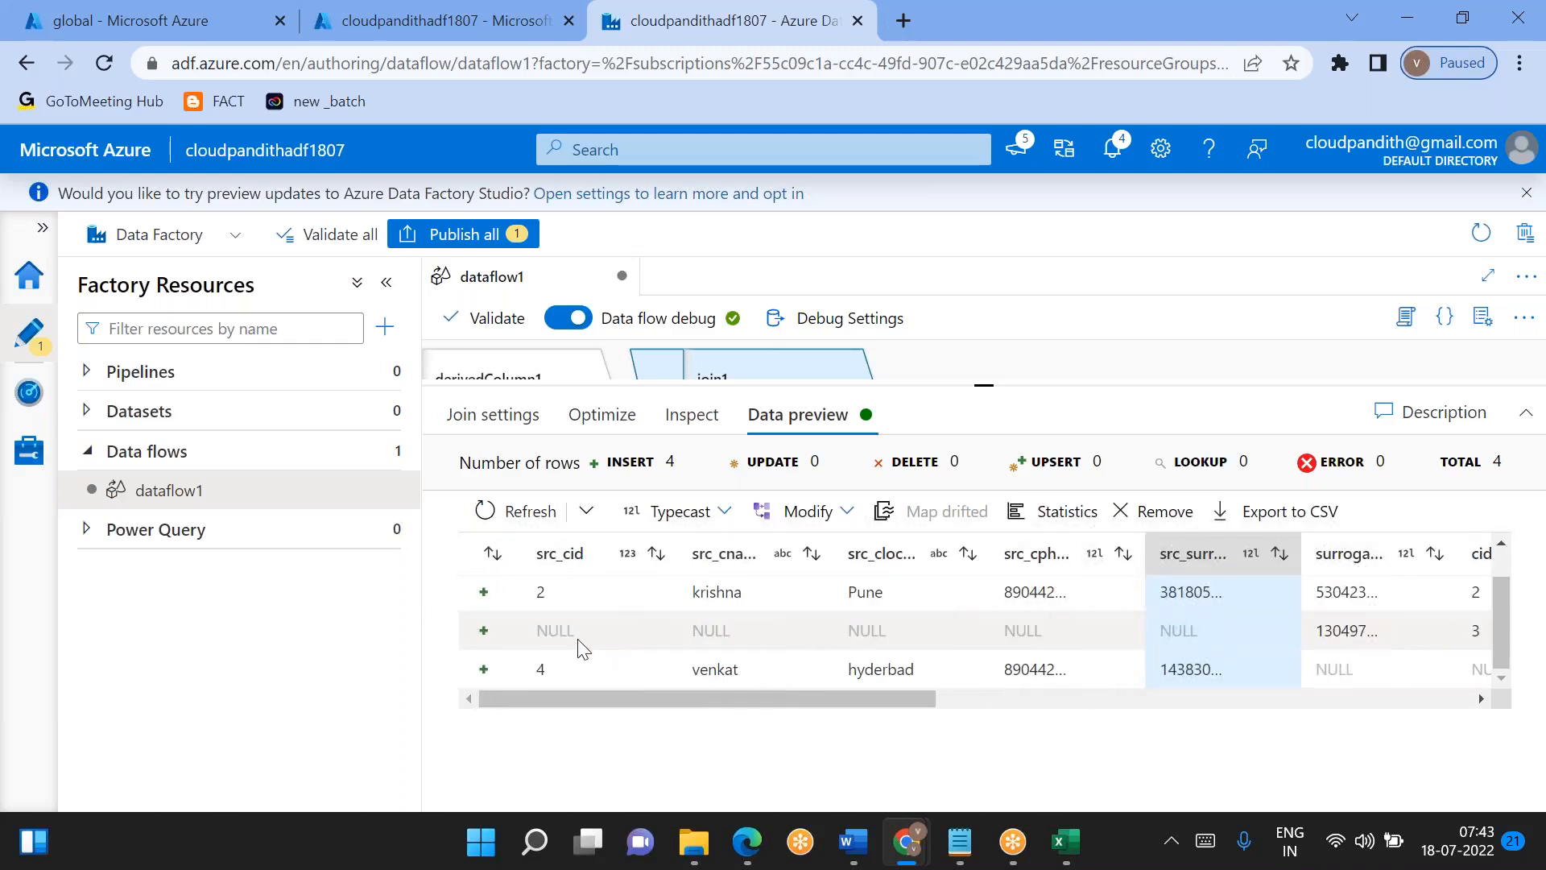
# - Examine the src_cid 4 row's source values and source surrogate key against its dimension columns in the join preview
pyautogui.doubleClick(541, 670)
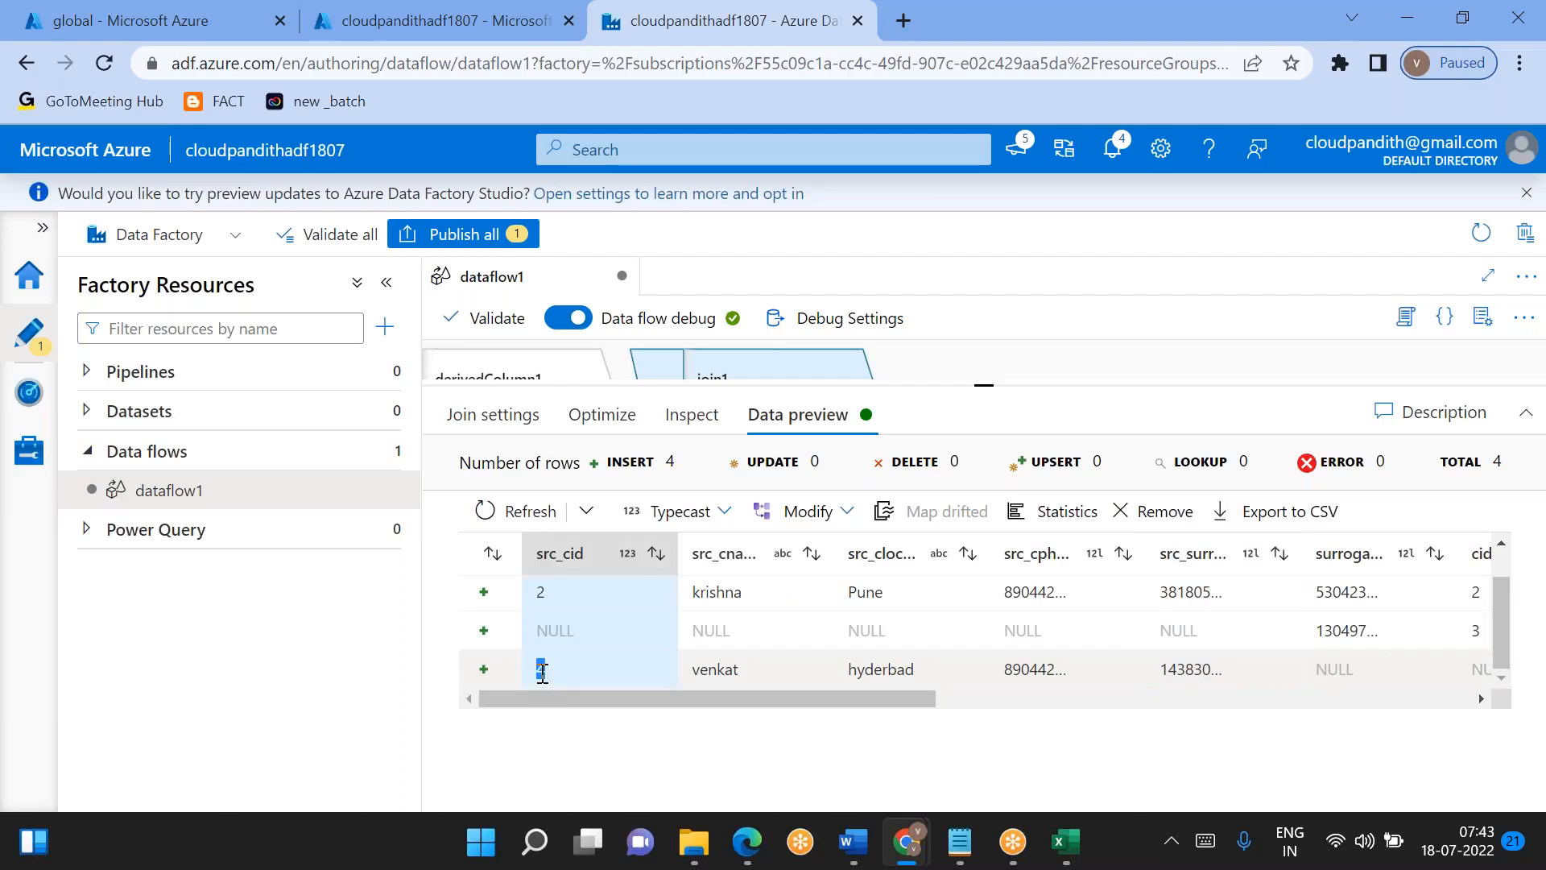
pyautogui.doubleClick(719, 669)
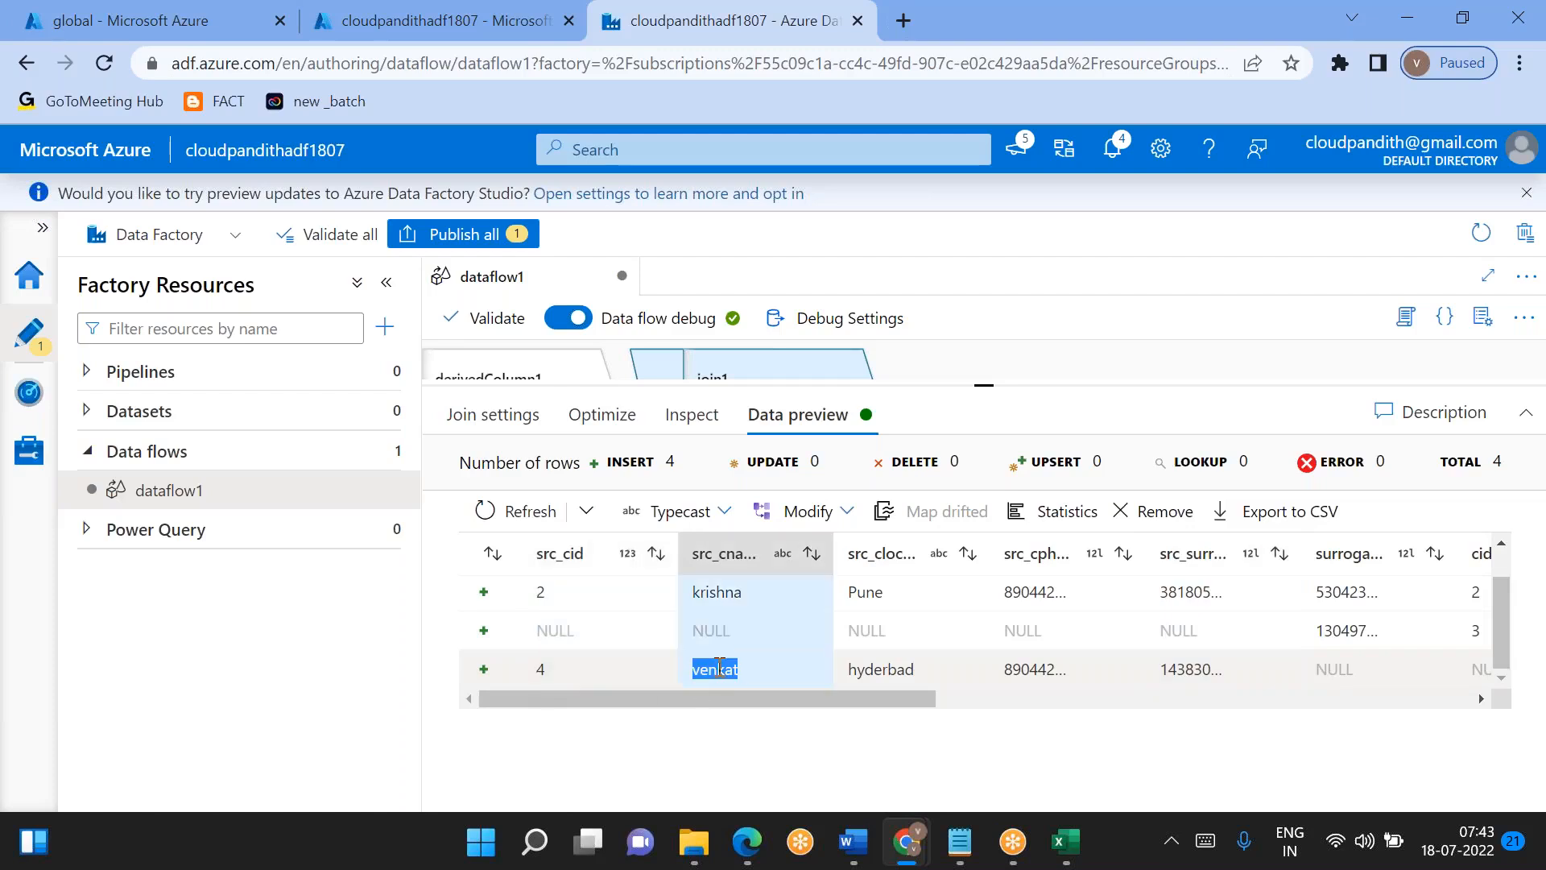
pyautogui.doubleClick(880, 670)
pyautogui.doubleClick(1021, 666)
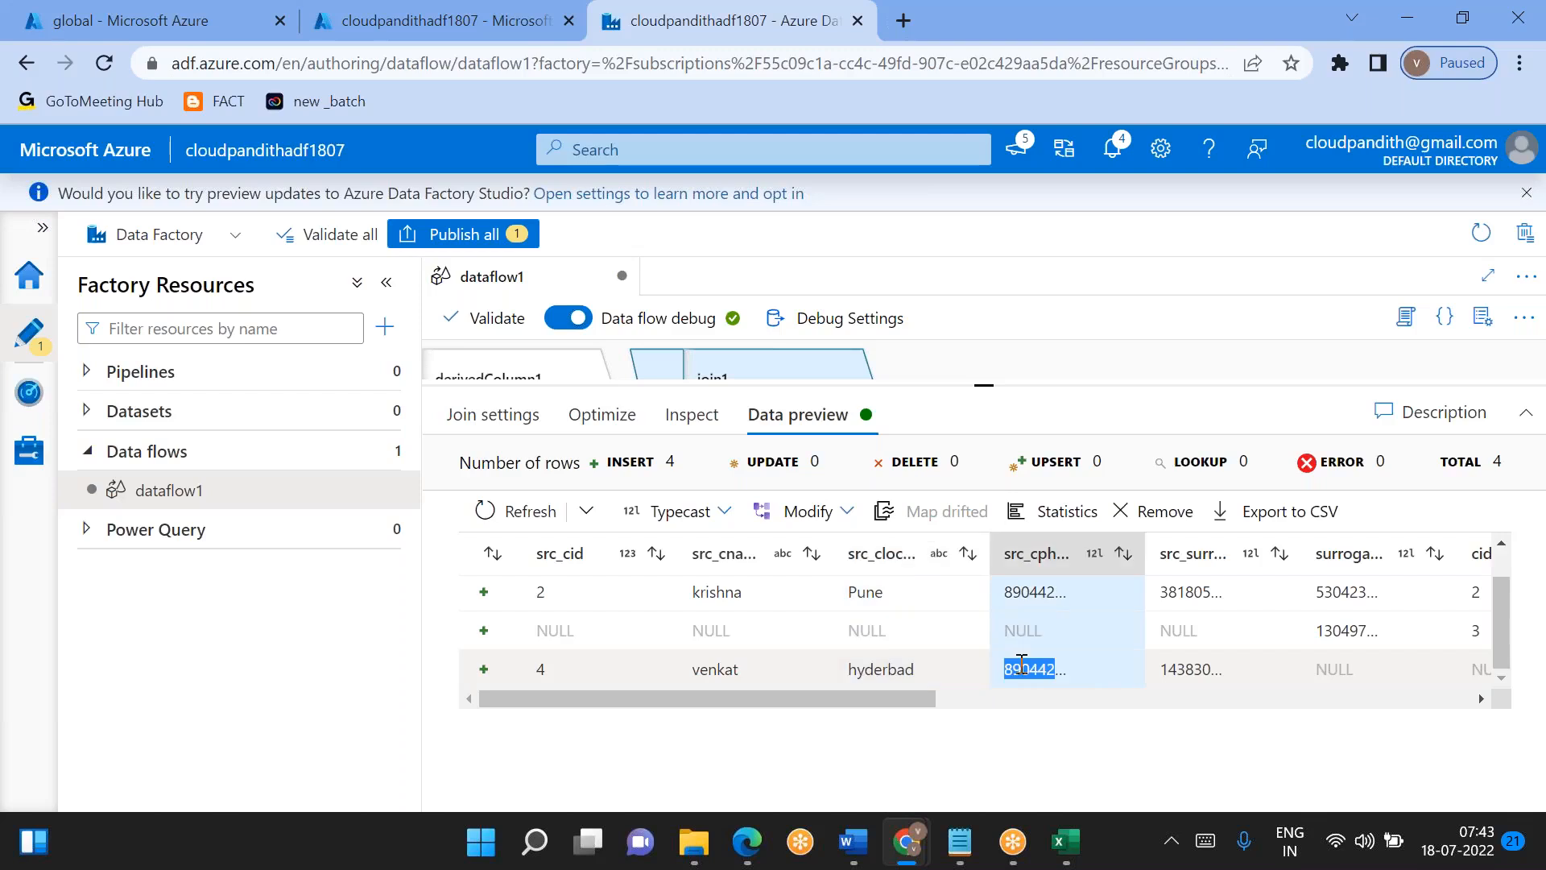
pyautogui.hscroll(3, 1021, 667)
pyautogui.doubleClick(993, 667)
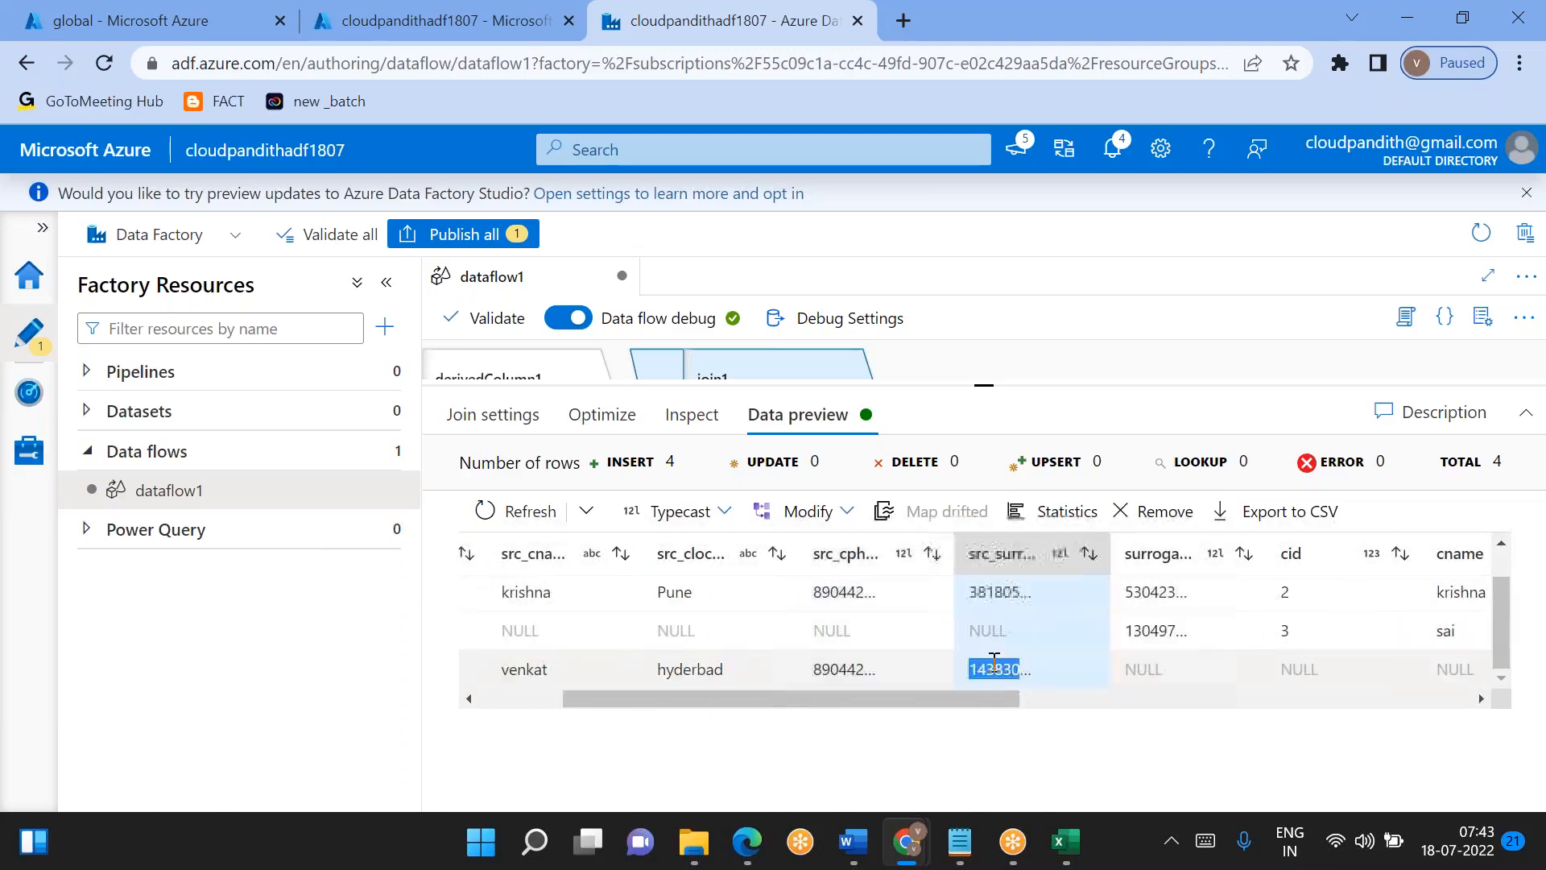
pyautogui.hscroll(2, 994, 662)
pyautogui.hscroll(-3, 994, 663)
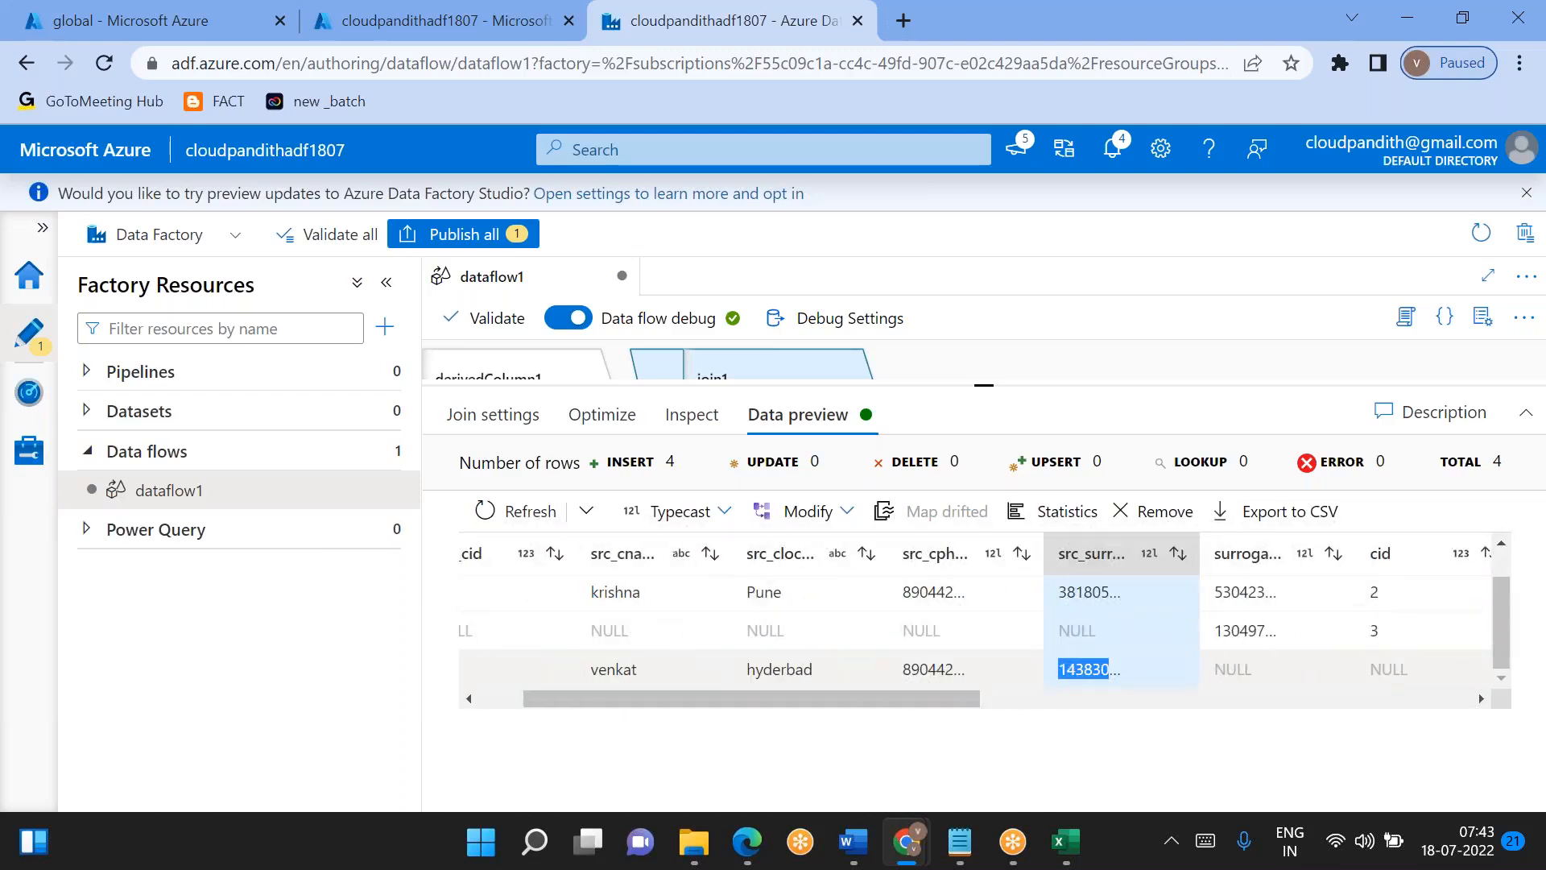
# - Add a Conditional Split transformation after join1 and insert a second output stream condition row
pyautogui.moveTo(984, 386); pyautogui.dragTo(995, 481)
pyautogui.click(879, 459)
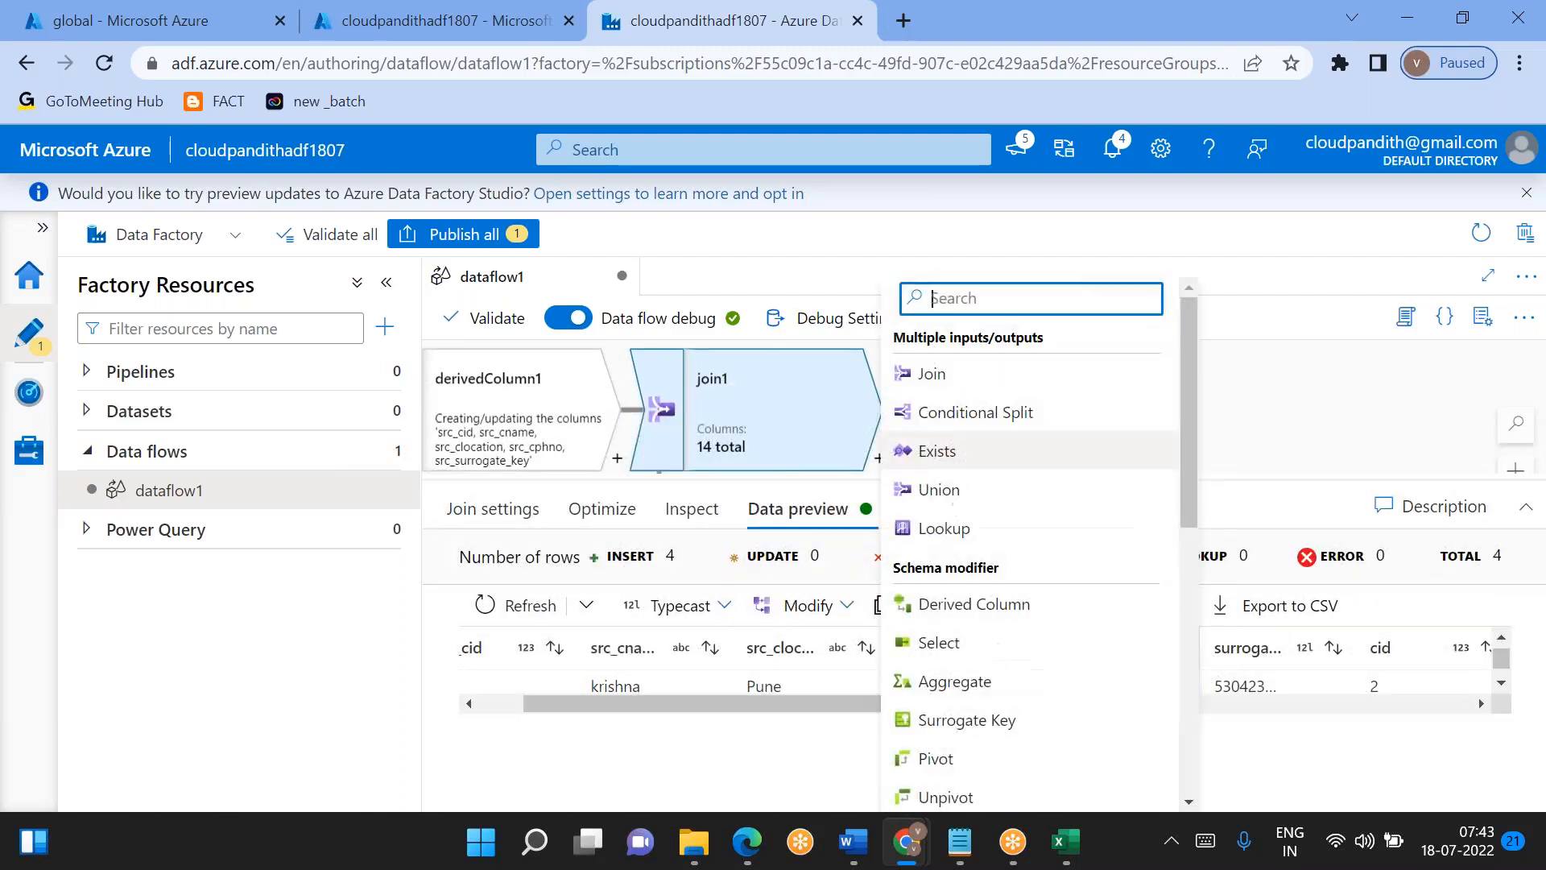
pyautogui.click(935, 412)
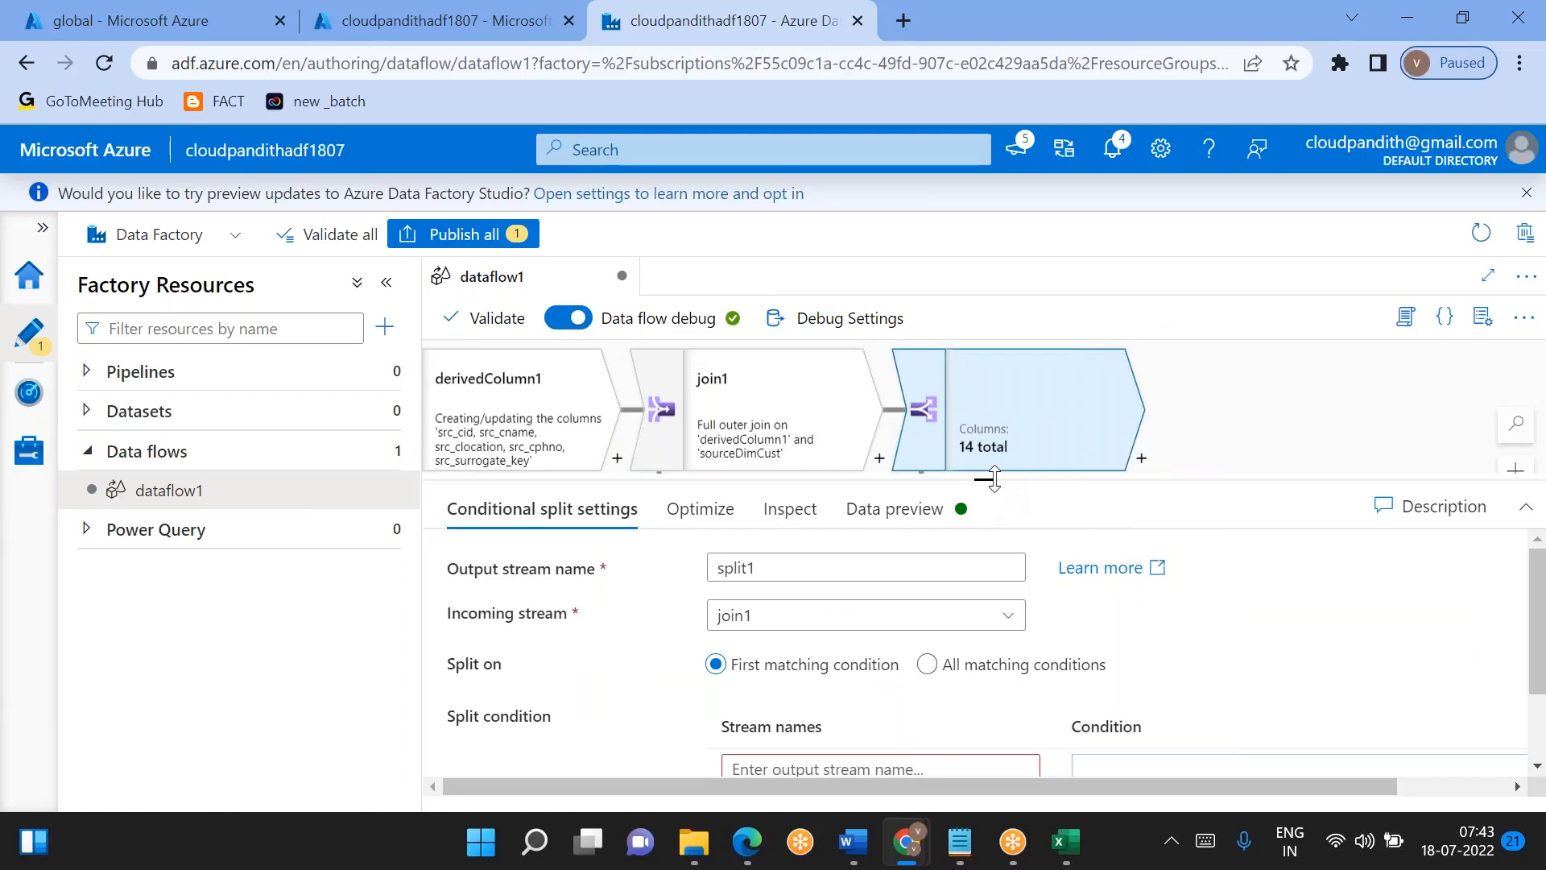
pyautogui.moveTo(993, 479); pyautogui.dragTo(984, 345)
pyautogui.click(1214, 626)
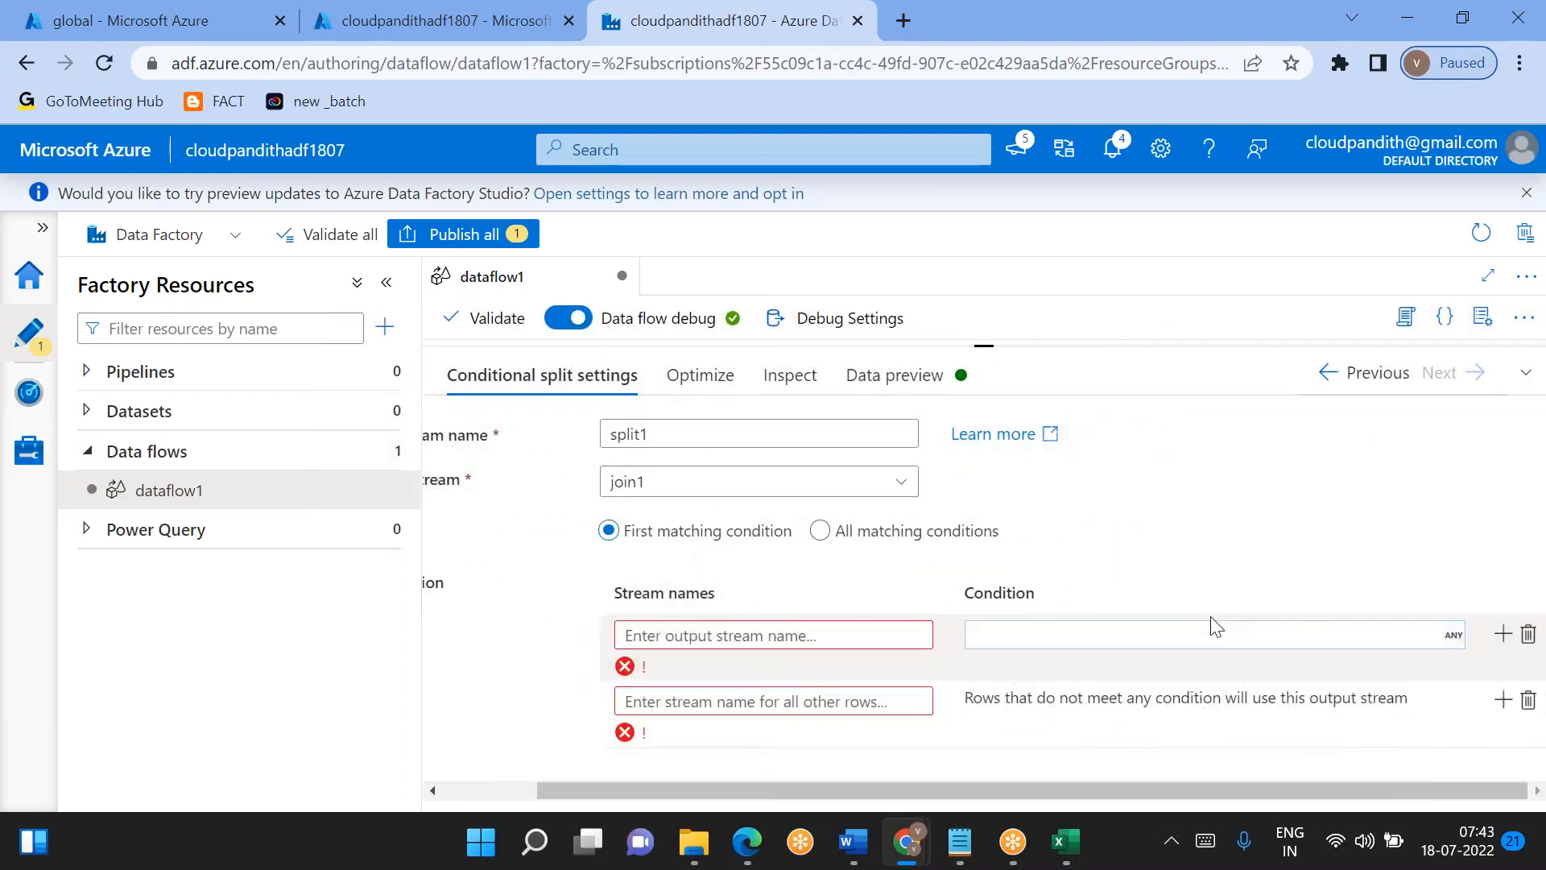
pyautogui.click(1498, 643)
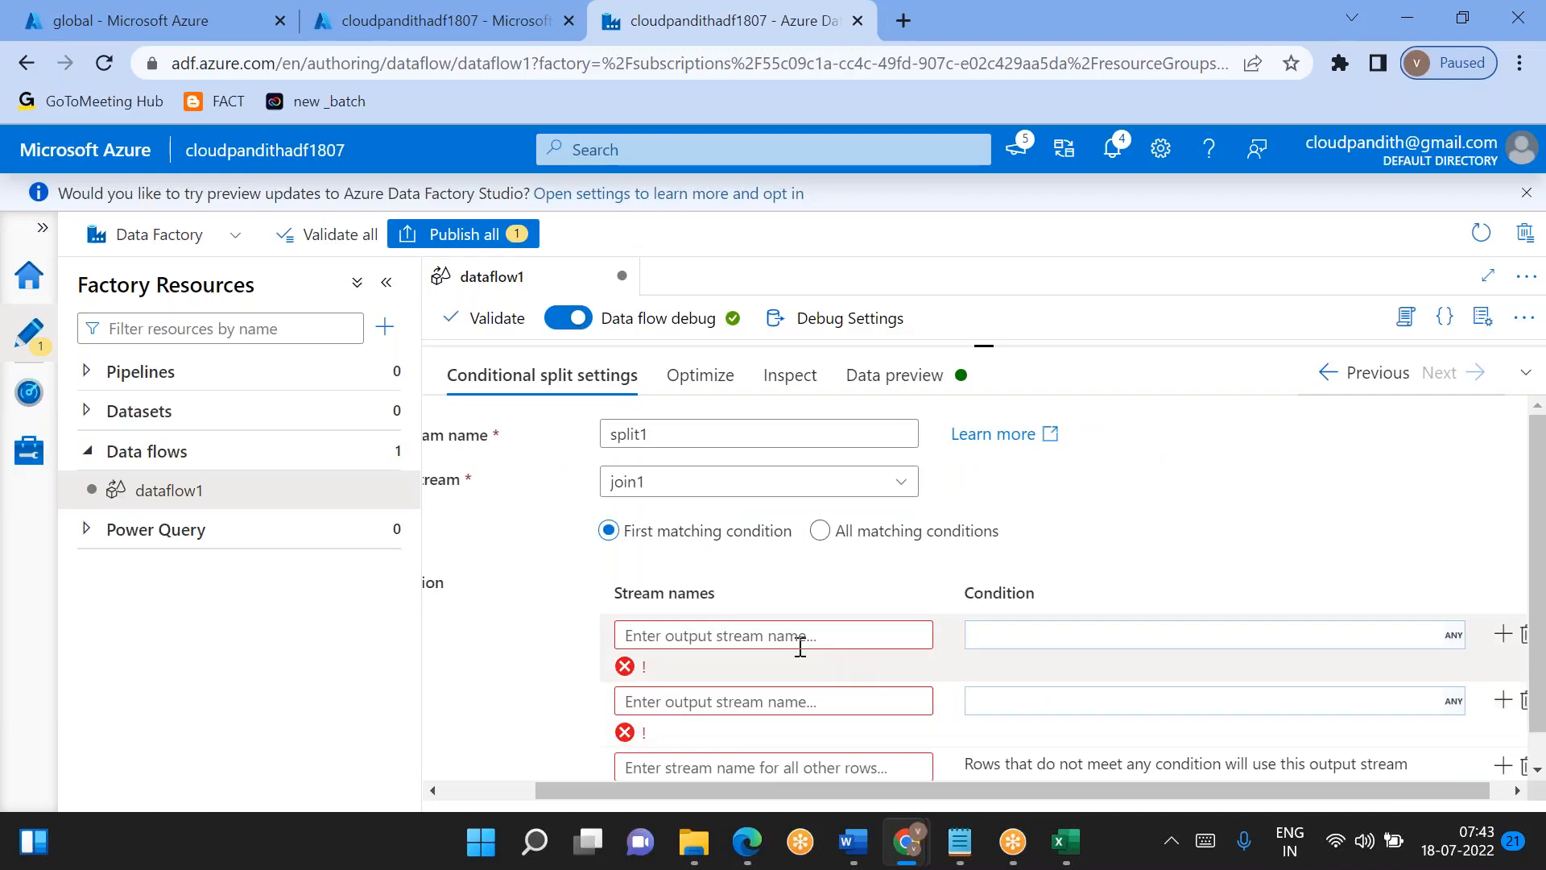
# - Name the split's first output stream updatedRecords
pyautogui.write('updatedRe')
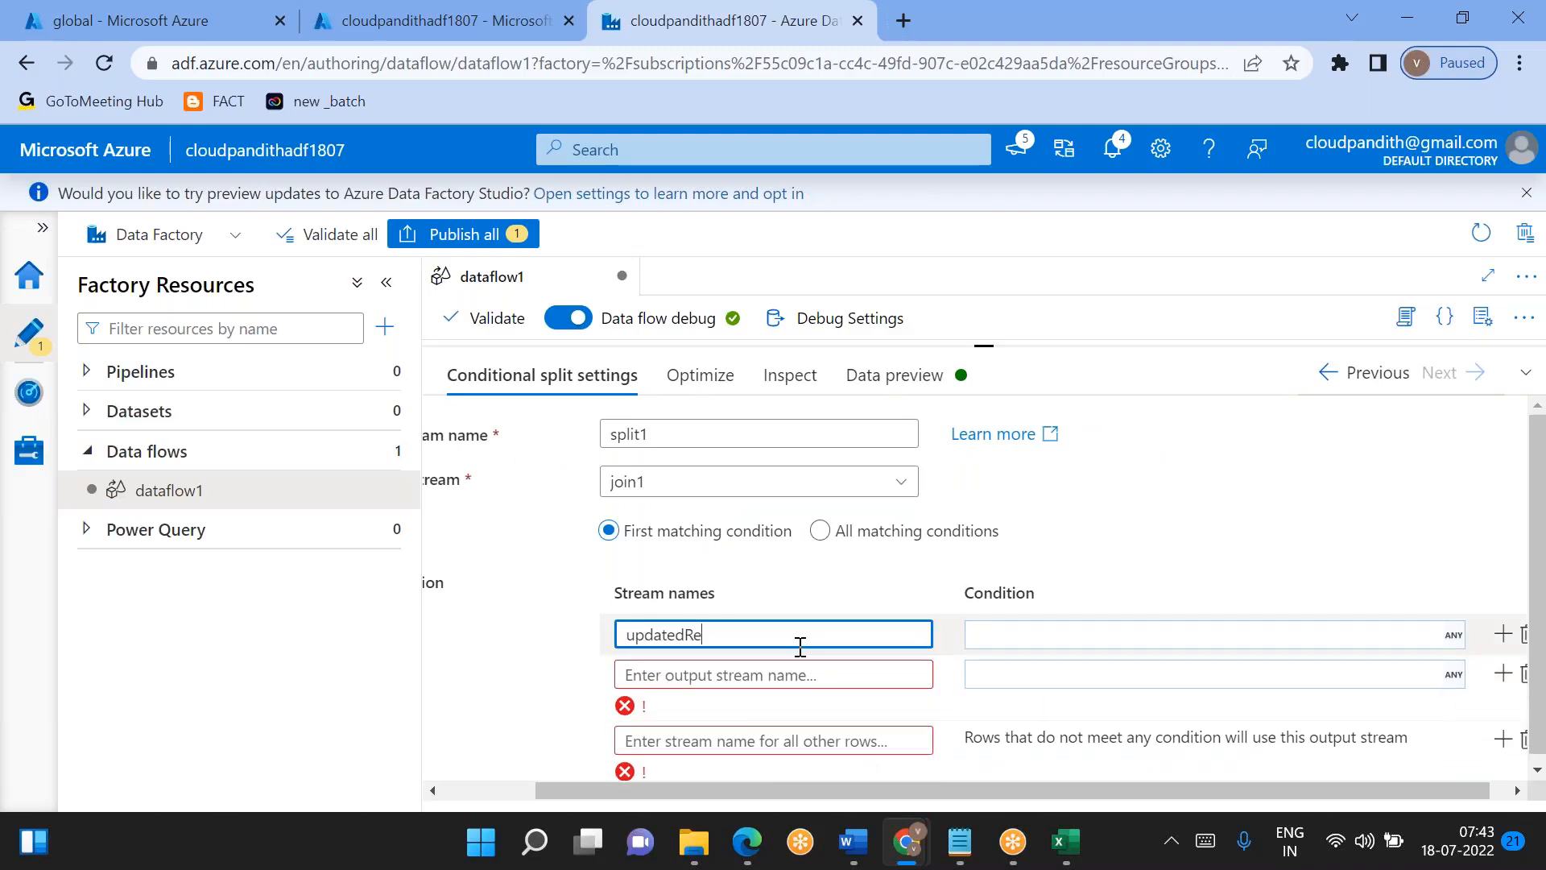
pyautogui.write('cords')
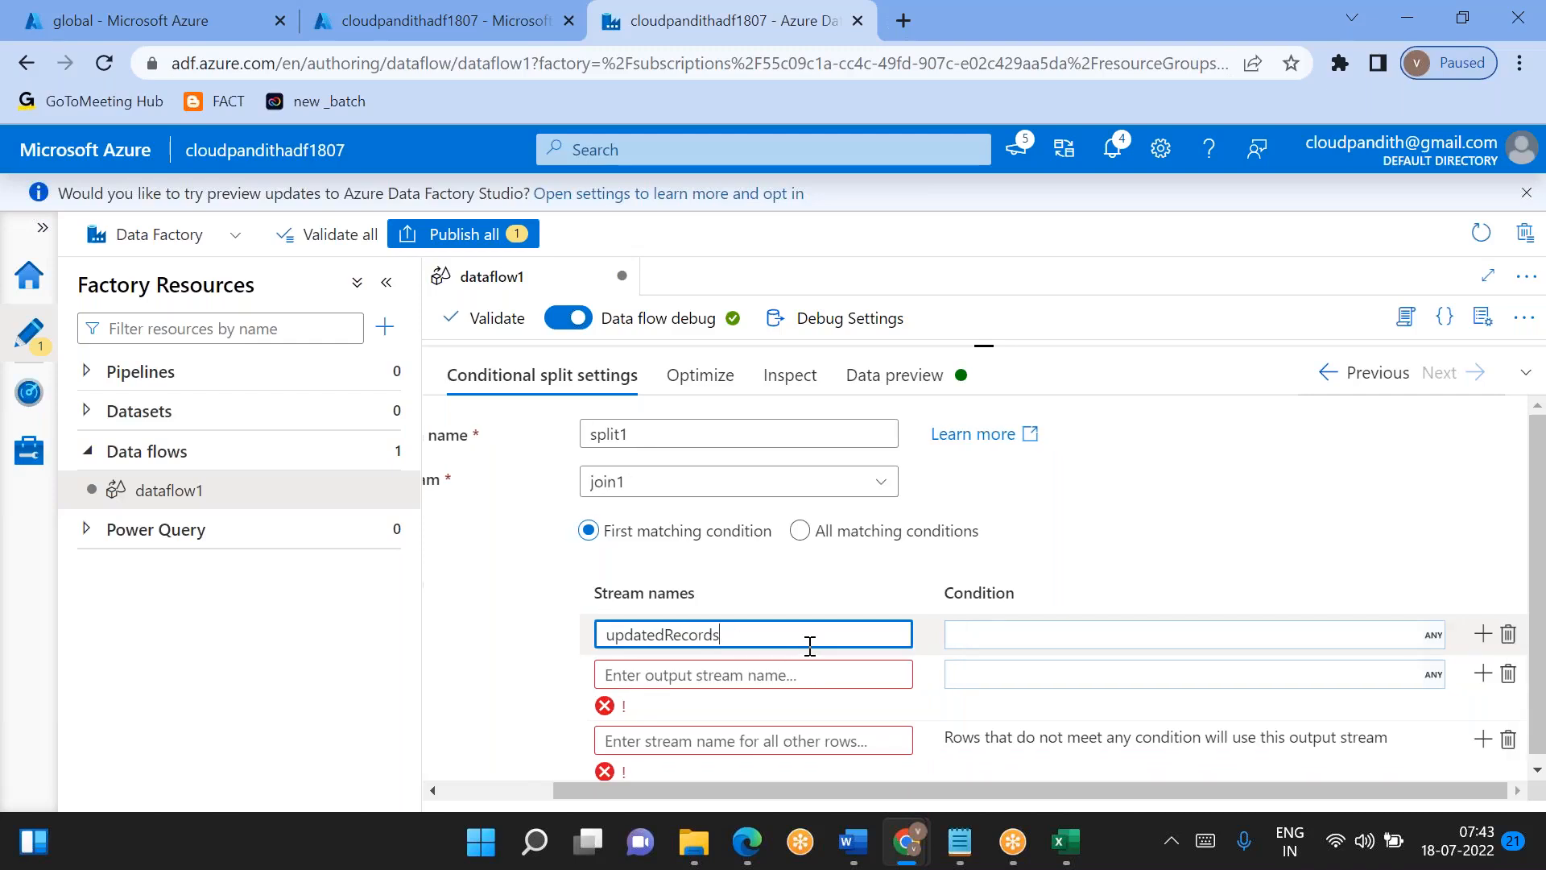
# - Begin the updatedRecords condition in the expression builder with (src_cid==cid) && followed by a second pair of parentheses
pyautogui.click(1008, 629)
pyautogui.click(997, 666)
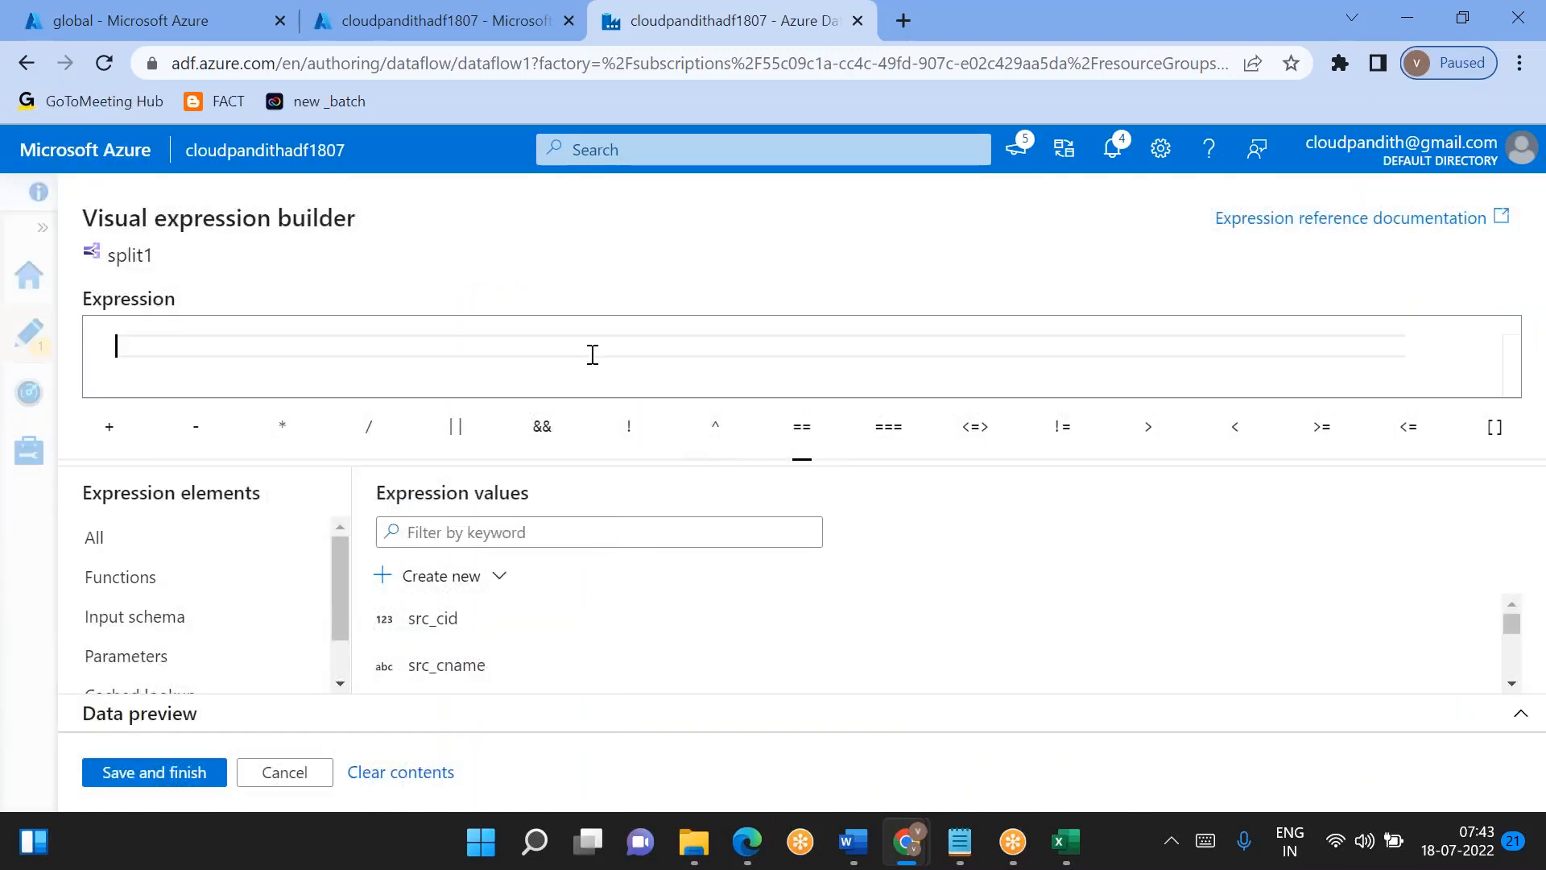
pyautogui.click(465, 624)
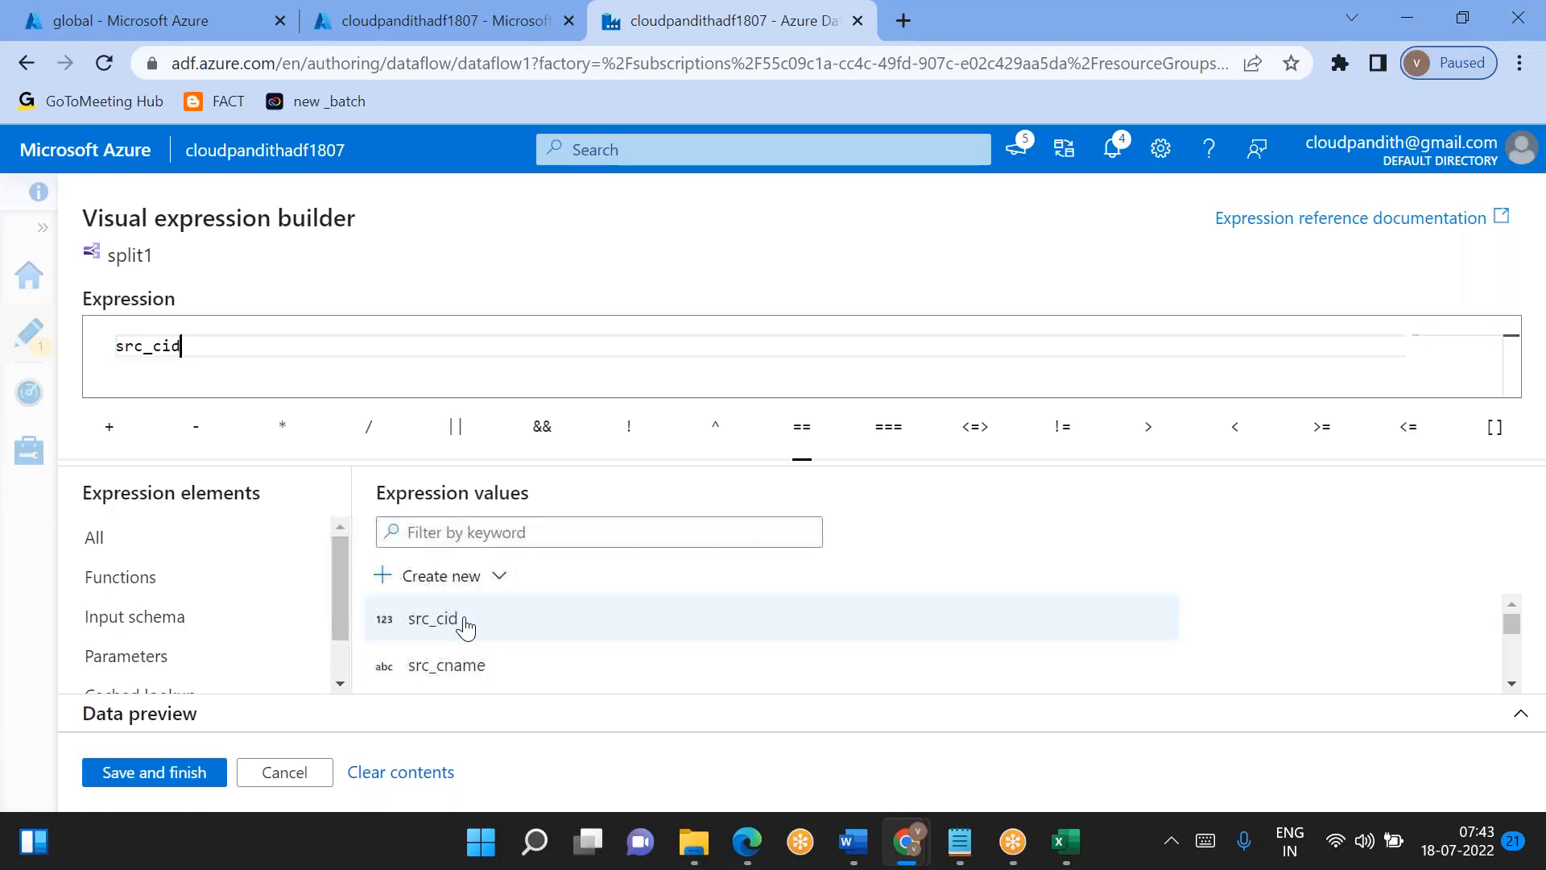
pyautogui.write('==')
pyautogui.scroll(-3, 515, 634)
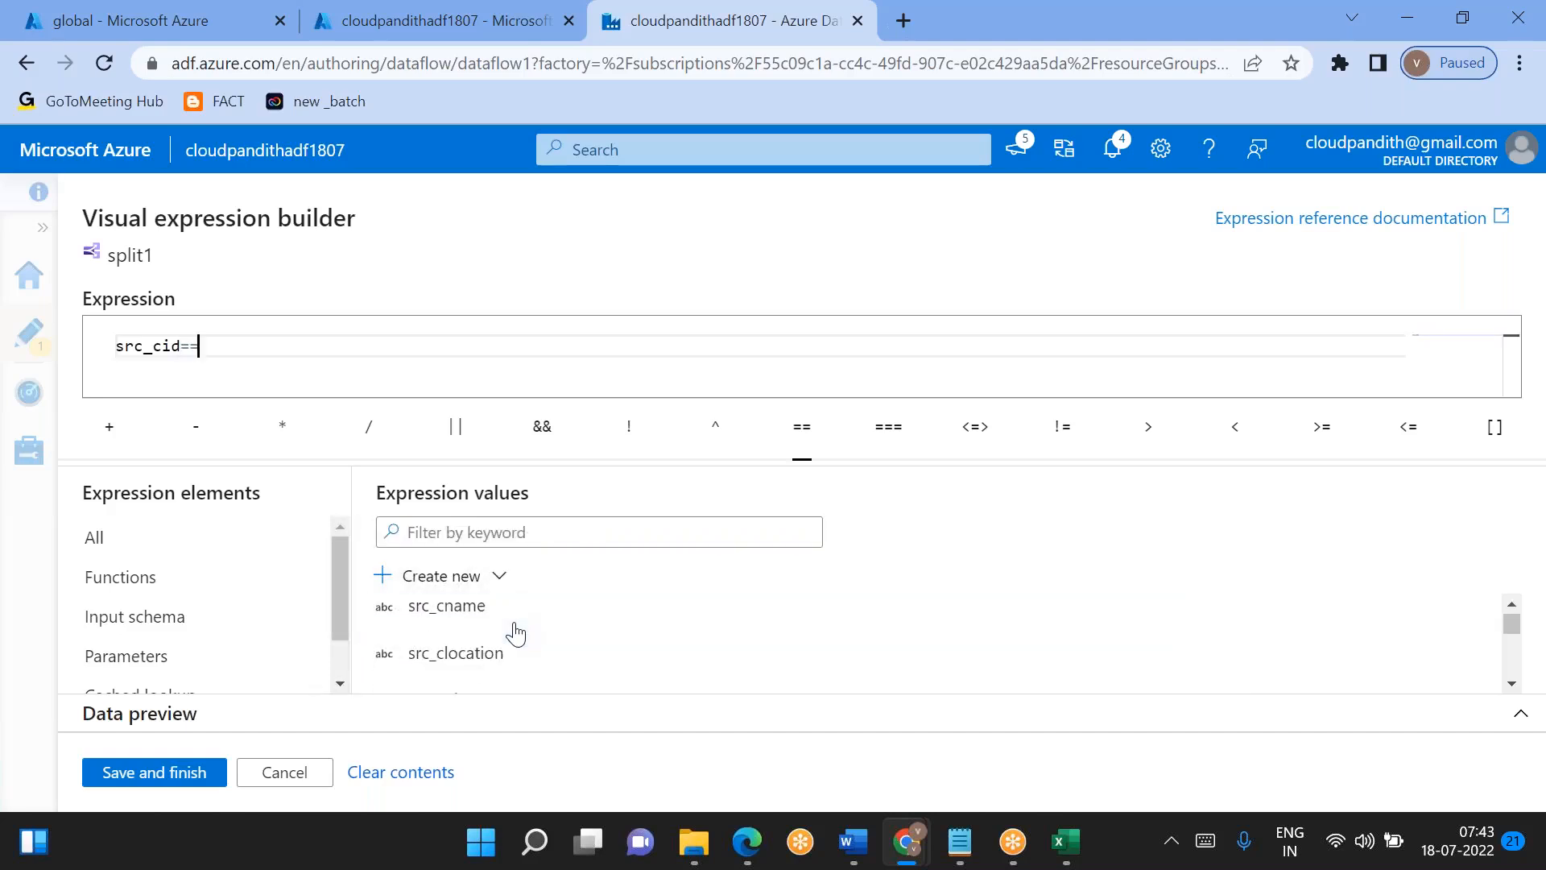
pyautogui.scroll(-2, 515, 633)
pyautogui.click(484, 630)
pyautogui.hotkey('ctrl', 'a')
pyautogui.write('(')
pyautogui.press('Home')
pyautogui.write('?')
pyautogui.press('BackSpace')
pyautogui.press('End')
pyautogui.write('&& (')
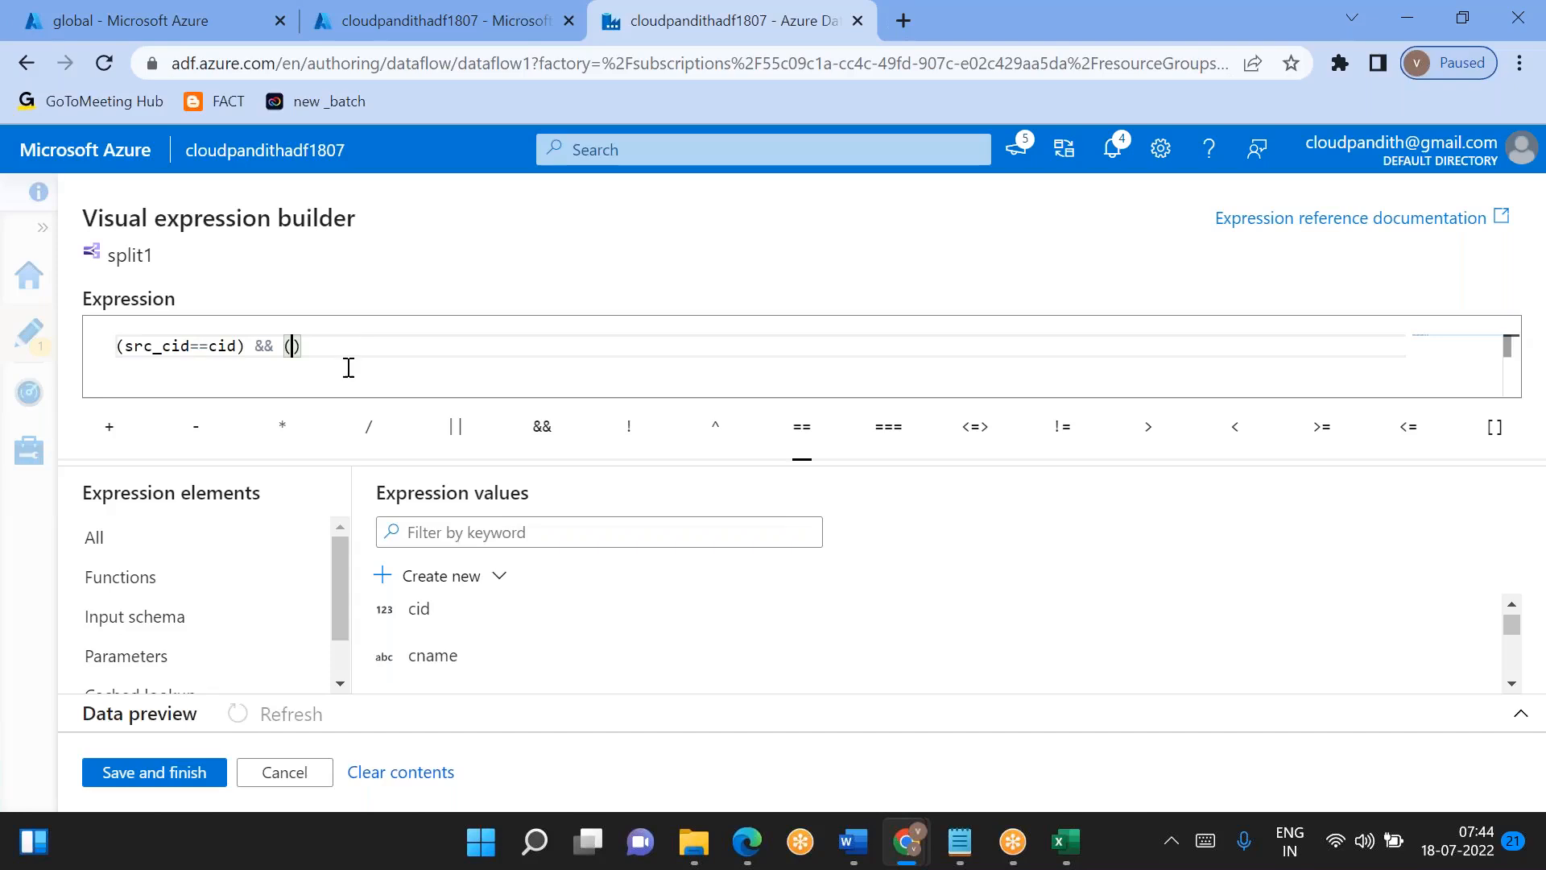
# - Complete the second parenthesized part of the condition as src_surrogate_key!=surrogate_key
pyautogui.scroll(-1, 525, 636)
pyautogui.scroll(-3, 527, 638)
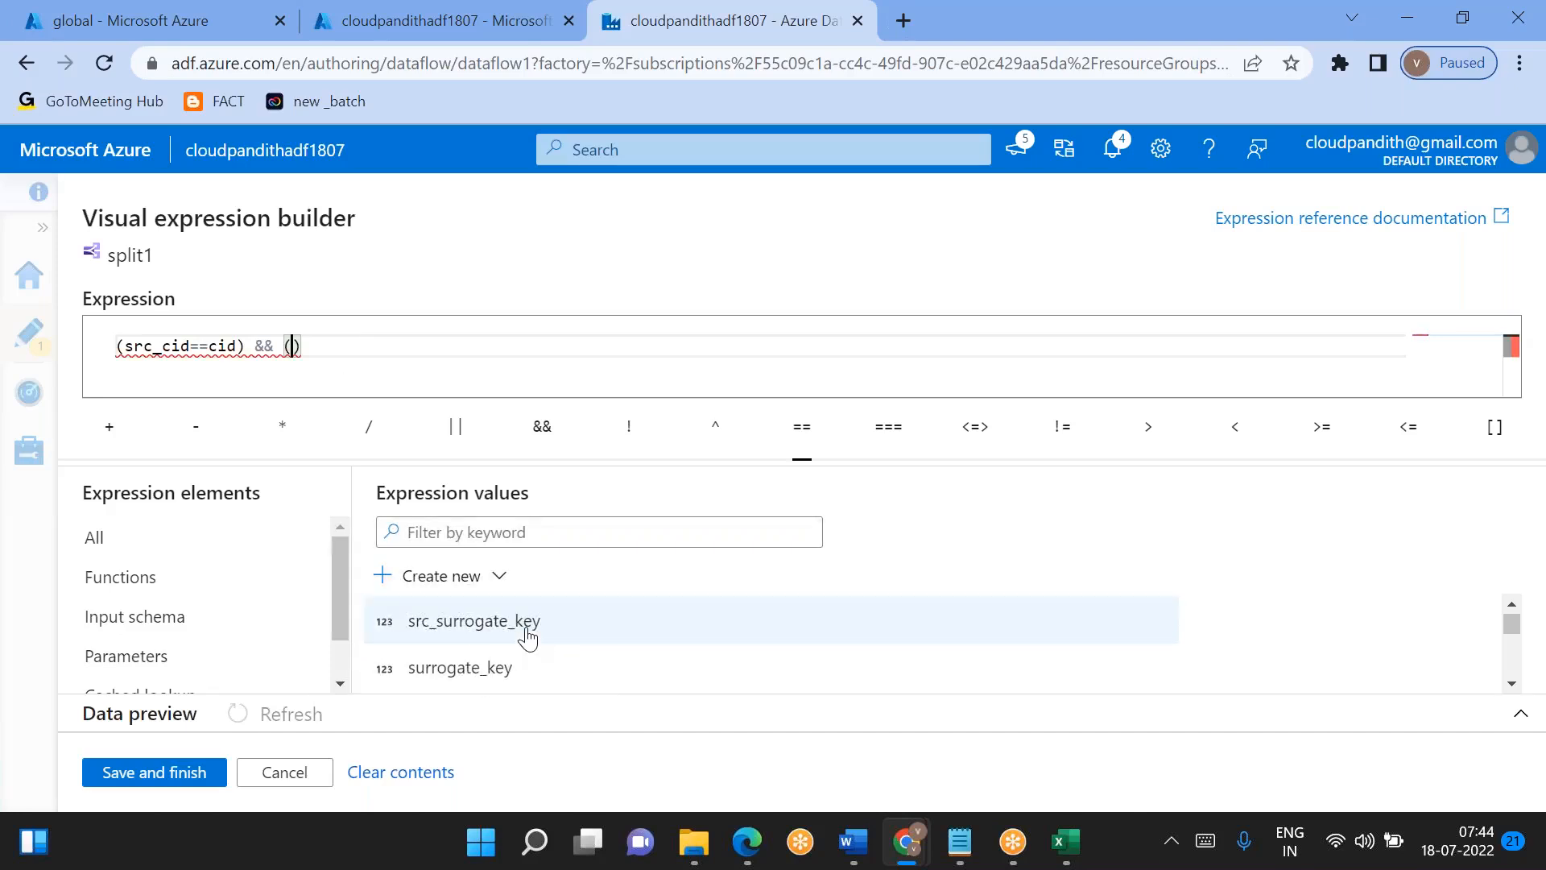
pyautogui.click(527, 639)
pyautogui.write('!=')
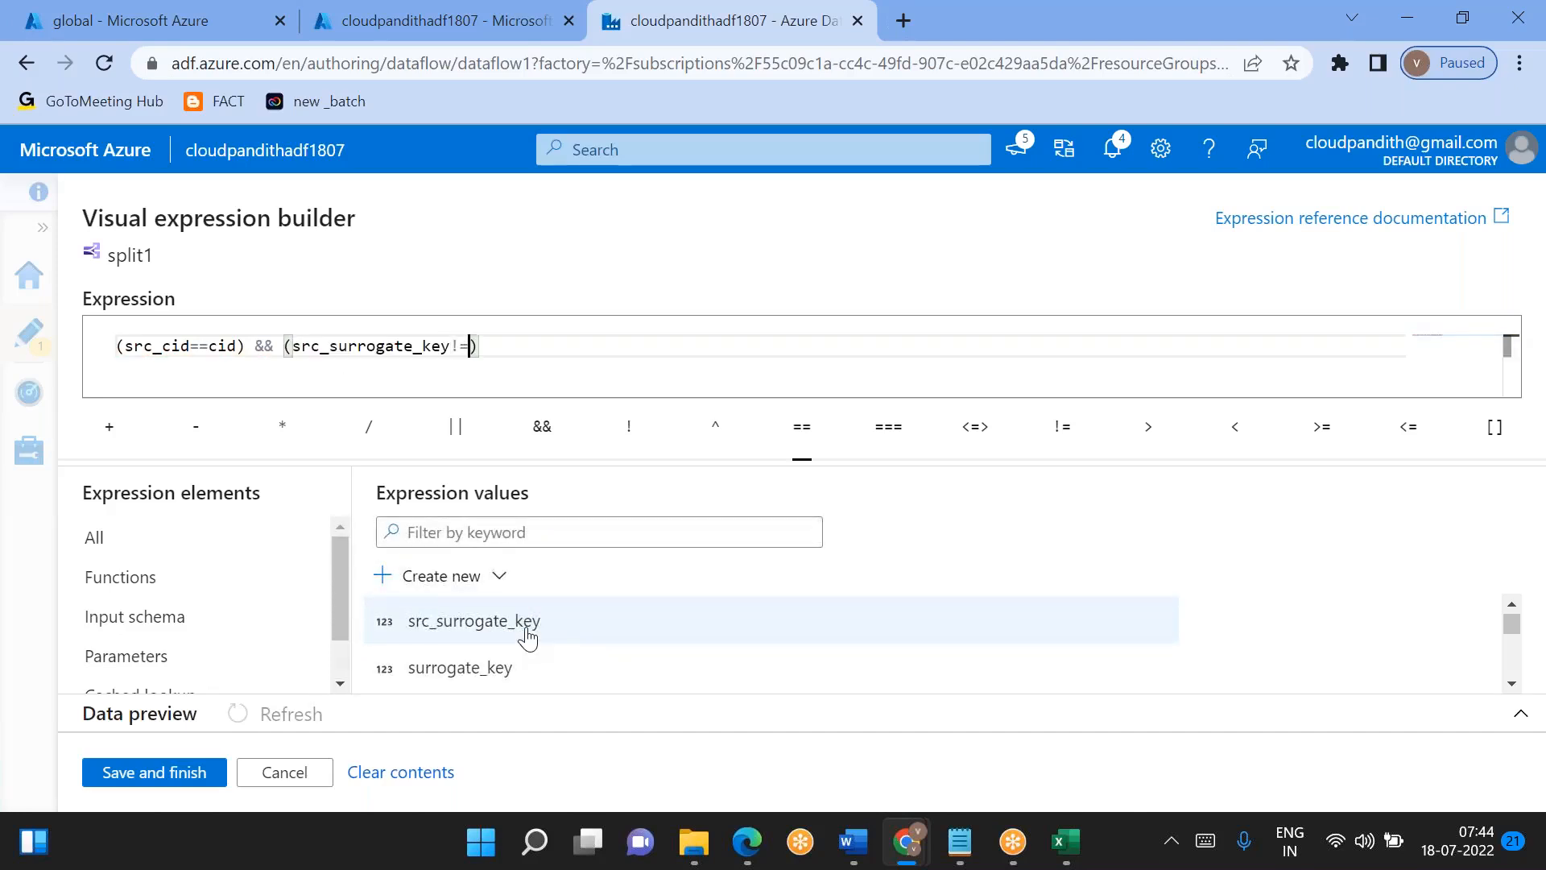
pyautogui.click(503, 667)
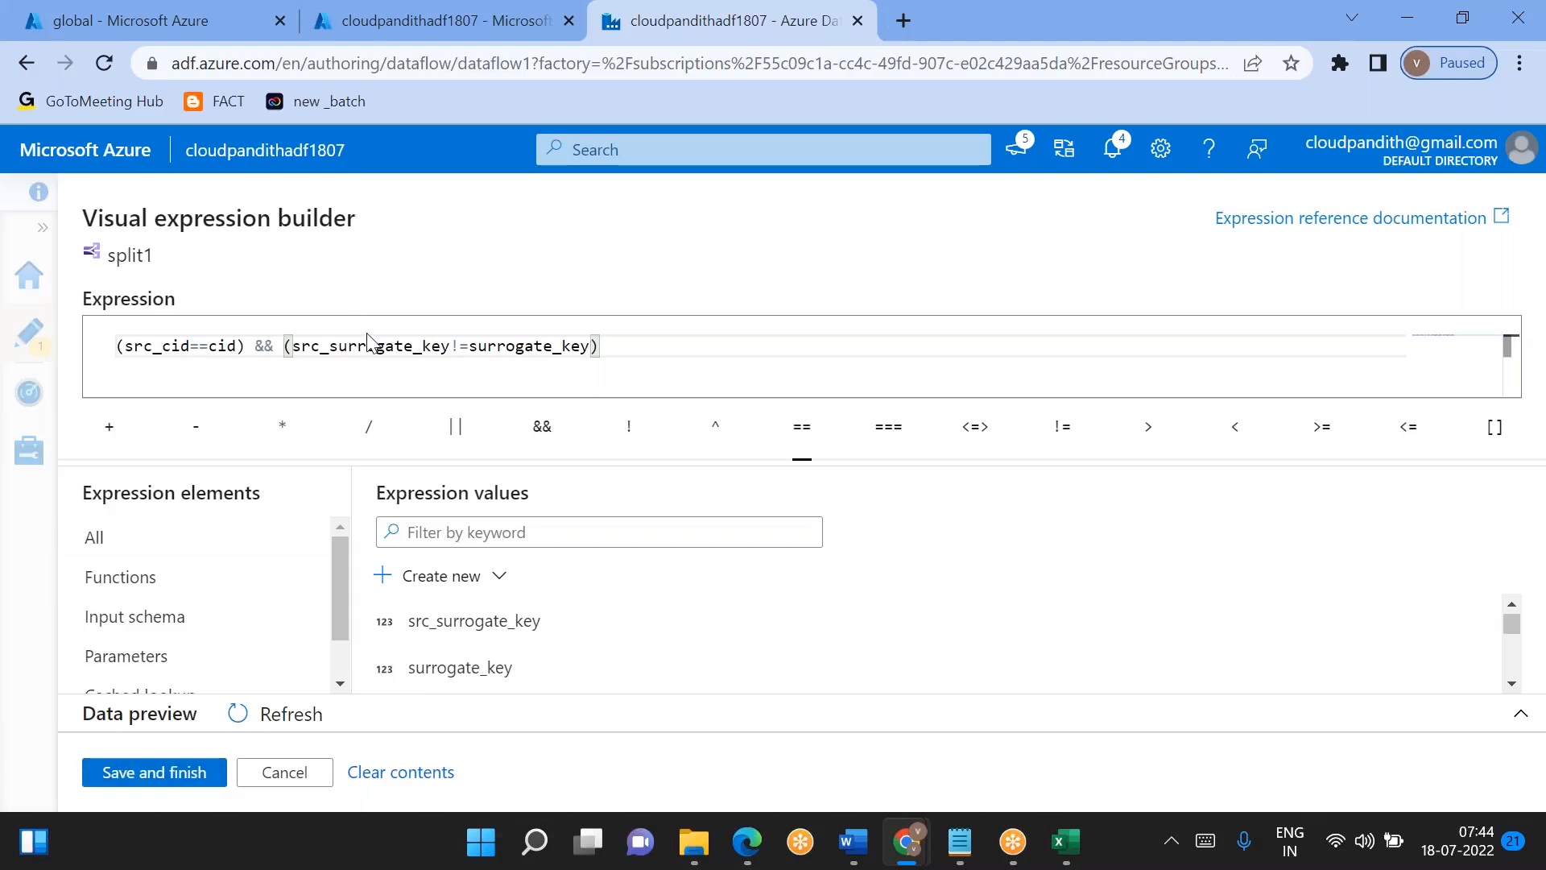
# - Review the surrogate key comparison and the whole updatedRecords expression, and save it to the split condition
pyautogui.doubleClick(408, 338)
pyautogui.doubleClick(541, 345)
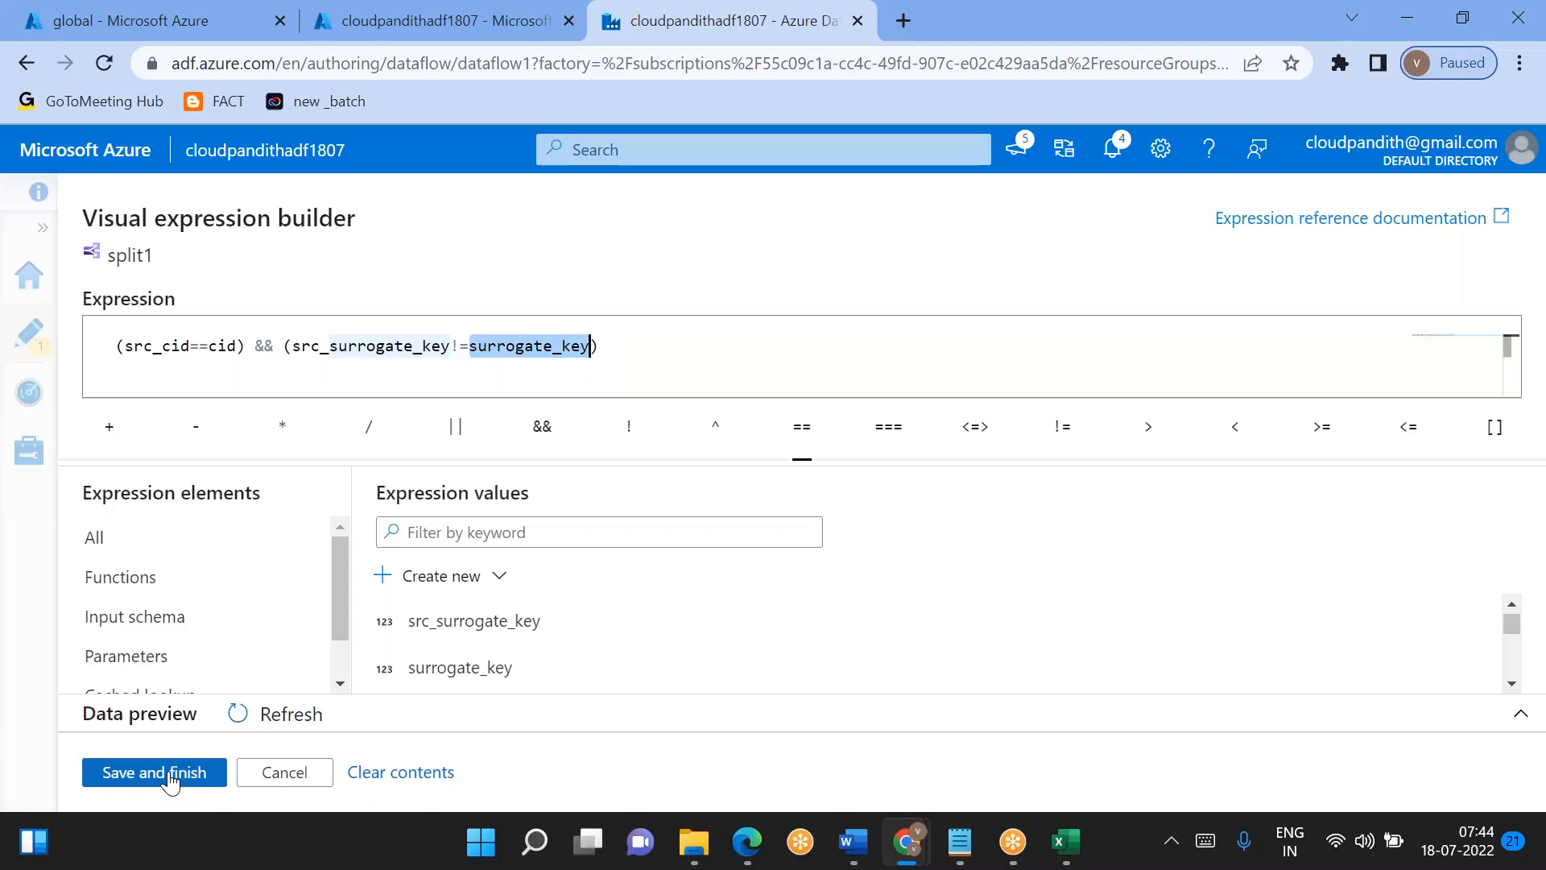
pyautogui.press('Right')
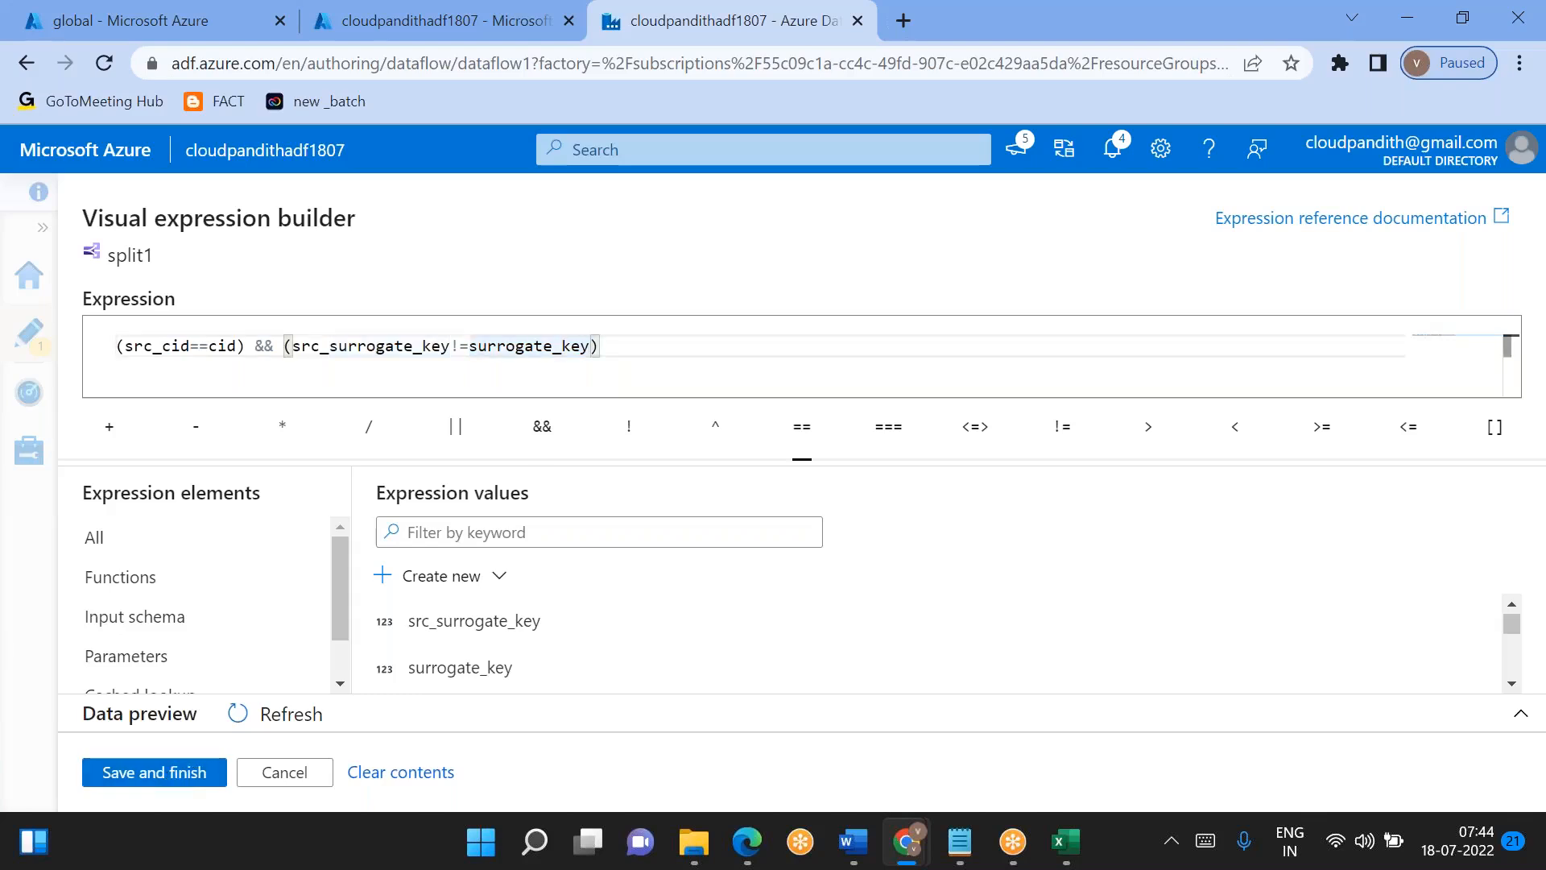
pyautogui.click(621, 349)
pyautogui.hotkey('shift', 'Home')
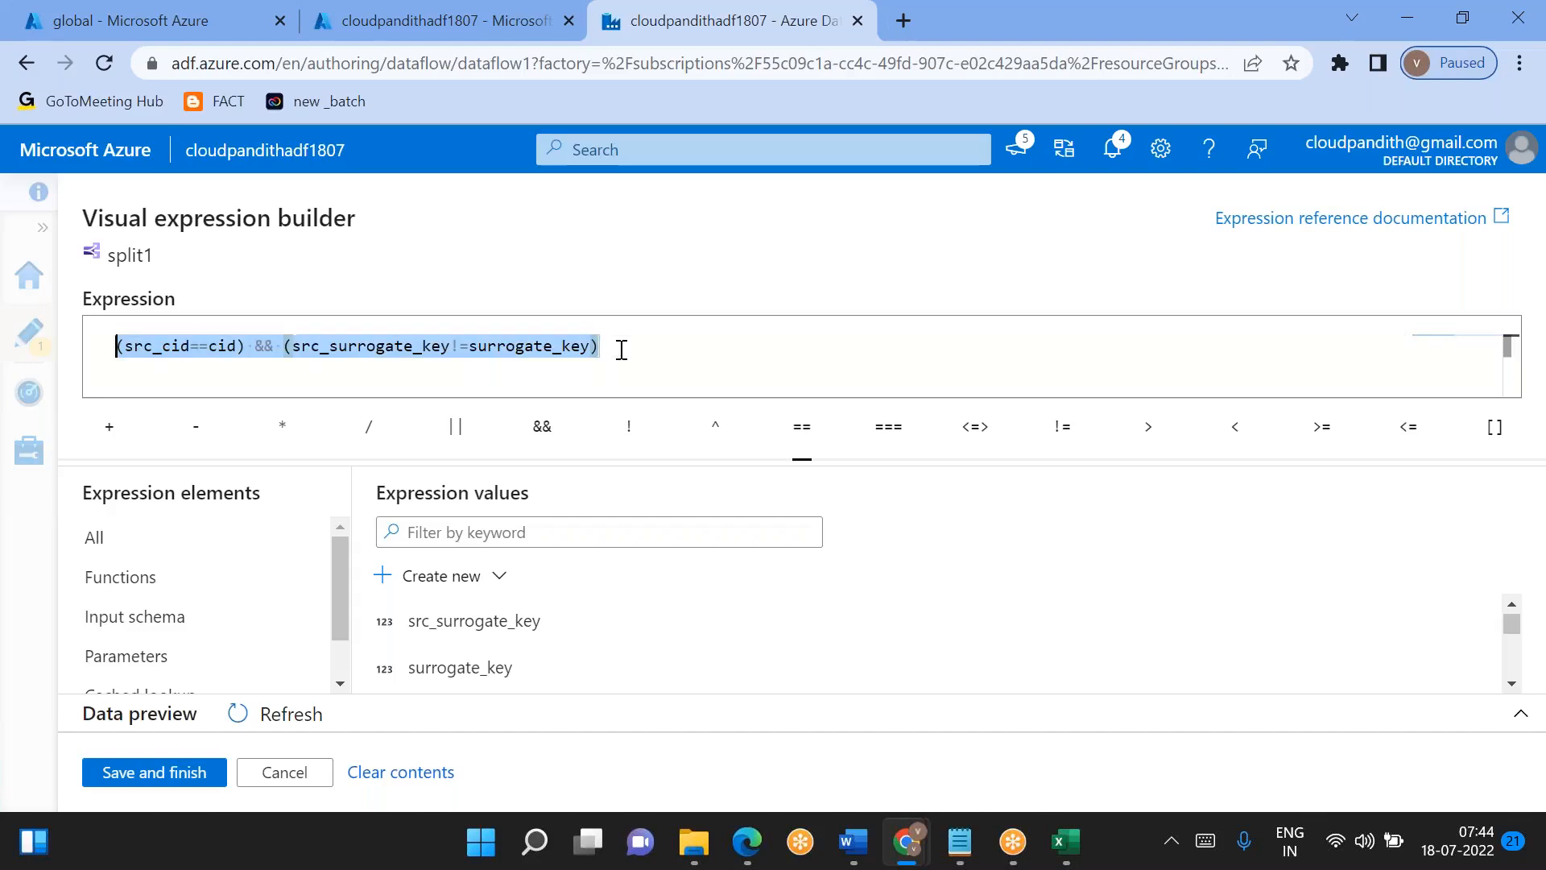
pyautogui.click(621, 350)
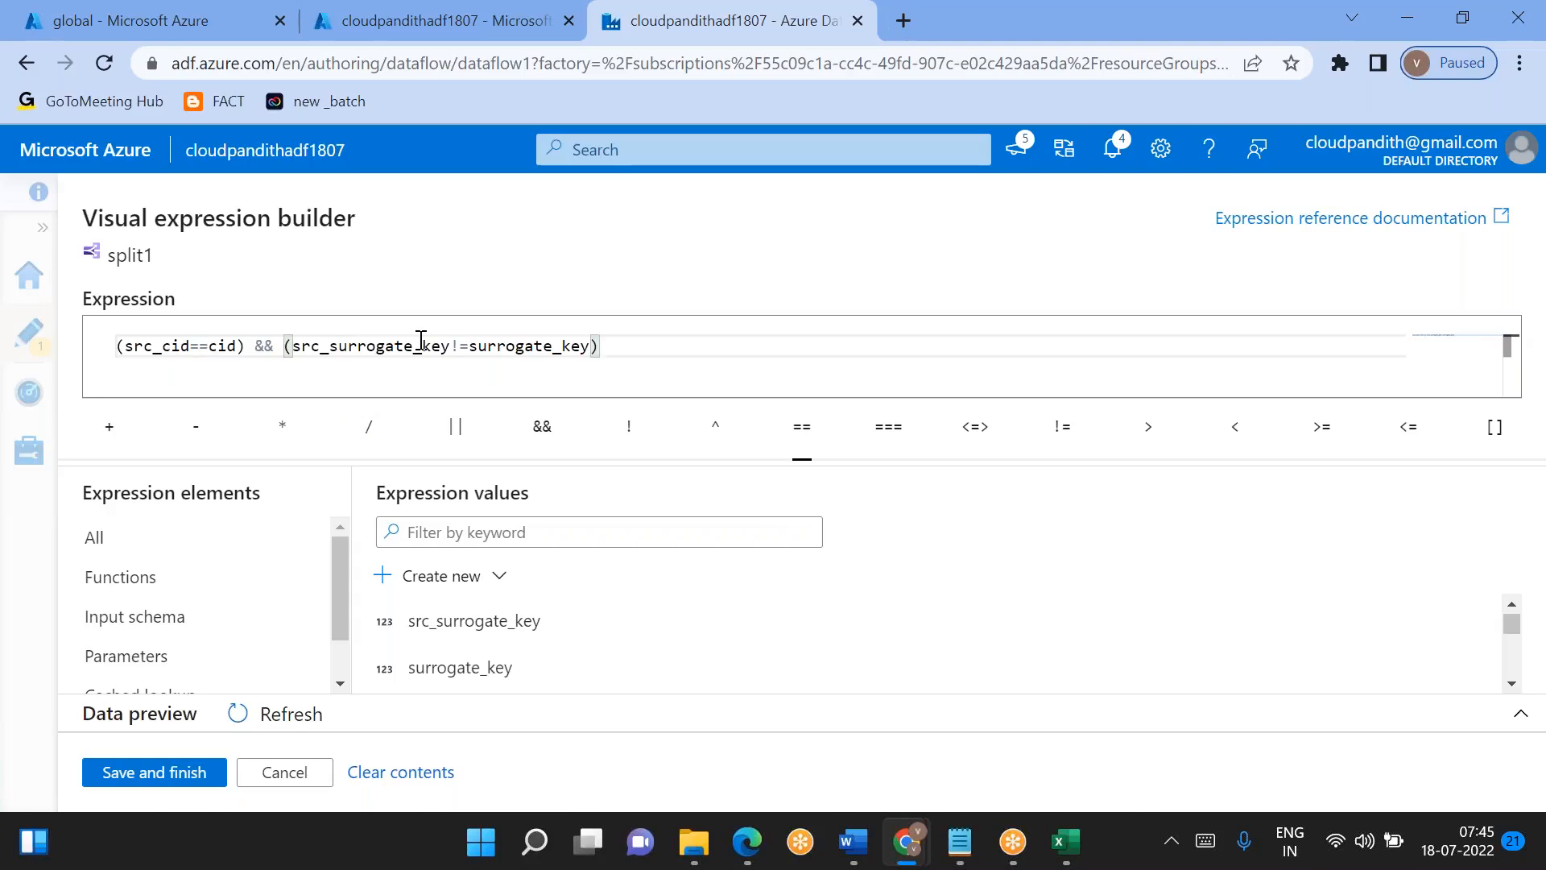
pyautogui.click(159, 773)
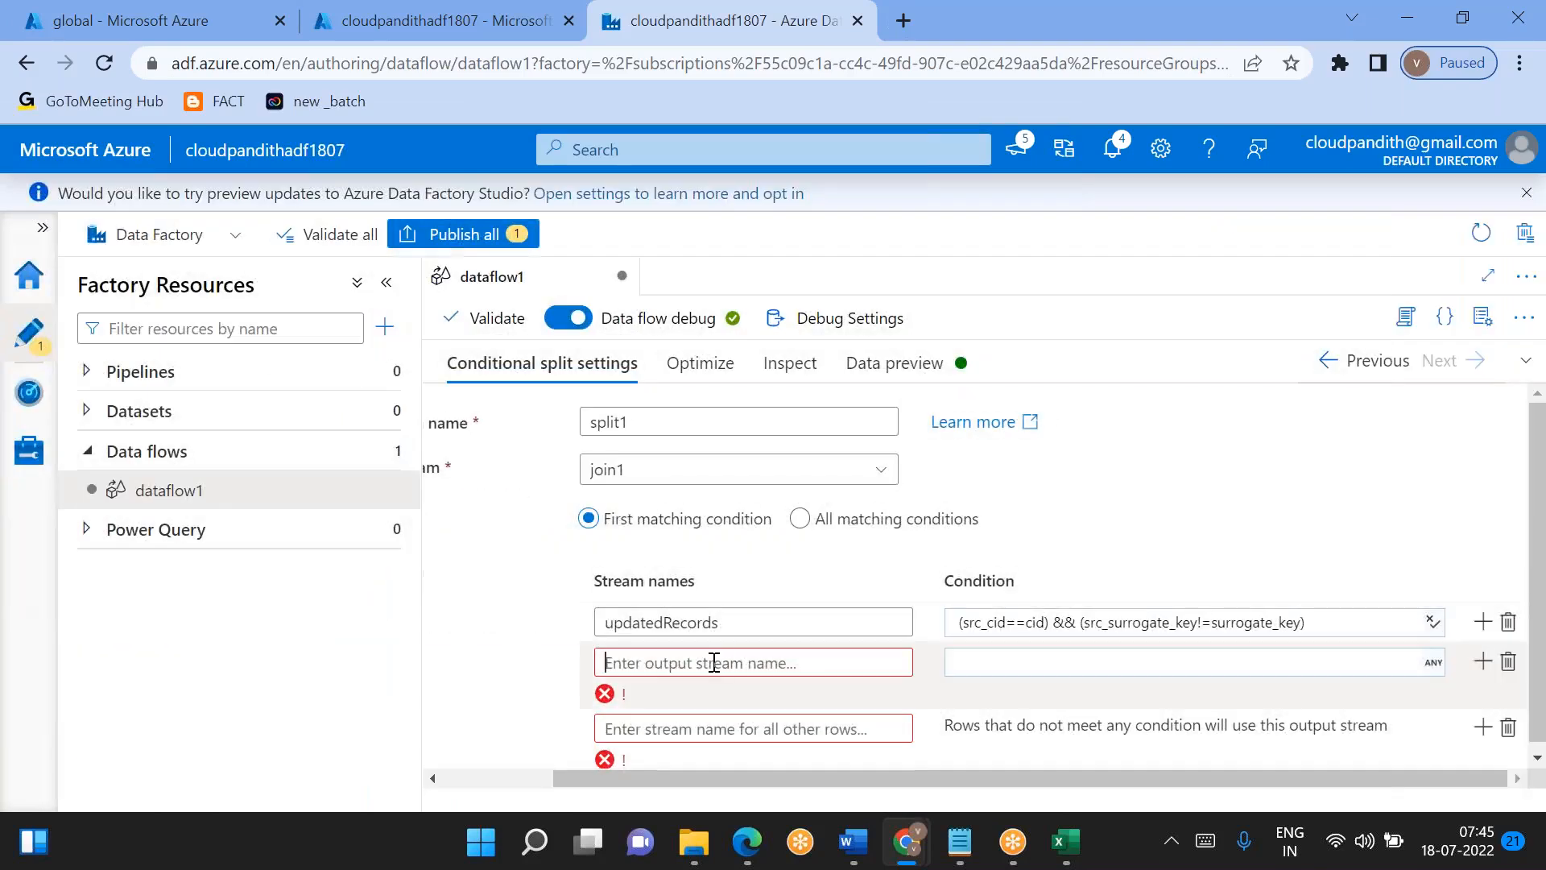
# - Name the split's second output stream newRecords
pyautogui.click(714, 662)
pyautogui.write('newRecords')
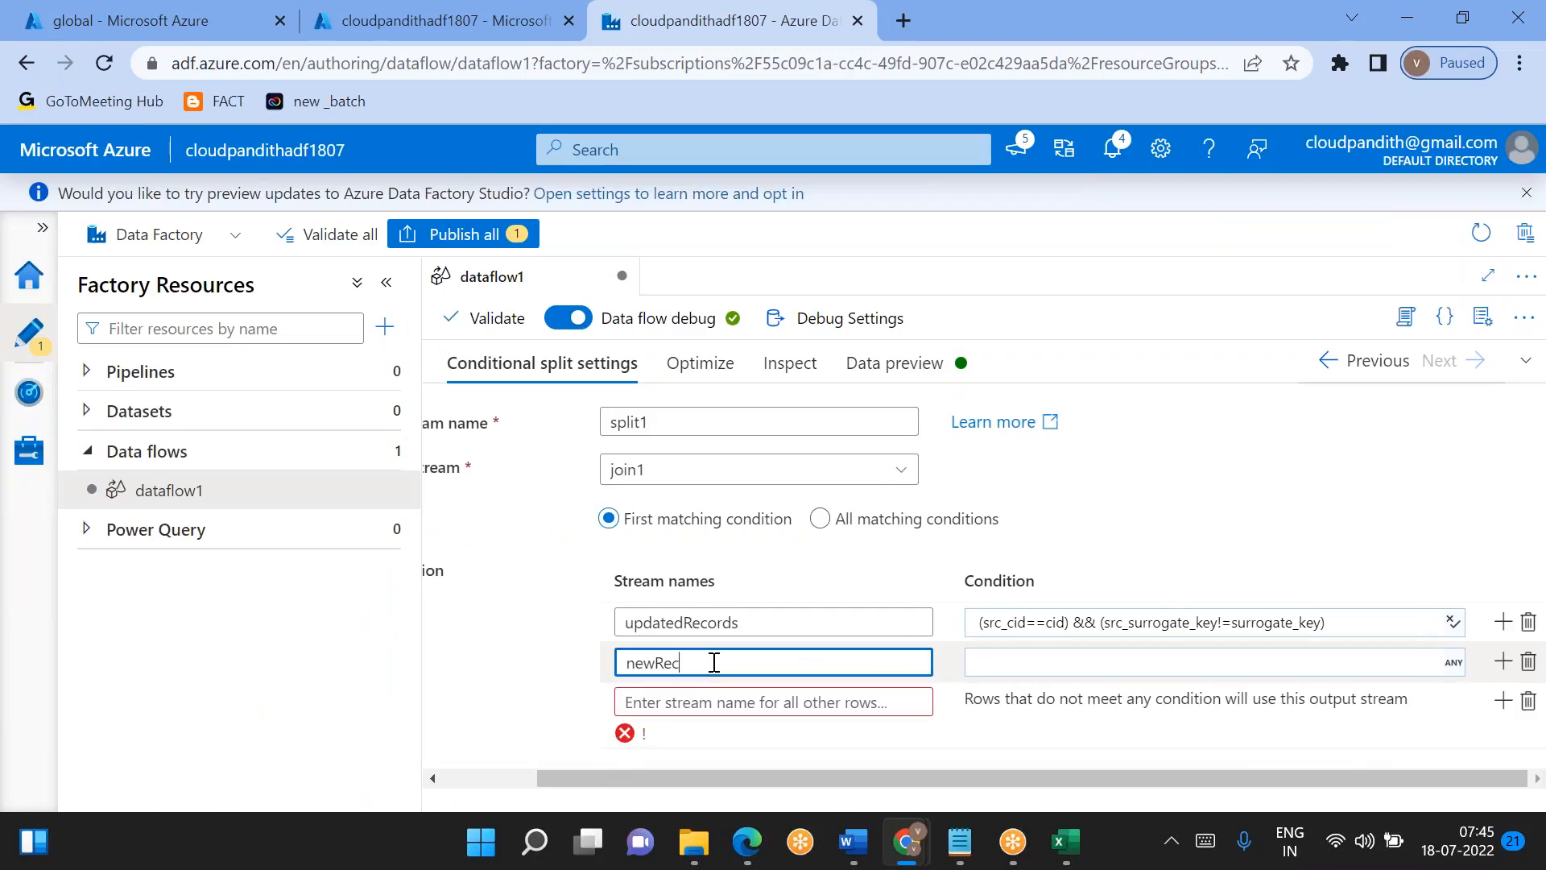
# - Set the newRecords condition to isNull(cid) in the expression builder and save it to the split
pyautogui.click(996, 657)
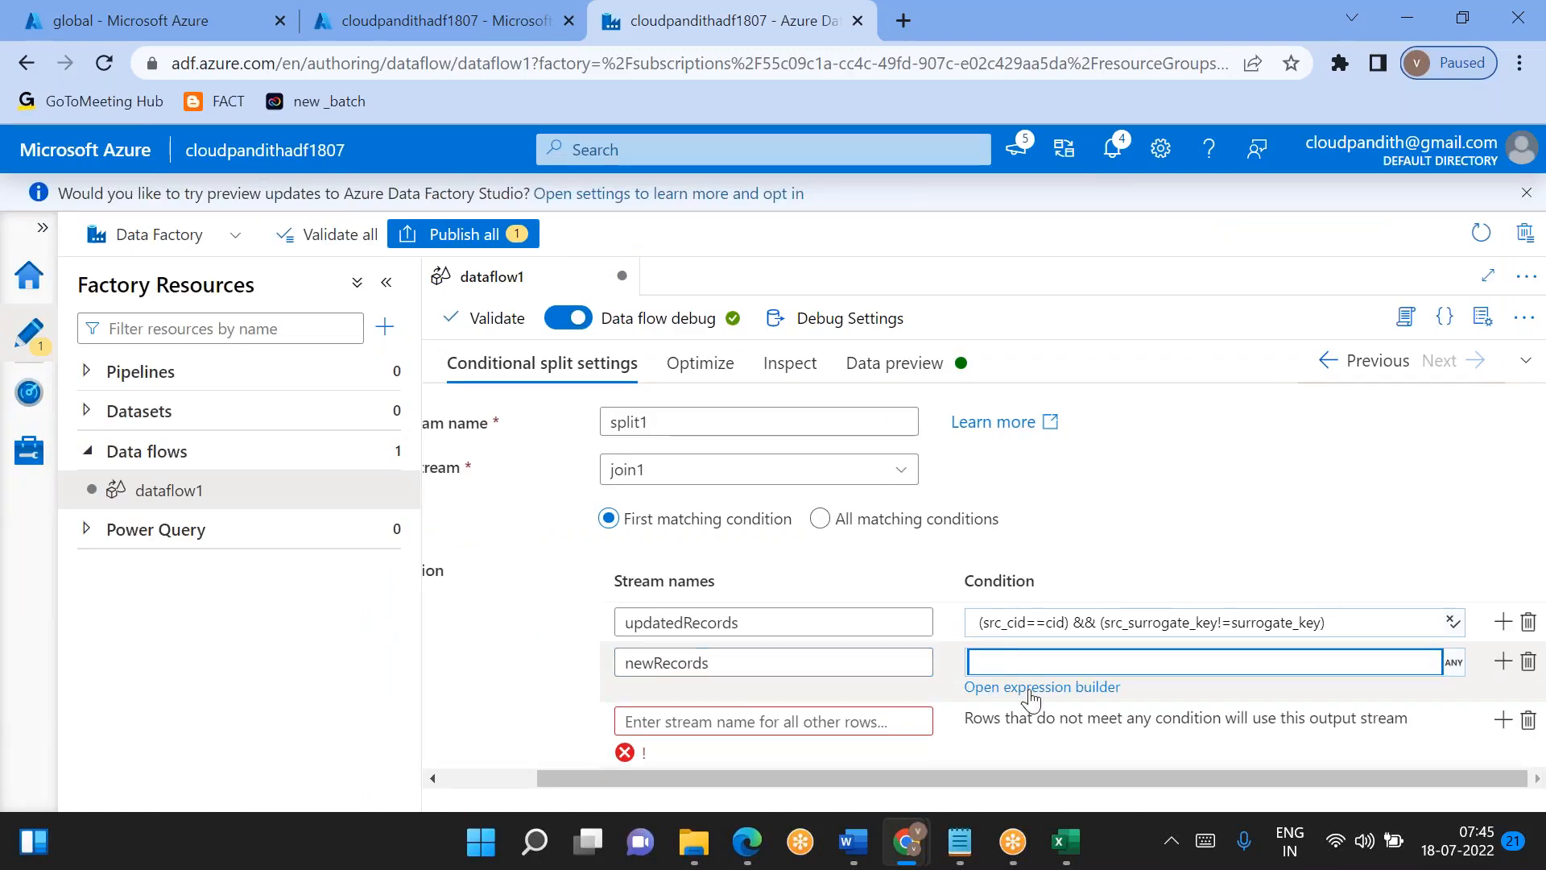
pyautogui.doubleClick(1027, 717)
pyautogui.click(1007, 658)
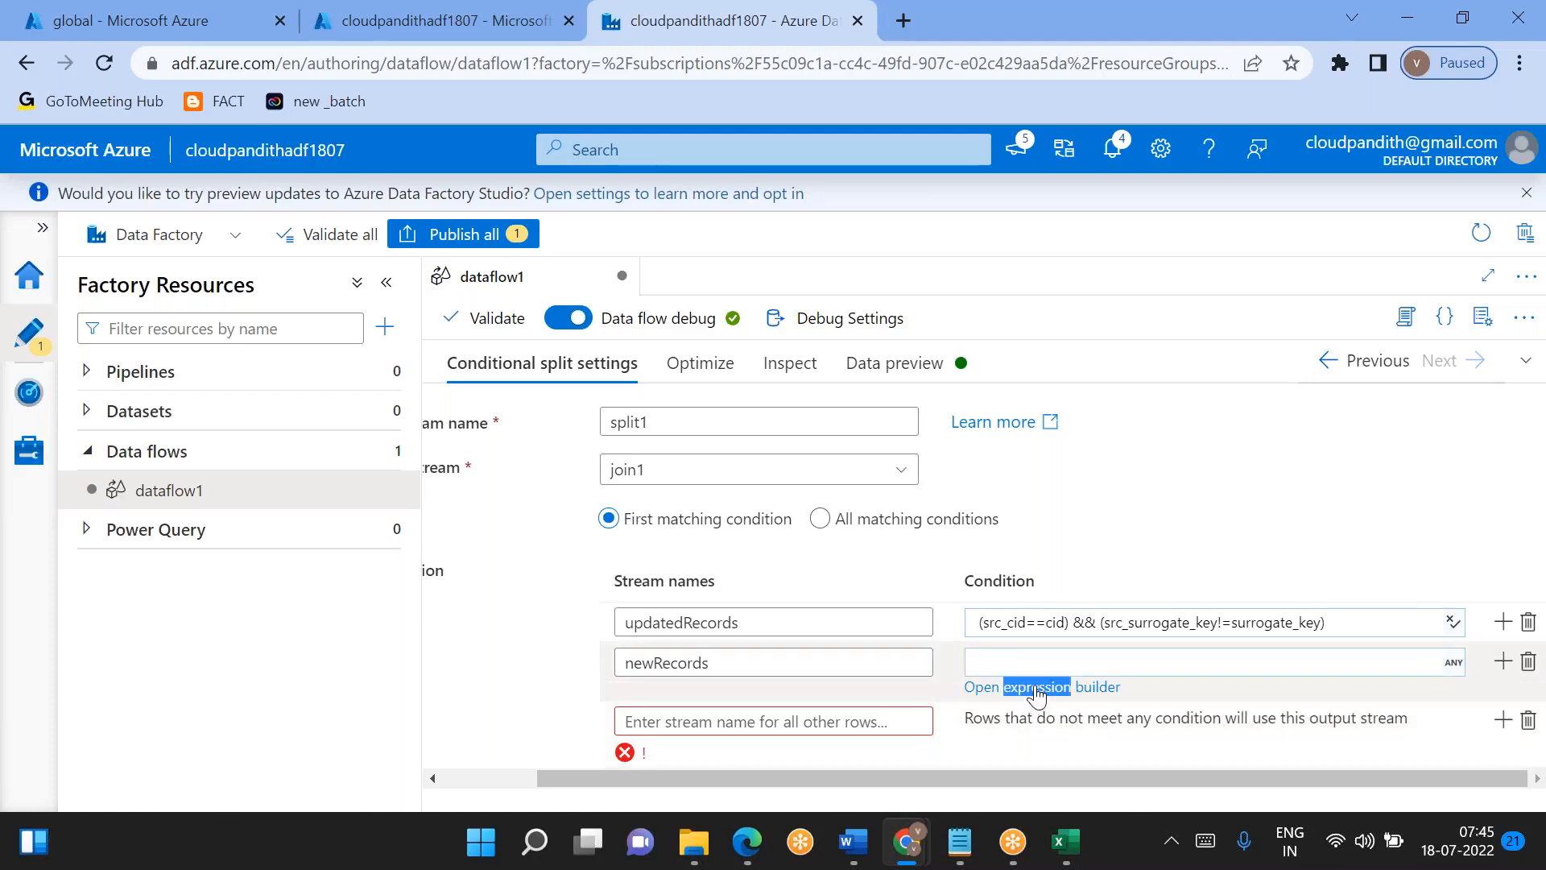
pyautogui.click(1030, 687)
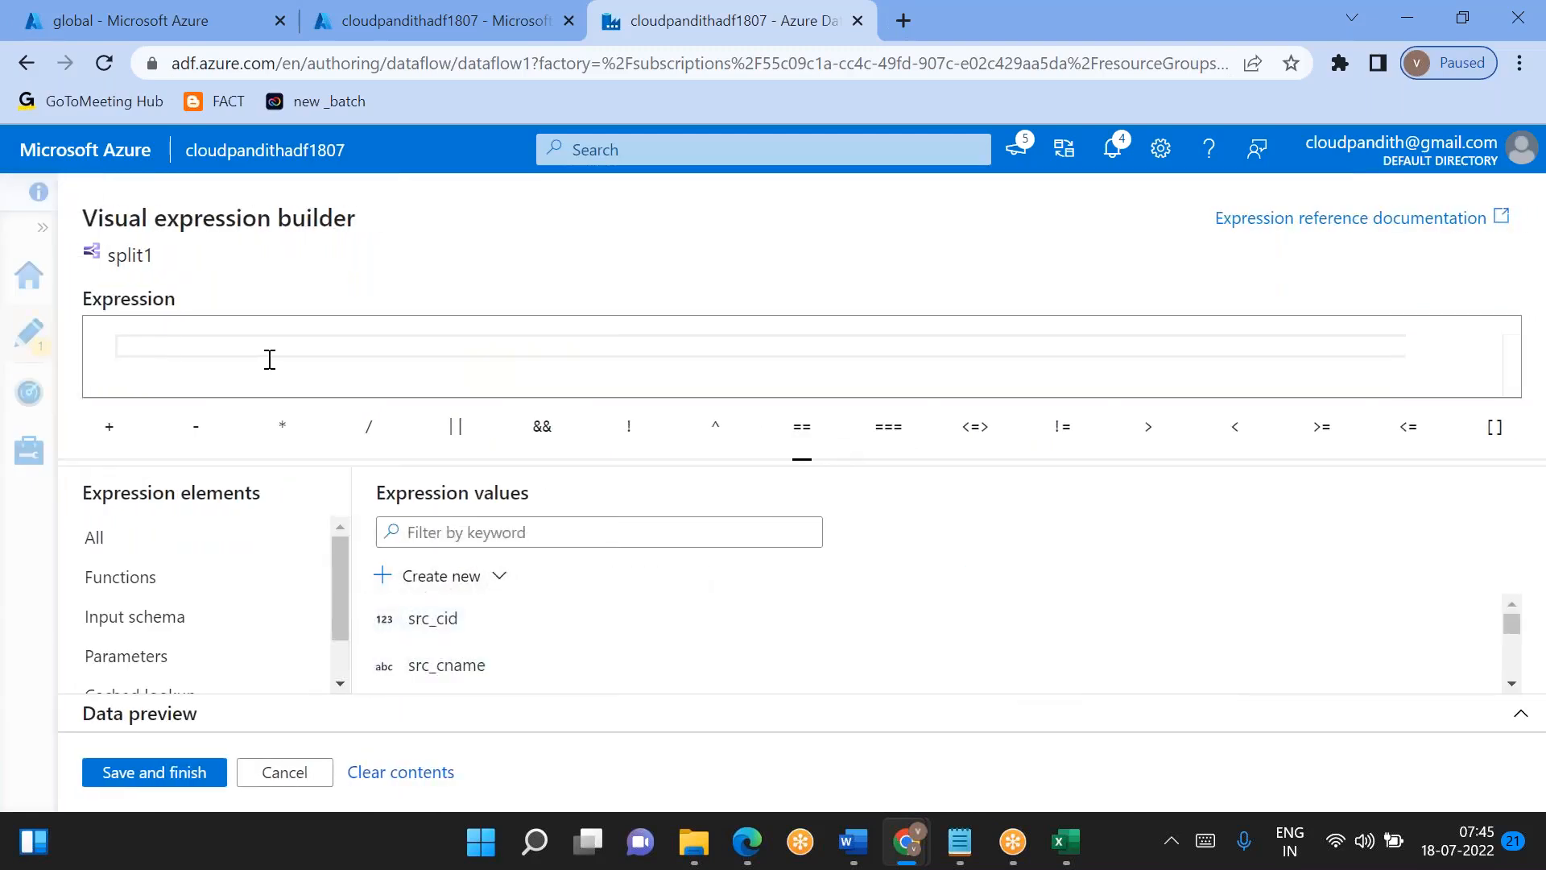
pyautogui.write('isNu')
pyautogui.press('Return')
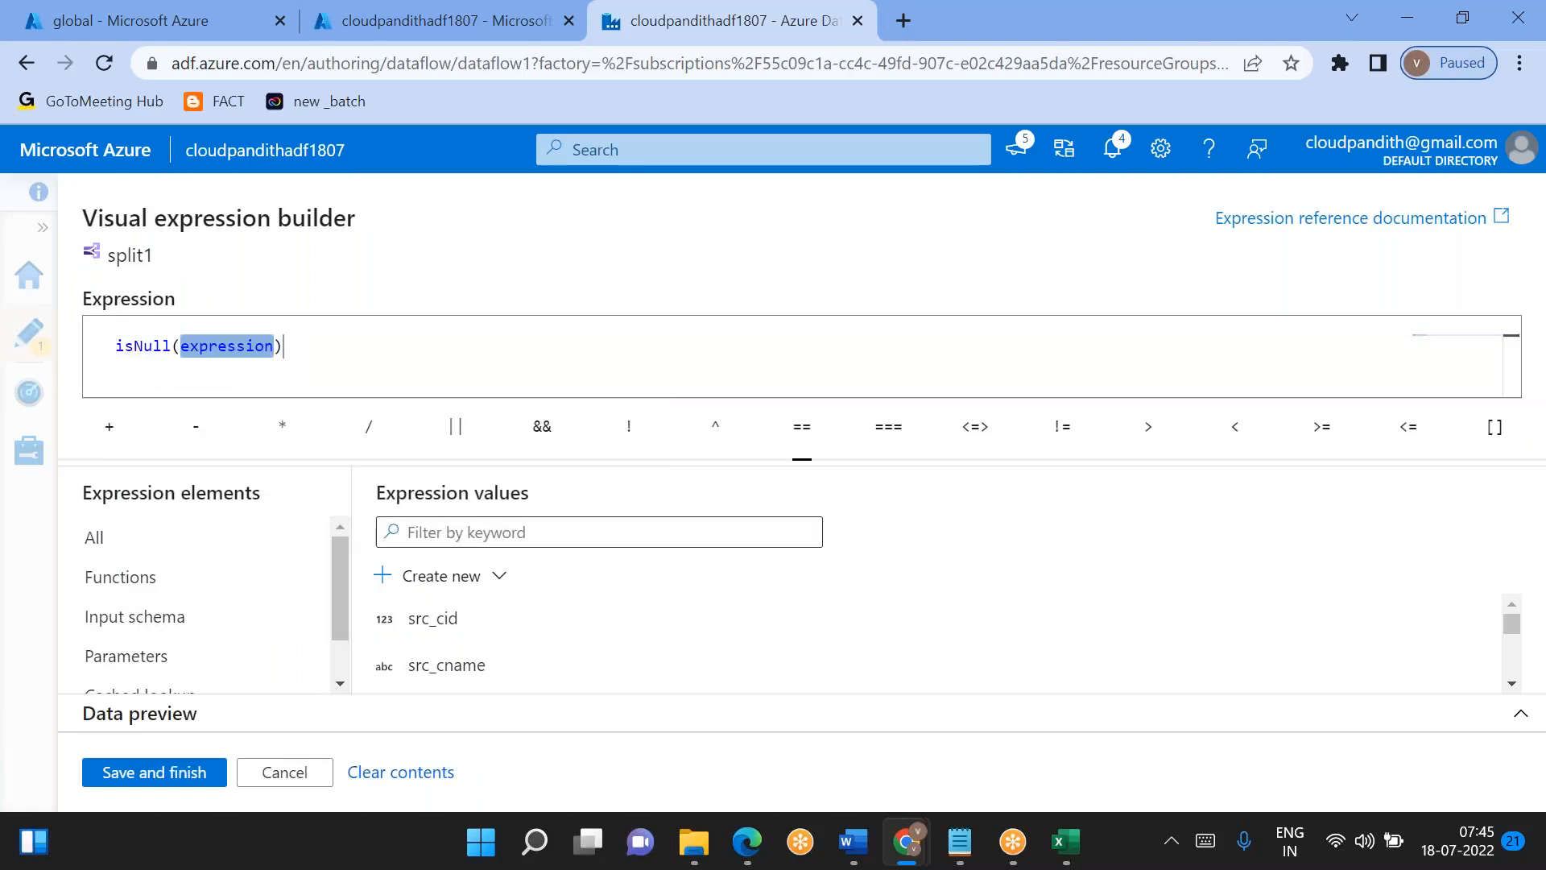
pyautogui.scroll(-4, 538, 646)
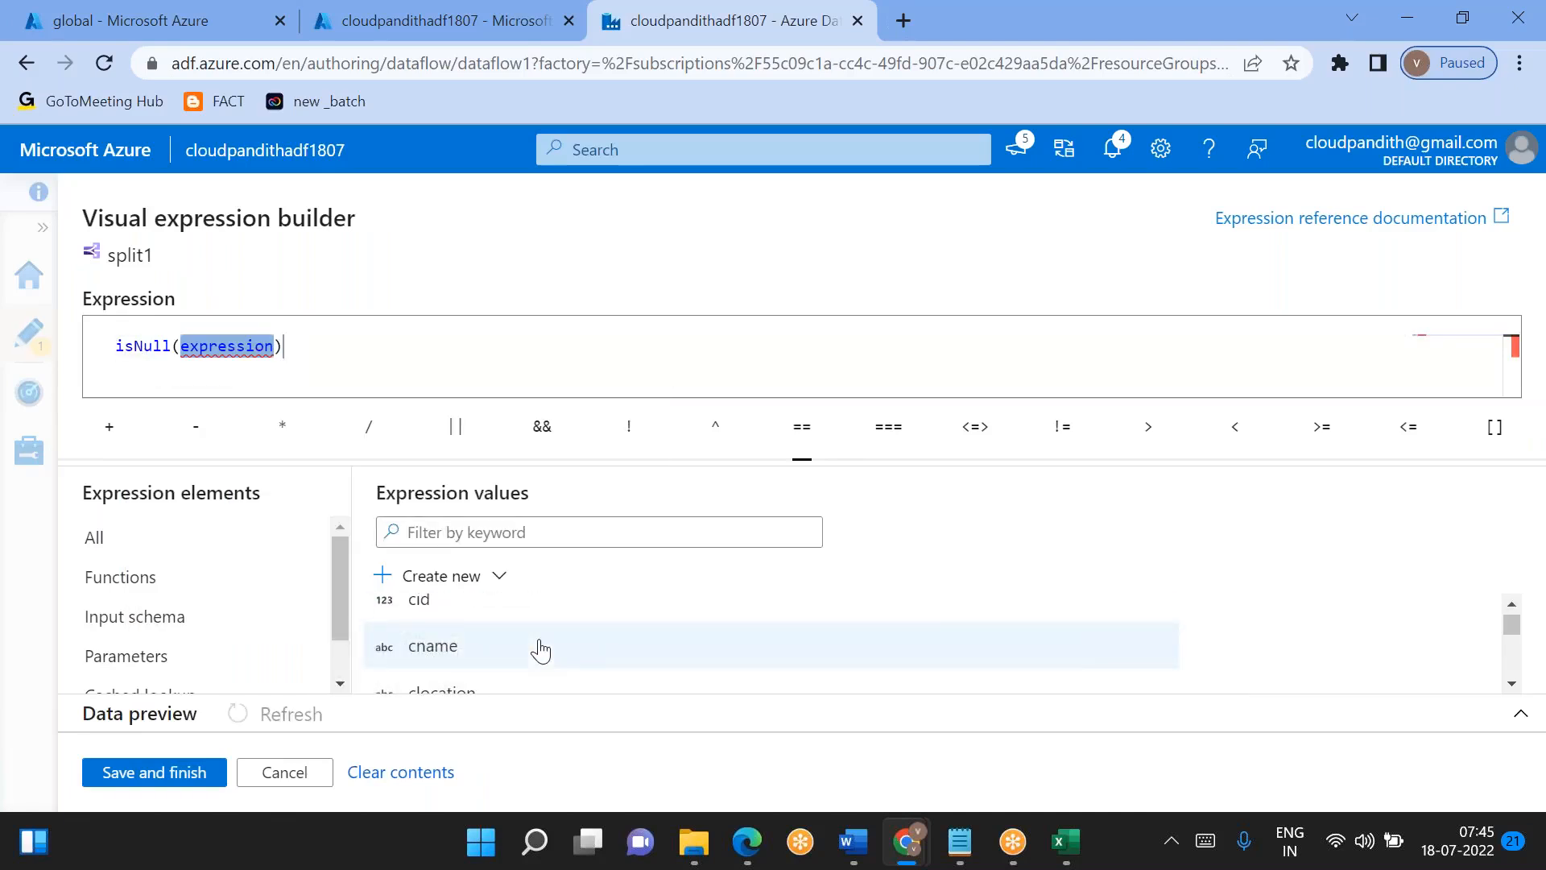
pyautogui.click(457, 616)
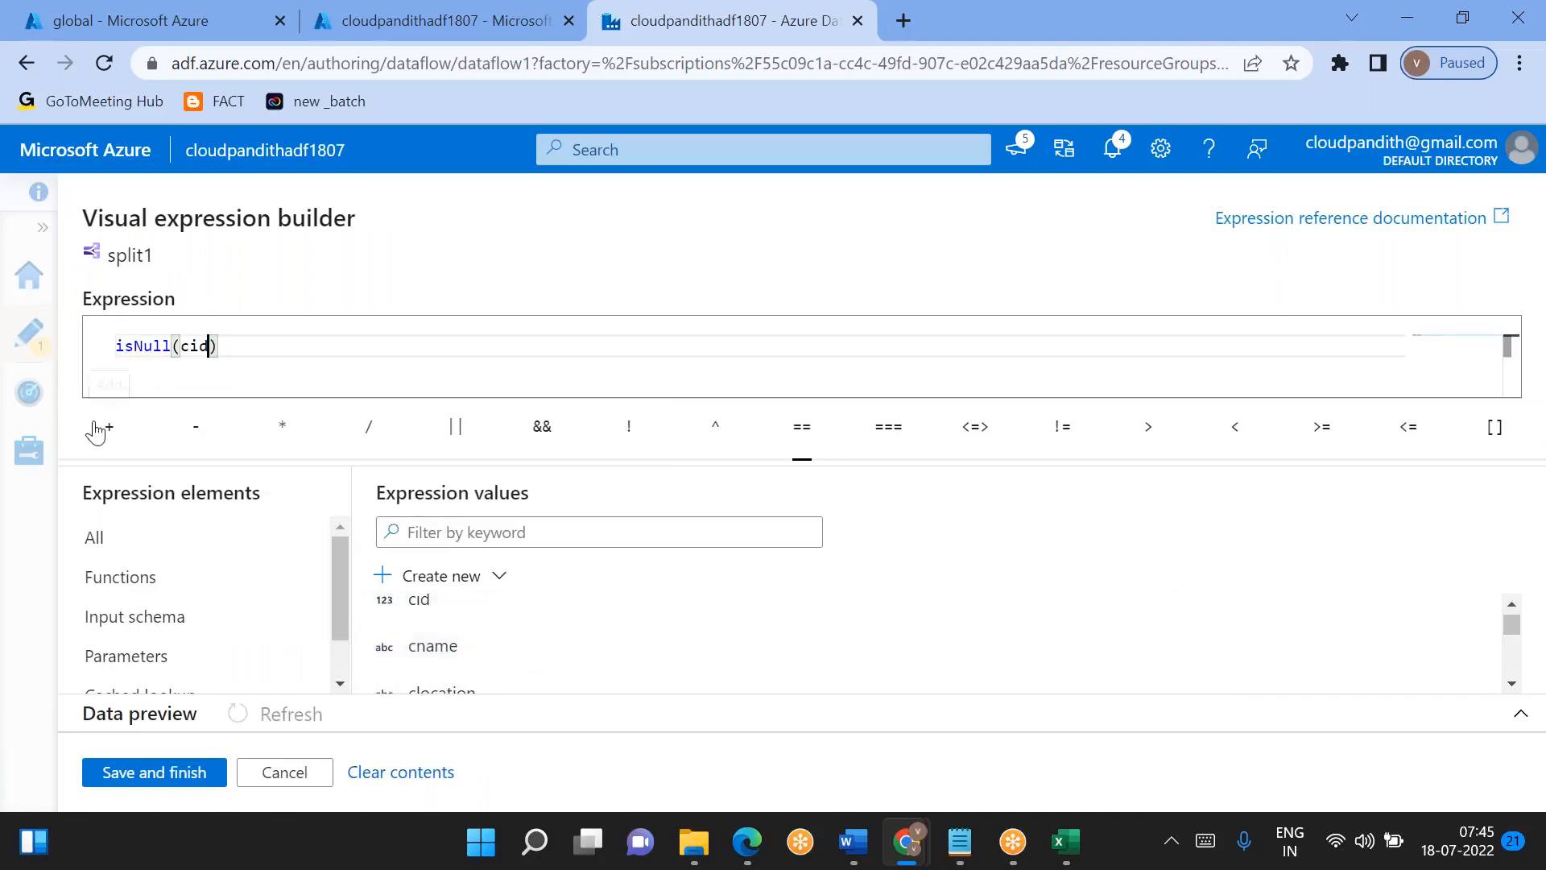
pyautogui.doubleClick(199, 346)
pyautogui.click(251, 353)
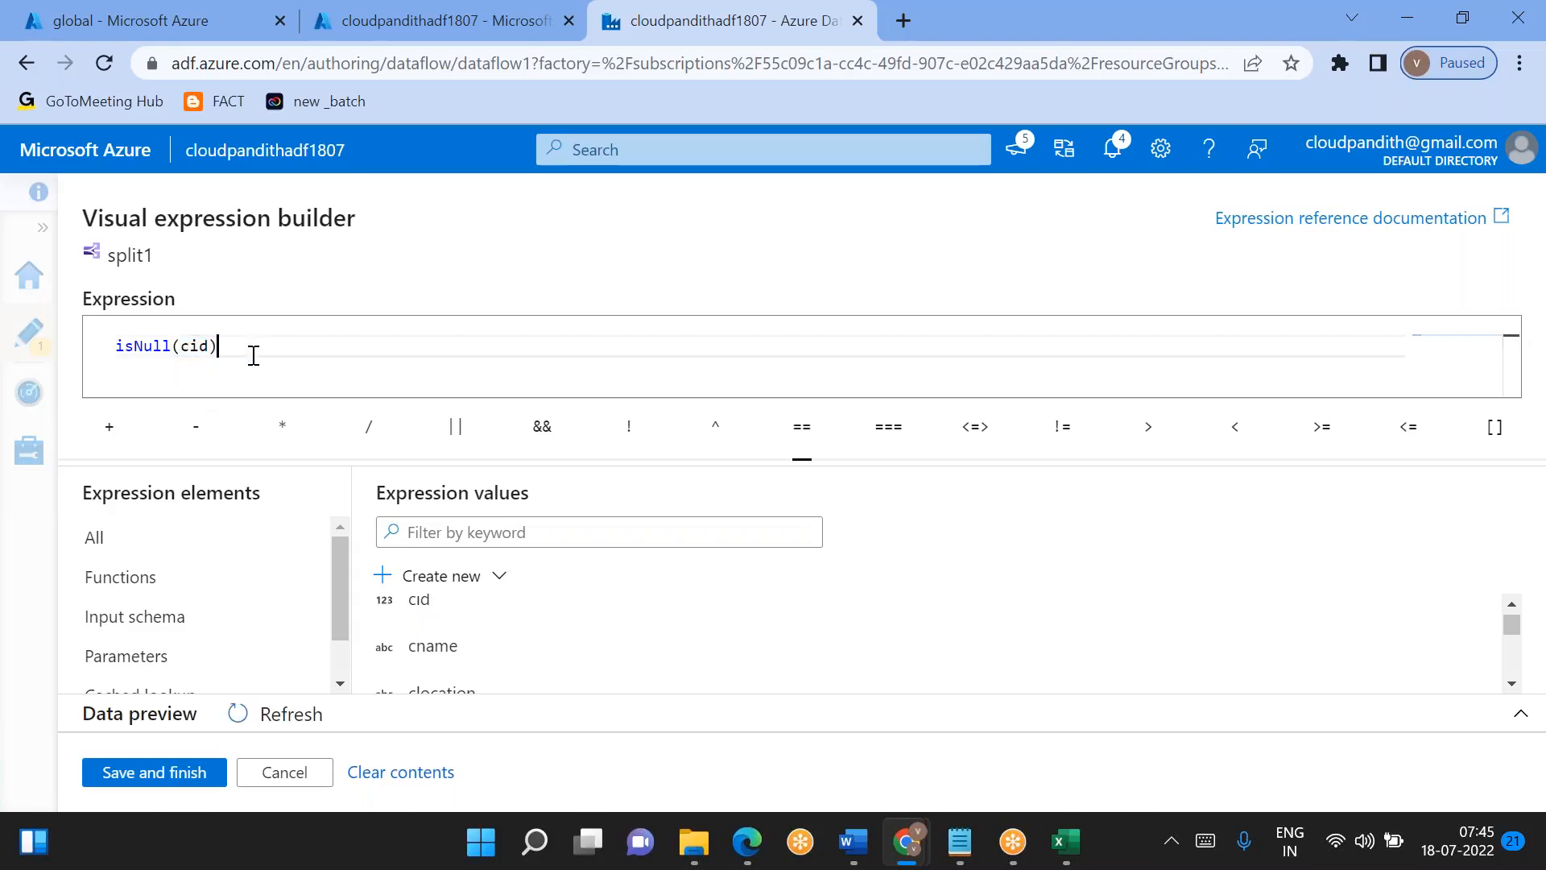
pyautogui.click(154, 773)
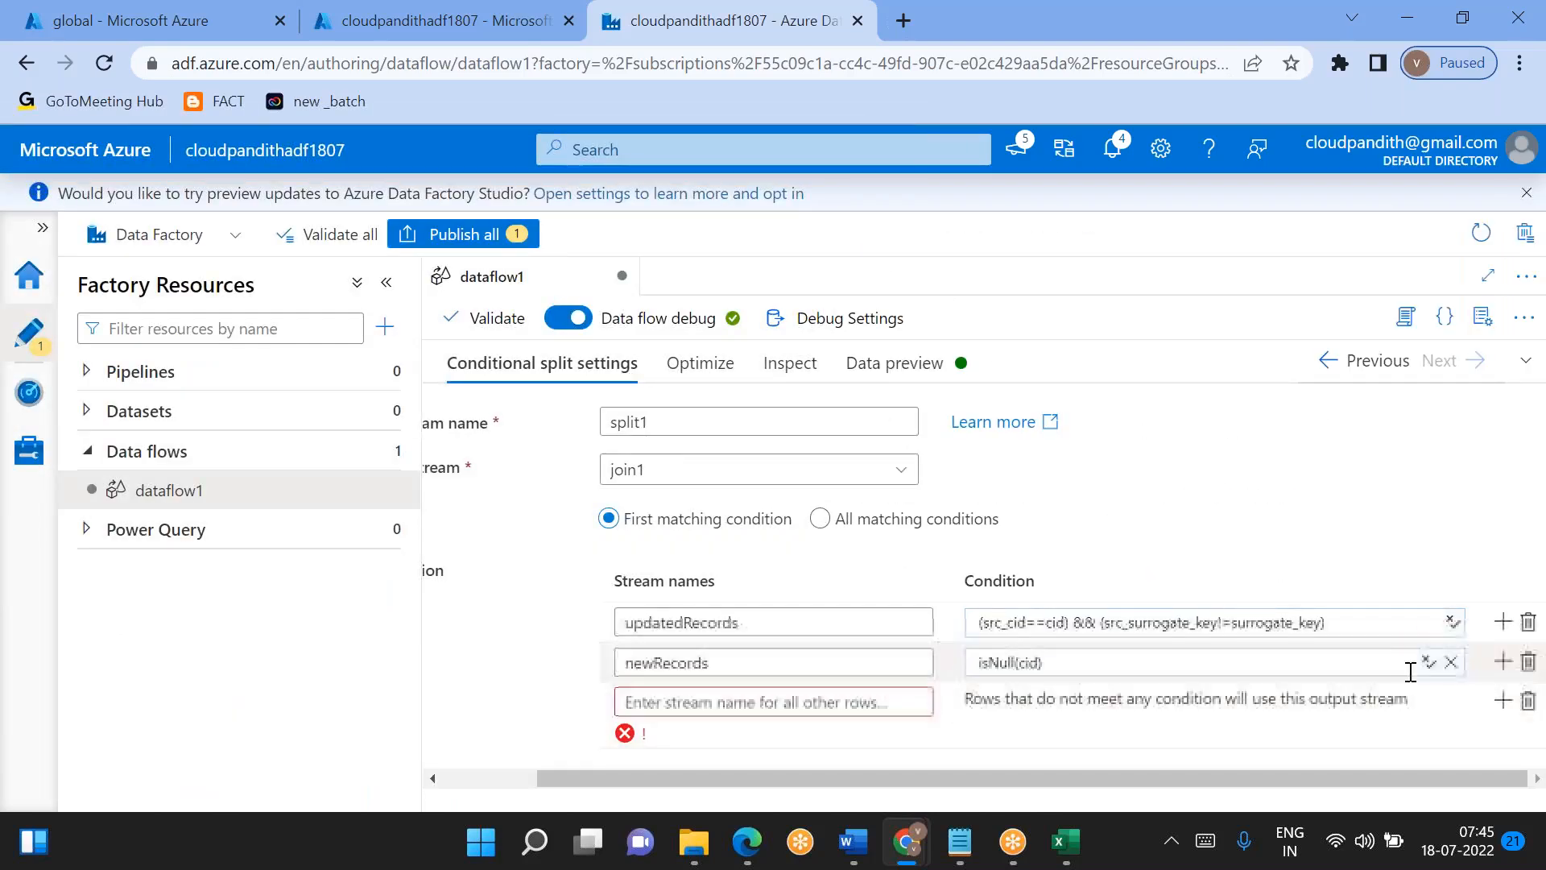
# - Add a third output stream named OldUnChangedRecords and delete the unnamed stream for all other rows
pyautogui.click(1503, 663)
pyautogui.write('Old')
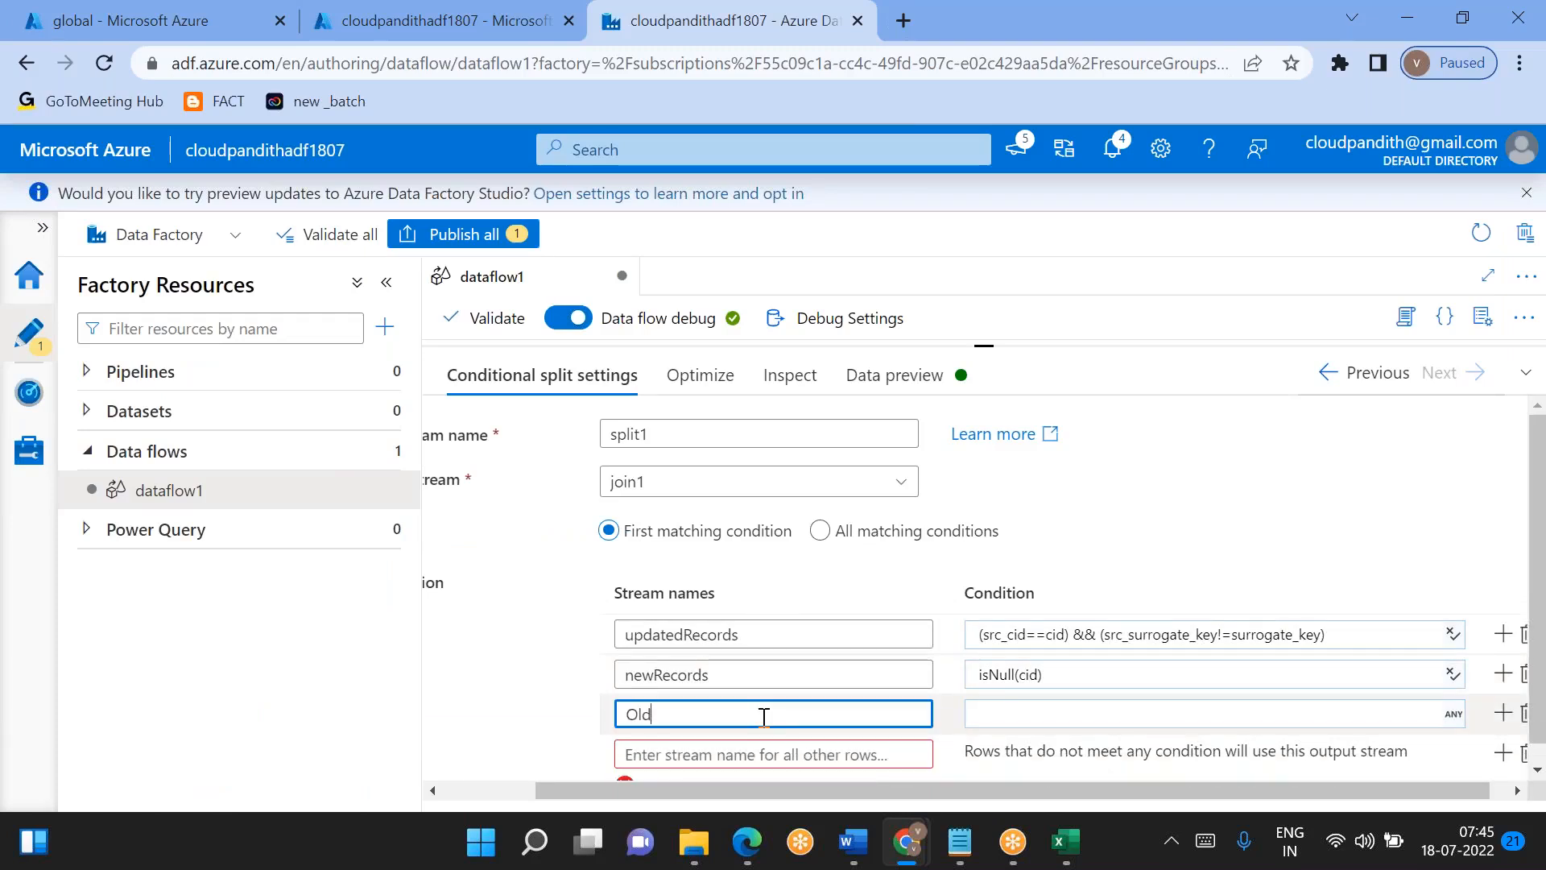
pyautogui.write('UnChangedRecords')
pyautogui.scroll(-1, 764, 716)
pyautogui.hscroll(1, 764, 716)
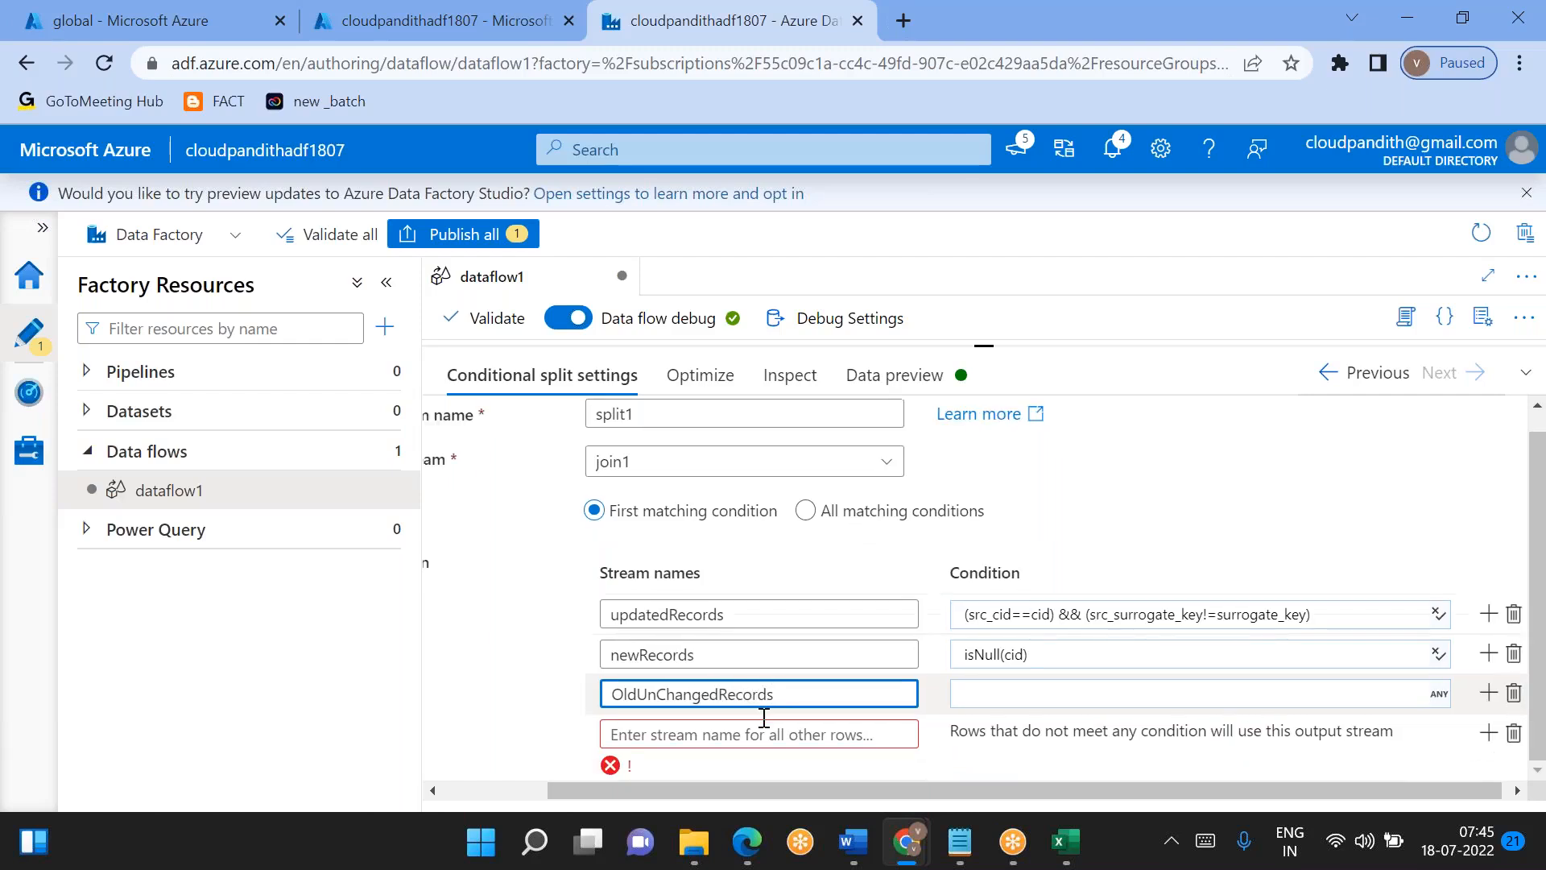
pyautogui.click(1508, 734)
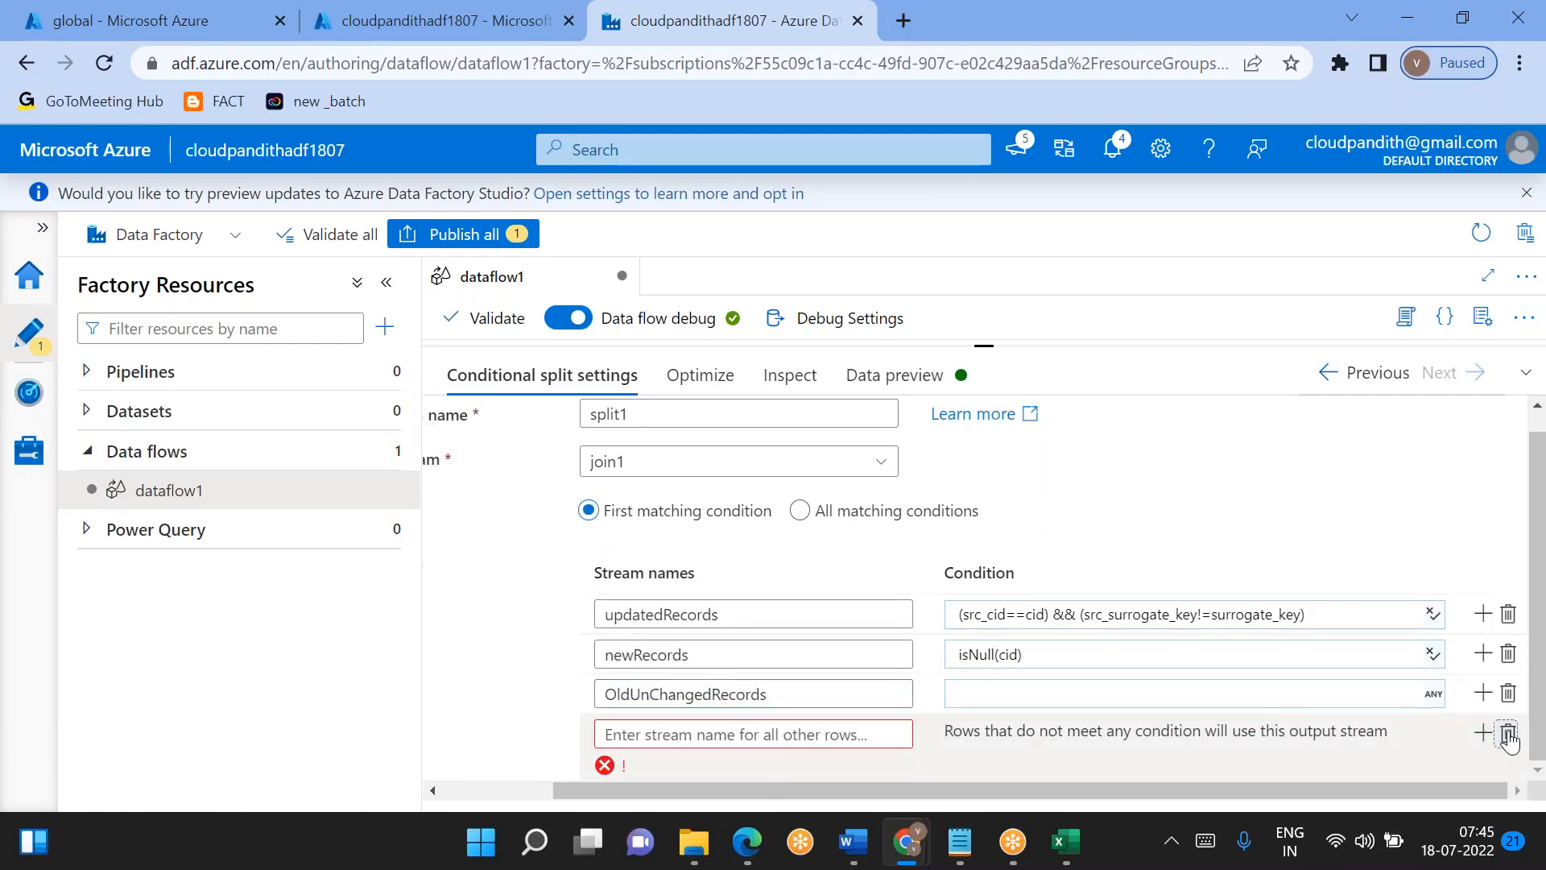
# - Begin the OldUnChangedRecords condition in the expression builder with isNull(src_cid)
pyautogui.click(1134, 719)
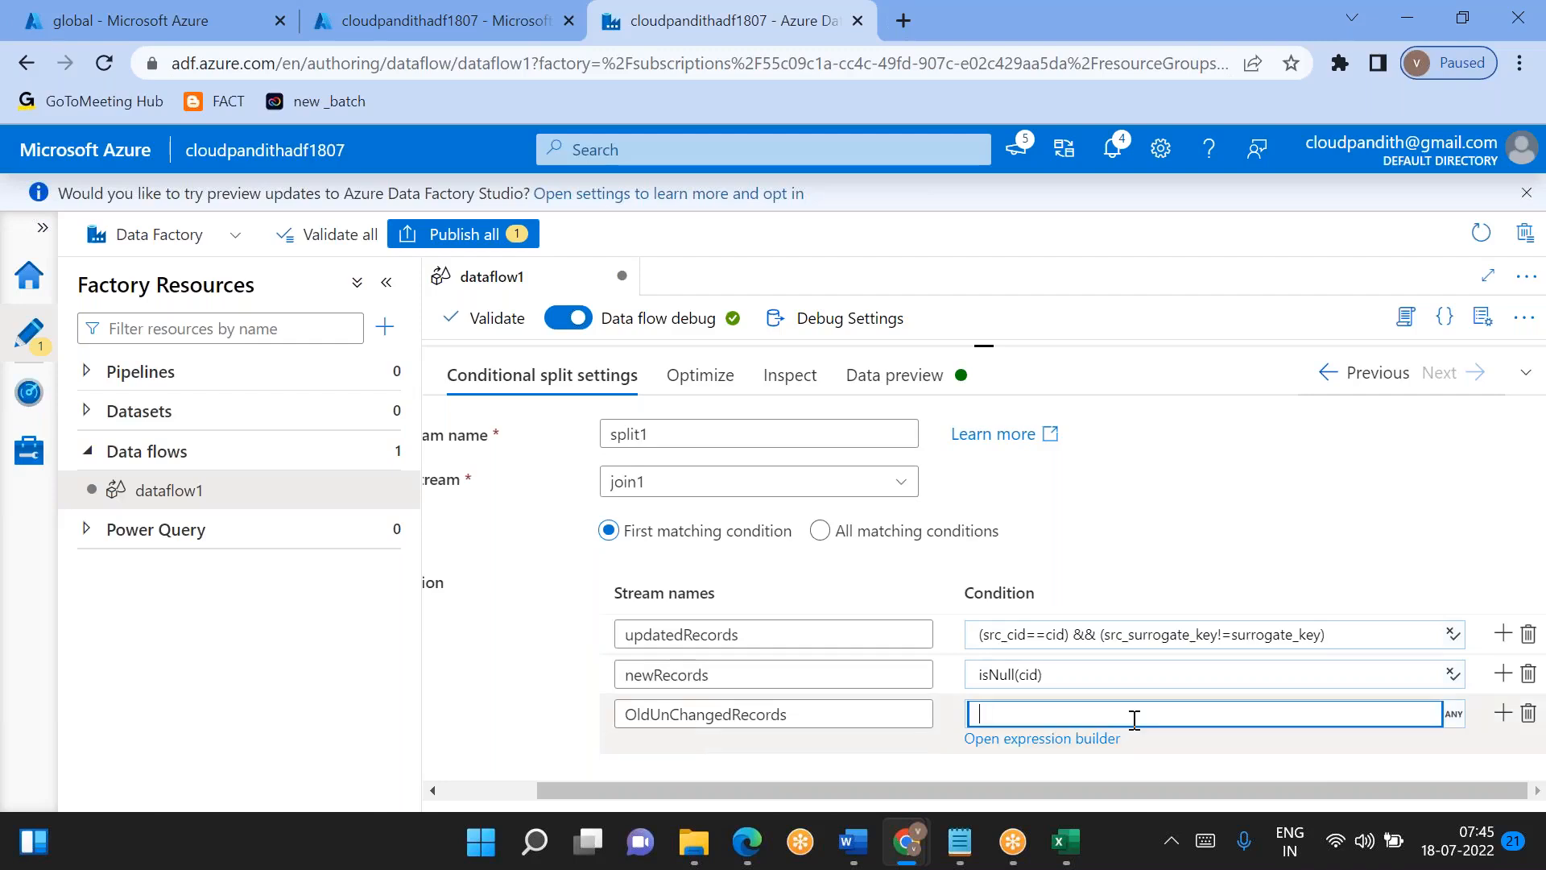
pyautogui.click(1021, 739)
pyautogui.click(1013, 715)
pyautogui.click(1035, 742)
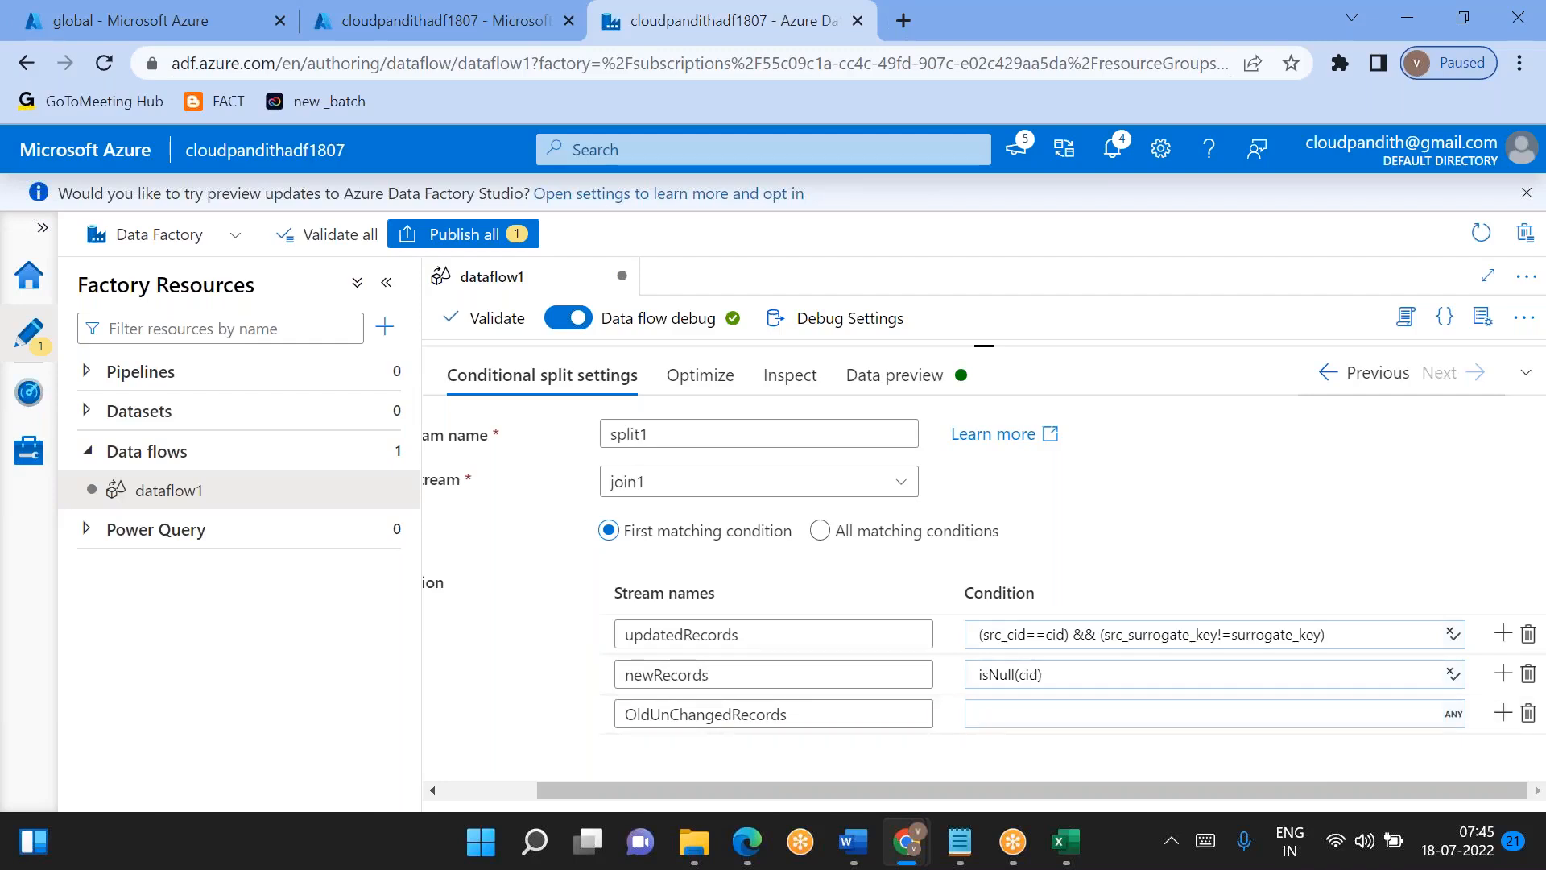
pyautogui.click(1014, 714)
pyautogui.click(1042, 741)
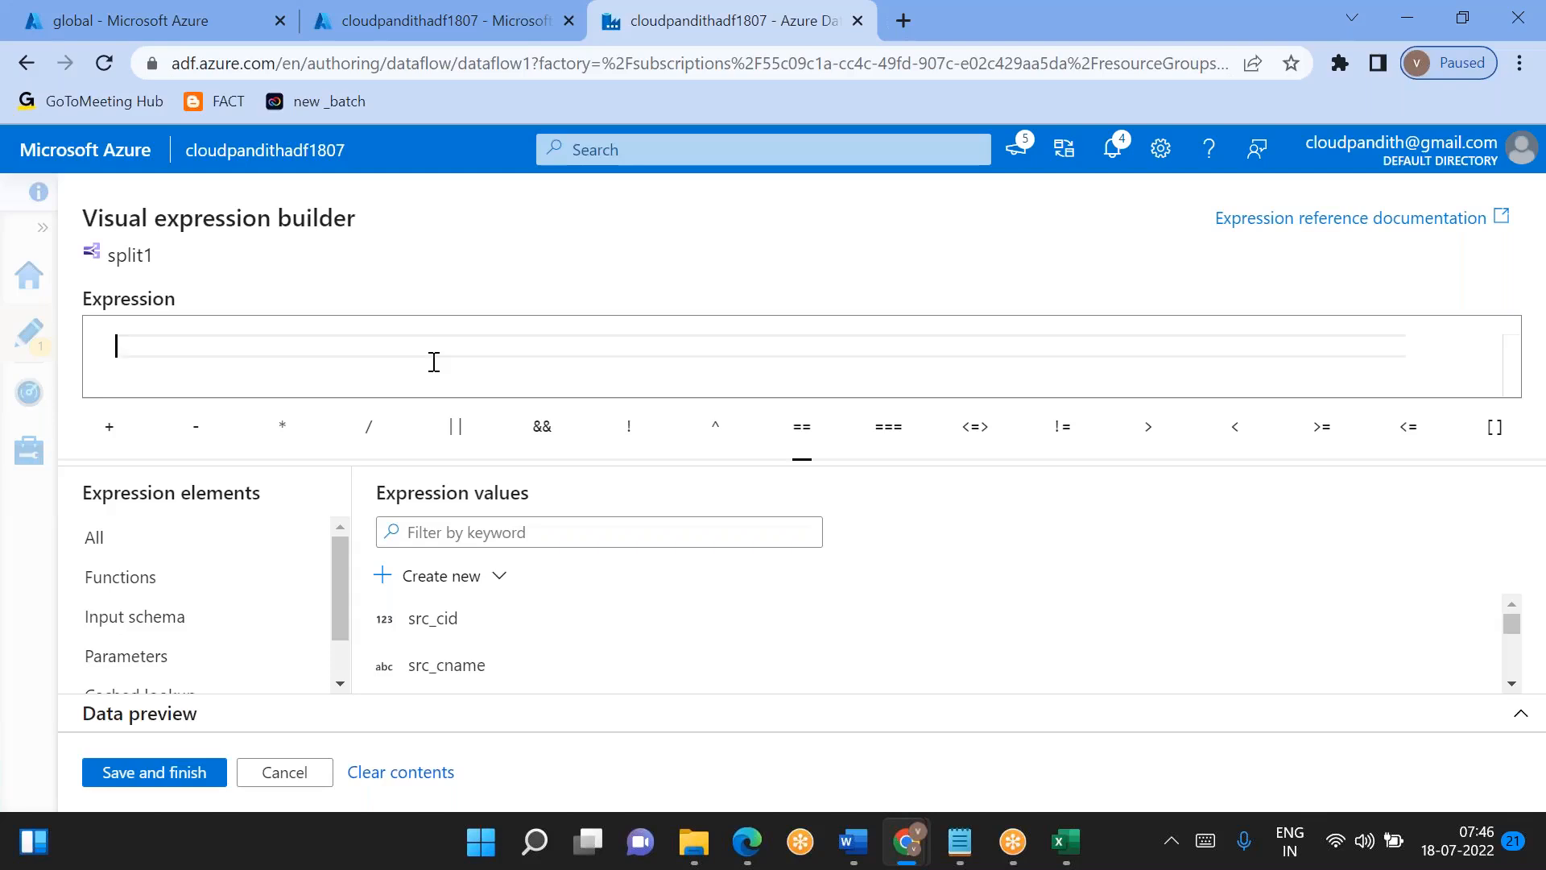
pyautogui.click(486, 628)
pyautogui.press('Home')
pyautogui.write('isn')
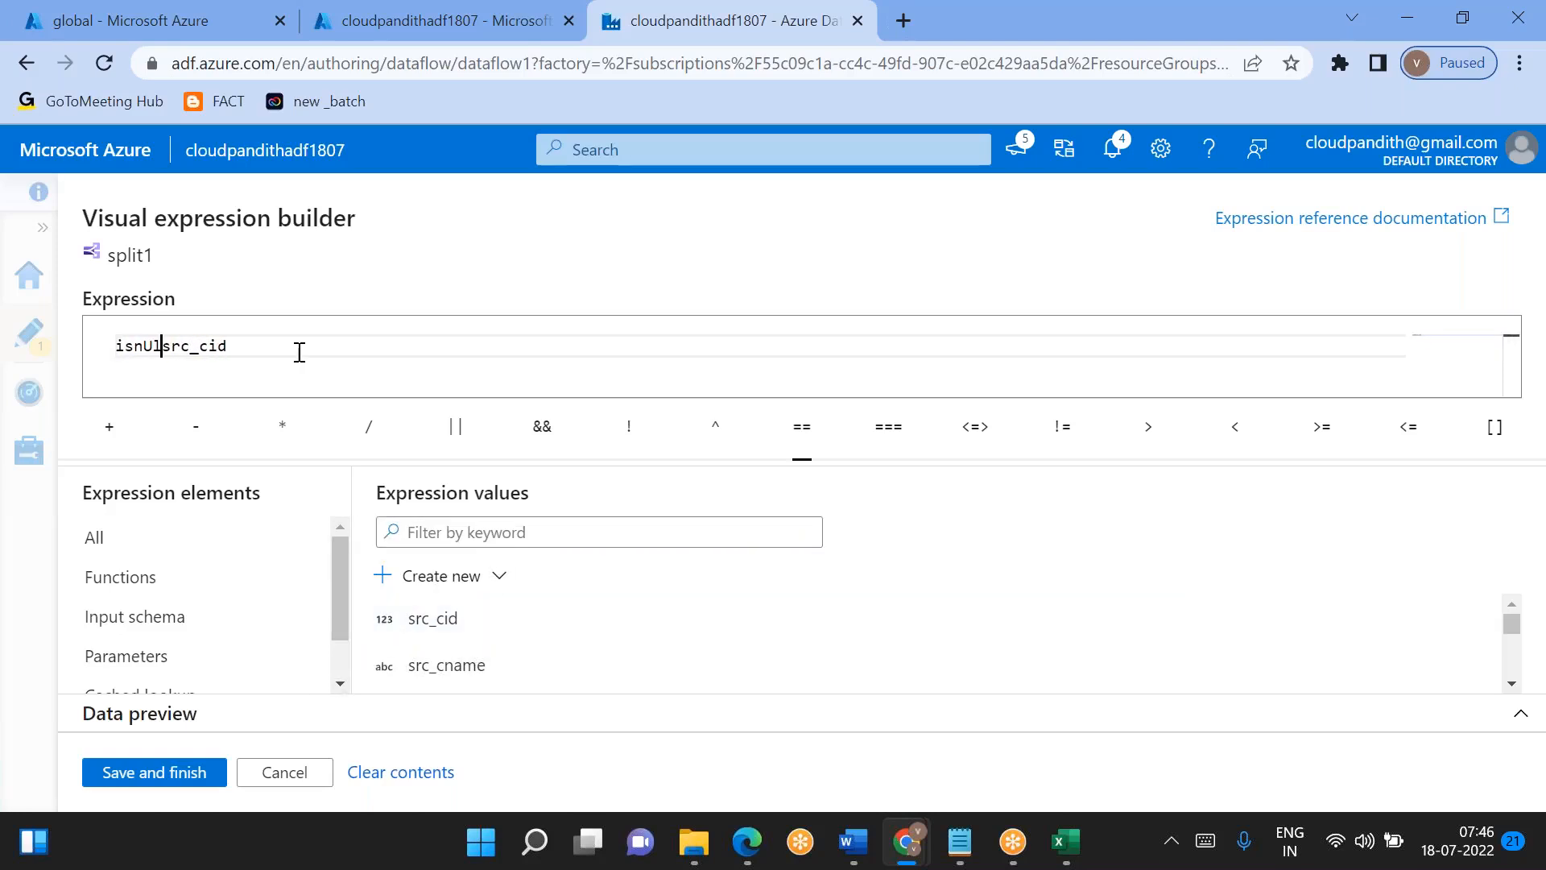
pyautogui.press('BackSpace')
pyautogui.write('Null(')
pyautogui.press('End')
pyautogui.write(') || (')
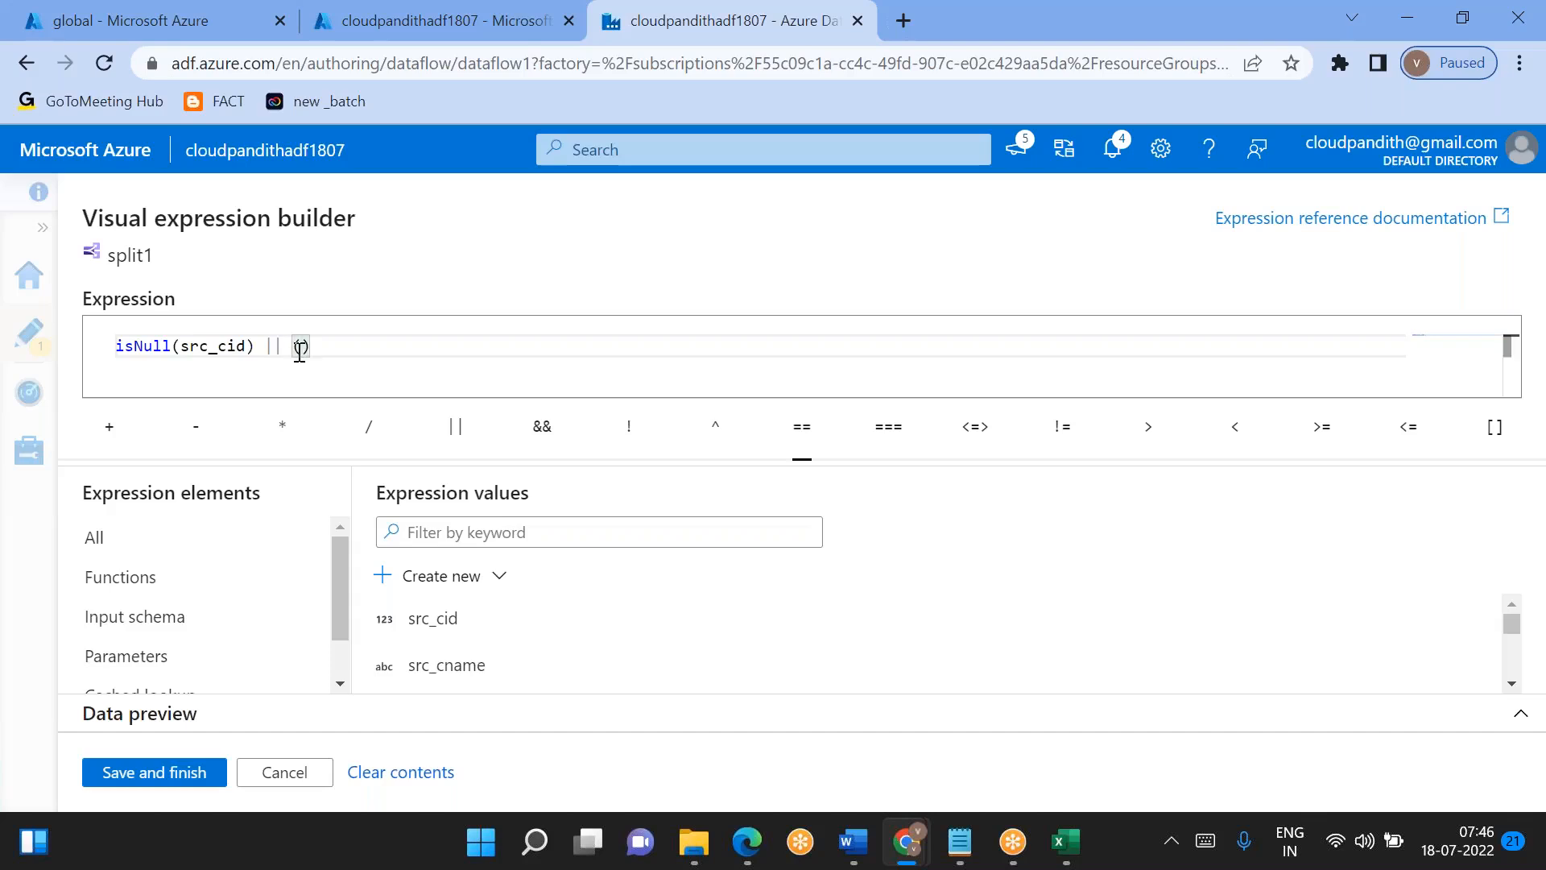
pyautogui.write('src_c')
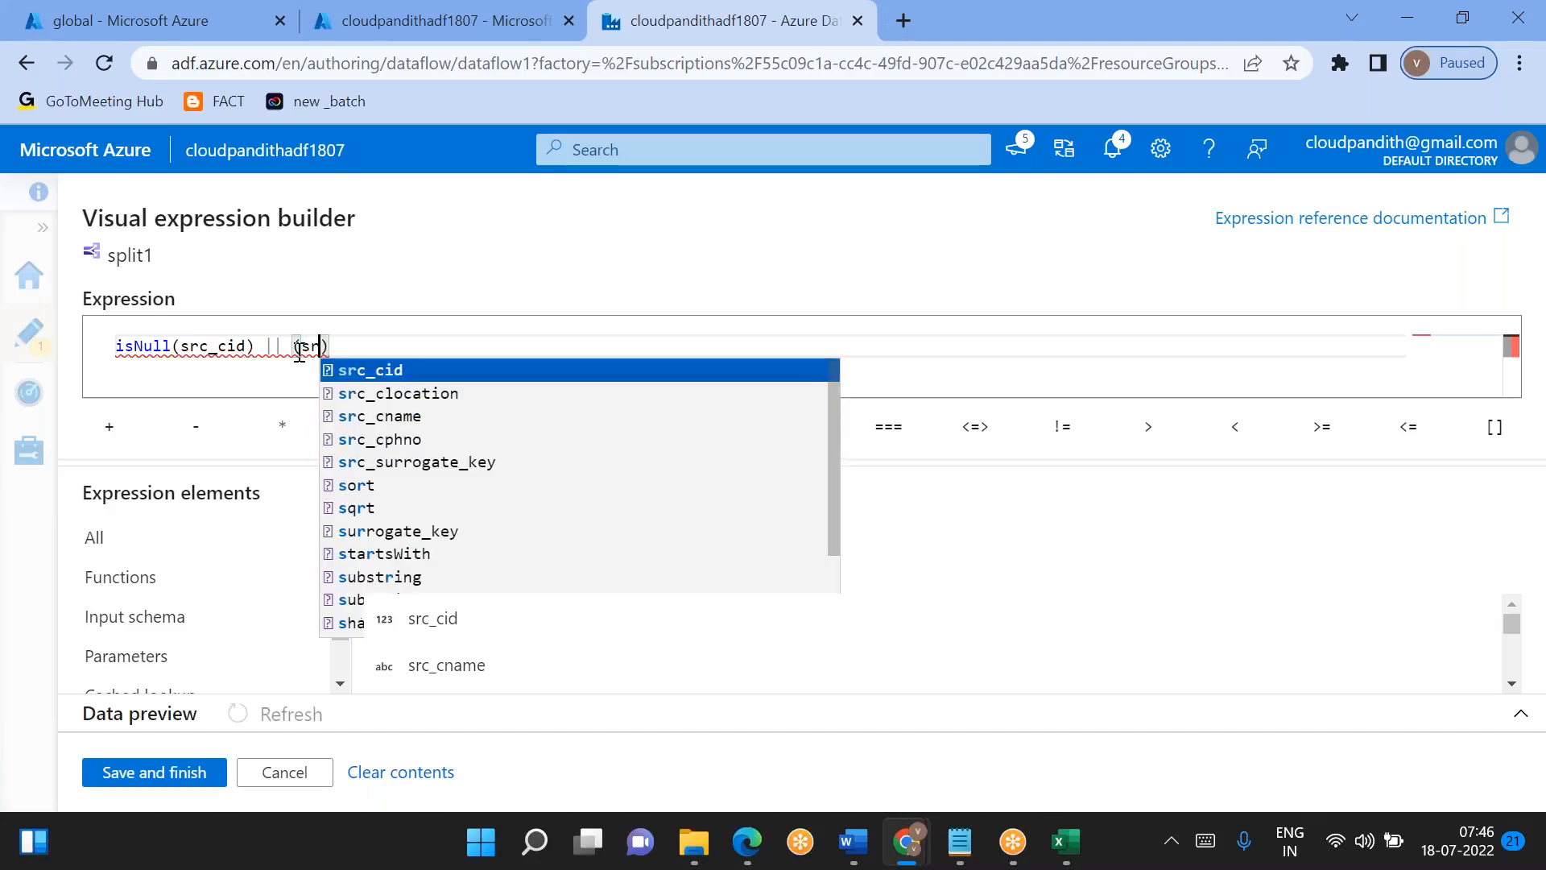
pyautogui.write('id')
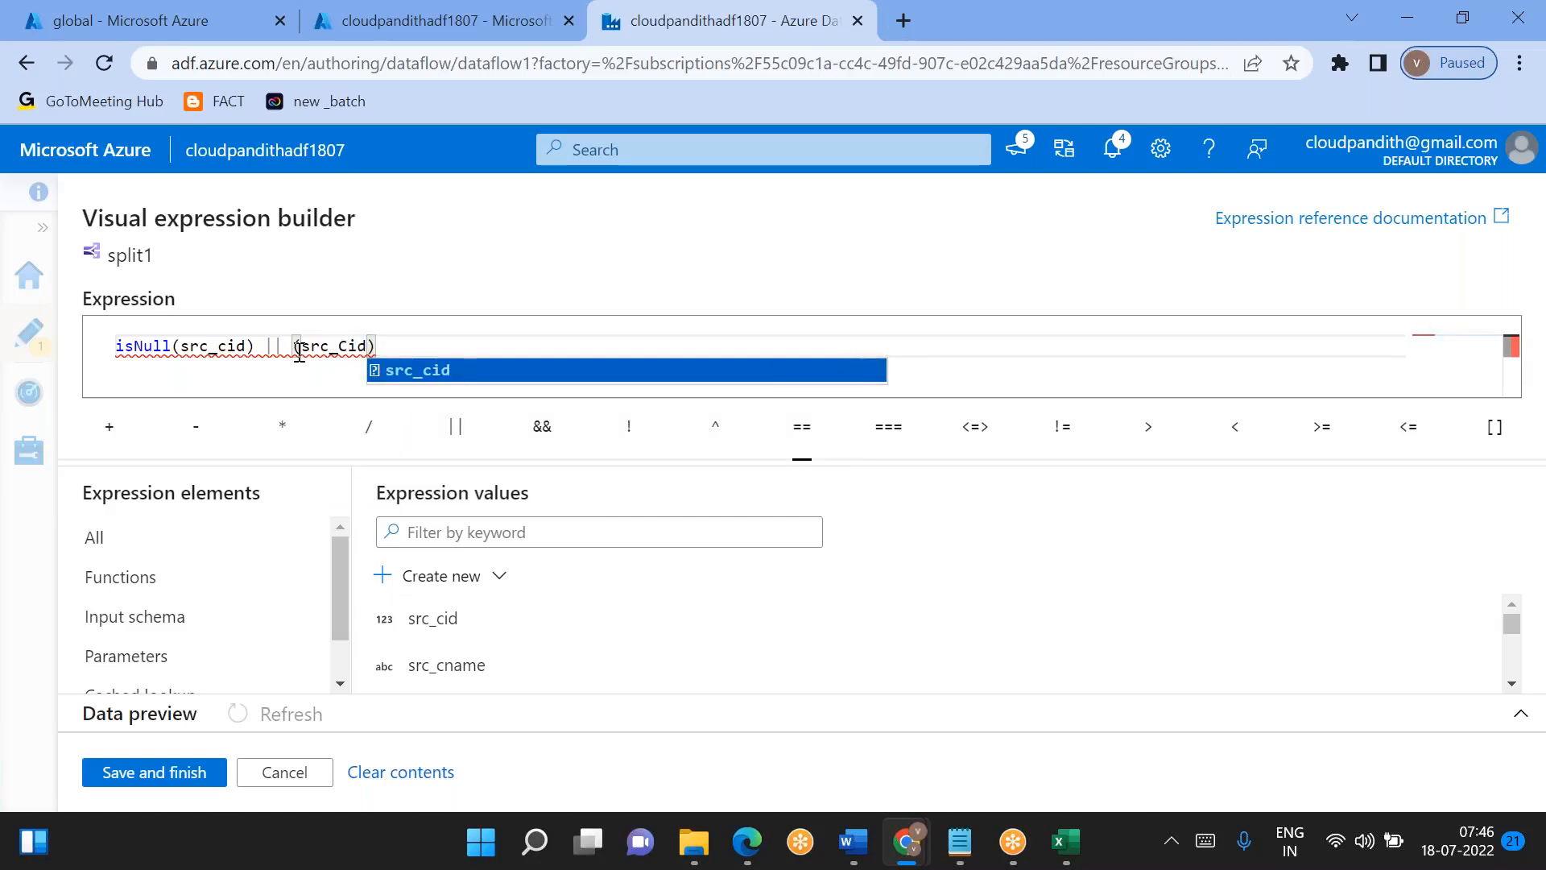
# - Extend the condition with || followed by the parenthesized comparison (src_cid==cid)
pyautogui.press('BackSpace')
pyautogui.press('BackSpace')
pyautogui.press('BackSpace')
pyautogui.write('cid==')
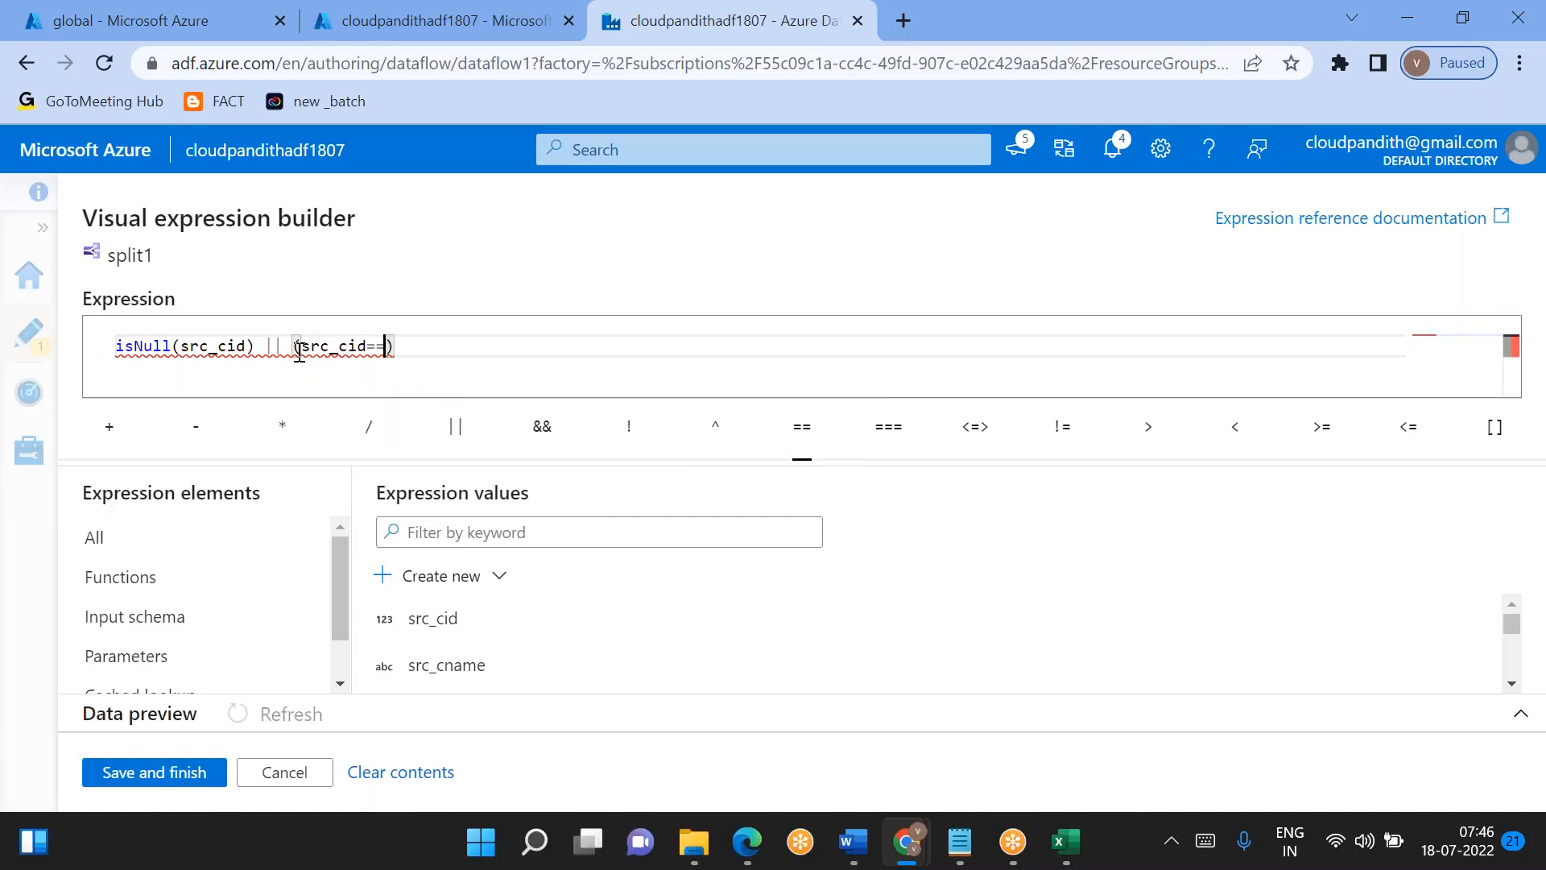
pyautogui.write('cid')
pyautogui.press('End')
# - Append && (src_surrogate_key==surrogate_key) to the end of the condition
pyautogui.write('&& (')
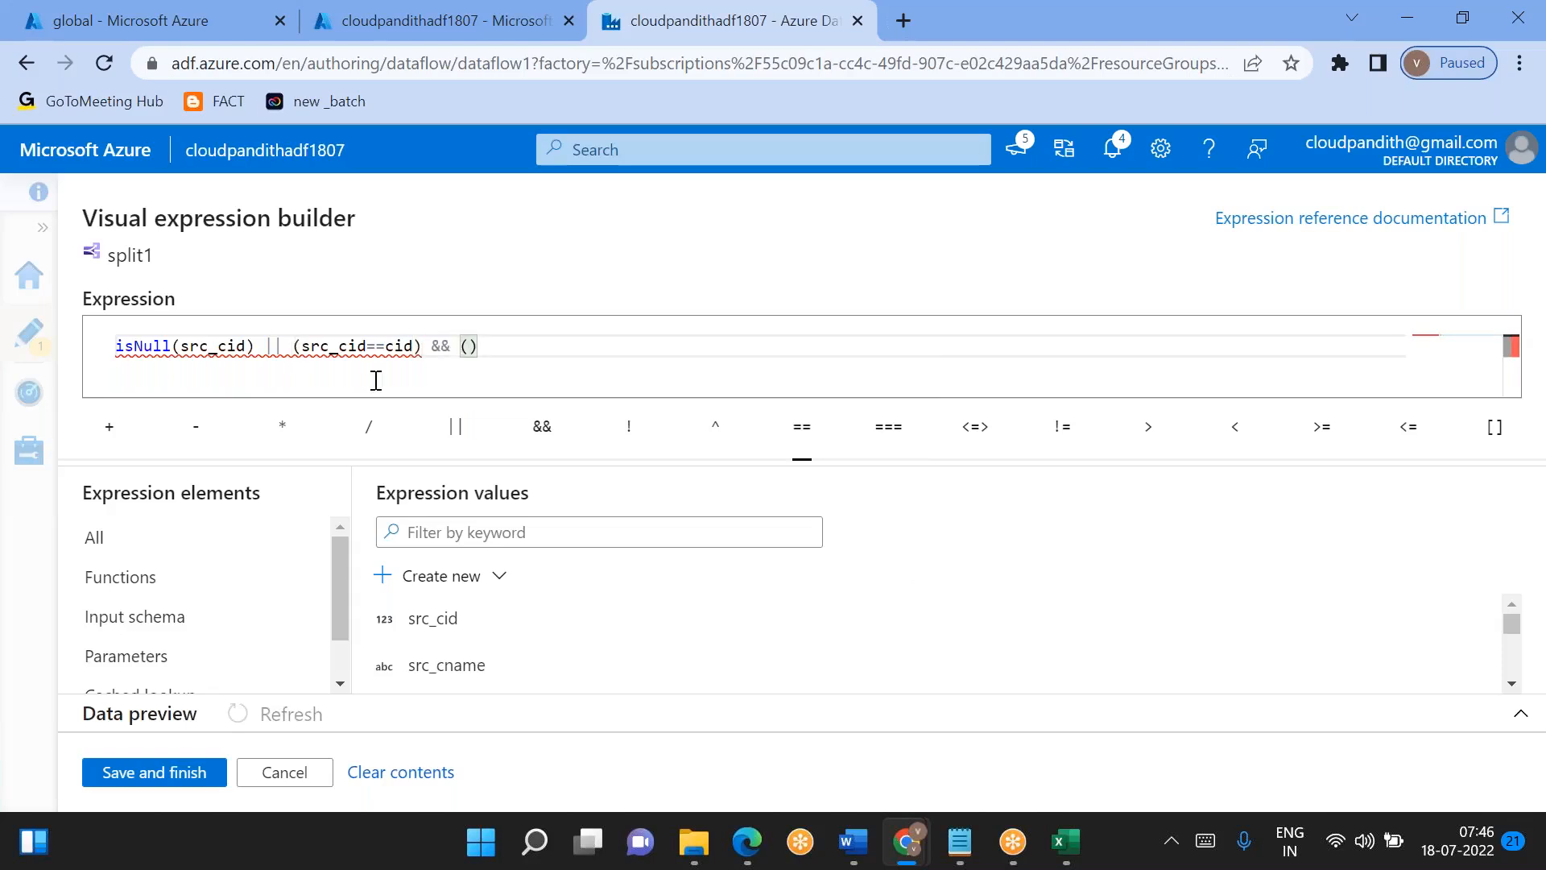
pyautogui.scroll(-1, 473, 645)
pyautogui.scroll(-1, 473, 644)
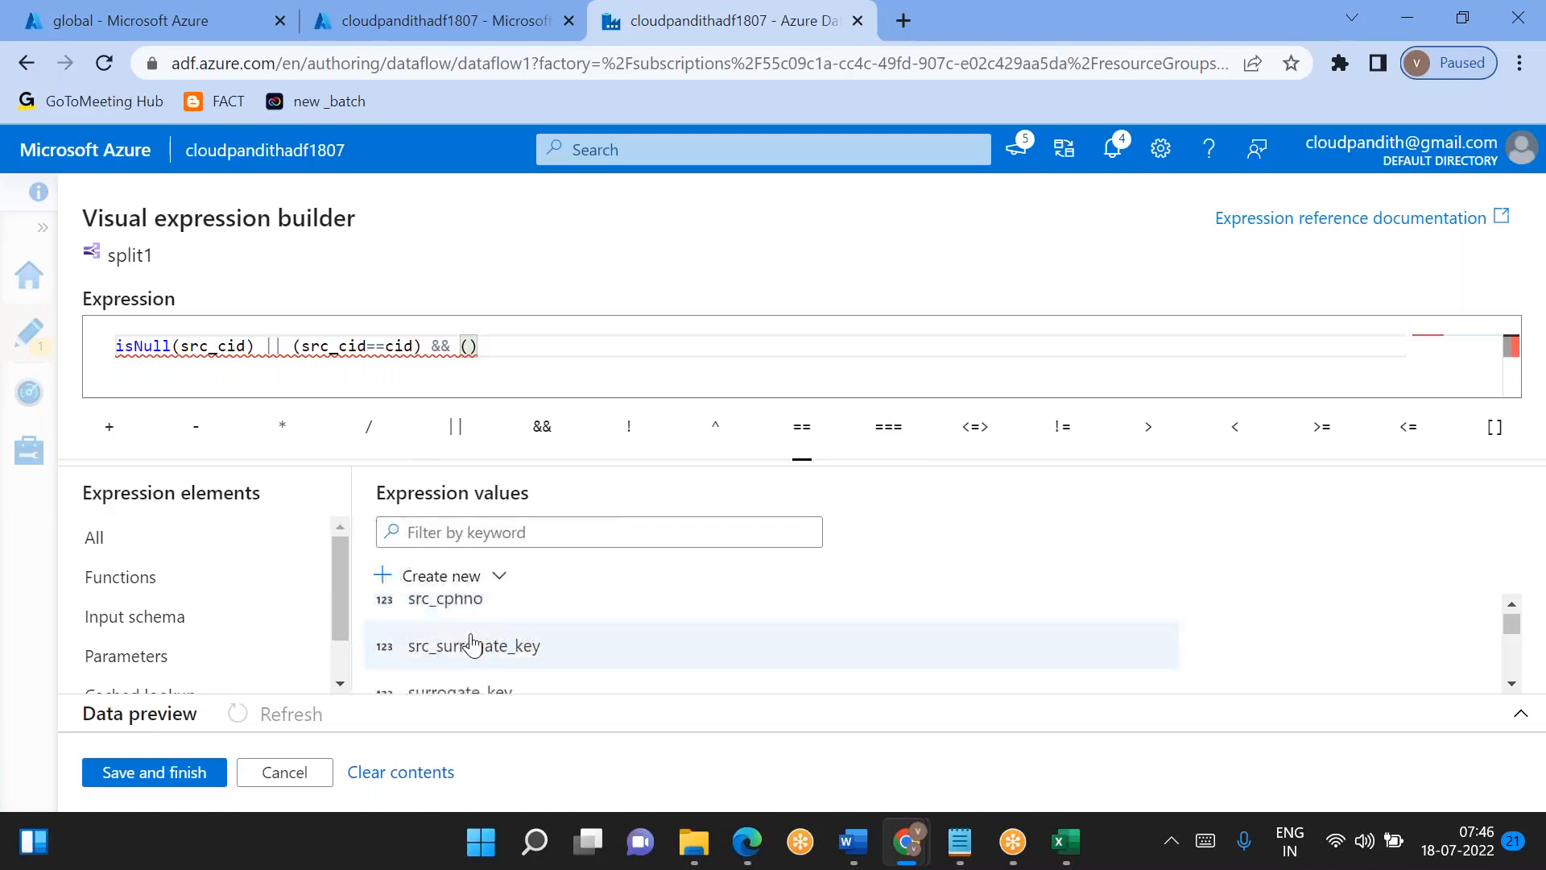
pyautogui.click(473, 644)
pyautogui.write('==')
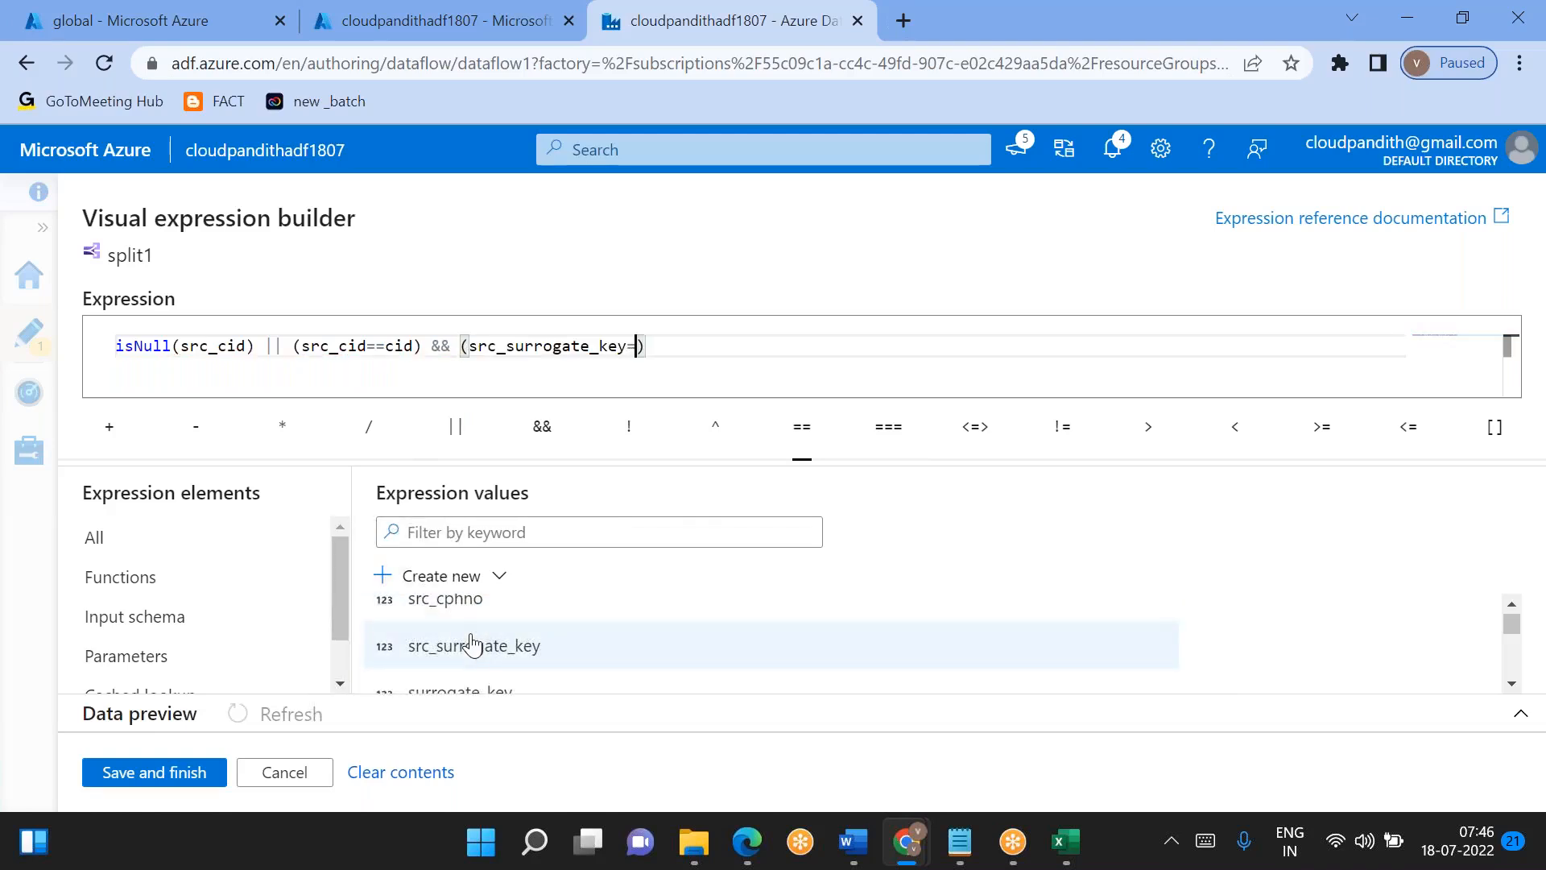
pyautogui.click(529, 693)
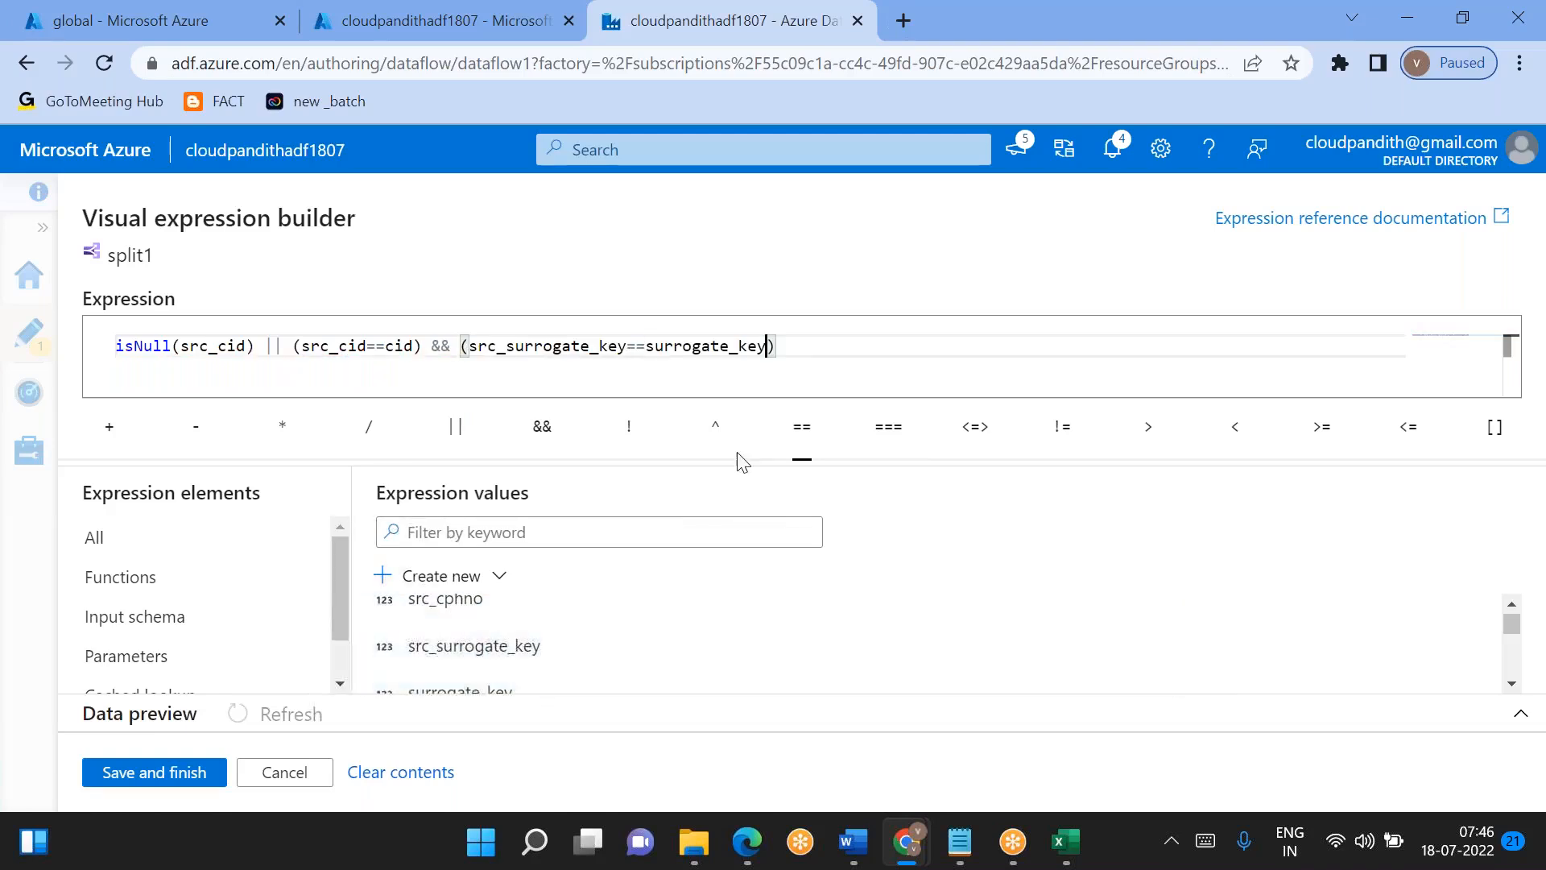
# - Enclose the cid and surrogate key comparisons together in one outer pair of parentheses and check the src_cid null test
pyautogui.click(294, 346)
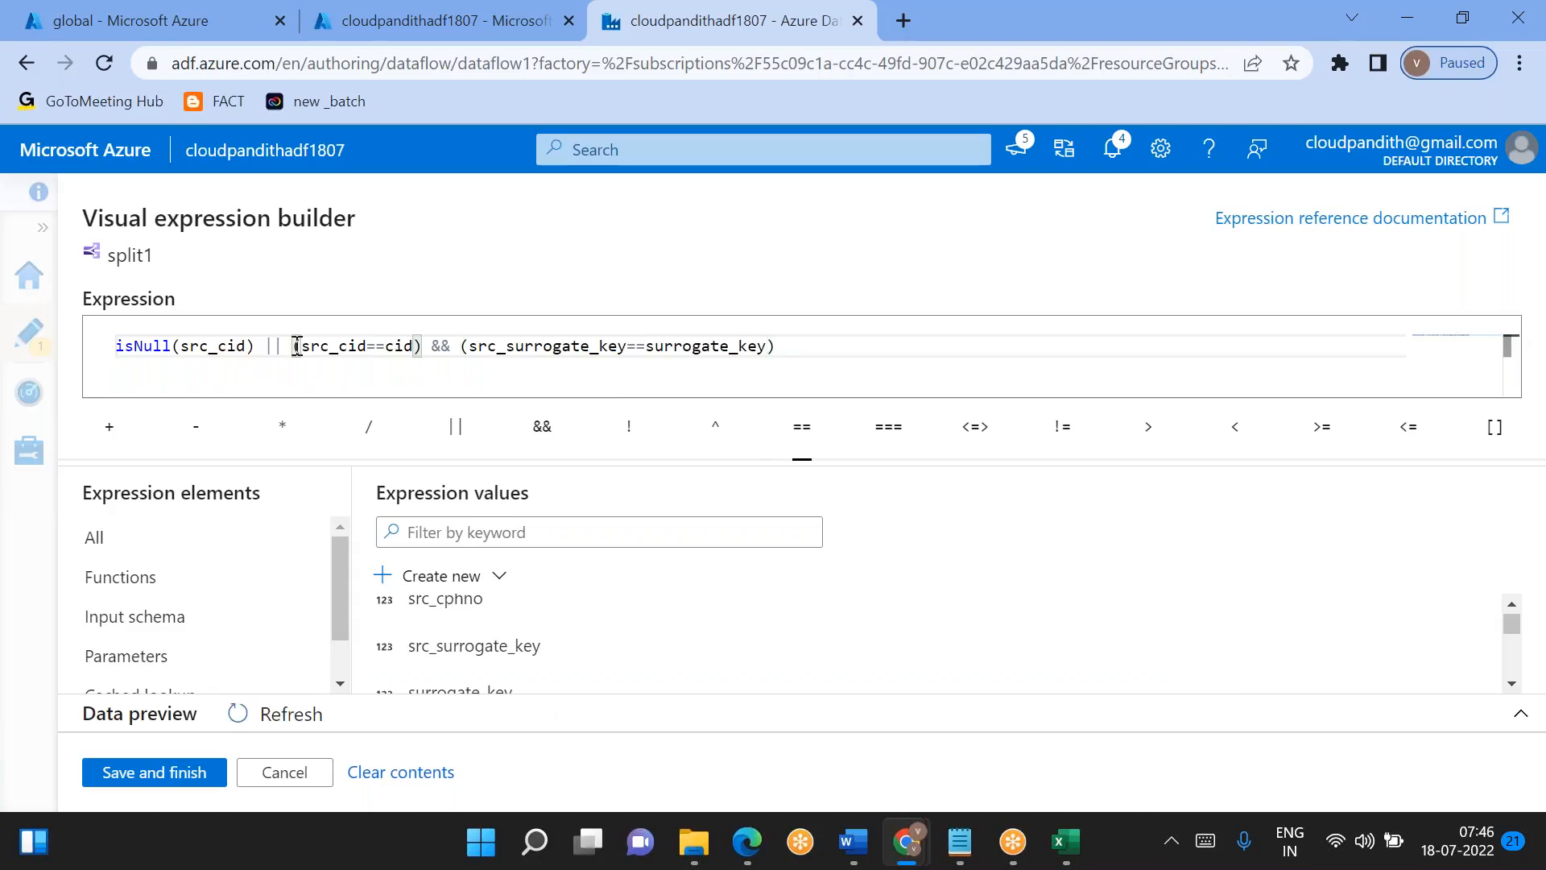
pyautogui.write('(')
pyautogui.press('End')
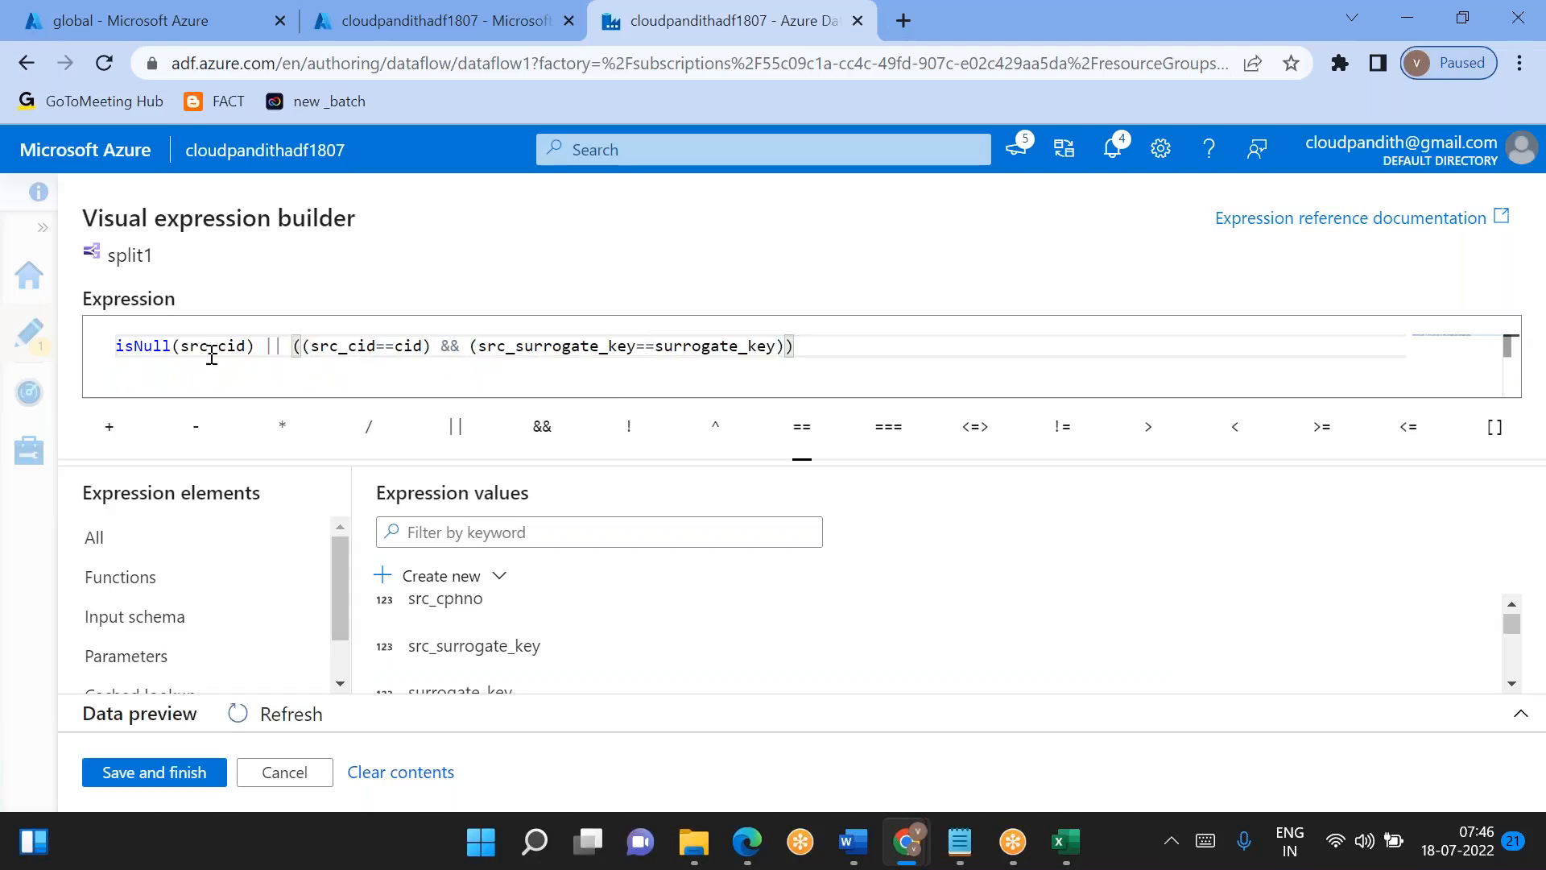
pyautogui.doubleClick(189, 346)
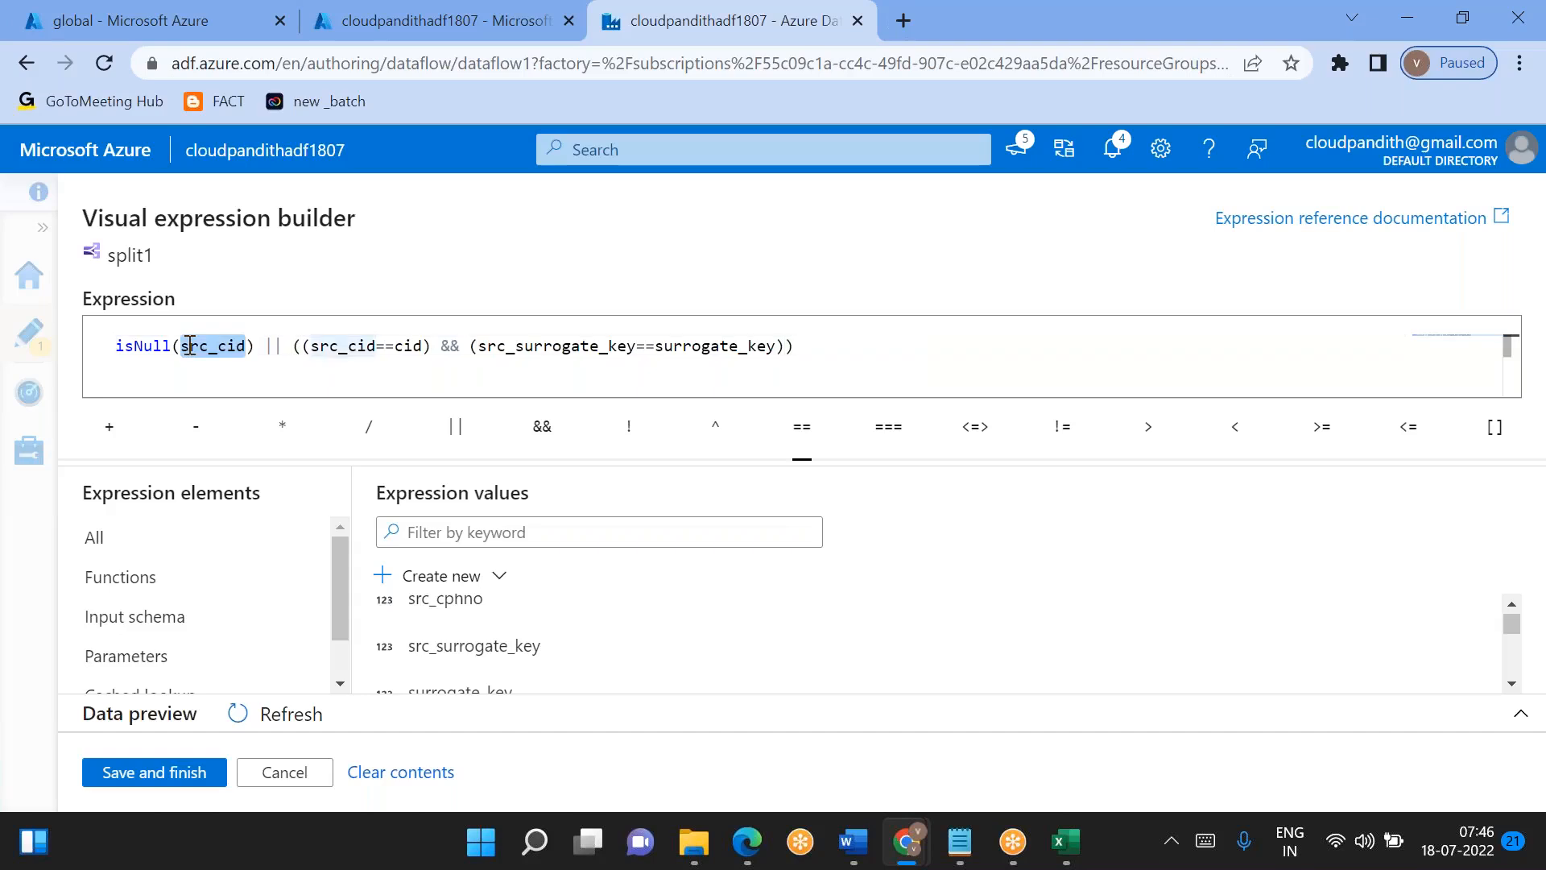
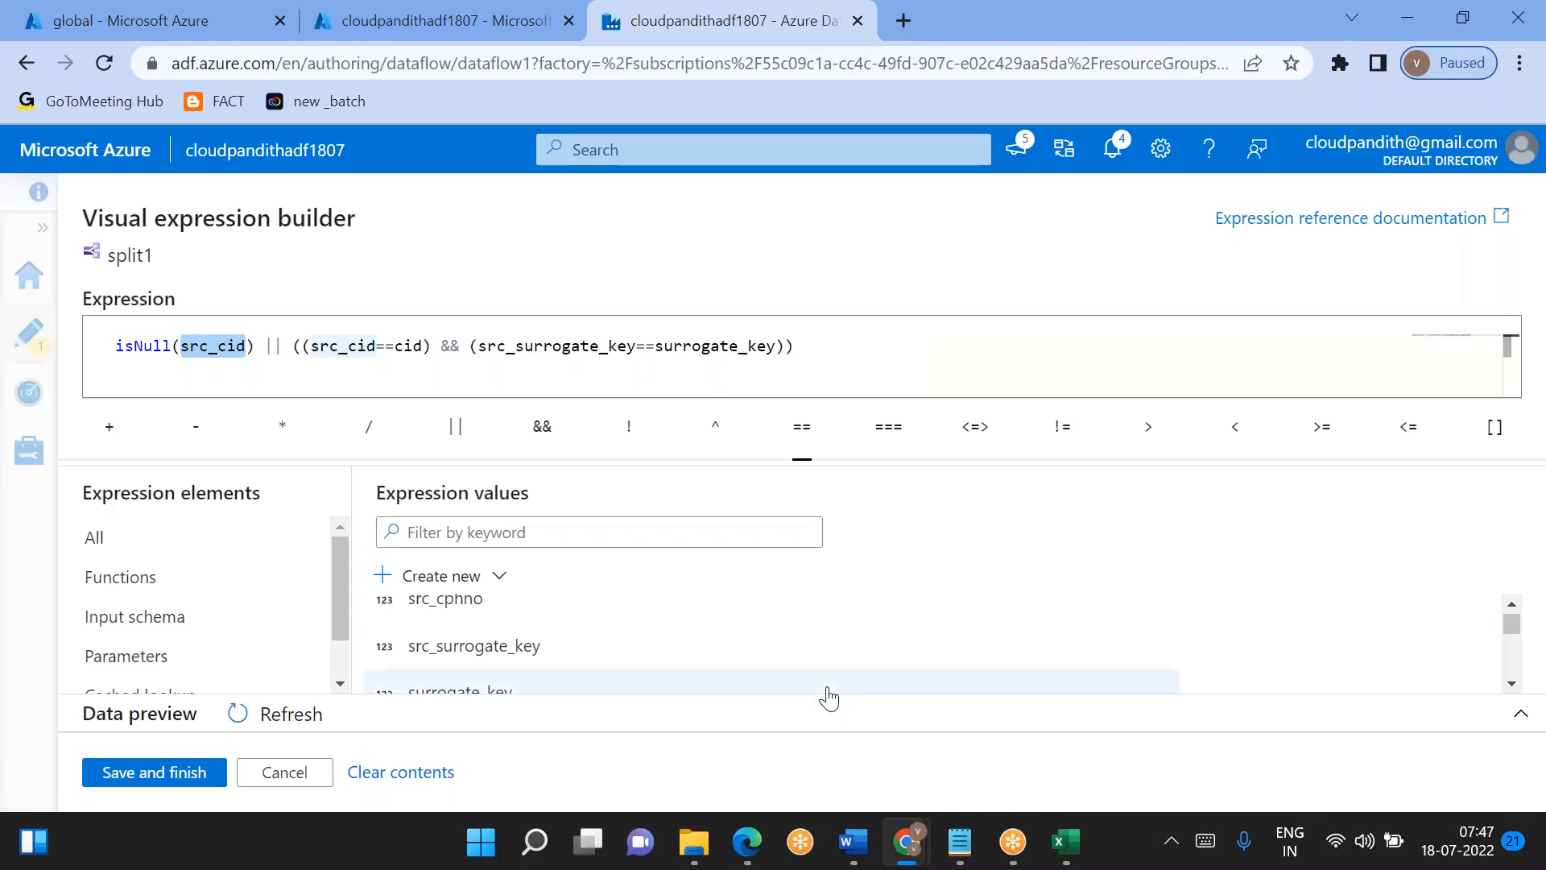
# - Switch to the Book1 workbook in Excel and compare the source rows for cid 1 and 2 with the dimension rows, including cid 3
pyautogui.click(1084, 821)
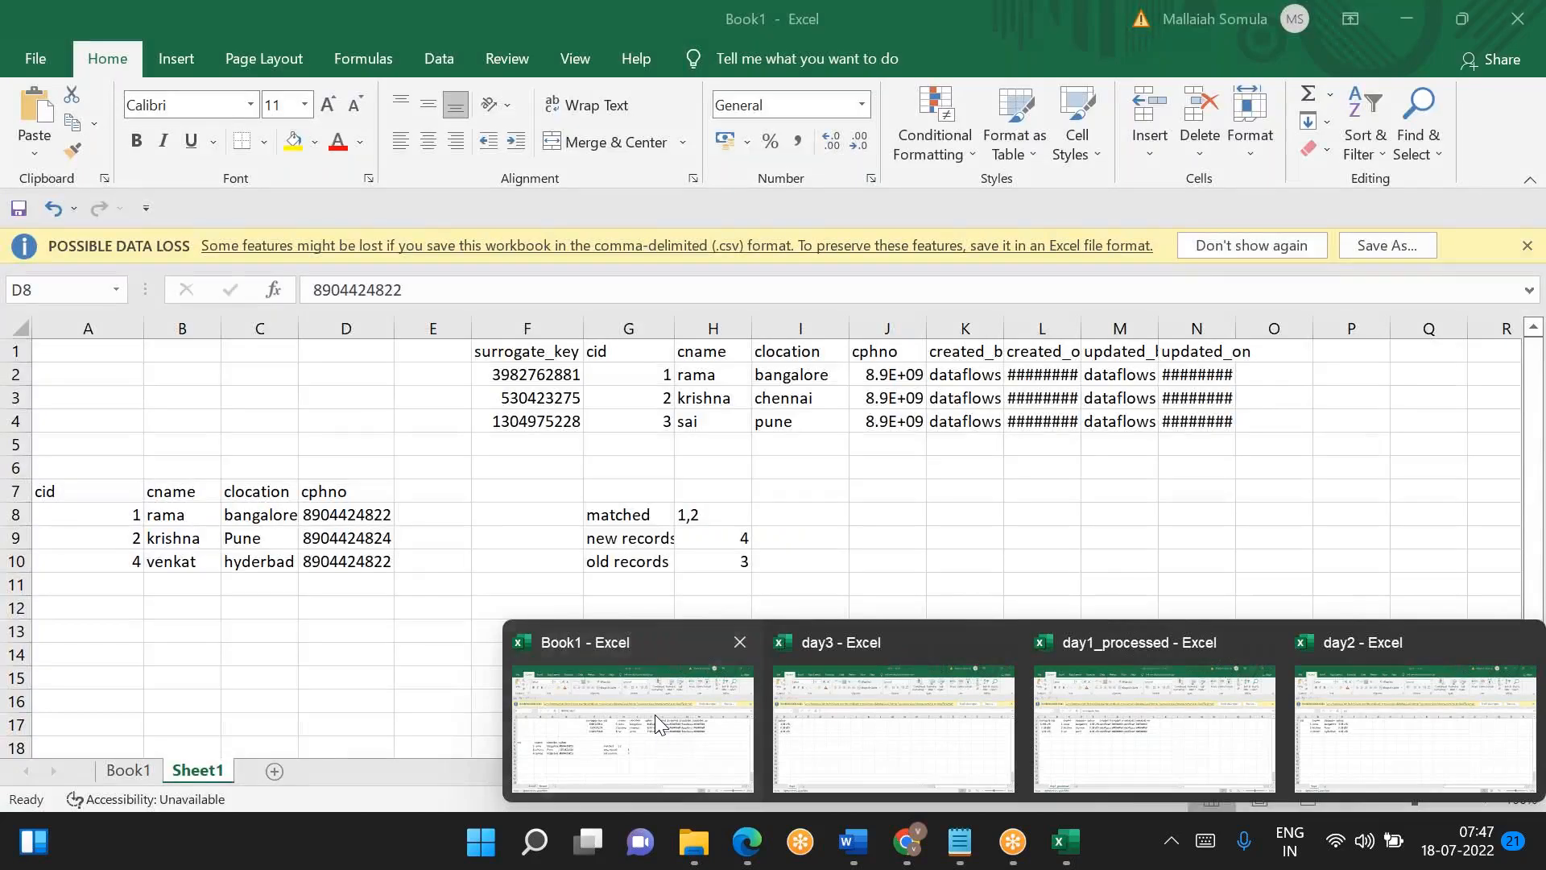
pyautogui.click(655, 714)
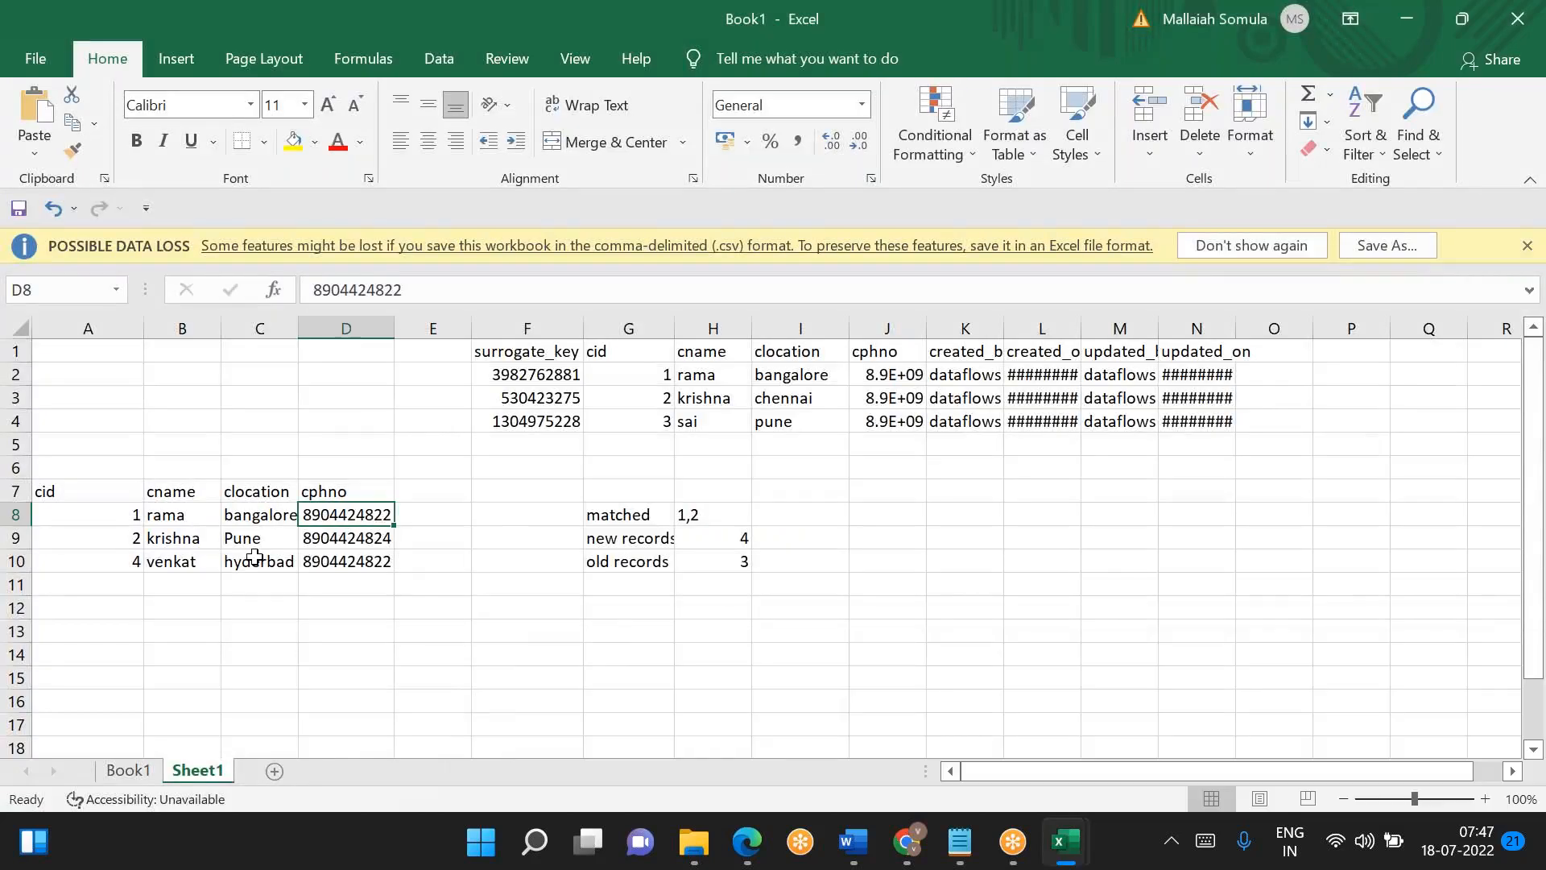
pyautogui.moveTo(129, 515); pyautogui.dragTo(352, 534)
pyautogui.hotkey('ctrl', 'c')
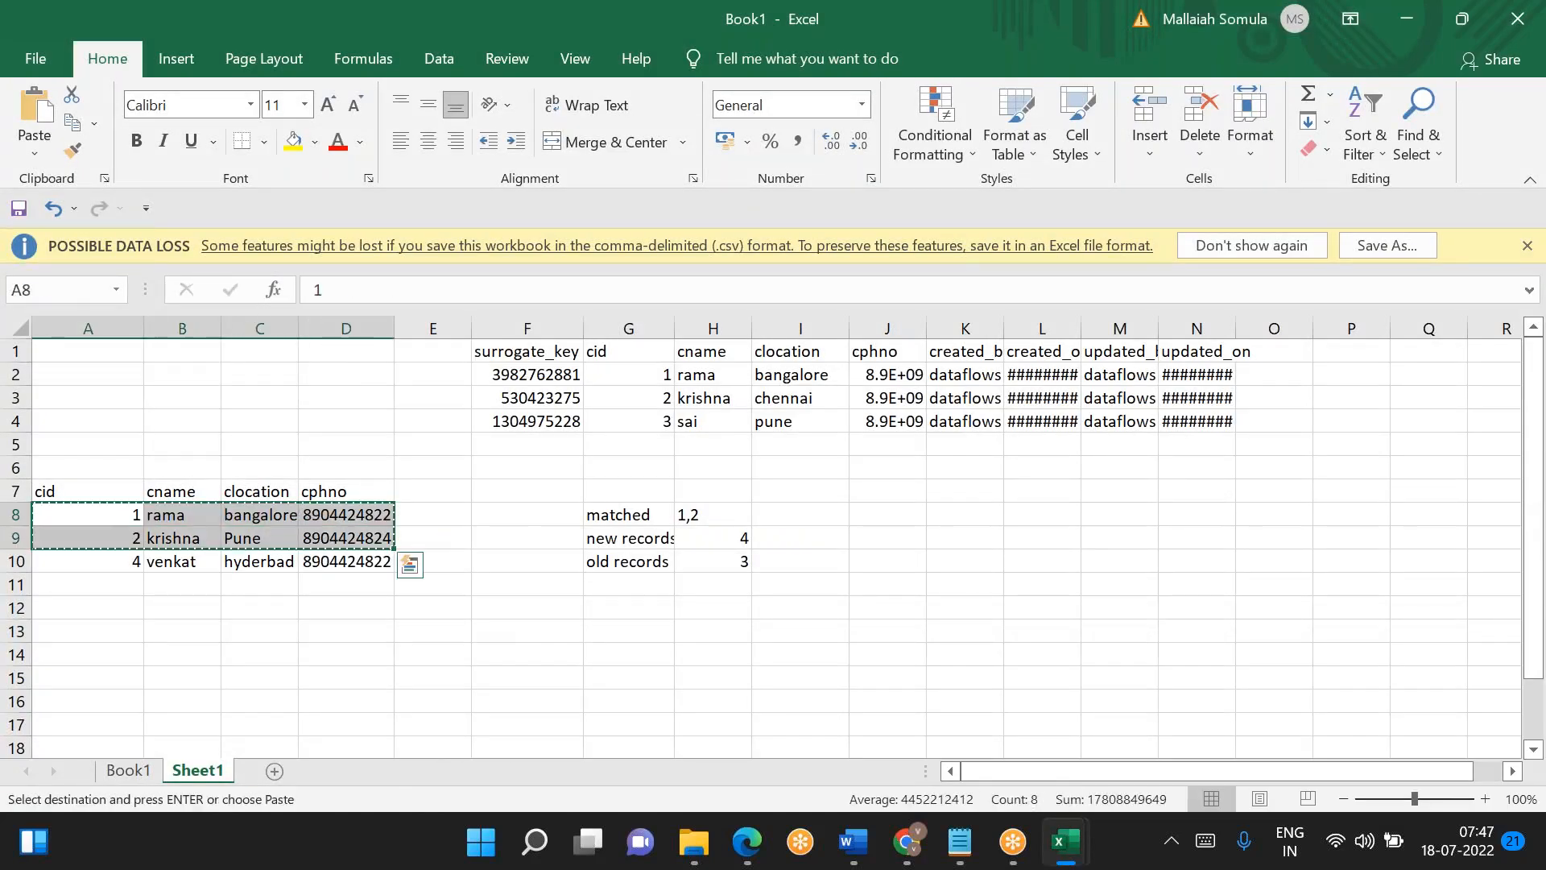
pyautogui.moveTo(527, 394); pyautogui.dragTo(1183, 373)
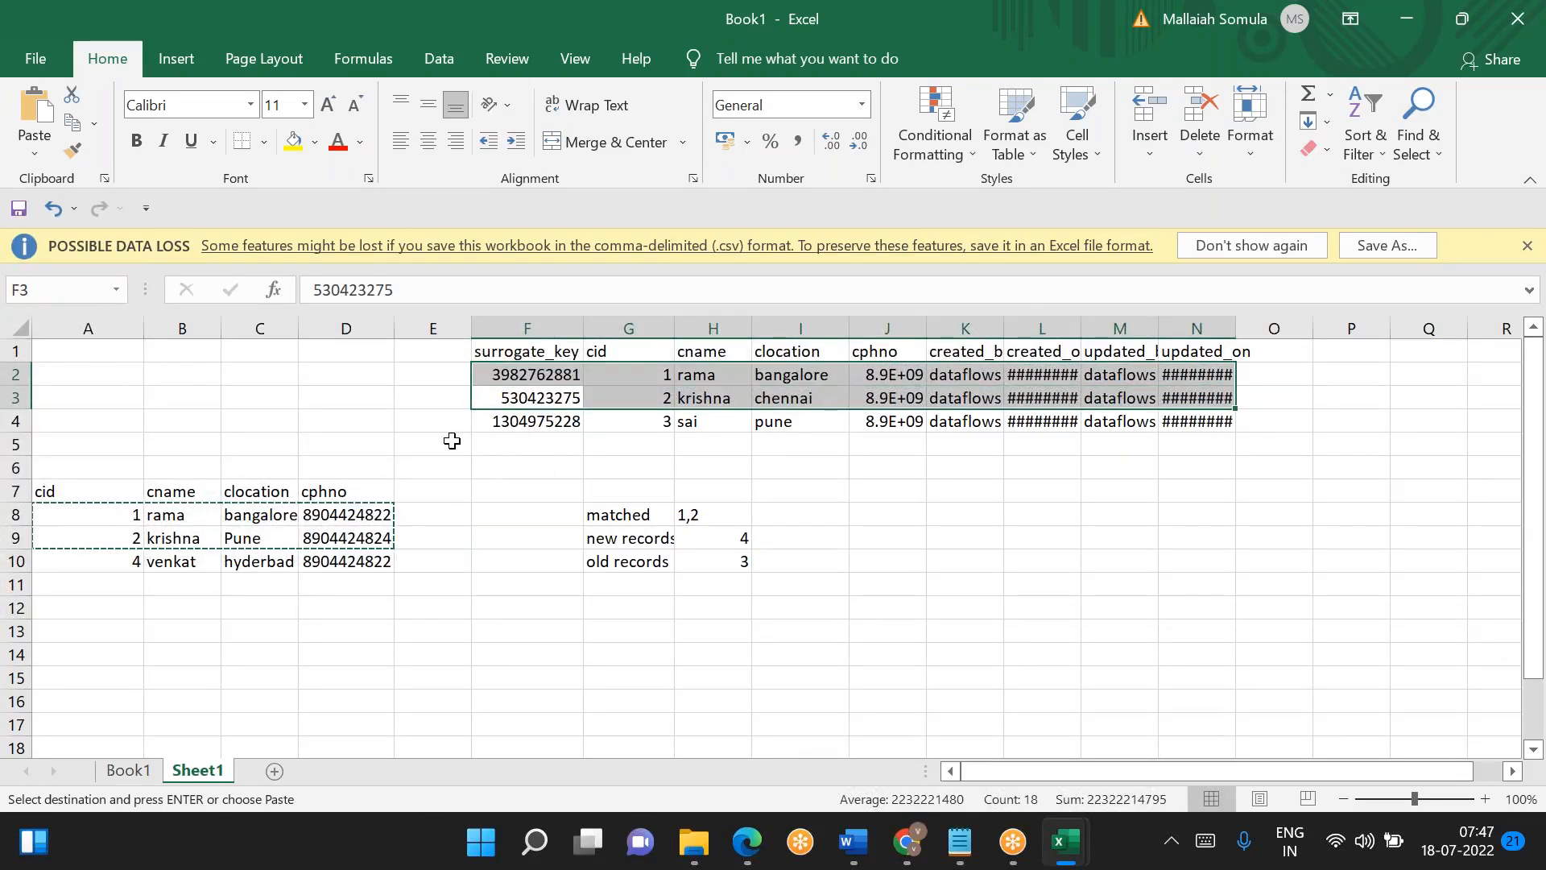
pyautogui.moveTo(435, 423); pyautogui.dragTo(82, 423)
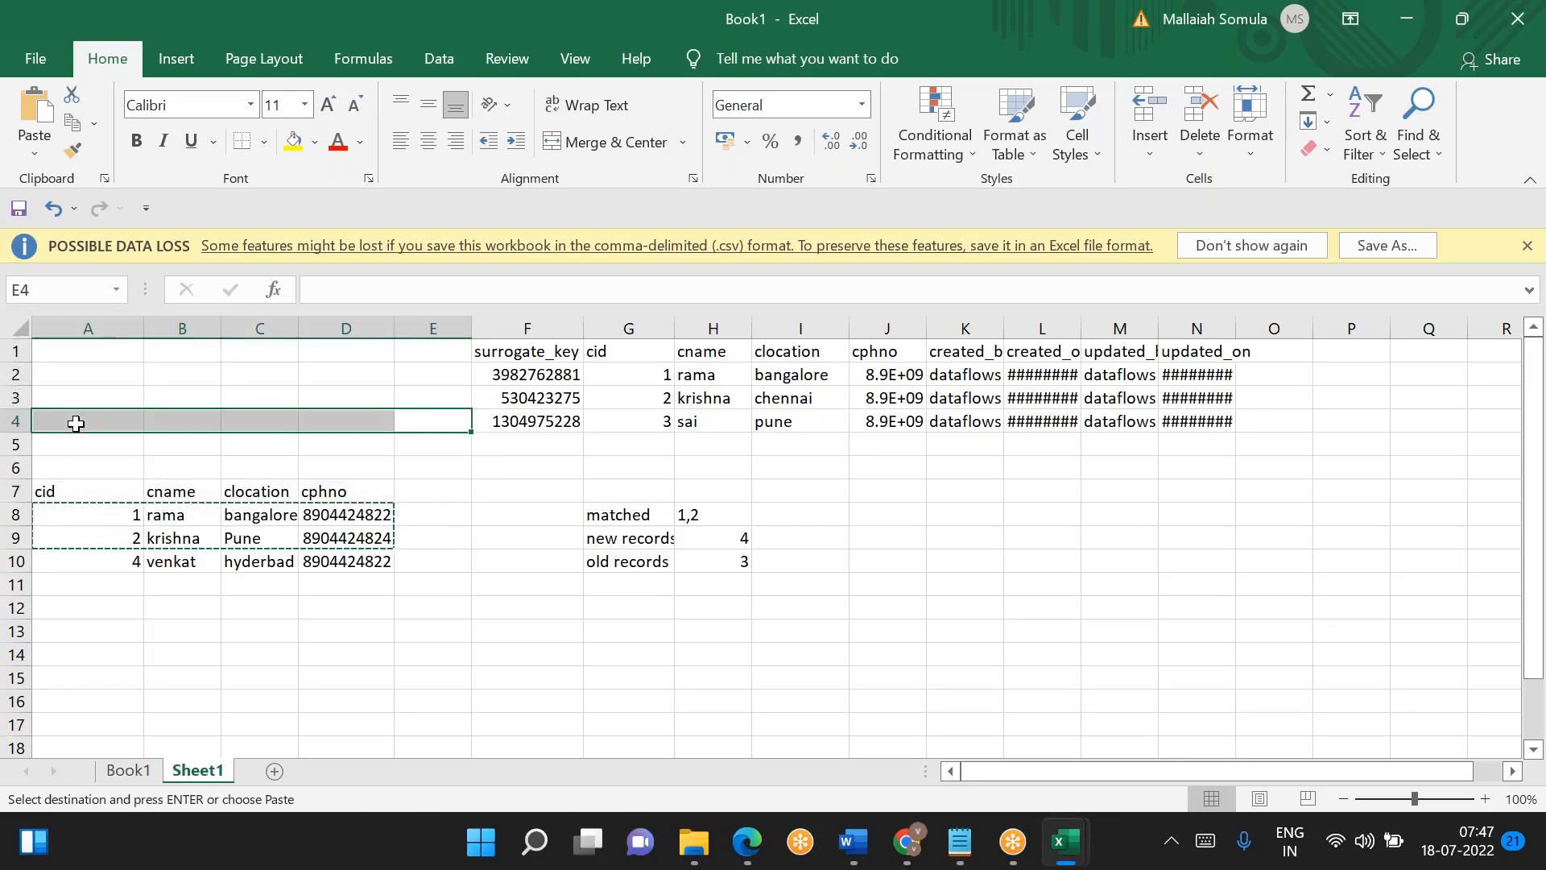
pyautogui.click(76, 419)
pyautogui.moveTo(564, 420); pyautogui.dragTo(886, 421)
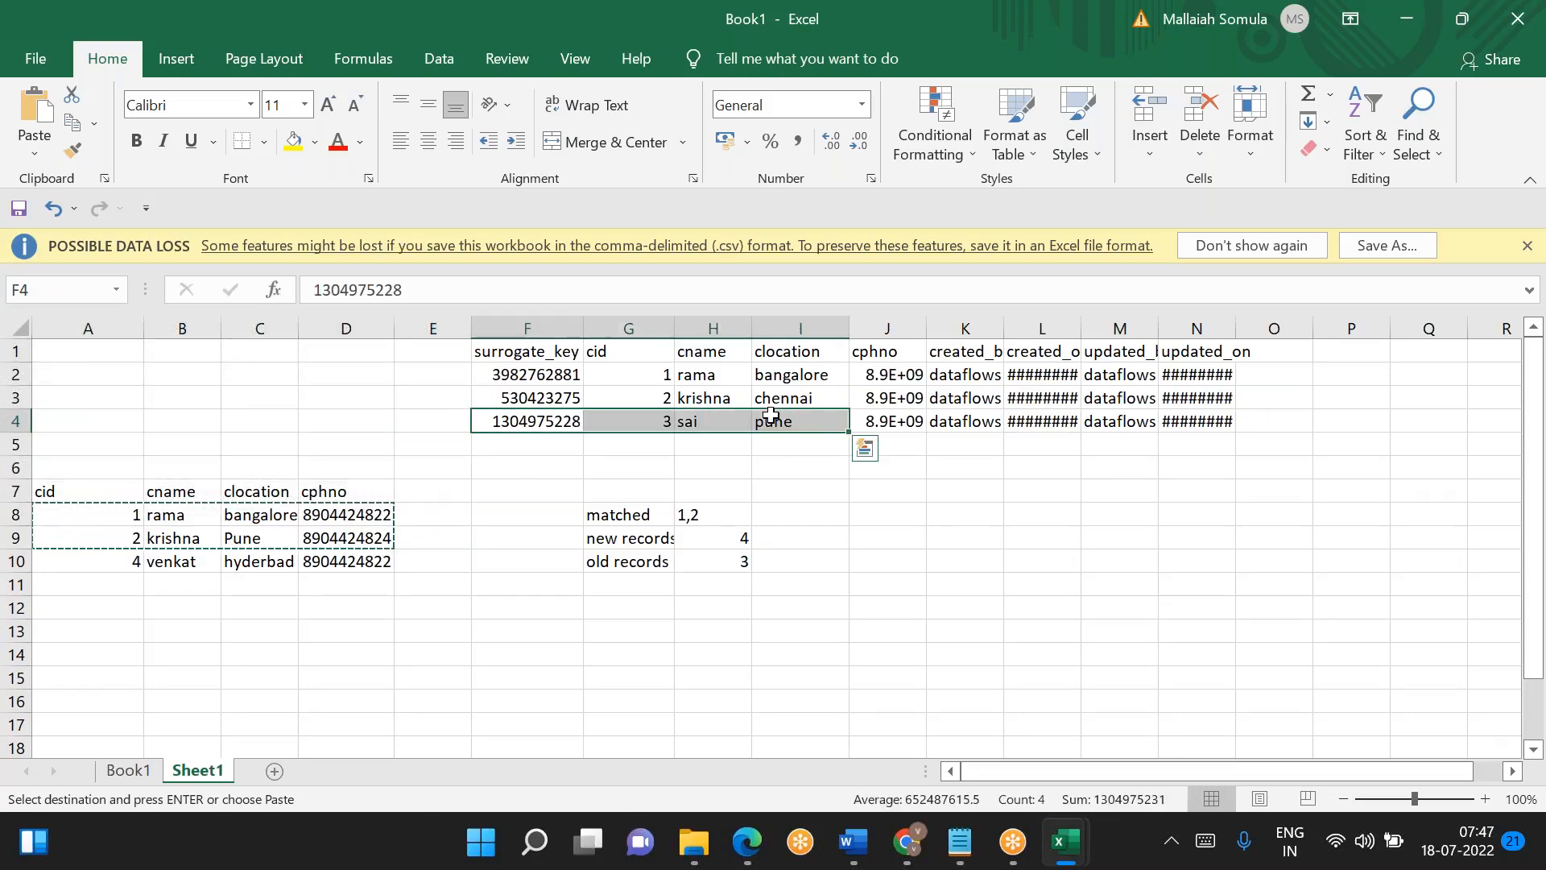
pyautogui.click(121, 414)
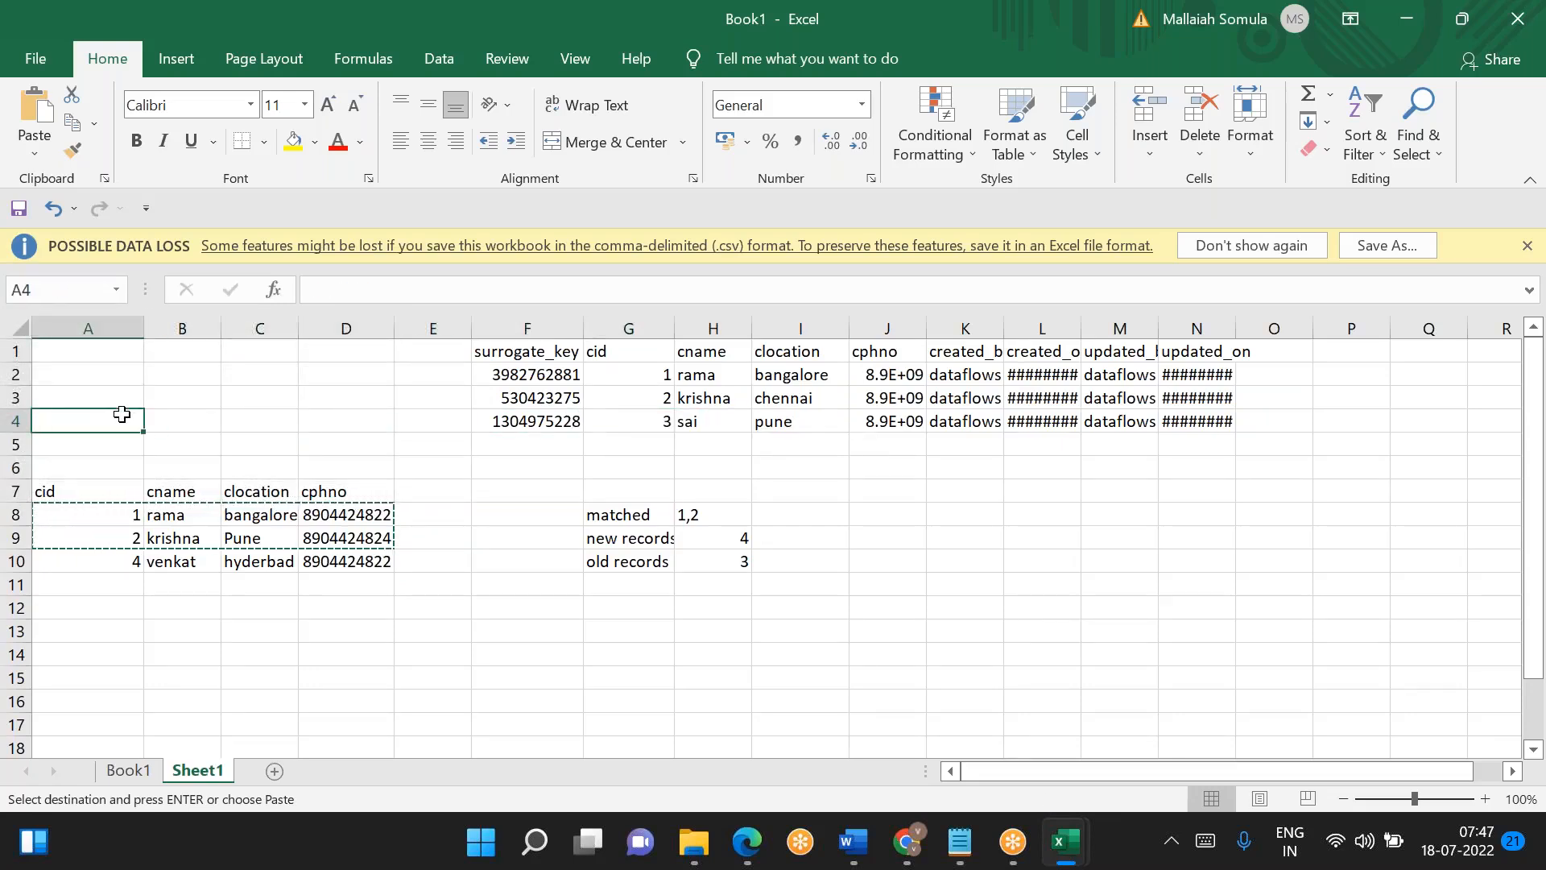
pyautogui.press('alt')
pyautogui.hotkey('alt', 'Tab')
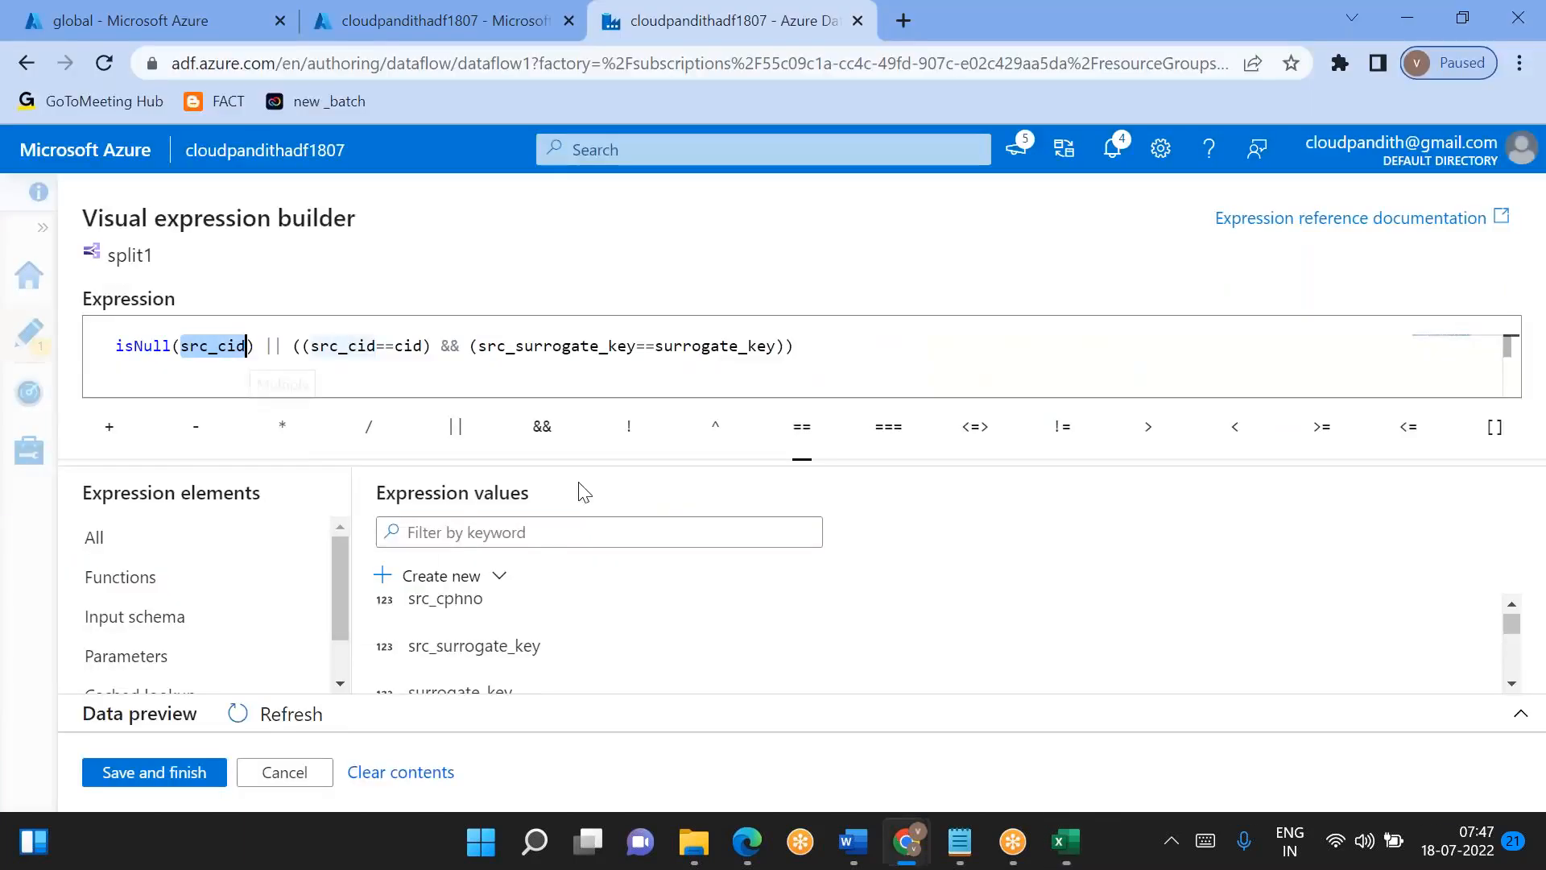
# - Review both halves of the OldUnChangedRecords expression around the || operator and save the condition to split1
pyautogui.click(262, 345)
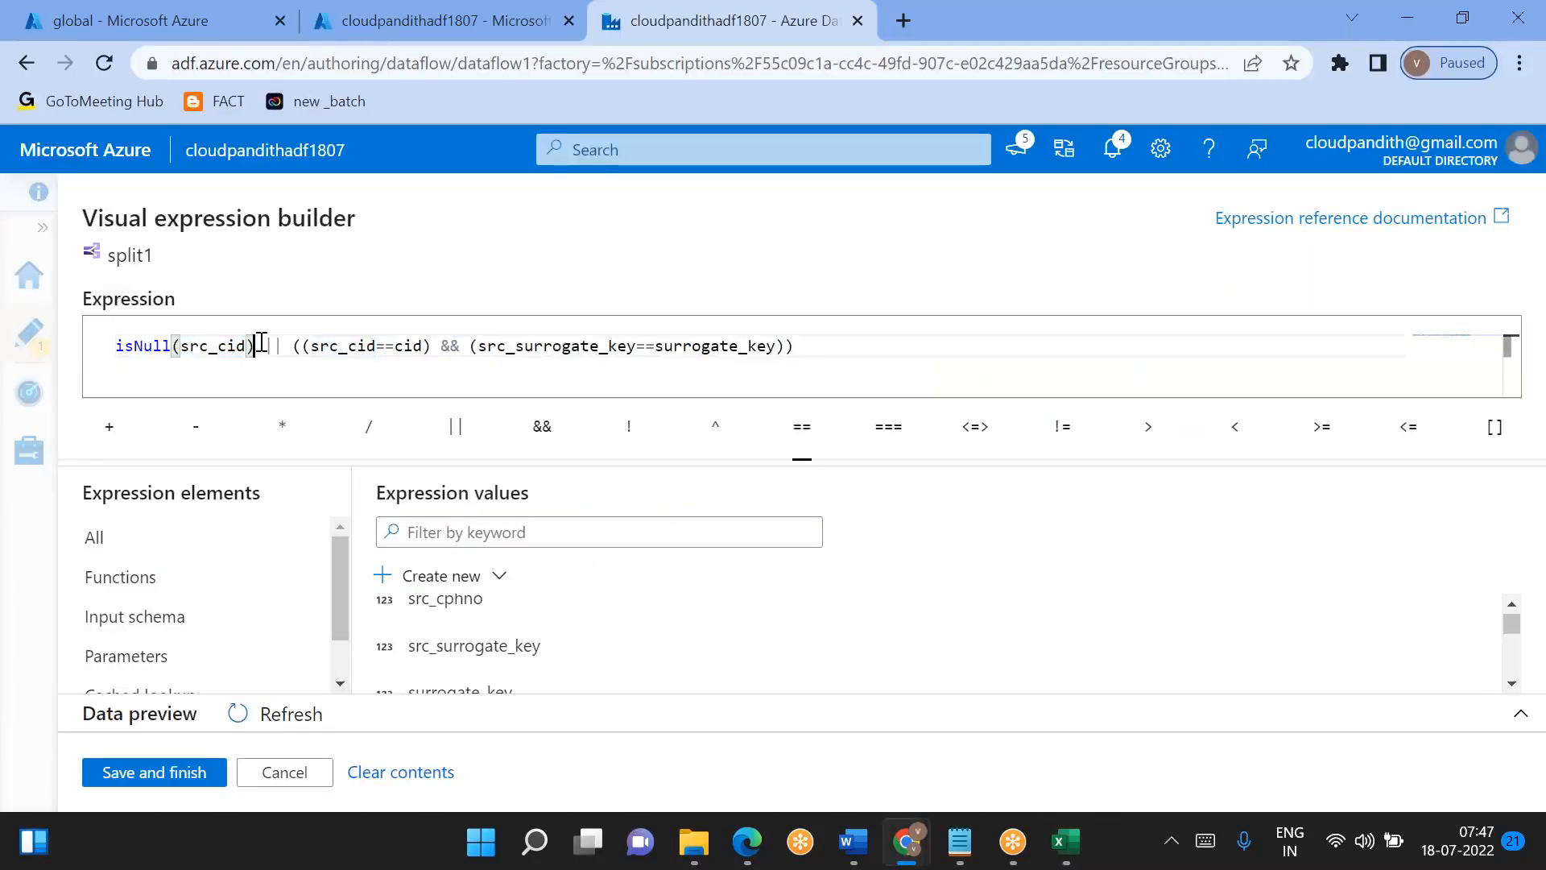
pyautogui.hotkey('shift', 'Home')
pyautogui.click(298, 346)
pyautogui.hotkey('shift', 'End')
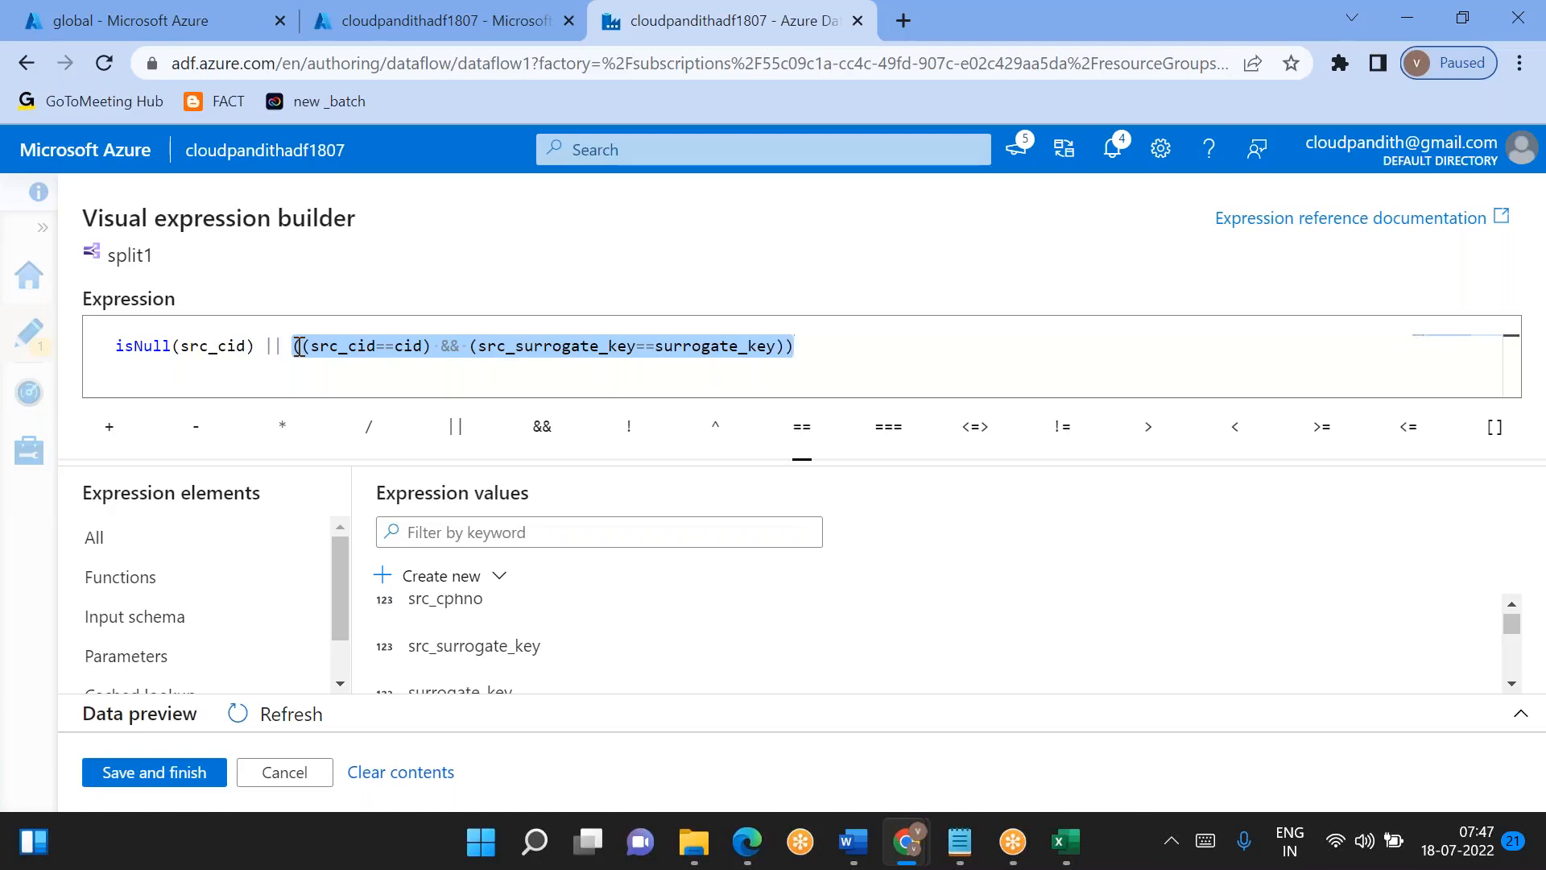
pyautogui.click(298, 347)
pyautogui.hotkey('shift', 'End')
pyautogui.click(180, 787)
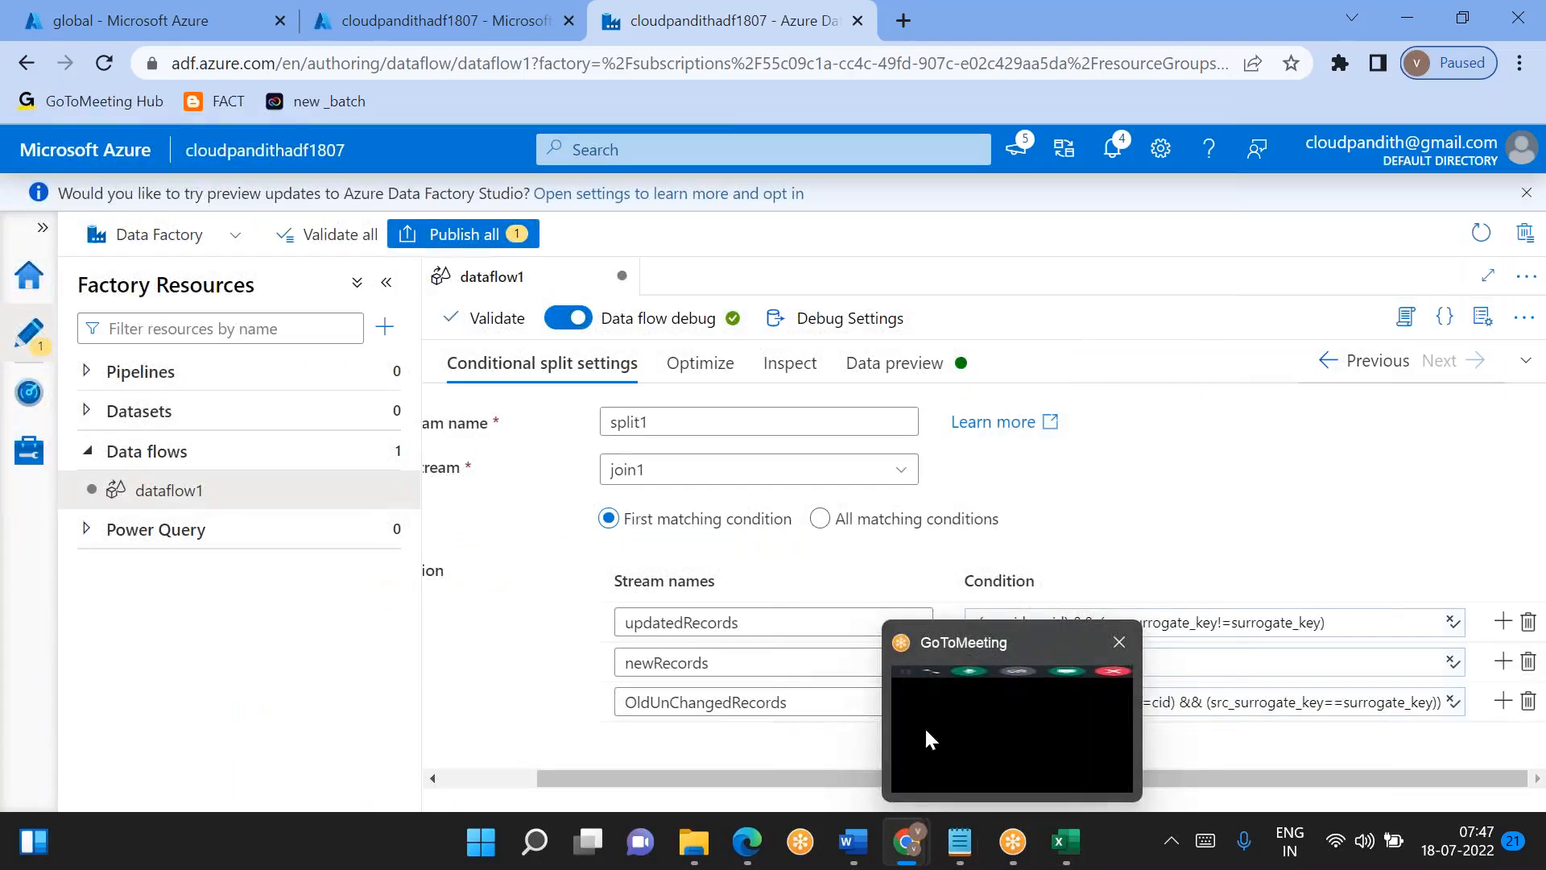
# - Refresh the data preview of split1 and examine the source and dimension columns of the updatedRecords stream
pyautogui.click(893, 367)
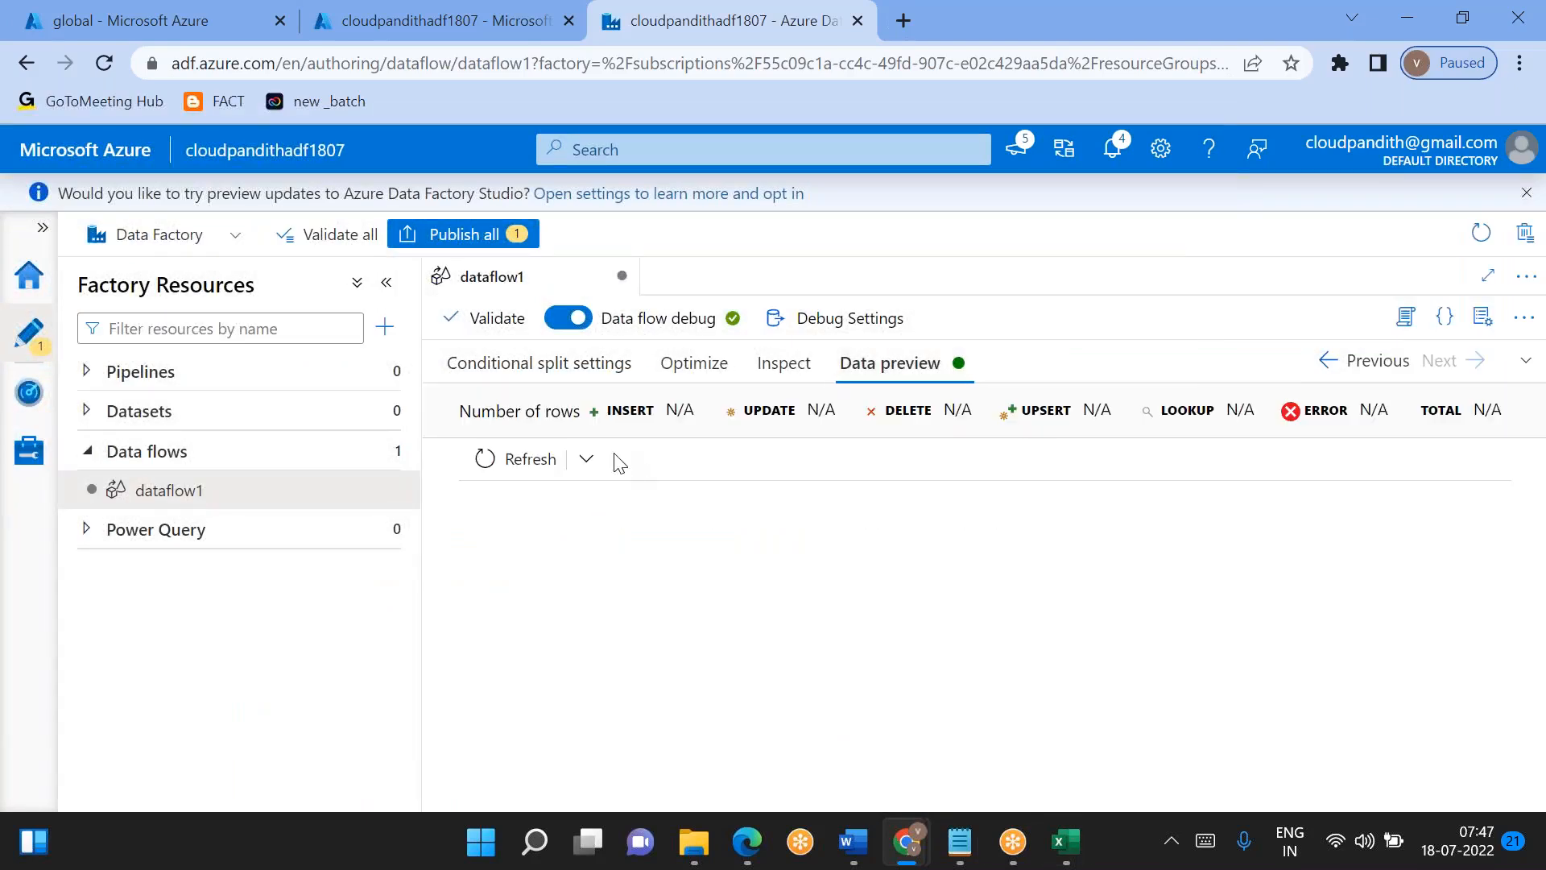
pyautogui.click(544, 458)
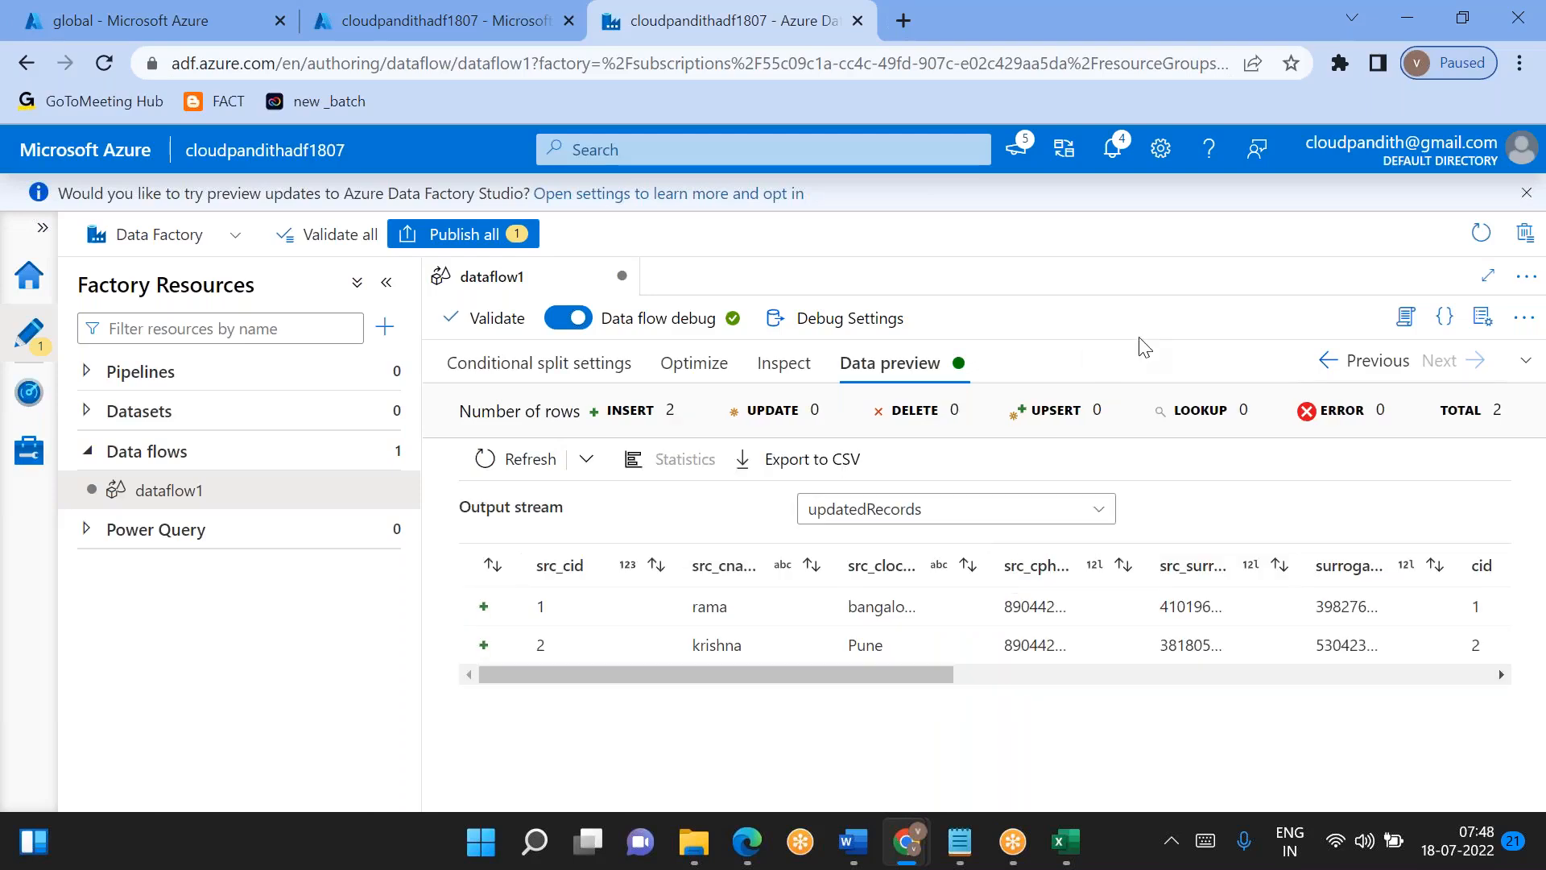
pyautogui.hscroll(10, 685, 612)
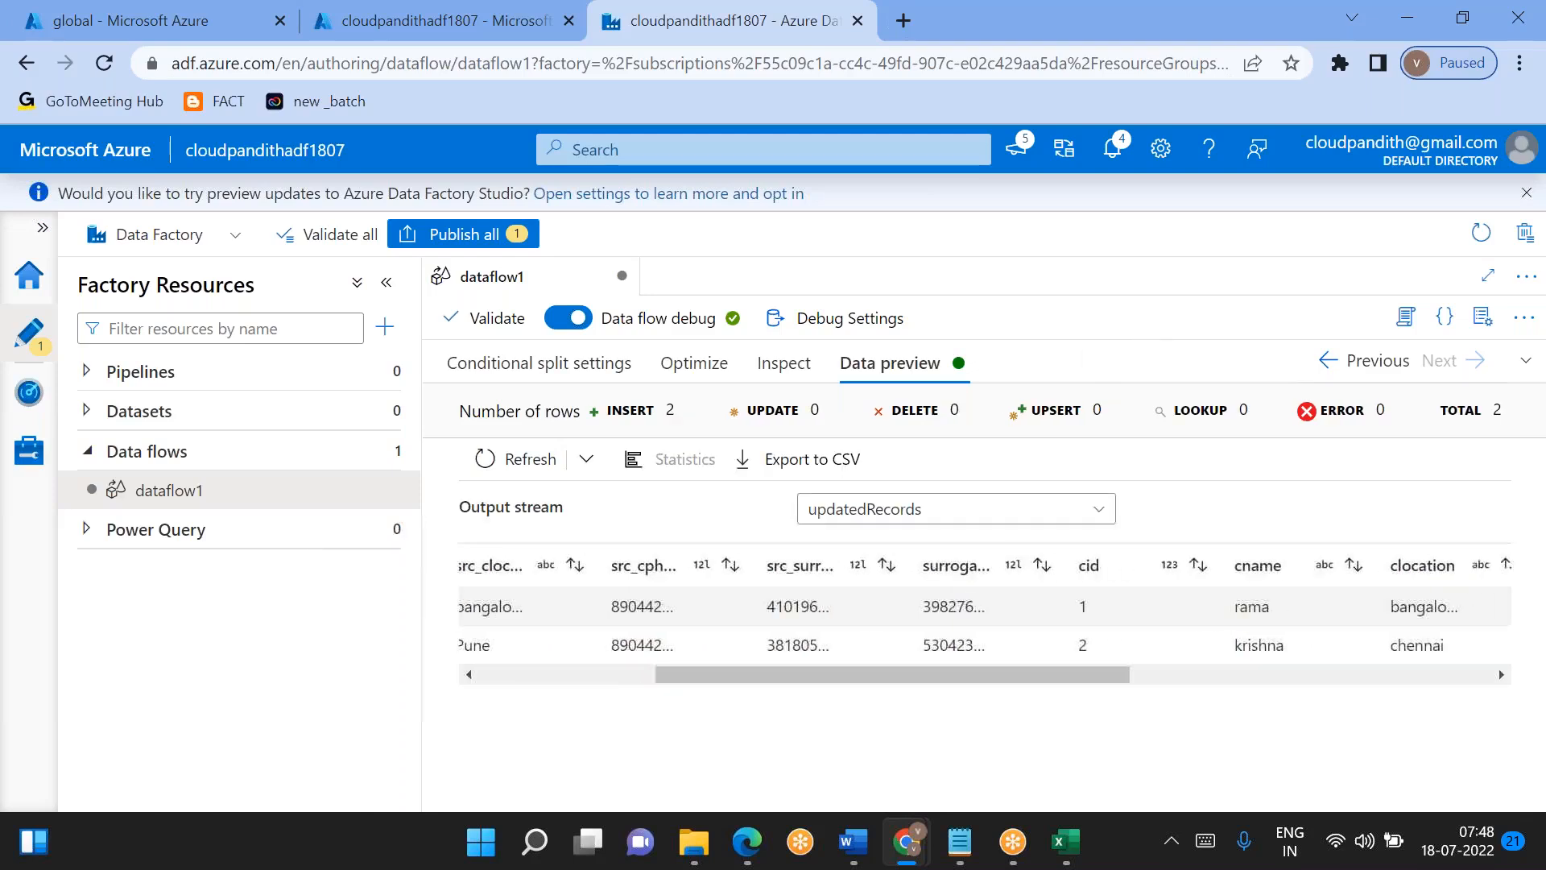
pyautogui.hscroll(-10, 983, 628)
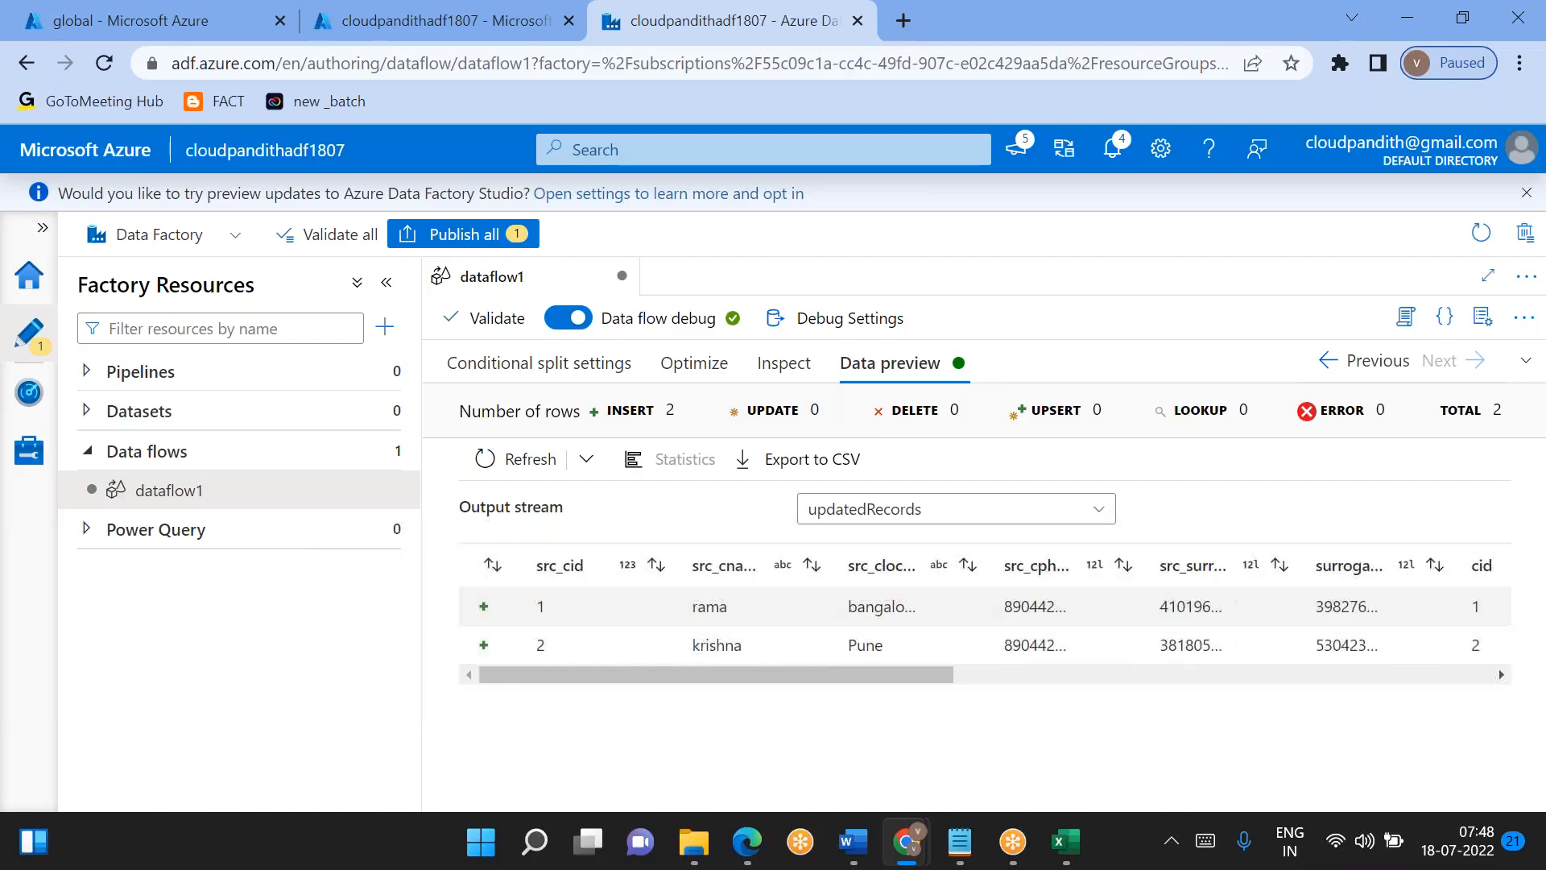
# - Preview the newRecords output stream of split1
pyautogui.click(922, 511)
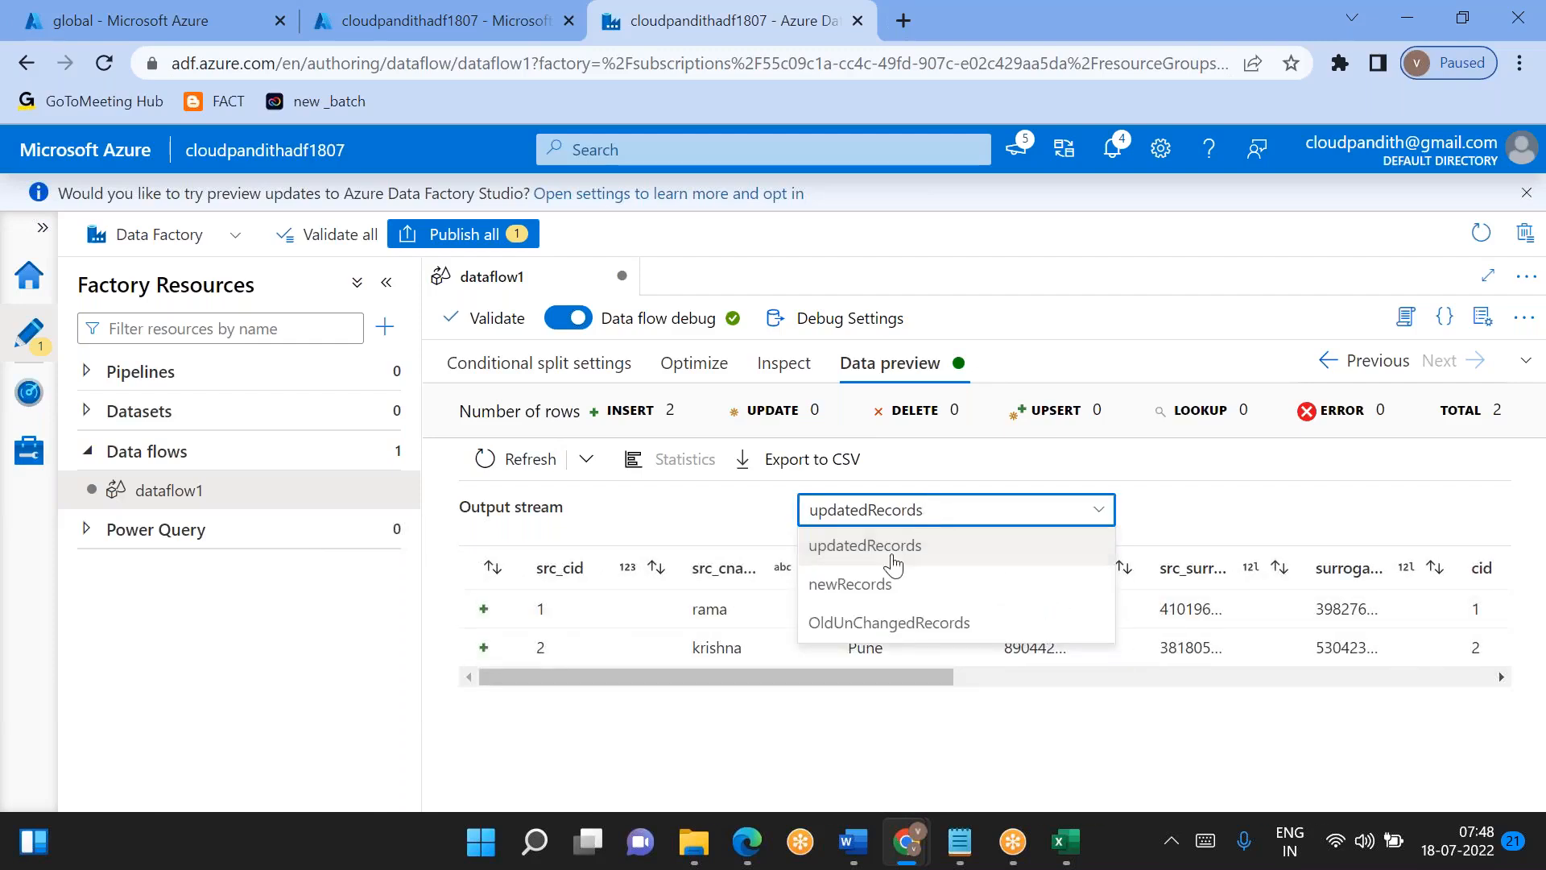
pyautogui.click(865, 584)
pyautogui.click(1116, 27)
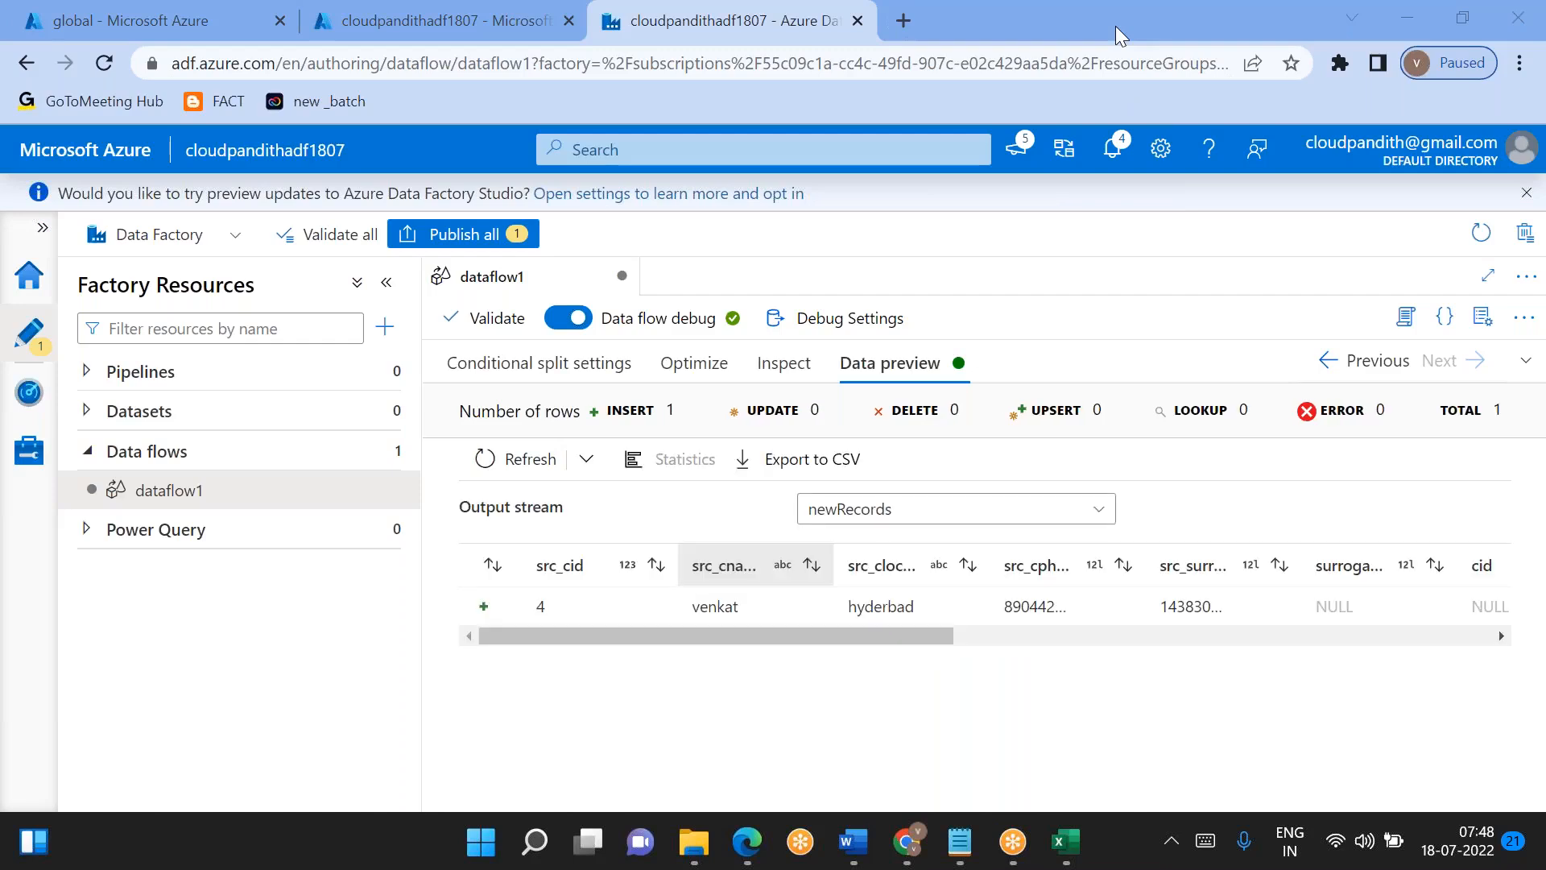
# - Check the source row for cid 4 and the dimension row for cid 3 in Excel's Book1, and return to the data flow
pyautogui.click(949, 509)
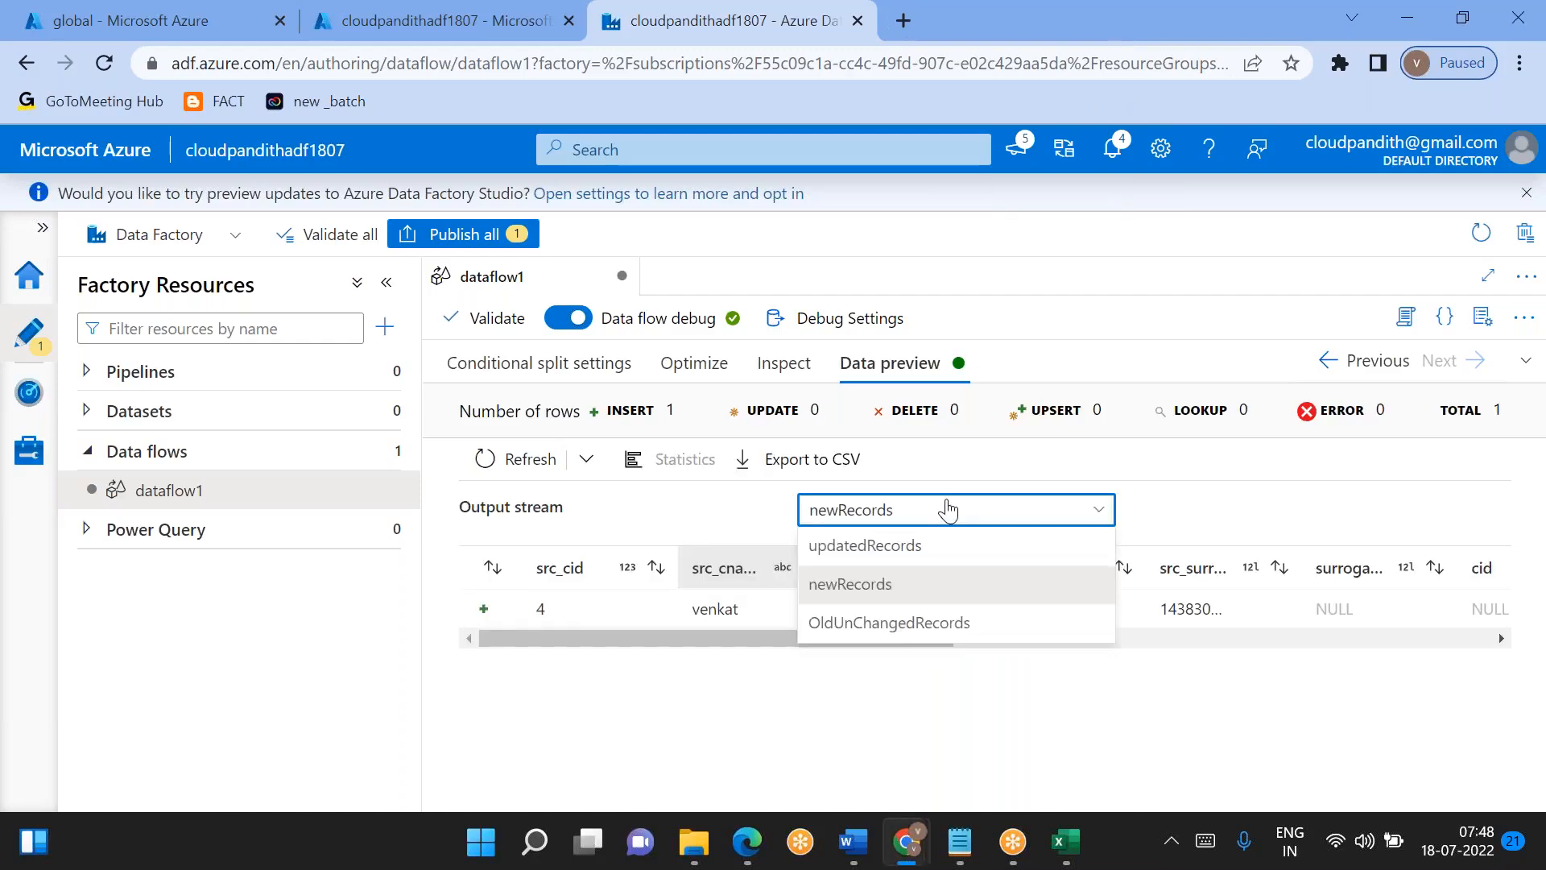
pyautogui.click(1066, 841)
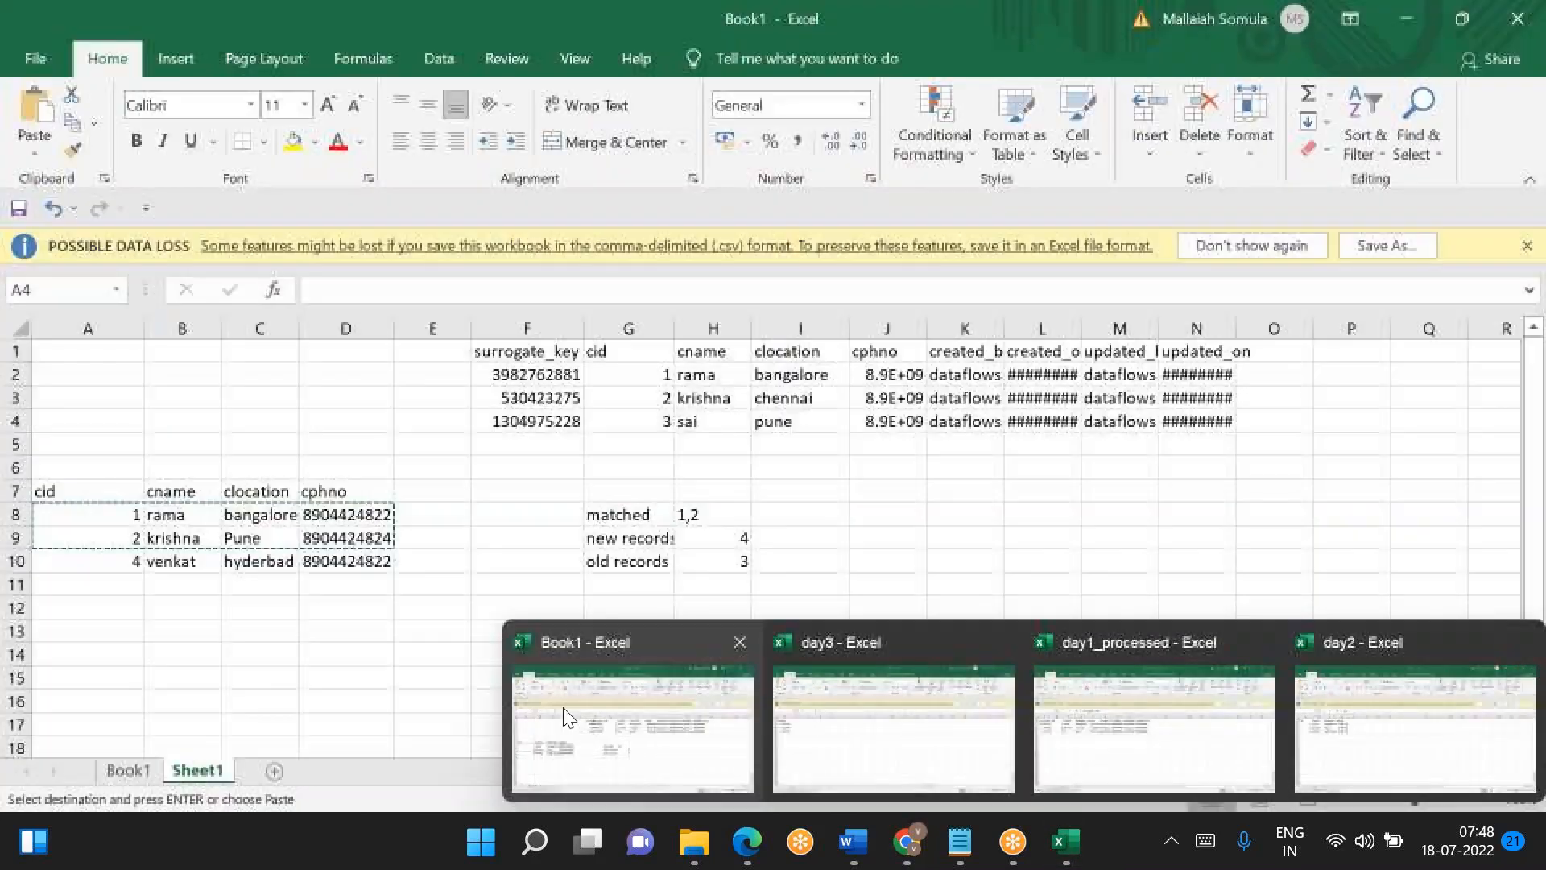
pyautogui.click(566, 717)
pyautogui.moveTo(88, 561); pyautogui.dragTo(265, 563)
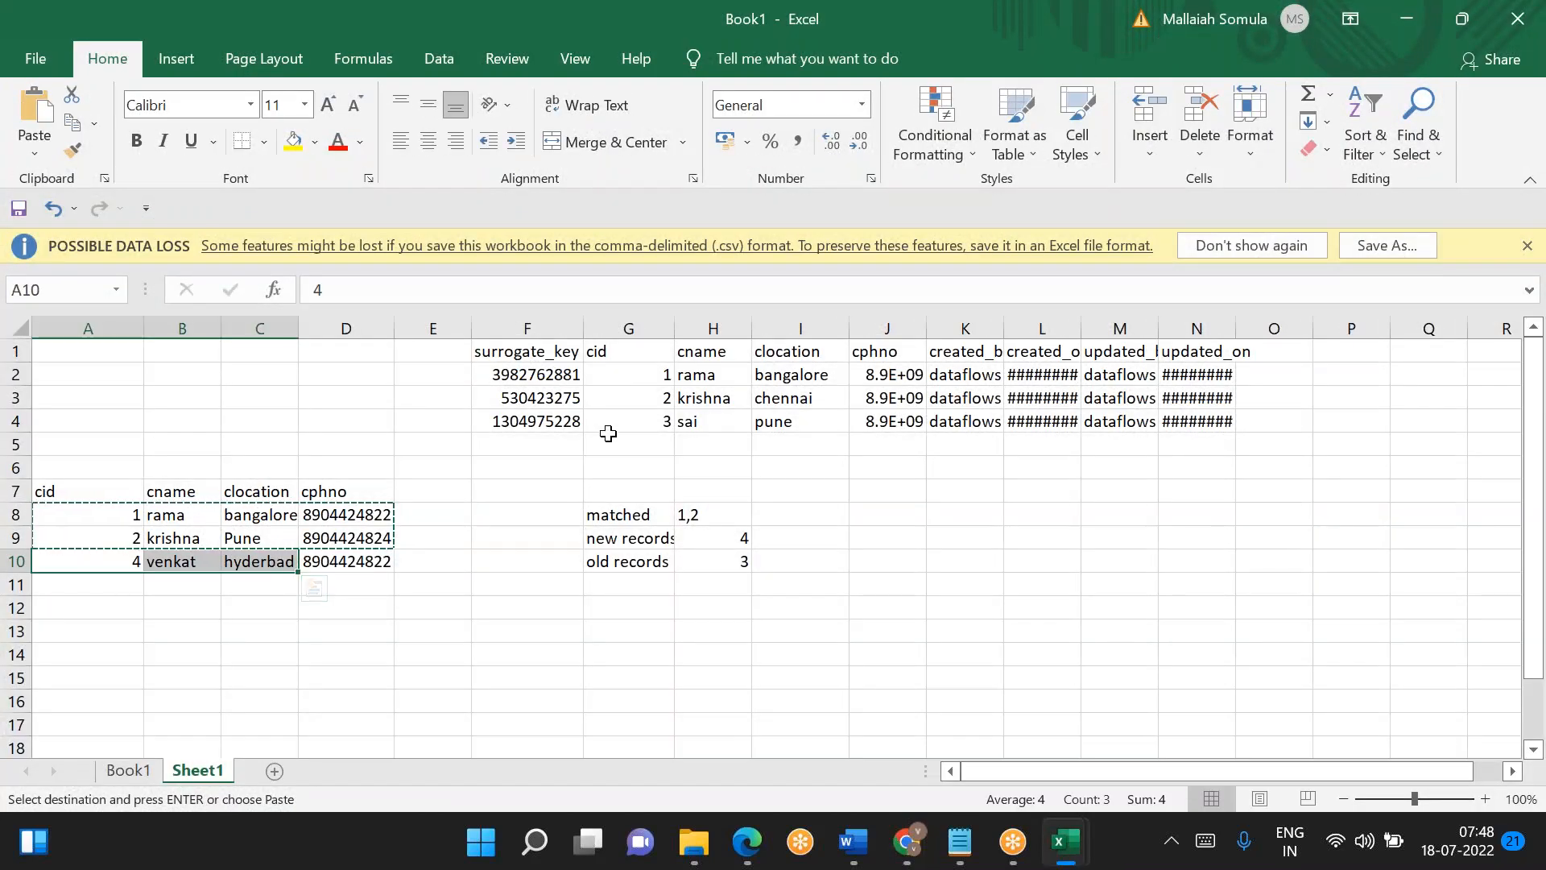
pyautogui.moveTo(564, 421); pyautogui.dragTo(1055, 422)
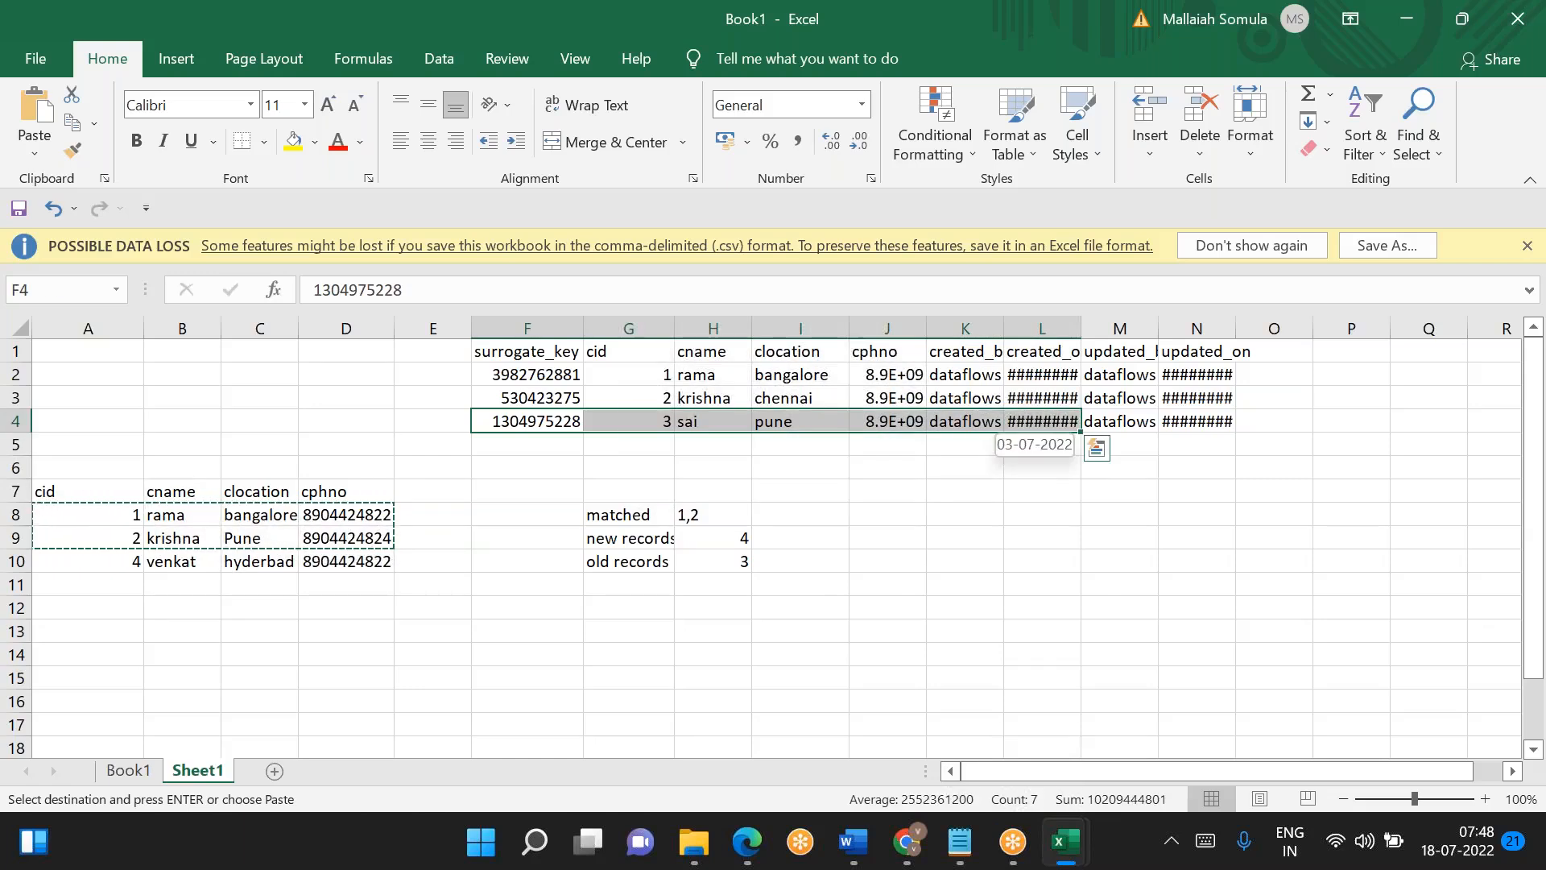
pyautogui.hotkey('alt', 'Tab')
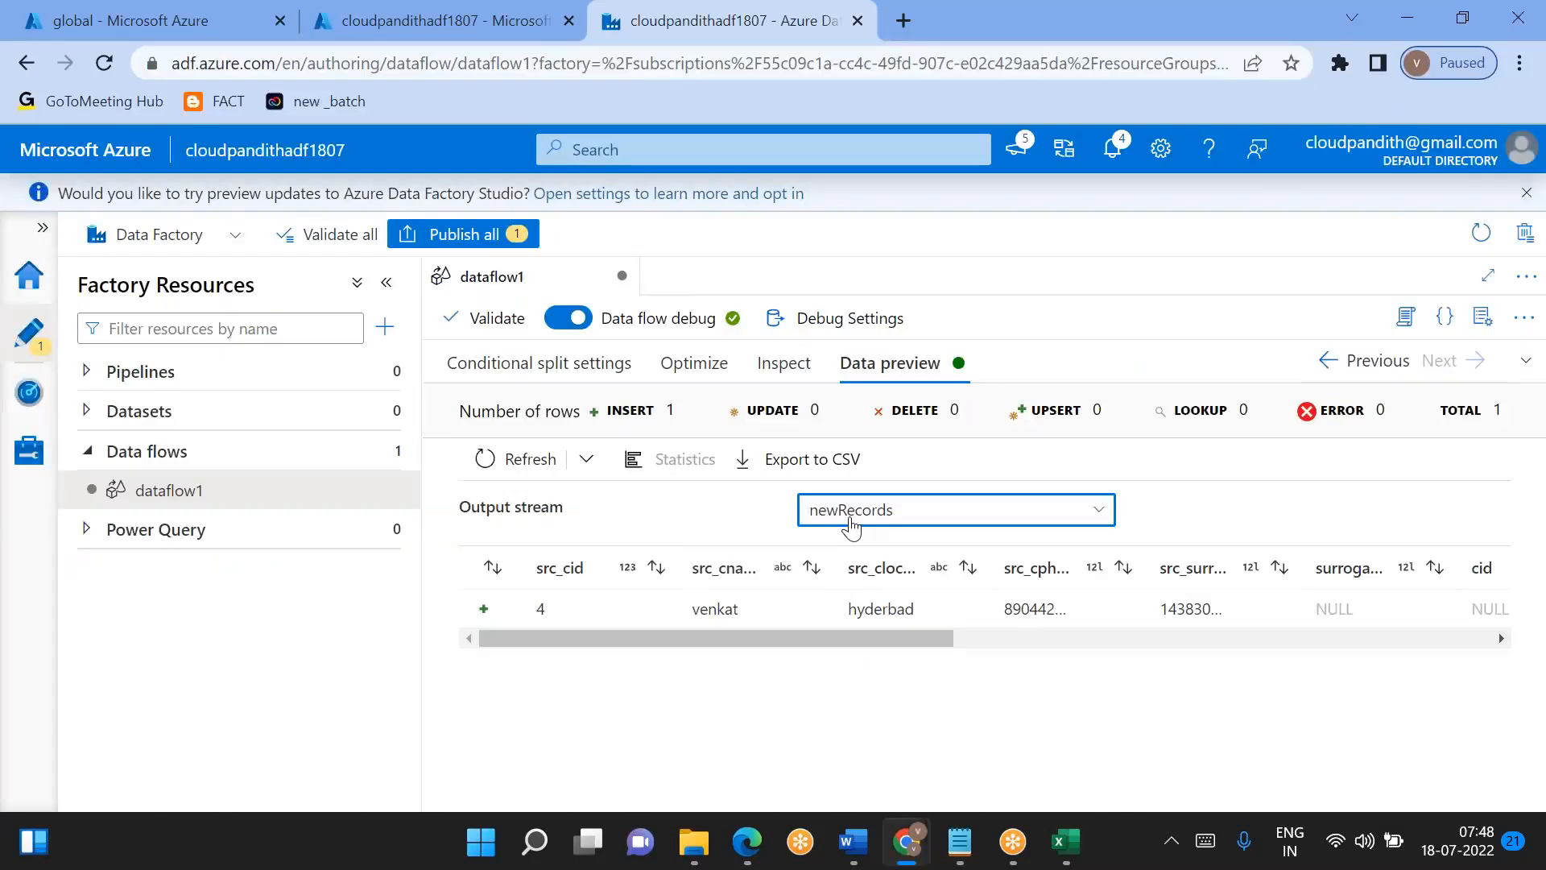
# - Preview the OldUnChangedRecords output stream and examine its source columns against its dimension columns
pyautogui.click(851, 525)
pyautogui.click(854, 623)
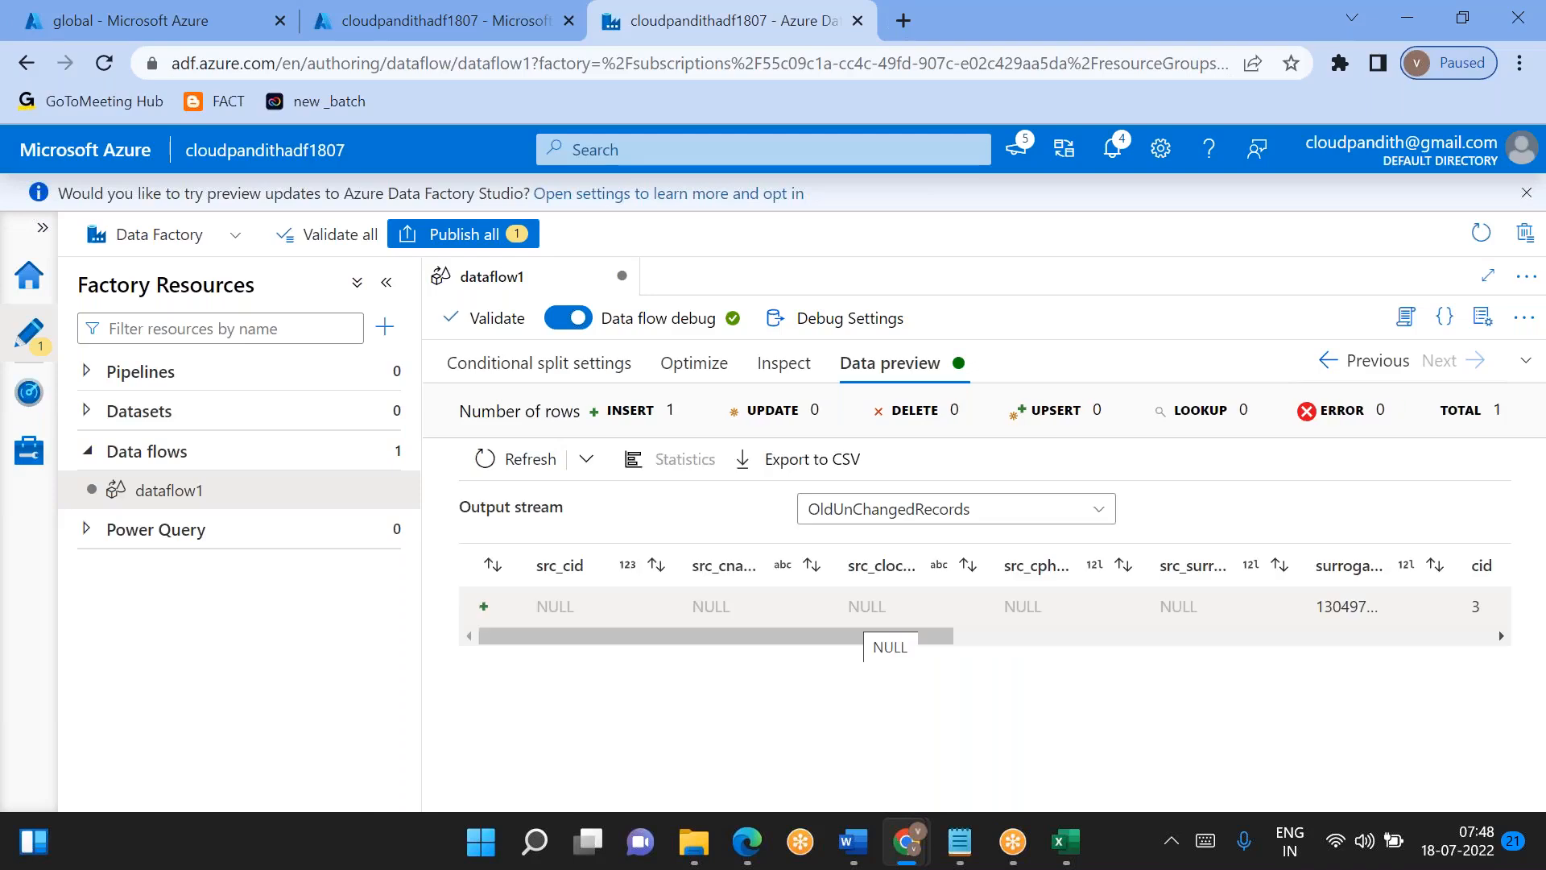
pyautogui.hscroll(3, 894, 612)
pyautogui.moveTo(961, 606); pyautogui.dragTo(1003, 605)
pyautogui.hscroll(-3, 999, 605)
pyautogui.doubleClick(539, 608)
pyautogui.hscroll(5, 596, 608)
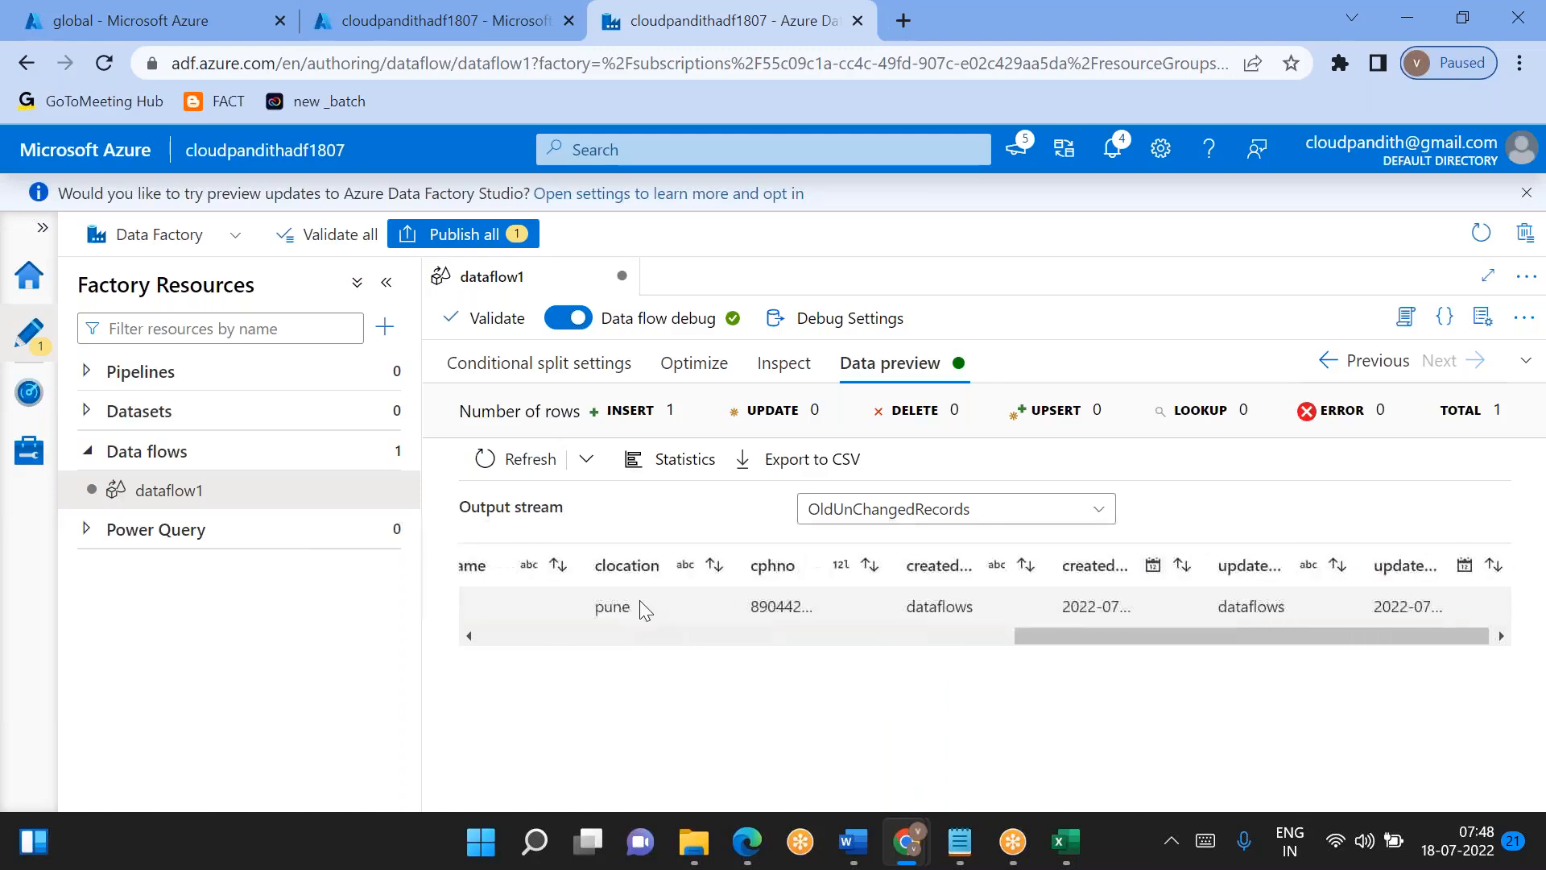
pyautogui.hscroll(-3, 612, 610)
pyautogui.hscroll(1, 612, 610)
pyautogui.hscroll(-2, 612, 609)
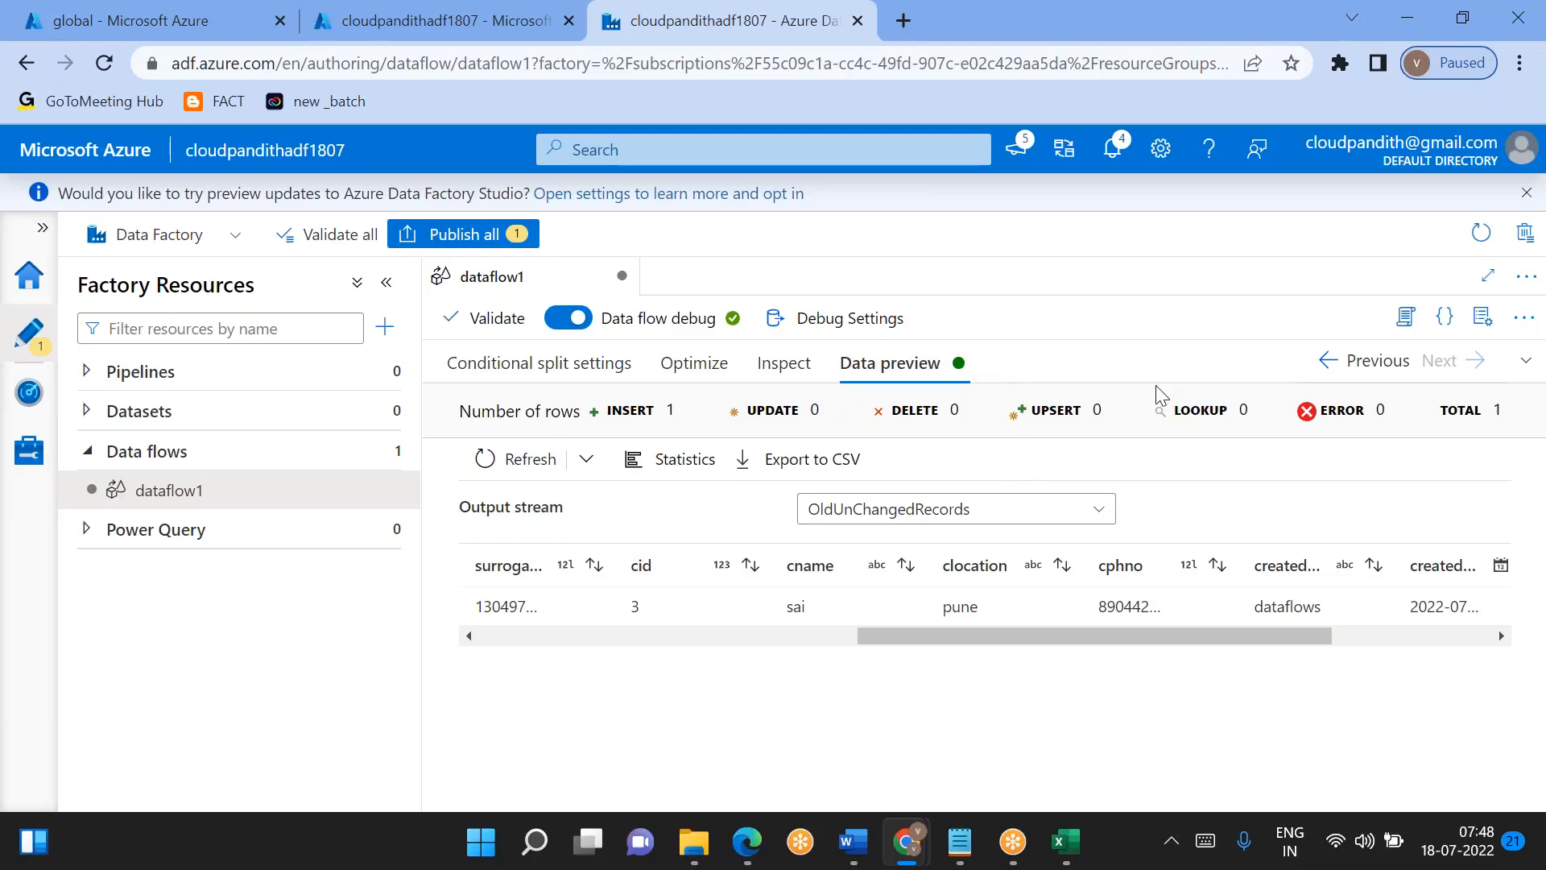
# - Reveal the data flow canvas and add a Select transformation after the updatedRecords stream
pyautogui.click(1526, 360)
pyautogui.moveTo(993, 336); pyautogui.dragTo(994, 483)
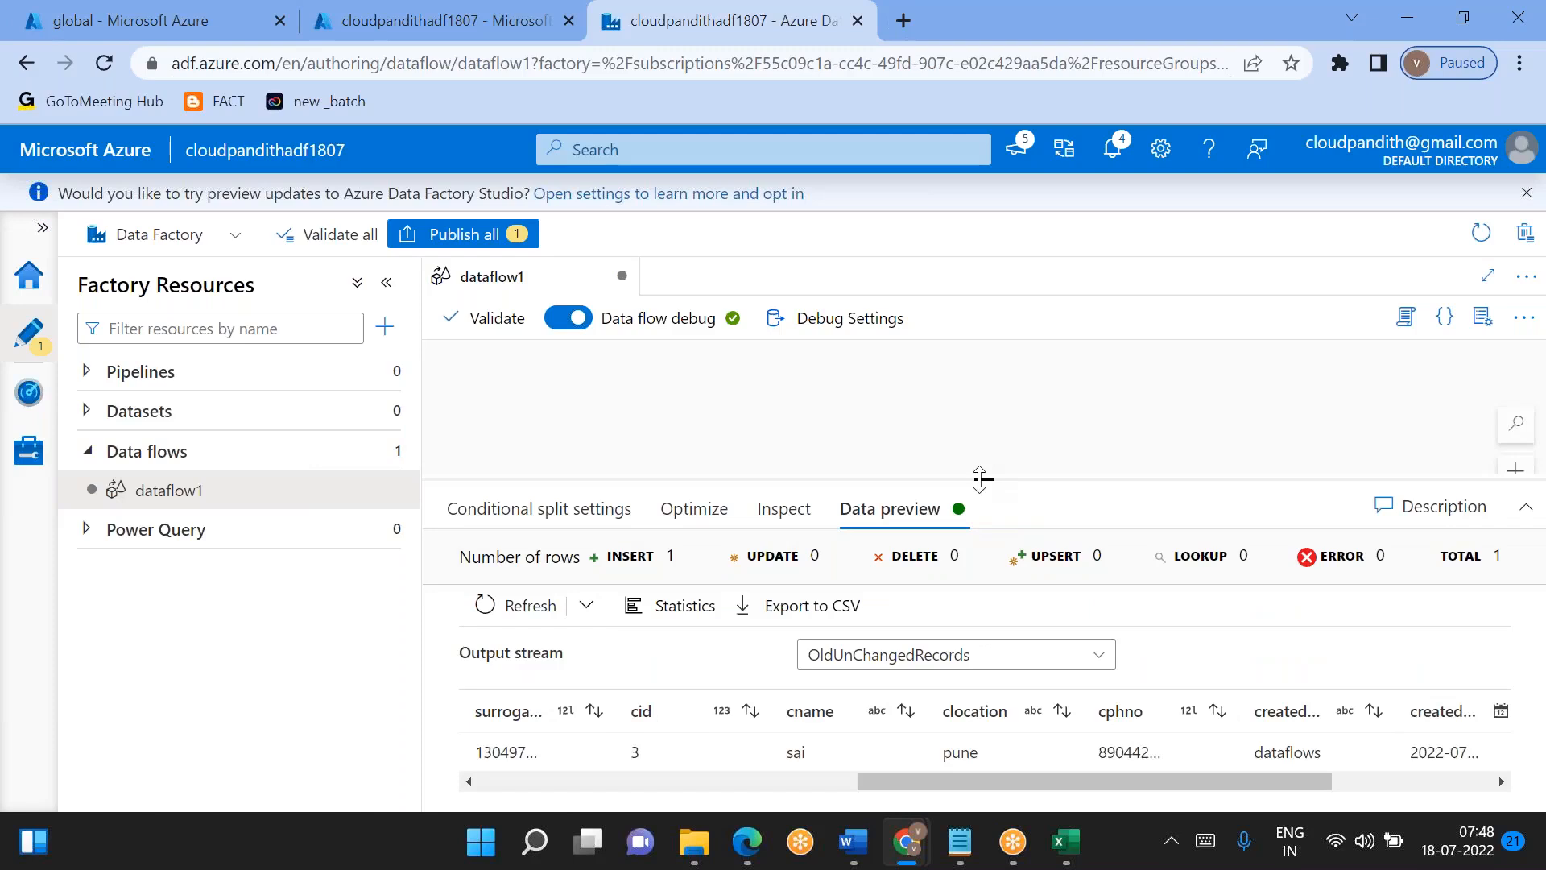
pyautogui.moveTo(980, 479); pyautogui.dragTo(980, 600)
pyautogui.moveTo(1115, 512); pyautogui.dragTo(835, 507)
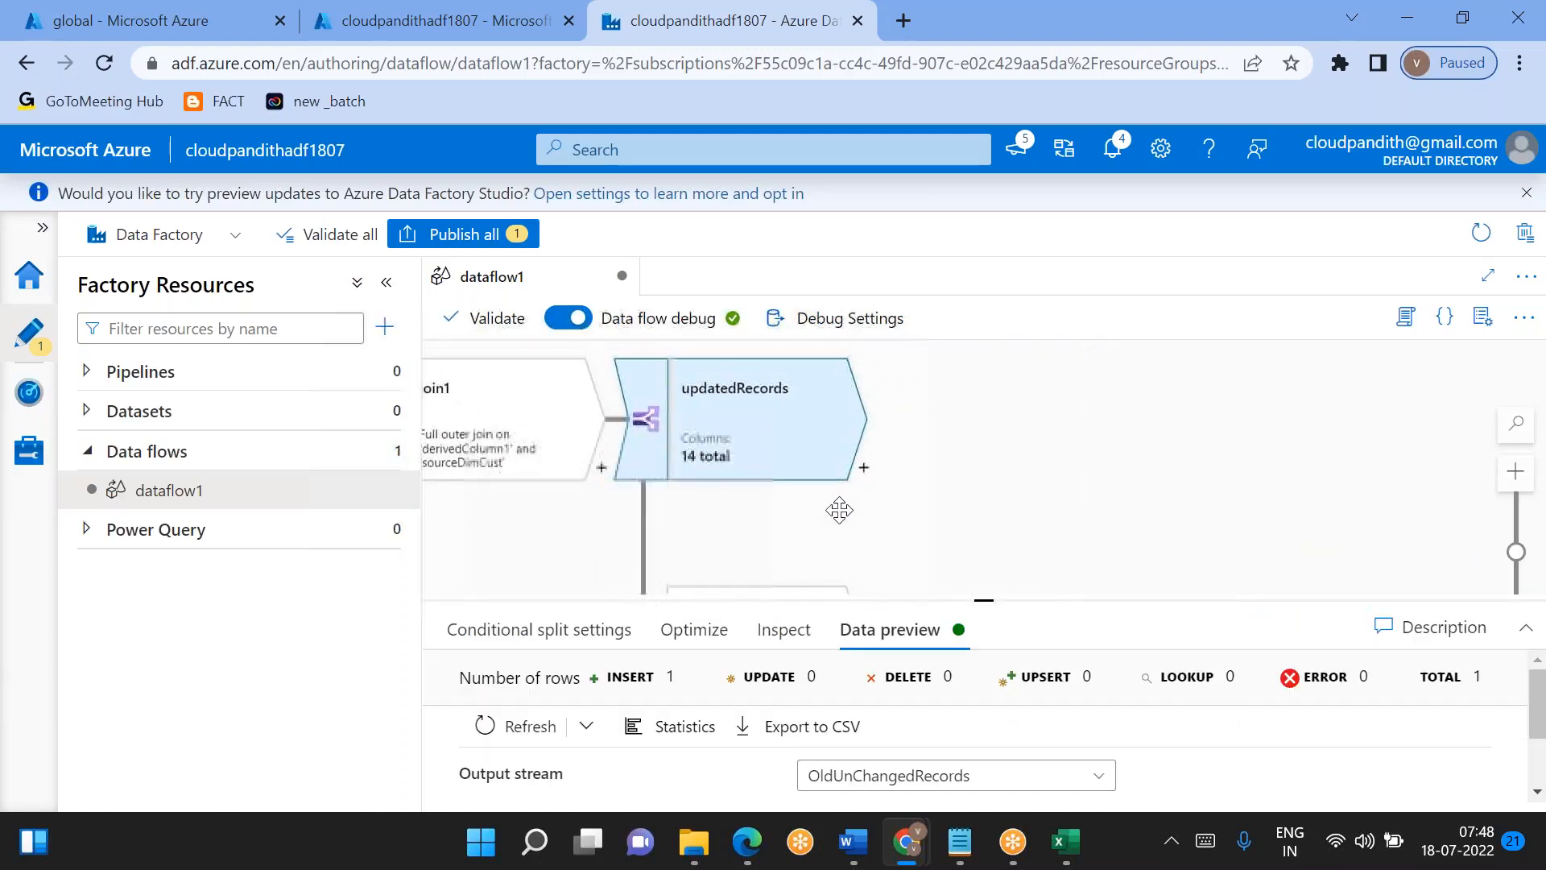
pyautogui.click(865, 468)
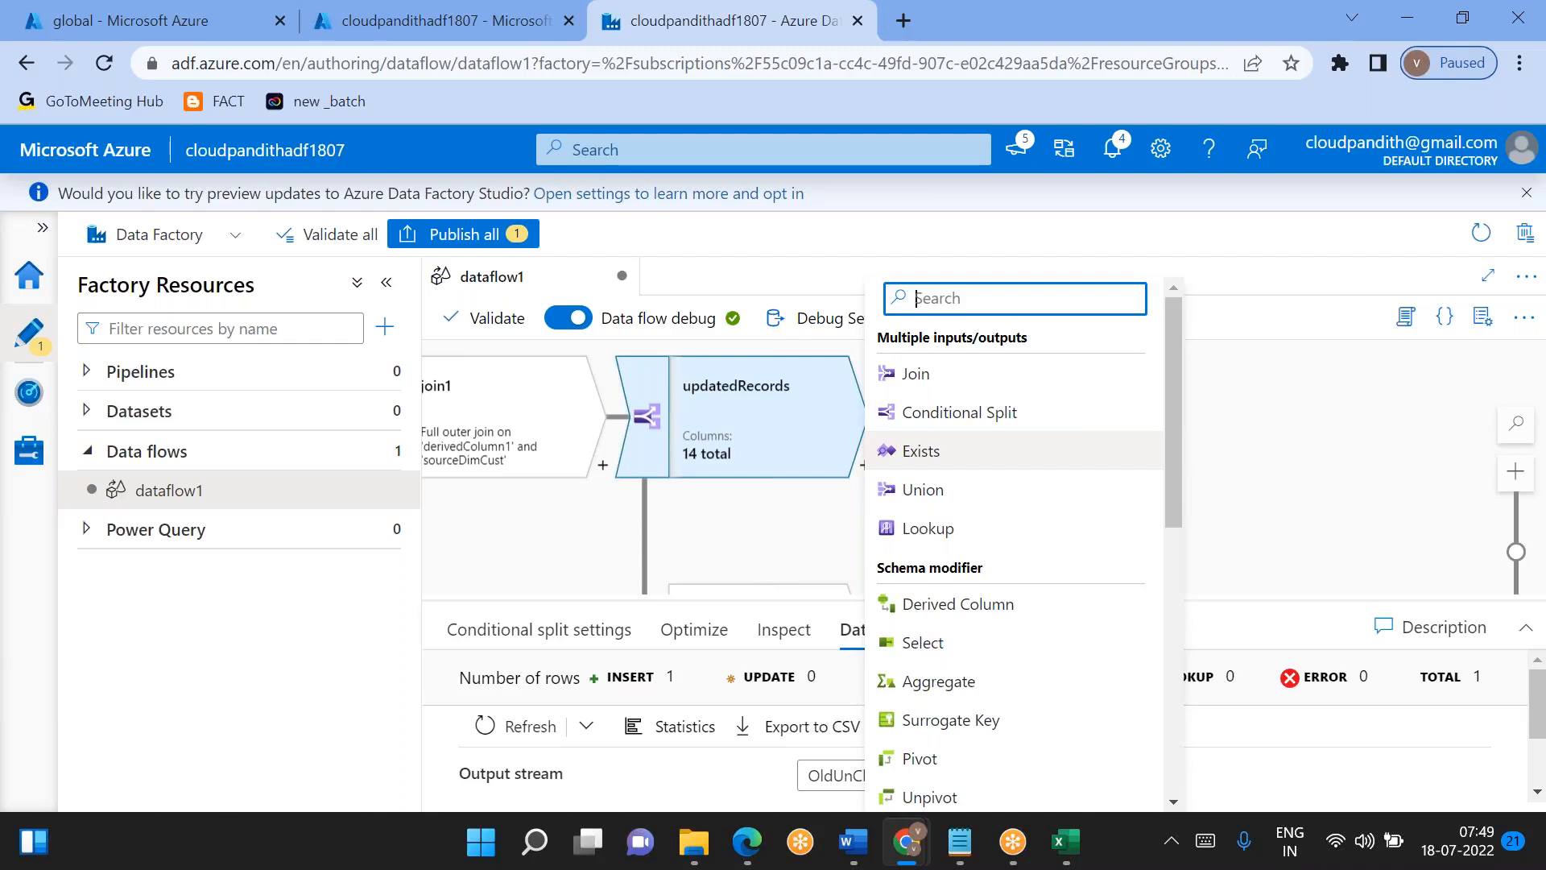
pyautogui.click(950, 641)
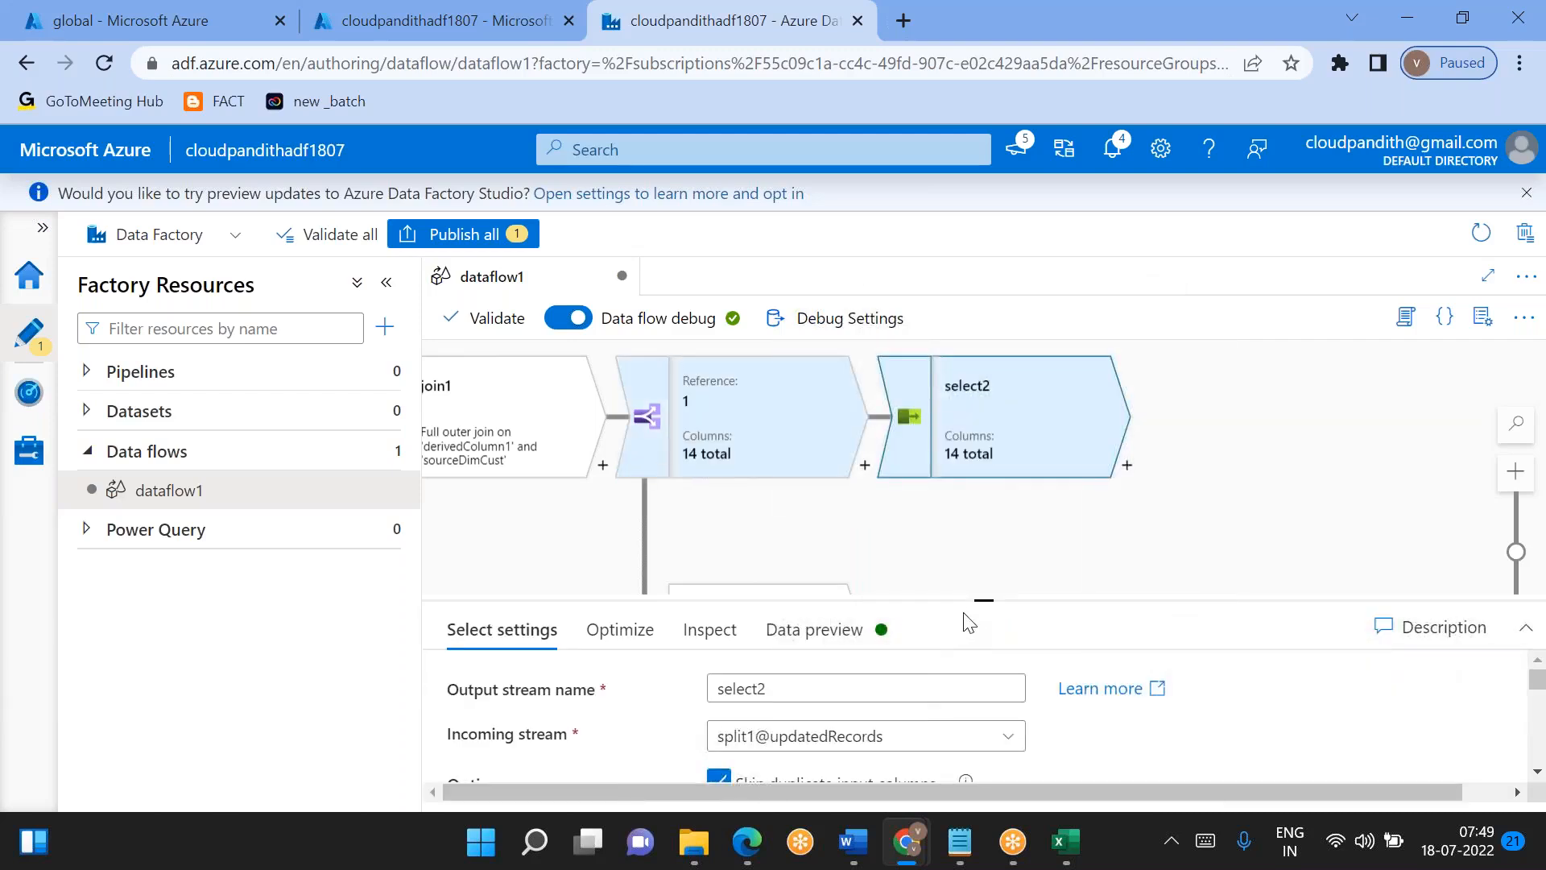
pyautogui.moveTo(983, 599); pyautogui.dragTo(984, 516)
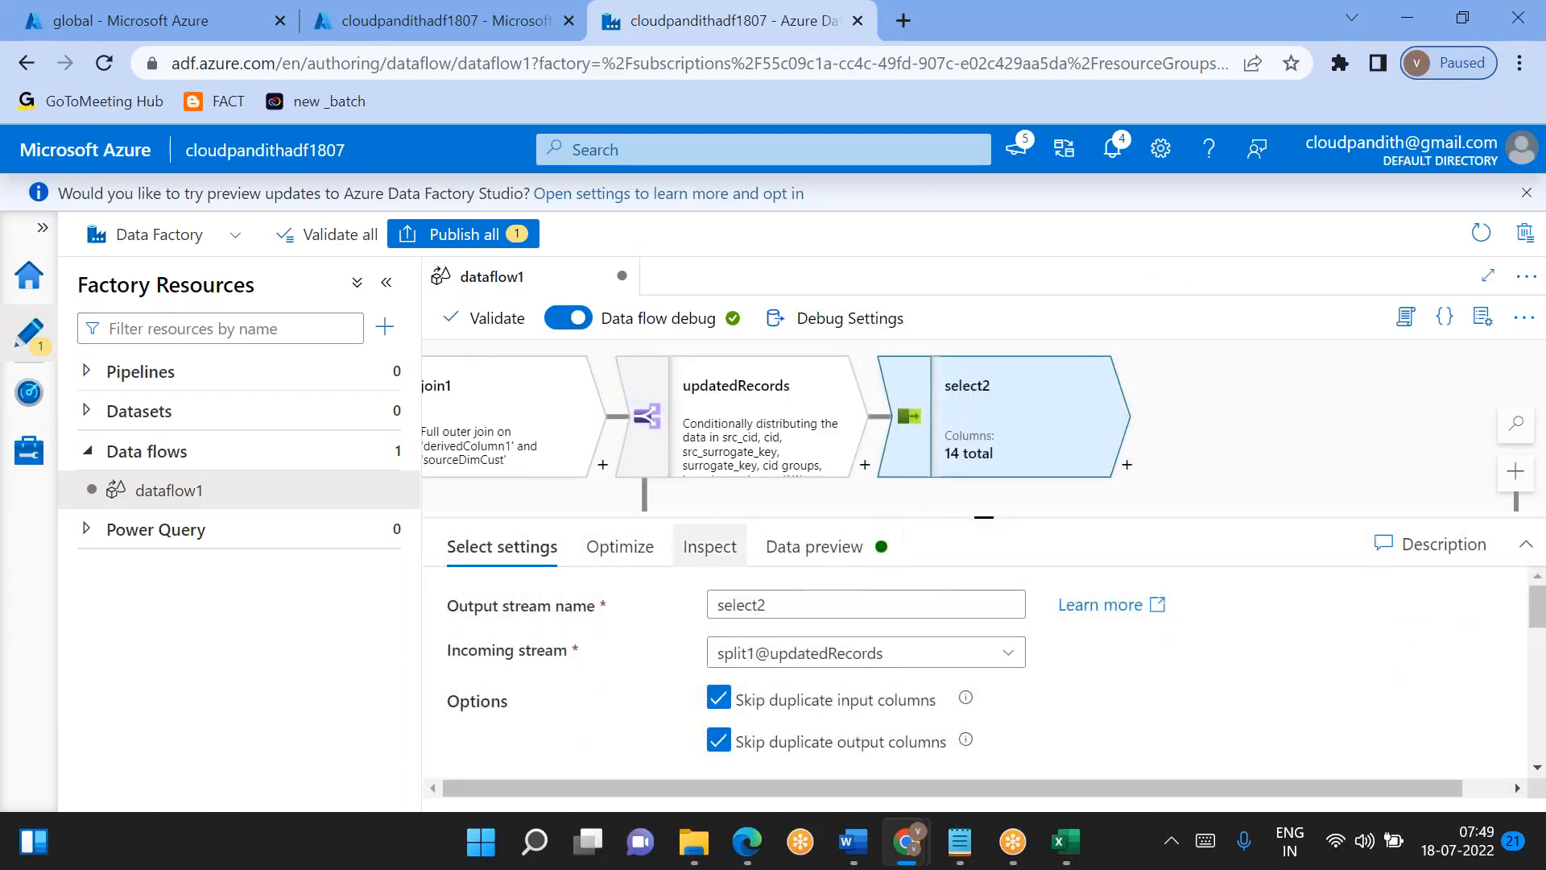
# - In the new Select's mappings, rename the src_cid output to cid and the src_cname output to cname
pyautogui.scroll(-5, 651, 671)
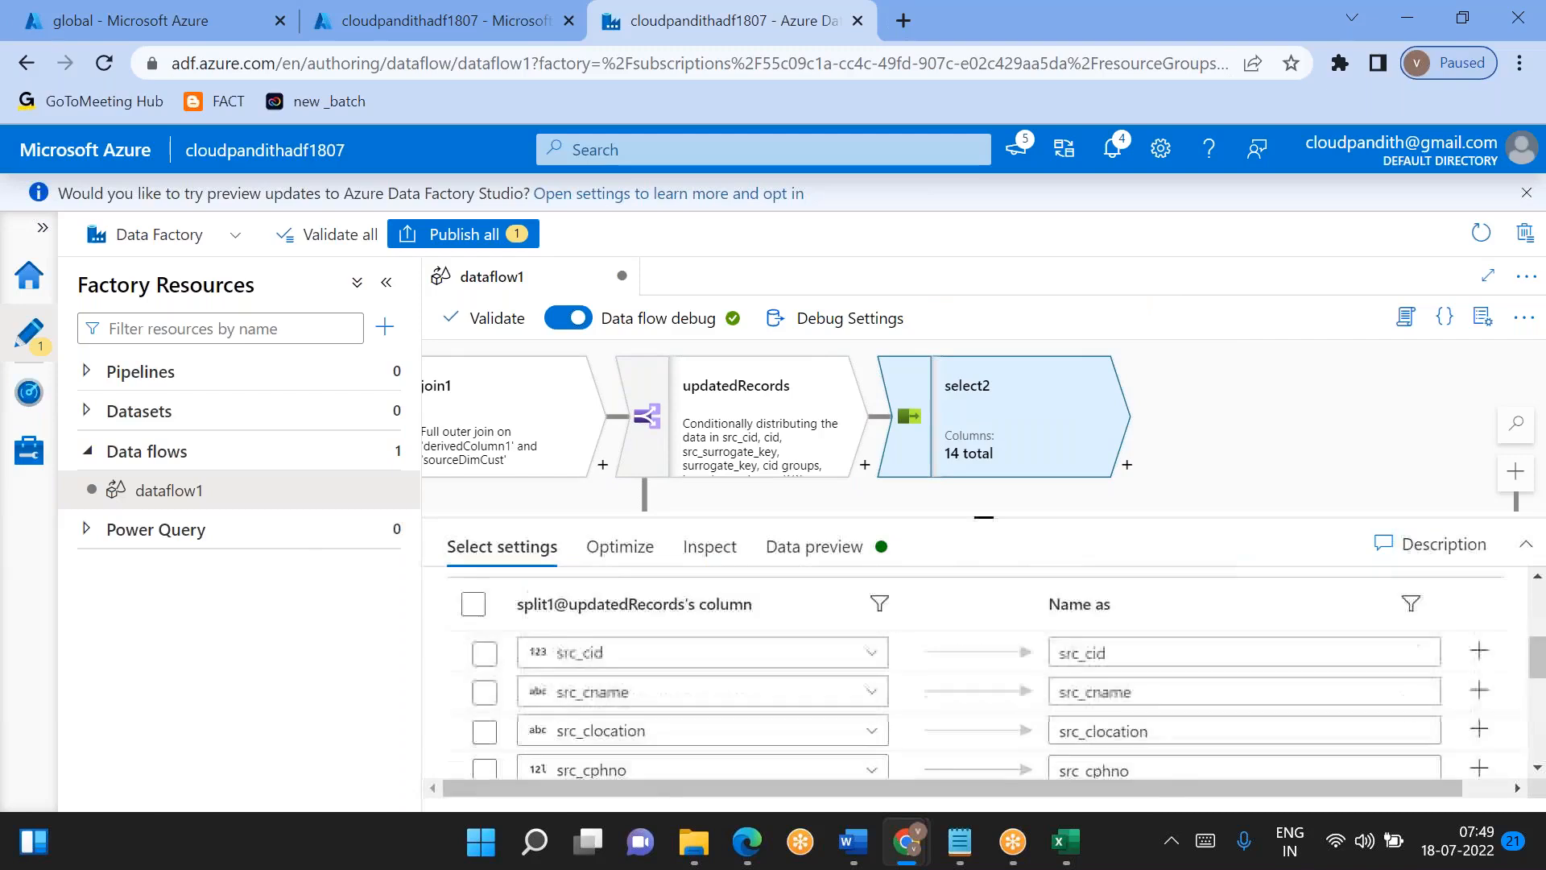
pyautogui.click(1088, 677)
pyautogui.hotkey('shift', 'Home')
pyautogui.press('BackSpace')
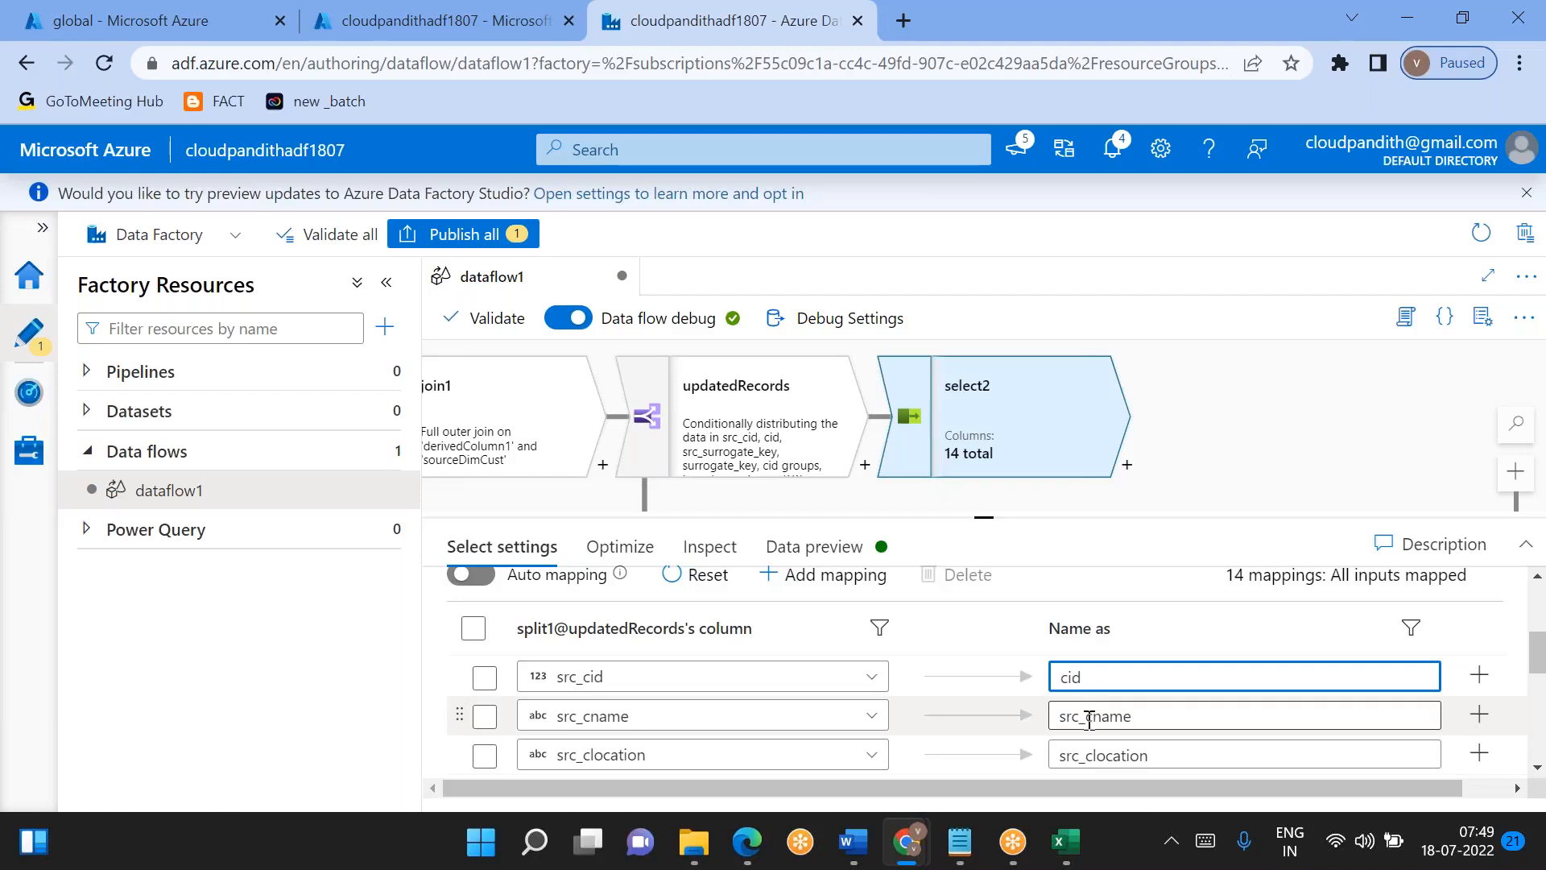
pyautogui.click(1088, 717)
pyautogui.hotkey('shift', 'Home')
pyautogui.press('BackSpace')
# - Rename the src_clocation output to clocation and the src_cphno output to cphno in the Select mappings
pyautogui.scroll(-1, 1089, 717)
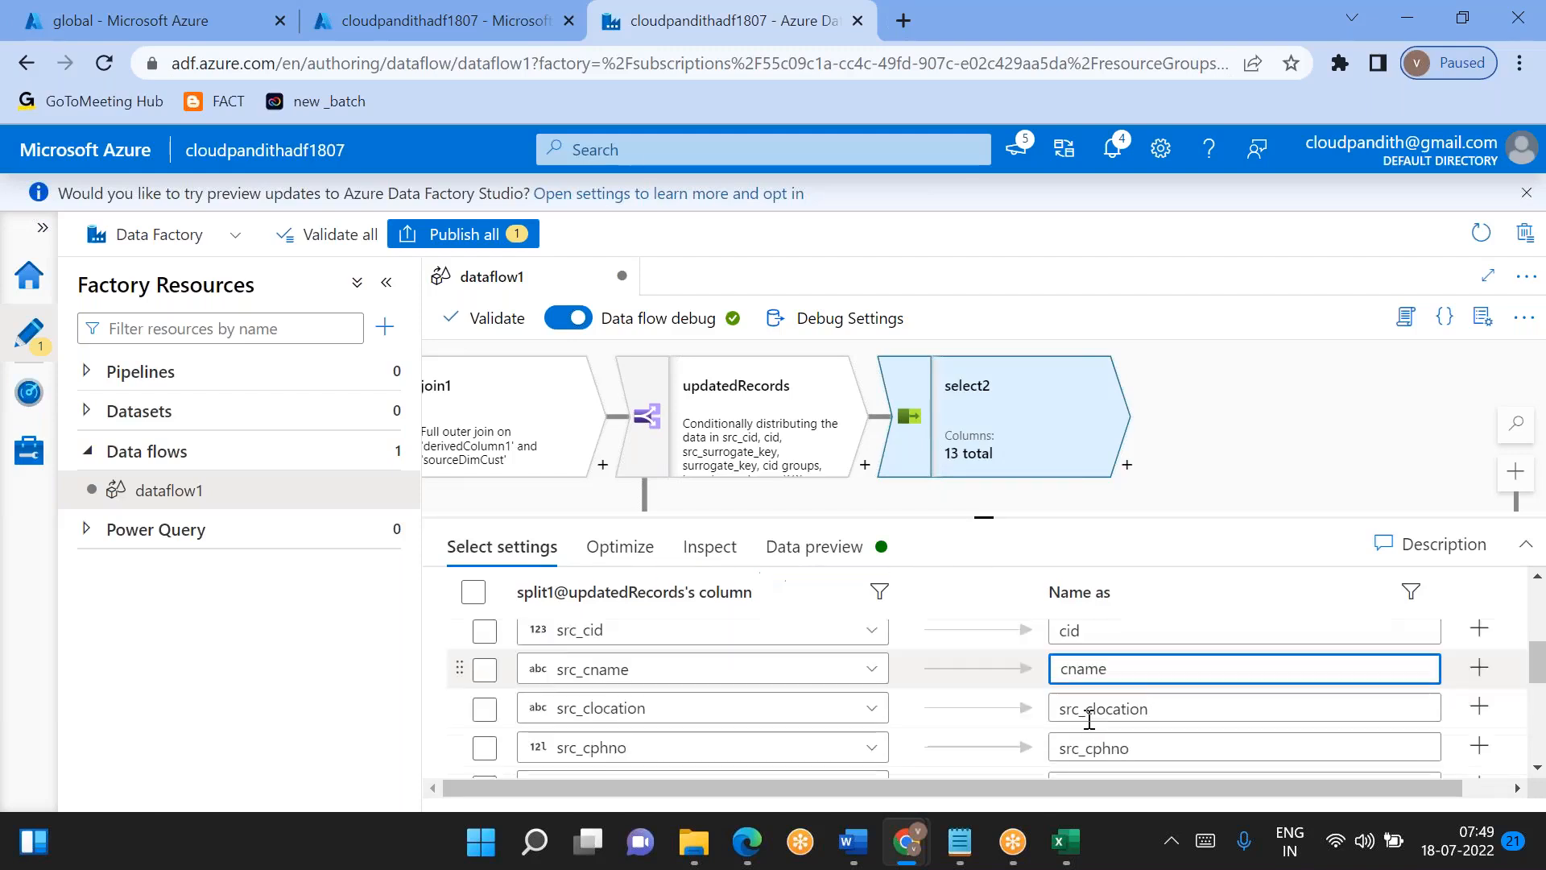
pyautogui.click(1087, 694)
pyautogui.hotkey('shift', 'Home')
pyautogui.press('BackSpace')
pyautogui.click(1091, 734)
pyautogui.hotkey('shift', 'Home')
pyautogui.press('BackSpace')
# - Rename the src_surrogate_key output to surrogate_key in the updatedRecords Select mappings
pyautogui.scroll(-2, 1090, 735)
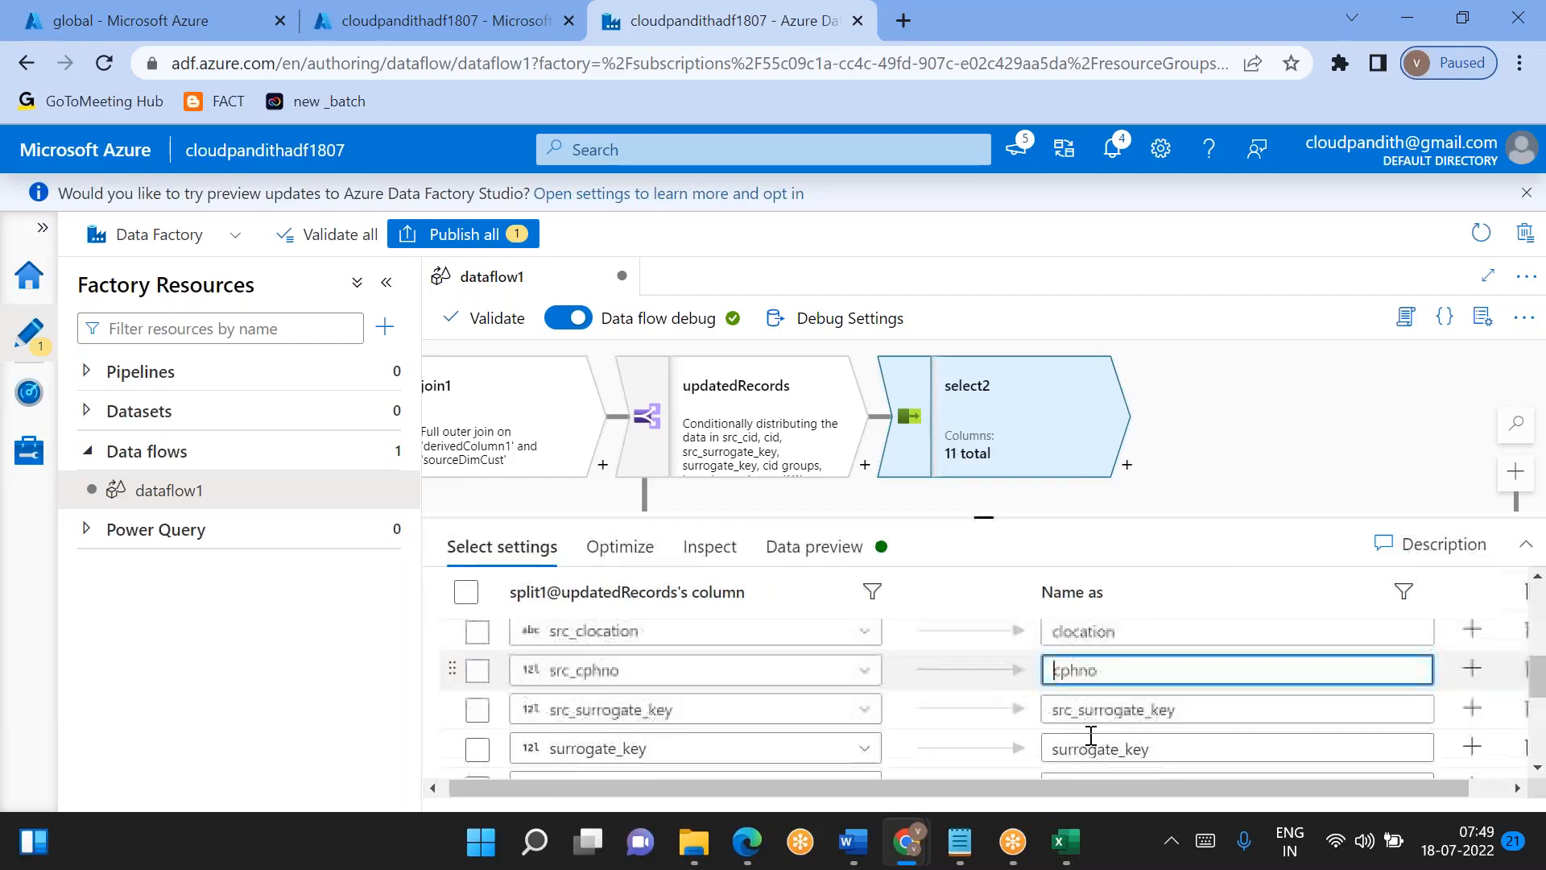
pyautogui.click(1080, 680)
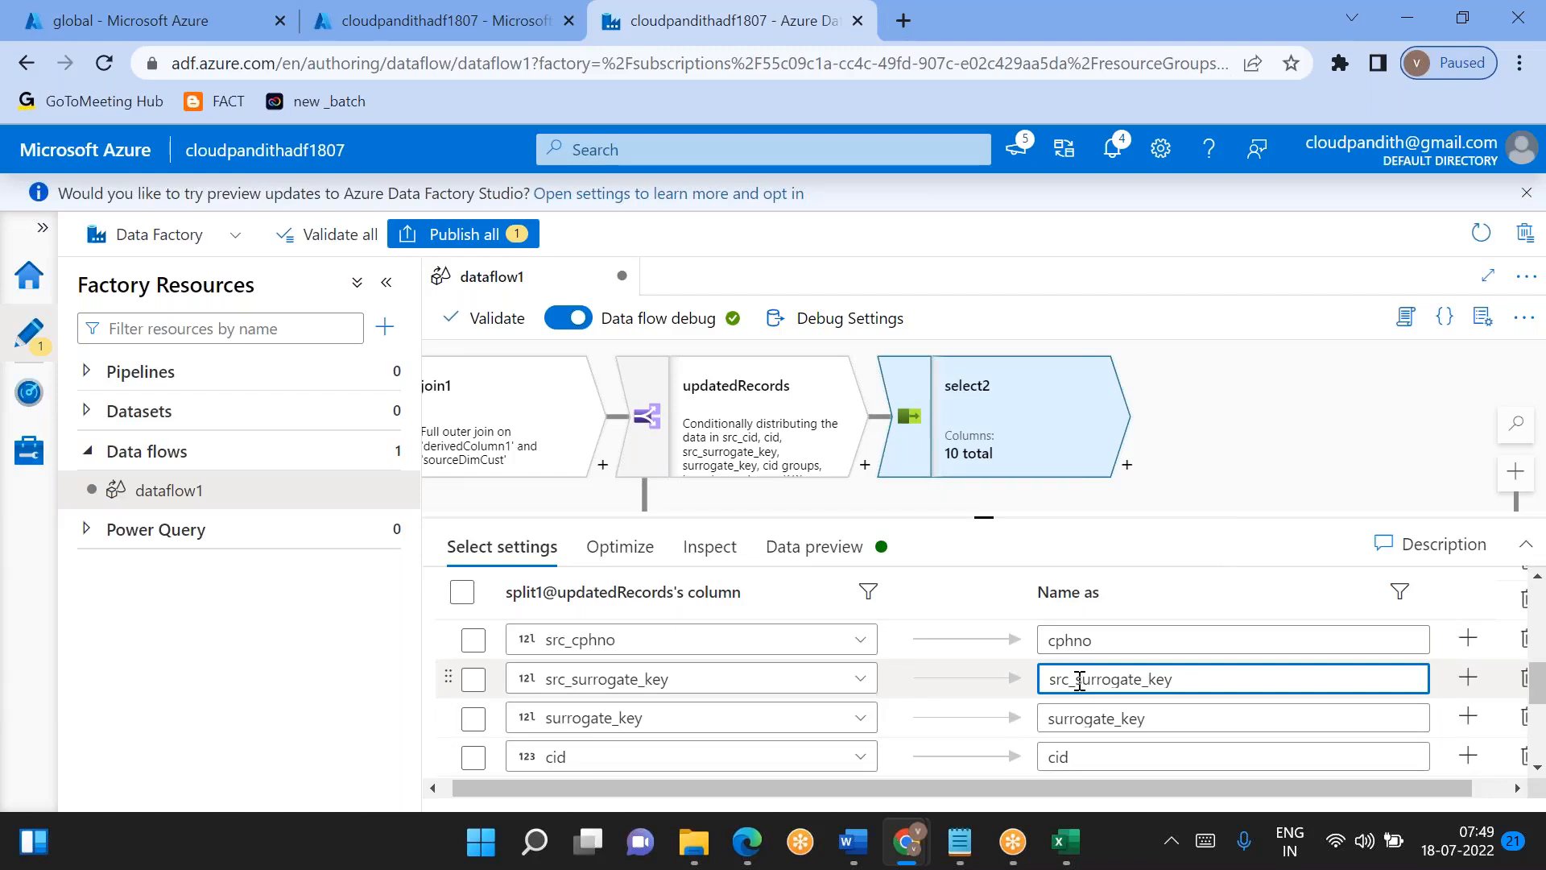
pyautogui.hotkey('shift', 'Home')
pyautogui.press('BackSpace')
pyautogui.click(588, 841)
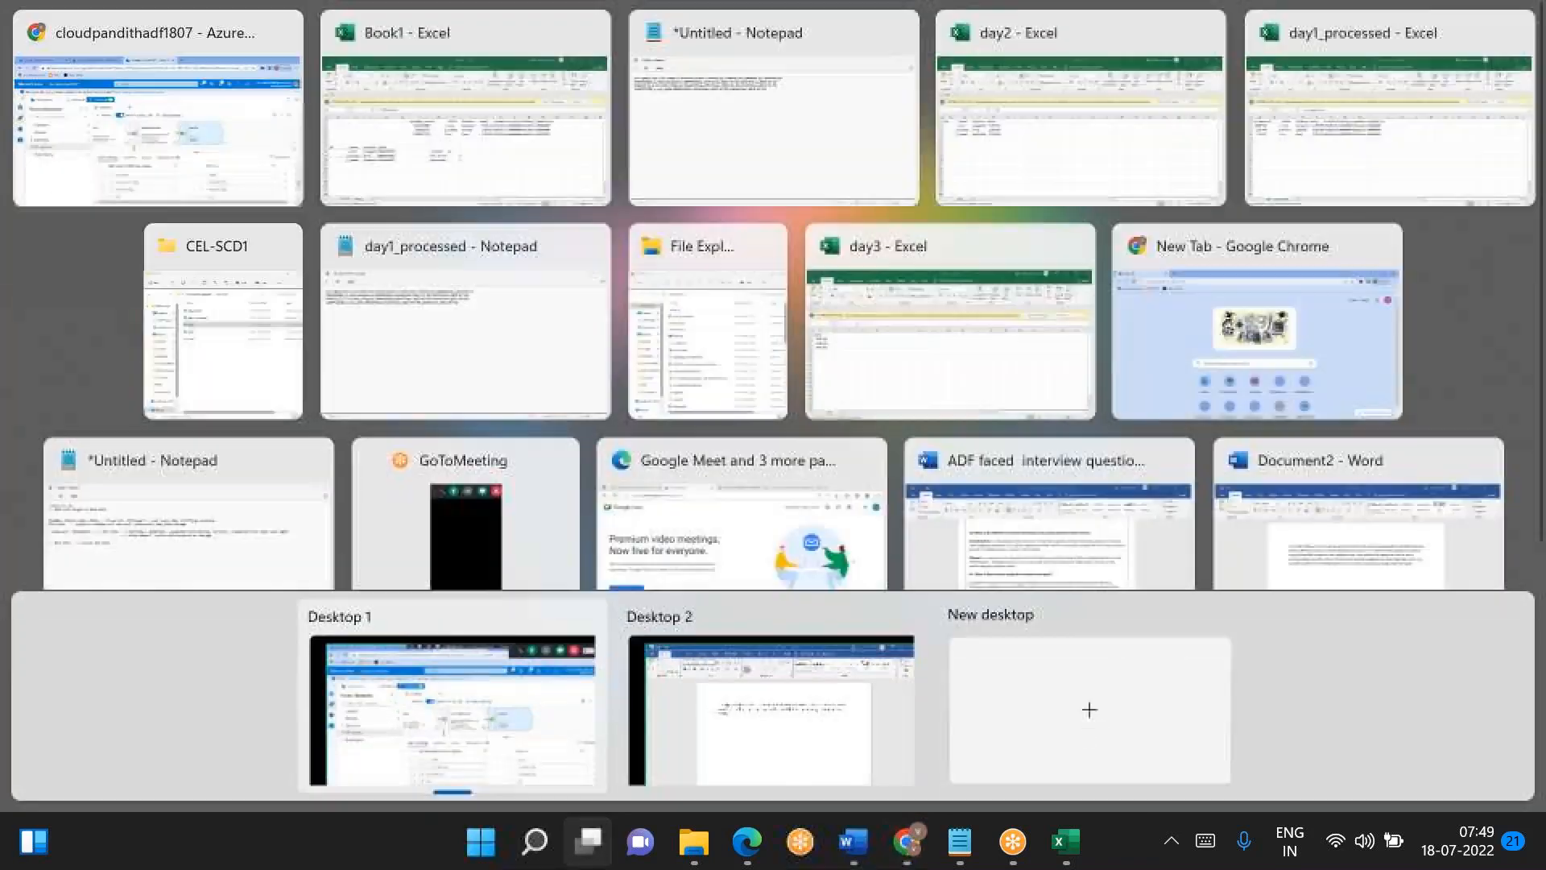
pyautogui.click(134, 125)
pyautogui.scroll(-3, 955, 690)
pyautogui.scroll(2, 956, 690)
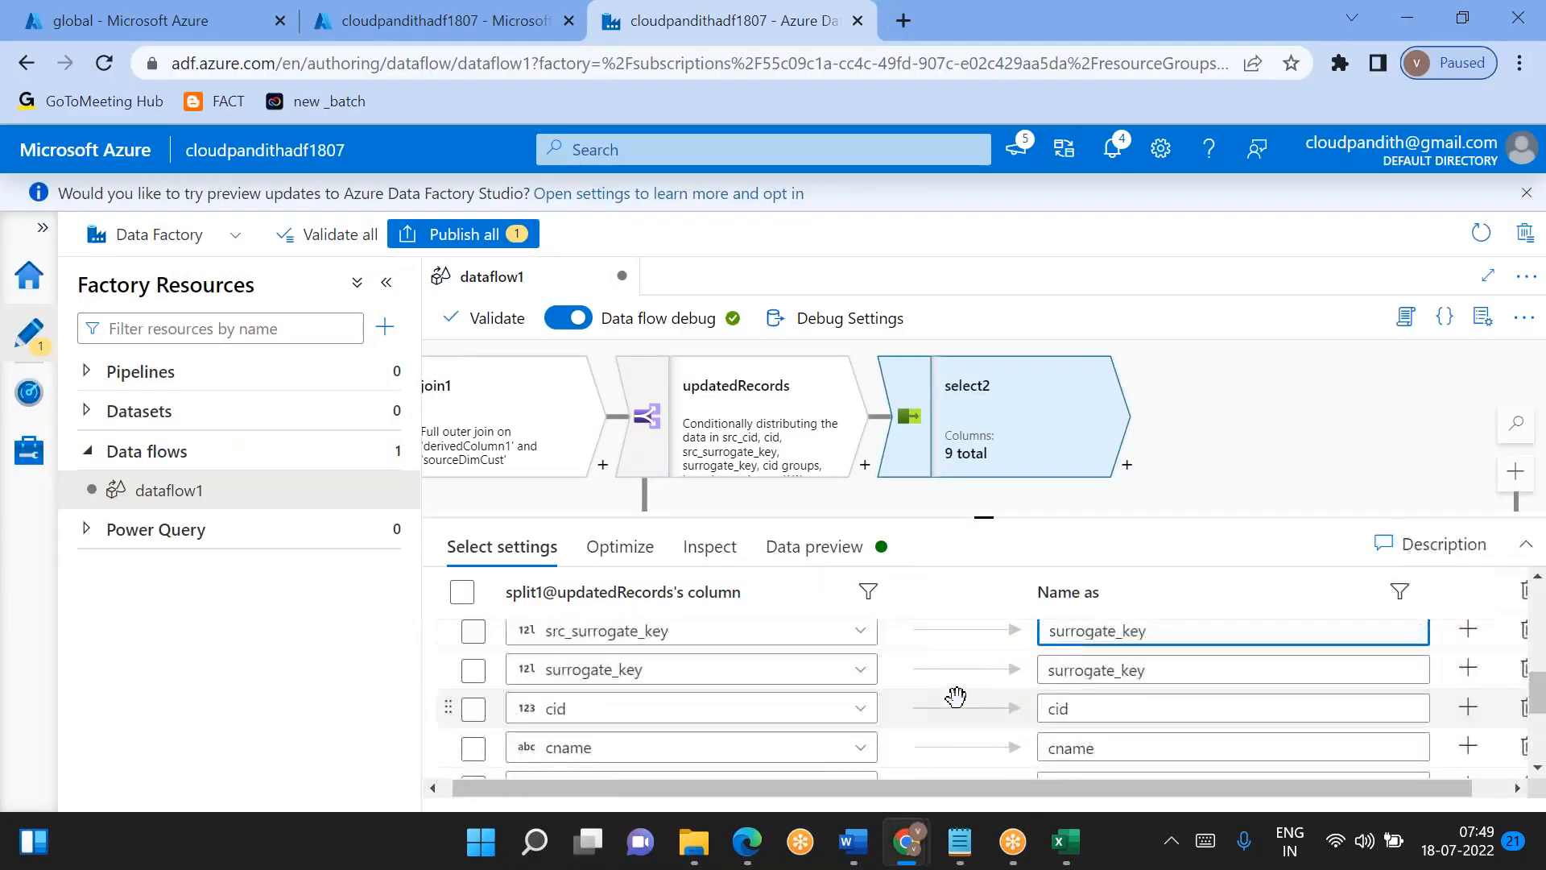
# - Delete the original dimension mappings for surrogate_key, cid, cname, clocation and cphno, keeping the renamed source columns and the created and updated audit columns
pyautogui.click(473, 670)
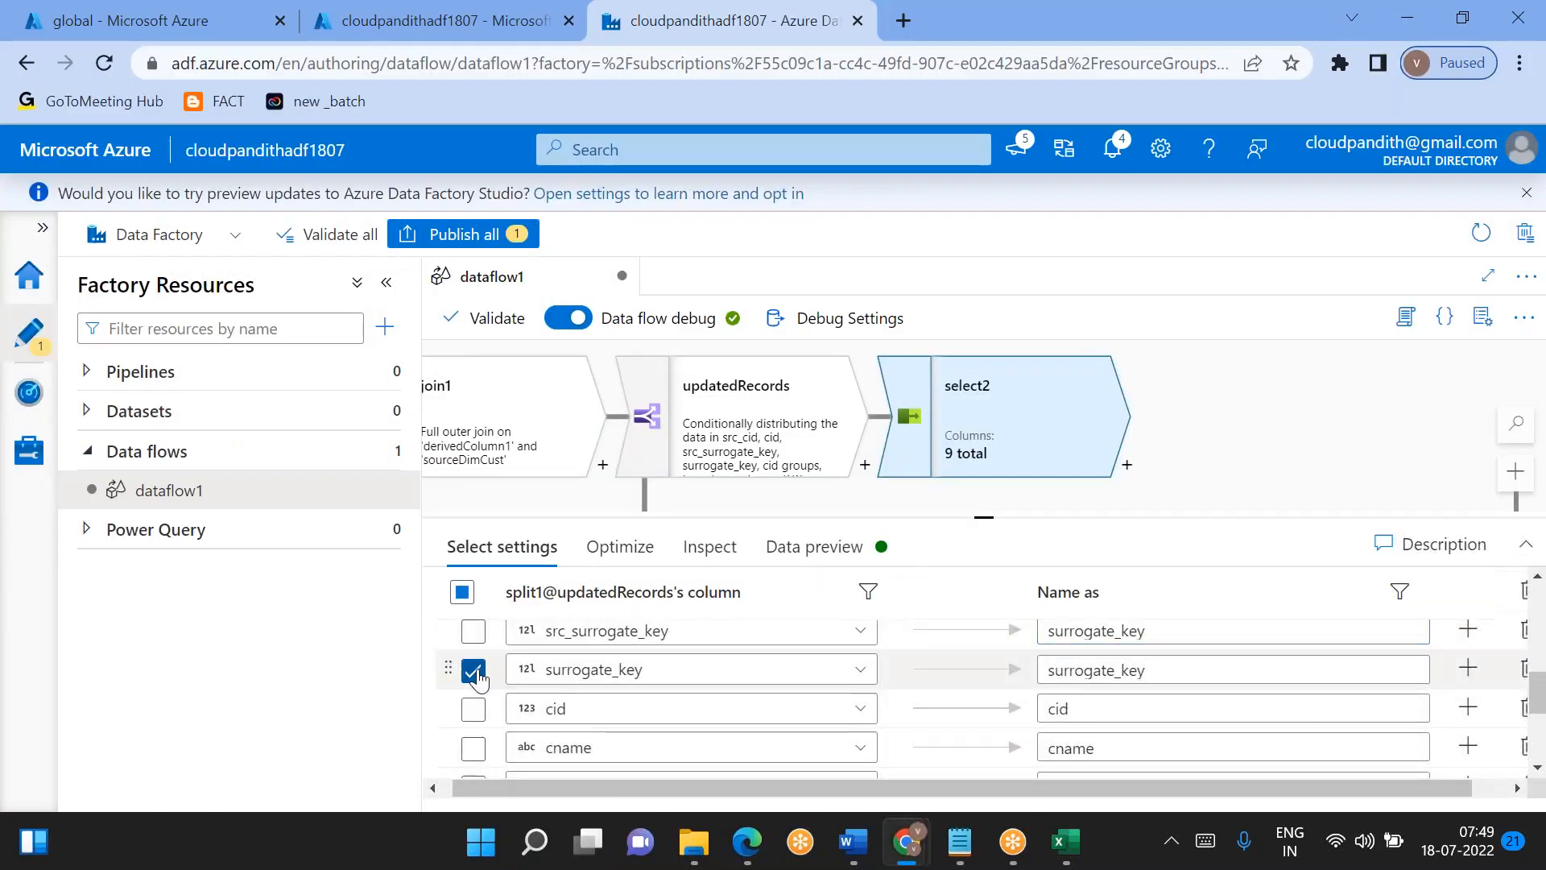
pyautogui.click(473, 669)
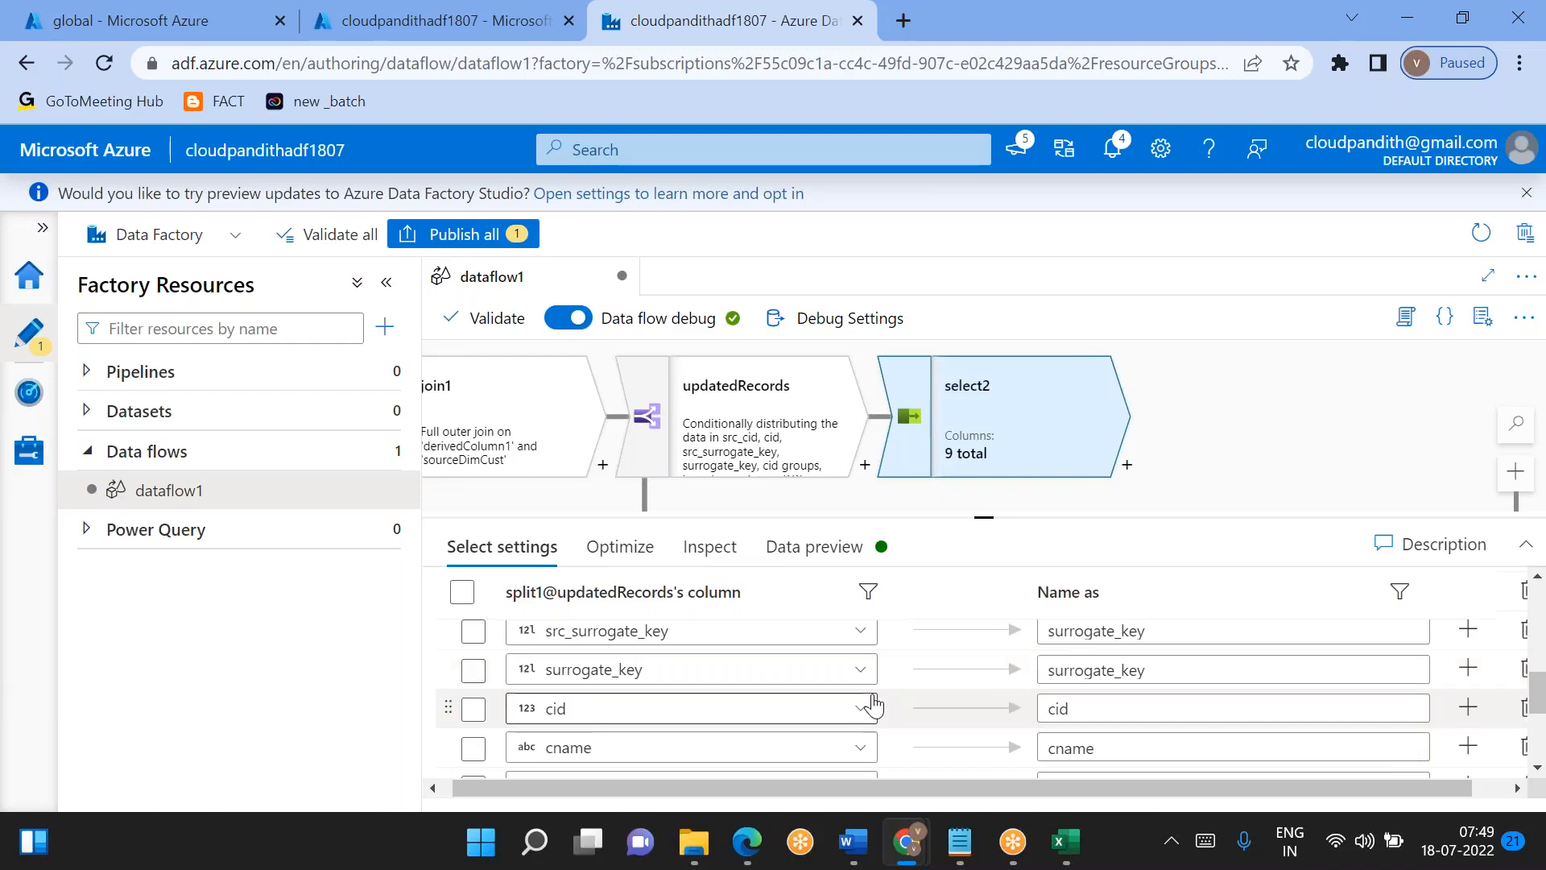
pyautogui.hscroll(1, 873, 700)
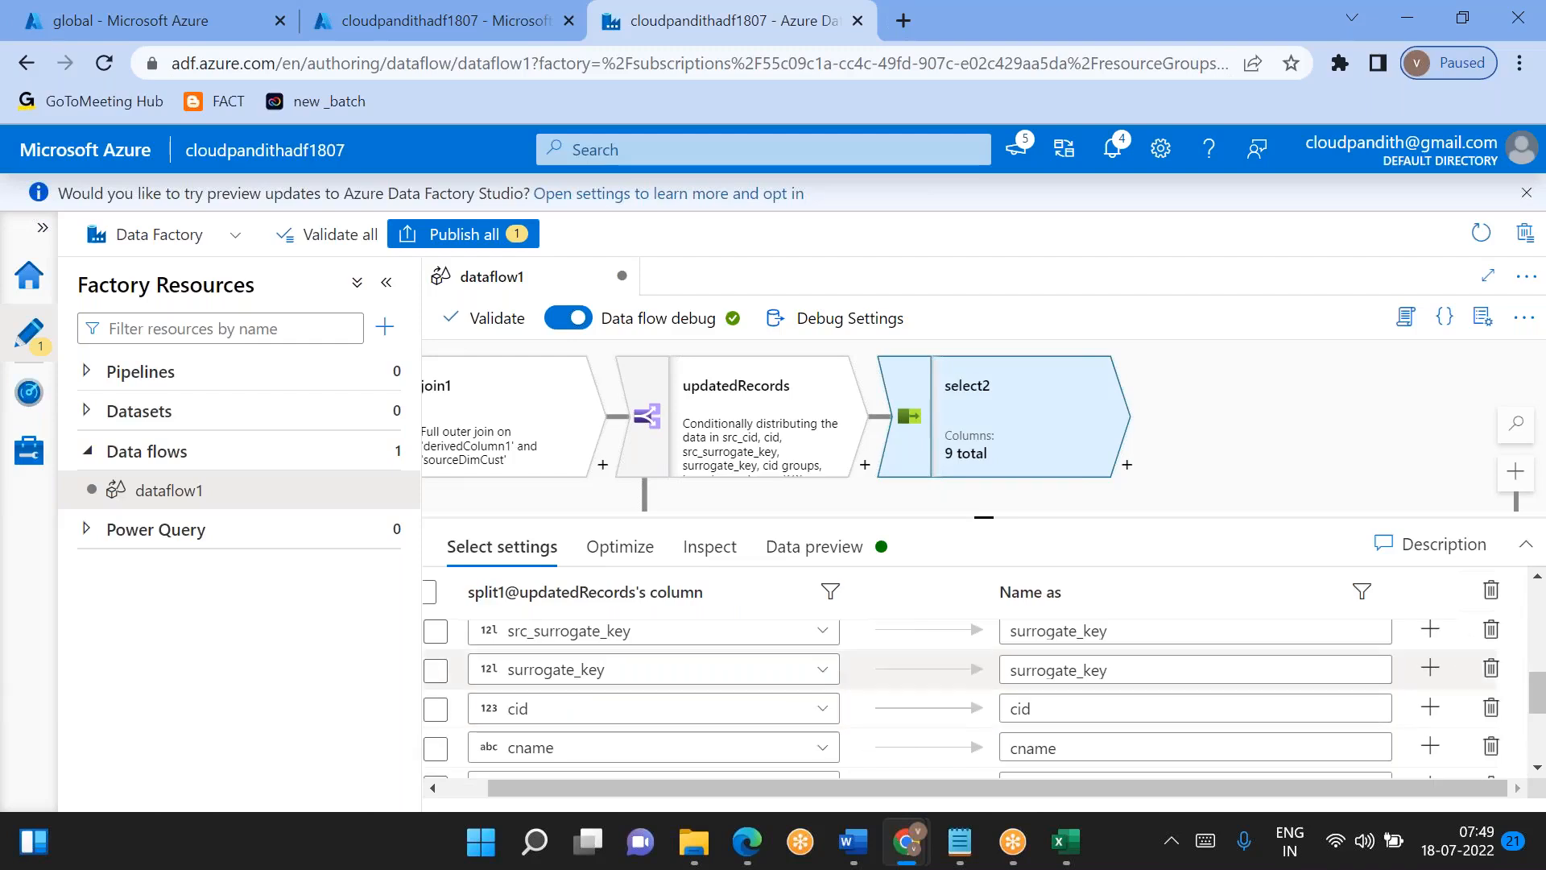
pyautogui.click(387, 282)
pyautogui.click(1466, 669)
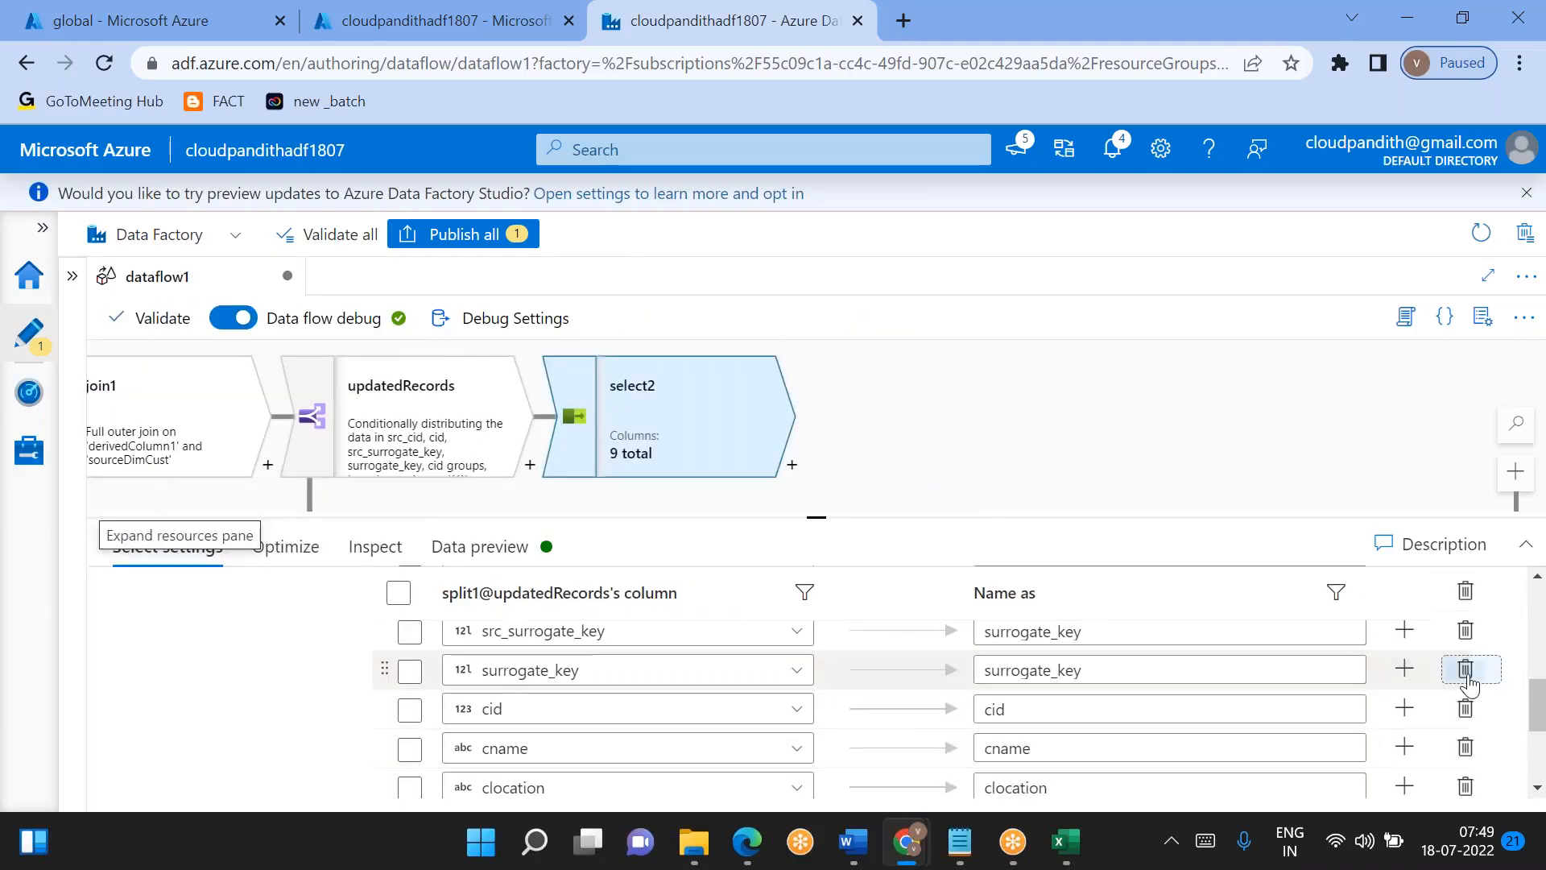
pyautogui.click(1465, 670)
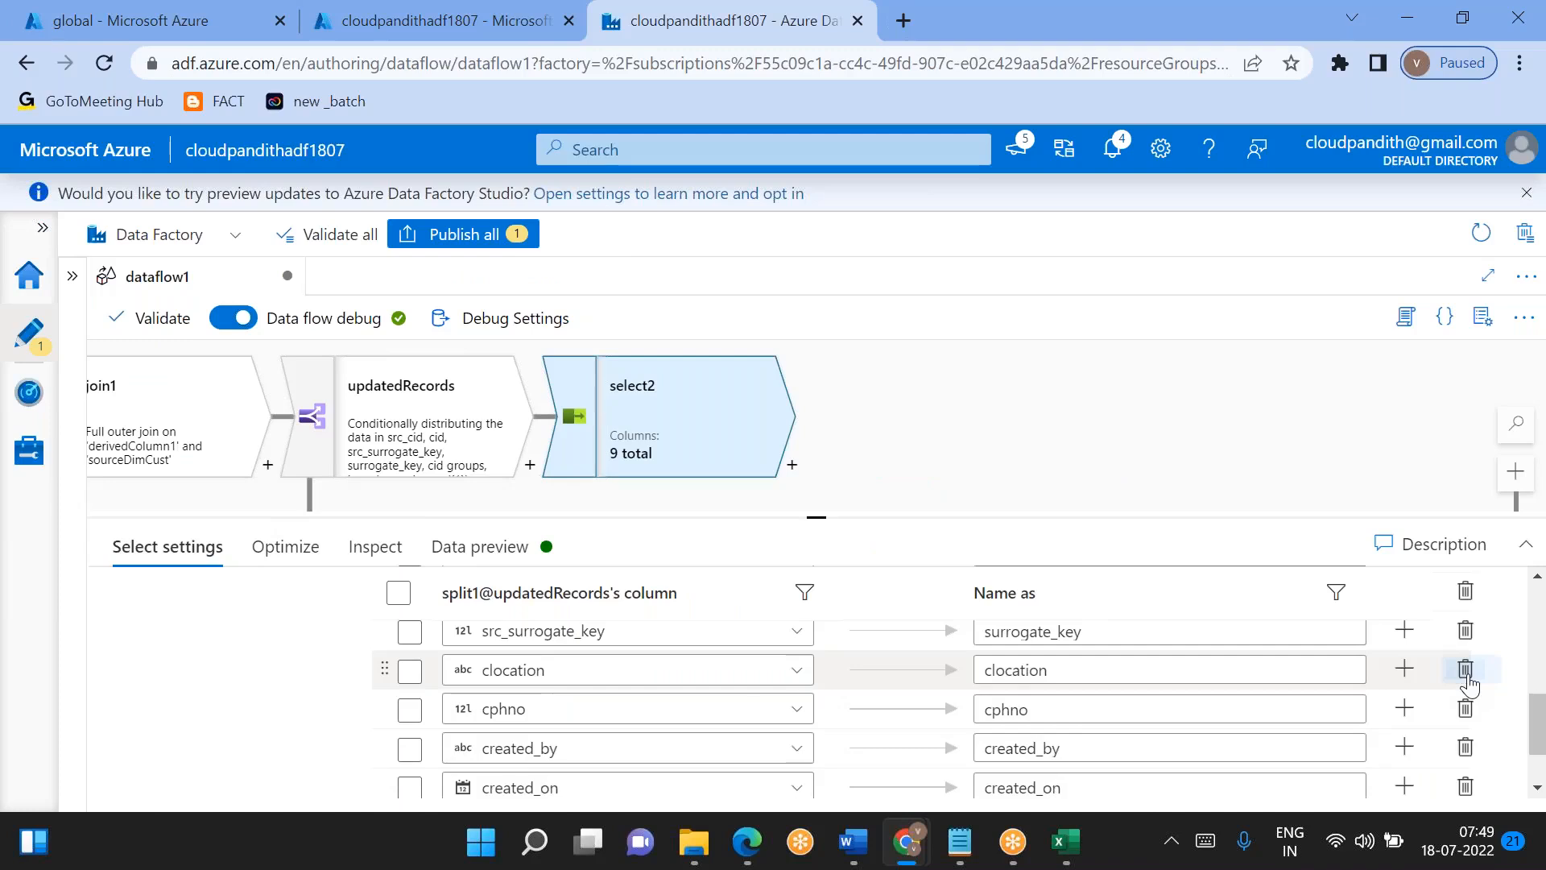
pyautogui.click(1466, 675)
pyautogui.click(1466, 674)
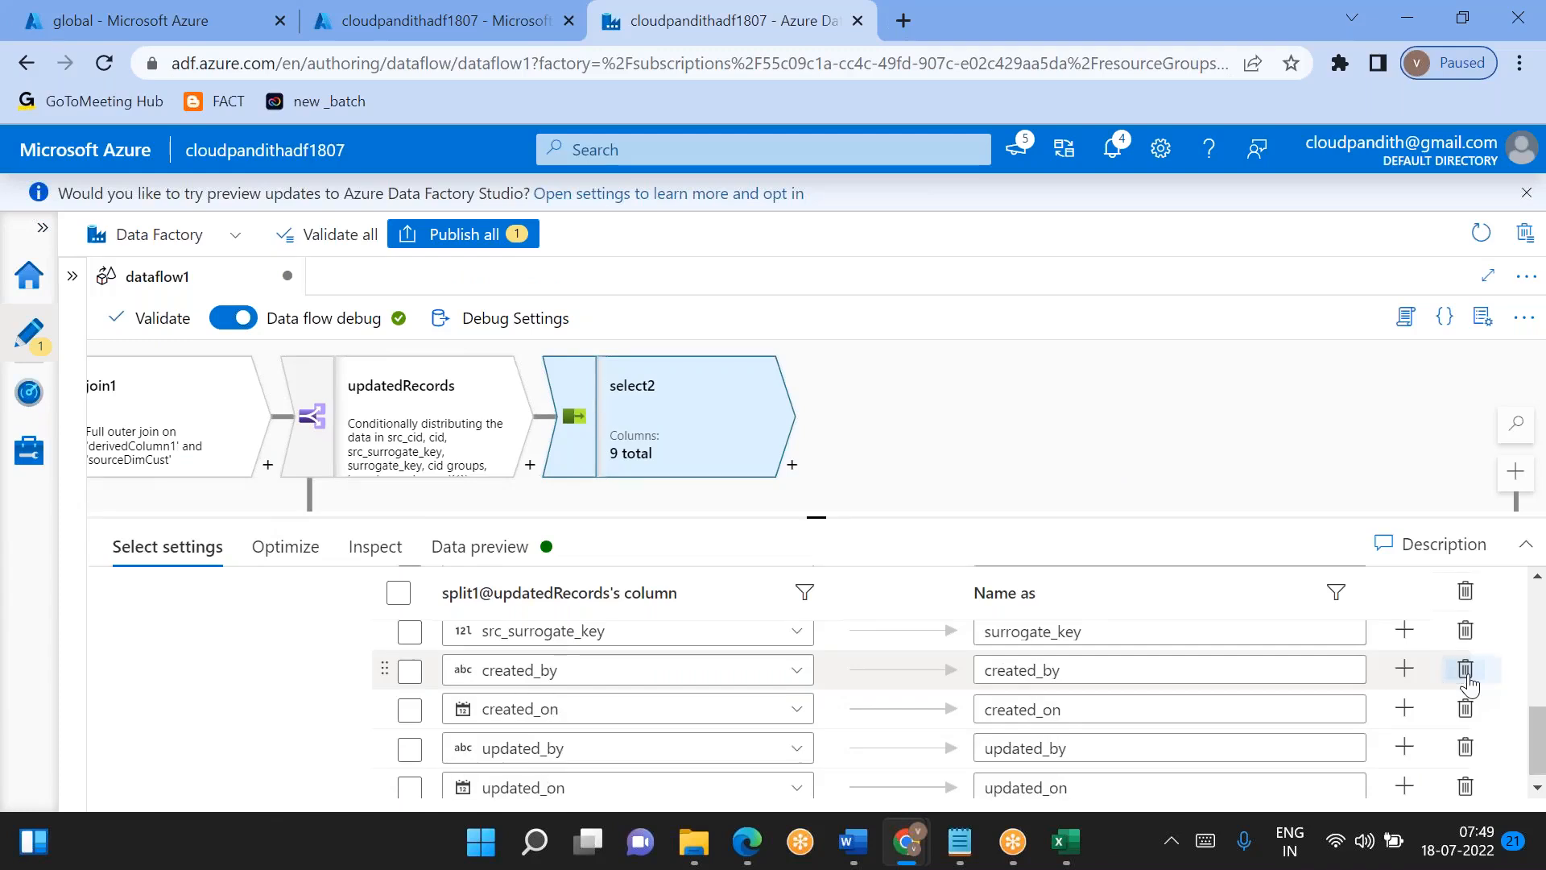
pyautogui.scroll(-1, 1167, 705)
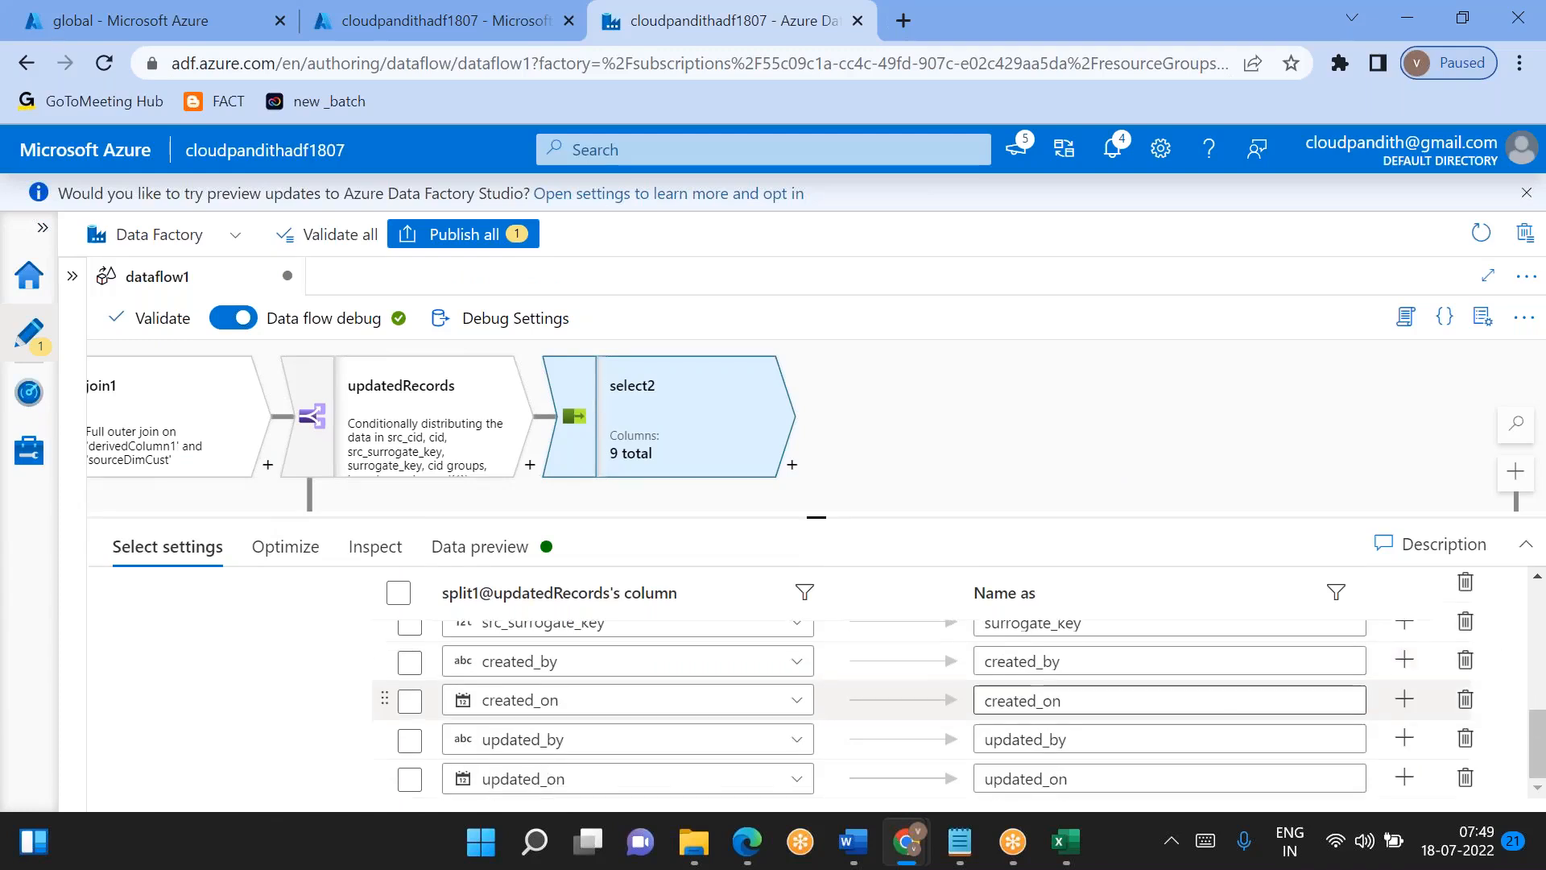
pyautogui.scroll(1, 1059, 713)
pyautogui.scroll(-1, 1060, 713)
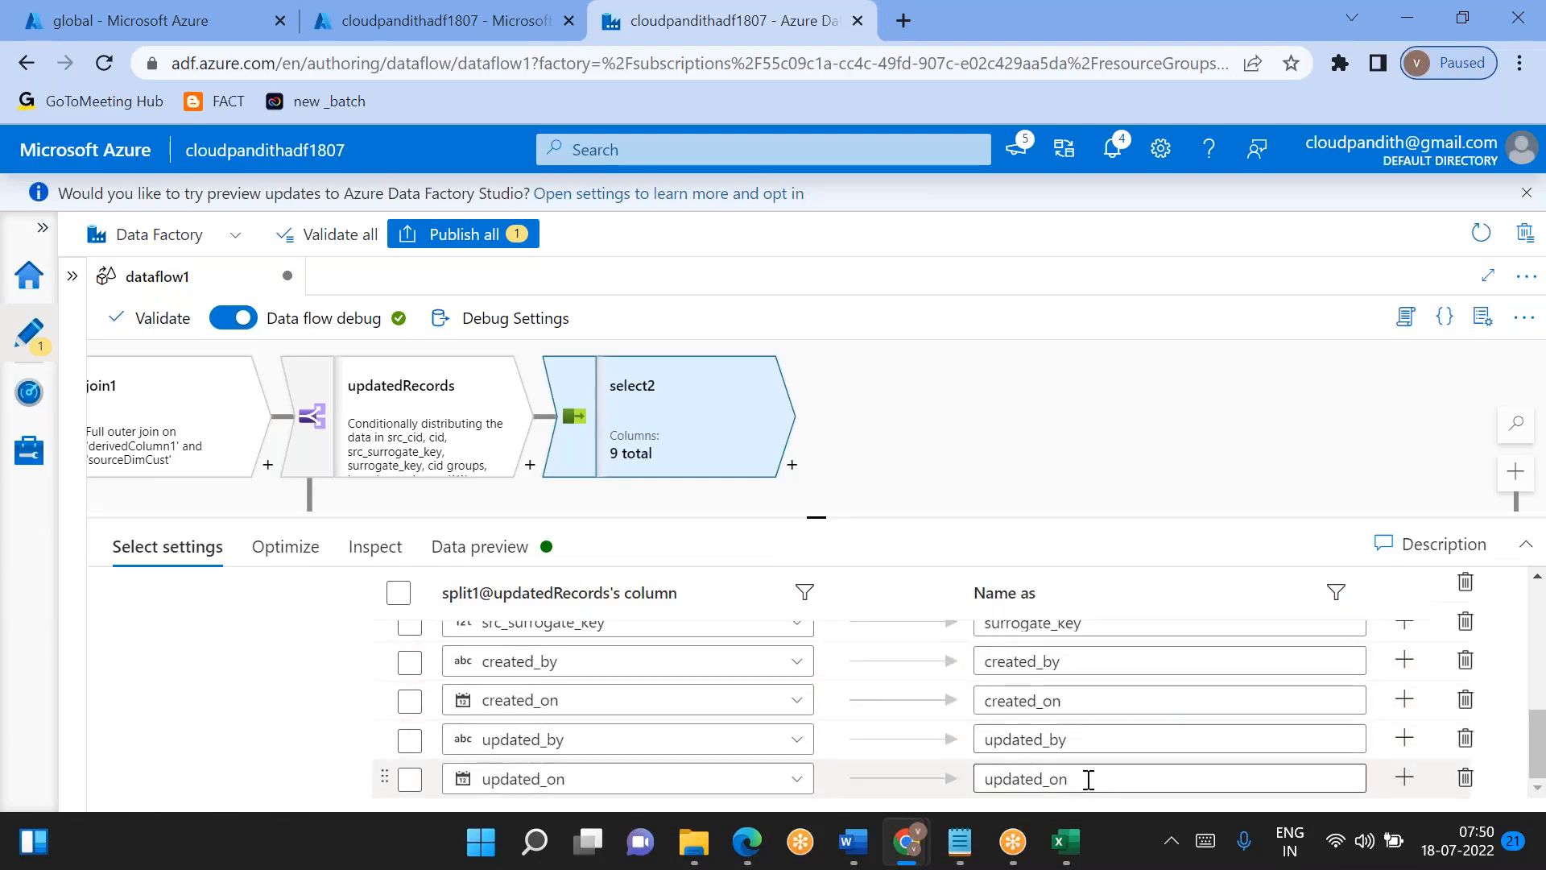
# - Add a Derived Column transformation after select2 and enlarge its settings area
pyautogui.click(792, 467)
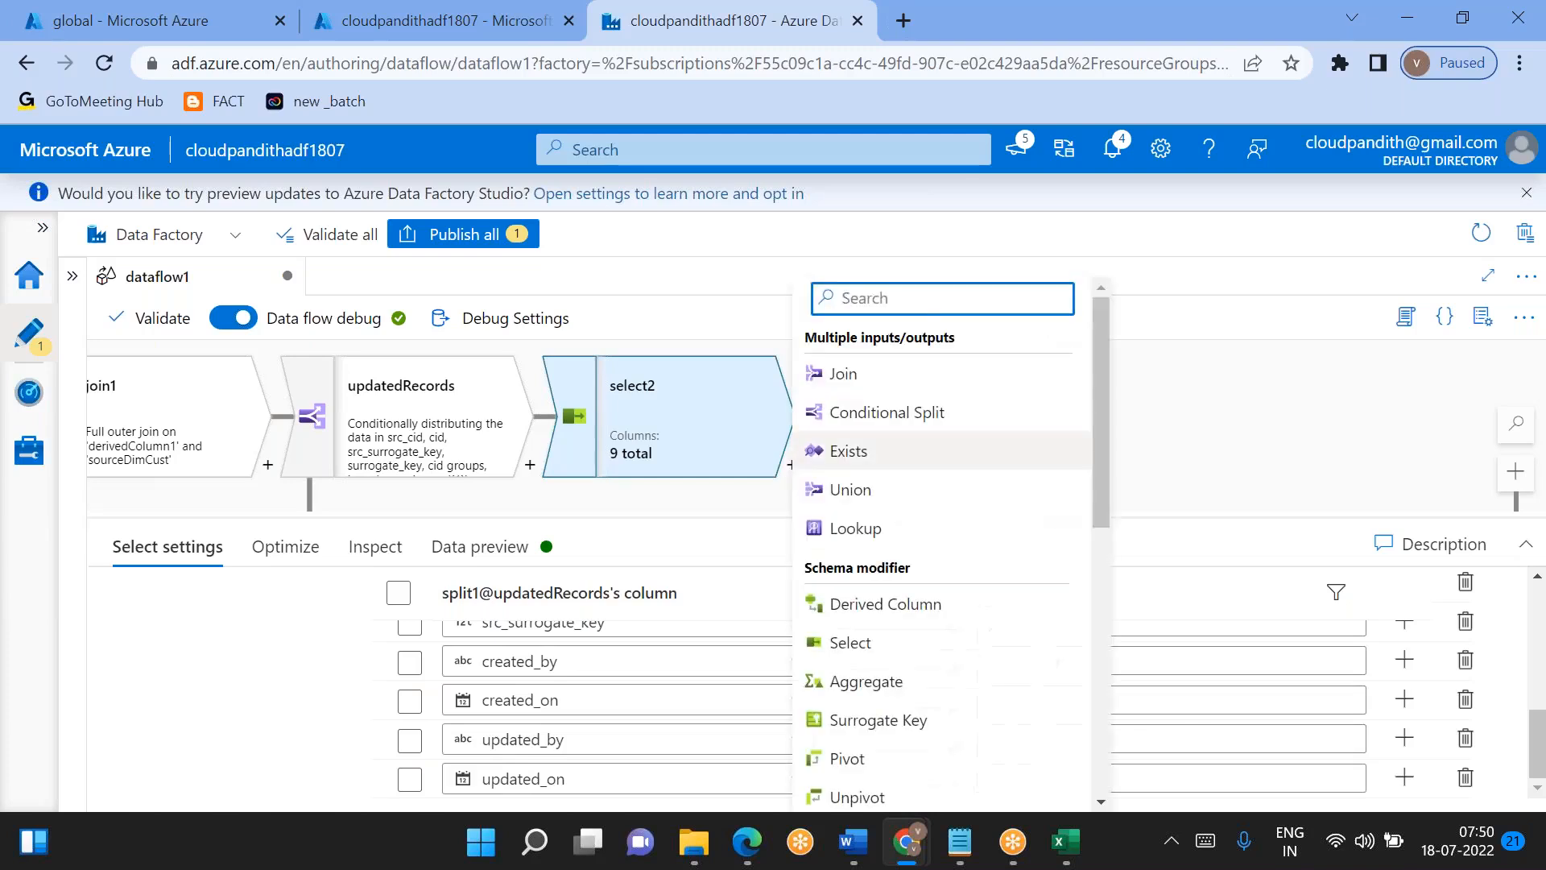
pyautogui.click(877, 622)
pyautogui.scroll(-1, 712, 694)
pyautogui.moveTo(819, 517); pyautogui.dragTo(816, 416)
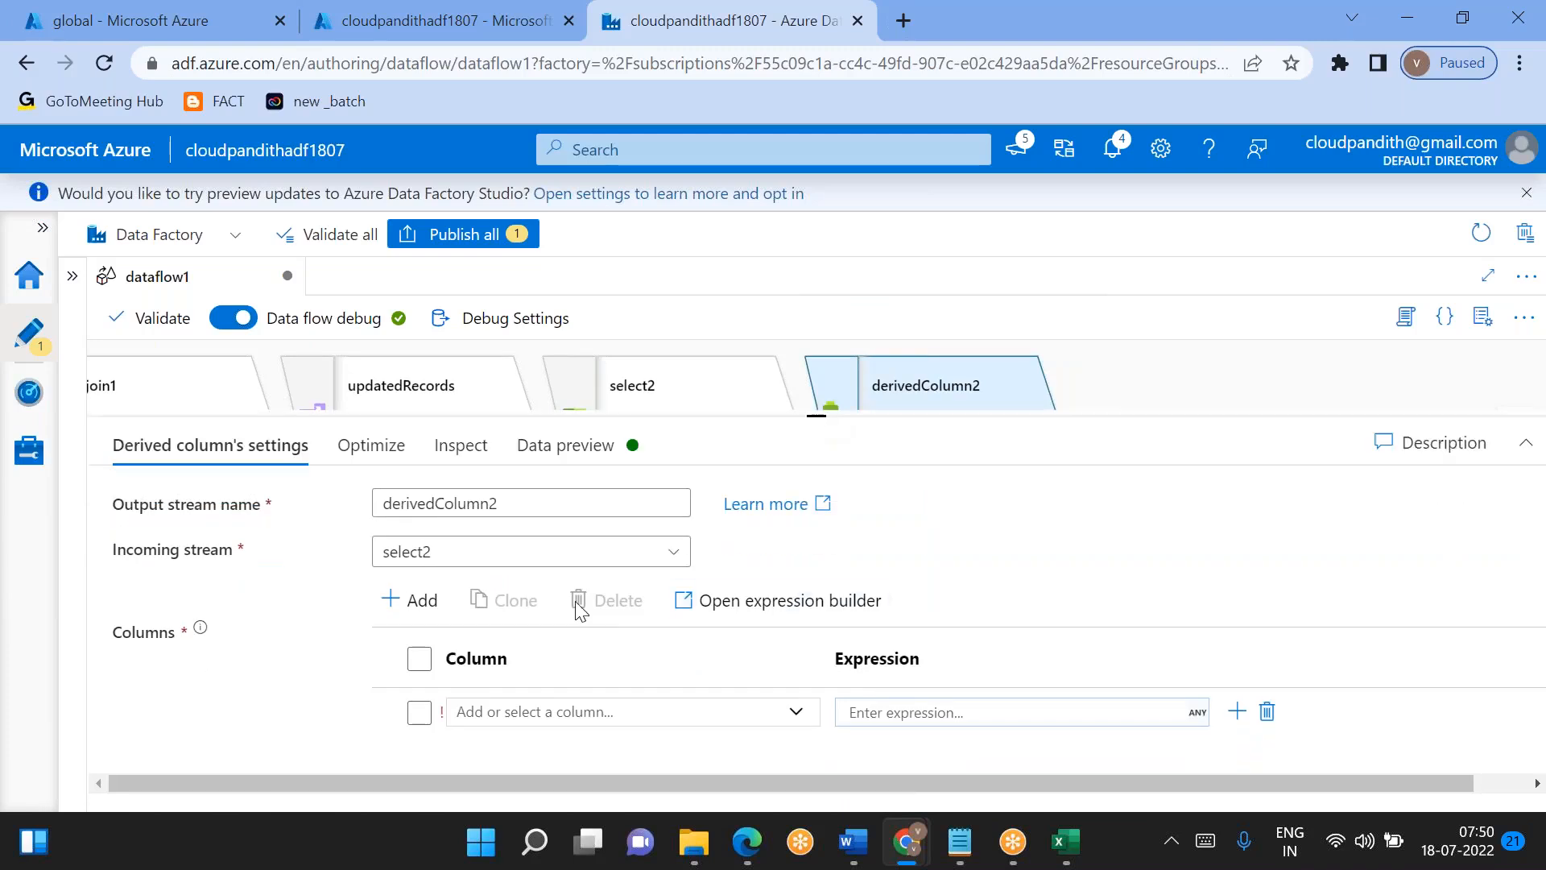
# - Add a second column entry to the derived column and assign the two entries to updated_by and updated_on
pyautogui.click(433, 604)
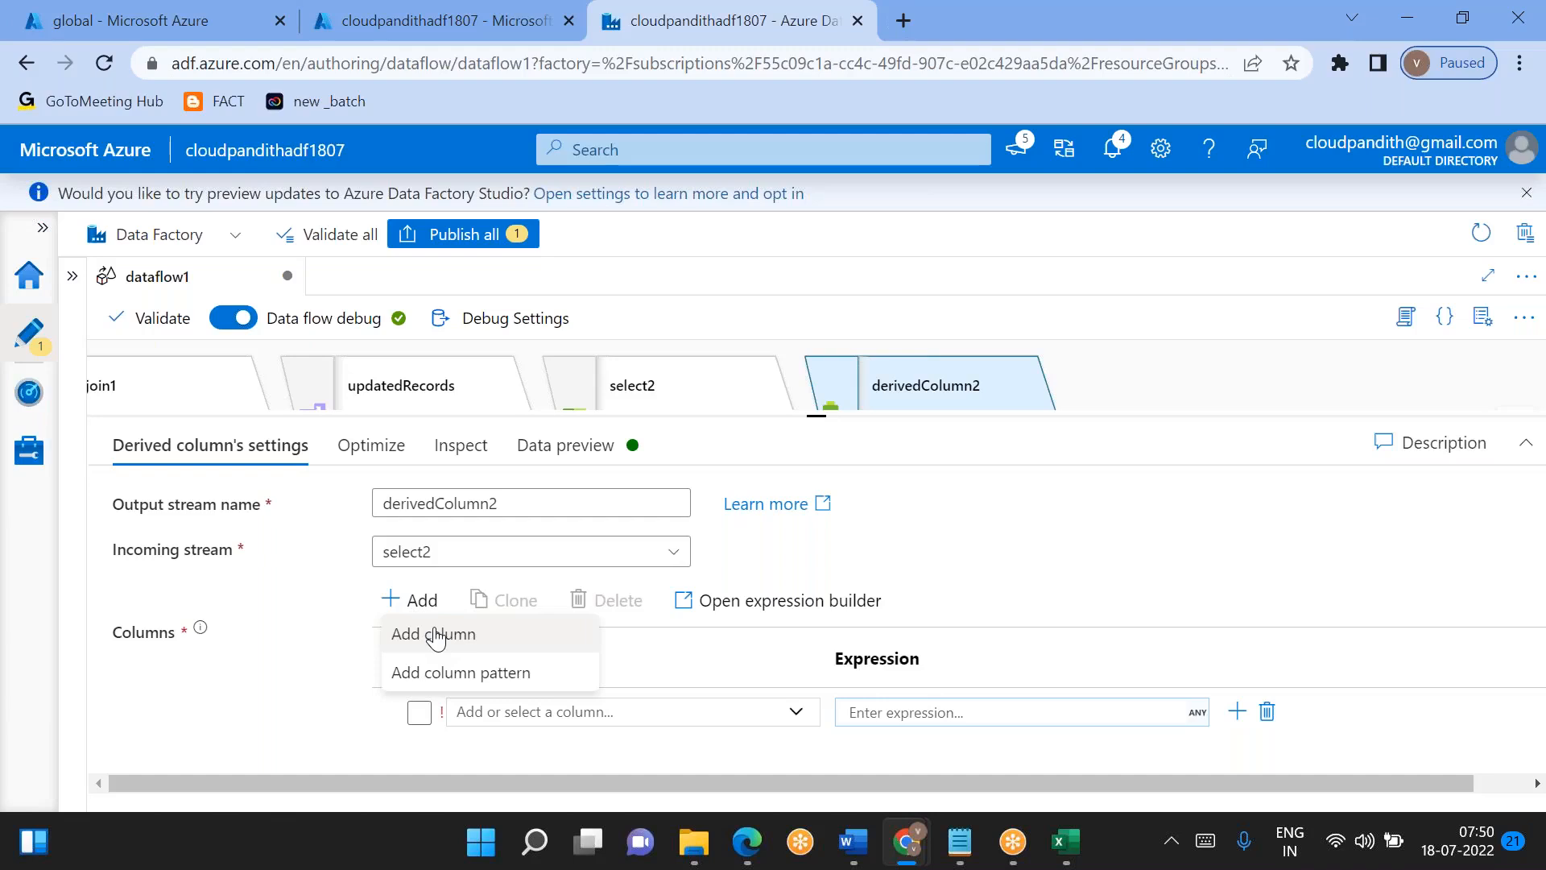
pyautogui.click(435, 635)
pyautogui.click(641, 702)
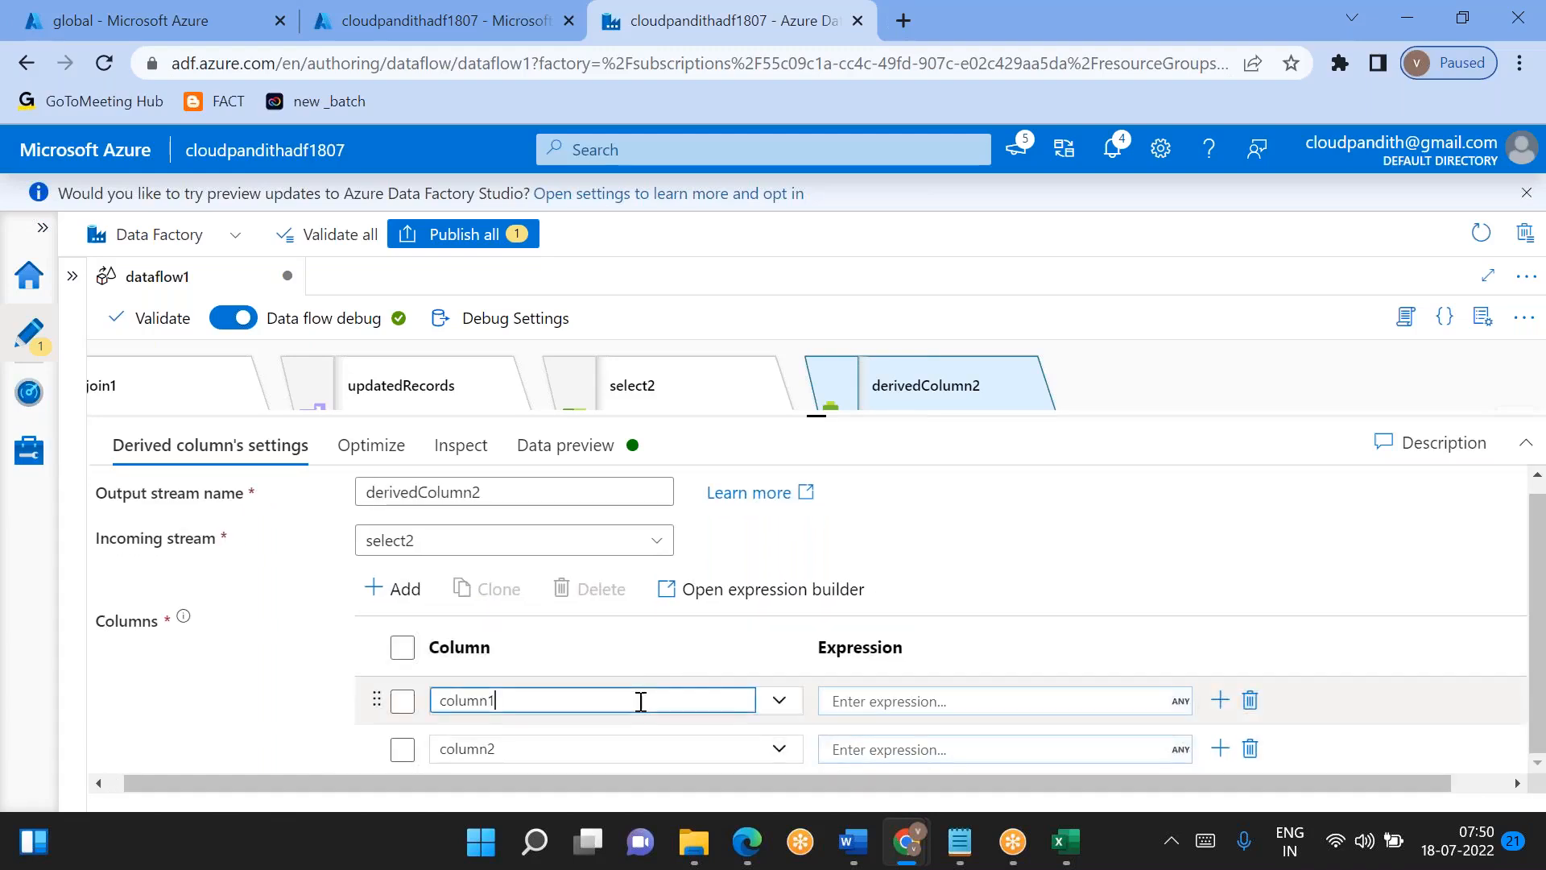
pyautogui.click(780, 703)
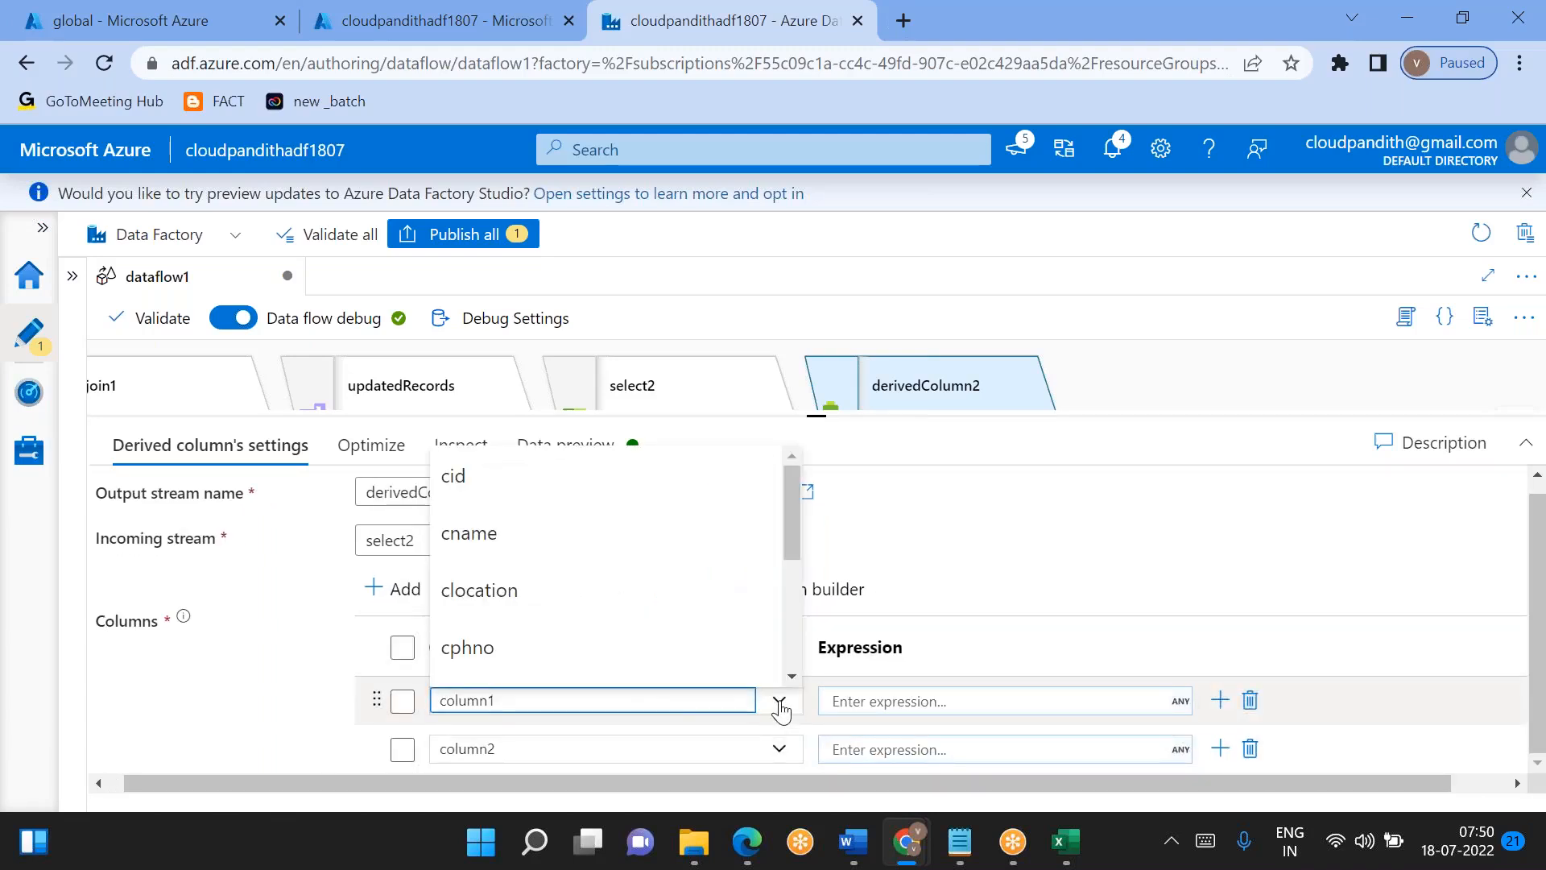
pyautogui.scroll(-3, 616, 593)
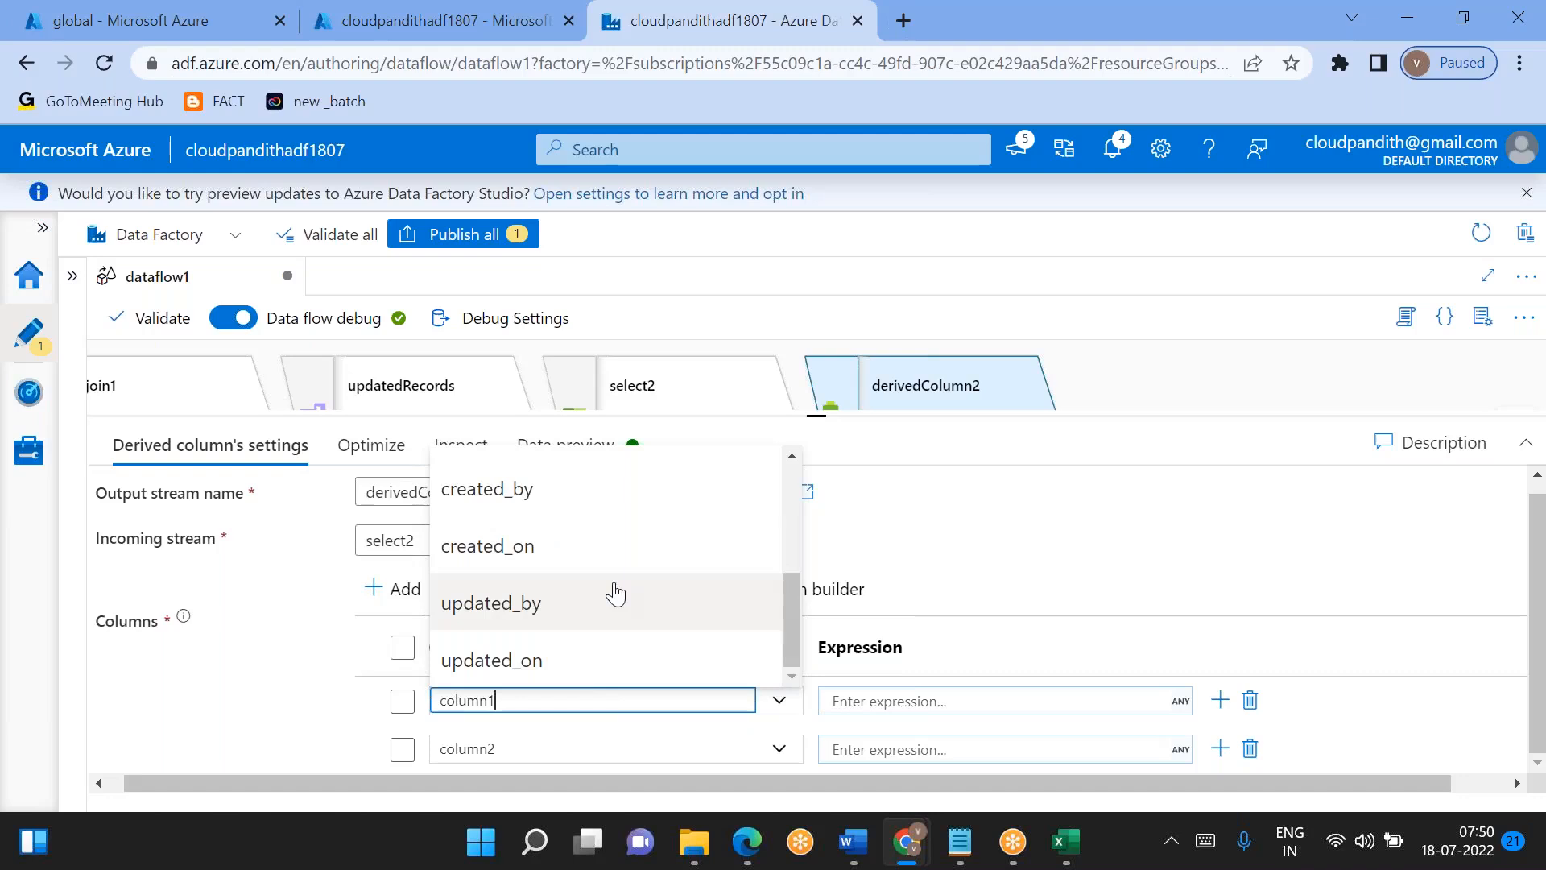
pyautogui.click(538, 604)
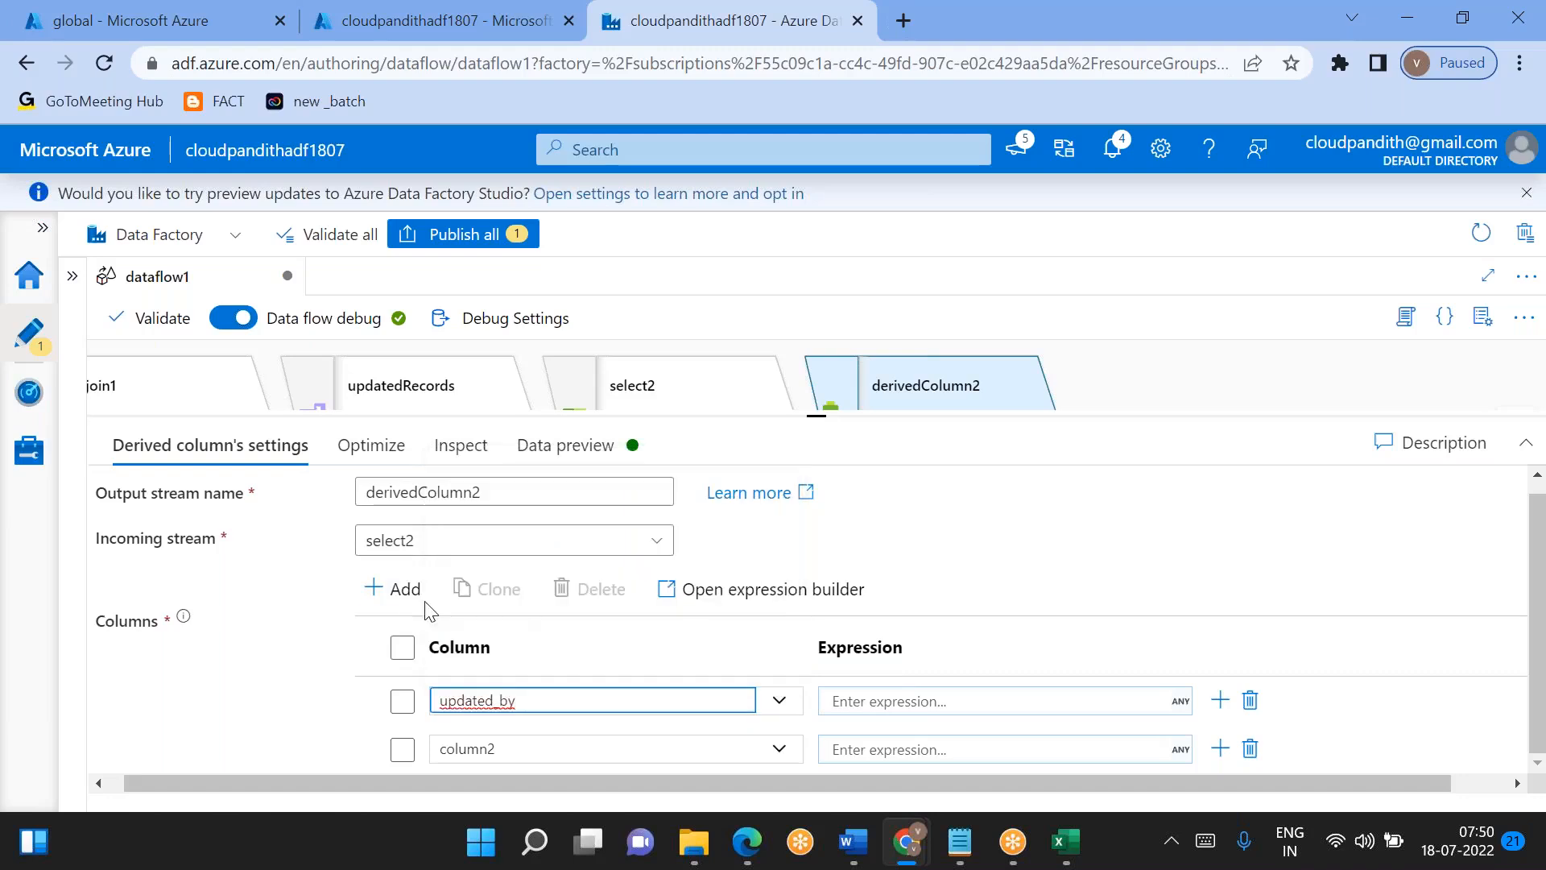
pyautogui.click(781, 754)
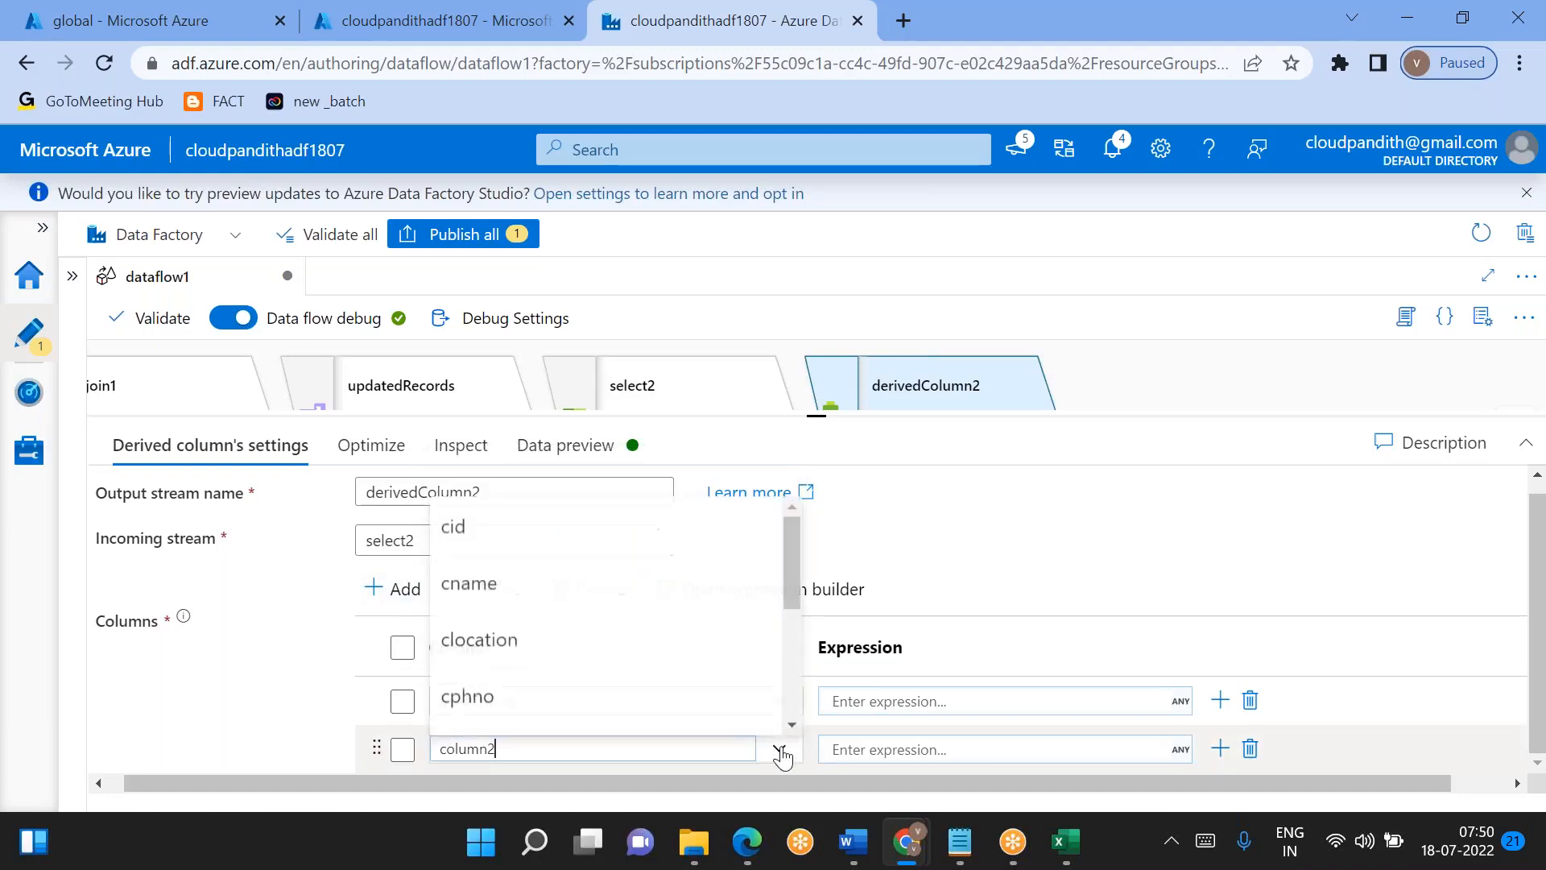
pyautogui.scroll(-3, 572, 691)
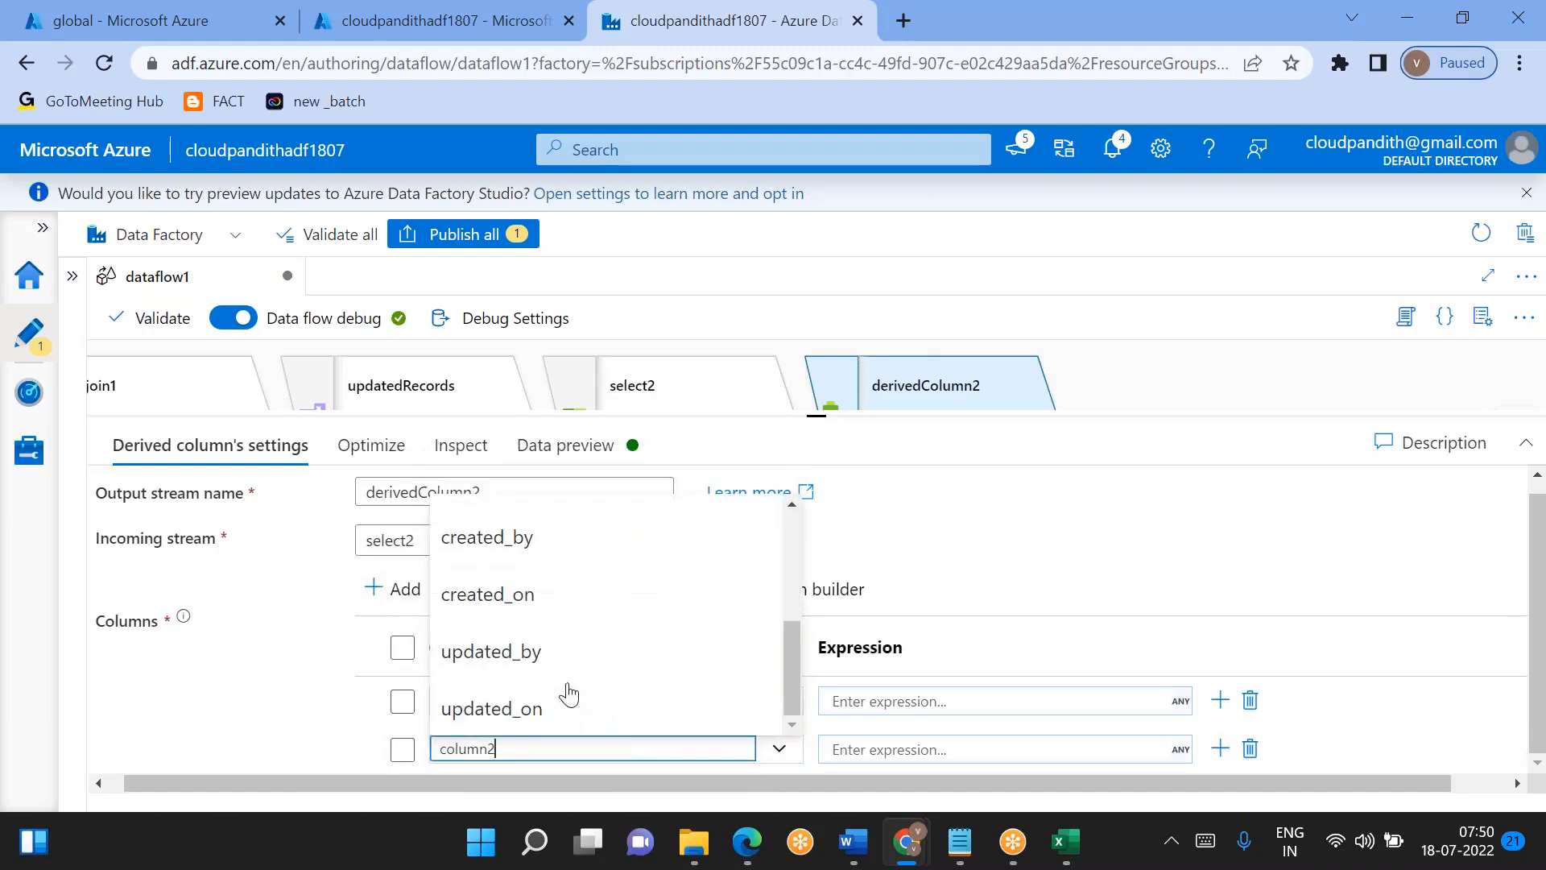
pyautogui.click(523, 709)
# - Set the updated_by expression to 'Dataflow'
pyautogui.click(869, 706)
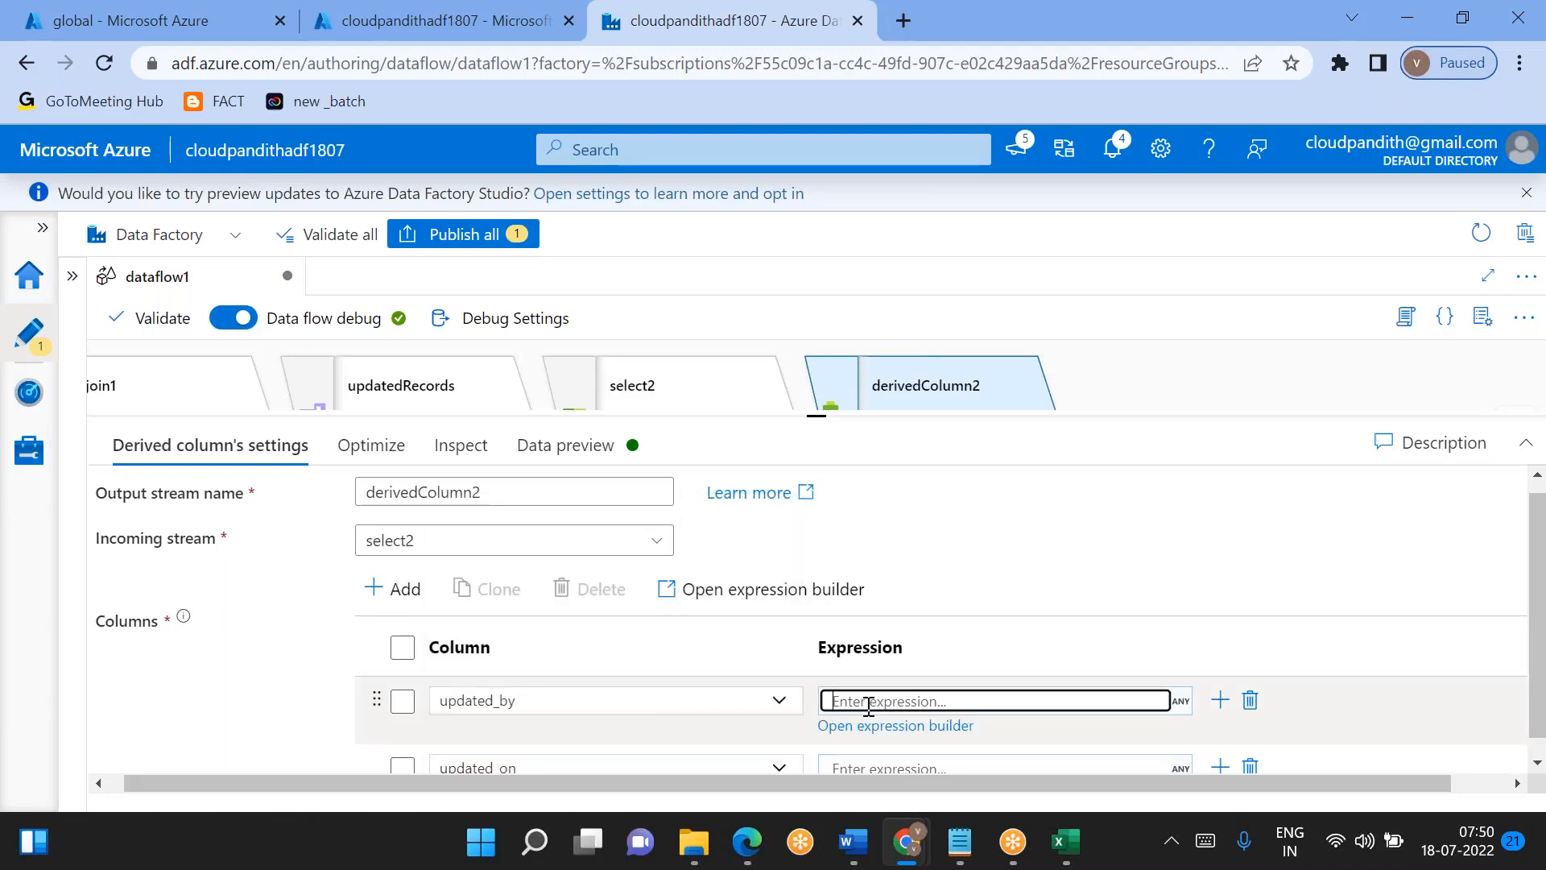
pyautogui.write("'Dataflow'")
# - Set the updated_on expression to currentTimestamp() in the expression builder and save it
pyautogui.click(872, 750)
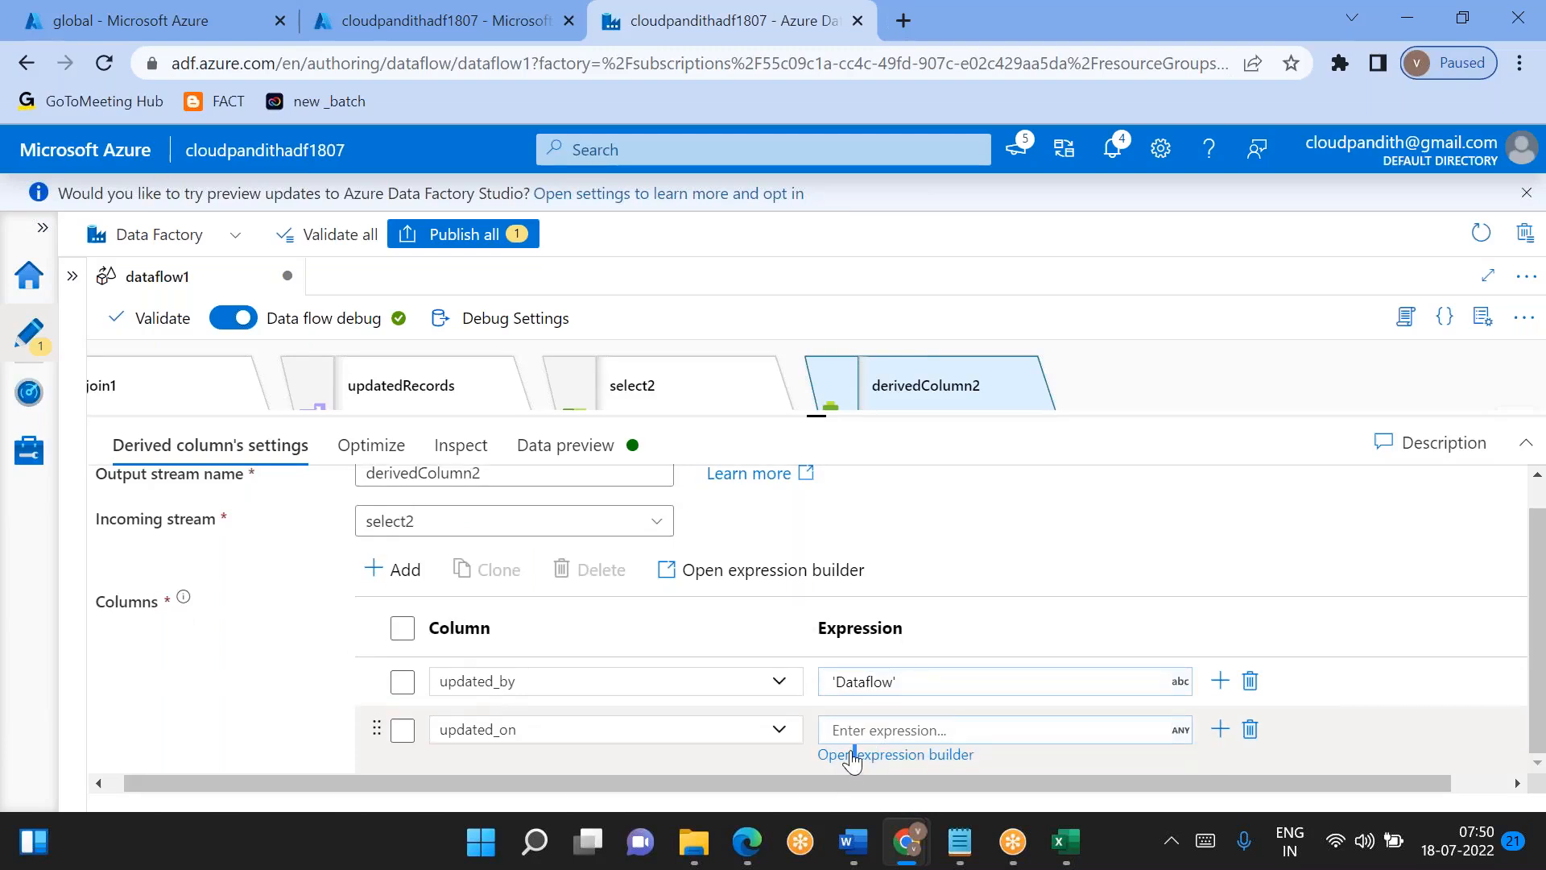
pyautogui.click(851, 755)
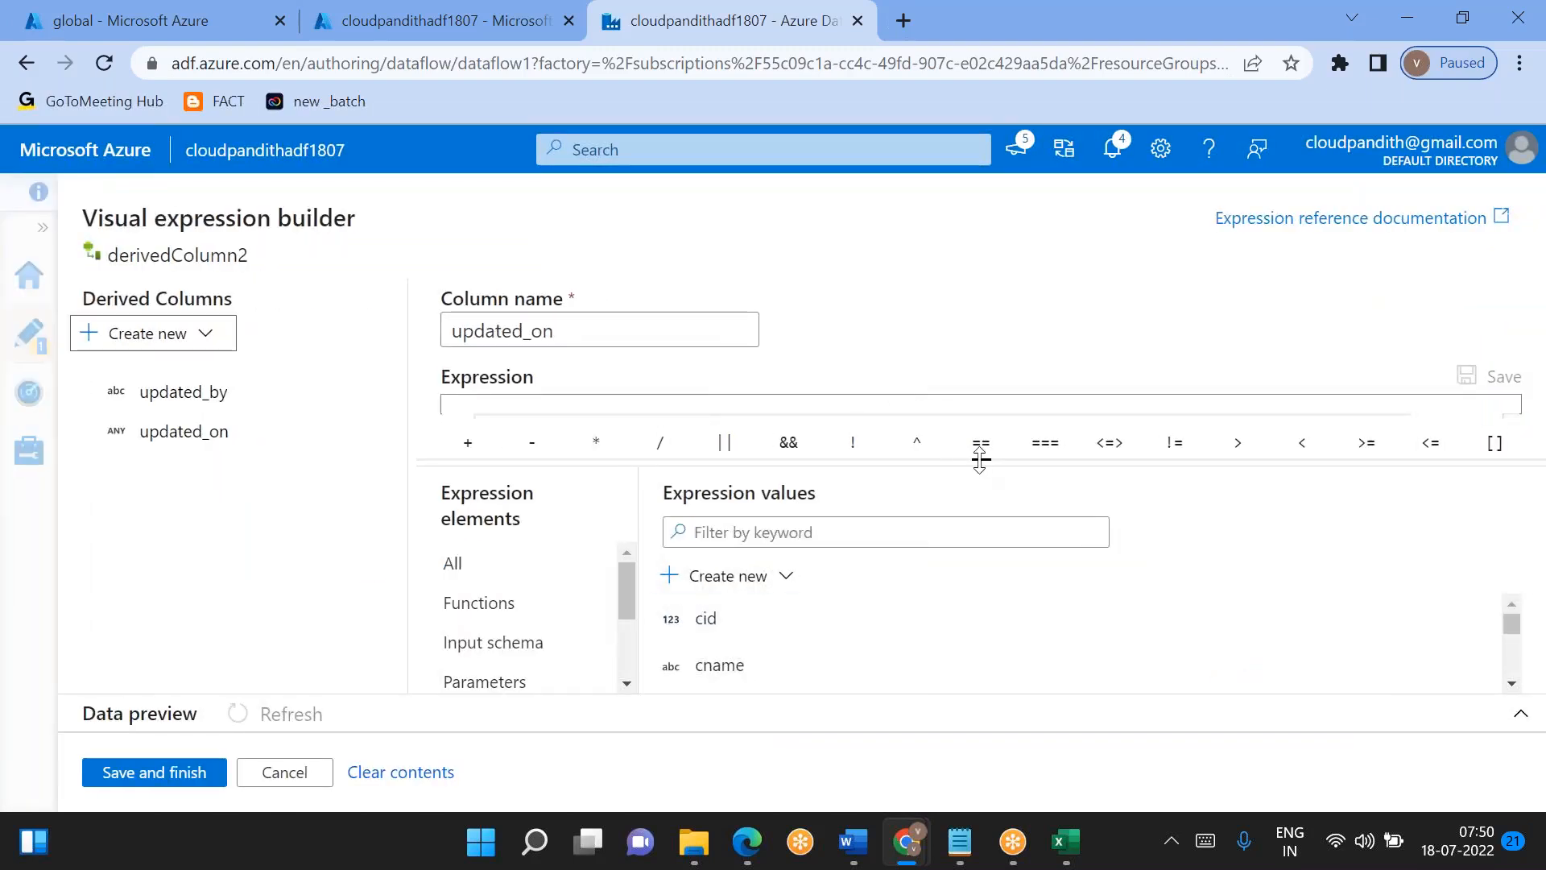
pyautogui.click(707, 445)
pyautogui.write('curr')
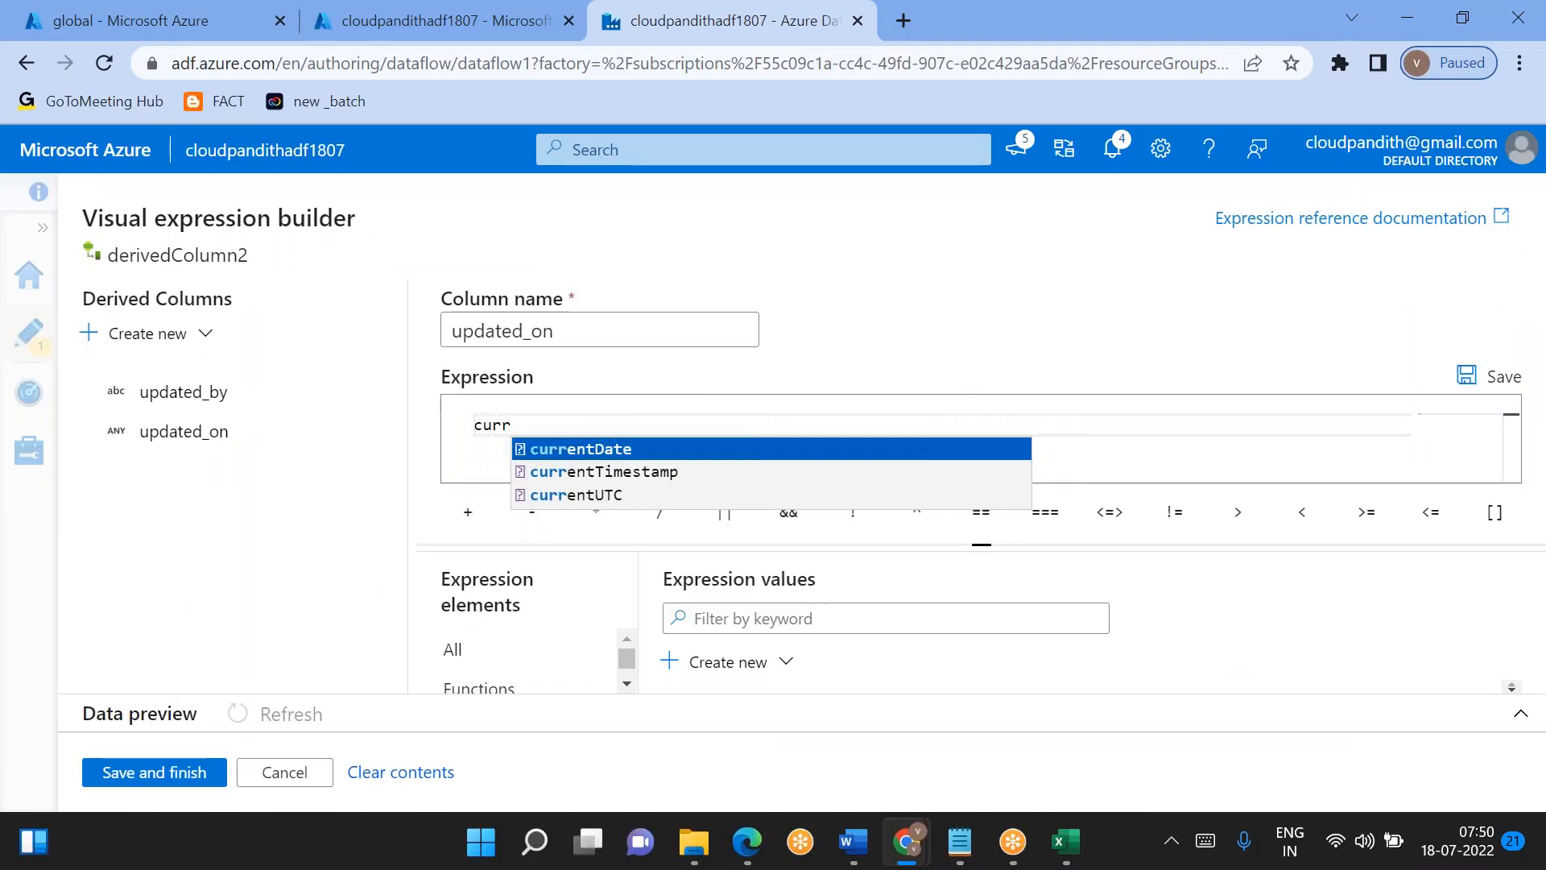
pyautogui.press('Down')
pyautogui.press('Return')
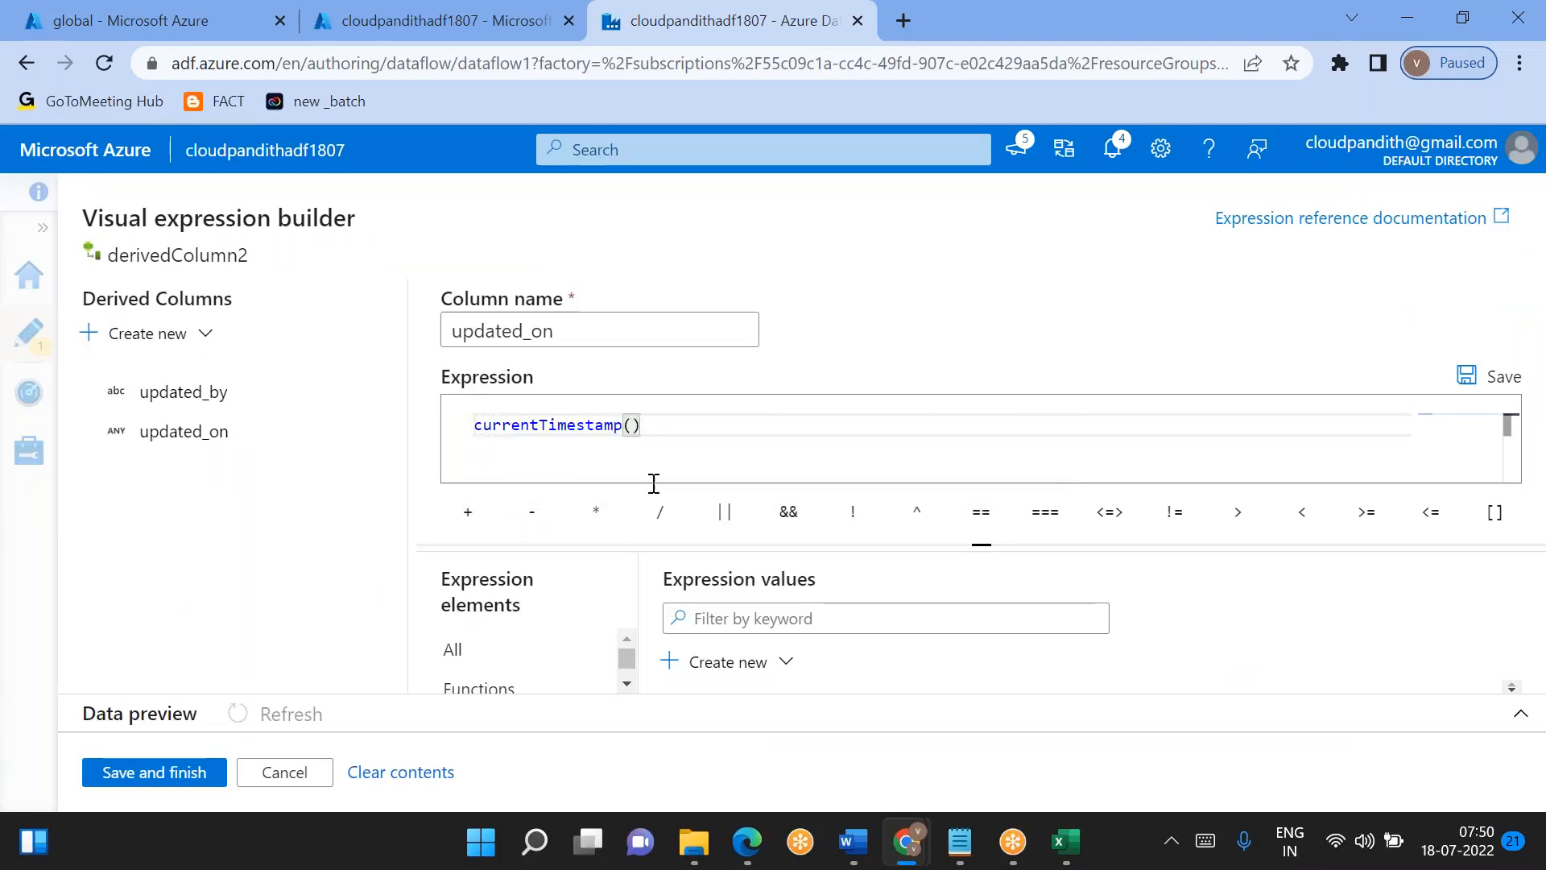
pyautogui.click(151, 785)
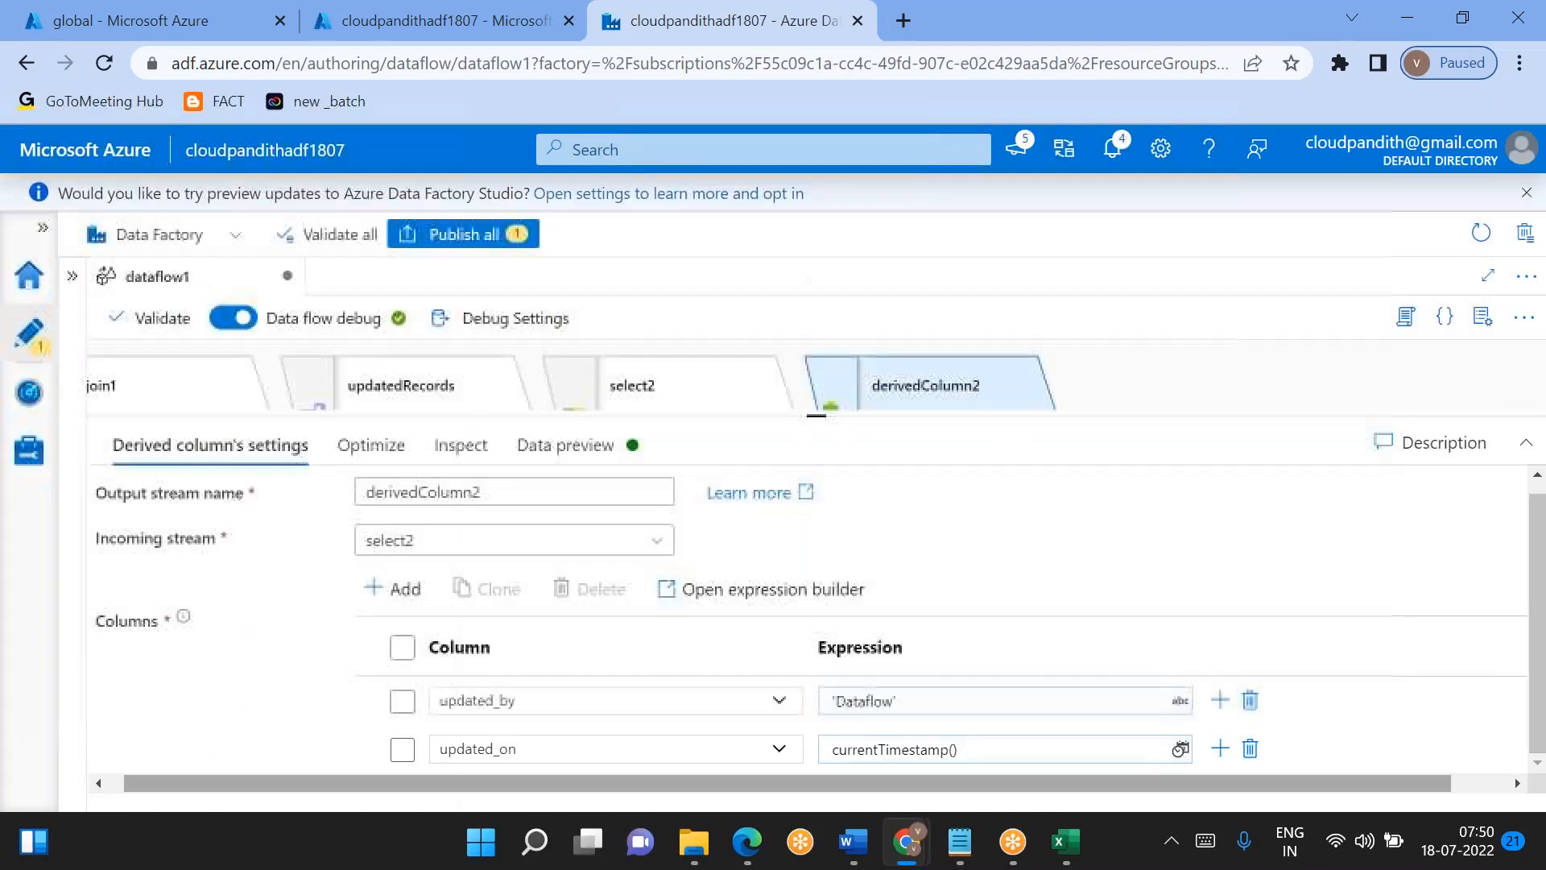
# - Add a Select transformation after the newRecords stream and enlarge its settings area
pyautogui.moveTo(805, 416); pyautogui.dragTo(815, 569)
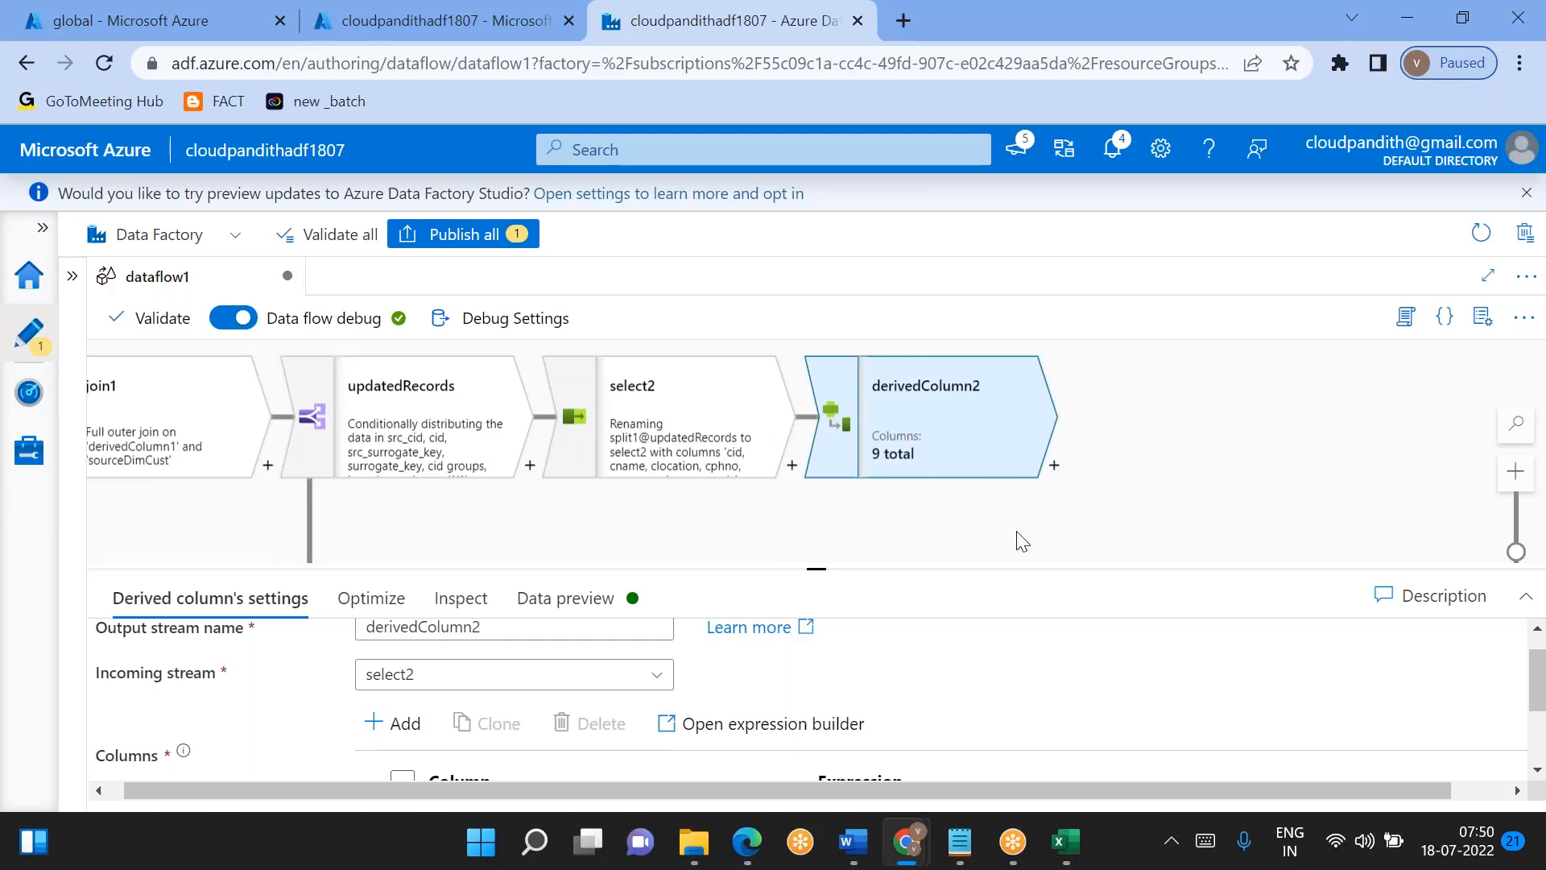
pyautogui.moveTo(1196, 445); pyautogui.dragTo(1191, 304)
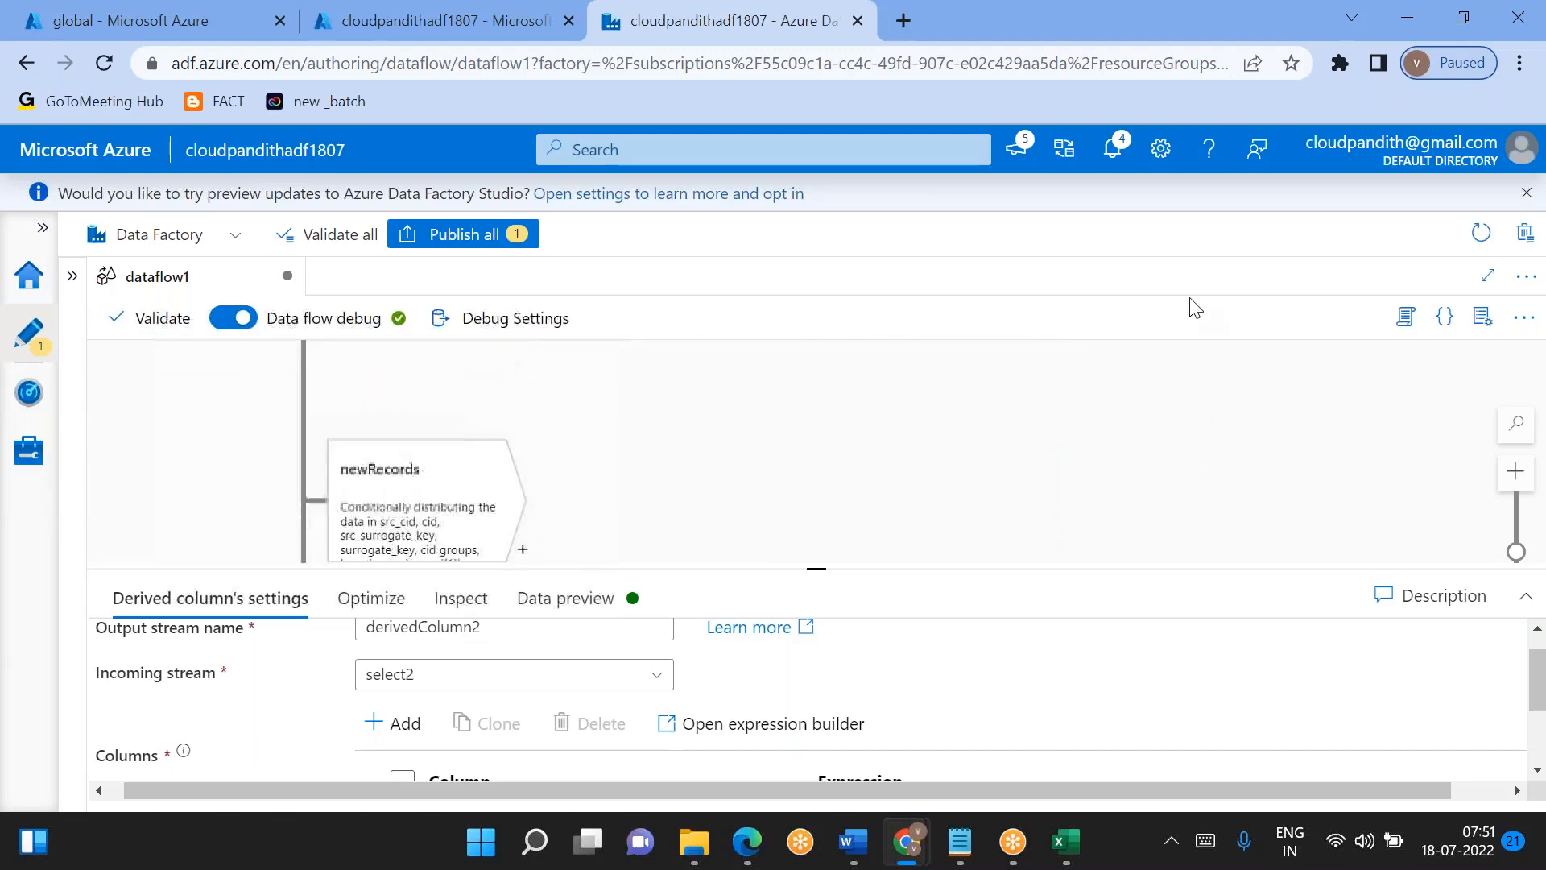
pyautogui.moveTo(970, 418); pyautogui.dragTo(938, 335)
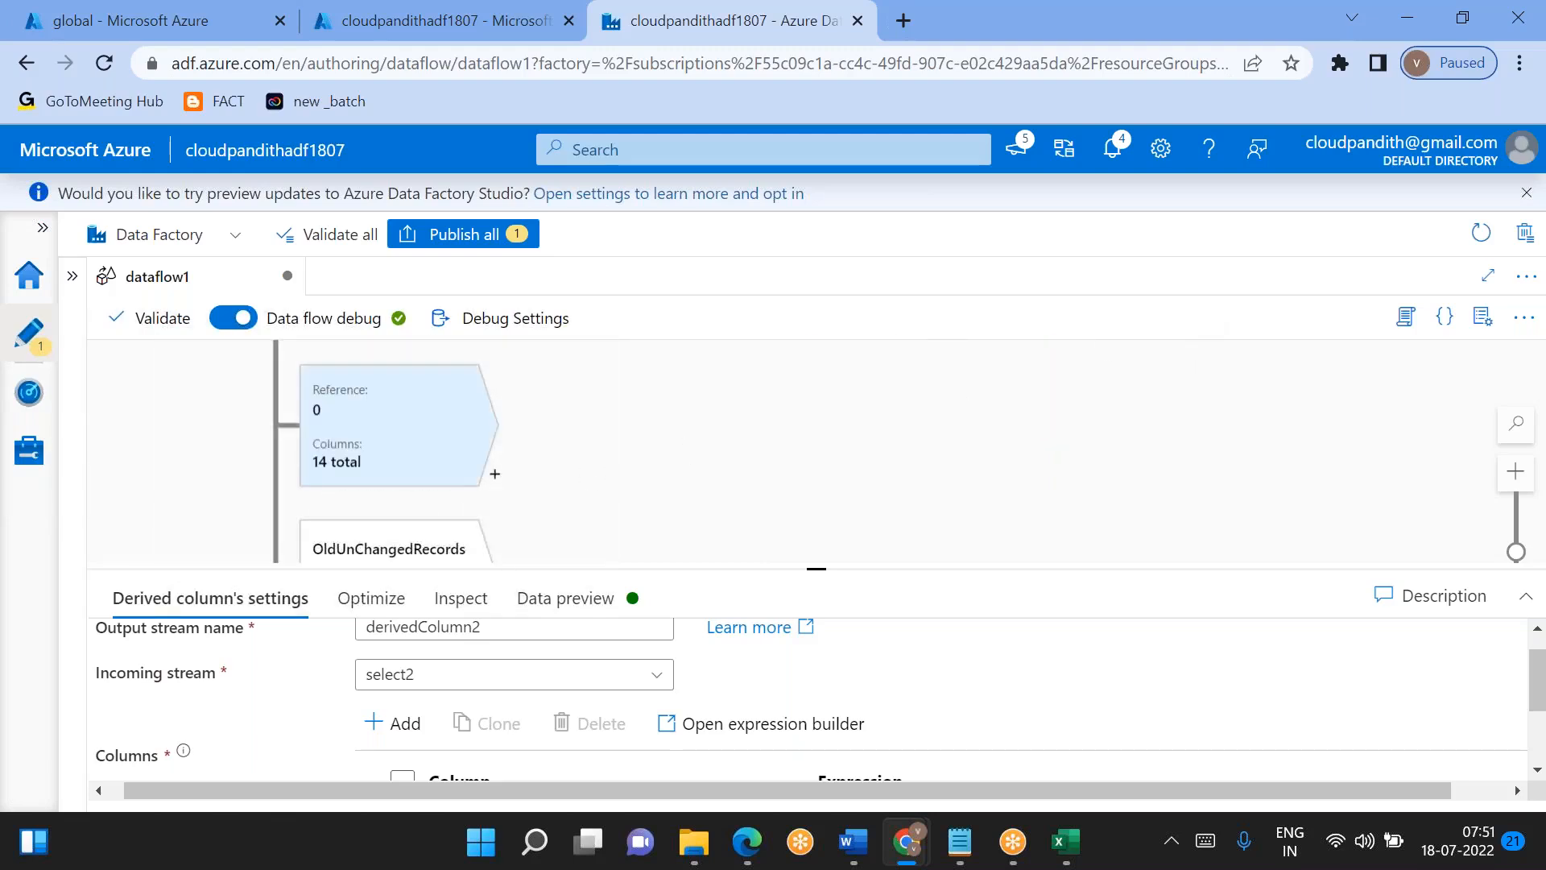
pyautogui.click(495, 476)
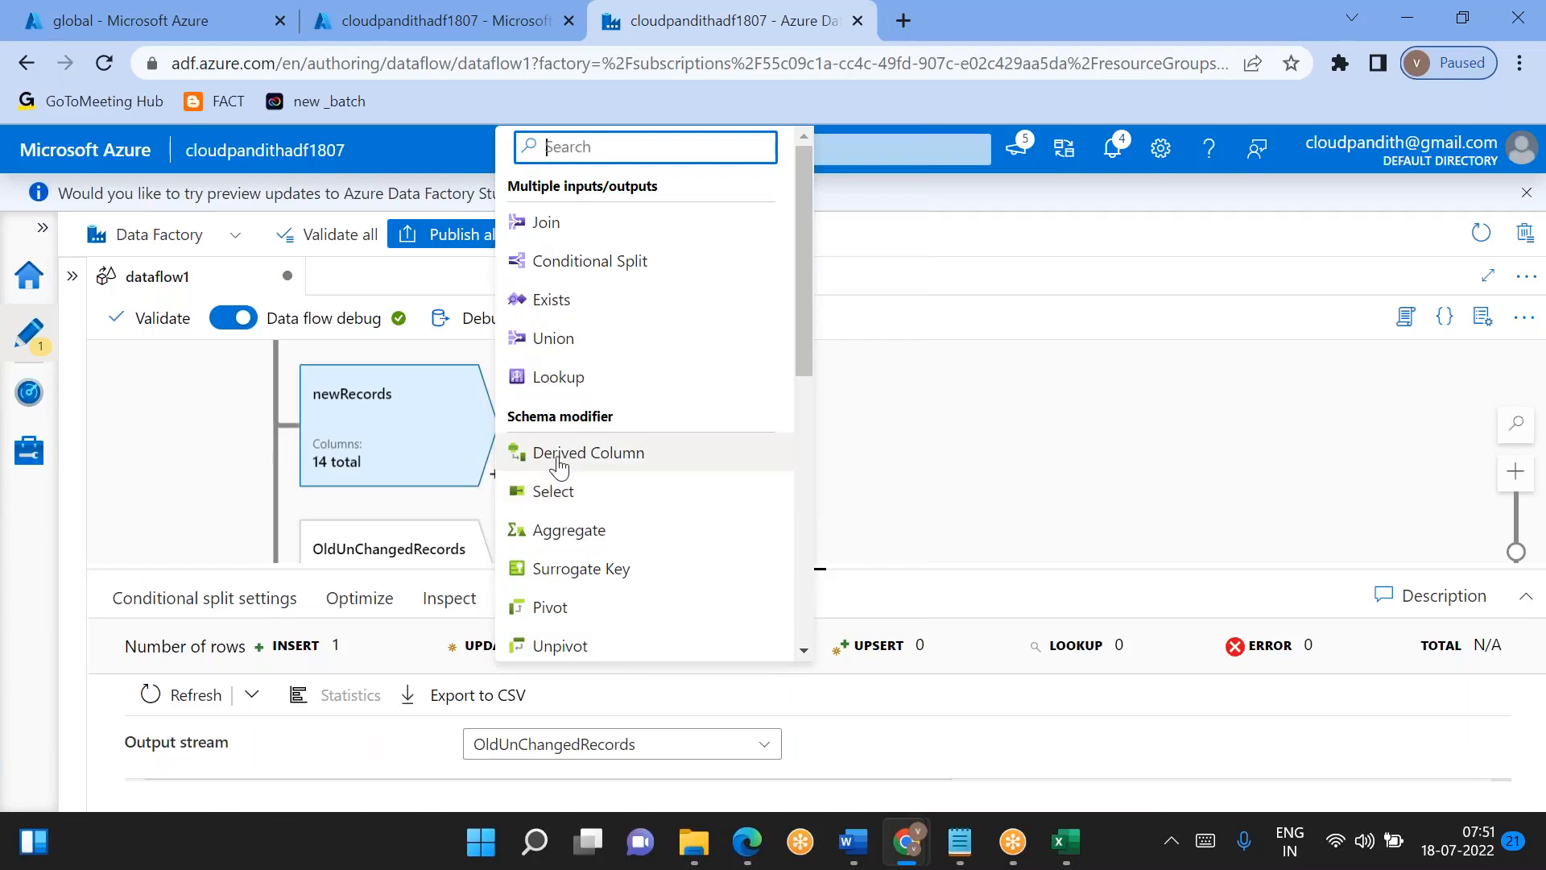
pyautogui.click(573, 499)
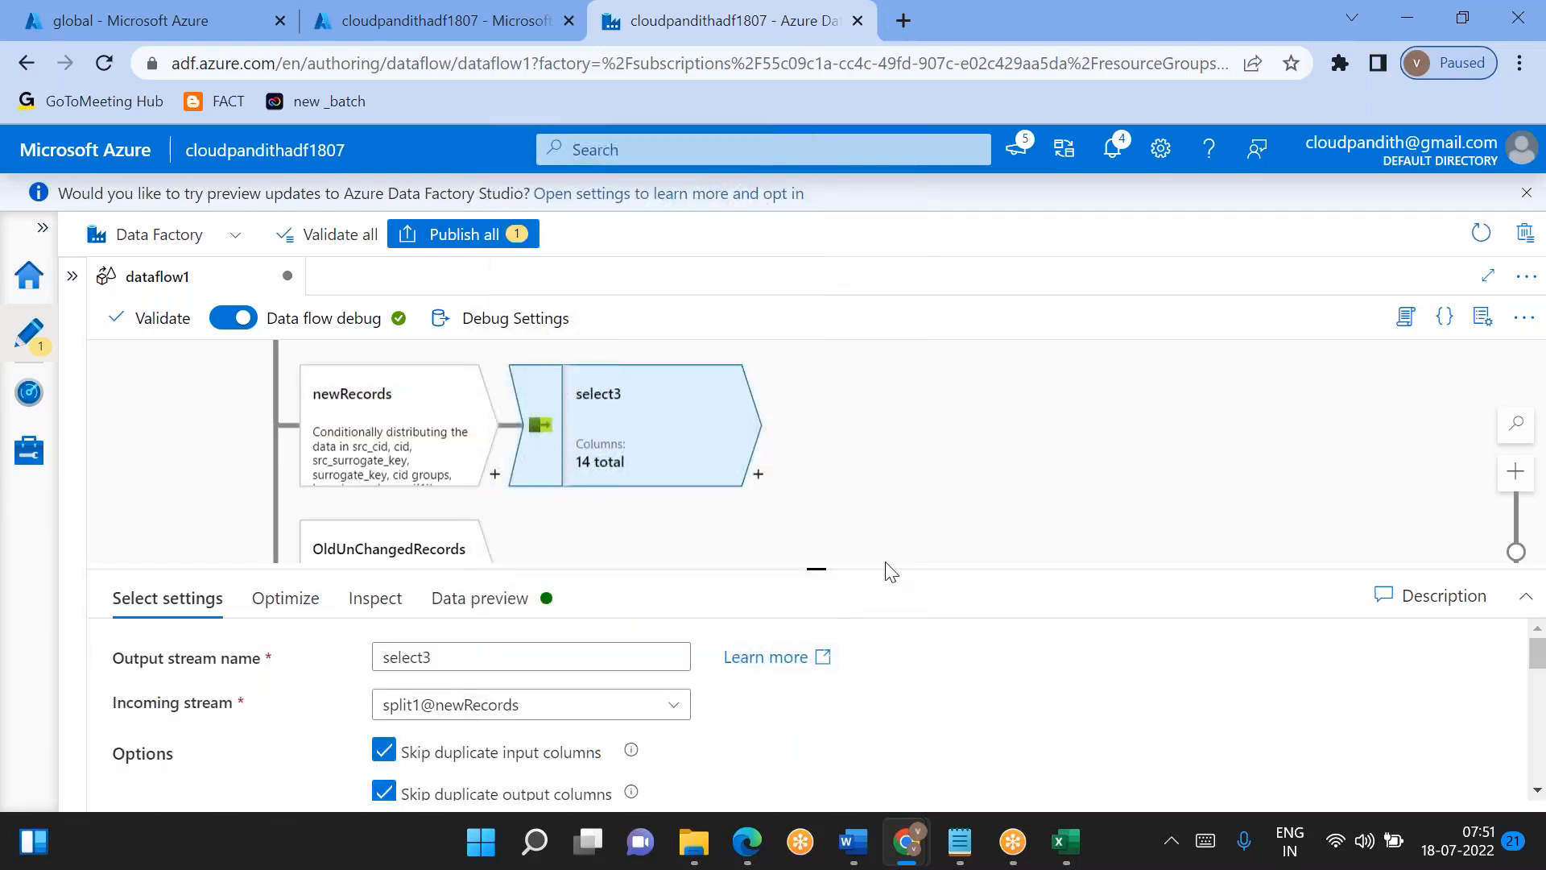
pyautogui.moveTo(818, 569); pyautogui.dragTo(816, 425)
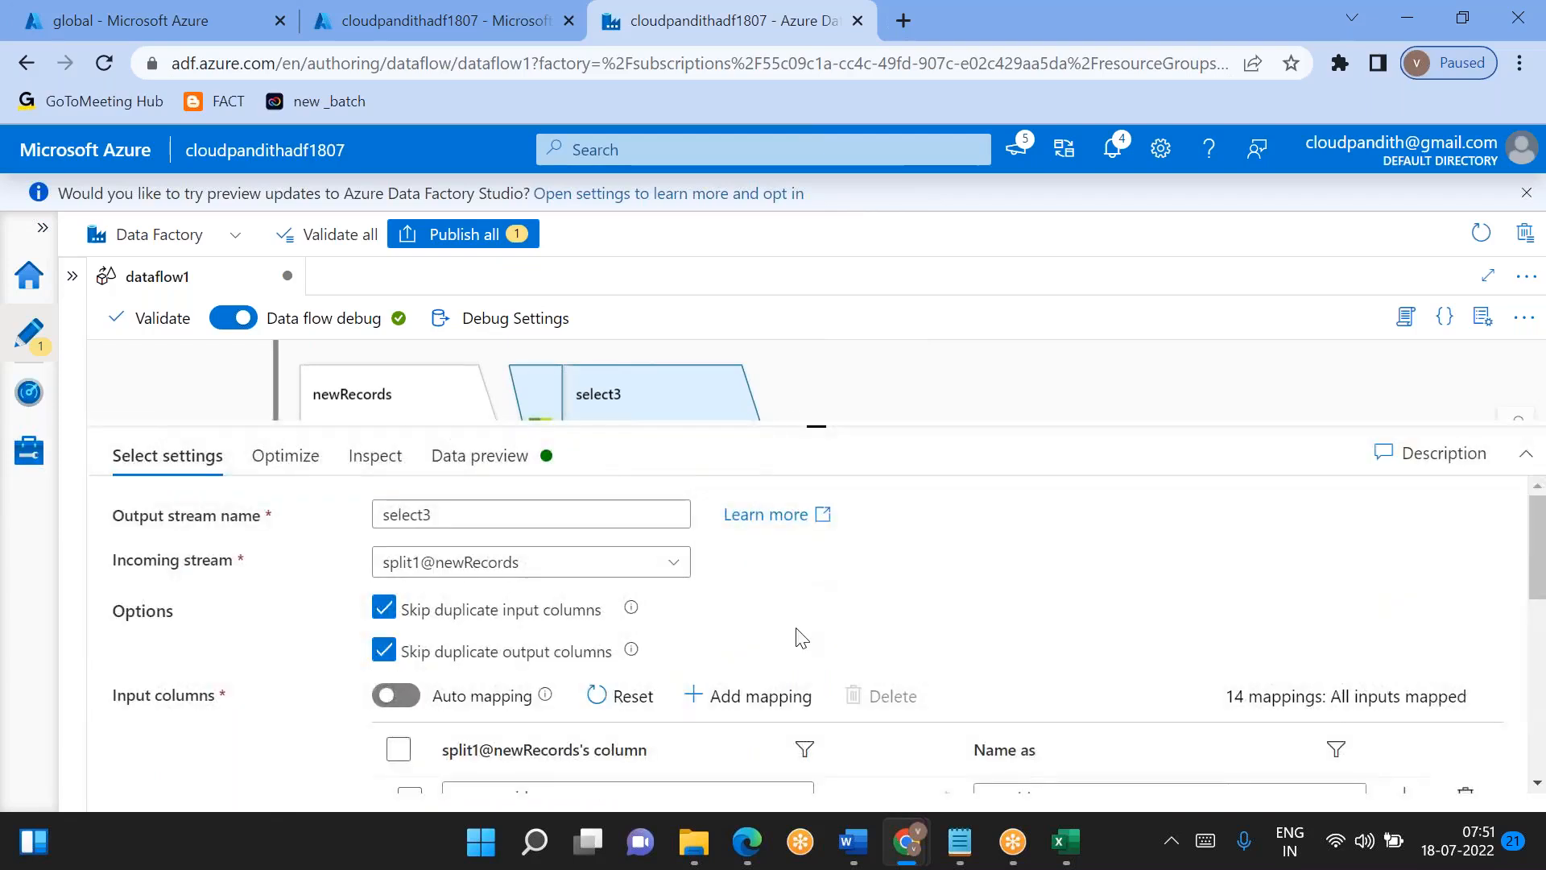
# - In the newRecords Select, rename the outputs of src_cid, src_cname, src_clocation and src_cphno to cid, cname, clocation and cphno
pyautogui.scroll(-5, 797, 636)
pyautogui.scroll(3, 819, 652)
pyautogui.click(1011, 575)
pyautogui.press('BackSpace')
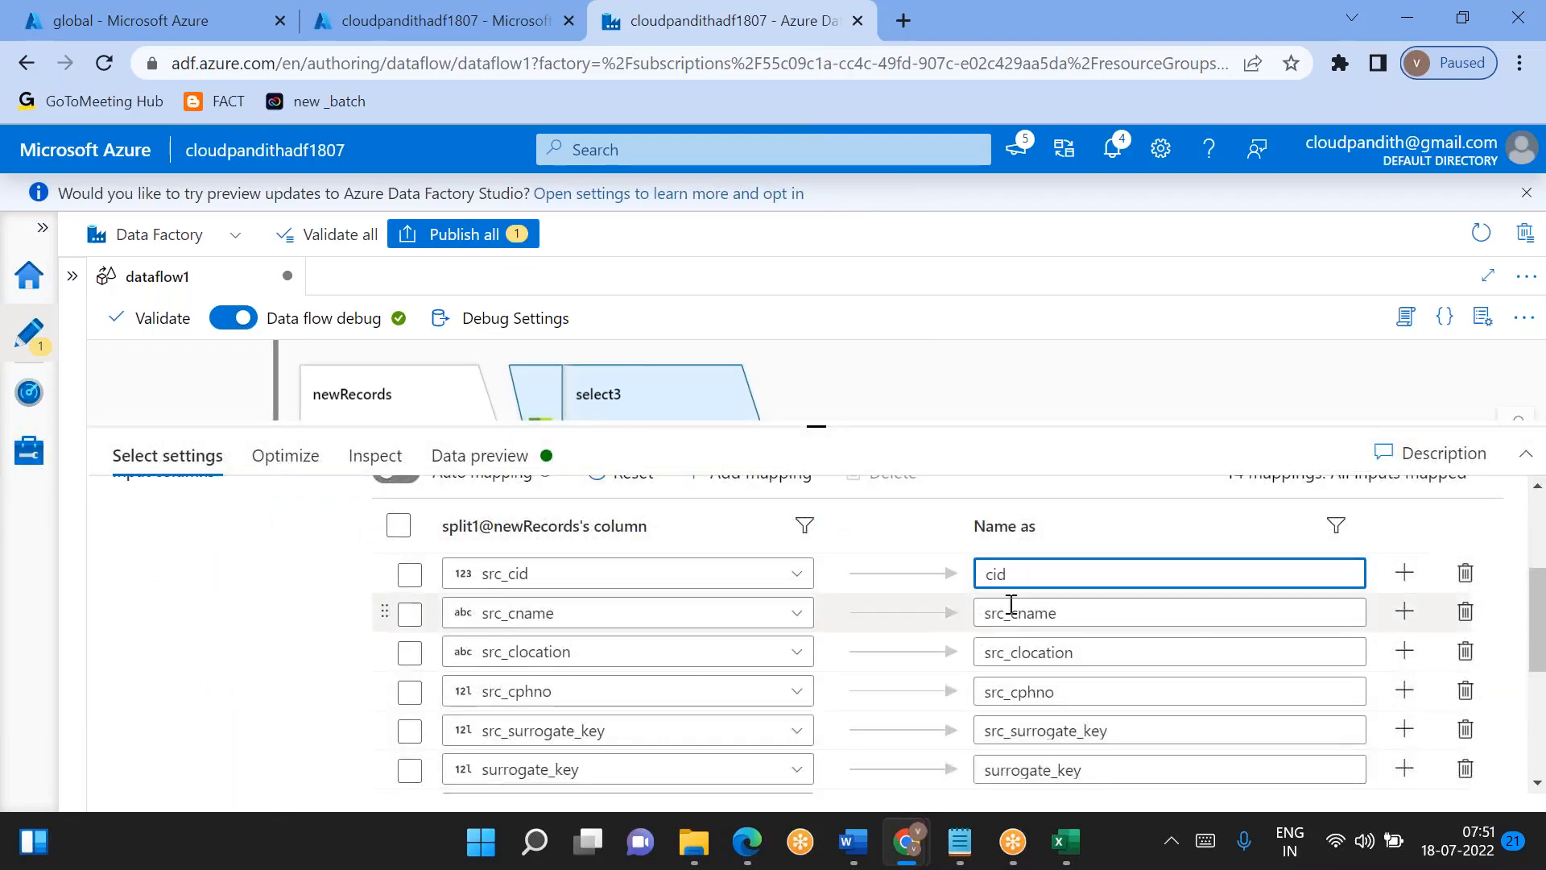
pyautogui.moveTo(985, 613); pyautogui.dragTo(1012, 692)
pyautogui.press('BackSpace')
pyautogui.press('BackSpace')
# - Rename the output of src_surrogate_key to surrogate_key and delete the original surrogate_key mapping in the newRecords Select
pyautogui.press('BackSpace')
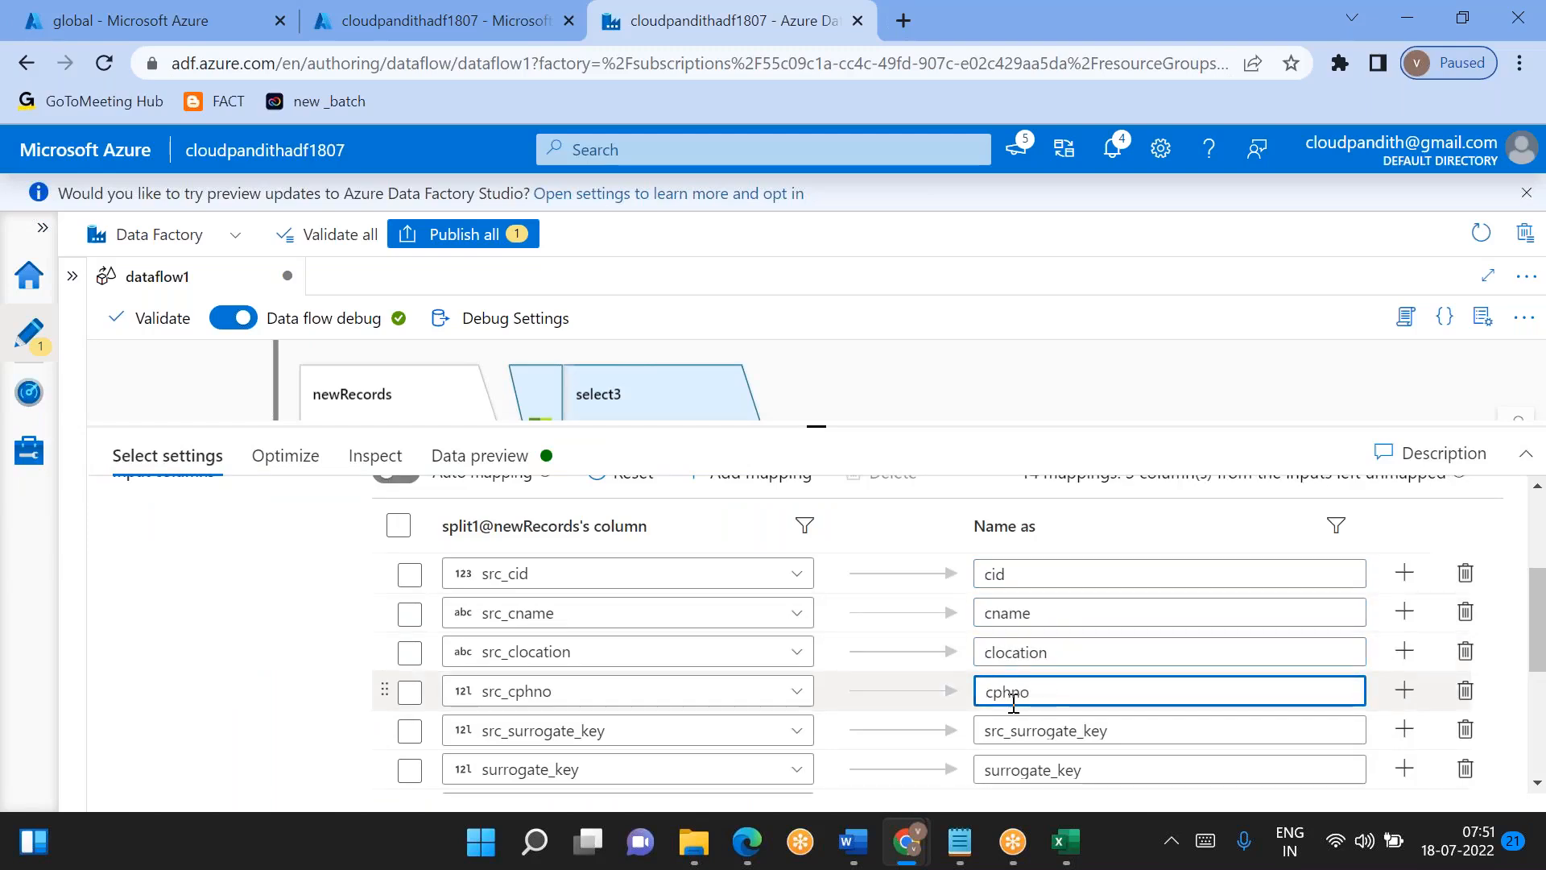
pyautogui.click(1017, 733)
pyautogui.moveTo(985, 731); pyautogui.dragTo(1012, 731)
pyautogui.press('BackSpace')
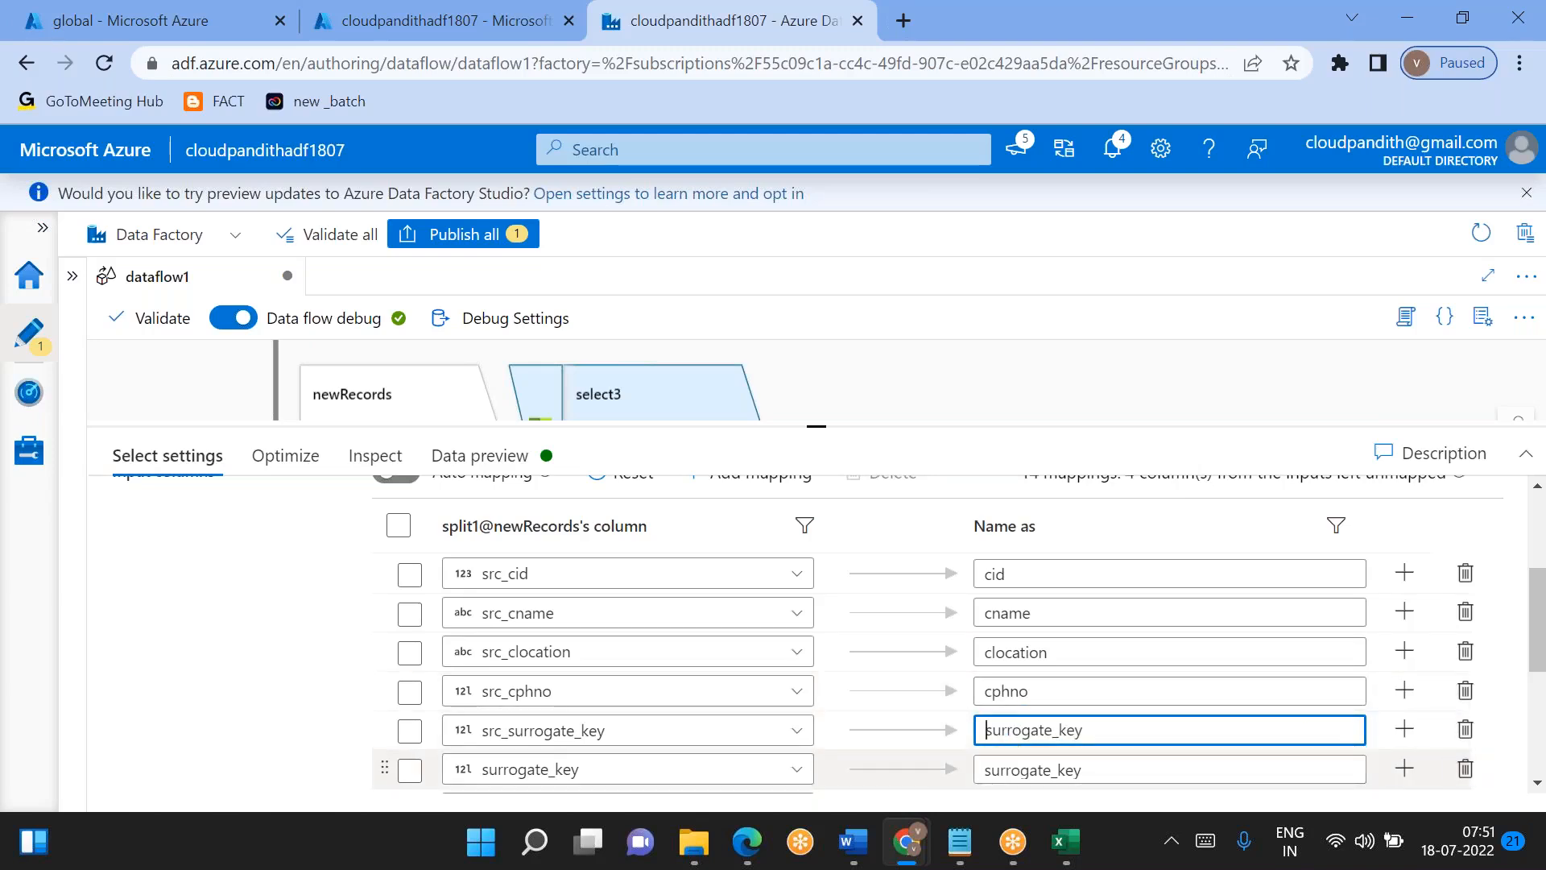
pyautogui.click(1464, 768)
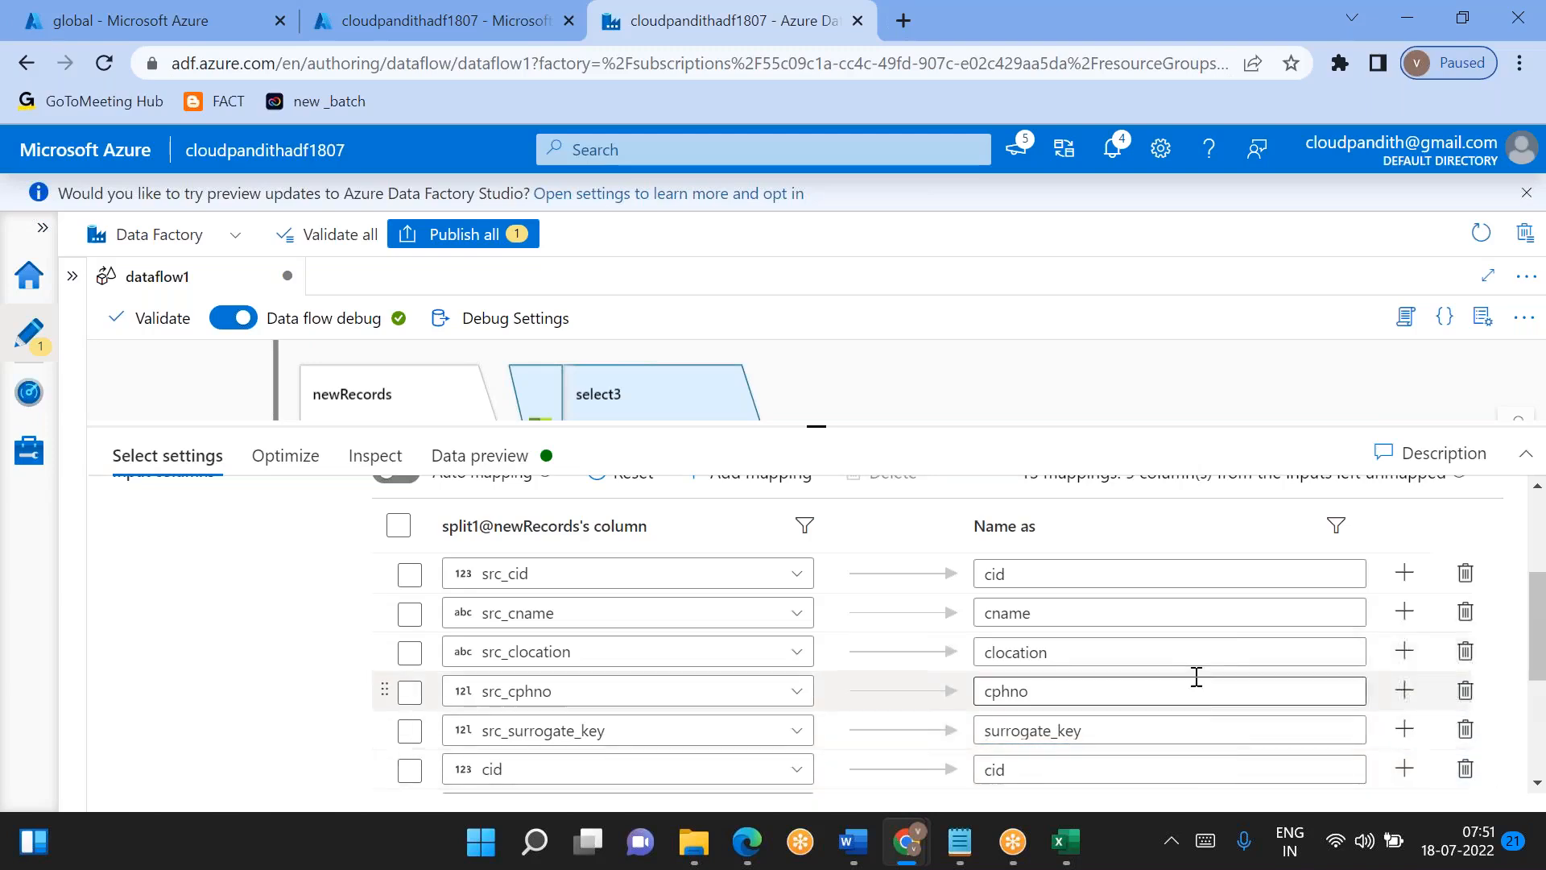
# - Delete the original cid, cname, clocation and cphno mappings from the newRecords Select, keeping the renamed source columns
pyautogui.scroll(-3, 1196, 676)
pyautogui.scroll(1, 1196, 676)
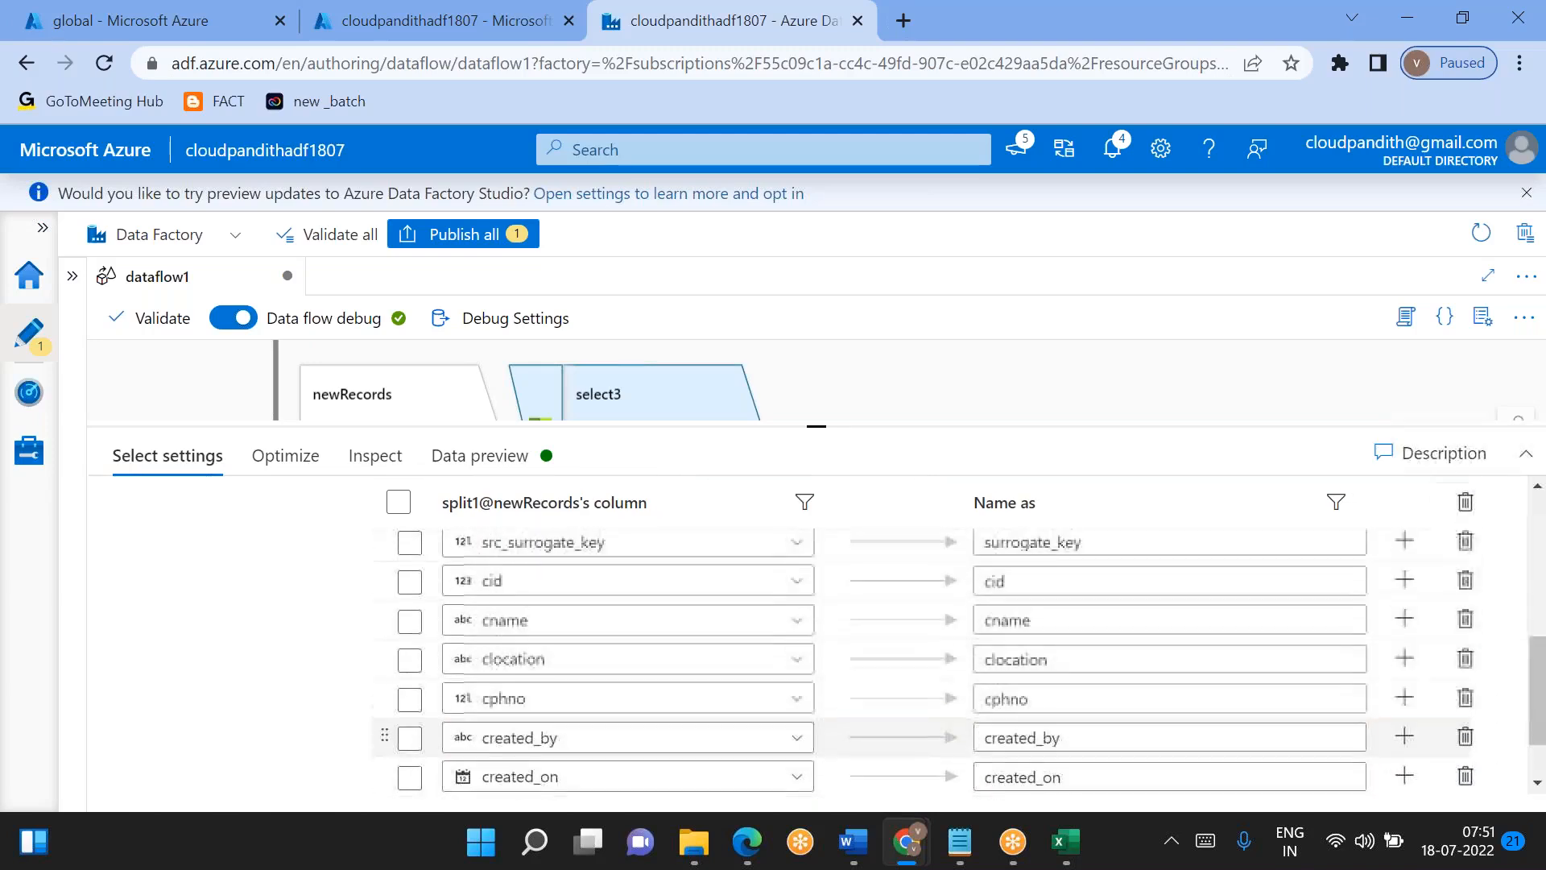
pyautogui.click(1465, 592)
pyautogui.click(1465, 590)
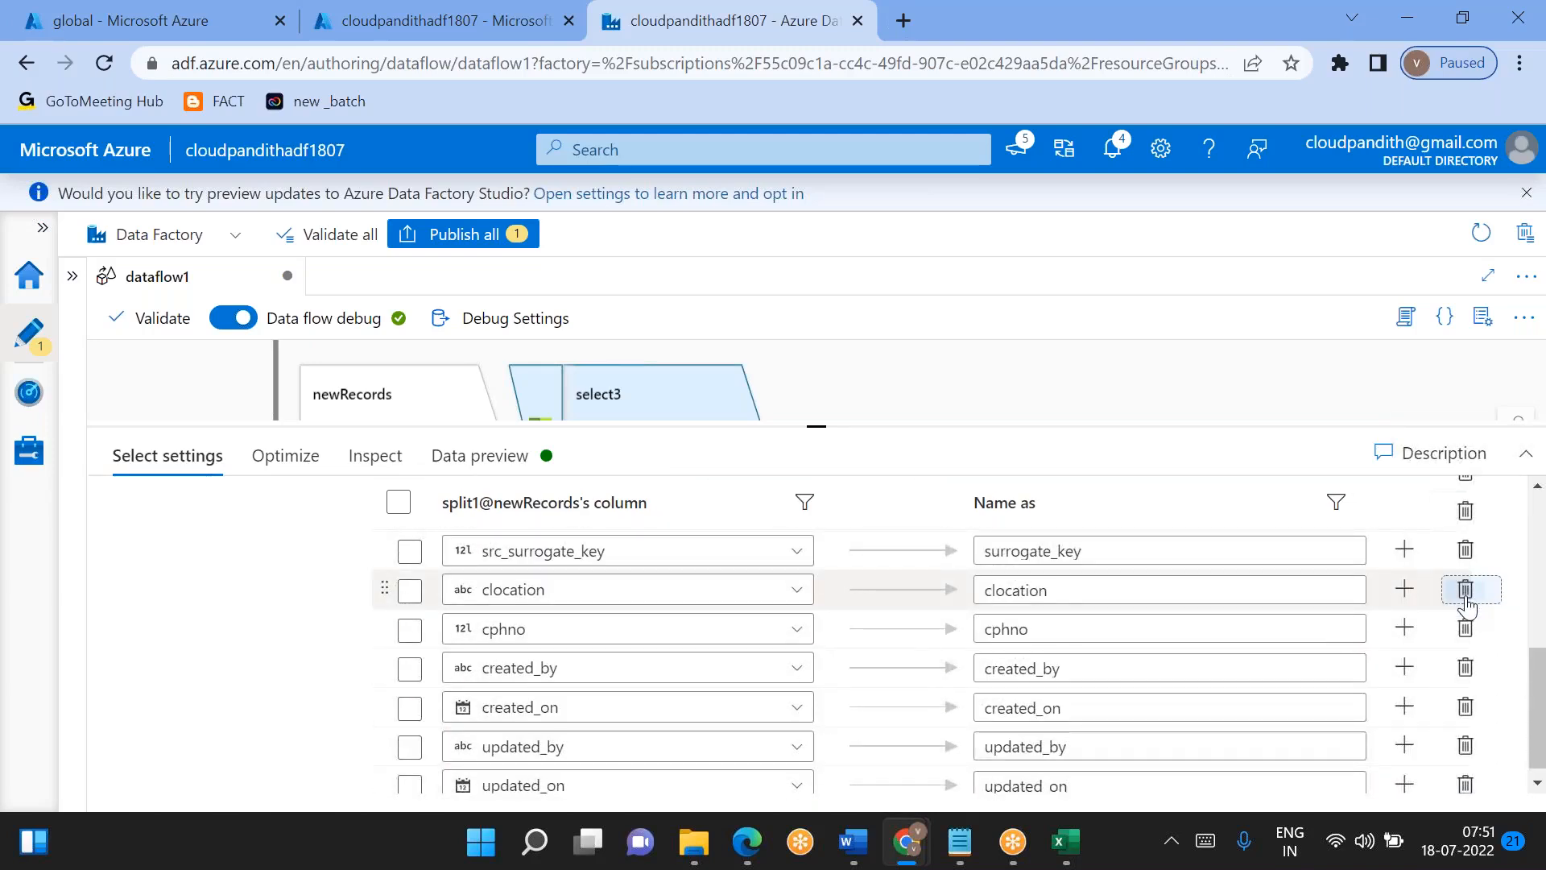
pyautogui.click(1465, 590)
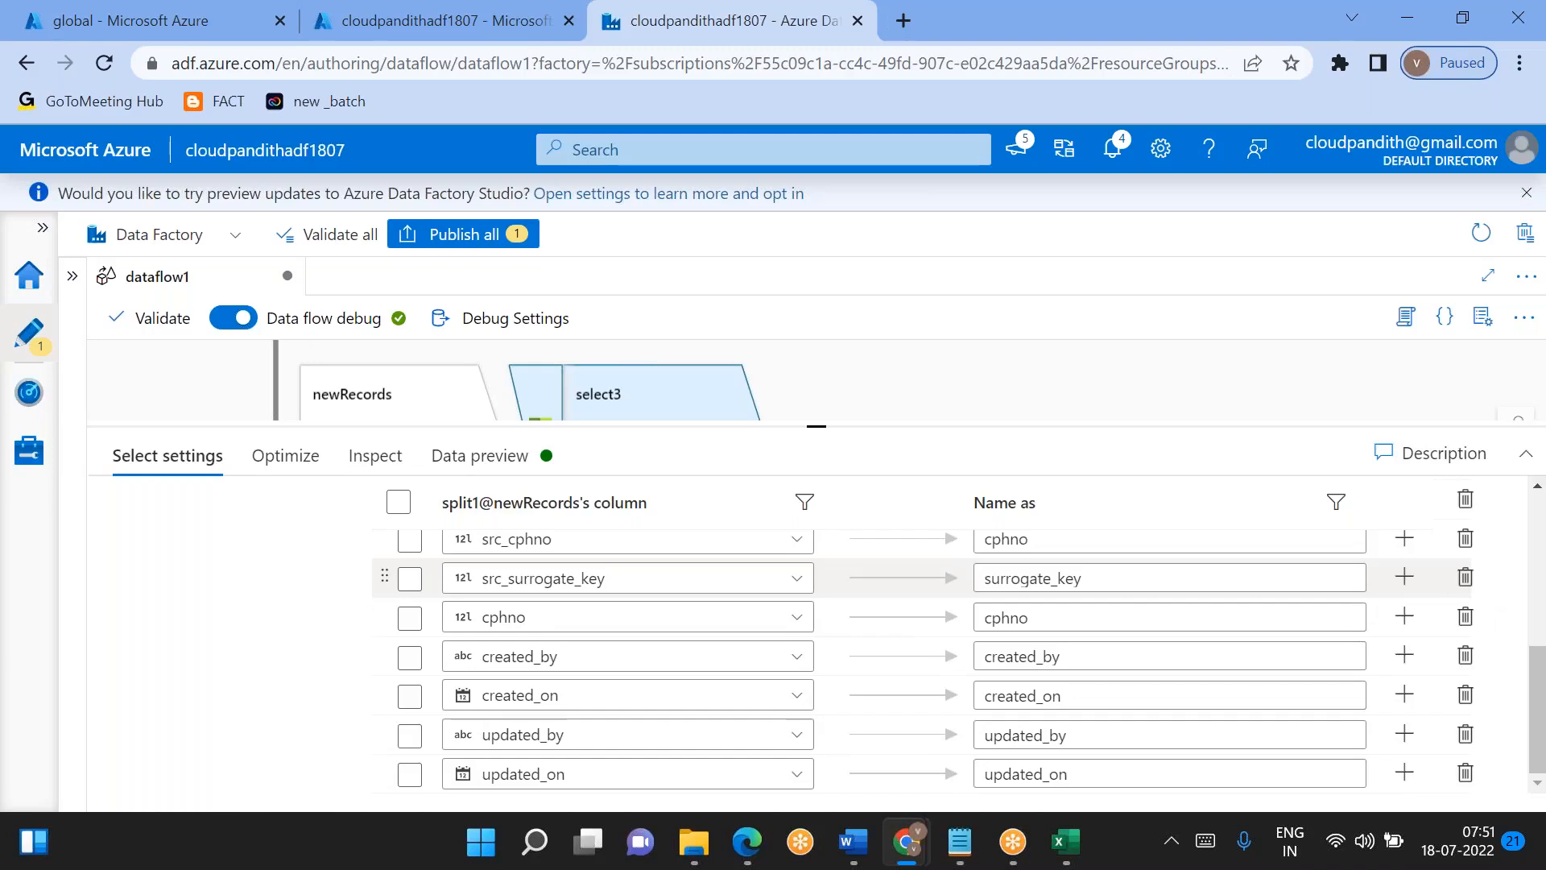
pyautogui.click(1465, 616)
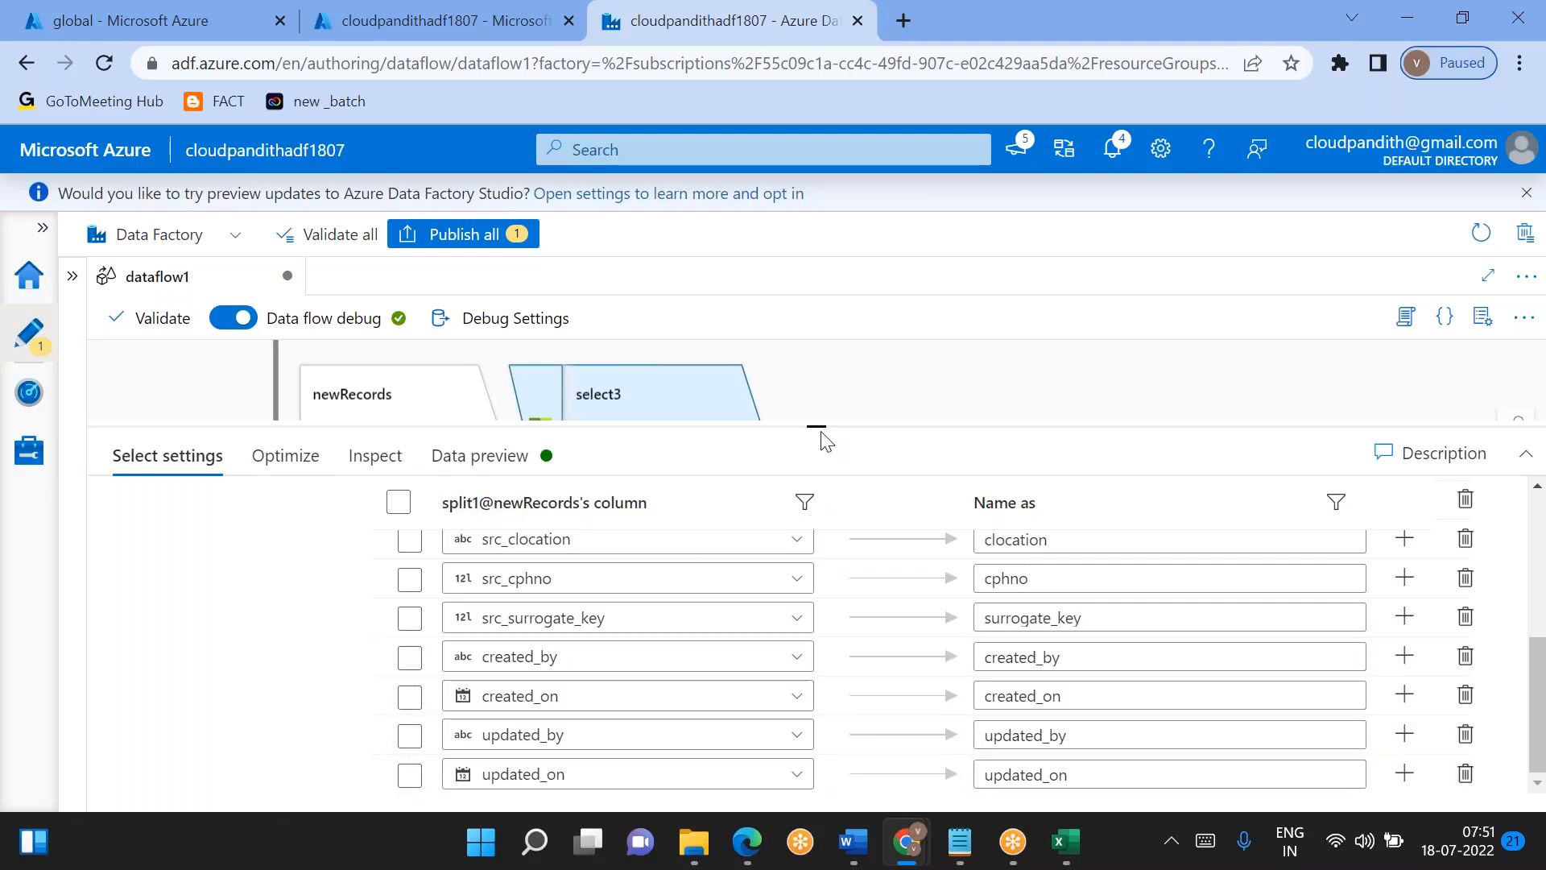
# - Add a Derived Column transformation after select3 in the newRecords branch and enlarge its settings area
pyautogui.moveTo(823, 475); pyautogui.dragTo(821, 651)
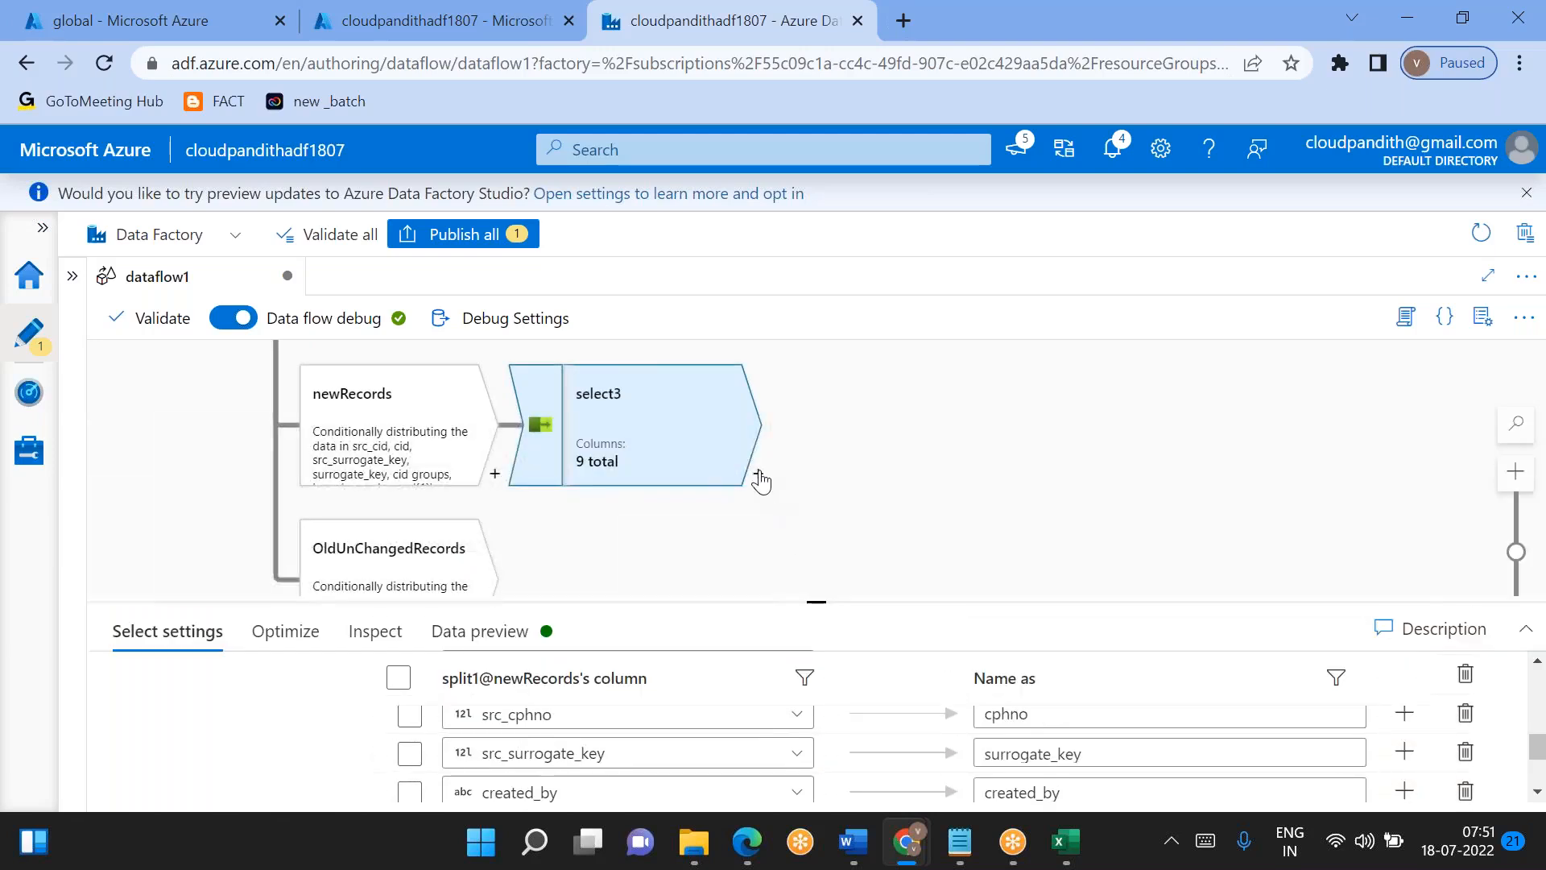
pyautogui.click(759, 476)
pyautogui.click(911, 455)
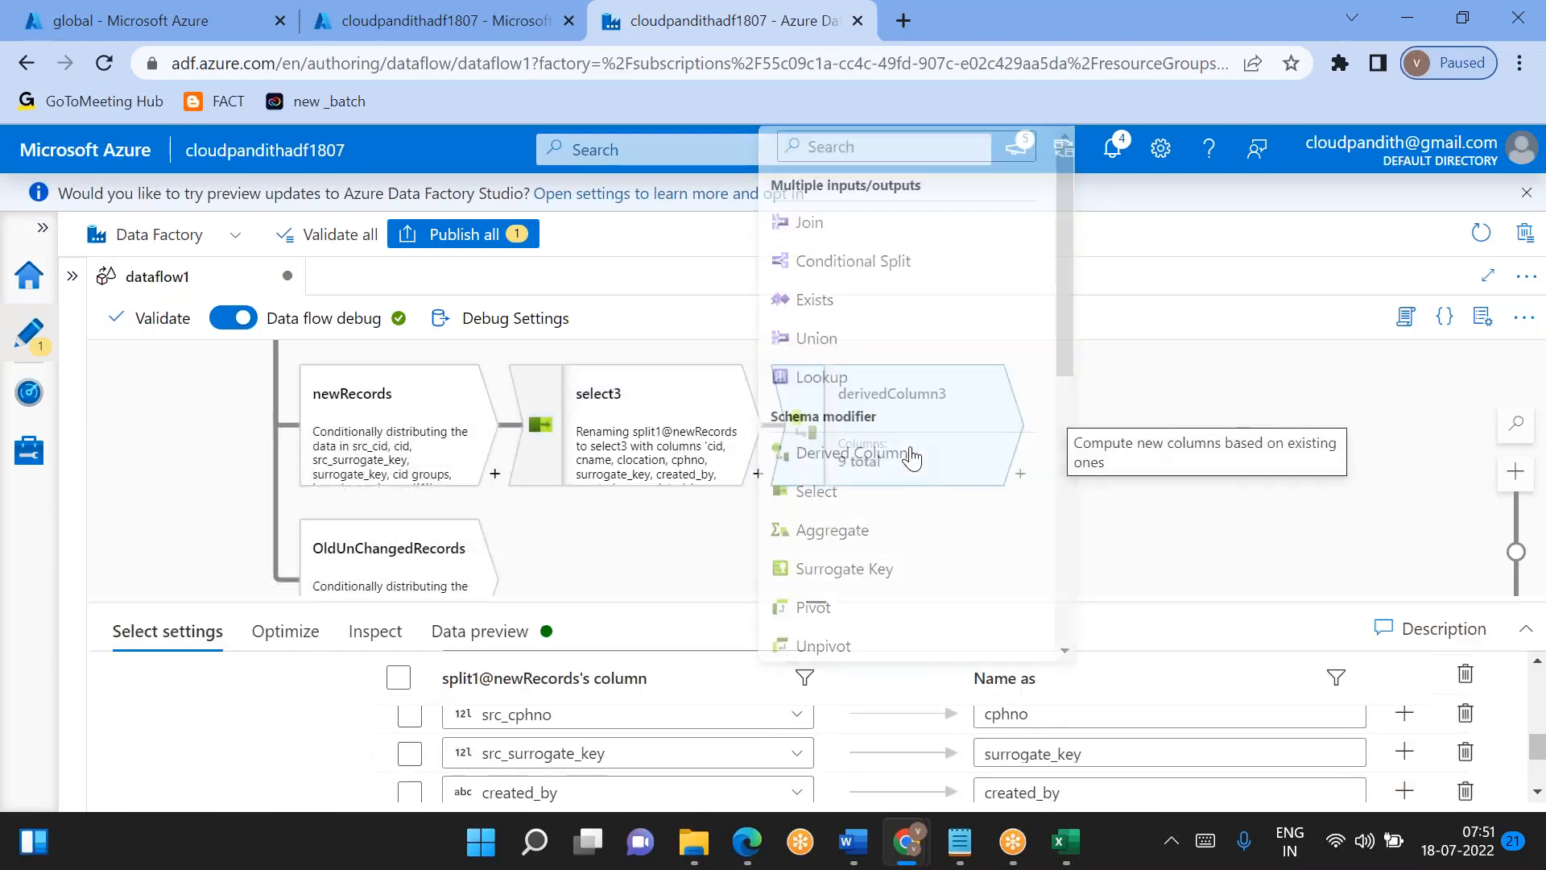
pyautogui.moveTo(821, 602); pyautogui.dragTo(818, 451)
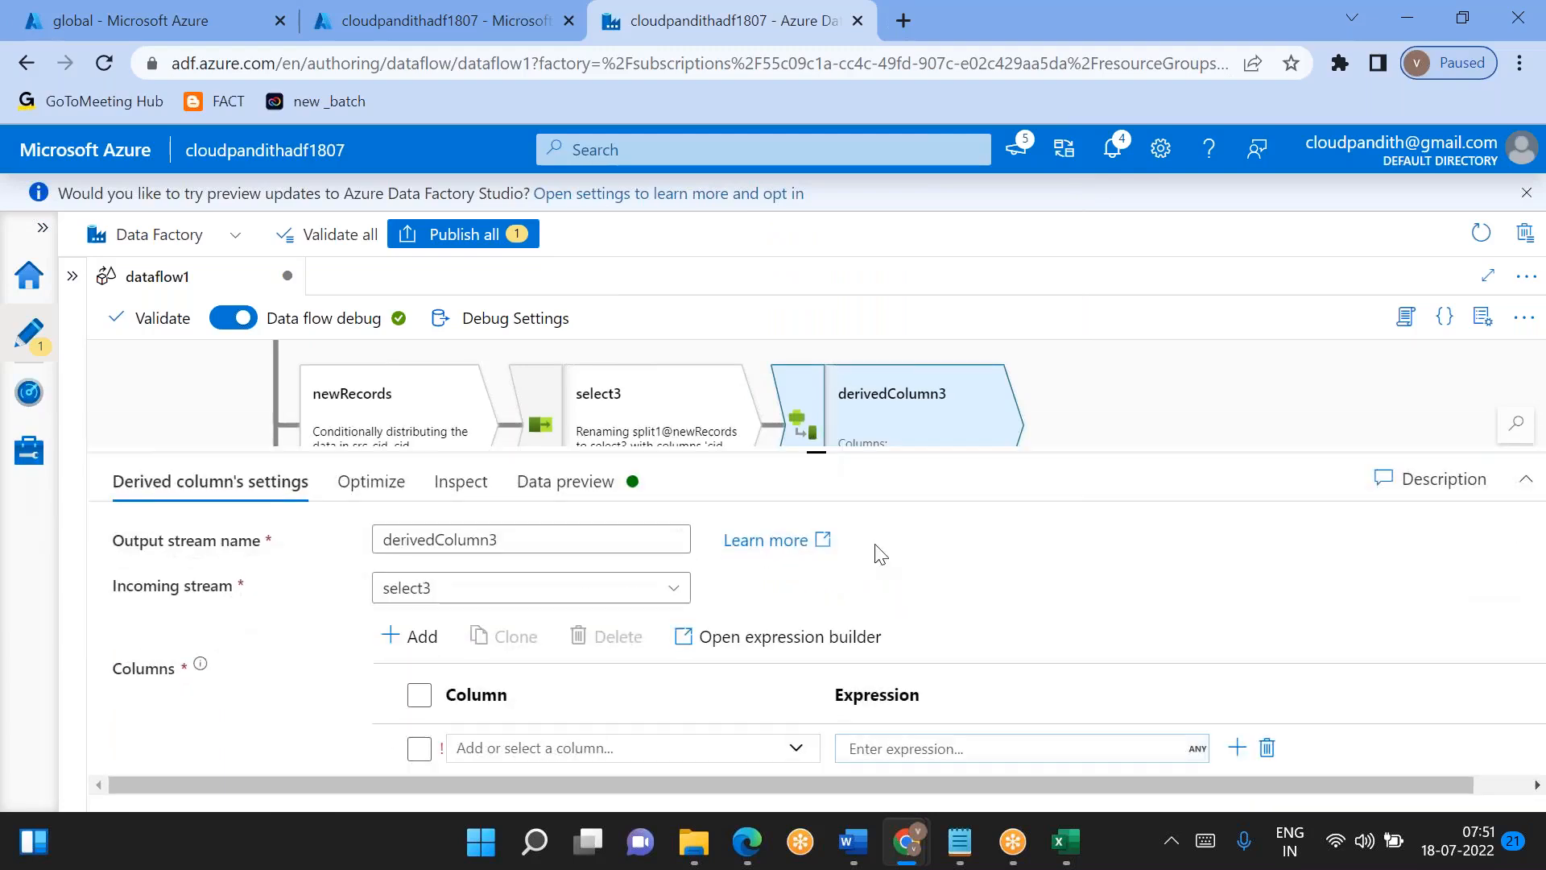
# - Add three more column rows to the new derived column transformation, making four in total
pyautogui.click(390, 636)
pyautogui.click(404, 667)
pyautogui.click(399, 650)
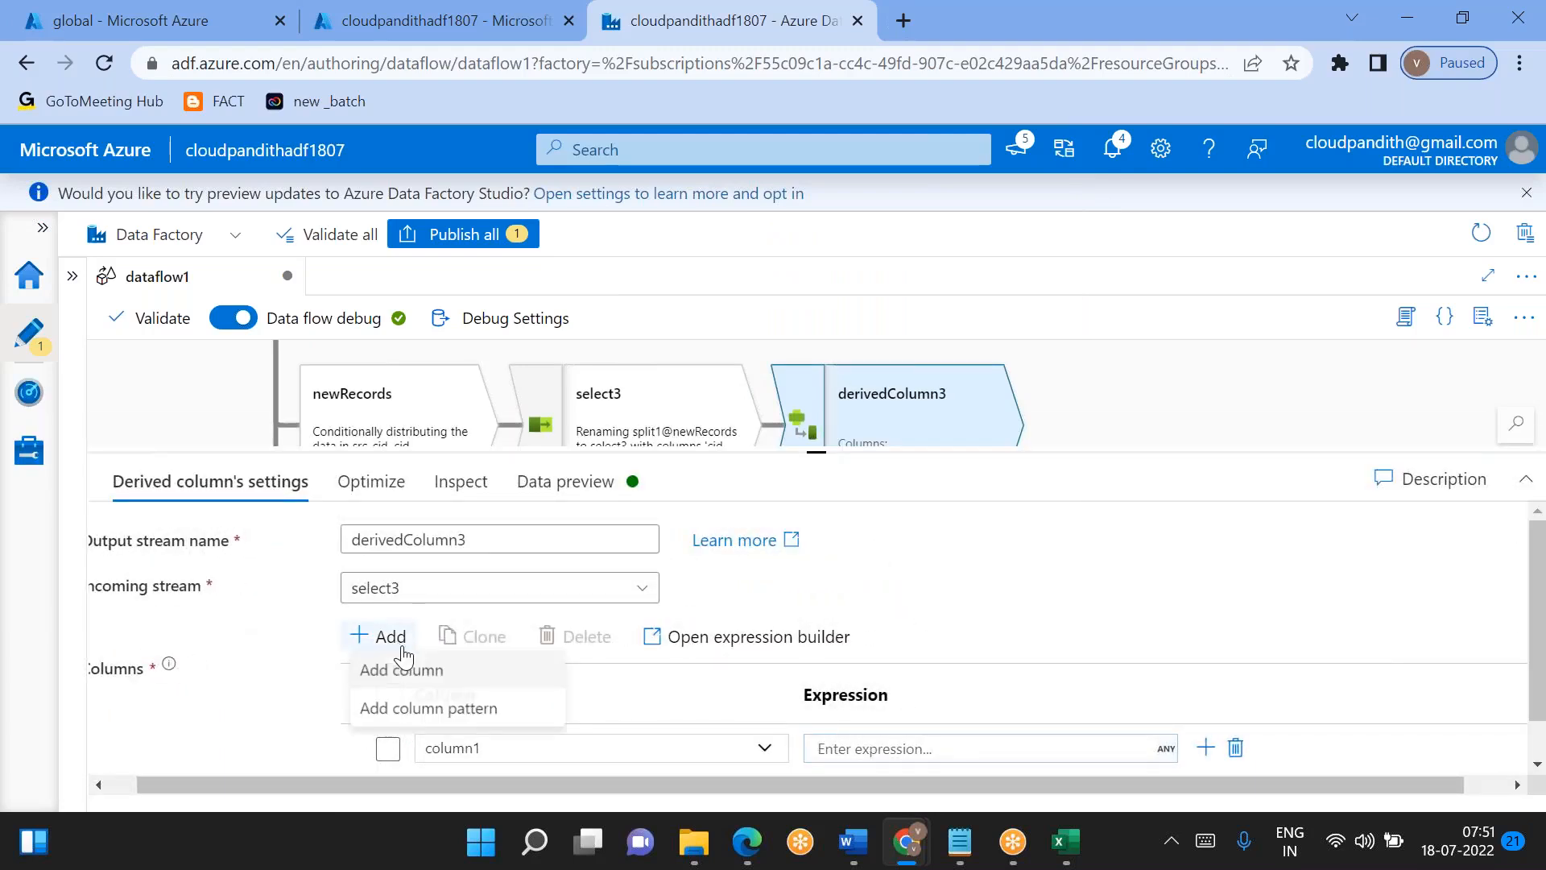
pyautogui.click(449, 682)
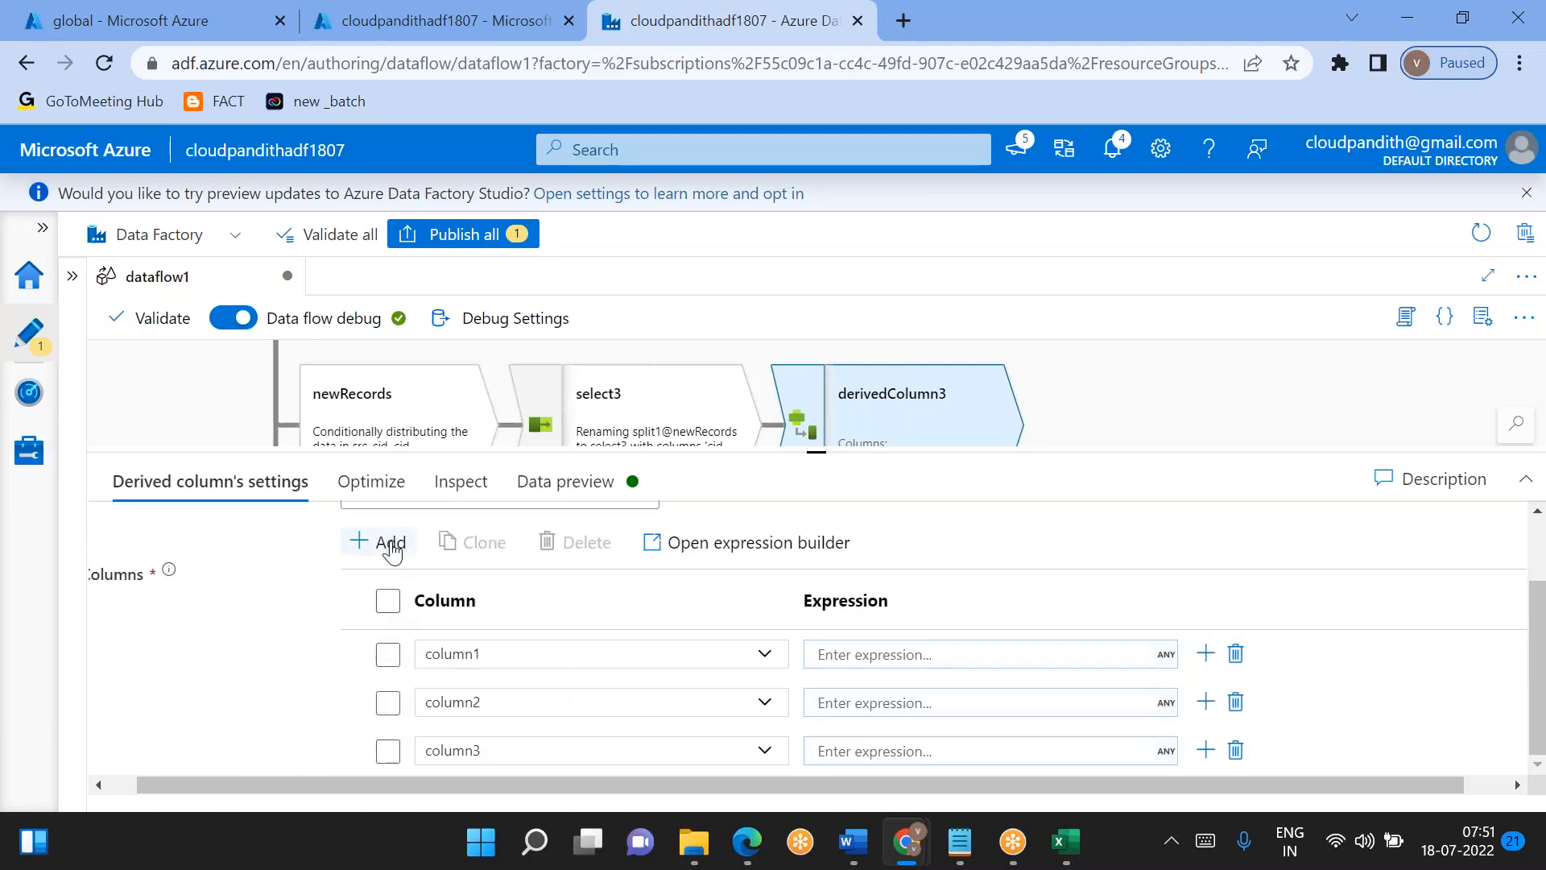
pyautogui.click(393, 551)
pyautogui.click(431, 578)
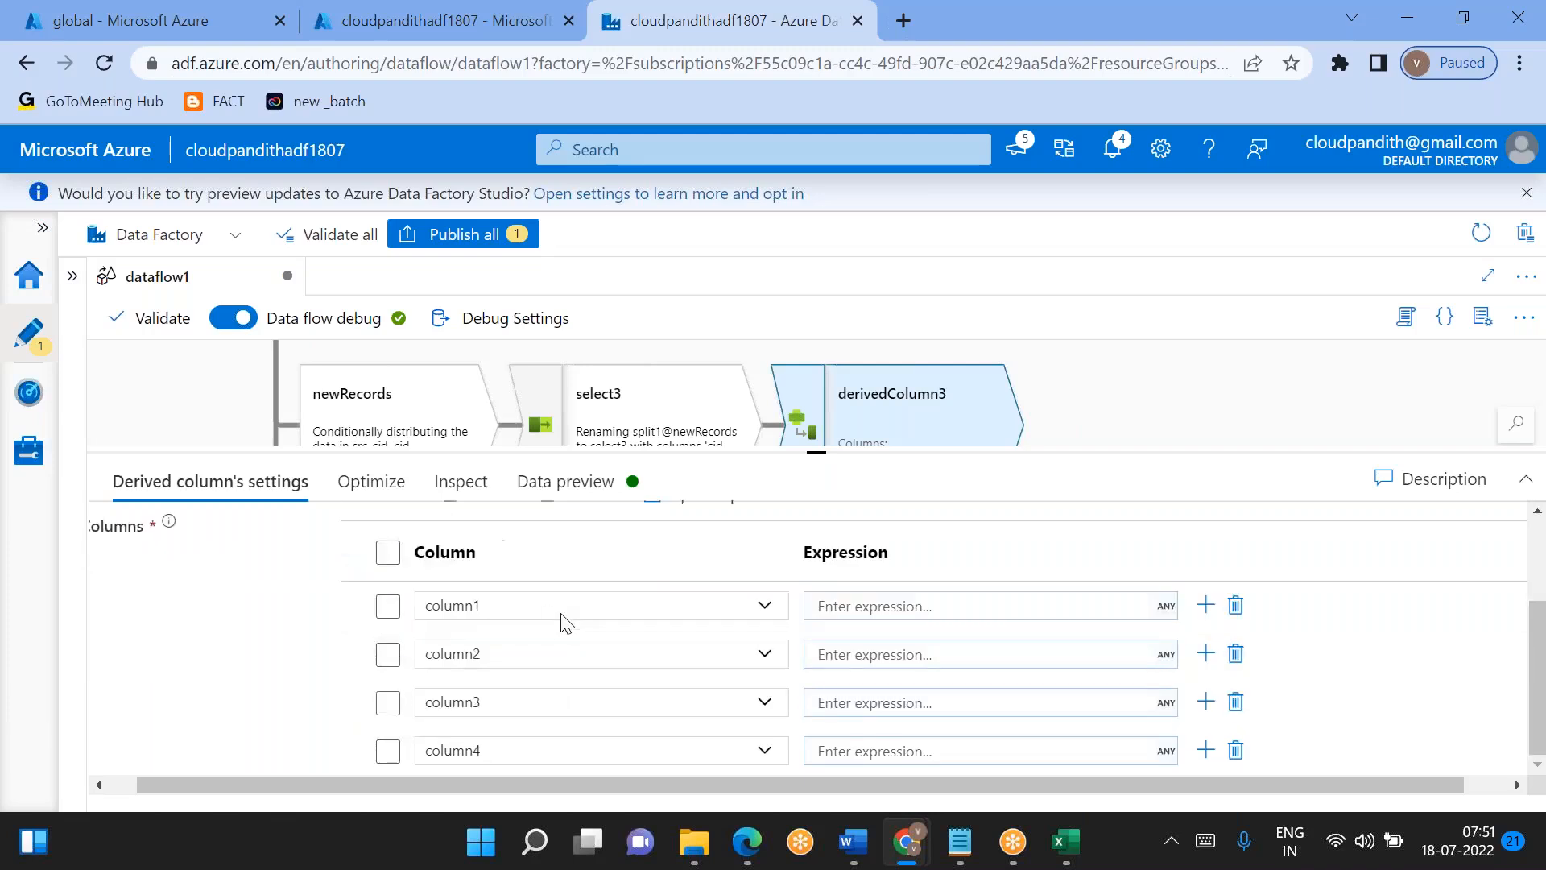
# - Assign created_by and created_on as the first two columns of the derived column transformation
pyautogui.click(765, 612)
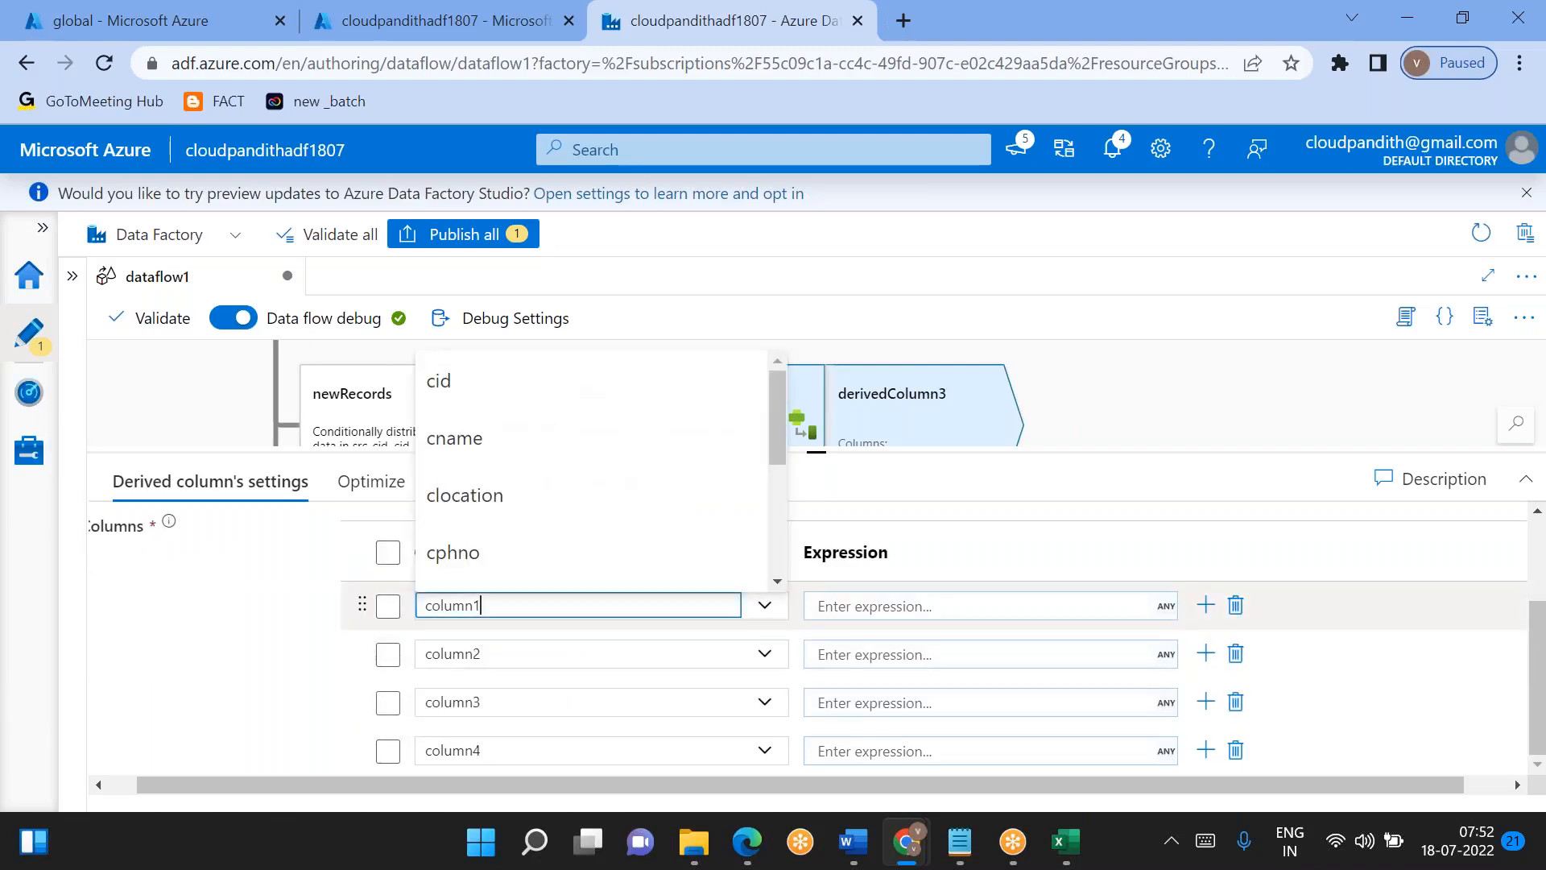
pyautogui.scroll(-5, 593, 508)
pyautogui.click(517, 403)
pyautogui.click(765, 660)
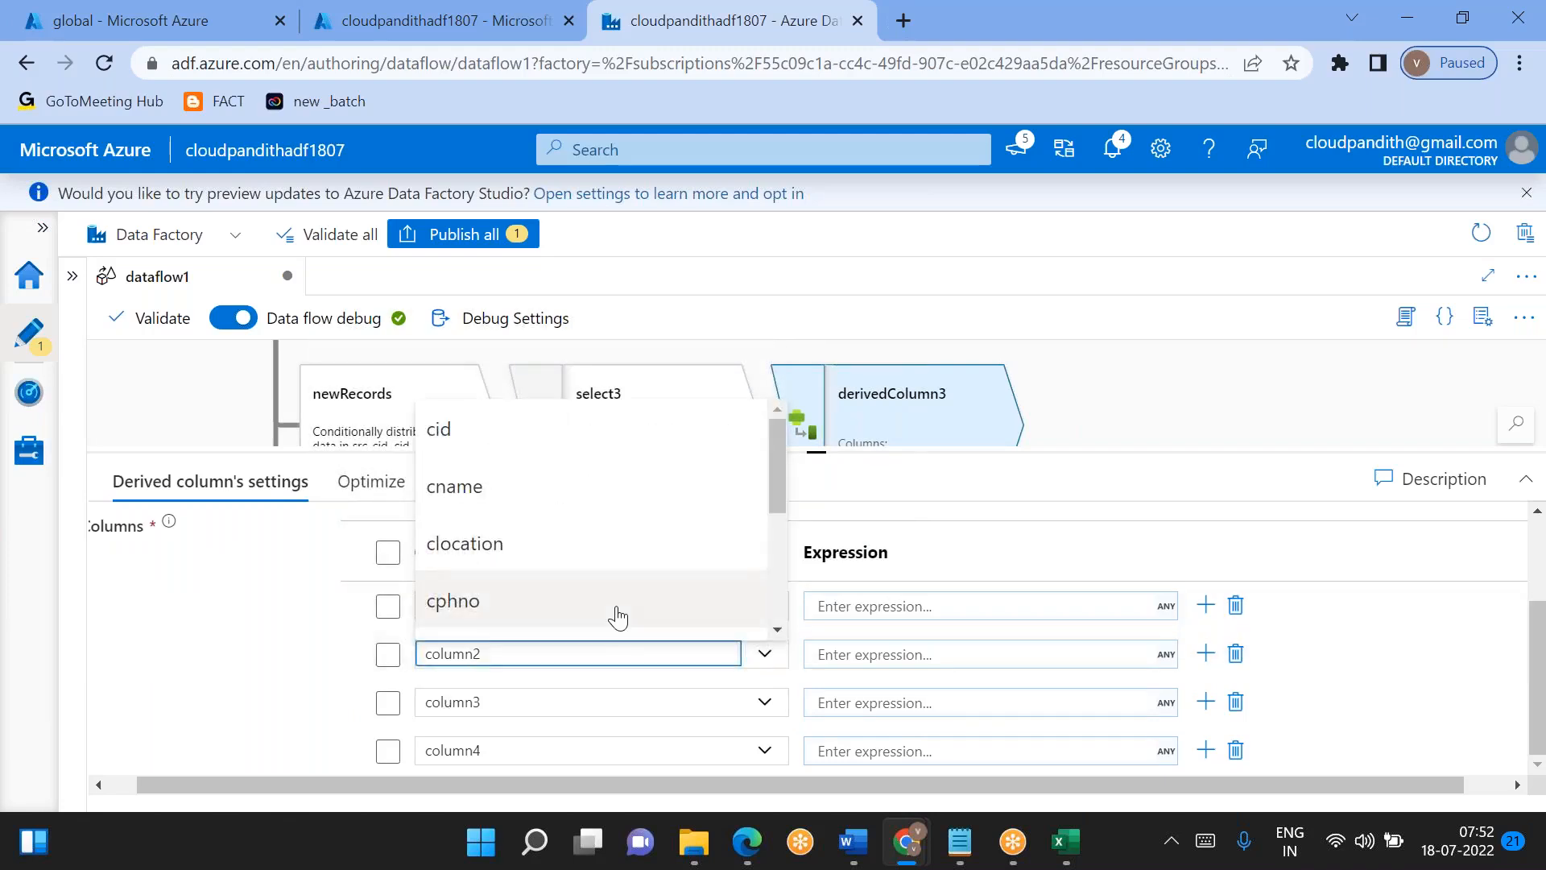
pyautogui.scroll(-4, 548, 532)
pyautogui.click(528, 505)
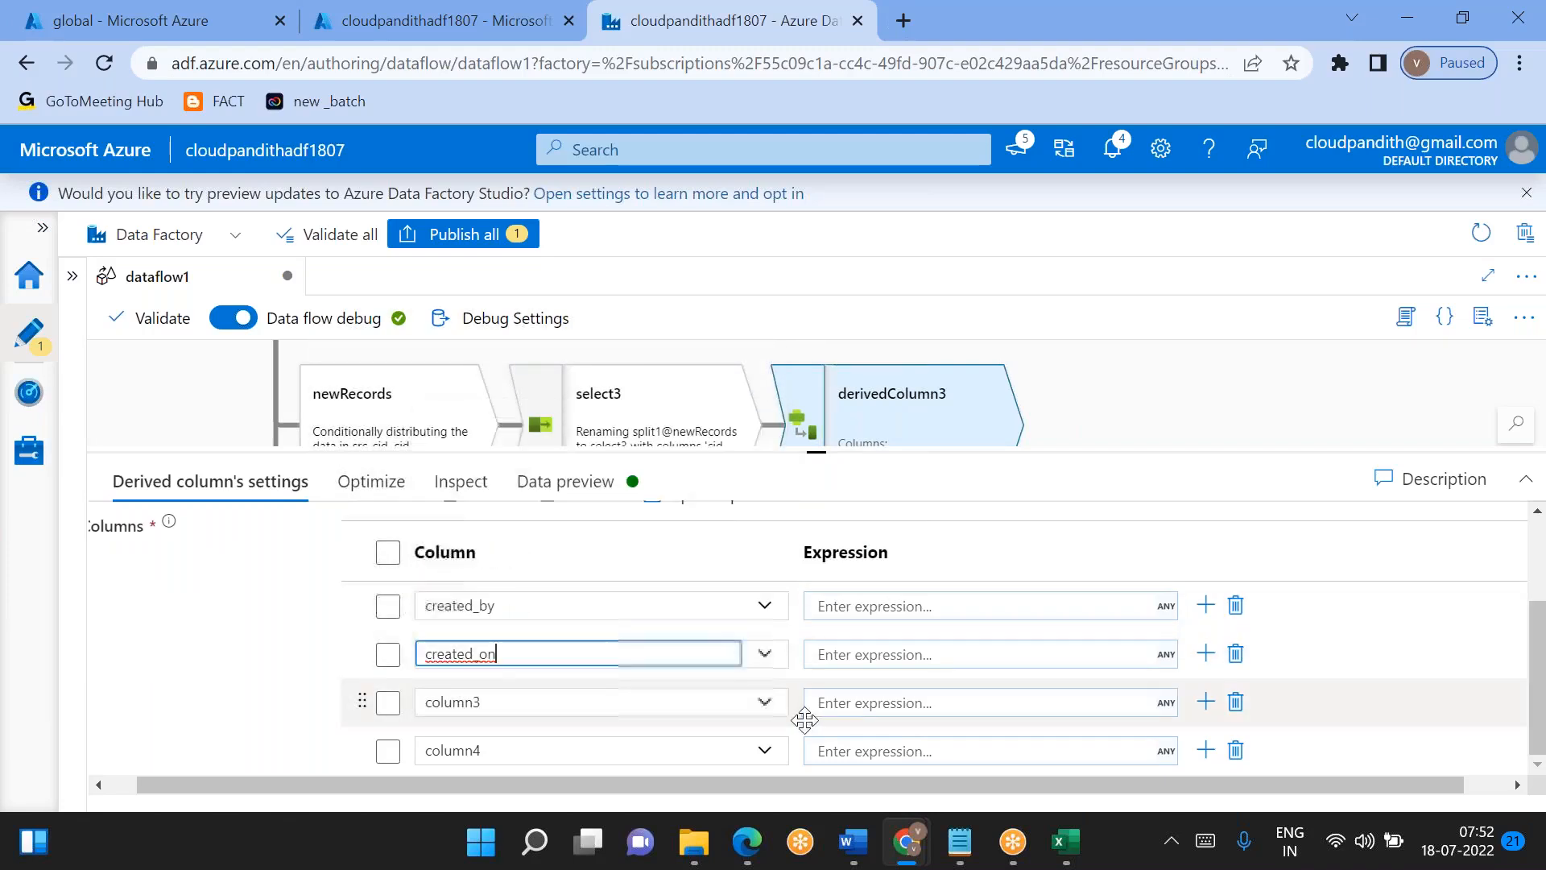
# - Assign updated_by and updated_on as the third and fourth columns of the derived column transformation
pyautogui.click(765, 707)
pyautogui.scroll(-4, 632, 618)
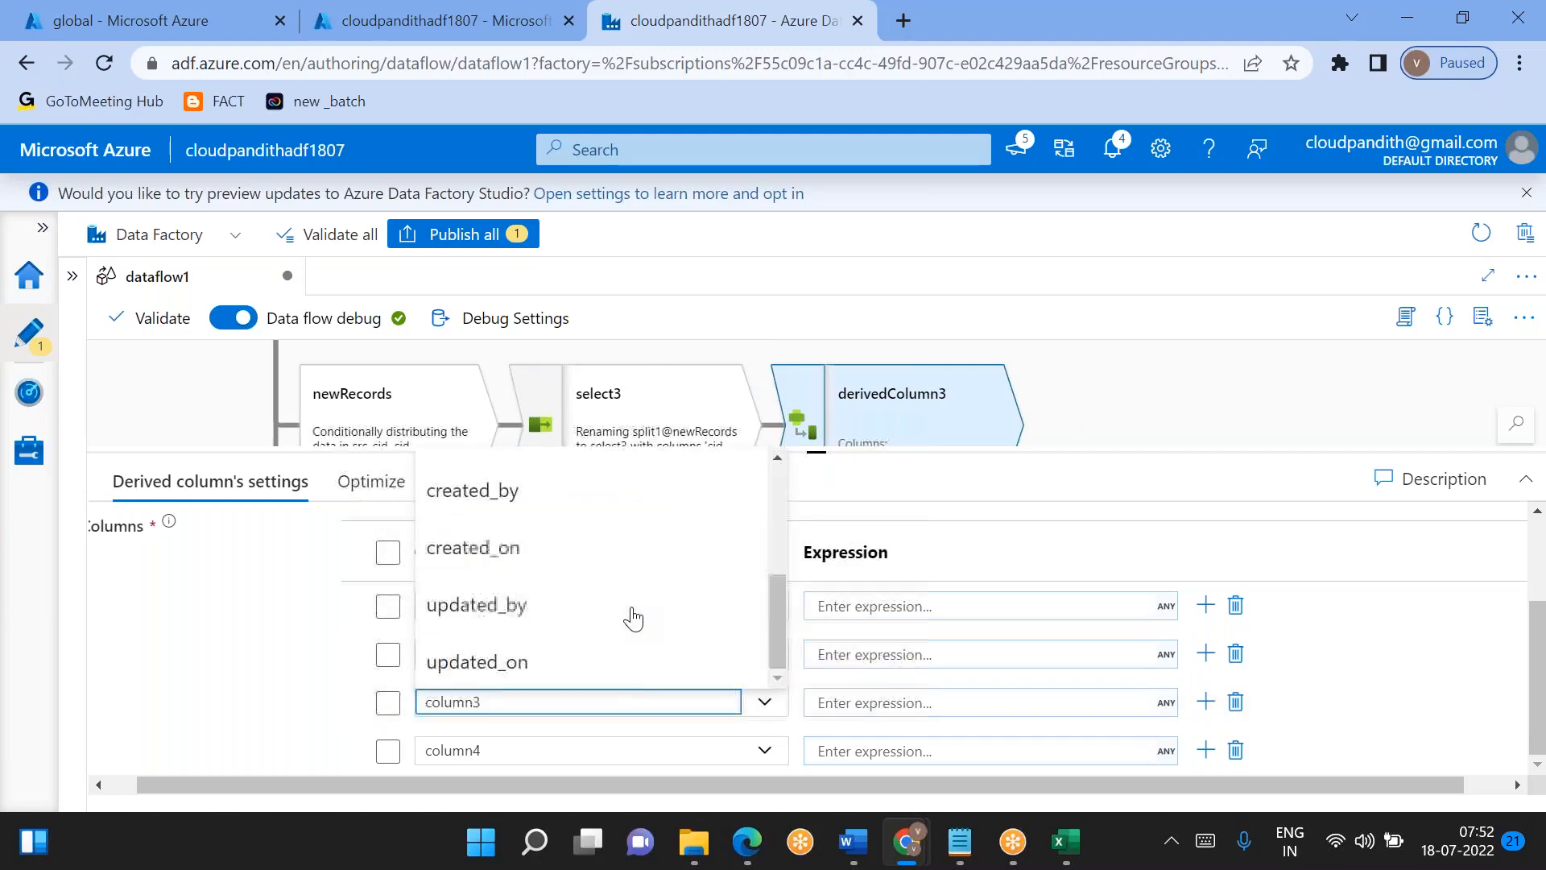
pyautogui.click(541, 605)
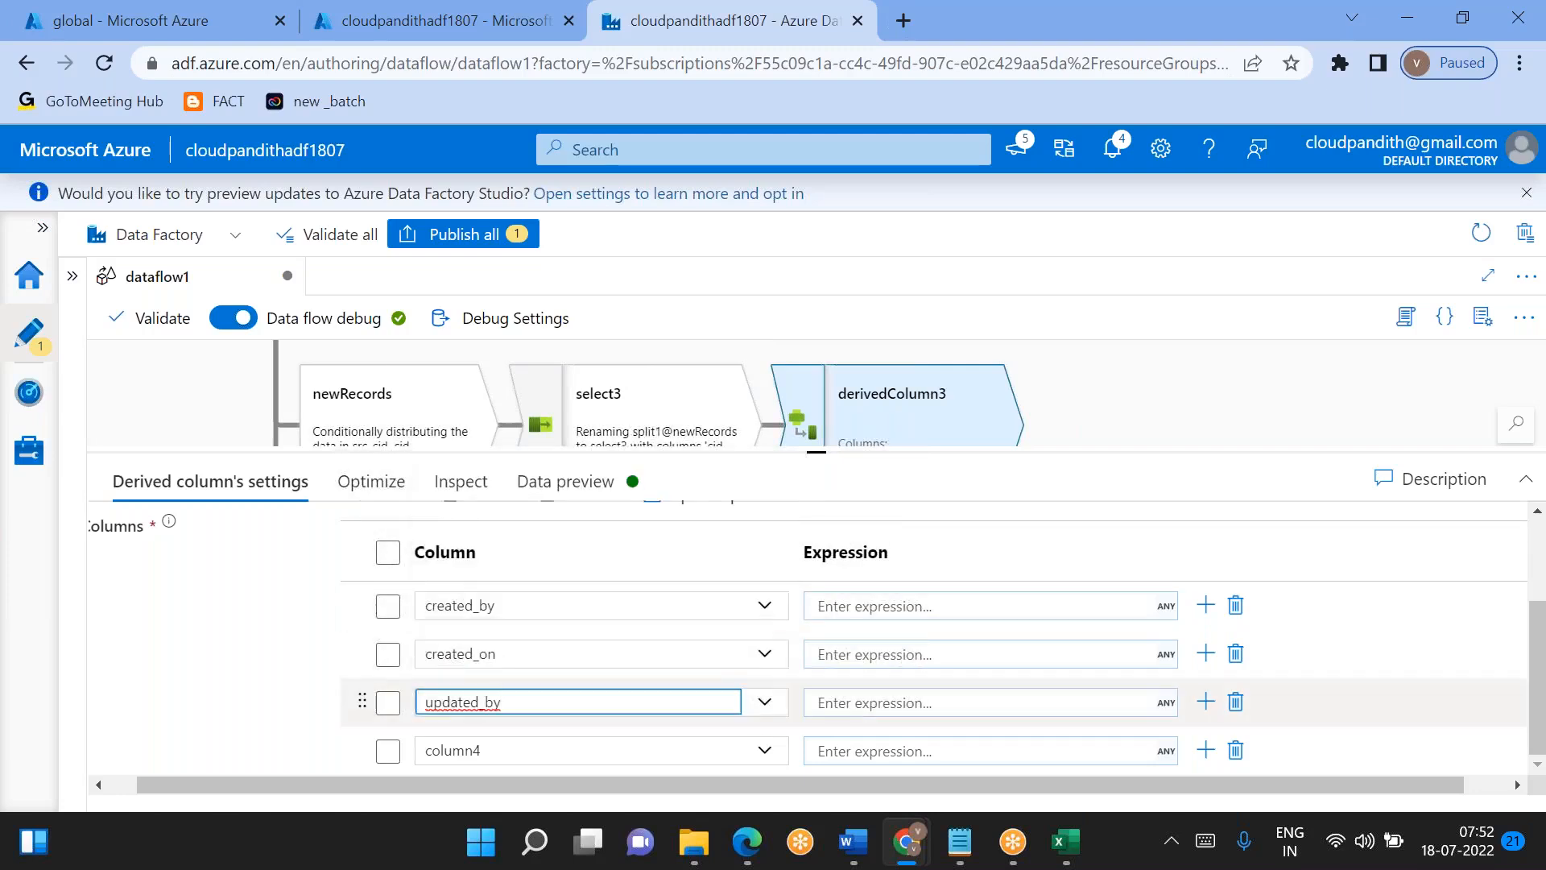
pyautogui.click(769, 753)
pyautogui.scroll(-4, 631, 676)
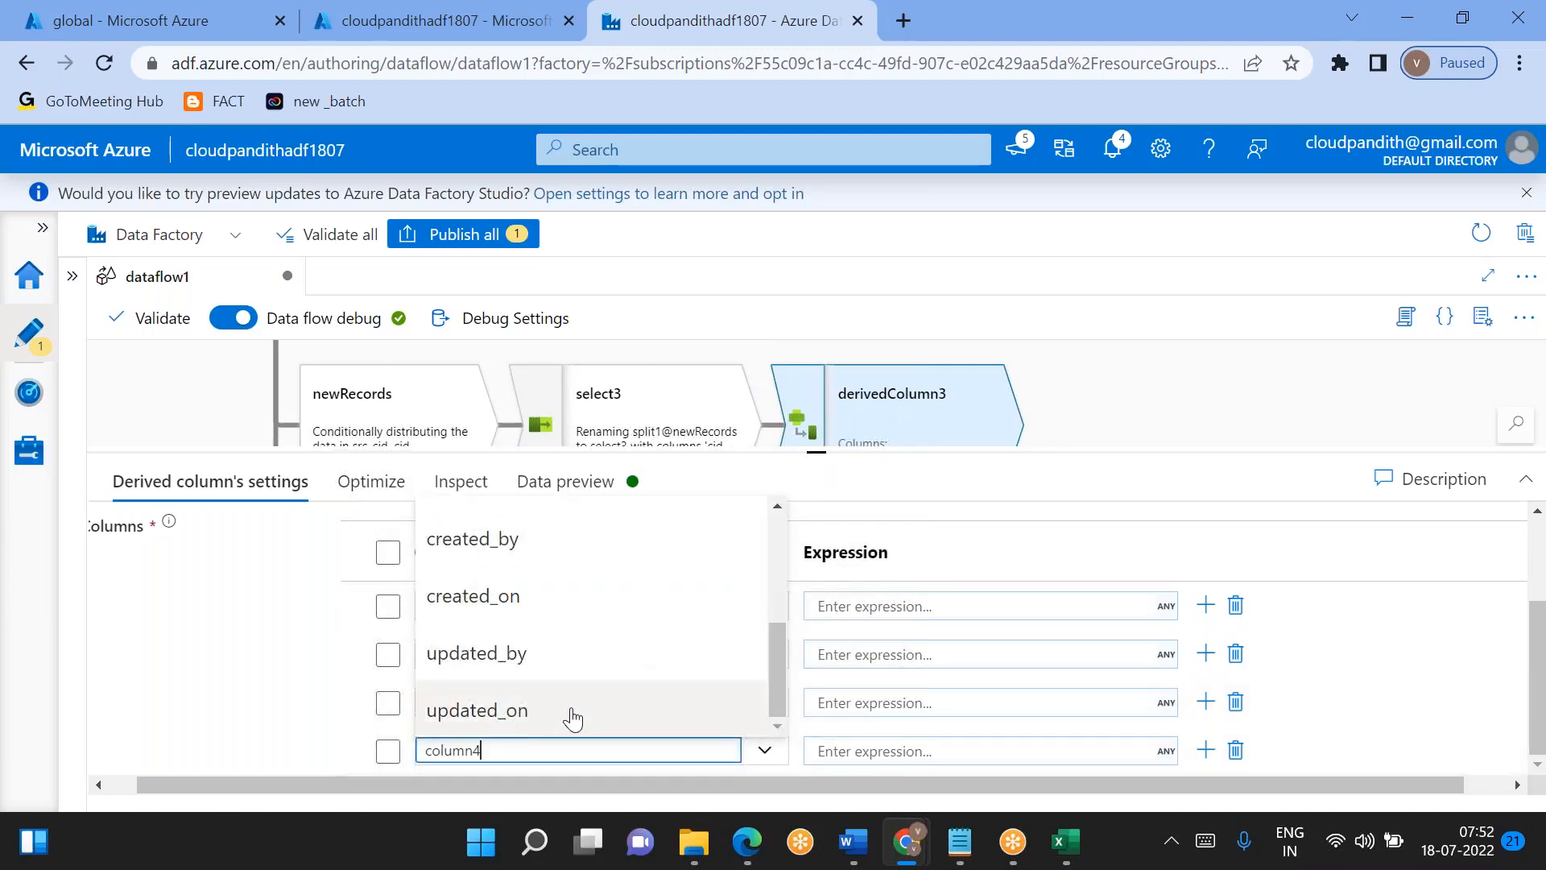
pyautogui.click(542, 725)
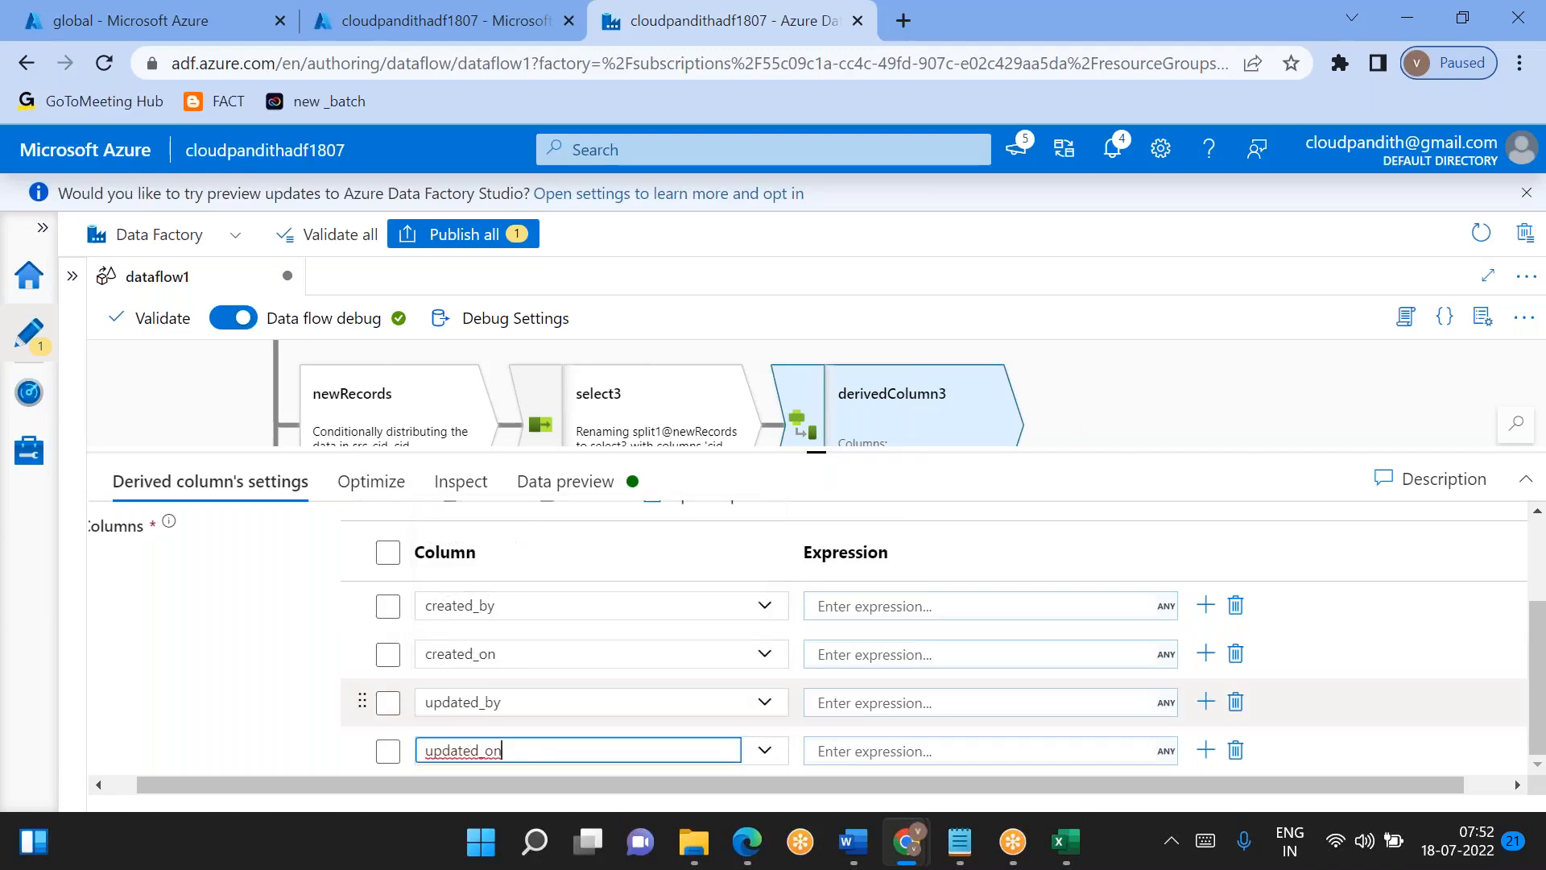
# - Set the expressions of created_by and updated_by to 'Dataflow'
pyautogui.click(862, 606)
pyautogui.write("'Dataflow")
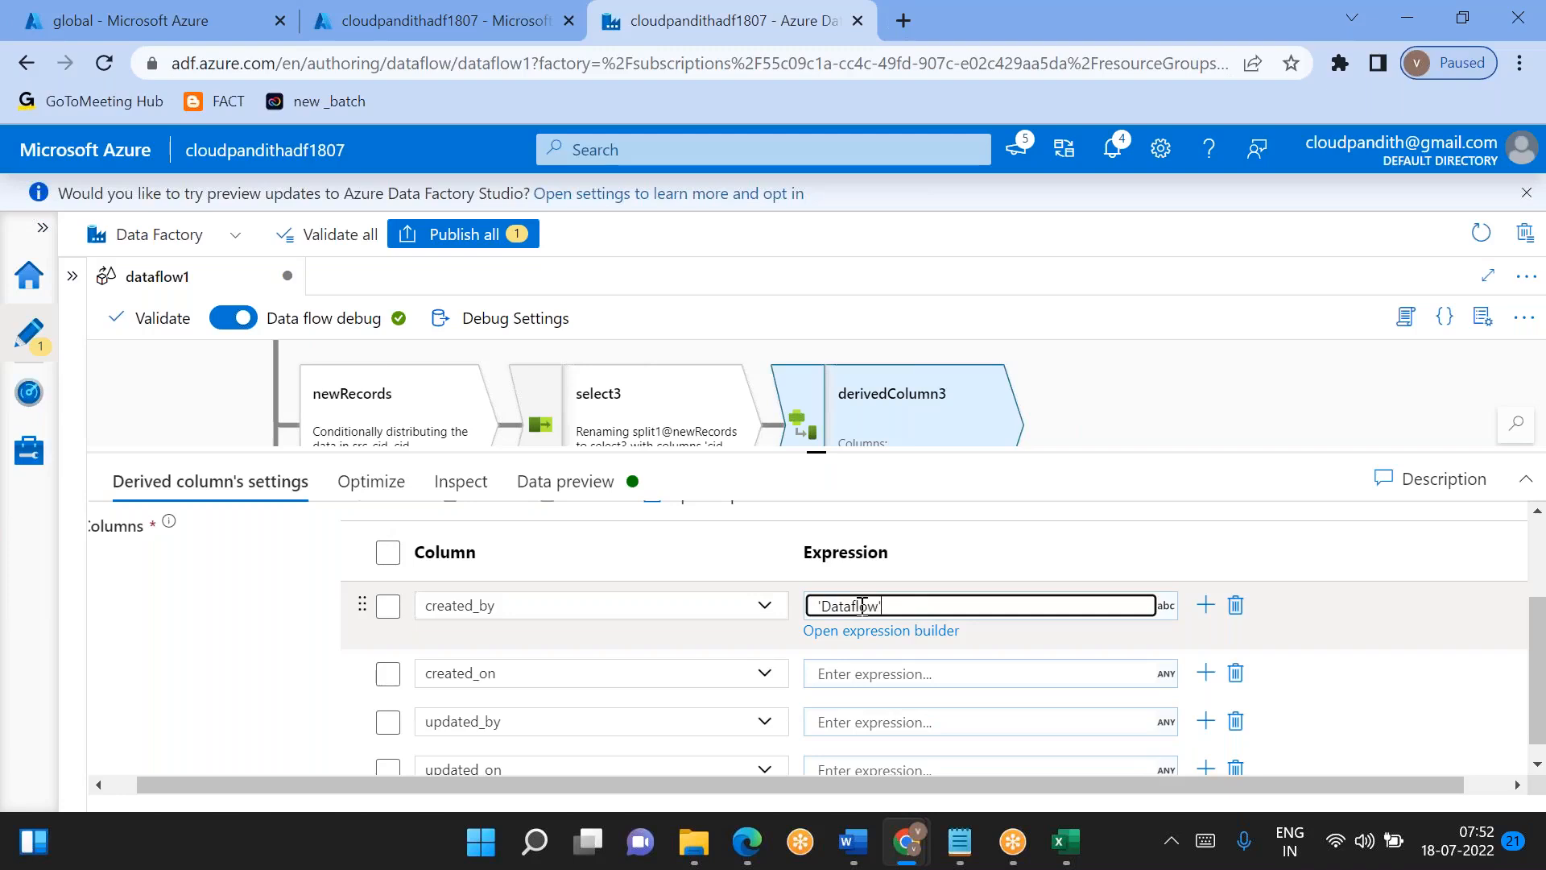
pyautogui.hotkey('ctrl', 'a')
pyautogui.hotkey('ctrl', 'c')
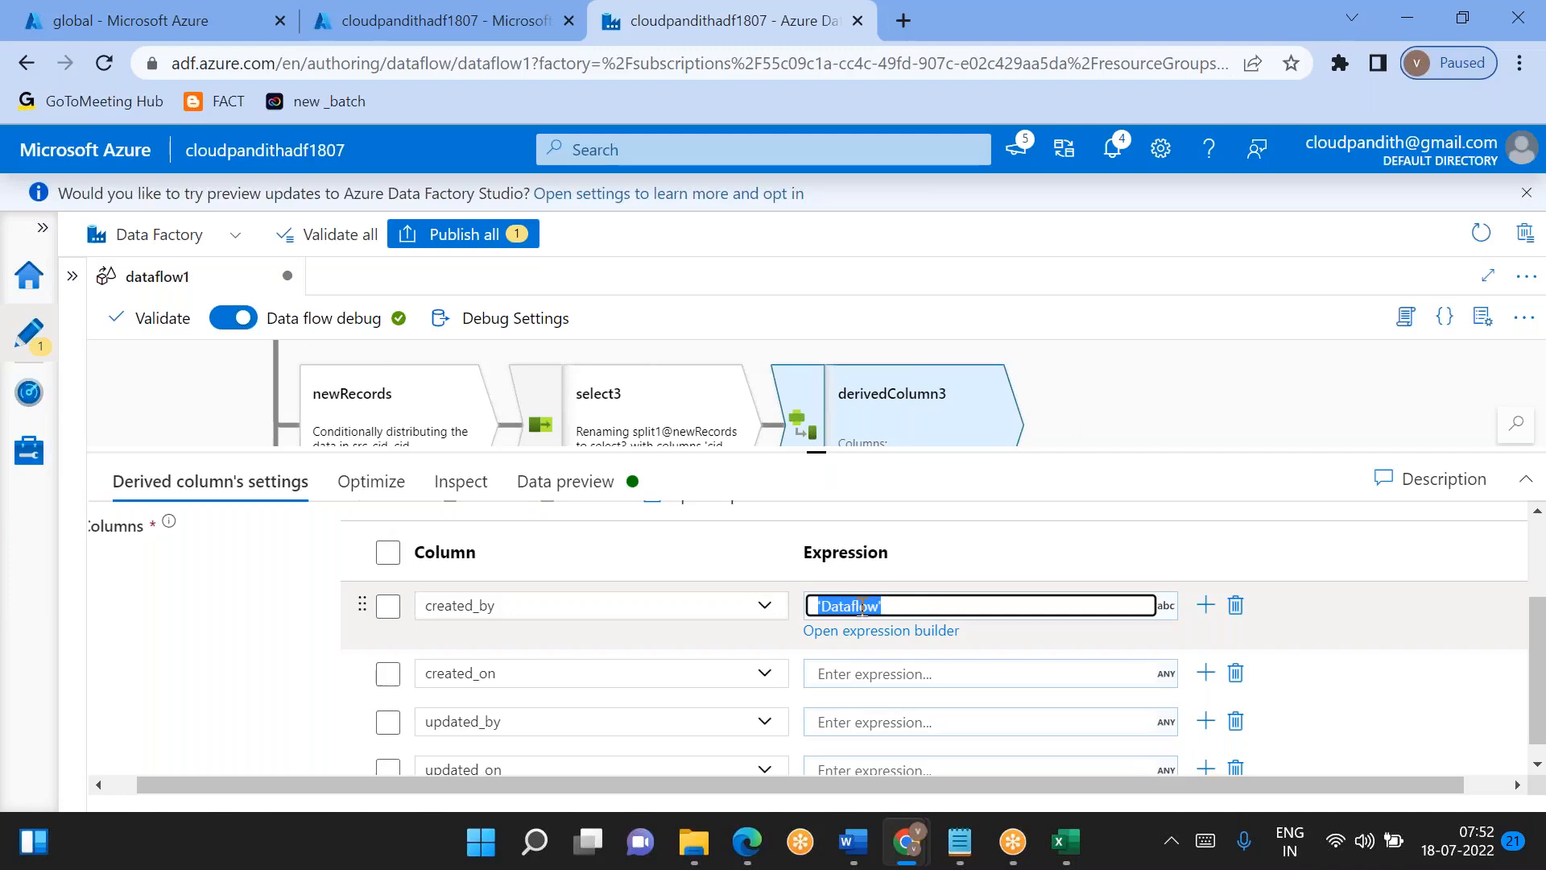
pyautogui.click(862, 722)
pyautogui.hotkey('ctrl', 'v')
# - Set created_on to currentTimestamp() in the expression builder, save it, and reuse the same expression for updated_on
pyautogui.click(845, 670)
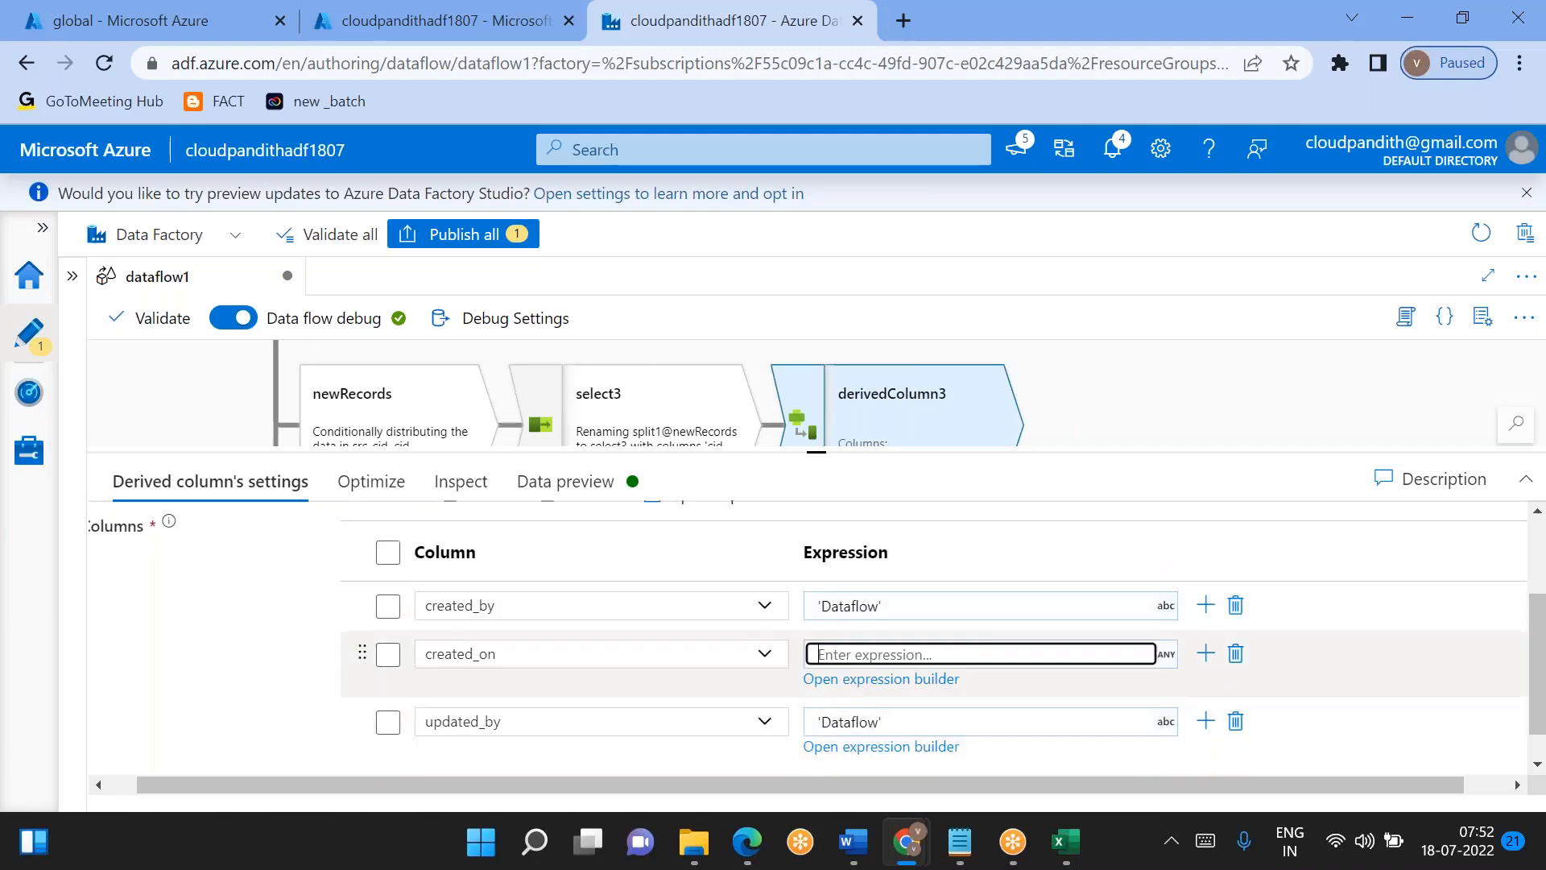
pyautogui.click(860, 679)
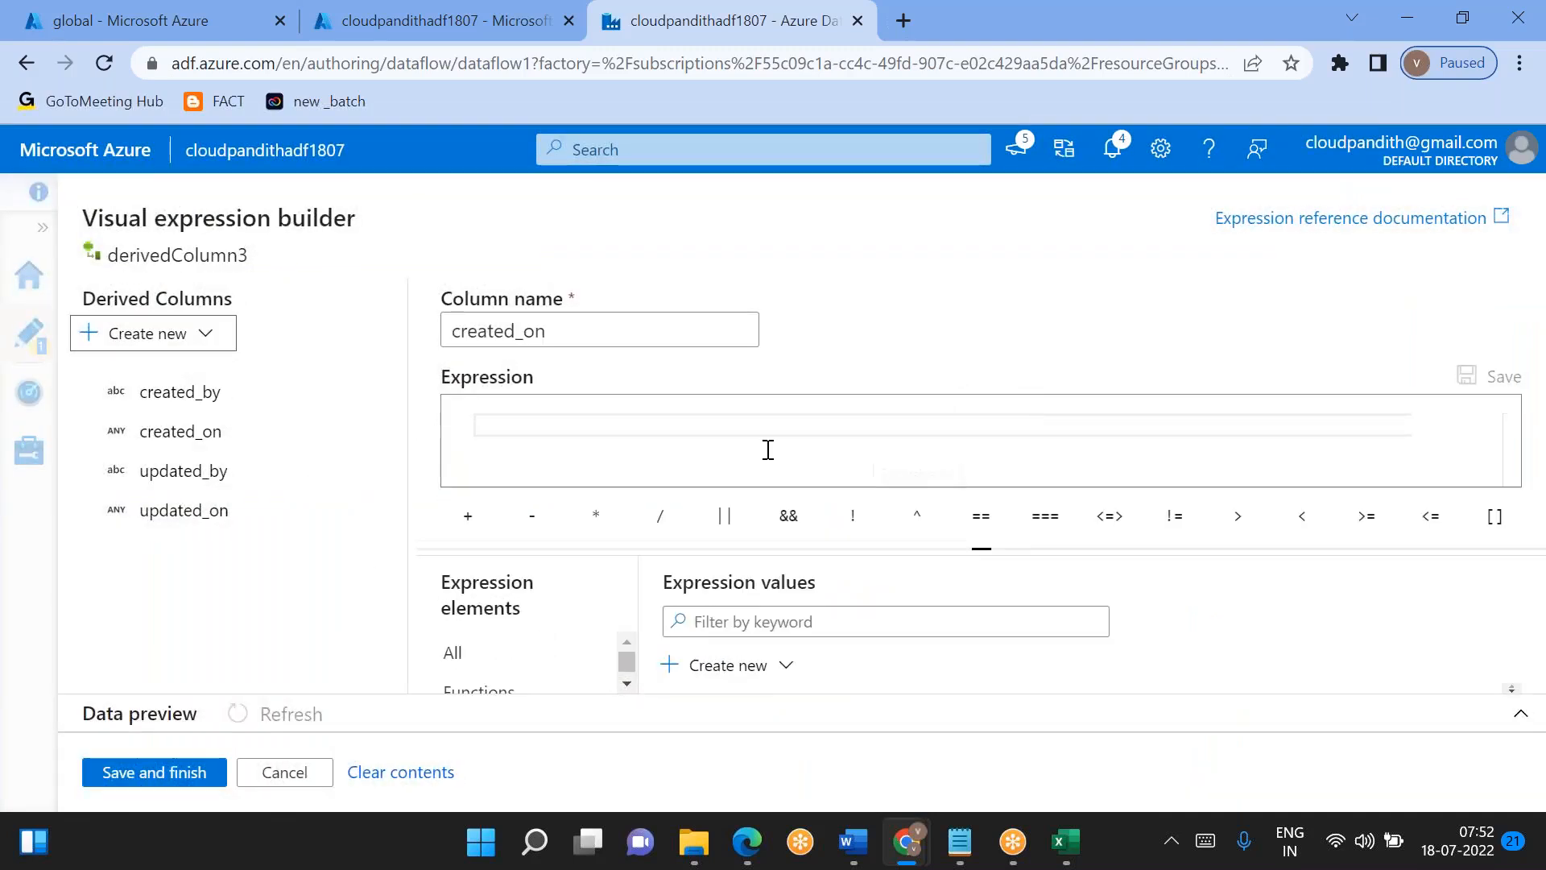
pyautogui.click(736, 434)
pyautogui.write('curre')
pyautogui.press('Down')
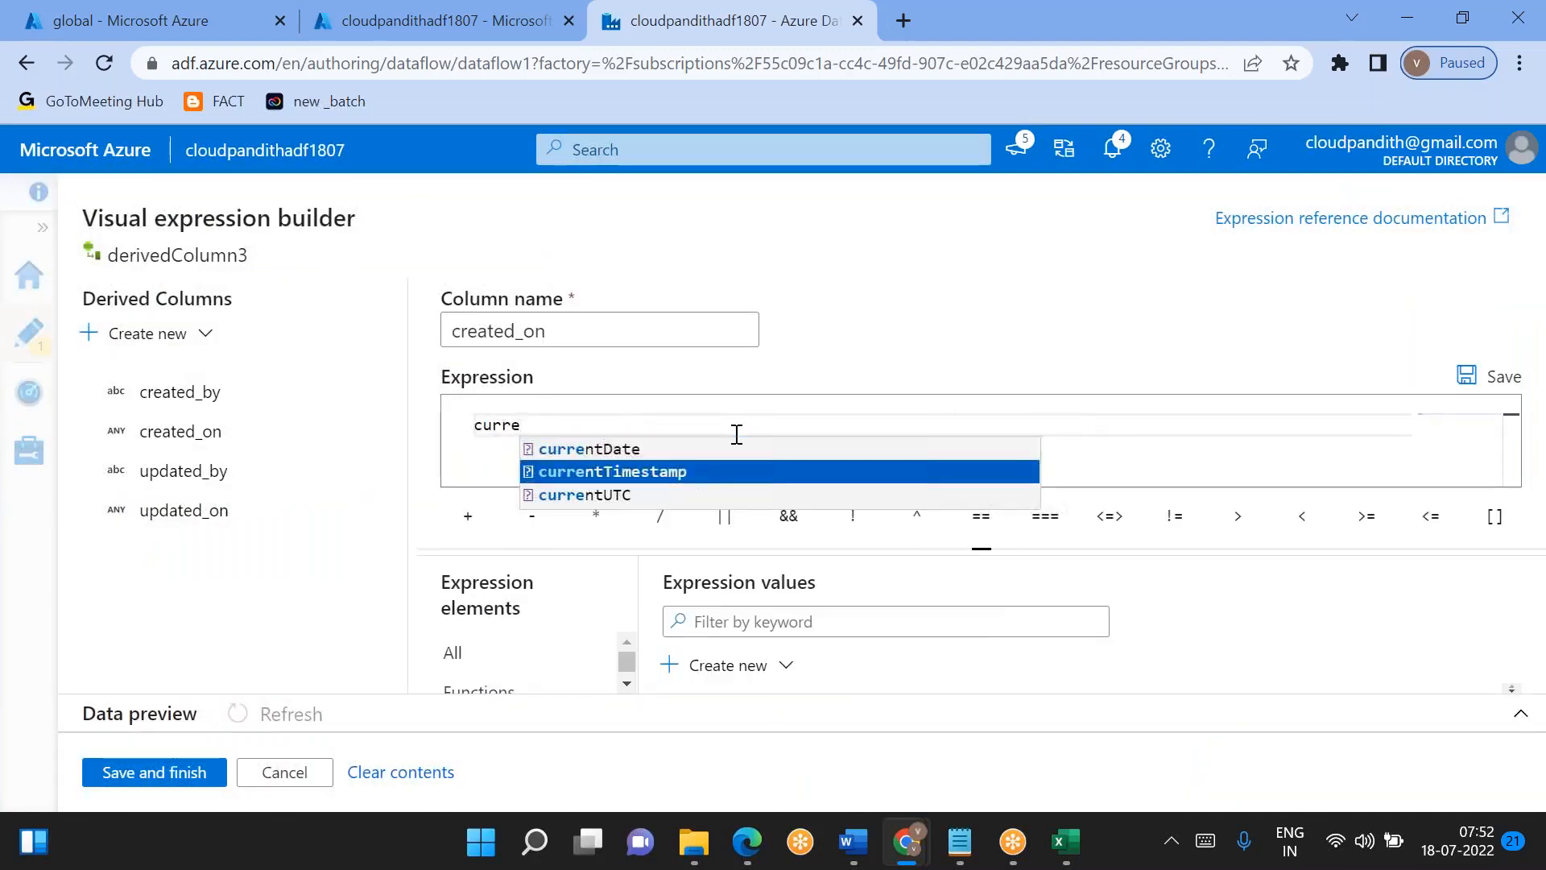
pyautogui.press('Return')
pyautogui.hotkey('shift', 'Home')
pyautogui.hotkey('ctrl', 'c')
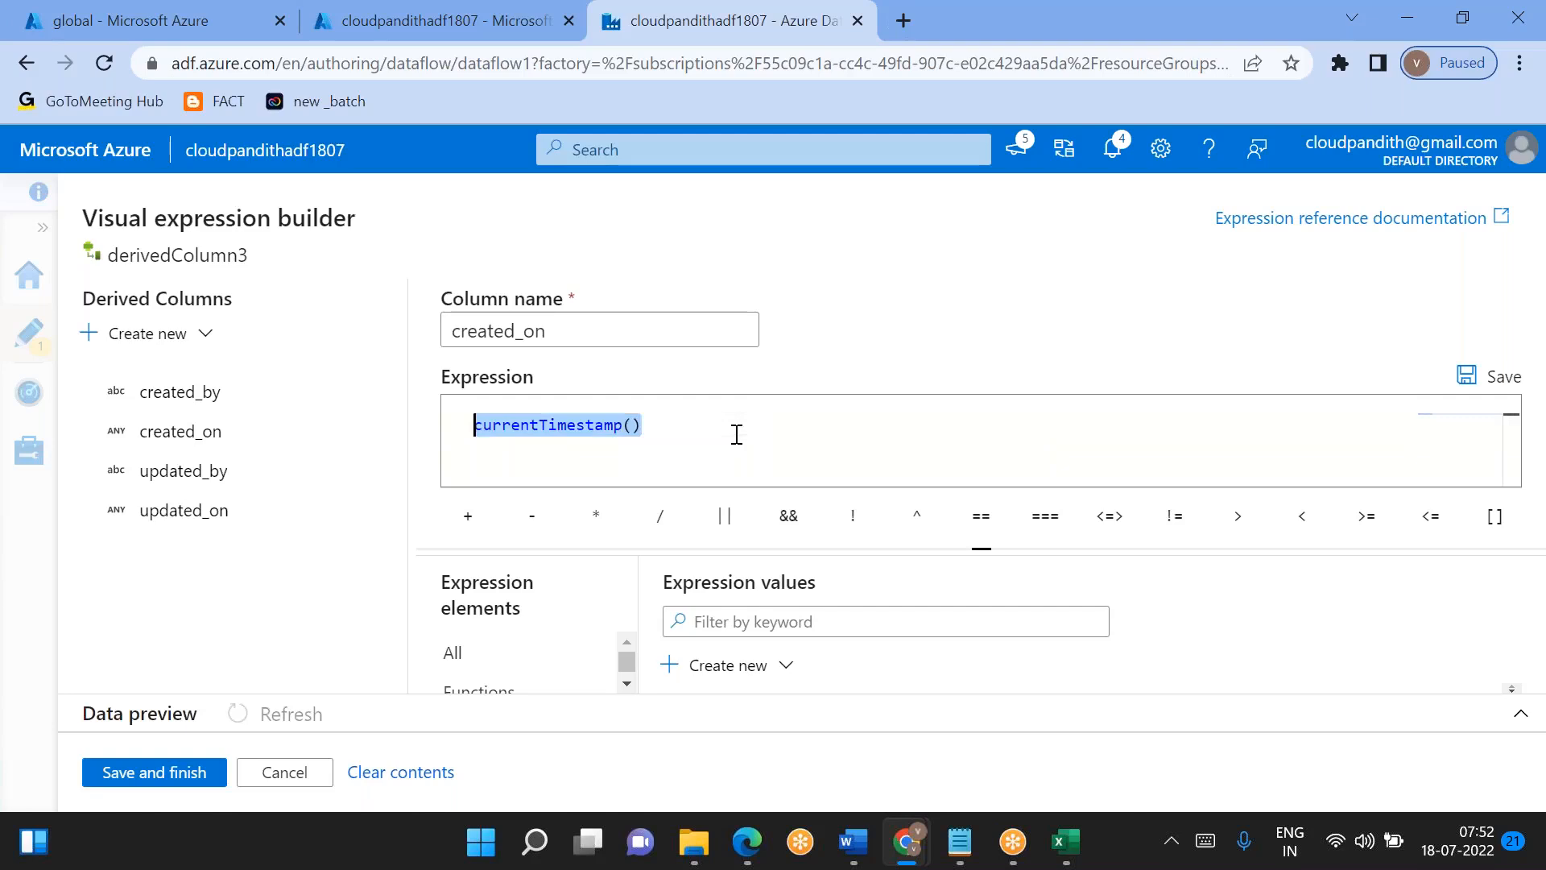
pyautogui.click(158, 782)
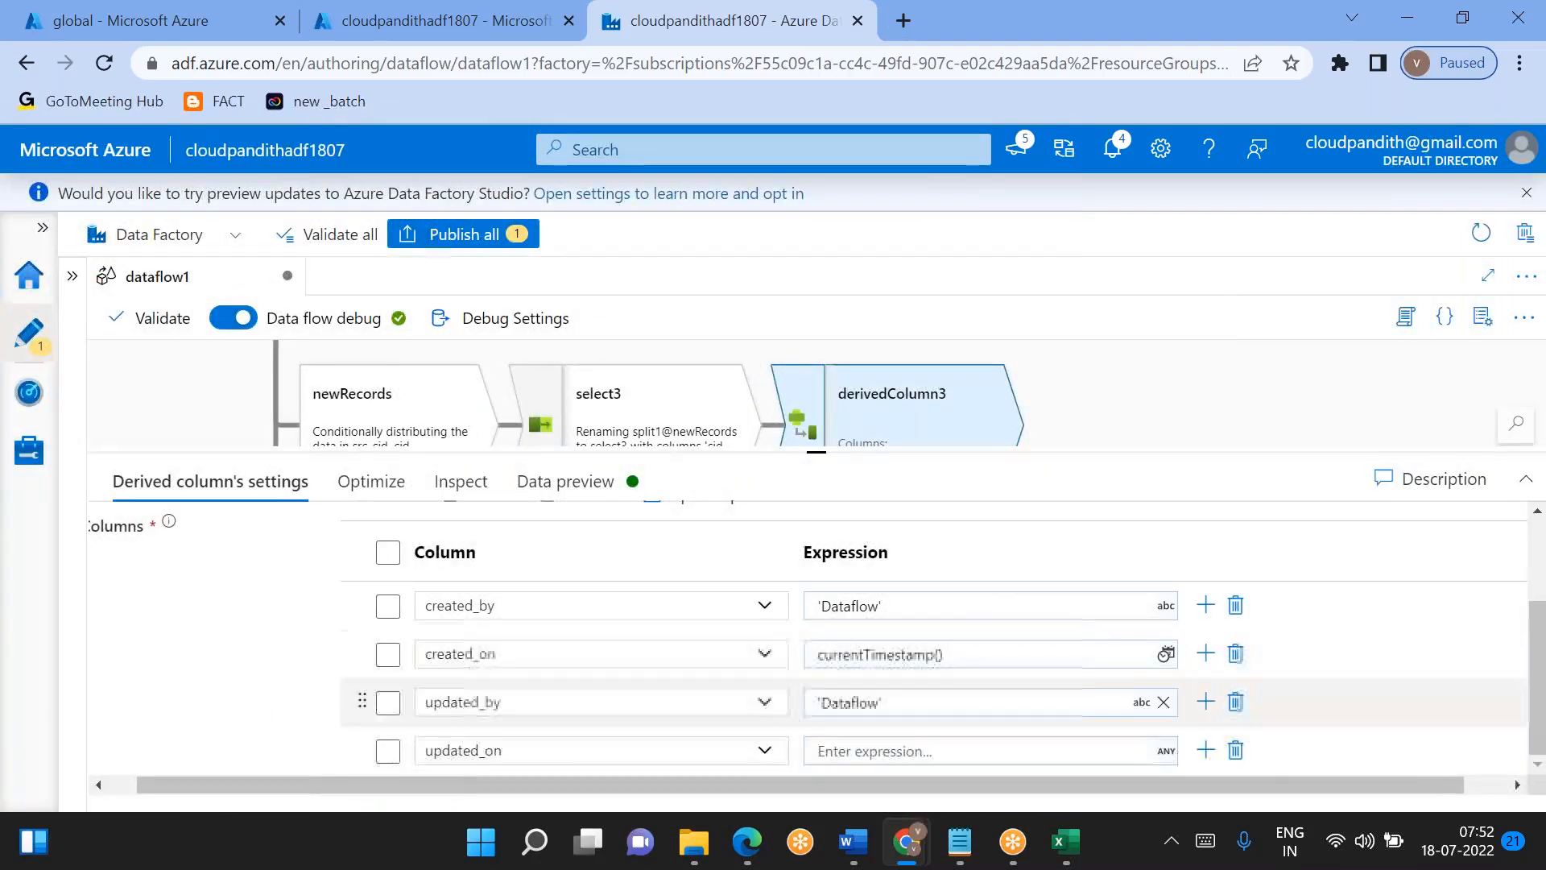
pyautogui.click(851, 750)
pyautogui.hotkey('ctrl', 'v')
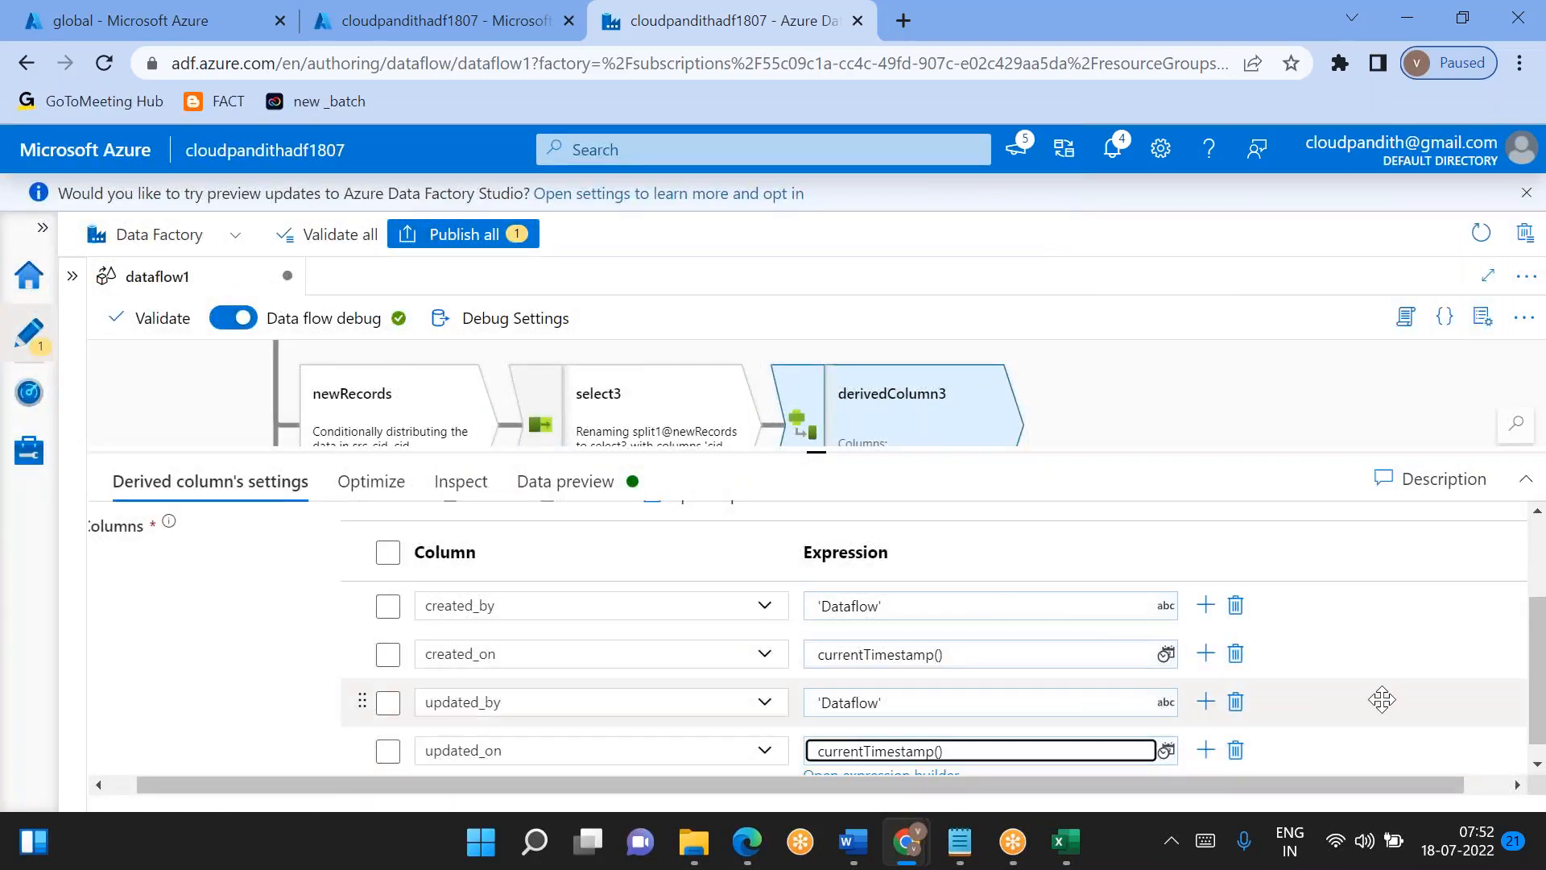
pyautogui.scroll(-1, 1383, 699)
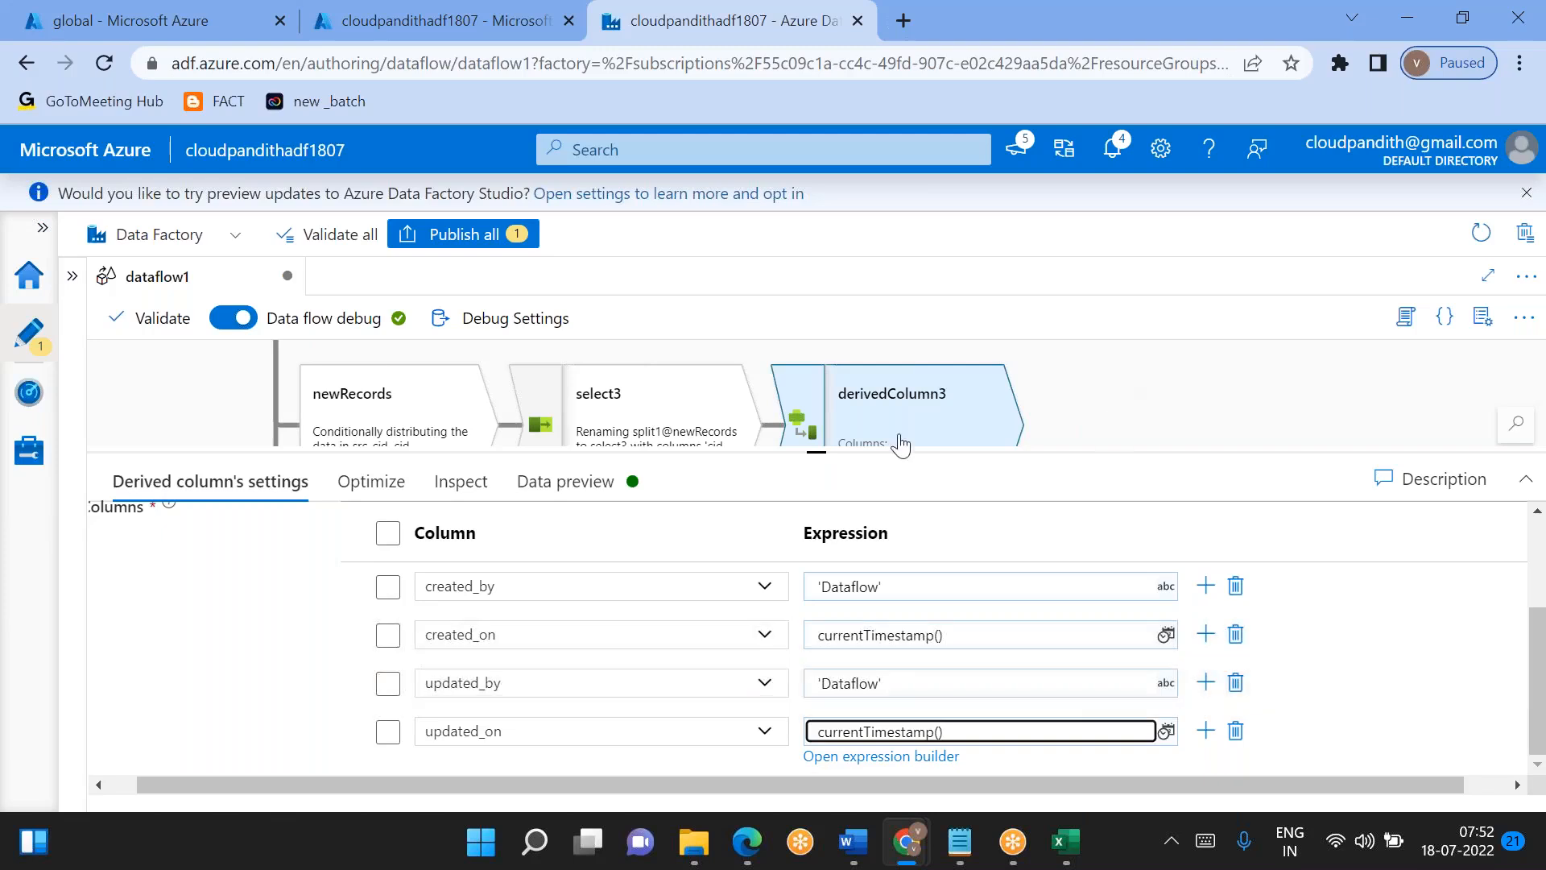
# - Add a Select transformation after the OldUnChangedRecords stream and enlarge its settings area
pyautogui.moveTo(818, 453); pyautogui.dragTo(829, 608)
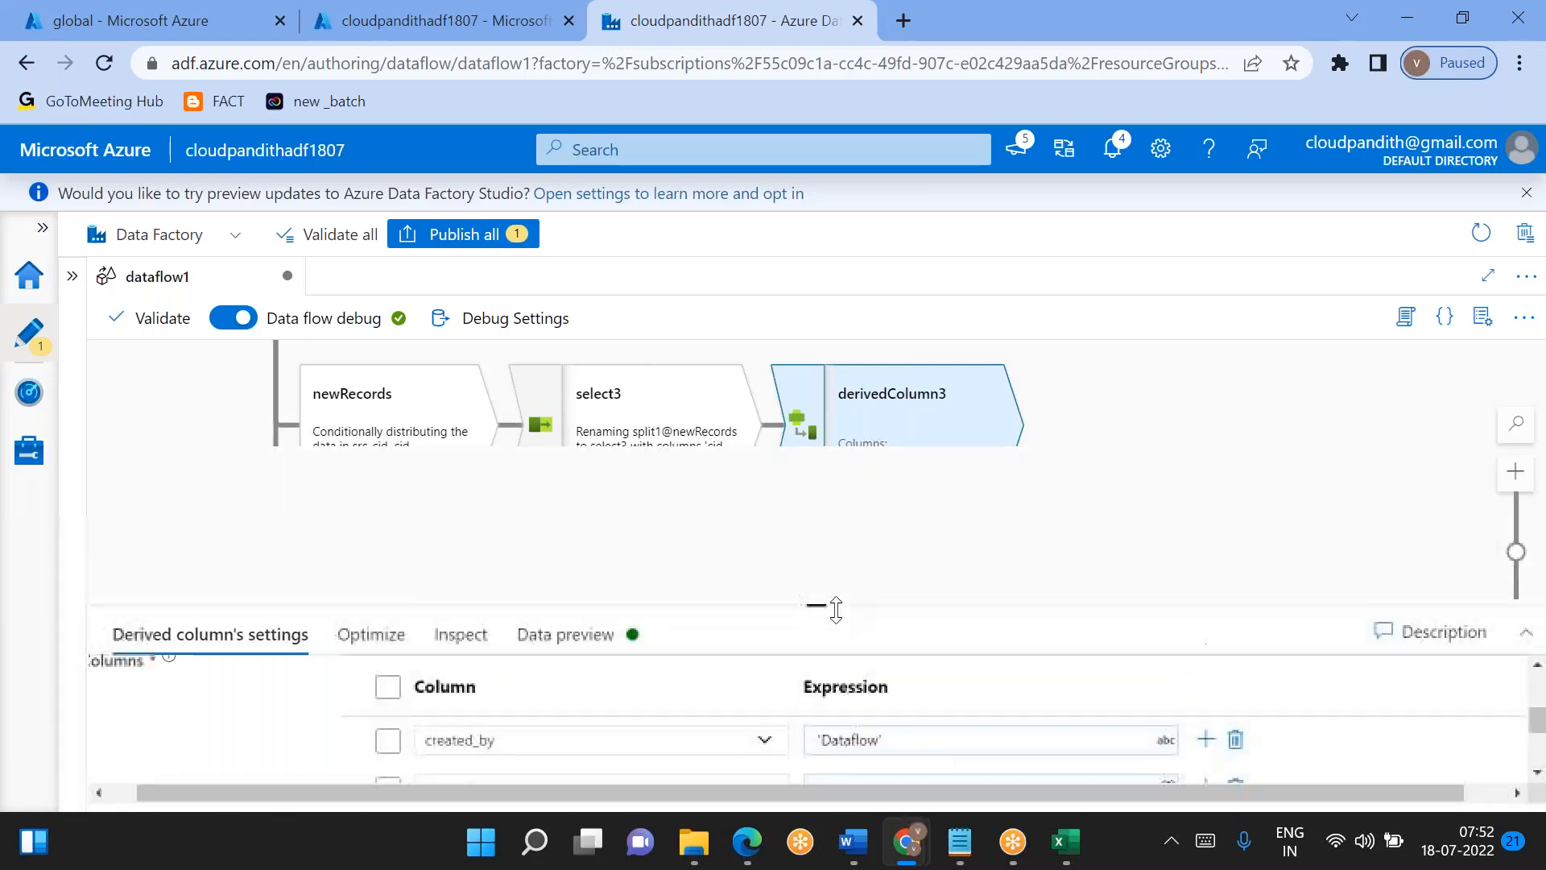
pyautogui.moveTo(690, 528); pyautogui.dragTo(640, 392)
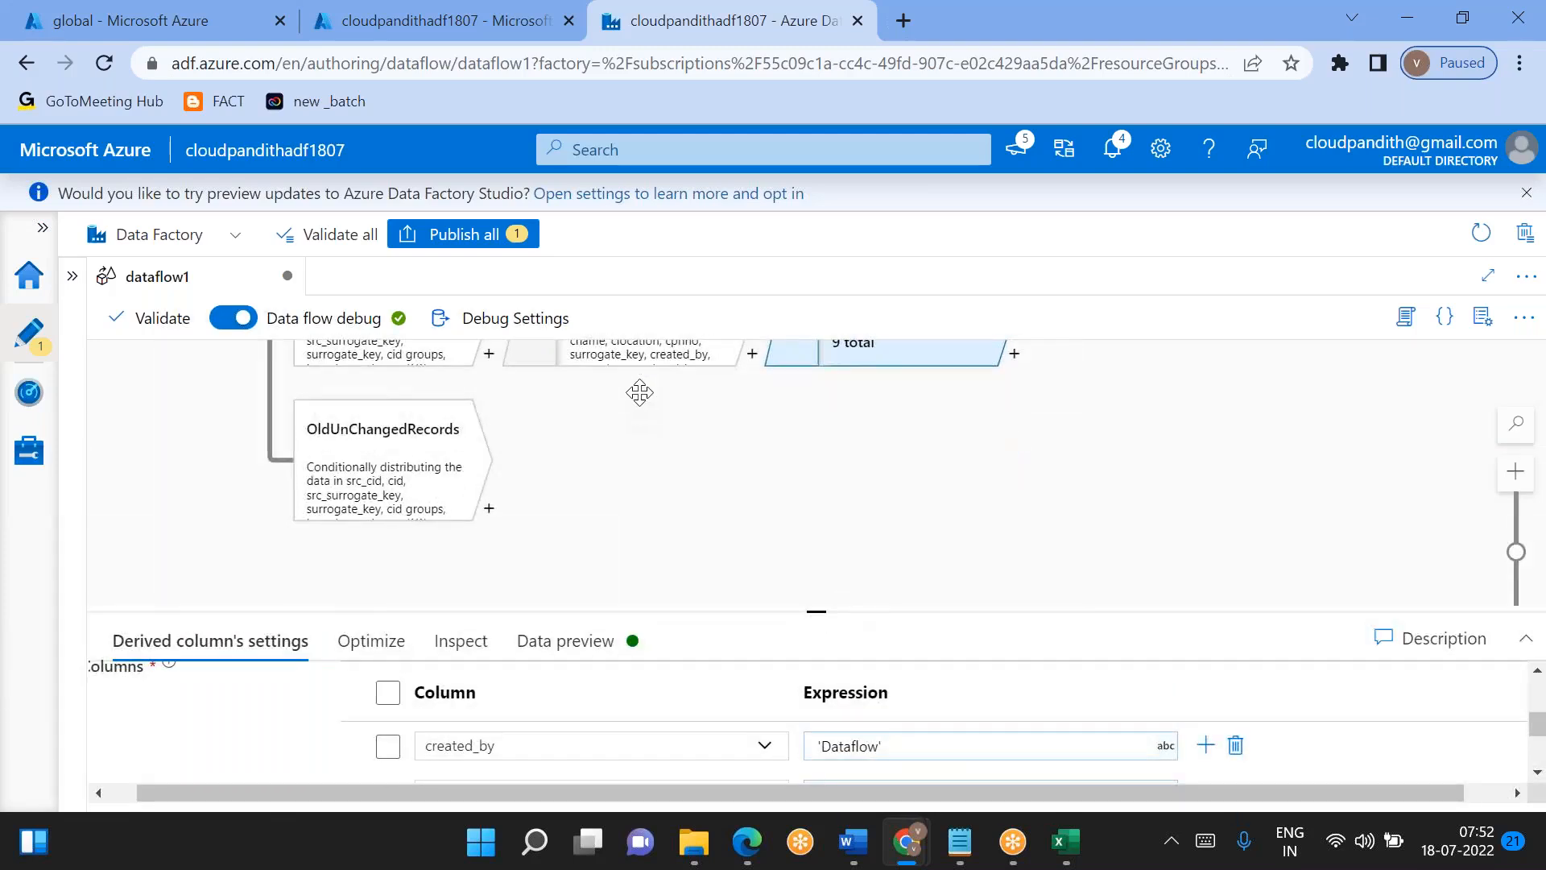
pyautogui.click(489, 510)
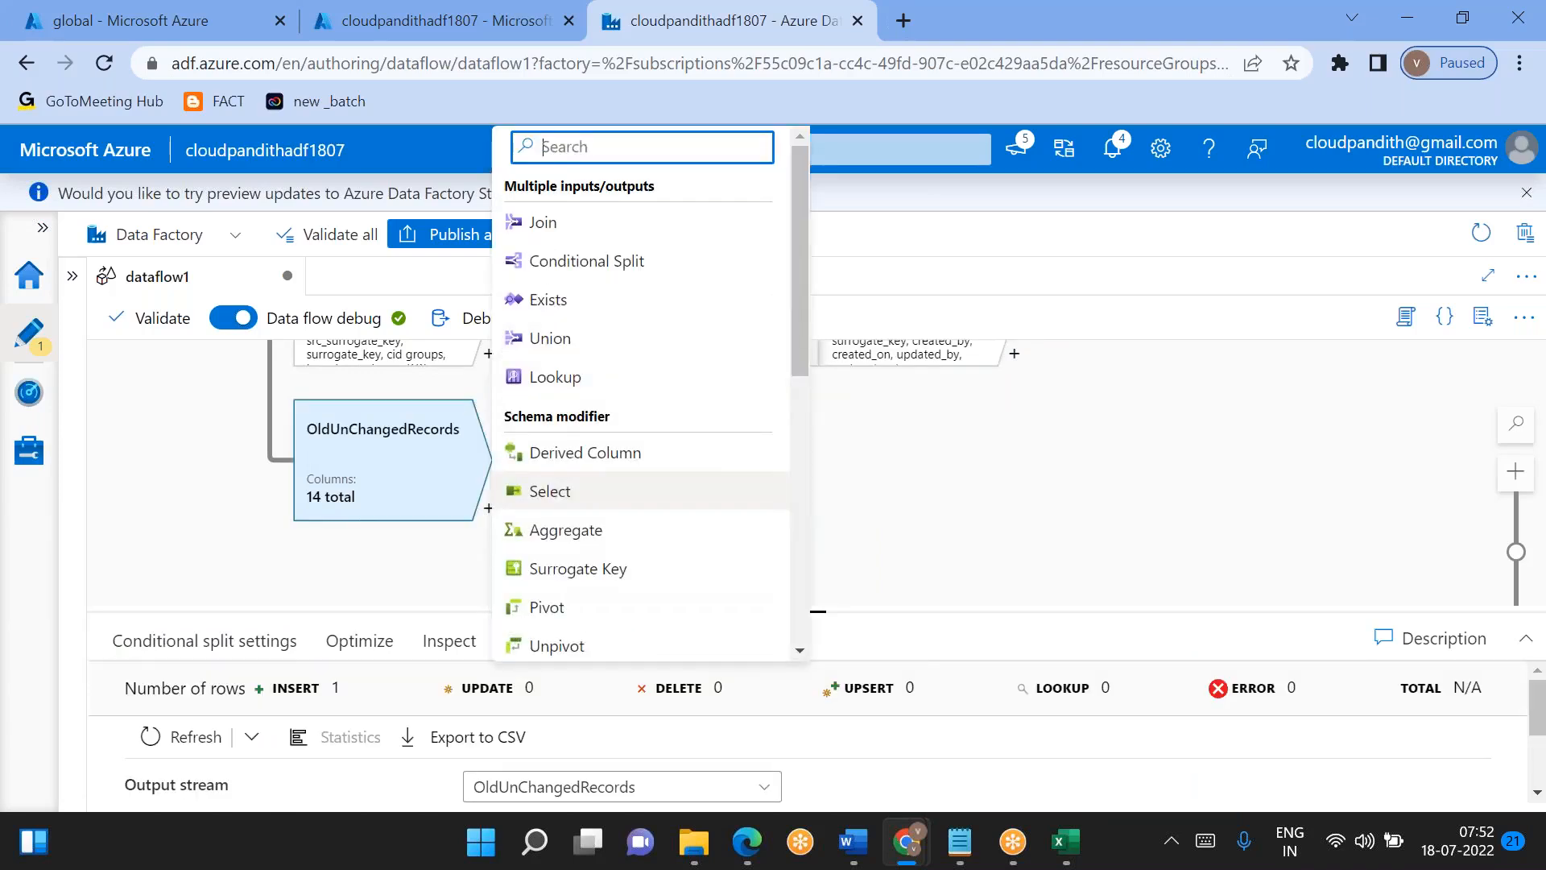
pyautogui.click(536, 493)
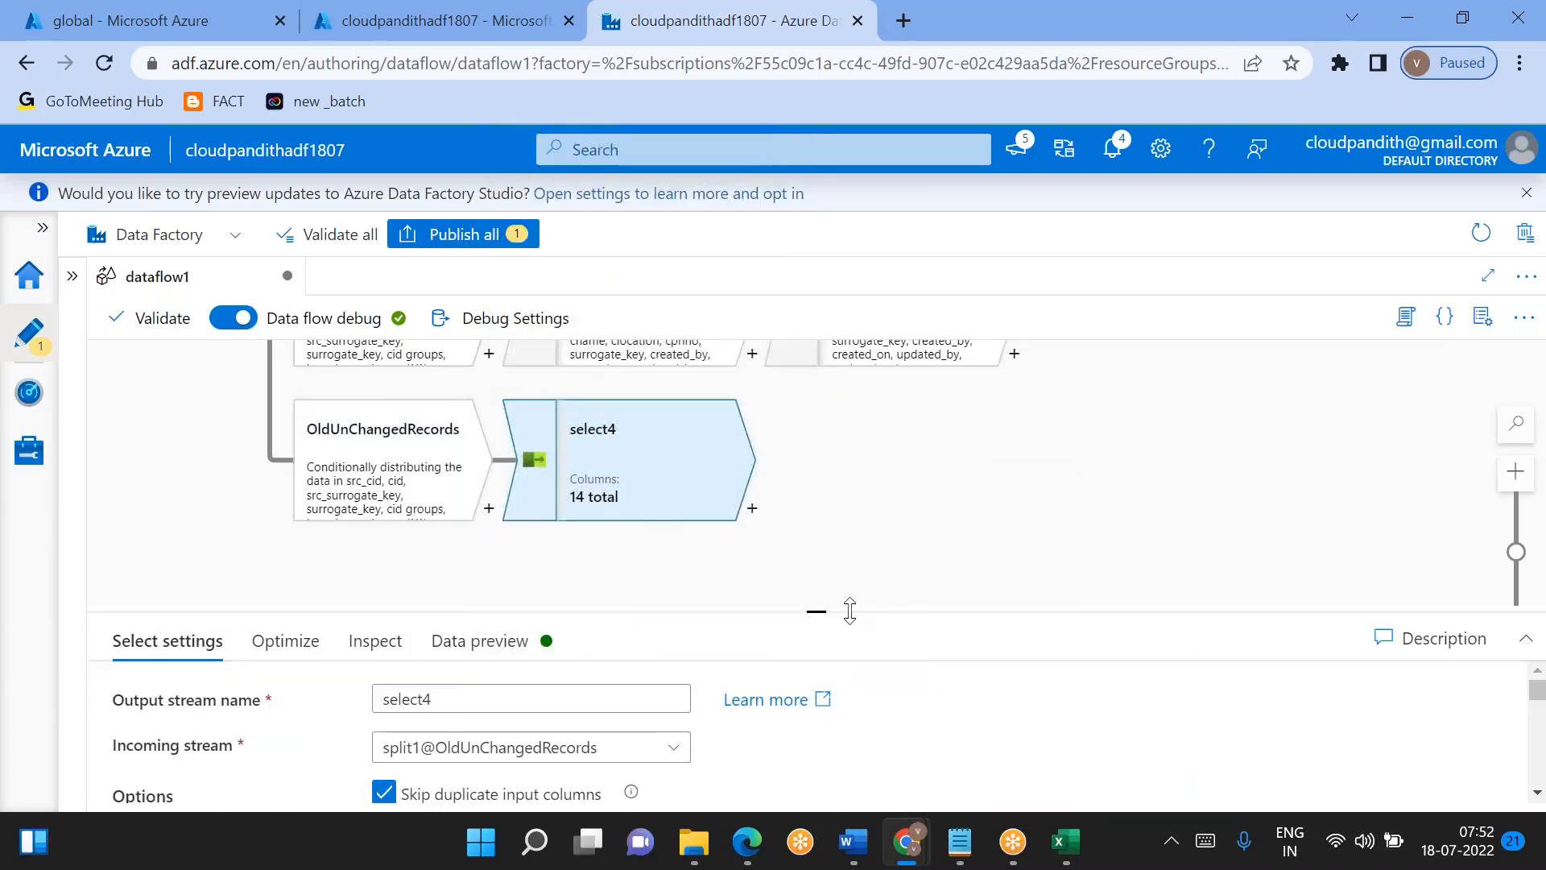
pyautogui.moveTo(818, 614); pyautogui.dragTo(817, 375)
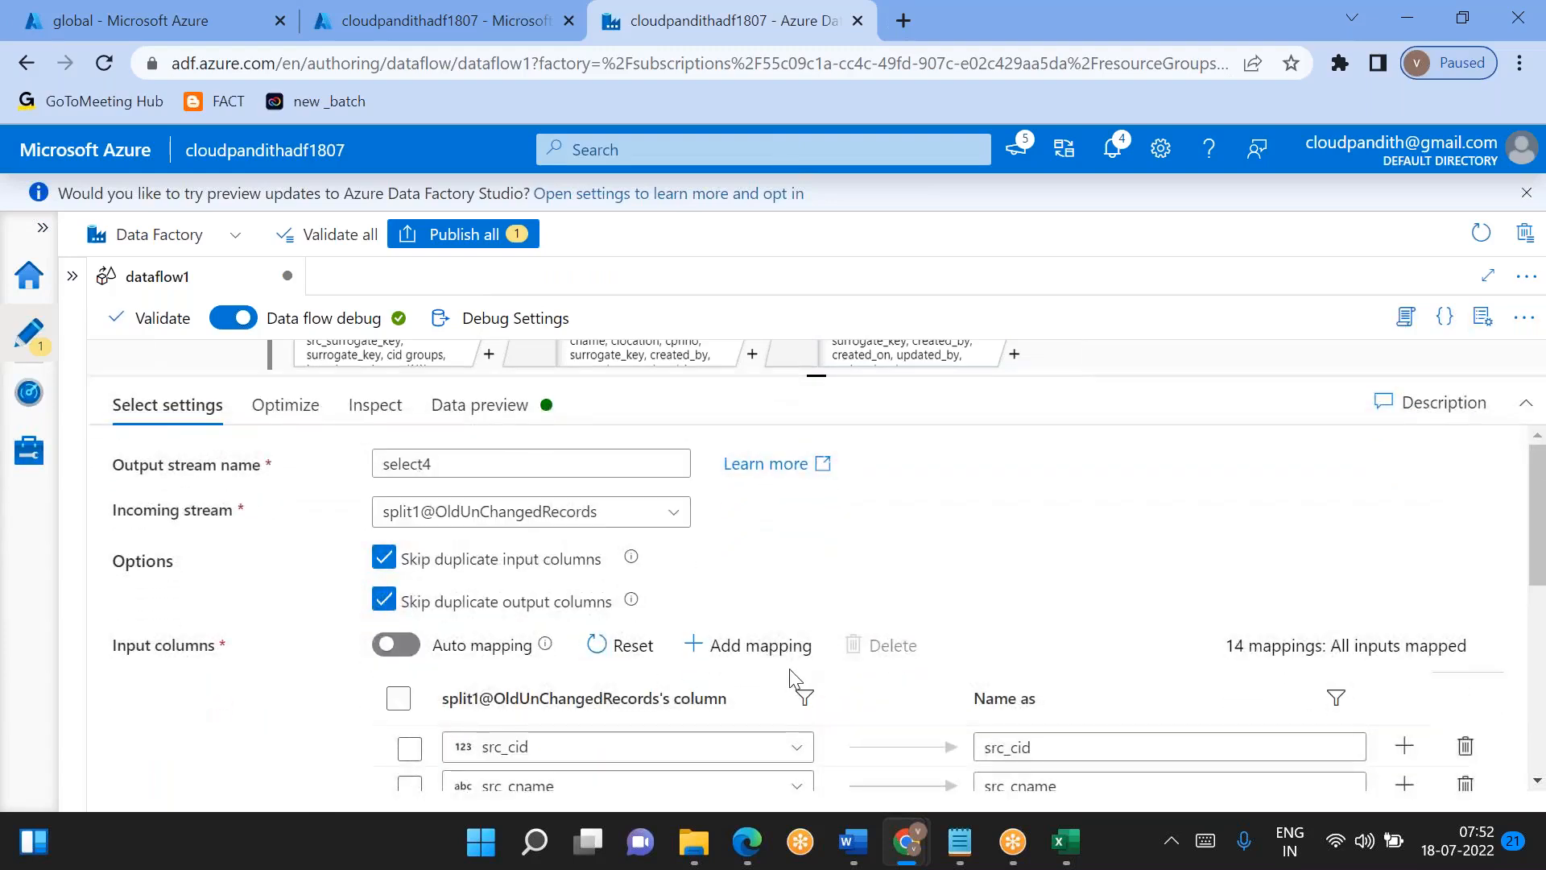
# - Remove the src_cid, src_cname, src_clocation, src_cphno and src_surrogate_key mappings from the select4 transformation and review the remaining columns
pyautogui.scroll(-2, 789, 674)
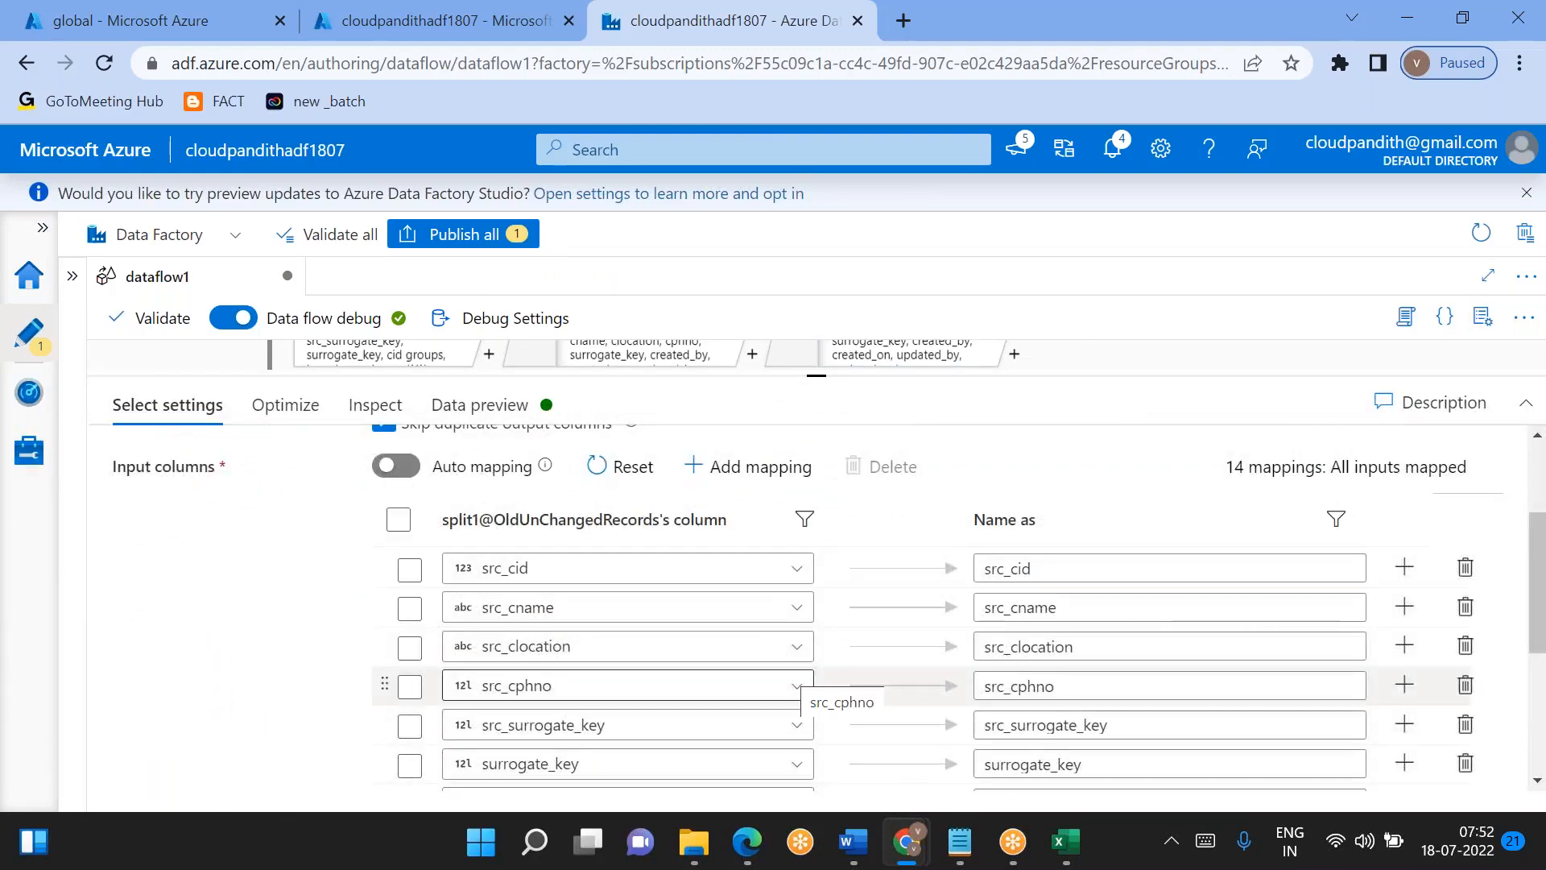
pyautogui.click(1466, 568)
pyautogui.click(1466, 567)
pyautogui.click(1466, 567)
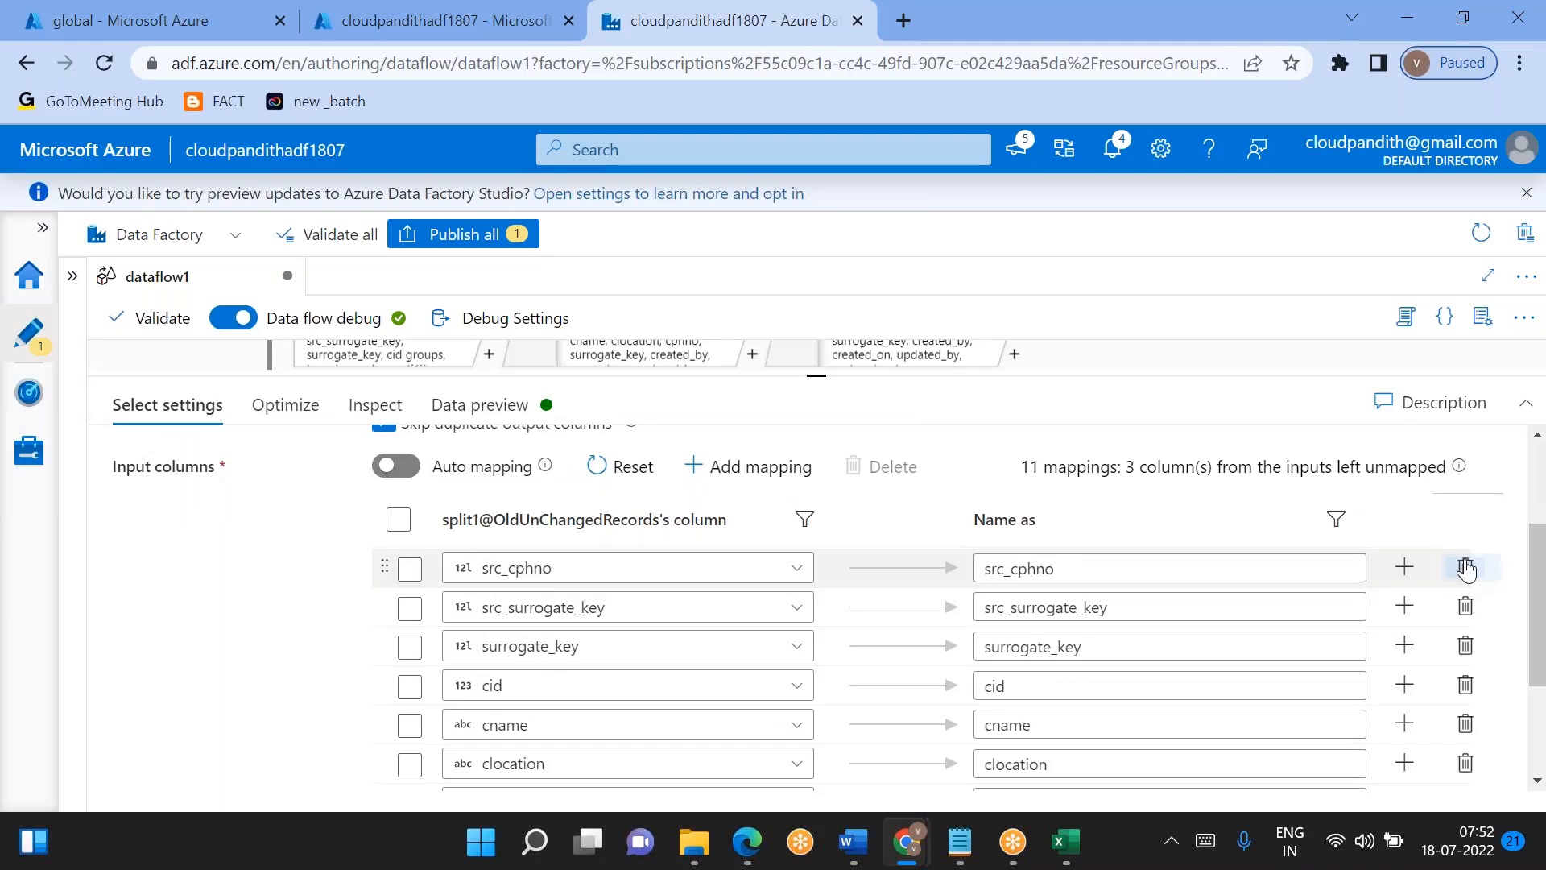
pyautogui.click(1466, 568)
pyautogui.click(1465, 568)
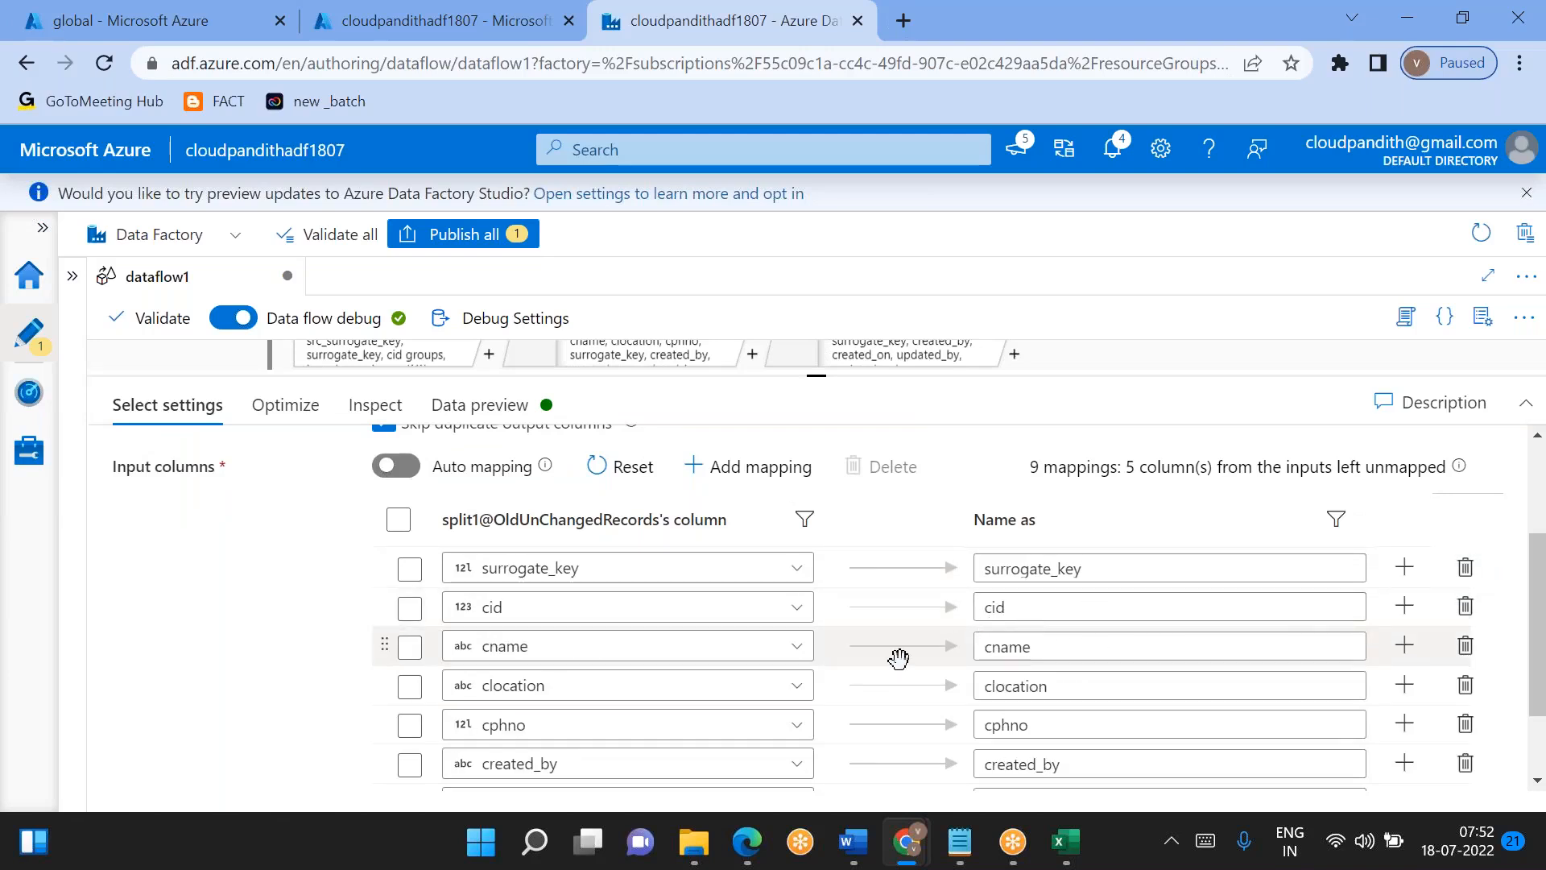
pyautogui.scroll(-1, 897, 652)
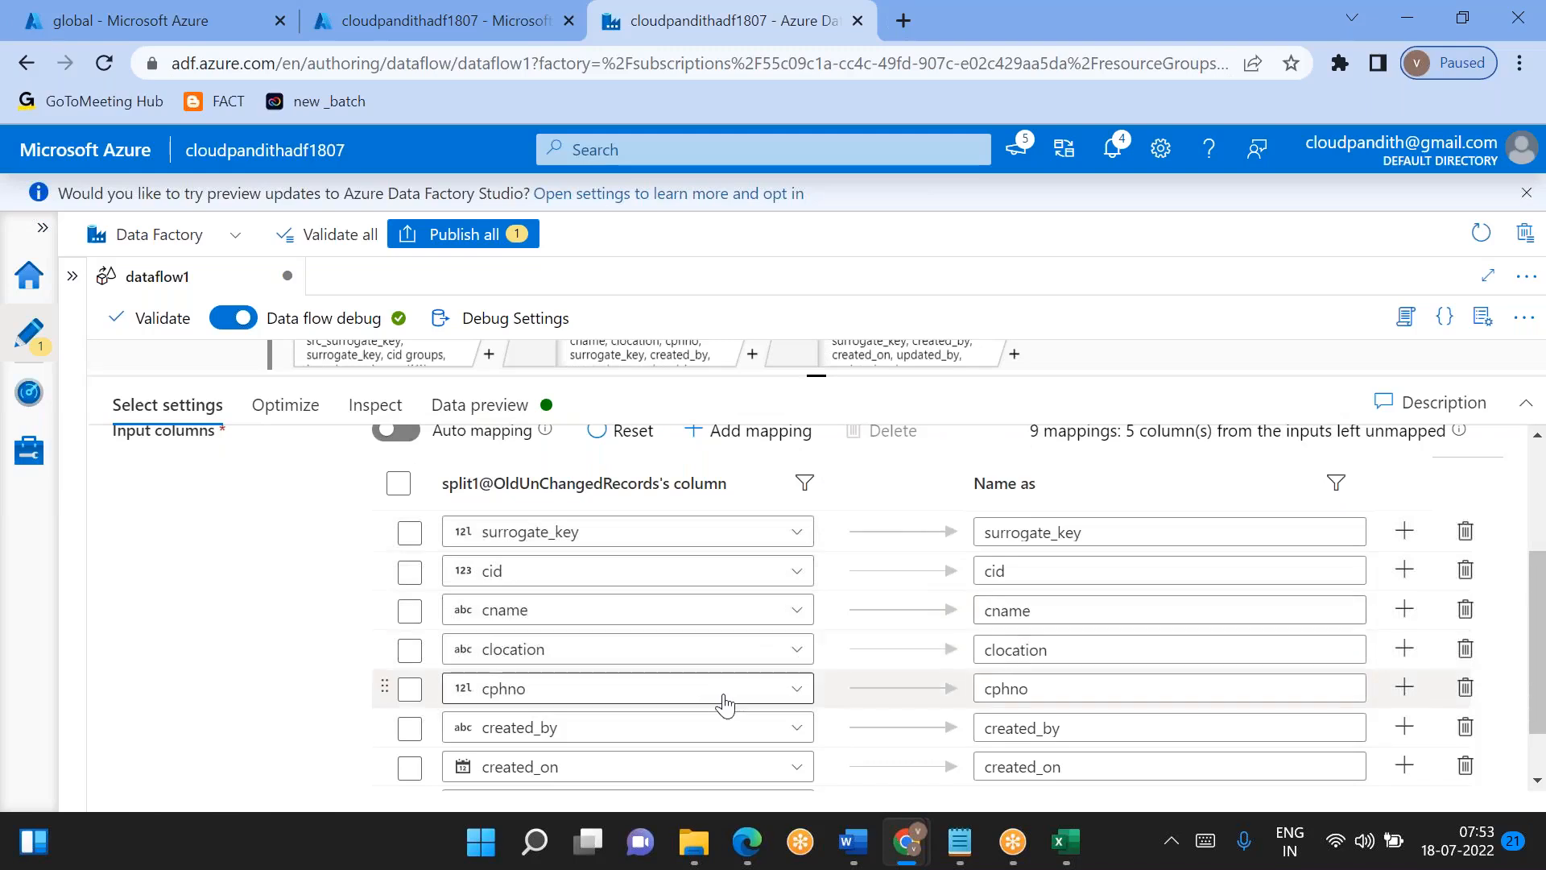
pyautogui.scroll(-2, 725, 704)
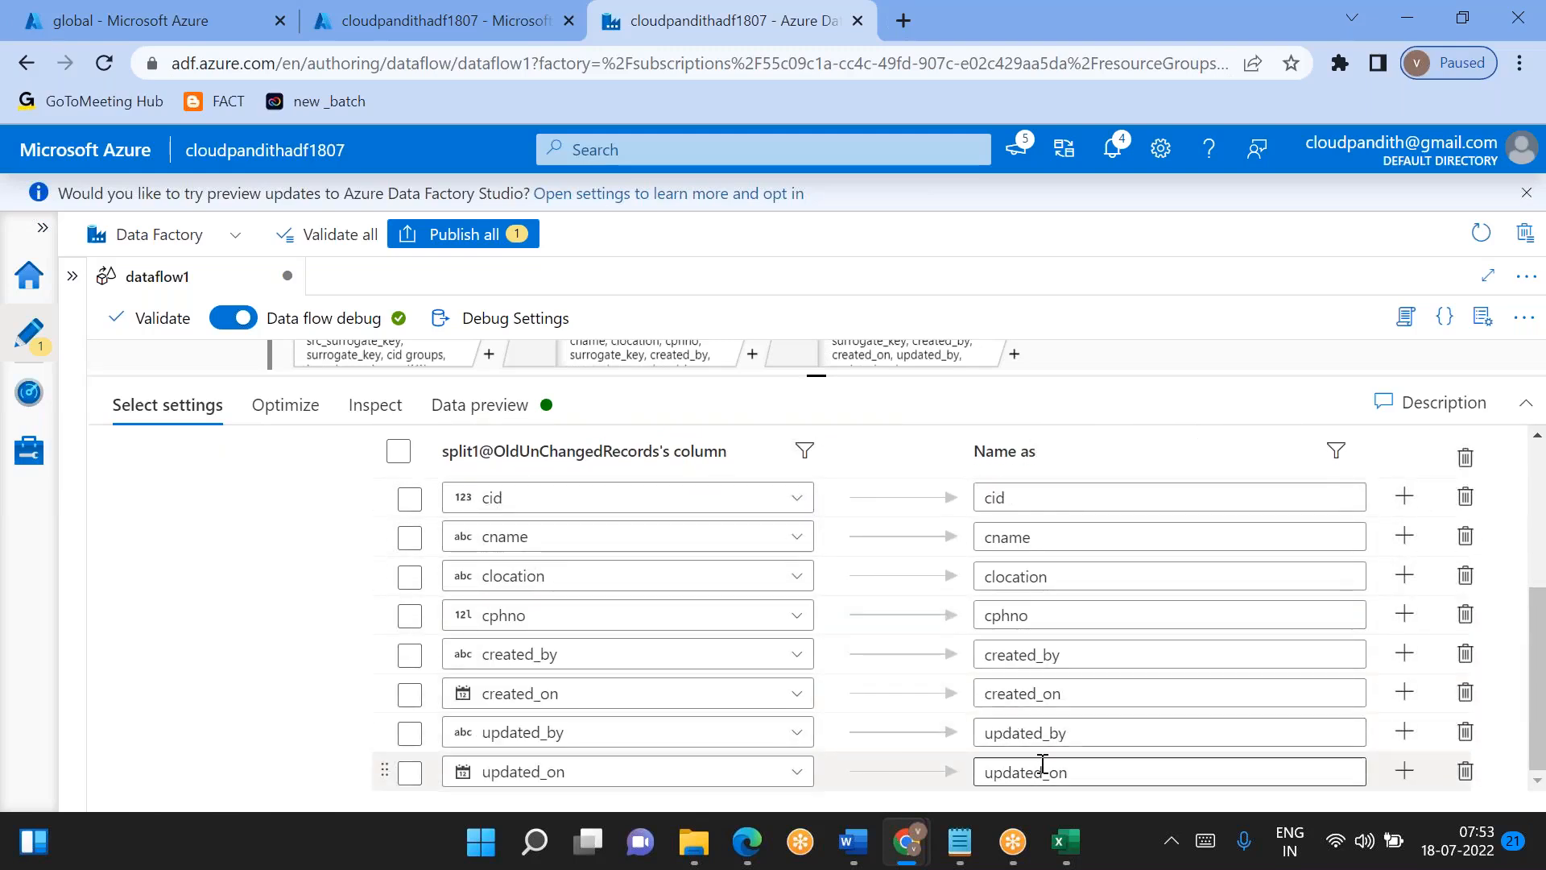
pyautogui.scroll(4, 897, 564)
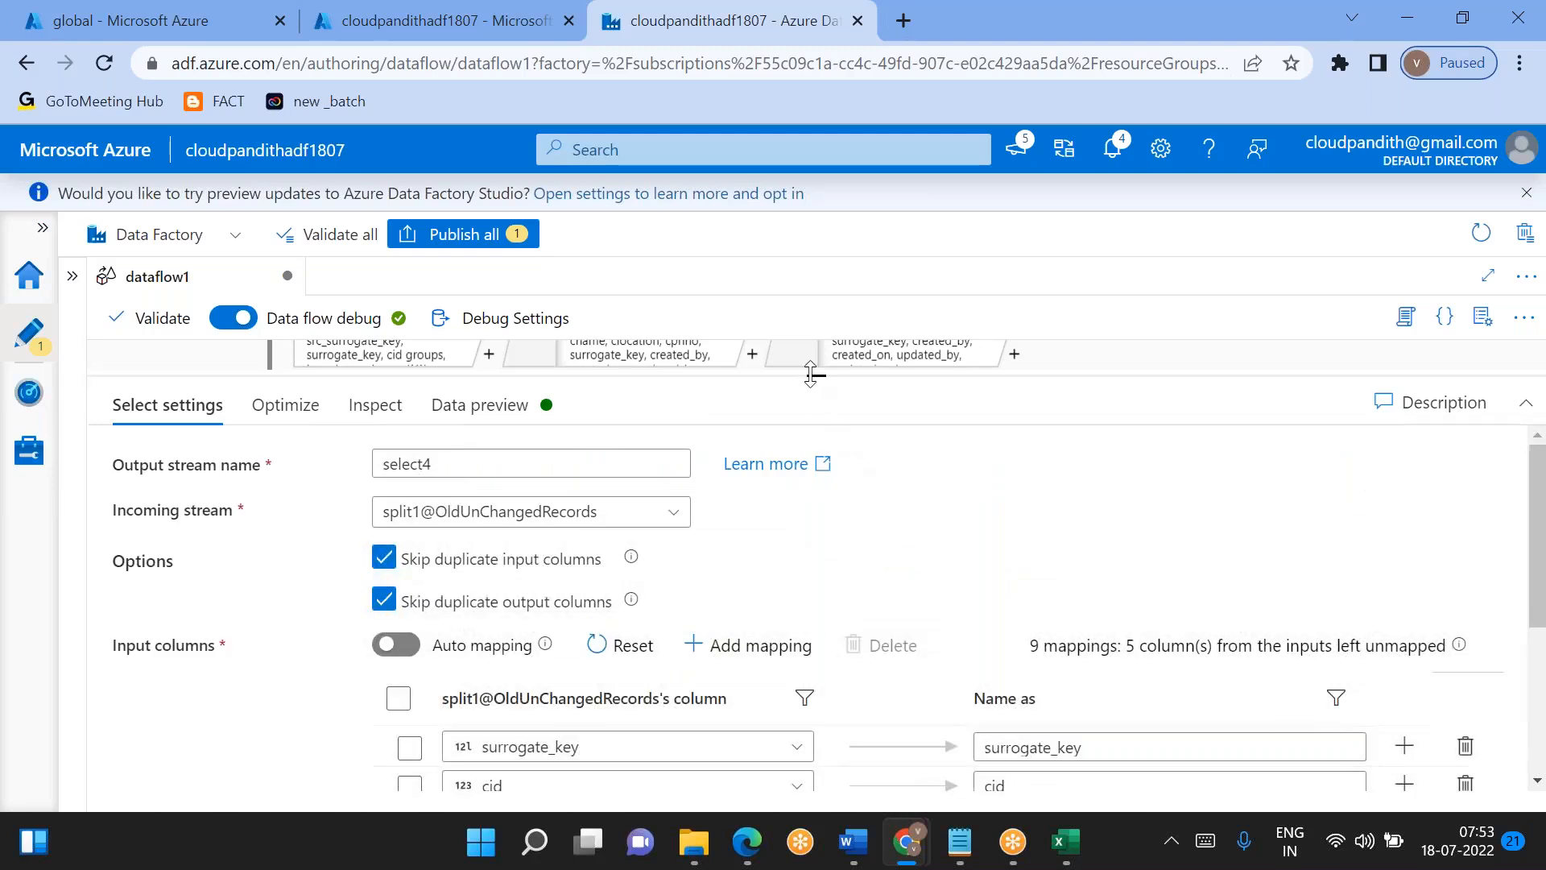
# - Add a Union transformation after derivedColumn2 in the updatedRecords branch
pyautogui.moveTo(835, 447); pyautogui.dragTo(829, 659)
pyautogui.moveTo(1012, 500); pyautogui.dragTo(788, 662)
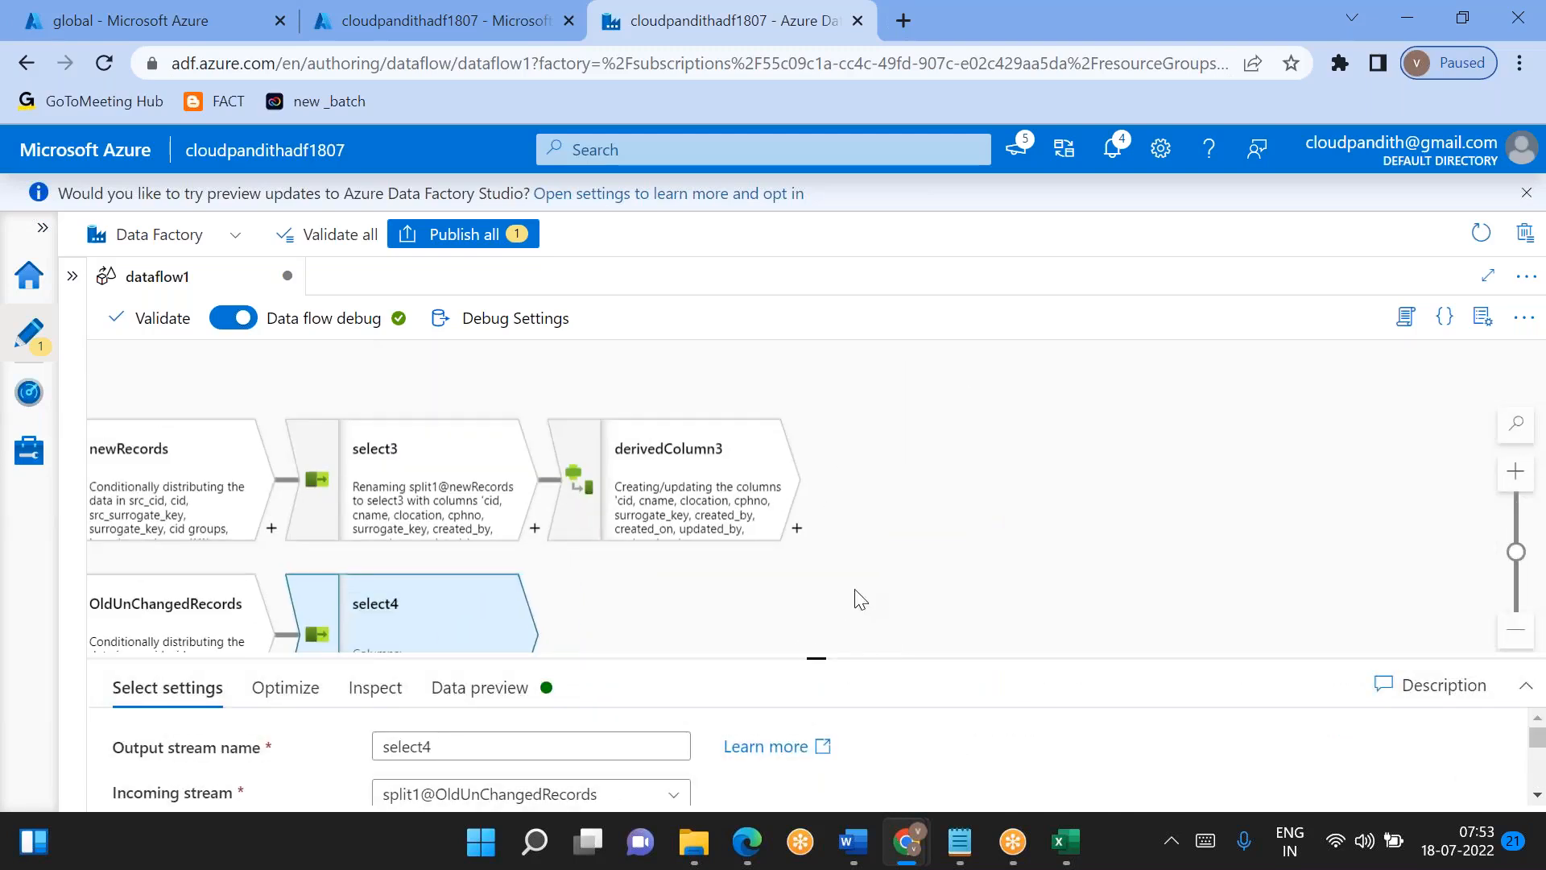
pyautogui.moveTo(969, 441); pyautogui.dragTo(853, 629)
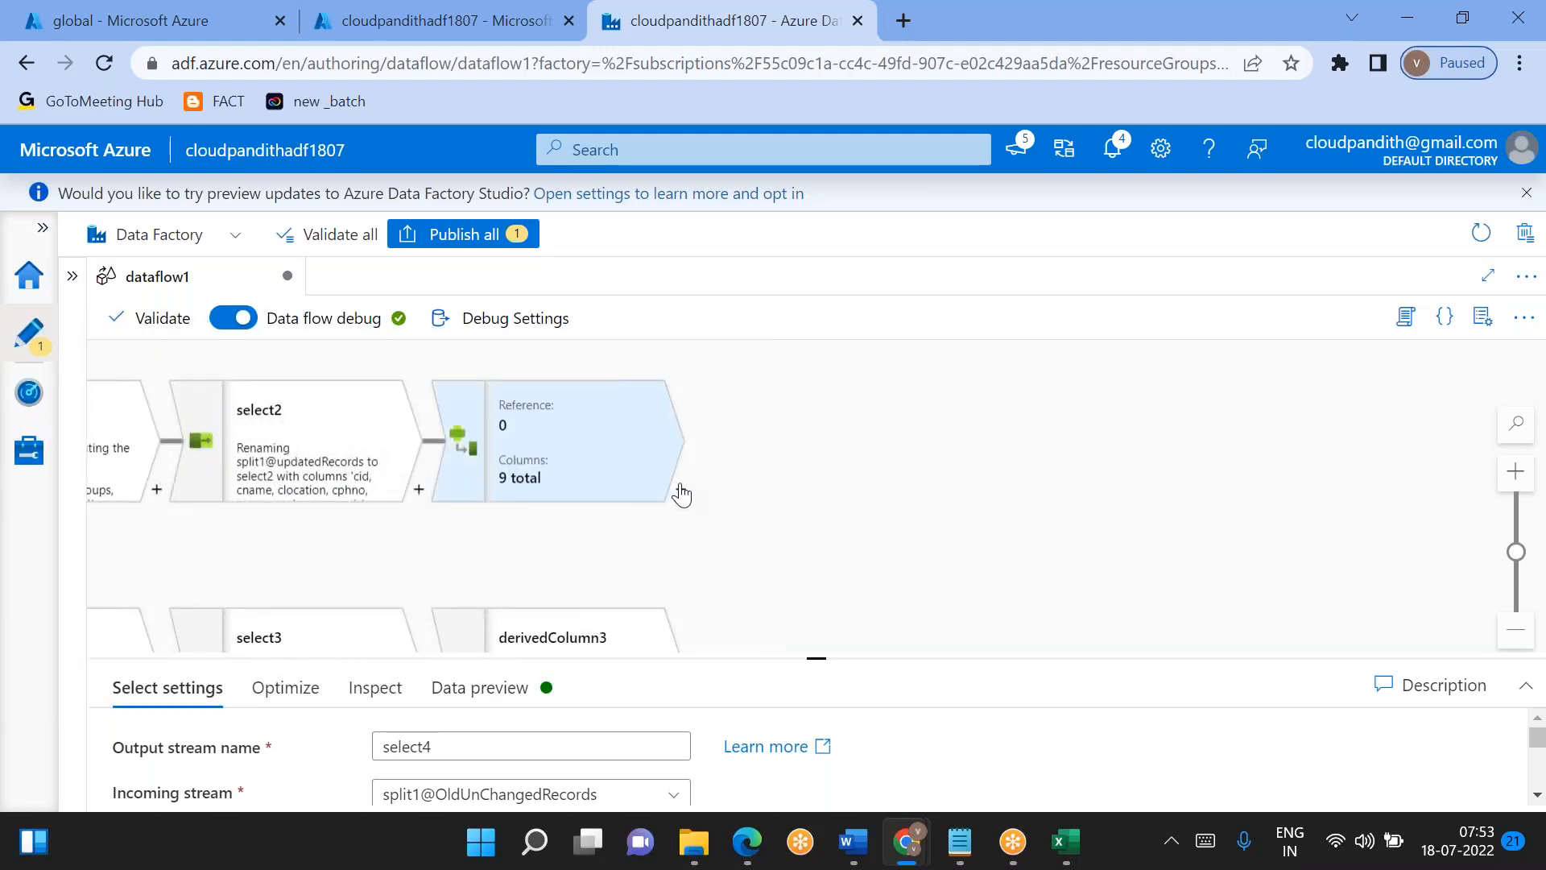
pyautogui.click(677, 490)
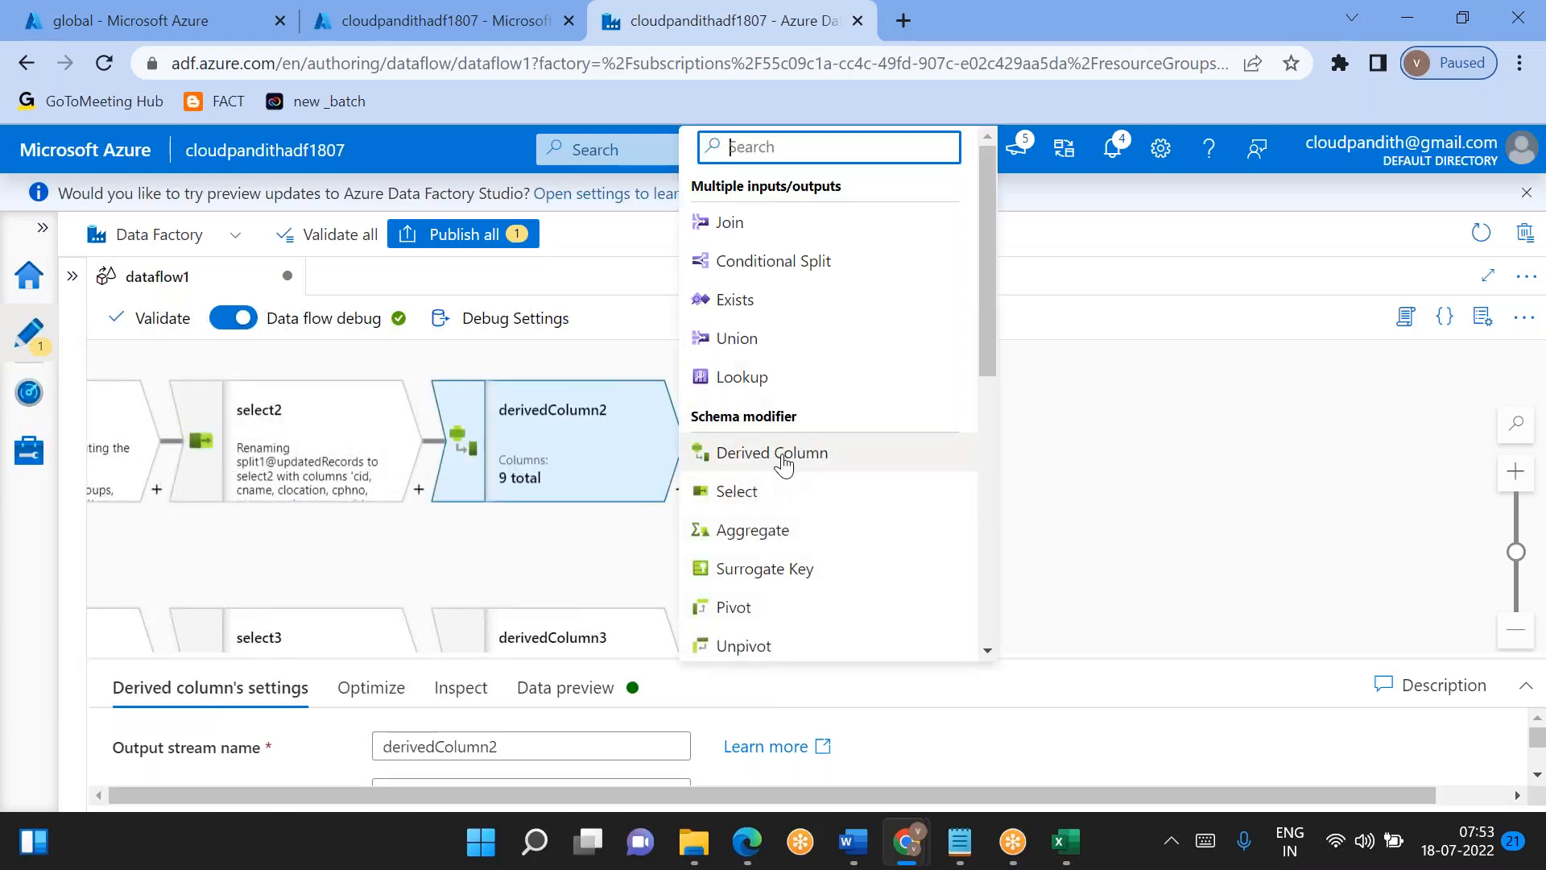
pyautogui.click(756, 354)
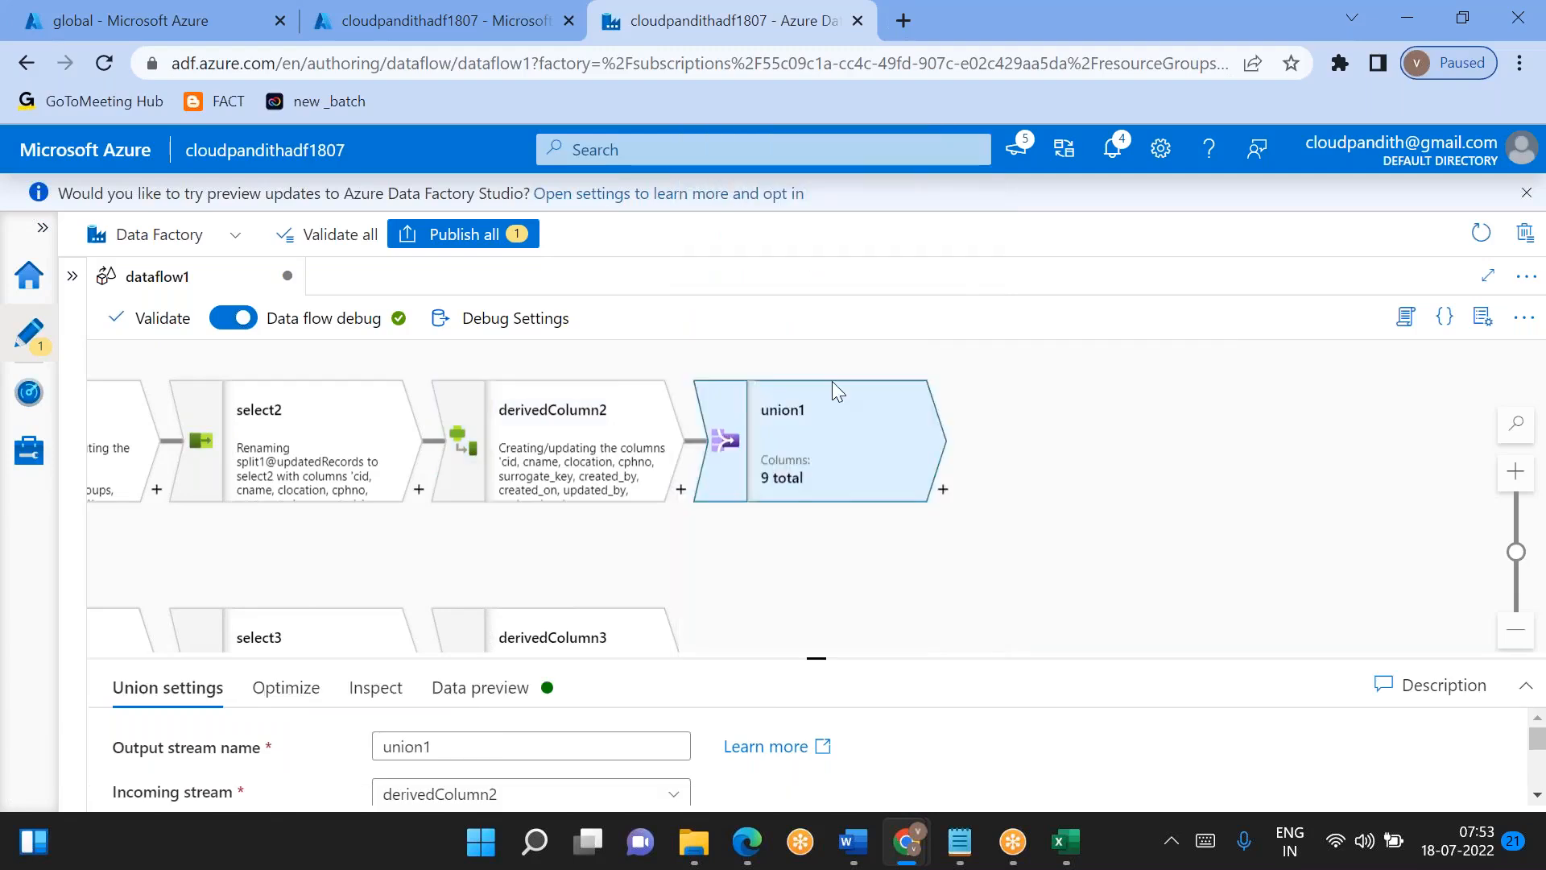
# - Set derivedColumn3 as the stream to combine in the union1 settings
pyautogui.moveTo(691, 563); pyautogui.dragTo(690, 472)
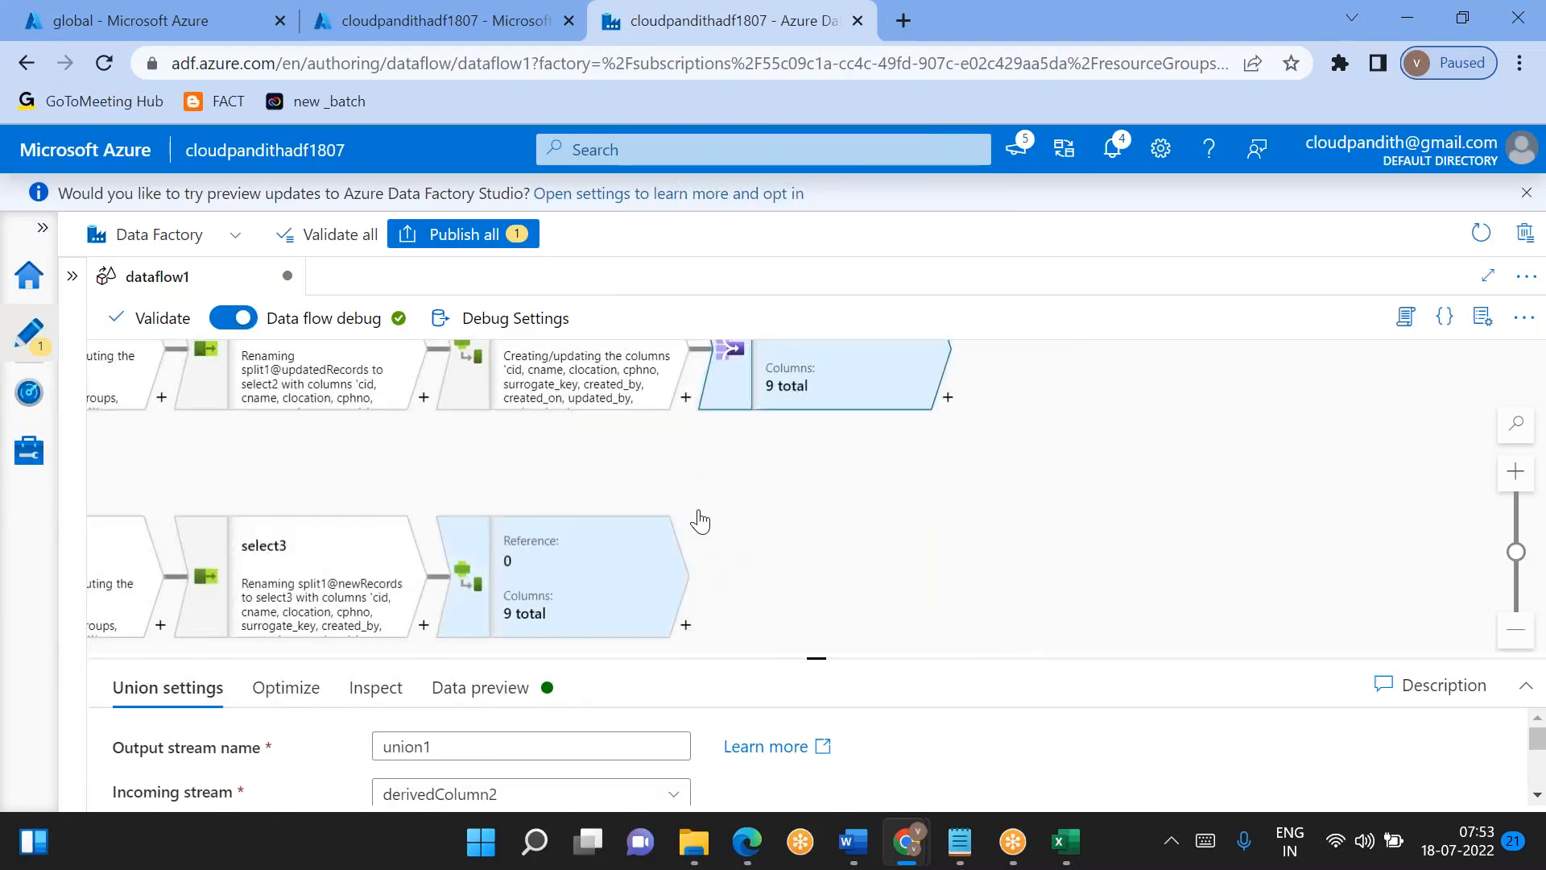
pyautogui.moveTo(819, 656); pyautogui.dragTo(817, 430)
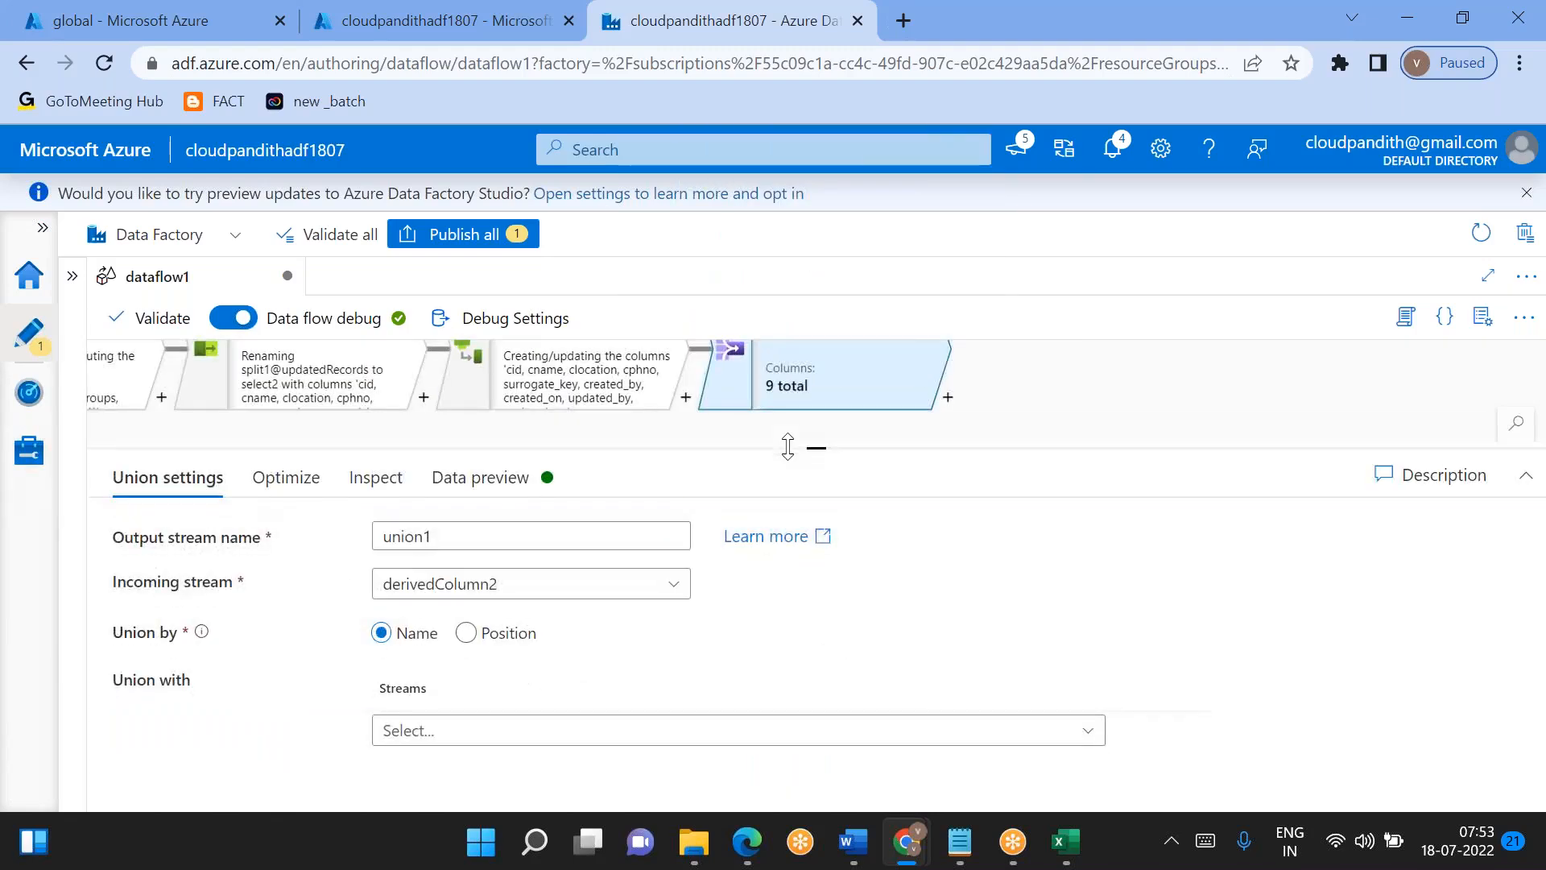
pyautogui.click(928, 713)
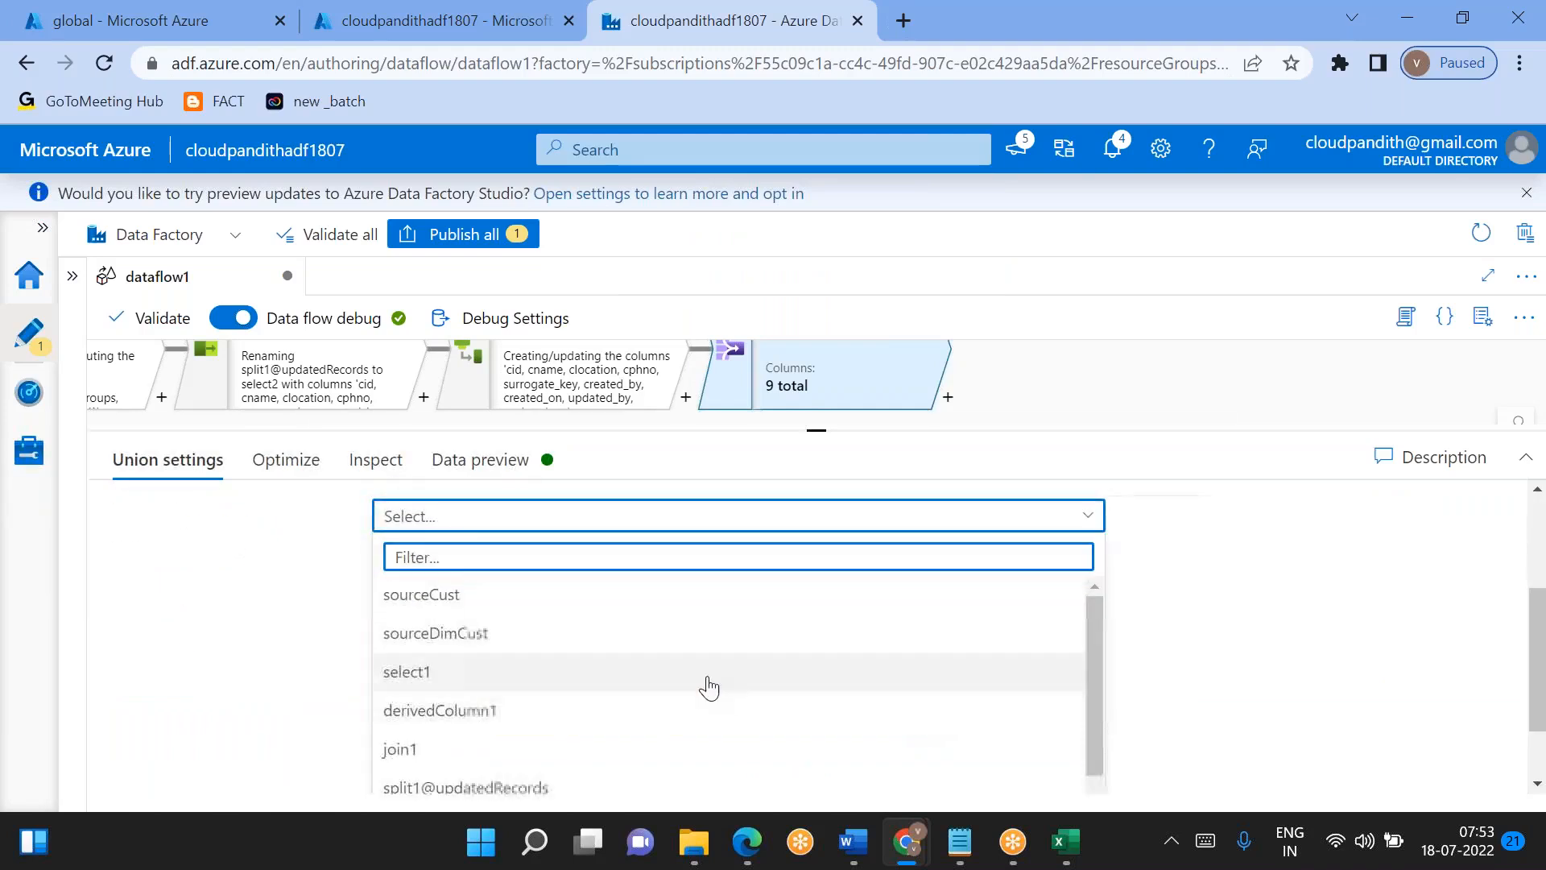
pyautogui.scroll(-2, 578, 680)
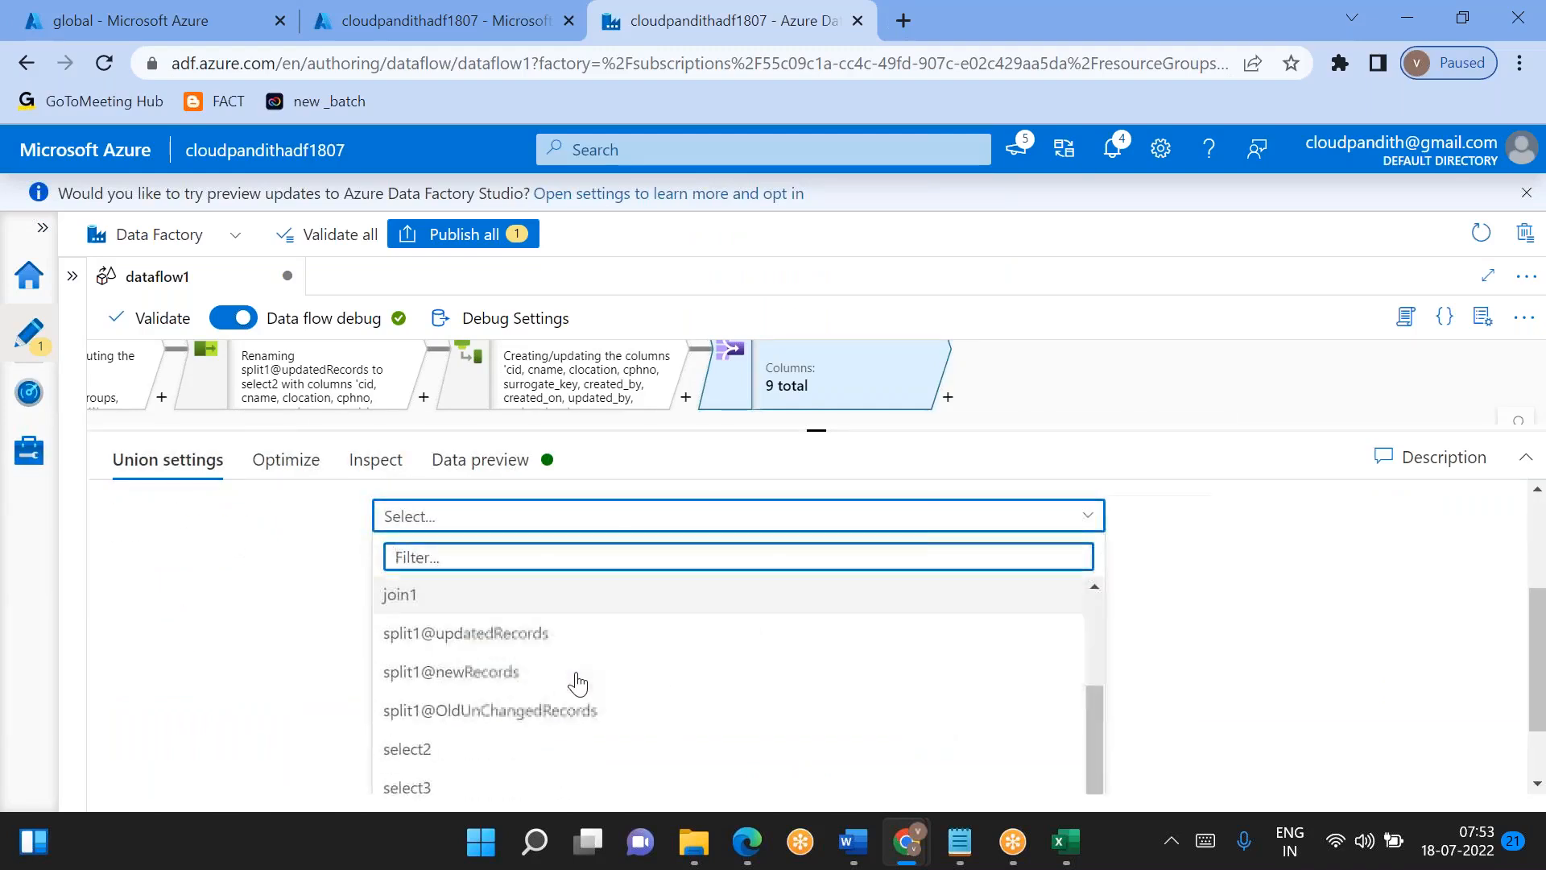
pyautogui.scroll(2, 578, 683)
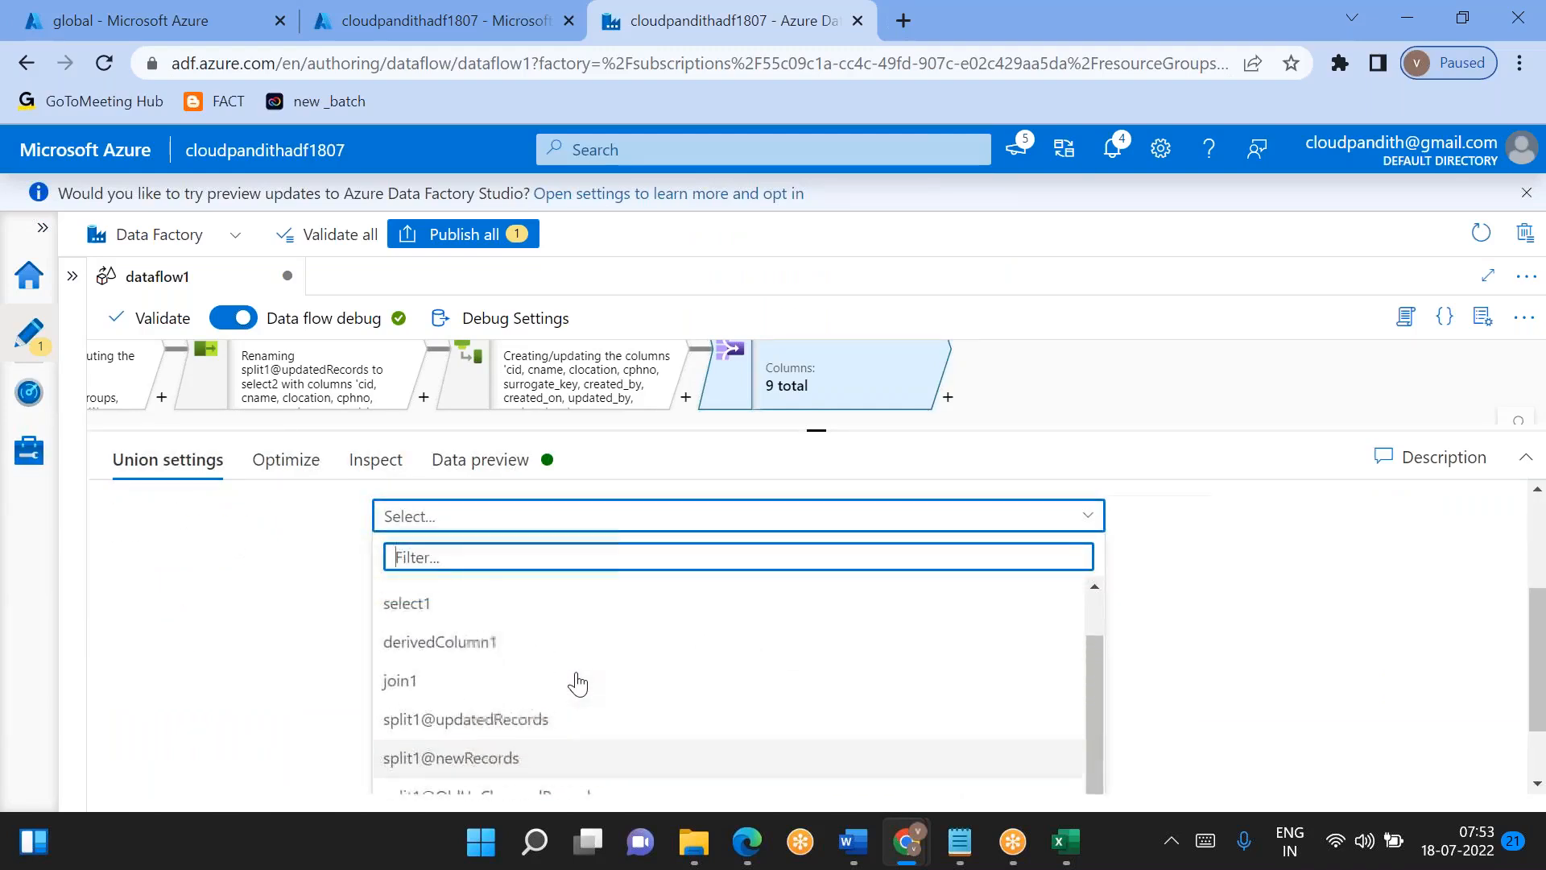
pyautogui.scroll(-2, 578, 682)
pyautogui.scroll(-1, 578, 683)
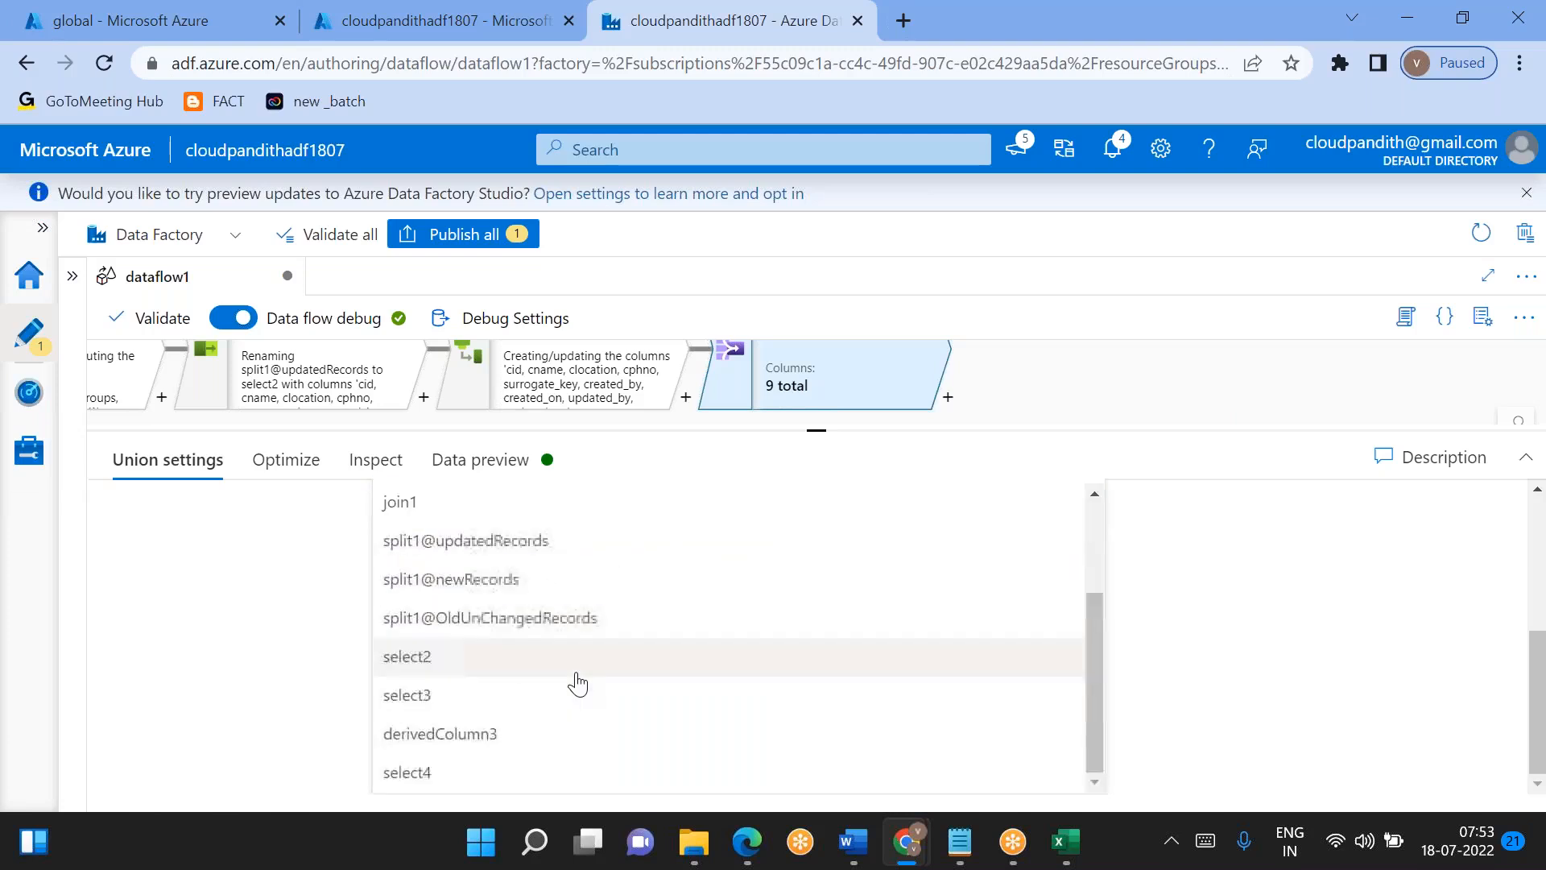
pyautogui.click(485, 733)
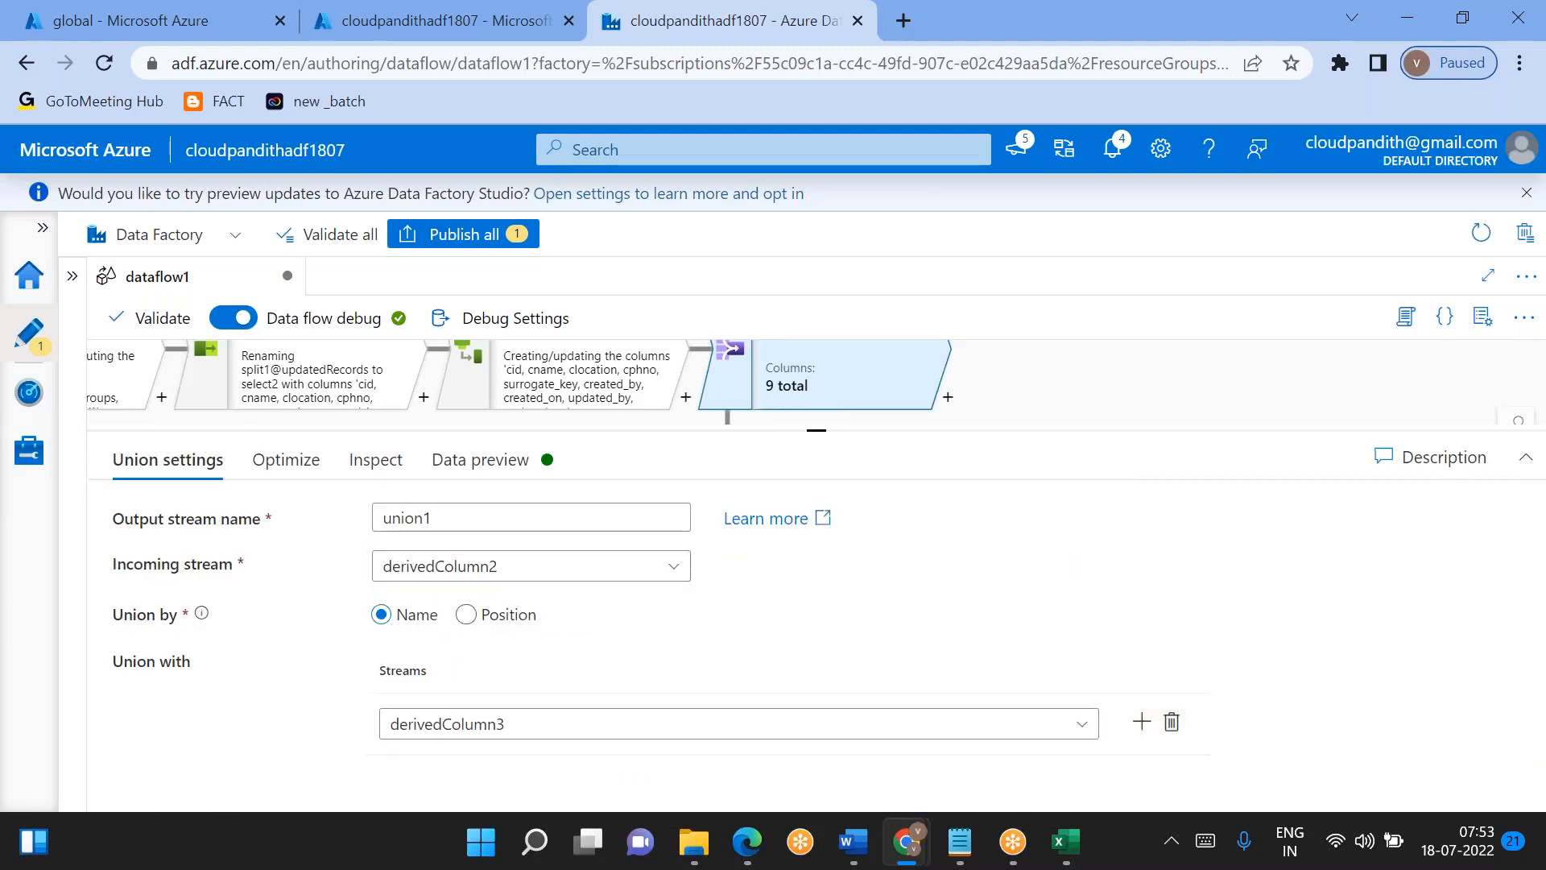
# - Add select4 as a second stream to combine in union1 and refresh the union's data preview
pyautogui.moveTo(825, 435); pyautogui.dragTo(817, 633)
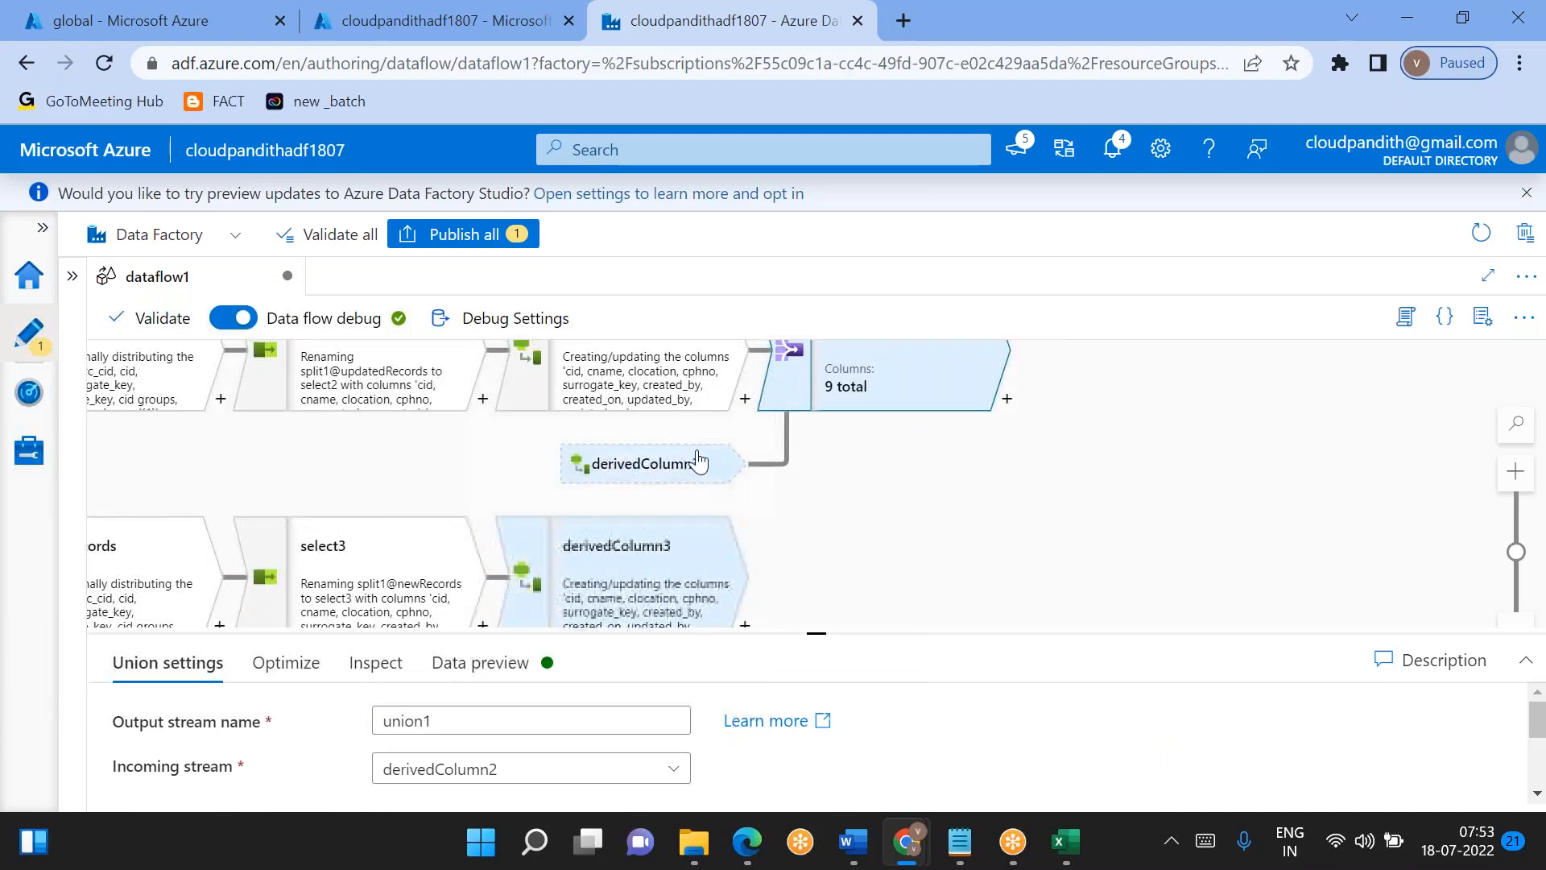
pyautogui.moveTo(788, 508); pyautogui.dragTo(791, 319)
pyautogui.moveTo(952, 369); pyautogui.dragTo(815, 407)
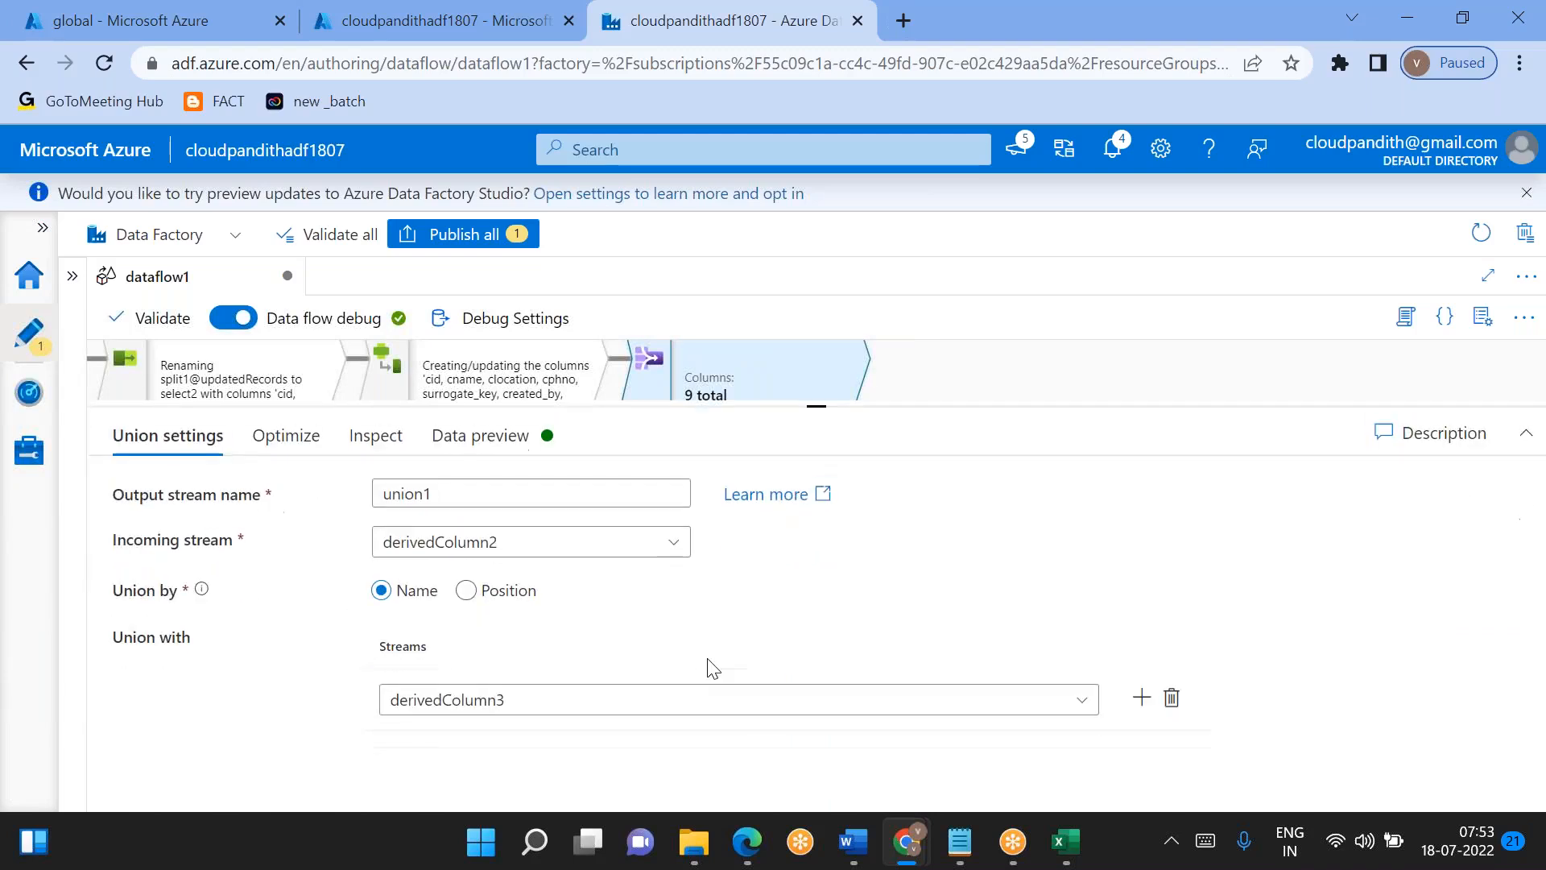
pyautogui.click(1142, 699)
pyautogui.click(806, 769)
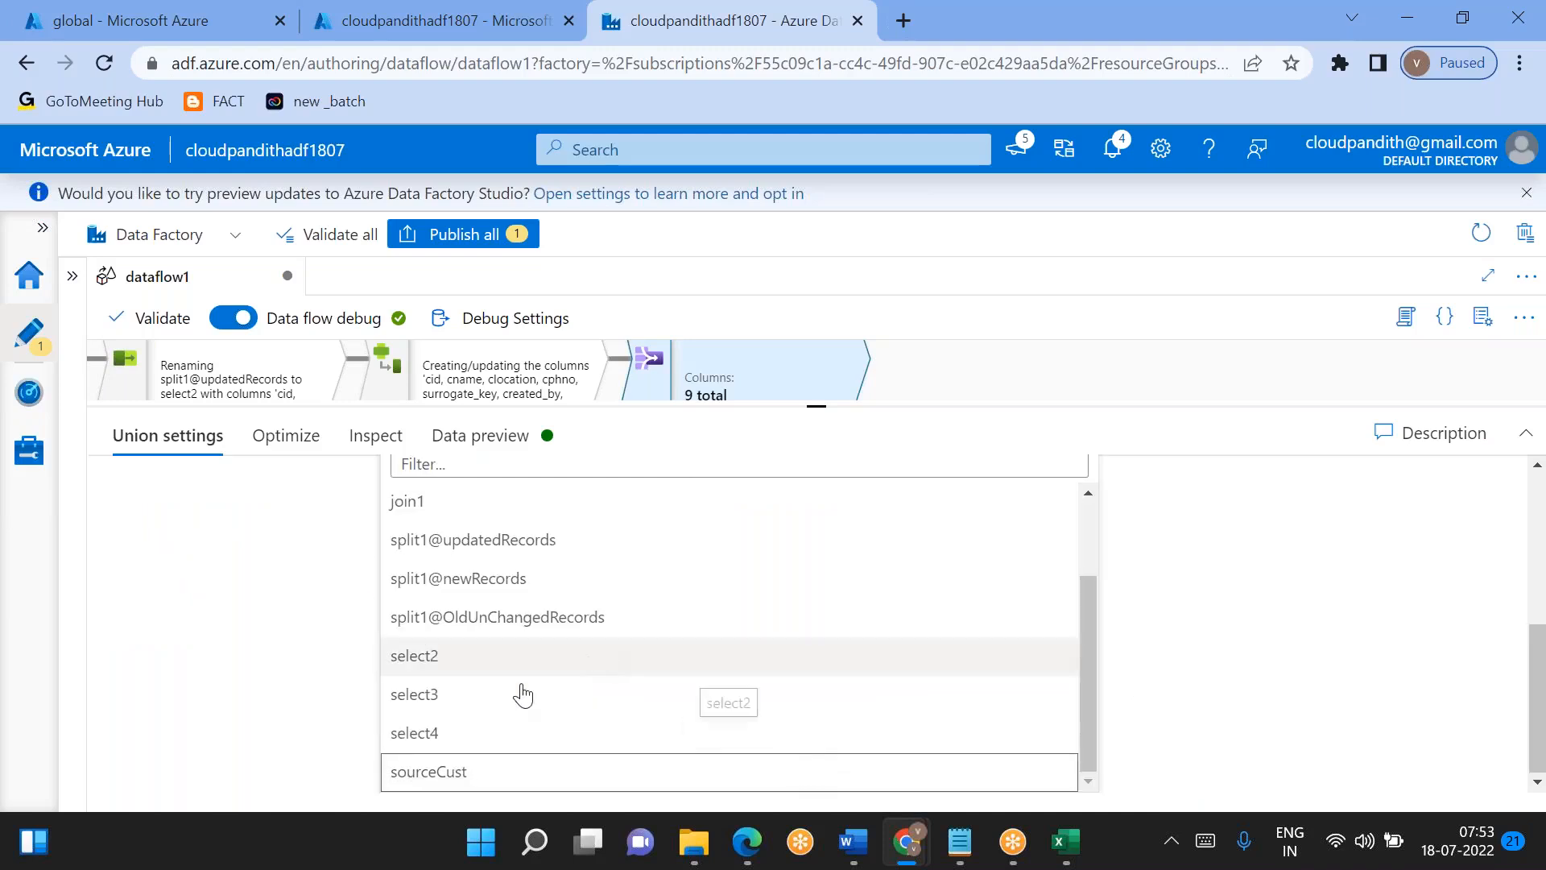
pyautogui.click(449, 733)
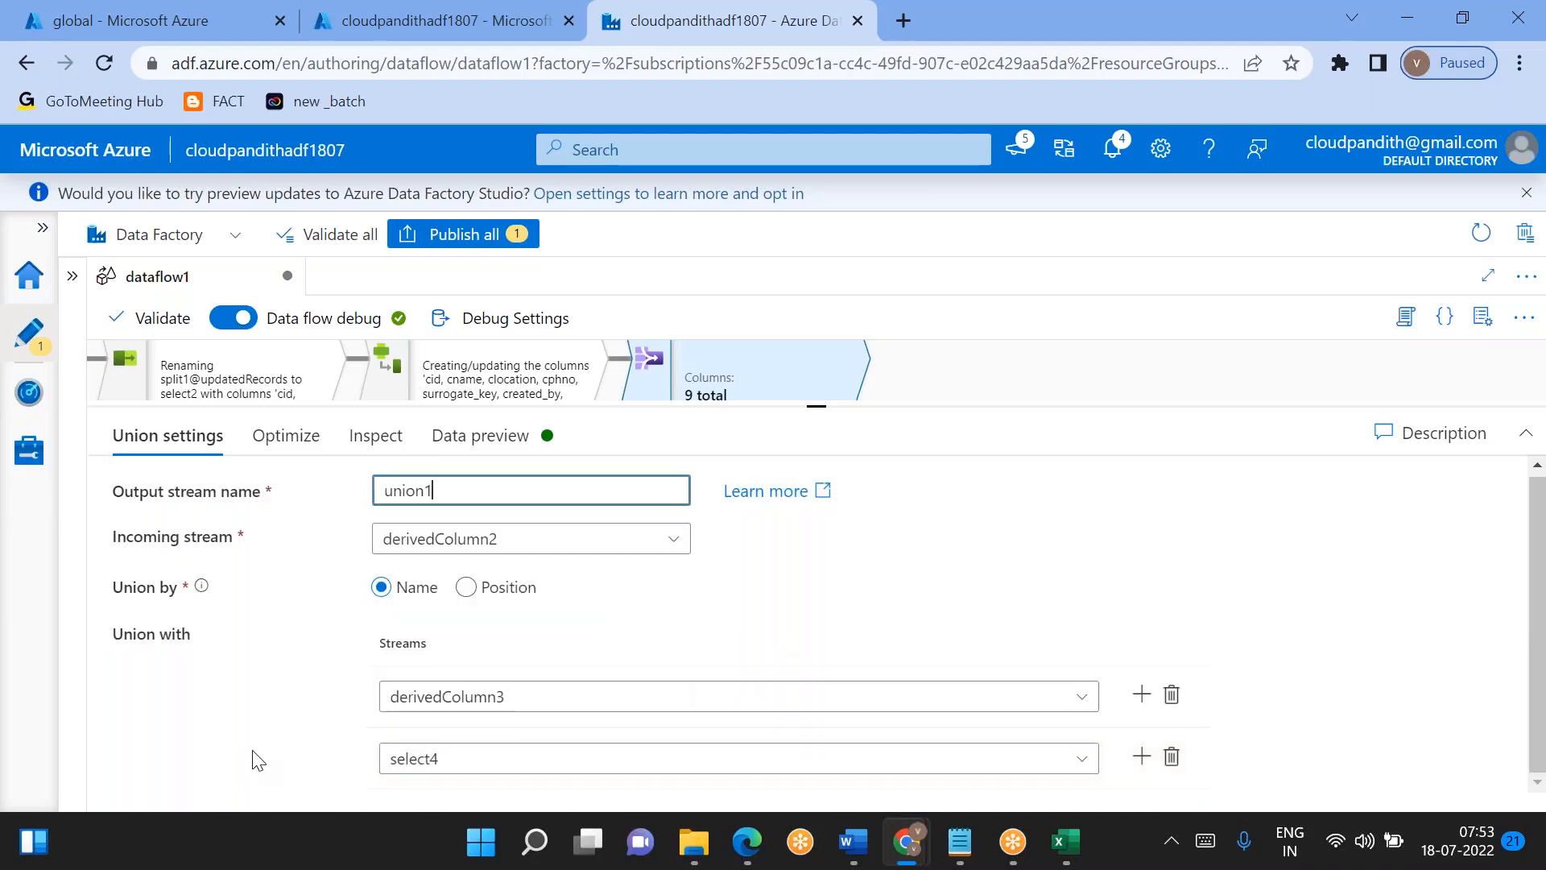
pyautogui.click(482, 437)
pyautogui.click(190, 532)
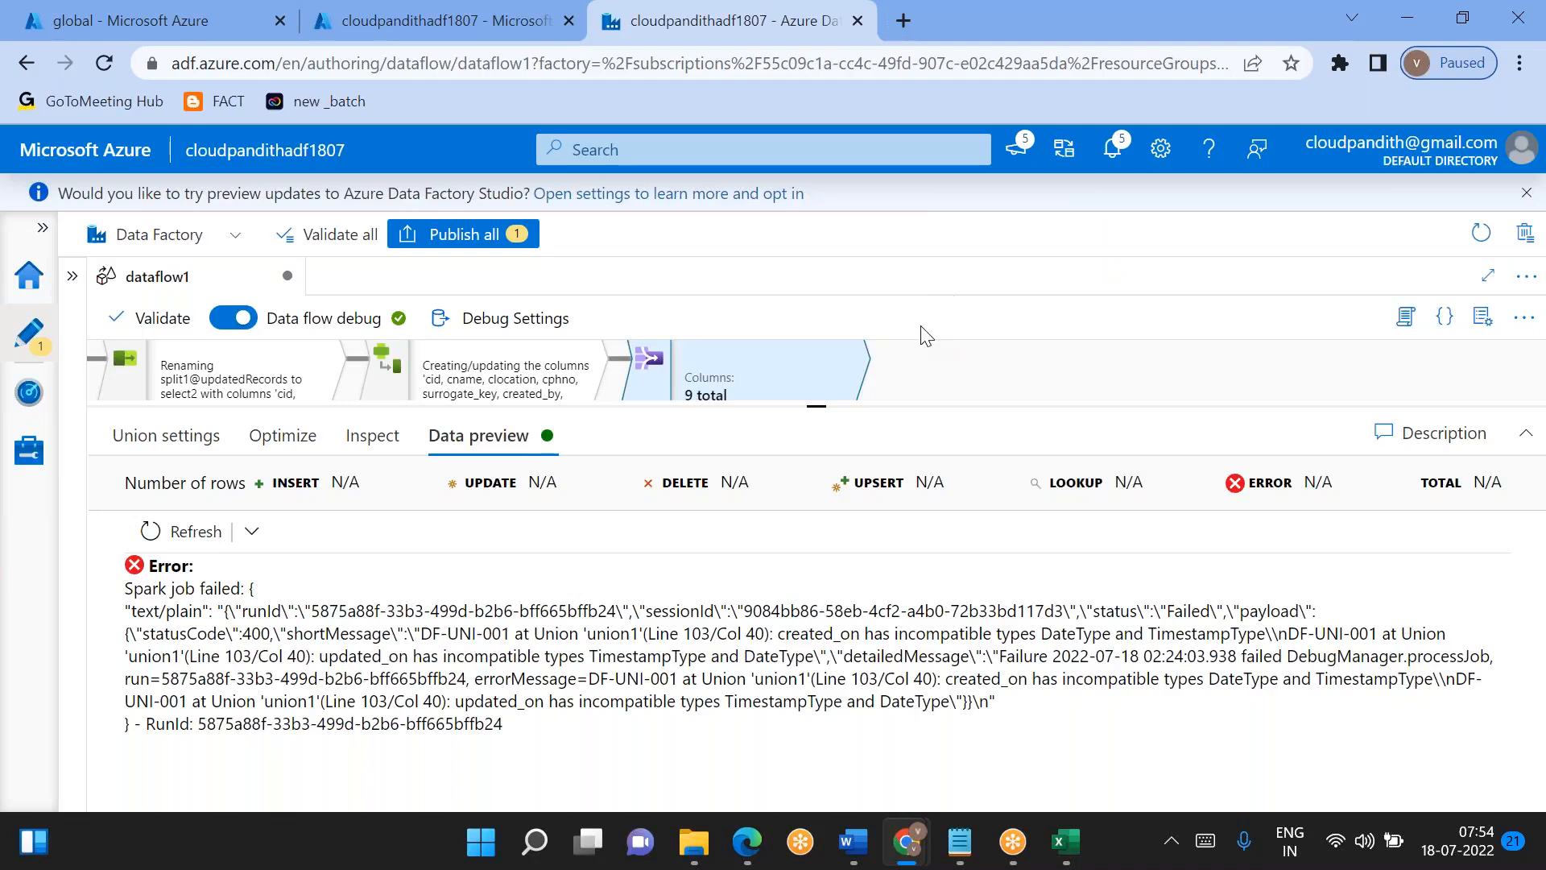
# - Select the sourceDimCust source in the data flow and open its projection at the audit columns
pyautogui.moveTo(825, 404); pyautogui.dragTo(816, 588)
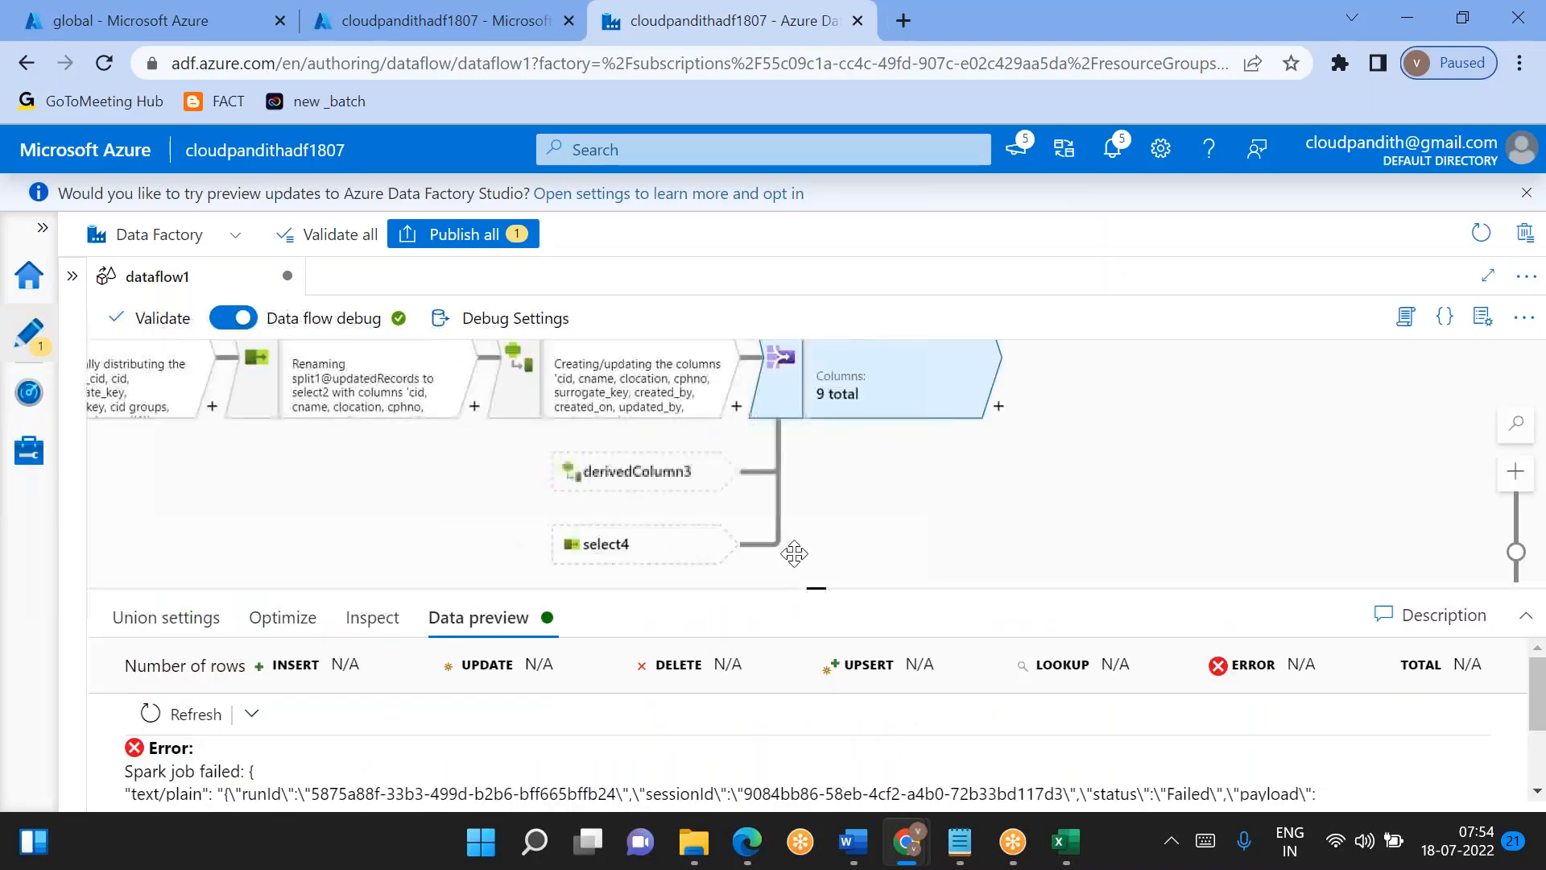
pyautogui.moveTo(593, 532); pyautogui.dragTo(918, 373)
pyautogui.moveTo(463, 445); pyautogui.dragTo(515, 221)
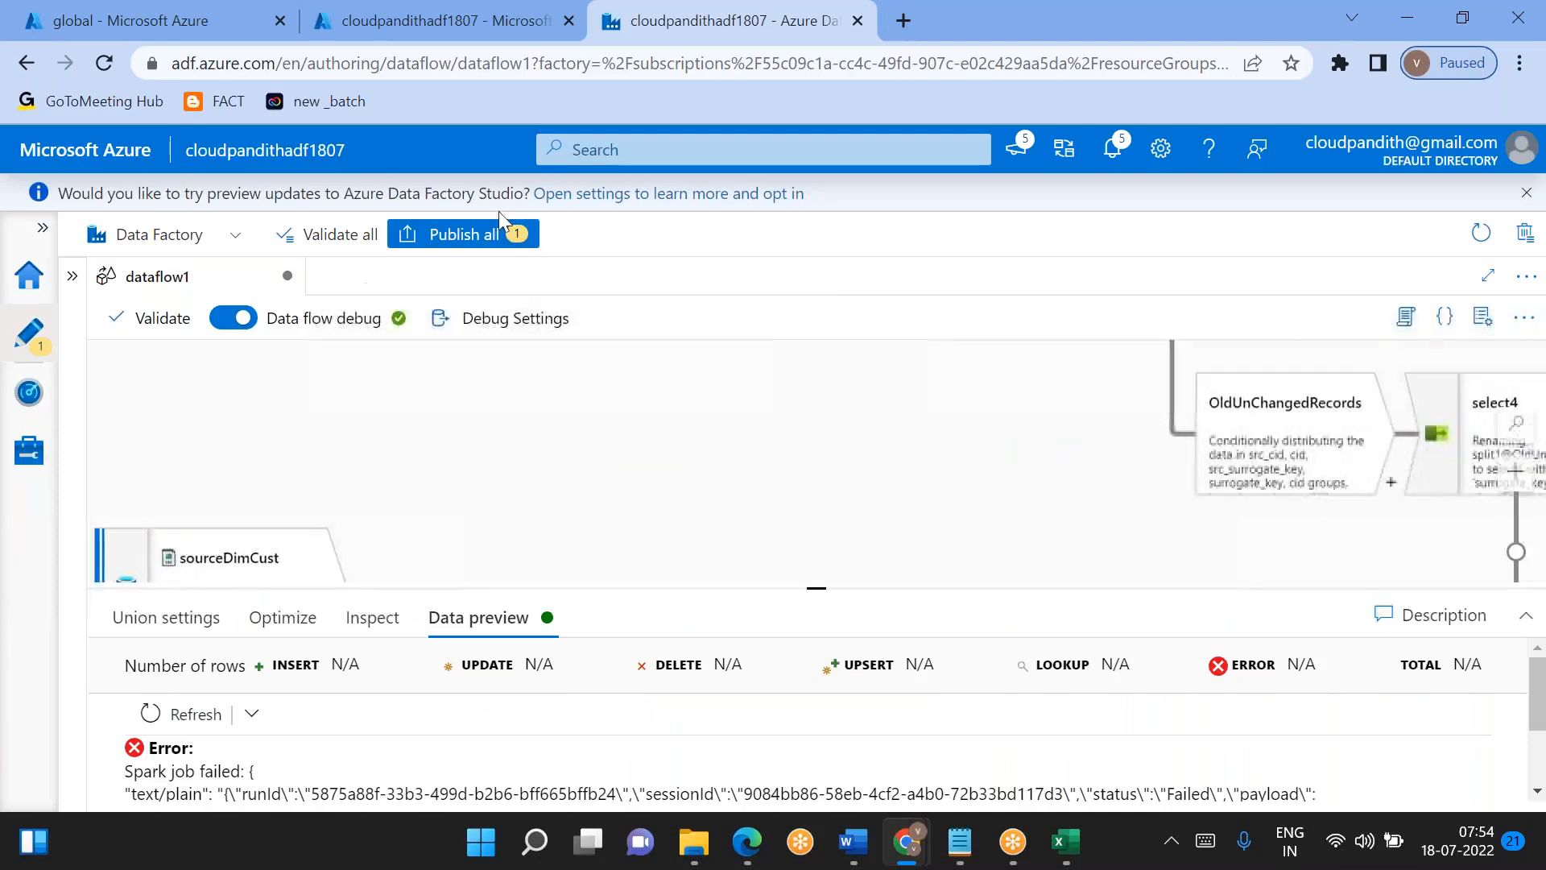
pyautogui.moveTo(385, 474); pyautogui.dragTo(473, 374)
pyautogui.click(338, 500)
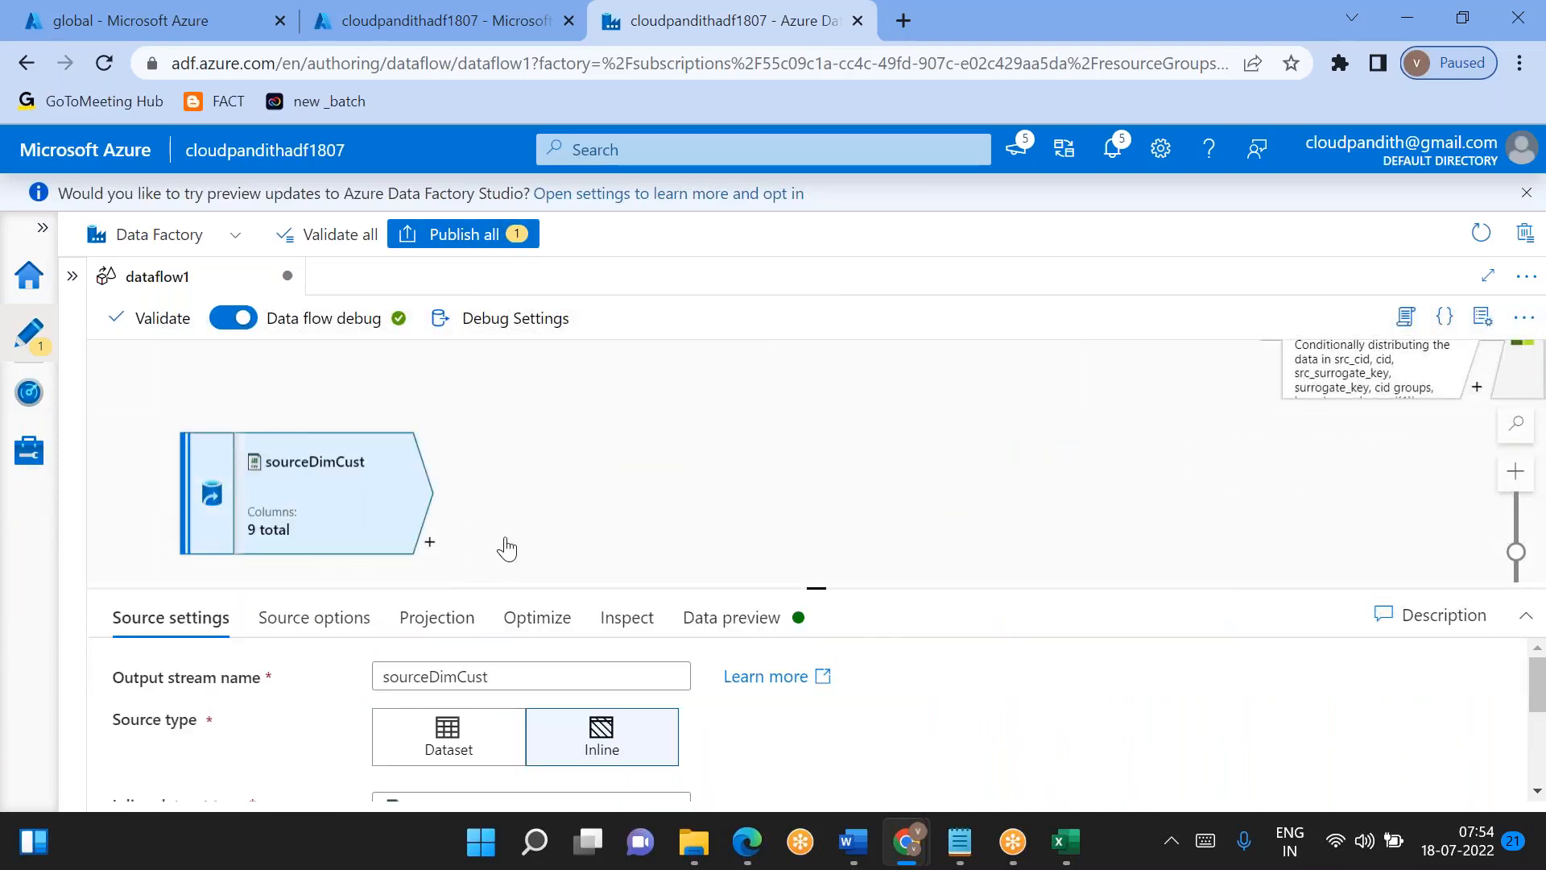
pyautogui.click(818, 590)
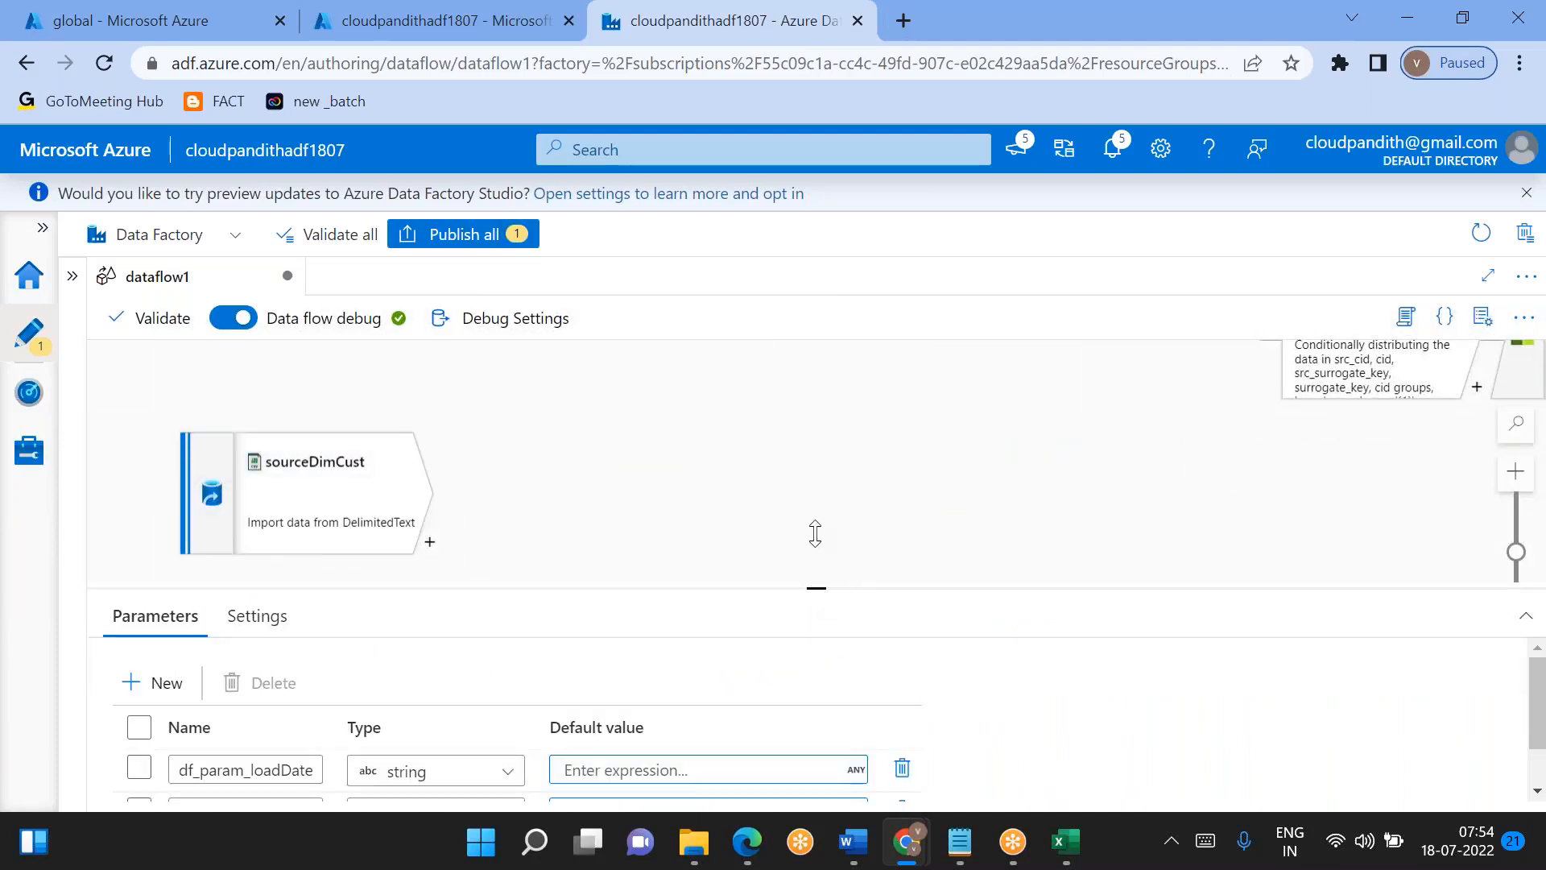
pyautogui.moveTo(815, 533); pyautogui.dragTo(656, 487)
pyautogui.click(345, 475)
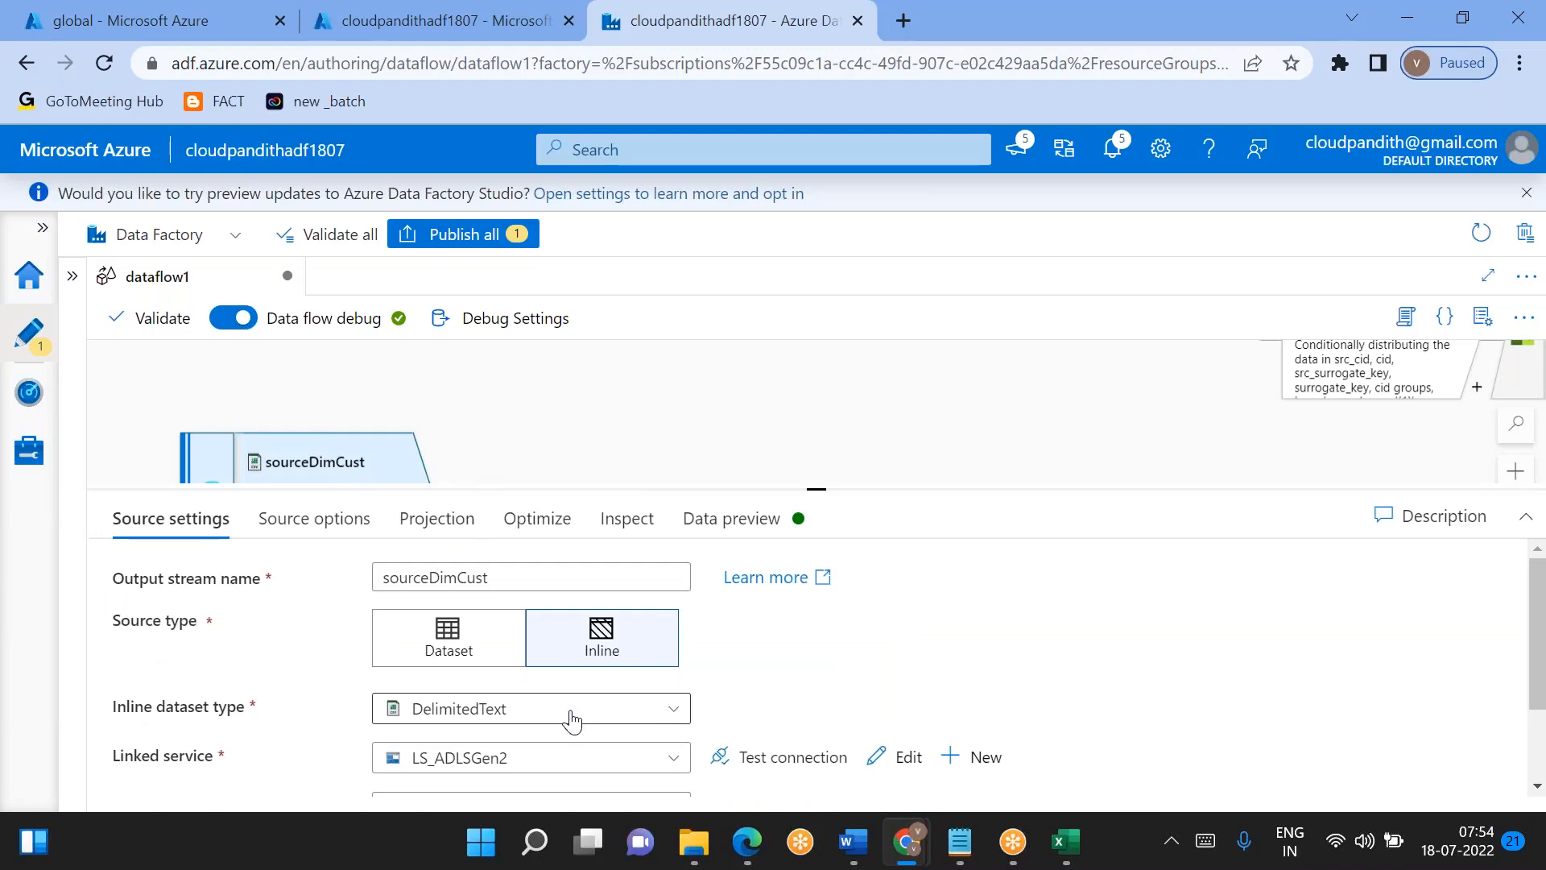
pyautogui.click(438, 519)
pyautogui.scroll(-5, 717, 676)
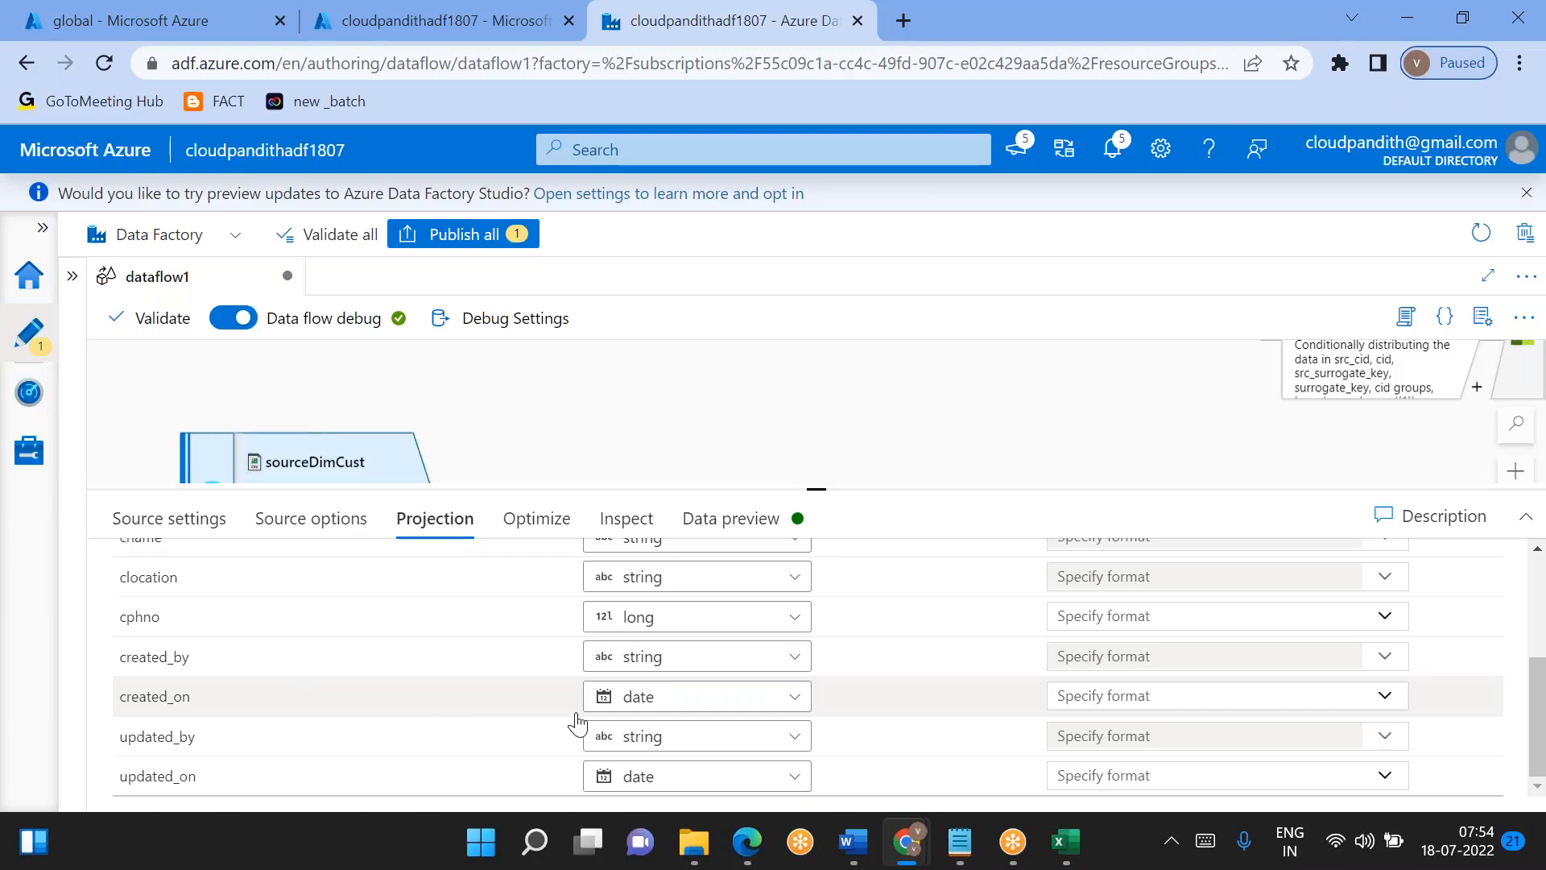
# - Set the data types of created_on and updated_on to timestamp in the sourceDimCust projection
pyautogui.click(649, 707)
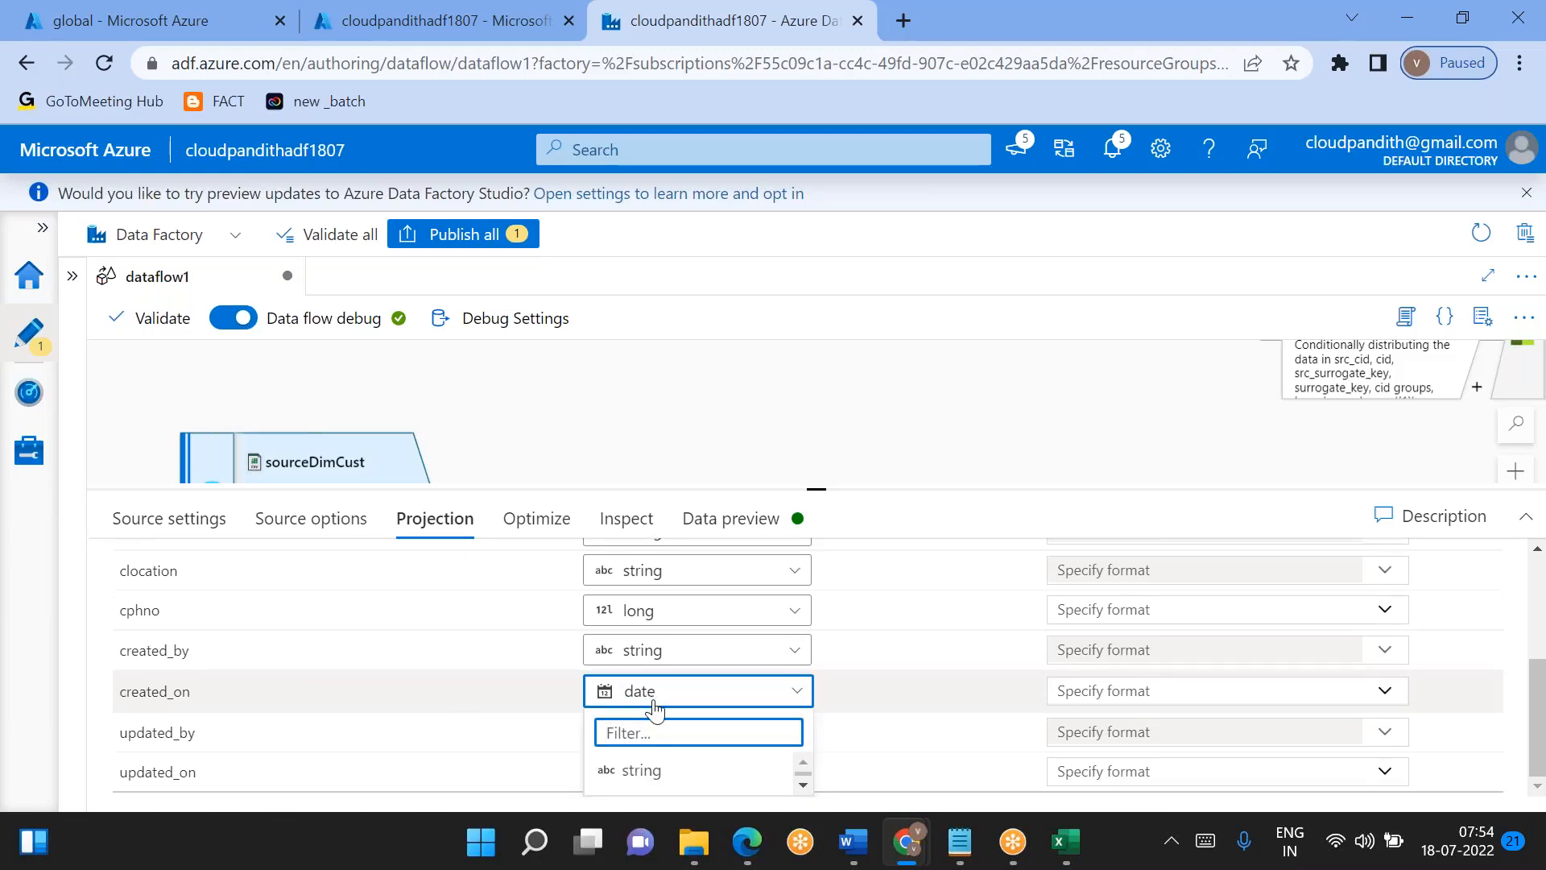
pyautogui.moveTo(833, 465); pyautogui.dragTo(834, 346)
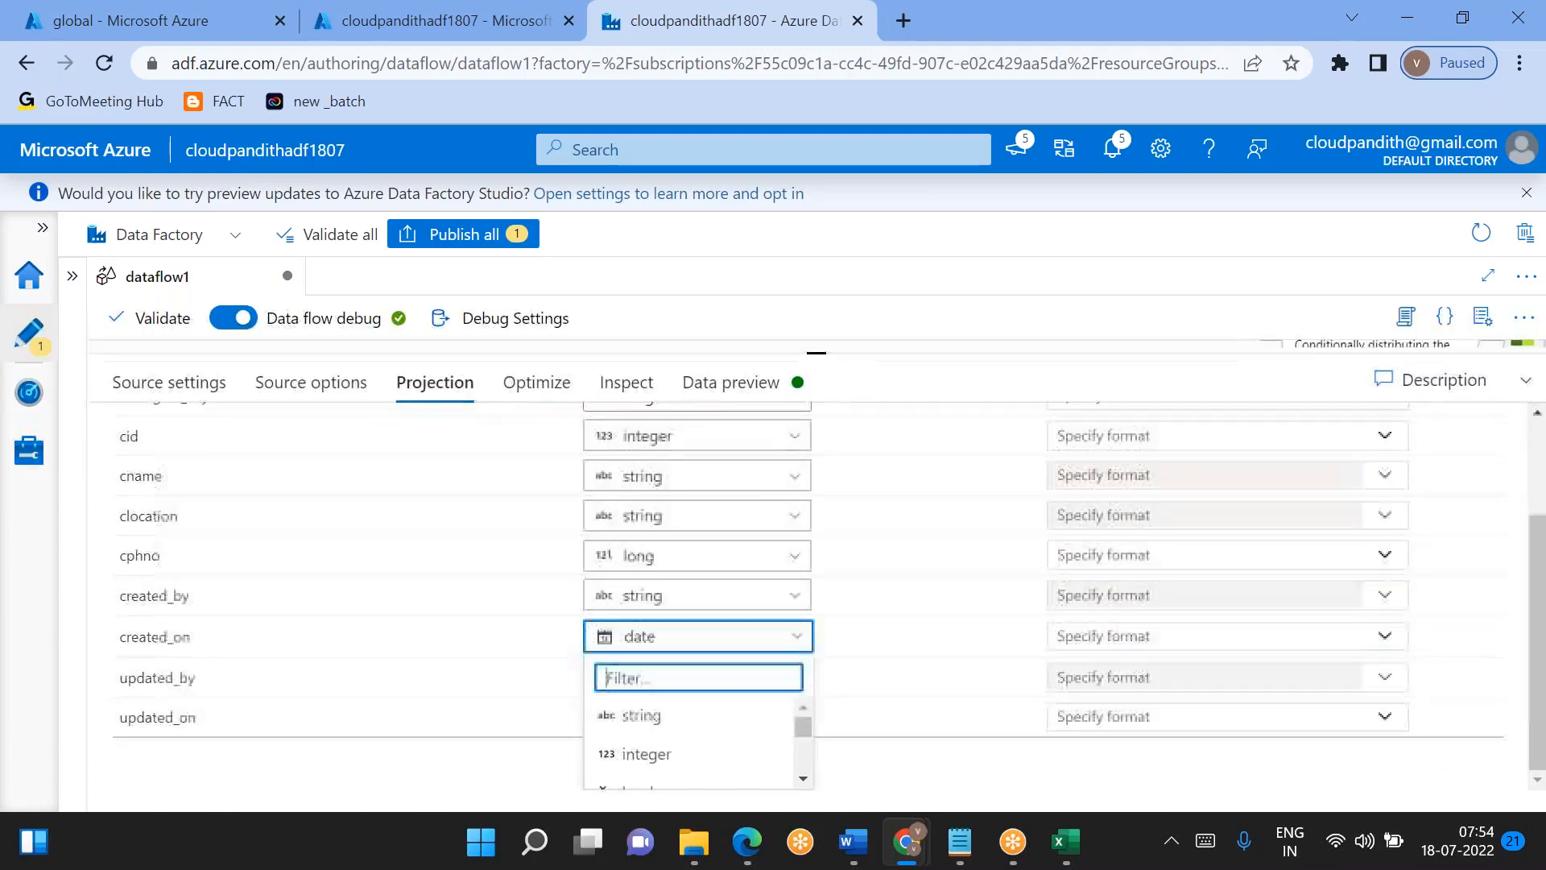
pyautogui.write('time')
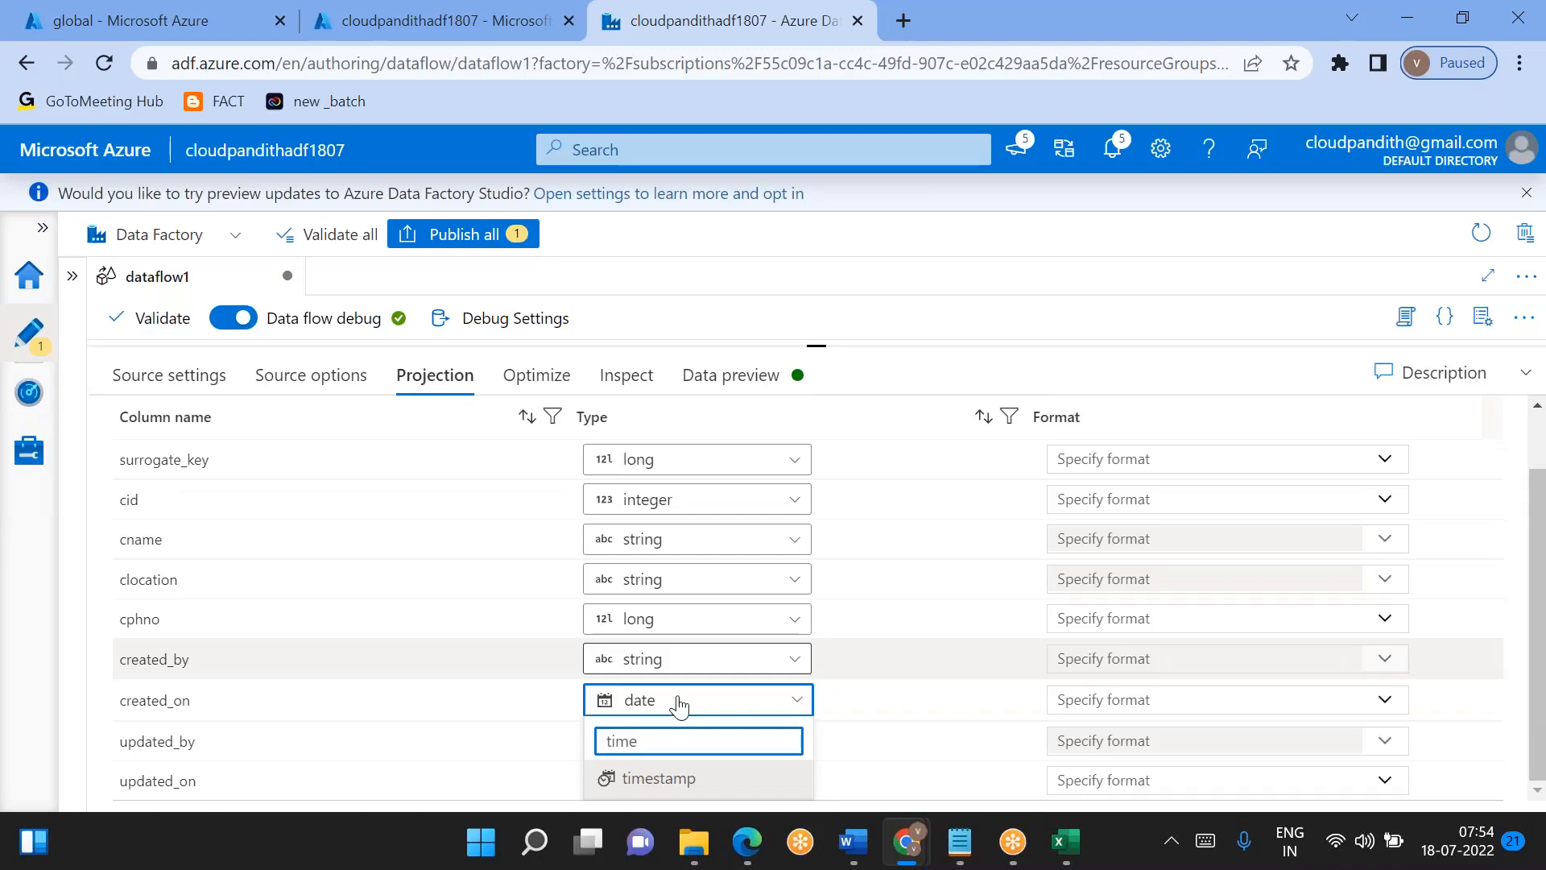
pyautogui.click(673, 779)
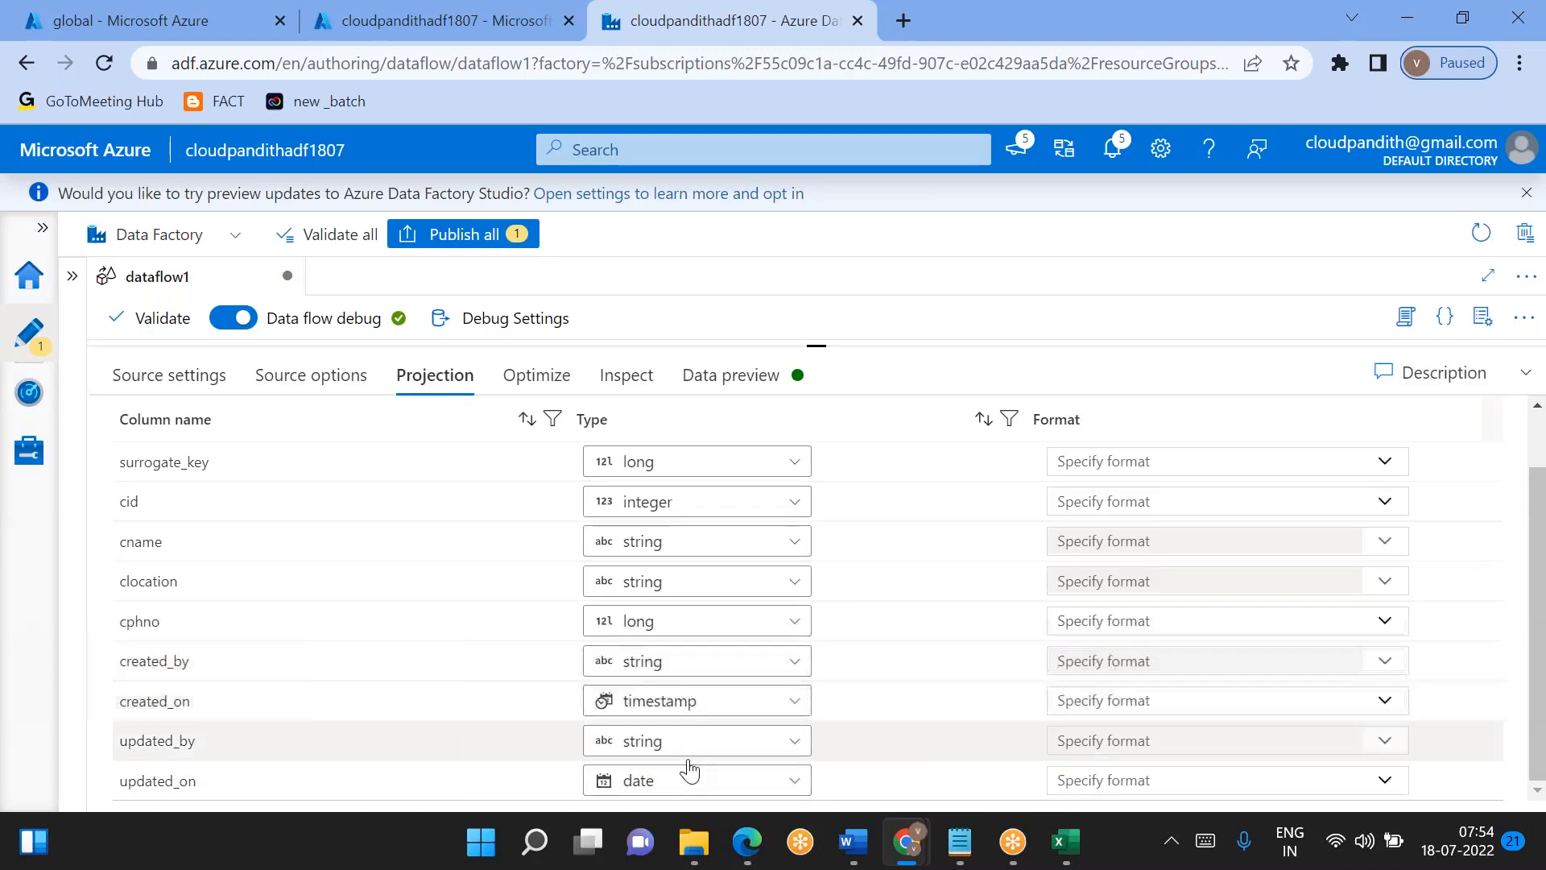
pyautogui.click(673, 781)
pyautogui.scroll(-5, 671, 785)
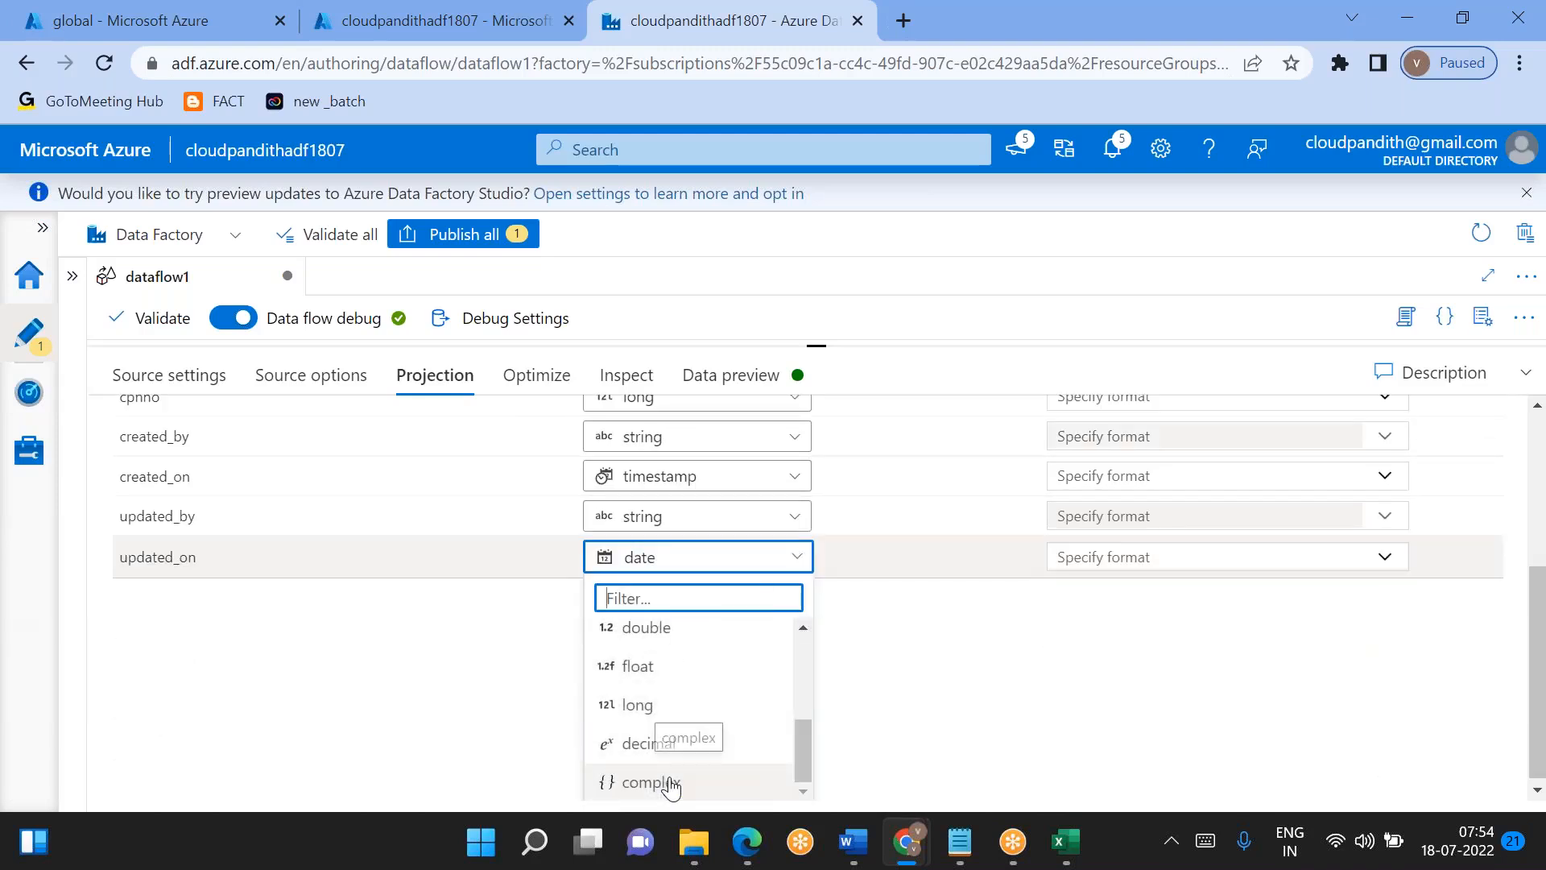
pyautogui.write('times')
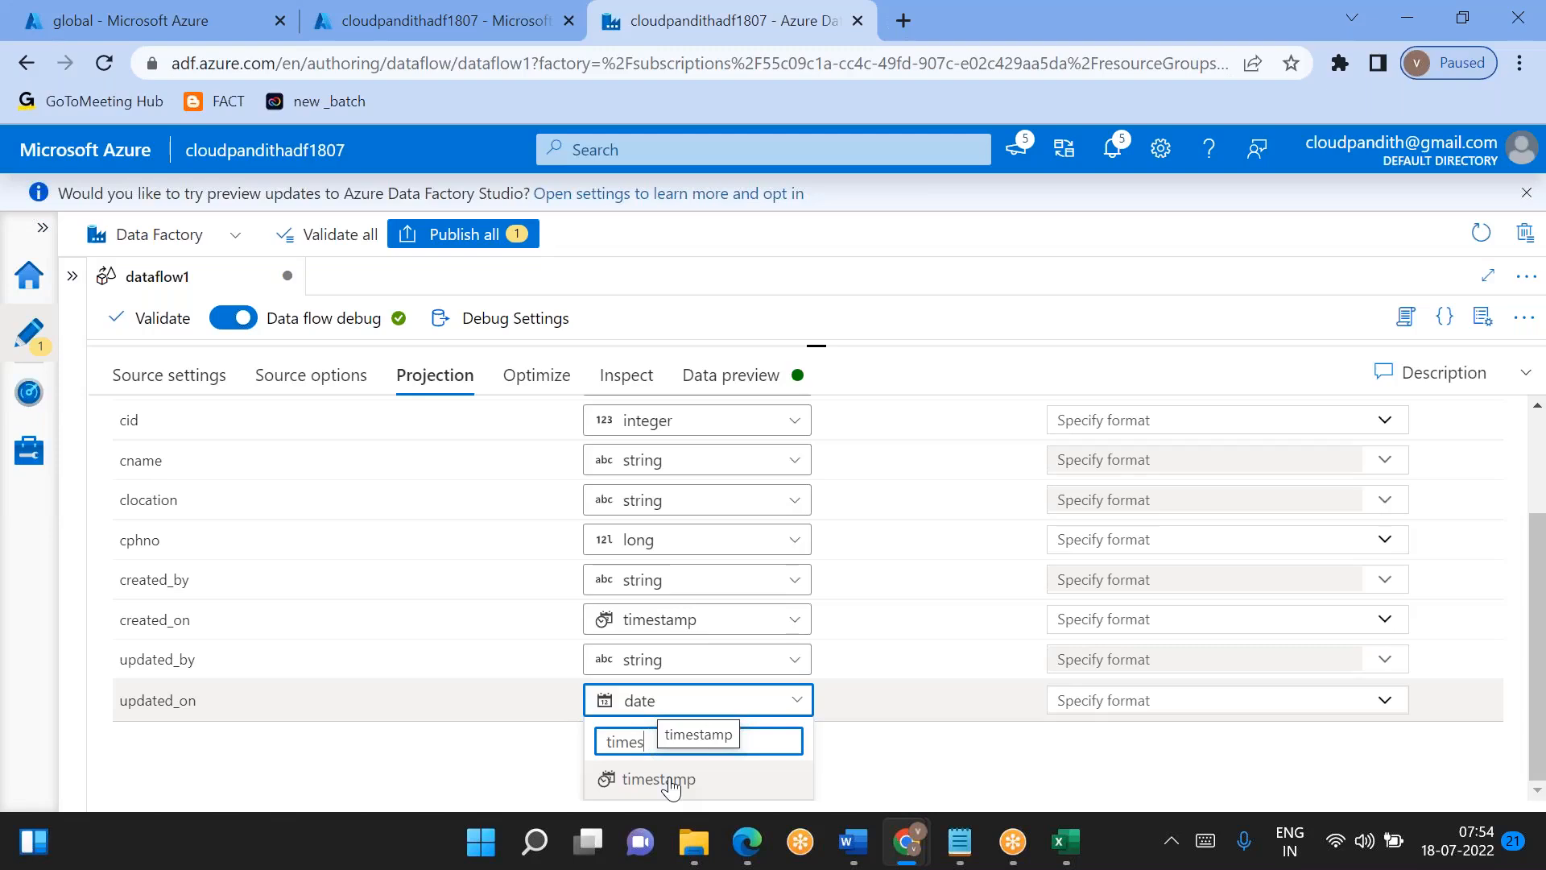
pyautogui.click(673, 780)
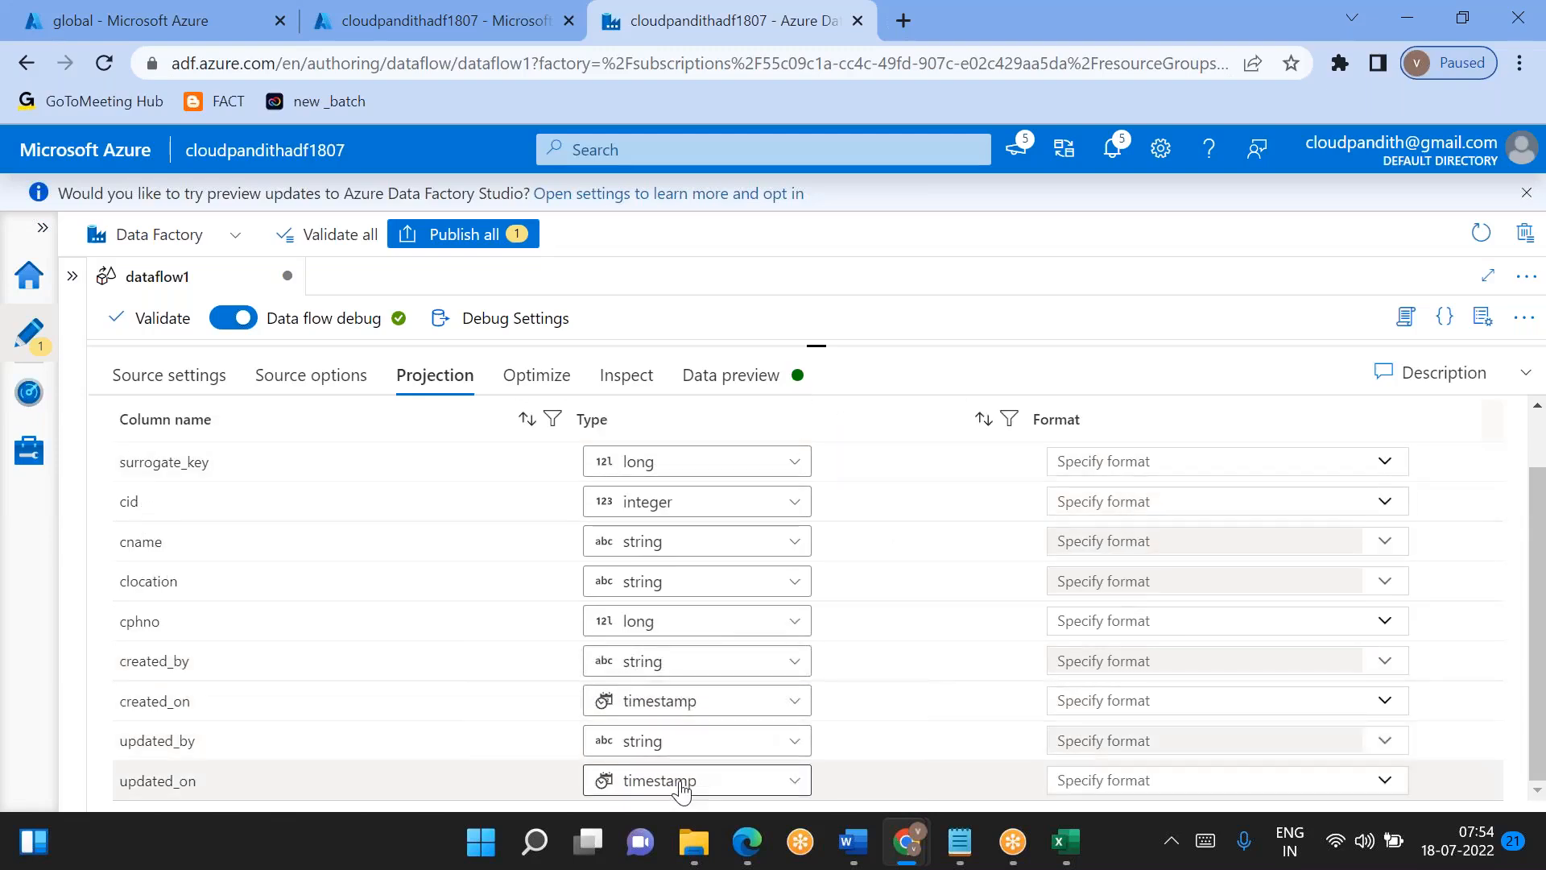
# - Select the union1 transformation and examine the updated_on values in its data preview
pyautogui.moveTo(825, 349); pyautogui.dragTo(837, 759)
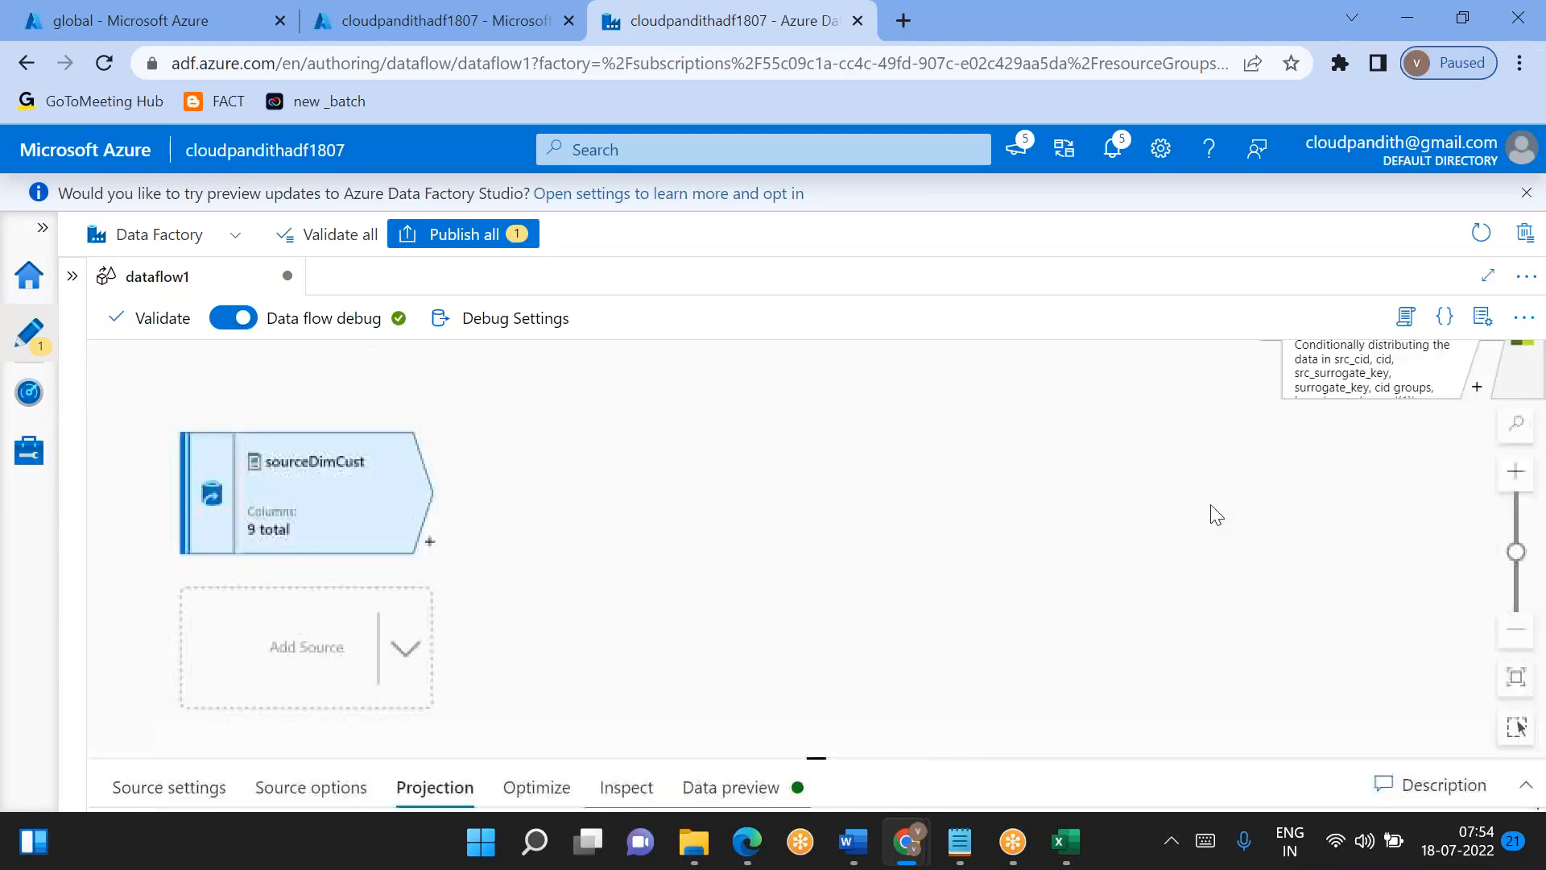
pyautogui.moveTo(1222, 493); pyautogui.dragTo(449, 494)
pyautogui.moveTo(1042, 513); pyautogui.dragTo(738, 795)
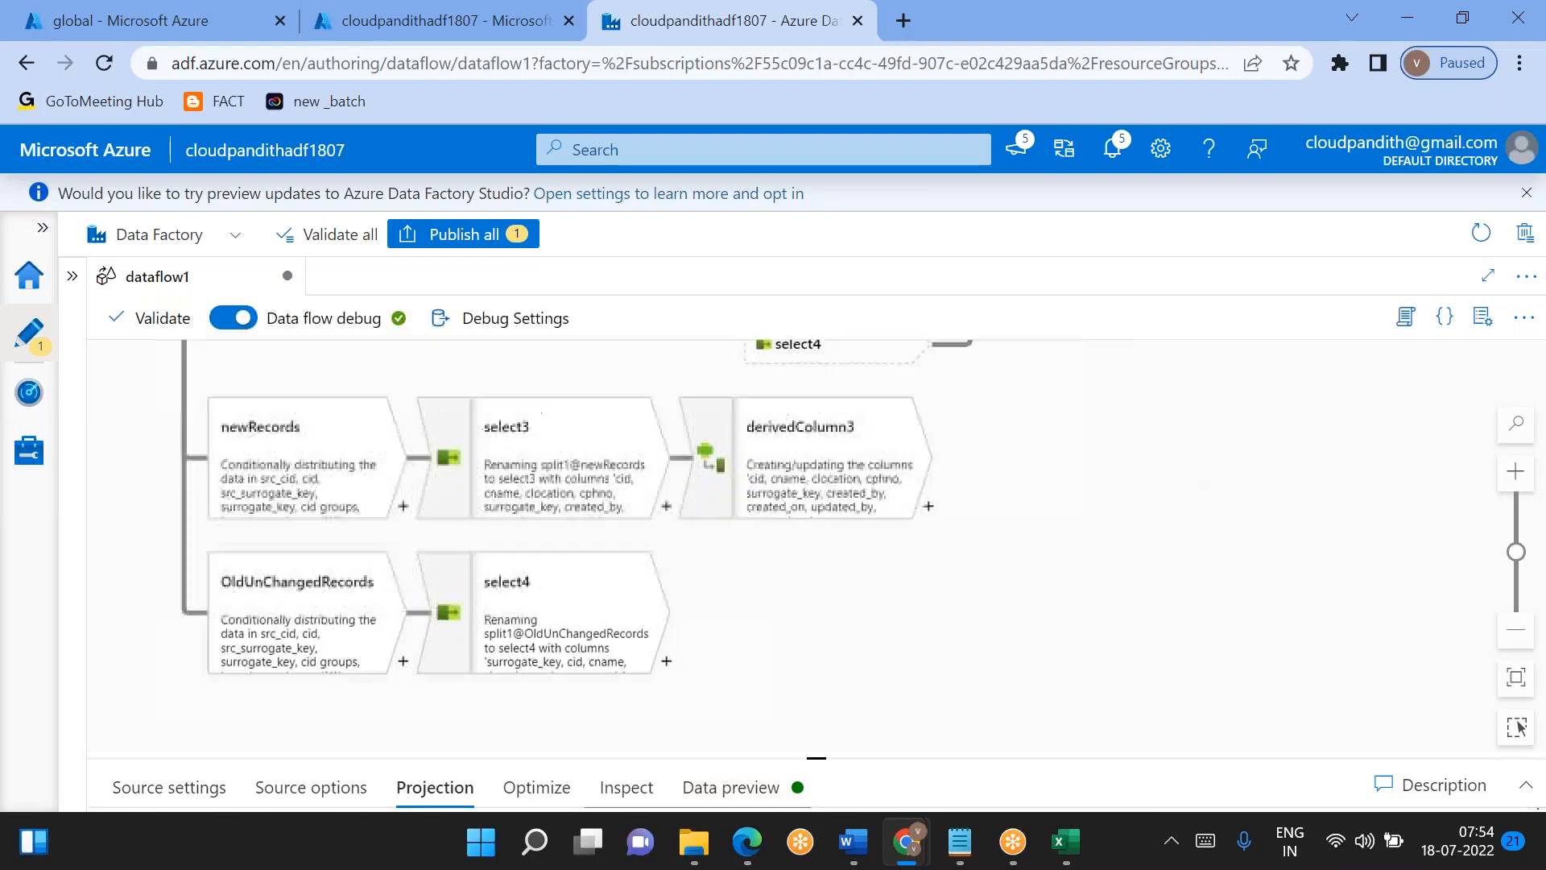
pyautogui.moveTo(1070, 536); pyautogui.dragTo(928, 749)
pyautogui.click(929, 356)
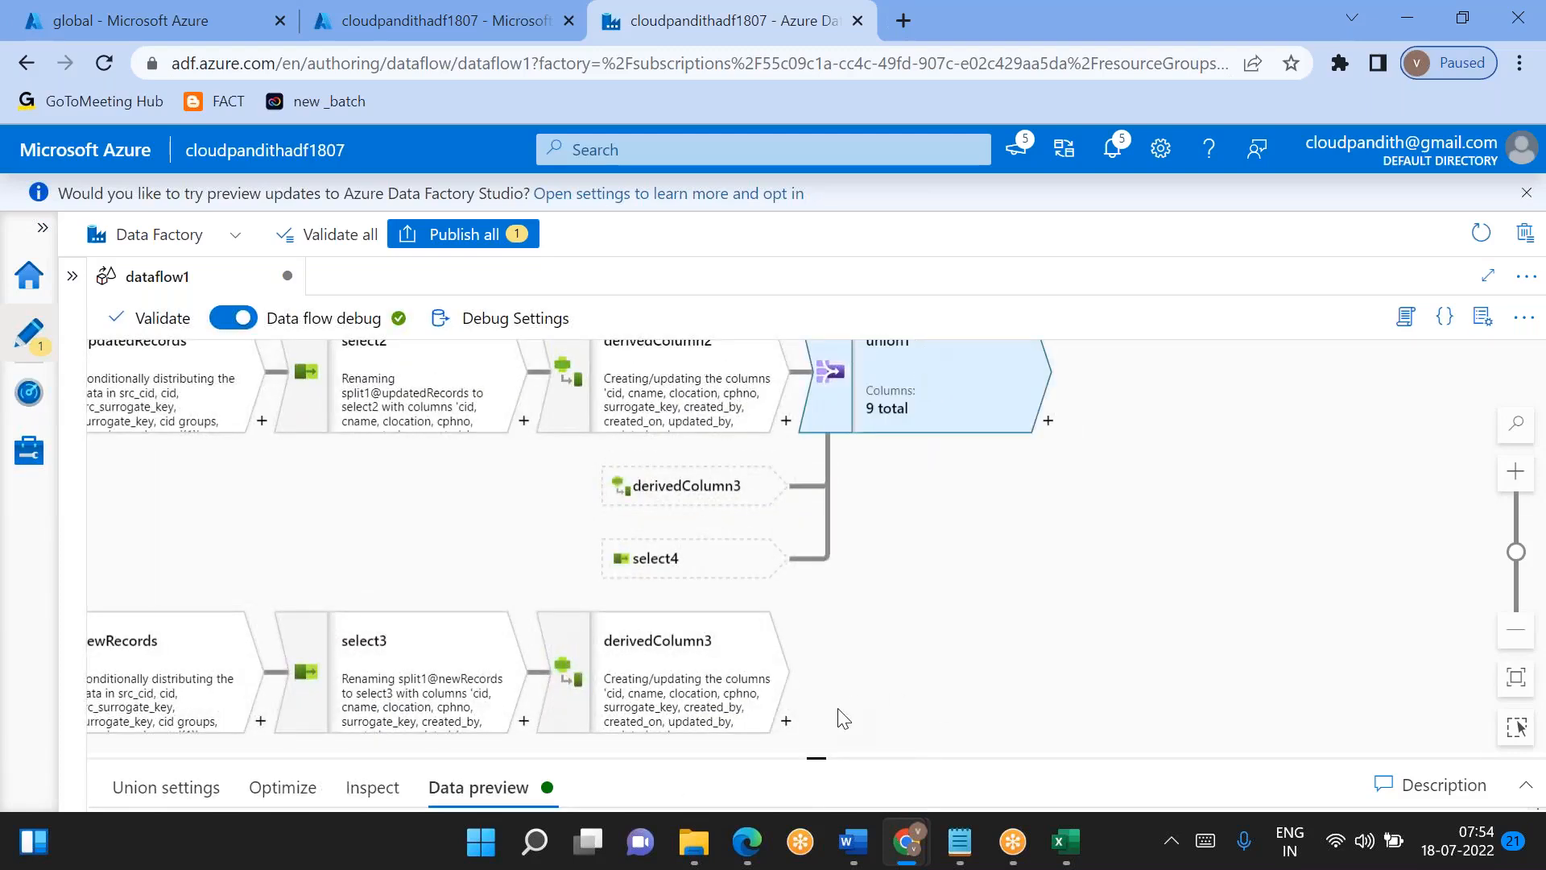
pyautogui.moveTo(813, 757); pyautogui.dragTo(817, 344)
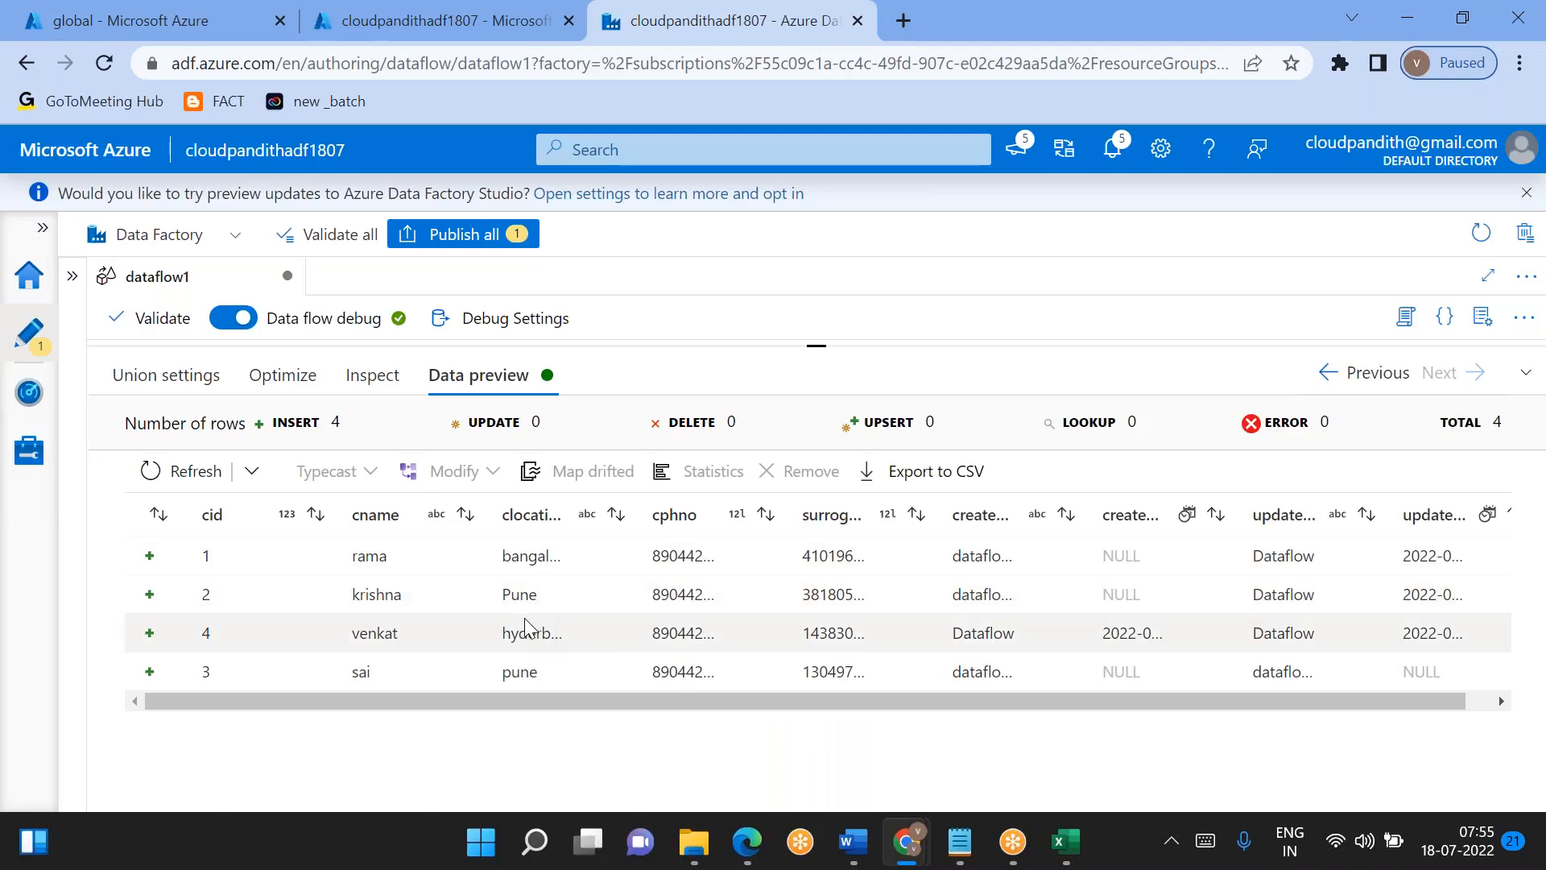
pyautogui.hscroll(1, 527, 626)
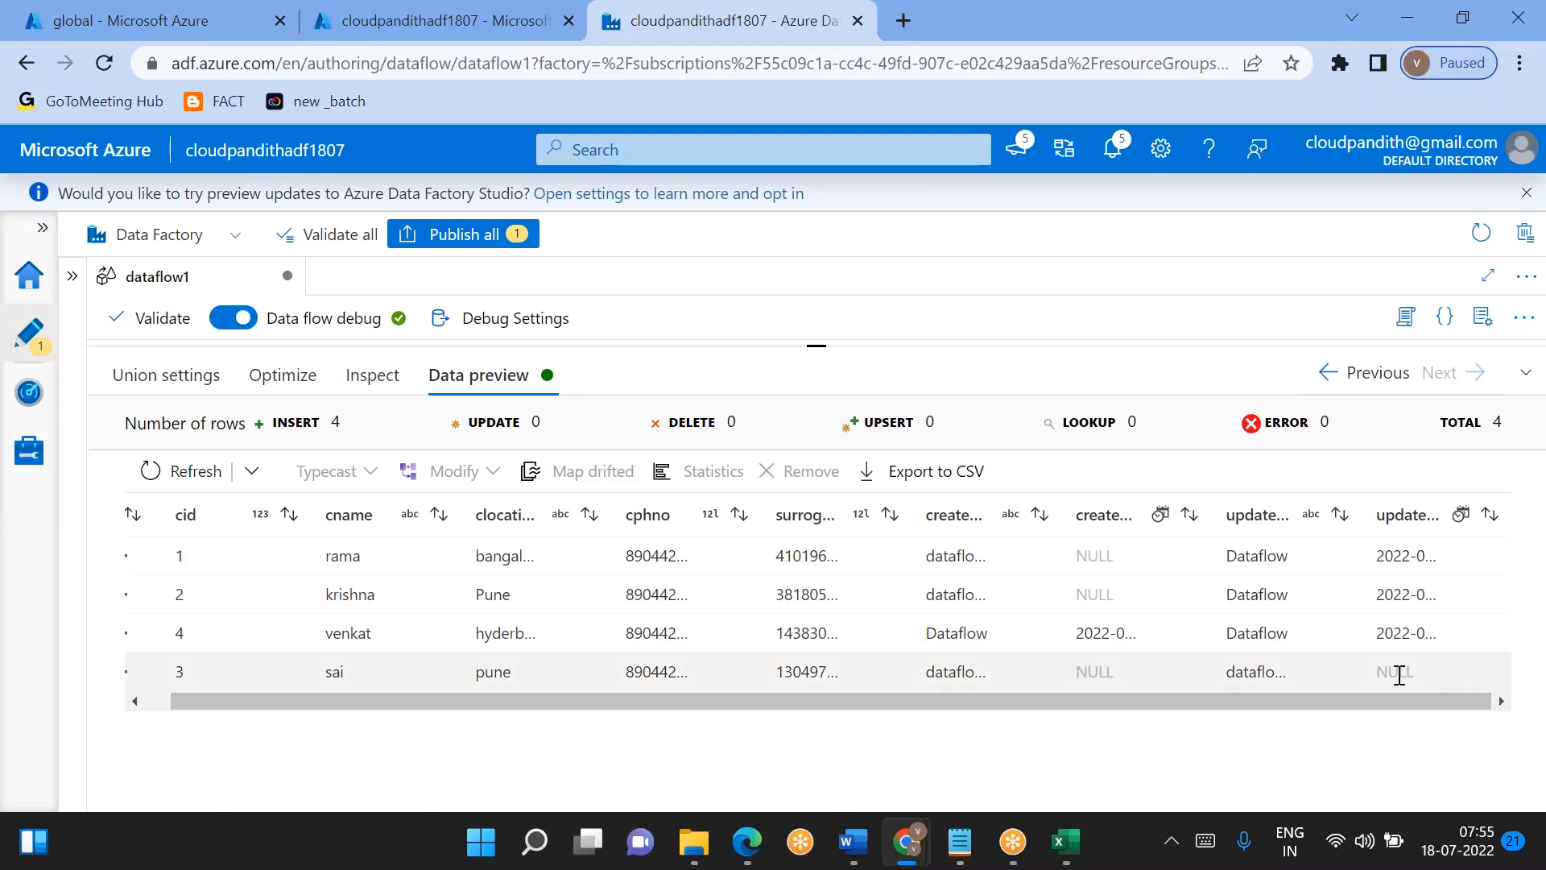
pyautogui.doubleClick(1399, 675)
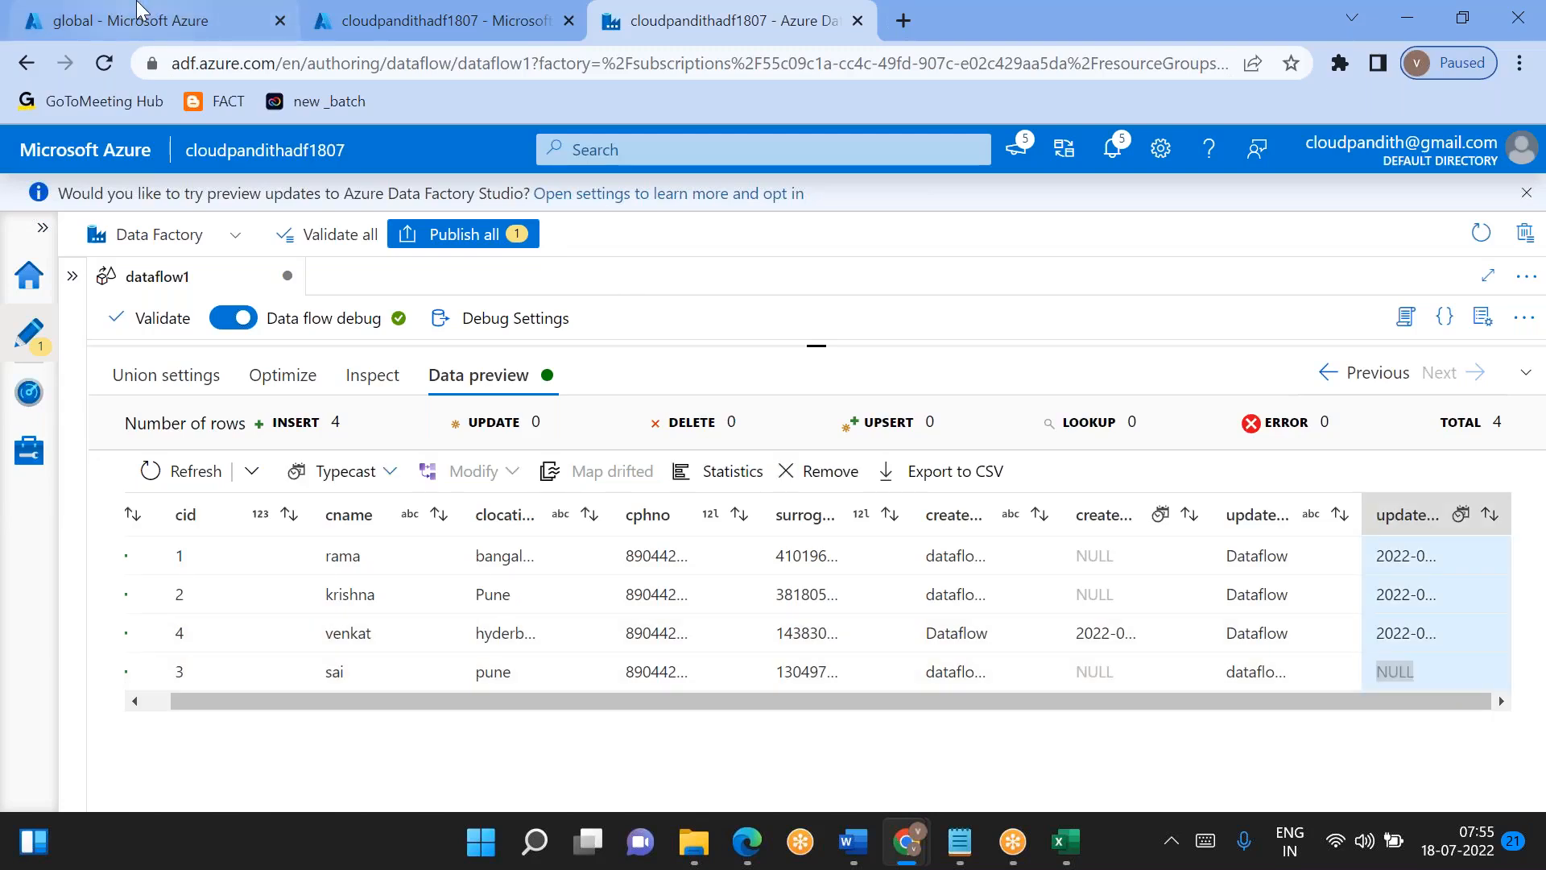
# - Switch to the storage container in the Azure portal and open day1_processed.csv for editing at its audit columns
pyautogui.click(137, 2)
pyautogui.doubleClick(535, 549)
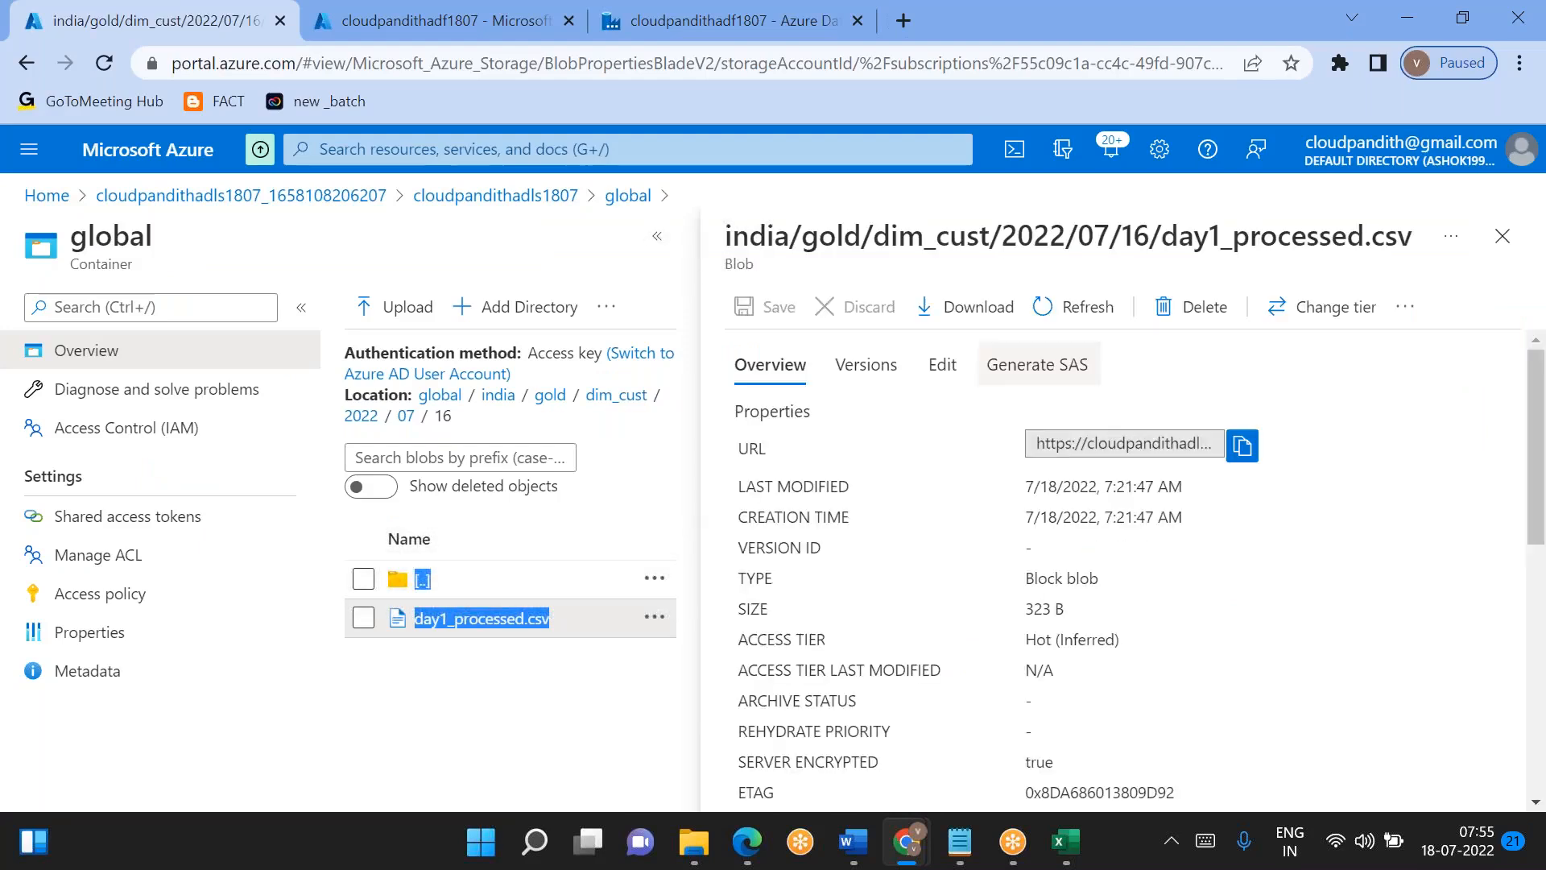
pyautogui.click(944, 372)
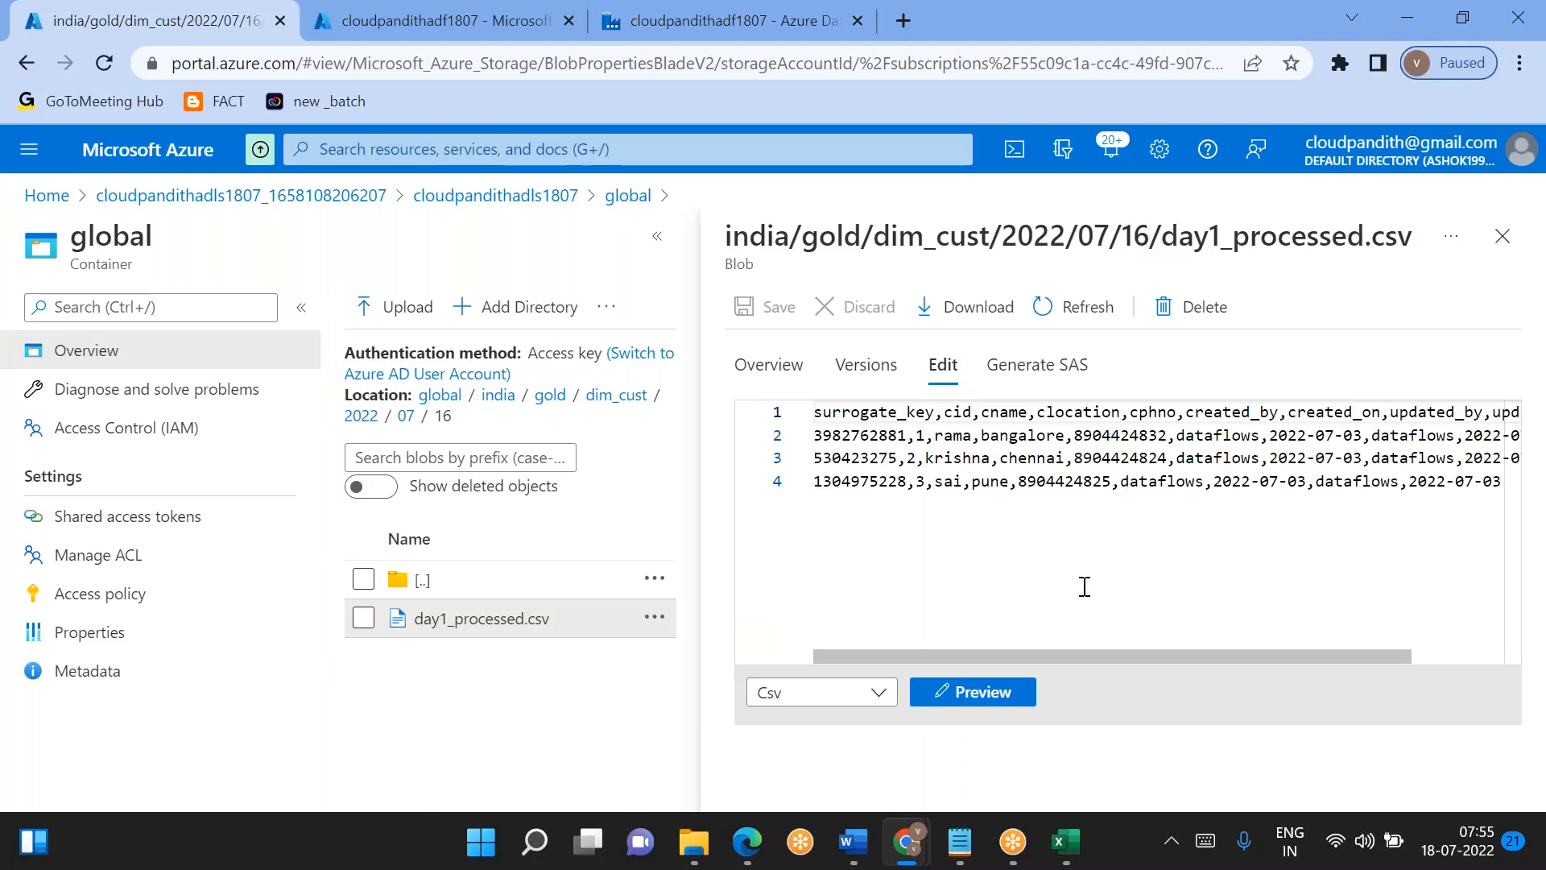
pyautogui.moveTo(1037, 652); pyautogui.dragTo(1232, 630)
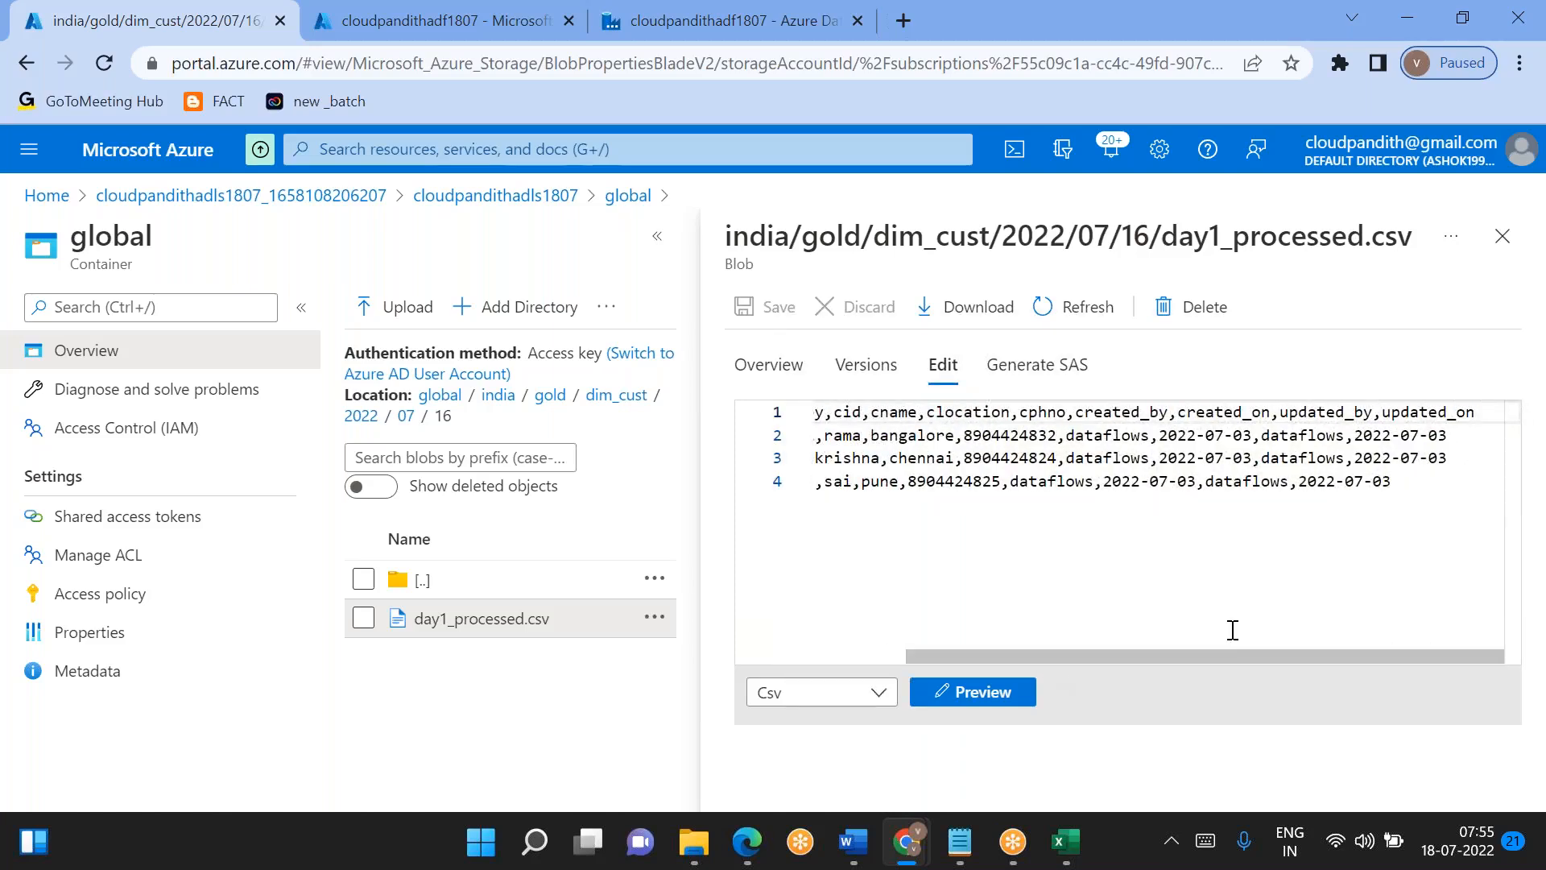
# - Append the time 10:10:10 to the created_on date of all three records in day1_processed.csv
pyautogui.click(1256, 438)
pyautogui.write('10:10:10')
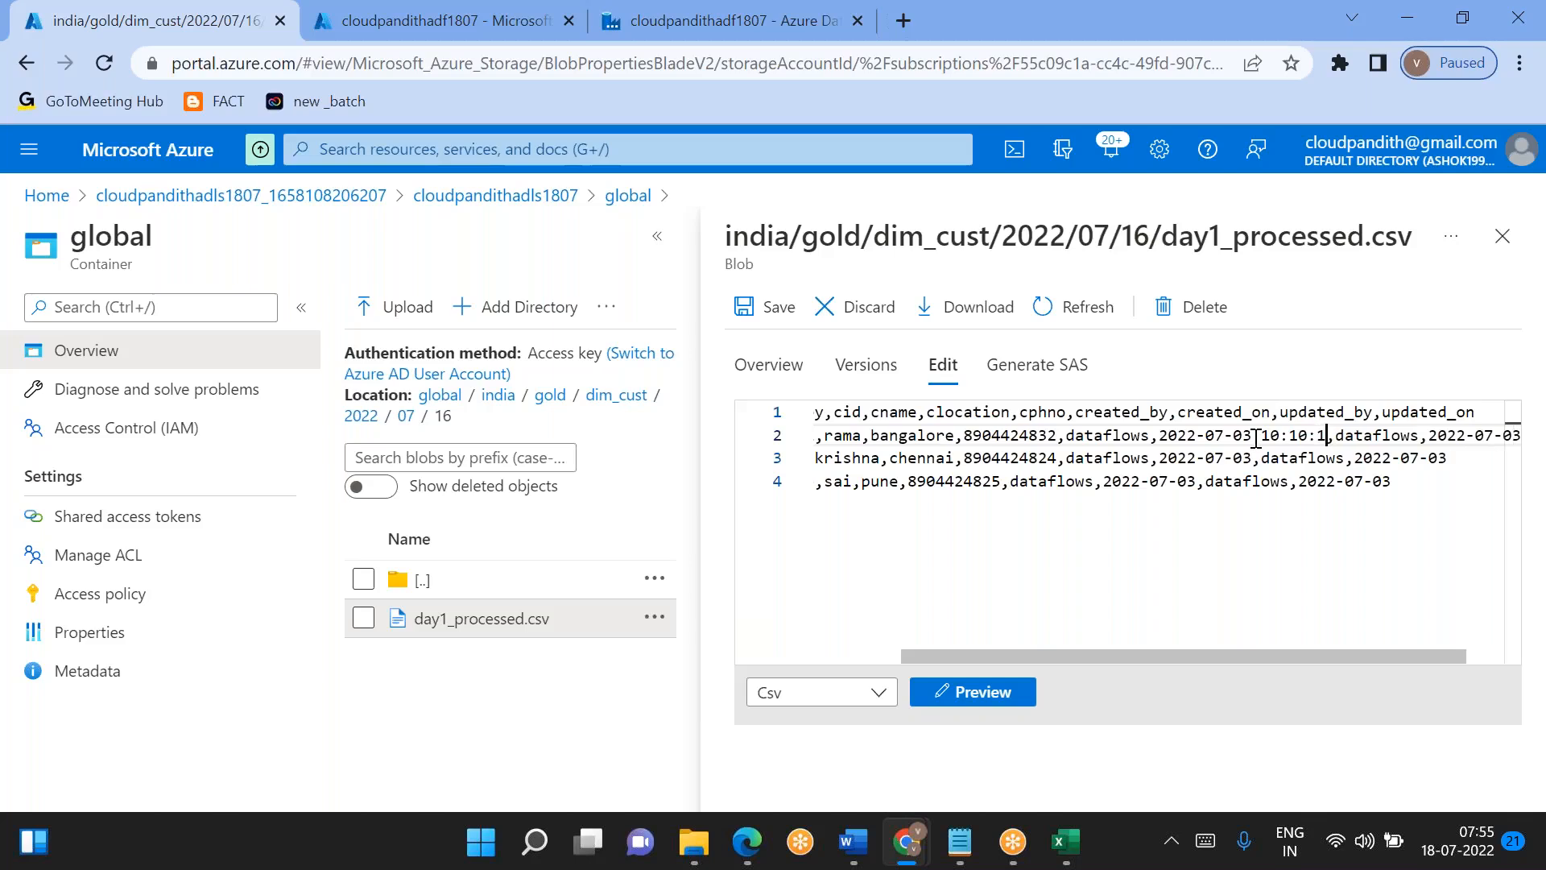
pyautogui.hotkey('shift', 'Left')
pyautogui.hotkey('shift', 'Left')
pyautogui.hotkey('shift', 'Left')
pyautogui.hotkey('shift', 'Left')
pyautogui.hotkey('shift', 'Left')
pyautogui.hotkey('shift', 'Left')
pyautogui.hotkey('shift', 'Left')
pyautogui.hotkey('shift', 'Left')
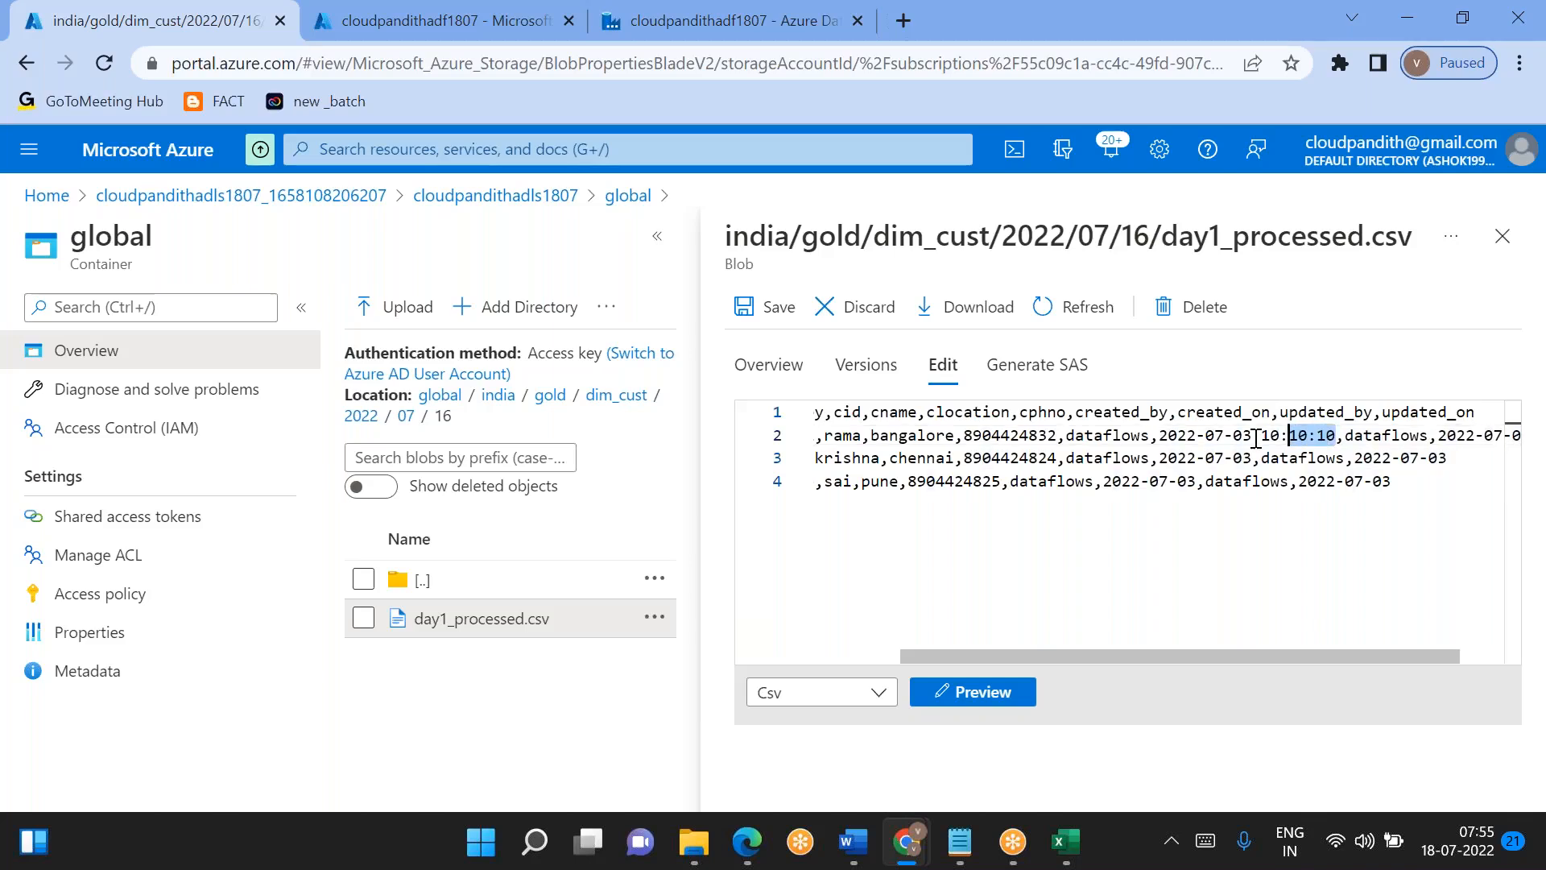
pyautogui.hotkey('ctrl', 'c')
pyautogui.click(1253, 459)
pyautogui.hotkey('ctrl', 'v')
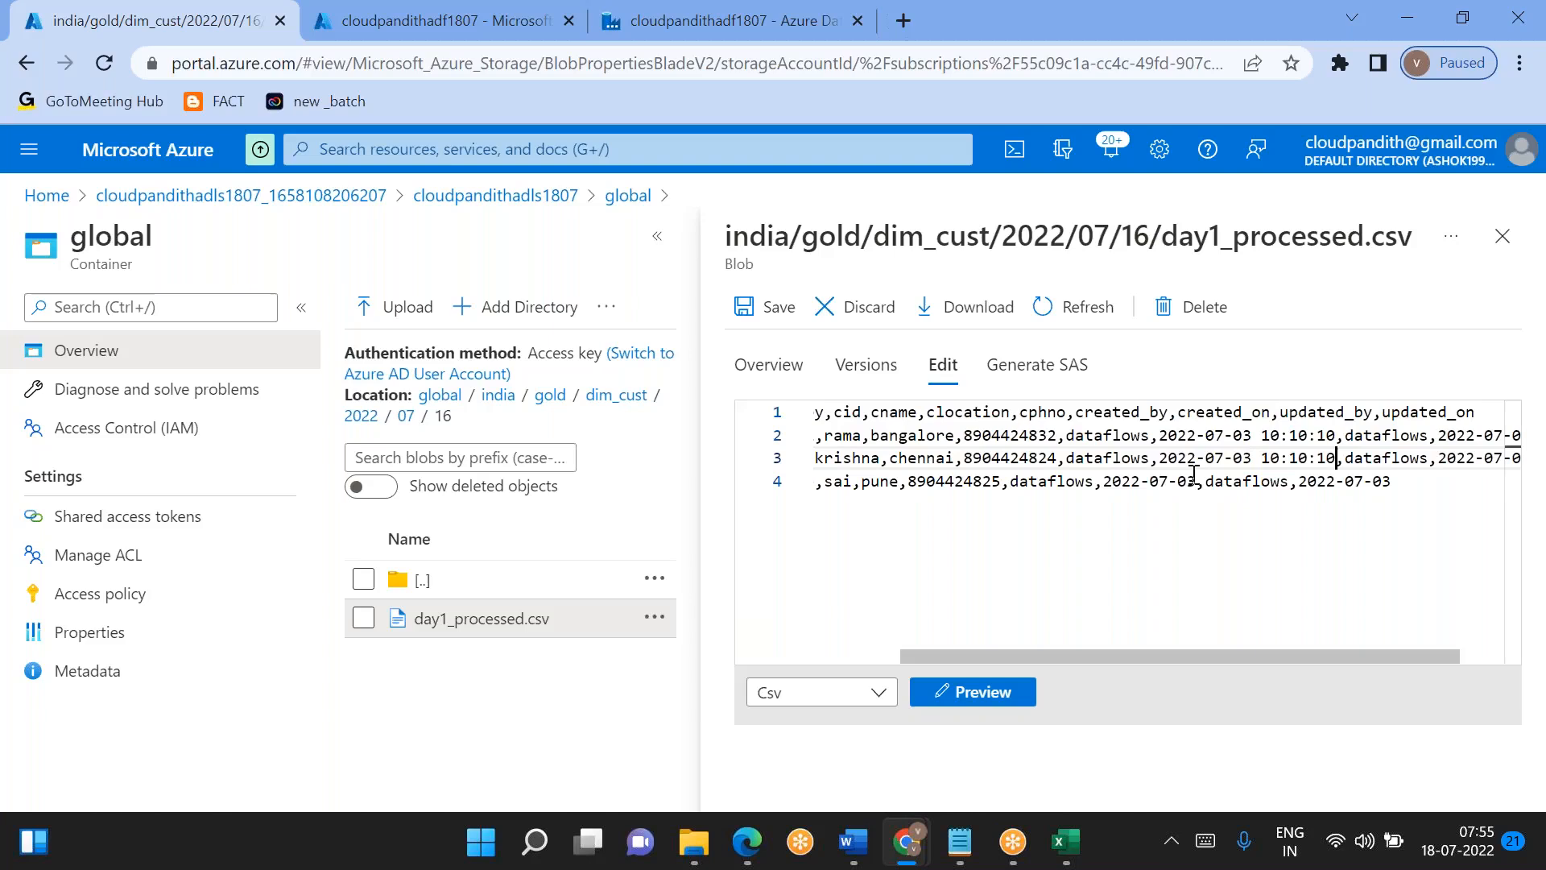
pyautogui.click(1193, 476)
pyautogui.hotkey('ctrl', 'v')
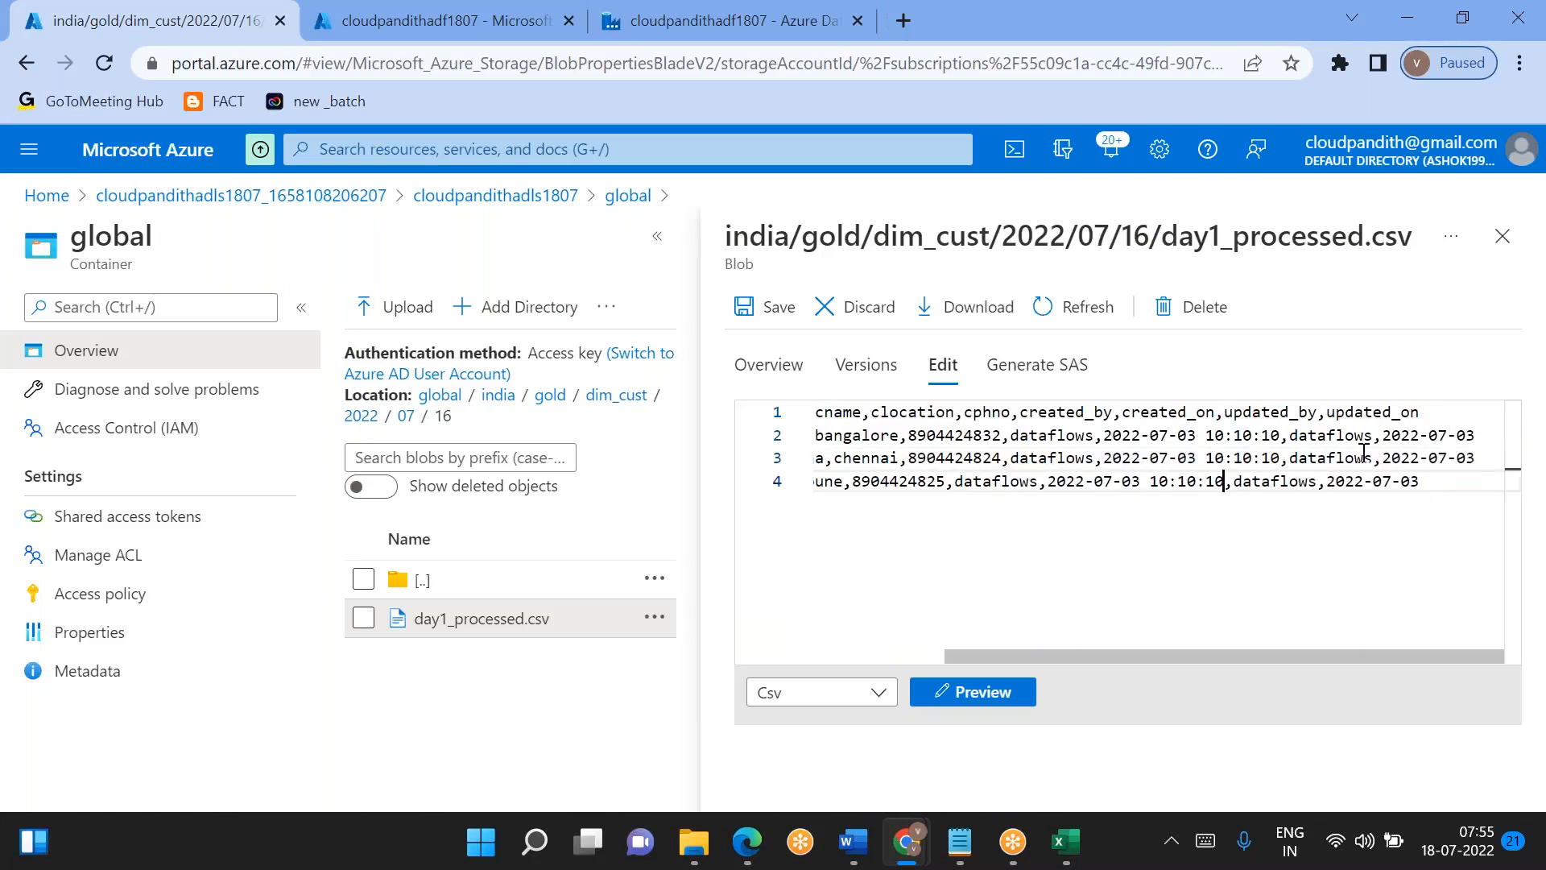
# - Append 10:10:10 to the updated_on date of all three records and save day1_processed.csv
pyautogui.click(1476, 429)
pyautogui.hotkey('ctrl', 'v')
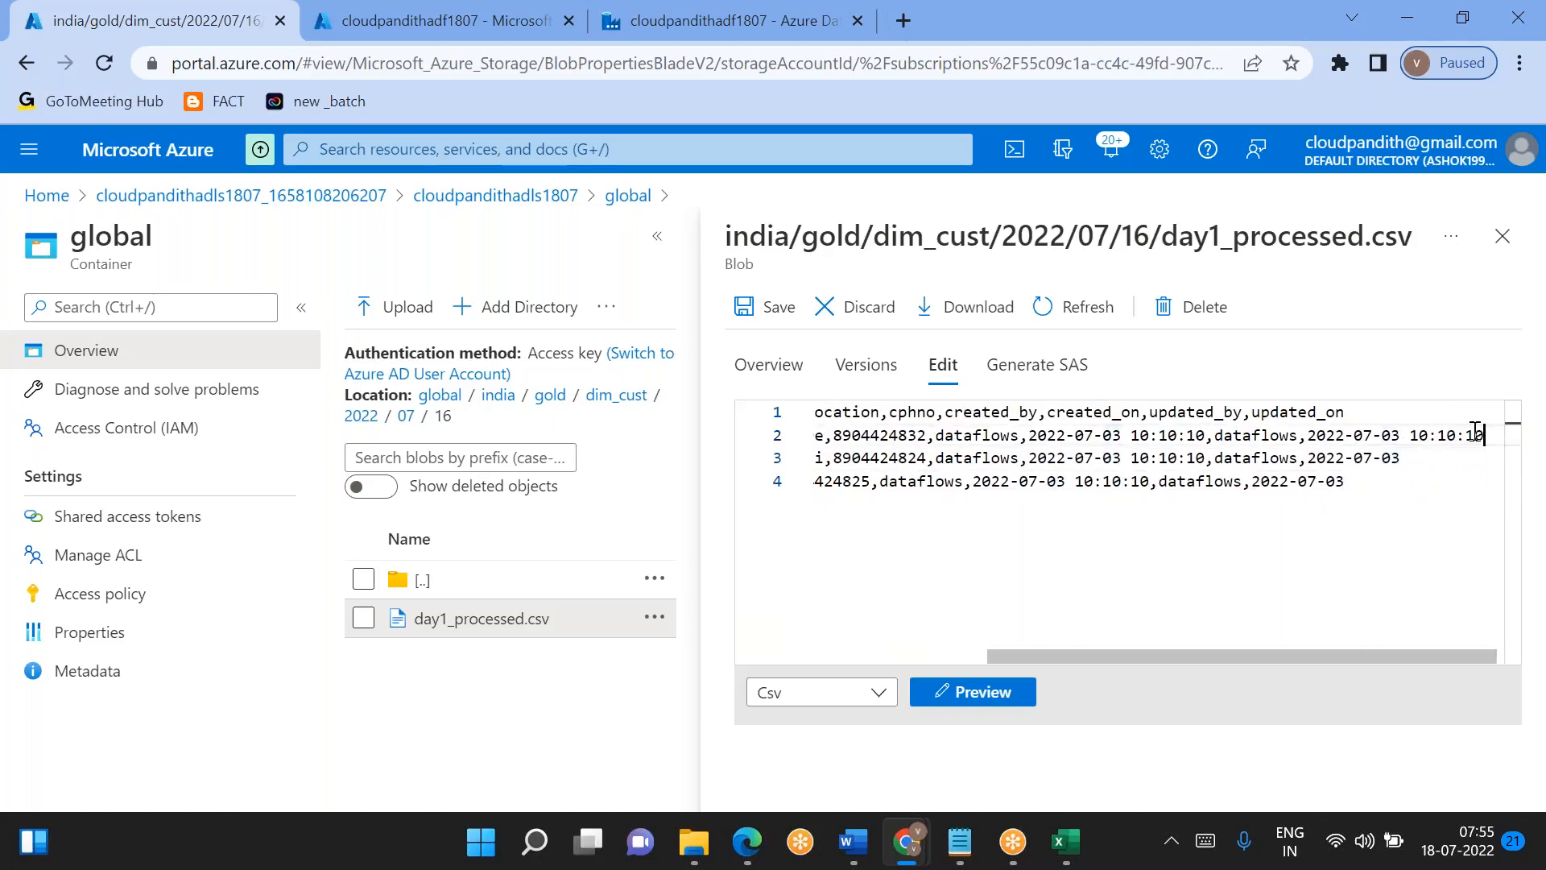
pyautogui.click(1407, 456)
pyautogui.hotkey('ctrl', 'v')
pyautogui.click(1354, 481)
pyautogui.hotkey('ctrl', 'v')
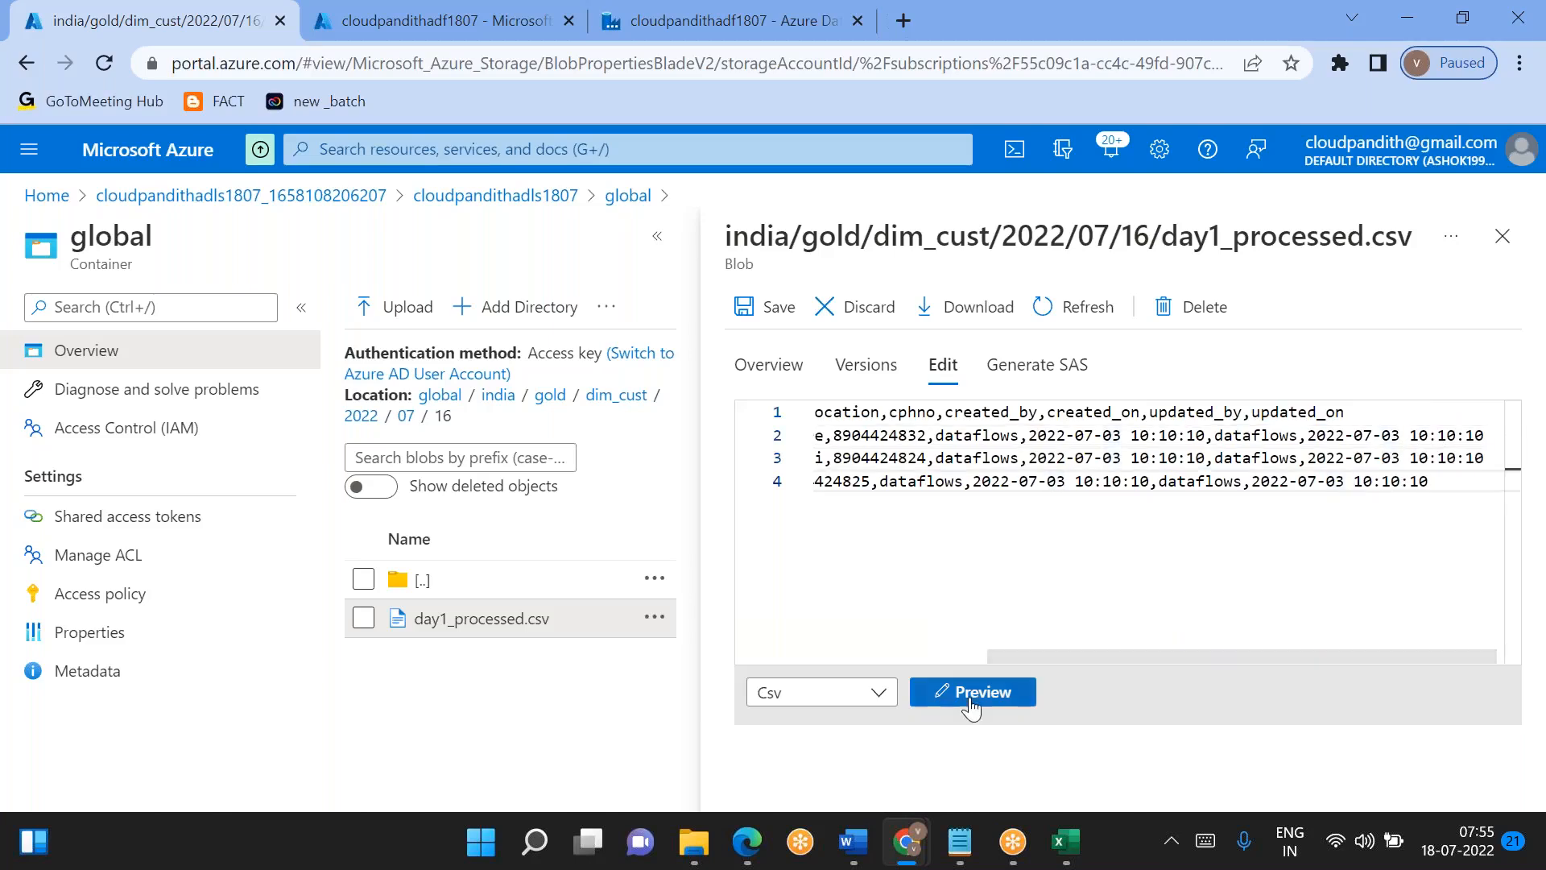
pyautogui.click(778, 309)
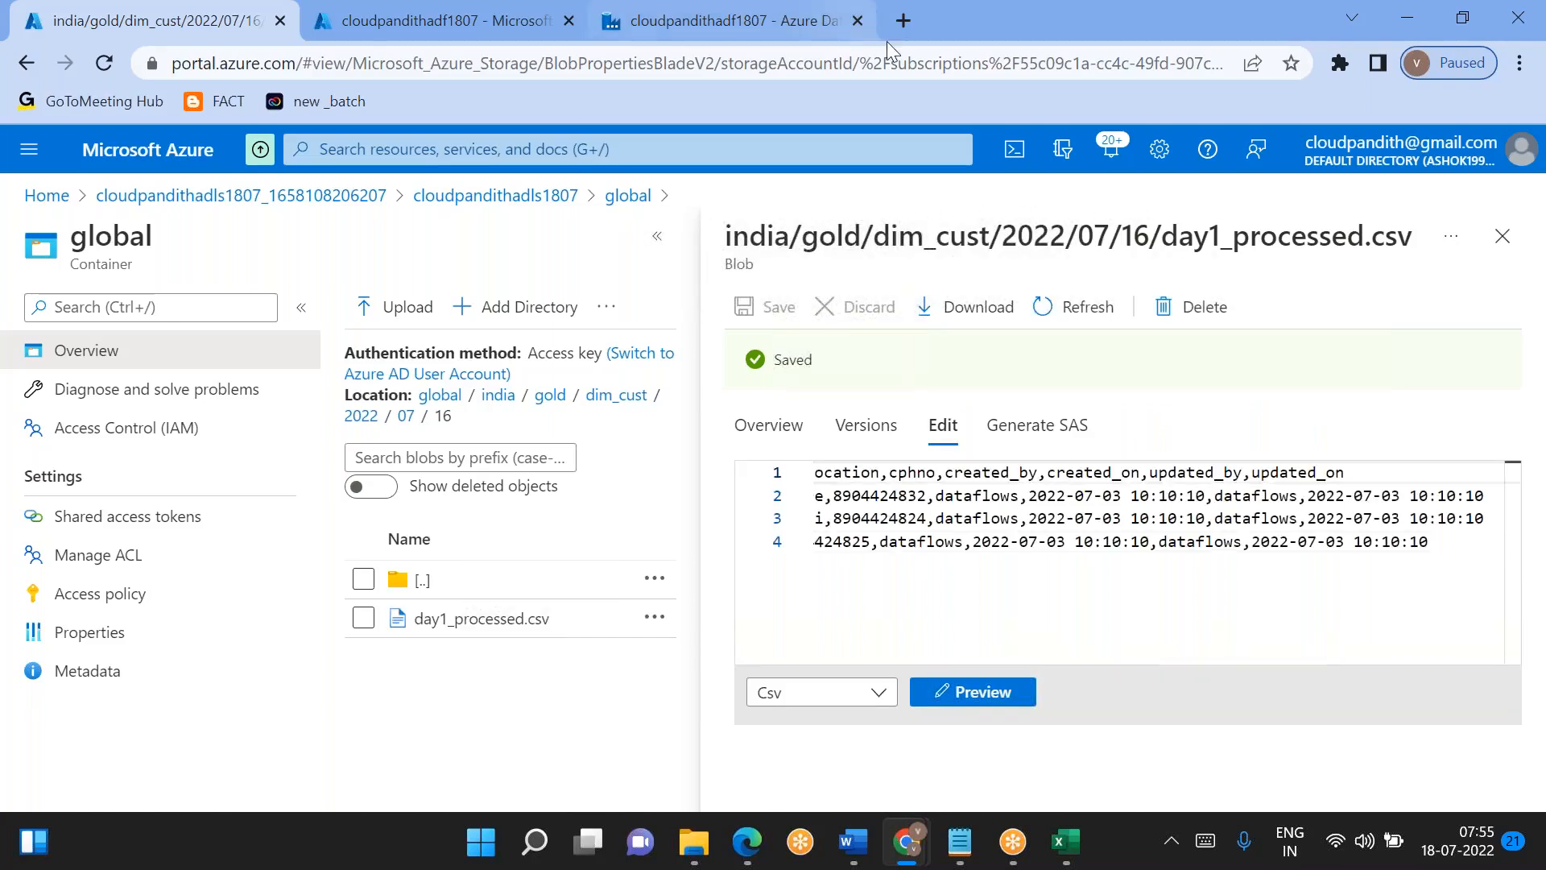
# - Return to dataflow1 in Data Factory, select the sourceDimCust source and load its data preview
pyautogui.click(848, 32)
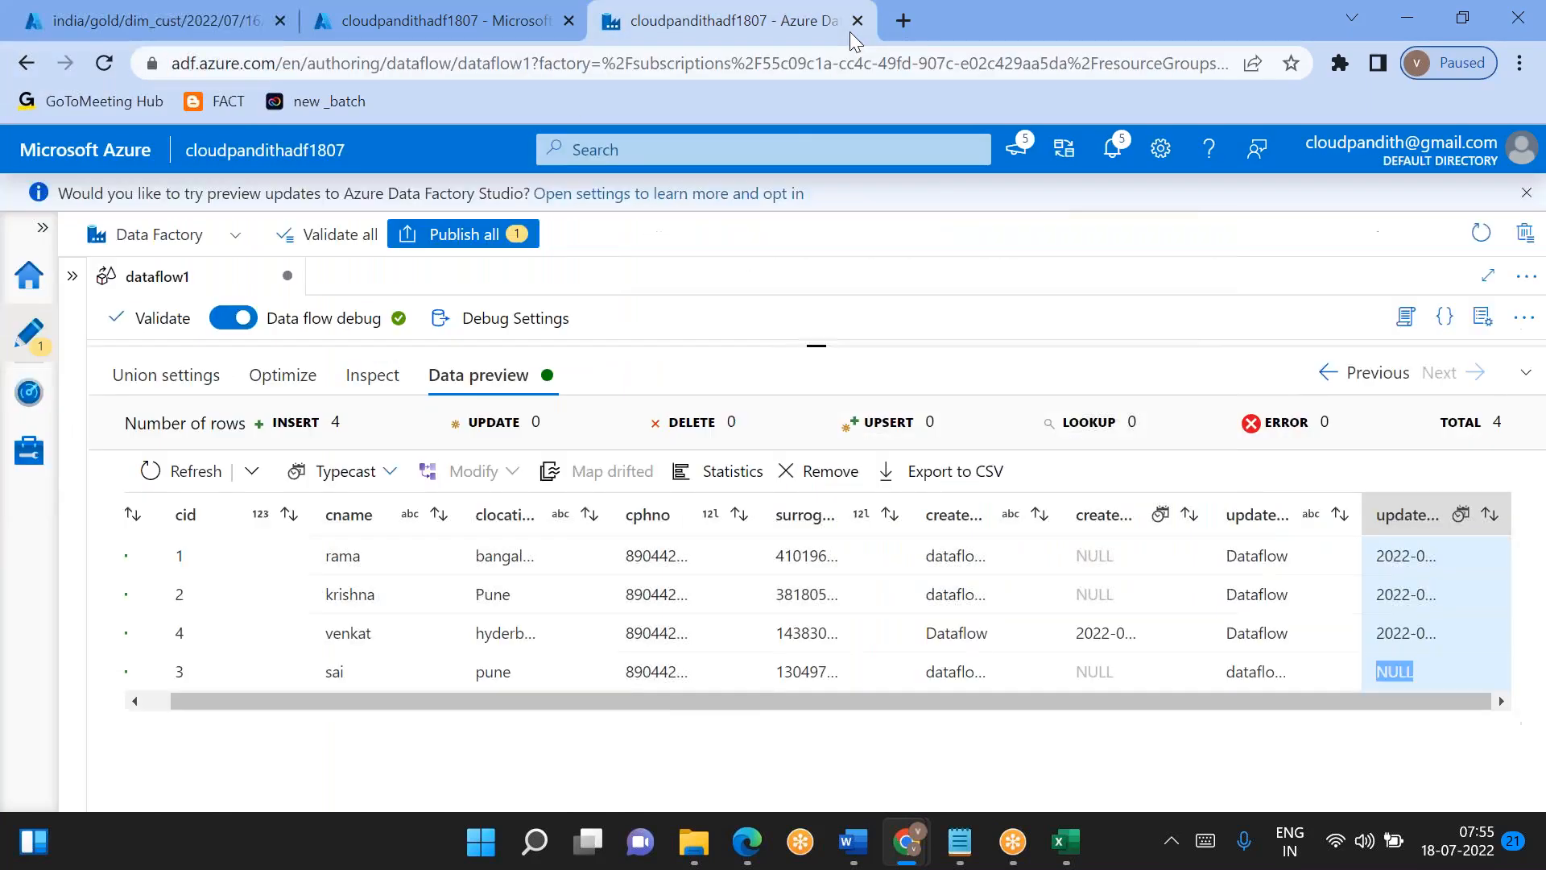
pyautogui.click(823, 353)
pyautogui.moveTo(843, 620); pyautogui.dragTo(841, 657)
pyautogui.moveTo(403, 488); pyautogui.dragTo(1149, 349)
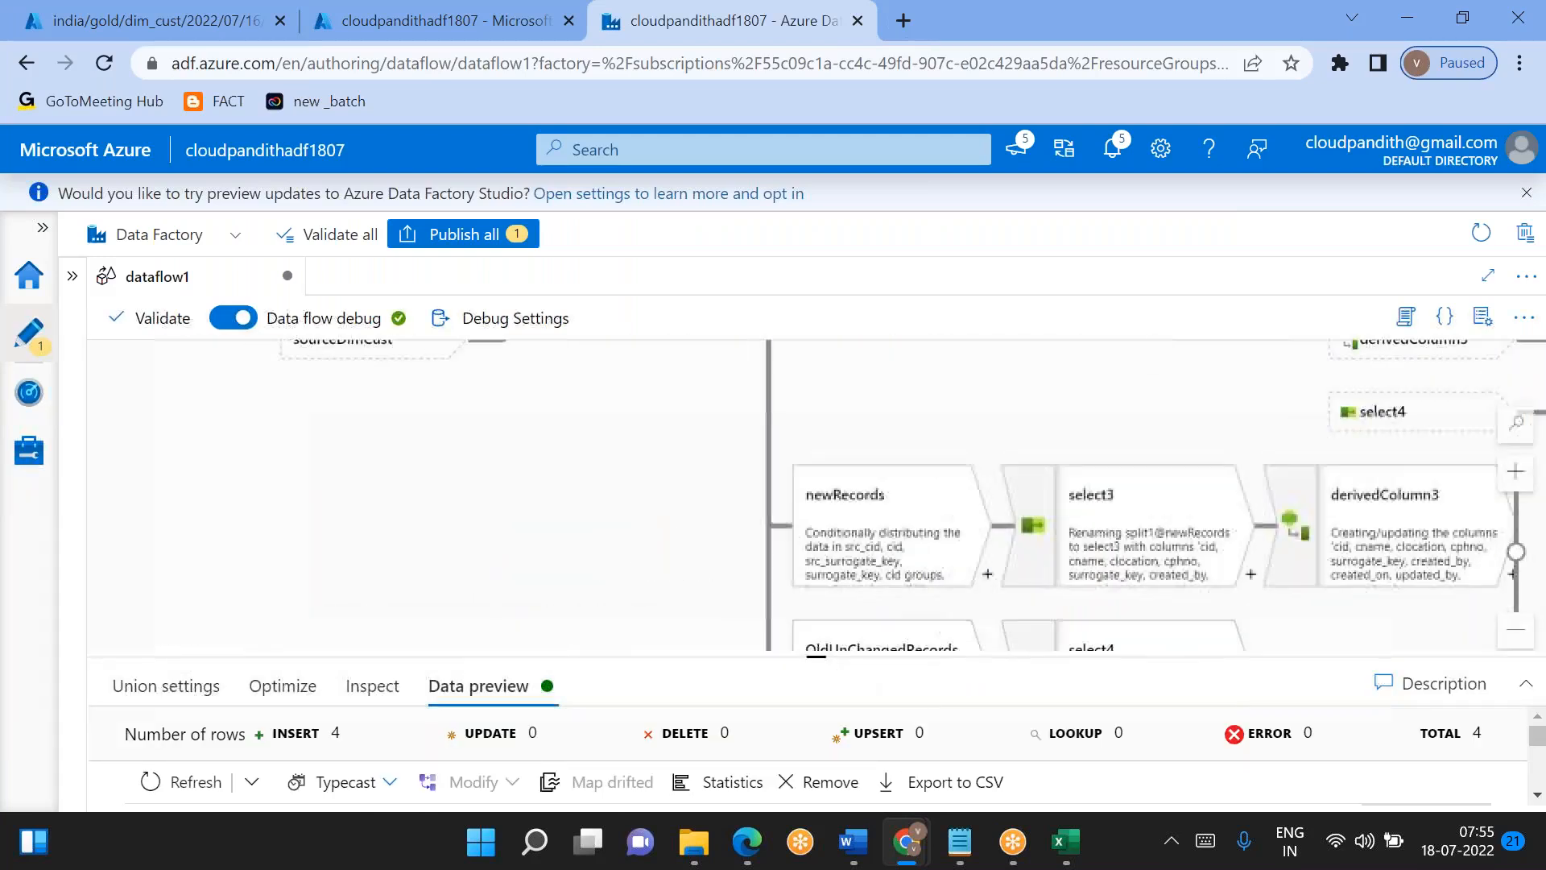
pyautogui.moveTo(459, 555); pyautogui.dragTo(1117, 356)
pyautogui.moveTo(723, 519); pyautogui.dragTo(650, 439)
pyautogui.click(445, 559)
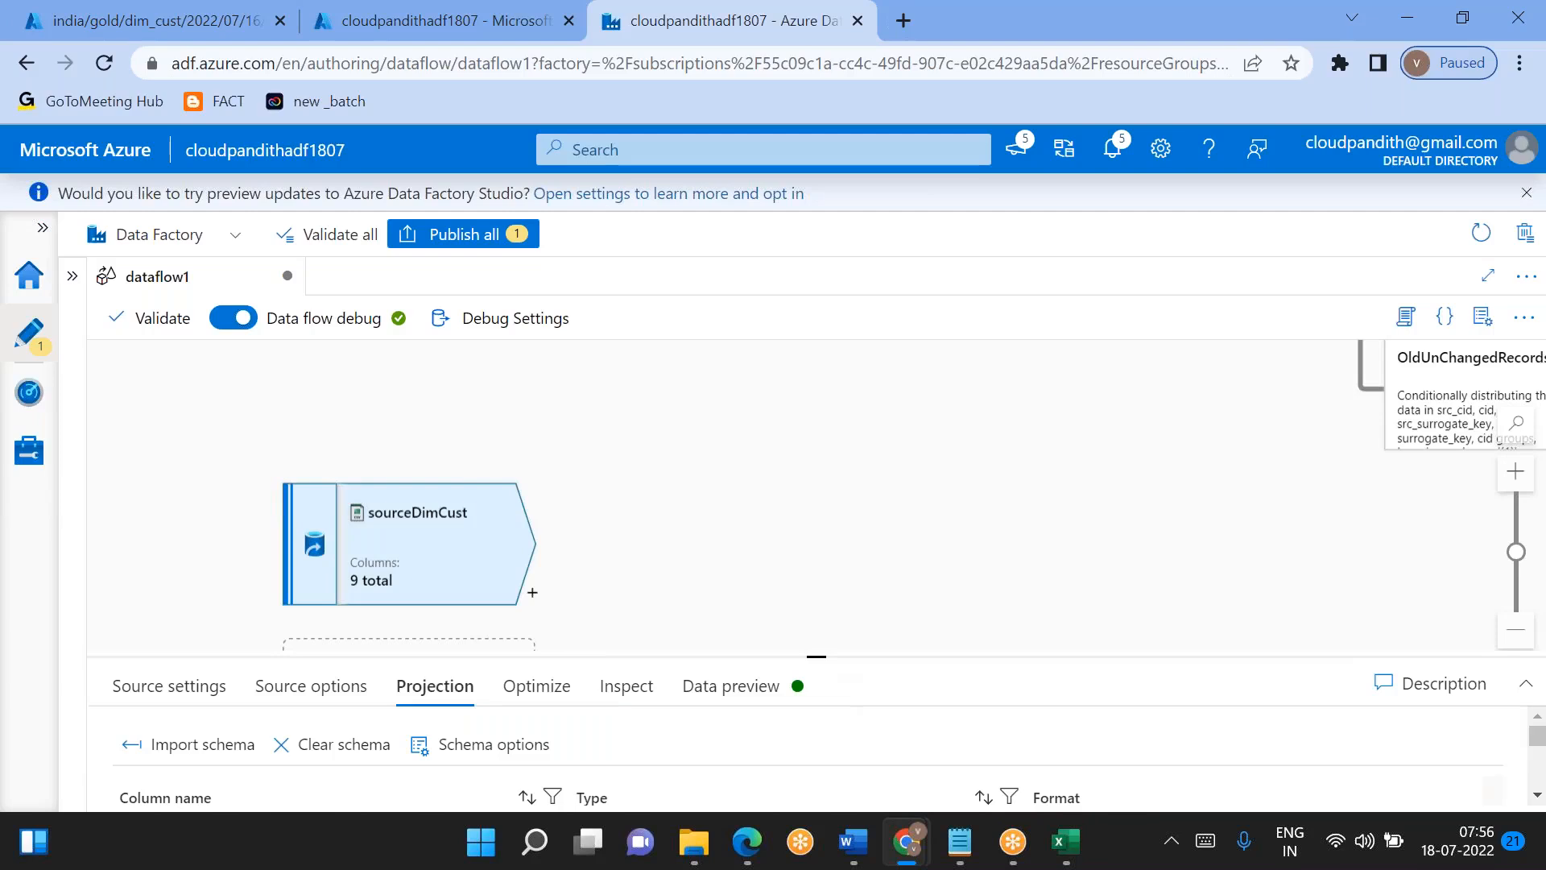
pyautogui.moveTo(817, 656); pyautogui.dragTo(816, 545)
pyautogui.click(716, 594)
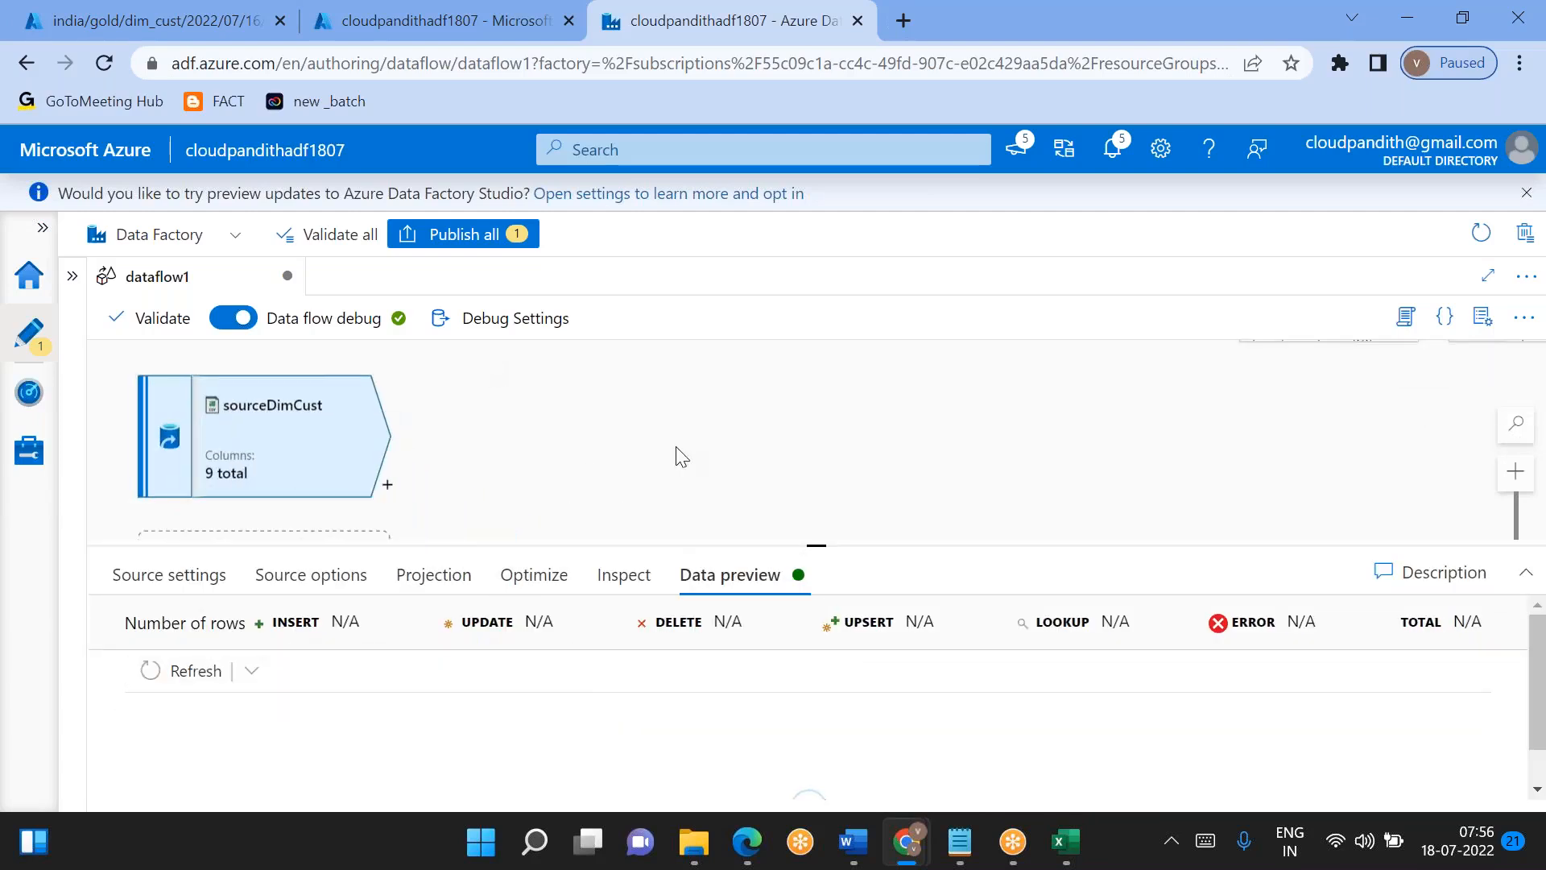
pyautogui.moveTo(828, 545); pyautogui.dragTo(825, 462)
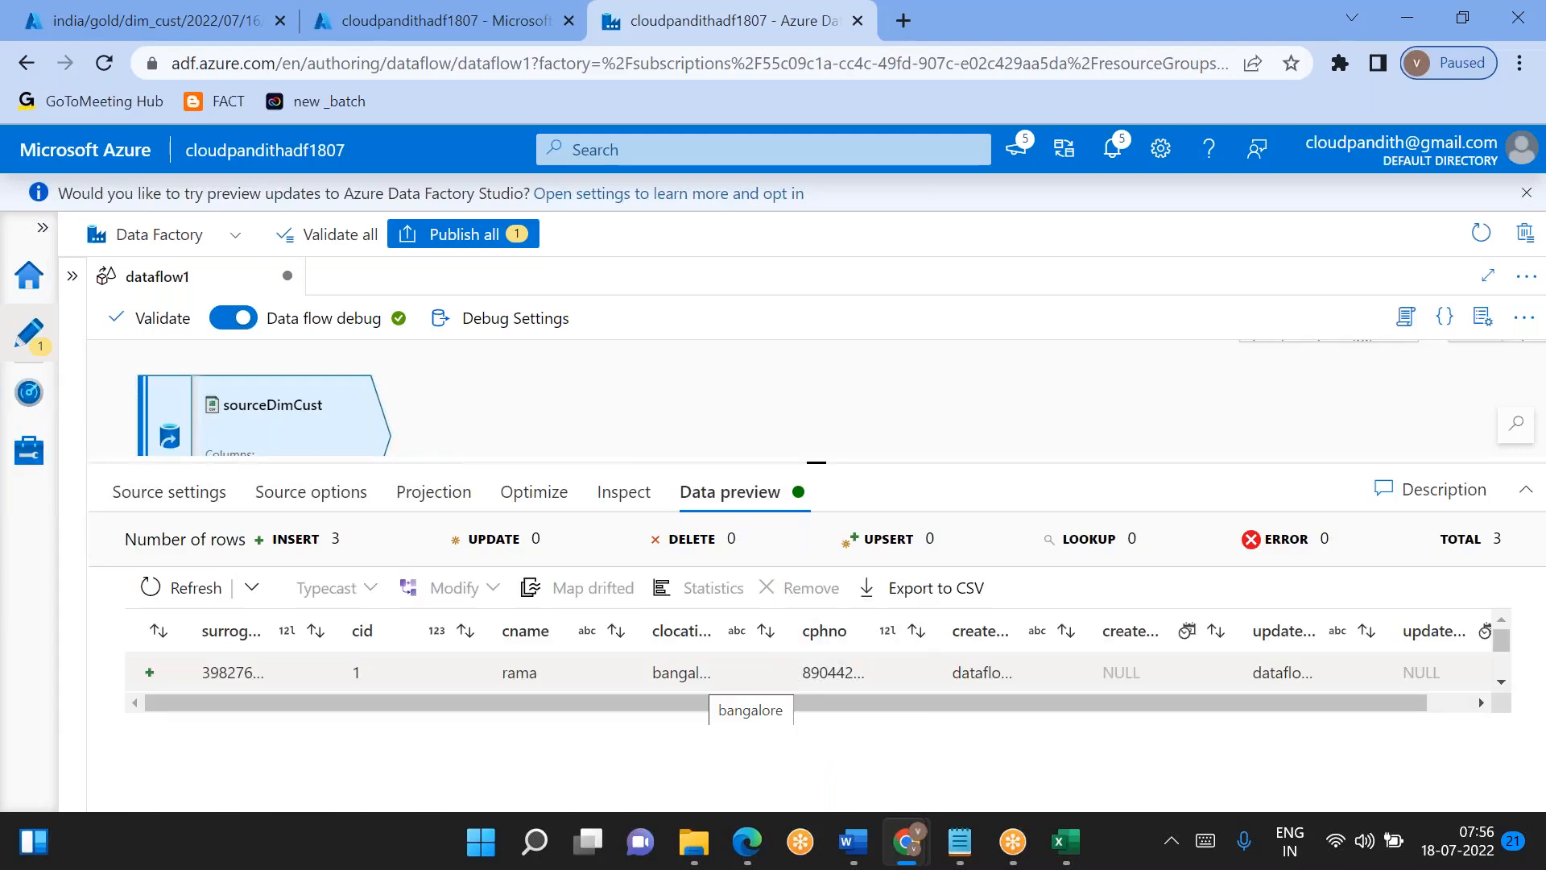
# - Widen the created_on column in the sourceDimCust preview and check its values for every record
pyautogui.doubleClick(1116, 674)
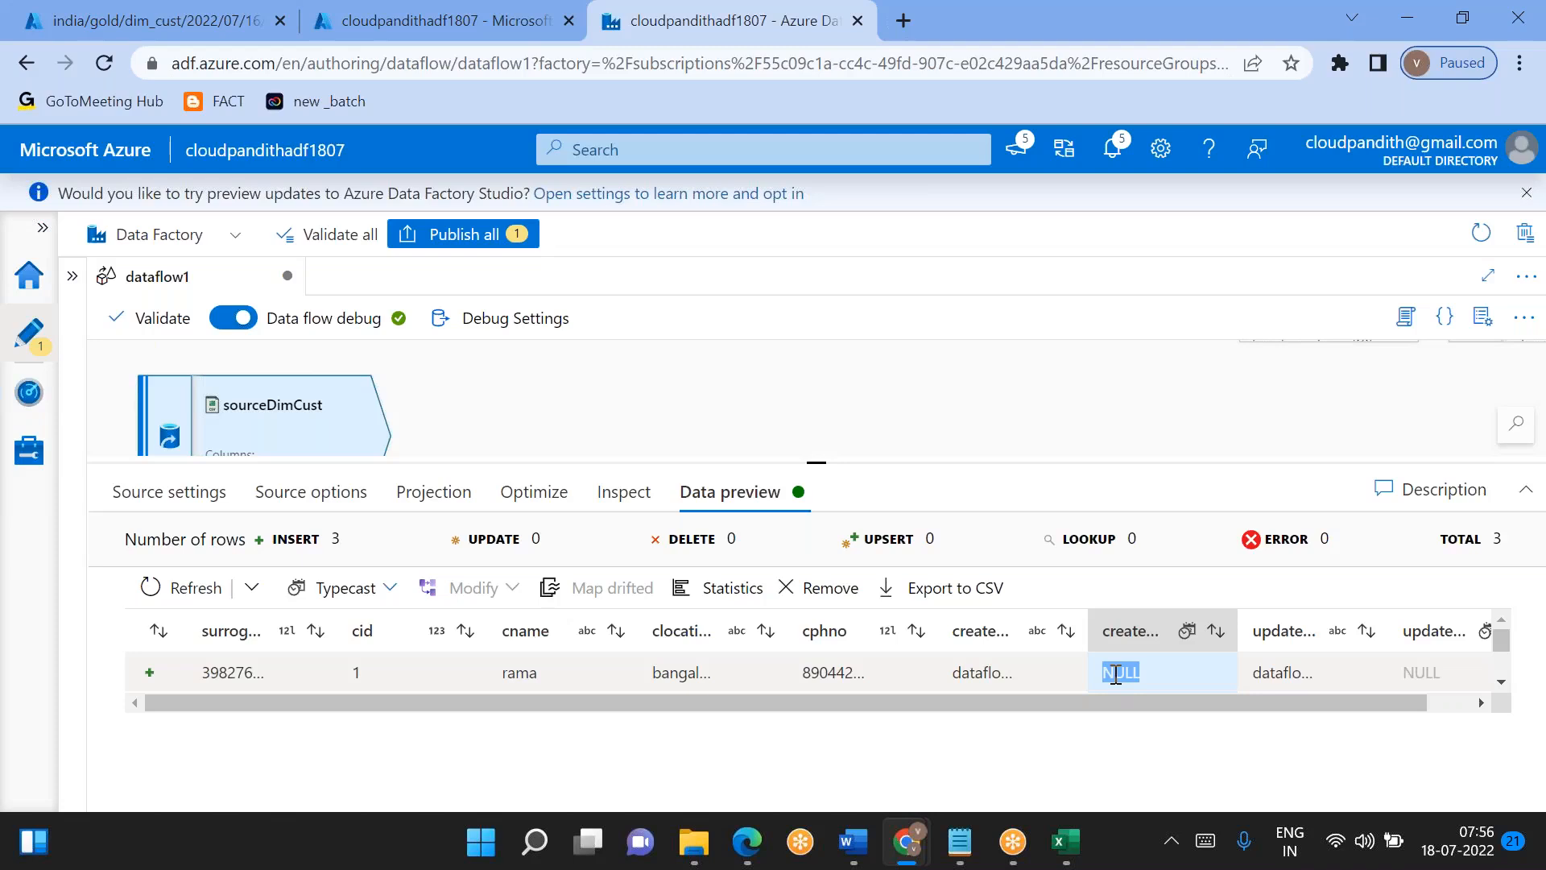
pyautogui.hscroll(1, 1116, 675)
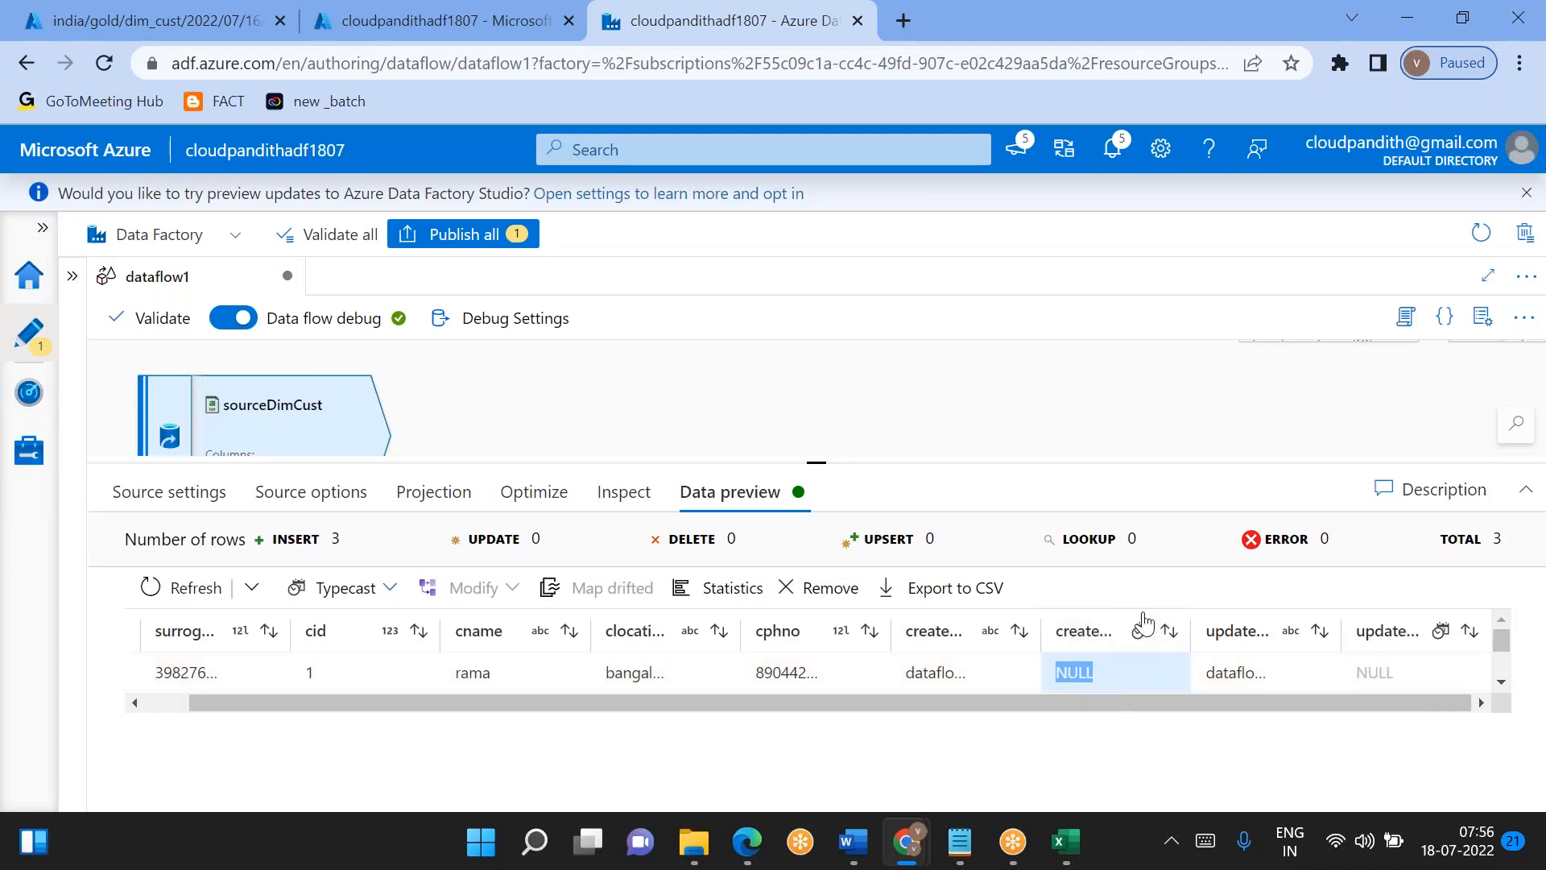
pyautogui.doubleClick(1189, 622)
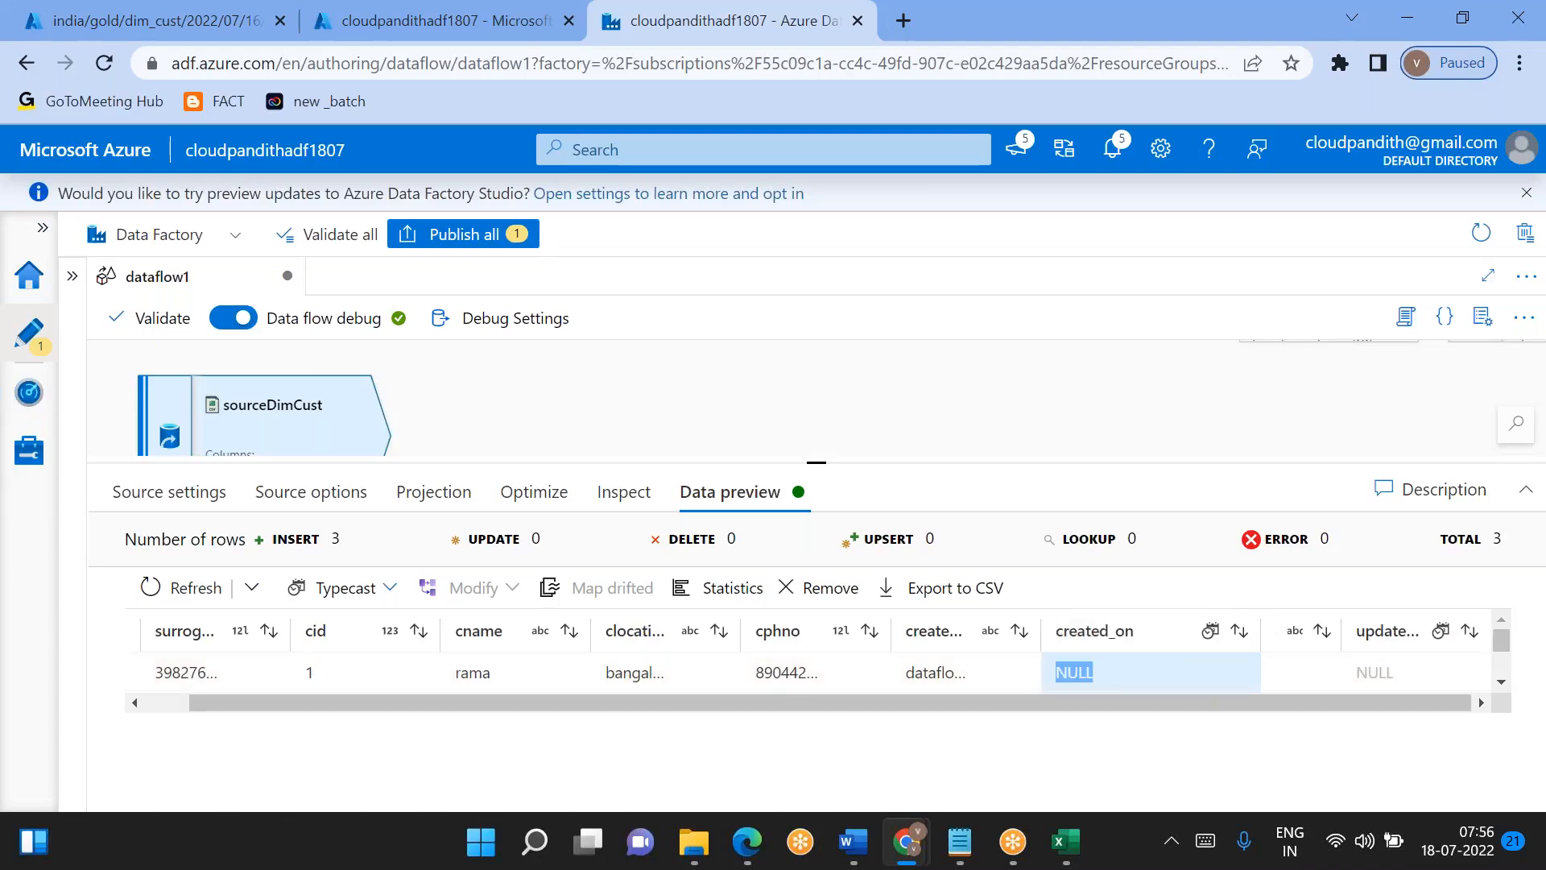
pyautogui.moveTo(1070, 680); pyautogui.dragTo(1120, 771)
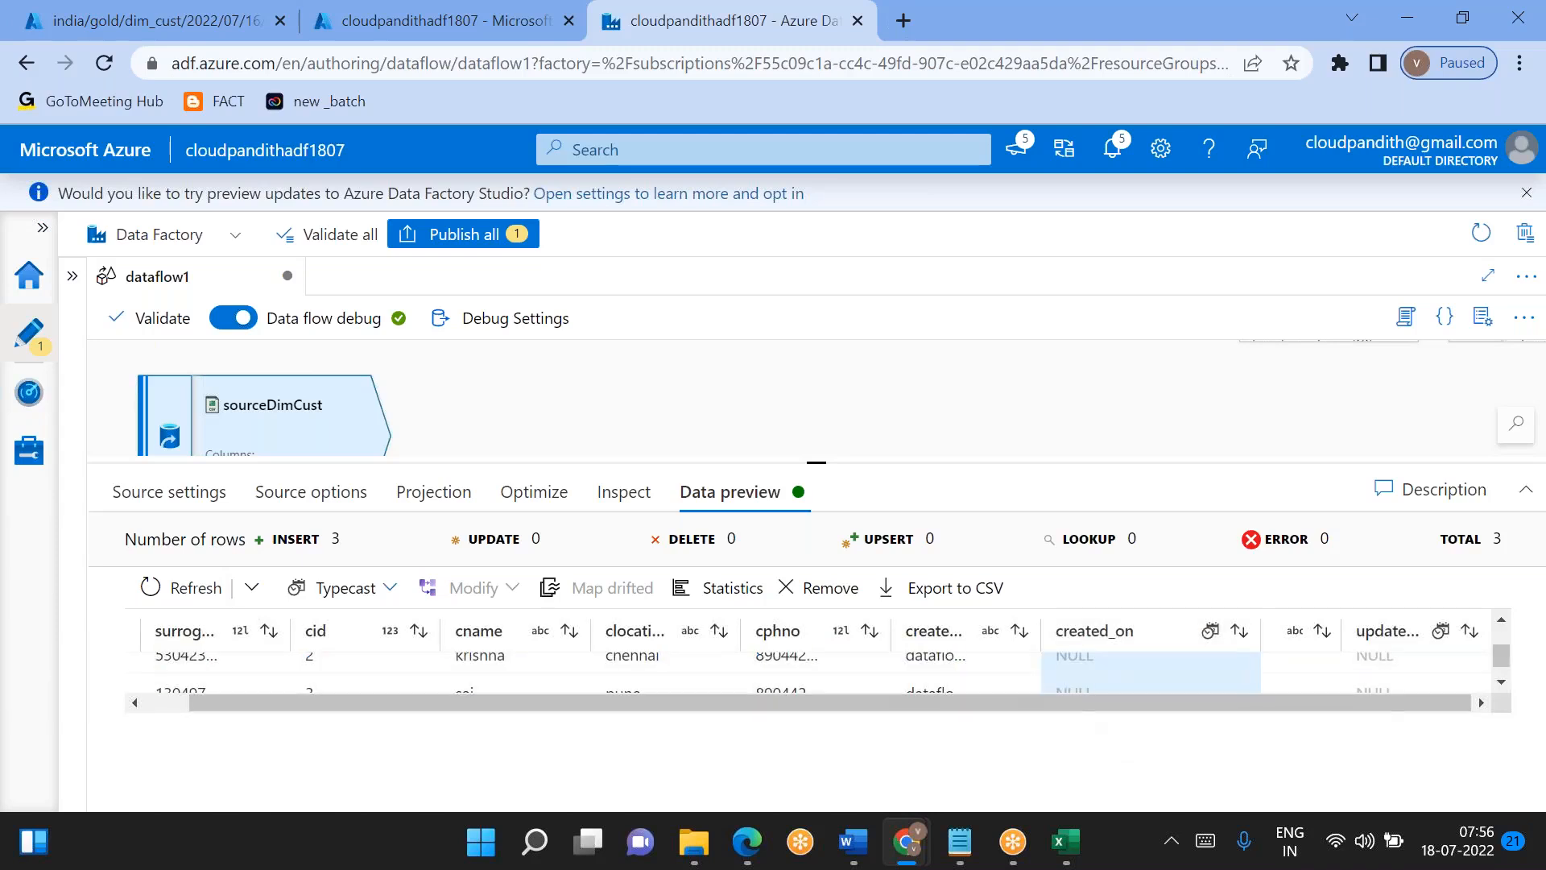
pyautogui.scroll(-1, 1085, 670)
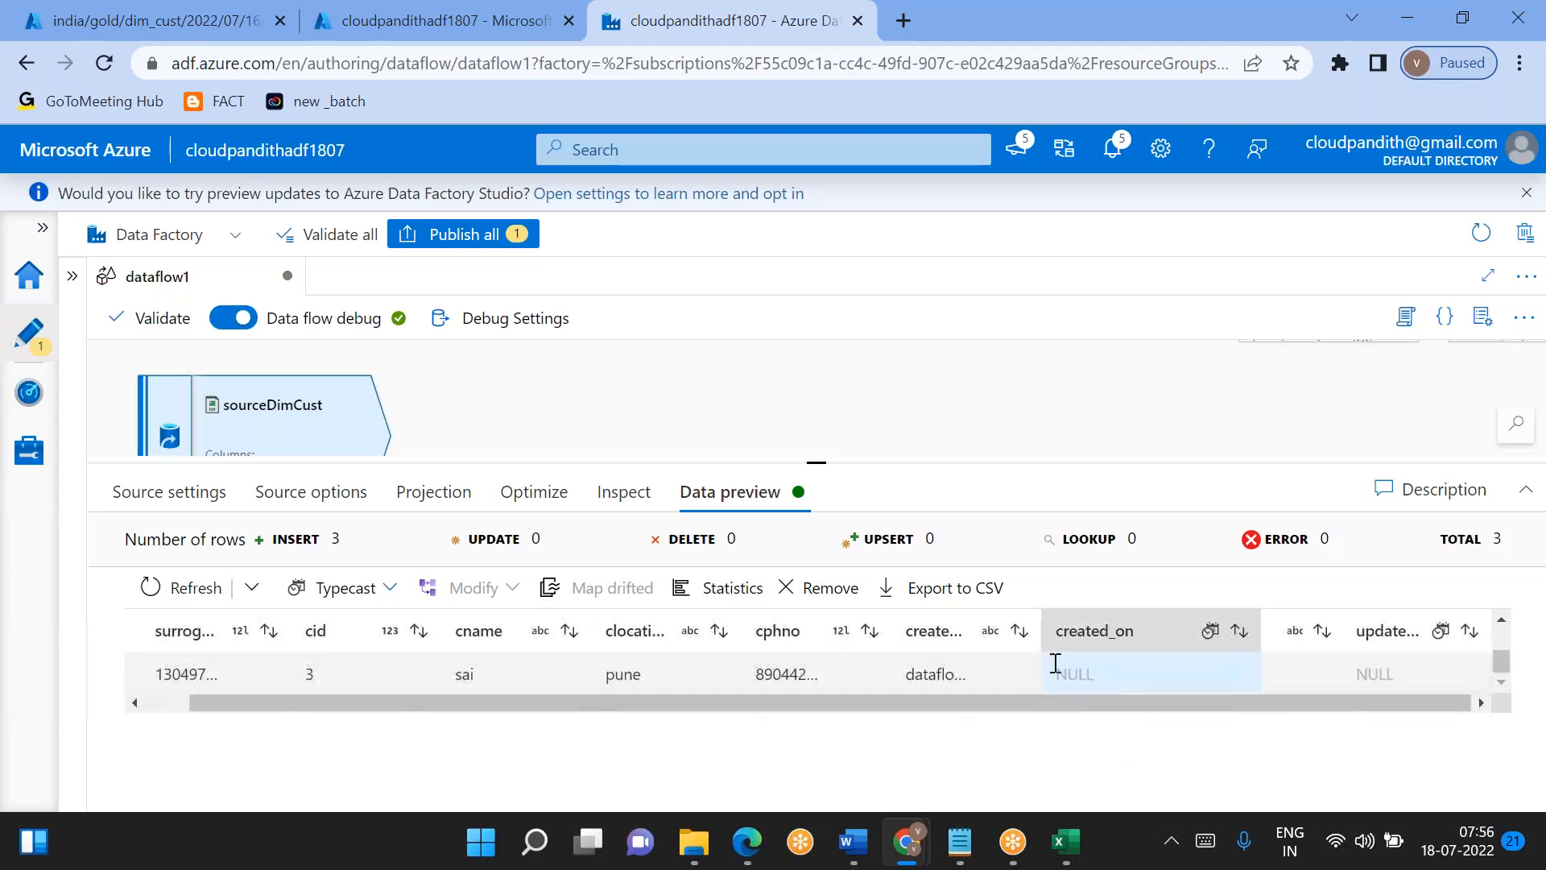
# - Re-import the sourceDimCust schema in its projection, leaving the default format settings blank
pyautogui.click(436, 495)
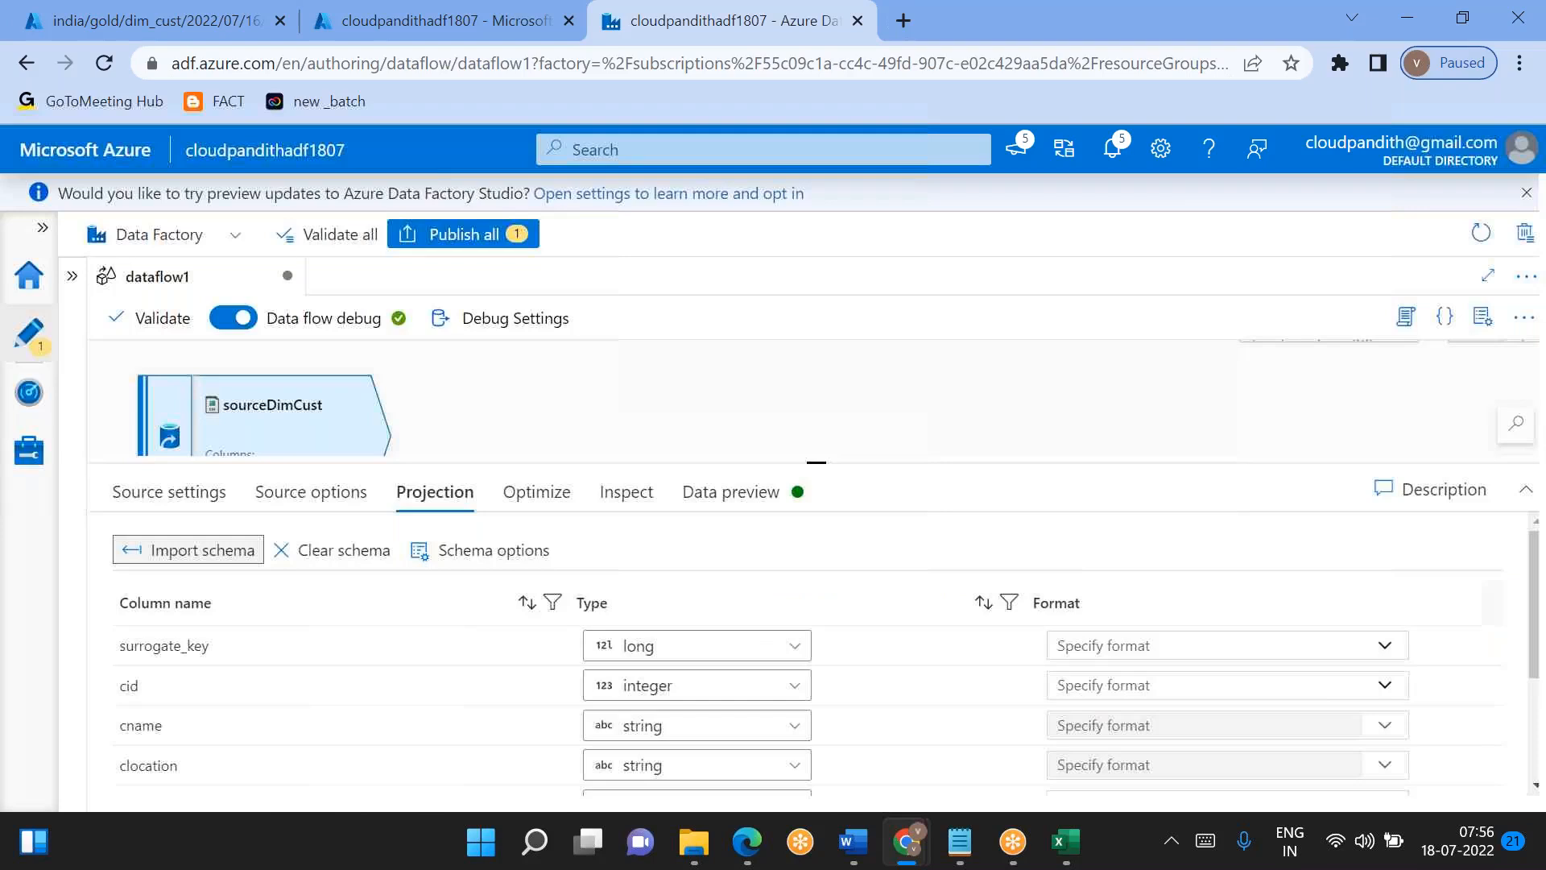
pyautogui.click(201, 551)
pyautogui.click(876, 514)
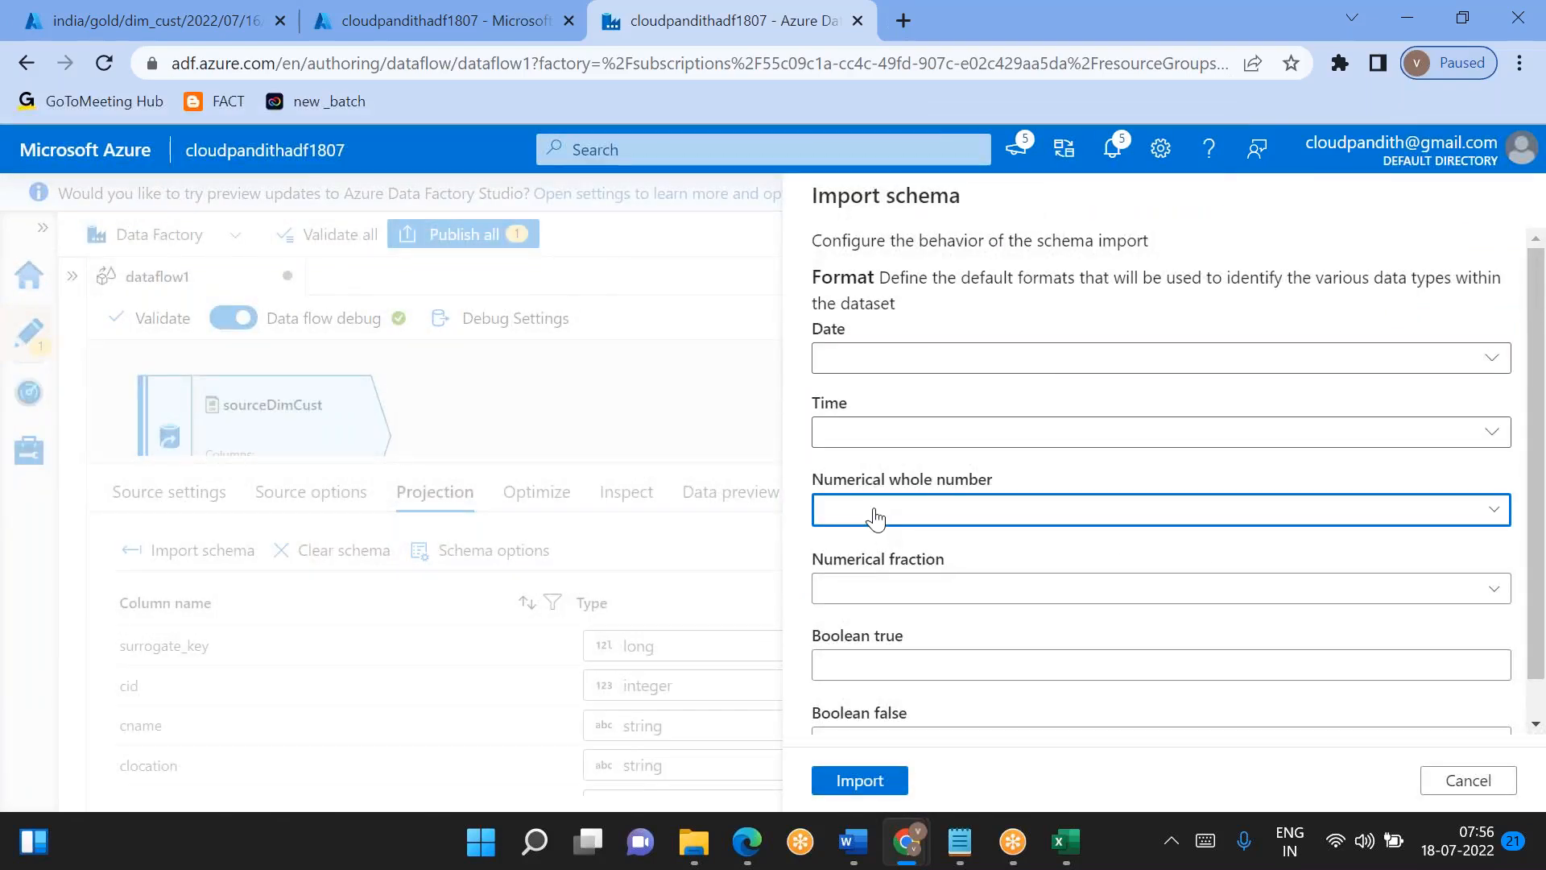
pyautogui.click(873, 589)
pyautogui.click(855, 778)
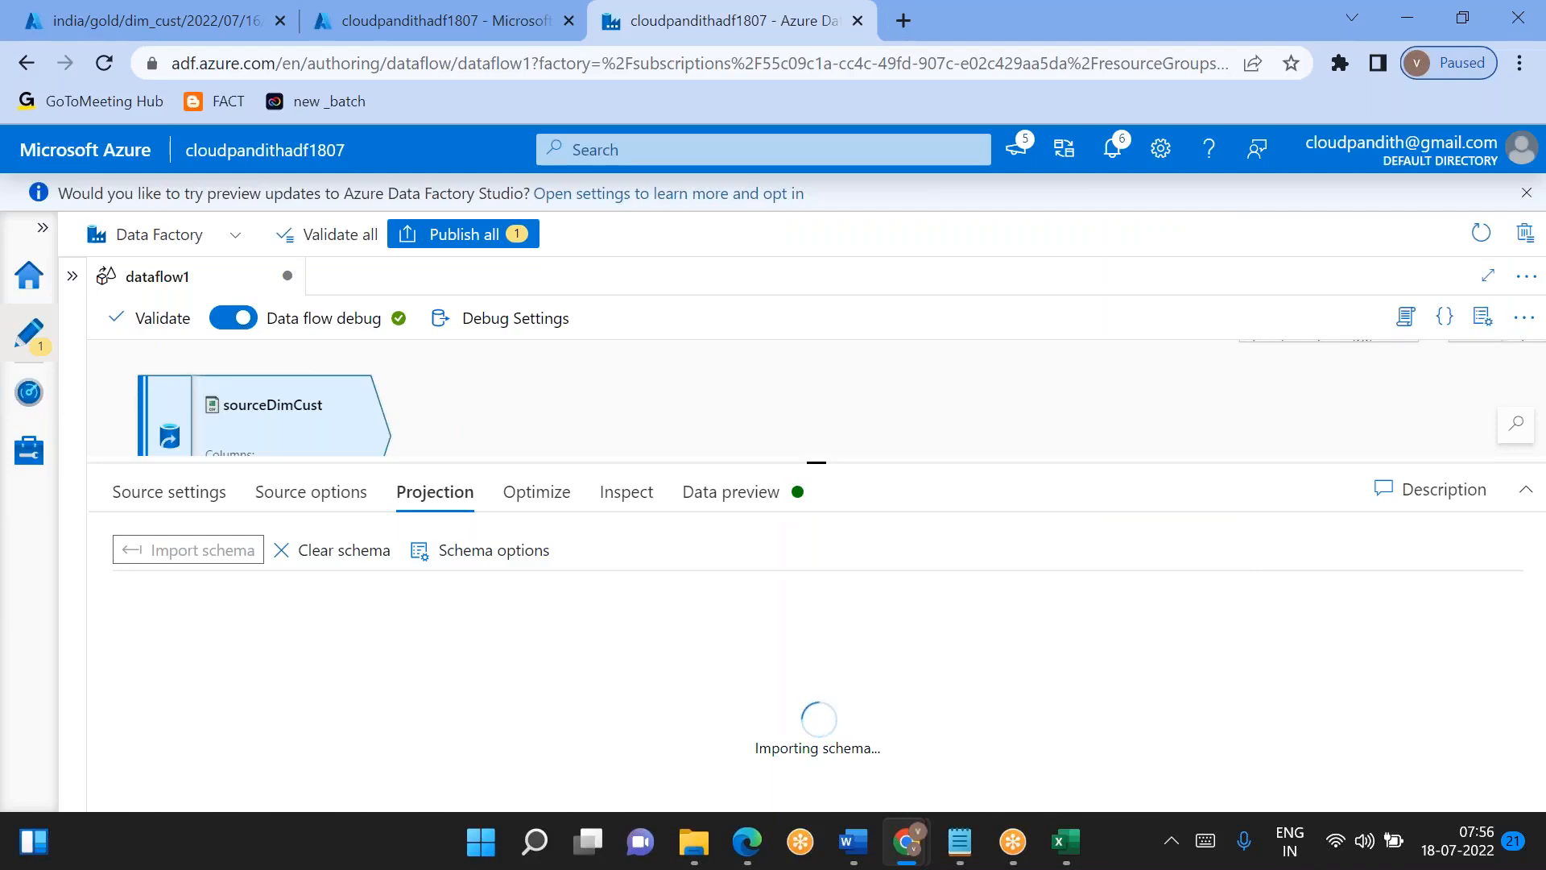
pyautogui.scroll(-3, 749, 645)
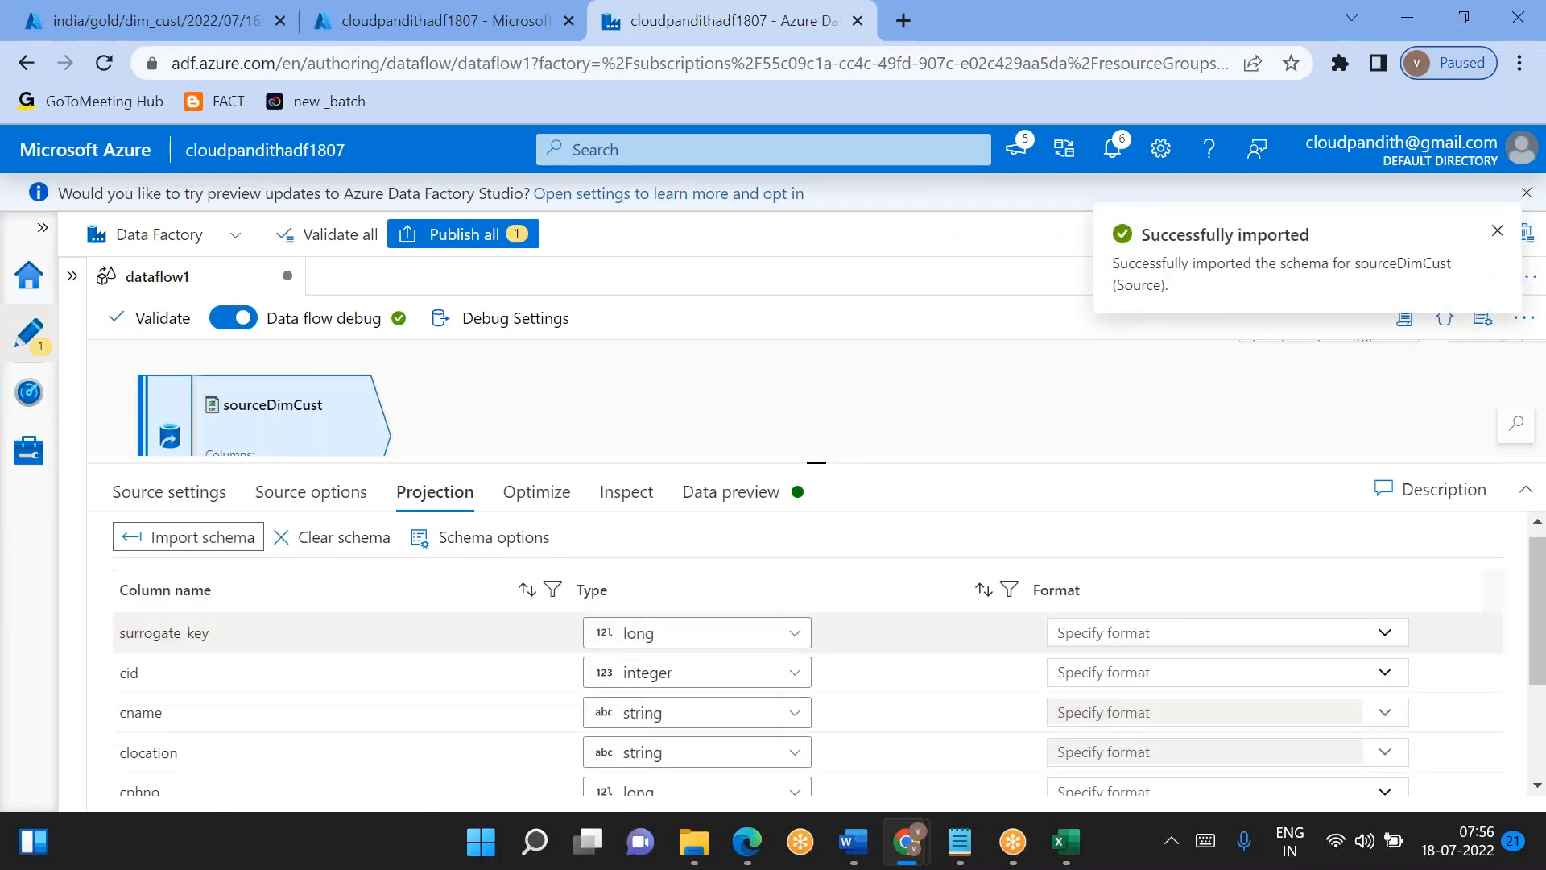
# - Refresh the sourceDimCust data preview and check the created_on and updated_on columns
pyautogui.click(747, 489)
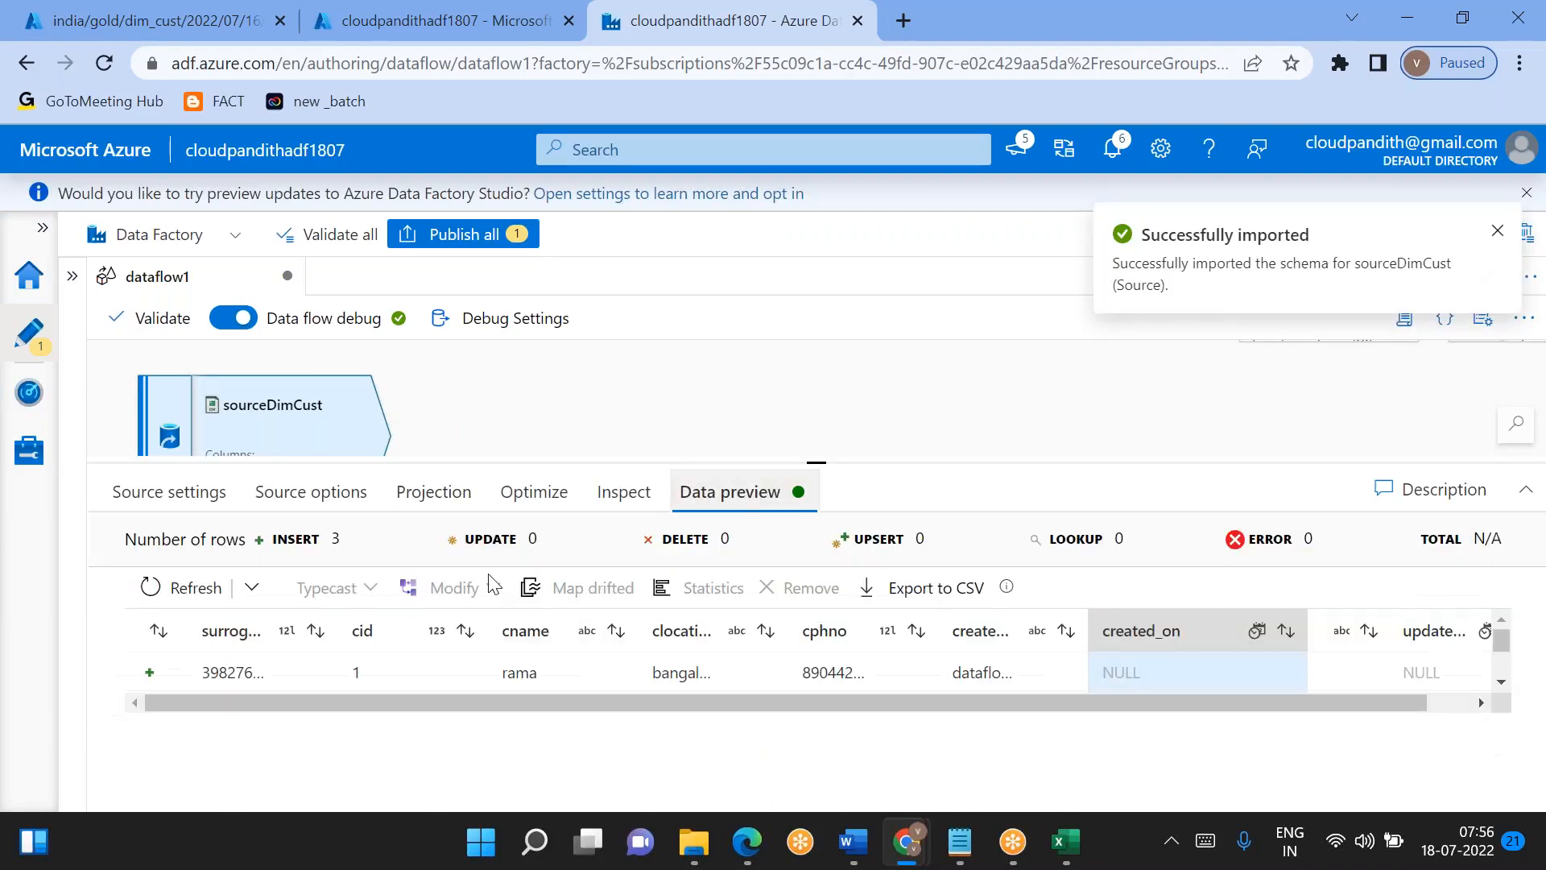
pyautogui.click(165, 587)
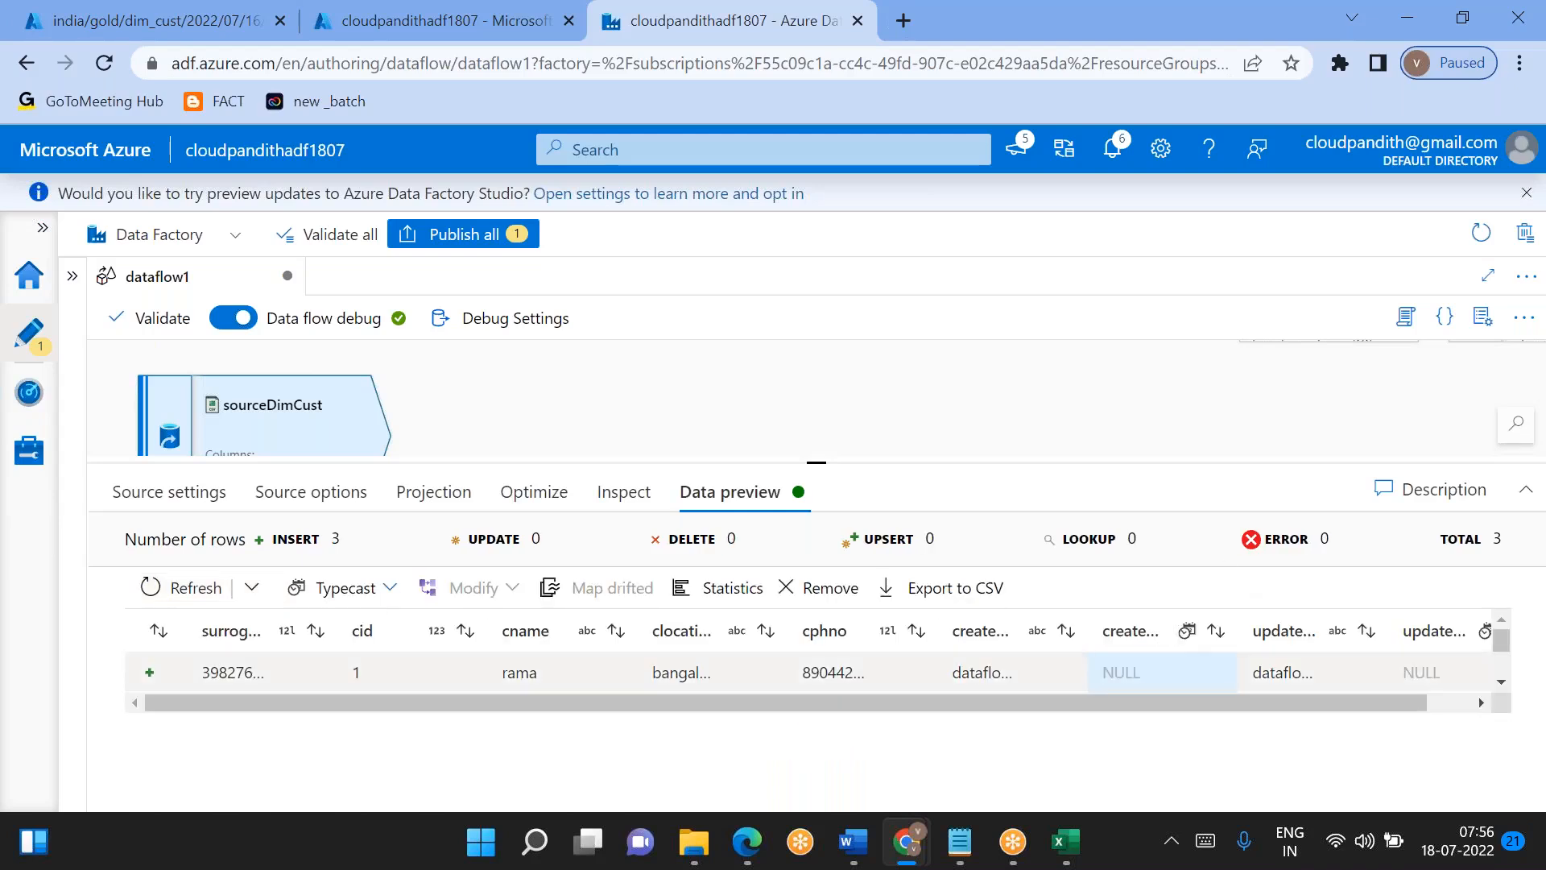
pyautogui.hscroll(1, 806, 672)
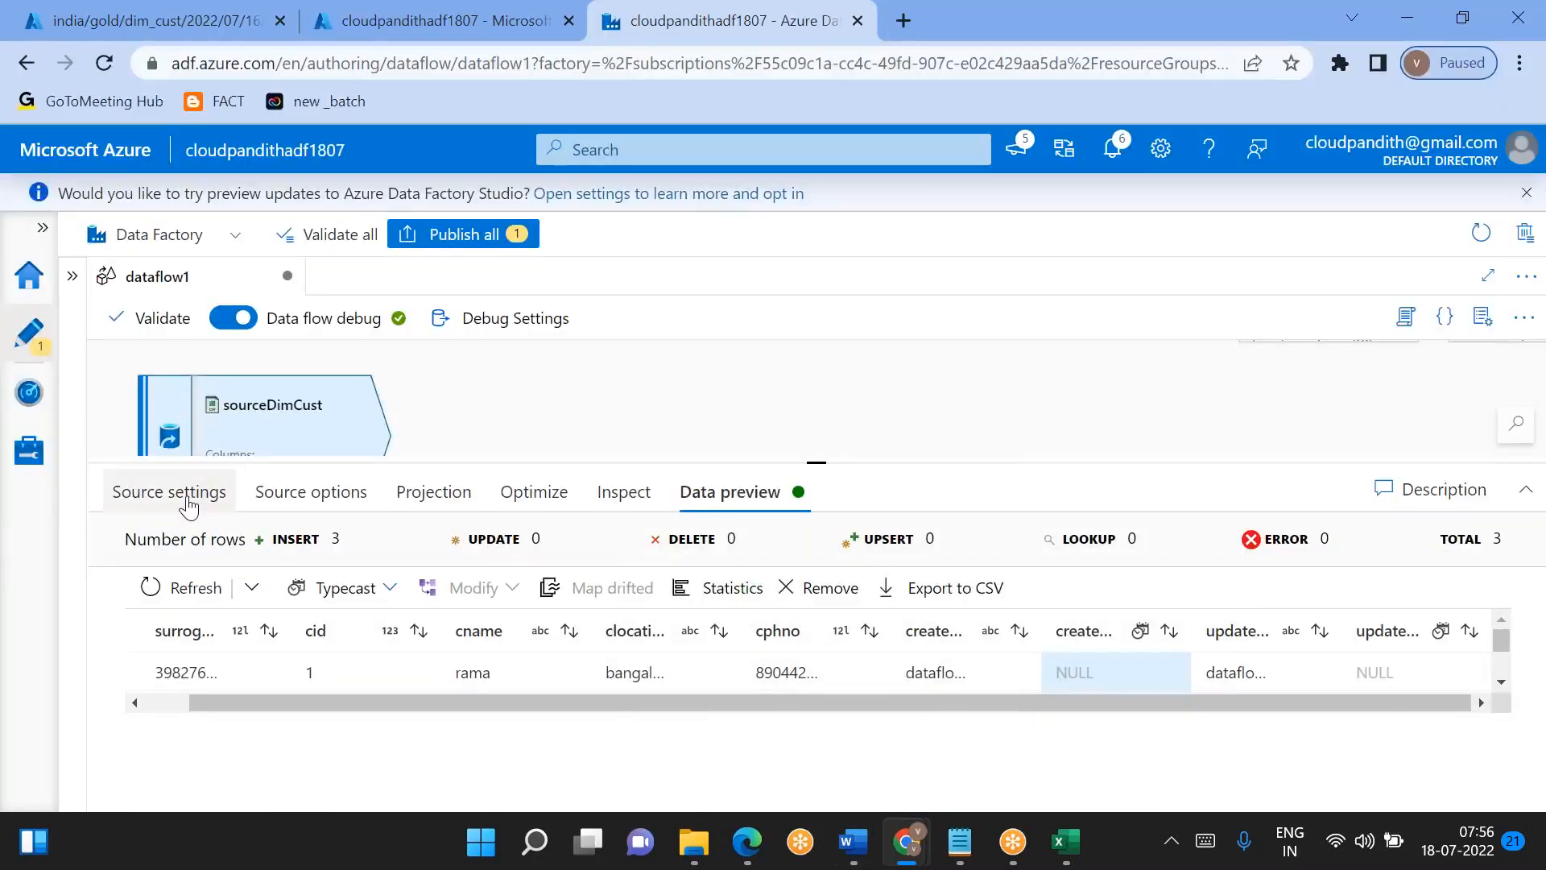
# - Review the source options and the source settings of sourceDimCust
pyautogui.click(259, 503)
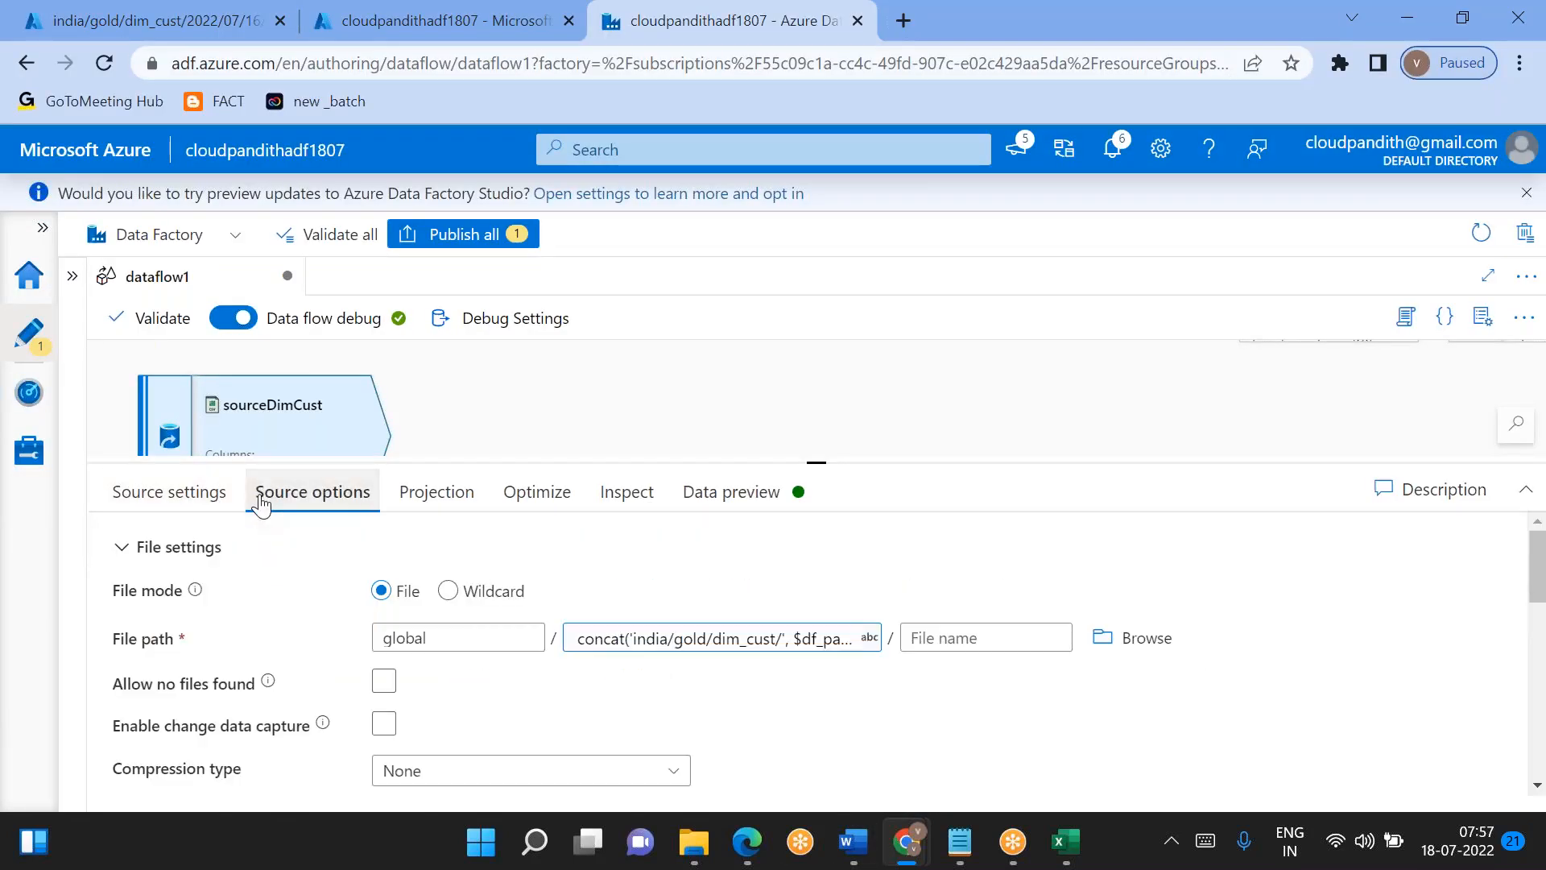
pyautogui.scroll(-3, 311, 594)
pyautogui.scroll(3, 311, 593)
pyautogui.click(156, 493)
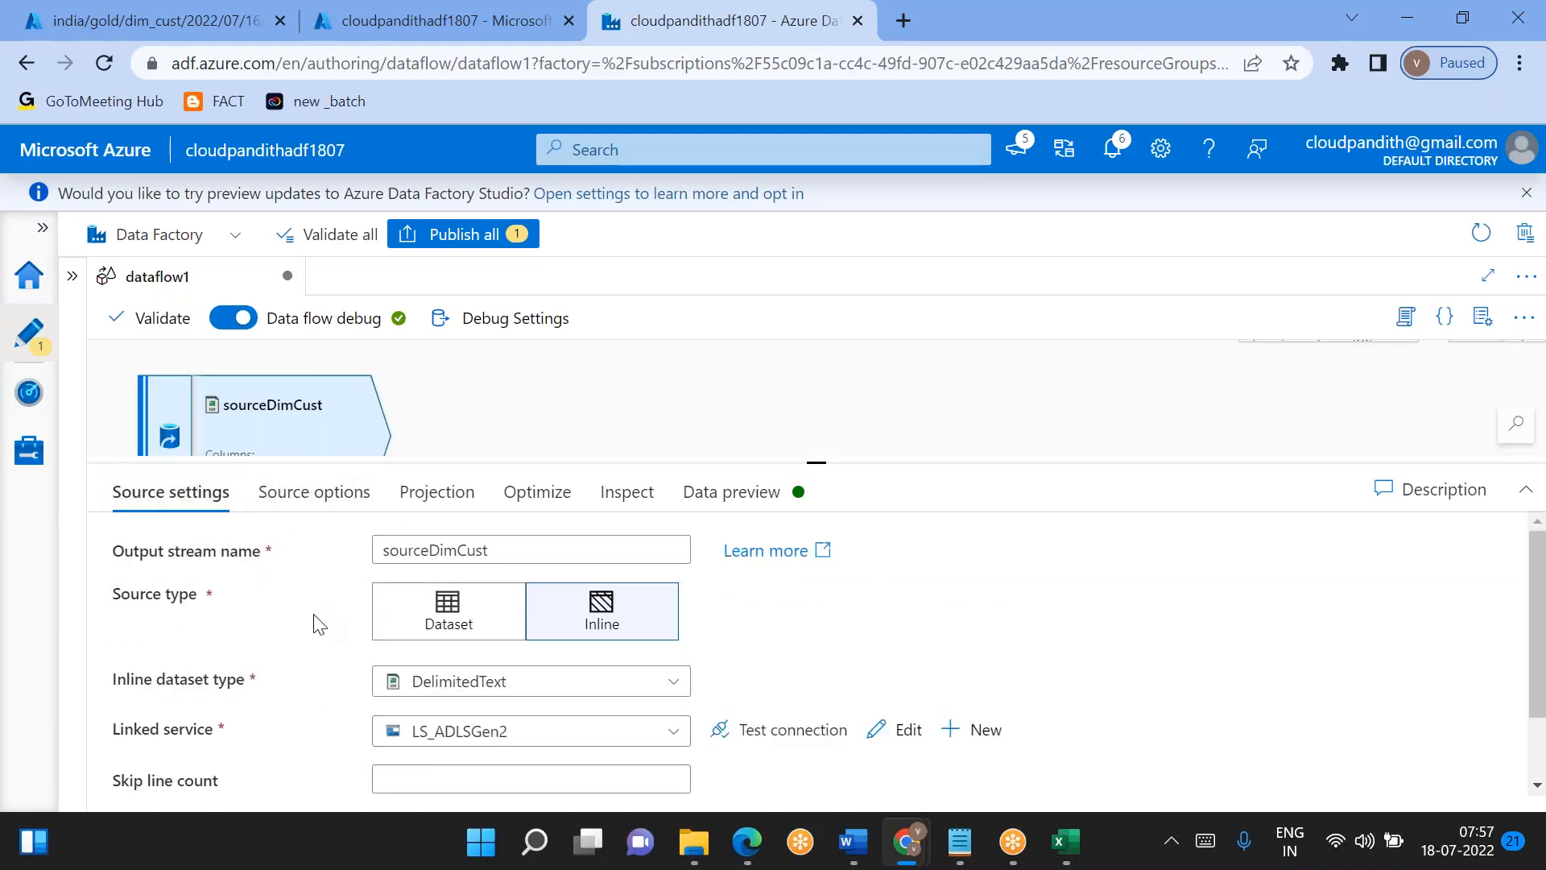
# - Review the sourceDimCust source settings and inspect the date and time format of the created_on values in day1_processed.csv
pyautogui.scroll(-2, 314, 623)
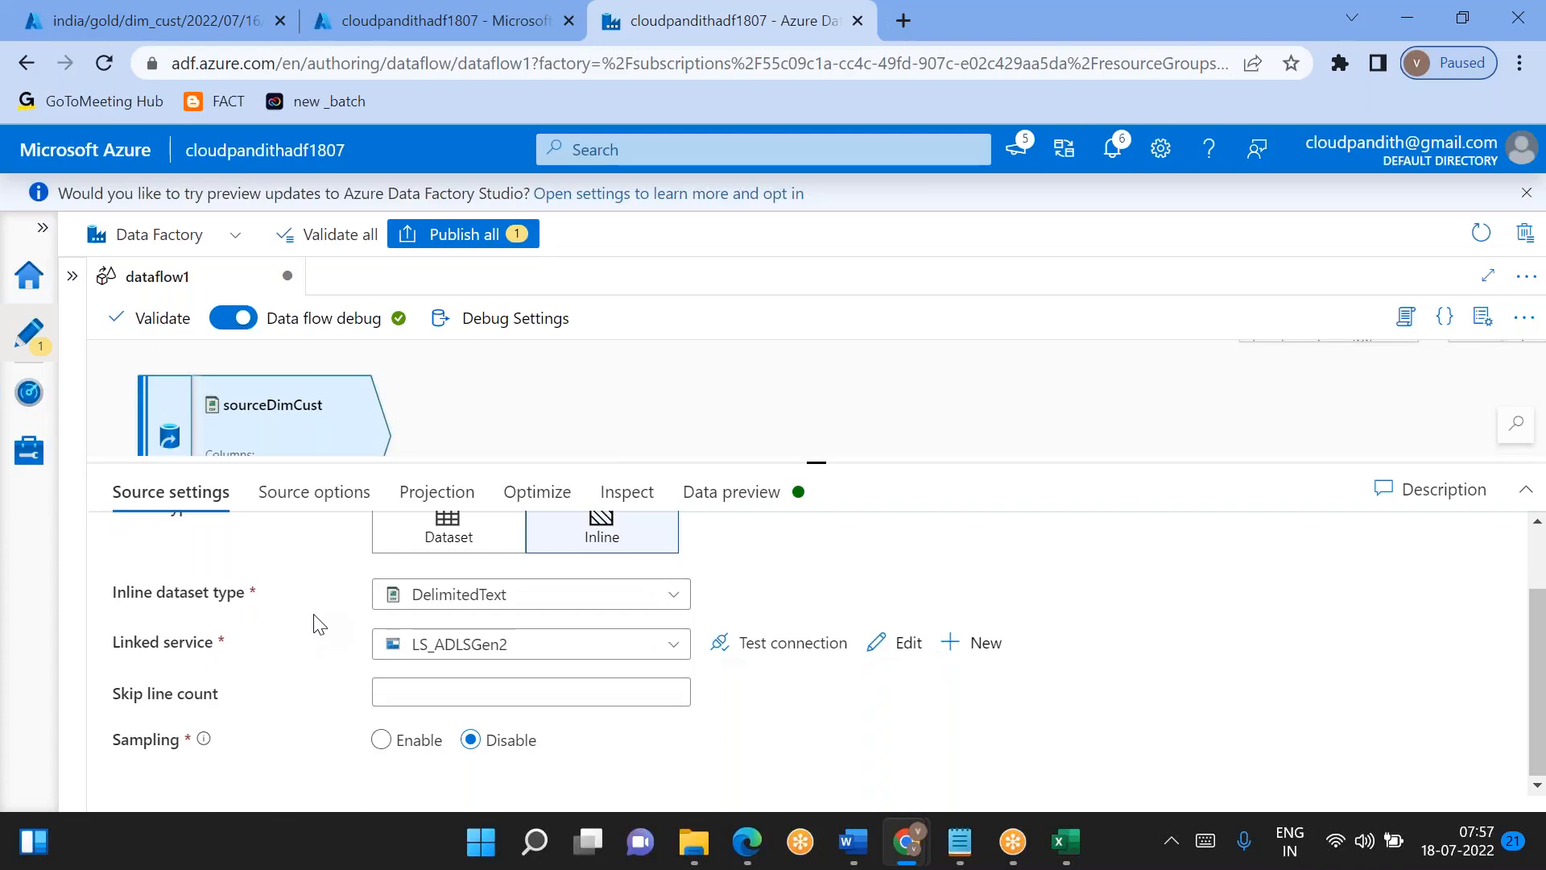
pyautogui.scroll(2, 320, 625)
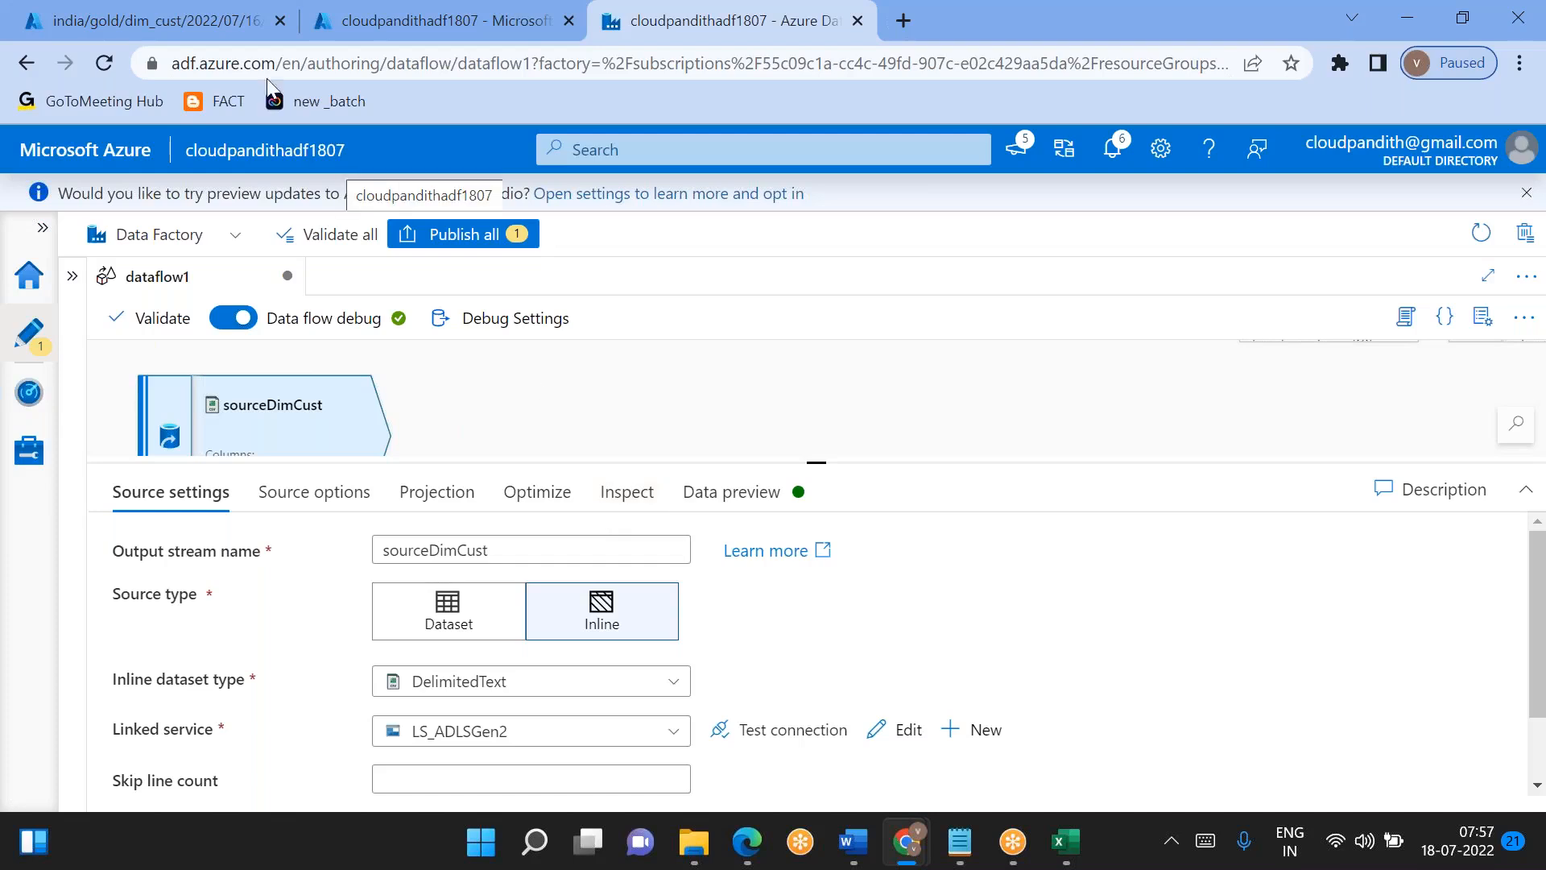
pyautogui.click(145, 20)
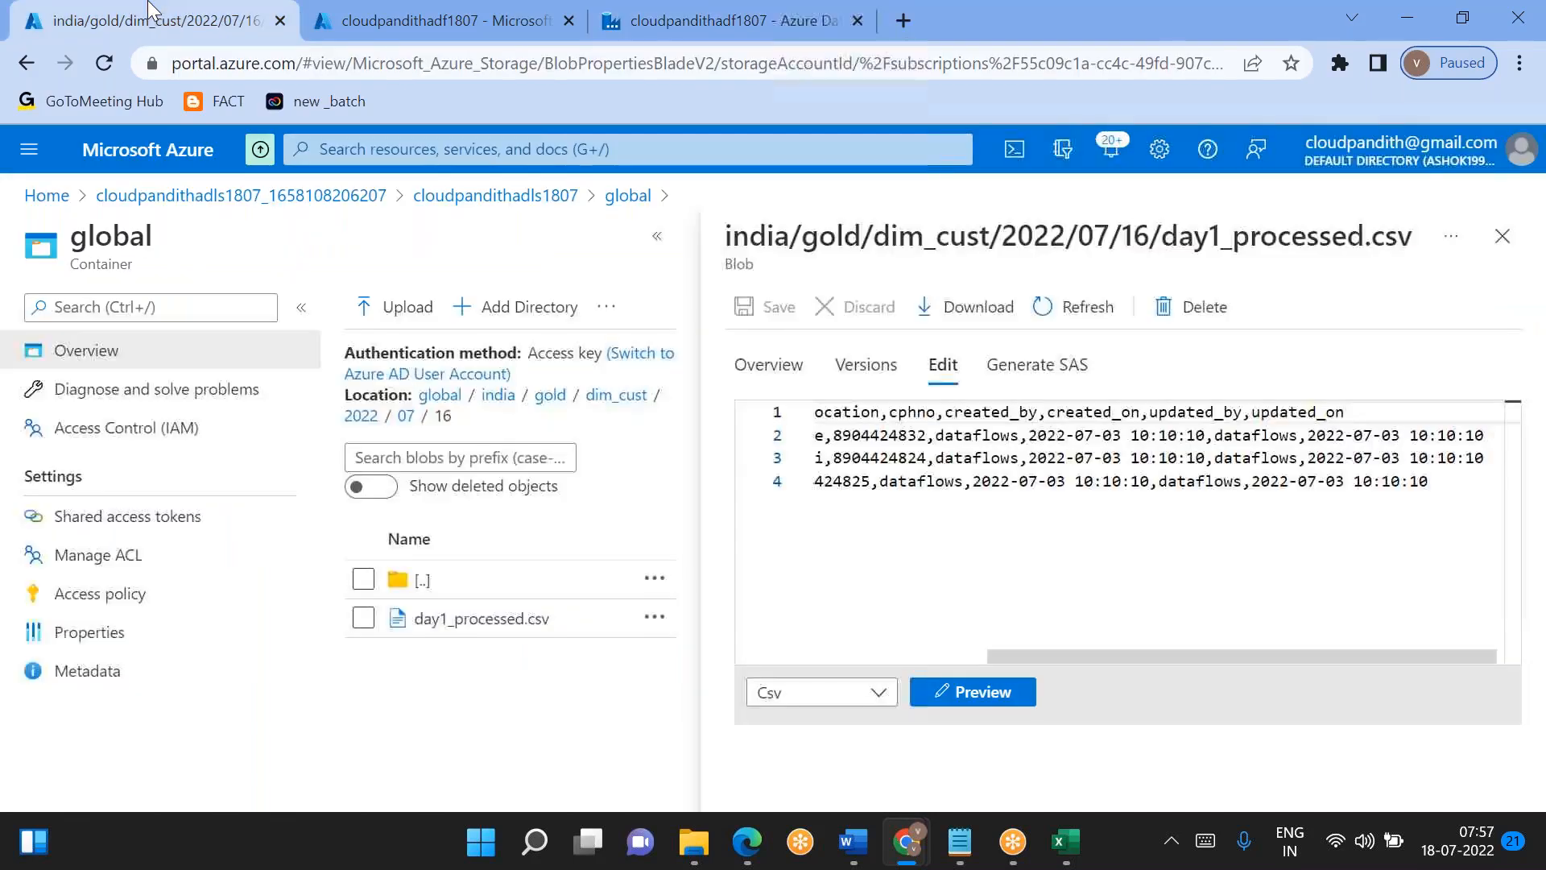
pyautogui.click(1131, 441)
pyautogui.press('BackSpace')
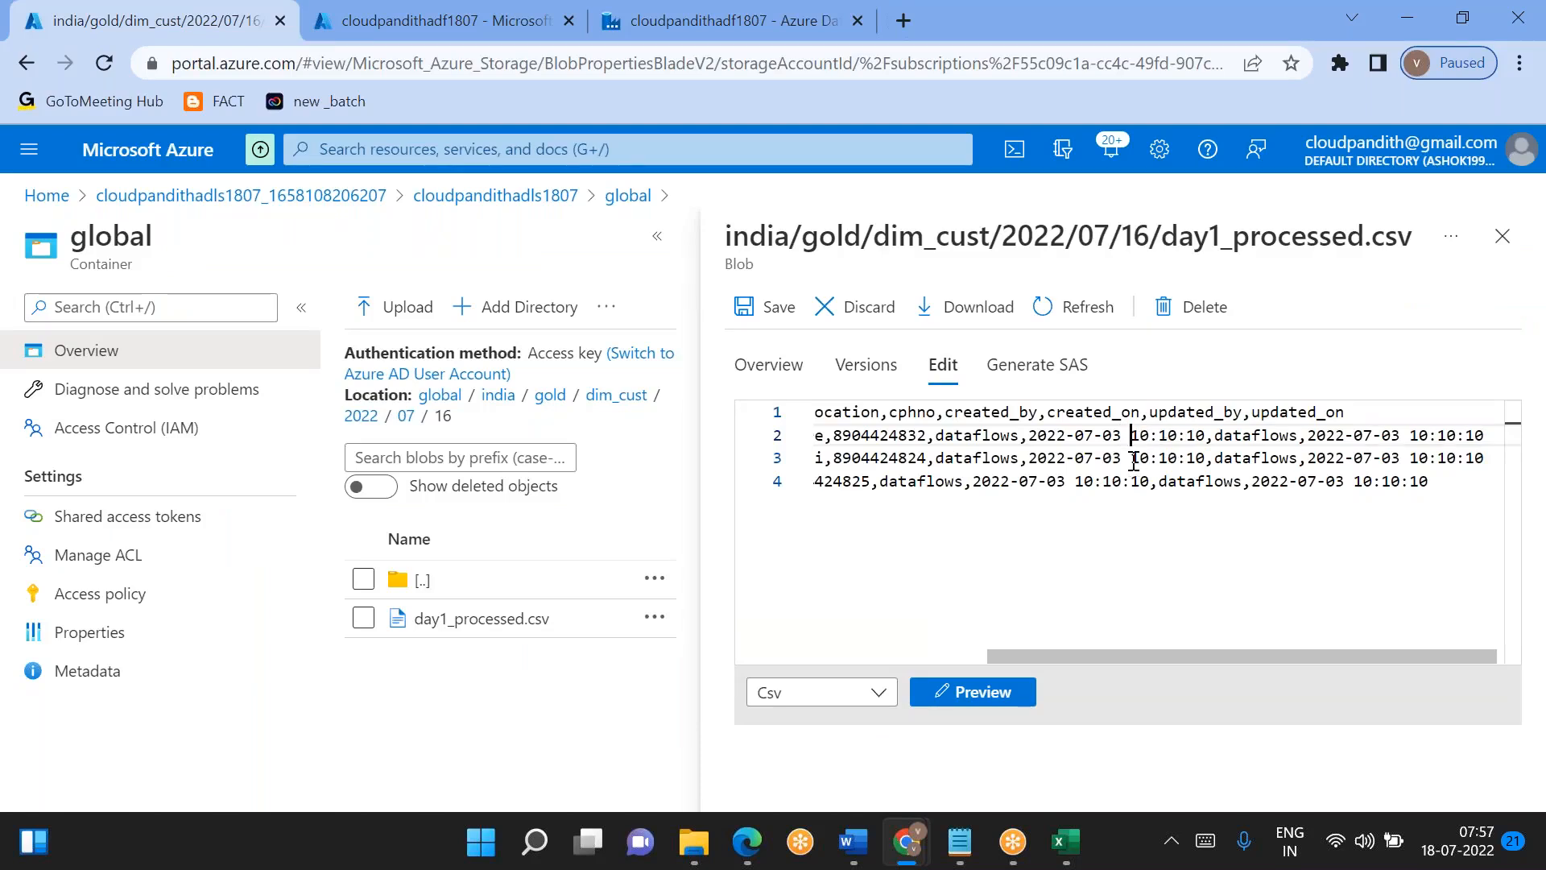
pyautogui.hscroll(-5, 1134, 460)
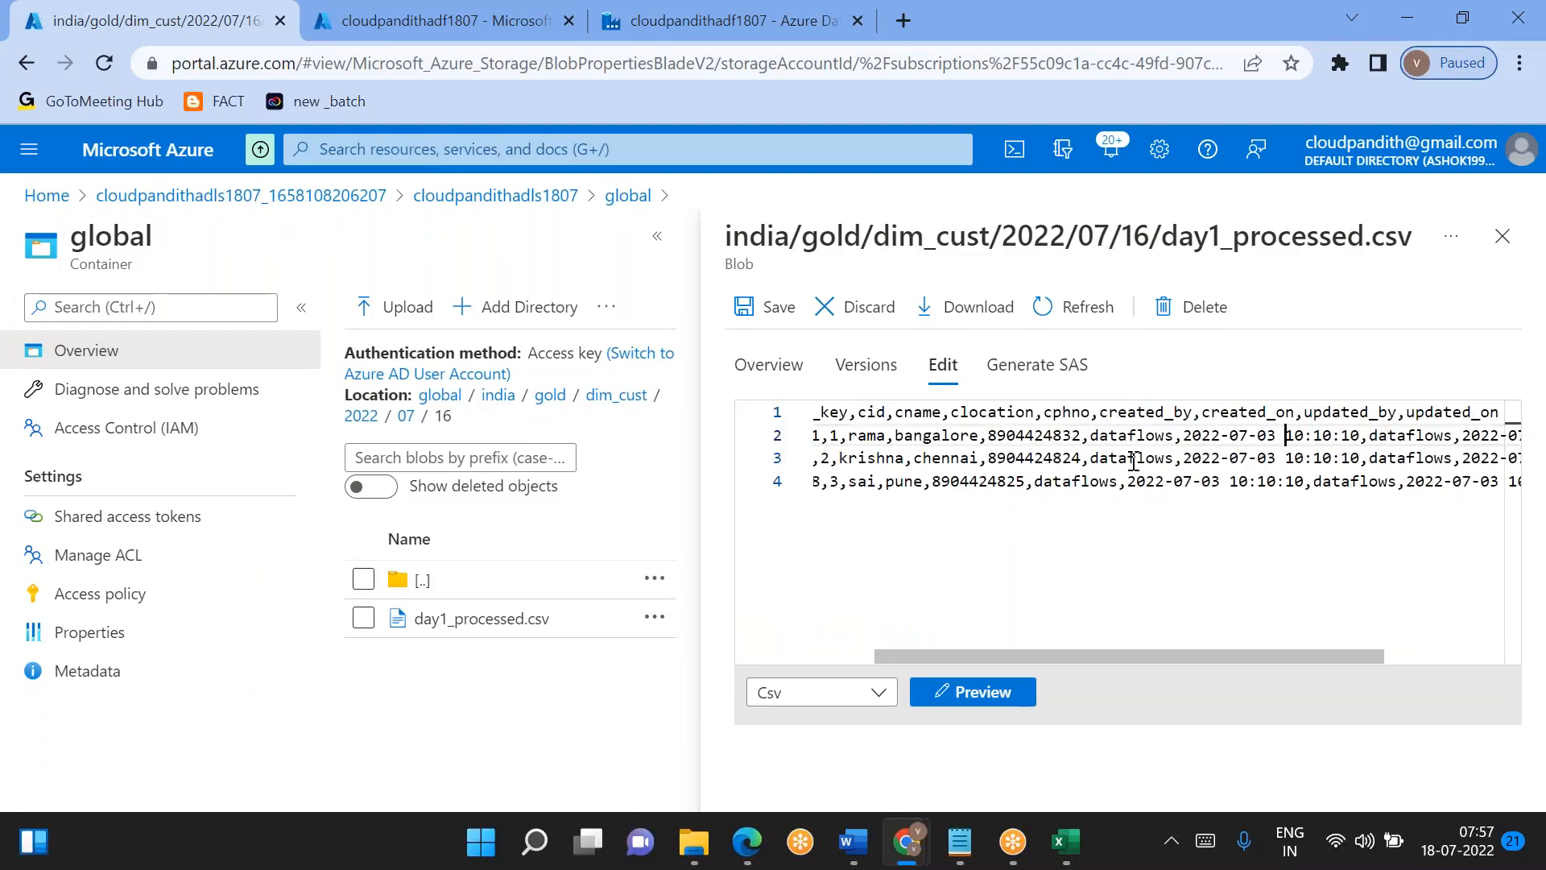
pyautogui.hscroll(5, 1135, 461)
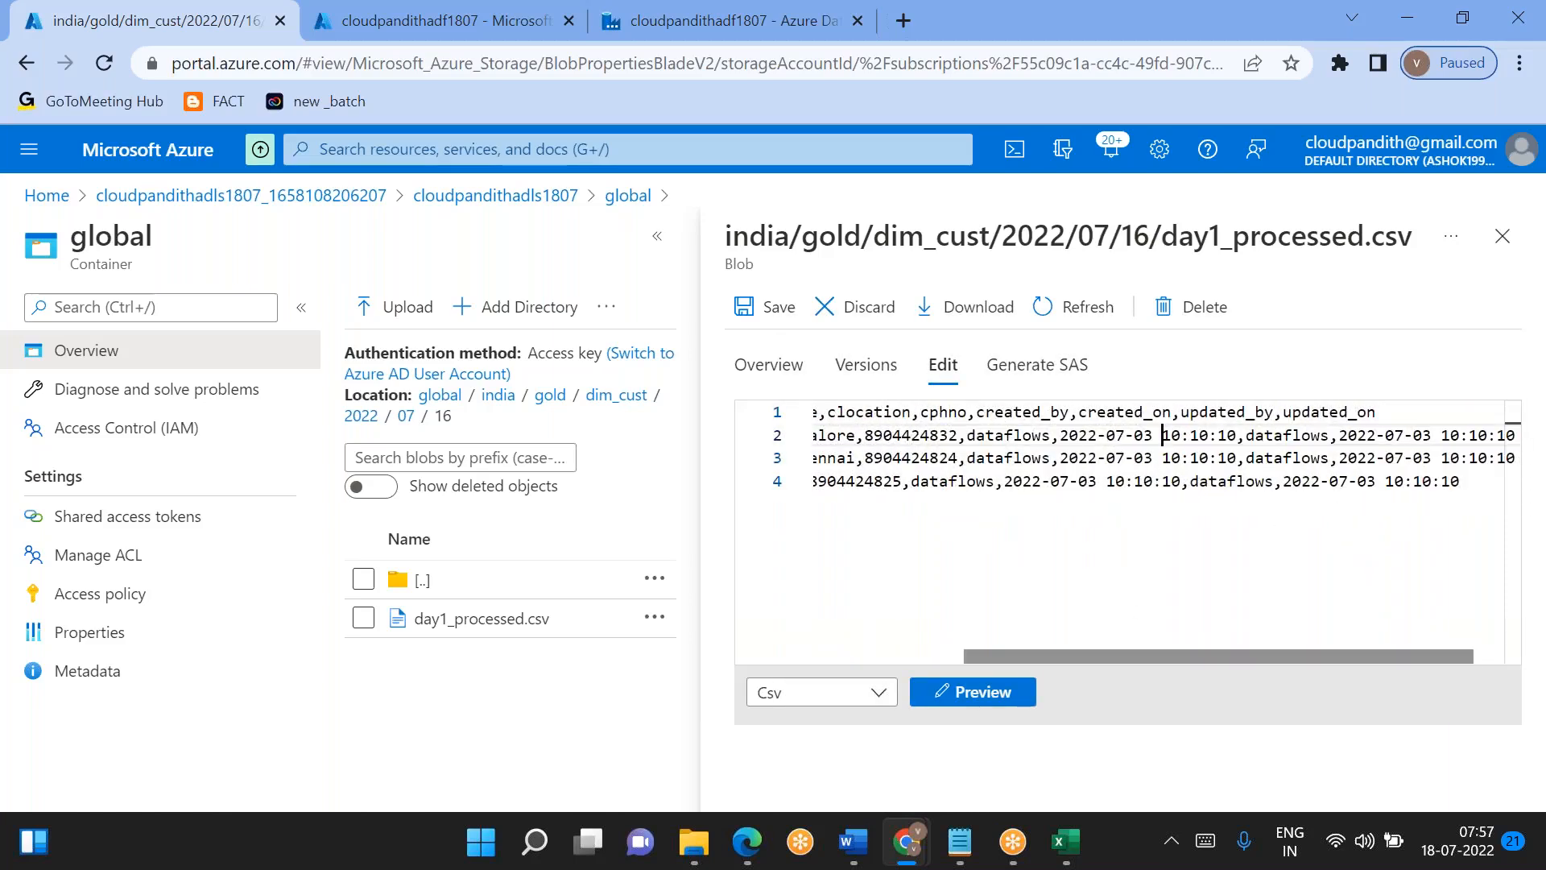
pyautogui.click(400, 18)
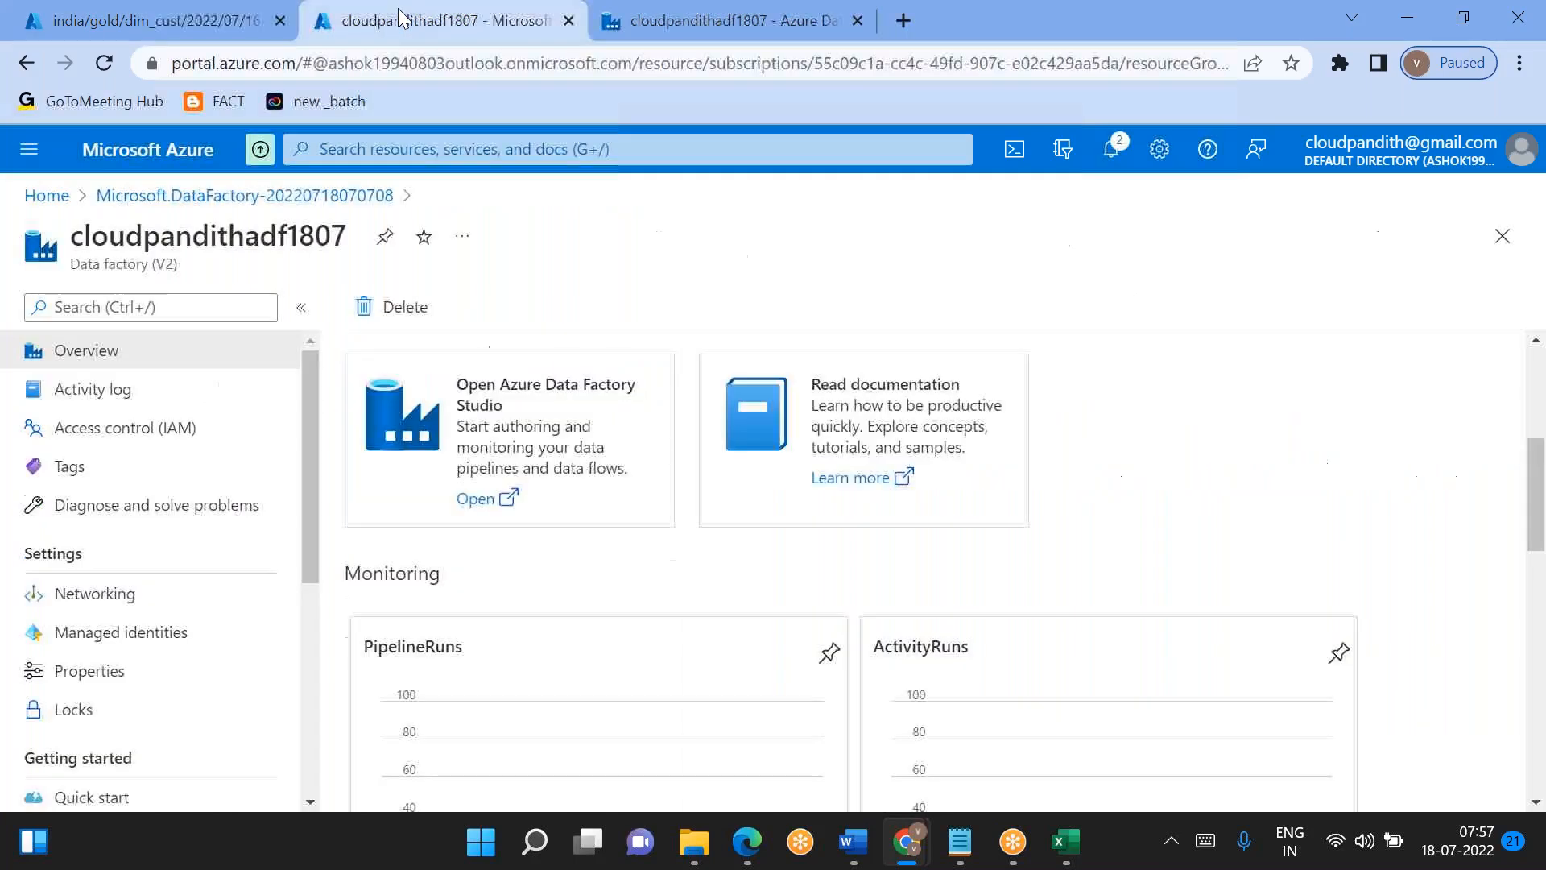
pyautogui.click(904, 35)
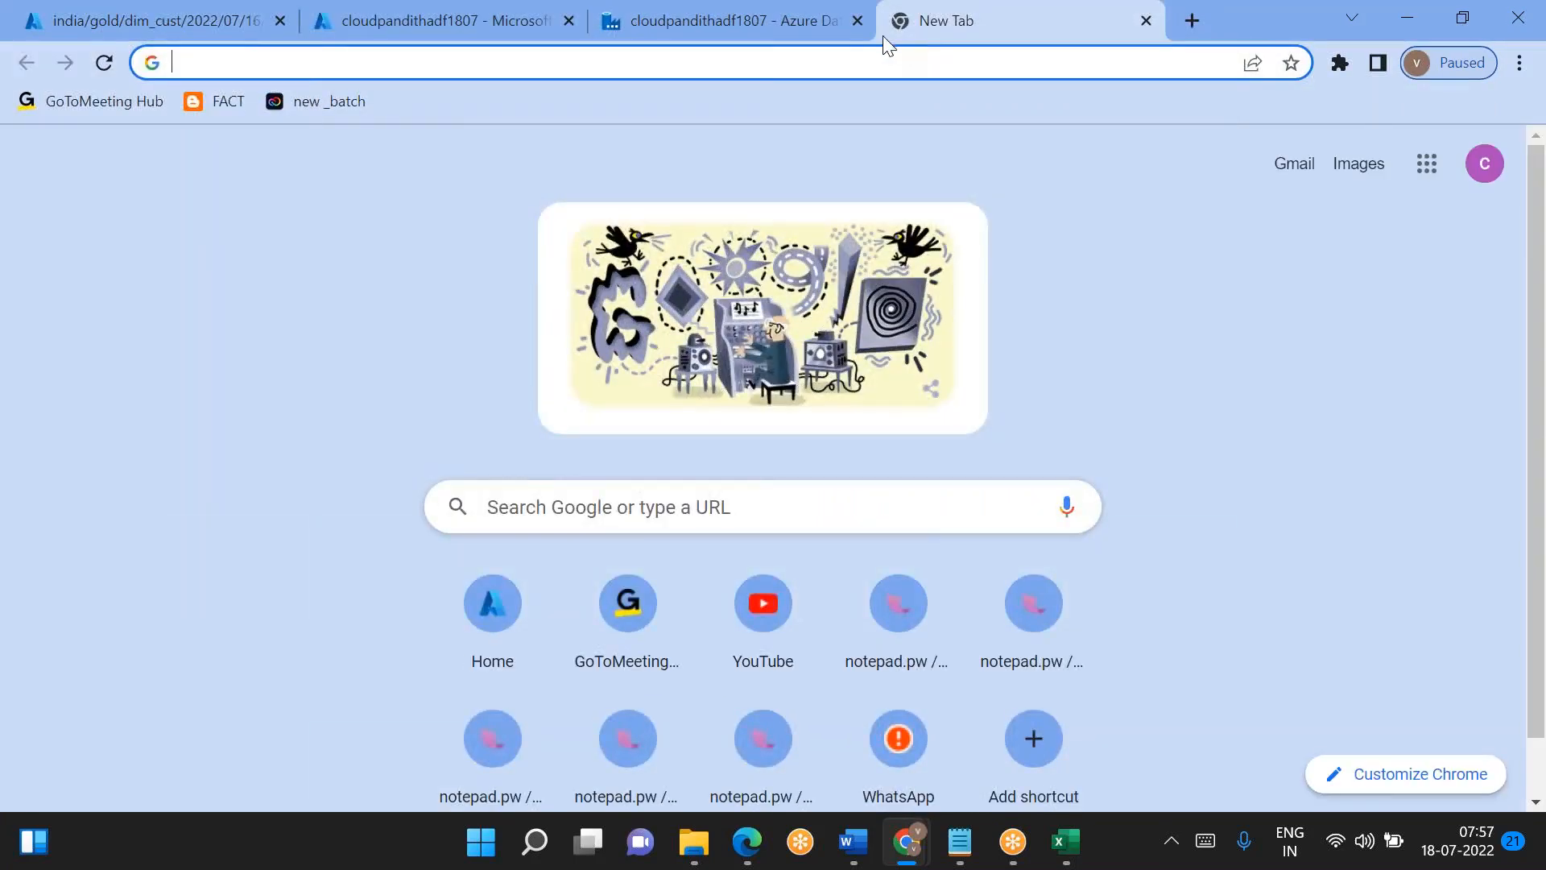
pyautogui.click(802, 31)
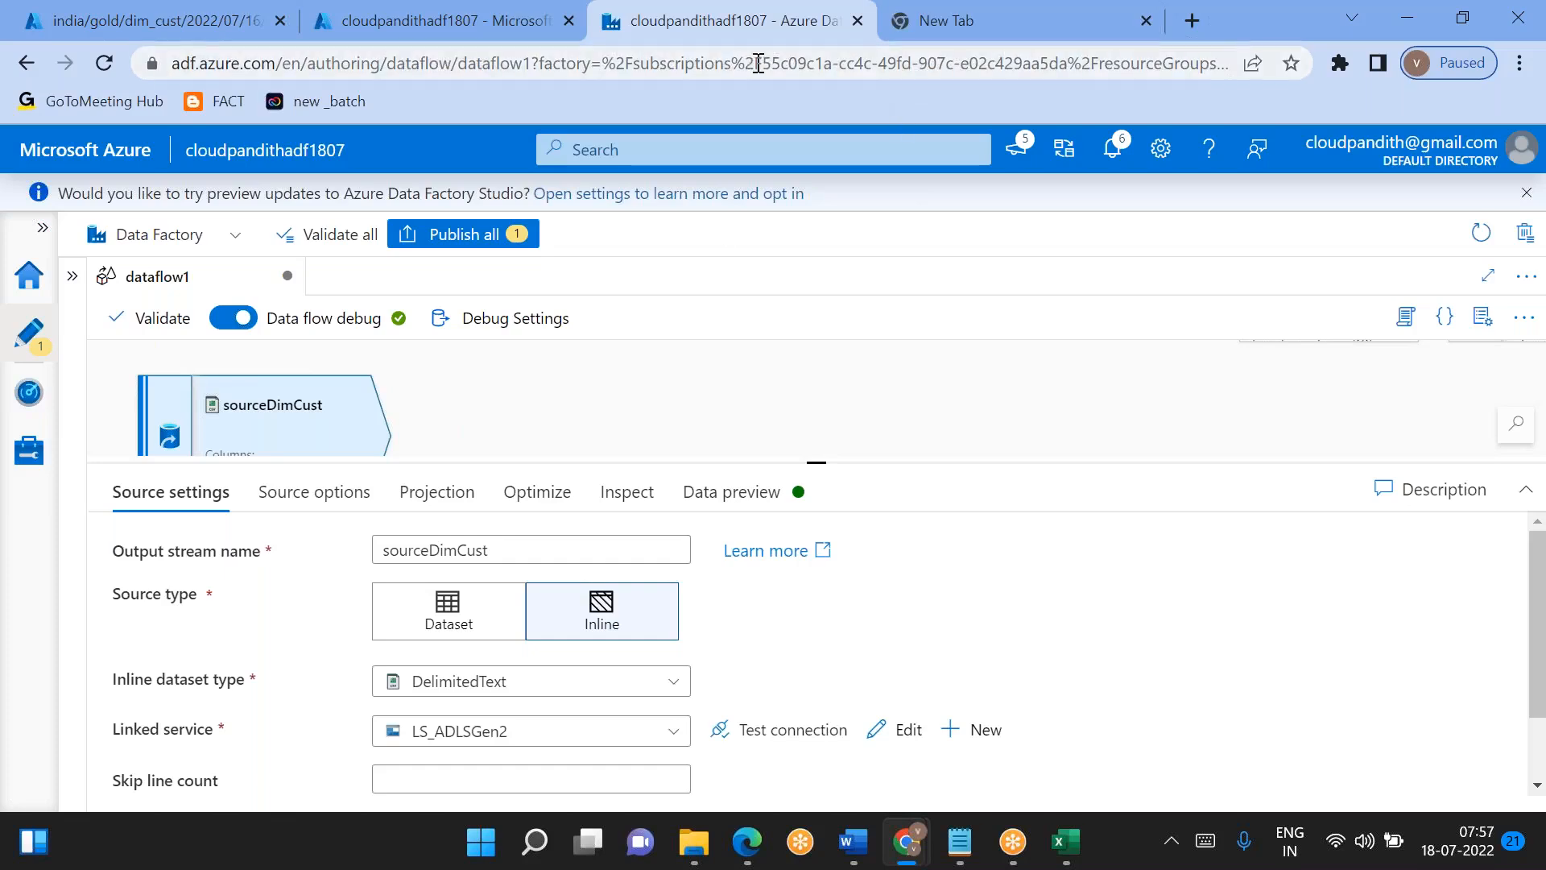
pyautogui.click(1104, 515)
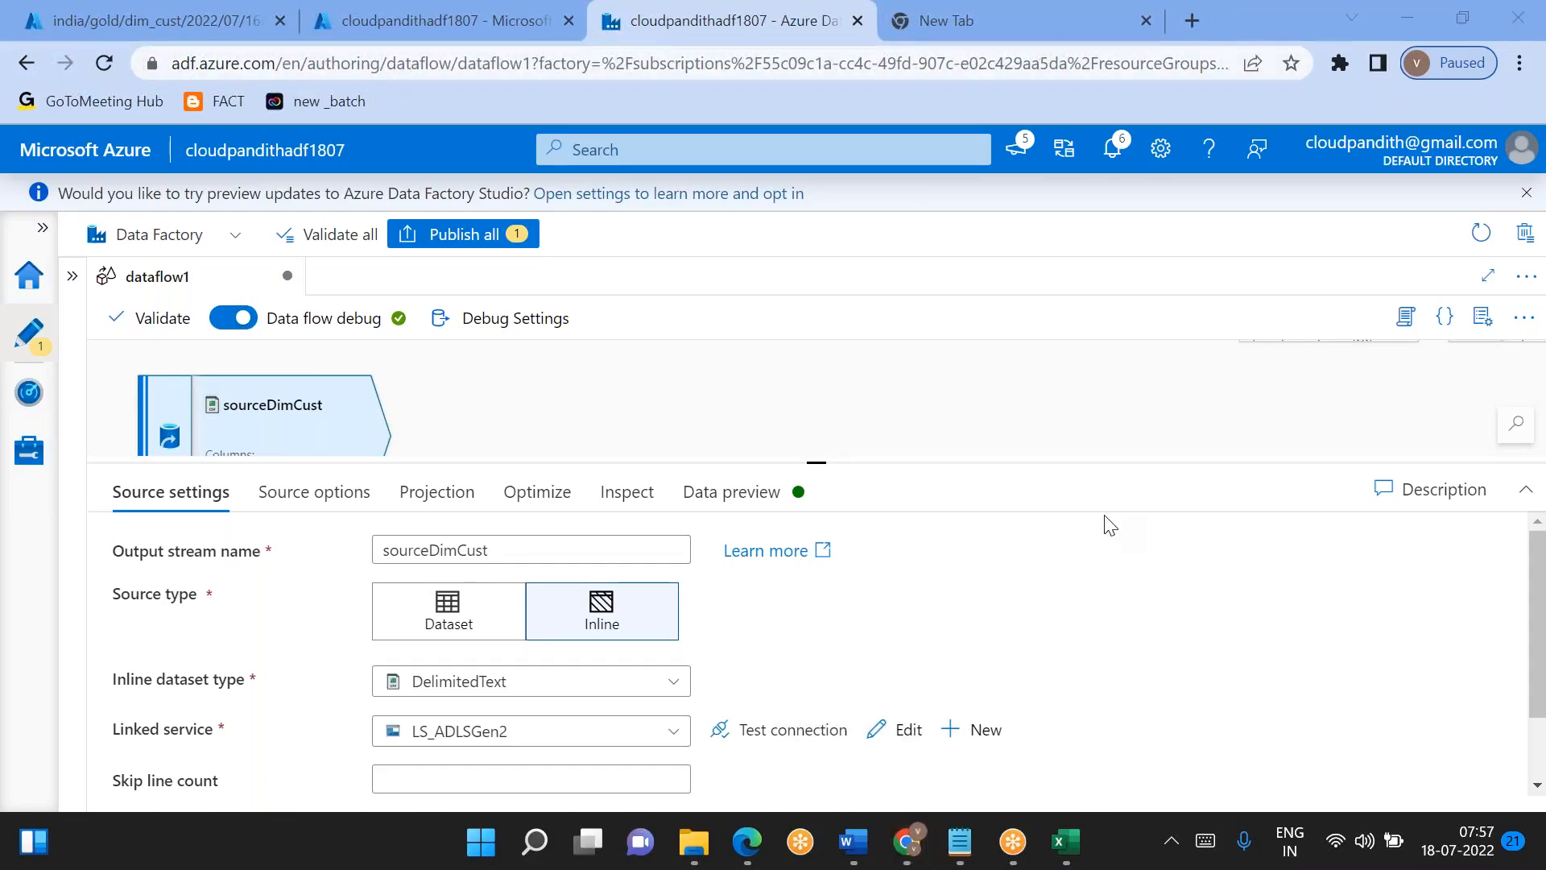
pyautogui.click(1104, 22)
pyautogui.click(781, 35)
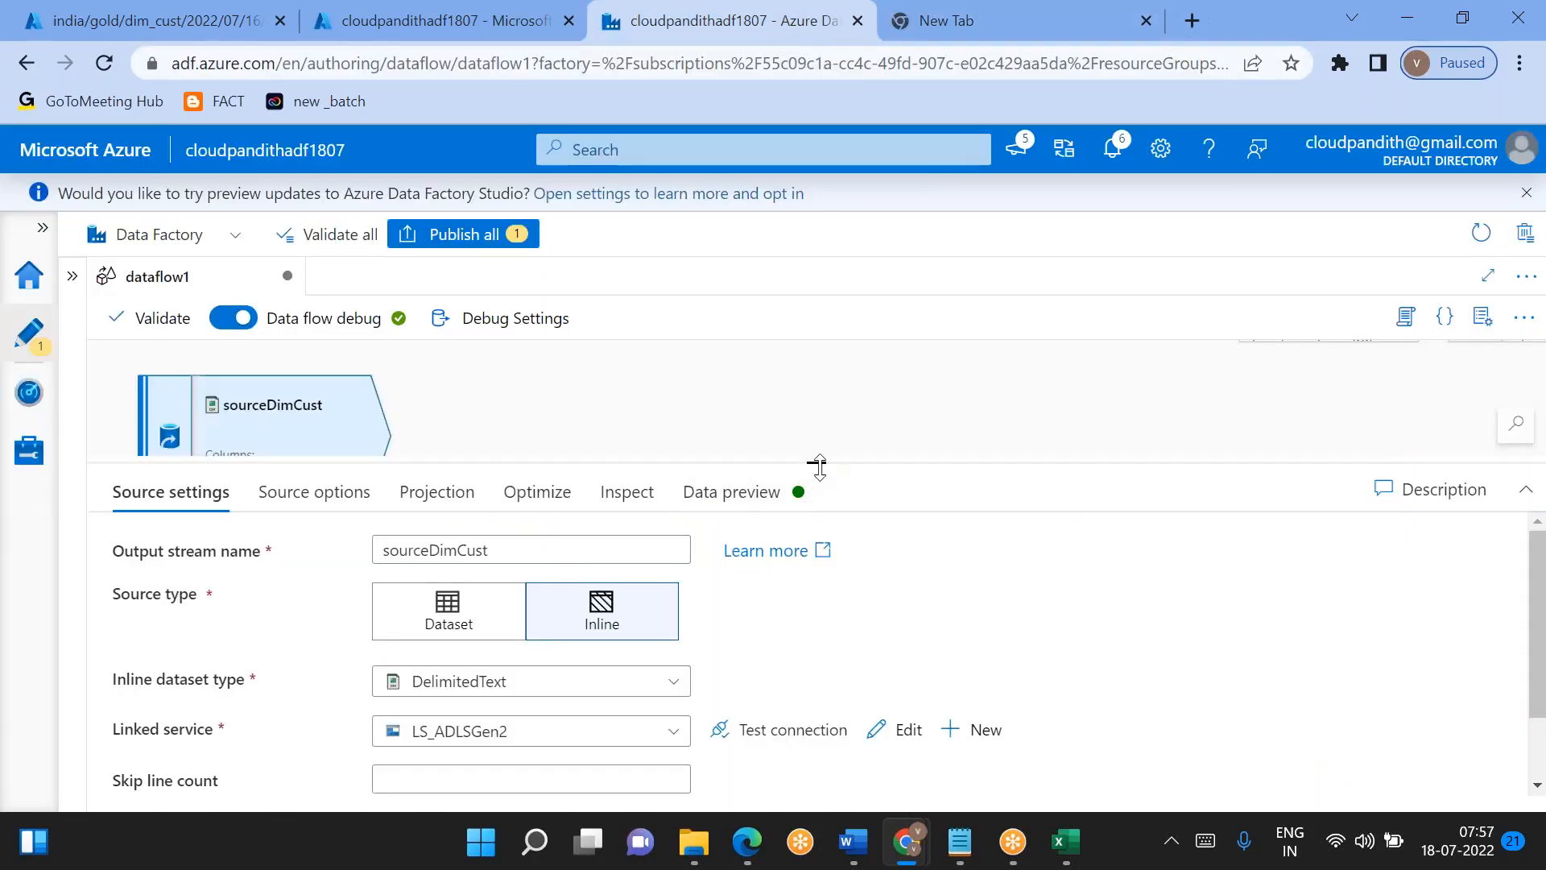
pyautogui.moveTo(814, 465); pyautogui.dragTo(845, 528)
pyautogui.click(464, 13)
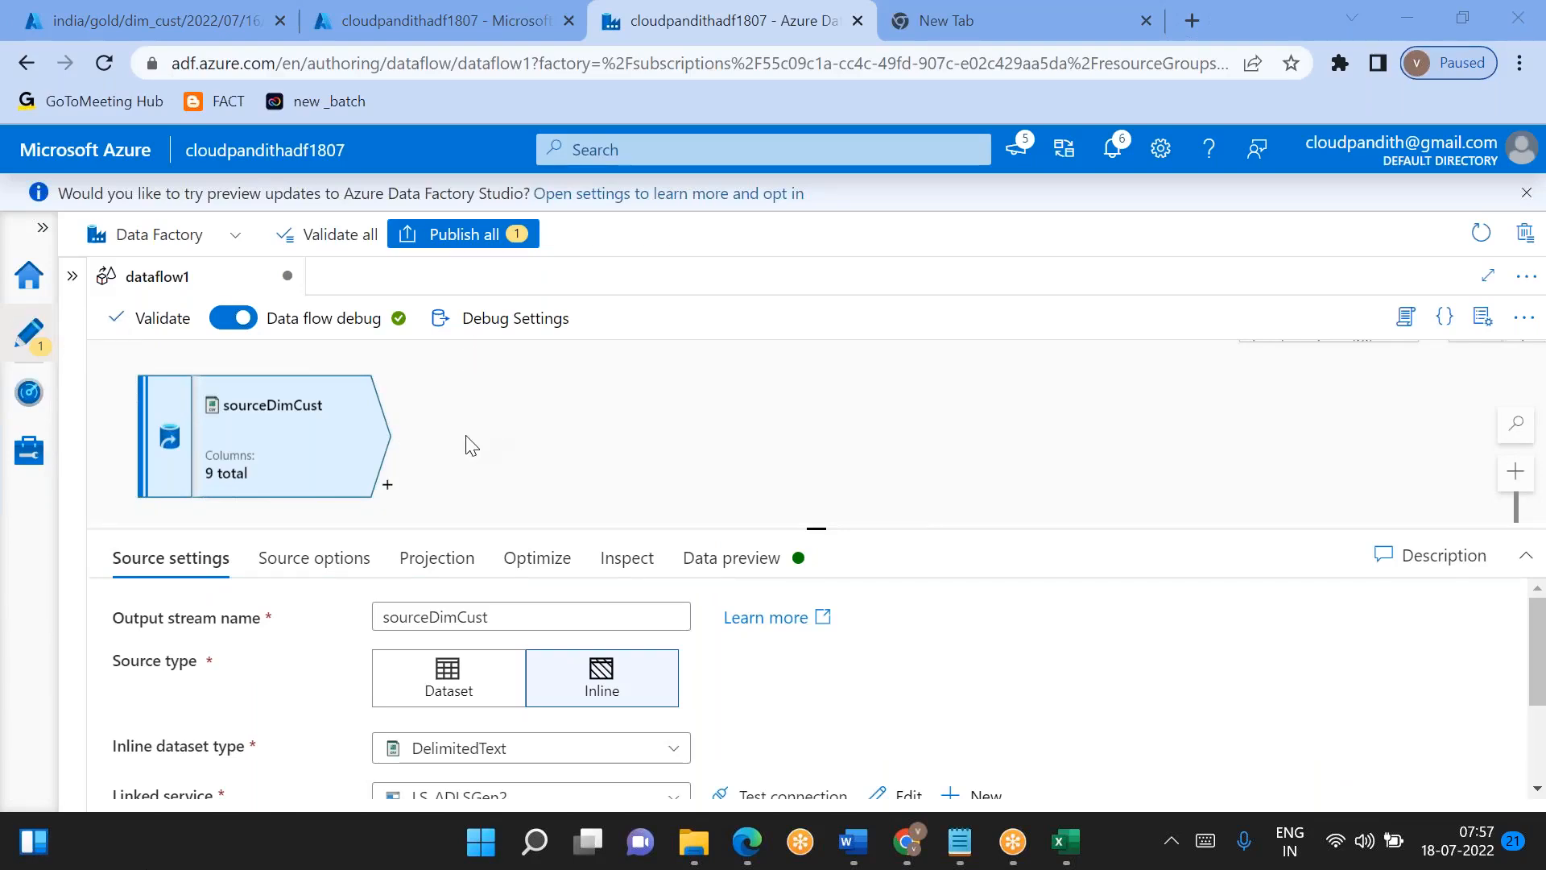
pyautogui.moveTo(811, 524); pyautogui.dragTo(765, 412)
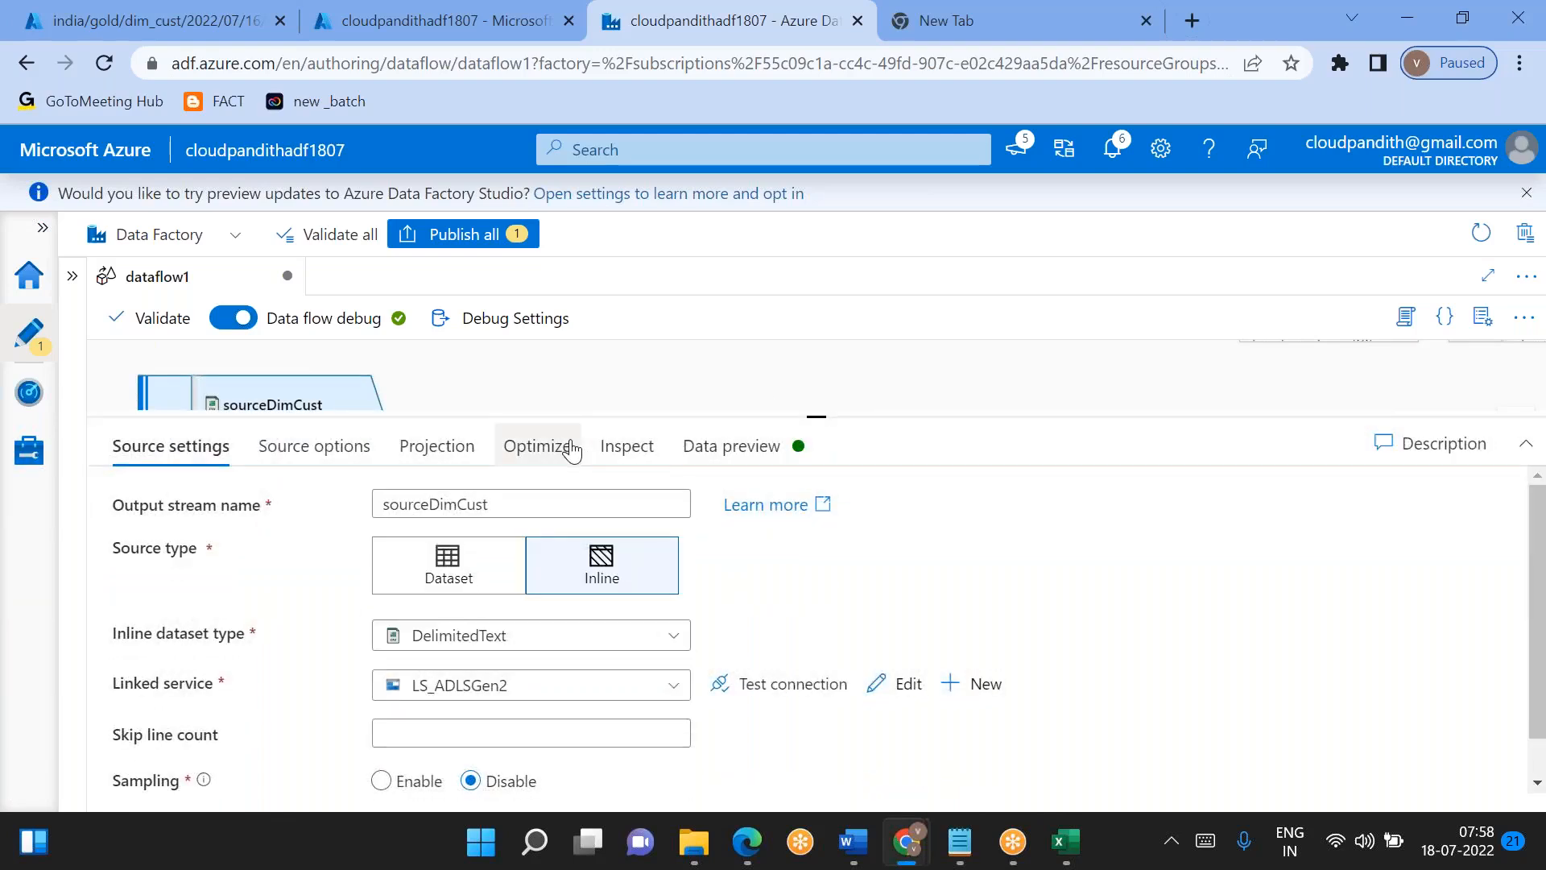
# - Check the created_on and updated_on columns in the data previews of sourceDimCust and the union transformation
pyautogui.click(729, 446)
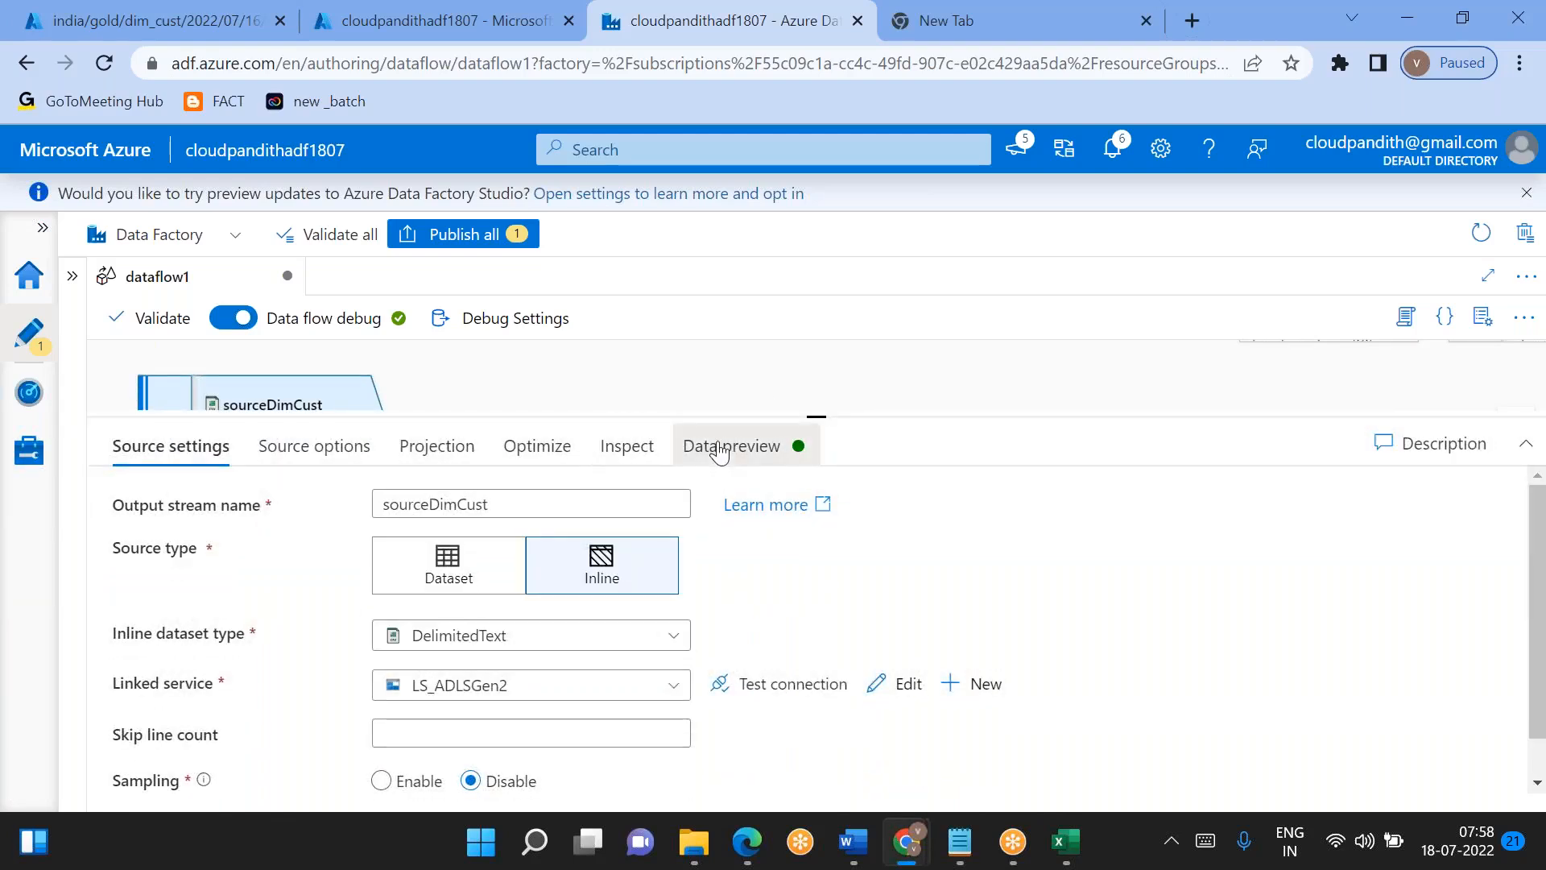
pyautogui.hscroll(1, 826, 620)
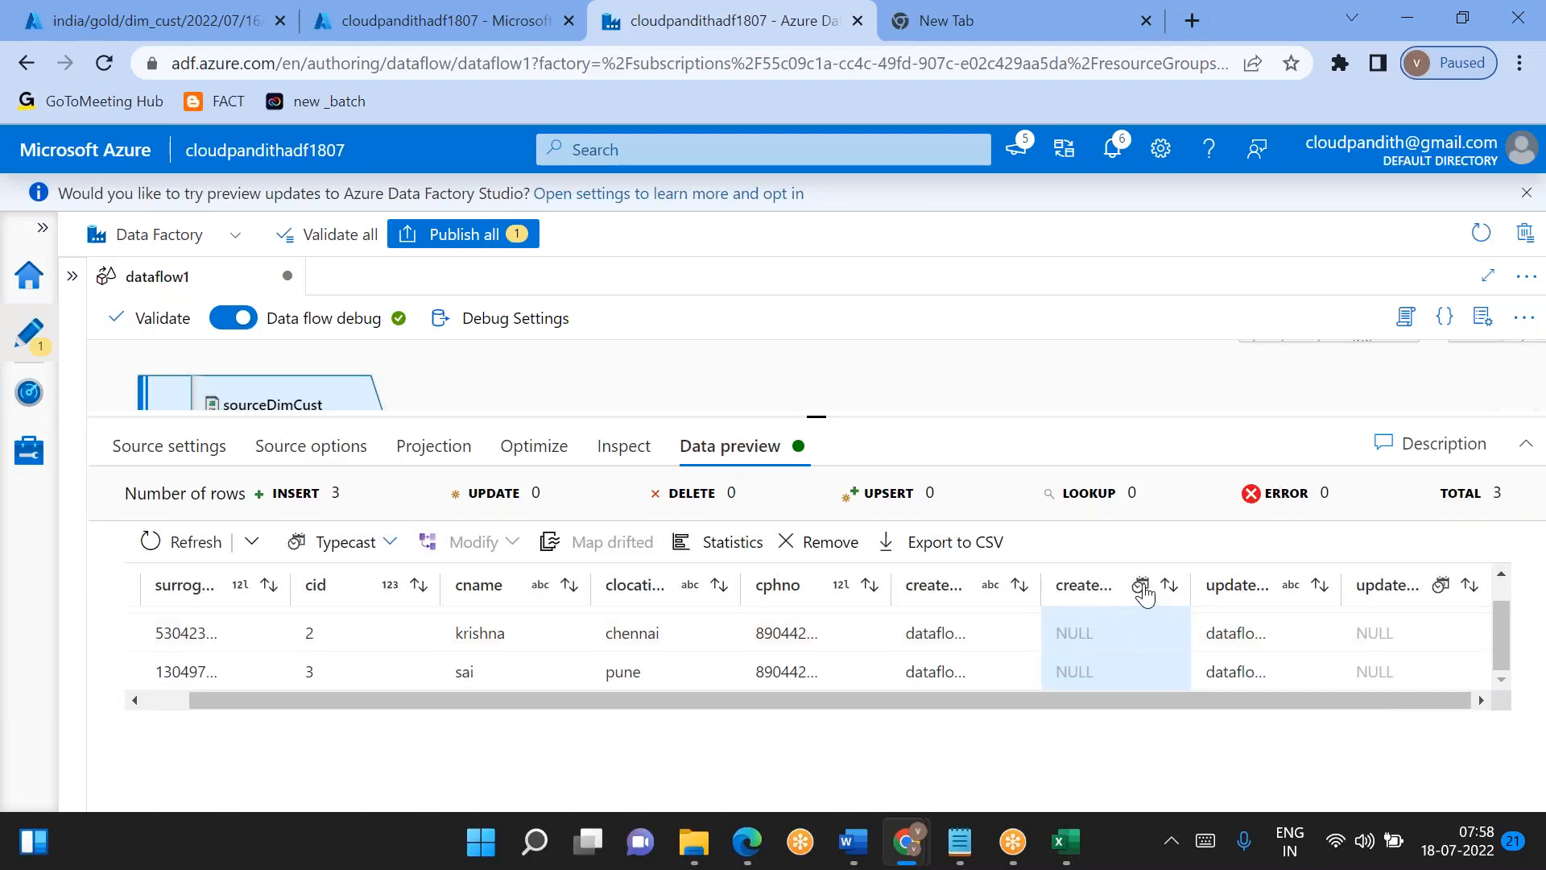
pyautogui.moveTo(818, 418); pyautogui.dragTo(676, 648)
pyautogui.scroll(-5, 1047, 451)
pyautogui.moveTo(1074, 488); pyautogui.dragTo(912, 646)
pyautogui.click(968, 360)
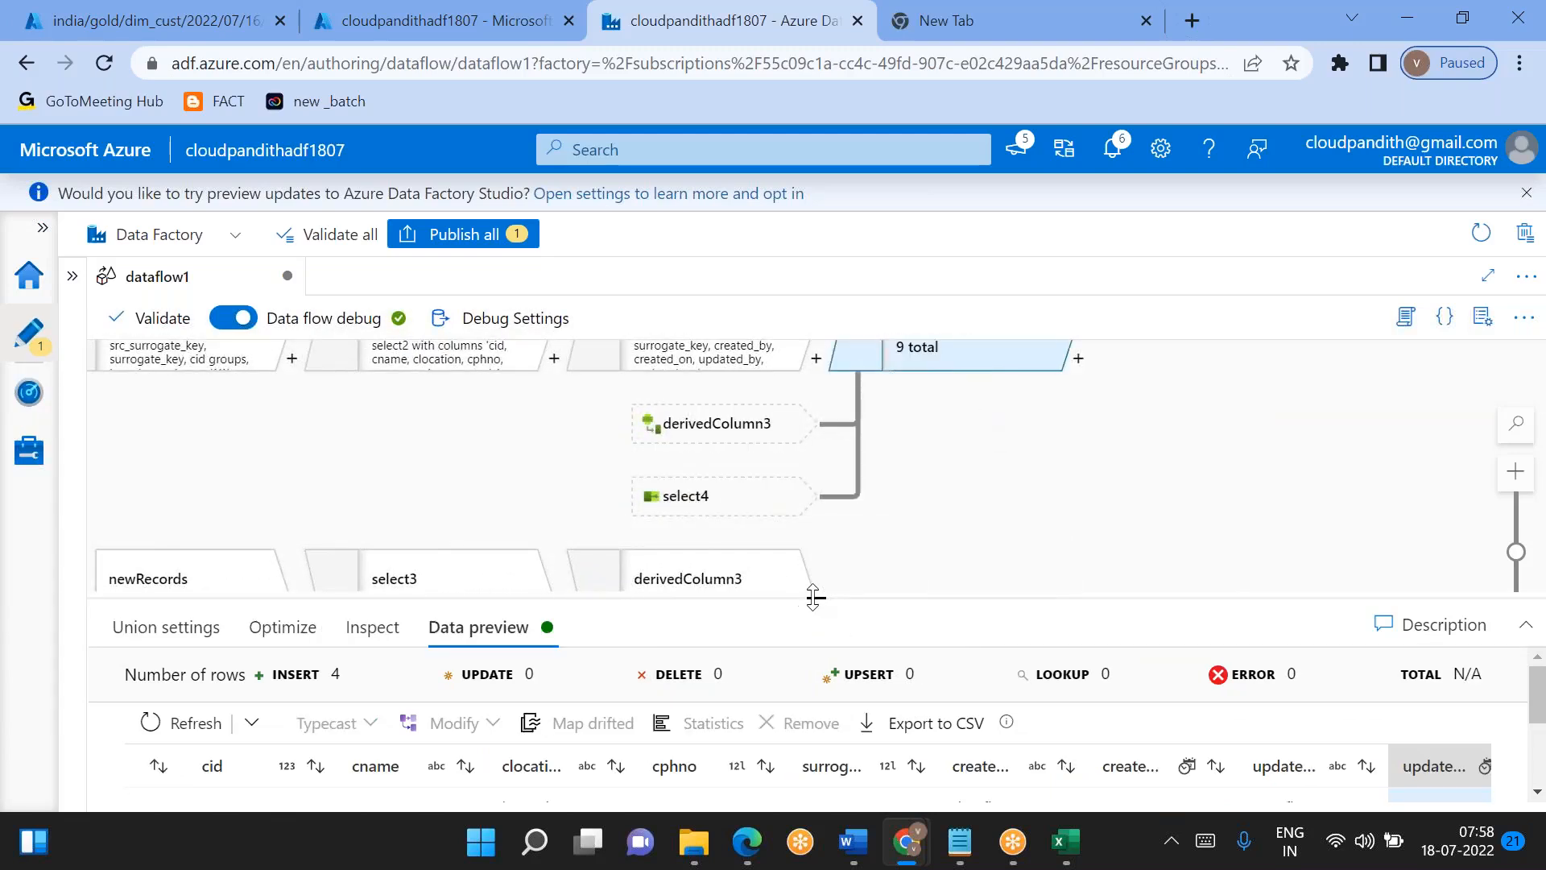
pyautogui.moveTo(814, 596); pyautogui.dragTo(817, 396)
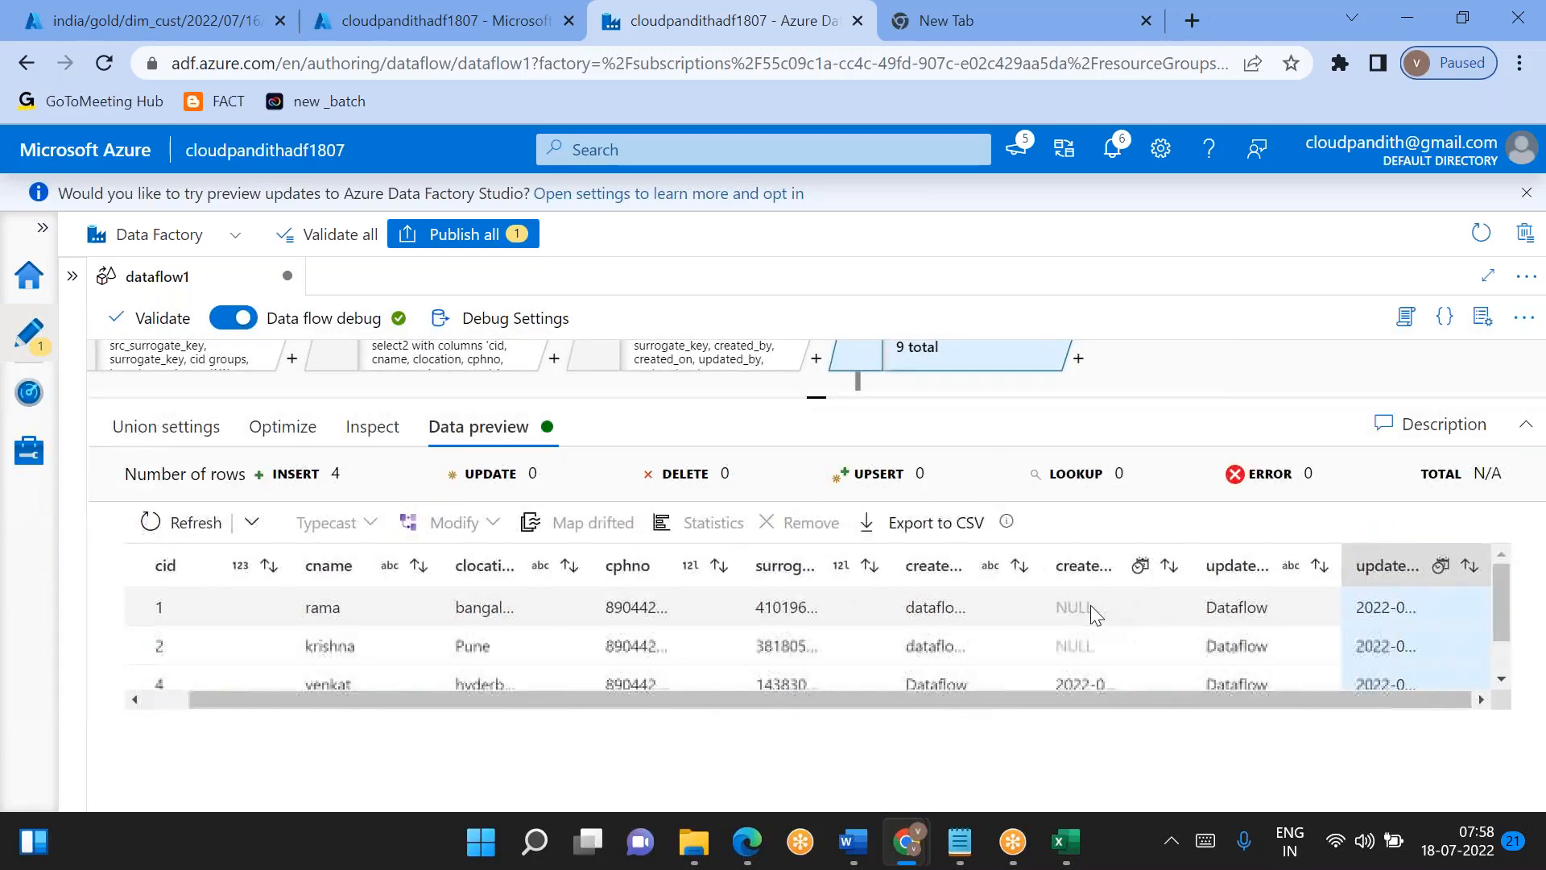
pyautogui.scroll(-1, 1091, 606)
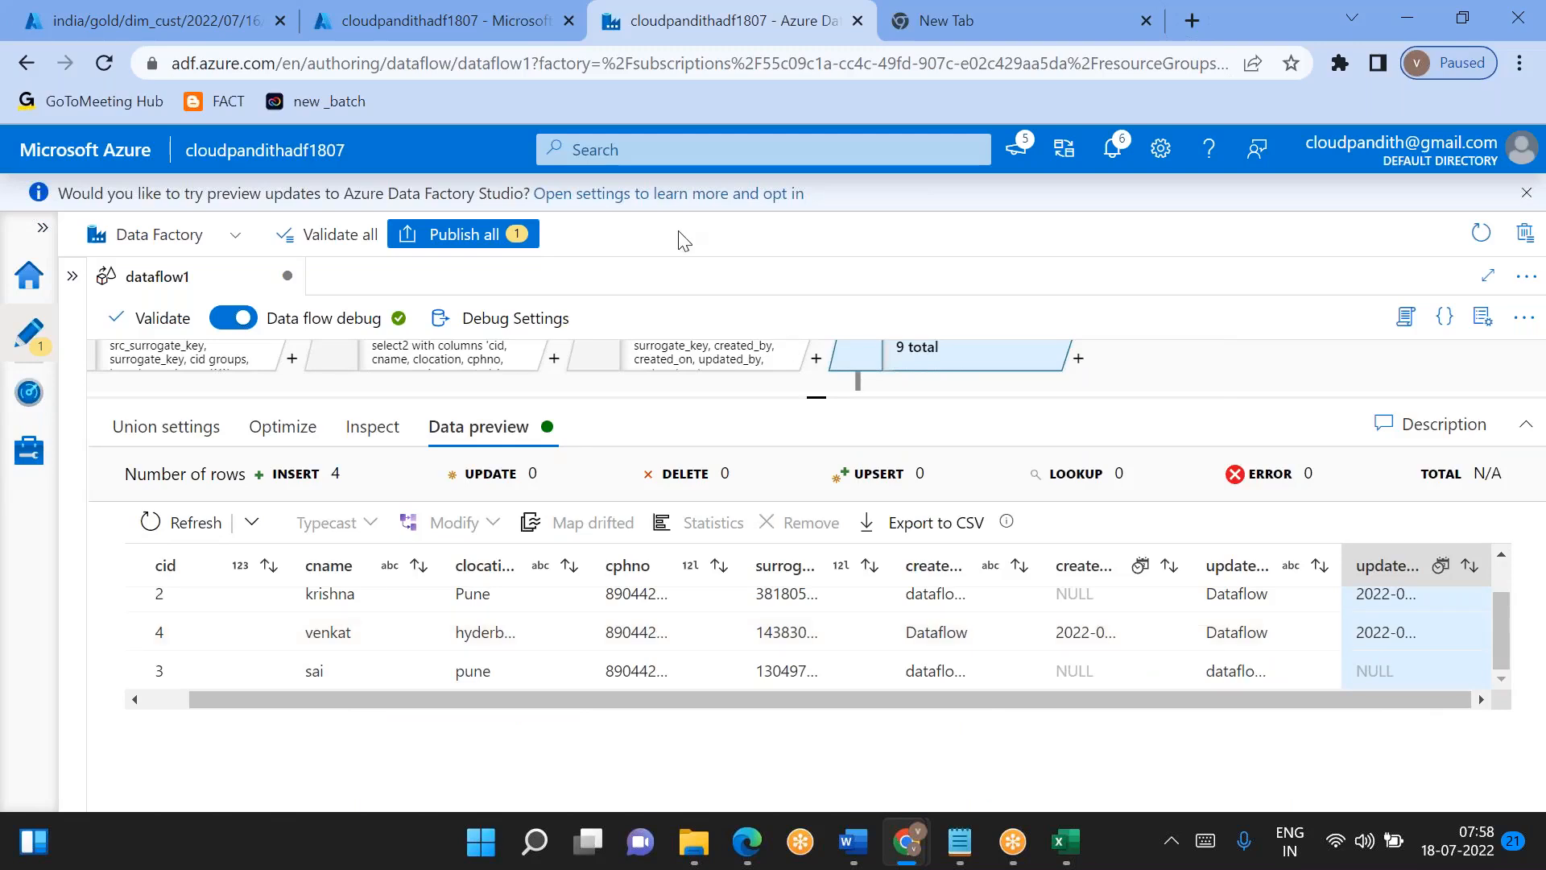
# - Append .123 milliseconds to the created_on timestamp of all three records in day1_processed.csv
pyautogui.click(374, 15)
pyautogui.click(201, 21)
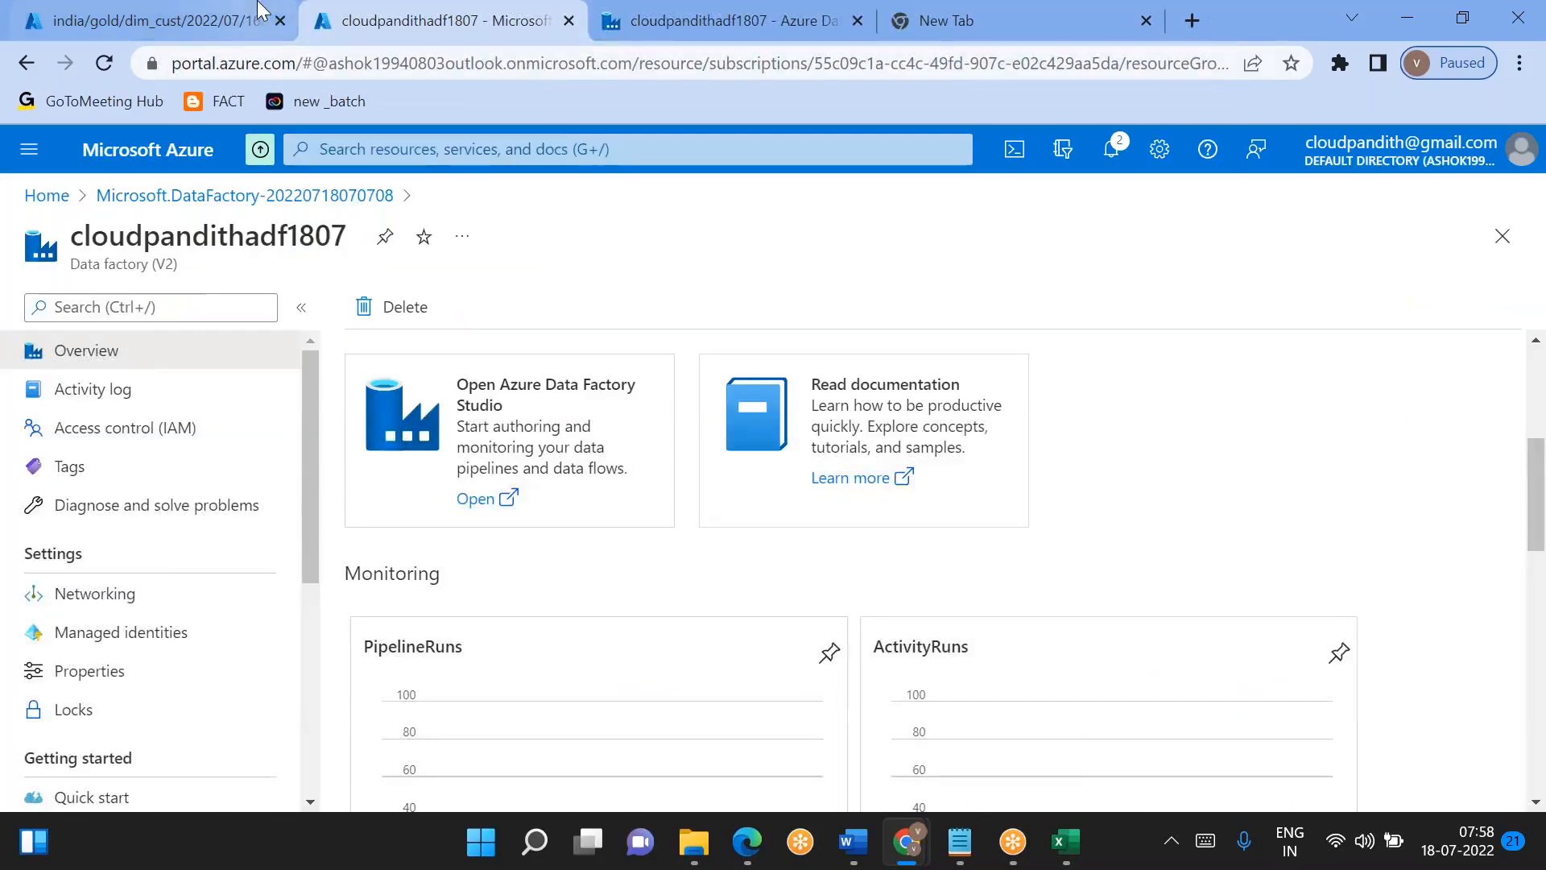
pyautogui.click(1236, 435)
pyautogui.write(',123')
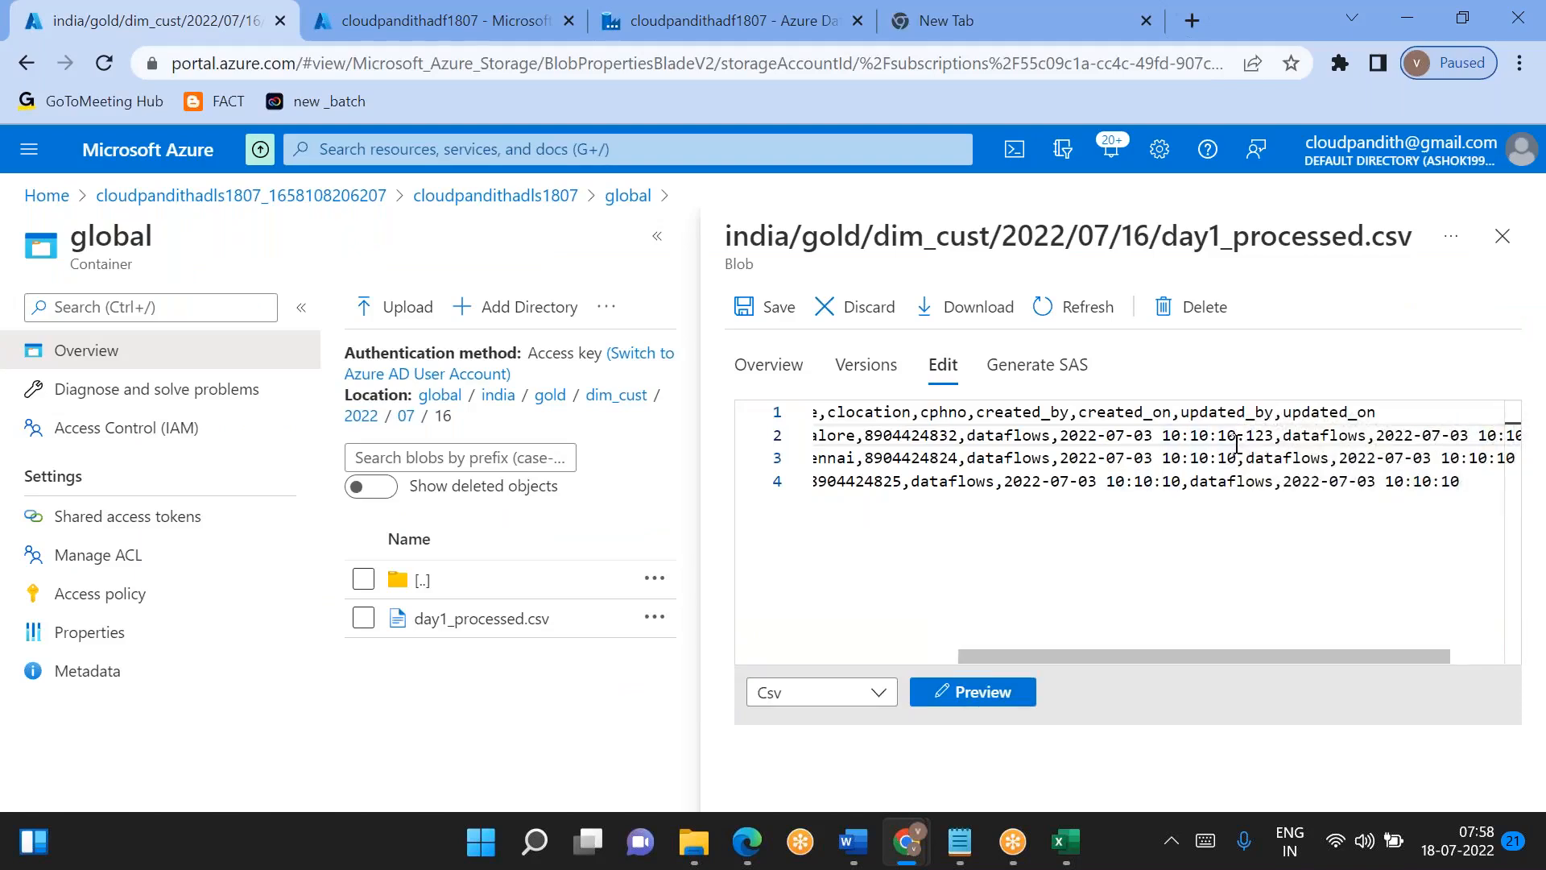
pyautogui.click(1236, 457)
pyautogui.write('.123')
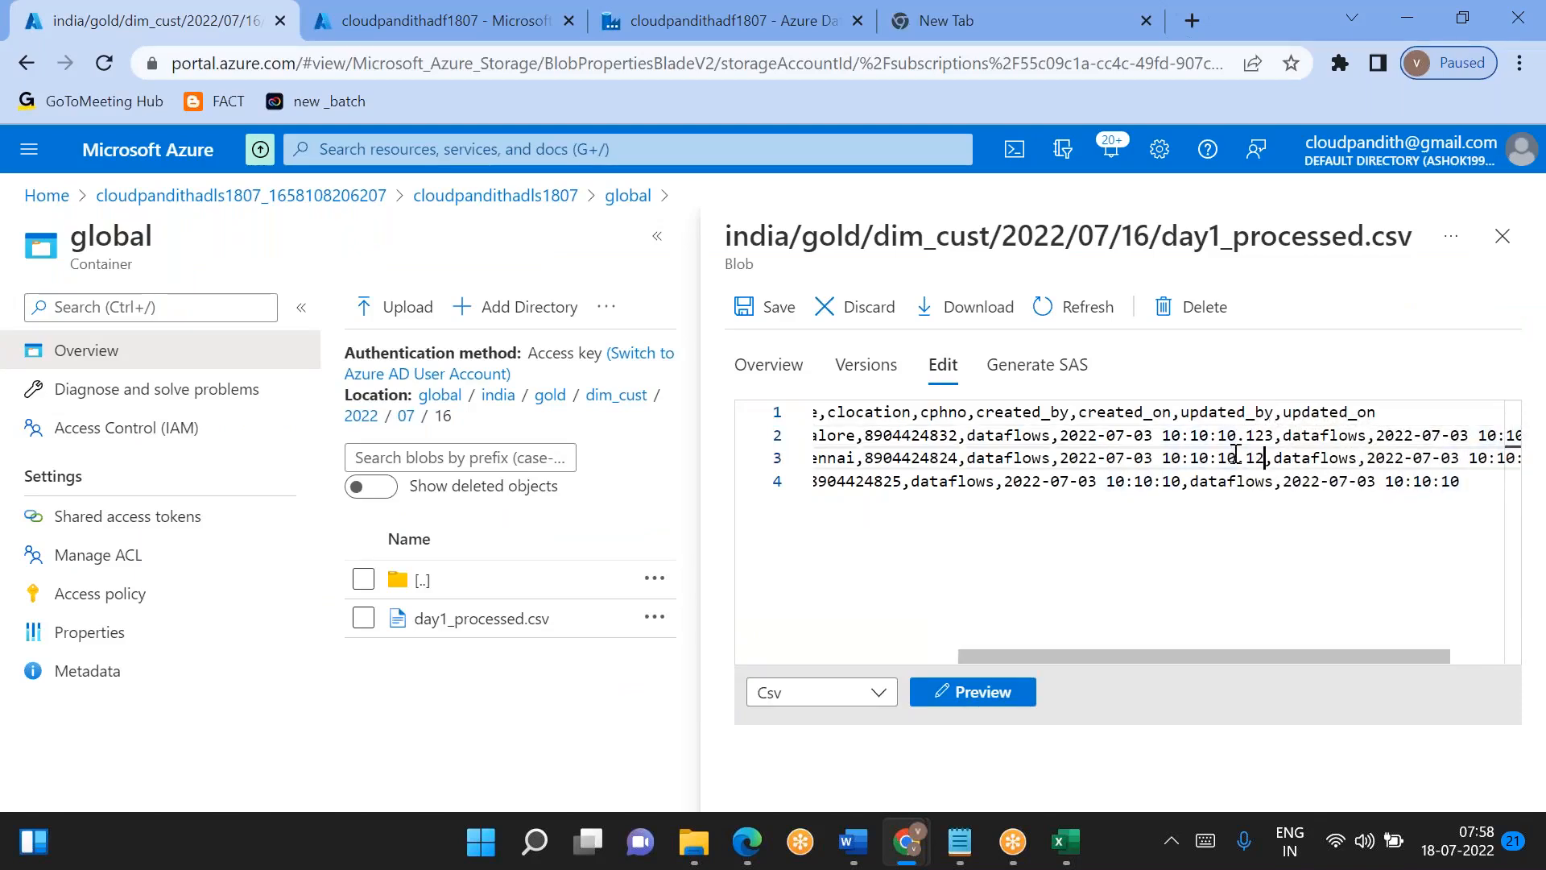
pyautogui.click(1183, 487)
pyautogui.write('.123')
# - Append .123 milliseconds to the updated_on timestamp of all three records in day1_processed.csv and save the file
pyautogui.hscroll(2, 1183, 487)
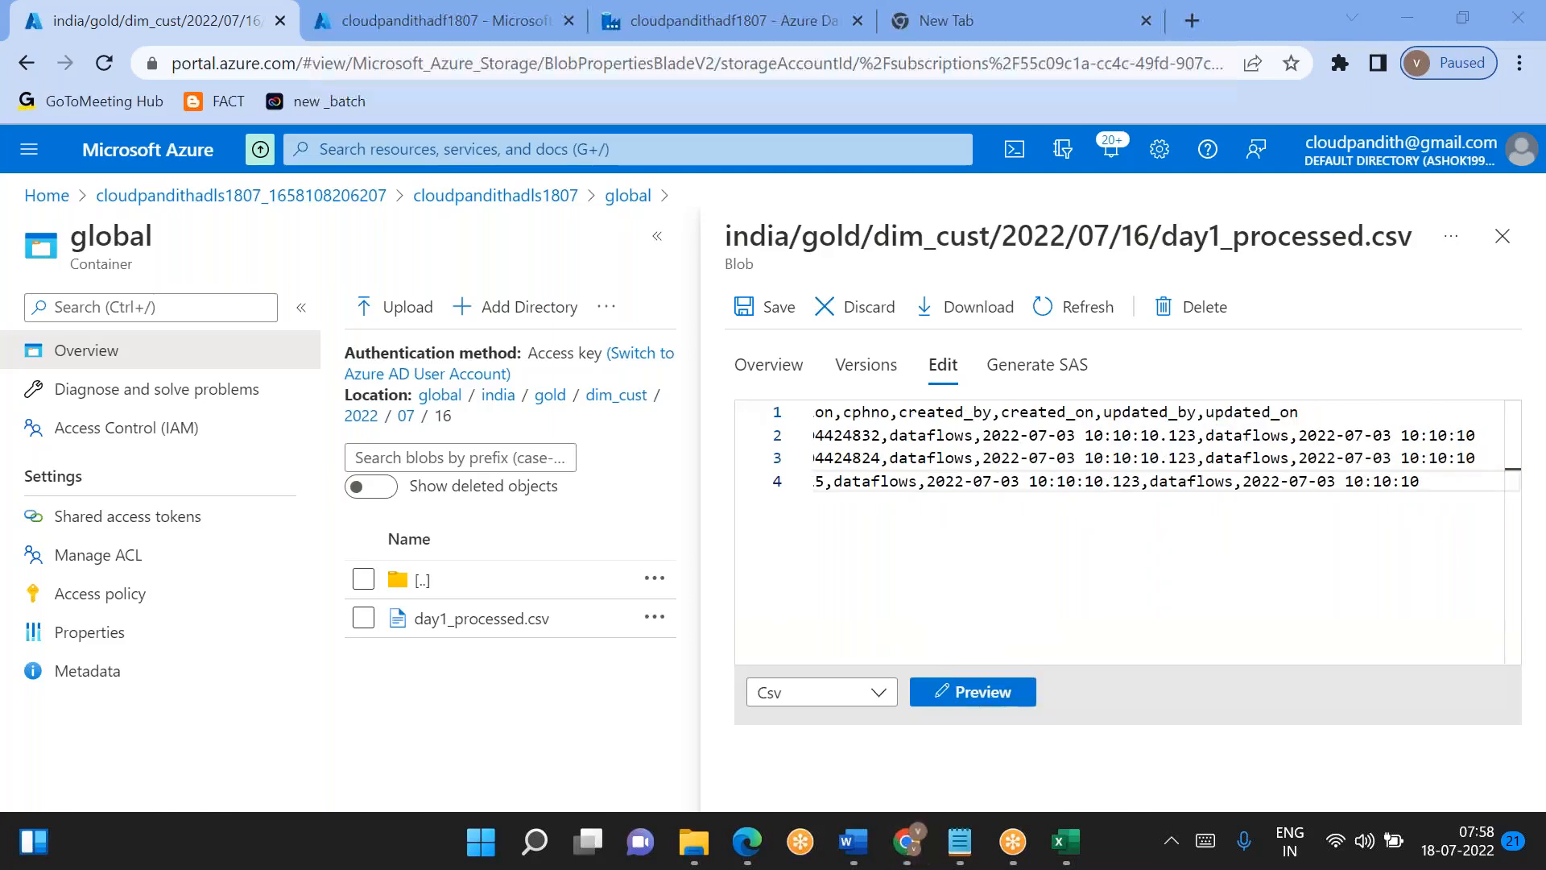
pyautogui.click(1479, 436)
pyautogui.write('.123')
pyautogui.click(1456, 456)
pyautogui.write('.123')
pyautogui.click(1390, 482)
pyautogui.write('.123')
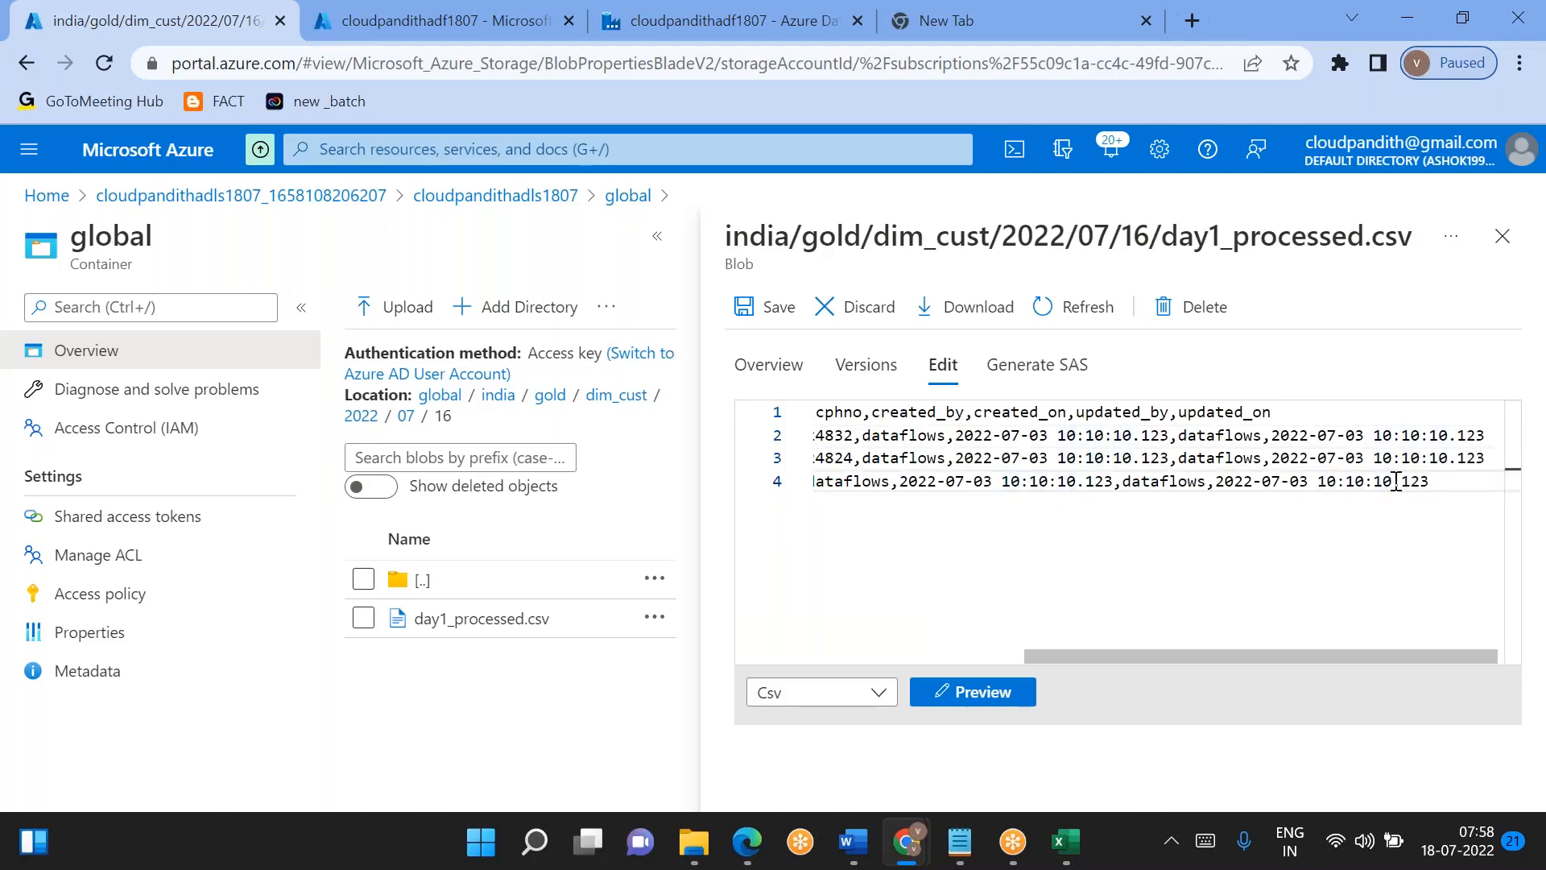
pyautogui.click(771, 307)
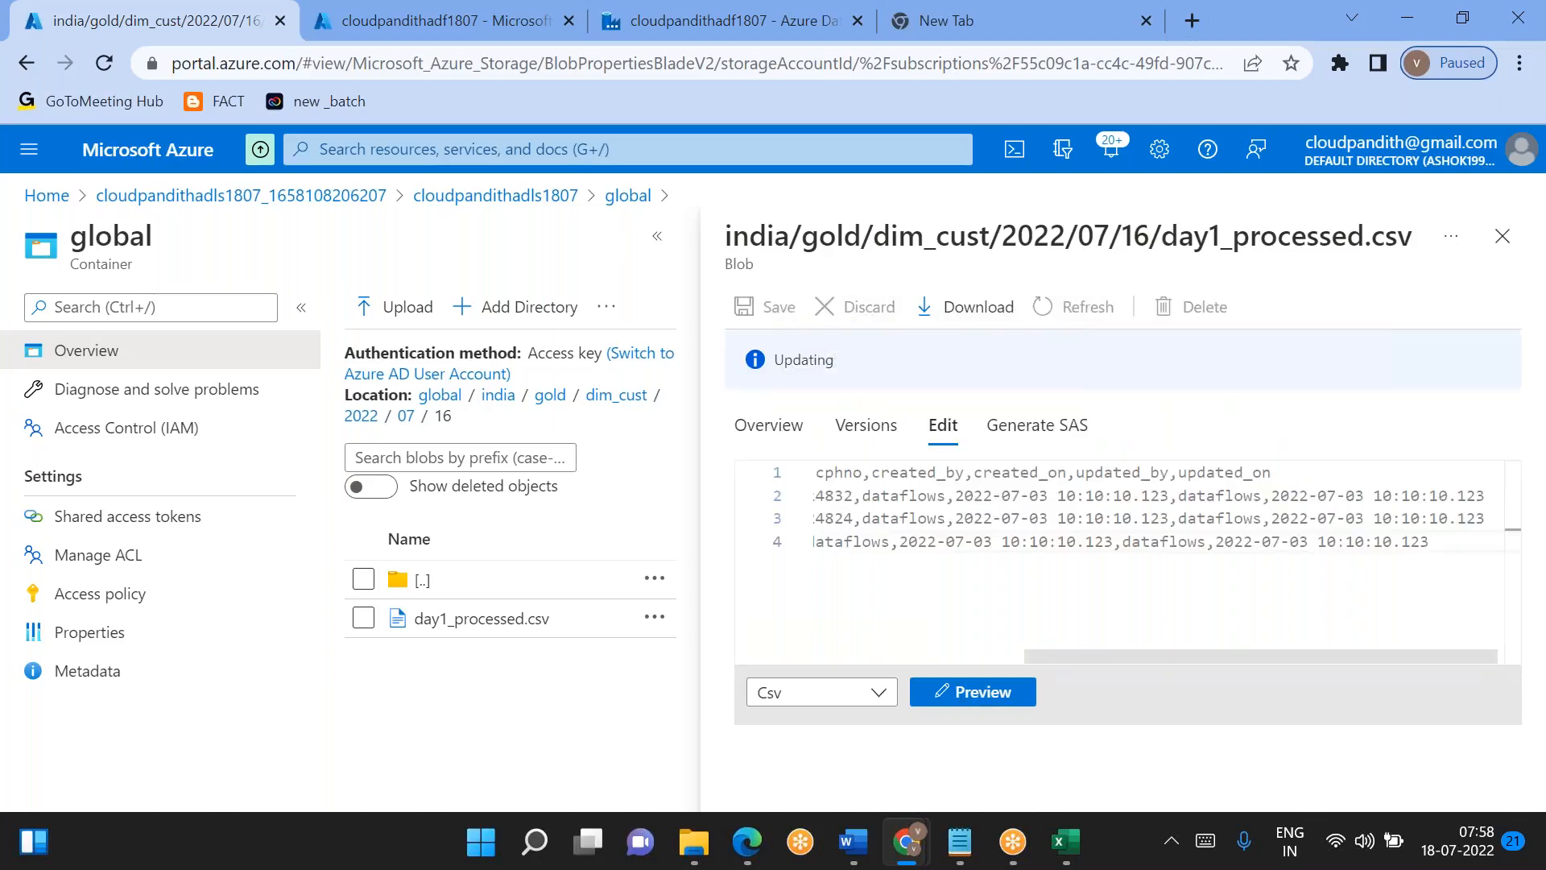
# - Refresh the data previews of the union transformation and the sourceDimCust source in dataflow1
pyautogui.click(661, 9)
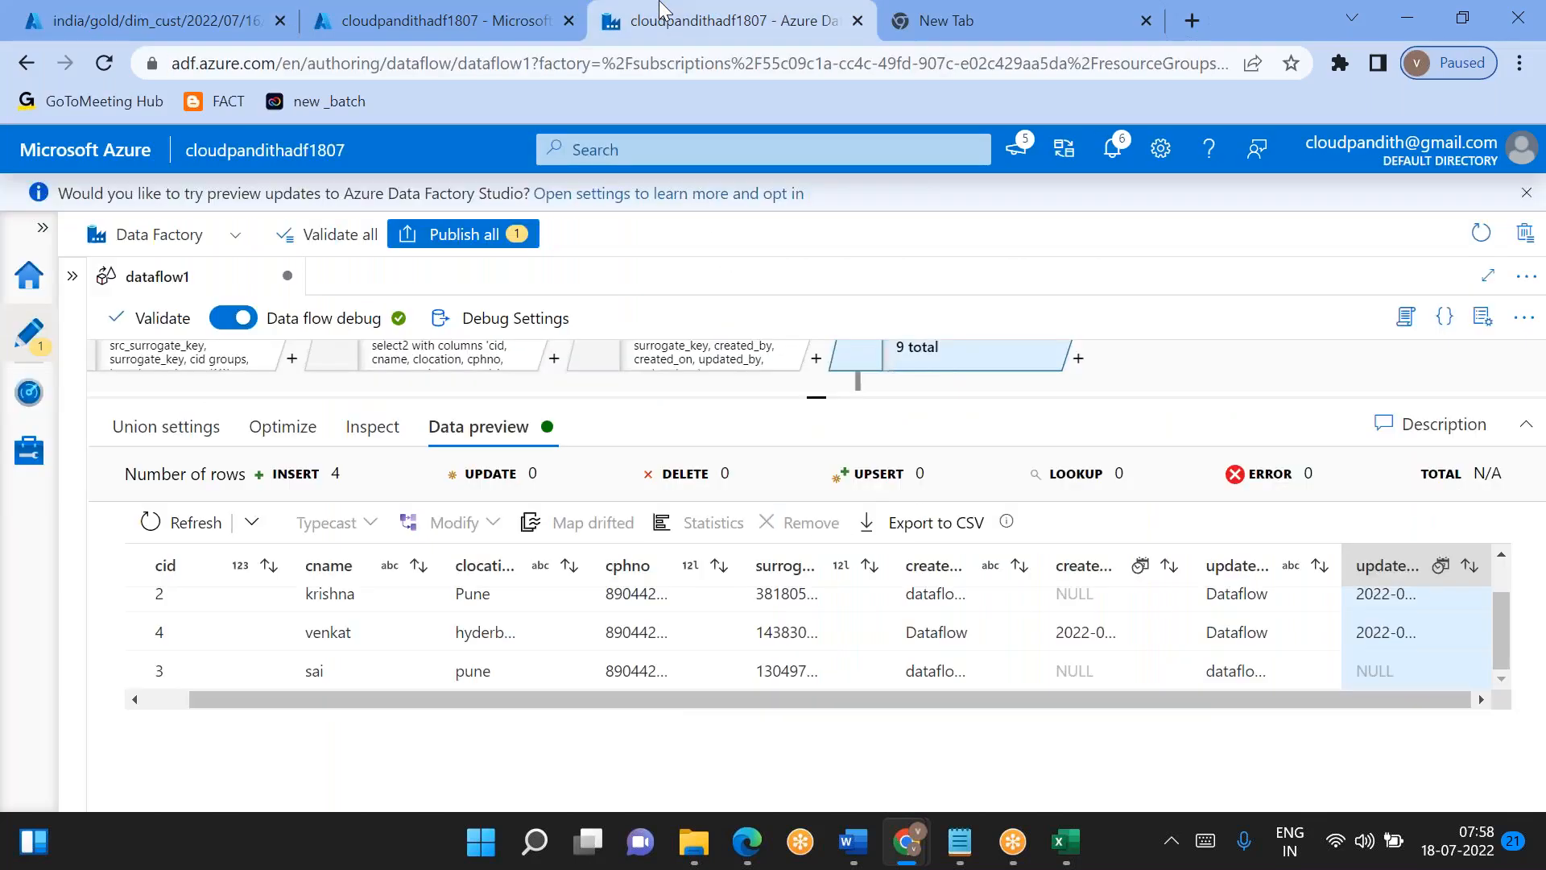
pyautogui.click(157, 521)
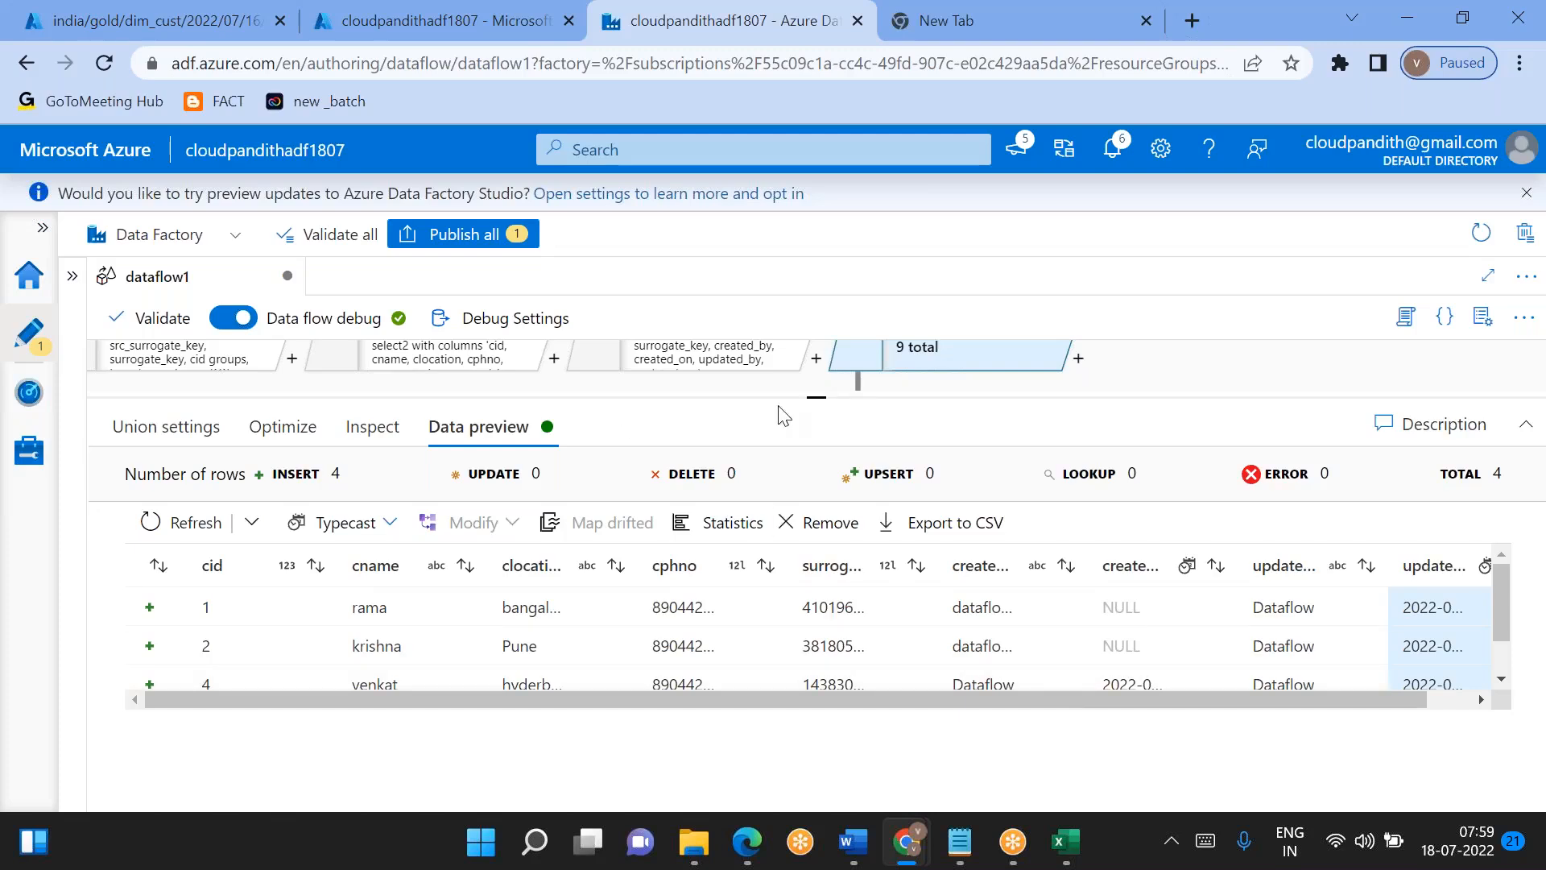
pyautogui.moveTo(810, 396); pyautogui.dragTo(810, 527)
pyautogui.moveTo(534, 442); pyautogui.dragTo(572, 159)
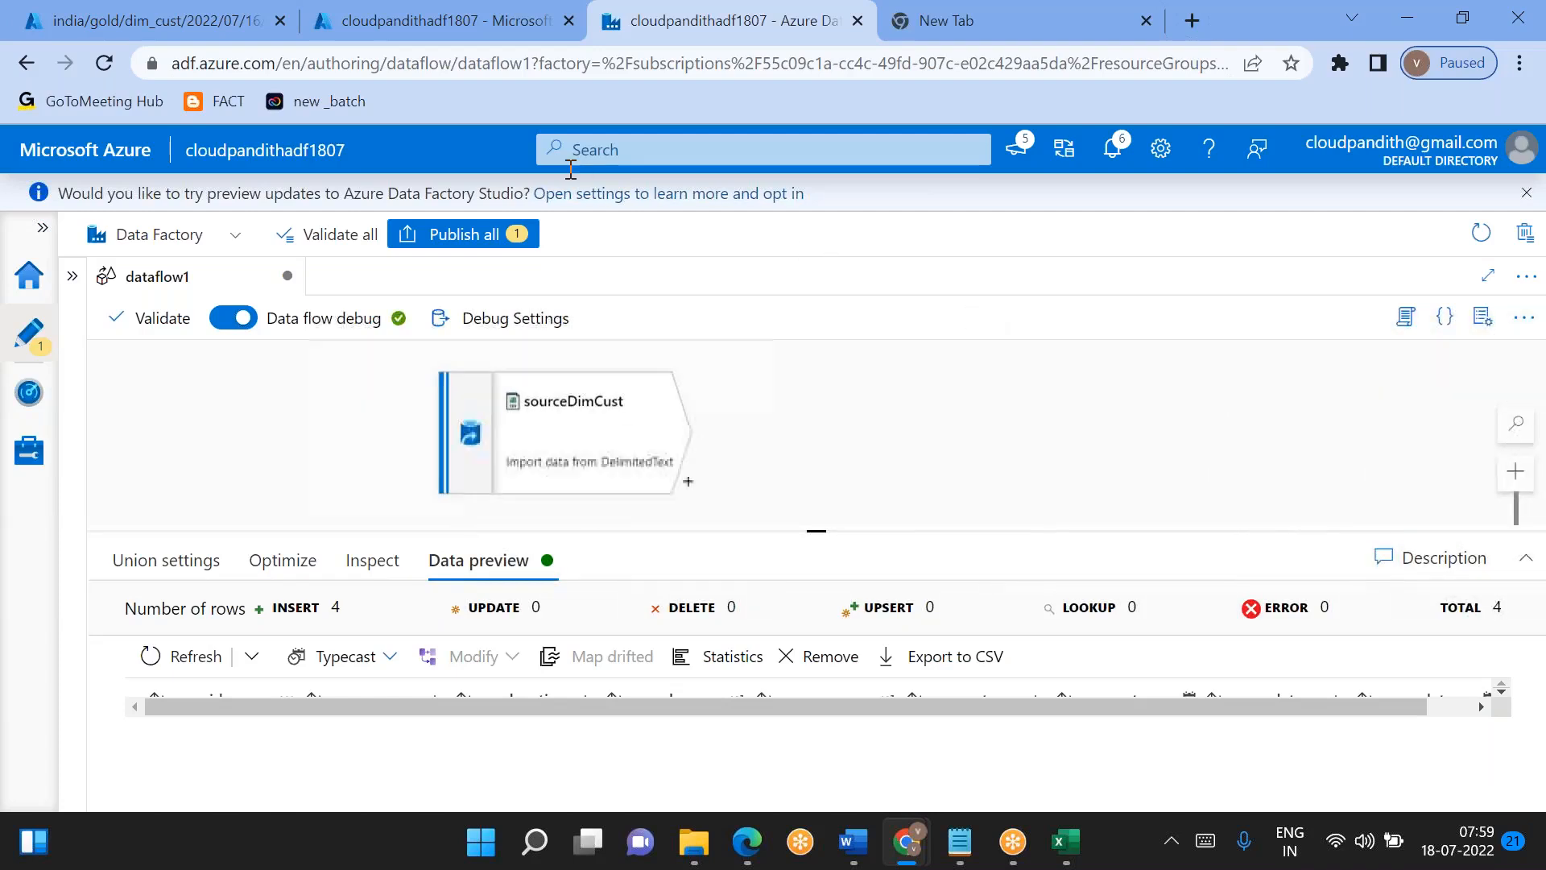
pyautogui.click(580, 439)
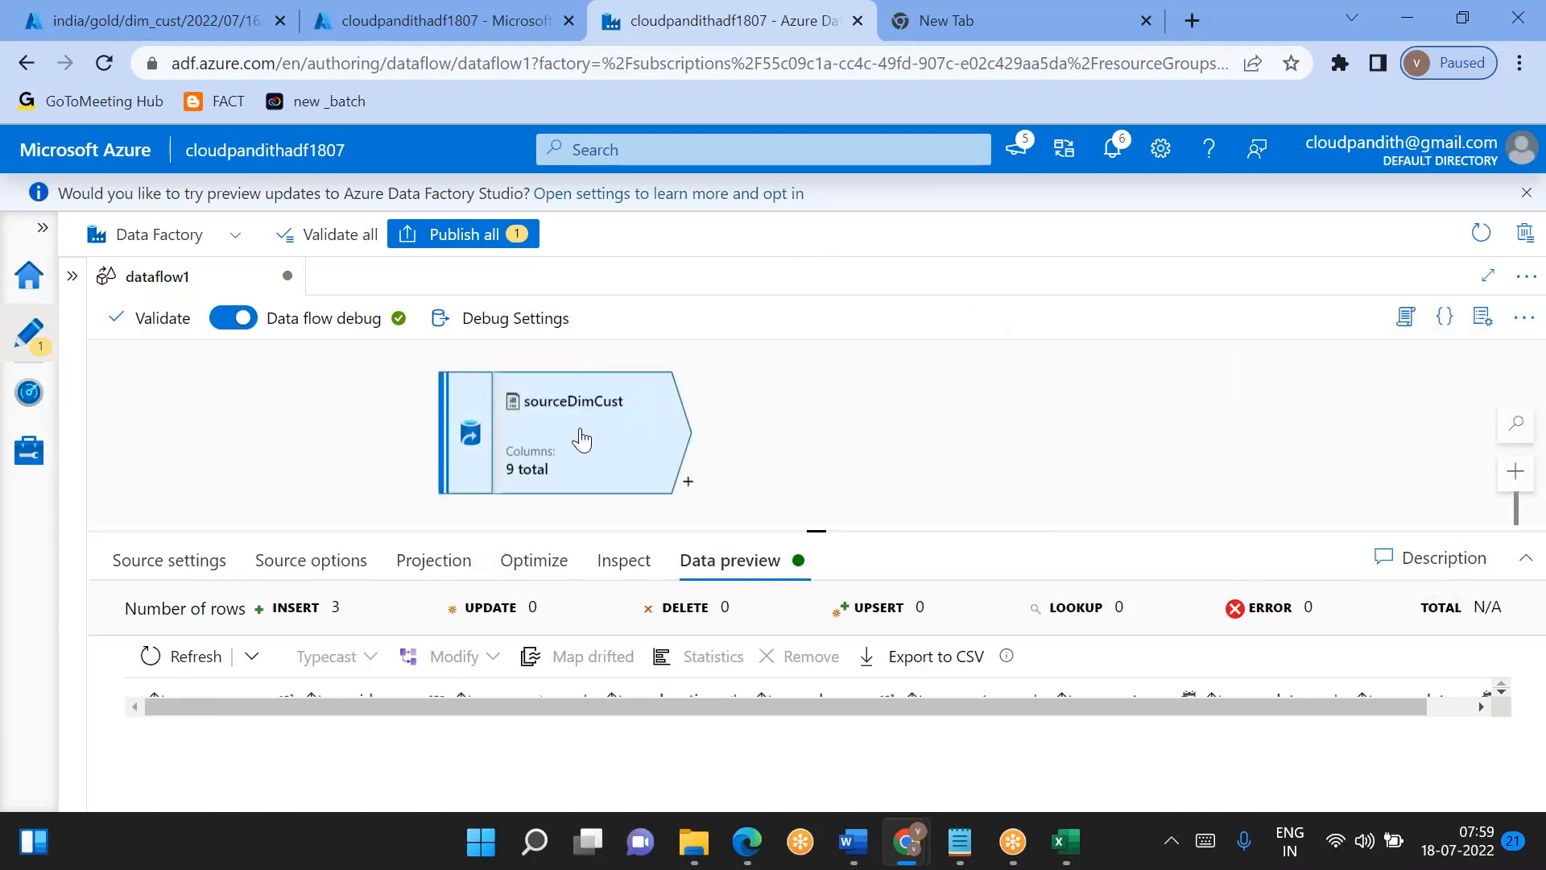
pyautogui.click(190, 655)
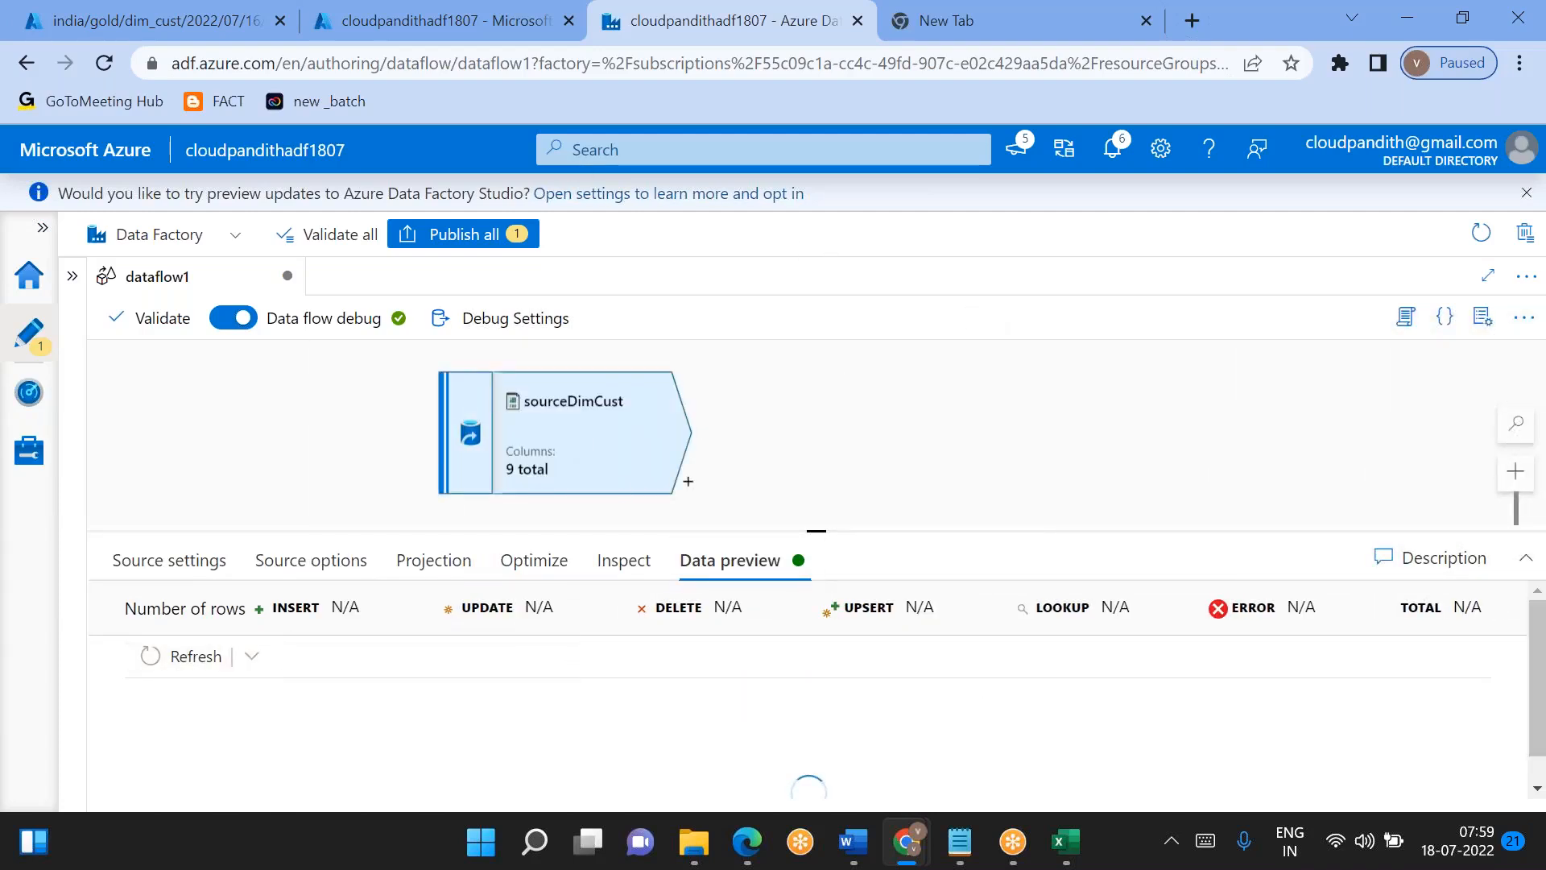
# - Widen the created_on column in the refreshed sourceDimCust preview and check its timestamps for the records
pyautogui.moveTo(836, 491); pyautogui.dragTo(817, 427)
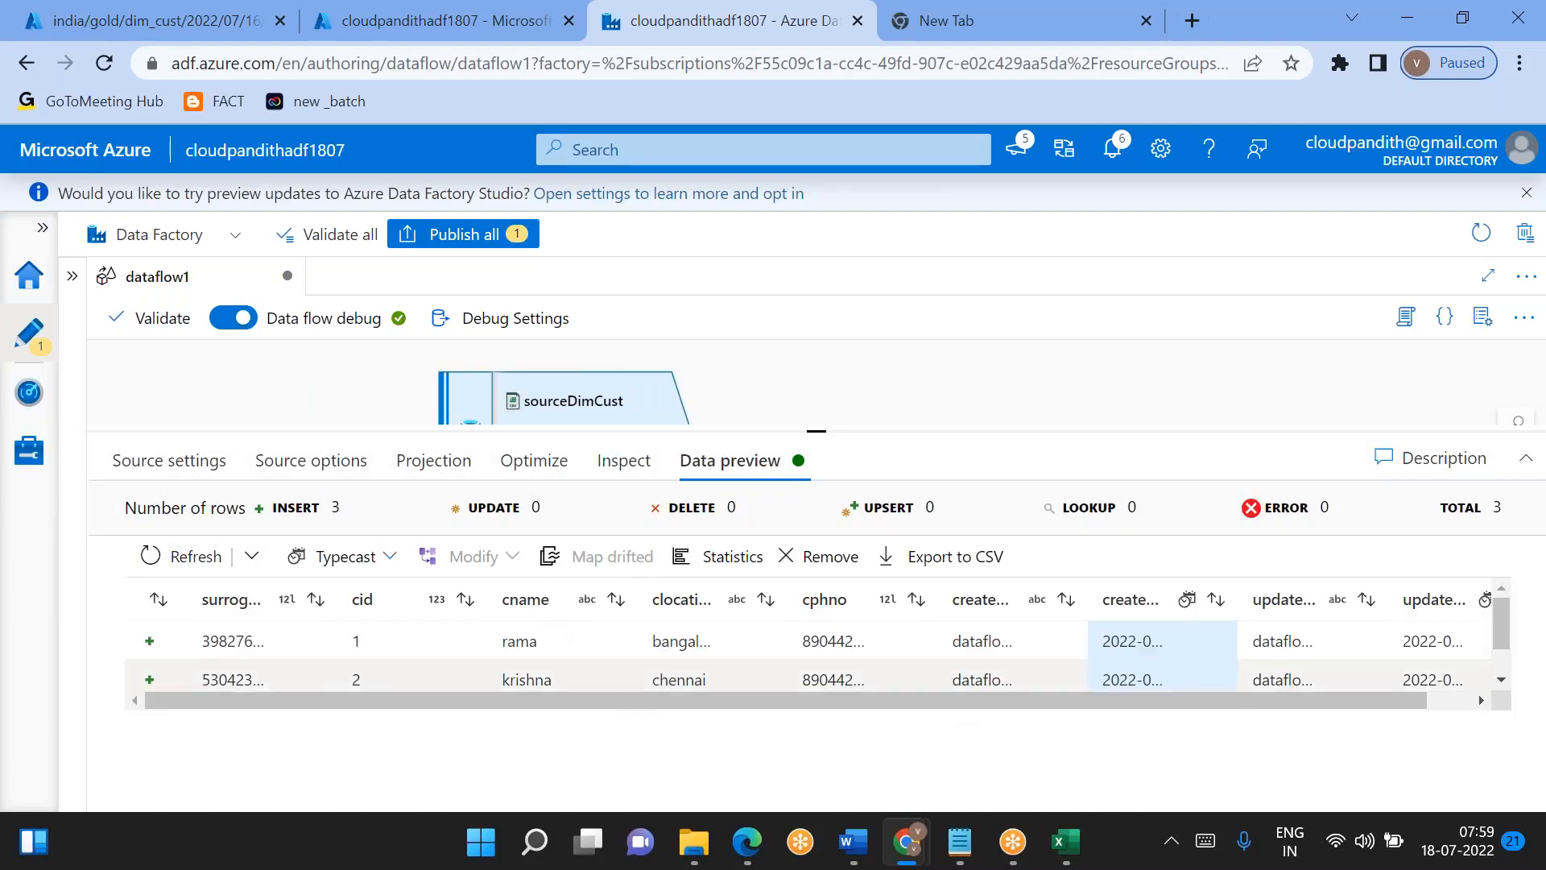
pyautogui.scroll(-2, 1204, 608)
pyautogui.hscroll(1, 1203, 608)
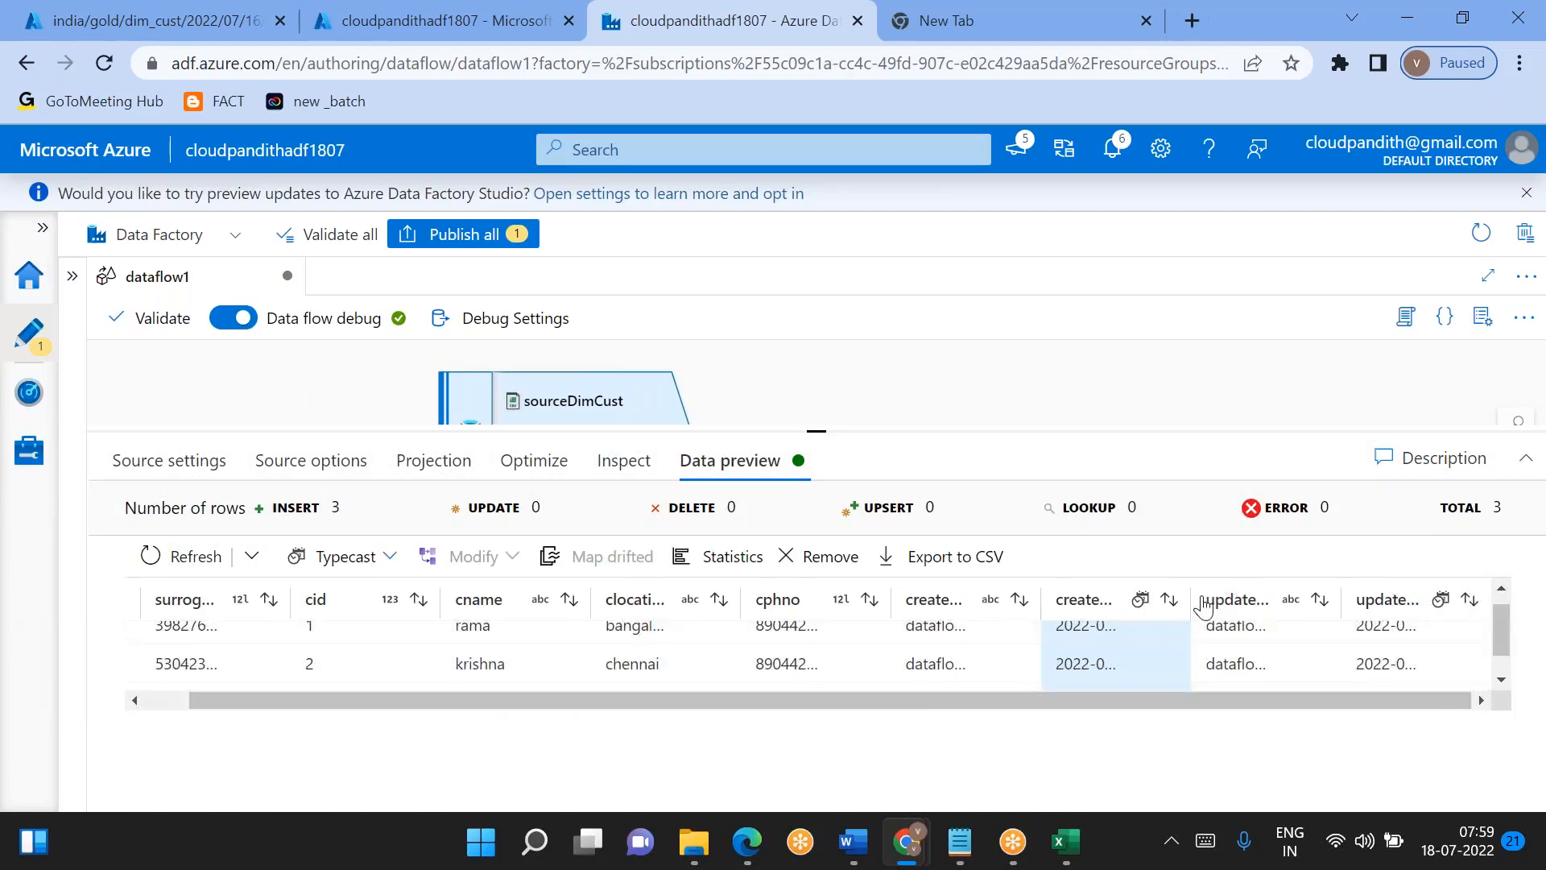
pyautogui.moveTo(1192, 599); pyautogui.dragTo(1286, 600)
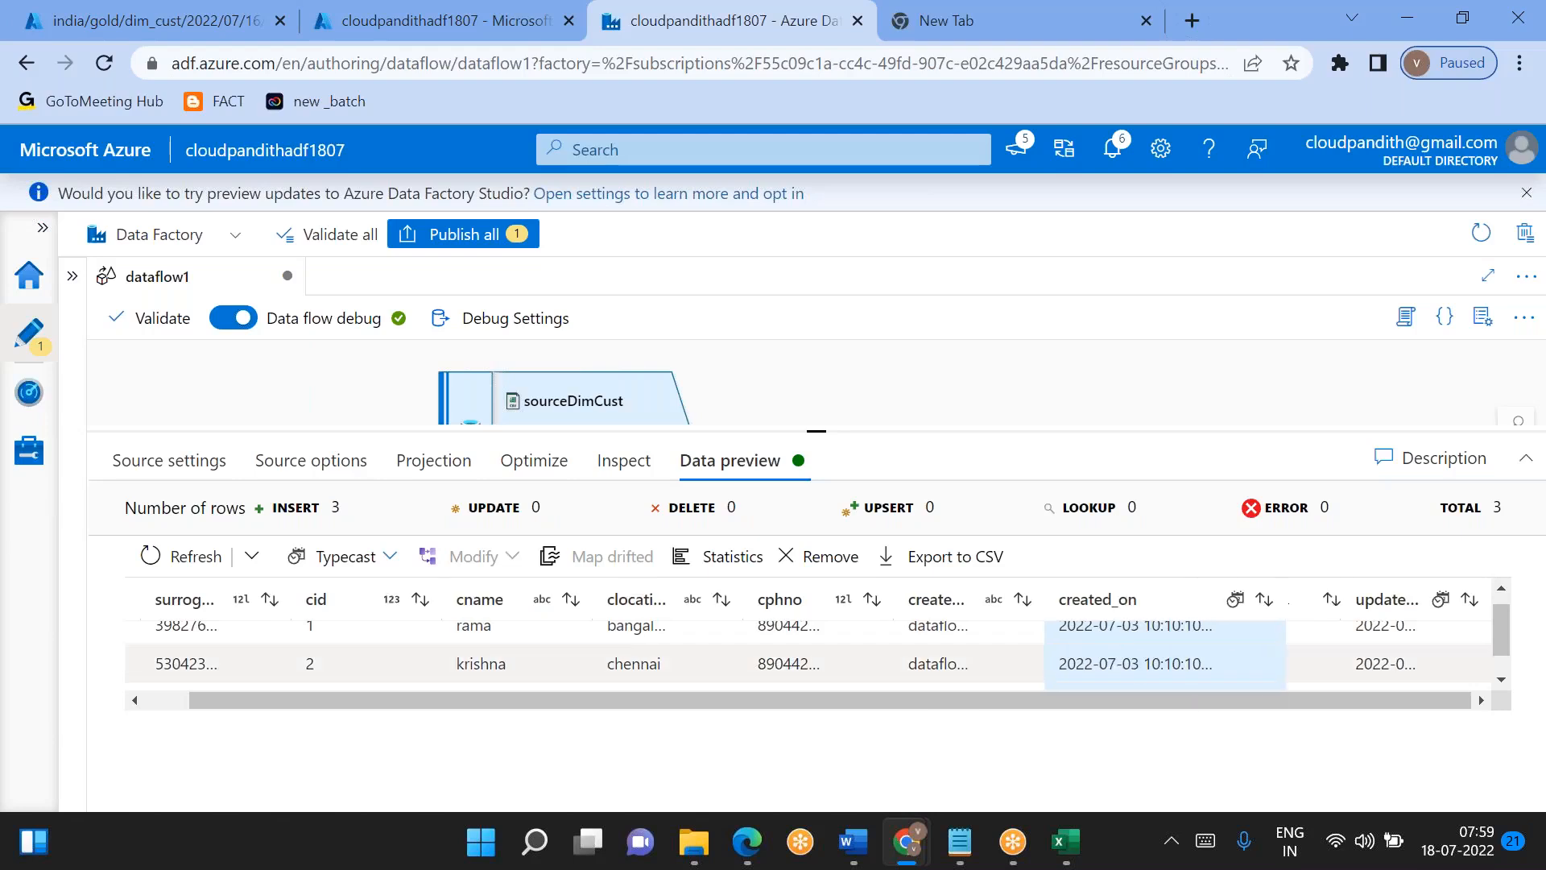
pyautogui.scroll(1, 1131, 663)
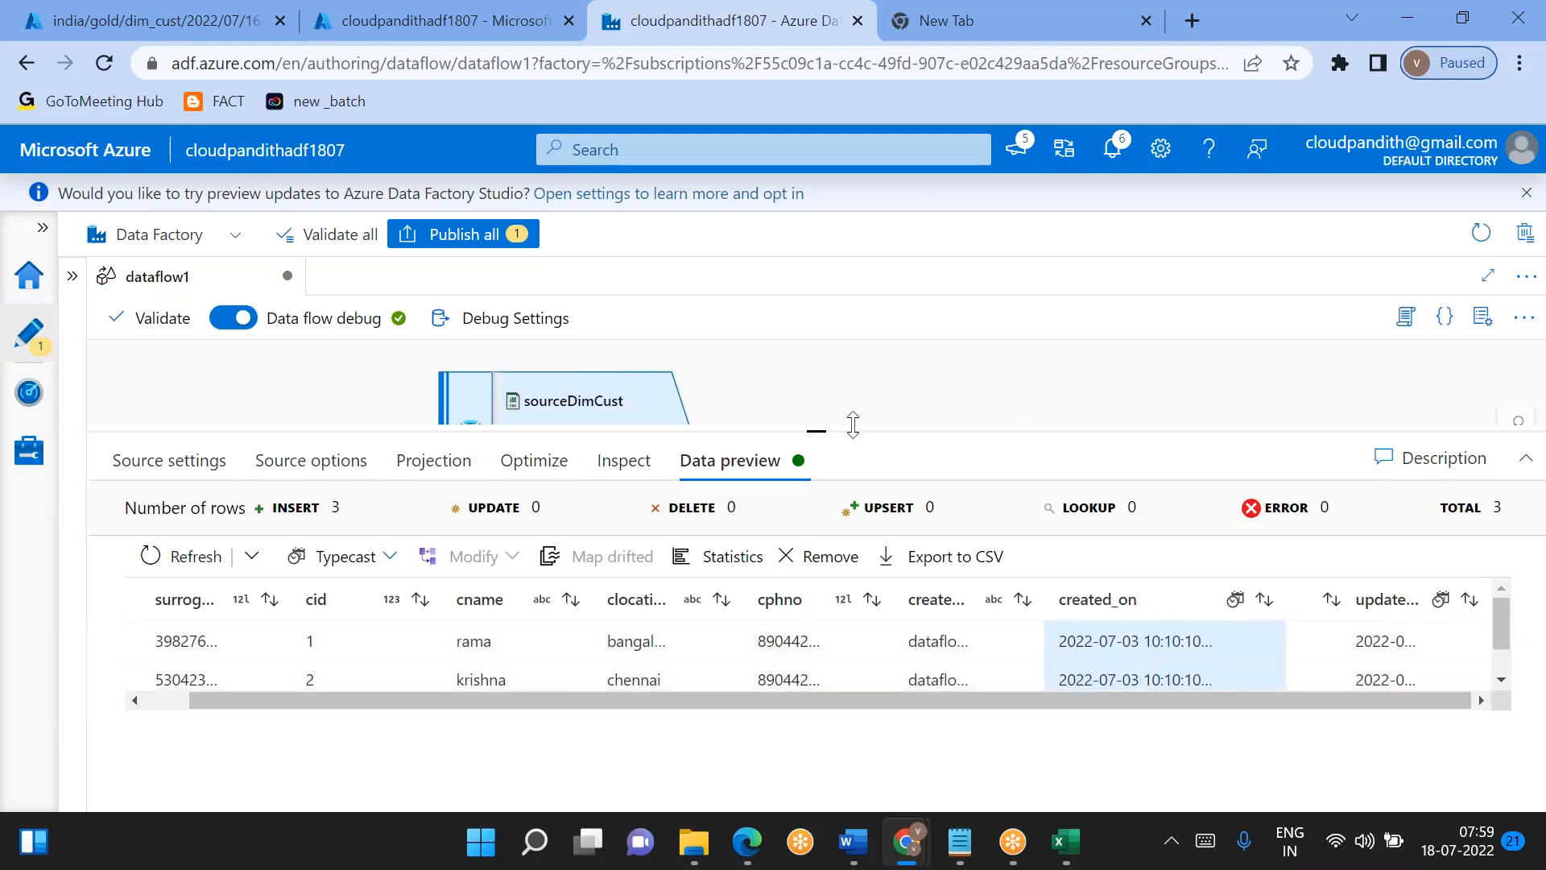
# - Return to the union1 transformation and refresh its data preview to check the audit timestamps of the combined records
pyautogui.moveTo(817, 427); pyautogui.dragTo(653, 608)
pyautogui.scroll(6, 652, 596)
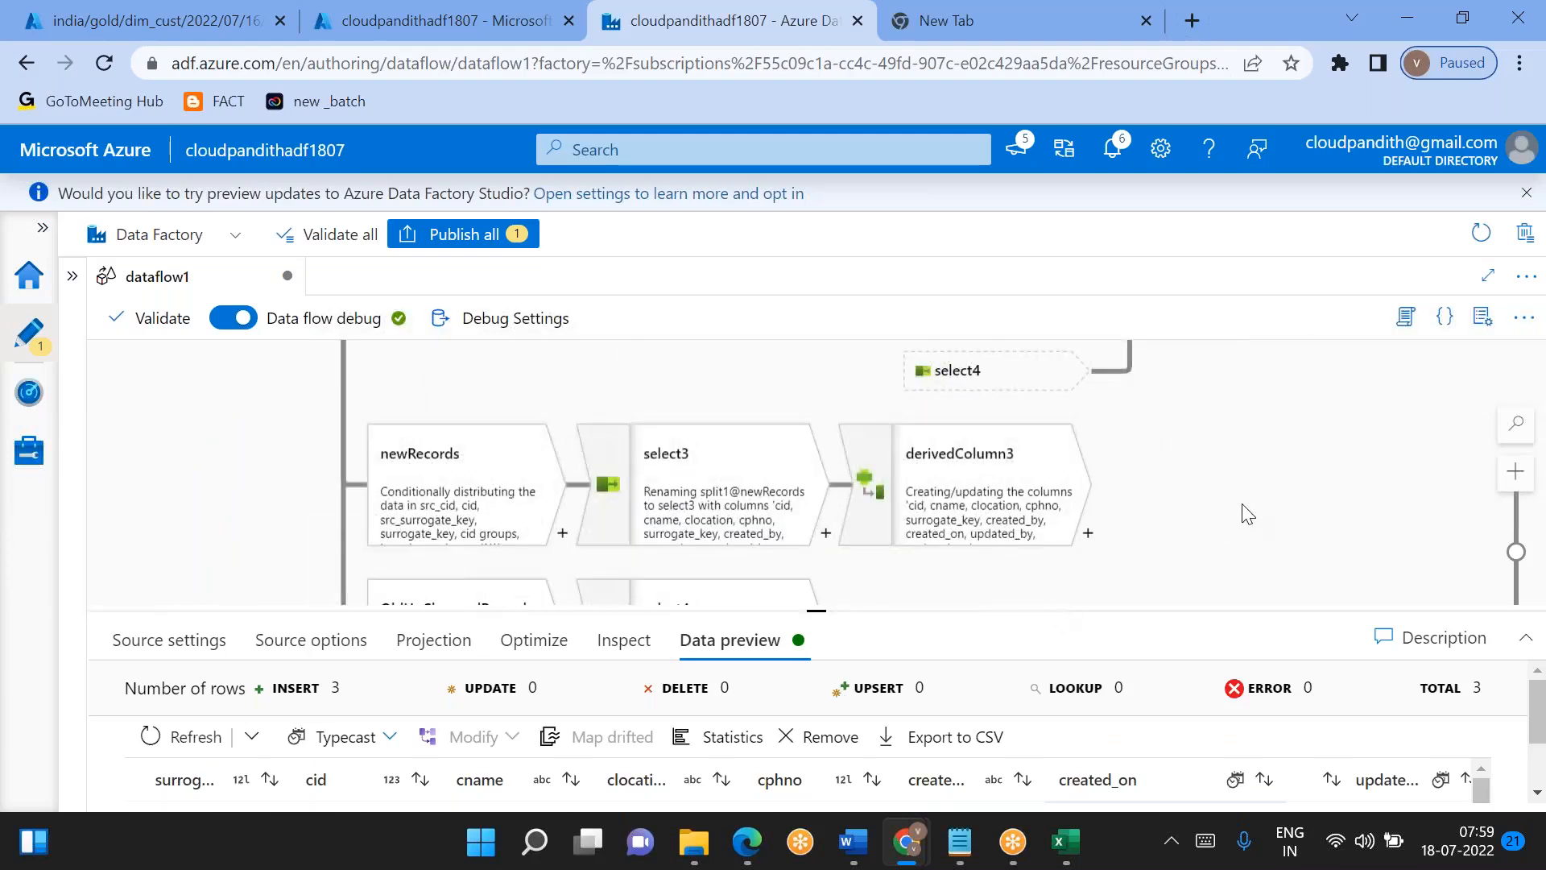
pyautogui.click(979, 390)
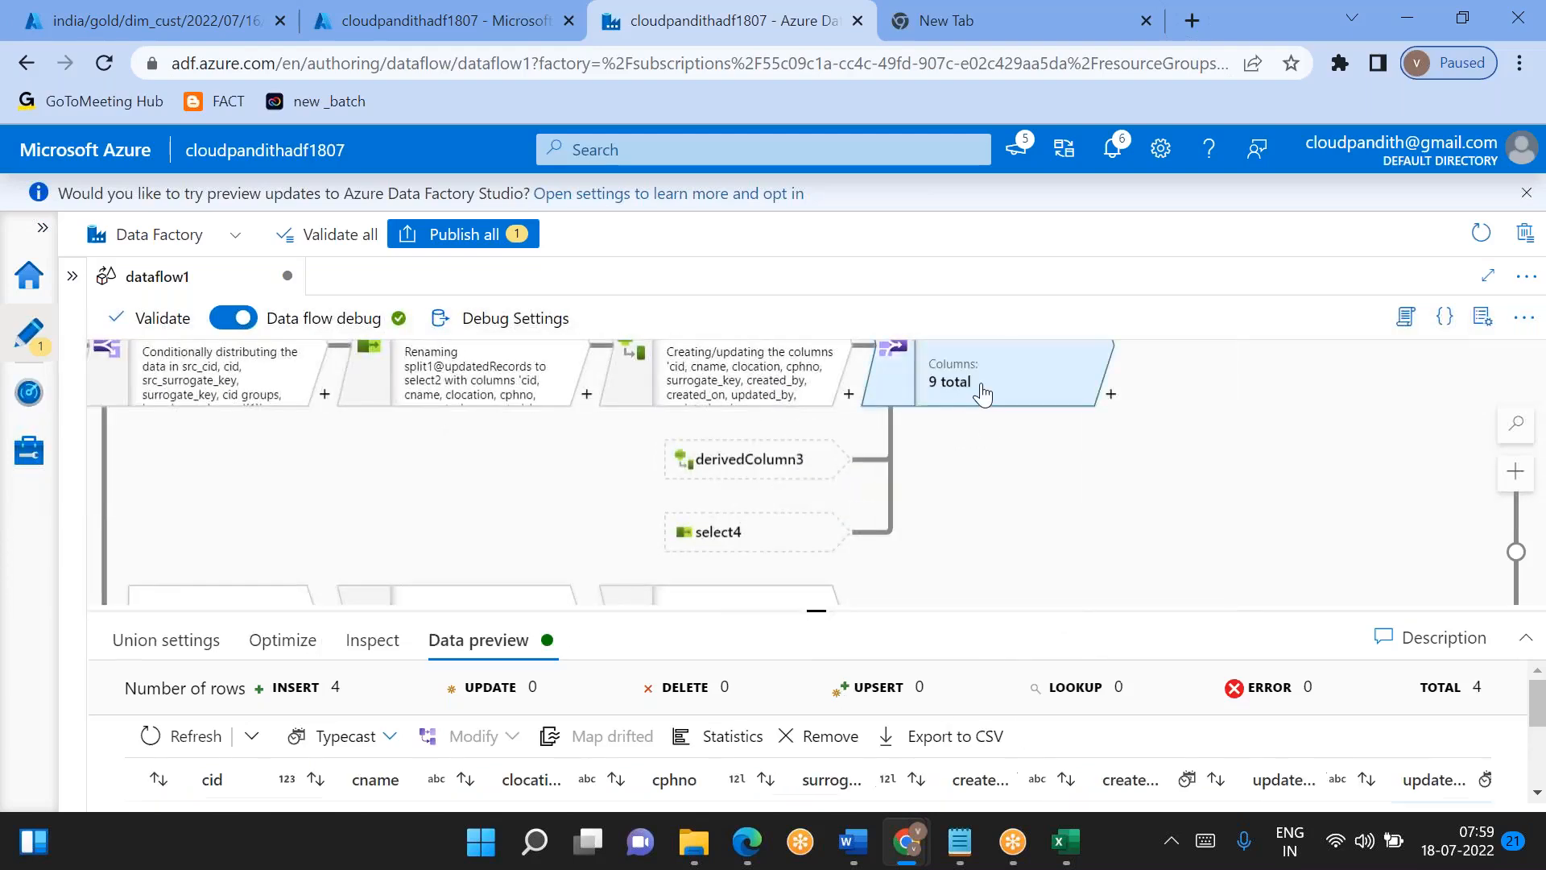
pyautogui.moveTo(817, 608); pyautogui.dragTo(817, 403)
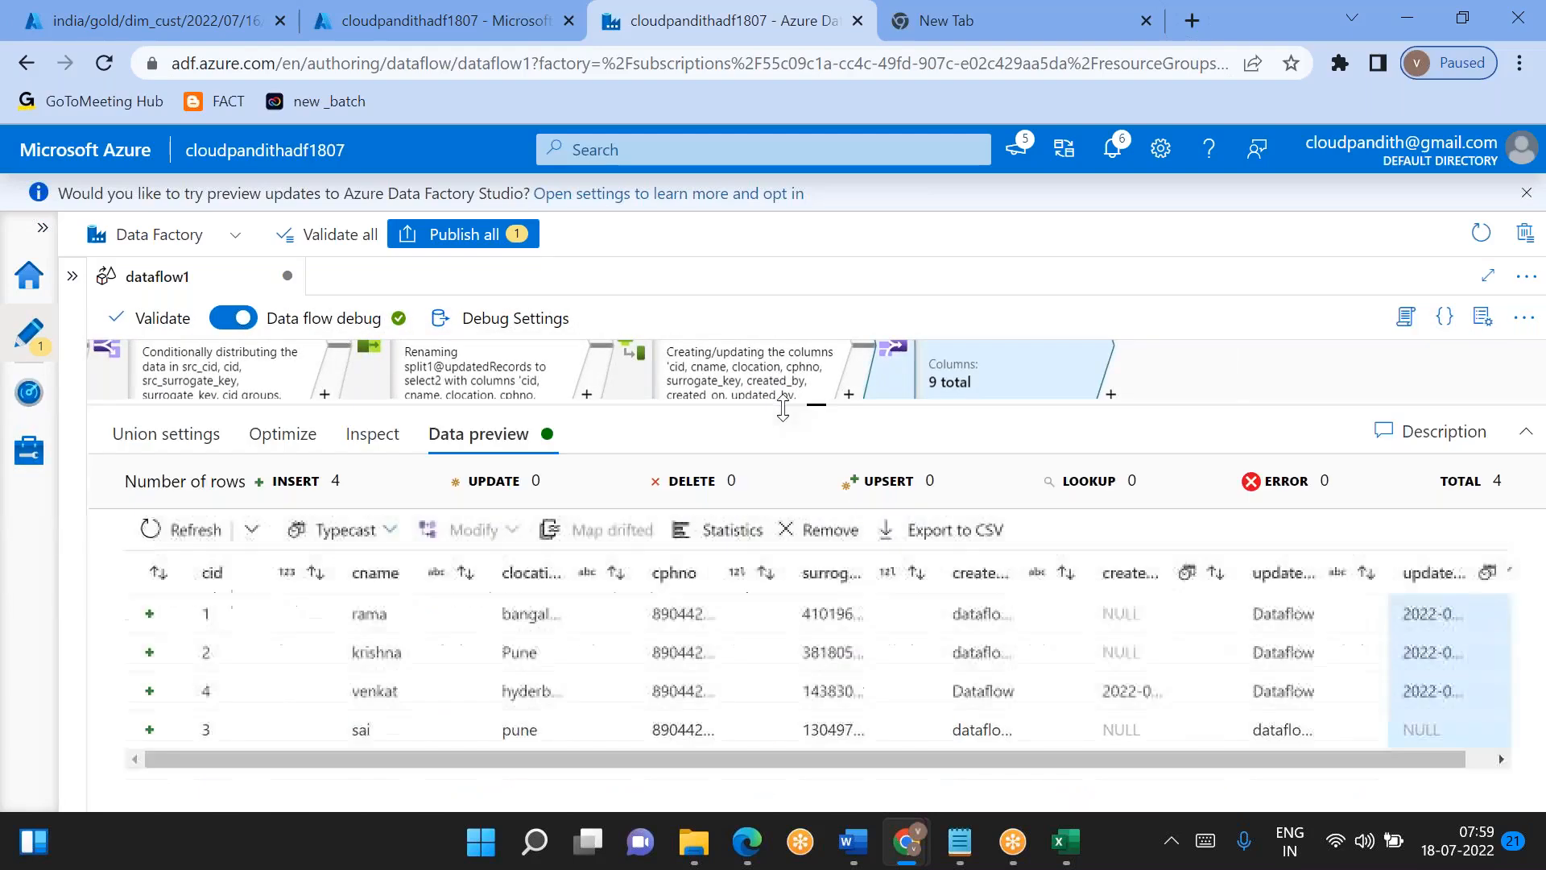
pyautogui.click(196, 529)
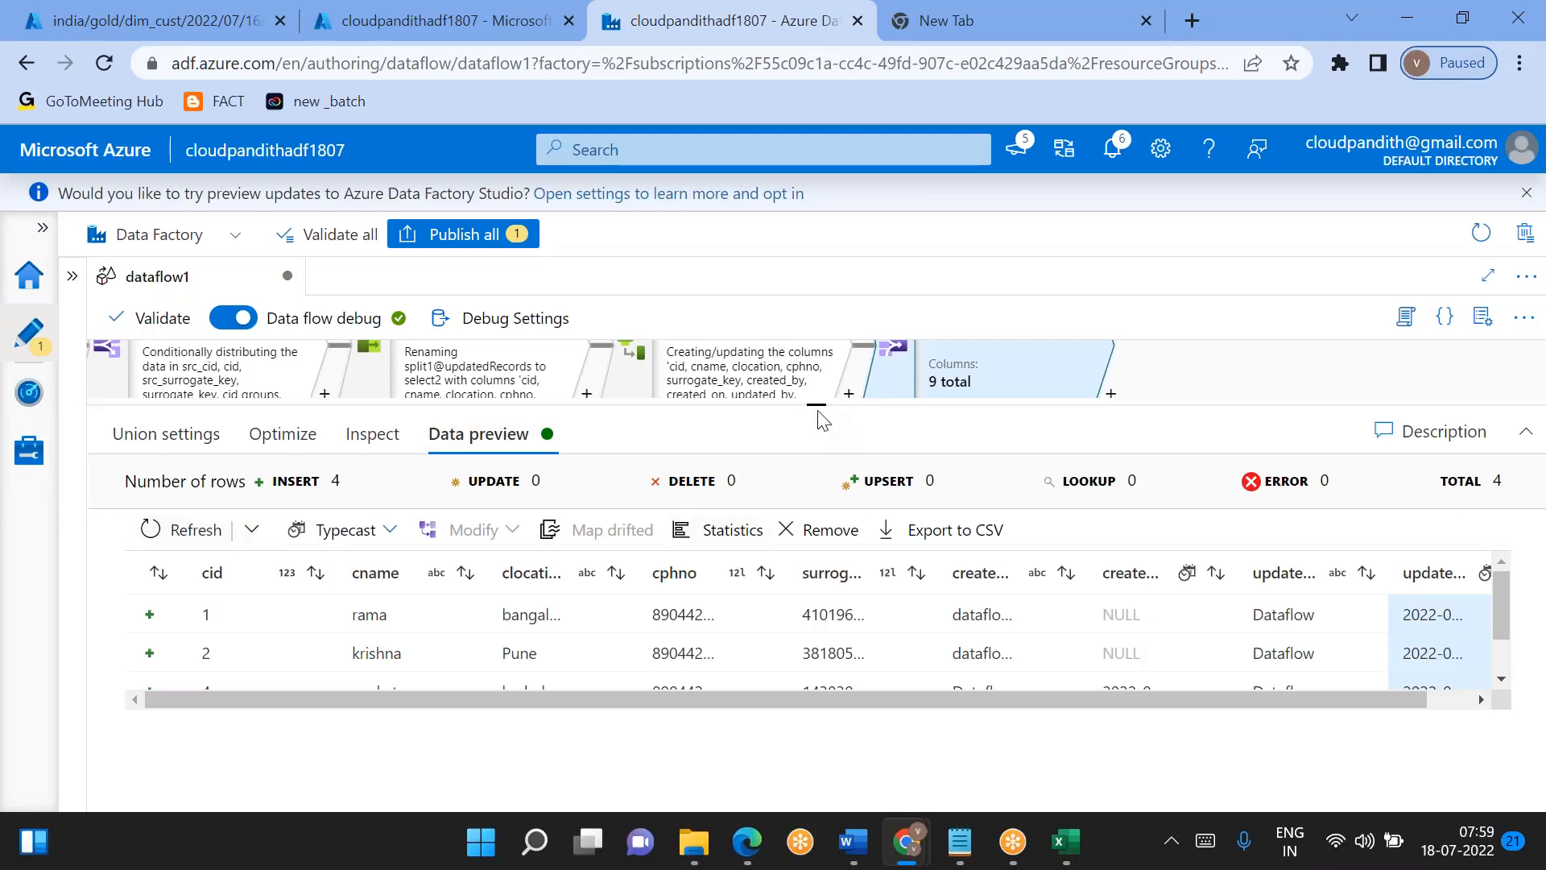
# - Open the data preview of the join1 transformation and view its audit columns
pyautogui.moveTo(822, 419); pyautogui.dragTo(821, 563)
pyautogui.moveTo(609, 490); pyautogui.dragTo(861, 554)
pyautogui.click(397, 425)
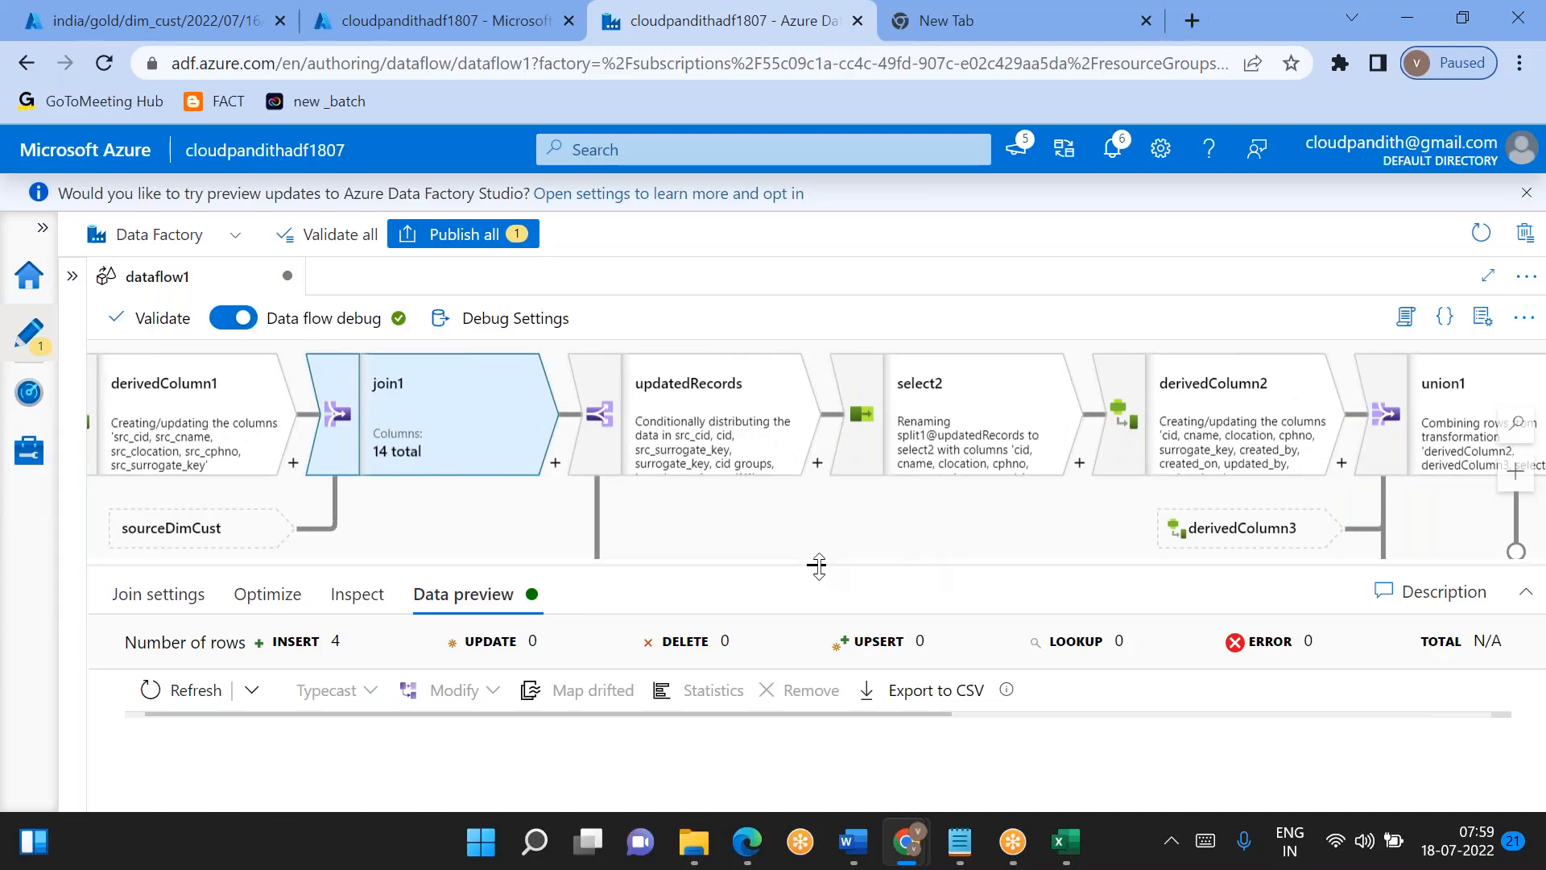
pyautogui.moveTo(818, 566); pyautogui.dragTo(816, 390)
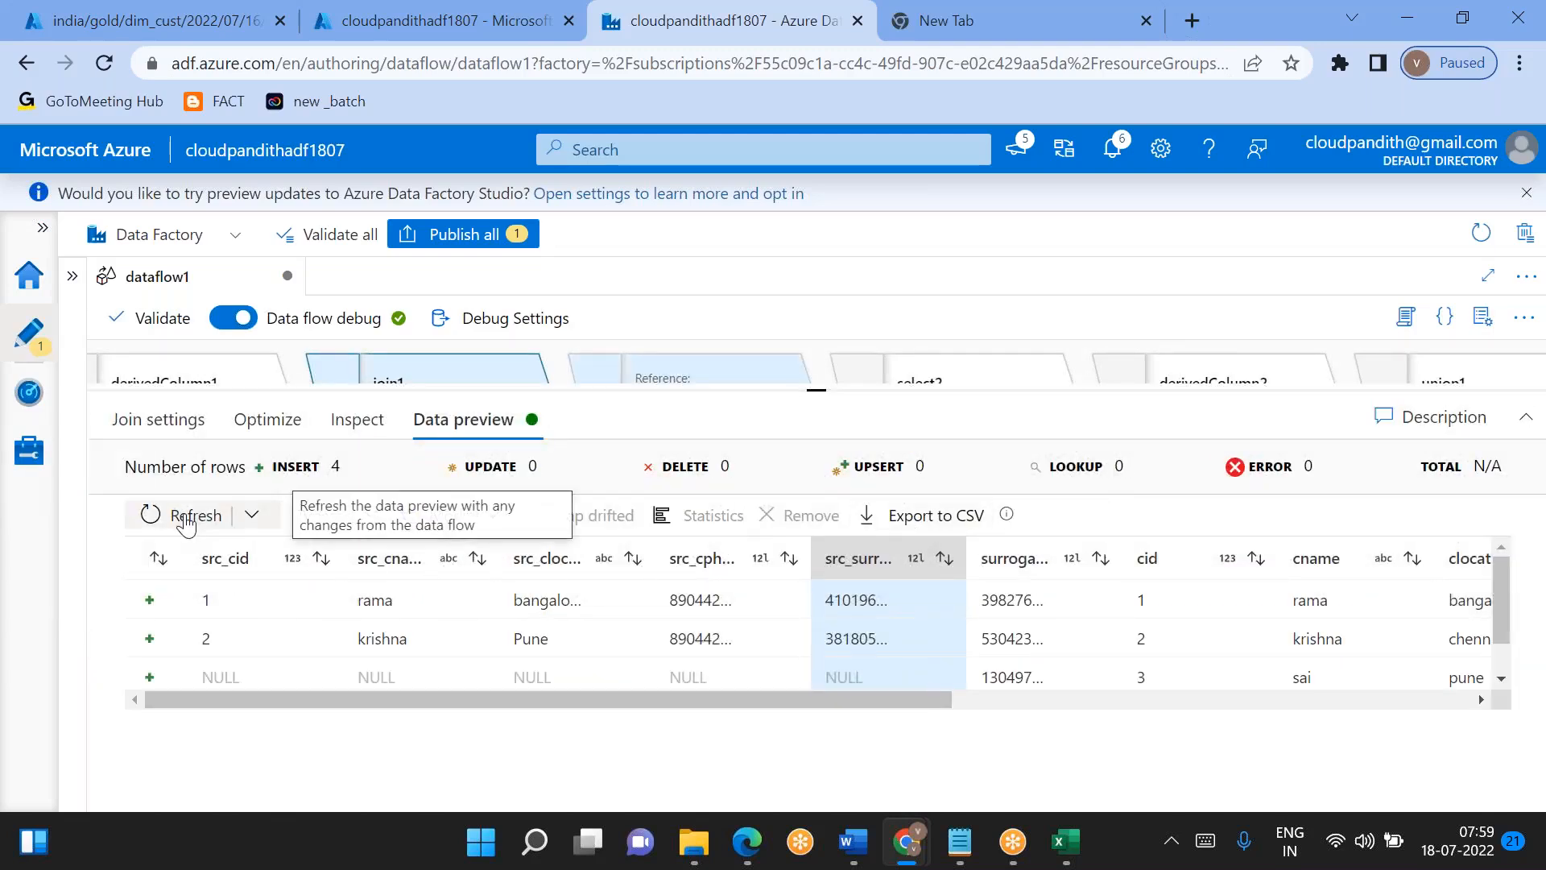
pyautogui.hscroll(10, 717, 620)
pyautogui.hscroll(2, 718, 620)
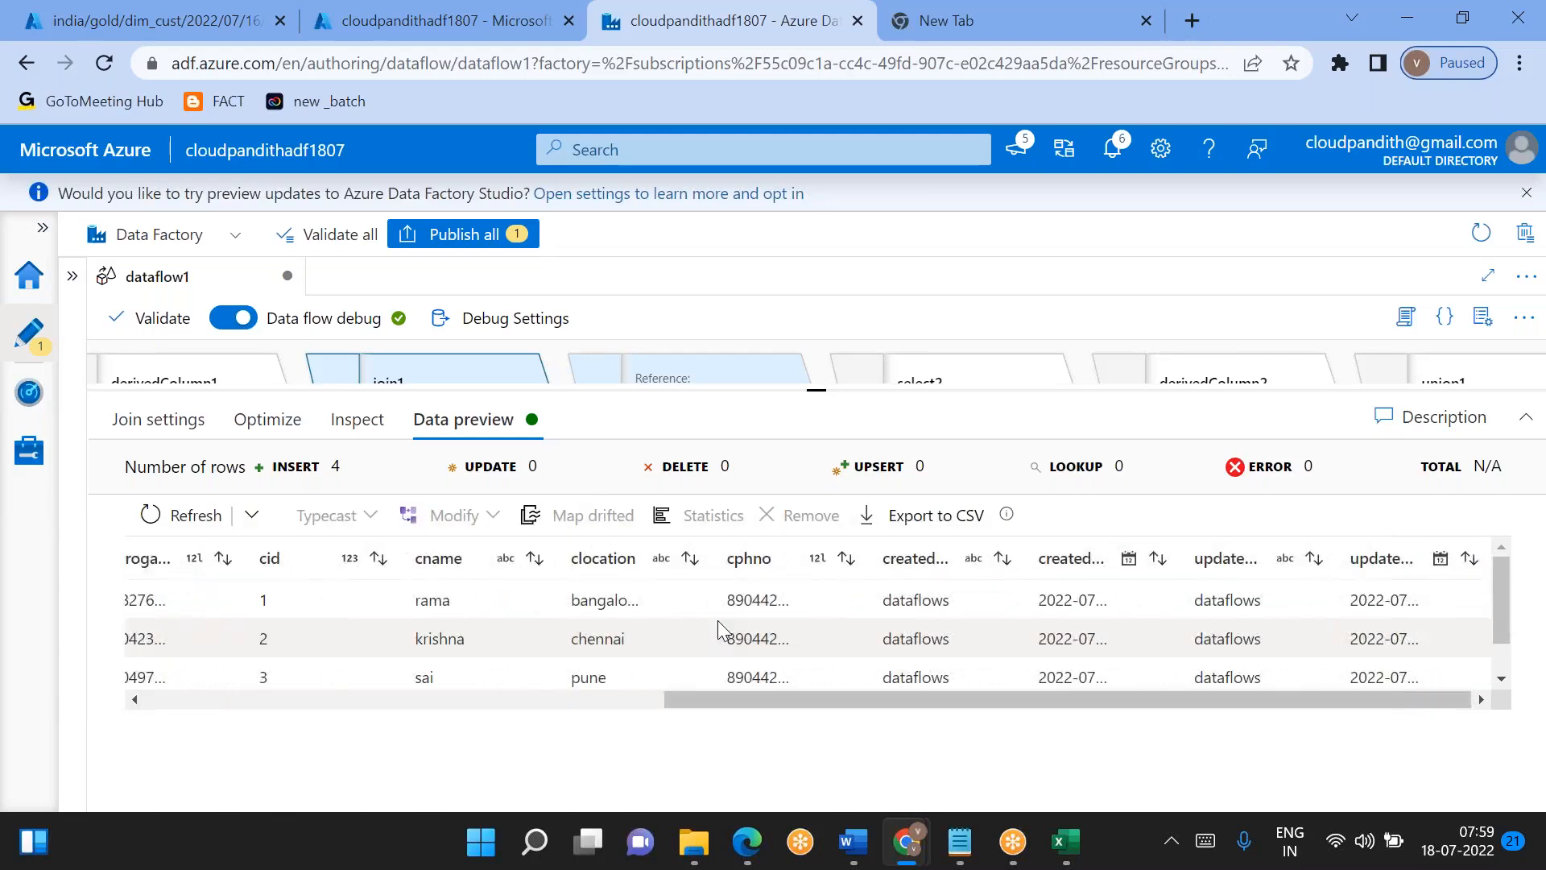
# - Refresh the join1 data preview and widen its created_on column to check the timestamps
pyautogui.click(192, 515)
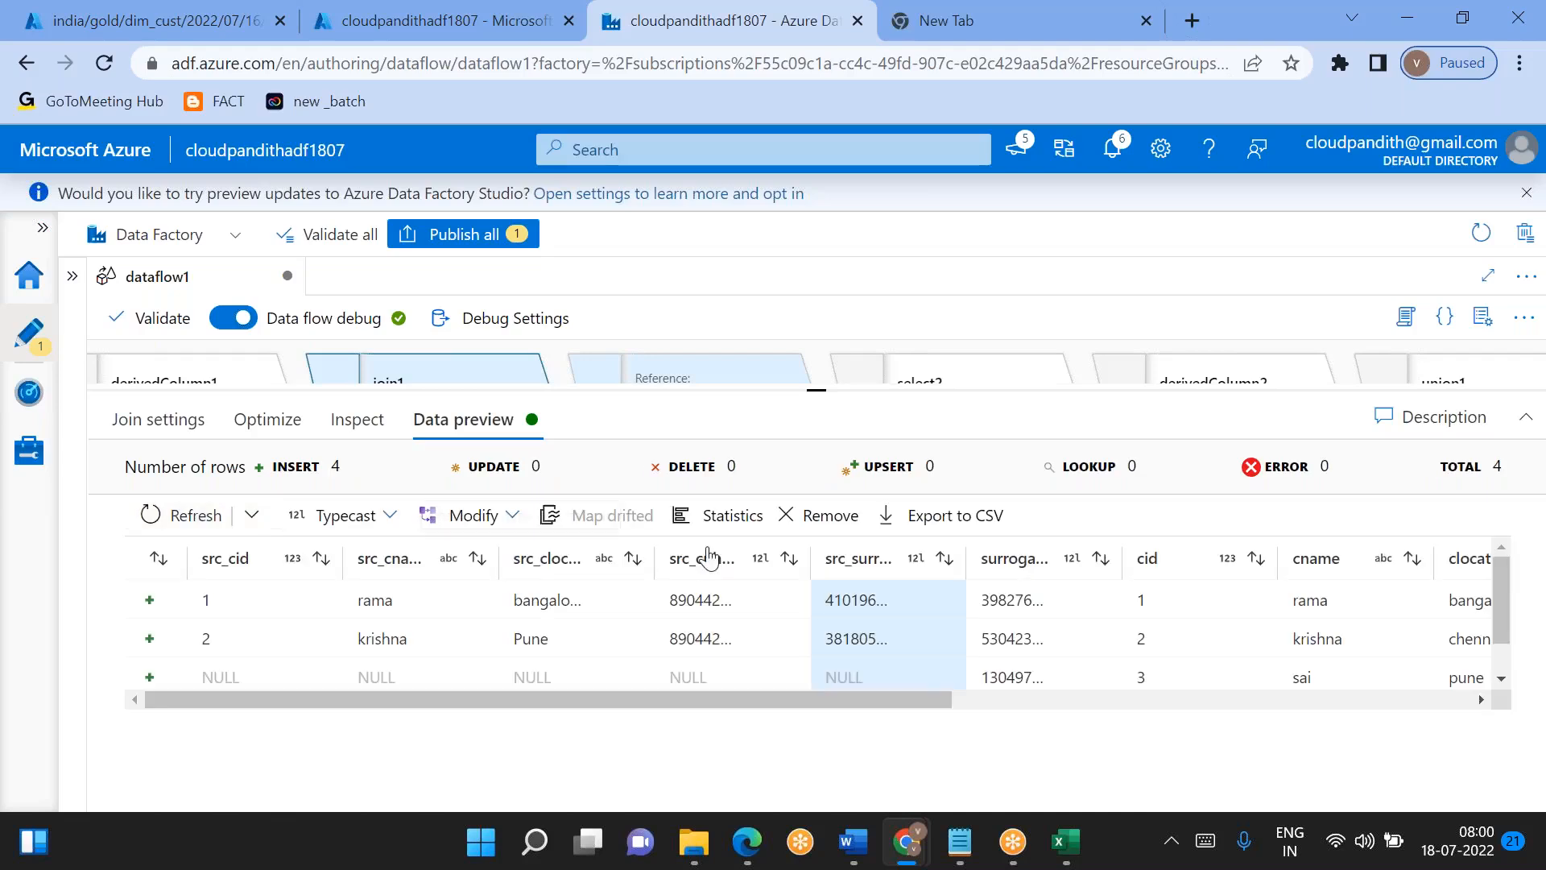
pyautogui.hscroll(10, 817, 637)
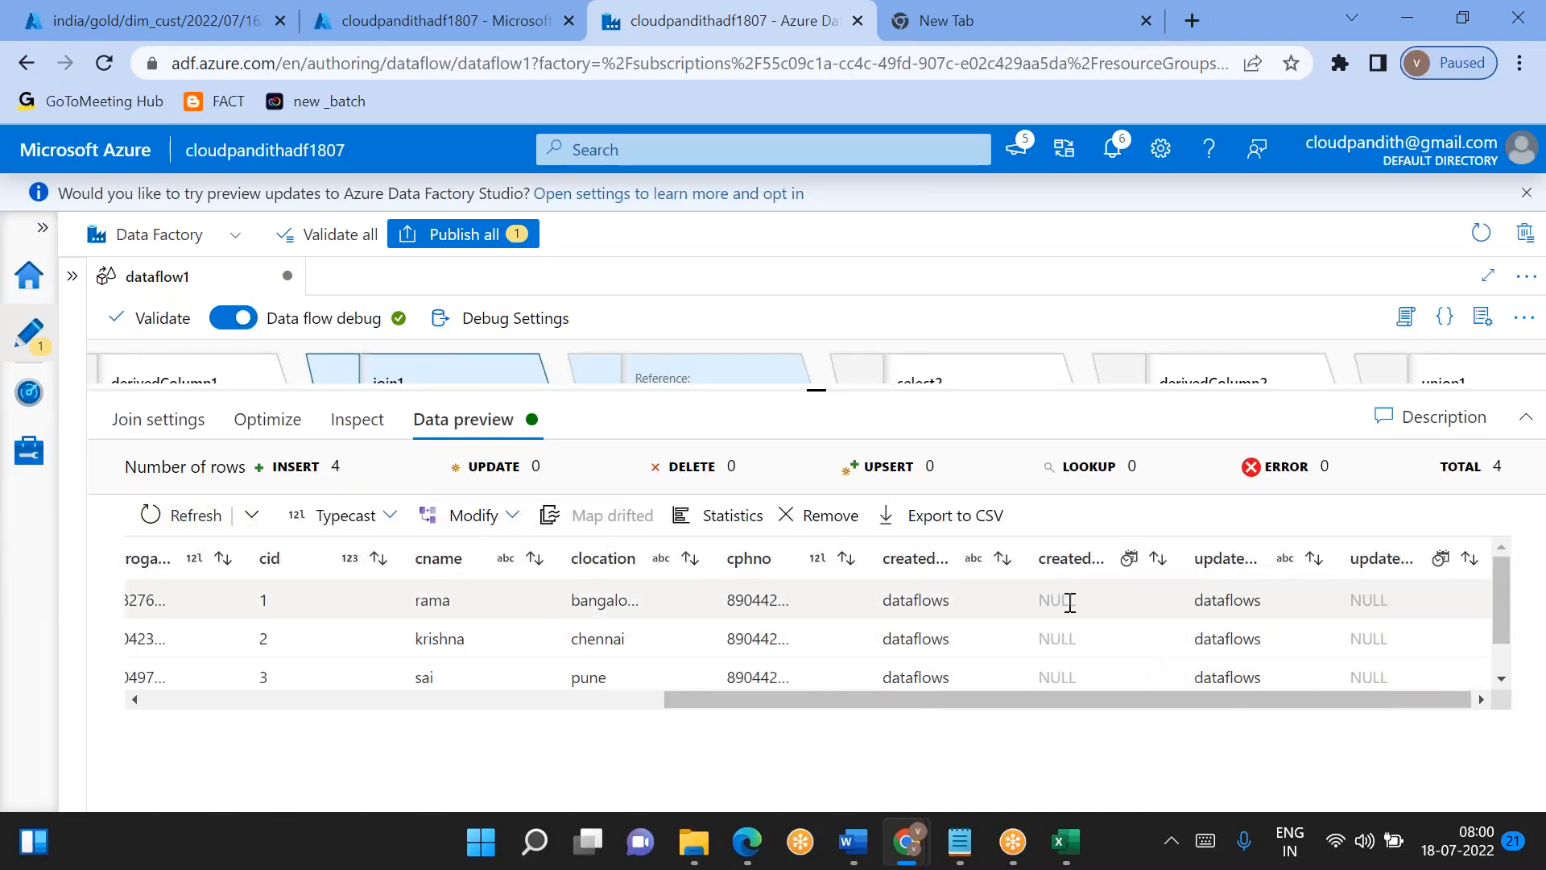
pyautogui.doubleClick(1069, 603)
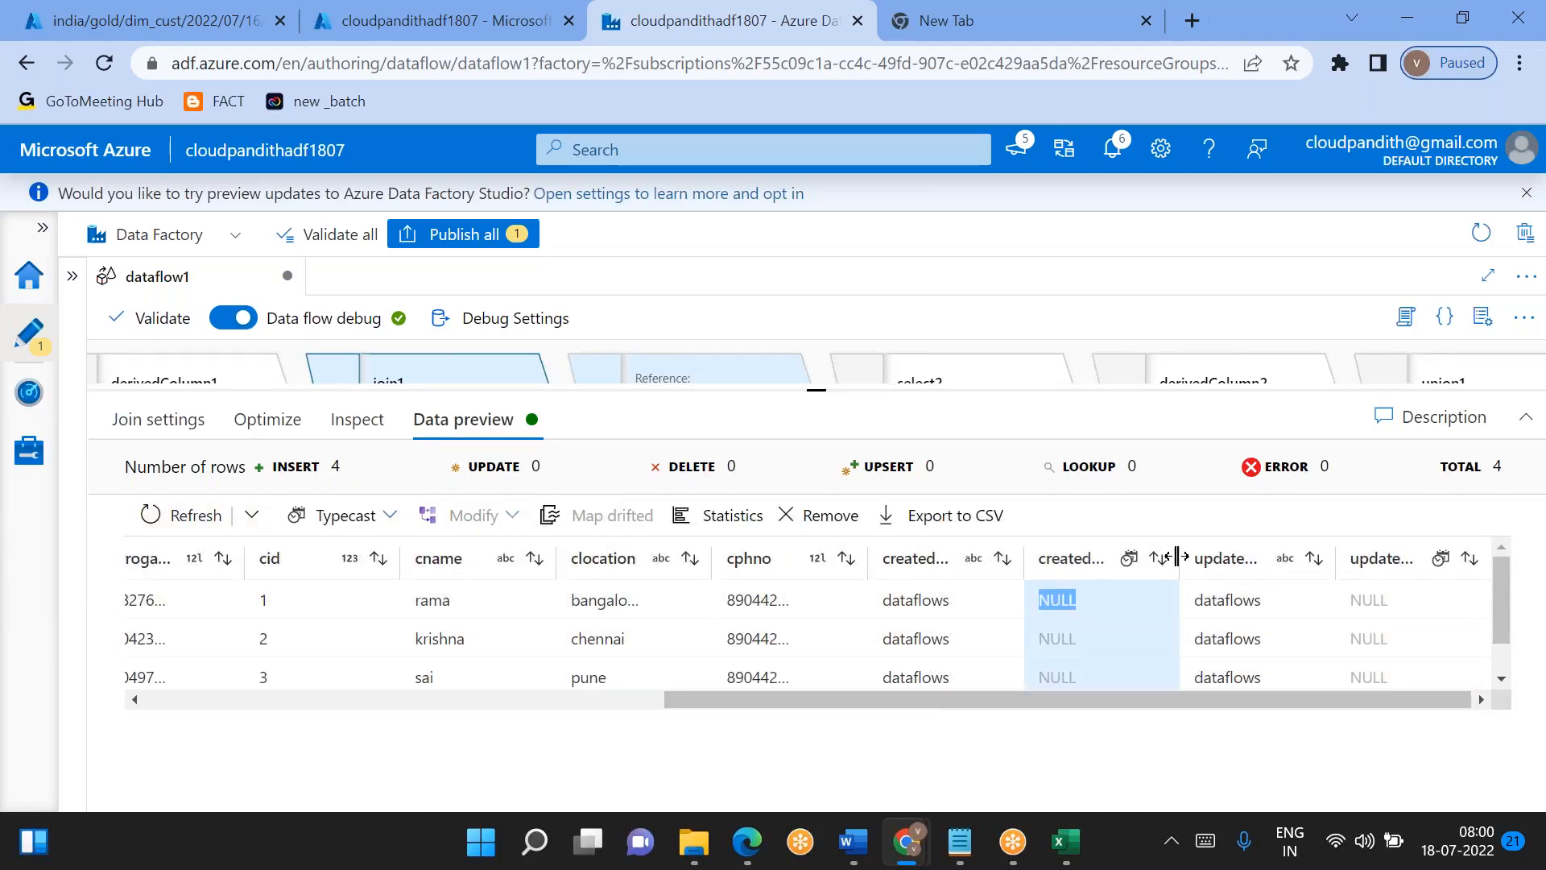
pyautogui.moveTo(1177, 554); pyautogui.dragTo(1280, 555)
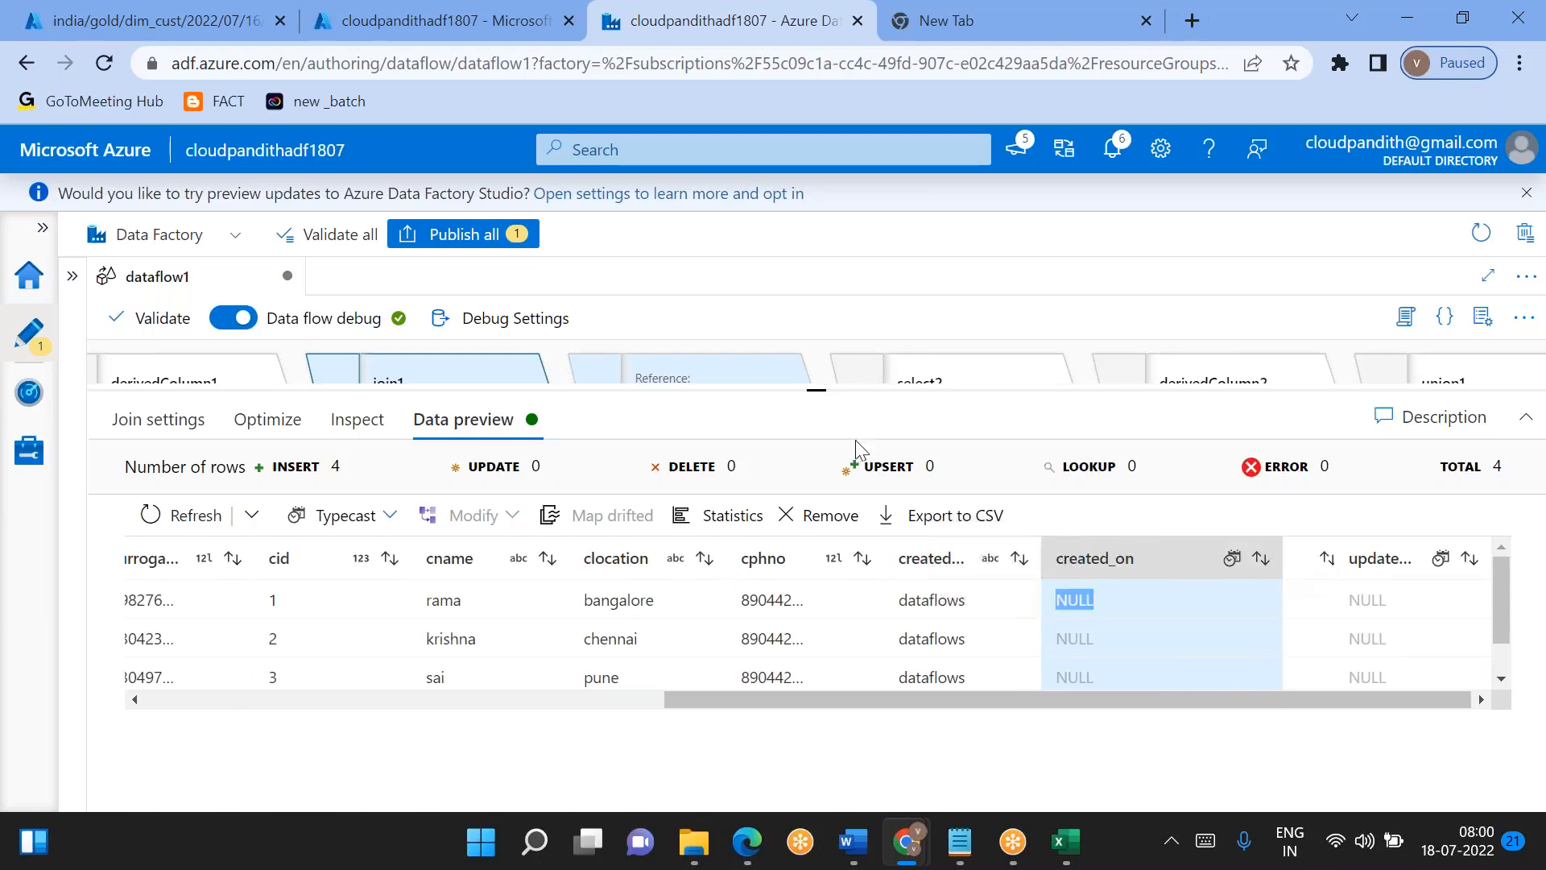
# - Review the join settings of join1, including its streams, join type and join conditions
pyautogui.moveTo(821, 393); pyautogui.dragTo(820, 608)
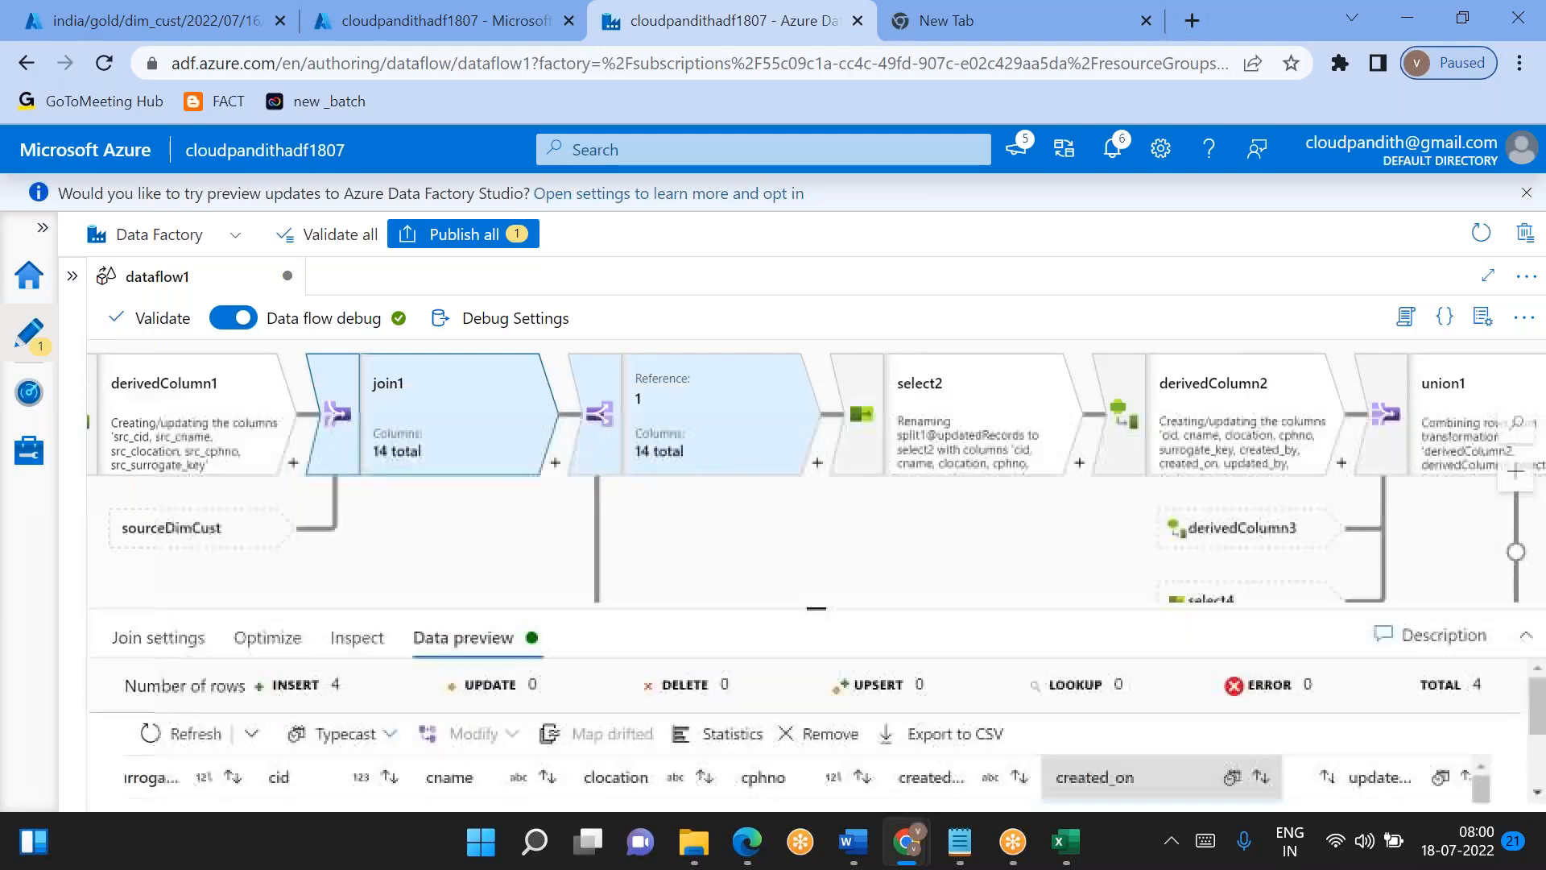
pyautogui.moveTo(299, 544); pyautogui.dragTo(372, 455)
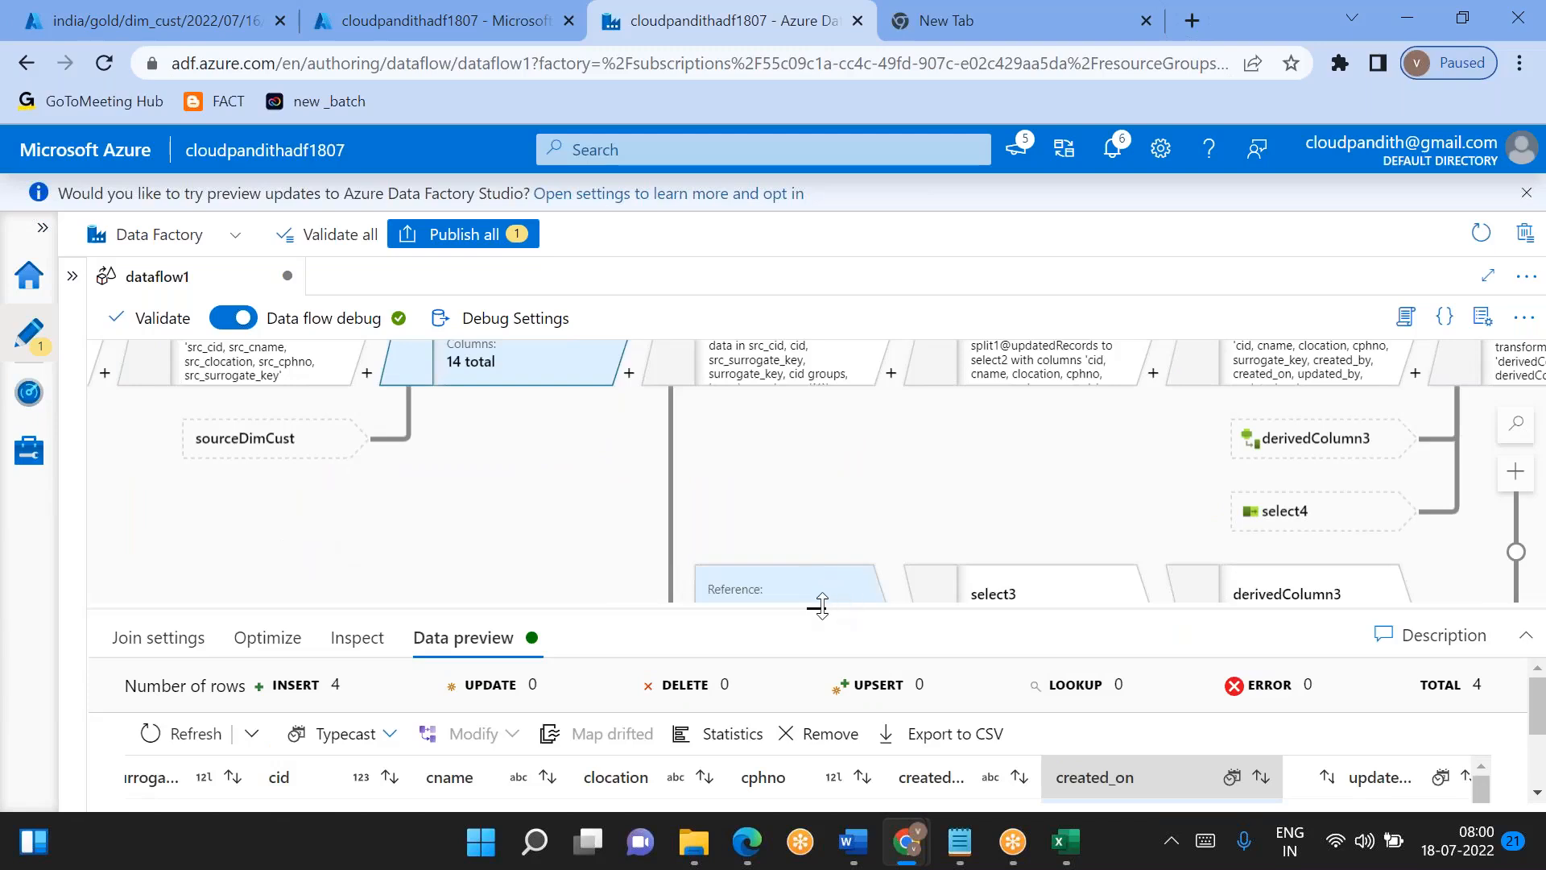
pyautogui.moveTo(820, 608); pyautogui.dragTo(816, 399)
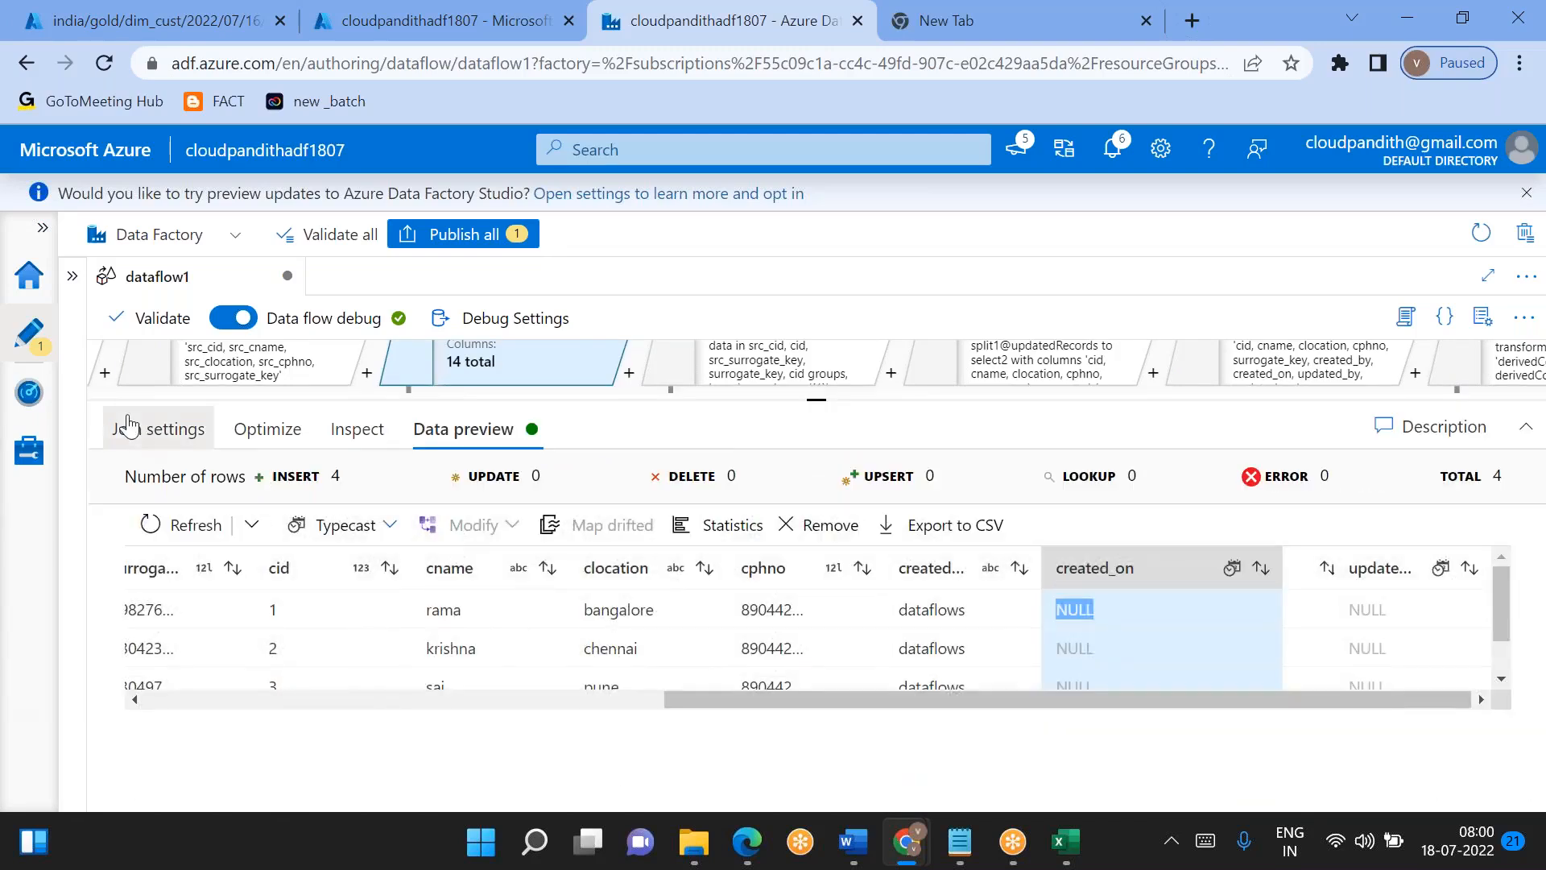
pyautogui.click(127, 425)
pyautogui.scroll(-1, 620, 677)
pyautogui.scroll(1, 620, 677)
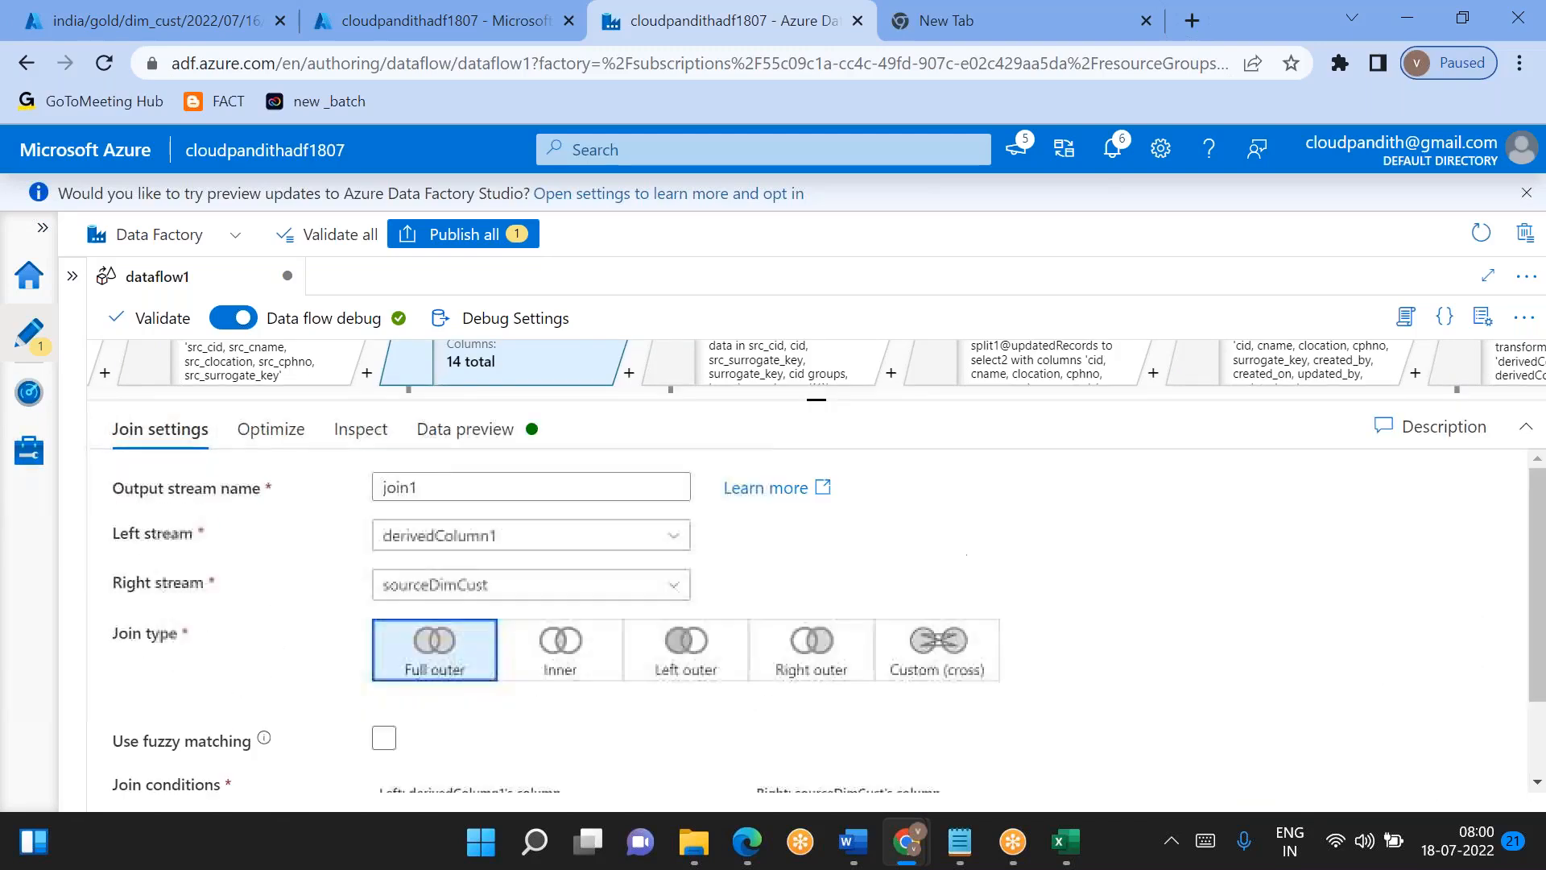
# - Check join1's optimization options and inspect its column list for the created_on and updated_on data types
pyautogui.click(298, 432)
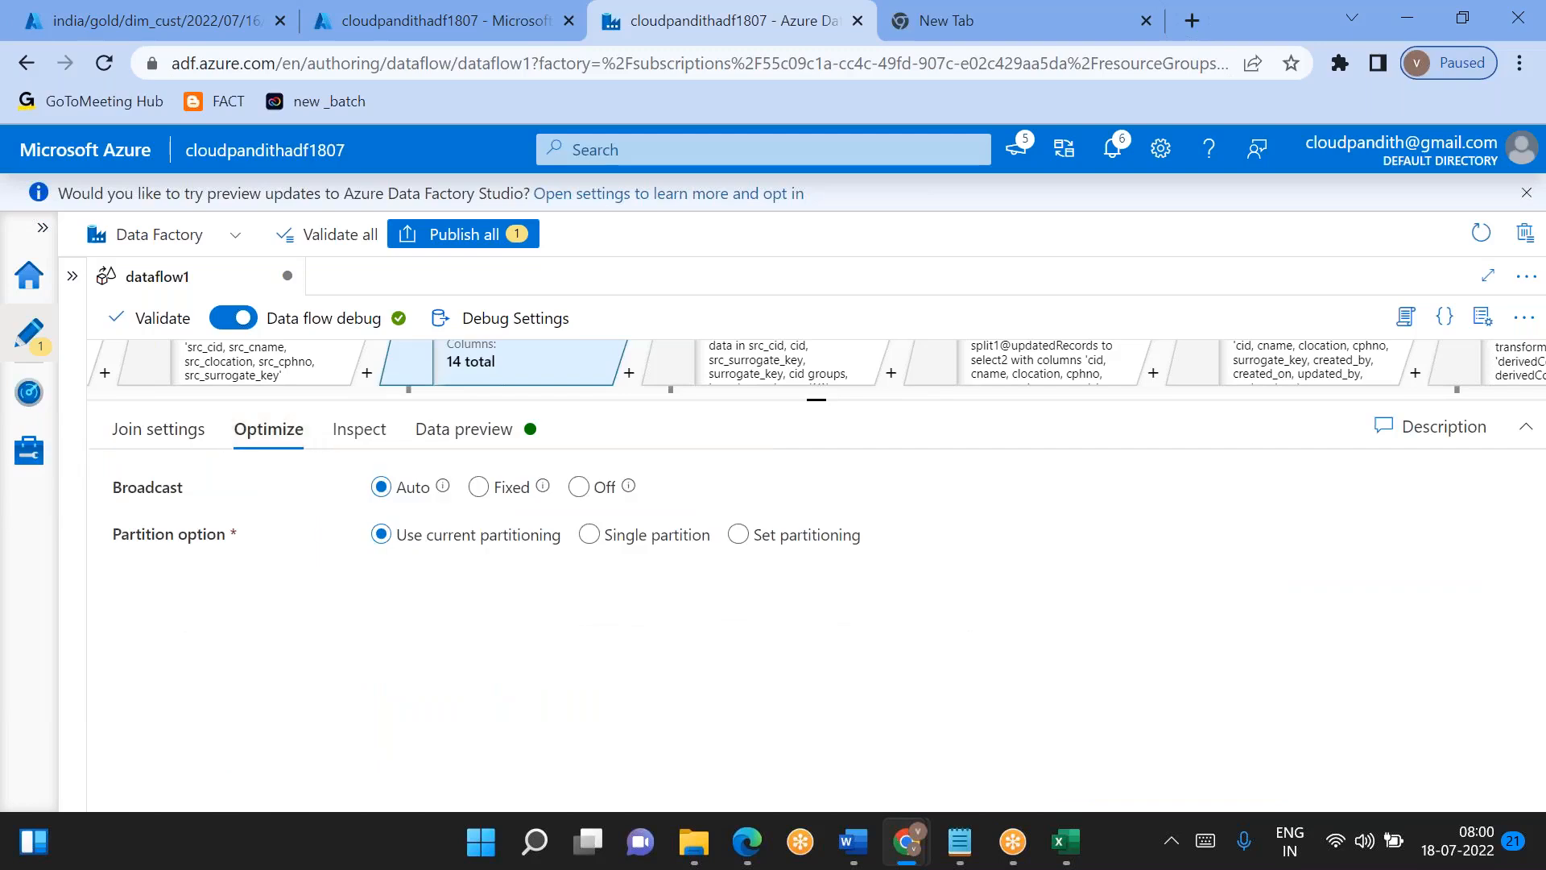
pyautogui.click(370, 448)
pyautogui.scroll(-3, 553, 621)
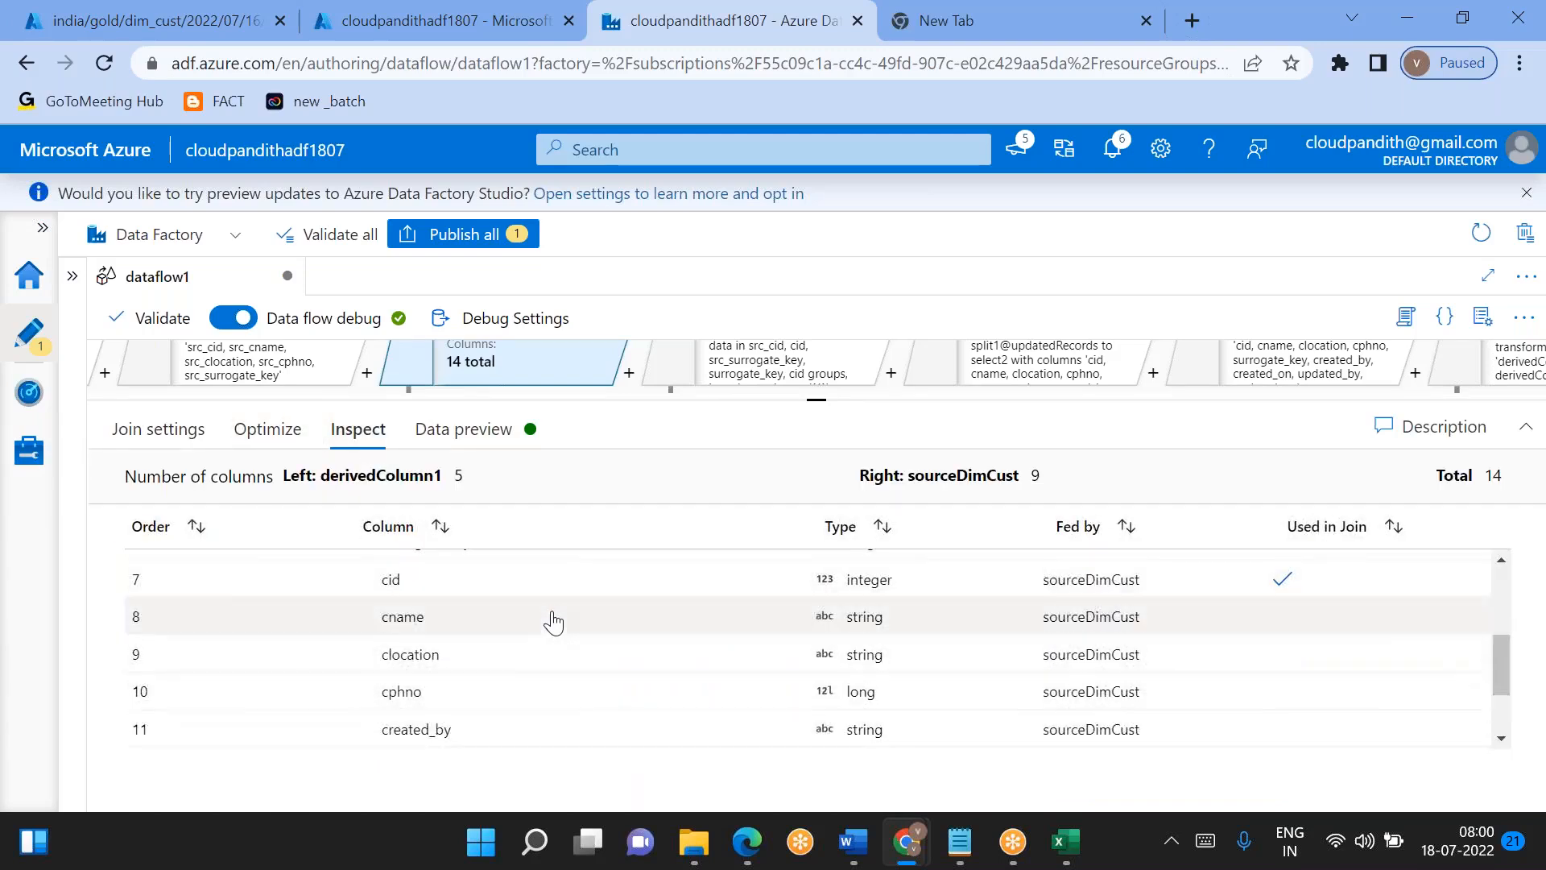
pyautogui.scroll(-2, 552, 621)
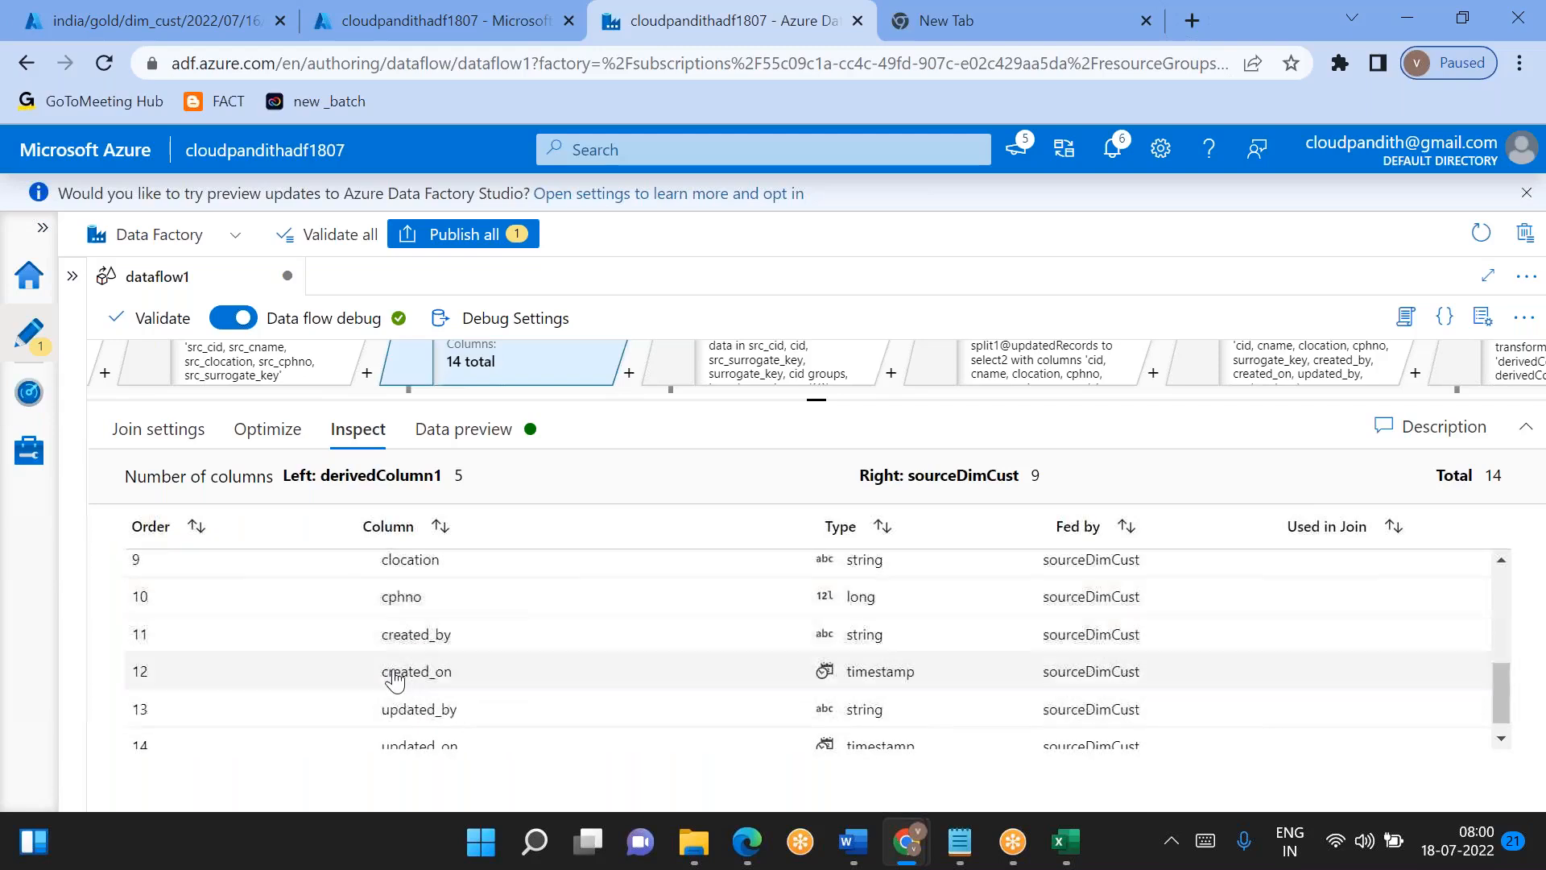
pyautogui.scroll(5, 563, 673)
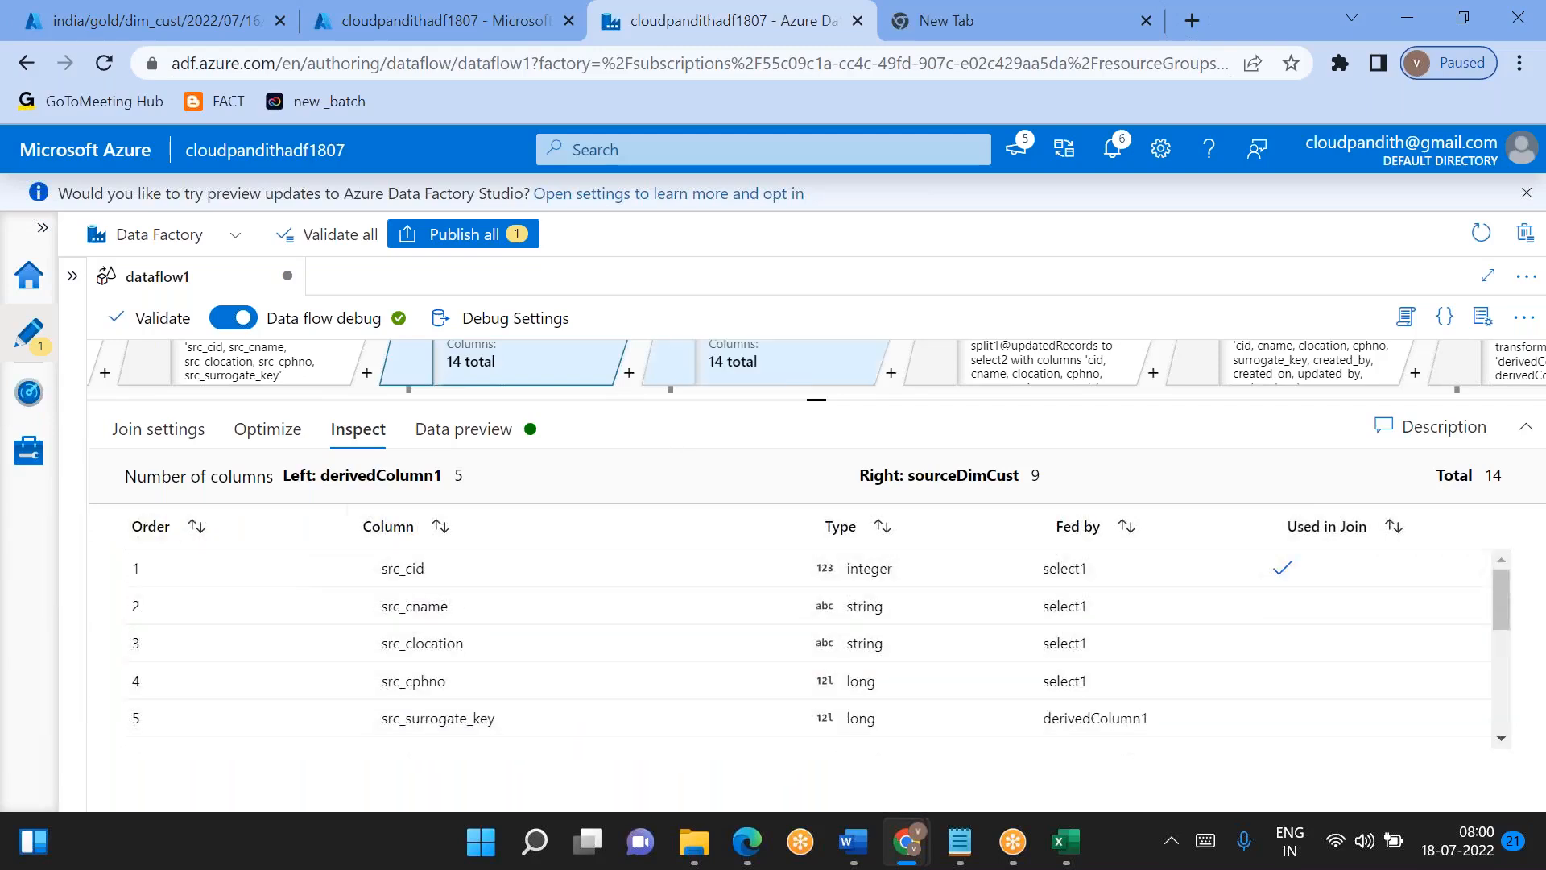
# - Select the sourceDimCust source, check its created_on values in the data preview and refresh the preview
pyautogui.moveTo(823, 399); pyautogui.dragTo(817, 461)
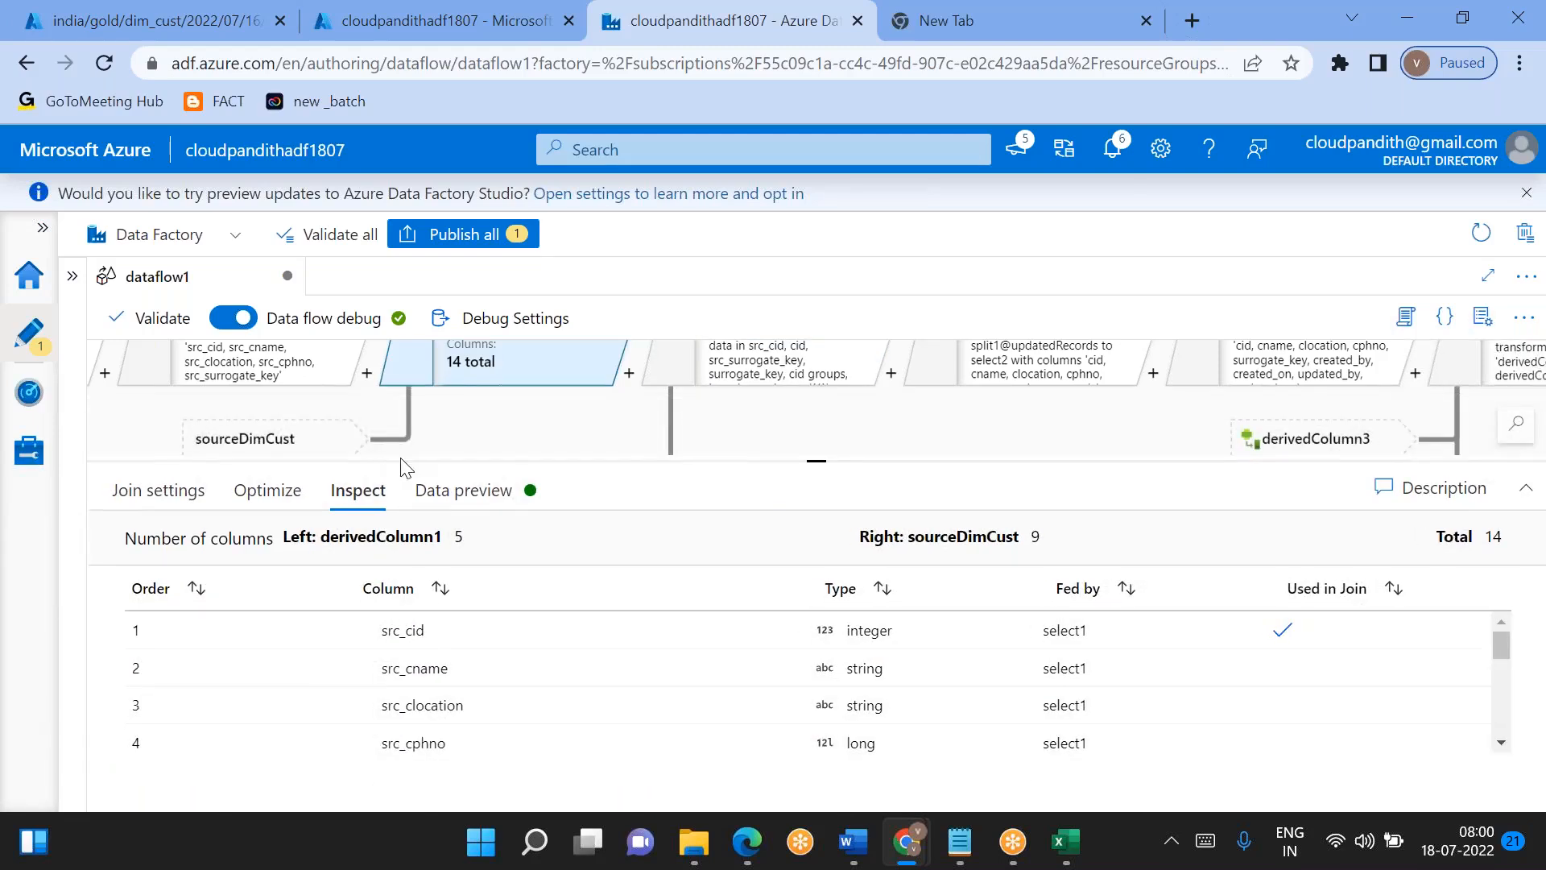
pyautogui.moveTo(807, 461); pyautogui.dragTo(829, 646)
pyautogui.moveTo(266, 526); pyautogui.dragTo(452, 622)
pyautogui.click(423, 635)
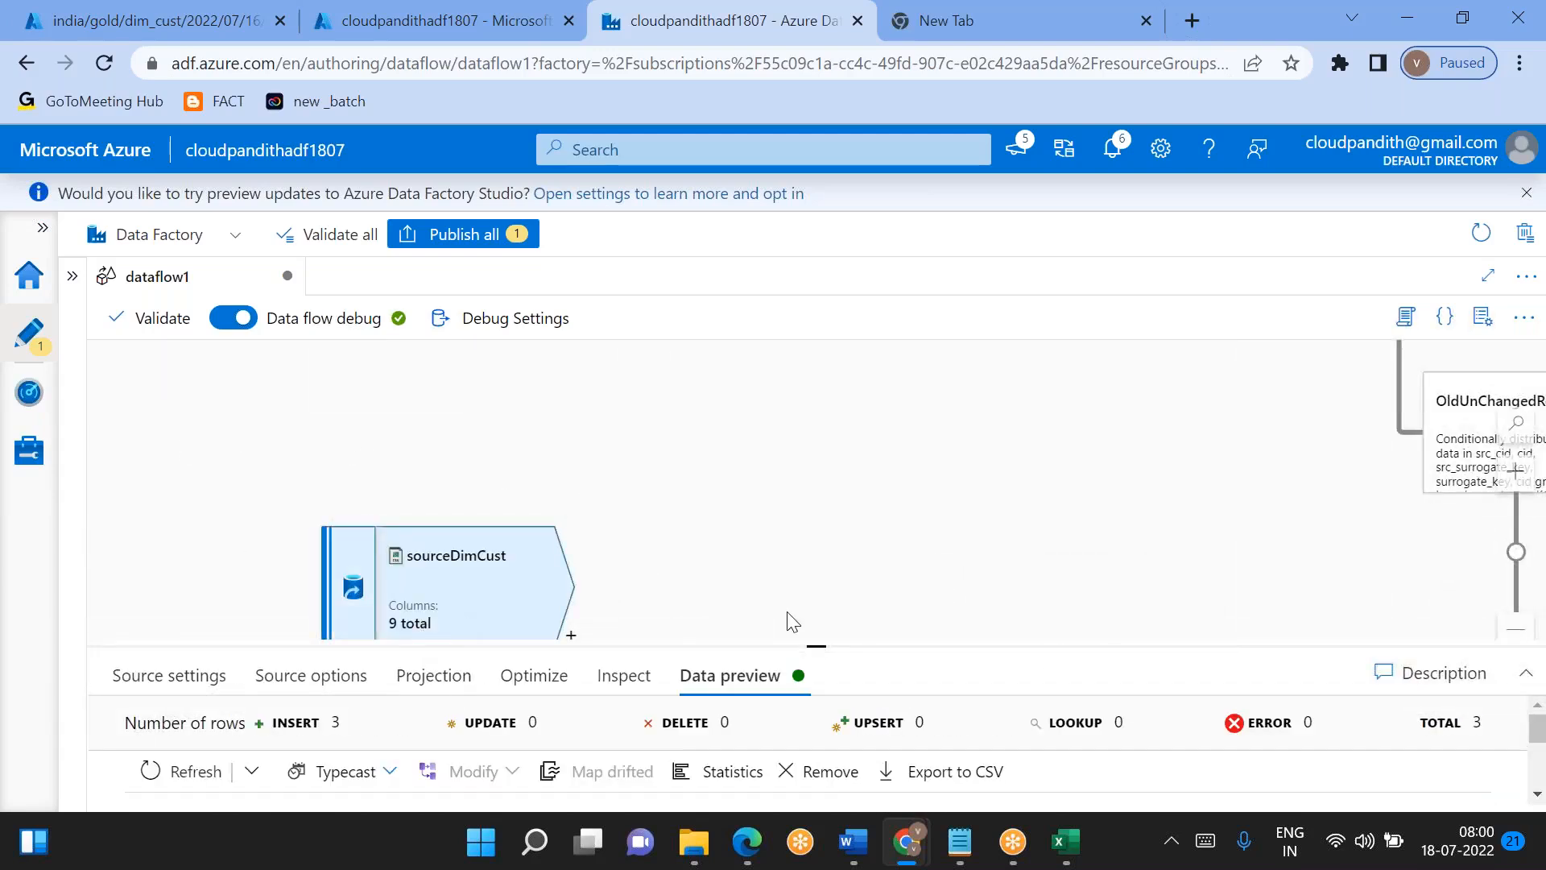
pyautogui.doubleClick(821, 653)
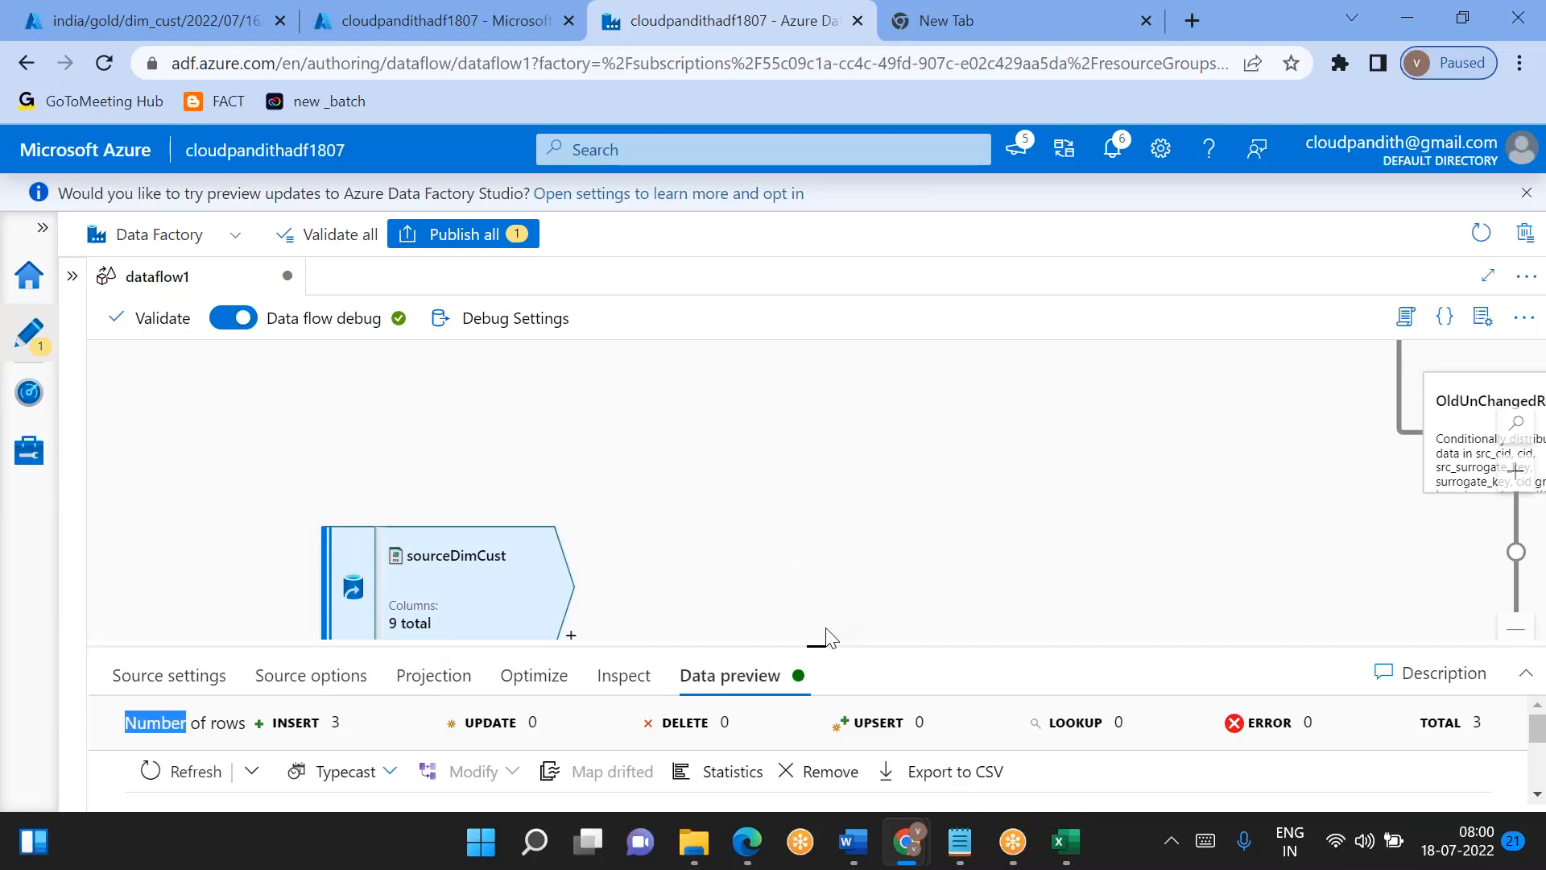
pyautogui.moveTo(818, 642); pyautogui.dragTo(818, 401)
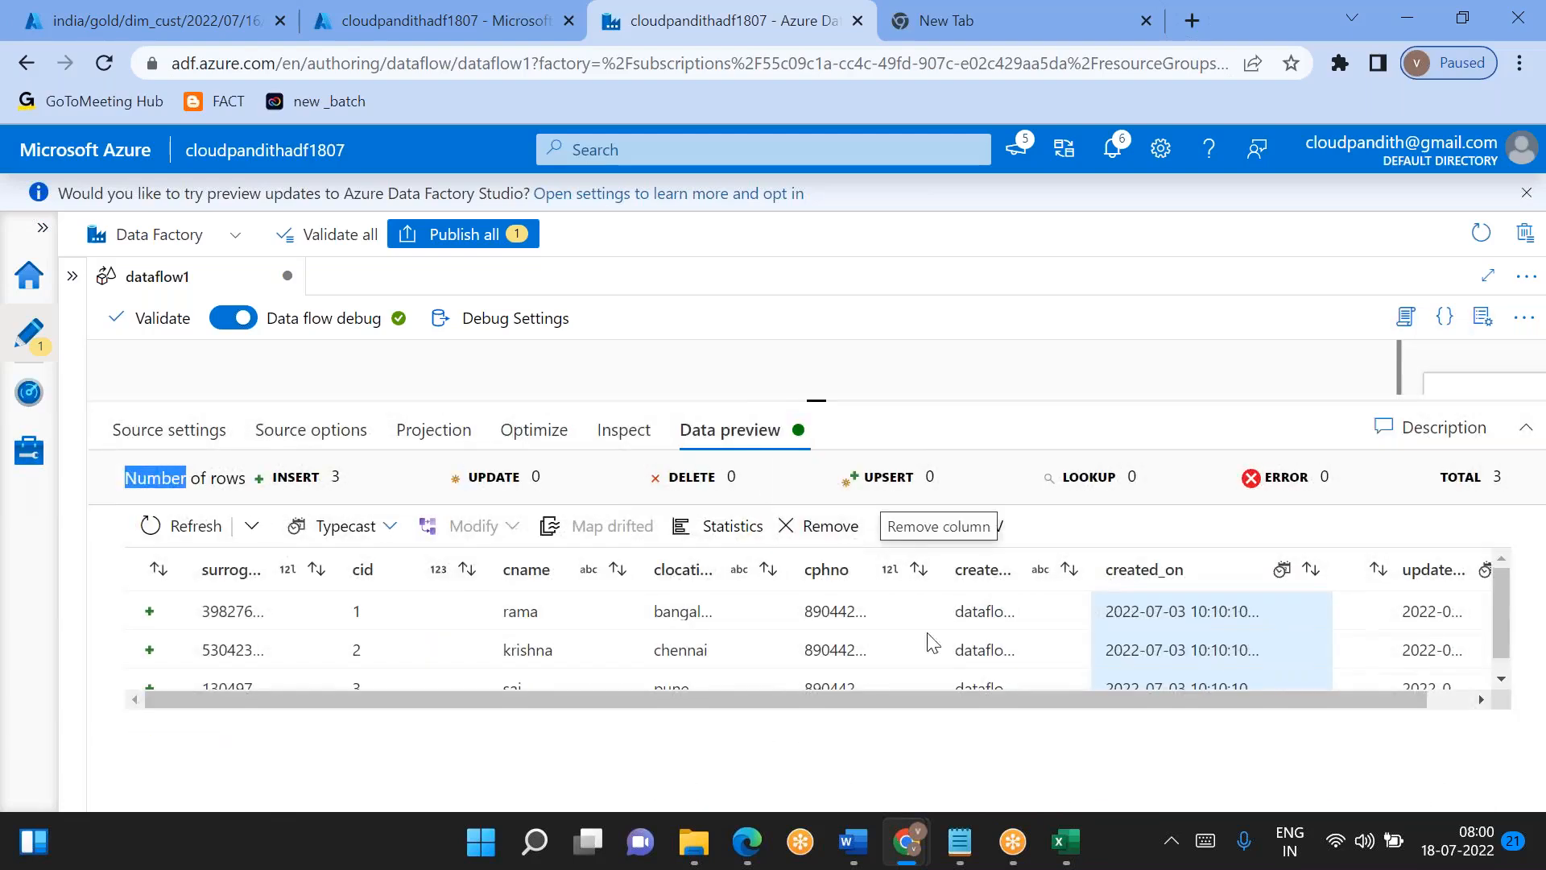
pyautogui.hscroll(1, 886, 648)
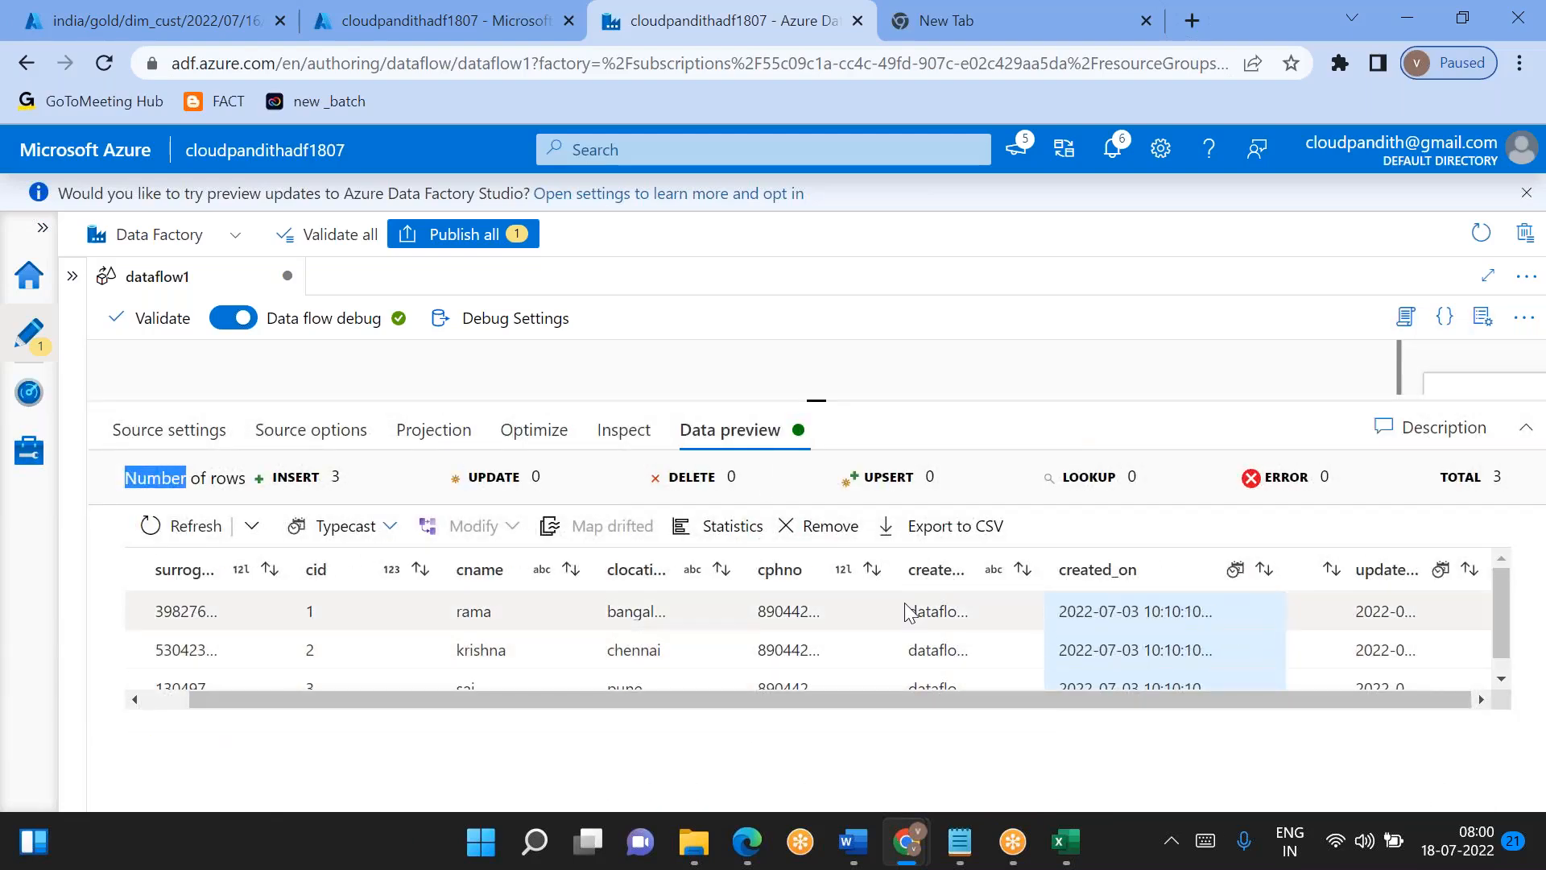
pyautogui.click(200, 514)
pyautogui.click(197, 523)
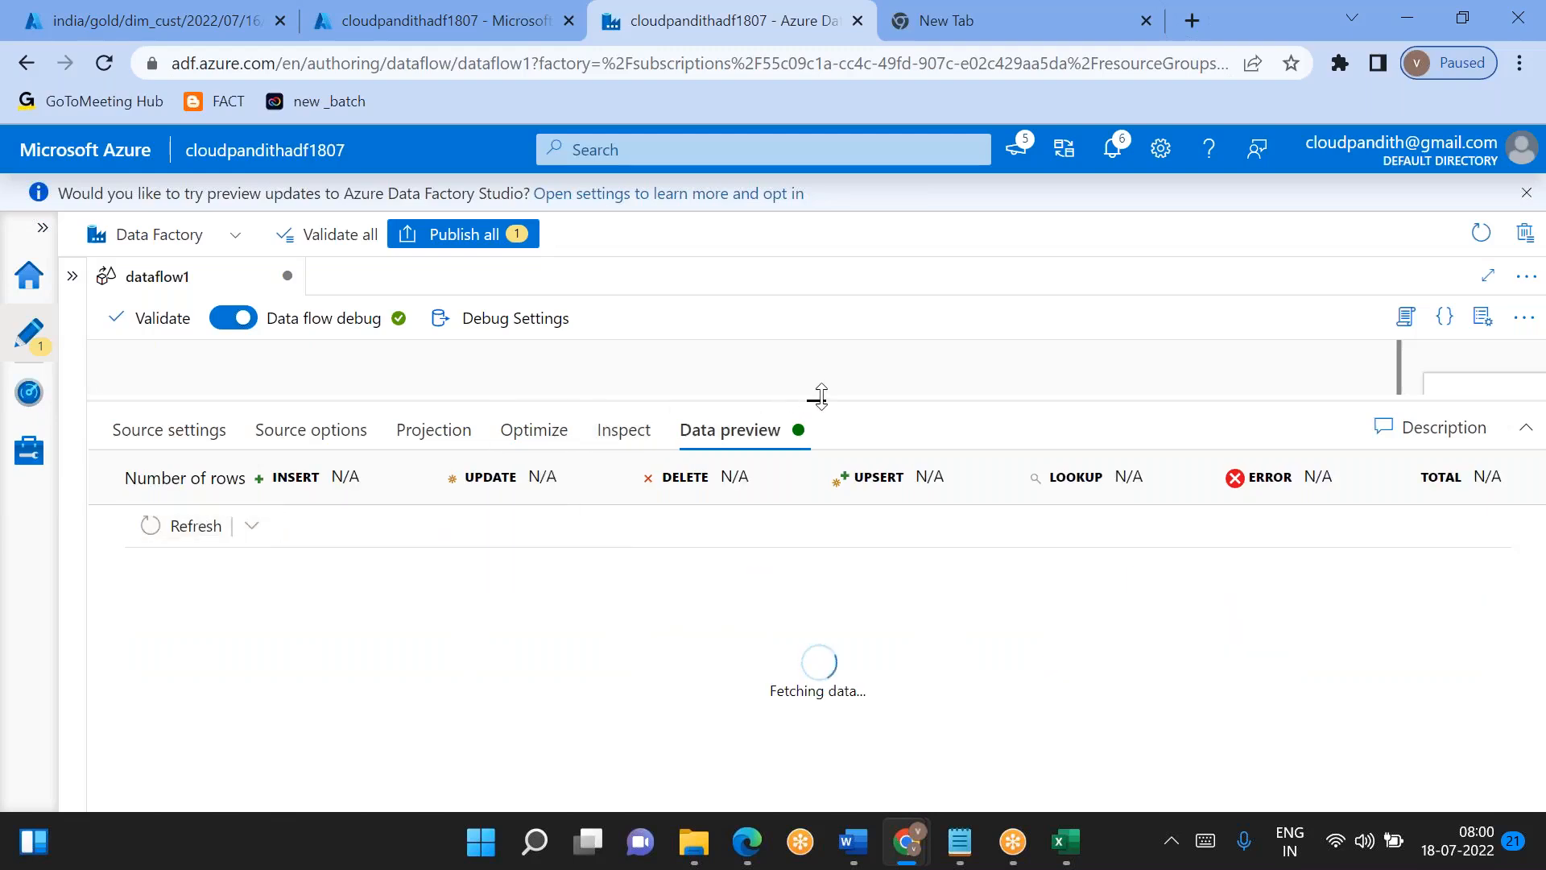
# - Go back to join1, reopen its data preview and refresh it
pyautogui.moveTo(819, 397); pyautogui.dragTo(818, 570)
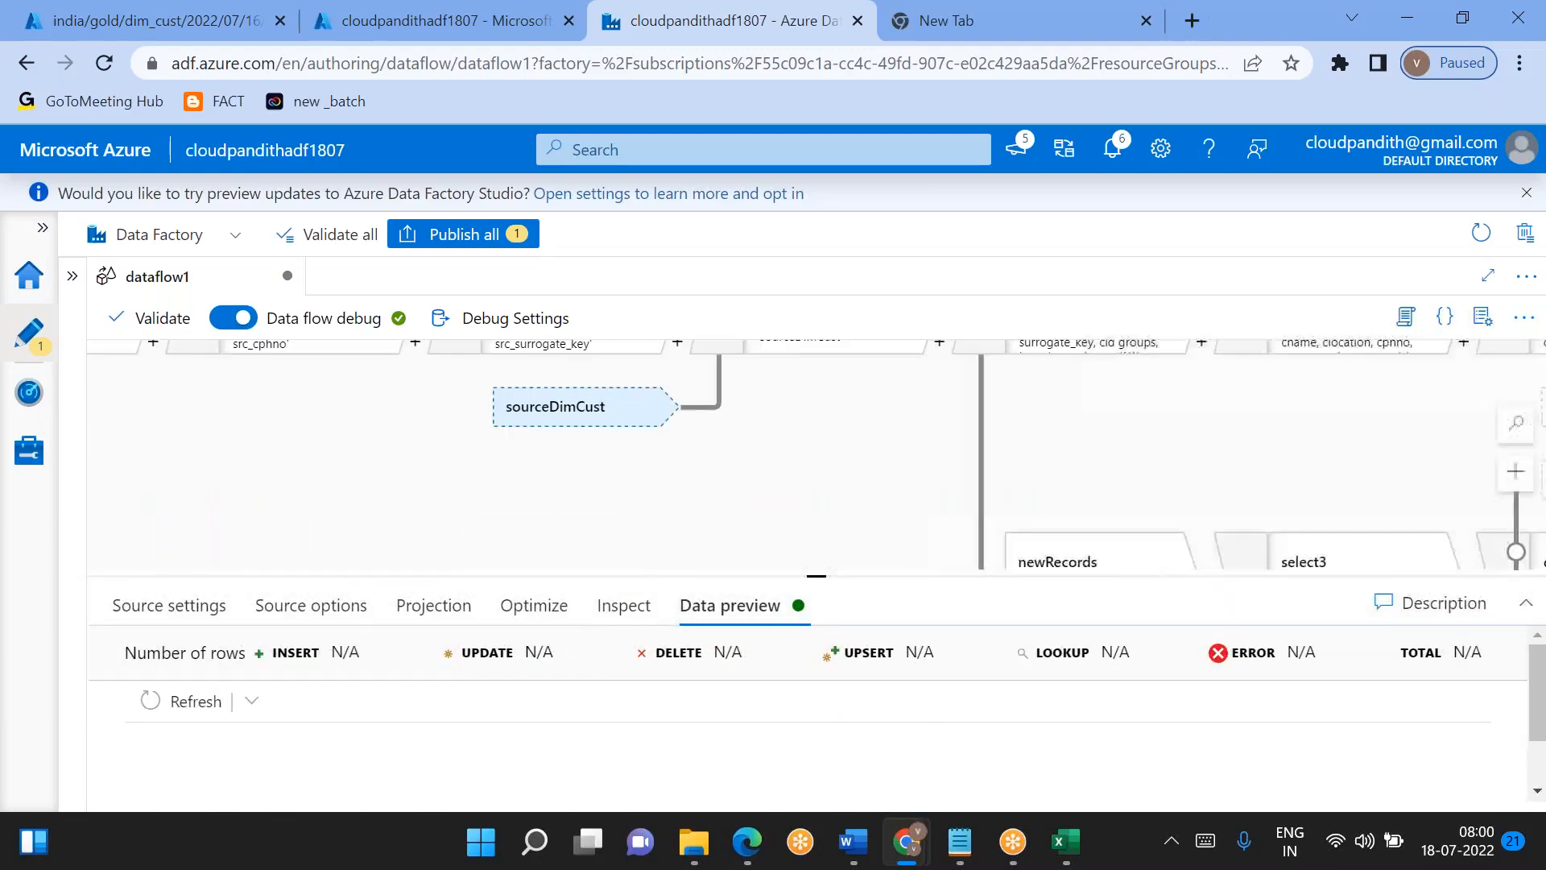
pyautogui.moveTo(729, 500); pyautogui.dragTo(691, 556)
pyautogui.moveTo(757, 451); pyautogui.dragTo(670, 558)
pyautogui.click(679, 503)
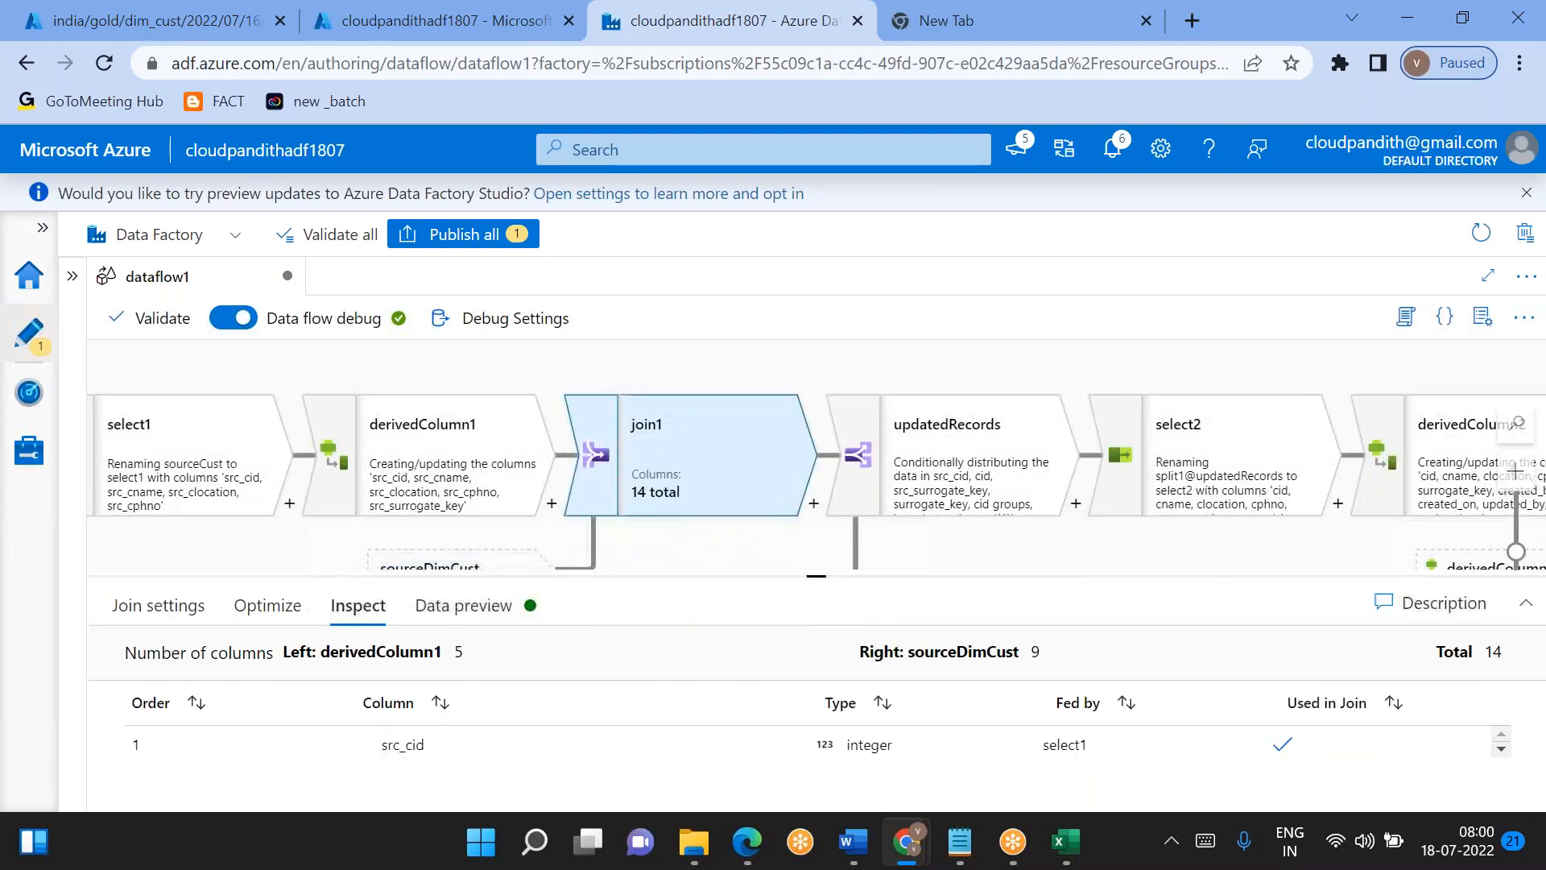
pyautogui.moveTo(827, 581); pyautogui.dragTo(725, 388)
pyautogui.click(460, 408)
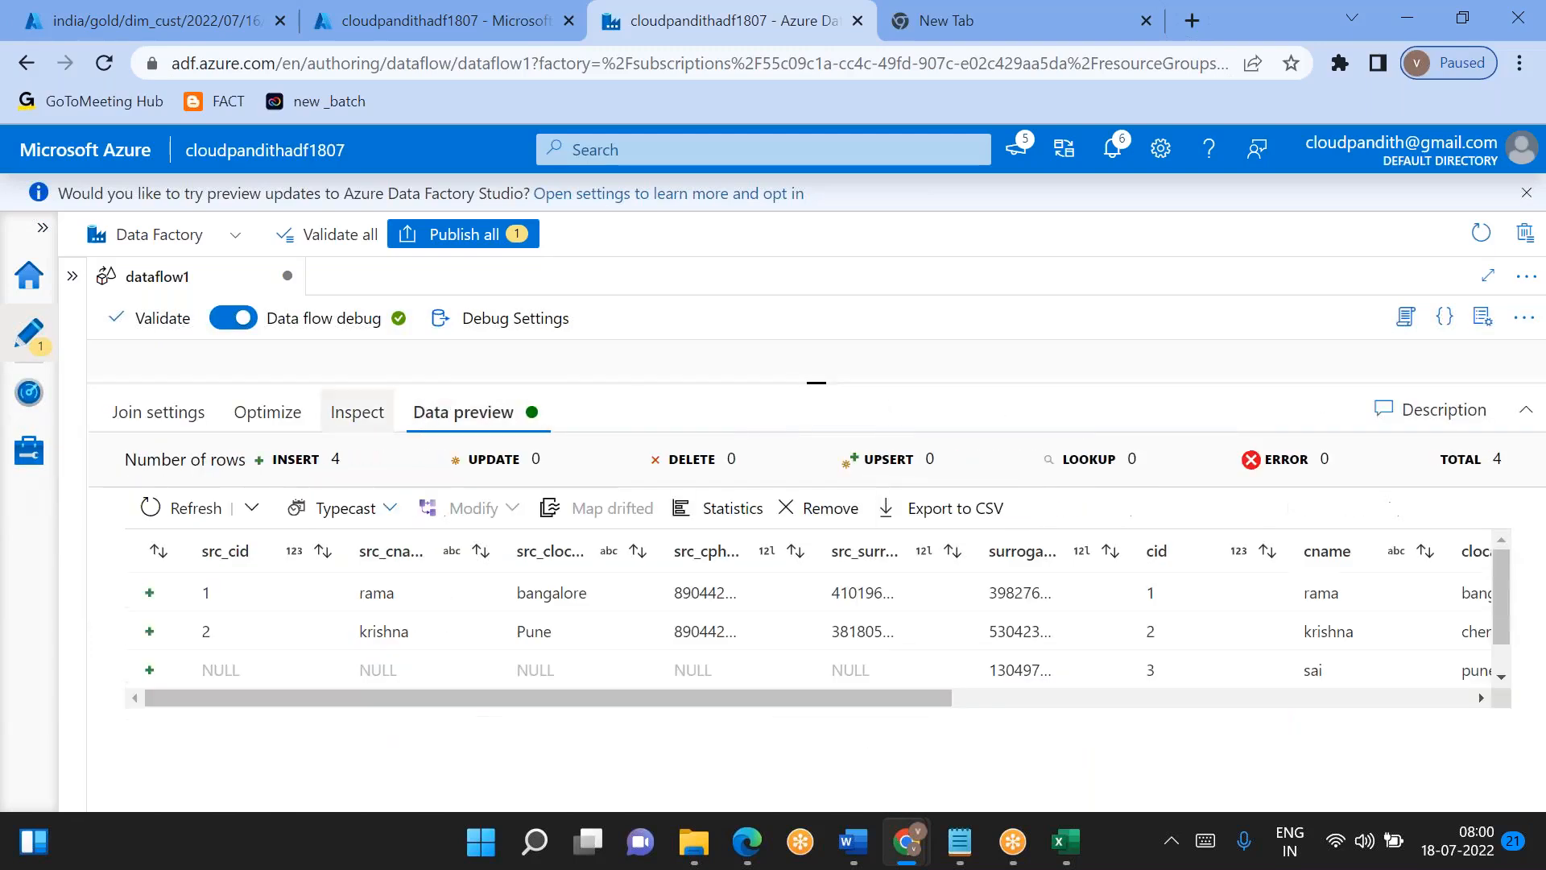
pyautogui.click(192, 507)
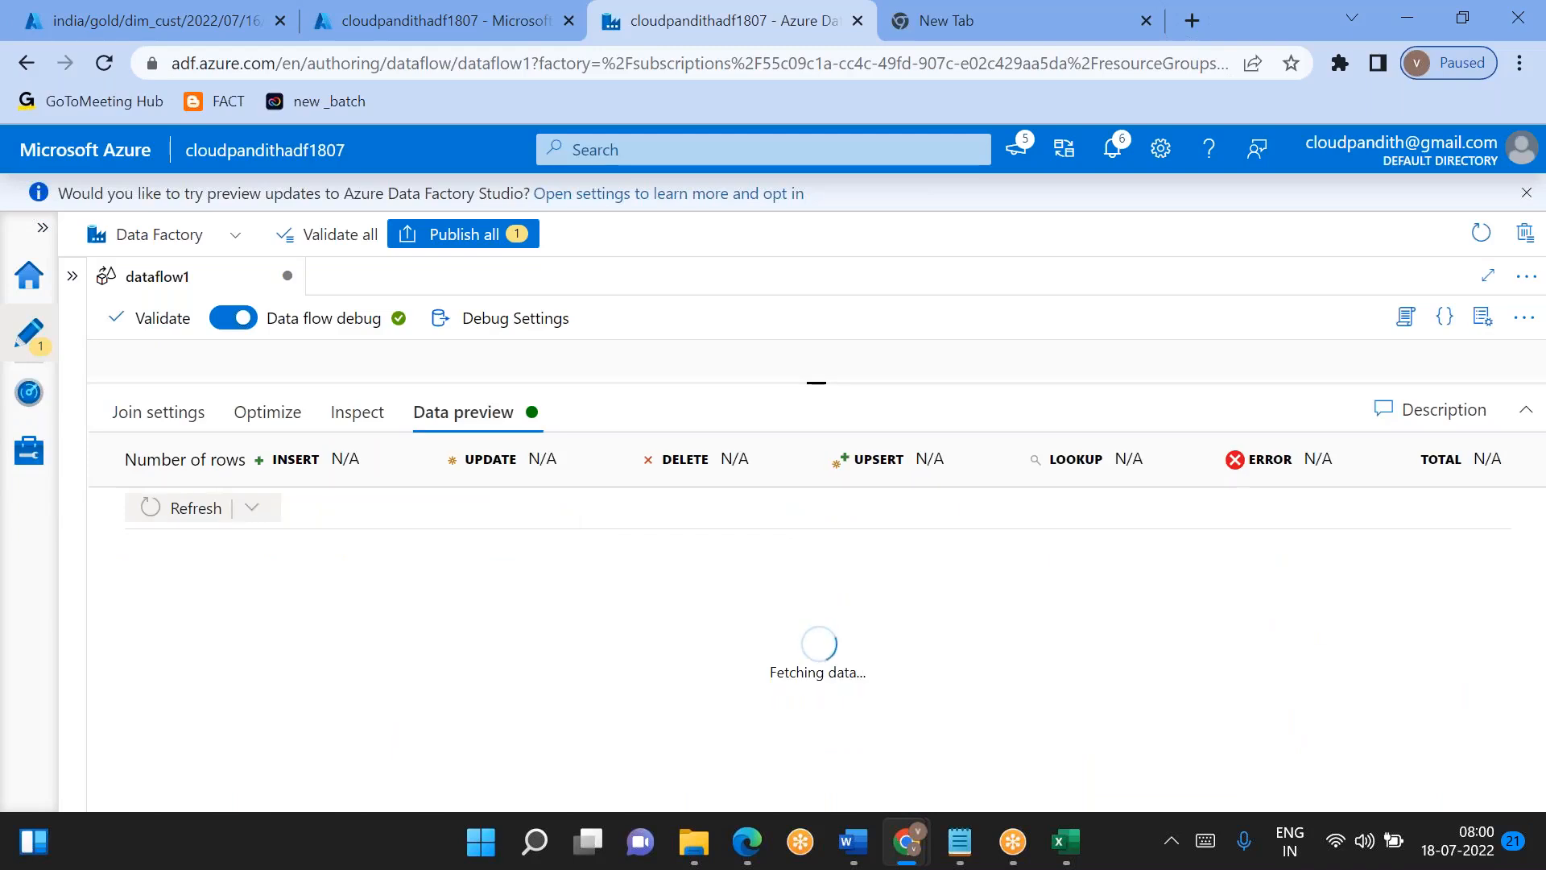
# - Refetch the join1 preview data from its sources and check the created_on and updated_on columns
pyautogui.click(252, 507)
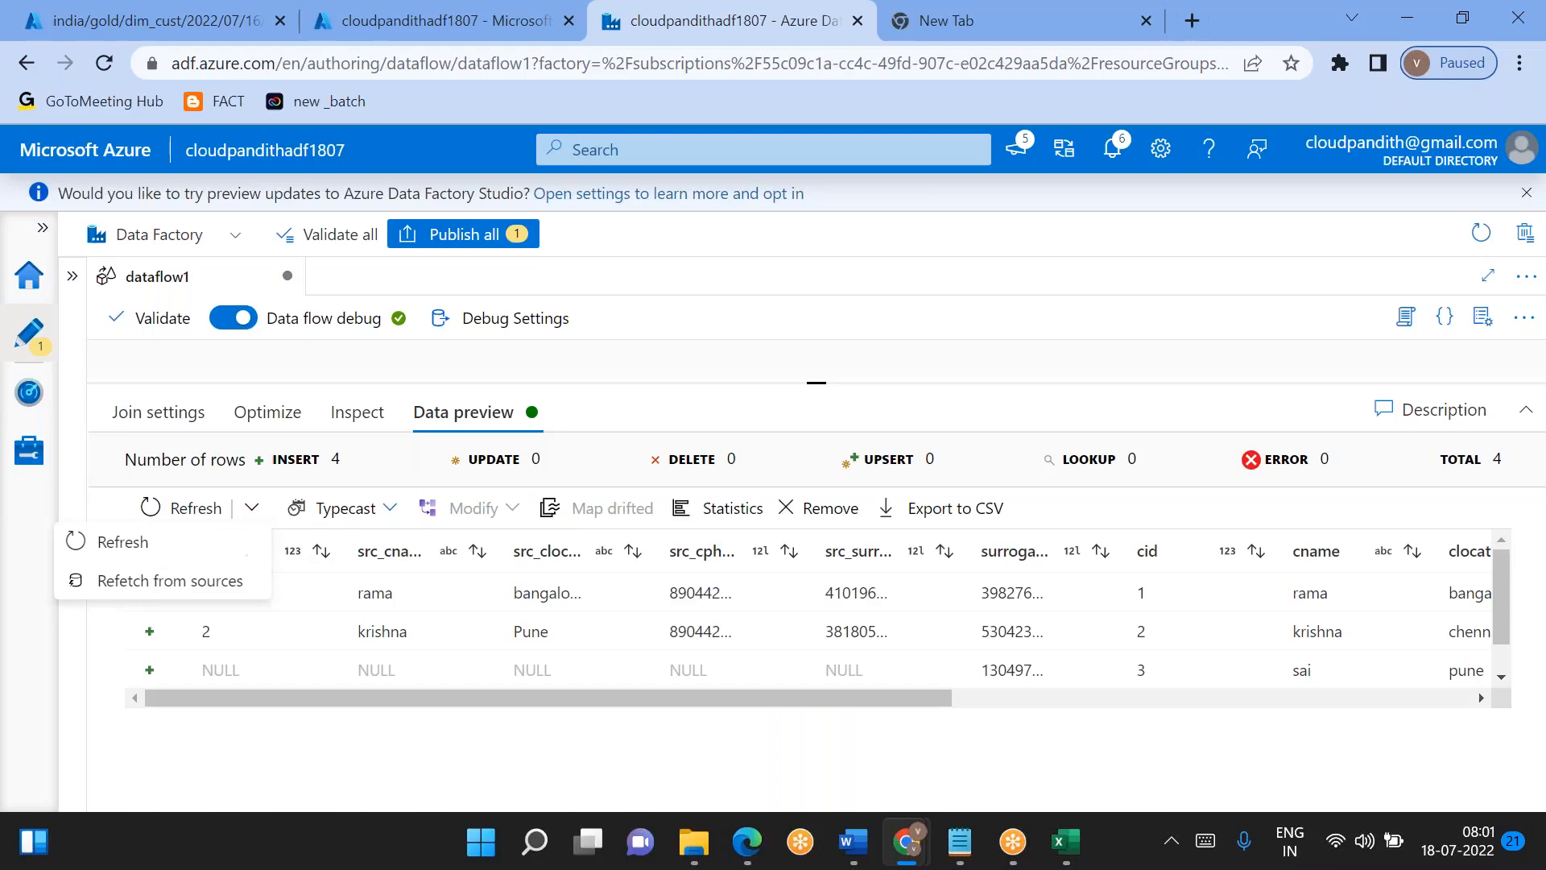
pyautogui.click(201, 580)
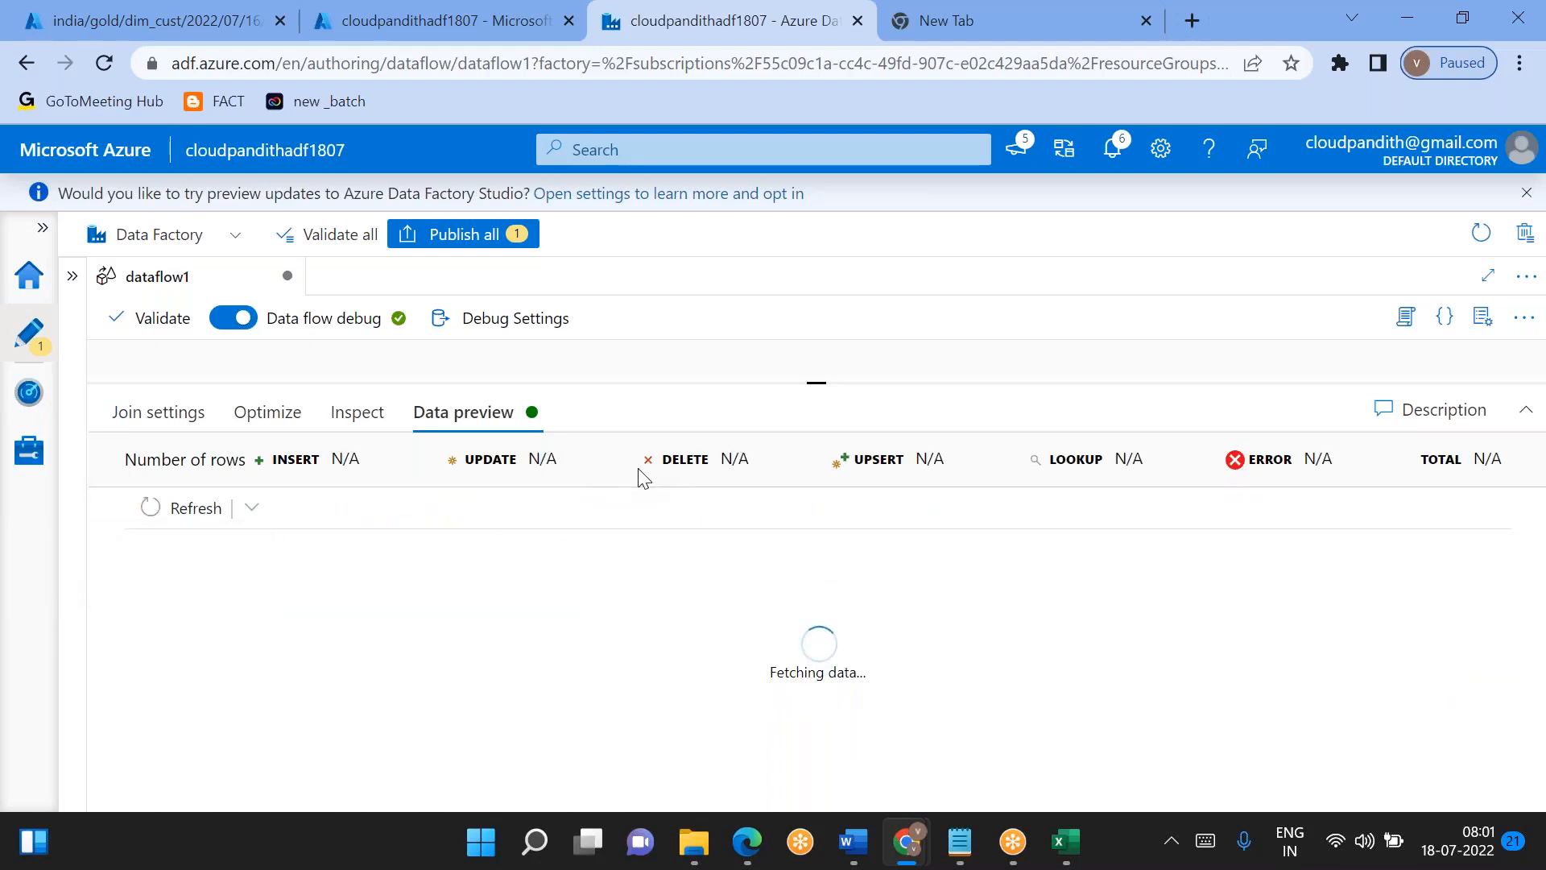
pyautogui.moveTo(814, 383)
pyautogui.mouseDown()
pyautogui.moveTo(814, 440)
pyautogui.moveTo(811, 402)
pyautogui.mouseUp()
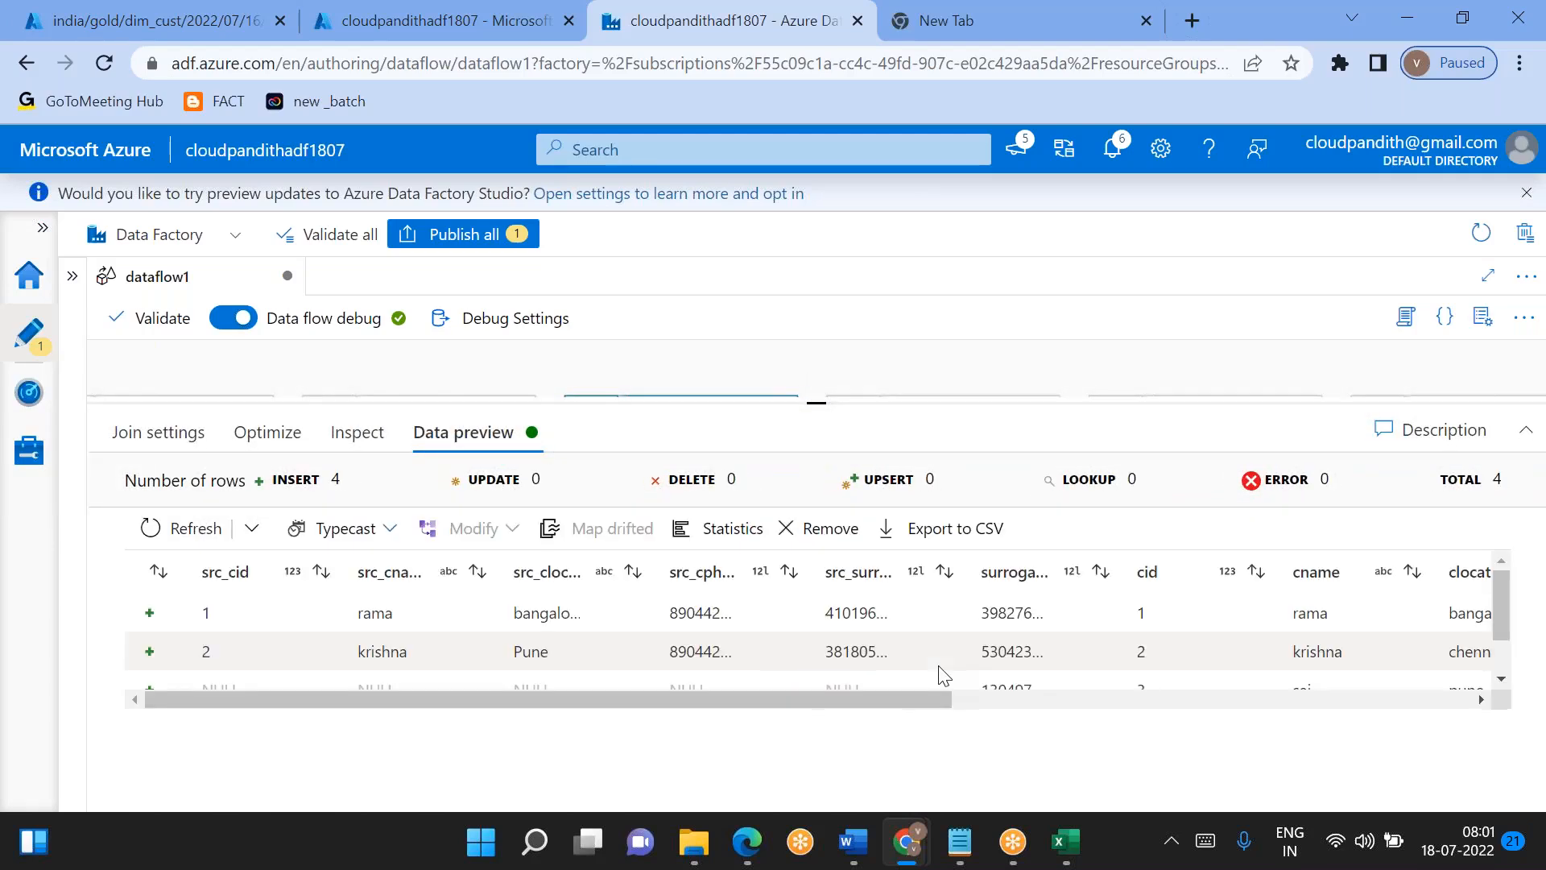
pyautogui.hscroll(10, 938, 667)
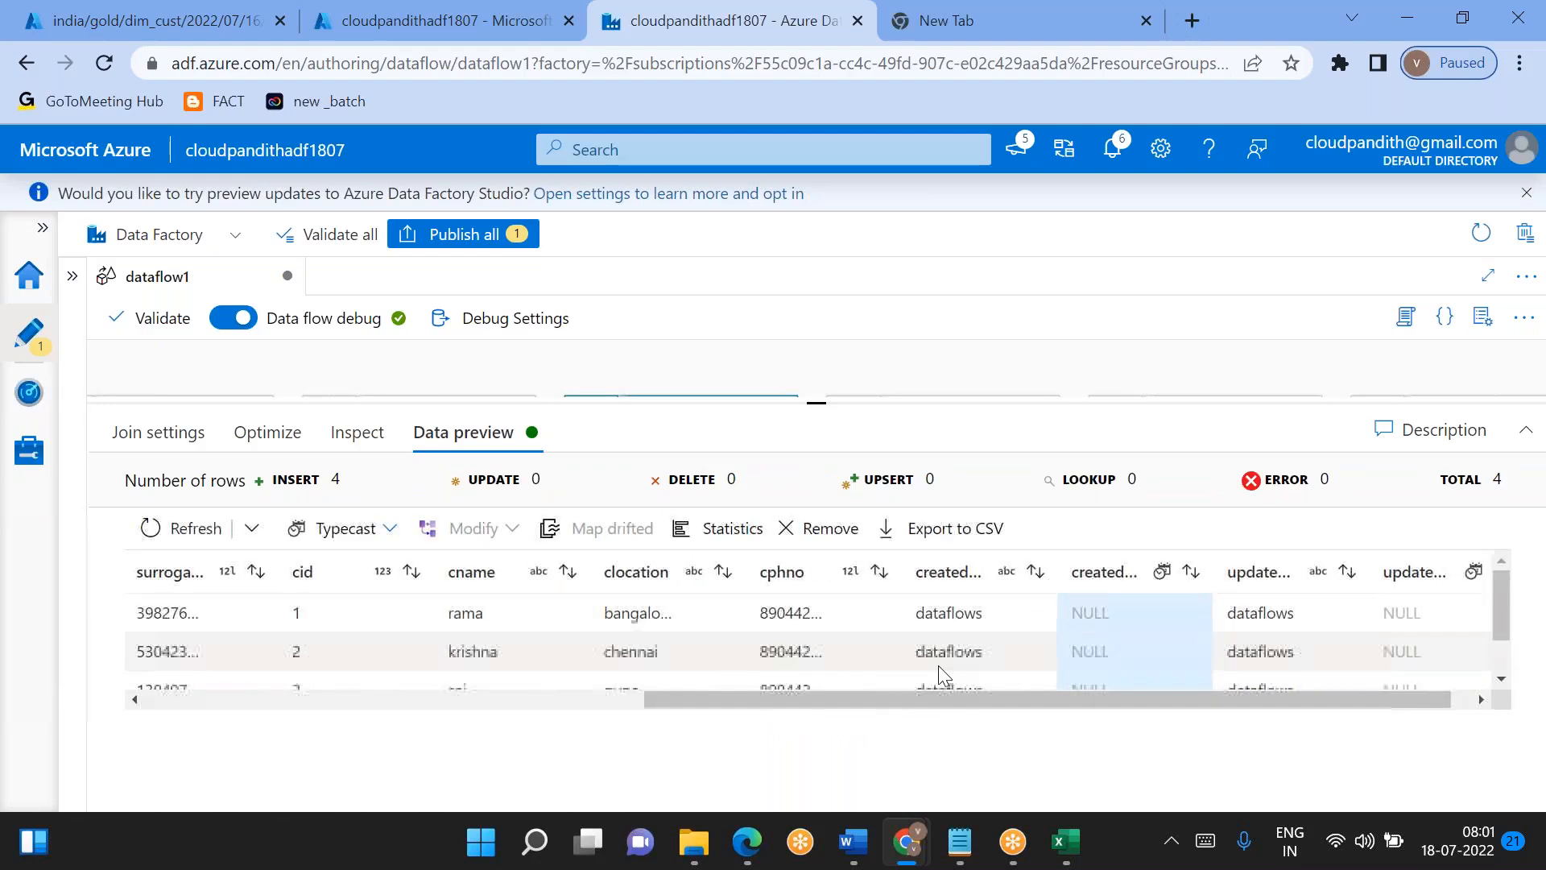
# - Try using select1 as the right stream in join1's join settings, dismiss the duplicate-columns notice and check the join condition
pyautogui.moveTo(820, 417); pyautogui.dragTo(817, 345)
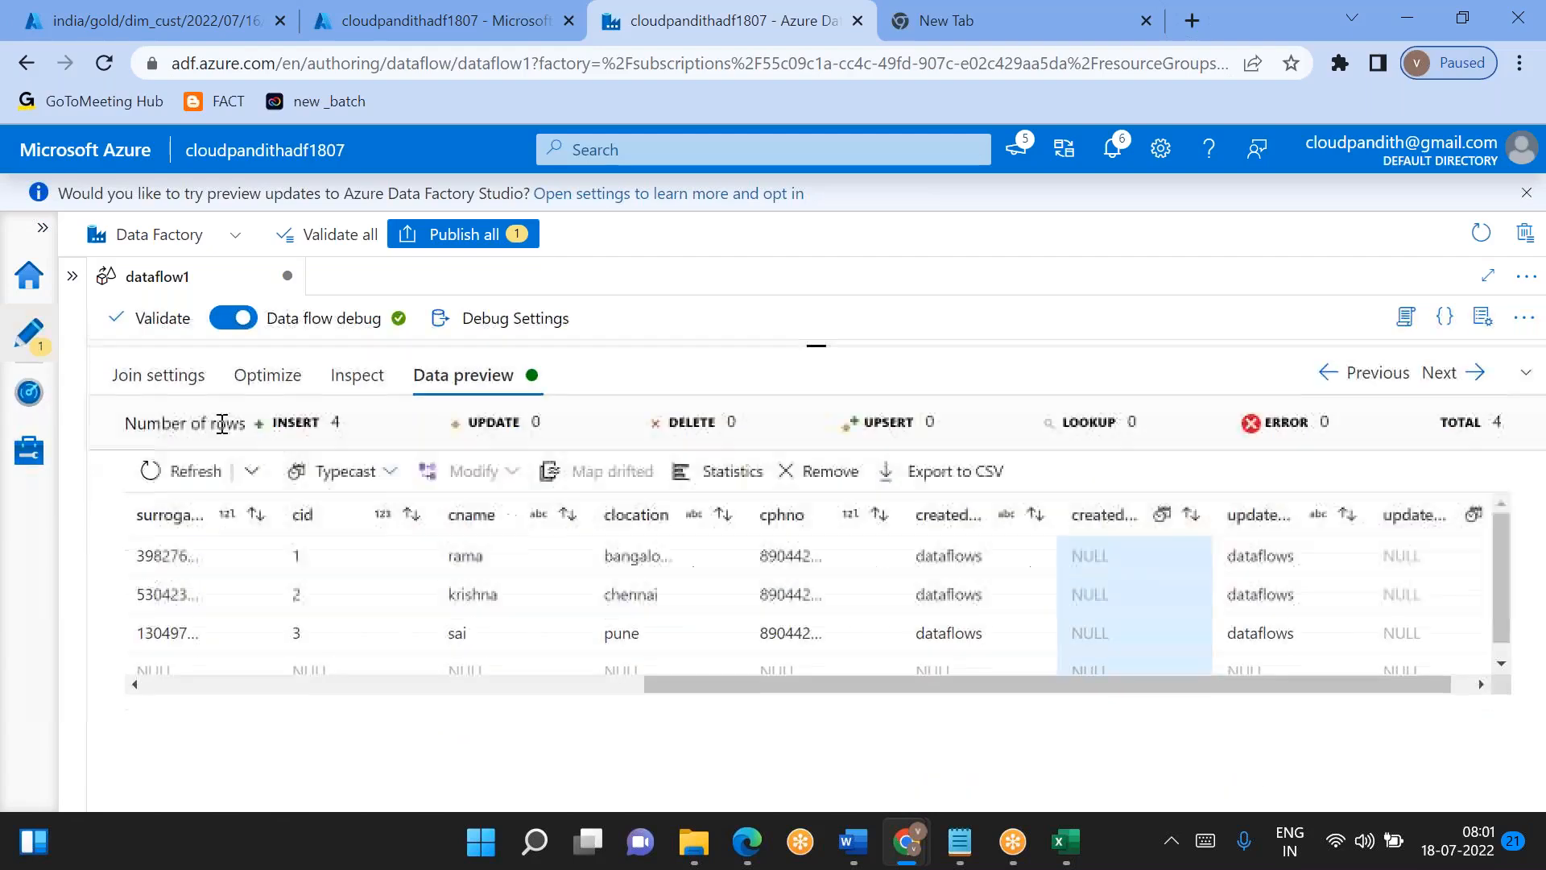
pyautogui.click(171, 400)
pyautogui.click(499, 531)
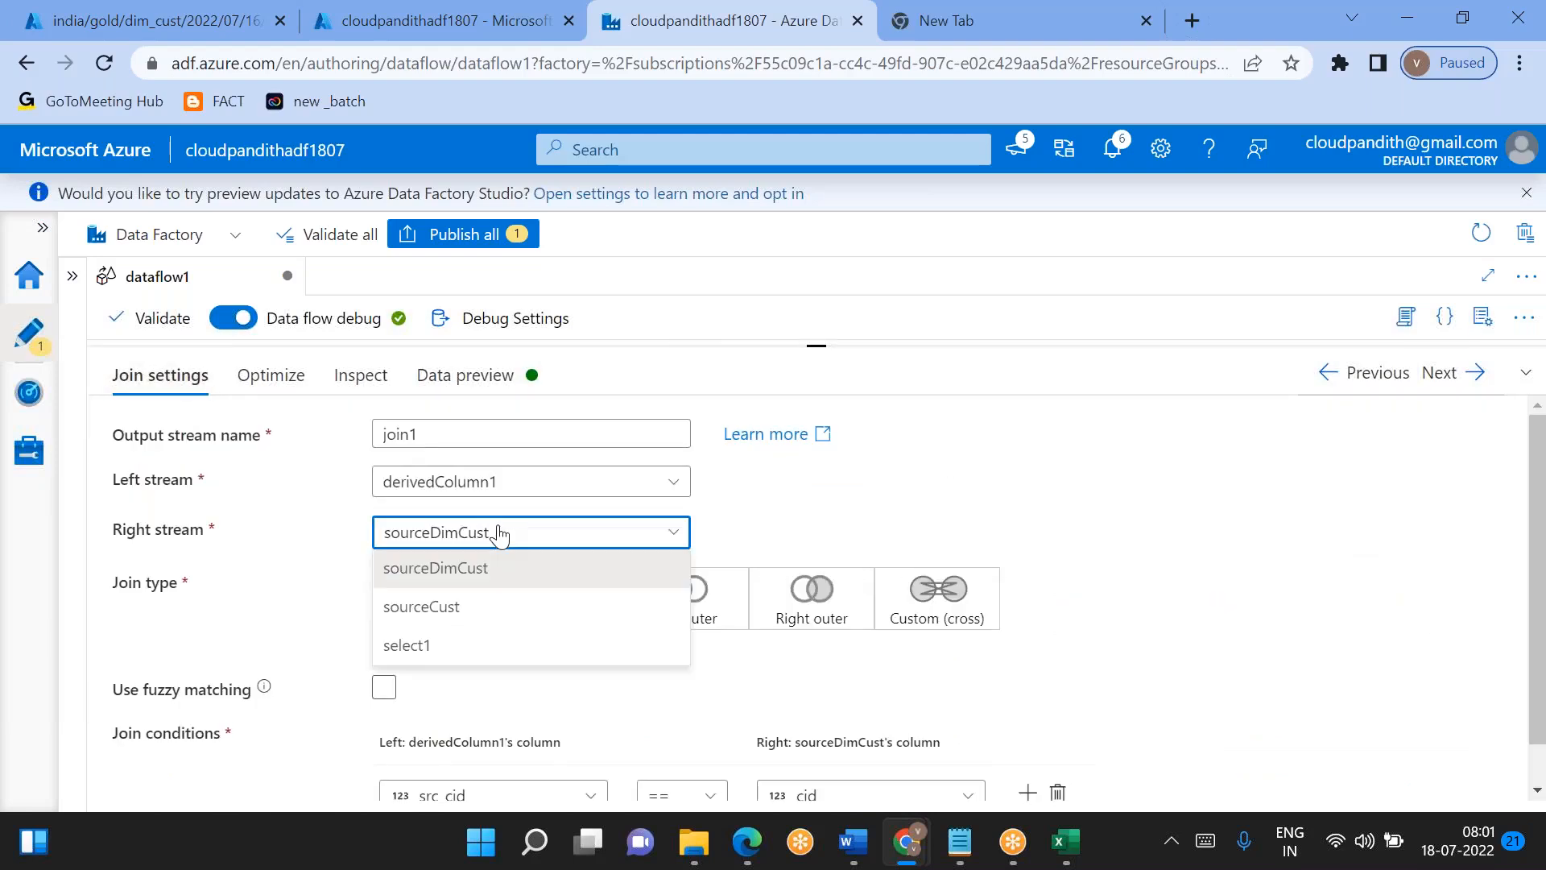
pyautogui.click(416, 644)
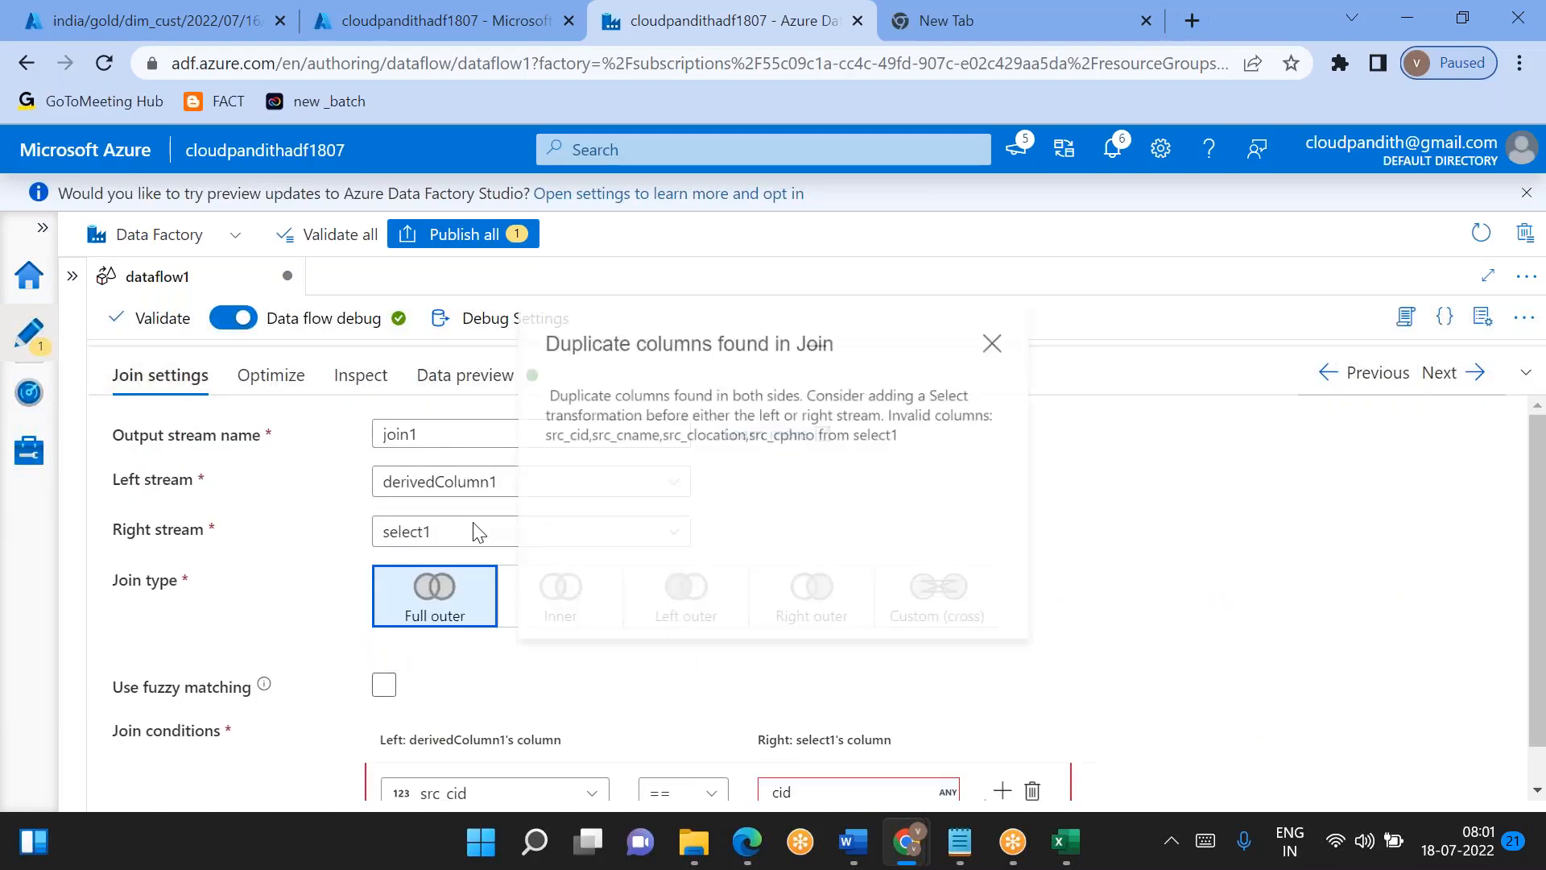
pyautogui.click(1006, 334)
pyautogui.scroll(-1, 918, 467)
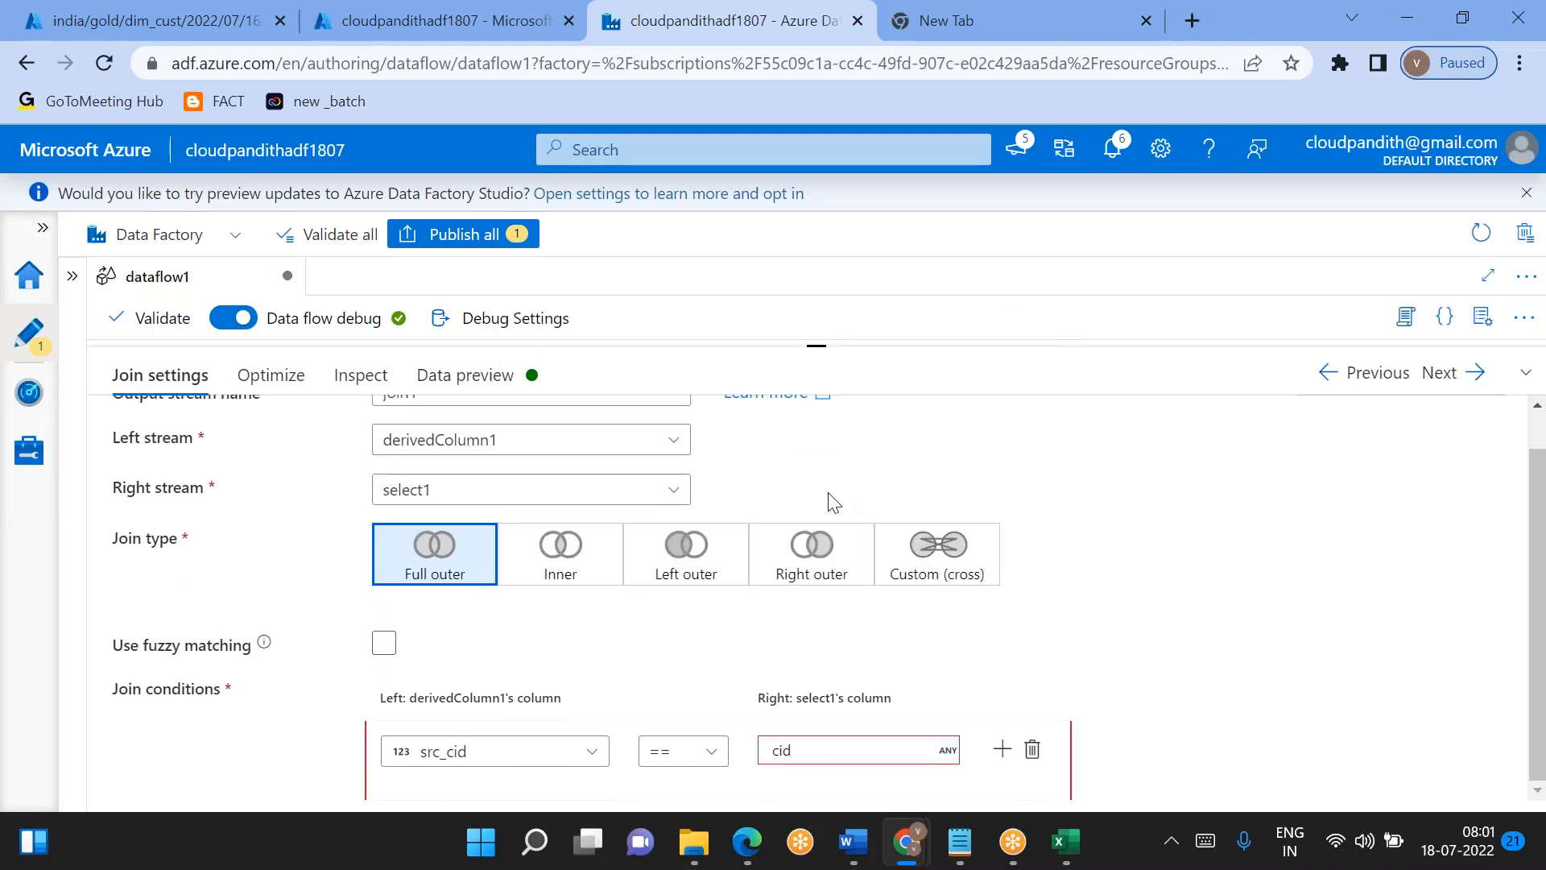
pyautogui.scroll(1, 834, 503)
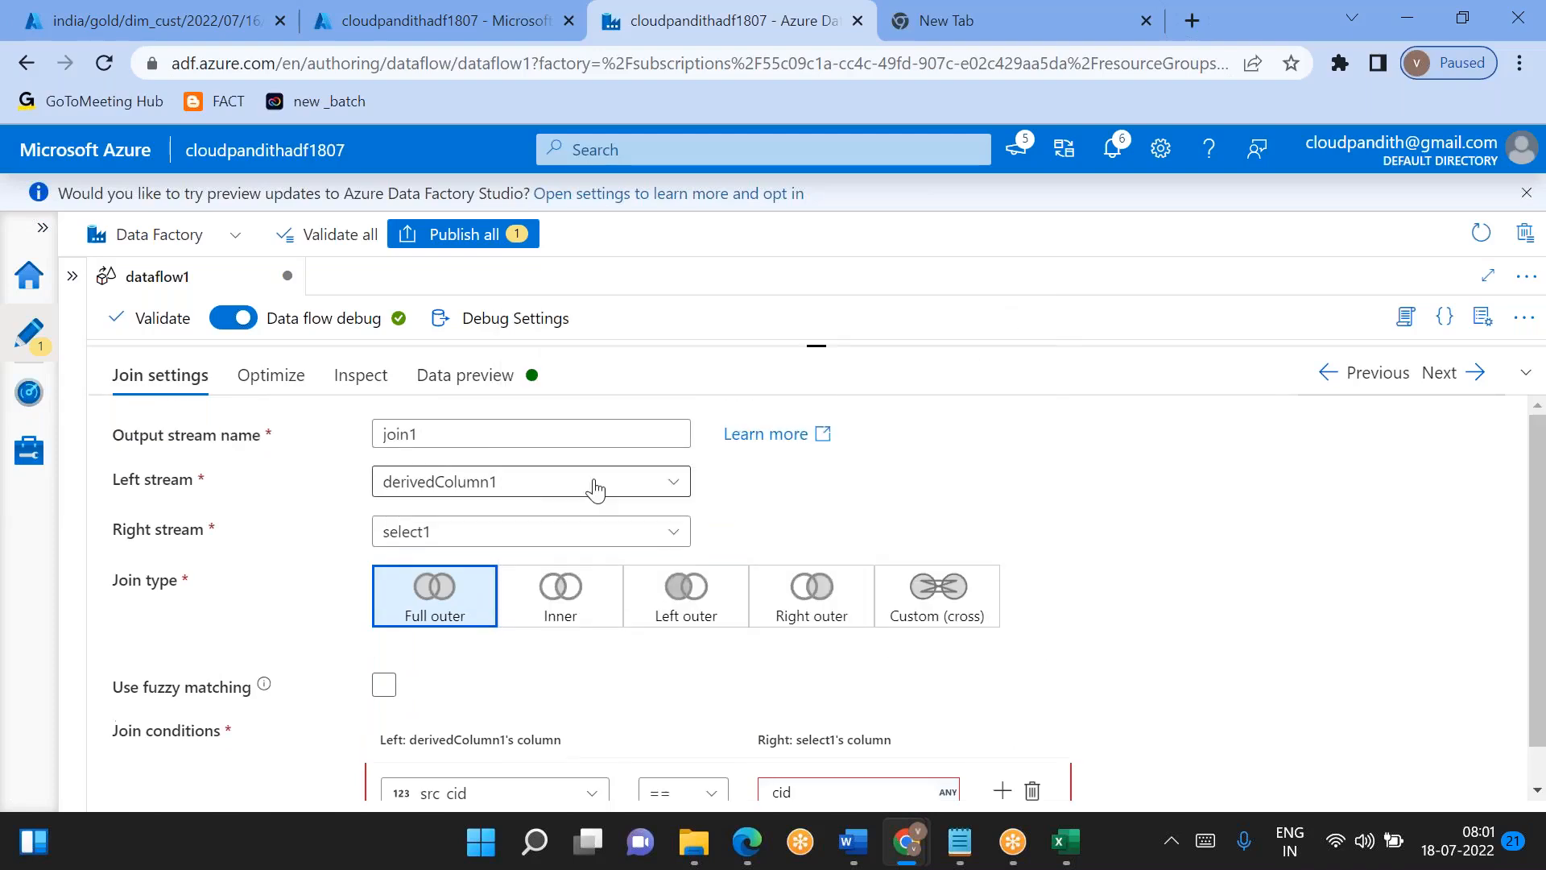
# - Set join1's right stream back to sourceDimCust and check the join condition matching src_cid to cid
pyautogui.click(490, 537)
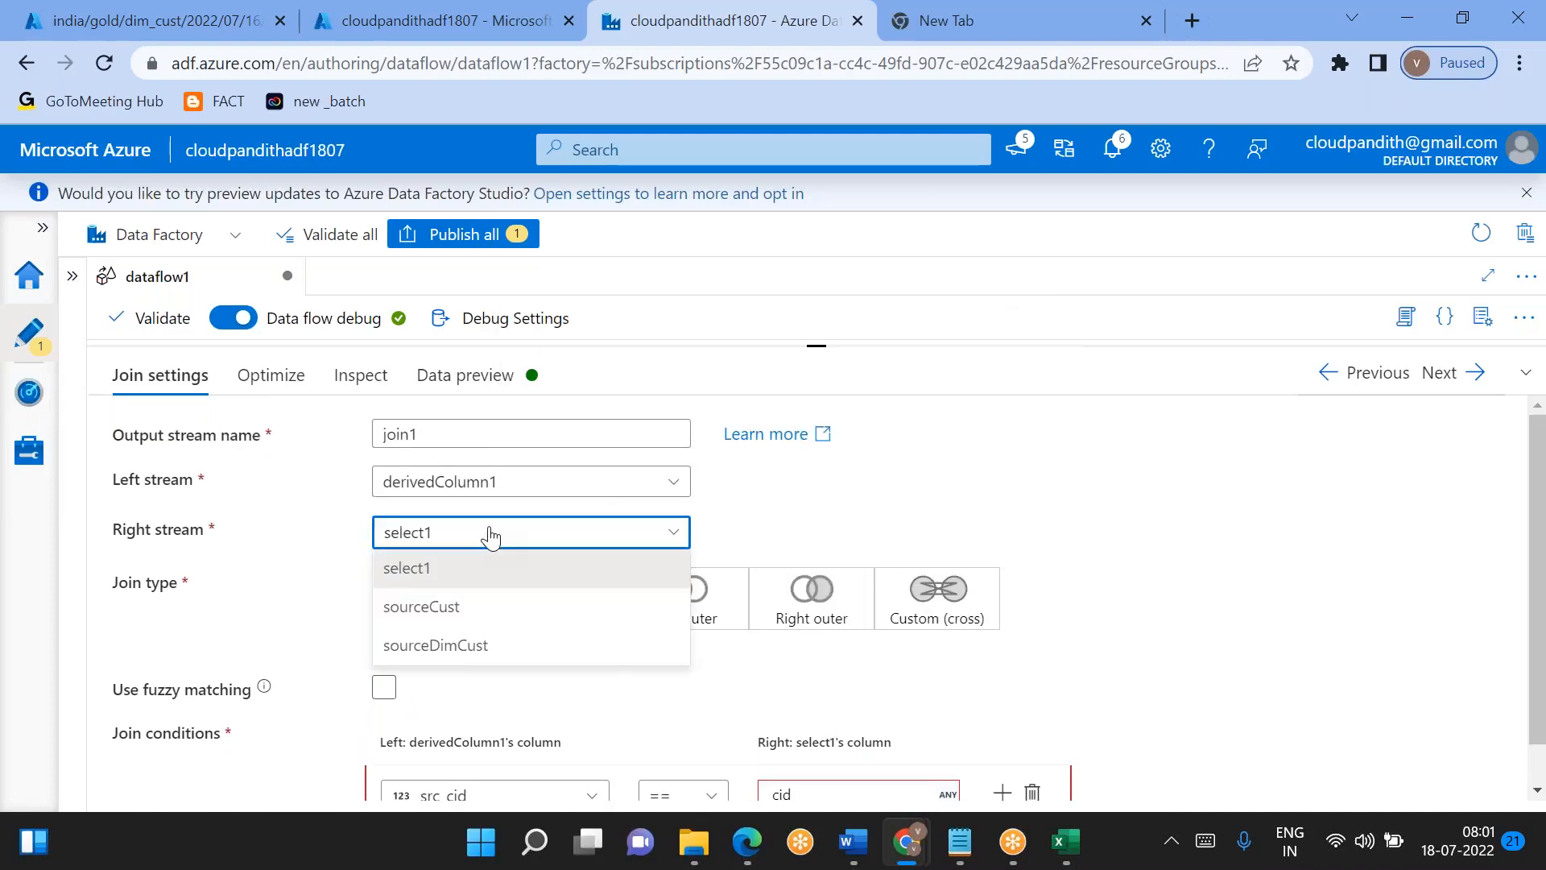
pyautogui.click(422, 647)
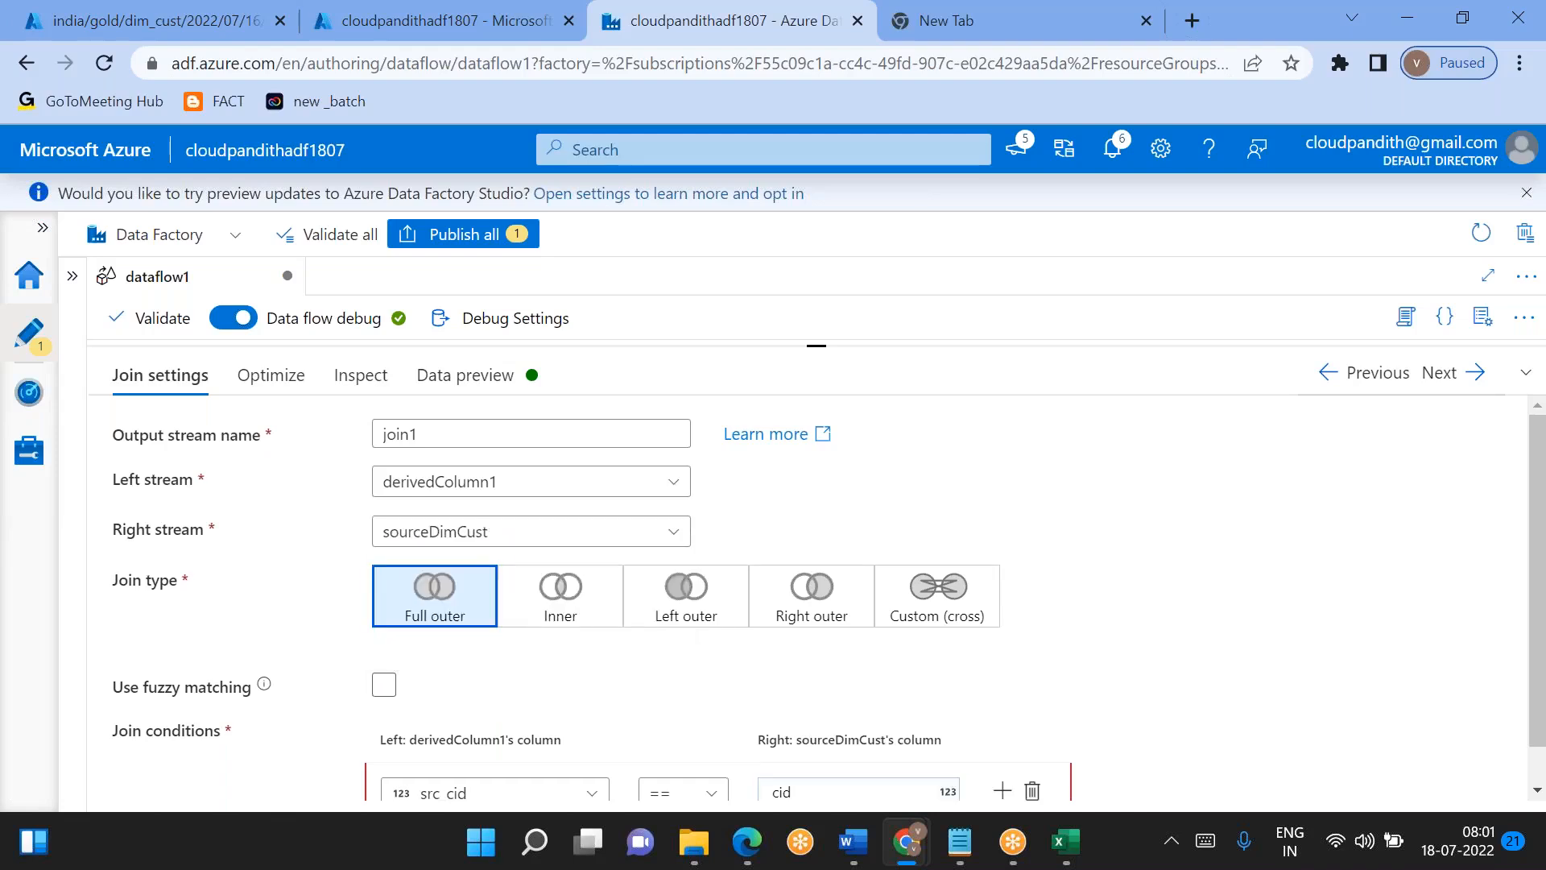
pyautogui.scroll(-1, 576, 716)
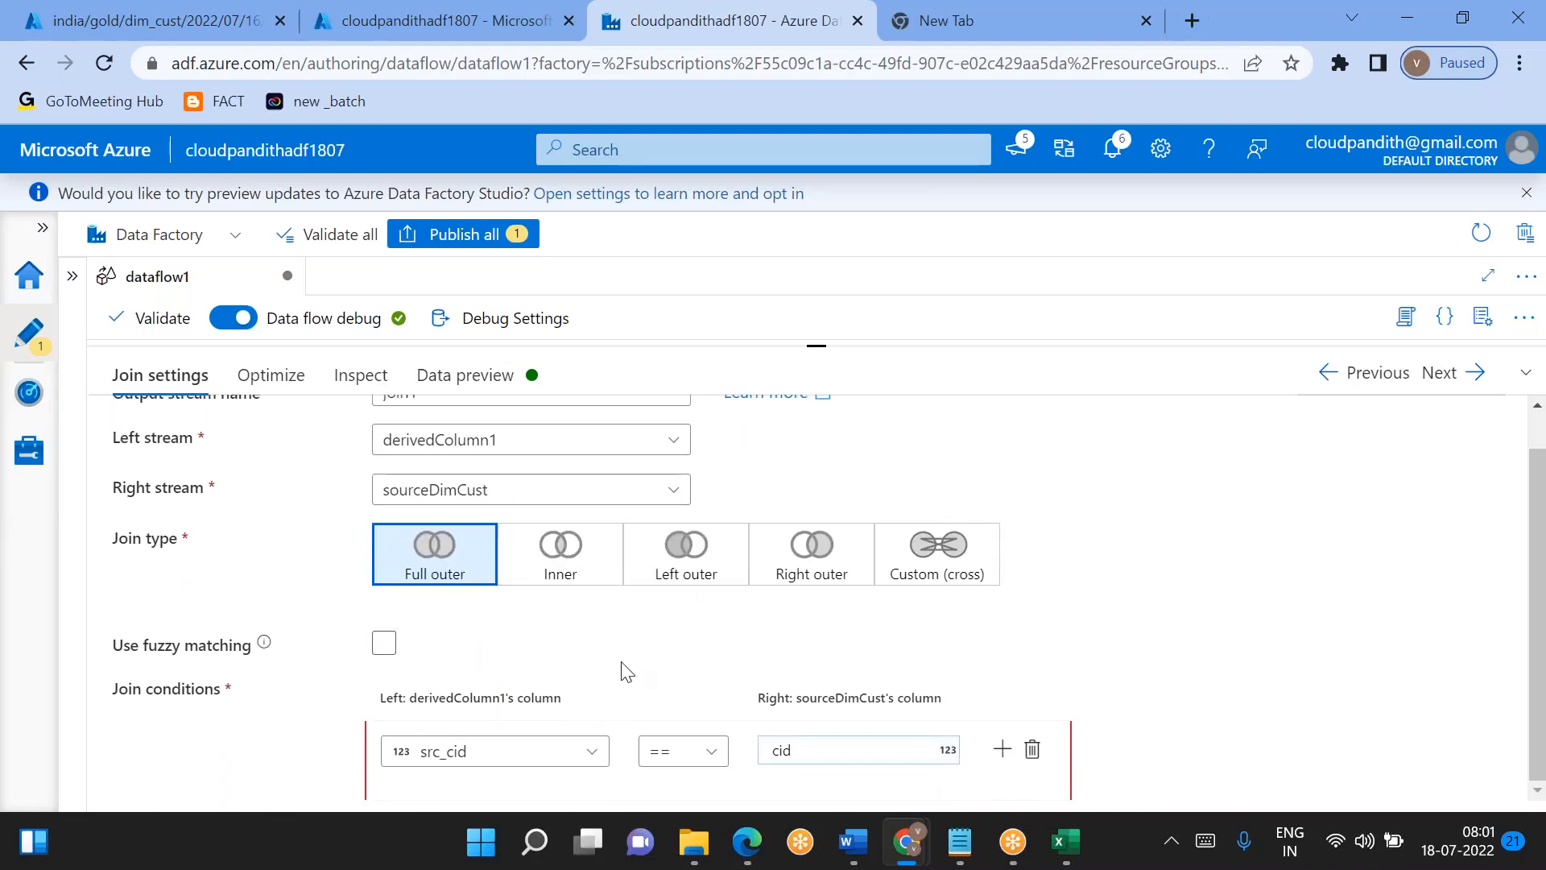
pyautogui.scroll(1, 626, 671)
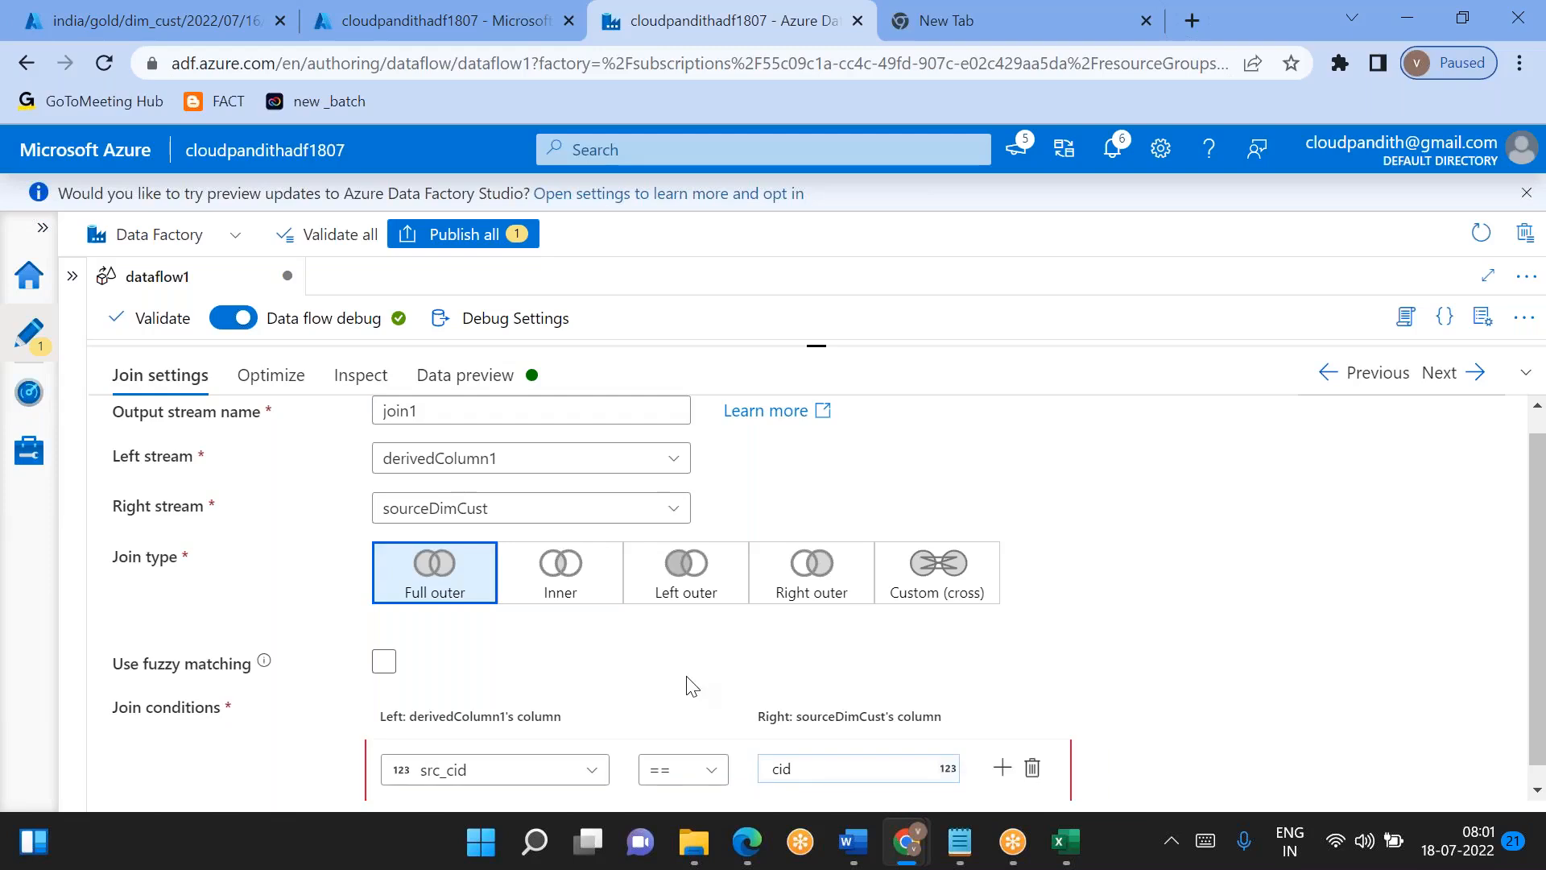
pyautogui.scroll(-1, 691, 686)
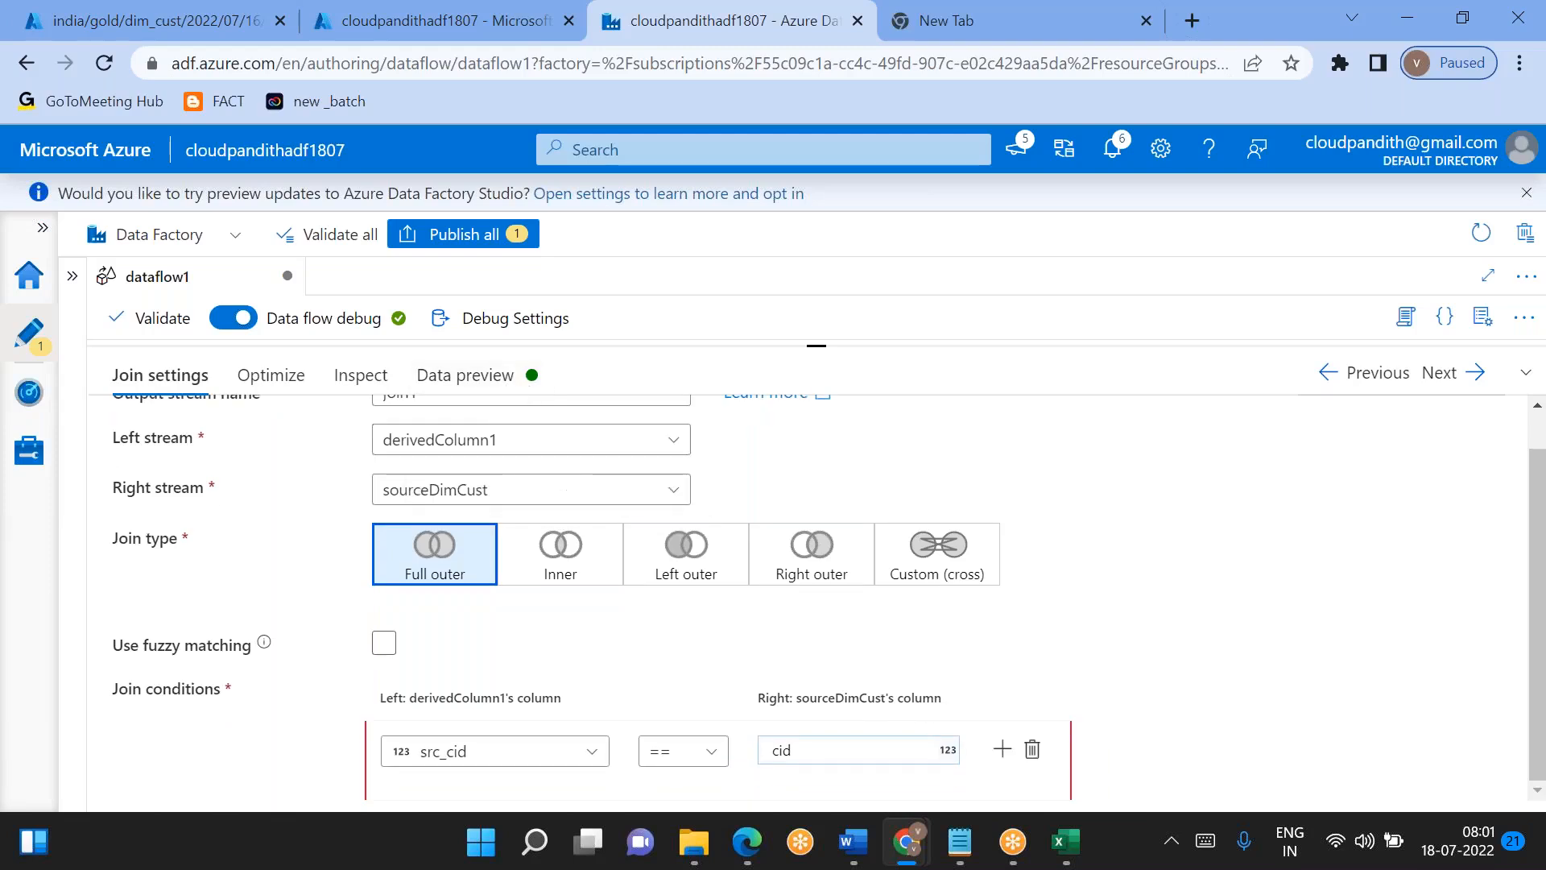
# - Refresh join1's data preview and check the created and updated timestamp columns of the dimension records
pyautogui.click(465, 376)
pyautogui.click(162, 470)
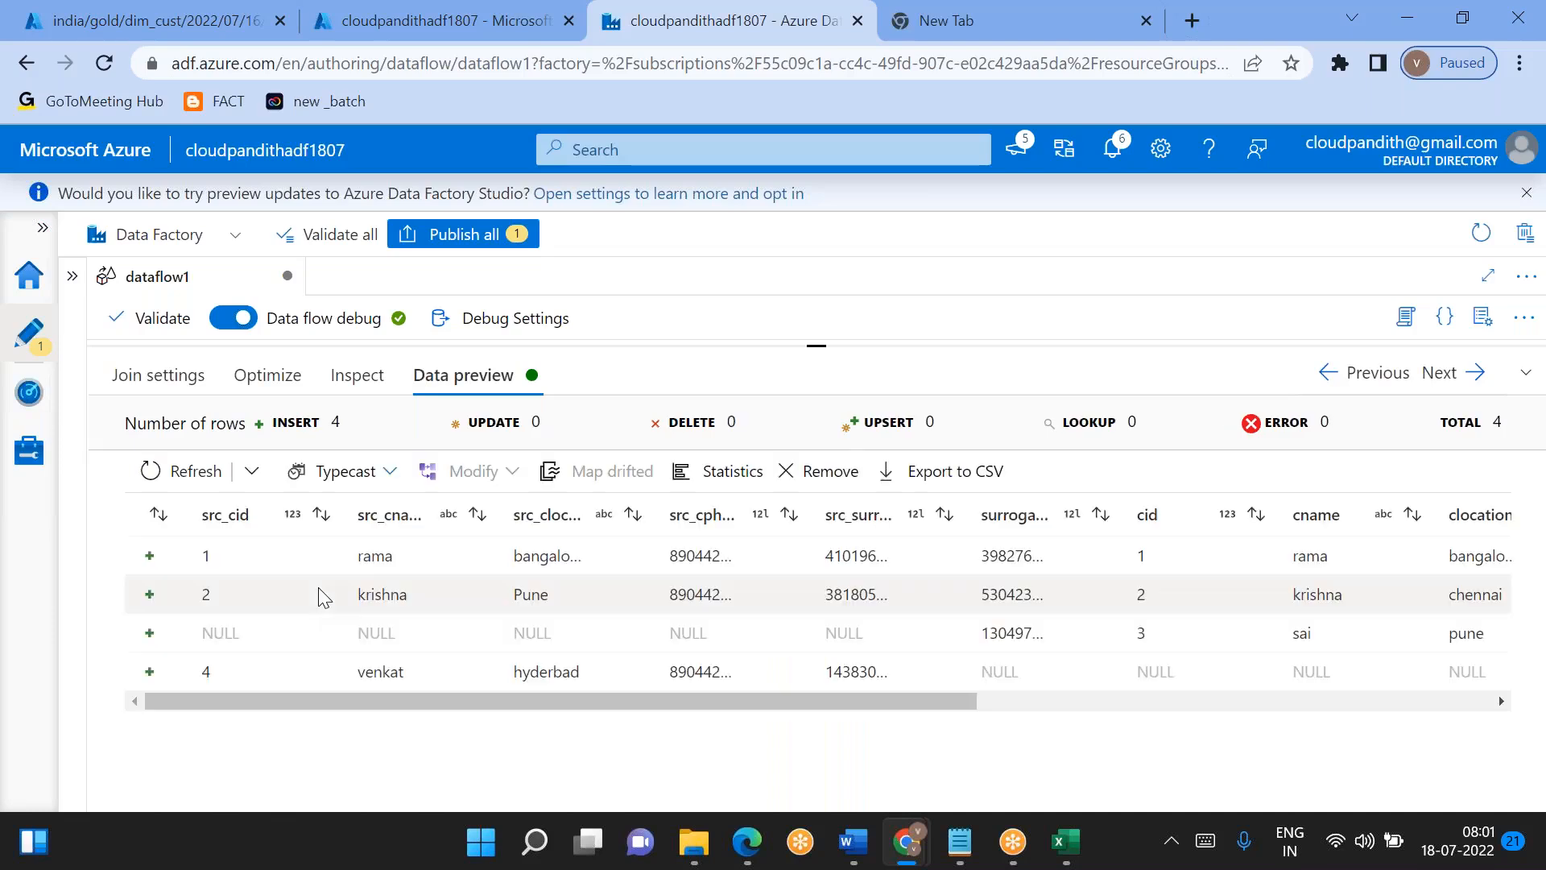
pyautogui.hscroll(10, 322, 597)
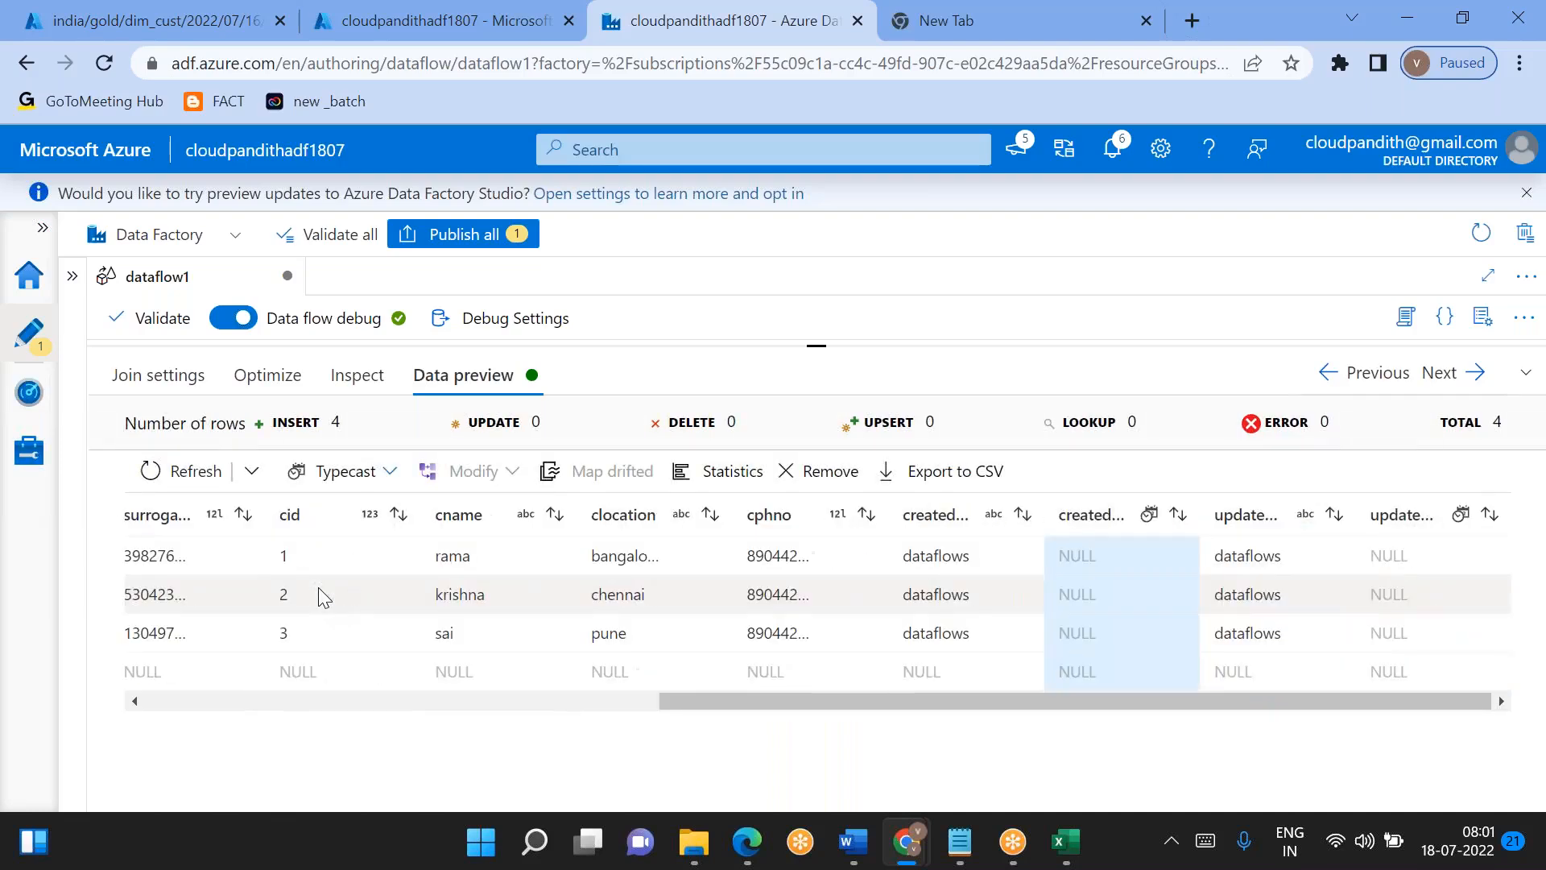
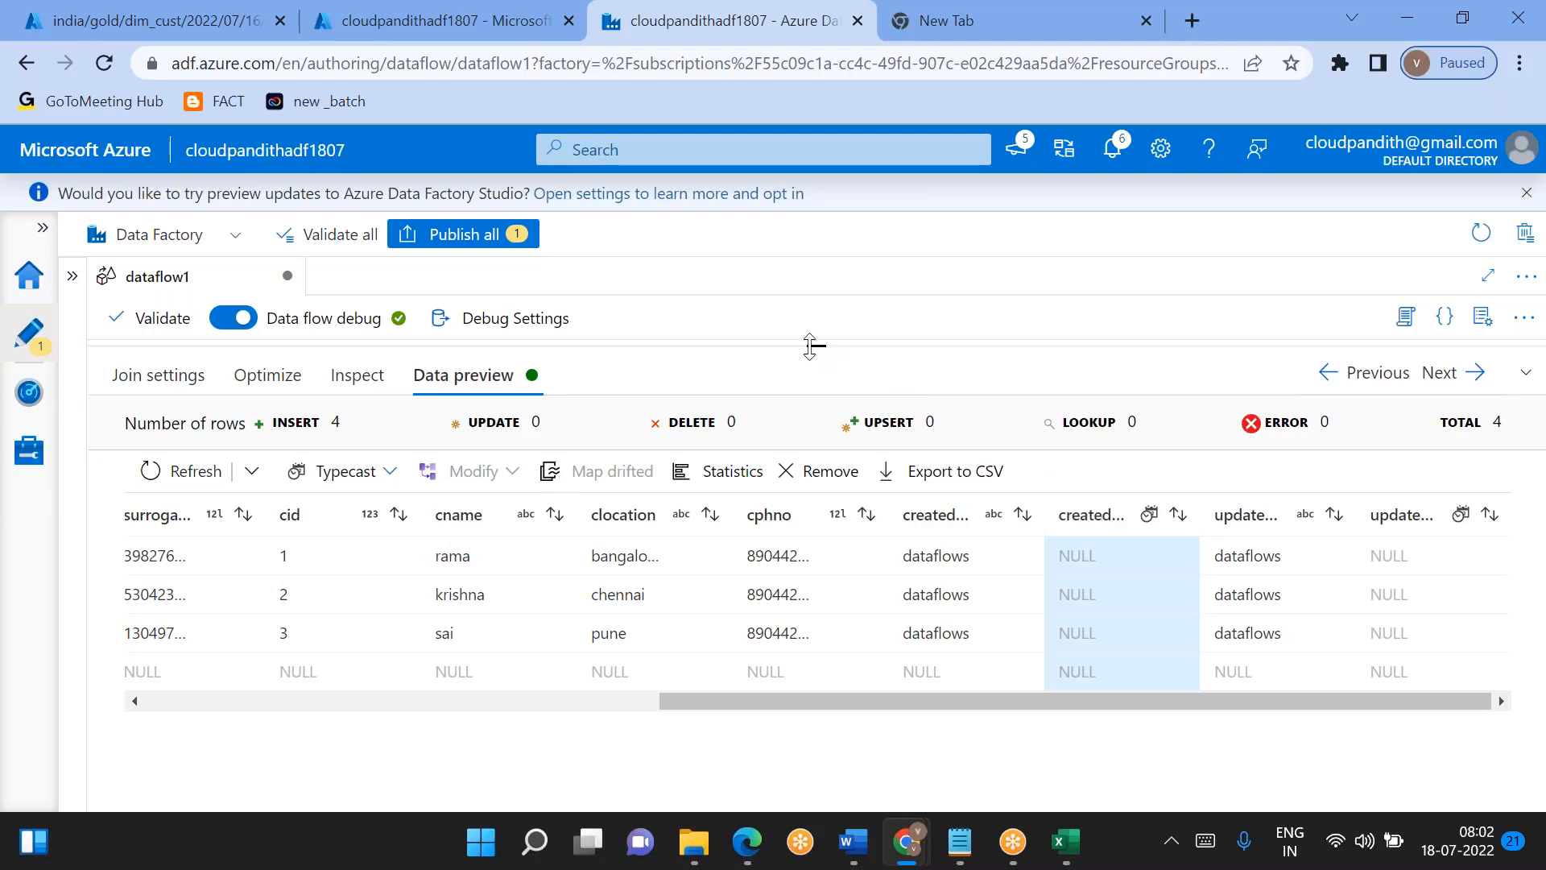
# - Examine the join1 transformation's streams, join type and join condition, along with its neighbouring transformations in the data flow graph
pyautogui.moveTo(811, 347); pyautogui.dragTo(729, 440)
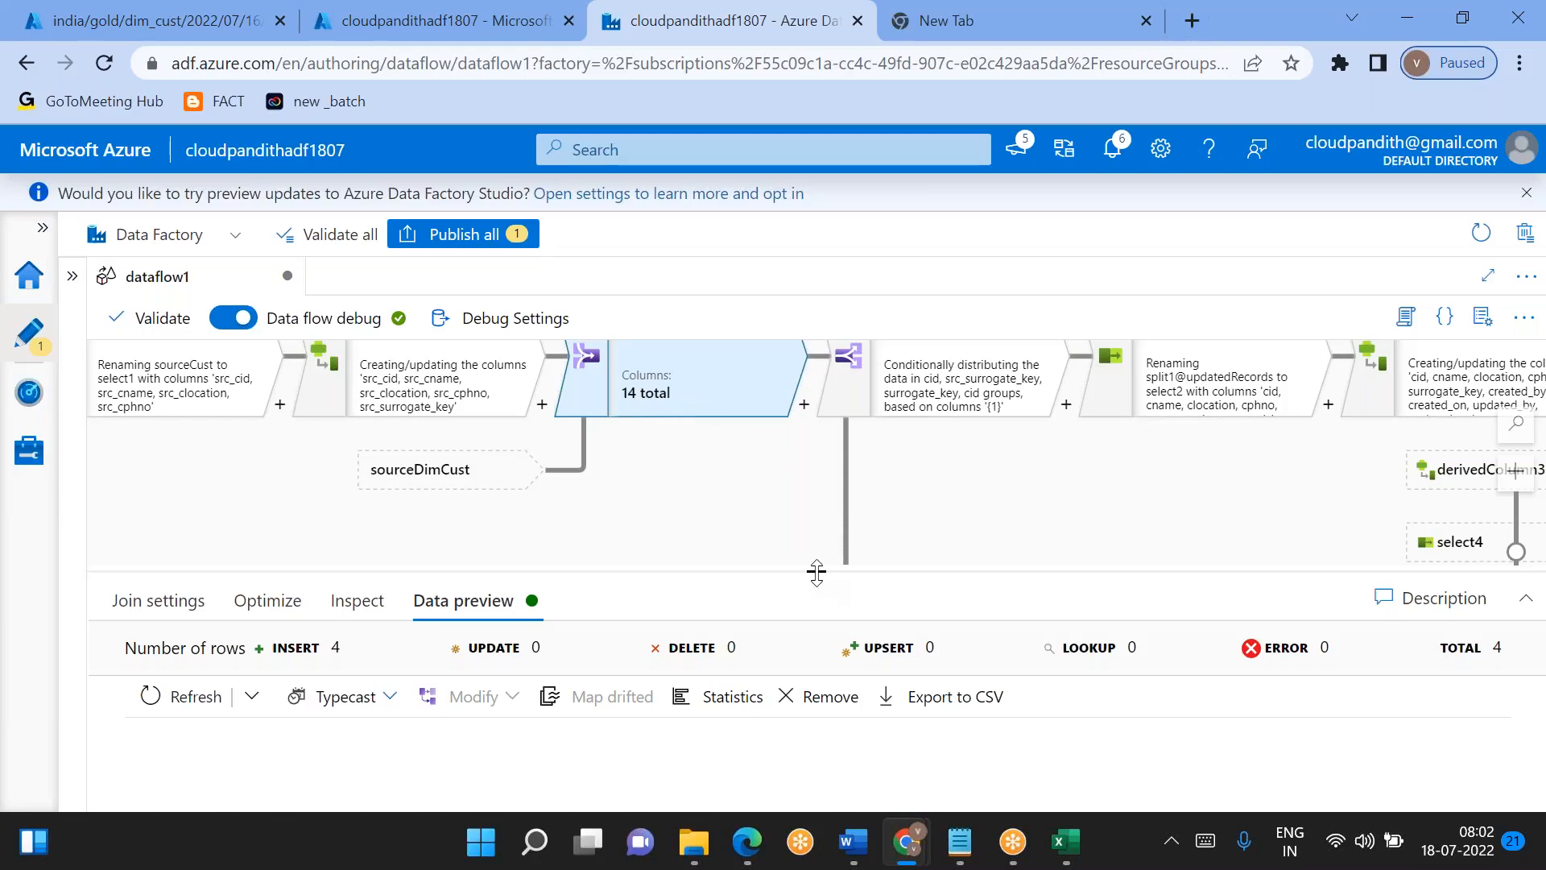
pyautogui.moveTo(817, 567)
pyautogui.mouseDown()
pyautogui.moveTo(801, 496)
pyautogui.moveTo(795, 567)
pyautogui.mouseUp()
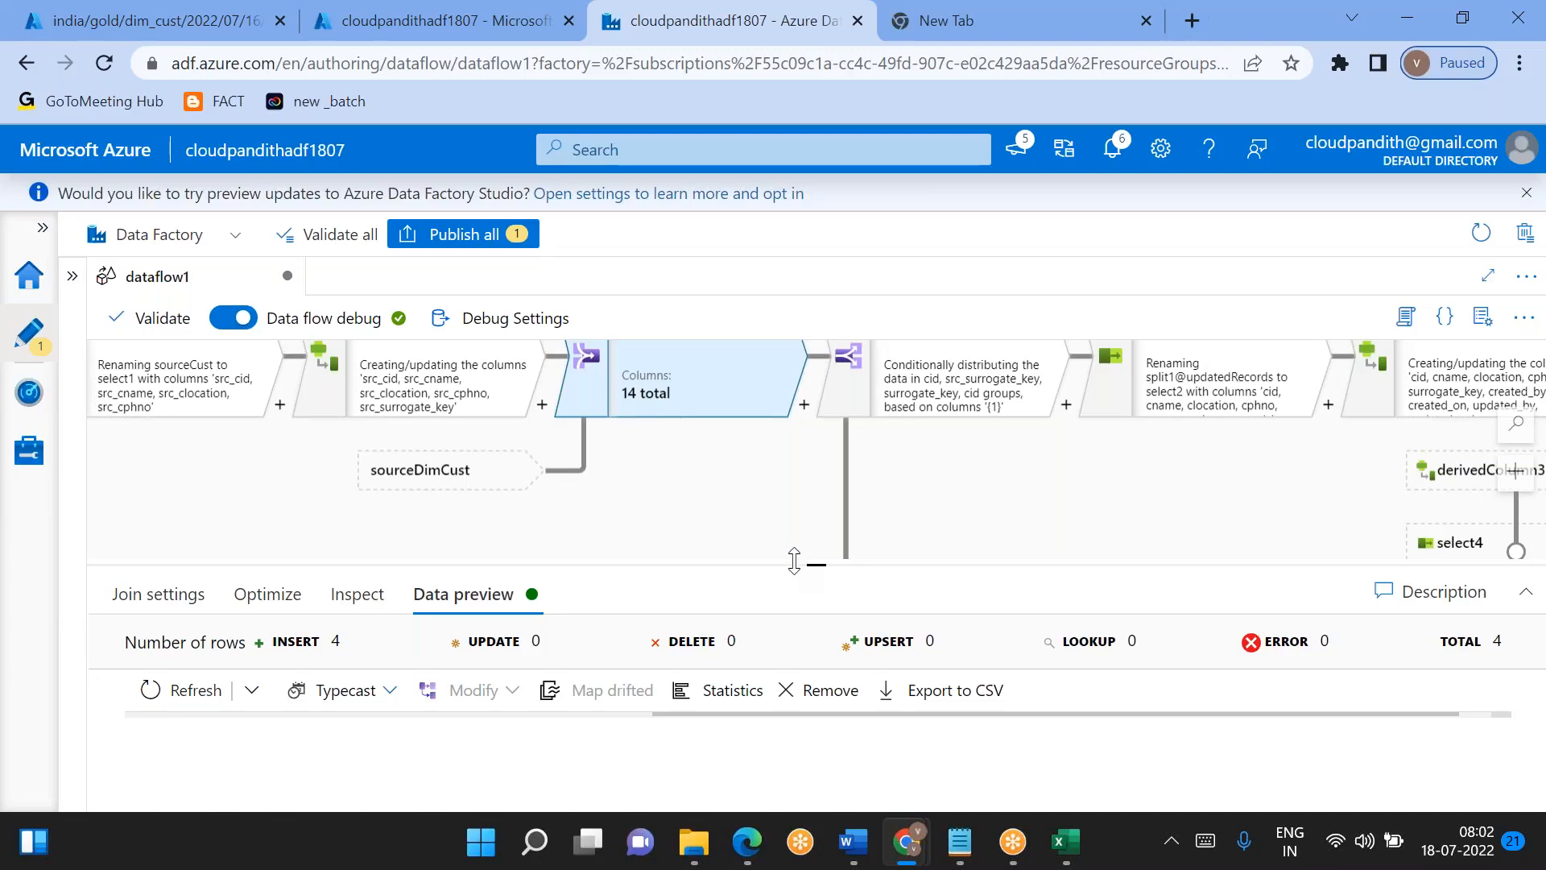
pyautogui.moveTo(794, 561); pyautogui.dragTo(794, 466)
pyautogui.click(136, 498)
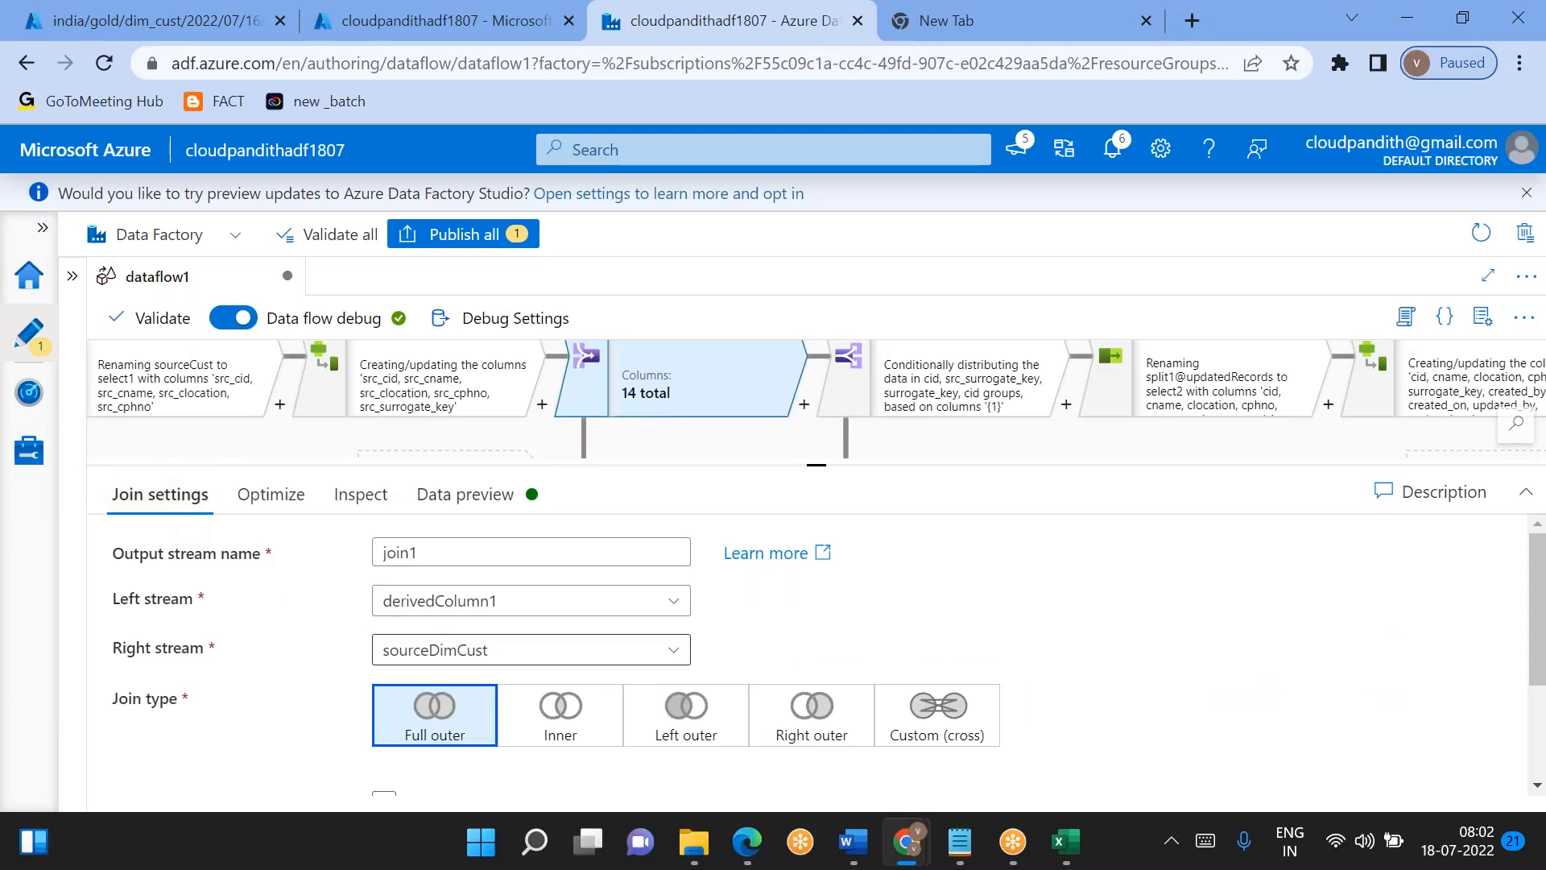
pyautogui.scroll(-2, 419, 665)
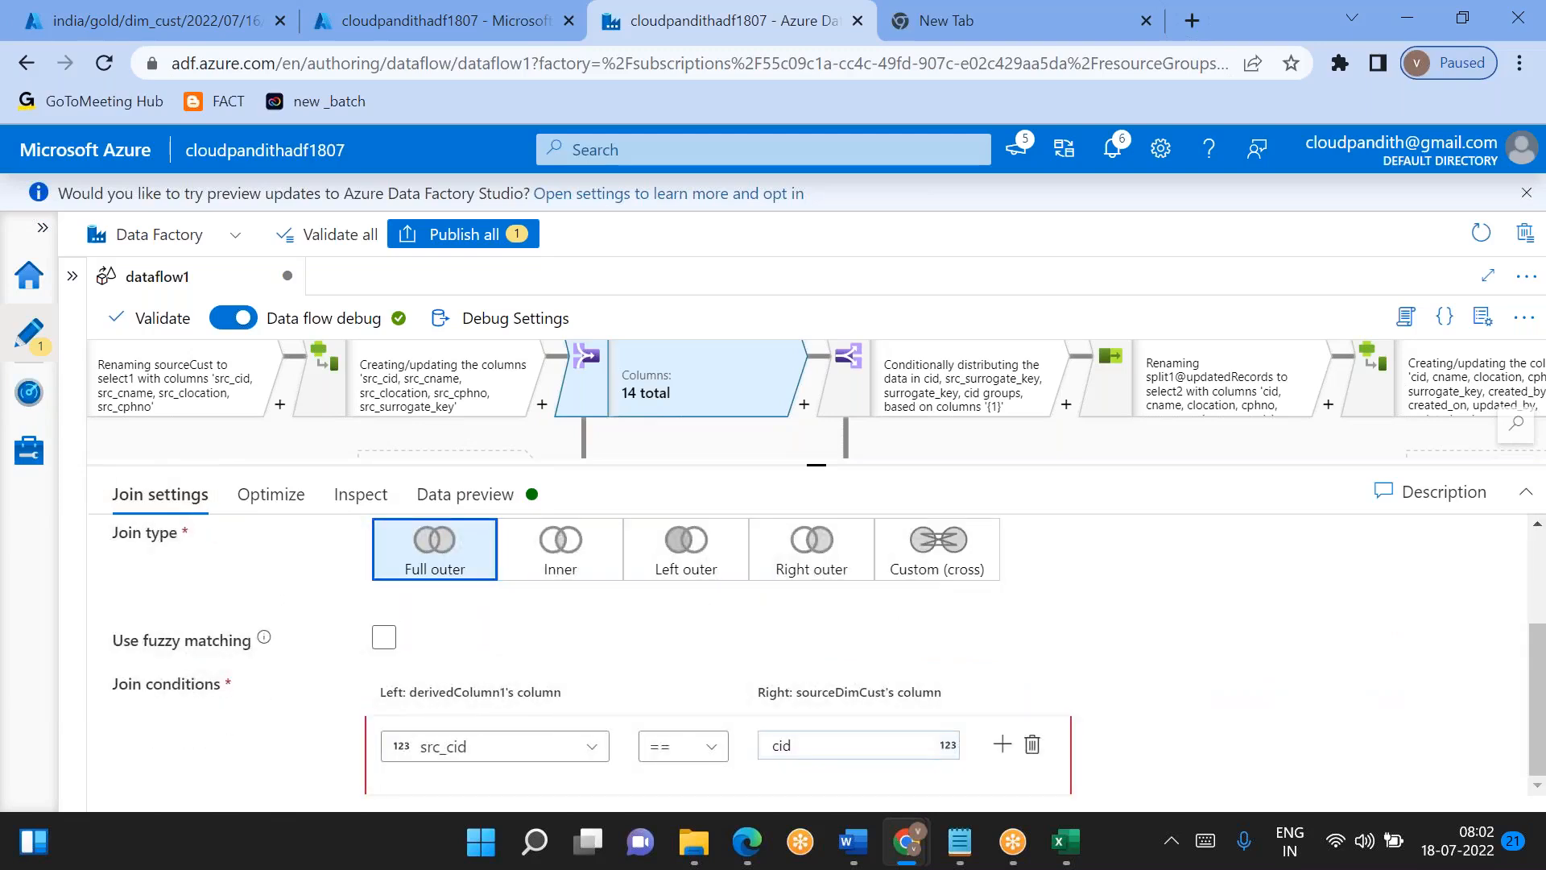
pyautogui.scroll(2, 427, 676)
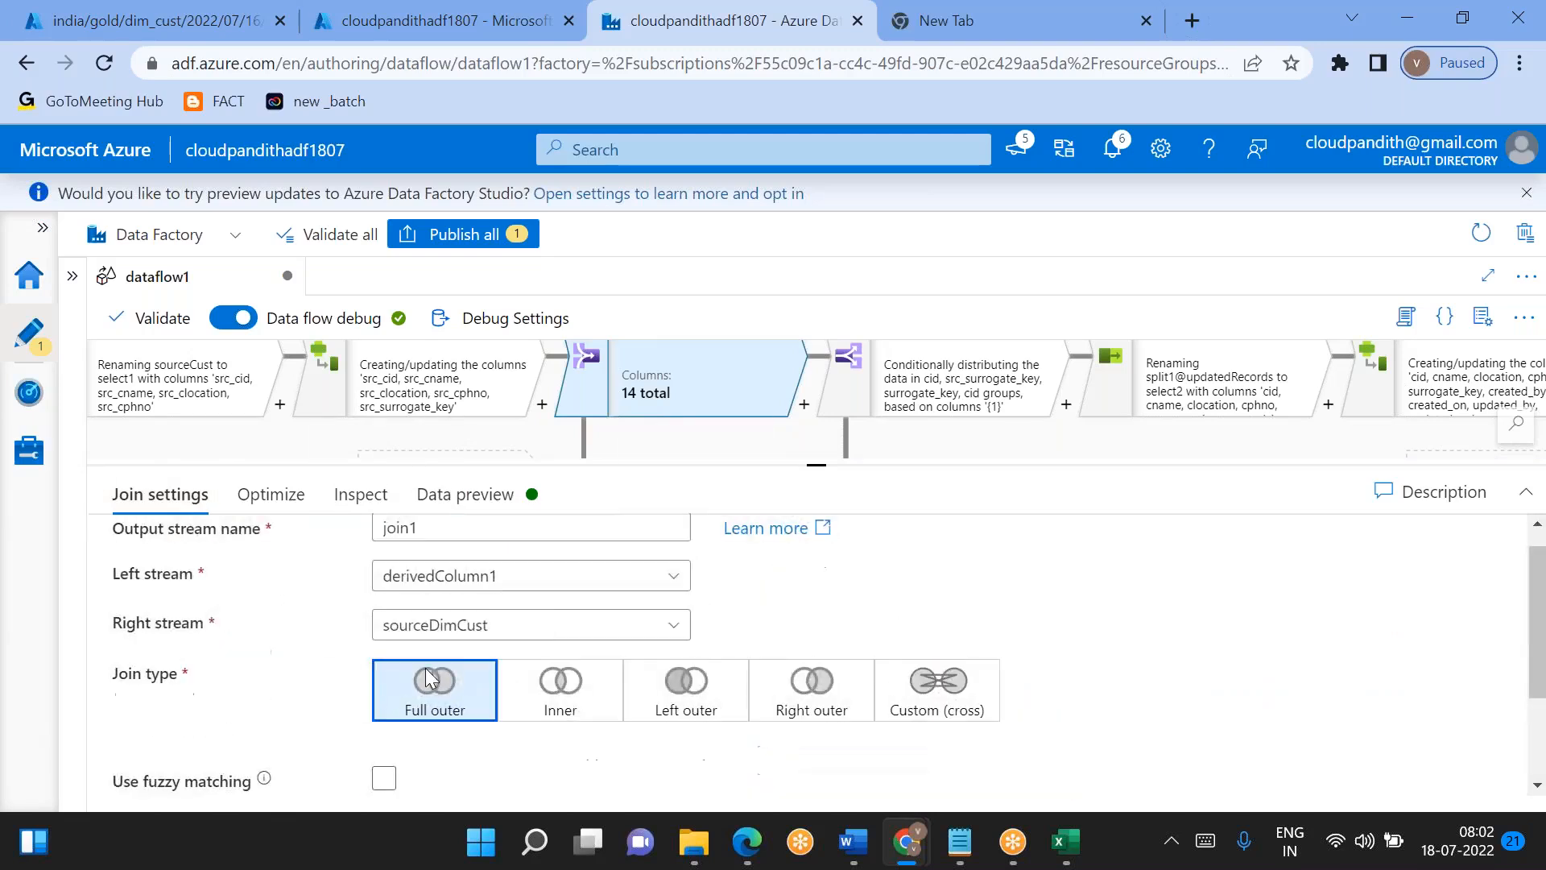
pyautogui.moveTo(815, 456); pyautogui.dragTo(822, 593)
pyautogui.moveTo(345, 537); pyautogui.dragTo(923, 322)
pyautogui.moveTo(432, 452); pyautogui.dragTo(166, 652)
pyautogui.moveTo(1097, 499); pyautogui.dragTo(845, 575)
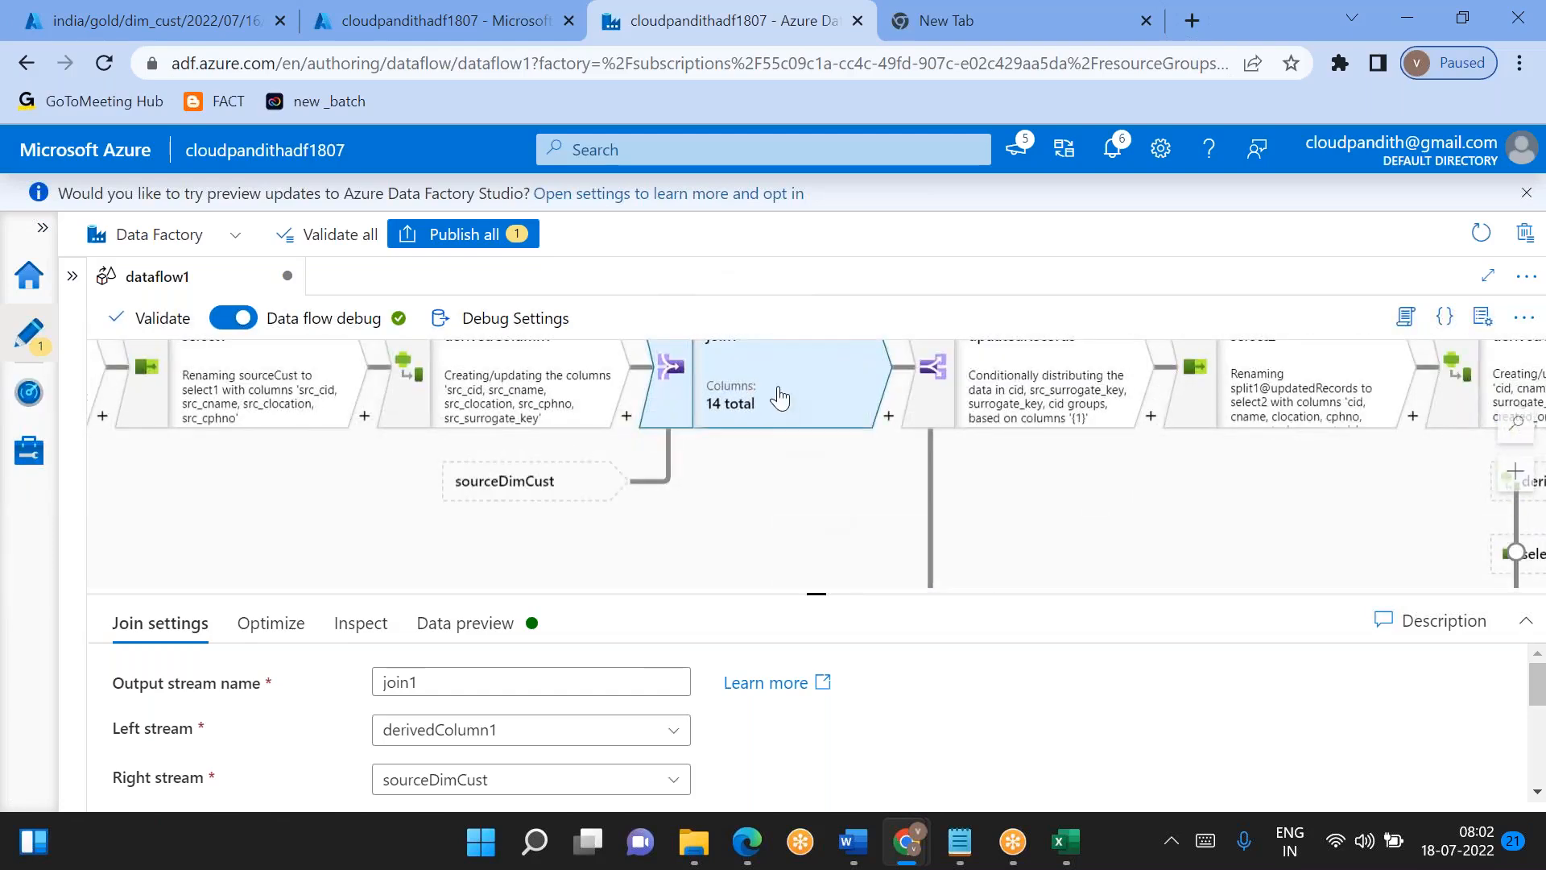
pyautogui.moveTo(823, 591); pyautogui.dragTo(810, 540)
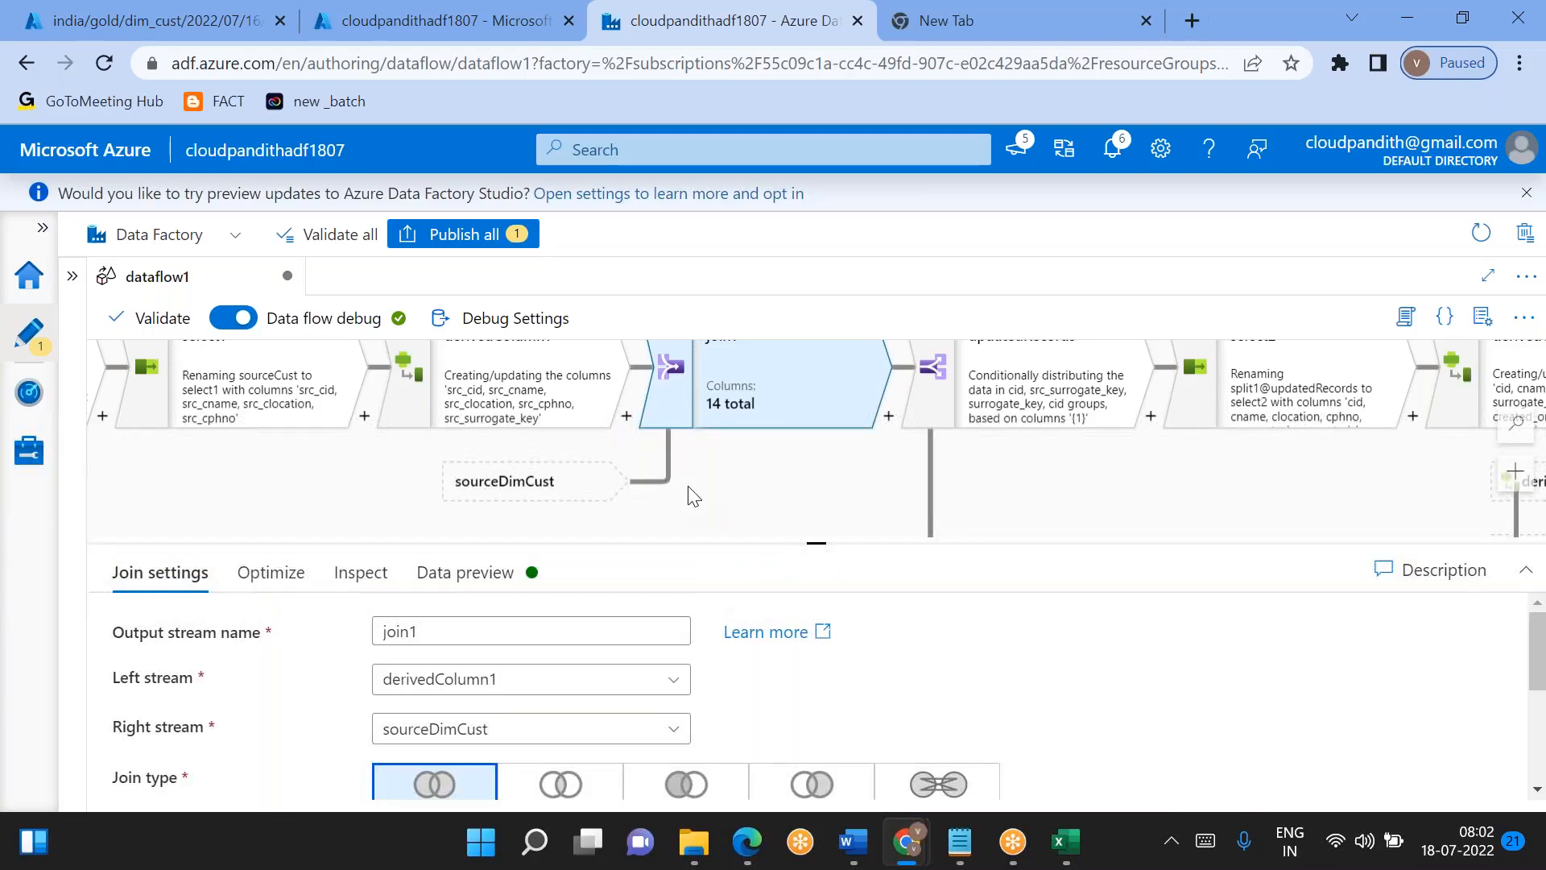
# - Add an inner Join transformation directly after derivedColumn1 with sourceDimCust as its right stream
pyautogui.click(626, 416)
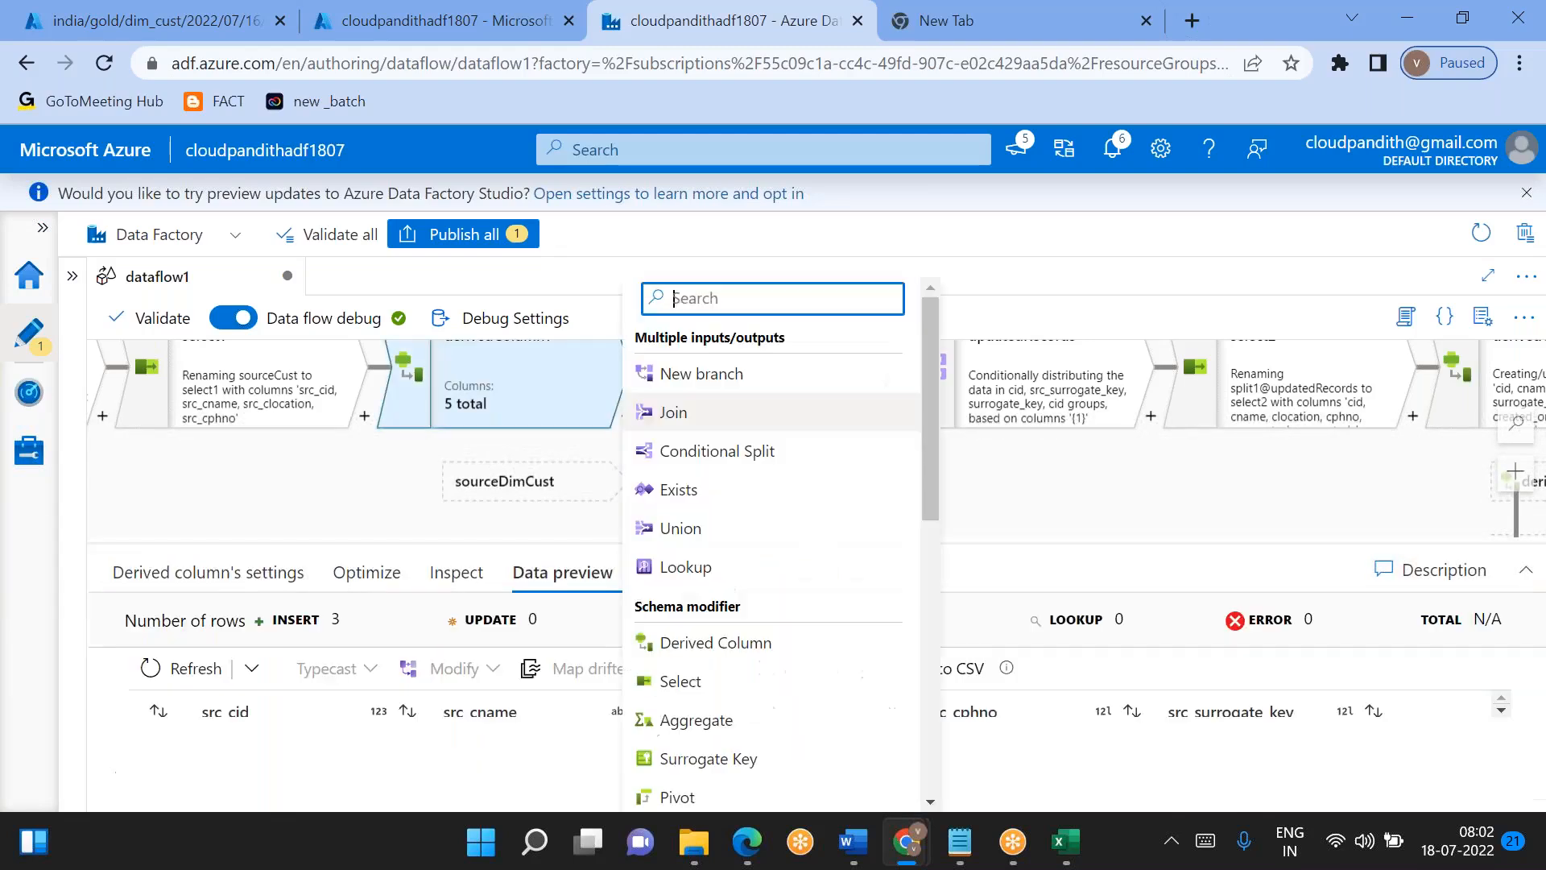
pyautogui.click(651, 420)
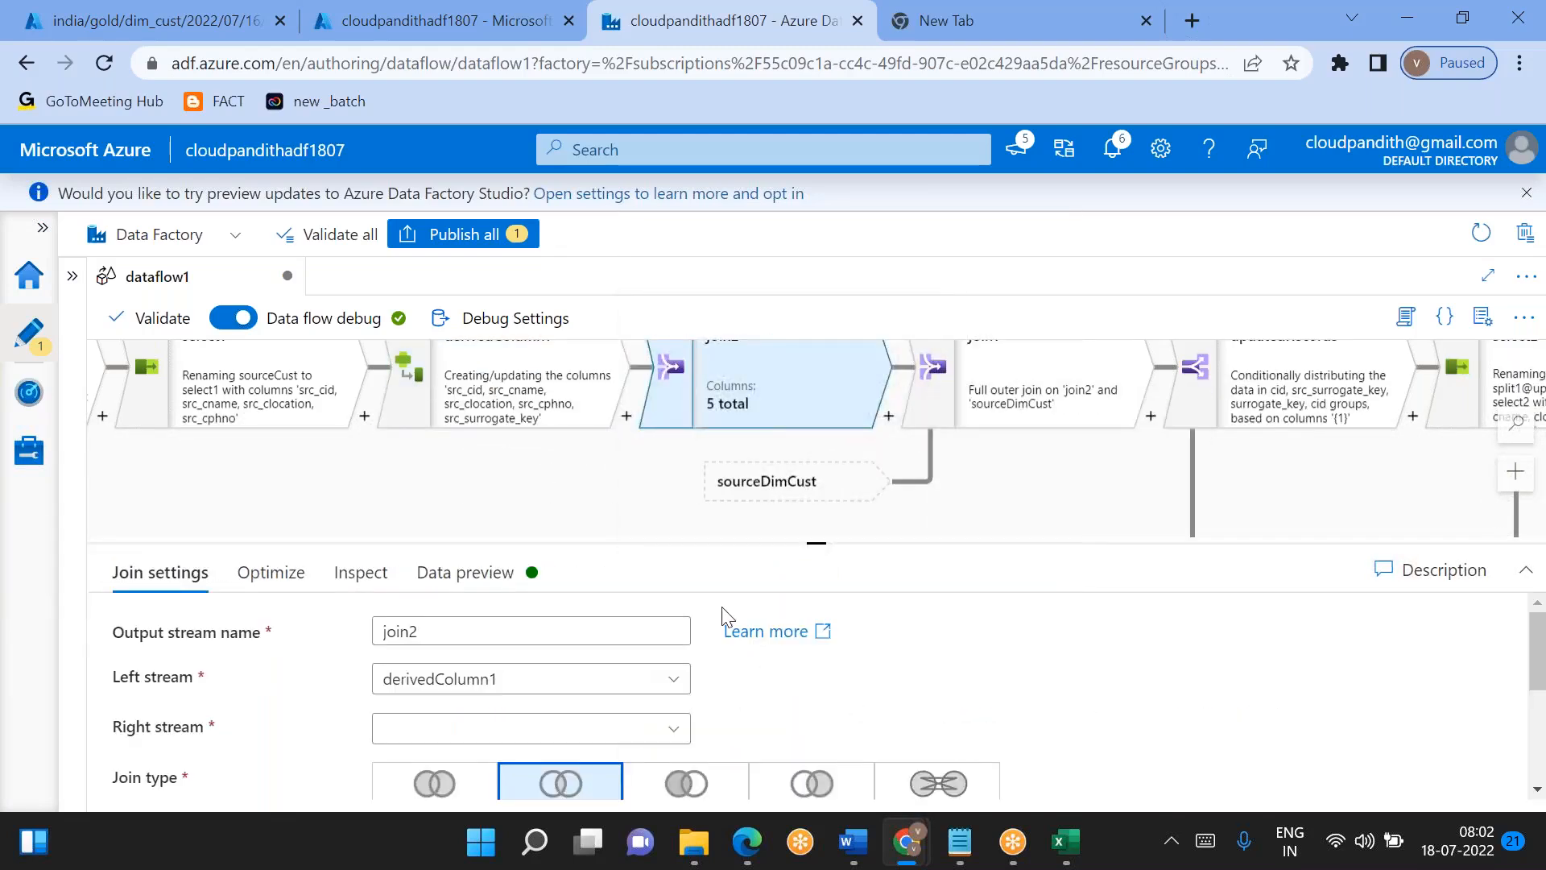
pyautogui.click(431, 731)
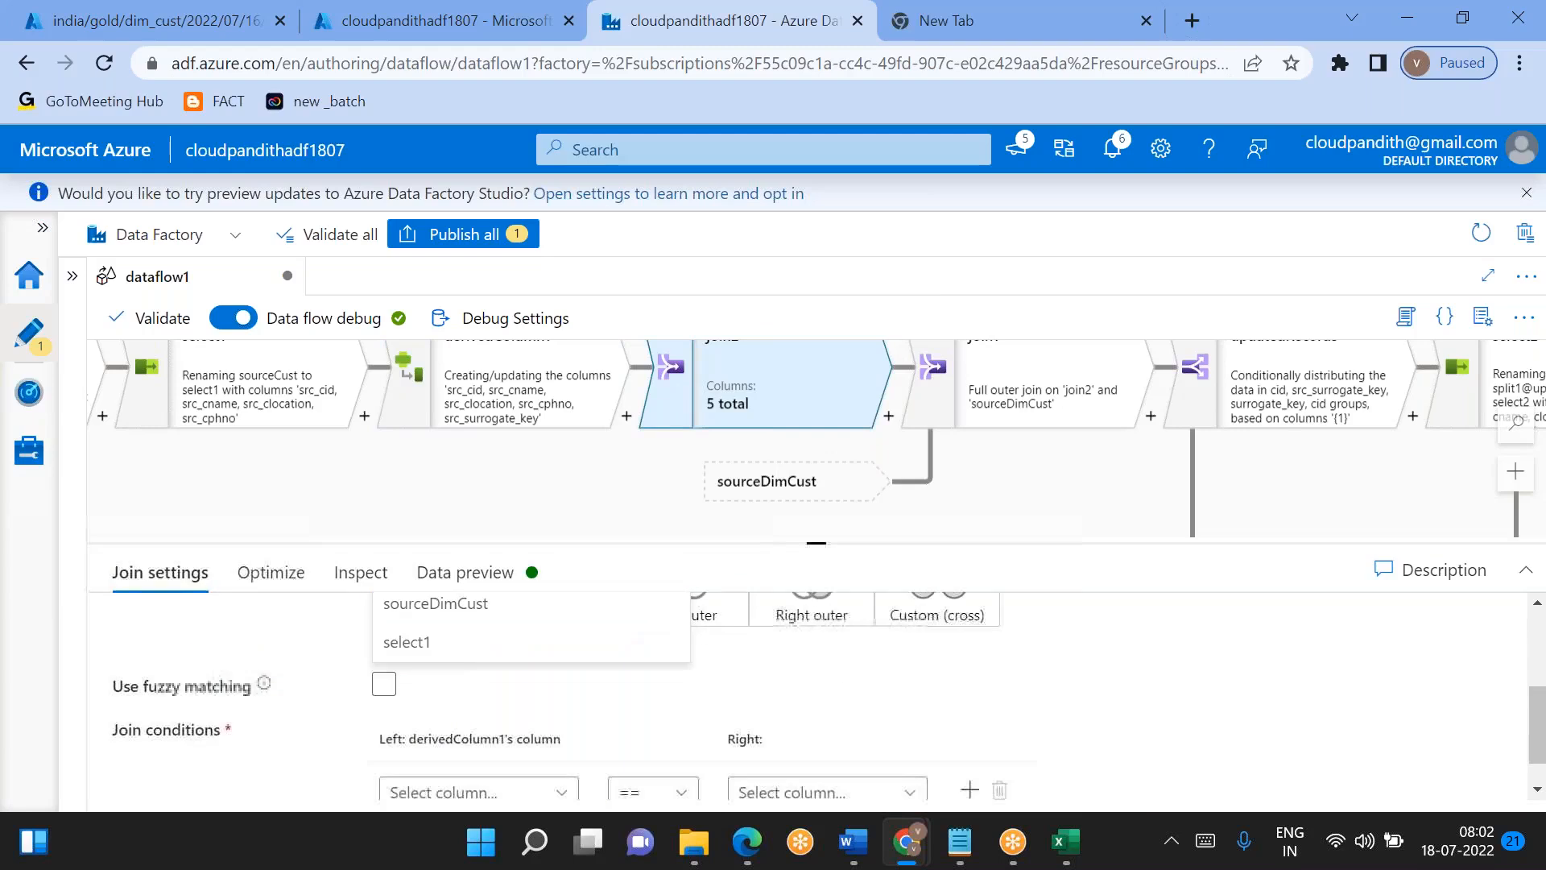
pyautogui.click(435, 662)
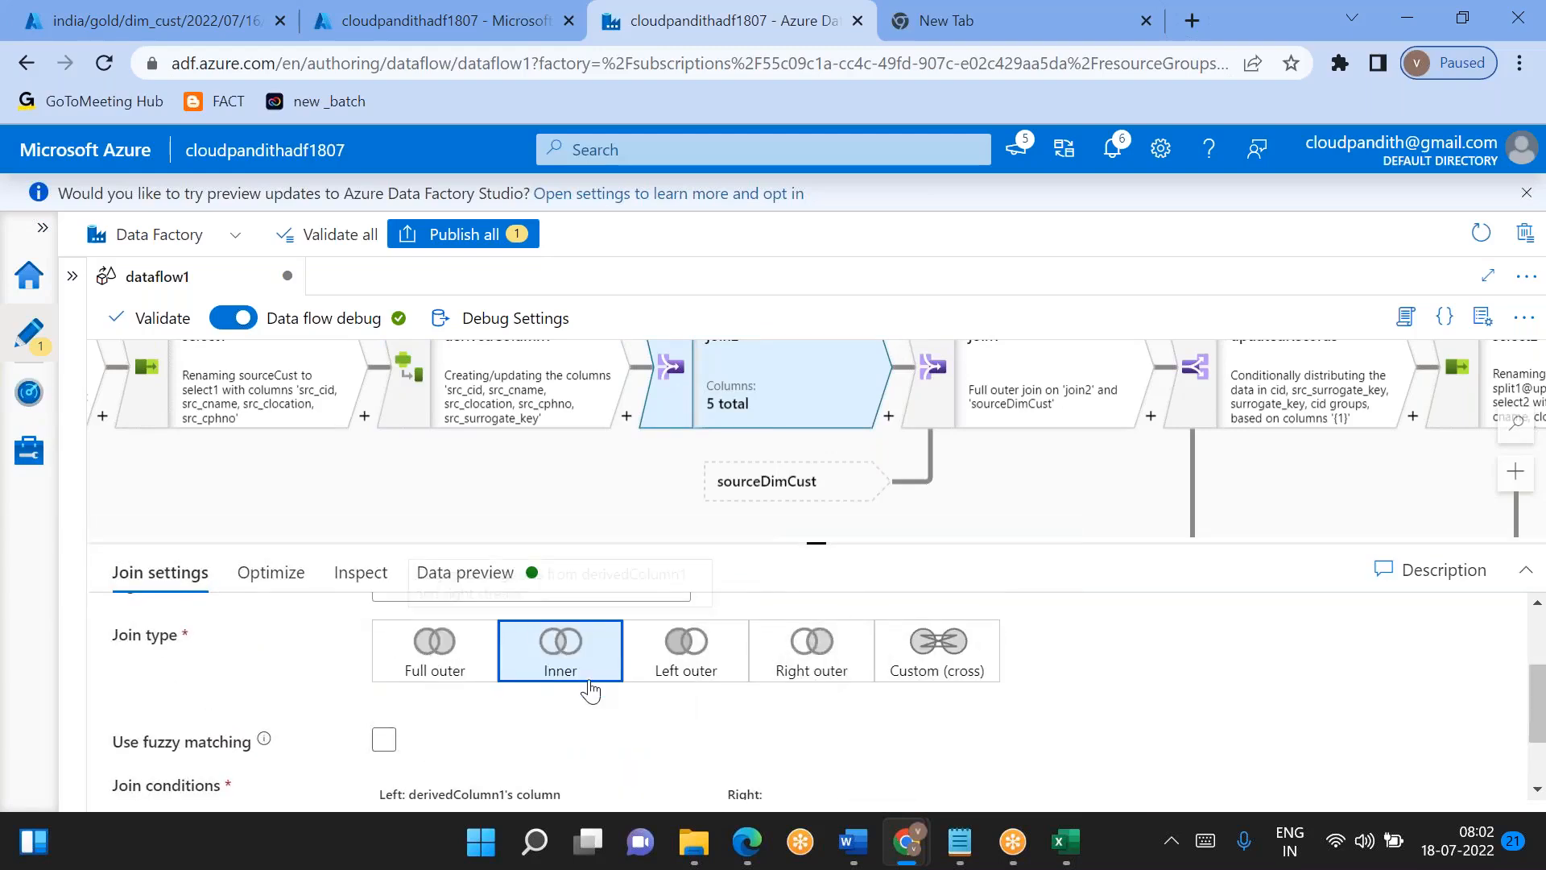
# - Set the new join's condition to src_cid == cid
pyautogui.scroll(-2, 563, 725)
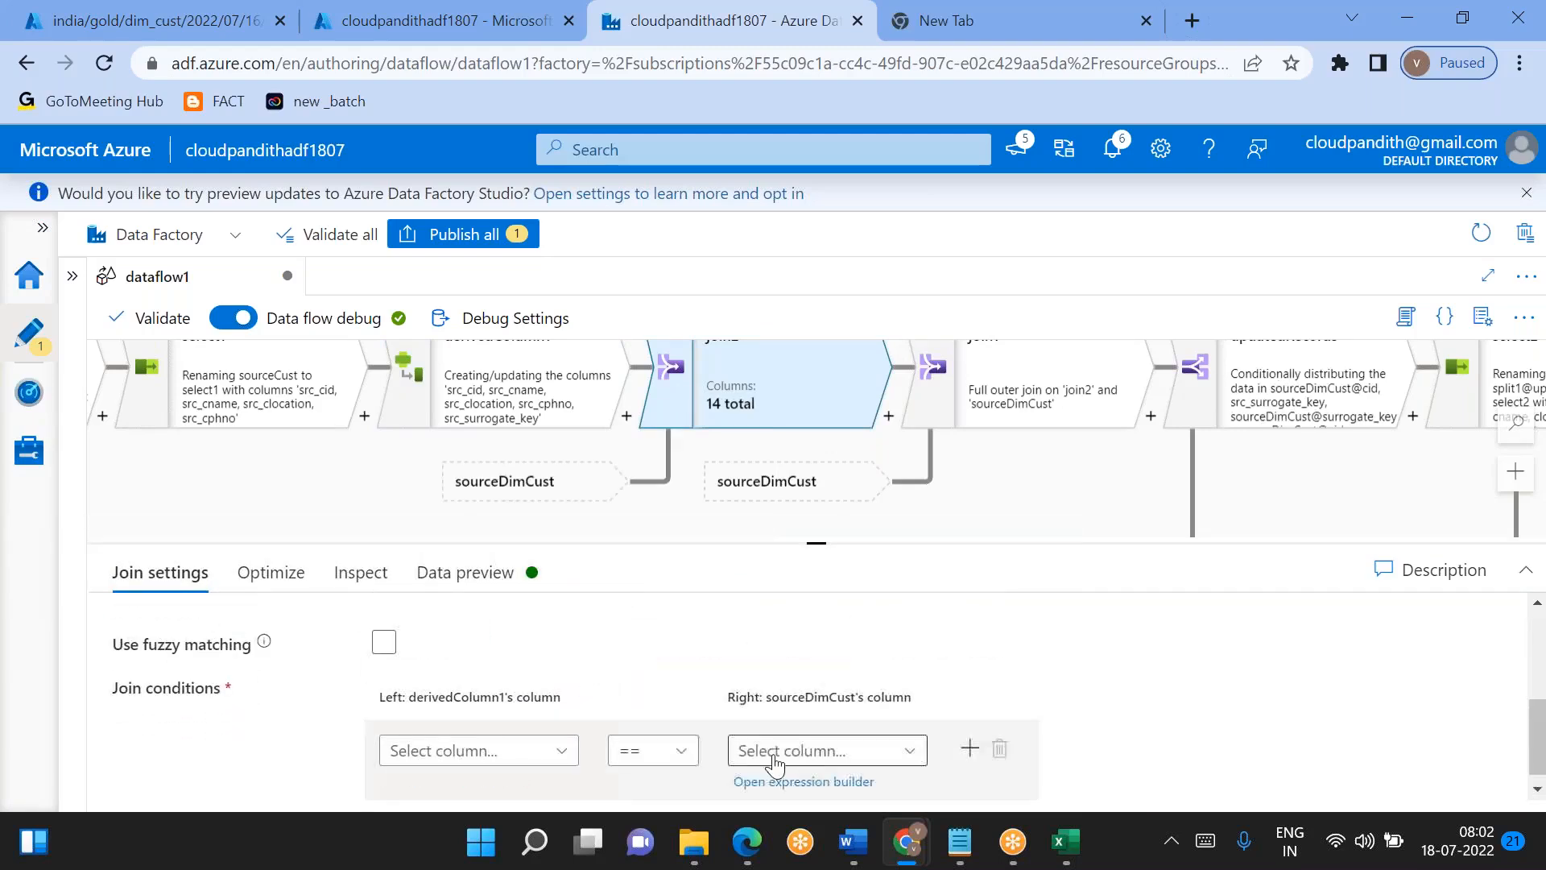
pyautogui.click(530, 757)
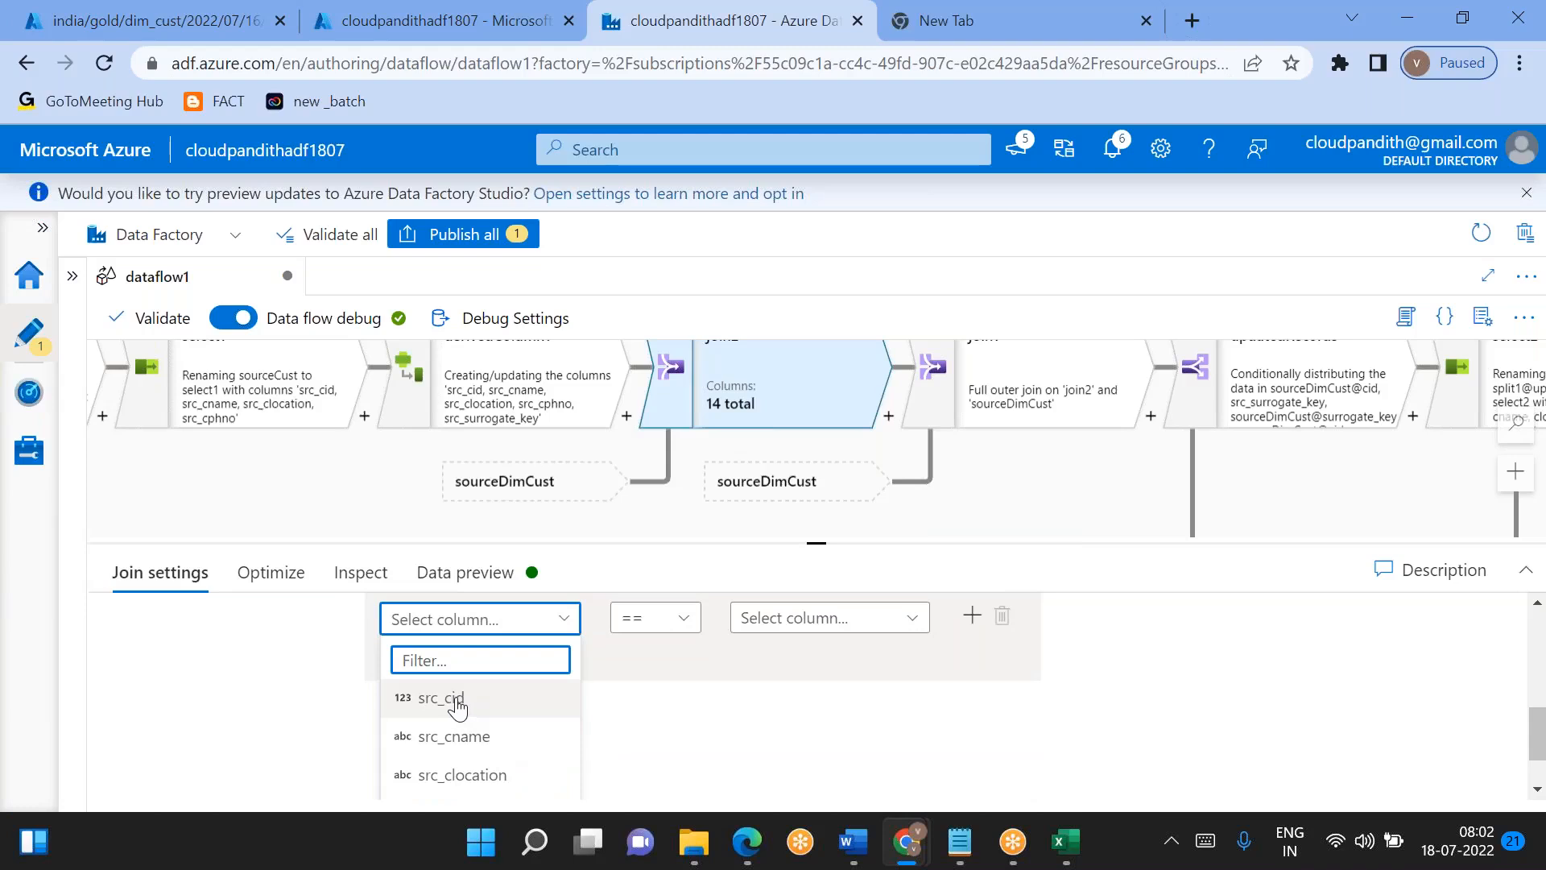
pyautogui.click(452, 703)
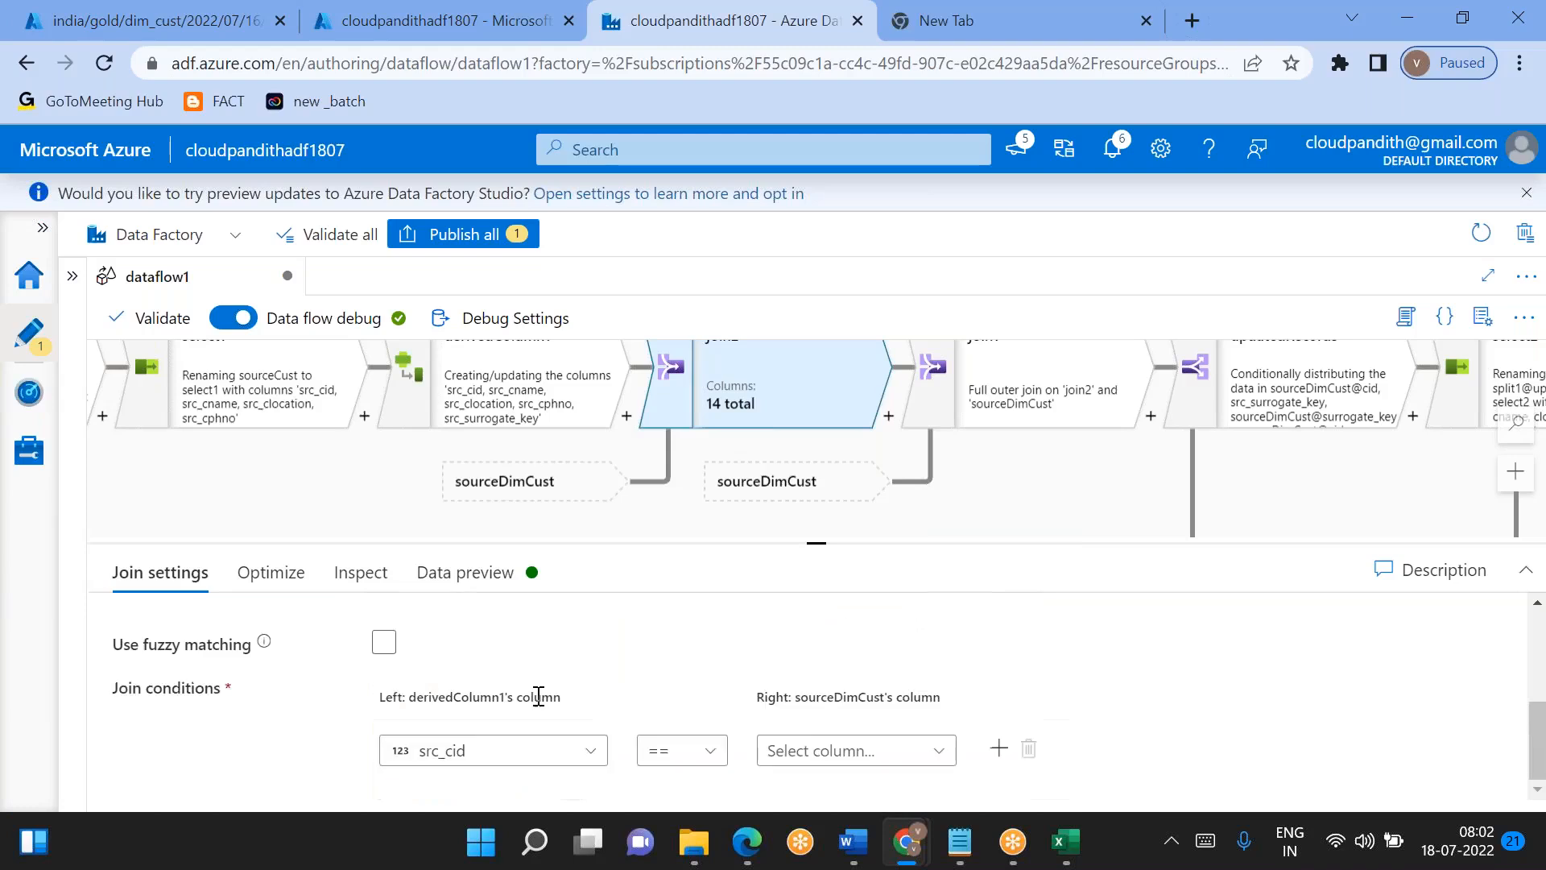
pyautogui.click(822, 750)
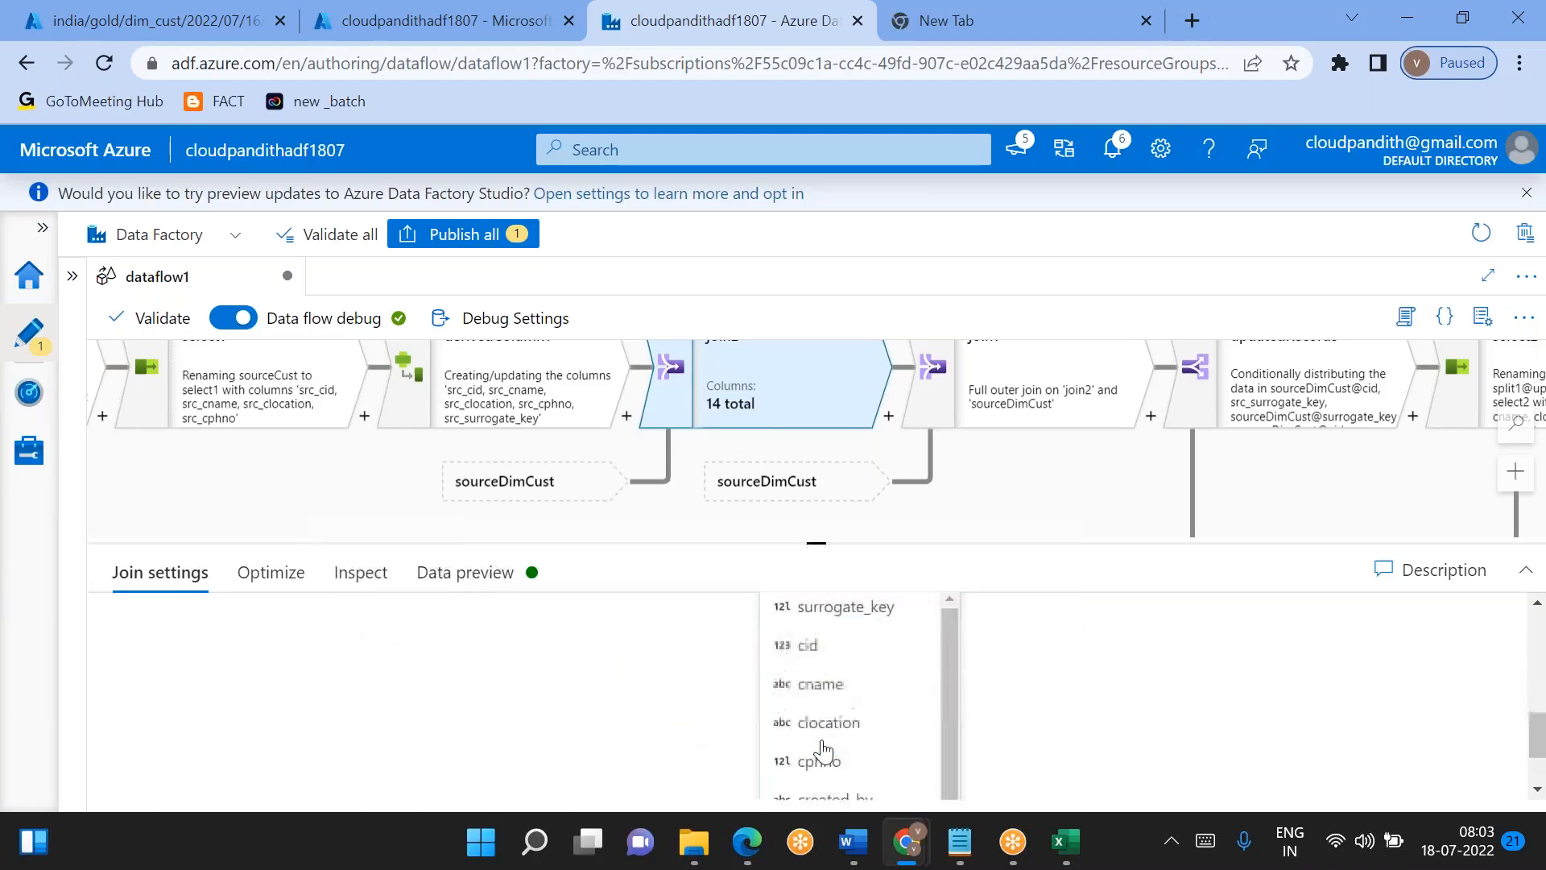
pyautogui.click(820, 658)
# - Refresh the data preview of join2 and inspect its rows through the created and updated columns
pyautogui.click(467, 573)
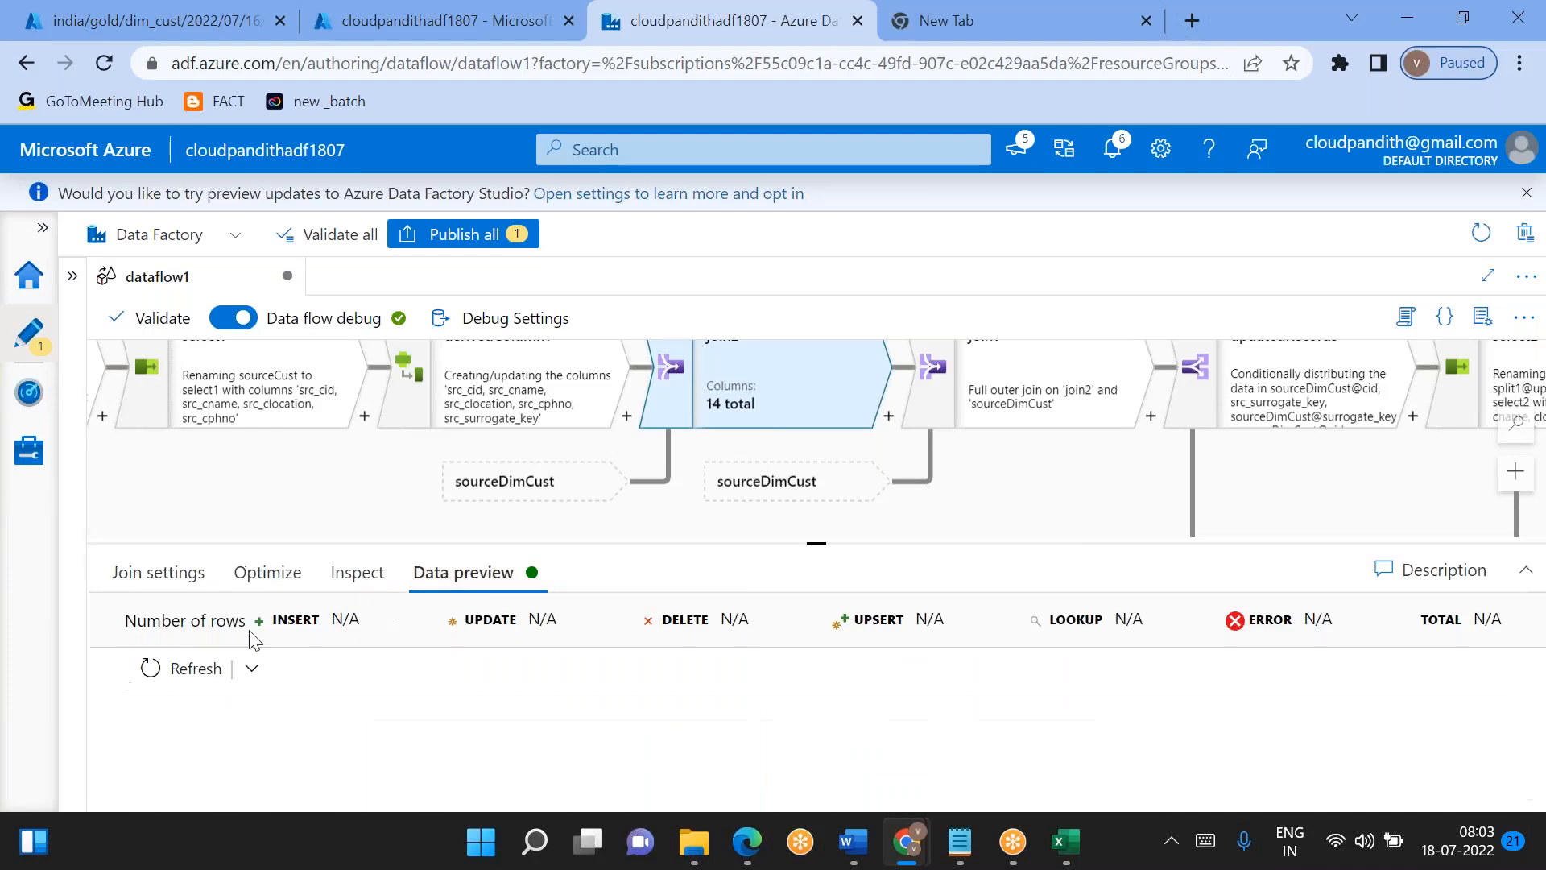
pyautogui.click(181, 670)
pyautogui.moveTo(796, 545); pyautogui.dragTo(769, 403)
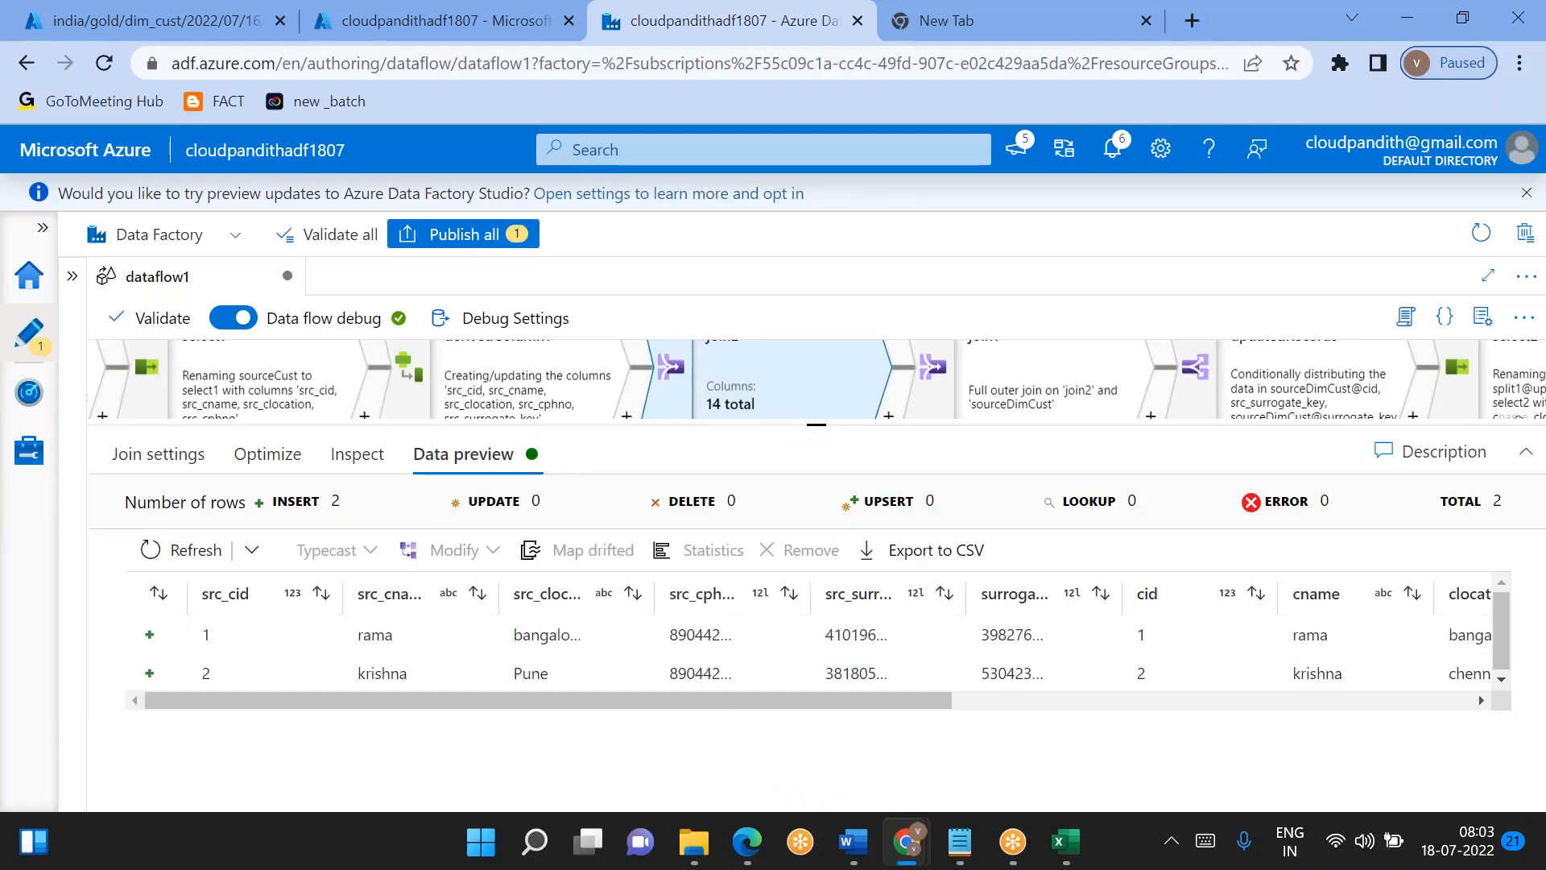
pyautogui.hscroll(10, 764, 622)
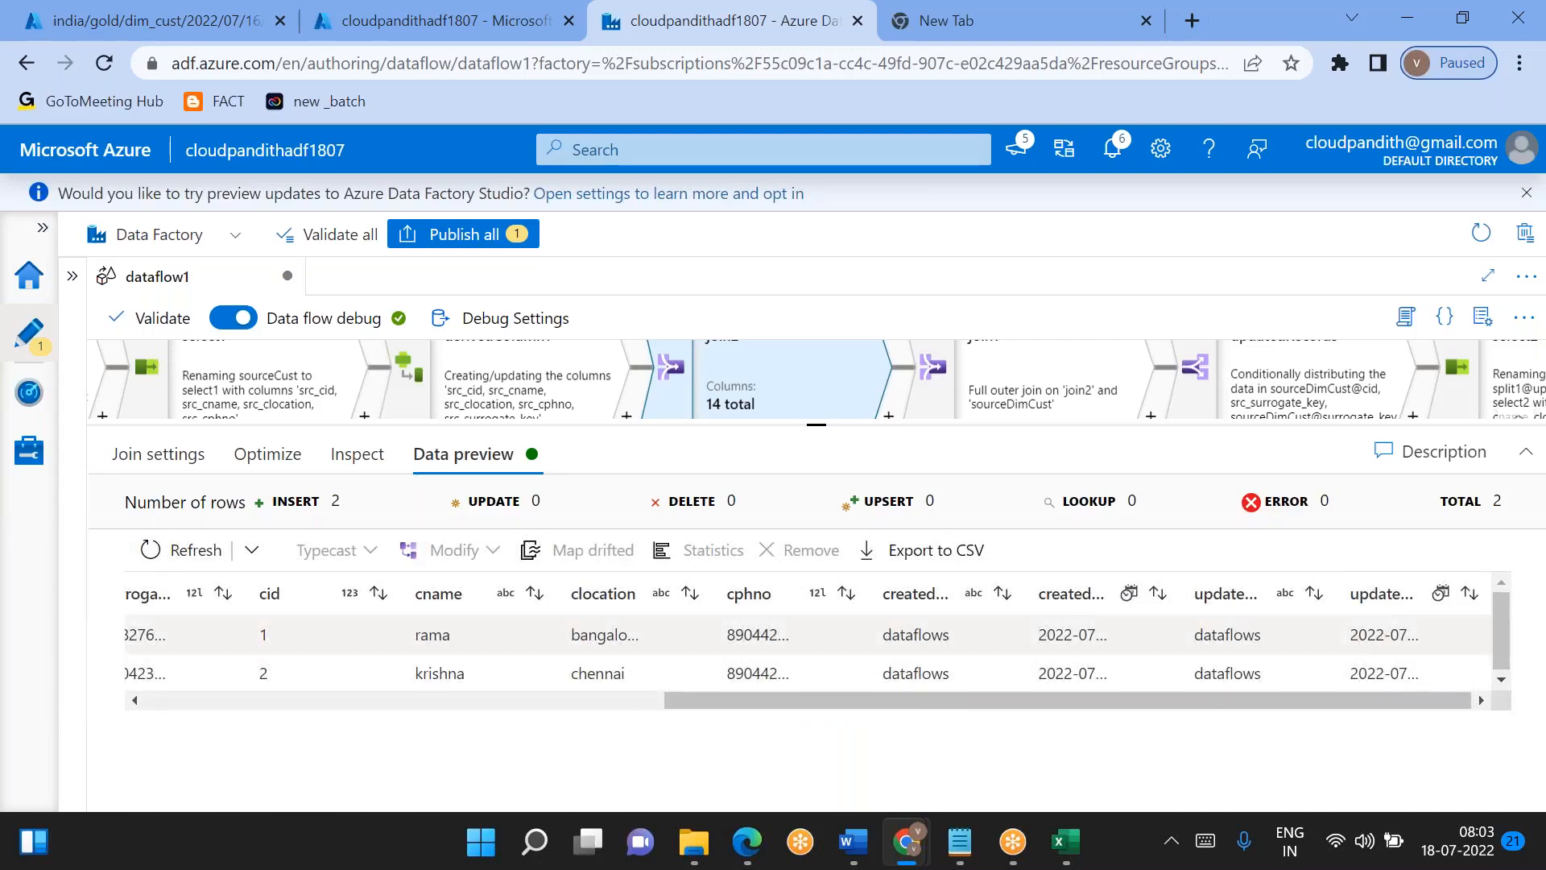
# - Delete the full outer join join1 from the flow and review the settings of the conditional split split1
pyautogui.click(1030, 387)
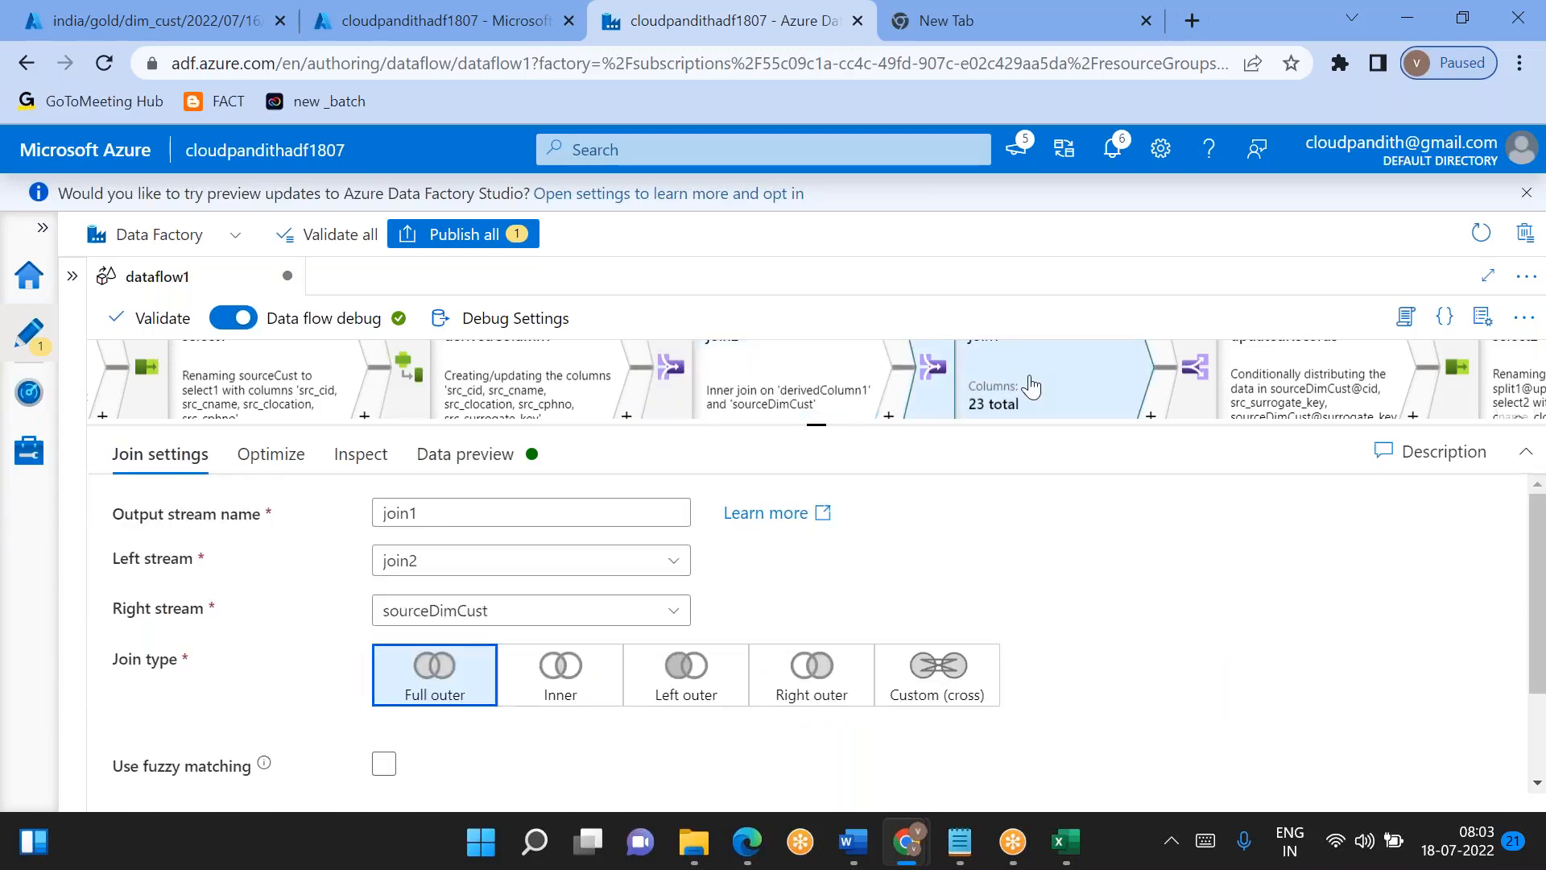
pyautogui.press('Delete')
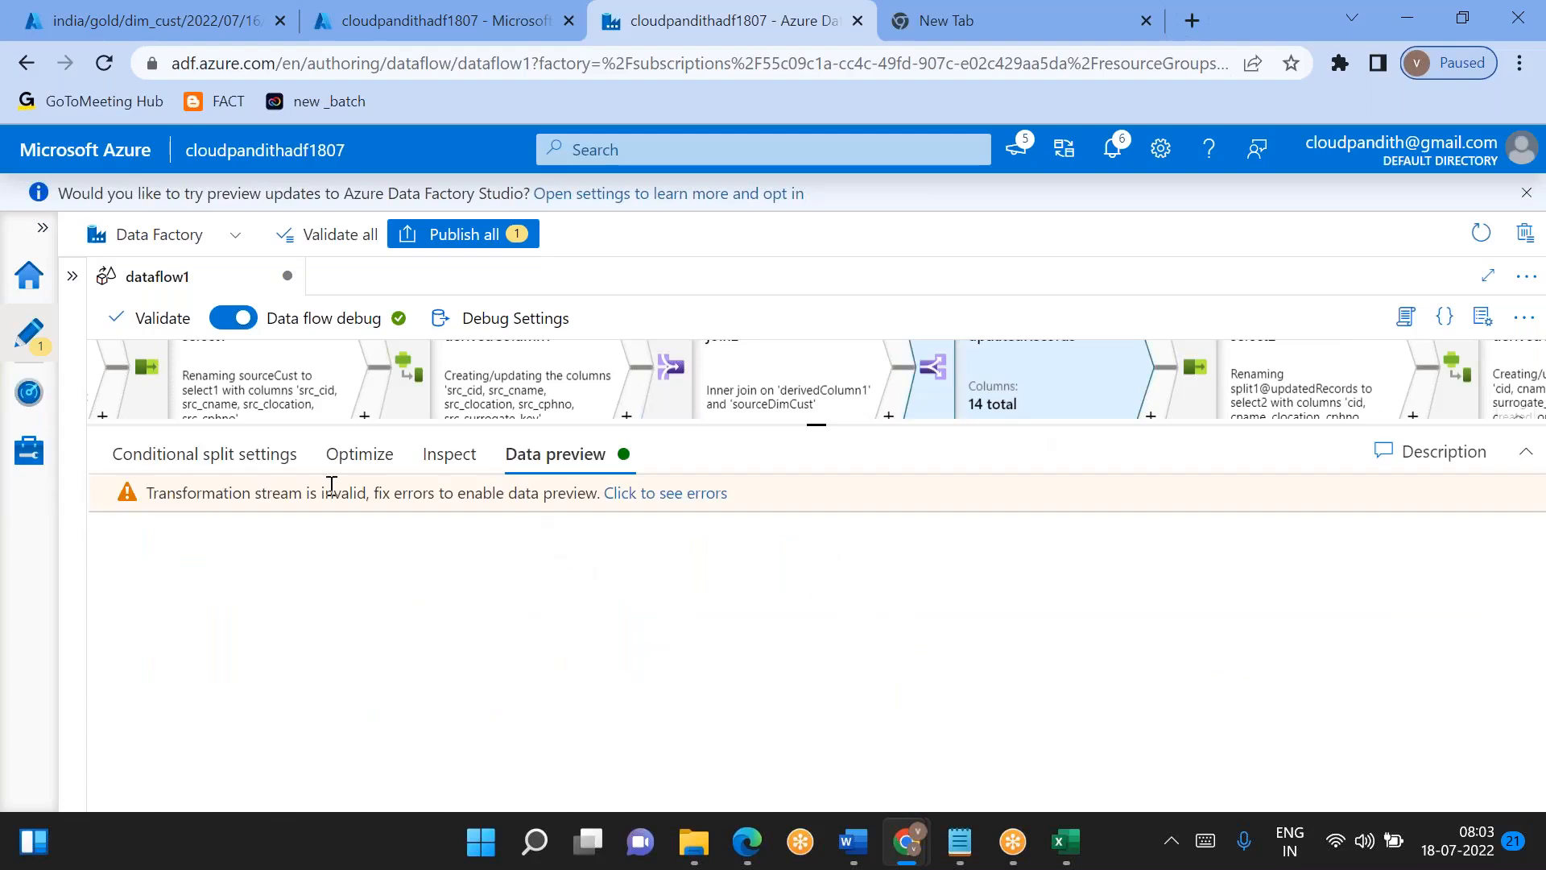
pyautogui.click(223, 475)
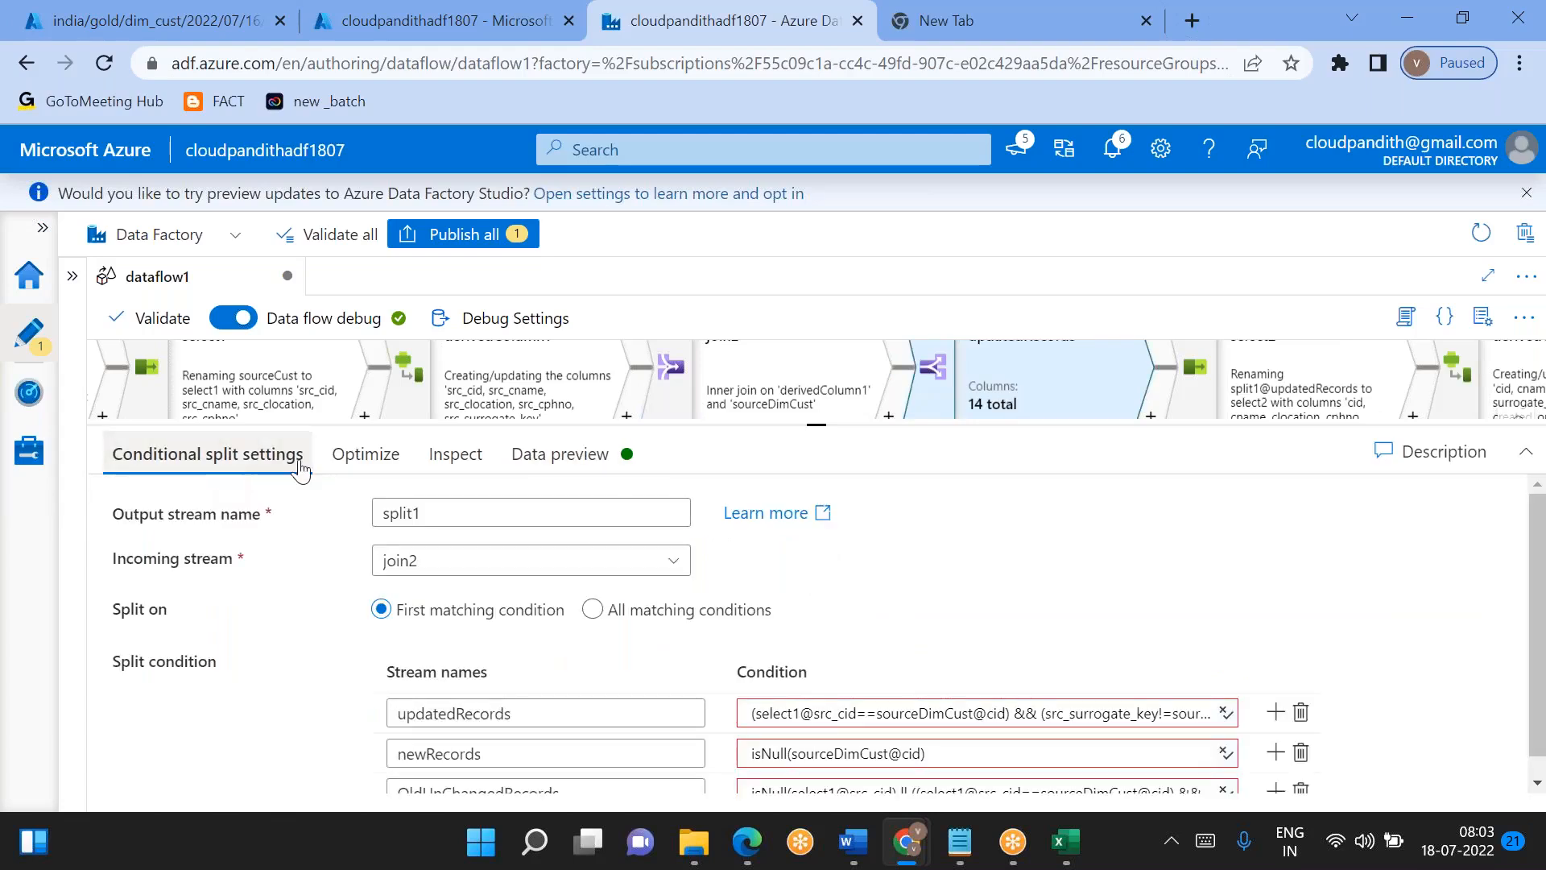
pyautogui.scroll(-1, 593, 609)
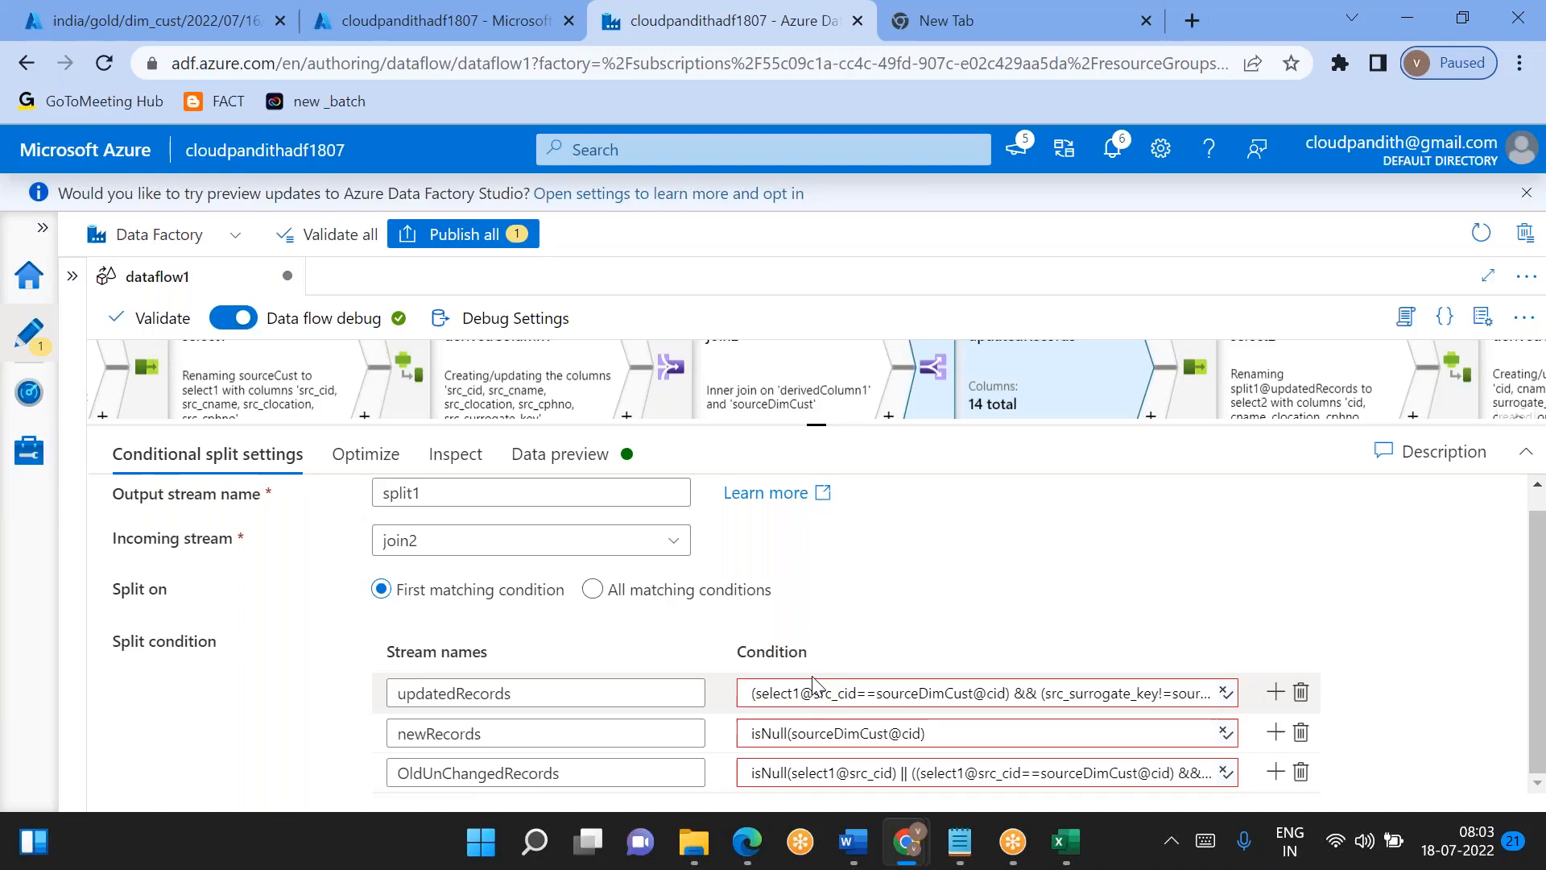
pyautogui.scroll(1, 840, 567)
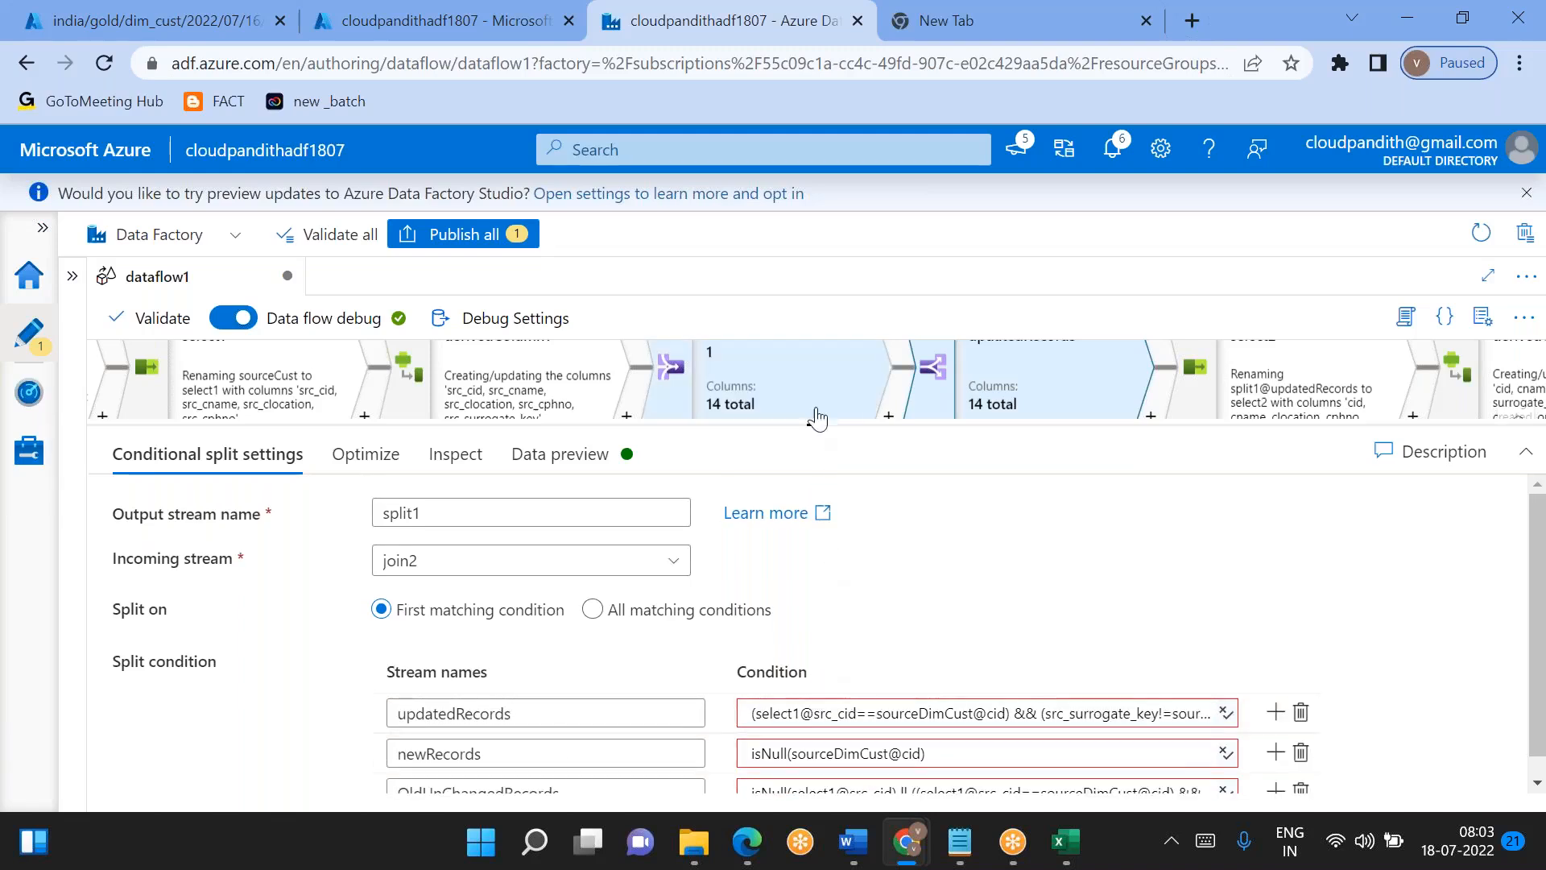
pyautogui.moveTo(816, 424); pyautogui.dragTo(816, 503)
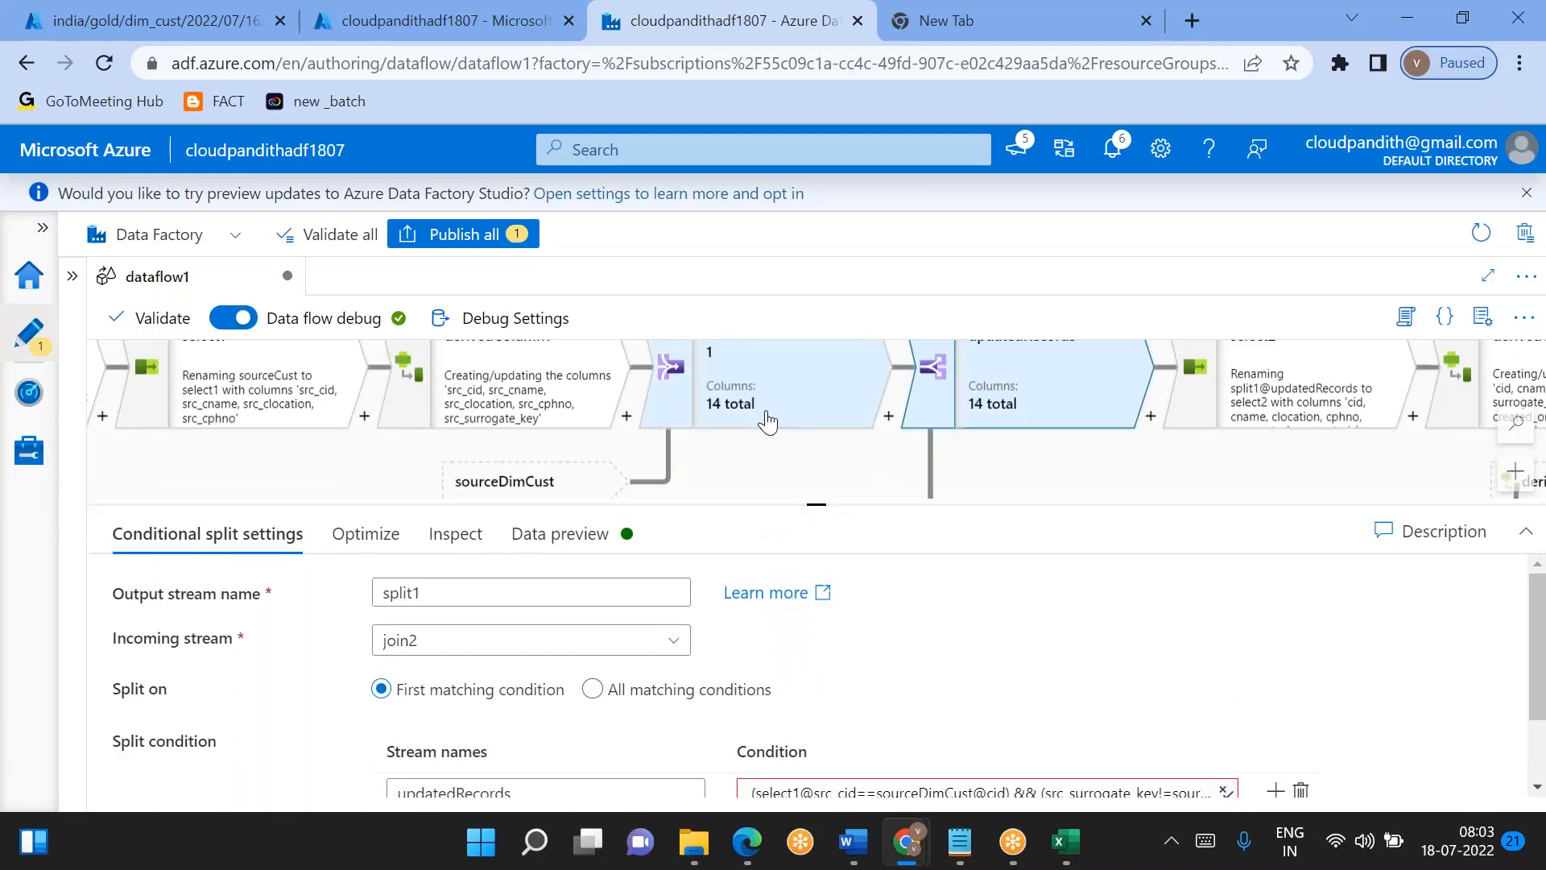
# - Rename the output stream of join2 to join1
pyautogui.click(766, 417)
pyautogui.click(141, 535)
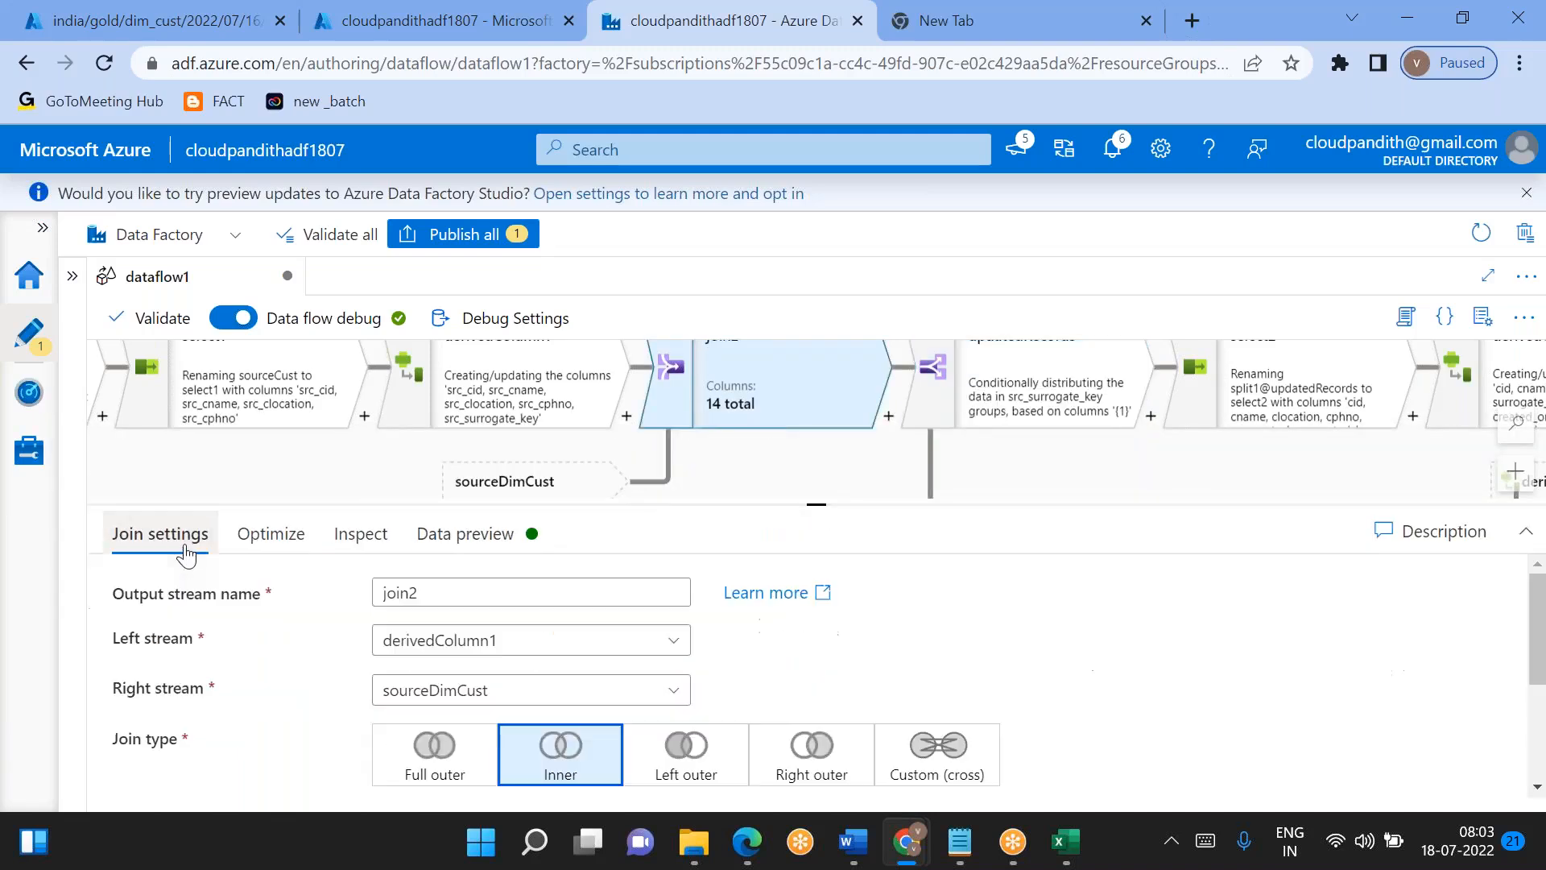
pyautogui.click(455, 599)
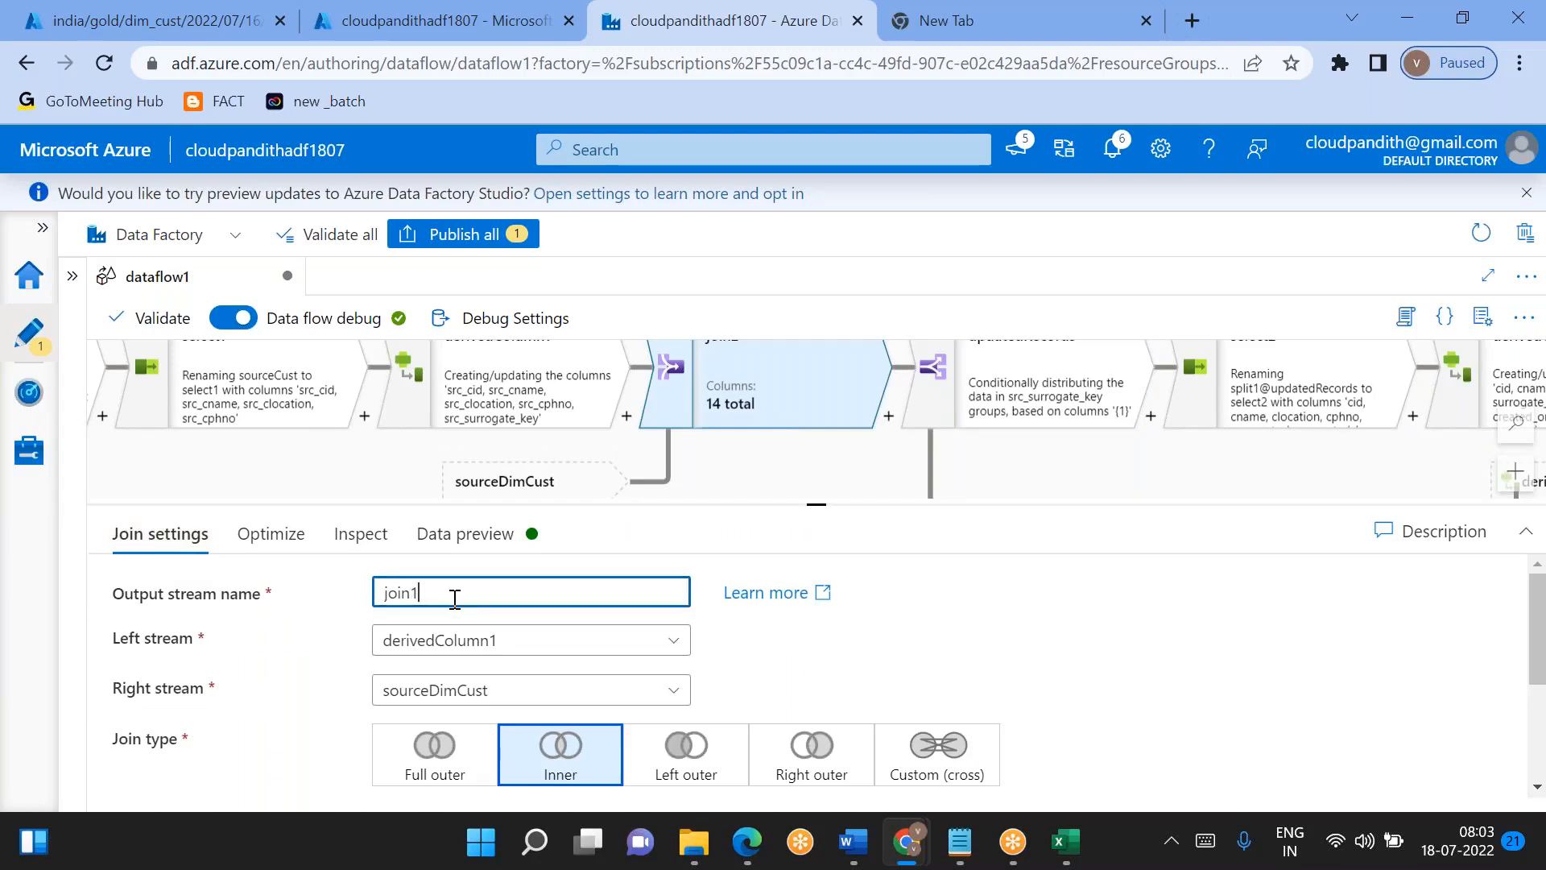
# - Check split1's incoming stream and inspect the condition of its updatedRecords stream
pyautogui.click(1002, 362)
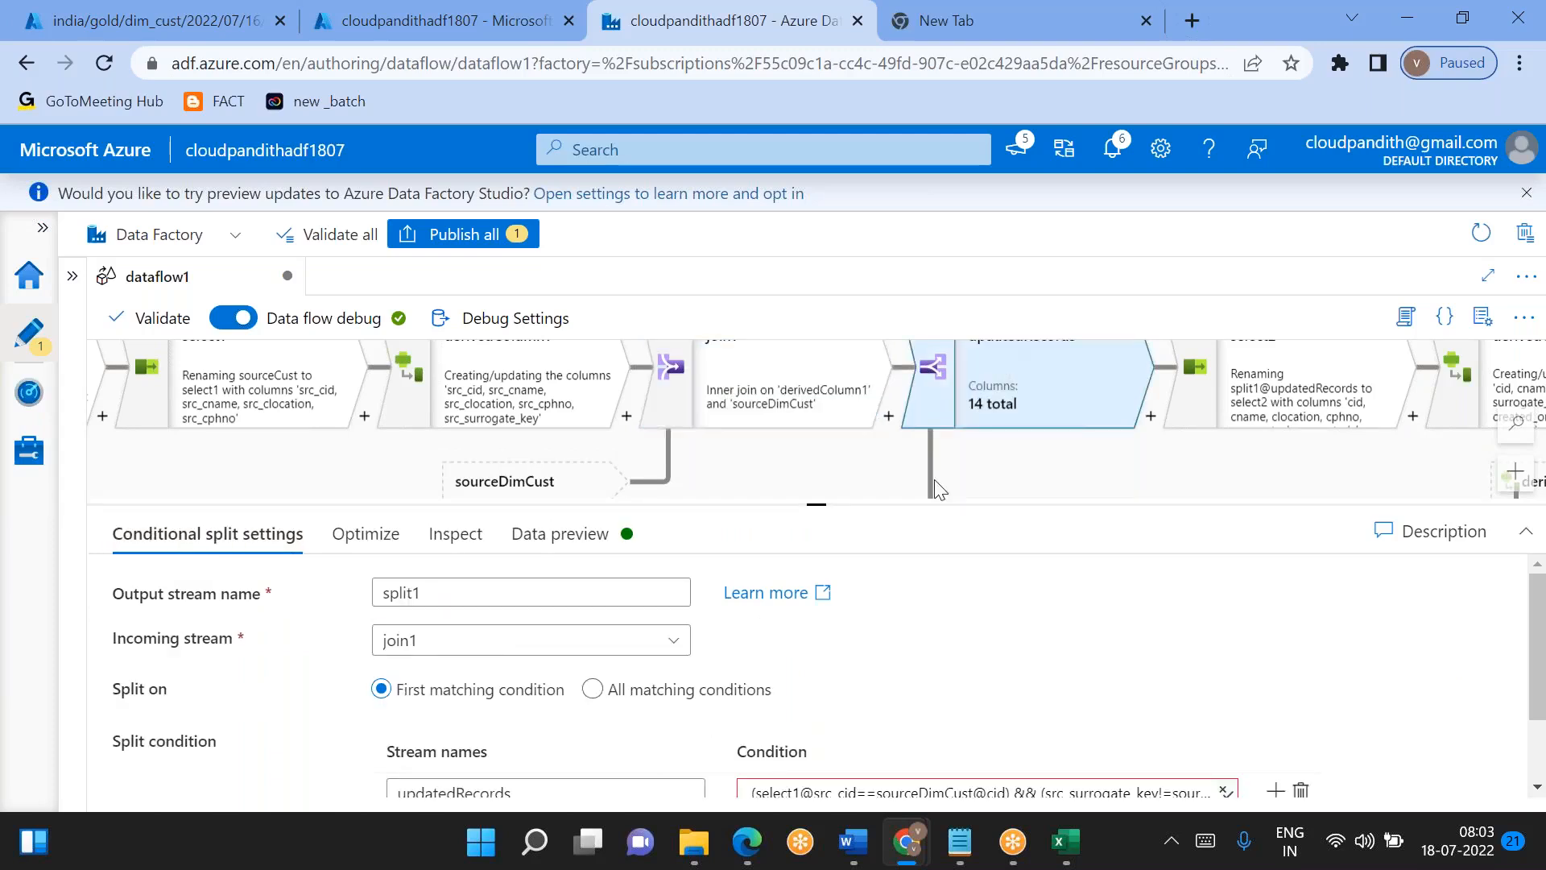
pyautogui.moveTo(816, 495); pyautogui.dragTo(816, 393)
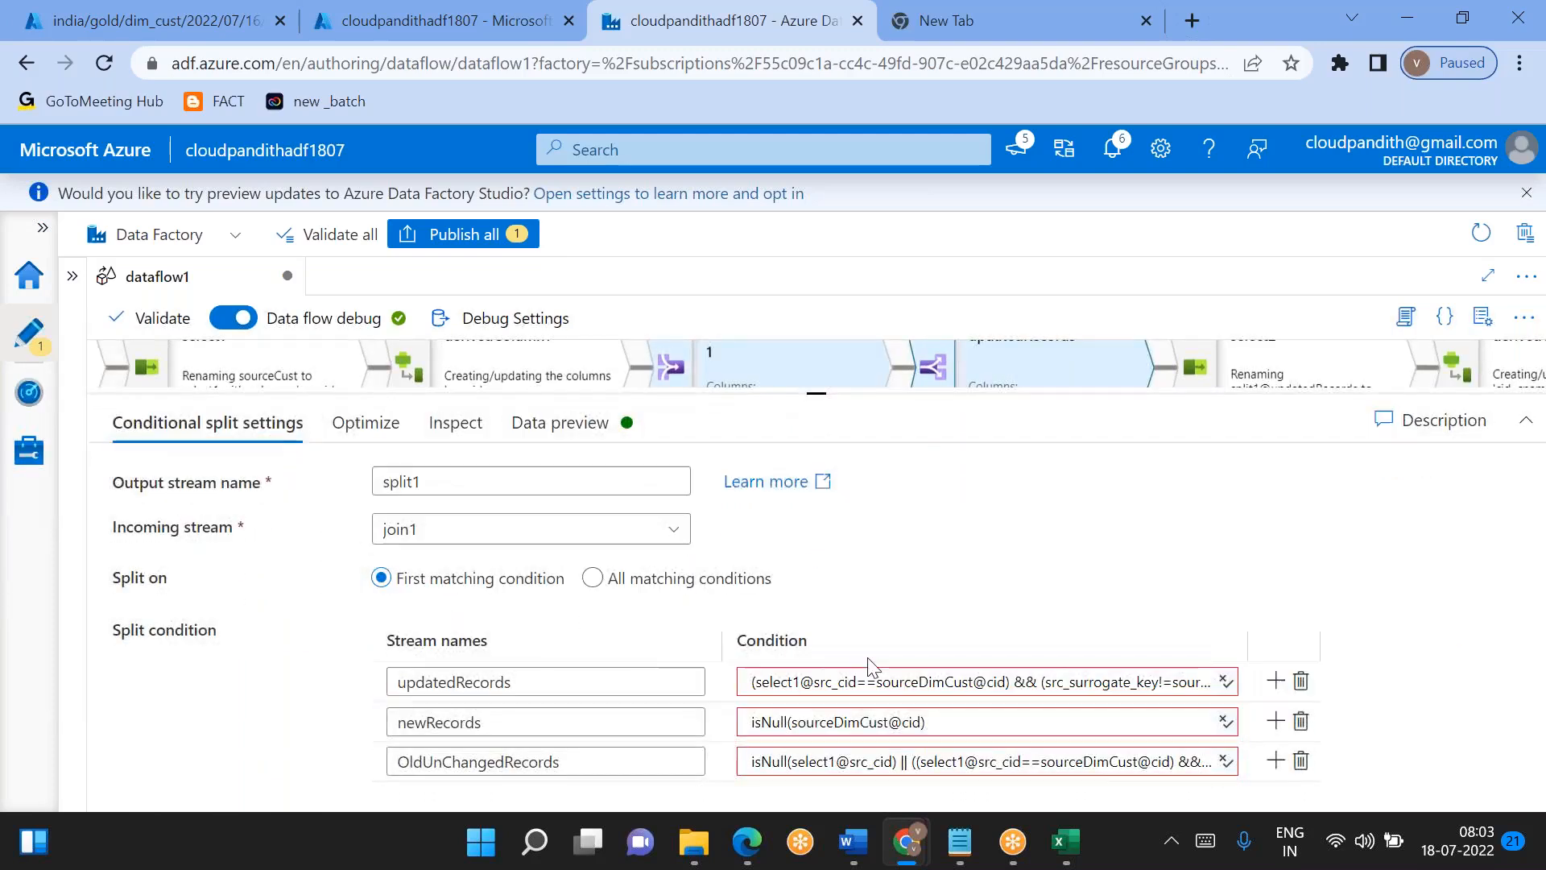
pyautogui.click(852, 683)
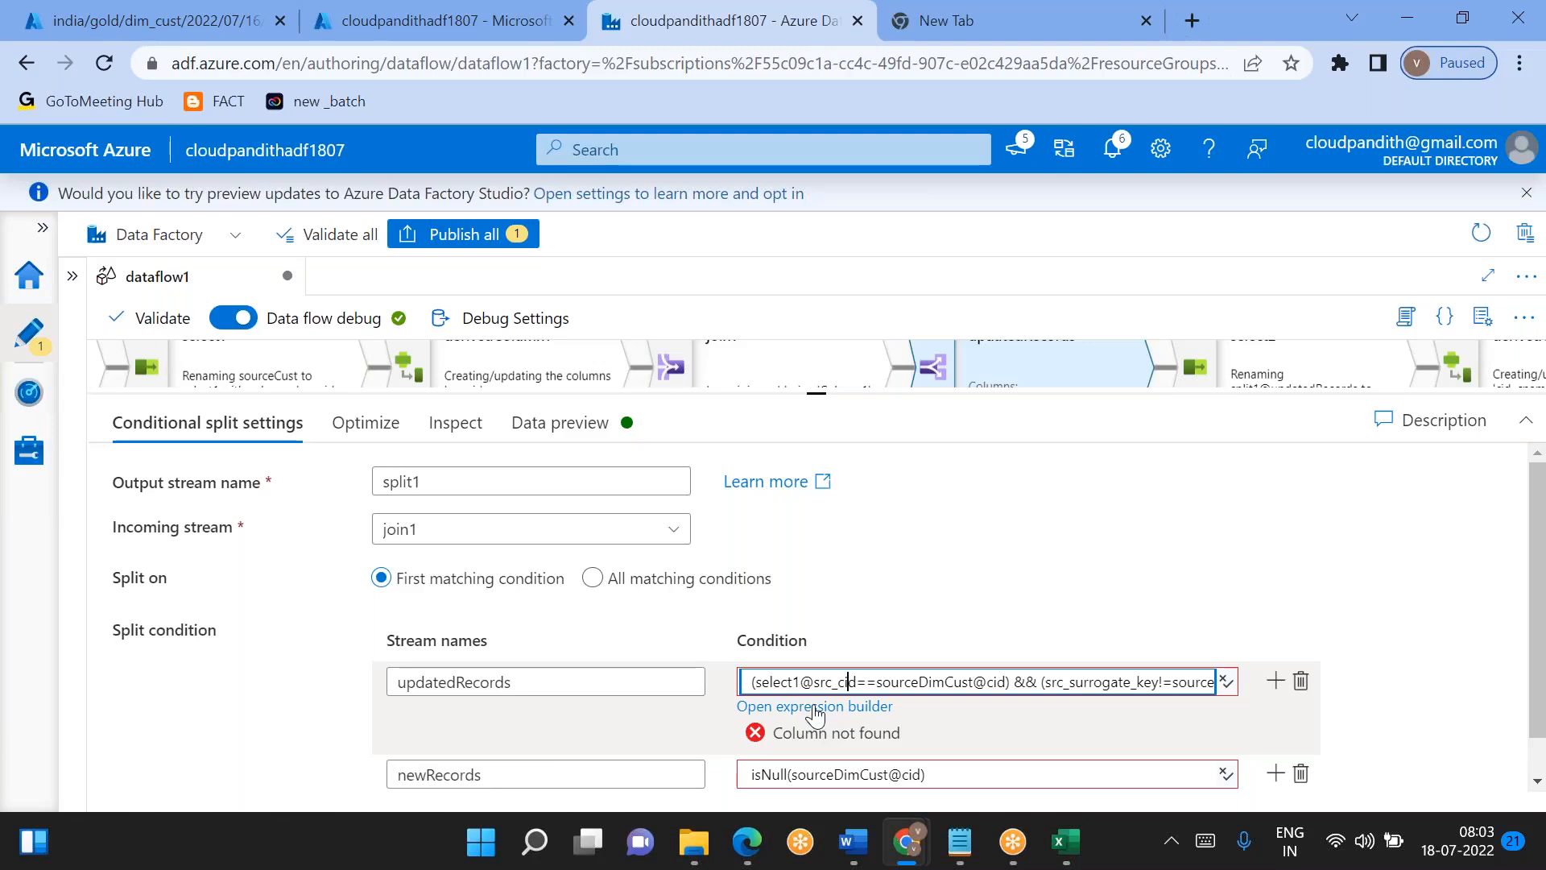
# - View the data preview of the renamed join1 through its created and updated columns
pyautogui.click(772, 376)
pyautogui.click(463, 422)
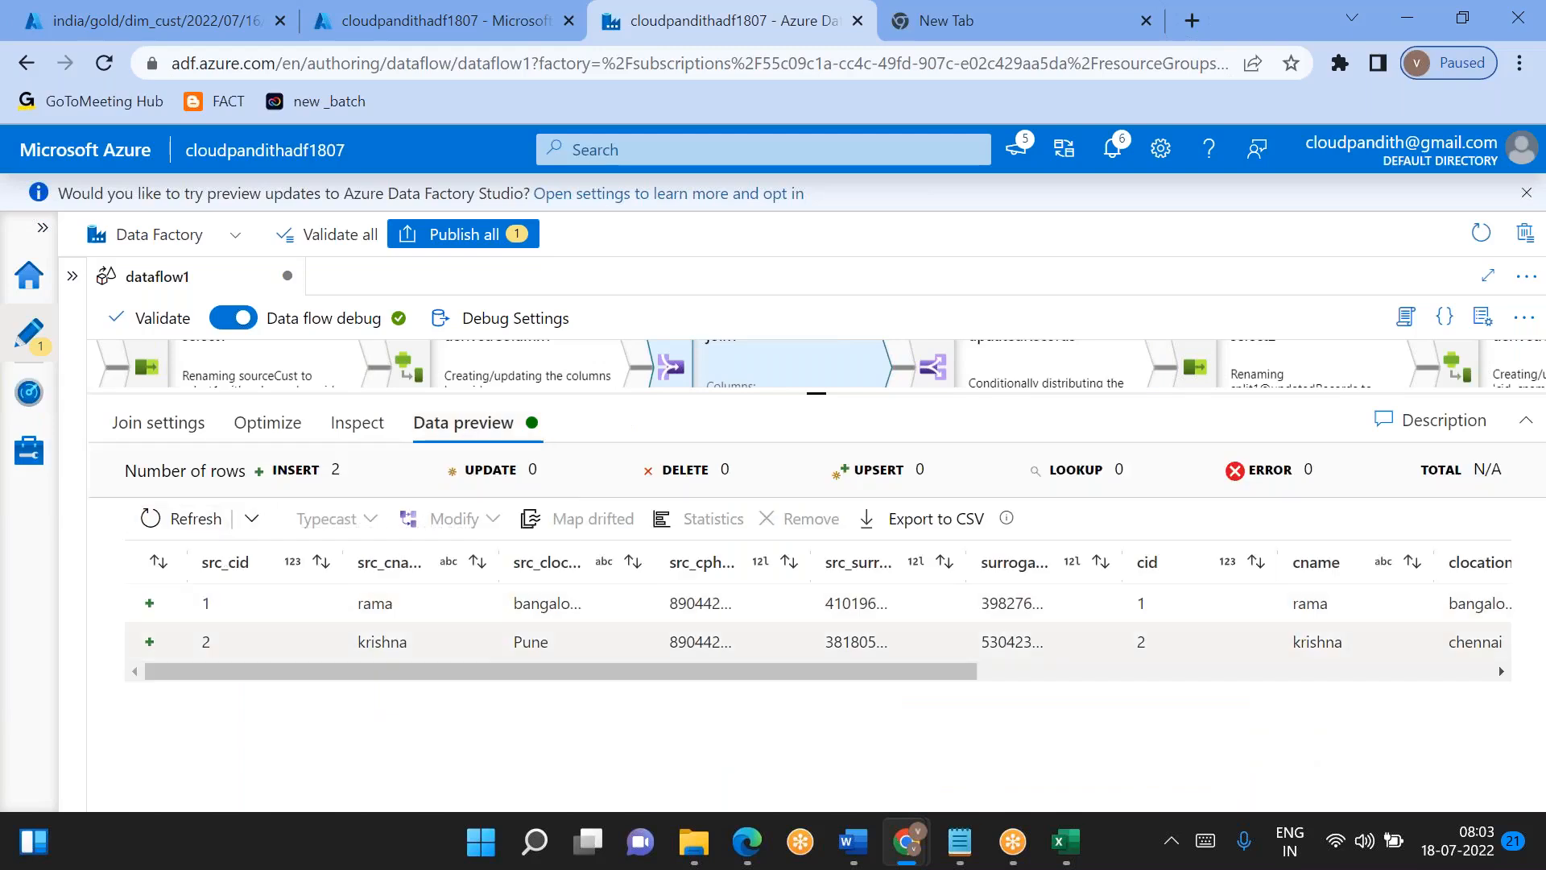
pyautogui.hscroll(10, 537, 644)
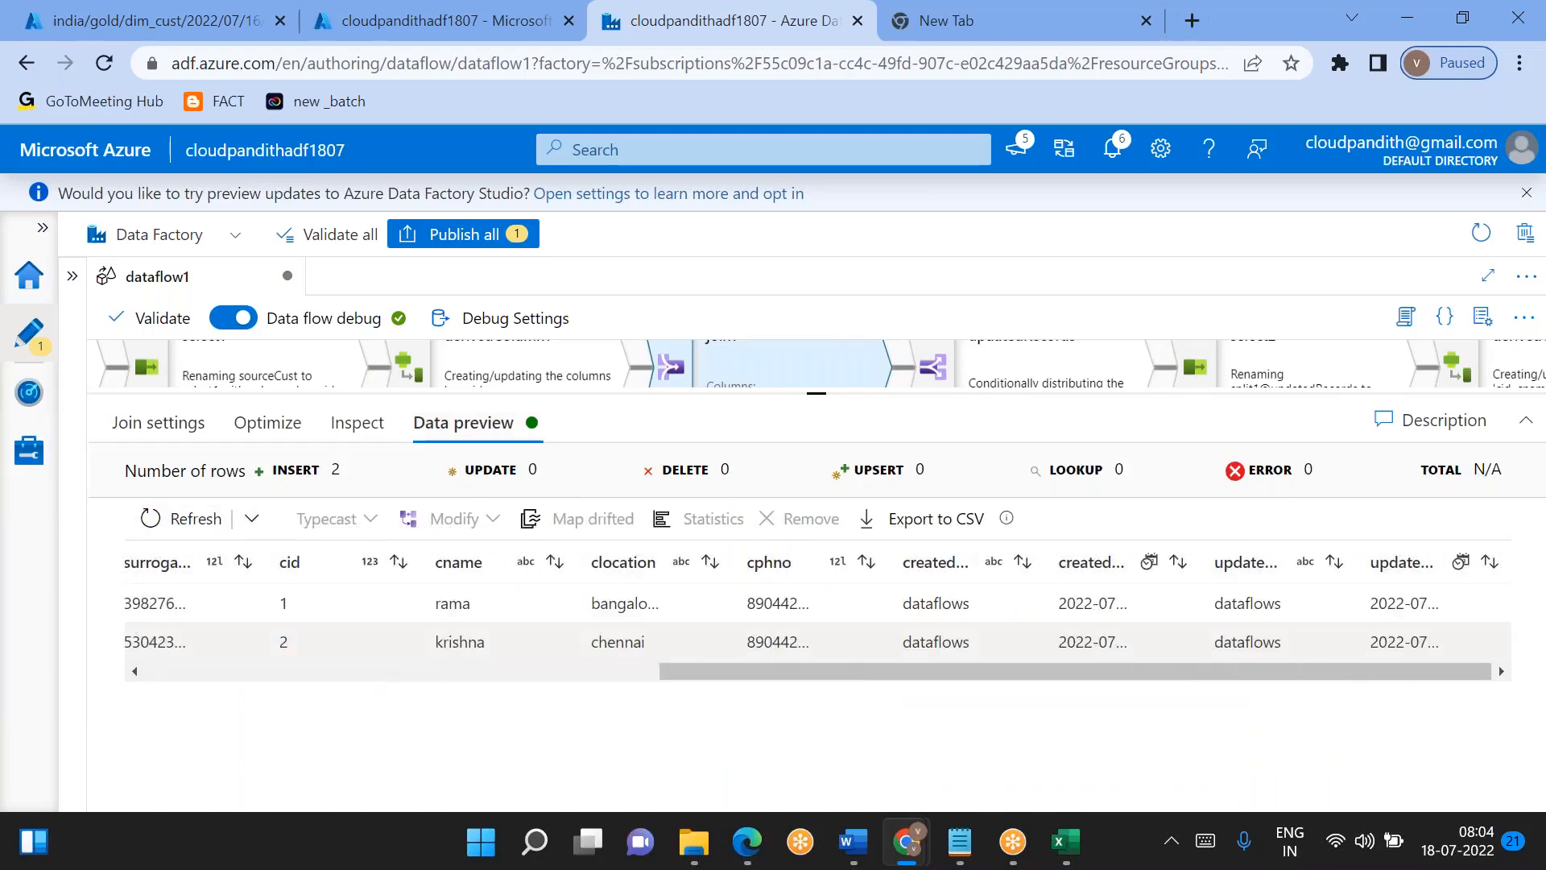
# - Return to split1 and open the updatedRecords condition for editing to examine its column references
pyautogui.click(1012, 377)
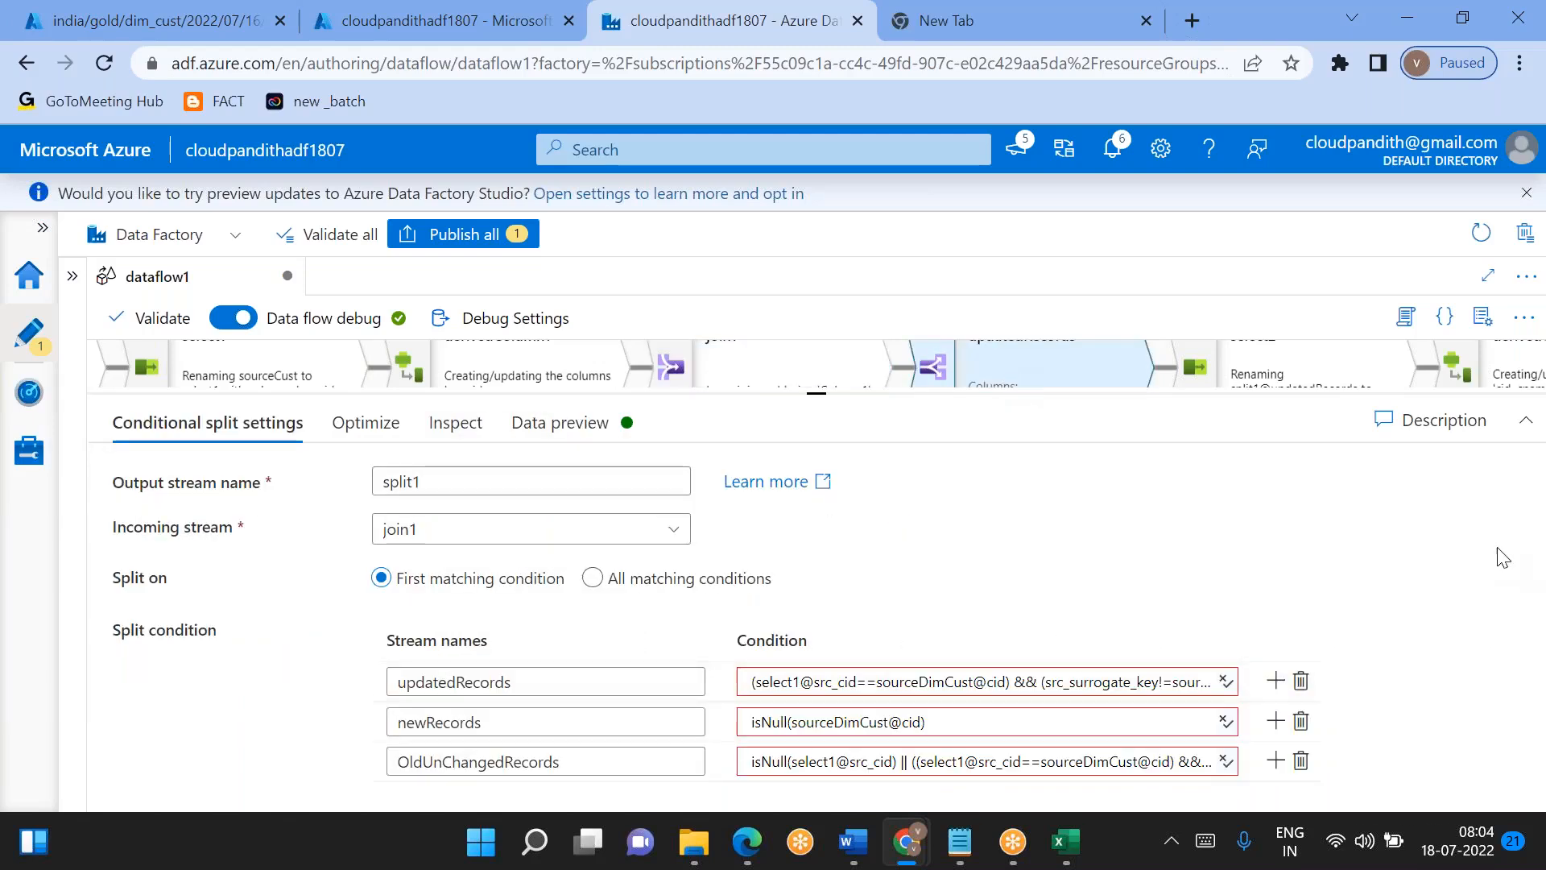
pyautogui.click(1019, 673)
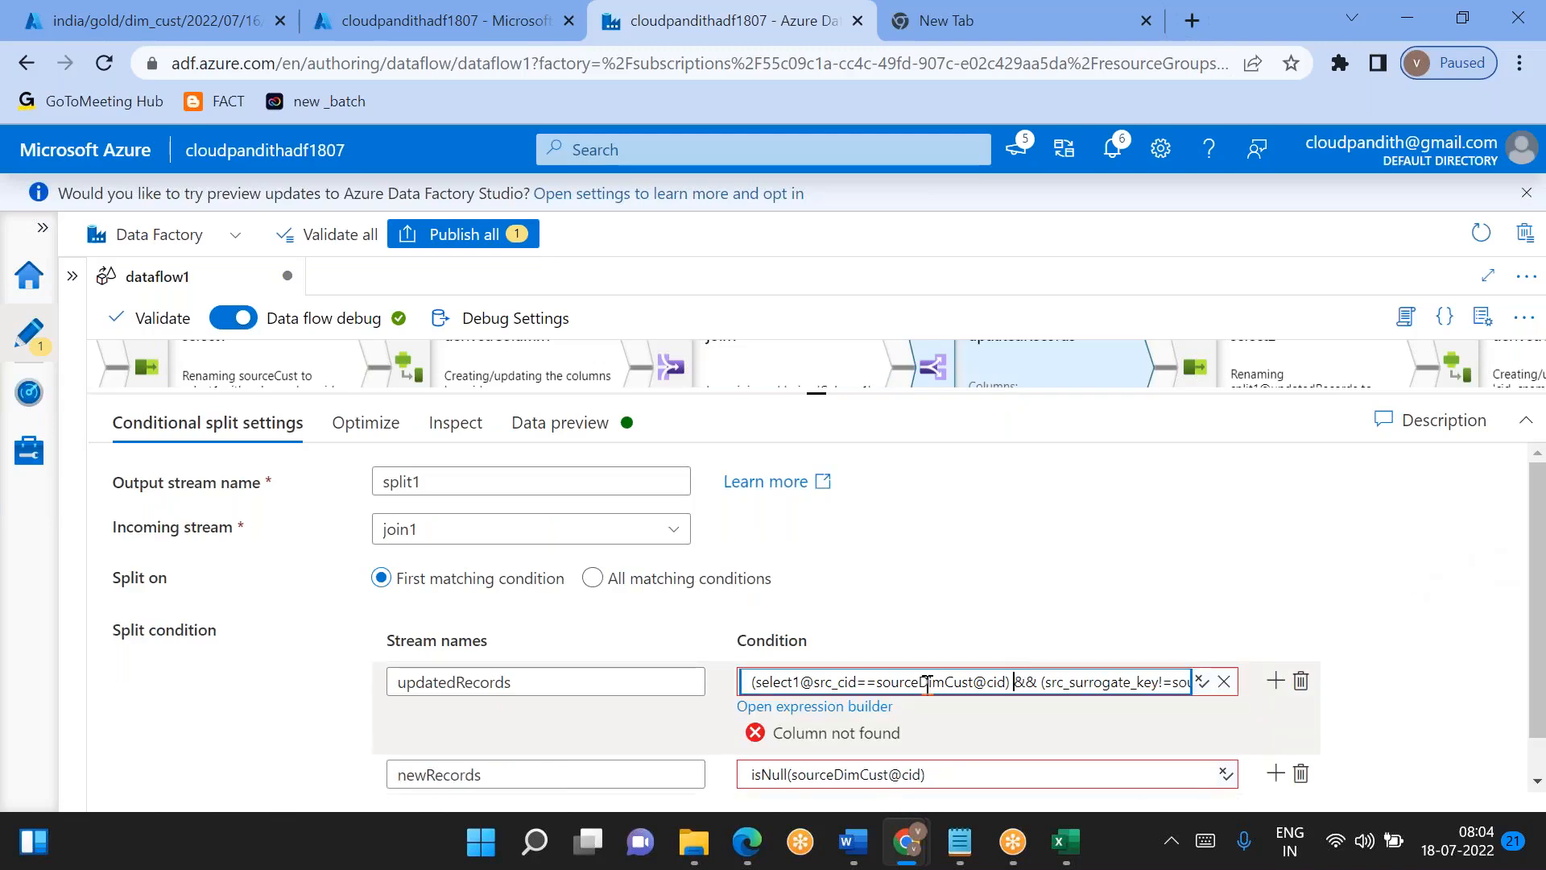
pyautogui.click(797, 710)
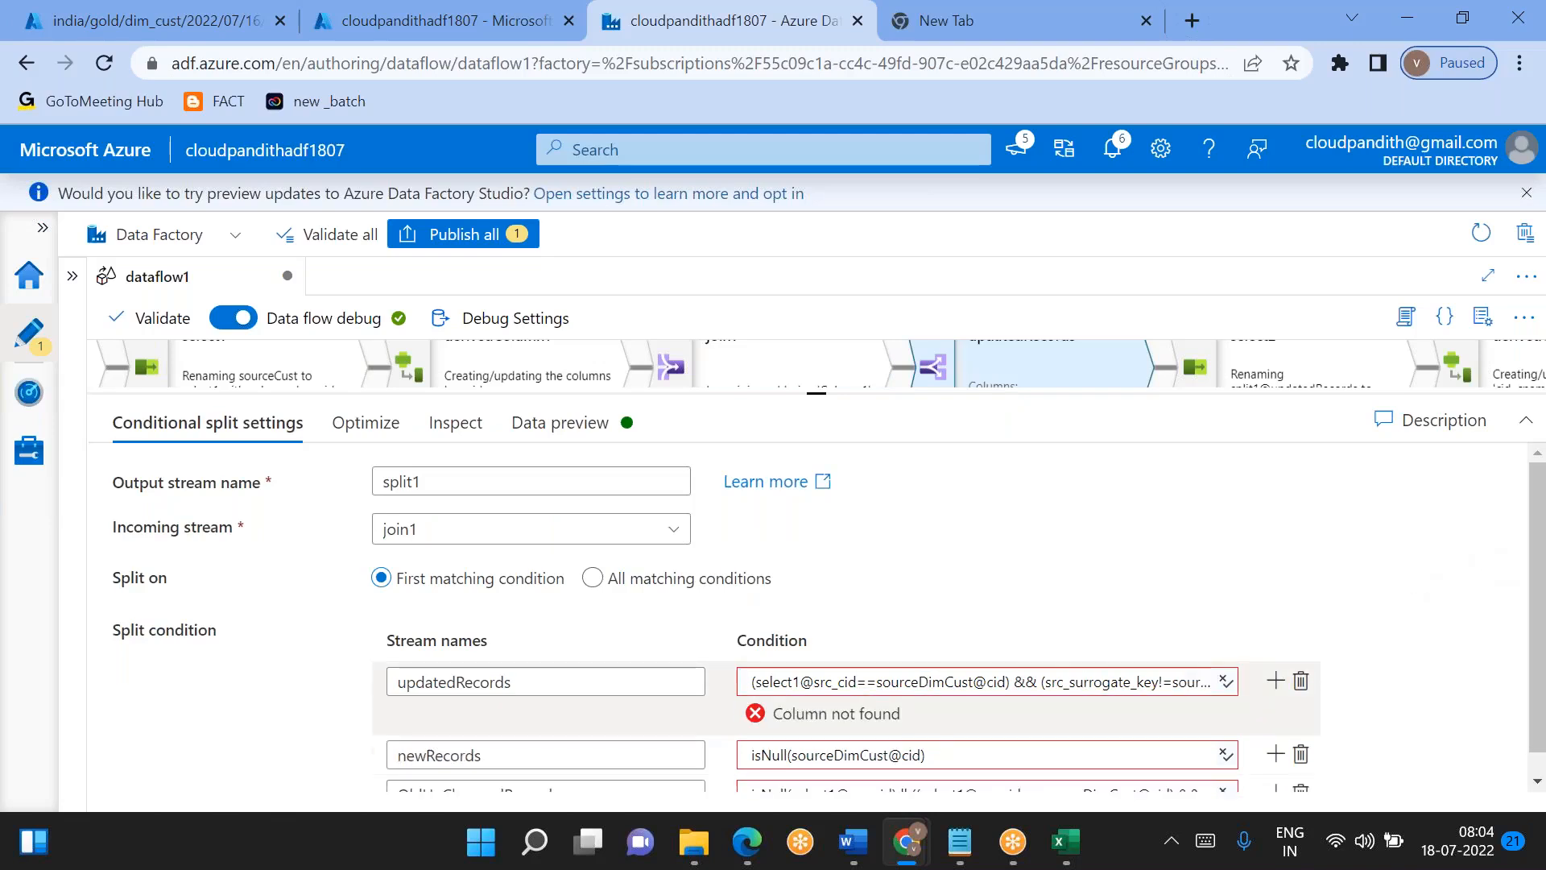
pyautogui.click(842, 683)
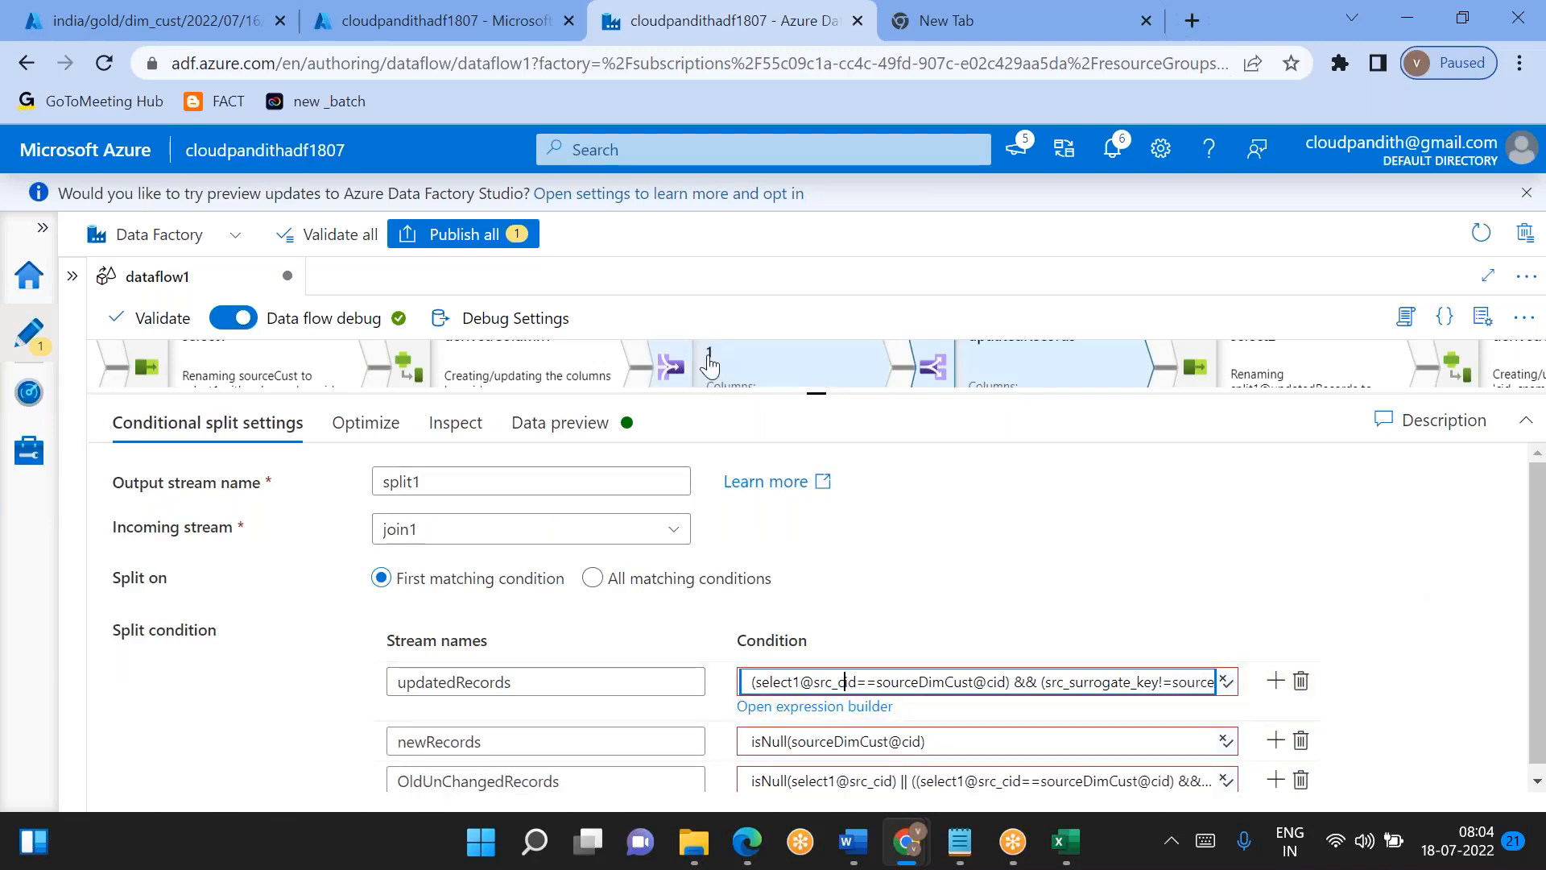
# - Set join1's join type to Full outer, check its src_cid == cid join condition, and refresh its data preview
pyautogui.click(709, 367)
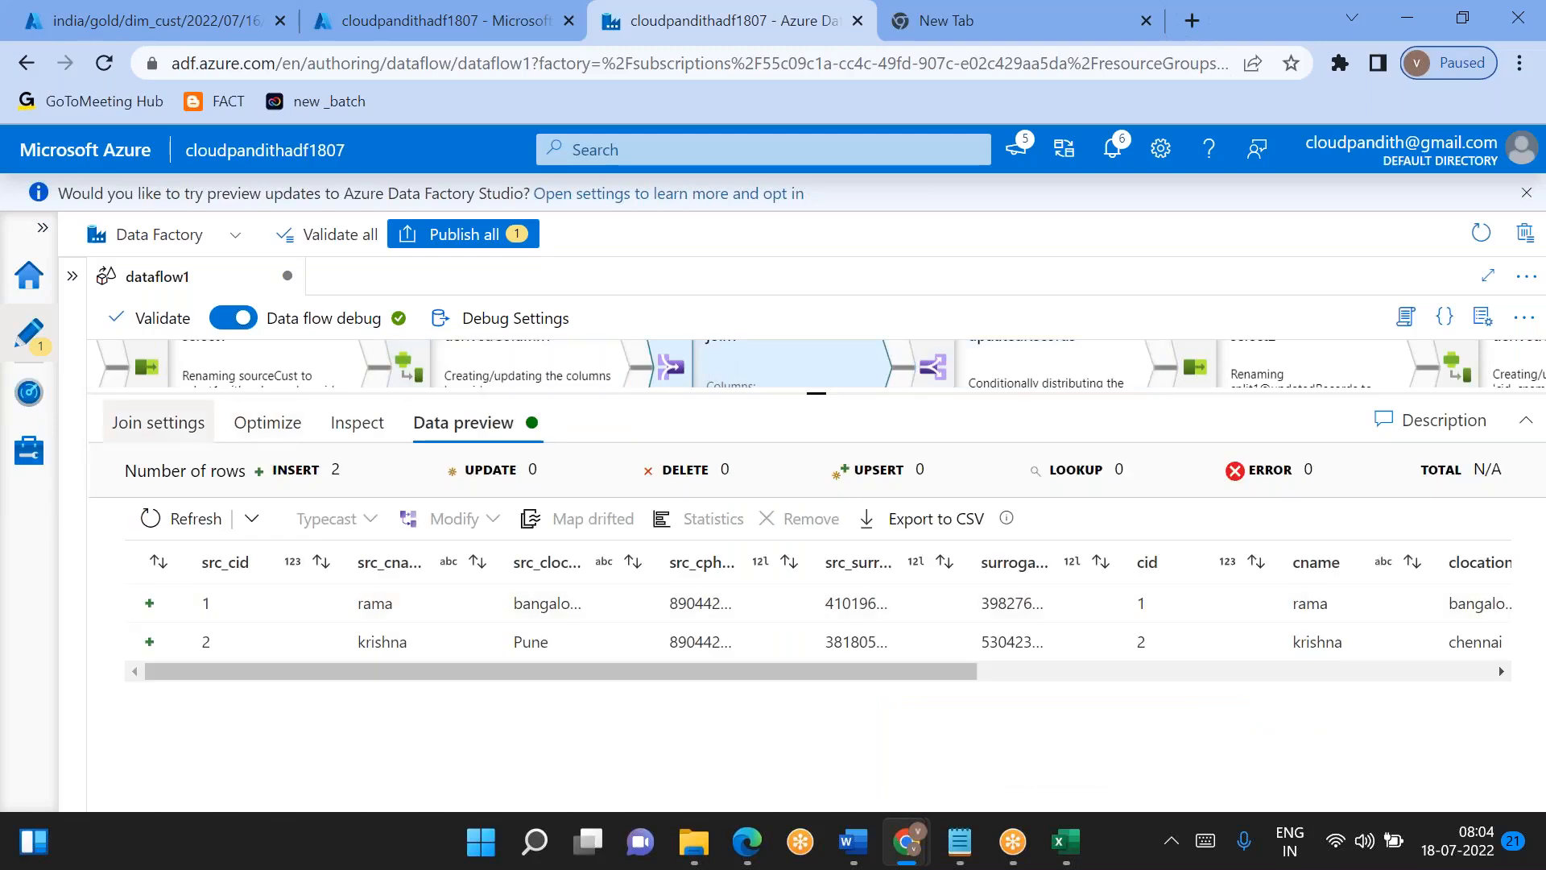
pyautogui.click(160, 422)
pyautogui.click(443, 655)
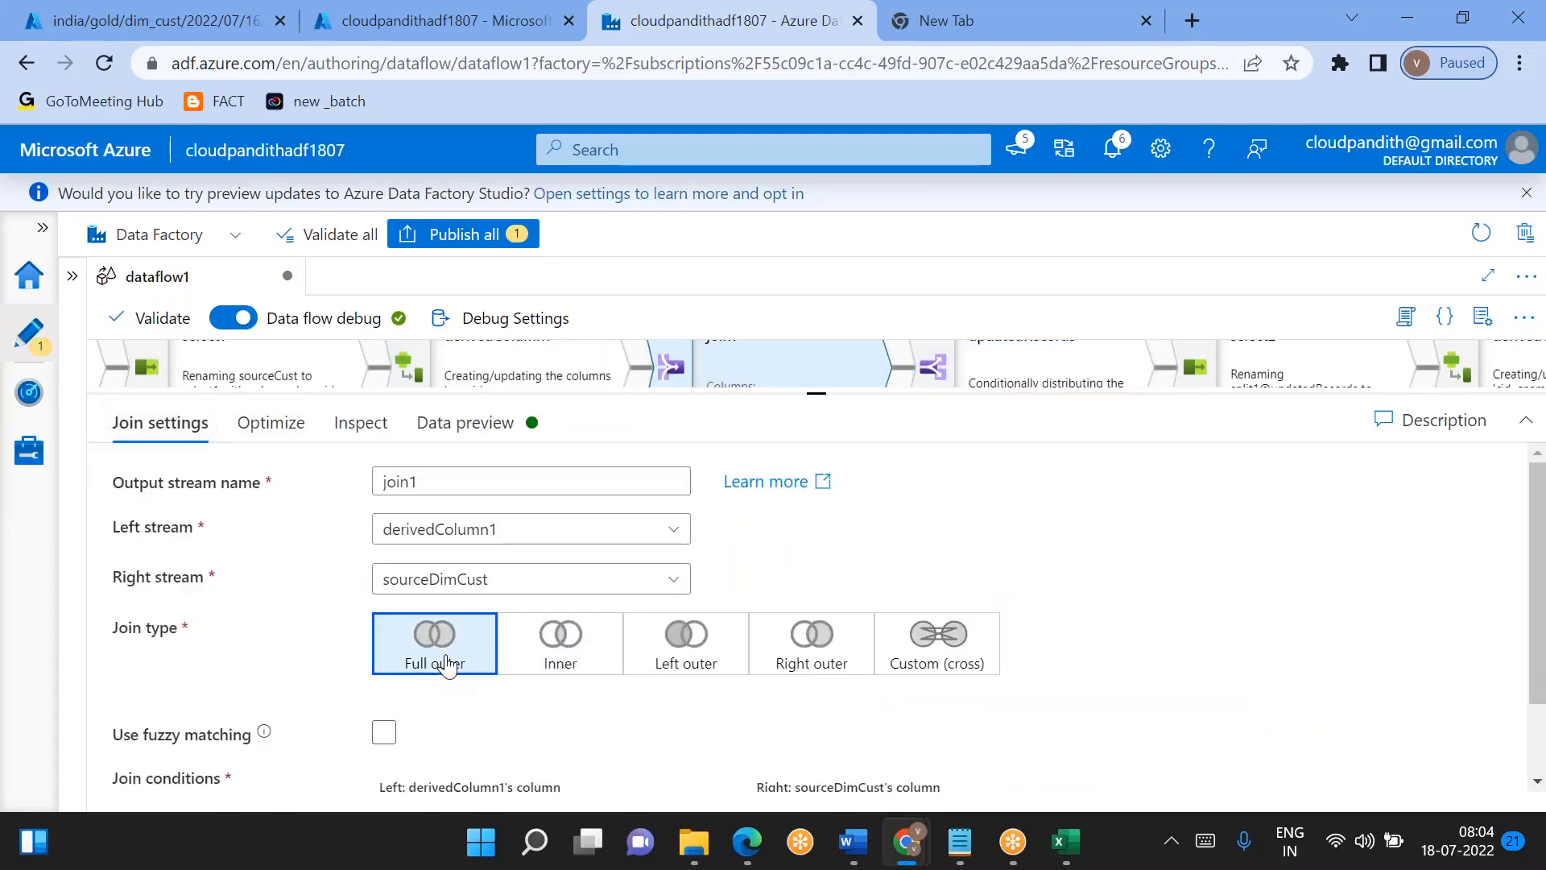
pyautogui.scroll(-2, 510, 708)
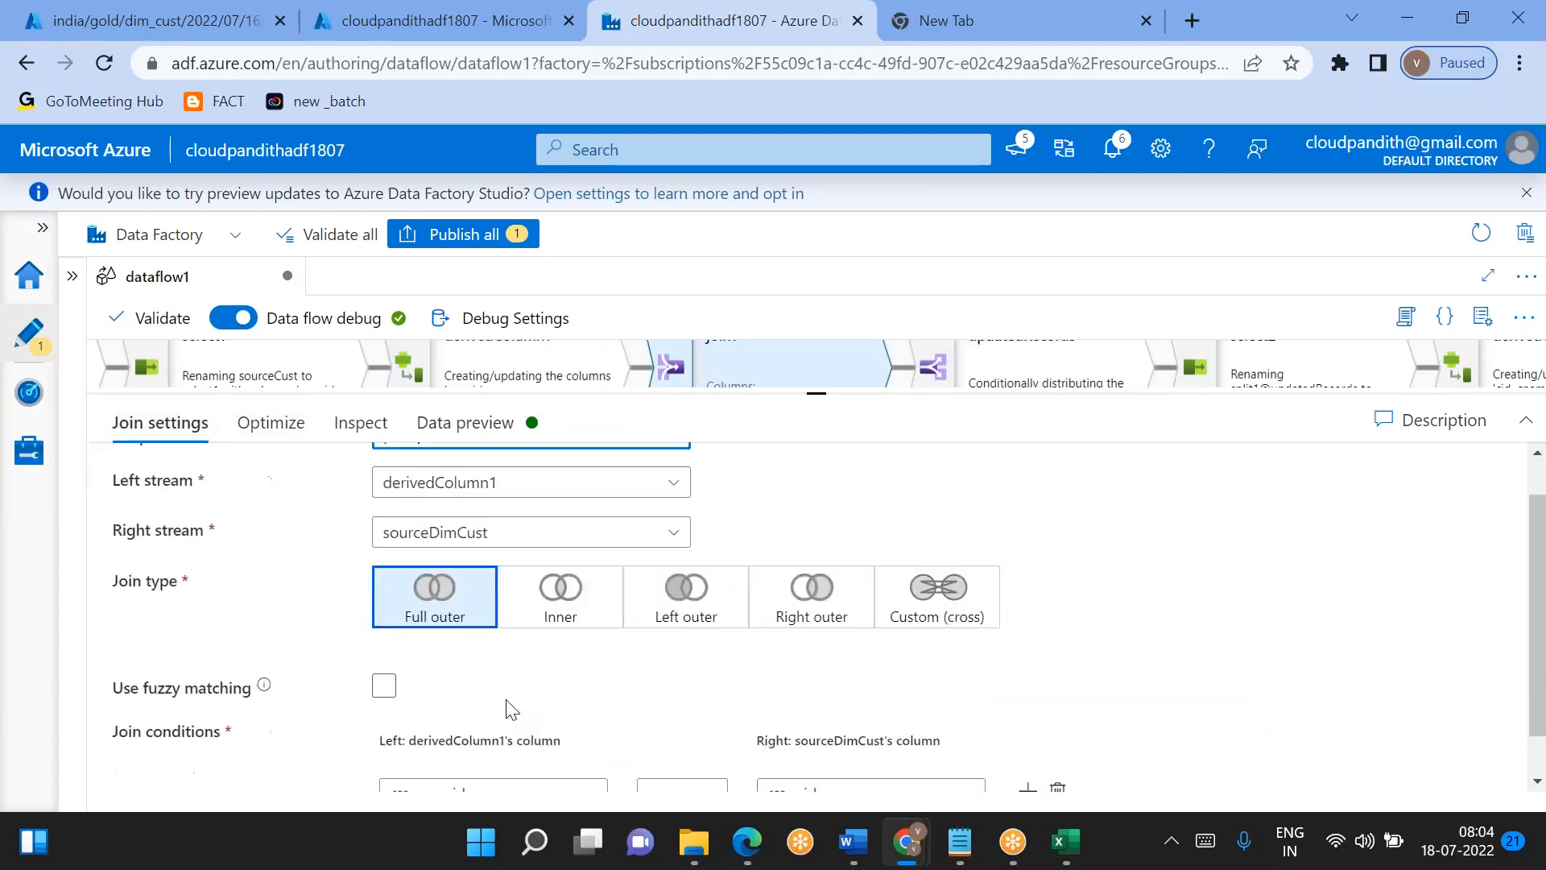
pyautogui.click(519, 431)
pyautogui.click(157, 515)
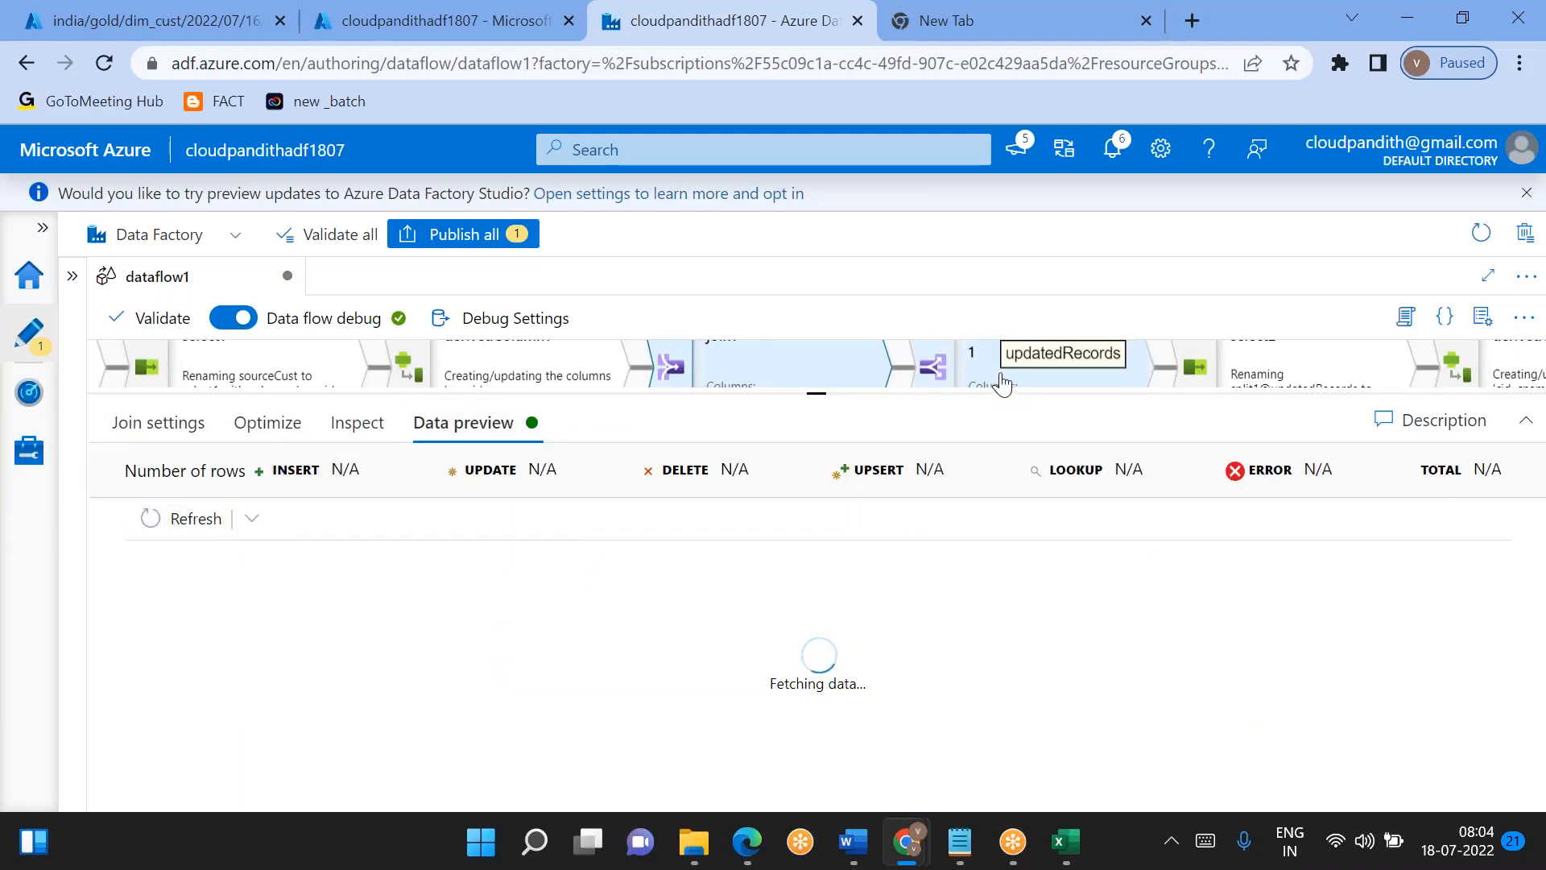
# - Compare split1's conditions with join1, then return to split1's settings
pyautogui.click(1003, 381)
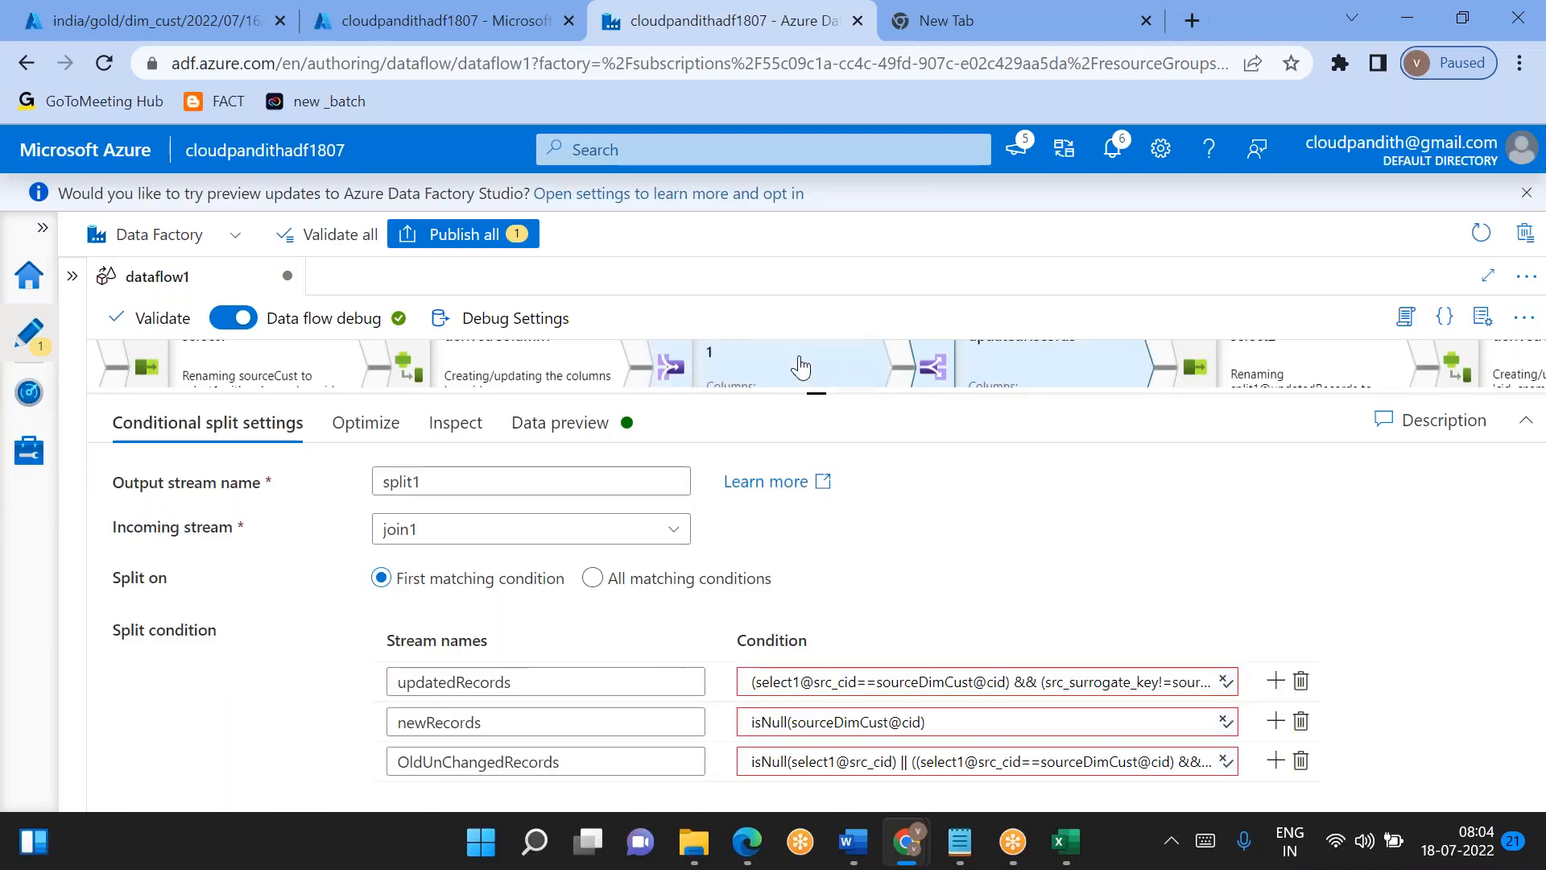
pyautogui.click(805, 370)
pyautogui.scroll(-1, 819, 668)
pyautogui.scroll(1, 837, 612)
pyautogui.click(1027, 368)
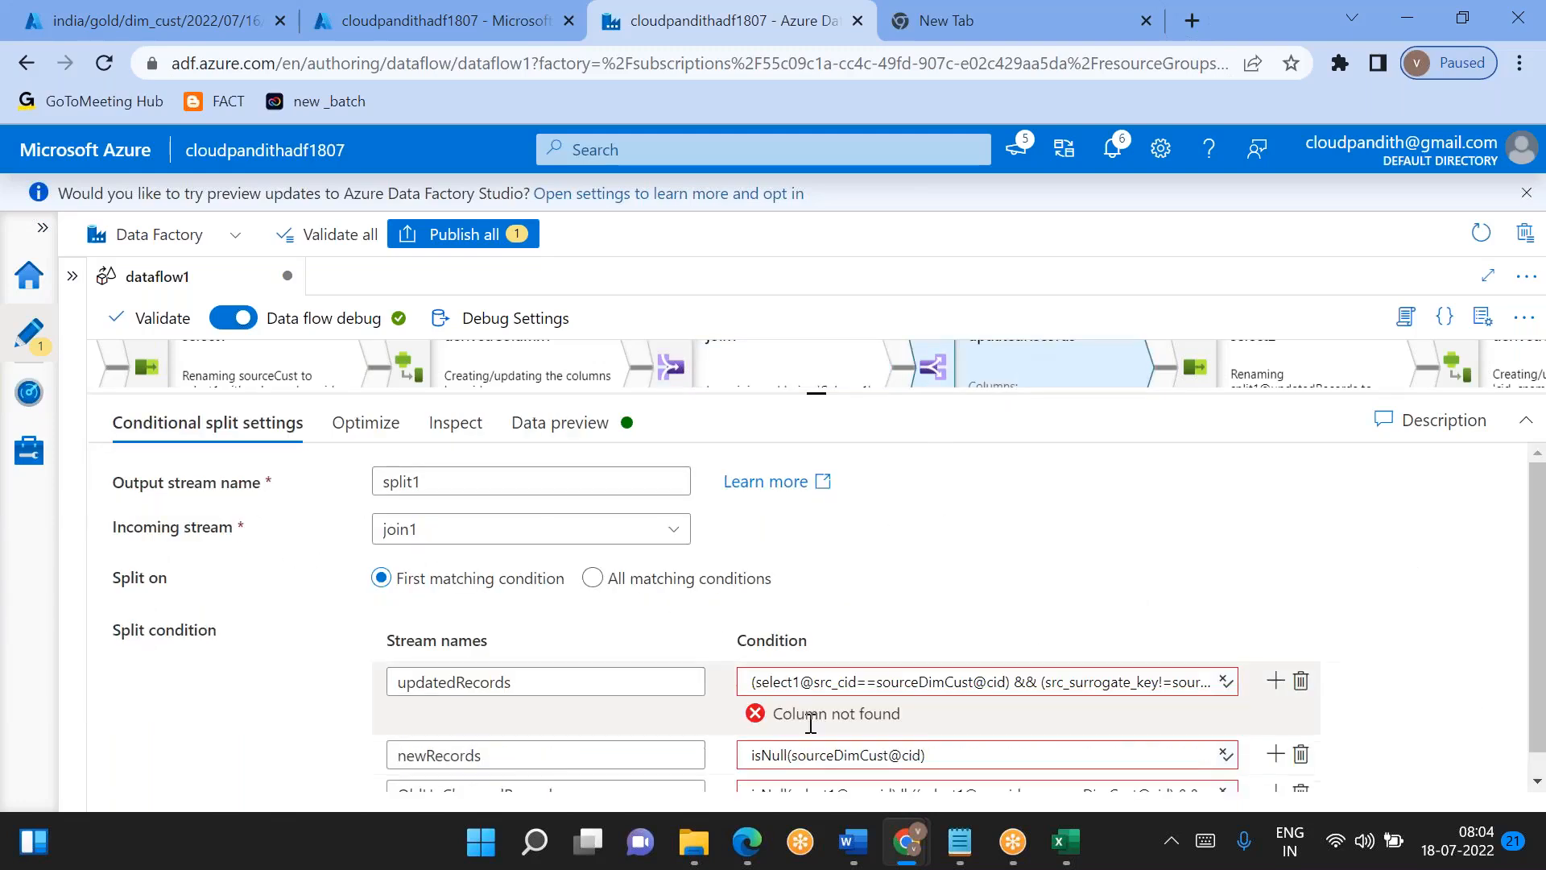
# - Open split1's updatedRecords condition in the expression builder and look through the available input columns
pyautogui.click(873, 676)
pyautogui.doubleClick(802, 715)
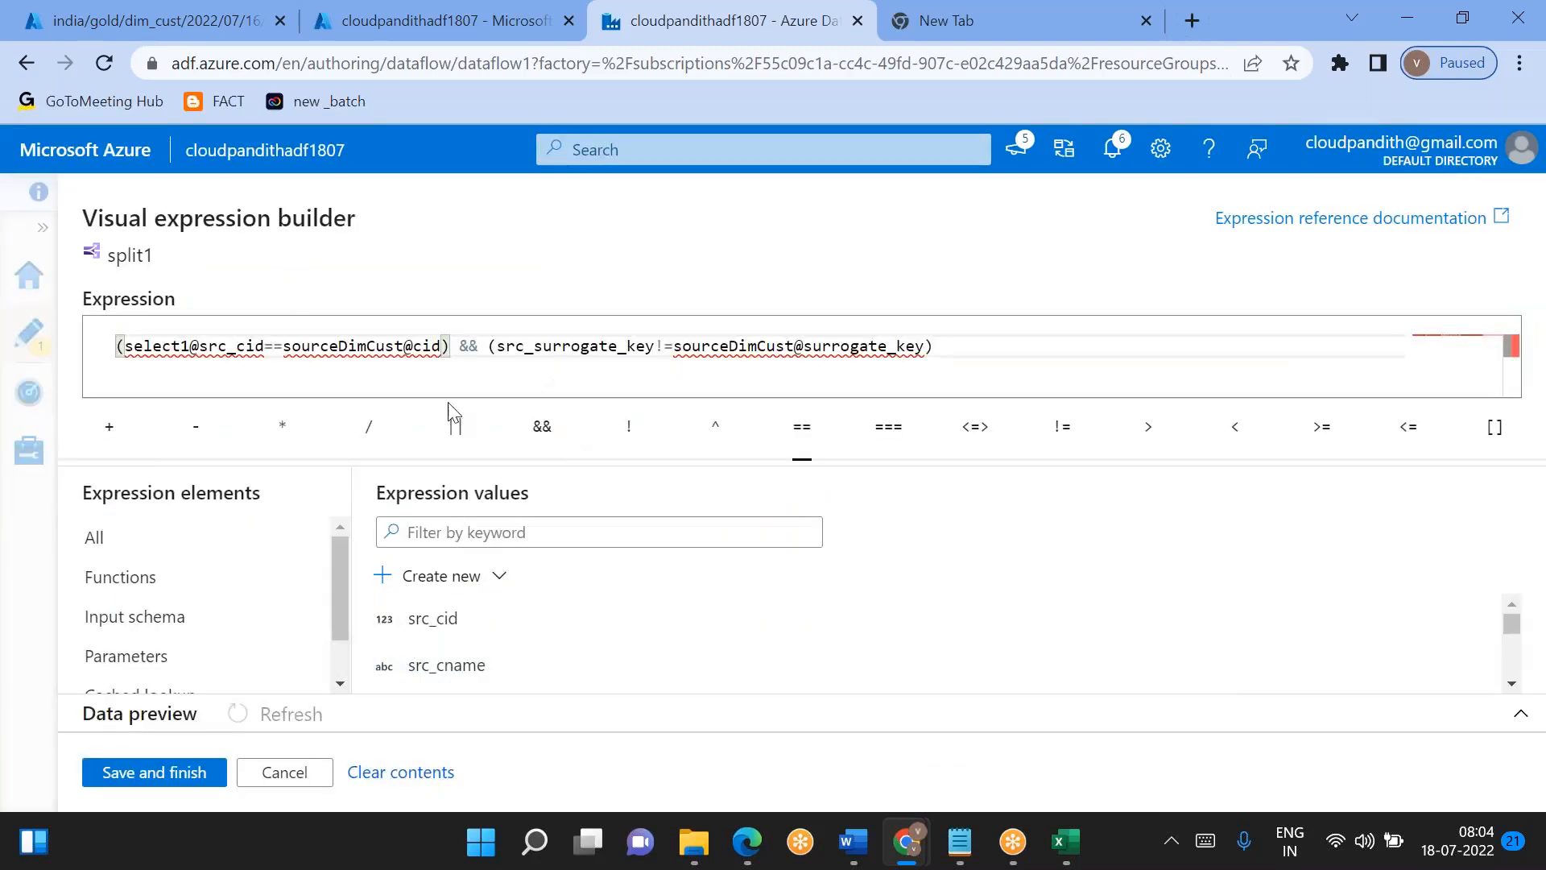
pyautogui.scroll(-1, 539, 676)
pyautogui.scroll(1, 544, 678)
pyautogui.scroll(-3, 544, 679)
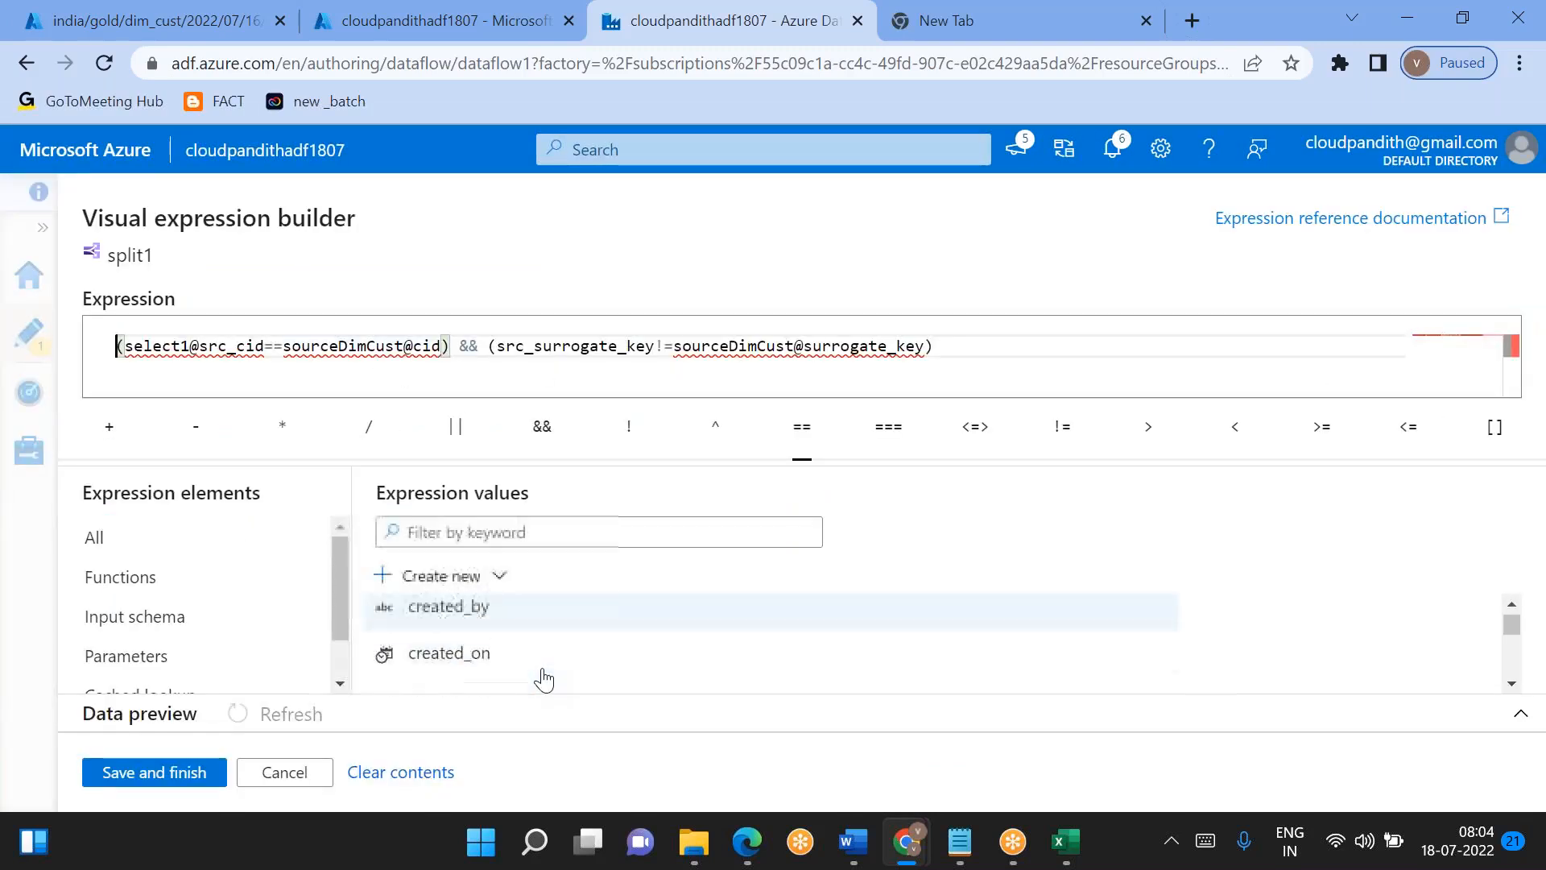
pyautogui.scroll(-1, 543, 681)
pyautogui.scroll(2, 543, 681)
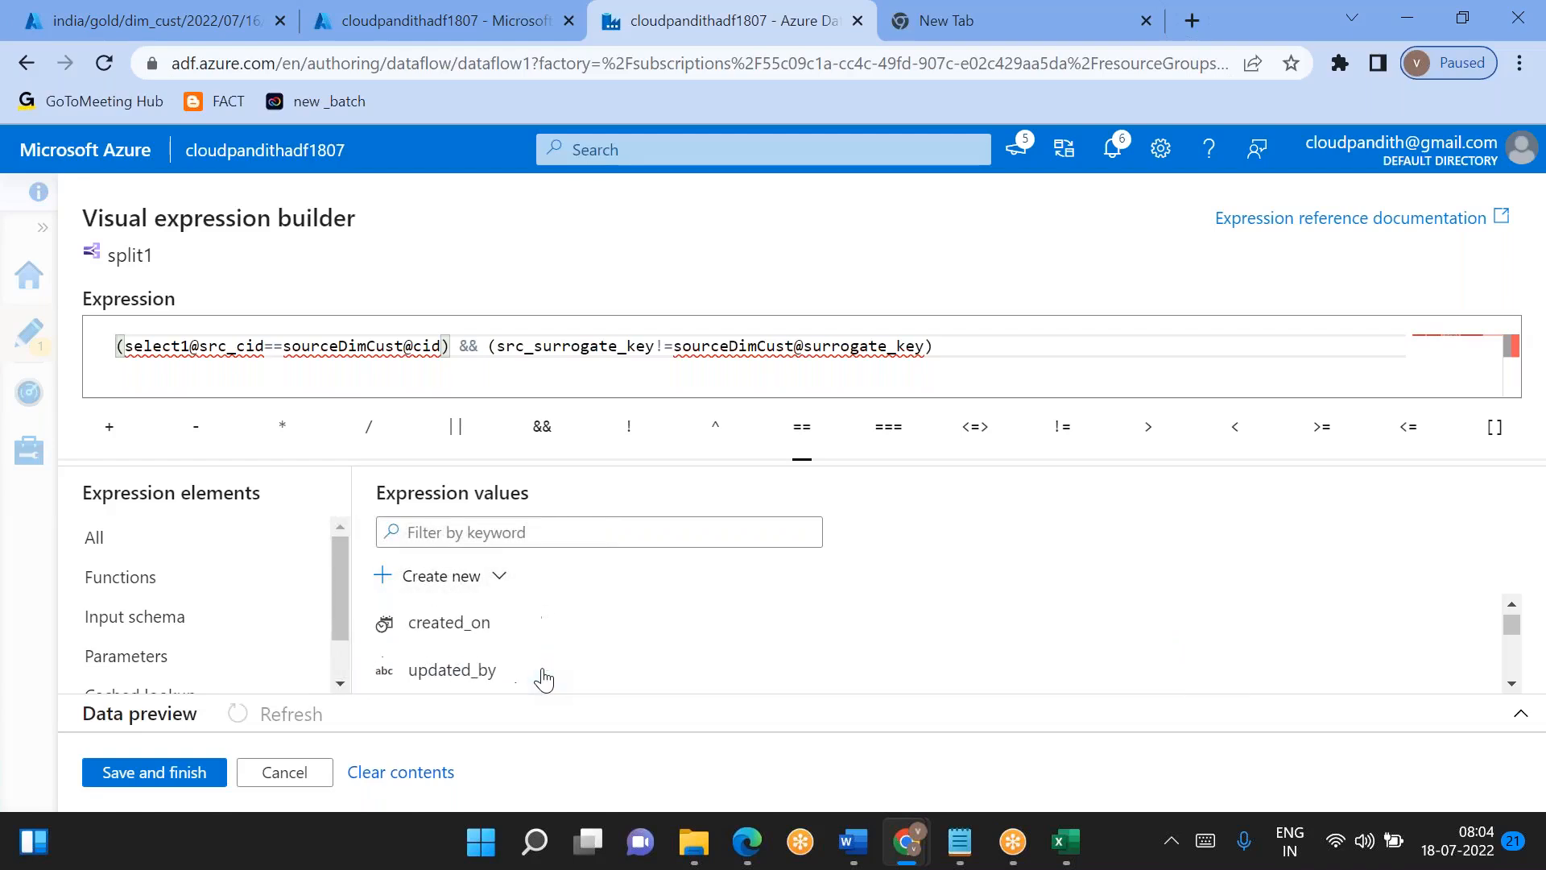
pyautogui.scroll(2, 544, 679)
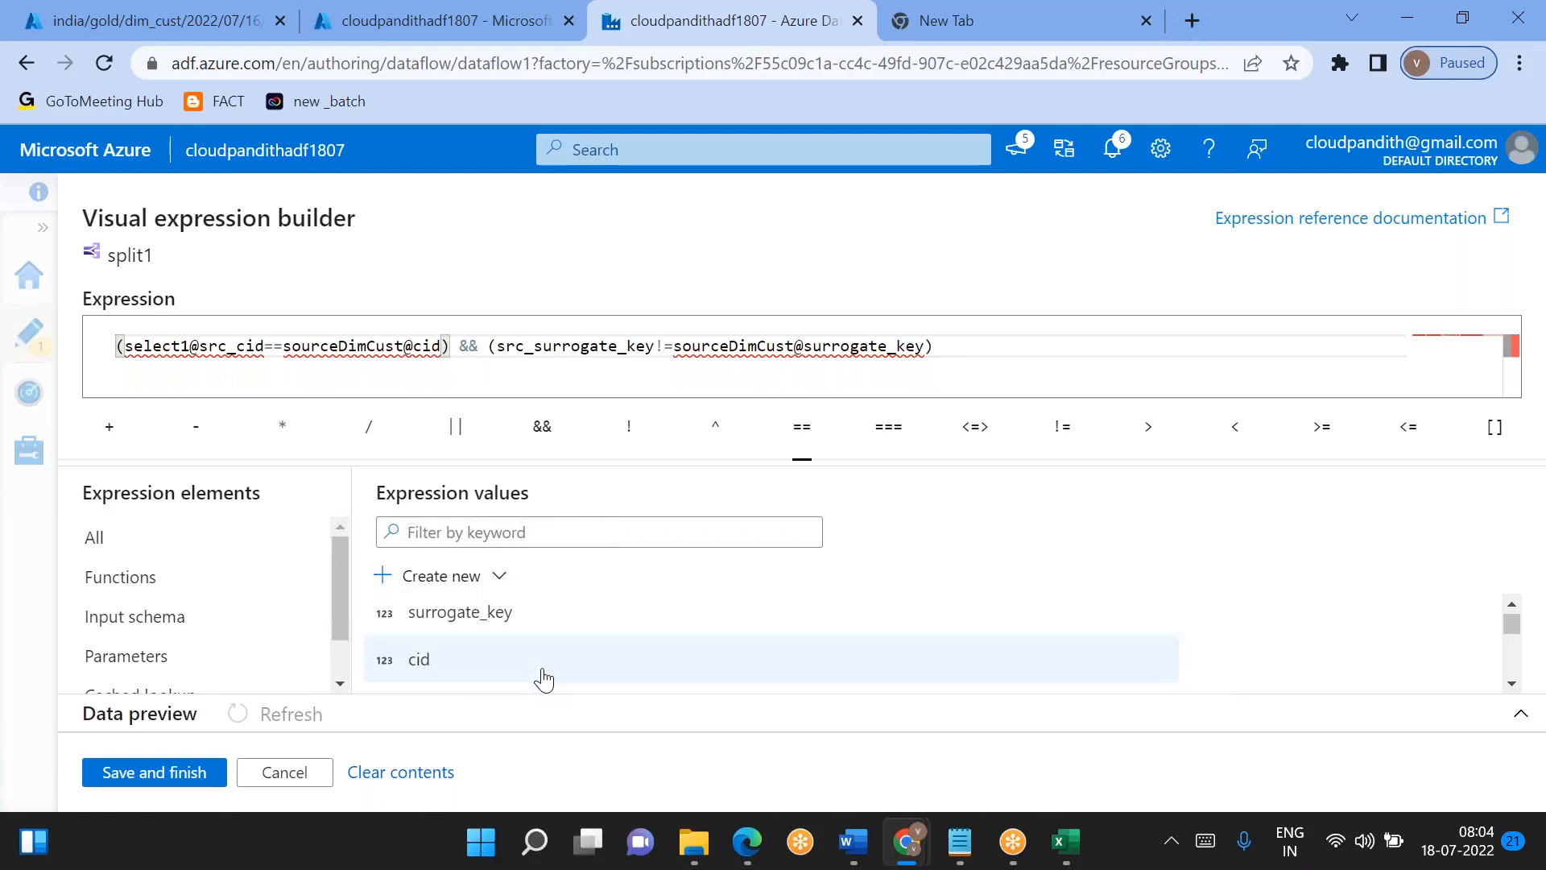
# - Try to fix the updatedRecords condition by removing the select1@ and sourceDimCust@ prefixes from its column references
pyautogui.click(414, 346)
pyautogui.press('BackSpace')
pyautogui.press('BackSpace')
pyautogui.press('BackSpace')
pyautogui.press('BackSpace')
pyautogui.press('BackSpace')
pyautogui.press('BackSpace')
pyautogui.press('BackSpace')
pyautogui.press('BackSpace')
pyautogui.press('BackSpace')
pyautogui.press('BackSpace')
pyautogui.press('BackSpace')
pyautogui.press('BackSpace')
pyautogui.press('BackSpace')
pyautogui.press('BackSpace')
pyautogui.press('BackSpace')
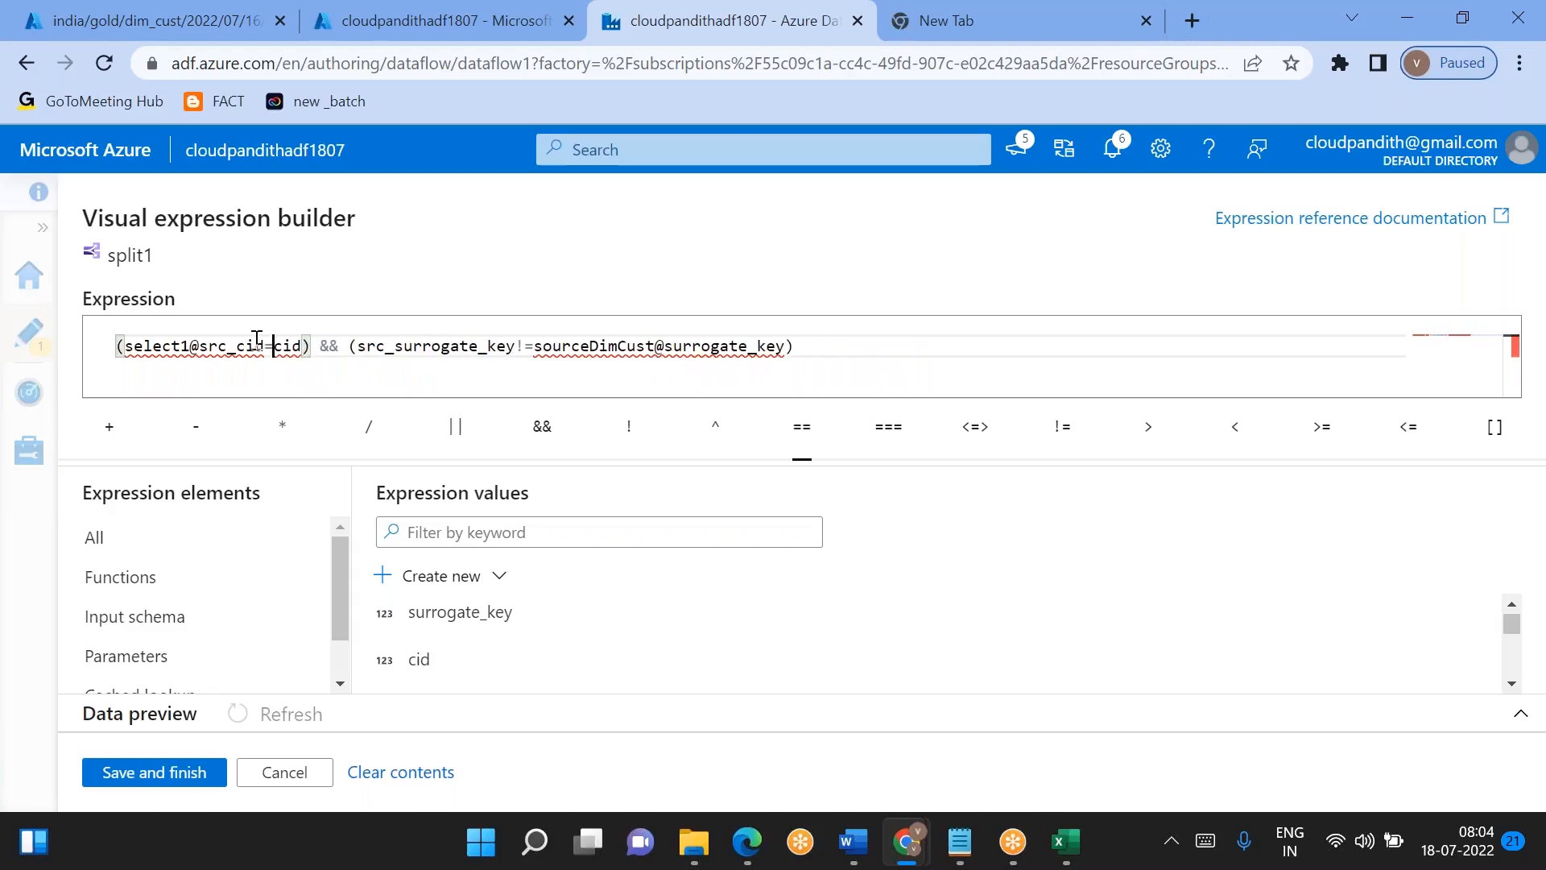
pyautogui.click(201, 347)
pyautogui.press('BackSpace')
pyautogui.press('BackSpace')
pyautogui.press('BackSpace')
pyautogui.press('BackSpace')
pyautogui.press('BackSpace')
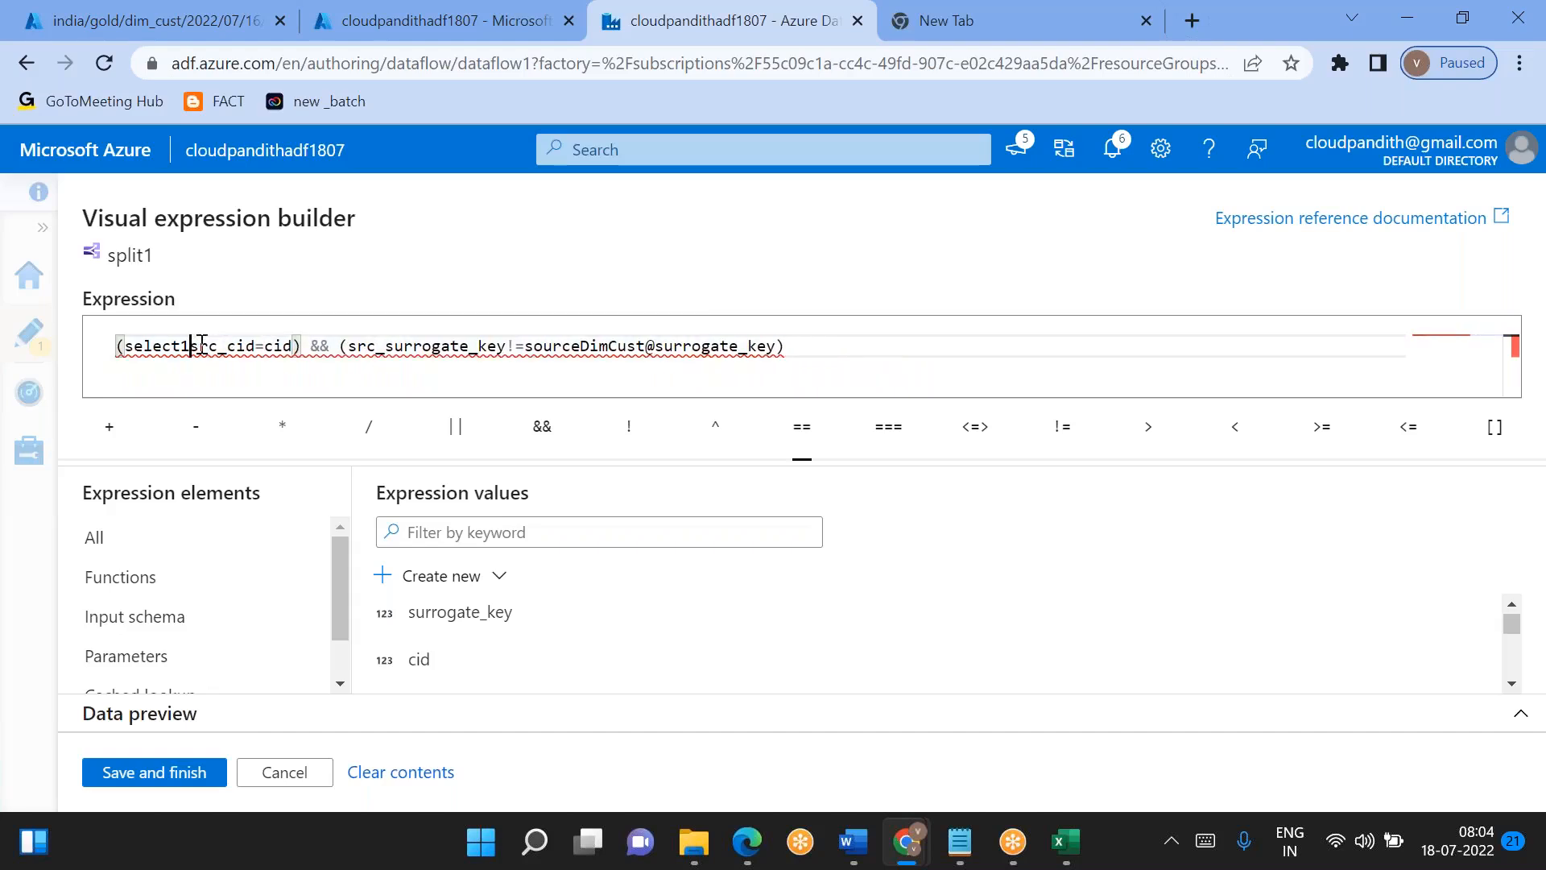
pyautogui.press('BackSpace')
pyautogui.press('BackSpace')
pyautogui.press('BackSpace')
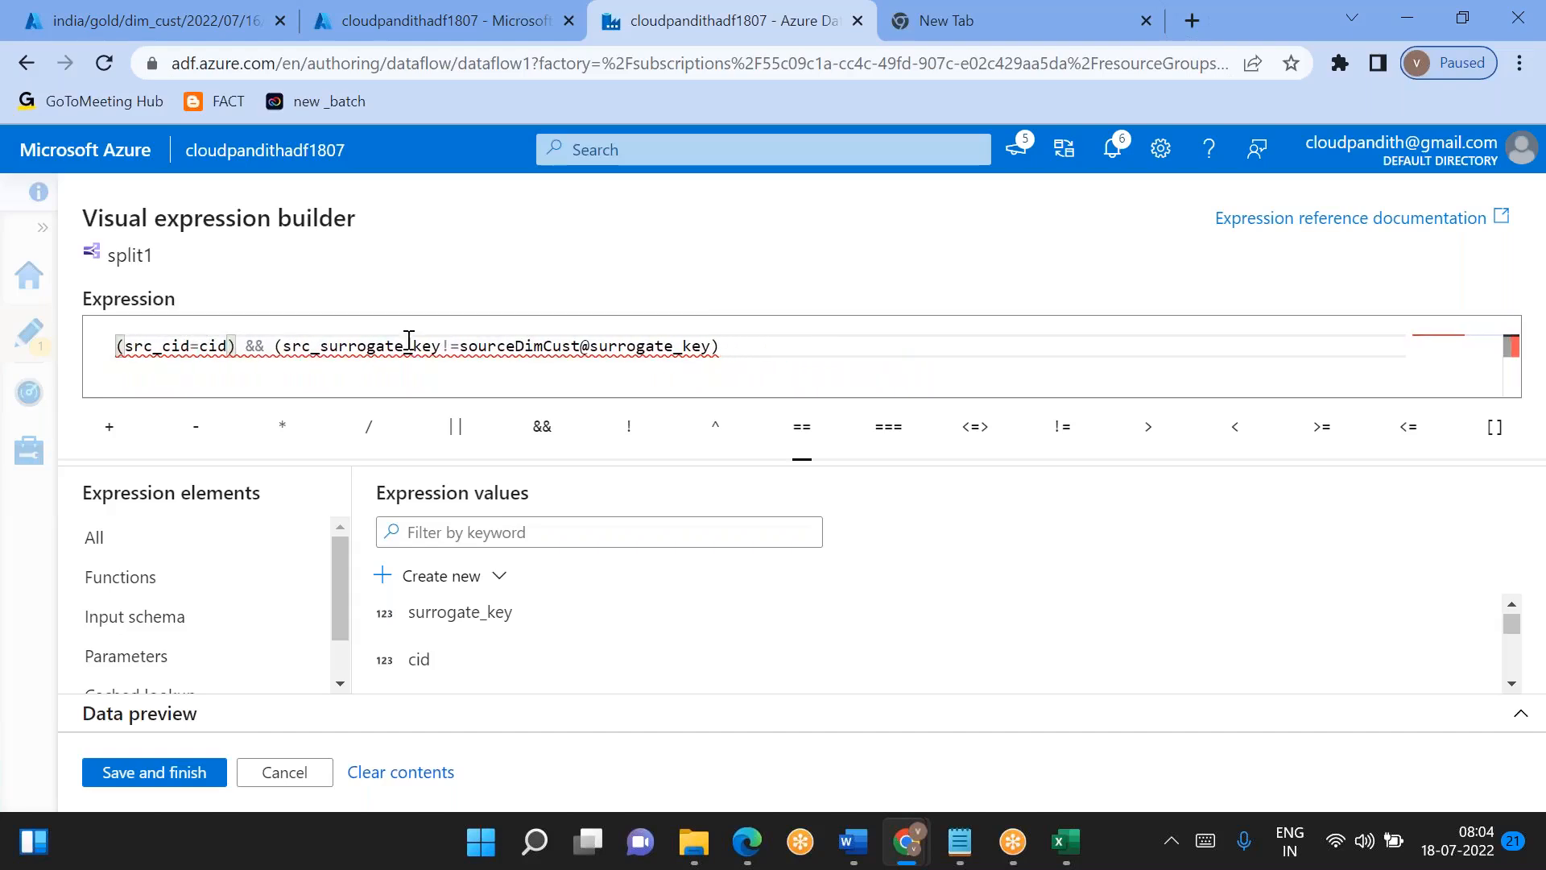
pyautogui.moveTo(592, 345); pyautogui.dragTo(469, 345)
pyautogui.press('BackSpace')
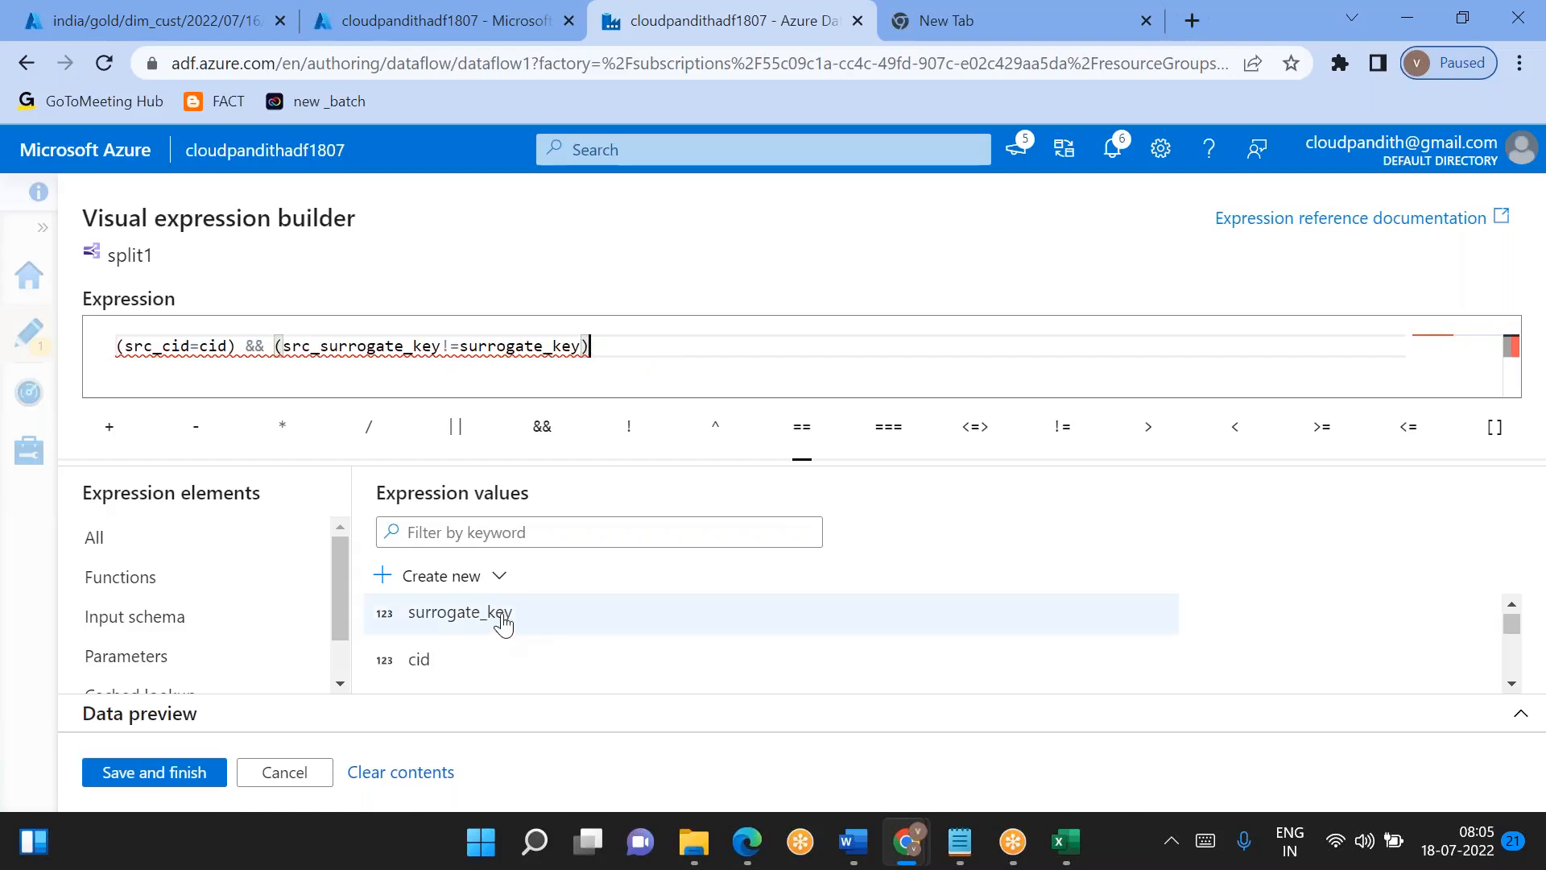
# - Replace the whole updatedRecords expression with (src_cid==cid), using the listed input columns
pyautogui.hotkey('ctrl', 'a')
pyautogui.press('BackSpace')
pyautogui.write('(')
pyautogui.scroll(5, 773, 636)
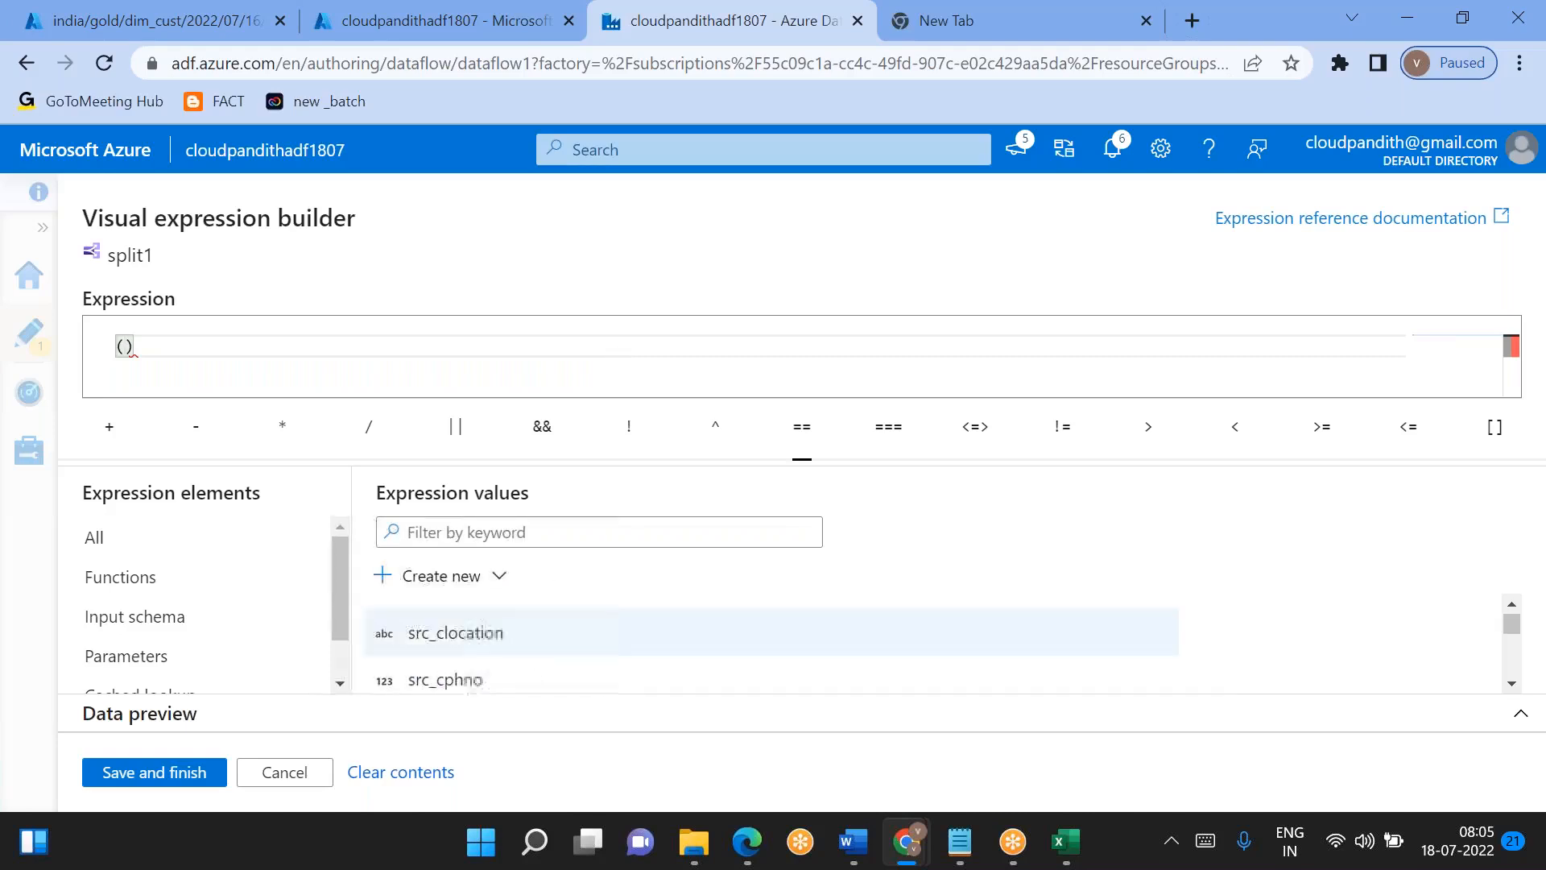
pyautogui.click(432, 618)
pyautogui.write('==')
pyautogui.scroll(-4, 479, 687)
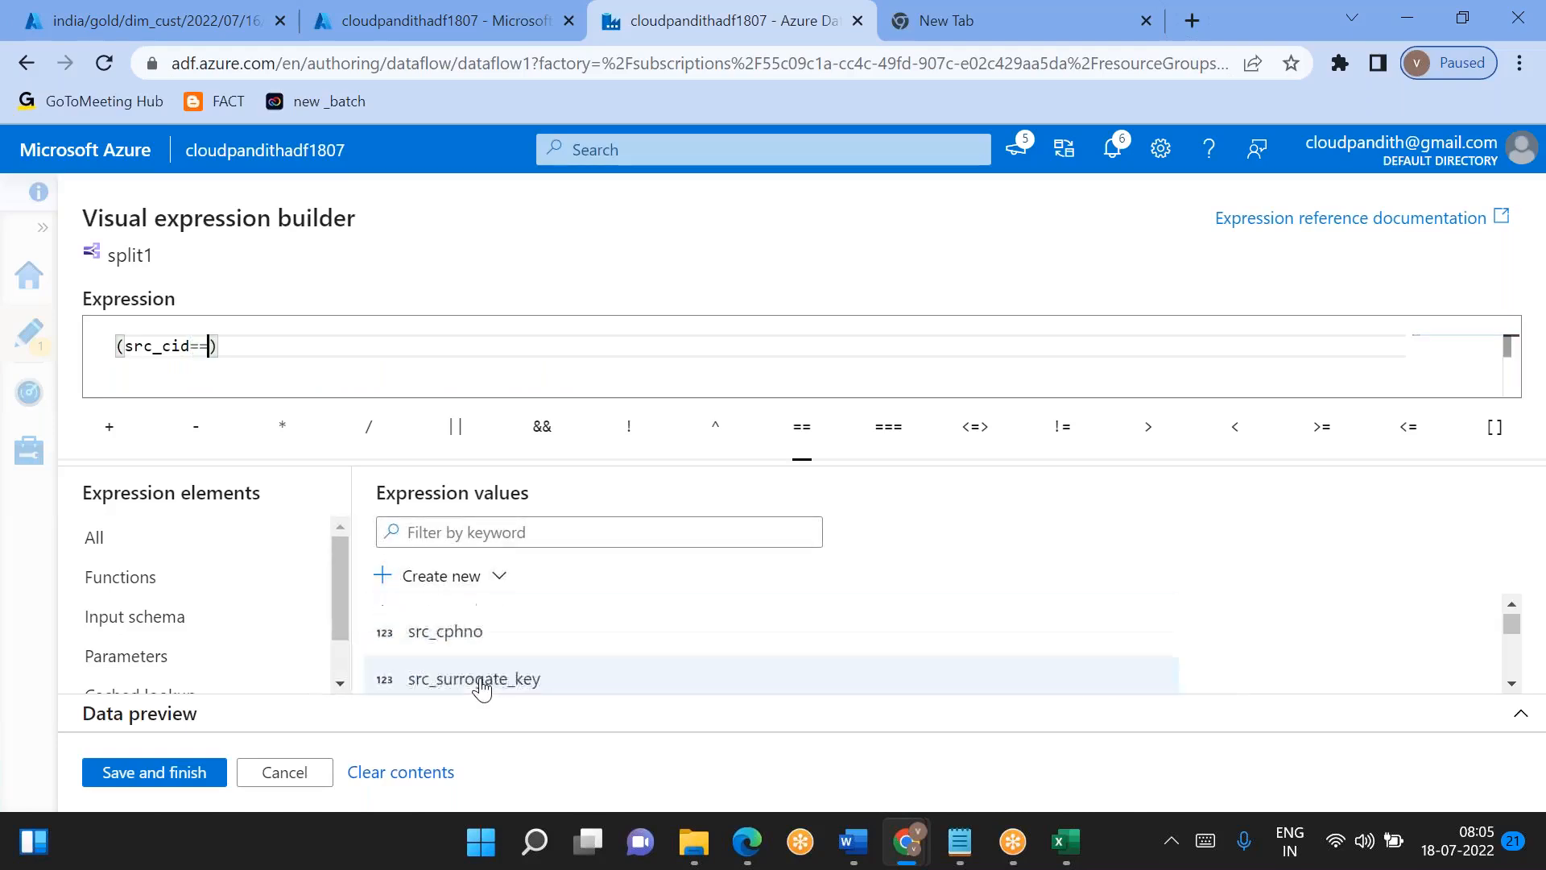
pyautogui.click(482, 689)
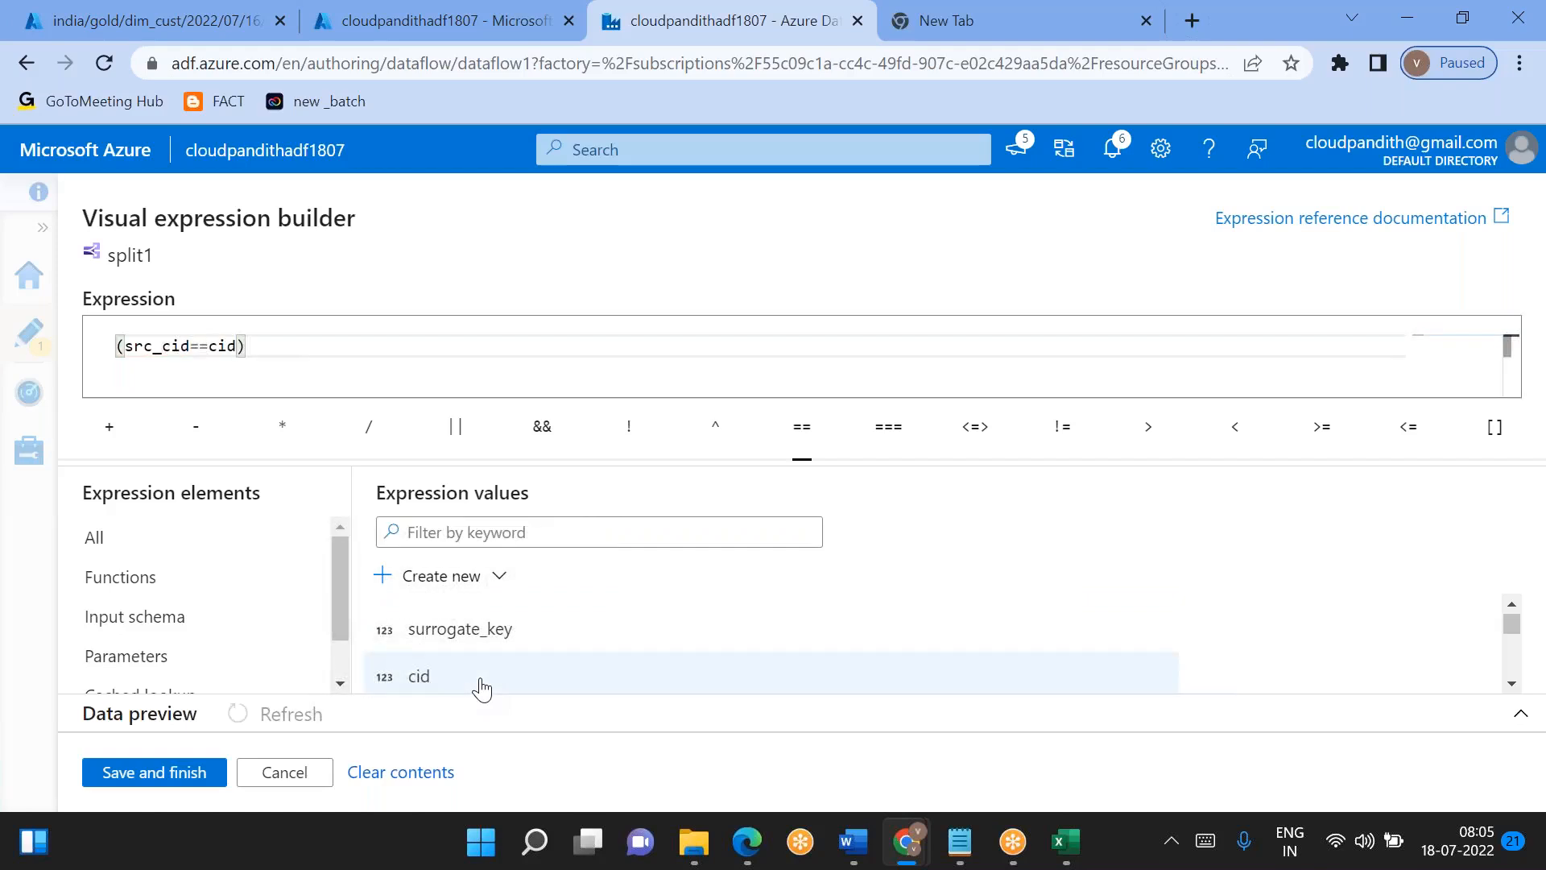
# - Extend the updatedRecords expression with &&(src_surrogate_key!=surrogate_key) and save it
pyautogui.write('&&(')
pyautogui.scroll(2, 451, 648)
pyautogui.click(454, 641)
pyautogui.write('!=')
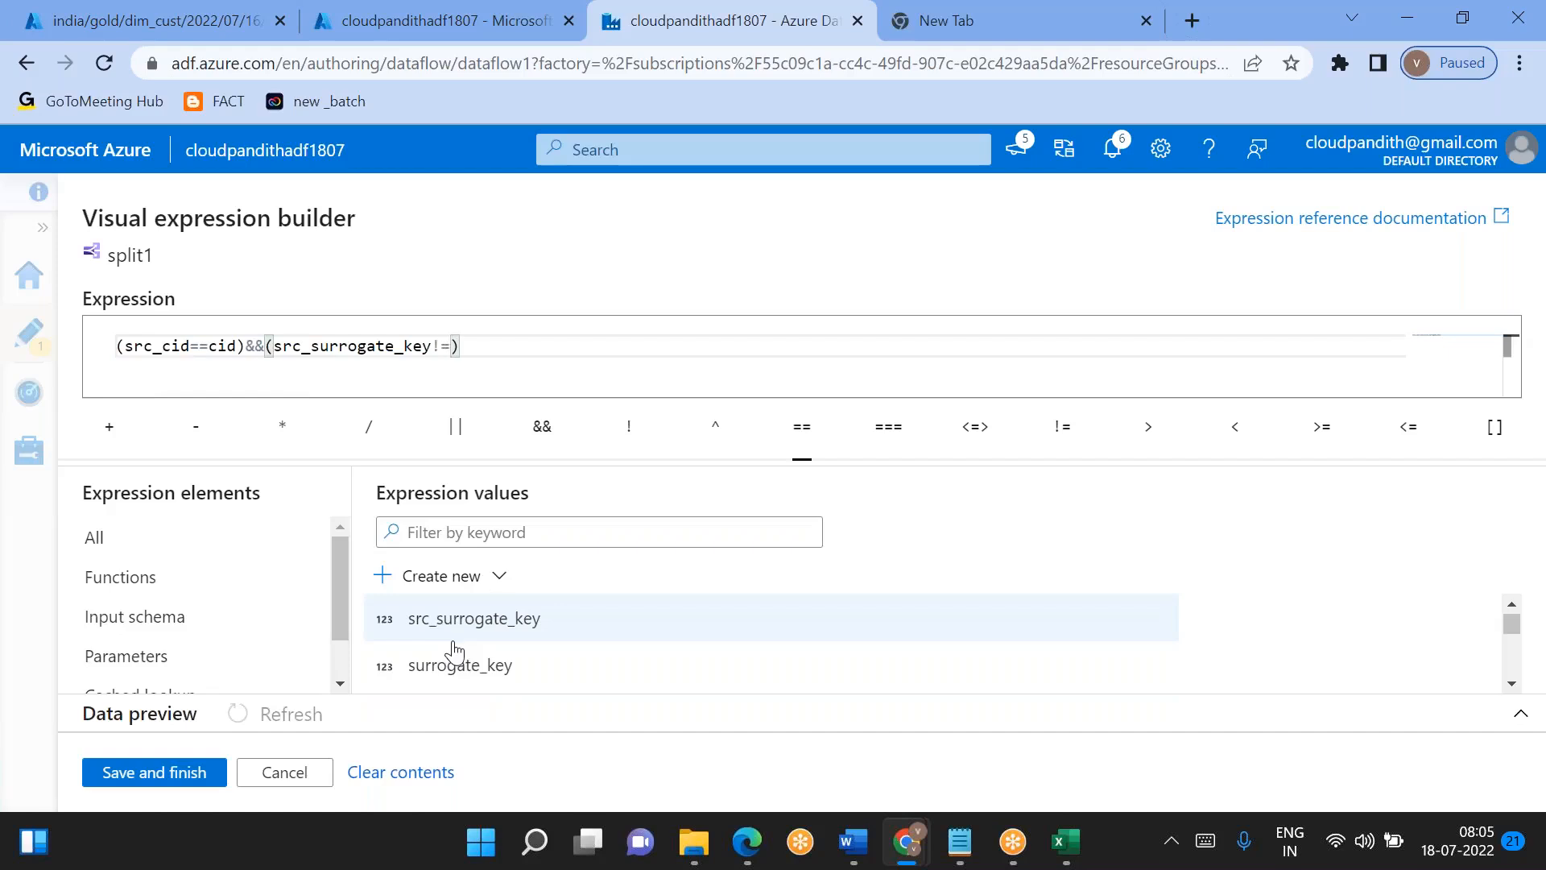
pyautogui.click(438, 666)
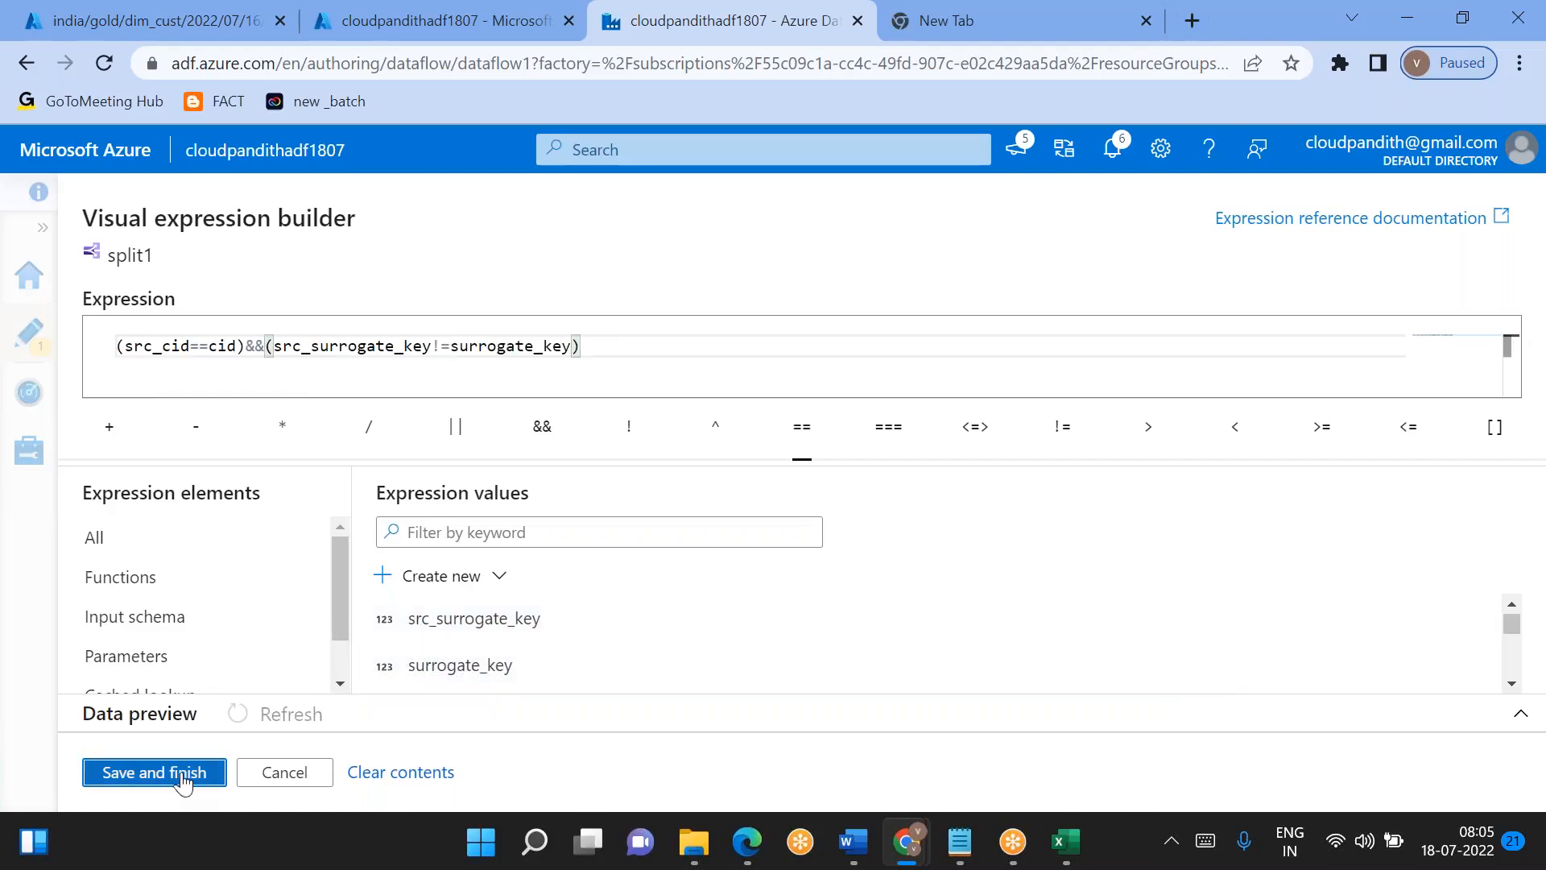
pyautogui.click(154, 772)
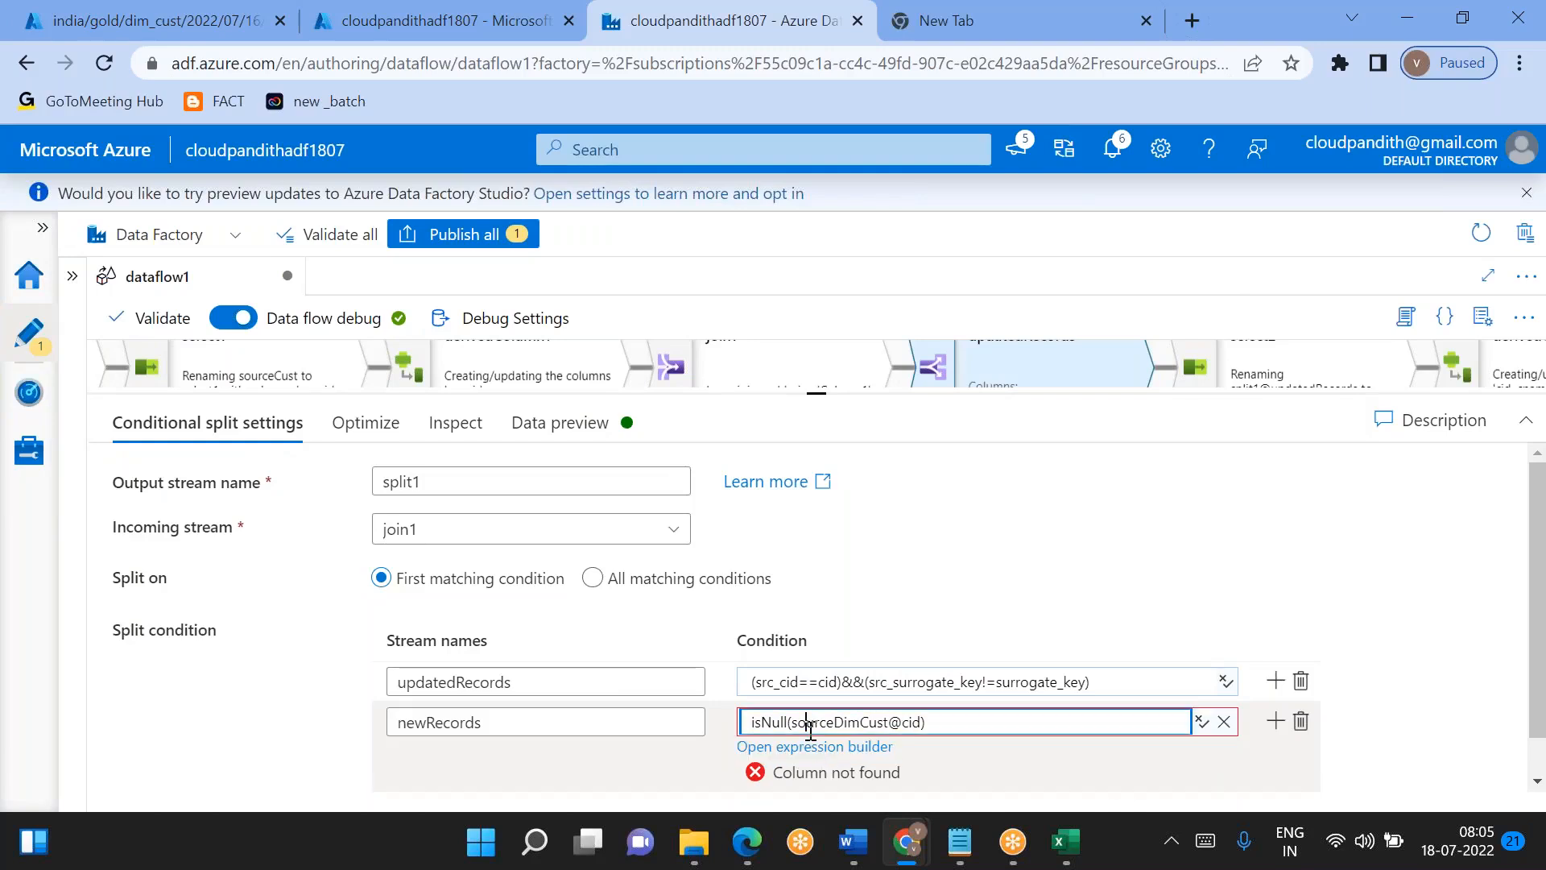
# - Change the newRecords condition of split1 to isNull(cid) in the expression builder and save it
pyautogui.hotkey('ctrl', 'a')
pyautogui.click(816, 751)
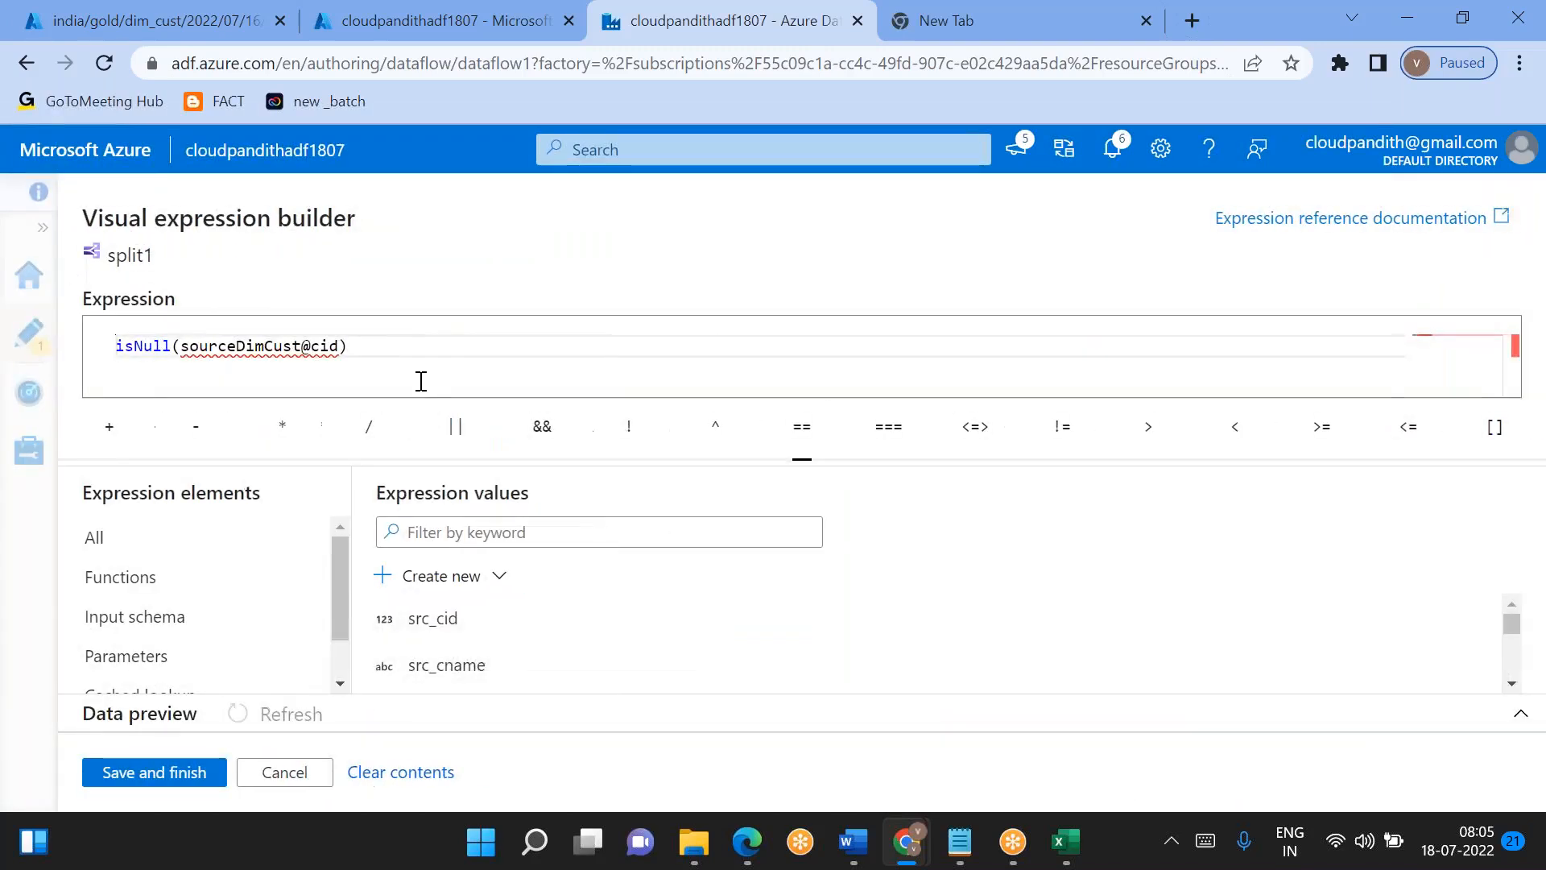
pyautogui.scroll(-2, 478, 636)
pyautogui.scroll(2, 481, 638)
pyautogui.scroll(-5, 481, 639)
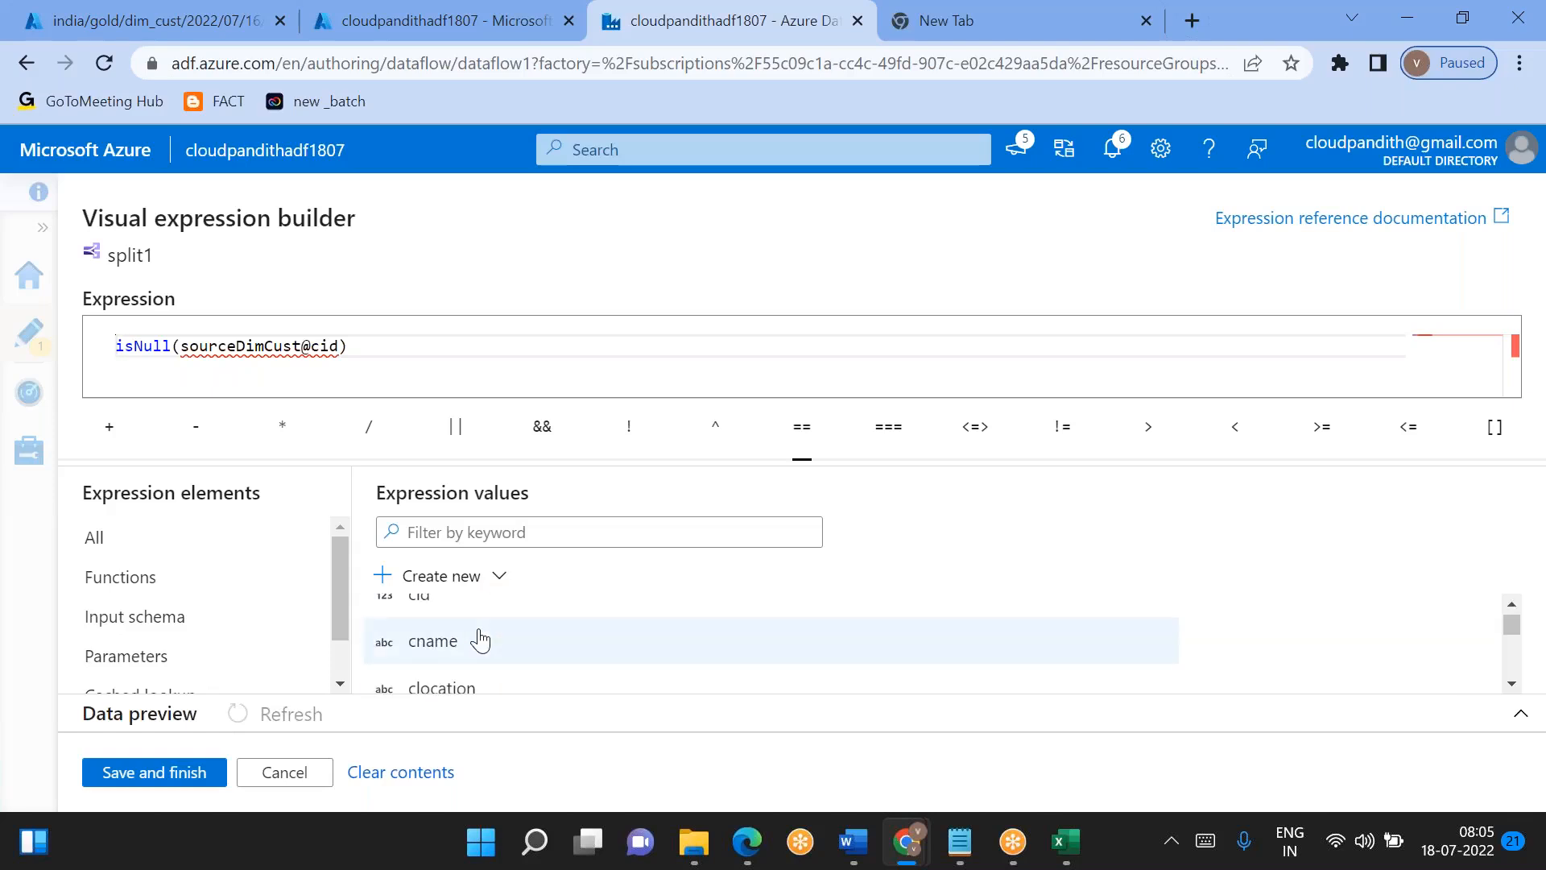
pyautogui.doubleClick(260, 346)
pyautogui.press('BackSpace')
pyautogui.press('Right')
pyautogui.press('BackSpace')
pyautogui.press('BackSpace')
pyautogui.press('BackSpace')
pyautogui.press('BackSpace')
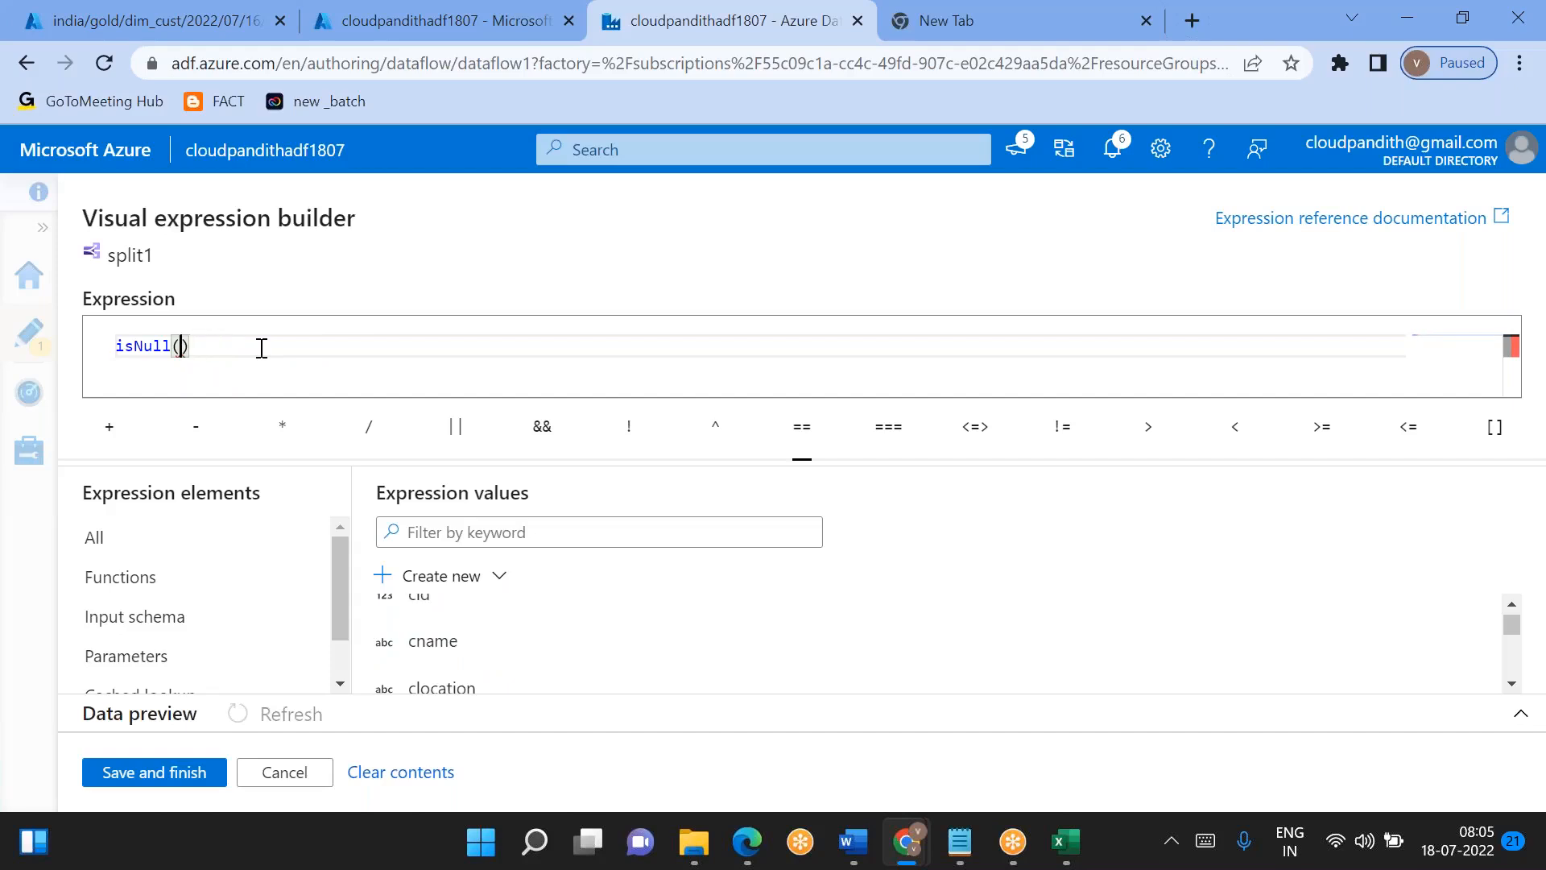
pyautogui.click(426, 576)
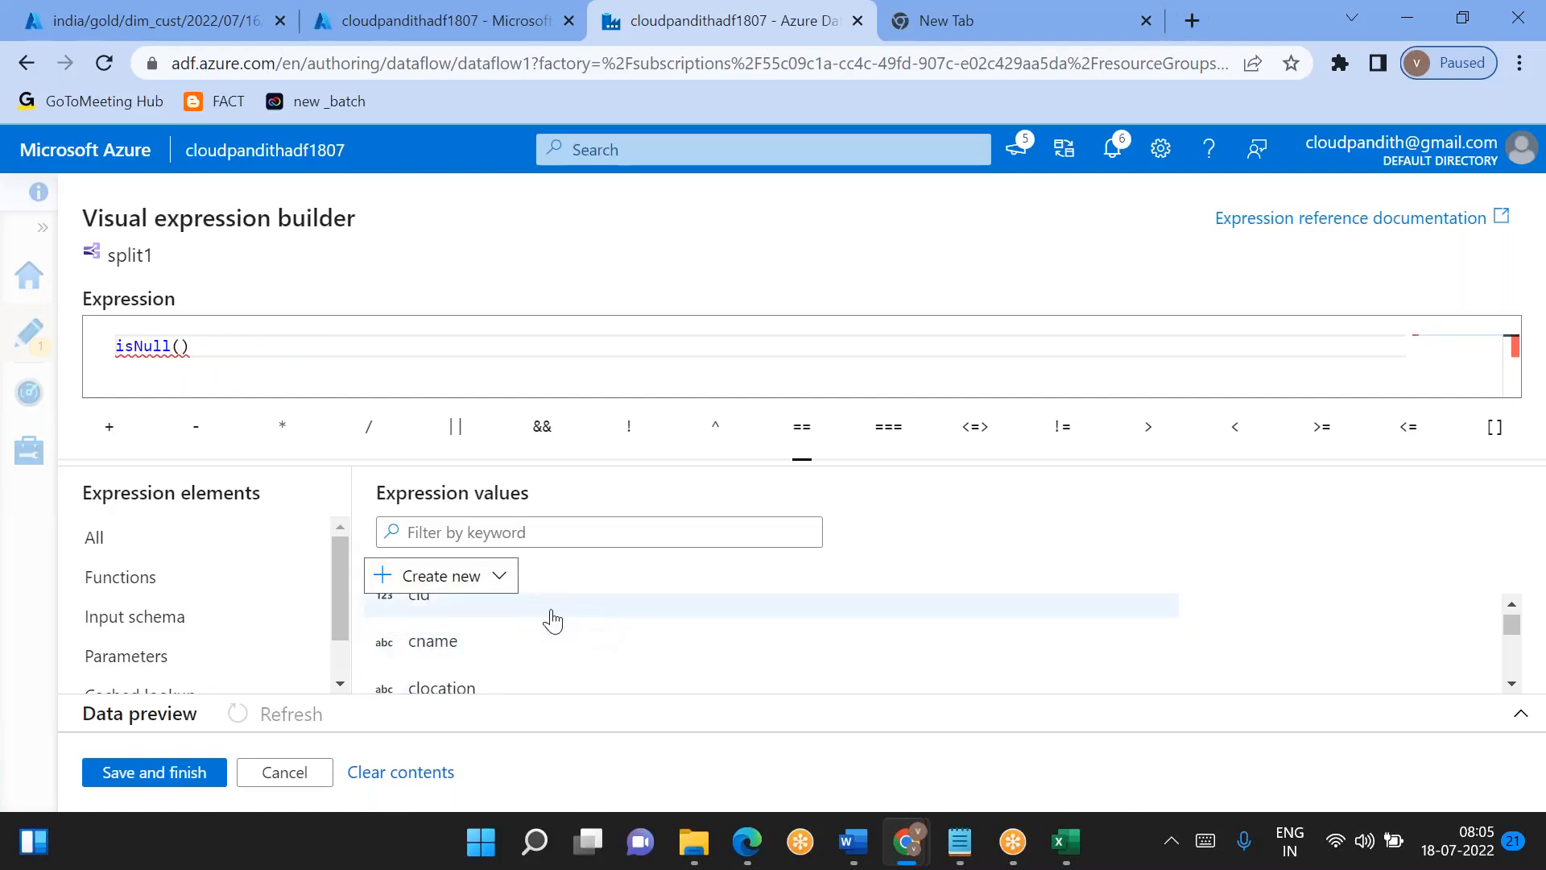
pyautogui.click(448, 607)
pyautogui.click(184, 773)
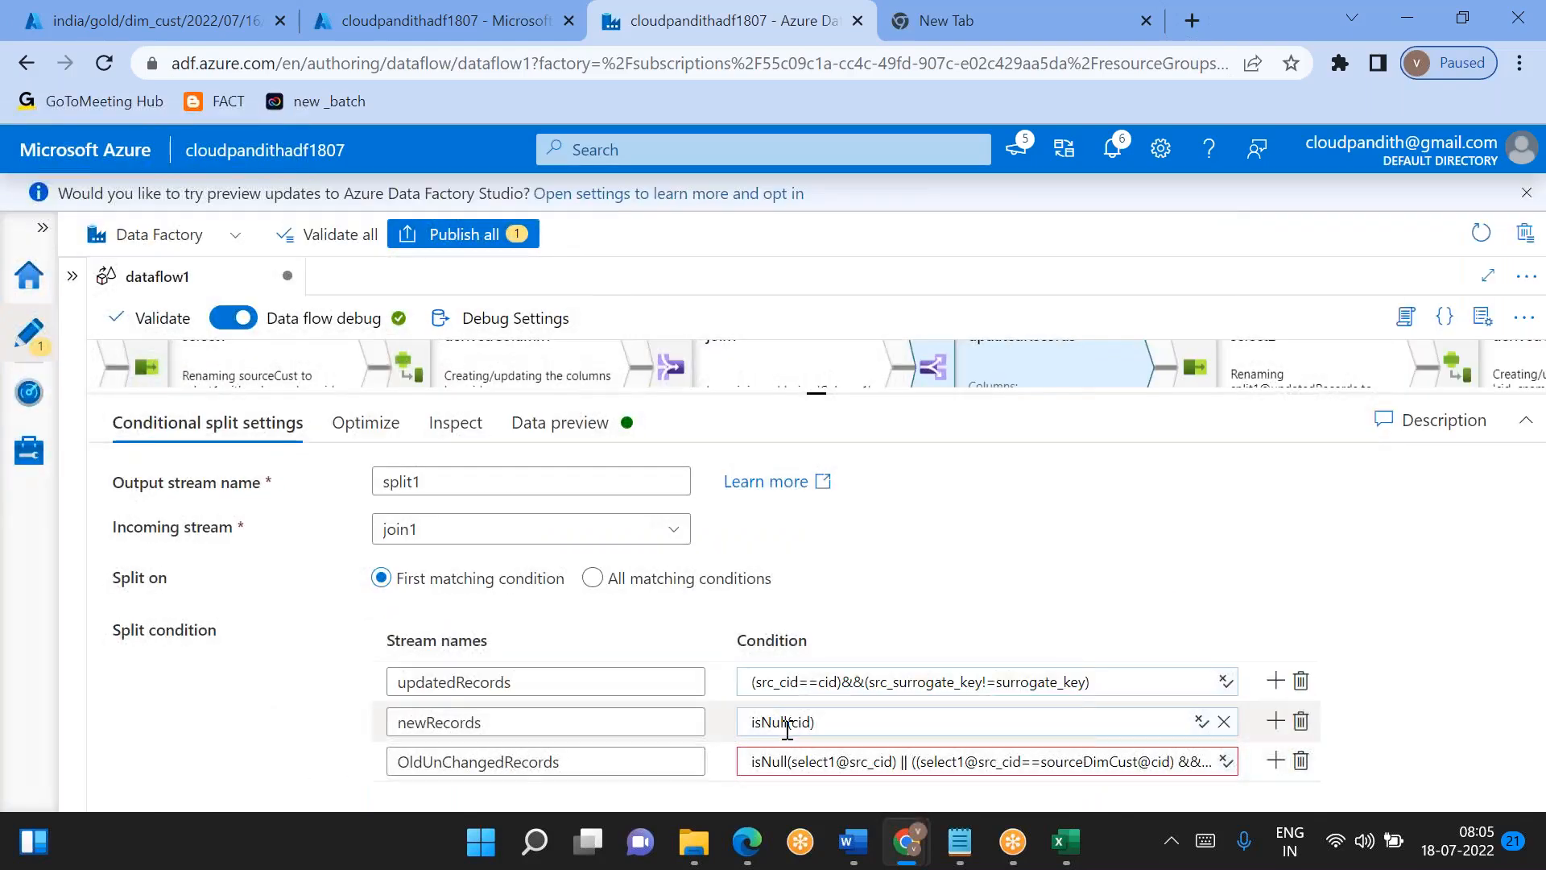
# - Open the OldUnChangedRecords condition in the expression builder and remove the select1@ prefix from both src_cid references
pyautogui.click(847, 760)
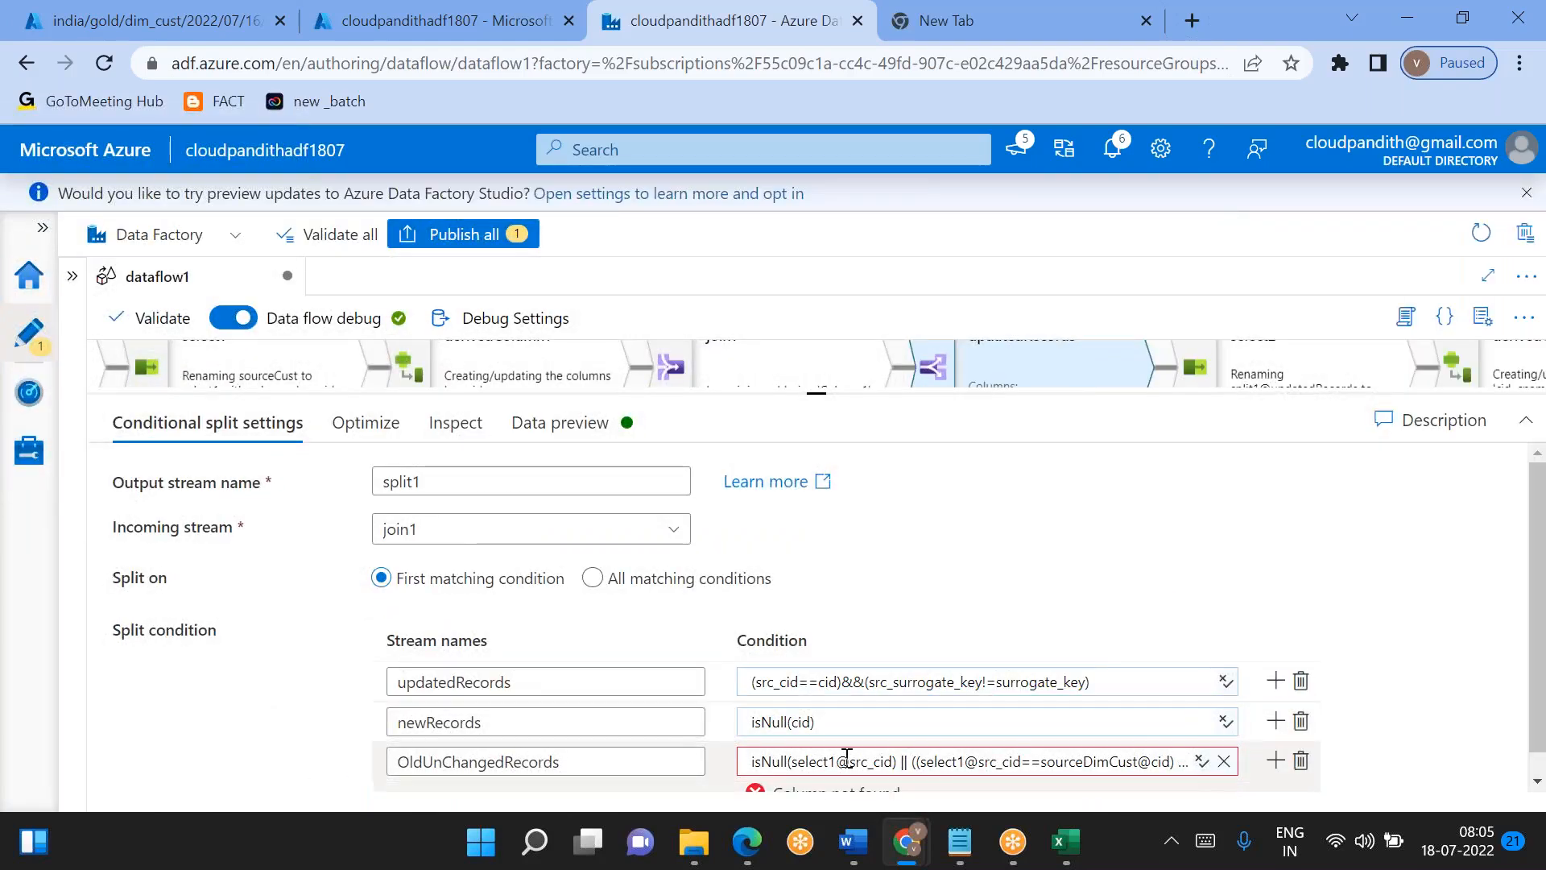
pyautogui.click(805, 740)
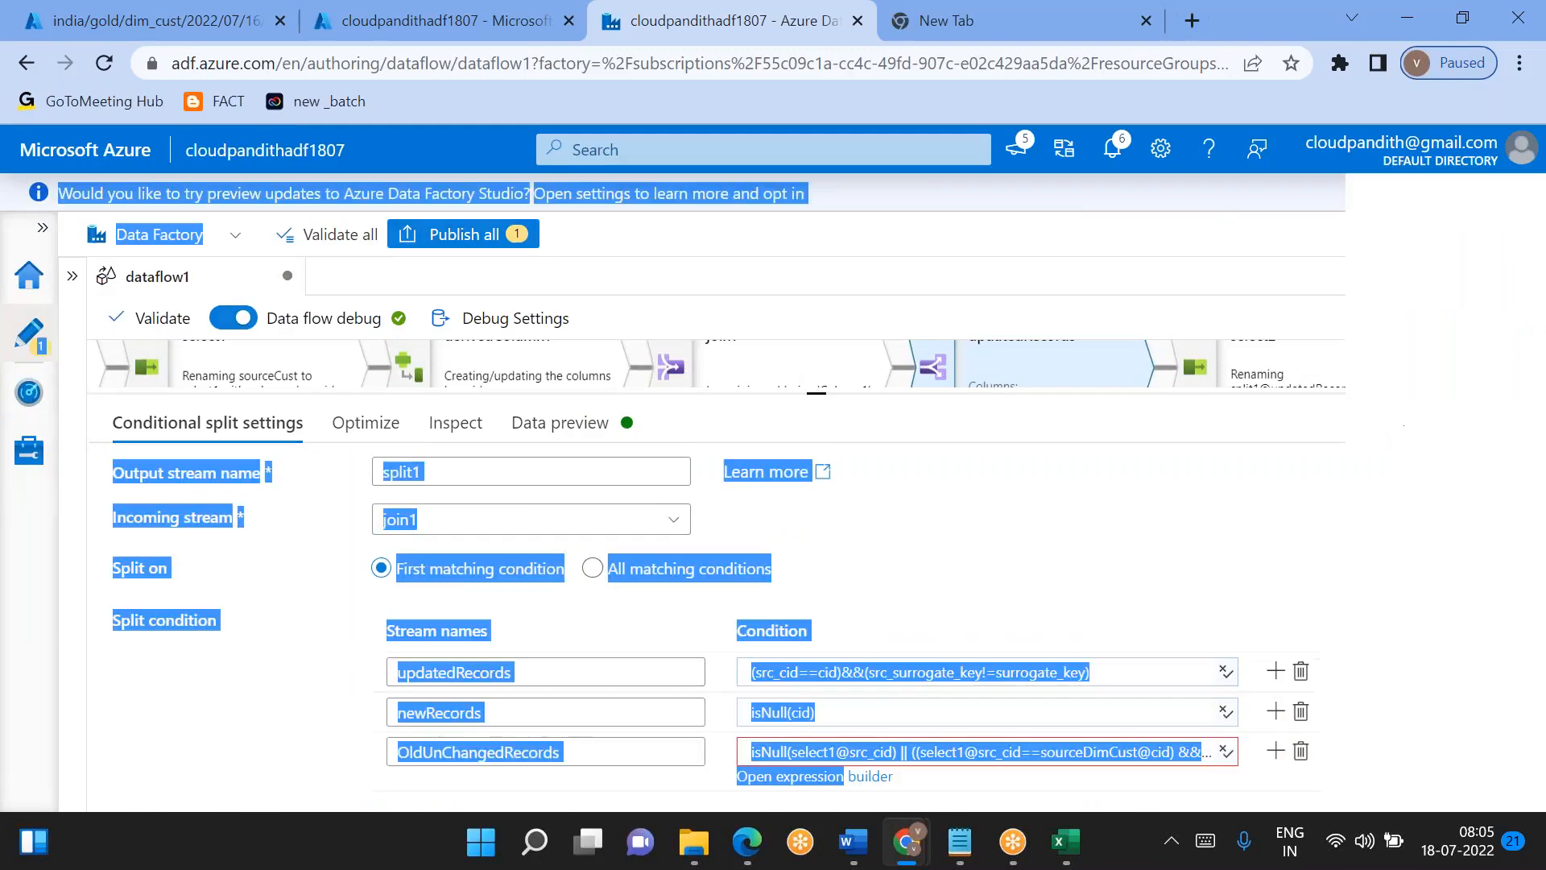
pyautogui.click(256, 346)
pyautogui.press('BackSpace')
pyautogui.press('BackSpace')
pyautogui.press('BackSpace')
pyautogui.press('BackSpace')
pyautogui.press('BackSpace')
pyautogui.press('BackSpace')
pyautogui.press('BackSpace')
pyautogui.press('BackSpace')
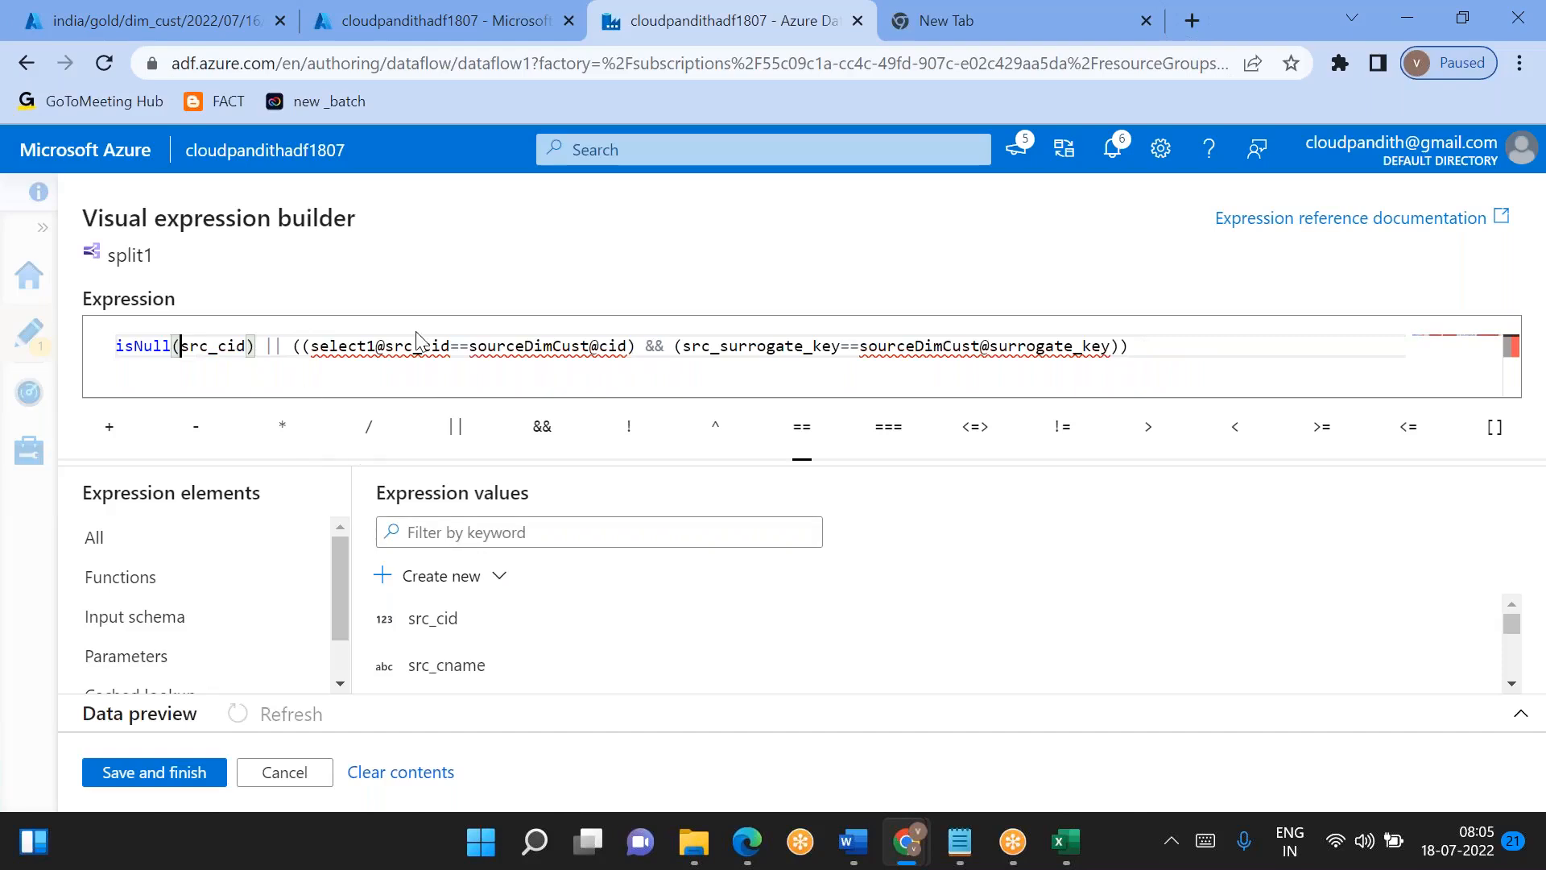
pyautogui.click(390, 346)
pyautogui.press('BackSpace')
pyautogui.press('BackSpace')
pyautogui.press('BackSpace')
pyautogui.press('BackSpace')
pyautogui.press('BackSpace')
pyautogui.press('BackSpace')
pyautogui.press('BackSpace')
pyautogui.press('BackSpace')
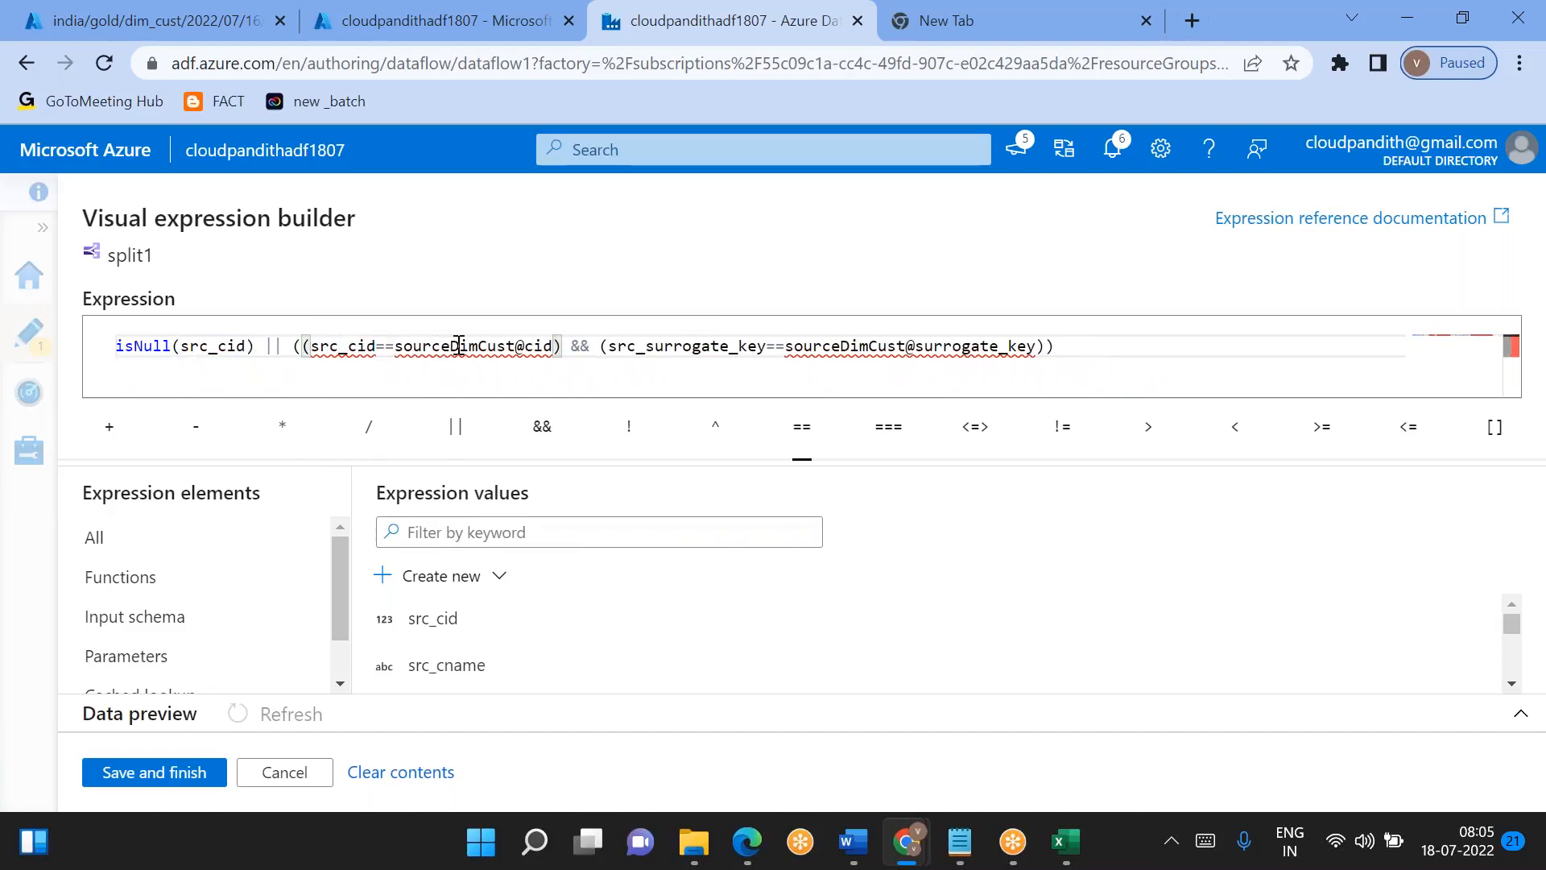
# - Remove the sourceDimCust@ prefix from cid and surrogate_key in the OldUnChangedRecords expression and save it
pyautogui.click(528, 345)
pyautogui.press('BackSpace')
pyautogui.press('BackSpace')
pyautogui.press('BackSpace')
pyautogui.press('BackSpace')
pyautogui.press('BackSpace')
pyautogui.press('BackSpace')
pyautogui.press('BackSpace')
pyautogui.press('BackSpace')
pyautogui.press('BackSpace')
pyautogui.press('BackSpace')
pyautogui.press('BackSpace')
pyautogui.press('BackSpace')
pyautogui.press('BackSpace')
pyautogui.press('BackSpace')
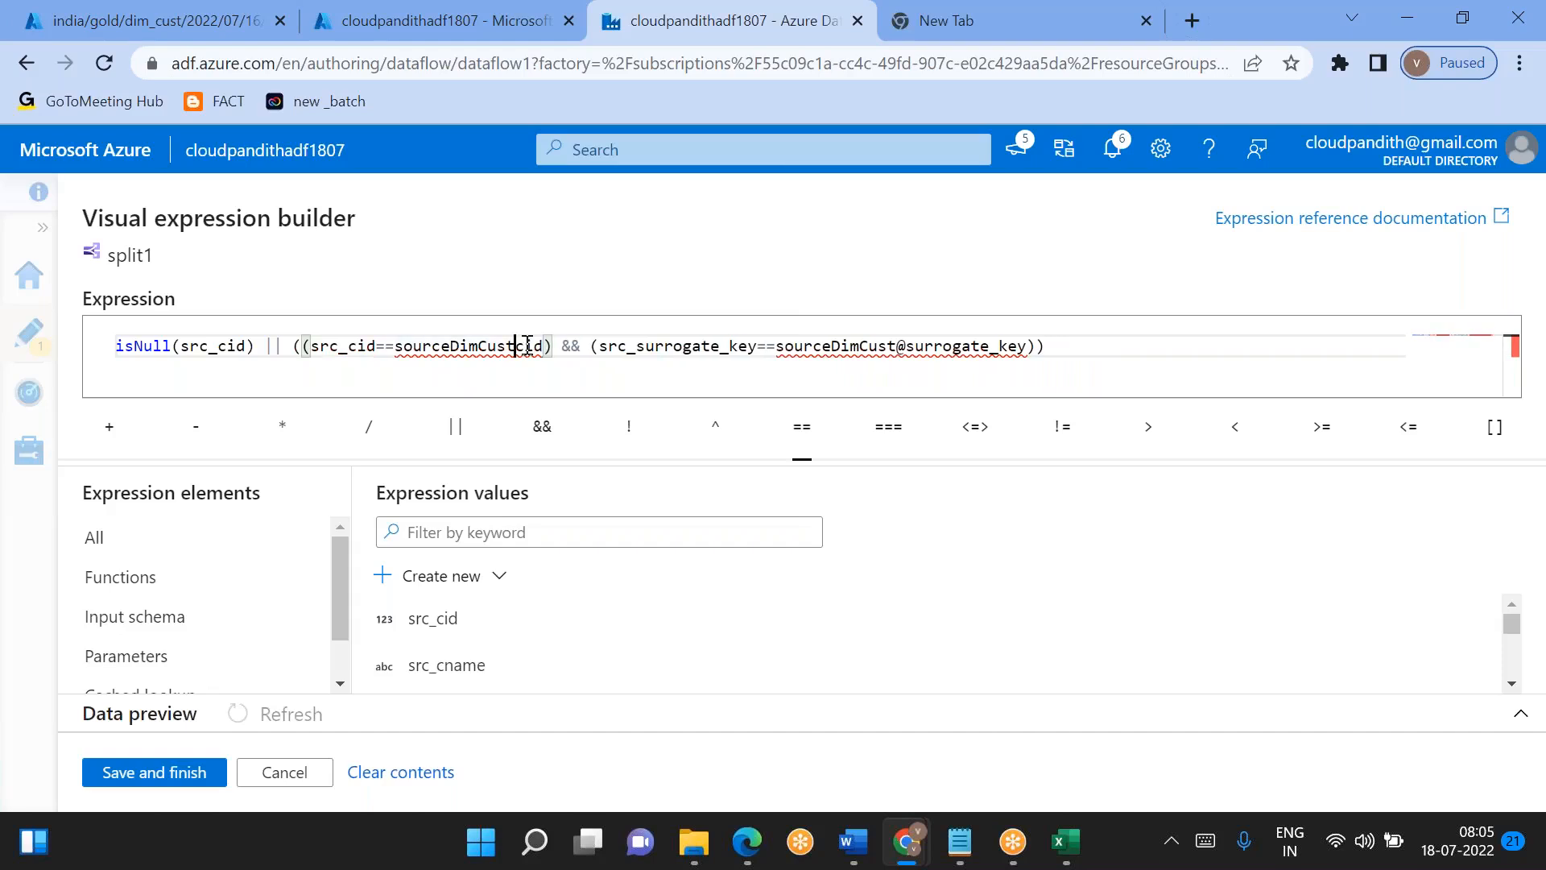
pyautogui.click(787, 346)
pyautogui.press('BackSpace')
pyautogui.press('BackSpace')
pyautogui.press('BackSpace')
pyautogui.press('BackSpace')
pyautogui.press('BackSpace')
pyautogui.press('BackSpace')
pyautogui.press('BackSpace')
pyautogui.press('BackSpace')
pyautogui.press('BackSpace')
pyautogui.press('BackSpace')
pyautogui.press('BackSpace')
pyautogui.press('BackSpace')
pyautogui.press('BackSpace')
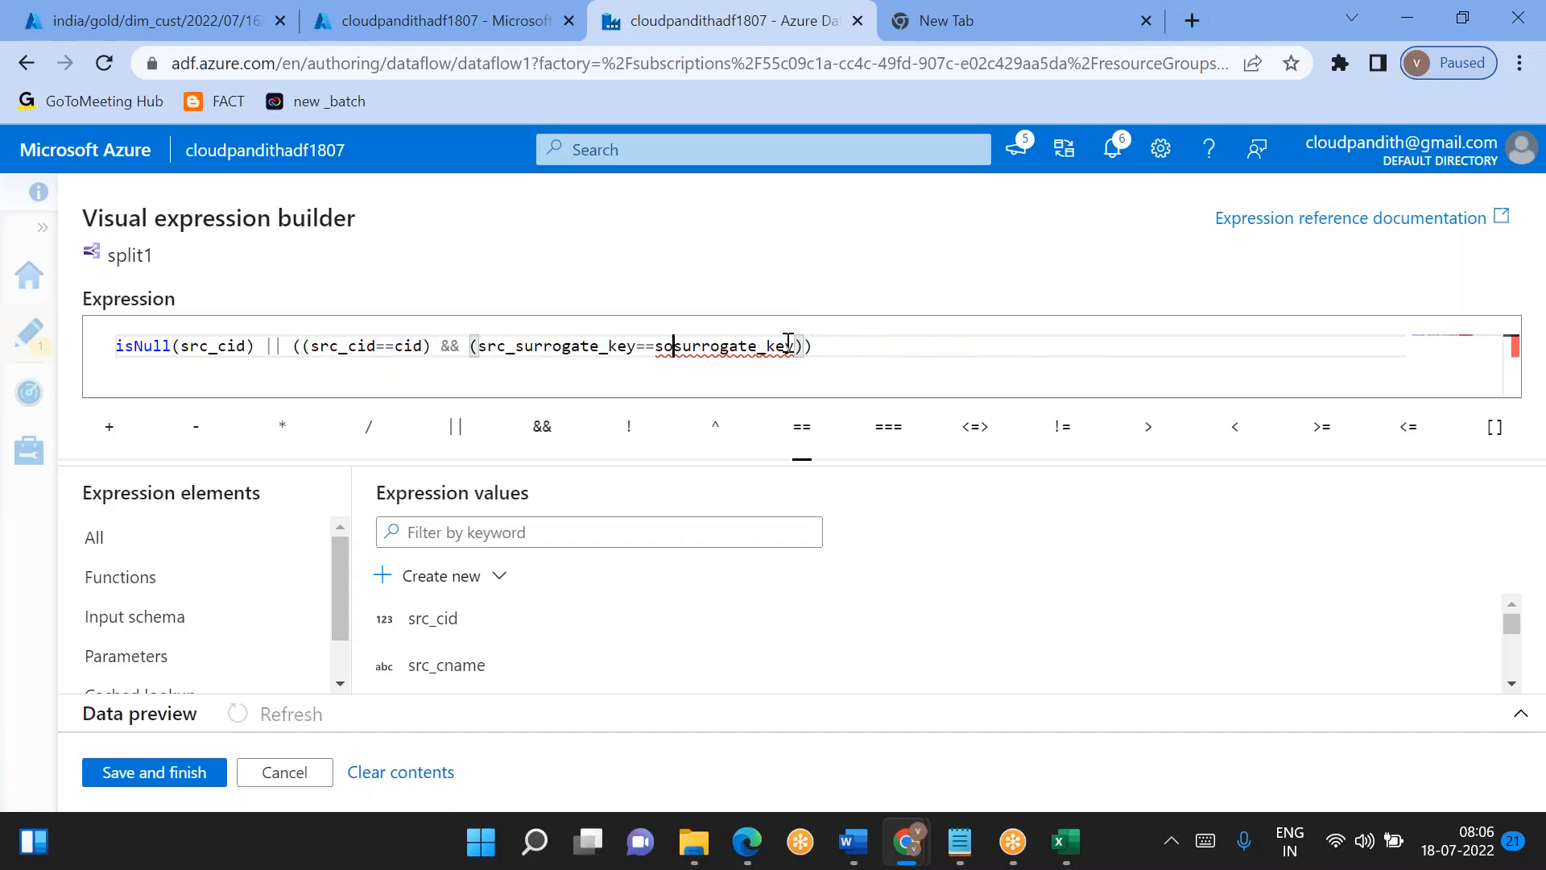
pyautogui.press('BackSpace')
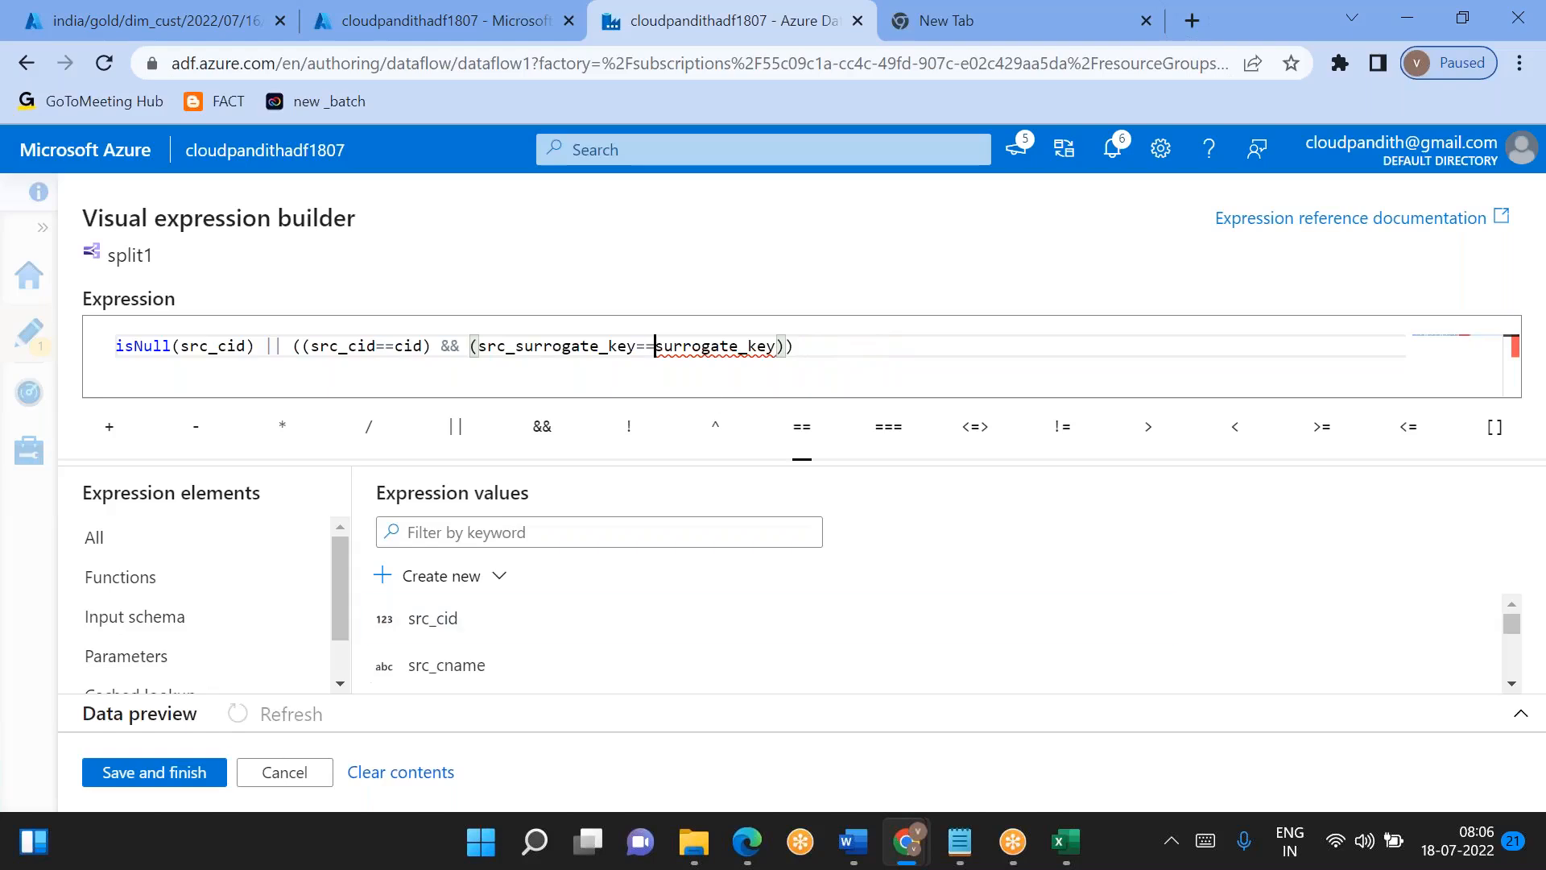
pyautogui.click(196, 773)
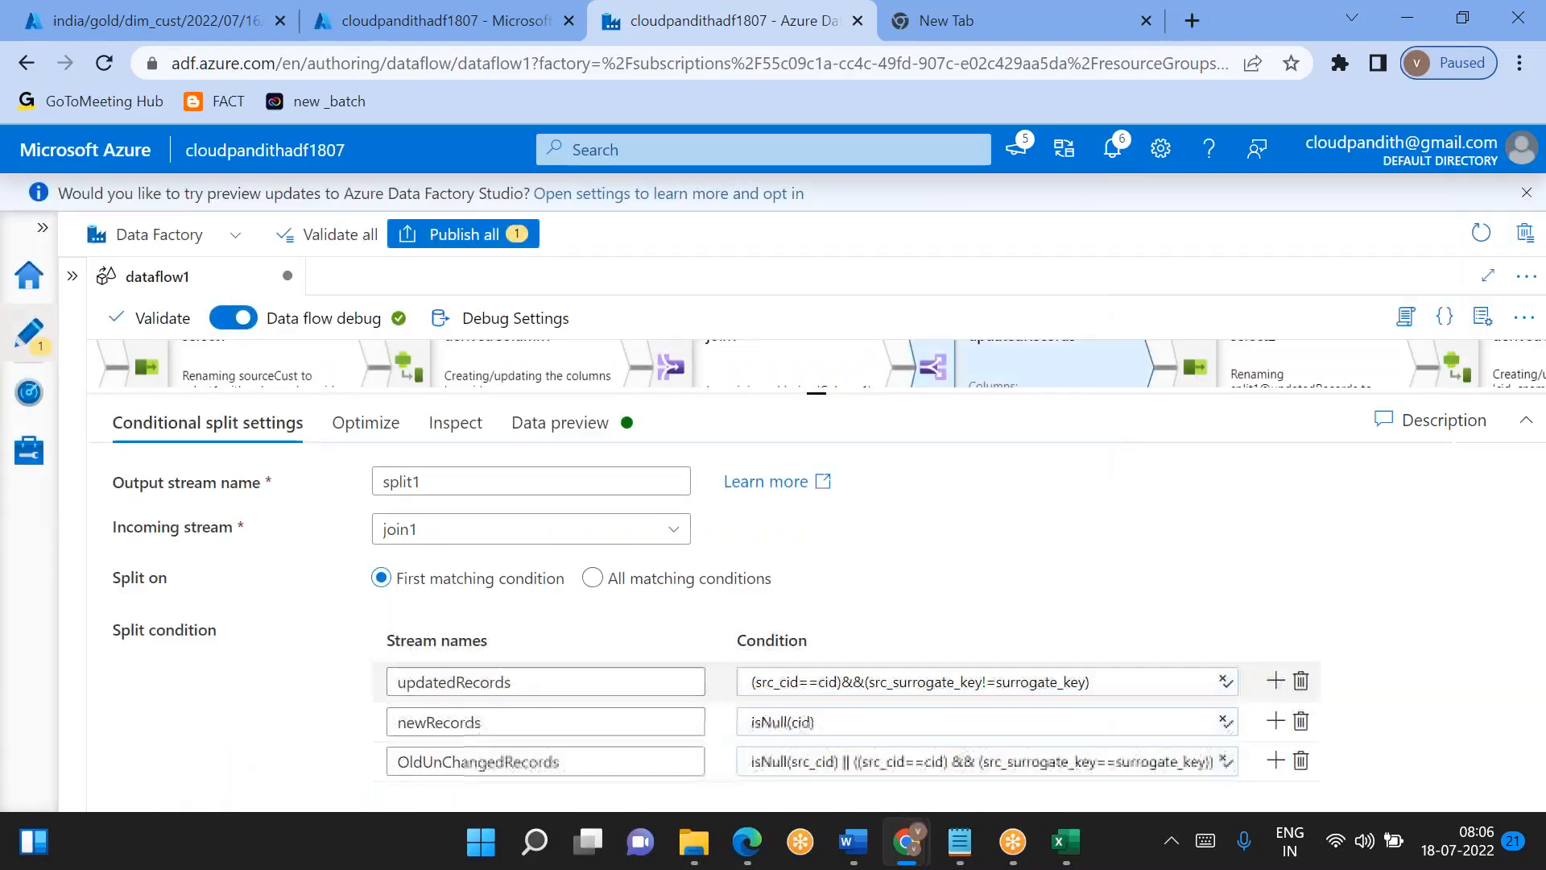
# - Refresh the data preview of split1 for the OldUnChangedRecords output stream
pyautogui.click(554, 423)
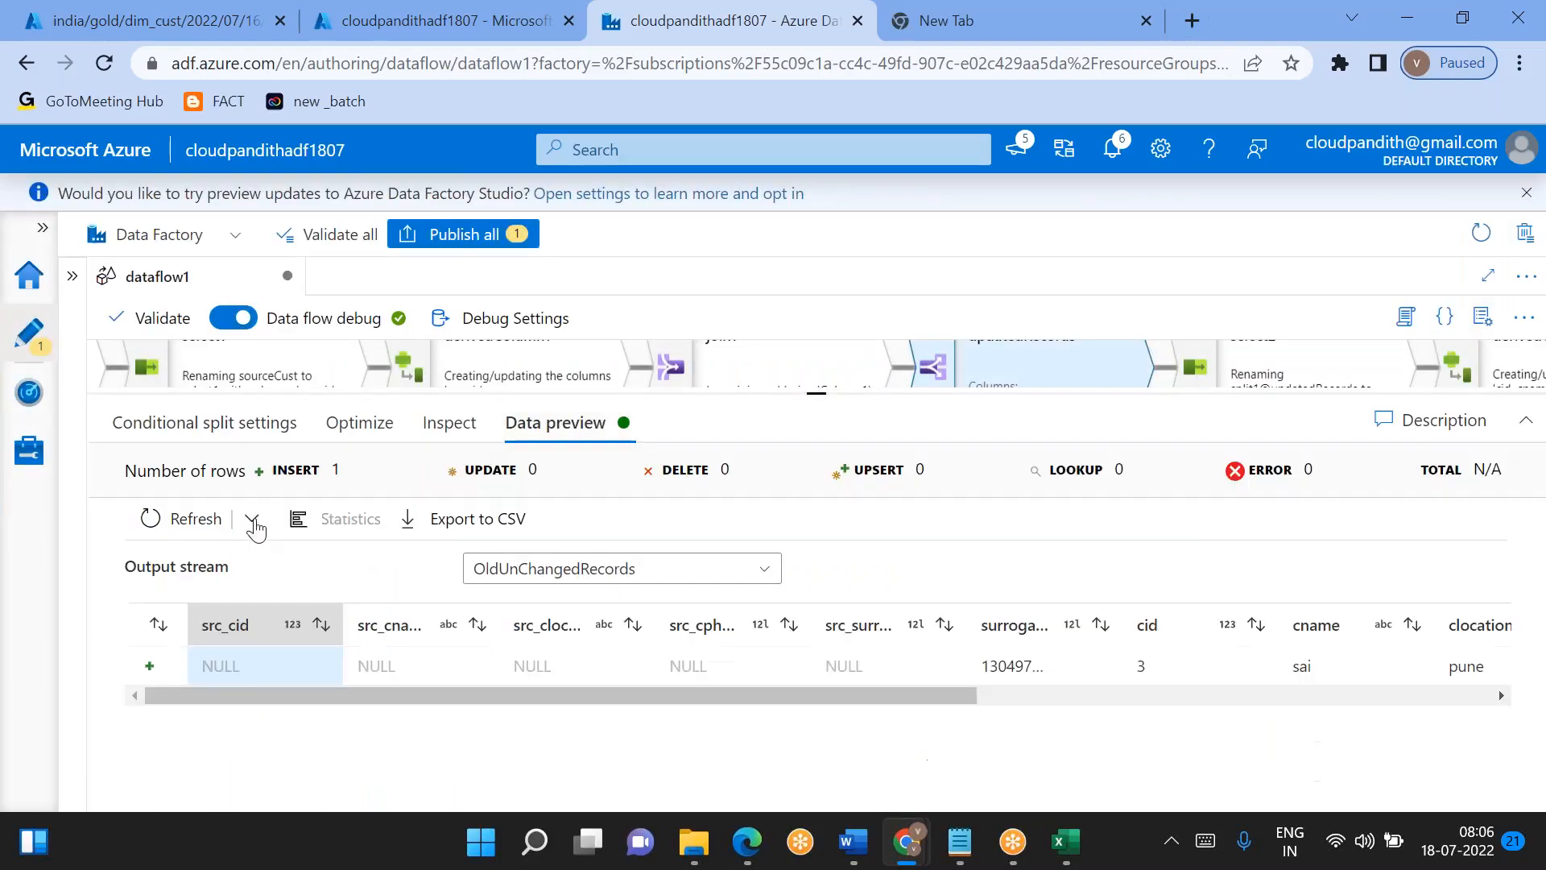
pyautogui.click(192, 520)
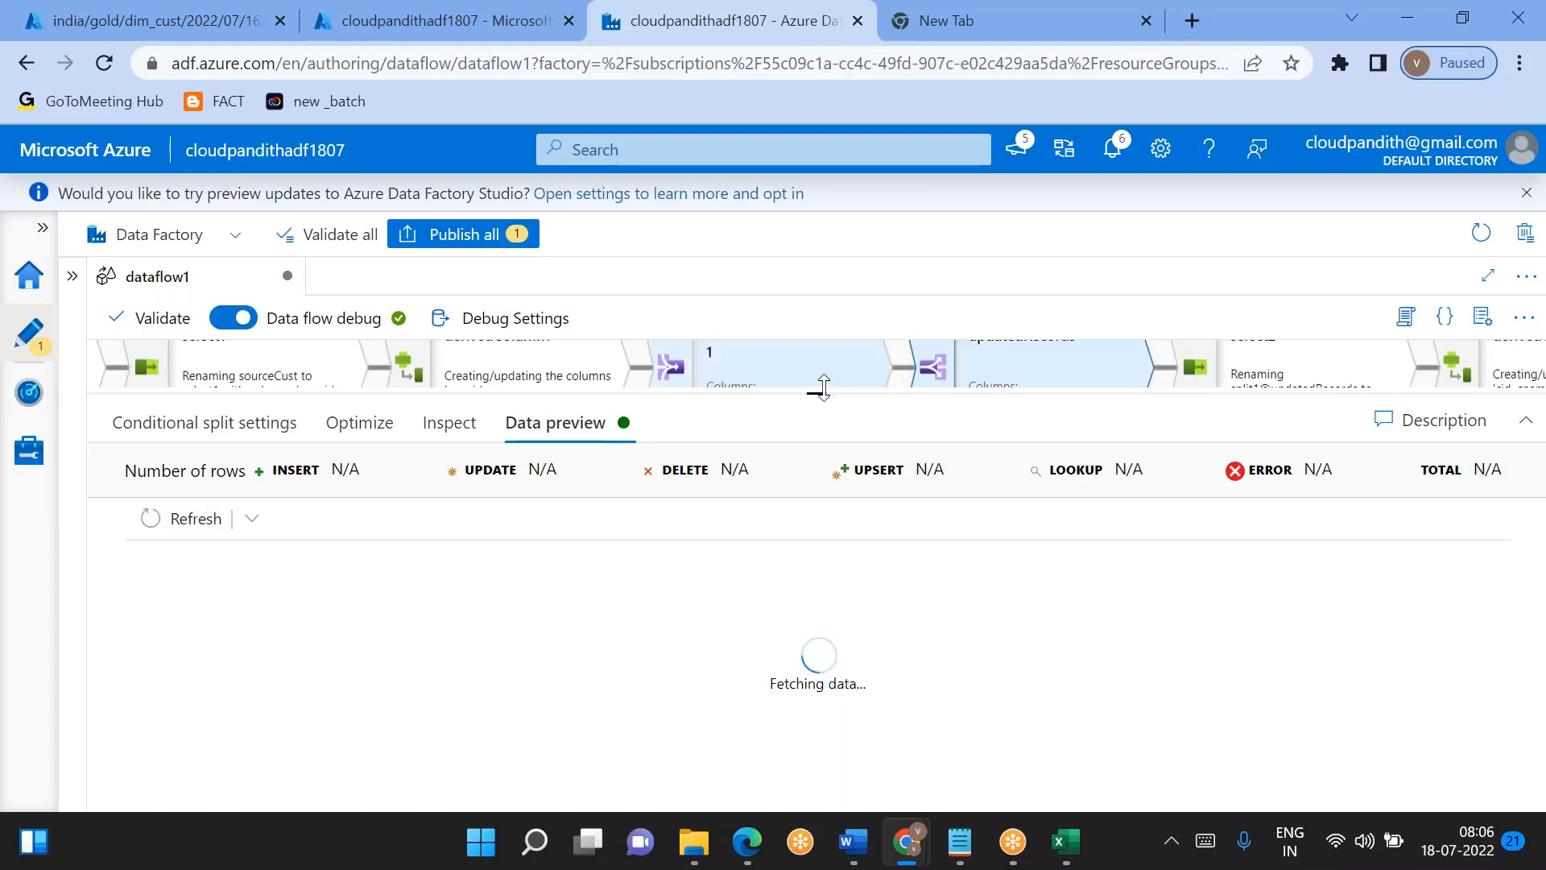
# - Examine the updatedRecords output stream's rows and columns in split1's data preview
pyautogui.moveTo(824, 389); pyautogui.dragTo(860, 452)
pyautogui.moveTo(1035, 383); pyautogui.dragTo(759, 393)
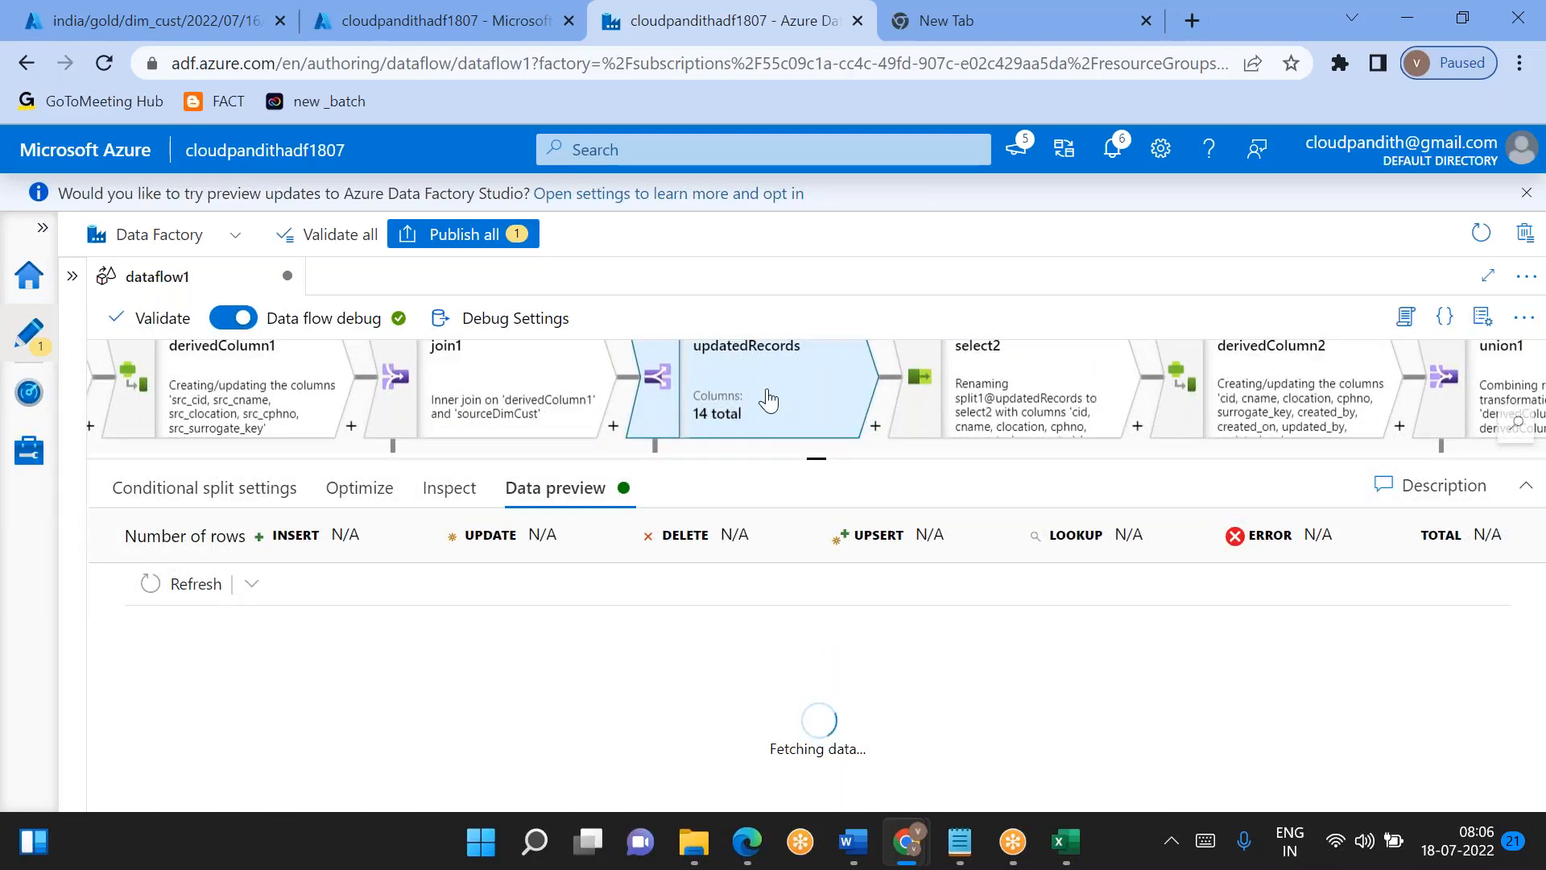
pyautogui.click(979, 403)
pyautogui.scroll(-2, 930, 628)
pyautogui.scroll(-2, 932, 628)
pyautogui.scroll(4, 932, 629)
pyautogui.click(746, 367)
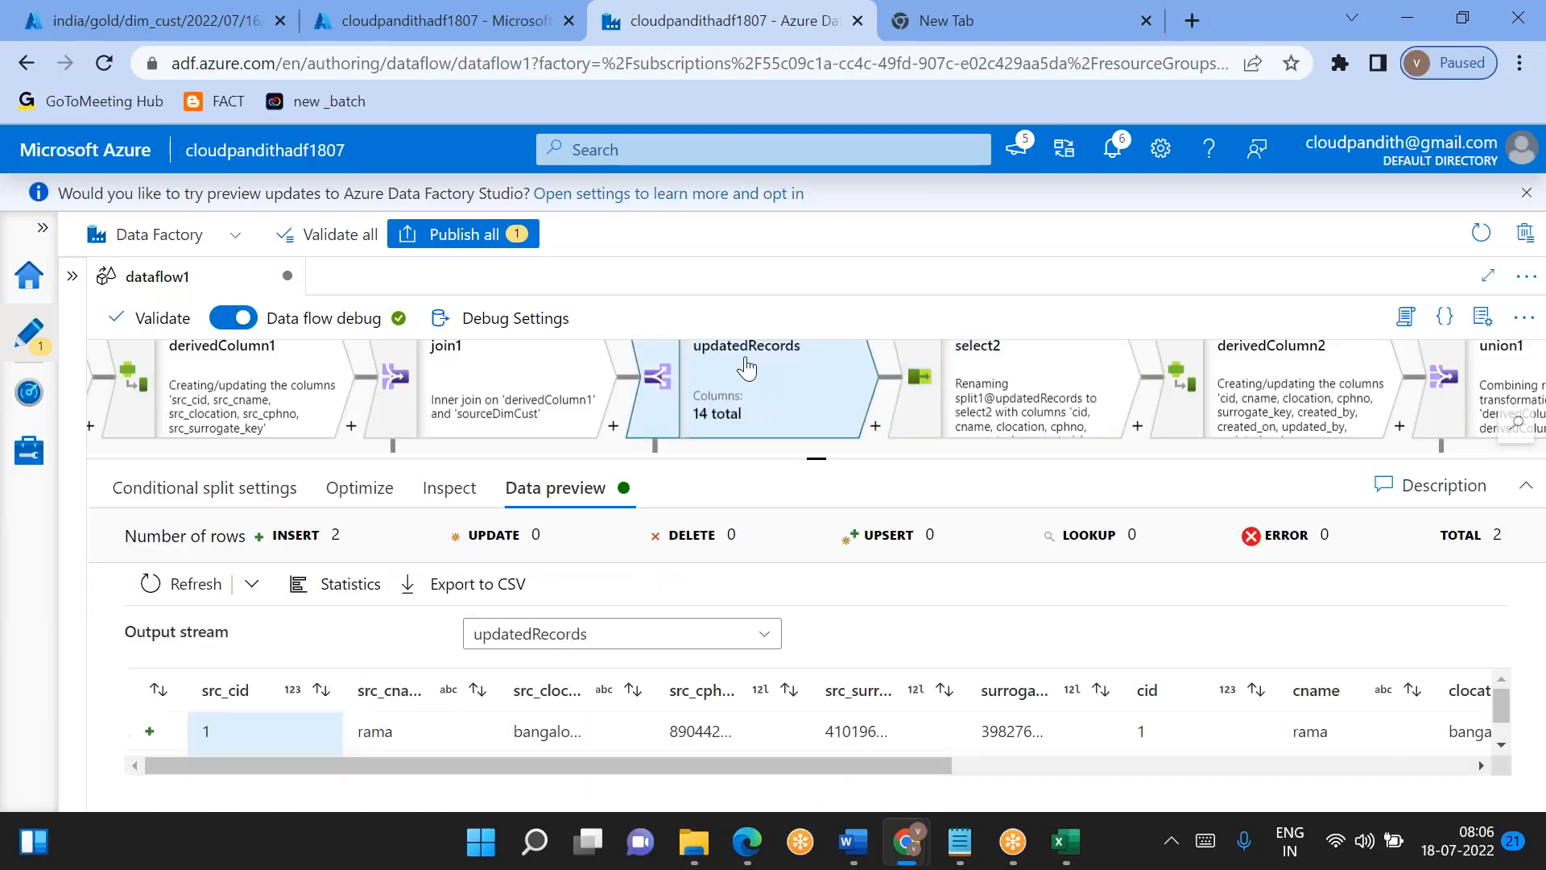
pyautogui.hscroll(10, 905, 717)
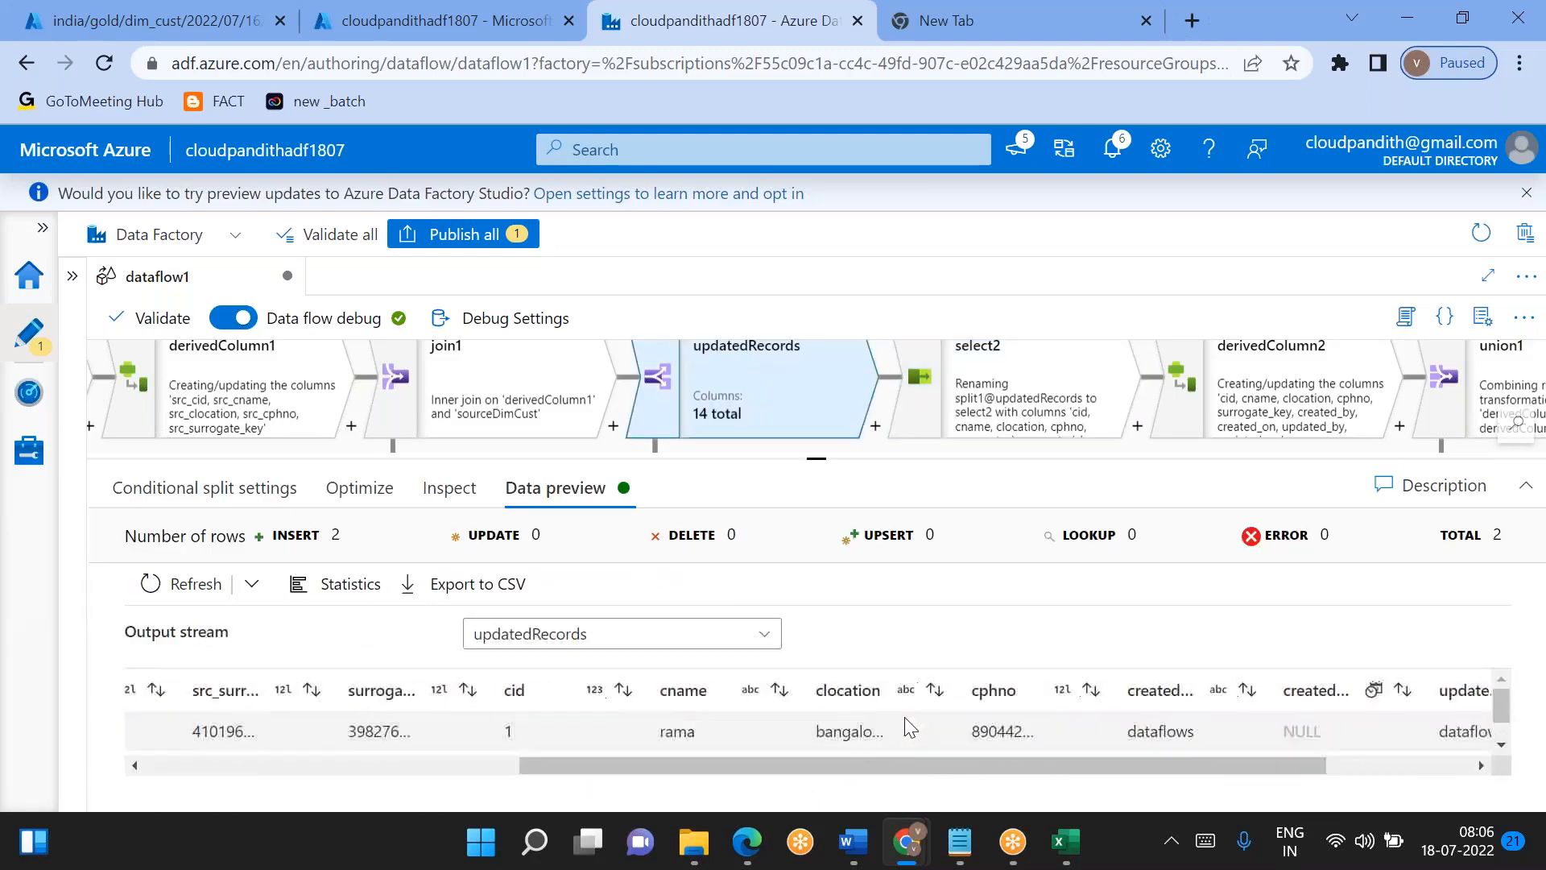
pyautogui.scroll(-1, 905, 716)
pyautogui.scroll(2, 905, 717)
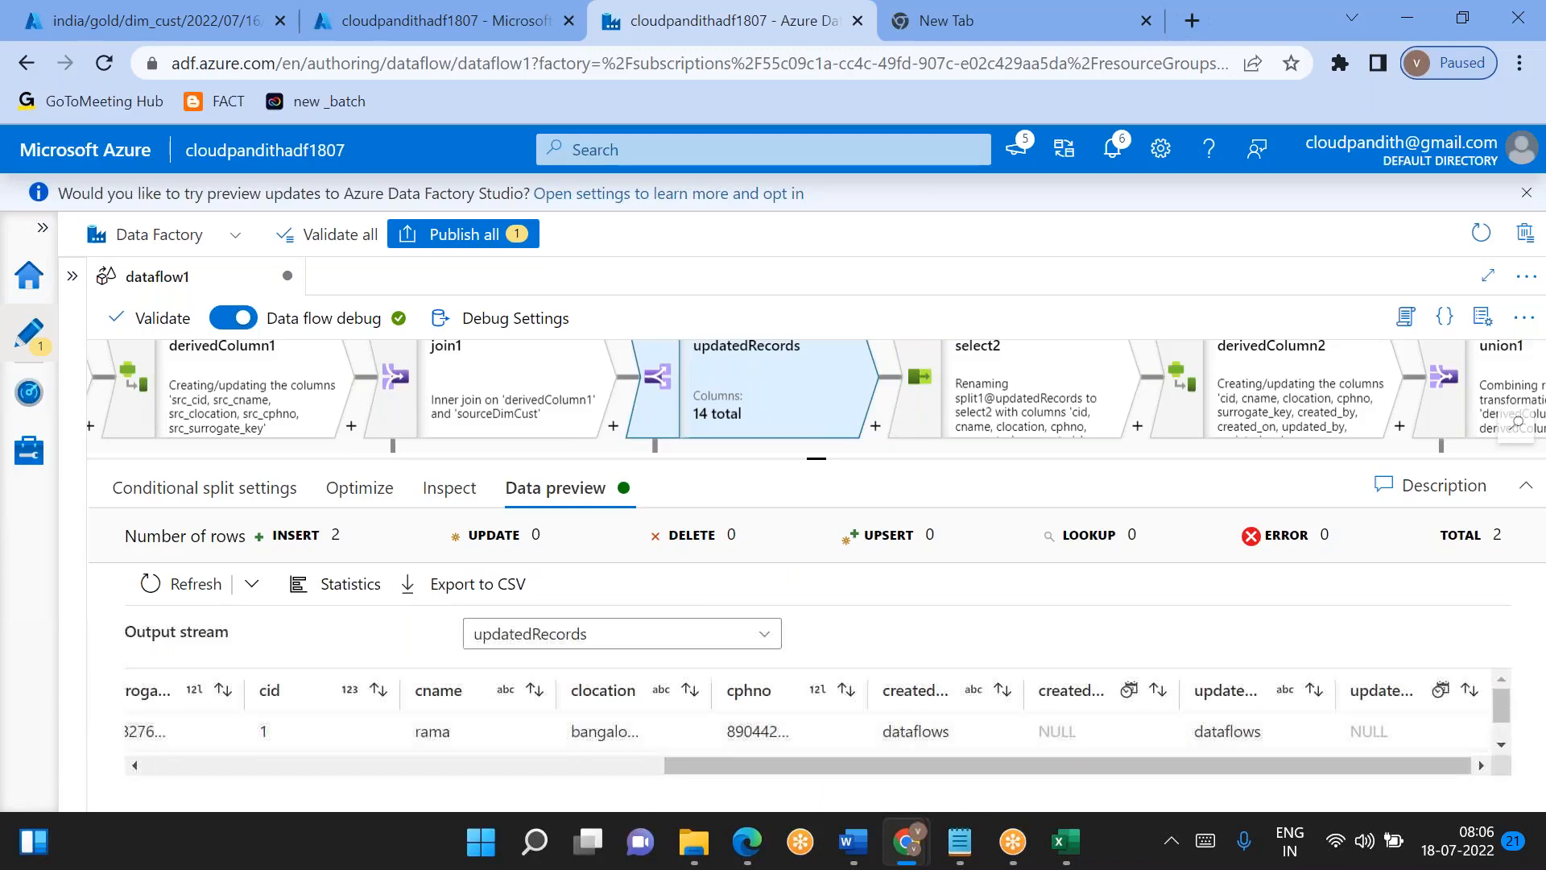
pyautogui.moveTo(815, 458); pyautogui.dragTo(816, 346)
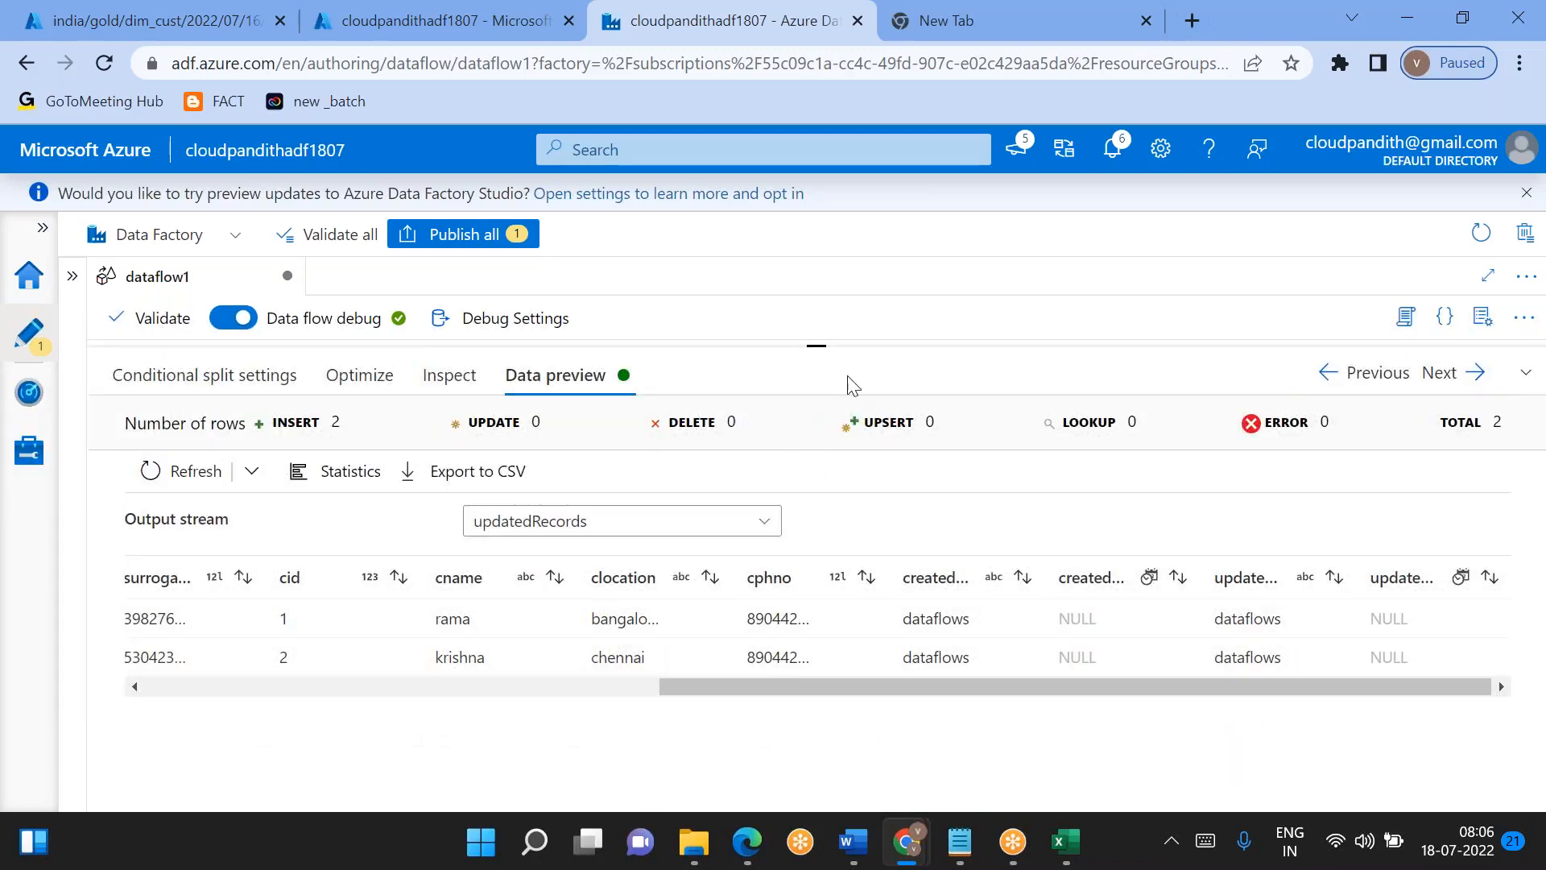
# - Refetch the updatedRecords preview of split1 from the sources and inspect its columns
pyautogui.moveTo(818, 345); pyautogui.dragTo(775, 425)
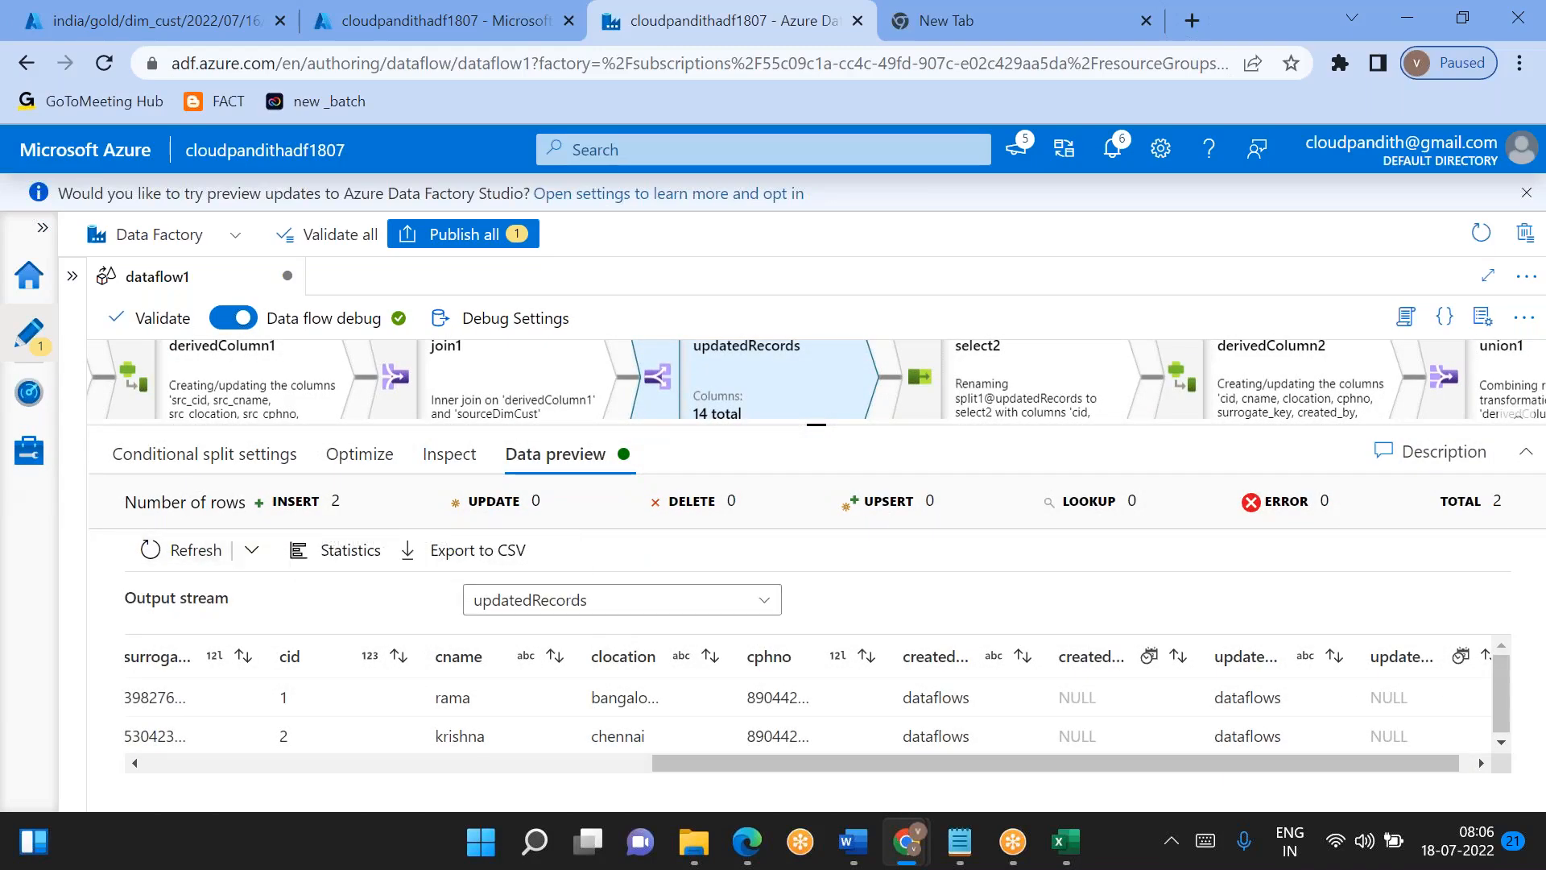
pyautogui.click(251, 551)
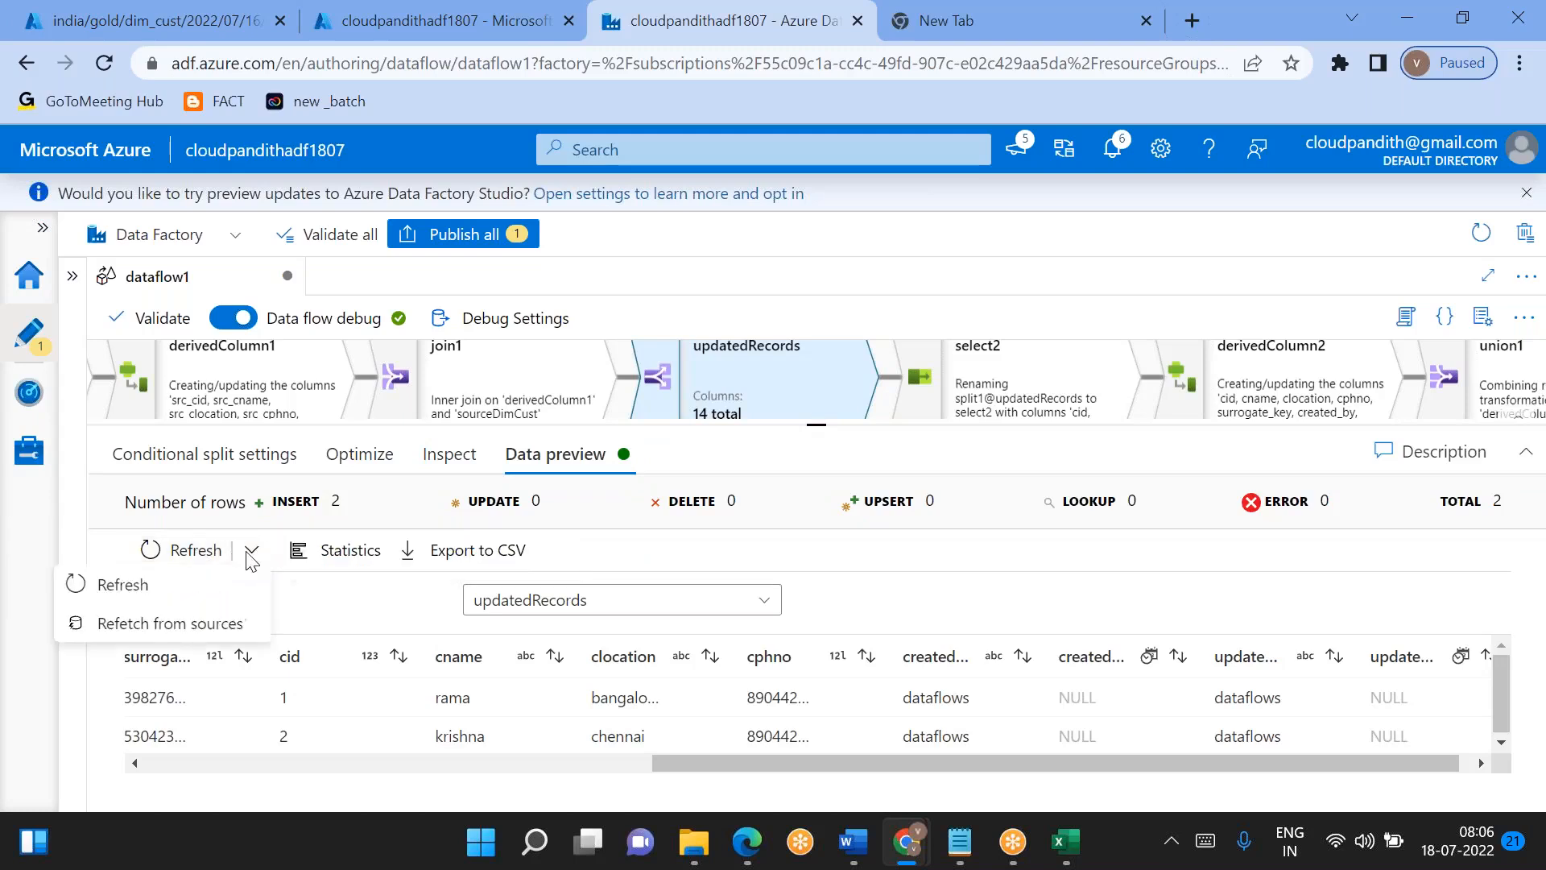
pyautogui.click(203, 624)
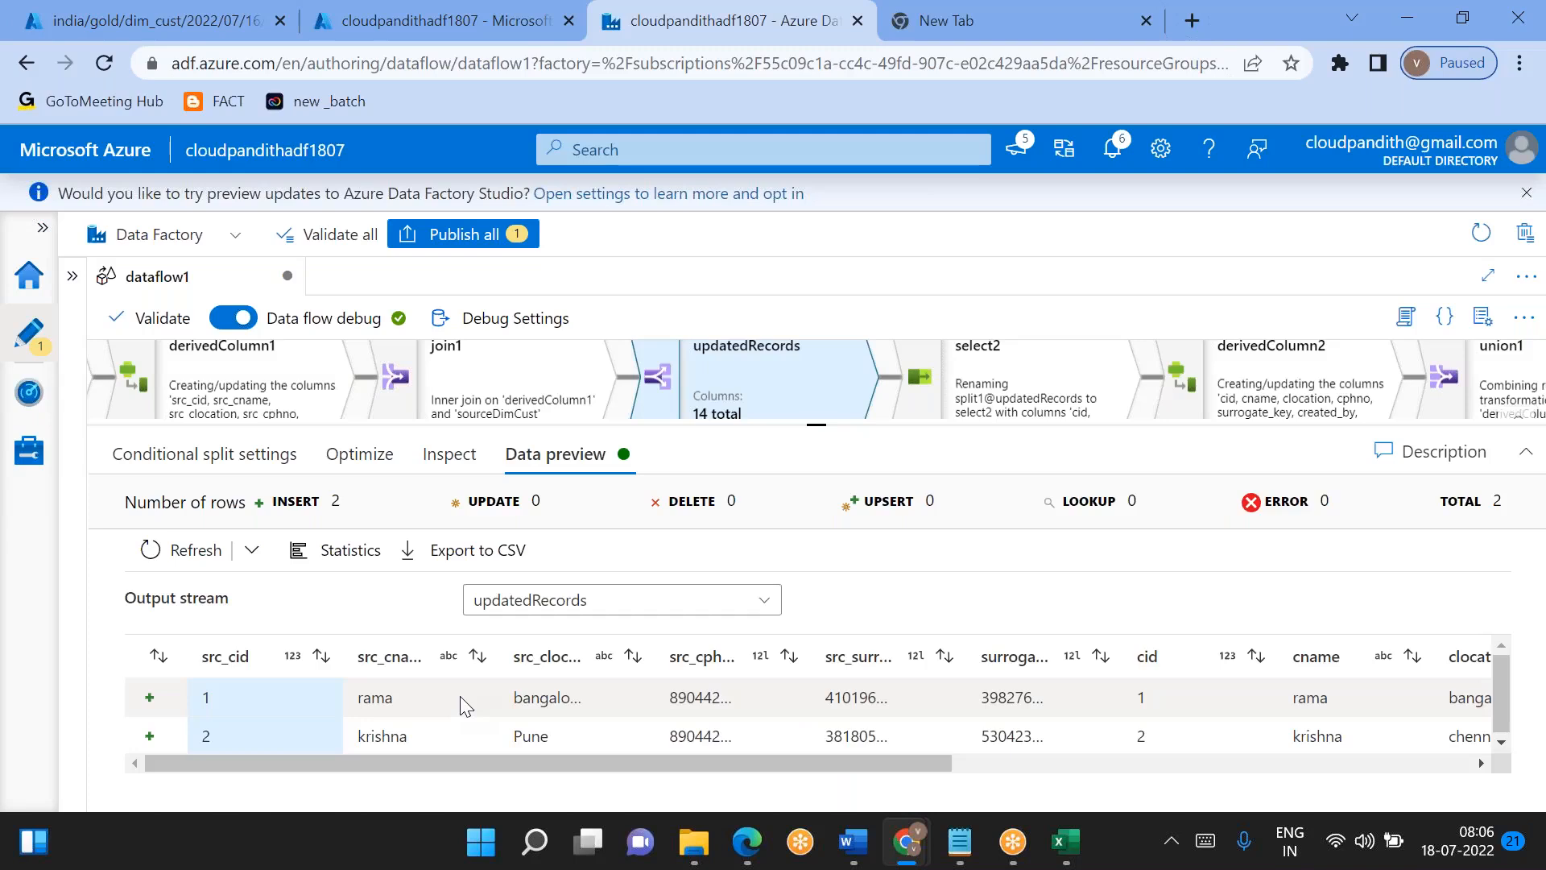
pyautogui.hscroll(10, 465, 707)
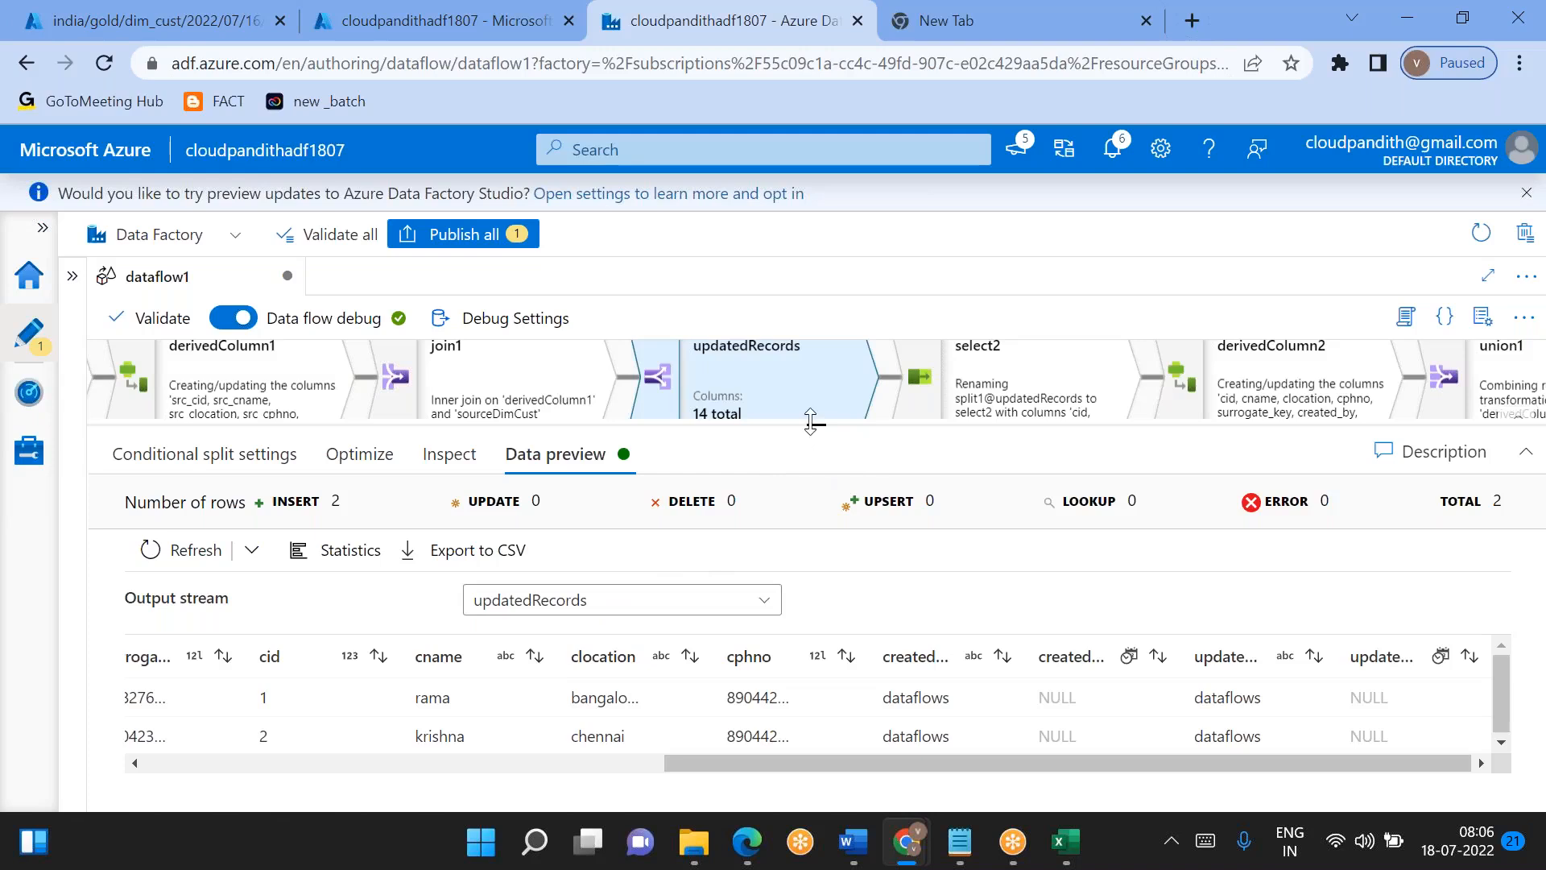
# - Switch split1's data preview to the newRecords output stream and inspect all its columns
pyautogui.moveTo(810, 435); pyautogui.dragTo(802, 599)
pyautogui.scroll(-3, 817, 580)
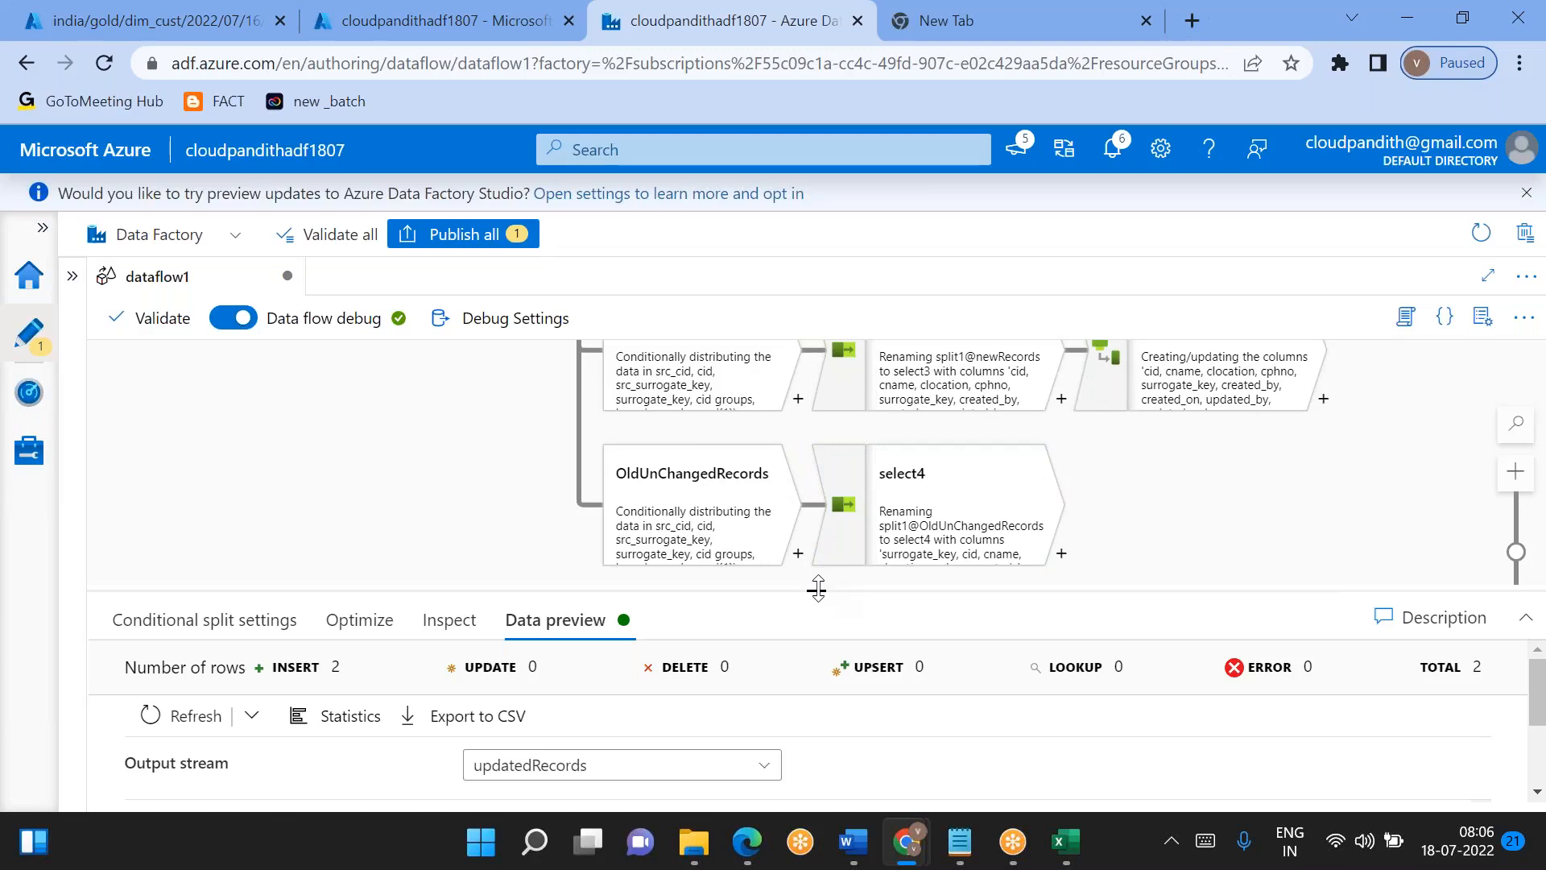
pyautogui.moveTo(817, 589); pyautogui.dragTo(817, 384)
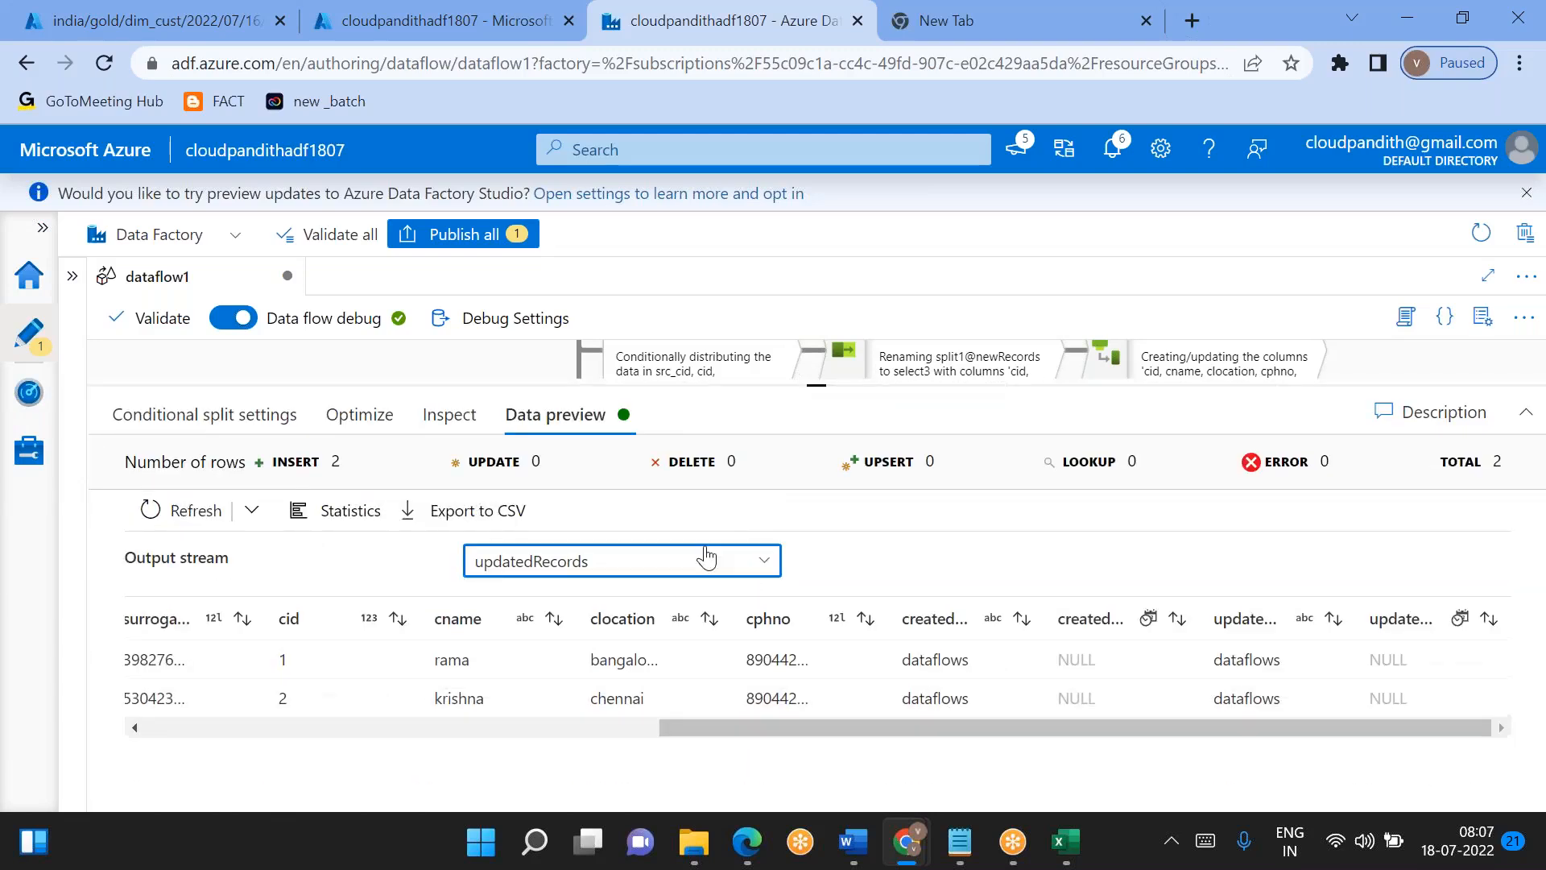
pyautogui.click(707, 561)
pyautogui.click(564, 631)
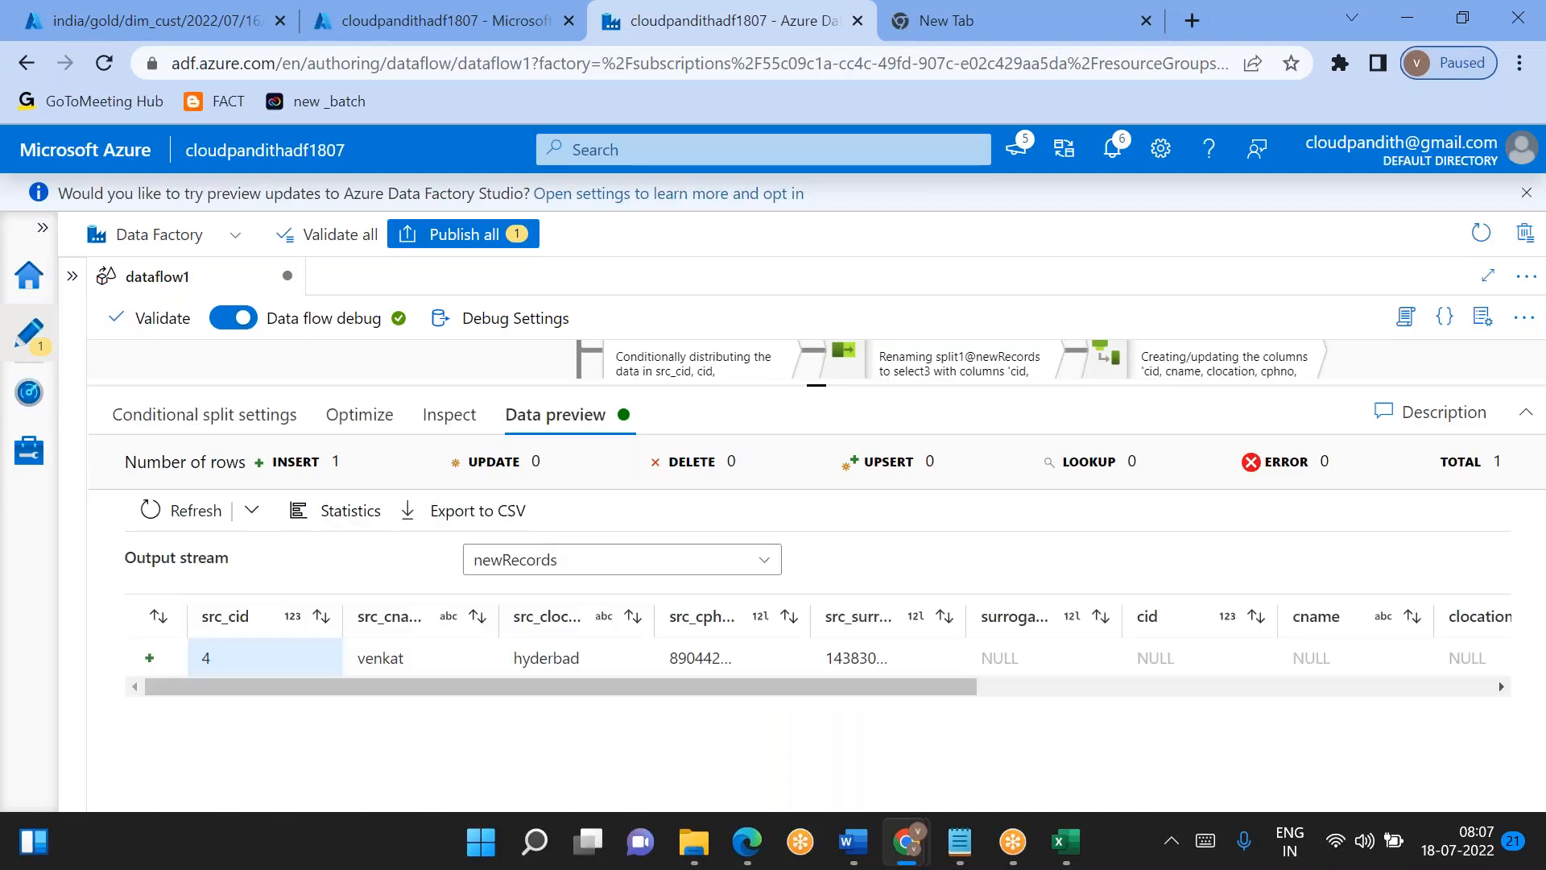
pyautogui.hscroll(5, 818, 636)
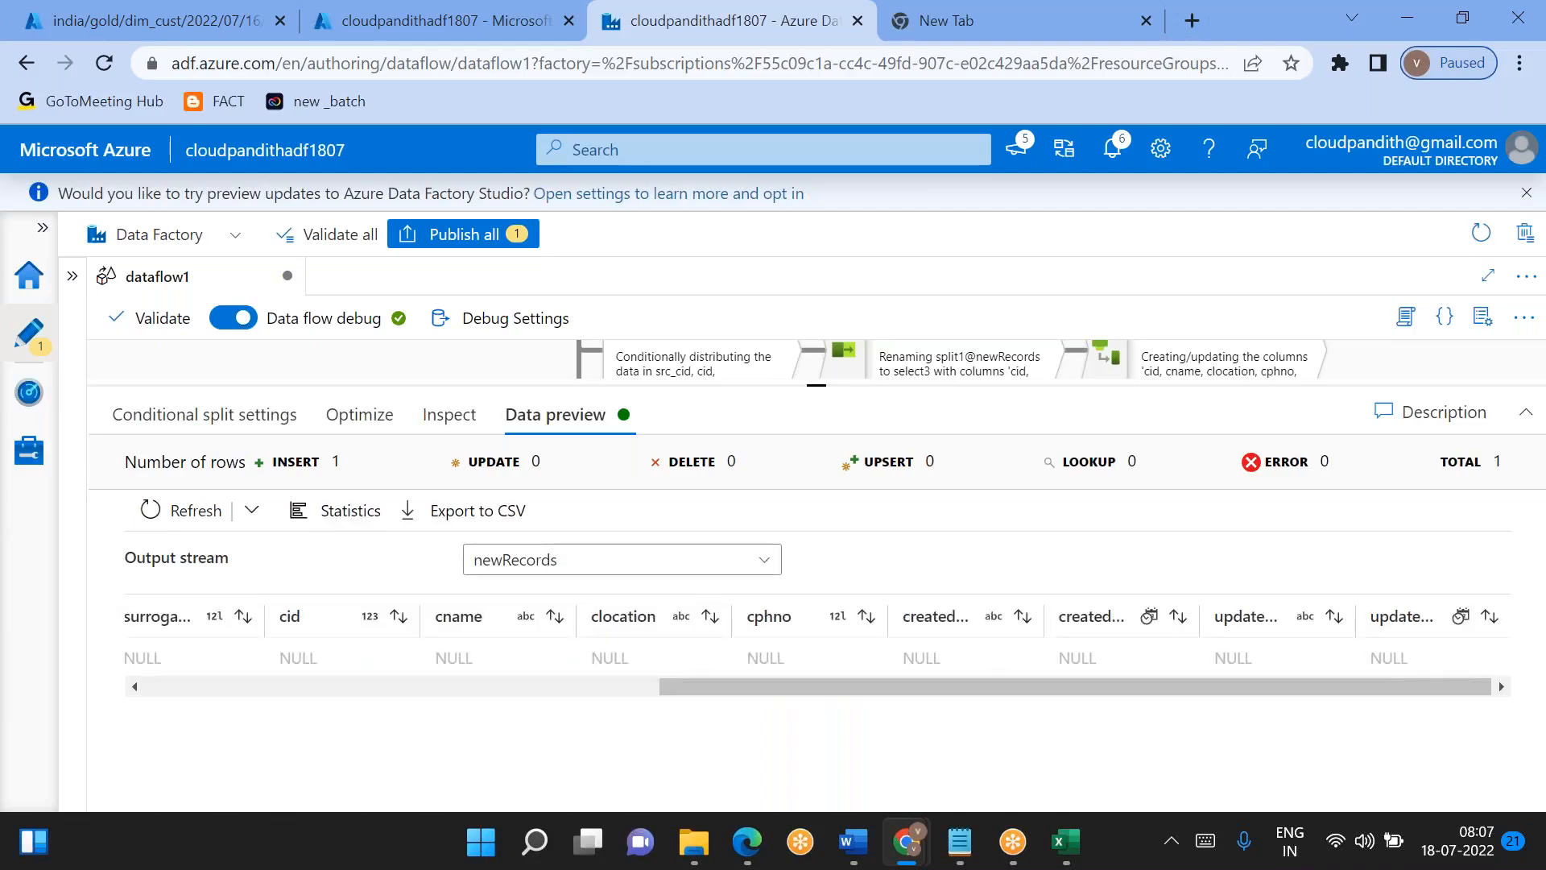
pyautogui.hscroll(-5, 817, 644)
pyautogui.hscroll(5, 818, 645)
pyautogui.hscroll(-5, 817, 644)
# - Switch split1's data preview to the OldUnChangedRecords output stream and inspect its columns
pyautogui.click(620, 561)
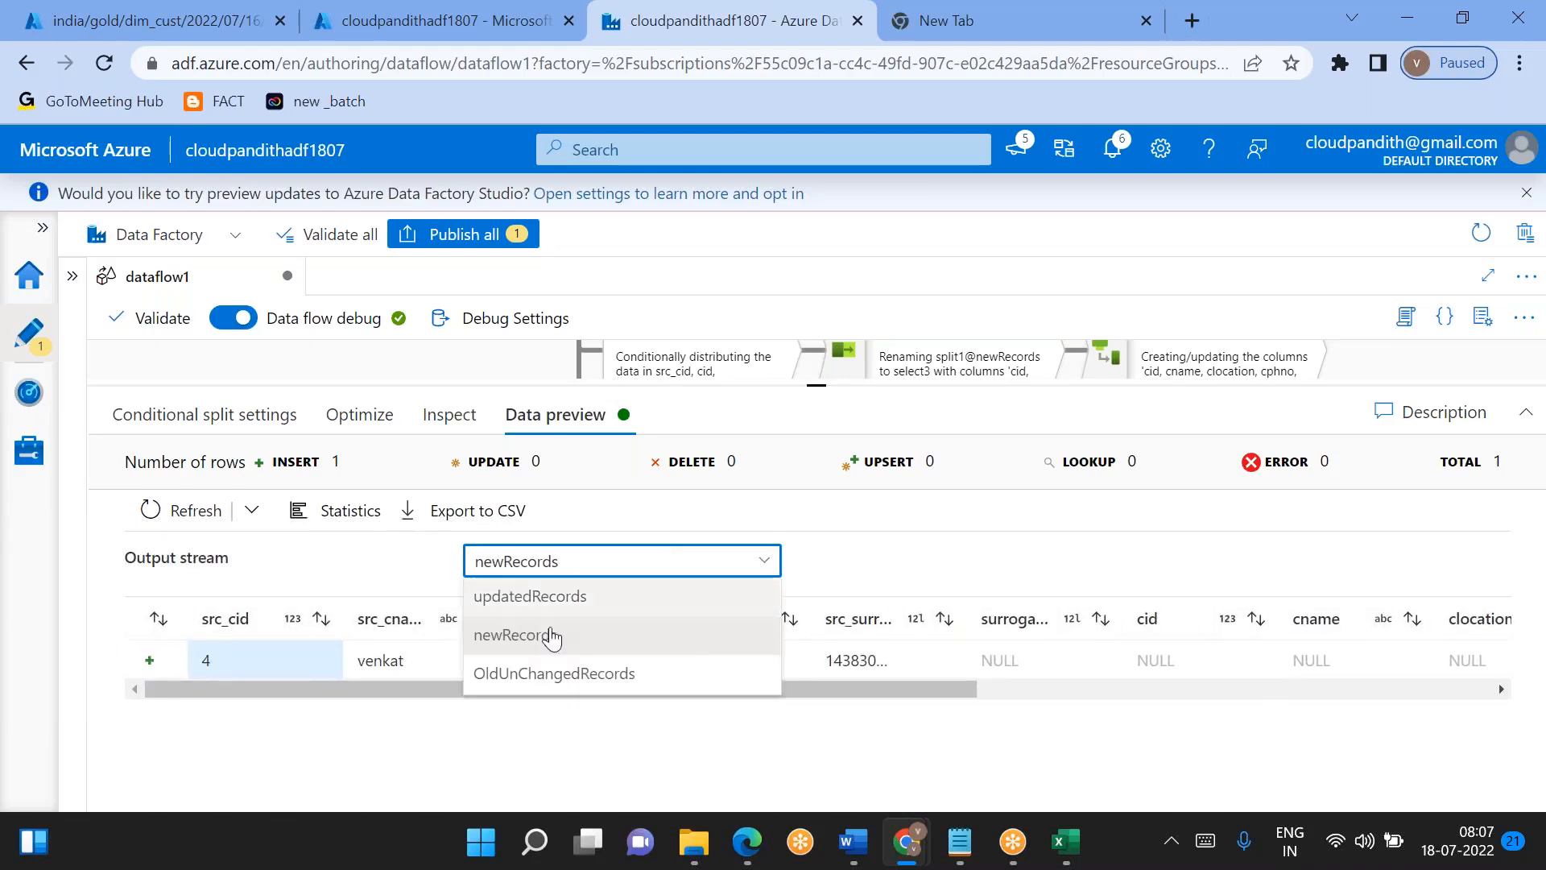
pyautogui.click(554, 673)
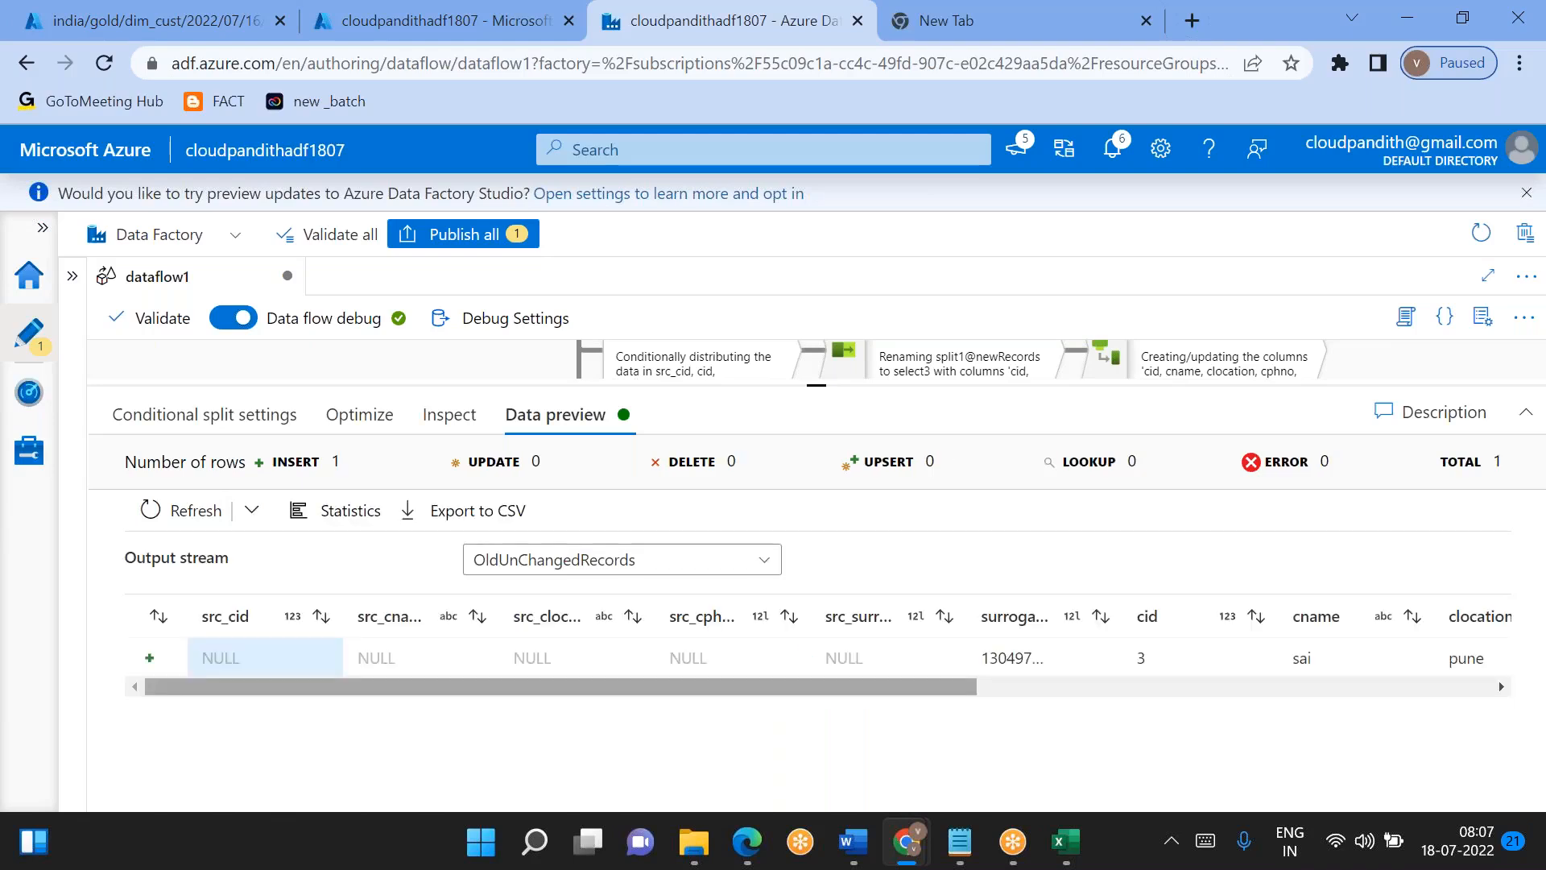
pyautogui.hscroll(5, 619, 650)
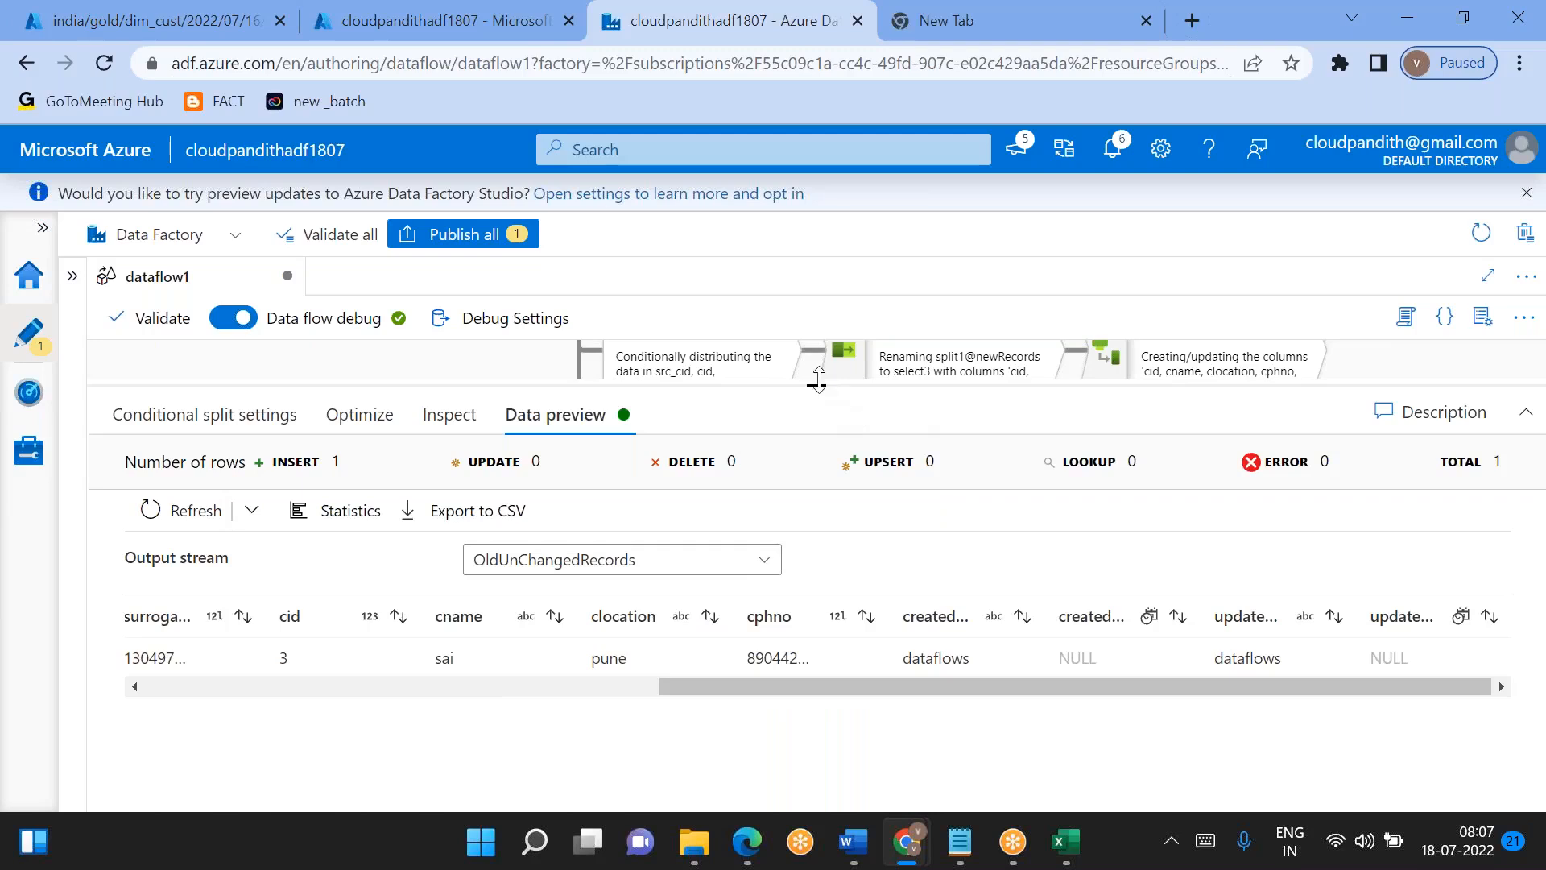
# - Examine the data preview of join1, including the created and updated columns
pyautogui.moveTo(818, 403); pyautogui.dragTo(840, 537)
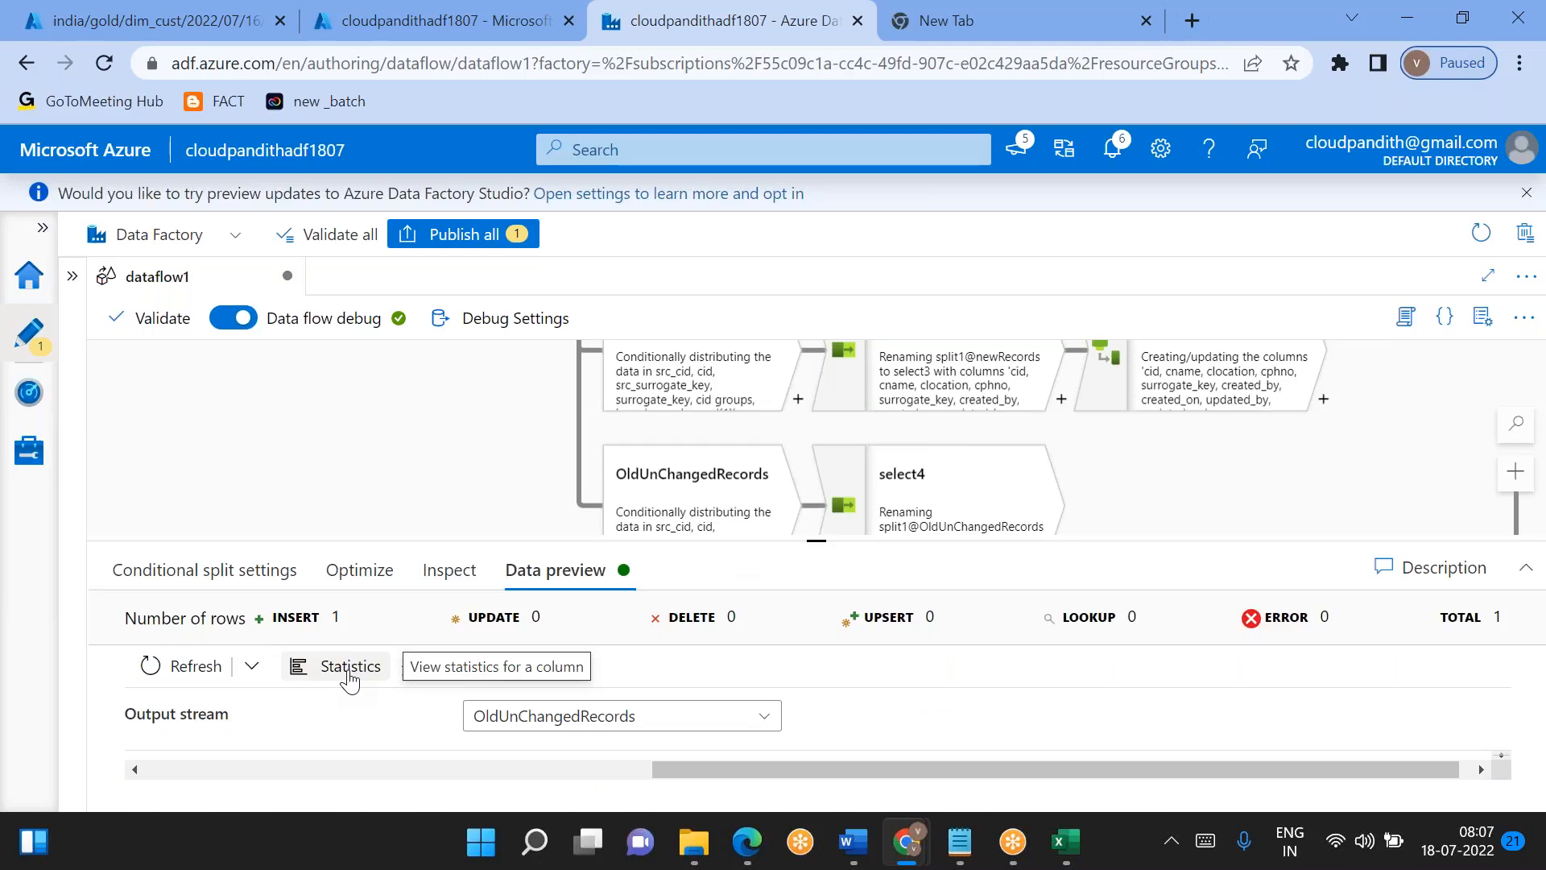
pyautogui.moveTo(828, 540); pyautogui.dragTo(839, 596)
pyautogui.moveTo(524, 449); pyautogui.dragTo(484, 640)
pyautogui.moveTo(422, 377); pyautogui.dragTo(407, 497)
pyautogui.click(379, 387)
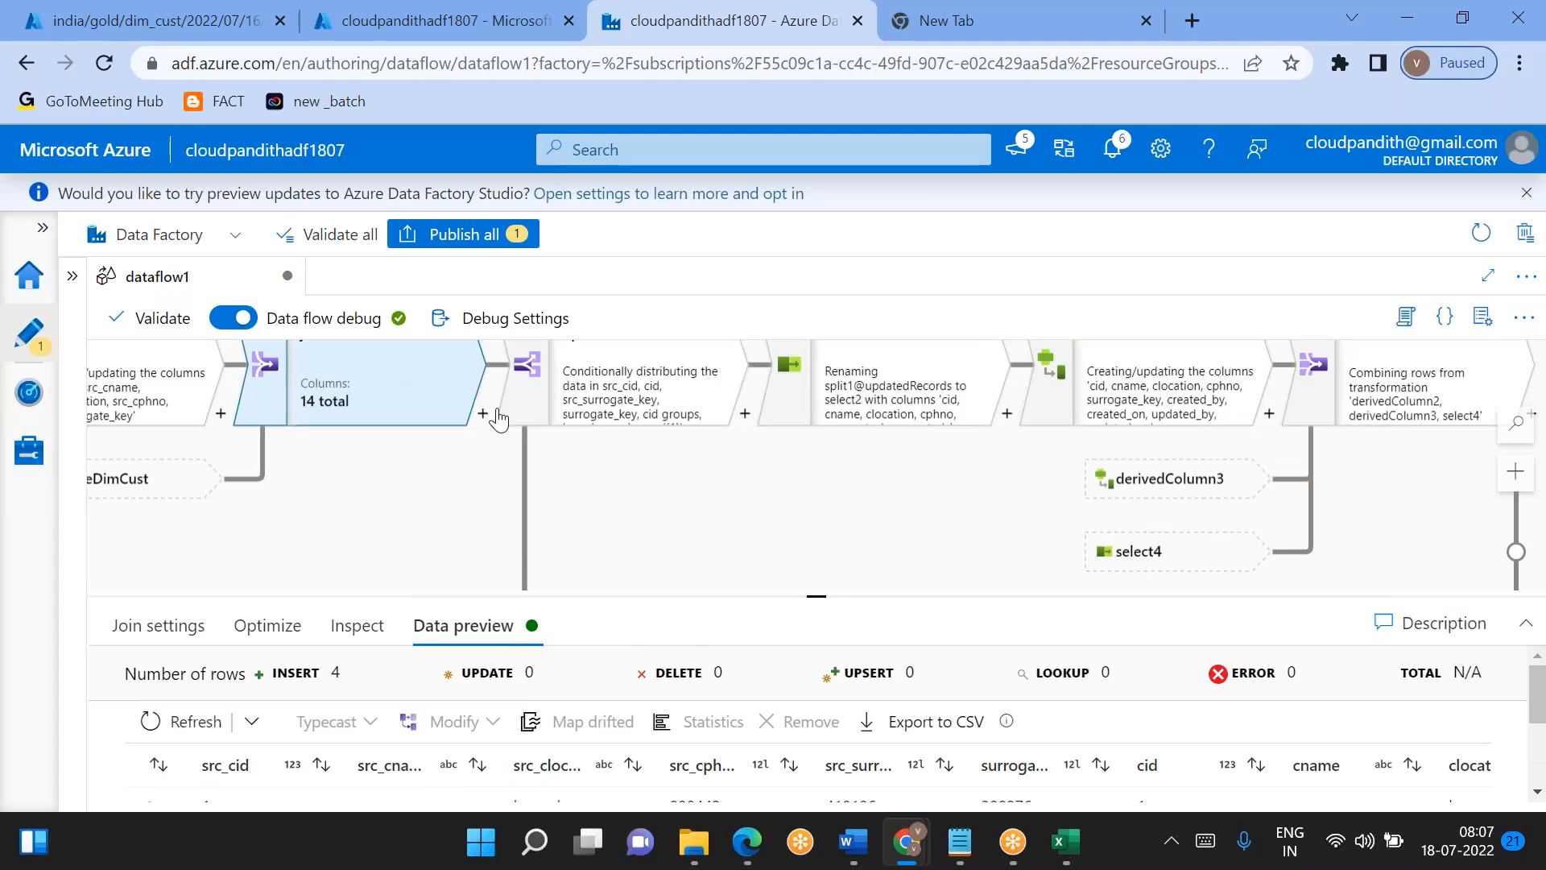
pyautogui.moveTo(816, 586); pyautogui.dragTo(816, 380)
pyautogui.hscroll(5, 771, 616)
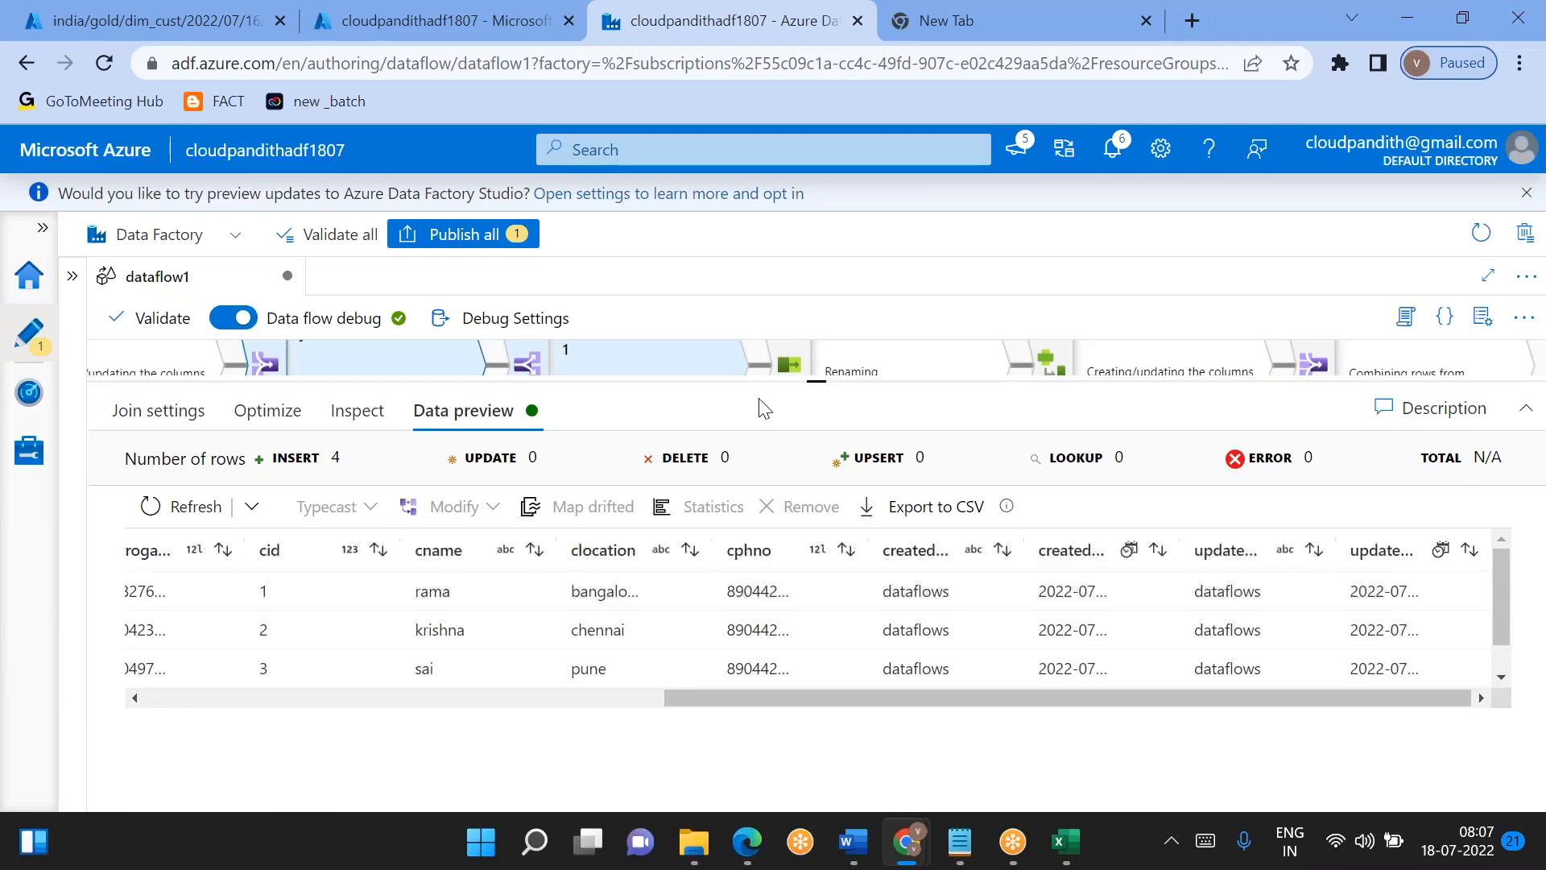
pyautogui.moveTo(826, 379); pyautogui.dragTo(845, 577)
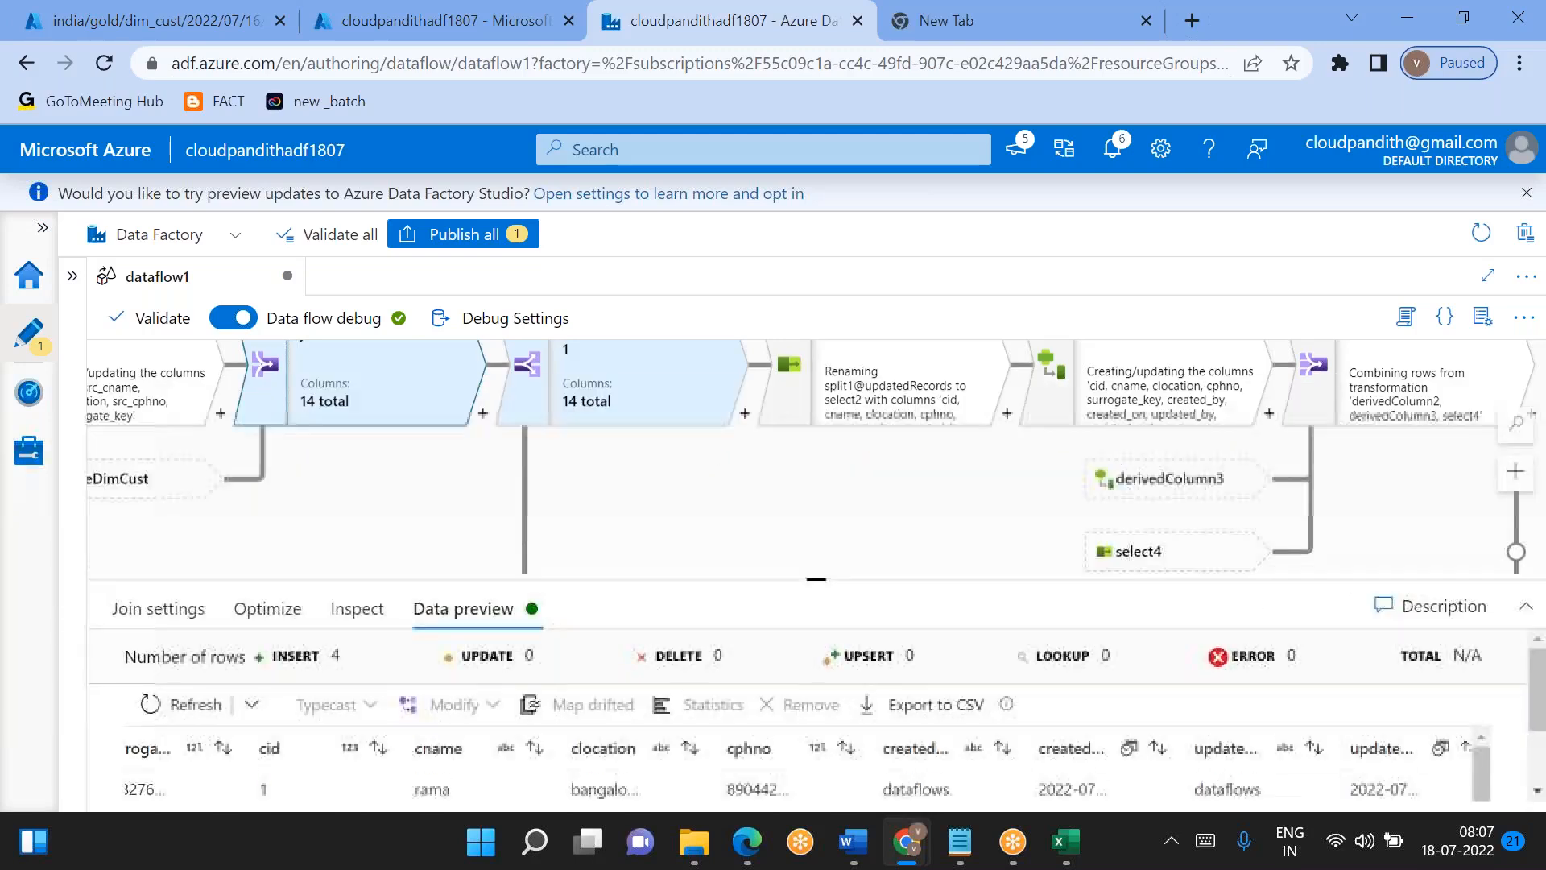
pyautogui.click(483, 415)
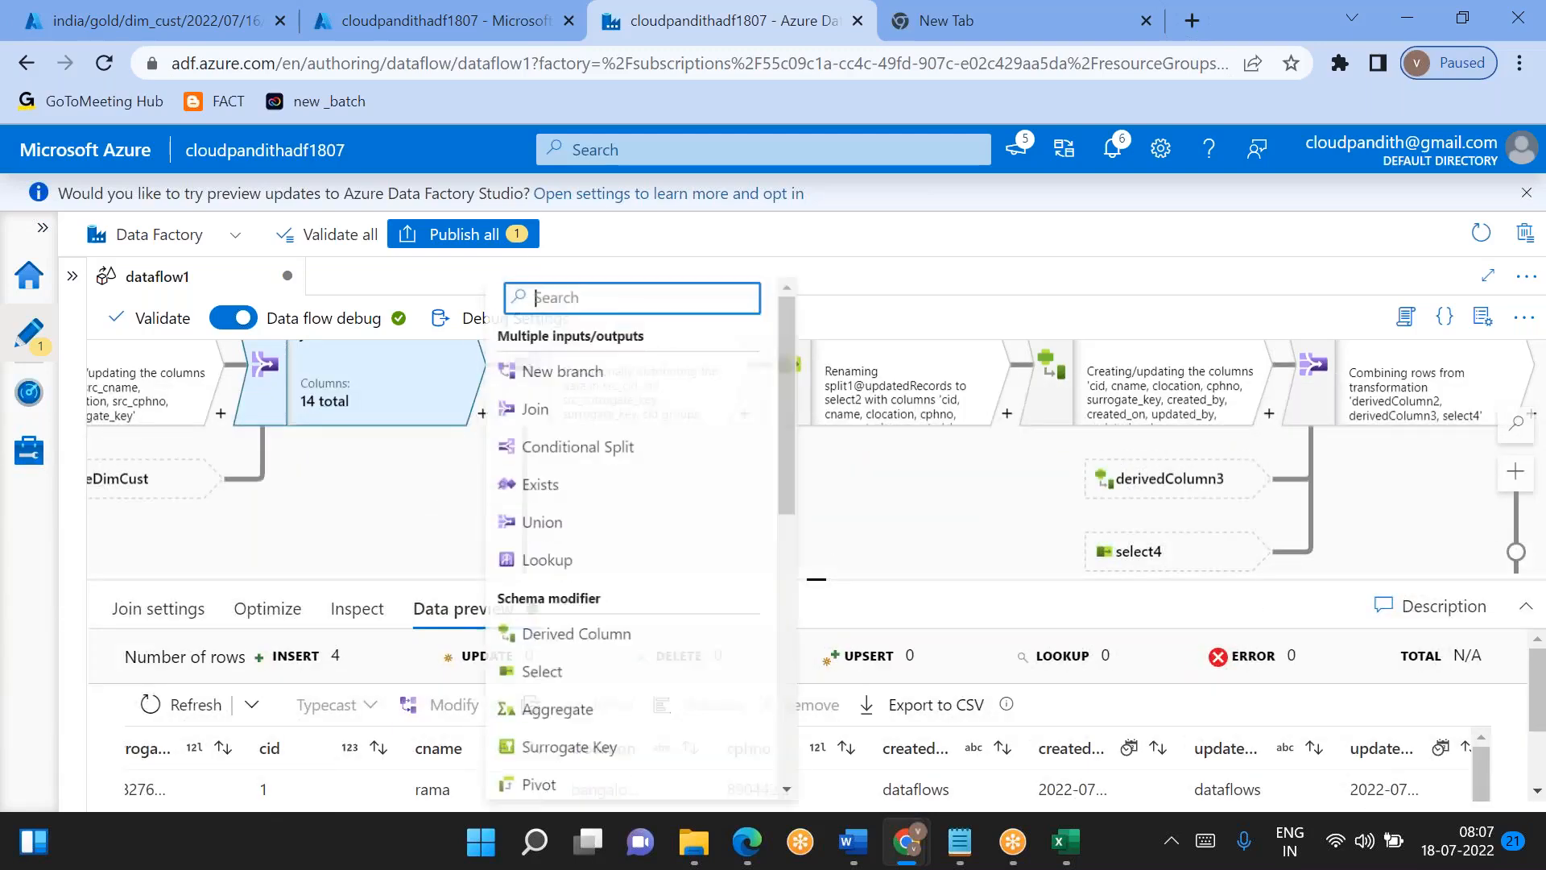
pyautogui.click(562, 452)
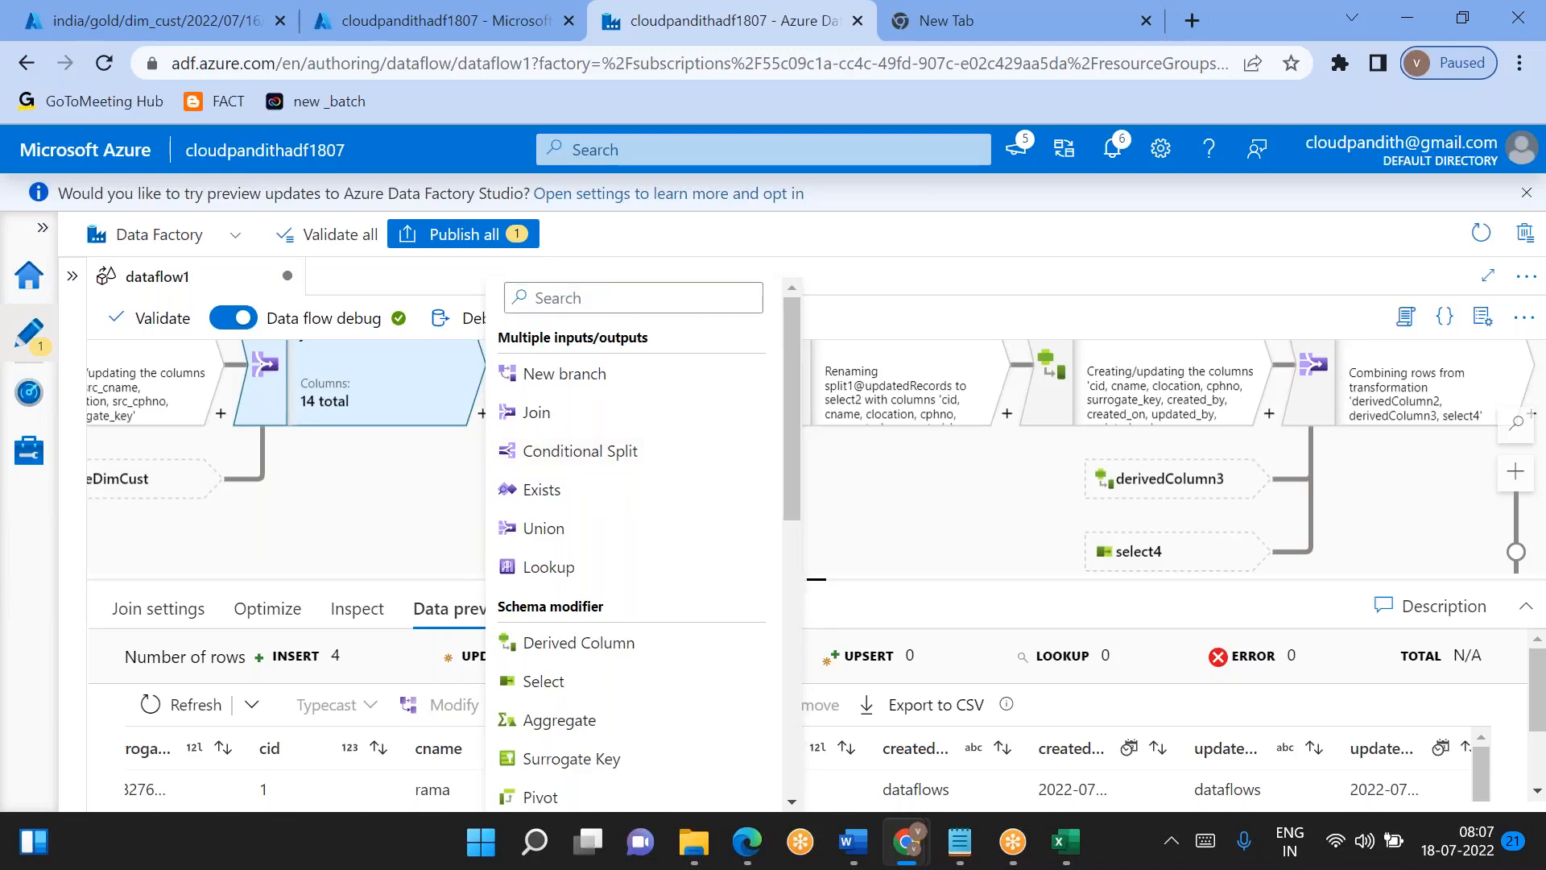
pyautogui.moveTo(814, 507); pyautogui.dragTo(755, 421)
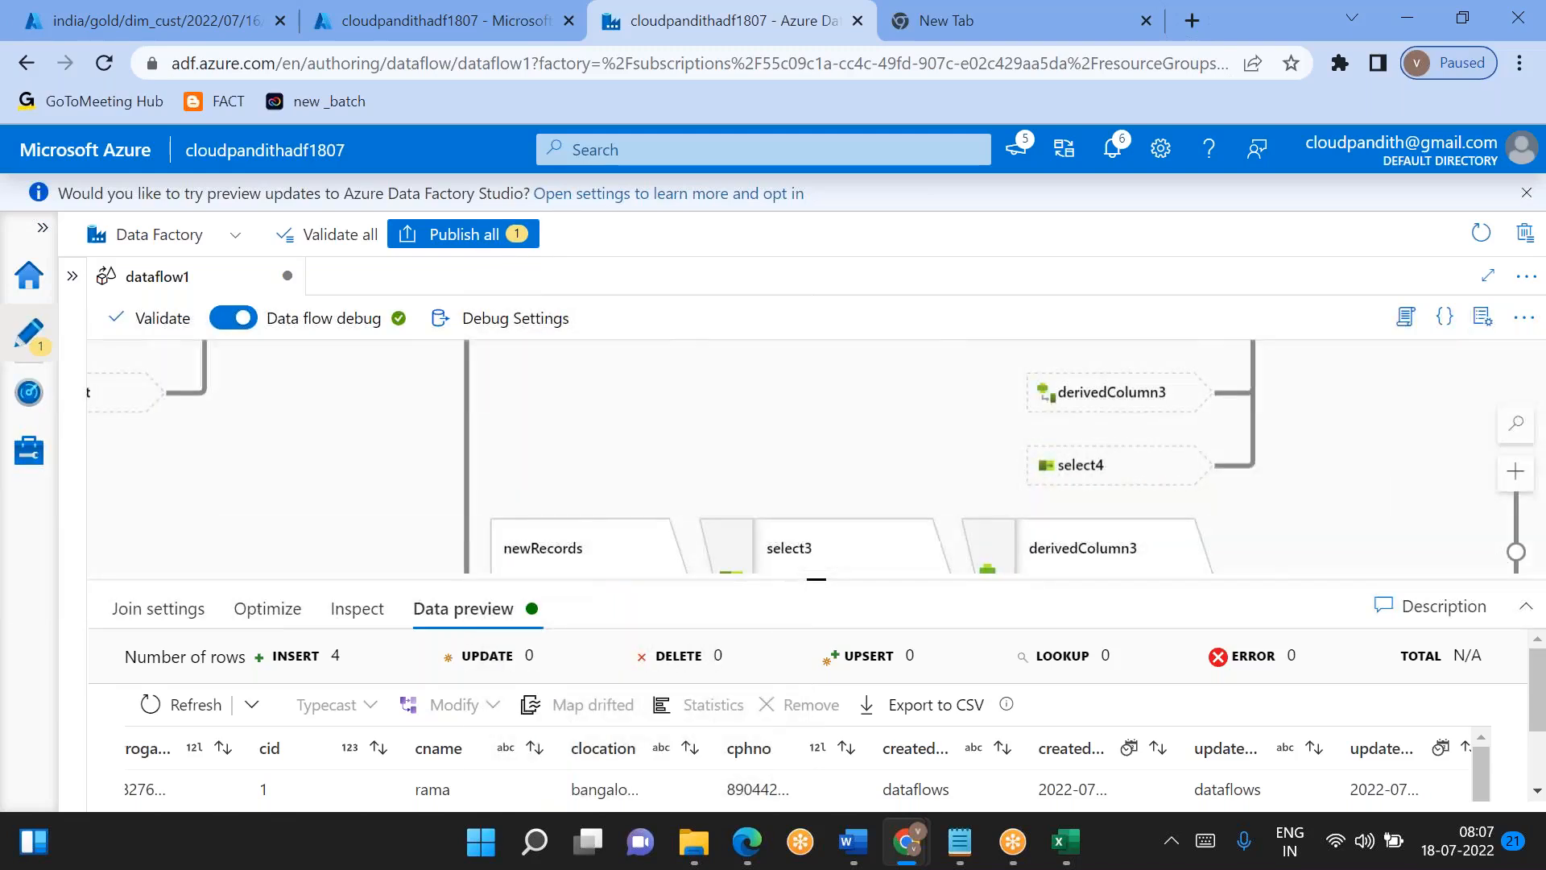
# - Delete the union1, derivedColumn2 and select2 transformations from dataflow1
pyautogui.scroll(3, 724, 411)
pyautogui.click(593, 388)
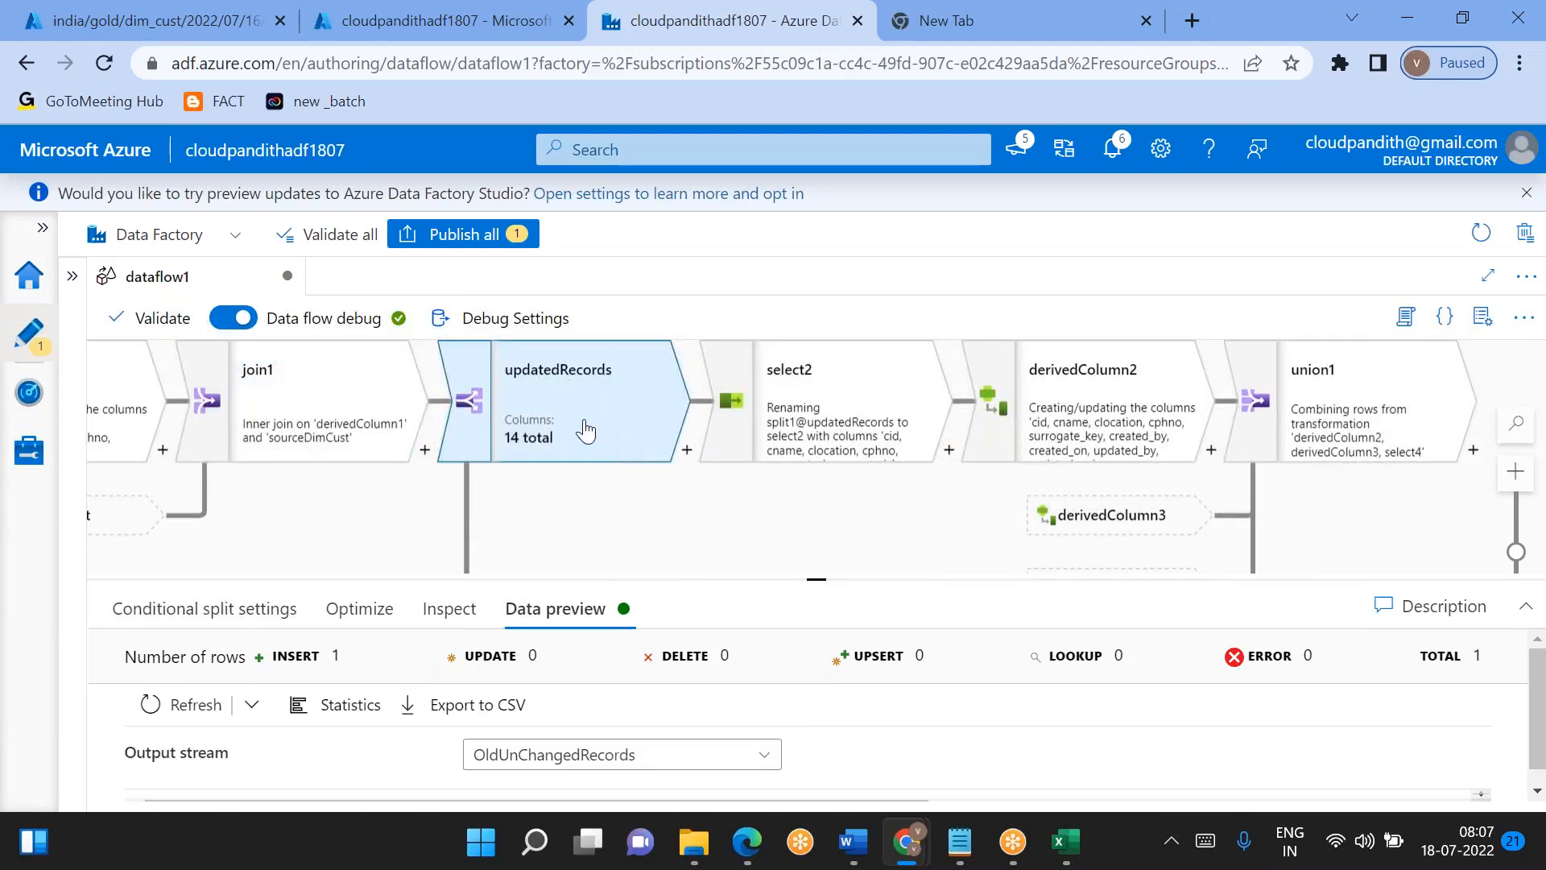
pyautogui.scroll(-5, 586, 432)
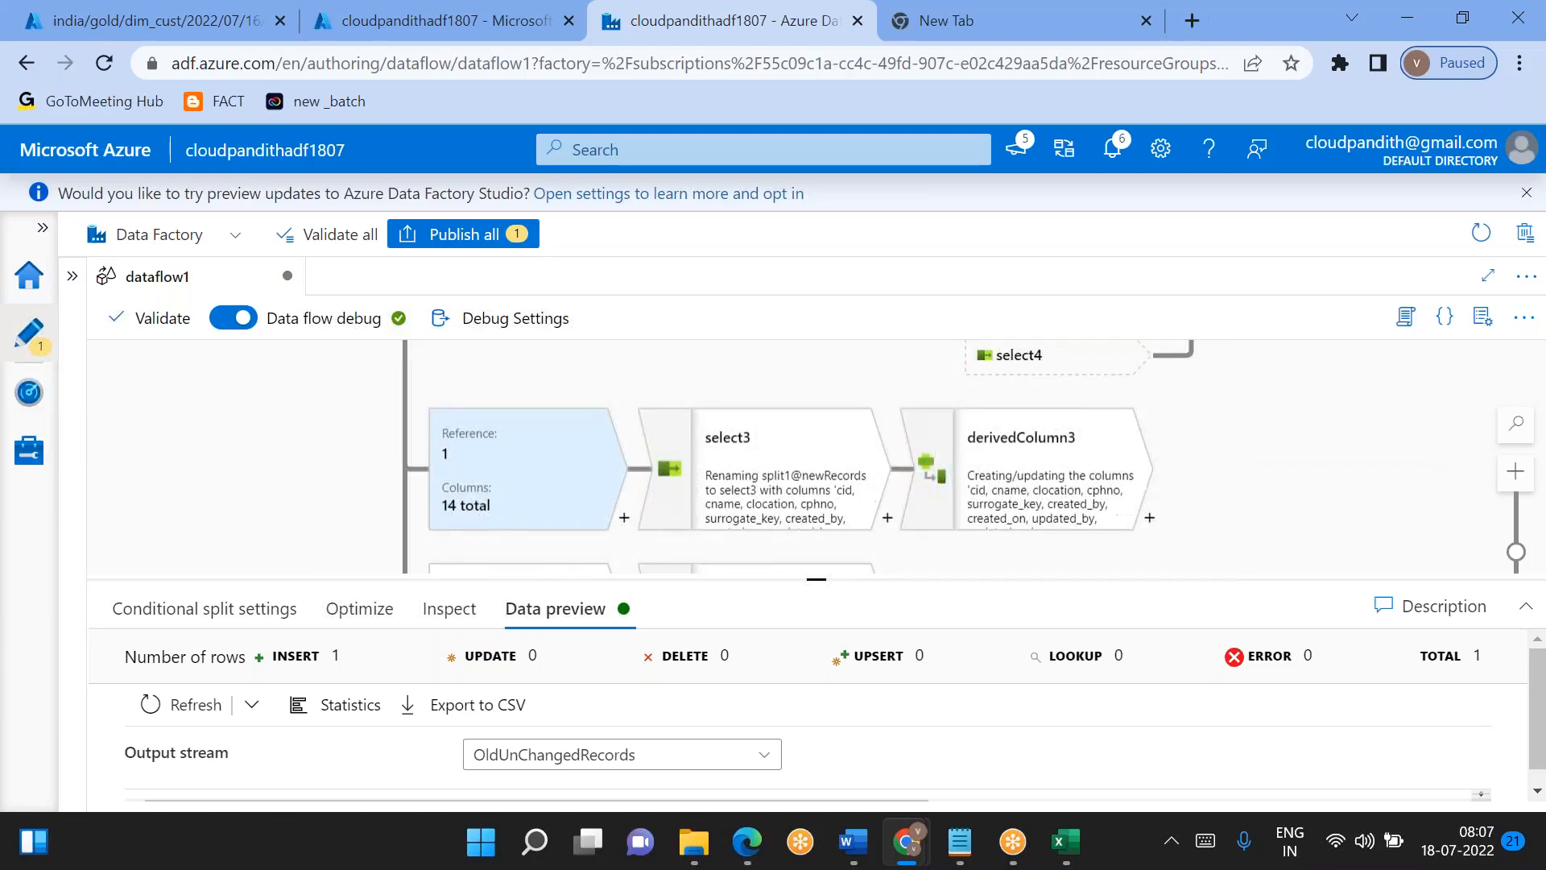
pyautogui.moveTo(819, 580); pyautogui.dragTo(749, 701)
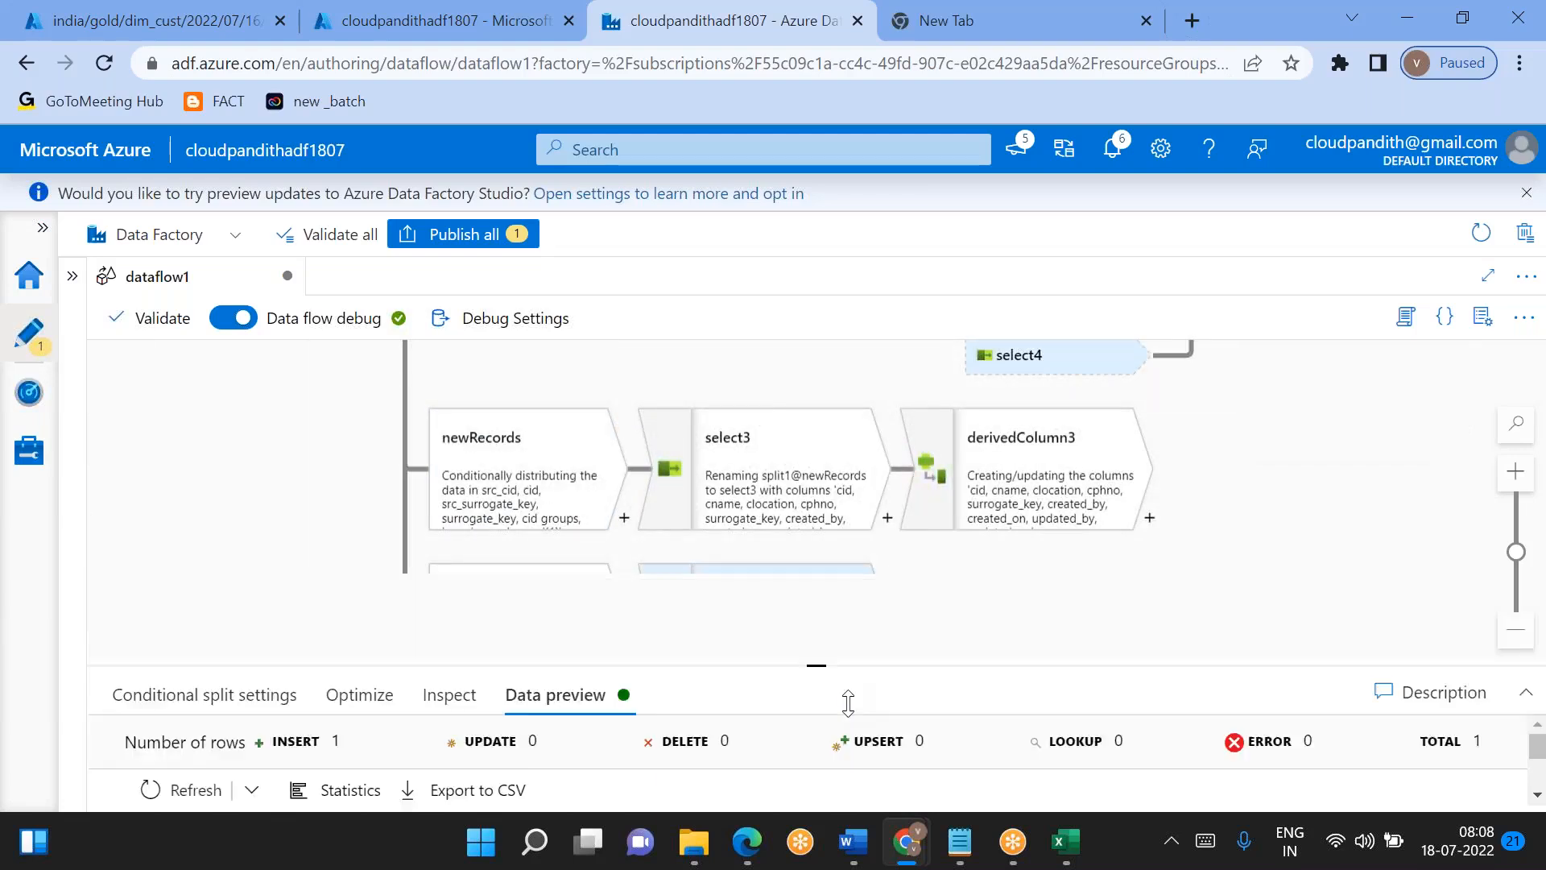
pyautogui.click(345, 480)
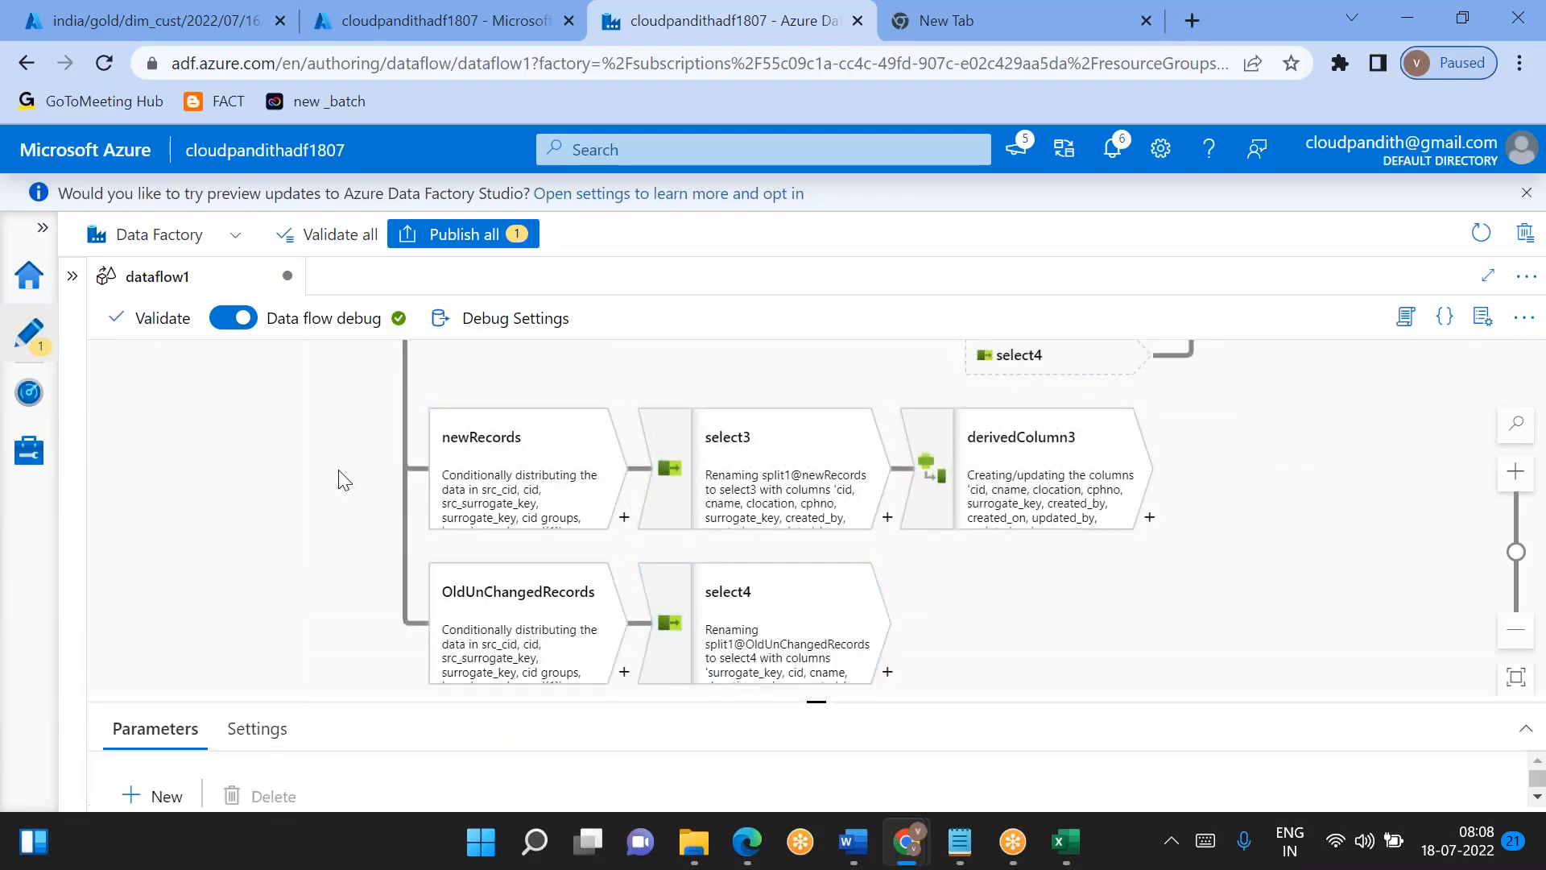
pyautogui.moveTo(722, 386); pyautogui.dragTo(693, 672)
pyautogui.click(1232, 483)
pyautogui.press('Delete')
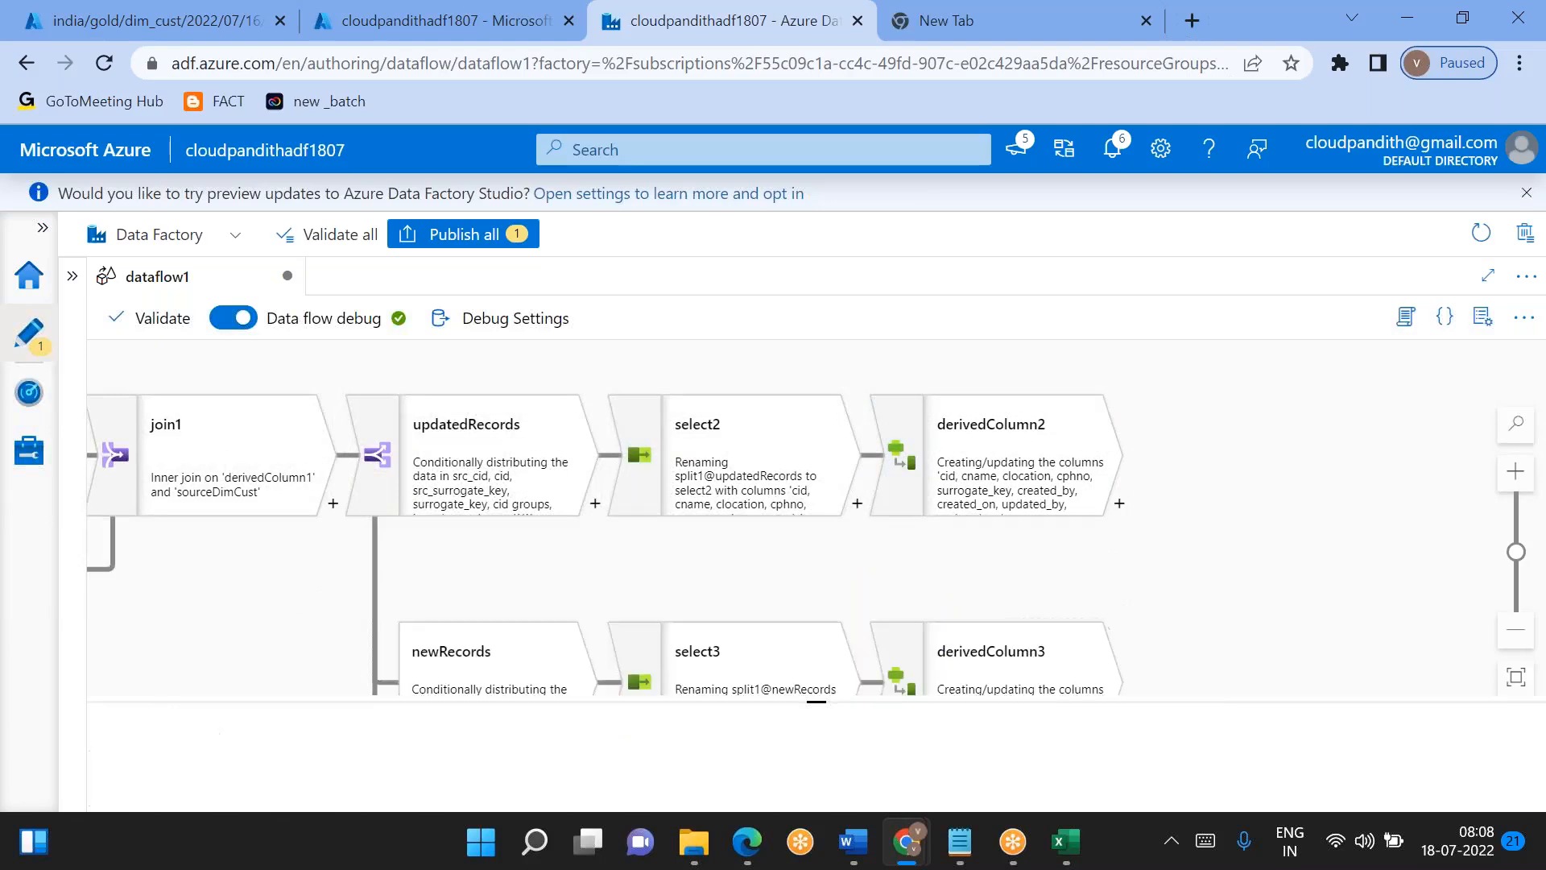
pyautogui.click(1039, 468)
pyautogui.press('Delete')
pyautogui.click(722, 464)
pyautogui.press('Delete')
# - Delete derivedColumn3, select3, select4 and the conditional split that follows join1
pyautogui.scroll(-3, 874, 479)
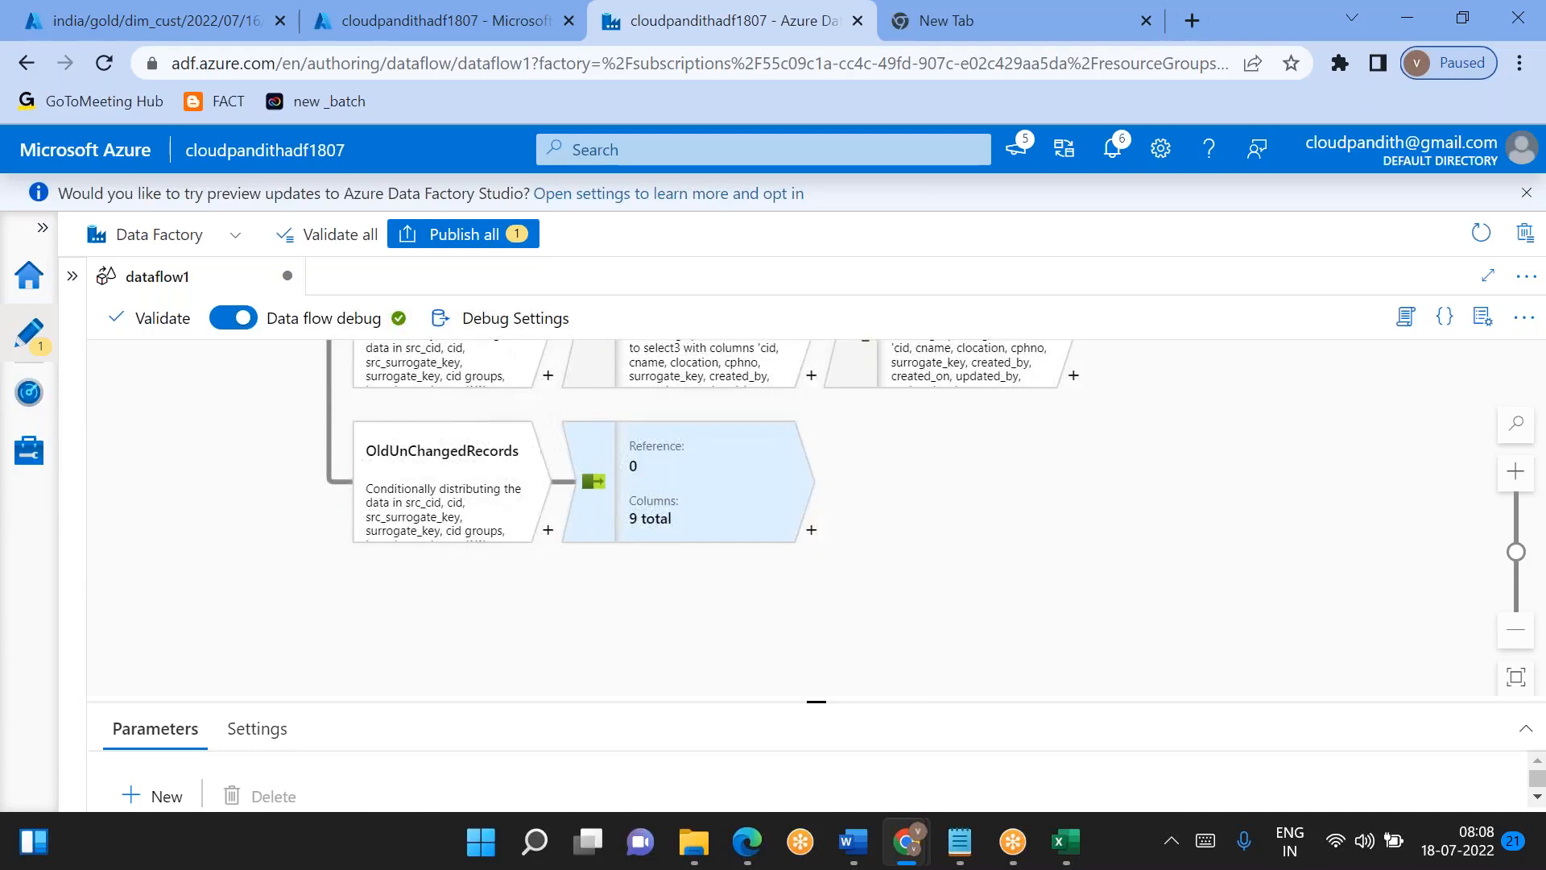
pyautogui.click(966, 518)
pyautogui.press('Delete')
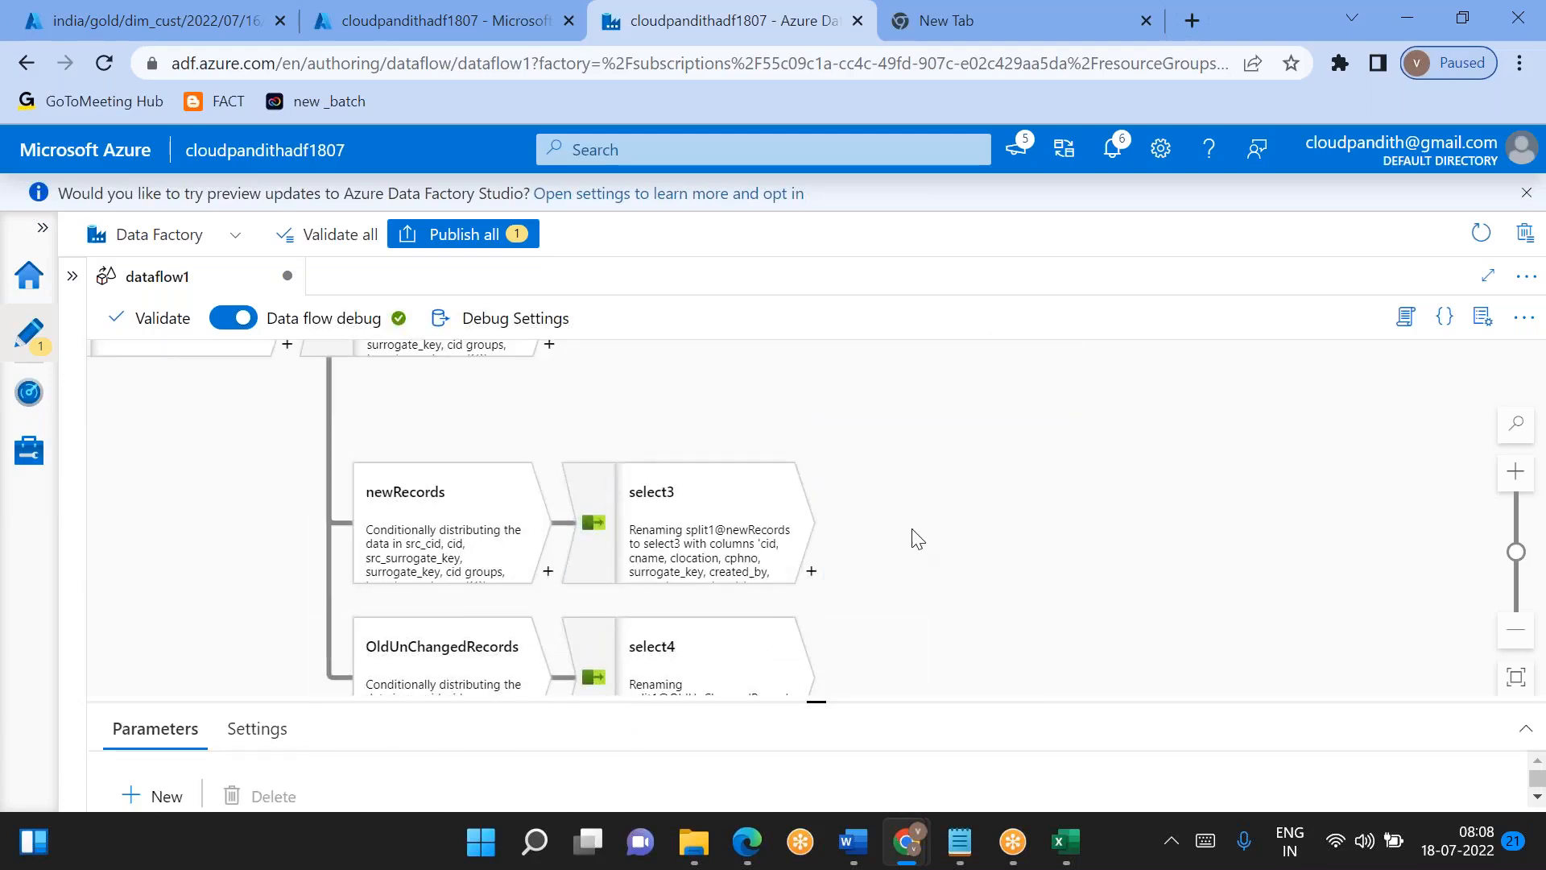
pyautogui.click(650, 556)
pyautogui.press('Delete')
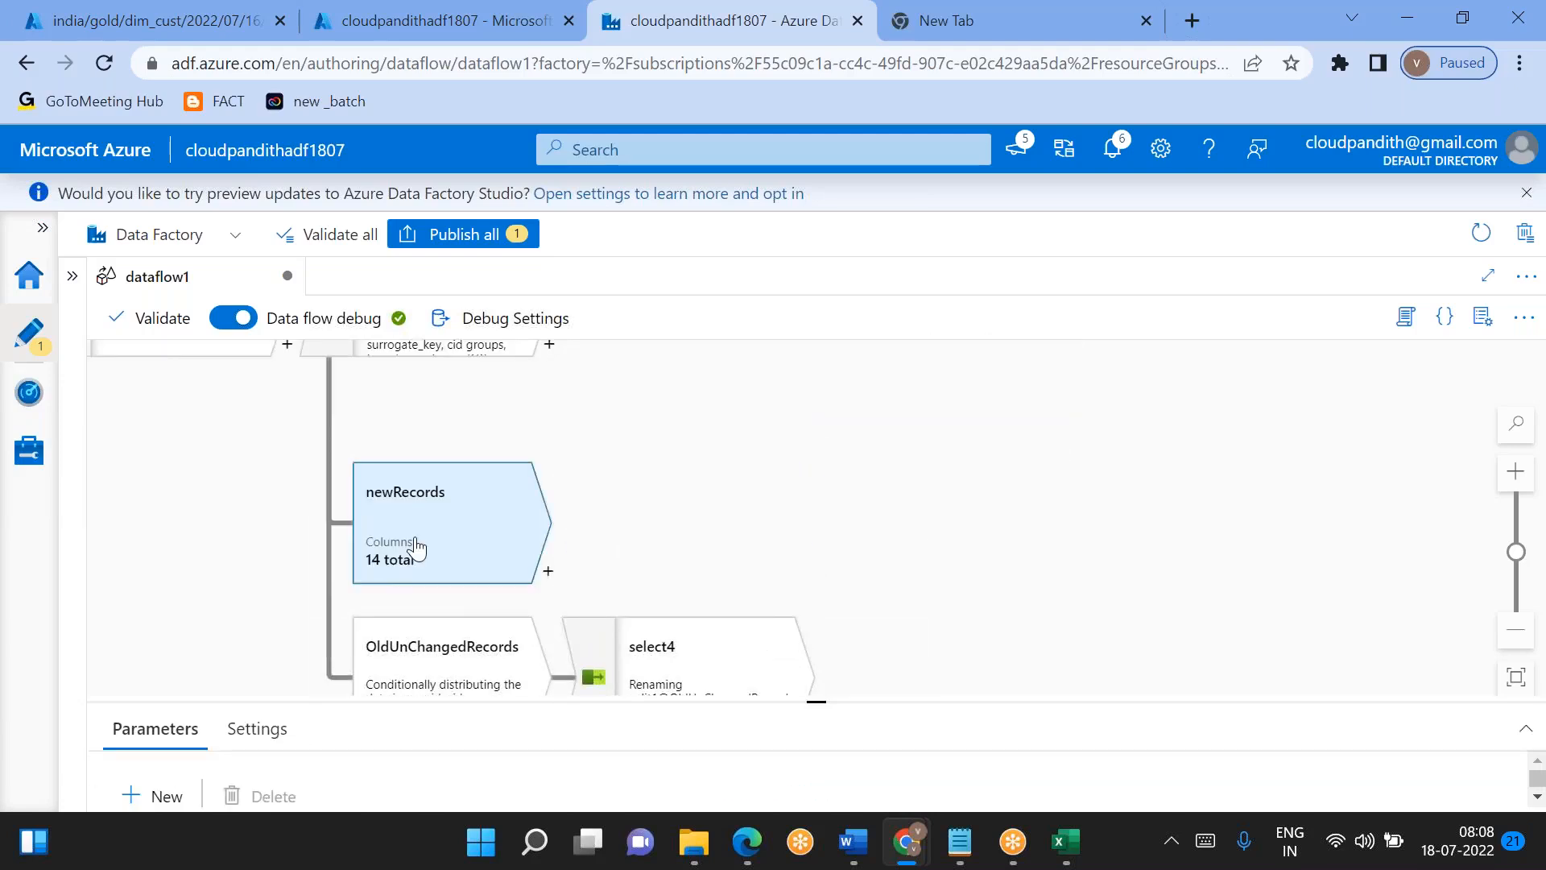
pyautogui.click(416, 550)
pyautogui.press('Delete')
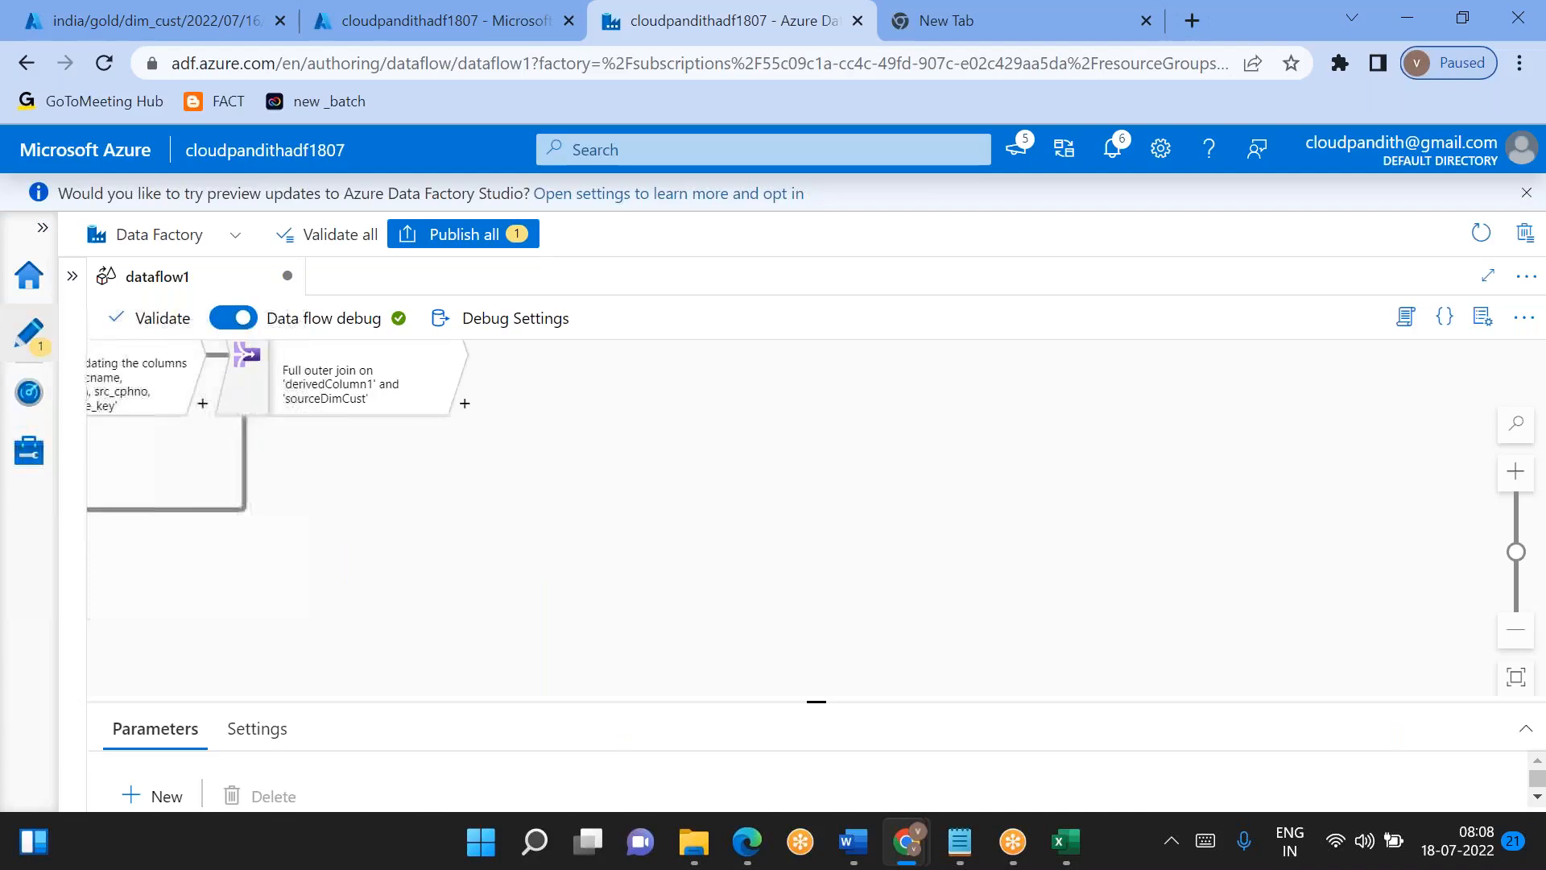
# - Add a conditional split after join1 and name its first output stream updatedRecords
pyautogui.click(540, 356)
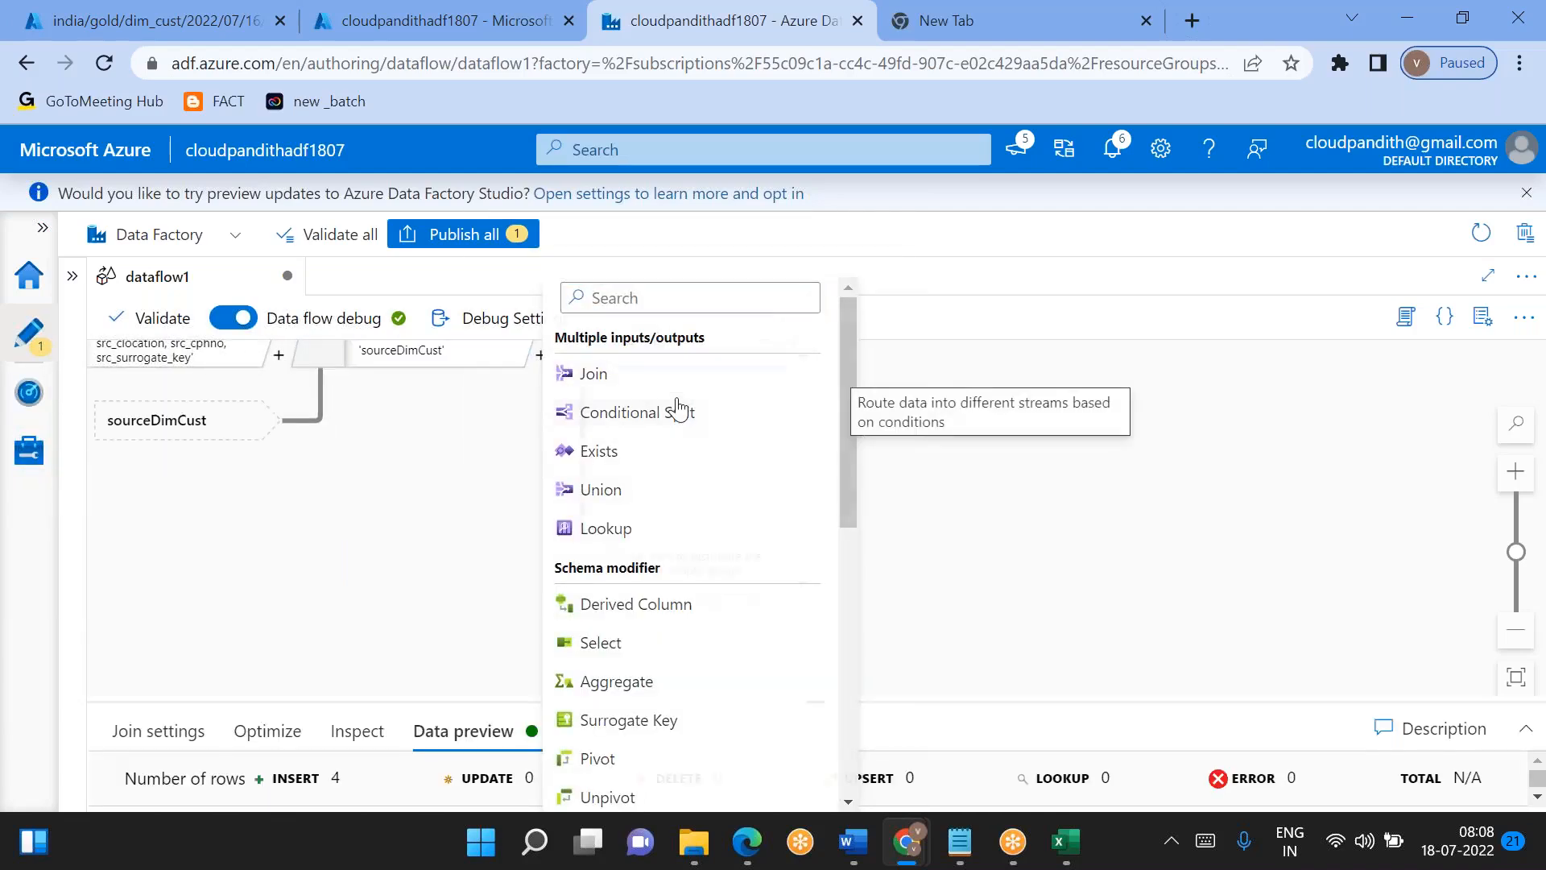
pyautogui.click(679, 410)
pyautogui.moveTo(803, 702); pyautogui.dragTo(816, 399)
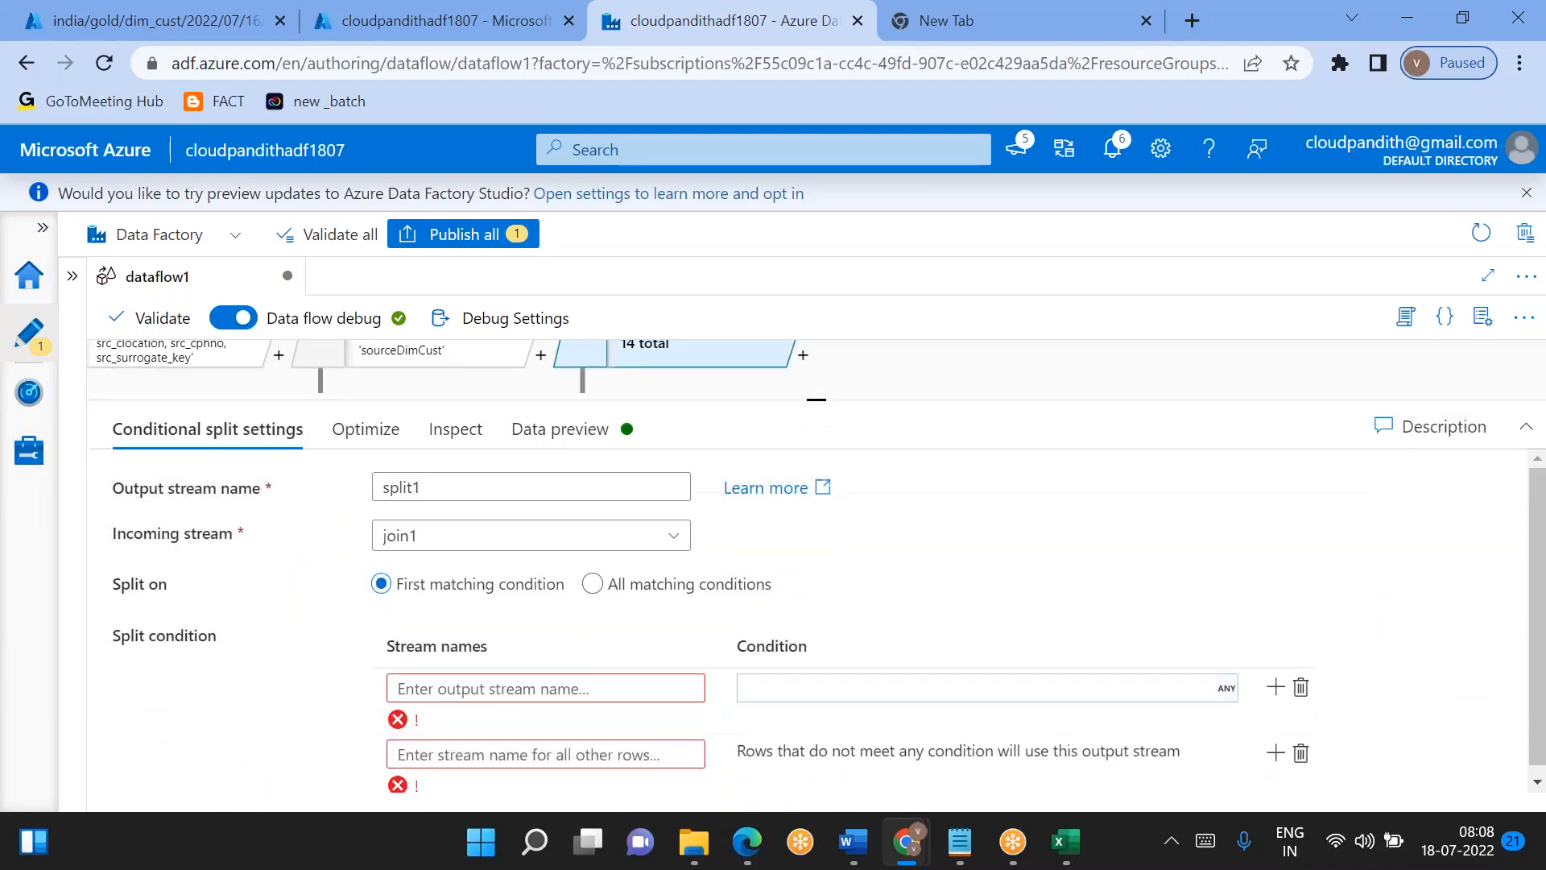
pyautogui.click(519, 675)
pyautogui.write('updated')
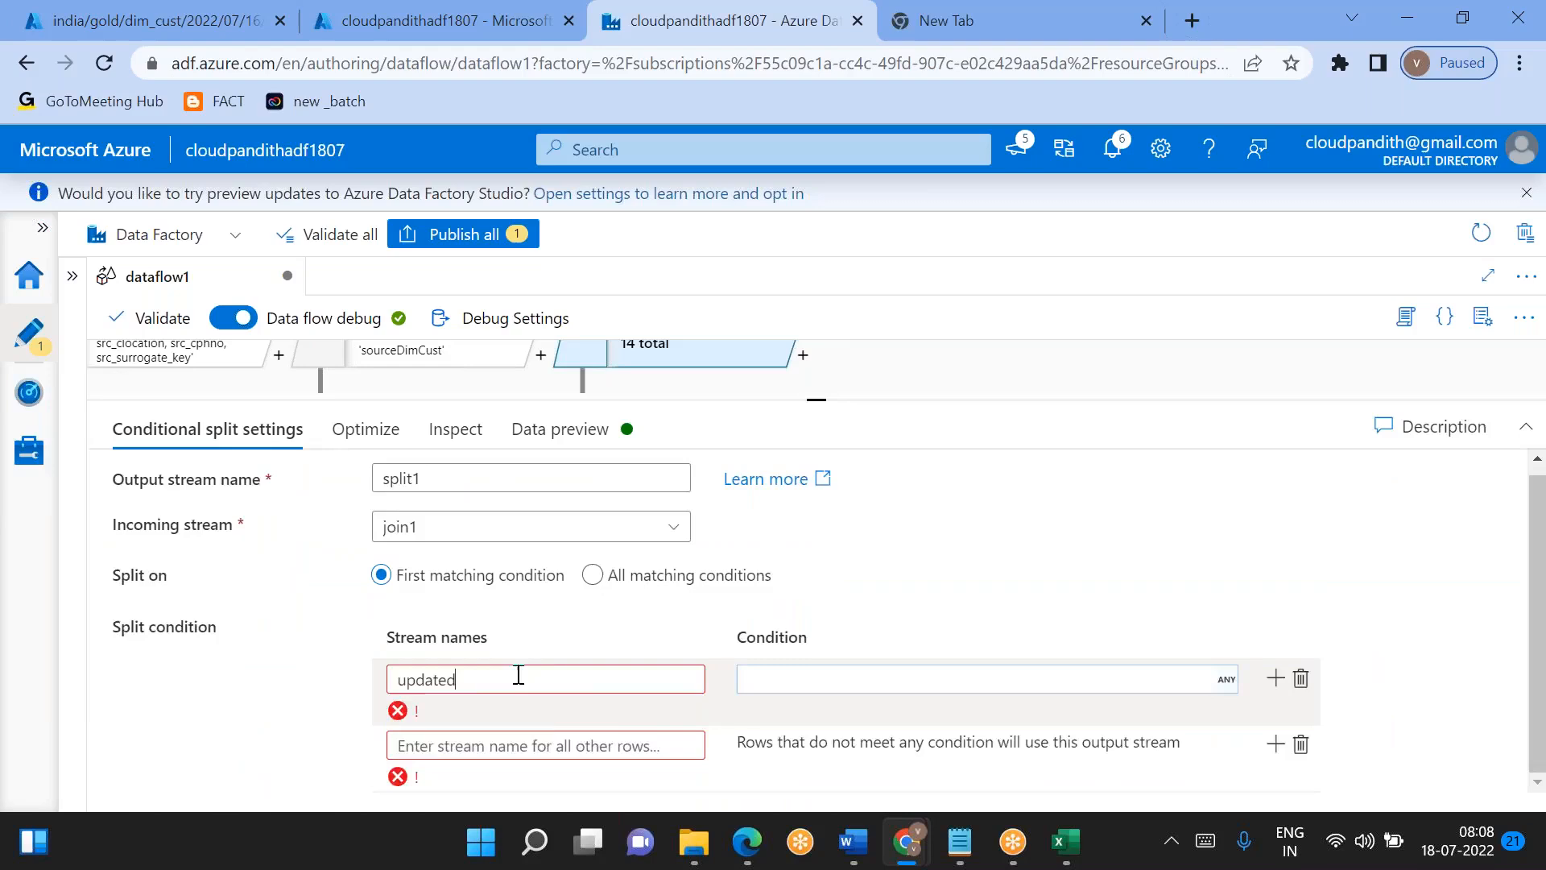
pyautogui.write('Records')
pyautogui.doubleClick(519, 680)
pyautogui.hotkey('ctrl', 'c')
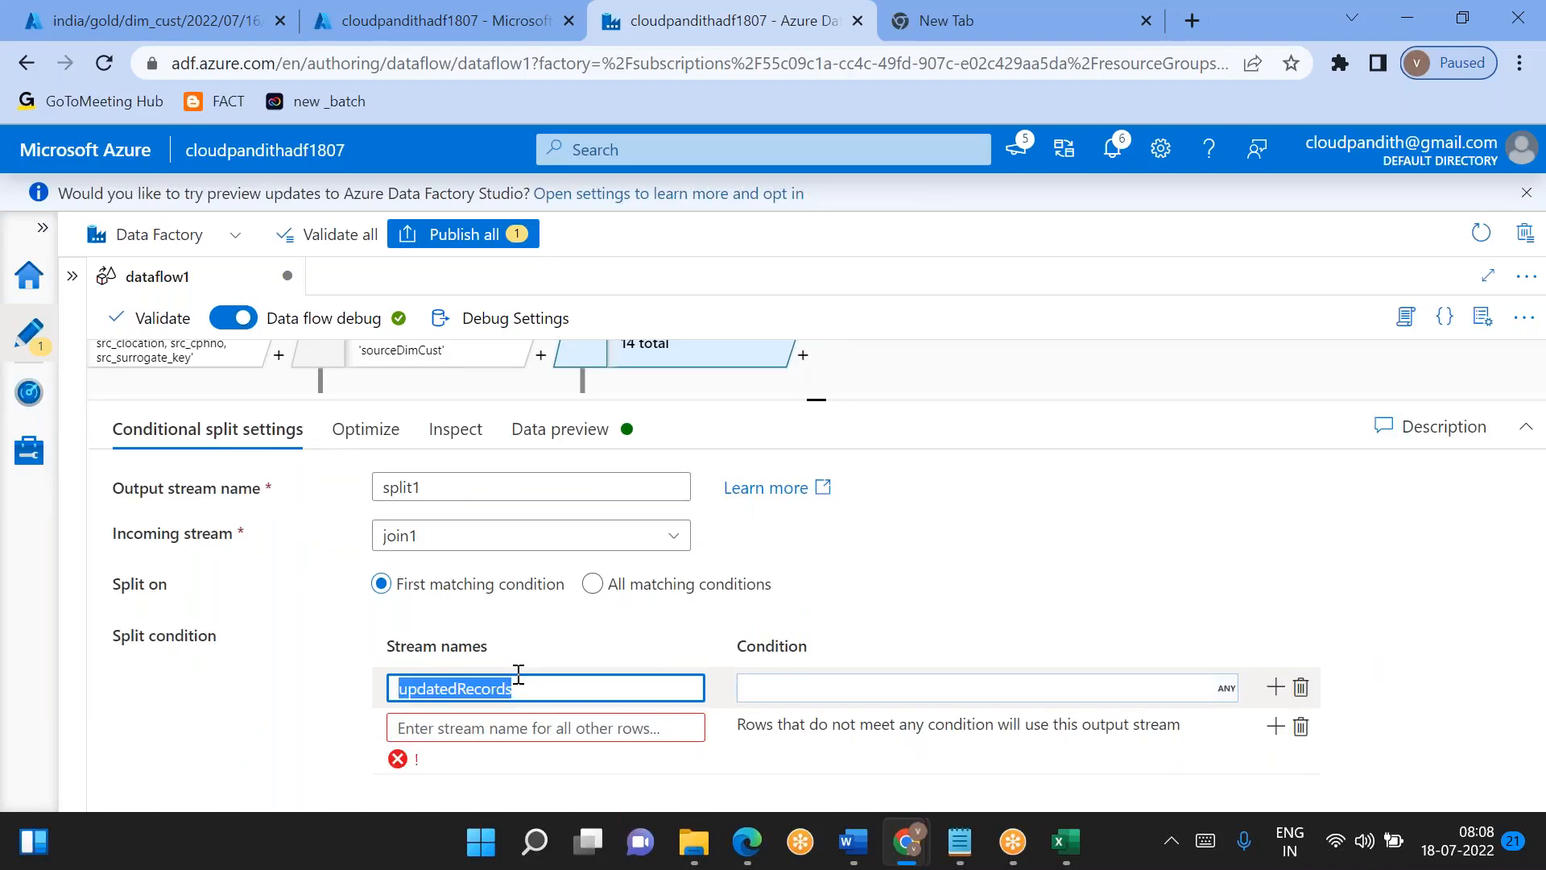
# - Add two more split1 output streams, remove the stream row for unmatched rows, and name the second stream NewRecords
pyautogui.click(1277, 689)
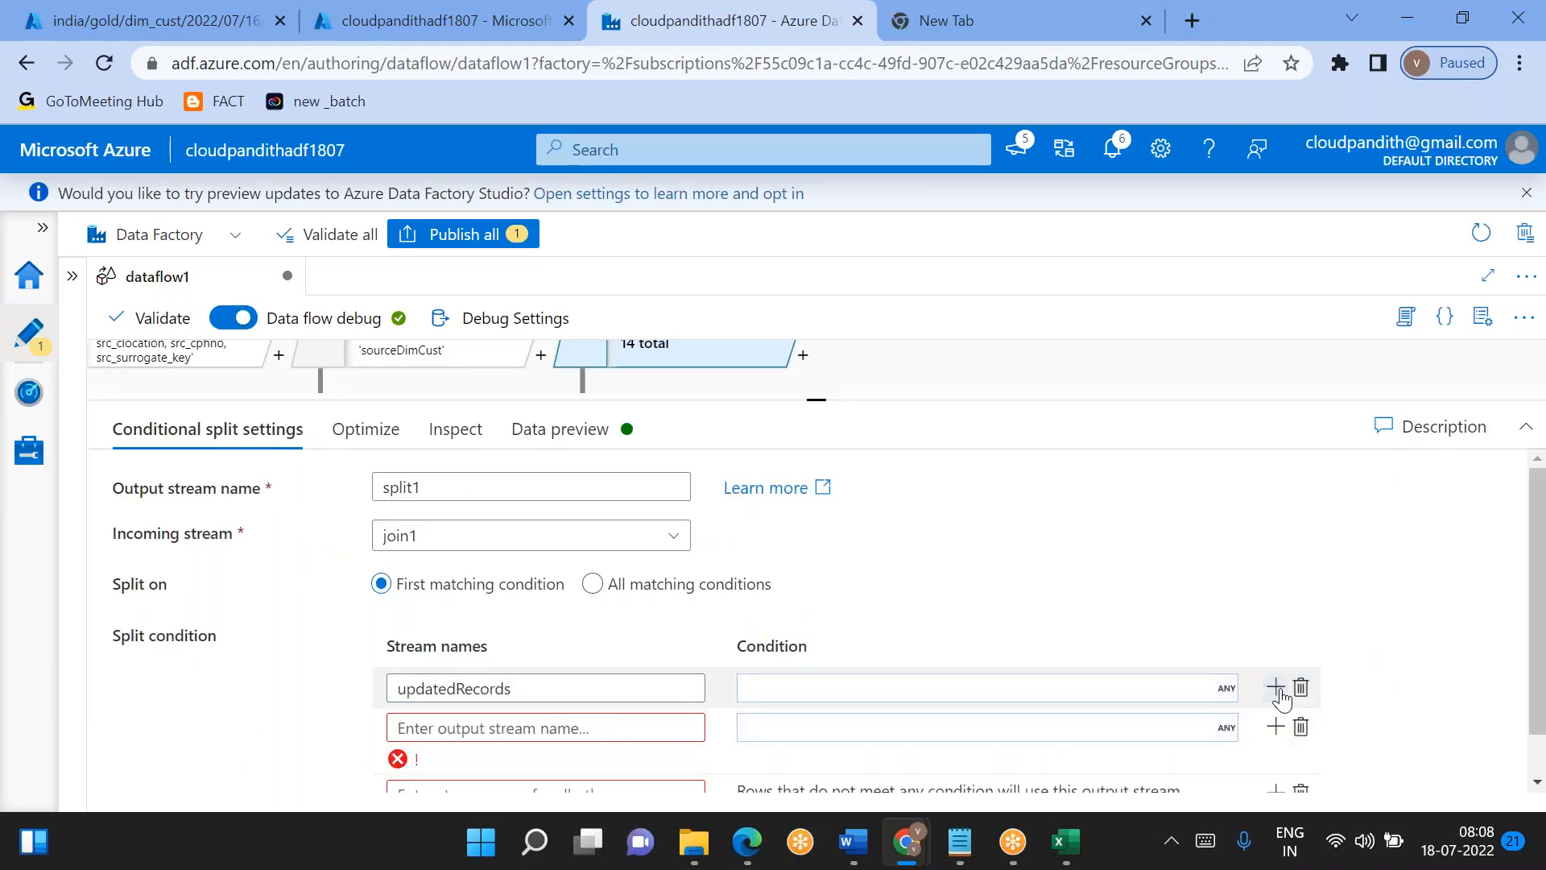
pyautogui.click(1280, 694)
pyautogui.scroll(-2, 1282, 699)
pyautogui.click(1302, 743)
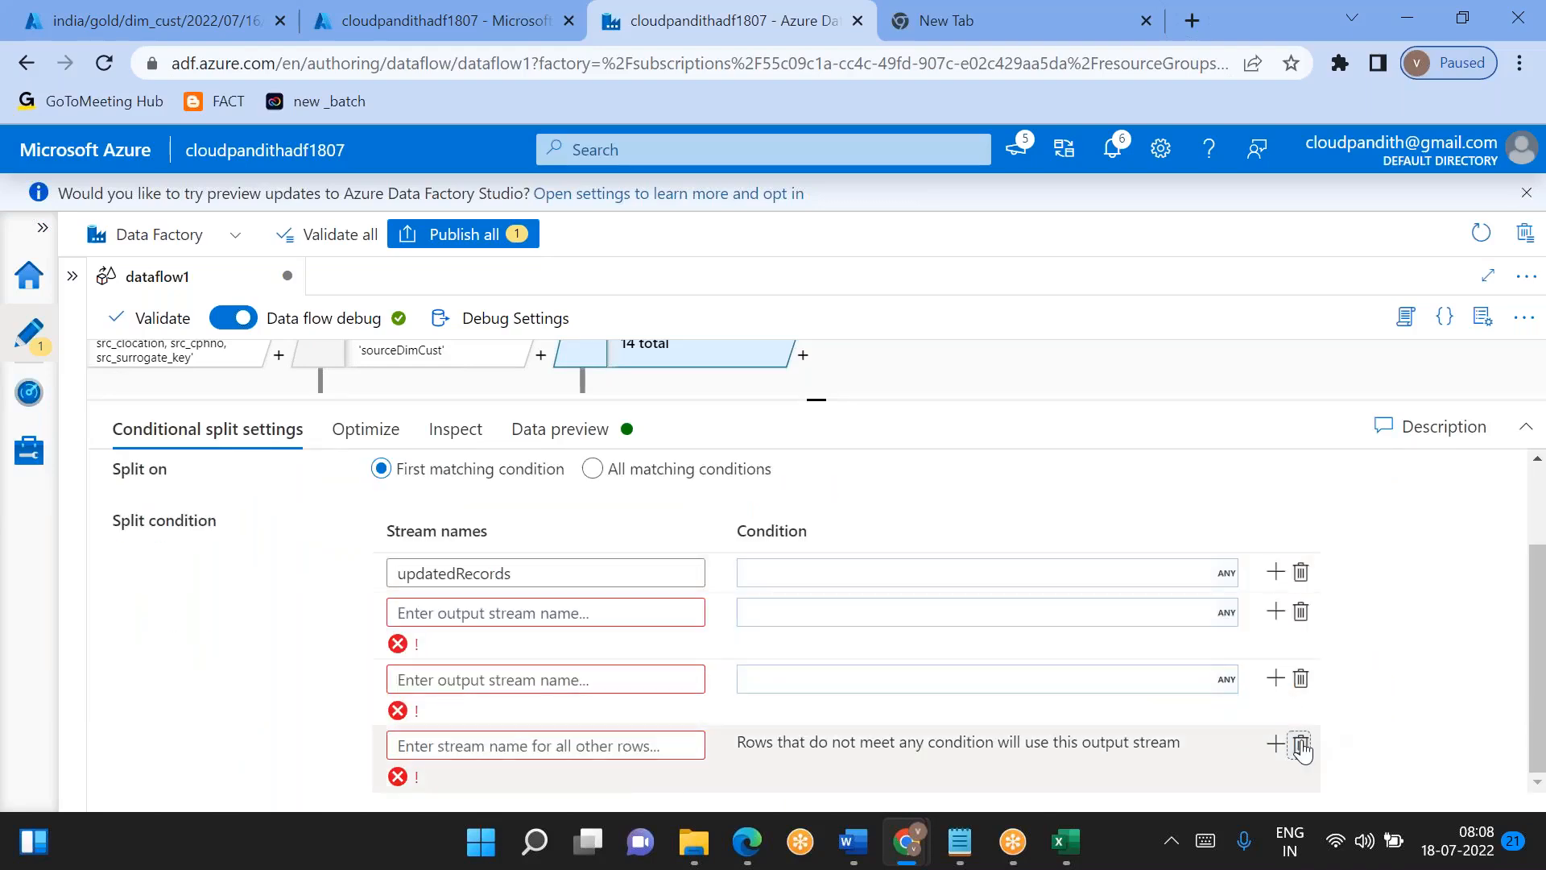
pyautogui.click(448, 679)
pyautogui.hotkey('ctrl', 'v')
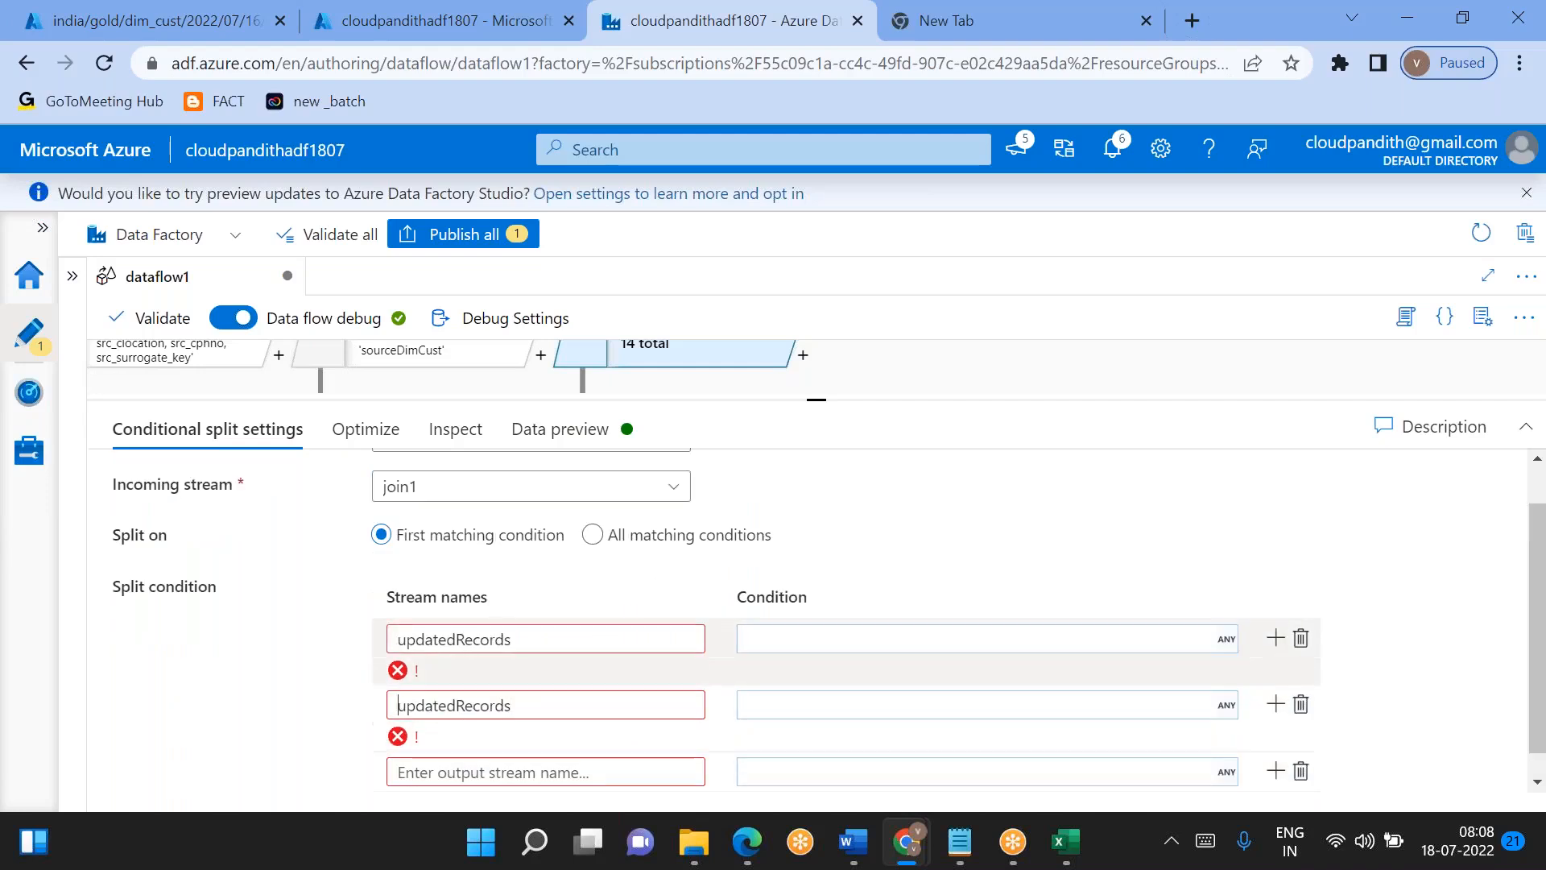
pyautogui.moveTo(455, 705); pyautogui.dragTo(398, 705)
pyautogui.press('BackSpace')
pyautogui.write('New')
# - Name the third output stream of split1 OldUnchangedRecords, reusing the second stream's name as its base
pyautogui.doubleClick(488, 702)
pyautogui.hotkey('ctrl', 'c')
pyautogui.click(465, 745)
pyautogui.hotkey('ctrl', 'v')
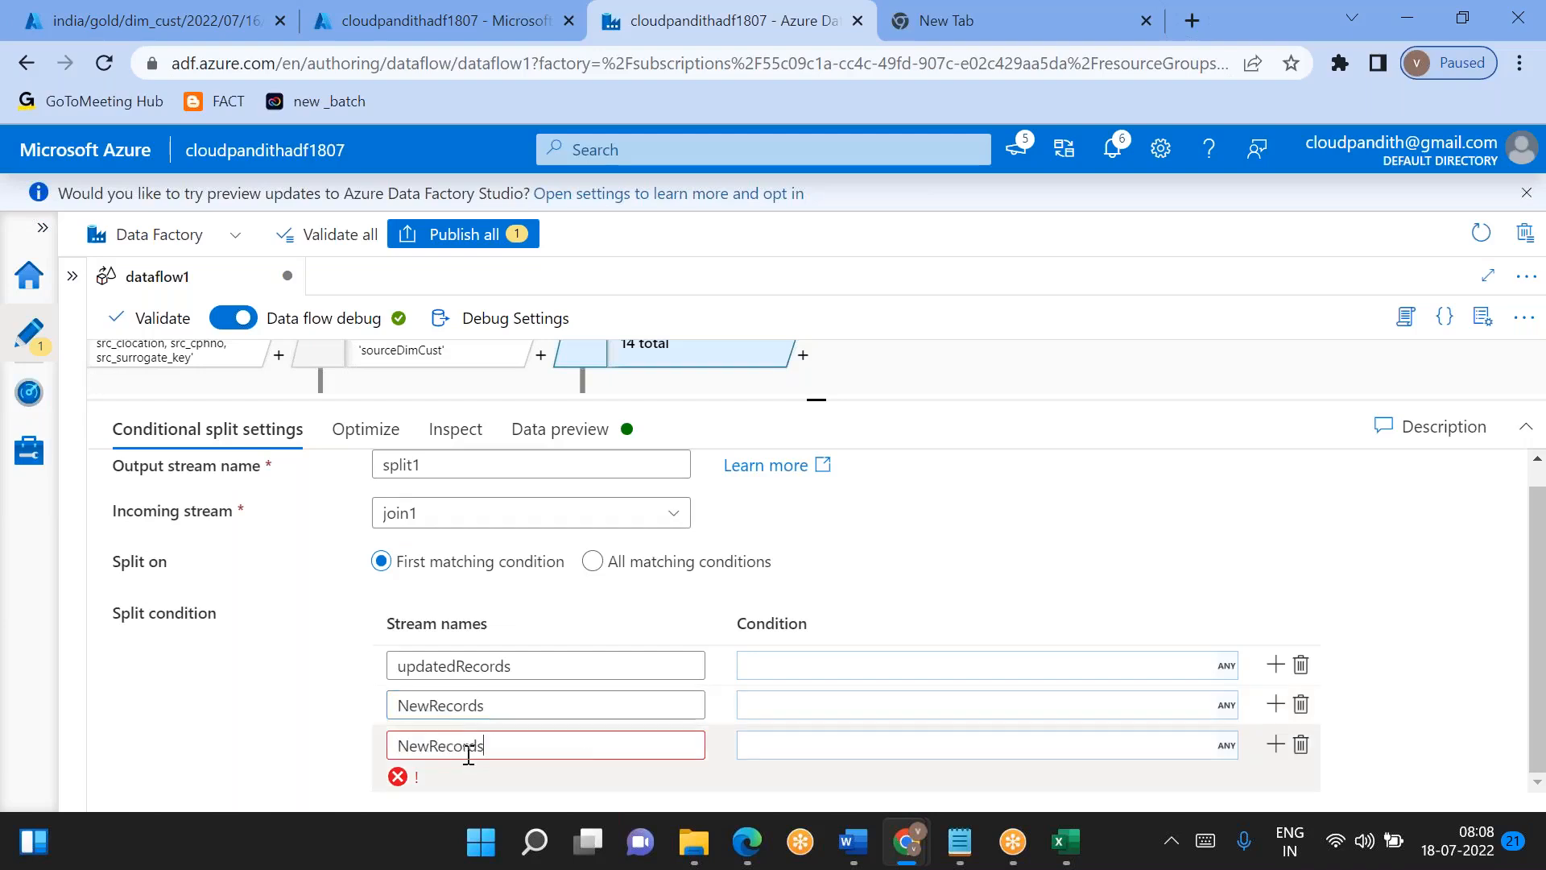
pyautogui.click(417, 771)
pyautogui.press('BackSpace')
pyautogui.press('BackSpace')
pyautogui.press('Delete')
pyautogui.write('Old')
pyautogui.write('Unchanegd')
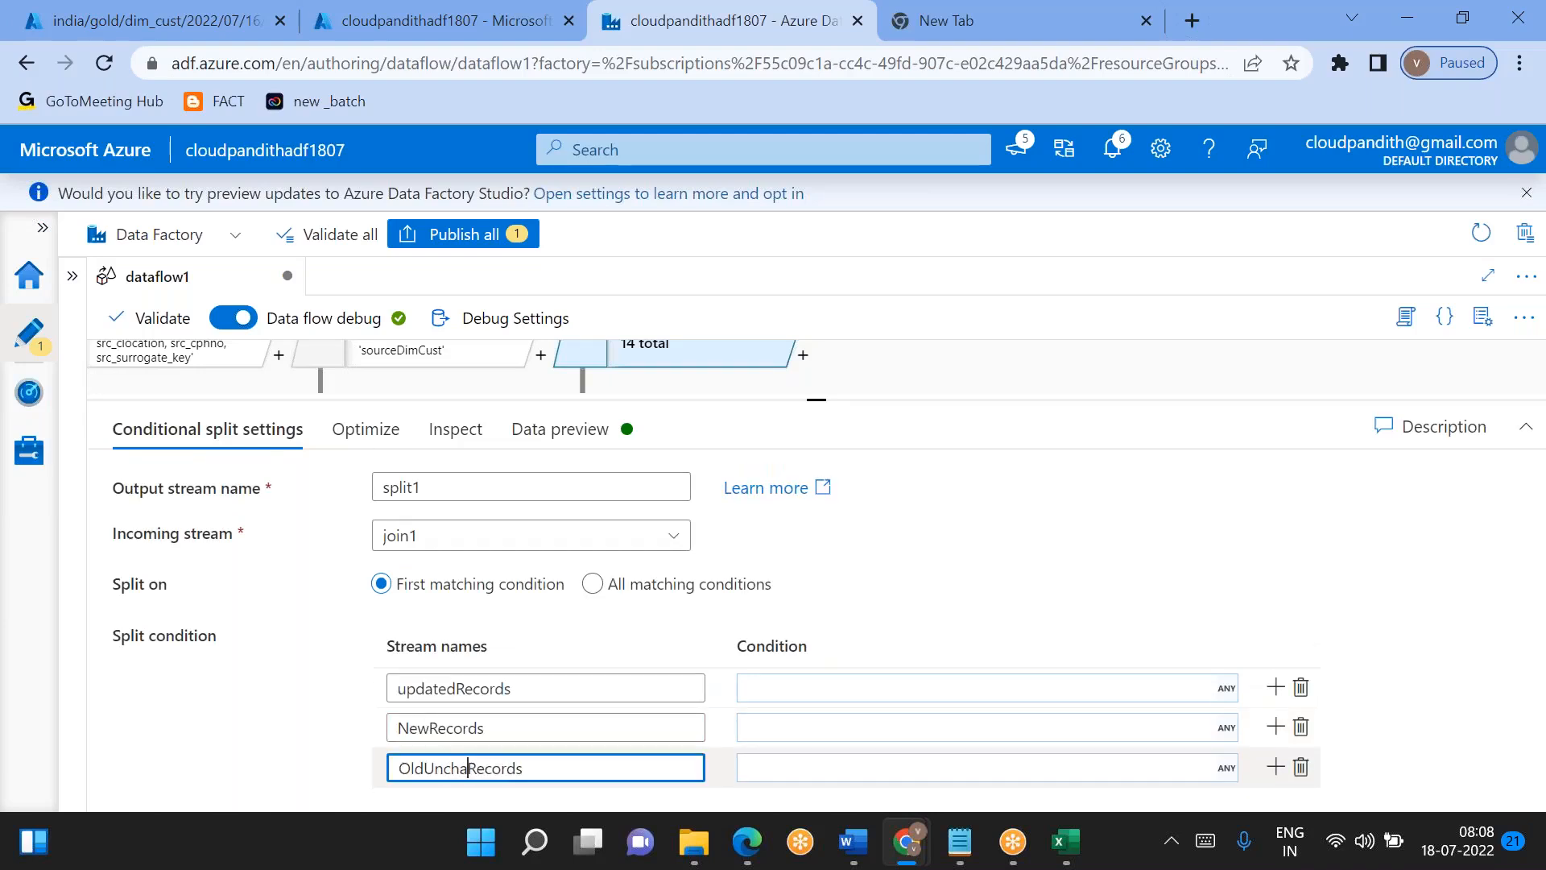
pyautogui.press('BackSpace')
pyautogui.press('BackSpace')
pyautogui.press('BackSpace')
pyautogui.write('ged')
# - Begin the updatedRecords condition in the expression builder with the comparison src_cid==cid
pyautogui.click(798, 685)
pyautogui.click(821, 713)
pyautogui.click(471, 616)
pyautogui.scroll(-2, 482, 622)
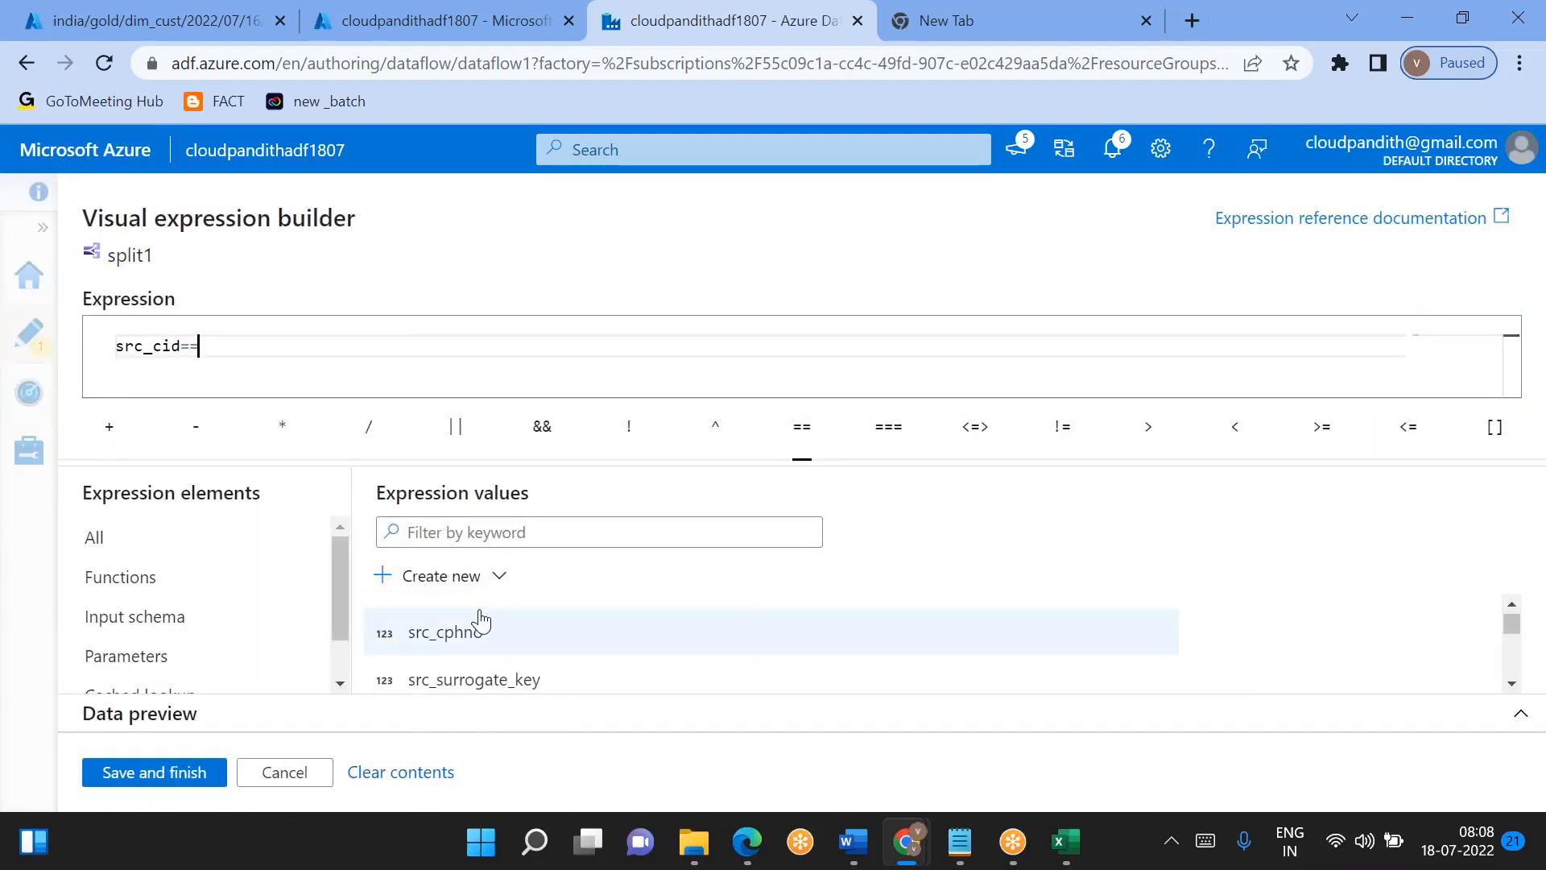
pyautogui.scroll(-2, 481, 622)
pyautogui.click(442, 656)
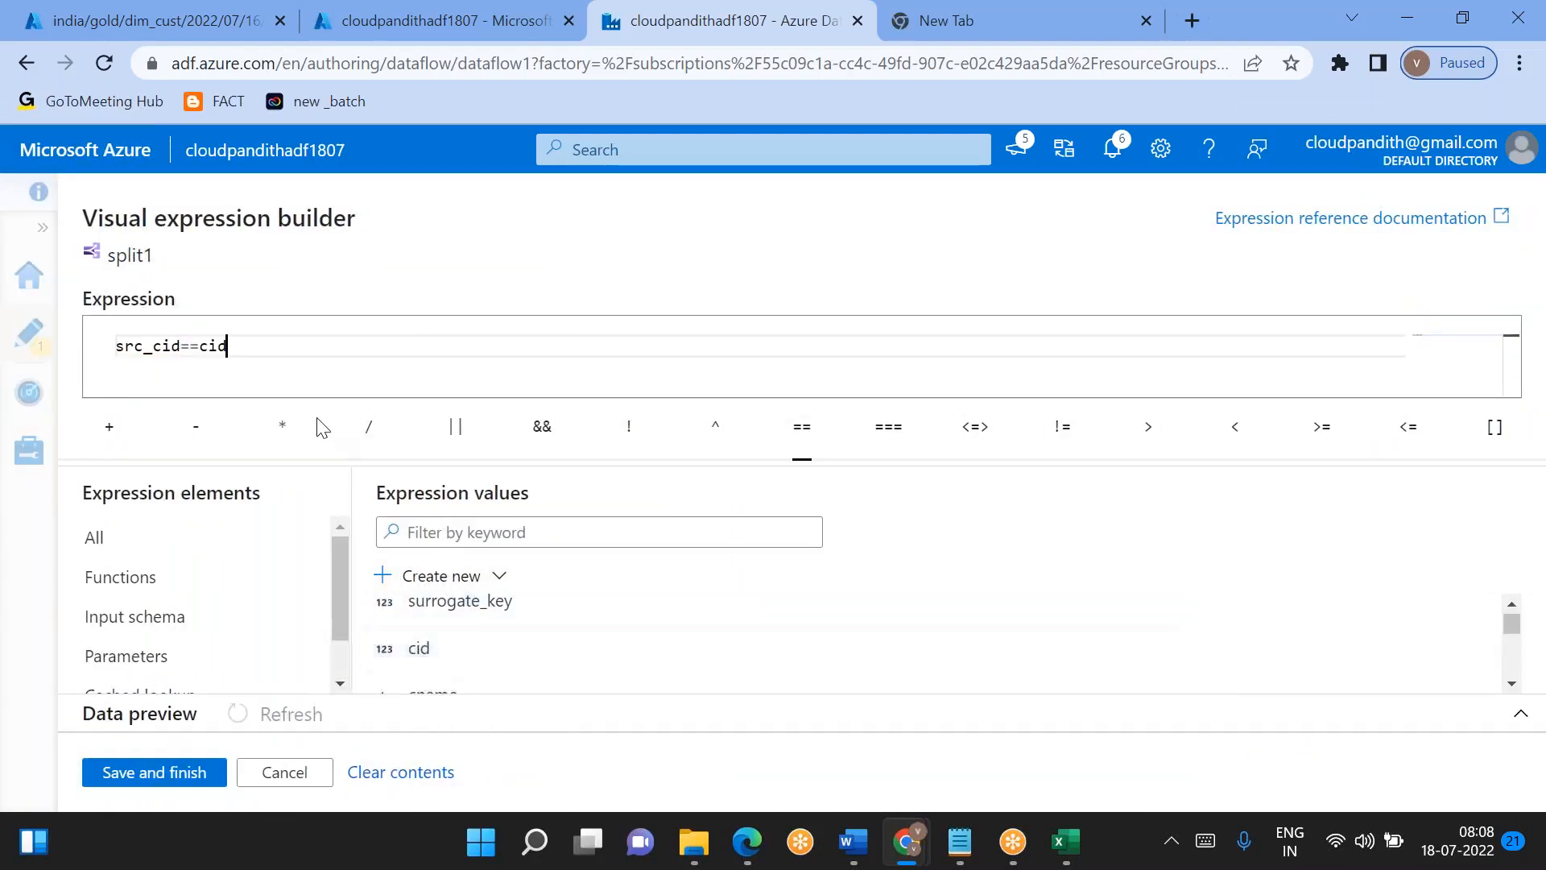
# - Parenthesize the cid comparison, append && (src_surrogate_key!=surrogate_key), and save the updatedRecords condition
pyautogui.write('(')
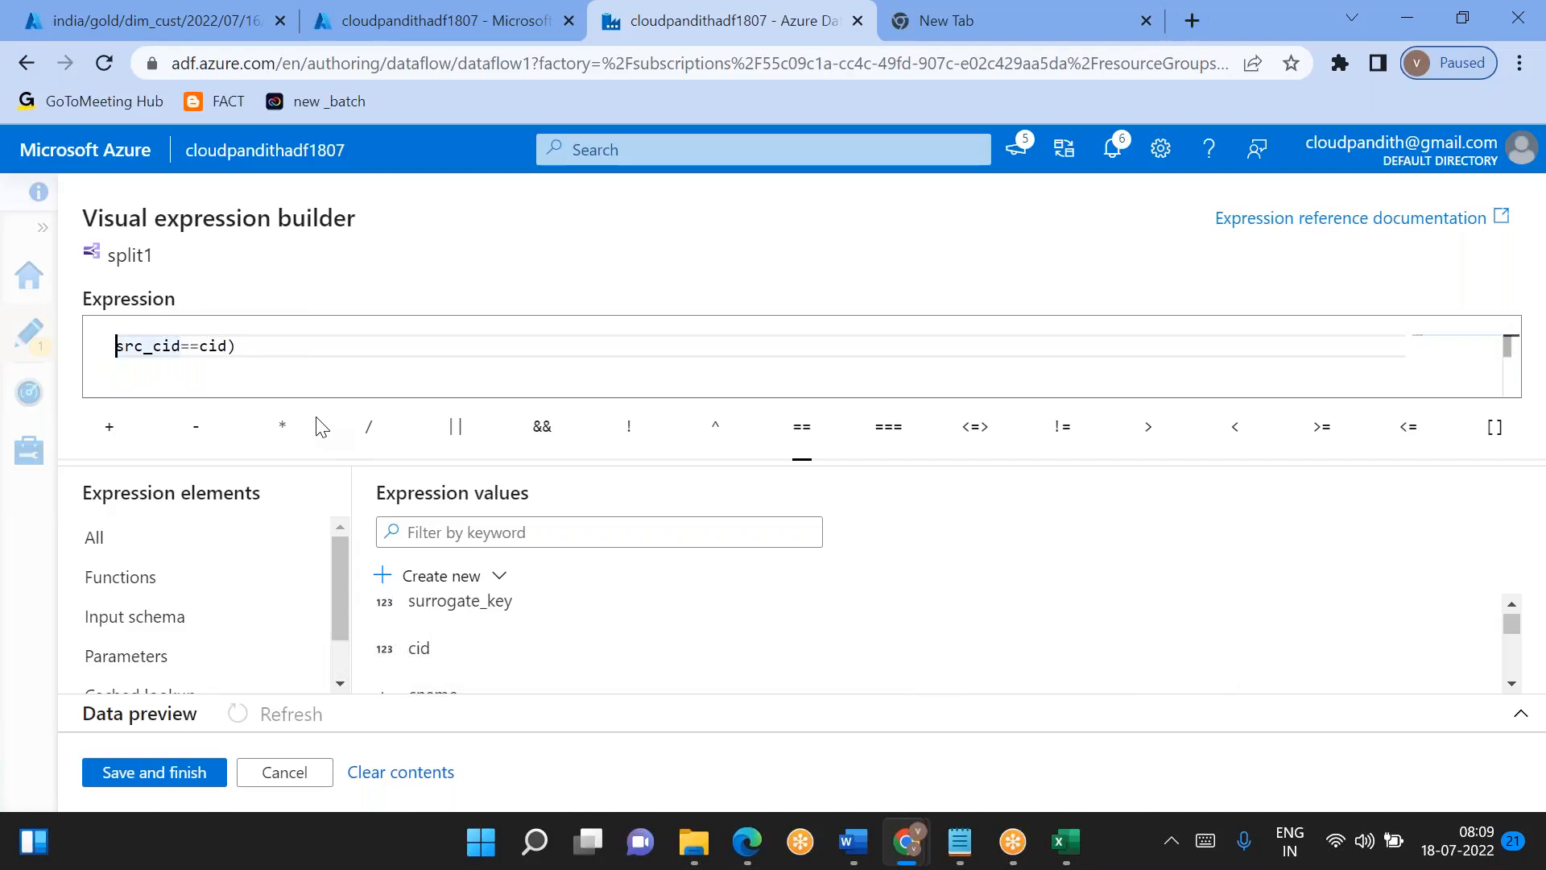
pyautogui.write(' && (')
pyautogui.scroll(2, 418, 676)
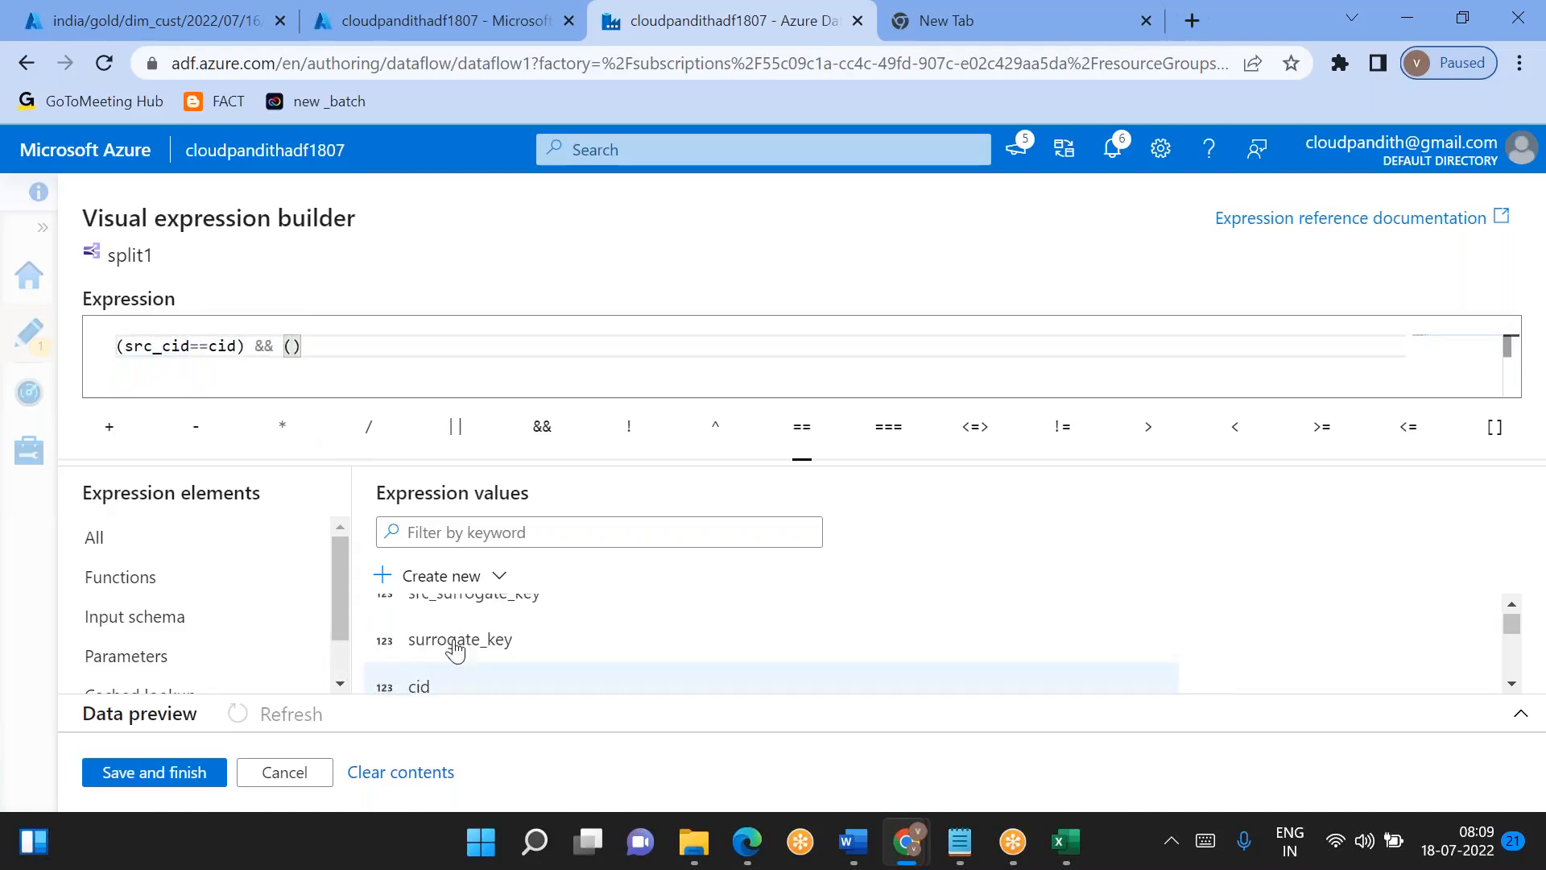
pyautogui.click(508, 605)
pyautogui.write('!=')
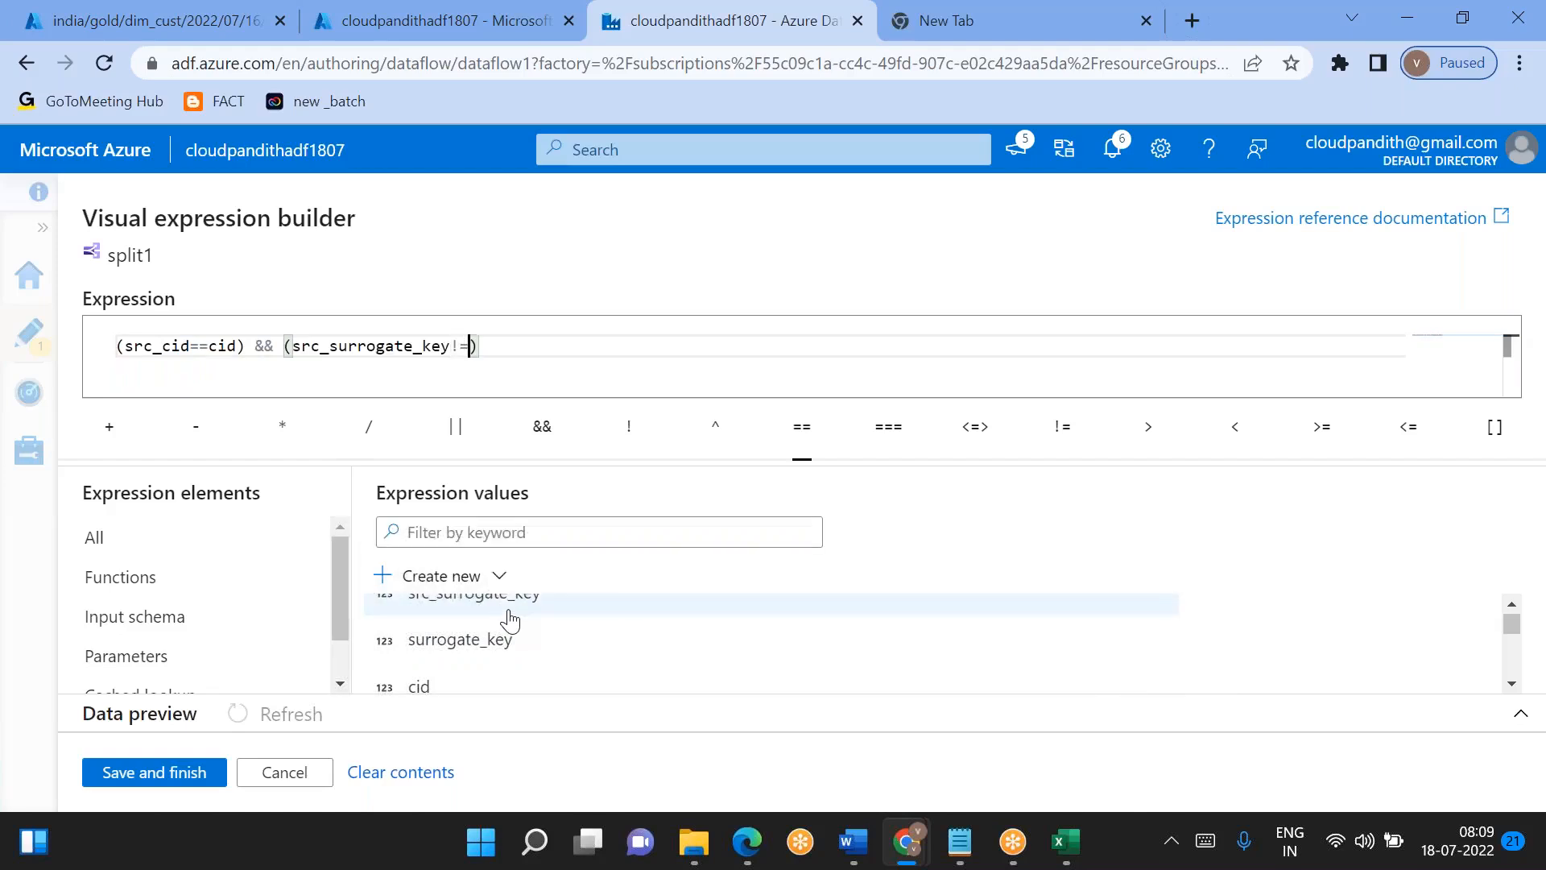
pyautogui.click(480, 659)
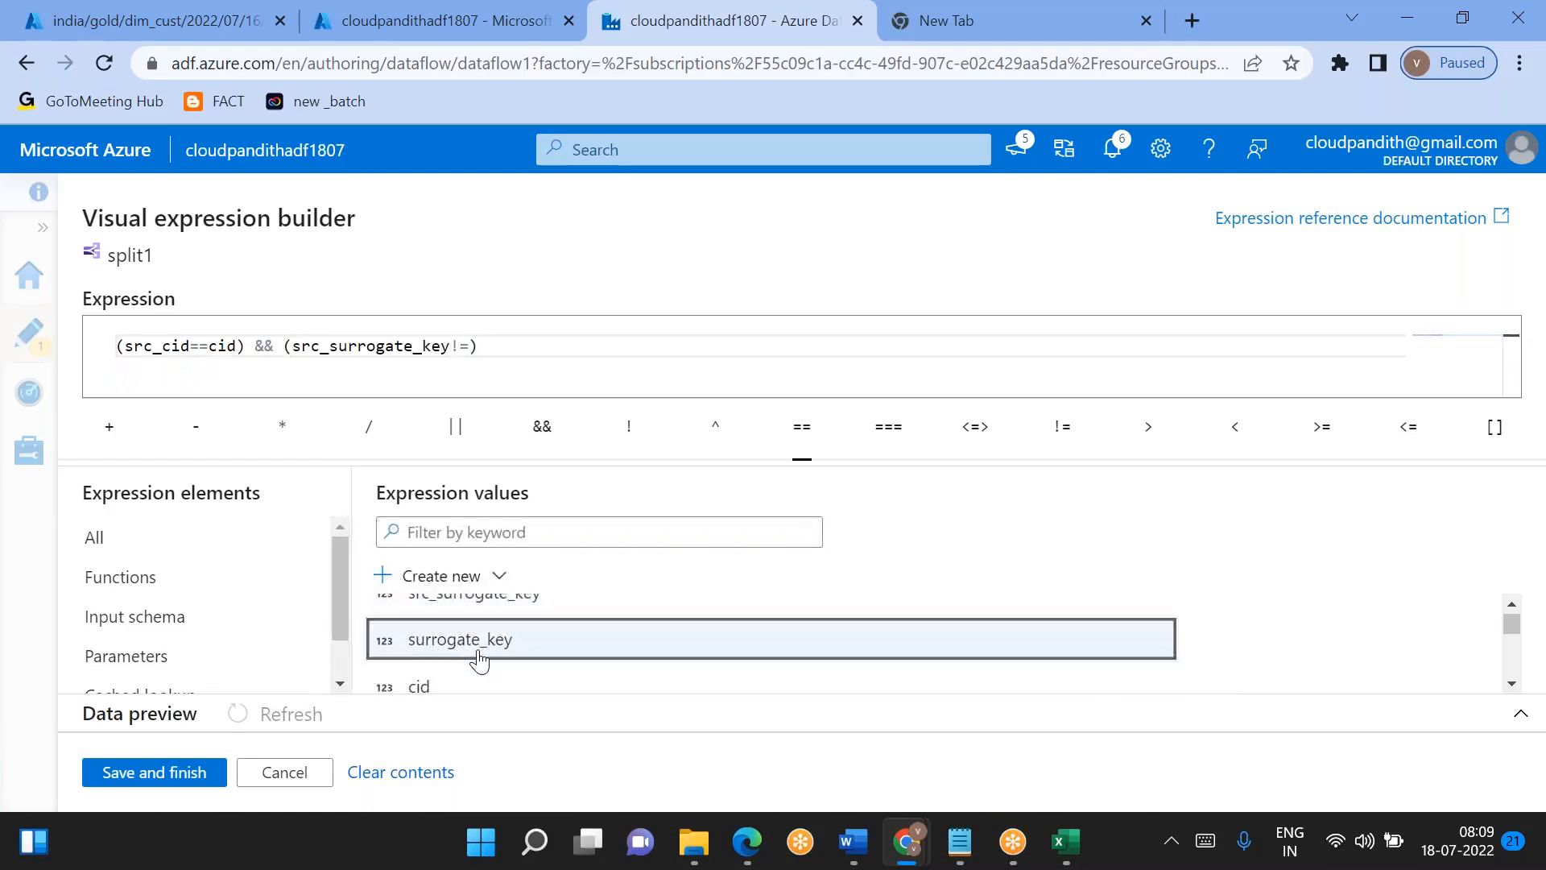
pyautogui.click(184, 771)
# - Set the NewRecords stream condition to isNull(cid) and save the expression
pyautogui.click(806, 732)
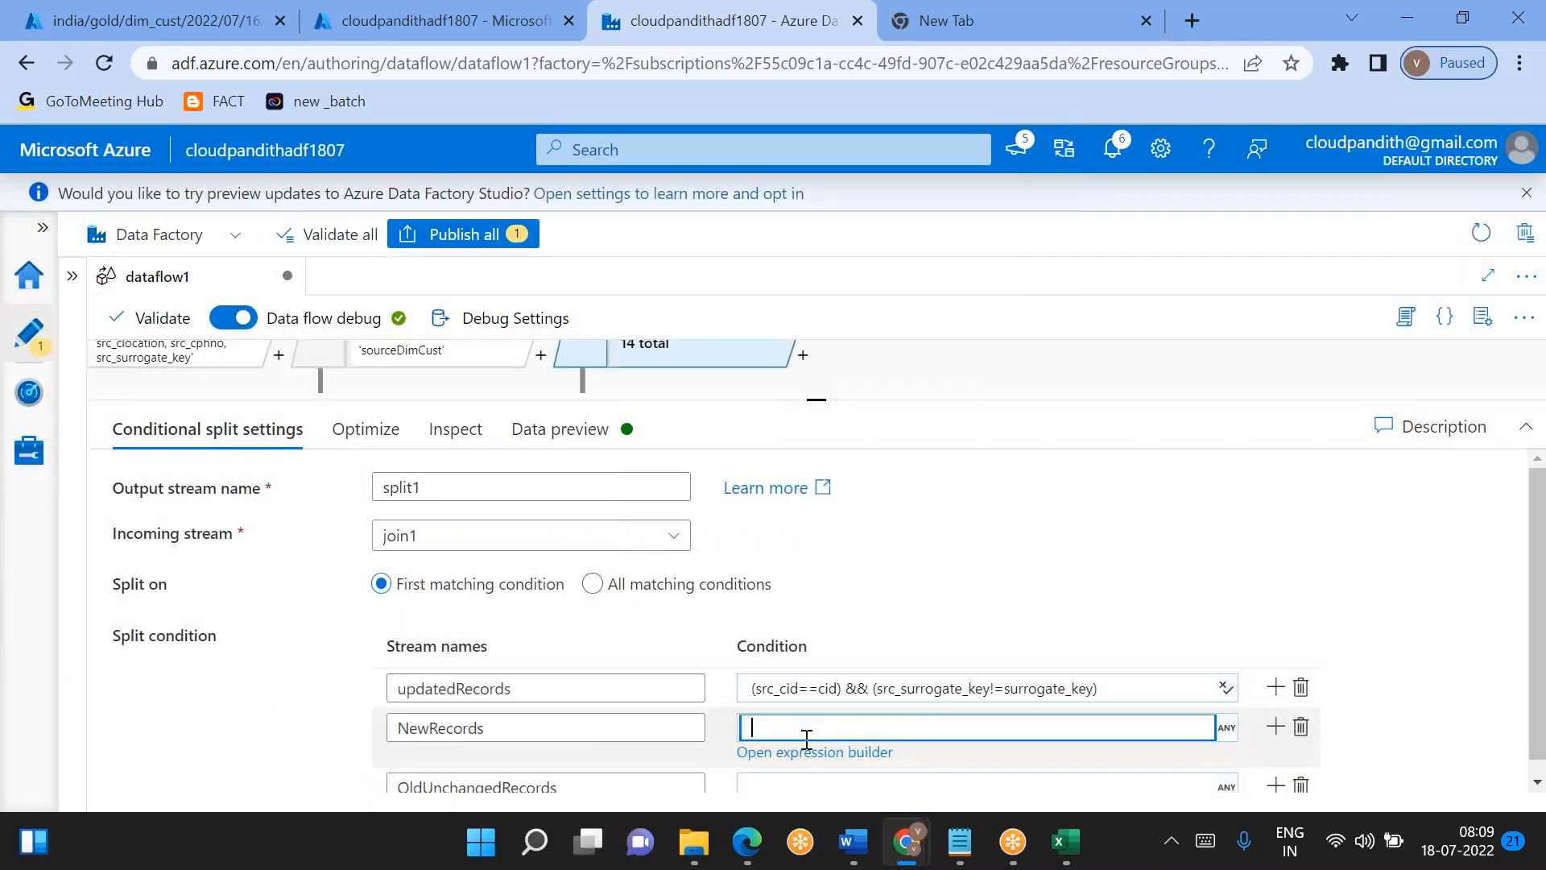
pyautogui.click(802, 752)
pyautogui.scroll(-3, 471, 637)
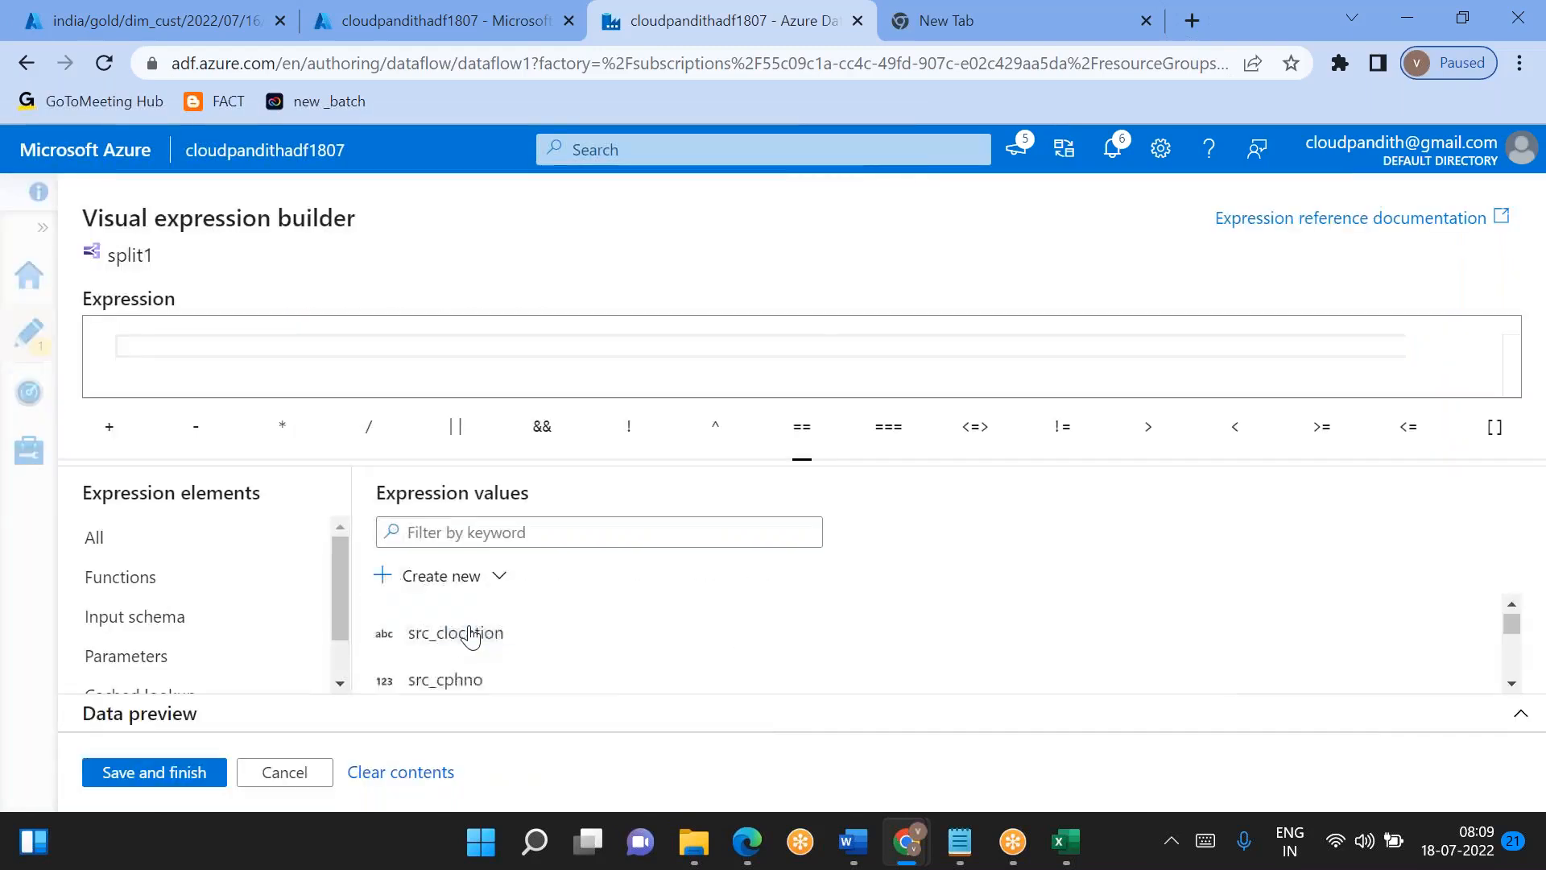
pyautogui.scroll(3, 471, 632)
pyautogui.click(471, 626)
pyautogui.write('isNull(')
pyautogui.press('End')
pyautogui.write(')')
pyautogui.click(153, 772)
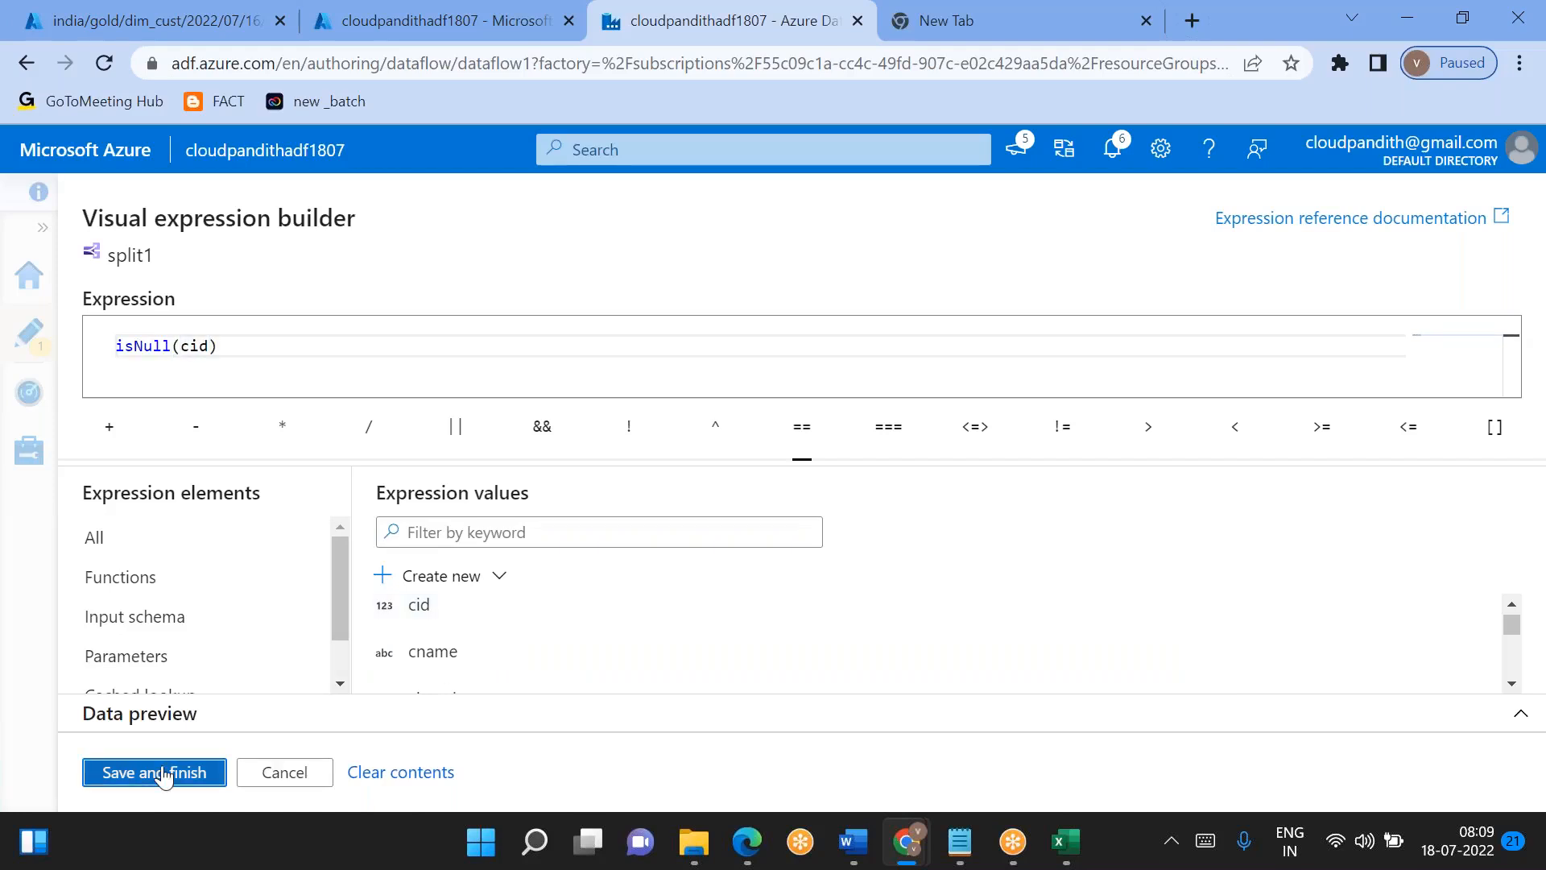
# - Begin the OldUnchangedRecords condition in the expression builder with isNull(src_cid)
pyautogui.click(775, 759)
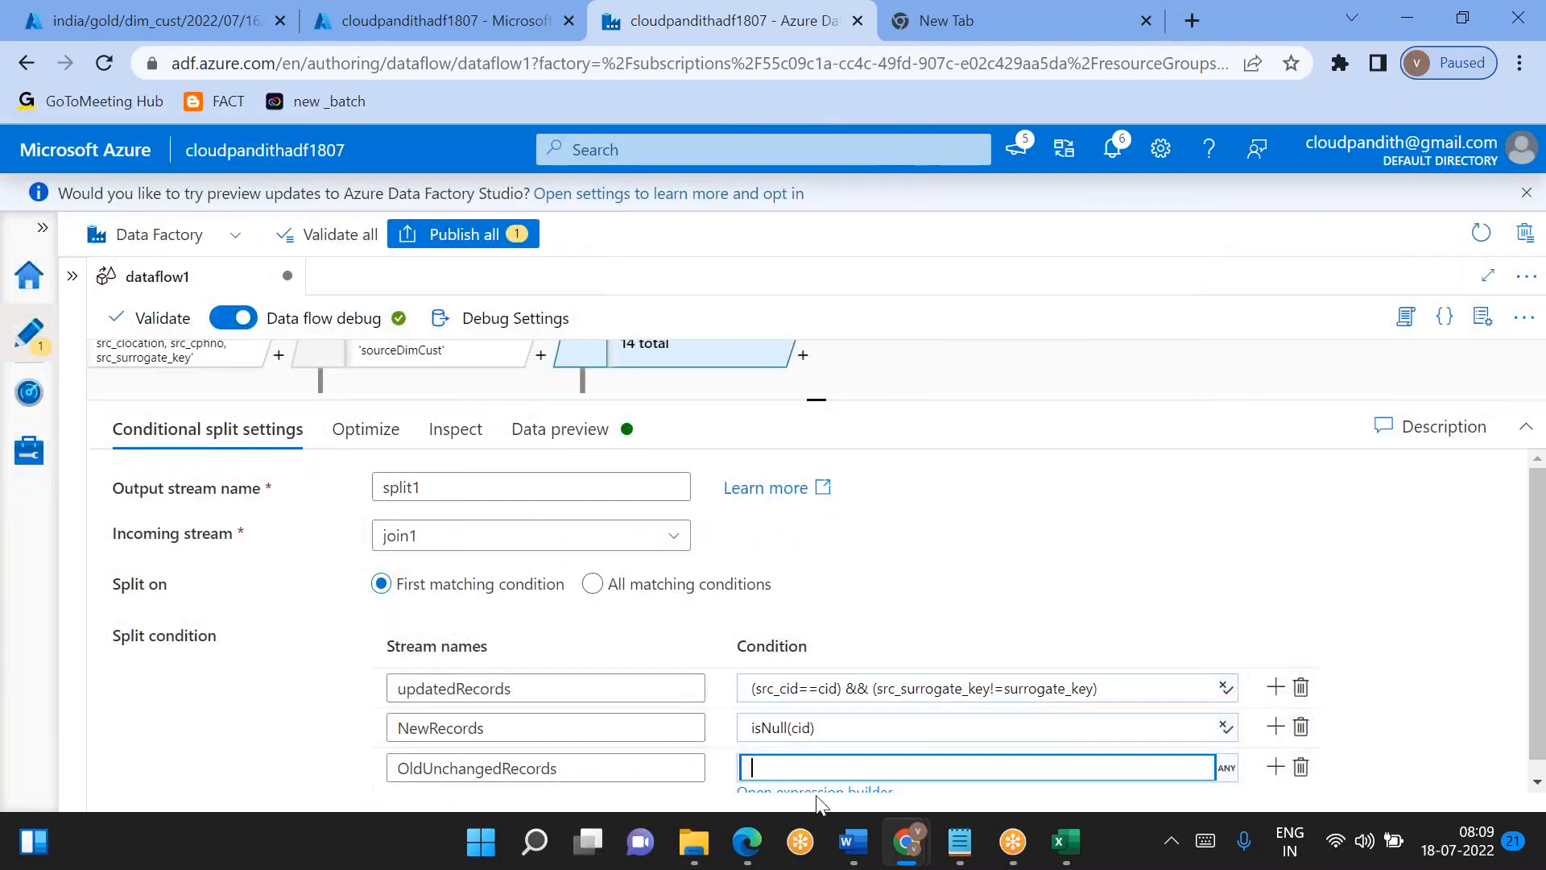
pyautogui.click(825, 797)
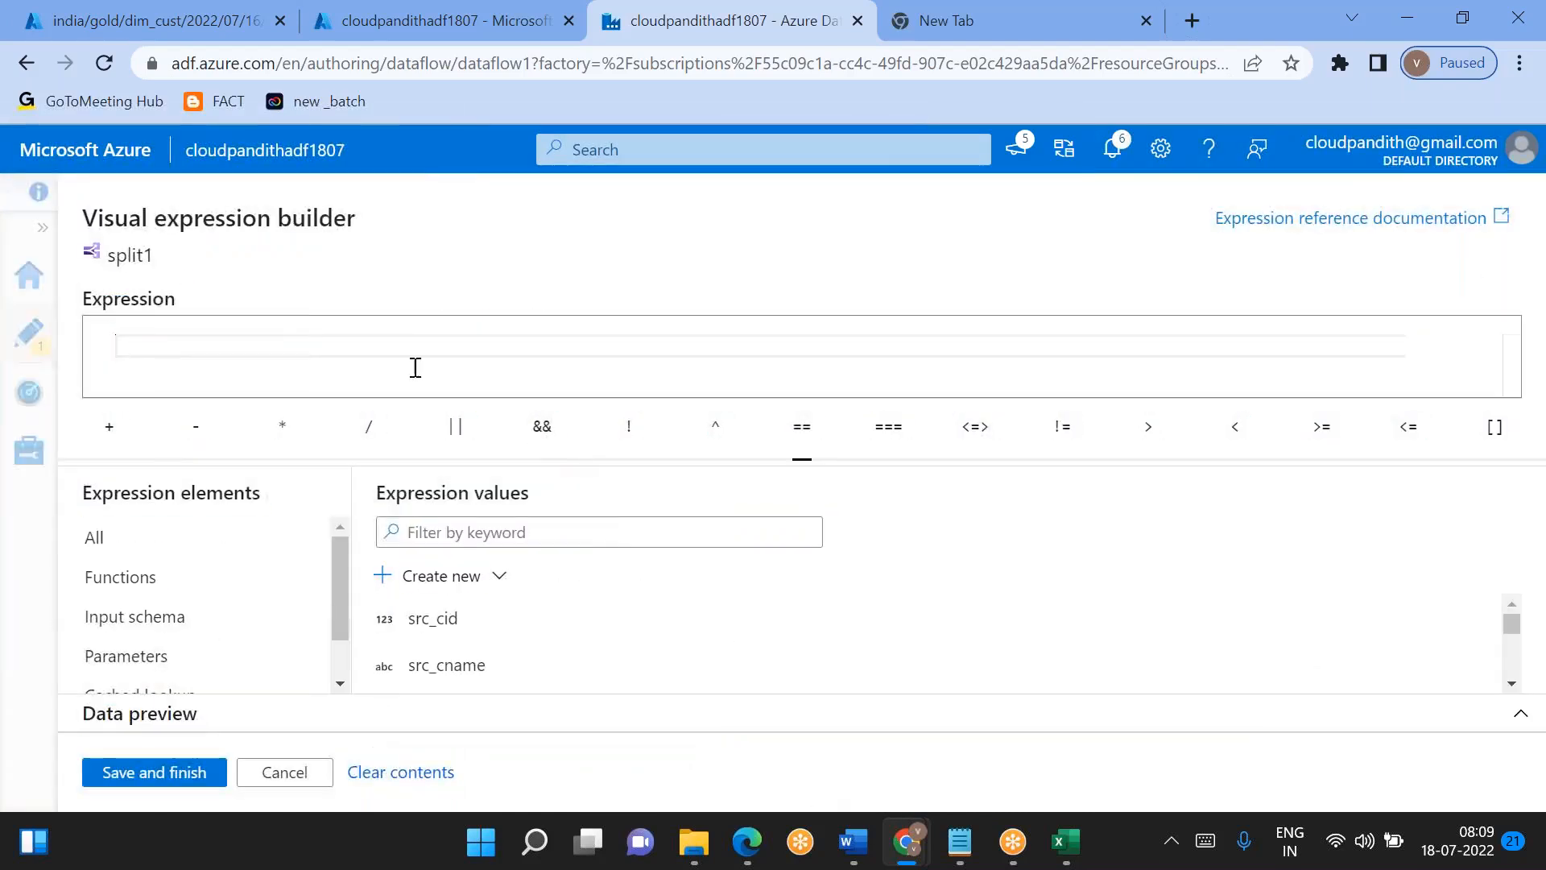
pyautogui.click(456, 627)
pyautogui.press('Home')
pyautogui.write('isNull')
pyautogui.write('(')
pyautogui.press('End')
pyautogui.write(') ')
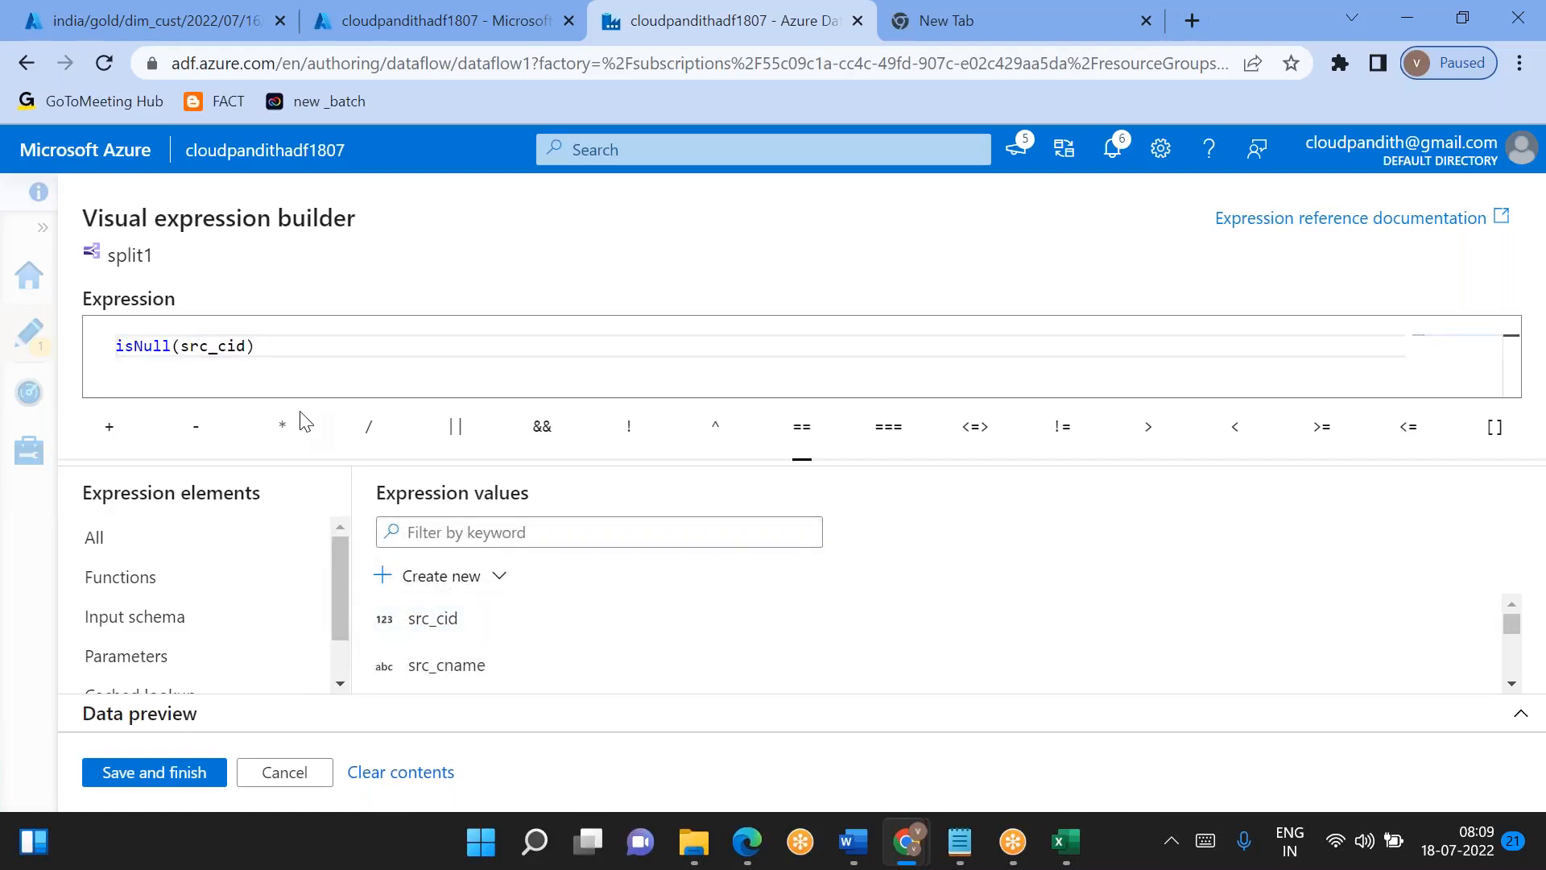
pyautogui.write('|| ()(')
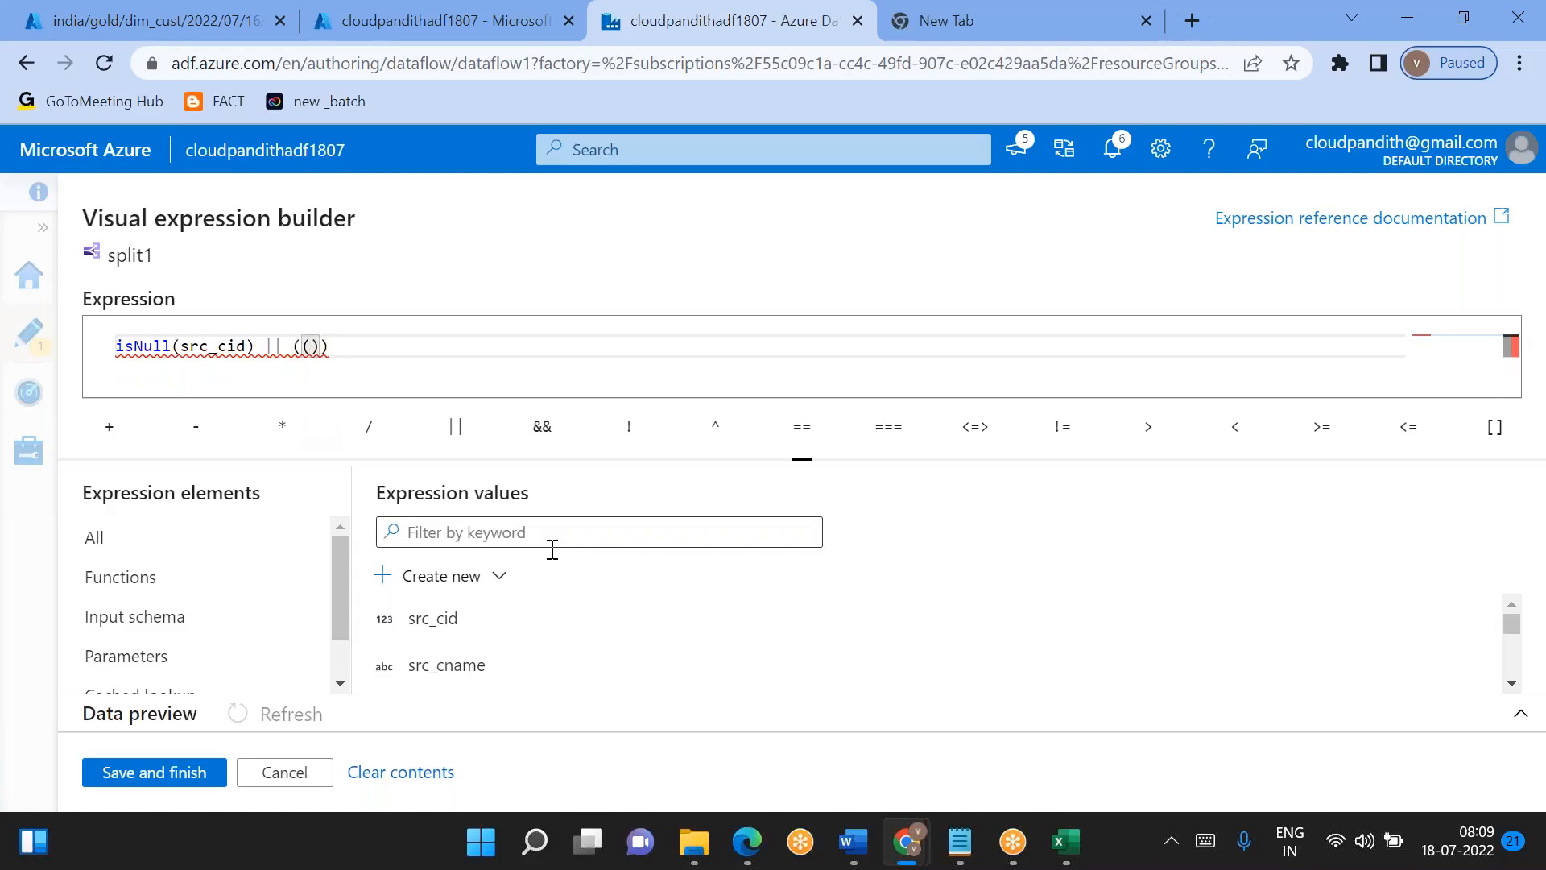
# - Append || ((src_cid==cid)&&(src_surrogate_key==surrogate_key)) to the OldUnchangedRecords condition and save it
pyautogui.click(467, 625)
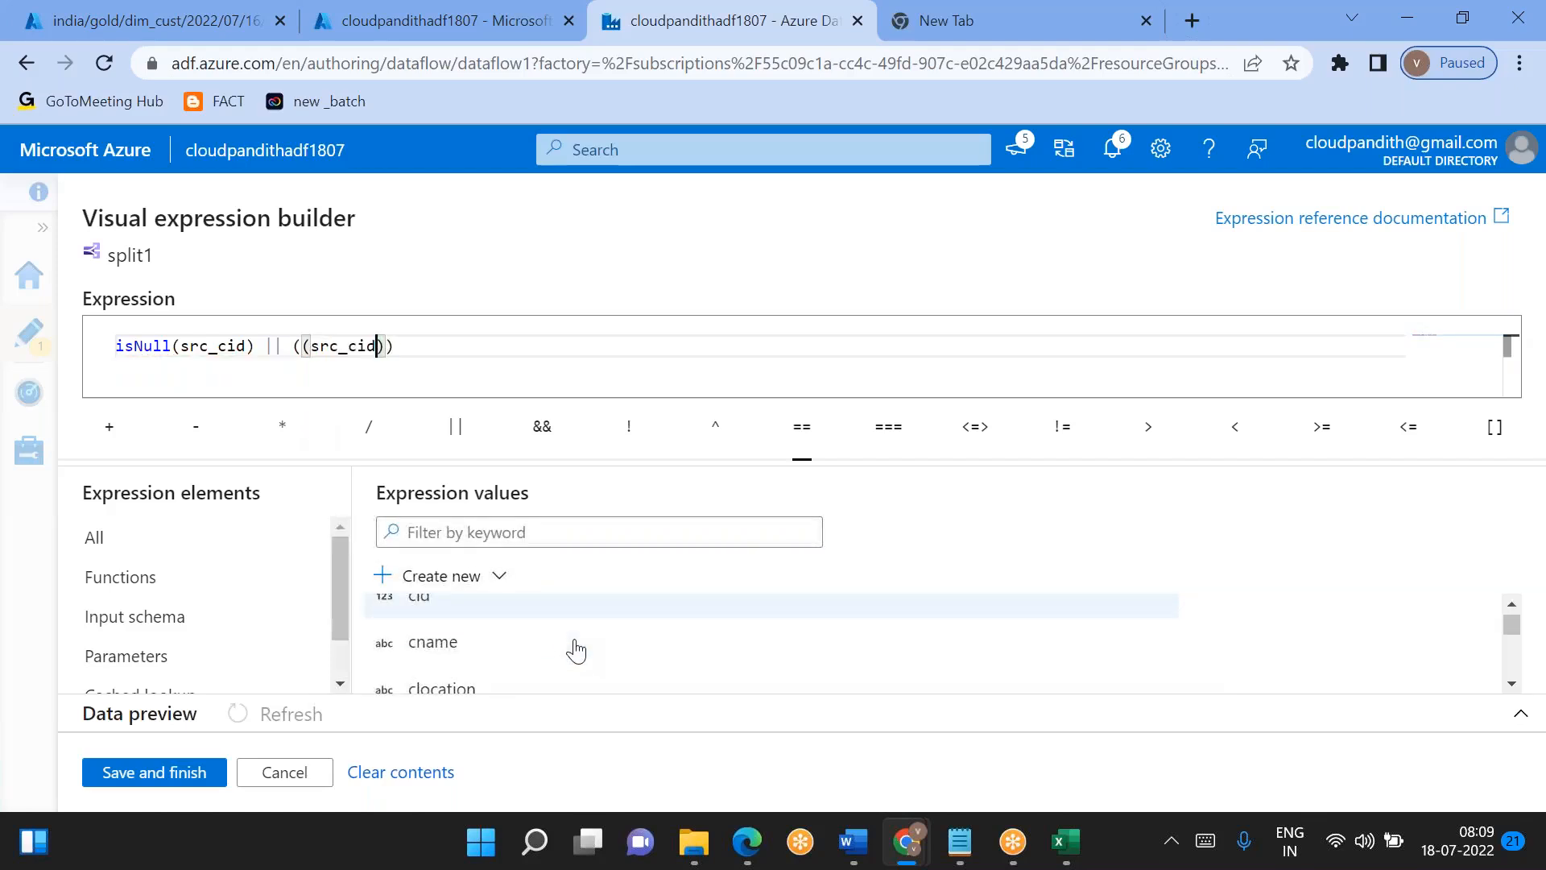
pyautogui.click(522, 616)
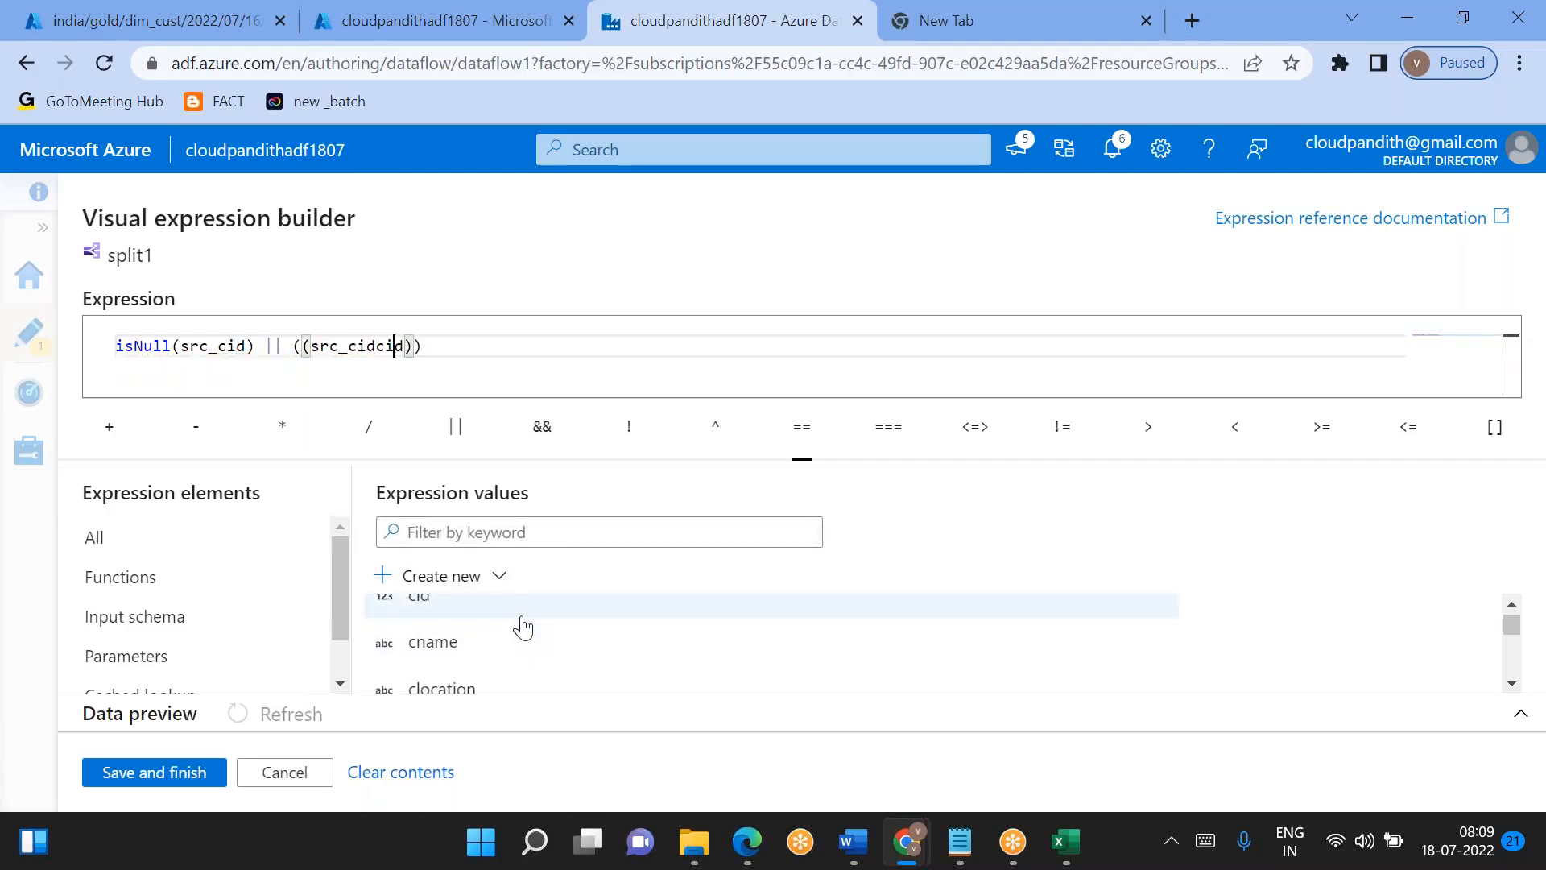
pyautogui.write('==')
pyautogui.press('End')
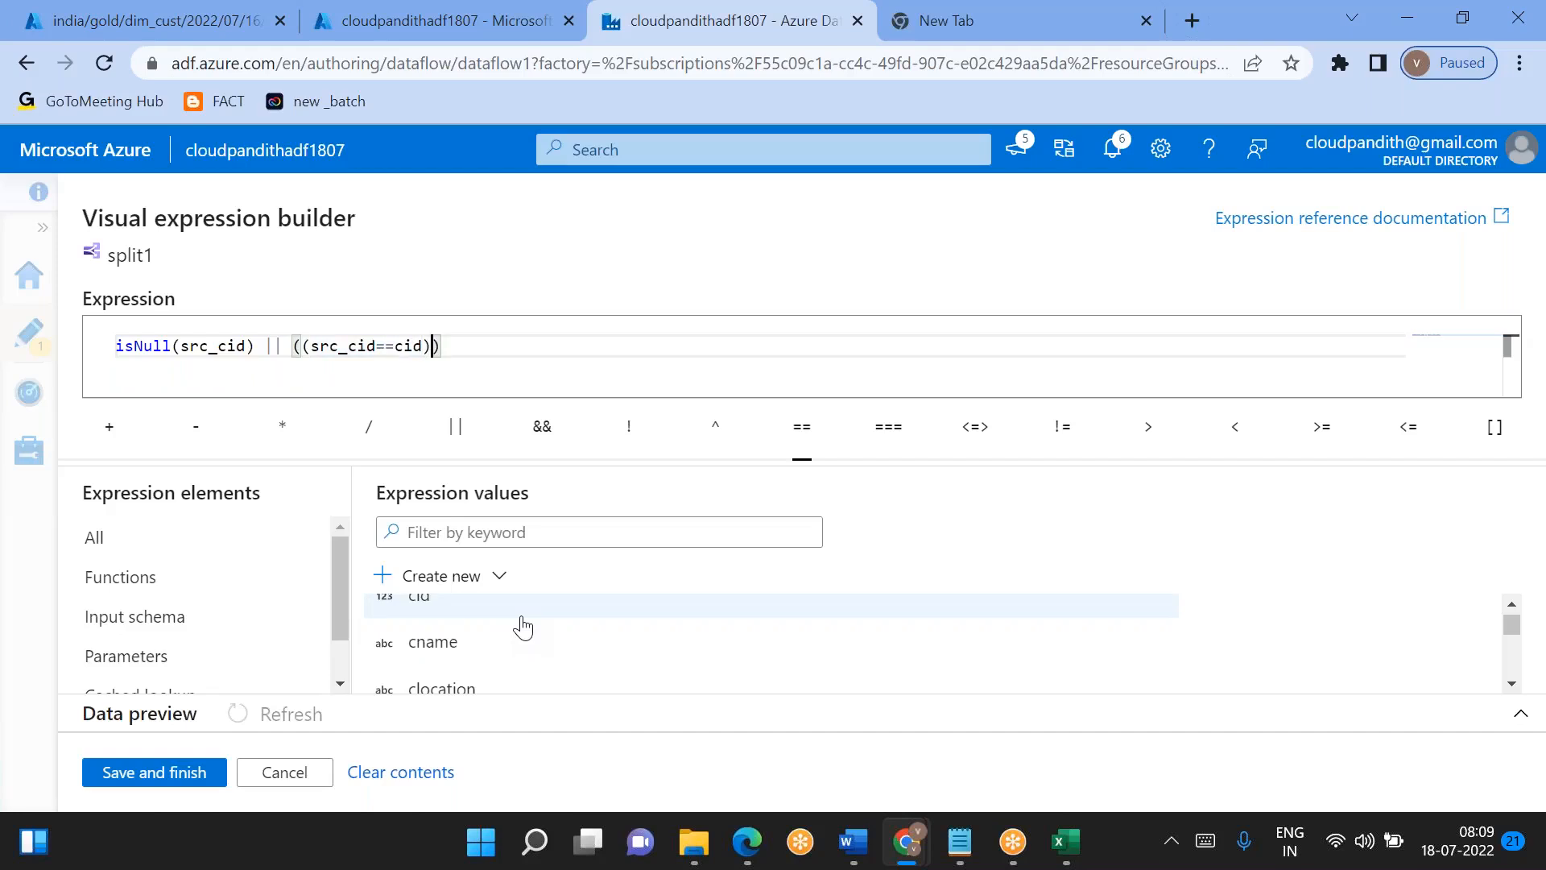
pyautogui.write('&&(')
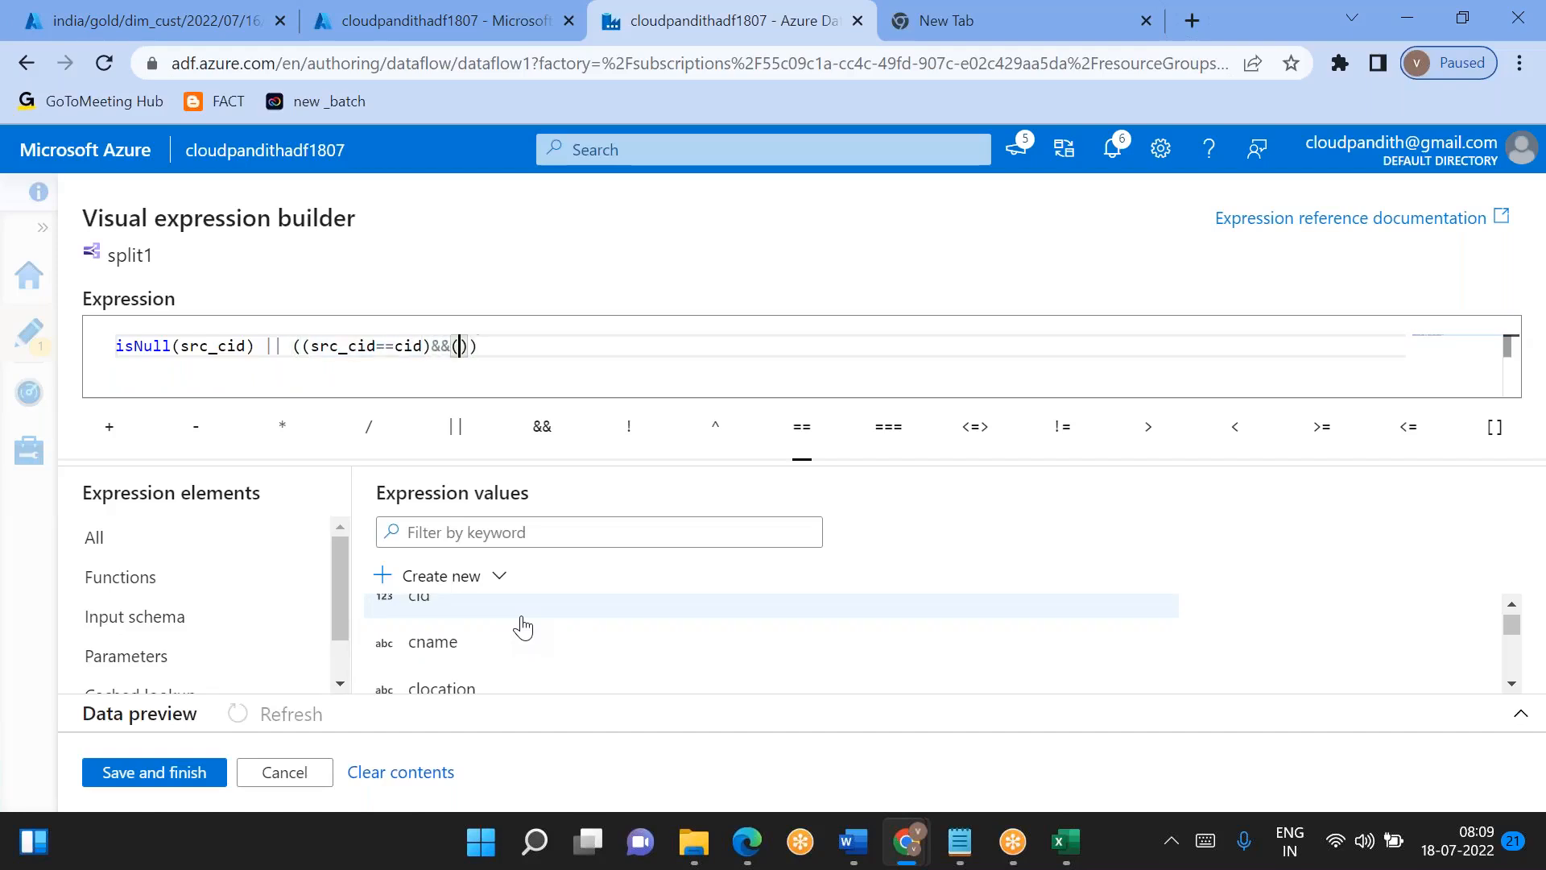
pyautogui.scroll(1, 521, 625)
pyautogui.click(522, 615)
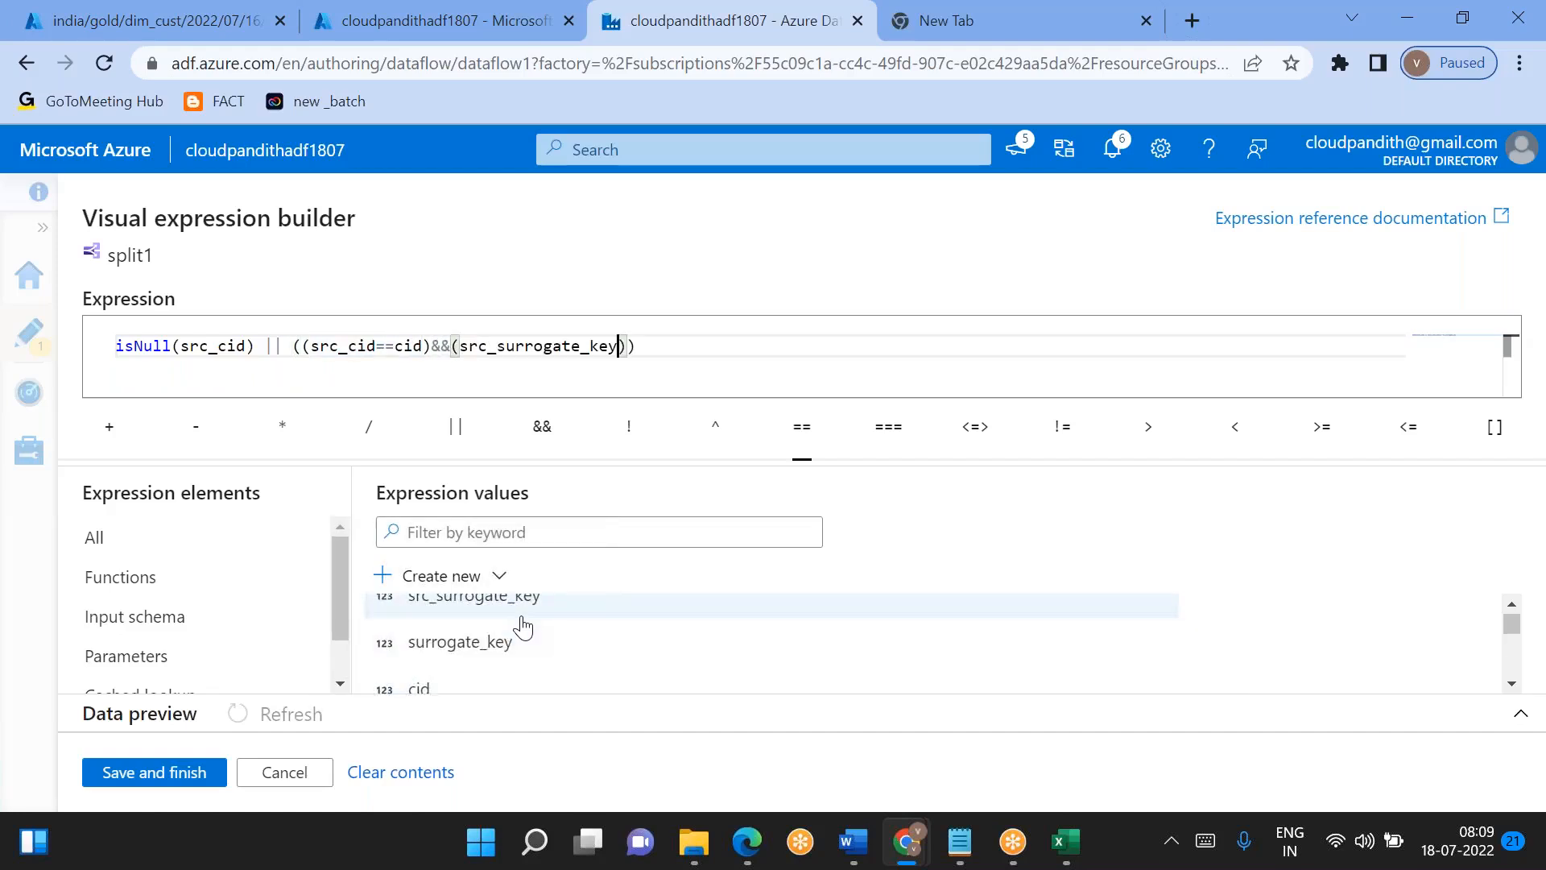
pyautogui.click(483, 646)
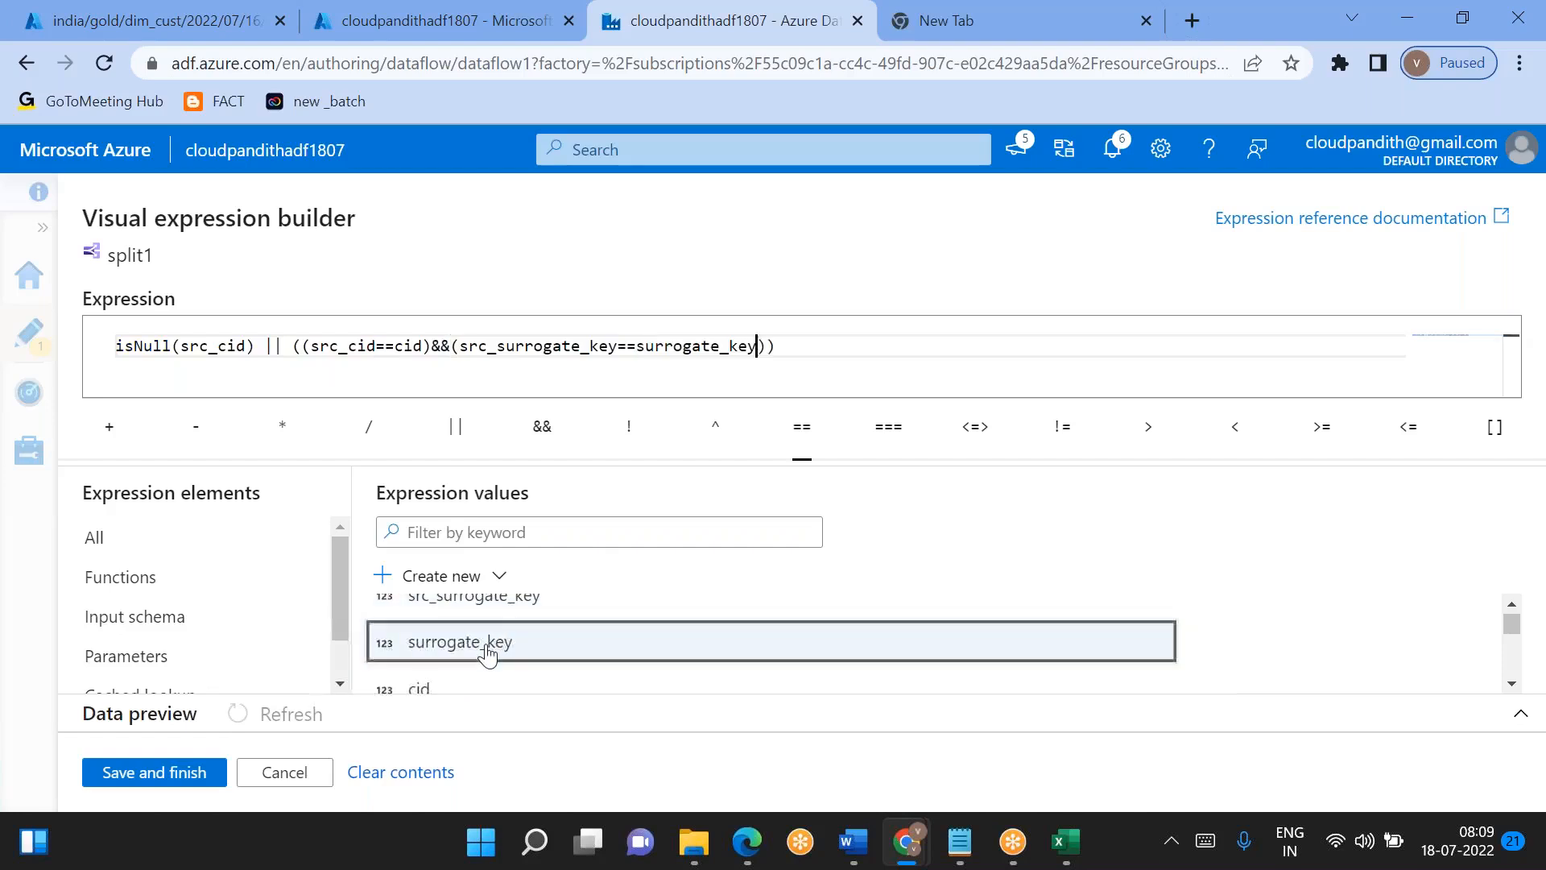
pyautogui.click(188, 772)
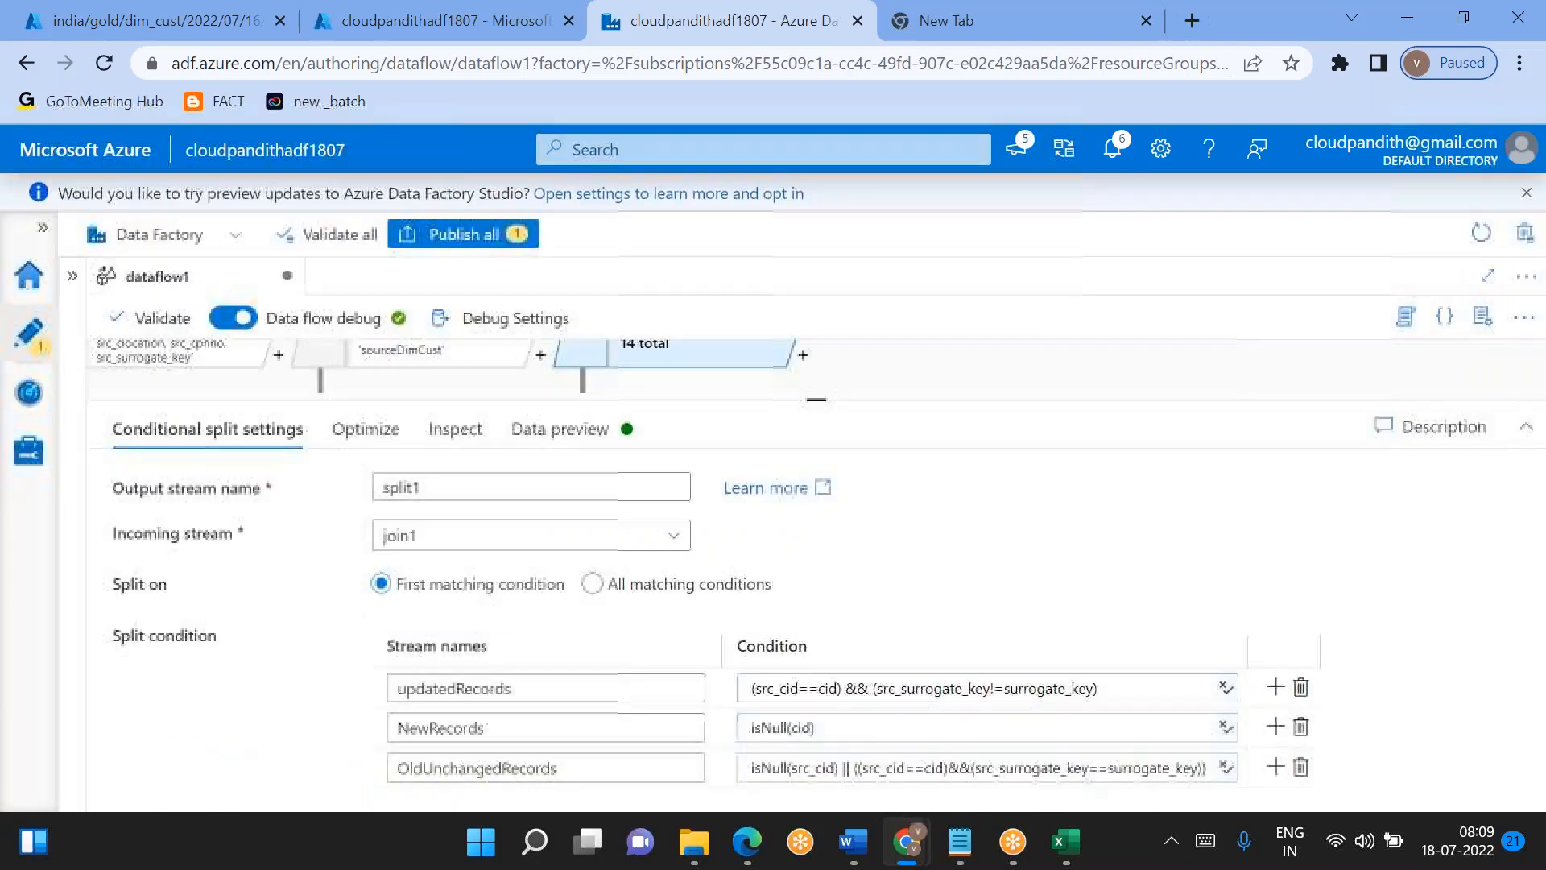
# - Refresh the data preview of split1 and examine the rows of the updatedRecords and OldUnchangedRecords streams
pyautogui.click(555, 428)
pyautogui.click(169, 527)
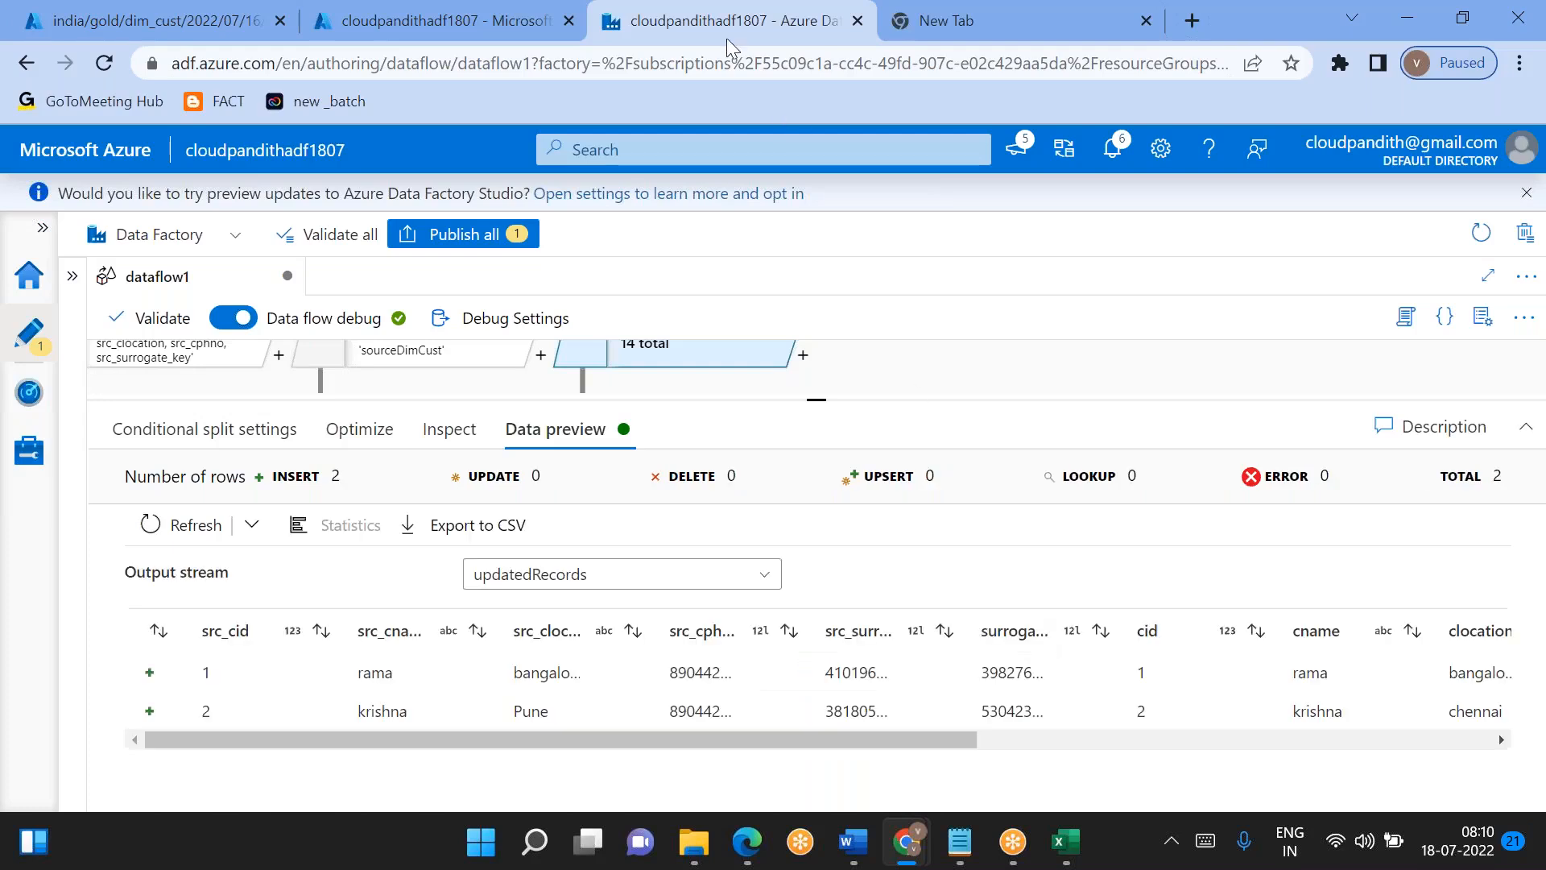
pyautogui.hscroll(10, 1042, 676)
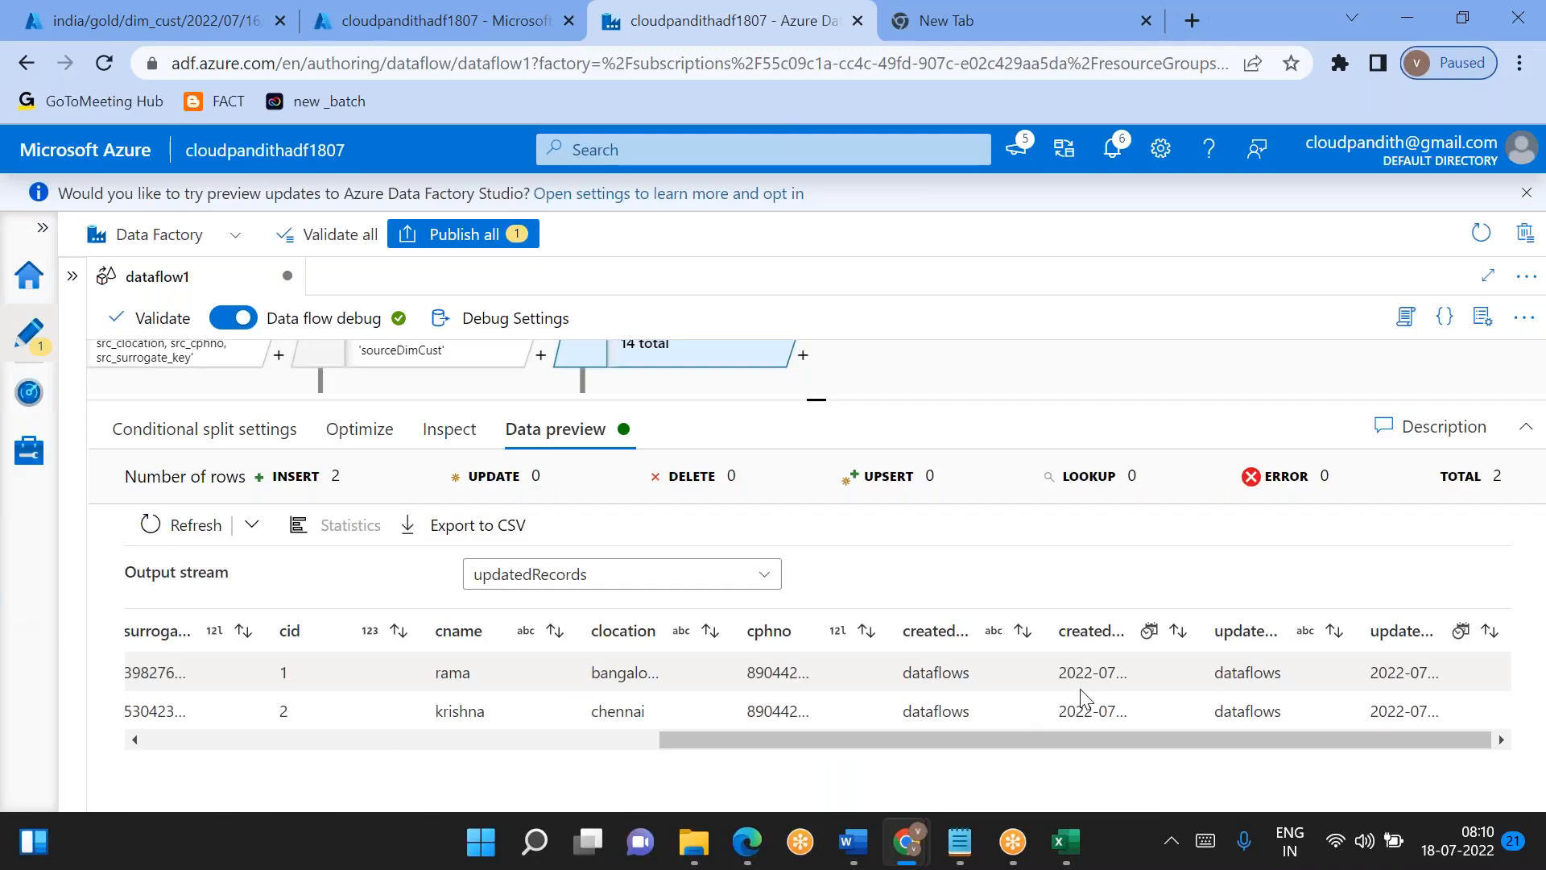
pyautogui.click(717, 575)
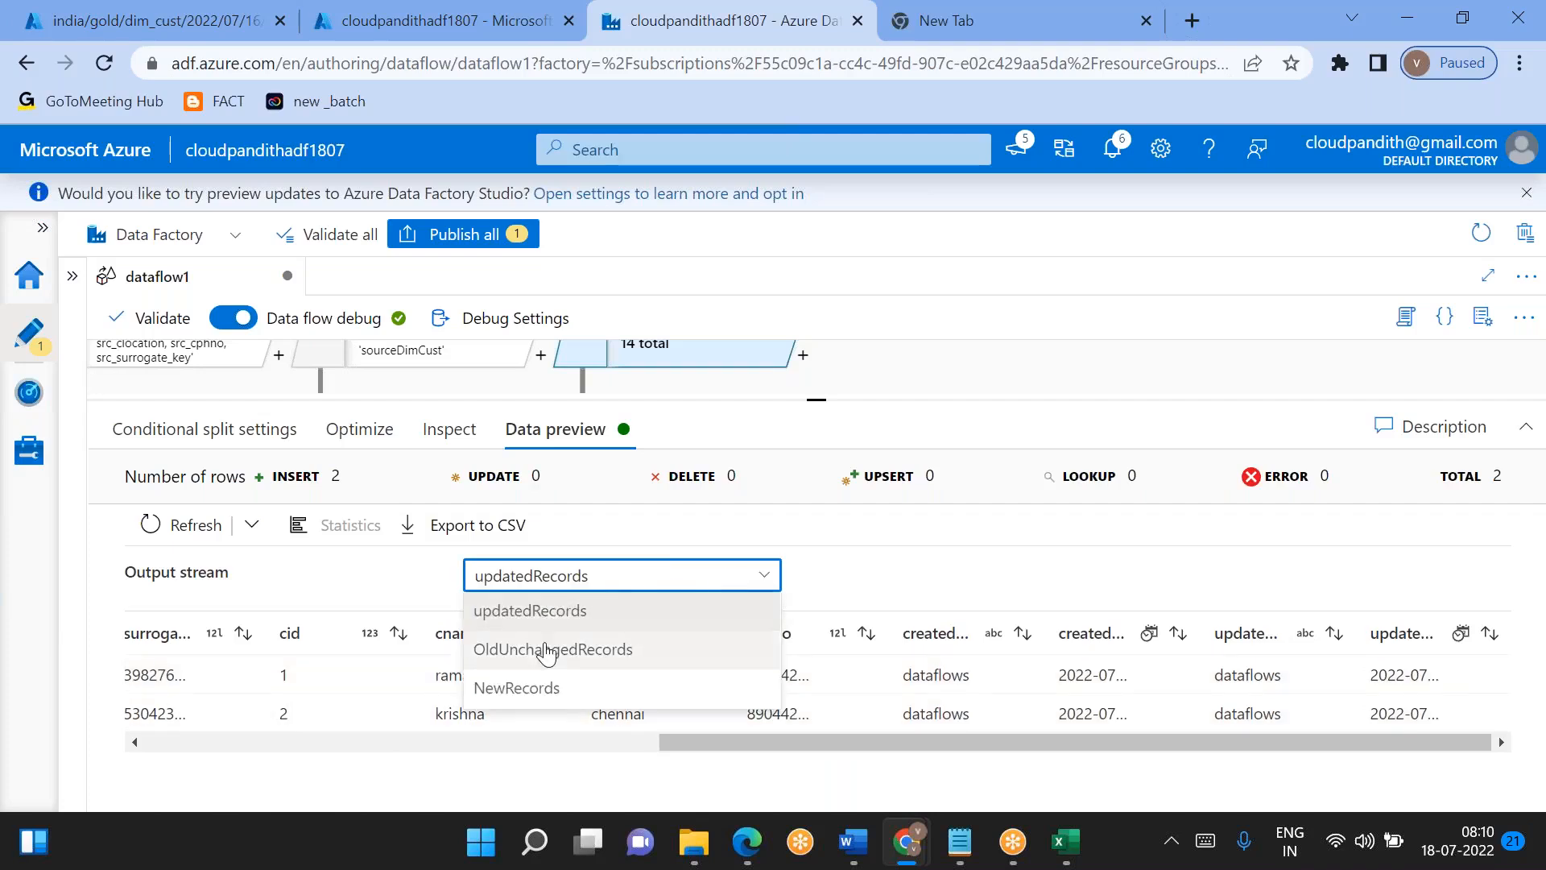
pyautogui.click(526, 651)
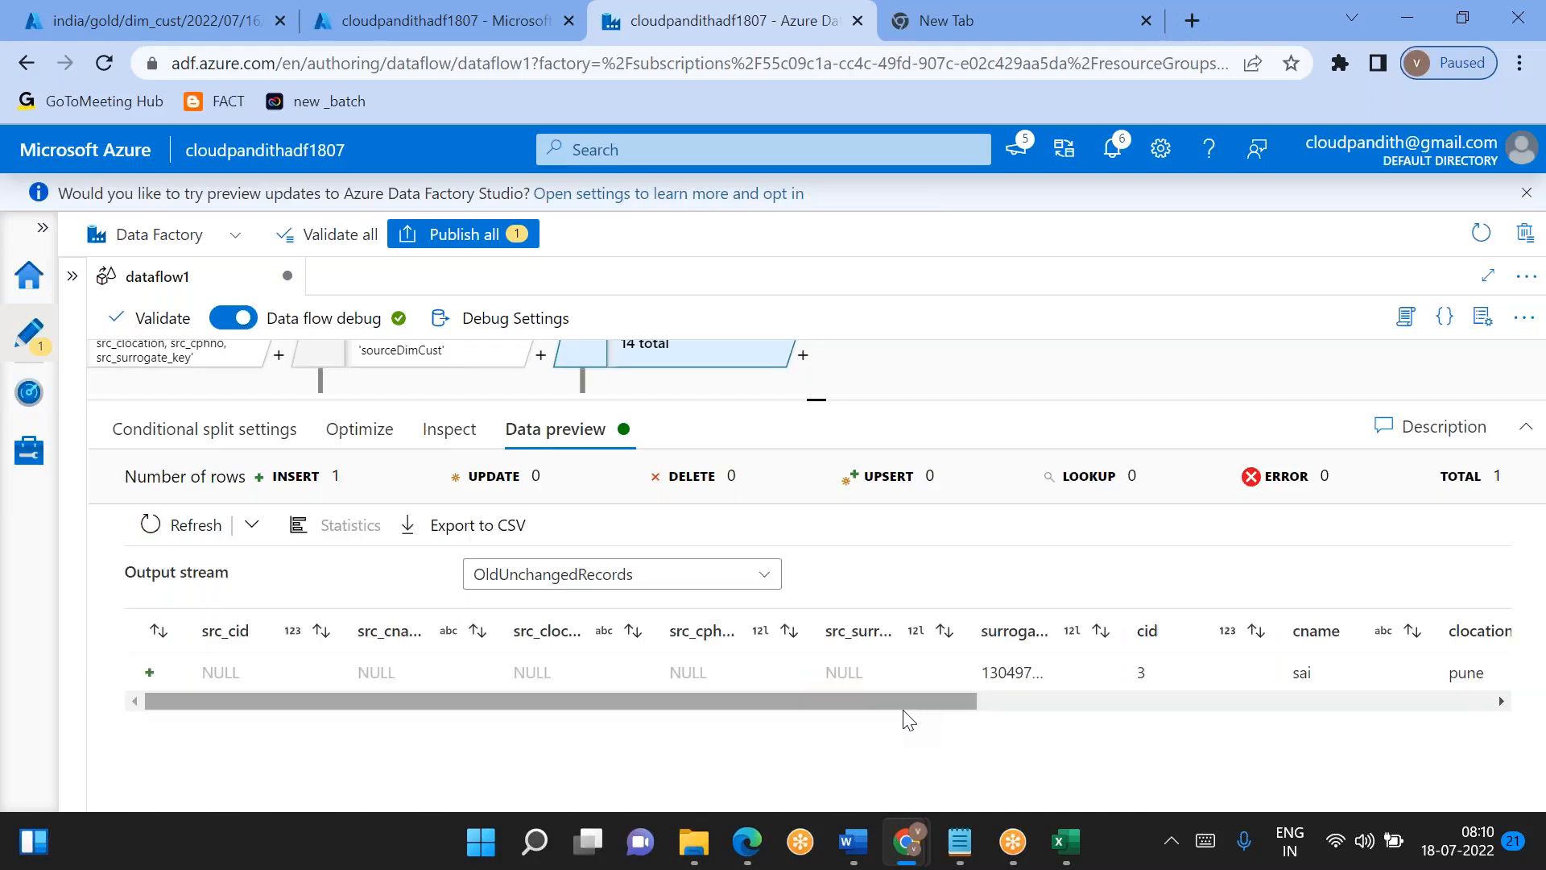
pyautogui.hscroll(5, 1025, 673)
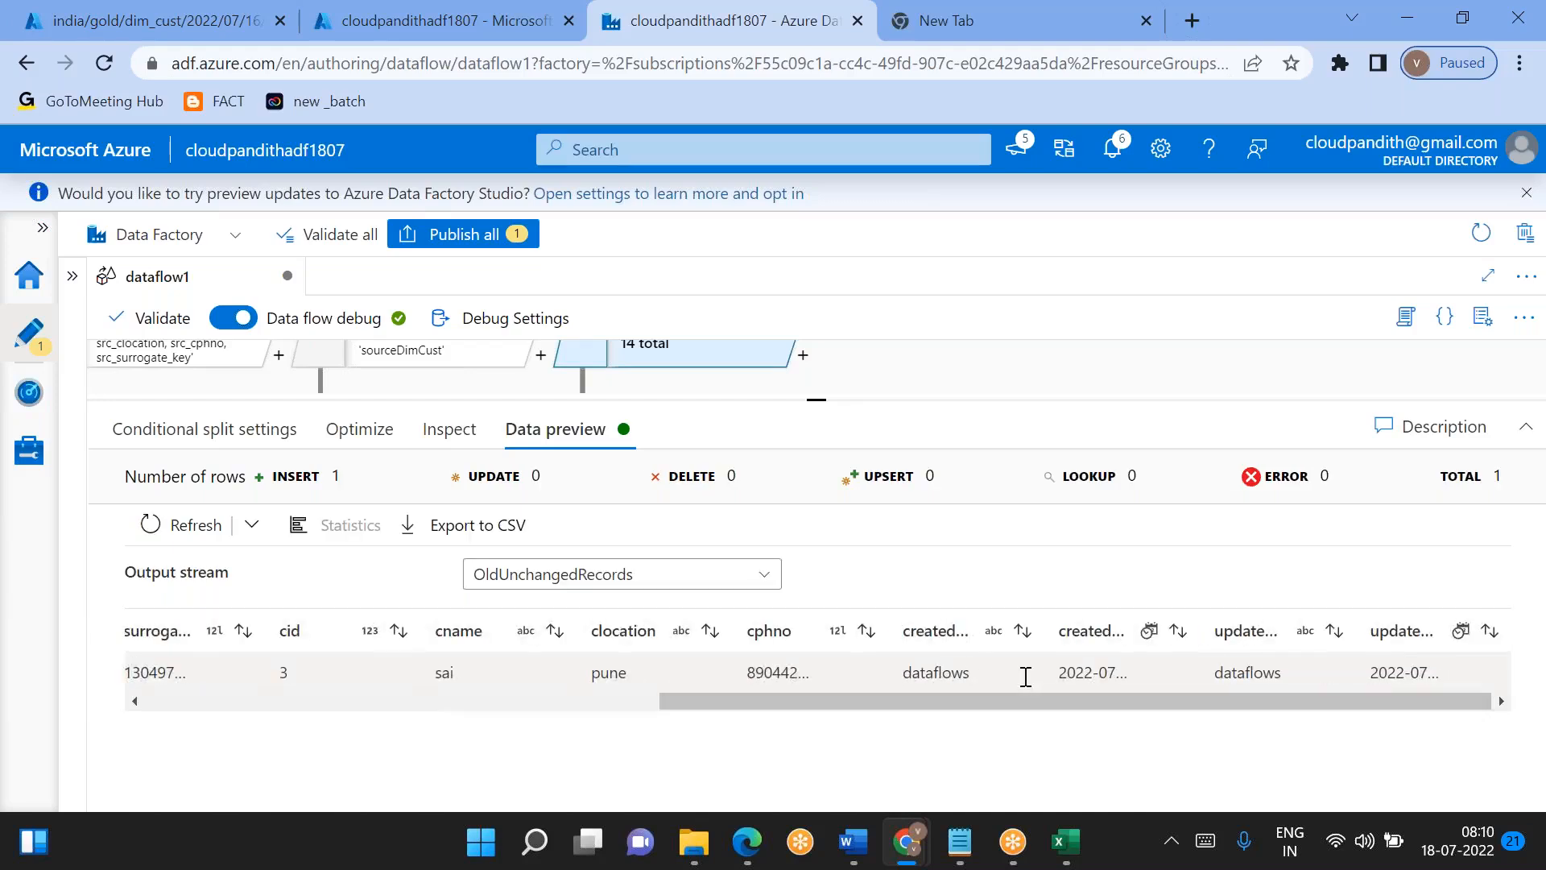
# - Add a select transformation after the updatedRecords output of split1
pyautogui.click(815, 388)
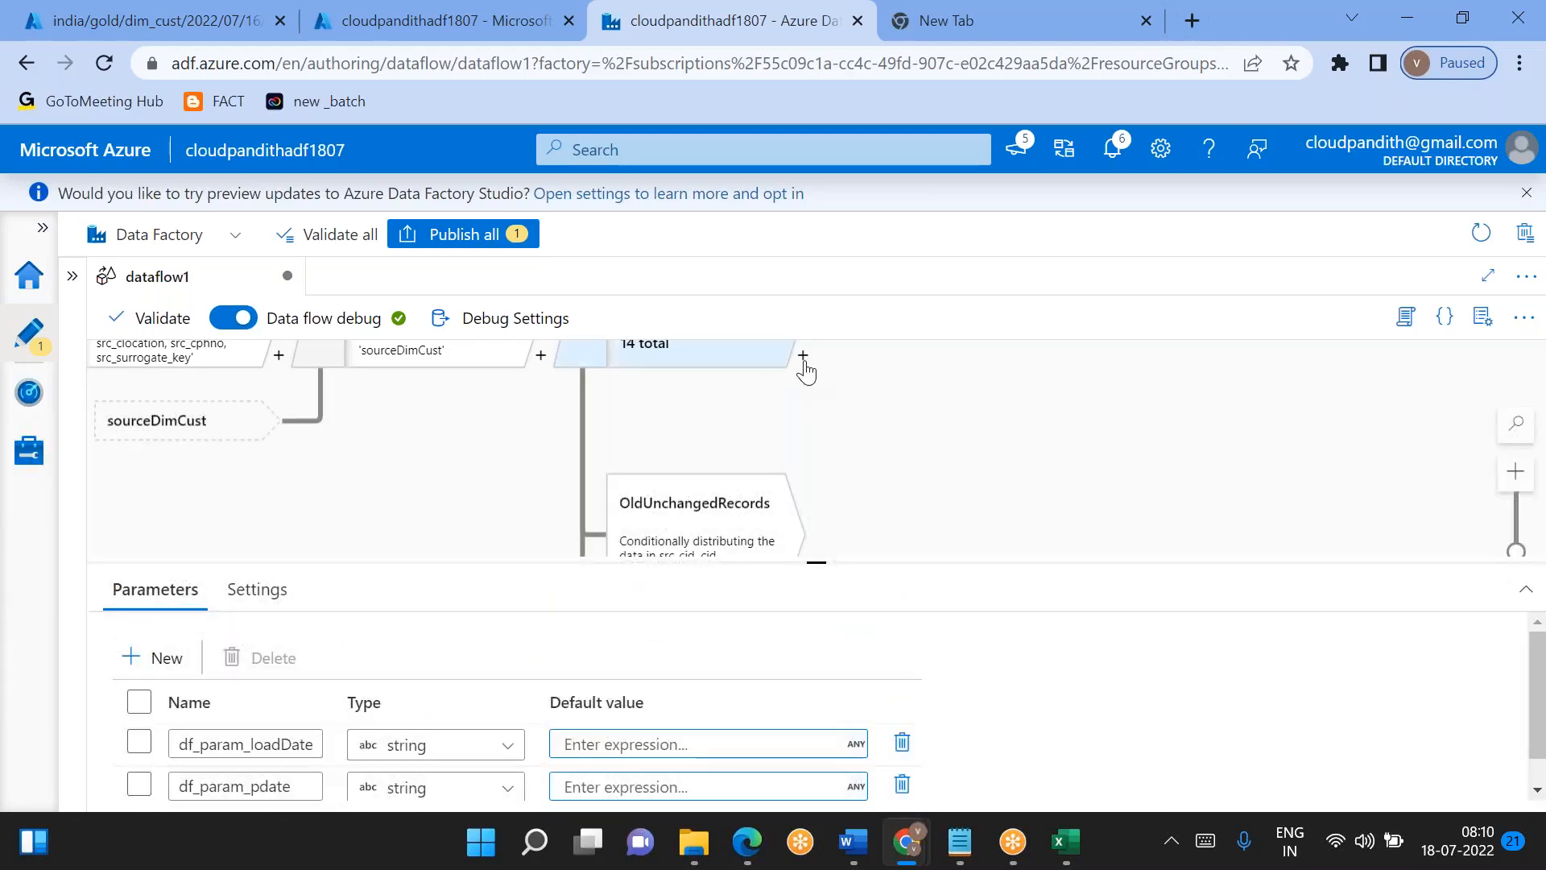
pyautogui.click(803, 357)
pyautogui.scroll(-5, 1002, 681)
pyautogui.scroll(3, 1003, 680)
pyautogui.scroll(2, 1002, 681)
pyautogui.click(897, 614)
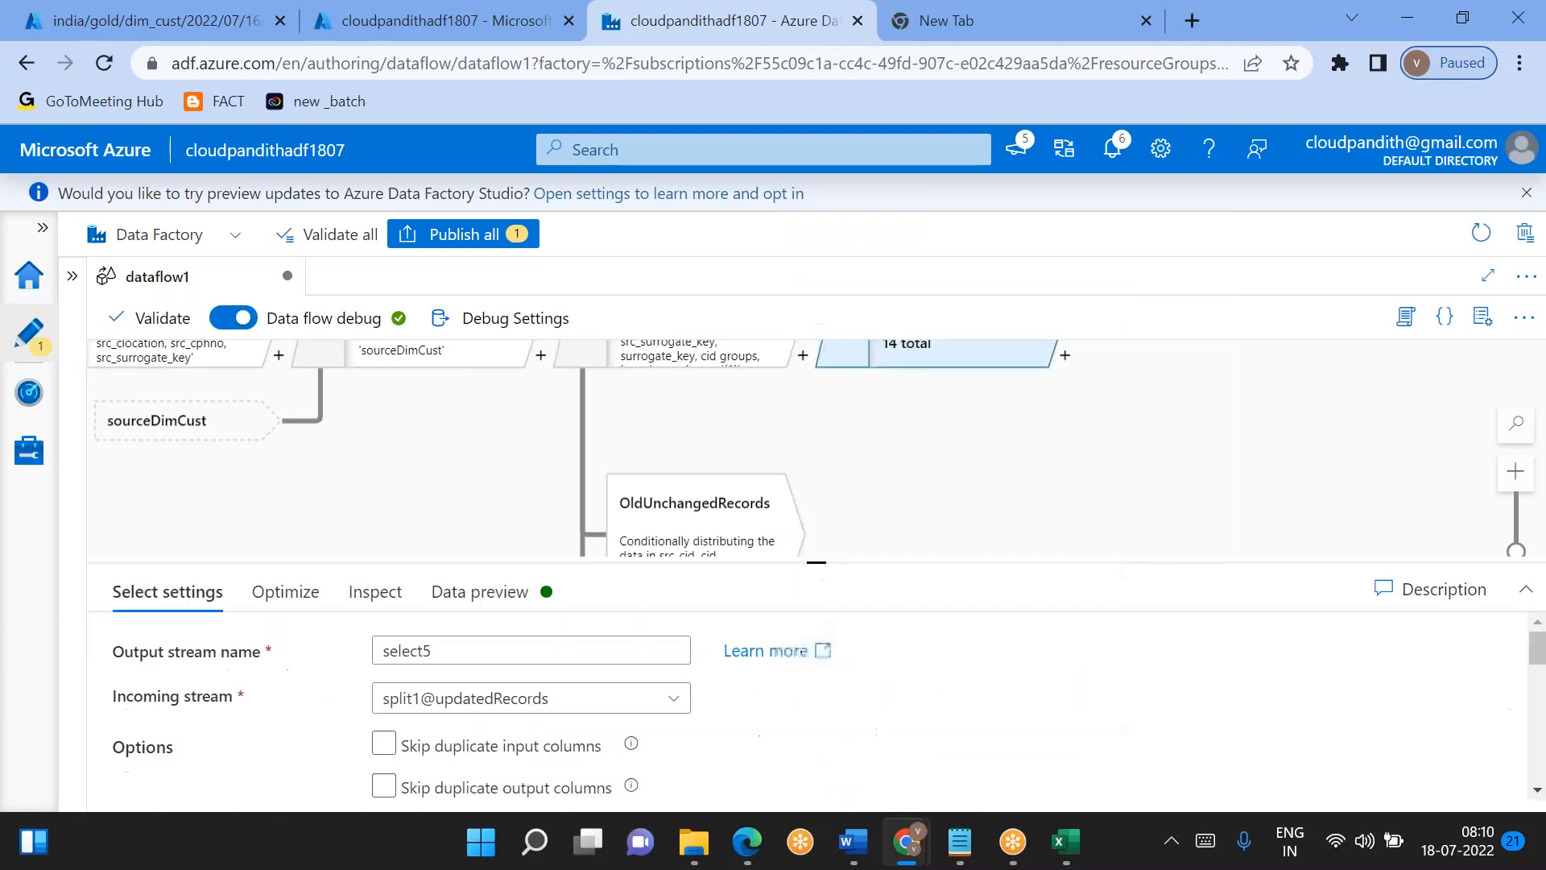
# - In select5, remove the src_ prefix from the output names, giving cid, cname, clocation, cphno and surrogate_key
pyautogui.moveTo(824, 571); pyautogui.dragTo(824, 354)
pyautogui.scroll(-5, 885, 604)
pyautogui.scroll(2, 1042, 487)
pyautogui.click(1012, 483)
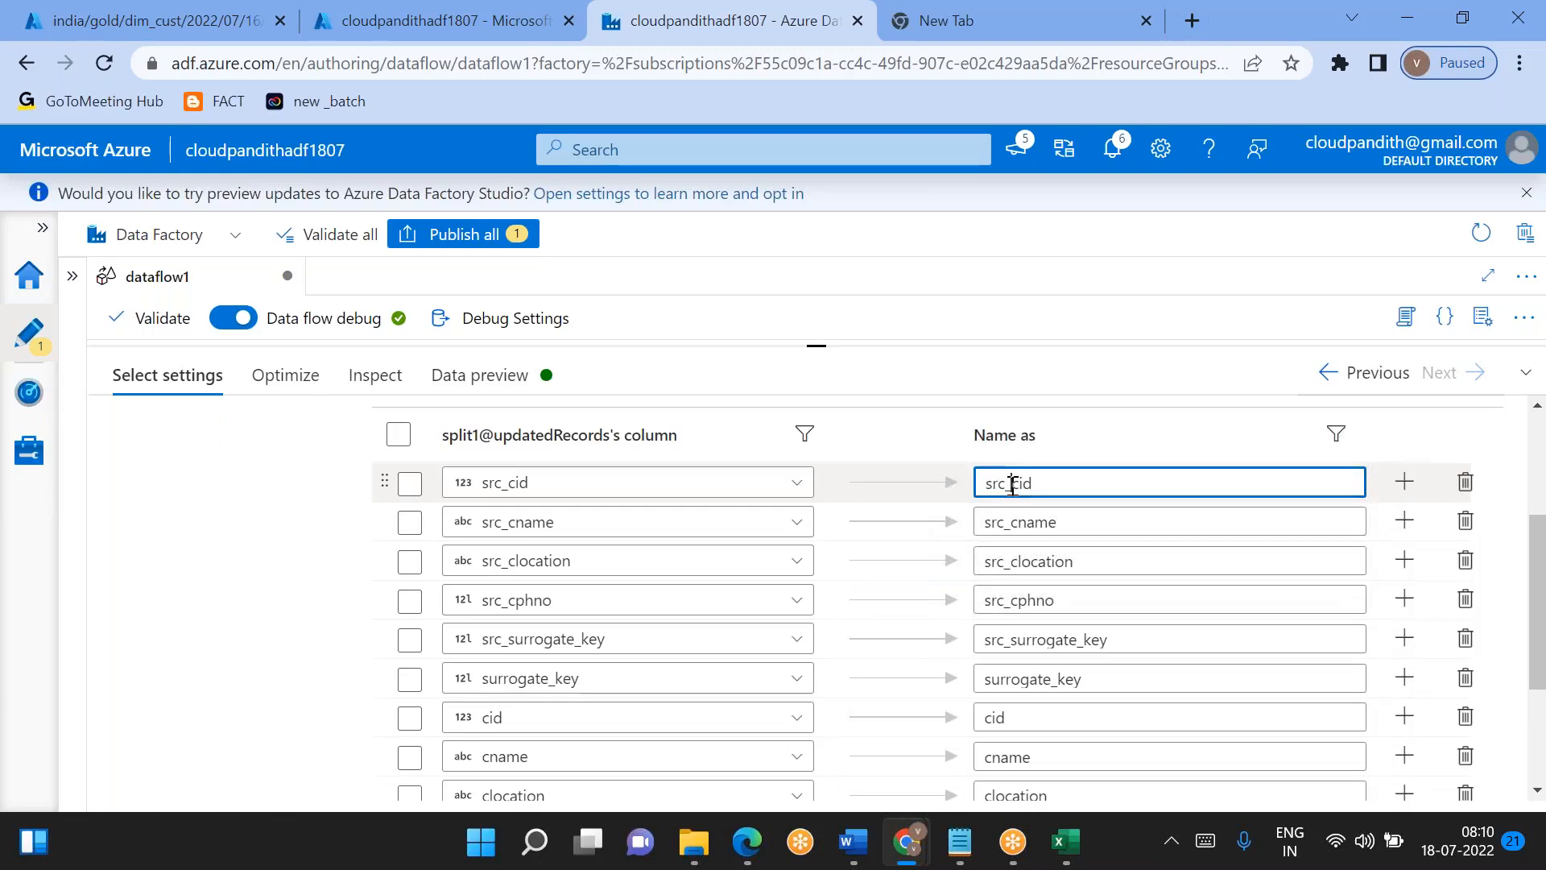
pyautogui.press('BackSpace')
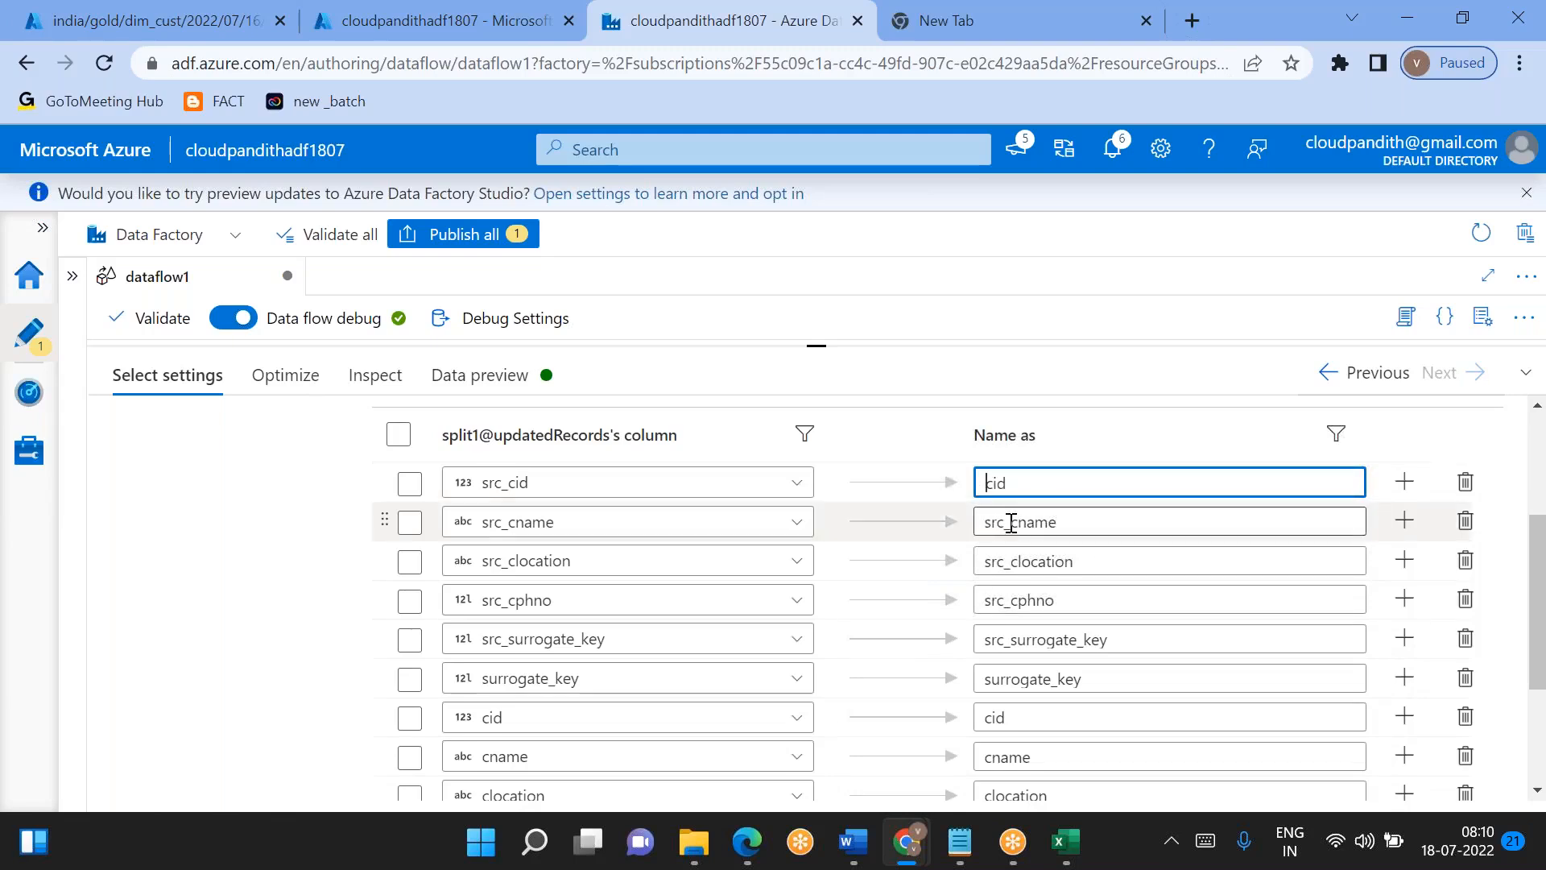
pyautogui.moveTo(1012, 522); pyautogui.dragTo(985, 523)
pyautogui.press('BackSpace')
pyautogui.click(1017, 561)
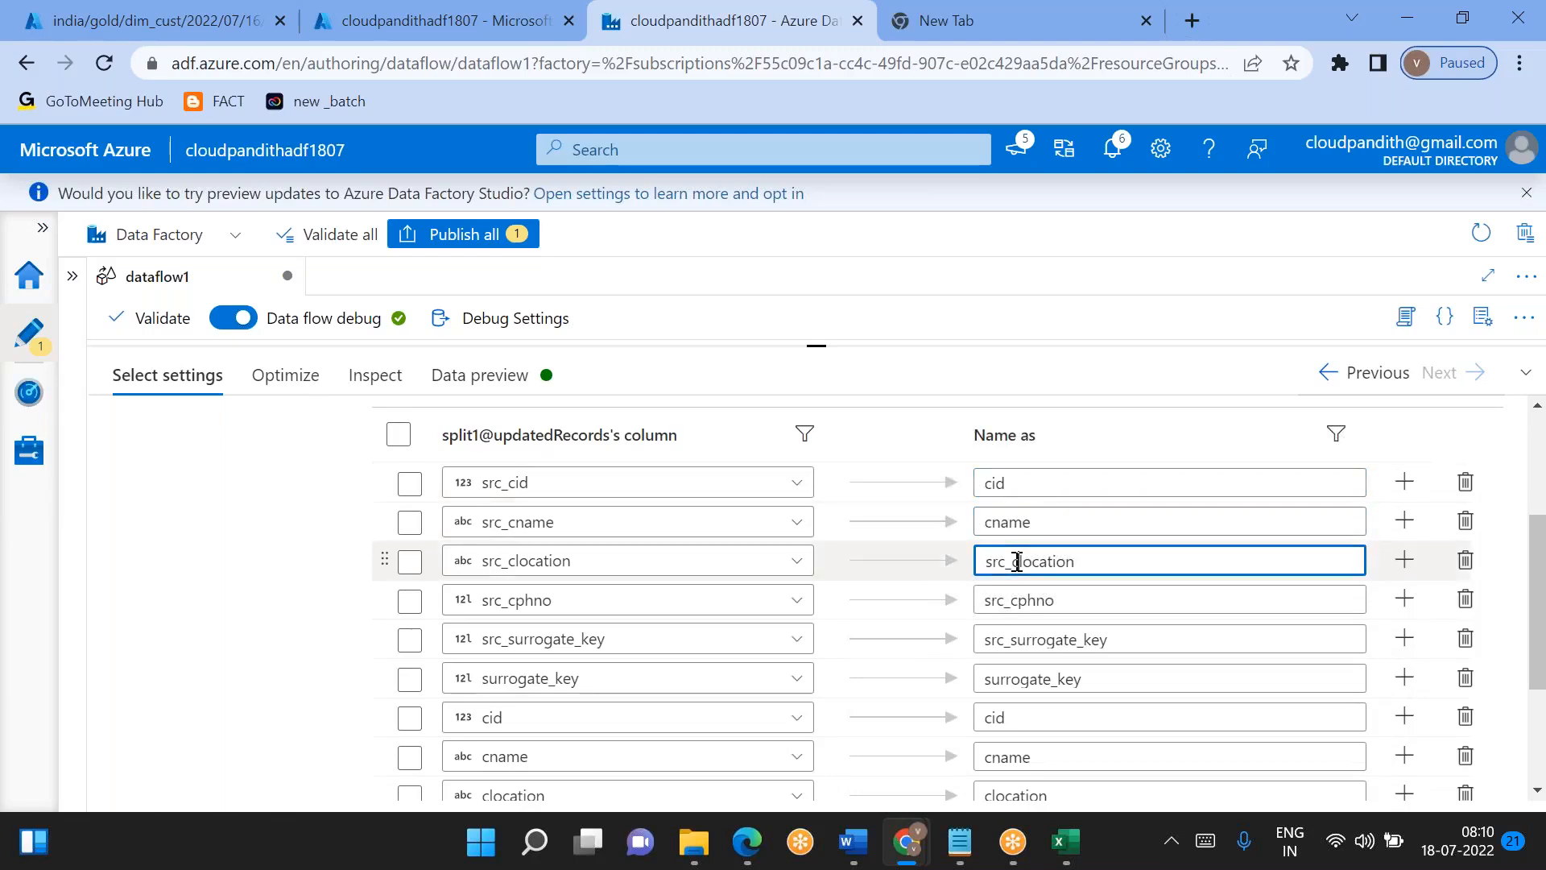
pyautogui.press('BackSpace')
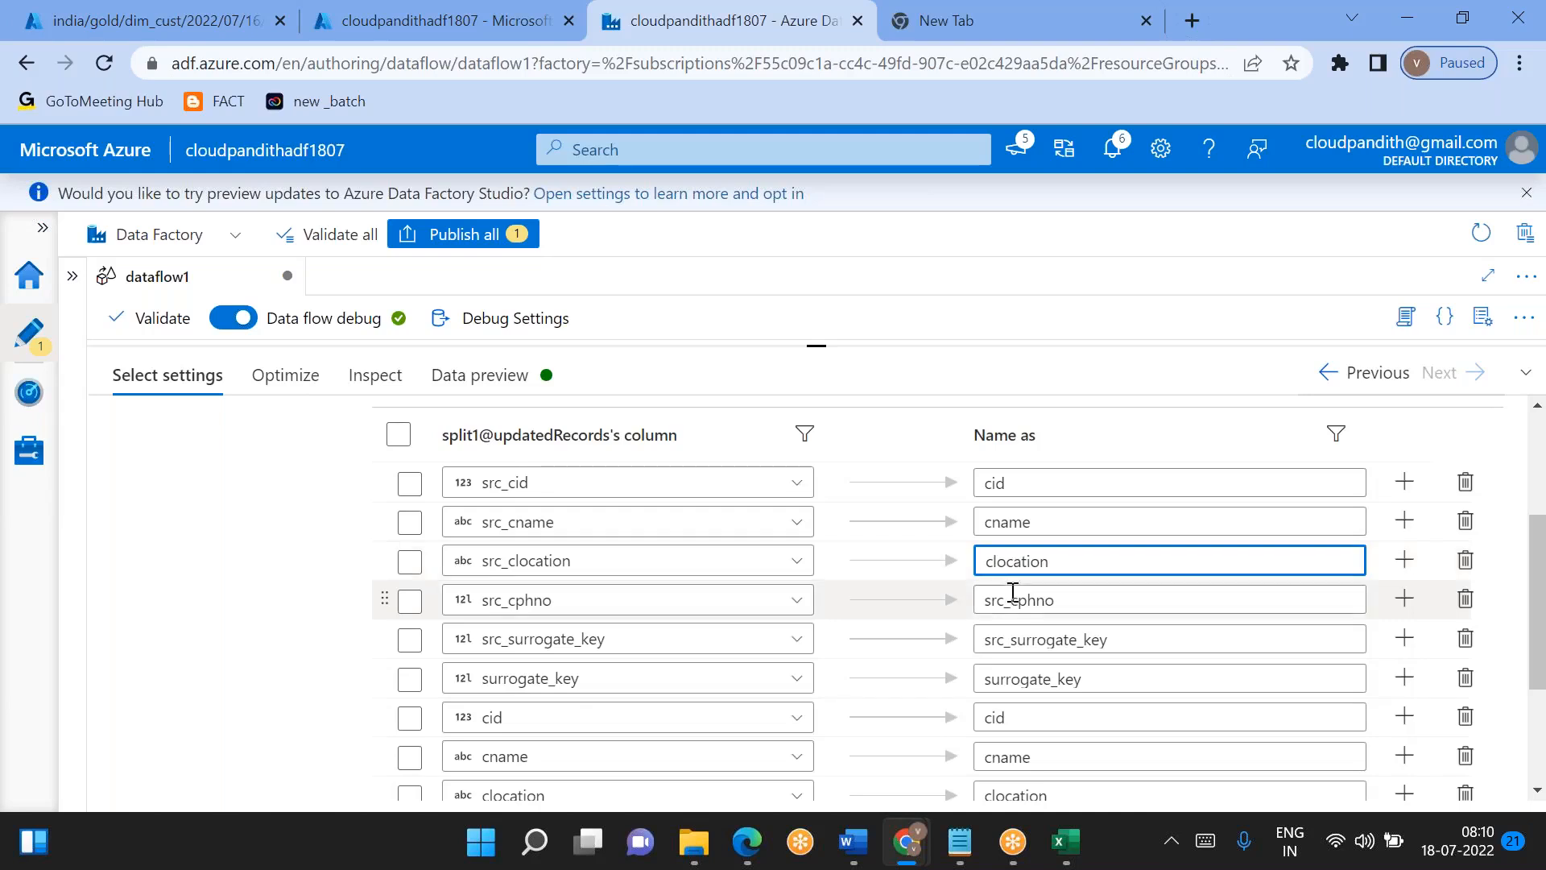
pyautogui.moveTo(986, 601); pyautogui.dragTo(1013, 641)
pyautogui.press('BackSpace')
pyautogui.press('BackSpace')
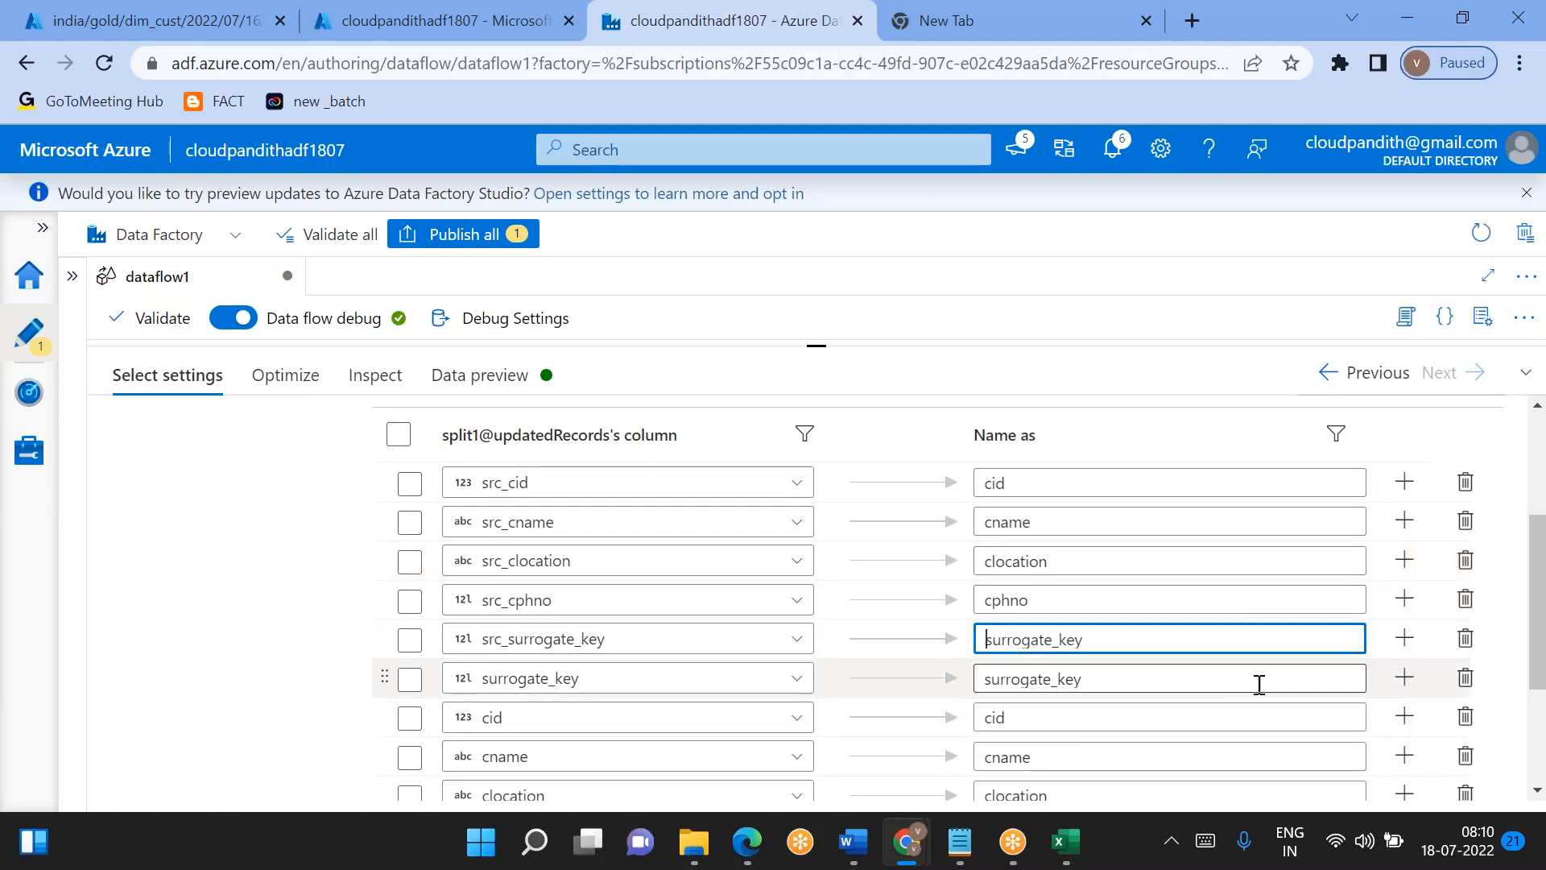
# - Remove the mappings of the unprefixed source columns surrogate_key, cid, cname, clocation and cphno from select5
pyautogui.click(1473, 676)
pyautogui.scroll(-1, 1472, 644)
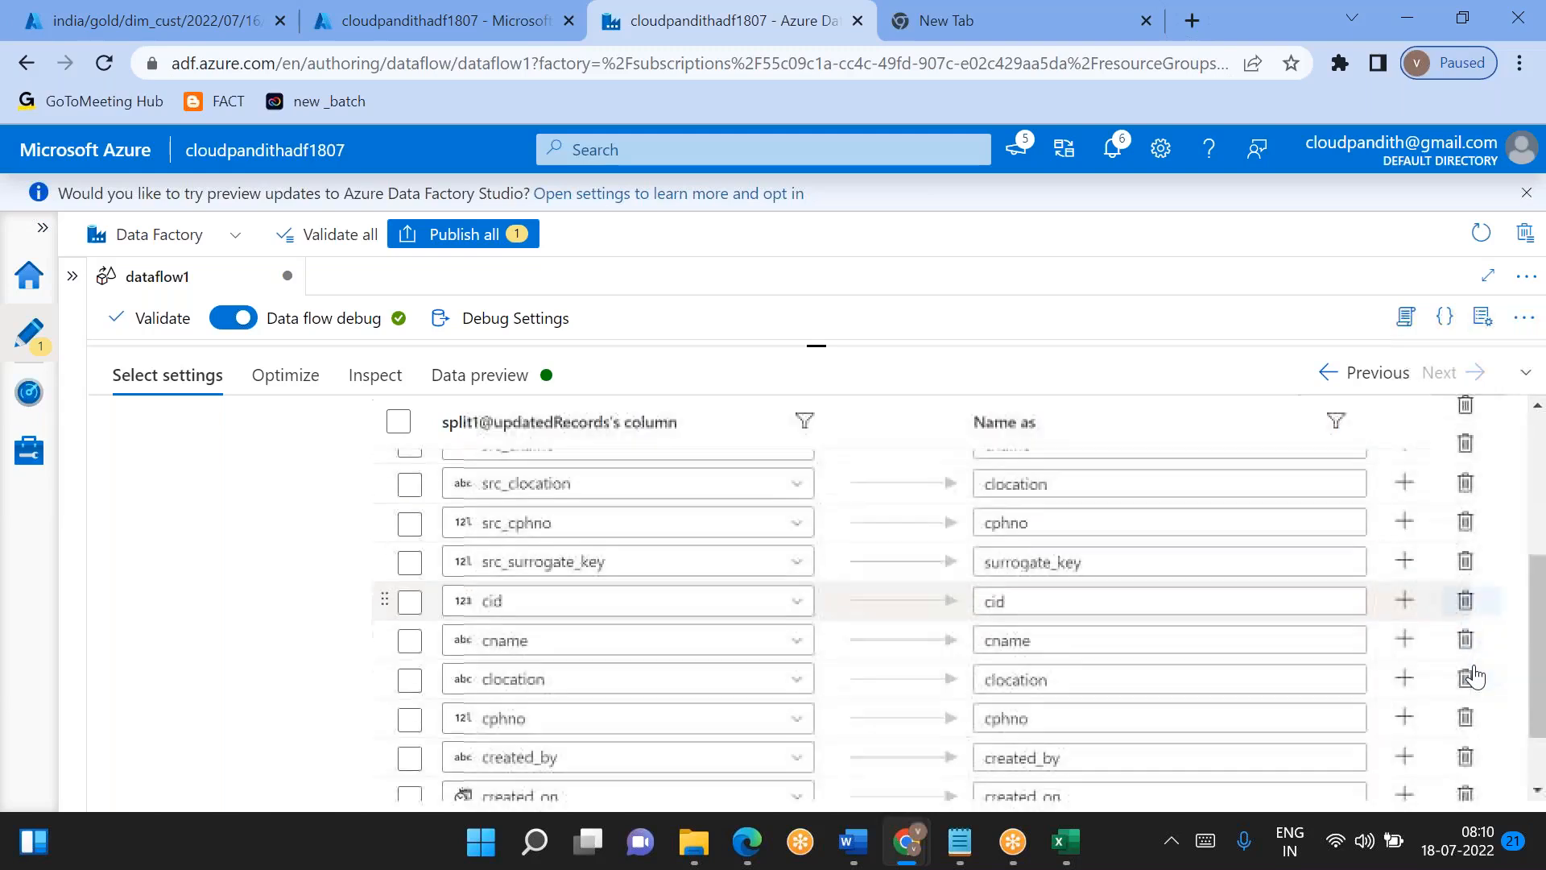
pyautogui.click(1463, 600)
pyautogui.click(1464, 600)
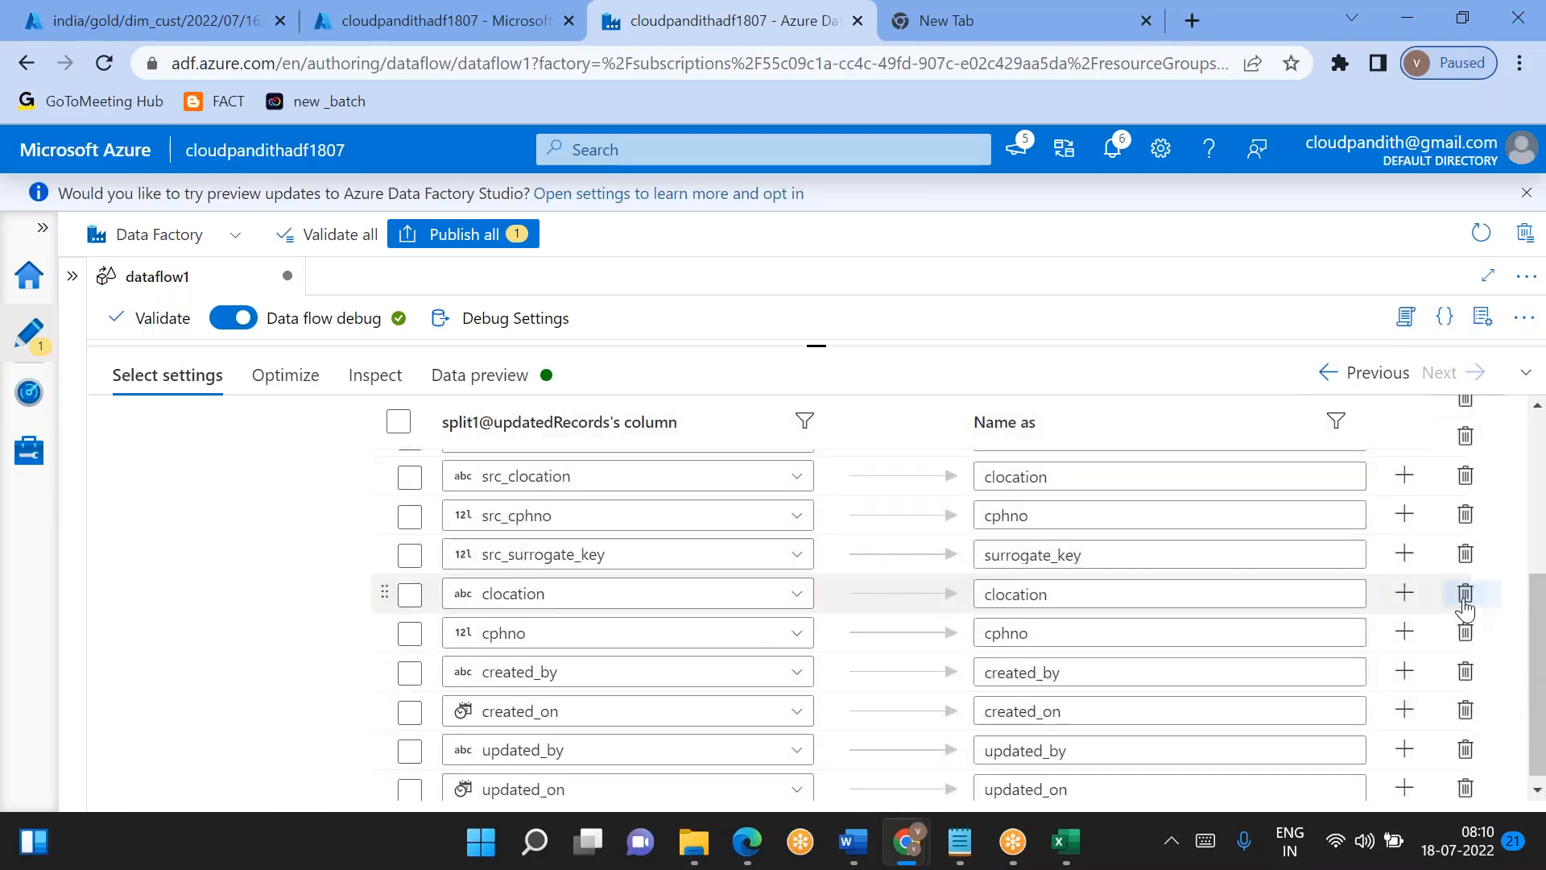
pyautogui.click(1464, 600)
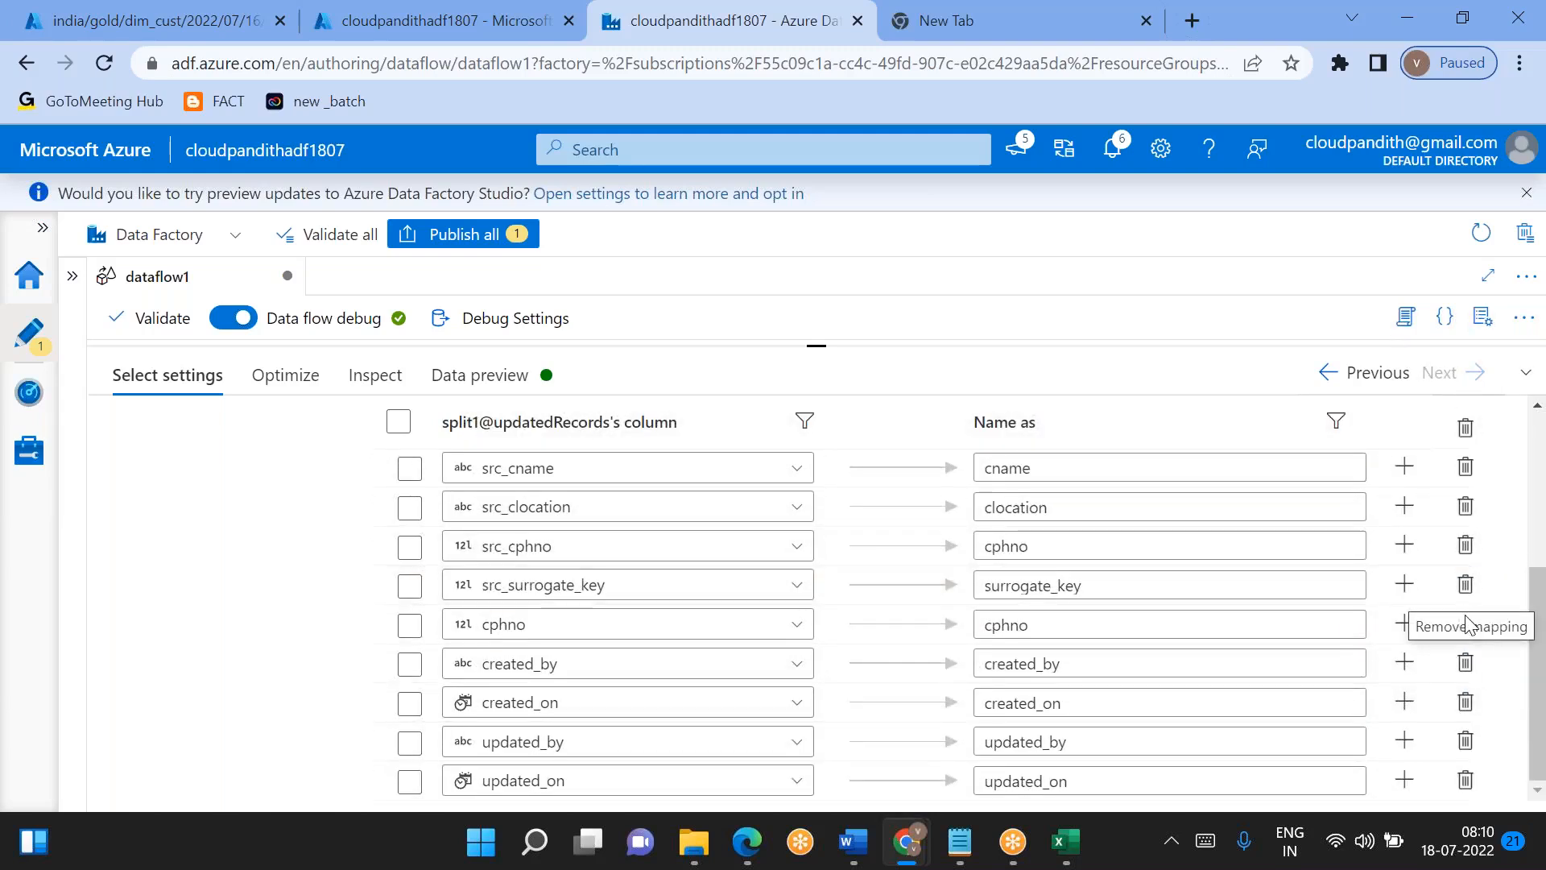
pyautogui.click(1465, 627)
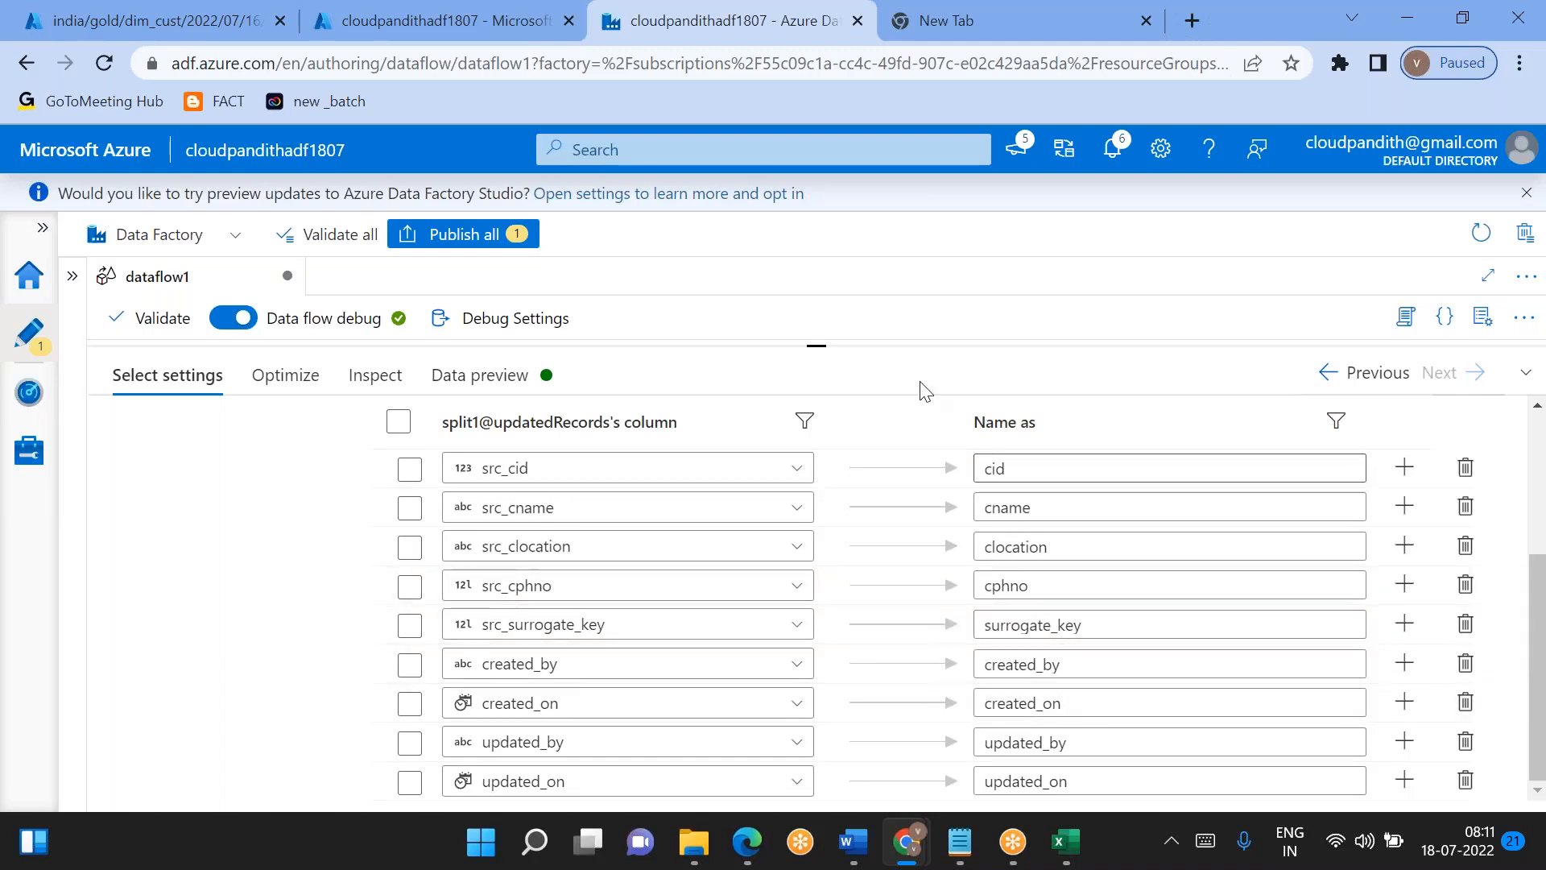
# - Add a derived column transformation after select5
pyautogui.moveTo(820, 373); pyautogui.dragTo(821, 586)
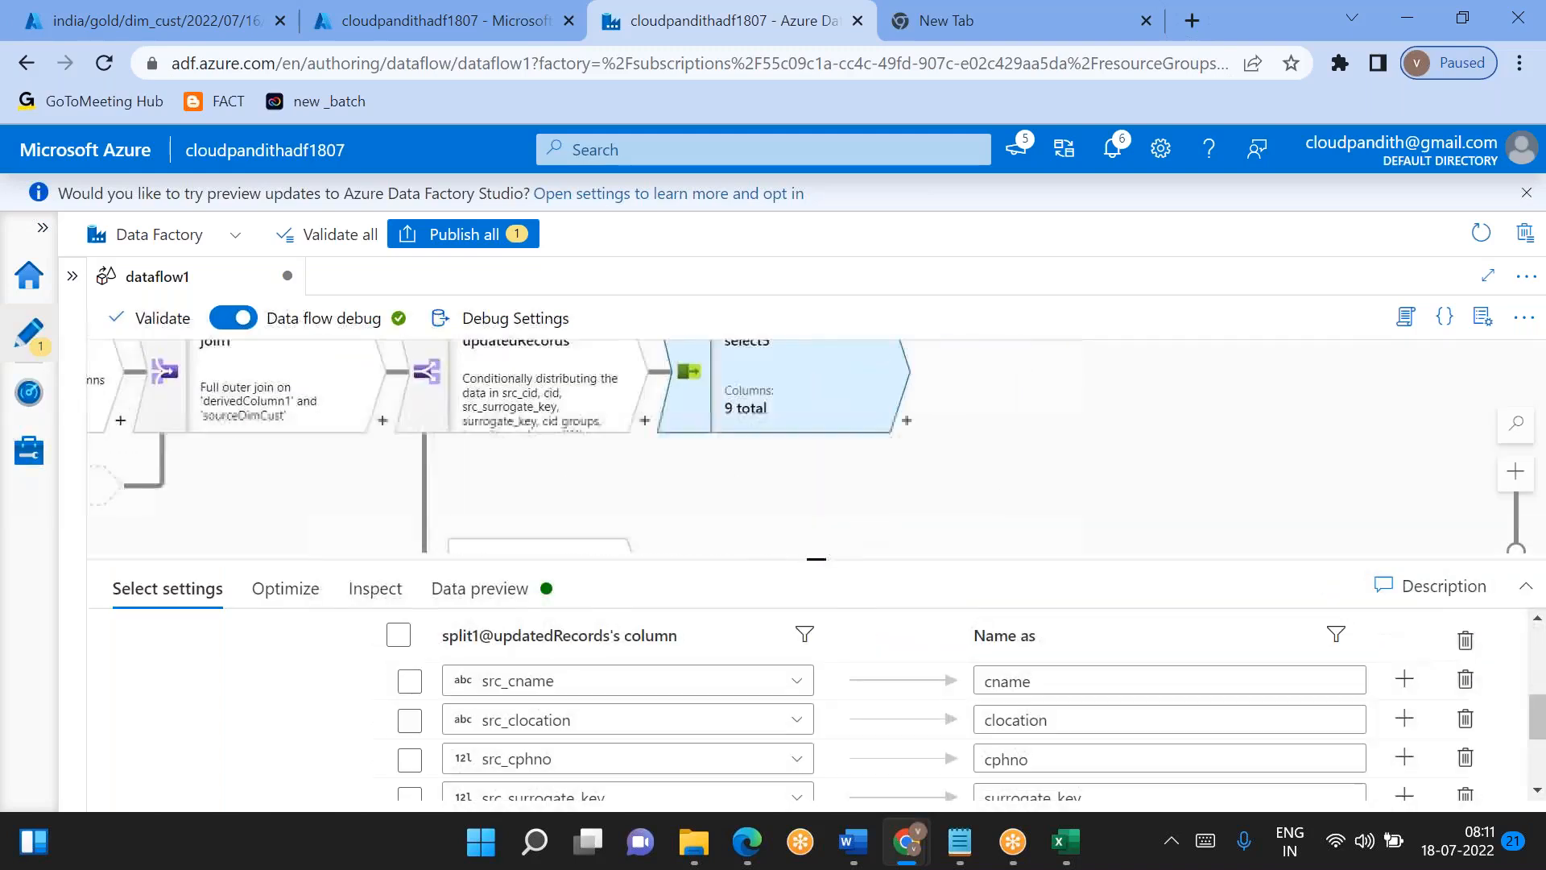
pyautogui.click(872, 457)
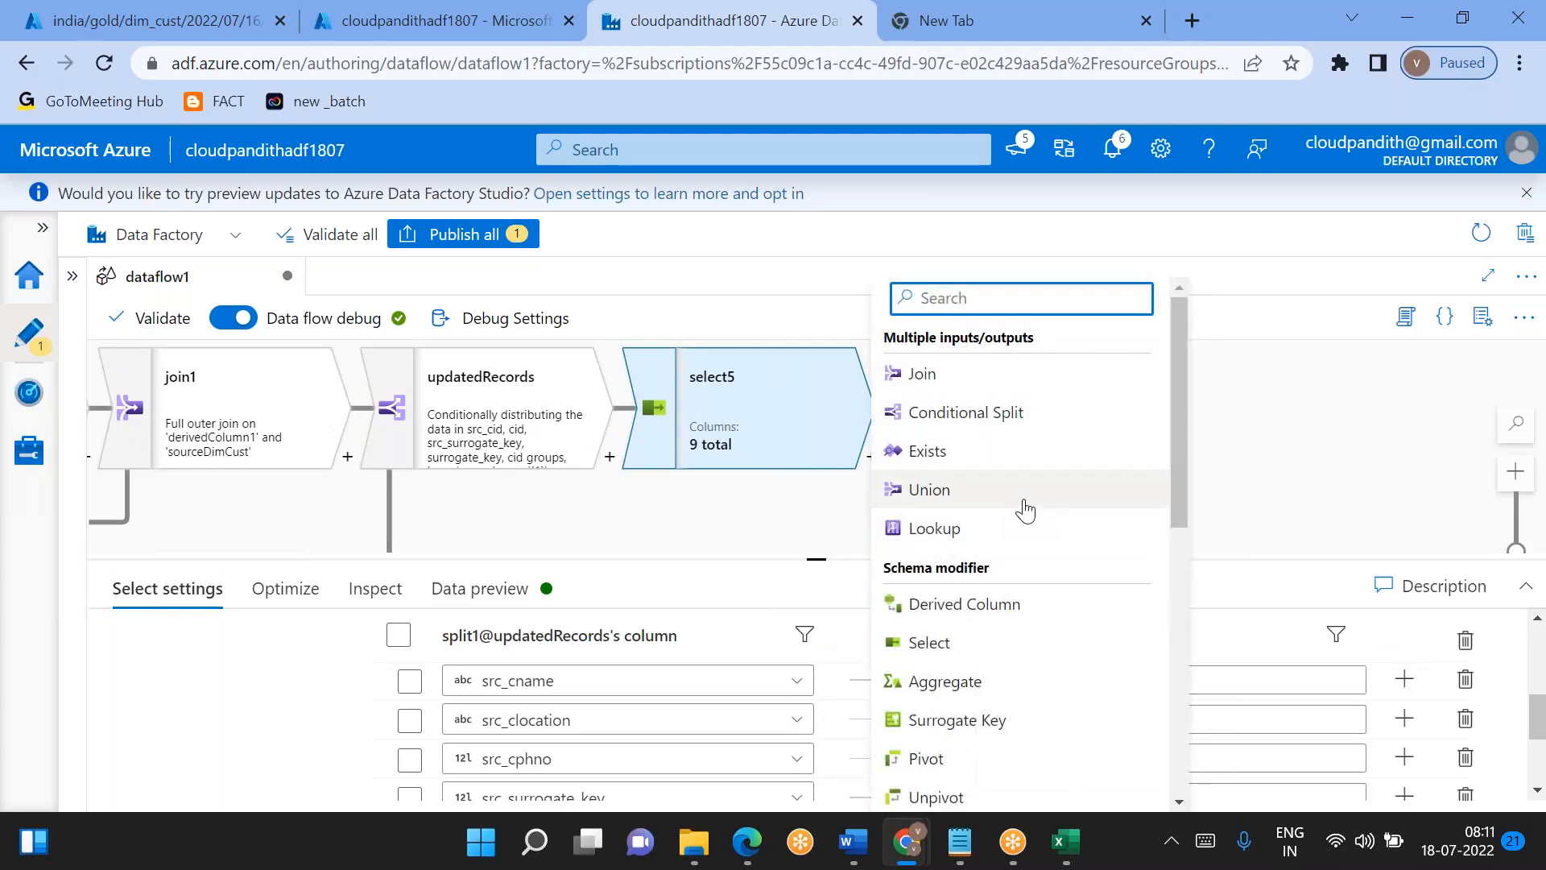
pyautogui.scroll(-5, 1022, 507)
pyautogui.scroll(5, 1022, 508)
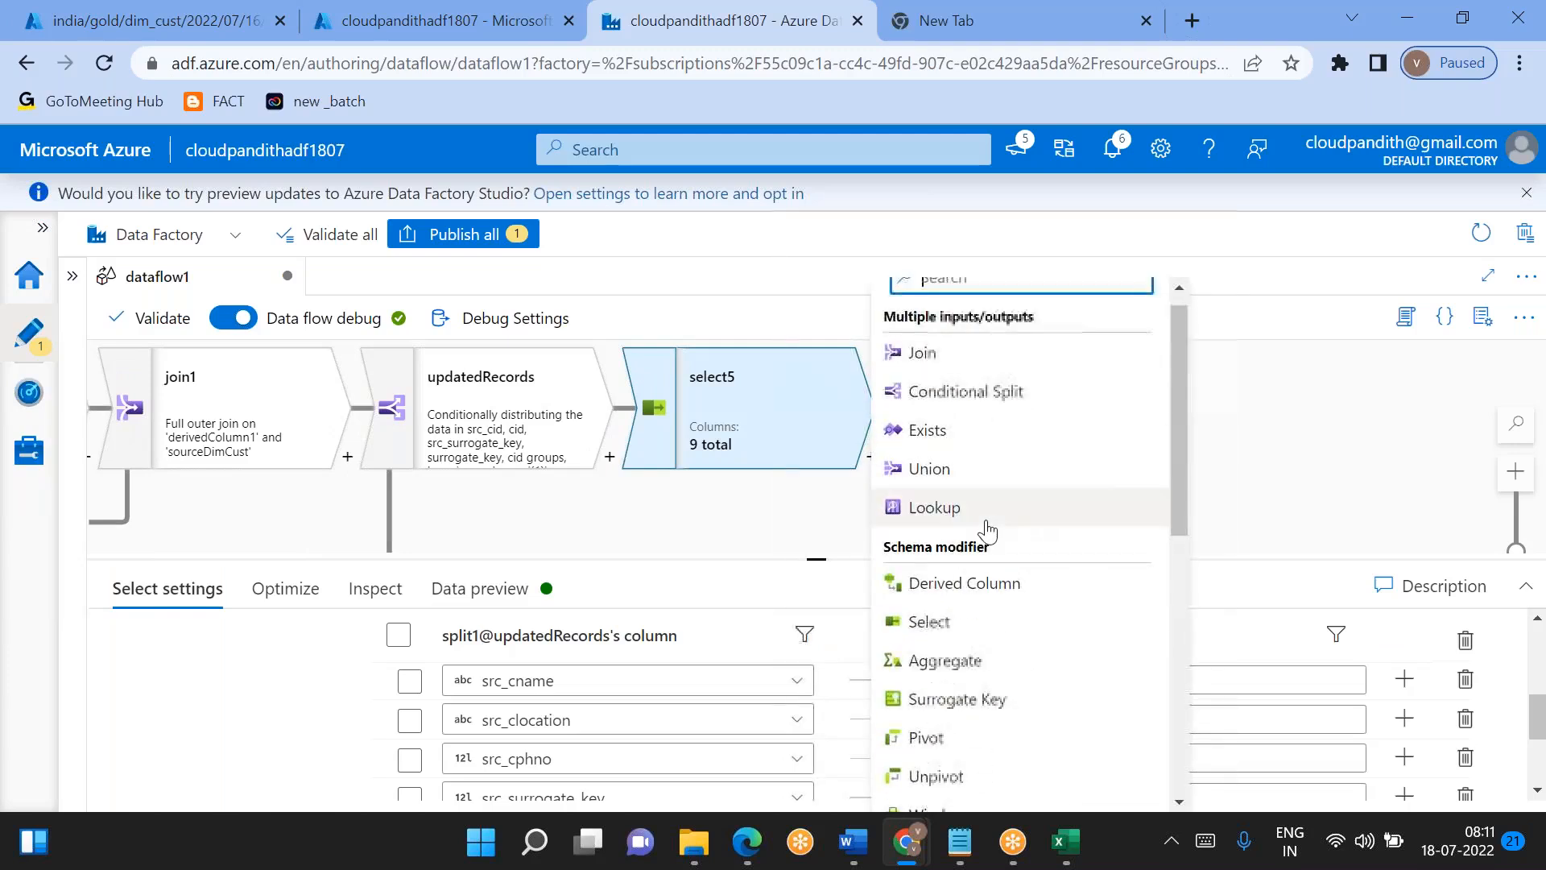
pyautogui.click(962, 582)
# - Set up two columns in derivedColumn2, named updated_by and updated_on
pyautogui.moveTo(827, 561); pyautogui.dragTo(821, 346)
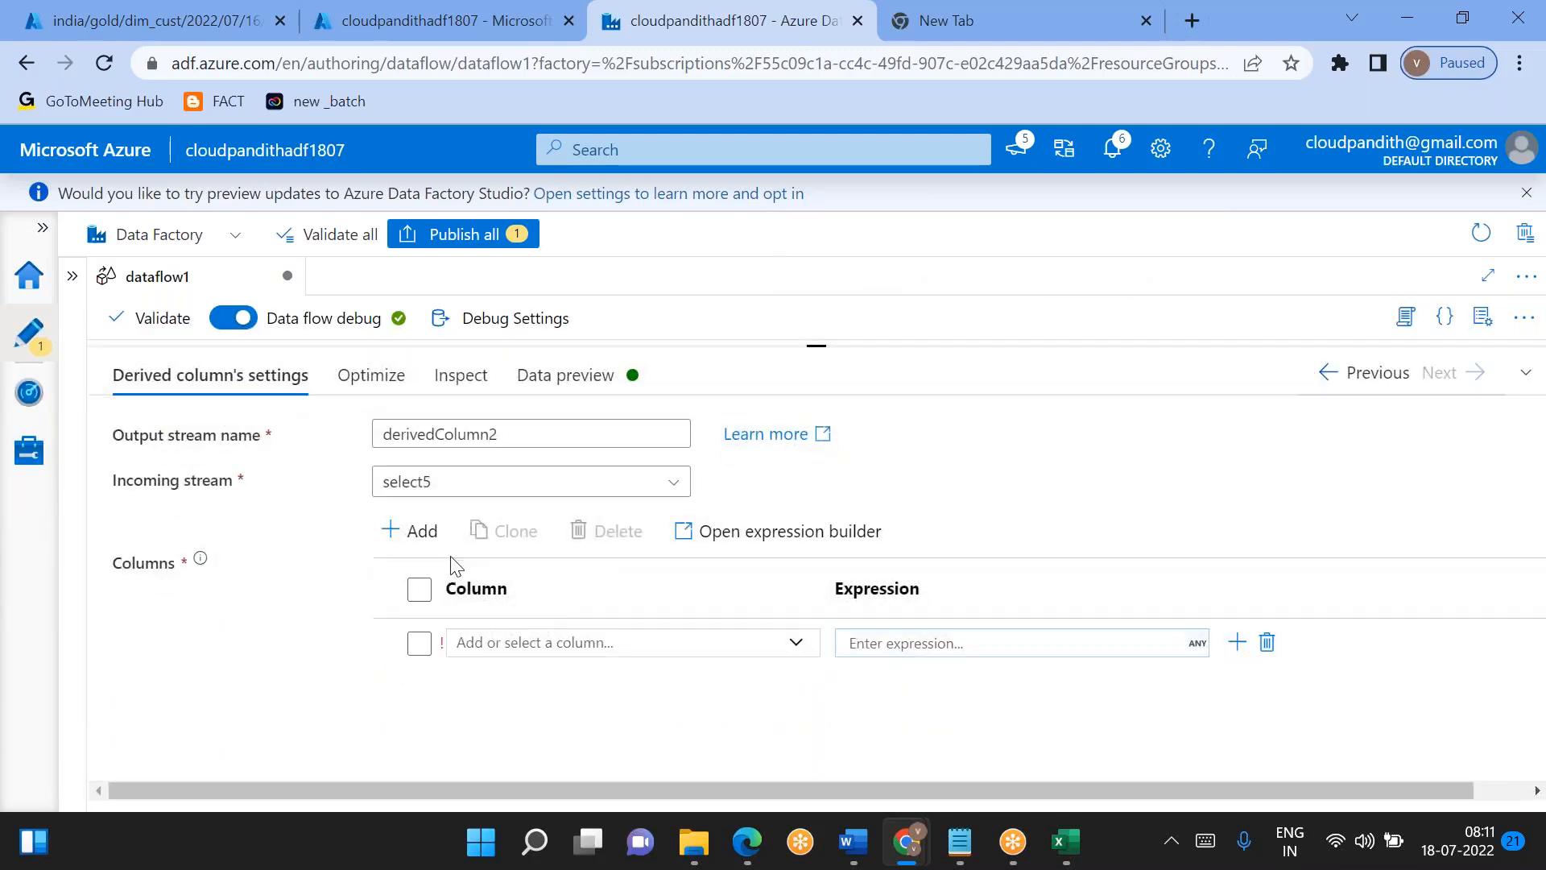
pyautogui.click(408, 530)
pyautogui.click(451, 568)
pyautogui.click(566, 641)
pyautogui.hotkey('ctrl', 'a')
pyautogui.press('BackSpace')
pyautogui.write('upd')
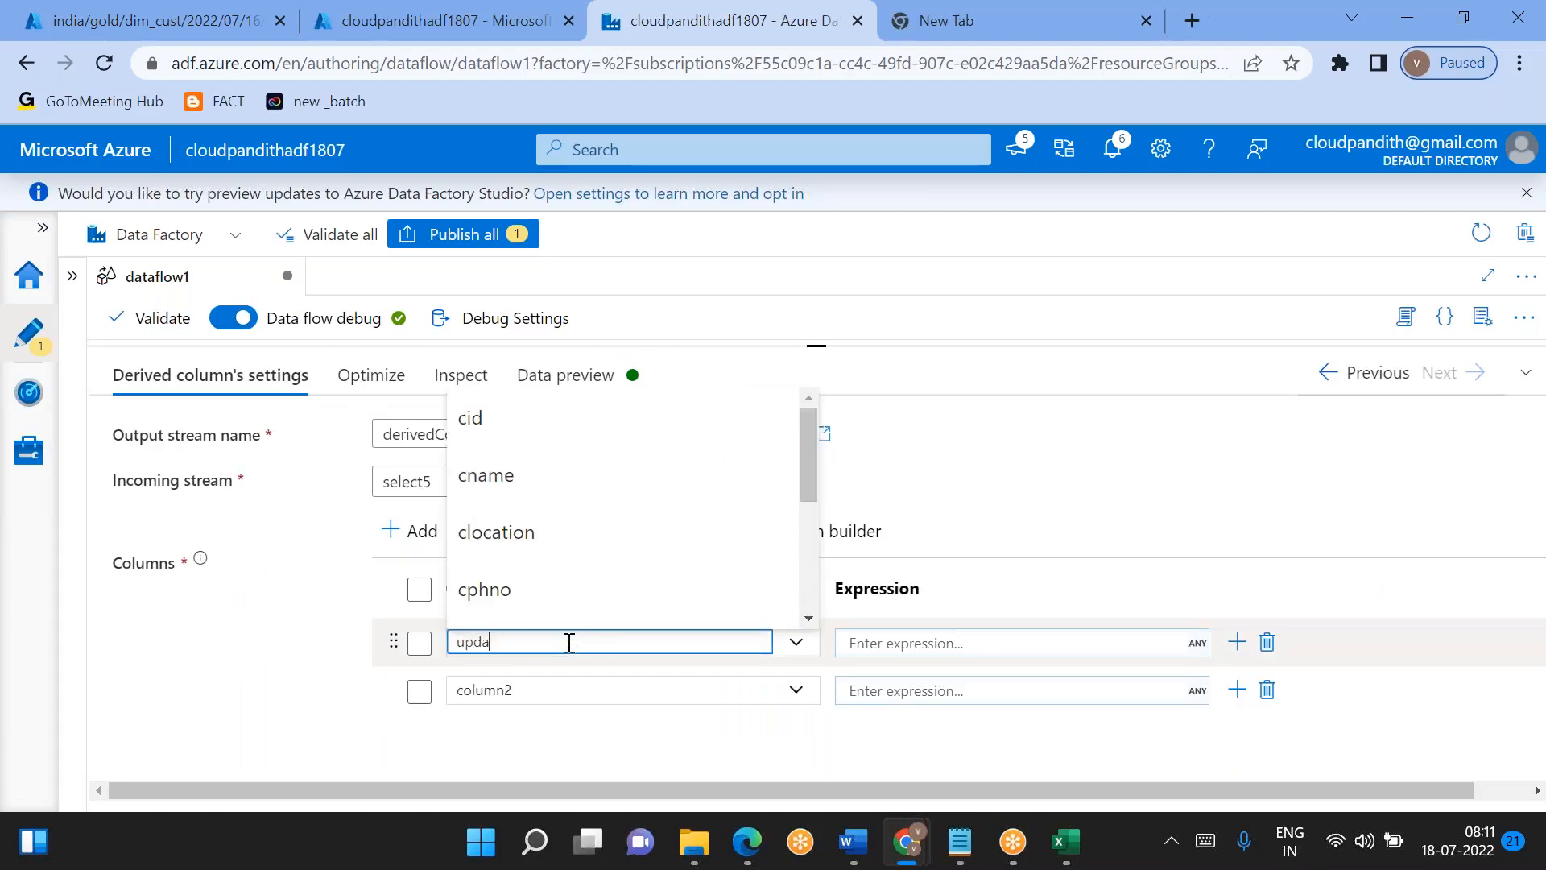
pyautogui.click(545, 687)
pyautogui.click(542, 690)
pyautogui.hotkey('ctrl', 'a')
pyautogui.press('BackSpace')
pyautogui.write('updated_on')
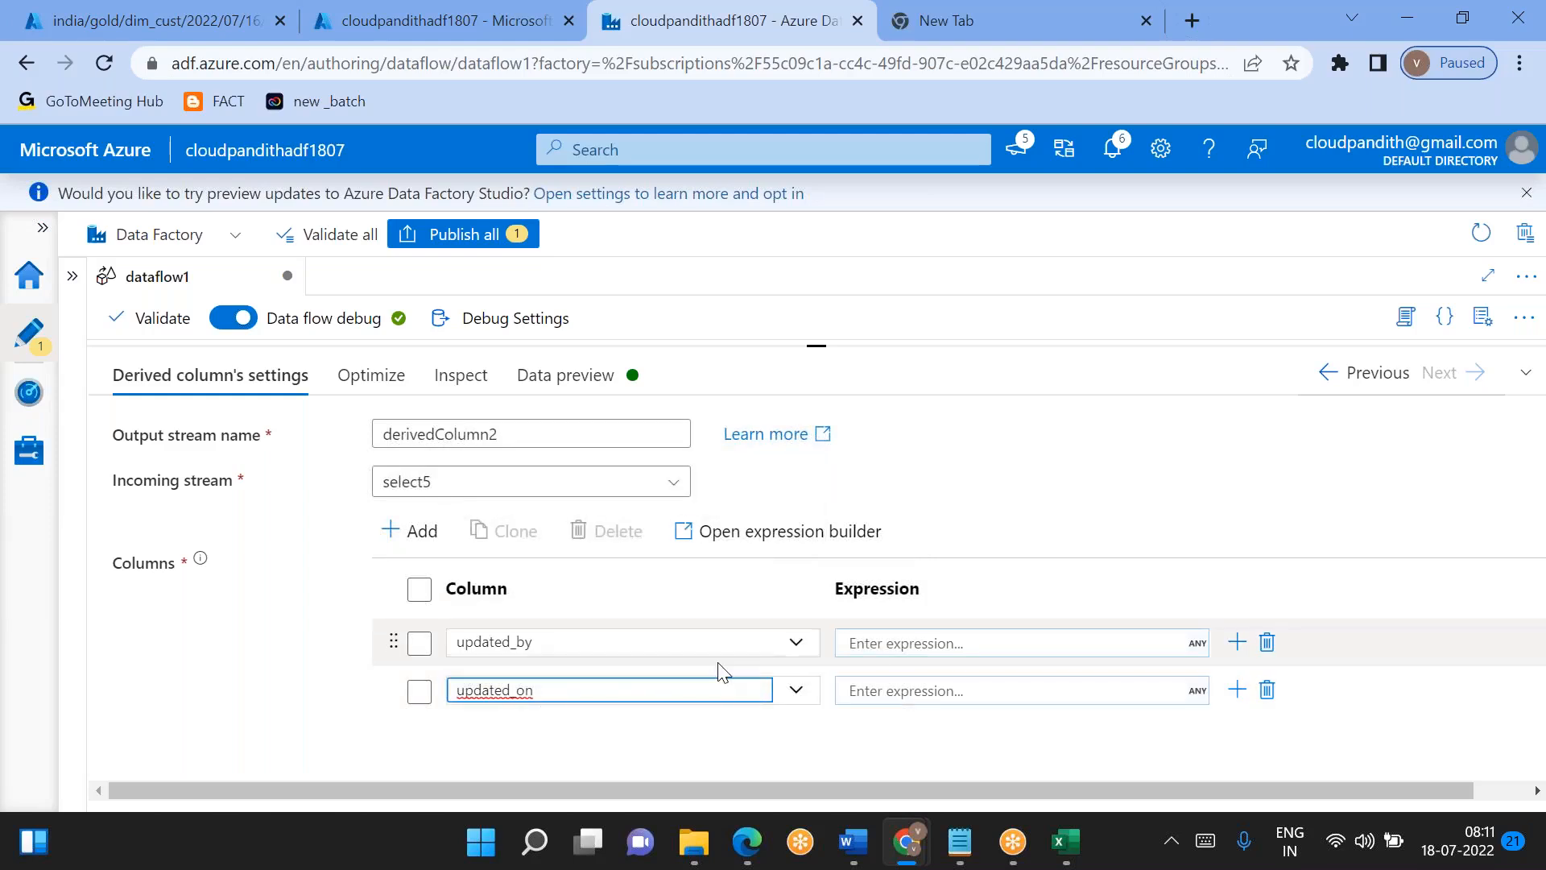
# - Set the updated_by expression to 'Dataflow' in the expression builder and save it
pyautogui.click(893, 645)
pyautogui.click(911, 667)
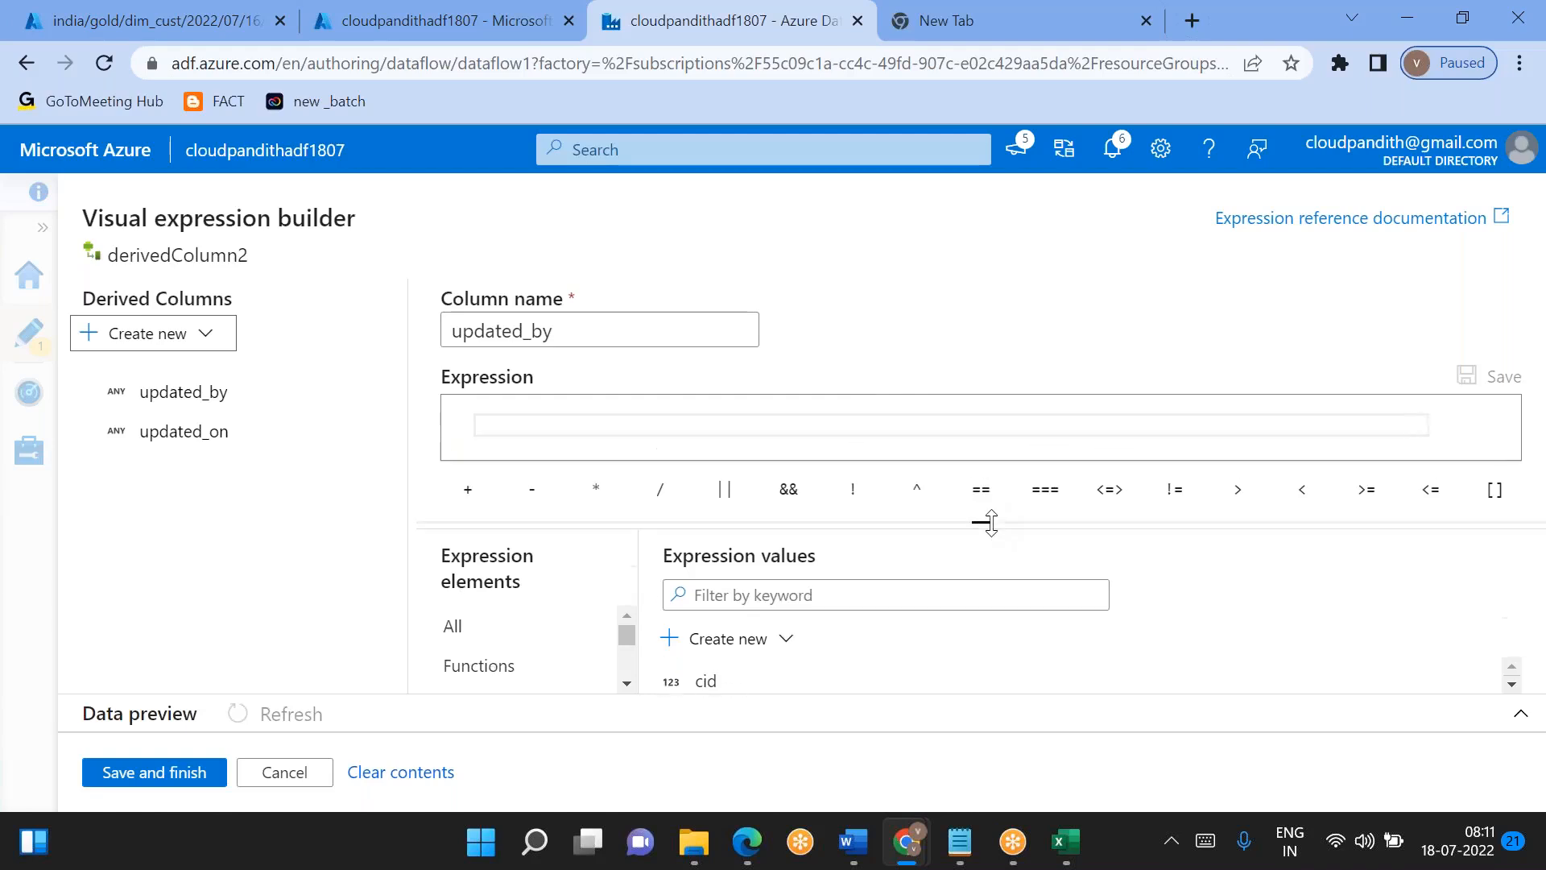
pyautogui.click(740, 431)
pyautogui.write("'Dataflow")
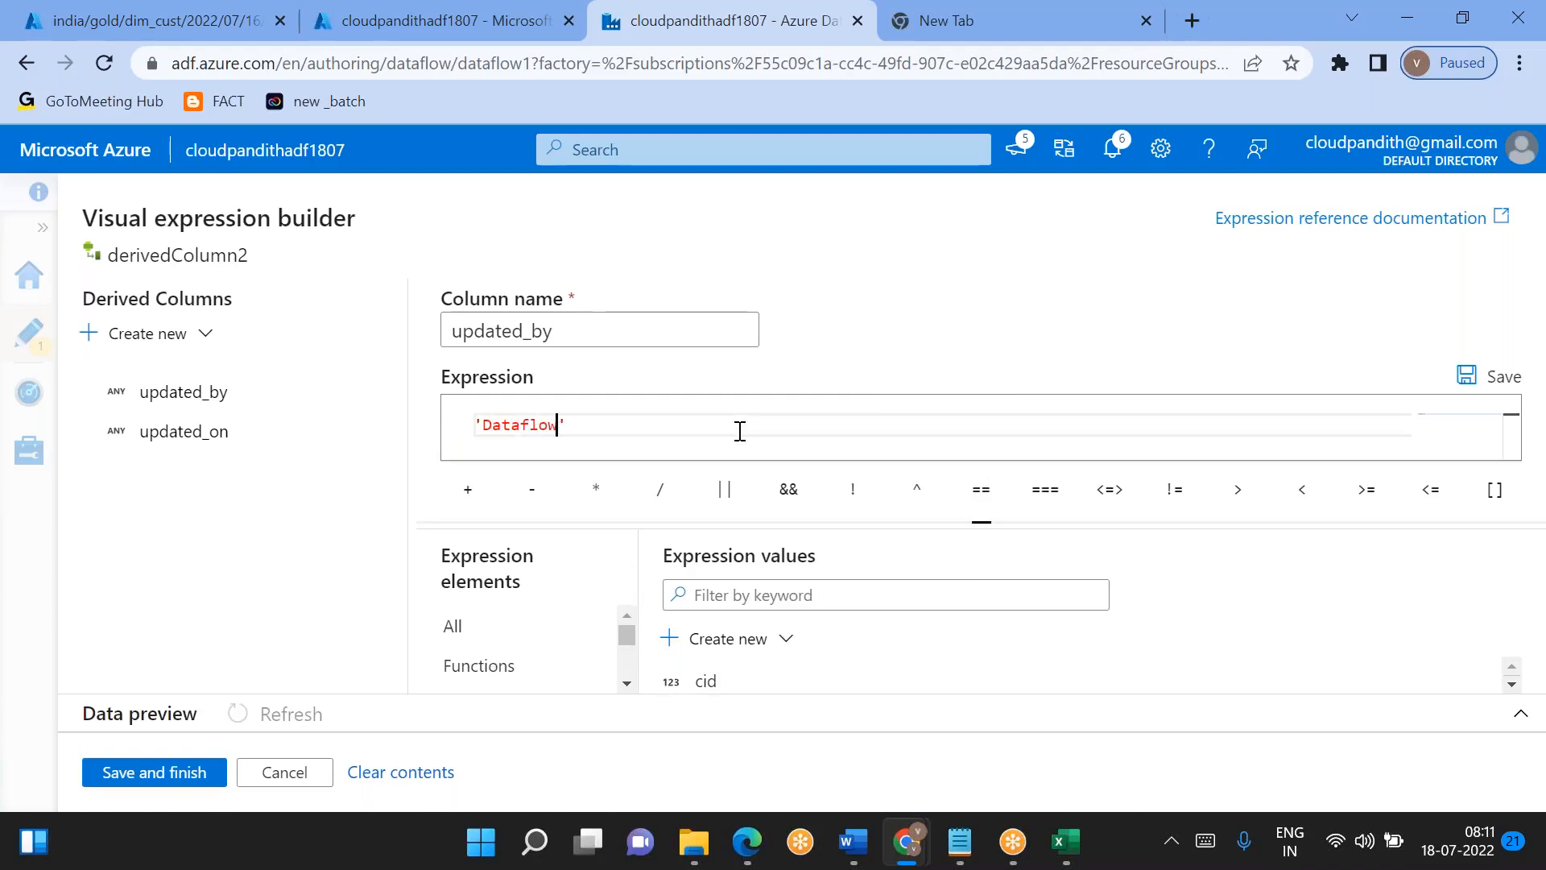
pyautogui.click(199, 775)
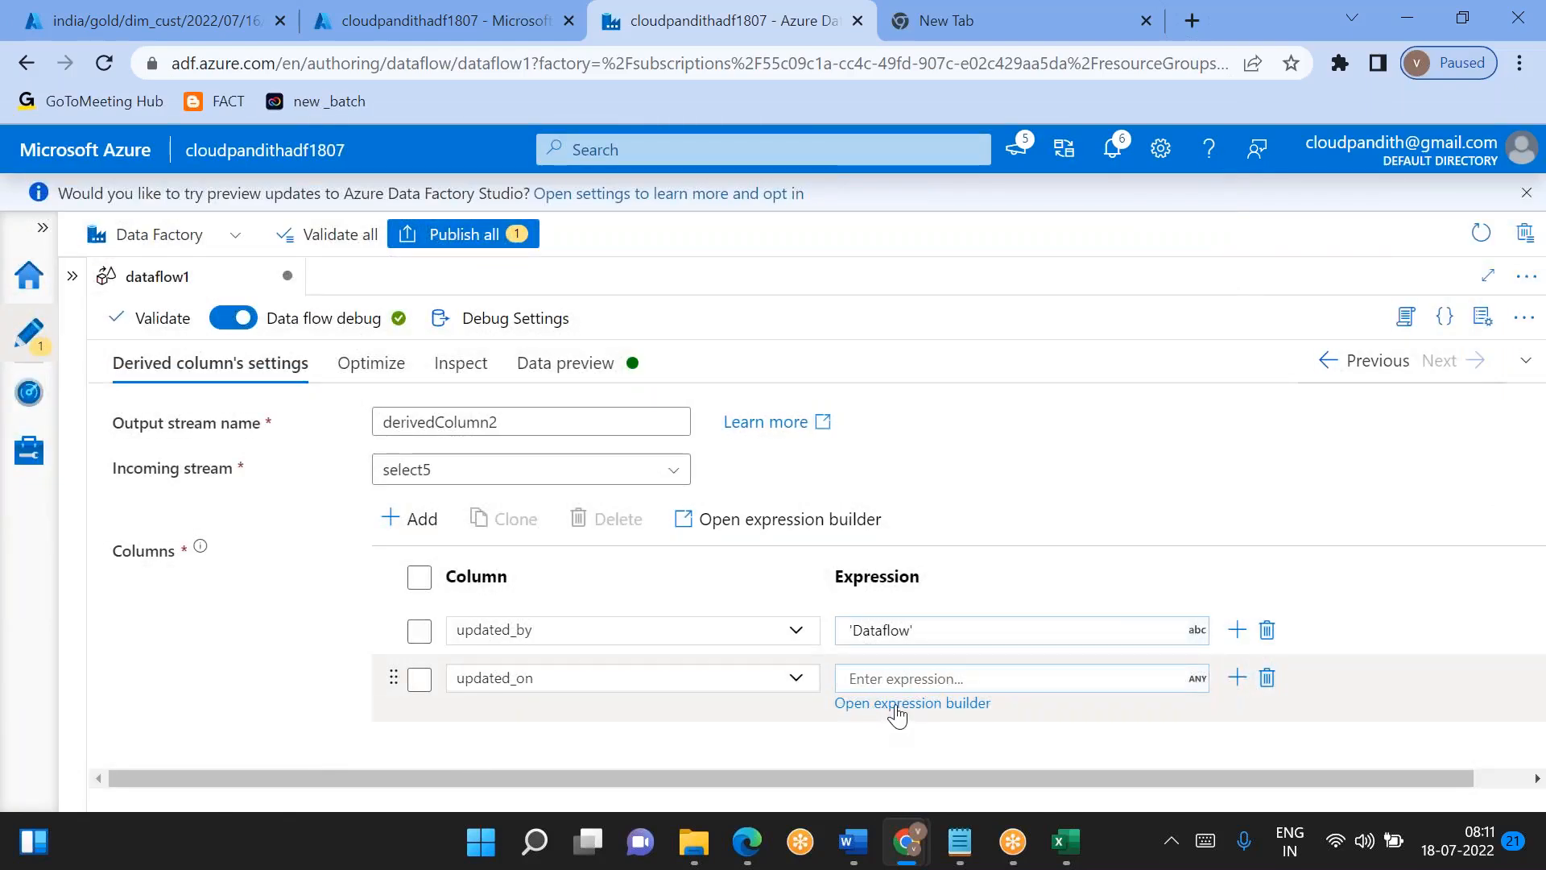
# - Set the updated_on expression to currentTimestamp() in the expression builder and save it
pyautogui.tripleClick(889, 705)
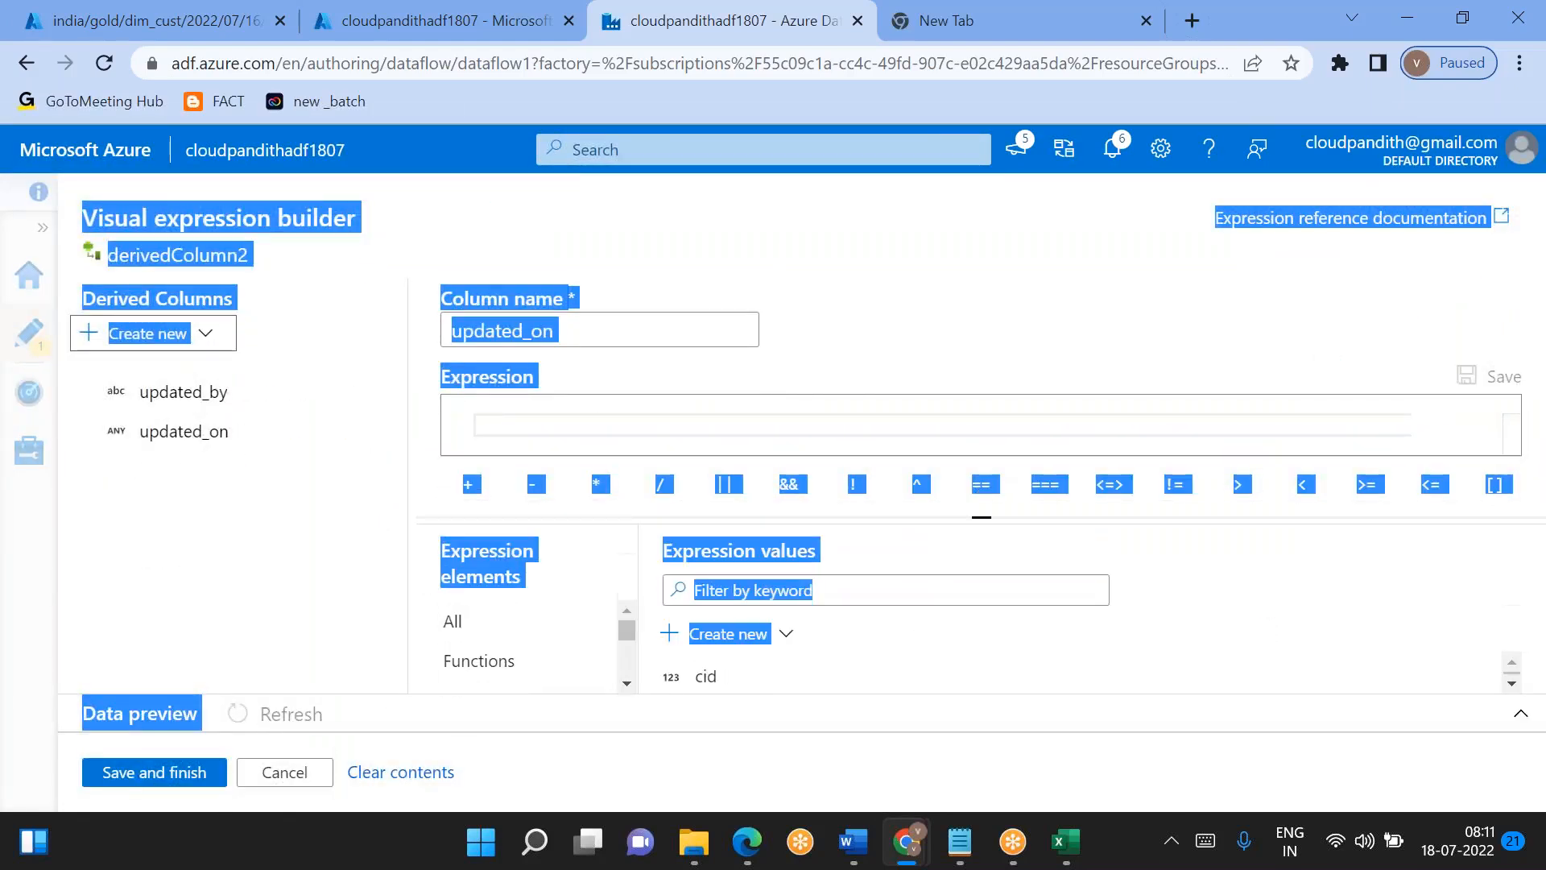
pyautogui.click(726, 434)
pyautogui.write('currentTimestamp()')
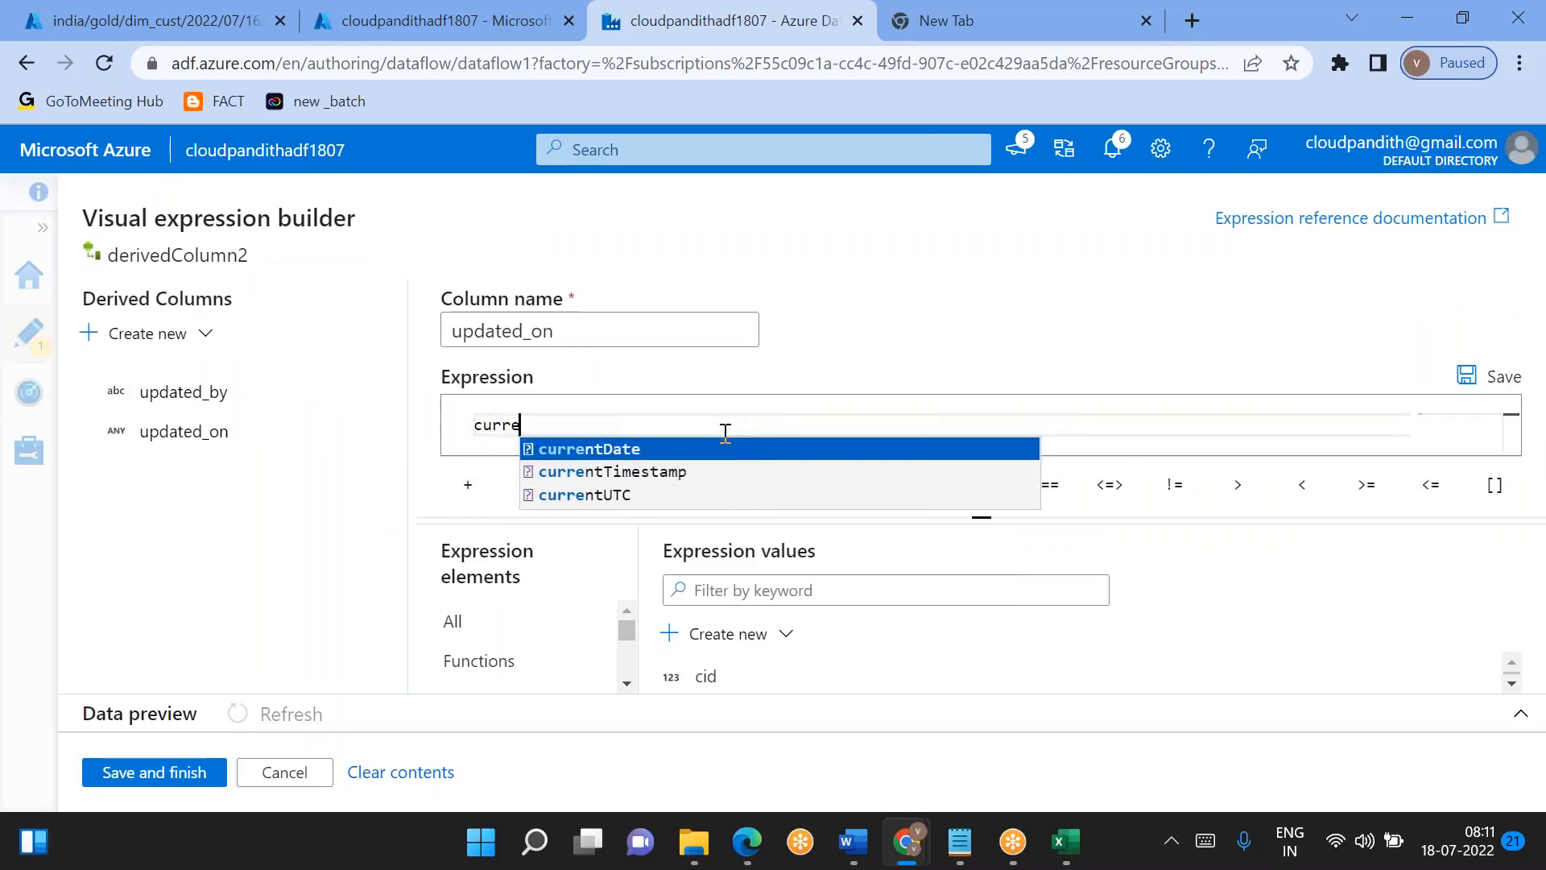
pyautogui.press('Down')
pyautogui.press('Return')
pyautogui.click(154, 771)
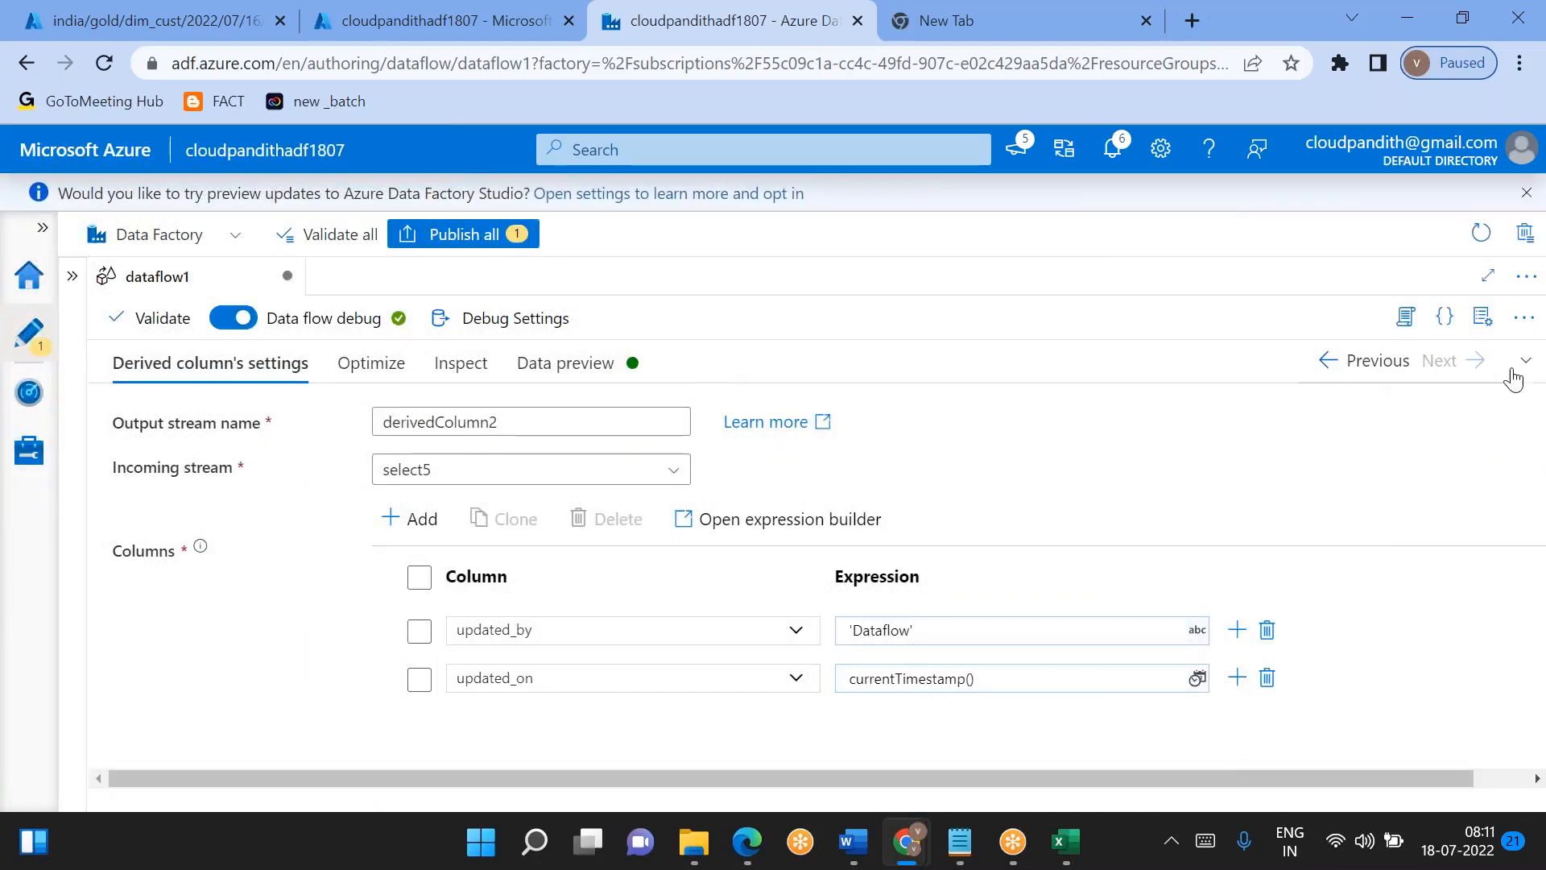
# - Add a select transformation after the OldUnchangedRecords output of split1
pyautogui.click(1526, 363)
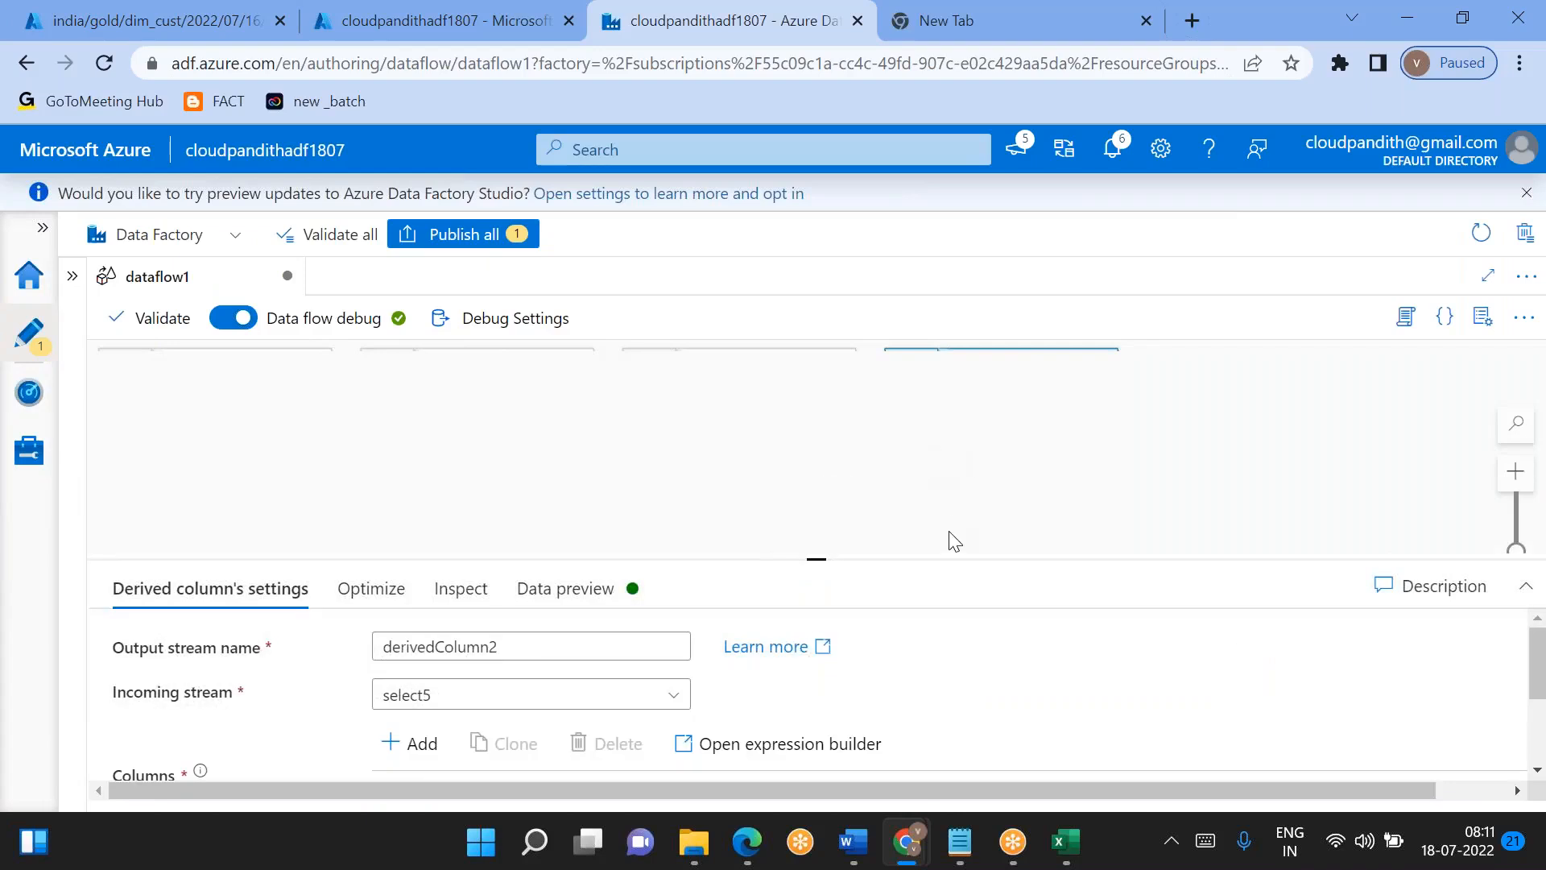
pyautogui.scroll(-5, 933, 501)
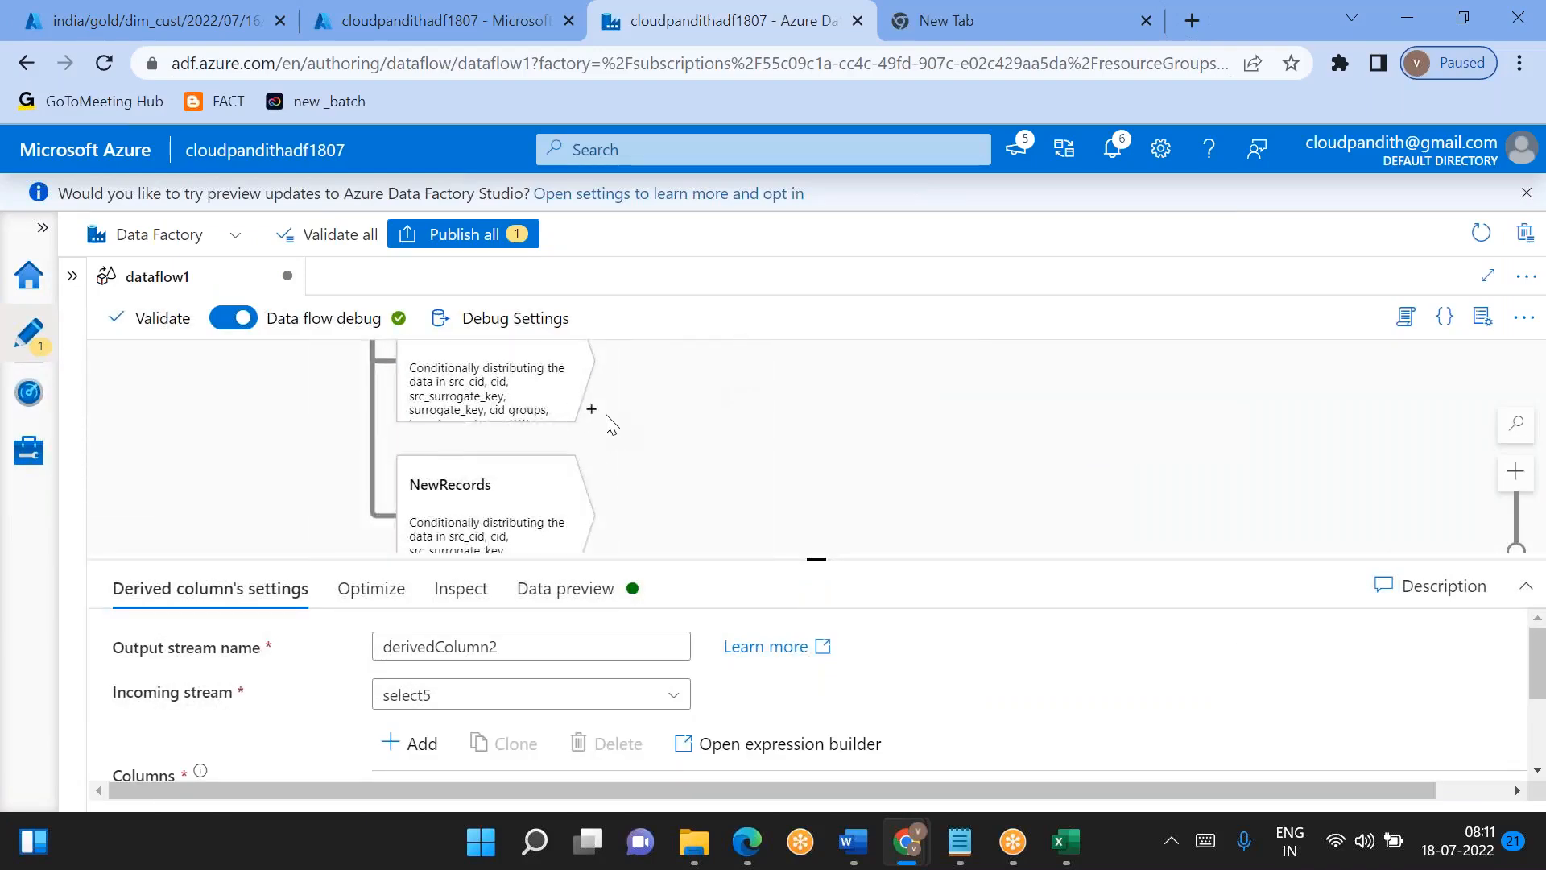
pyautogui.click(592, 416)
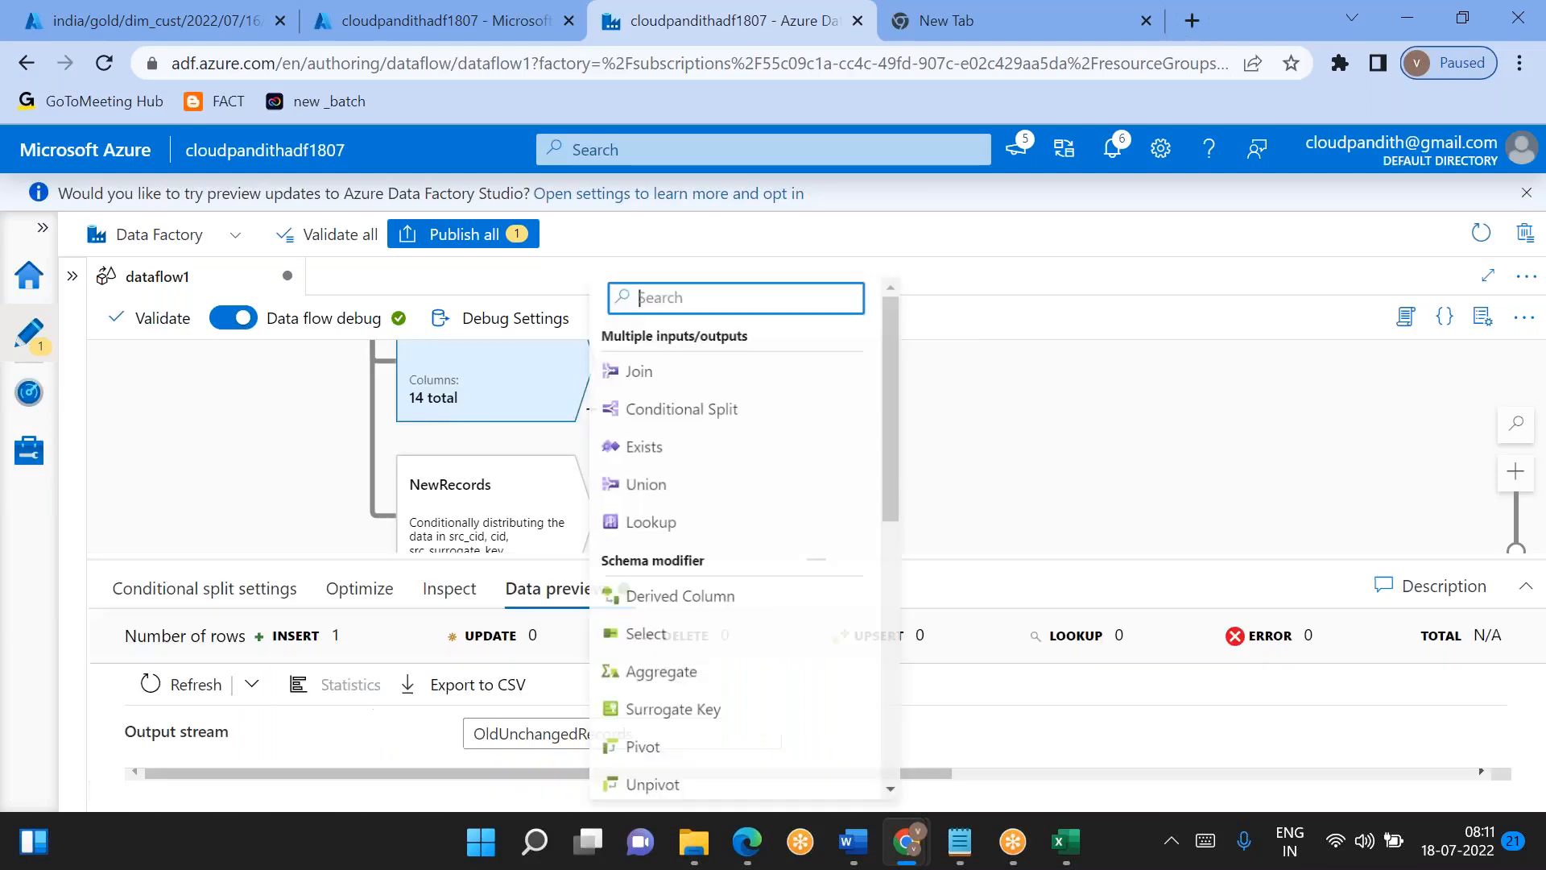
pyautogui.click(662, 647)
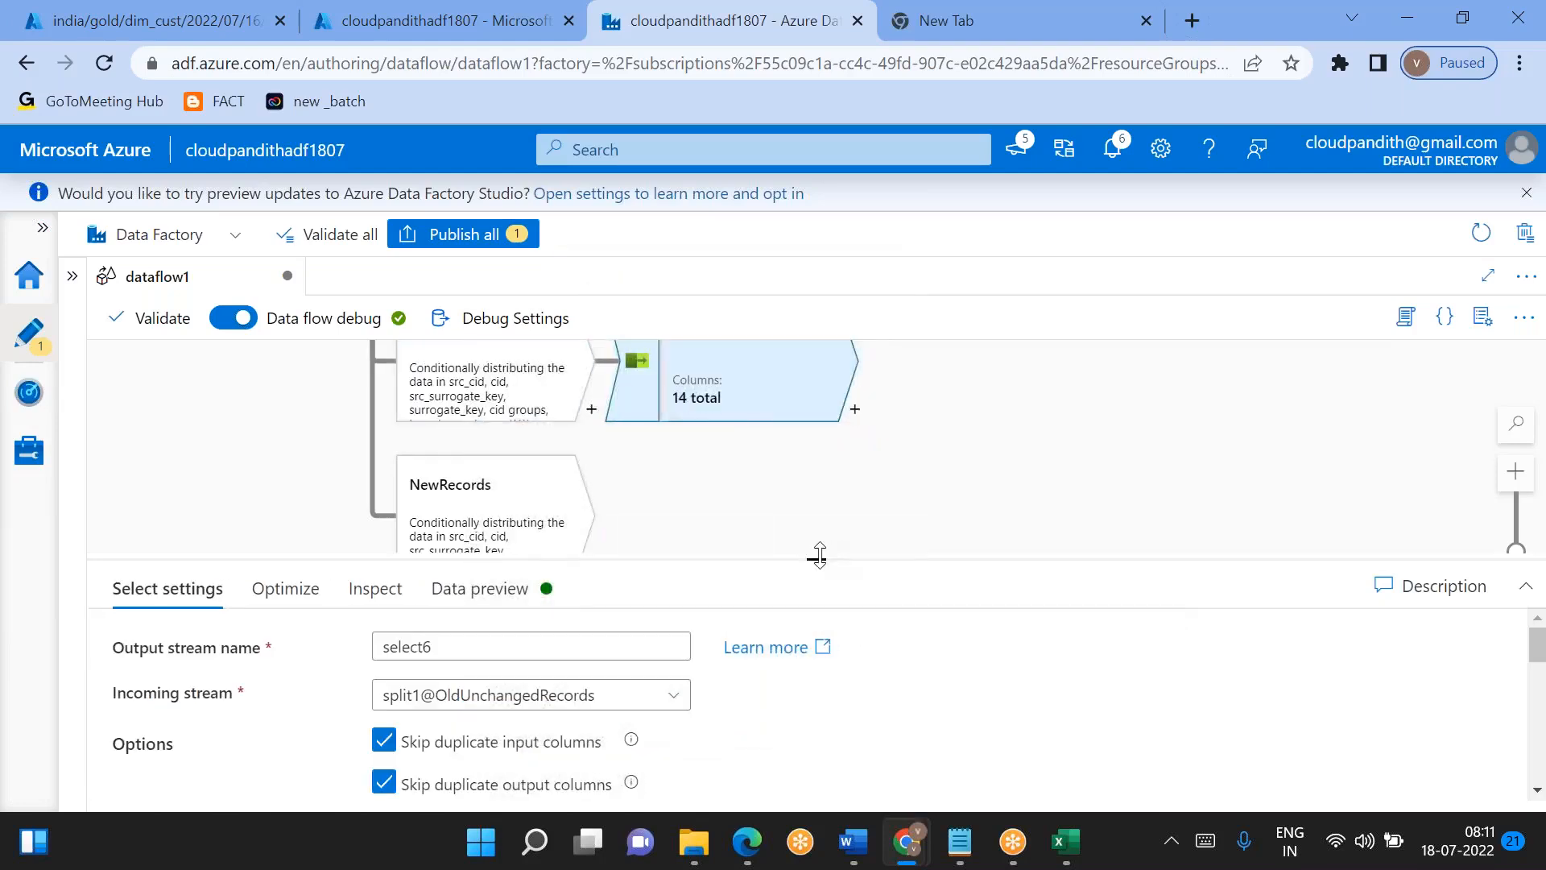
# - Remove the src_cid, src_cname, src_clocation, src_cphno and src_surrogate_key mappings from select6
pyautogui.moveTo(819, 554); pyautogui.dragTo(817, 347)
pyautogui.scroll(-5, 805, 612)
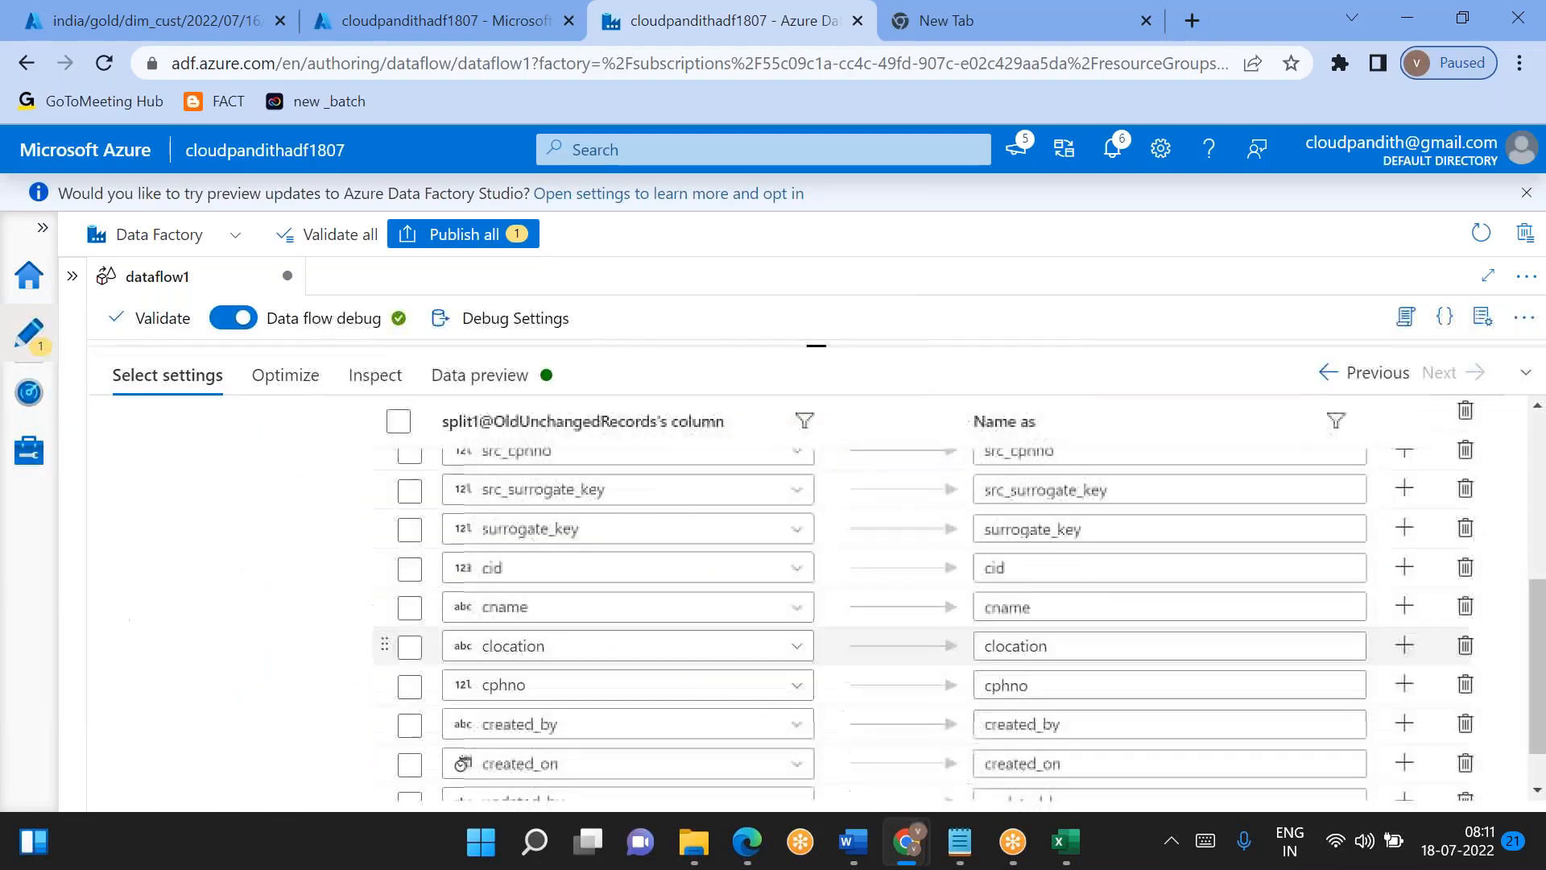
pyautogui.scroll(2, 1454, 493)
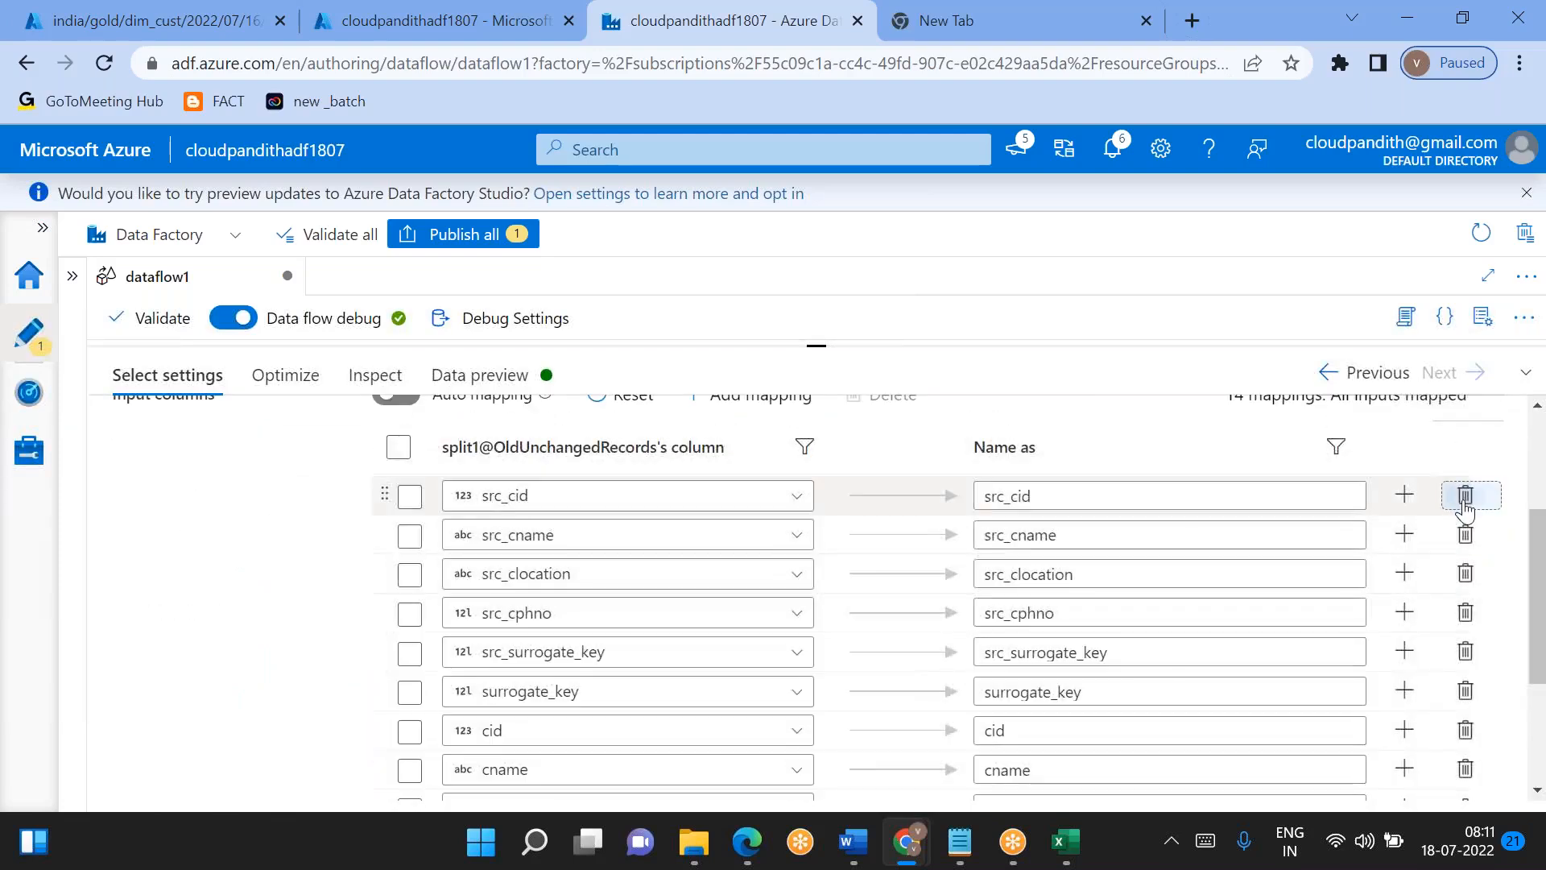
pyautogui.click(1465, 494)
pyautogui.click(1465, 494)
pyautogui.click(1465, 494)
pyautogui.click(1466, 494)
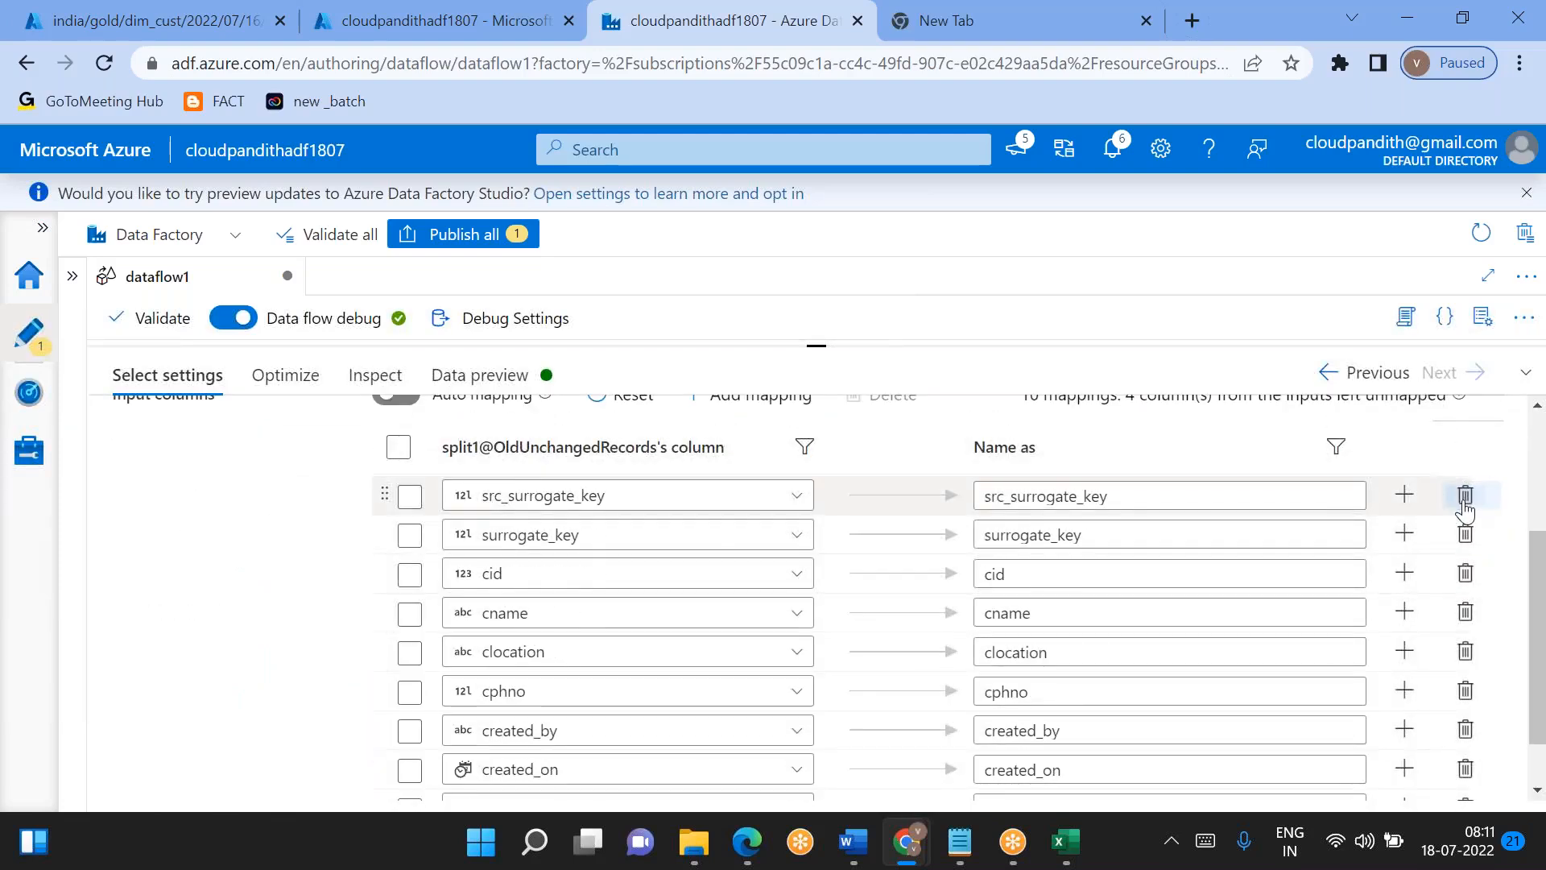
pyautogui.click(1465, 495)
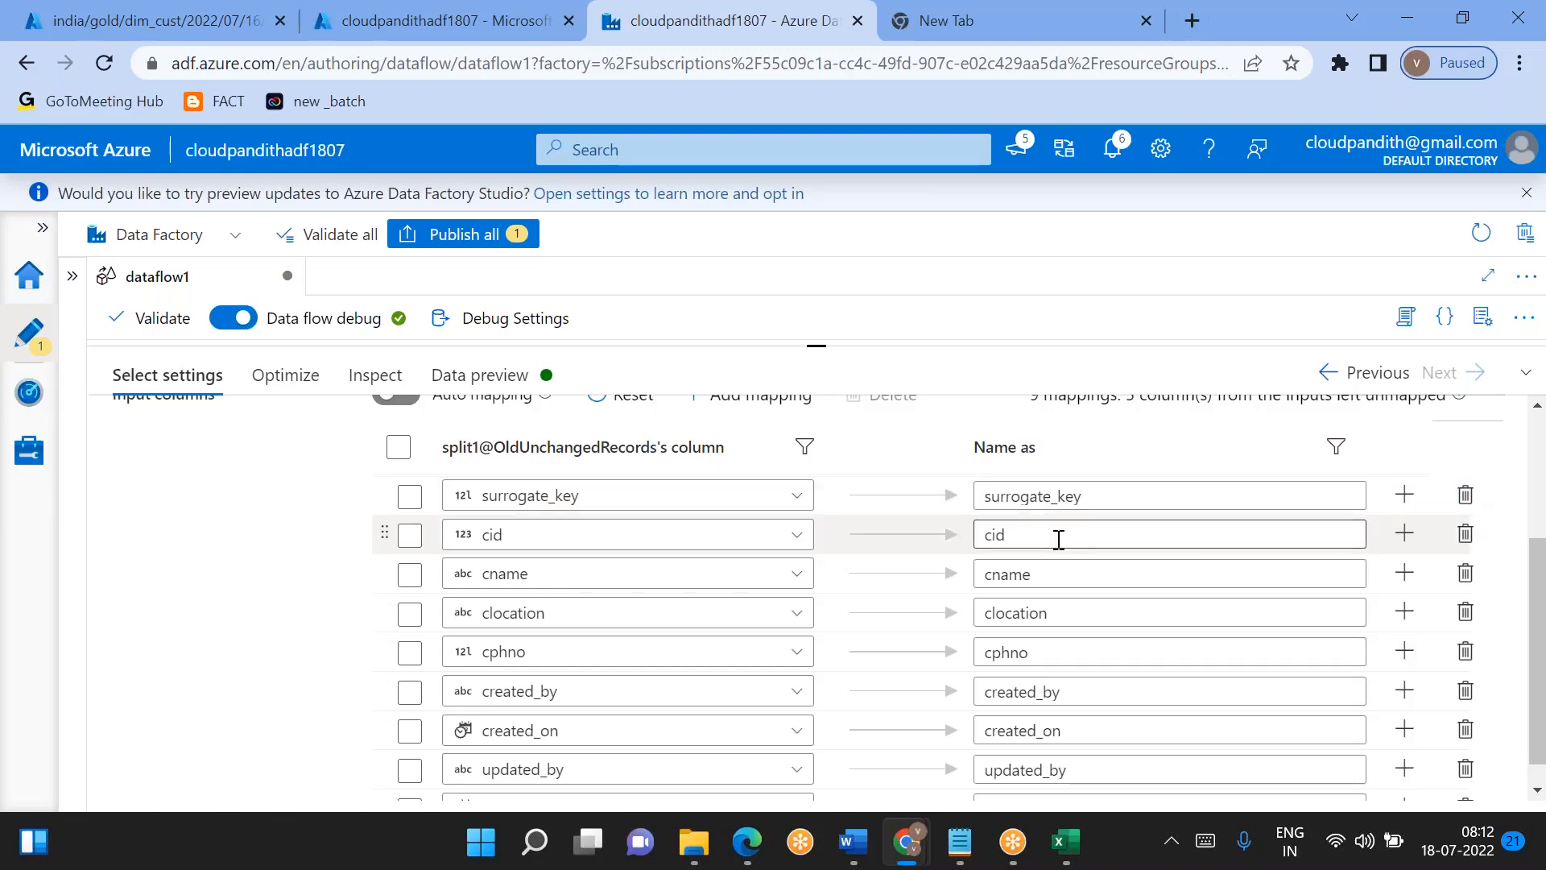
pyautogui.scroll(-1, 834, 597)
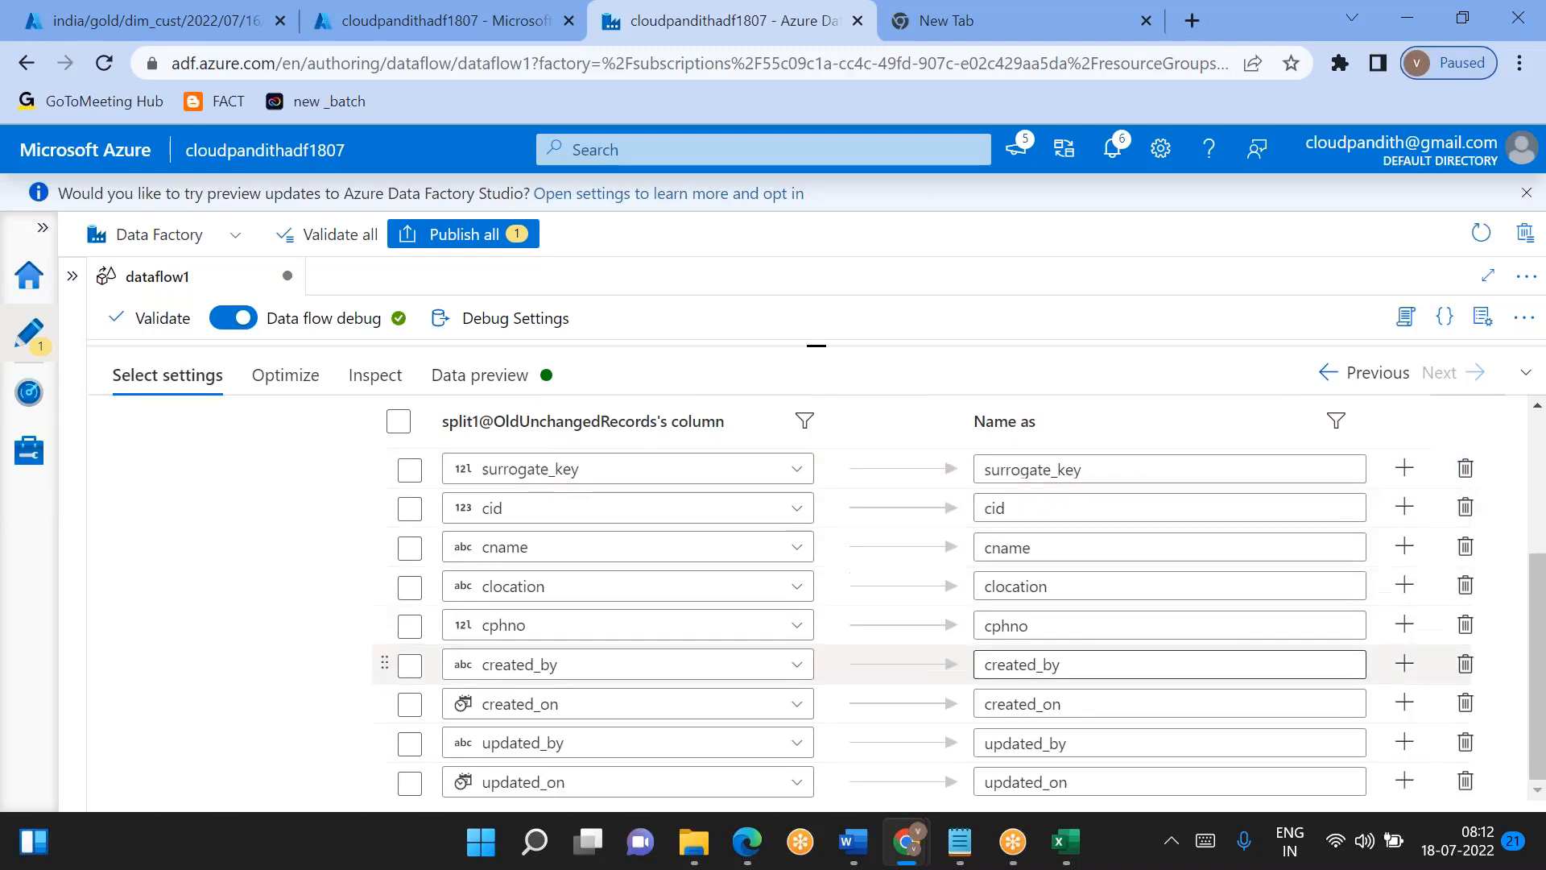
pyautogui.scroll(3, 835, 597)
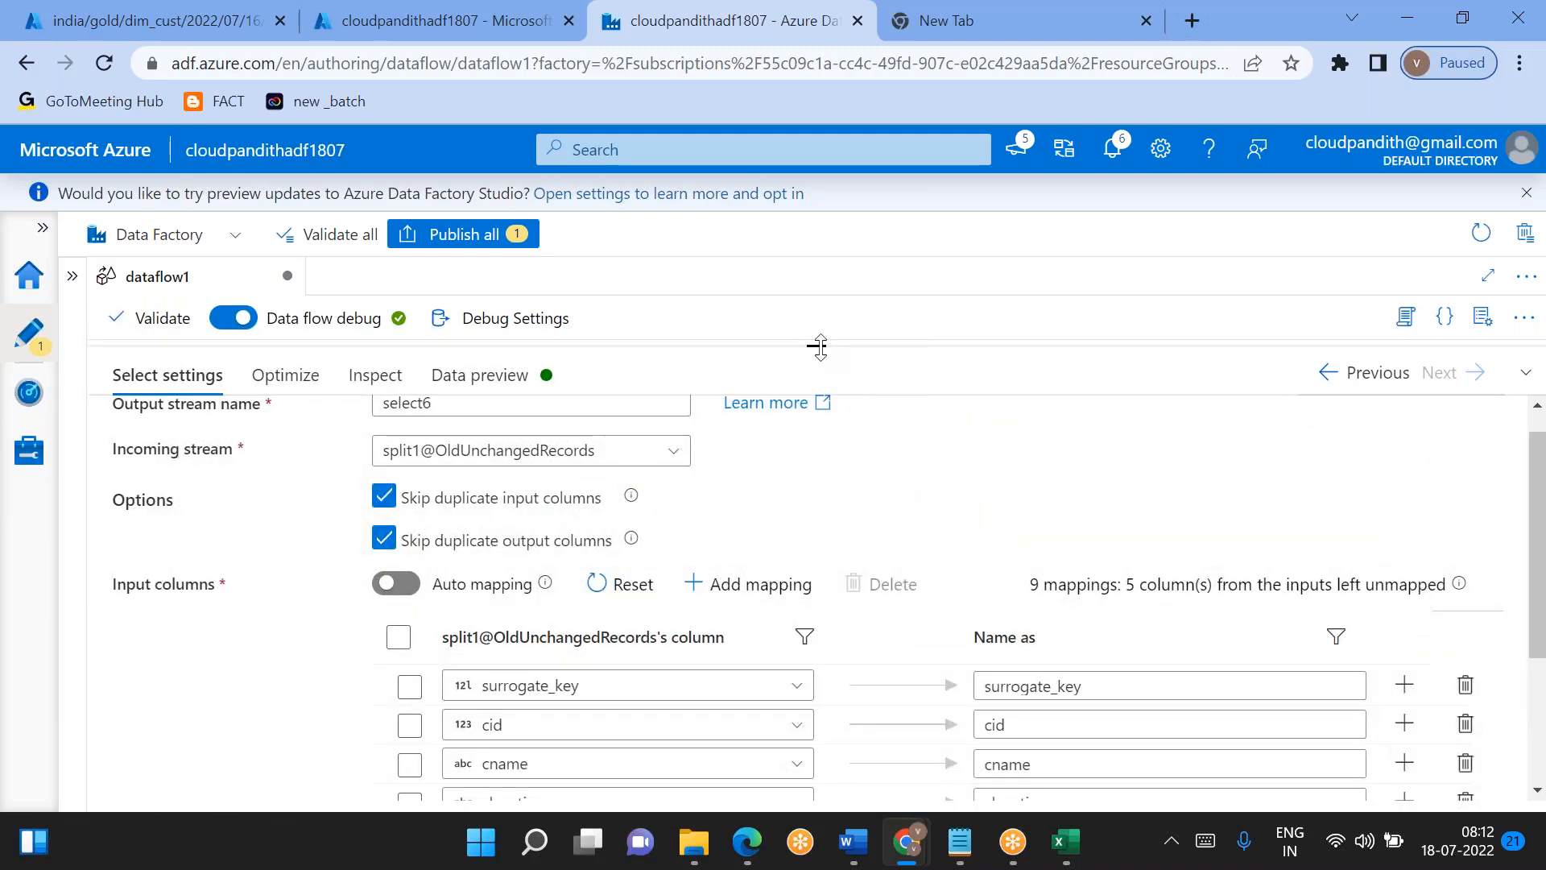
# - Add a select transformation after the NewRecords output of split1
pyautogui.moveTo(826, 360); pyautogui.dragTo(815, 578)
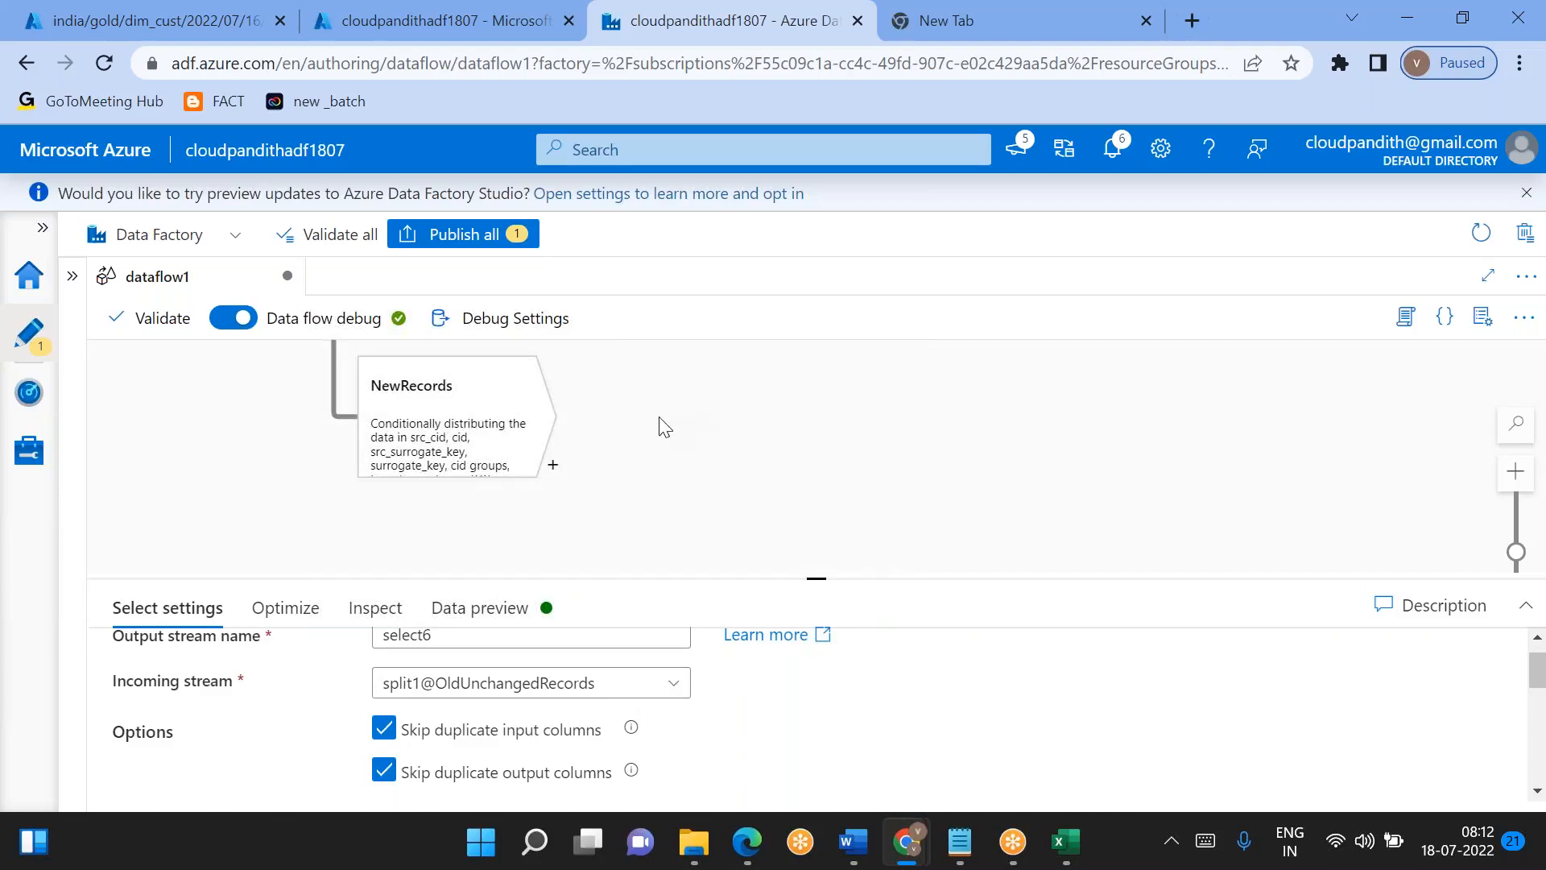
pyautogui.click(553, 464)
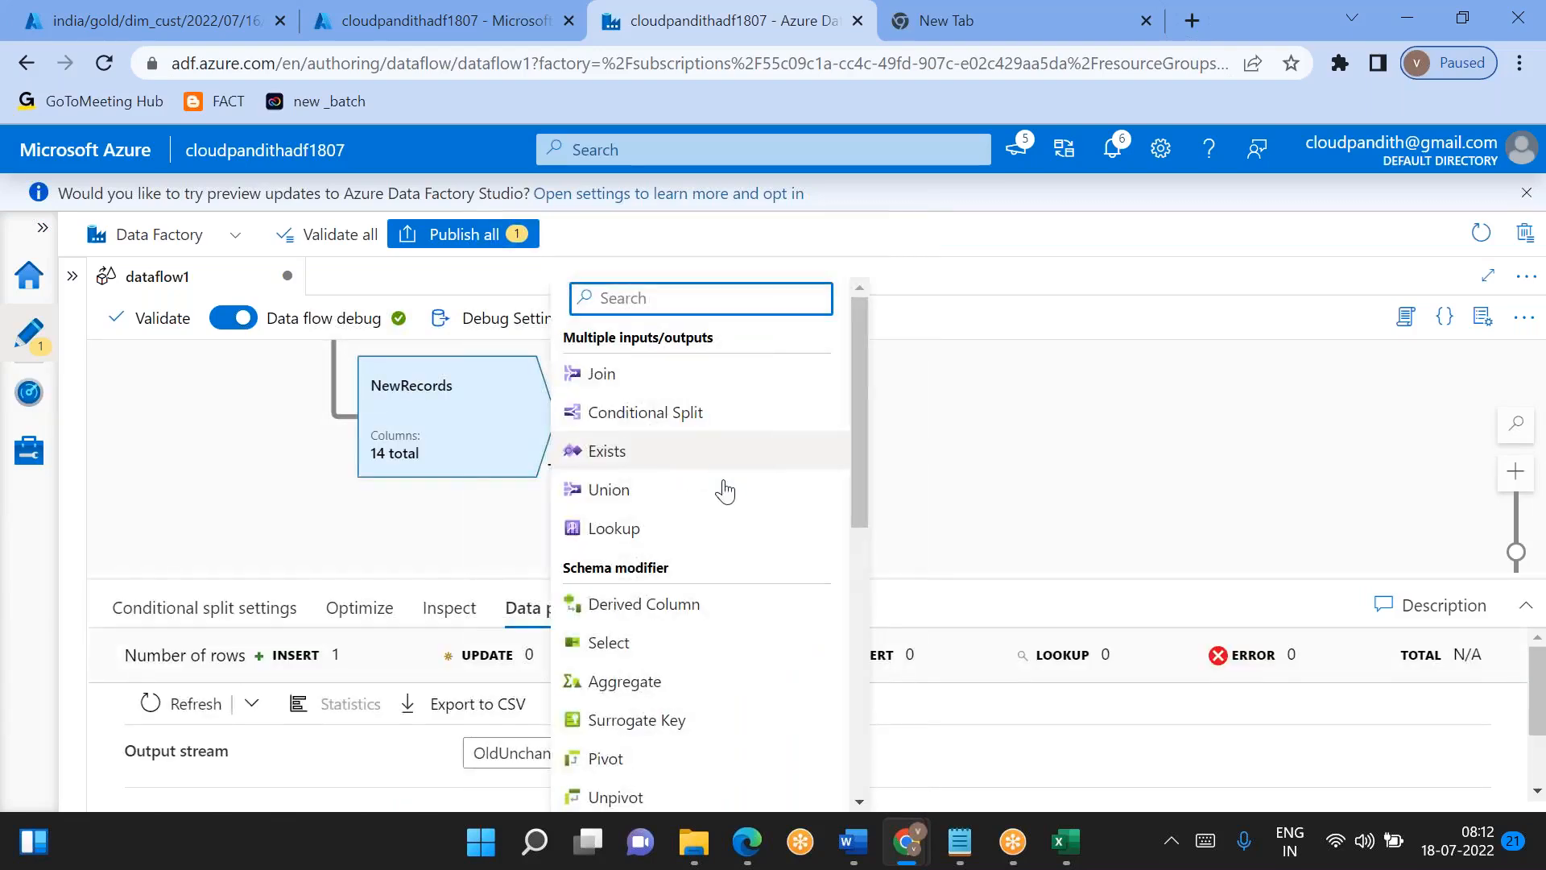
pyautogui.scroll(-1, 725, 489)
pyautogui.click(608, 542)
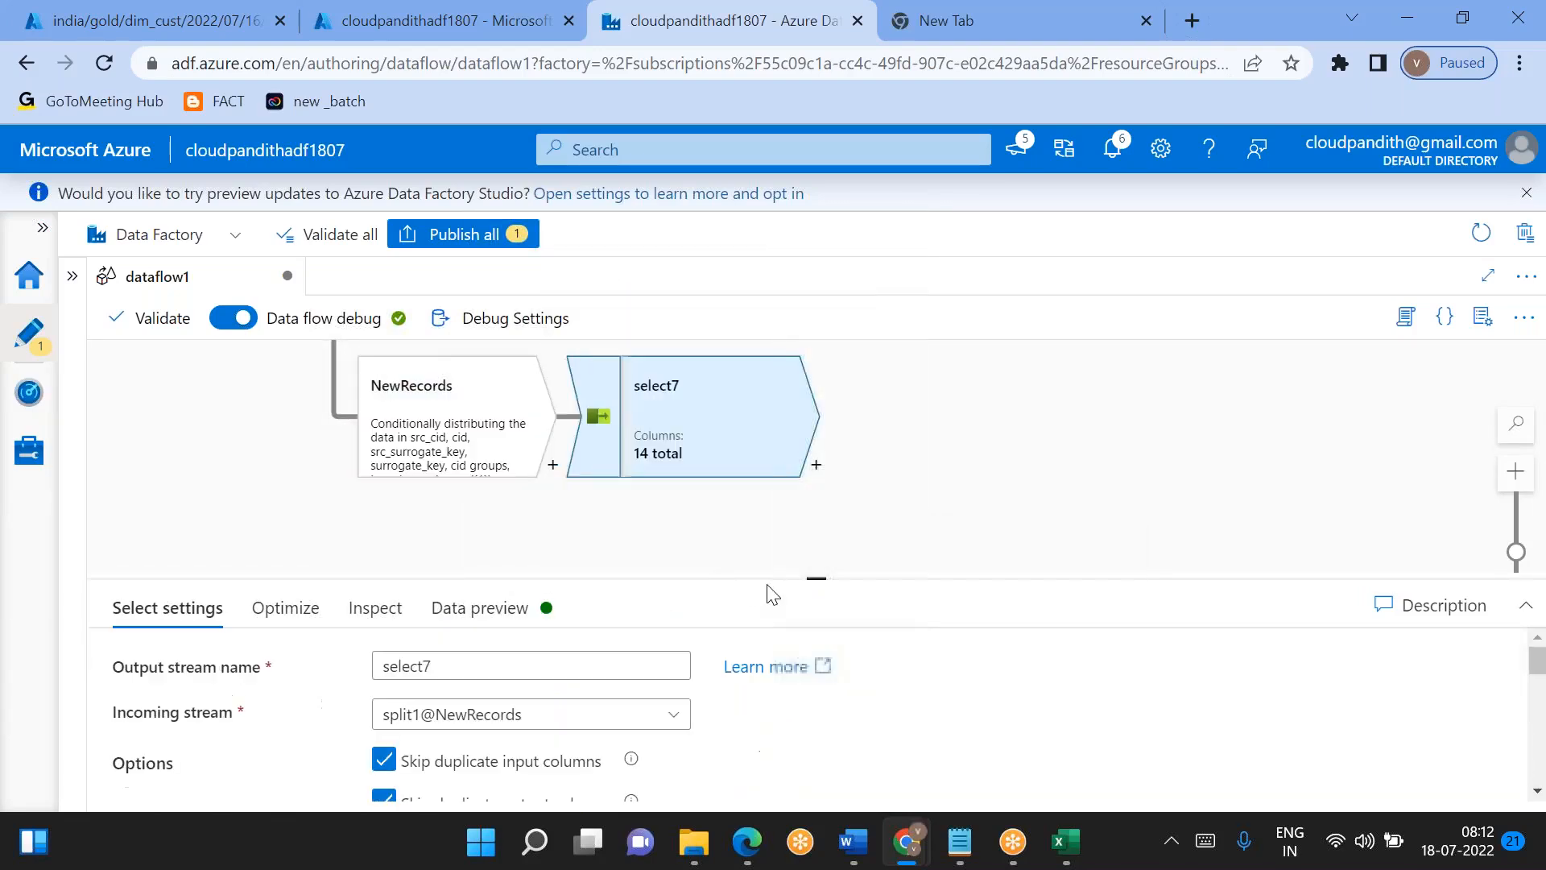
pyautogui.moveTo(825, 579); pyautogui.dragTo(817, 347)
pyautogui.scroll(-4, 1506, 679)
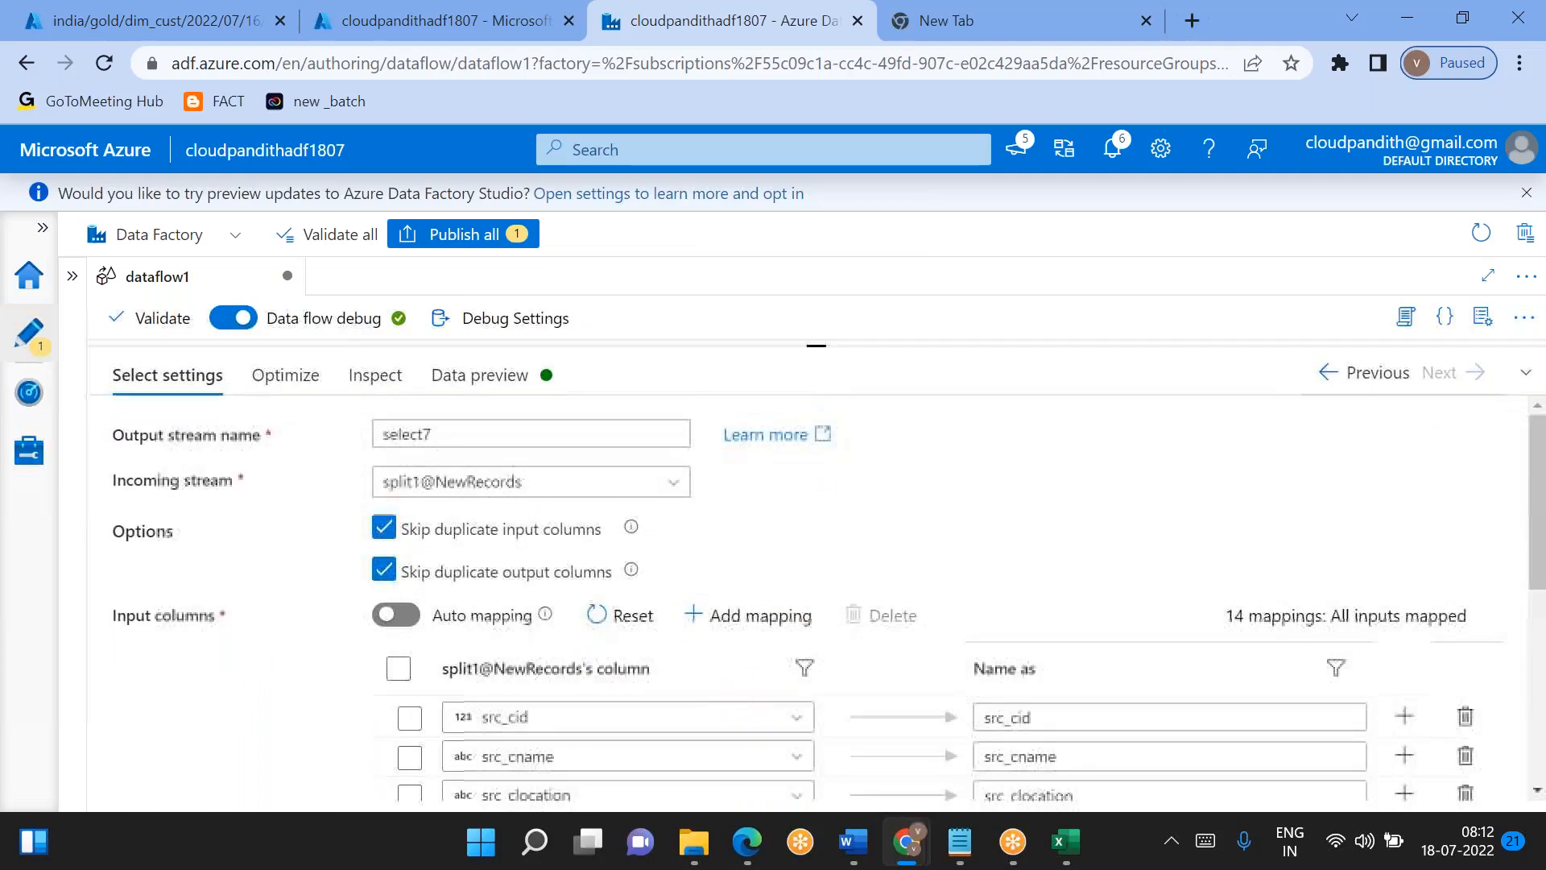
# - Rename select7's outputs for src_cid, src_cname, src_clocation, src_cphno and src_surrogate_key to cid, cname, clocation, cphno and surrogate_key
pyautogui.scroll(5, 1506, 679)
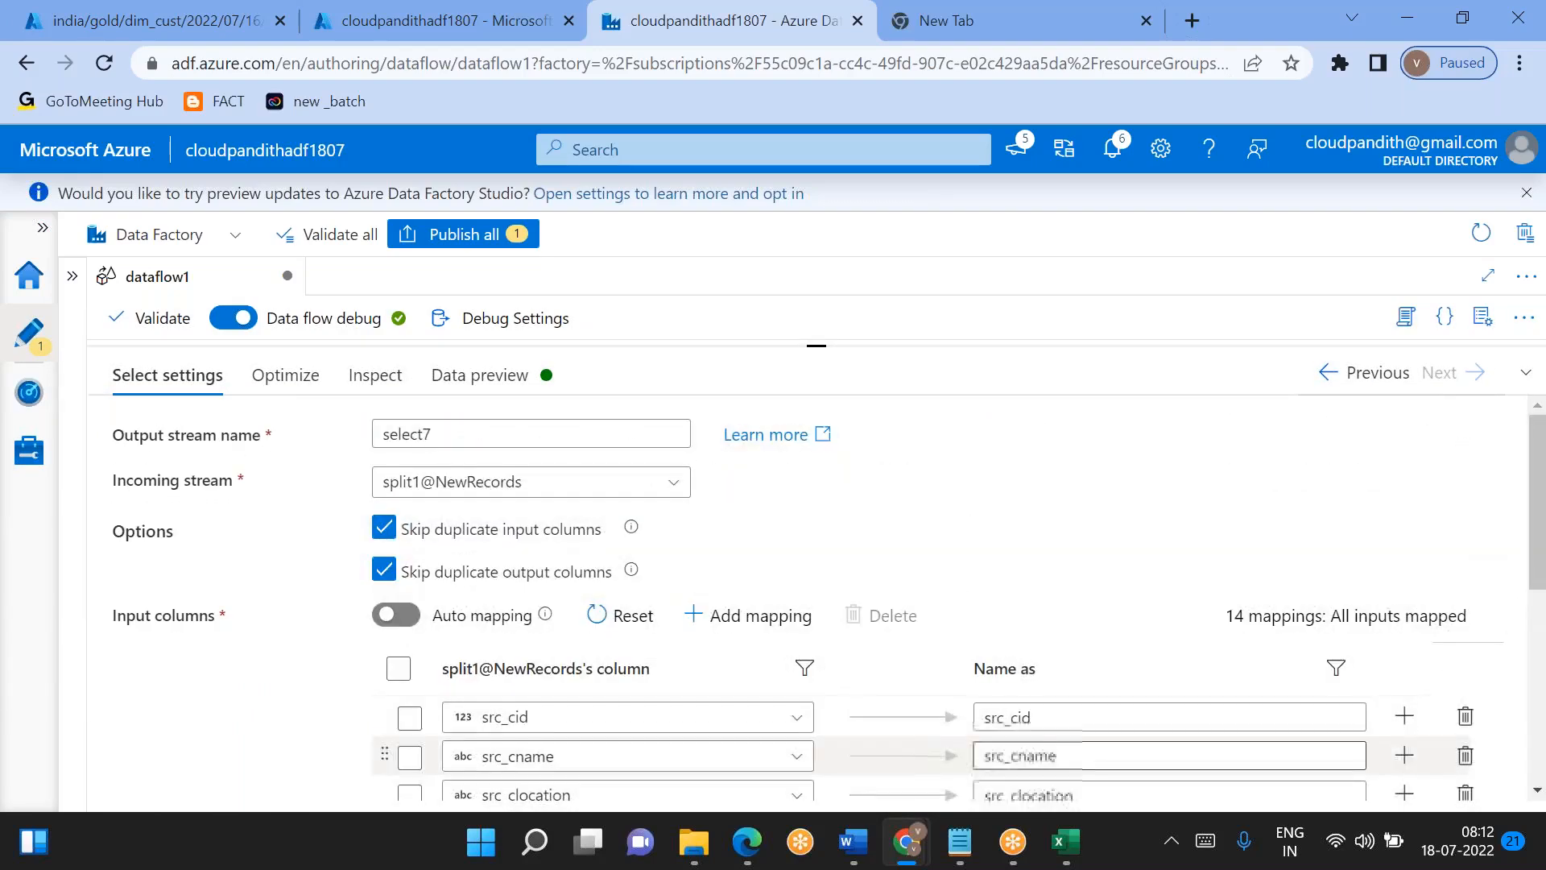
pyautogui.scroll(-3, 976, 569)
pyautogui.click(1022, 475)
pyautogui.scroll(1, 1022, 477)
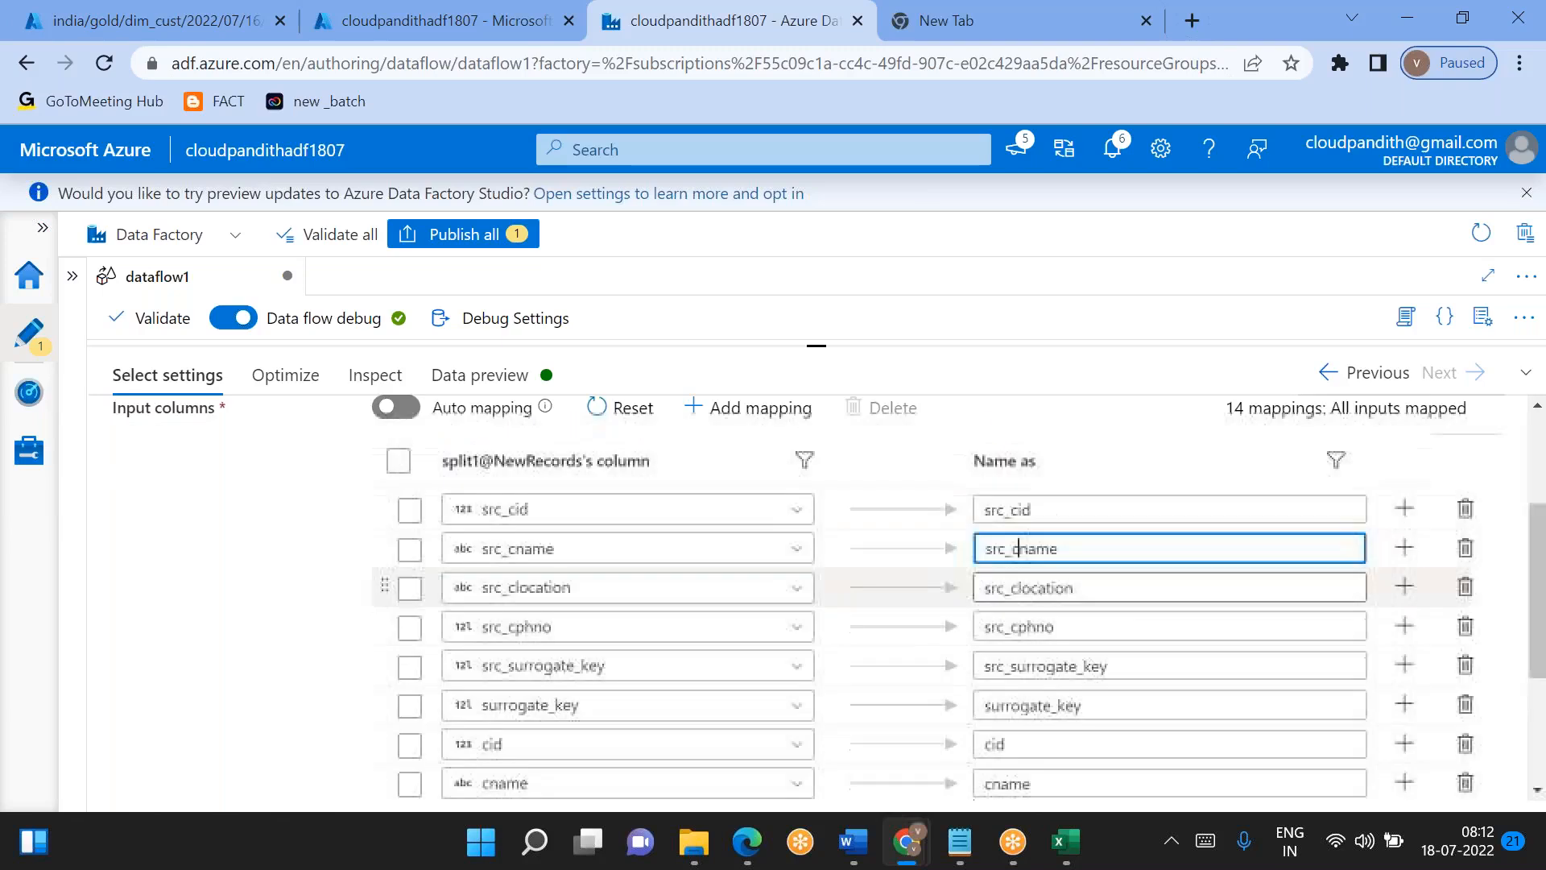
pyautogui.click(1018, 510)
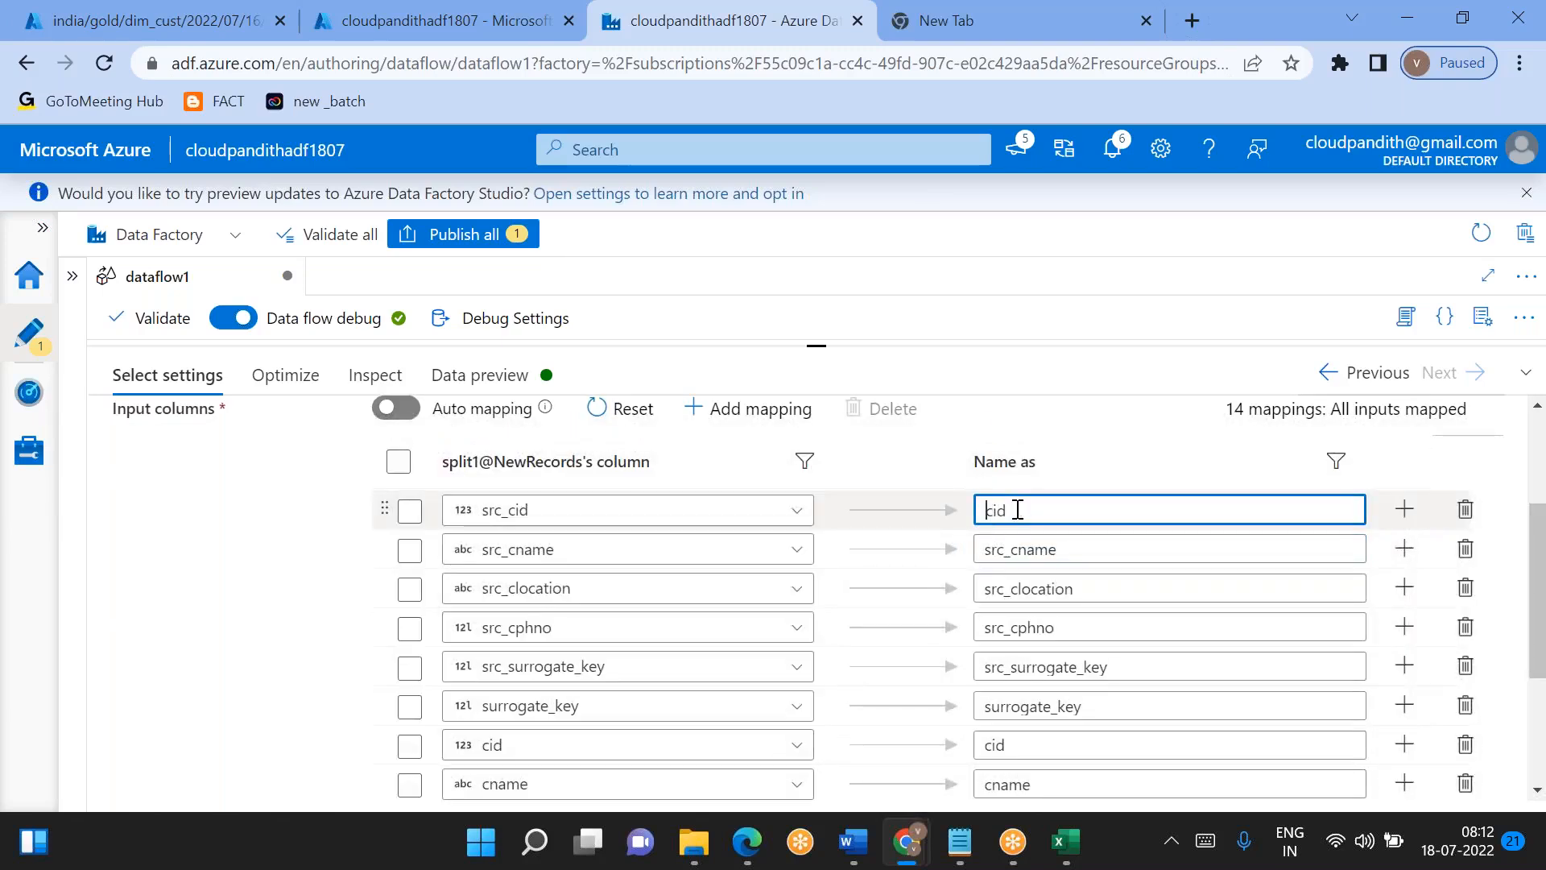
pyautogui.moveTo(985, 550); pyautogui.dragTo(986, 627)
pyautogui.press('BackSpace')
pyautogui.press('BackSpace')
pyautogui.click(1013, 627)
pyautogui.press('BackSpace')
pyautogui.moveTo(1013, 671); pyautogui.dragTo(985, 666)
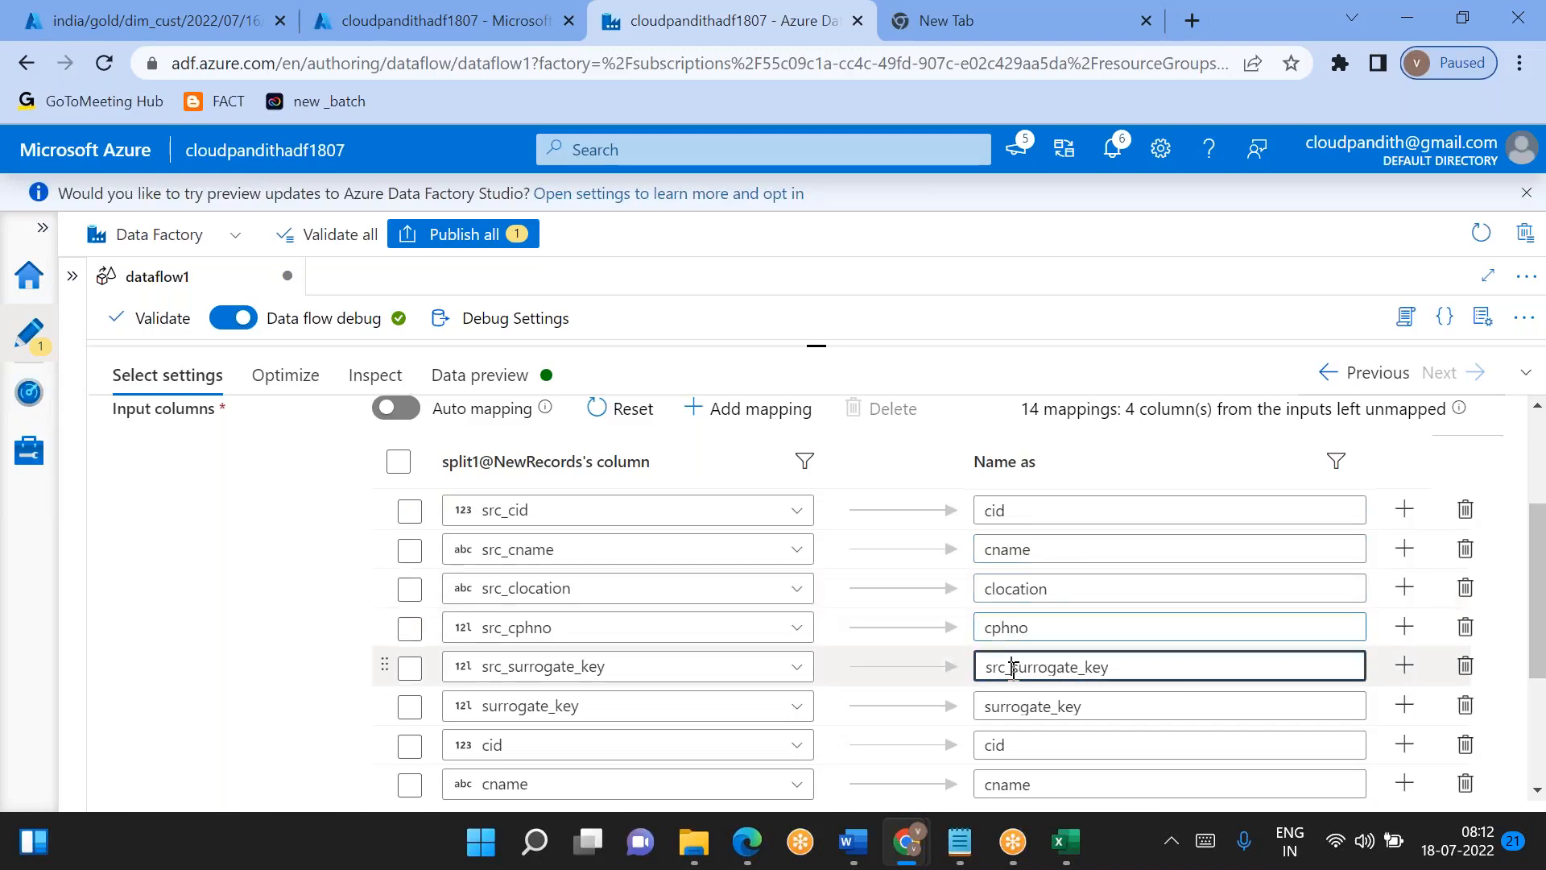
pyautogui.press('BackSpace')
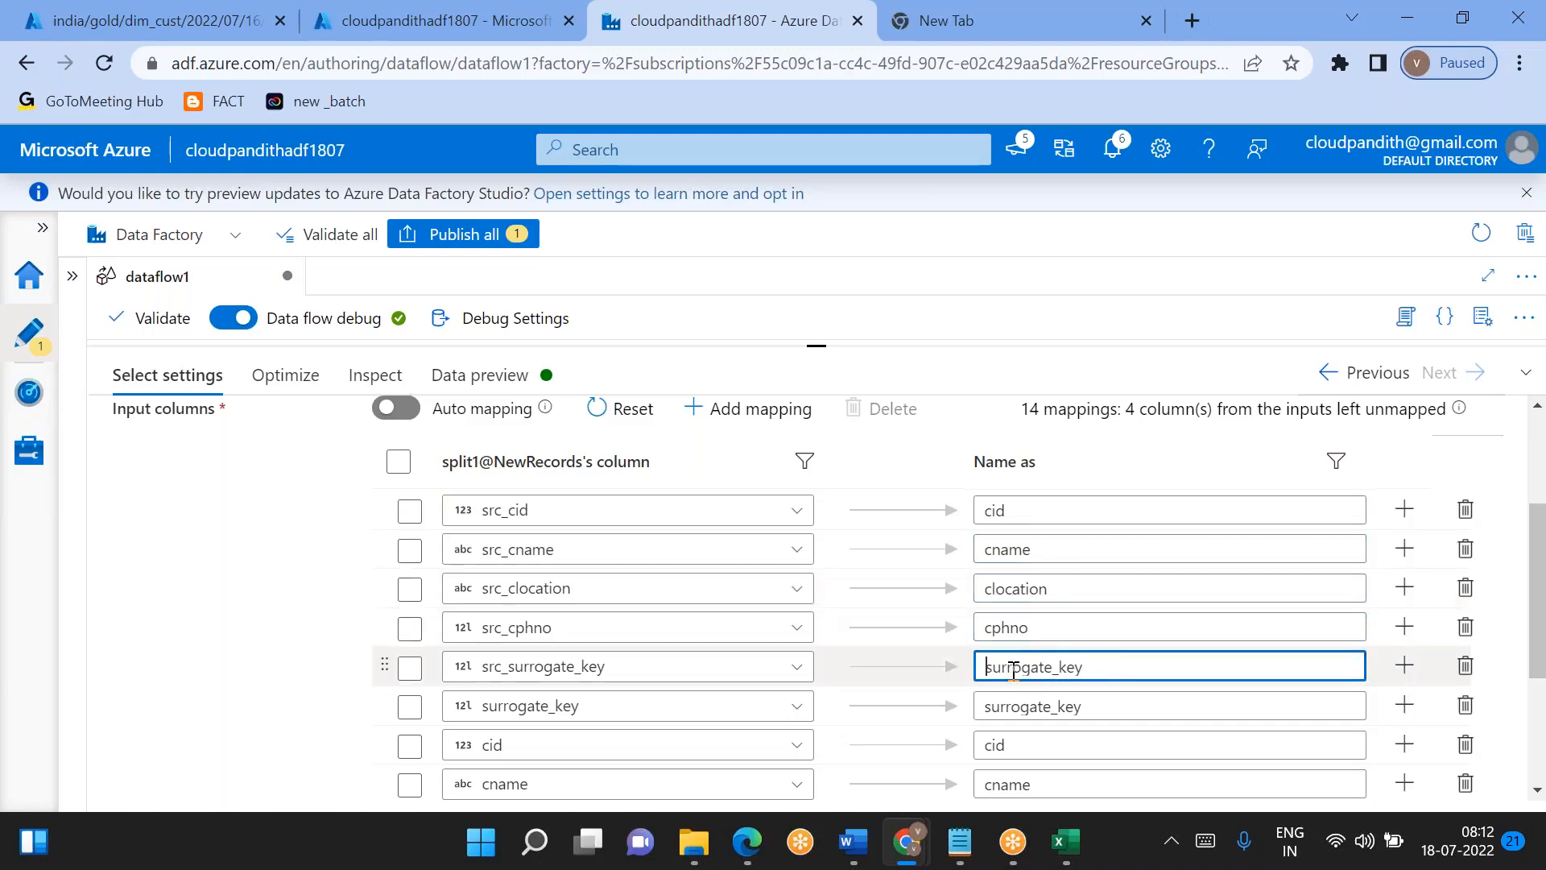
# - Remove the surrogate_key, cid, cname and src_surrogate_key mappings from select7
pyautogui.click(1465, 706)
pyautogui.scroll(-2, 1463, 709)
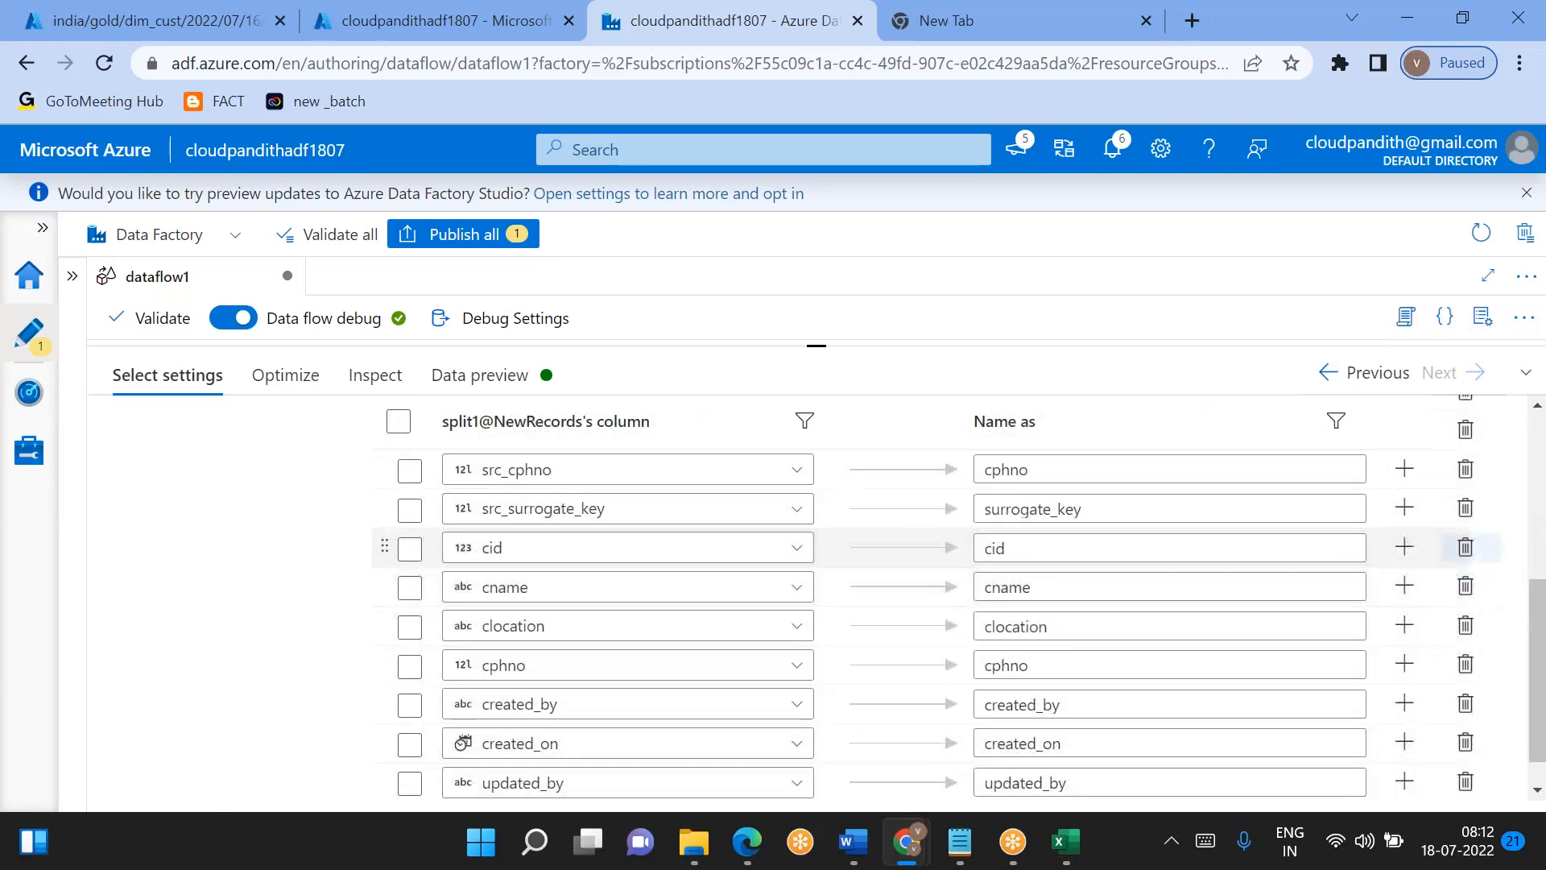
pyautogui.click(1465, 550)
pyautogui.click(1465, 551)
pyautogui.click(1465, 551)
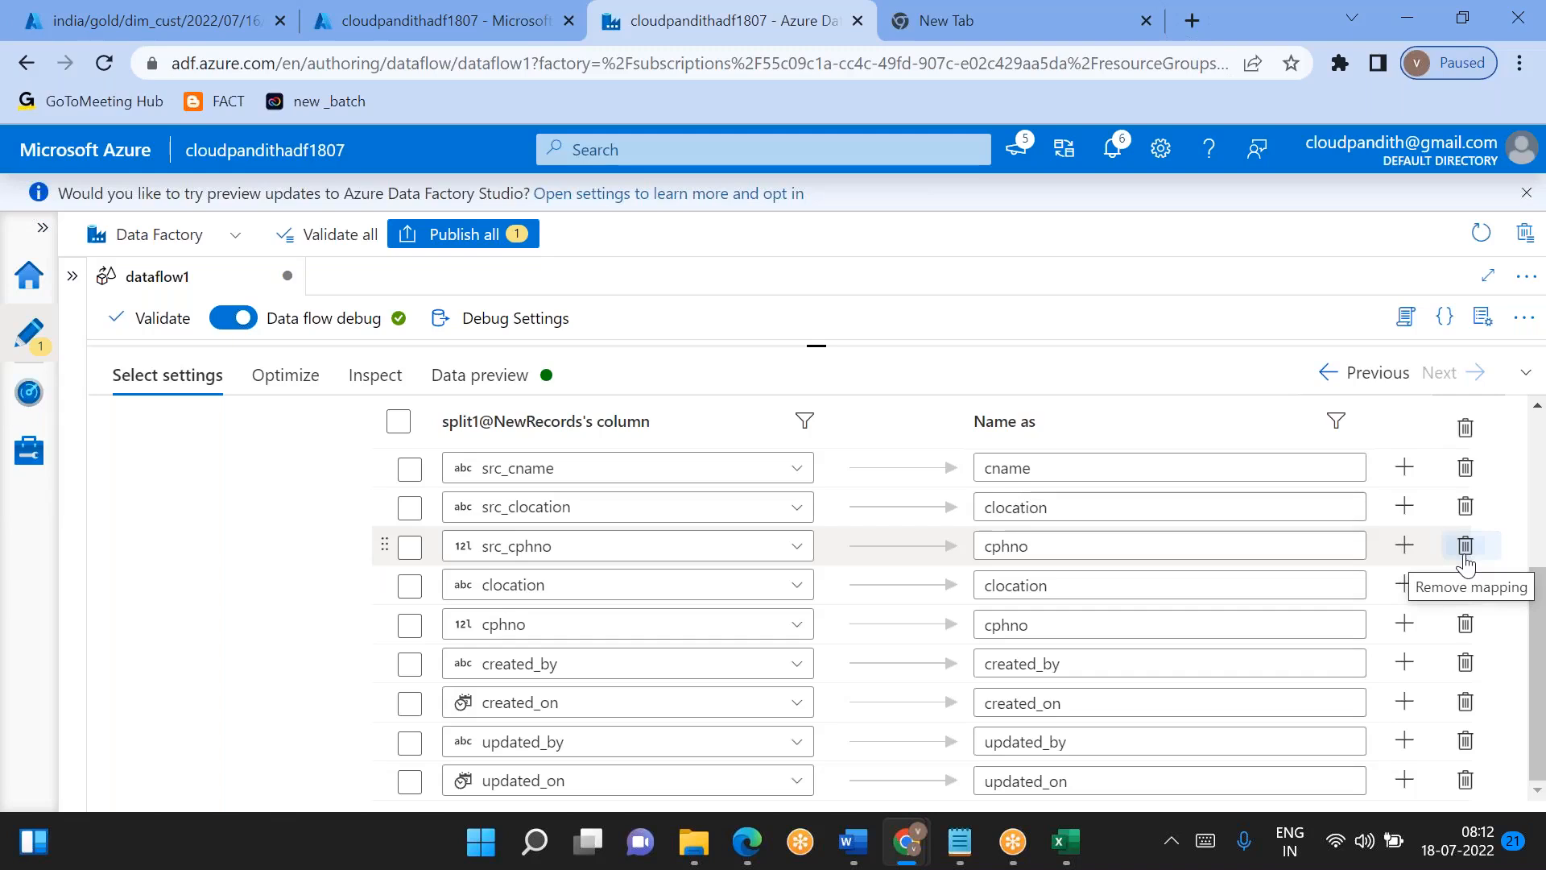
# - Change the src_cphno mapping's input column to src_surrogate_key and name its output surrogate_key
pyautogui.click(810, 554)
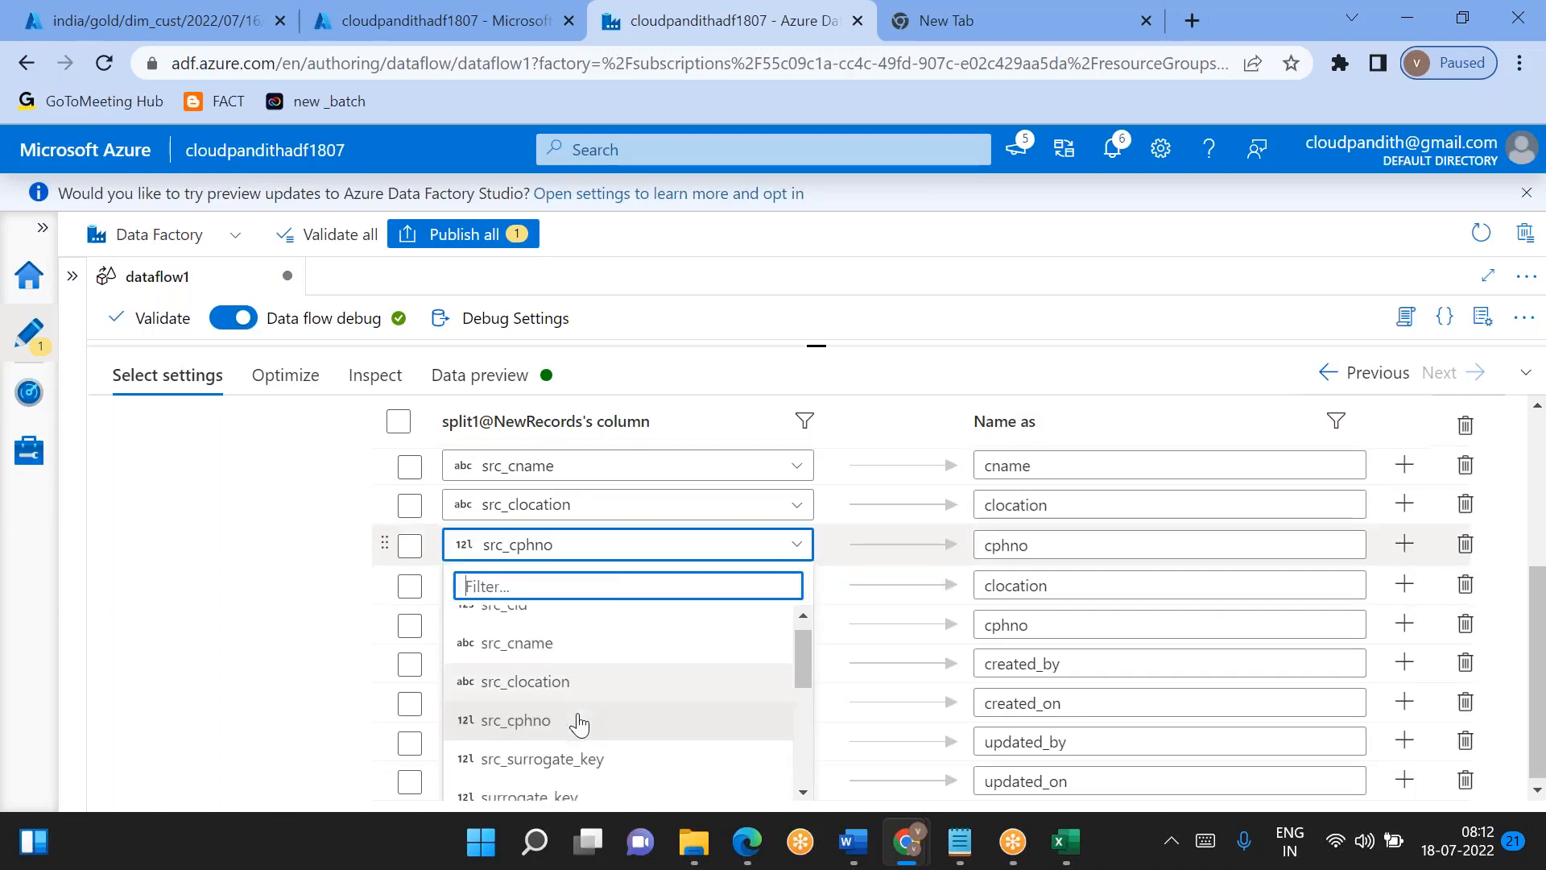
pyautogui.click(543, 754)
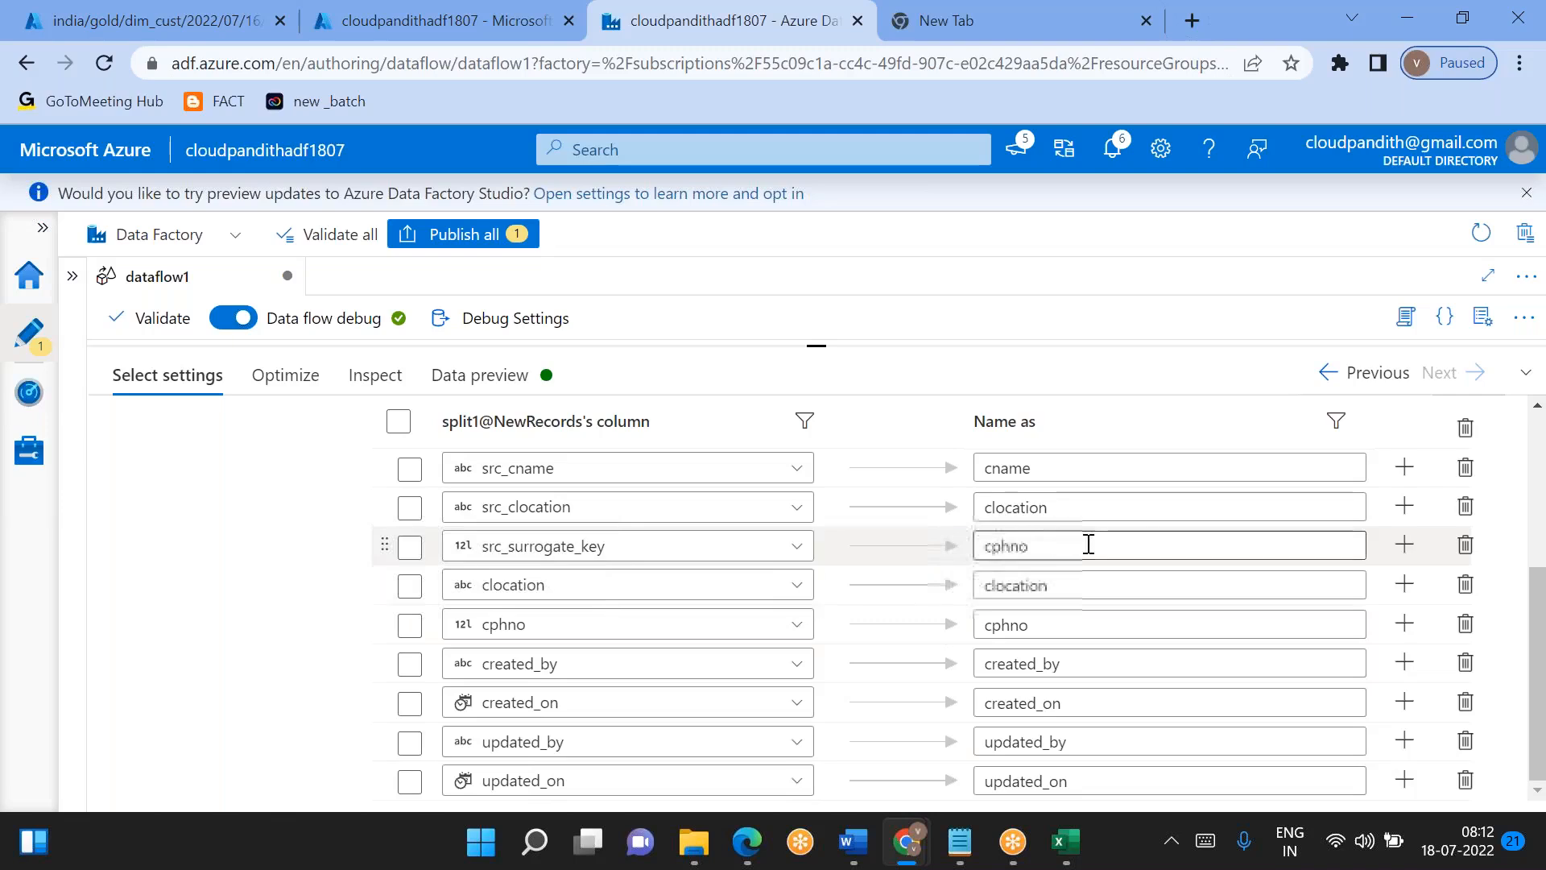
pyautogui.click(549, 562)
pyautogui.click(549, 562)
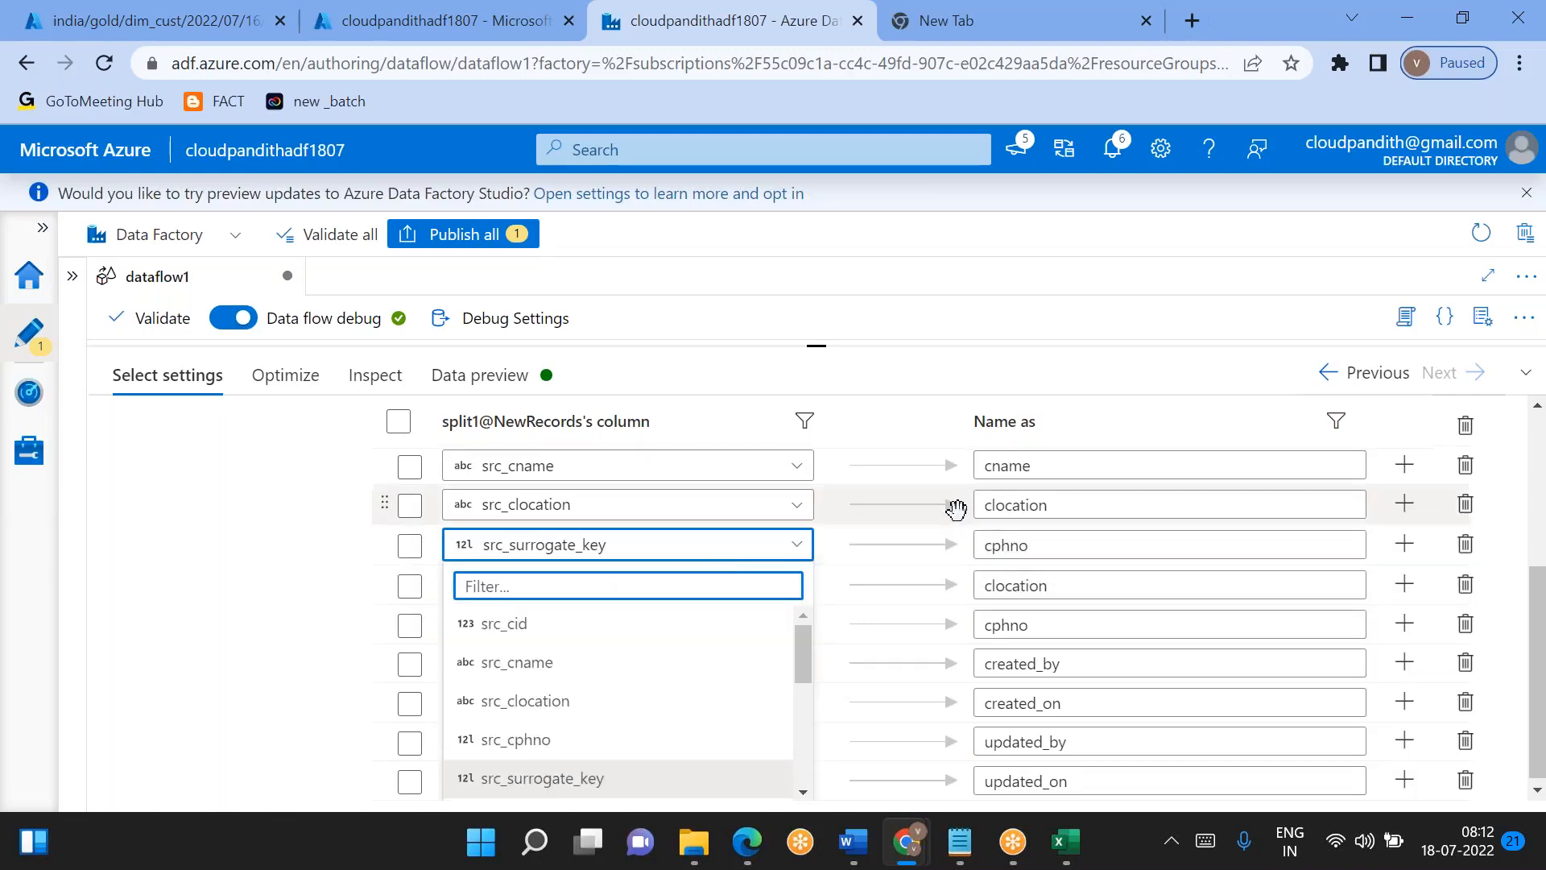
pyautogui.doubleClick(1069, 550)
pyautogui.write('NewRecords')
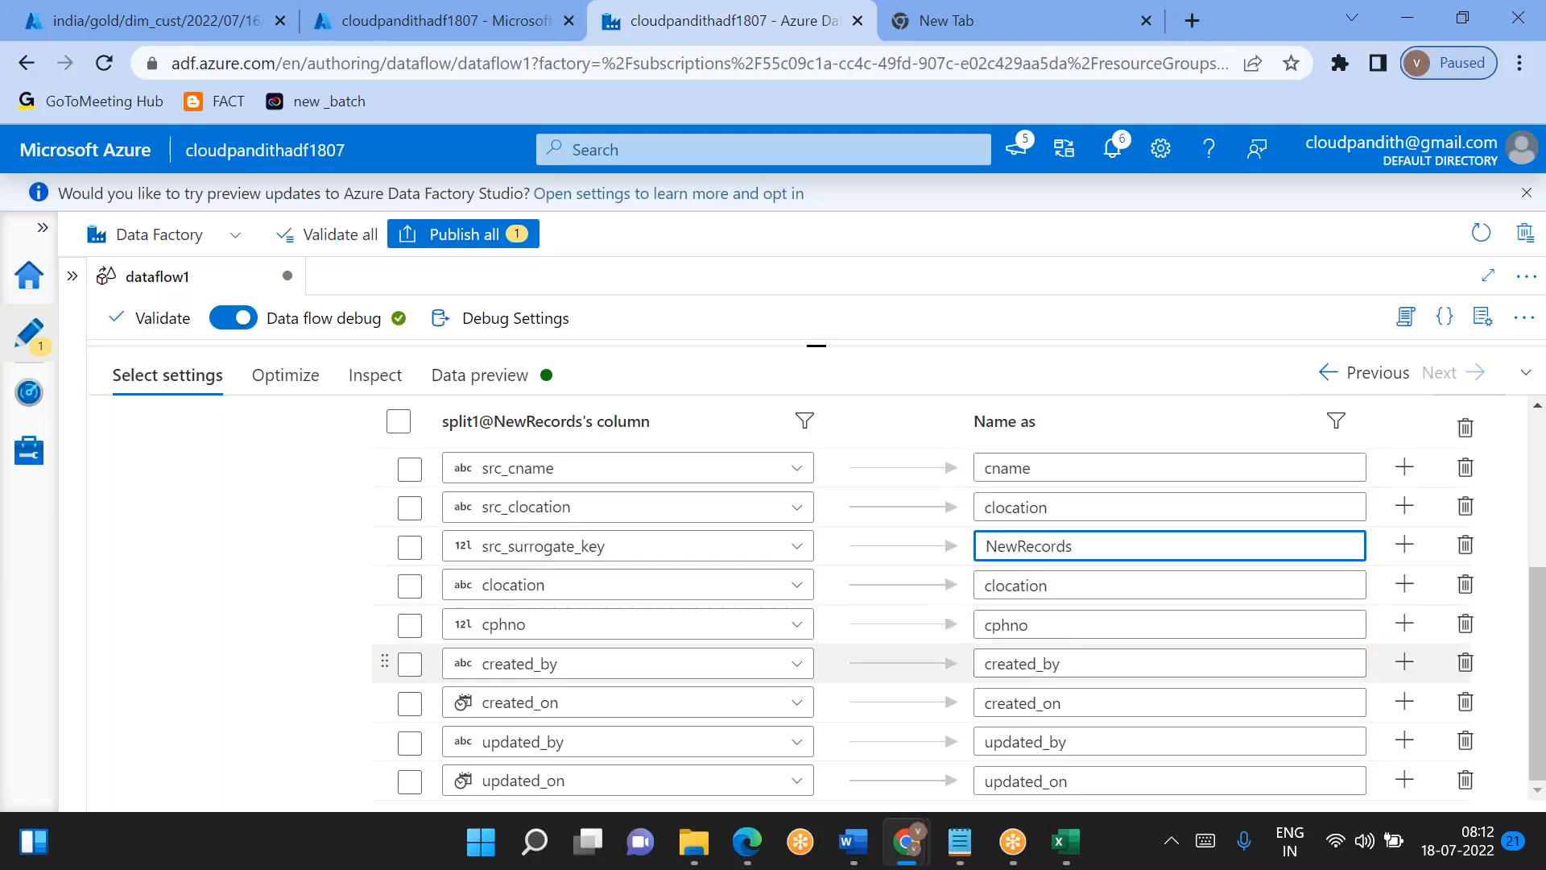
pyautogui.doubleClick(1051, 550)
pyautogui.hotkey('ctrl', 'c')
pyautogui.press('BackSpace')
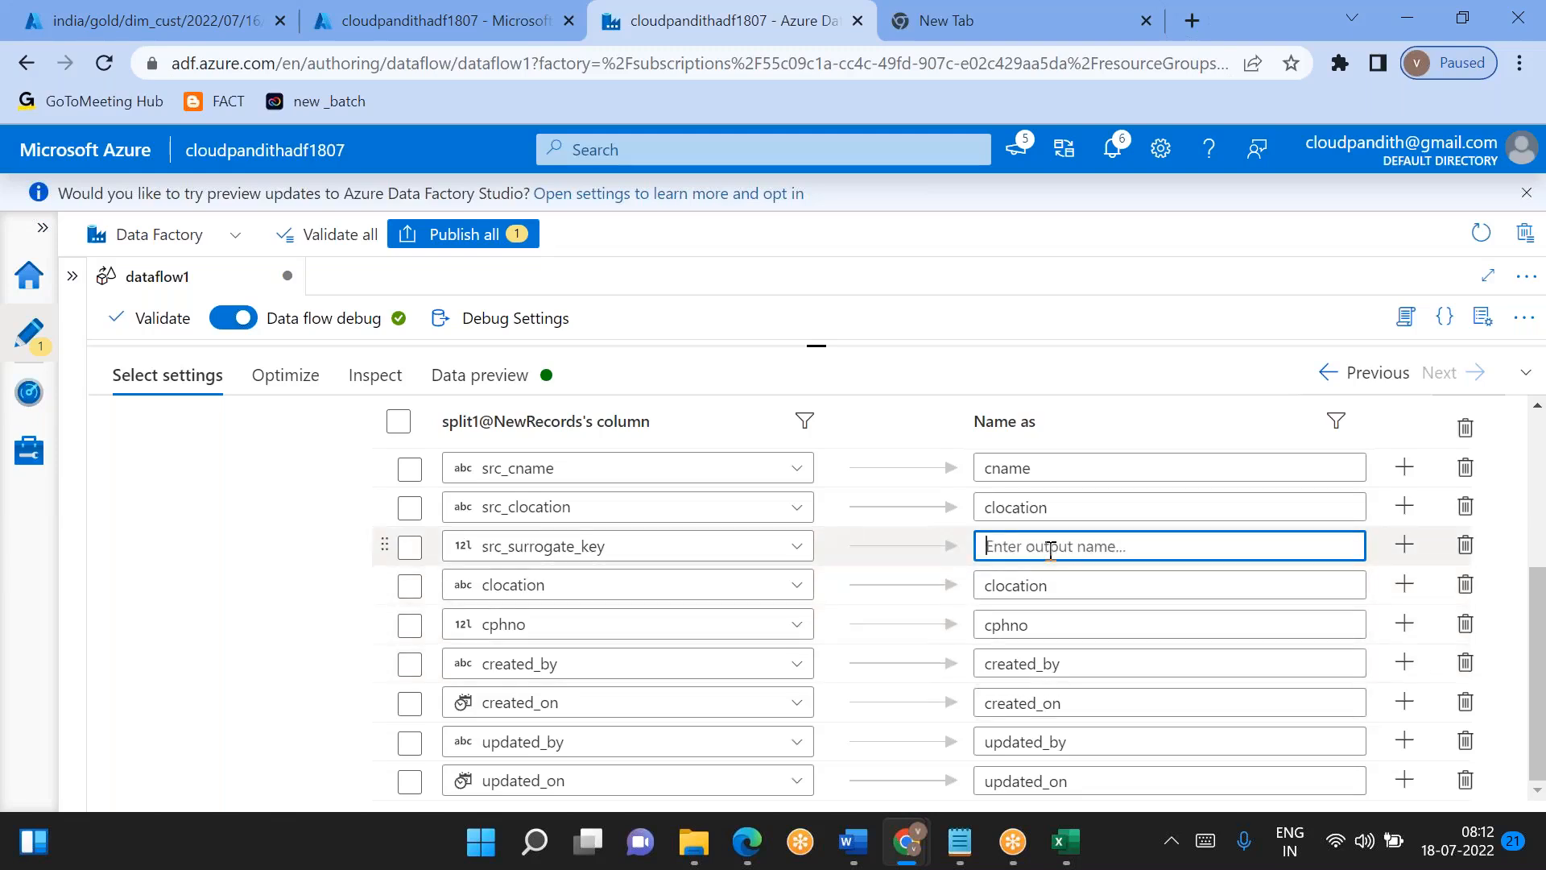
pyautogui.write('surrogate_key')
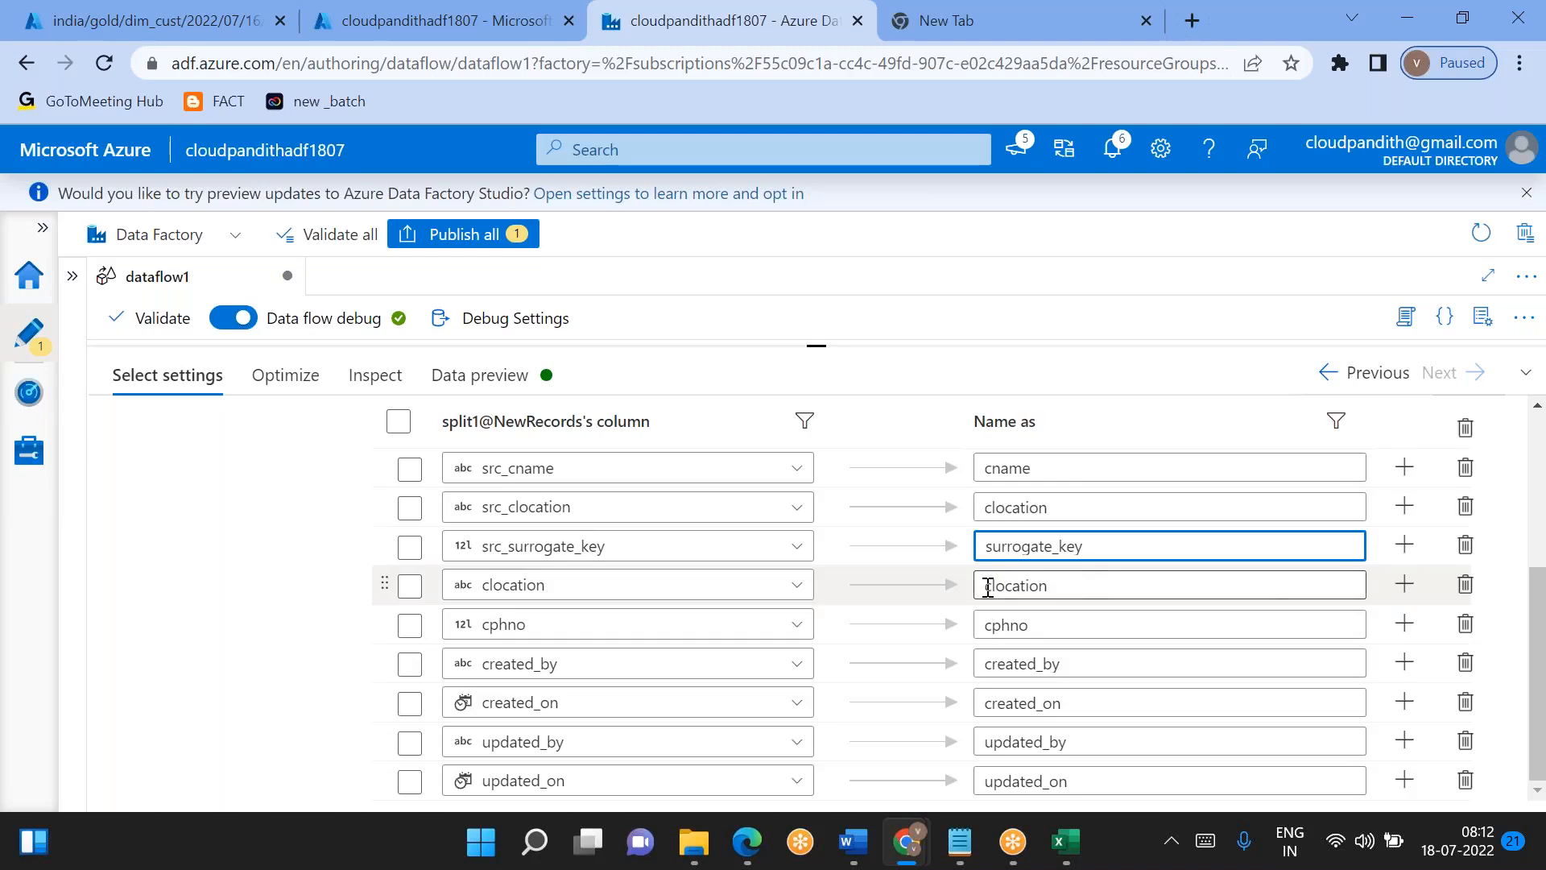
# - Remove the unprefixed clocation and cphno input mappings from select7
pyautogui.click(1471, 592)
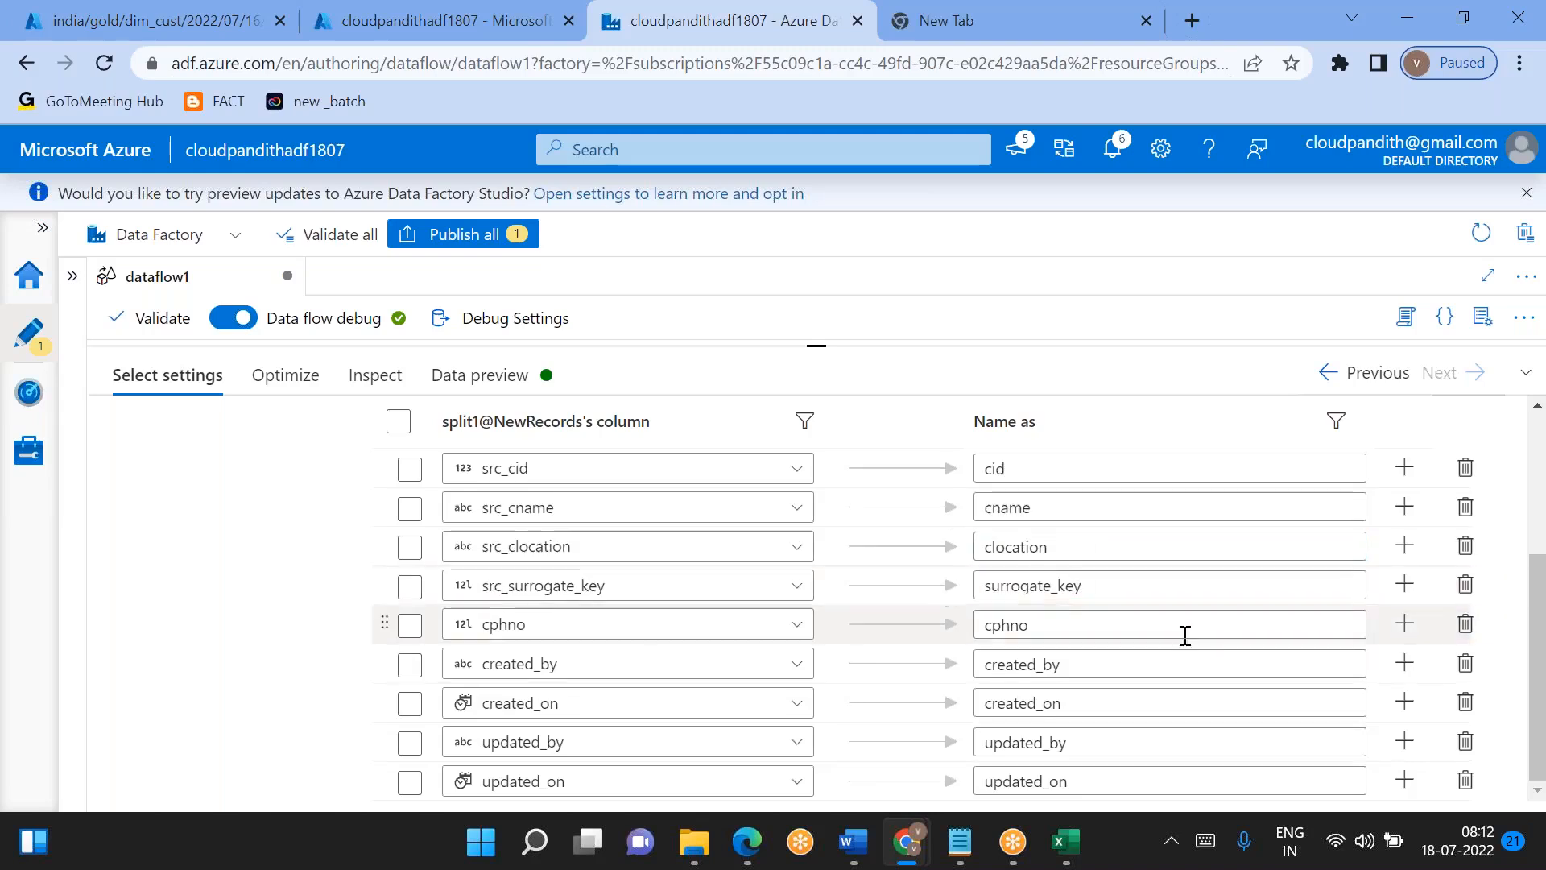
pyautogui.scroll(1, 1047, 595)
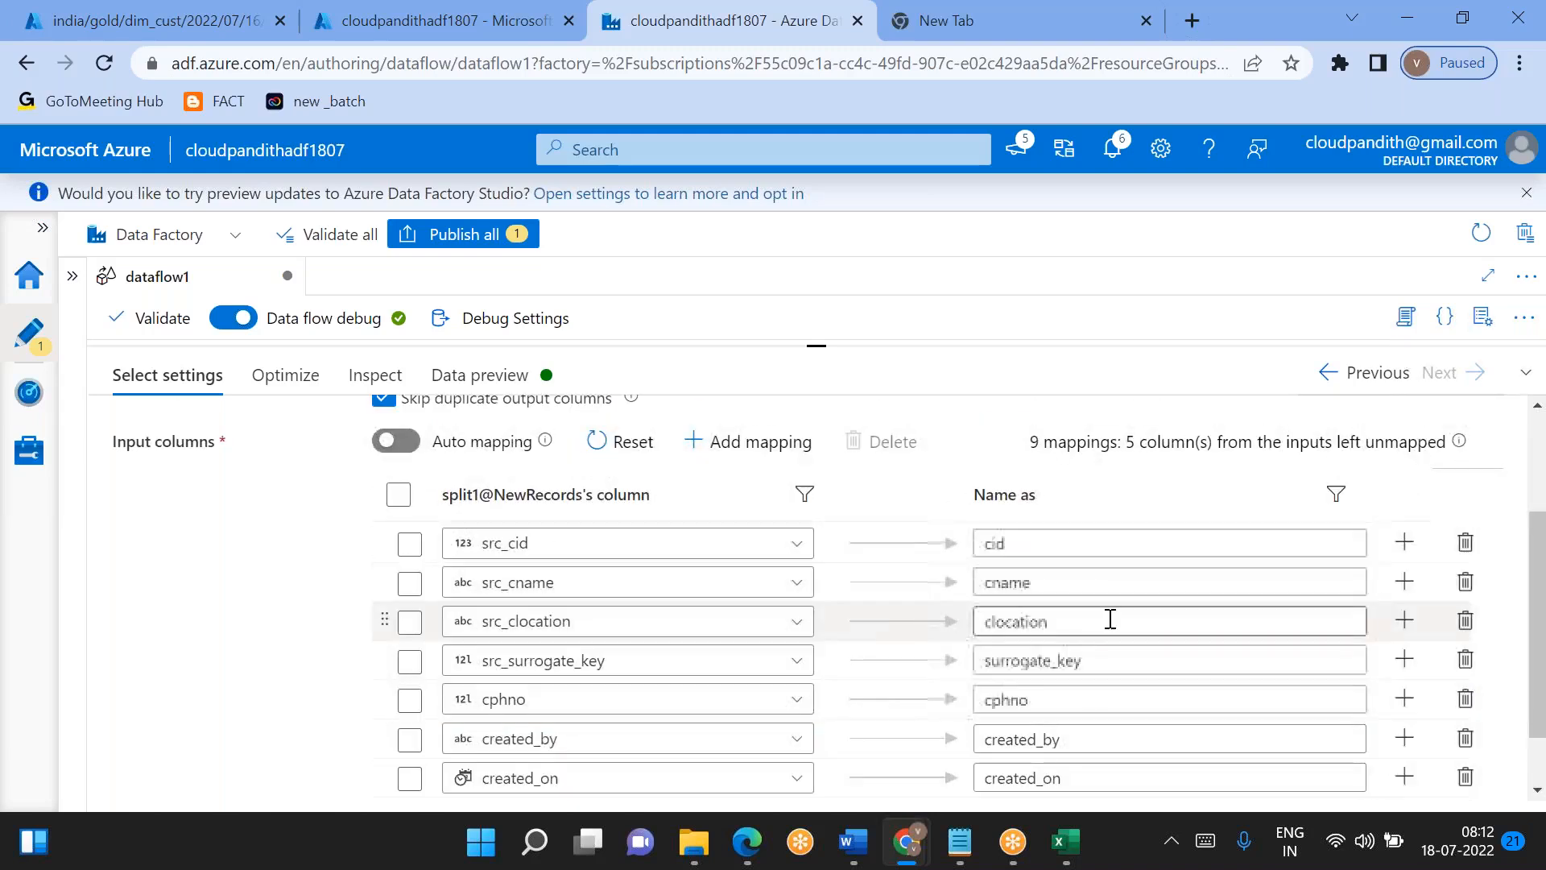
pyautogui.scroll(-1, 1110, 619)
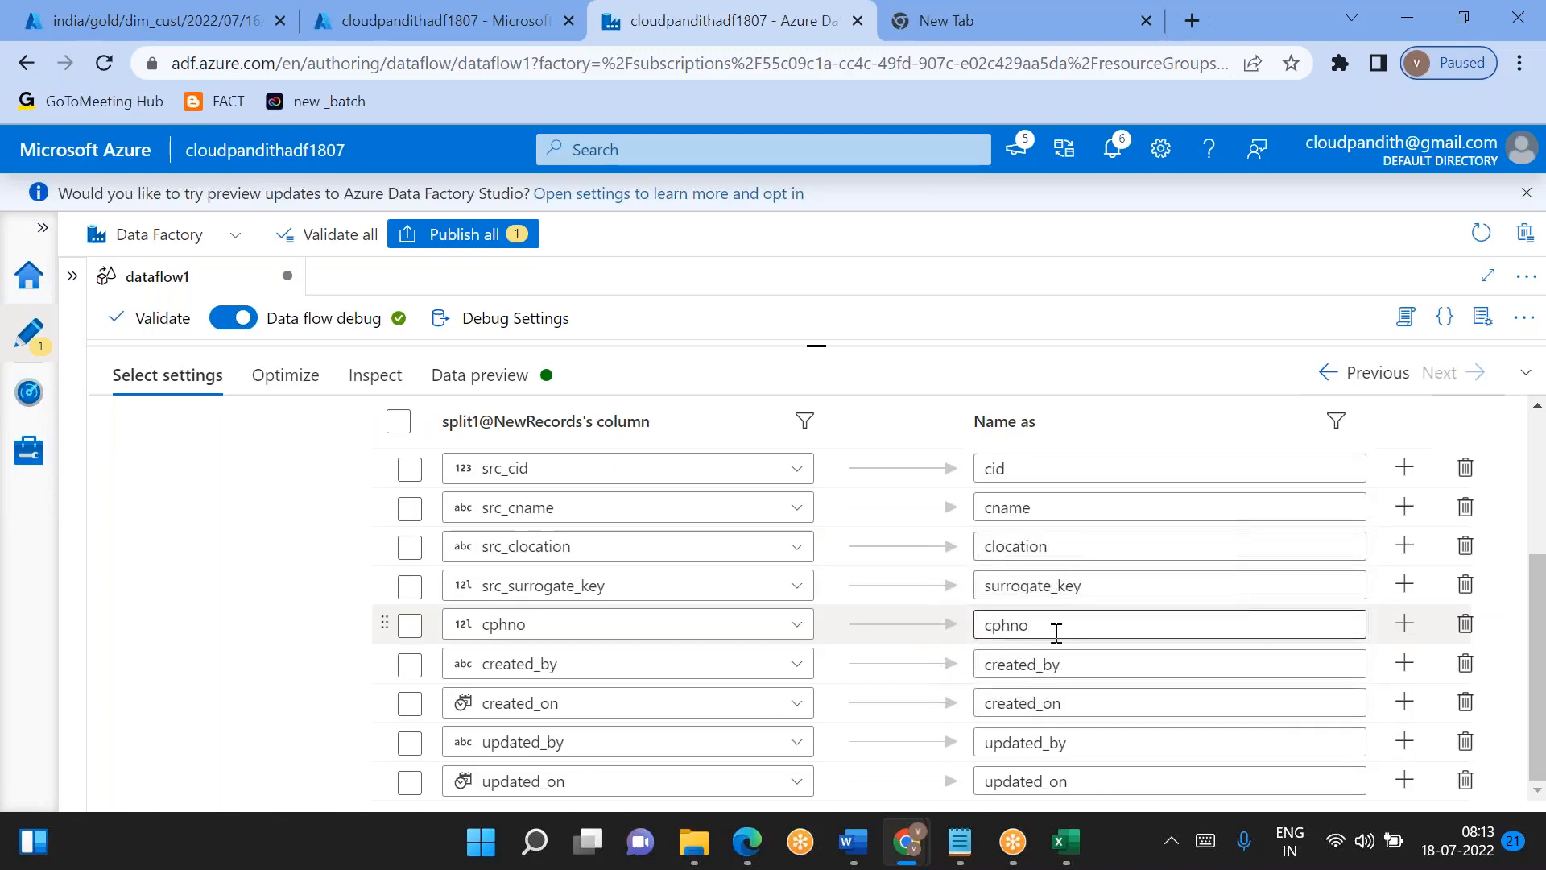
pyautogui.click(1466, 636)
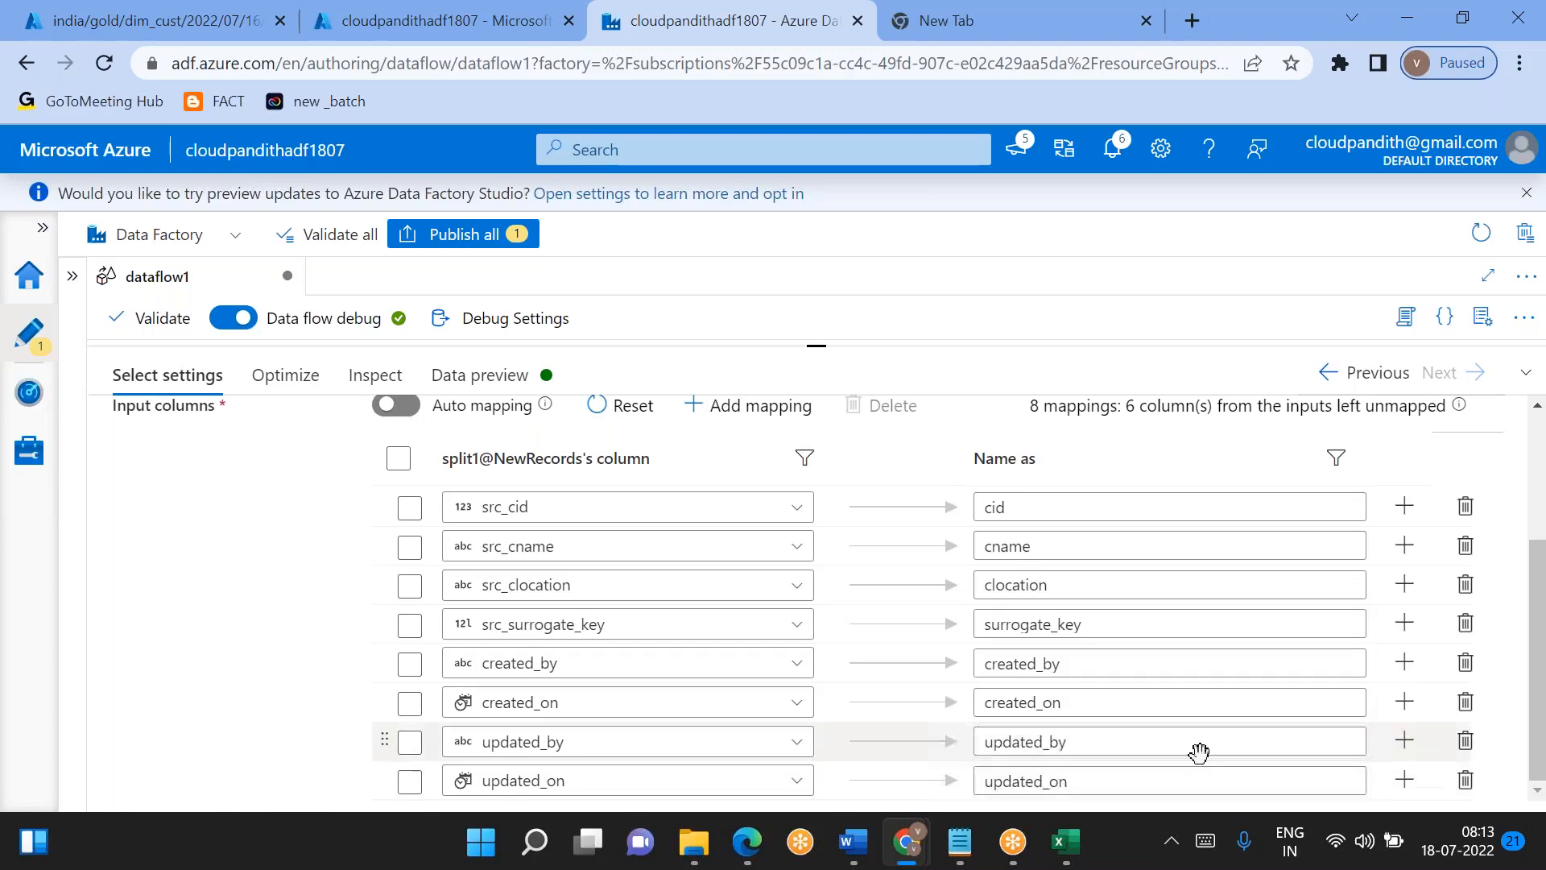
# - Add a derived column transformation after select7 and enlarge its settings area
pyautogui.moveTo(821, 346); pyautogui.dragTo(825, 493)
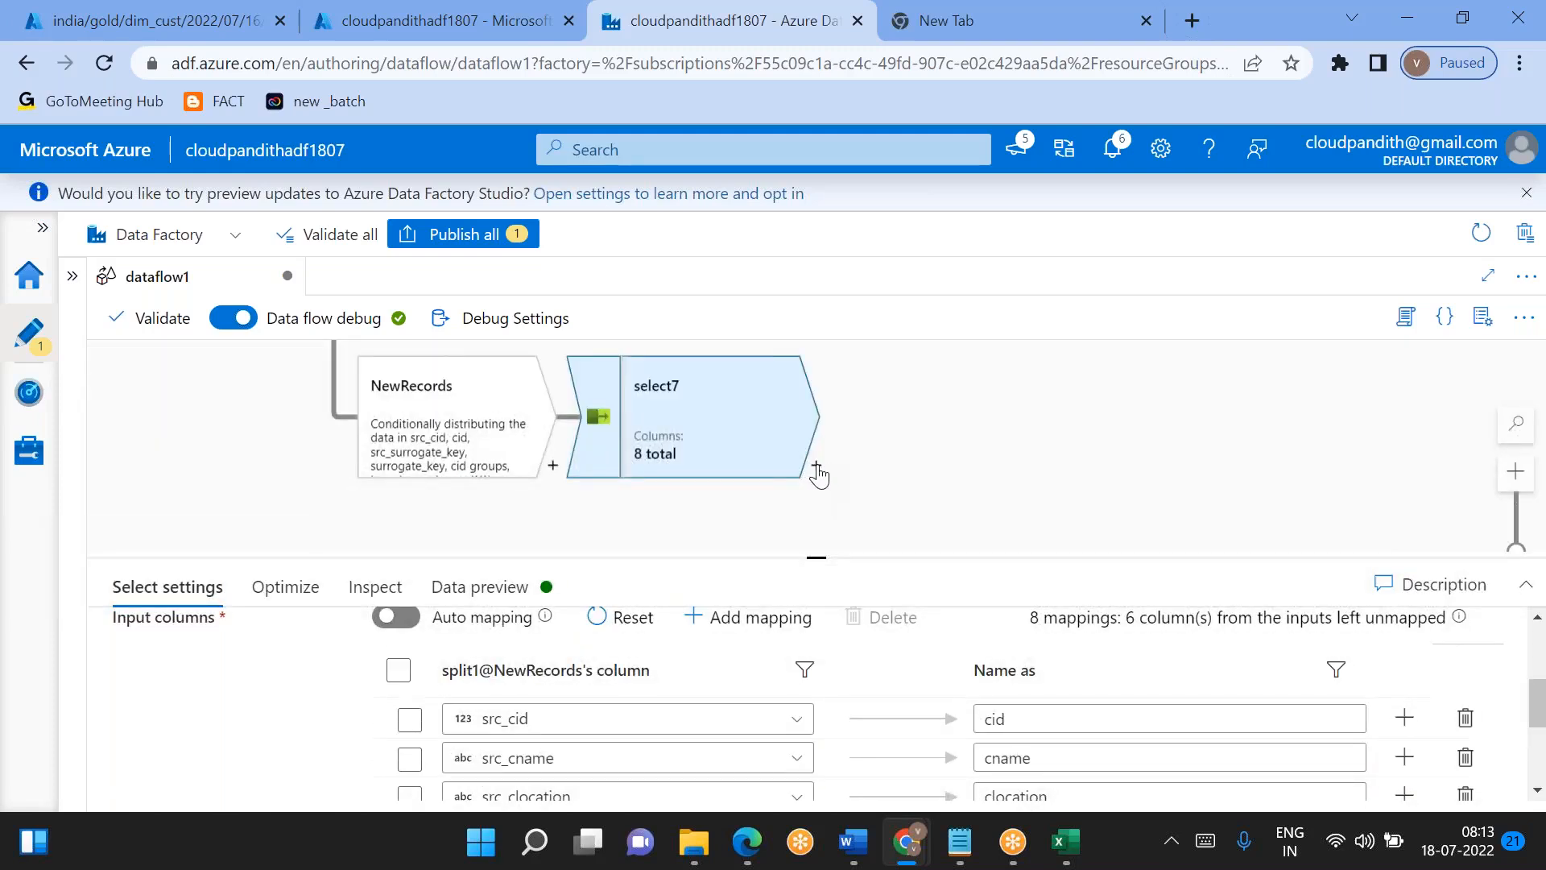
pyautogui.click(816, 469)
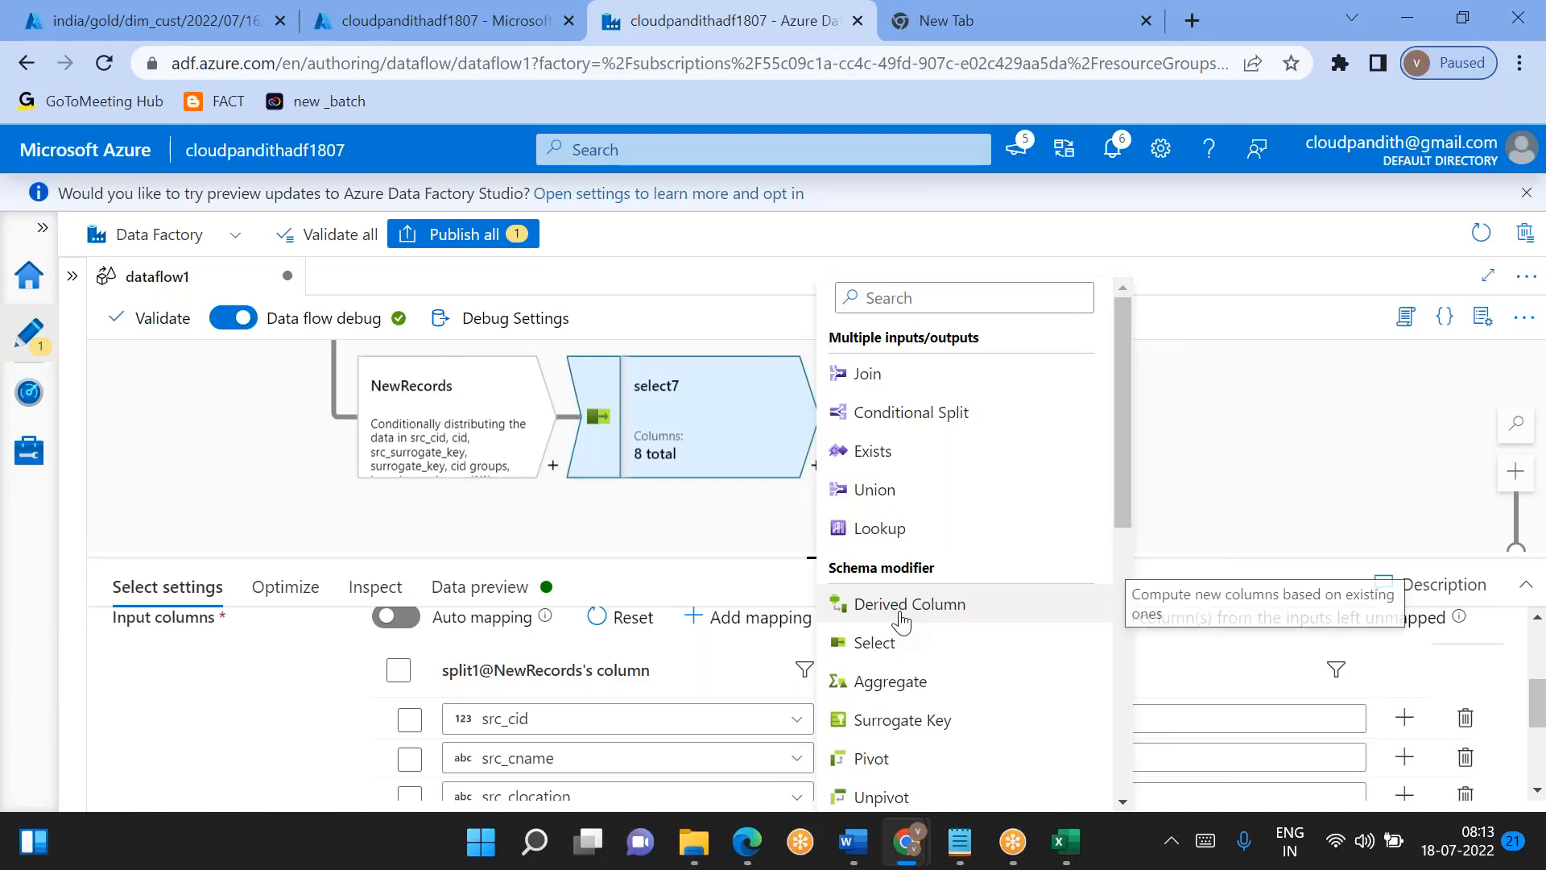
pyautogui.click(901, 616)
pyautogui.moveTo(824, 555); pyautogui.dragTo(820, 346)
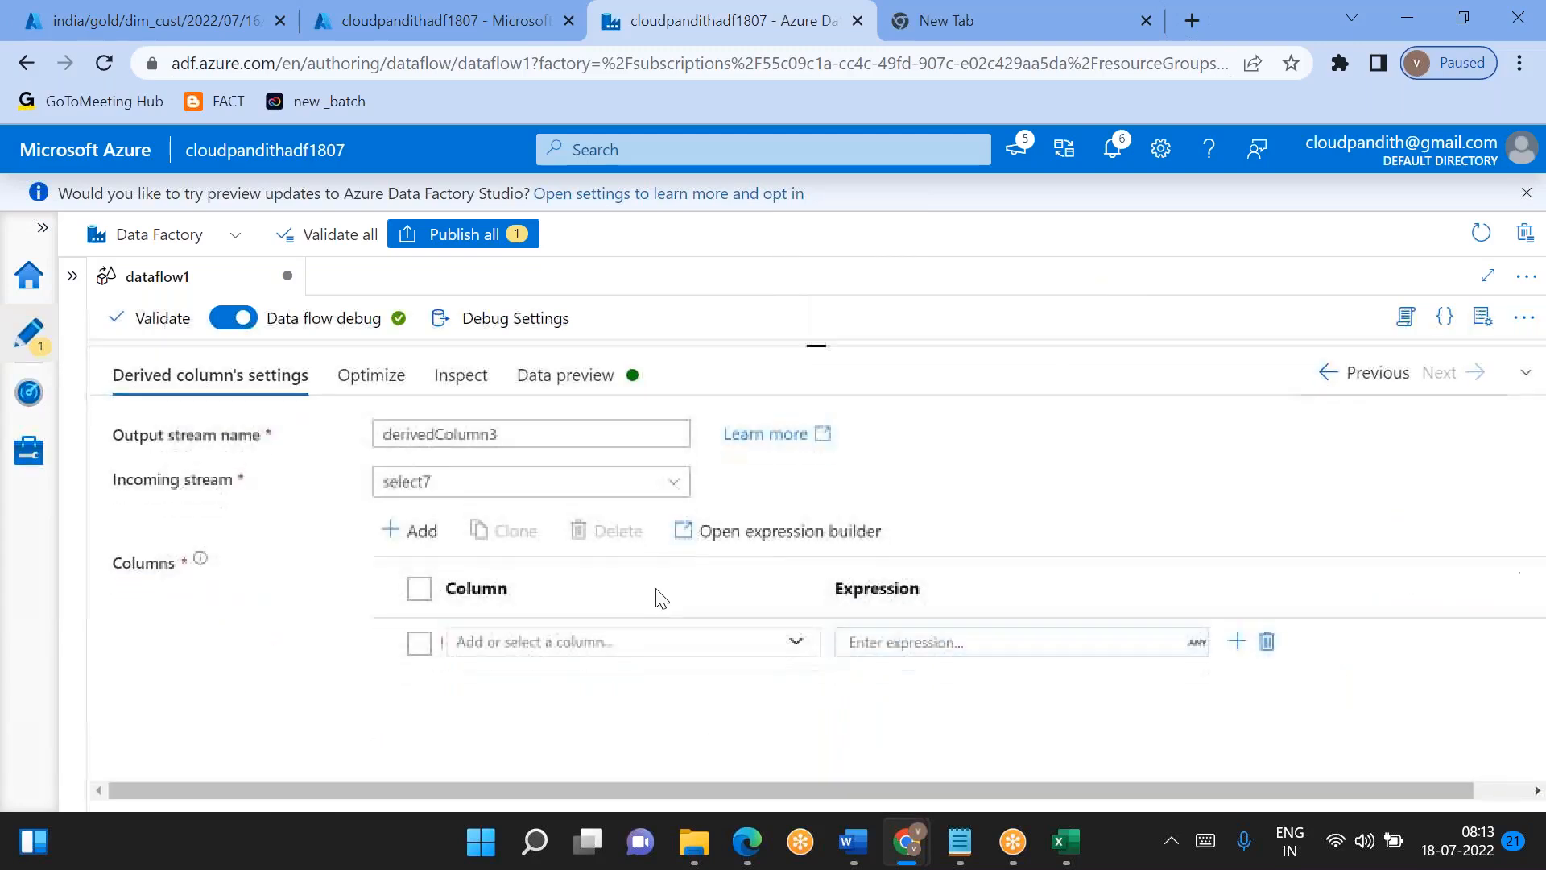
# - Add column rows to derivedColumn3 so that it has four in total
pyautogui.click(426, 535)
pyautogui.click(430, 563)
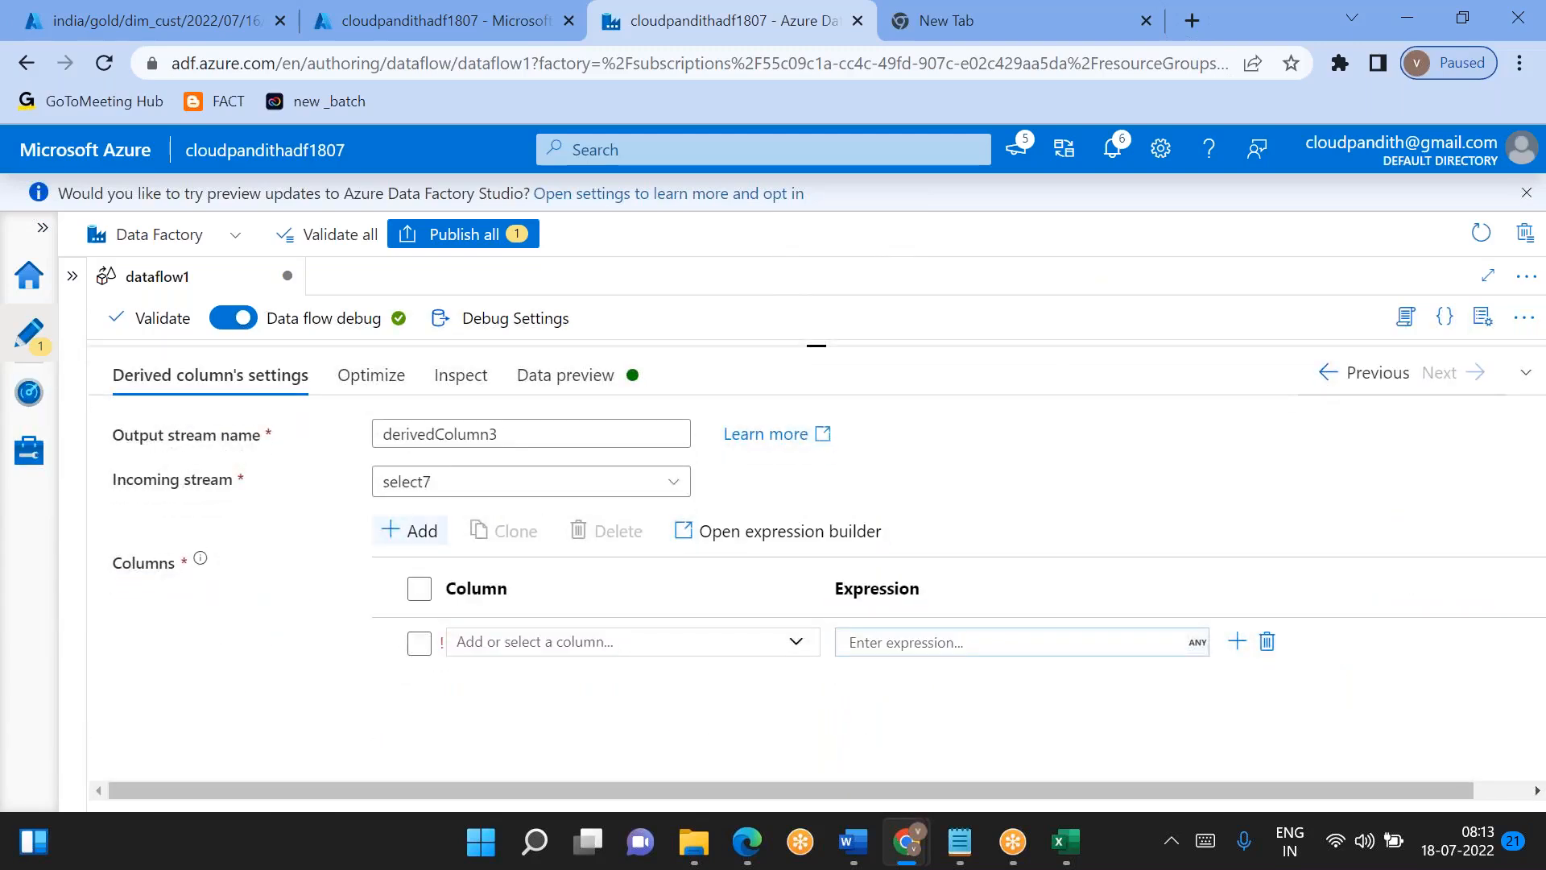
pyautogui.click(1237, 641)
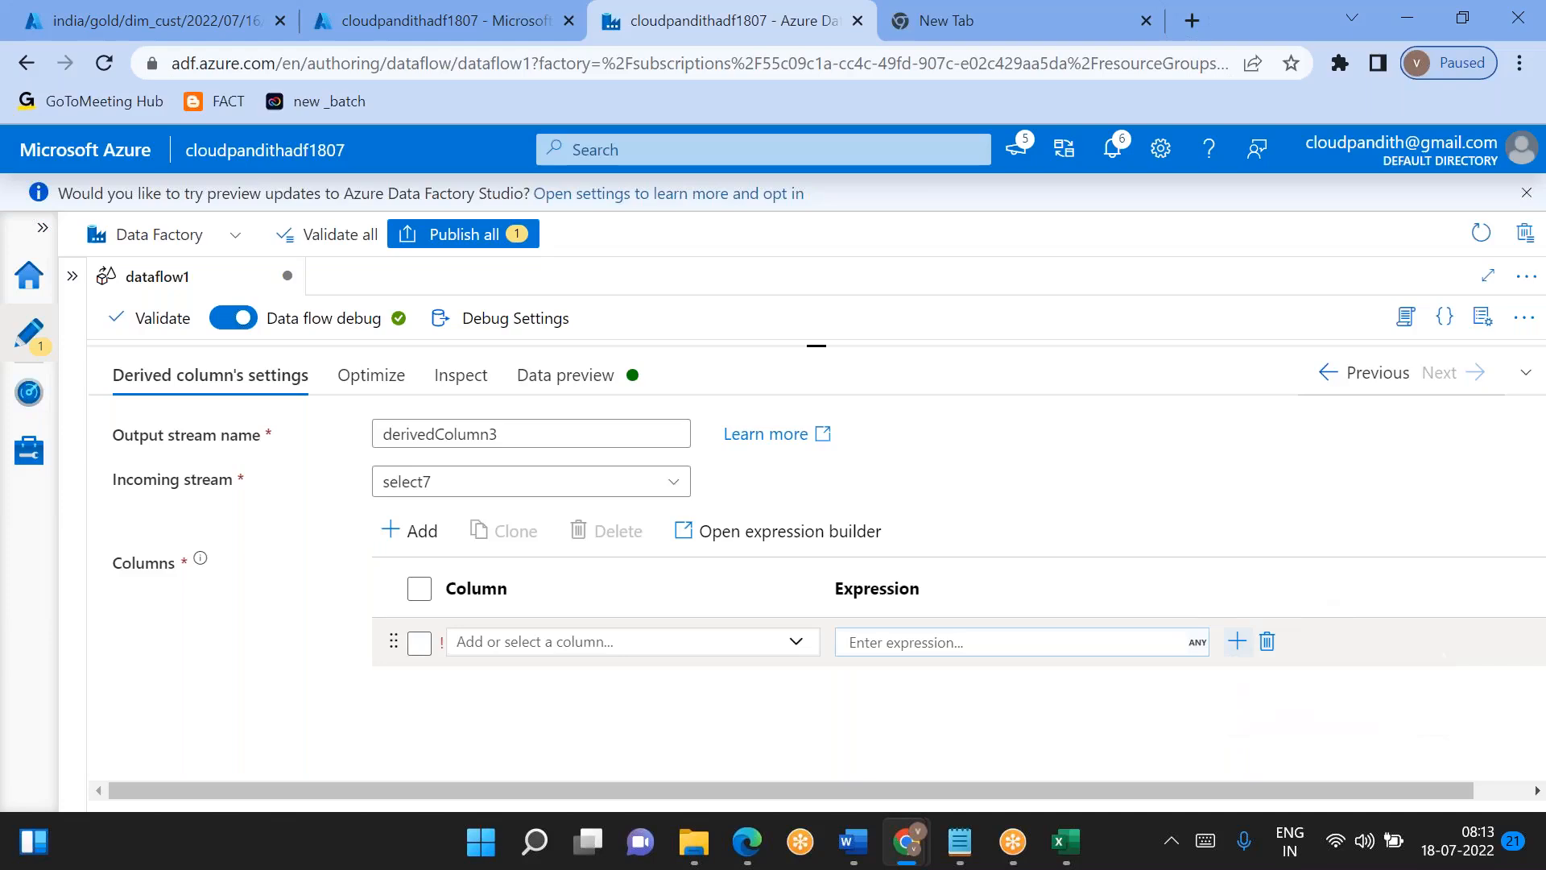
pyautogui.click(1237, 641)
pyautogui.click(1260, 676)
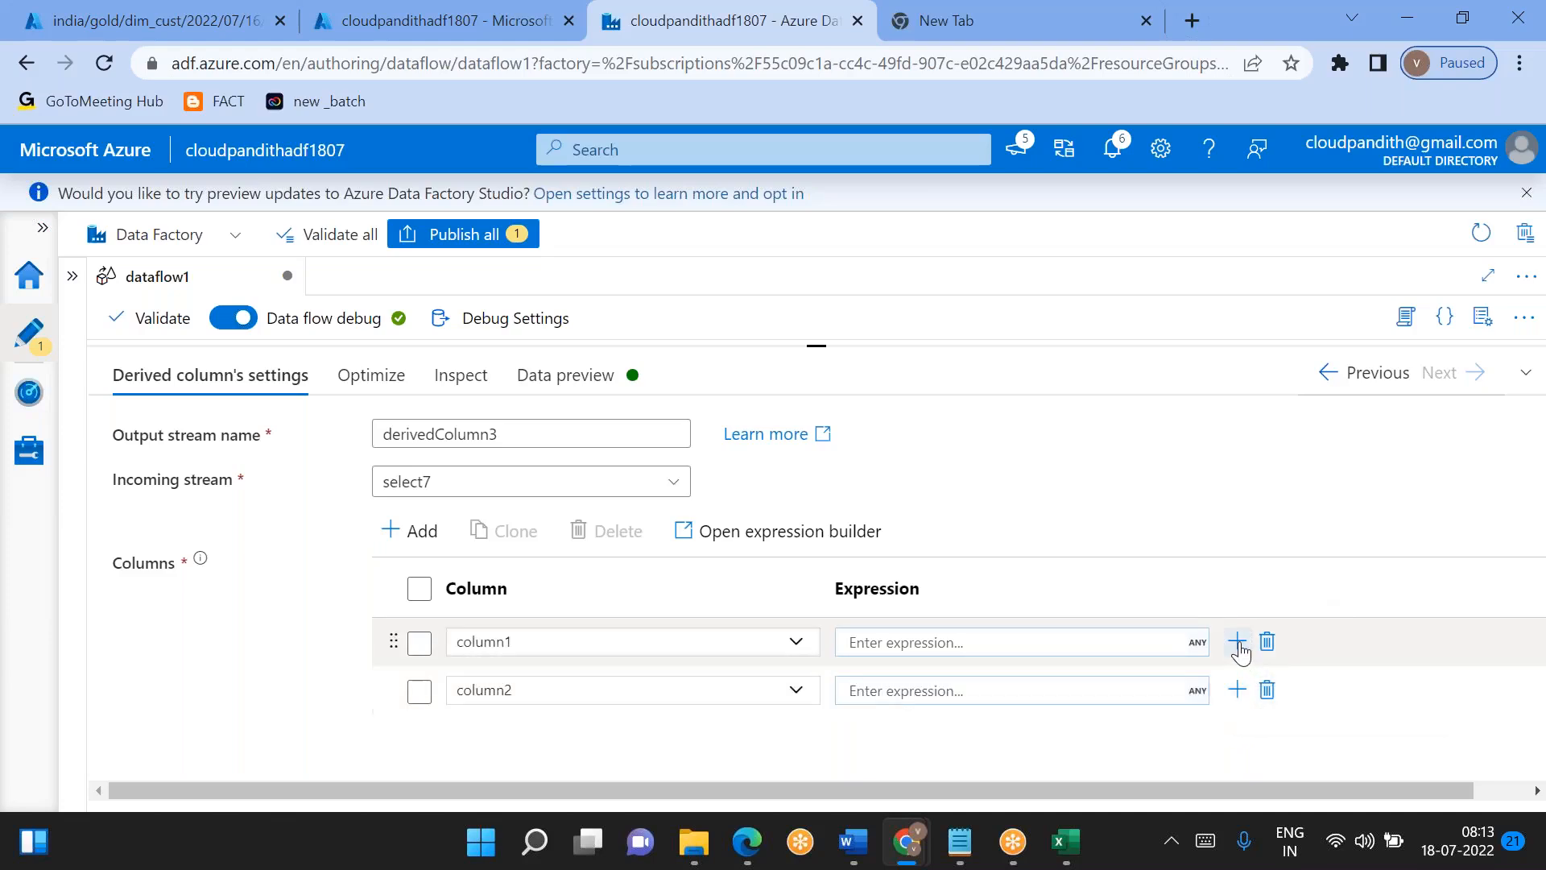
pyautogui.click(1239, 643)
pyautogui.click(1269, 670)
pyautogui.click(1237, 641)
pyautogui.click(1266, 683)
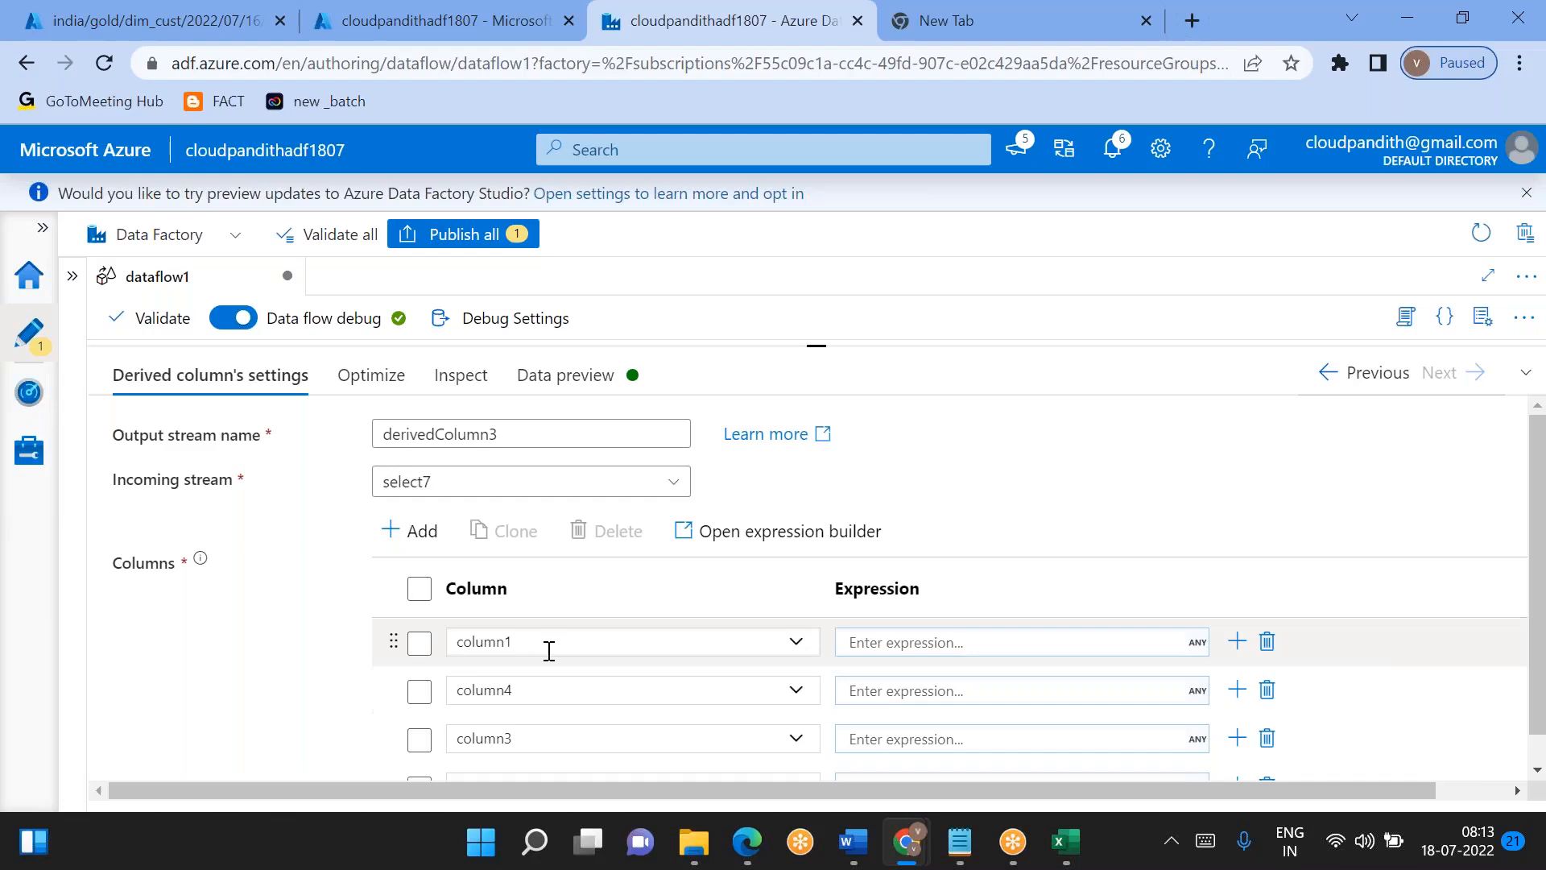
# - Set the first derived column of derivedColumn3 to created_by
pyautogui.scroll(-1, 548, 636)
pyautogui.click(567, 617)
pyautogui.hotkey('ctrl', 'a')
pyautogui.press('BackSpace')
pyautogui.write('cre')
pyautogui.press('Down')
pyautogui.press('Return')
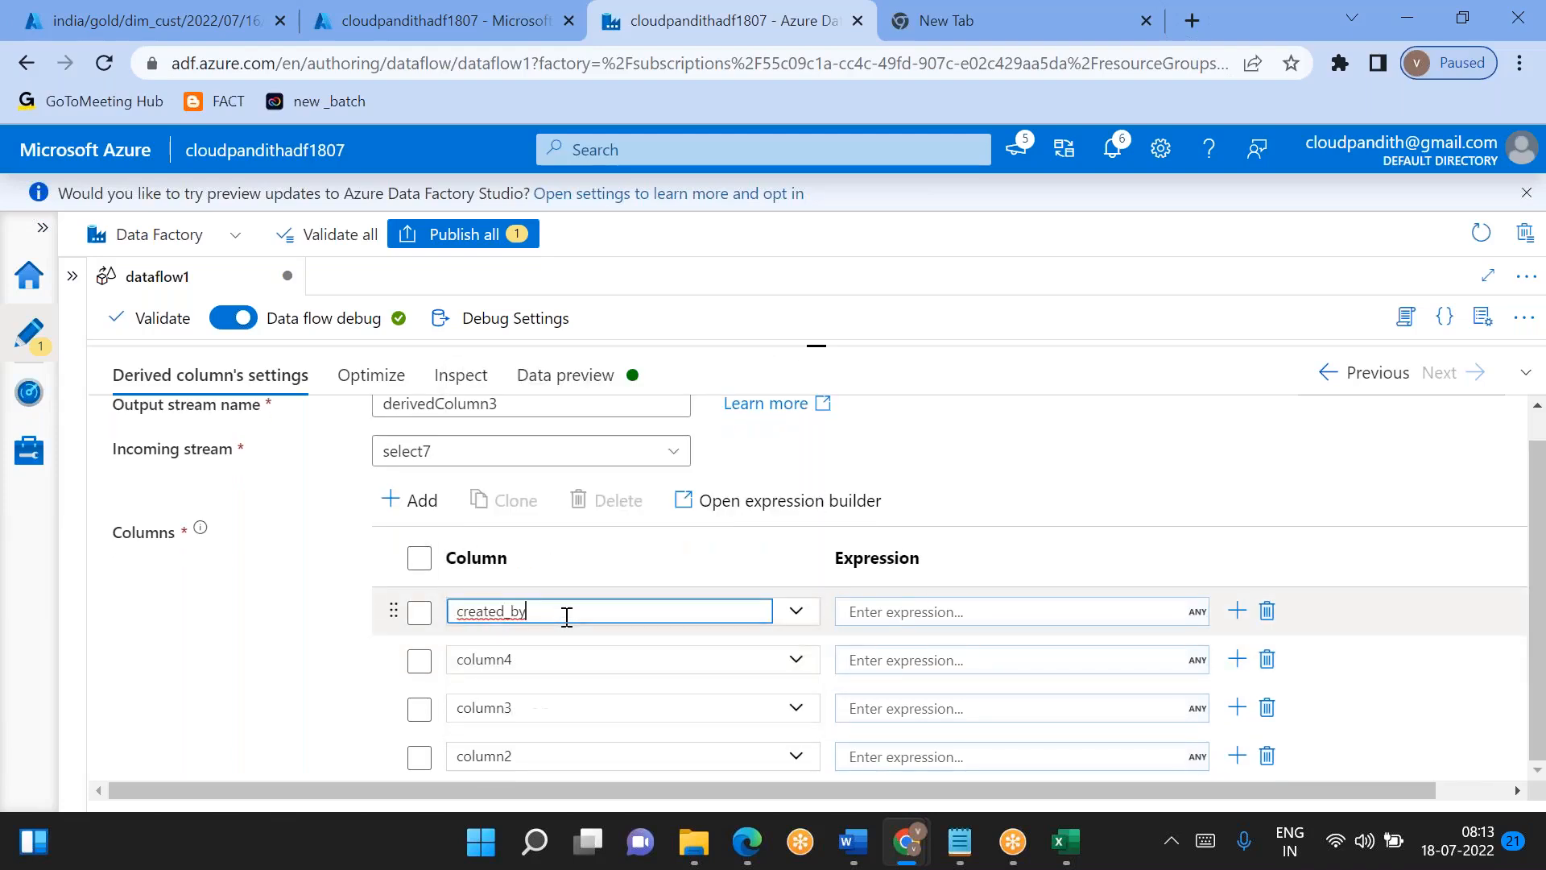
# - Set the second derived column of derivedColumn3 to created_on
pyautogui.click(553, 658)
pyautogui.hotkey('ctrl', 'a')
pyautogui.write('crea')
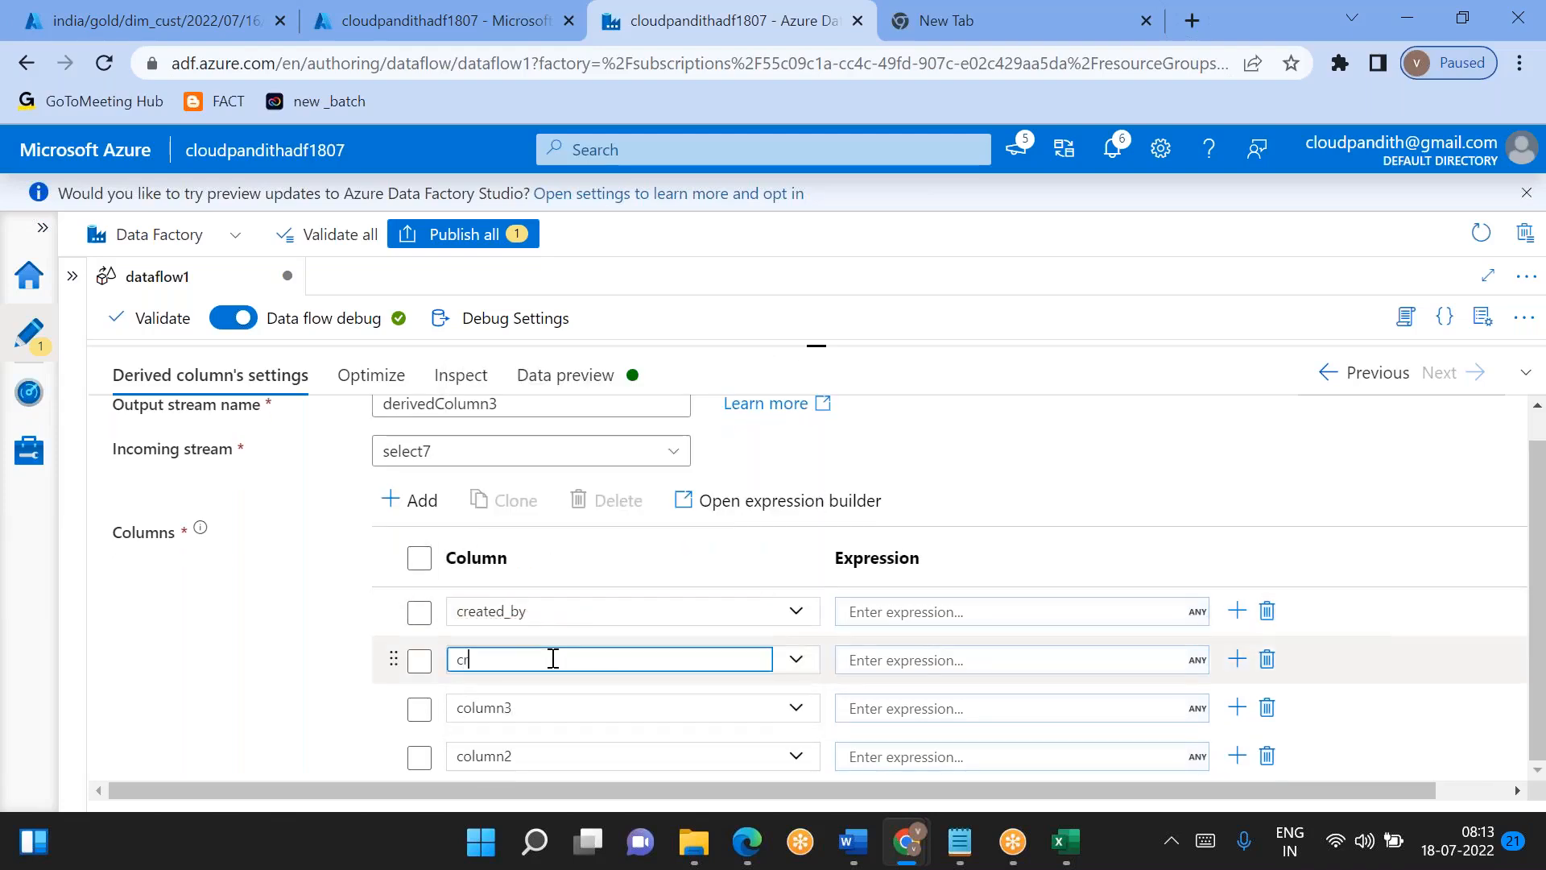
pyautogui.press('Down')
pyautogui.press('Down')
pyautogui.press('Return')
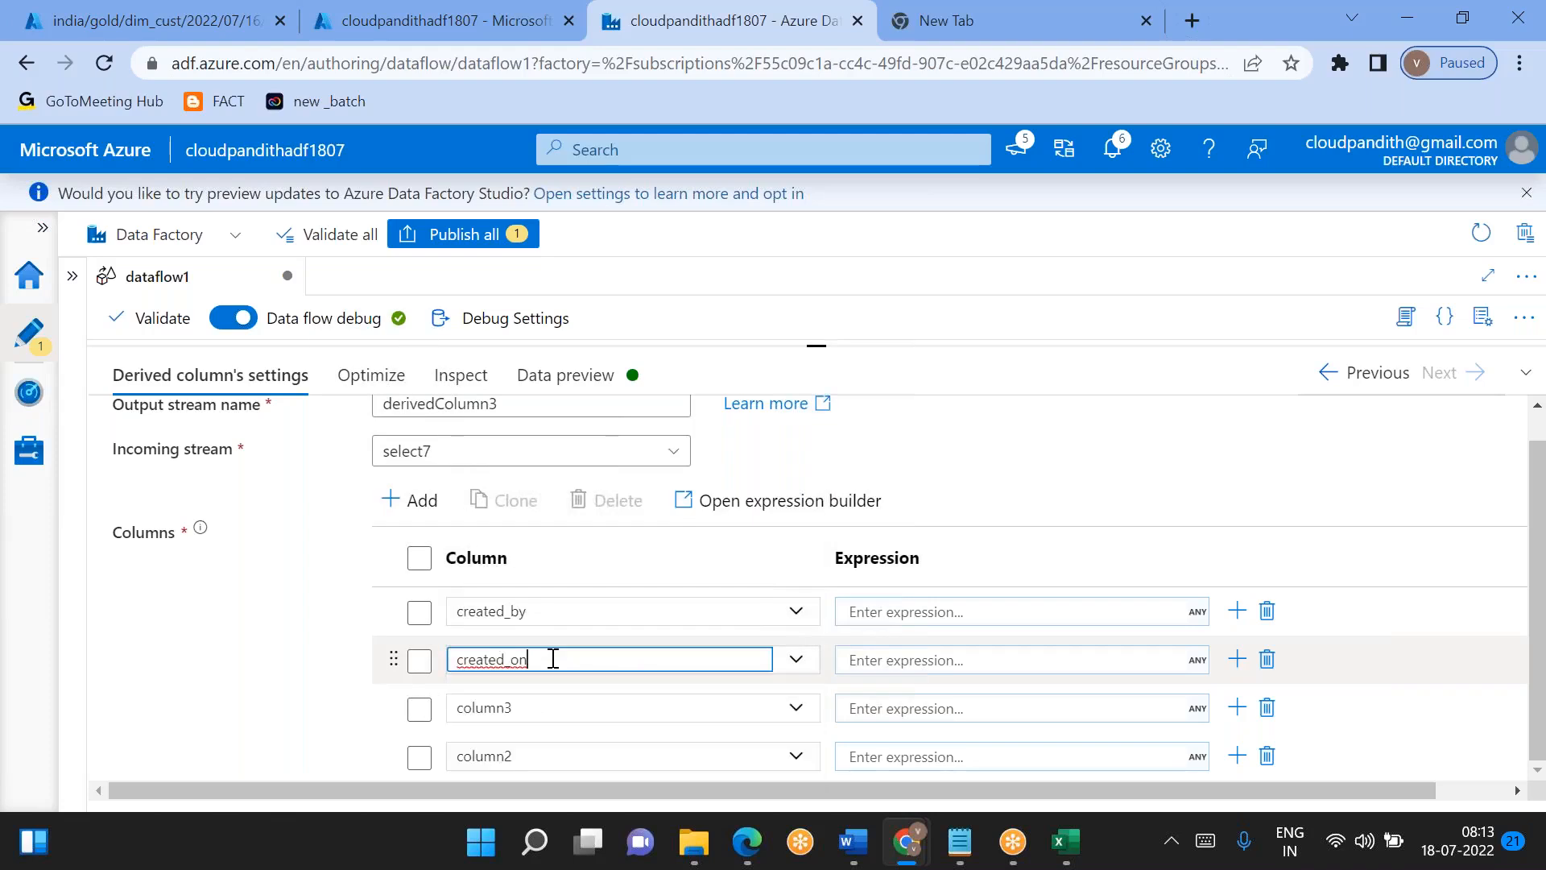
# - Set the third derived column of derivedColumn3 to updated_by
pyautogui.click(495, 709)
pyautogui.hotkey('ctrl', 'a')
pyautogui.press('BackSpace')
pyautogui.write('update')
pyautogui.click(473, 621)
# - Set the fourth derived column of derivedColumn3 to updated_on
pyautogui.click(518, 757)
pyautogui.hotkey('ctrl', 'a')
pyautogui.press('BackSpace')
pyautogui.write('udpa')
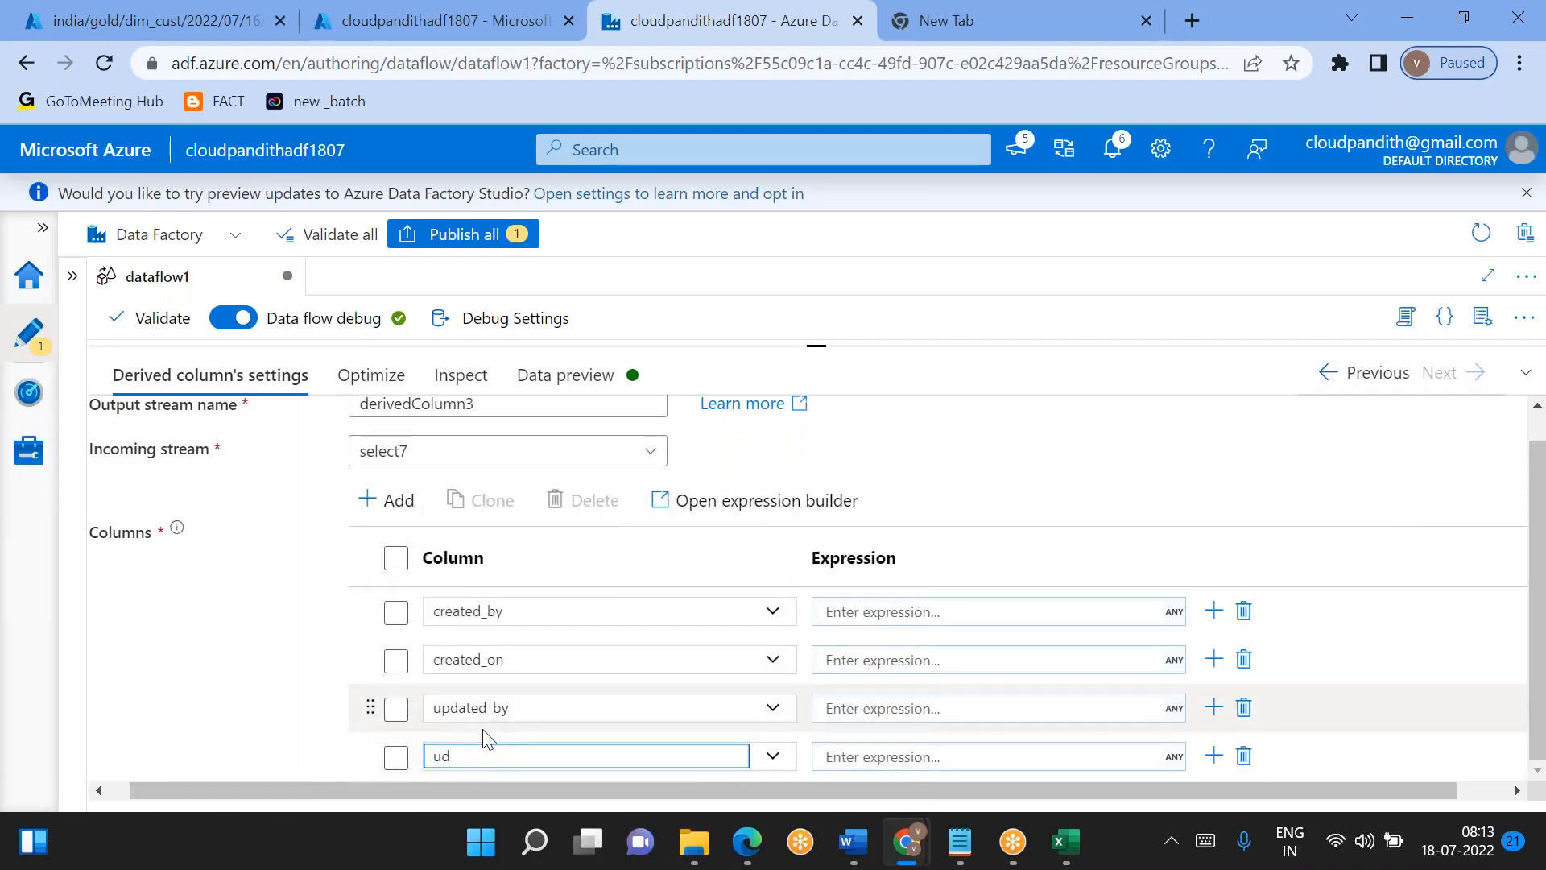
pyautogui.press('BackSpace')
pyautogui.write('pdated_on')
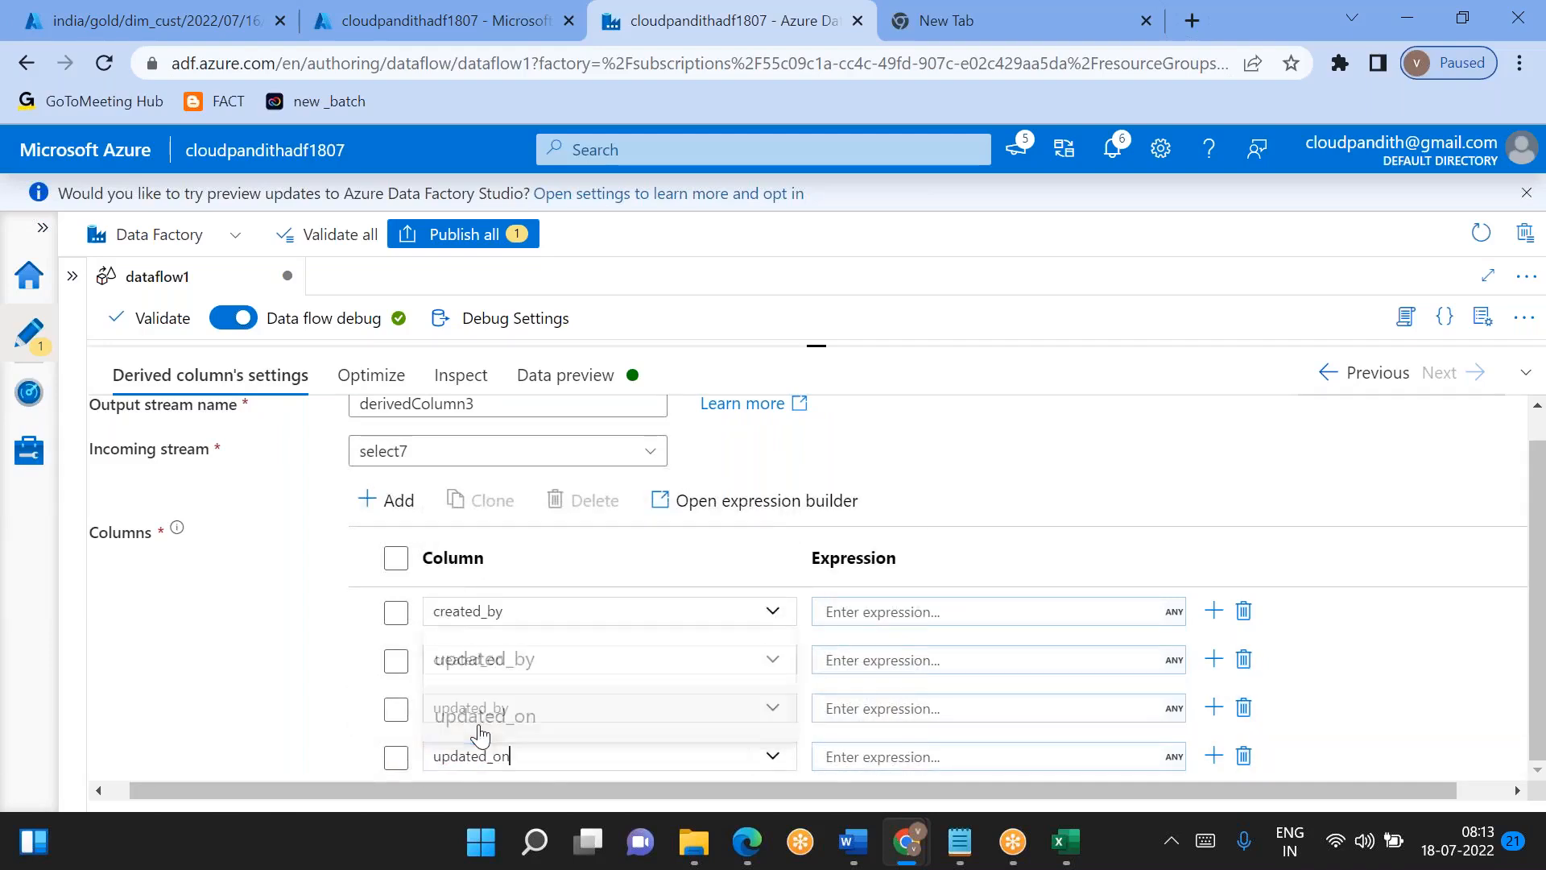
pyautogui.click(480, 724)
# - Set the created_on expression to currentTimestamp() in the expression builder and save it
pyautogui.click(908, 660)
pyautogui.hotkey('ctrl', 'v')
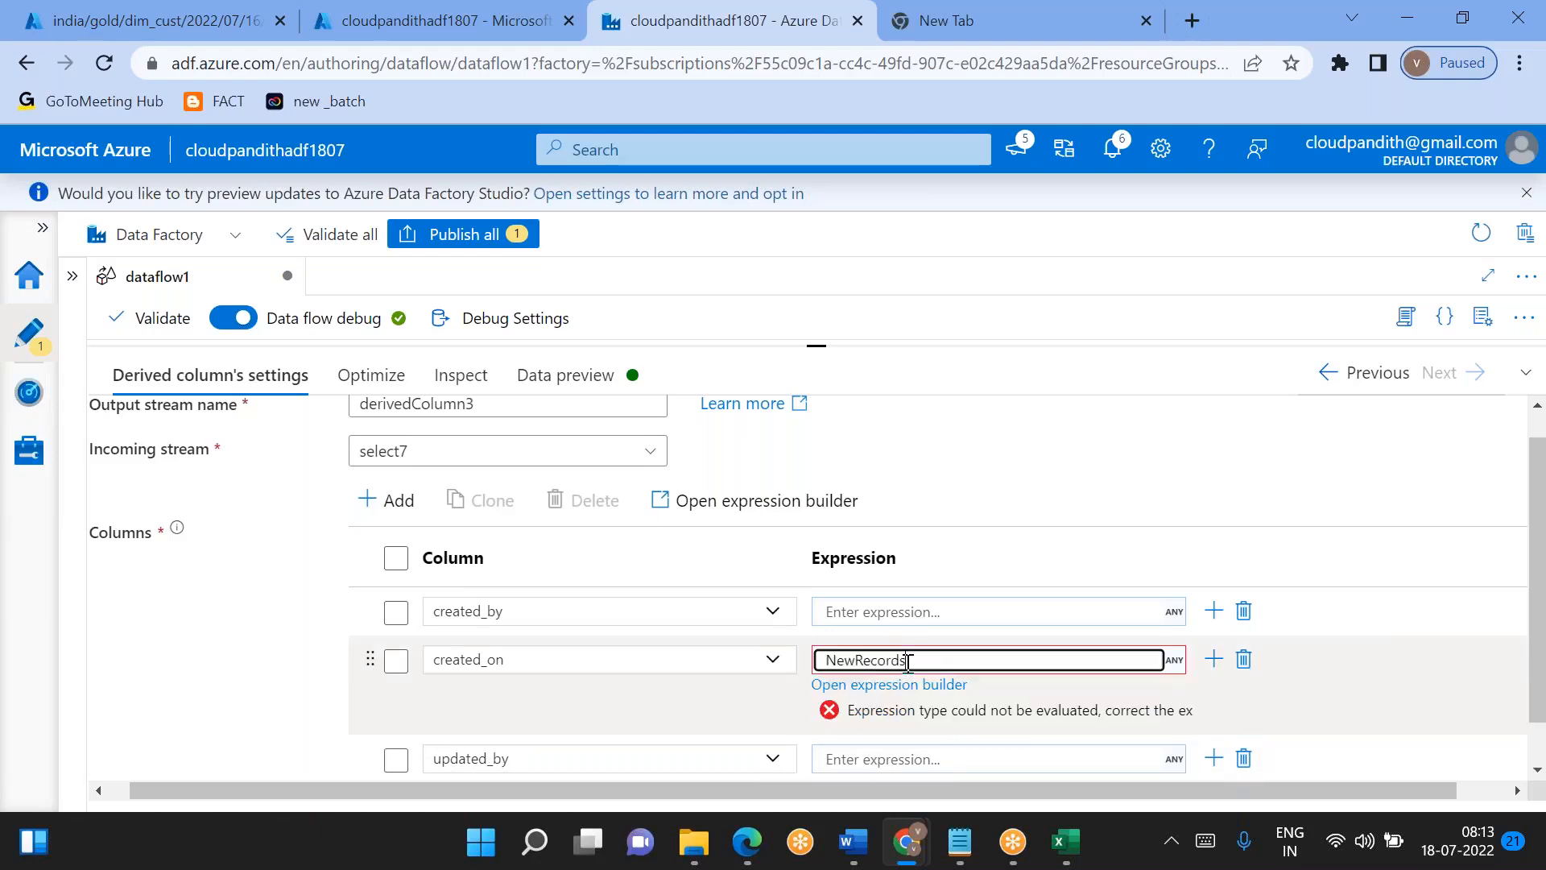
pyautogui.hotkey('ctrl', 'z')
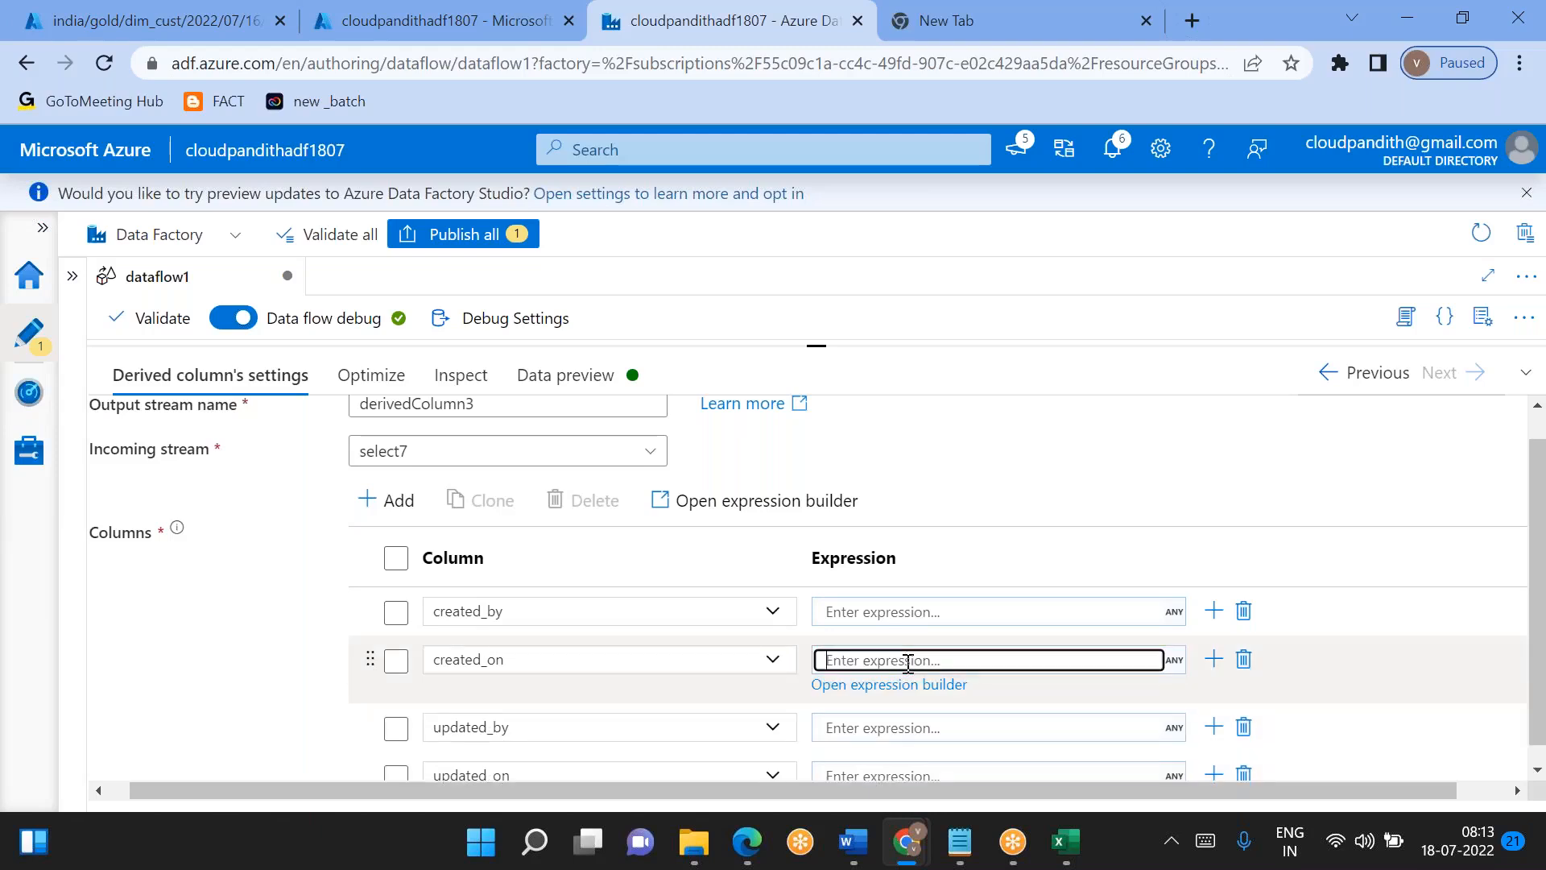
pyautogui.click(870, 686)
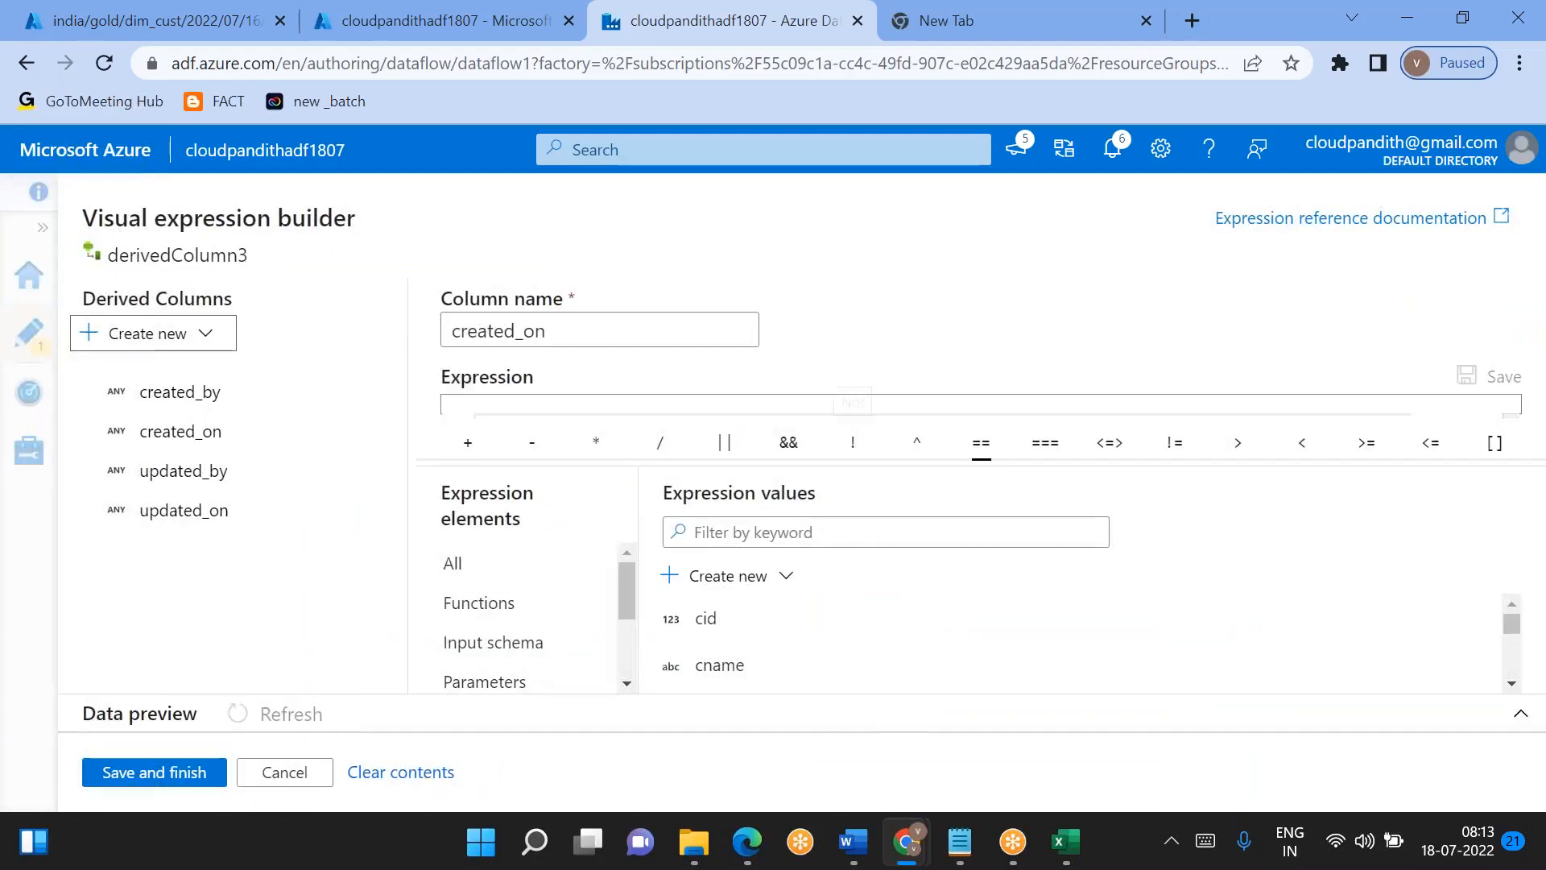
pyautogui.click(711, 421)
pyautogui.write('curre')
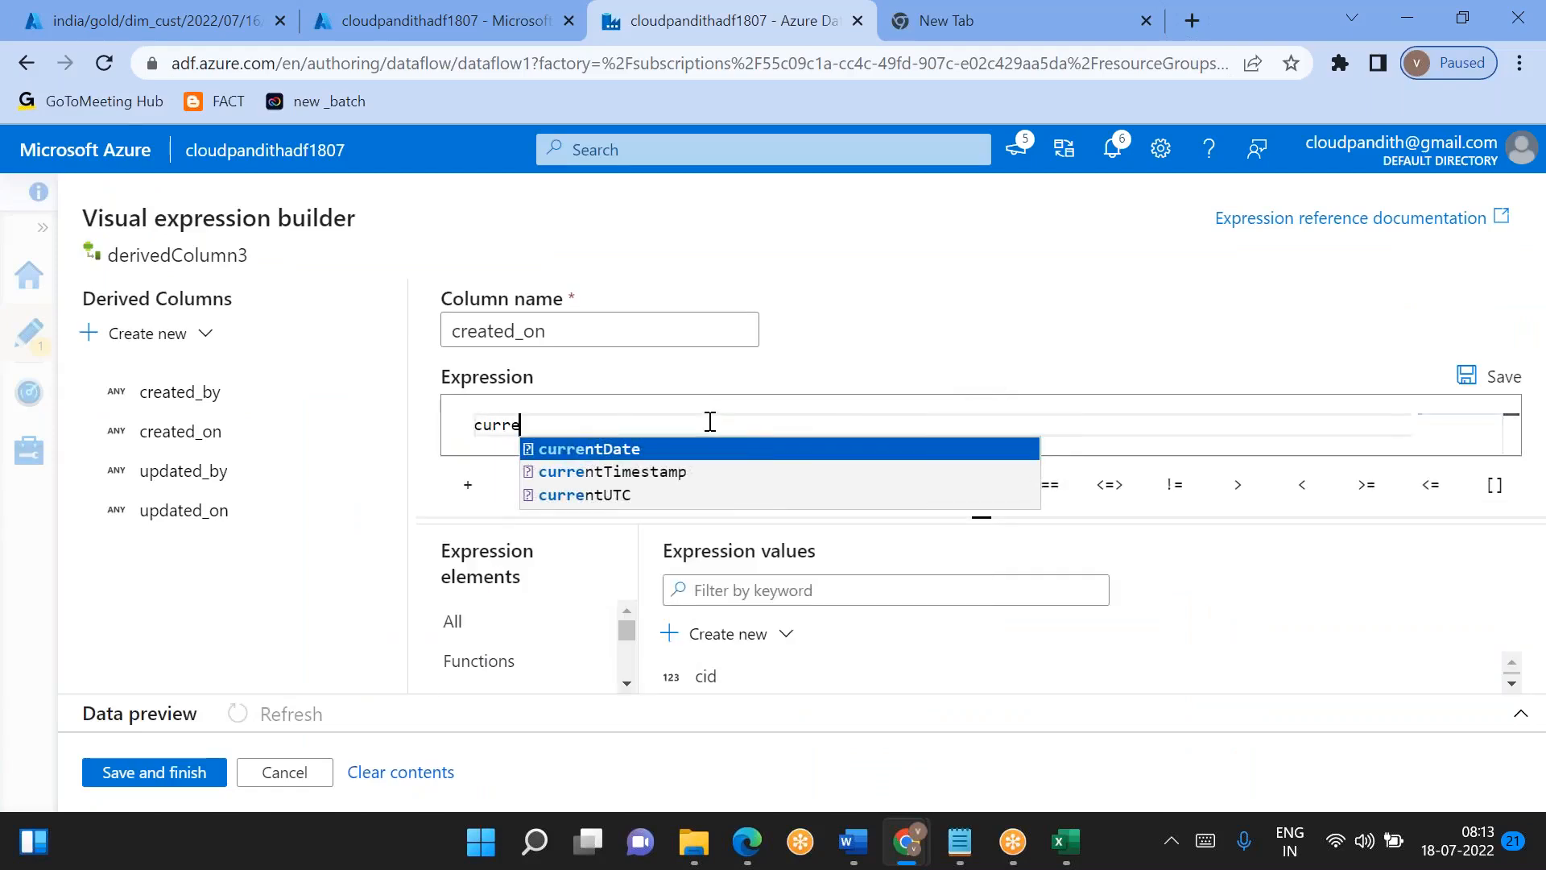
pyautogui.press('Down')
pyautogui.press('Return')
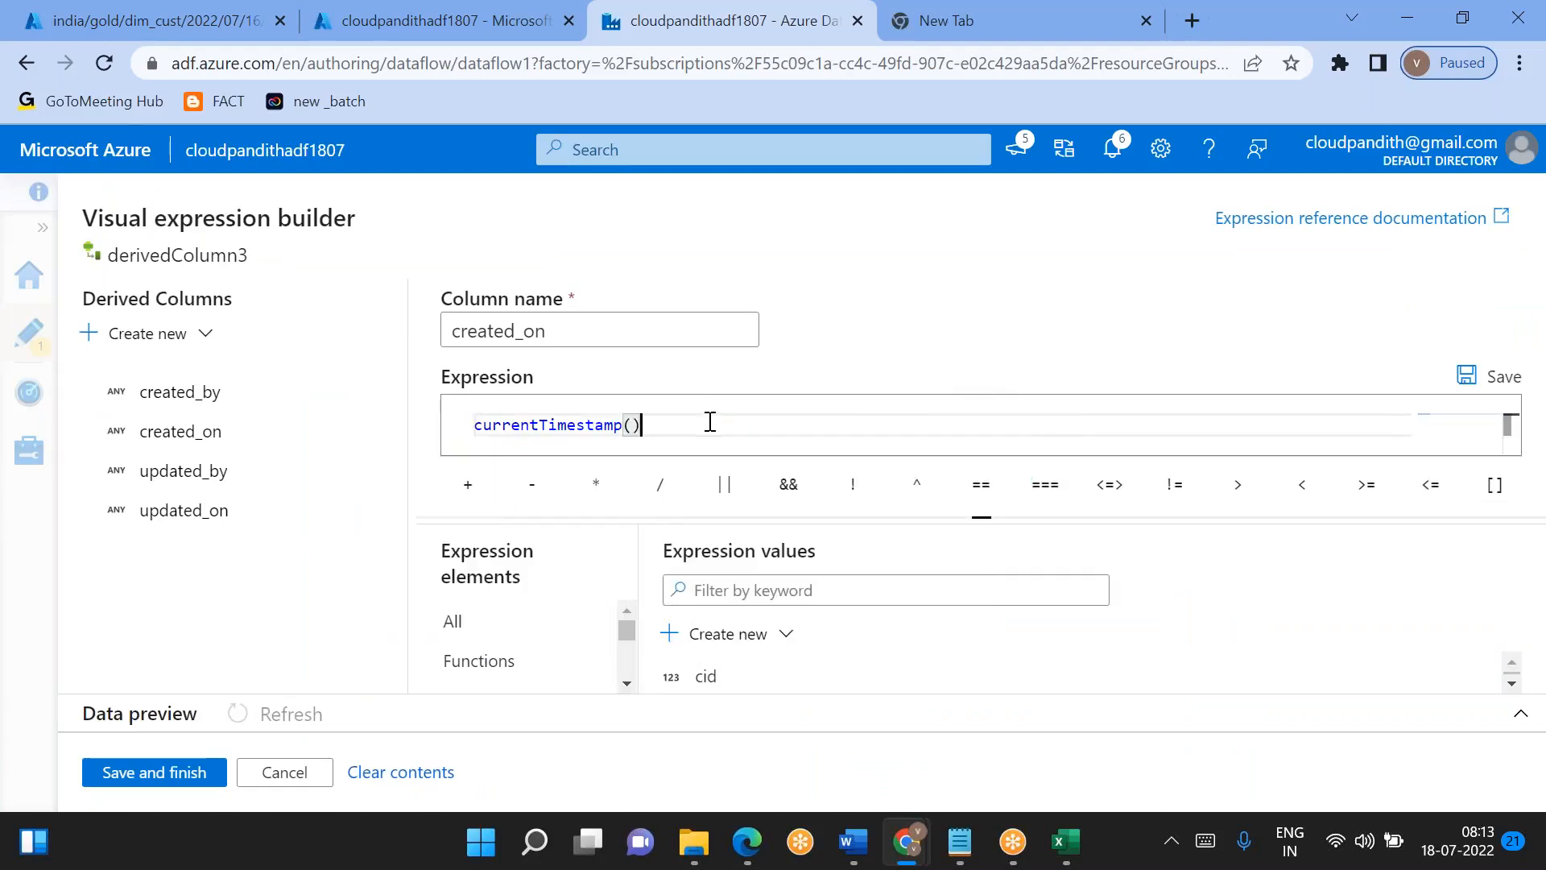
pyautogui.hotkey('ctrl', 'a')
pyautogui.hotkey('ctrl', 'c')
pyautogui.click(193, 775)
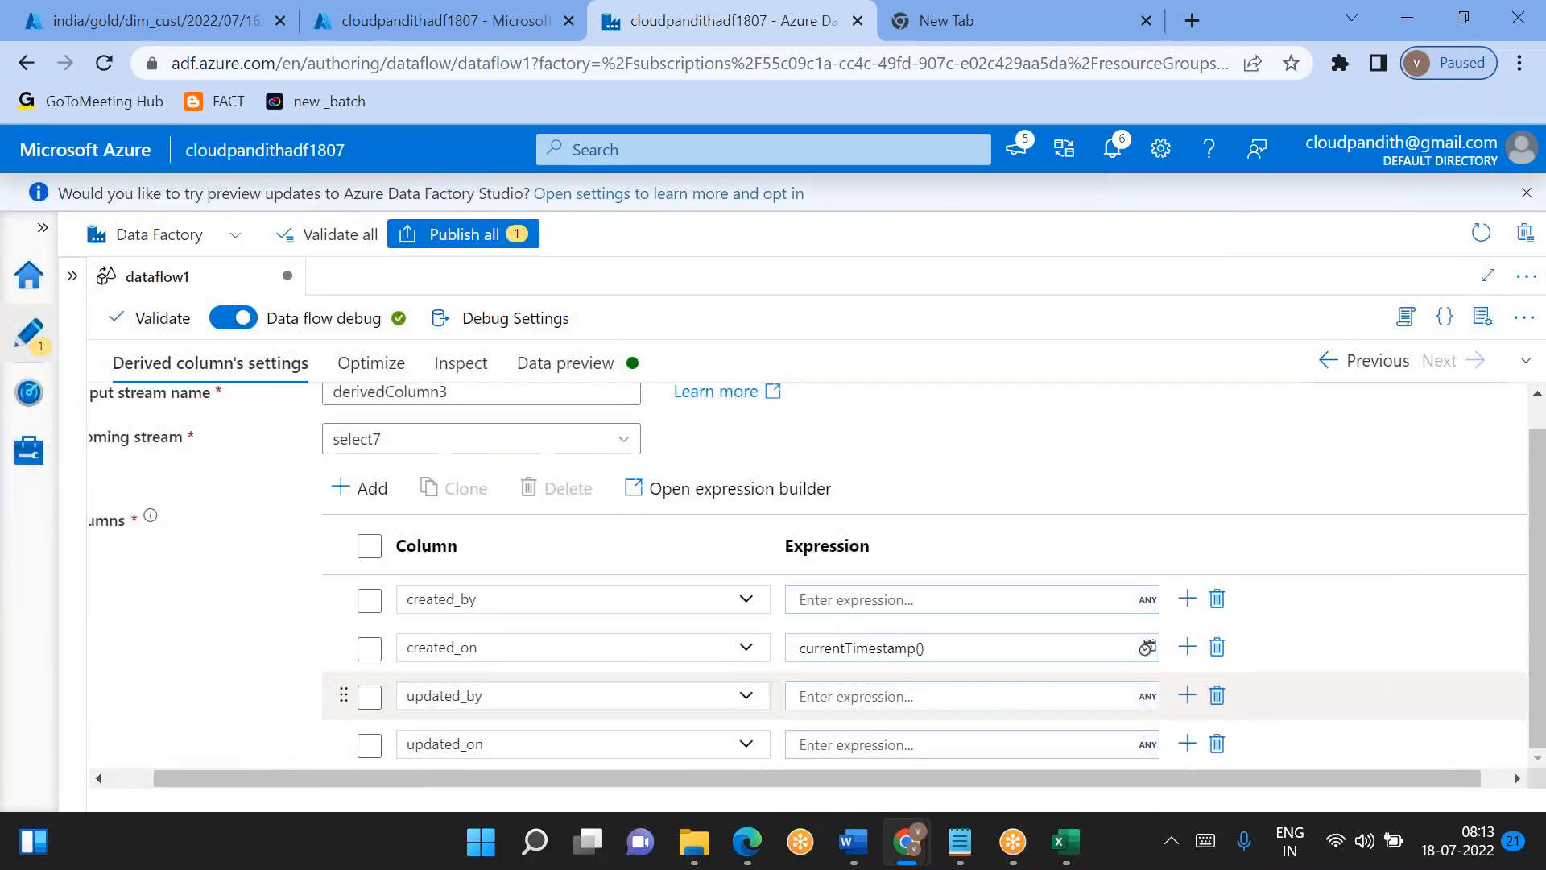
# - Set the updated_on expression of derivedColumn3 to currentTimestamp(), and both the created_by and updated_by expressions to 'Dataflow'
pyautogui.click(850, 741)
pyautogui.hotkey('ctrl', 'v')
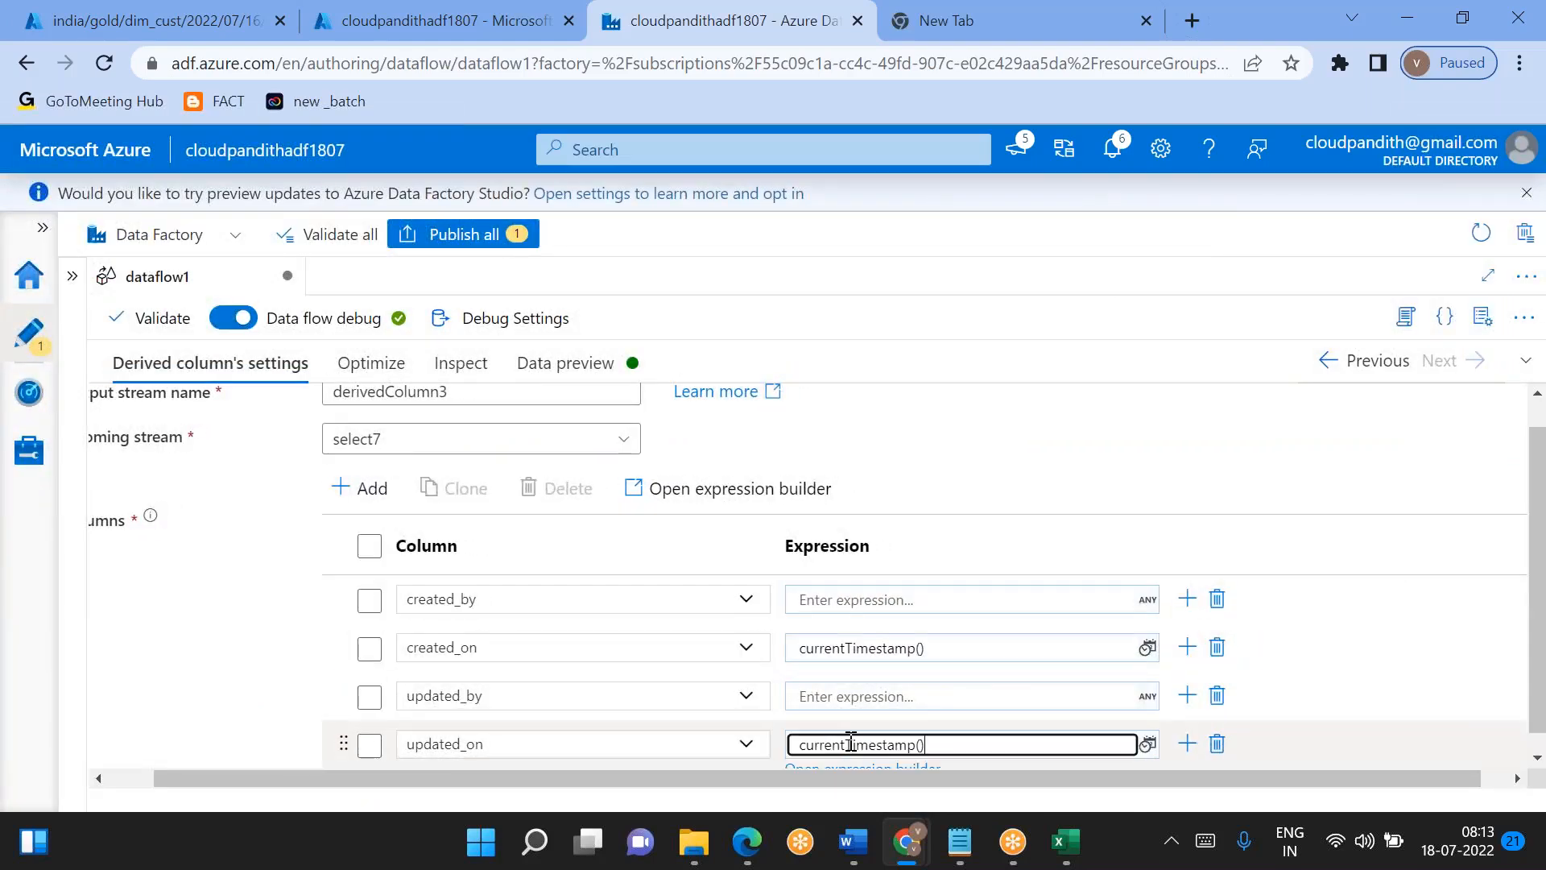
pyautogui.click(821, 596)
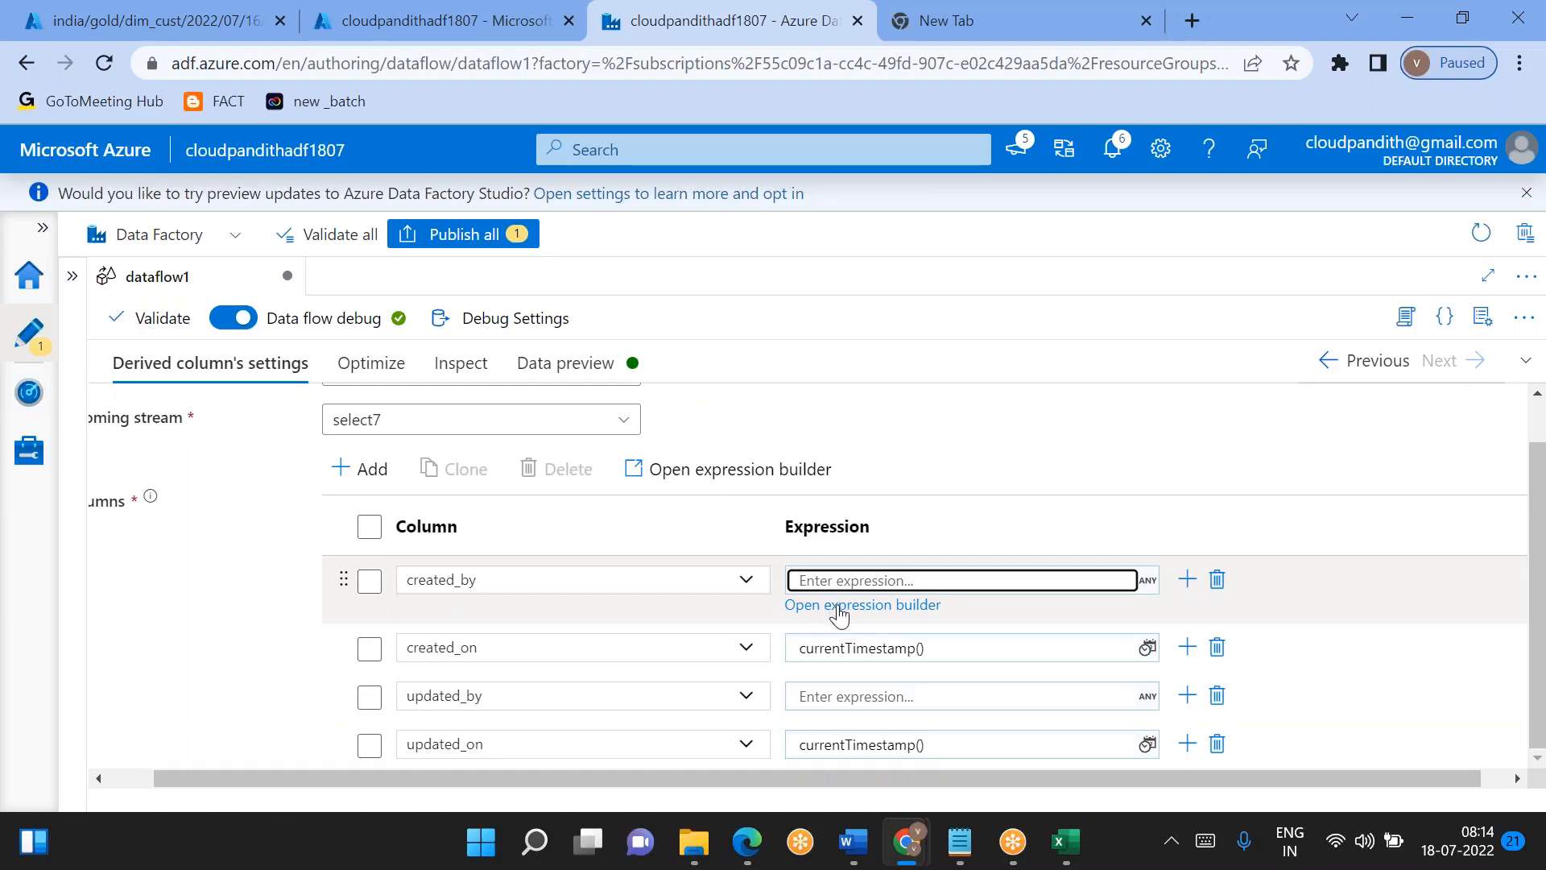
pyautogui.write("'Dataflow")
pyautogui.hotkey('ctrl', 'a')
pyautogui.hotkey('ctrl', 'c')
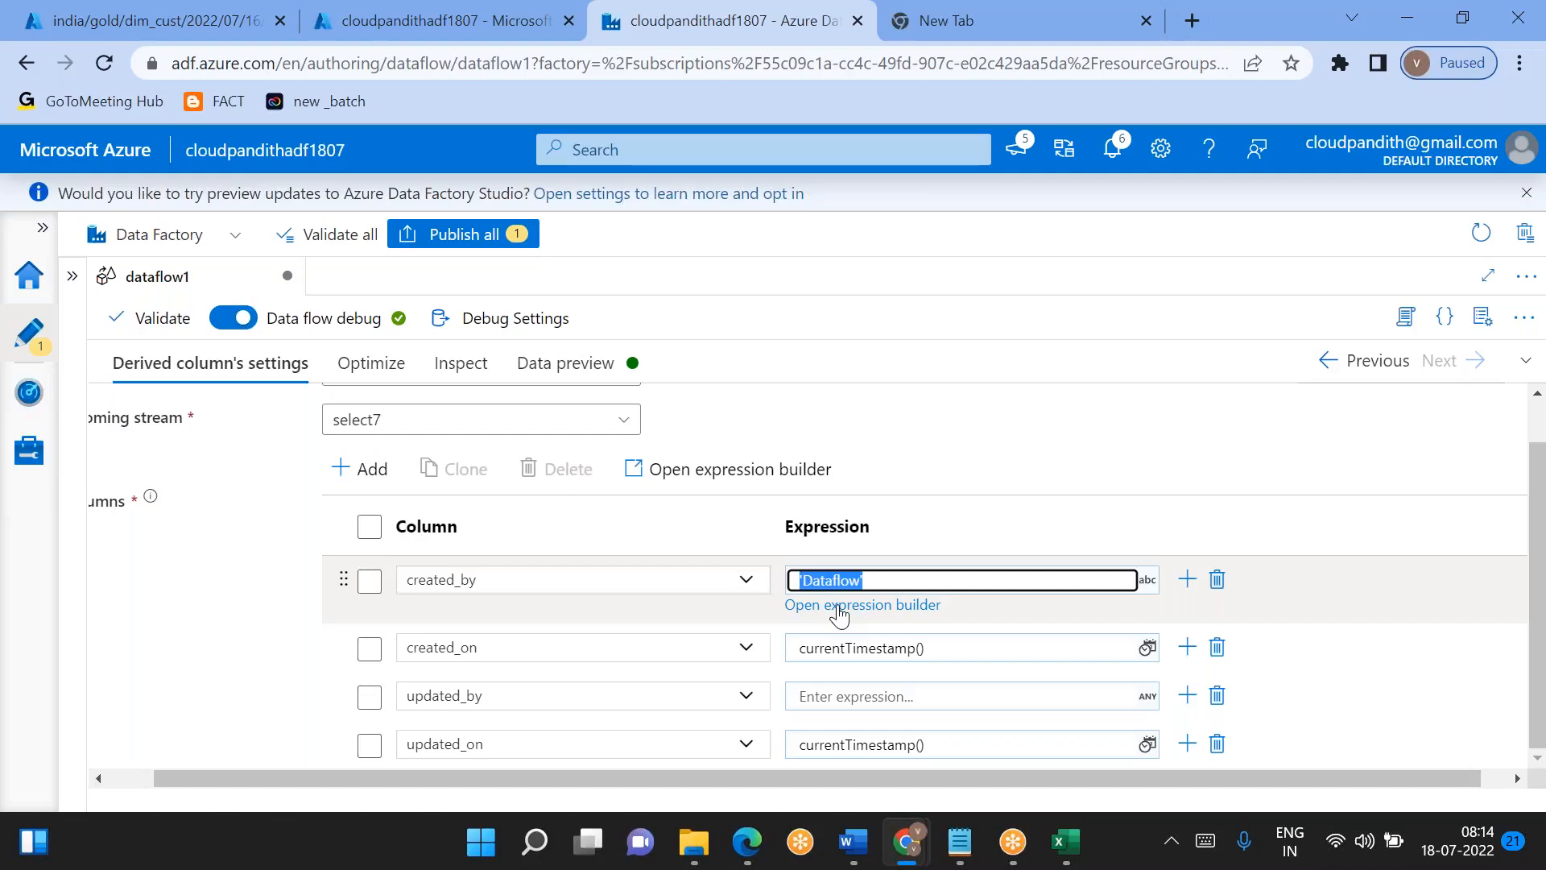
pyautogui.click(832, 701)
pyautogui.hotkey('ctrl', 'v')
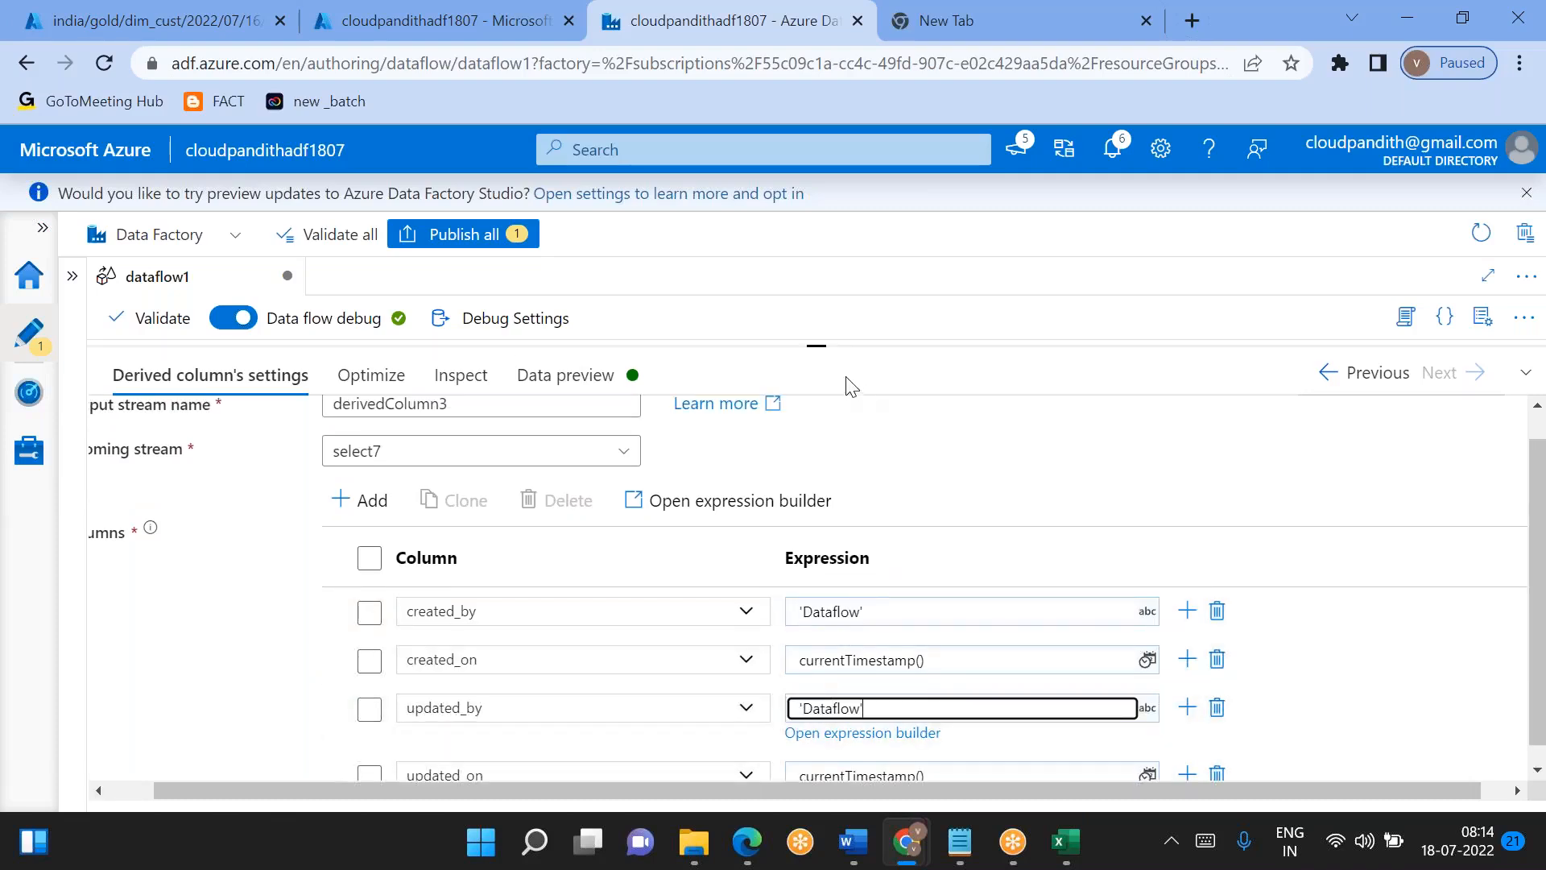
# - Add a mapping for src_cphno below src_clocation in select7
pyautogui.moveTo(819, 348); pyautogui.dragTo(835, 441)
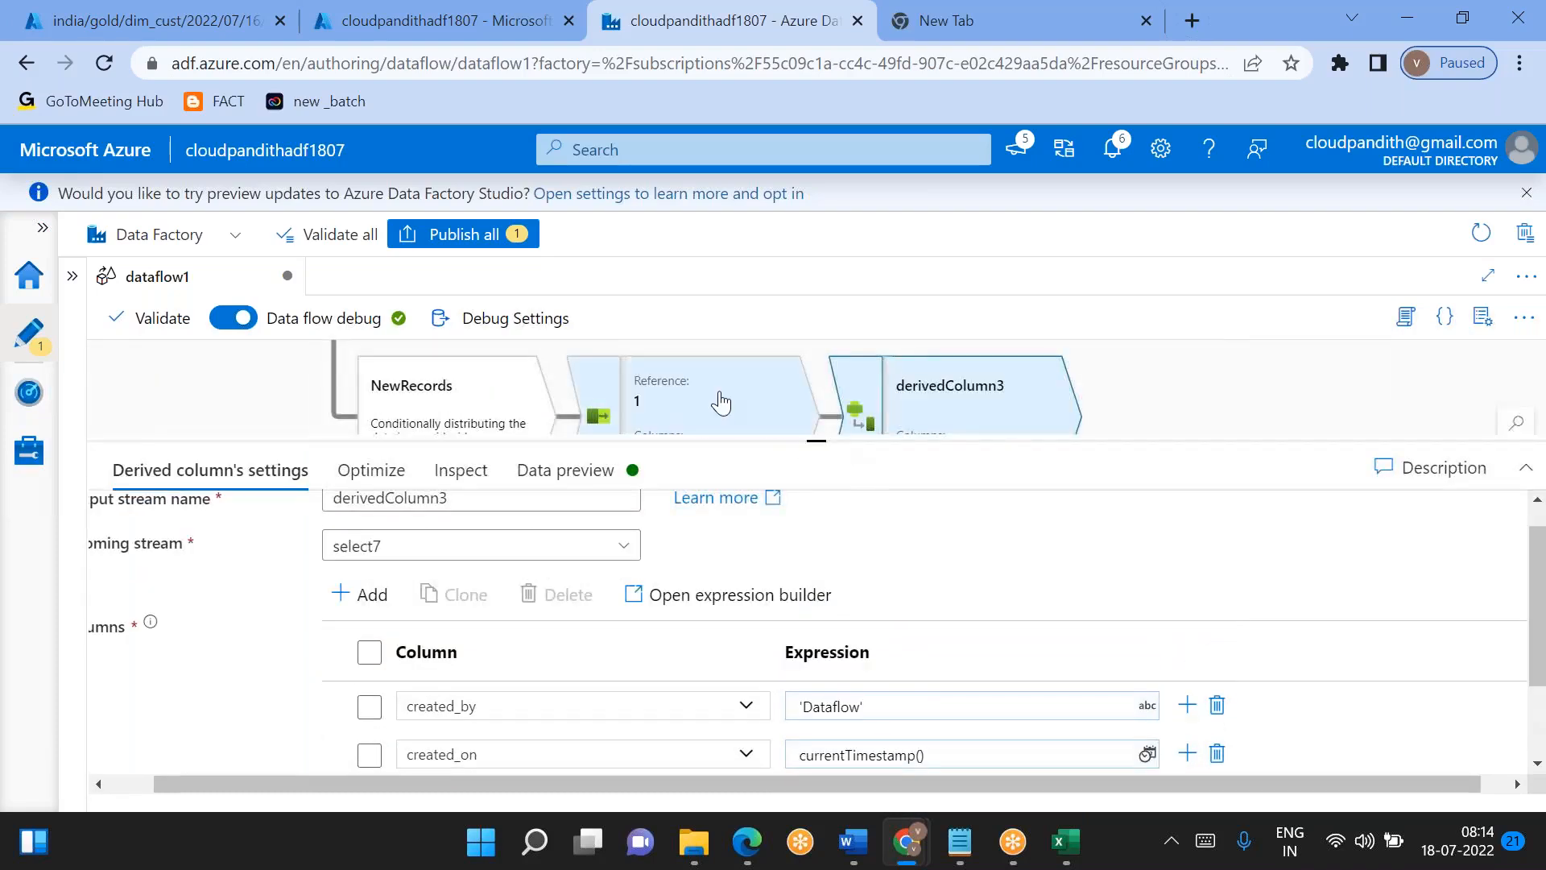
pyautogui.click(691, 418)
pyautogui.scroll(-5, 467, 725)
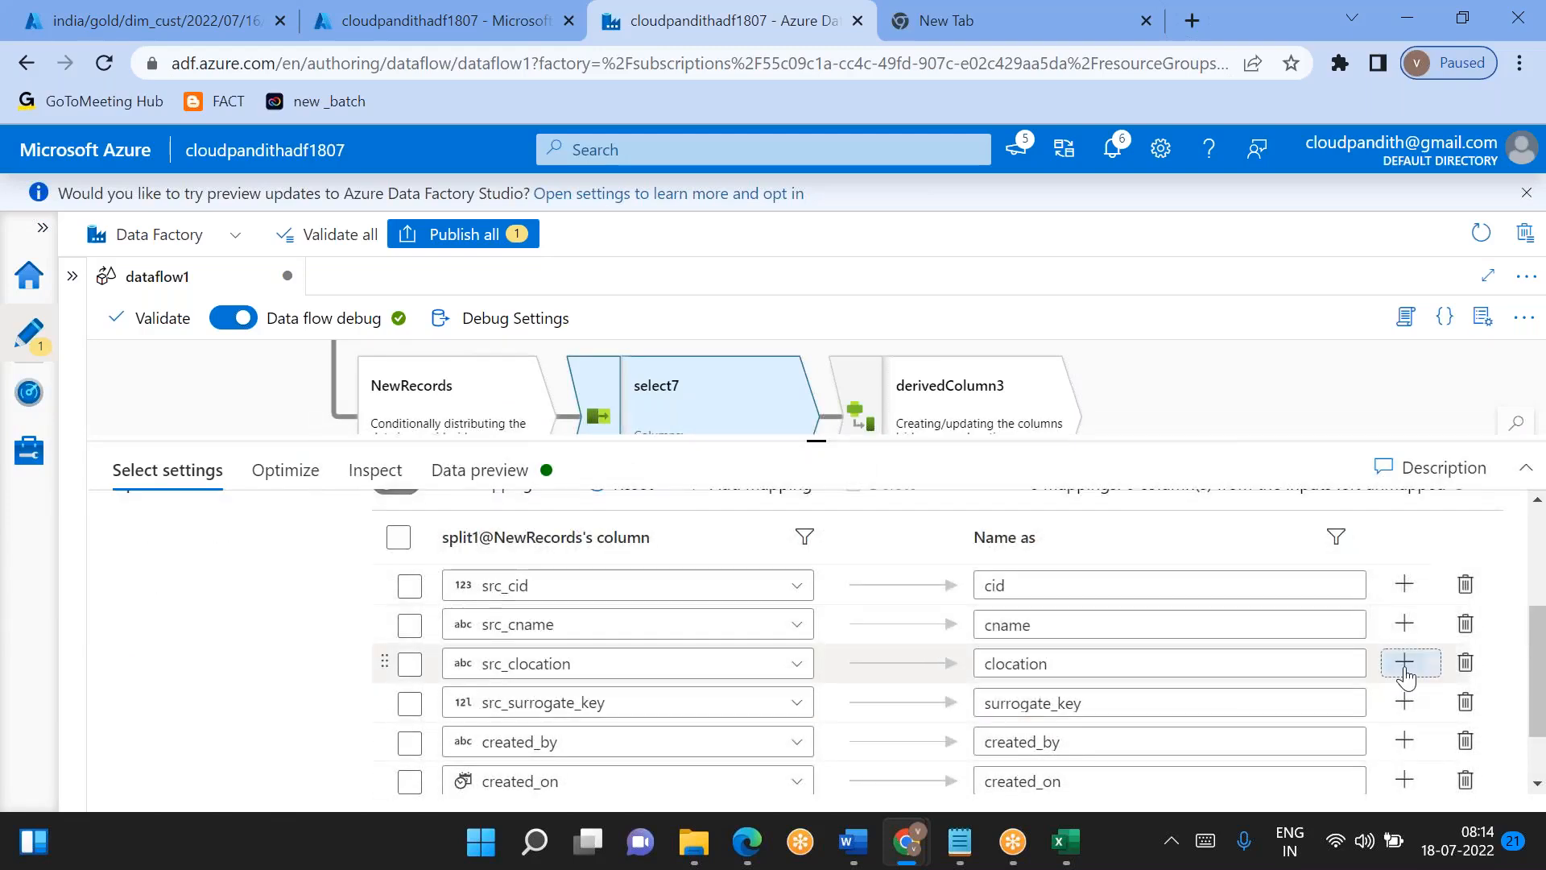
pyautogui.click(1404, 664)
pyautogui.click(1275, 709)
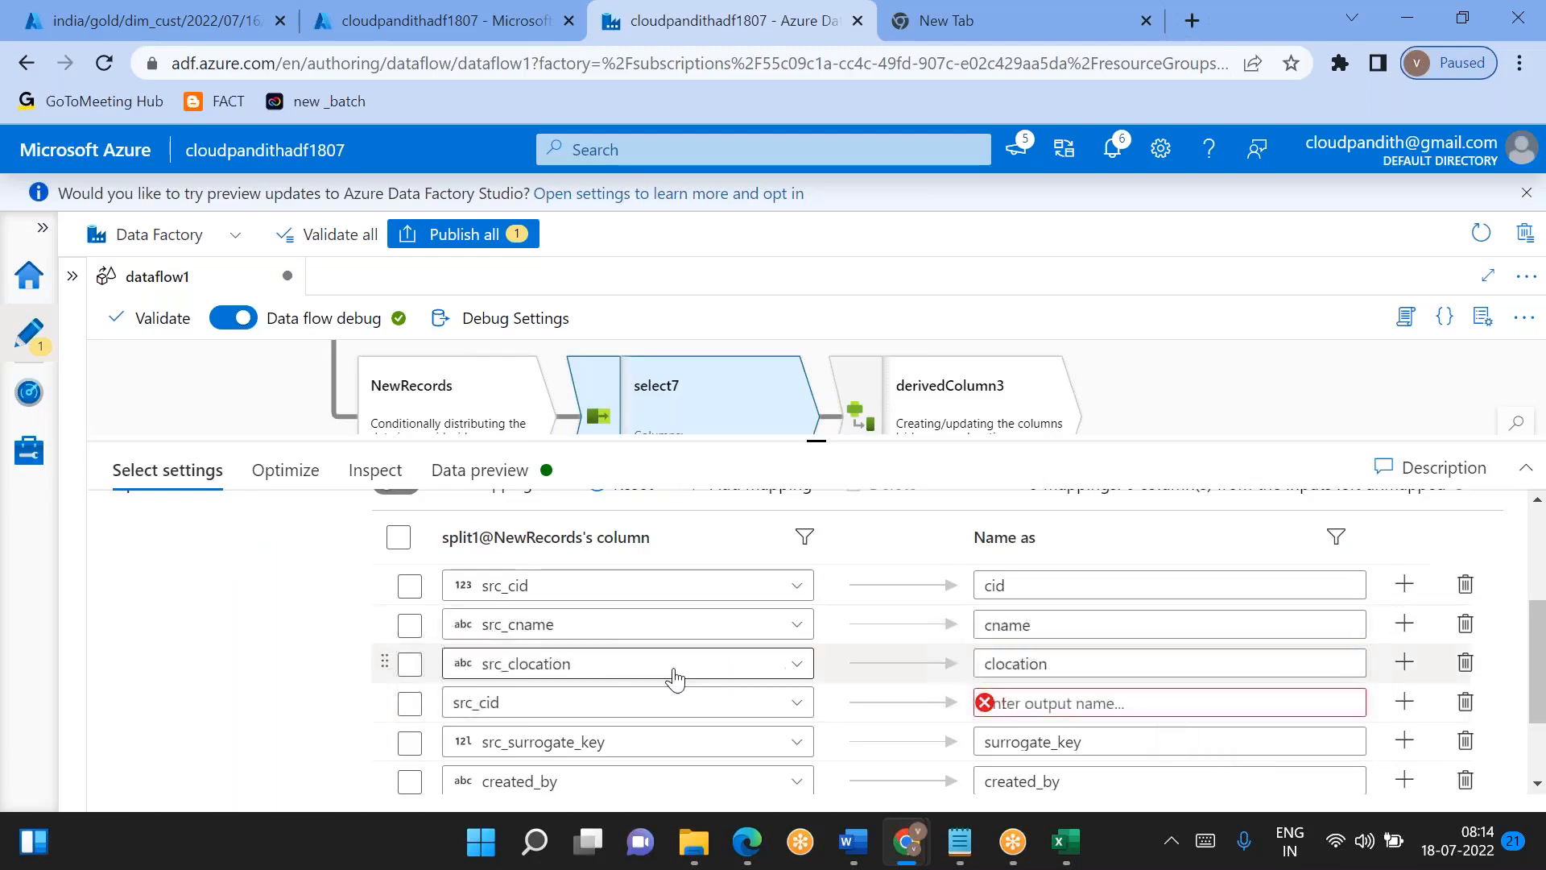
pyautogui.click(785, 709)
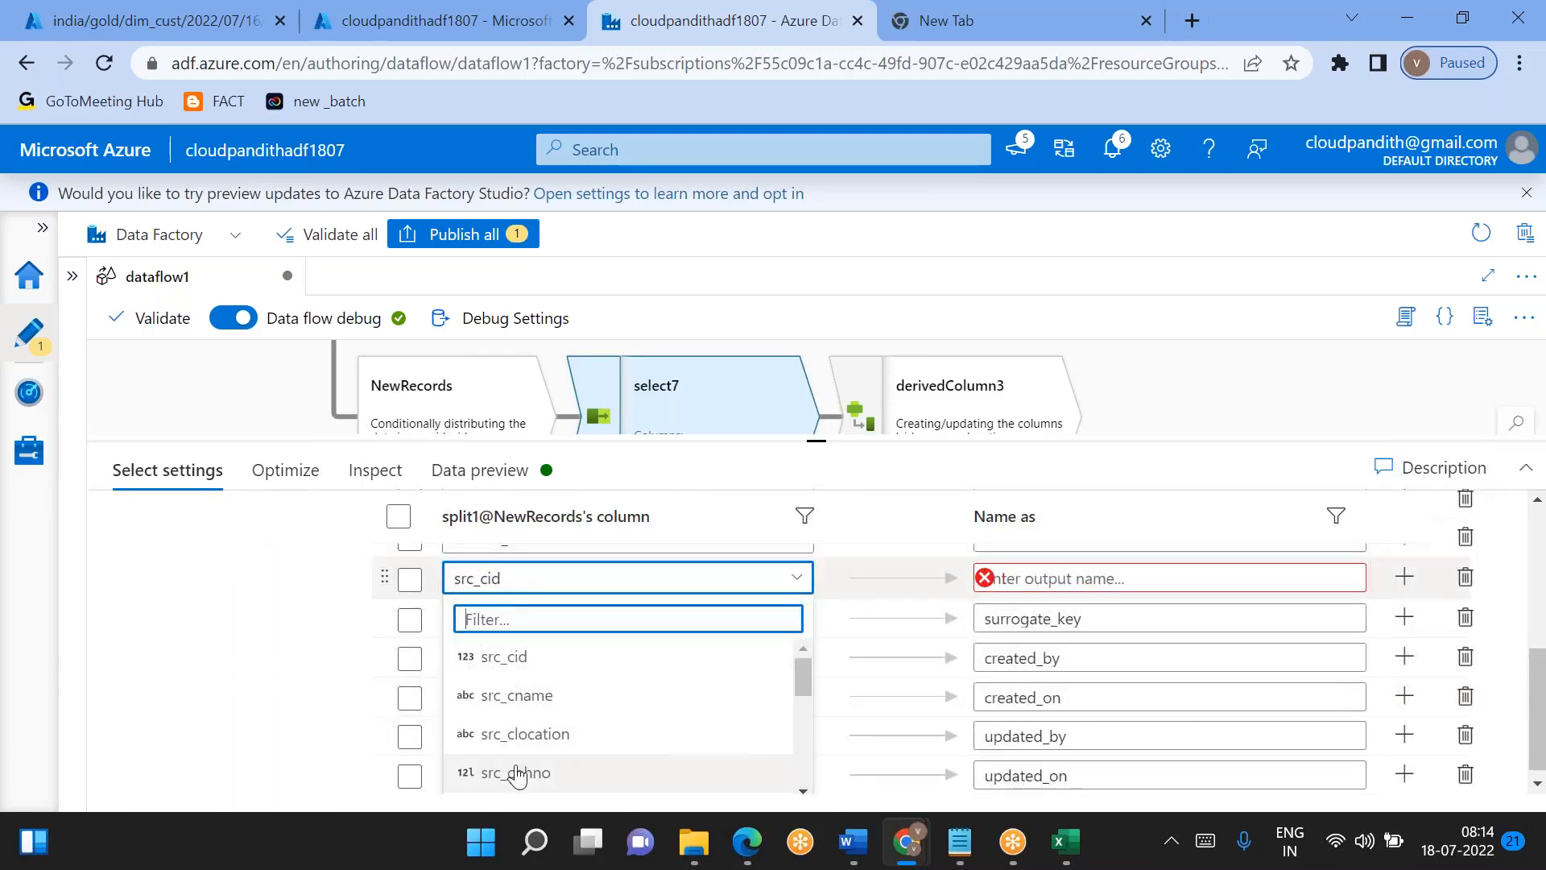
pyautogui.click(516, 773)
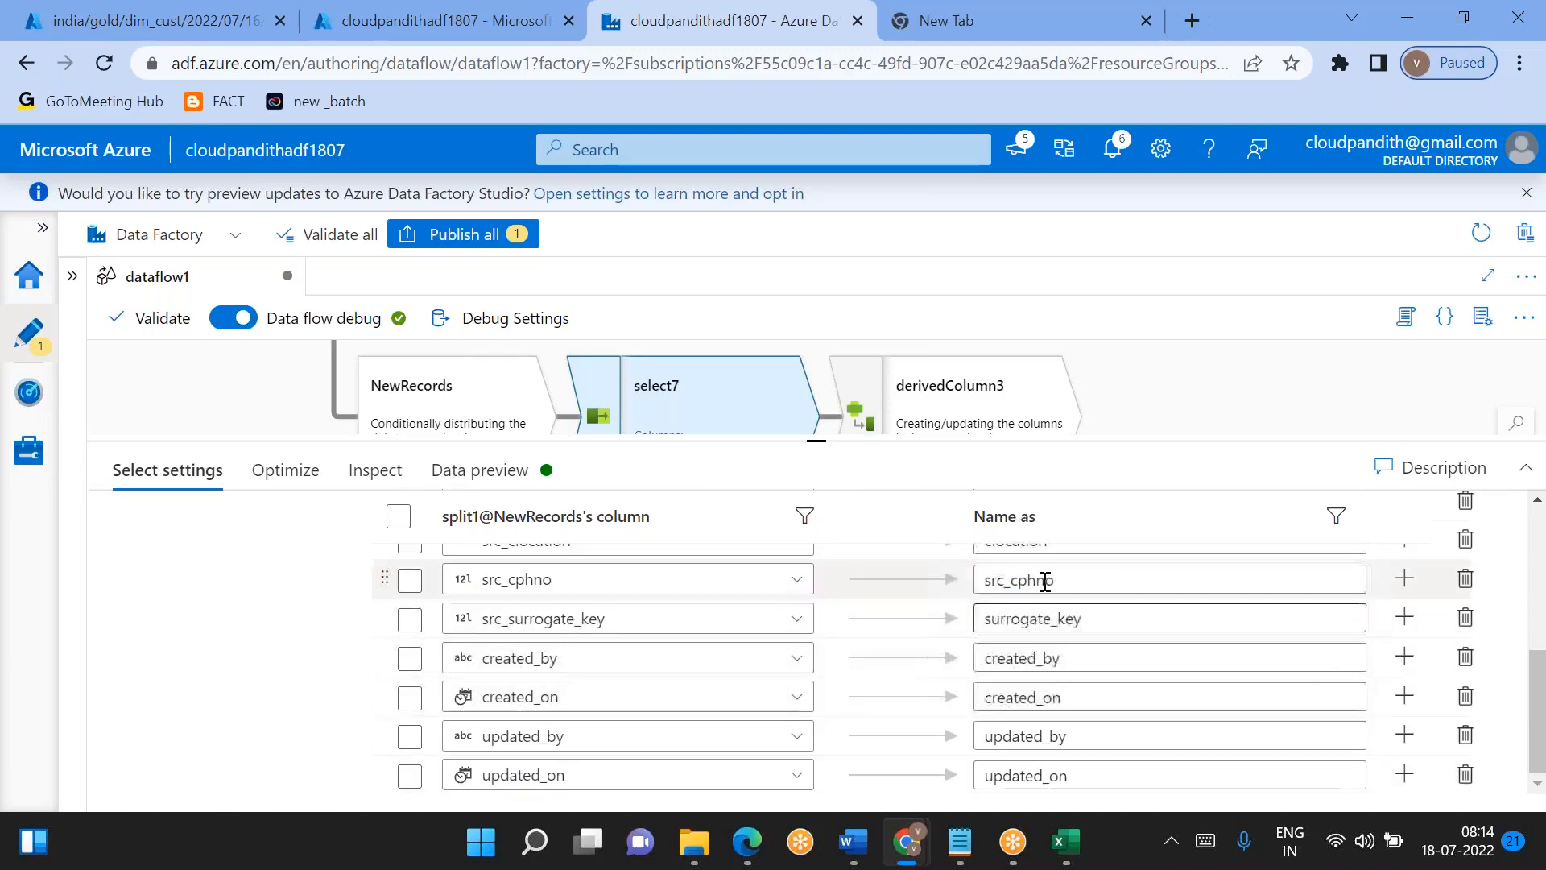
# - Rename the output of the src_cphno mapping in select7 to cphno
pyautogui.click(1001, 580)
pyautogui.moveTo(985, 580); pyautogui.dragTo(1010, 581)
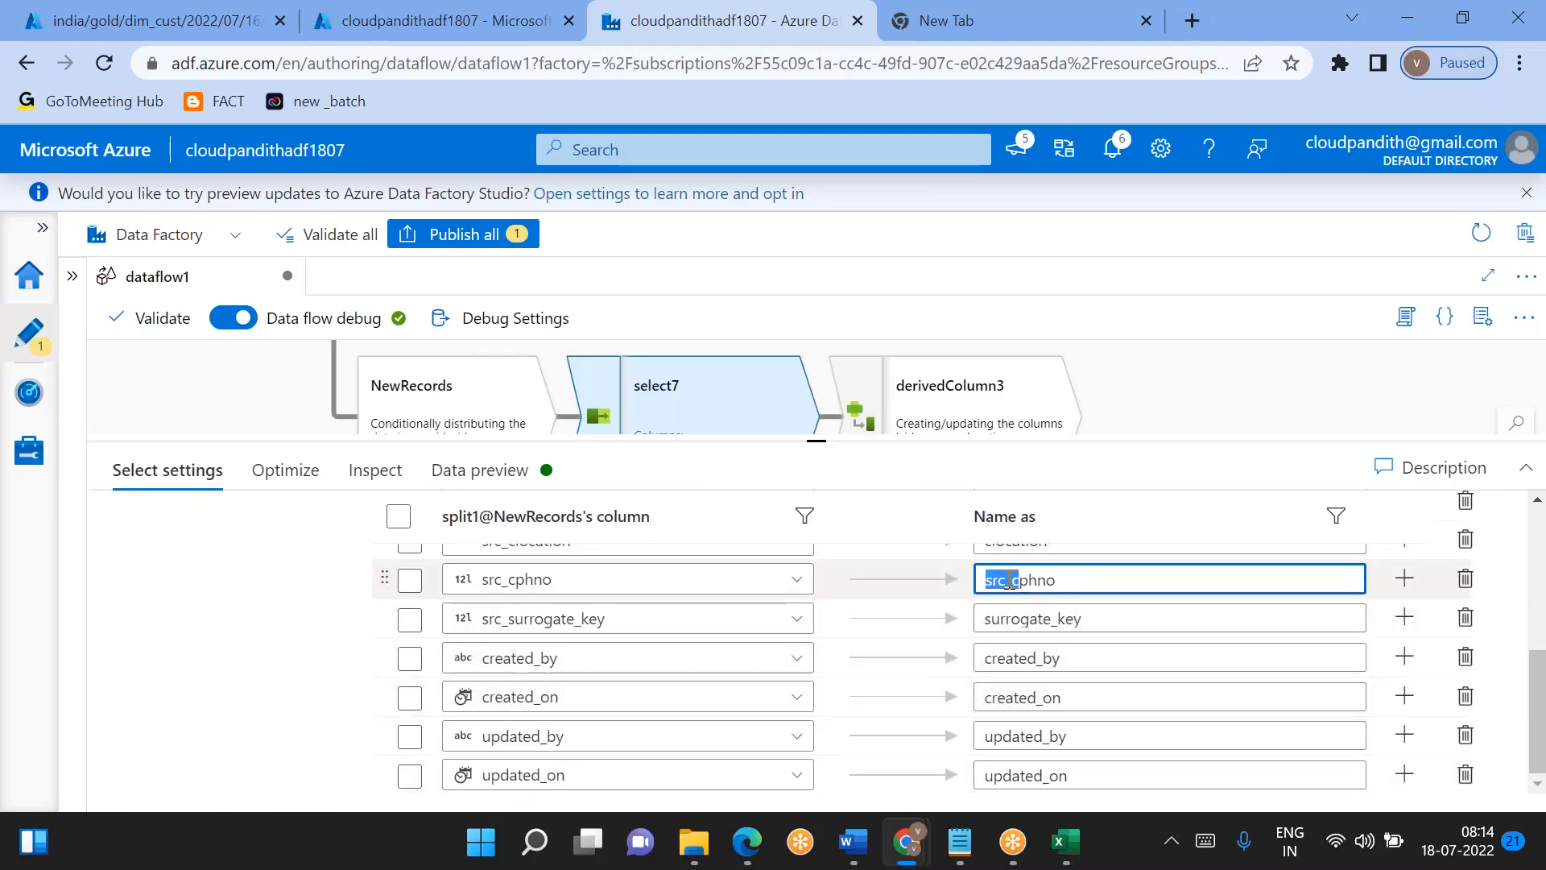
pyautogui.press('BackSpace')
pyautogui.write('c')
pyautogui.scroll(1, 1010, 580)
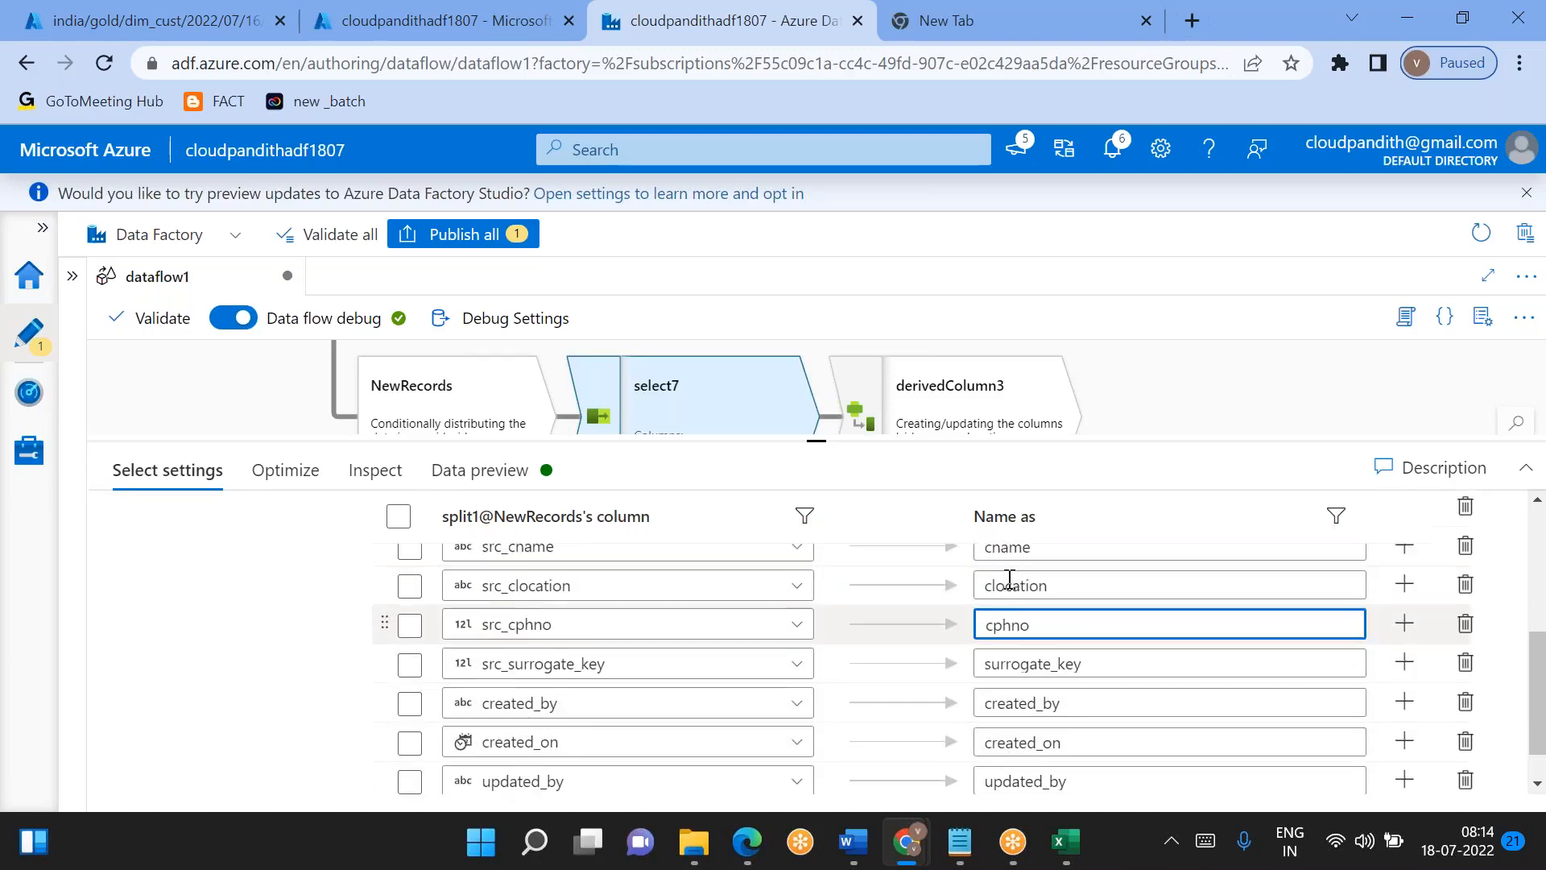
pyautogui.scroll(4, 1010, 580)
pyautogui.scroll(1, 1009, 580)
# - Add a Union transformation after derivedColumn2
pyautogui.click(959, 422)
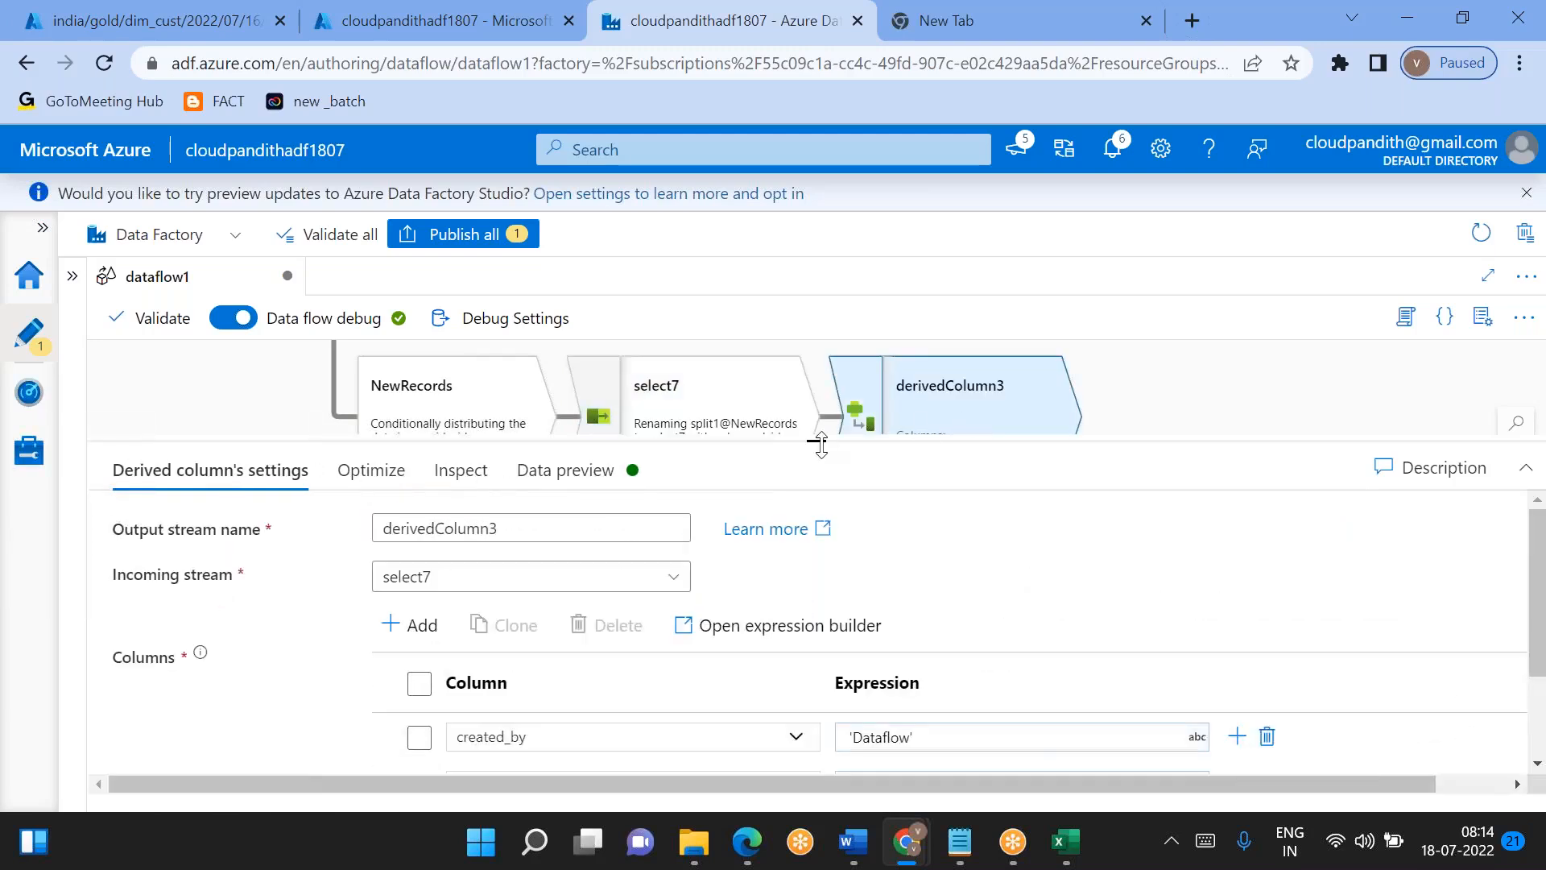
pyautogui.moveTo(821, 444); pyautogui.dragTo(829, 605)
pyautogui.moveTo(980, 532); pyautogui.dragTo(554, 702)
pyautogui.moveTo(880, 403); pyautogui.dragTo(822, 604)
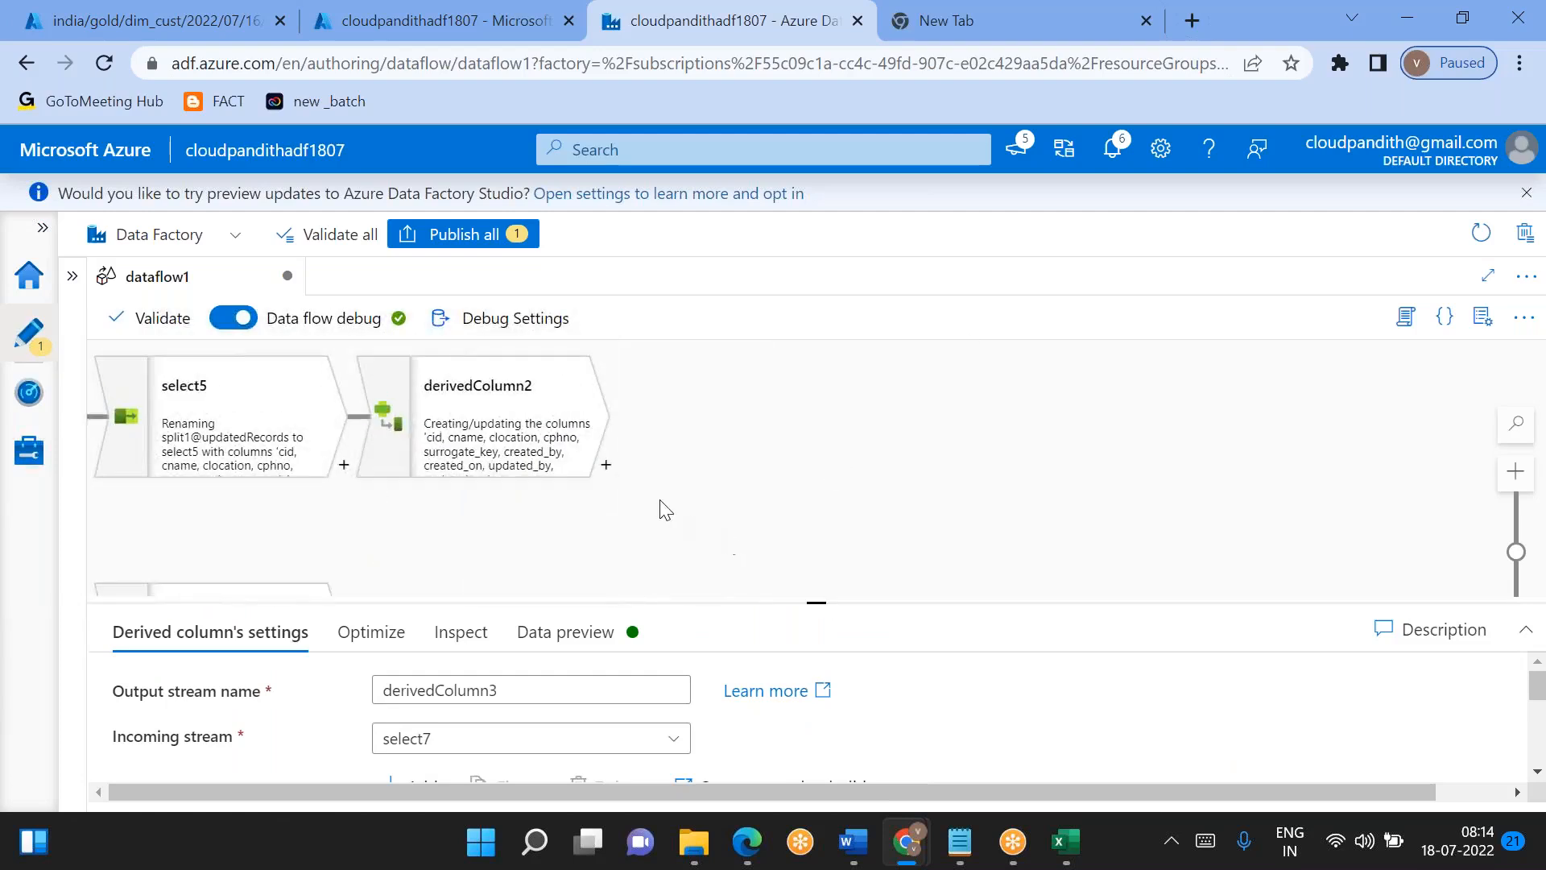
pyautogui.click(608, 467)
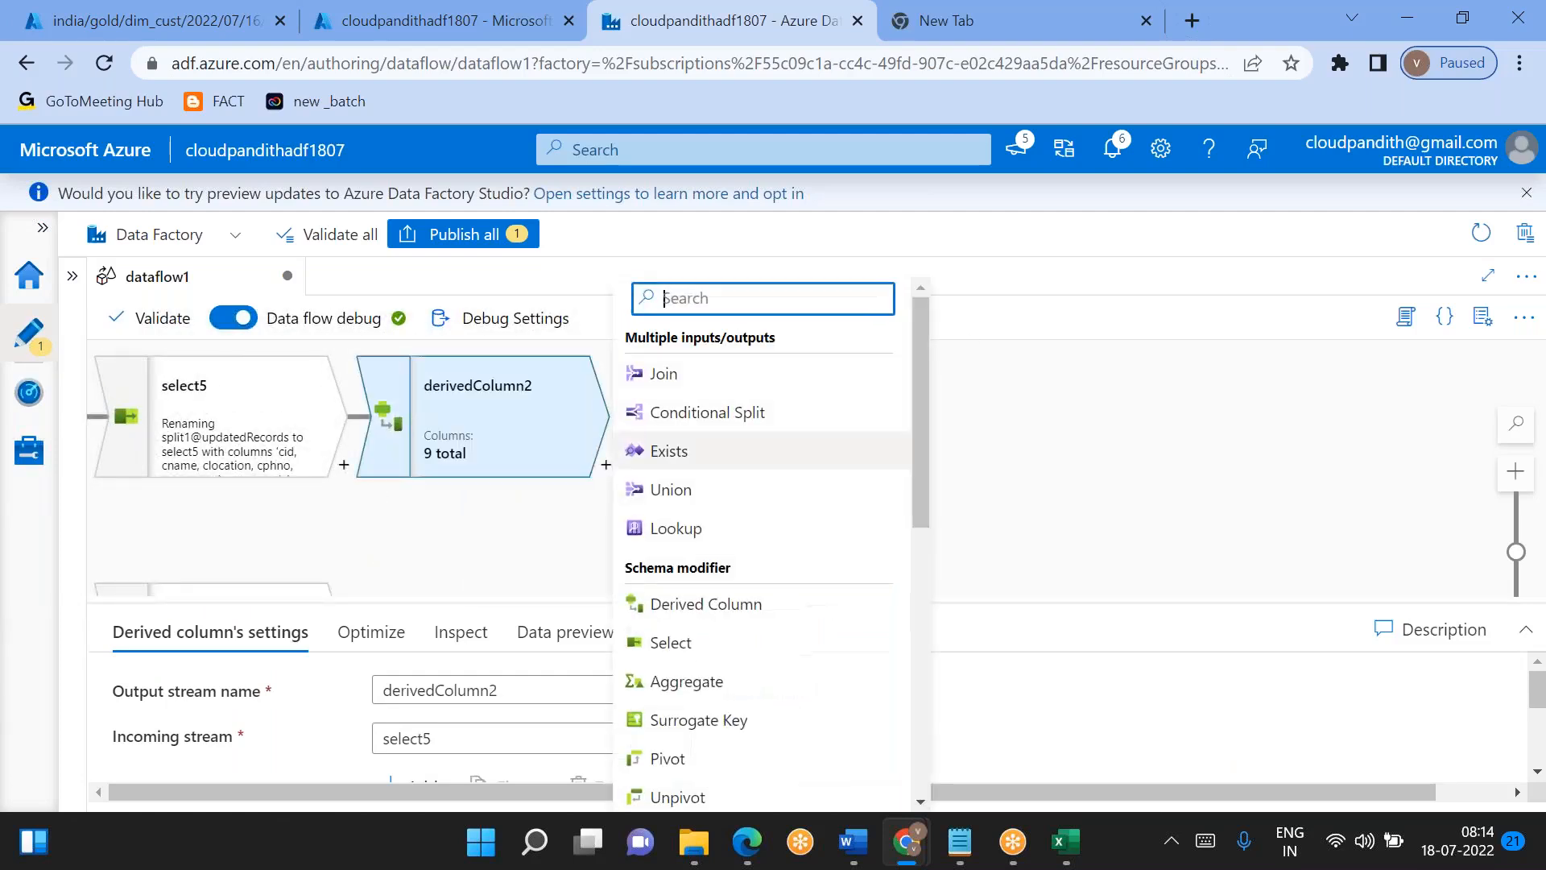
pyautogui.click(707, 490)
# - Choose select6 as the stream that union1 combines with derivedColumn2
pyautogui.moveTo(591, 538); pyautogui.dragTo(624, 436)
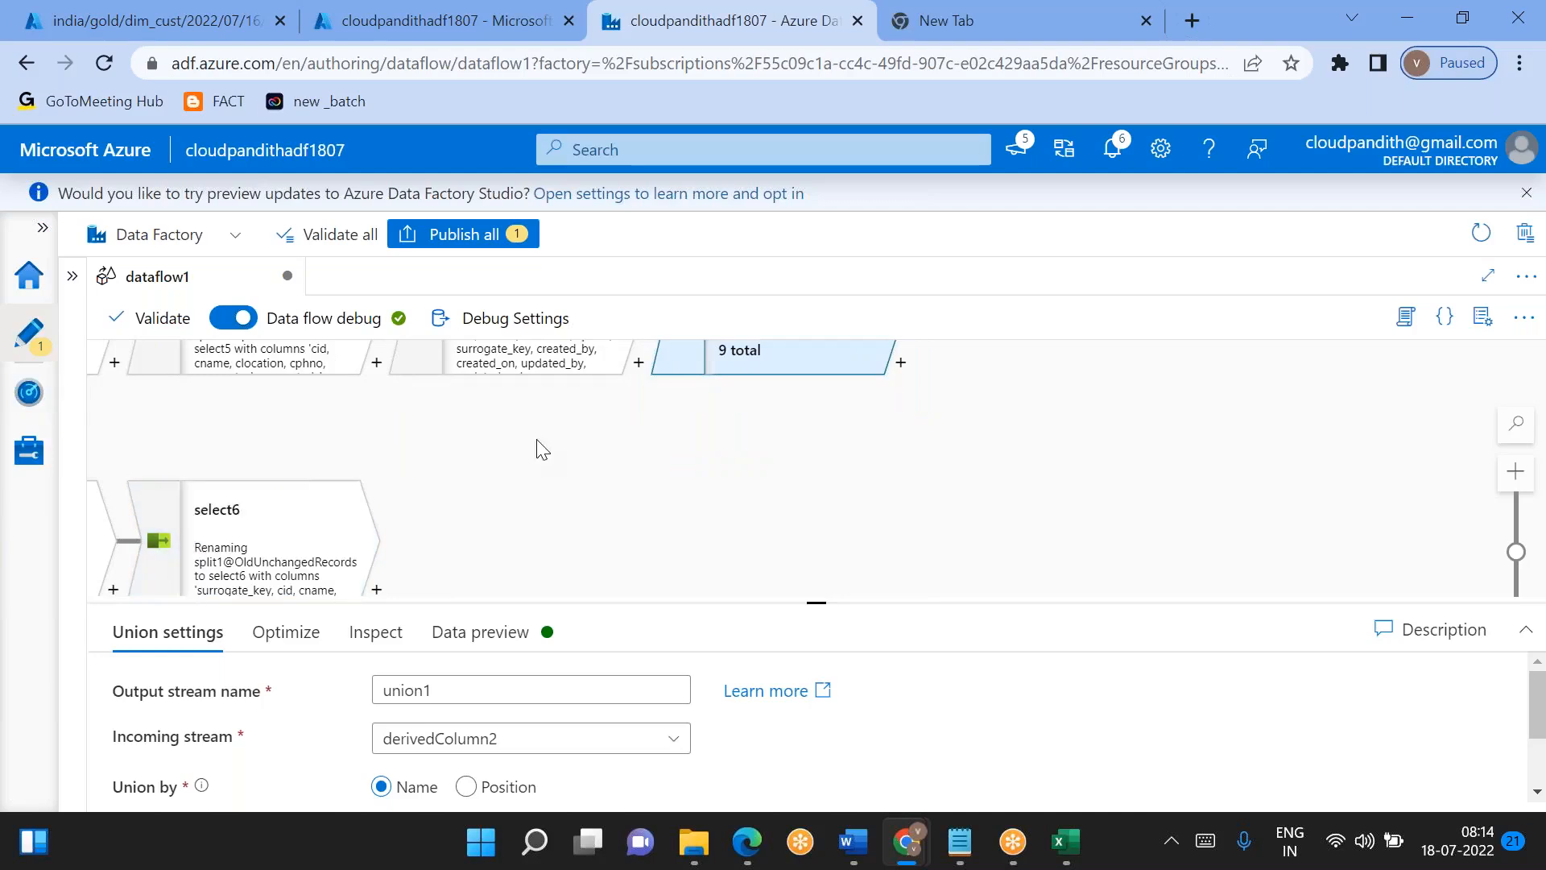
pyautogui.moveTo(818, 600); pyautogui.dragTo(816, 435)
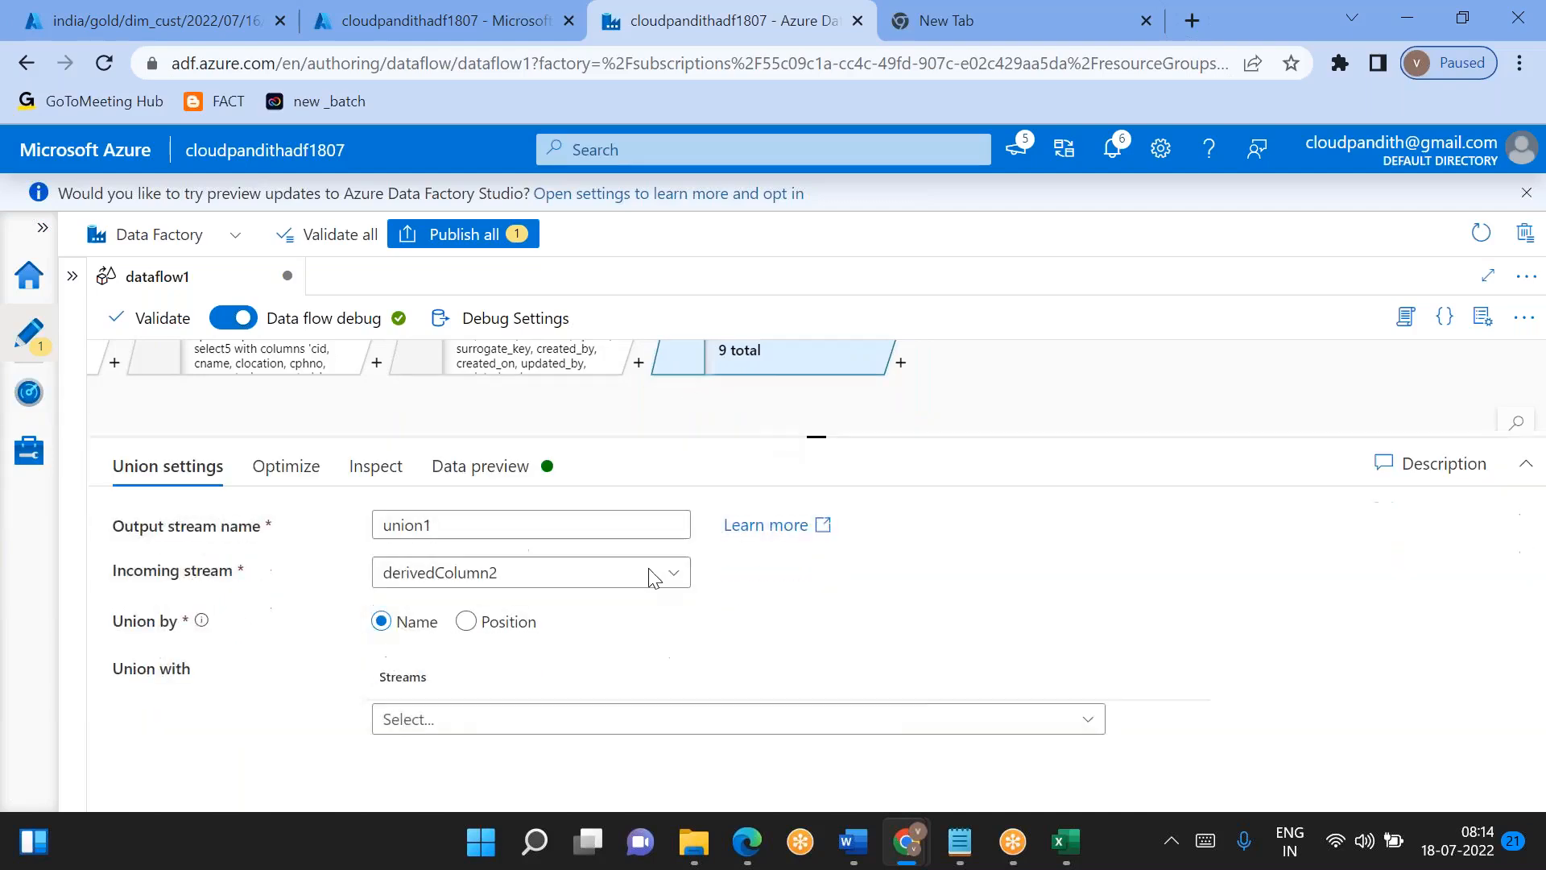
pyautogui.click(466, 735)
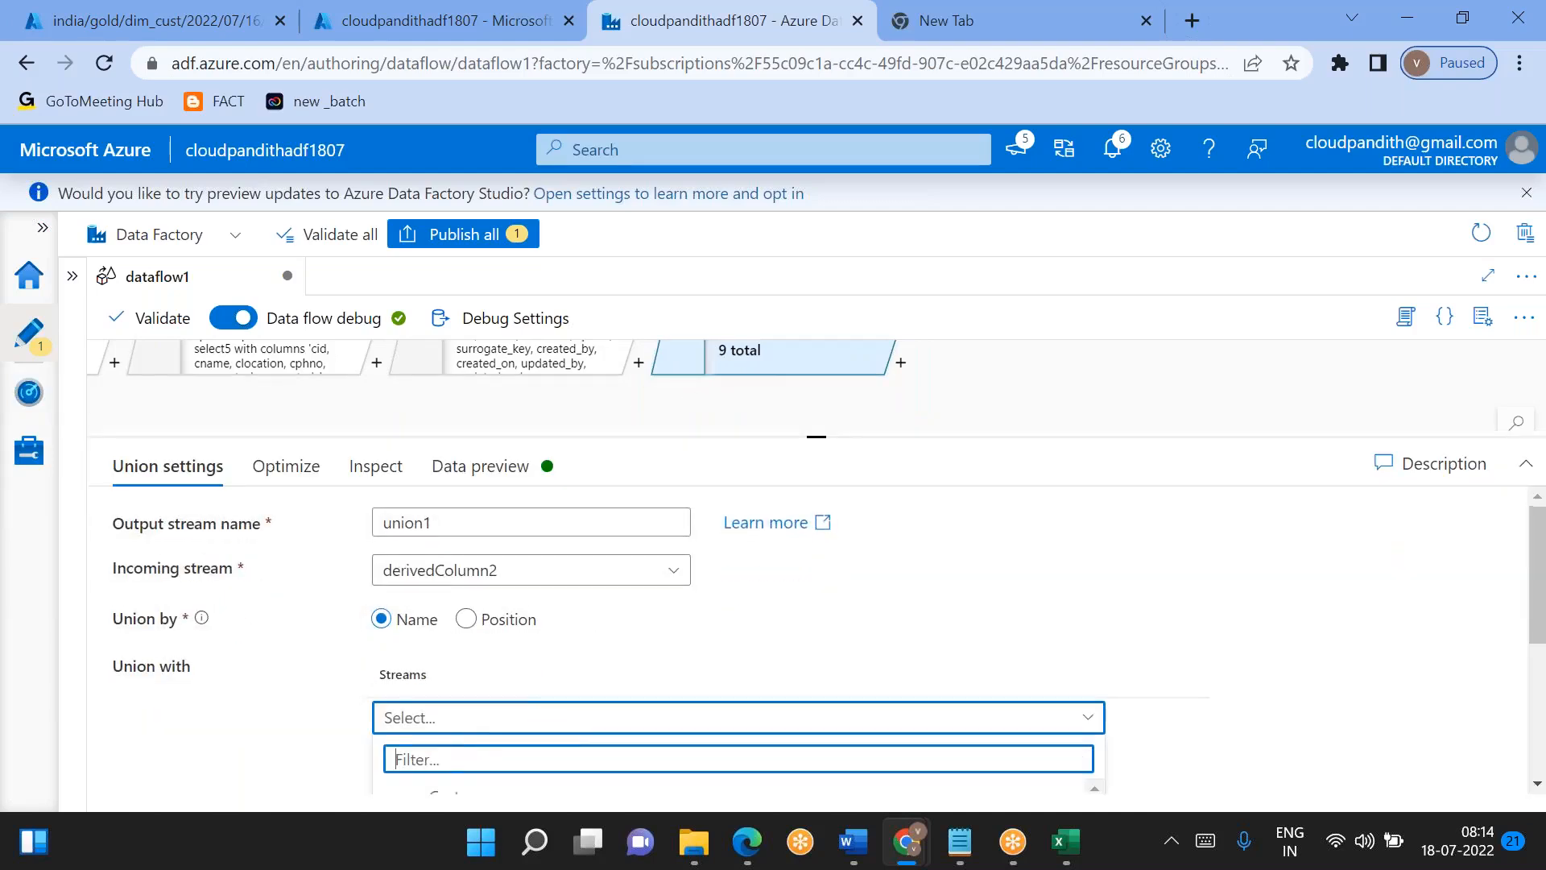
pyautogui.write('sele')
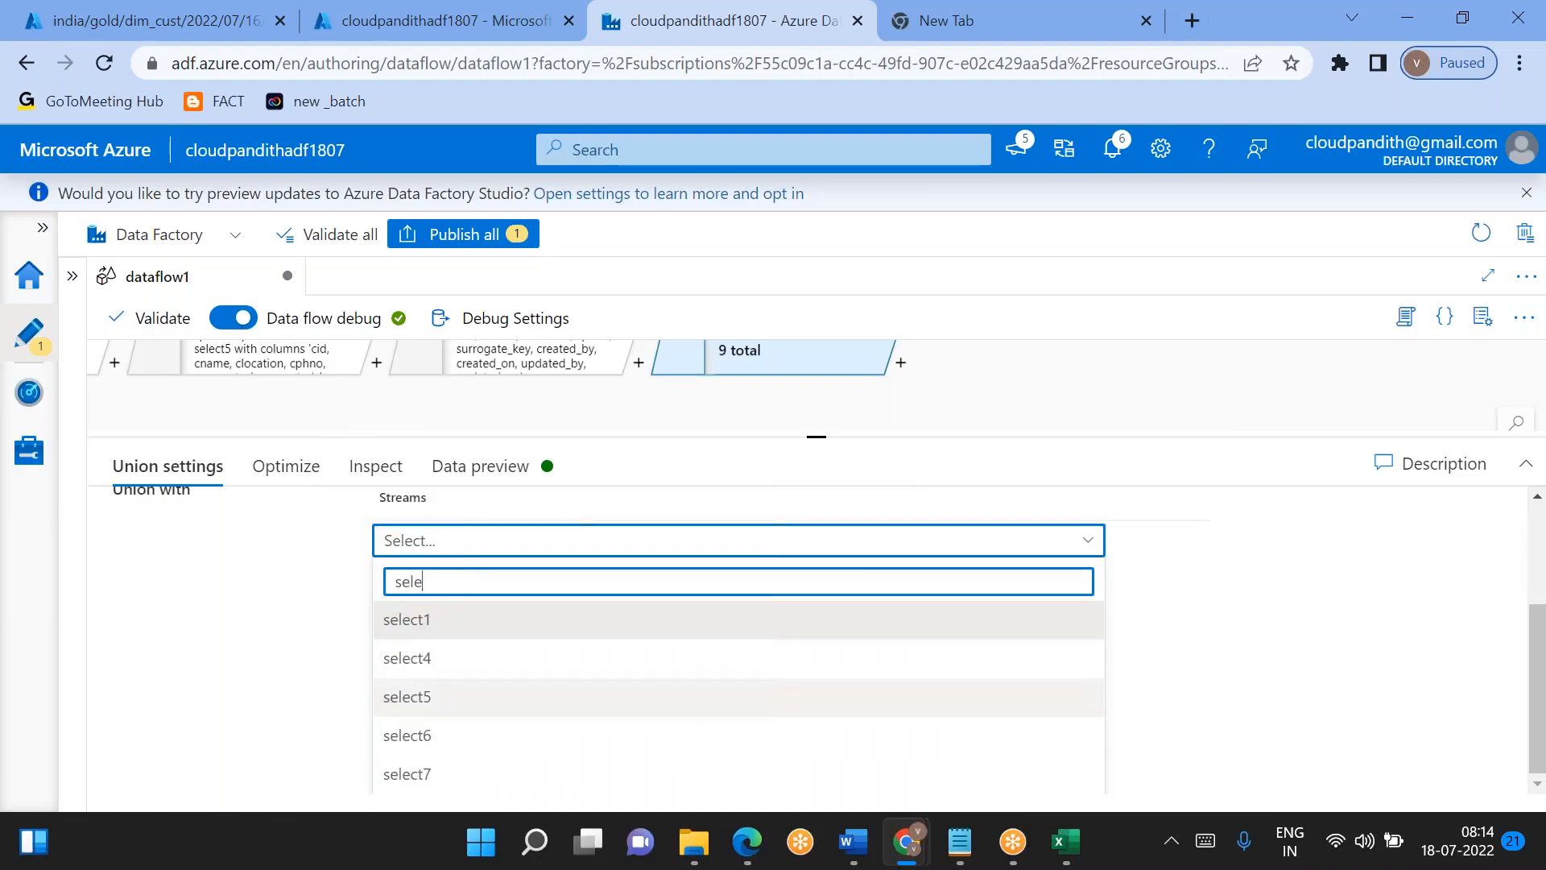
pyautogui.click(448, 735)
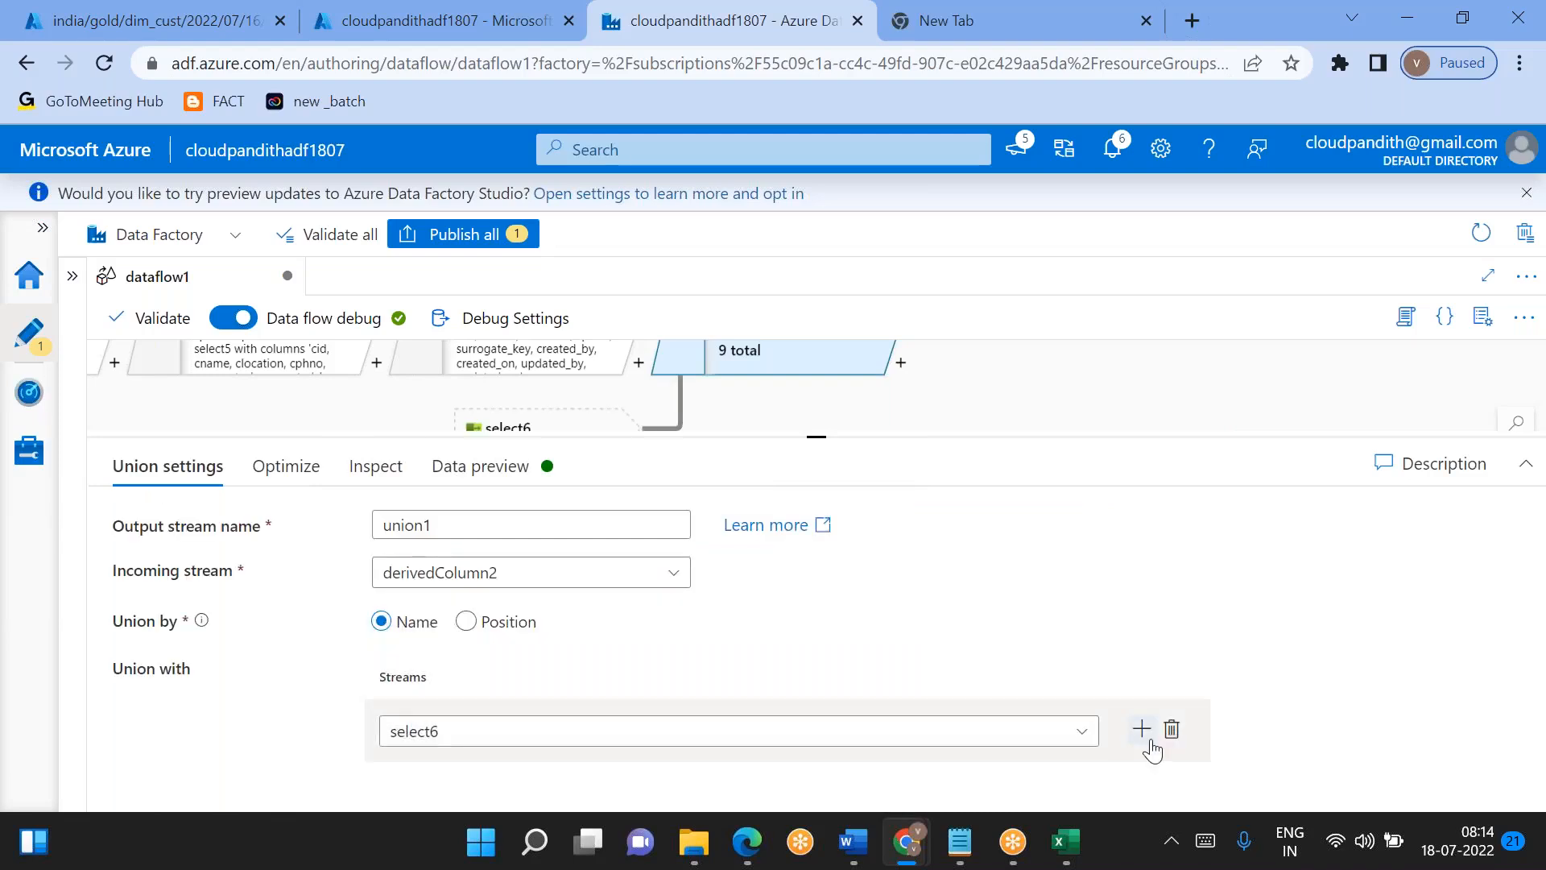
# - Add a second stream to union1 and set it to derivedColumn3
pyautogui.click(1142, 728)
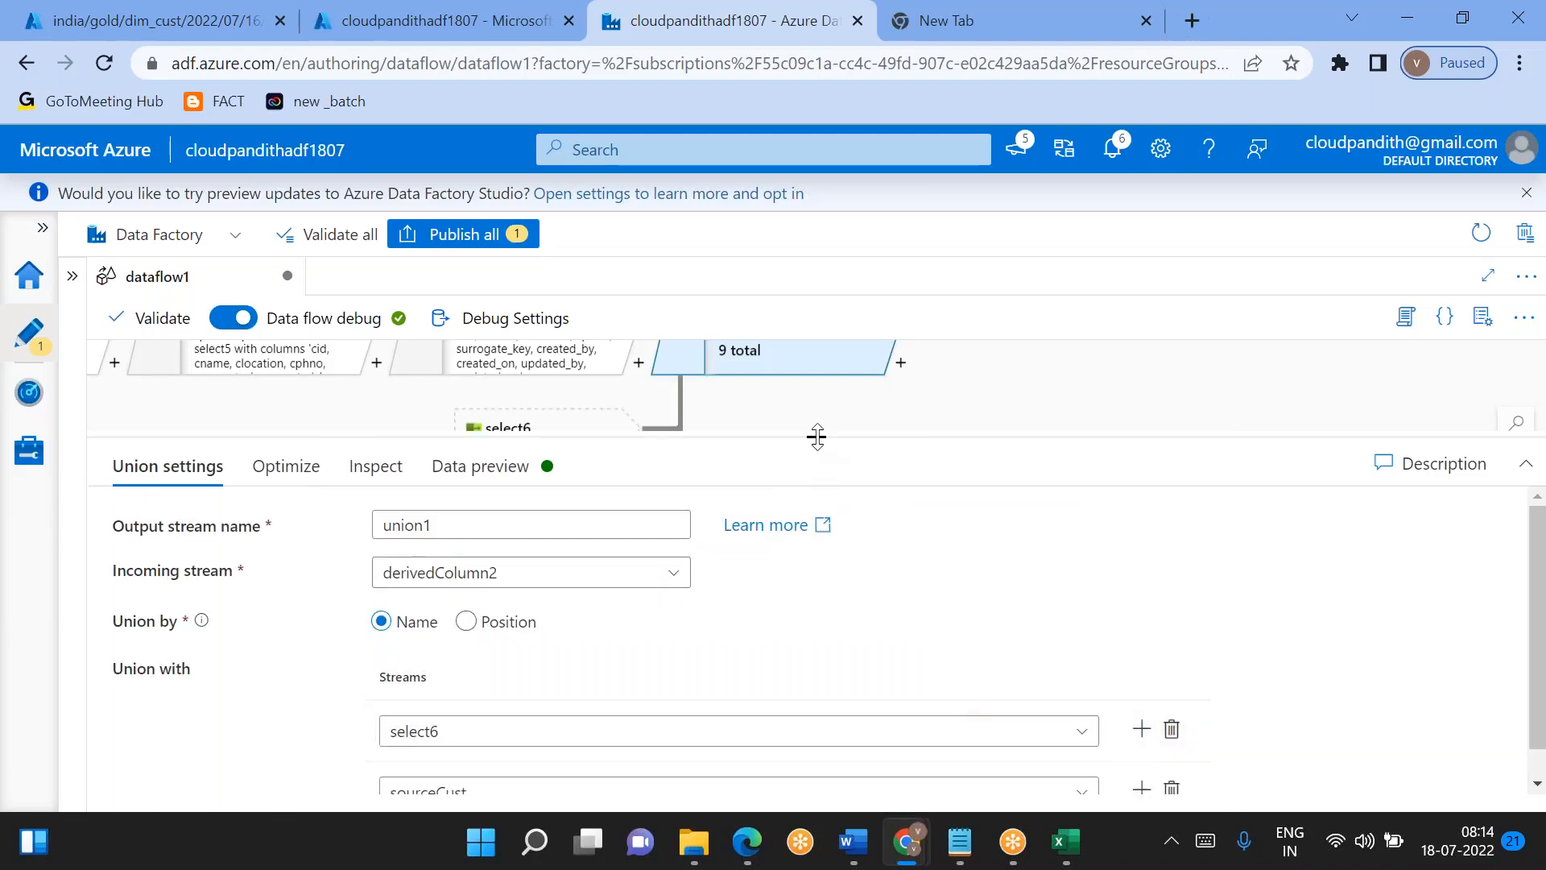
pyautogui.moveTo(822, 461); pyautogui.dragTo(820, 570)
pyautogui.moveTo(695, 527); pyautogui.dragTo(719, 363)
pyautogui.moveTo(516, 524); pyautogui.dragTo(596, 378)
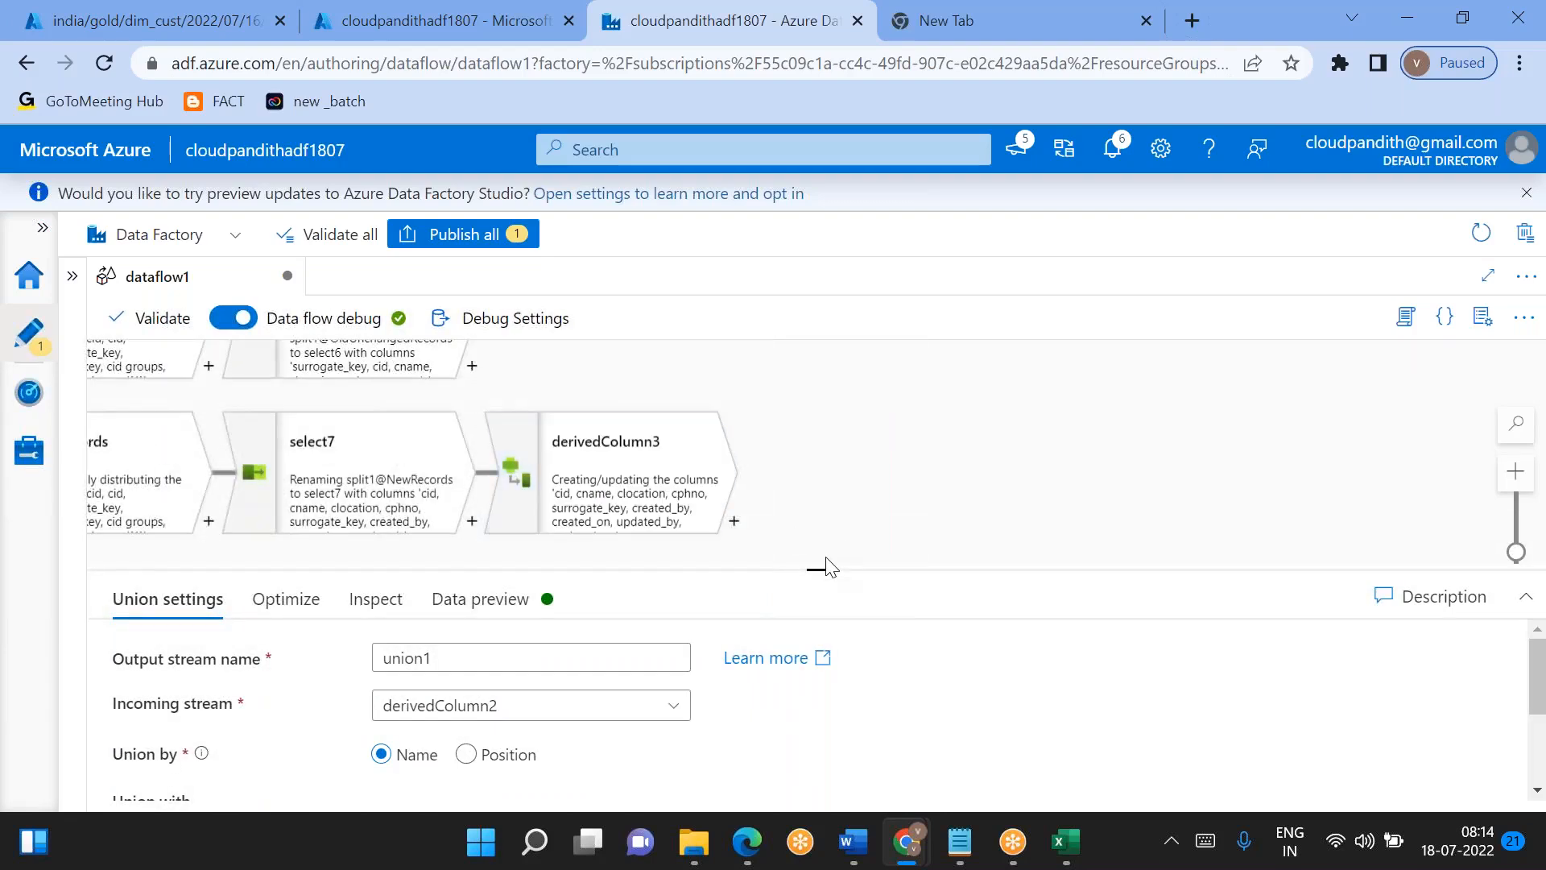
pyautogui.moveTo(811, 568); pyautogui.dragTo(816, 409)
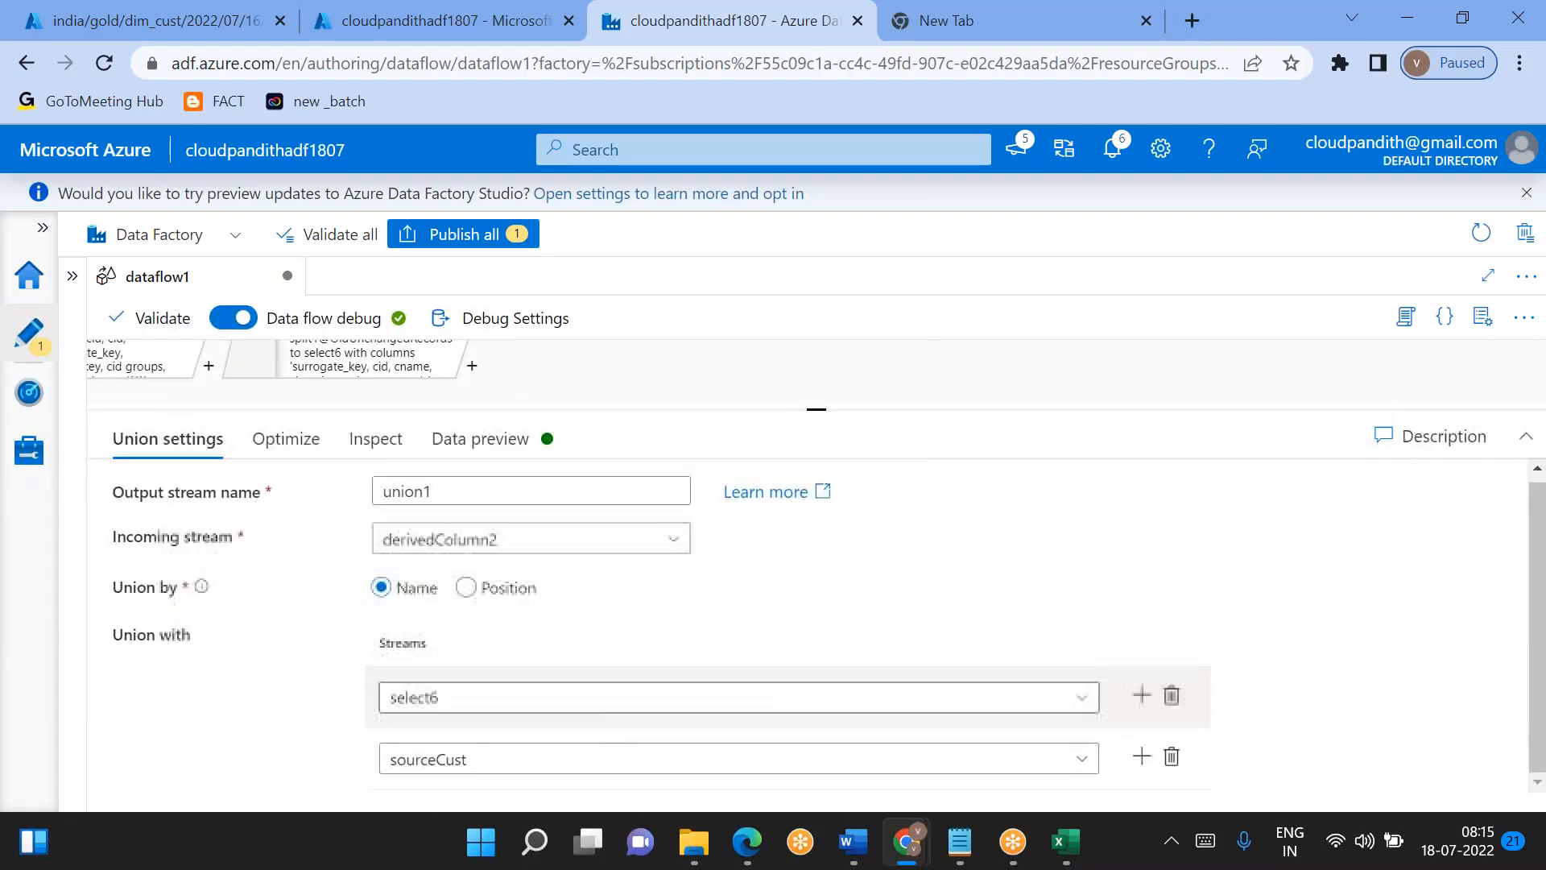
pyautogui.click(500, 777)
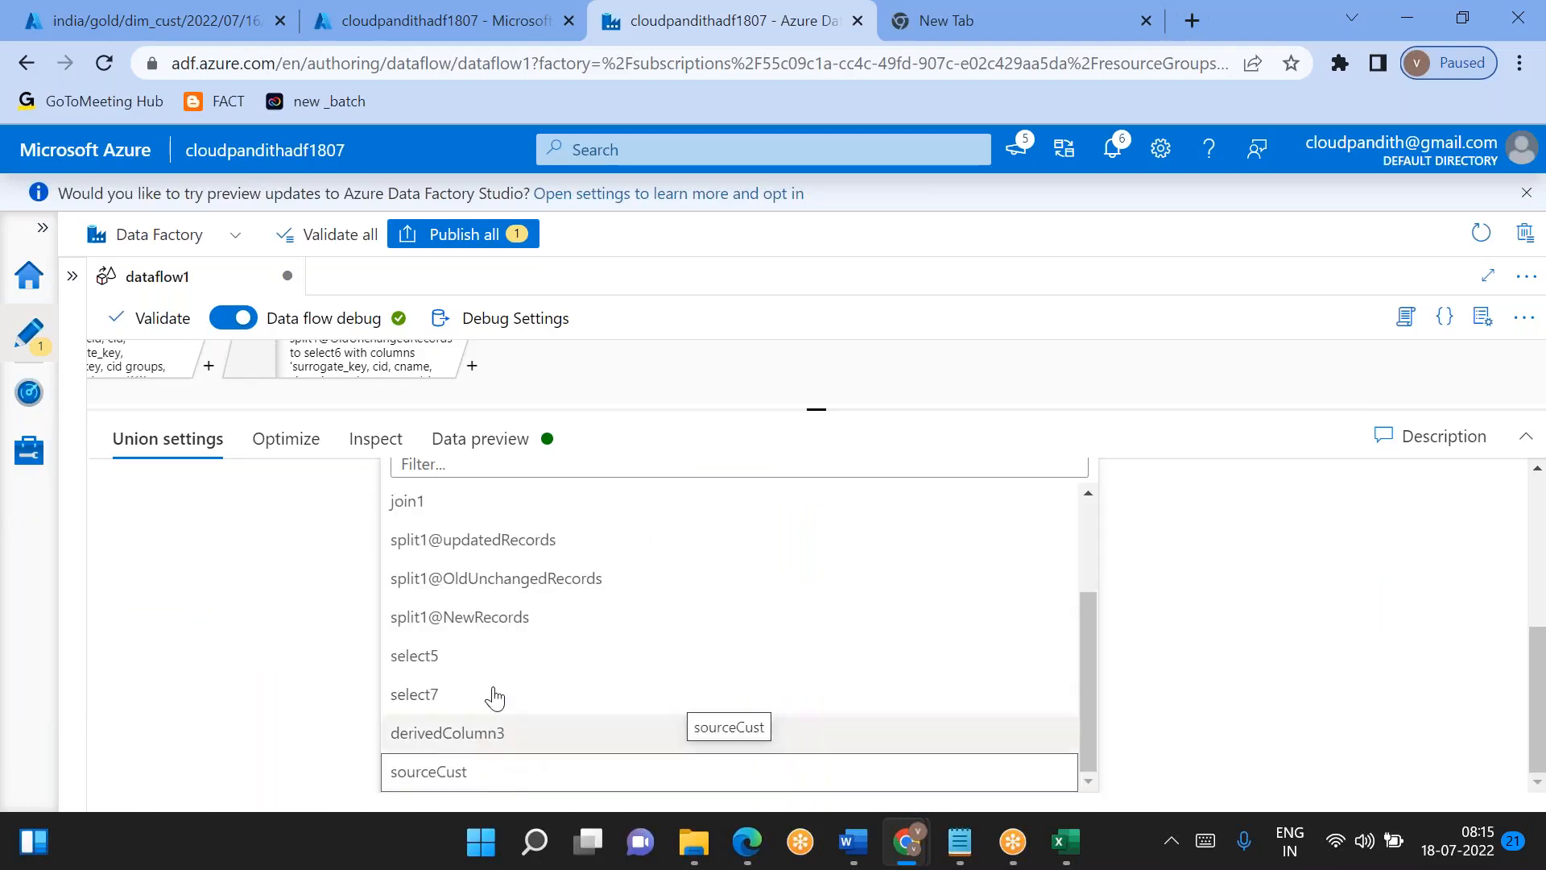
pyautogui.click(445, 733)
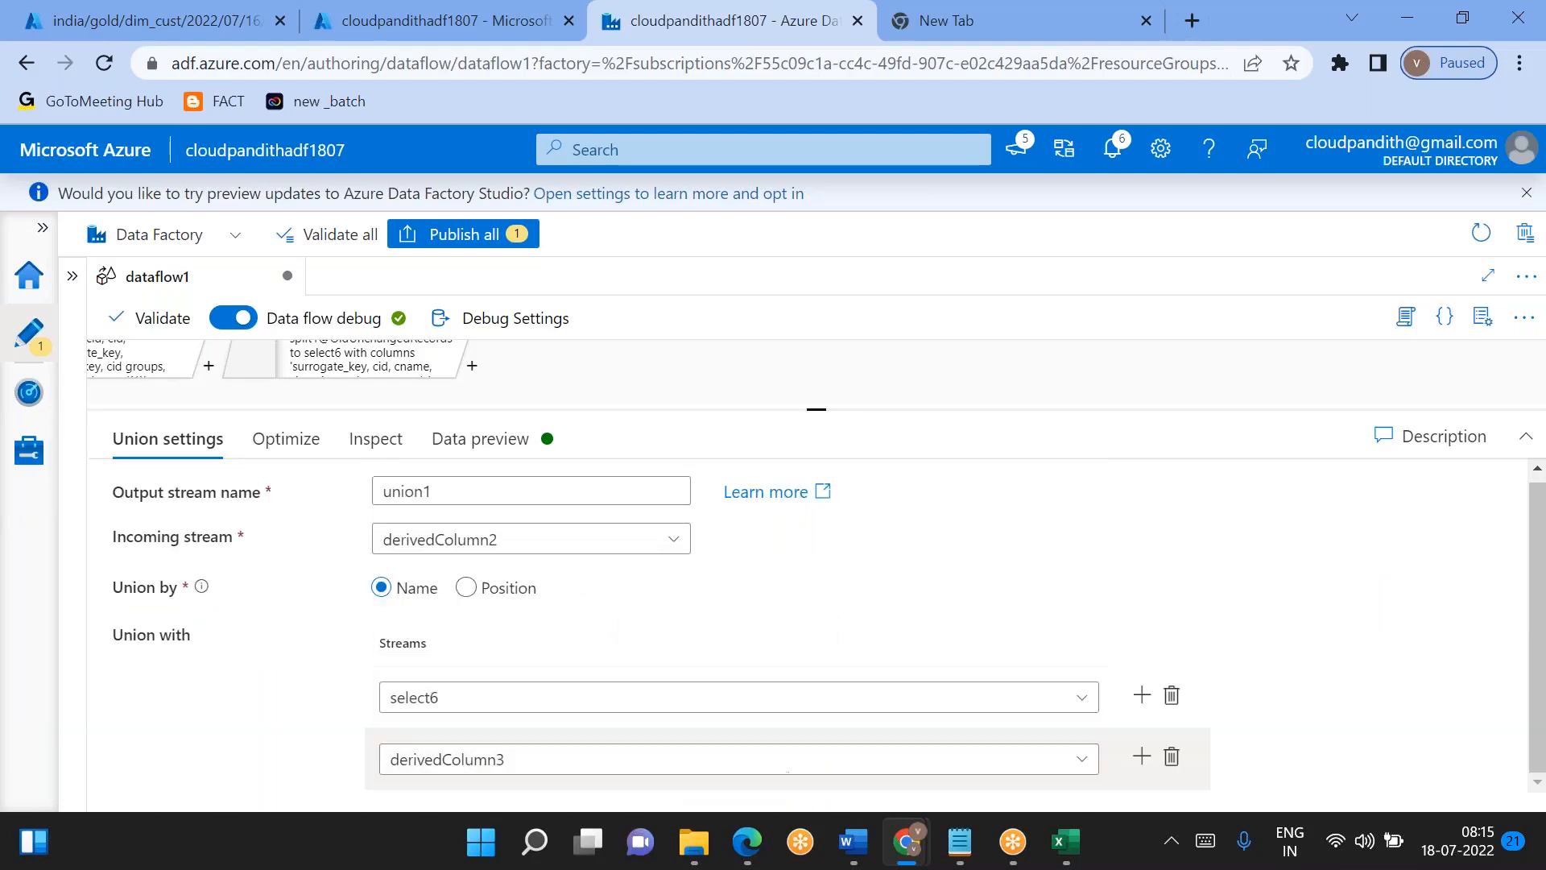
# - Fetch the data preview of union1 to inspect the combined records
pyautogui.moveTo(808, 411); pyautogui.dragTo(813, 625)
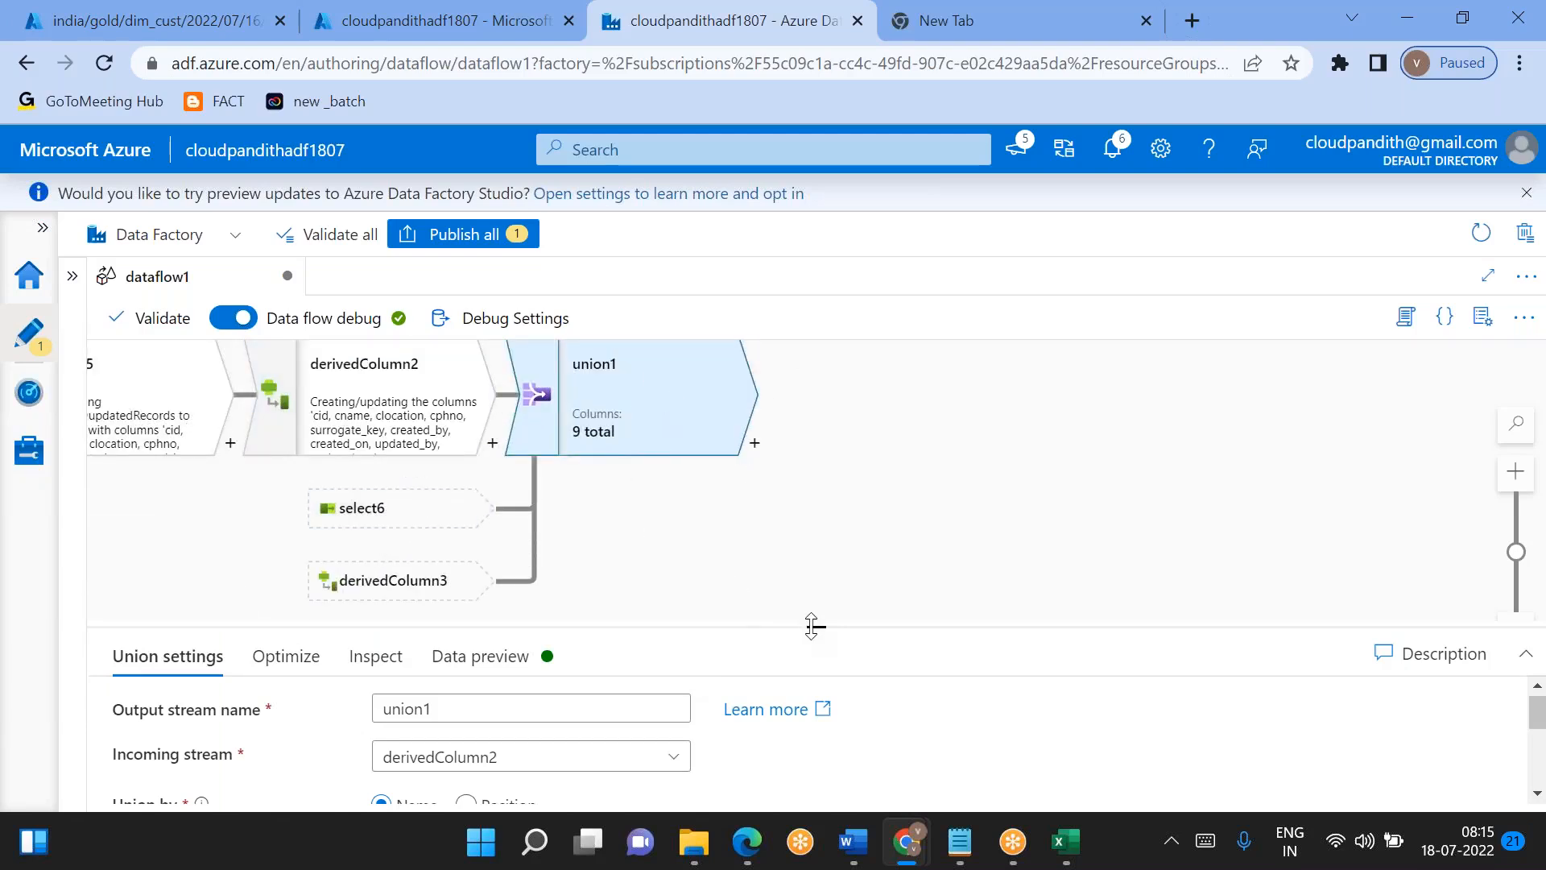
pyautogui.moveTo(806, 614); pyautogui.dragTo(813, 423)
pyautogui.click(479, 453)
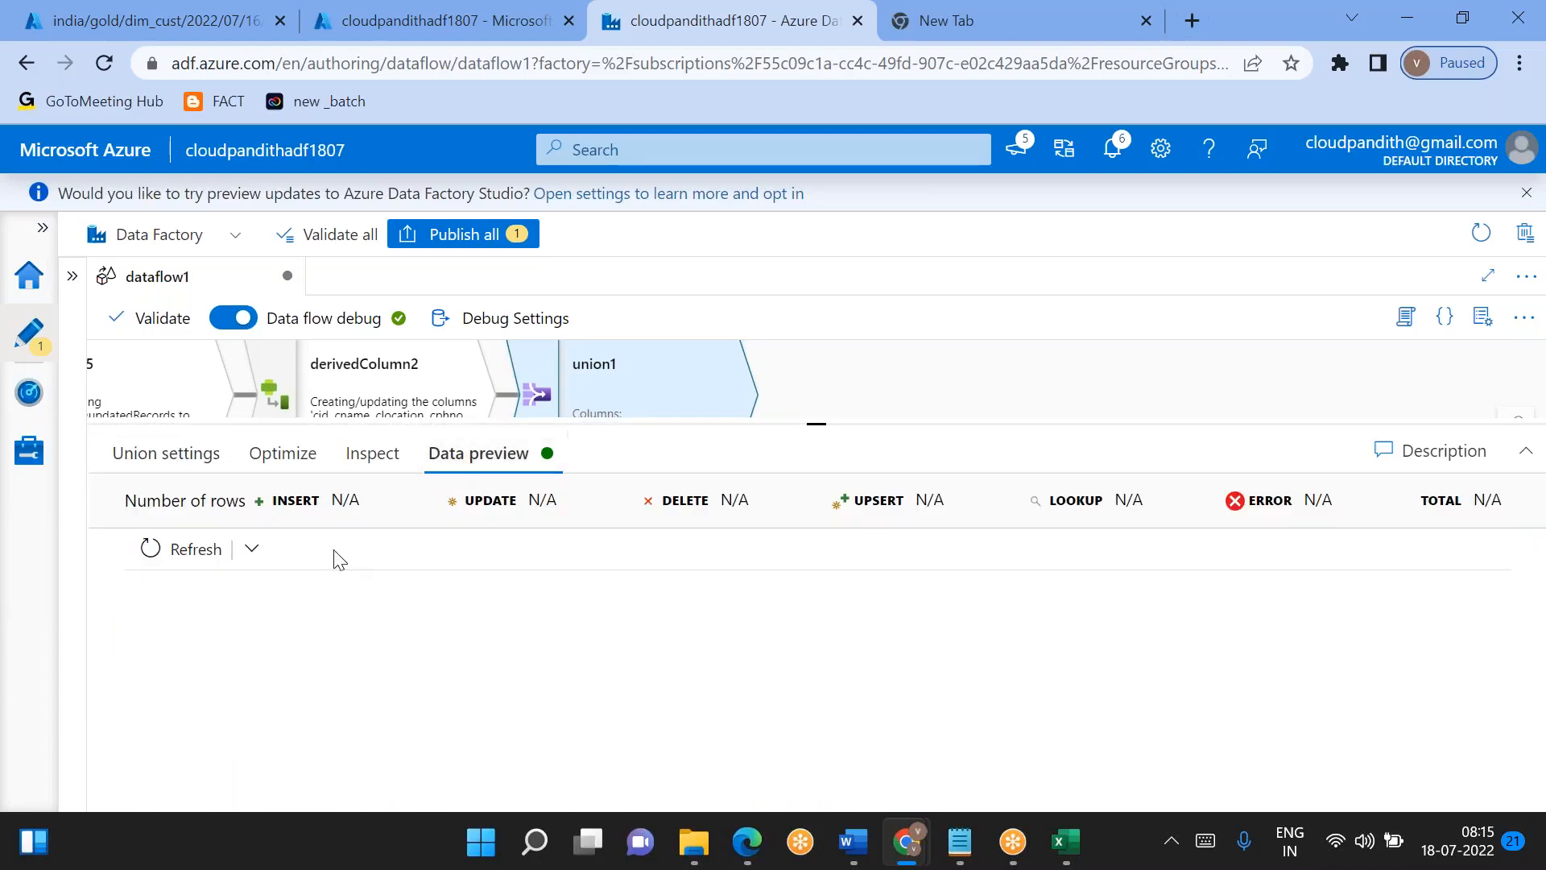
pyautogui.click(196, 551)
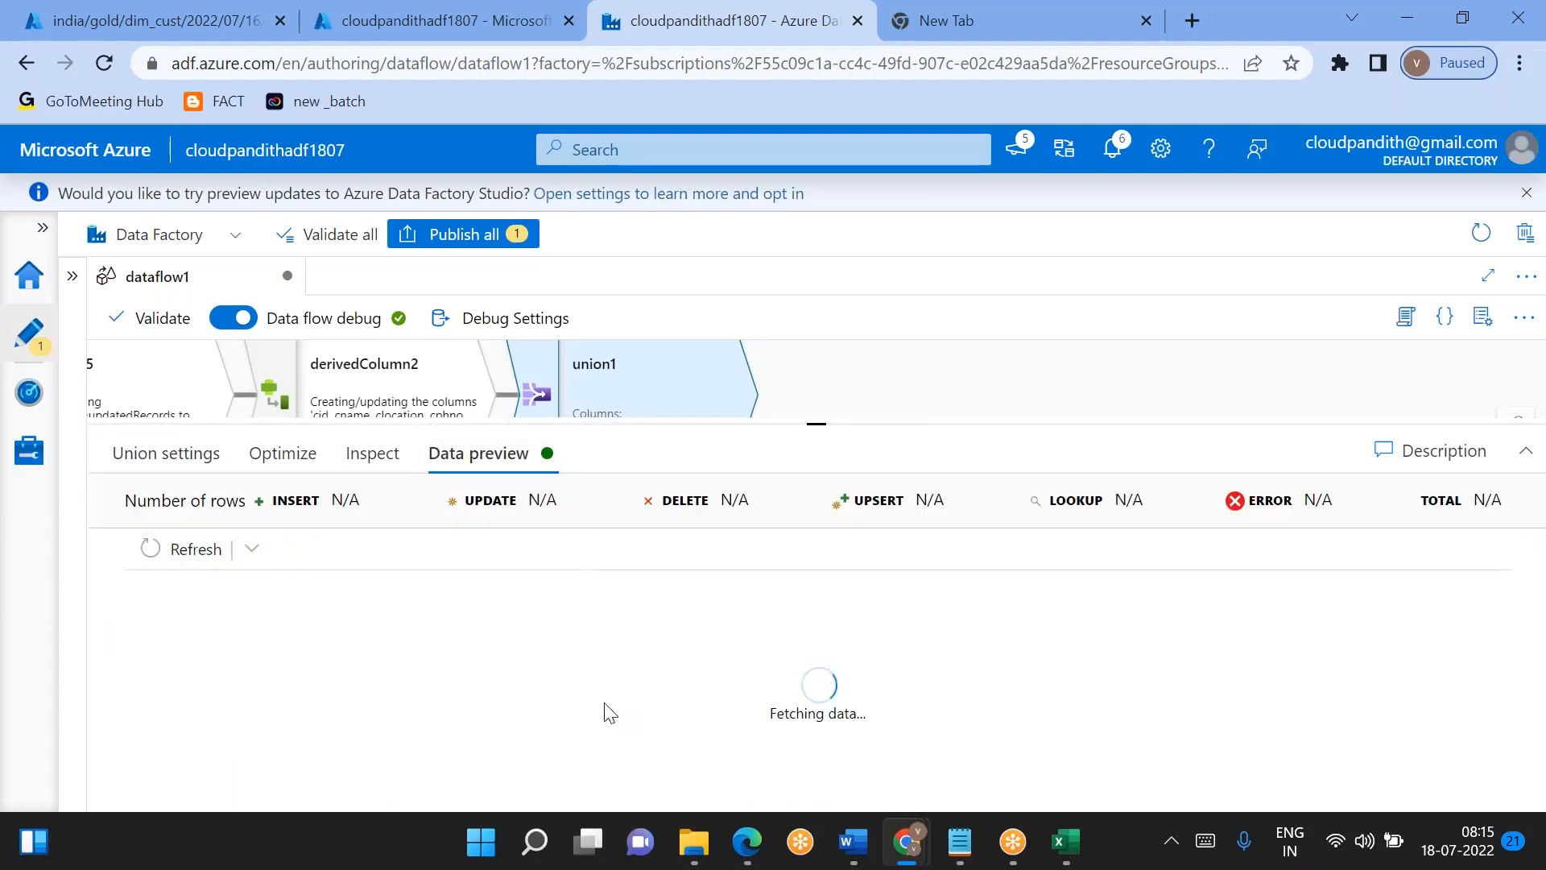
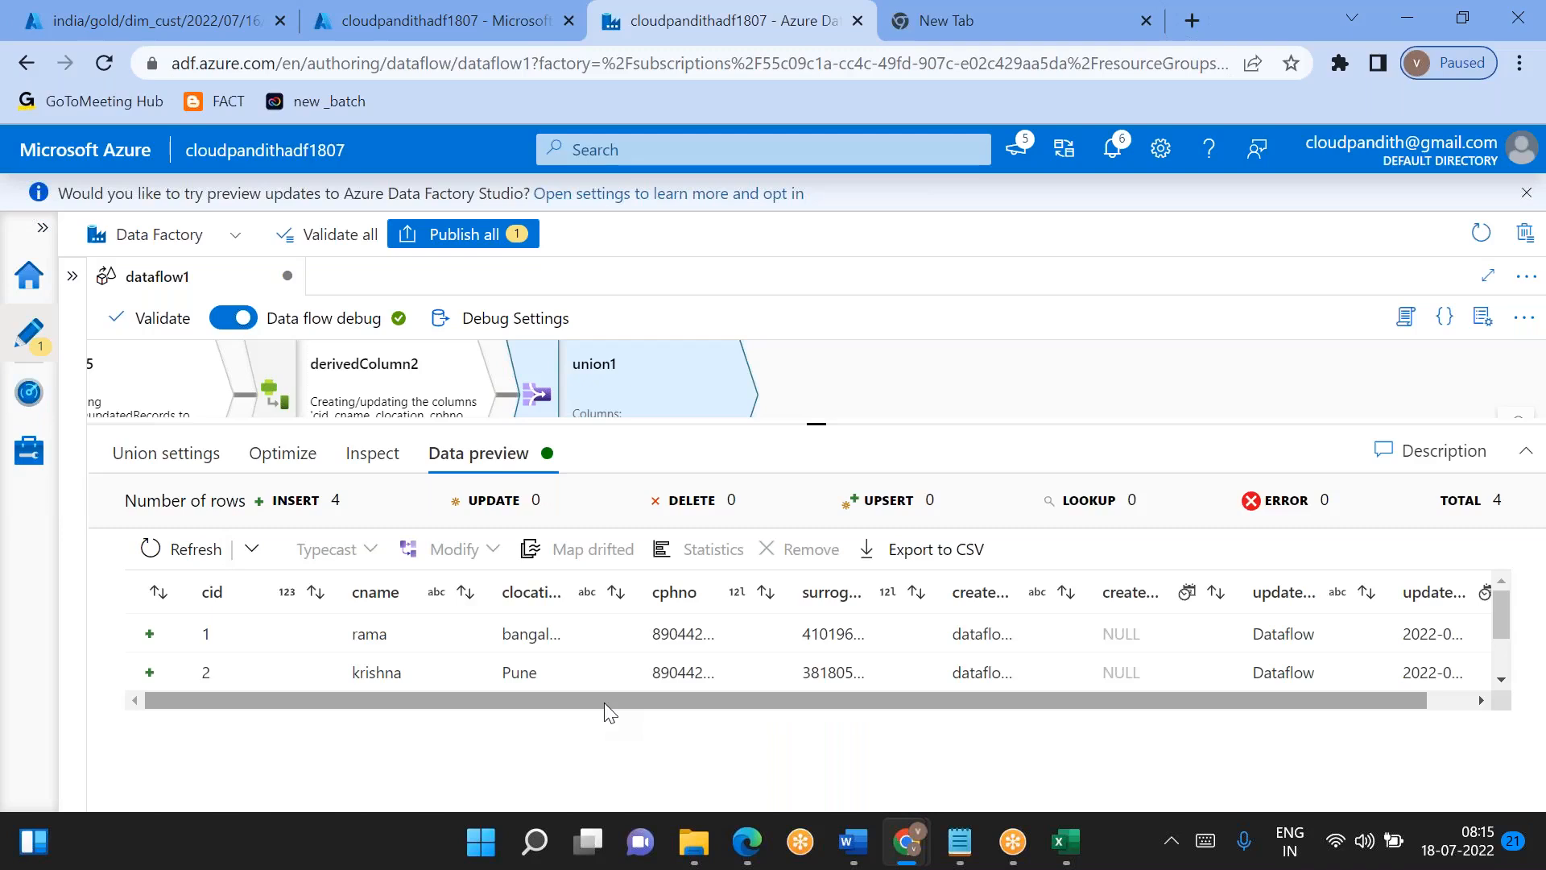
# - Examine the rows and audit columns in the data preview of union1
pyautogui.scroll(-2, 596, 651)
pyautogui.hscroll(1, 596, 651)
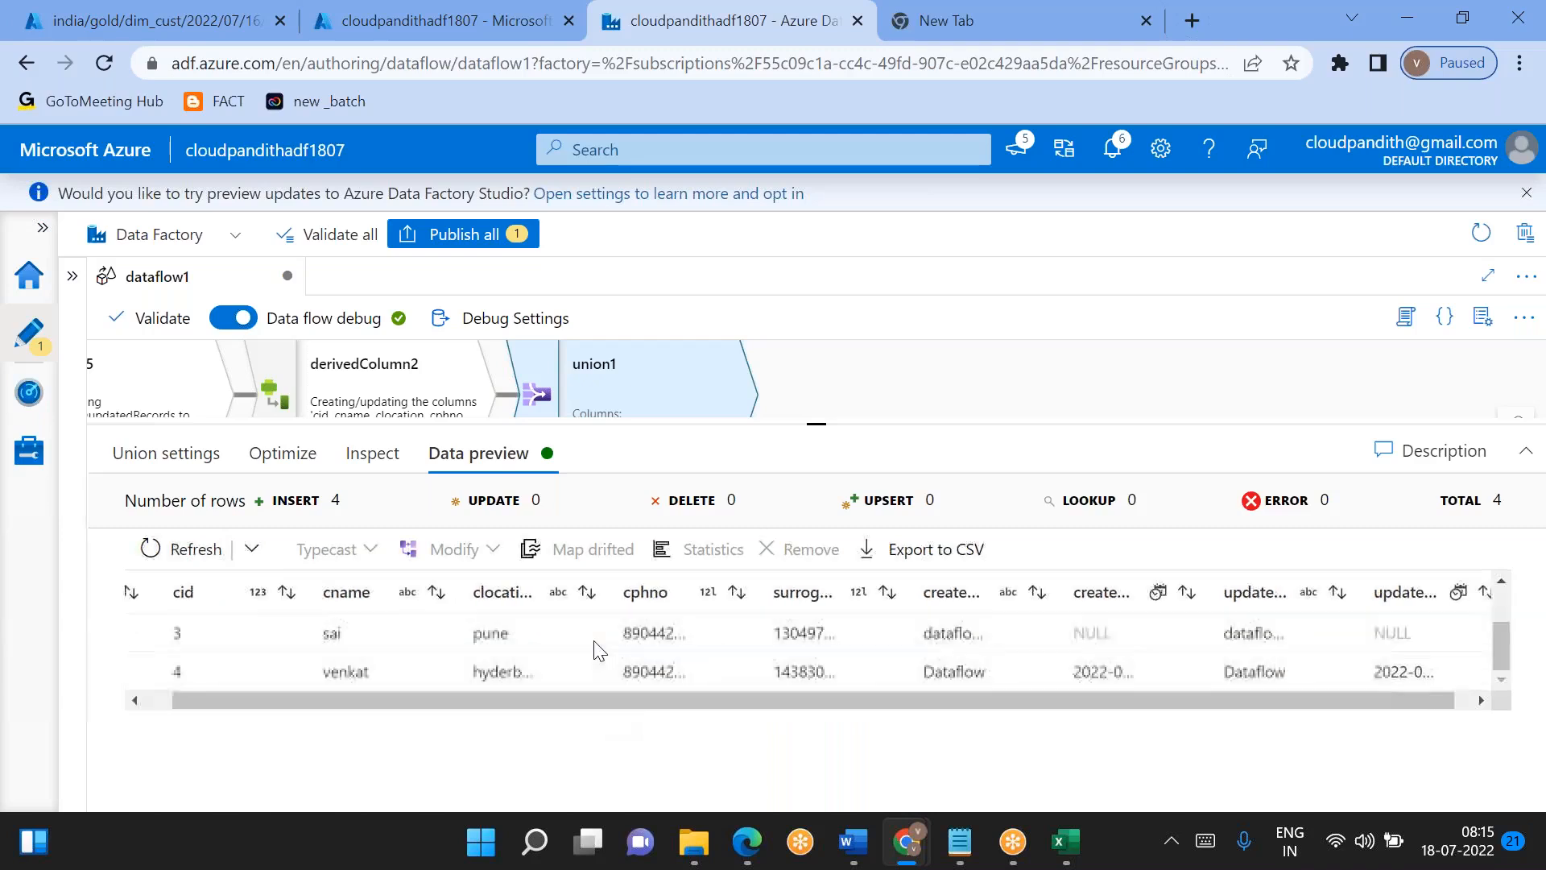
pyautogui.scroll(2, 595, 650)
pyautogui.scroll(-2, 596, 650)
pyautogui.scroll(2, 596, 651)
pyautogui.scroll(-2, 596, 650)
pyautogui.scroll(1, 596, 650)
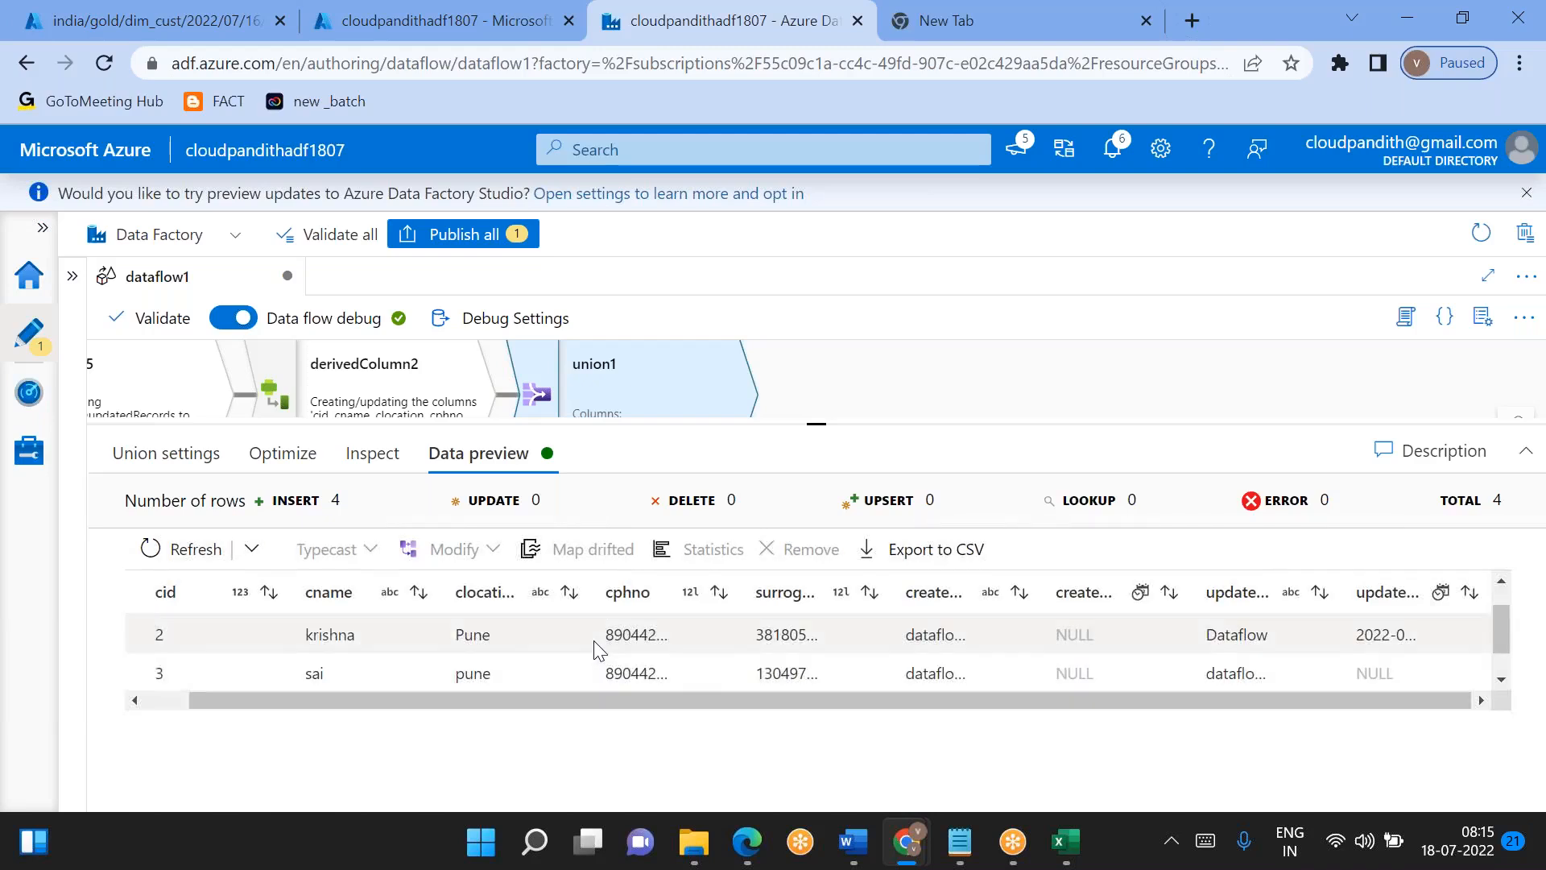
pyautogui.scroll(1, 404, 648)
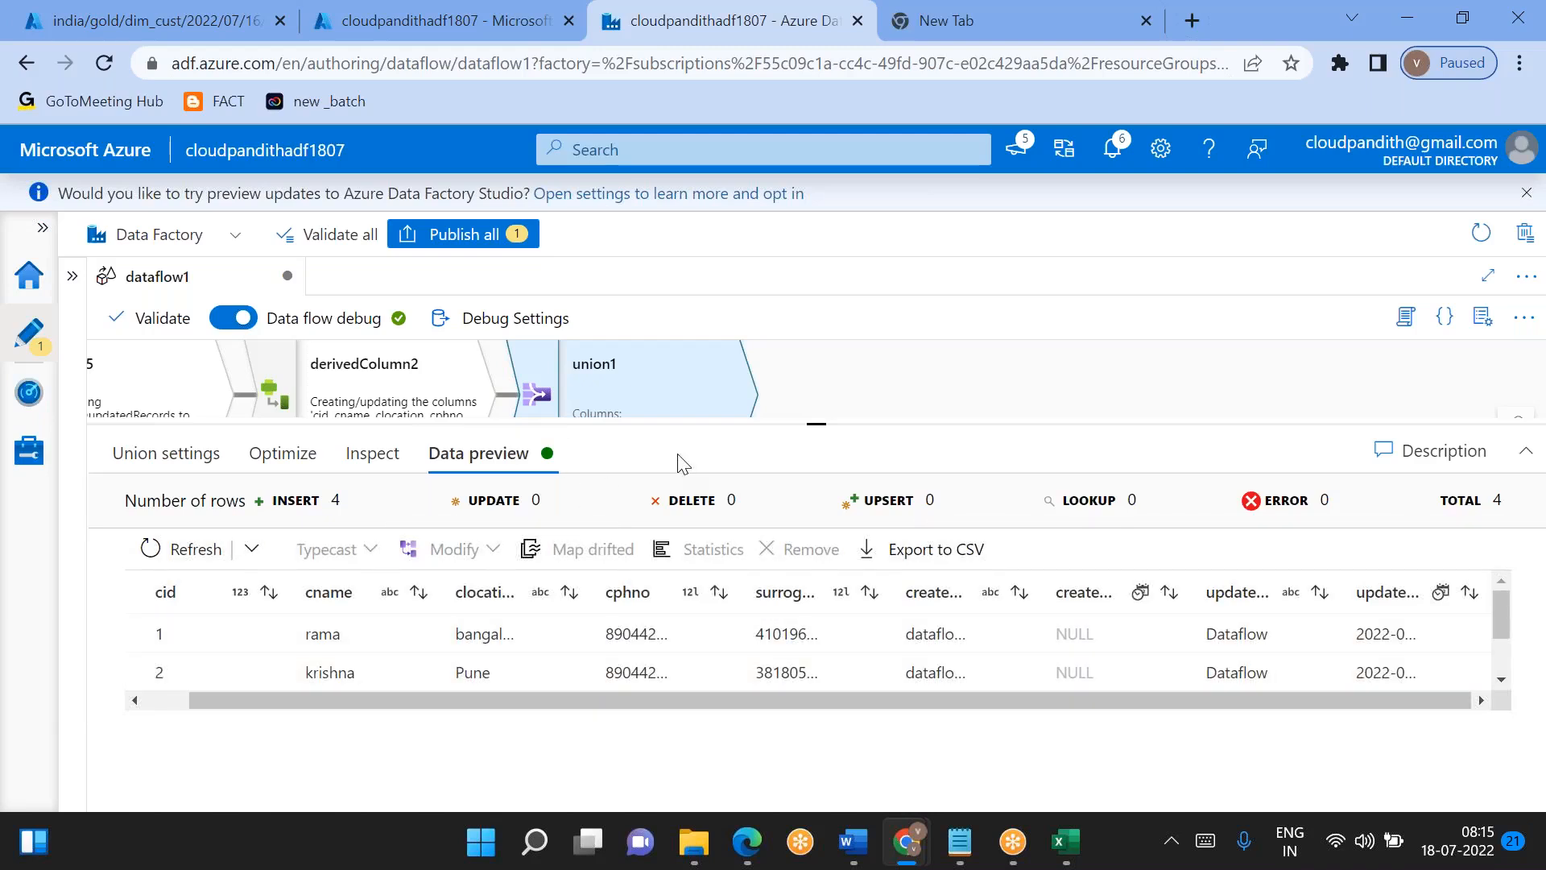
# - Refresh the data preview of select5 to check the updated records before derivedColumn2
pyautogui.moveTo(821, 462); pyautogui.dragTo(818, 646)
pyautogui.moveTo(270, 546); pyautogui.dragTo(690, 528)
pyautogui.click(604, 380)
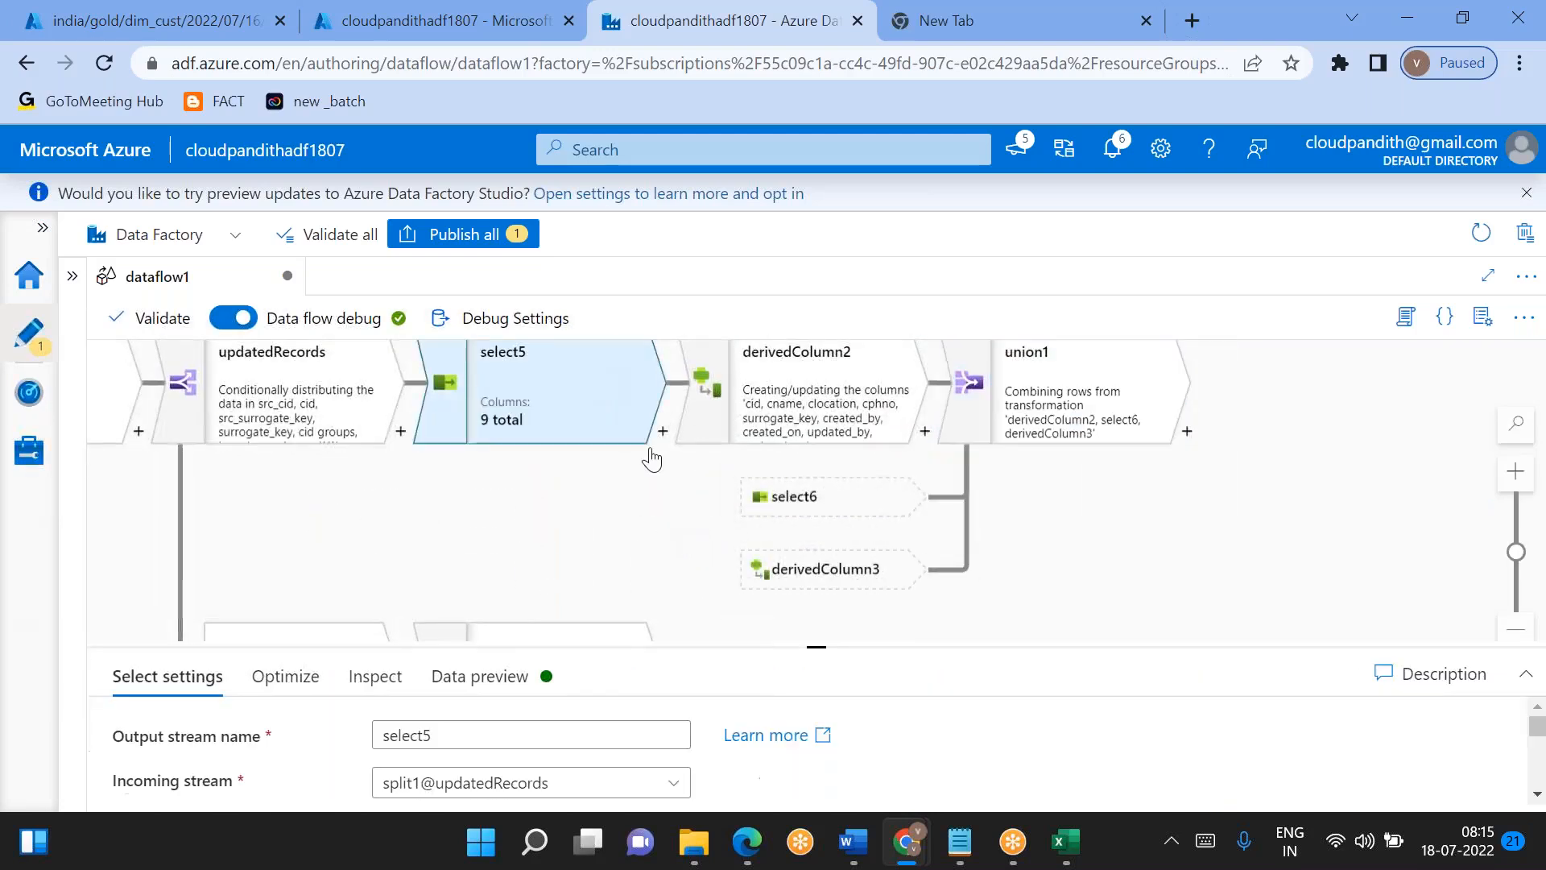
pyautogui.moveTo(813, 646); pyautogui.dragTo(816, 379)
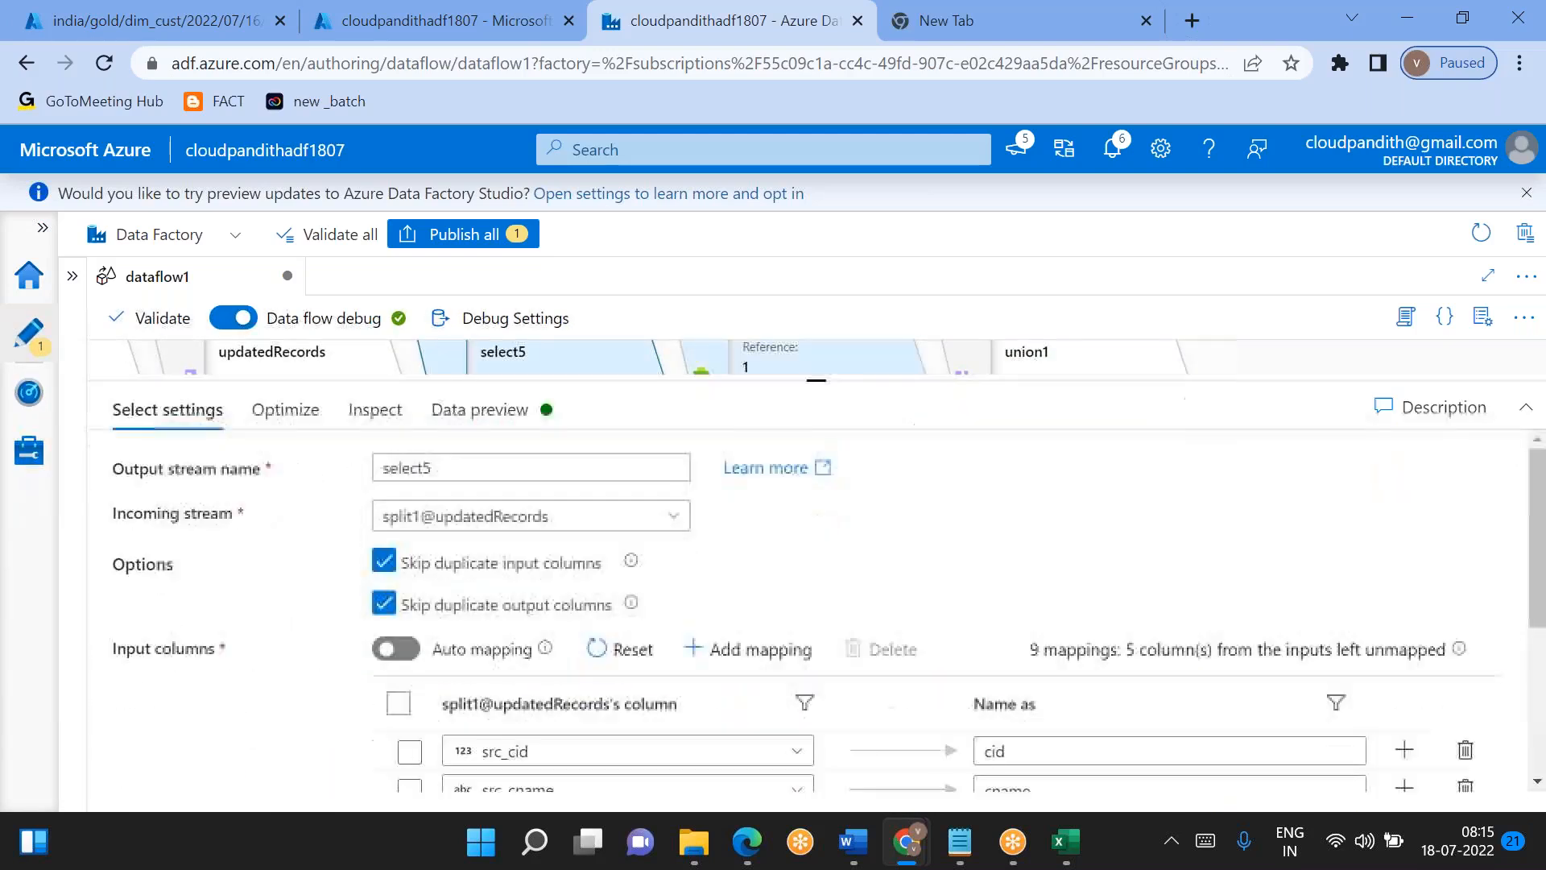
pyautogui.click(481, 411)
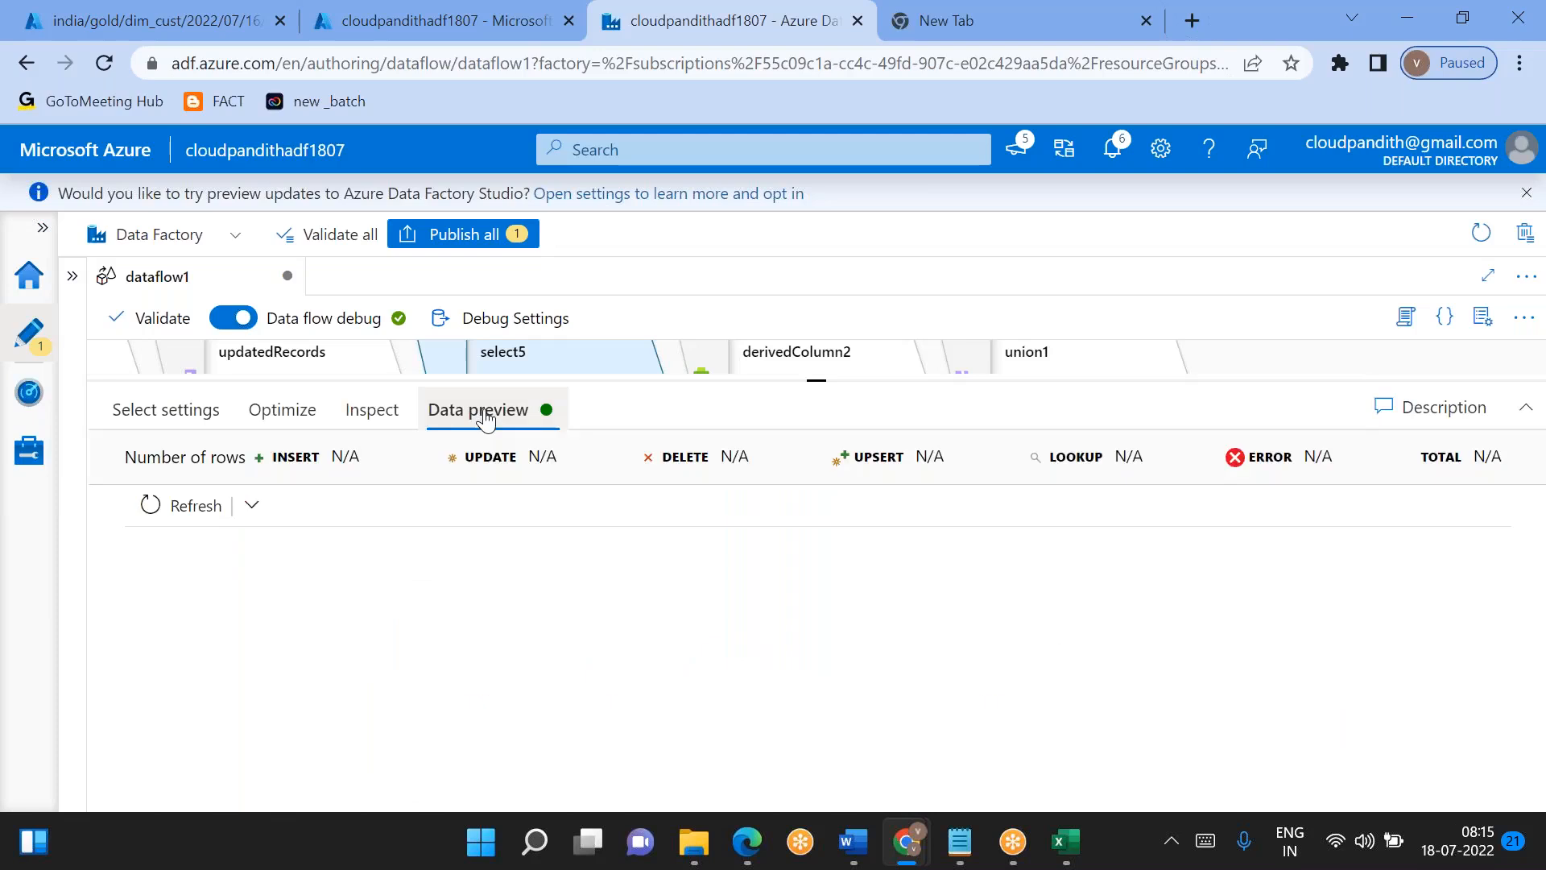
pyautogui.click(208, 509)
# - Review select5's column mappings and compare them with its data preview
pyautogui.click(165, 410)
pyautogui.scroll(-3, 805, 612)
pyautogui.scroll(-2, 806, 612)
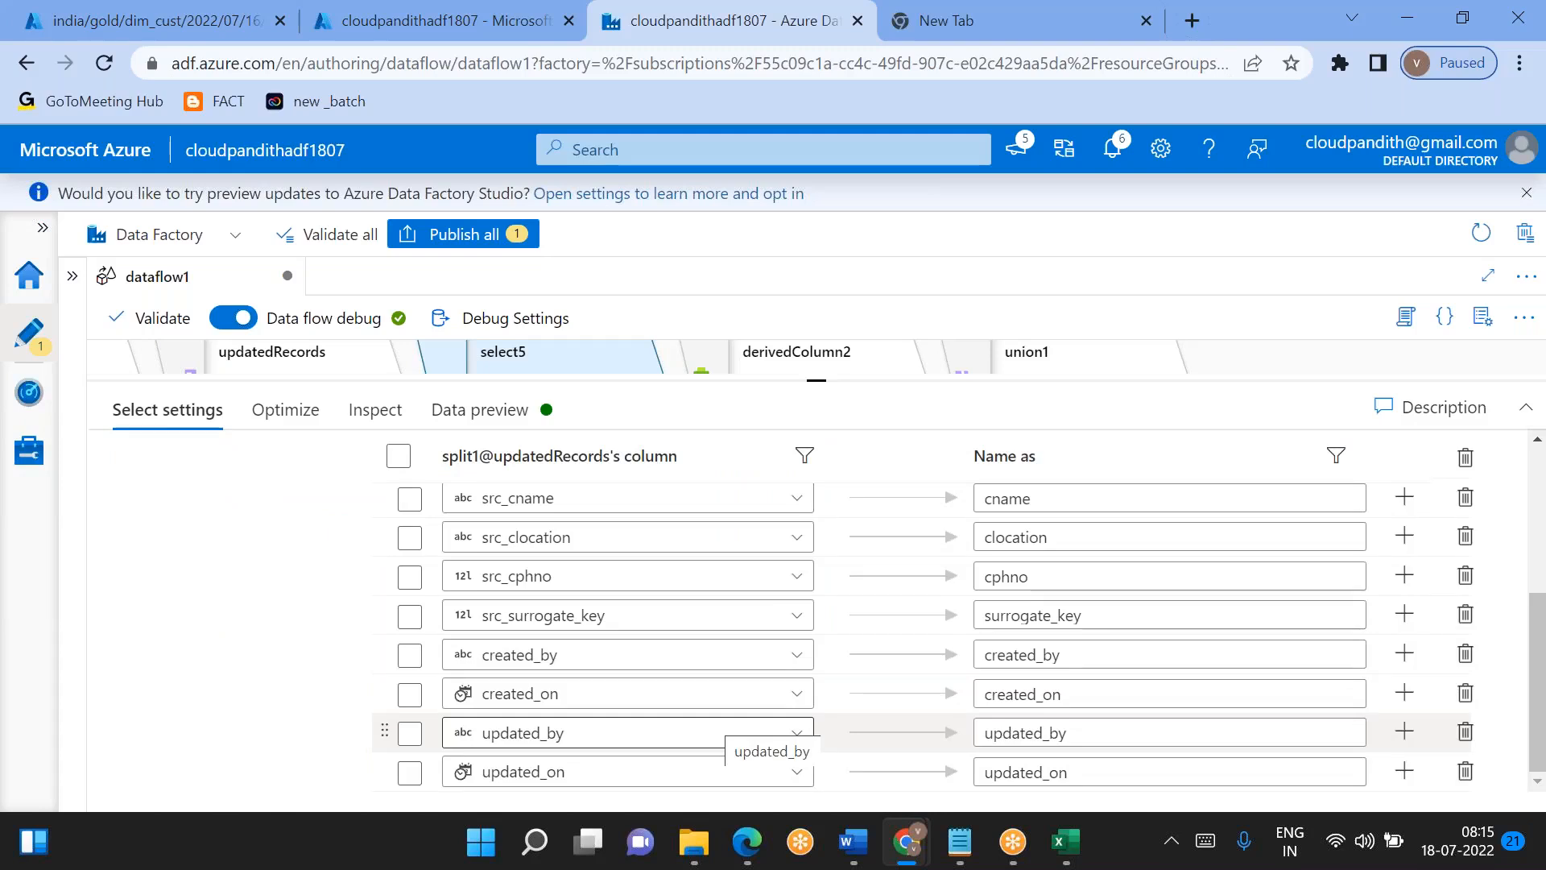
pyautogui.scroll(5, 772, 724)
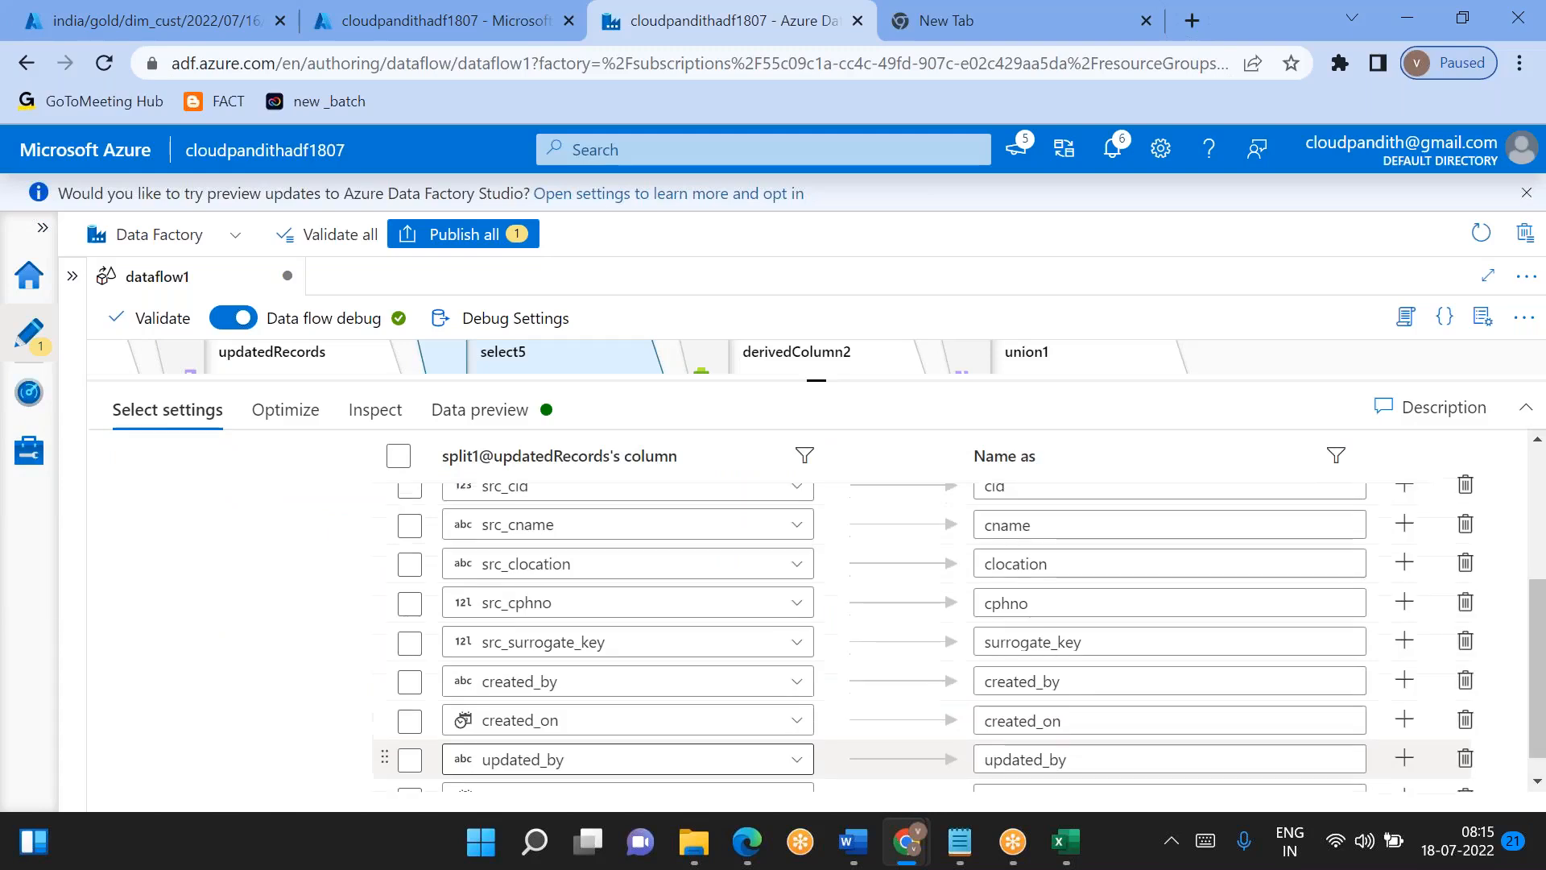
pyautogui.click(532, 413)
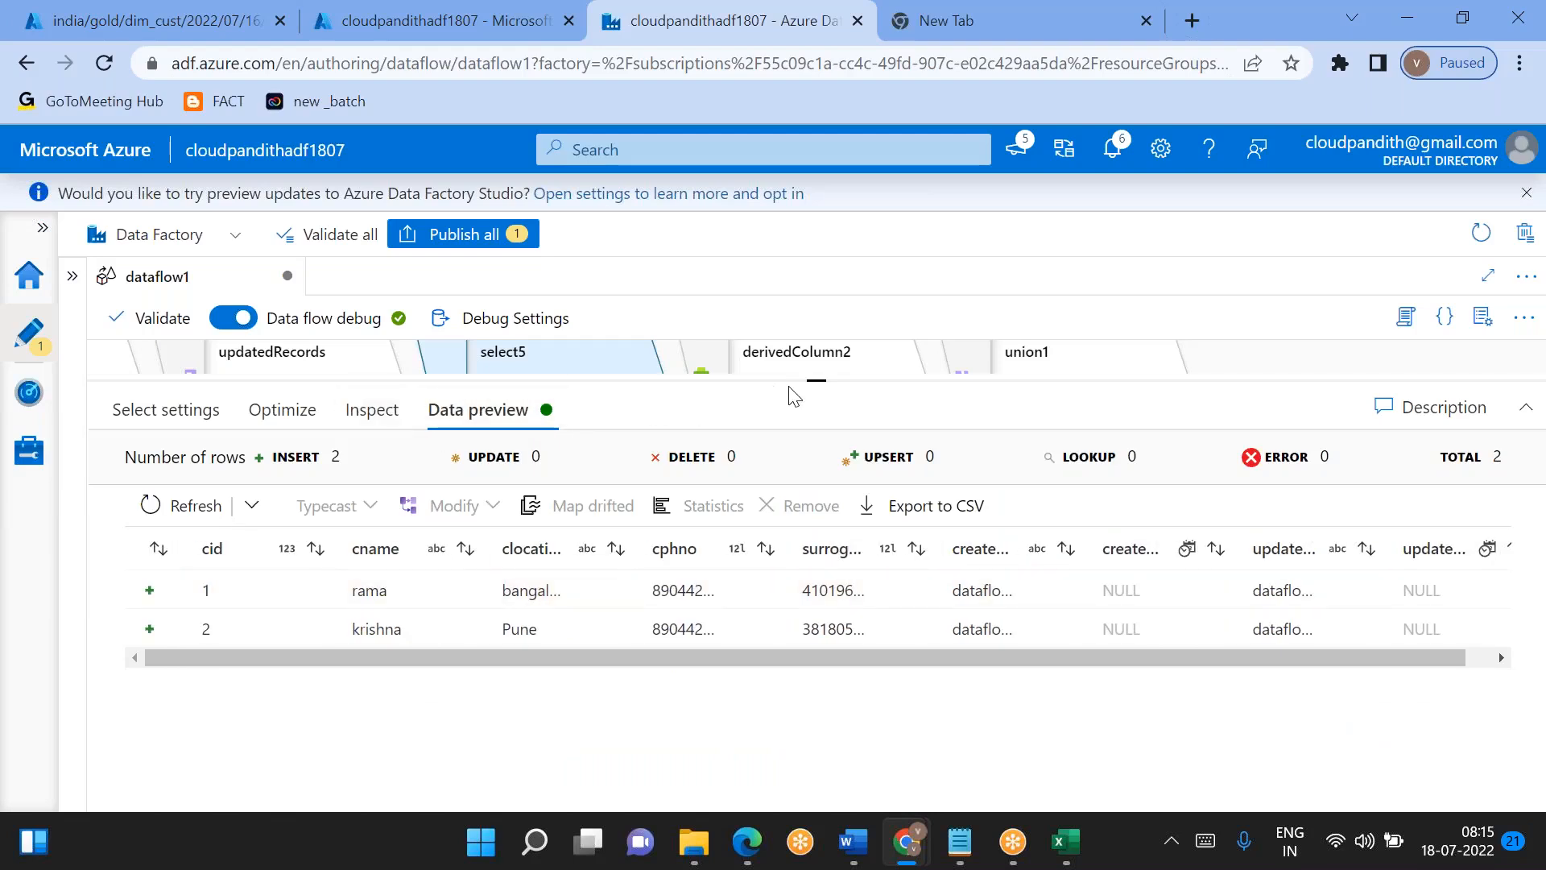
pyautogui.scroll(2, 826, 455)
# - Preview split1's updatedRecords output stream and refresh select5's preview to compare their audit columns
pyautogui.click(251, 376)
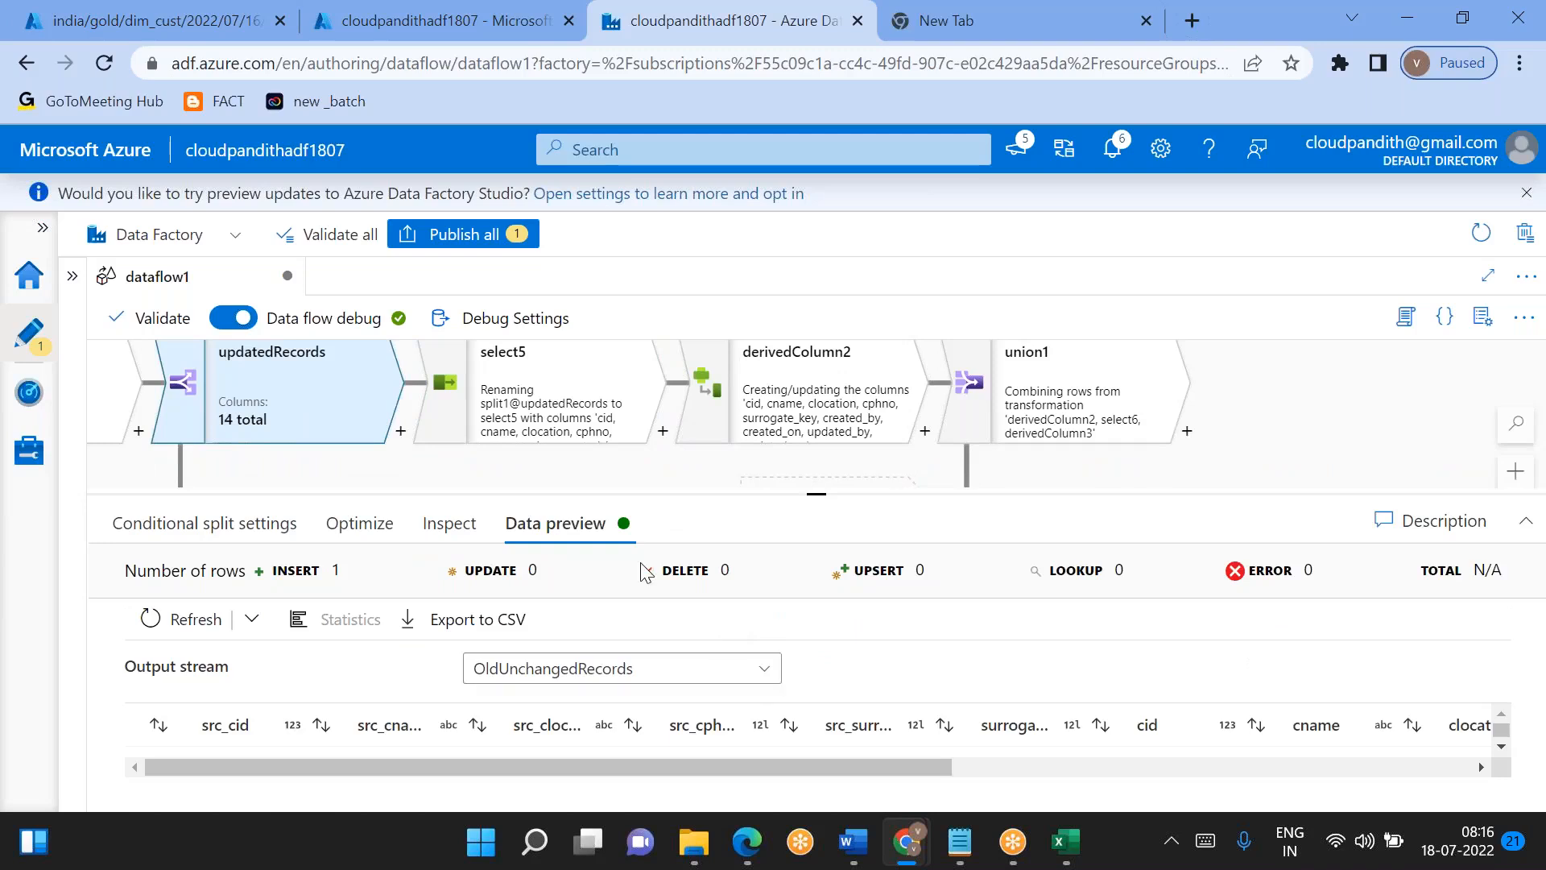
pyautogui.hscroll(1, 640, 745)
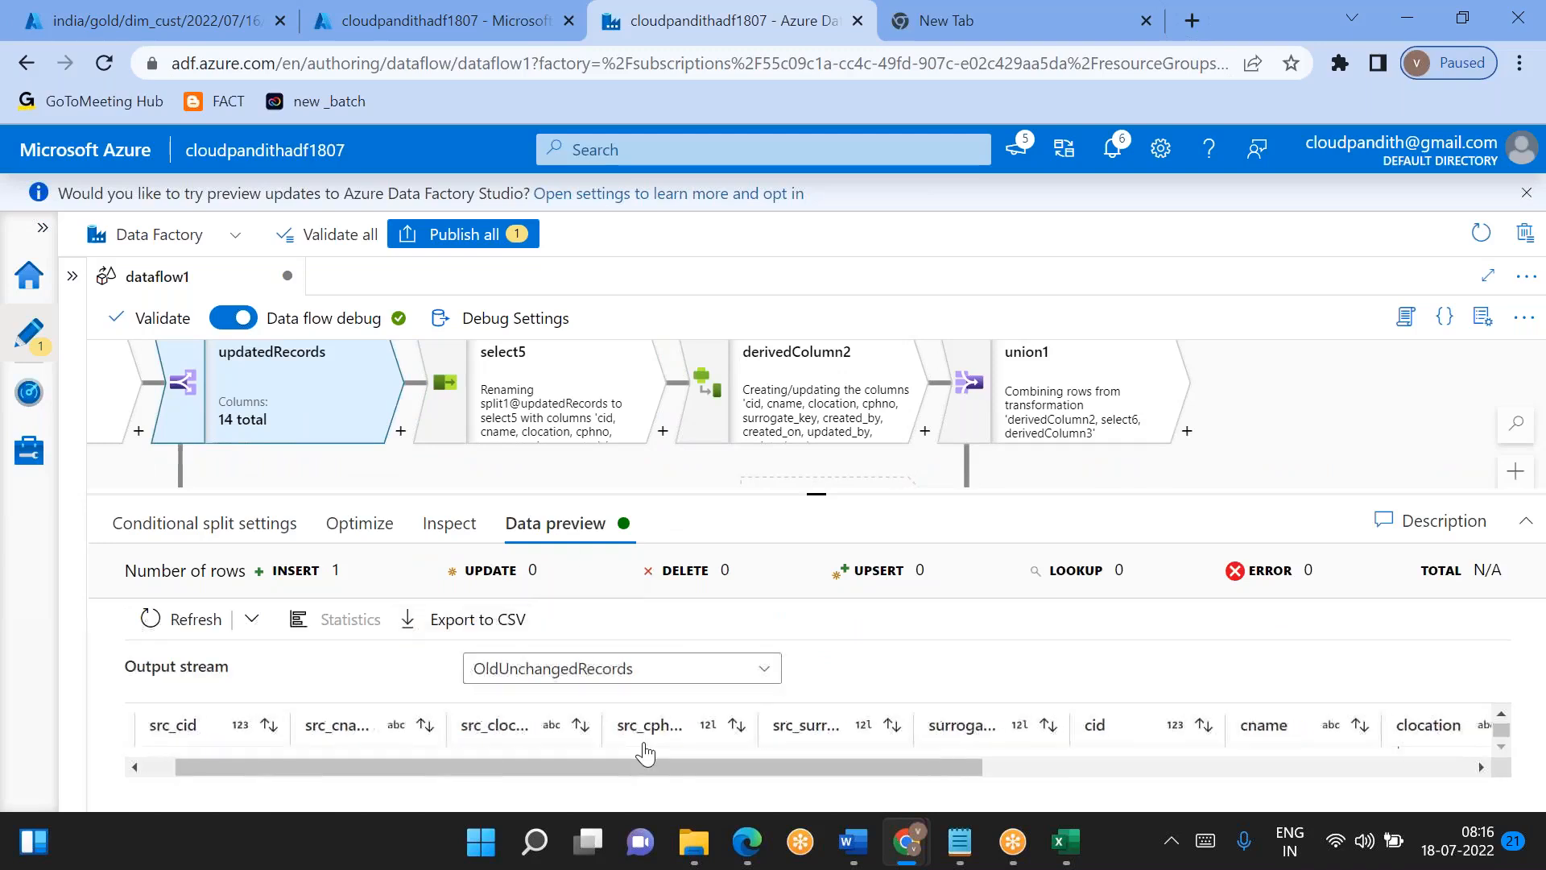
pyautogui.hscroll(-1, 644, 753)
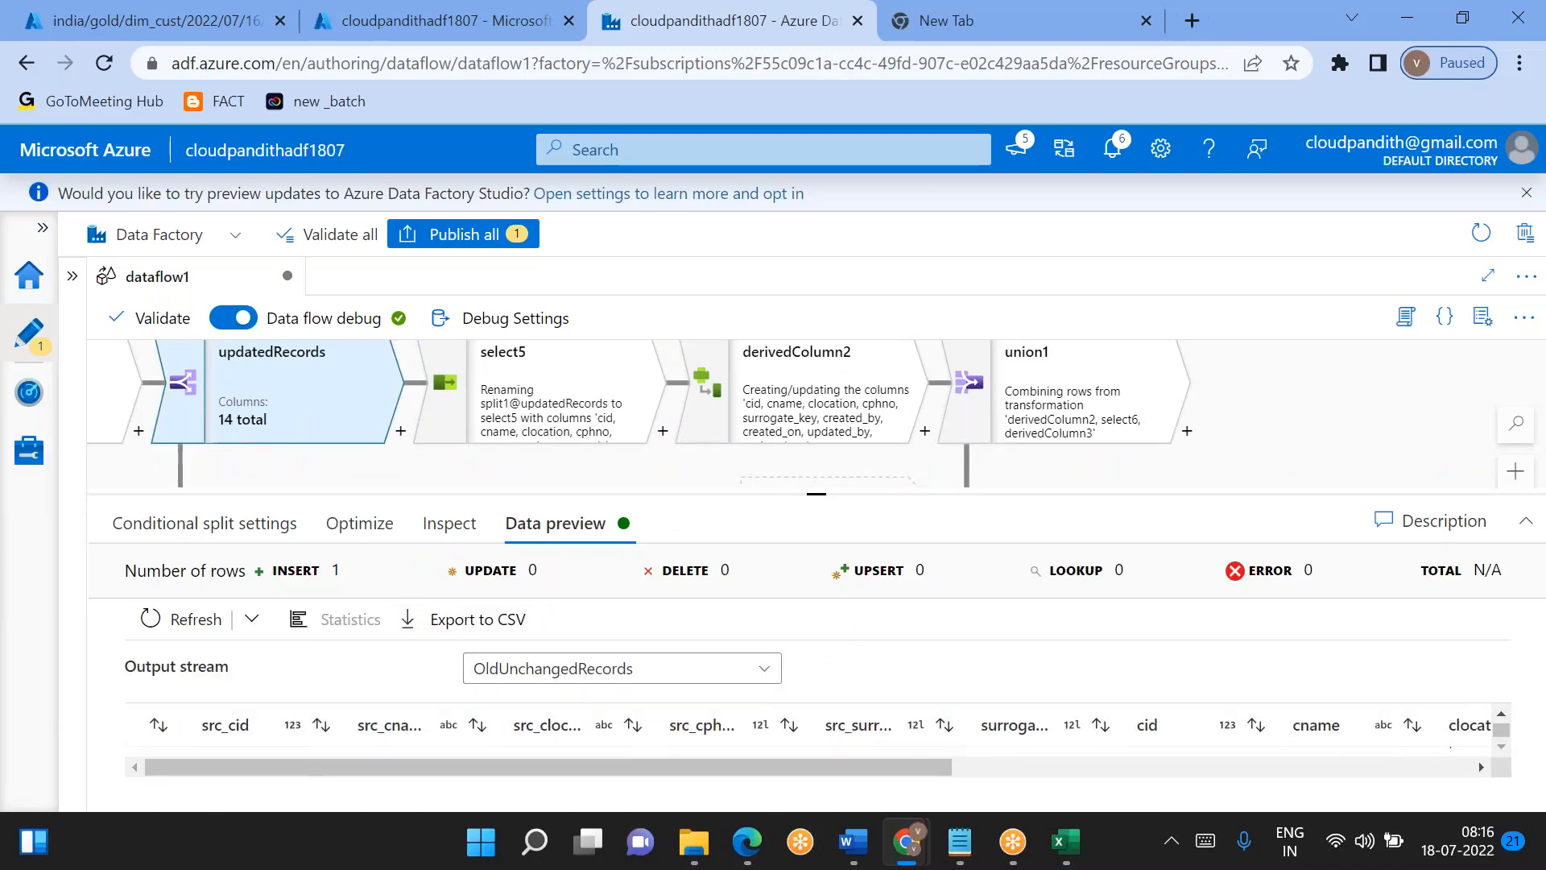
pyautogui.click(590, 679)
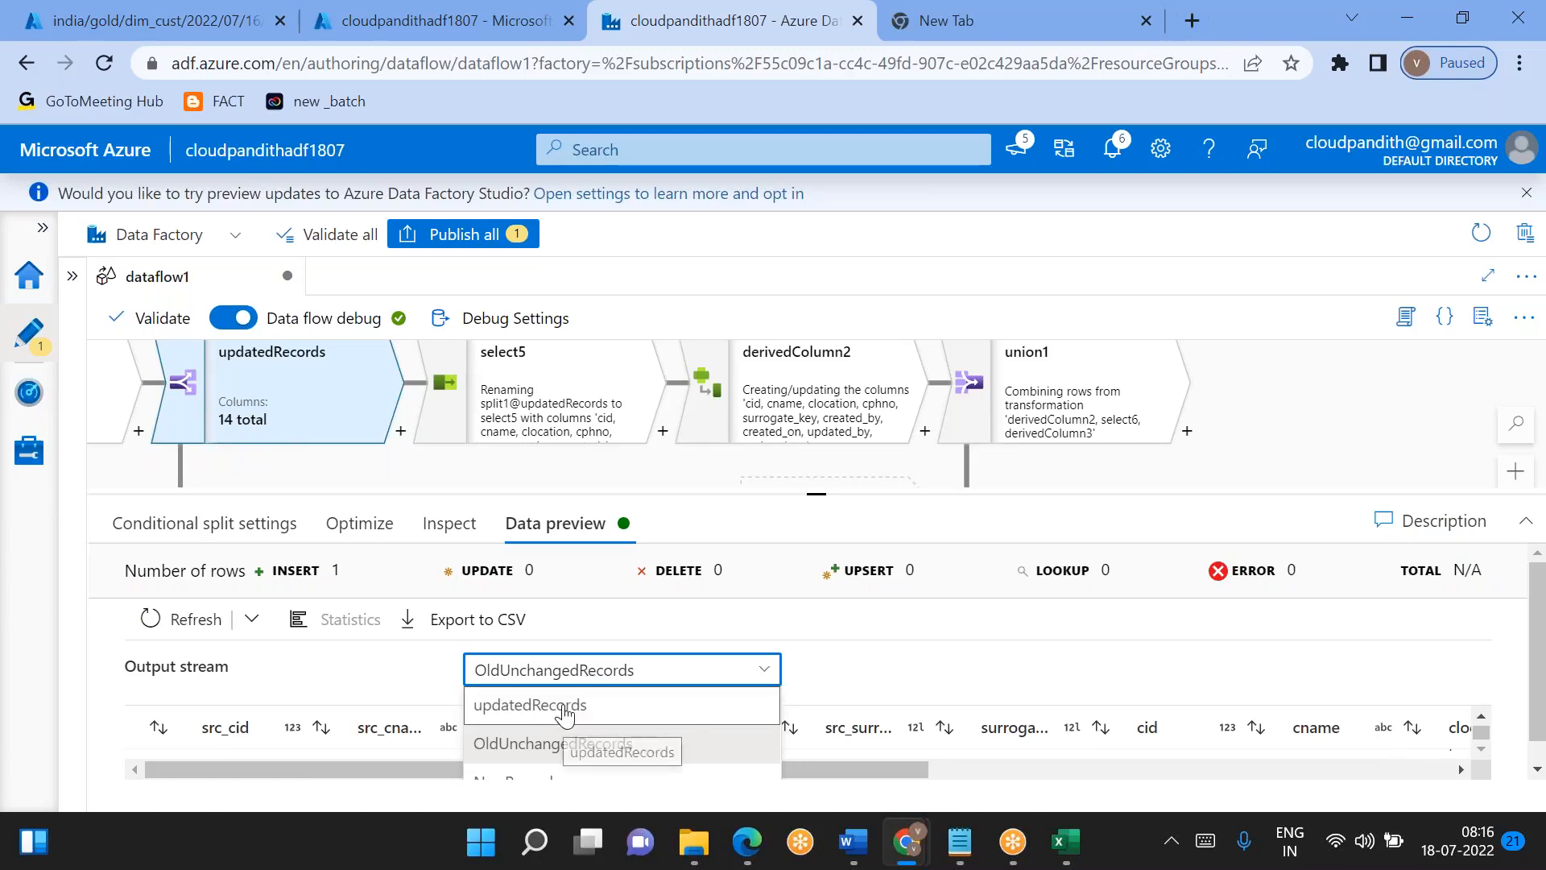
pyautogui.click(198, 619)
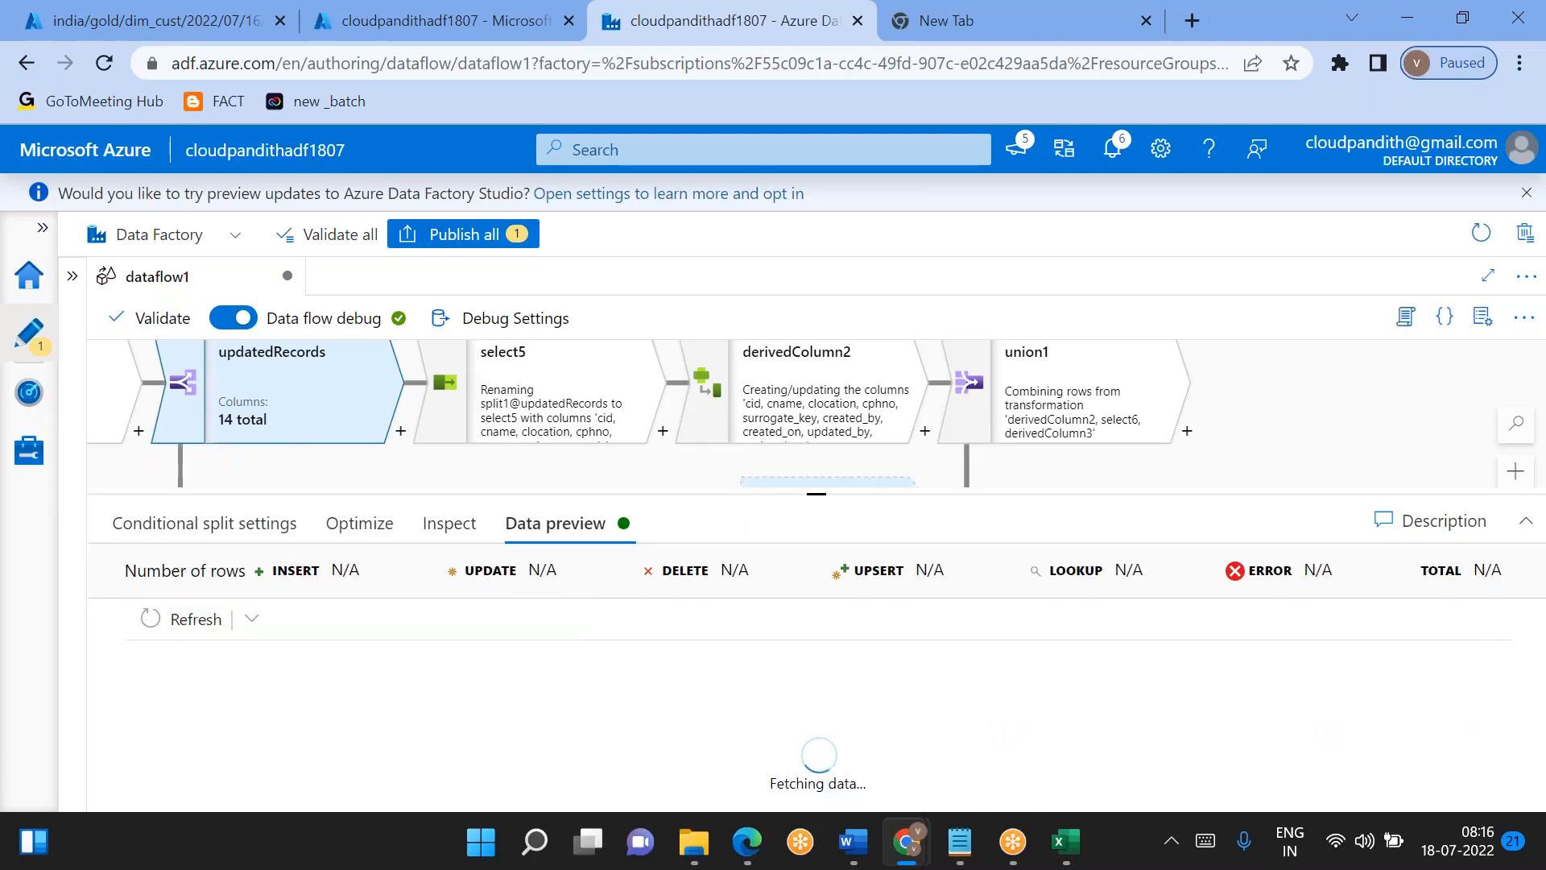
pyautogui.moveTo(816, 493); pyautogui.dragTo(817, 439)
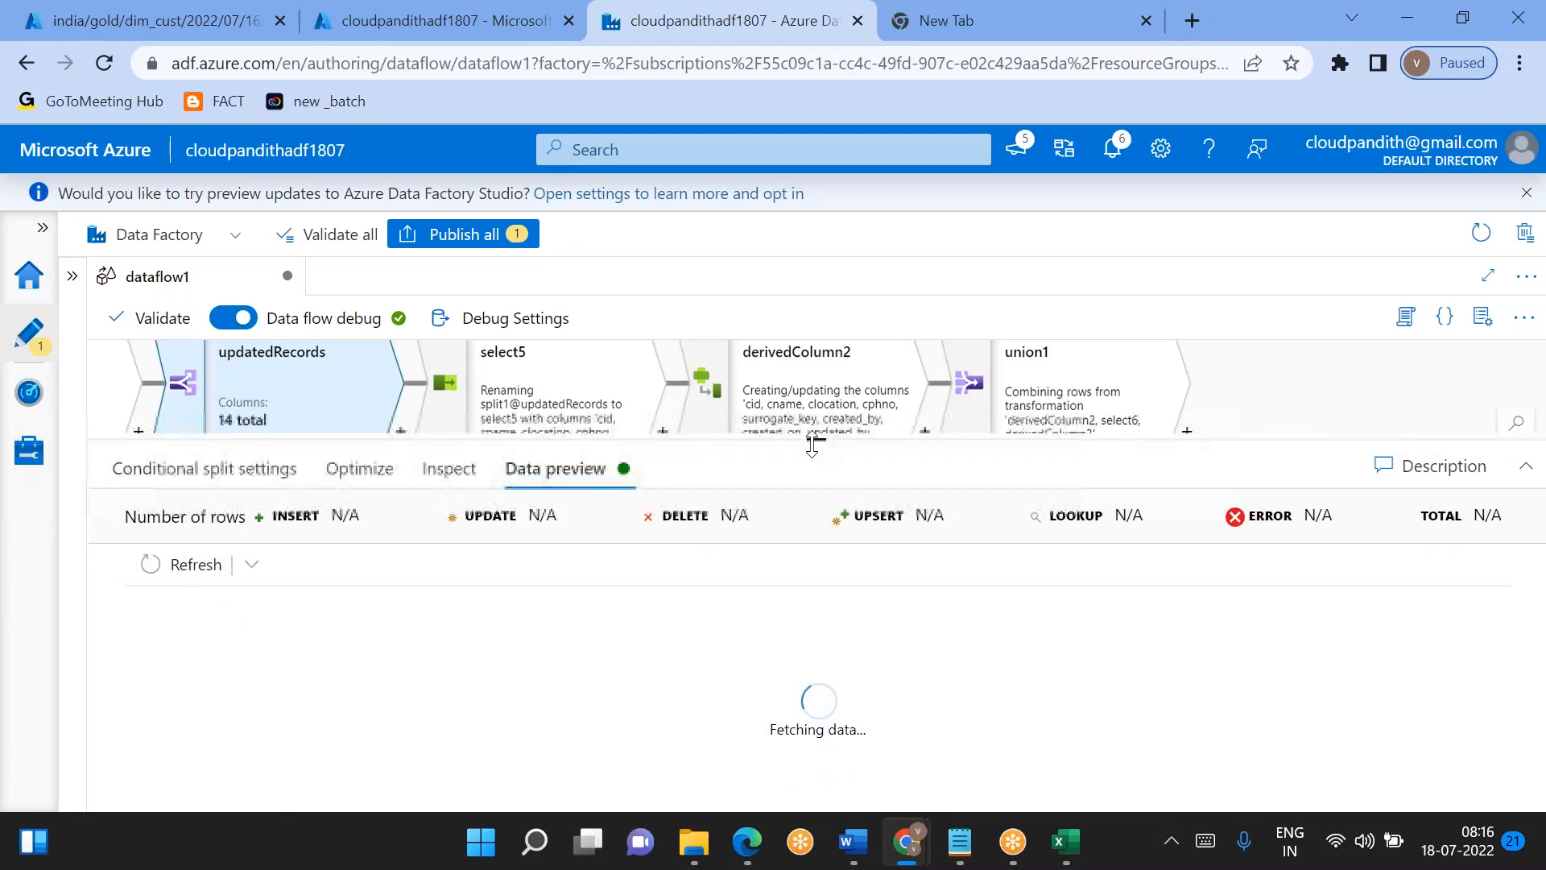
pyautogui.hscroll(10, 789, 705)
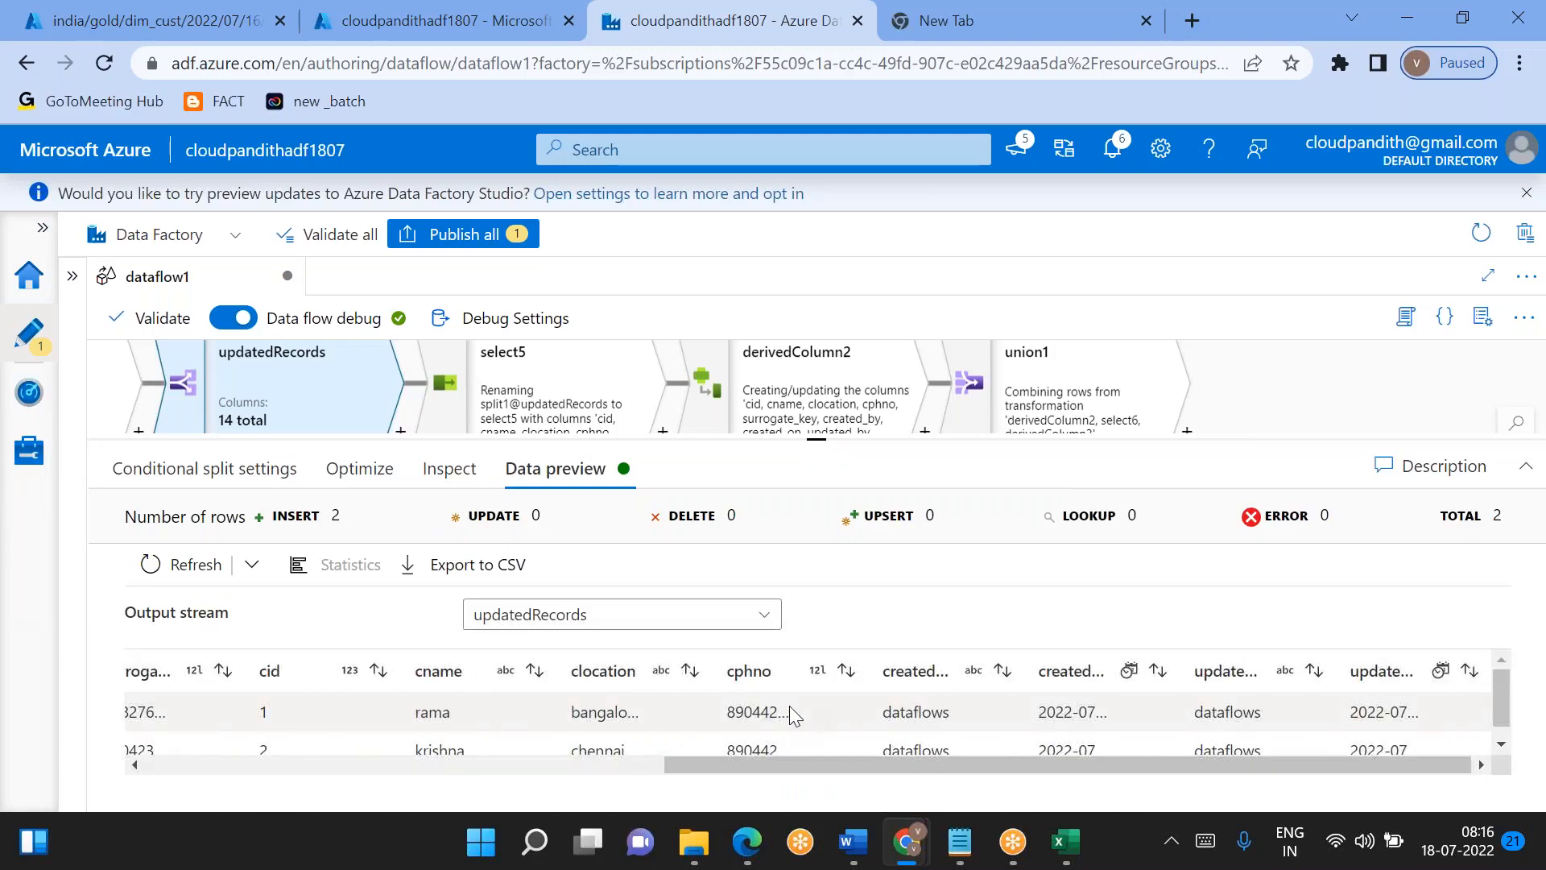
pyautogui.click(531, 406)
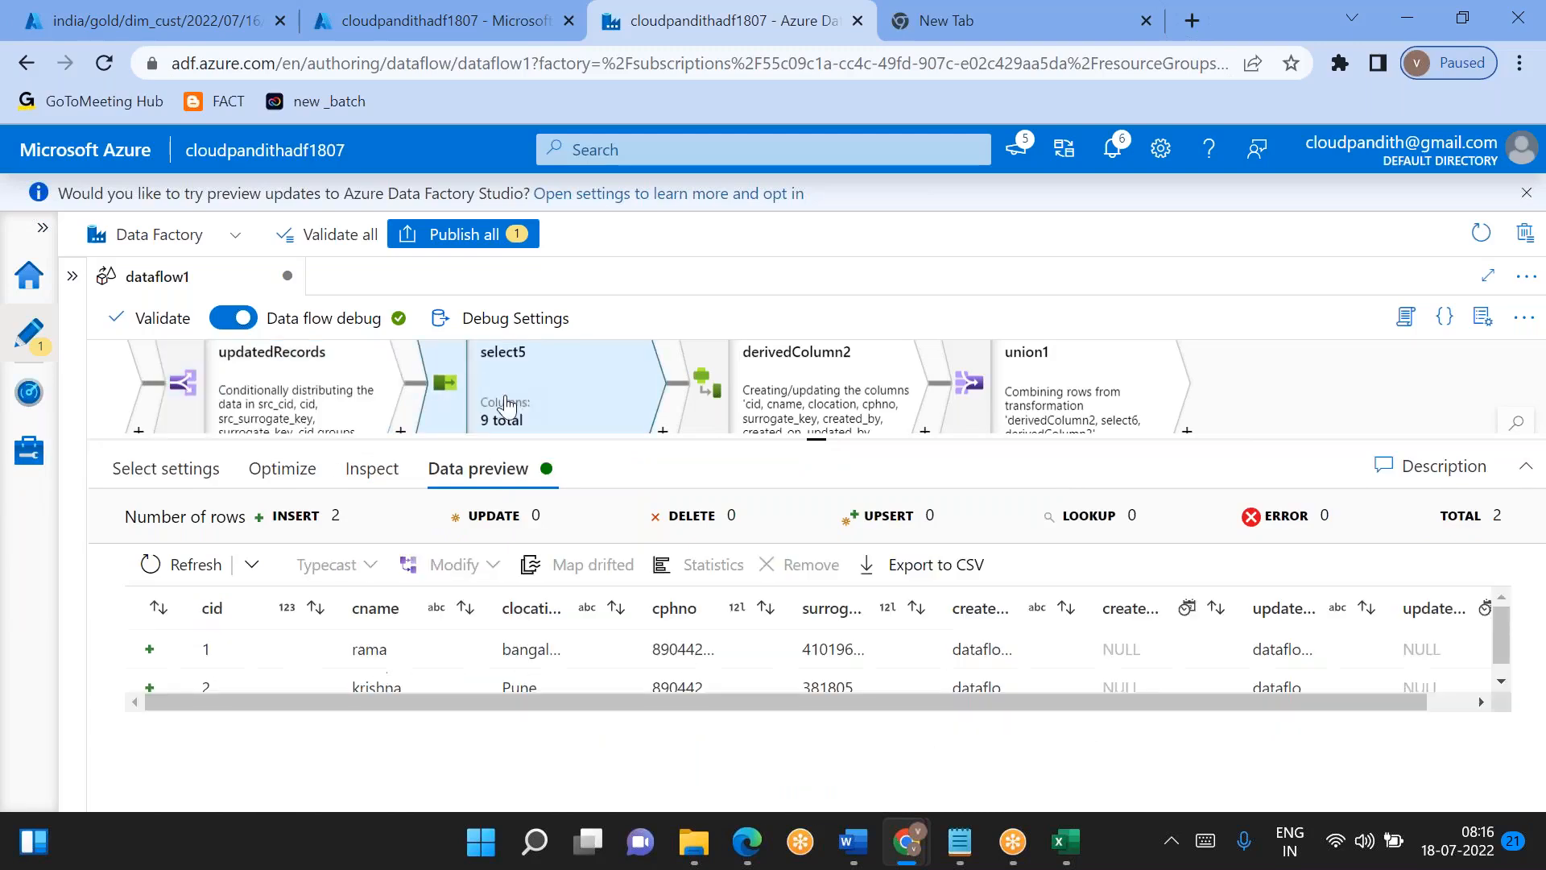
pyautogui.click(189, 565)
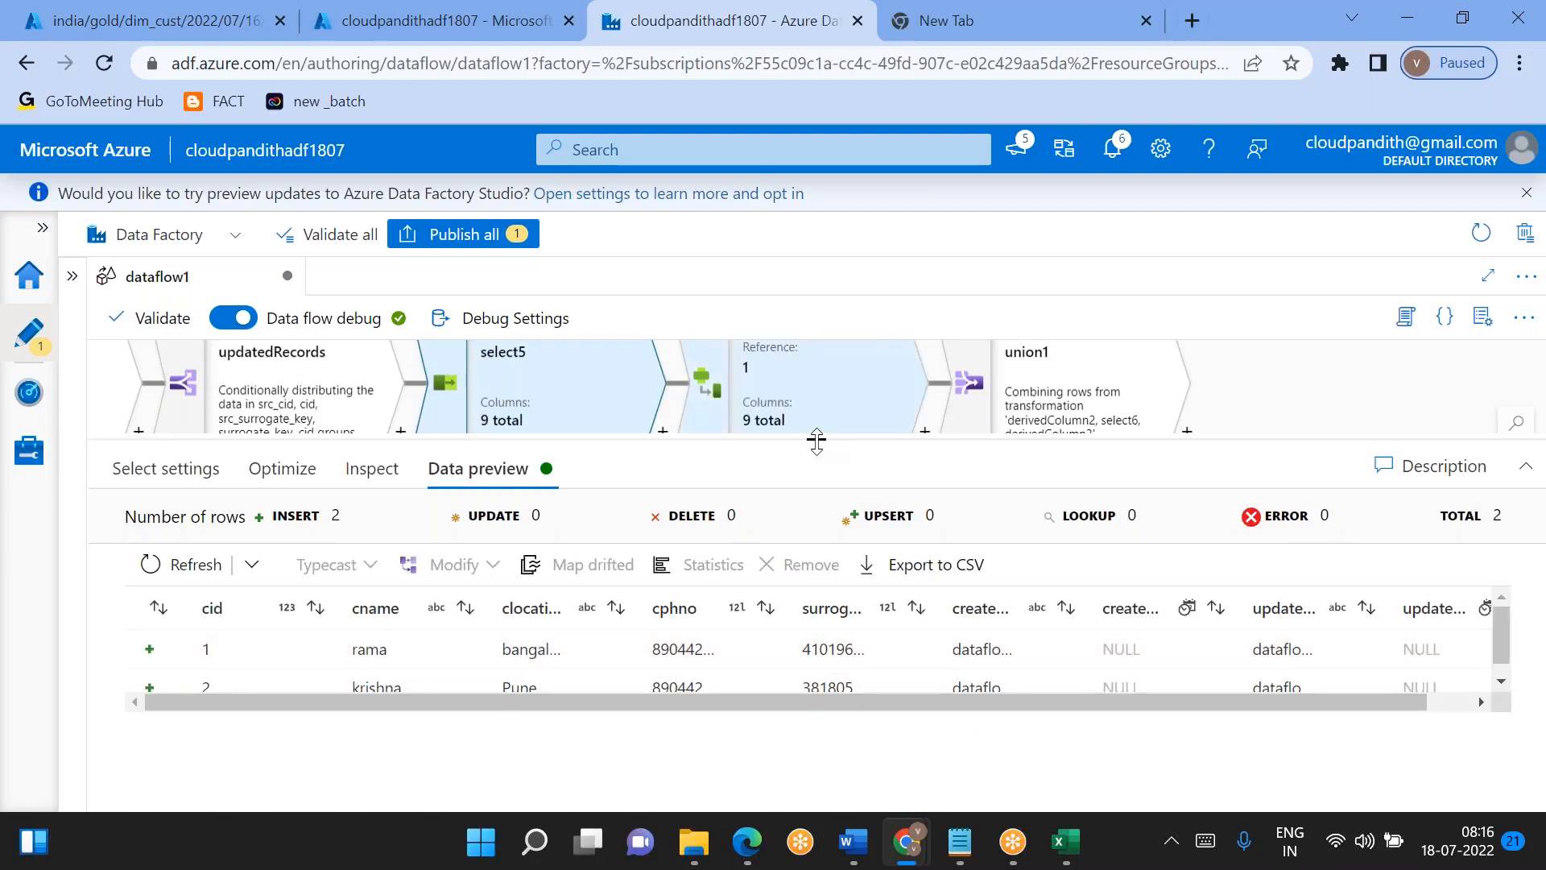
# - Delete union1, derivedColumn2 and select5 from the updatedRecords branch
pyautogui.moveTo(816, 440); pyautogui.dragTo(817, 738)
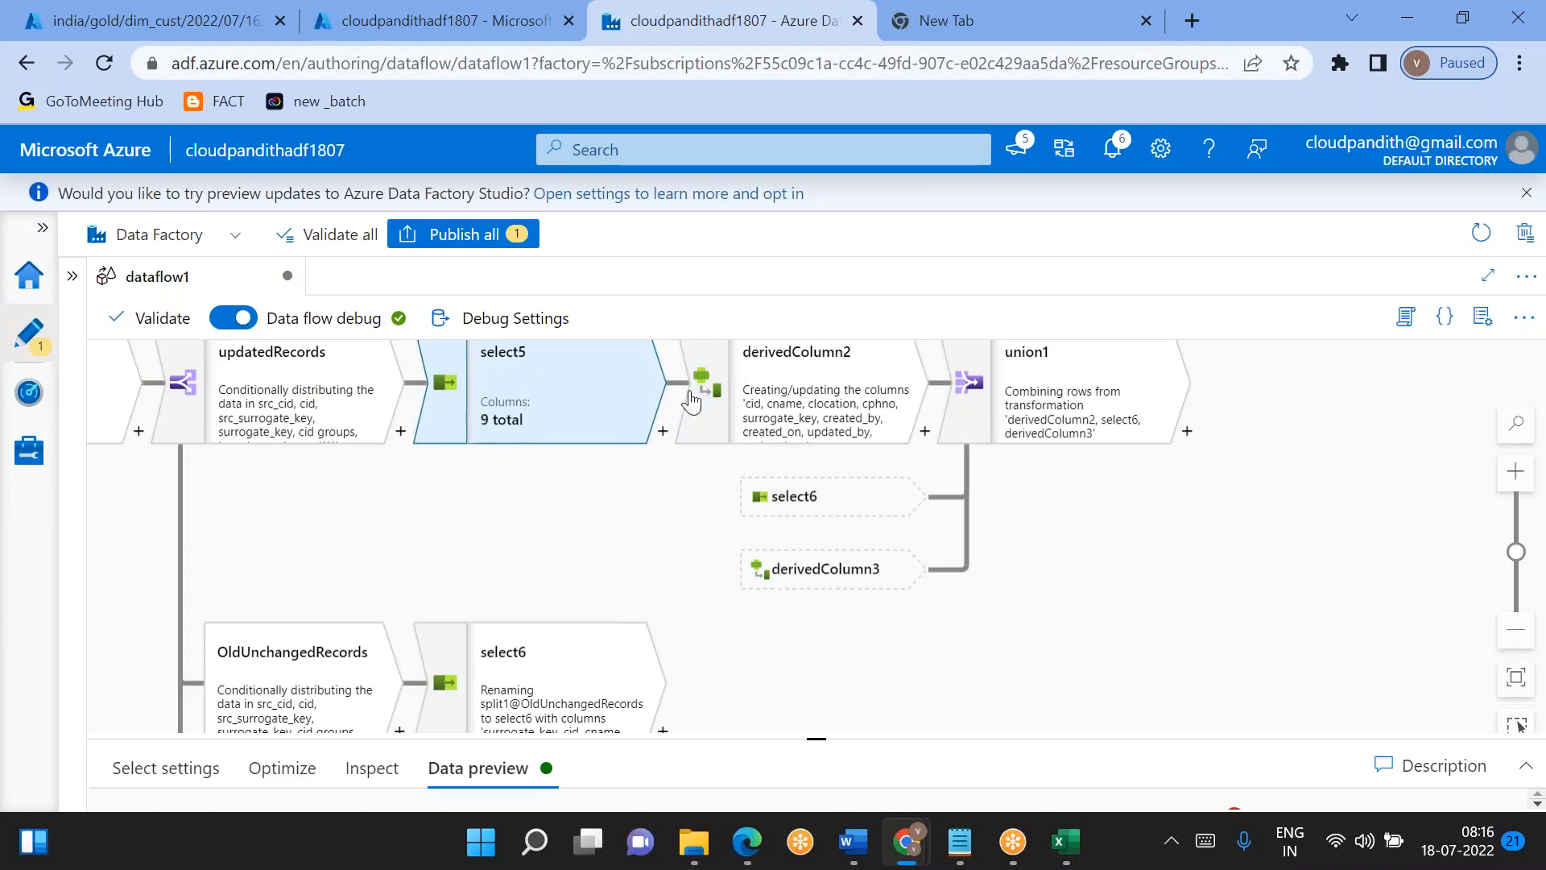
pyautogui.click(1097, 396)
pyautogui.press('Delete')
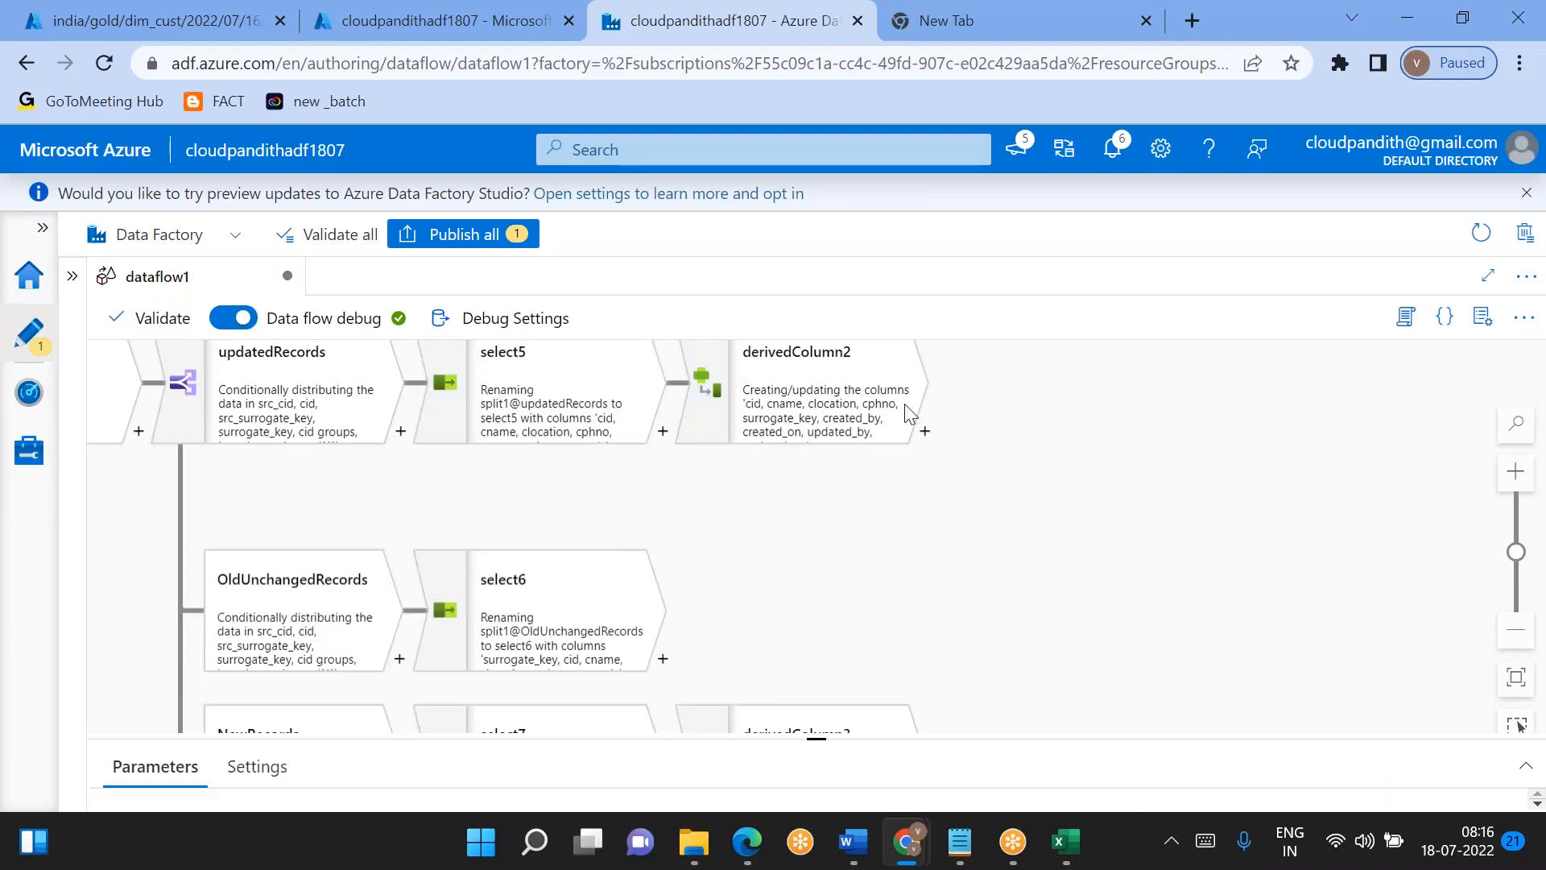
pyautogui.click(838, 418)
pyautogui.press('Delete')
pyautogui.click(555, 396)
pyautogui.press('Delete')
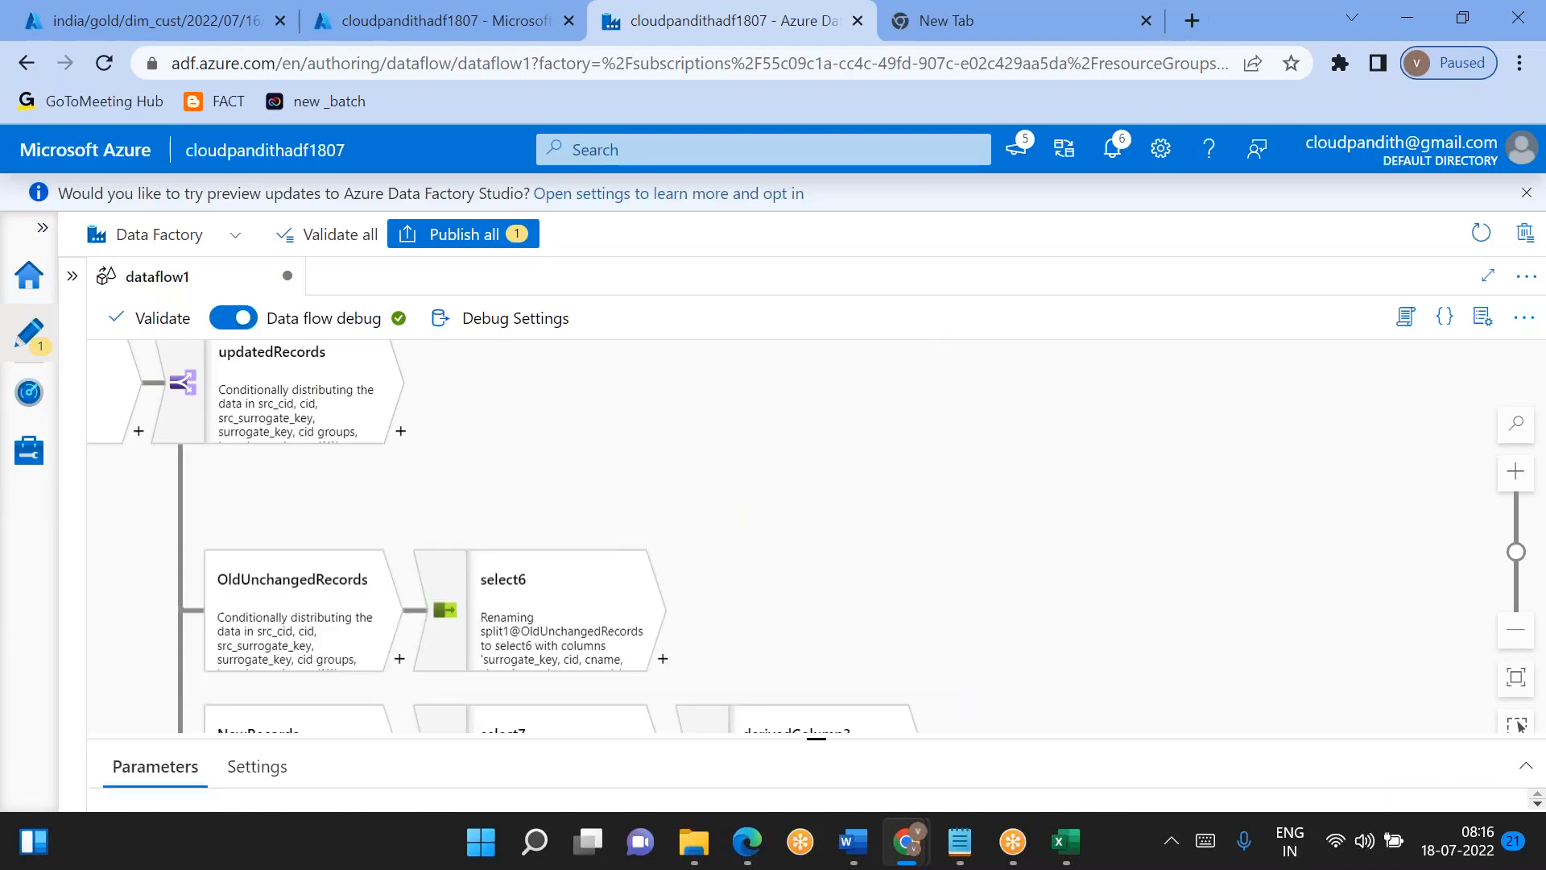
# - Add a Select transformation after the updatedRecords stream of split1
pyautogui.click(401, 433)
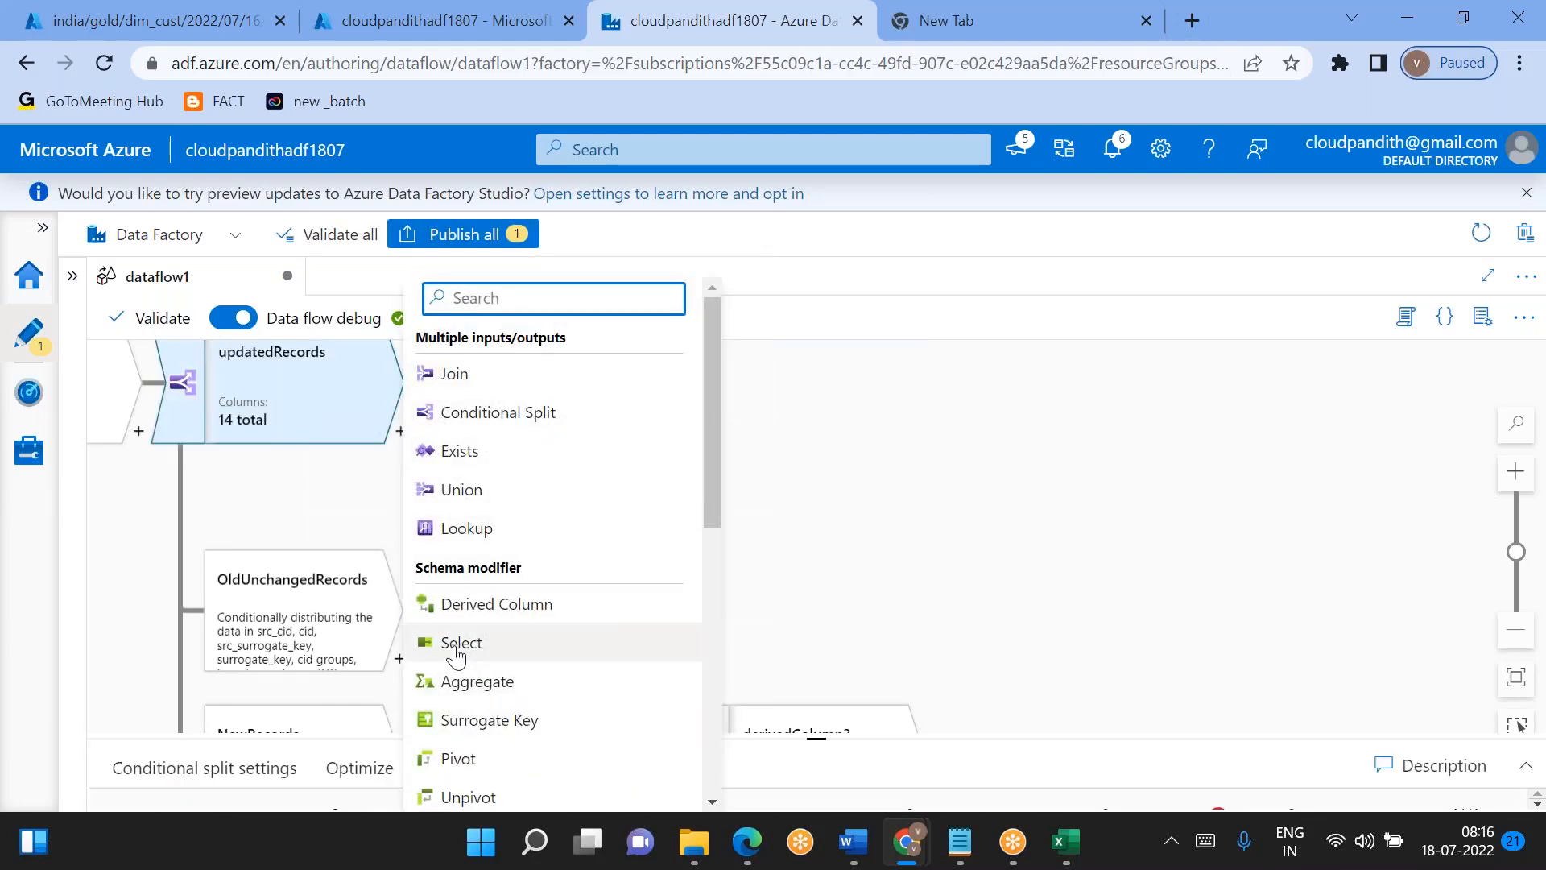
pyautogui.click(456, 655)
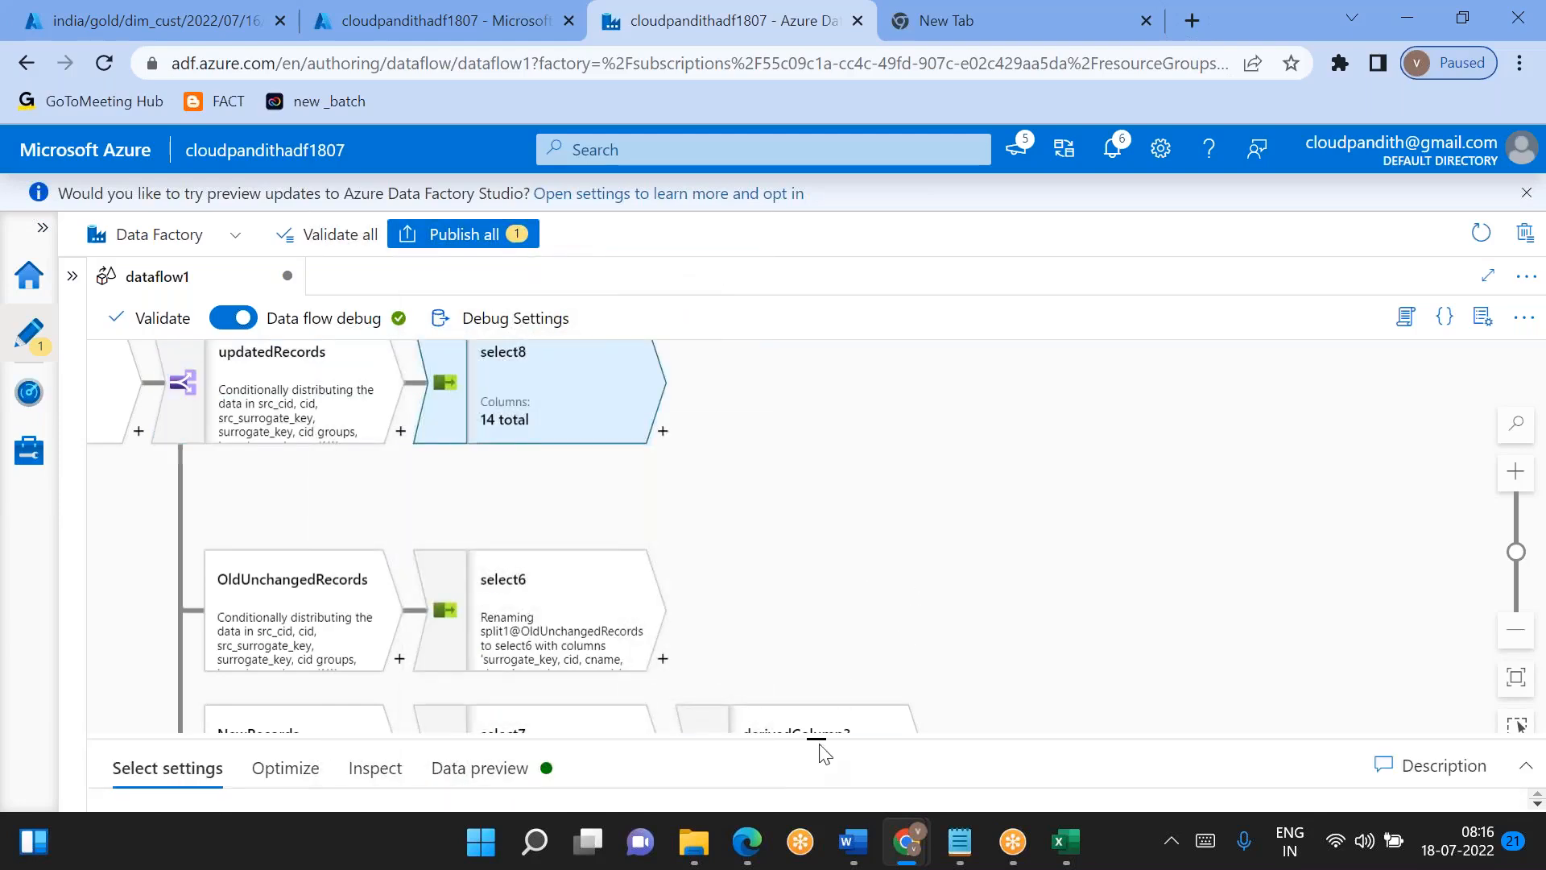
pyautogui.moveTo(815, 719); pyautogui.dragTo(815, 479)
# - Rename select8's src_cid, src_cname and src_clocation outputs as cid, cname and clocation
pyautogui.scroll(-5, 725, 653)
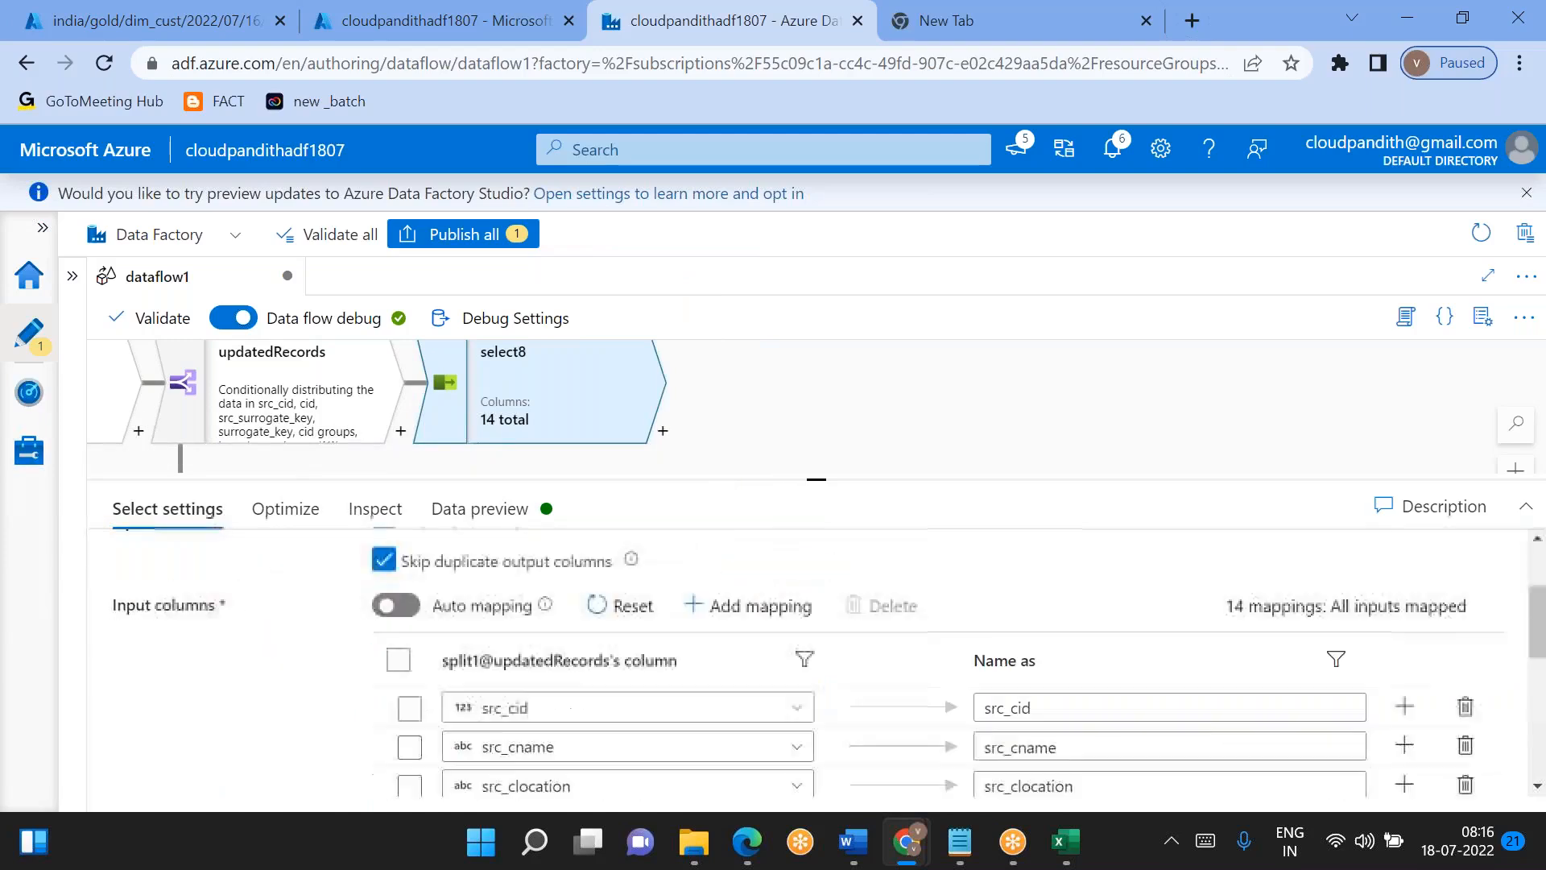
pyautogui.scroll(5, 885, 653)
pyautogui.click(1060, 660)
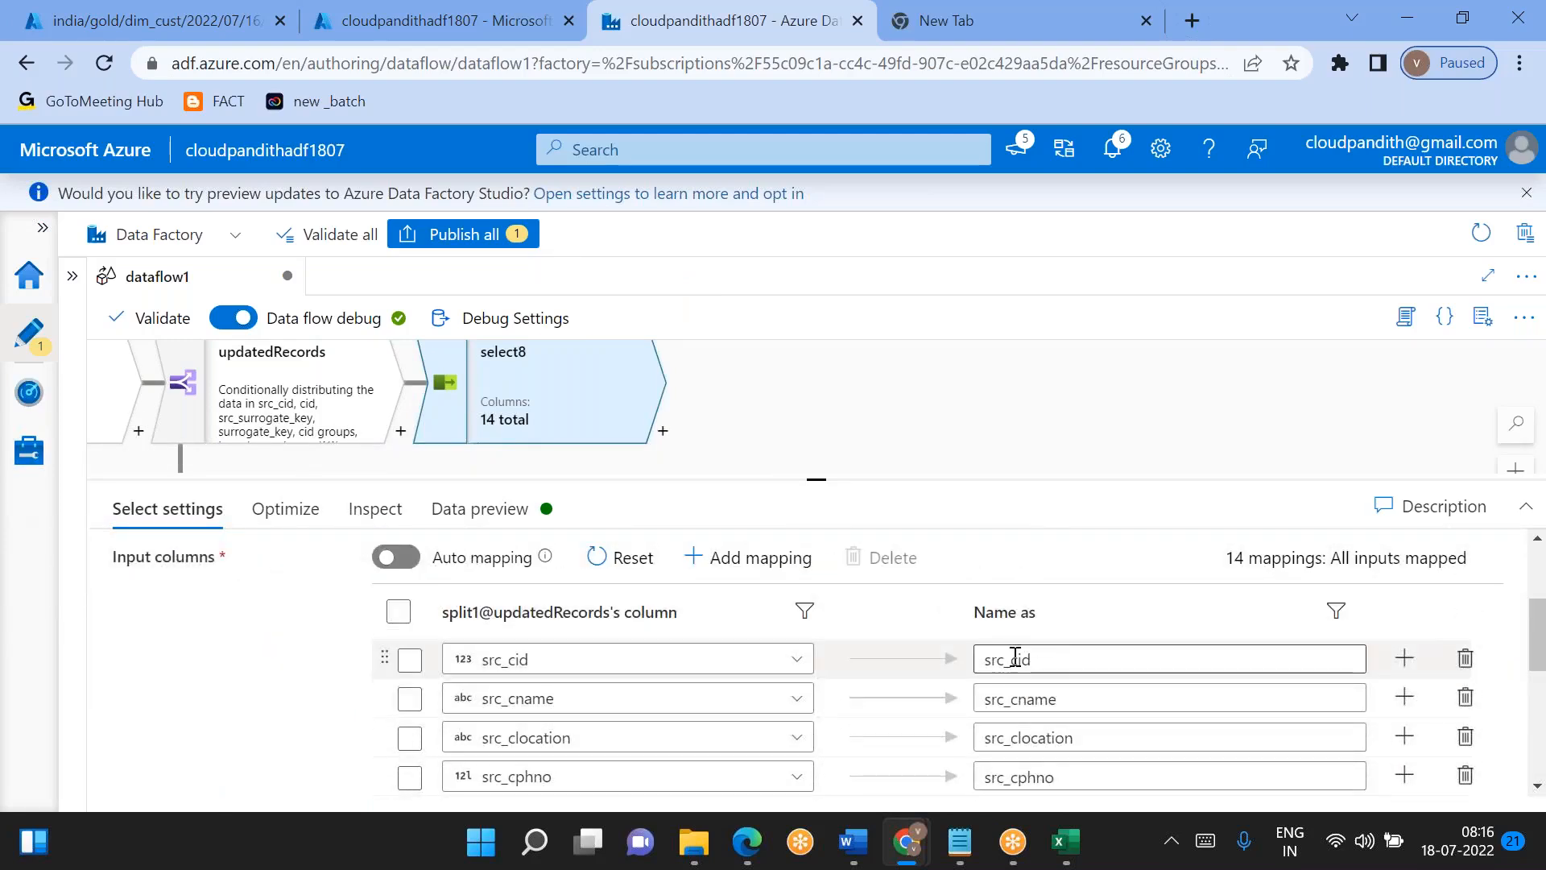
pyautogui.moveTo(1013, 658); pyautogui.dragTo(987, 737)
pyautogui.press('BackSpace')
pyautogui.click(1012, 699)
pyautogui.press('BackSpace')
pyautogui.press('BackSpace')
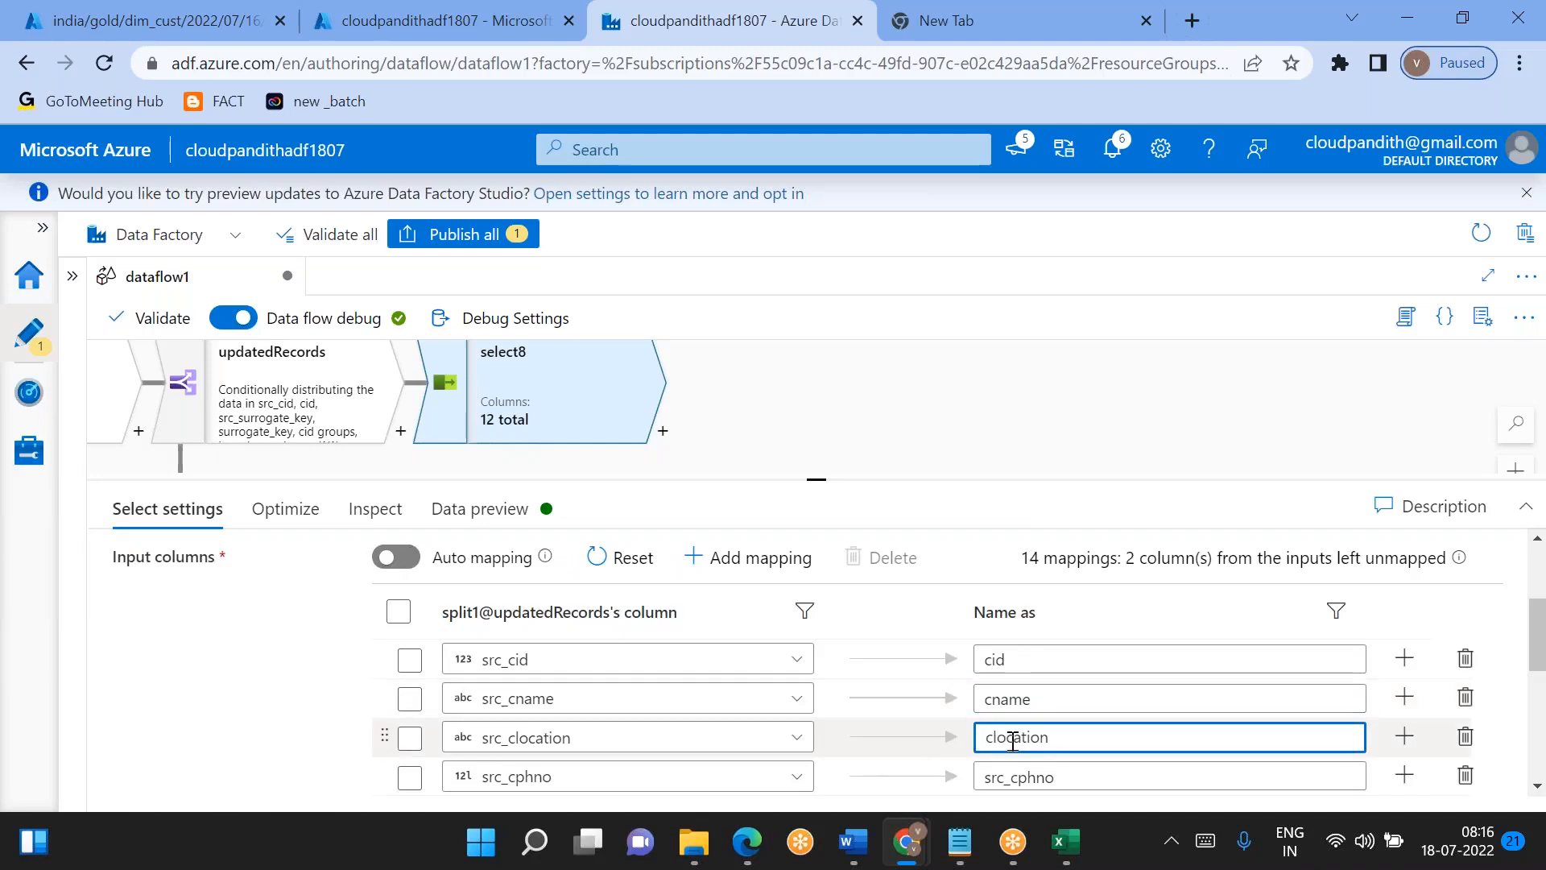
# - Rename select8's src_cphno and src_surrogate_key outputs as cphno and surrogate_key
pyautogui.scroll(-1, 1012, 738)
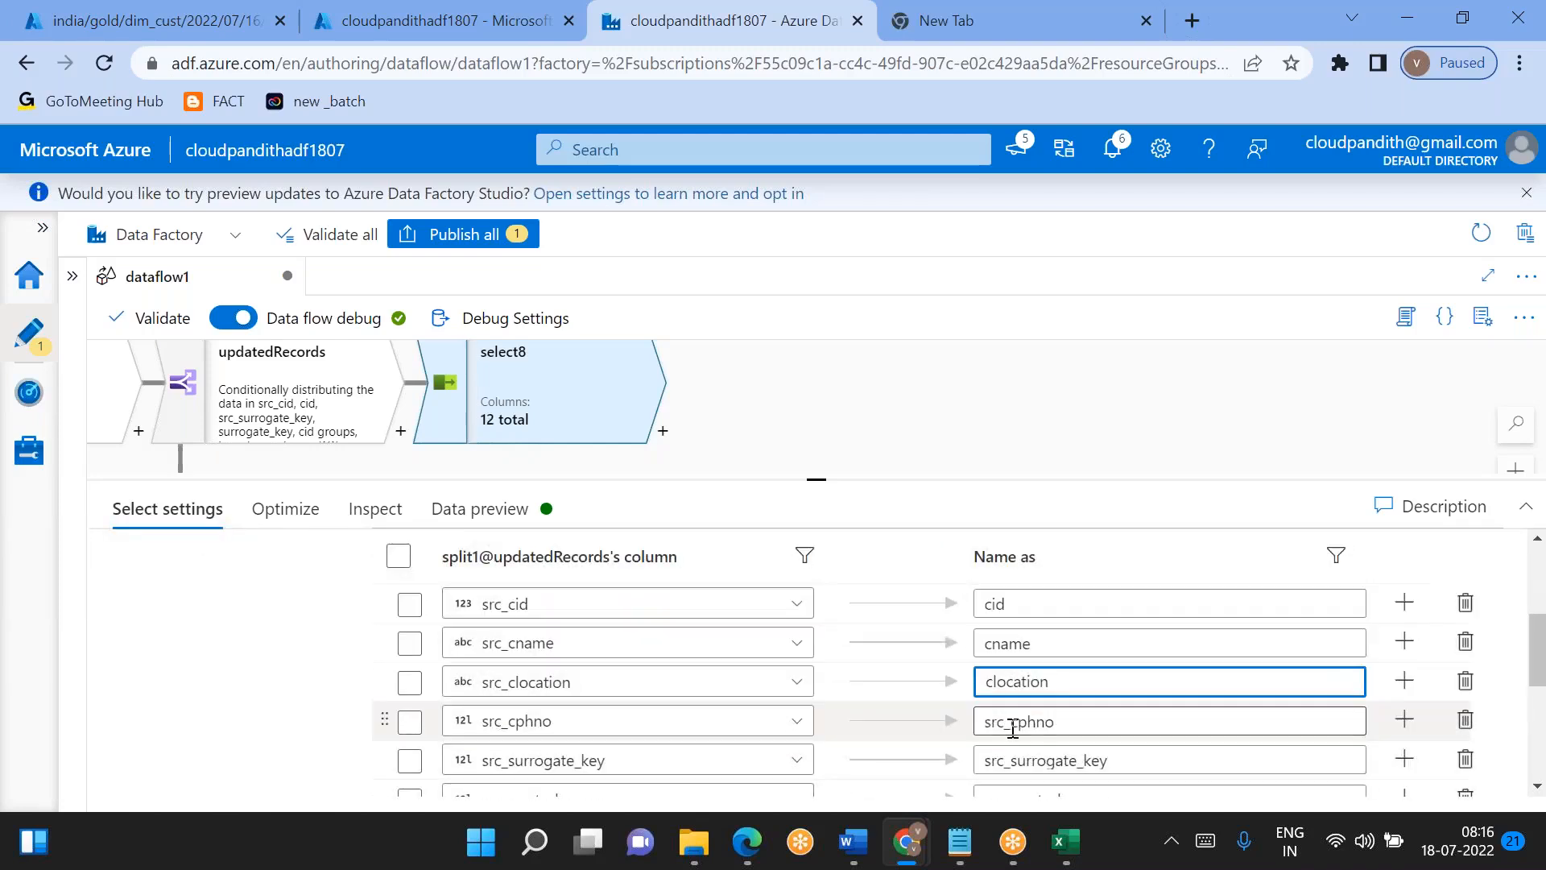
pyautogui.click(1012, 721)
pyautogui.moveTo(1012, 721); pyautogui.dragTo(988, 722)
pyautogui.press('BackSpace')
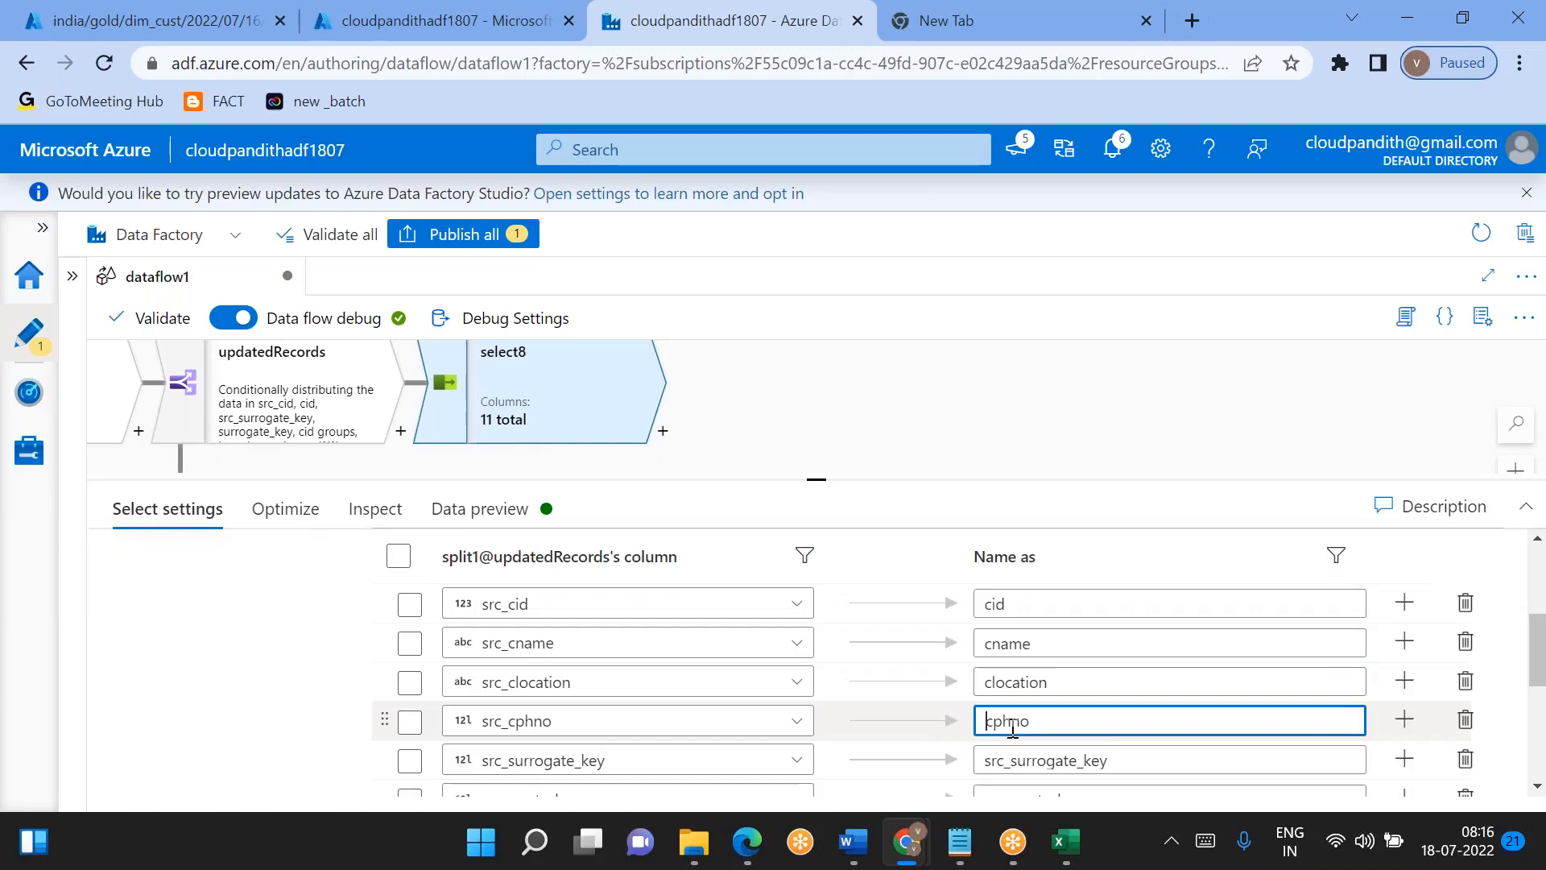
pyautogui.scroll(-1, 1013, 729)
pyautogui.moveTo(1014, 681); pyautogui.dragTo(988, 681)
pyautogui.press('BackSpace')
# - Remove select8's duplicate mappings from the original surrogate_key, cid, cname, clocation and cphno columns
pyautogui.scroll(-2, 1470, 609)
pyautogui.click(1467, 610)
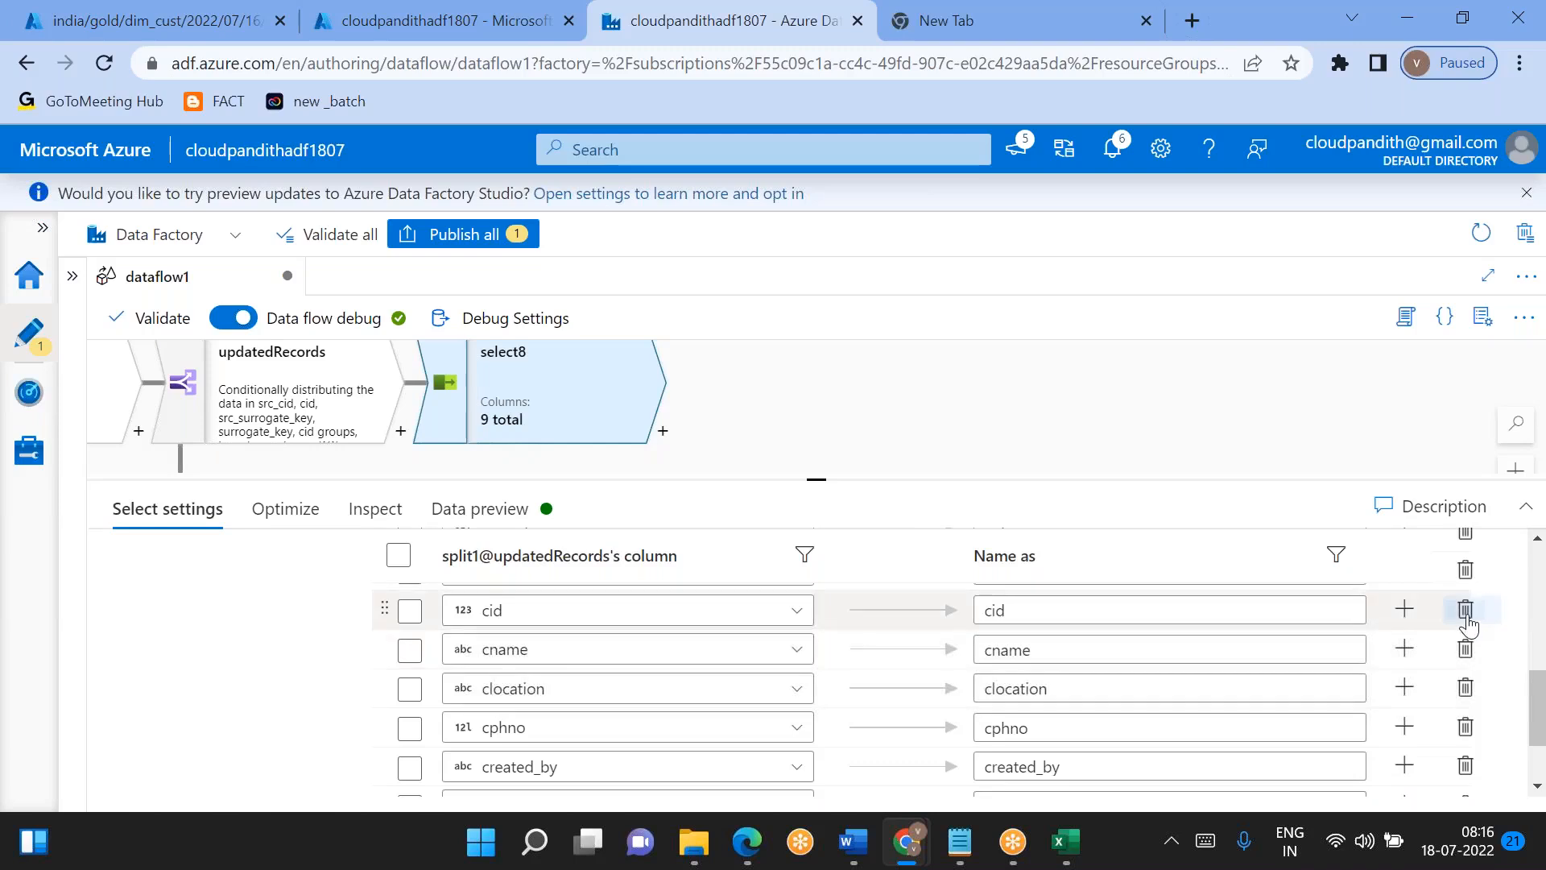
pyautogui.click(1467, 617)
pyautogui.click(1467, 616)
pyautogui.click(1467, 616)
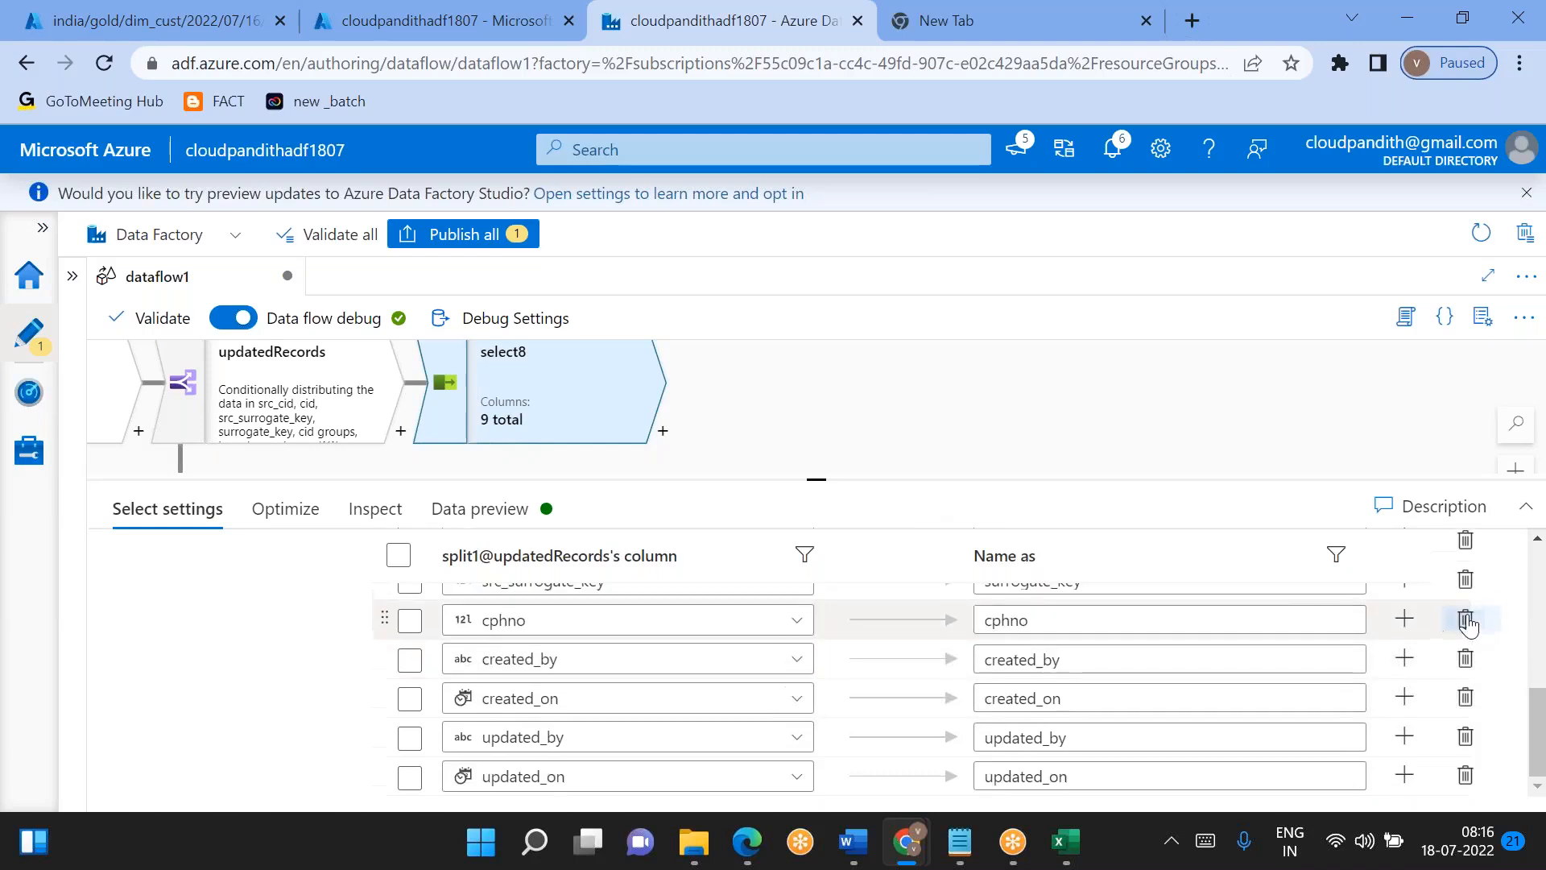
pyautogui.click(1467, 620)
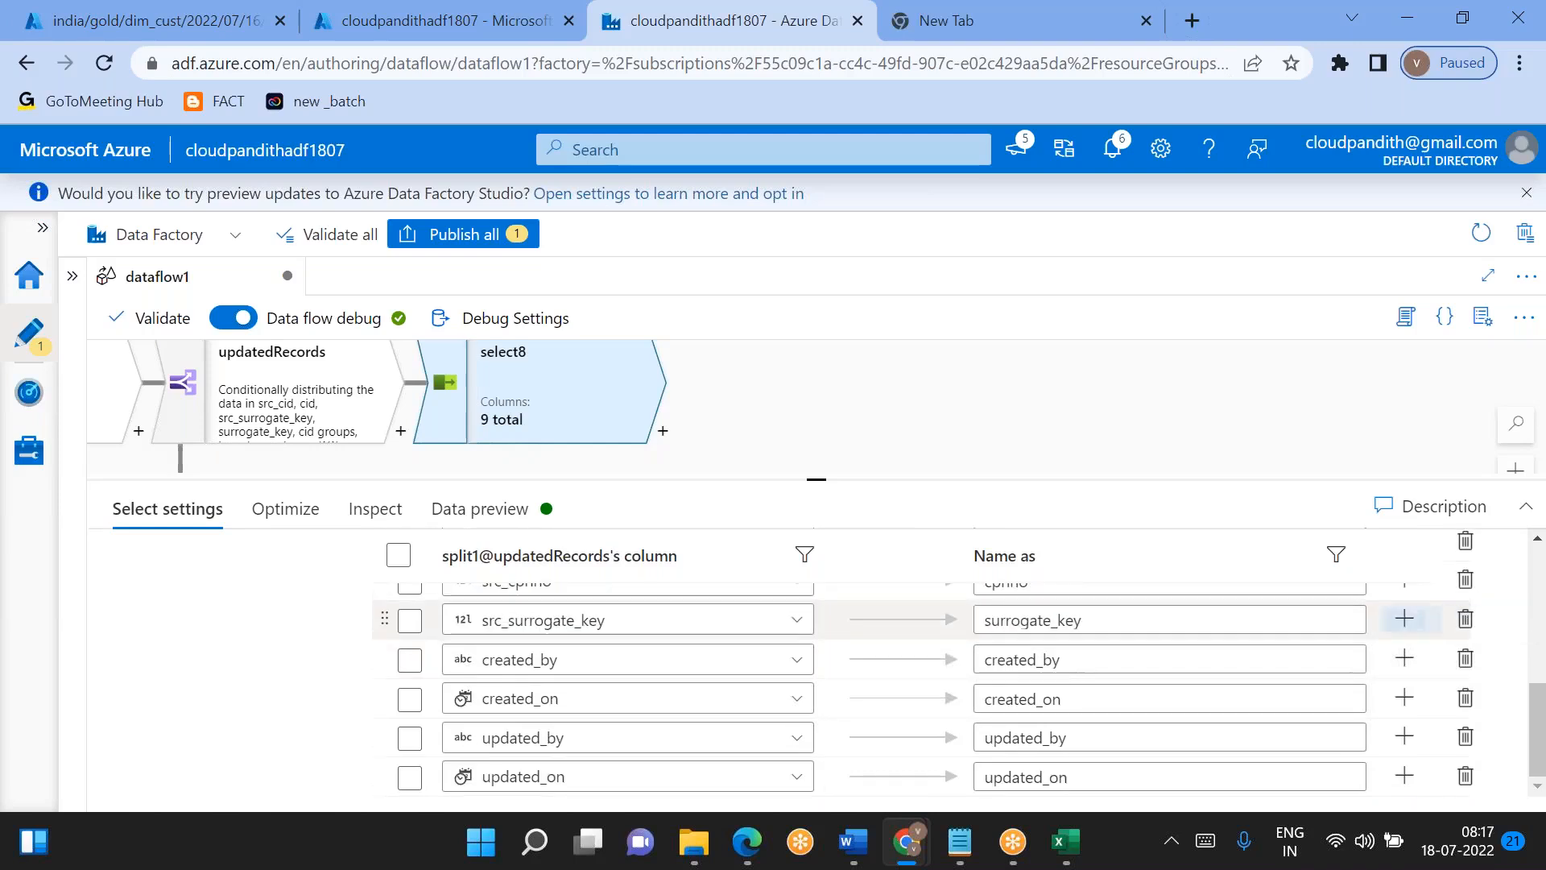
# - Fetch the data preview of select8 to check the updated records and their audit columns
pyautogui.click(515, 509)
pyautogui.click(230, 602)
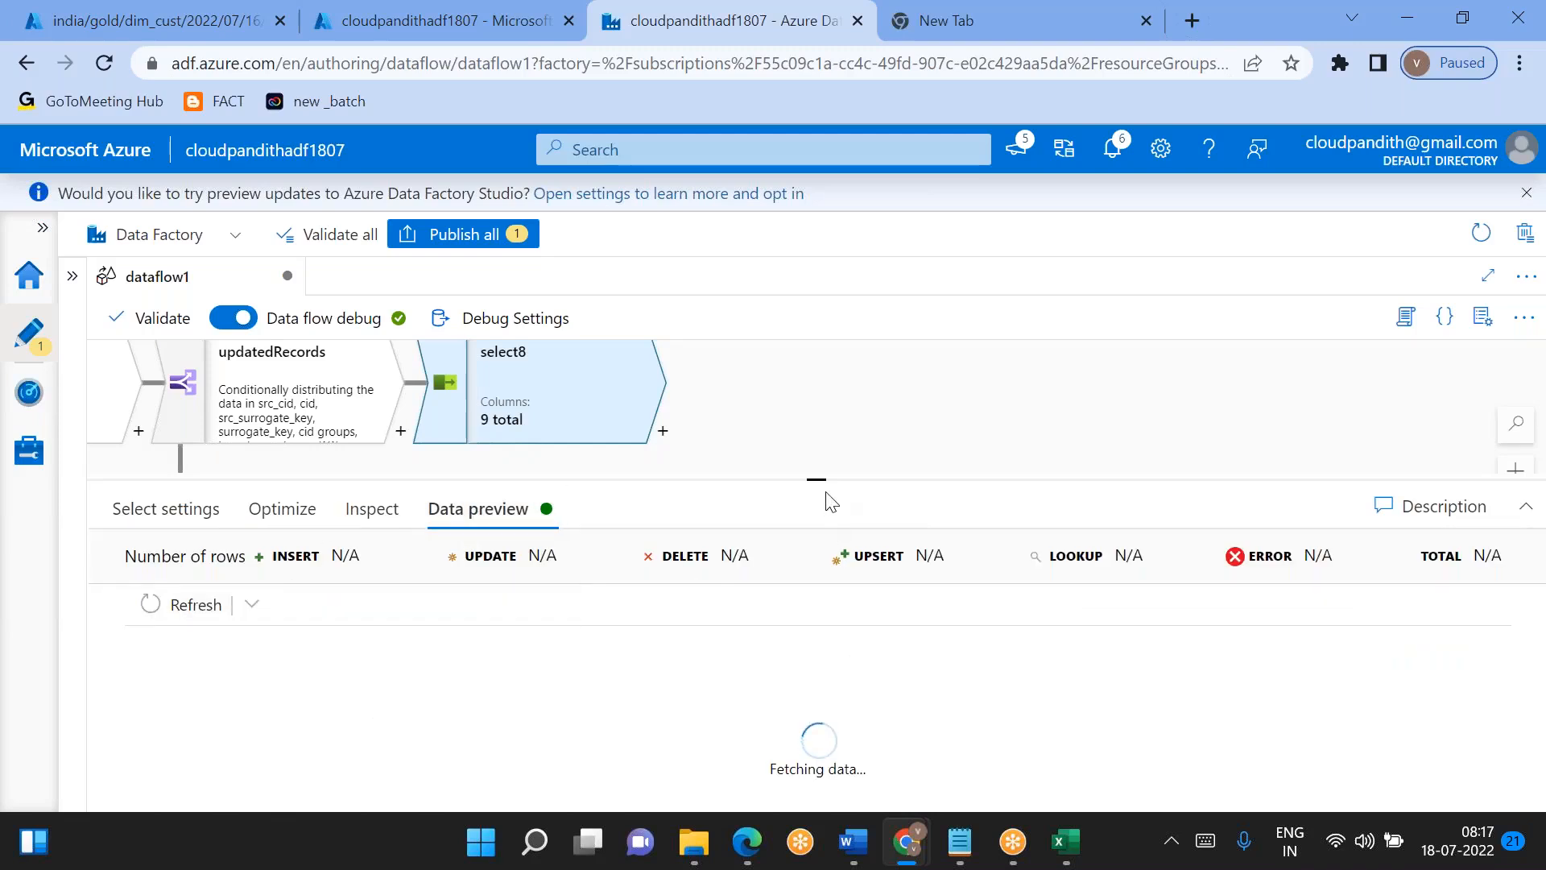
pyautogui.moveTo(819, 478); pyautogui.dragTo(817, 392)
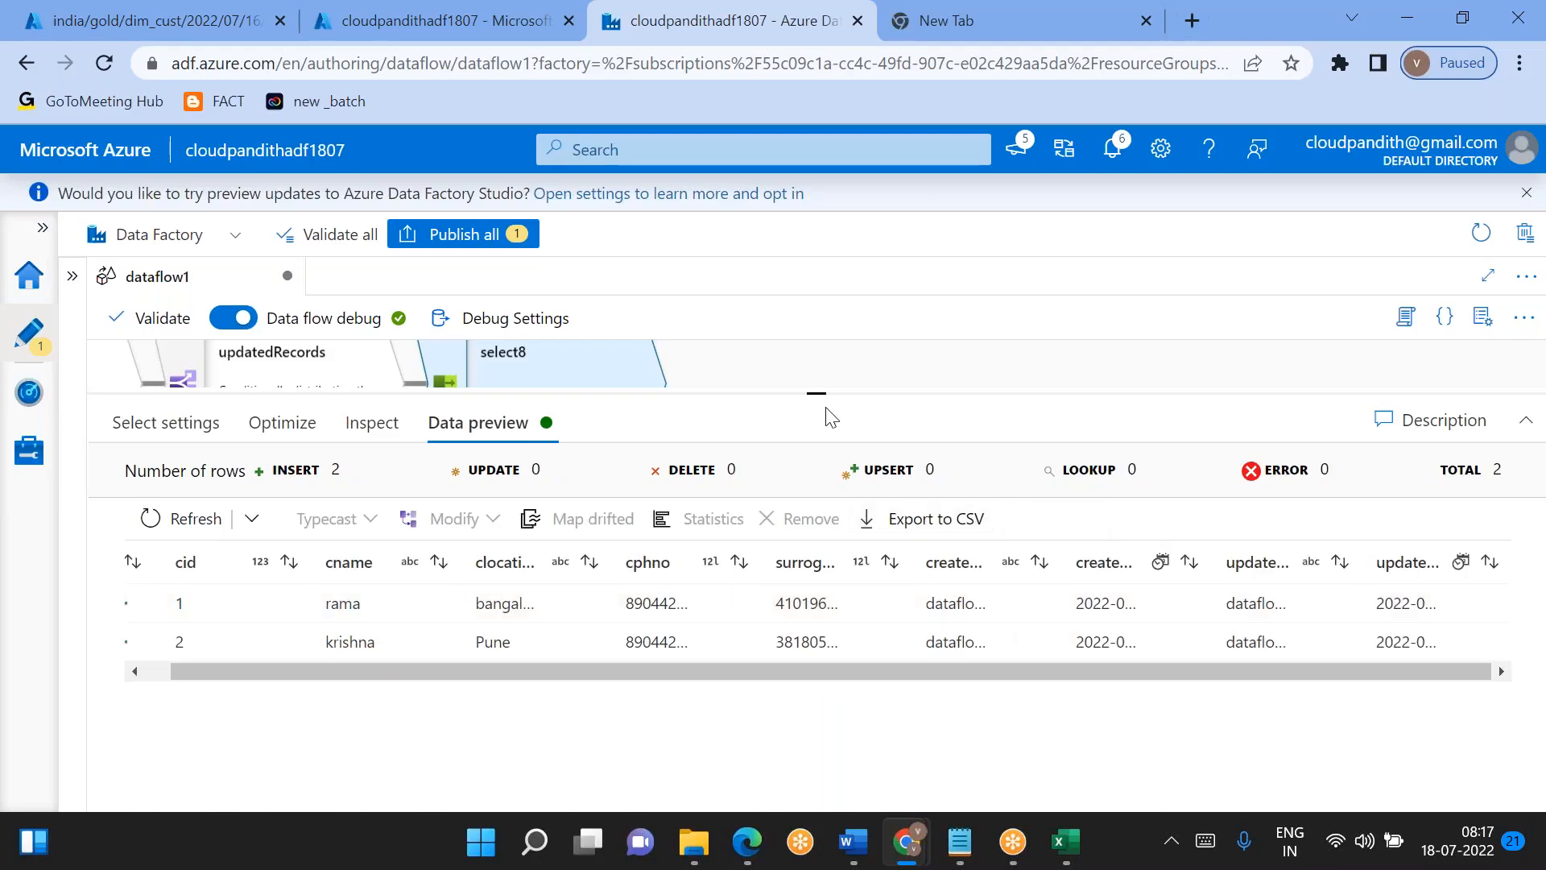
# - Add a Derived Column transformation after select8
pyautogui.click(662, 431)
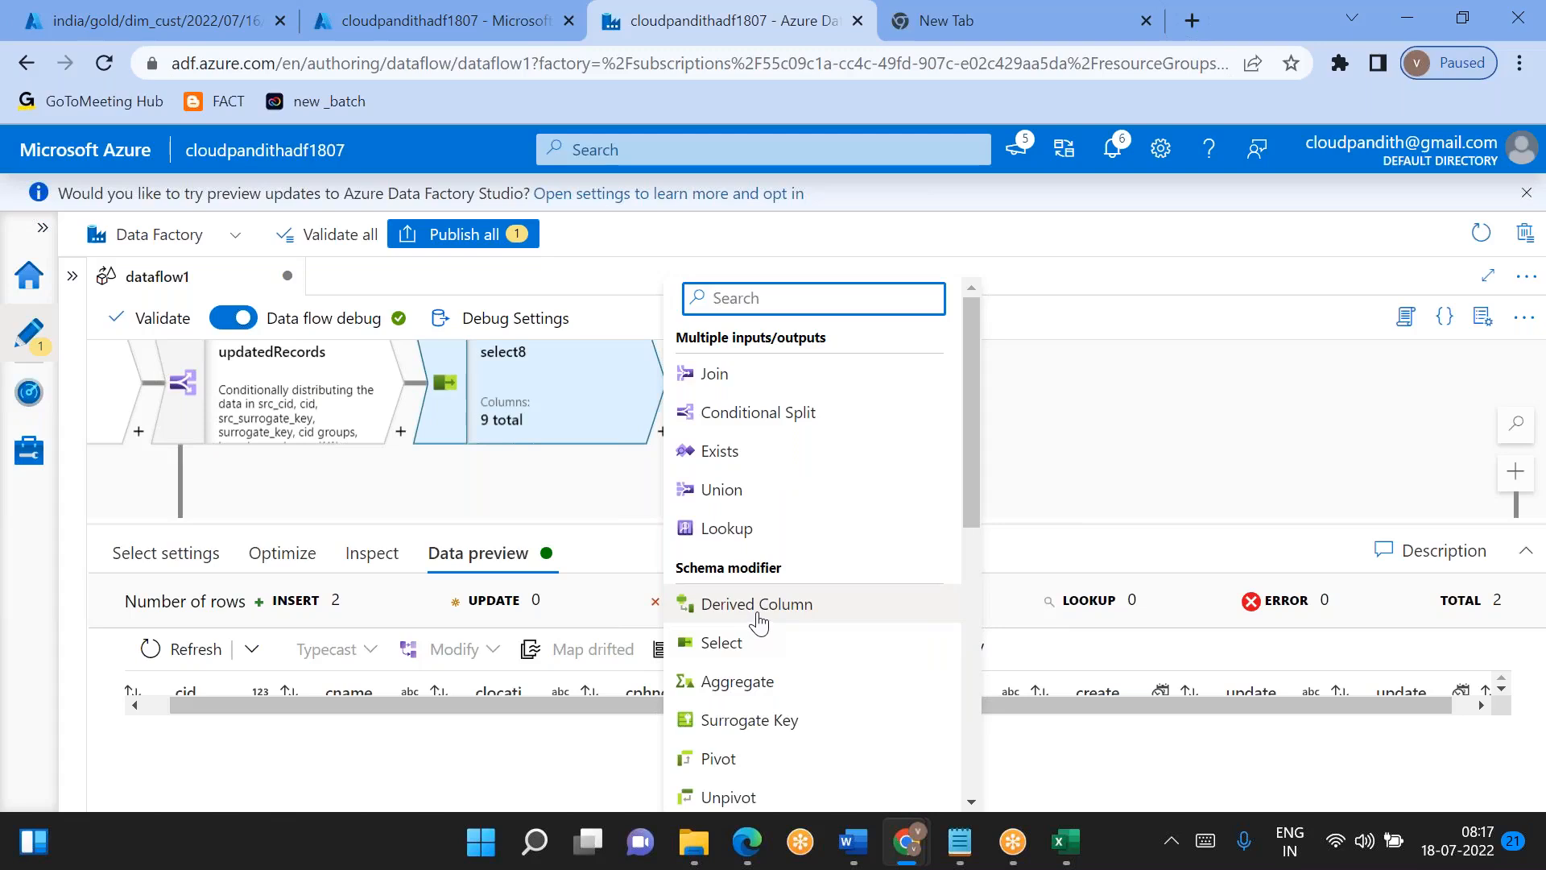
pyautogui.click(708, 603)
pyautogui.scroll(-1, 807, 677)
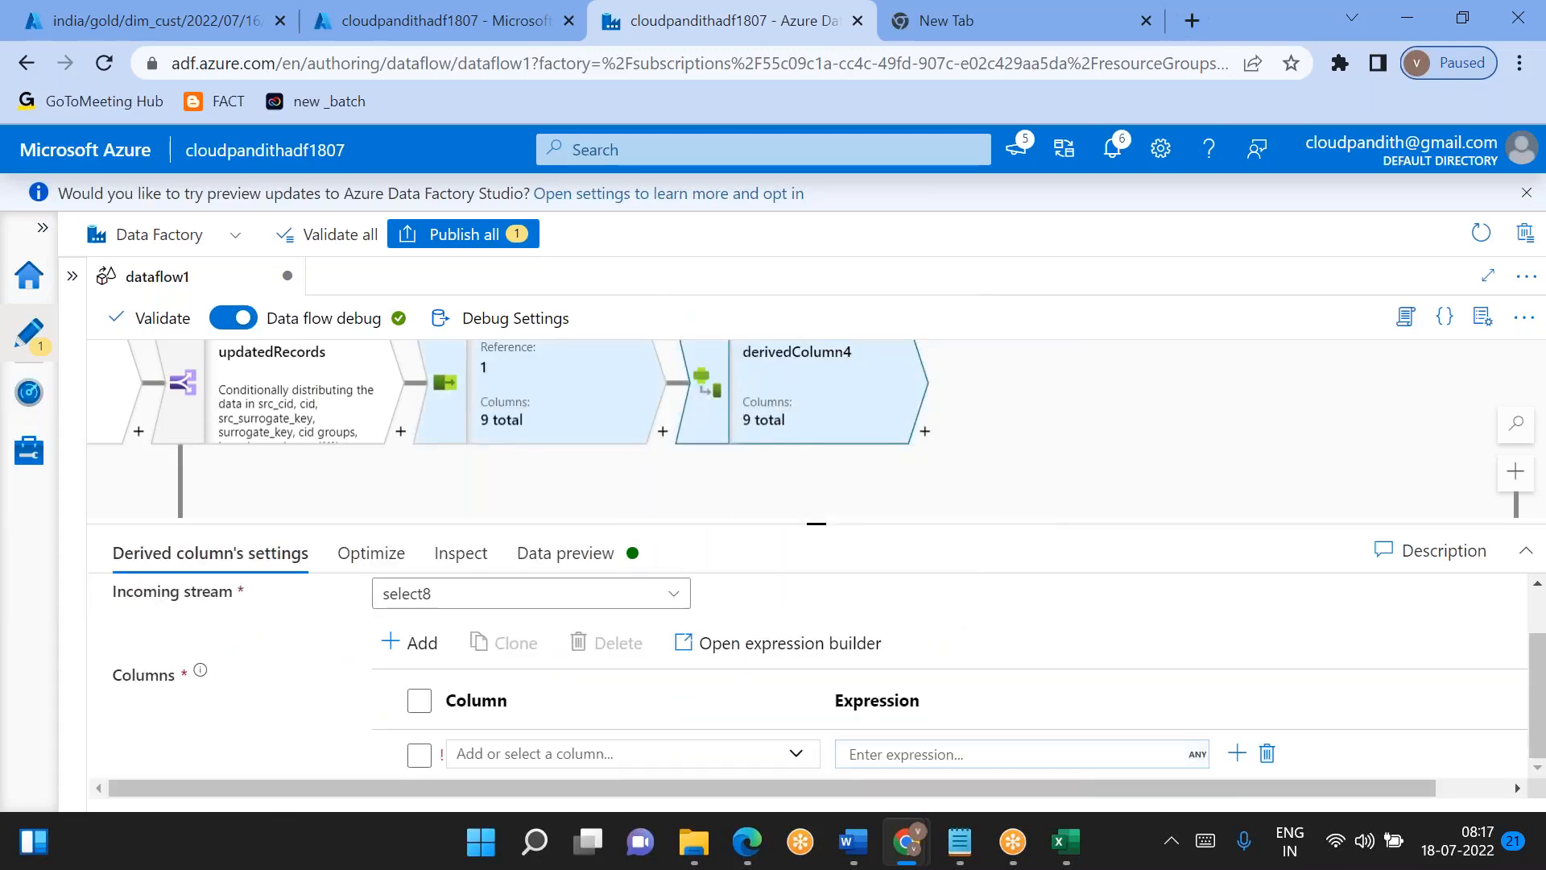
# - Add updated_on and updated_by as the two columns modified by derivedColumn4
pyautogui.moveTo(827, 523); pyautogui.dragTo(816, 410)
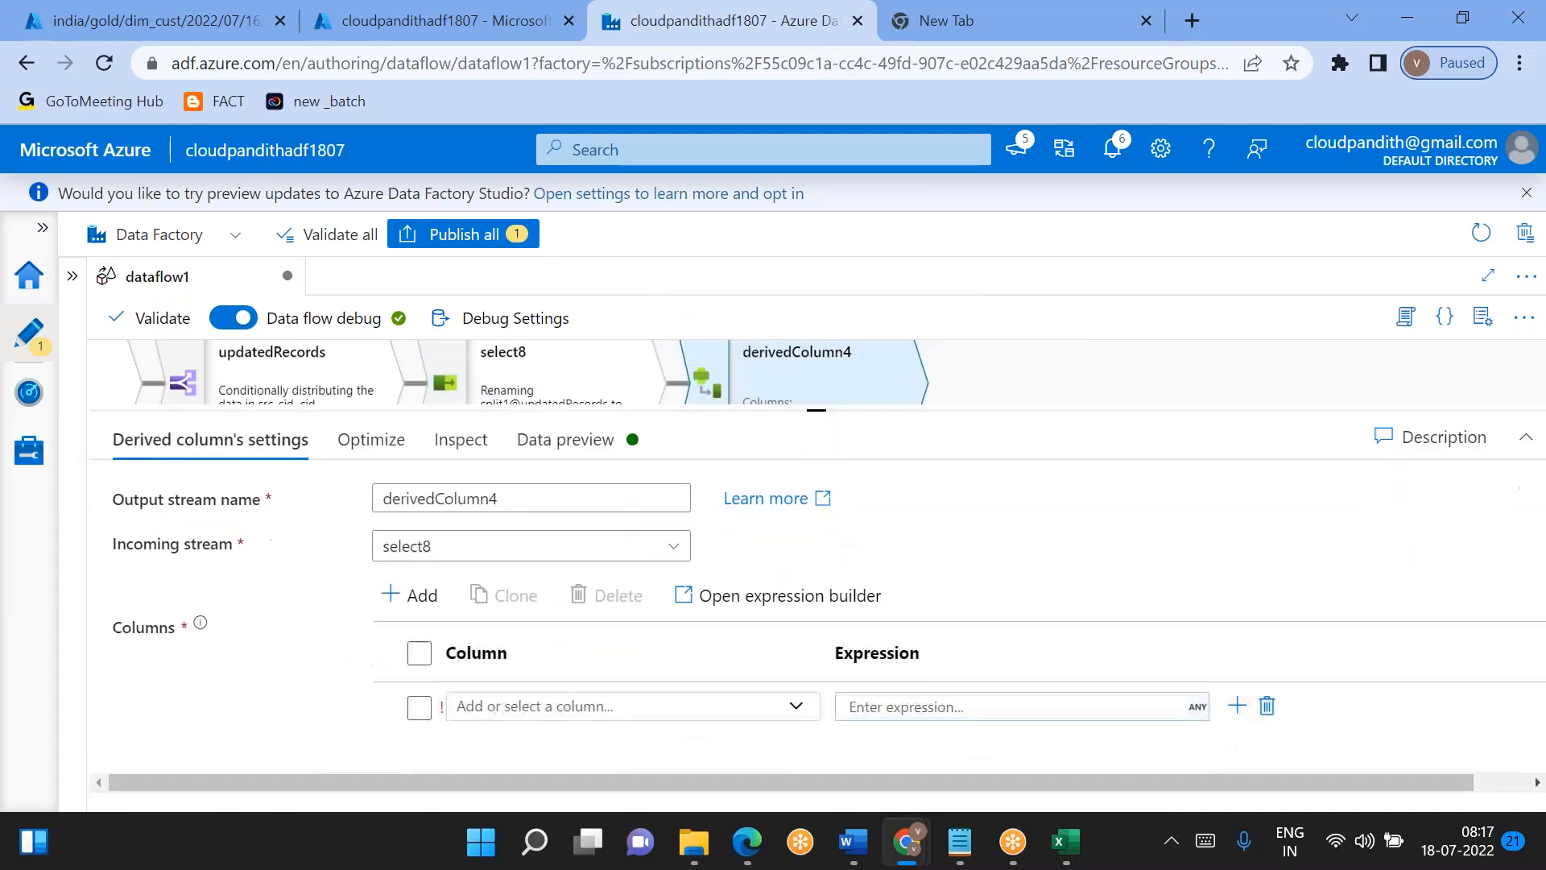
pyautogui.click(409, 595)
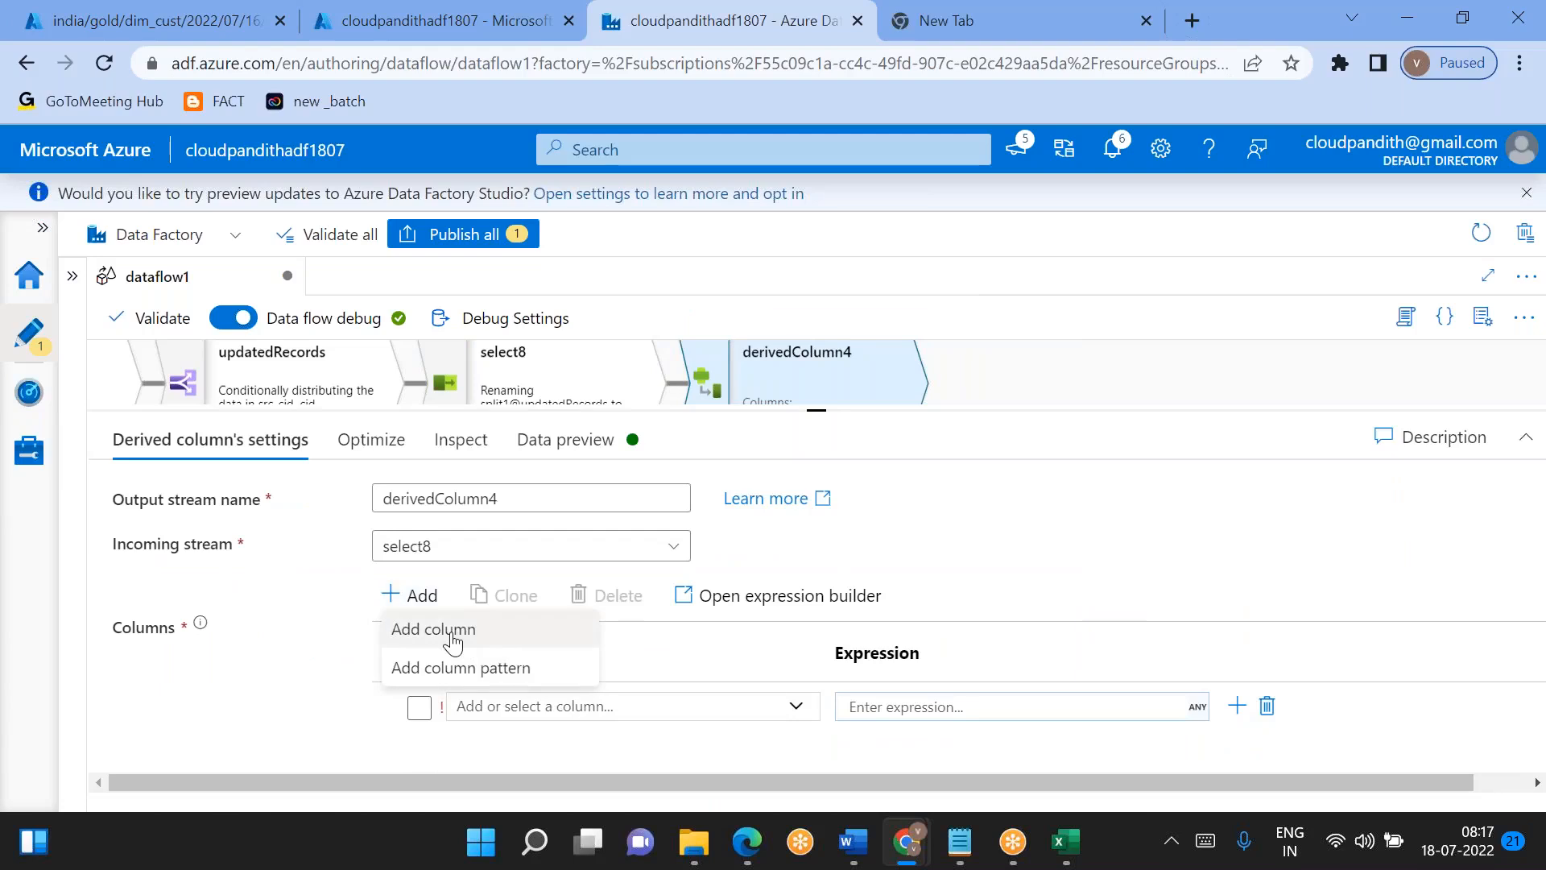
pyautogui.click(421, 630)
pyautogui.click(542, 699)
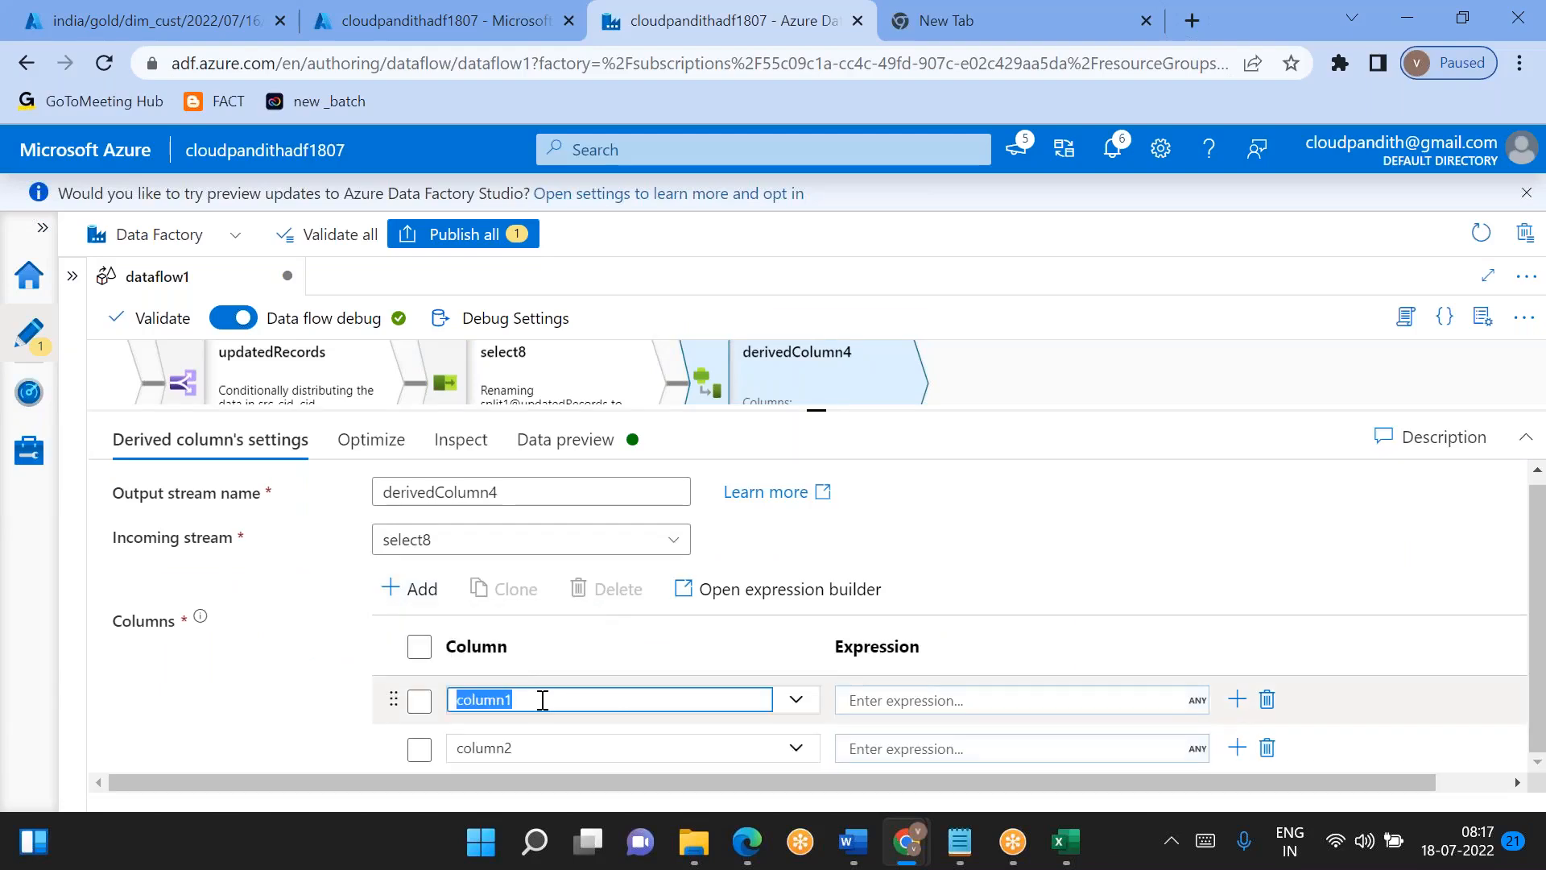
pyautogui.press('BackSpace')
pyautogui.write('update')
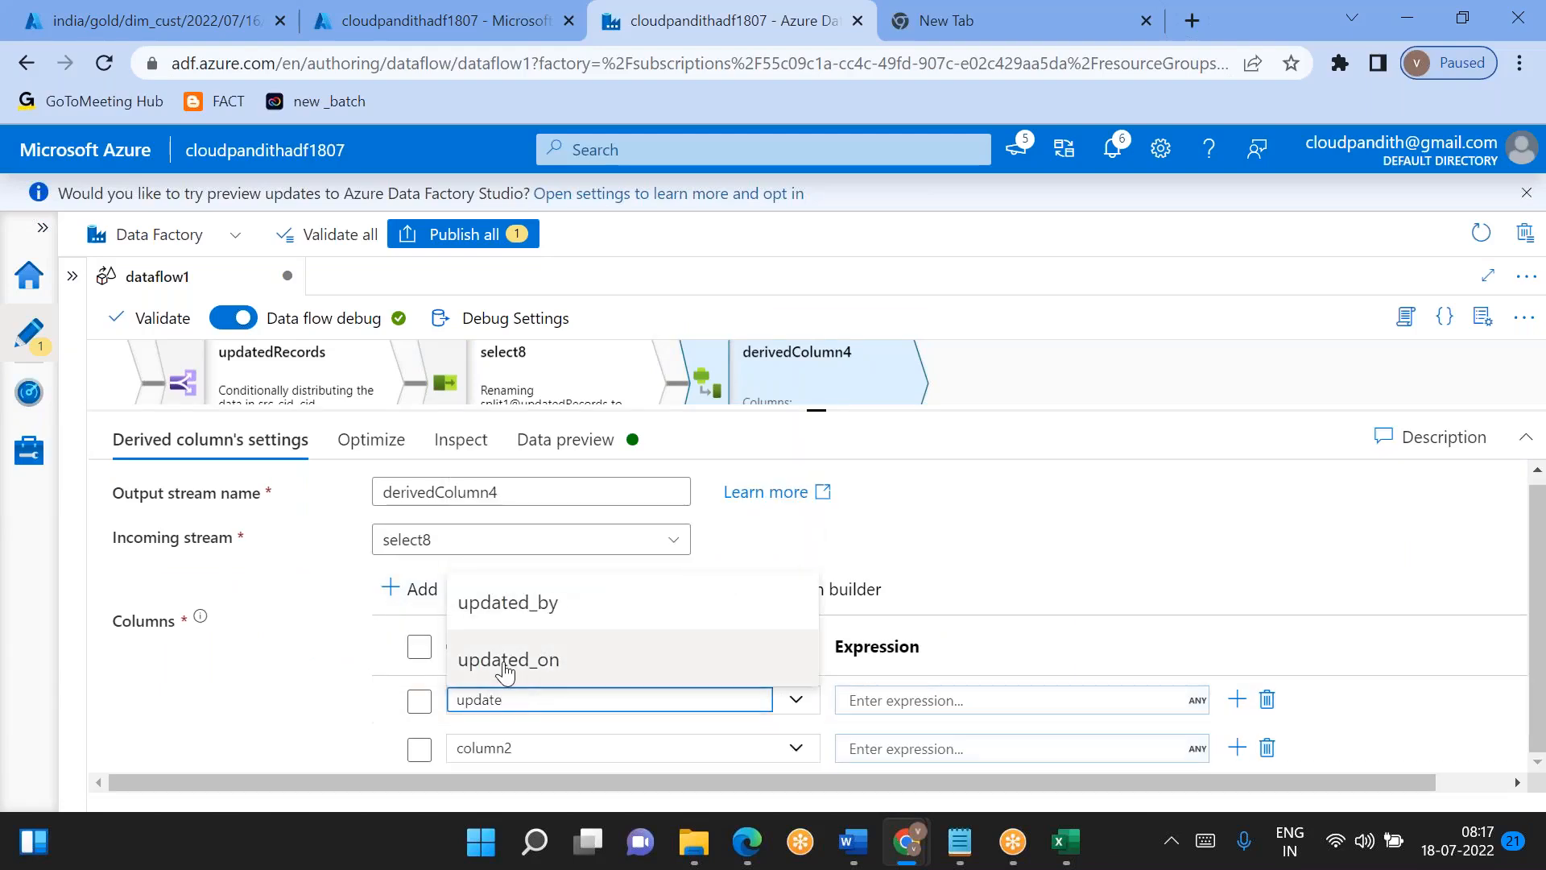
pyautogui.click(511, 656)
pyautogui.click(500, 747)
pyautogui.press('BackSpace')
pyautogui.write('update')
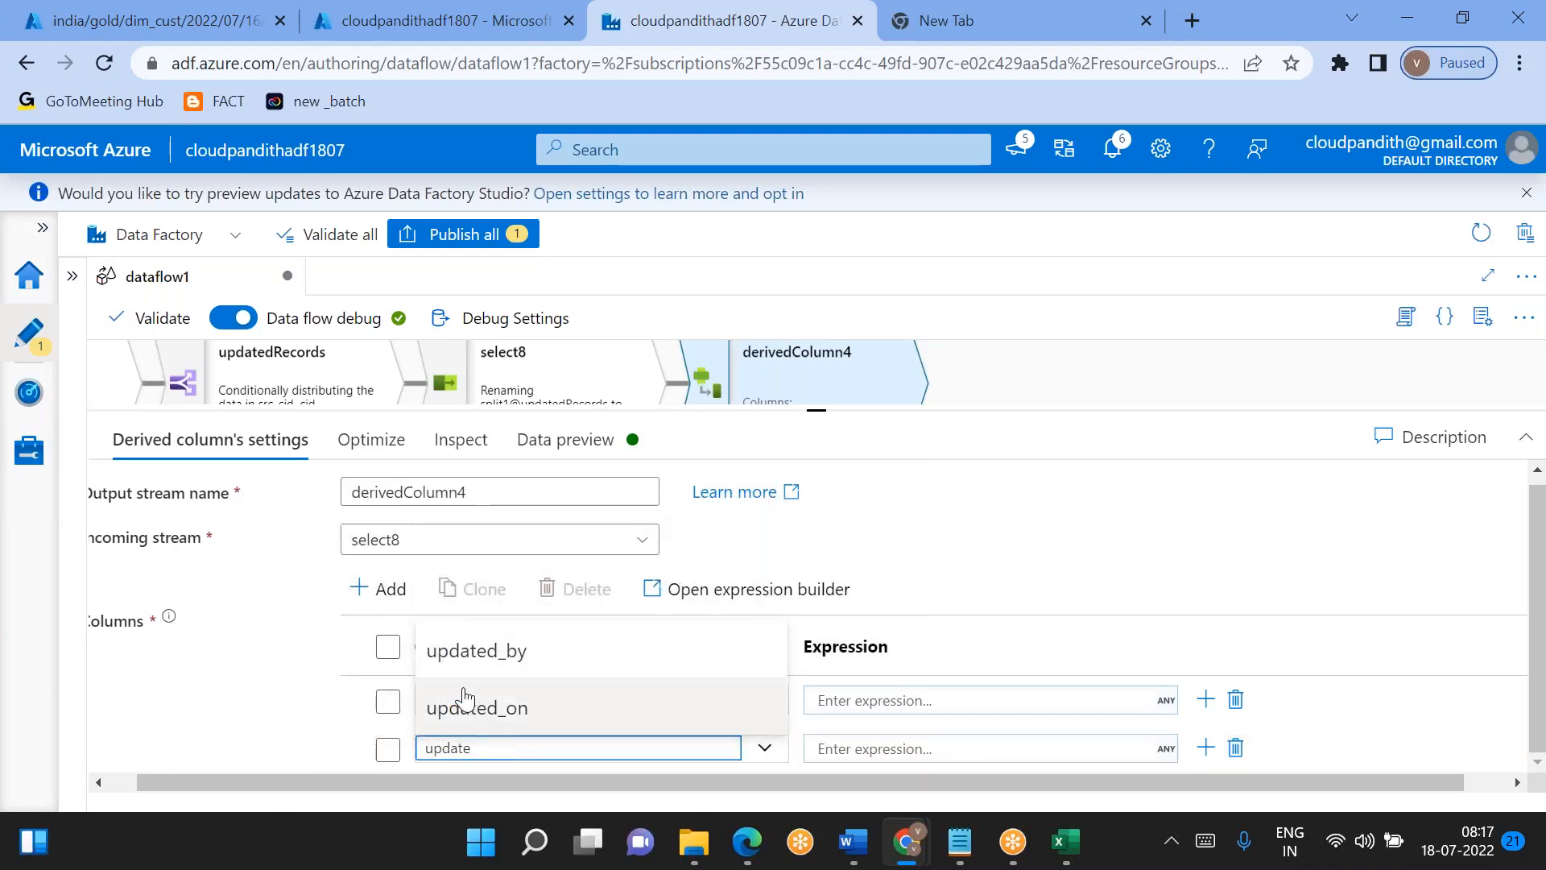
pyautogui.click(448, 667)
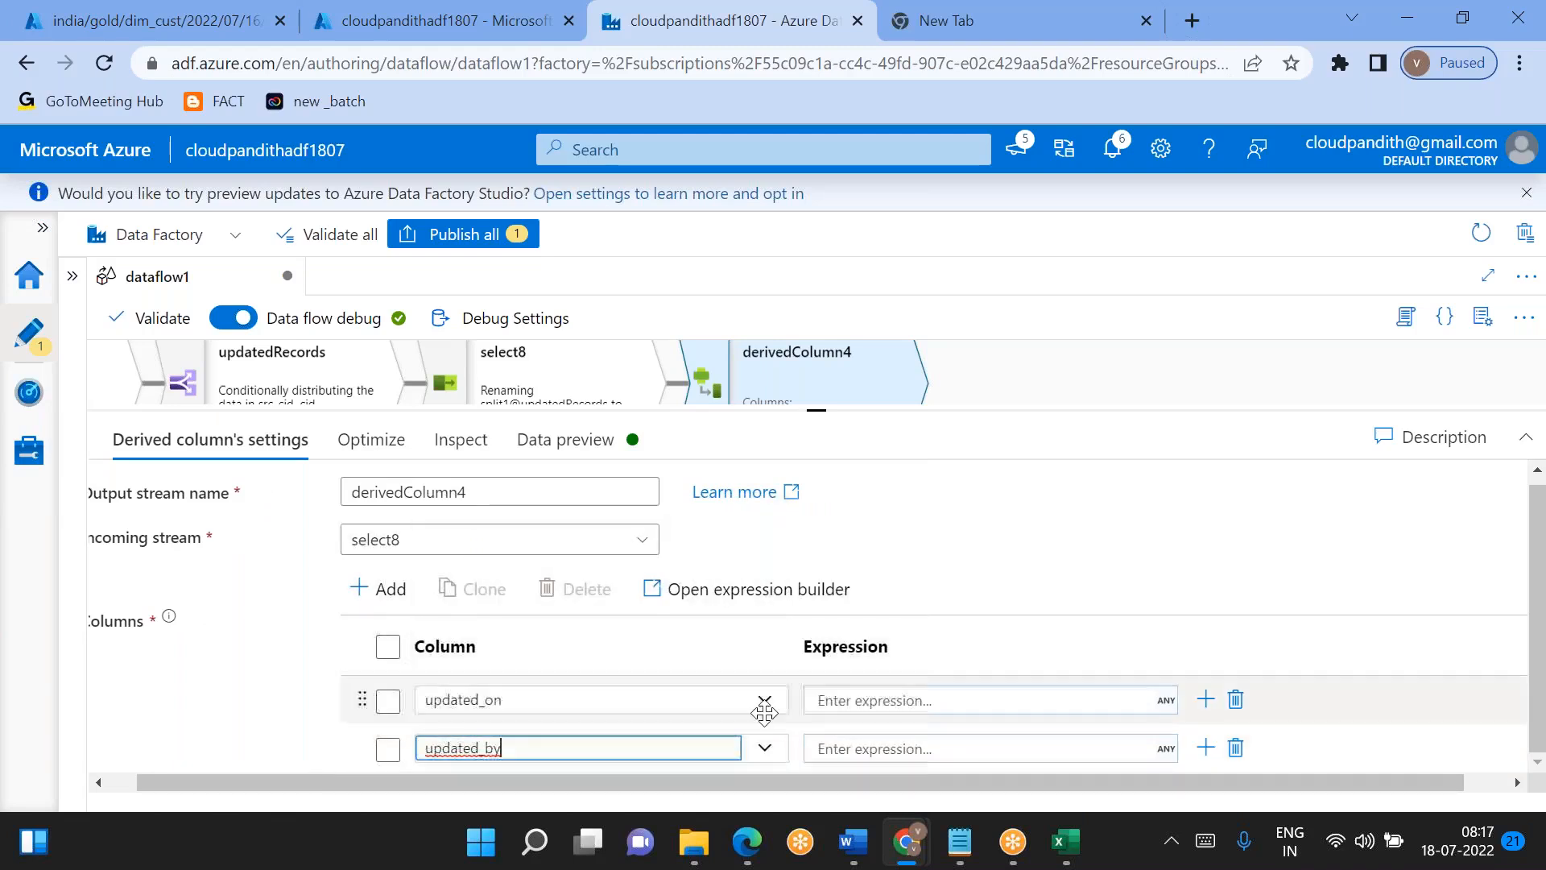
pyautogui.click(839, 702)
pyautogui.write("'Data")
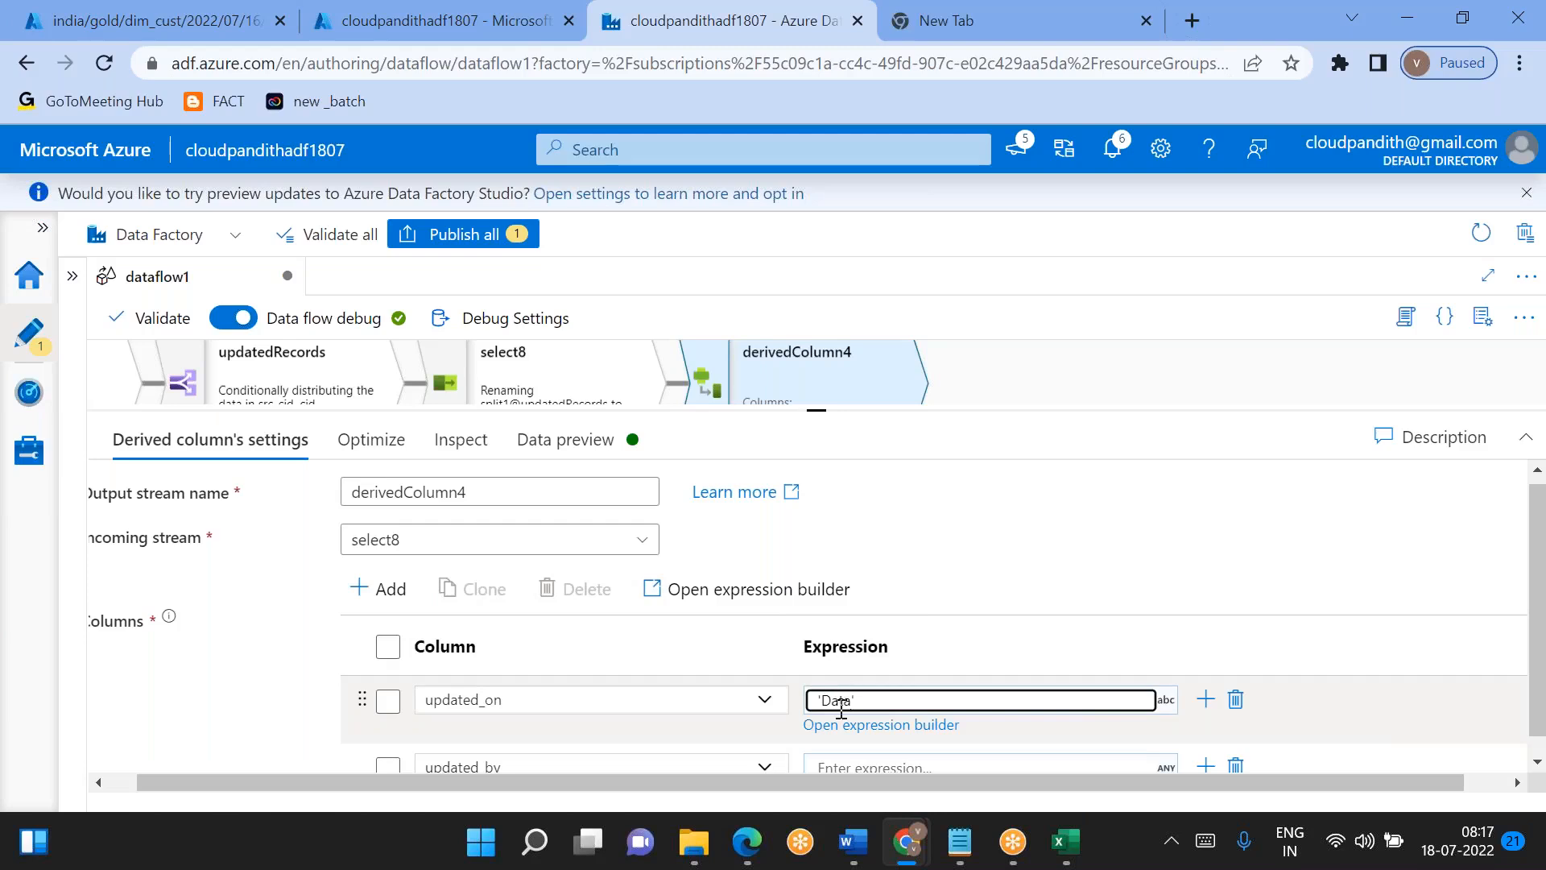
pyautogui.hotkey('ctrl', 'a')
pyautogui.press('BackSpace')
# - Set the updated_on expression to currentTimestamp() in the expression builder and save it
pyautogui.doubleClick(871, 727)
pyautogui.click(869, 726)
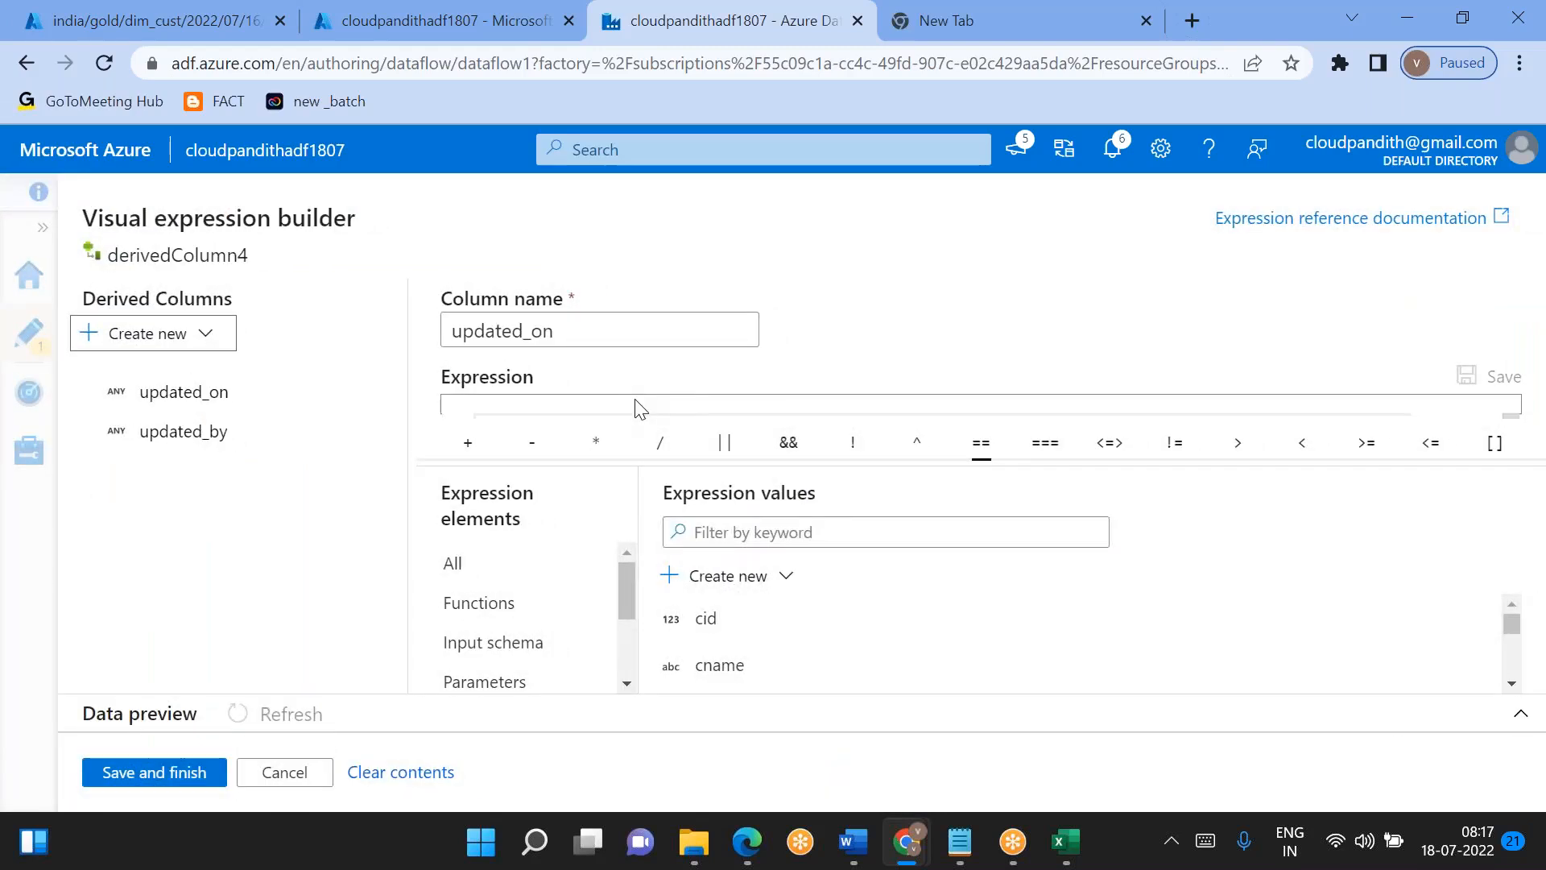
pyautogui.moveTo(977, 452); pyautogui.dragTo(977, 486)
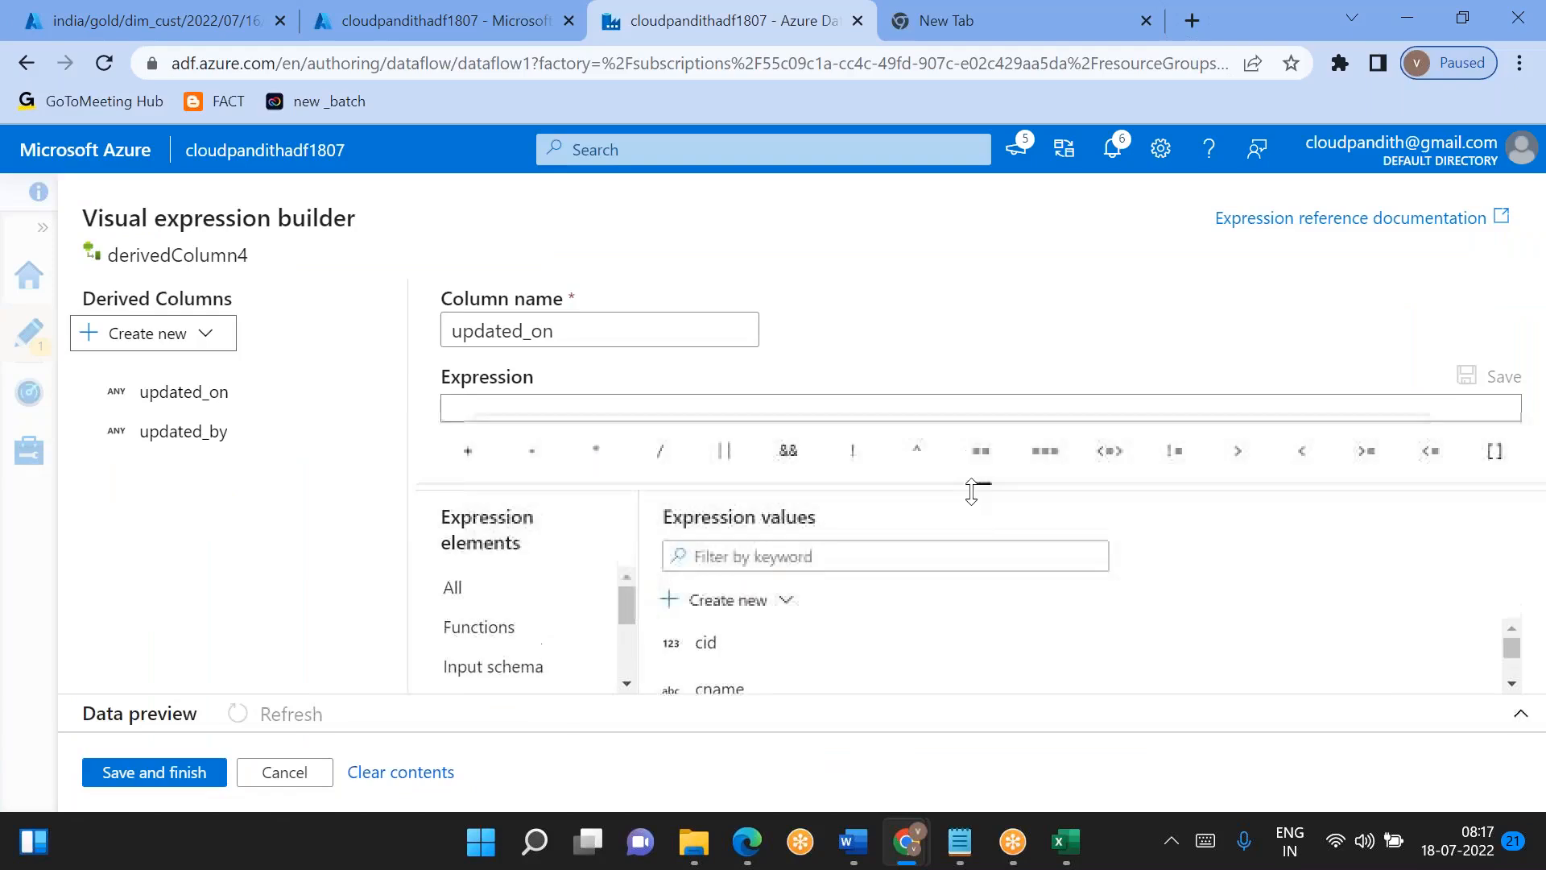
pyautogui.click(744, 420)
pyautogui.write('cu')
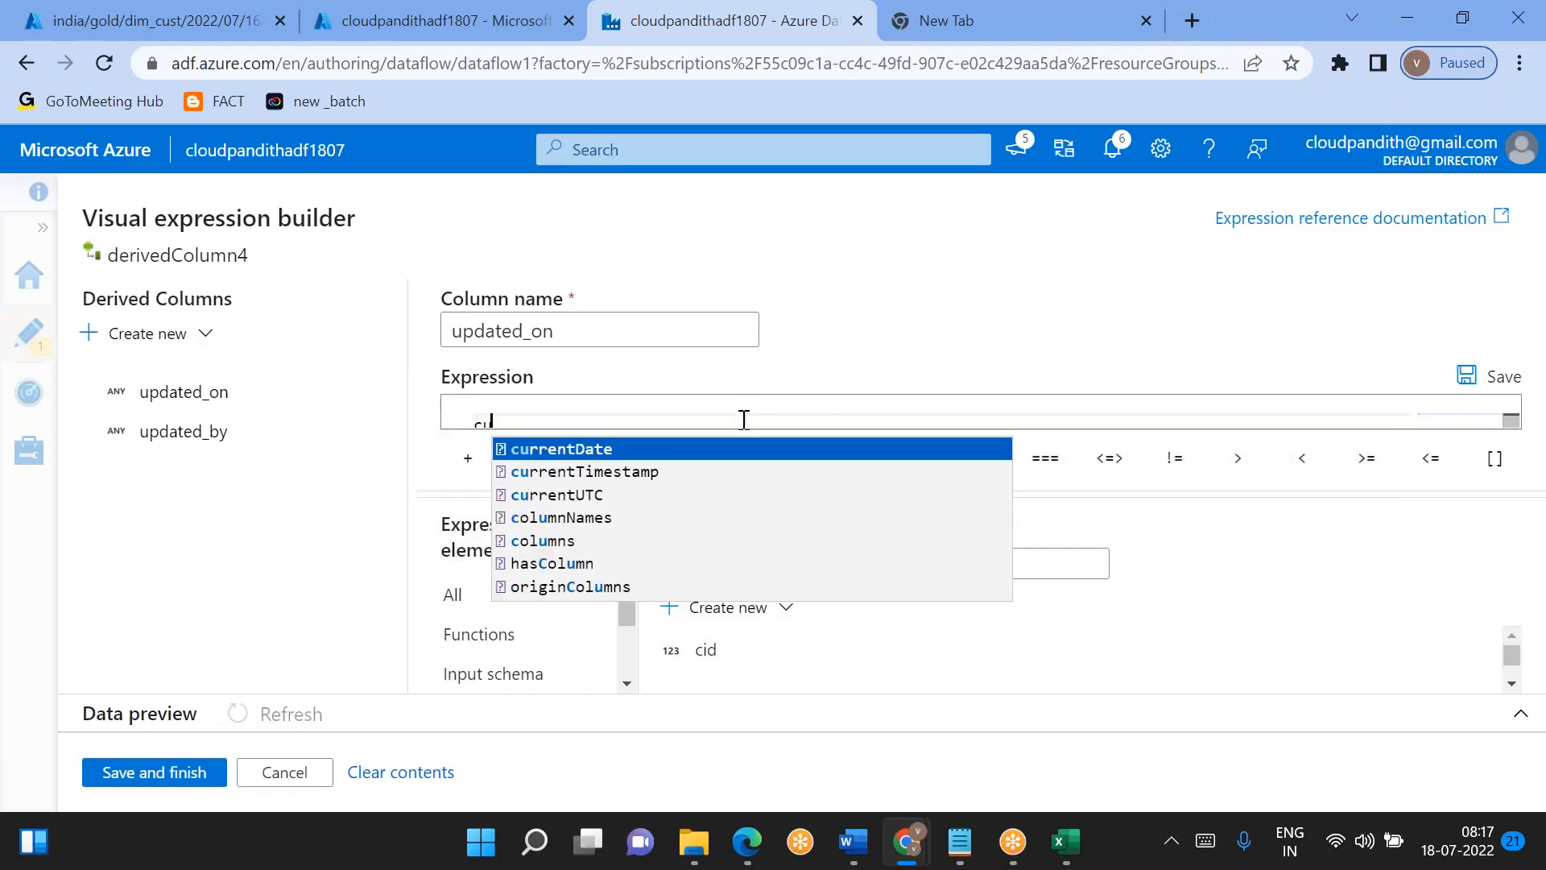
pyautogui.press('Down')
pyautogui.press('Return')
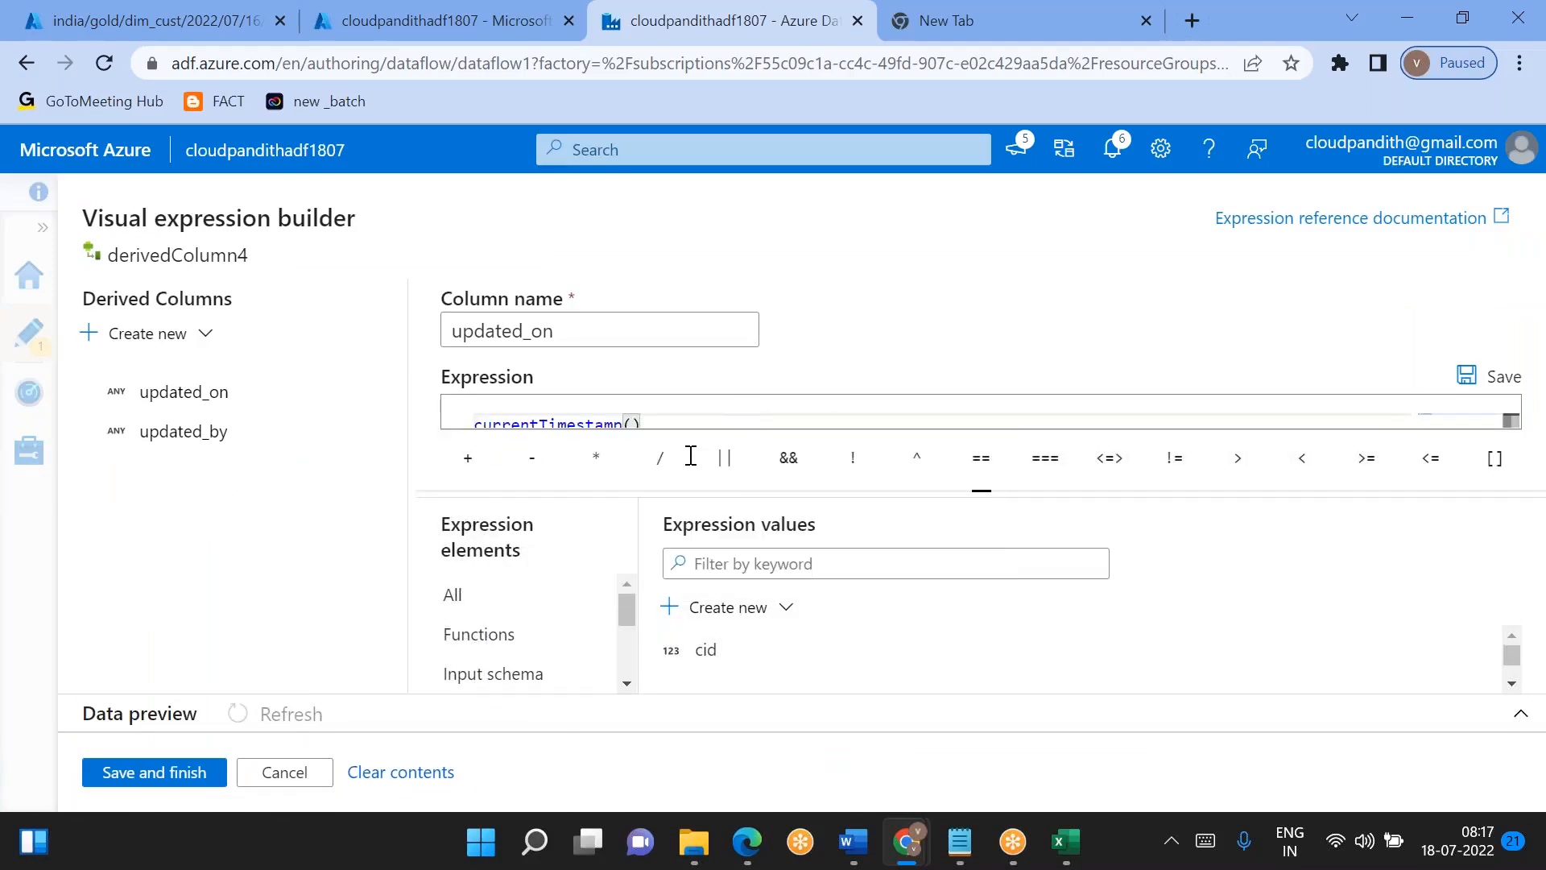
pyautogui.click(170, 775)
# - Set the updated_by expression to 'Dataflow' and fetch the data preview of derivedColumn4
pyautogui.click(903, 748)
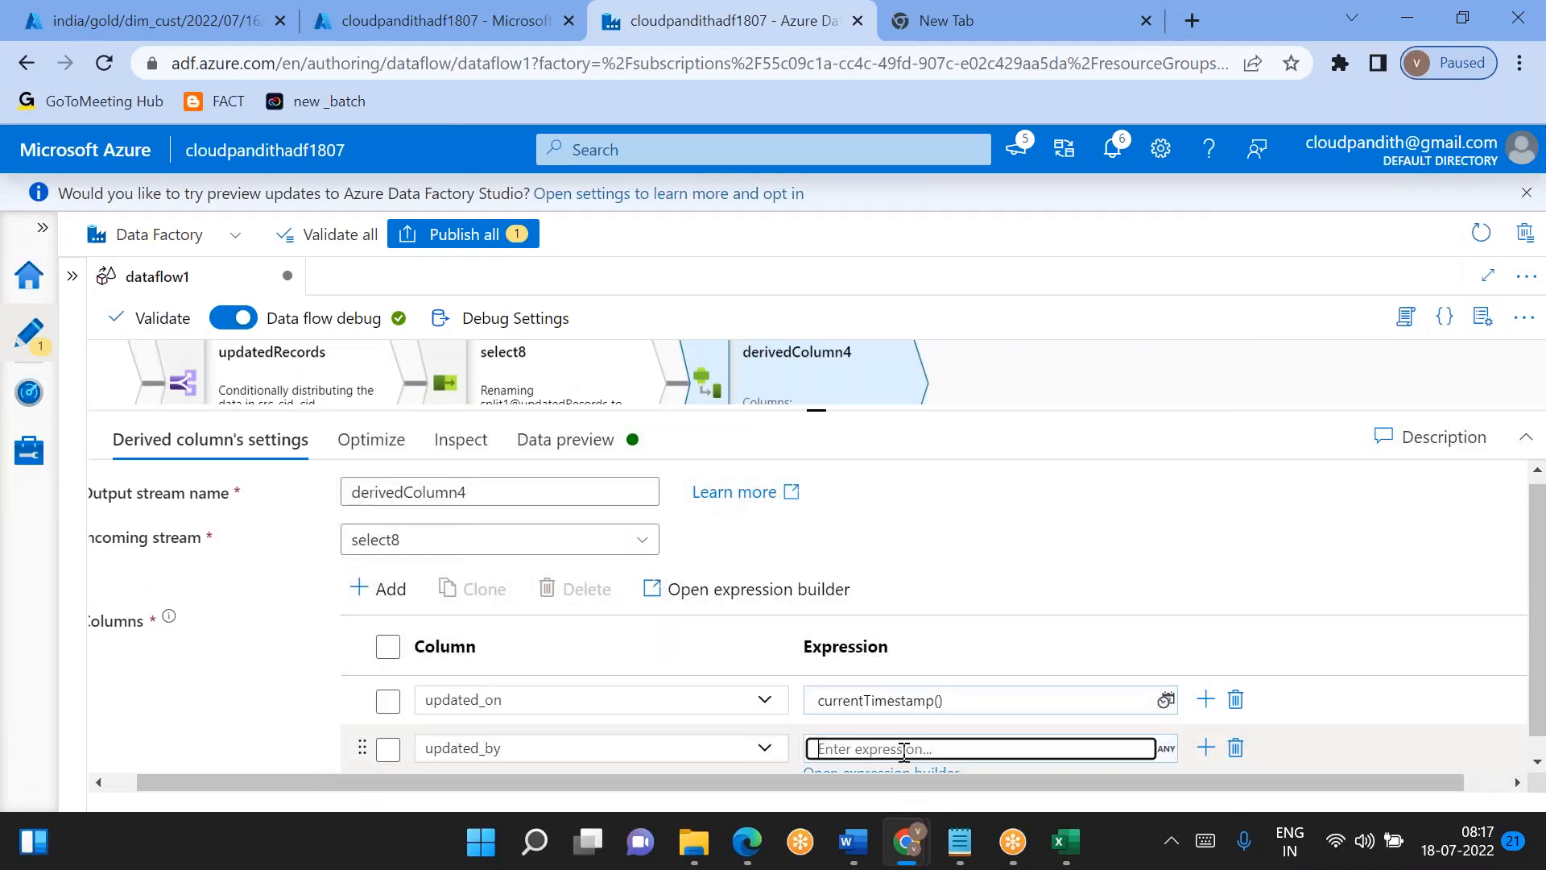
pyautogui.write("'Dataflow")
pyautogui.click(525, 449)
pyautogui.click(191, 546)
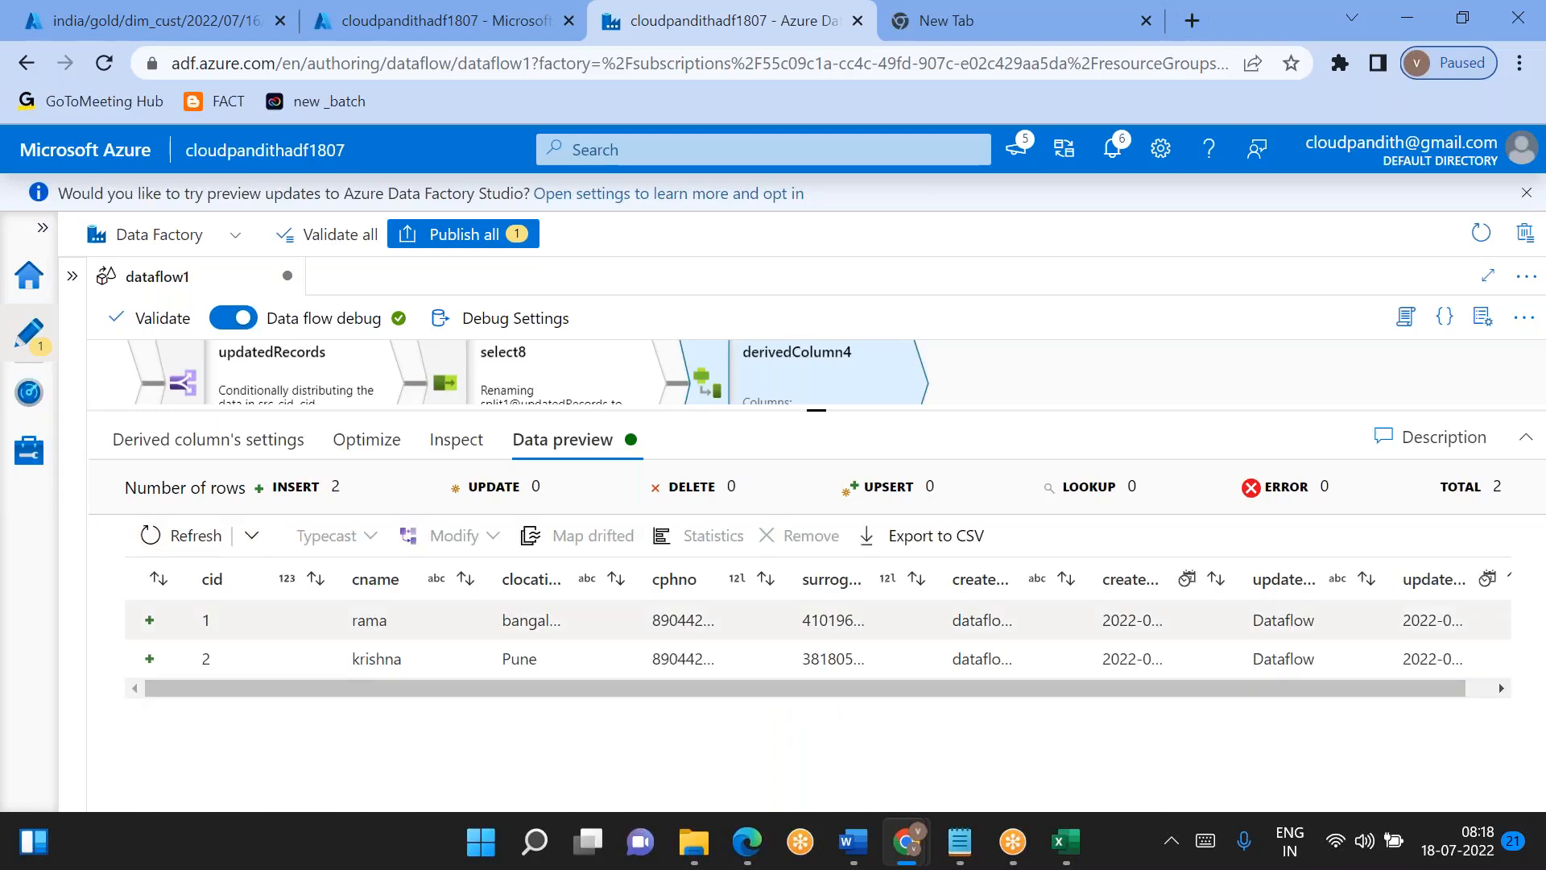
# - Open derivedColumn3 on the NewRecords branch and review its created and updated column expressions
pyautogui.moveTo(818, 410); pyautogui.dragTo(817, 645)
pyautogui.moveTo(702, 454); pyautogui.dragTo(705, 350)
pyautogui.moveTo(781, 528); pyautogui.dragTo(749, 402)
pyautogui.click(765, 520)
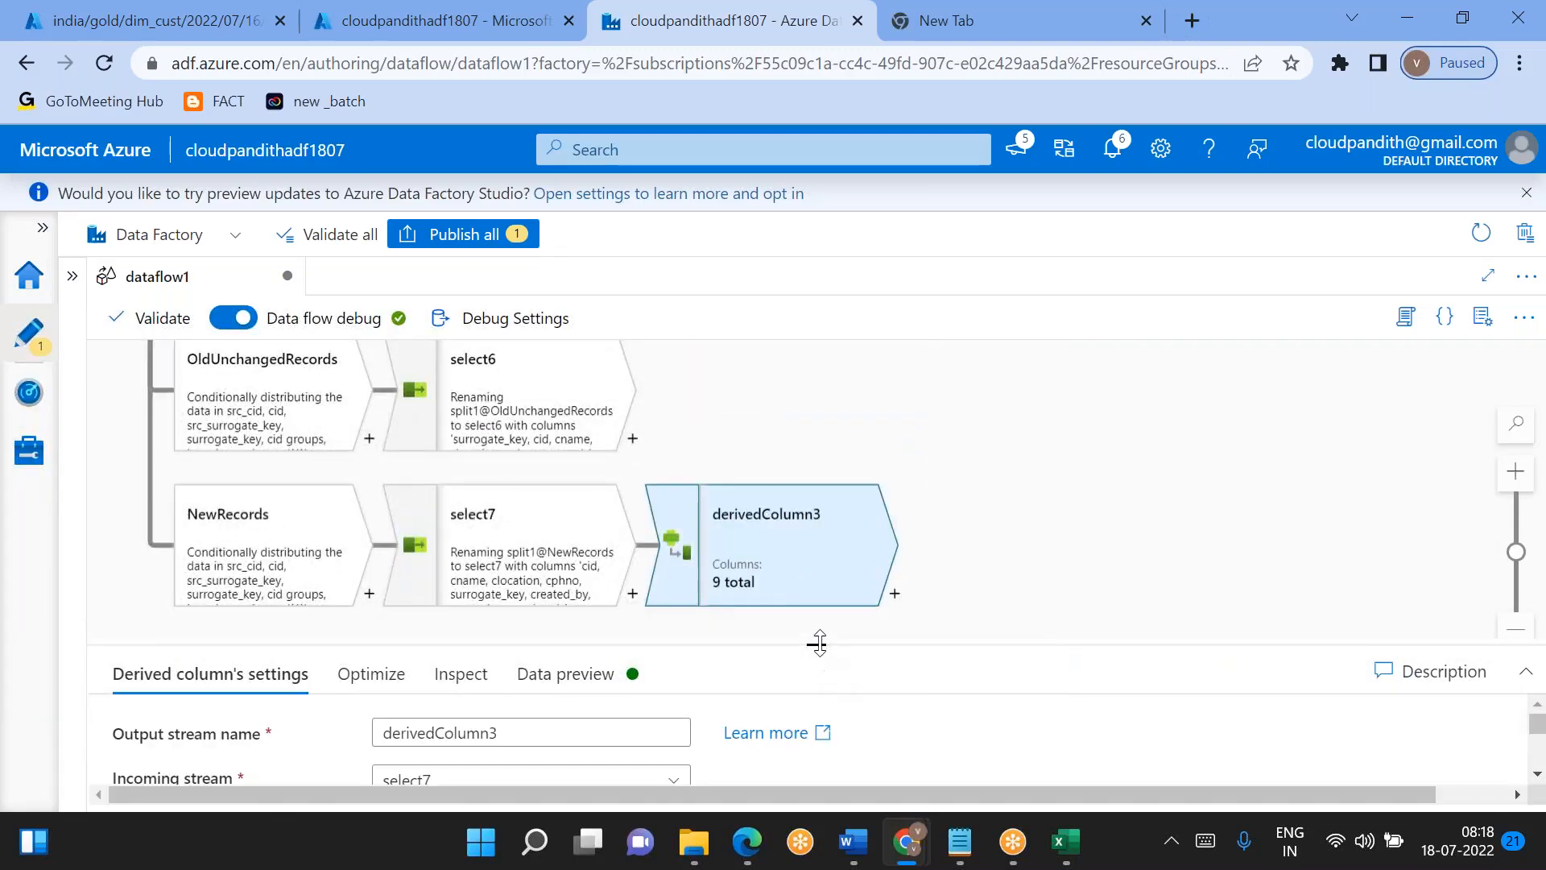
pyautogui.moveTo(817, 642); pyautogui.dragTo(817, 424)
pyautogui.scroll(-3, 926, 690)
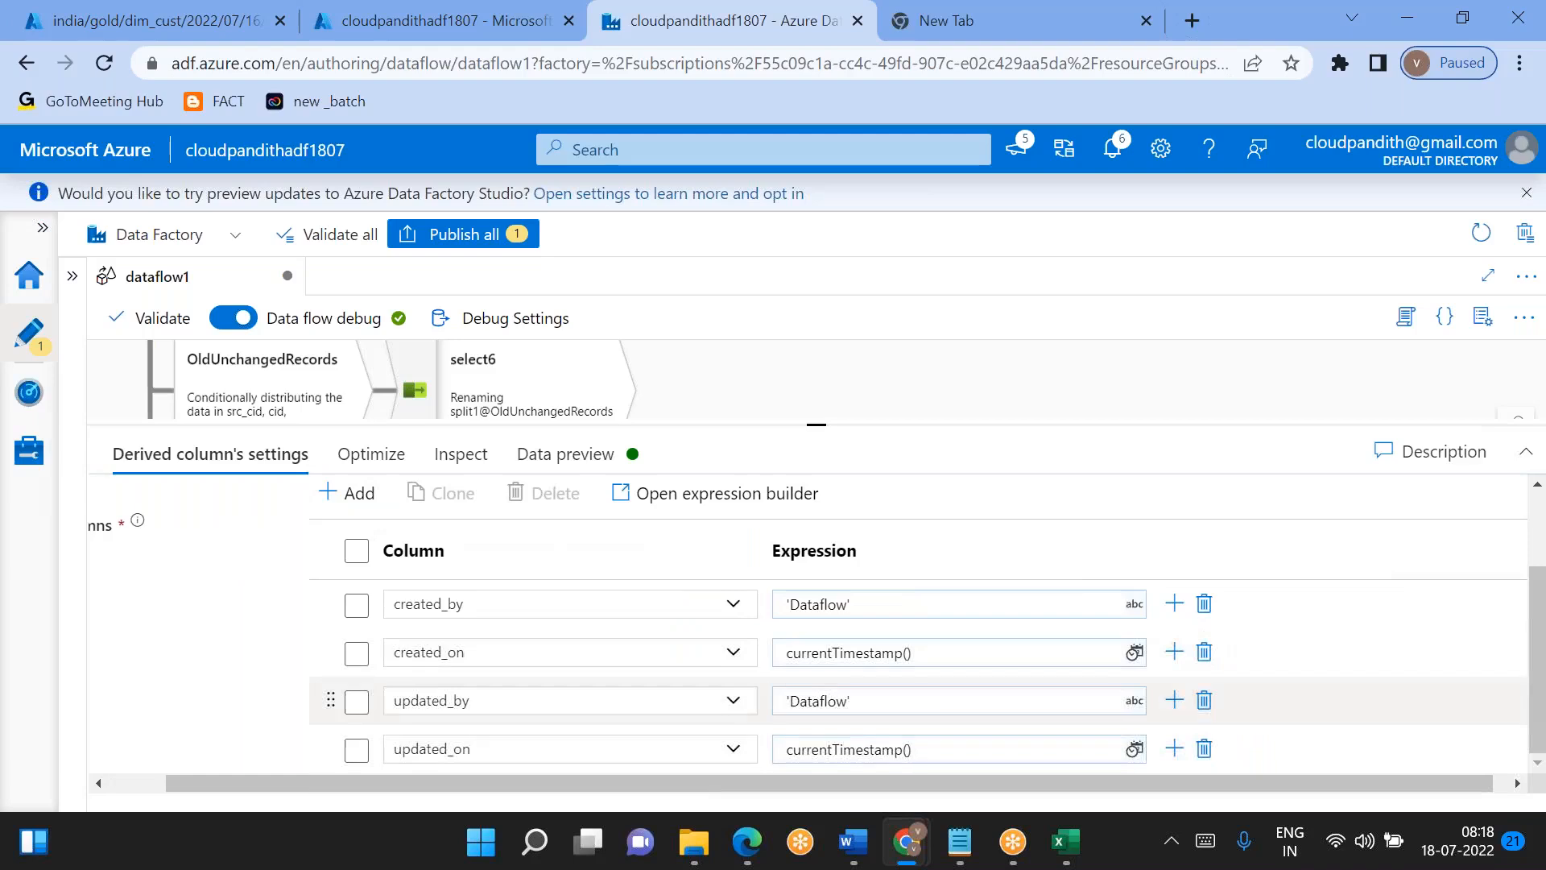
# - Fetch the data preview of derivedColumn3 to check the audit columns of the new records
pyautogui.click(597, 453)
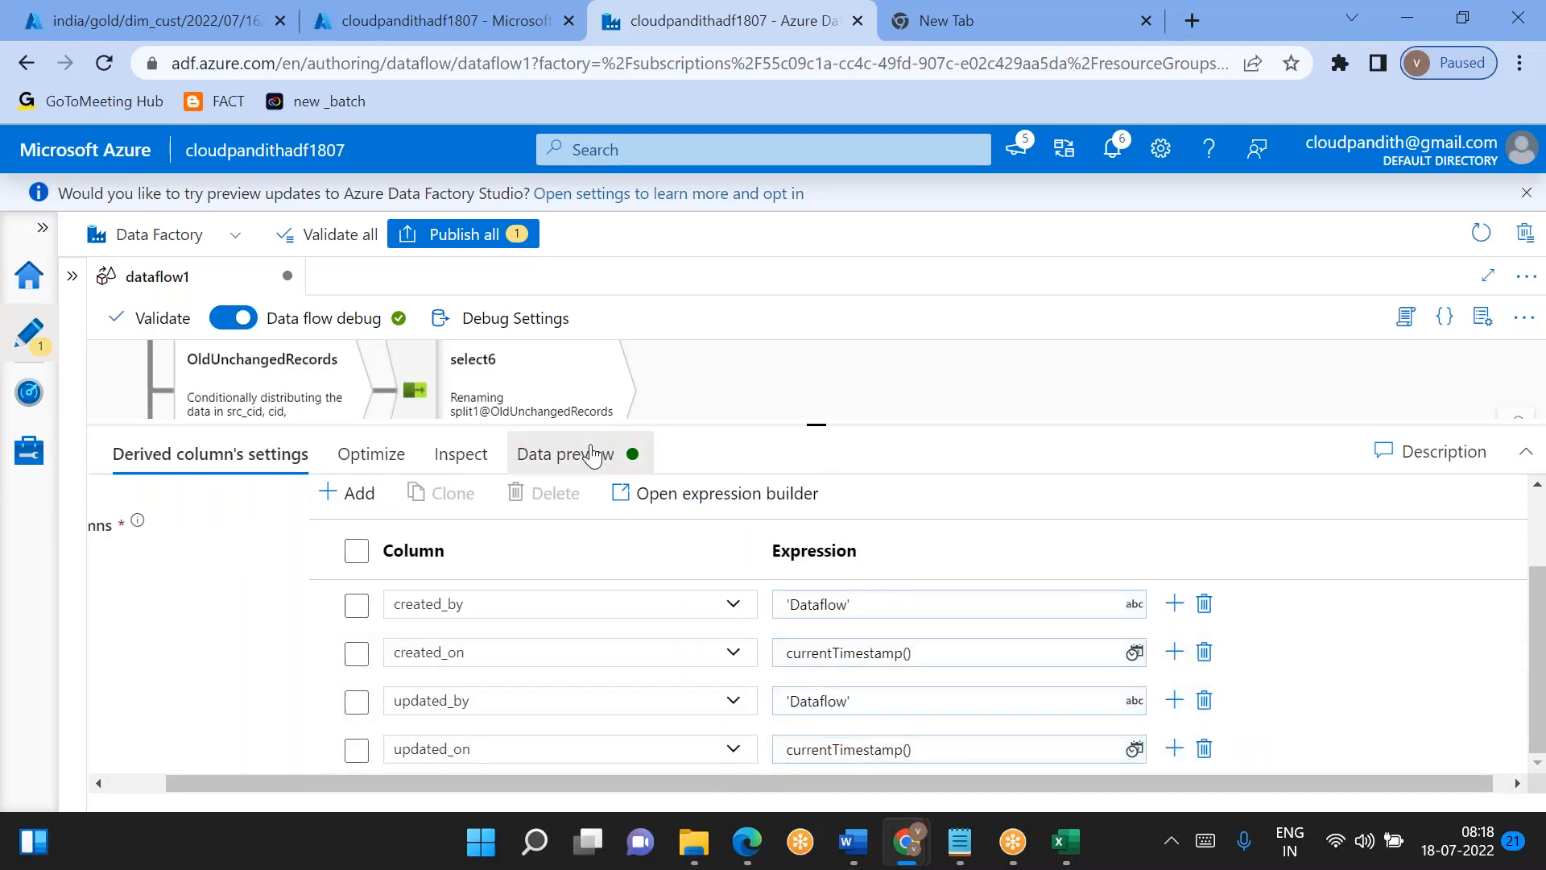
pyautogui.click(156, 553)
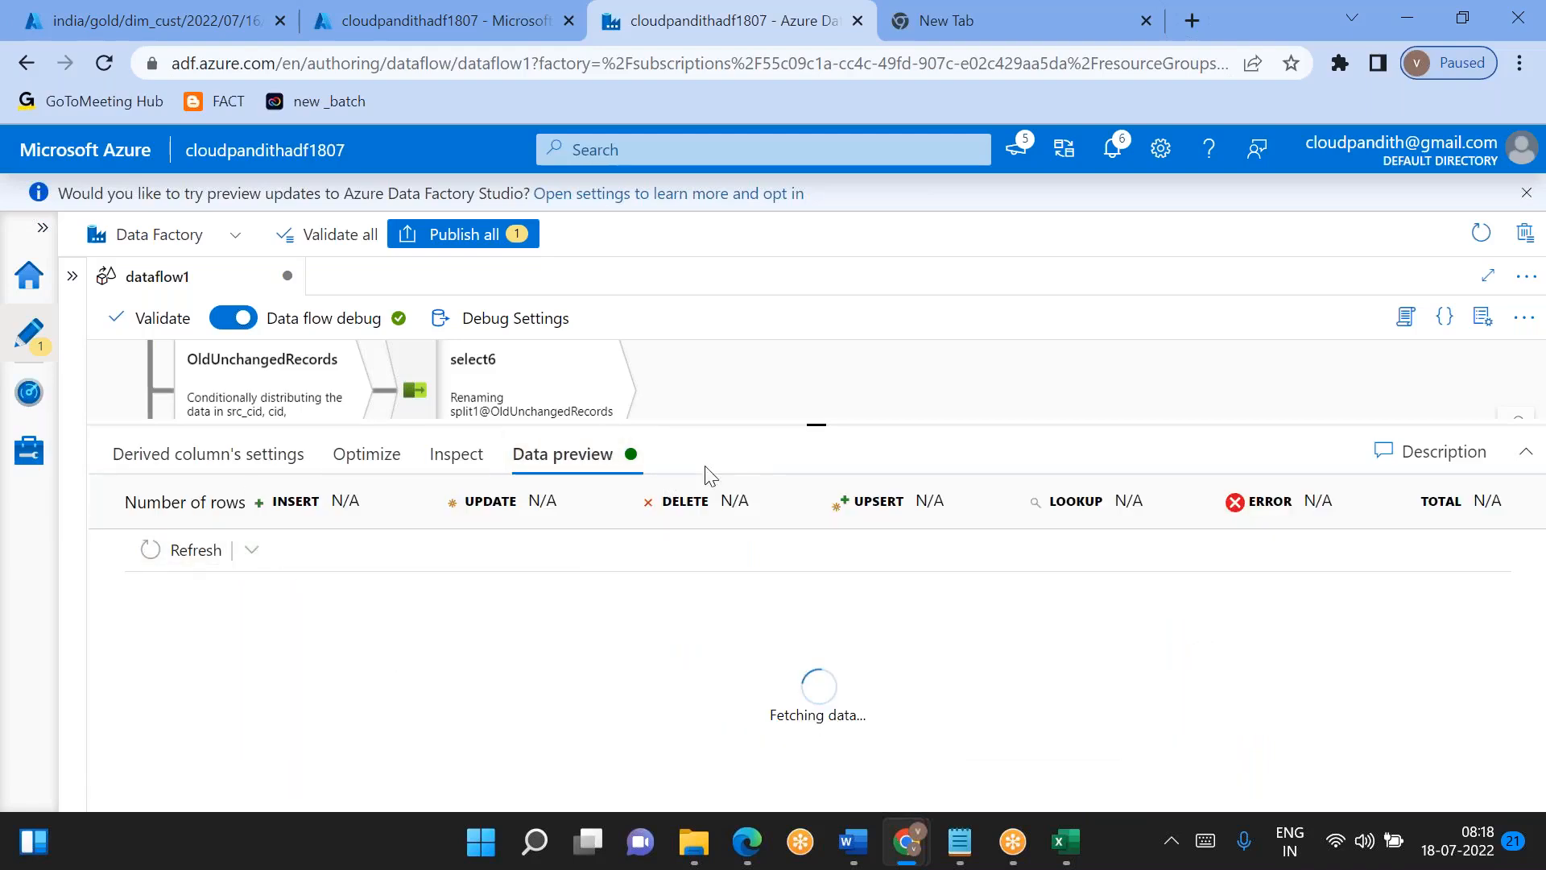
pyautogui.moveTo(775, 402); pyautogui.dragTo(738, 293)
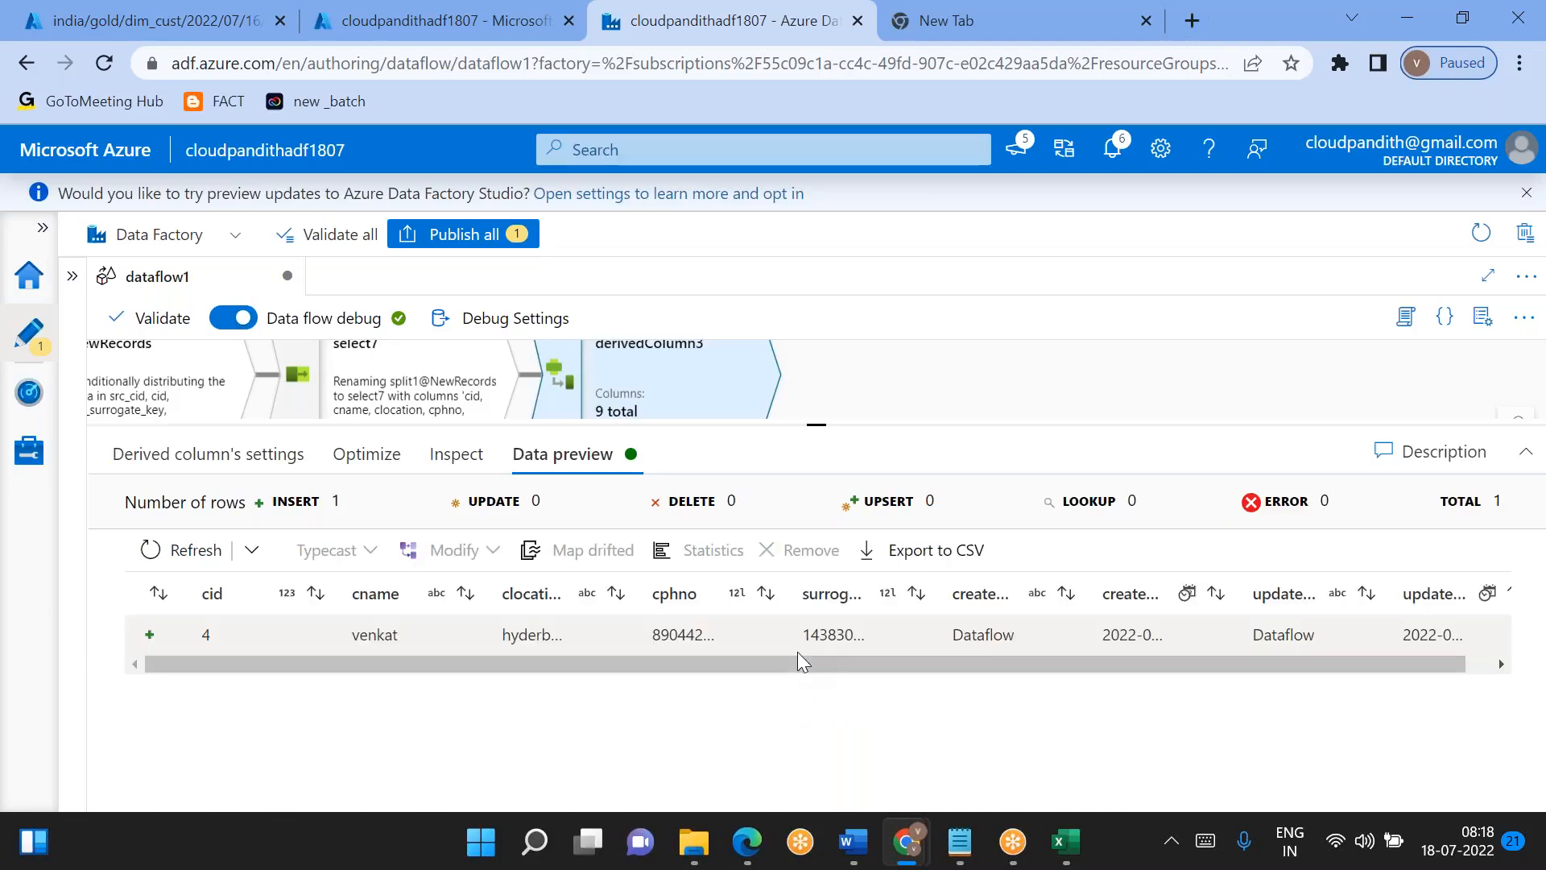
pyautogui.hscroll(1, 797, 651)
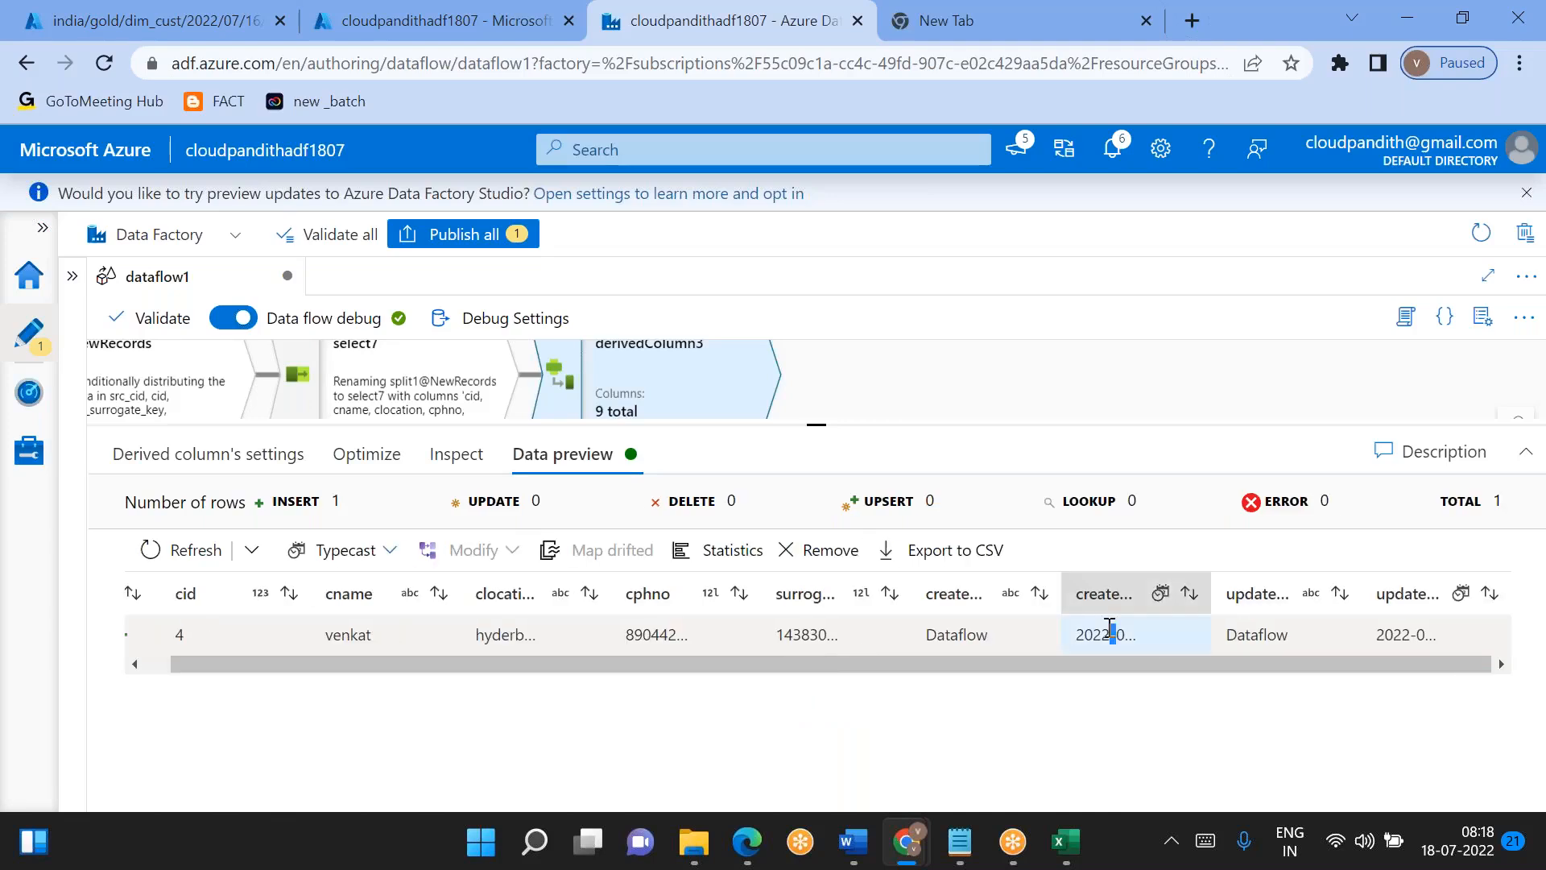
# - Fetch the data preview of select7 to check the new records' audit columns before derivation
pyautogui.click(408, 398)
pyautogui.click(480, 454)
pyautogui.click(190, 549)
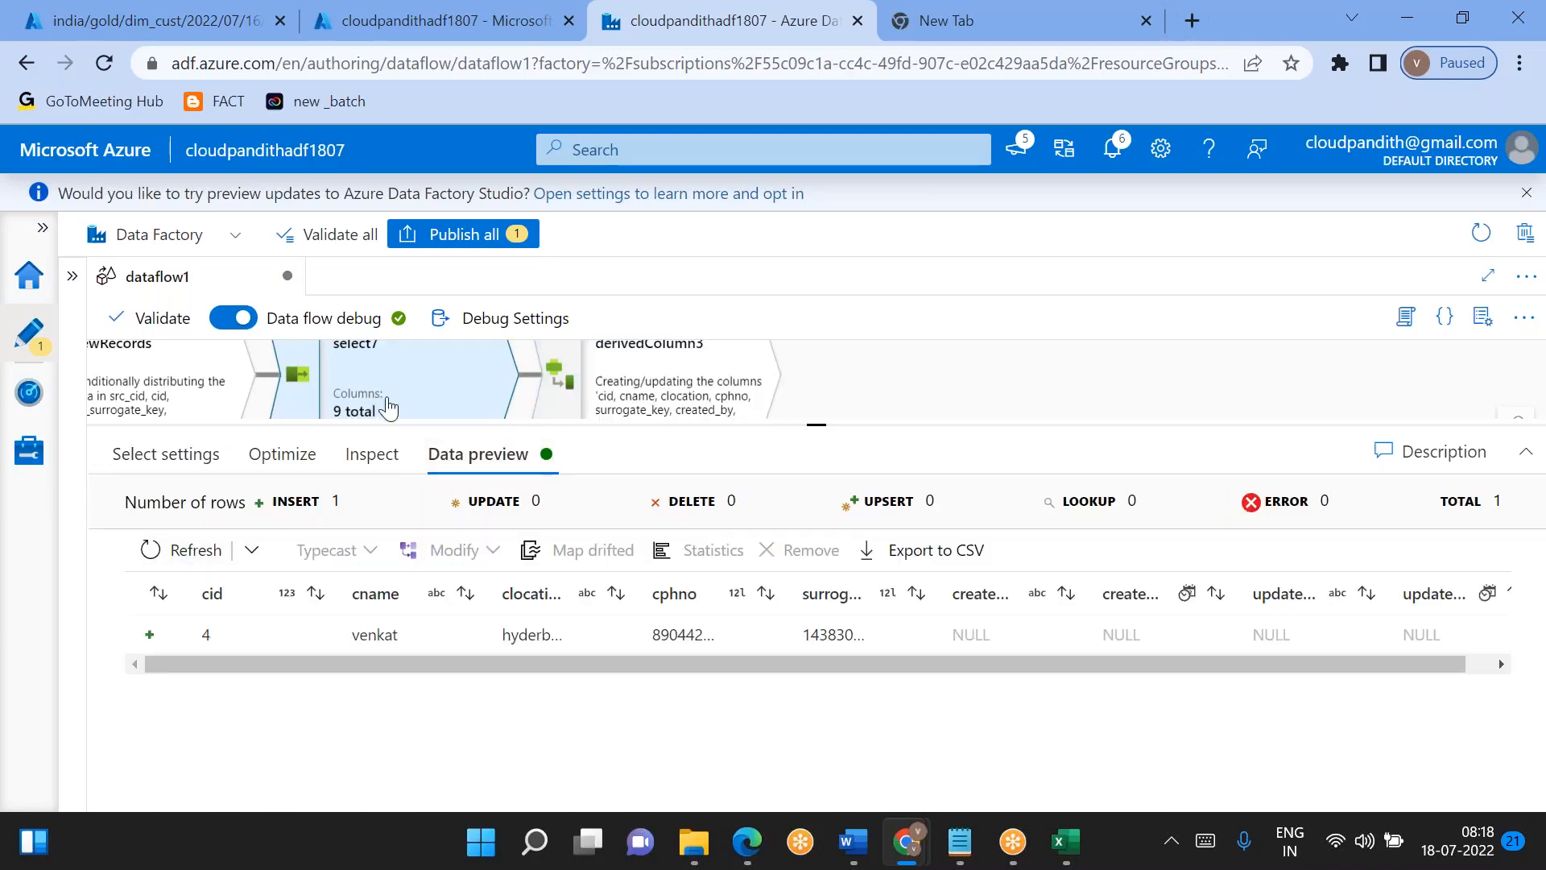
pyautogui.hscroll(1, 1012, 641)
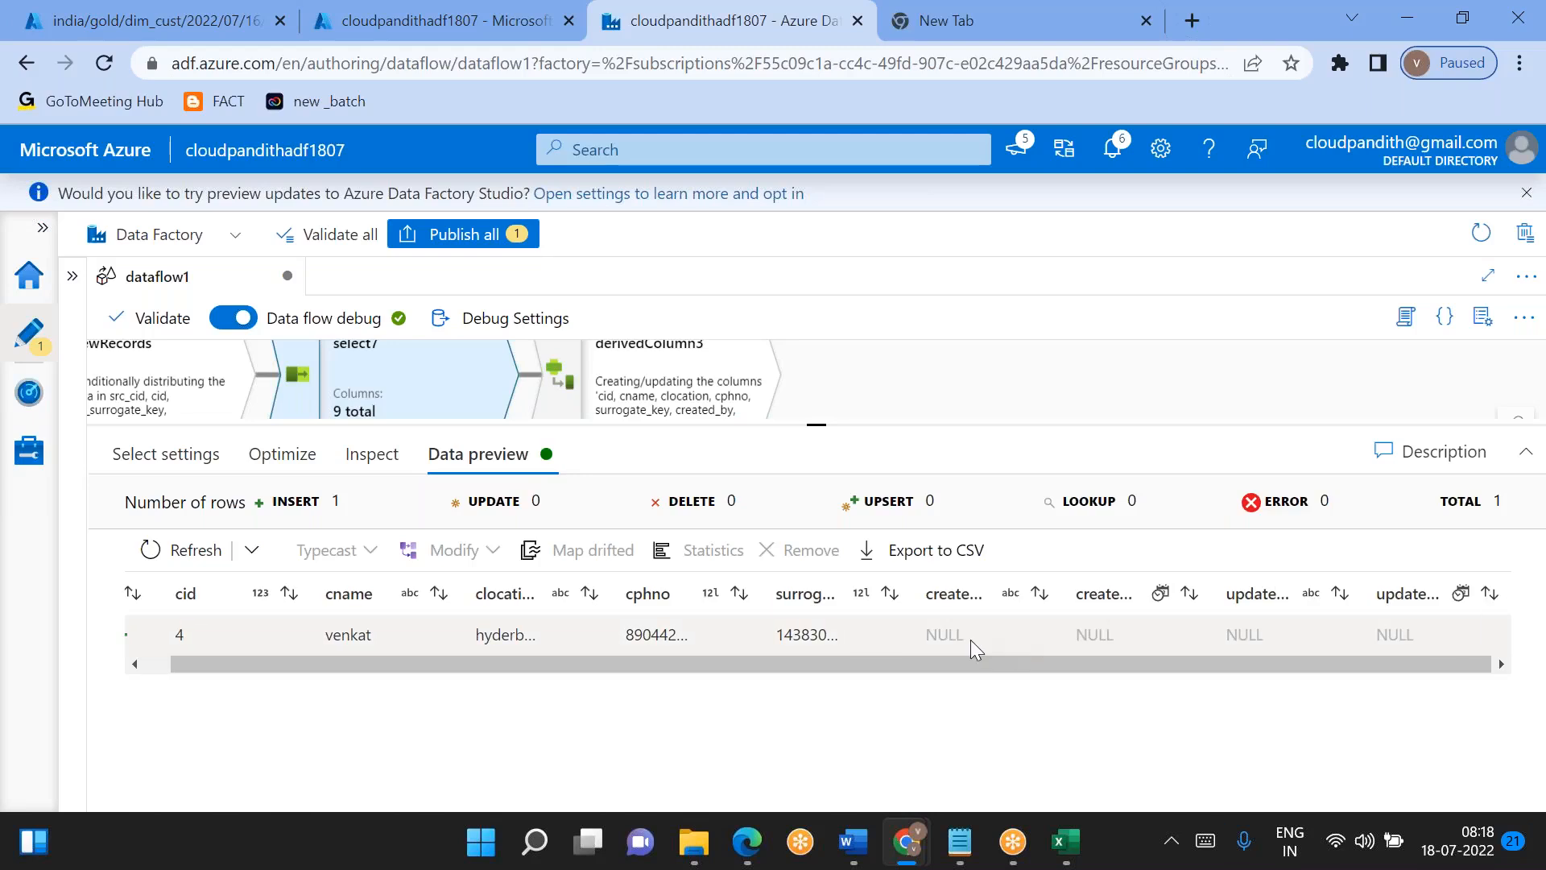
pyautogui.hscroll(-1, 969, 639)
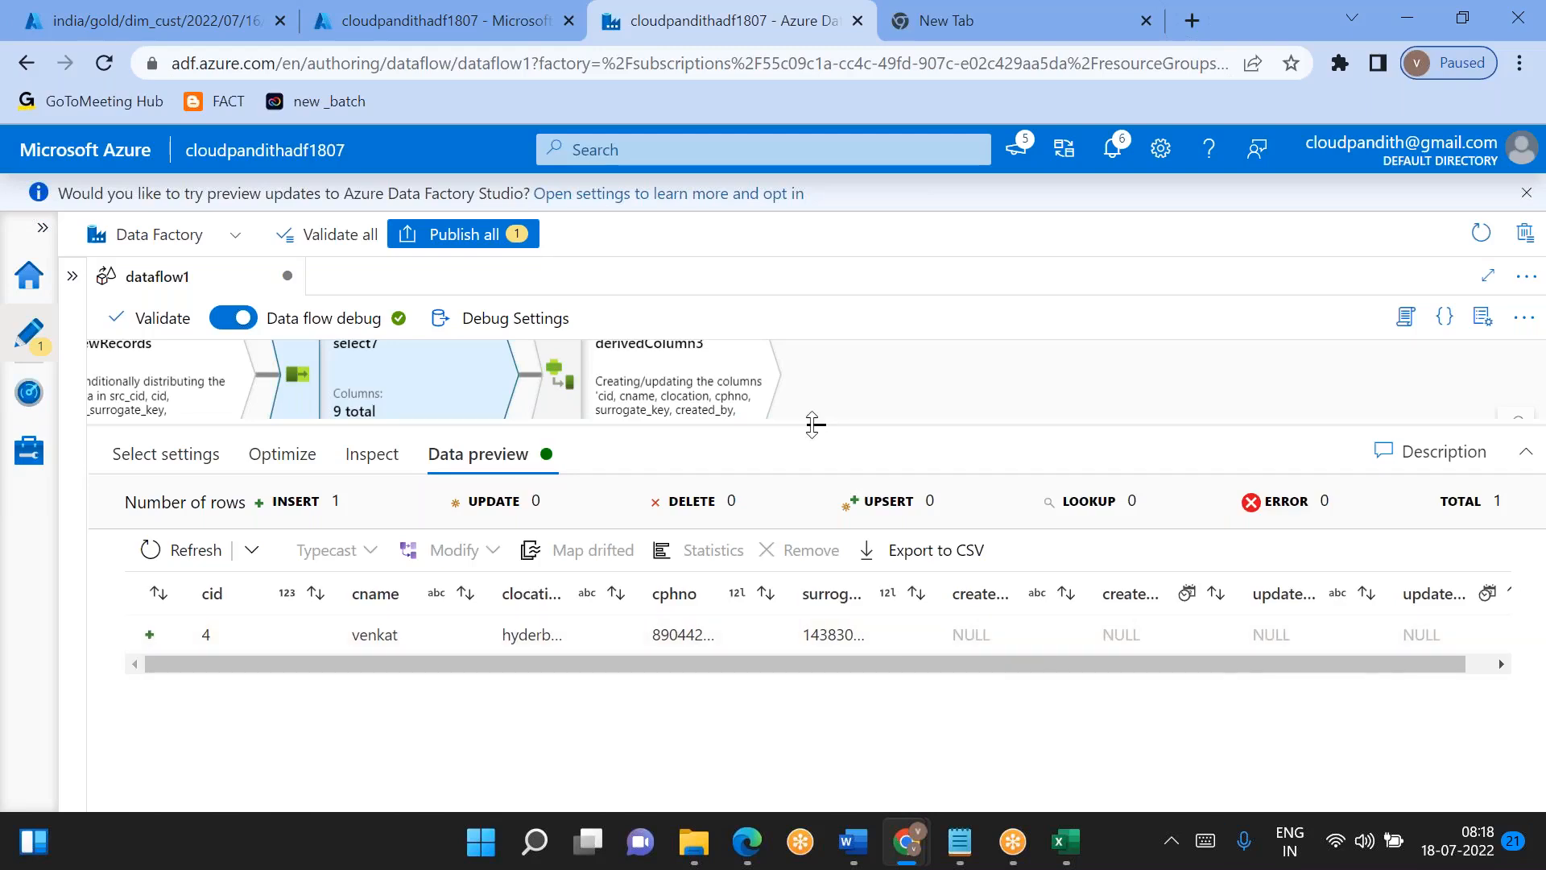
# - Open select6 on the OldUnchangedRecords branch and review its column mappings
pyautogui.moveTo(811, 425); pyautogui.dragTo(815, 576)
pyautogui.moveTo(844, 386); pyautogui.dragTo(764, 565)
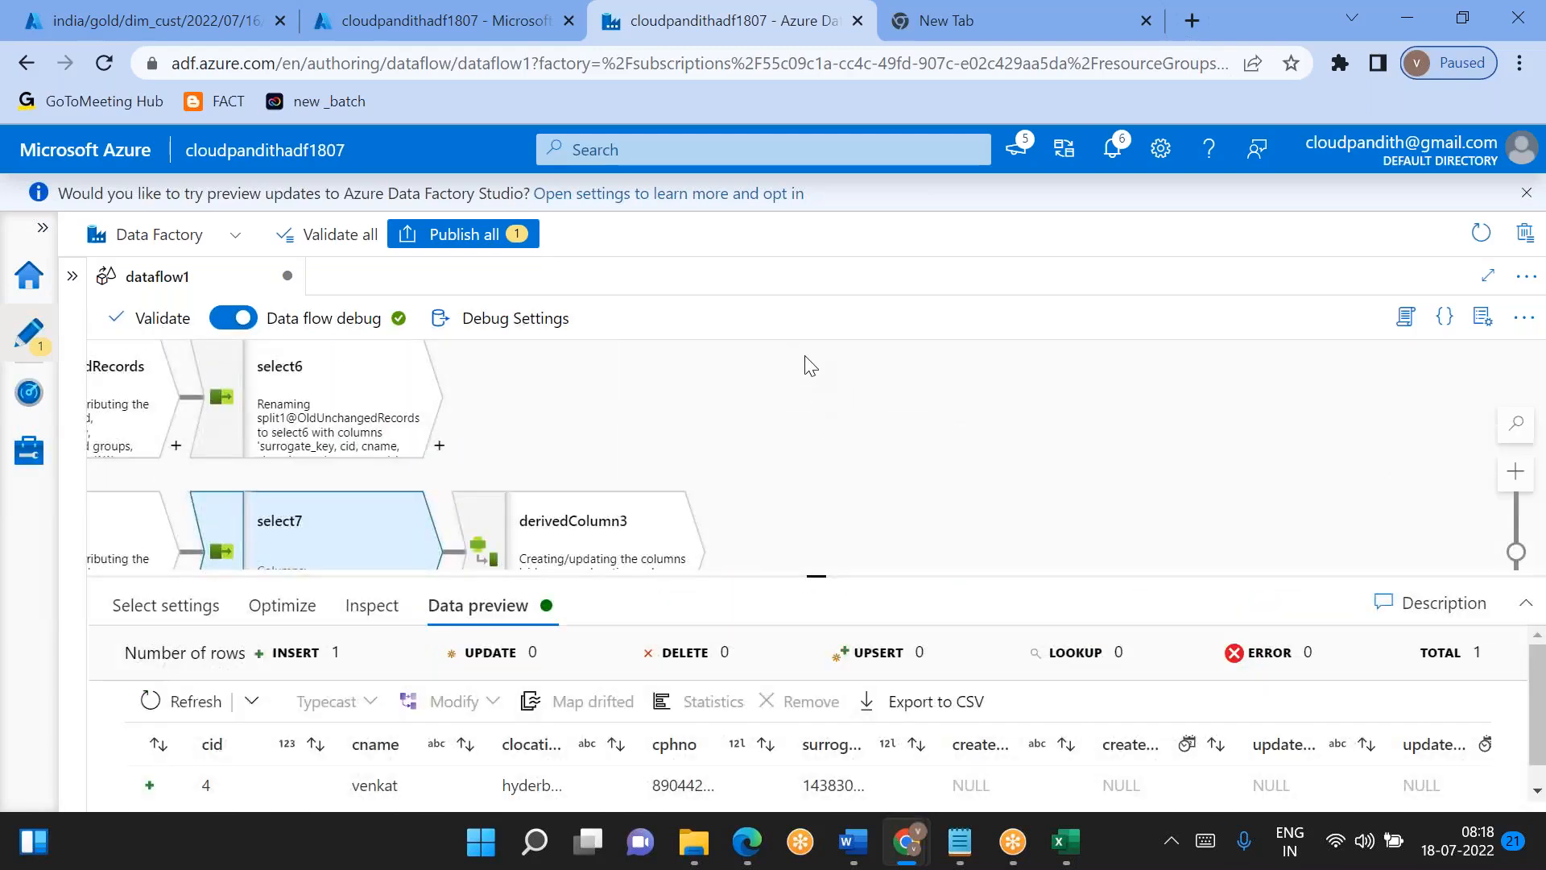
pyautogui.moveTo(772, 363); pyautogui.dragTo(684, 568)
pyautogui.moveTo(738, 429); pyautogui.dragTo(706, 508)
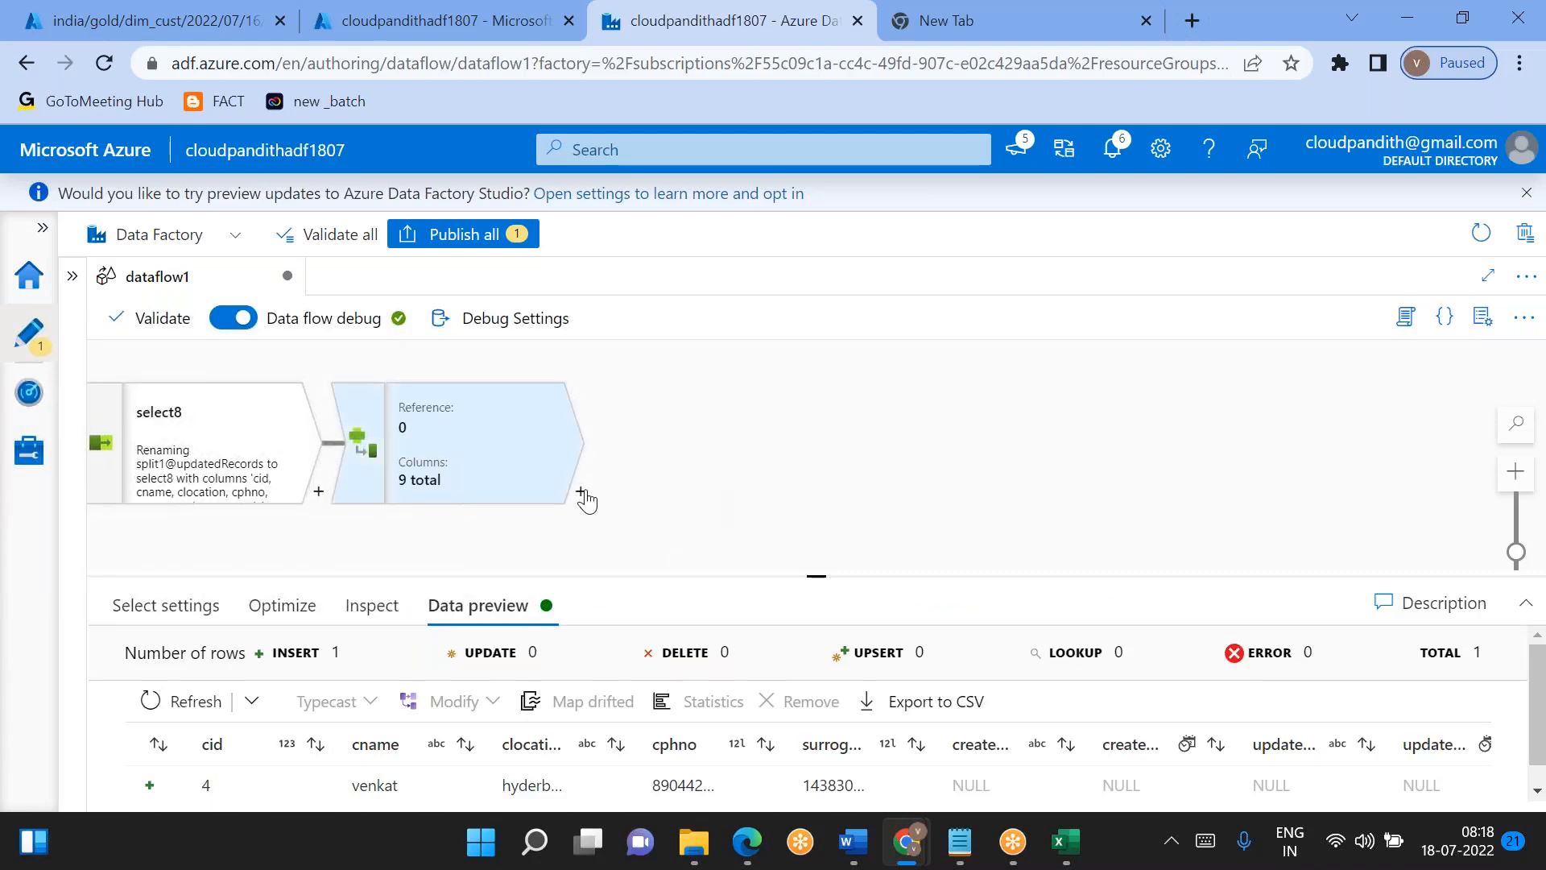
pyautogui.moveTo(620, 521); pyautogui.dragTo(786, 319)
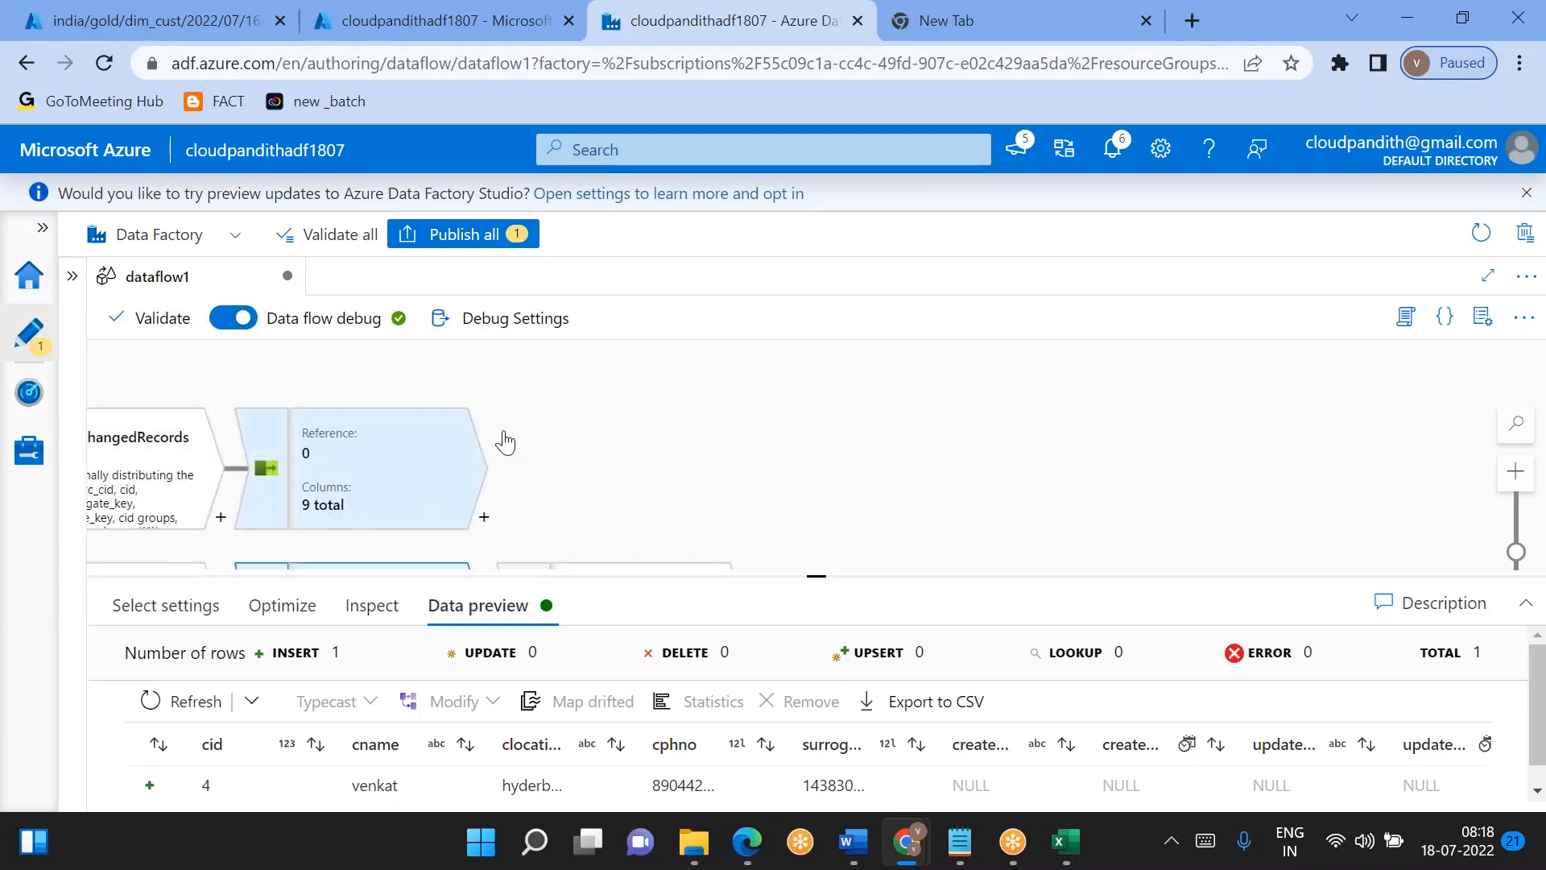
pyautogui.click(360, 488)
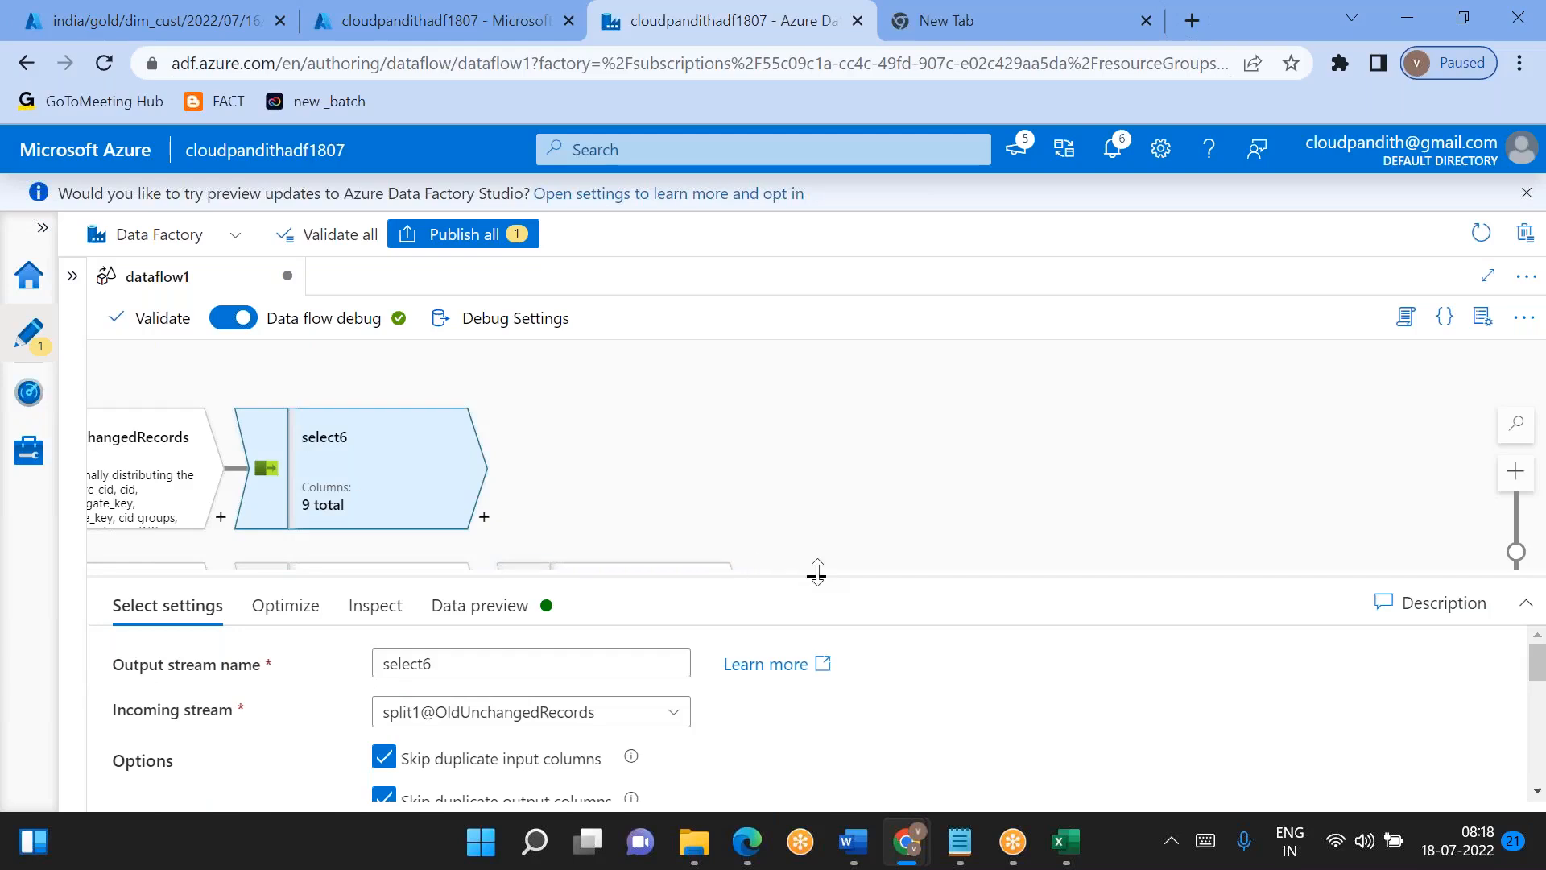
pyautogui.moveTo(818, 572); pyautogui.dragTo(770, 458)
pyautogui.scroll(-8, 799, 715)
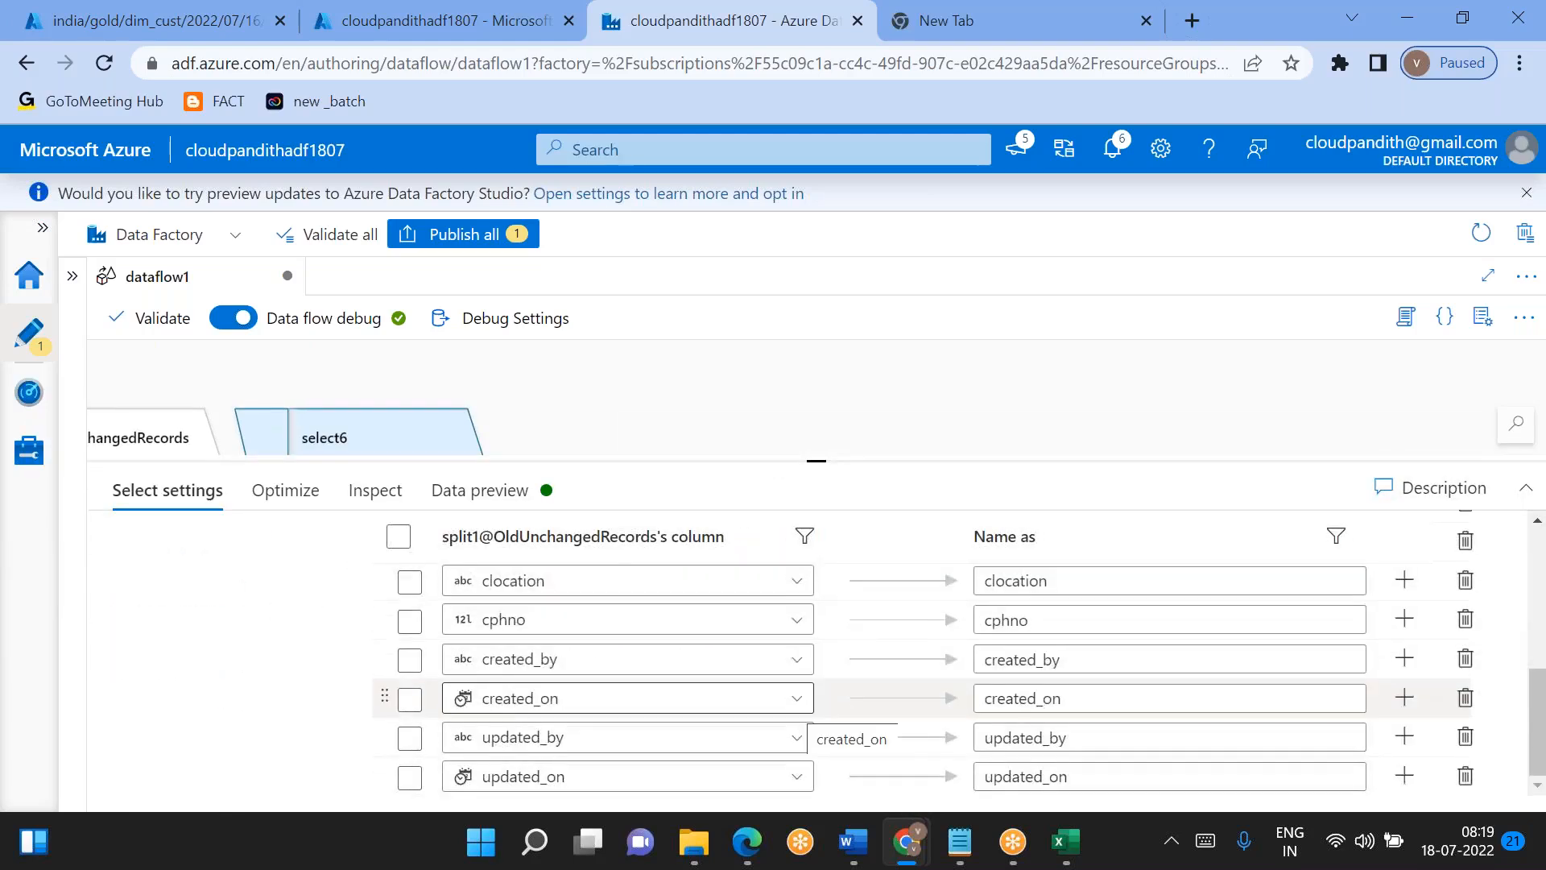
pyautogui.scroll(1, 799, 710)
pyautogui.scroll(-1, 799, 710)
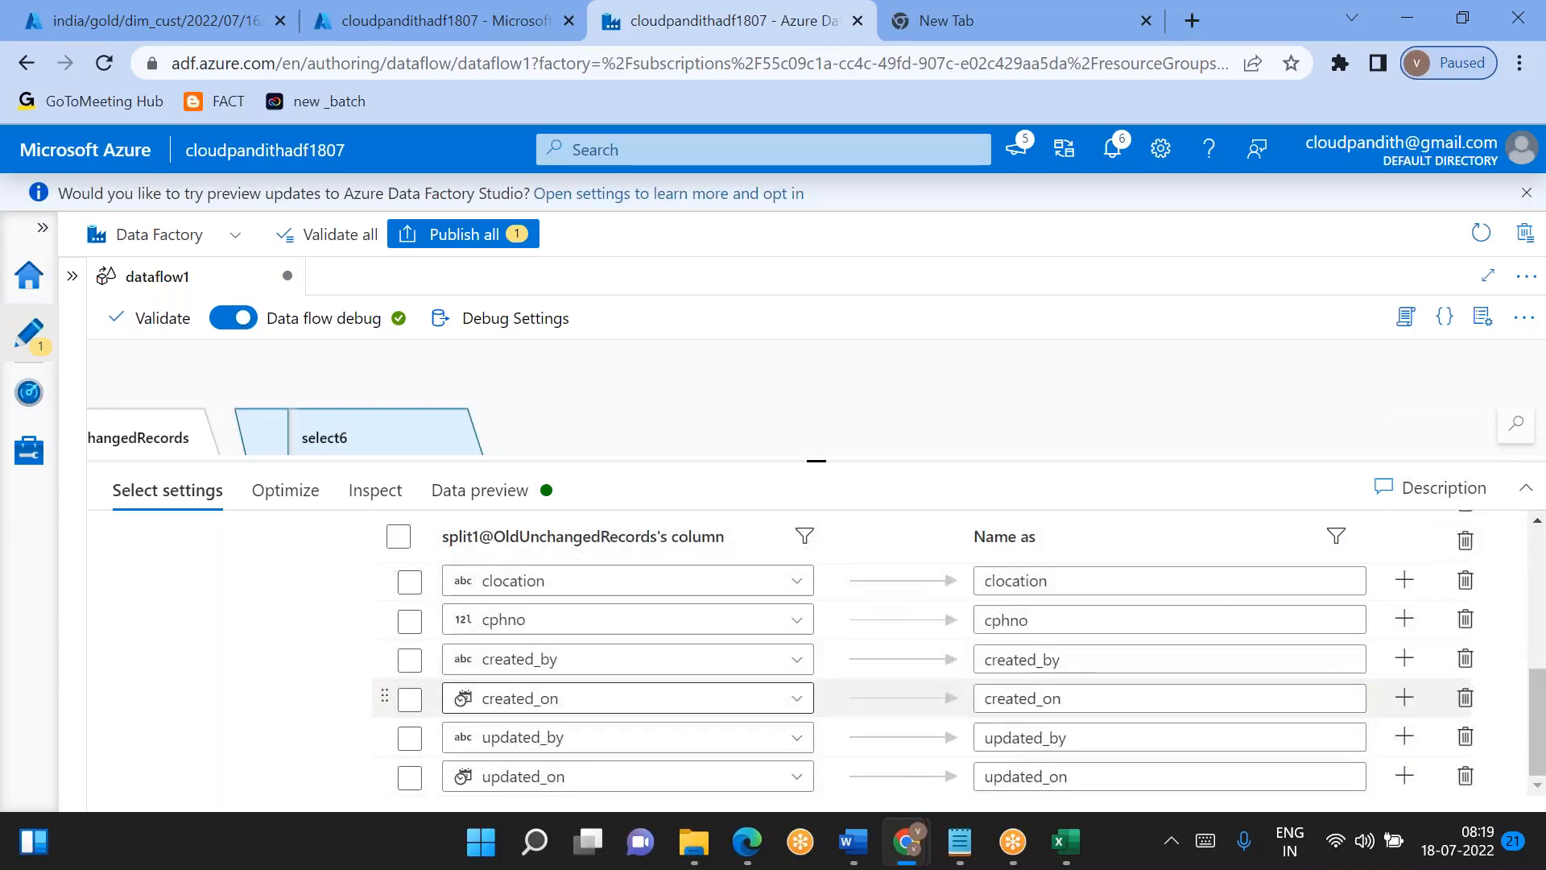
# - Fetch the data preview of select6 to check the audit columns of the old unchanged records
pyautogui.click(476, 497)
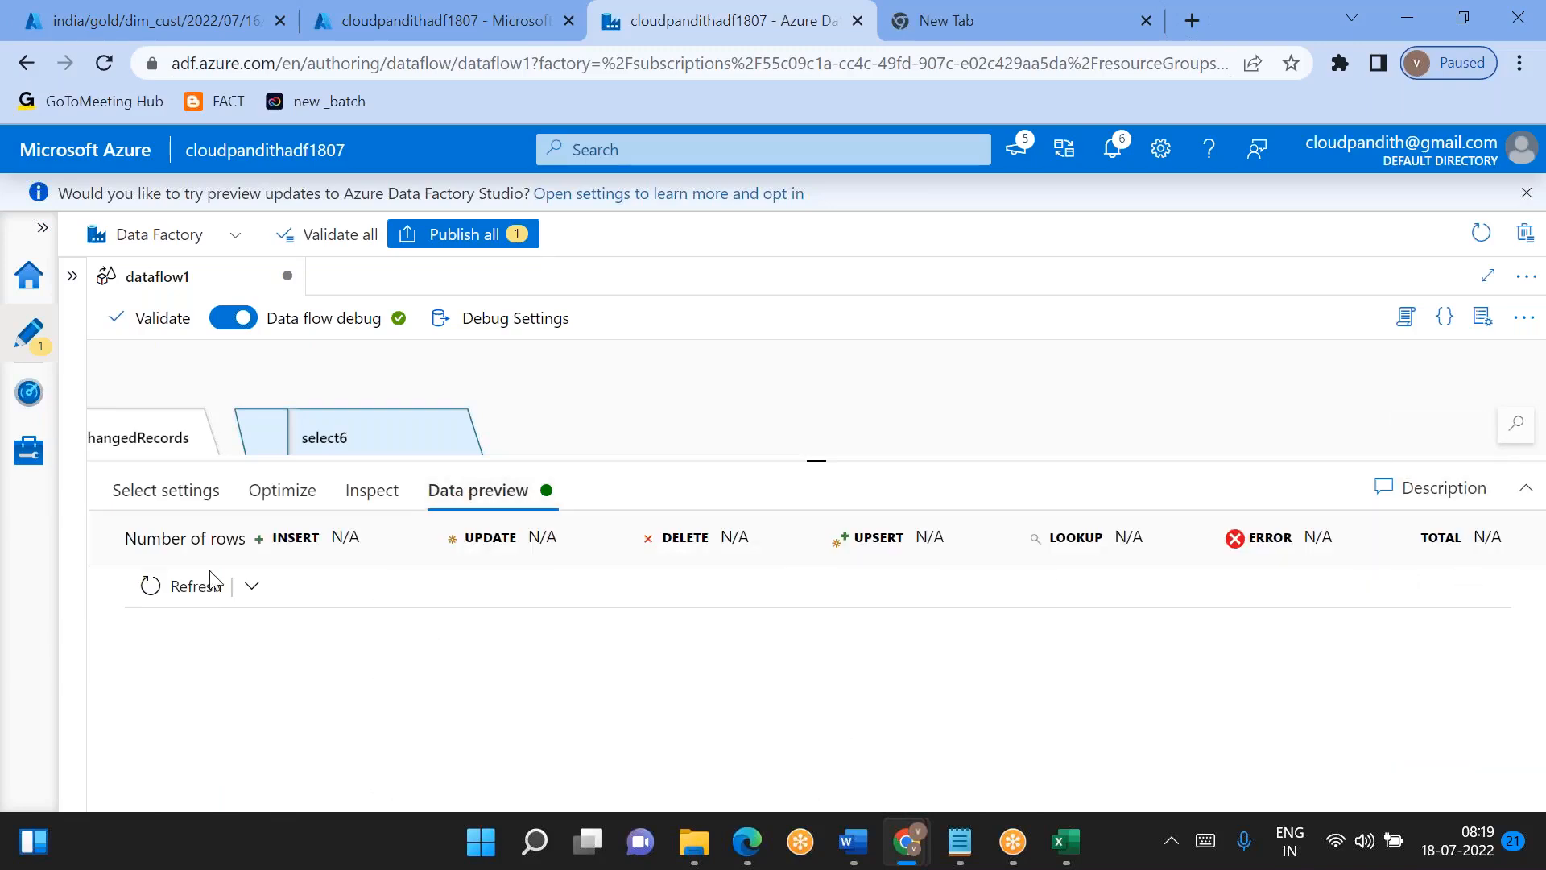
pyautogui.click(190, 586)
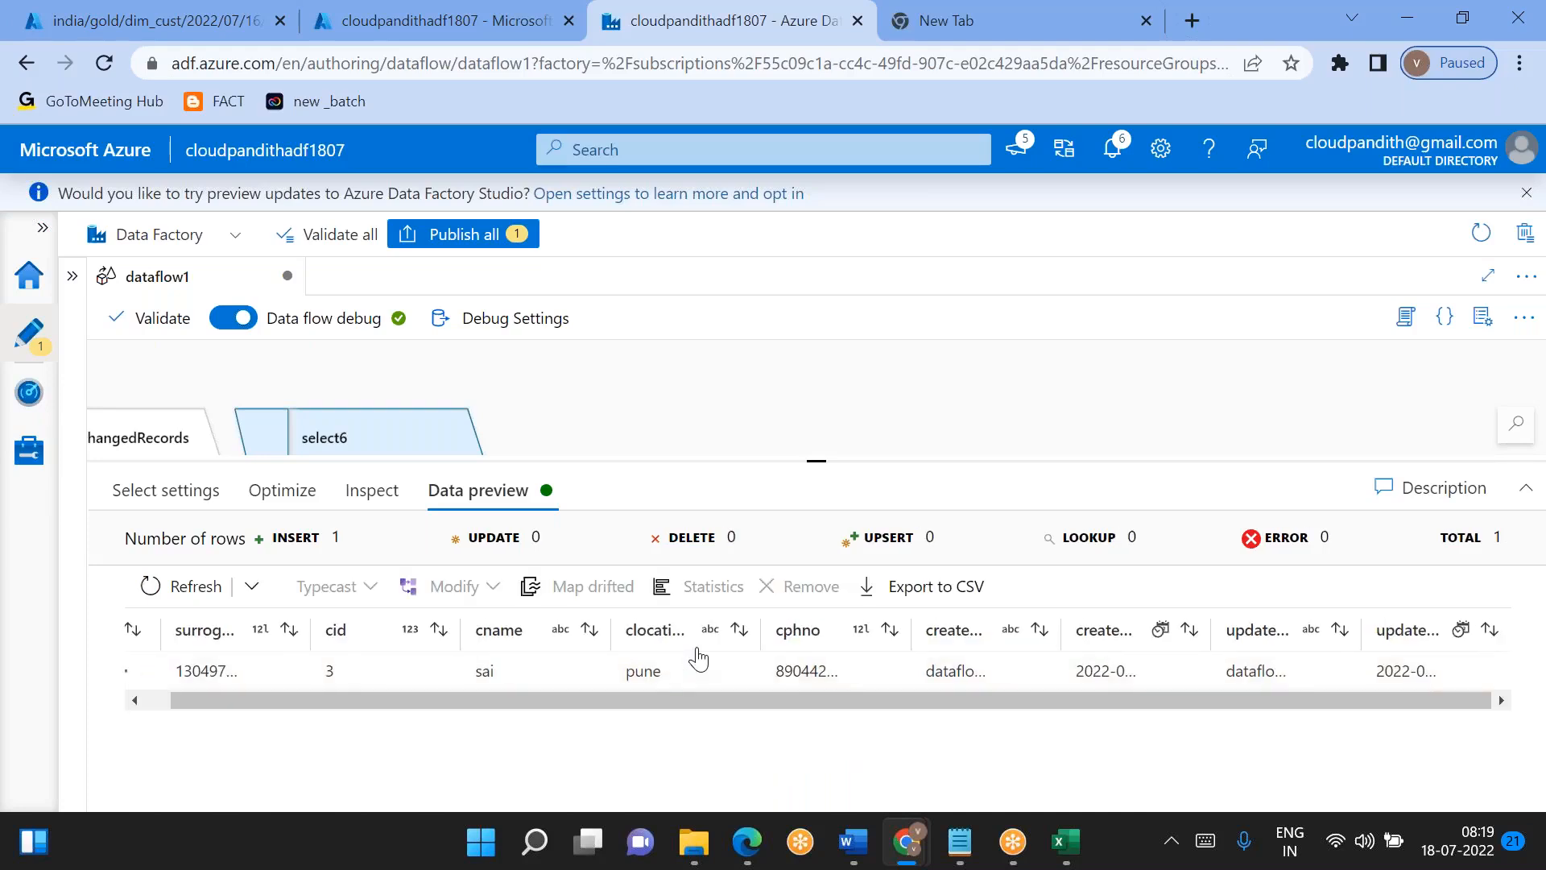
pyautogui.doubleClick(1256, 669)
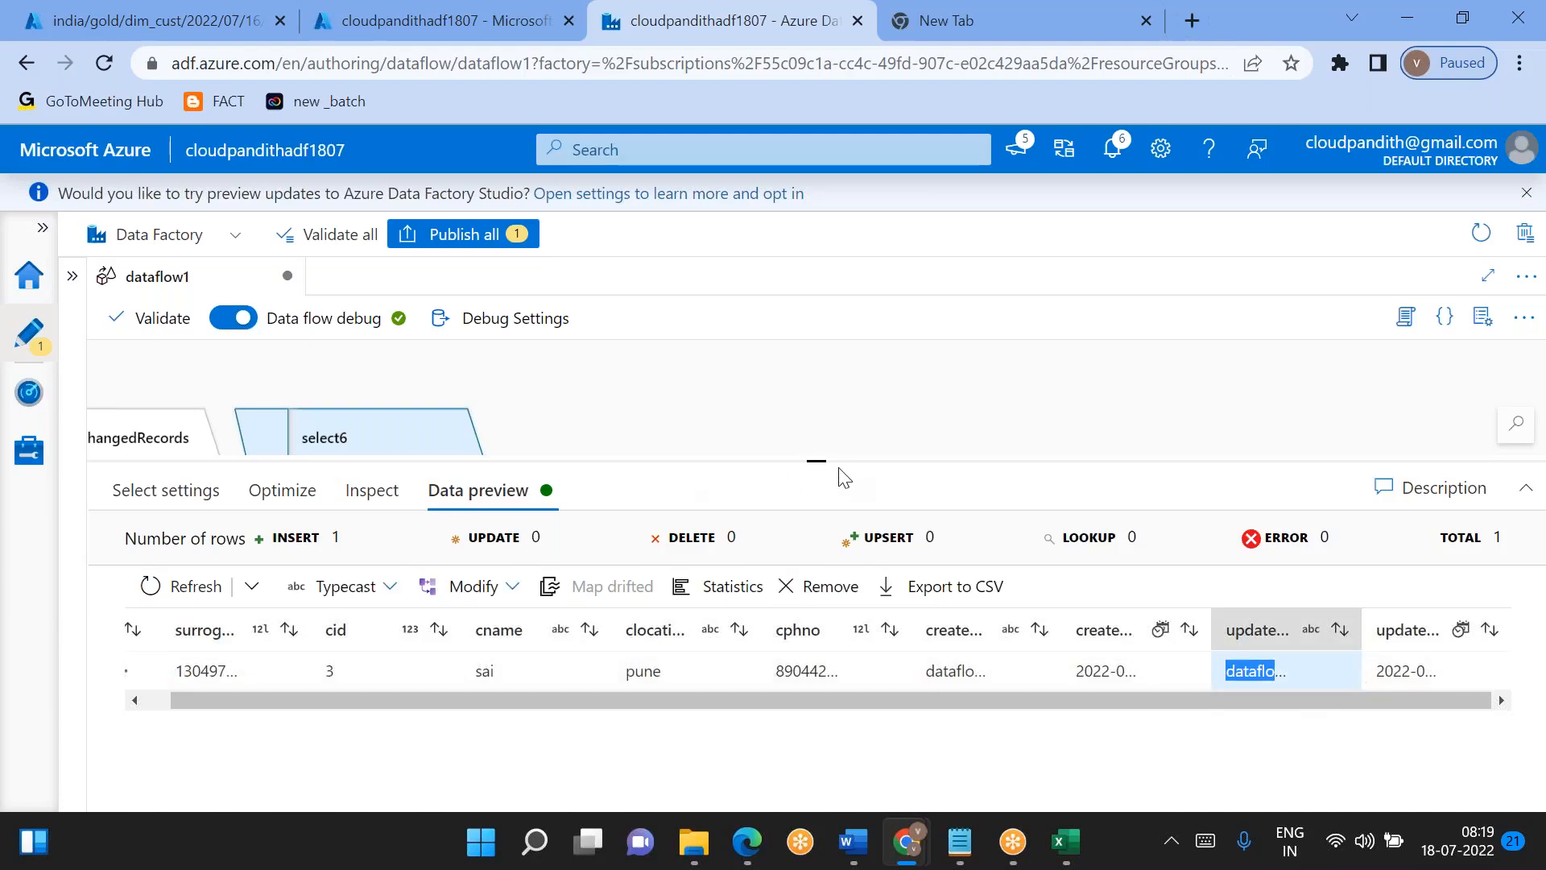
# - Add a Union transformation after derivedColumn4
pyautogui.moveTo(823, 462); pyautogui.dragTo(821, 620)
pyautogui.scroll(3, 821, 403)
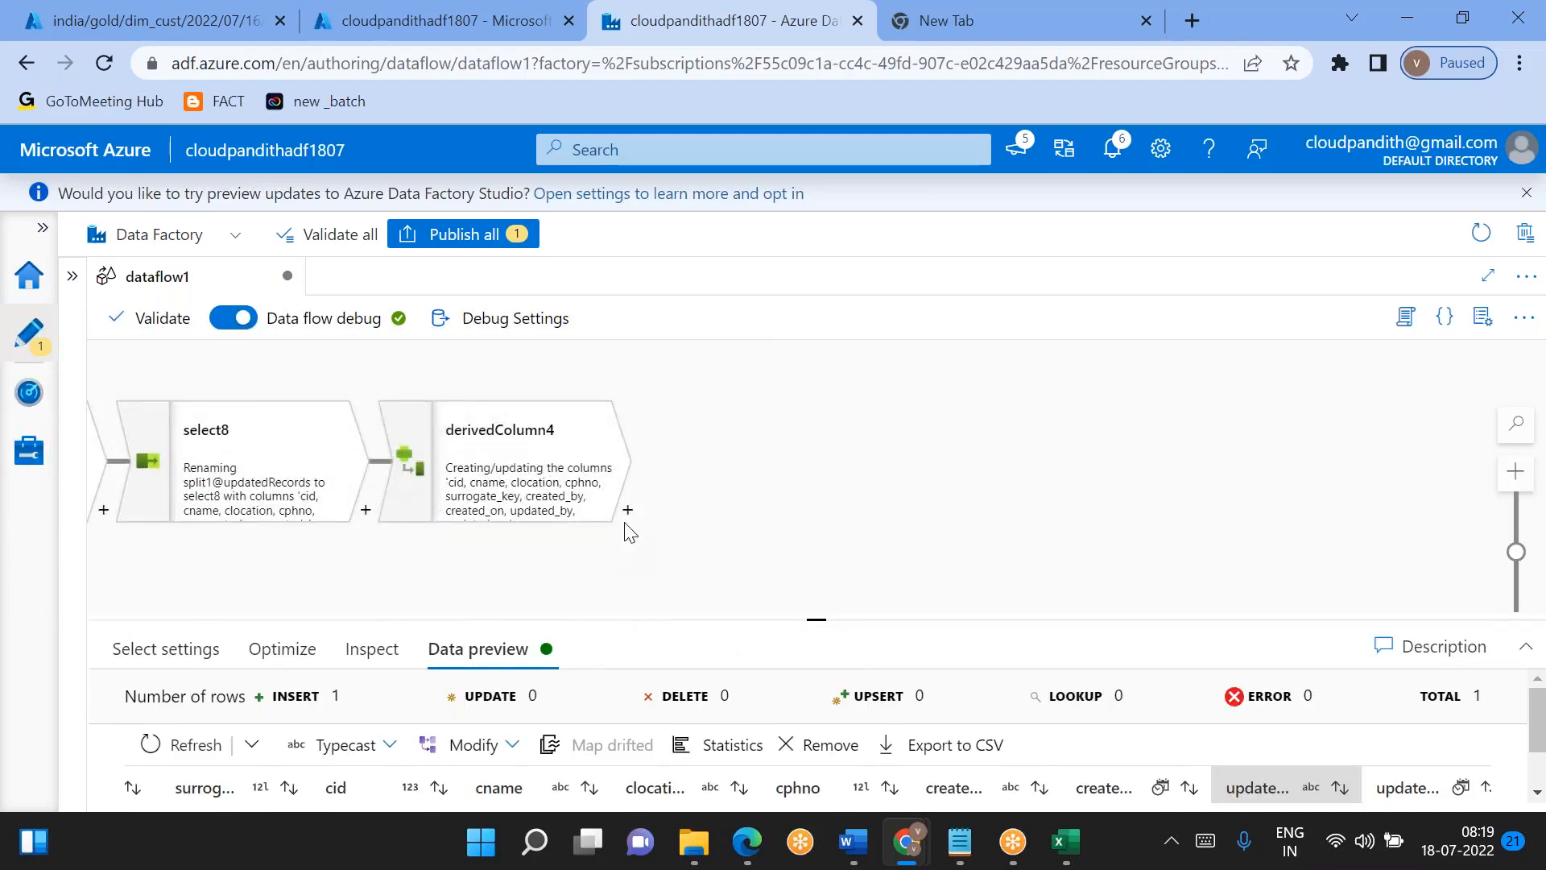
pyautogui.click(628, 513)
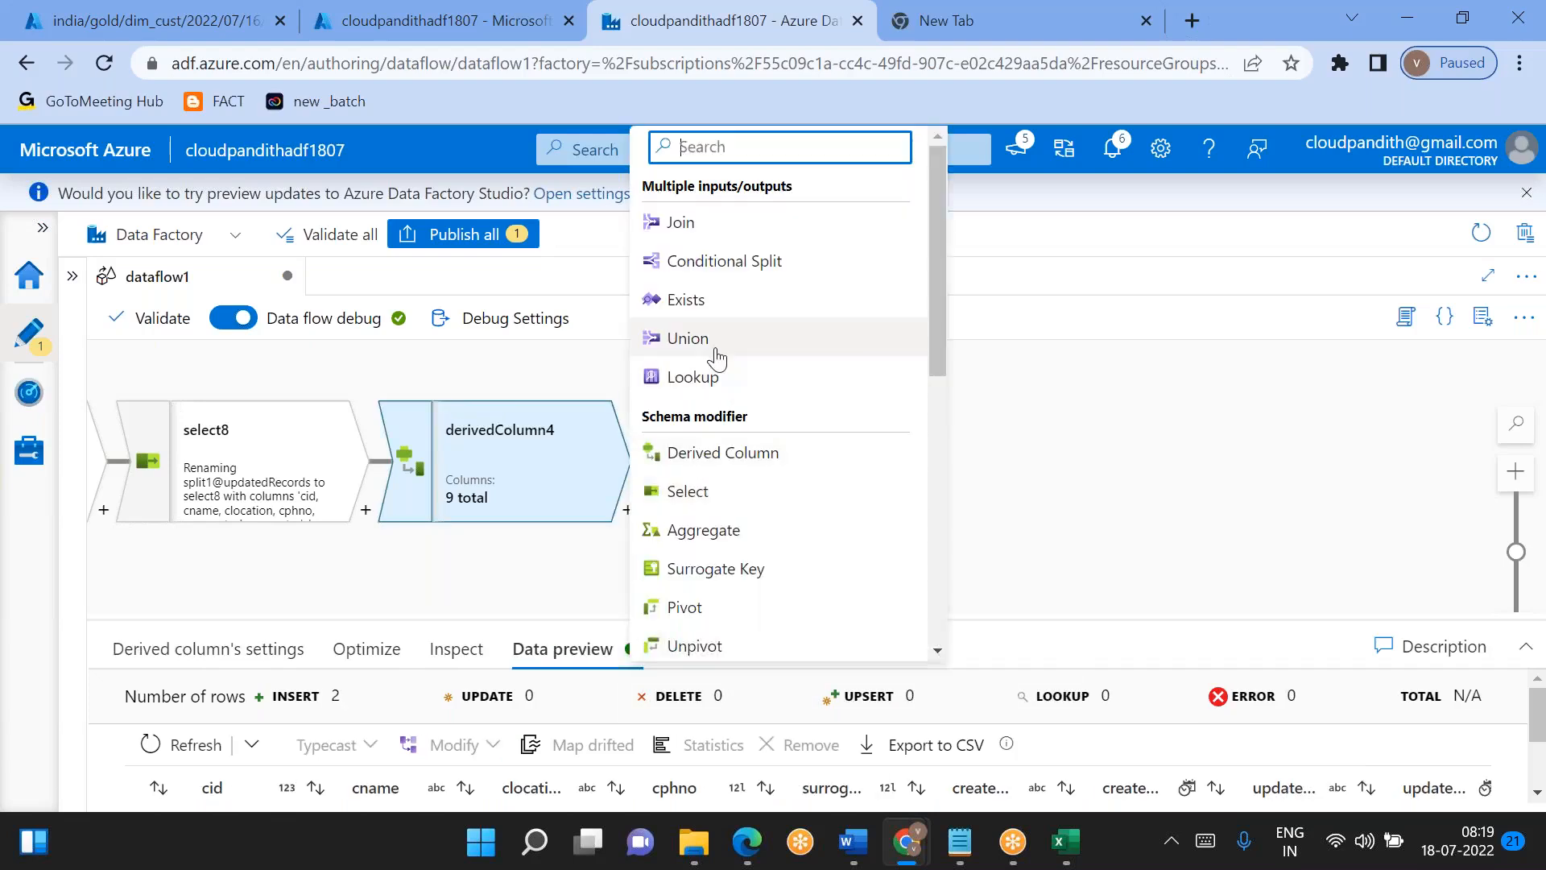
pyautogui.click(716, 338)
# - Set select6 as the first stream that union1 combines with derivedColumn4
pyautogui.scroll(-2, 805, 543)
pyautogui.moveTo(819, 620); pyautogui.dragTo(788, 410)
pyautogui.click(581, 701)
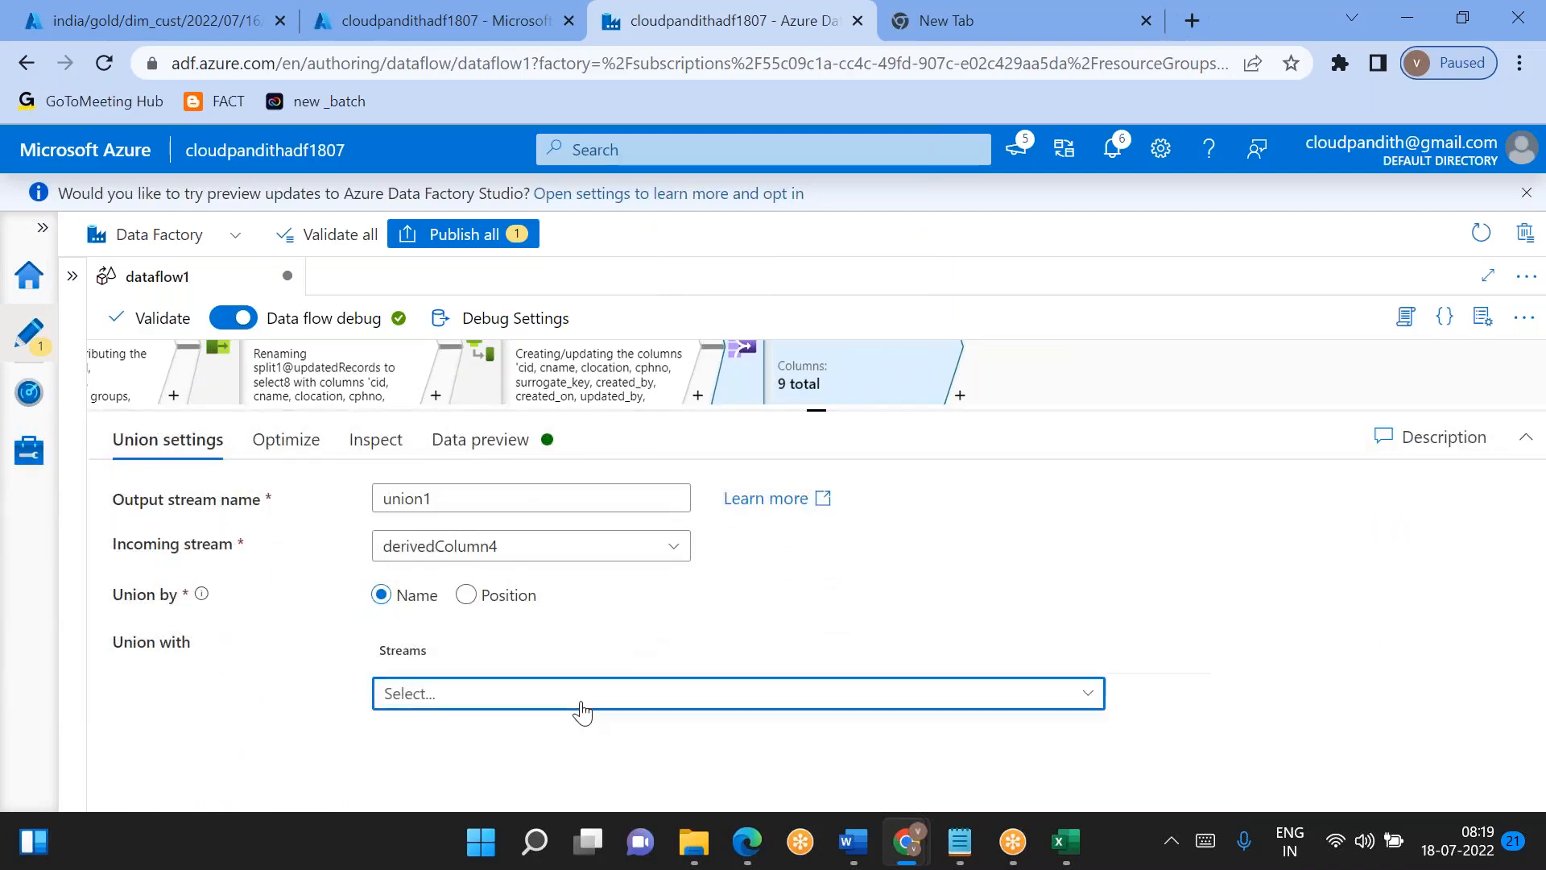
pyautogui.write('select6')
pyautogui.press('Return')
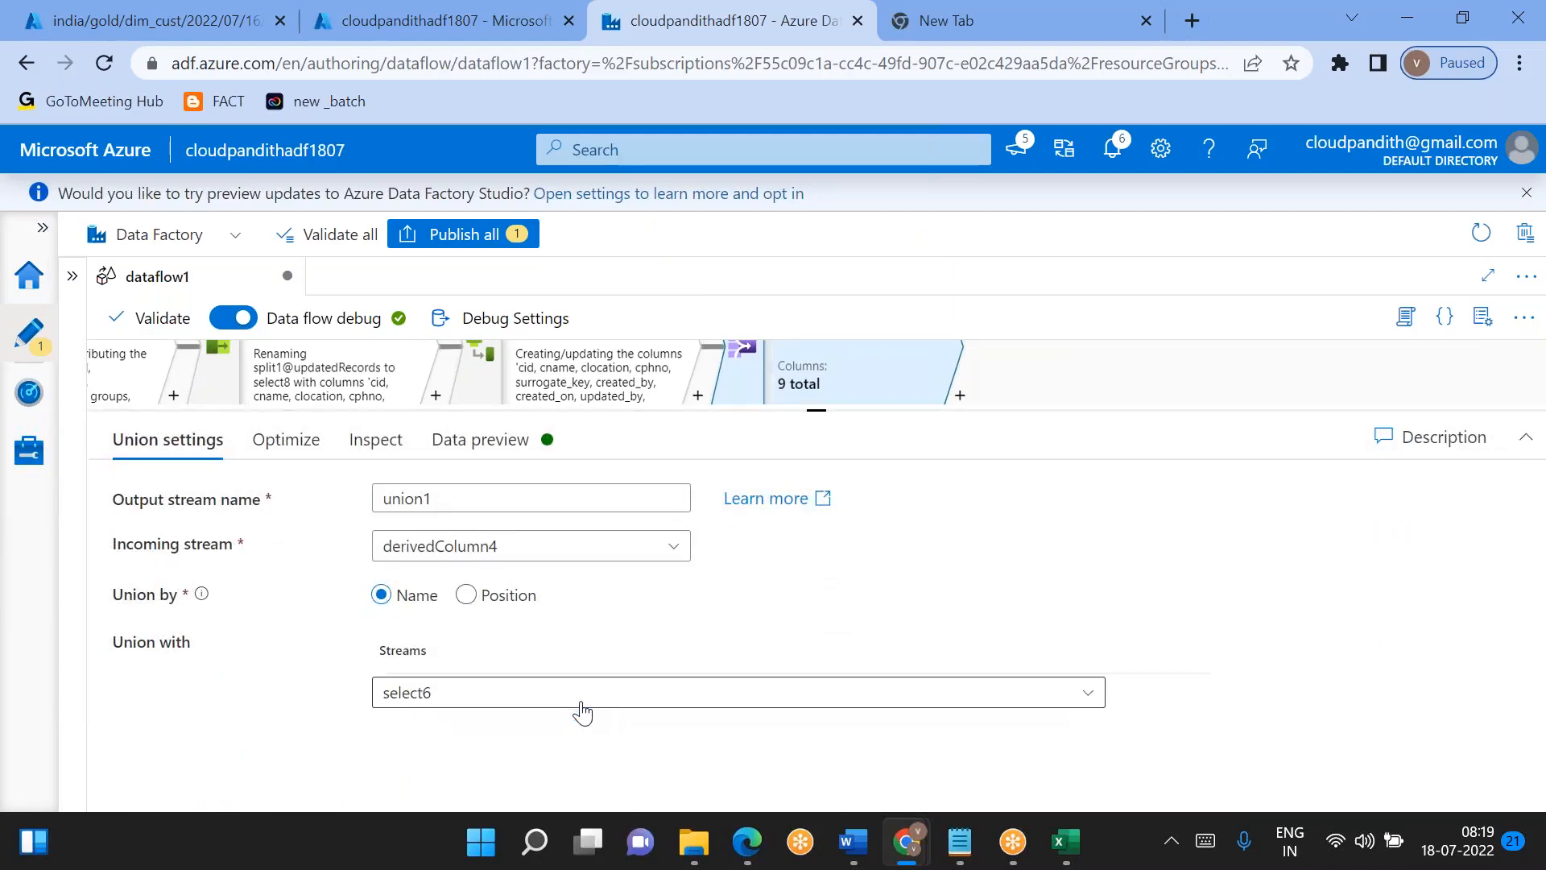
# - Add a second stream entry to union1 and check the canvas for the last transformation on the new records branch
pyautogui.click(1142, 704)
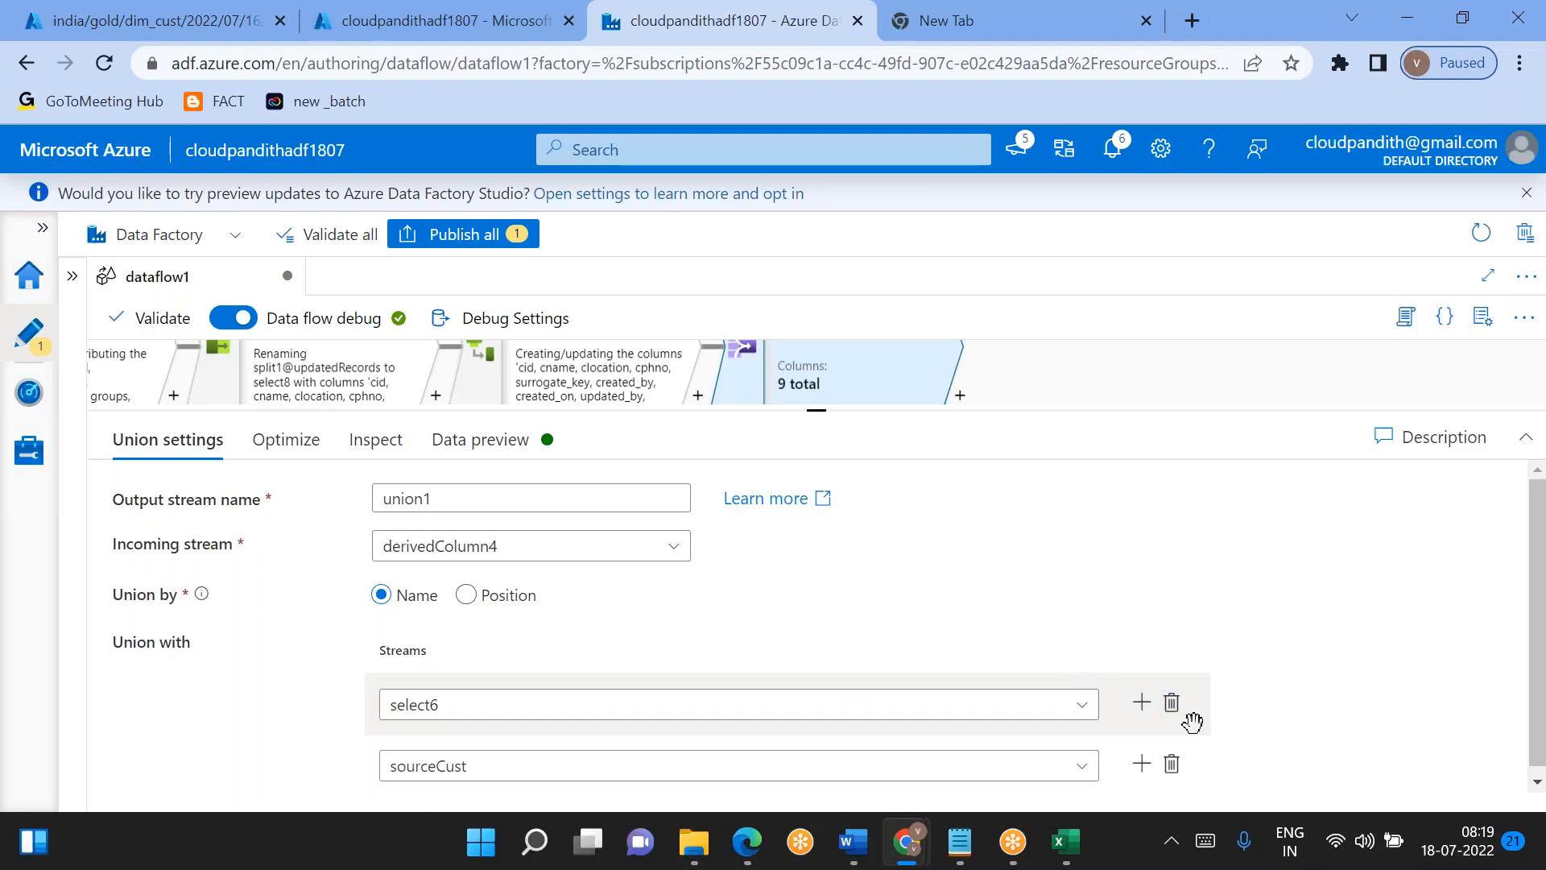
pyautogui.click(816, 409)
pyautogui.moveTo(759, 397); pyautogui.dragTo(686, 435)
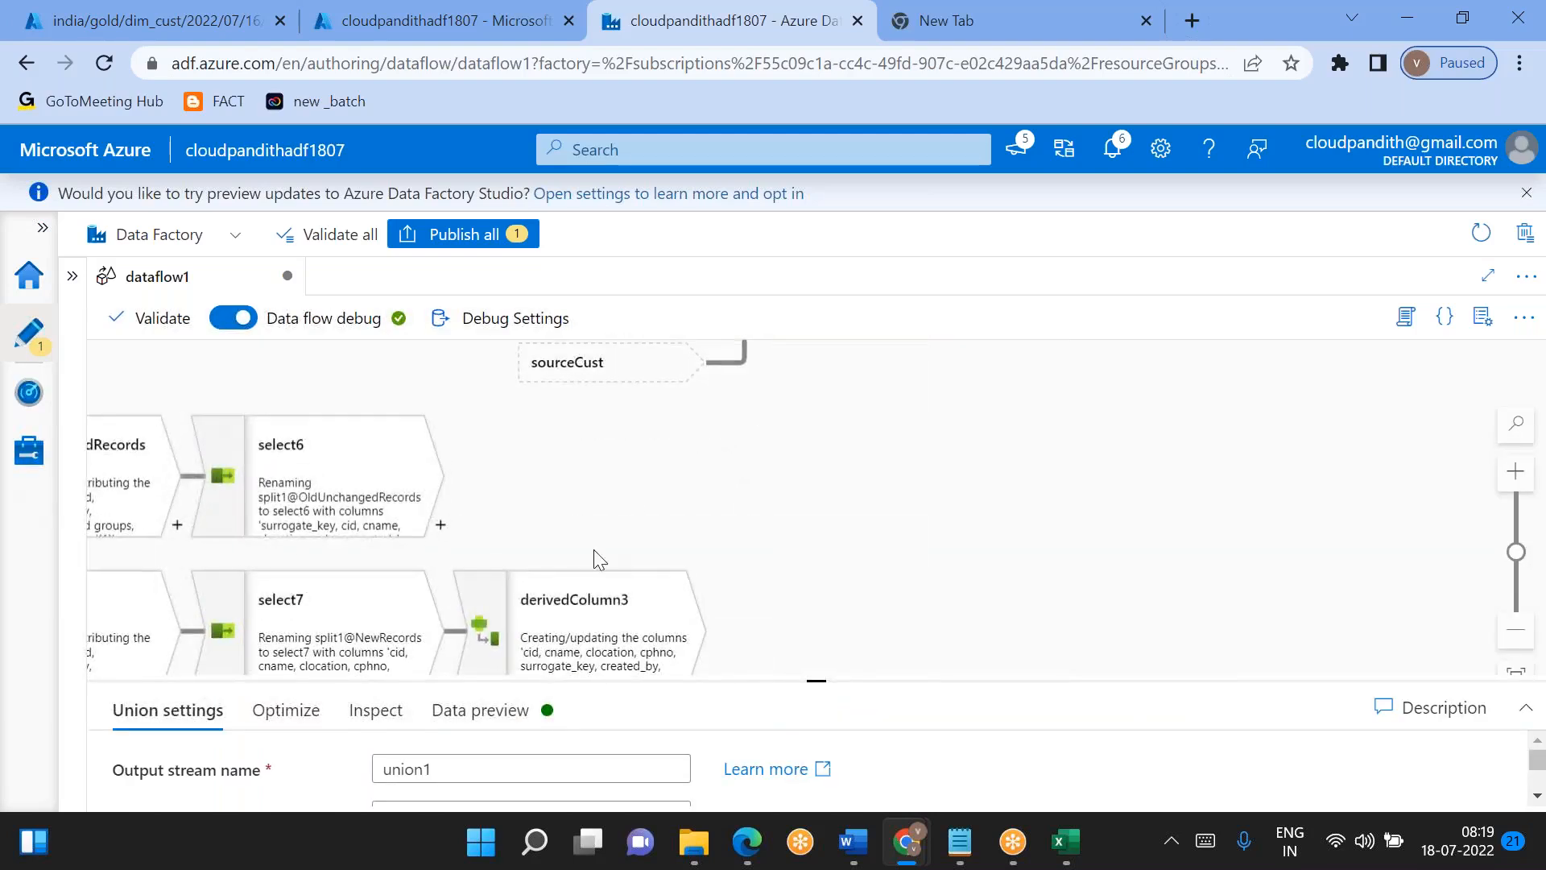
pyautogui.moveTo(823, 452); pyautogui.dragTo(730, 594)
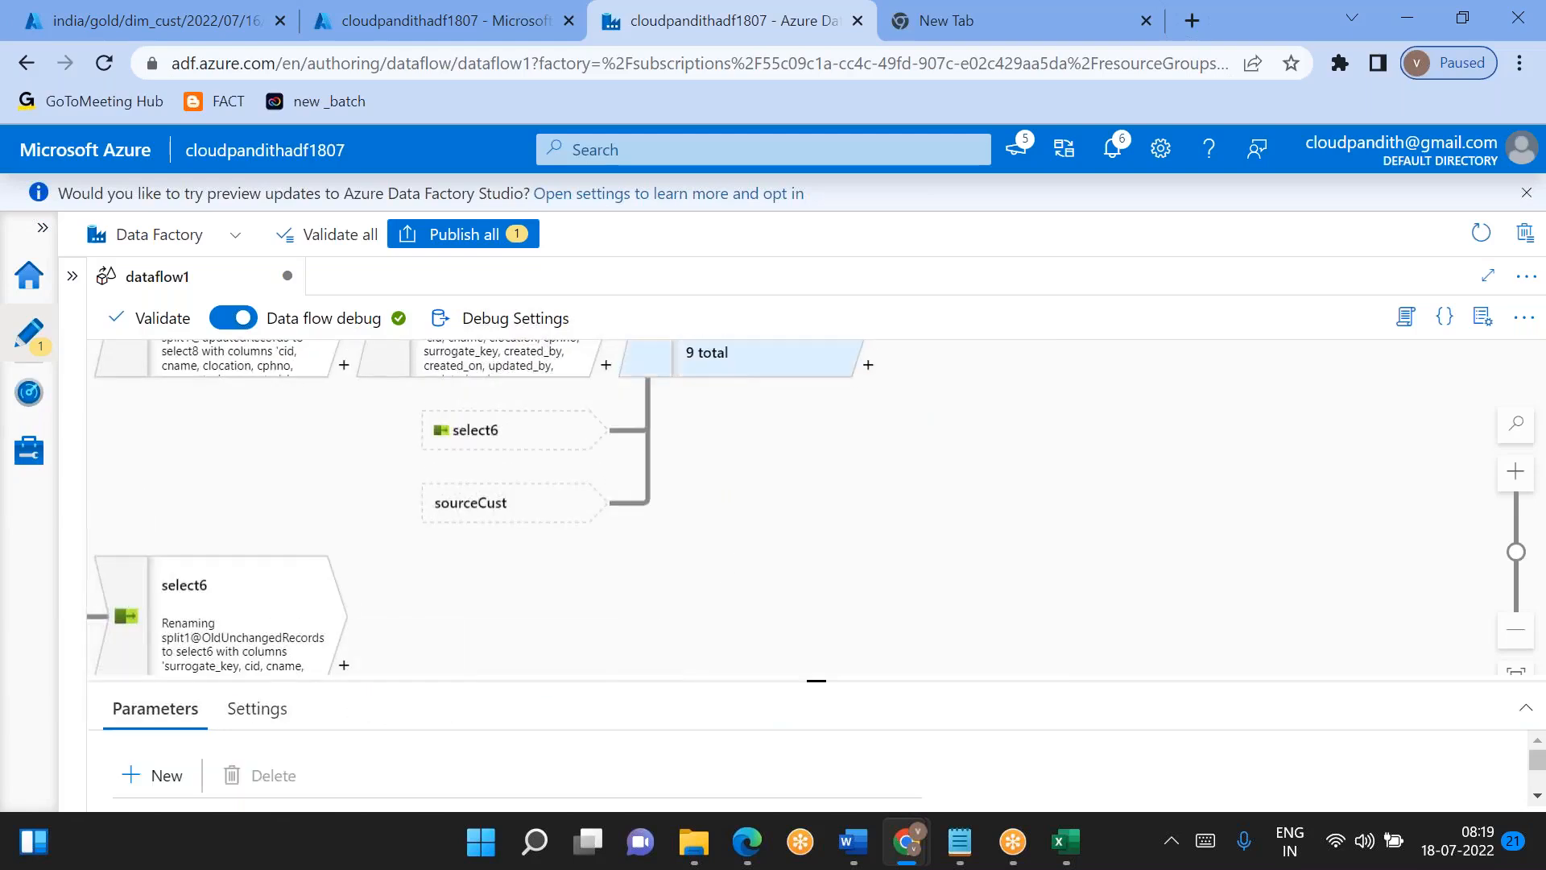
pyautogui.click(727, 366)
pyautogui.moveTo(812, 694); pyautogui.dragTo(777, 358)
# - Try to choose derivedColumn3 as union1's second stream, filtering the available streams by "deriv"
pyautogui.click(516, 714)
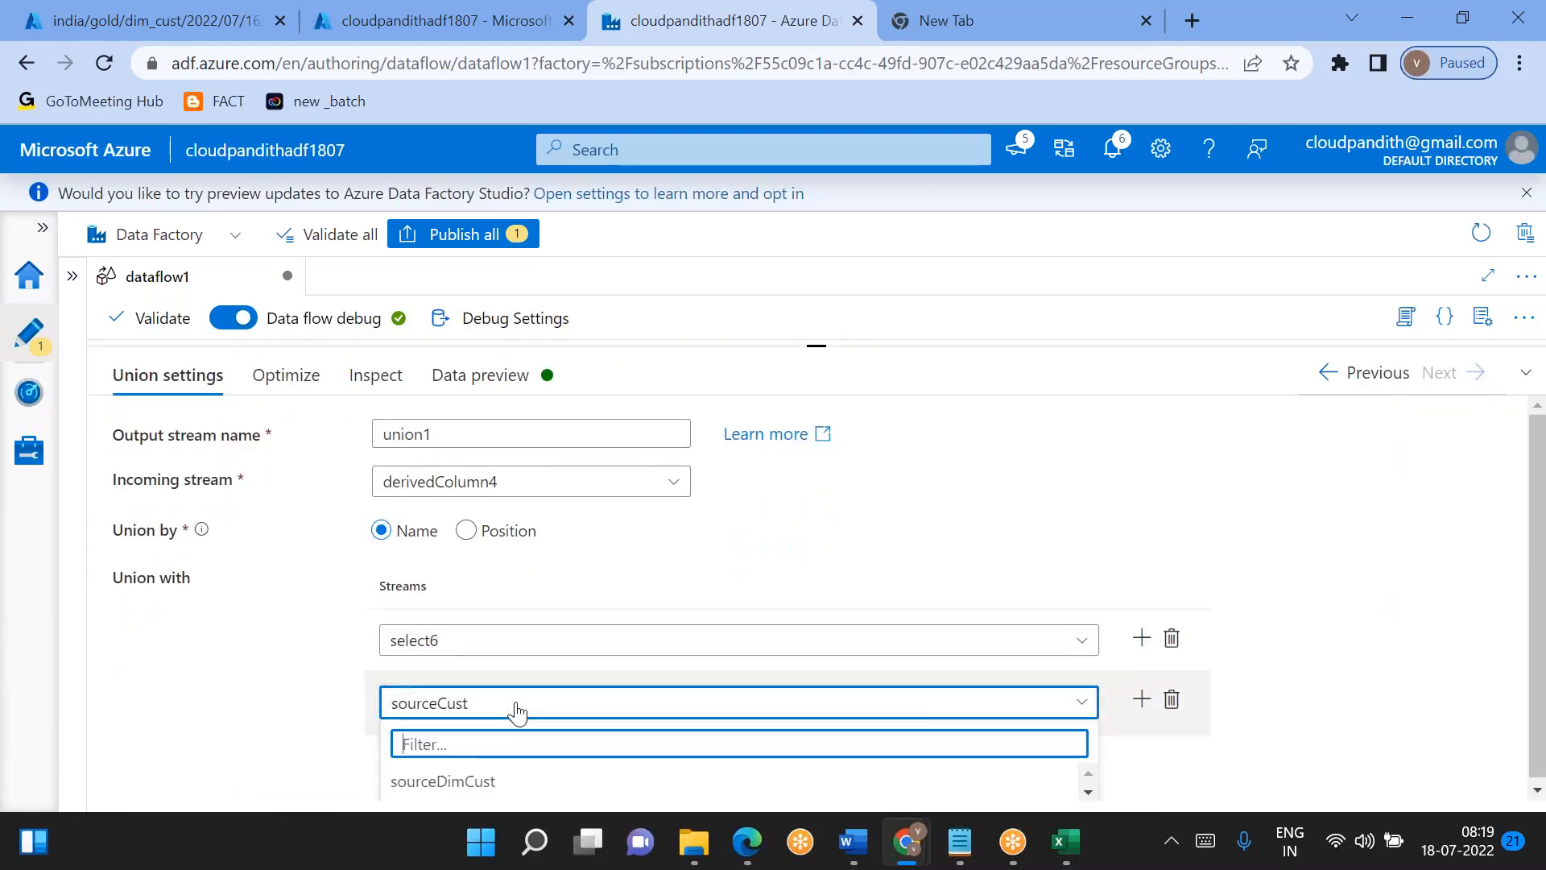
pyautogui.write('3')
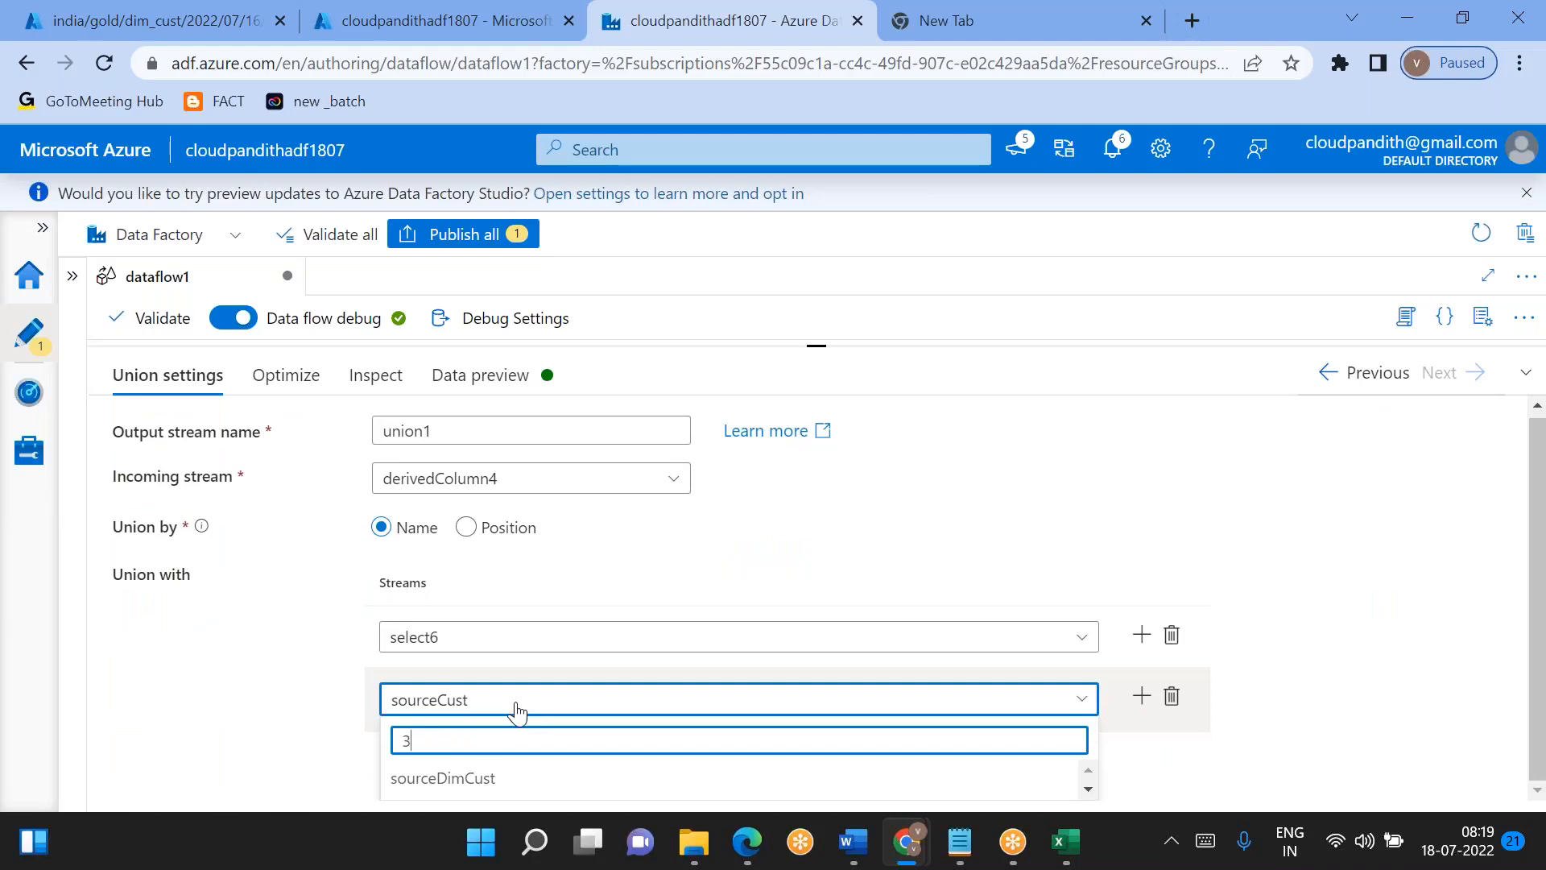
pyautogui.press('BackSpace')
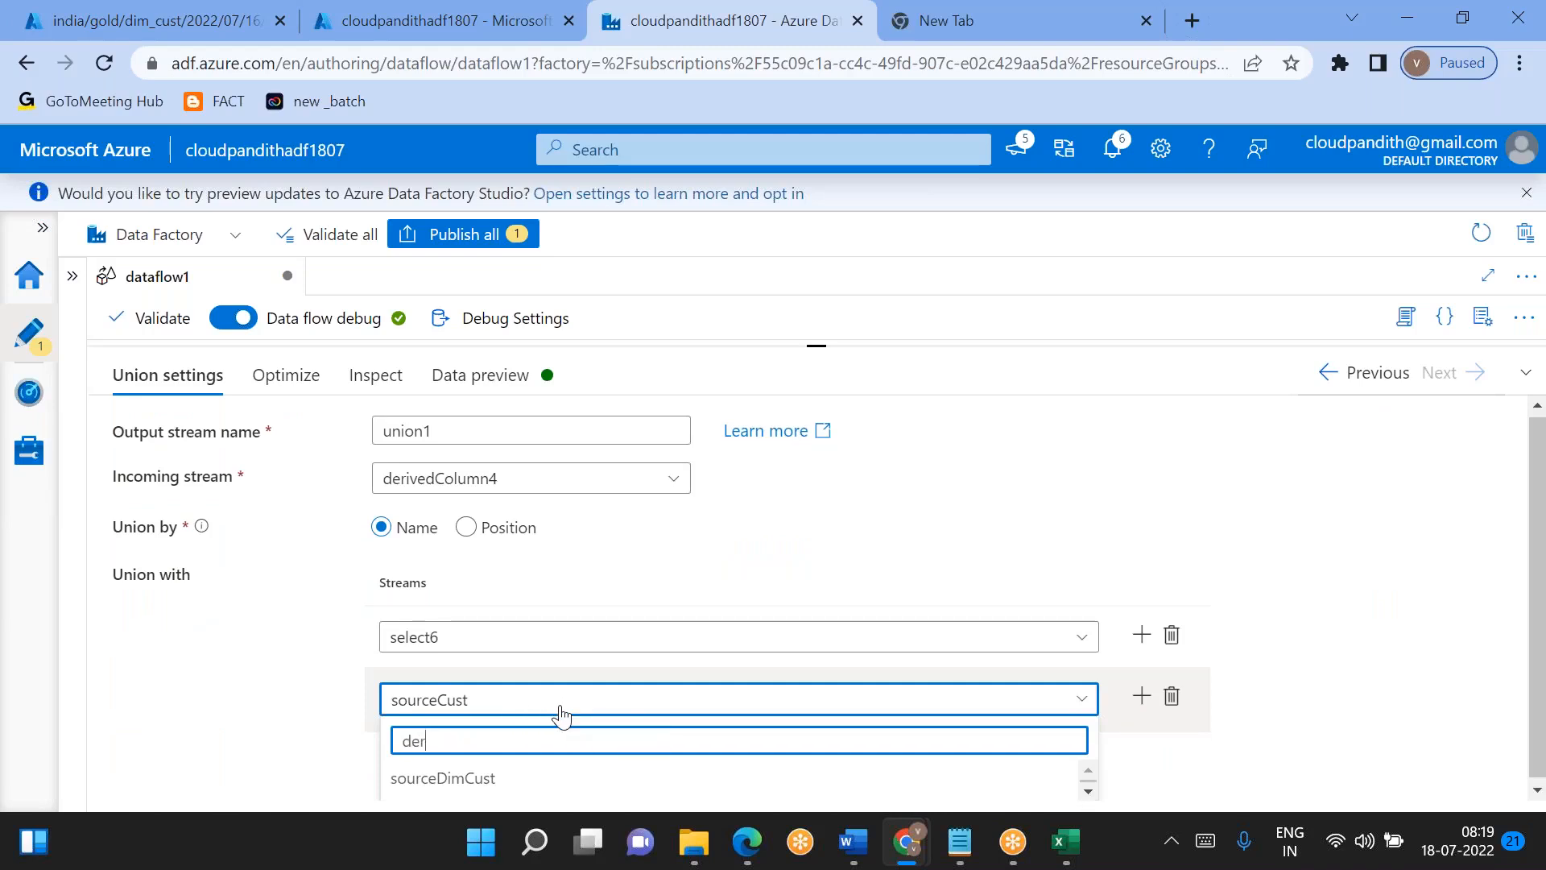
pyautogui.scroll(-1, 561, 715)
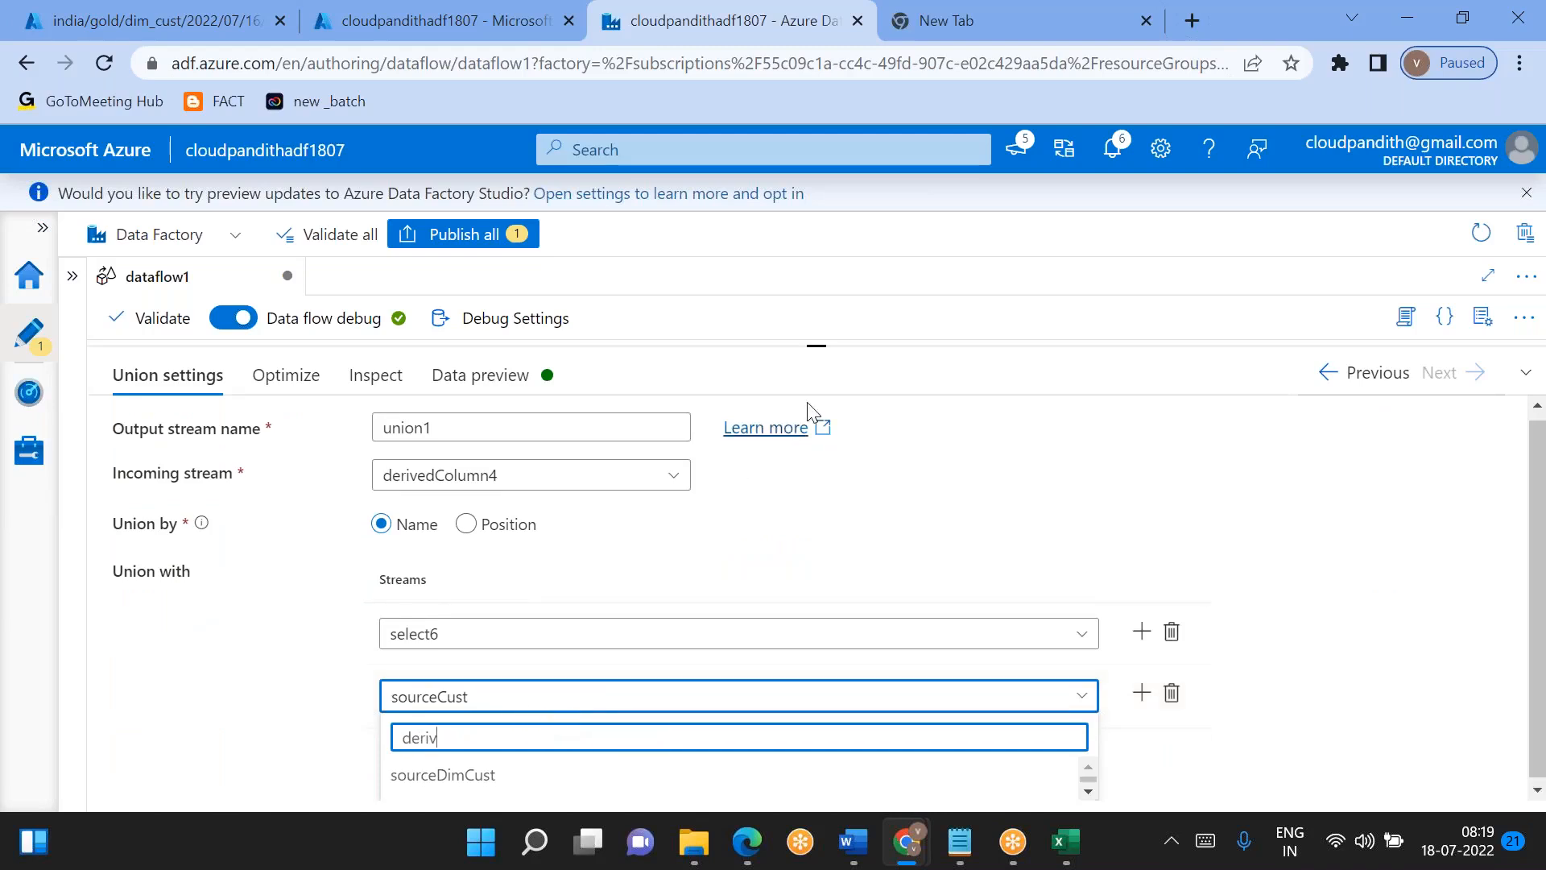
pyautogui.scroll(-1, 808, 632)
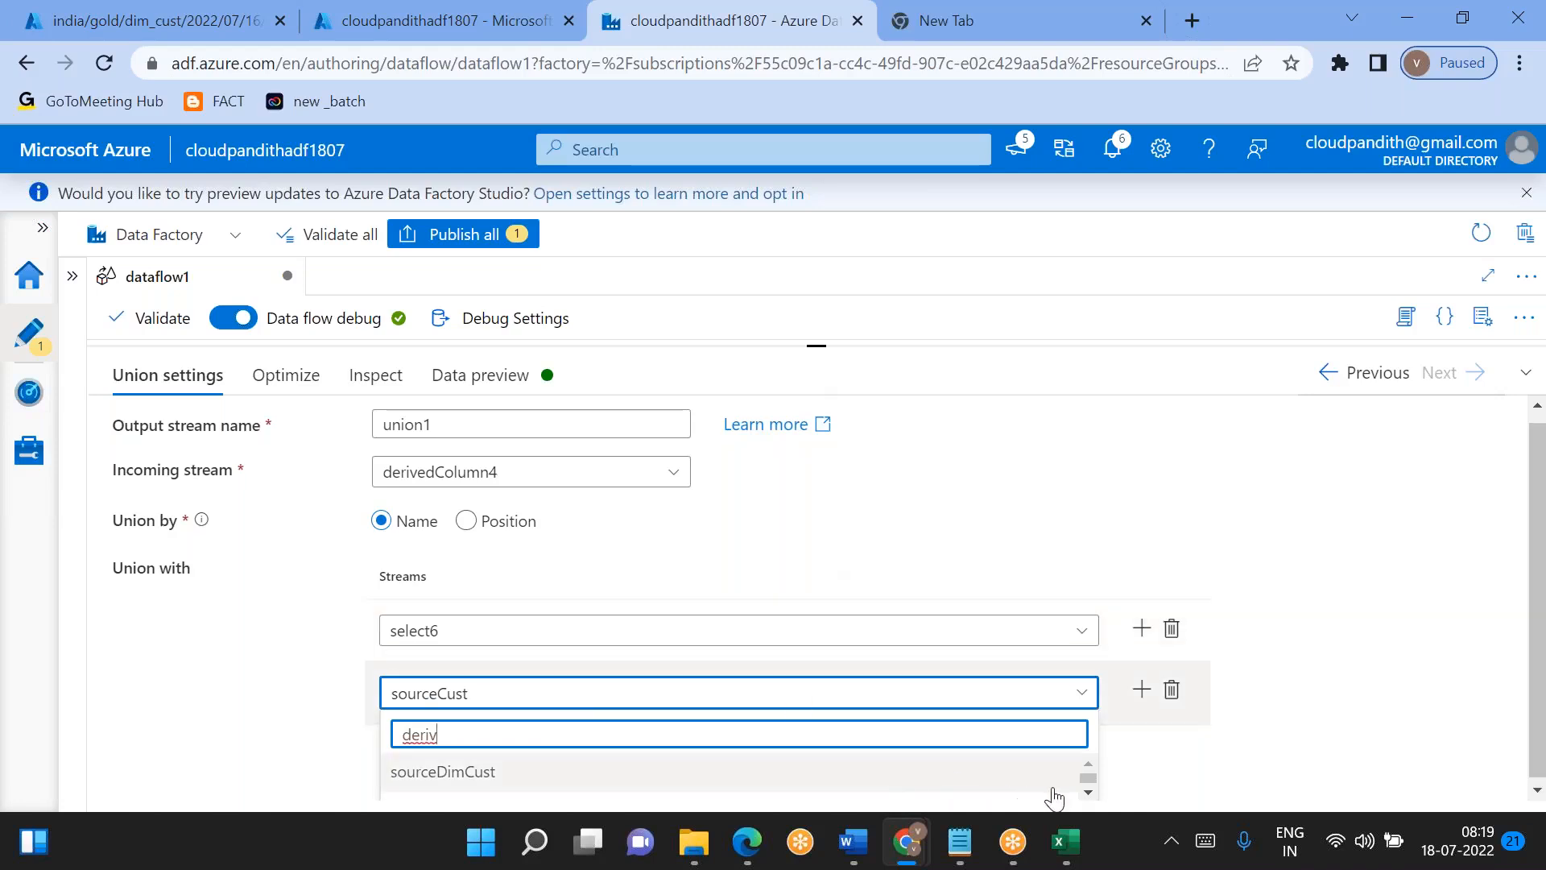
pyautogui.click(1088, 796)
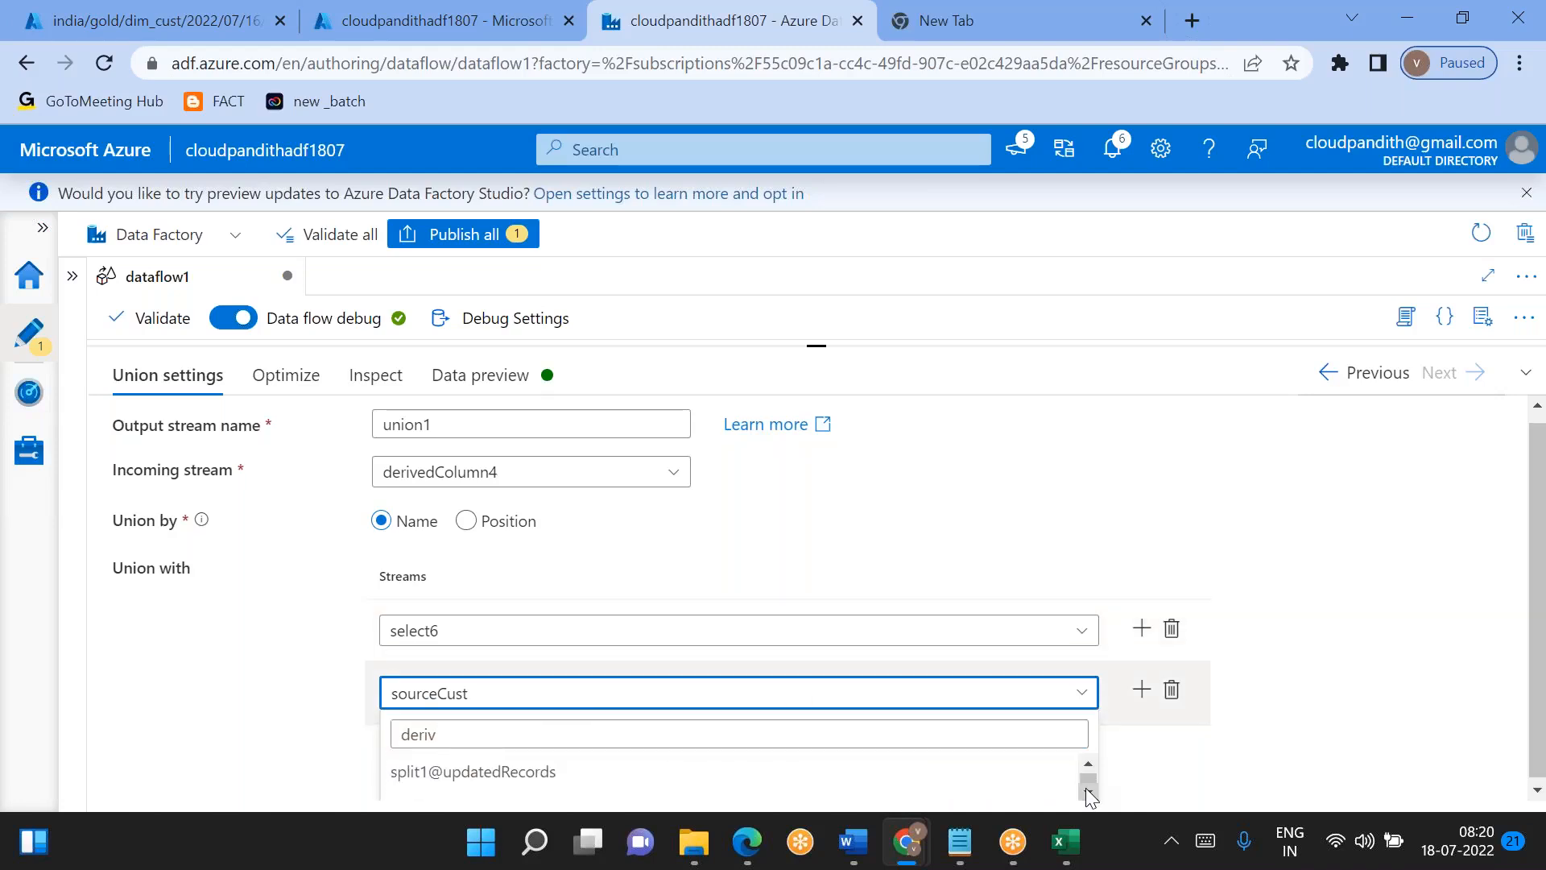
pyautogui.click(1087, 791)
pyautogui.click(1087, 790)
pyautogui.click(1087, 790)
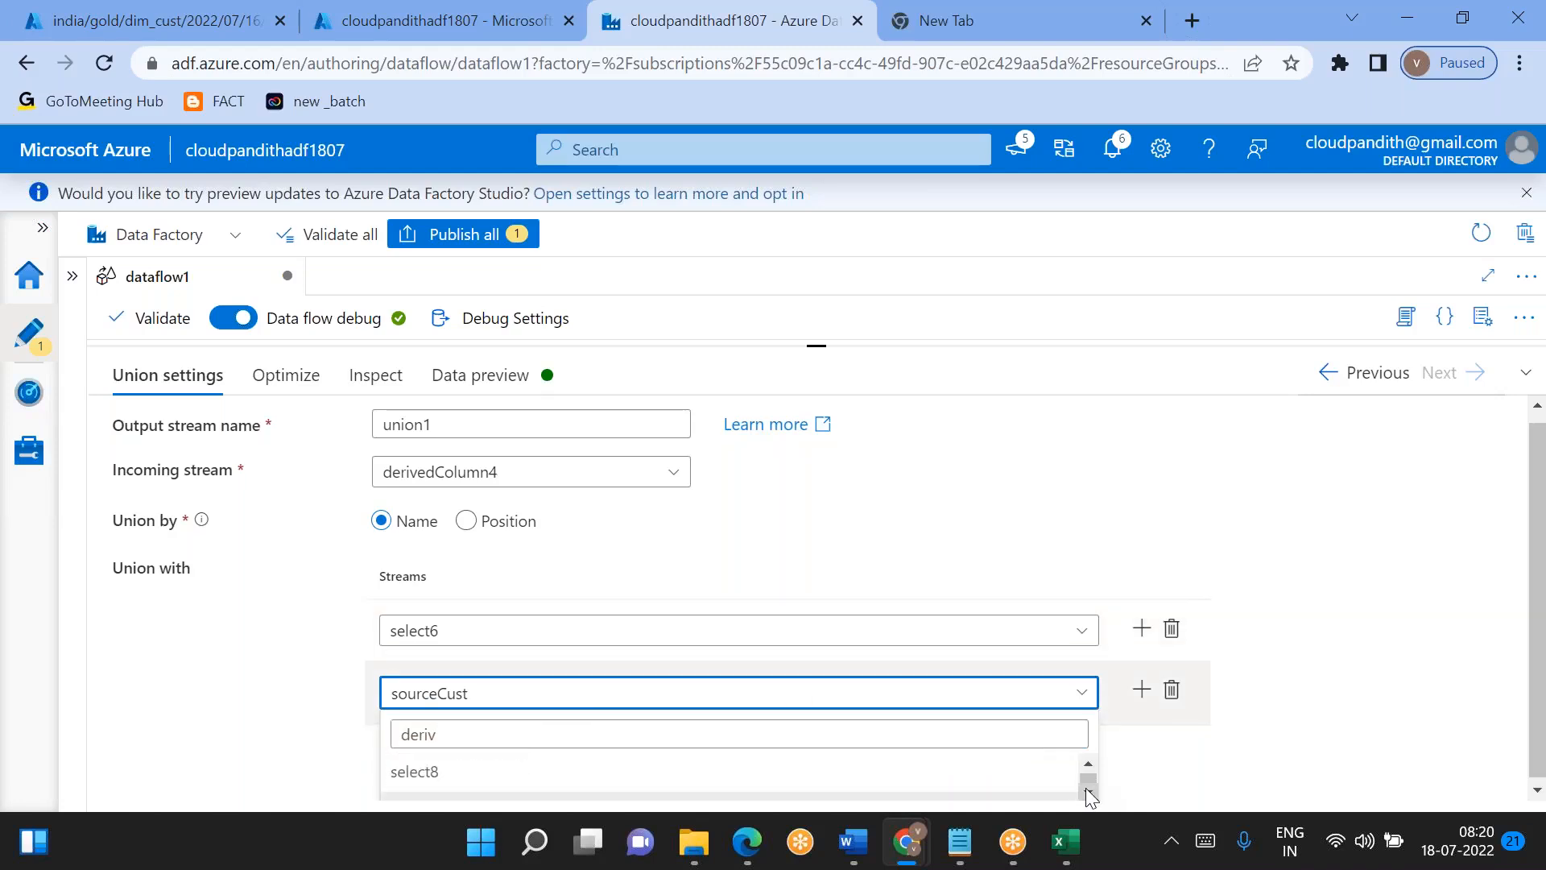
pyautogui.click(1088, 789)
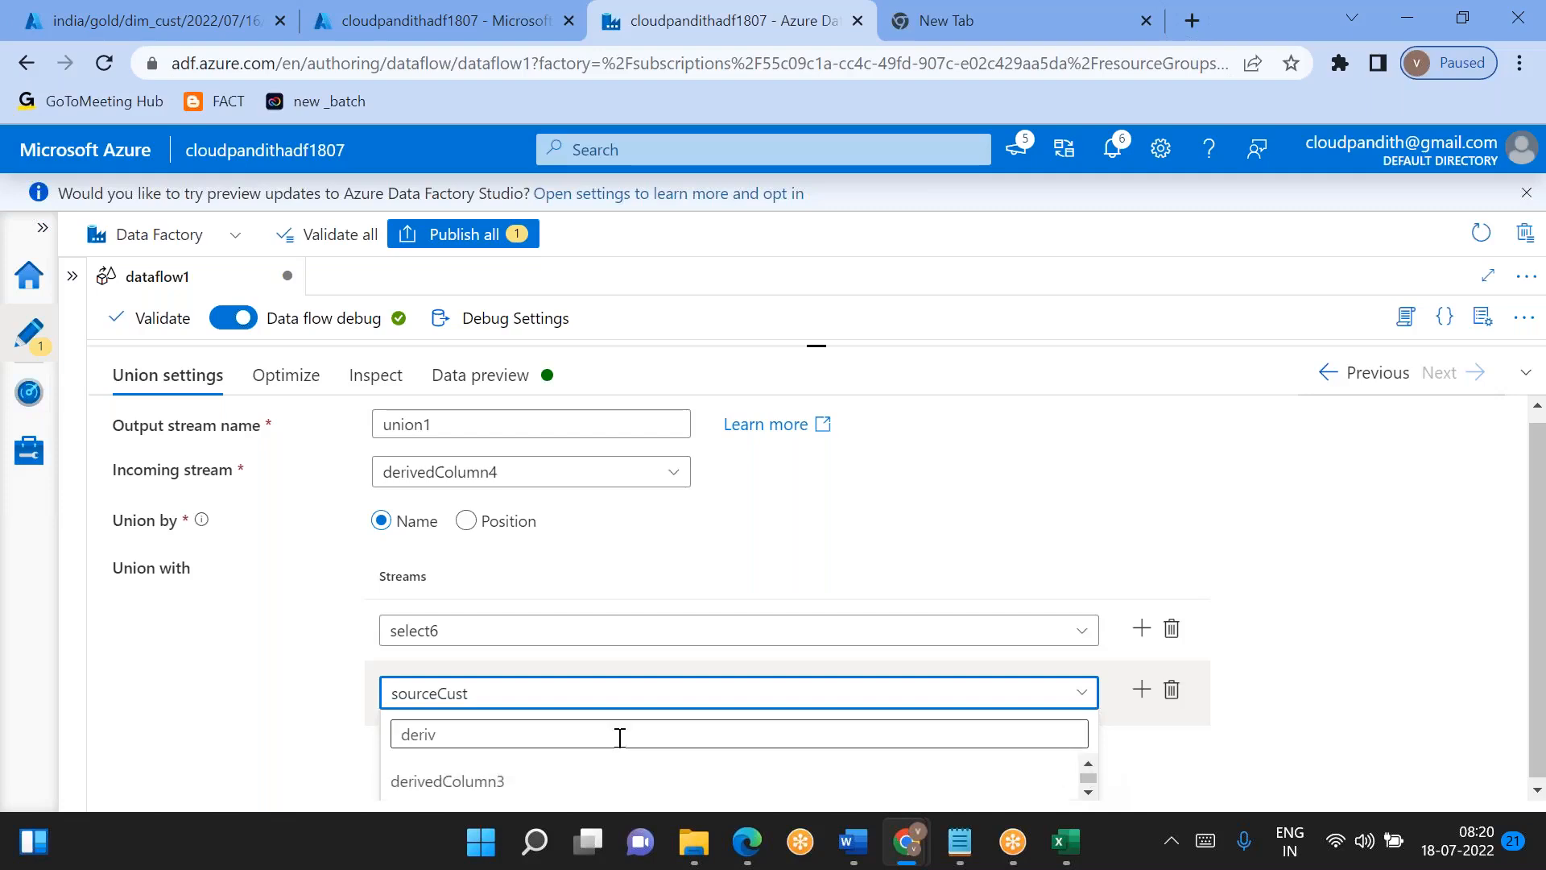
pyautogui.click(500, 786)
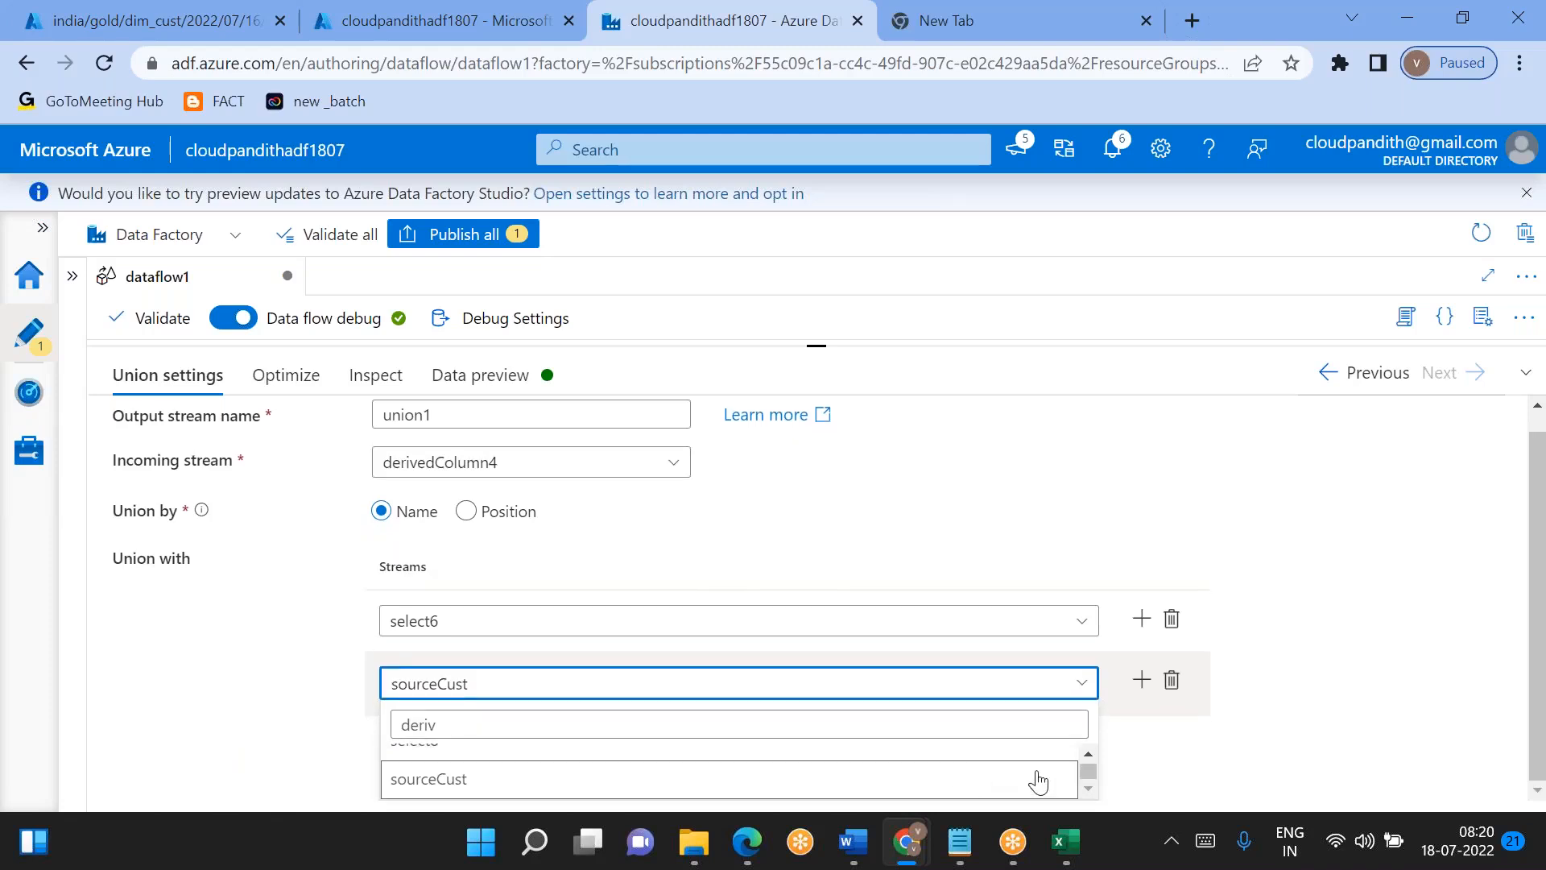
pyautogui.click(1087, 754)
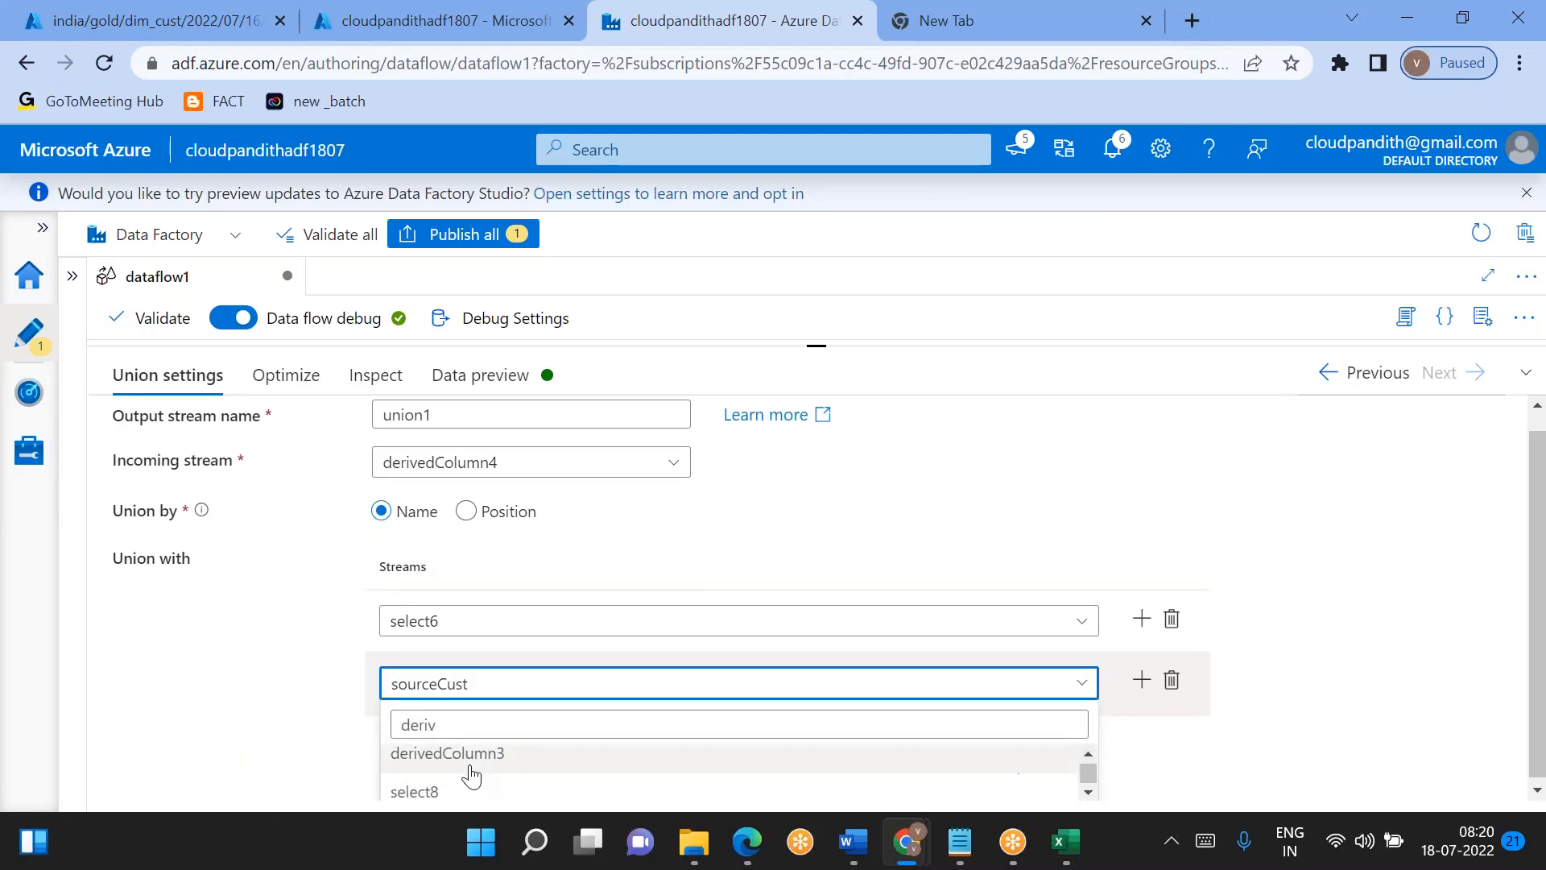
pyautogui.scroll(-1, 472, 775)
pyautogui.click(289, 701)
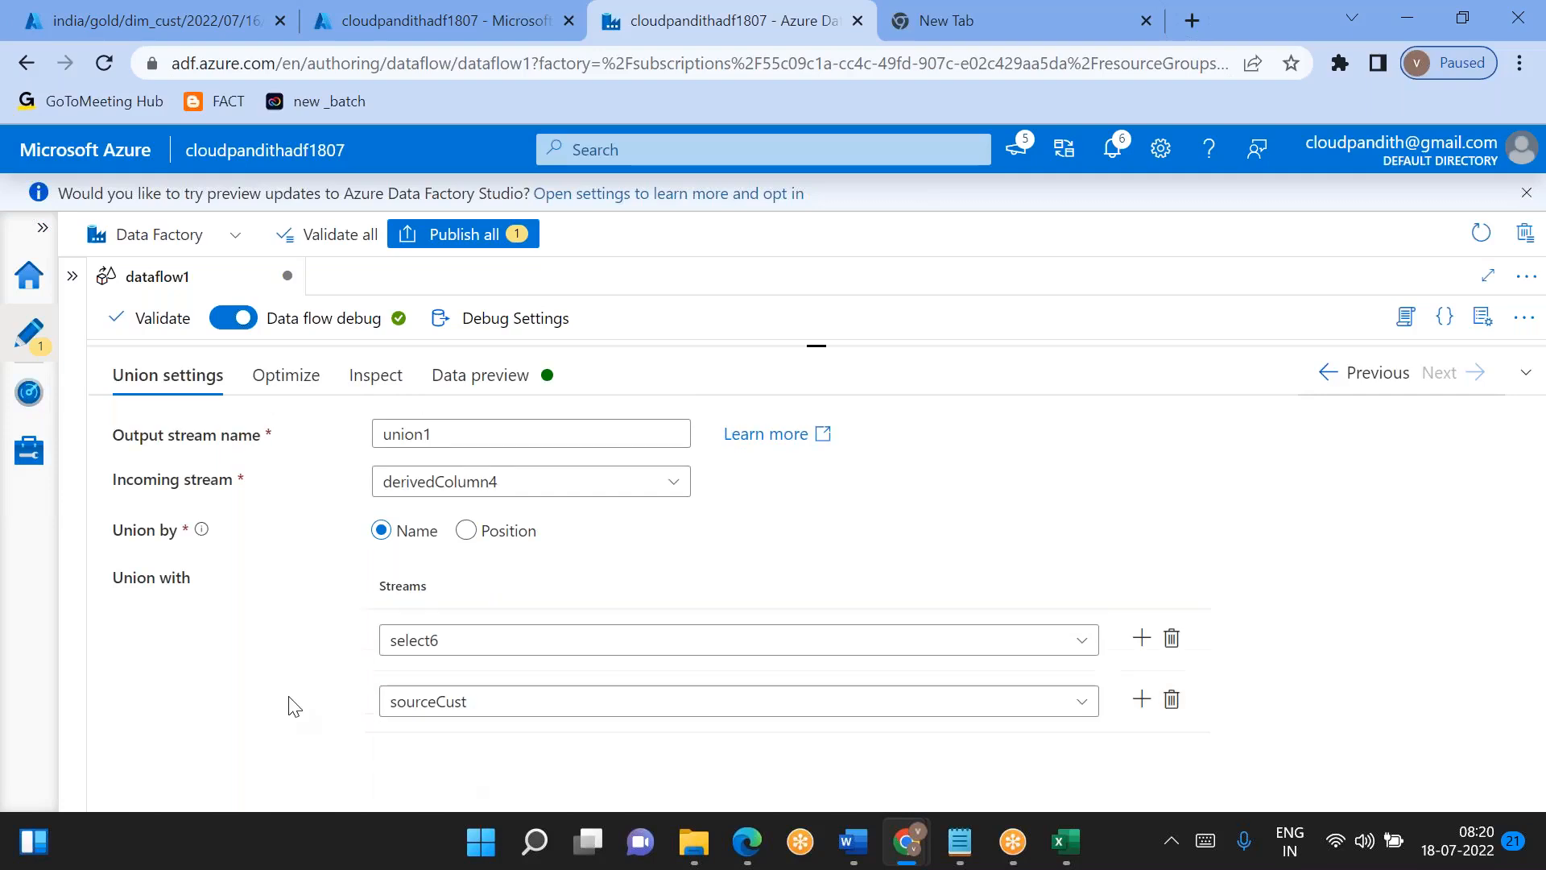
# - Retry finding derivedColumn3 for the second union stream with the filter text "derivedCol"
pyautogui.click(445, 712)
pyautogui.hotkey('ctrl', 'a')
pyautogui.press('BackSpace')
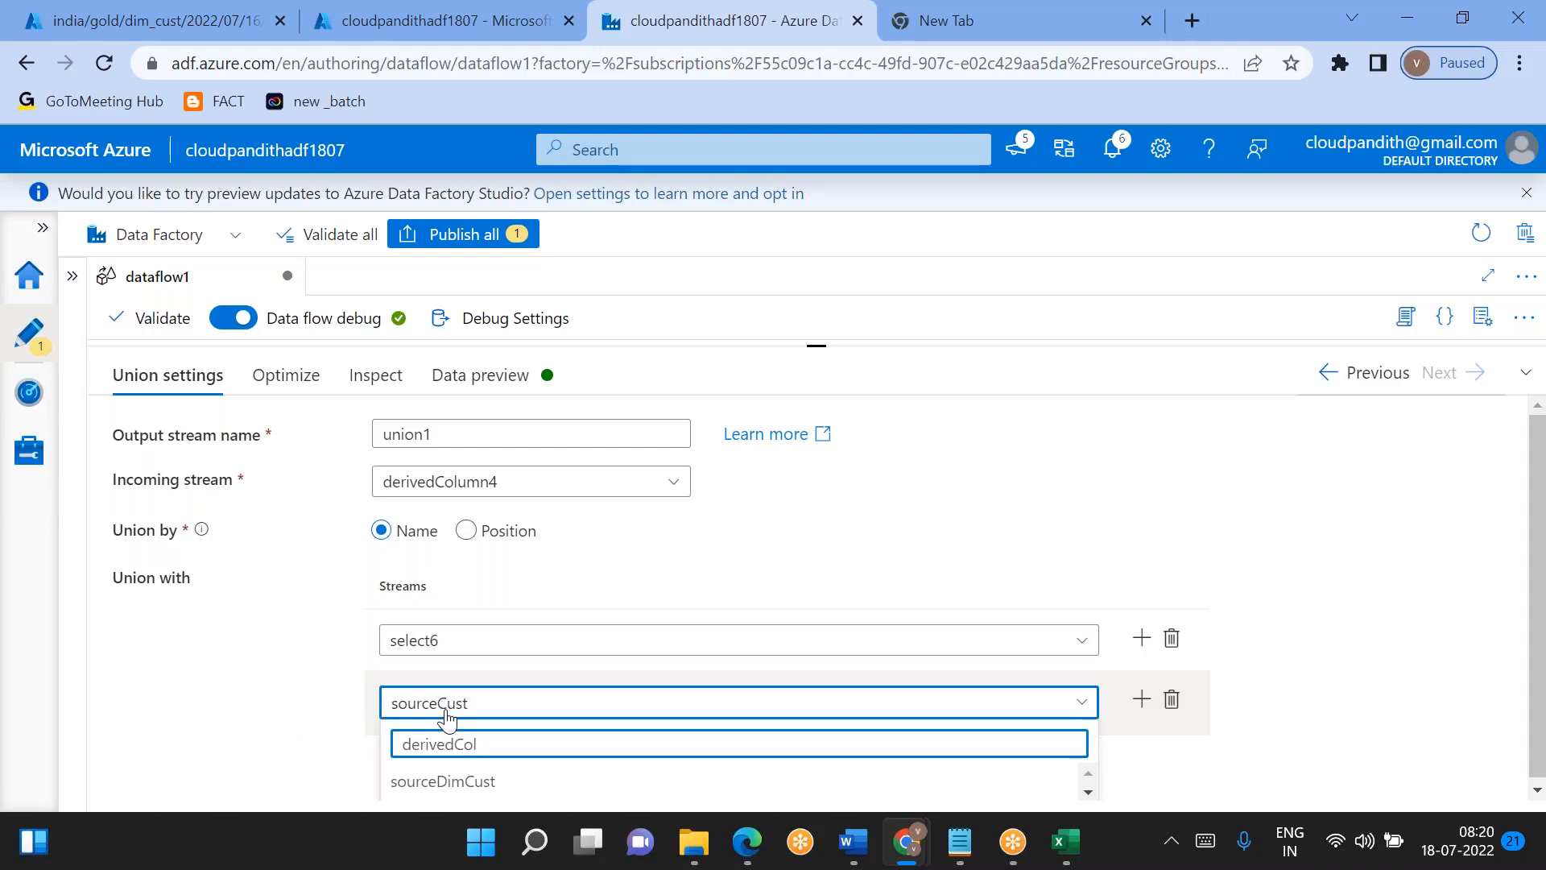
pyautogui.click(1088, 792)
pyautogui.click(1087, 792)
pyautogui.click(1088, 792)
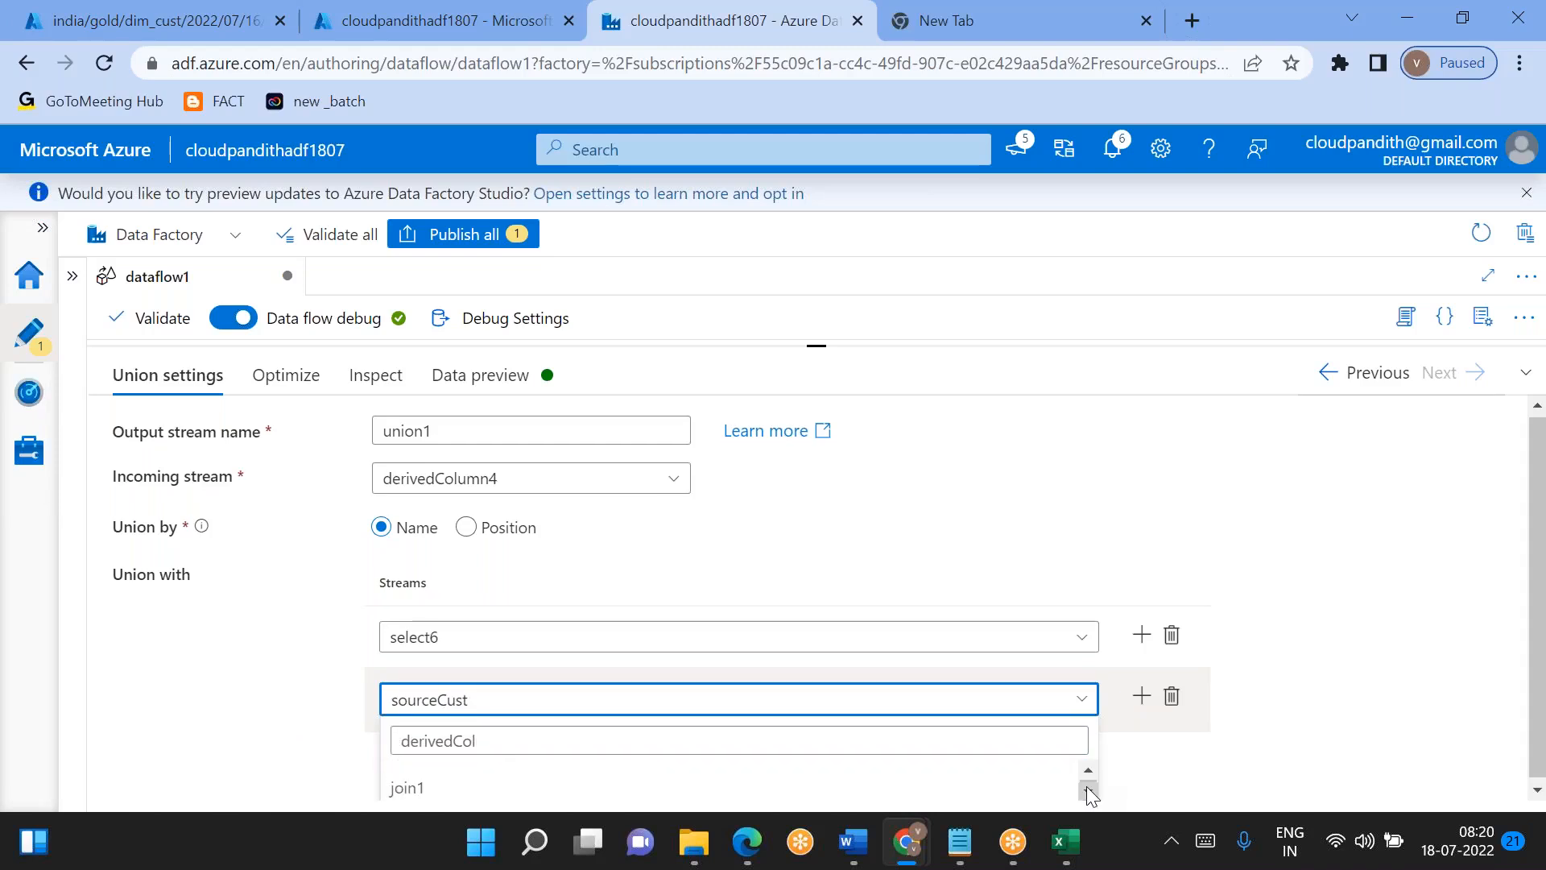
pyautogui.click(1088, 792)
pyautogui.click(903, 550)
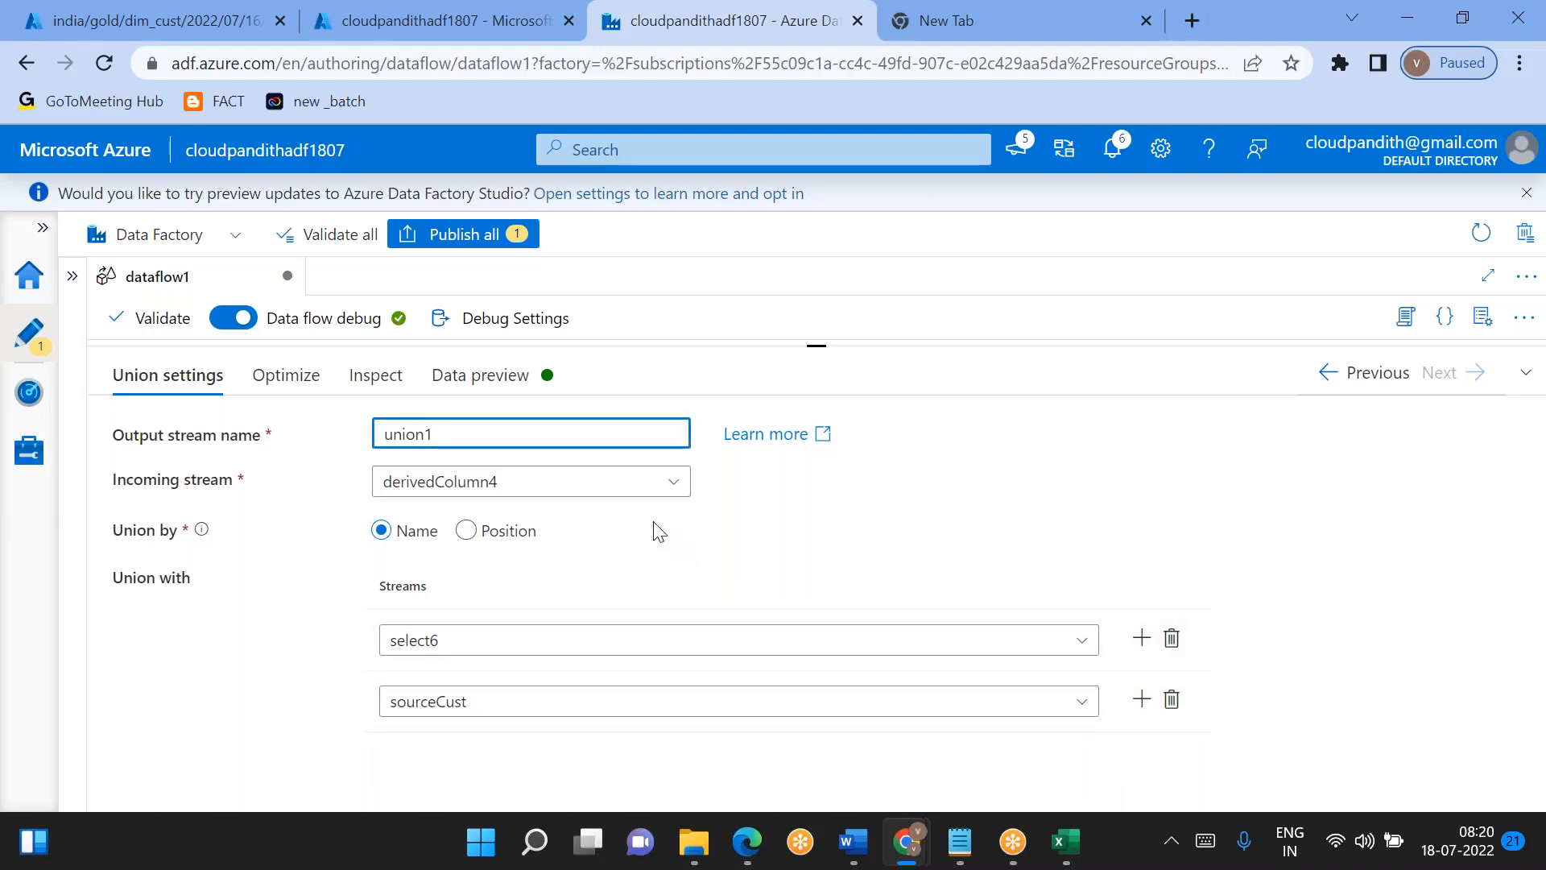
pyautogui.click(1525, 372)
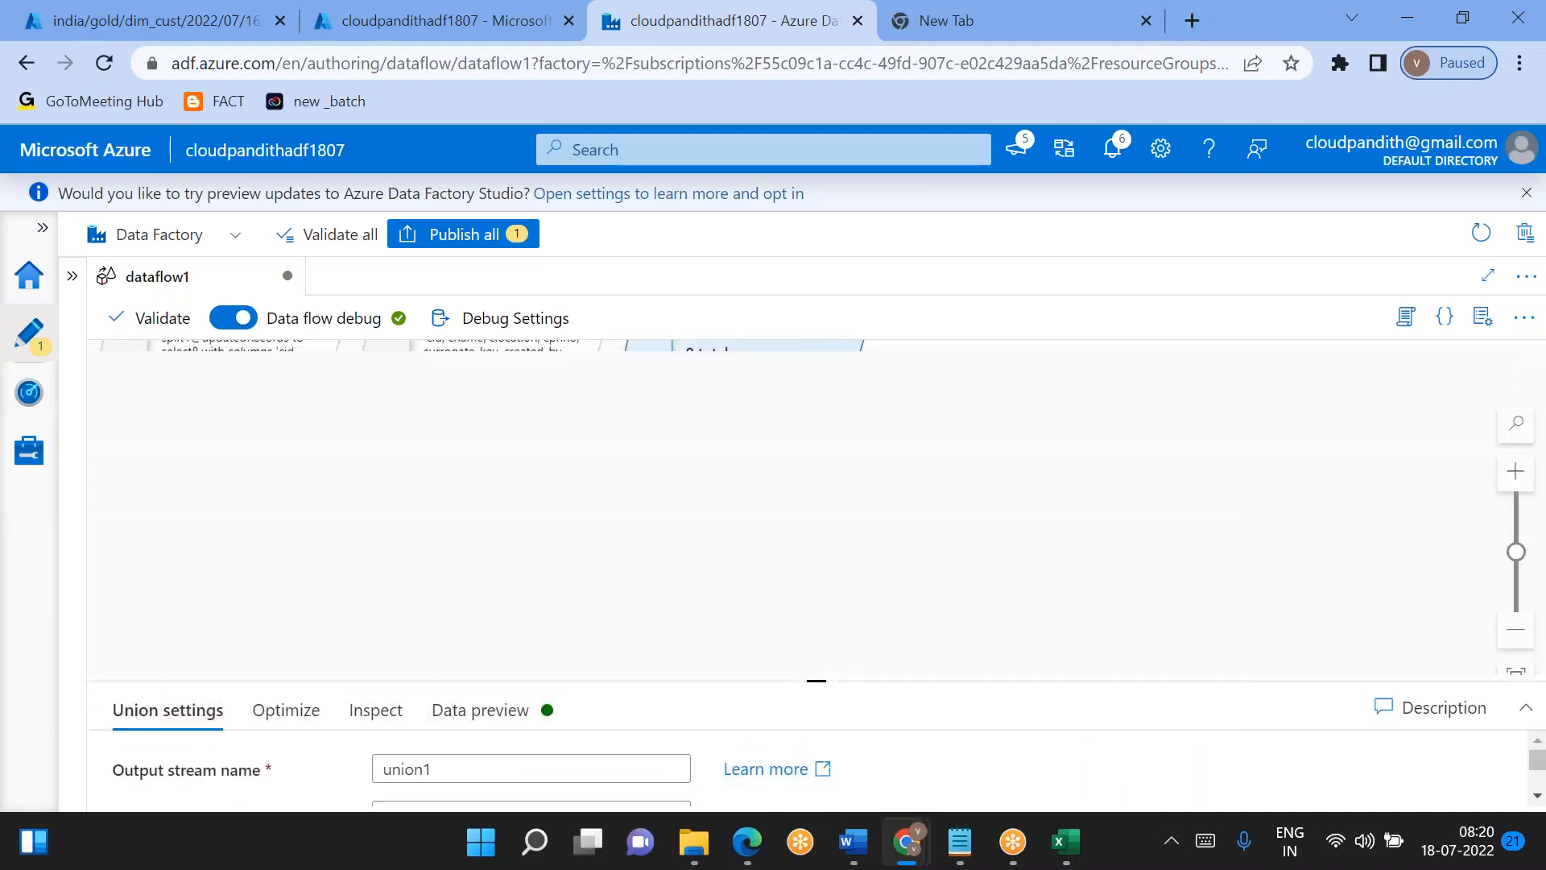
pyautogui.click(1525, 707)
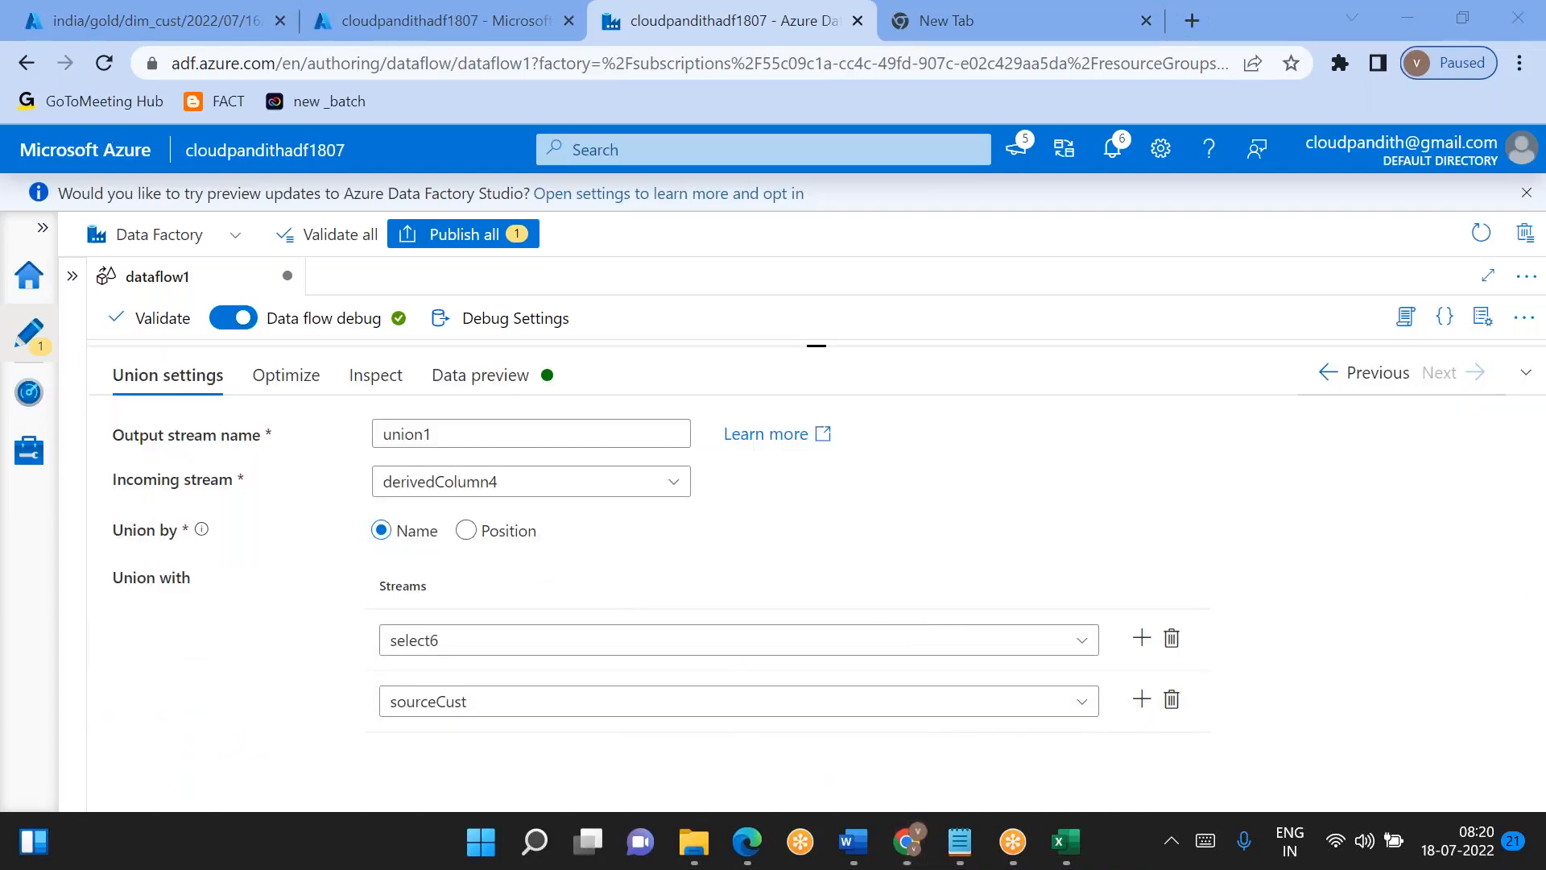
# - Try filtering the second union stream's choices by "3" to find derivedColumn3
pyautogui.click(749, 709)
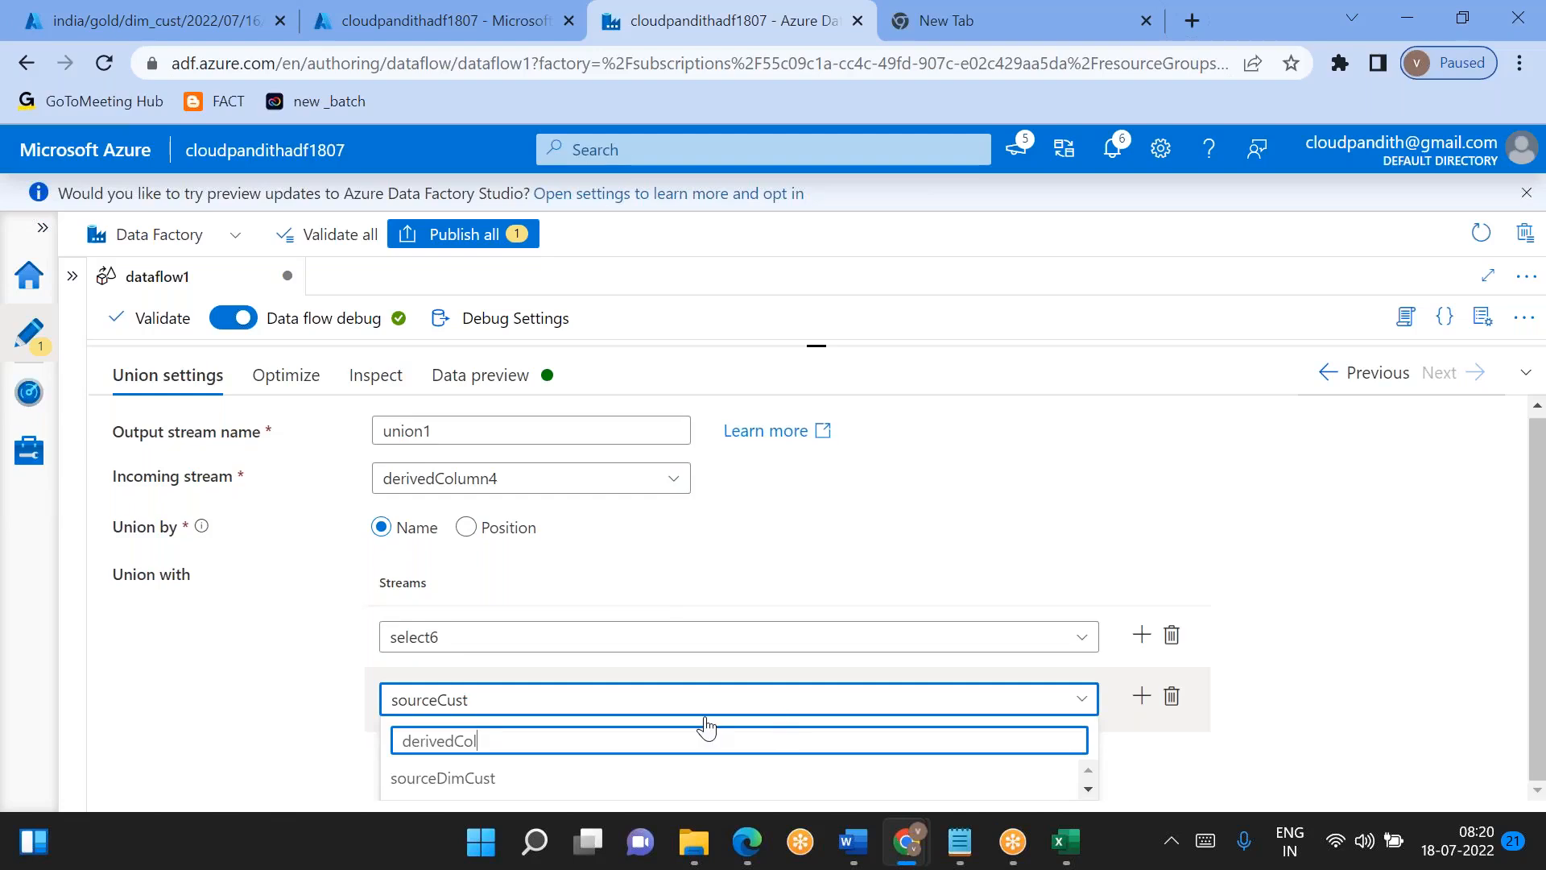
pyautogui.press('BackSpace')
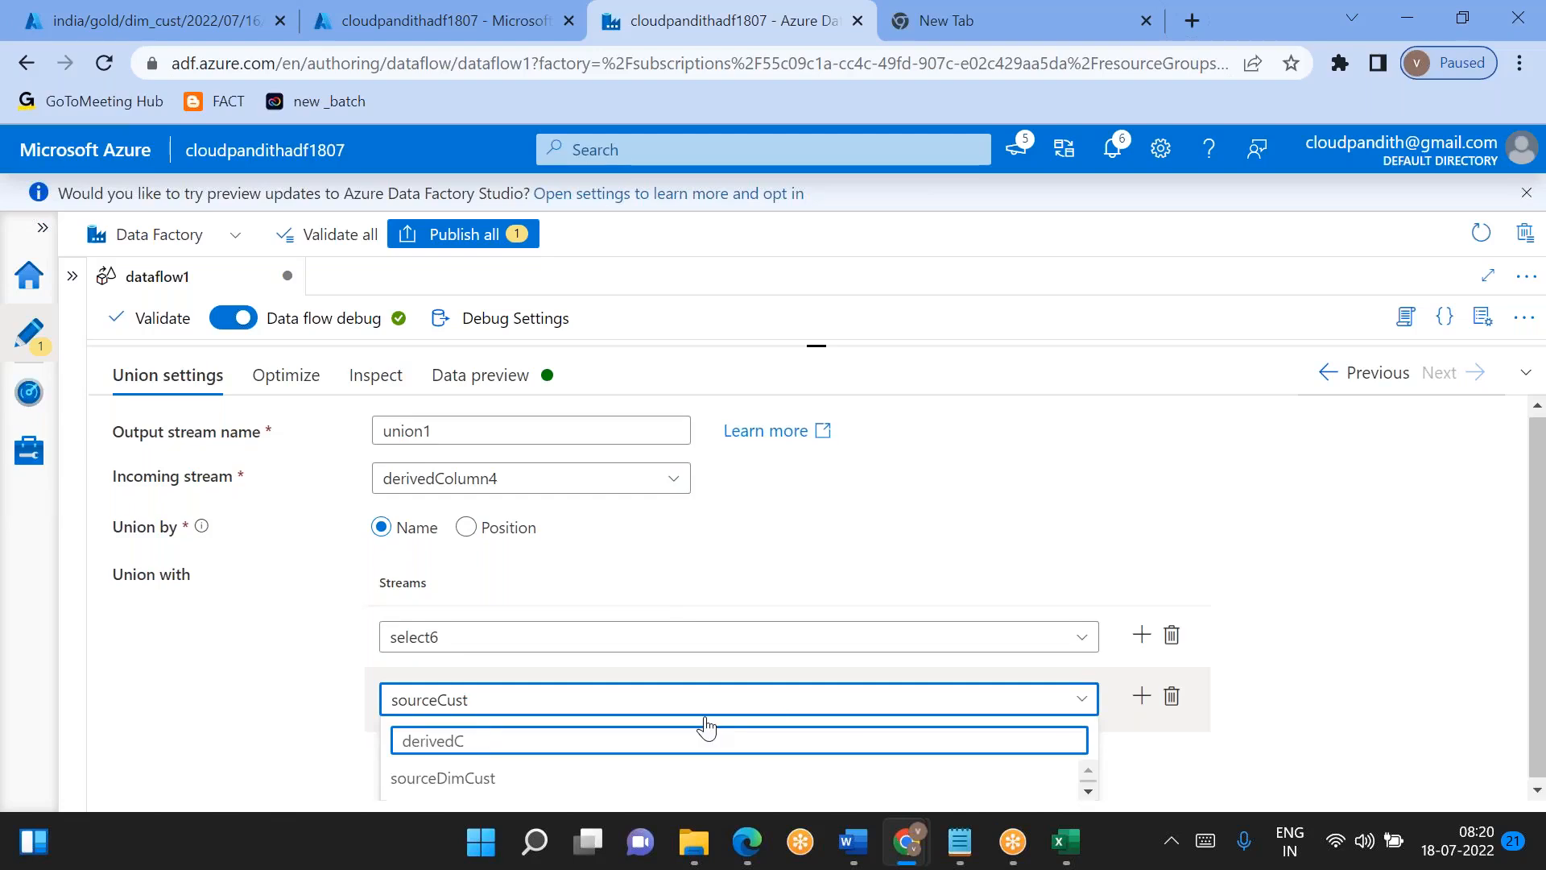
pyautogui.hotkey('ctrl', 'a')
pyautogui.write('3')
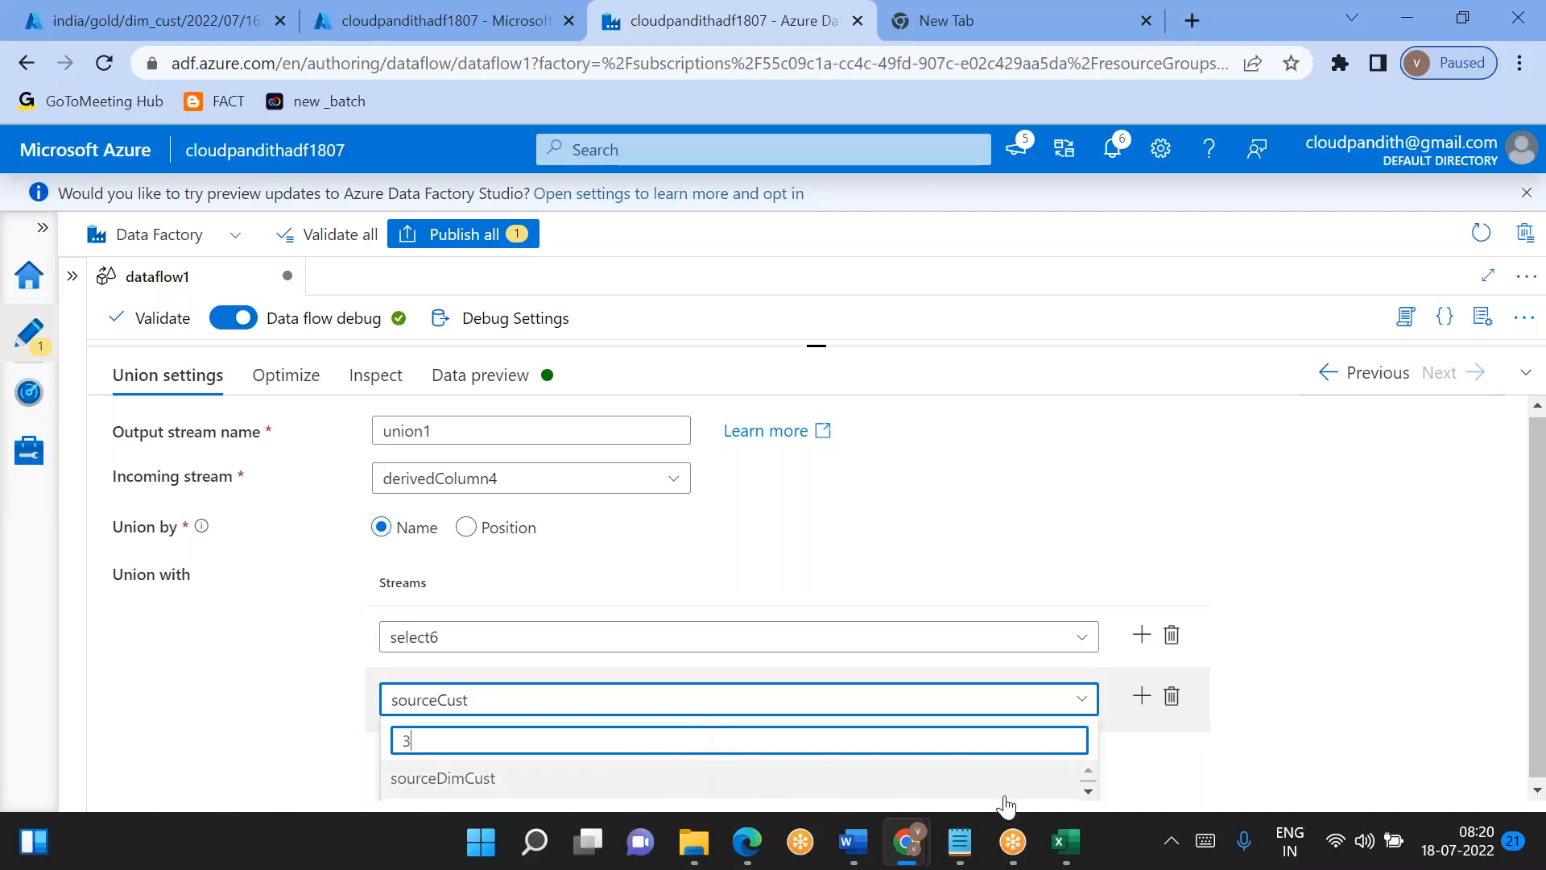
pyautogui.click(1089, 794)
pyautogui.click(1067, 791)
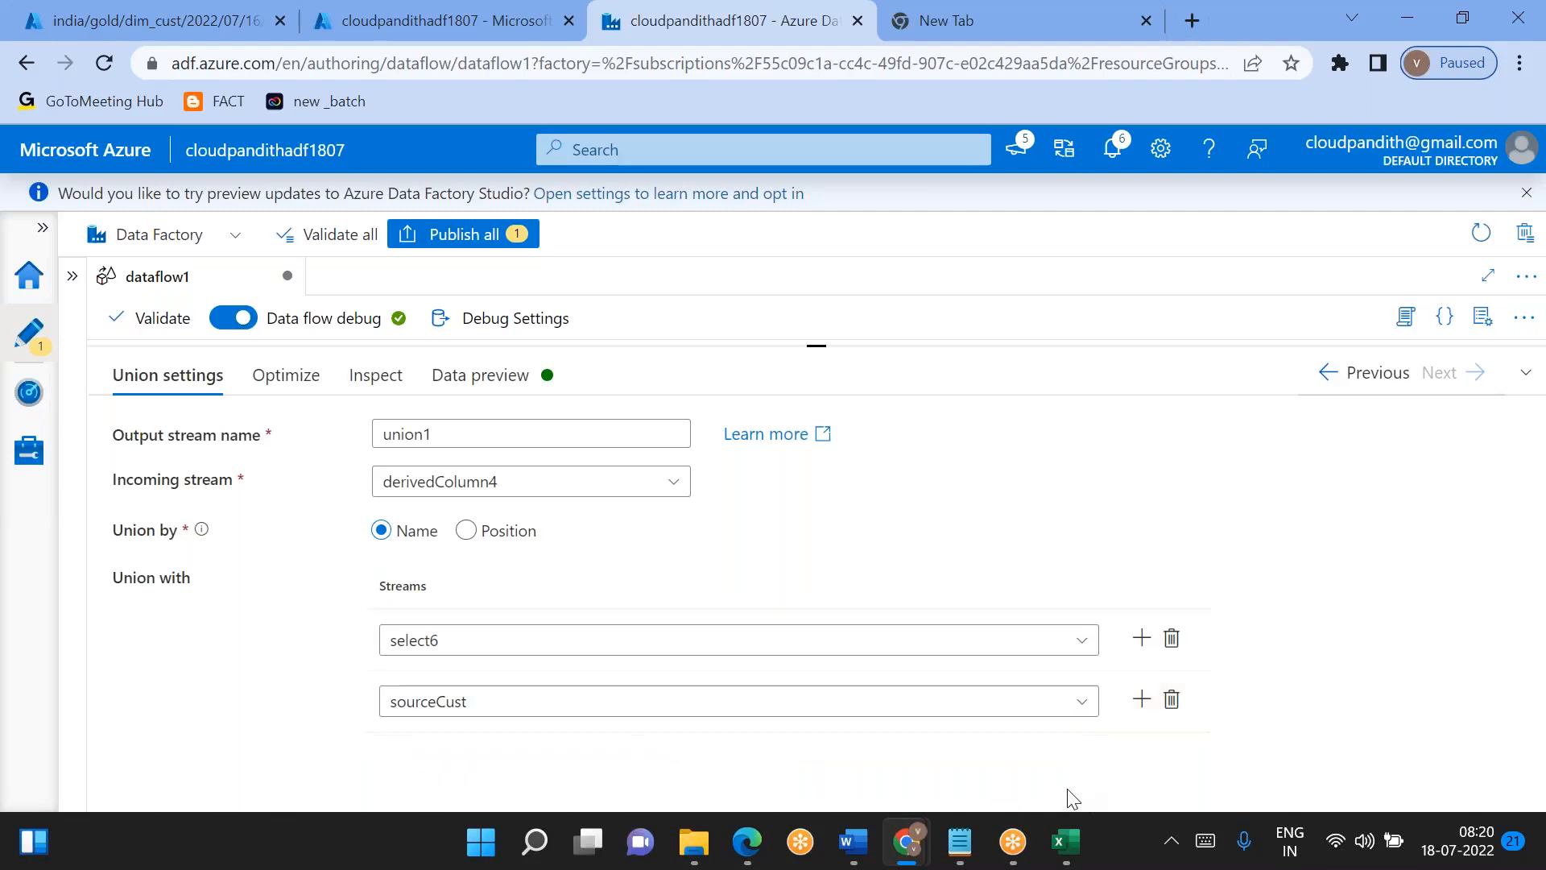
# - Try to find derivedColumn3 for union1's second stream by filtering the choices by "deriv" and going through the list
pyautogui.click(793, 703)
pyautogui.click(794, 710)
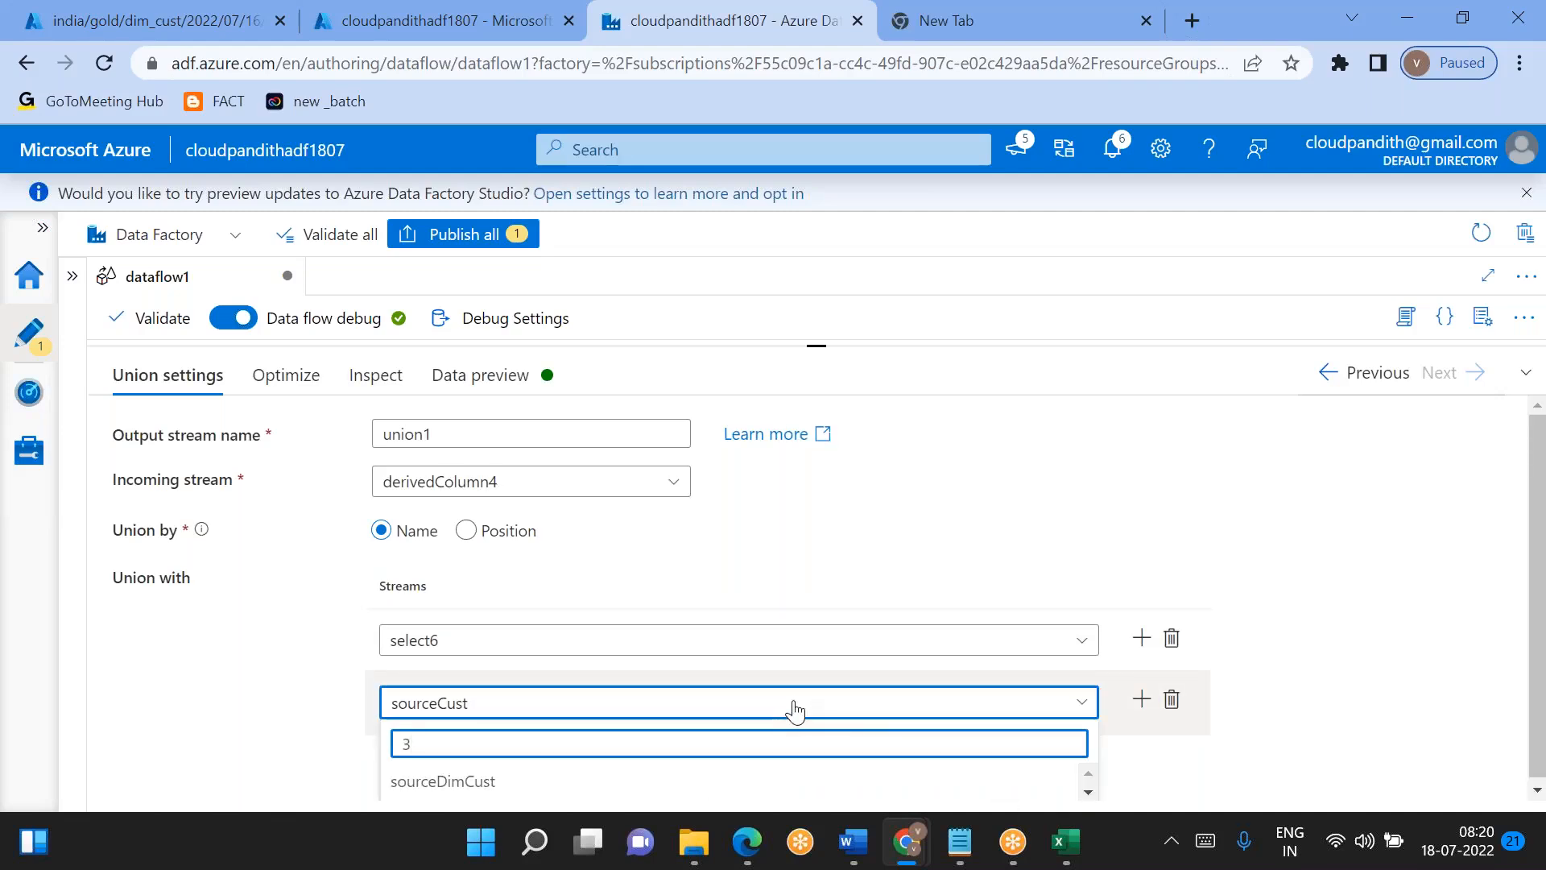
pyautogui.write('deriv')
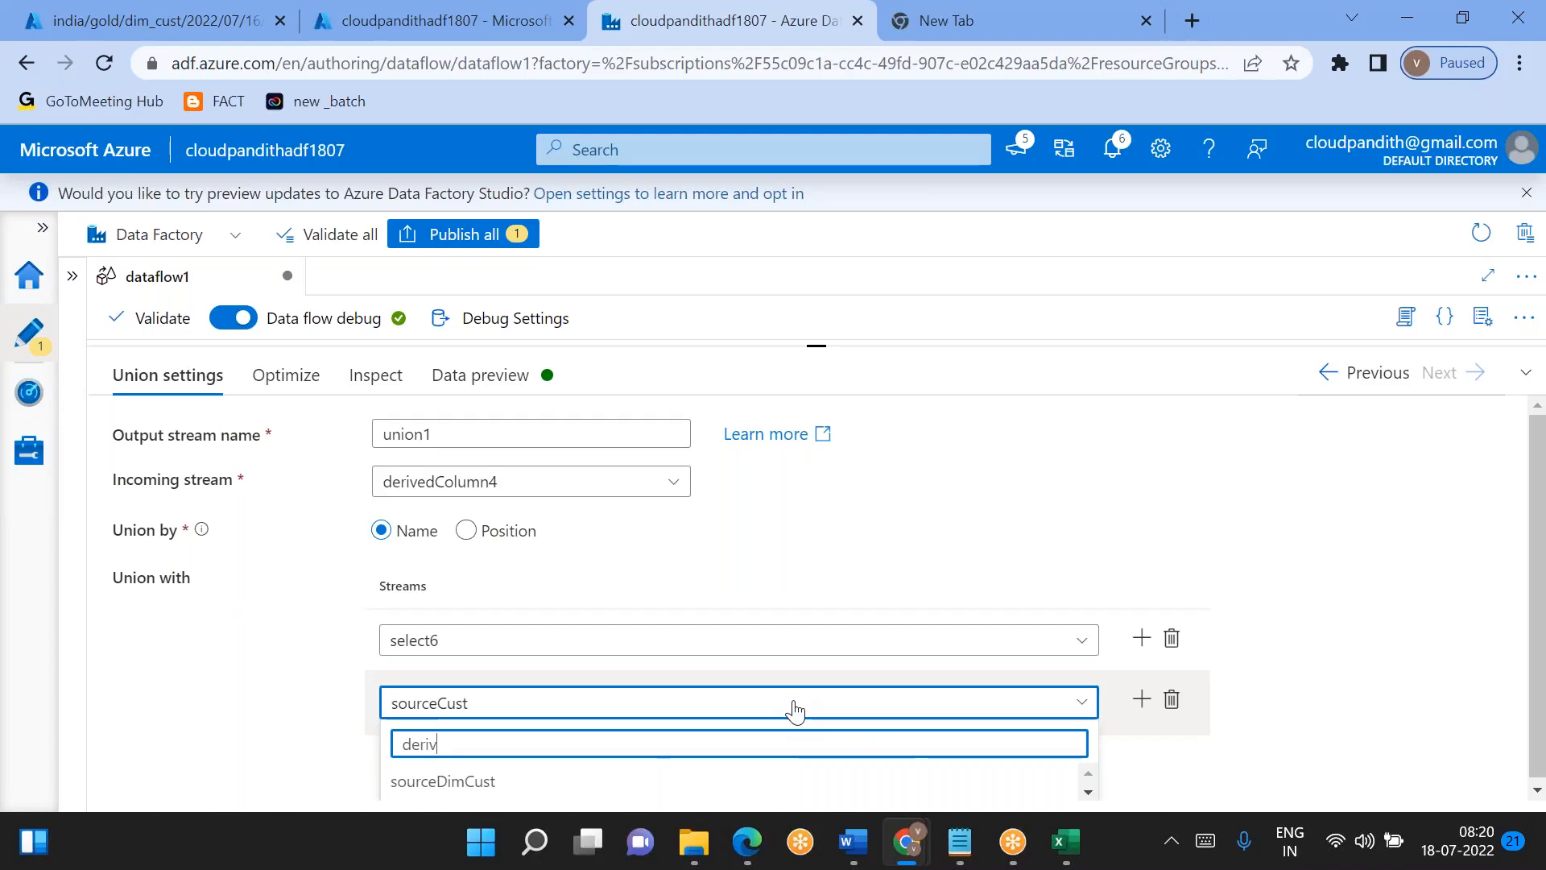
pyautogui.click(1089, 792)
pyautogui.click(1089, 794)
pyautogui.click(1090, 794)
pyautogui.click(1089, 794)
pyautogui.click(1089, 793)
pyautogui.click(1089, 794)
pyautogui.click(1089, 794)
pyautogui.click(1090, 794)
pyautogui.click(1089, 794)
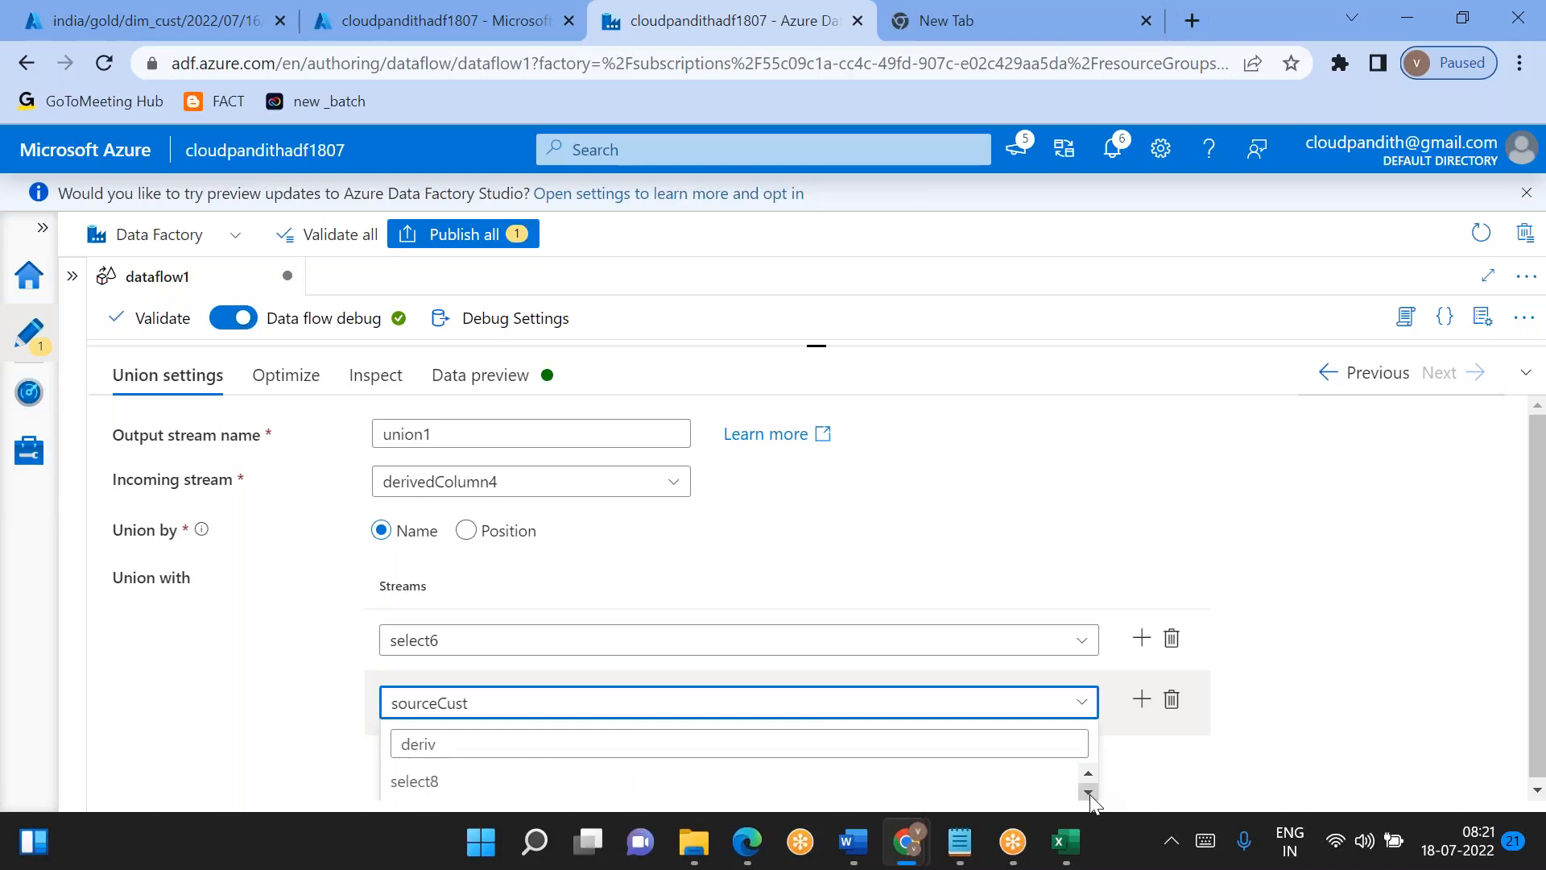
# - Try to choose derivedColumn3 from the "deriv"-filtered list for union1's second stream by moving back and forth through the entries
pyautogui.click(1089, 780)
pyautogui.click(533, 798)
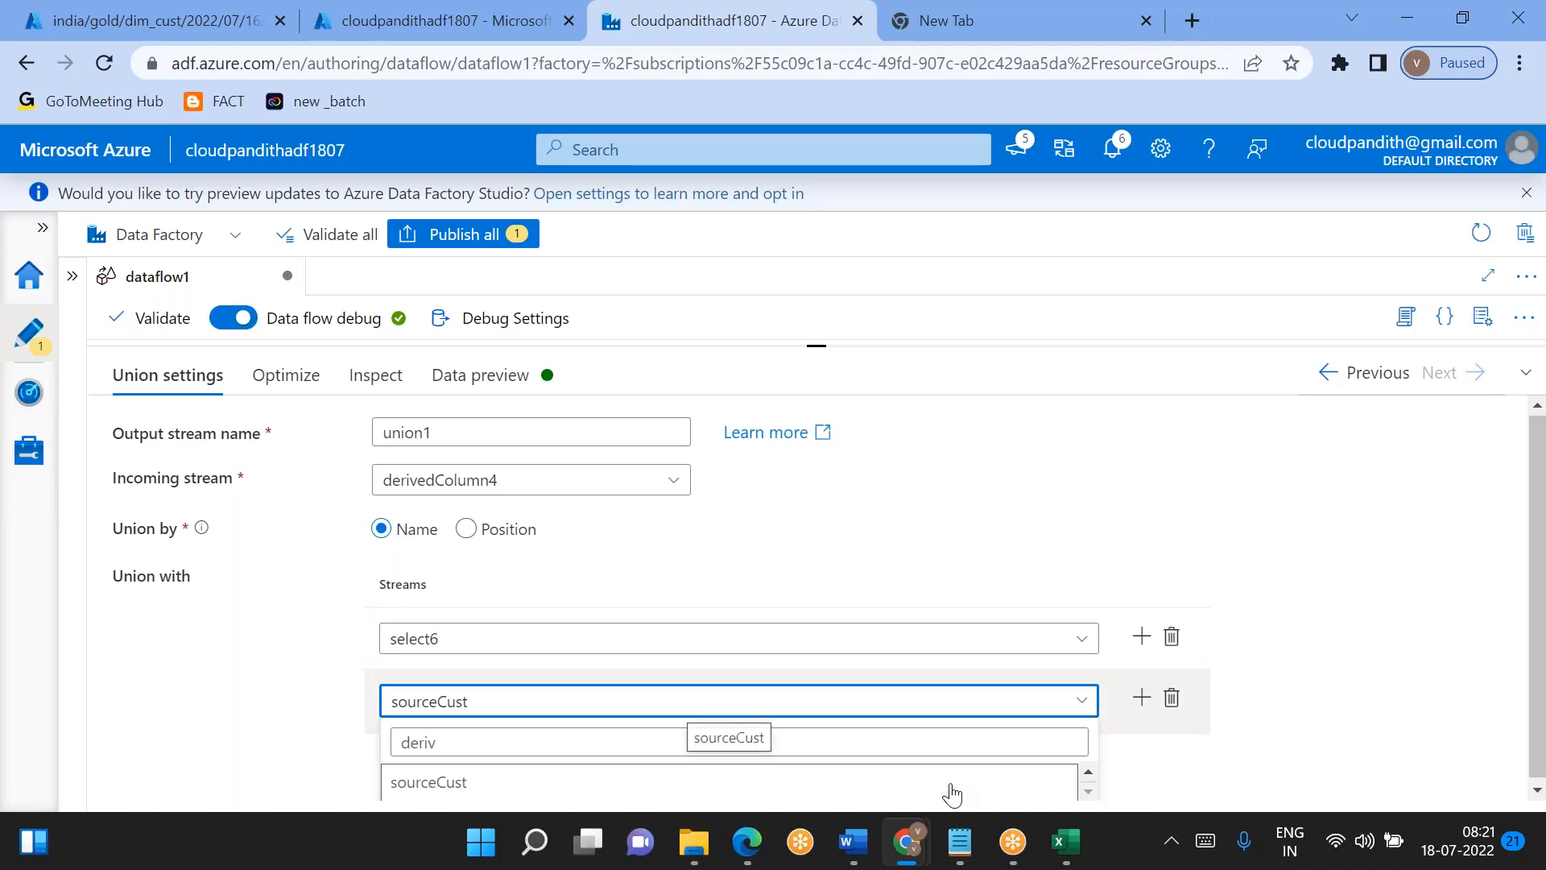
pyautogui.click(1087, 773)
pyautogui.click(1085, 774)
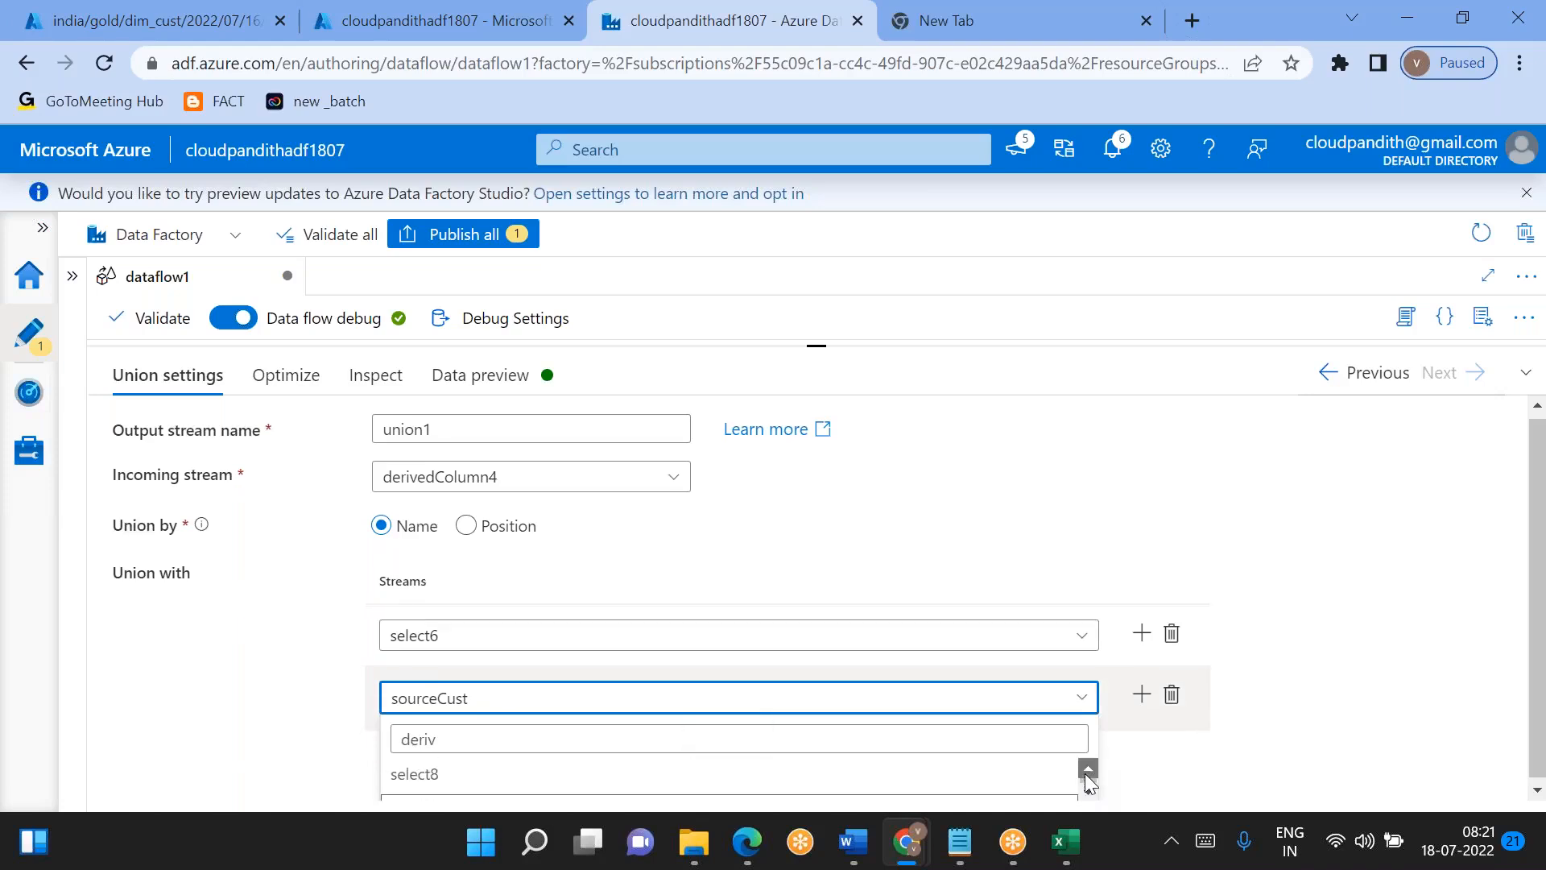
pyautogui.click(1090, 787)
pyautogui.click(1089, 788)
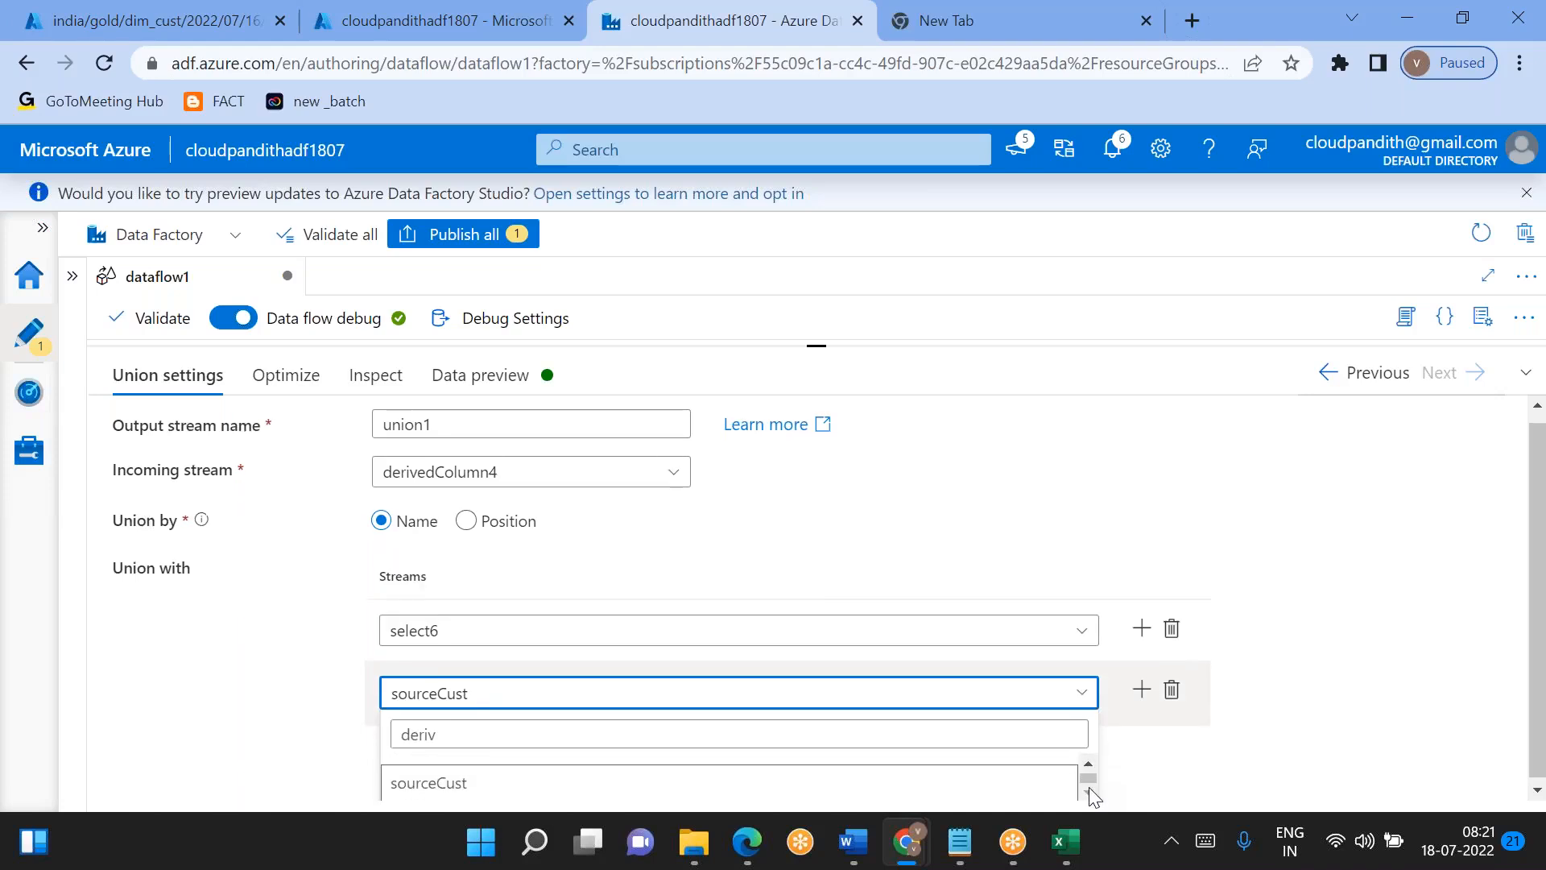
pyautogui.click(1089, 786)
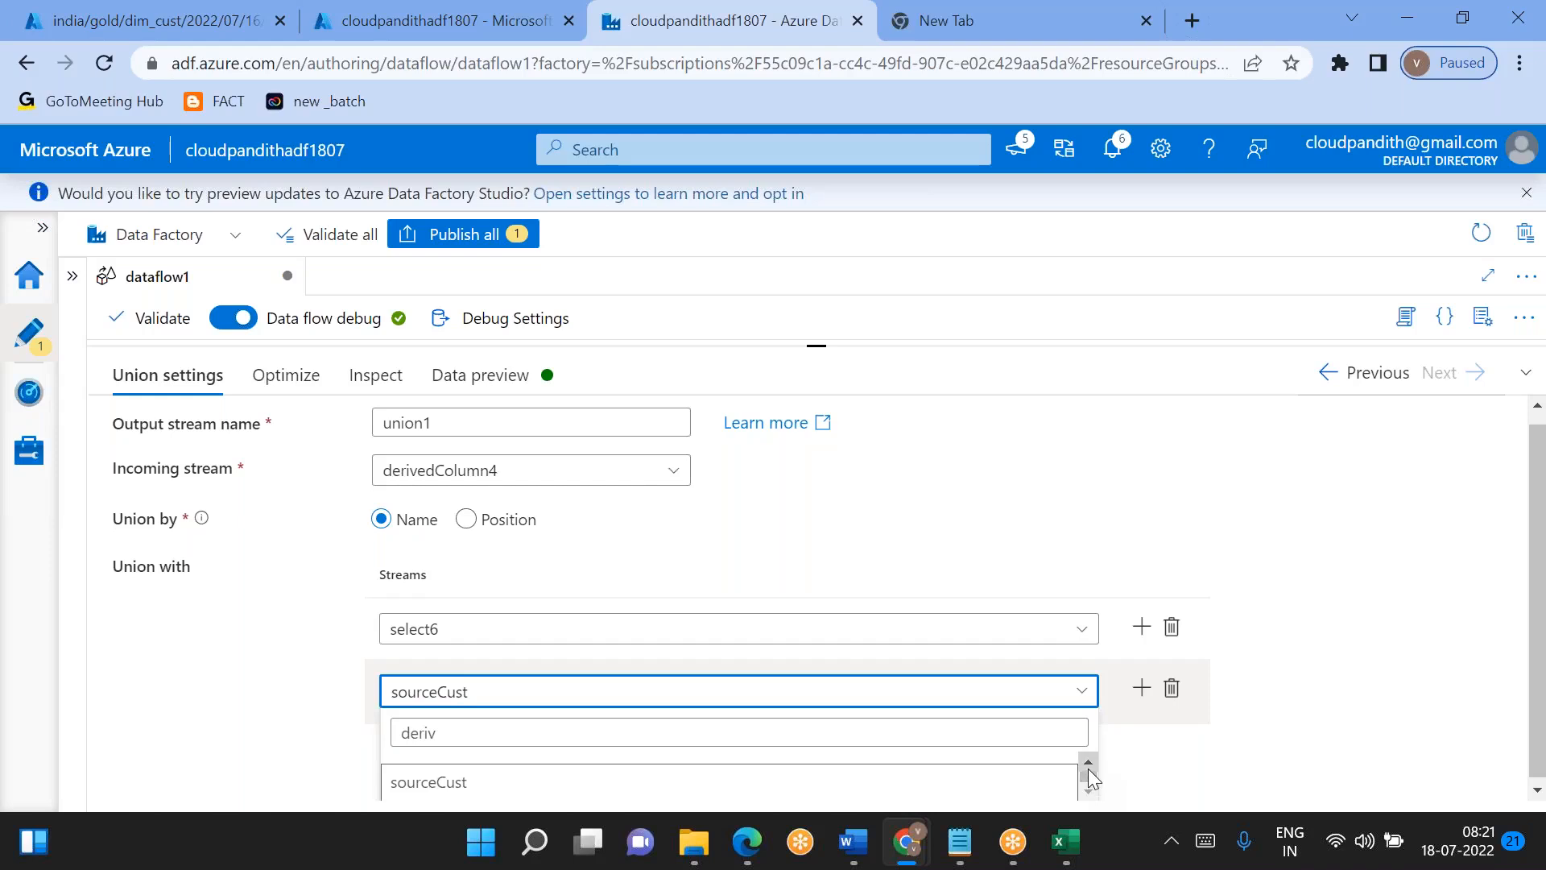
pyautogui.click(1089, 768)
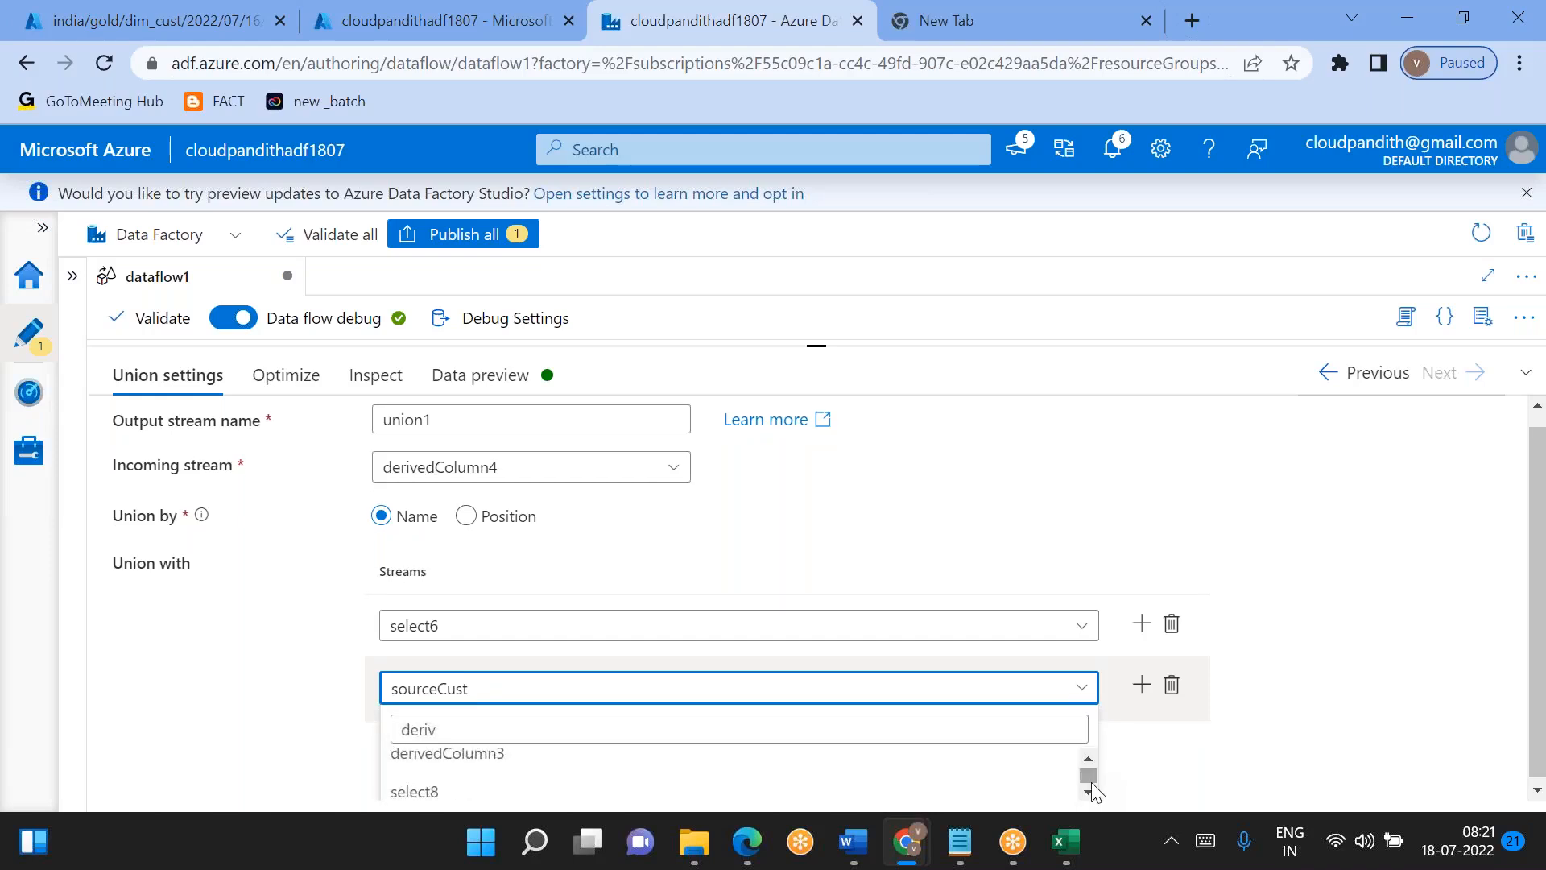
pyautogui.click(591, 769)
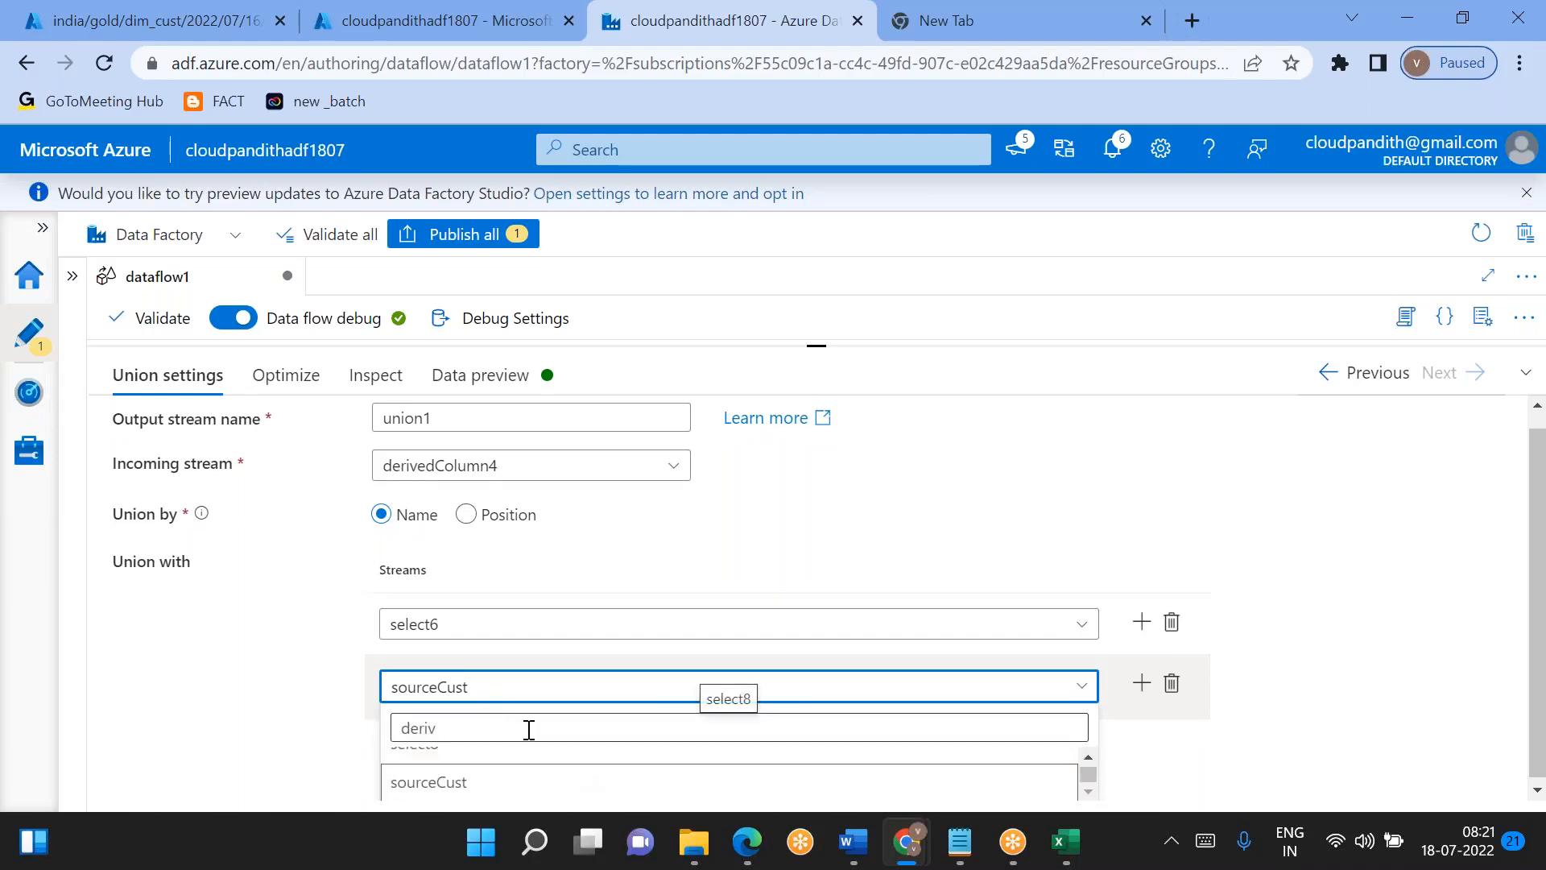
pyautogui.scroll(2, 481, 772)
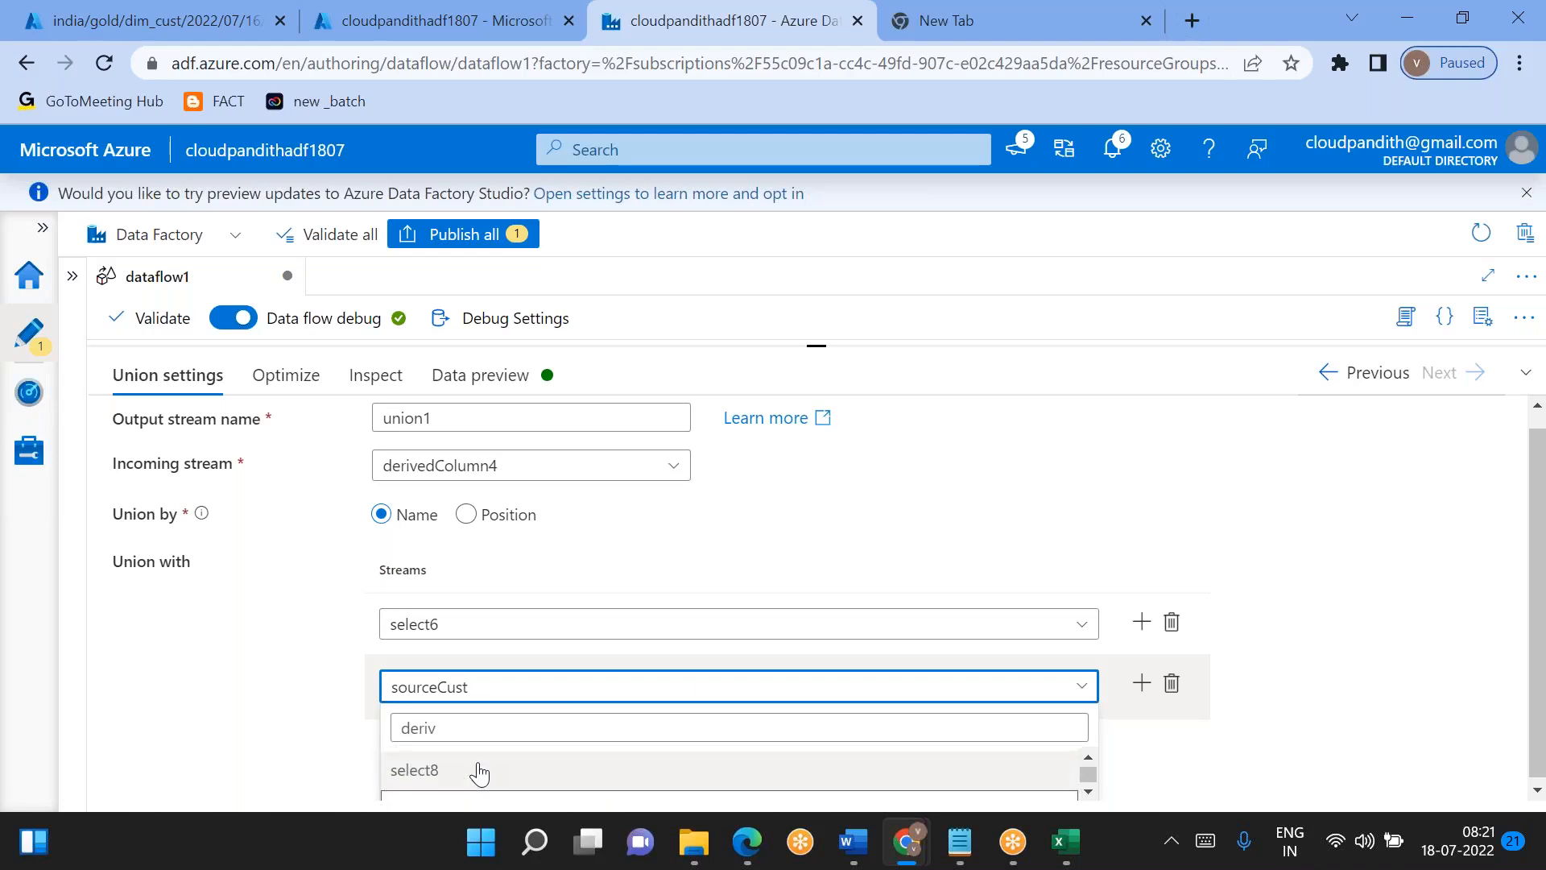
pyautogui.click(460, 785)
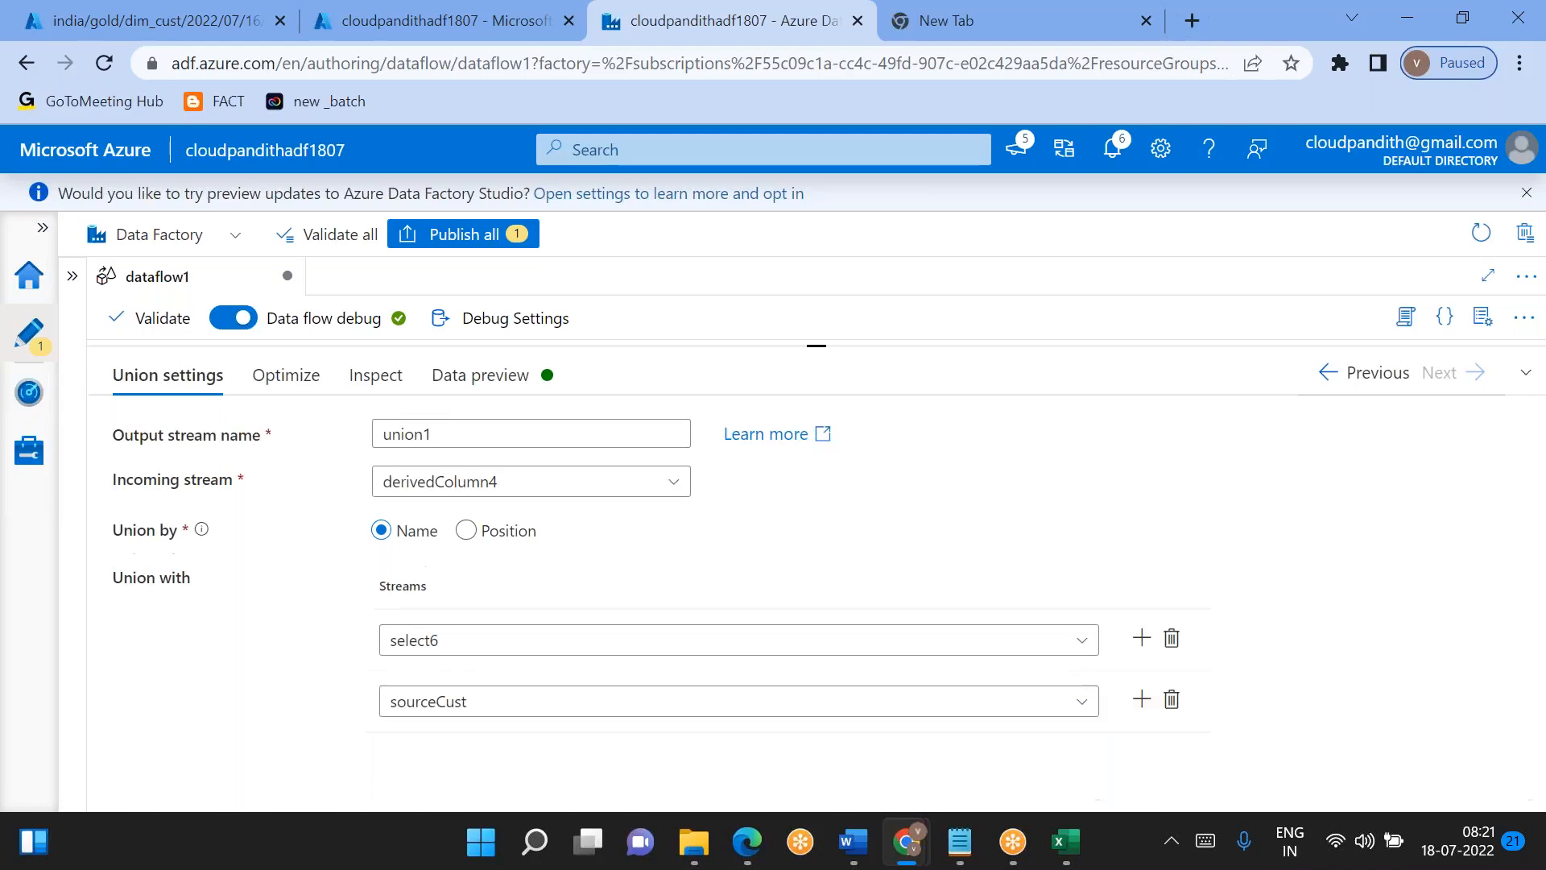
# - Try filtering the second union stream's choices by "derived", clearing the filter text at the end
pyautogui.click(464, 710)
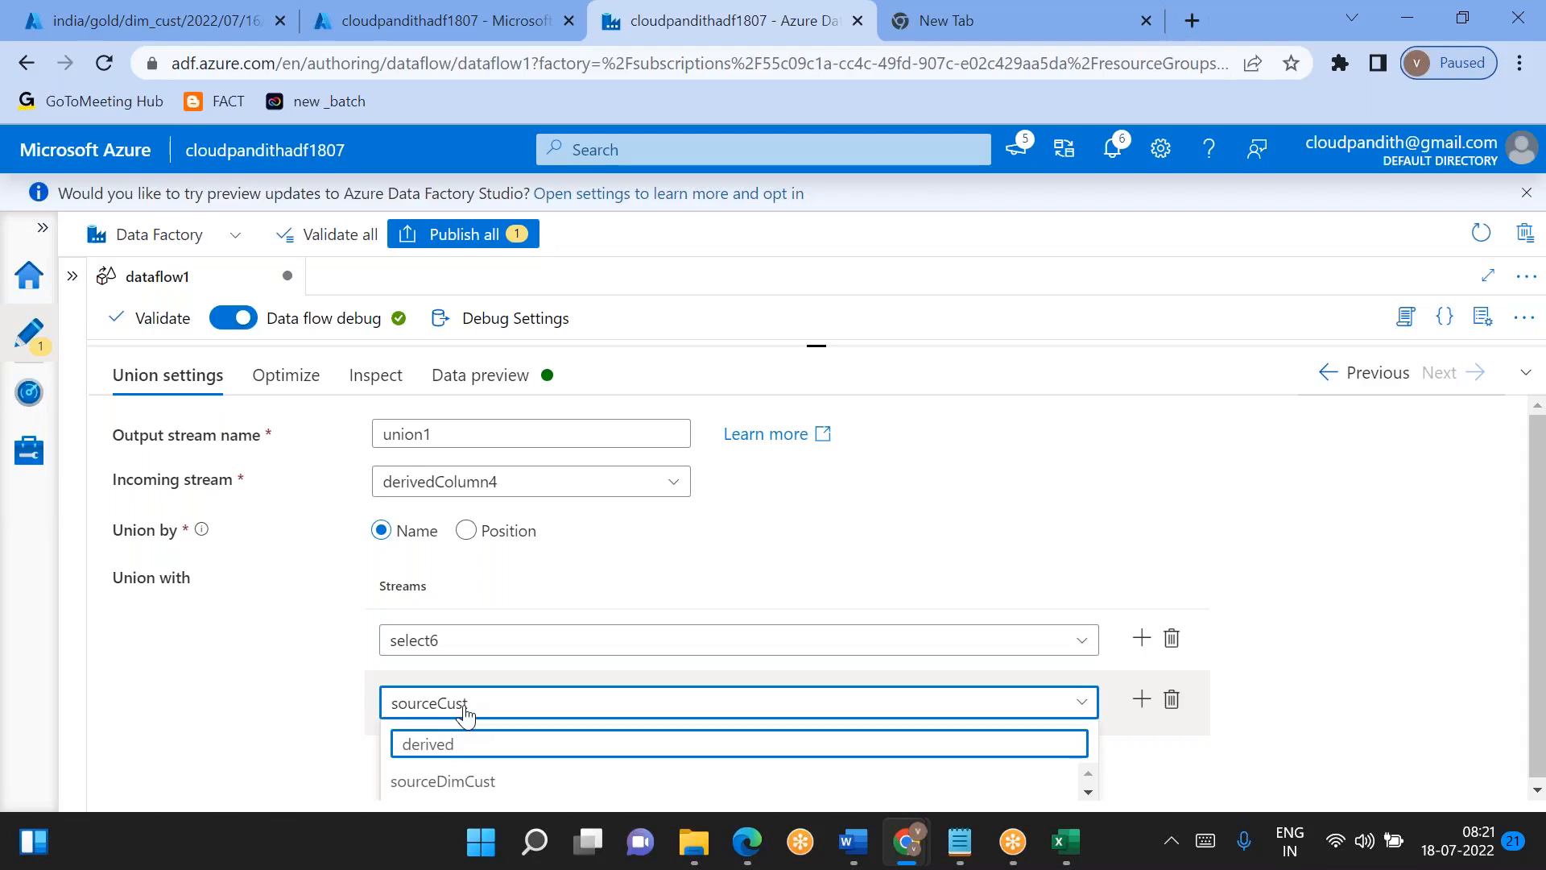
pyautogui.hotkey('ctrl', 'a')
pyautogui.press('BackSpace')
# - Check the output stream name of the last derived column transformation on the NewRecords branch
pyautogui.moveTo(817, 342); pyautogui.dragTo(816, 626)
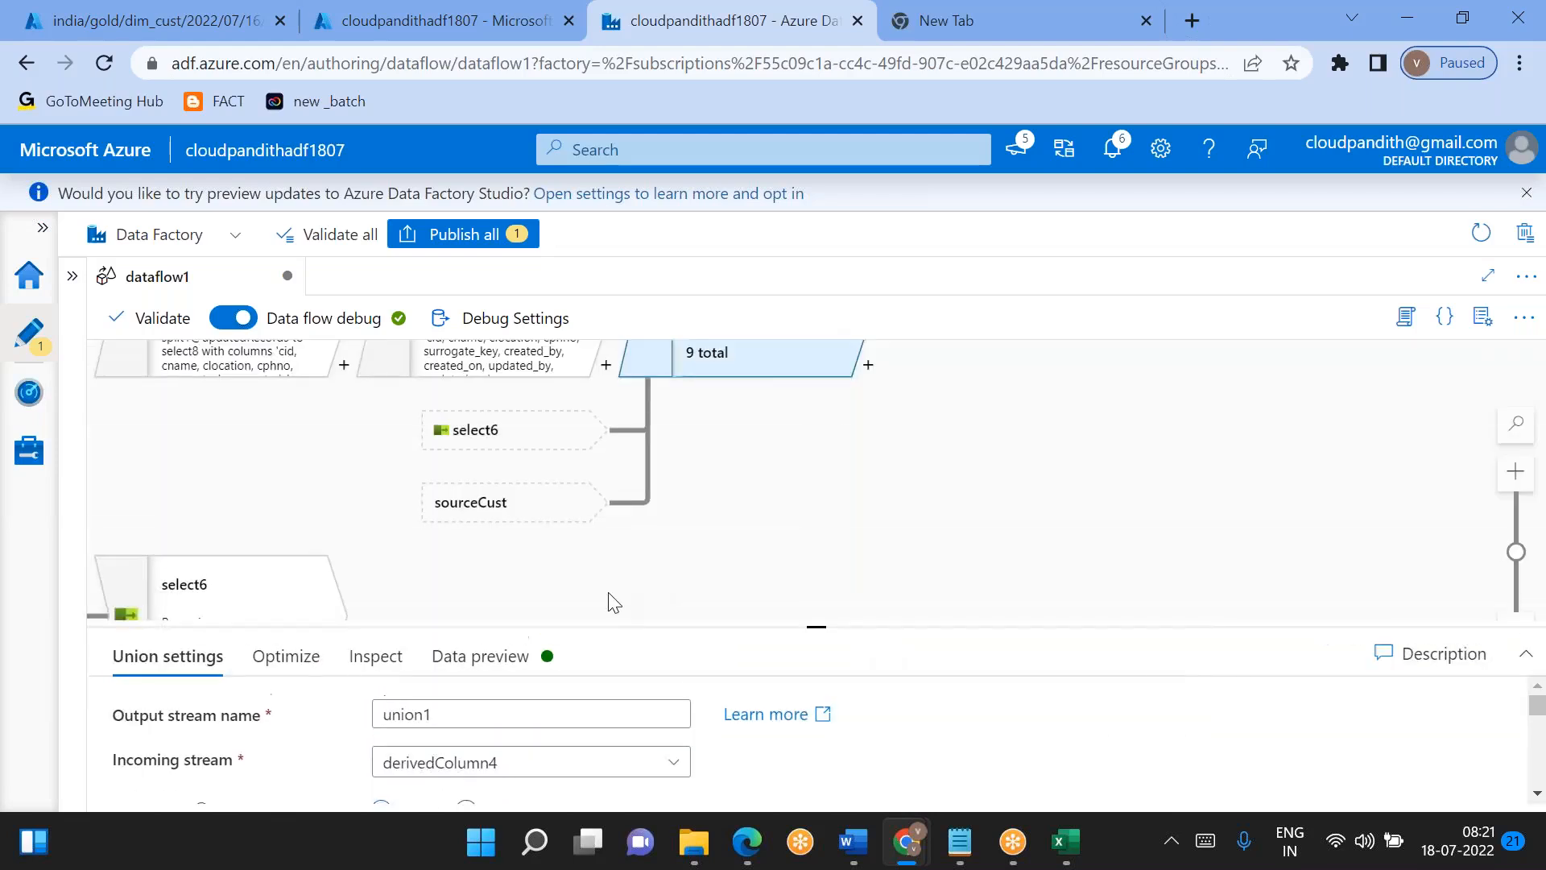
pyautogui.click(664, 557)
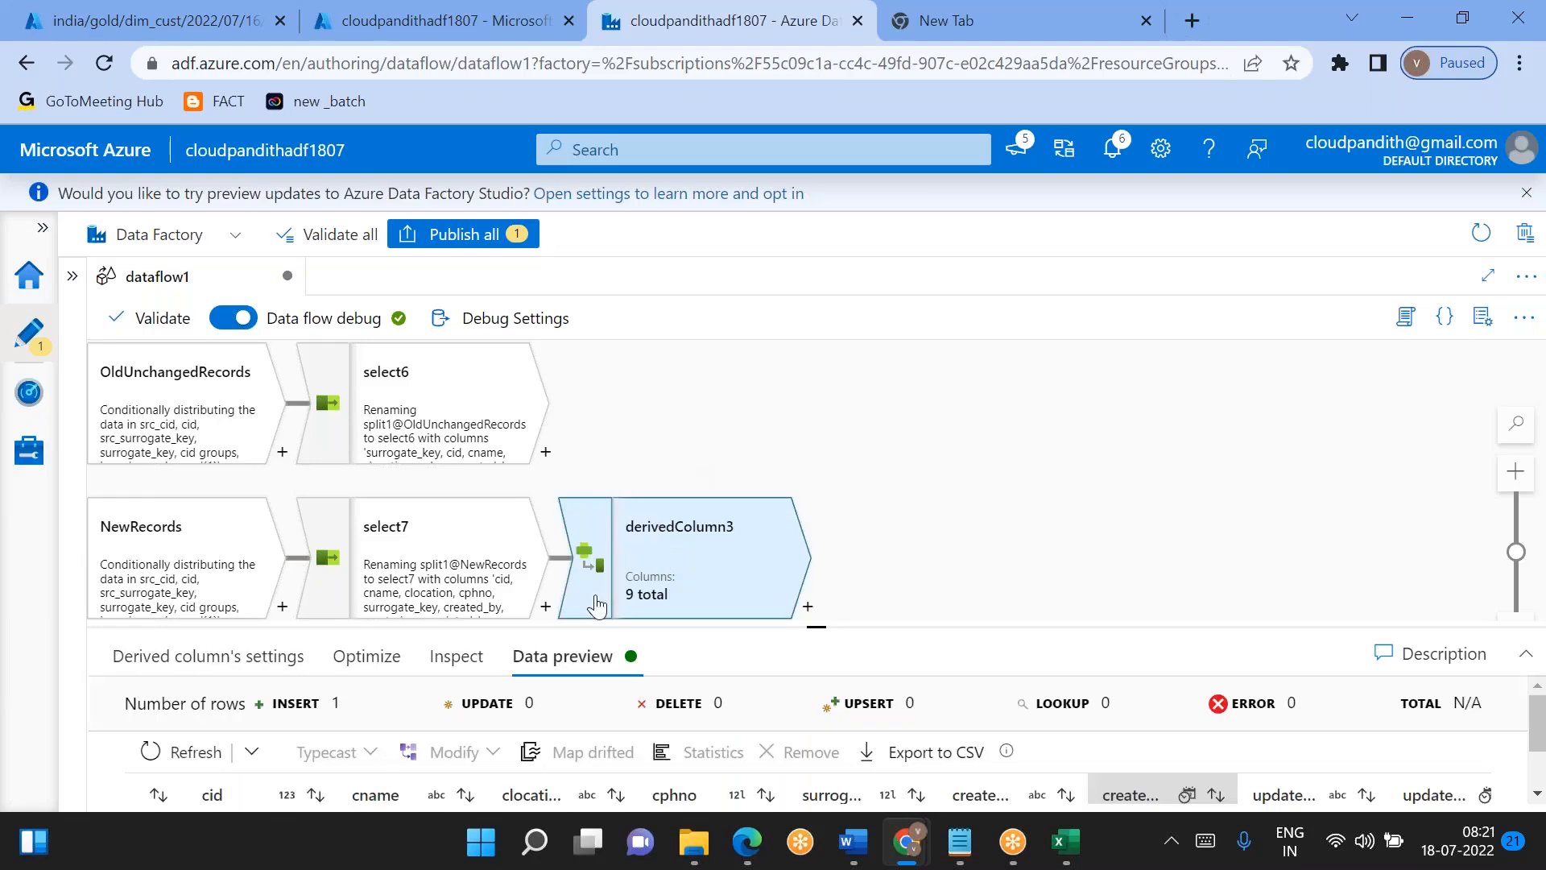
pyautogui.click(201, 656)
pyautogui.moveTo(493, 713); pyautogui.dragTo(344, 712)
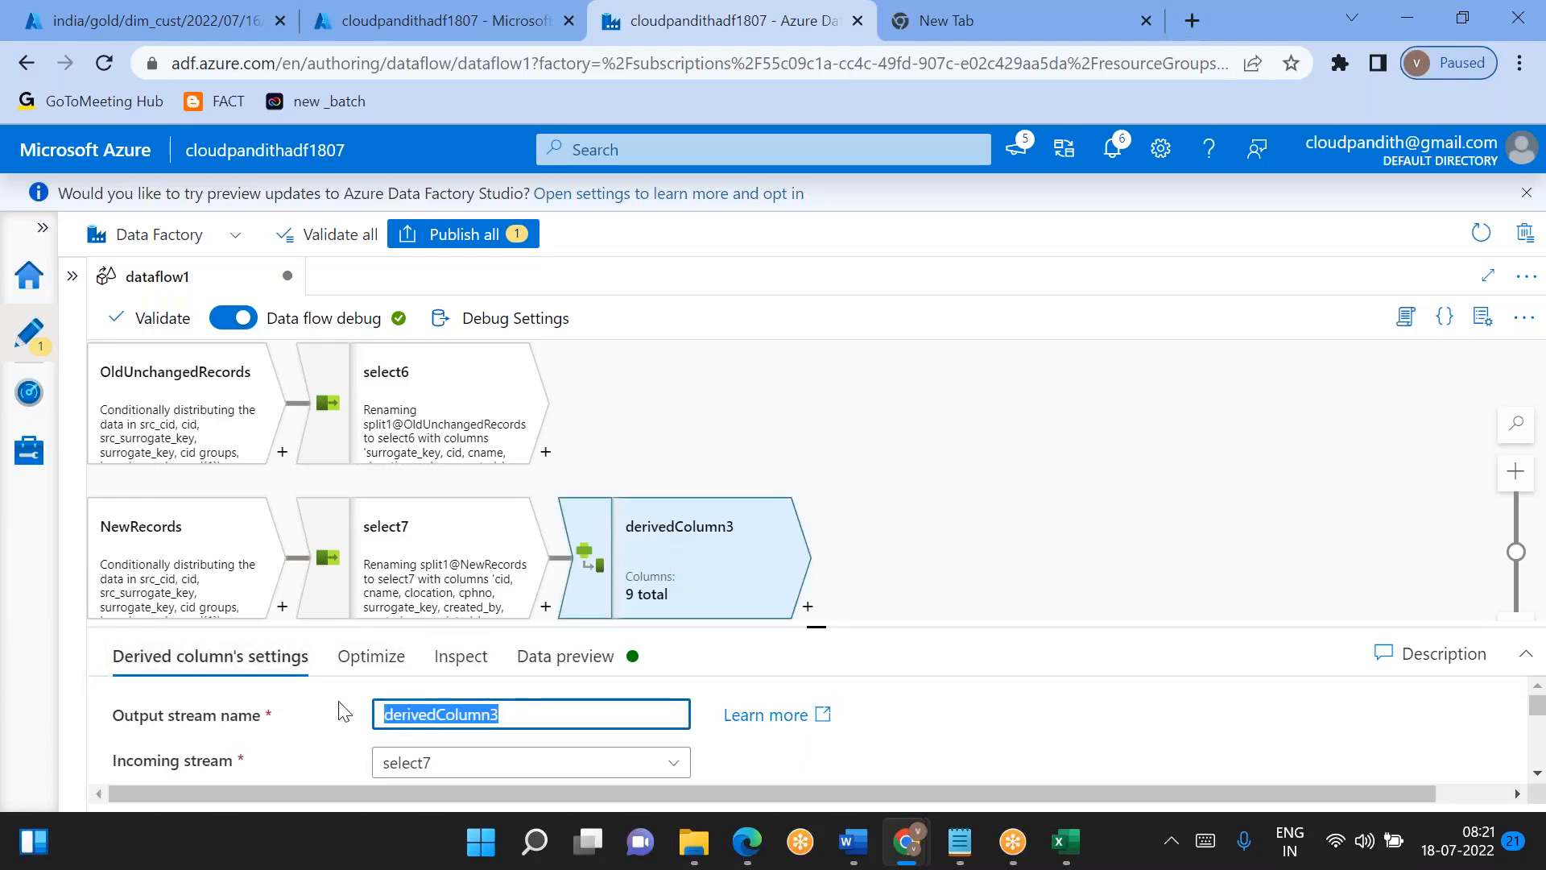
# - Return to union1's settings and replace sourceCust with derivedColumn3 as its second union stream
pyautogui.moveTo(889, 361); pyautogui.dragTo(695, 613)
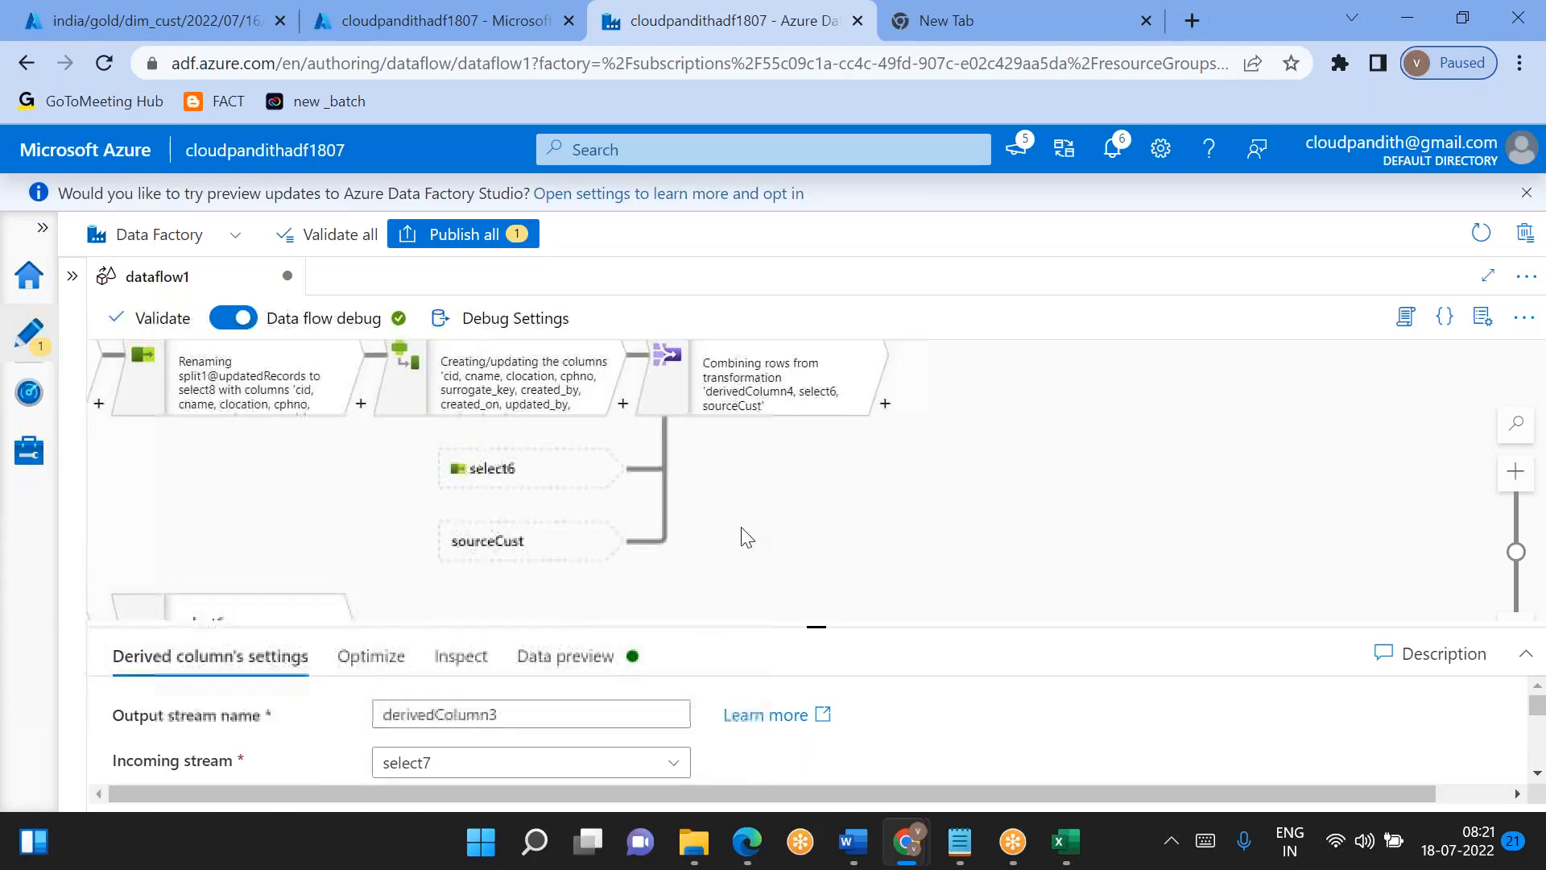
pyautogui.click(777, 412)
pyautogui.moveTo(811, 628); pyautogui.dragTo(814, 427)
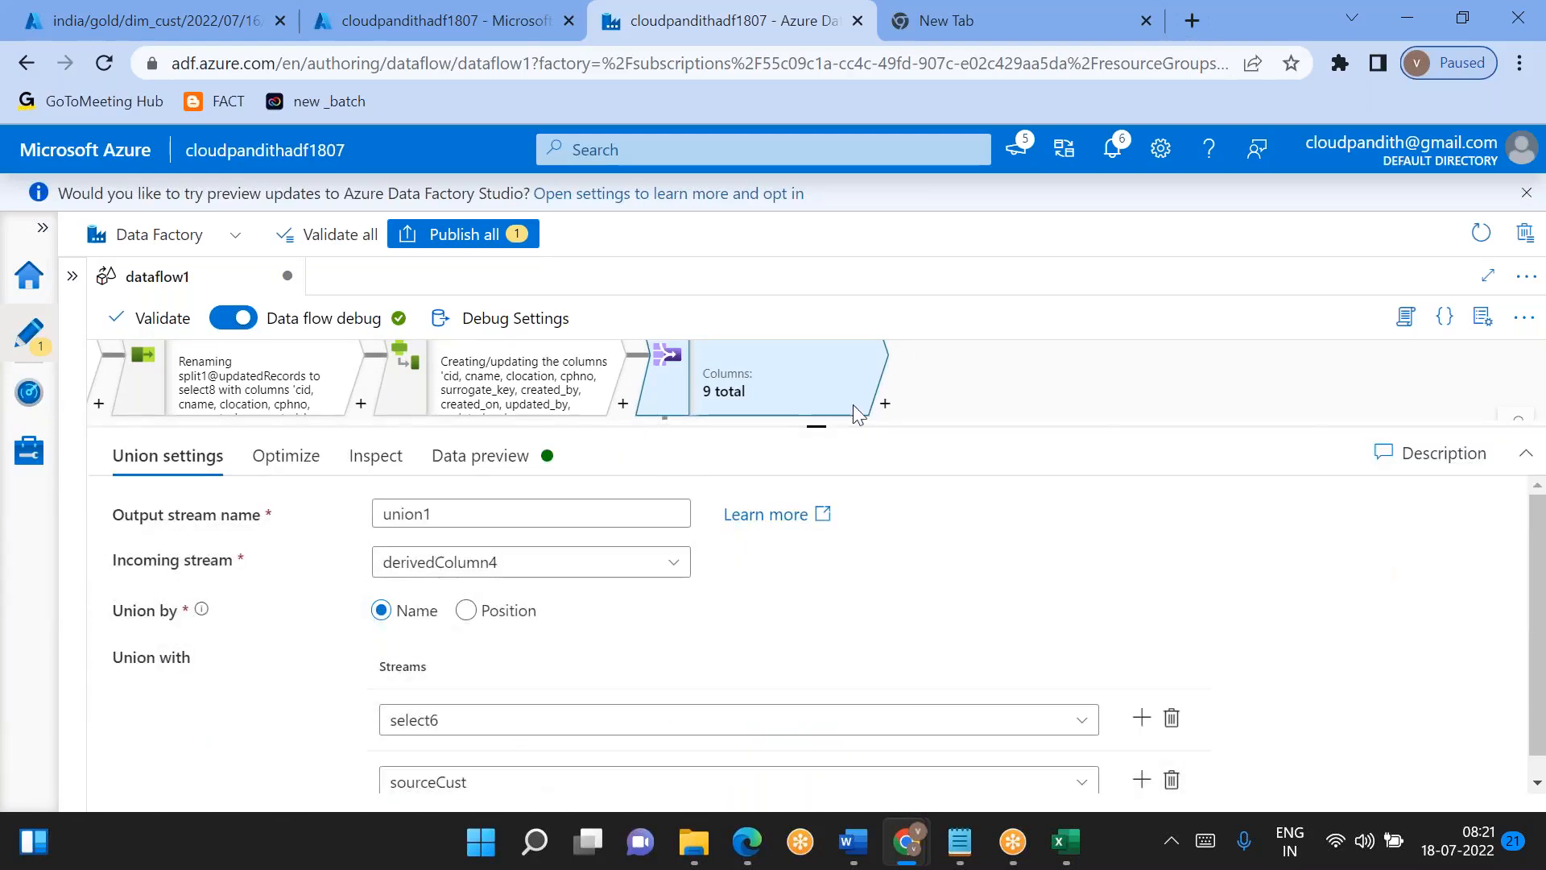
pyautogui.moveTo(815, 428); pyautogui.dragTo(815, 389)
pyautogui.click(528, 749)
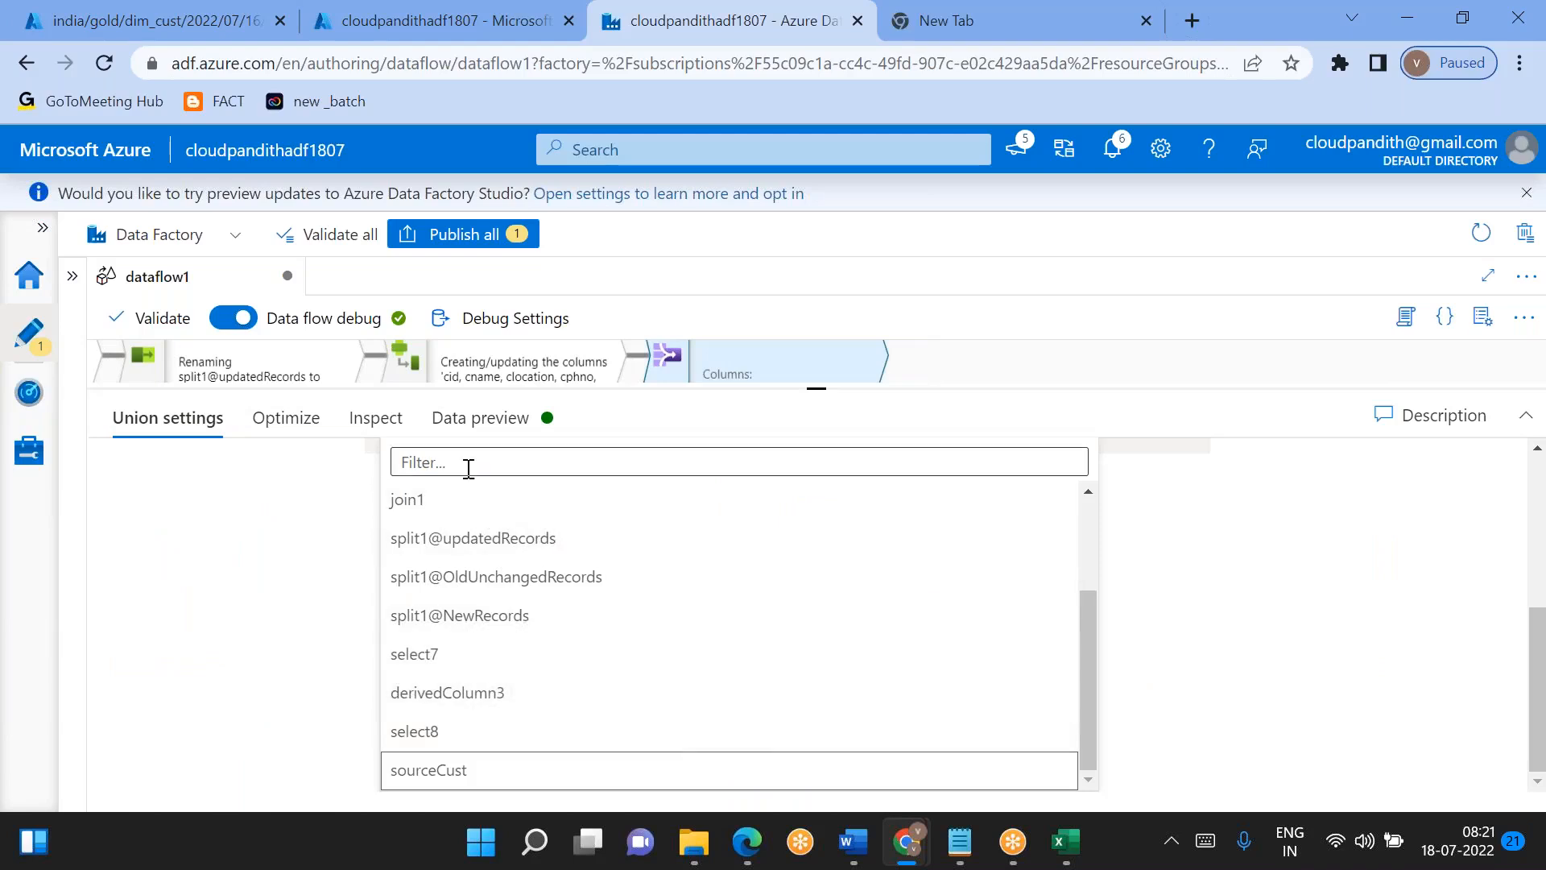
pyautogui.click(435, 691)
# - Refresh union1's data preview and examine the combined rows across all columns
pyautogui.moveTo(959, 544); pyautogui.dragTo(885, 680)
pyautogui.click(527, 418)
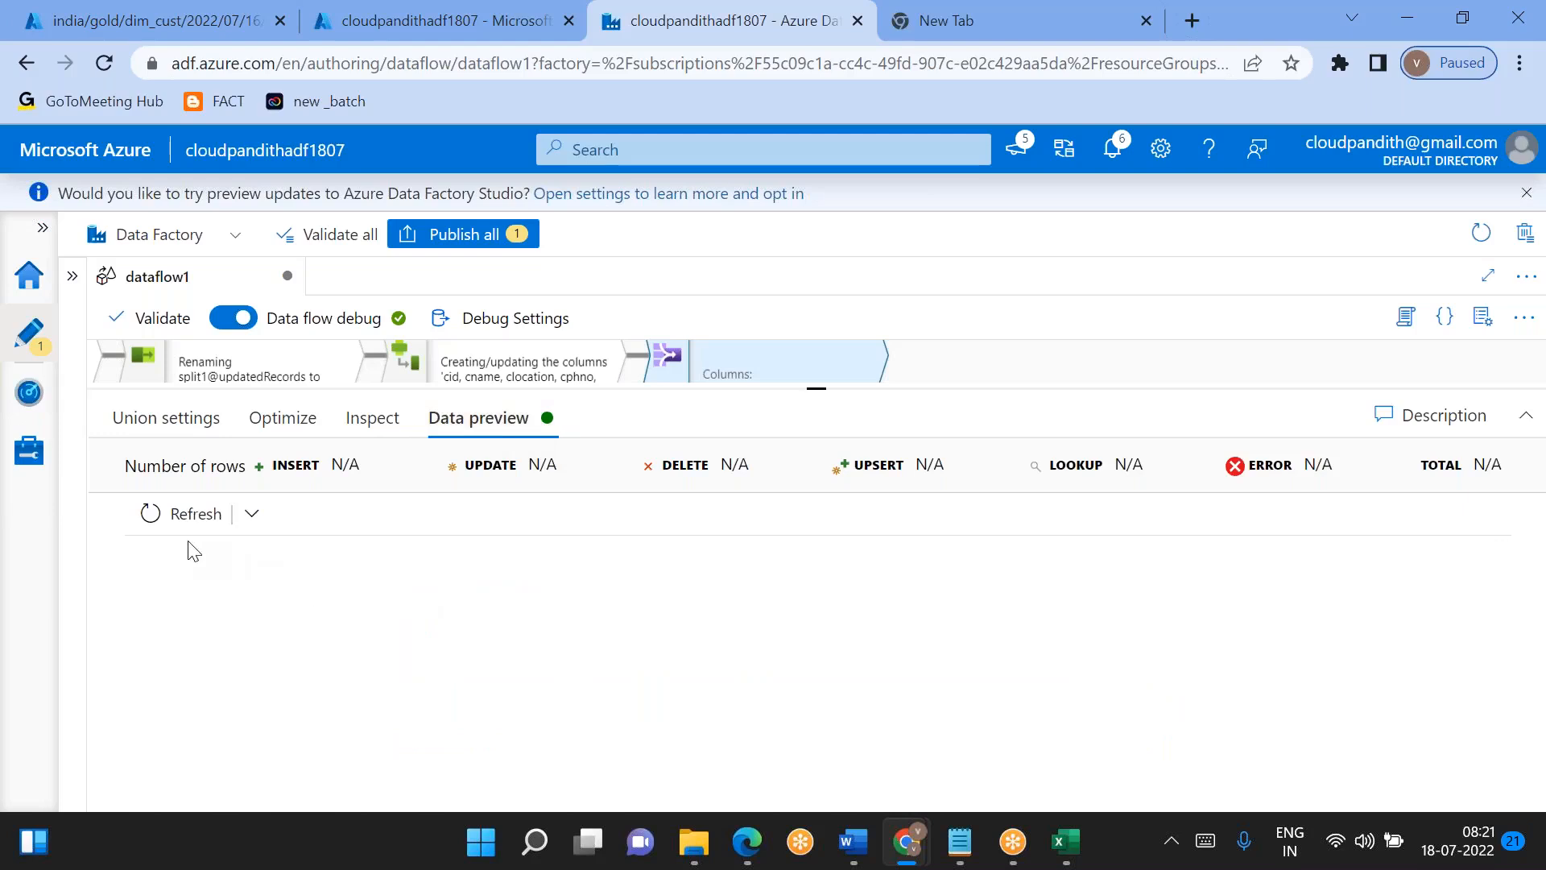
pyautogui.click(185, 514)
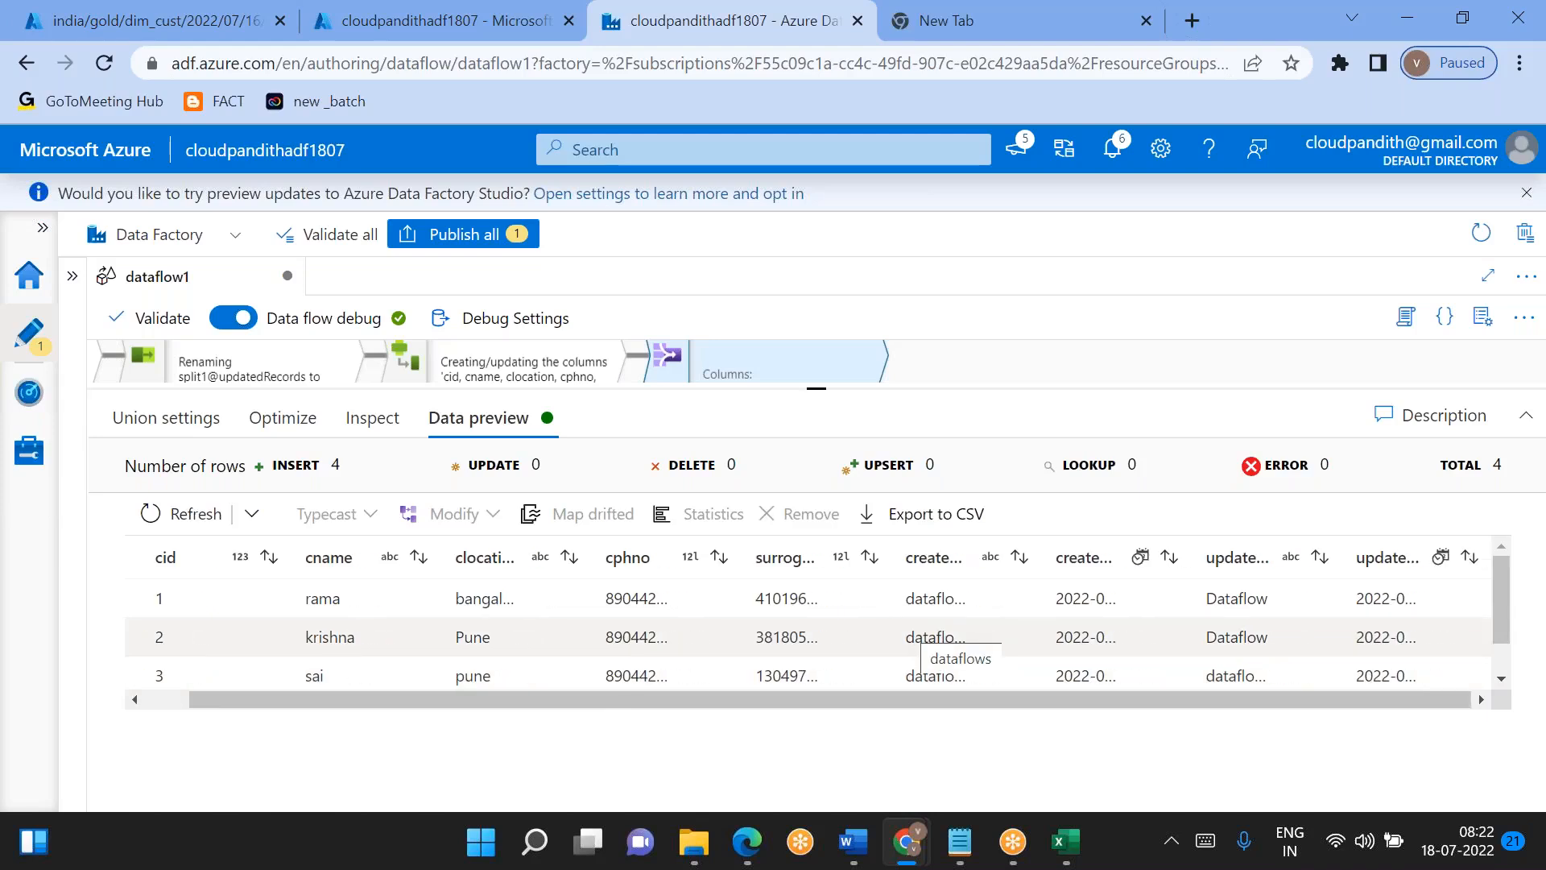
pyautogui.scroll(-1, 926, 640)
pyautogui.scroll(1, 926, 631)
pyautogui.scroll(-1, 926, 632)
pyautogui.scroll(1, 926, 632)
pyautogui.scroll(-1, 925, 631)
pyautogui.scroll(1, 926, 631)
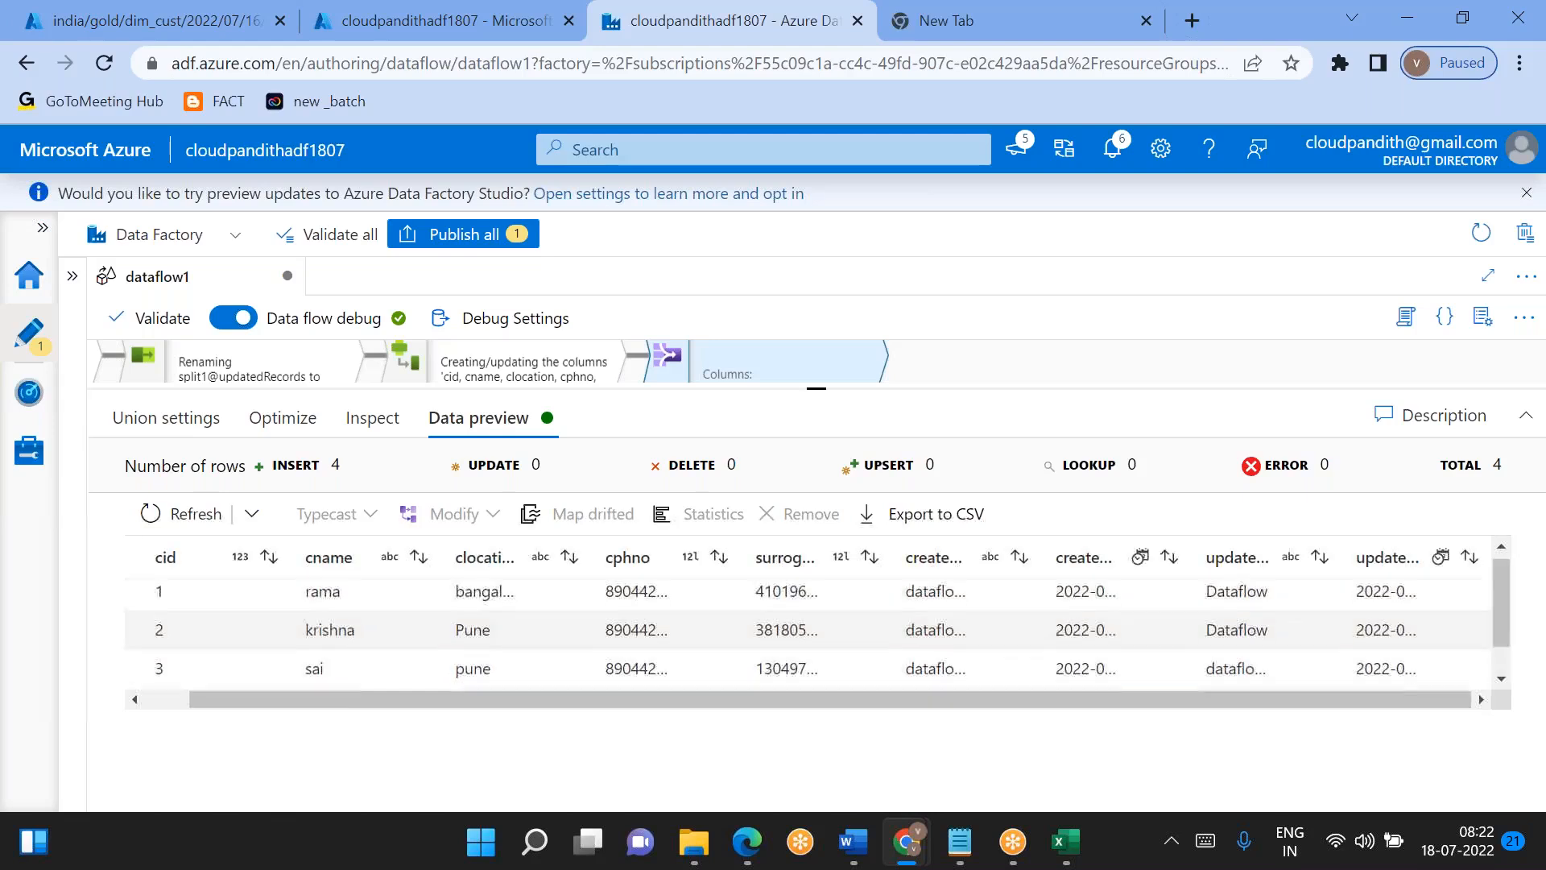
pyautogui.hscroll(-1, 926, 631)
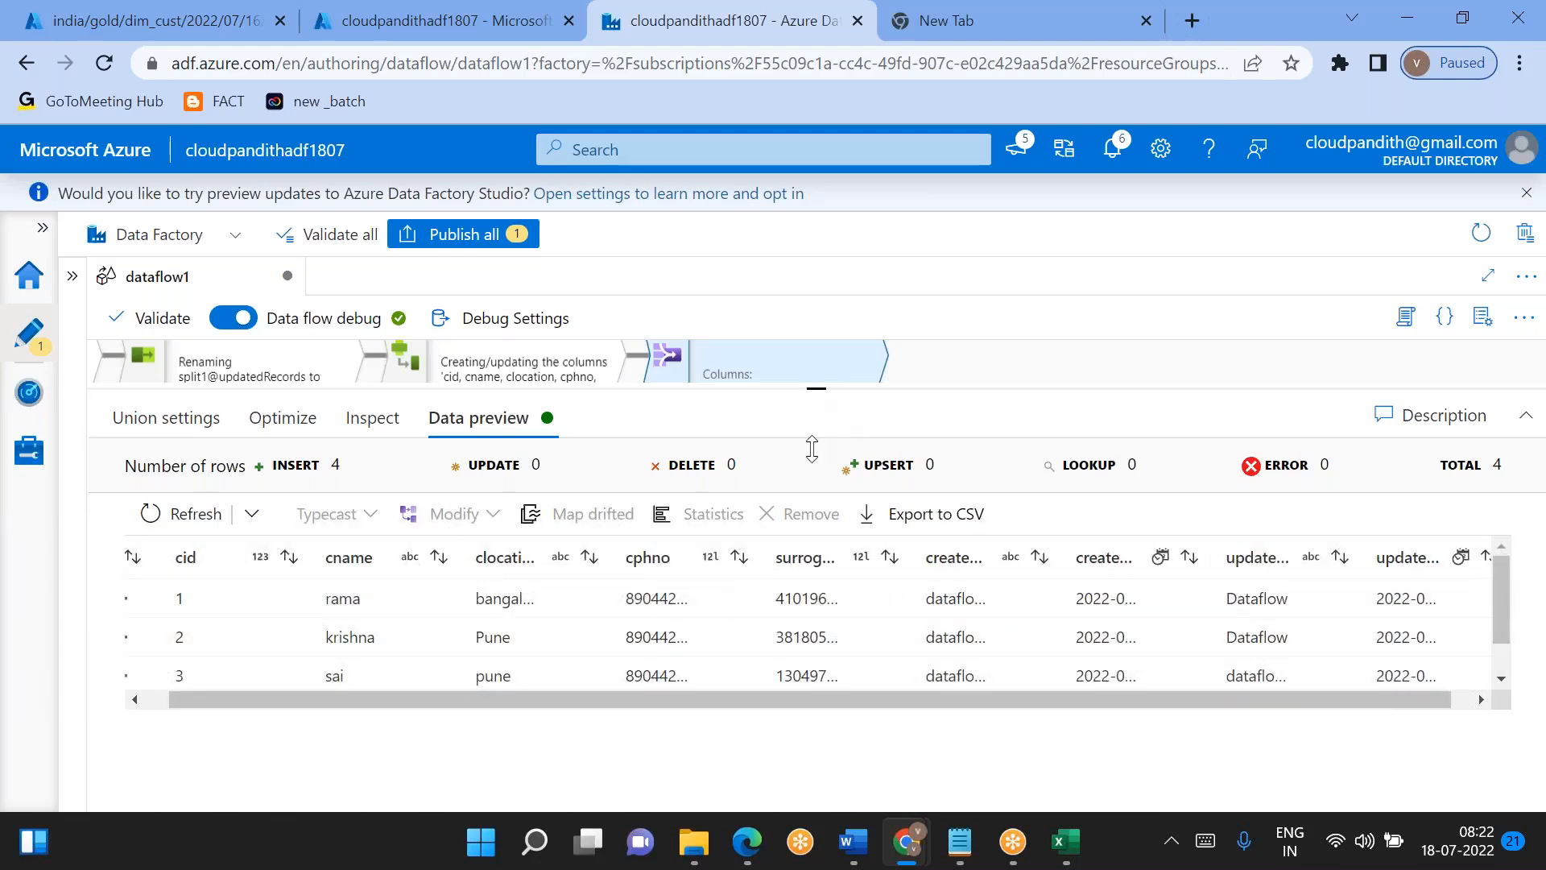
# - Add a Sink transformation after union1 in the data flow
pyautogui.moveTo(811, 448); pyautogui.dragTo(868, 463)
pyautogui.click(885, 405)
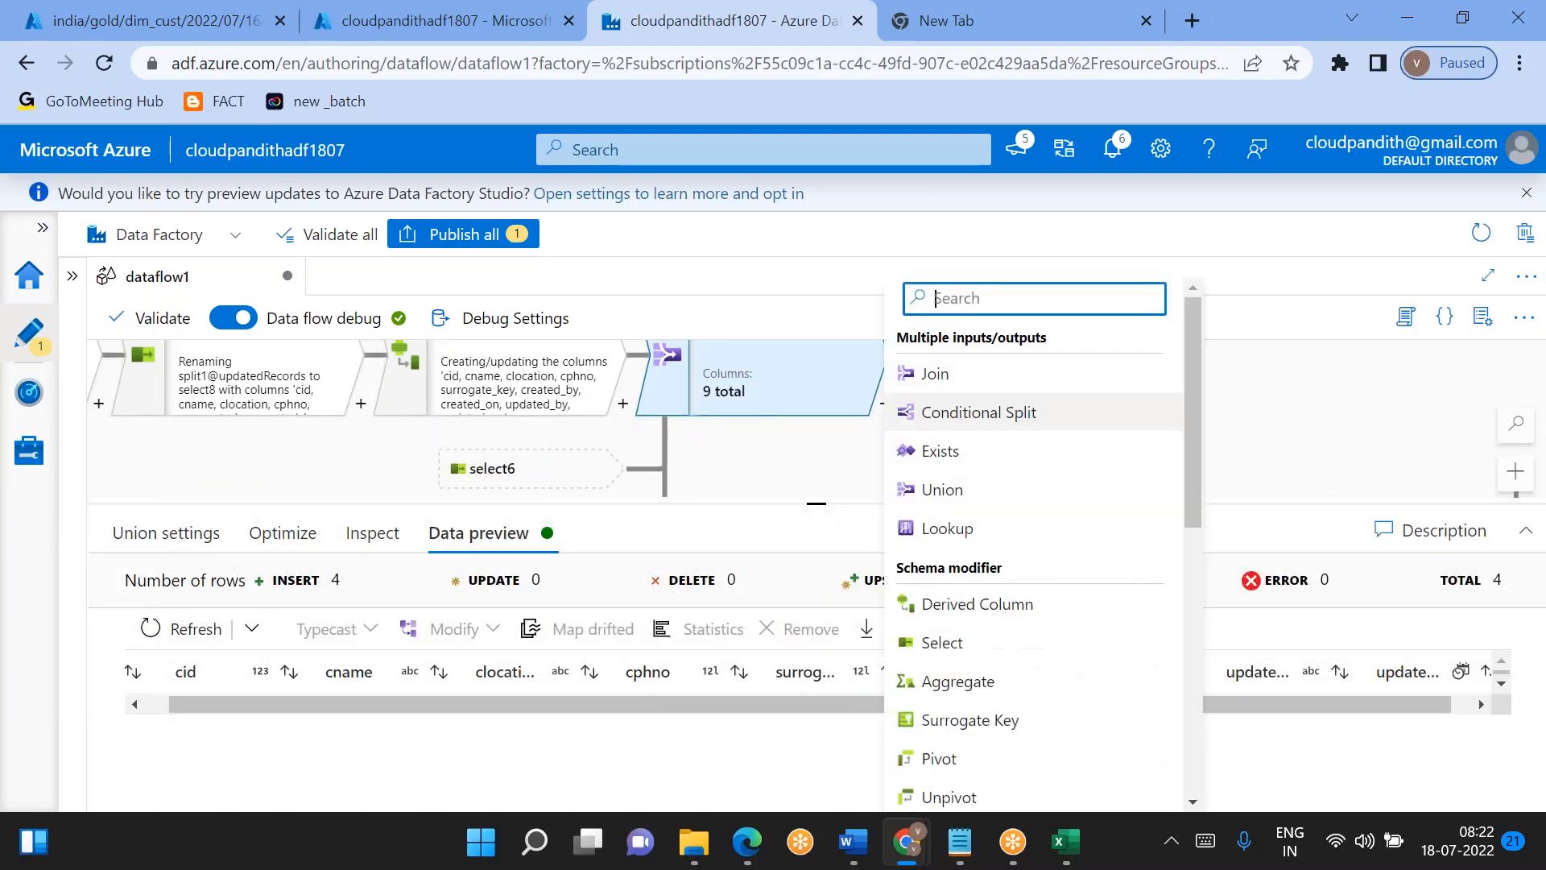
pyautogui.scroll(-8, 1030, 604)
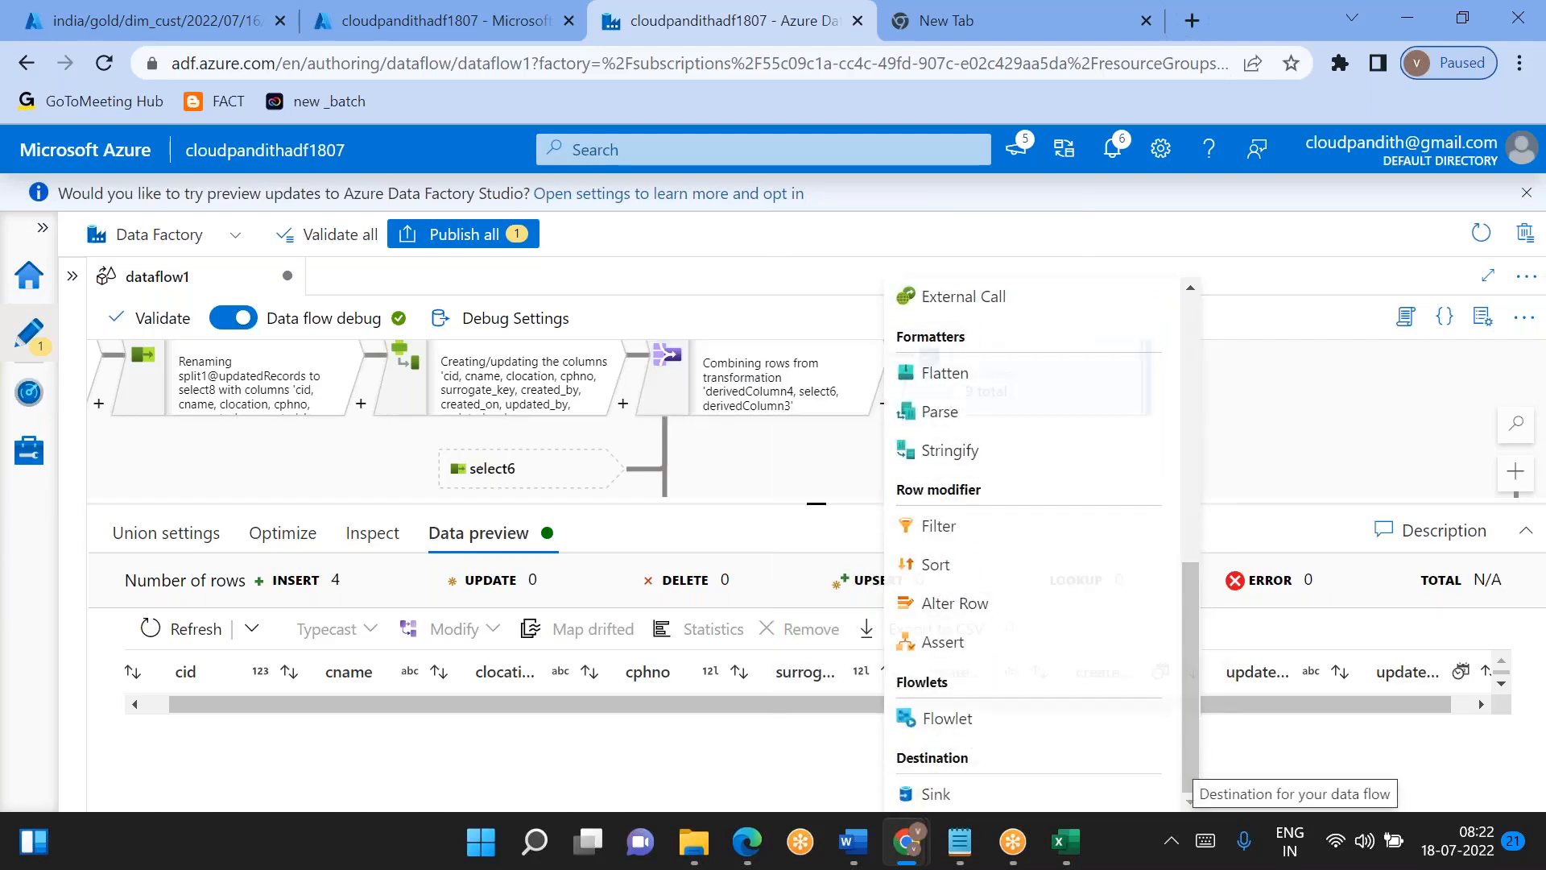
pyautogui.click(938, 793)
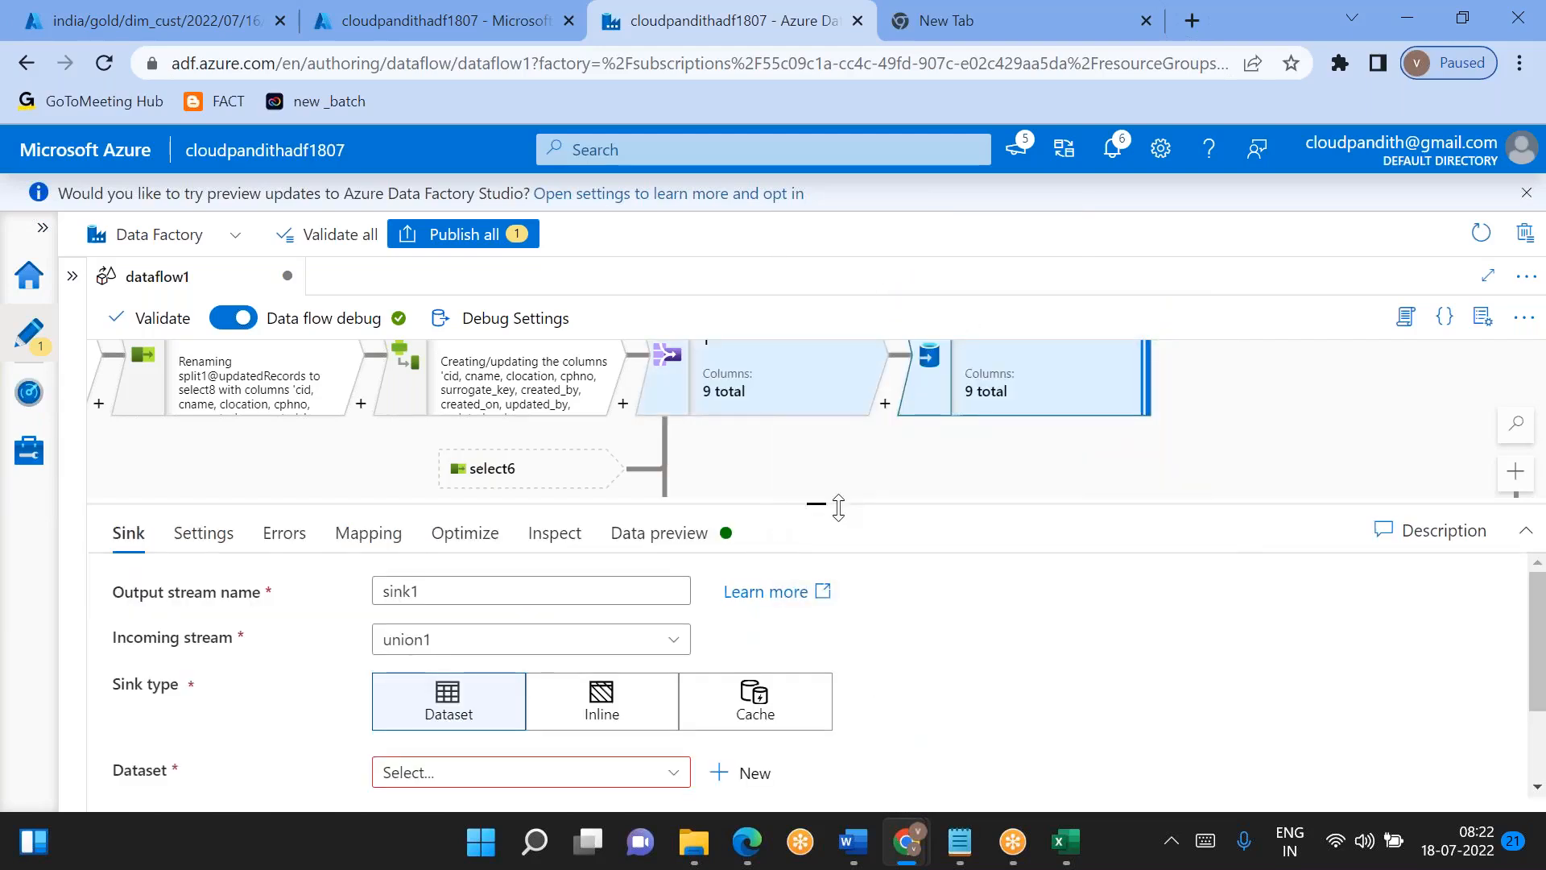
# - Set sink1's type to Inline with DelimitedText as the inline dataset type
pyautogui.moveTo(818, 497); pyautogui.dragTo(816, 345)
pyautogui.click(496, 625)
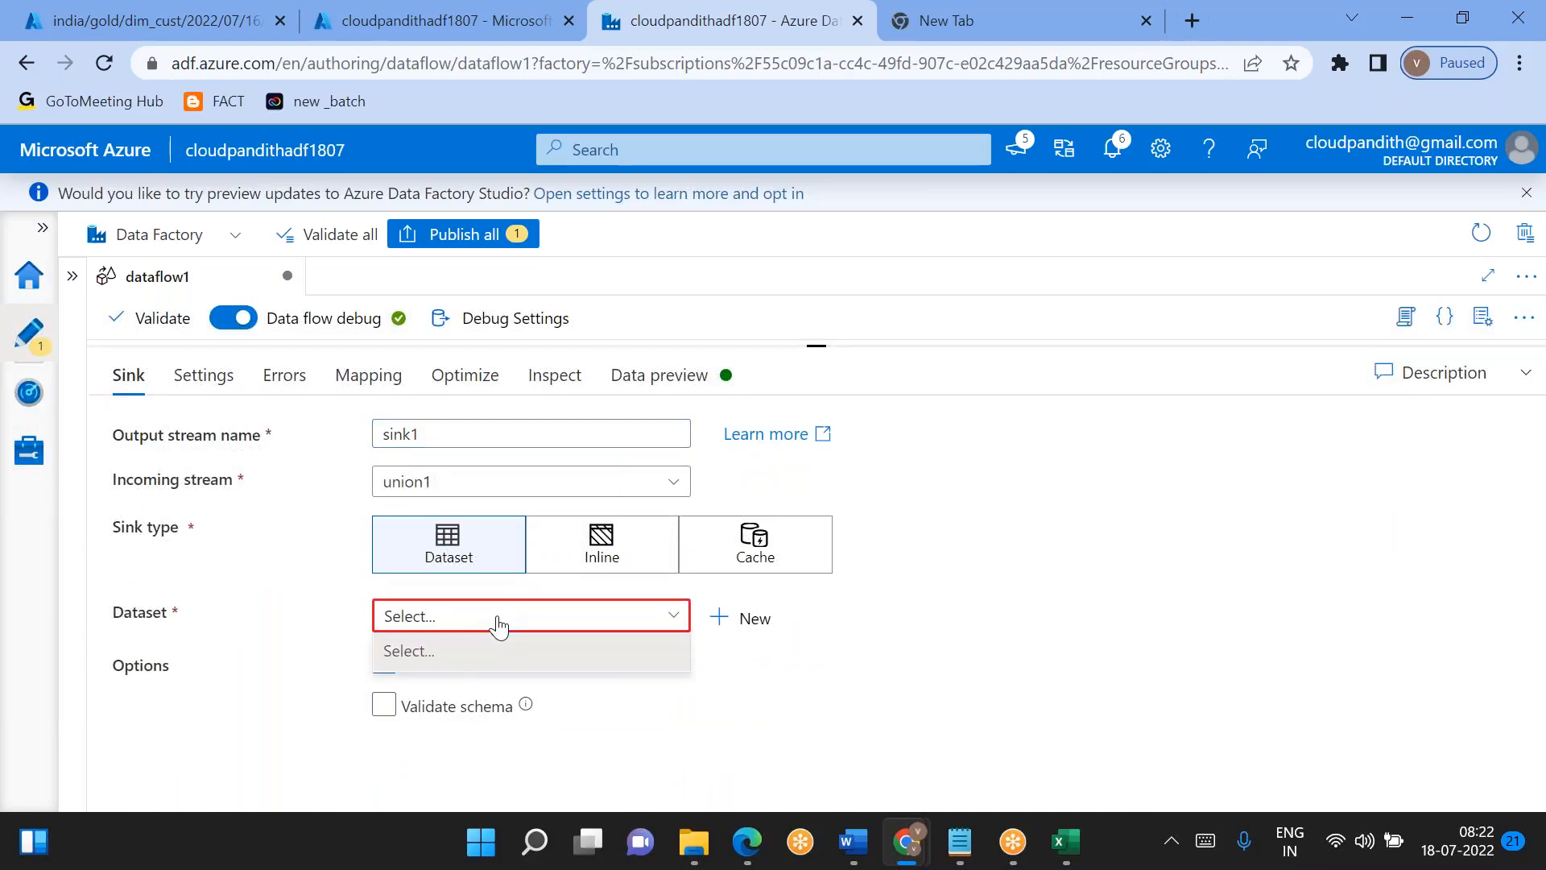
pyautogui.click(599, 551)
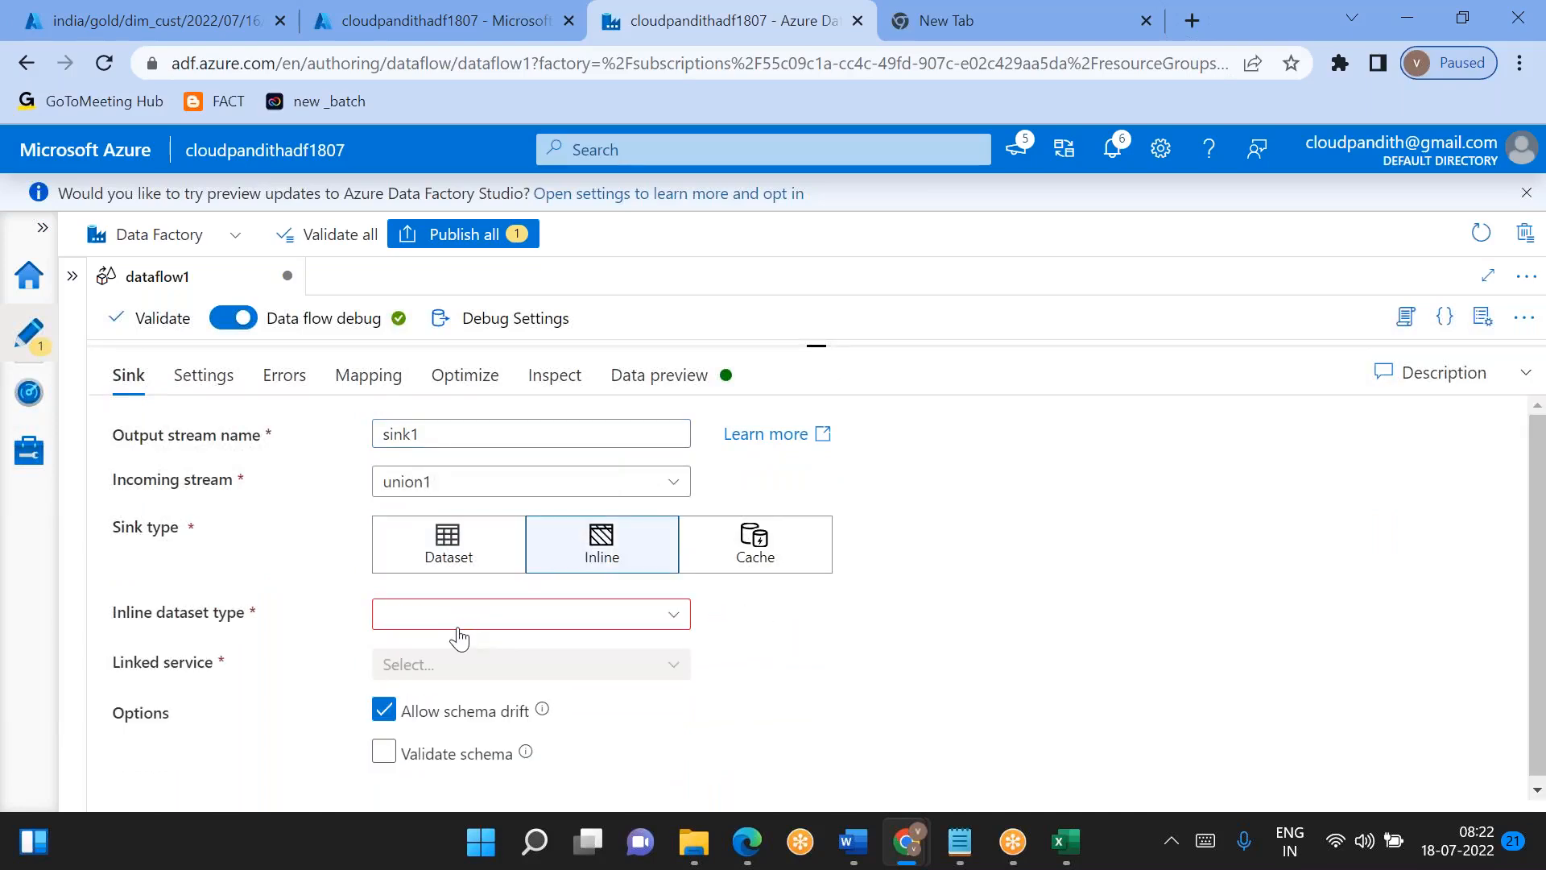
pyautogui.click(457, 614)
pyautogui.write('eli')
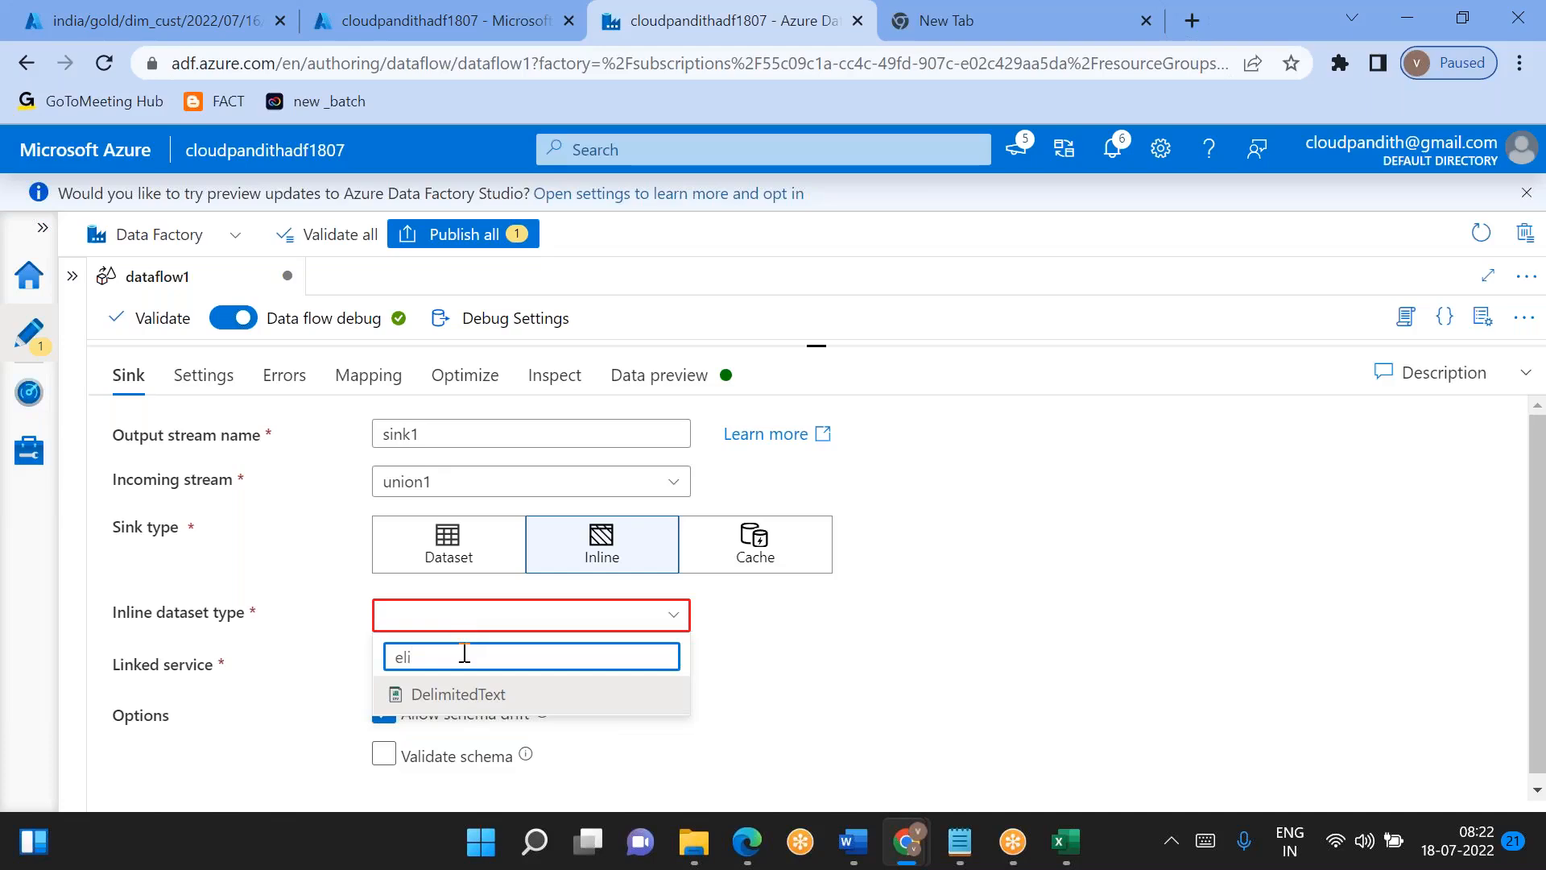
pyautogui.click(459, 694)
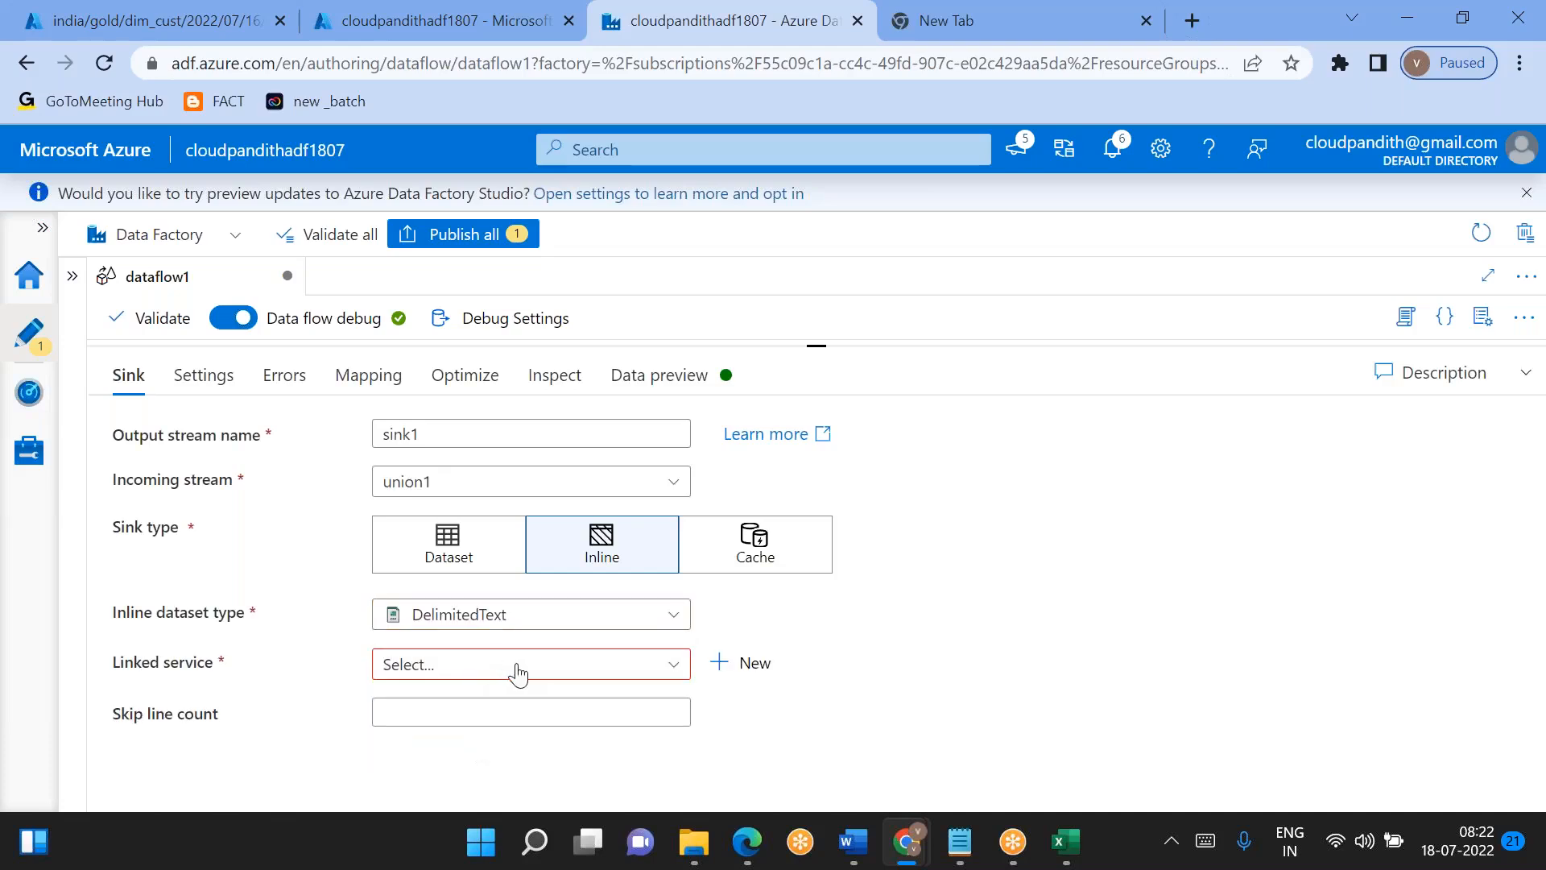
# - Set sink1's linked service to LS_ADLSGen2
pyautogui.click(516, 665)
pyautogui.write('adl')
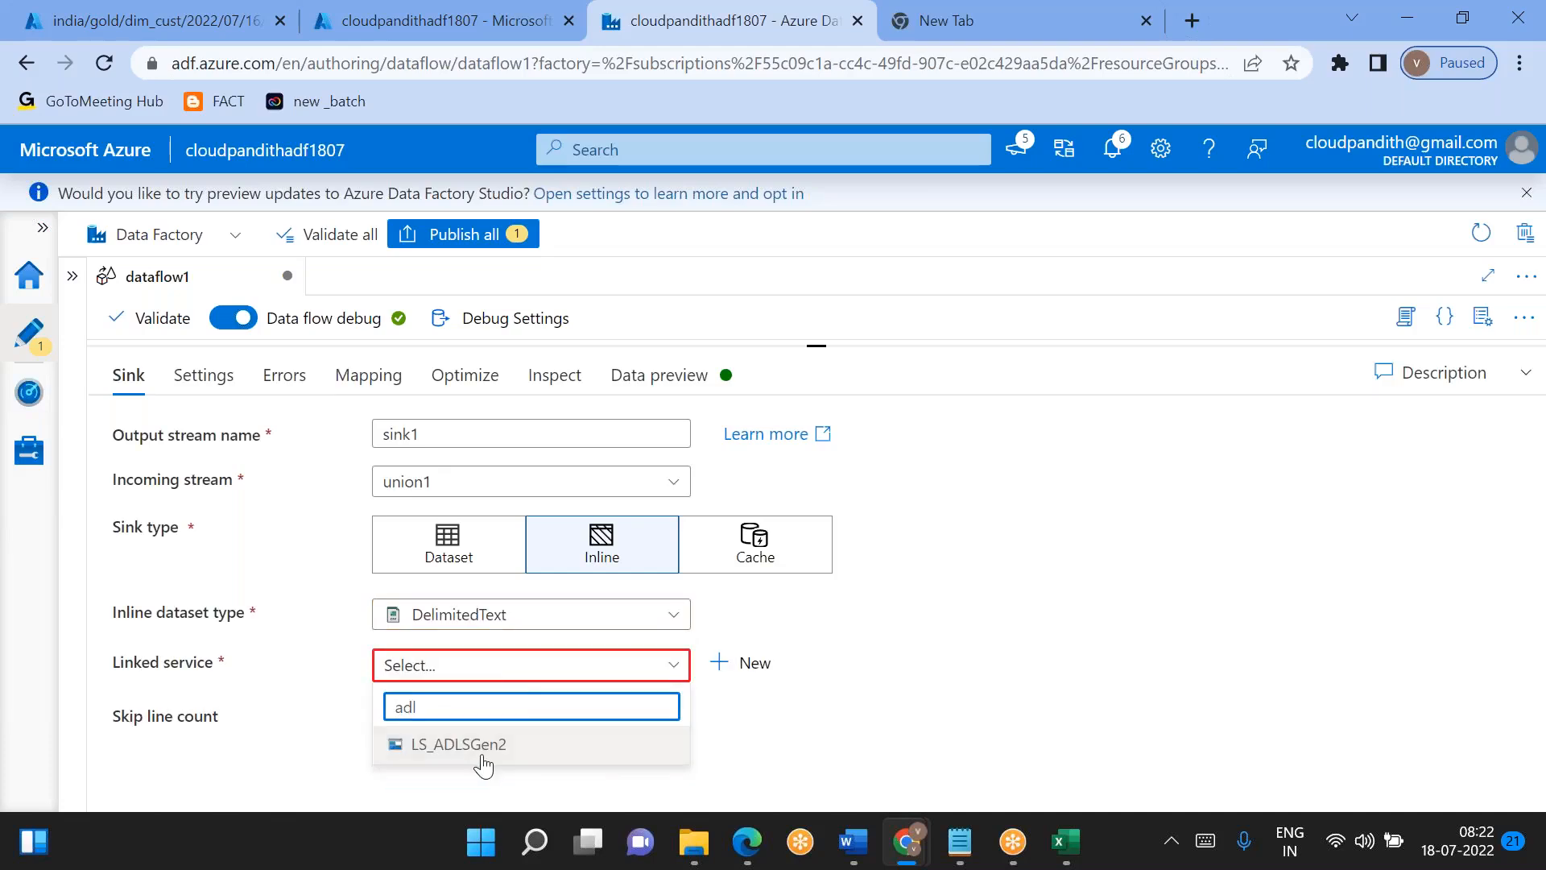
pyautogui.click(483, 746)
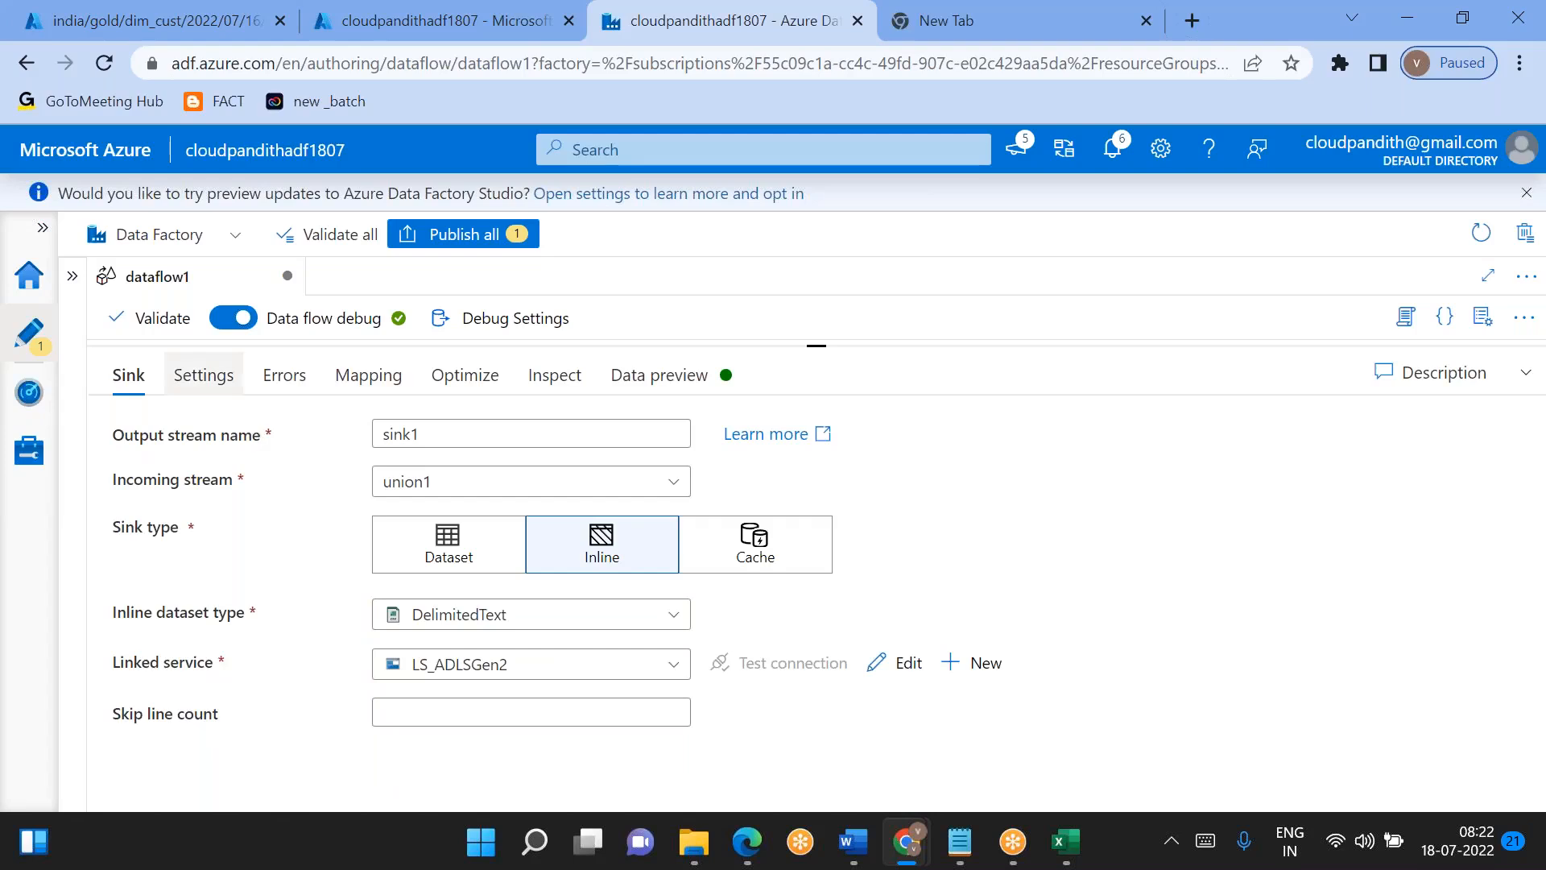
# - Set the file system in sink1's folder path to global
pyautogui.click(219, 385)
pyautogui.click(435, 475)
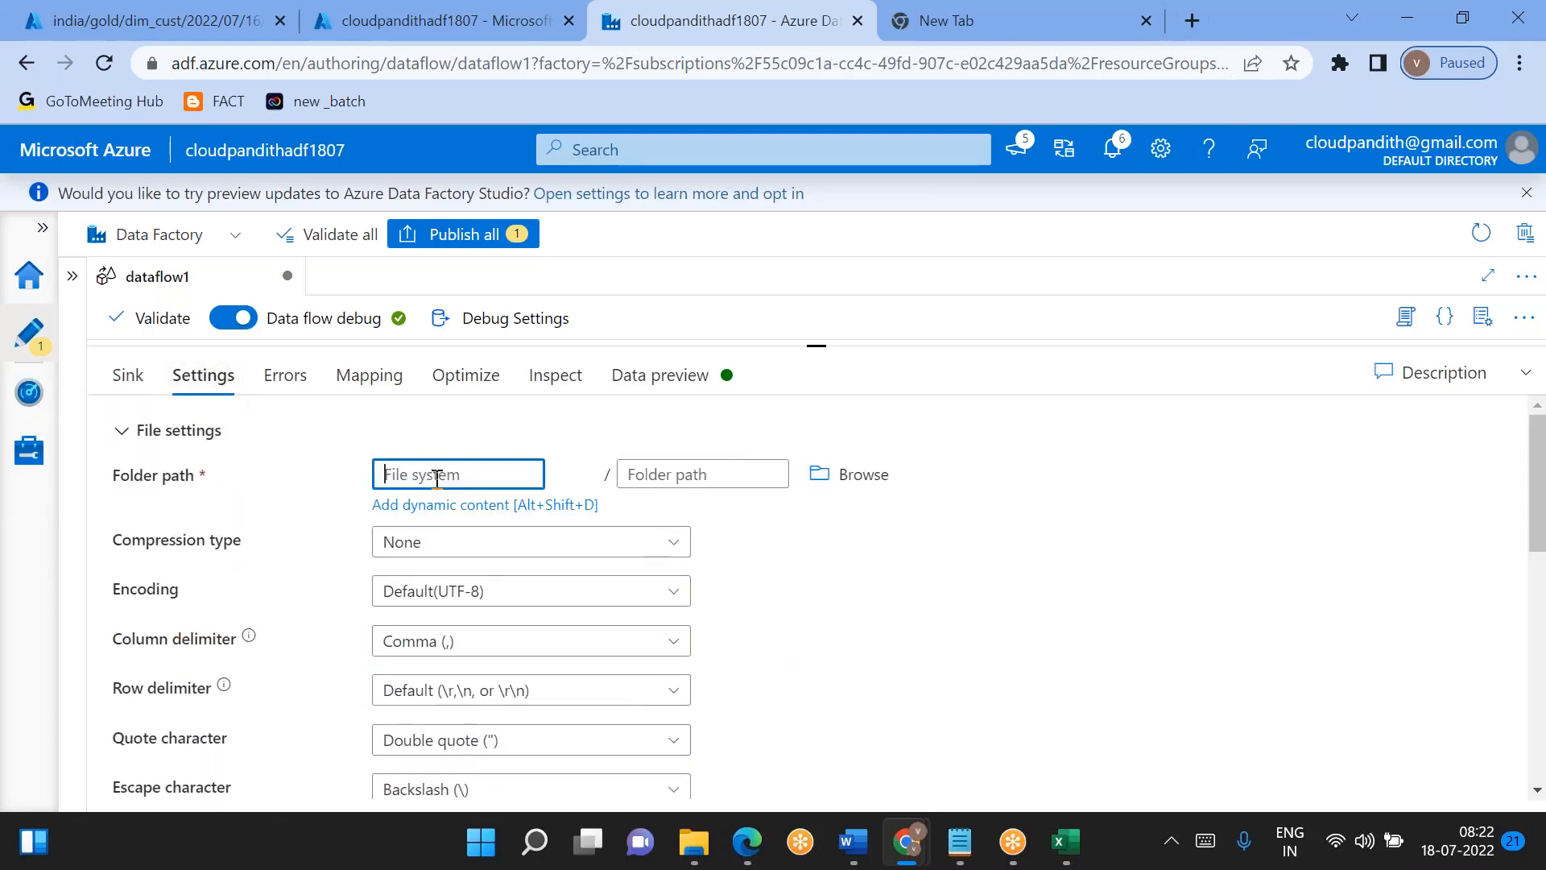
pyautogui.write('global')
# - Set sink1's folder path to the dynamic expression concat('india/gold/dim_cust/',$df_param_loadDate) and save it
pyautogui.click(675, 475)
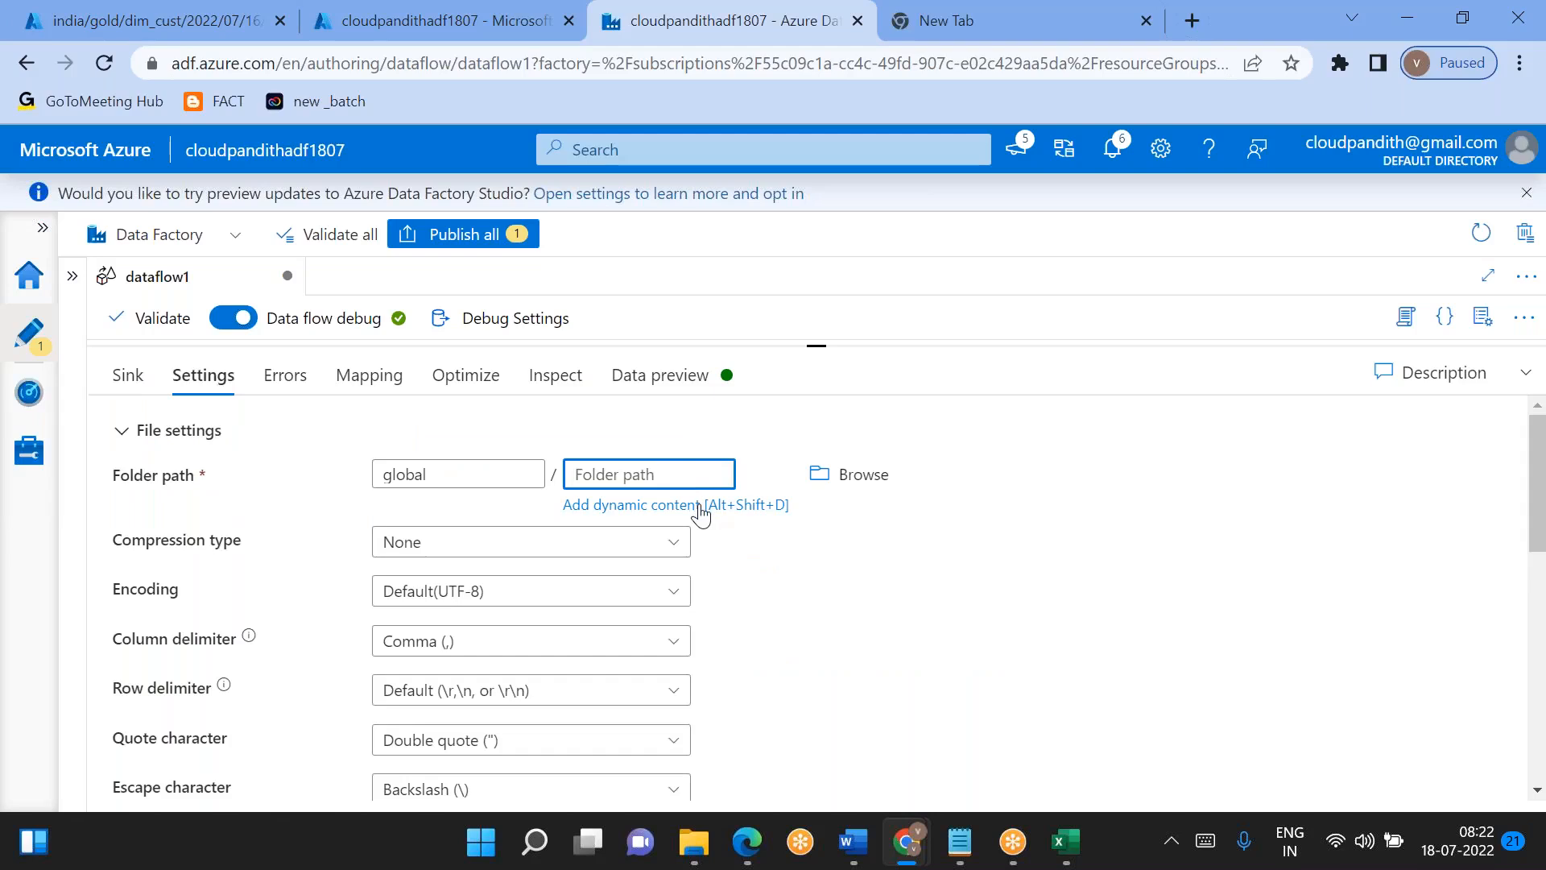
pyautogui.click(681, 506)
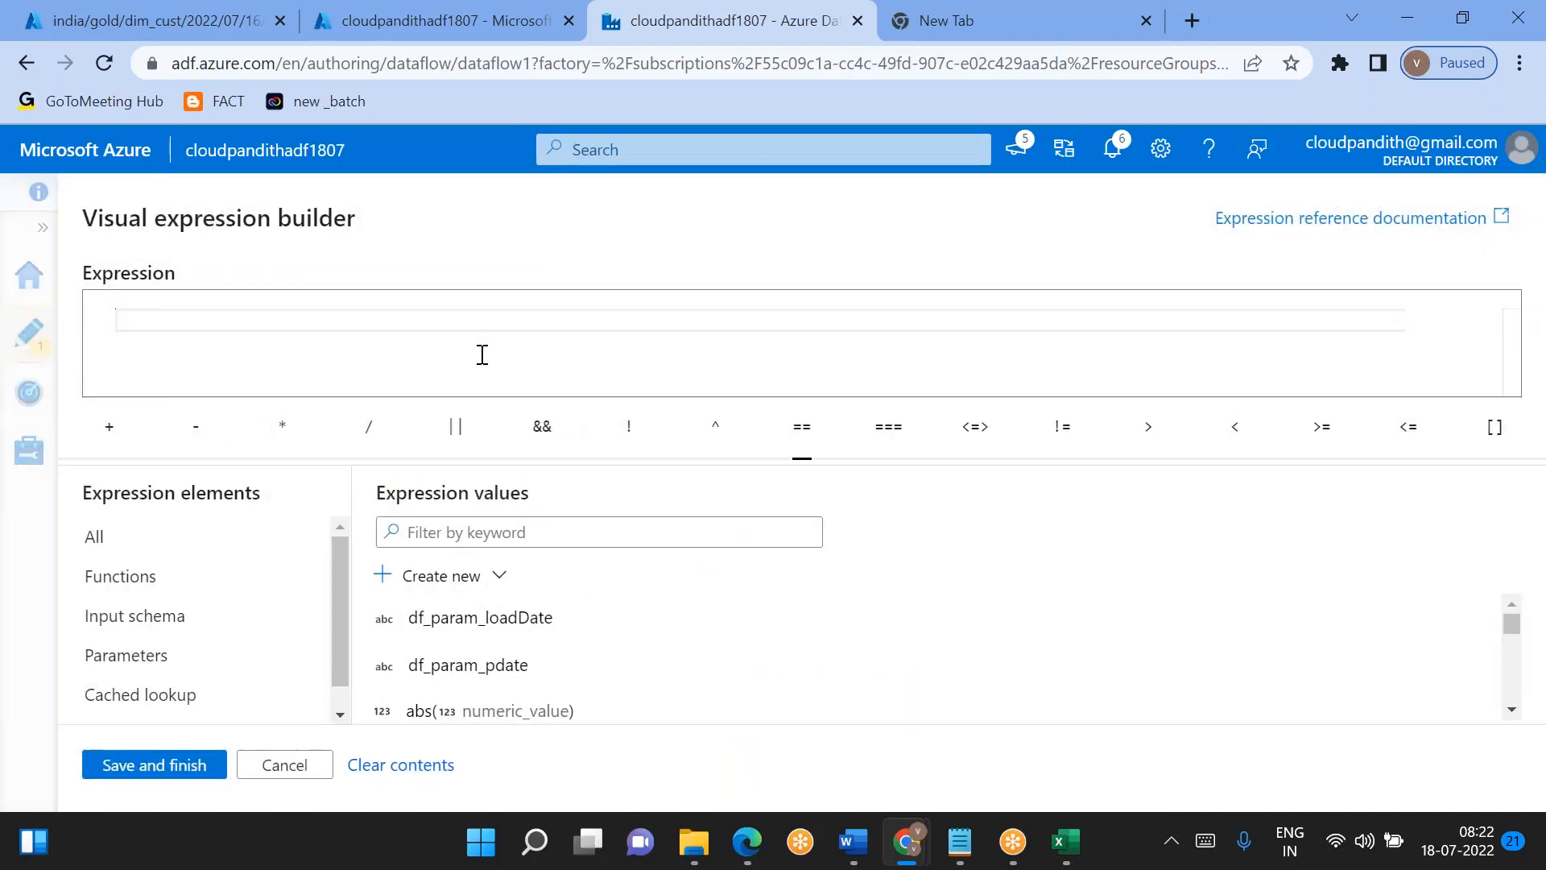
pyautogui.write('conca')
pyautogui.press('Tab')
pyautogui.write("''")
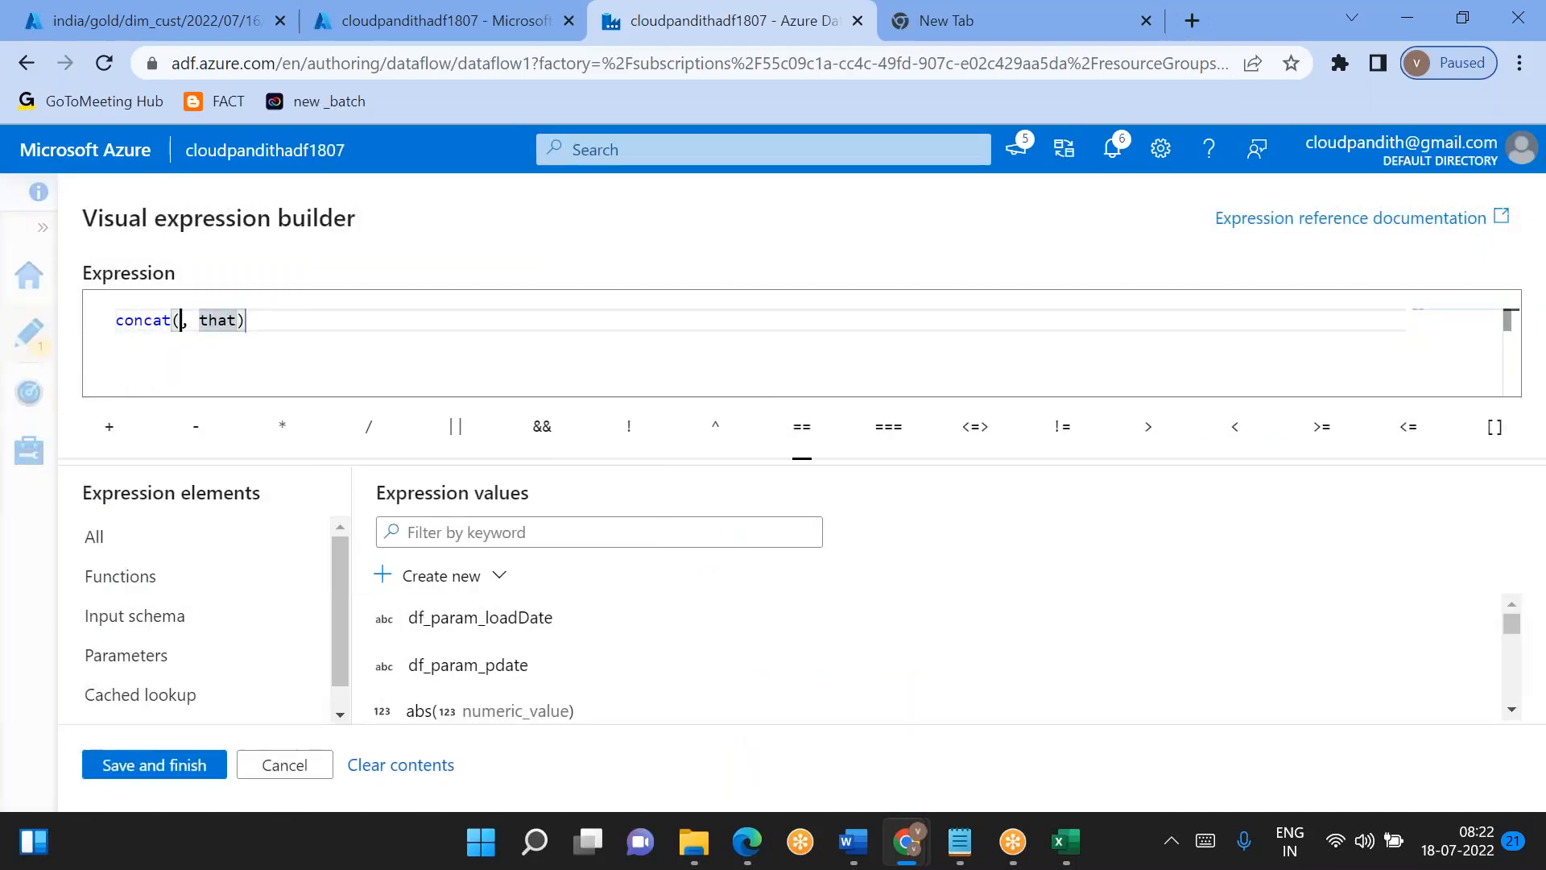
pyautogui.write('india/')
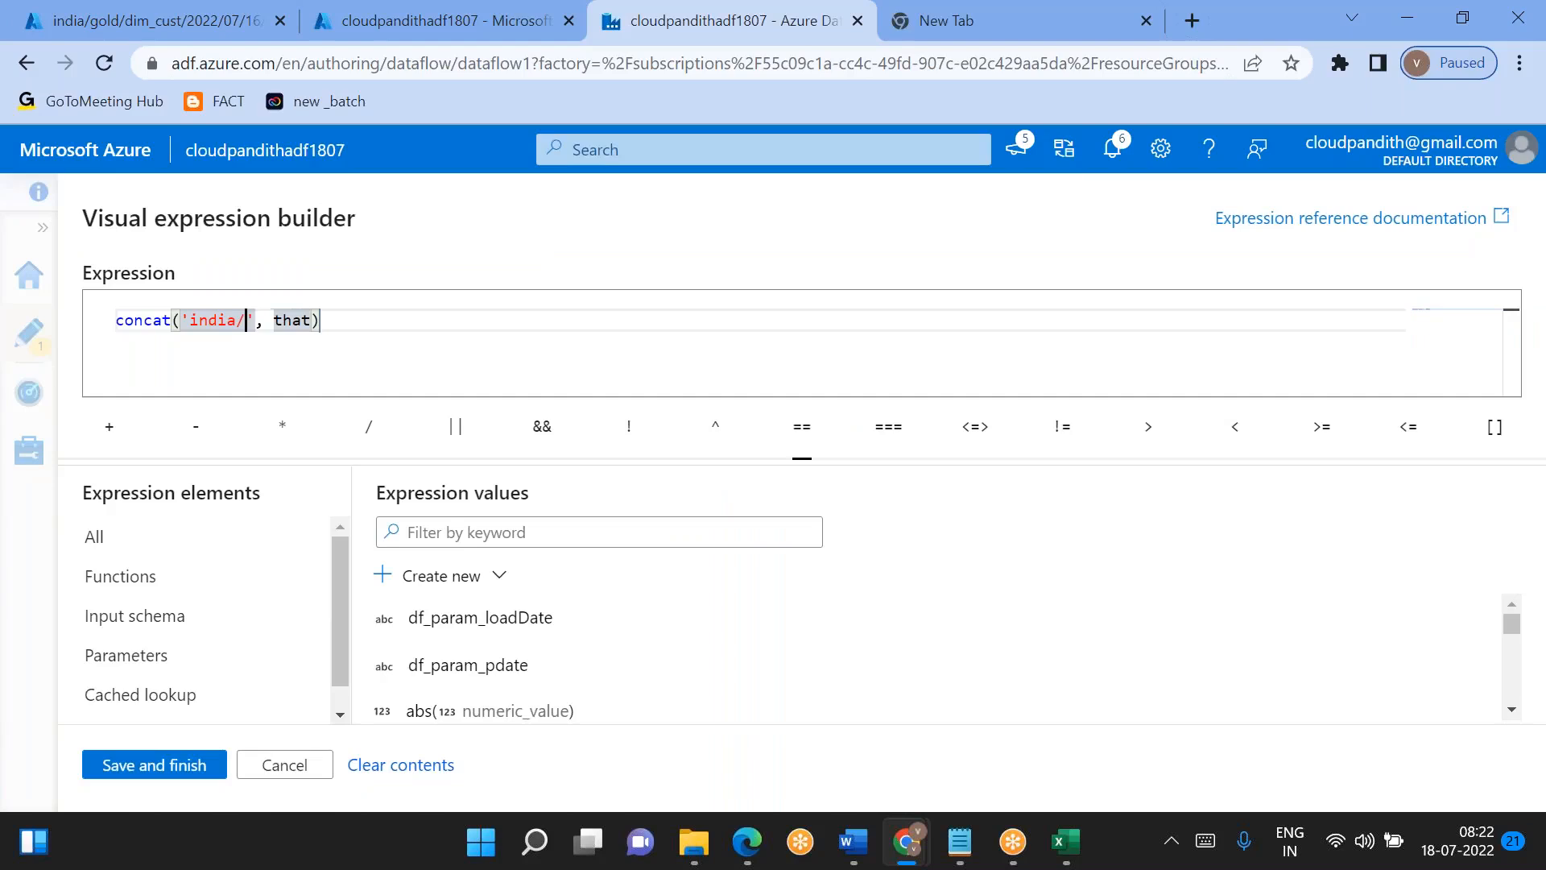
pyautogui.write('gold/dim')
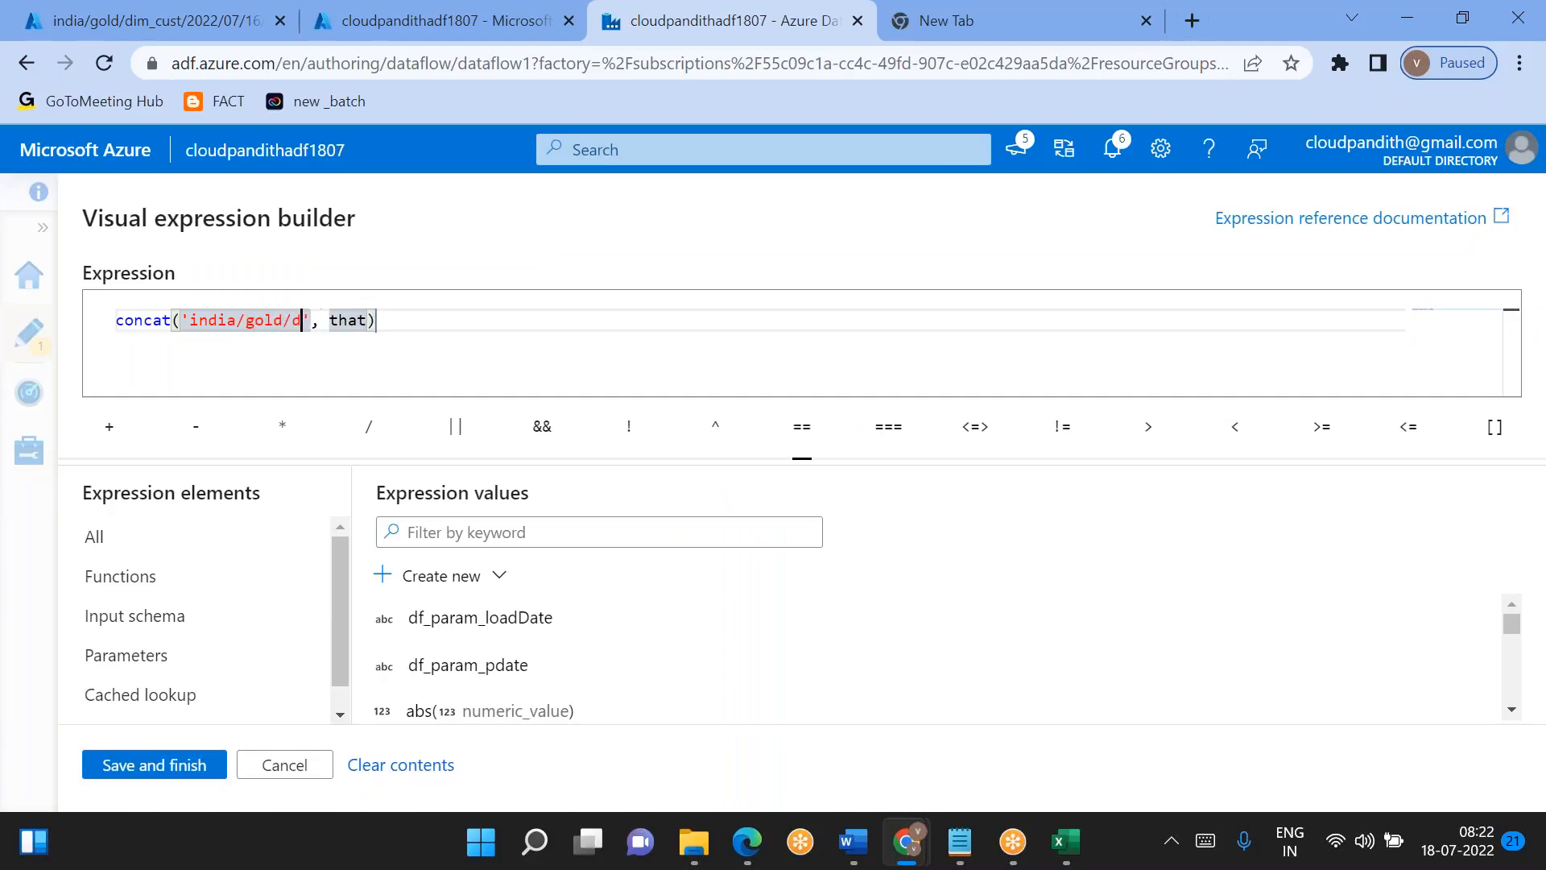
pyautogui.write('_cust/')
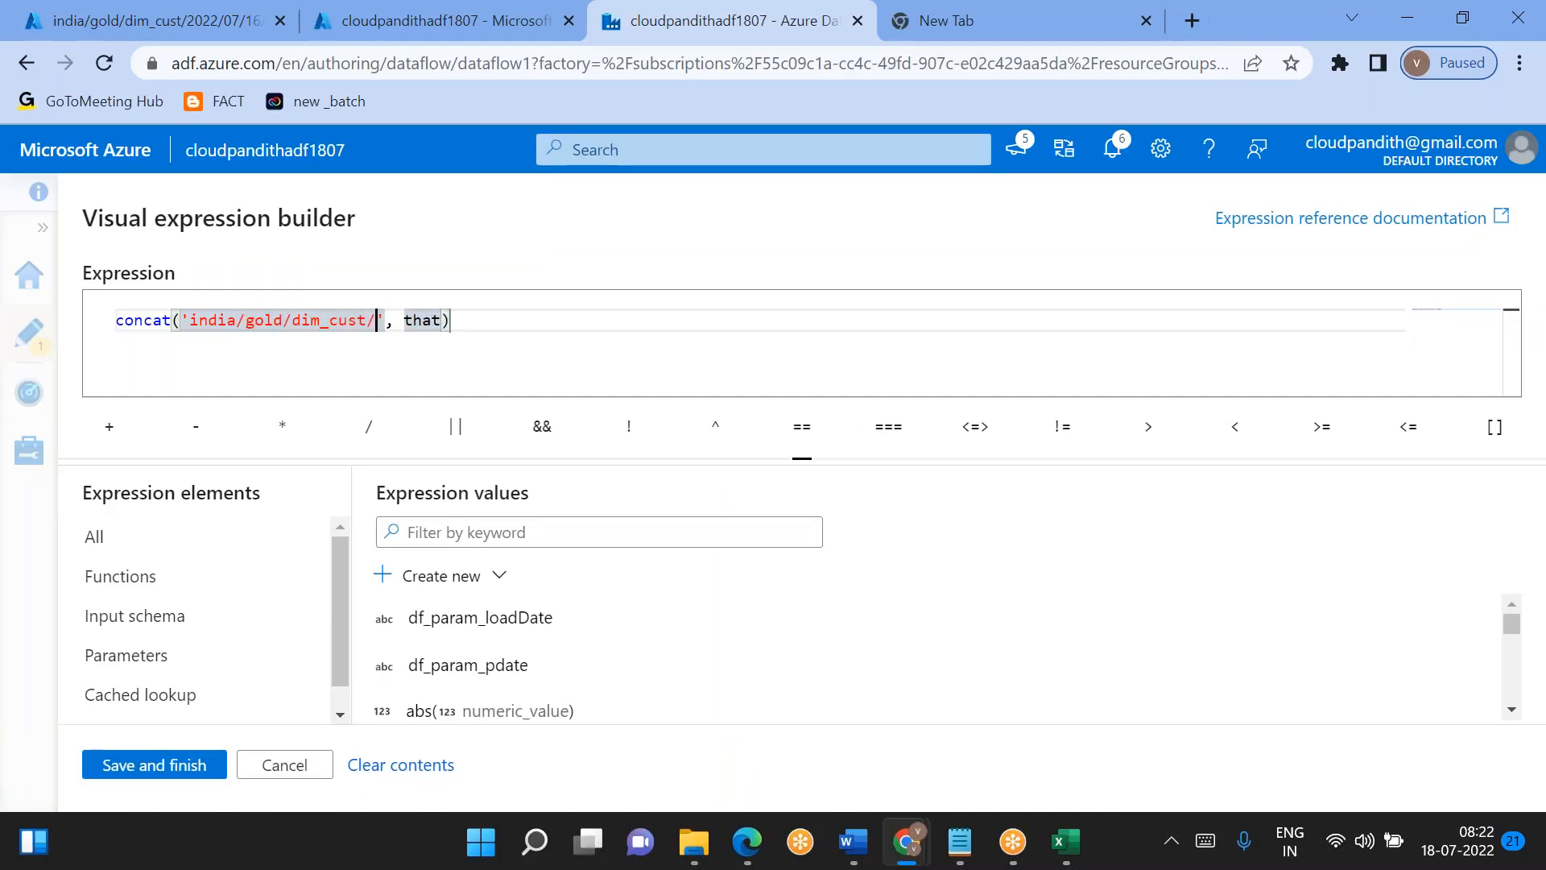
pyautogui.doubleClick(423, 319)
pyautogui.press('BackSpace')
pyautogui.press('BackSpace')
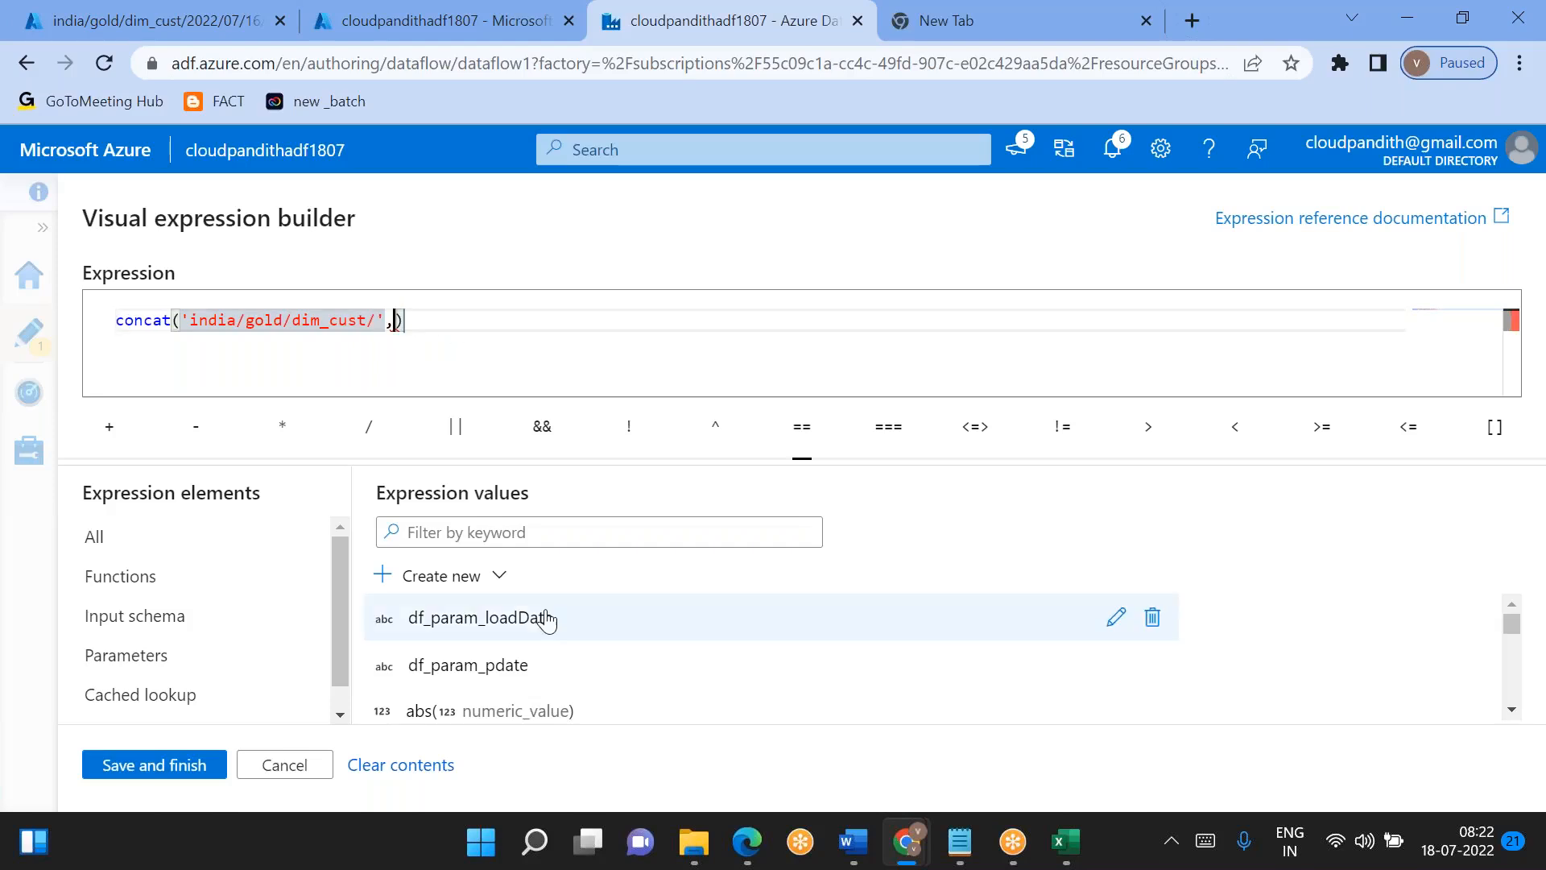
pyautogui.click(479, 626)
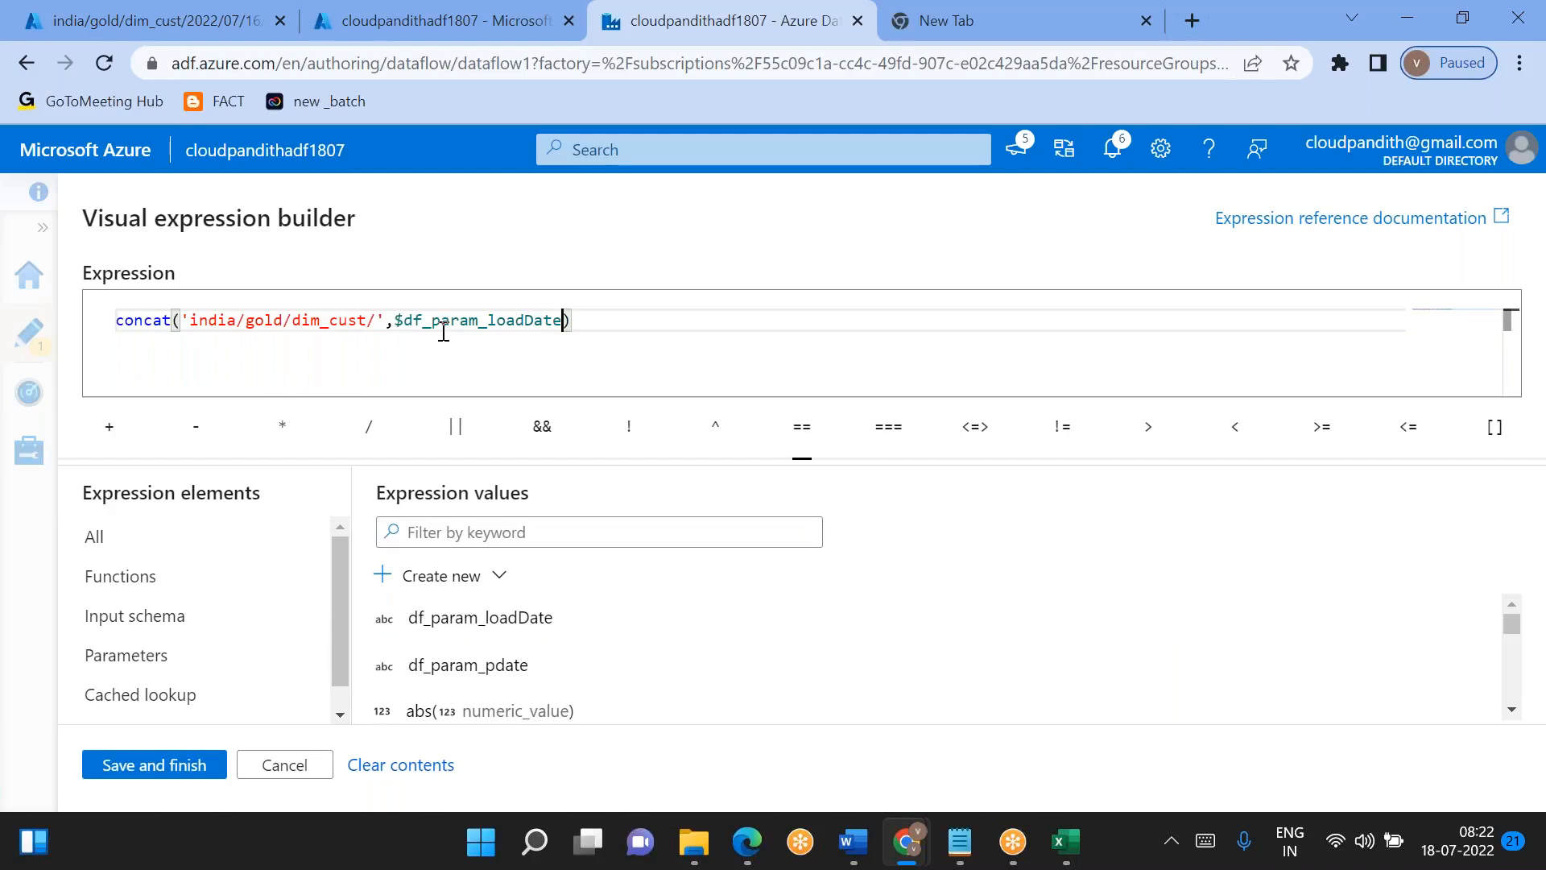
pyautogui.click(149, 765)
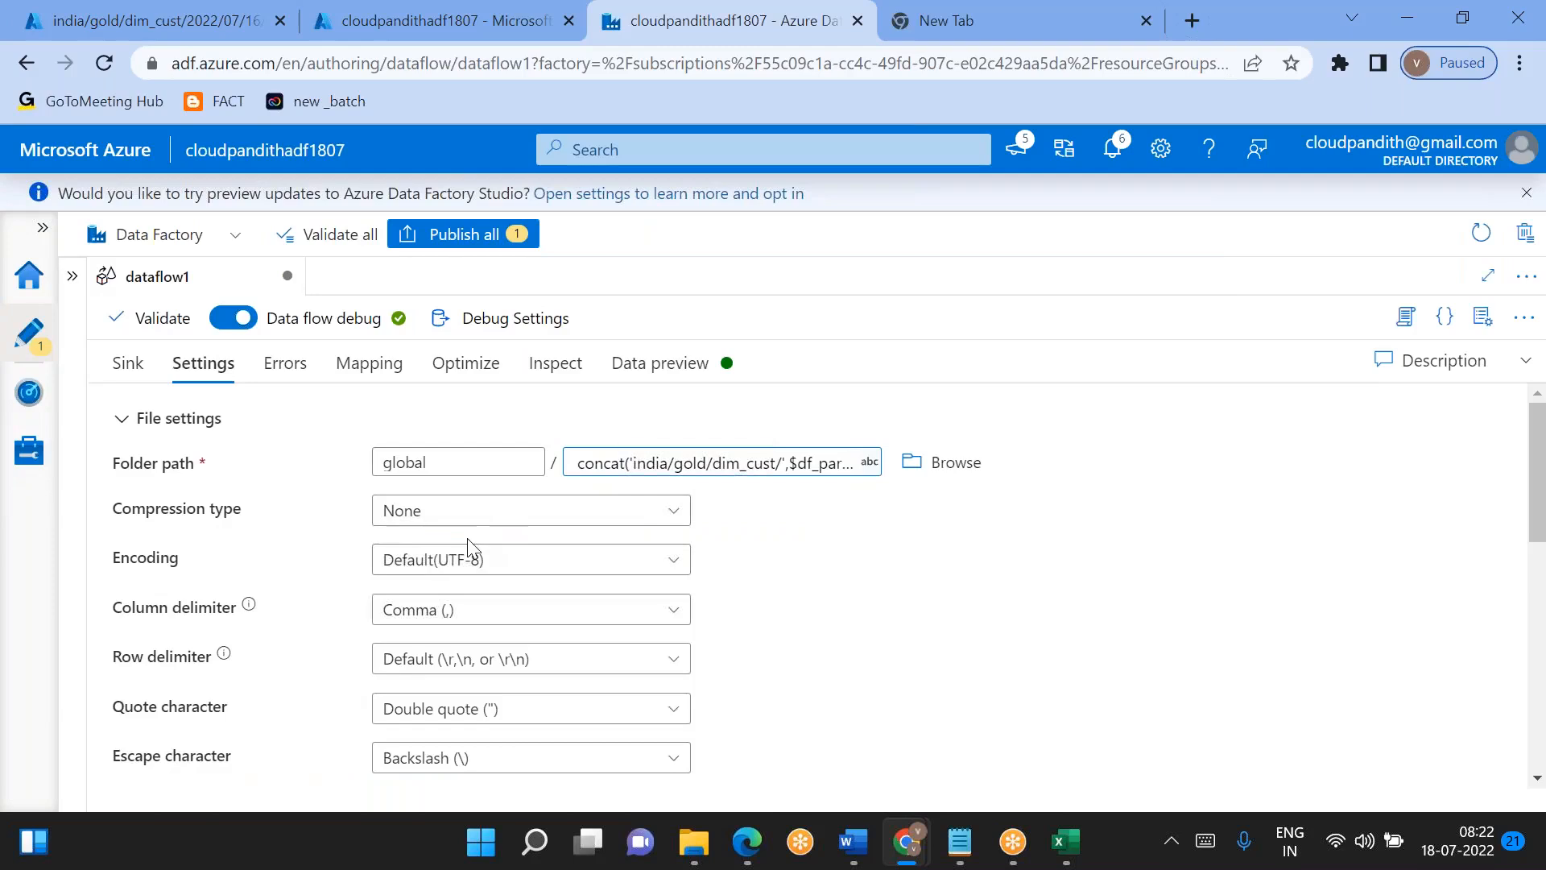
# - Enable First row as header for sink1 and set its partition option to Single partition
pyautogui.scroll(-2, 666, 621)
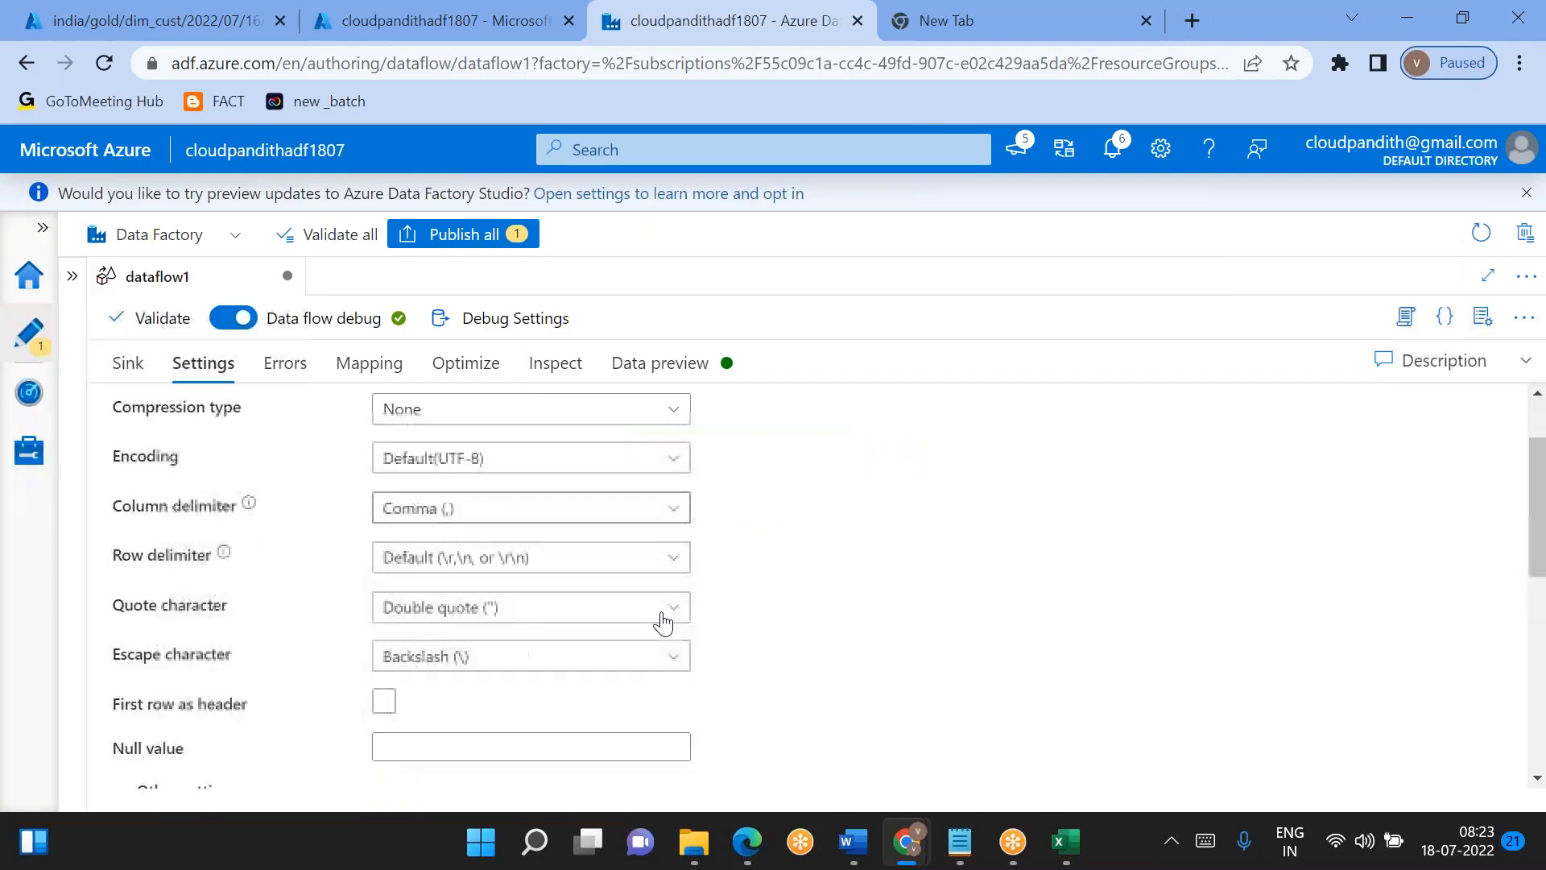
pyautogui.click(384, 609)
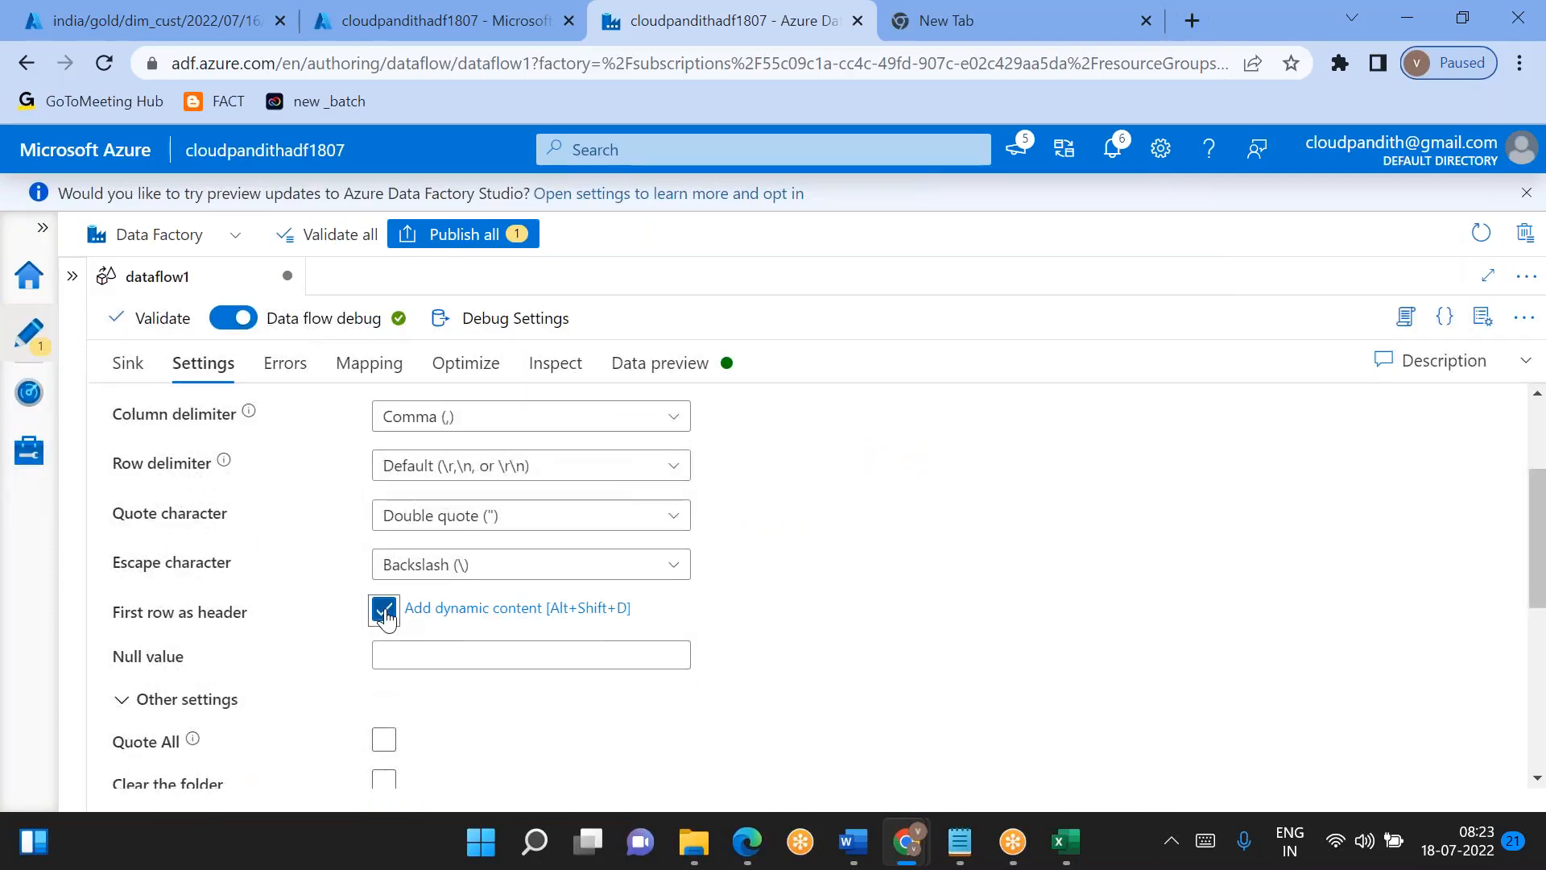
pyautogui.scroll(2, 697, 579)
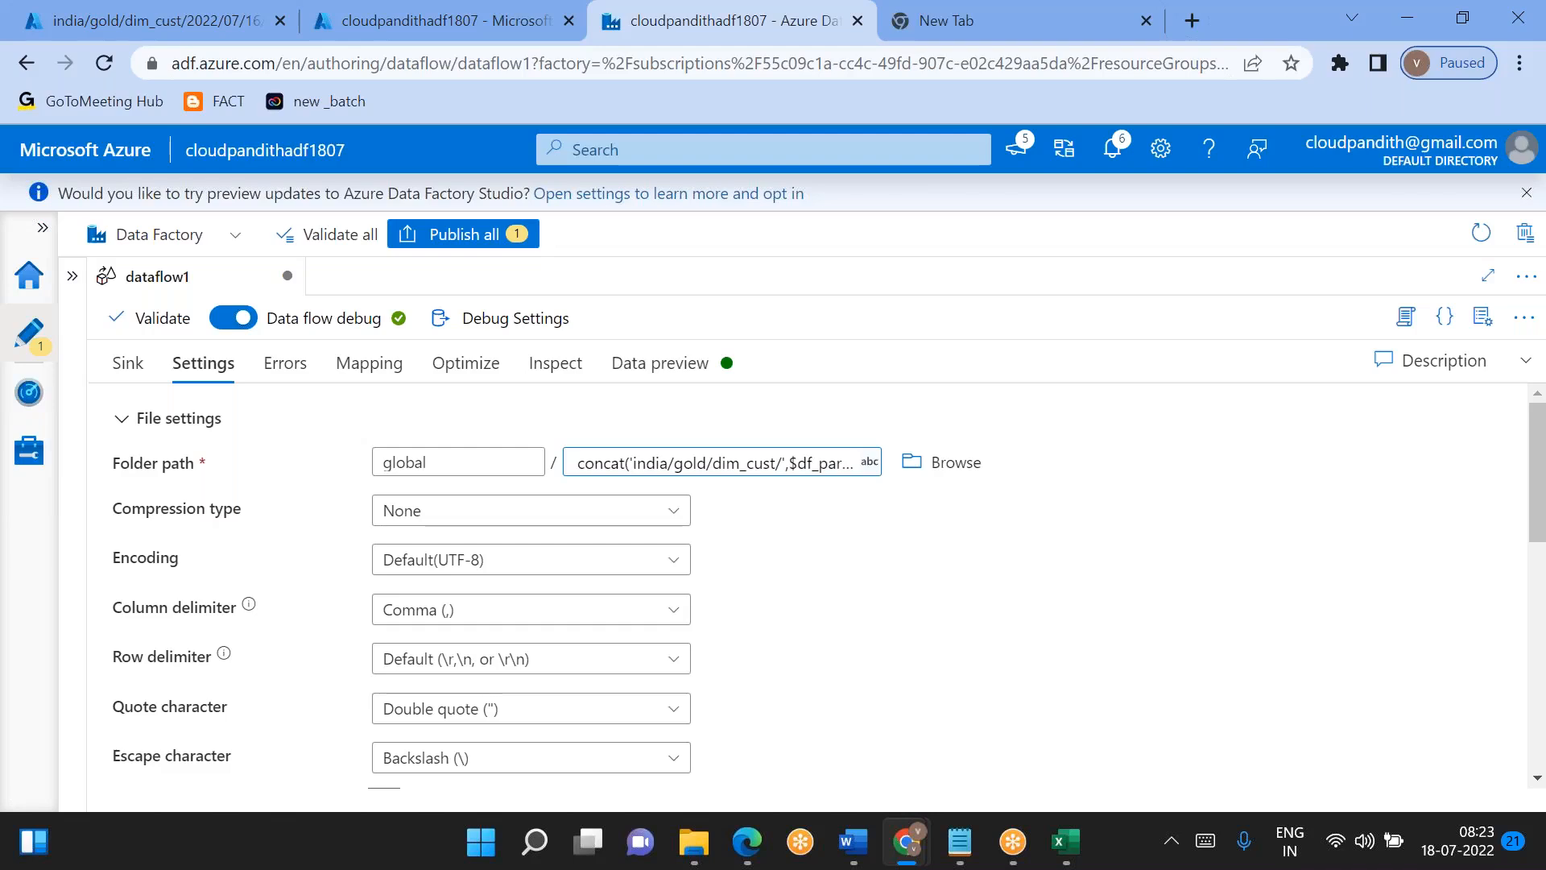
pyautogui.click(453, 374)
pyautogui.click(593, 424)
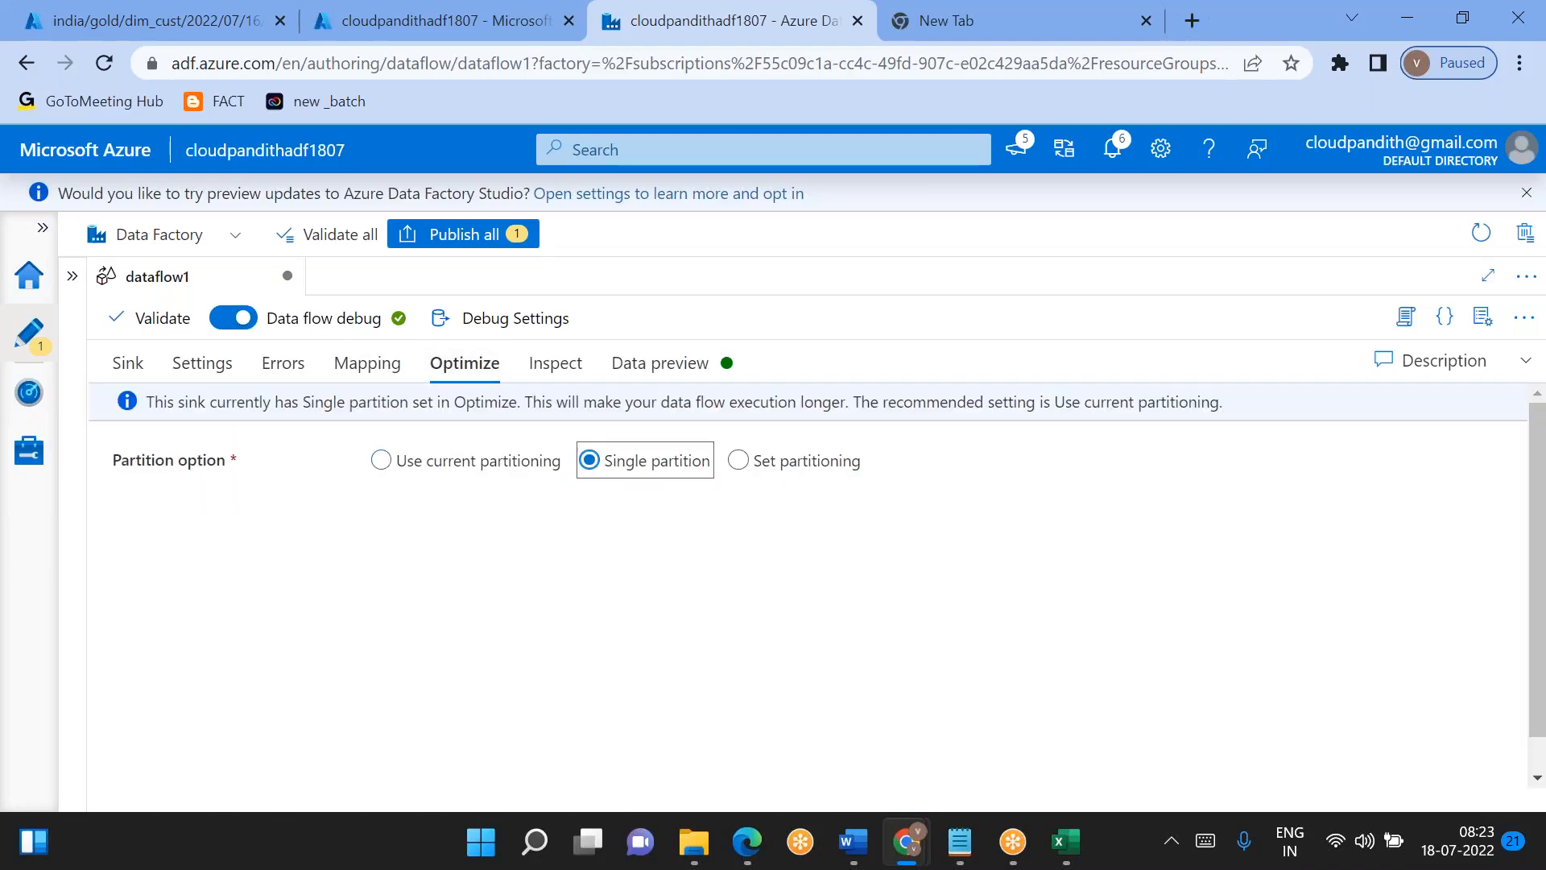
# - Set sink1's file name option to Output to single file
pyautogui.click(202, 363)
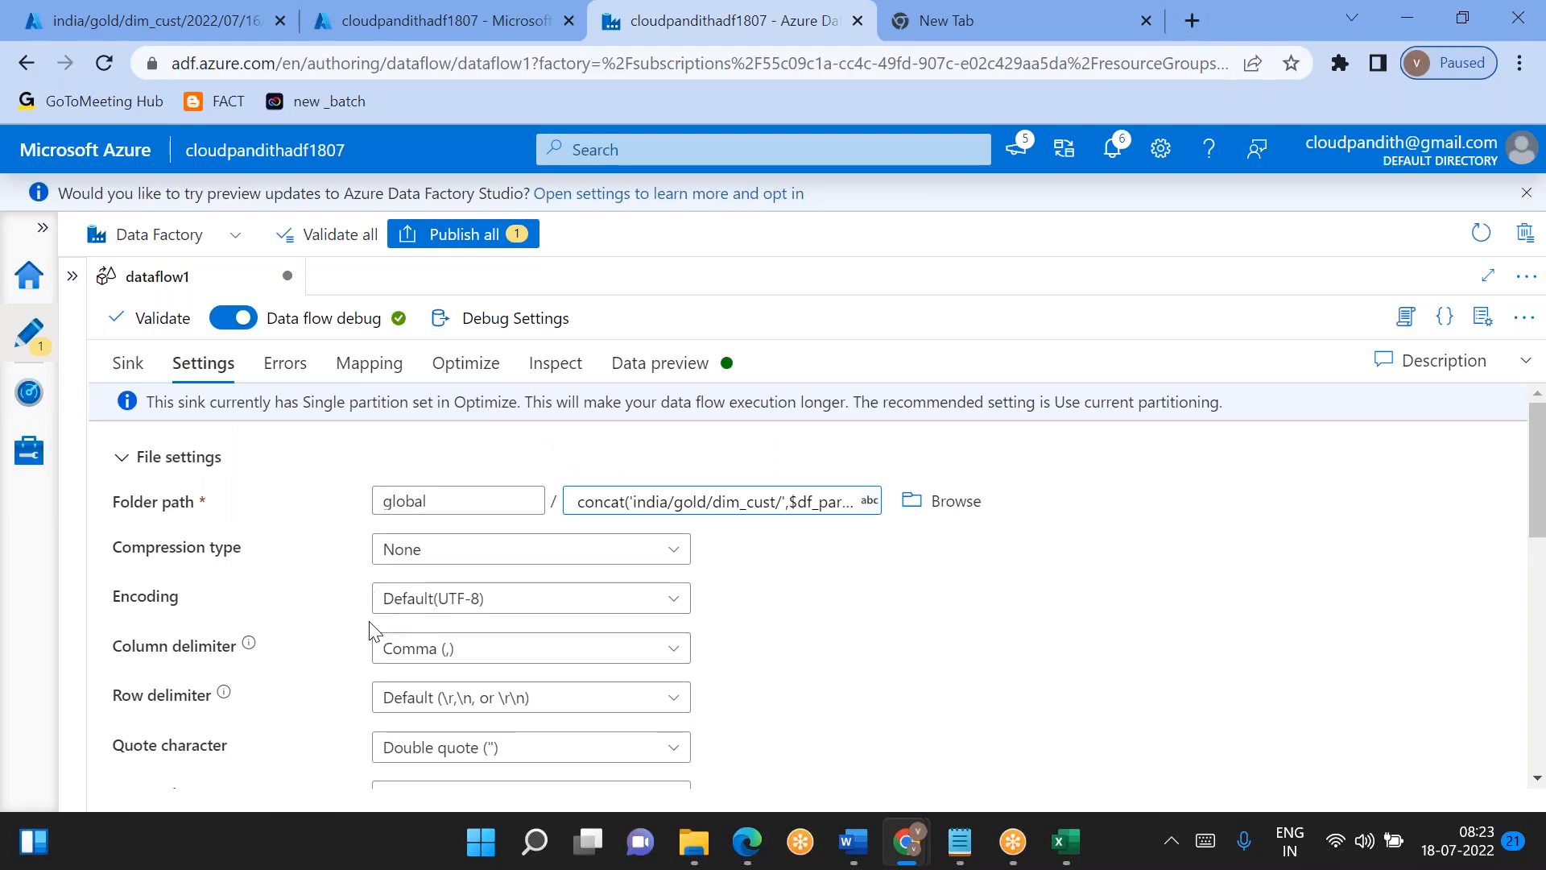
pyautogui.scroll(-4, 372, 630)
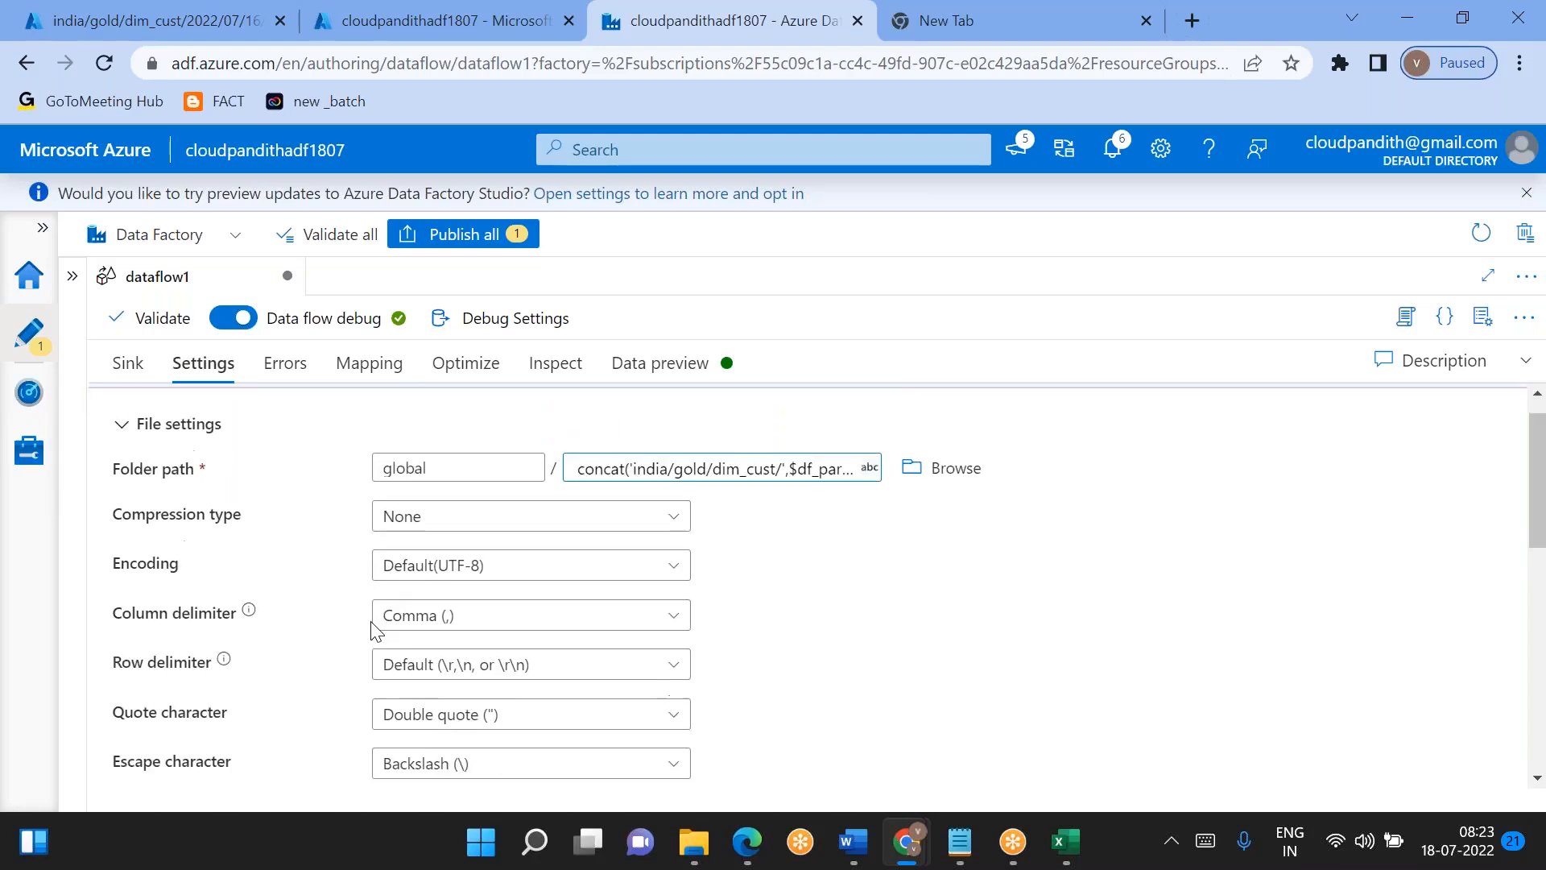
pyautogui.scroll(-3, 372, 630)
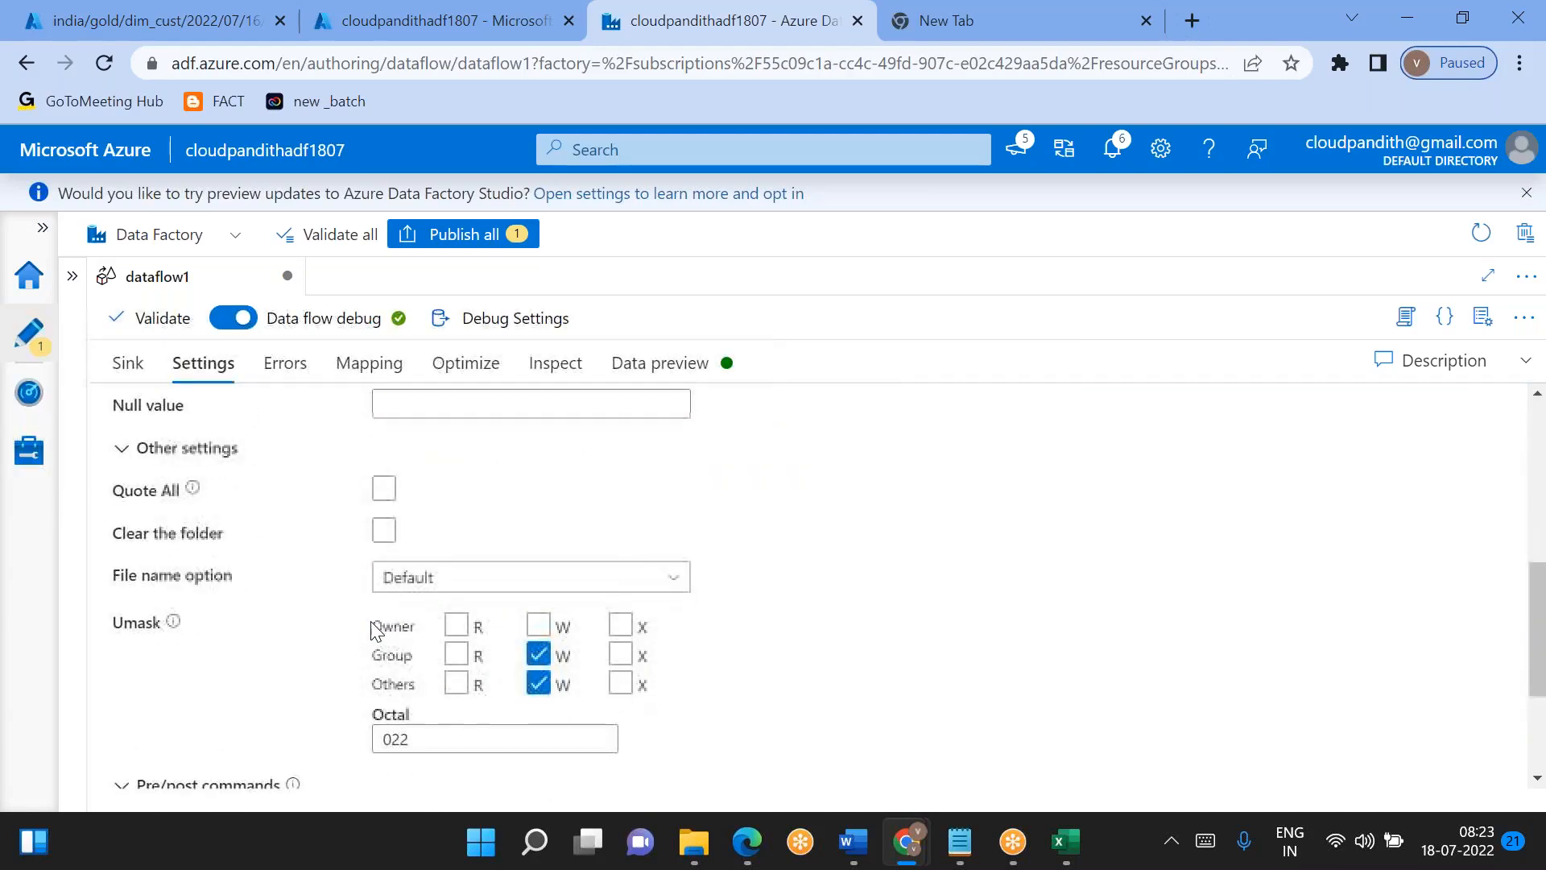
pyautogui.click(455, 585)
pyautogui.scroll(-1, 448, 592)
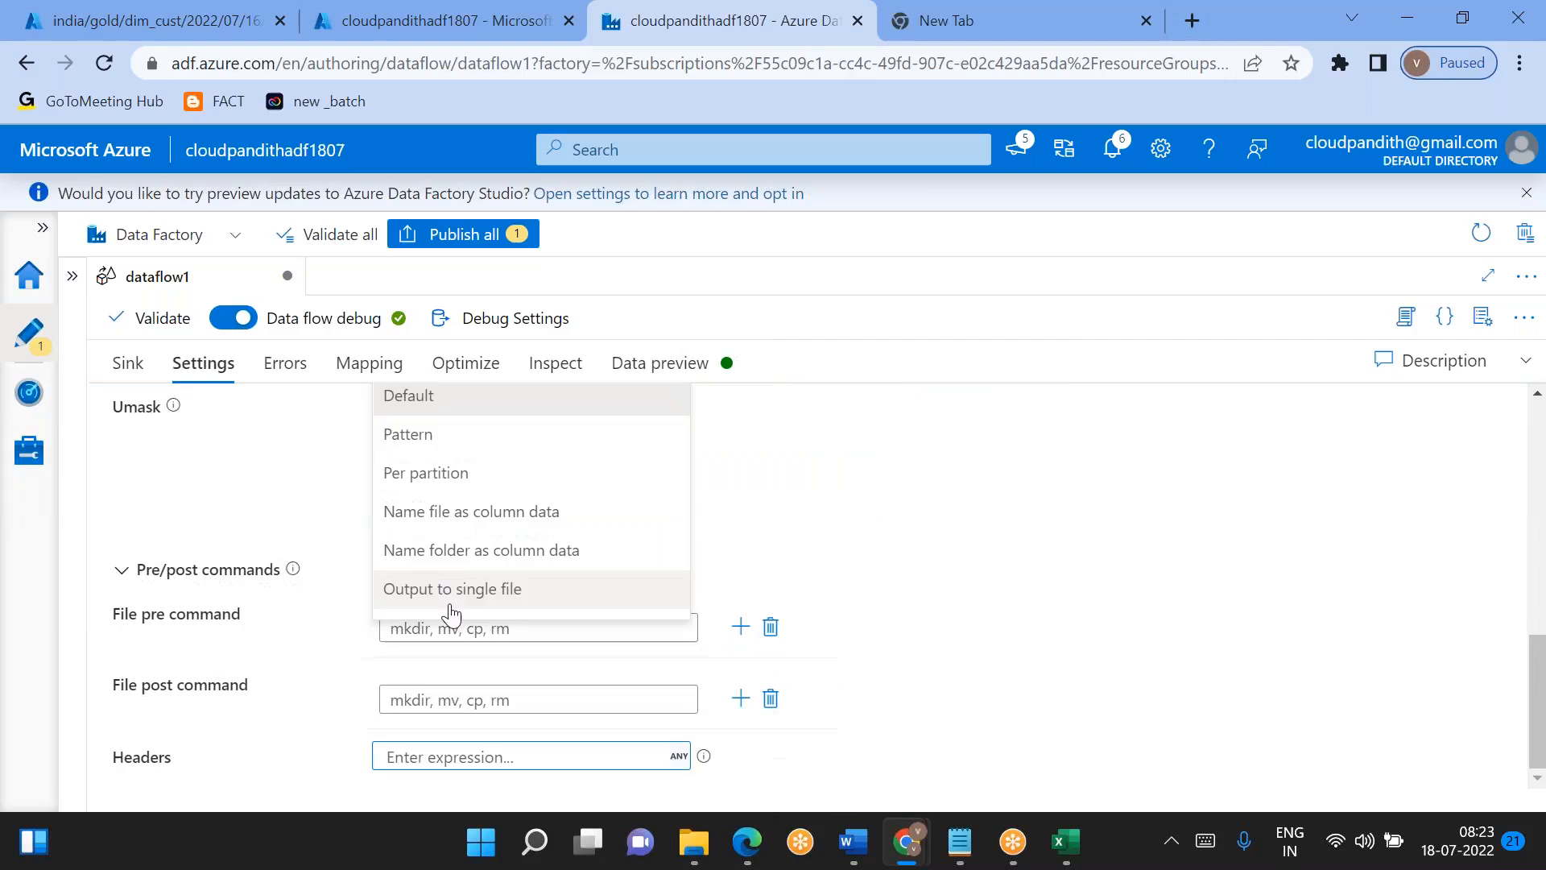
pyautogui.click(448, 600)
# - Name sink1's single output file dim_cust_processed.csv
pyautogui.scroll(2, 439, 592)
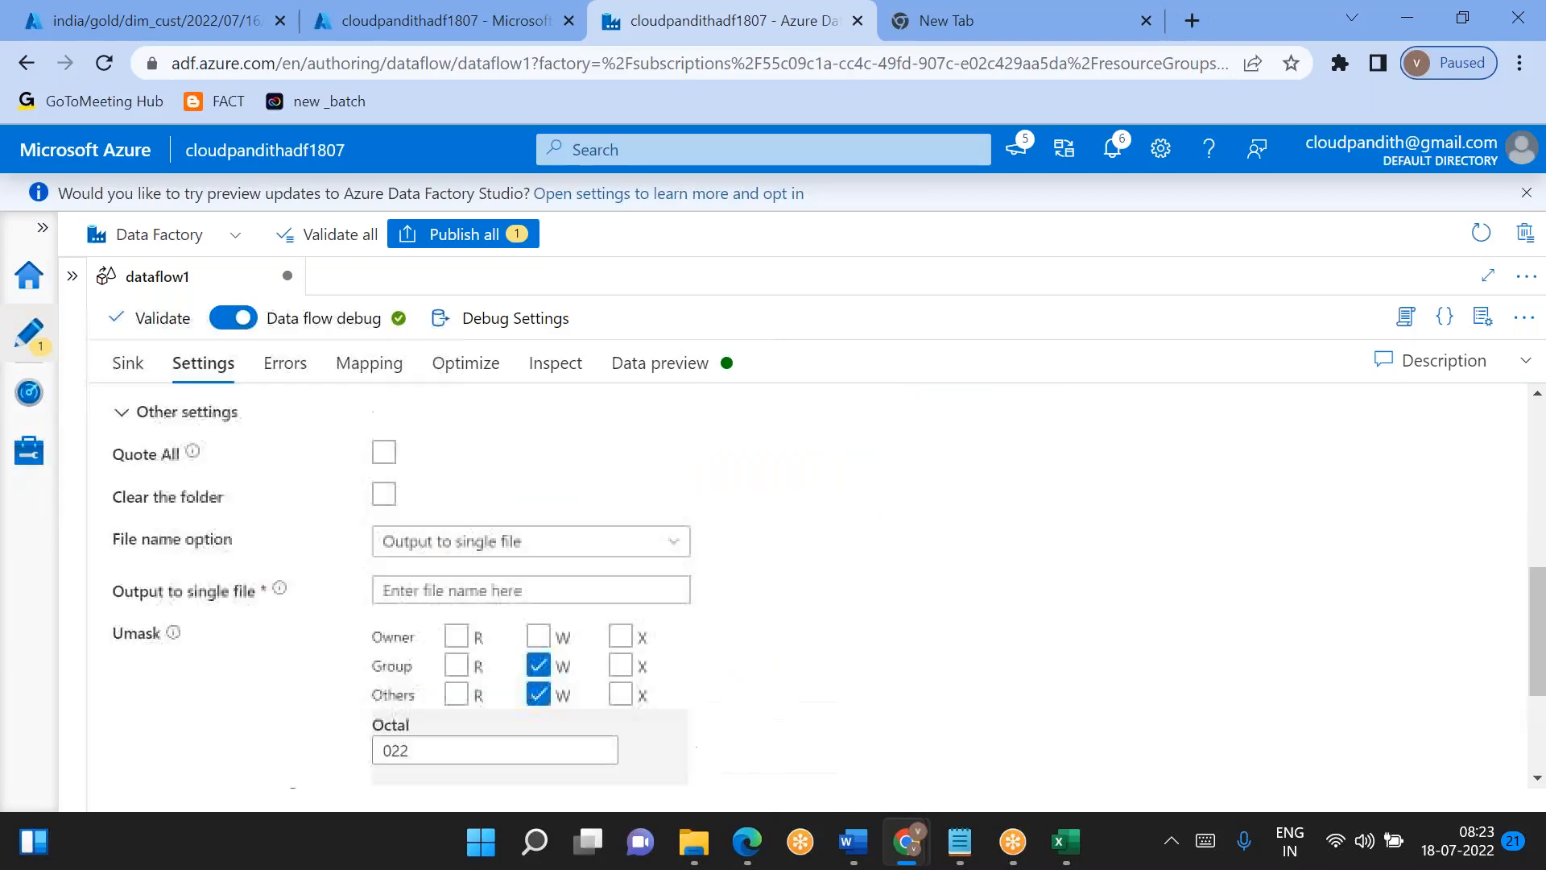
pyautogui.click(437, 590)
pyautogui.write('da')
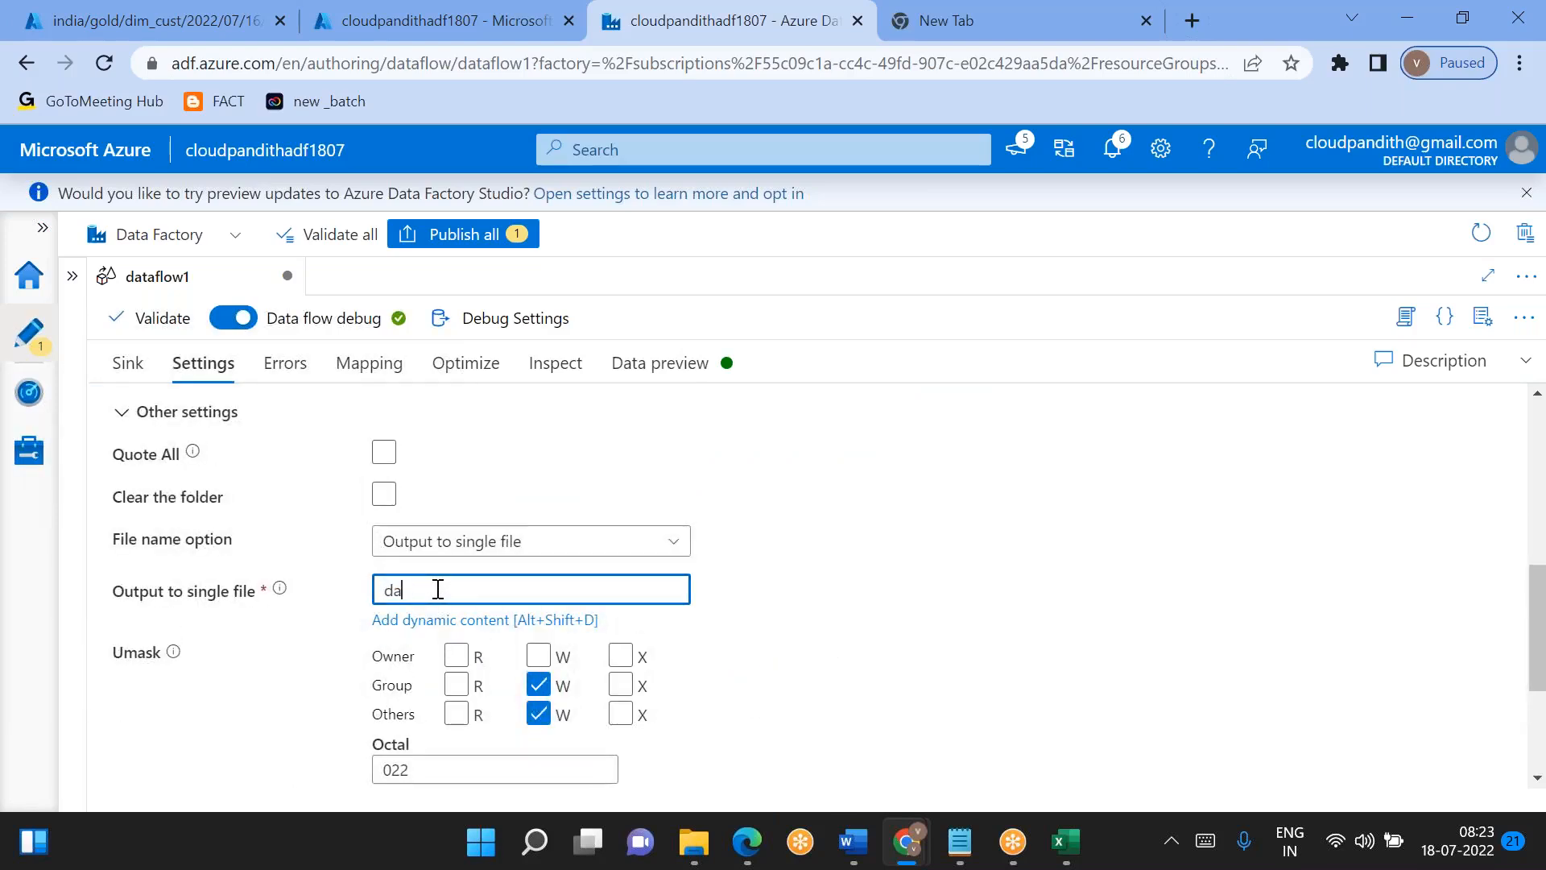
pyautogui.press('BackSpace')
pyautogui.press('BackSpace')
pyautogui.write('dim_cust_processed.csv')
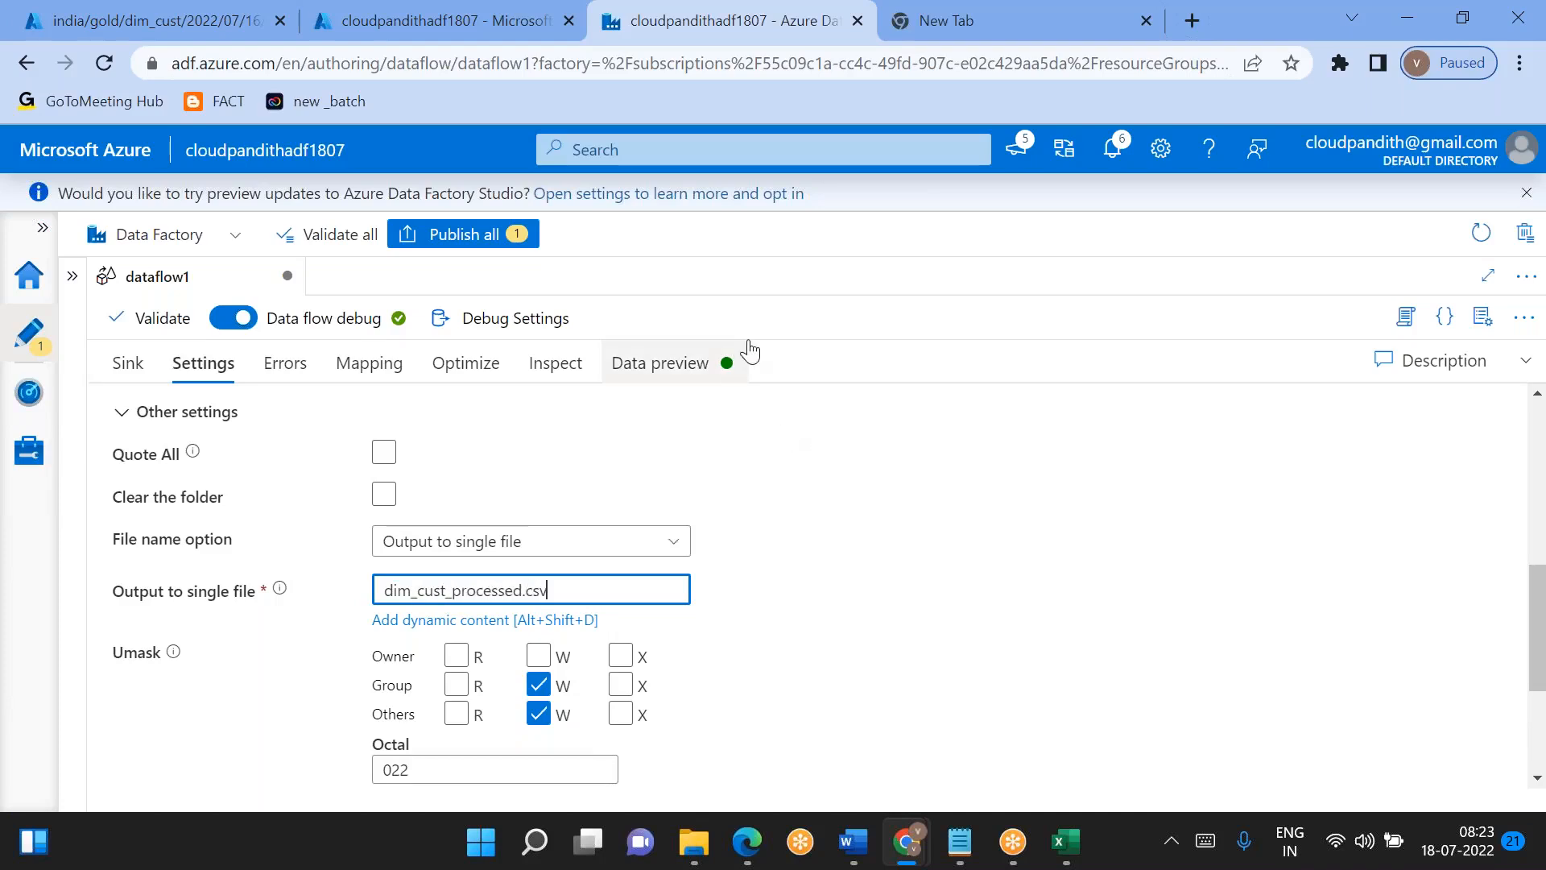
# - Validate dataflow1 and dismiss the validation output
pyautogui.click(1526, 371)
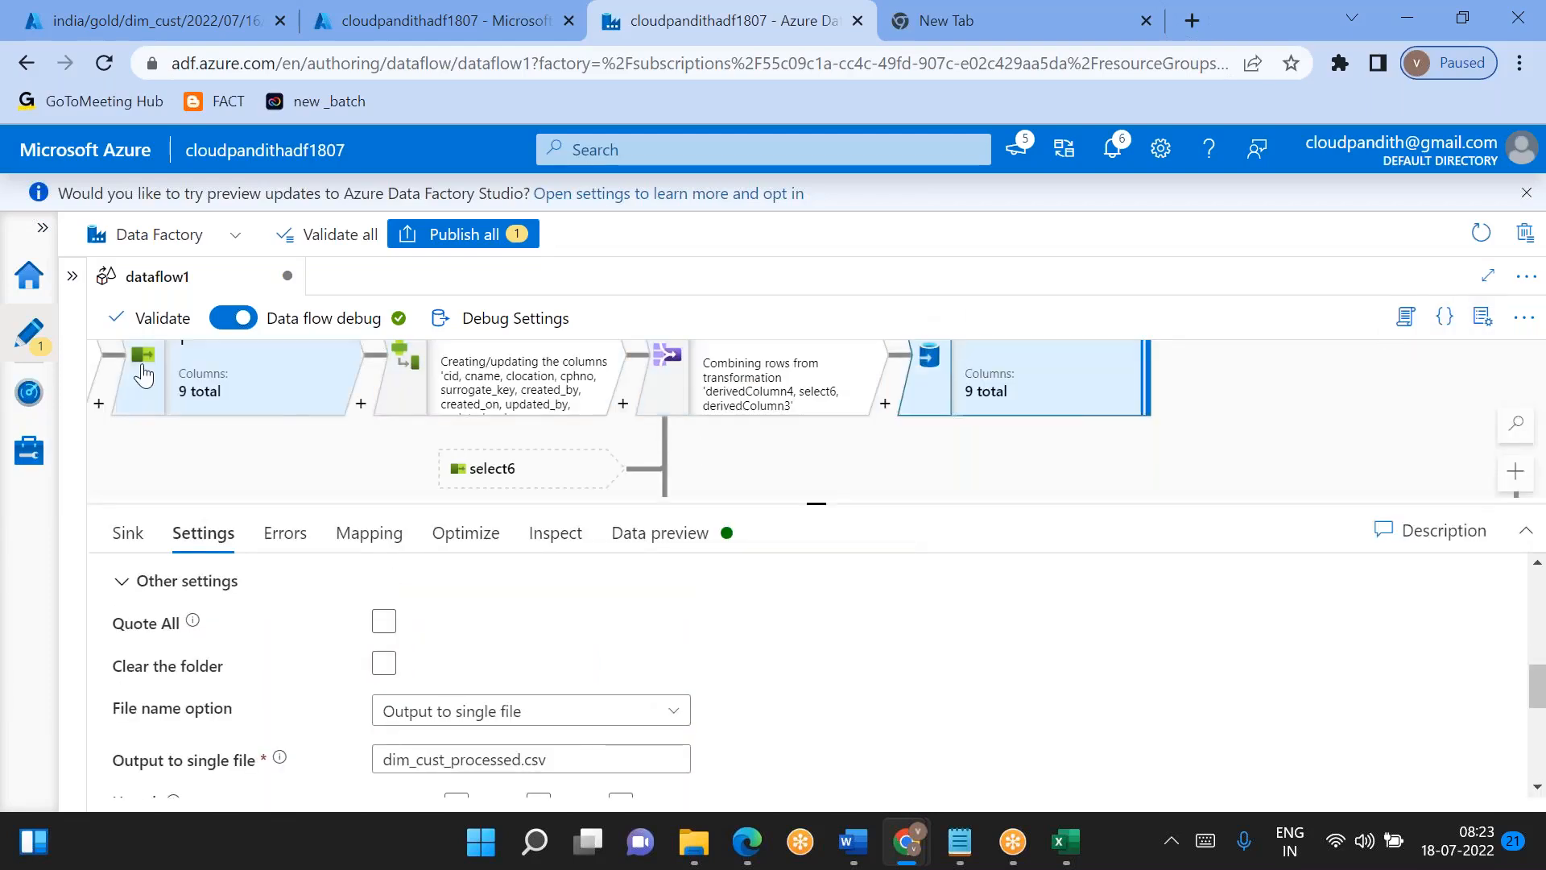
pyautogui.click(119, 319)
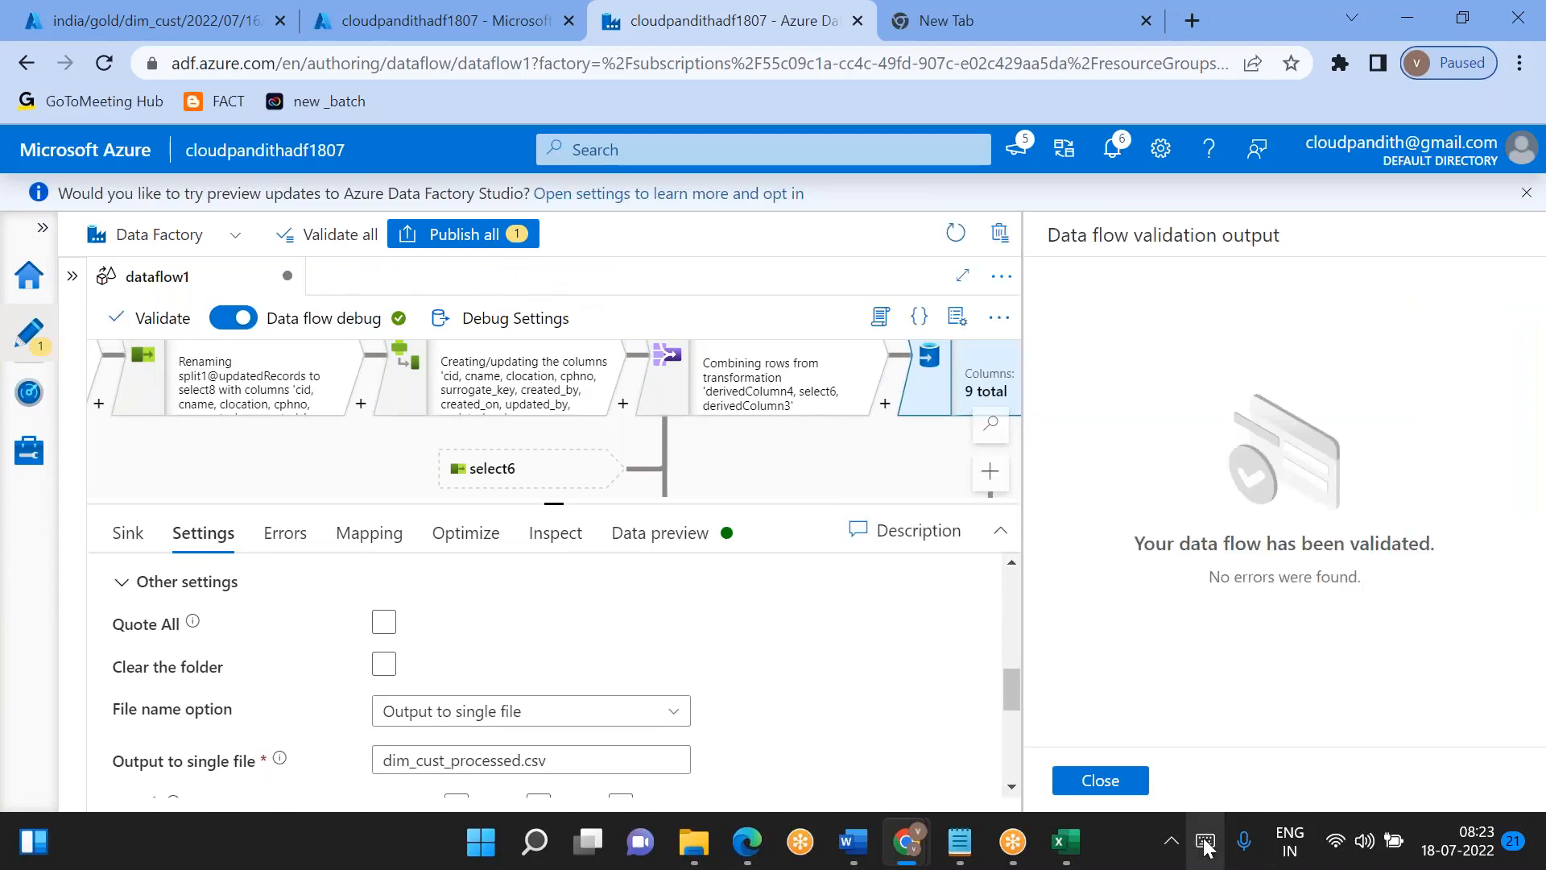
pyautogui.click(1099, 781)
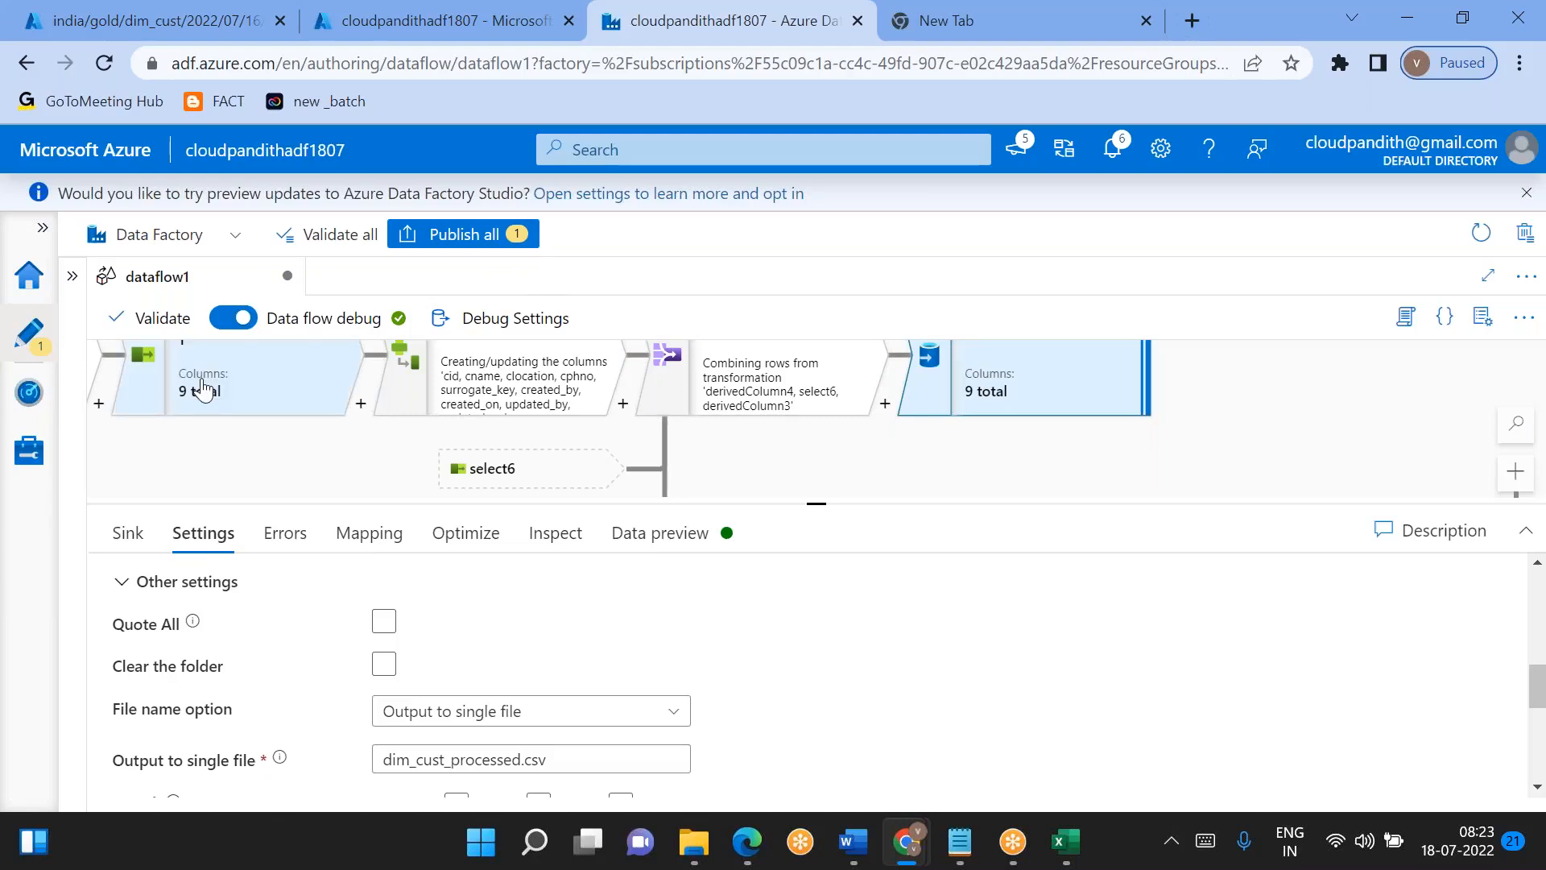
# - Create a new pipeline in the factory resources
pyautogui.click(74, 279)
pyautogui.click(376, 376)
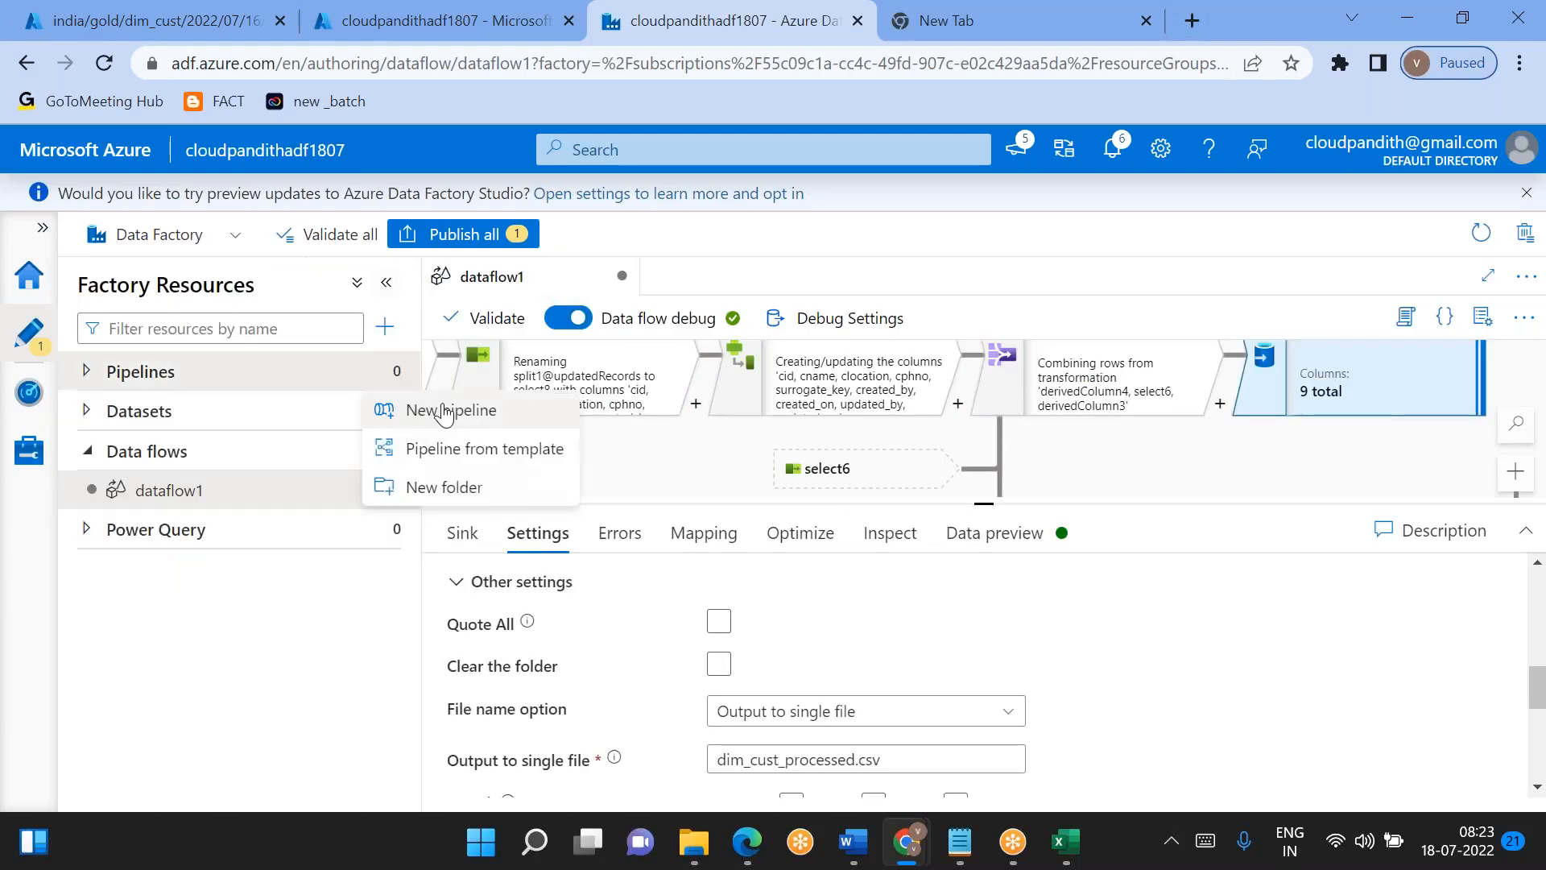
pyautogui.click(444, 411)
pyautogui.click(480, 405)
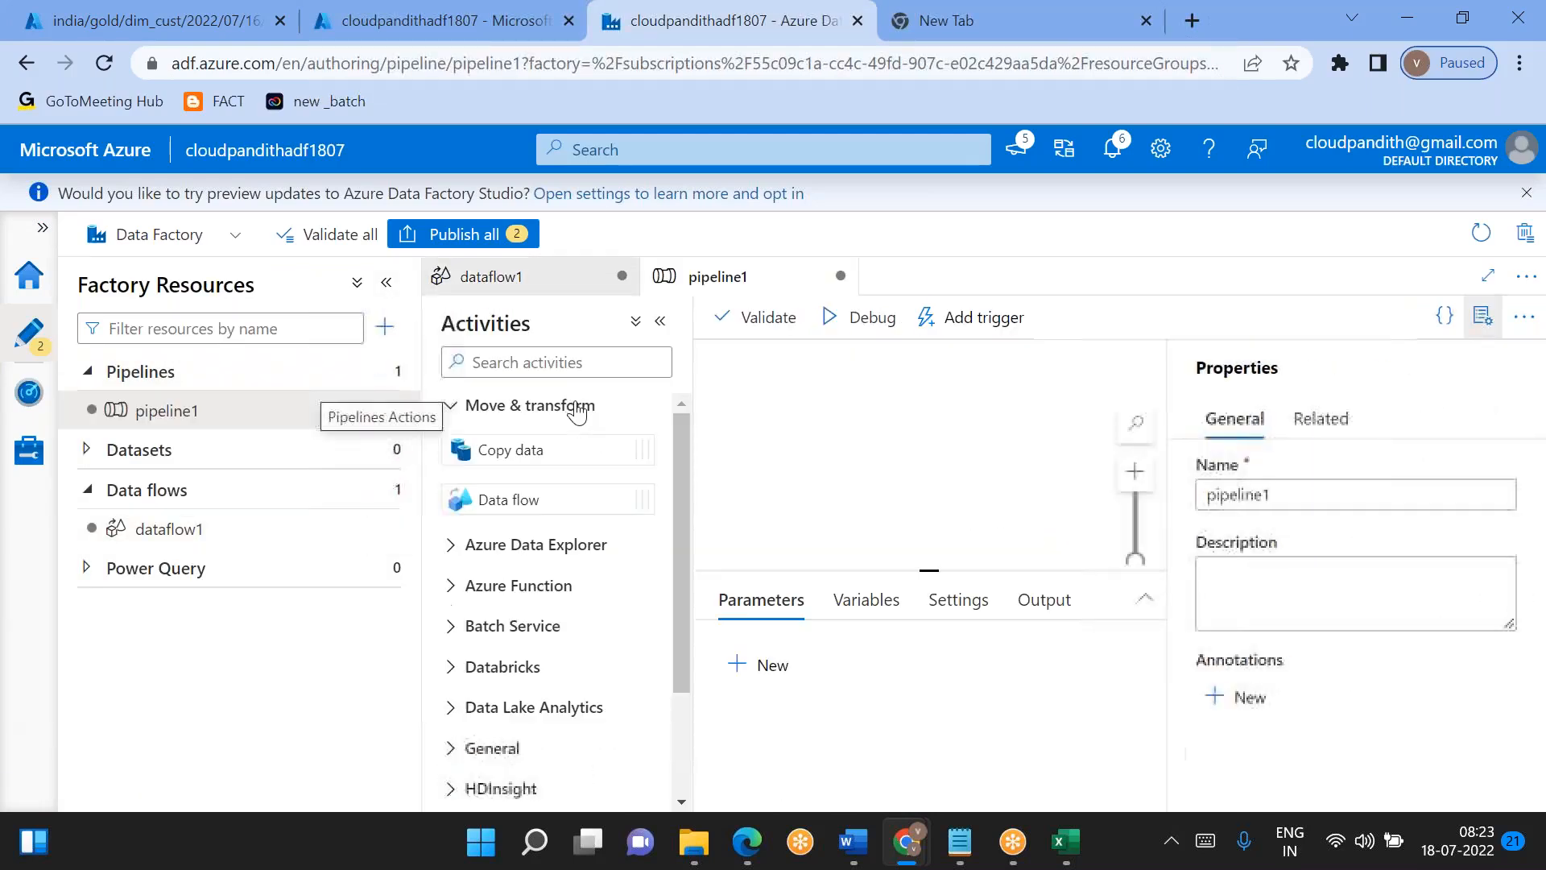
# - Add a Data flow activity to pipeline1's canvas and set it to run dataflow1
pyautogui.moveTo(490, 504); pyautogui.dragTo(934, 455)
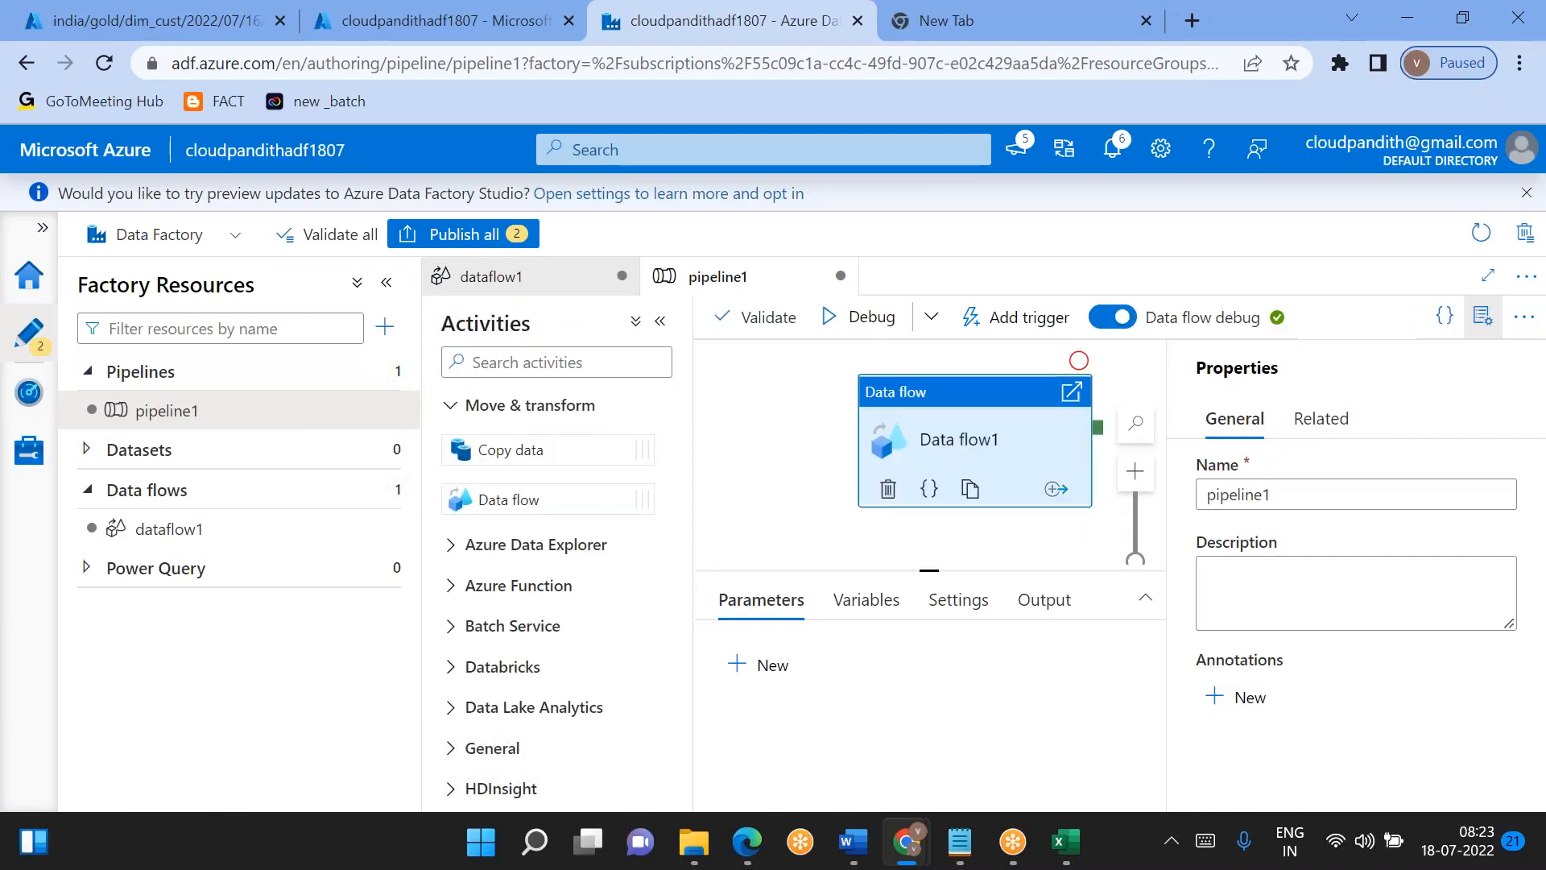
pyautogui.click(1488, 326)
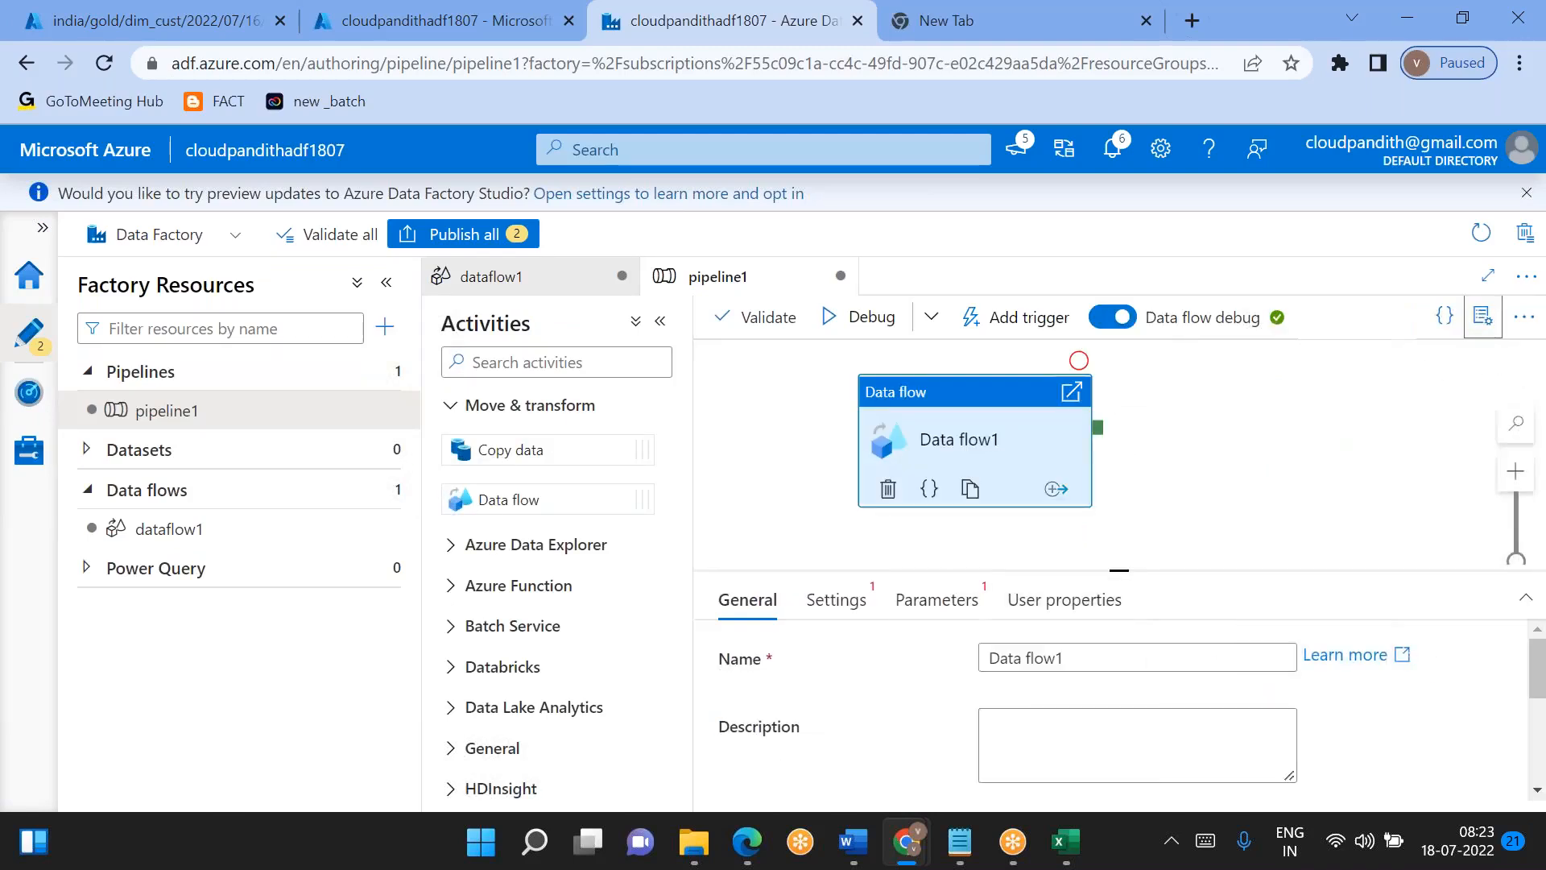
pyautogui.click(836, 600)
pyautogui.click(1021, 657)
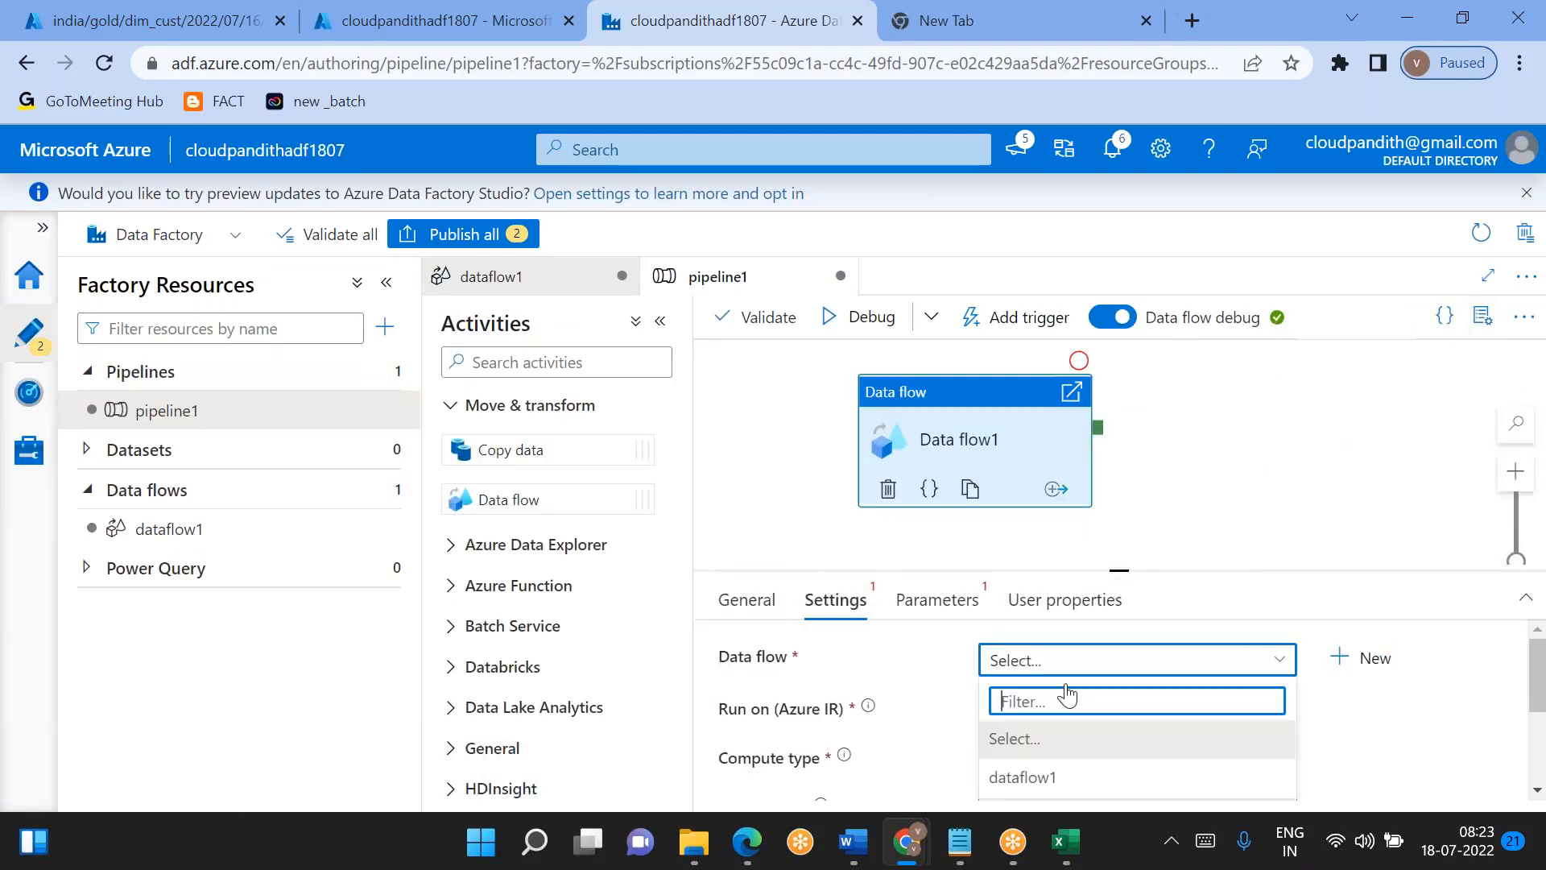
pyautogui.click(1019, 774)
# - Set the activity's df_param_loadDate parameter to the pipeline expression '2022/07/17'
pyautogui.click(906, 597)
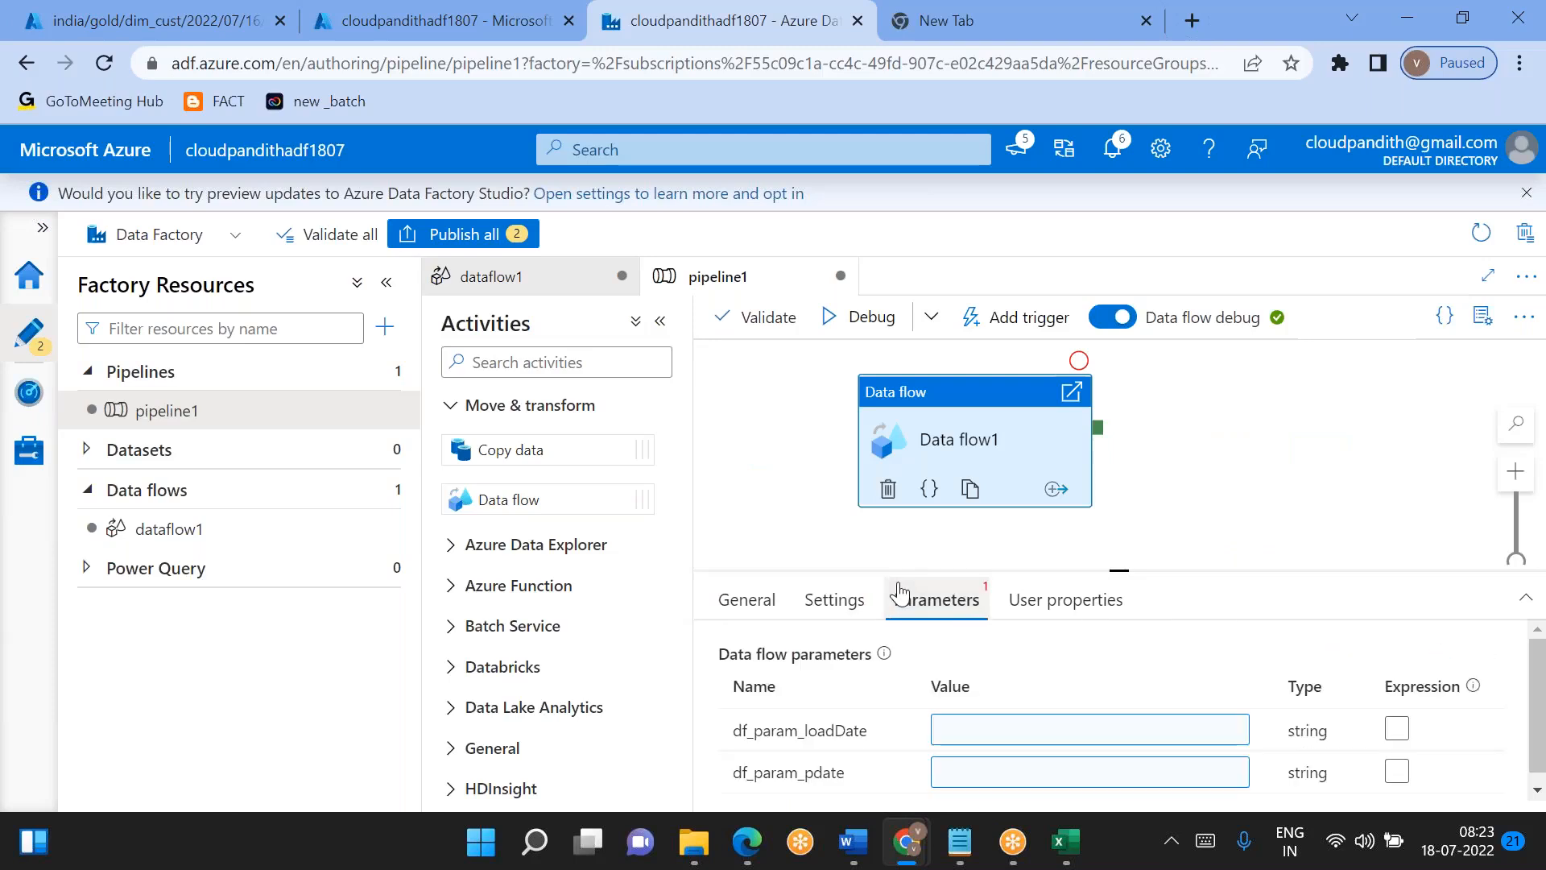
pyautogui.click(1081, 740)
pyautogui.click(1099, 775)
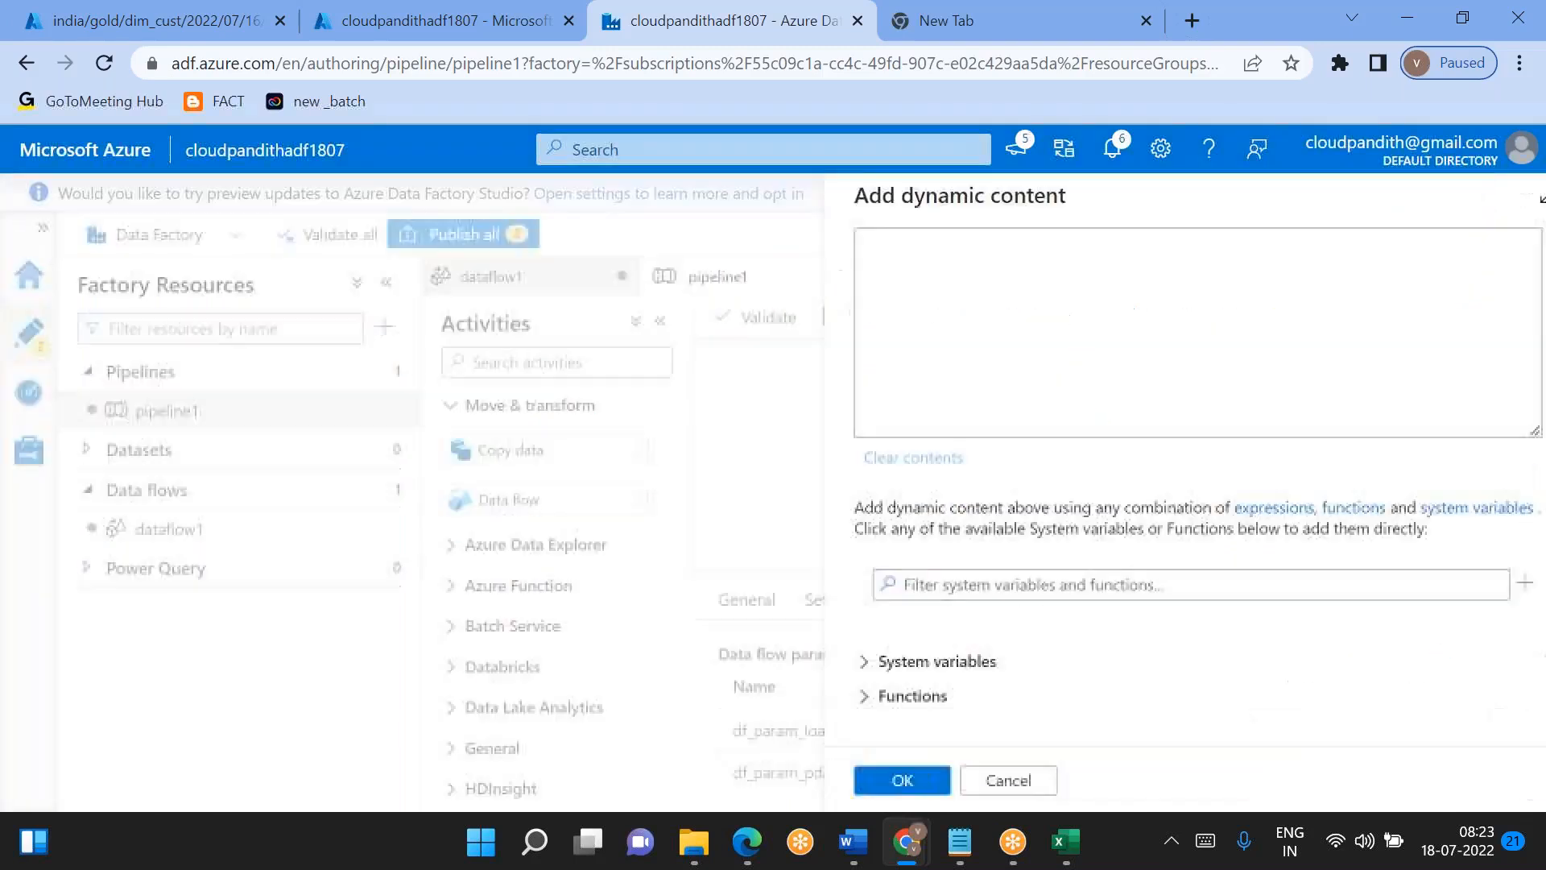
pyautogui.write("''2022/07/17")
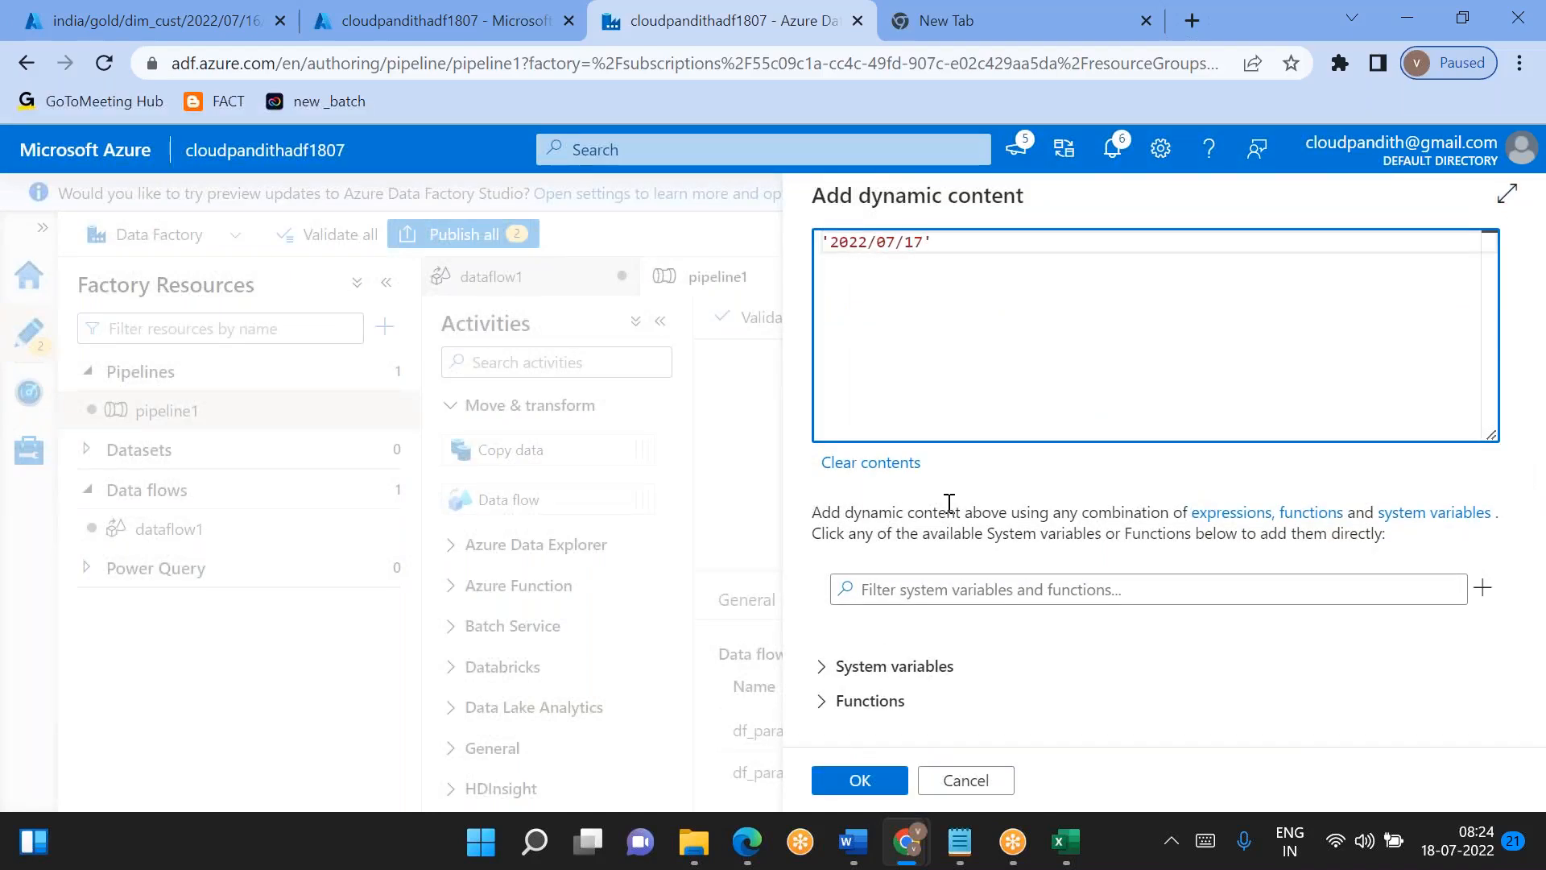
pyautogui.click(876, 782)
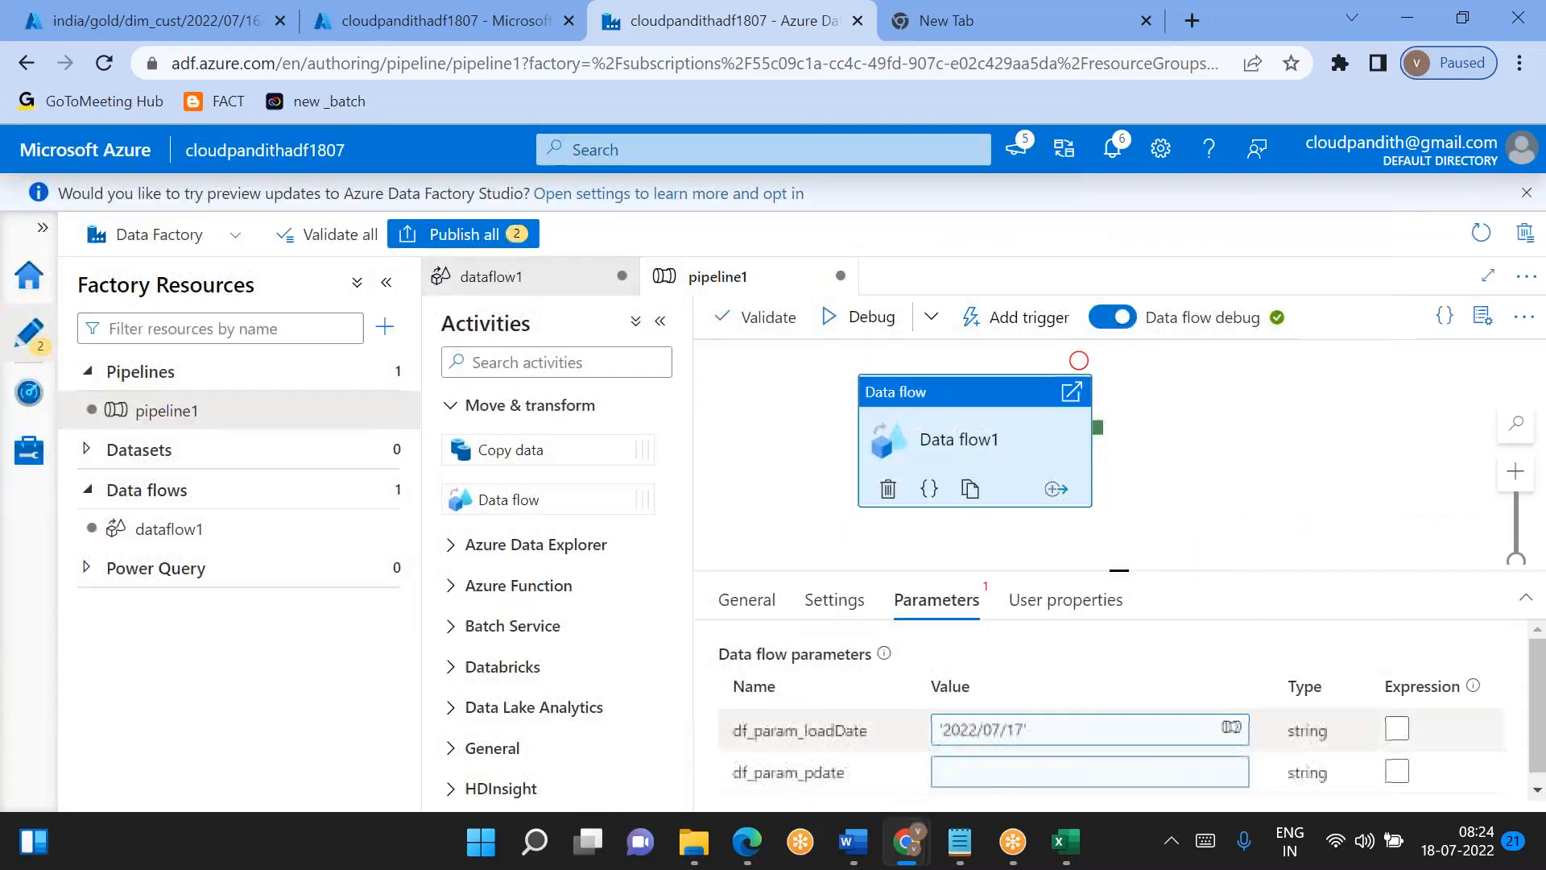
# - Set the activity's df_param_pdate parameter to the pipeline expression '2022/07/16'
pyautogui.click(999, 773)
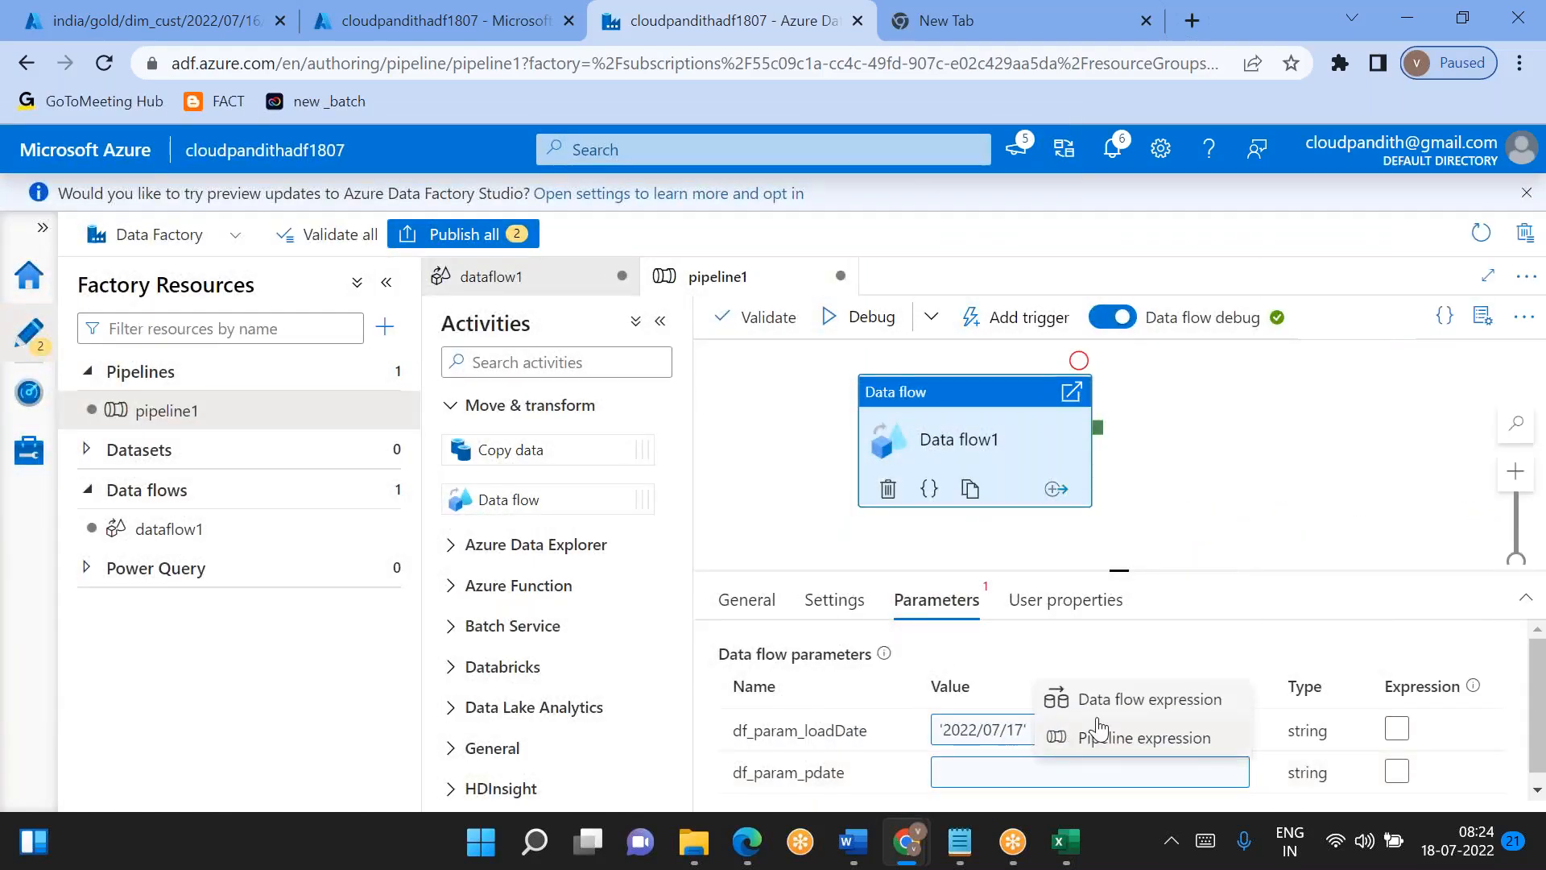
pyautogui.click(1123, 737)
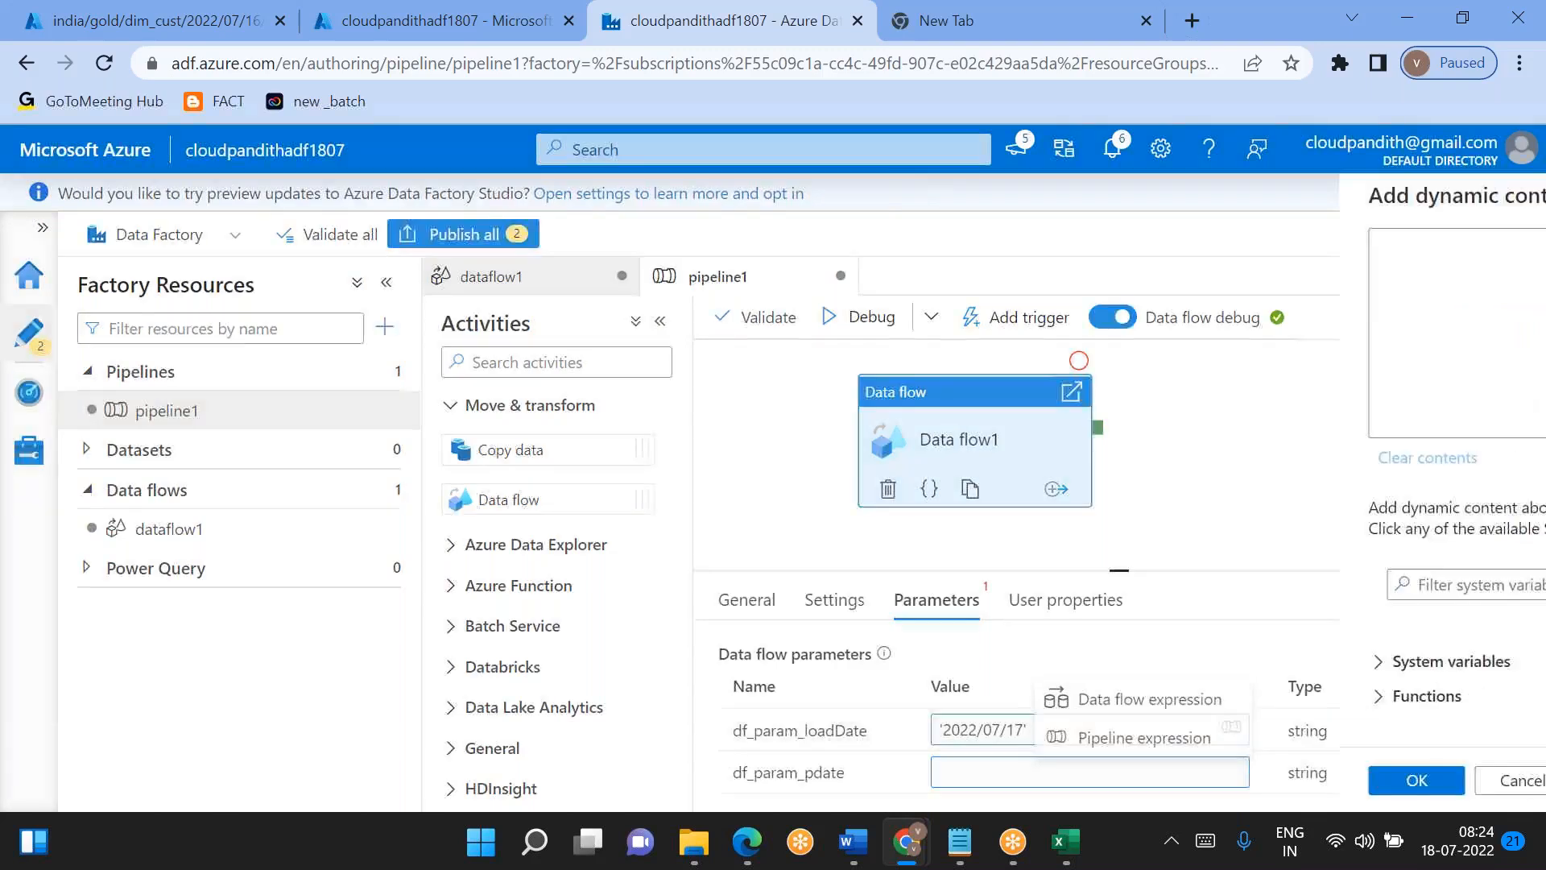
pyautogui.click(906, 240)
pyautogui.write("'2022")
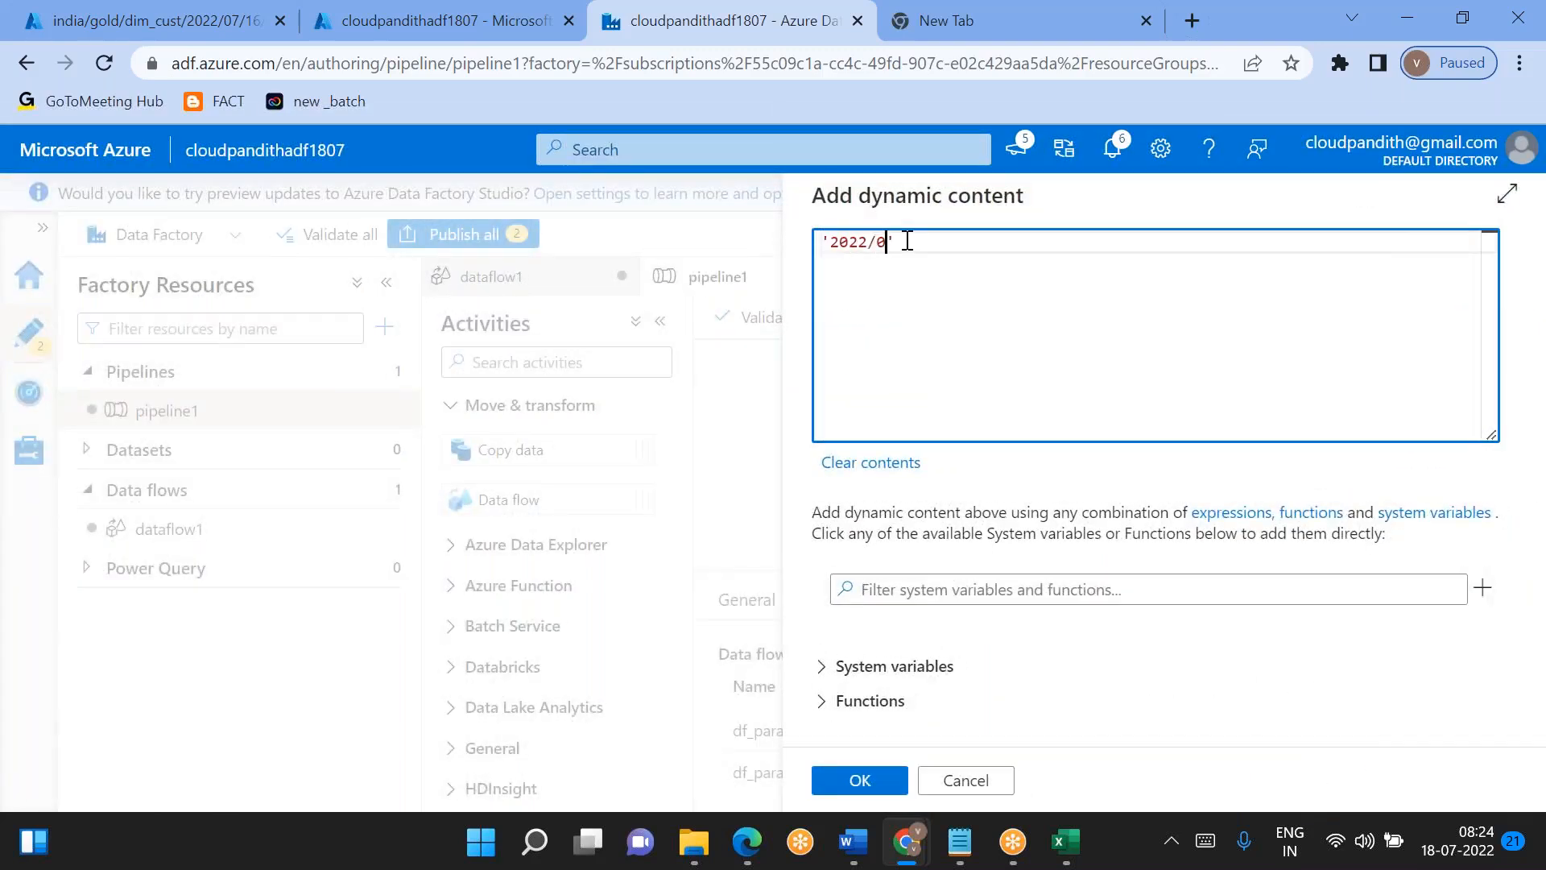
pyautogui.write('/07/16')
pyautogui.click(860, 779)
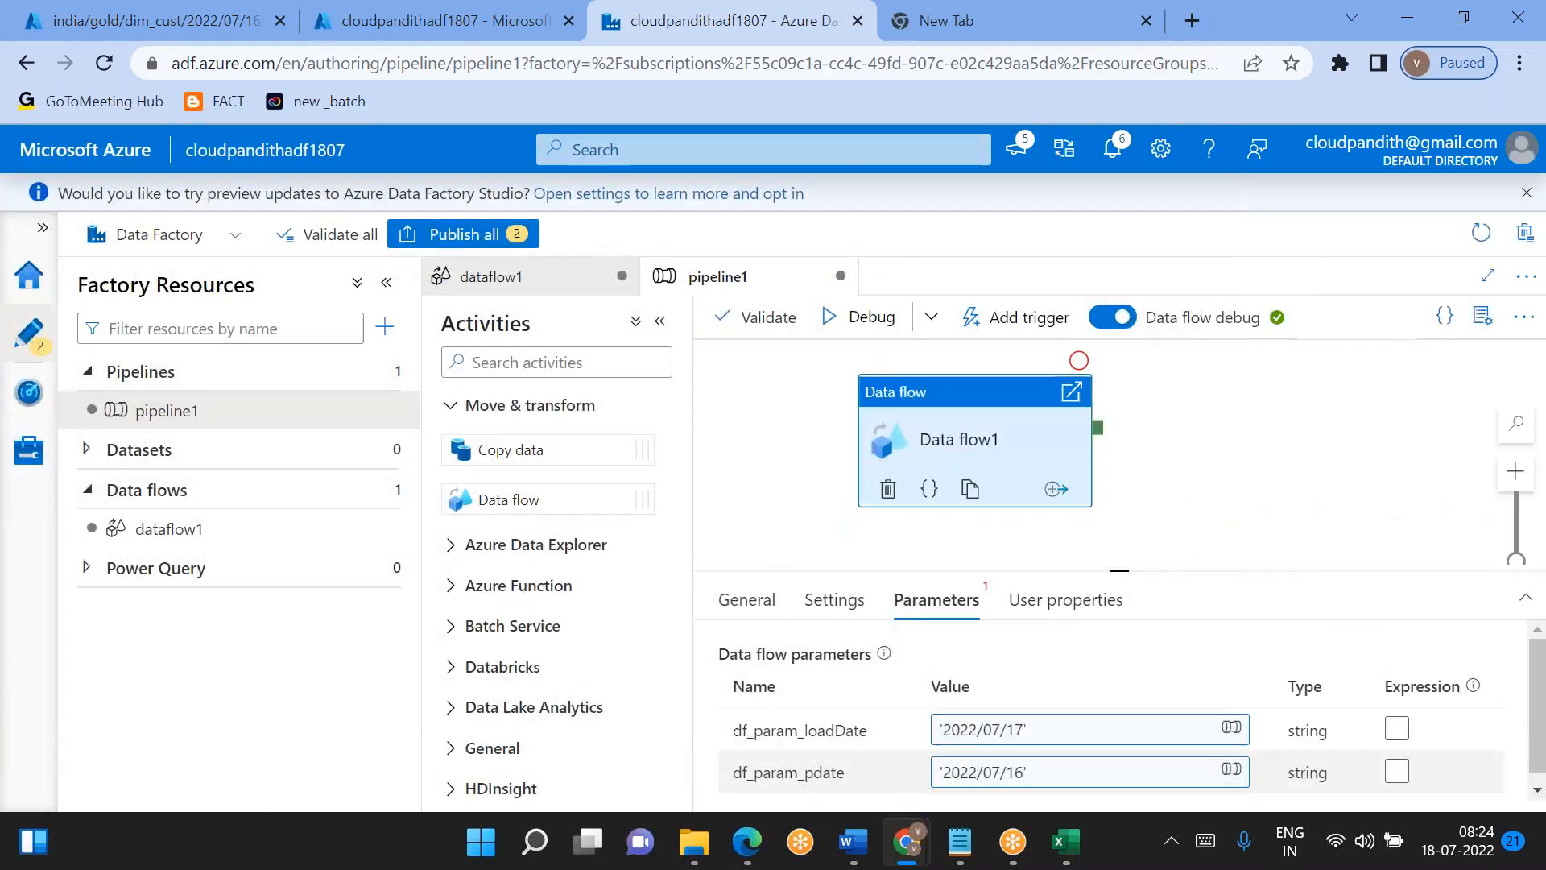
# - Start a debug run of pipeline1 and refresh its output until the Data flow1 activity finishes
pyautogui.click(867, 321)
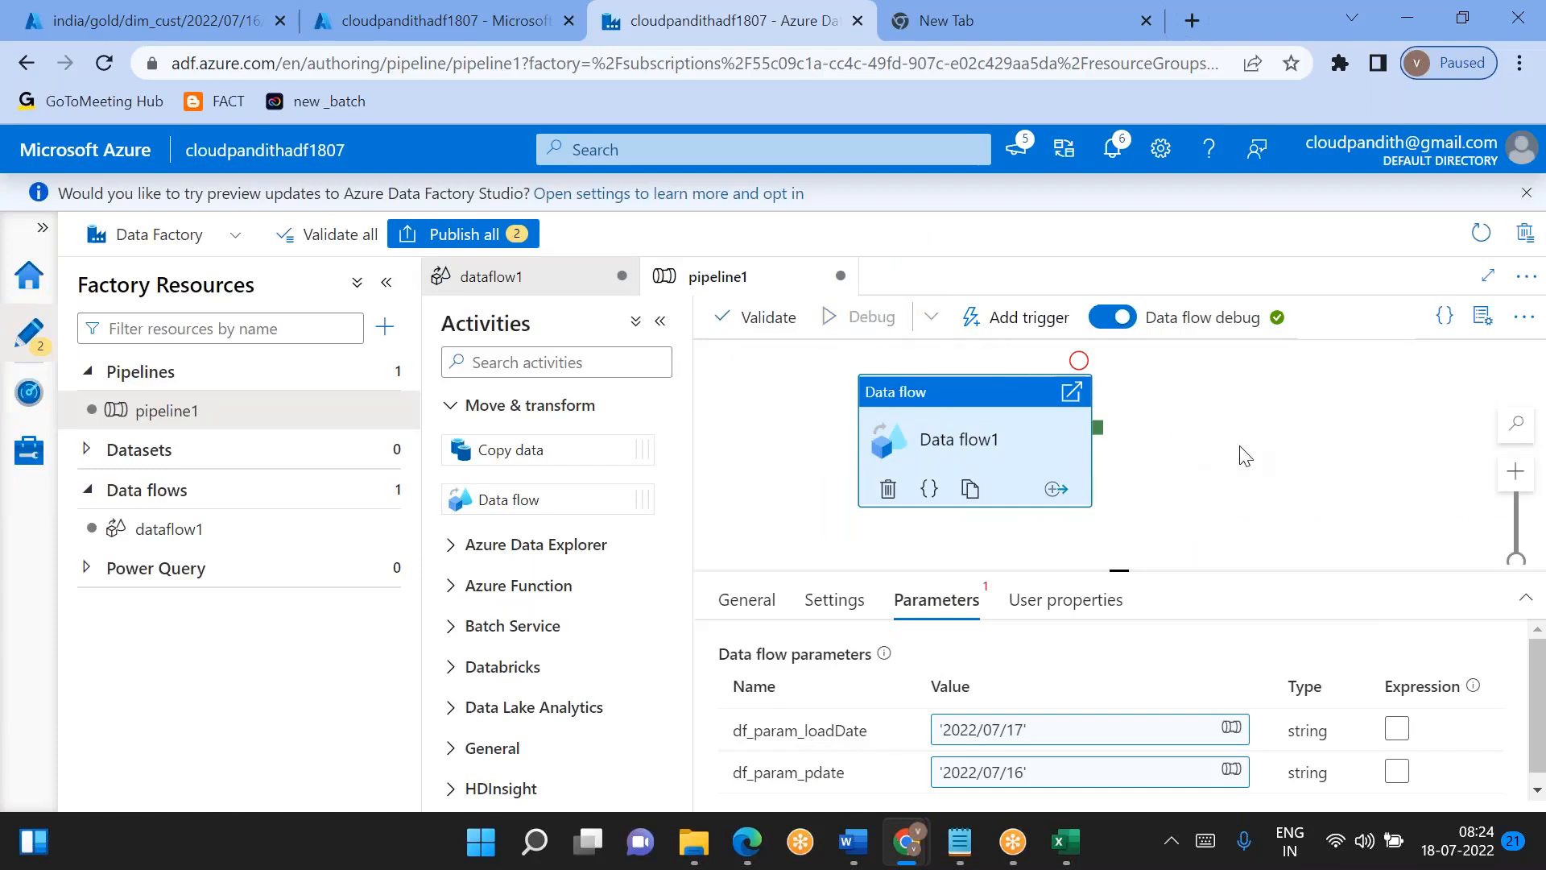
pyautogui.moveTo(1127, 570); pyautogui.dragTo(1100, 475)
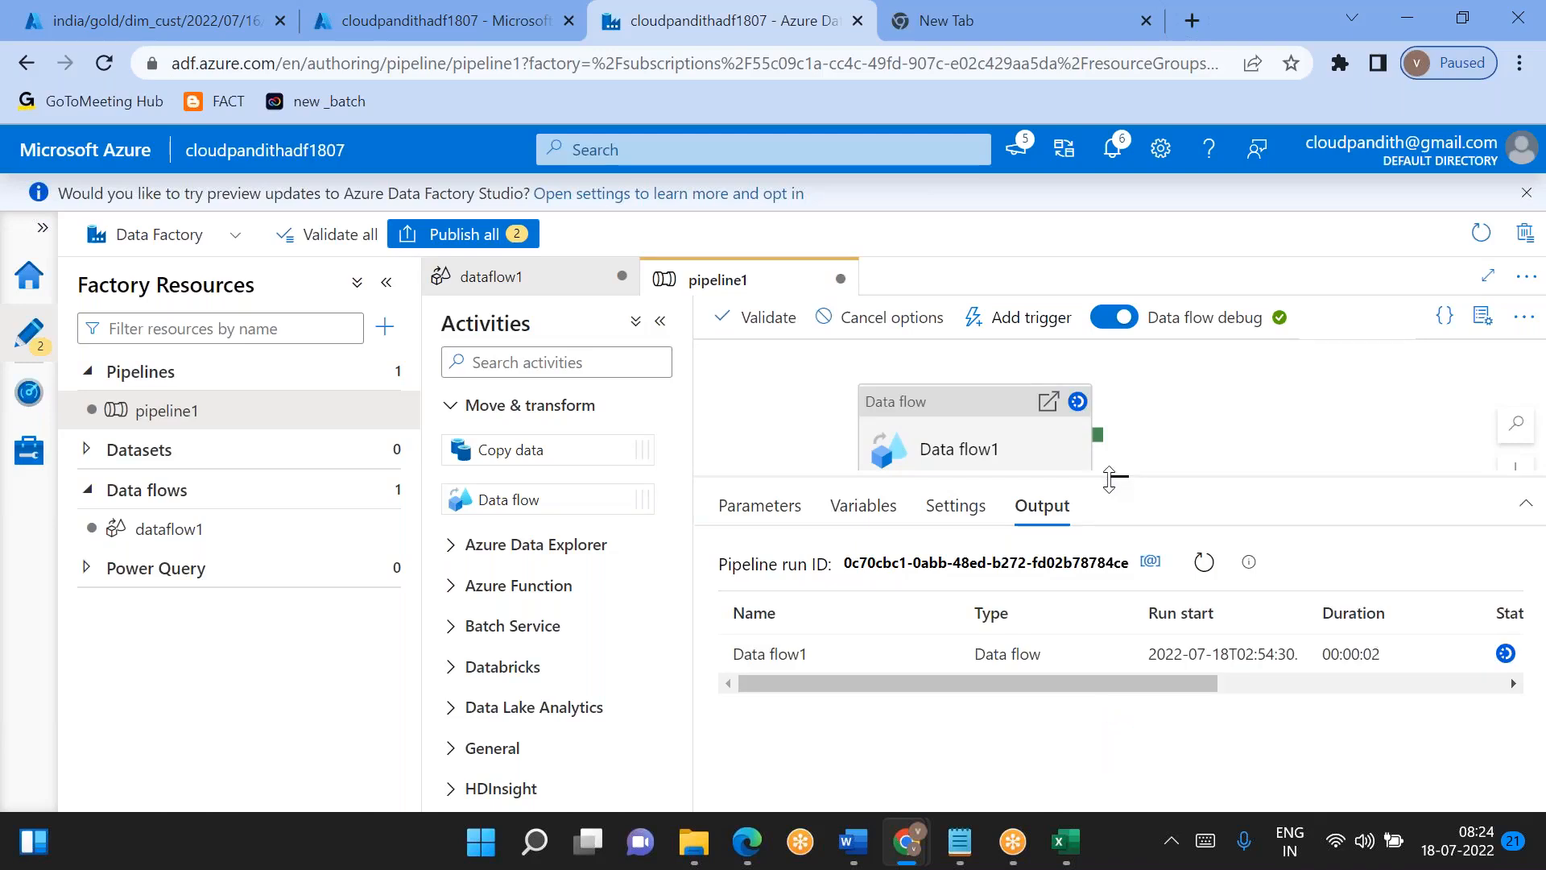
pyautogui.click(1195, 578)
pyautogui.click(1196, 578)
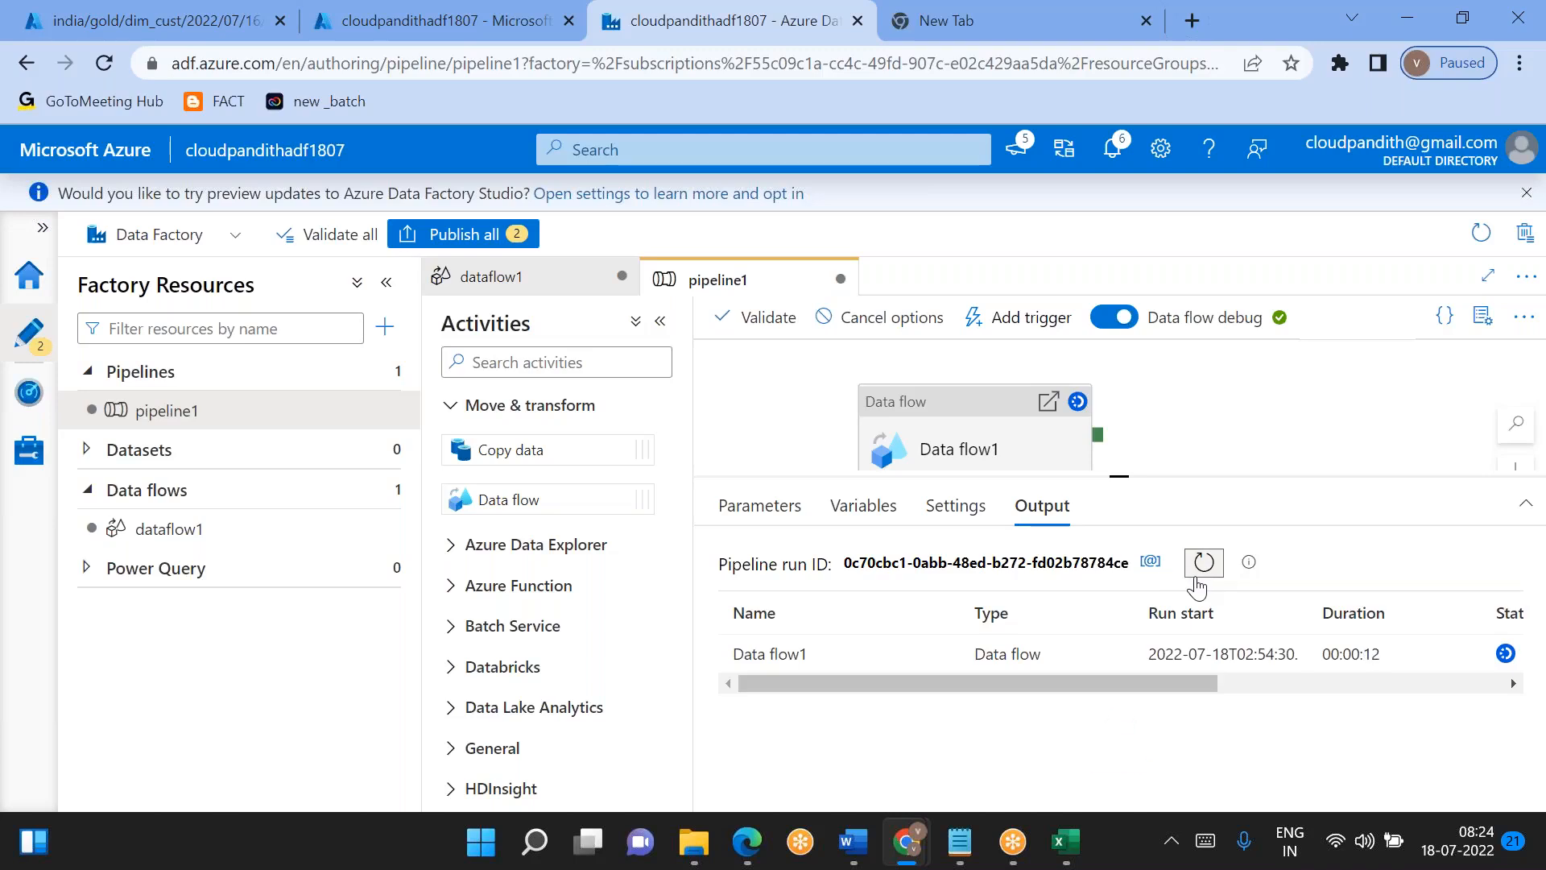
pyautogui.click(1196, 578)
pyautogui.click(1196, 578)
pyautogui.click(1195, 578)
pyautogui.click(1195, 578)
pyautogui.click(1196, 578)
pyautogui.click(1196, 578)
pyautogui.click(1197, 580)
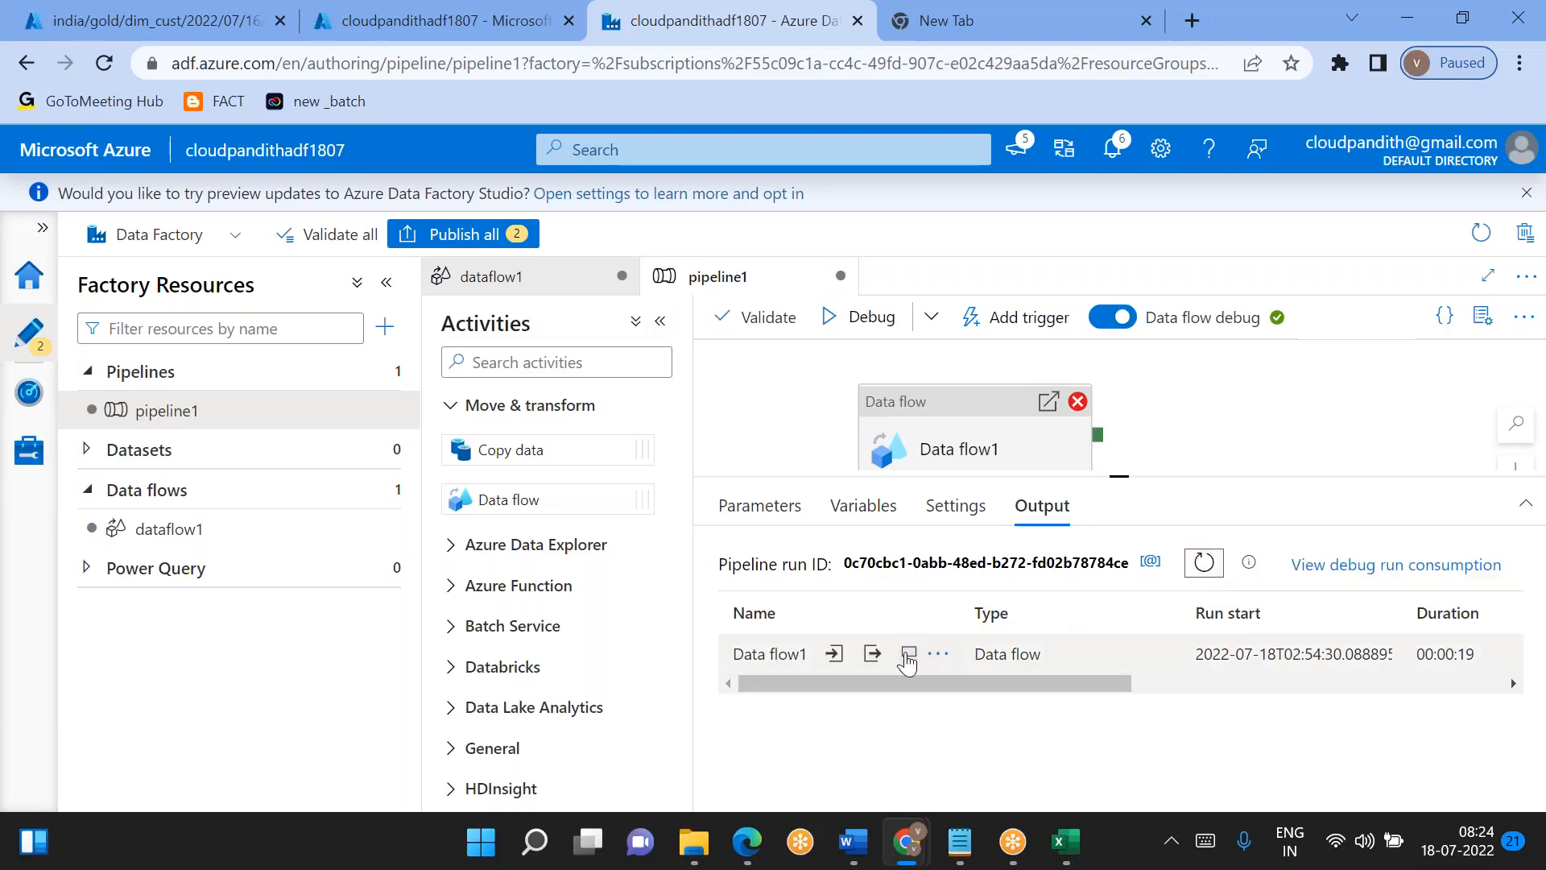
# - Review the error details of the Data flow1 debug run, checking the stream and transformation it names
pyautogui.click(908, 655)
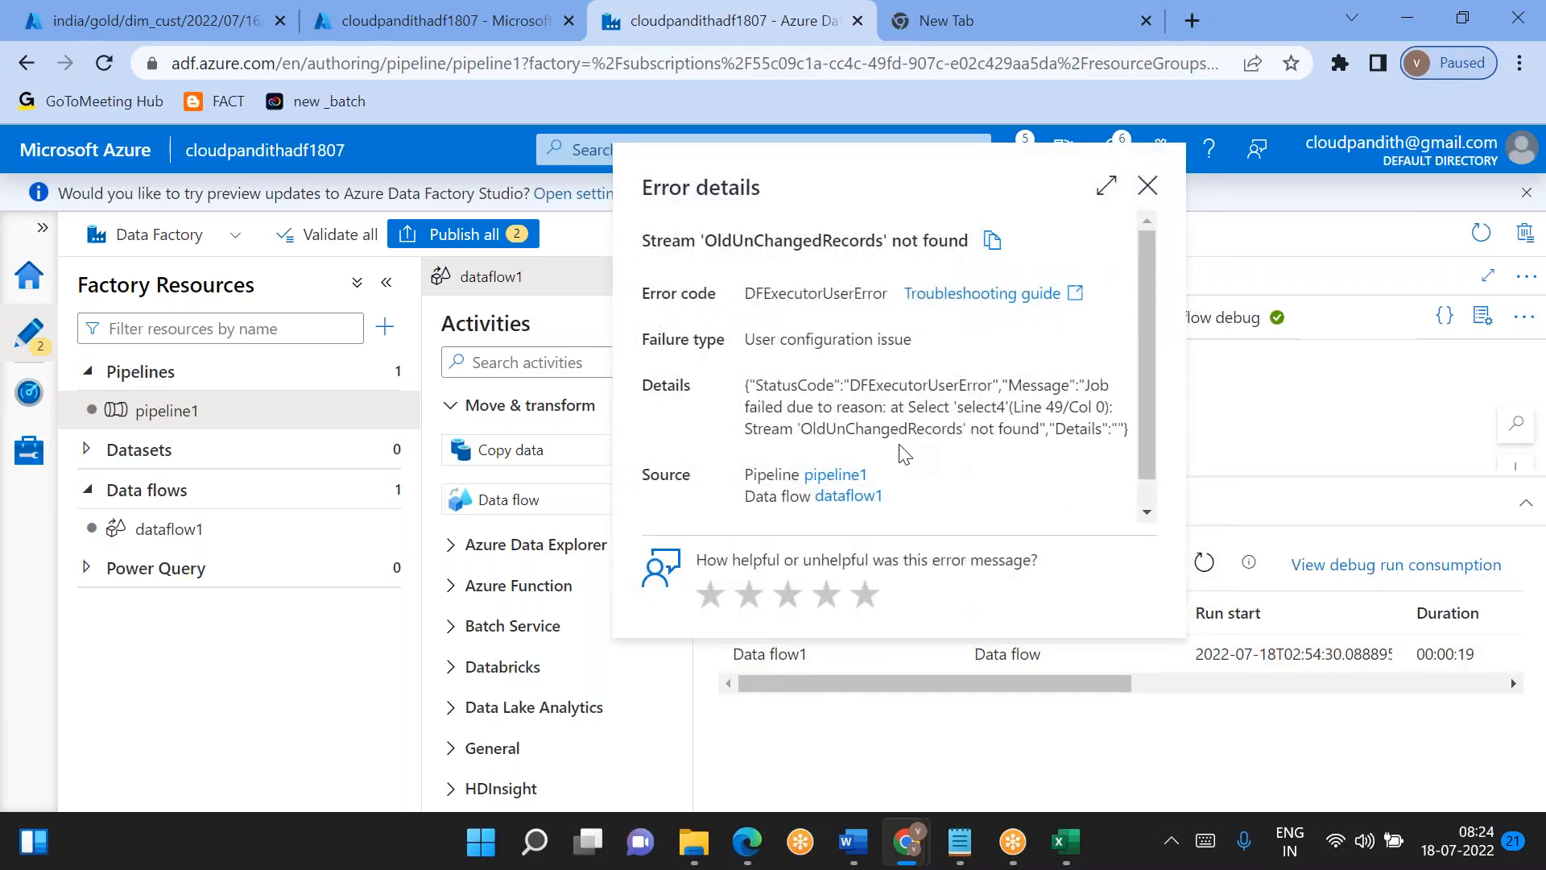
pyautogui.doubleClick(856, 434)
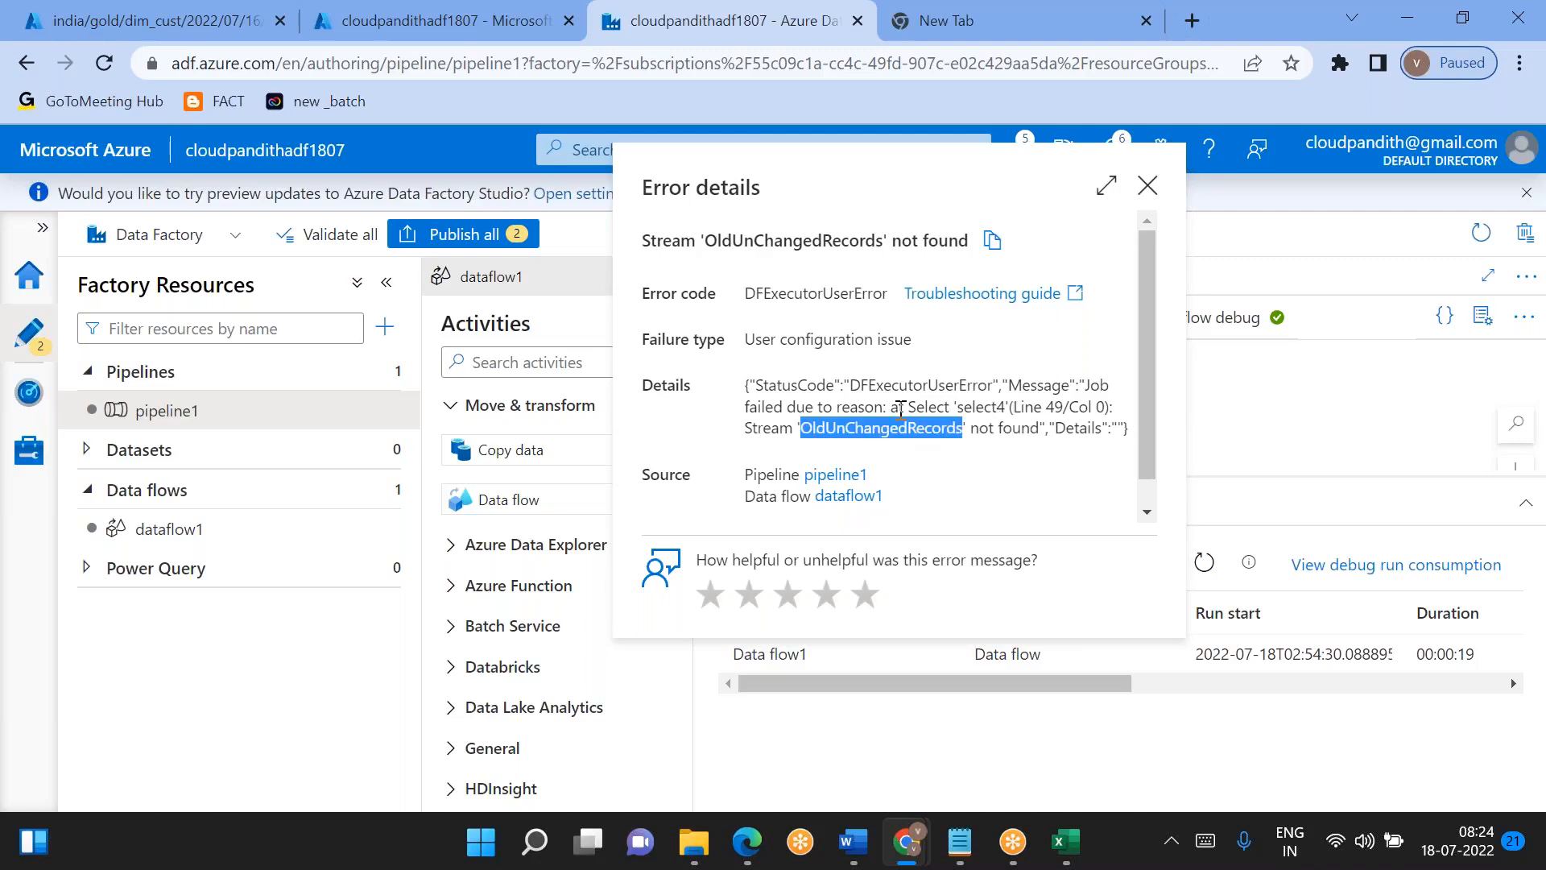
pyautogui.doubleClick(973, 405)
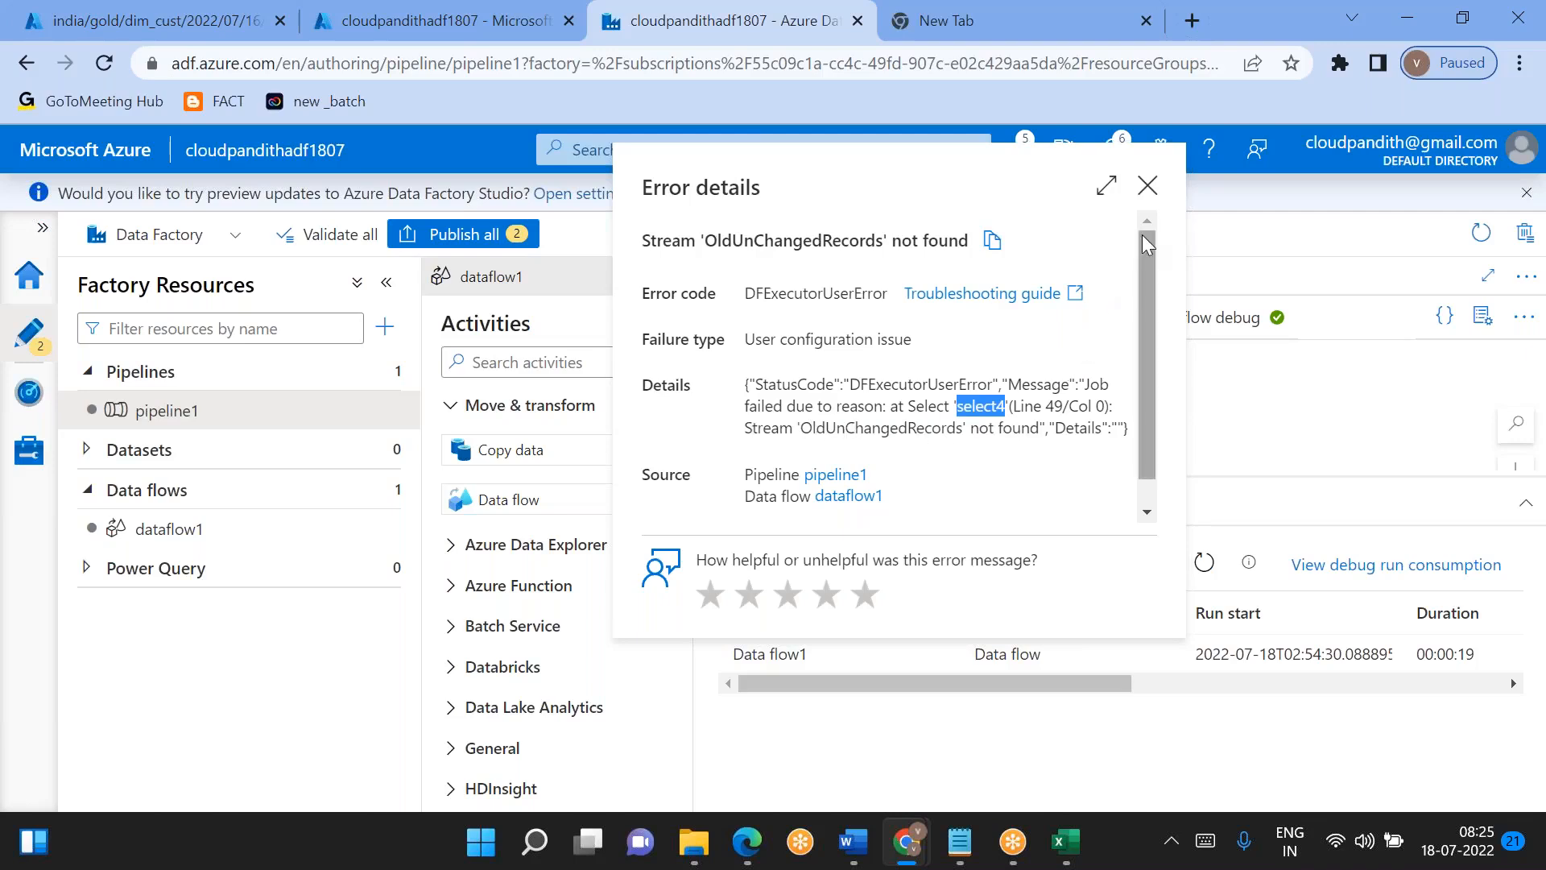
pyautogui.click(1147, 185)
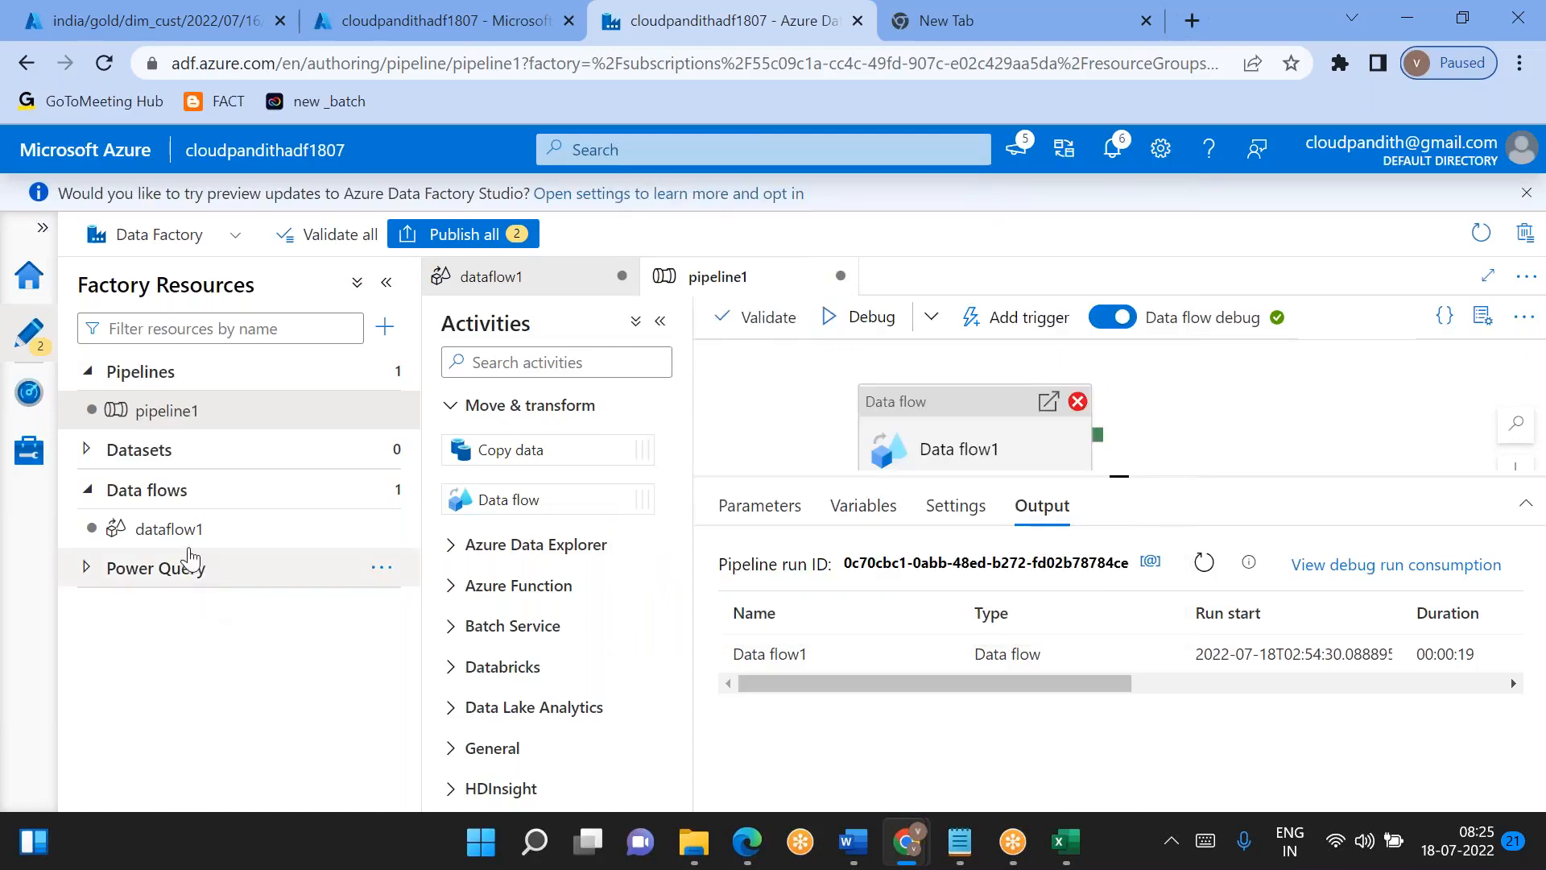
# - Examine dataflow1's union1 preview and settings, and trace the branches back to the conditional split outputs
pyautogui.click(195, 532)
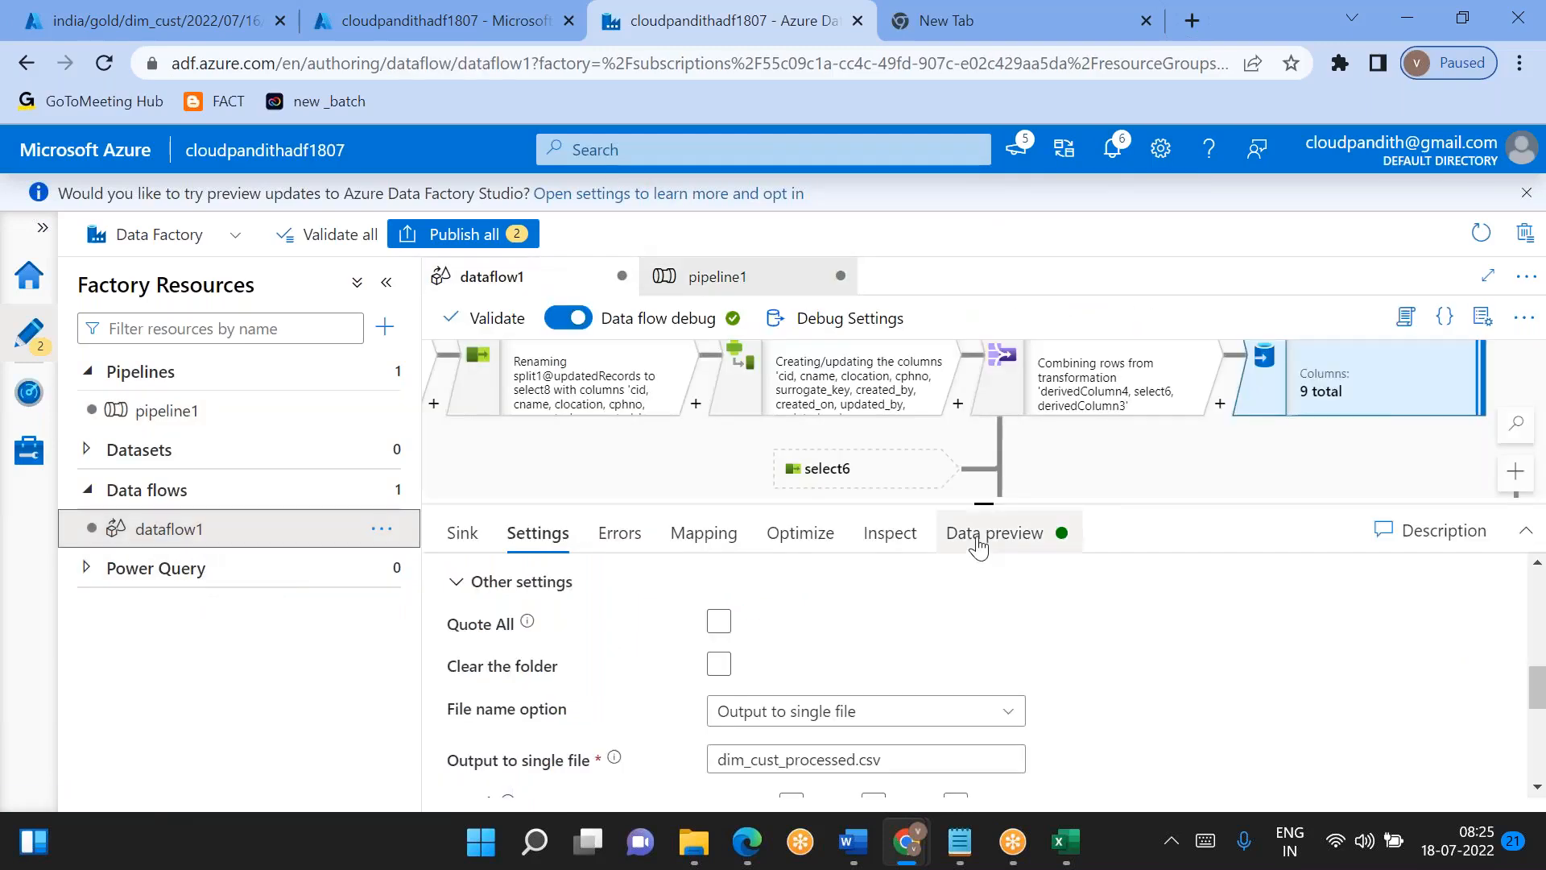
pyautogui.moveTo(973, 504); pyautogui.dragTo(972, 685)
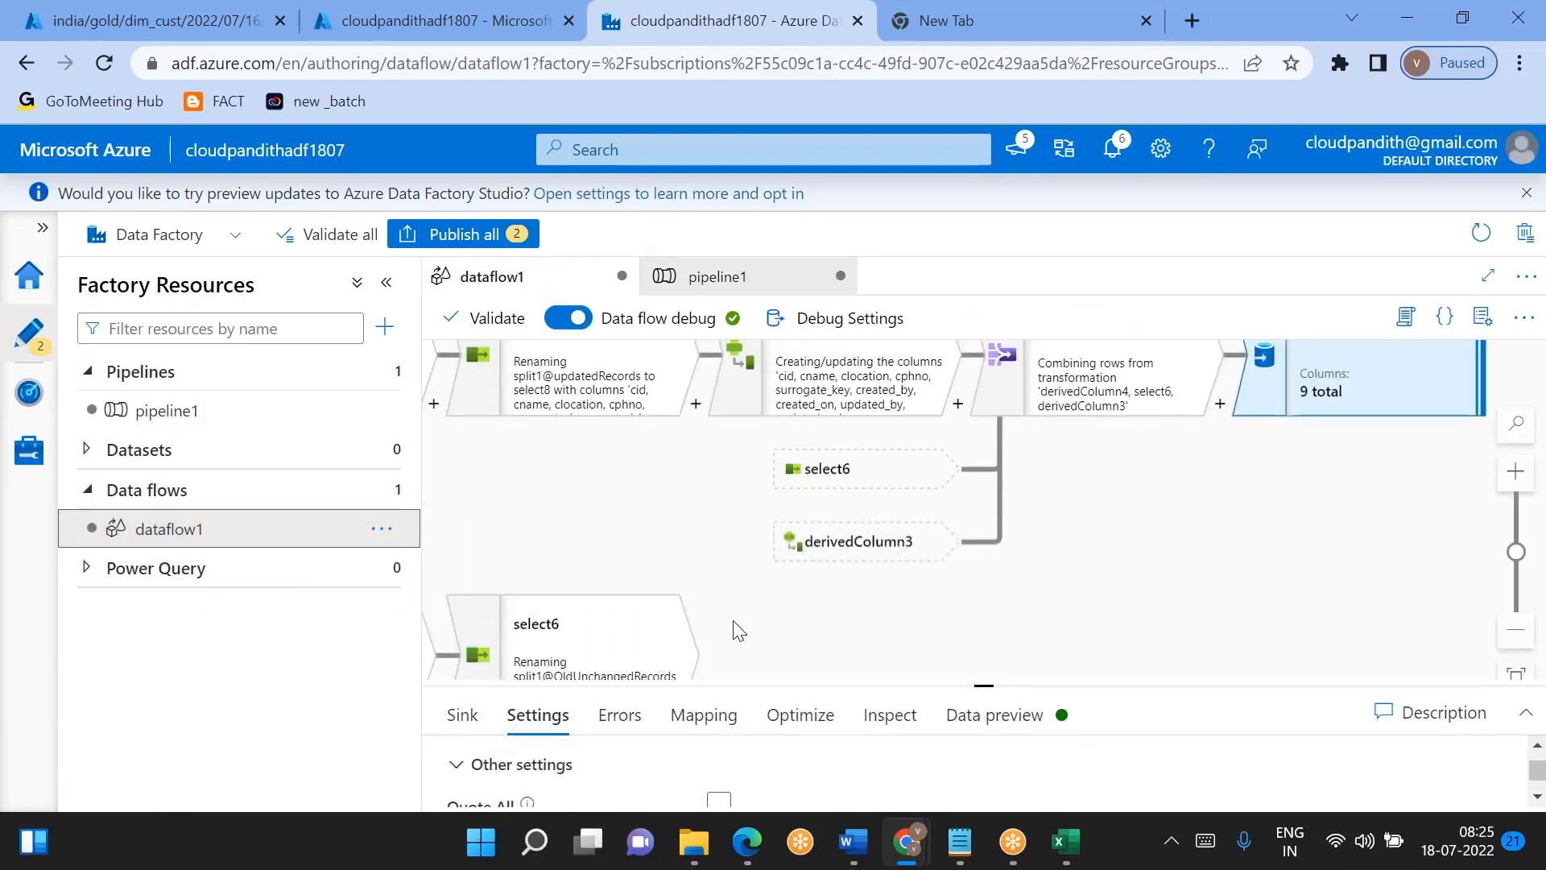
pyautogui.moveTo(707, 601); pyautogui.dragTo(642, 646)
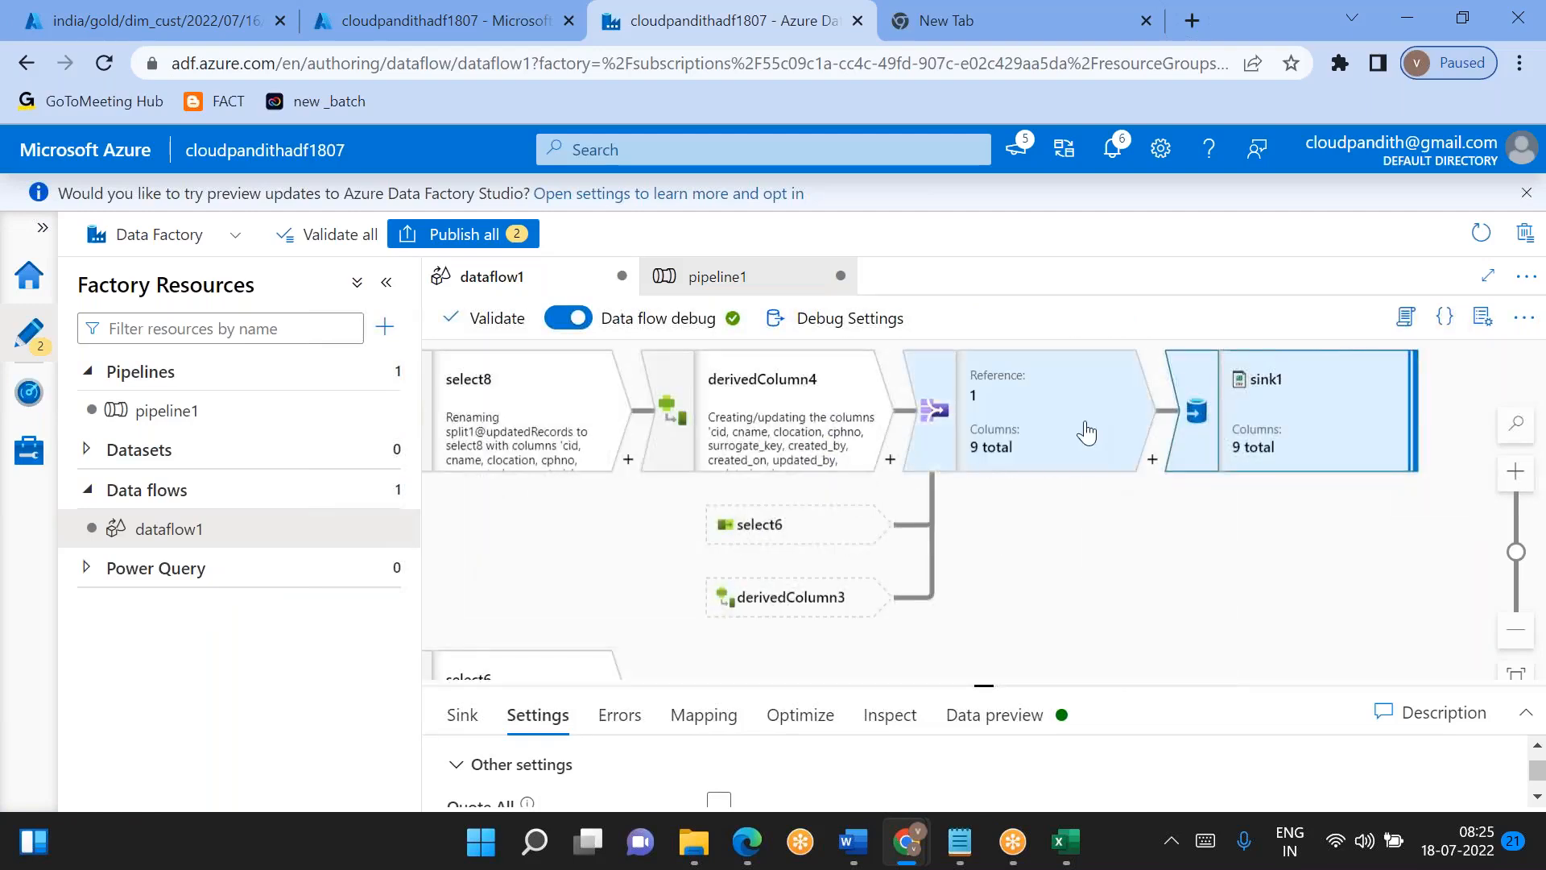
pyautogui.click(1083, 432)
pyautogui.moveTo(981, 685); pyautogui.dragTo(983, 424)
pyautogui.scroll(-2, 886, 688)
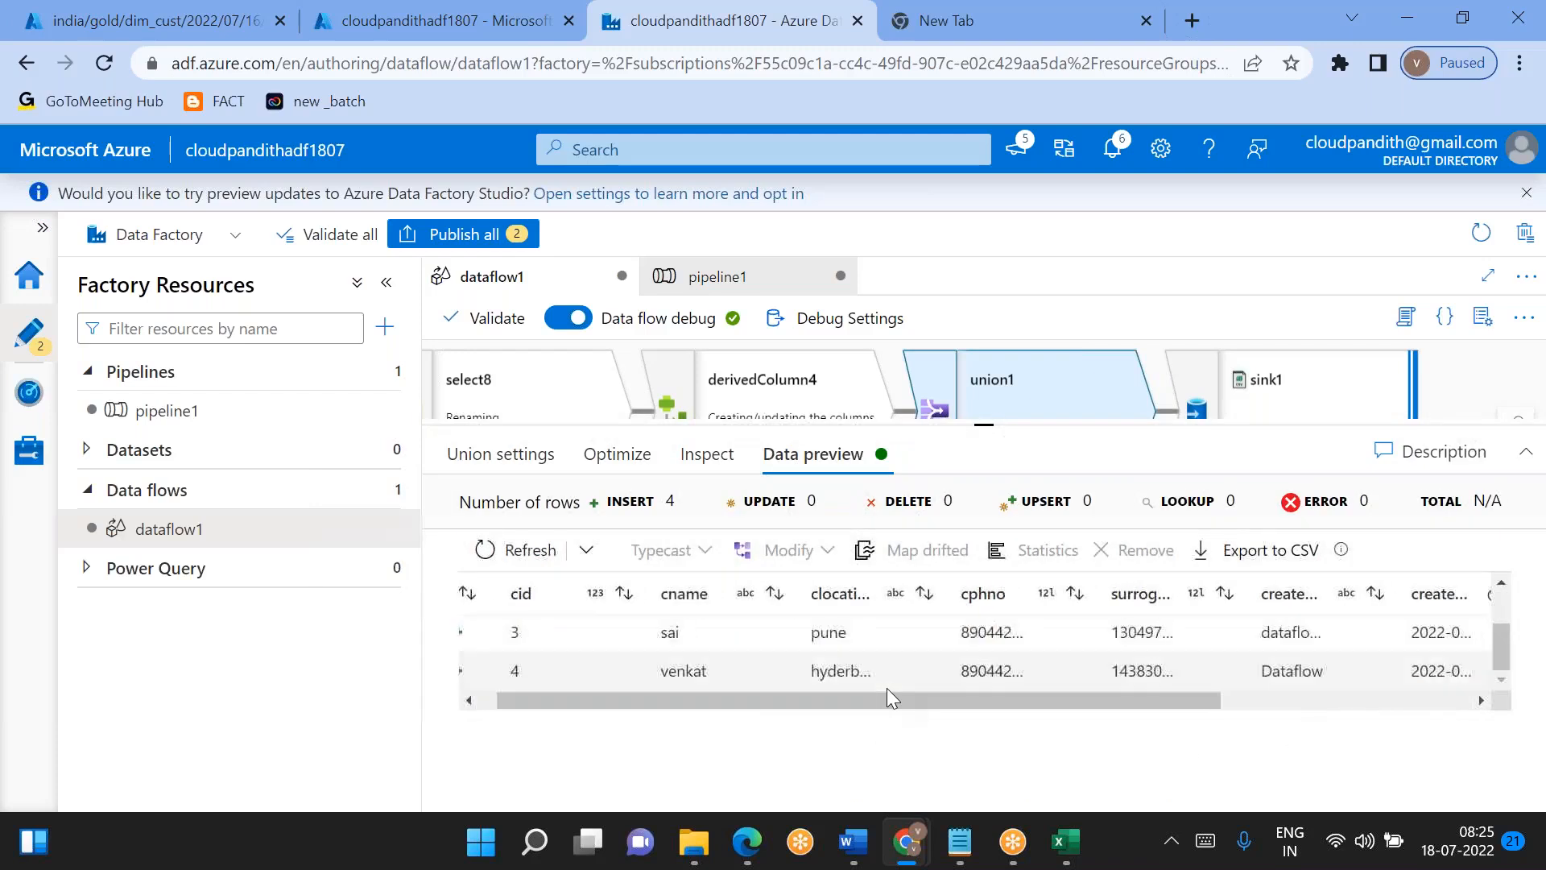
pyautogui.click(501, 453)
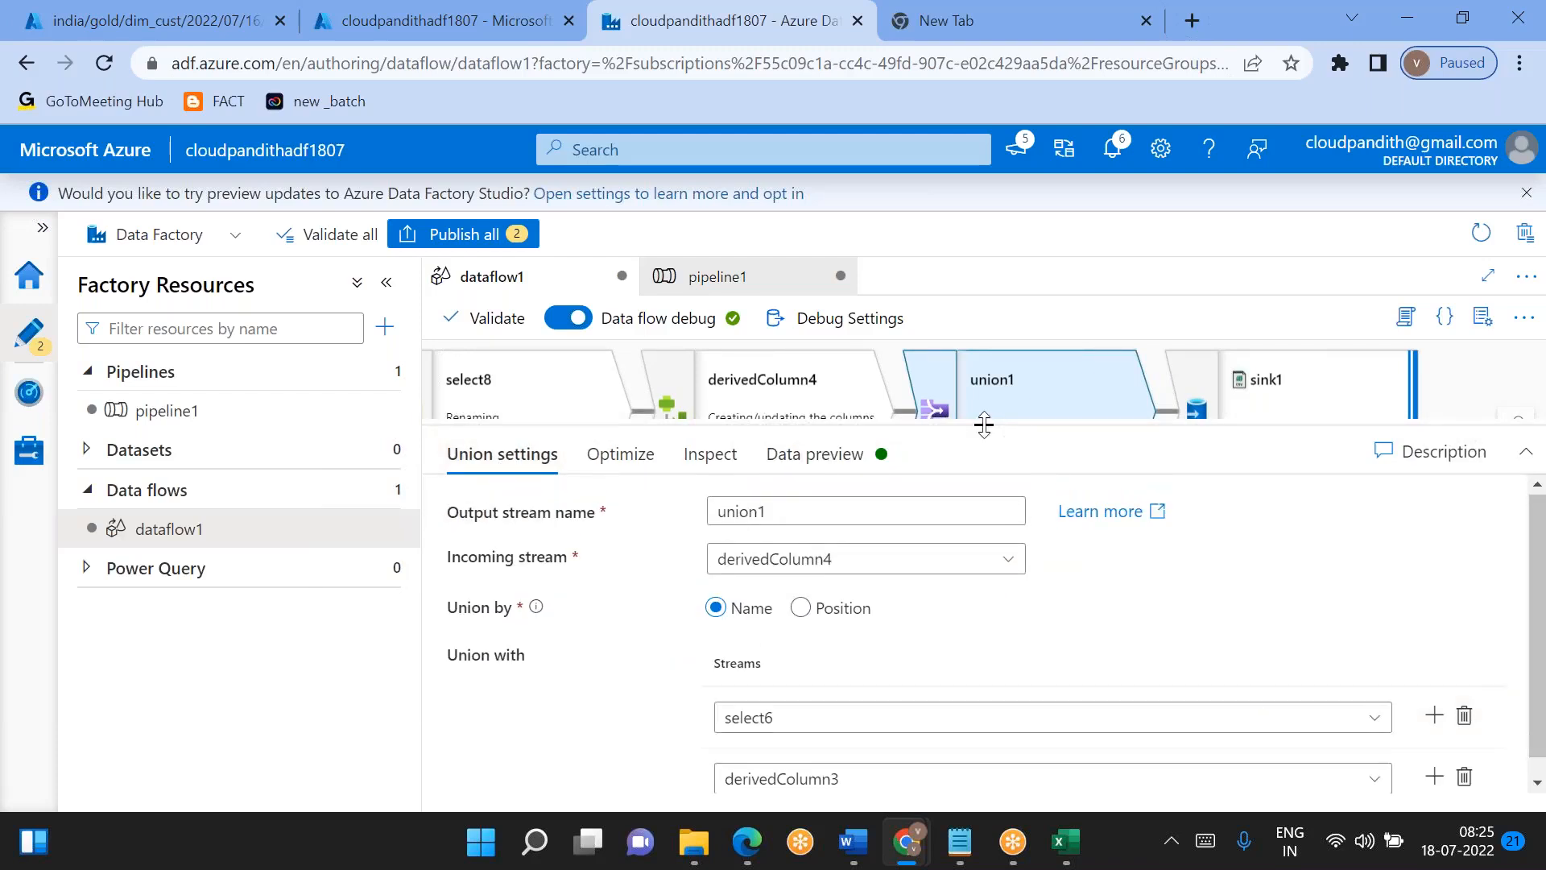
pyautogui.moveTo(982, 424); pyautogui.dragTo(1062, 731)
pyautogui.scroll(-3, 915, 406)
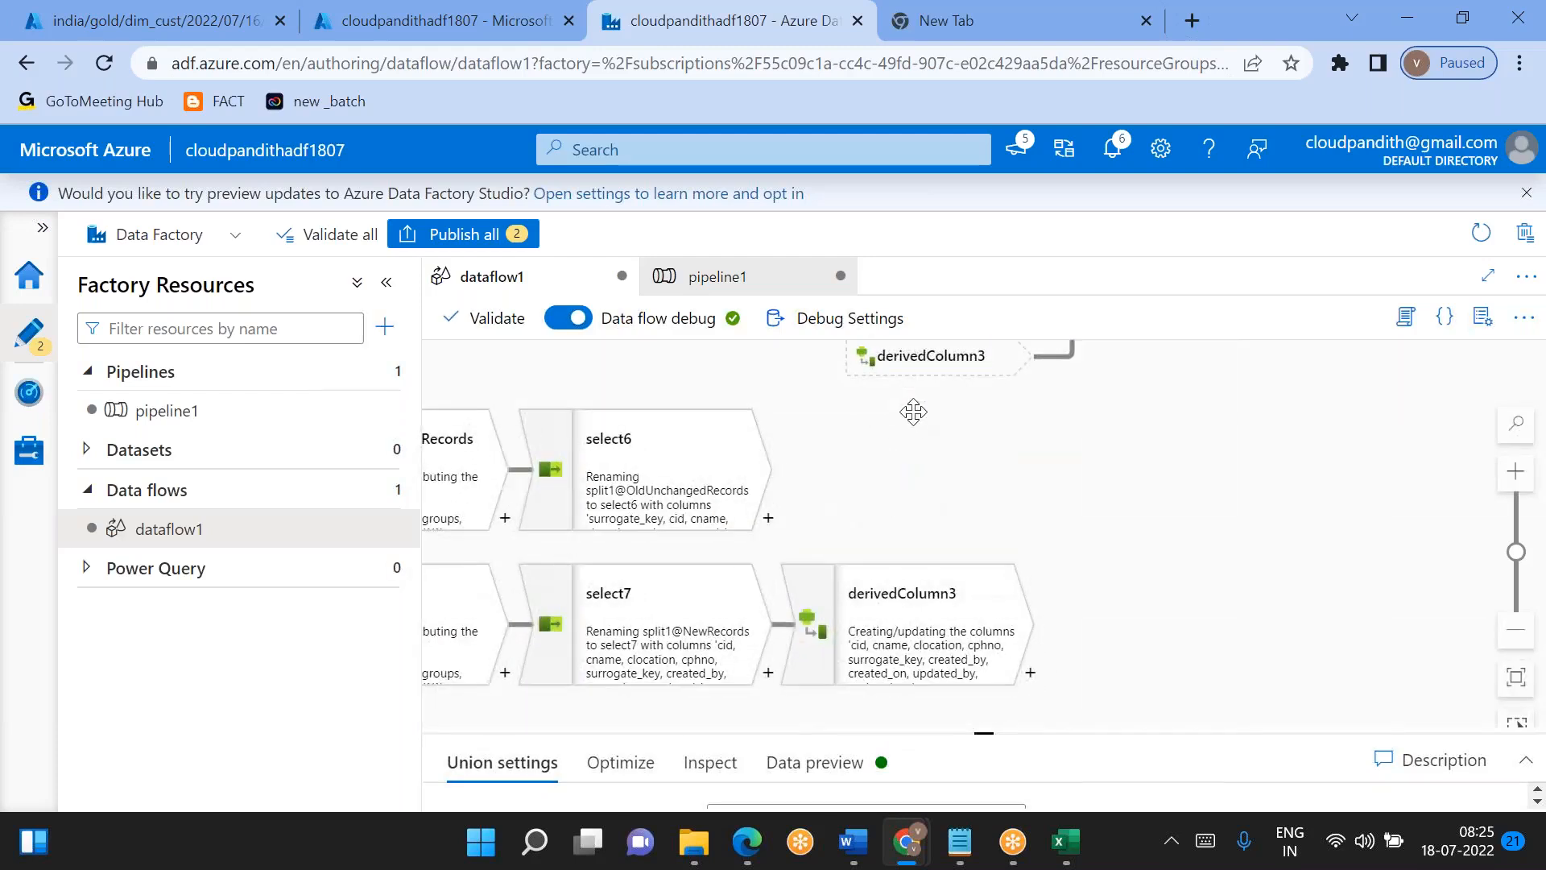
pyautogui.moveTo(848, 504); pyautogui.dragTo(1282, 716)
pyautogui.moveTo(532, 578); pyautogui.dragTo(501, 600)
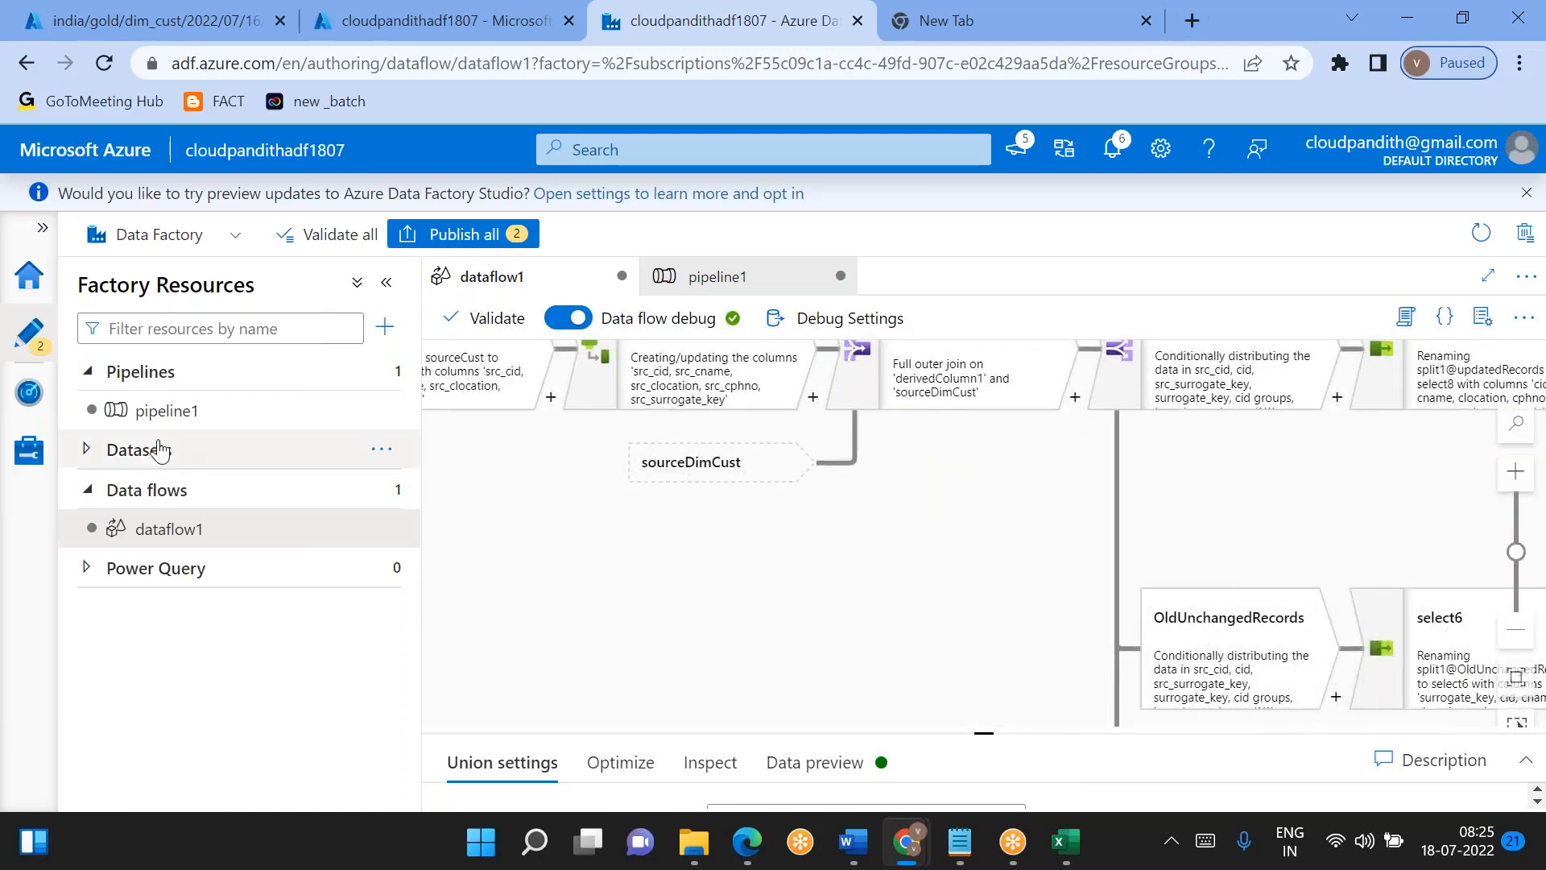
# - Reopen the Data flow1 error details in pipeline1's run output and recheck the stream name
pyautogui.click(153, 412)
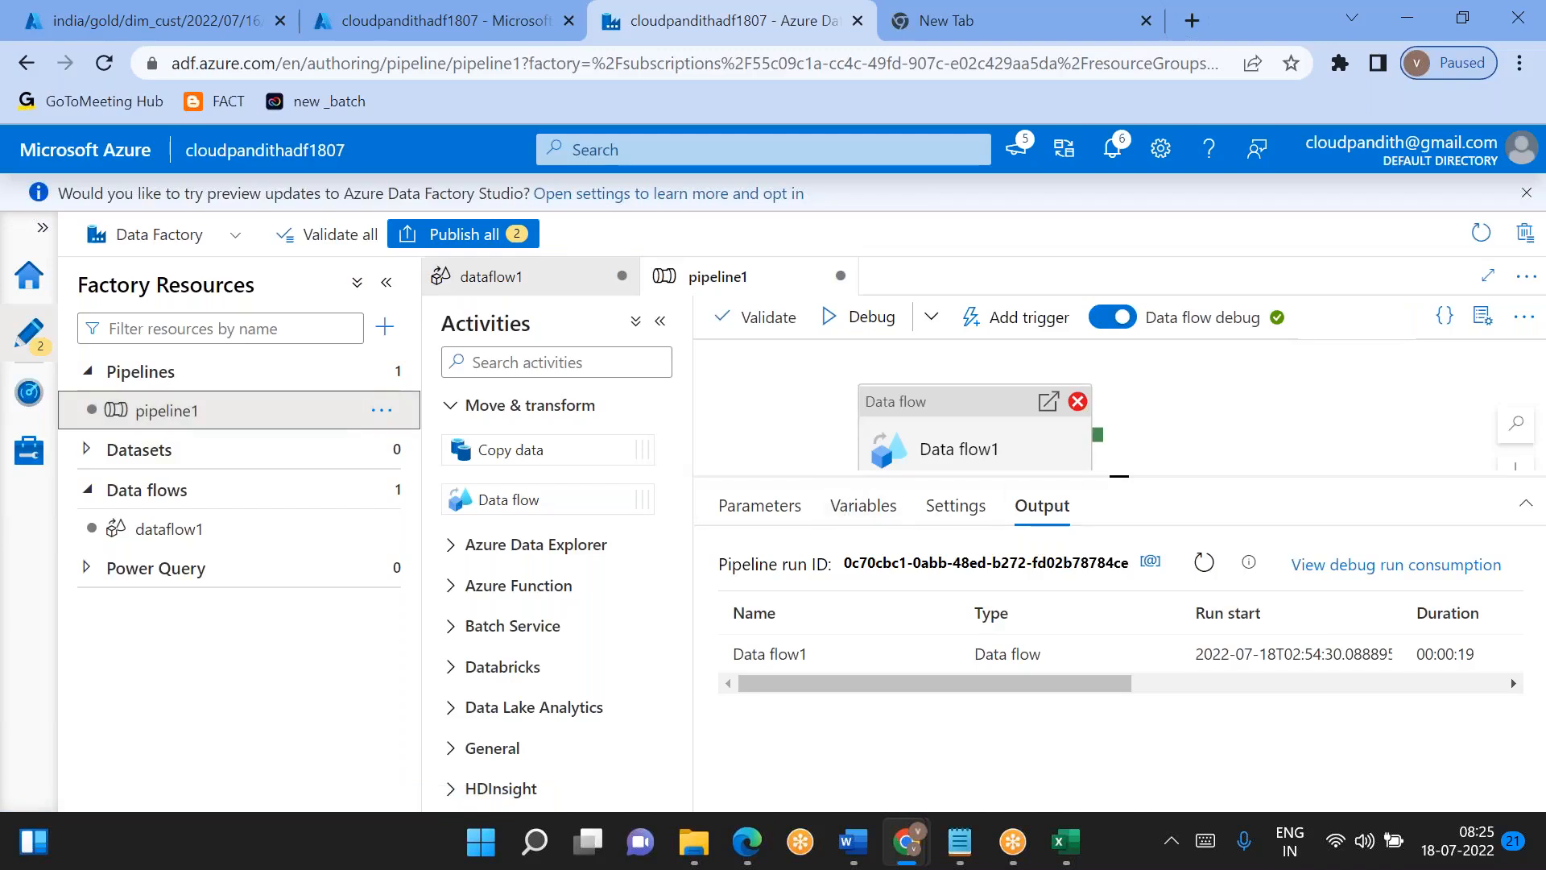
pyautogui.click(911, 654)
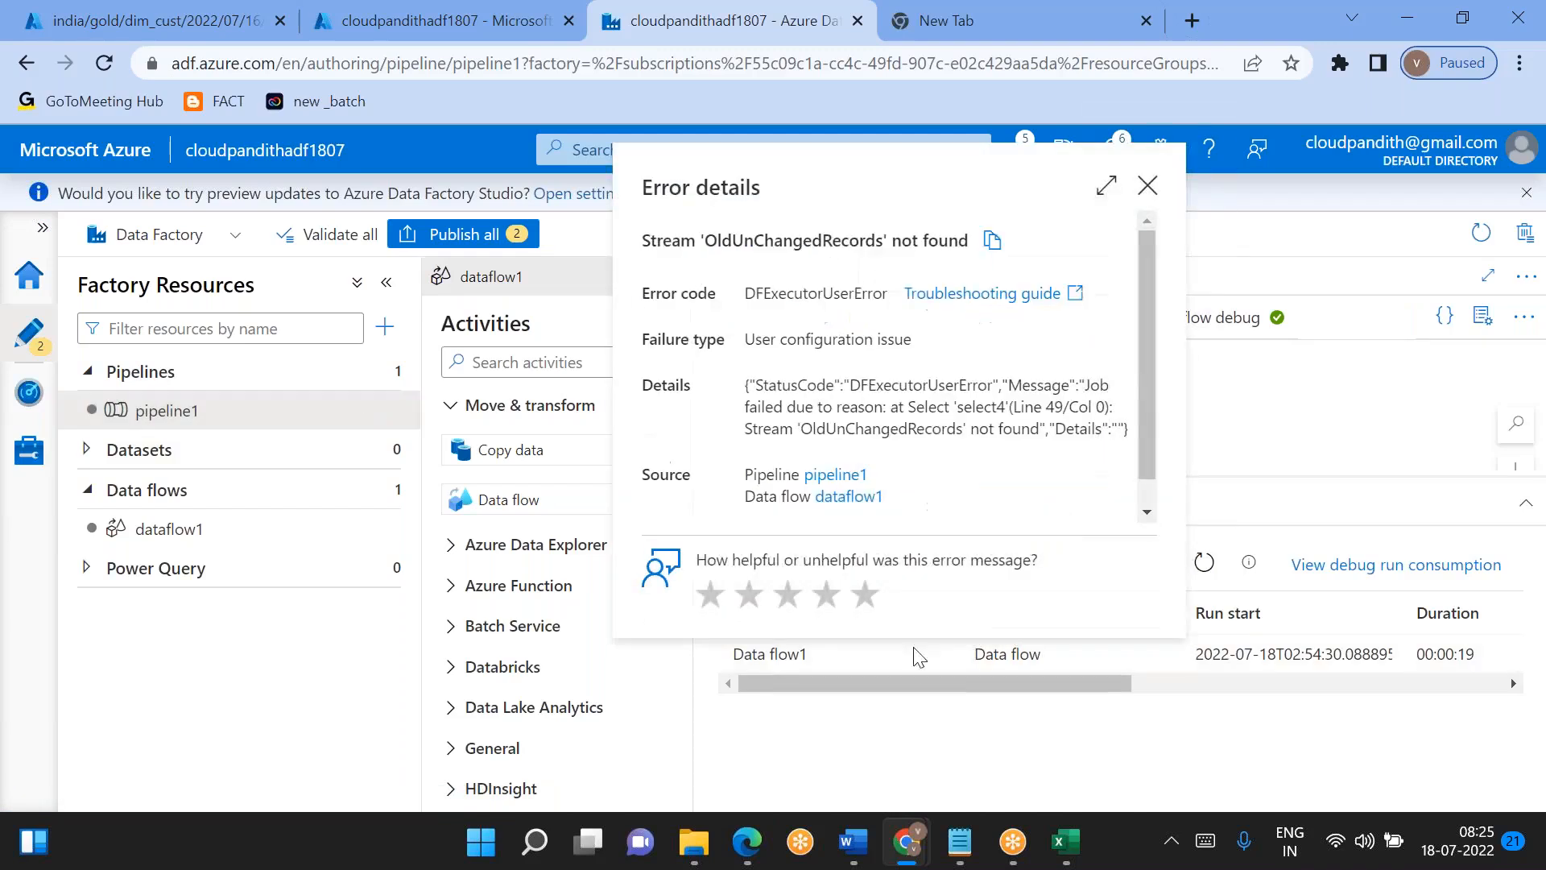
pyautogui.doubleClick(848, 425)
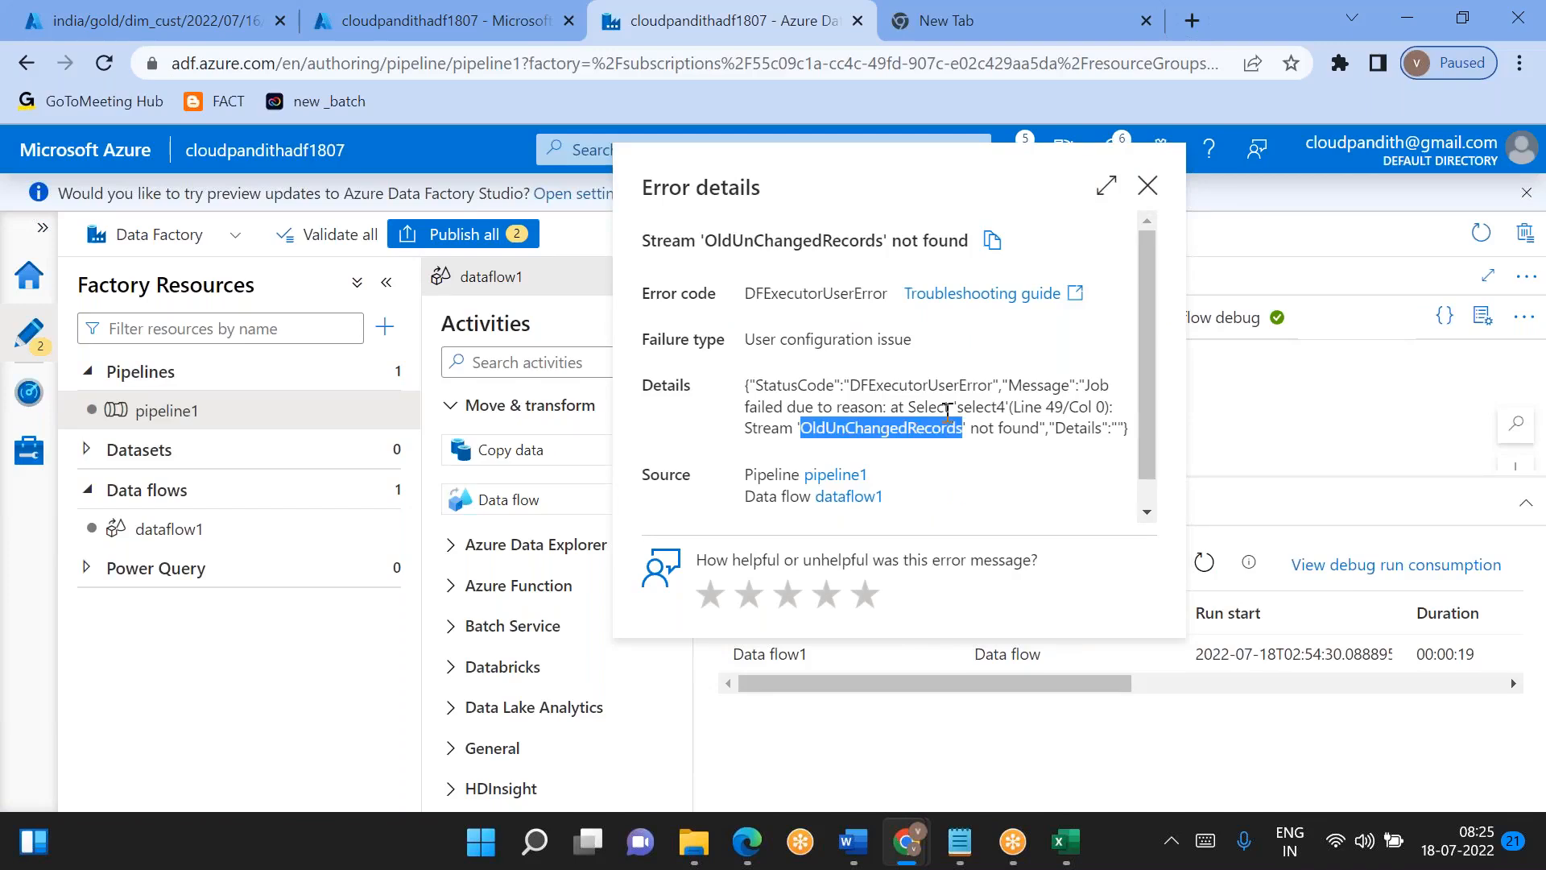
pyautogui.click(1151, 194)
# - Inspect the data preview of select6 on the OldUnChangedRecords branch of dataflow1
pyautogui.click(156, 528)
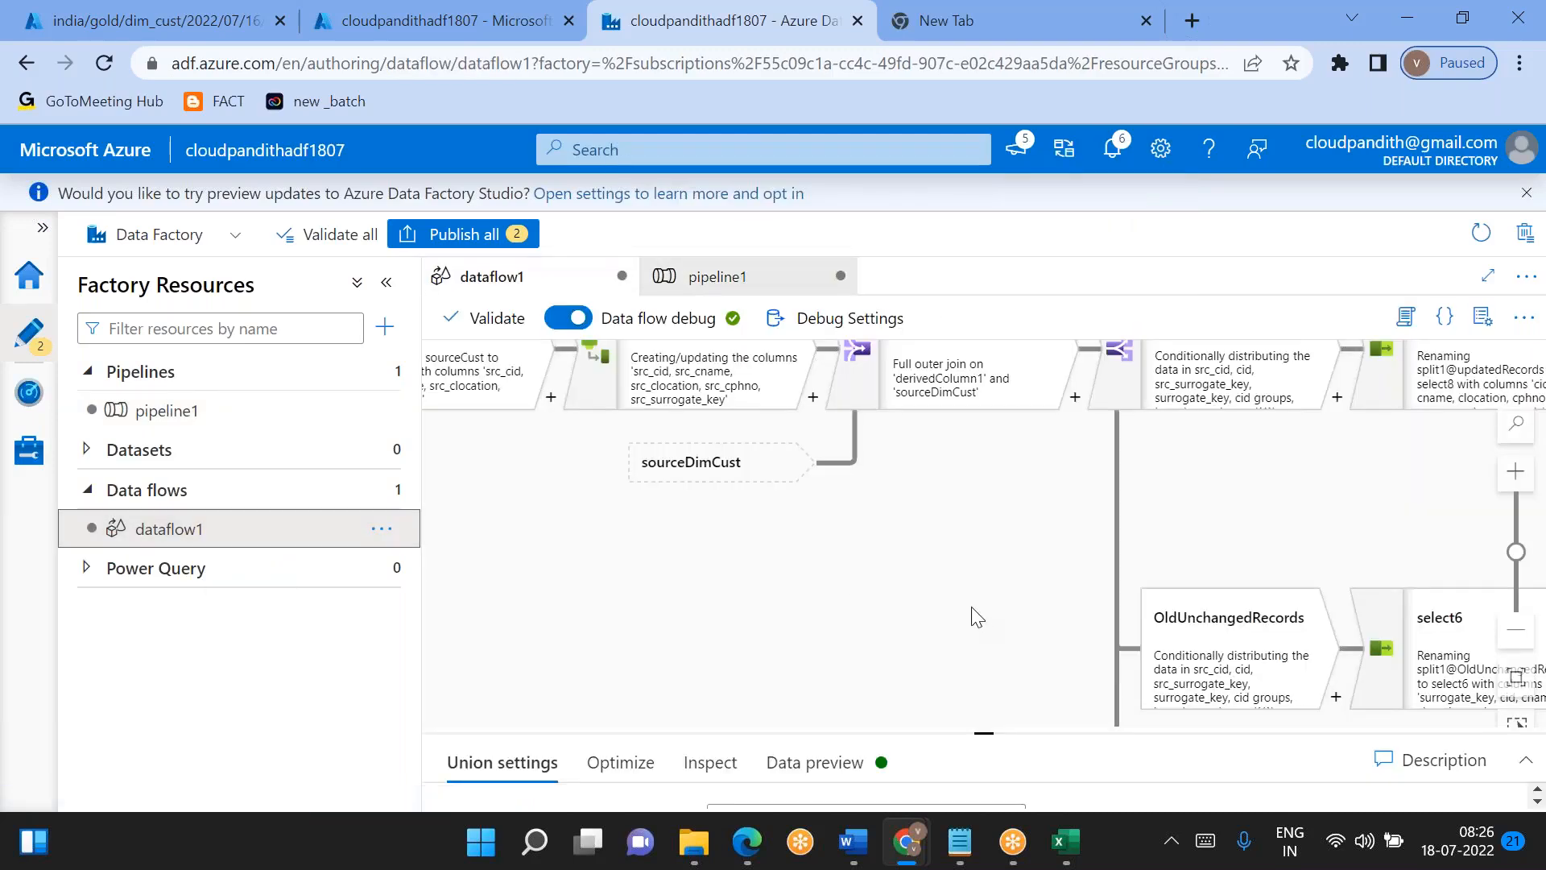
pyautogui.moveTo(977, 617); pyautogui.dragTo(677, 470)
pyautogui.click(1173, 535)
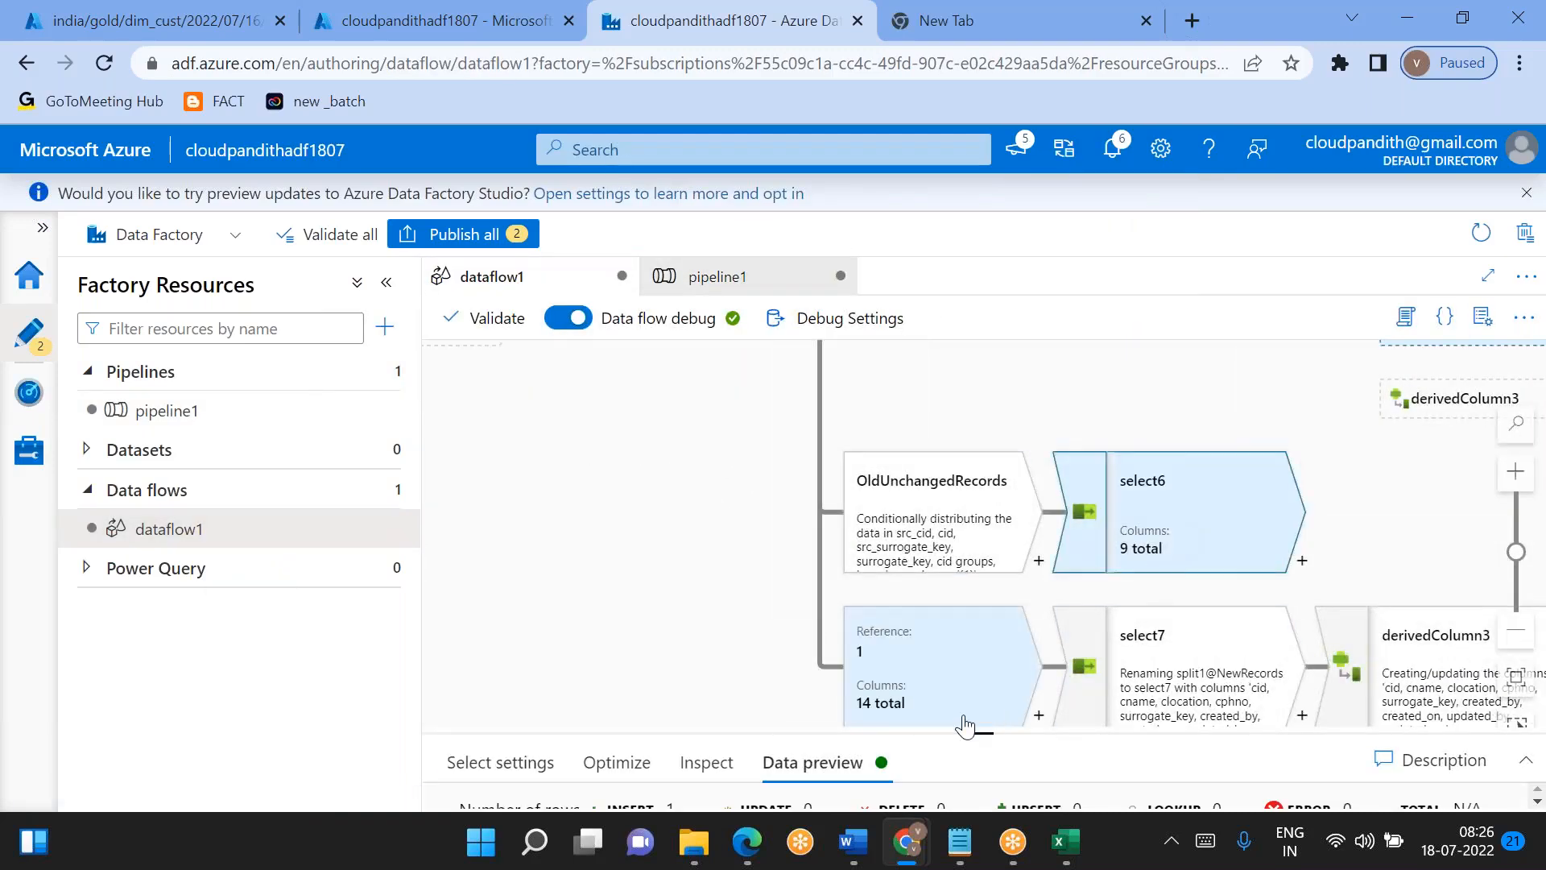
pyautogui.moveTo(979, 731); pyautogui.dragTo(890, 441)
pyautogui.hscroll(3, 1064, 646)
pyautogui.hscroll(-4, 1065, 652)
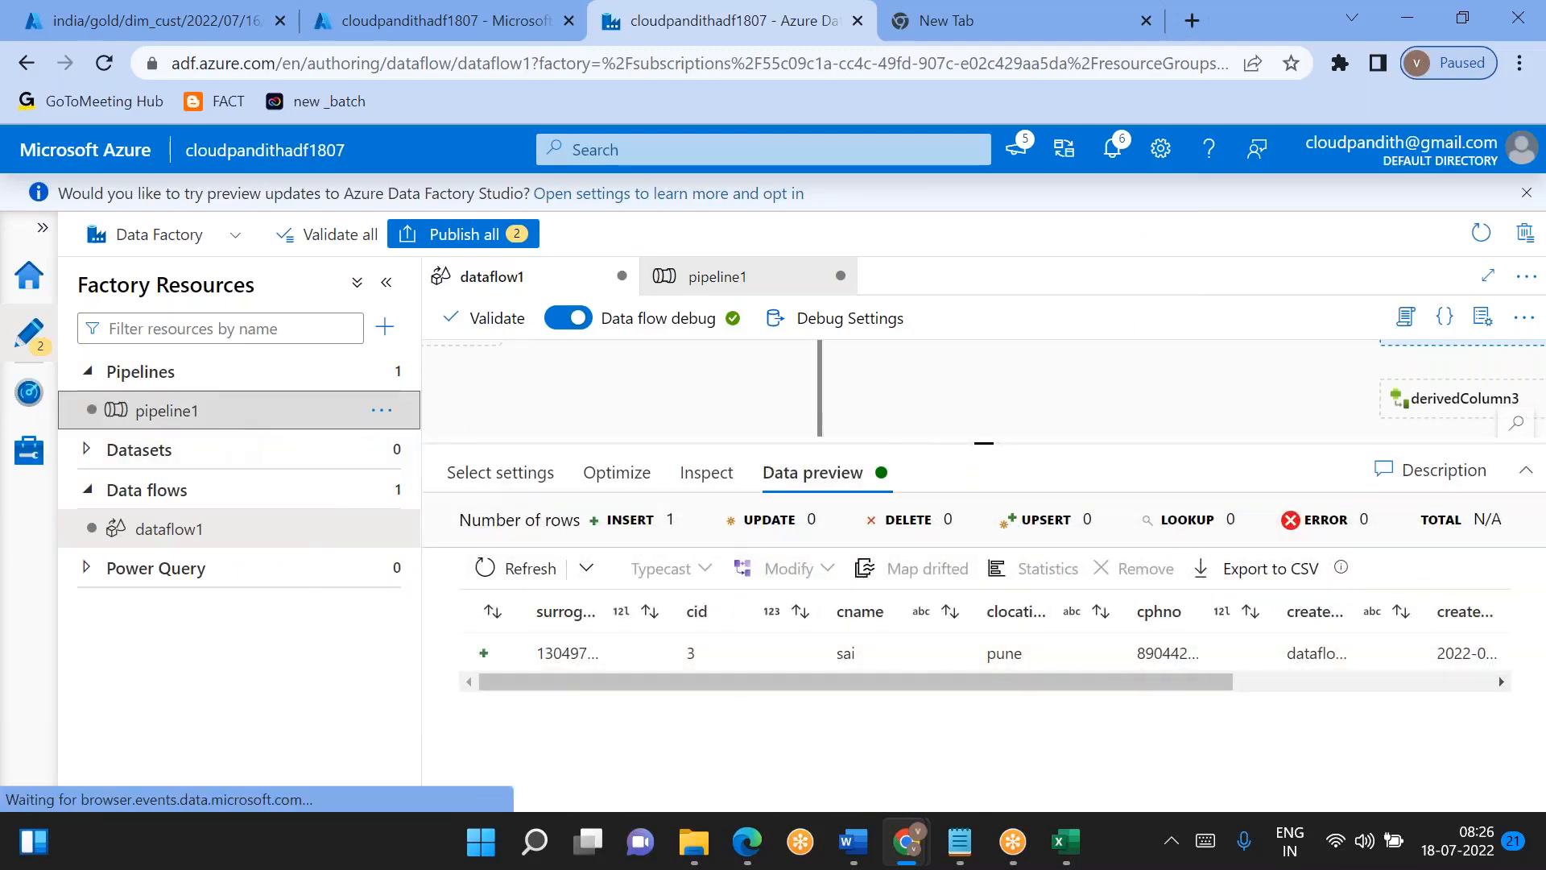
# - Publish the pending changes for pipeline1 and dataflow1 to the live environment
pyautogui.click(161, 410)
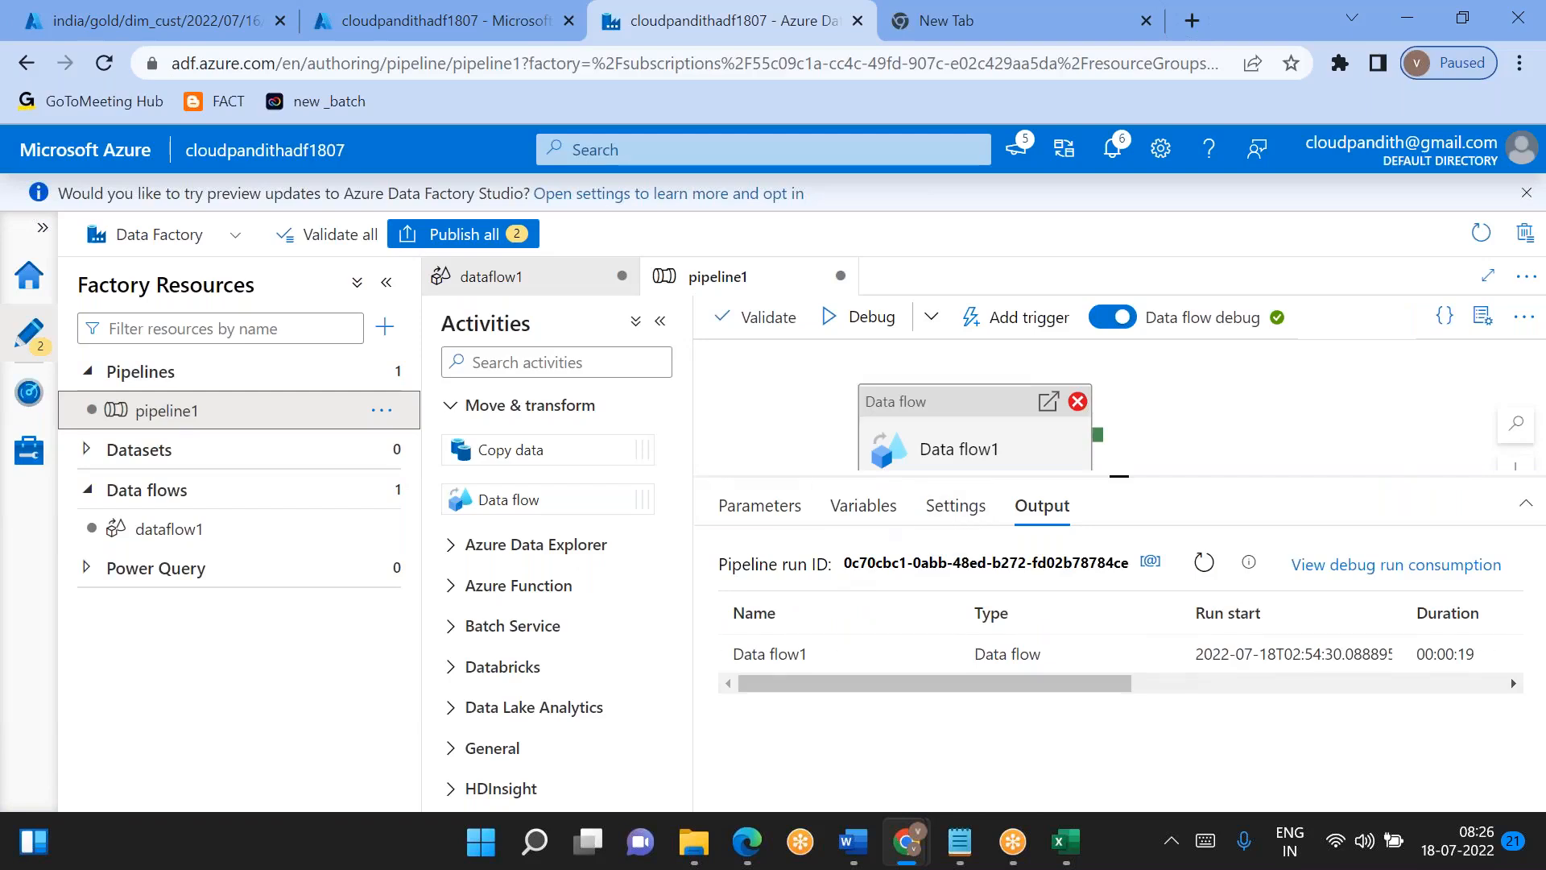
pyautogui.click(463, 234)
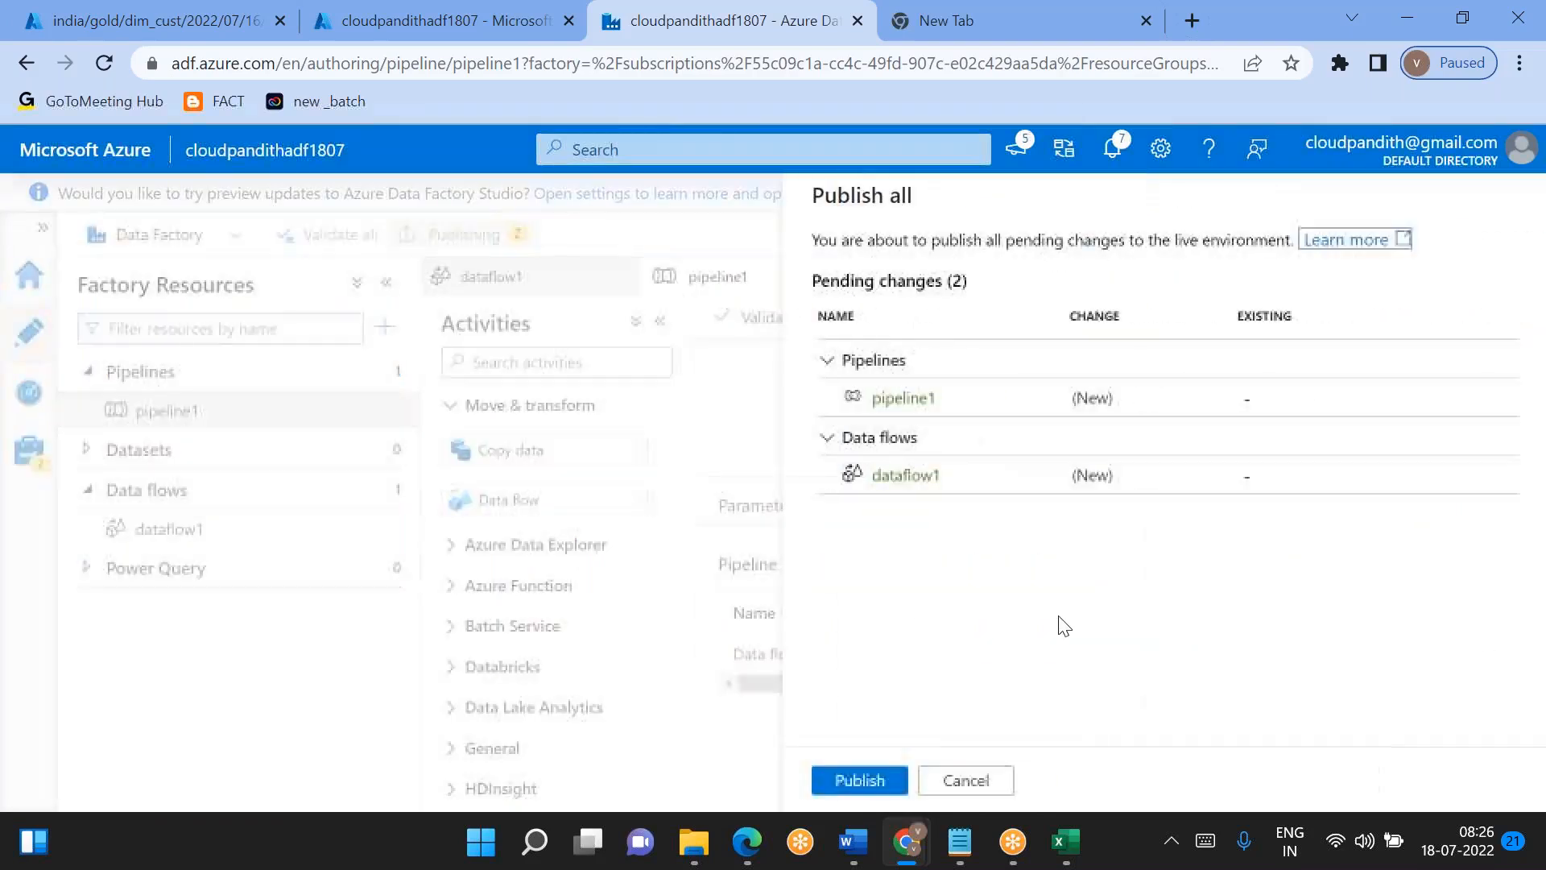
pyautogui.click(890, 780)
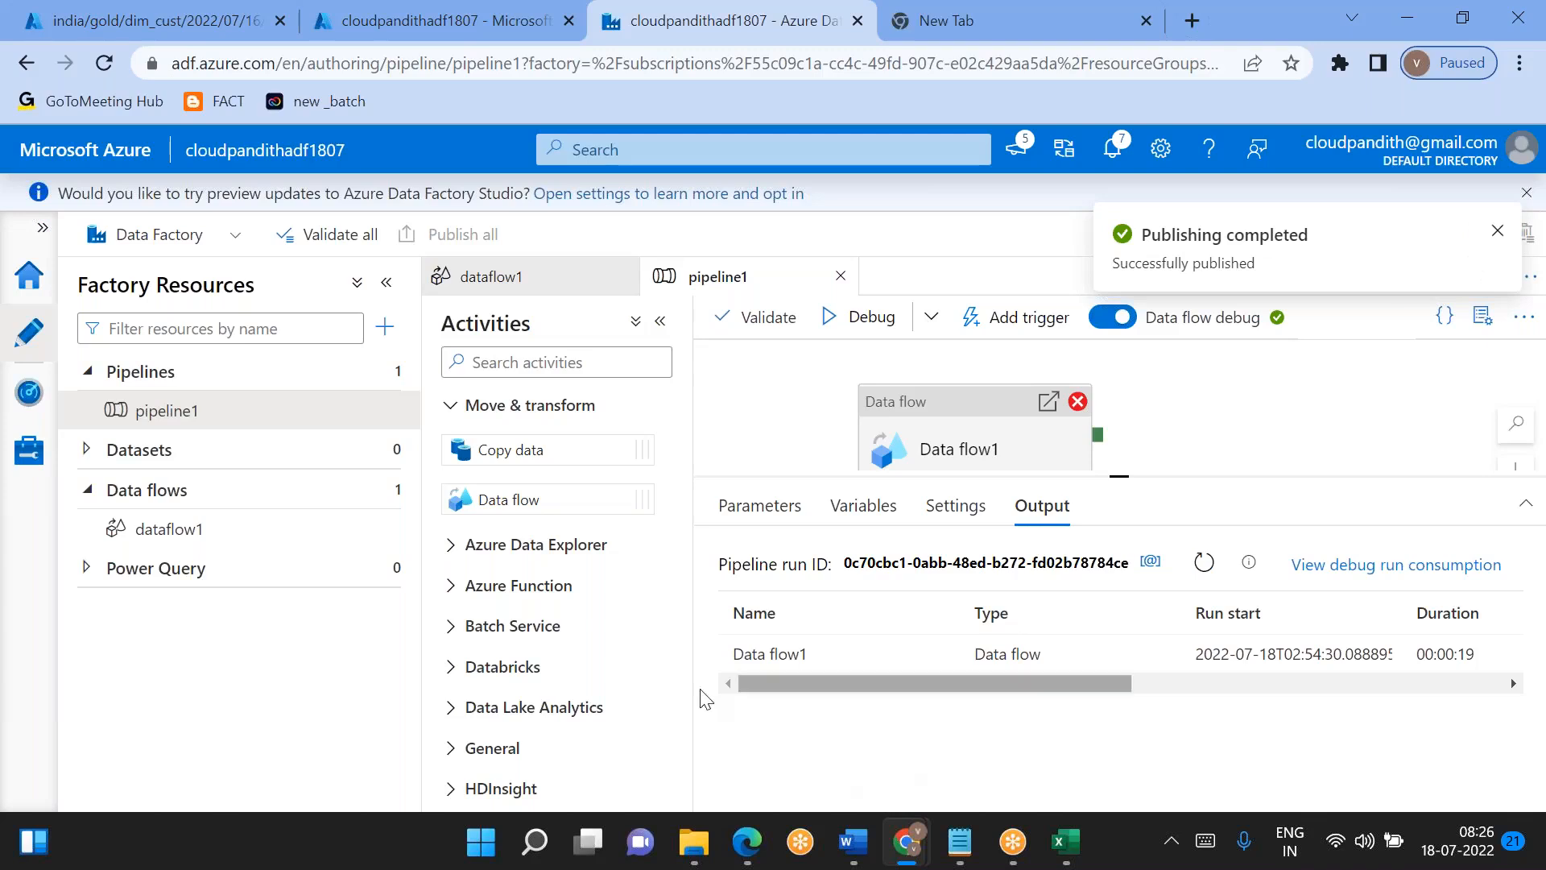
# - Run pipeline1 in debug again, refresh its output, and review the new run's Data flow1 error details
pyautogui.click(896, 332)
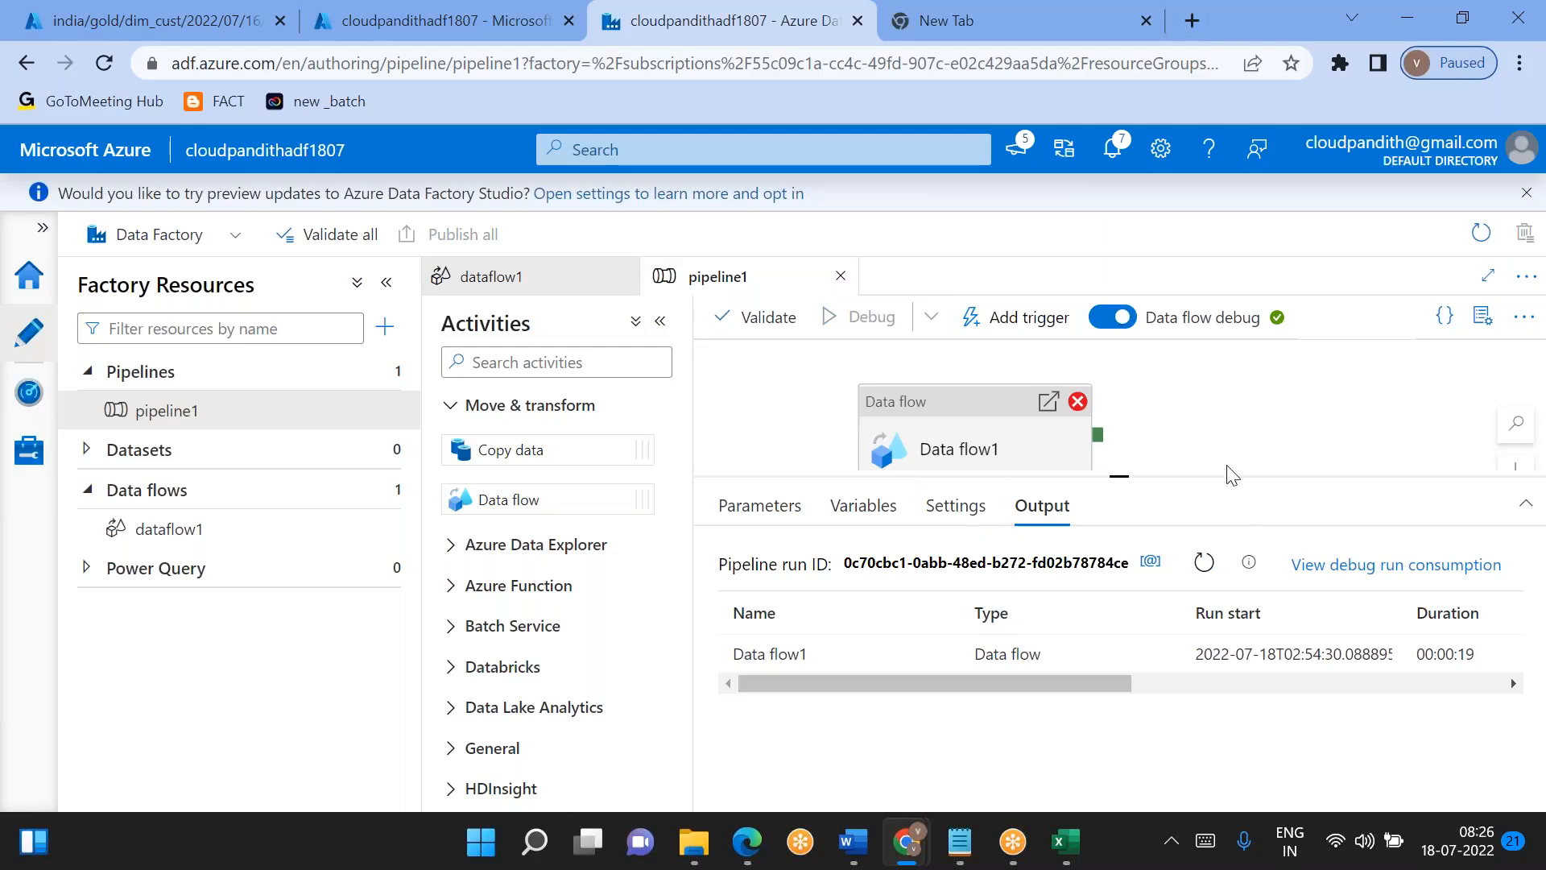
pyautogui.click(1205, 562)
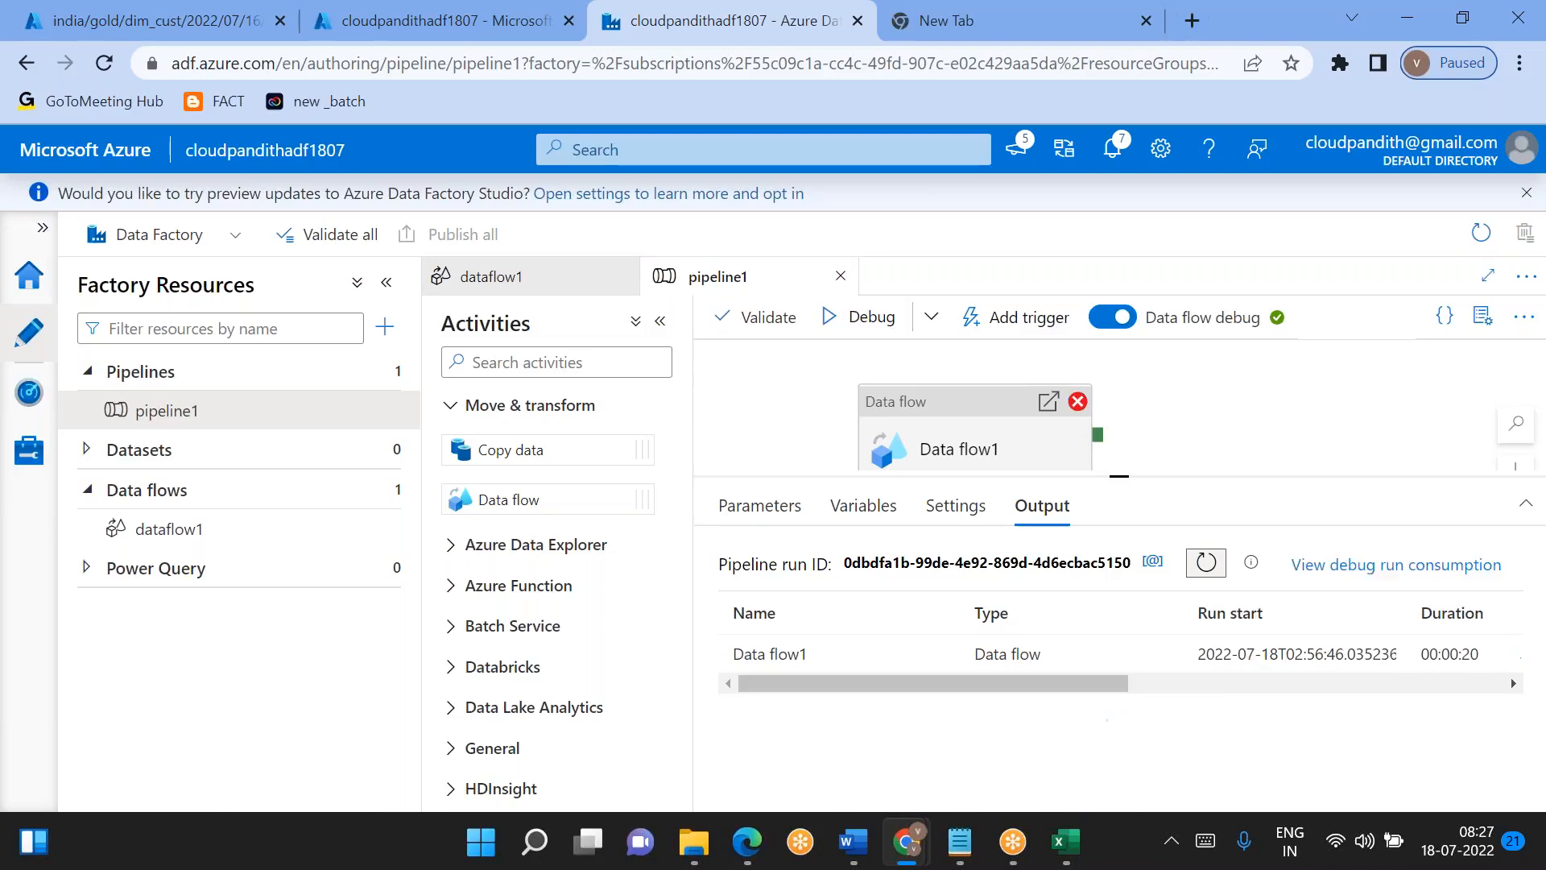
pyautogui.moveTo(934, 656)
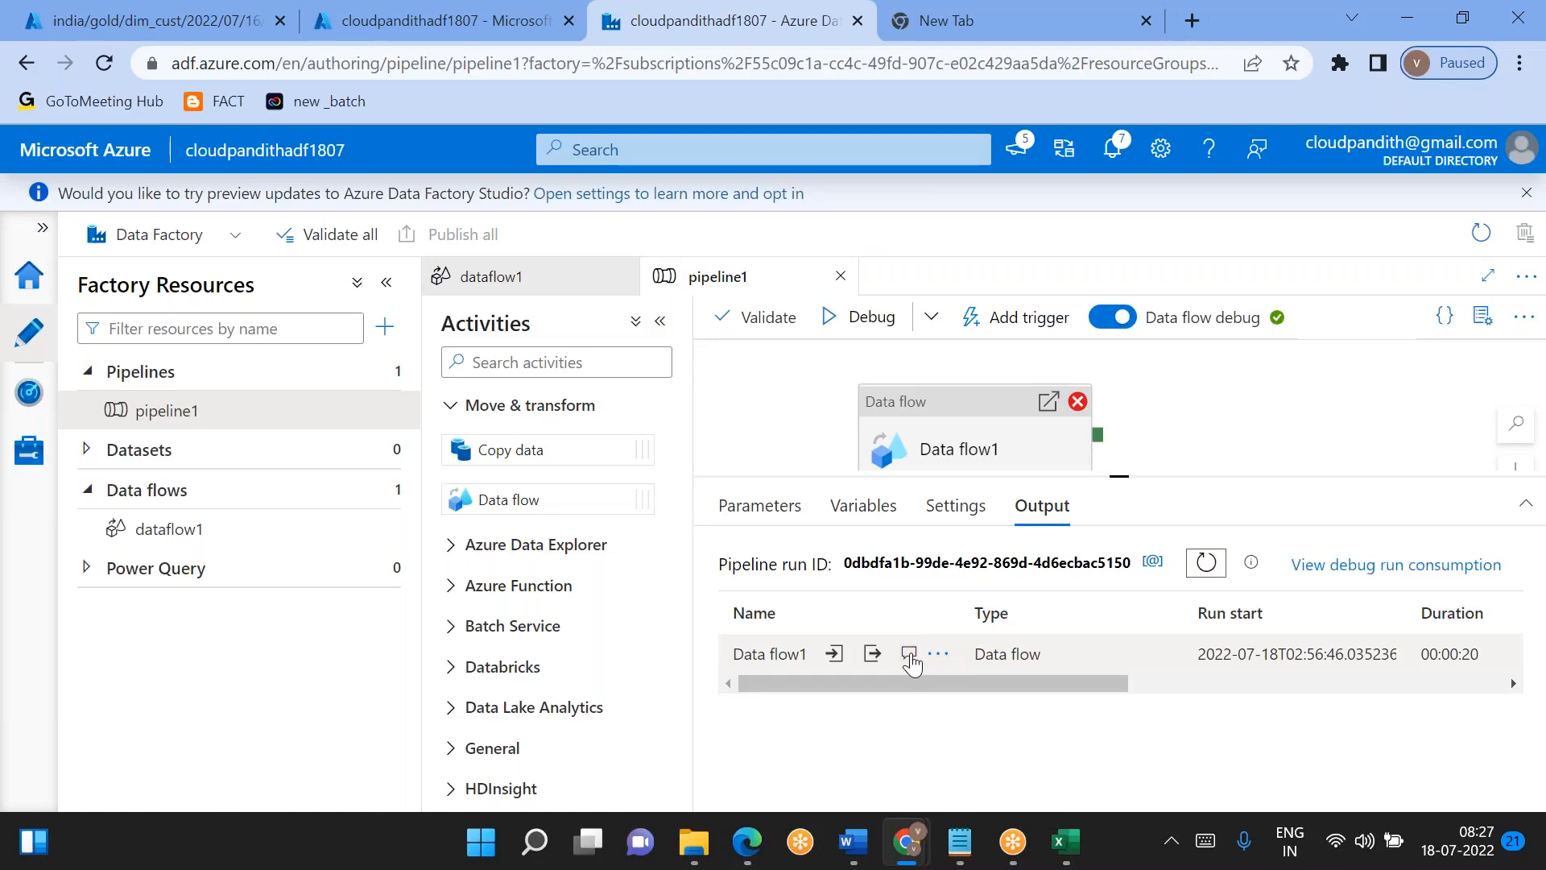
pyautogui.click(909, 657)
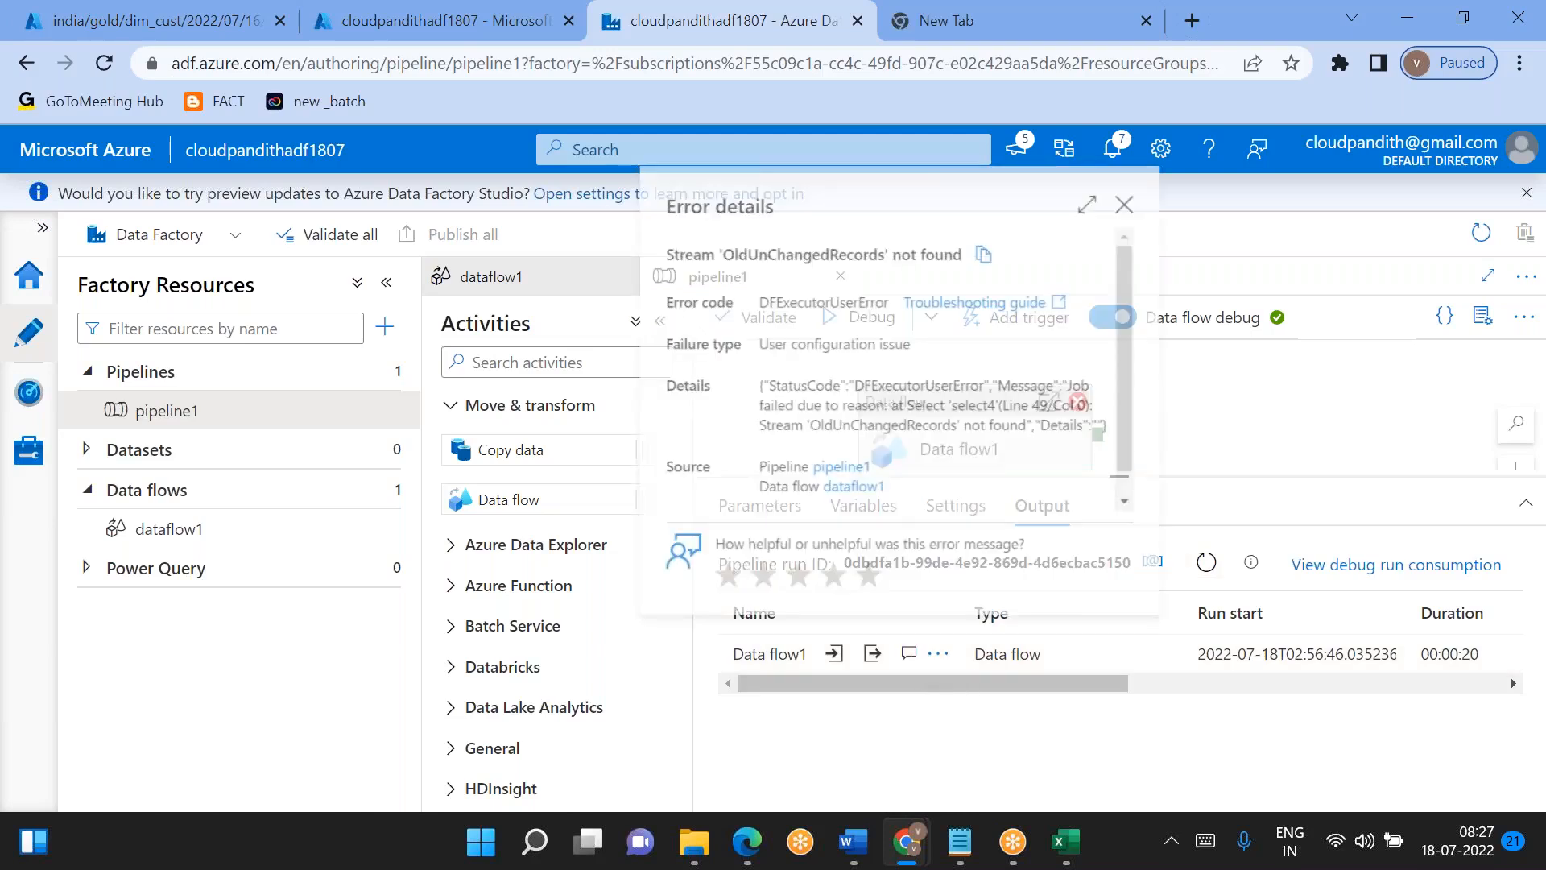
pyautogui.doubleClick(910, 428)
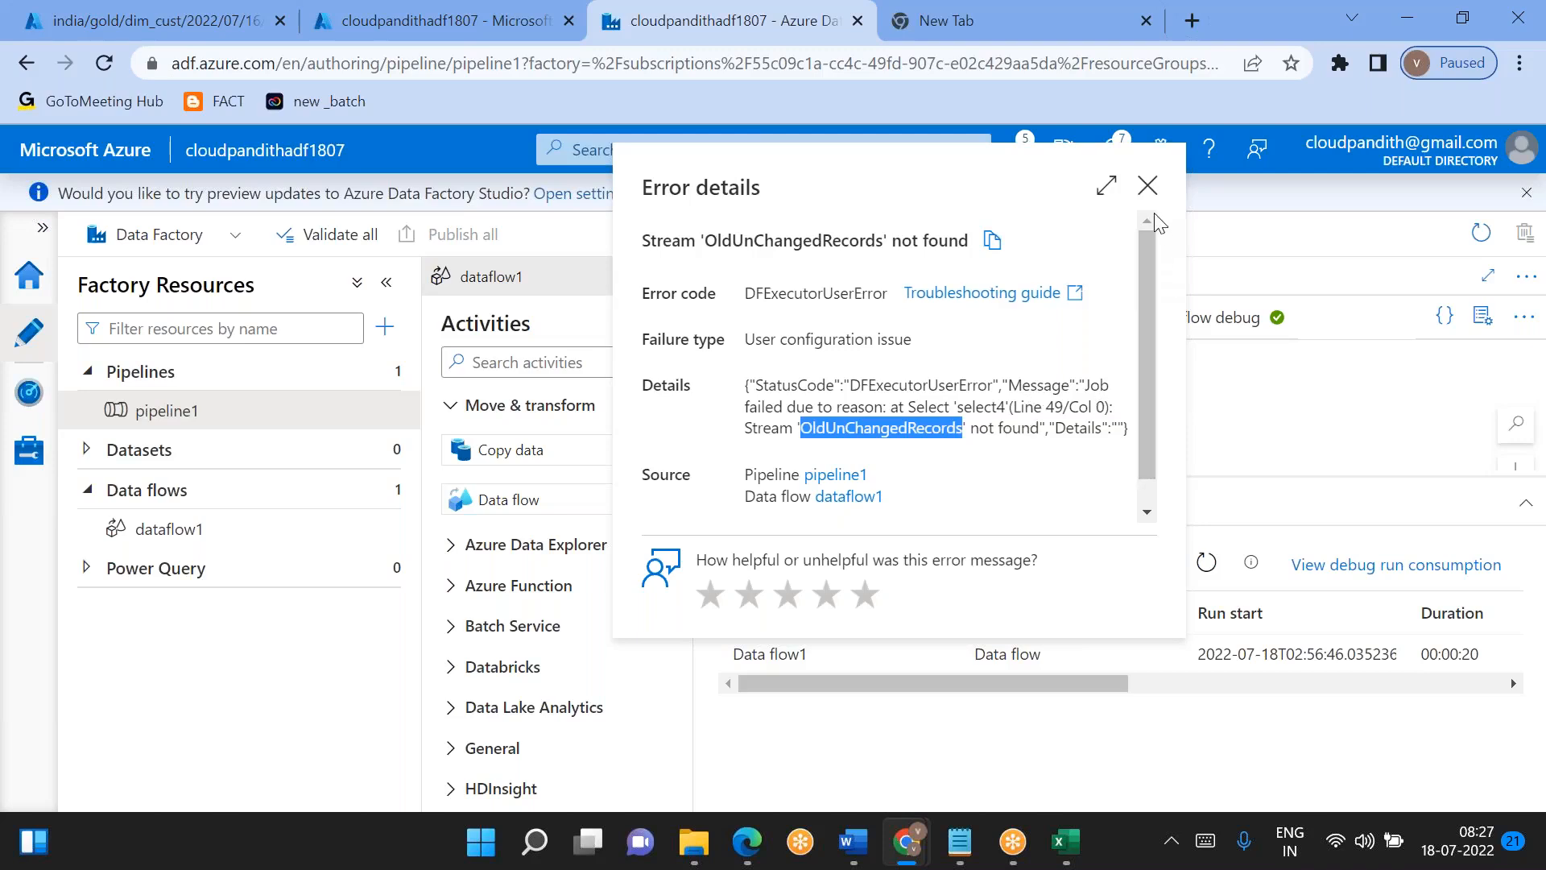
pyautogui.click(1151, 190)
# - Look over the branches on dataflow1's canvas again and return to pipeline1's debug output
pyautogui.click(196, 528)
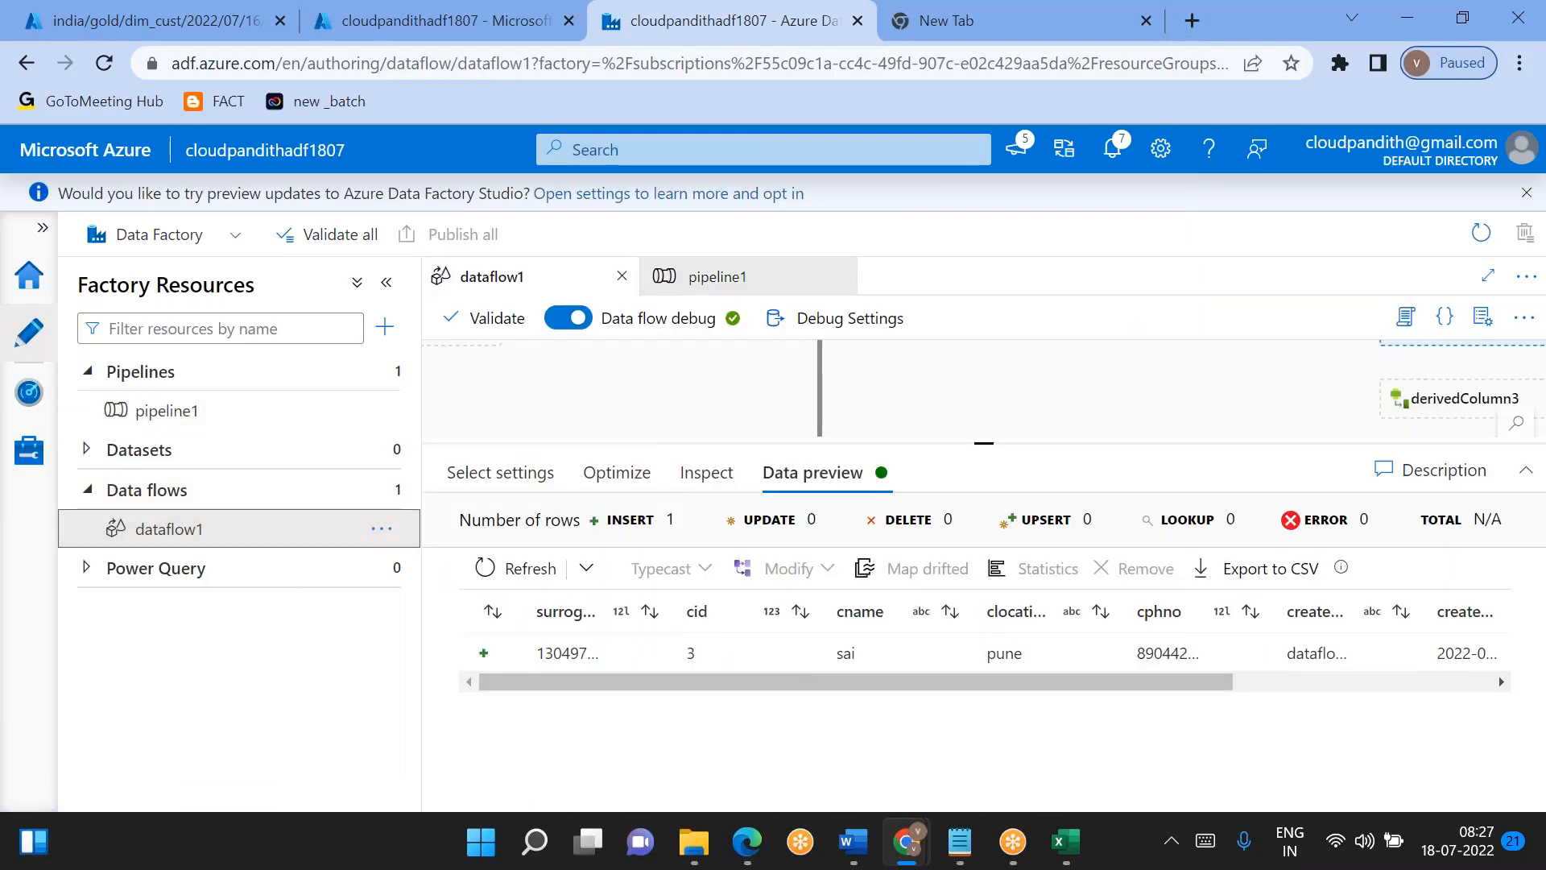
pyautogui.moveTo(990, 444); pyautogui.dragTo(991, 670)
pyautogui.moveTo(785, 583); pyautogui.dragTo(707, 559)
pyautogui.click(153, 415)
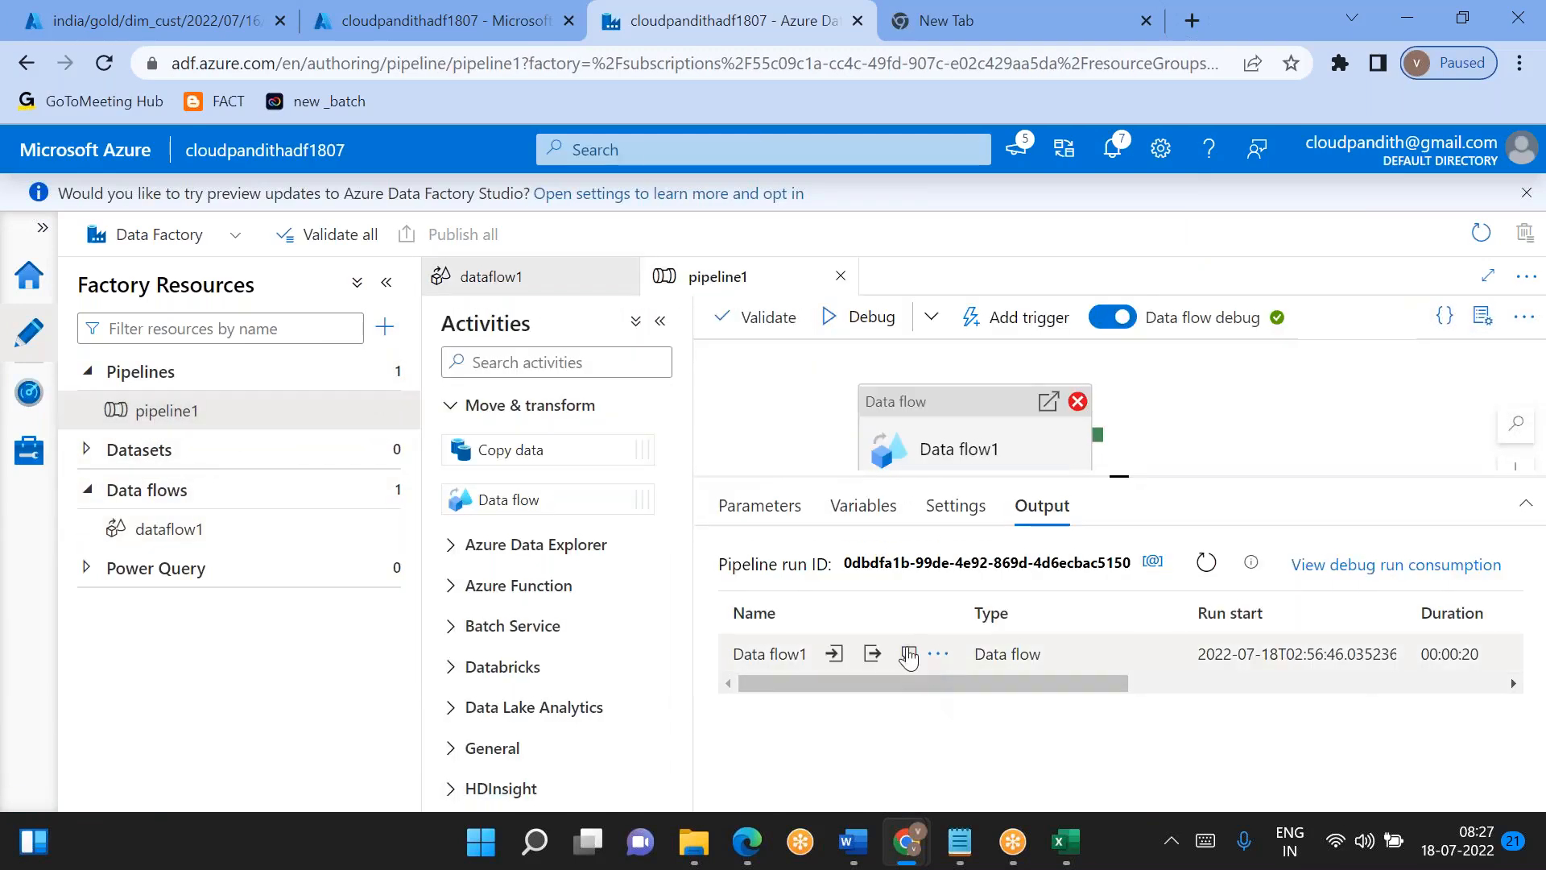
# - Review the error details of Data flow1's failed debug run, including the stream name in the message
pyautogui.click(905, 656)
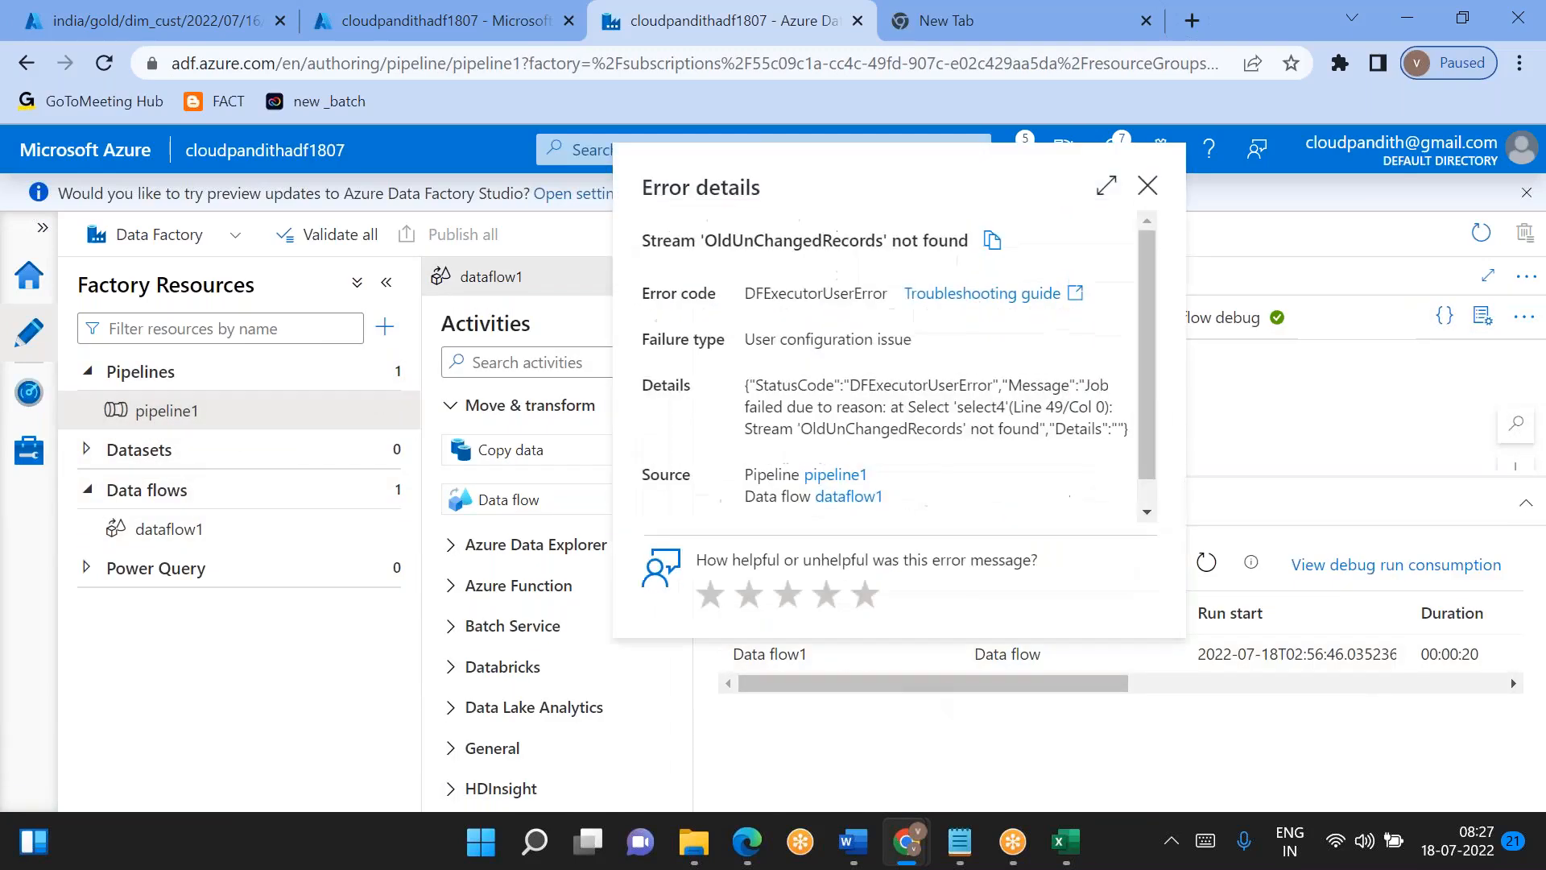
pyautogui.doubleClick(888, 428)
pyautogui.click(1148, 185)
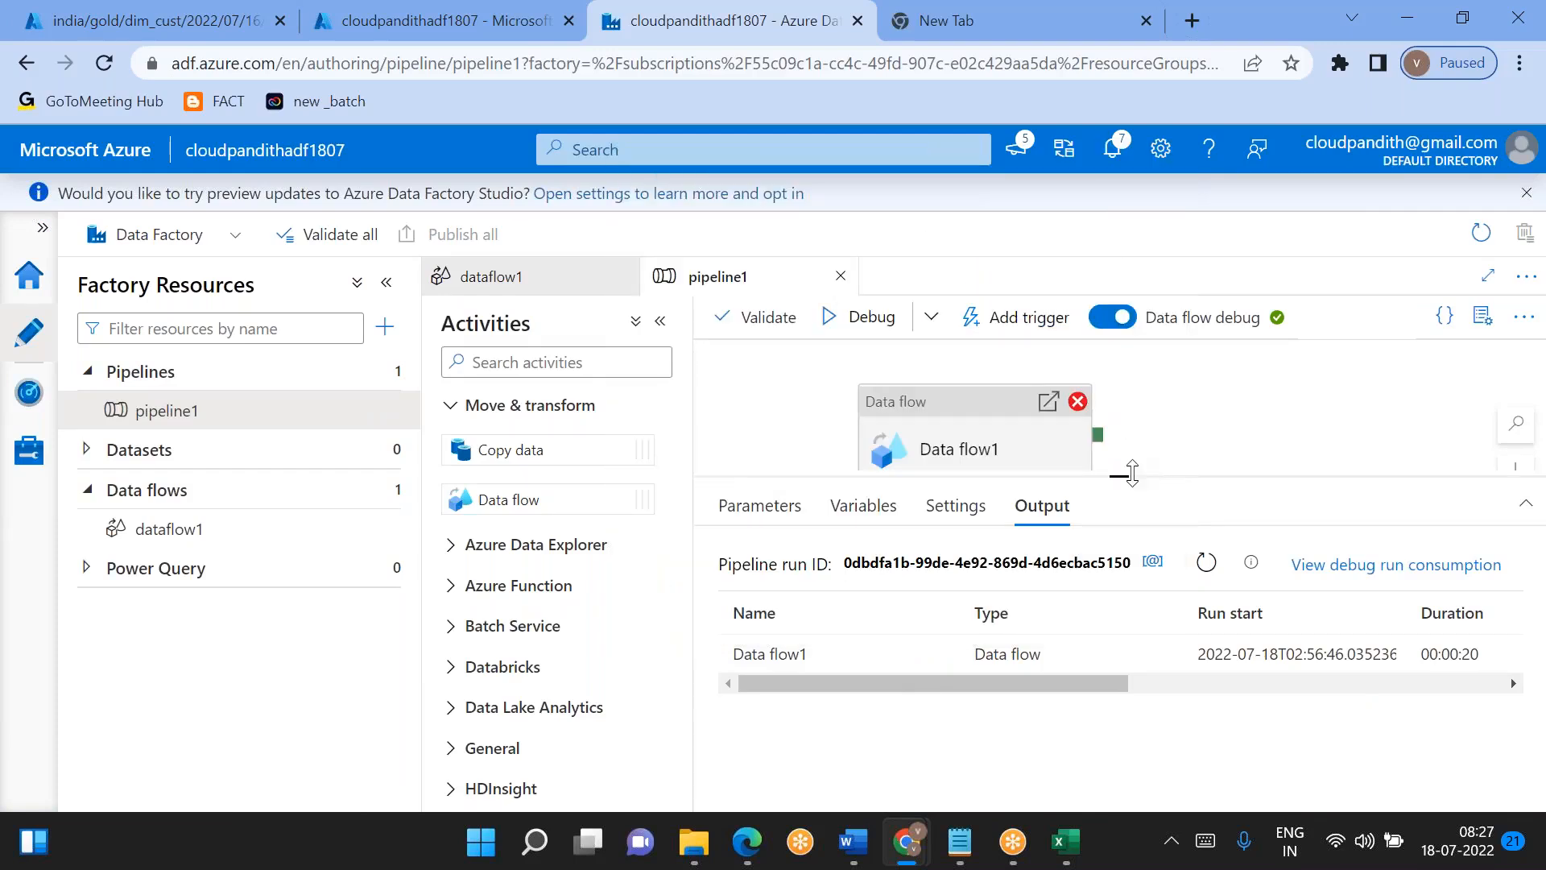
# - Examine dataflow1's whole canvas, from sourceCust and sourceDimCust through the split branches to union1 and sink1, for the stream named in the error
pyautogui.click(241, 539)
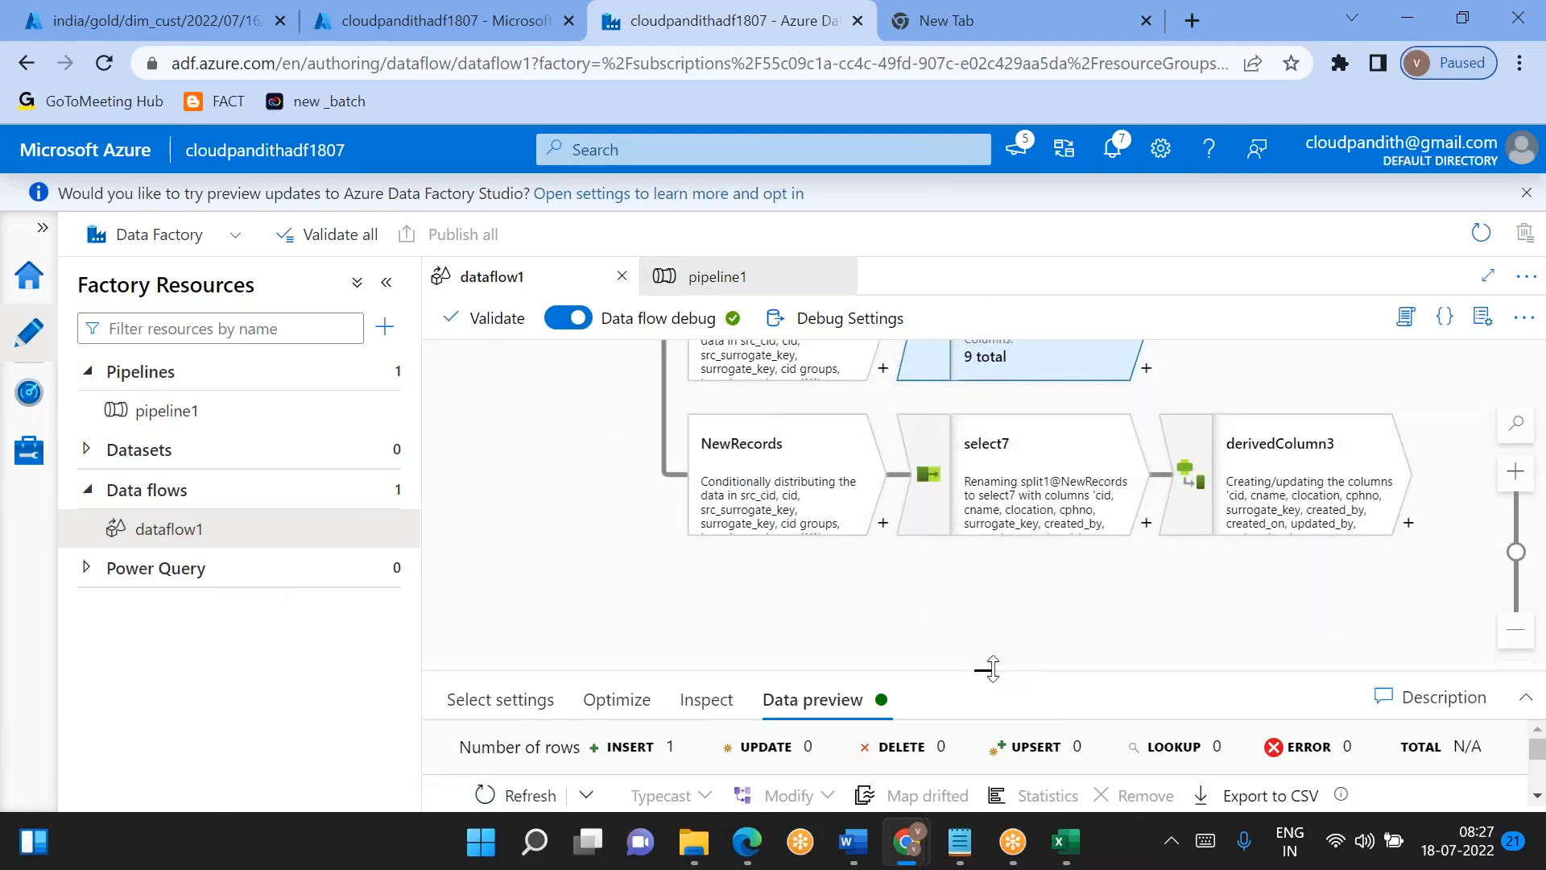
pyautogui.moveTo(985, 669); pyautogui.dragTo(985, 725)
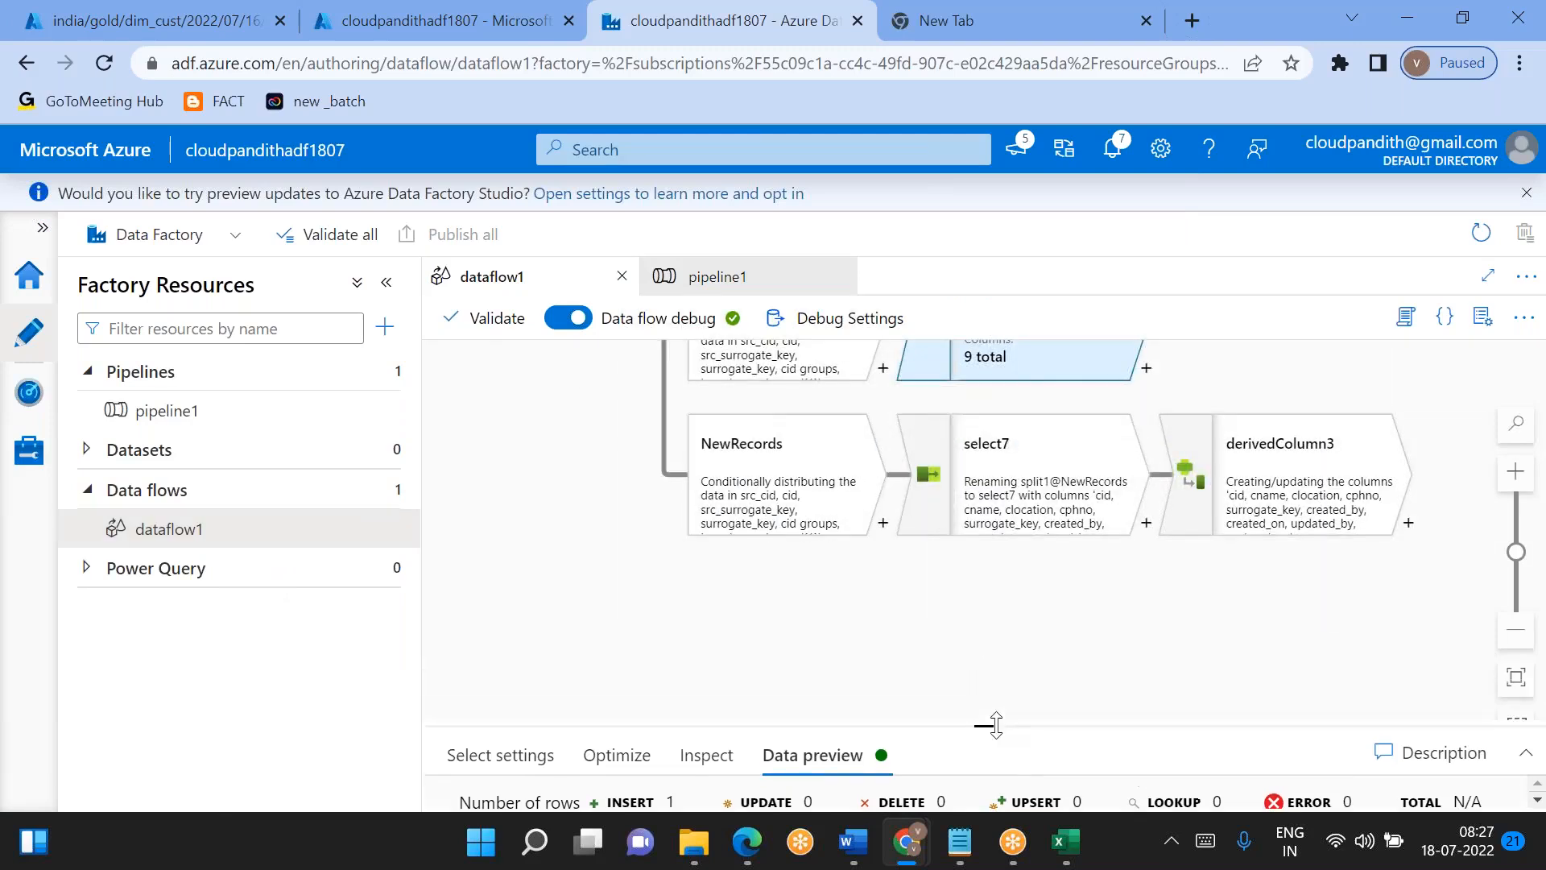
pyautogui.click(1517, 633)
pyautogui.click(1517, 632)
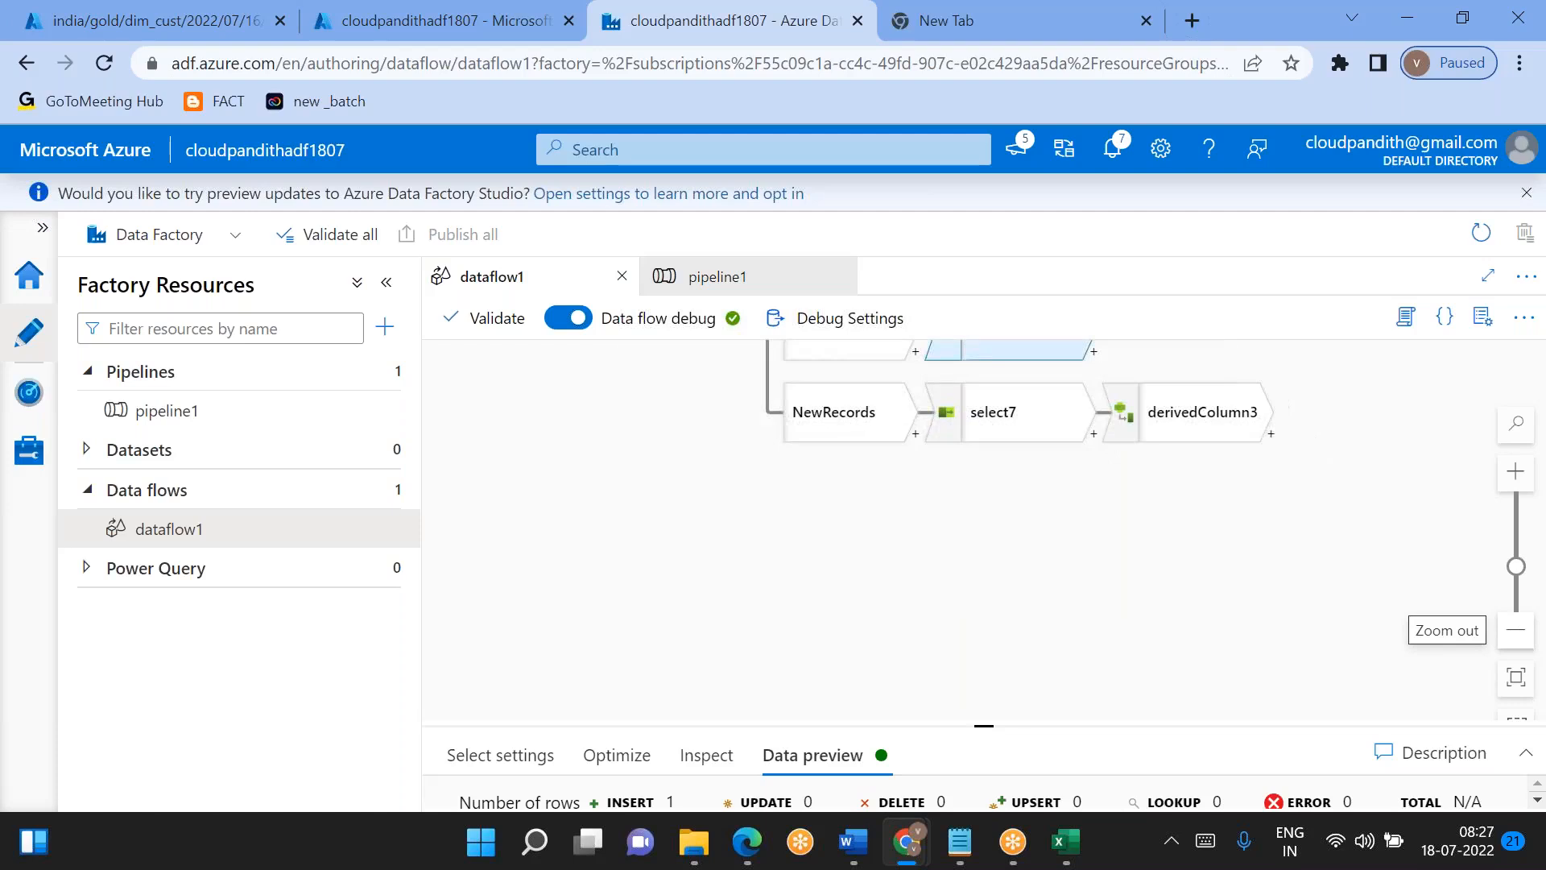
pyautogui.moveTo(821, 567); pyautogui.dragTo(914, 771)
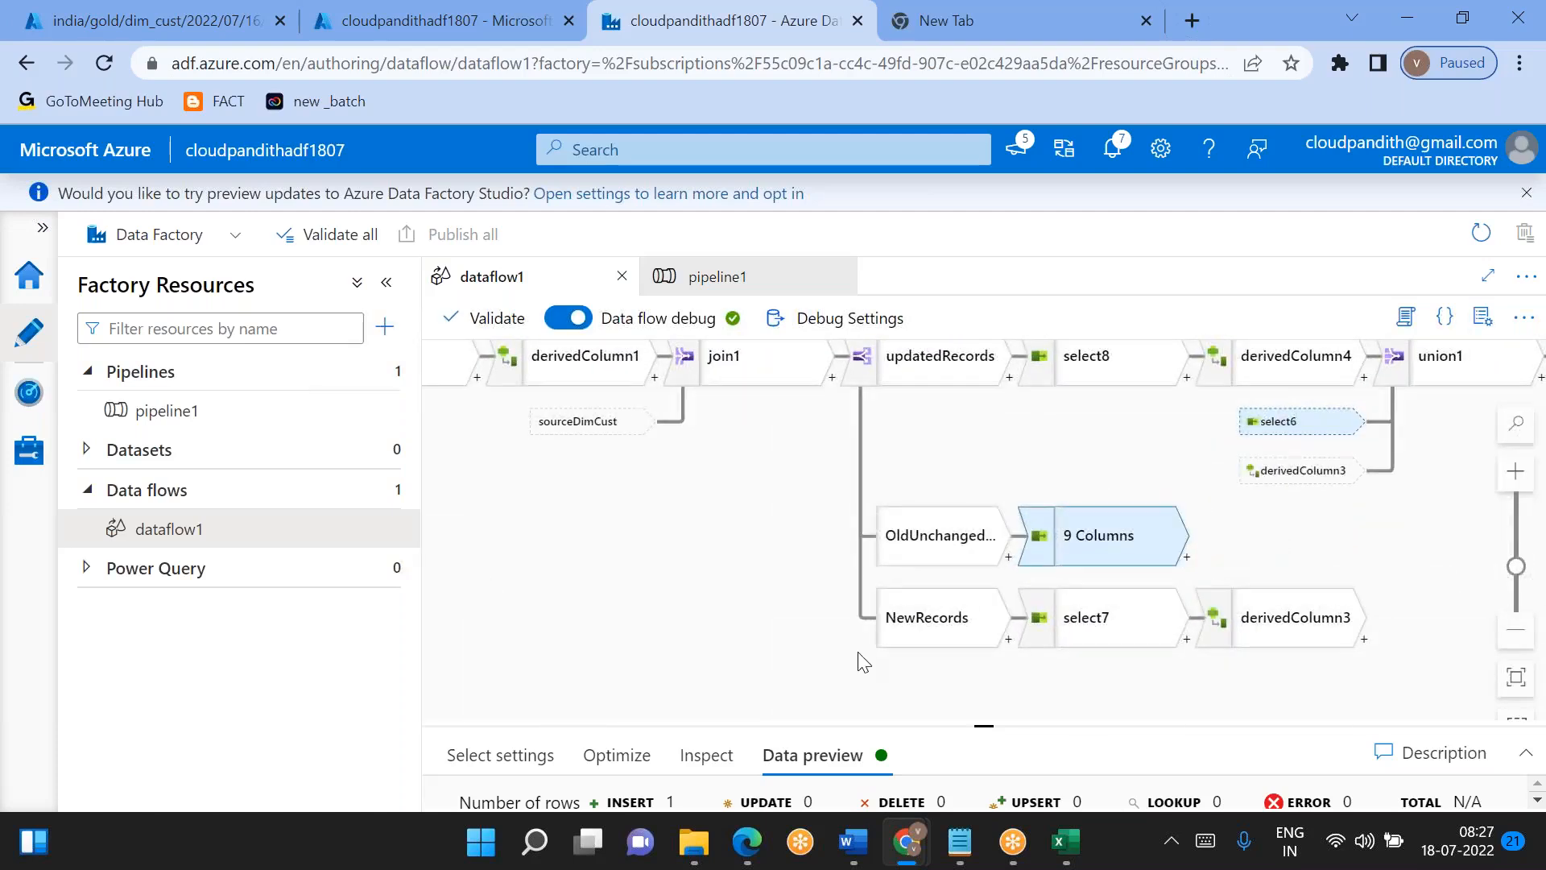
pyautogui.moveTo(815, 566); pyautogui.dragTo(601, 603)
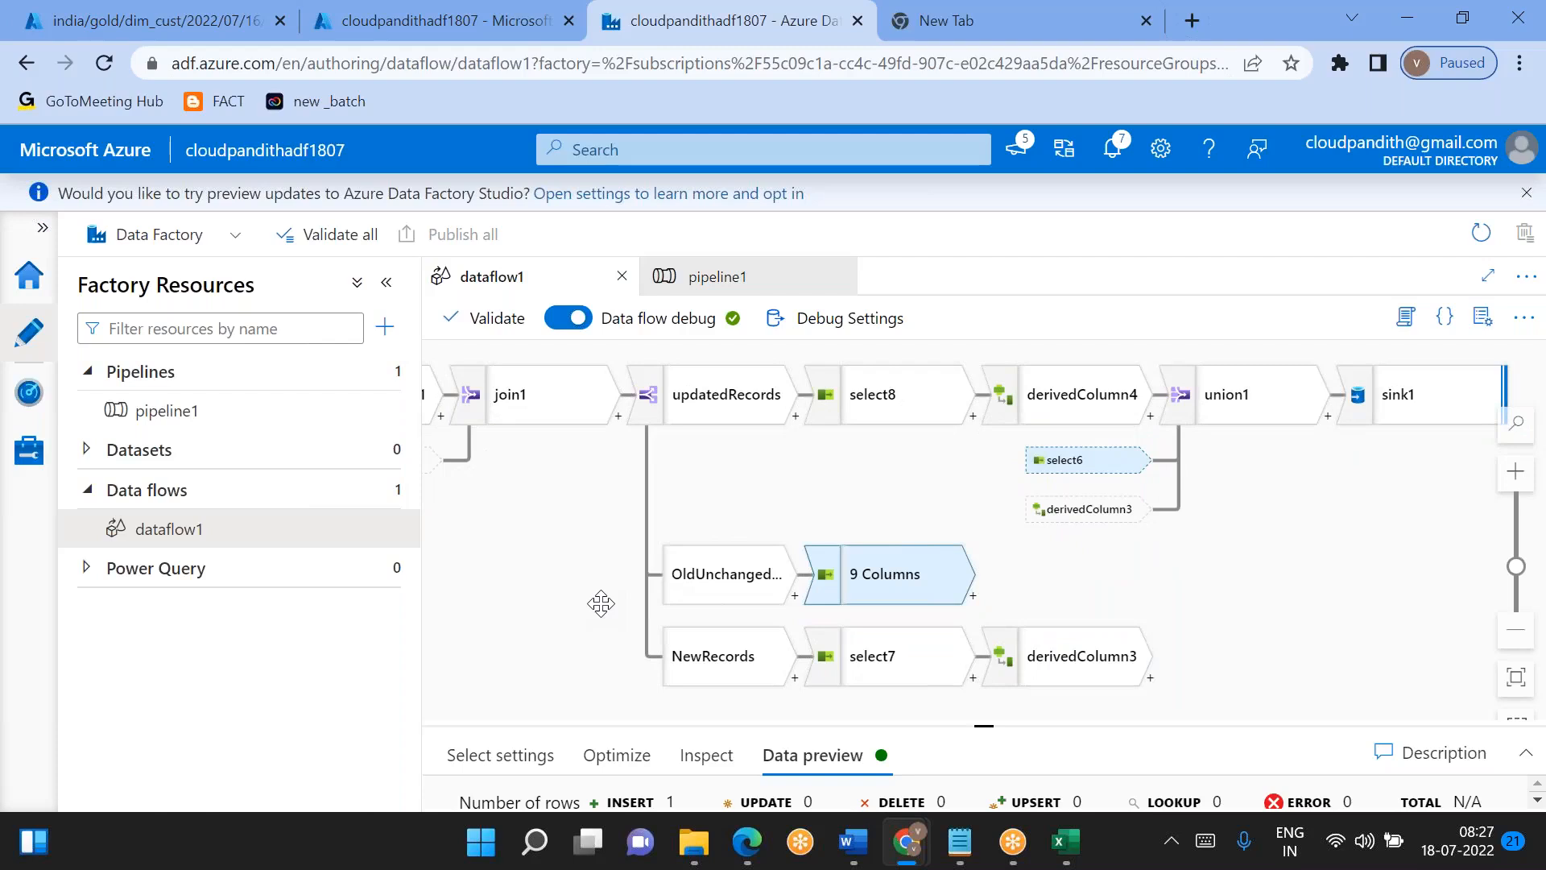
pyautogui.moveTo(601, 604); pyautogui.dragTo(958, 657)
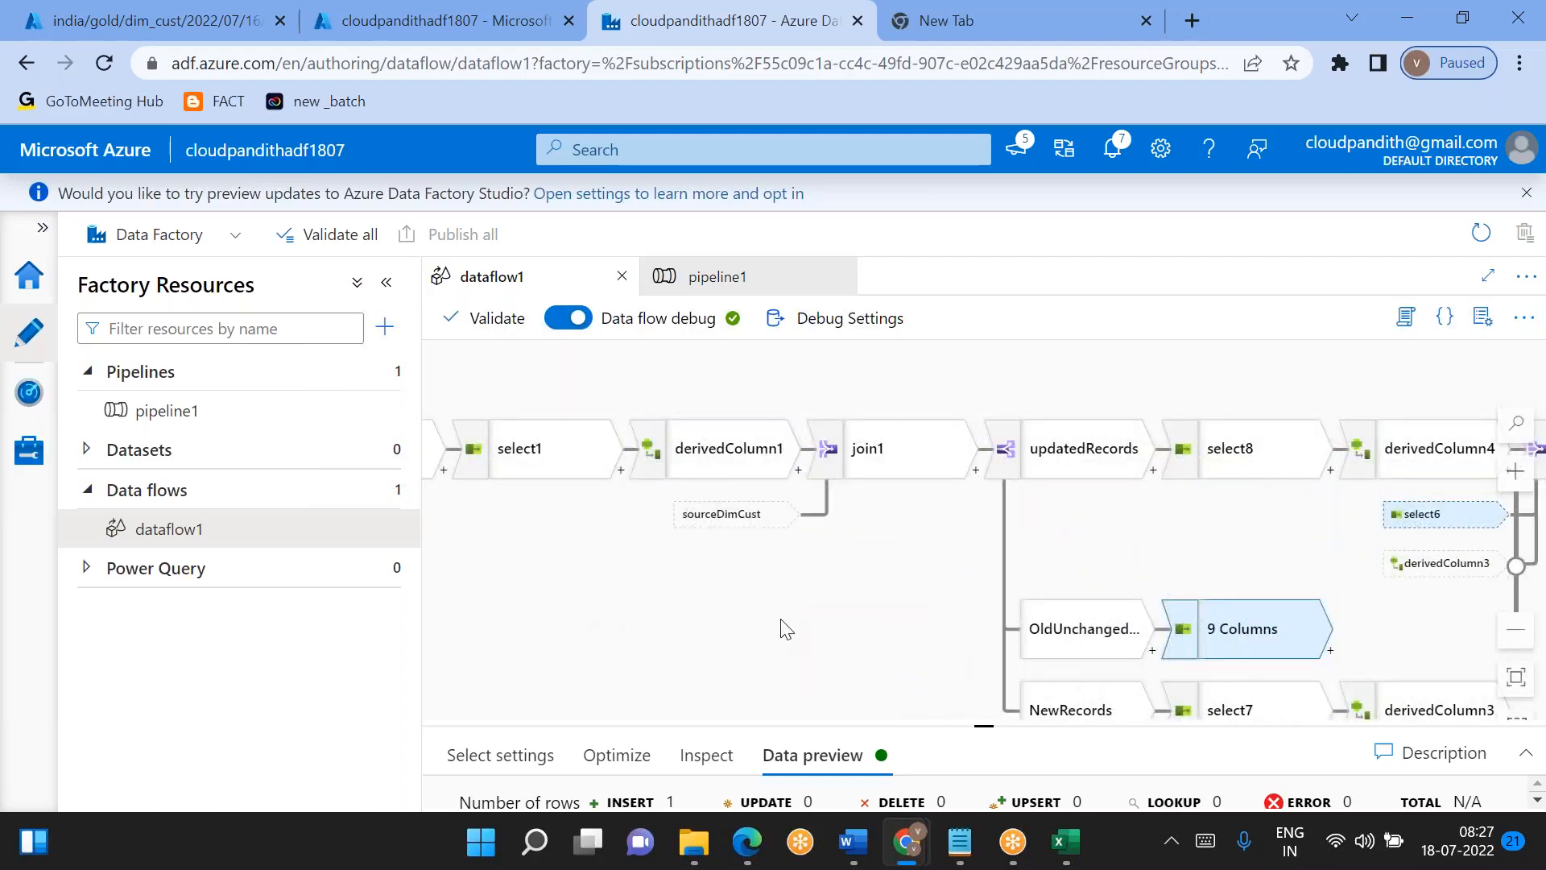
pyautogui.moveTo(709, 602); pyautogui.dragTo(566, 321)
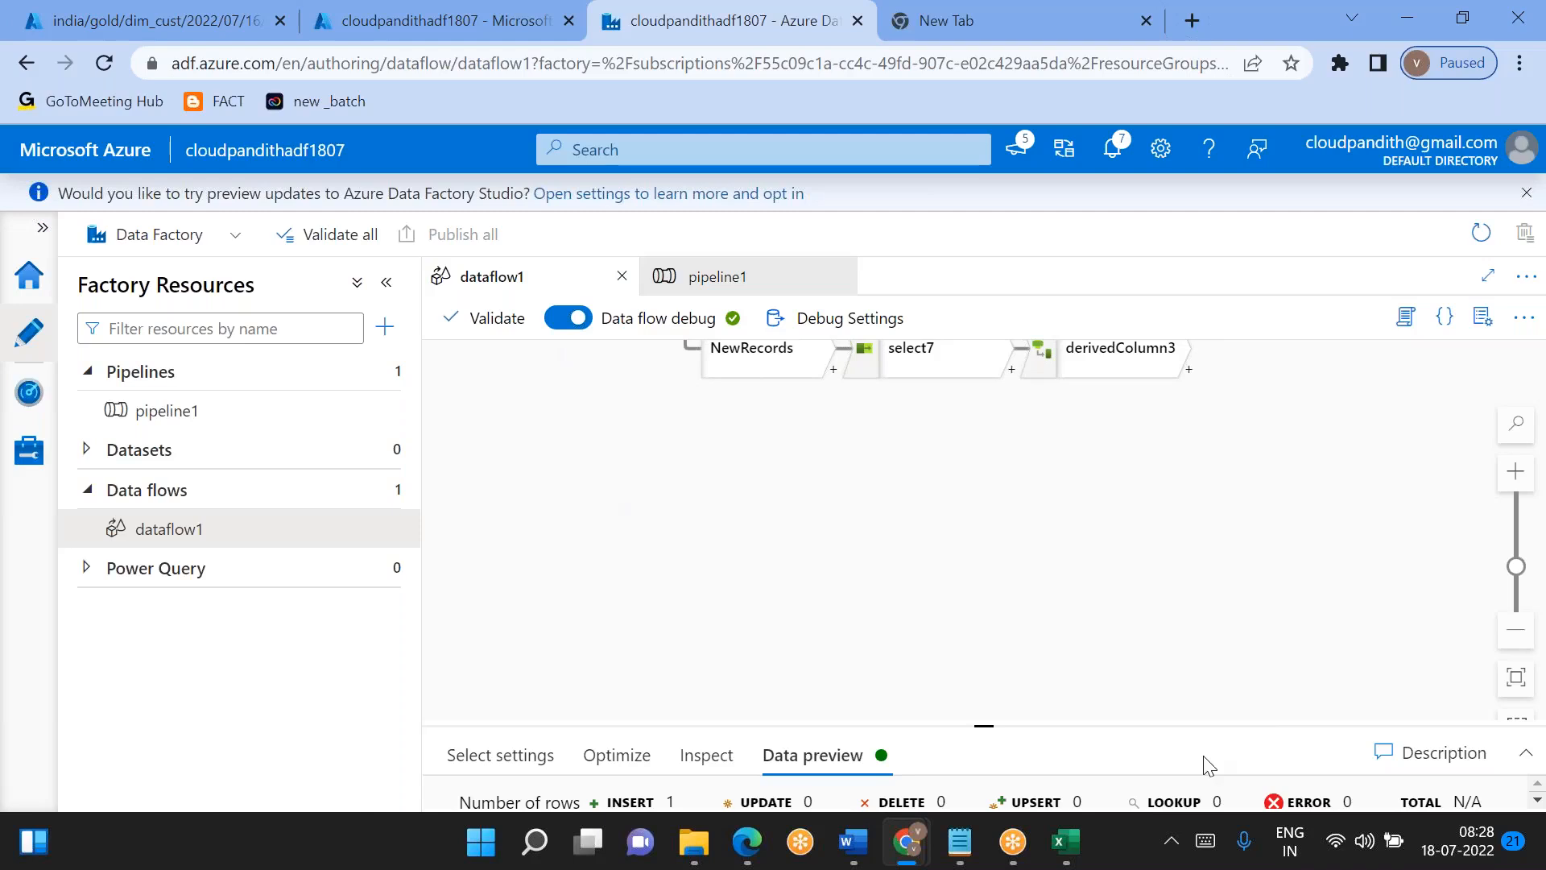
pyautogui.click(1515, 629)
pyautogui.moveTo(901, 518); pyautogui.dragTo(926, 697)
pyautogui.rightClick(626, 526)
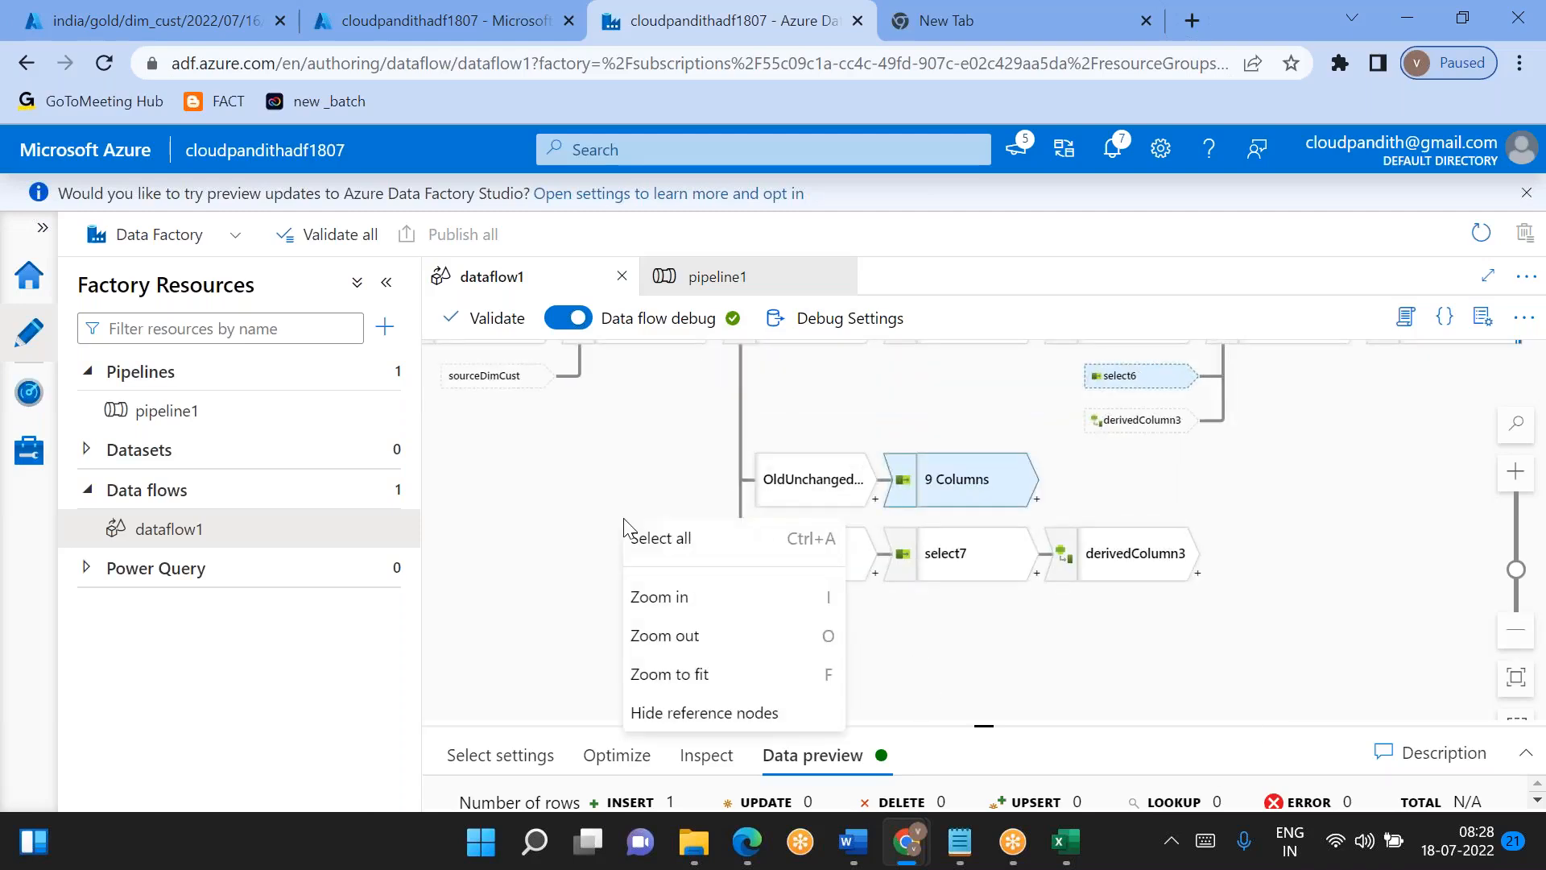
pyautogui.click(720, 682)
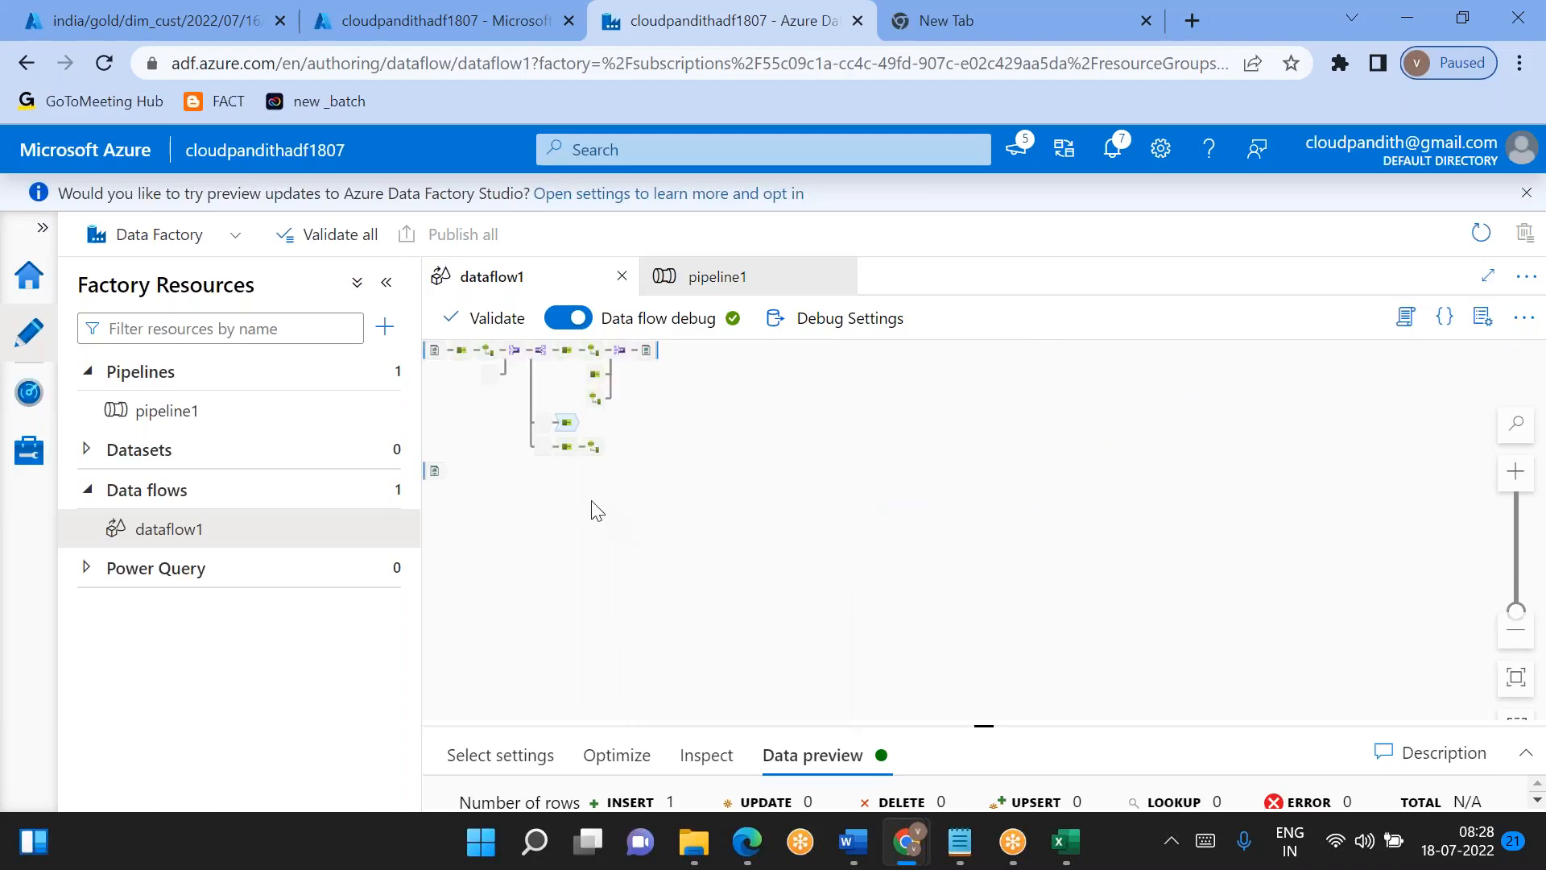
pyautogui.scroll(6, 742, 583)
pyautogui.moveTo(761, 564); pyautogui.dragTo(1283, 765)
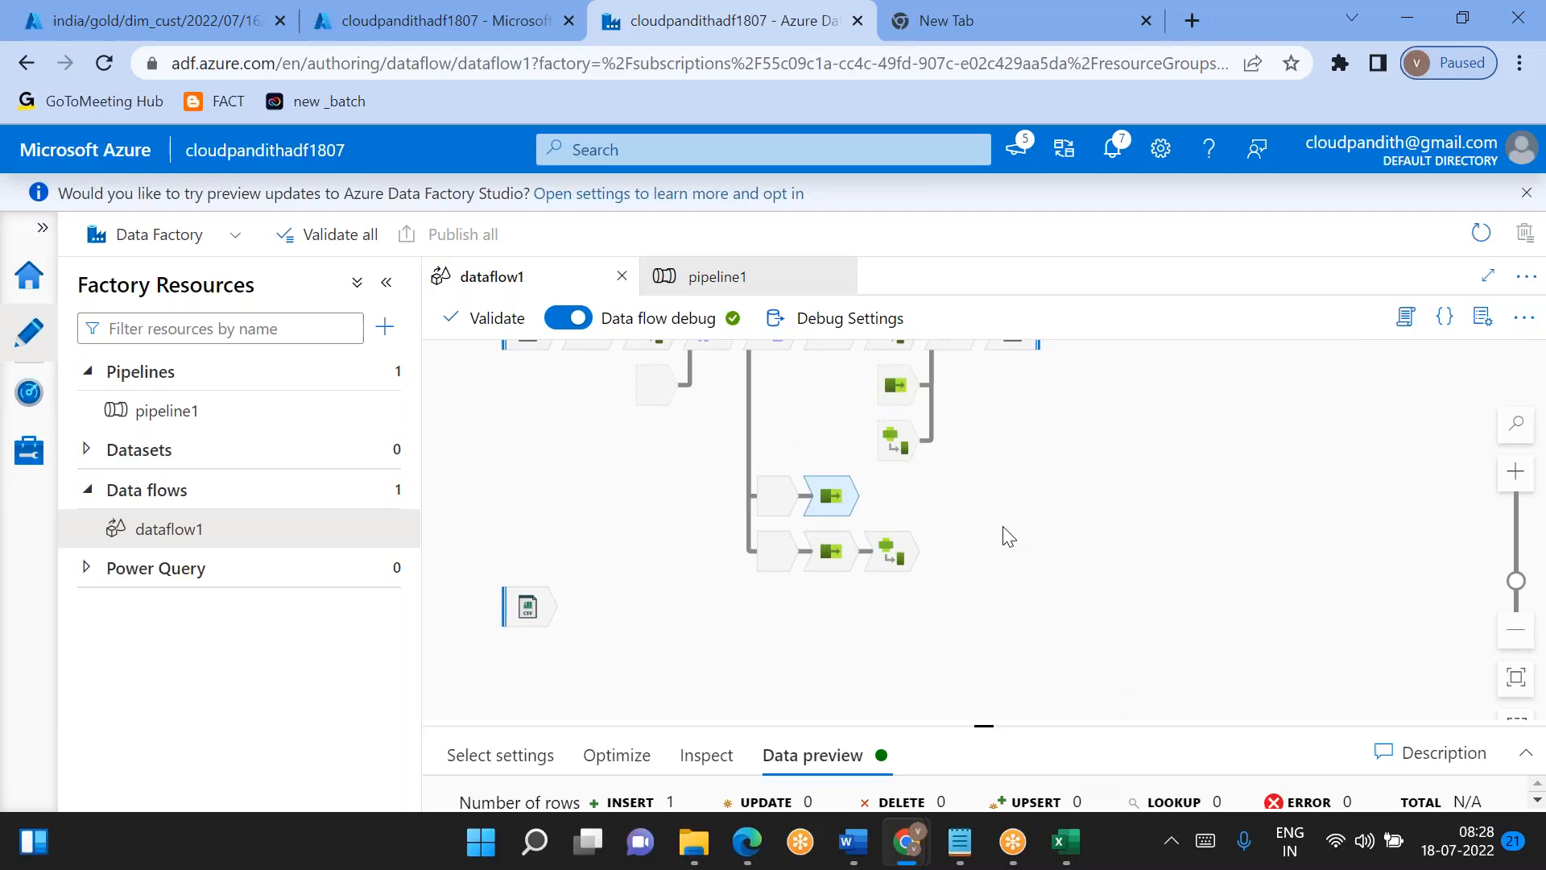
pyautogui.click(1526, 480)
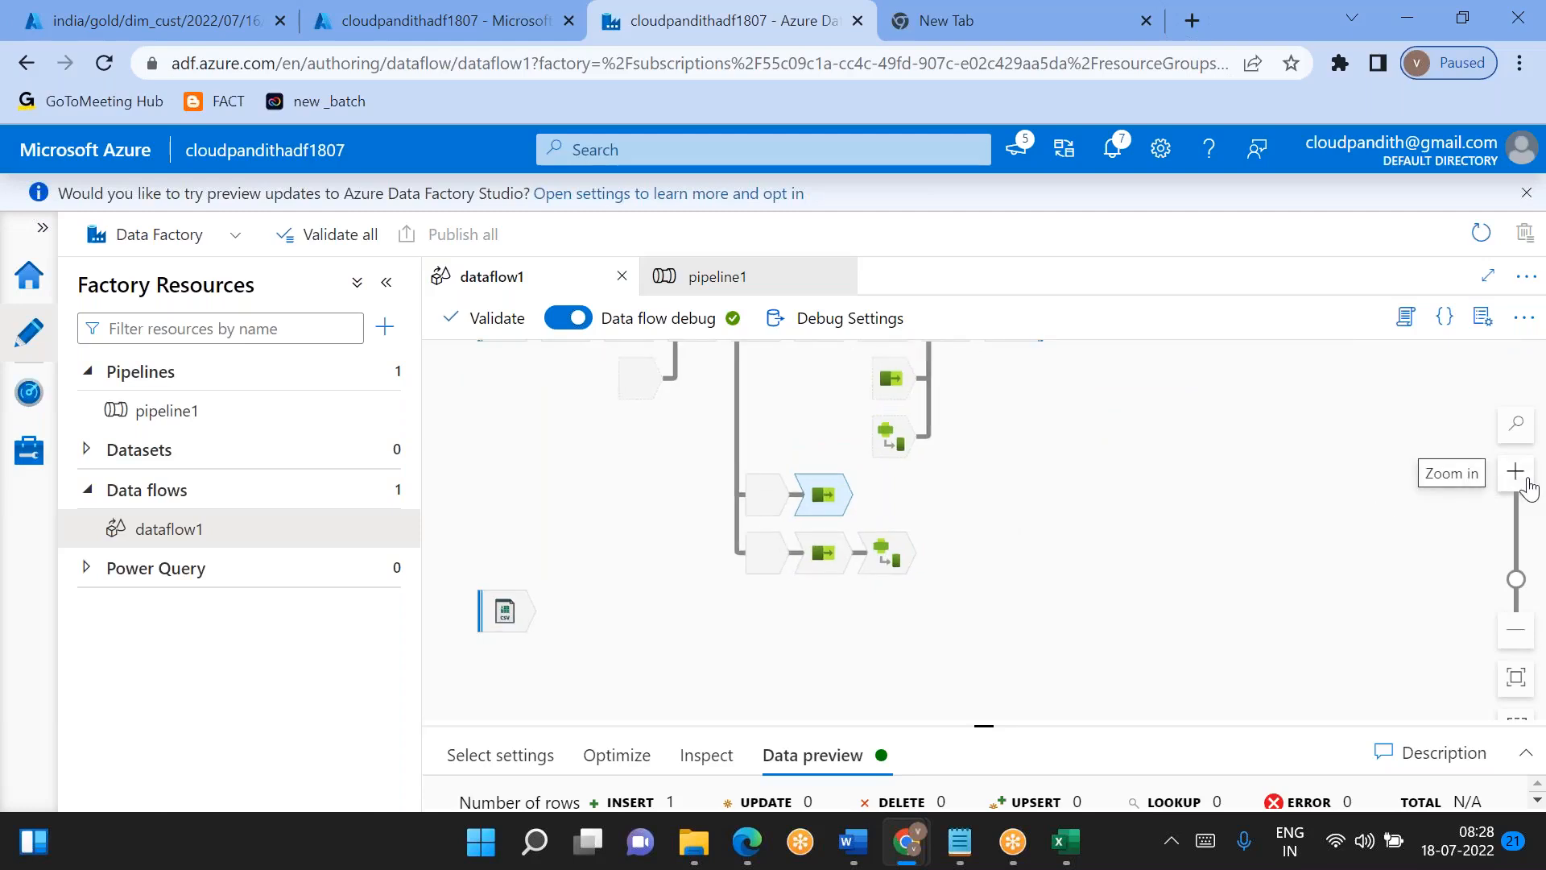
pyautogui.moveTo(891, 463); pyautogui.dragTo(921, 559)
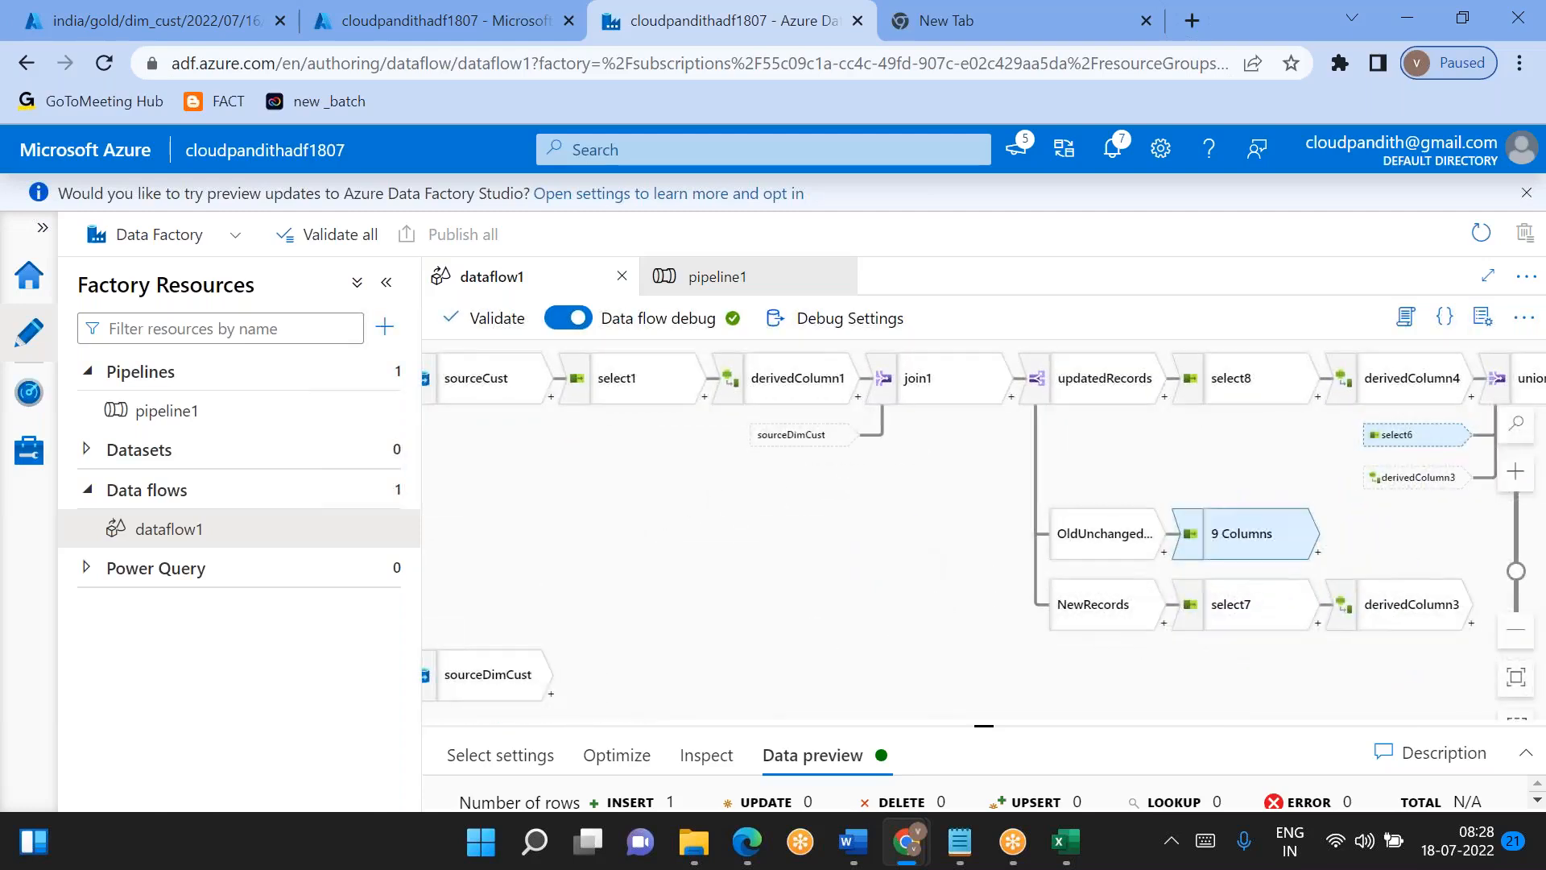
pyautogui.click(1516, 641)
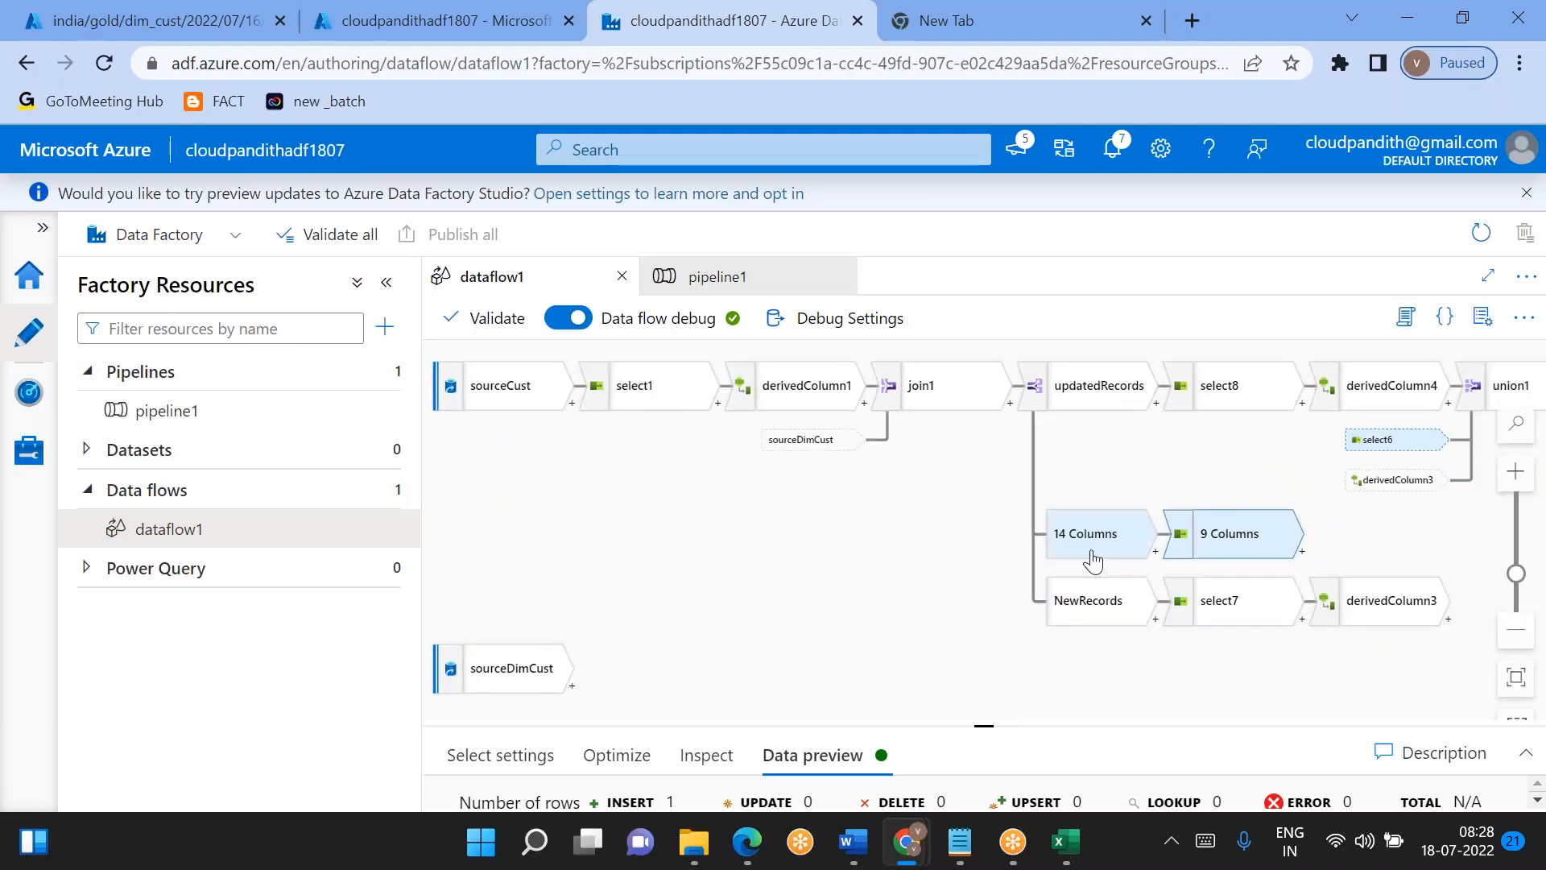
# - Validate dataflow1 and close the validation output
pyautogui.click(860, 588)
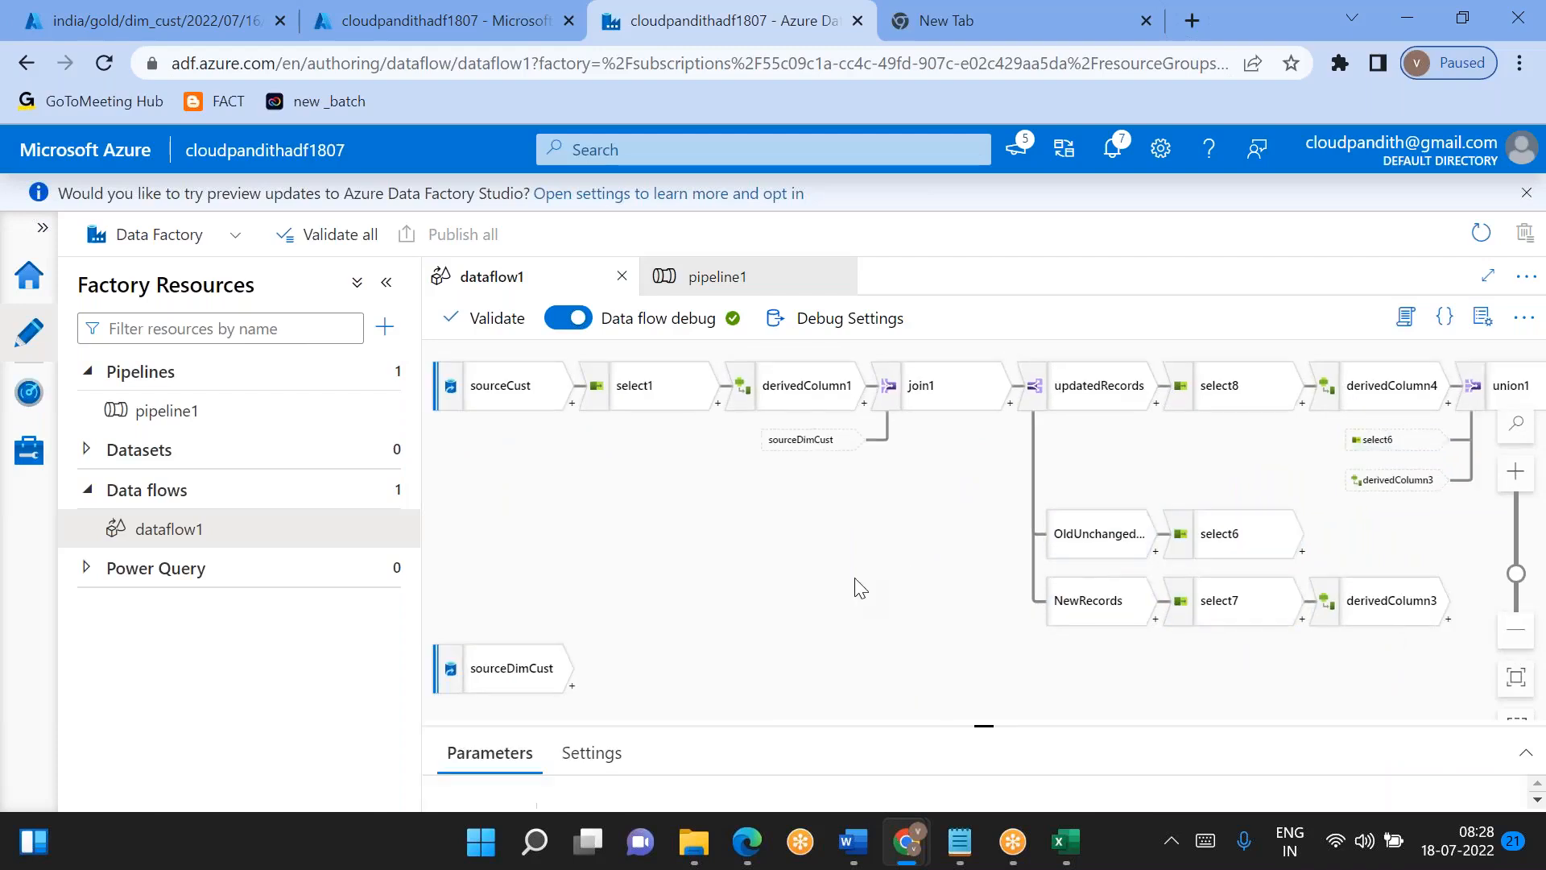
pyautogui.click(487, 318)
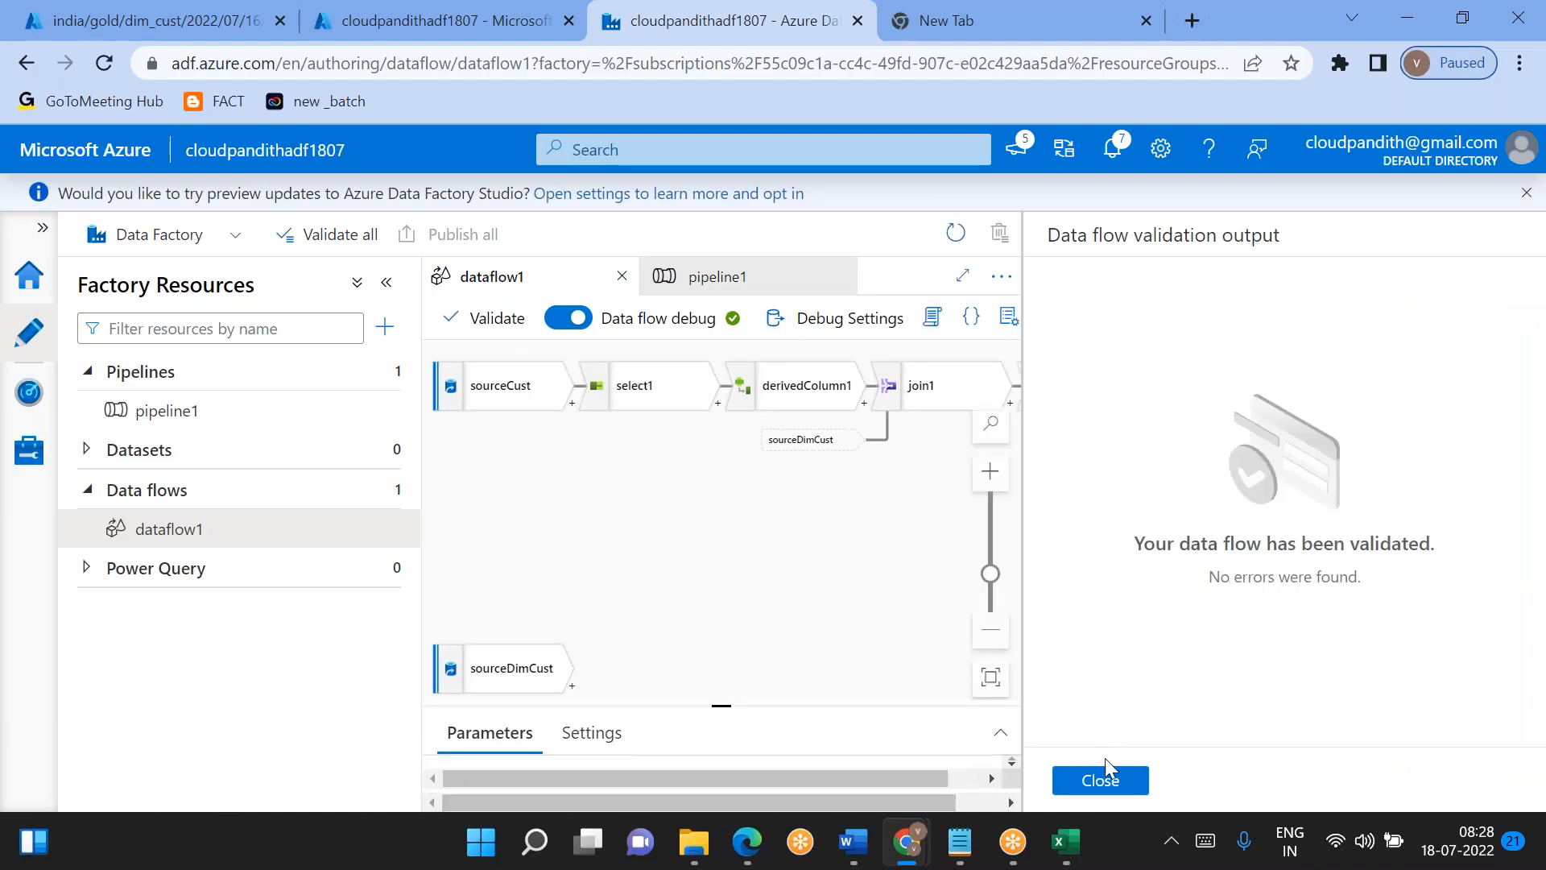
pyautogui.click(1140, 795)
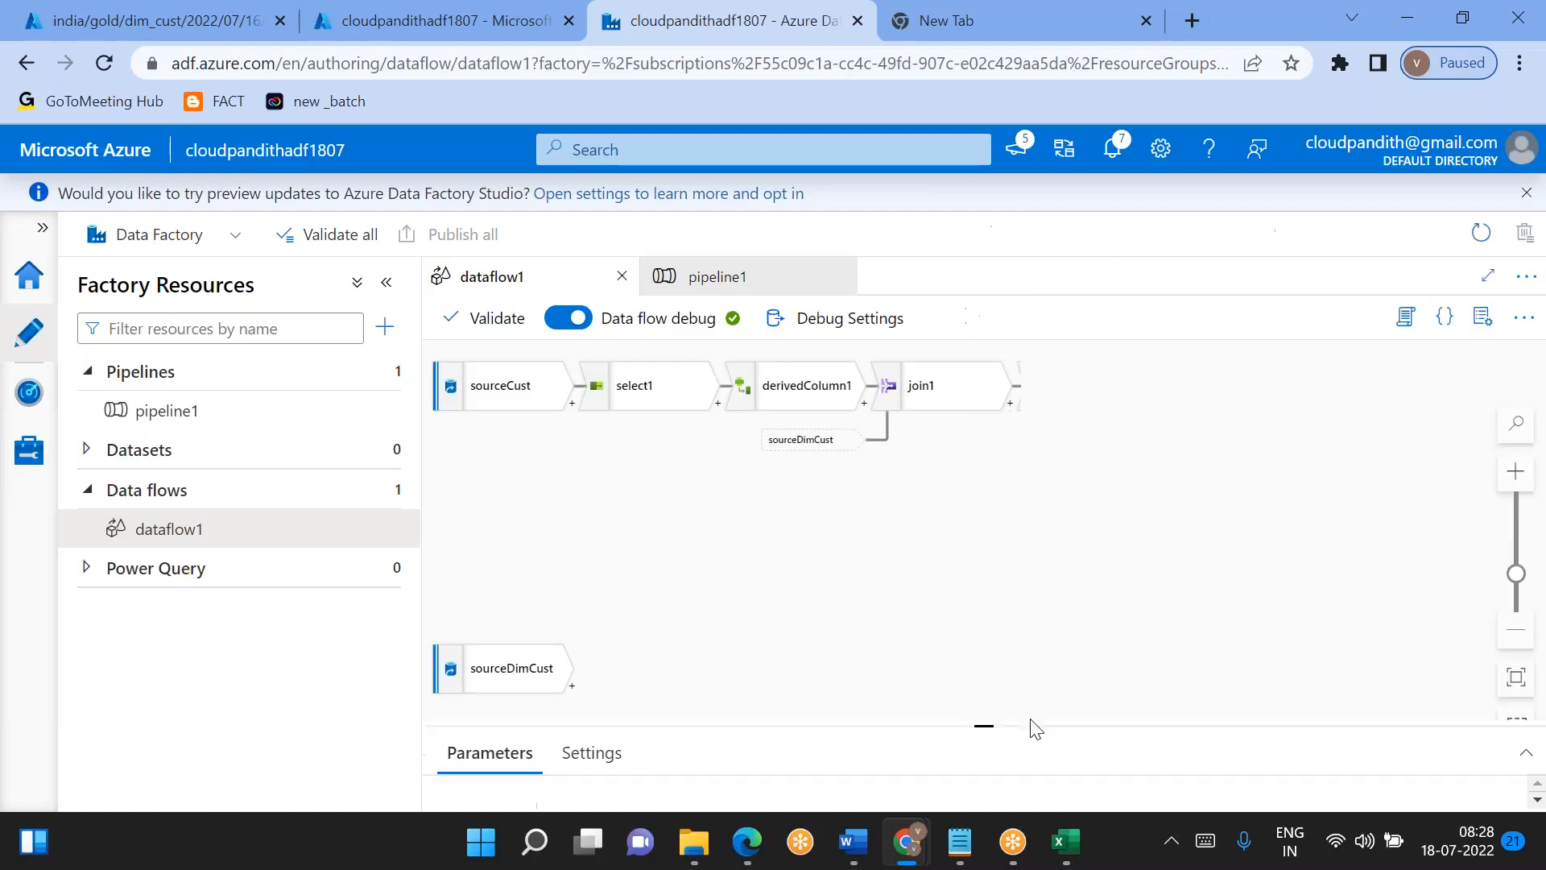
# - Return to pipeline1's debug output and reread the Data flow1 error message about the select4 transformation
pyautogui.click(193, 417)
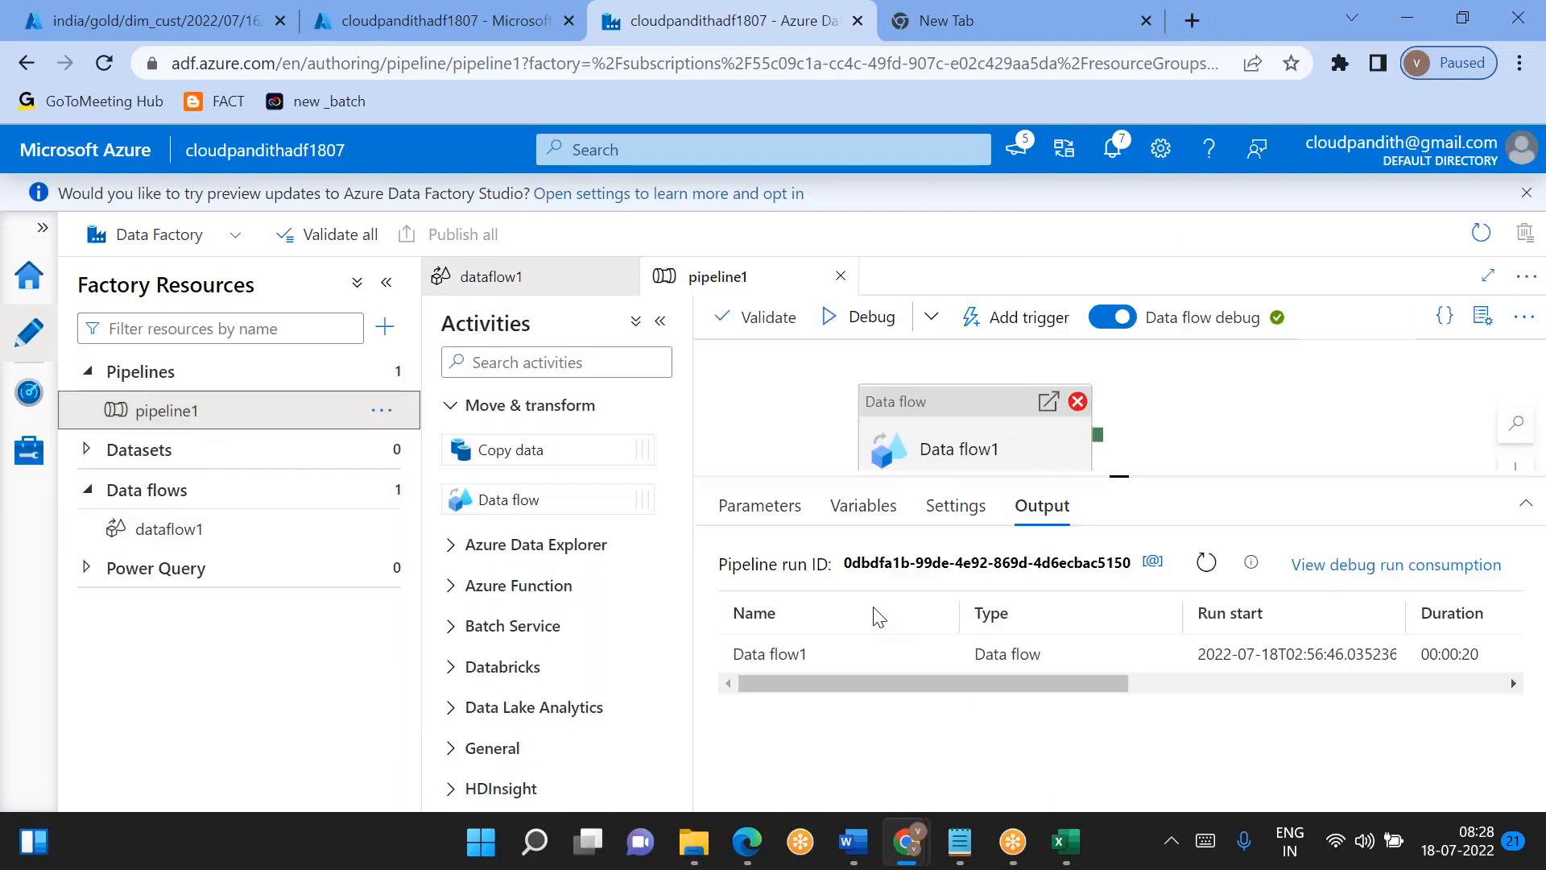
pyautogui.moveTo(874, 665)
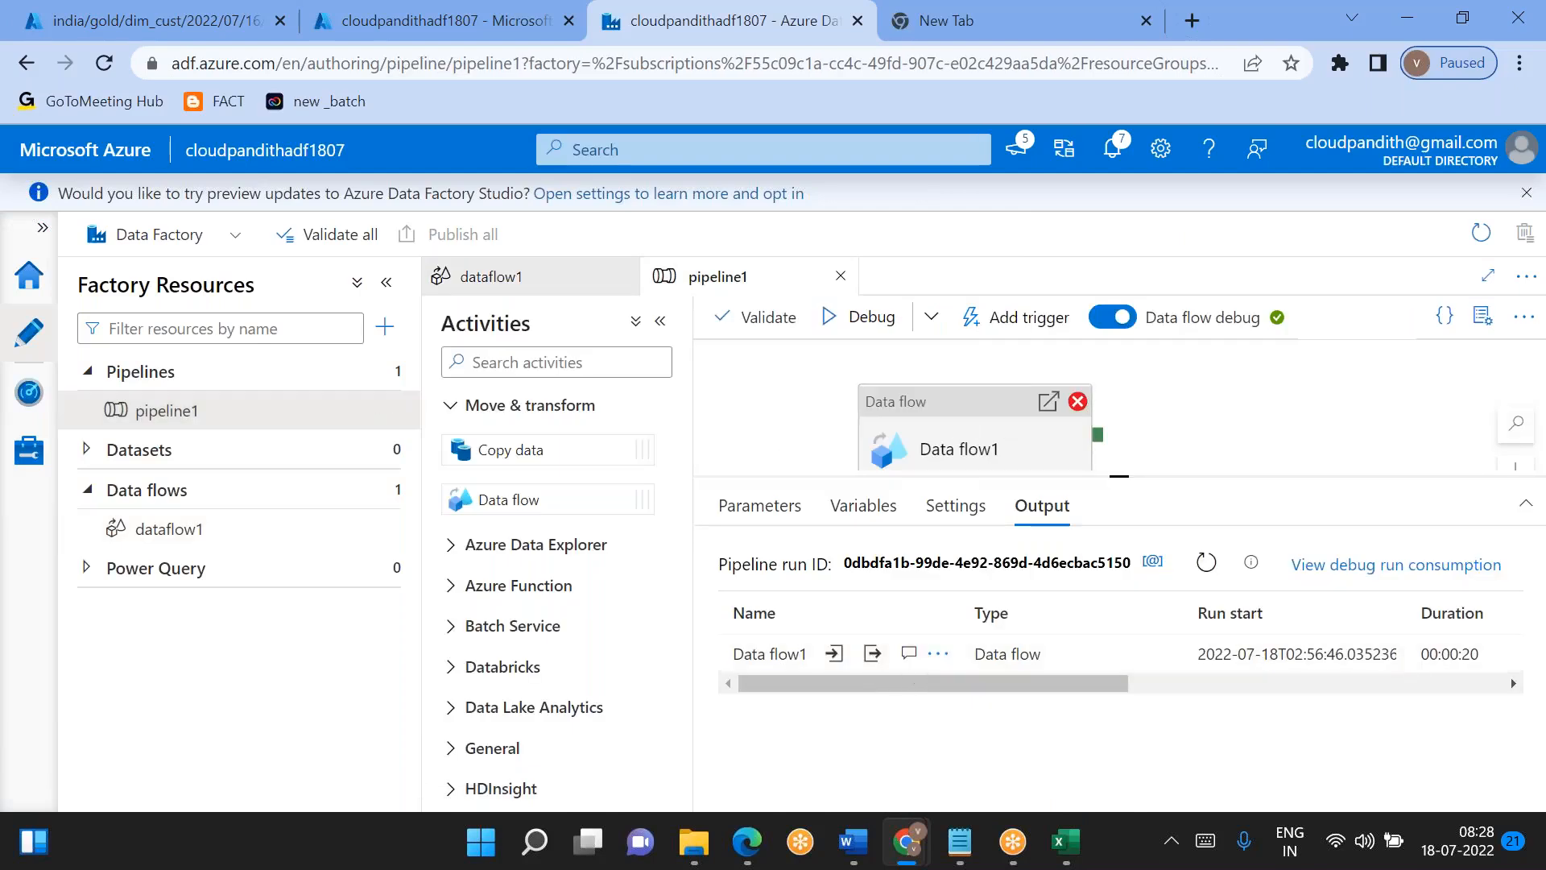
pyautogui.click(909, 656)
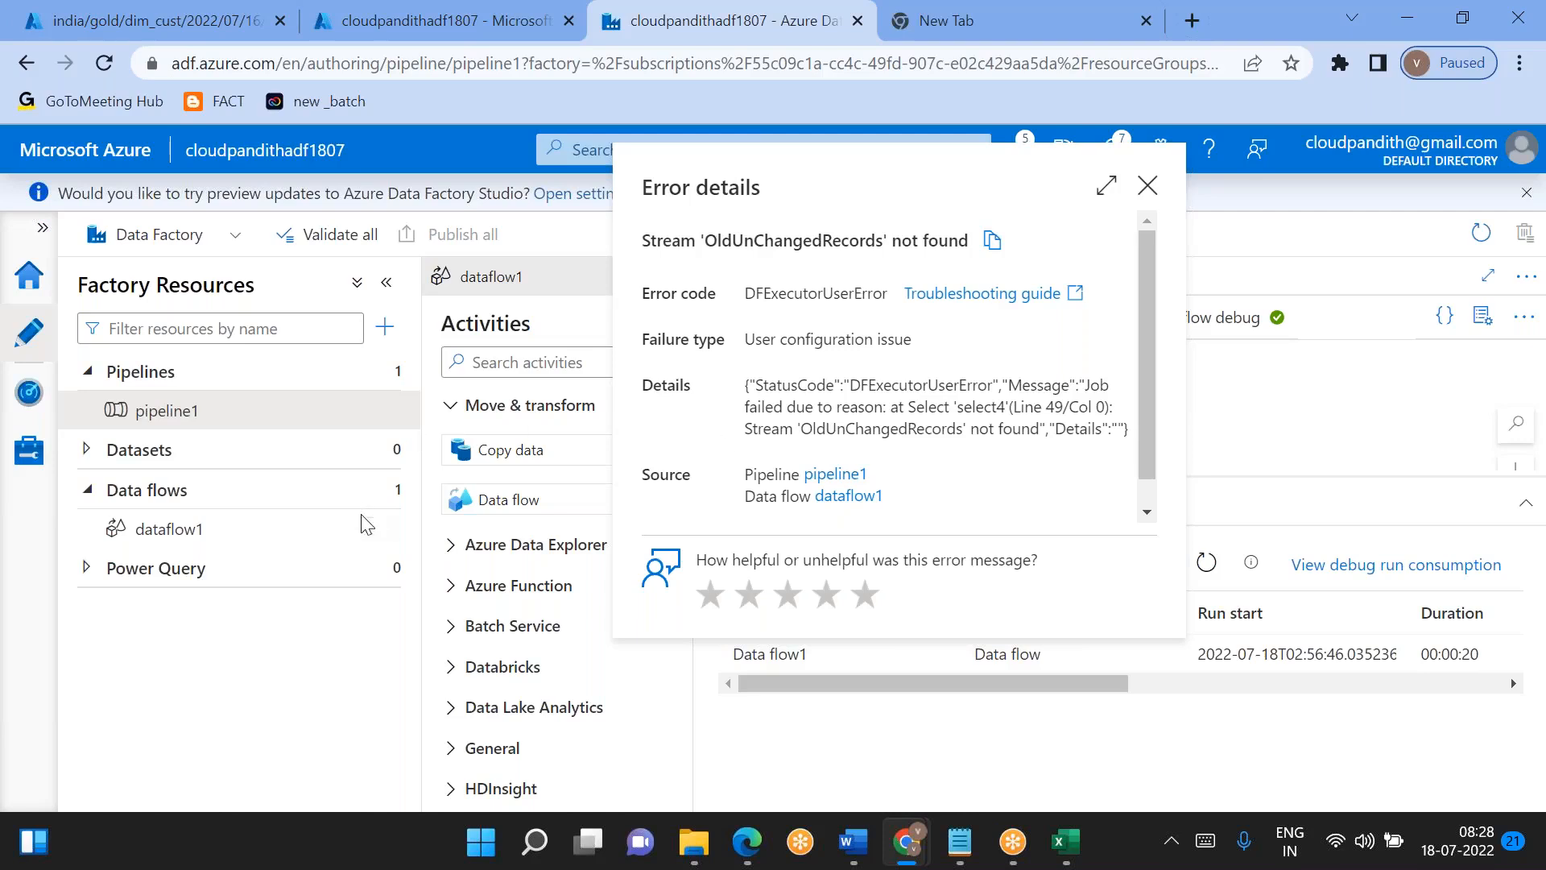
pyautogui.click(1147, 185)
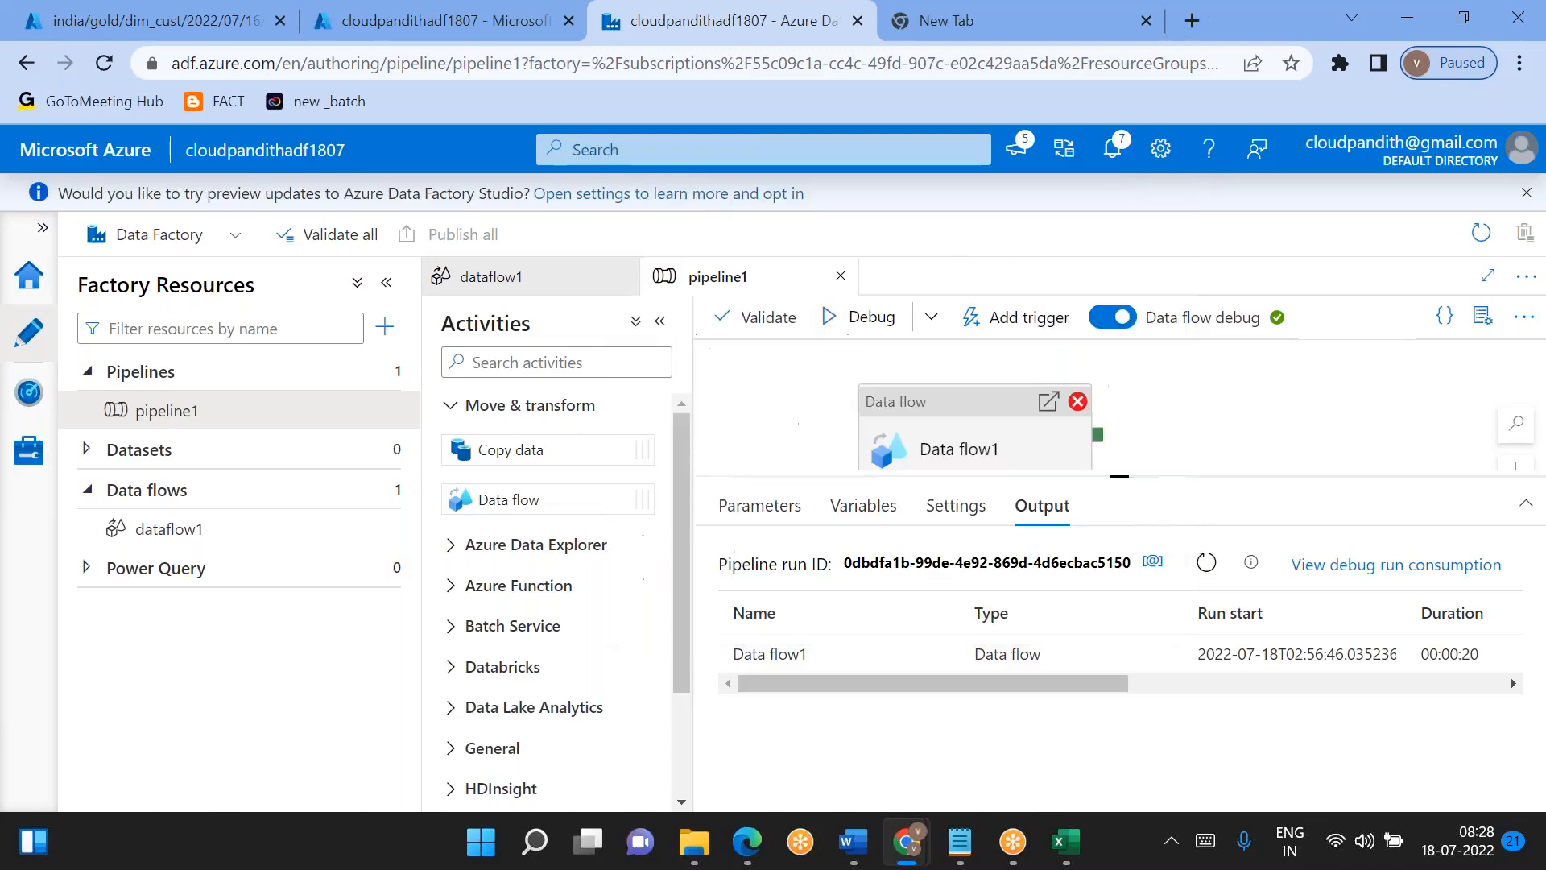
# - Clone dataflow1 and set pipeline1's Data flow1 activity to use dataflow1_copy1
pyautogui.click(382, 529)
pyautogui.click(442, 618)
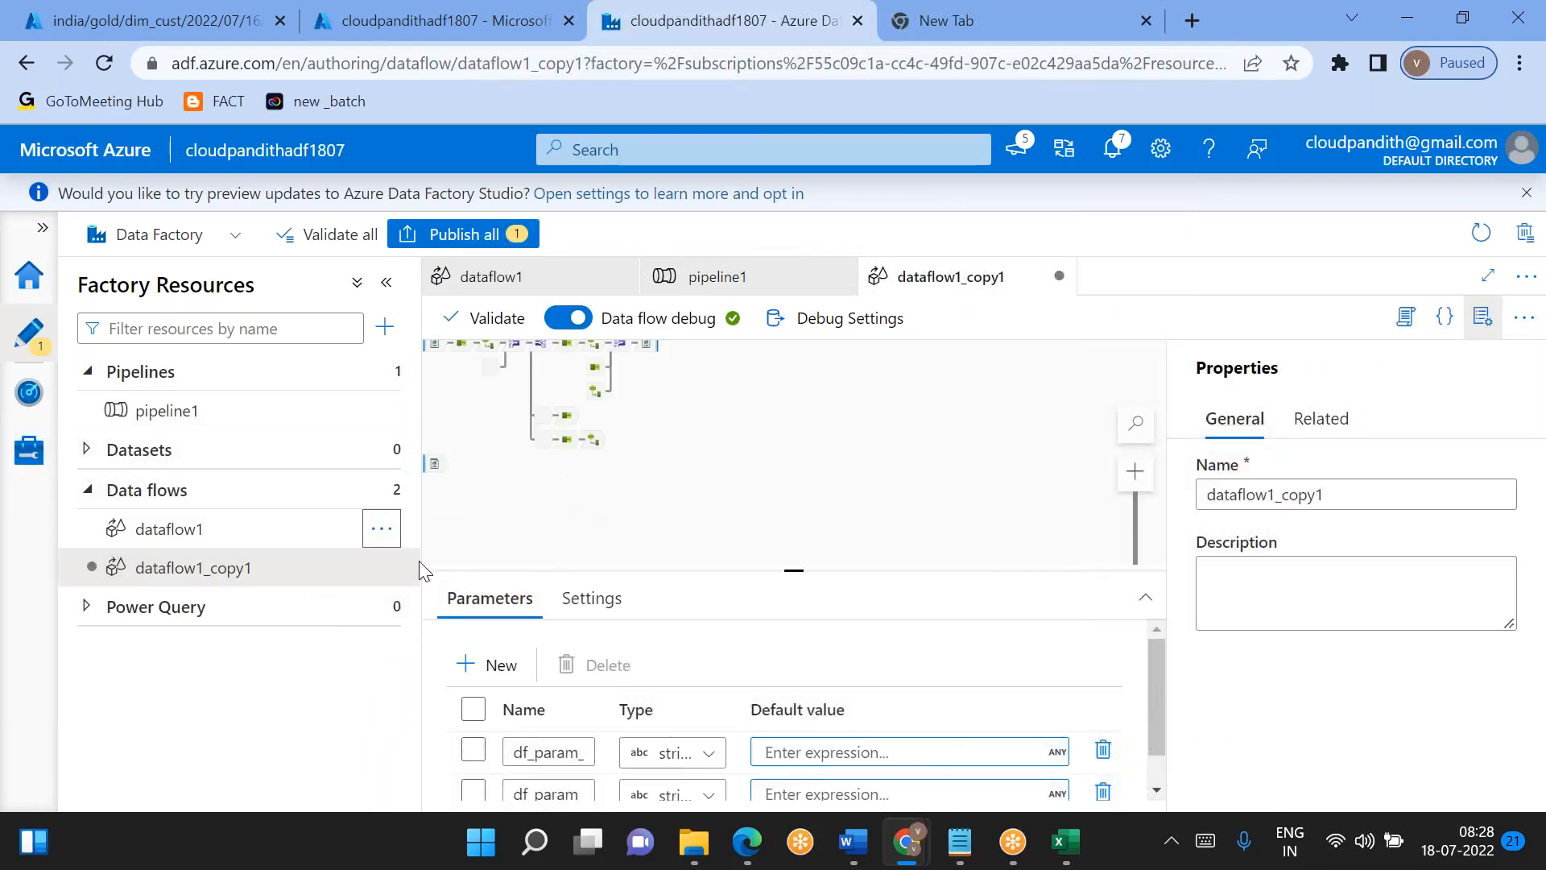
pyautogui.click(173, 409)
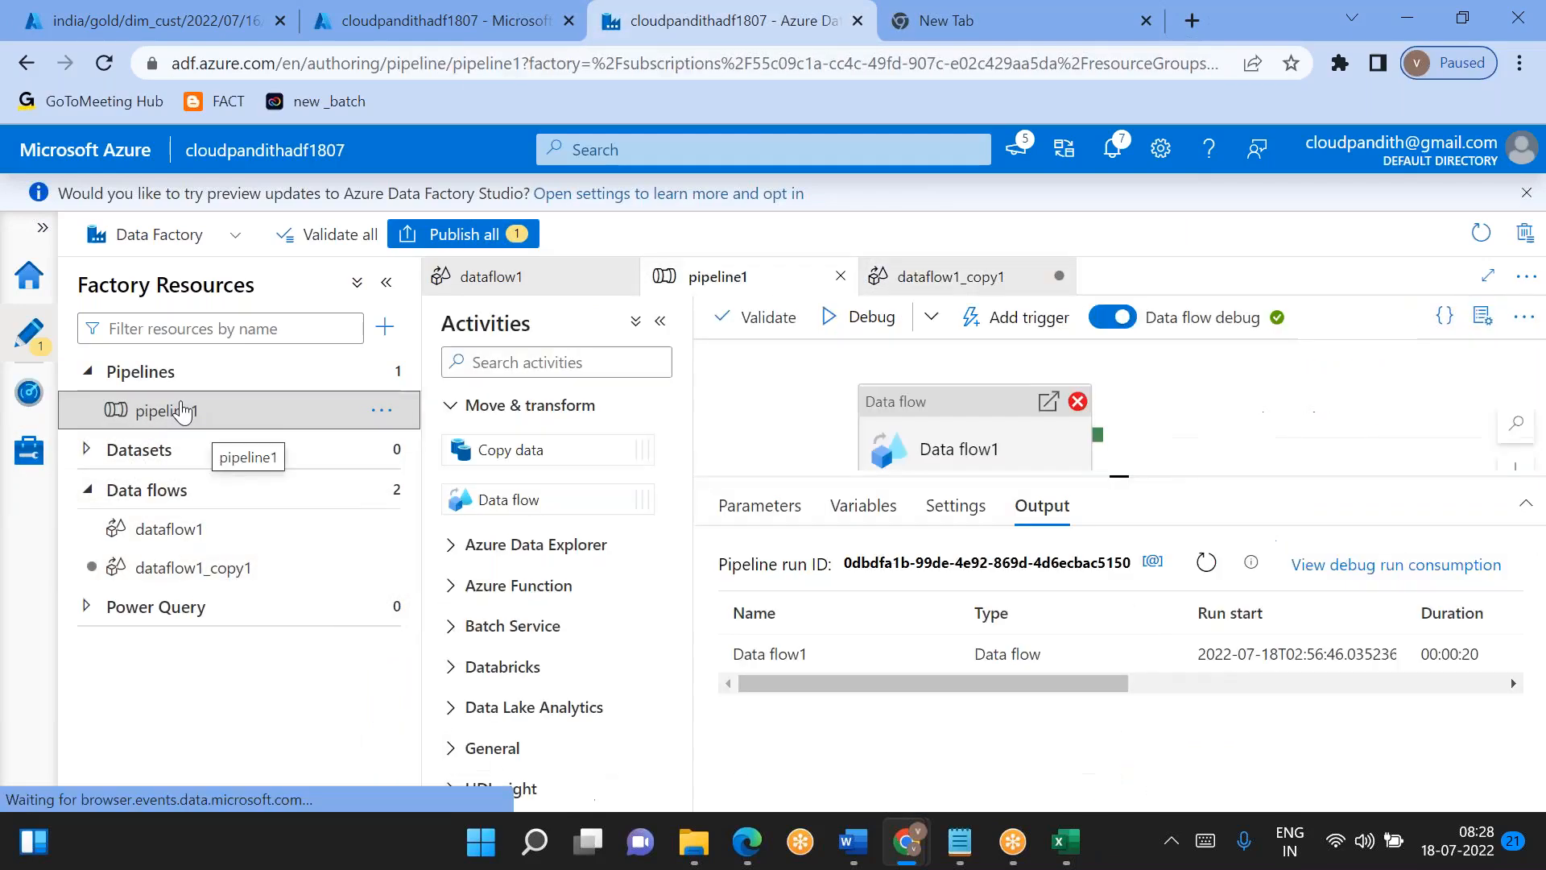
pyautogui.click(862, 507)
pyautogui.click(953, 415)
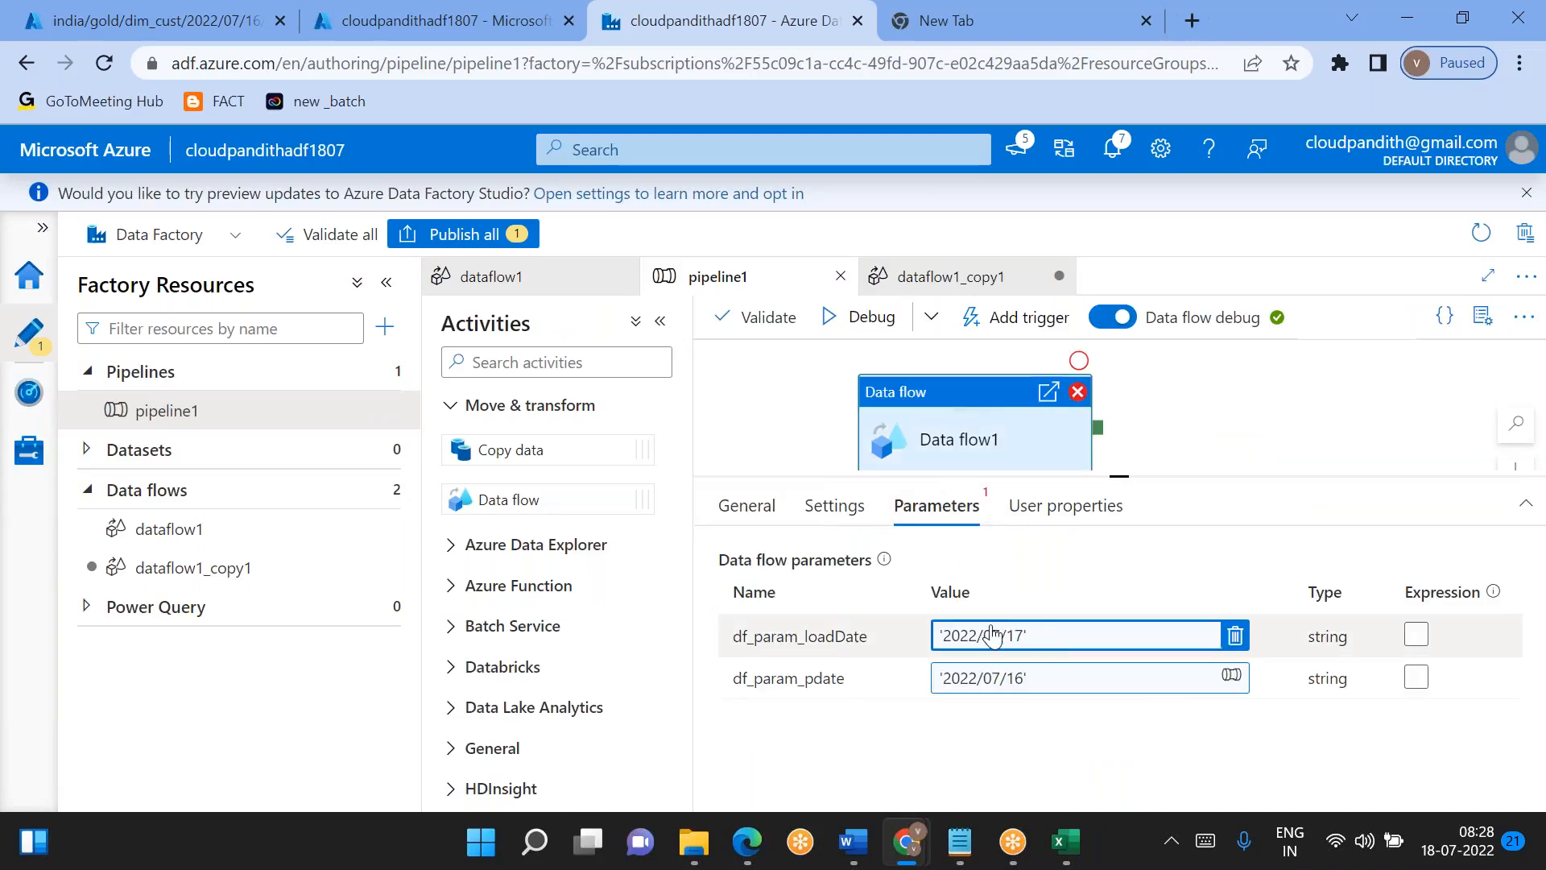
pyautogui.click(833, 504)
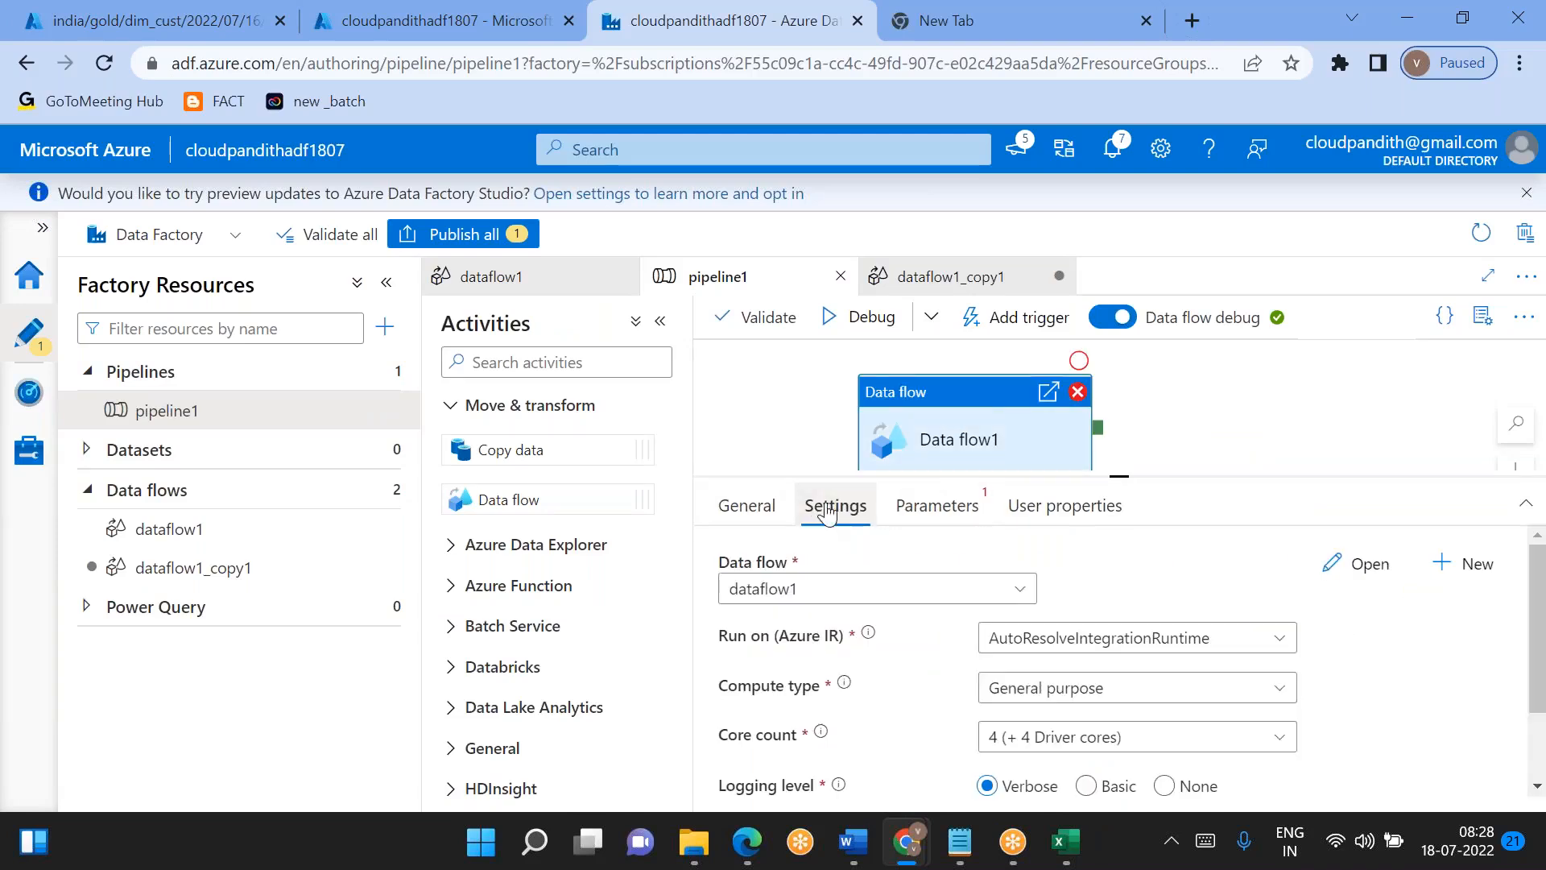
pyautogui.click(971, 590)
pyautogui.click(787, 746)
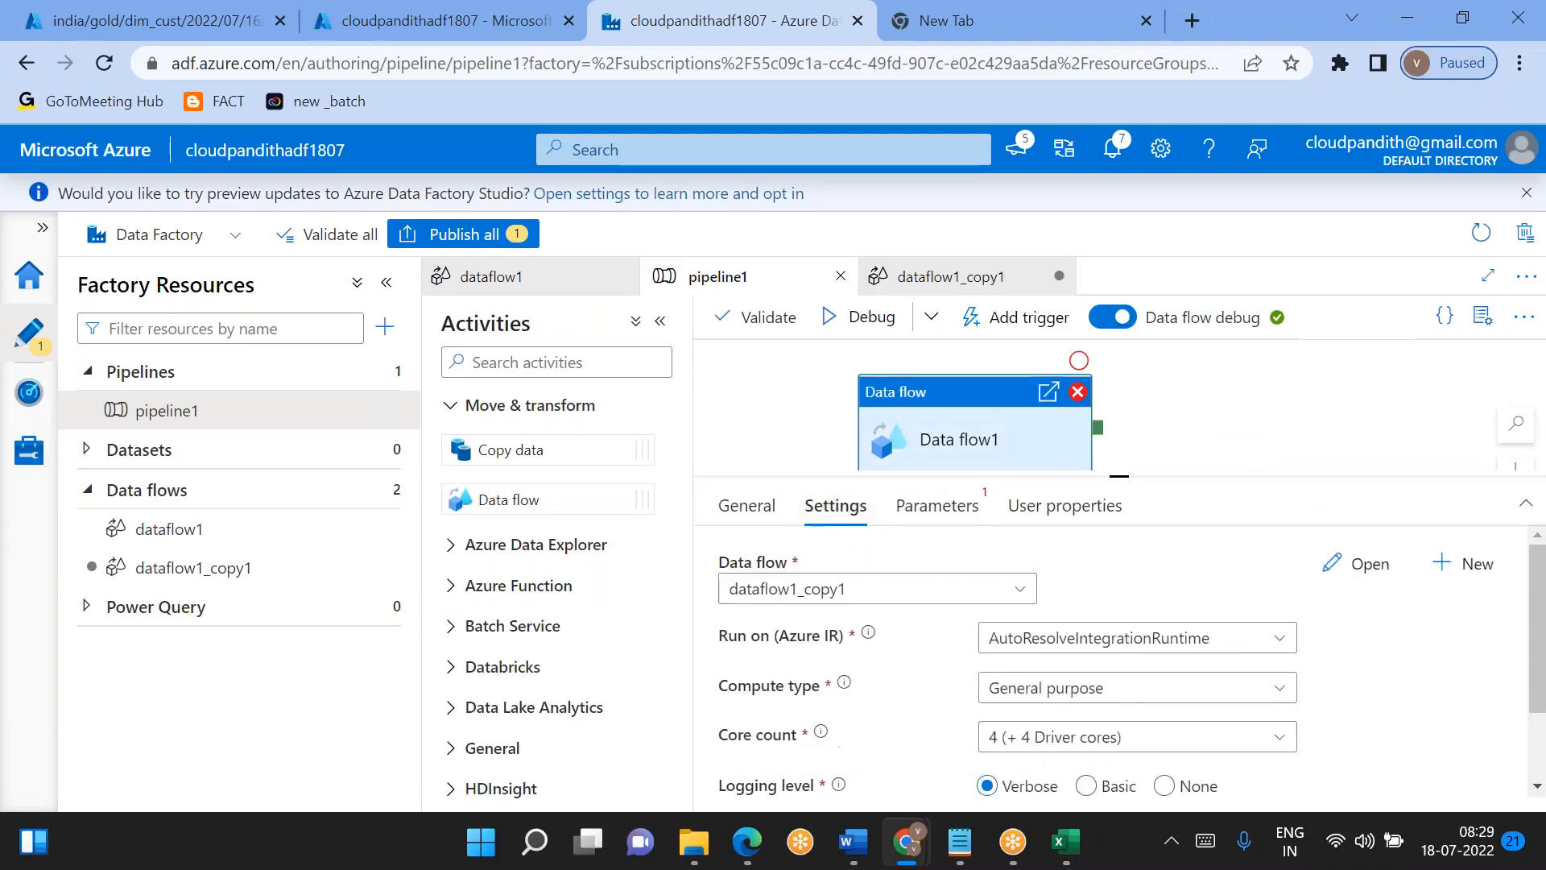
# - Set the activity's df_param_loadDate parameter to the pipeline expression '2022/07/17'
pyautogui.click(914, 506)
pyautogui.click(1018, 642)
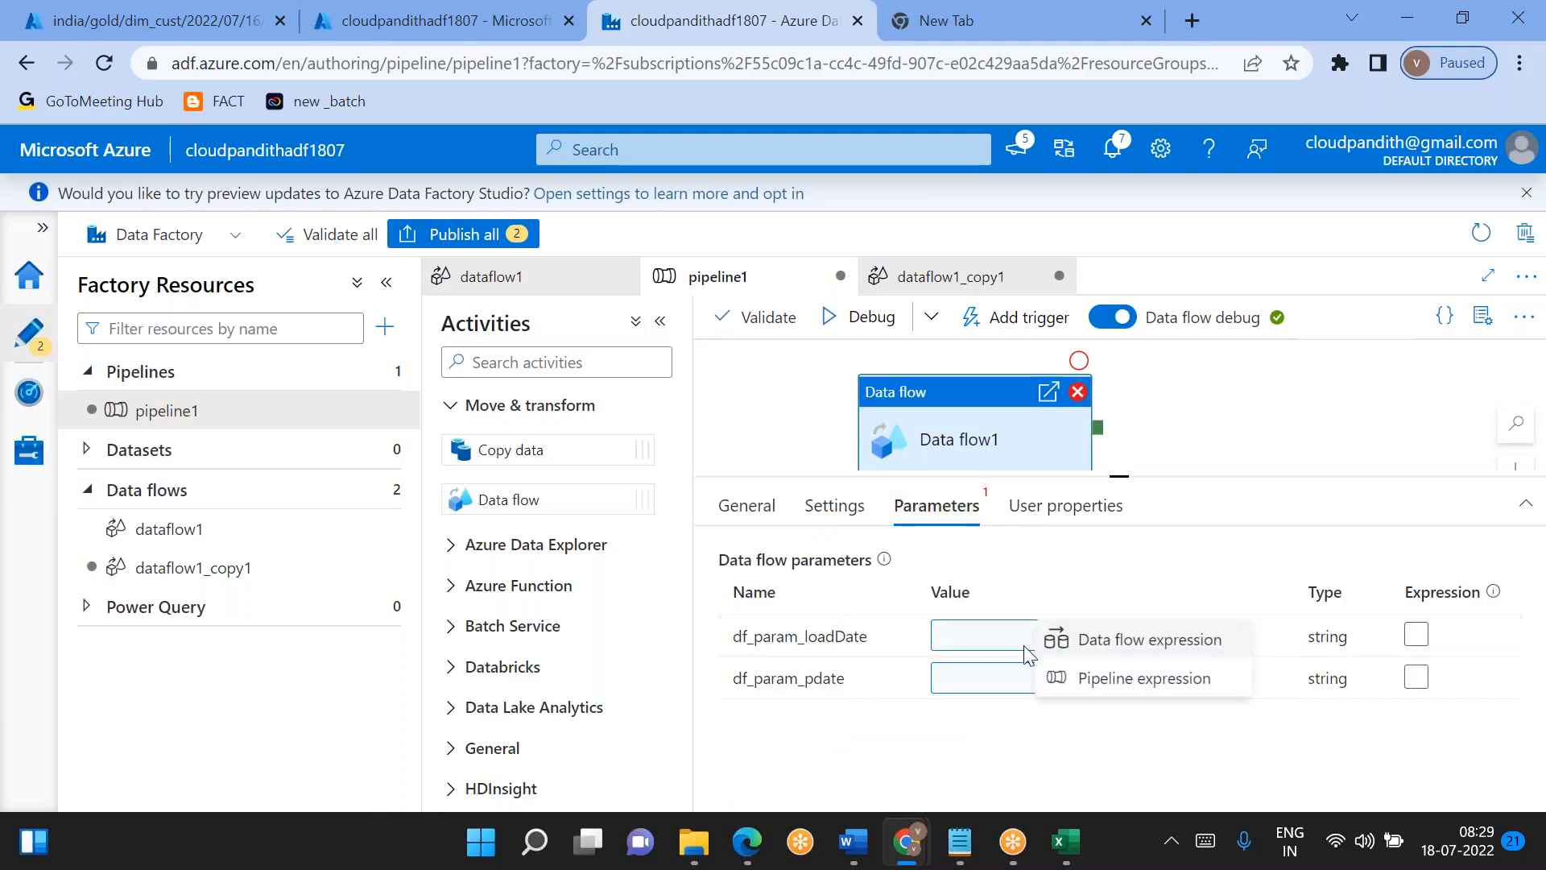
pyautogui.click(1143, 678)
pyautogui.write("'")
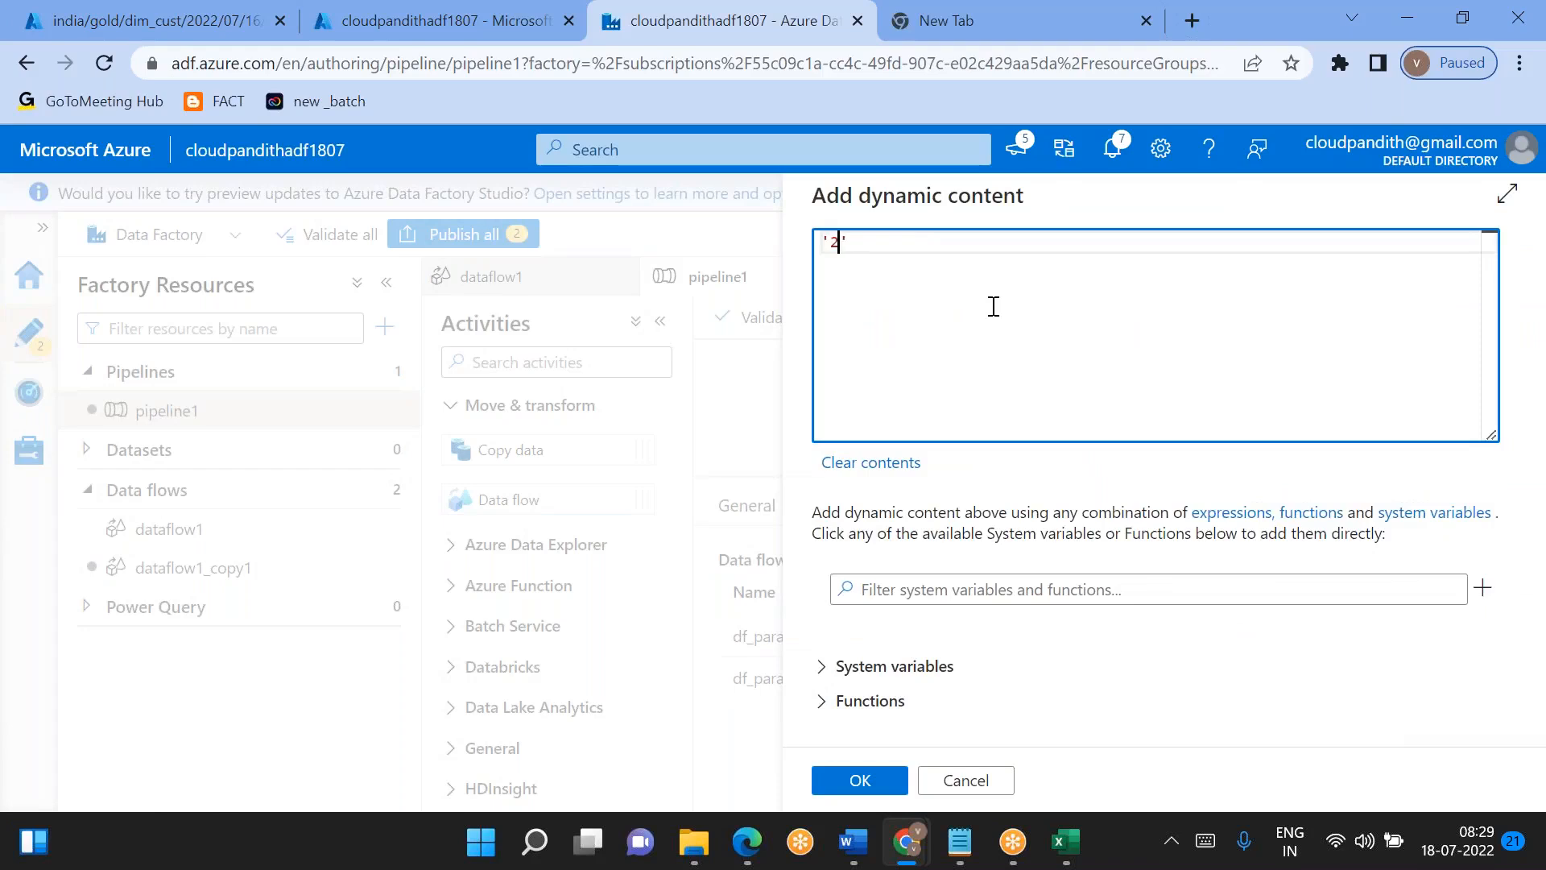
pyautogui.write('2022/07/17')
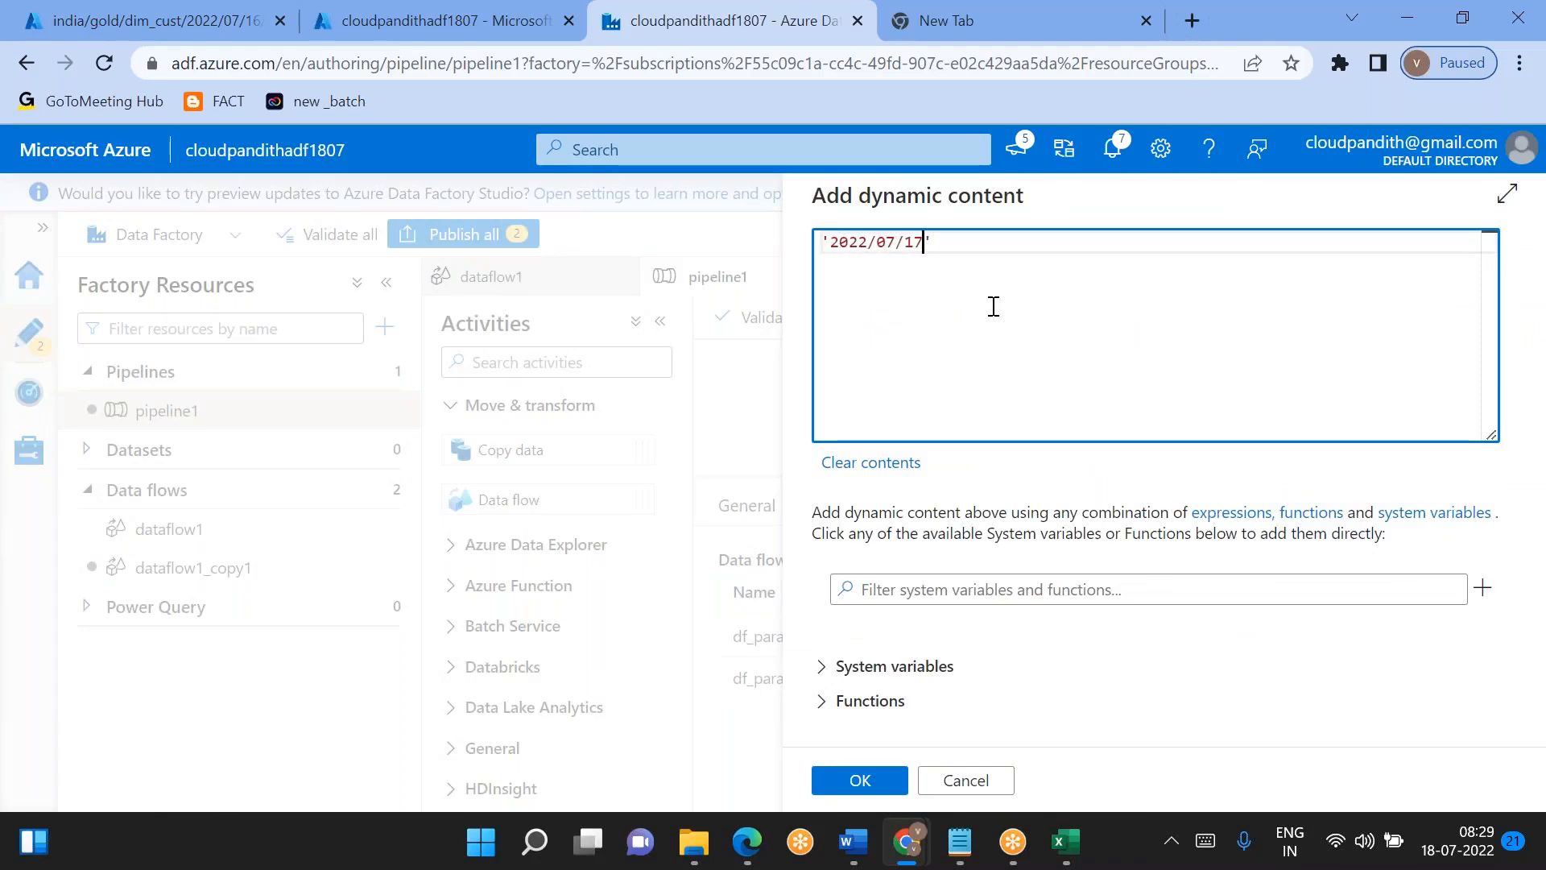
pyautogui.click(867, 788)
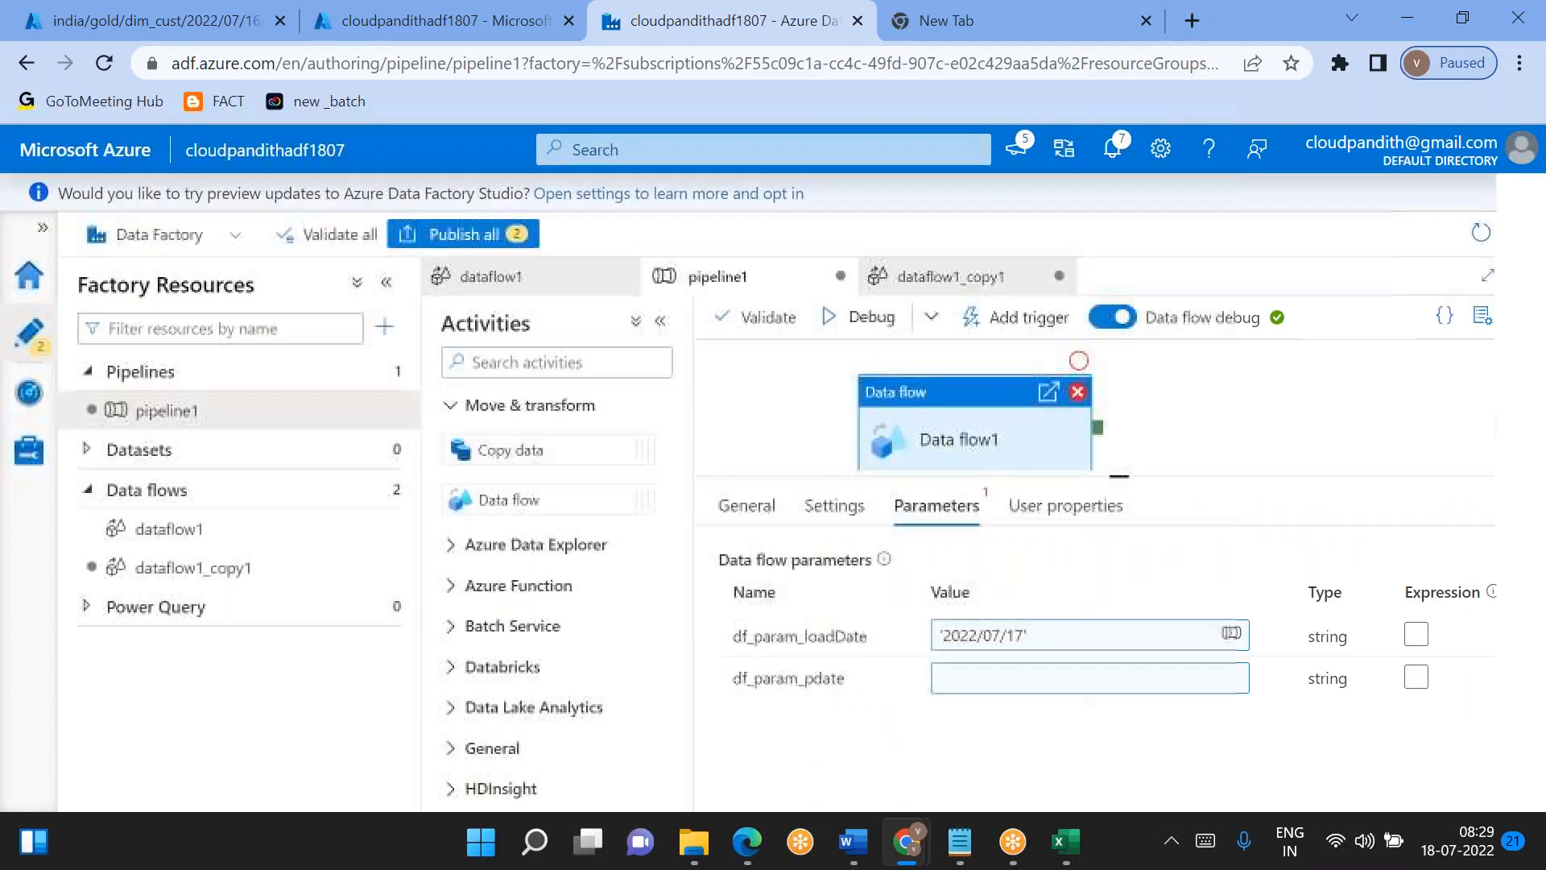
# - Set the df_param_pdate parameter to the pipeline expression '2022/07/16' and start a debug run of pipeline1
pyautogui.click(962, 691)
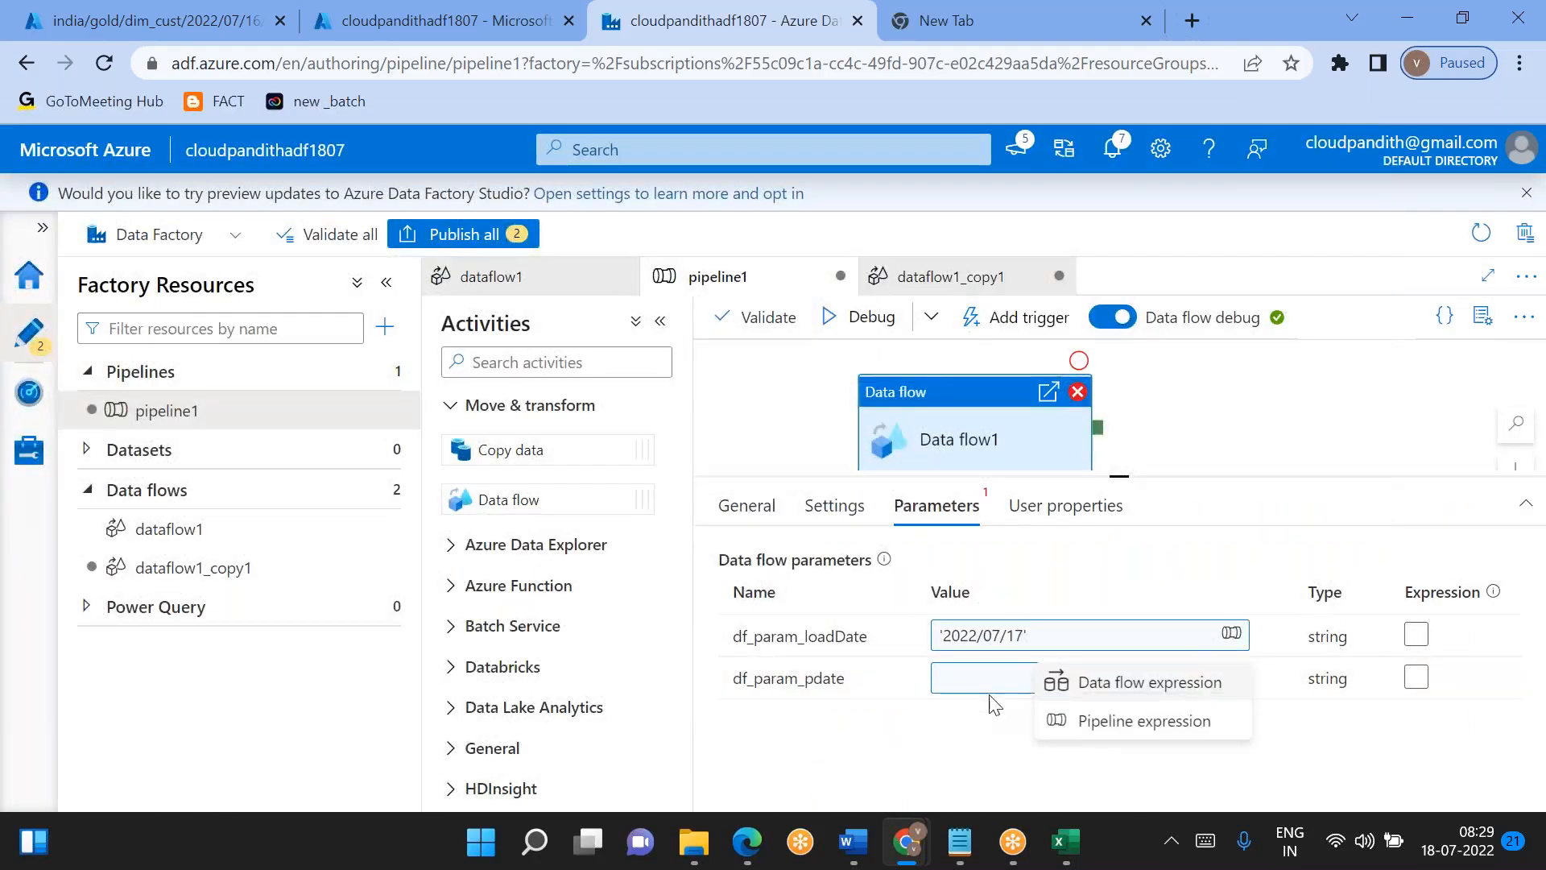
pyautogui.click(1022, 724)
pyautogui.write("'2022/07/16")
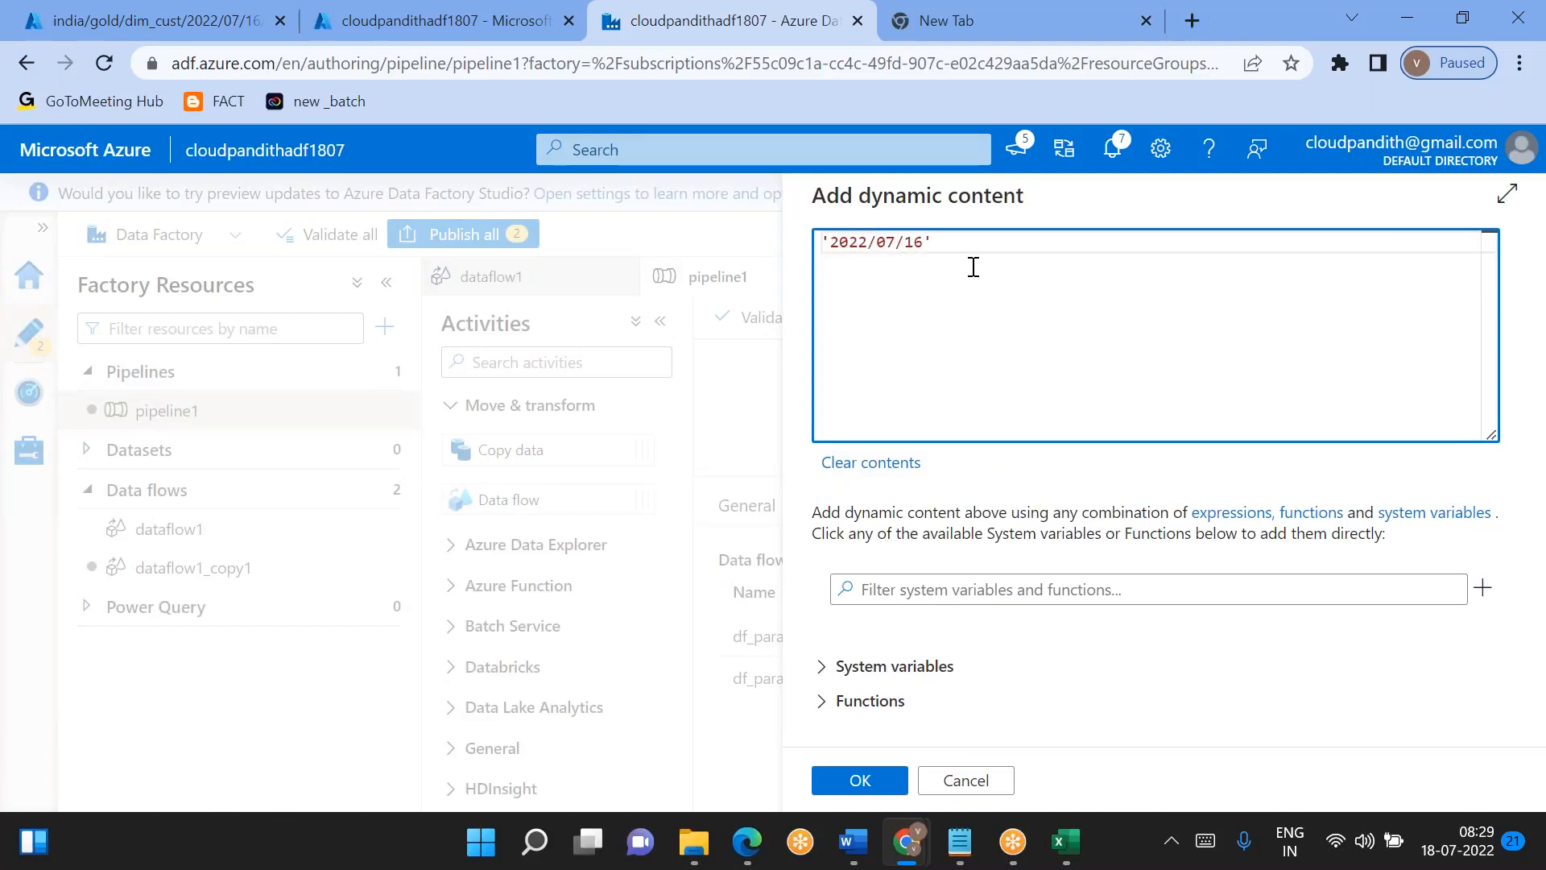
pyautogui.click(860, 785)
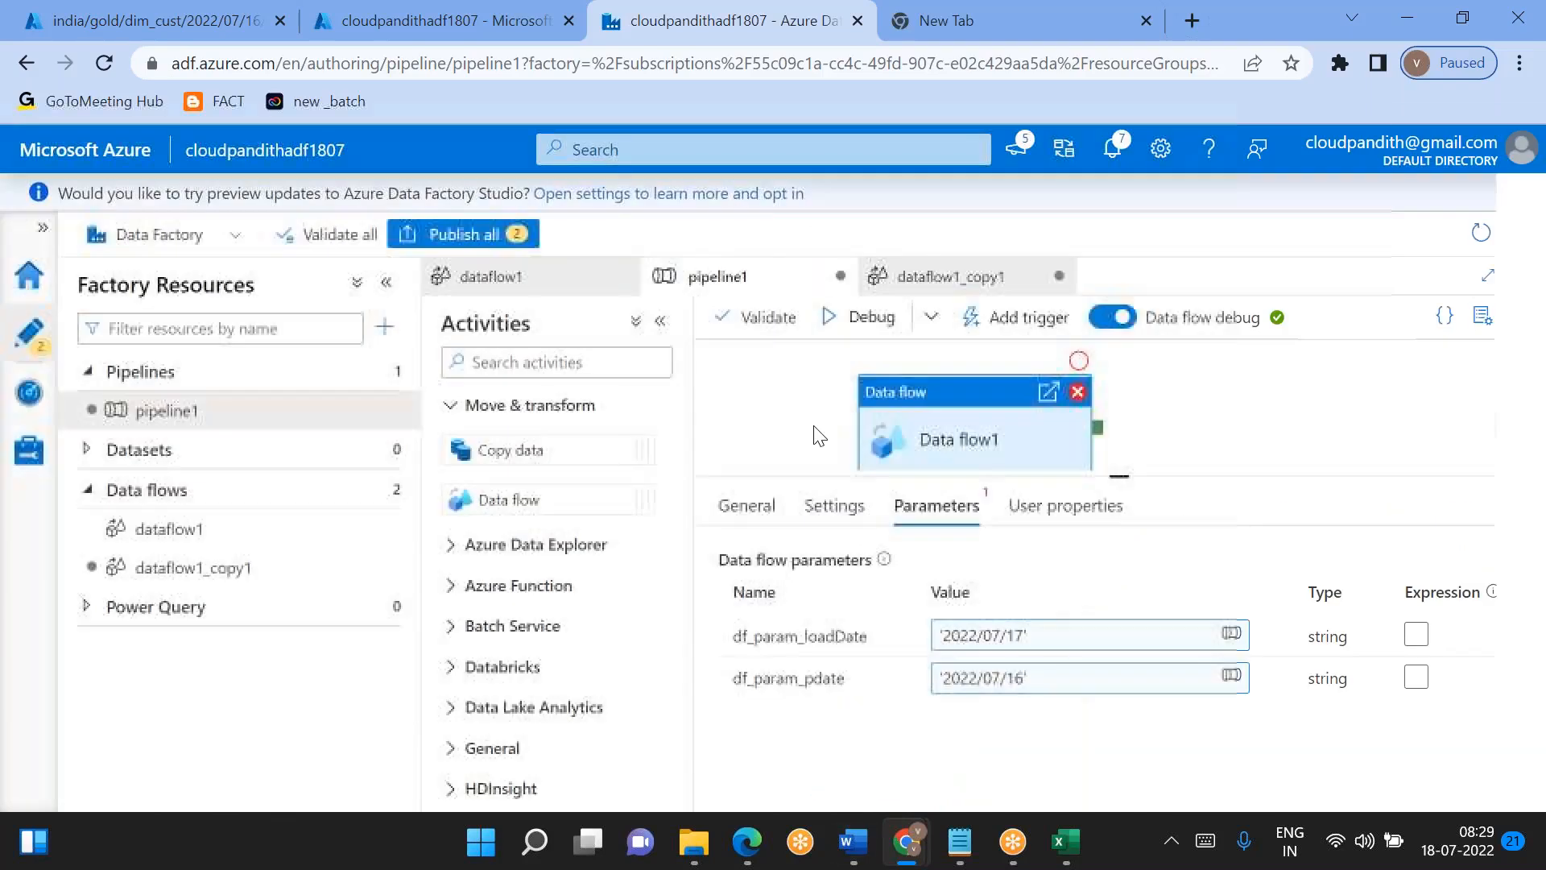
pyautogui.click(873, 317)
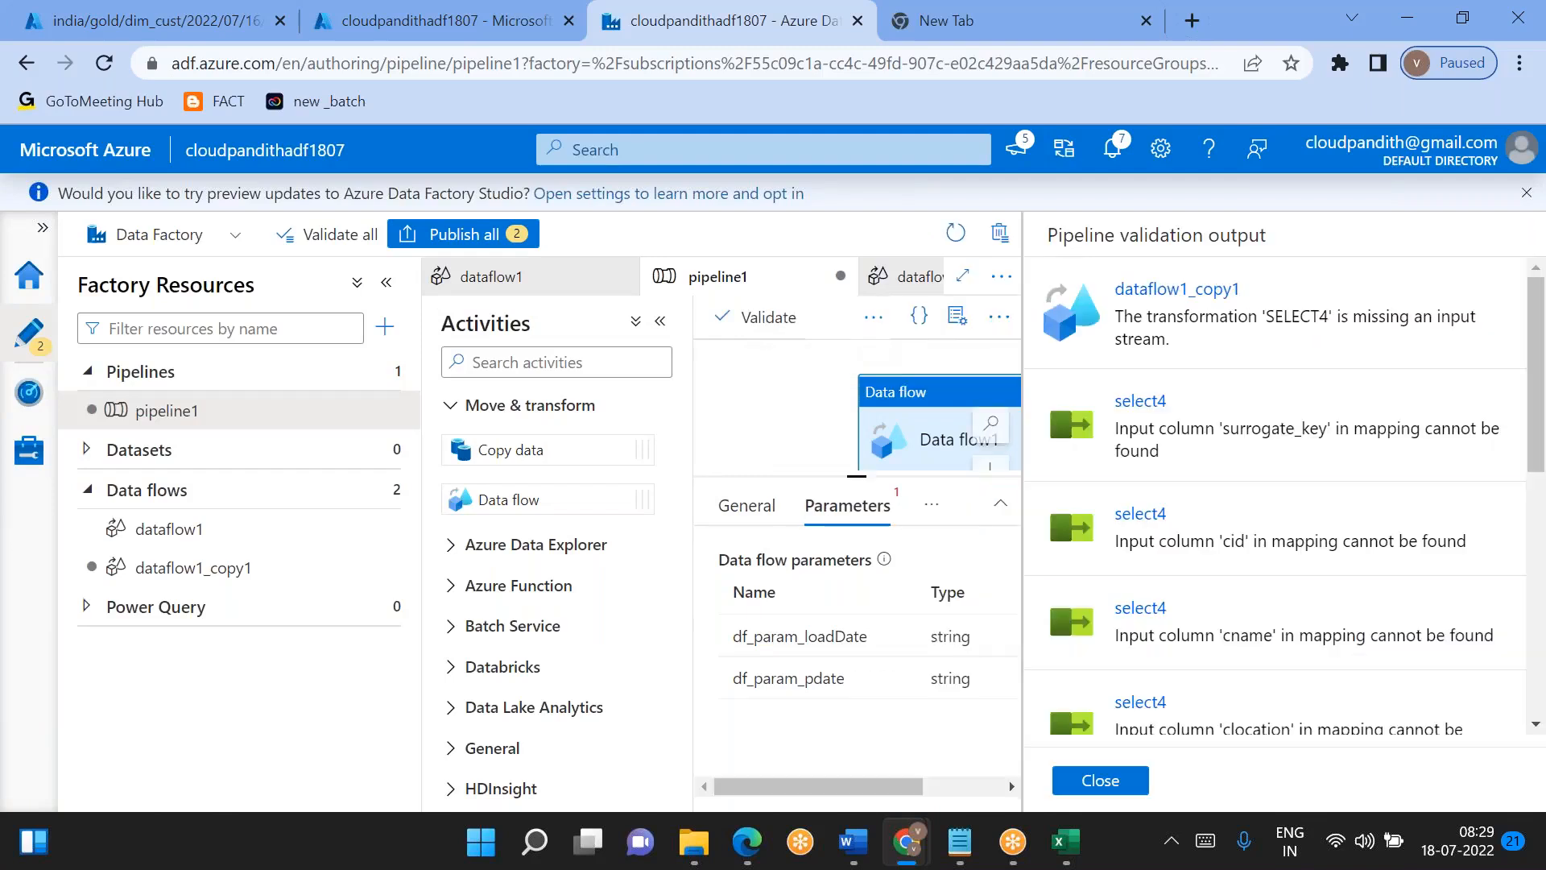
# - Open select4 in dataflow1_copy1 from the pipeline validation errors, and close the validation output and the data flow's properties
pyautogui.scroll(-1, 1172, 684)
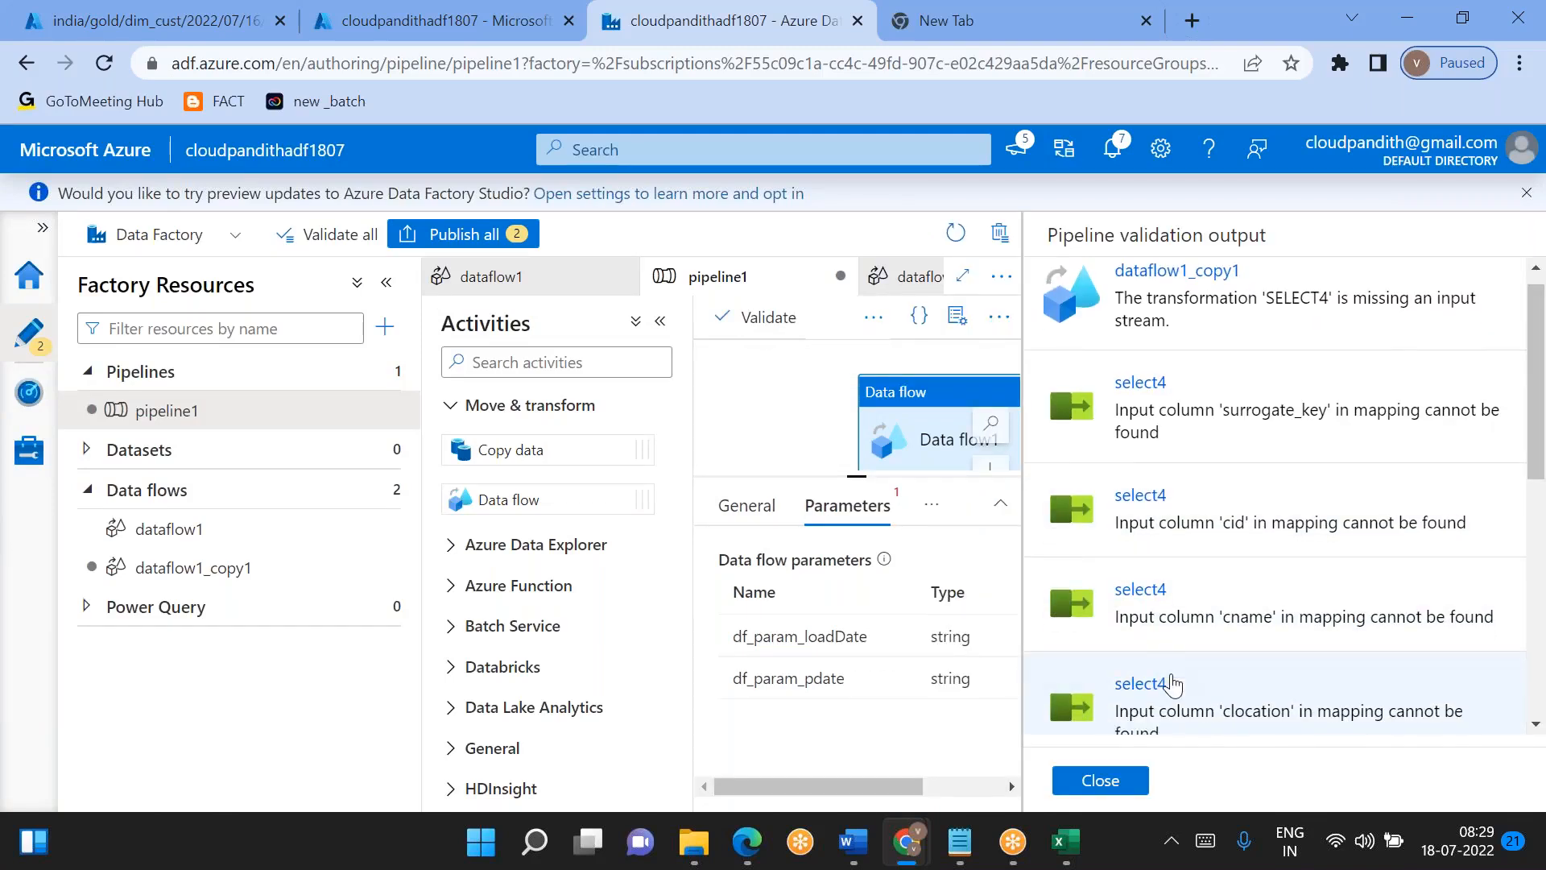
pyautogui.scroll(1, 1191, 644)
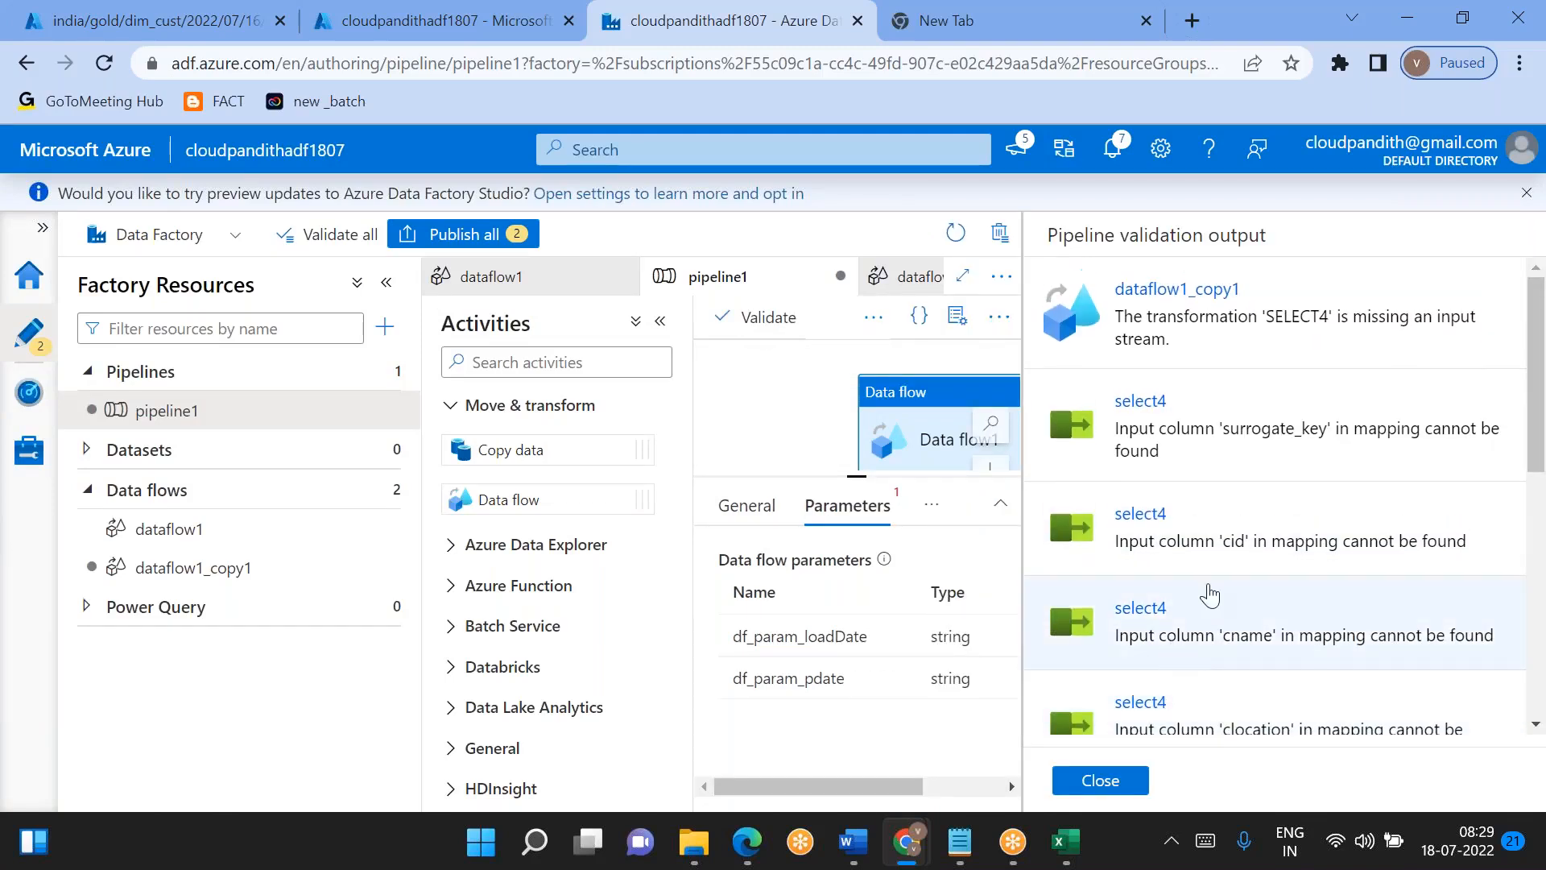
pyautogui.scroll(-7, 1225, 594)
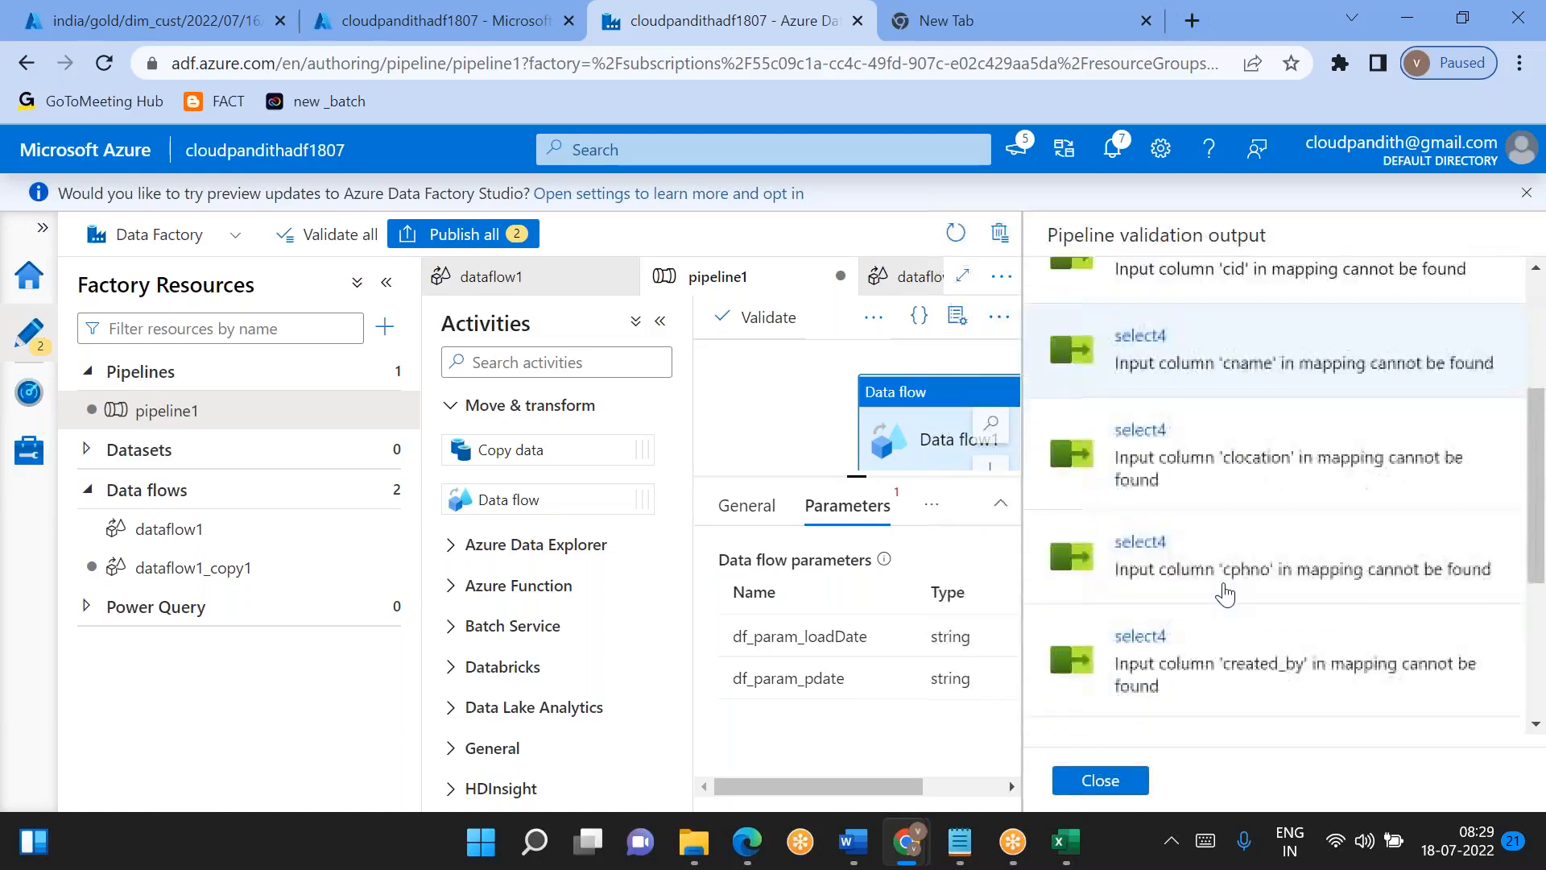
pyautogui.click(1224, 594)
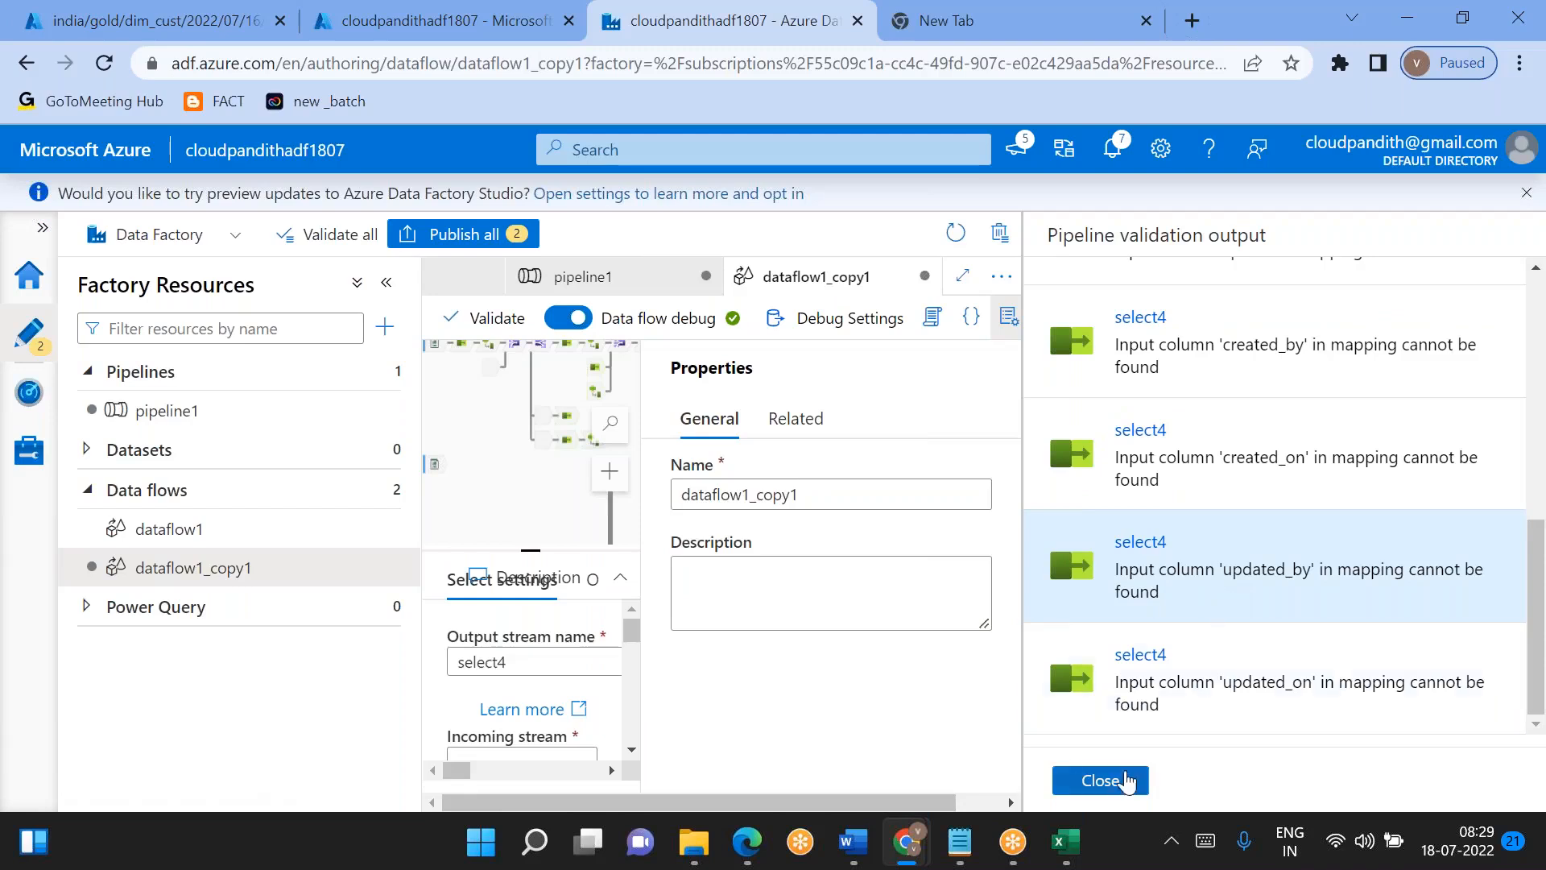
pyautogui.click(1100, 781)
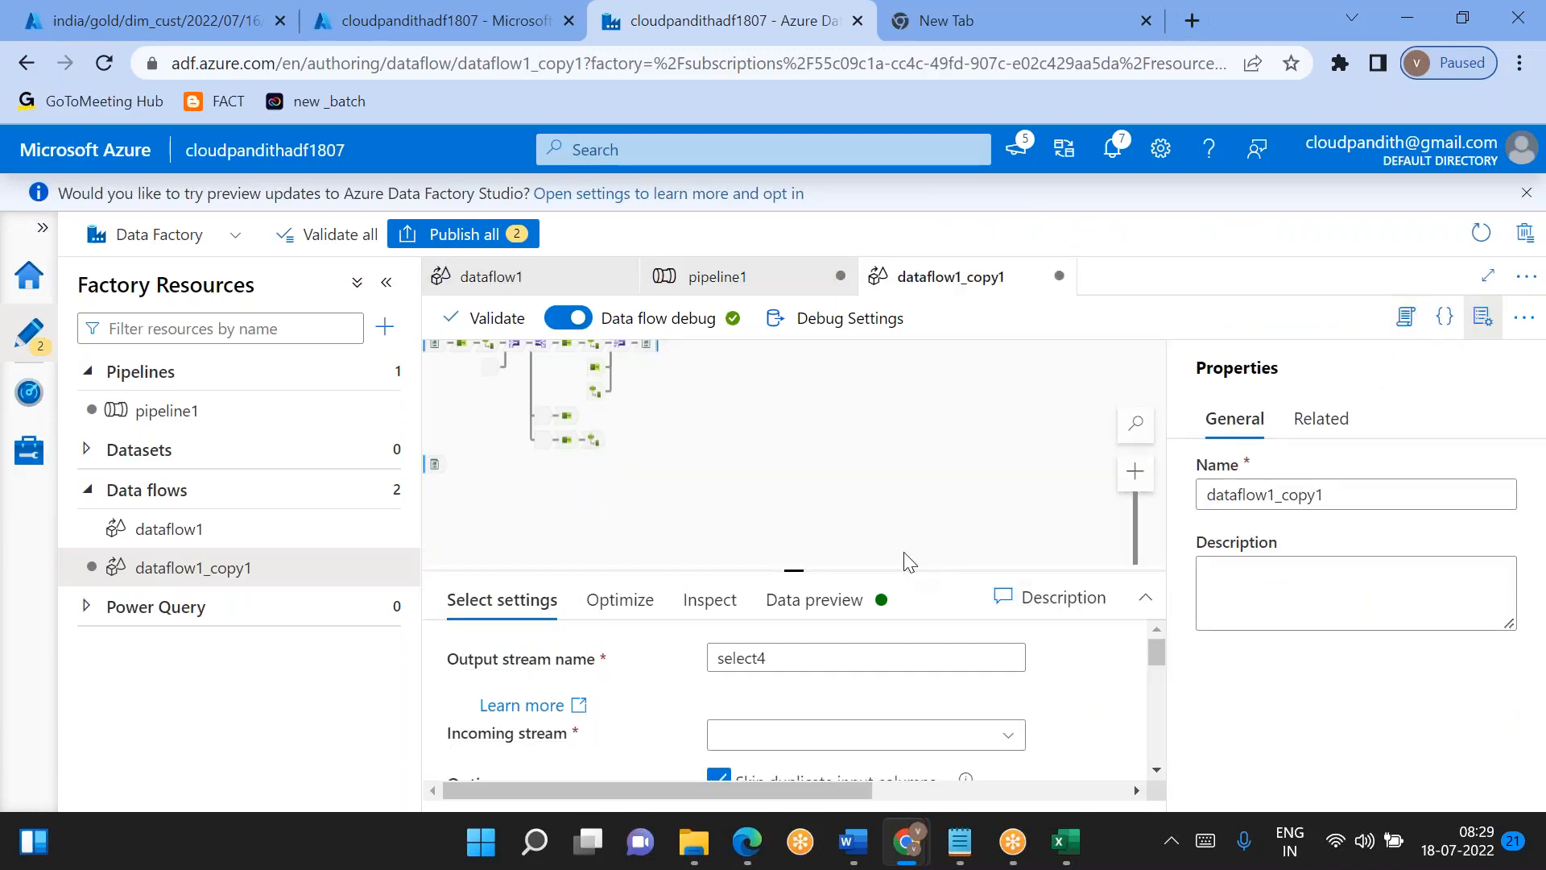
pyautogui.click(1484, 322)
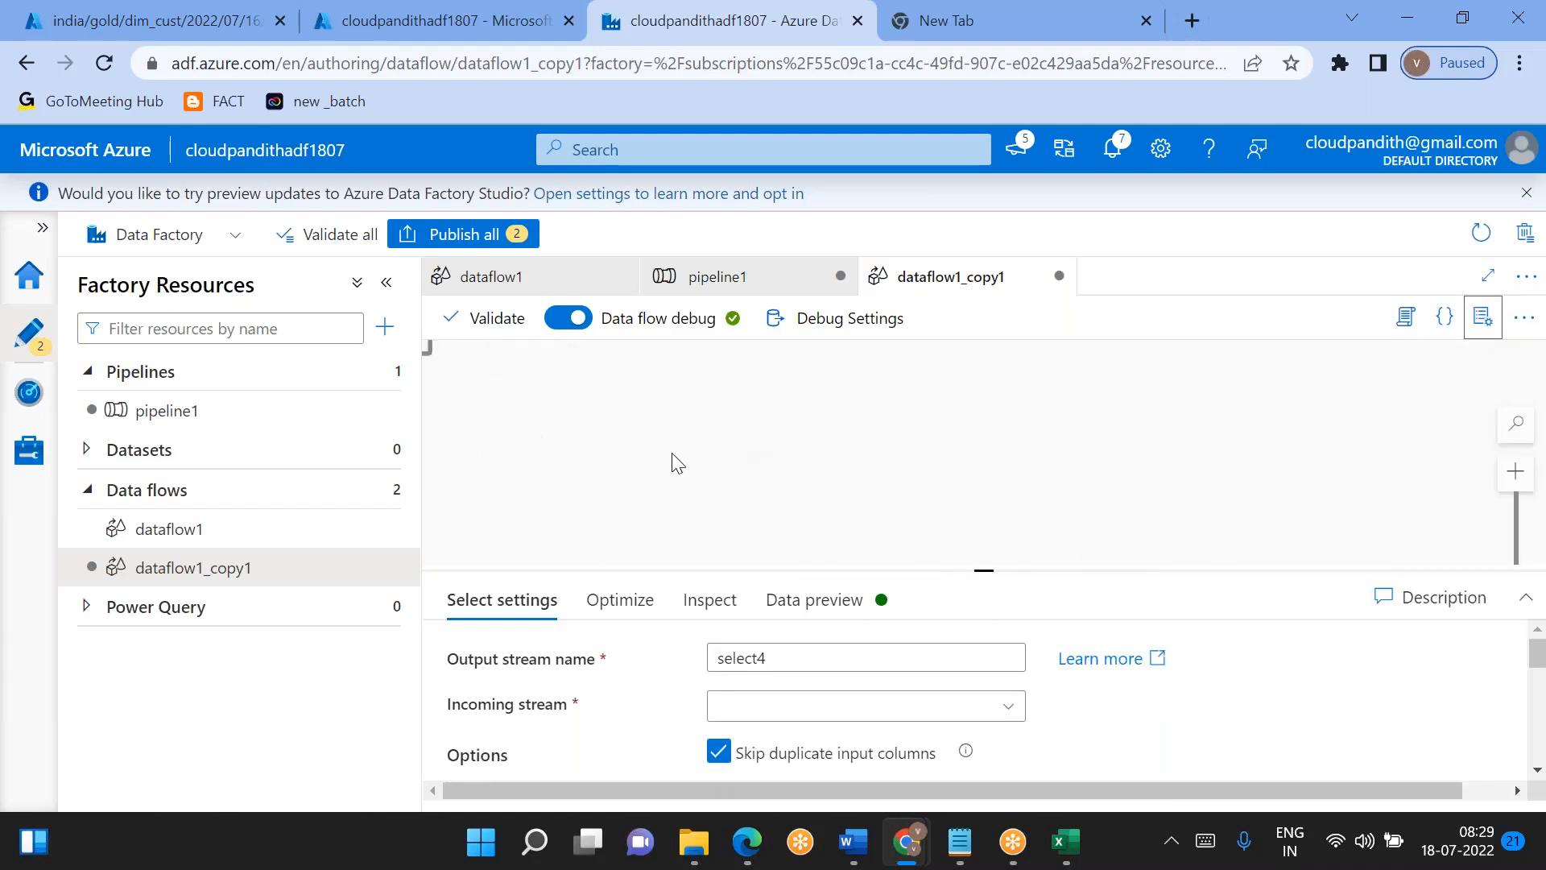
# - Examine the OldUnchangedRecords and NewRecords branches of dataflow1_copy1 and the select4 settings and column mappings
pyautogui.moveTo(630, 471); pyautogui.dragTo(997, 451)
pyautogui.scroll(2, 997, 451)
pyautogui.scroll(2, 997, 452)
pyautogui.moveTo(633, 430); pyautogui.dragTo(533, 562)
pyautogui.scroll(-6, 673, 689)
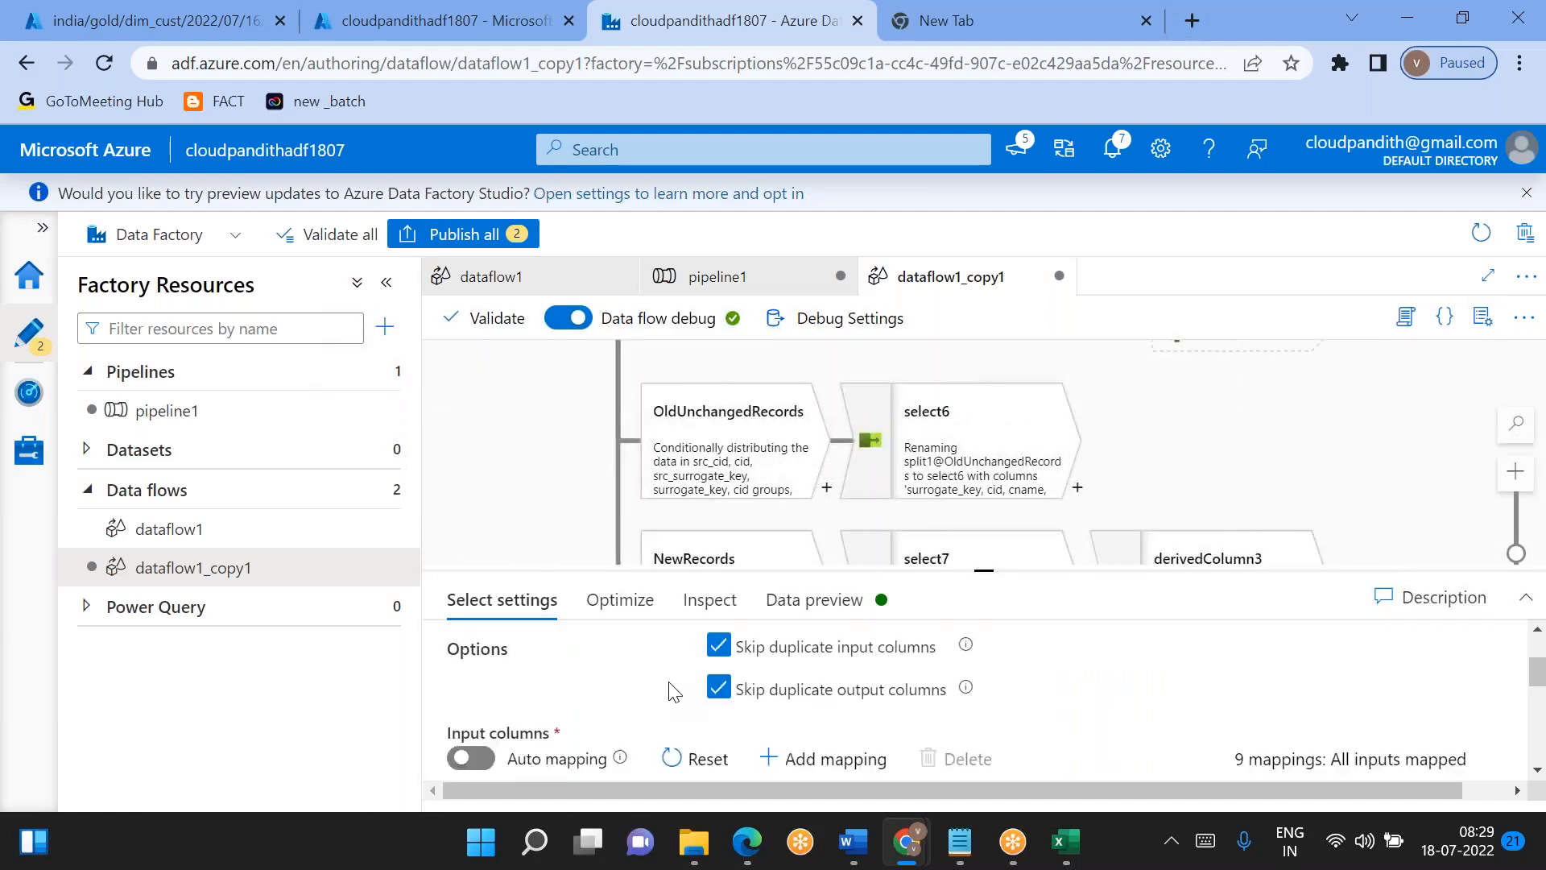
pyautogui.scroll(6, 669, 681)
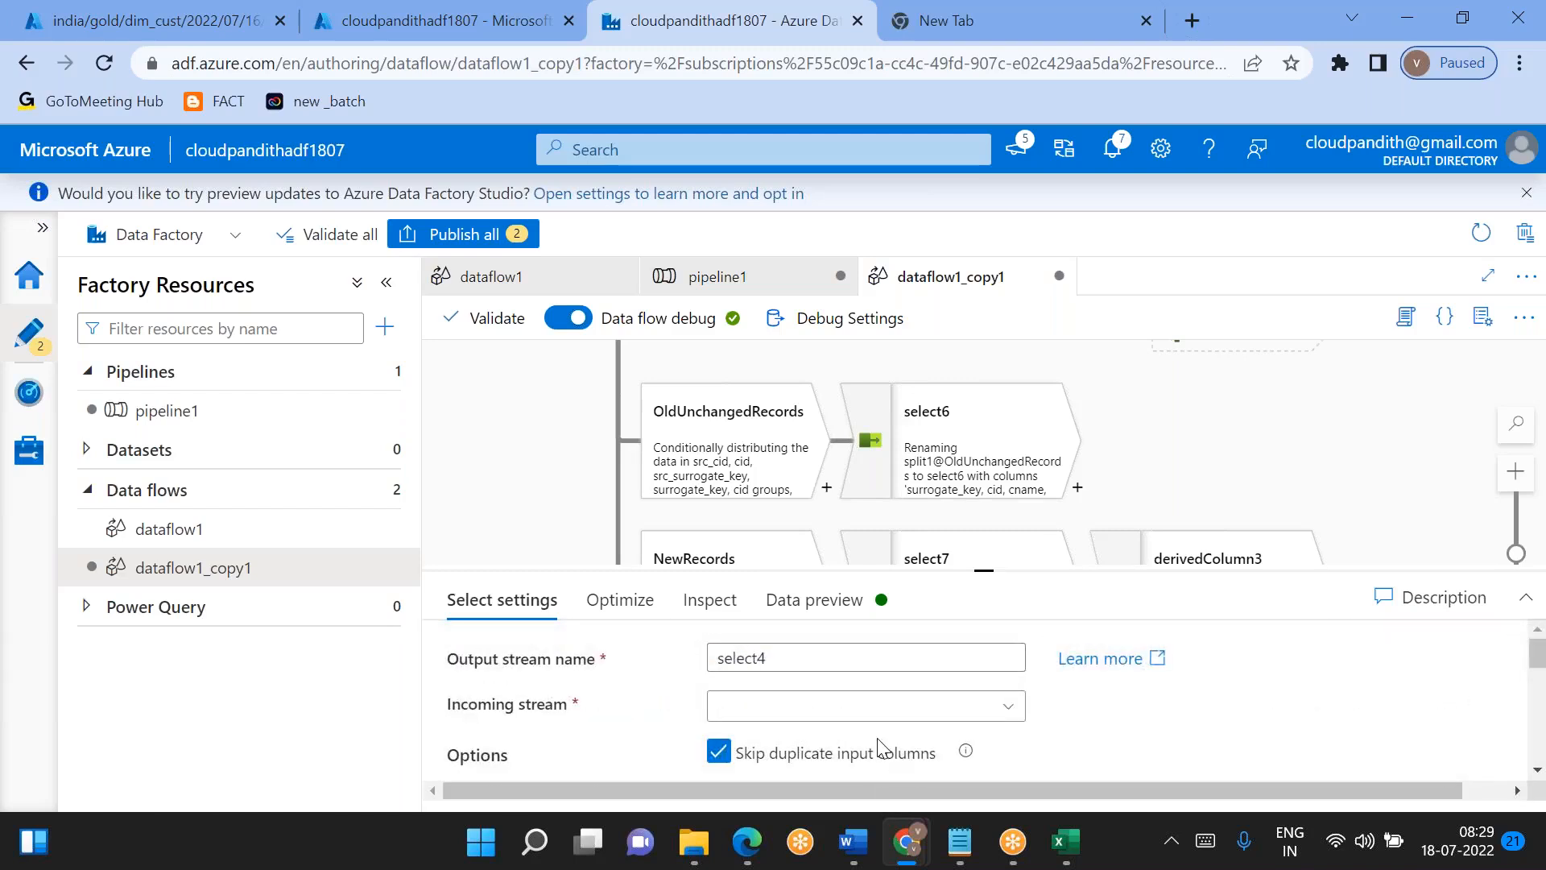
pyautogui.moveTo(516, 446); pyautogui.dragTo(567, 491)
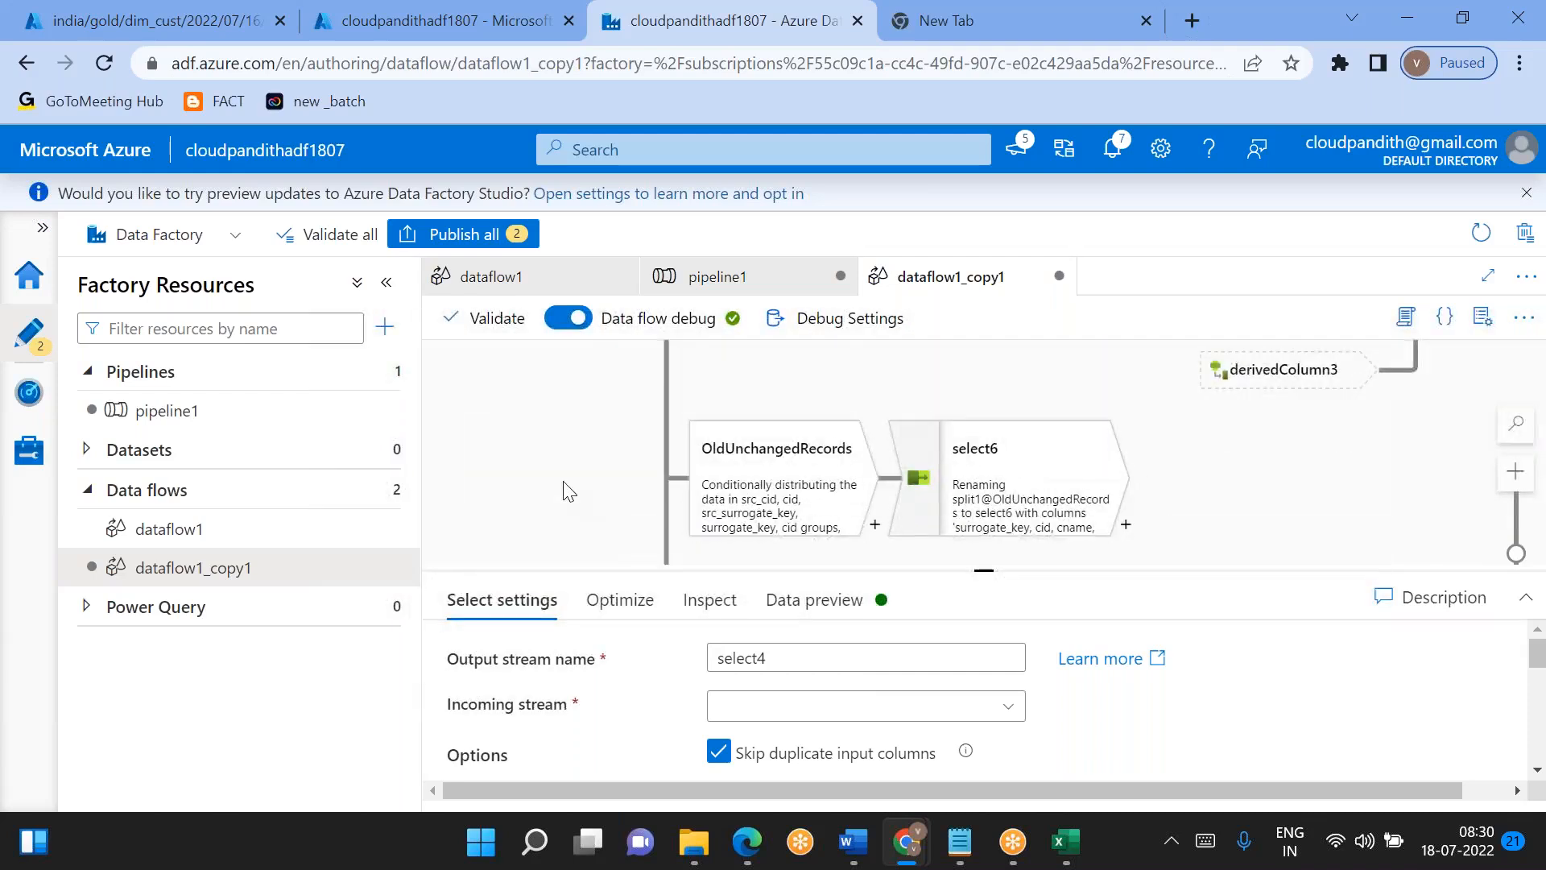
pyautogui.scroll(-3, 568, 501)
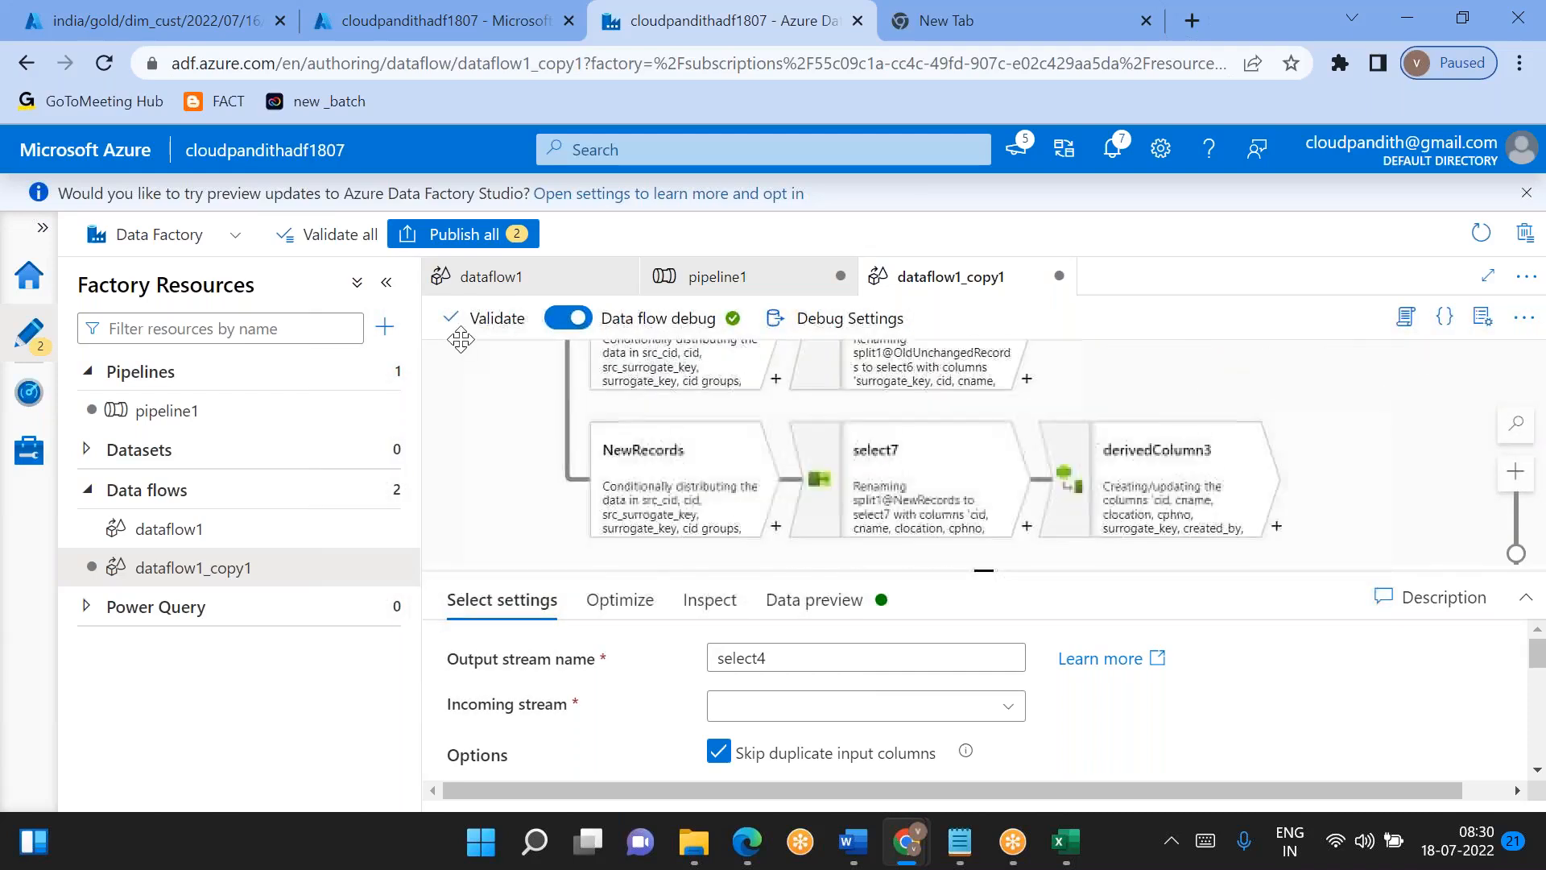
pyautogui.scroll(-3, 521, 481)
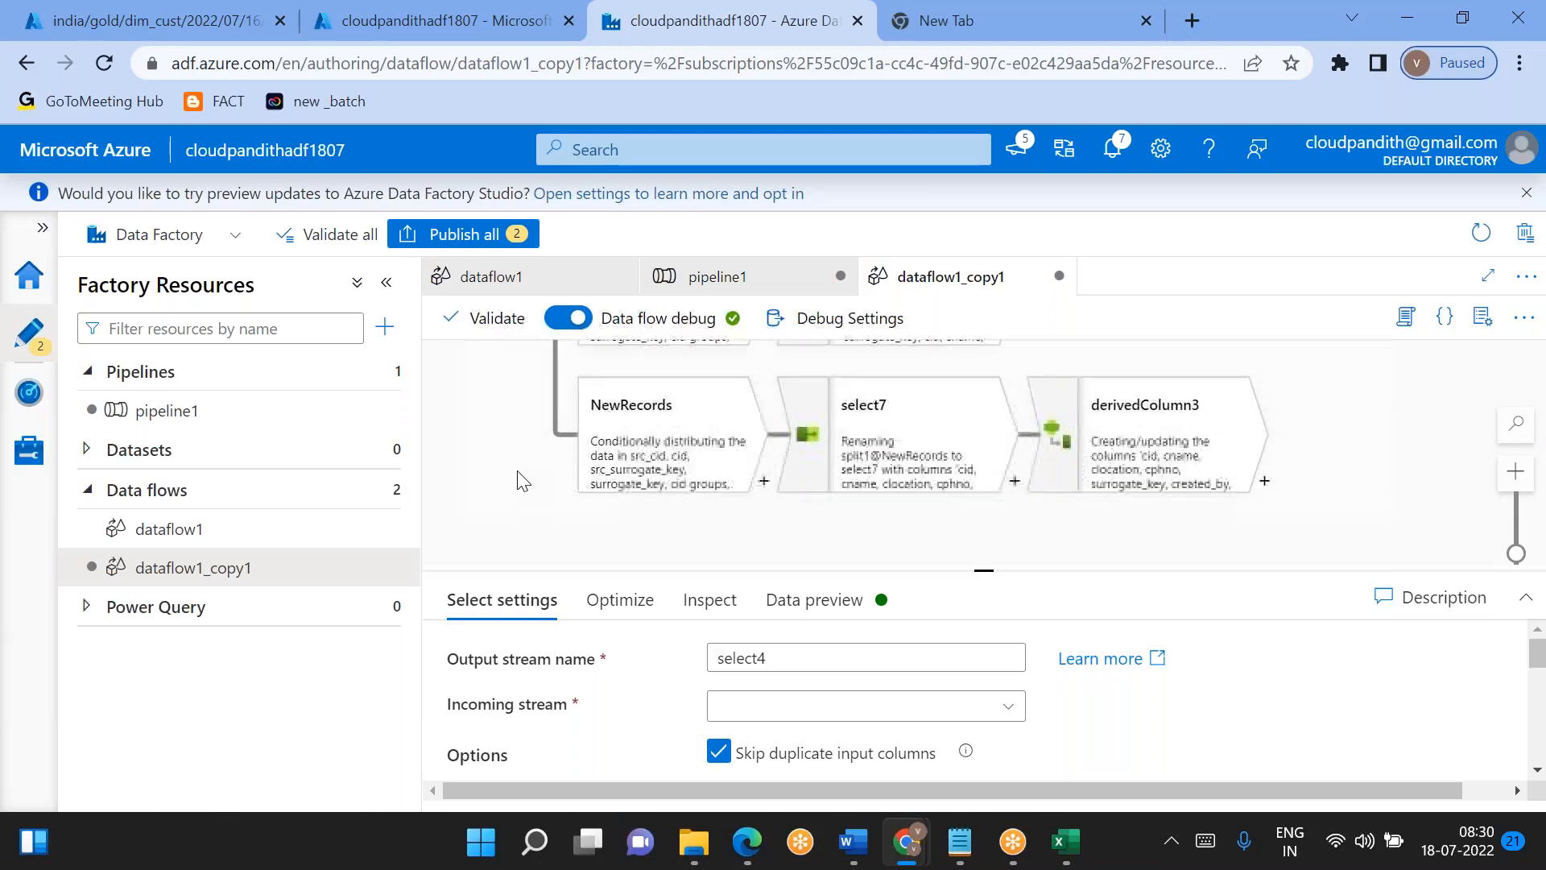
pyautogui.scroll(-5, 649, 732)
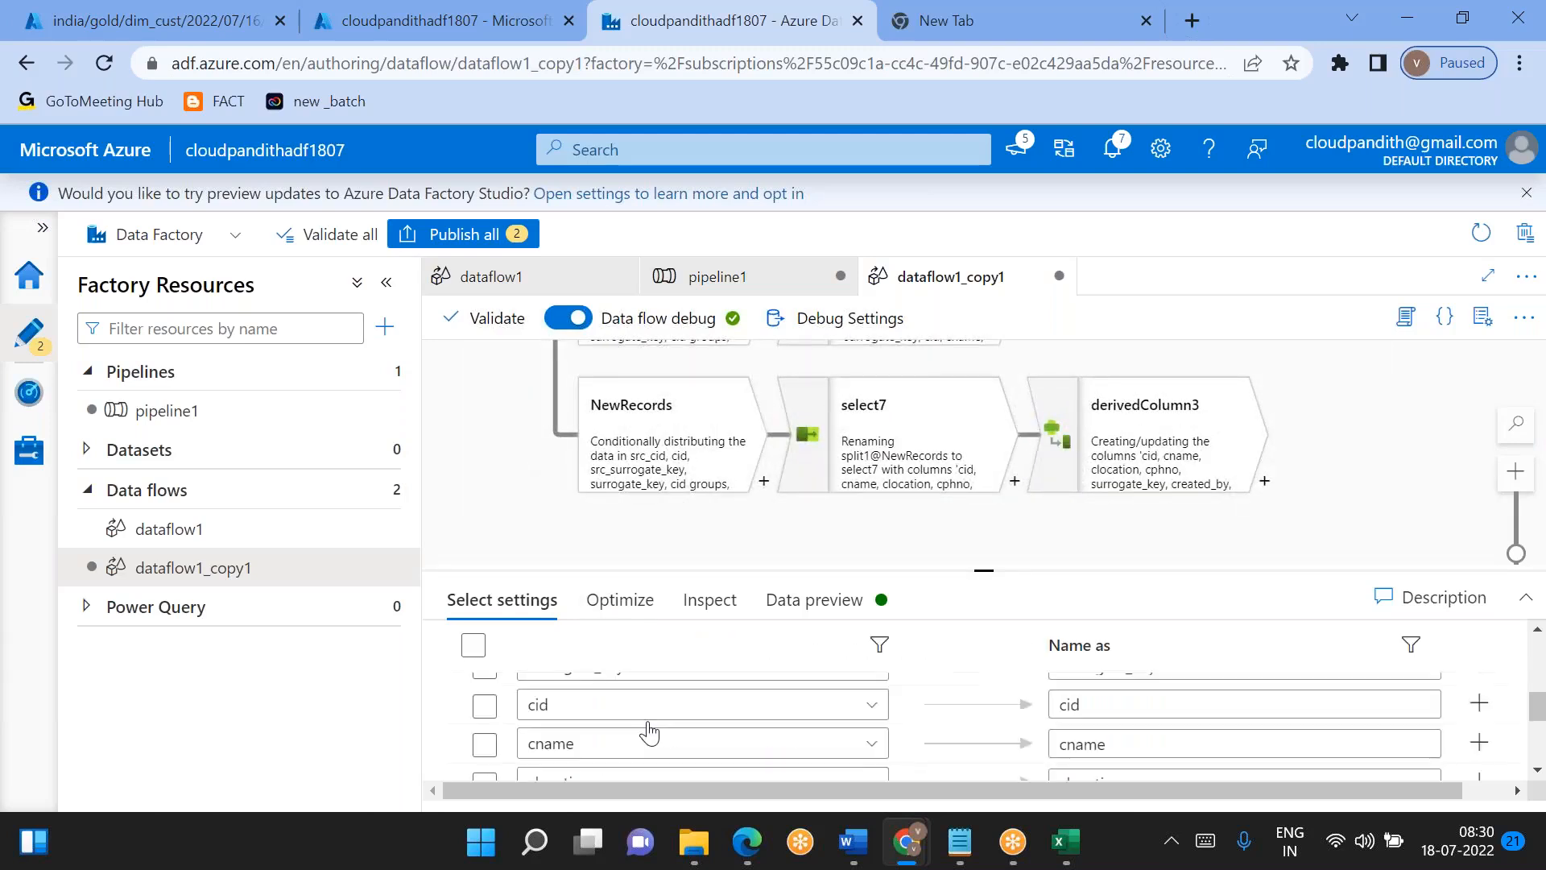
pyautogui.scroll(5, 649, 733)
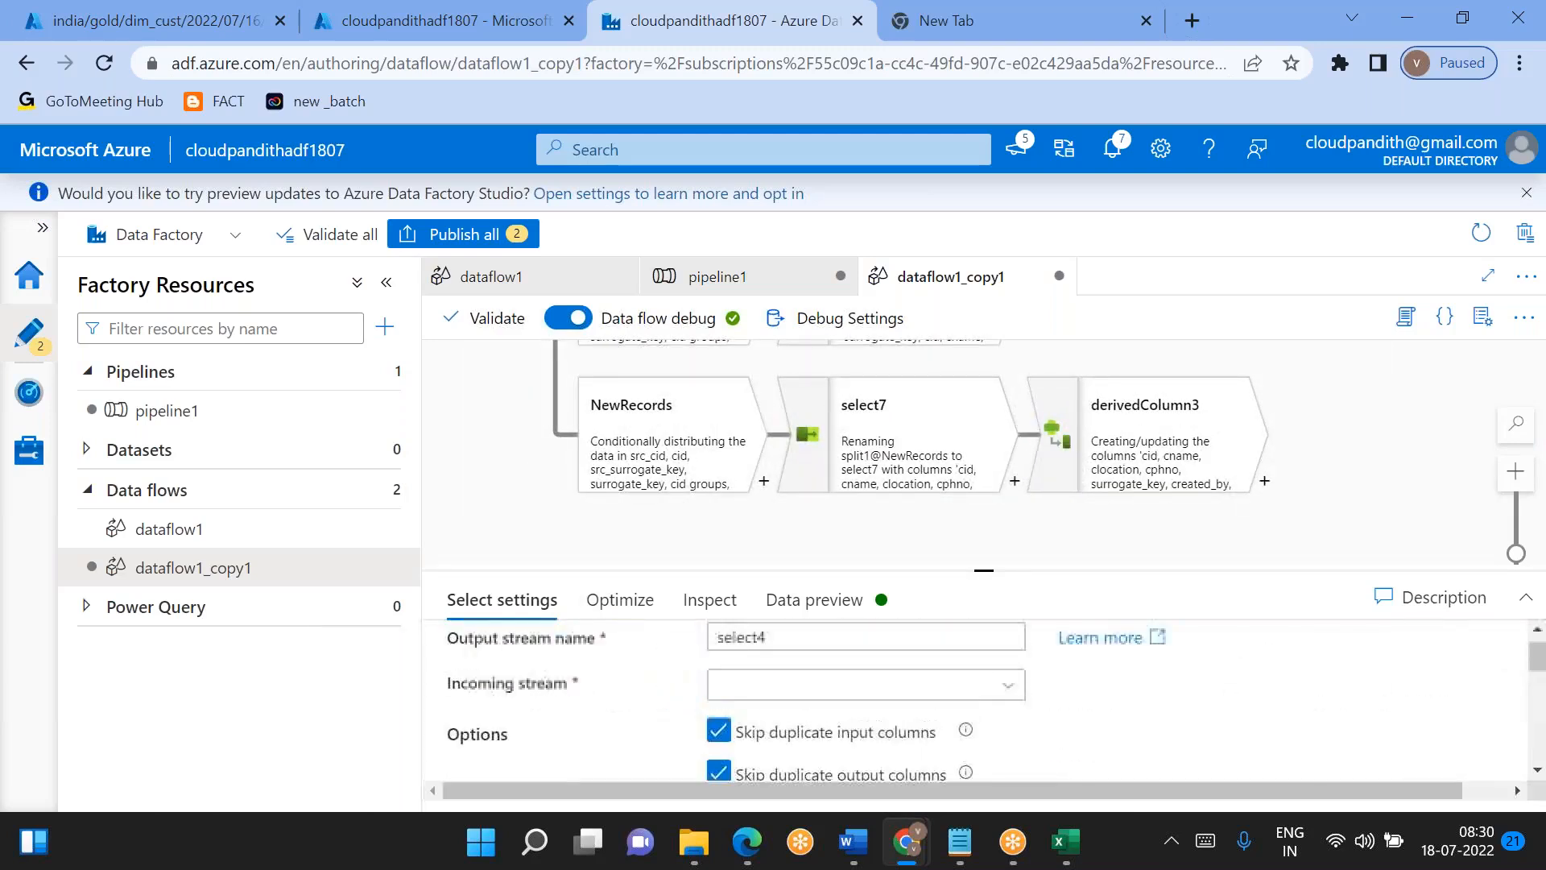
# - Set select4's incoming stream to sourceDimCust
pyautogui.click(832, 691)
pyautogui.scroll(-2, 832, 691)
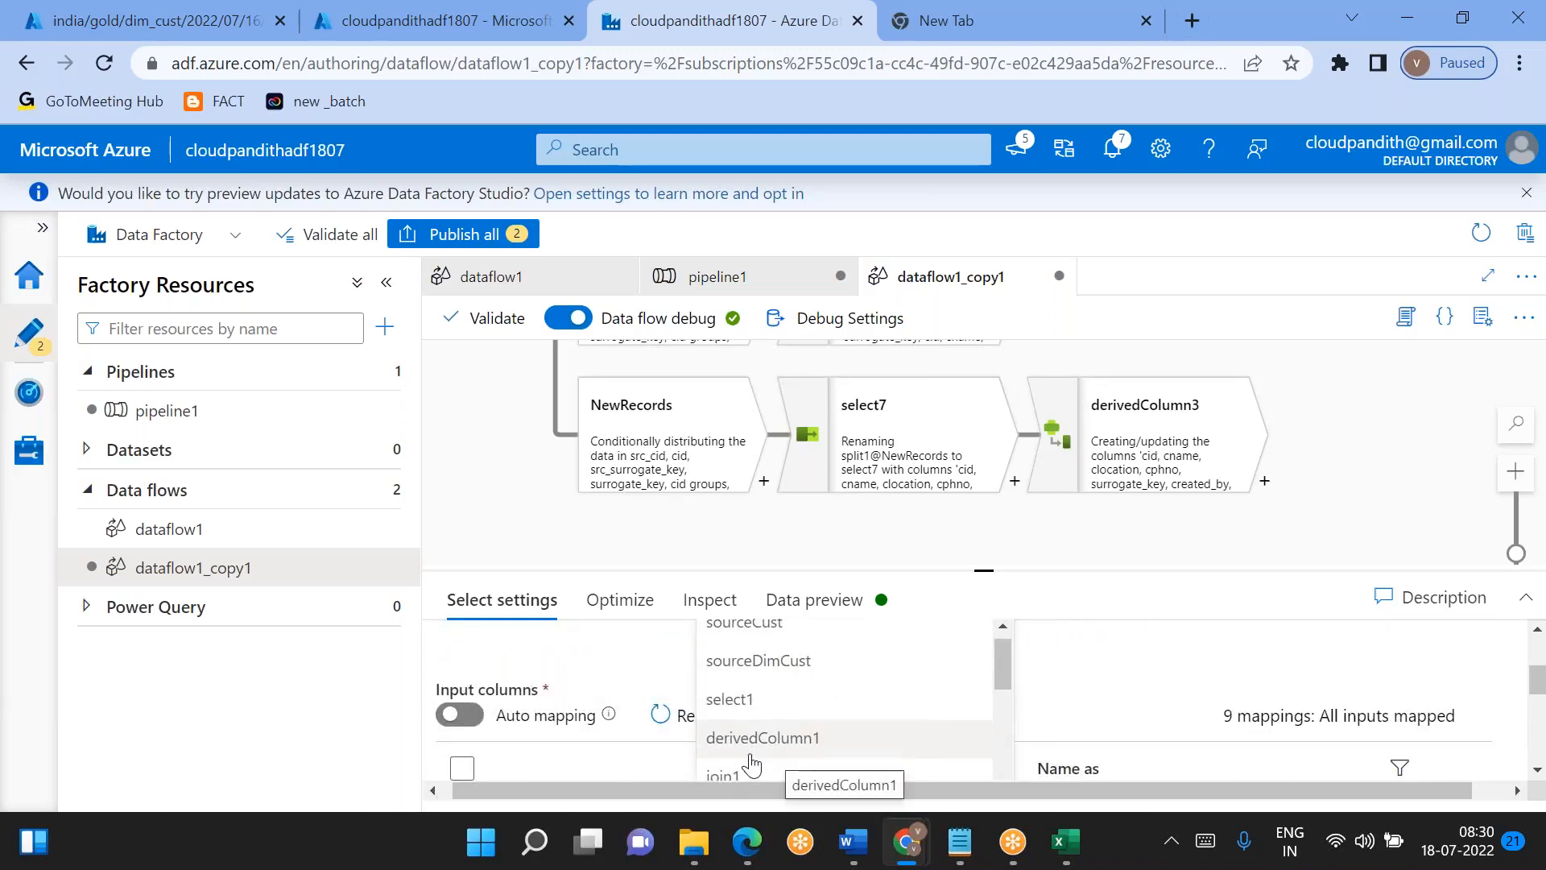
pyautogui.click(758, 670)
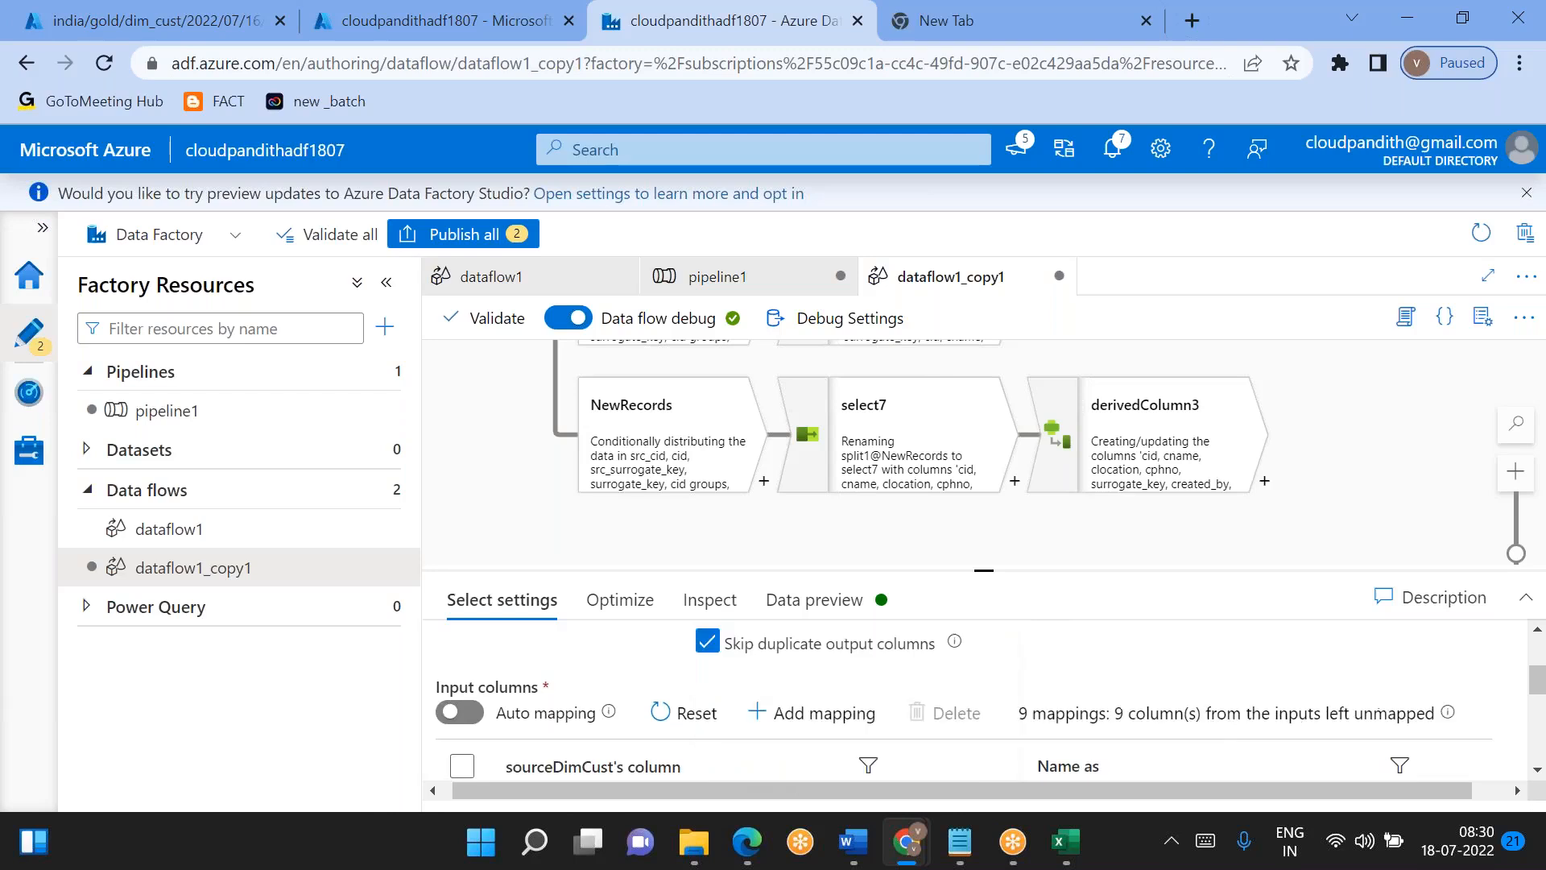
# - Locate the select4 transformation attached to sourceDimCust in the data flow graph and delete it
pyautogui.moveTo(992, 567); pyautogui.dragTo(986, 757)
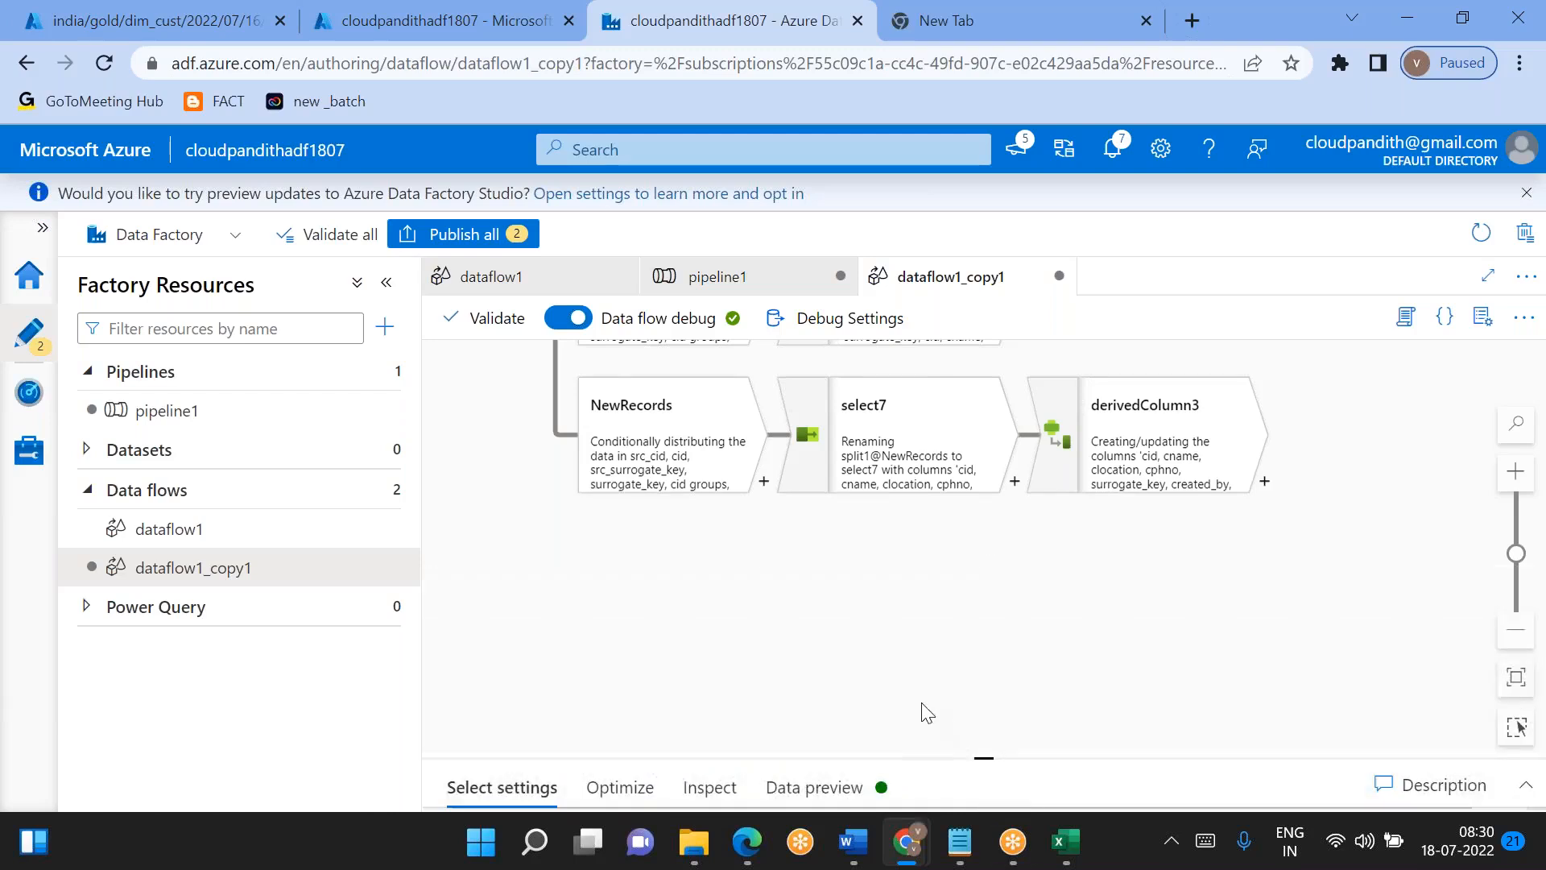
pyautogui.scroll(2, 886, 580)
pyautogui.moveTo(1066, 470); pyautogui.dragTo(1315, 524)
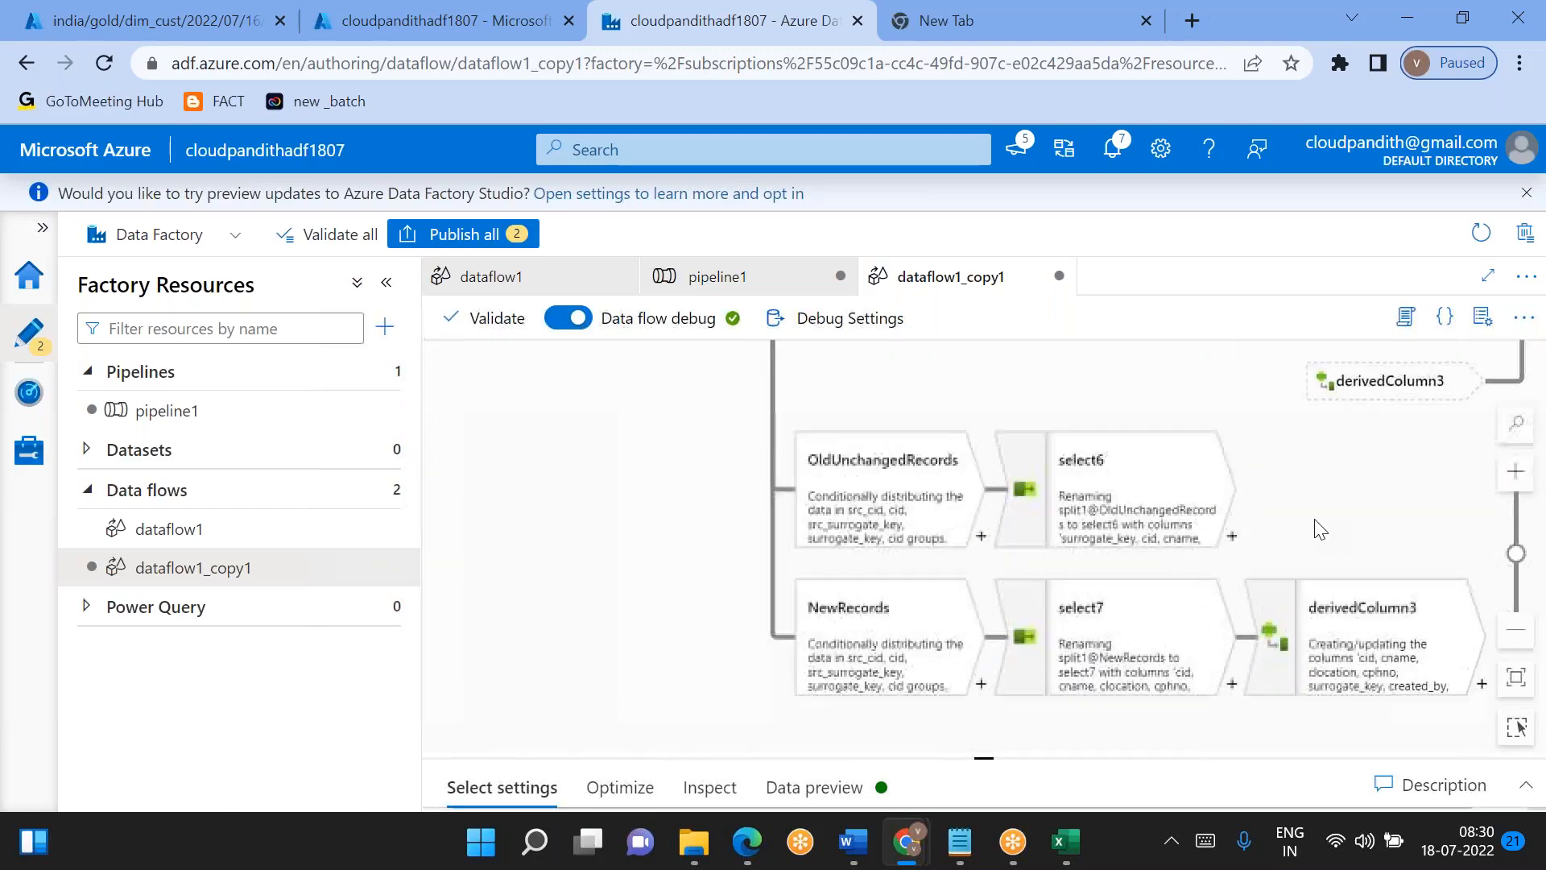
pyautogui.moveTo(632, 539); pyautogui.dragTo(1253, 706)
pyautogui.moveTo(987, 543); pyautogui.dragTo(1008, 359)
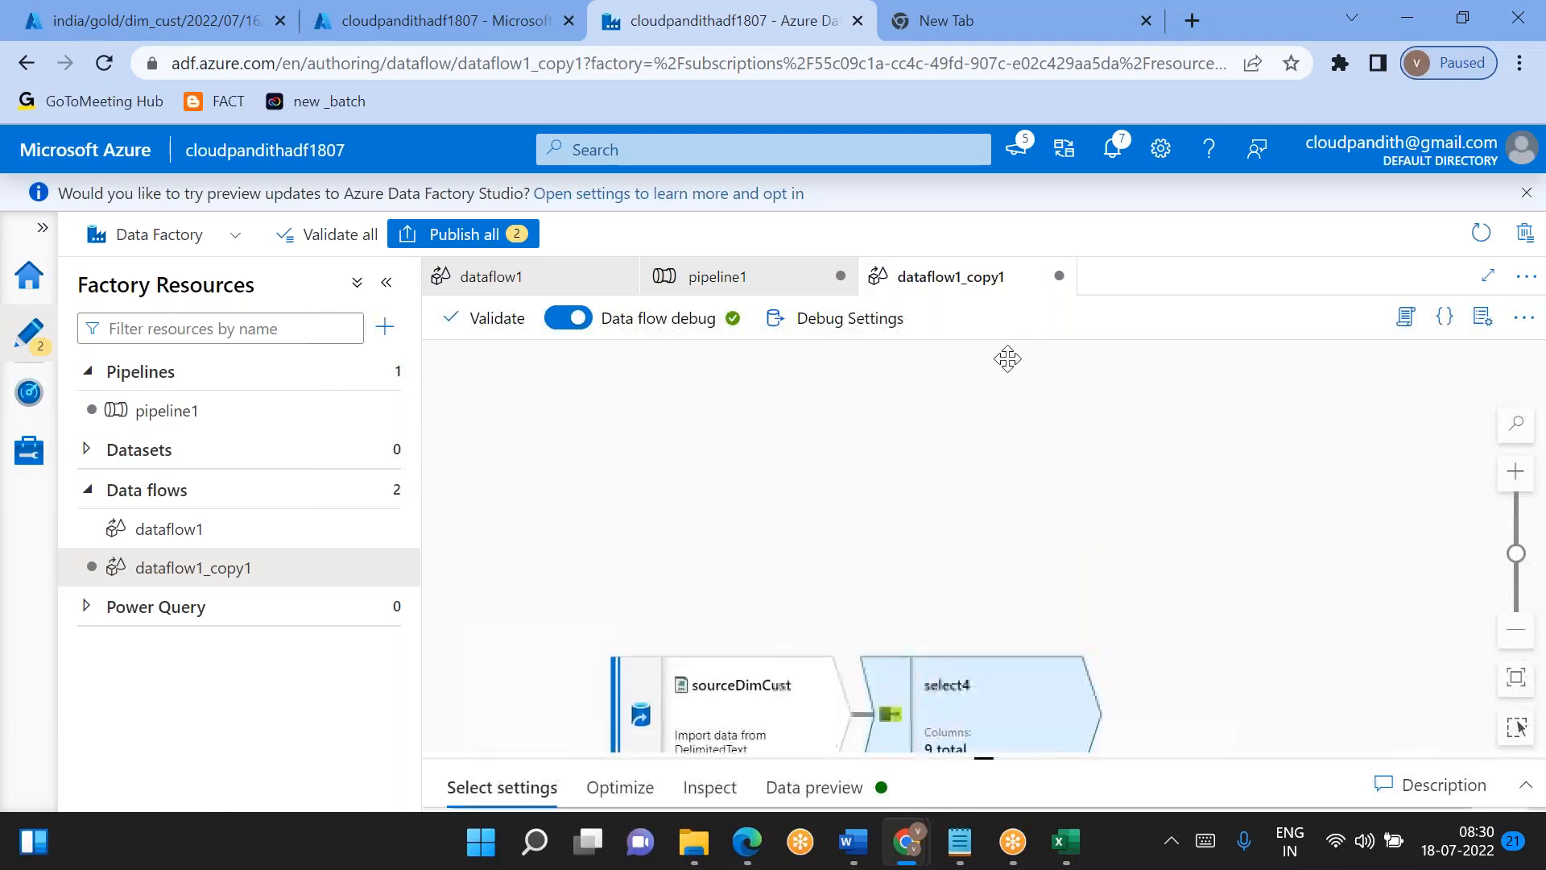
pyautogui.moveTo(874, 535); pyautogui.dragTo(701, 445)
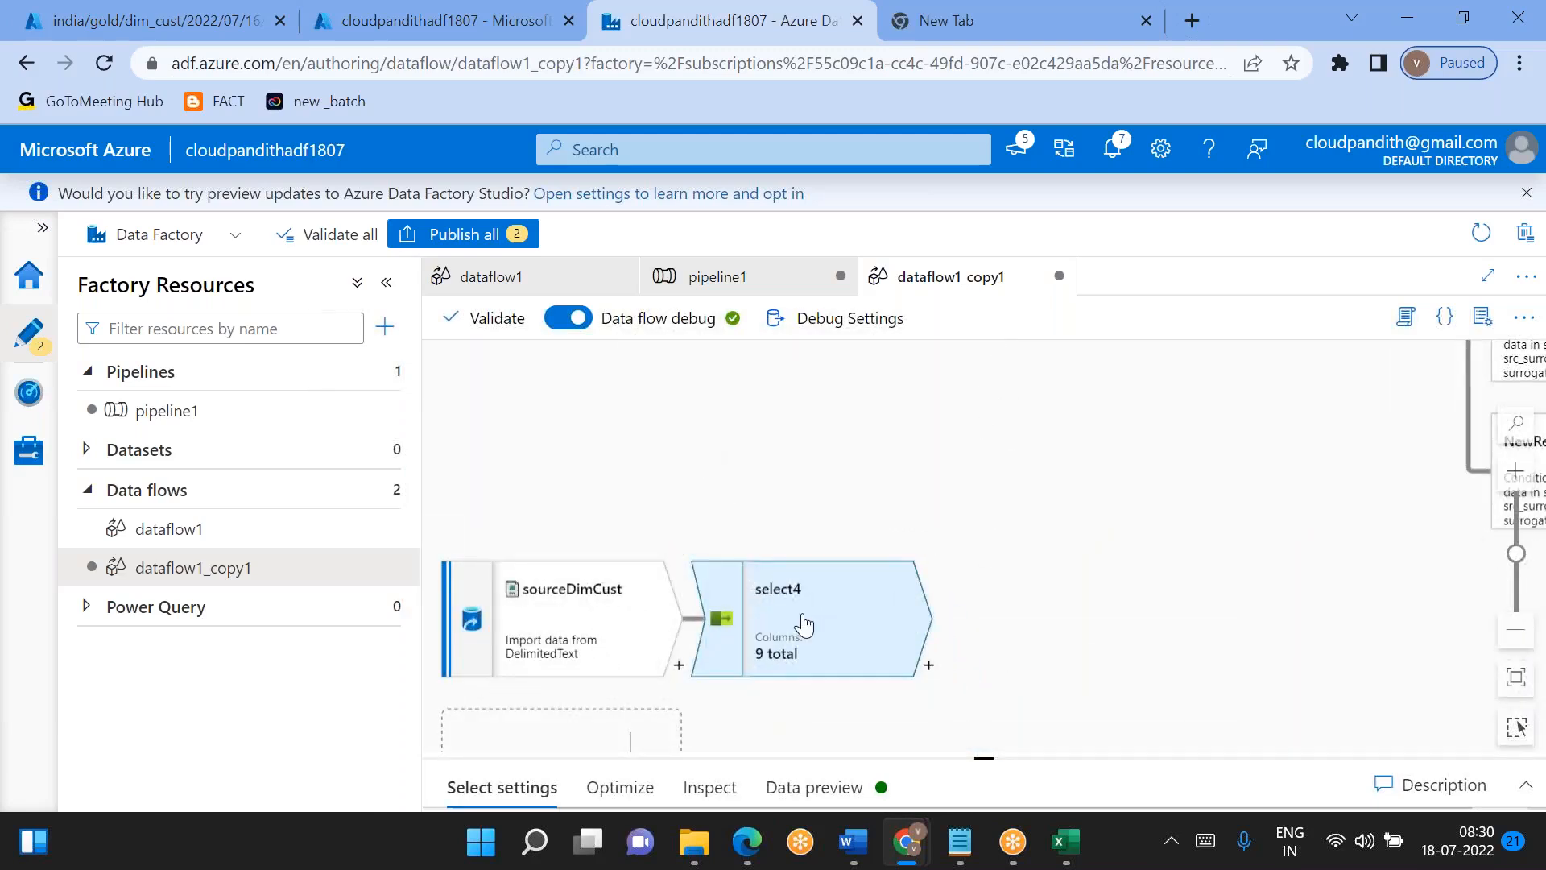
pyautogui.press('Delete')
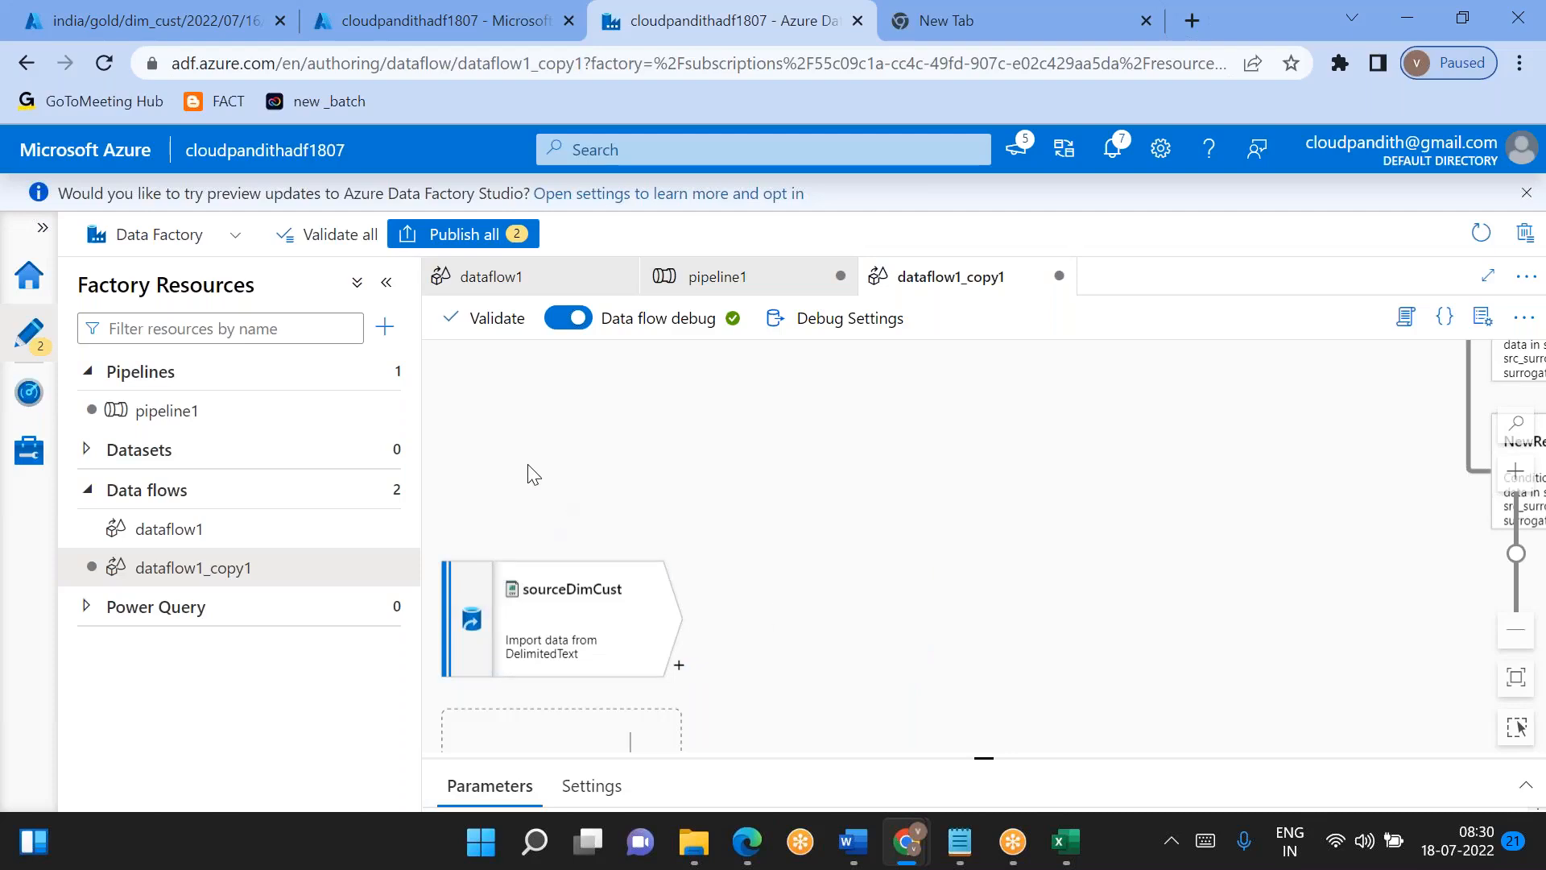
# - Start a debug run of pipeline1 and refresh its run output
pyautogui.click(196, 427)
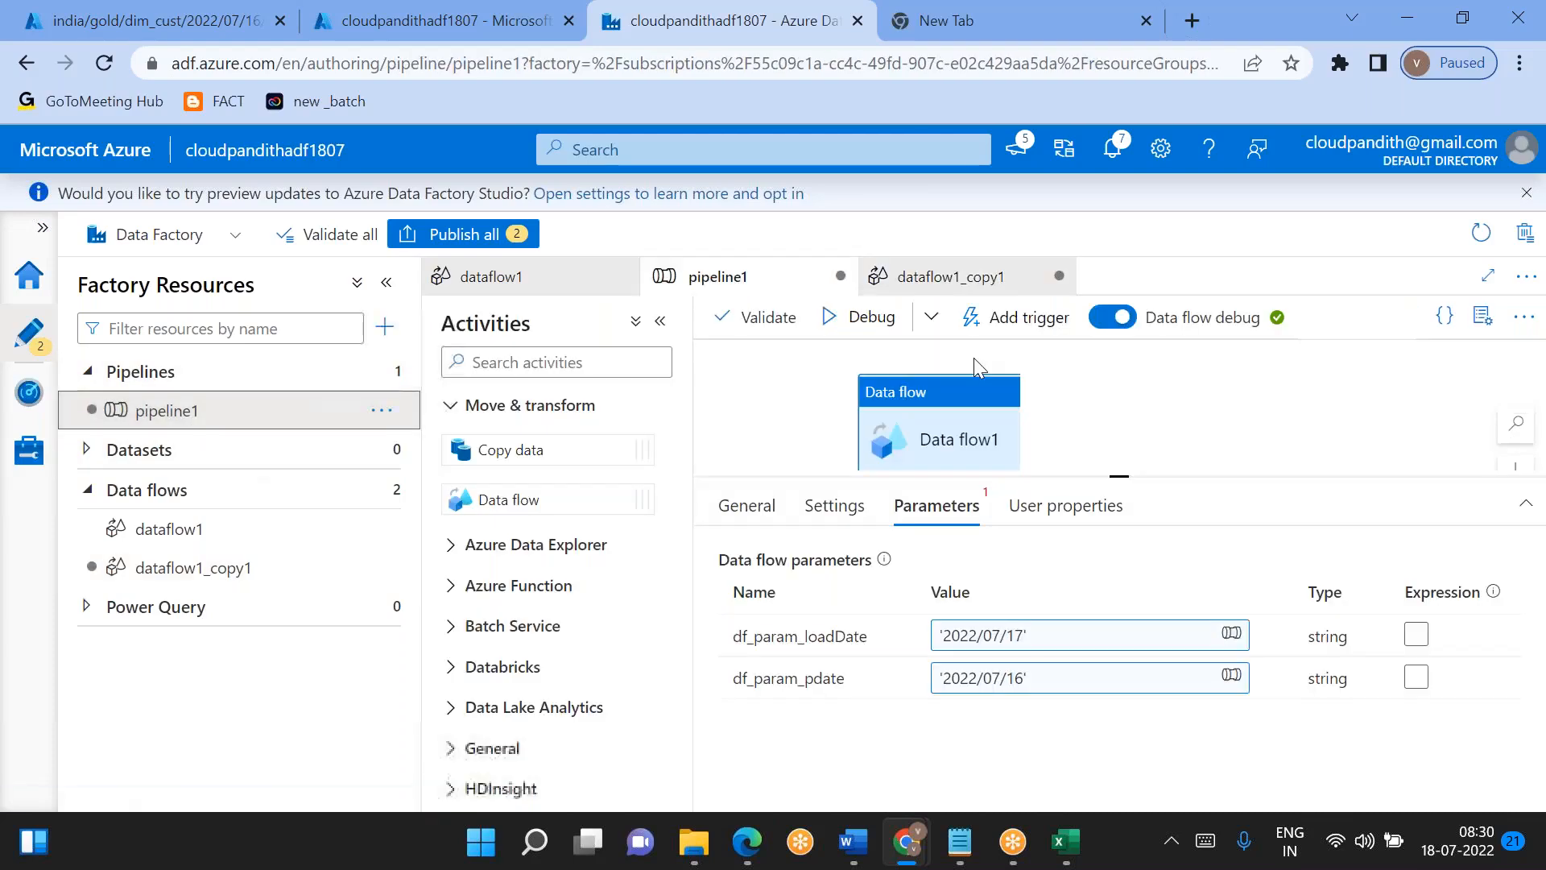
pyautogui.click(863, 319)
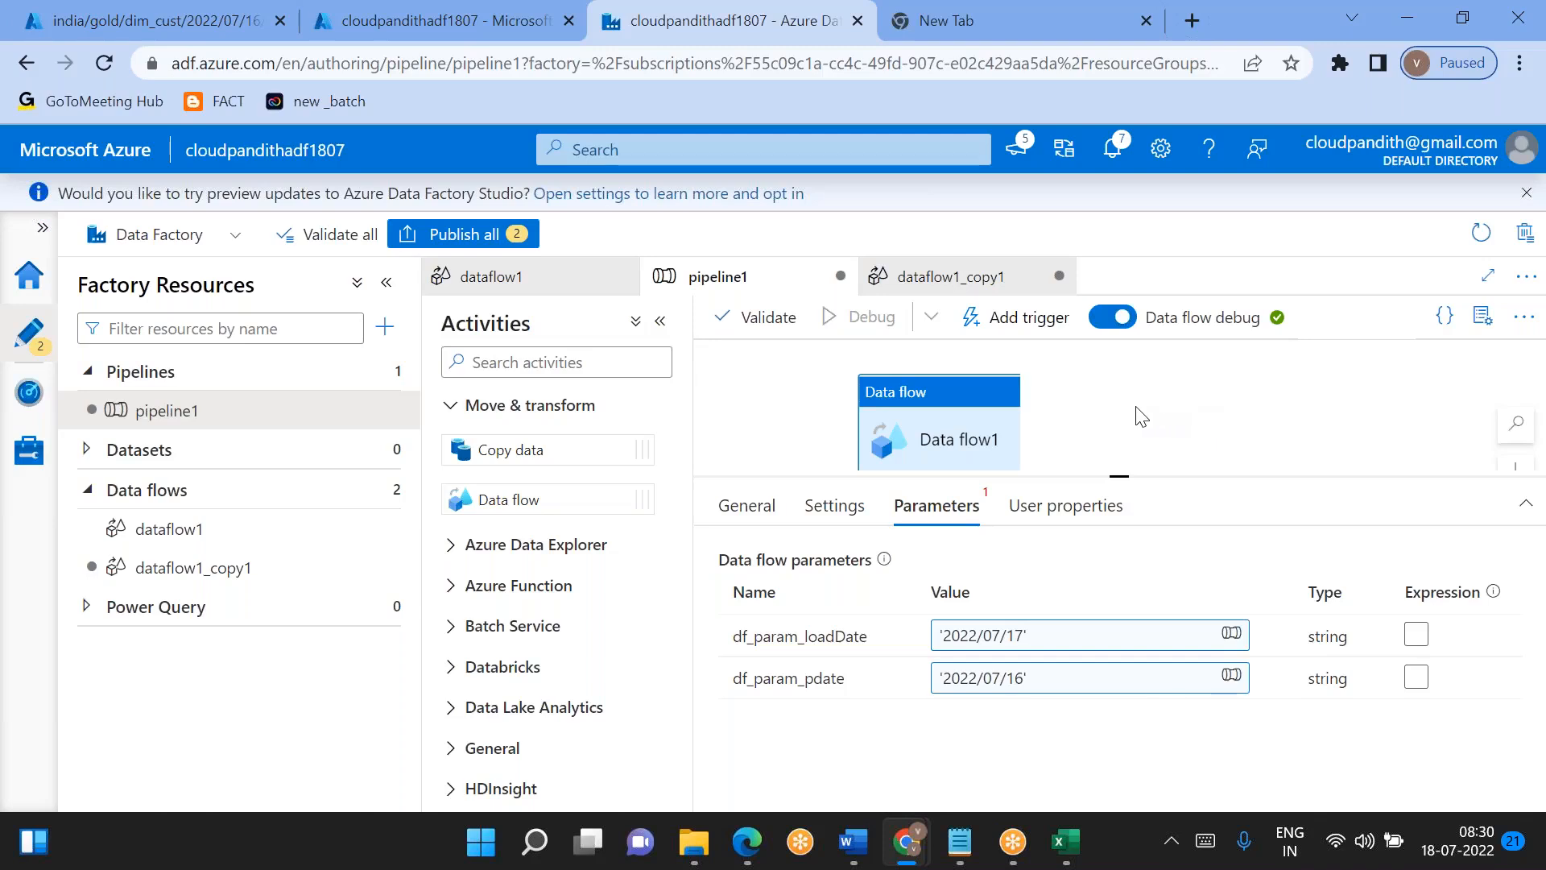
pyautogui.click(771, 438)
pyautogui.click(1026, 515)
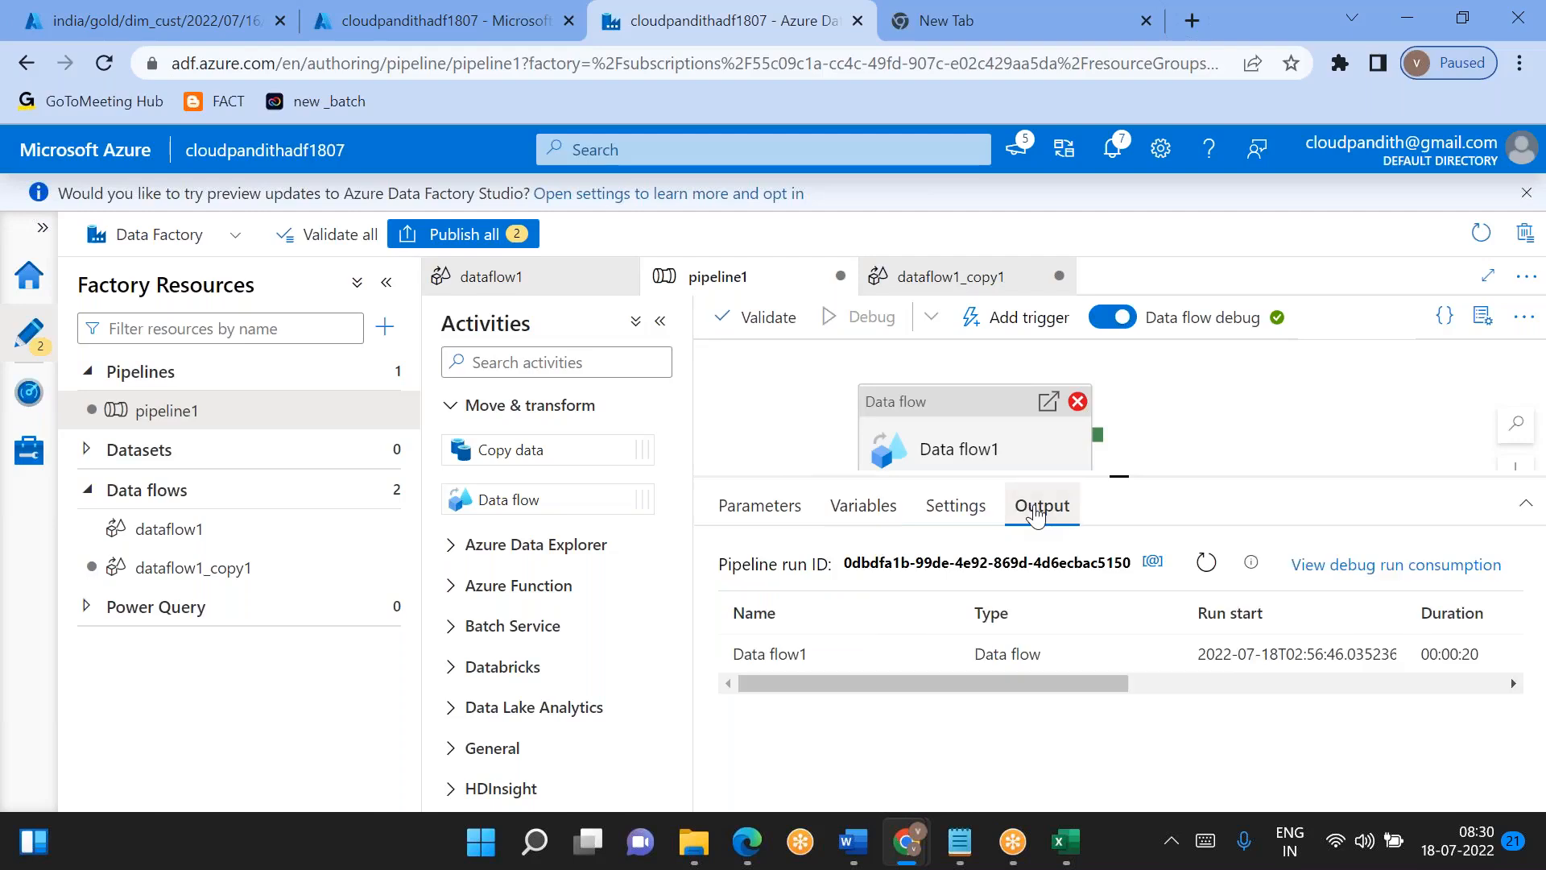
pyautogui.click(1193, 568)
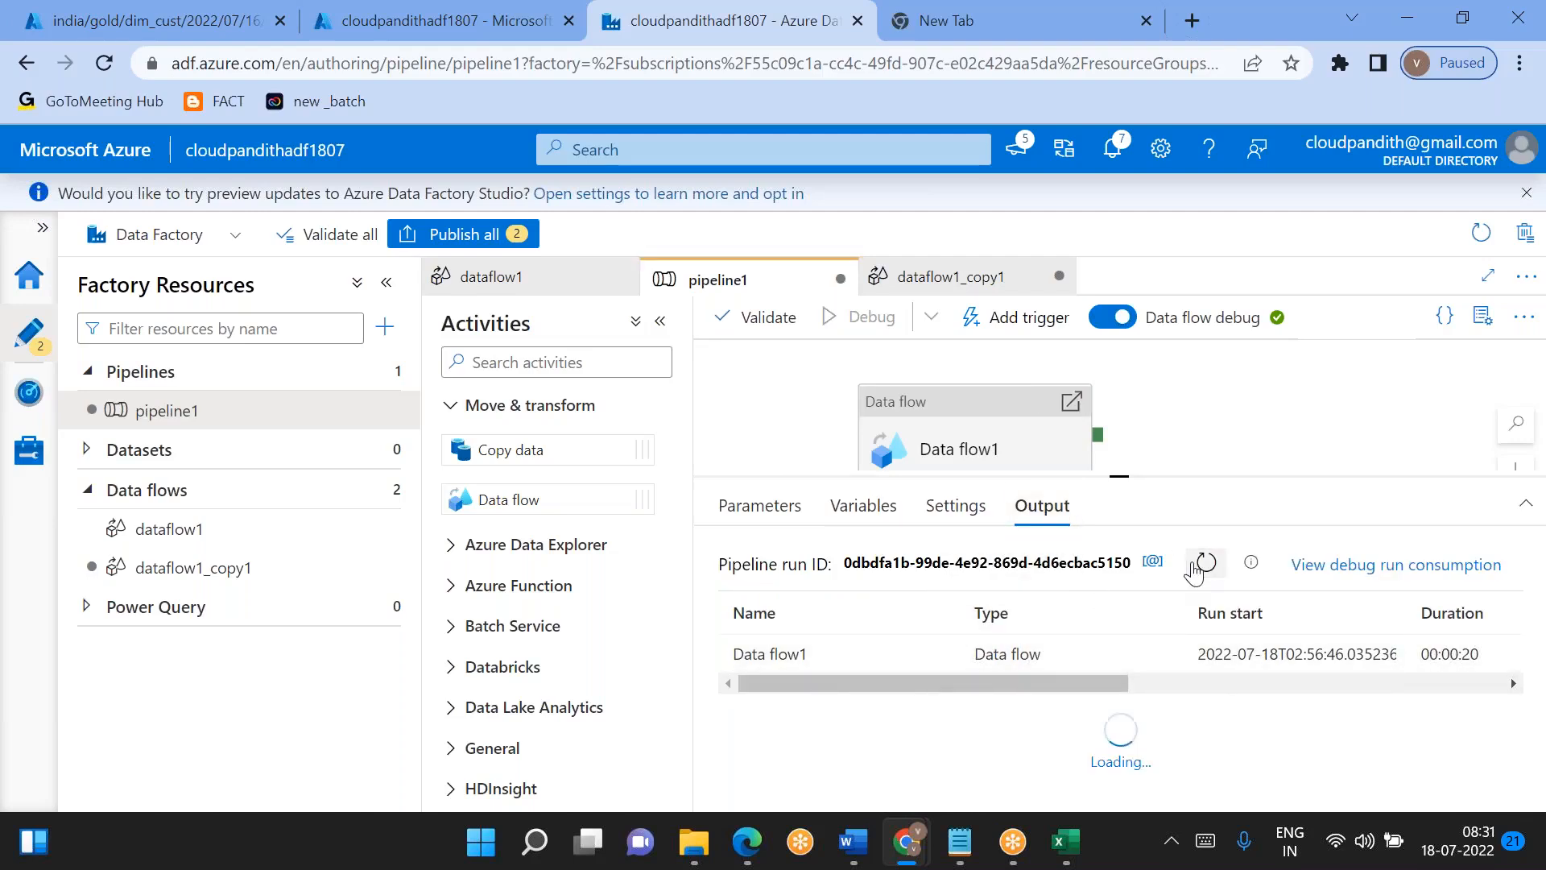
pyautogui.moveTo(933, 660)
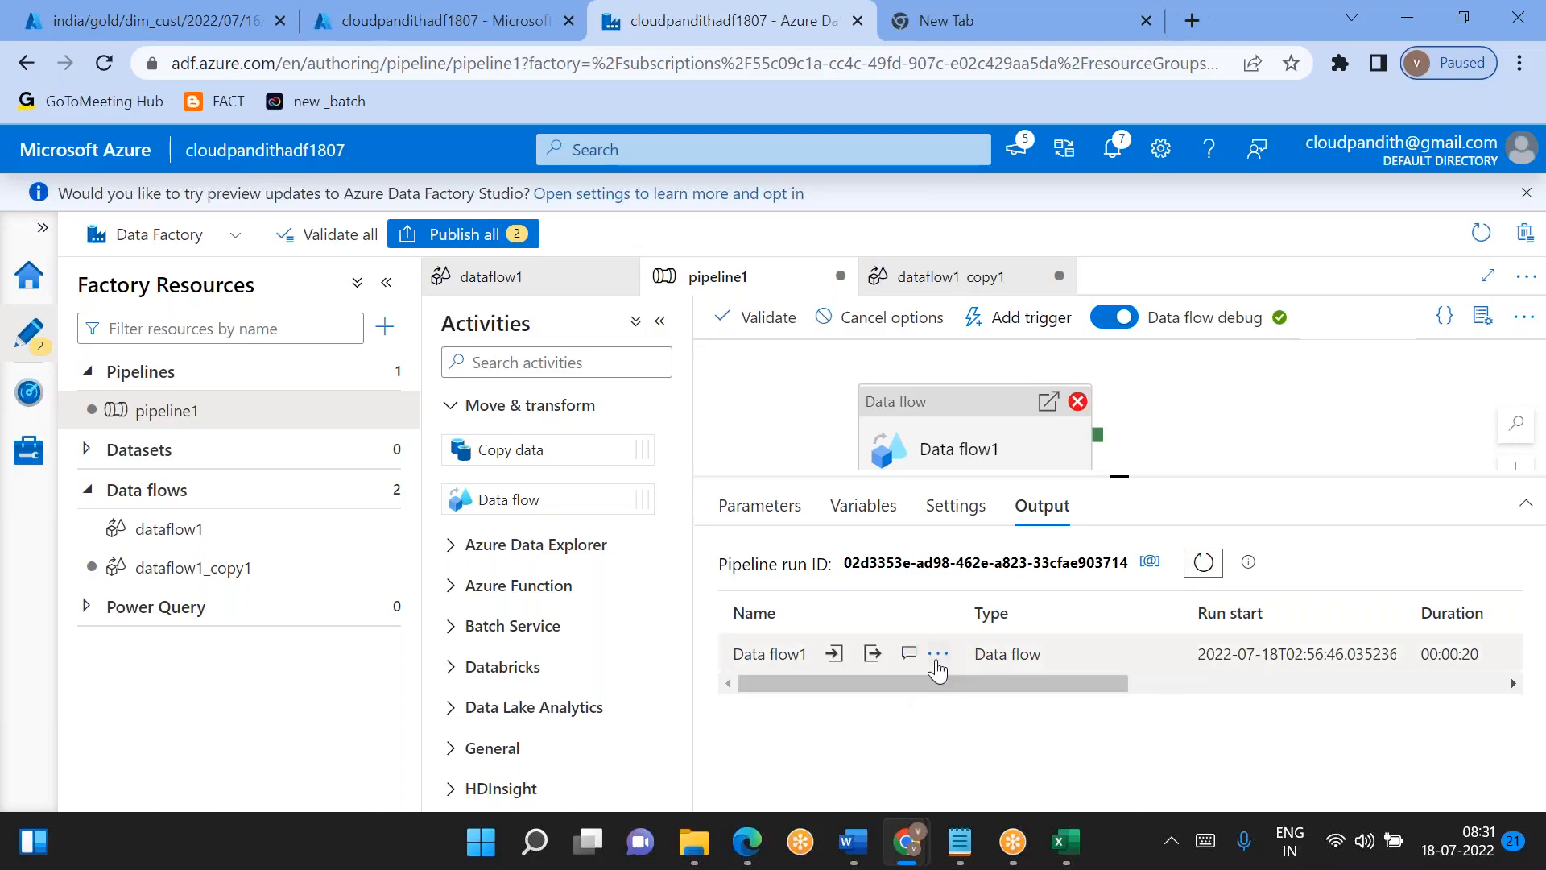
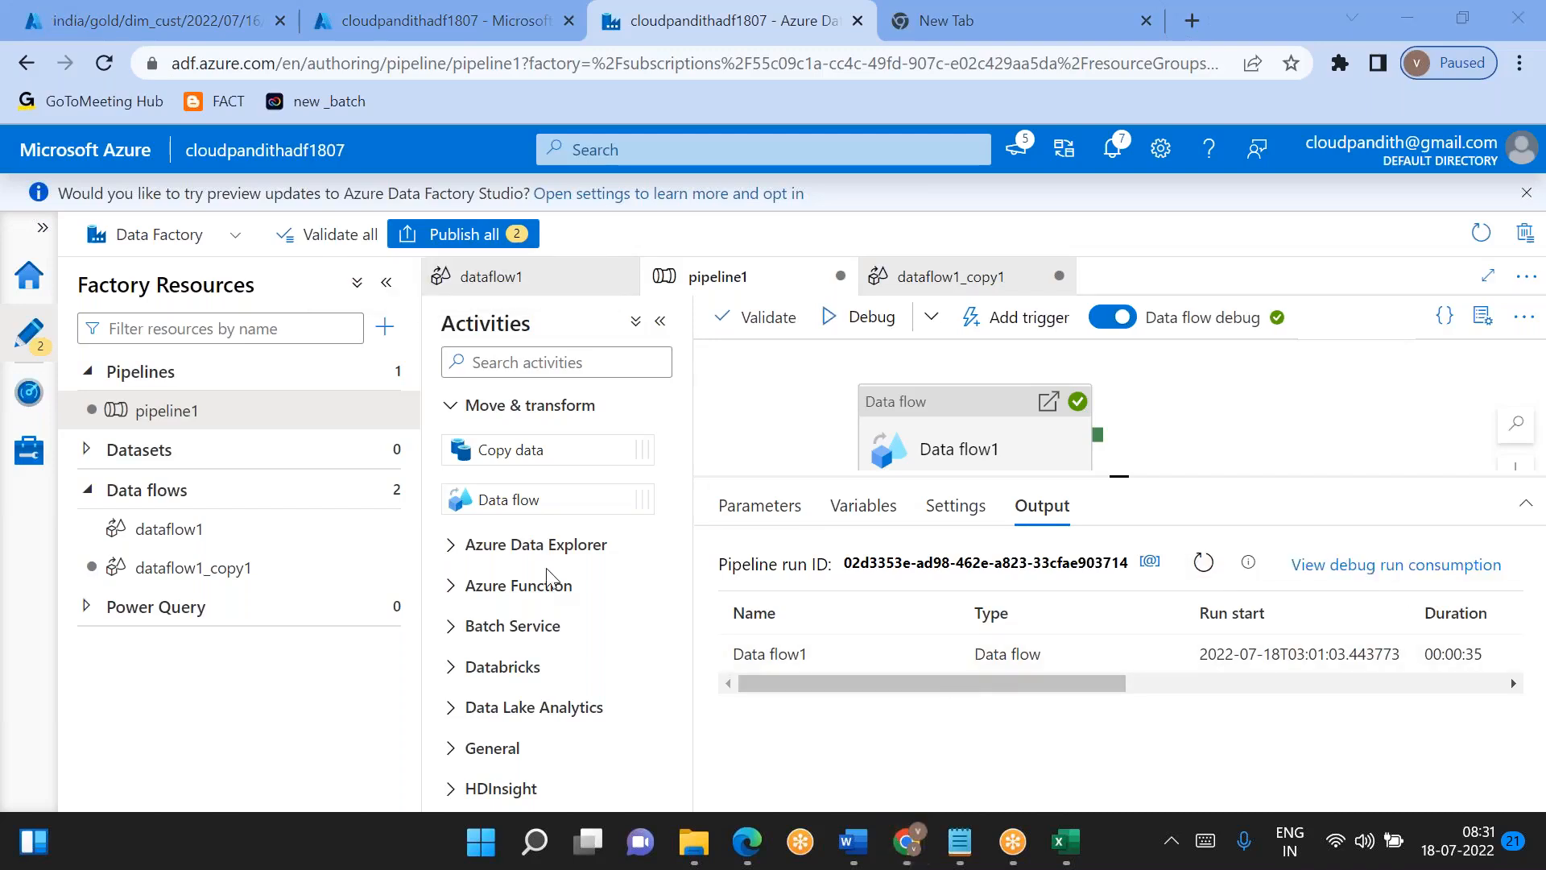
# - Switch to the Azure portal and open dim_cust_processed.csv from india/gold/dim_cust/2022/07/17 in the global container to show its contents
pyautogui.click(58, 19)
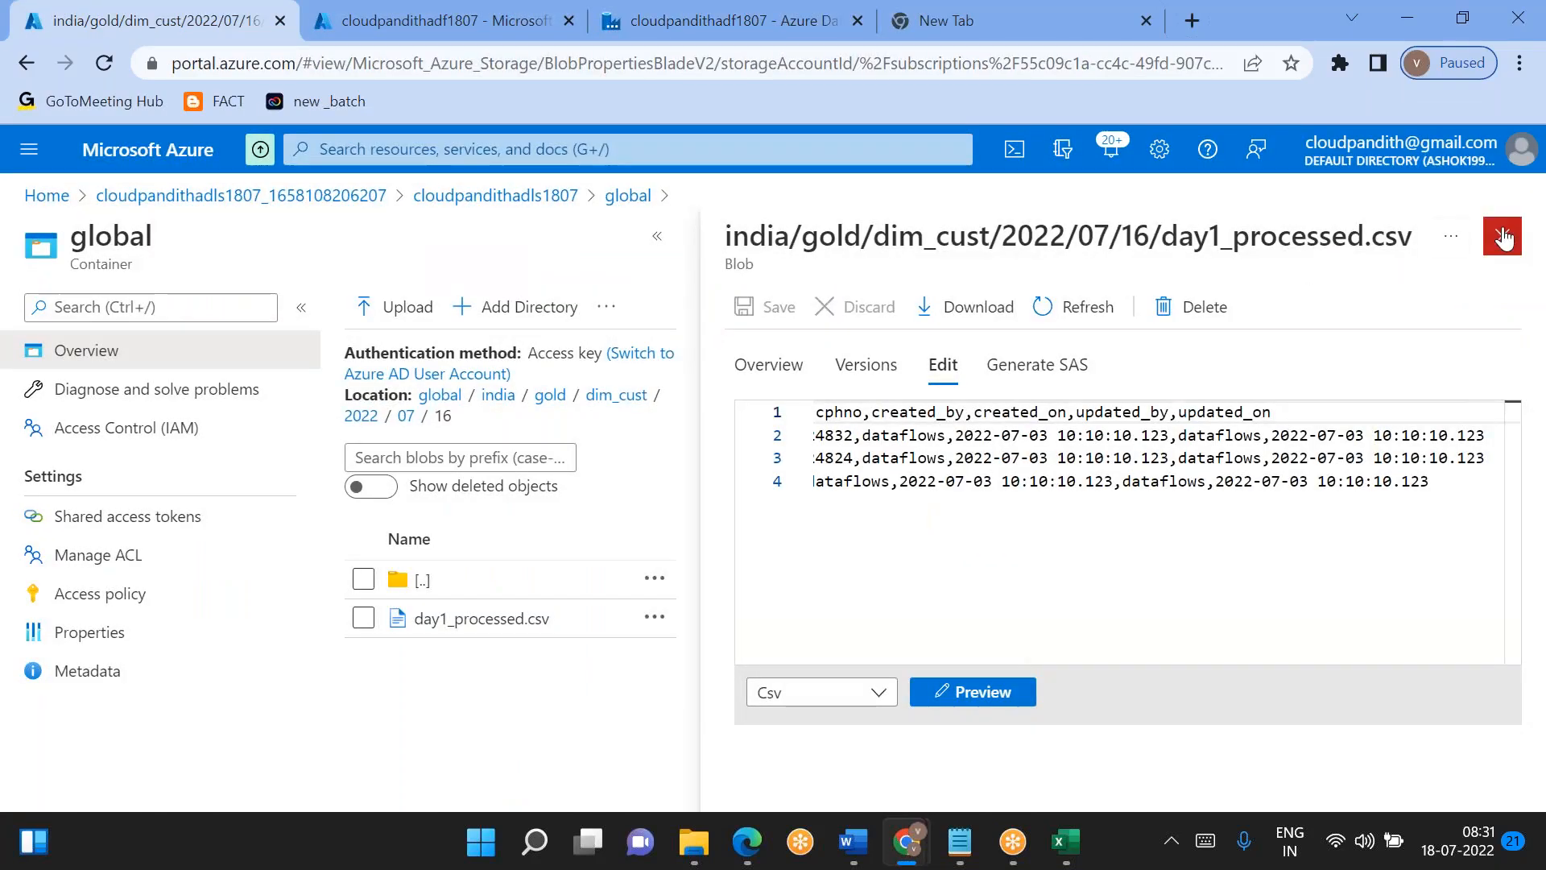
pyautogui.click(1503, 236)
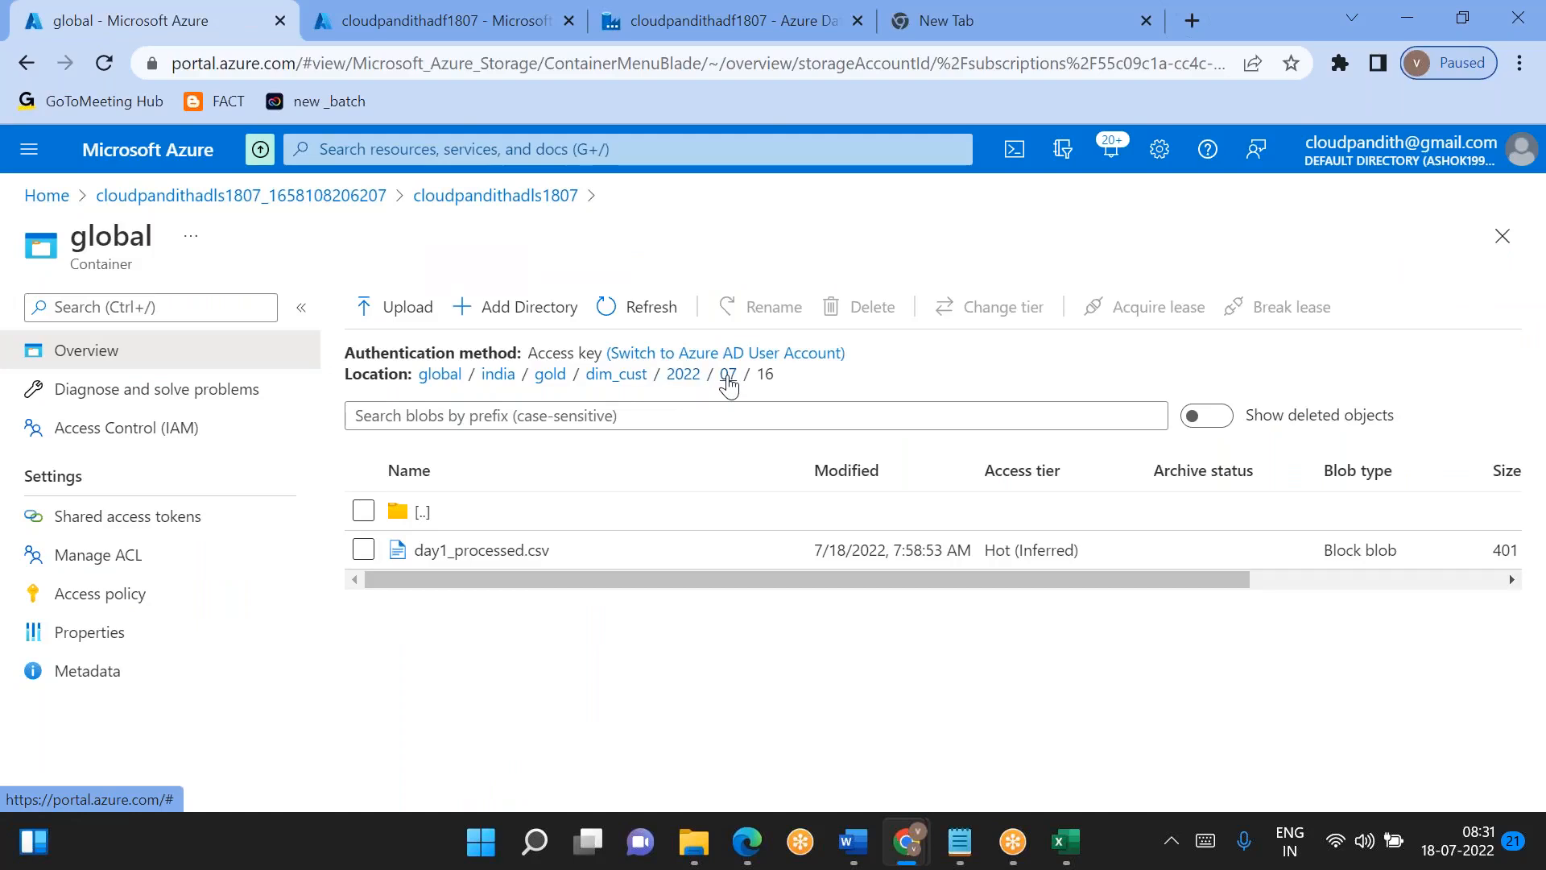
pyautogui.click(728, 379)
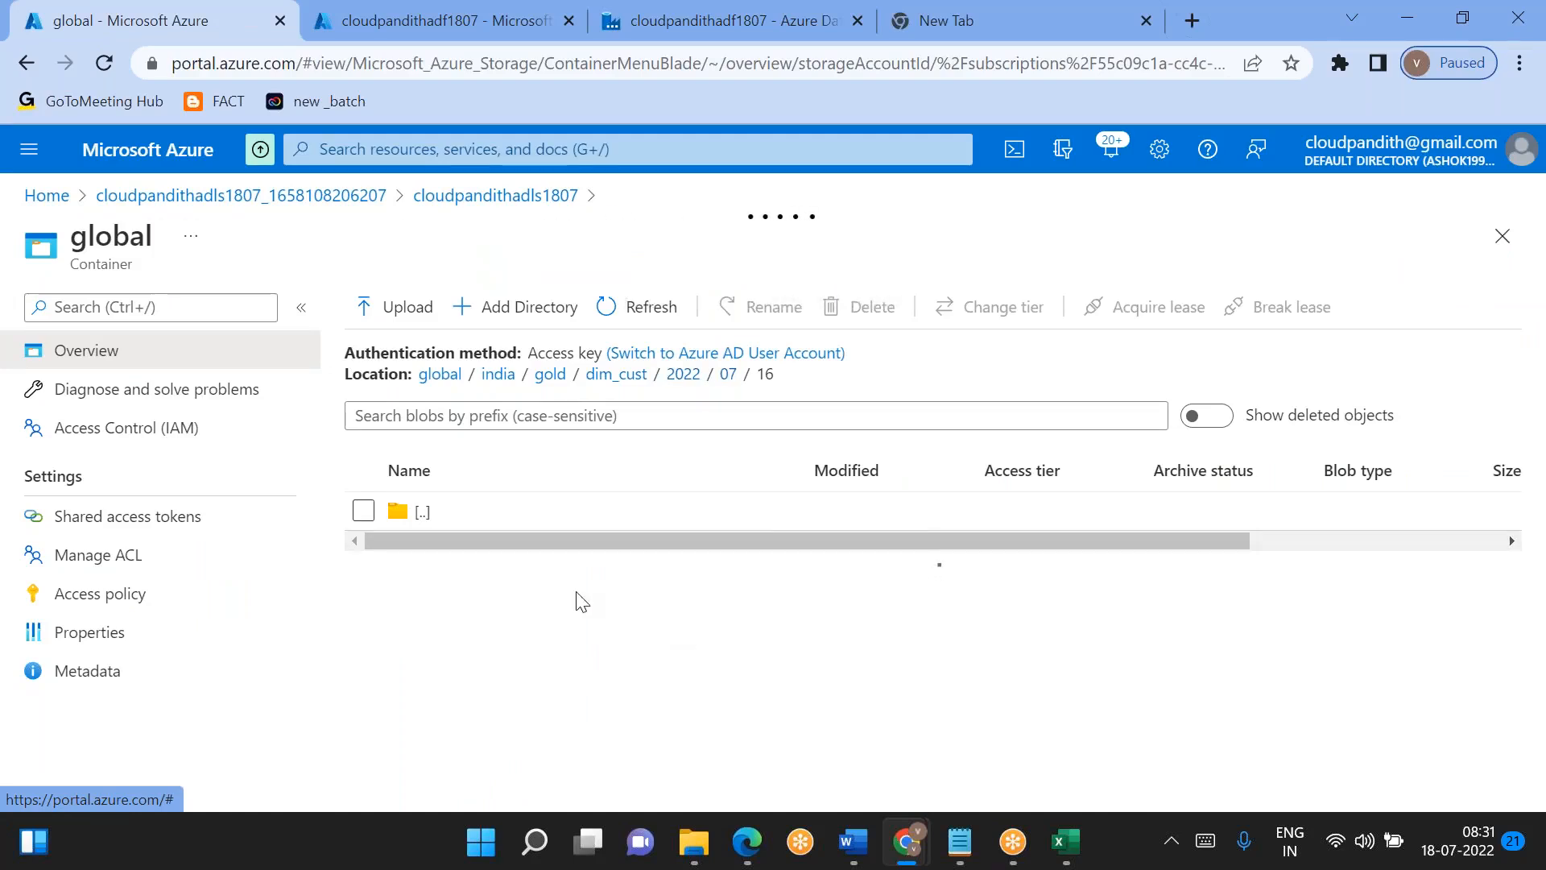
pyautogui.click(473, 602)
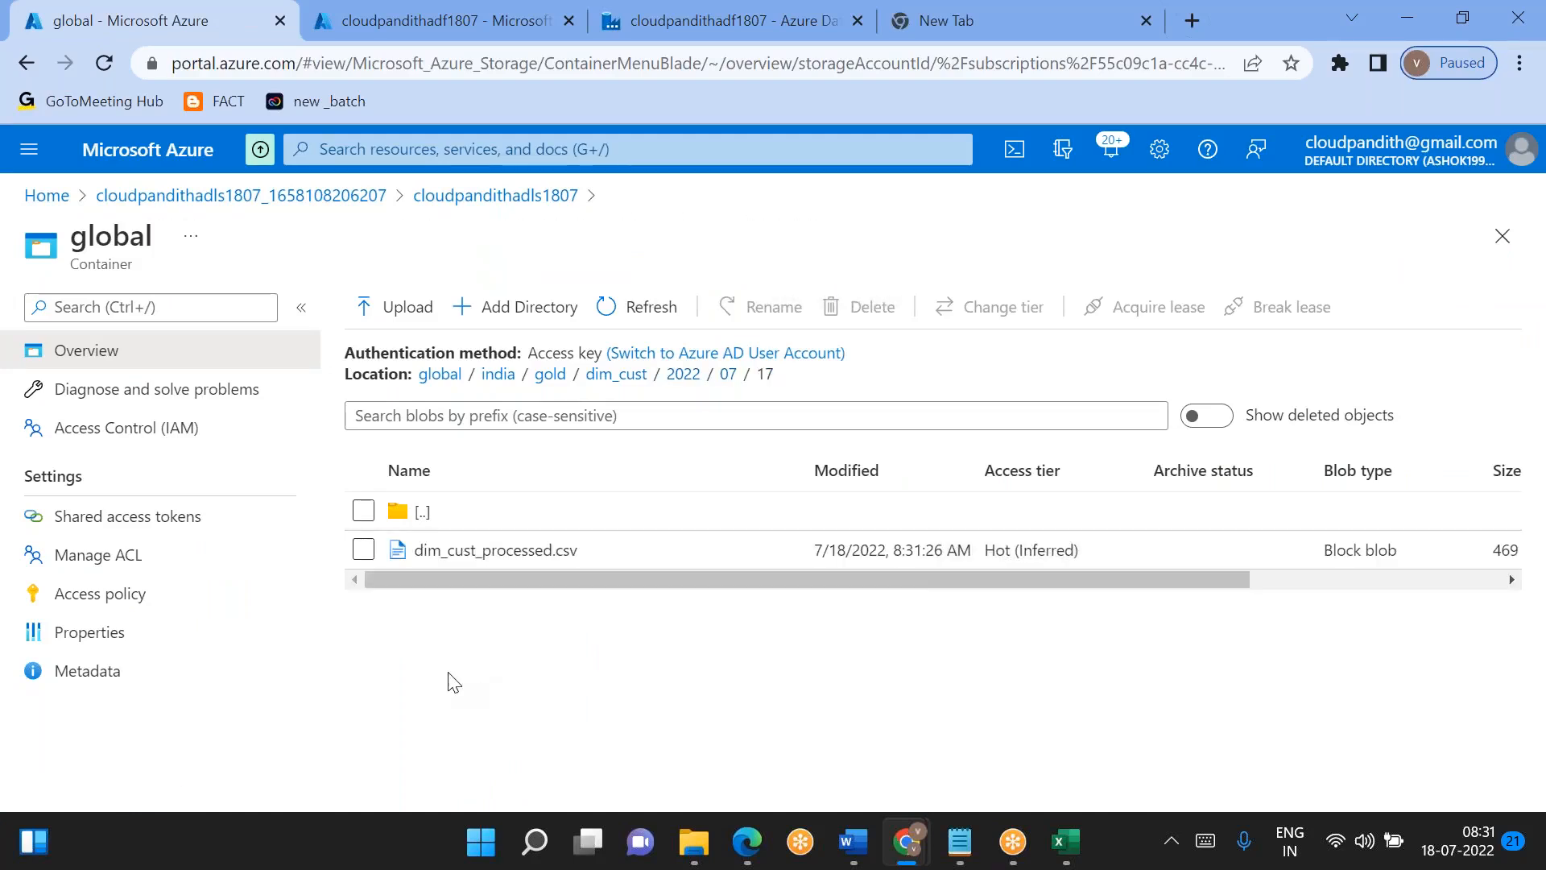
pyautogui.click(495, 550)
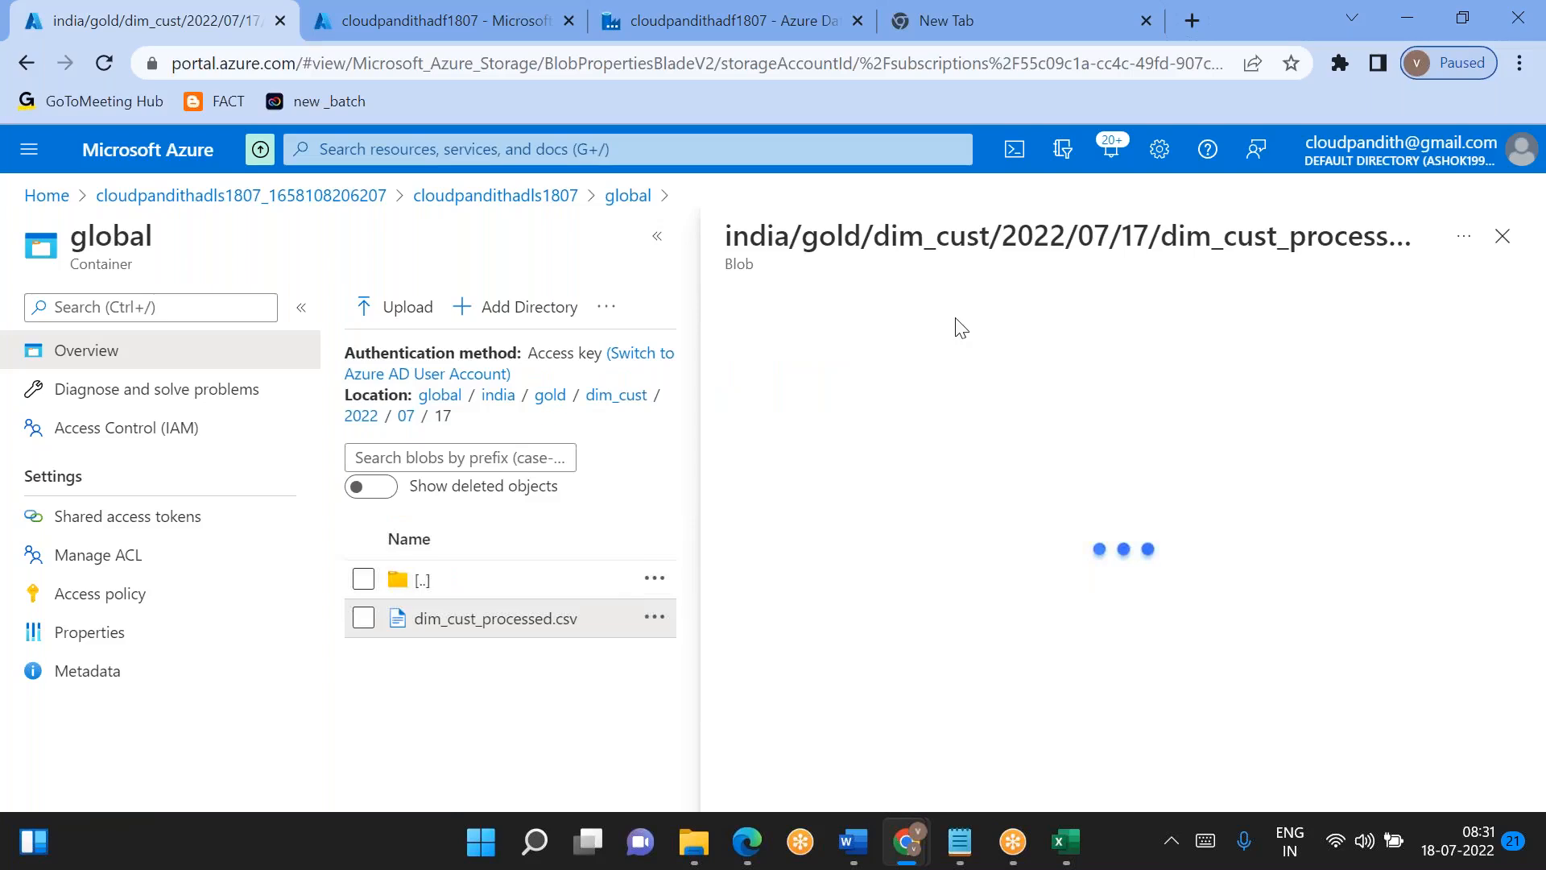
pyautogui.click(942, 369)
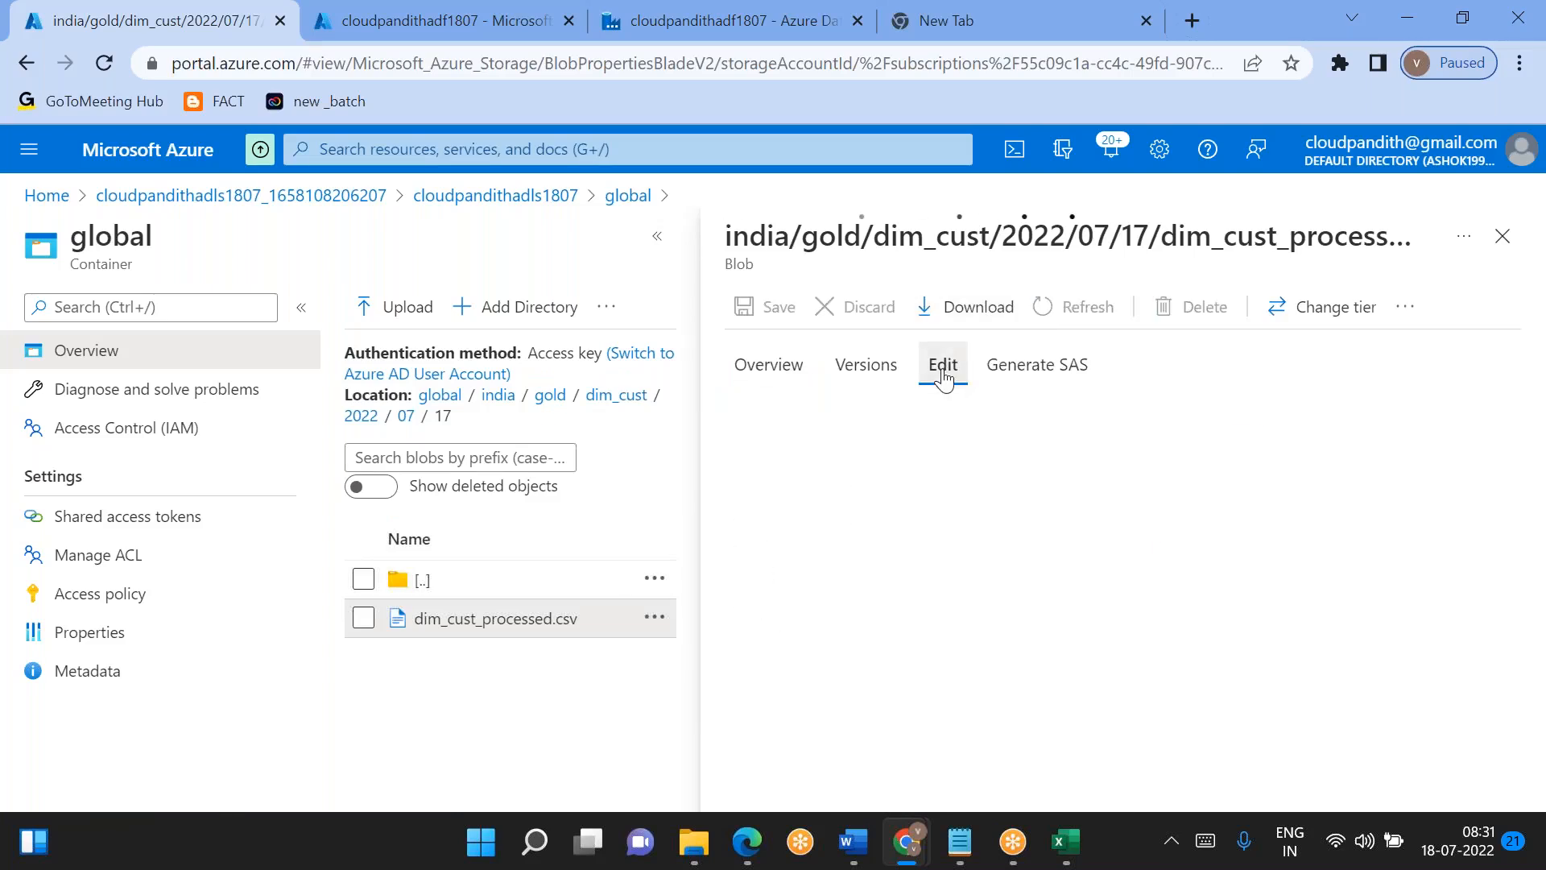
# - Preview dim_cust_processed.csv as a table and examine its location, surrogate key and audit columns
pyautogui.hscroll(3, 965, 553)
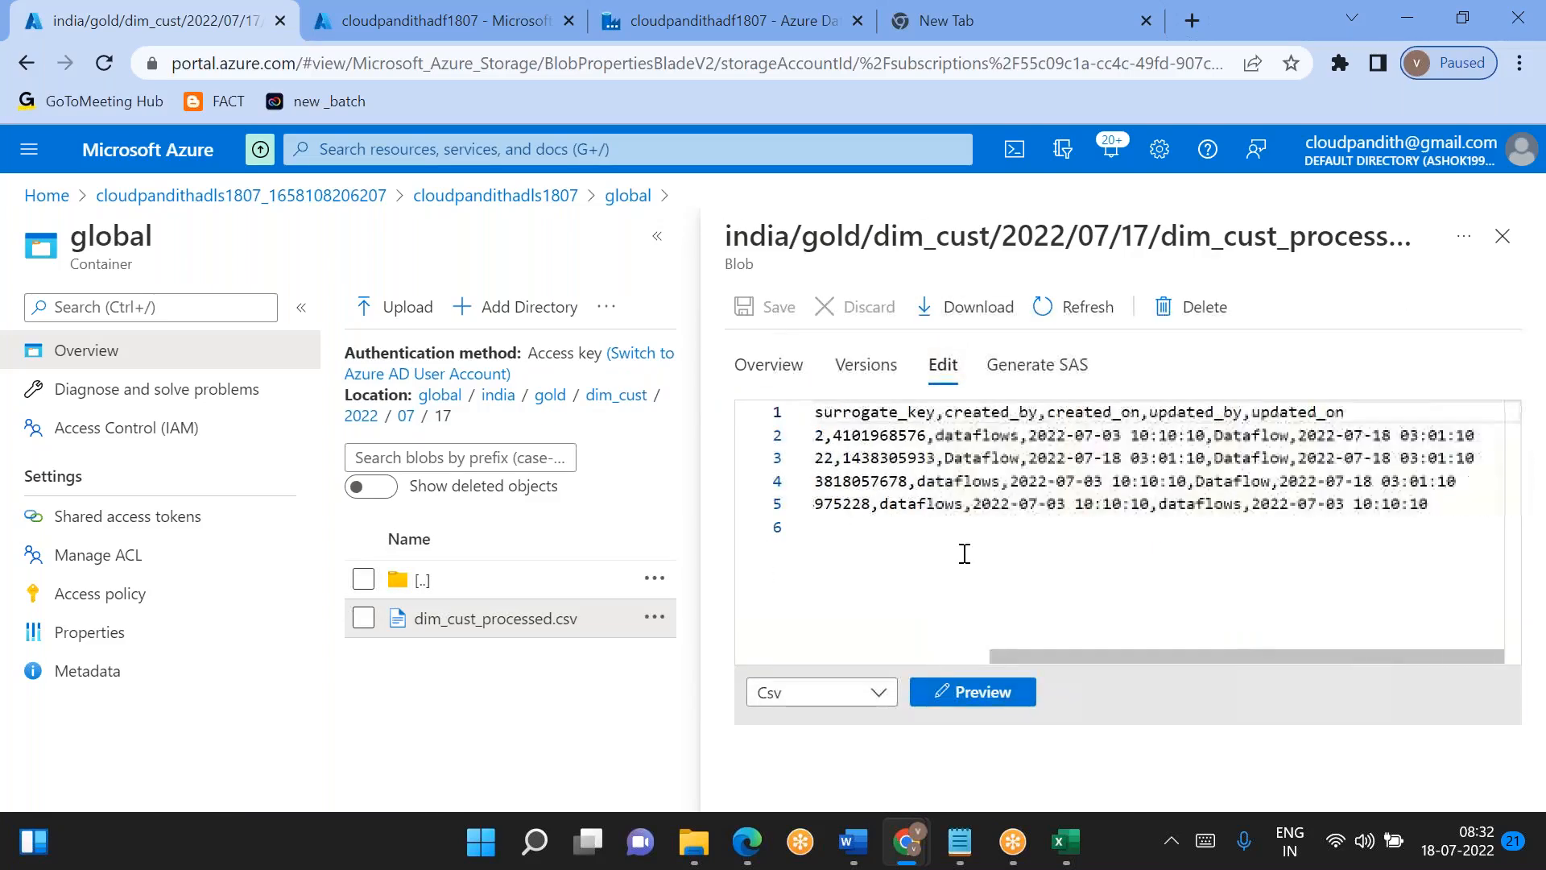
pyautogui.hscroll(-3, 965, 553)
pyautogui.click(942, 692)
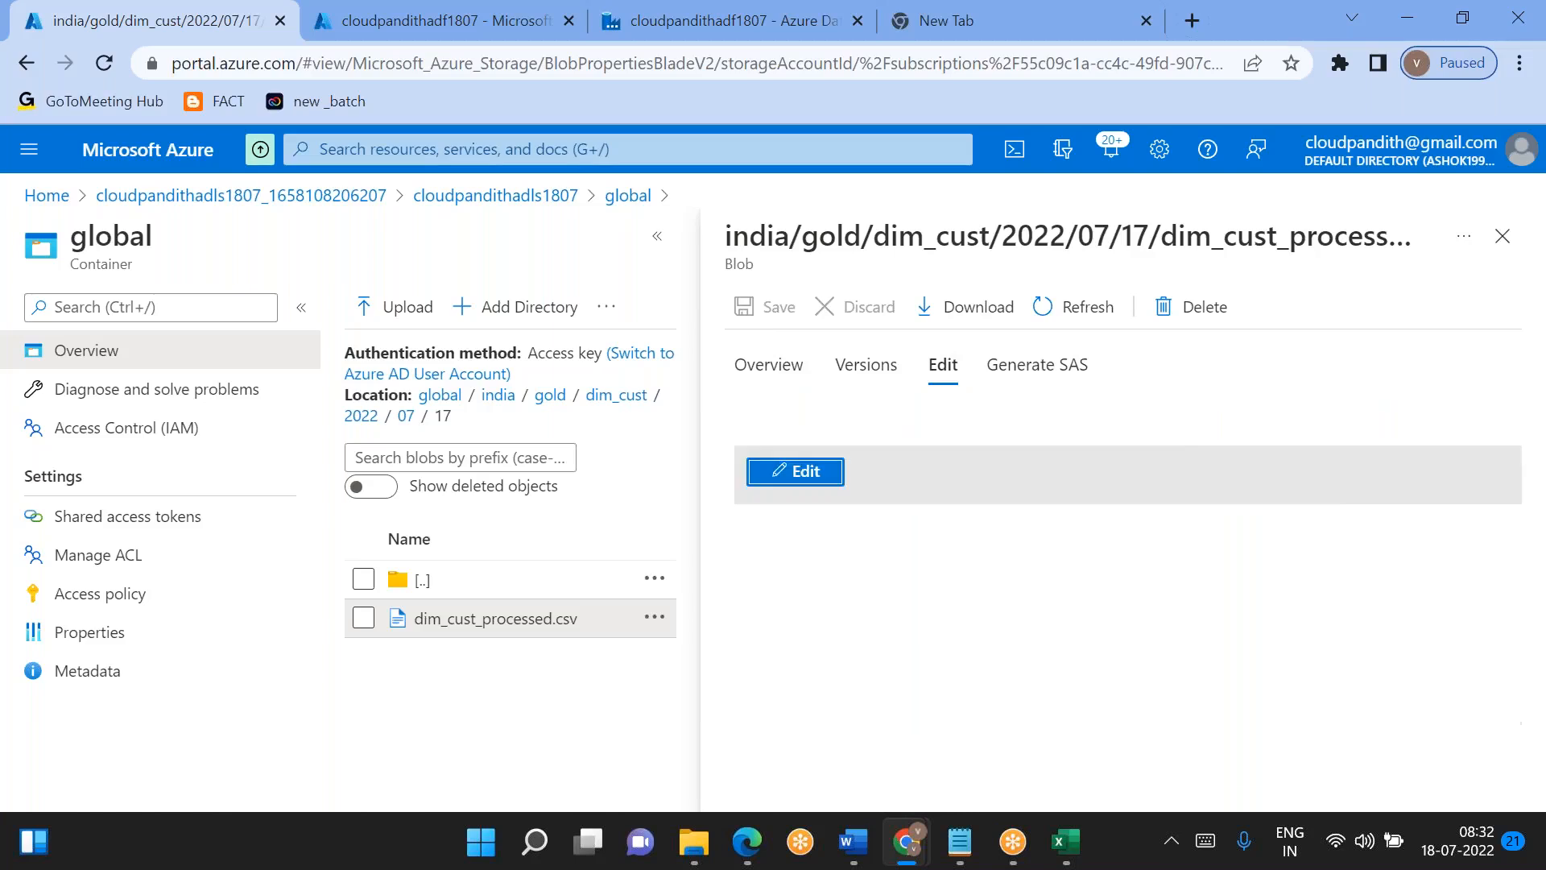
pyautogui.hscroll(4, 938, 594)
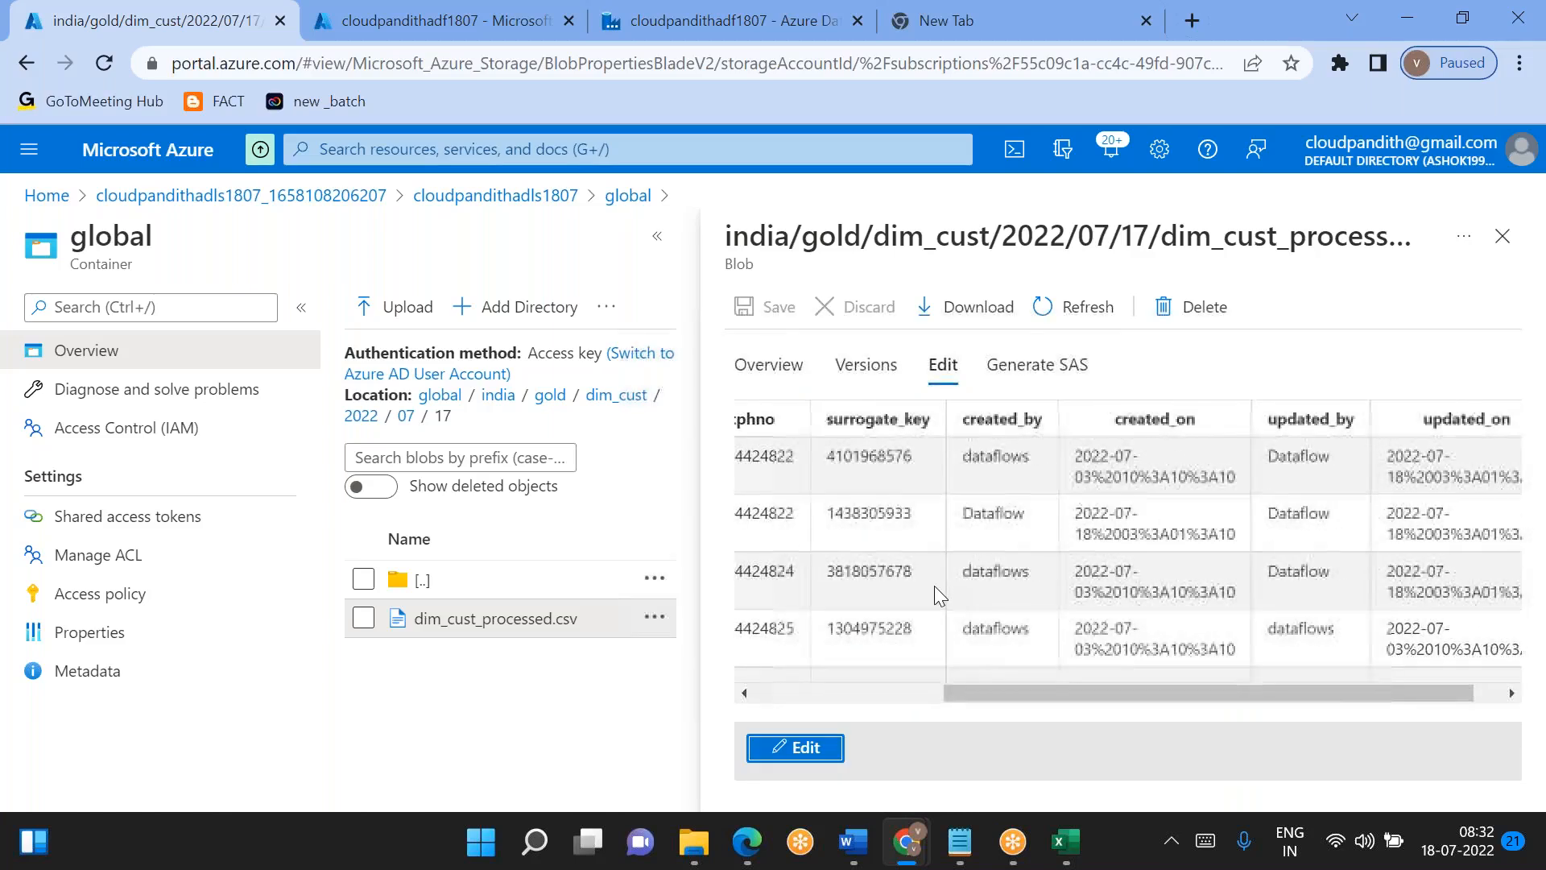
pyautogui.hscroll(-4, 934, 594)
pyautogui.doubleClick(897, 579)
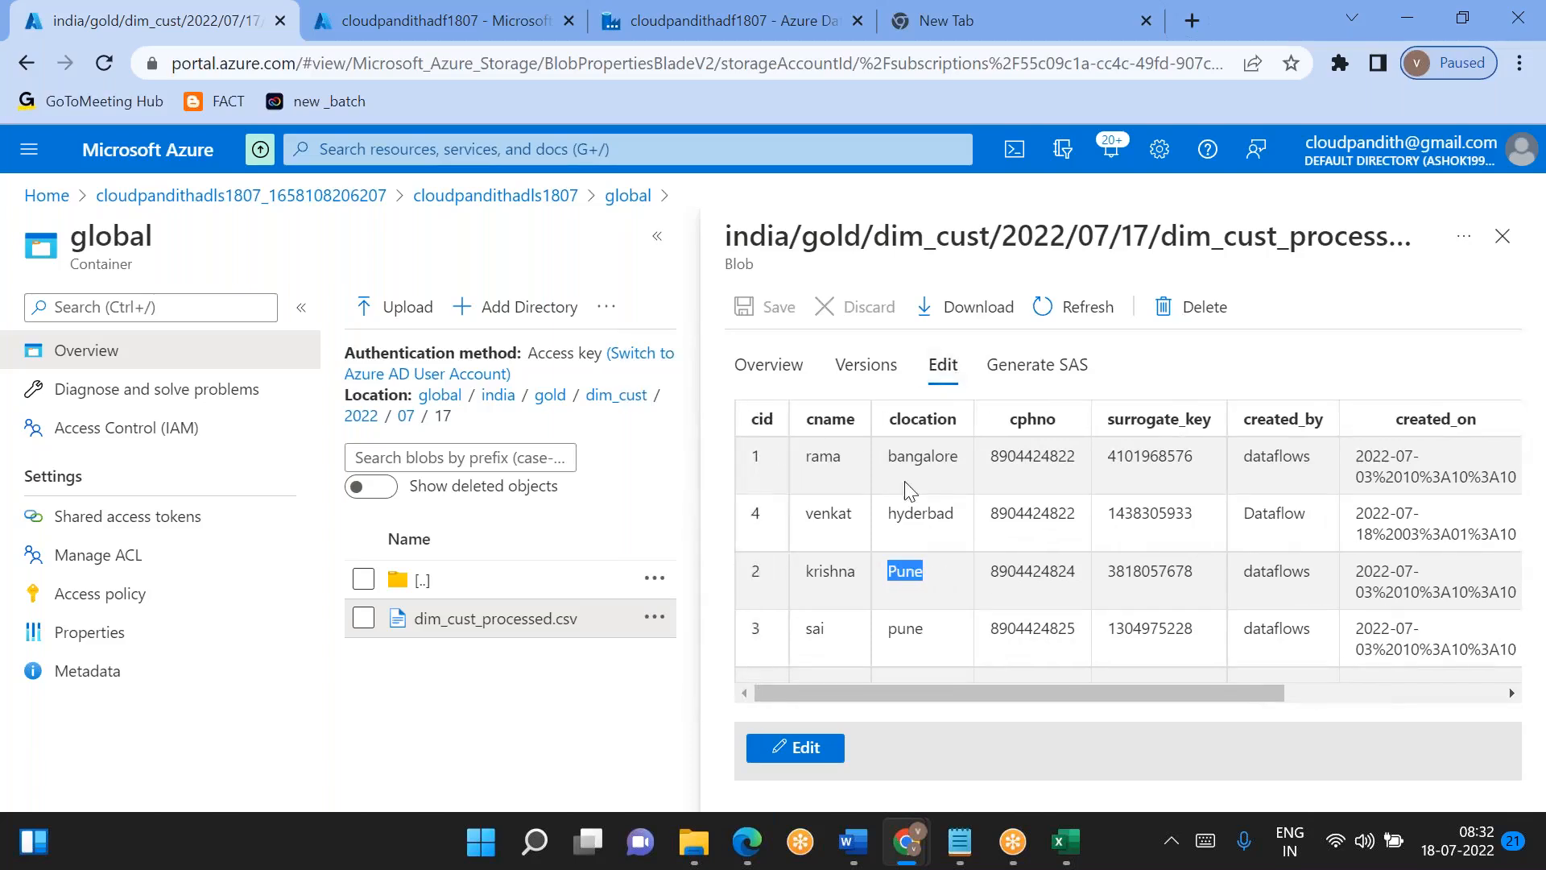
# - Download dim_cust_processed.csv and open the downloaded file in Excel
pyautogui.click(944, 322)
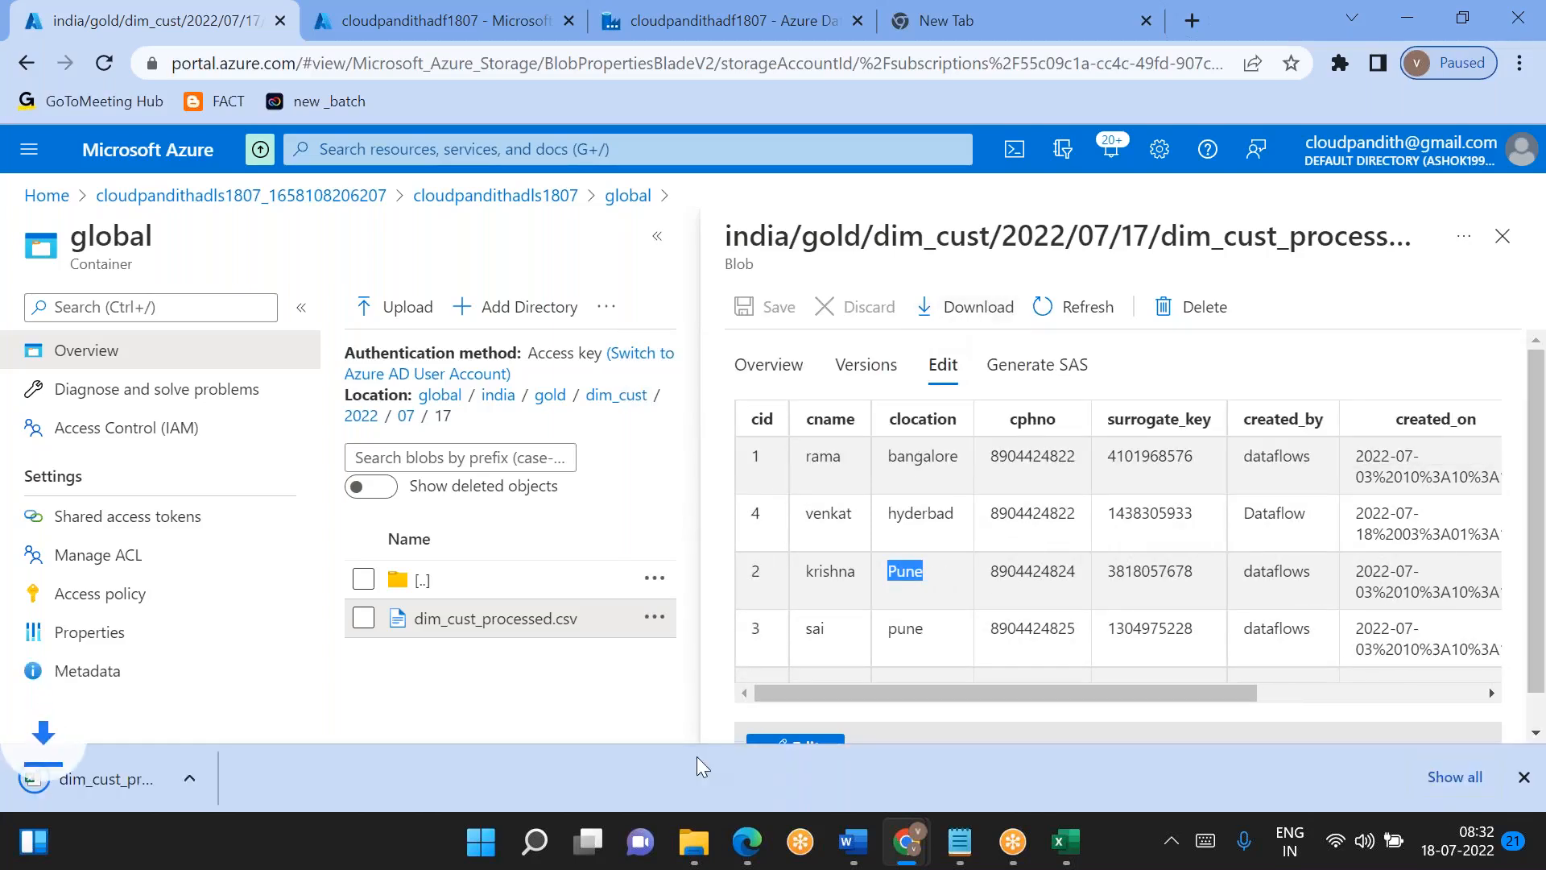
pyautogui.click(258, 779)
pyautogui.click(300, 623)
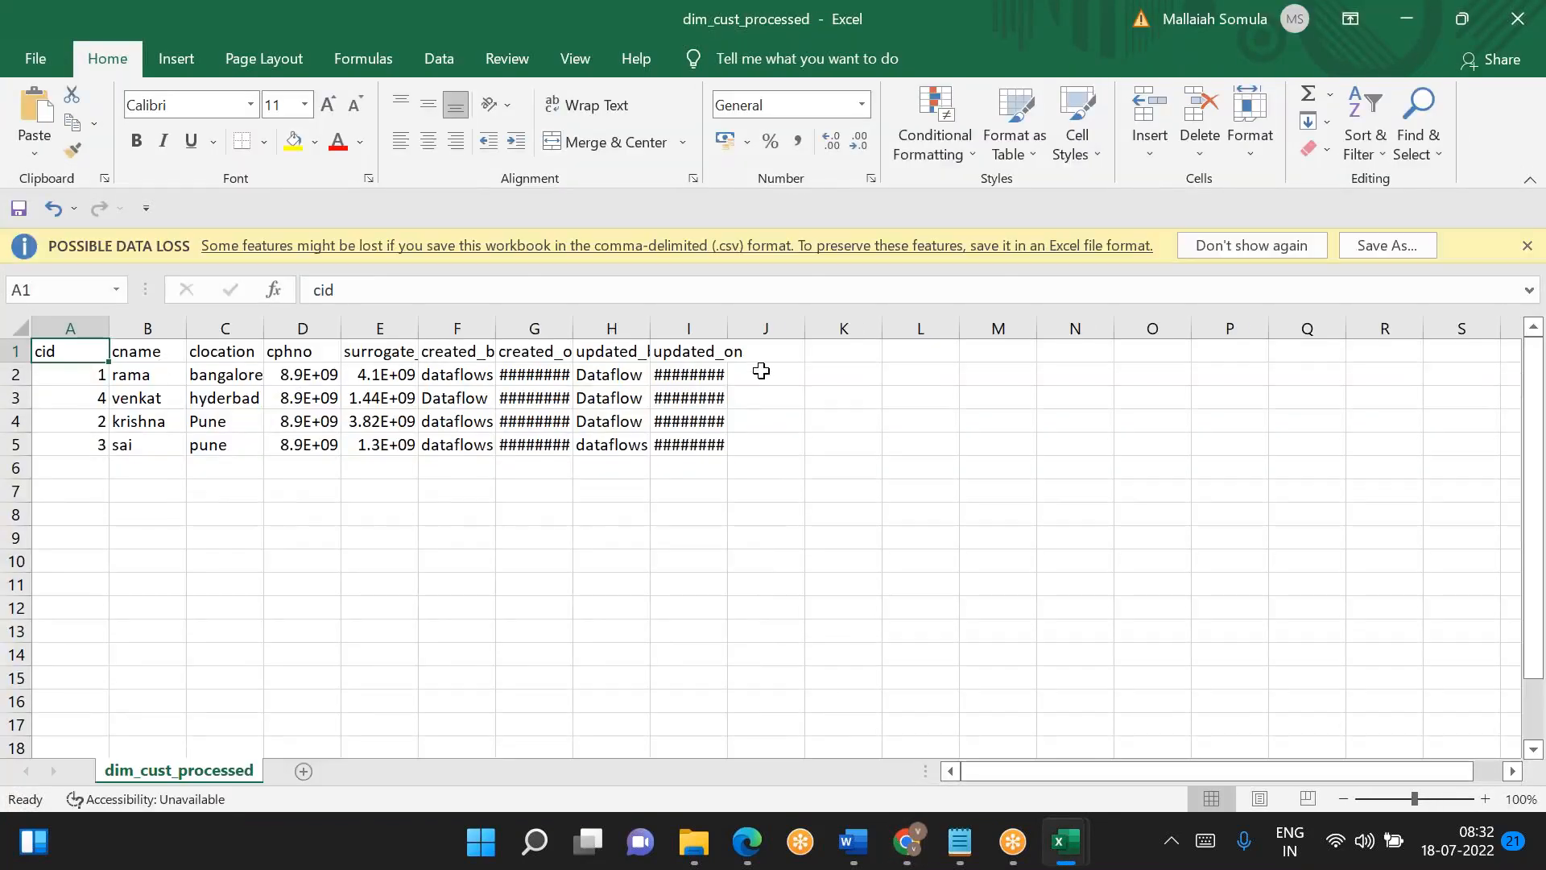
# - Fit the created_on and updated_on columns of dim_cust_processed to their contents, without replacing any cell data
pyautogui.doubleClick(727, 327)
pyautogui.doubleClick(576, 318)
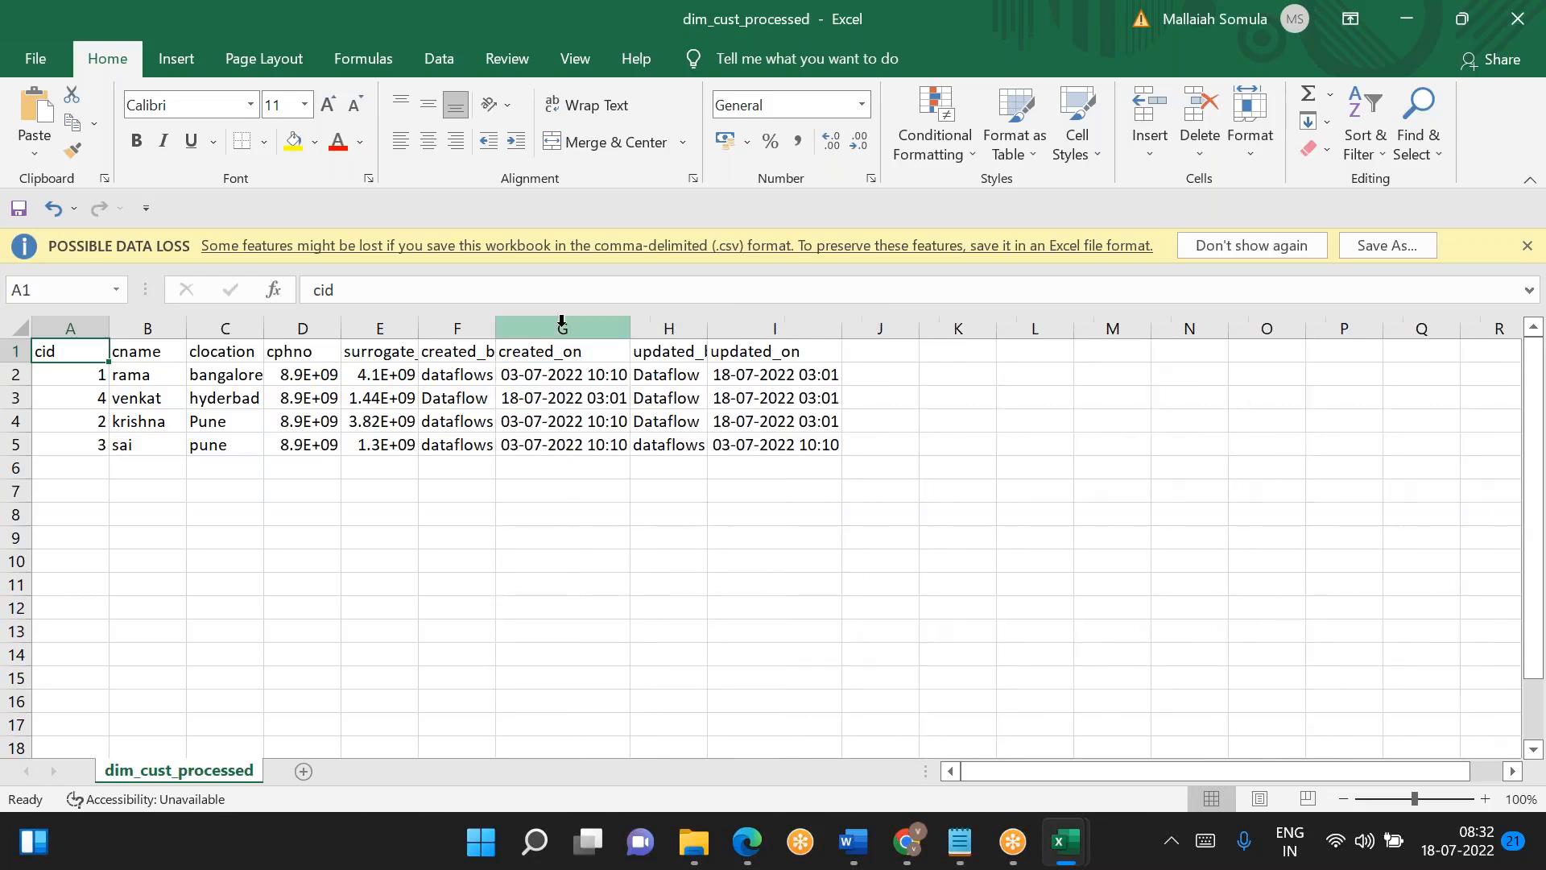
pyautogui.moveTo(116, 364); pyautogui.dragTo(149, 360)
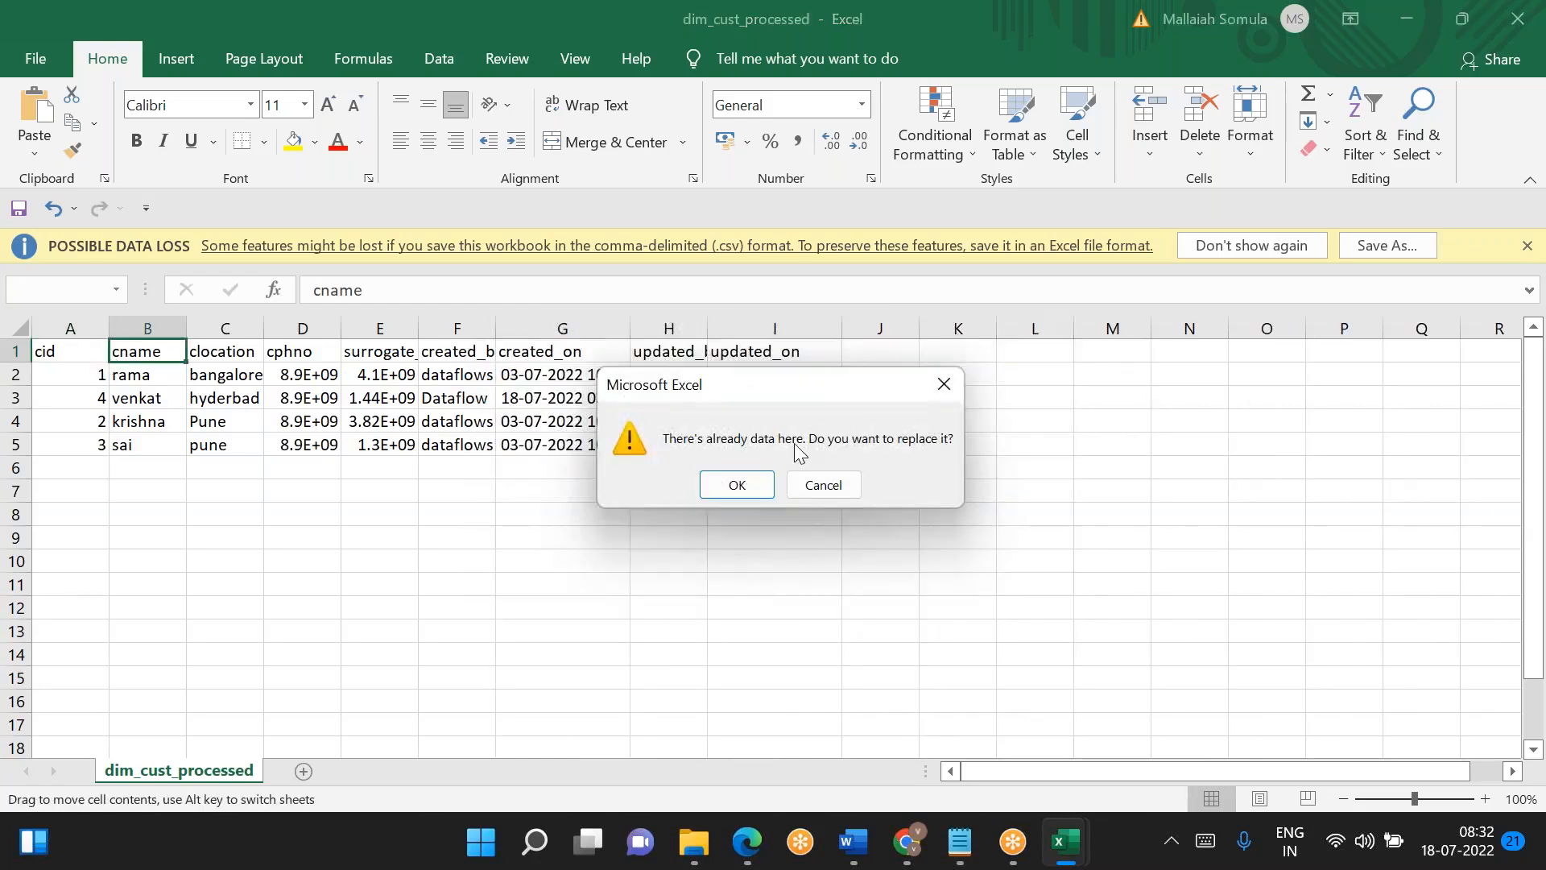
pyautogui.click(822, 484)
# - Copy the processed table in A1:I5 and paste it into Sheet1 of Book1 starting at cell F6
pyautogui.moveTo(41, 348); pyautogui.dragTo(818, 445)
pyautogui.hotkey('ctrl', 'c')
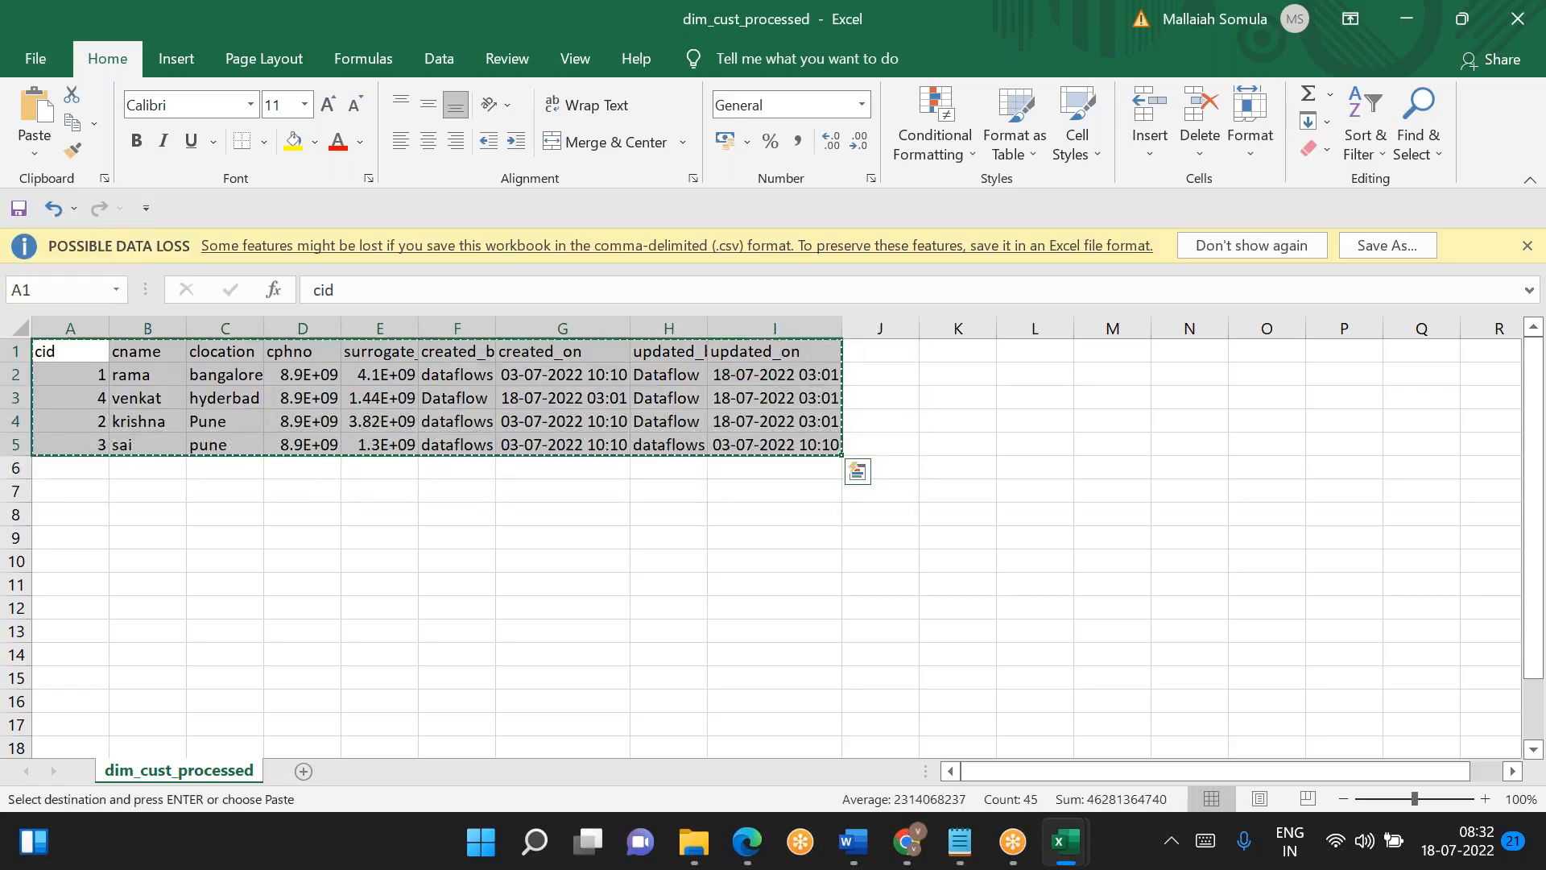
pyautogui.hotkey('alt', 'Tab')
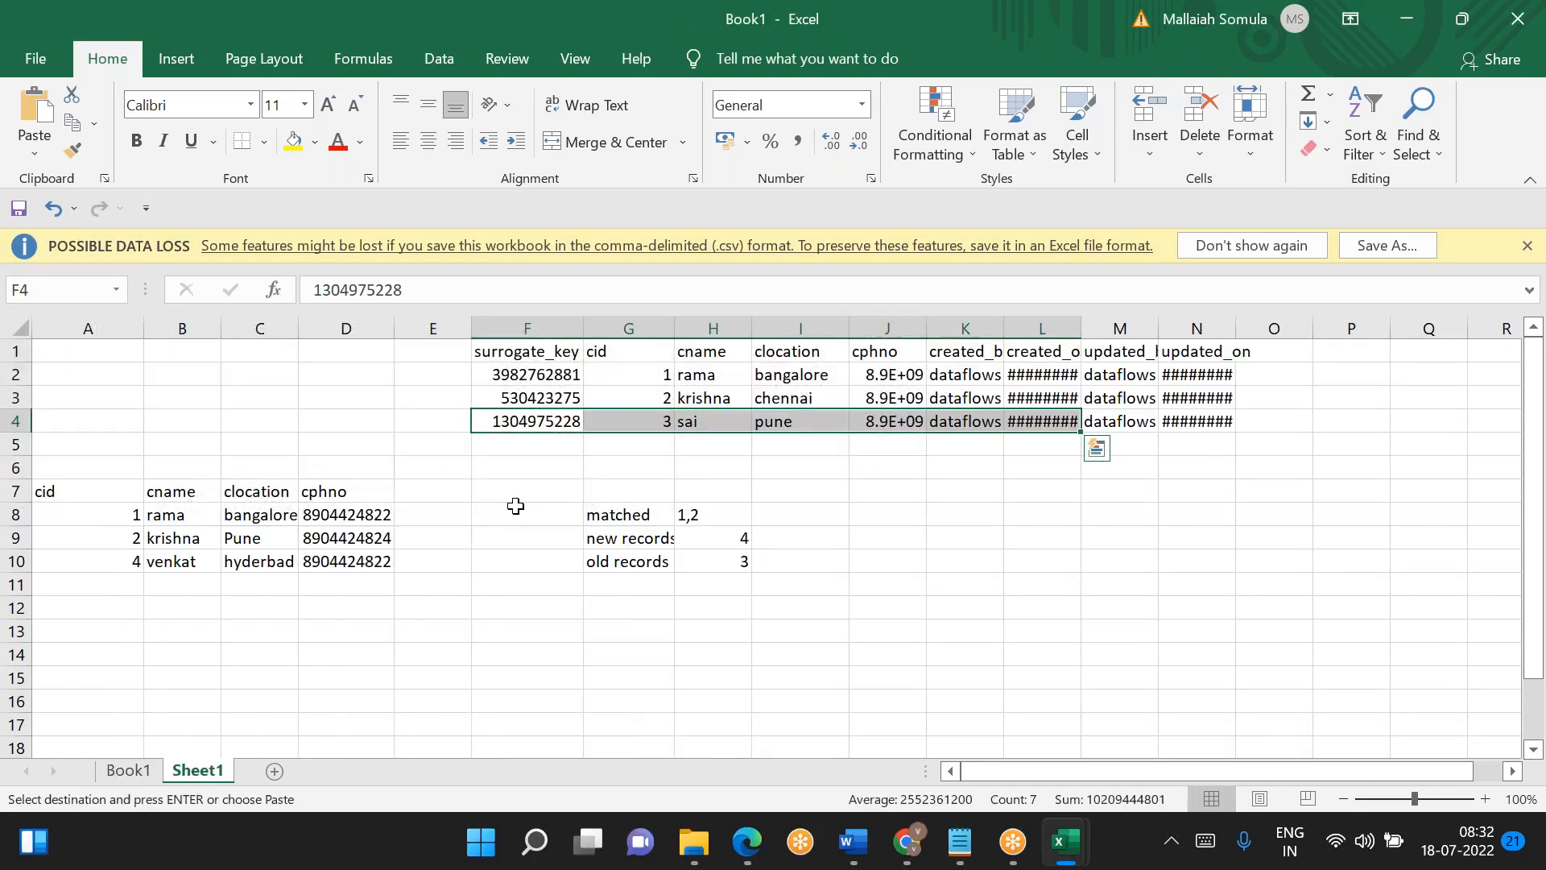
pyautogui.click(515, 500)
pyautogui.click(504, 473)
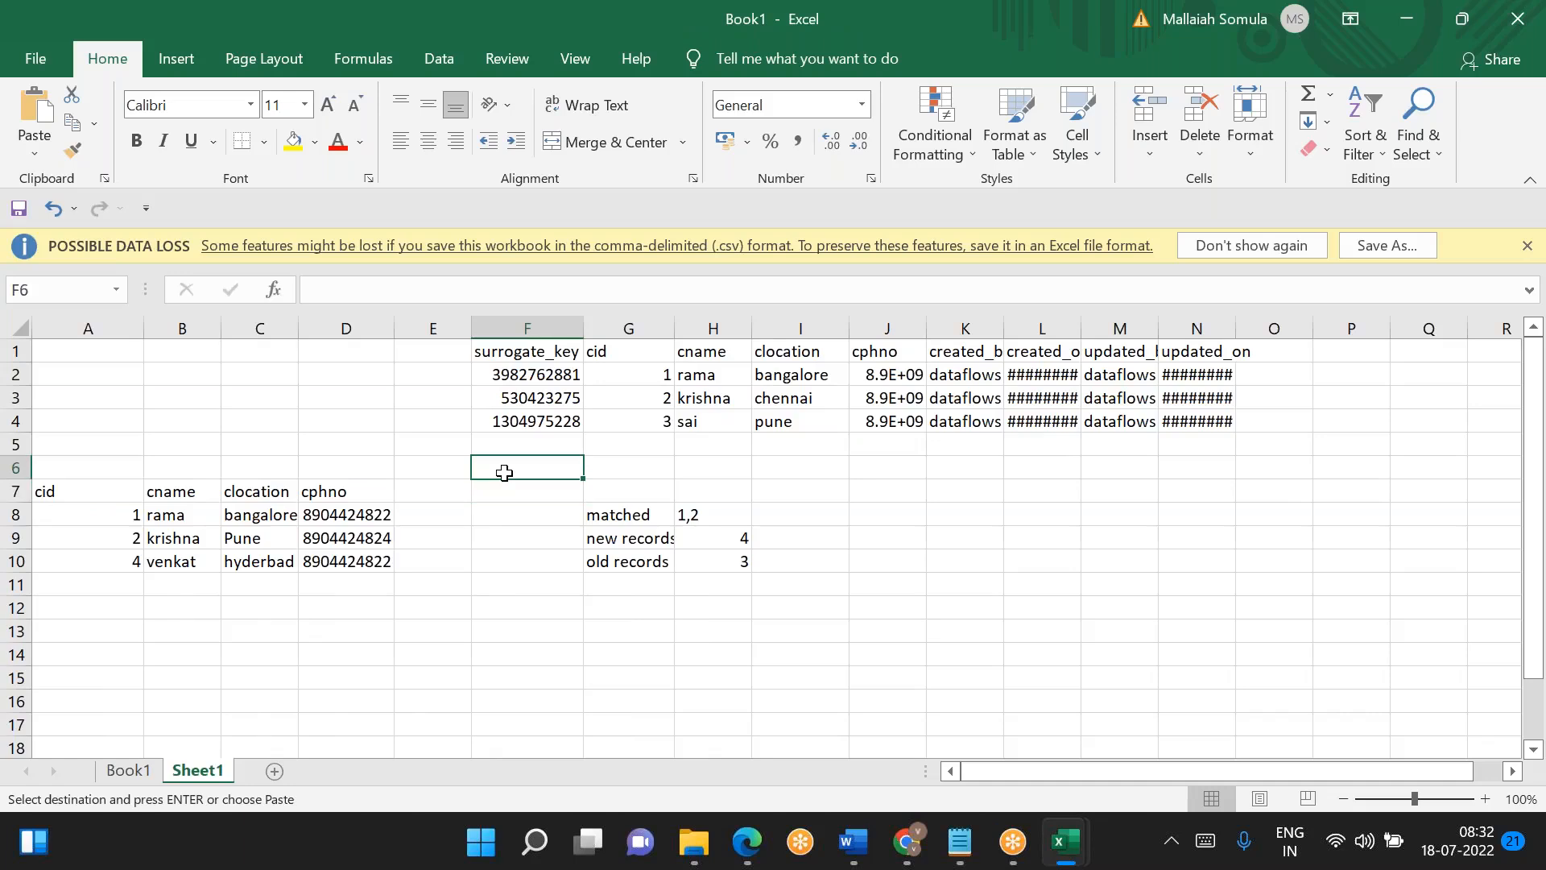
pyautogui.hotkey('ctrl', 'v')
pyautogui.click(771, 627)
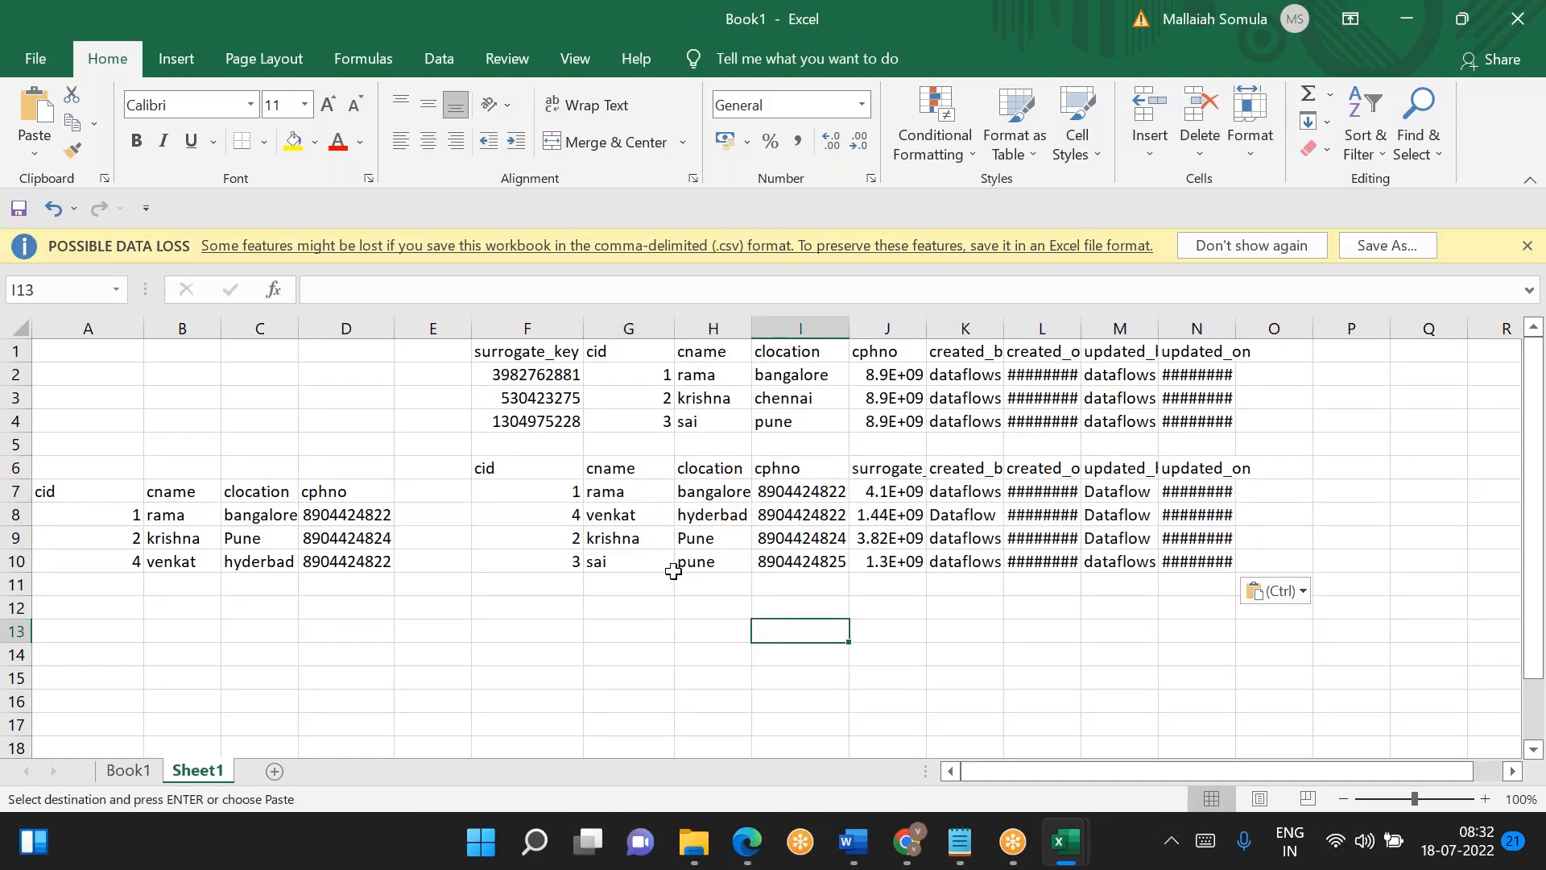
# - Compare the cid 1 and cid 2 records of the original dimension table with those in the pasted table
pyautogui.click(658, 382)
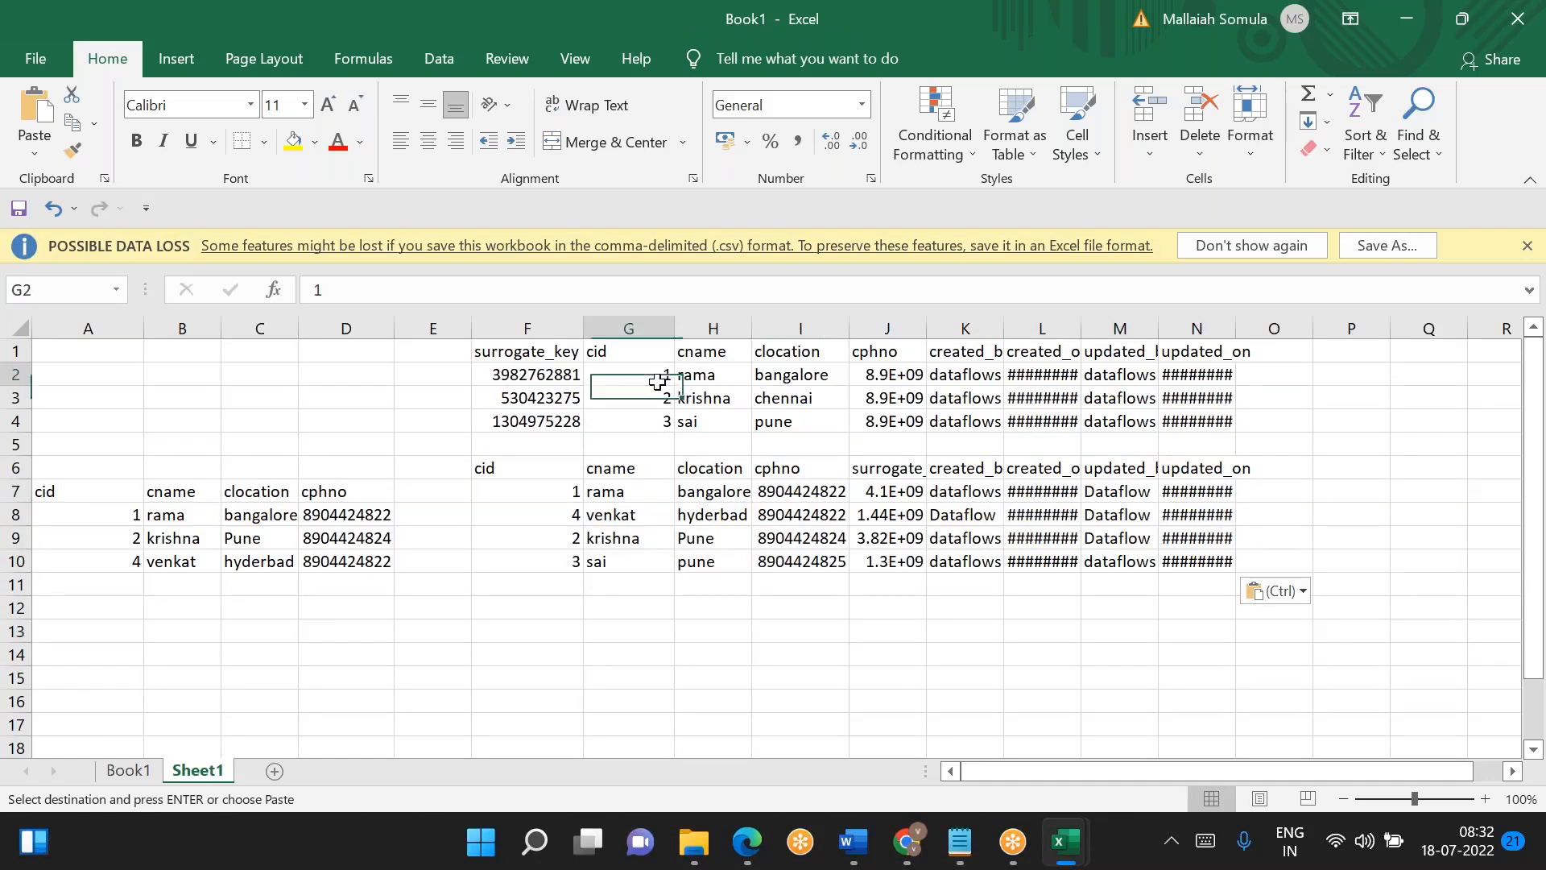
pyautogui.click(658, 401)
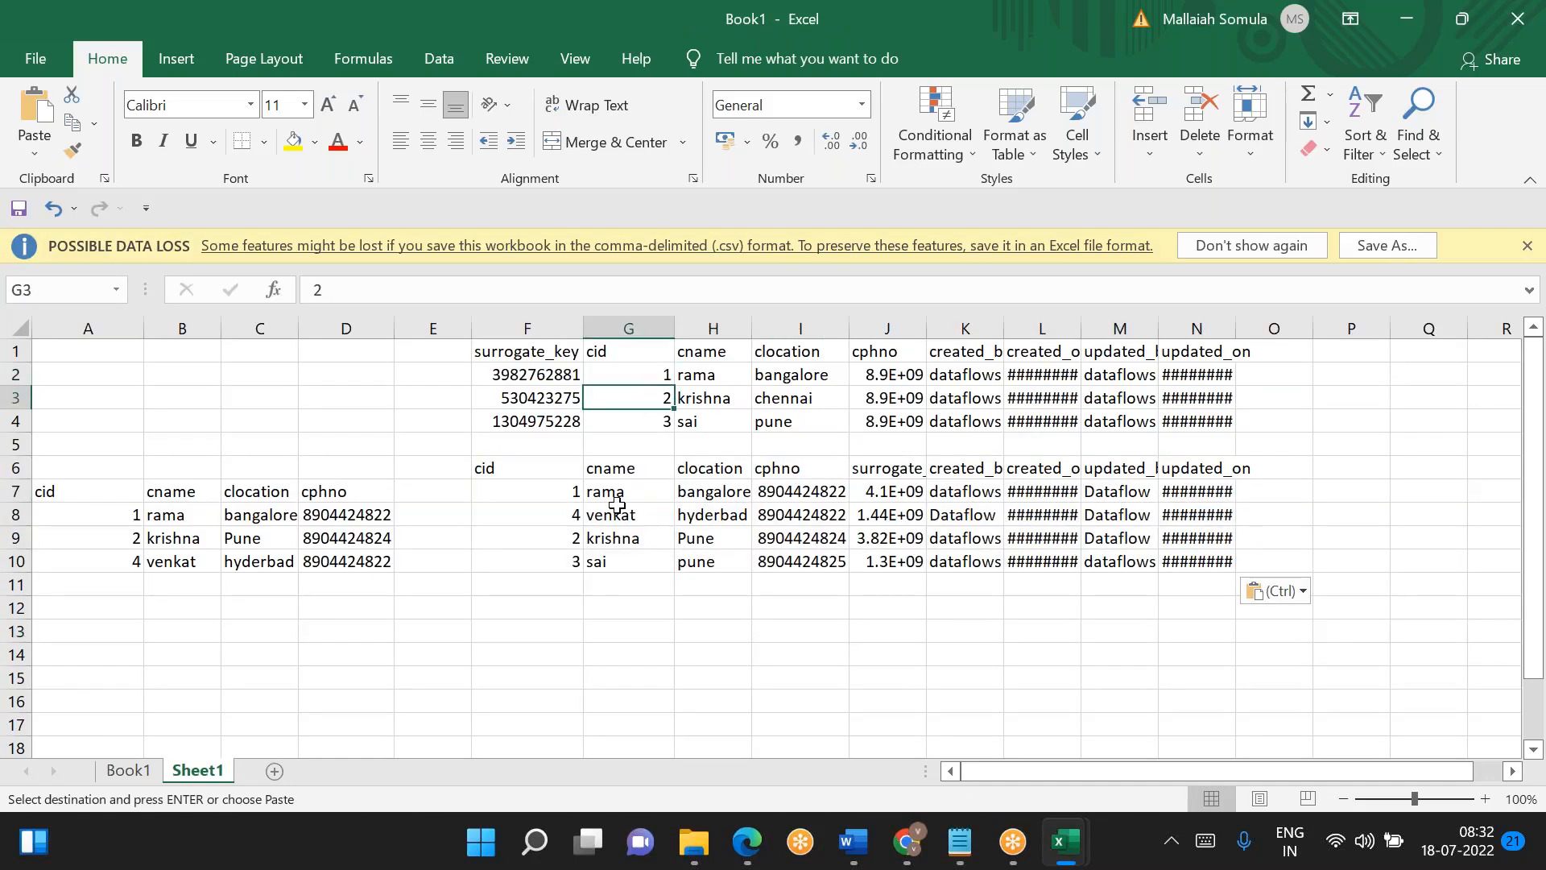
pyautogui.click(560, 492)
pyautogui.click(557, 545)
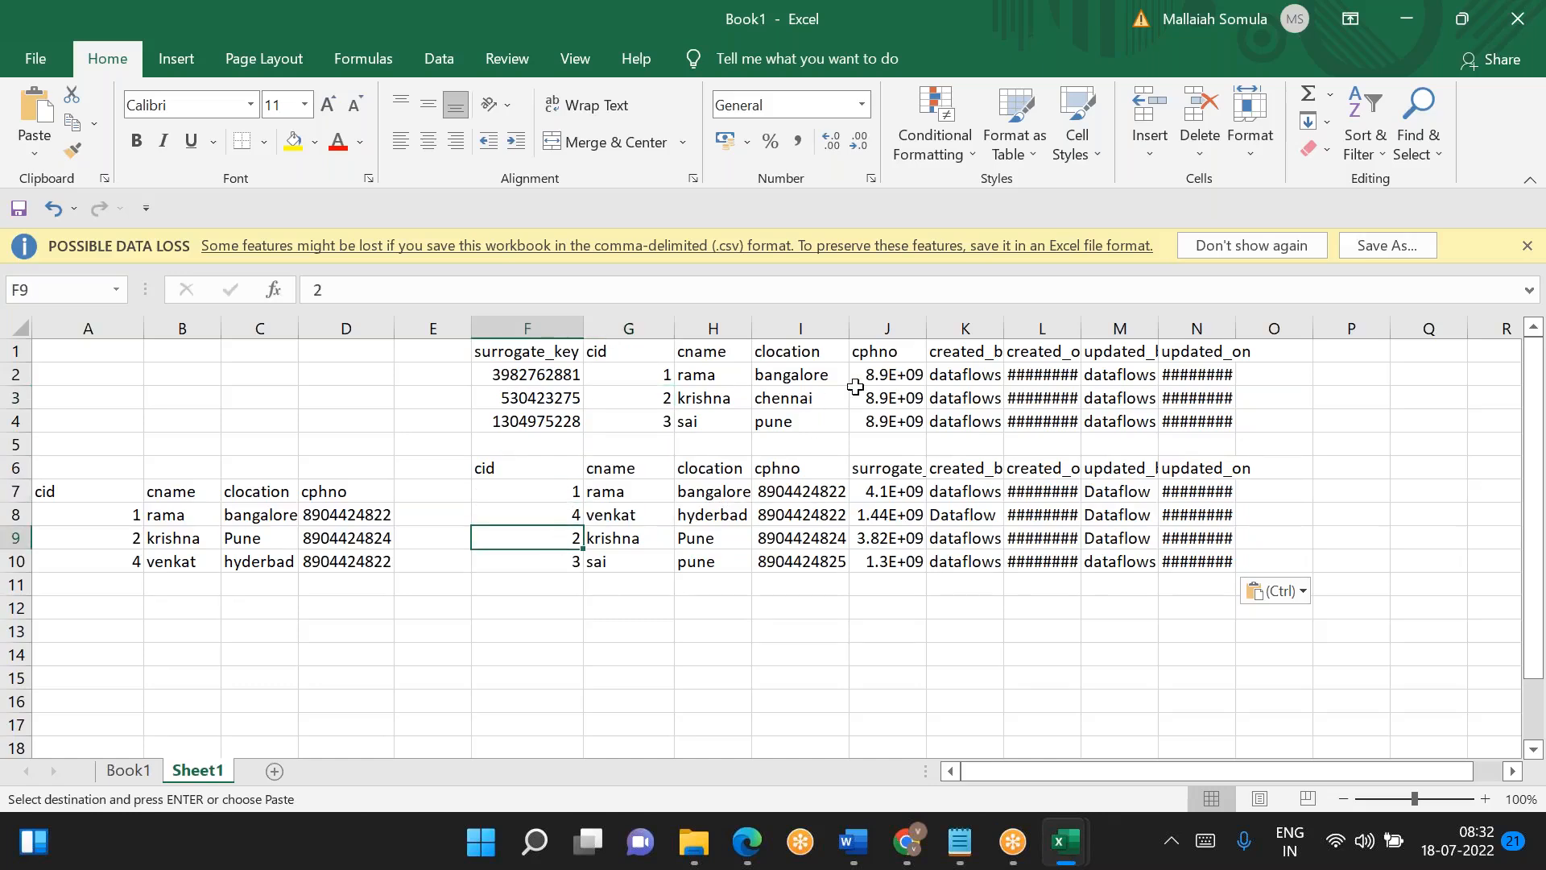
# - Fit column J to its contents and compare cid 1's cphno and surrogate_key between the original and processed tables
pyautogui.doubleClick(926, 325)
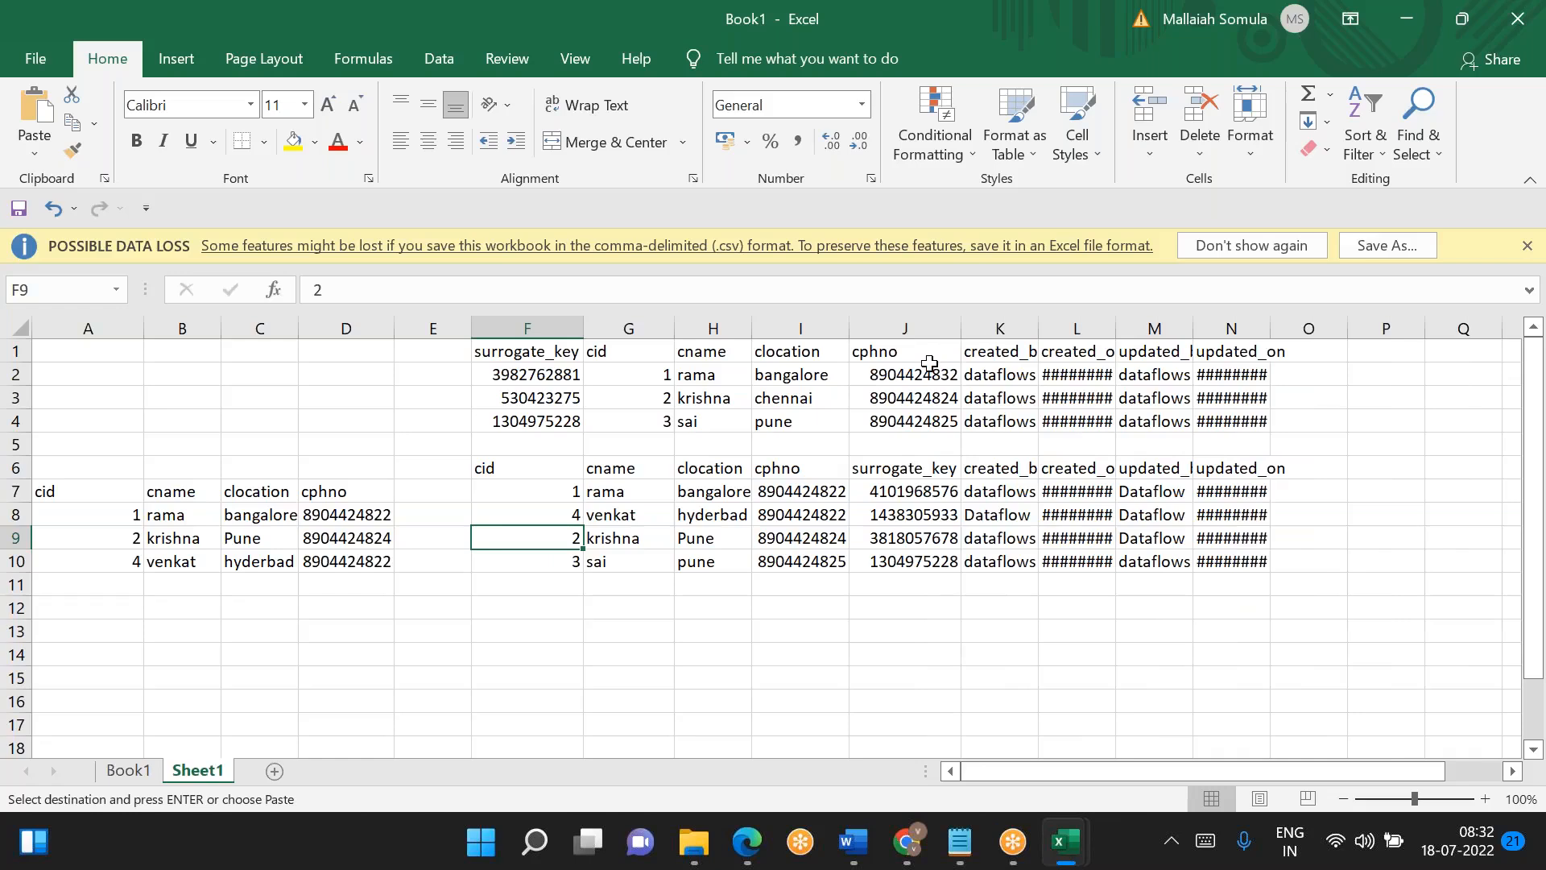
pyautogui.click(930, 375)
pyautogui.click(826, 492)
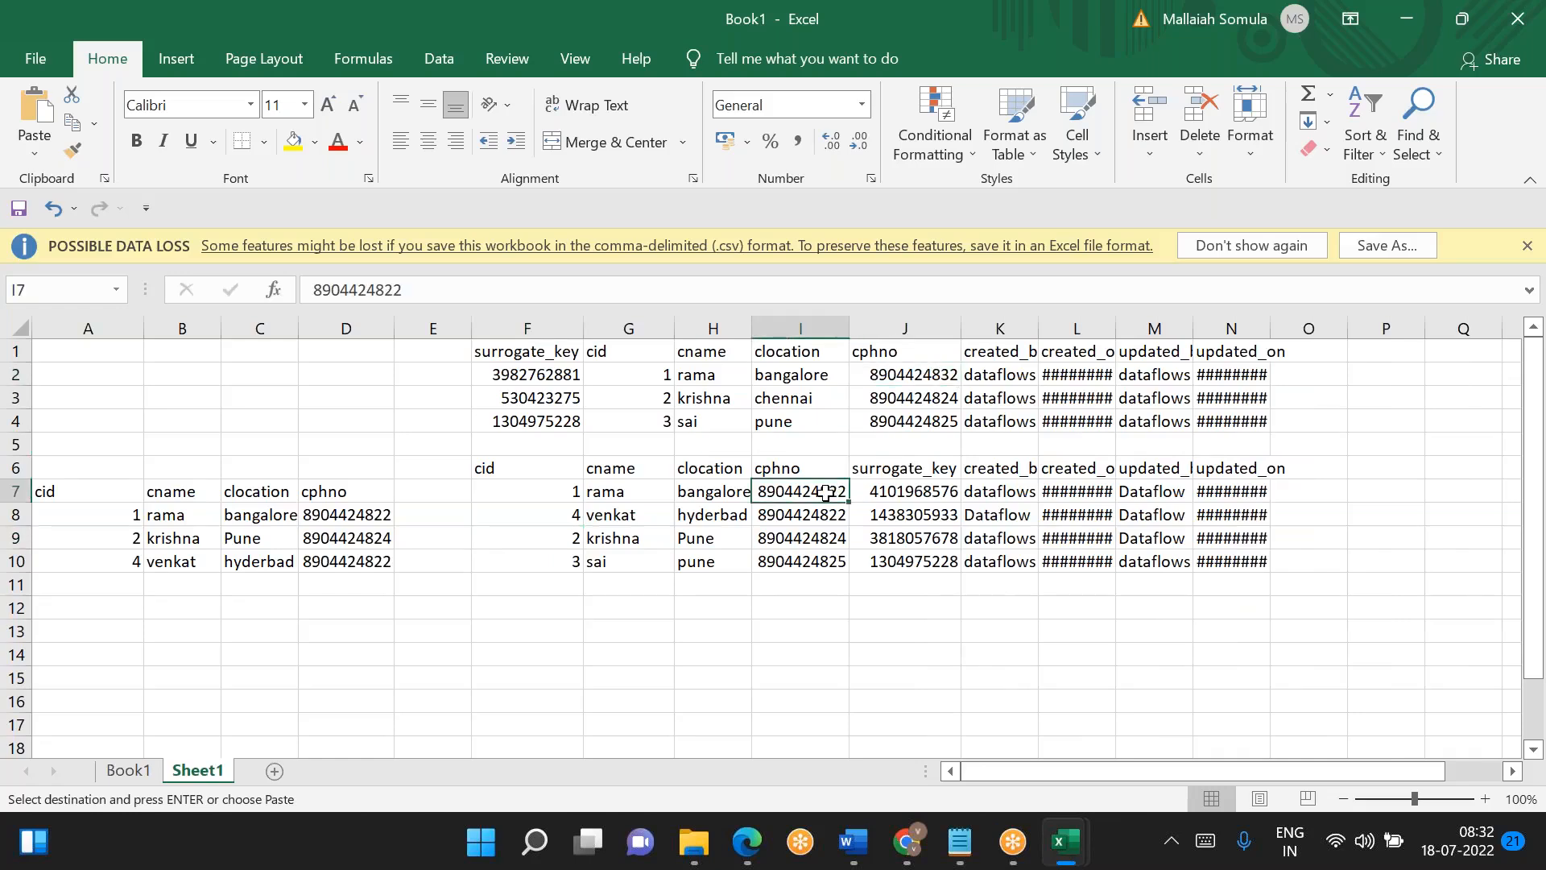
pyautogui.click(920, 375)
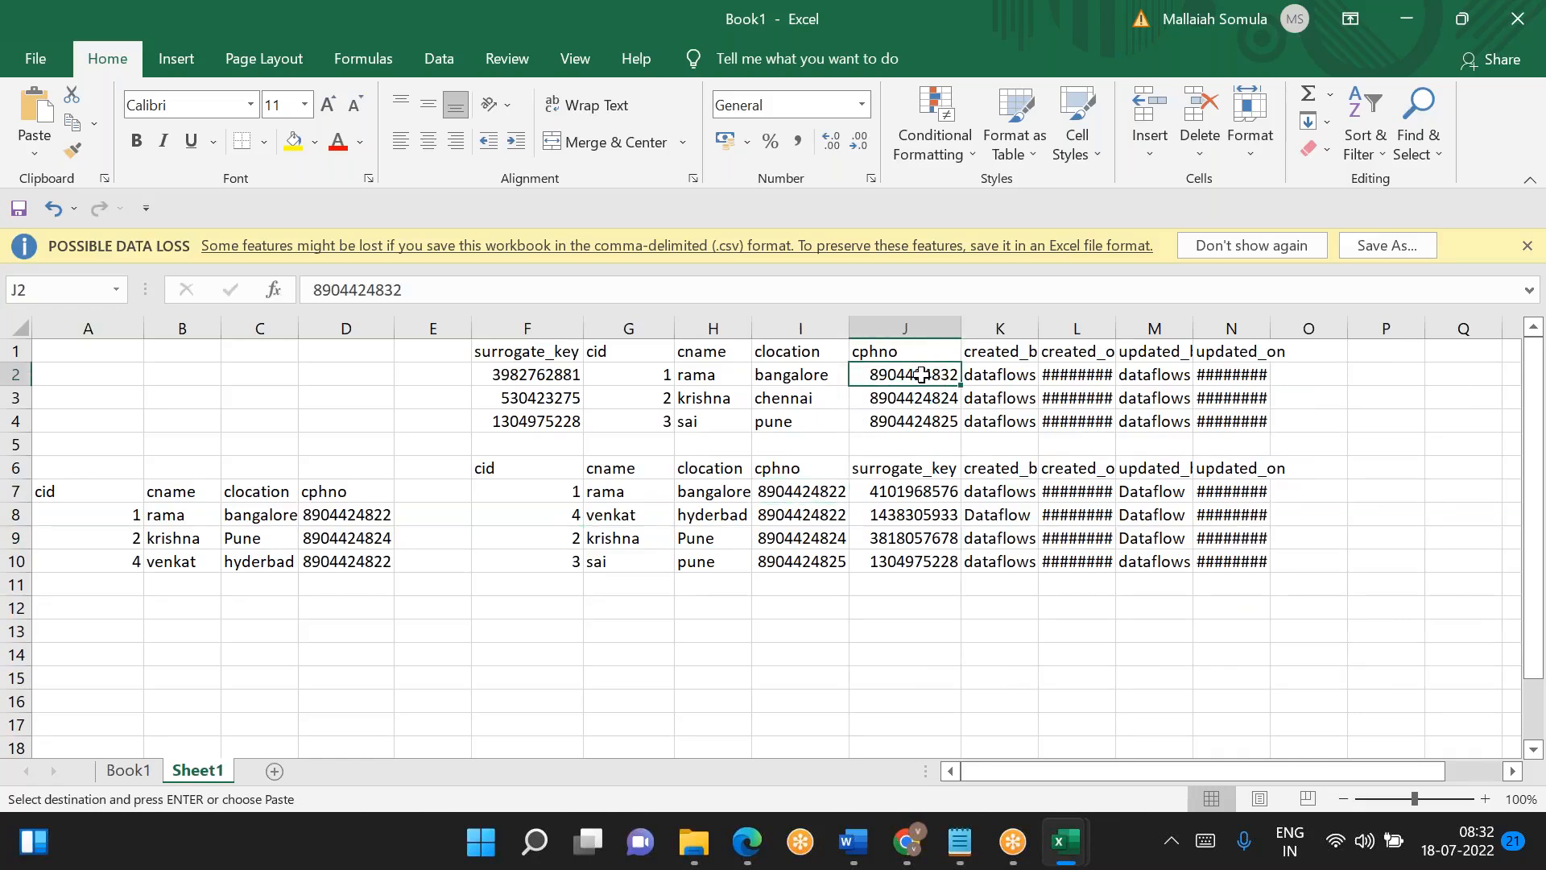
pyautogui.click(552, 375)
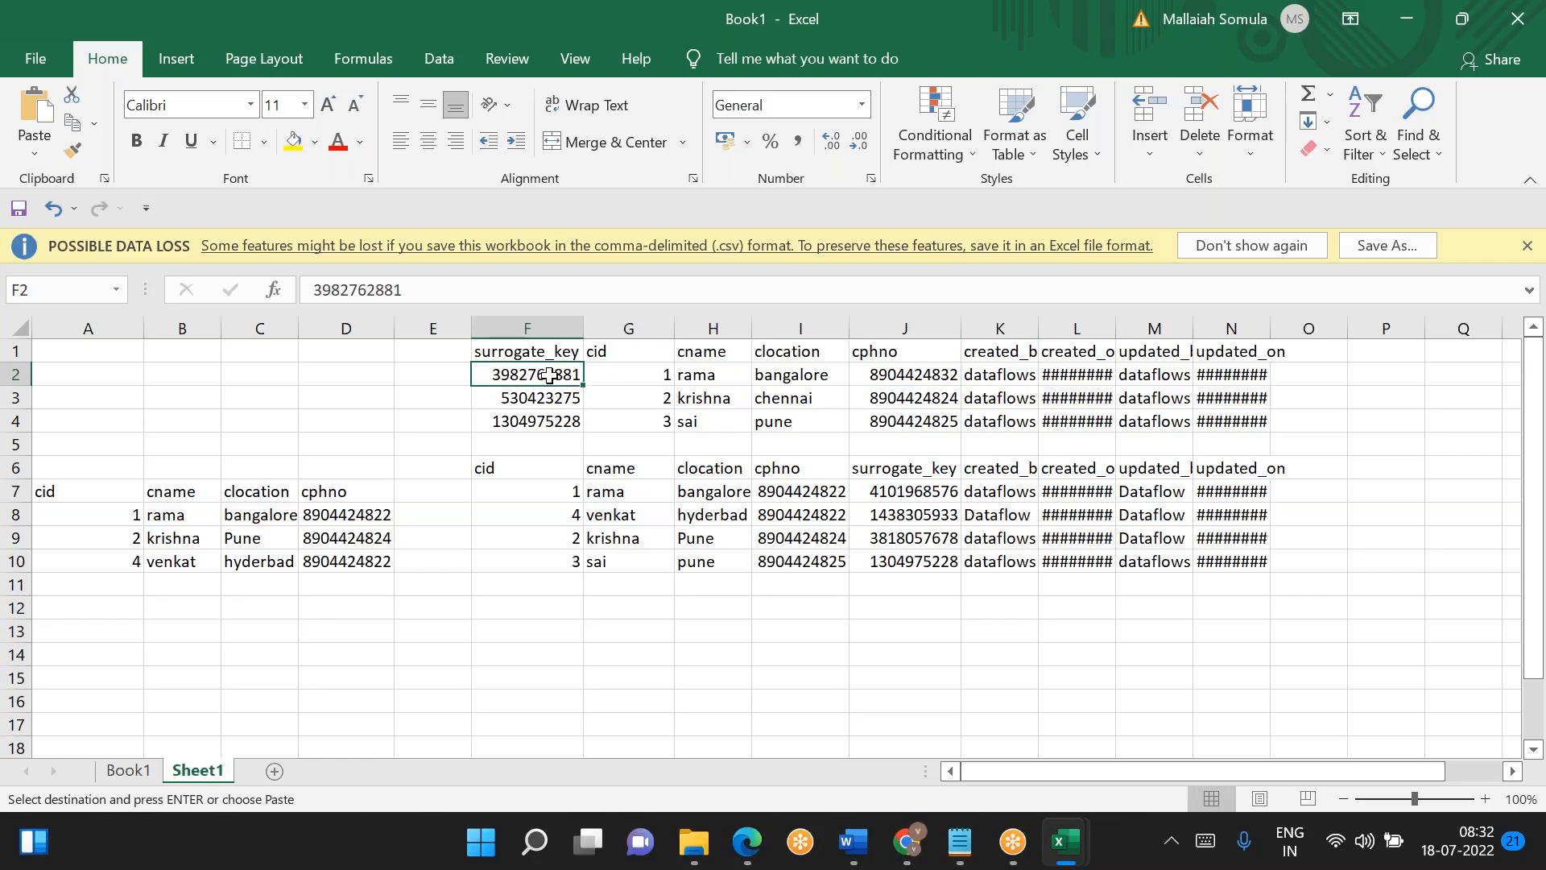
pyautogui.click(899, 496)
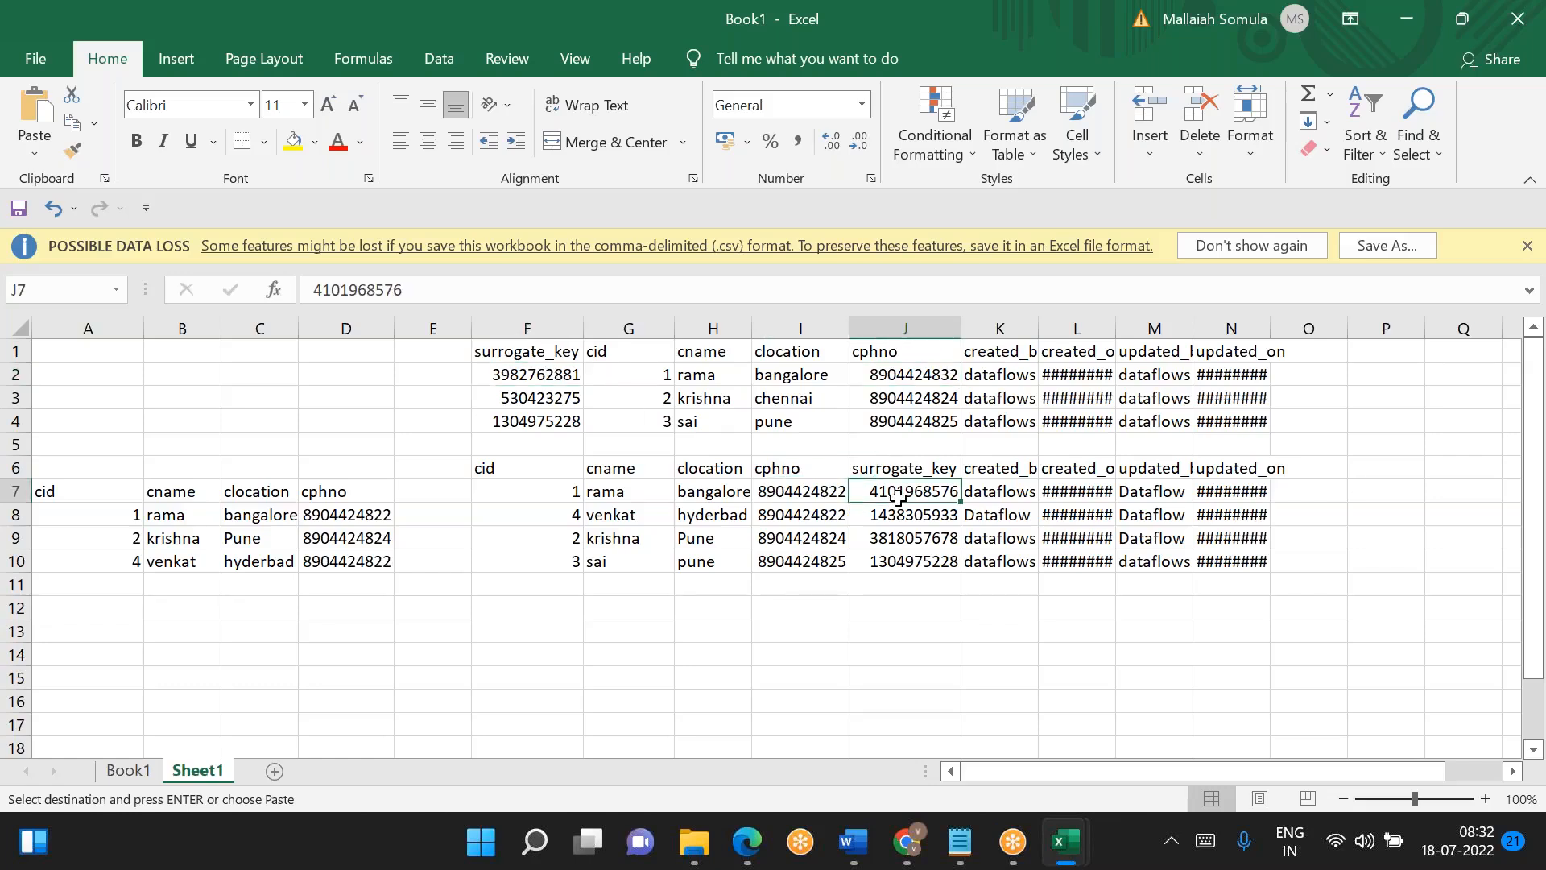
# - Compare cid 2's clocation and surrogate_key between the original and processed tables
pyautogui.click(662, 400)
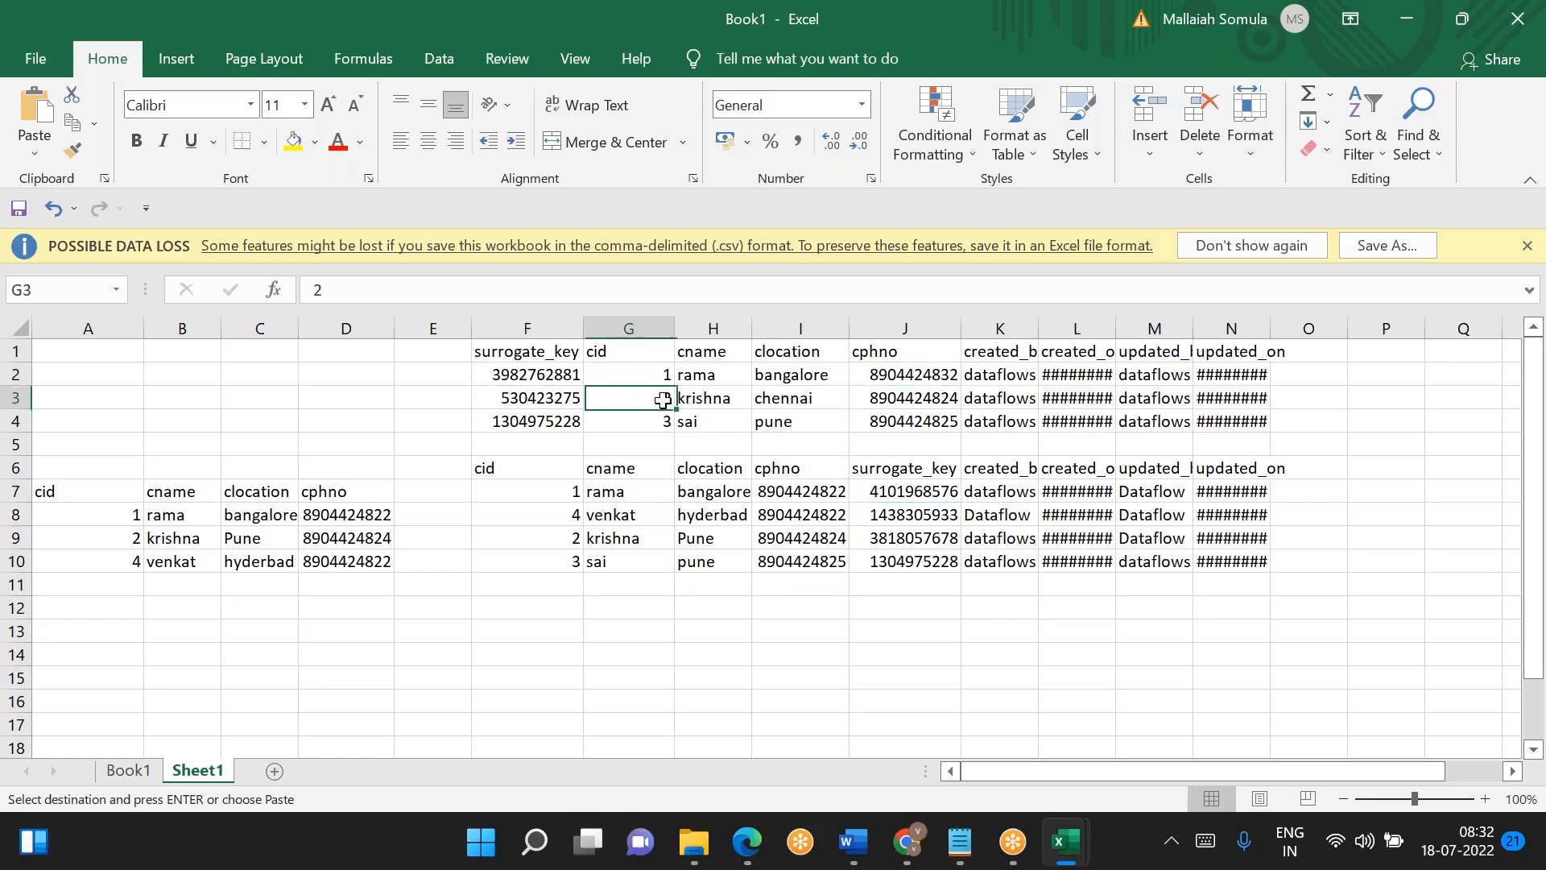
pyautogui.click(773, 398)
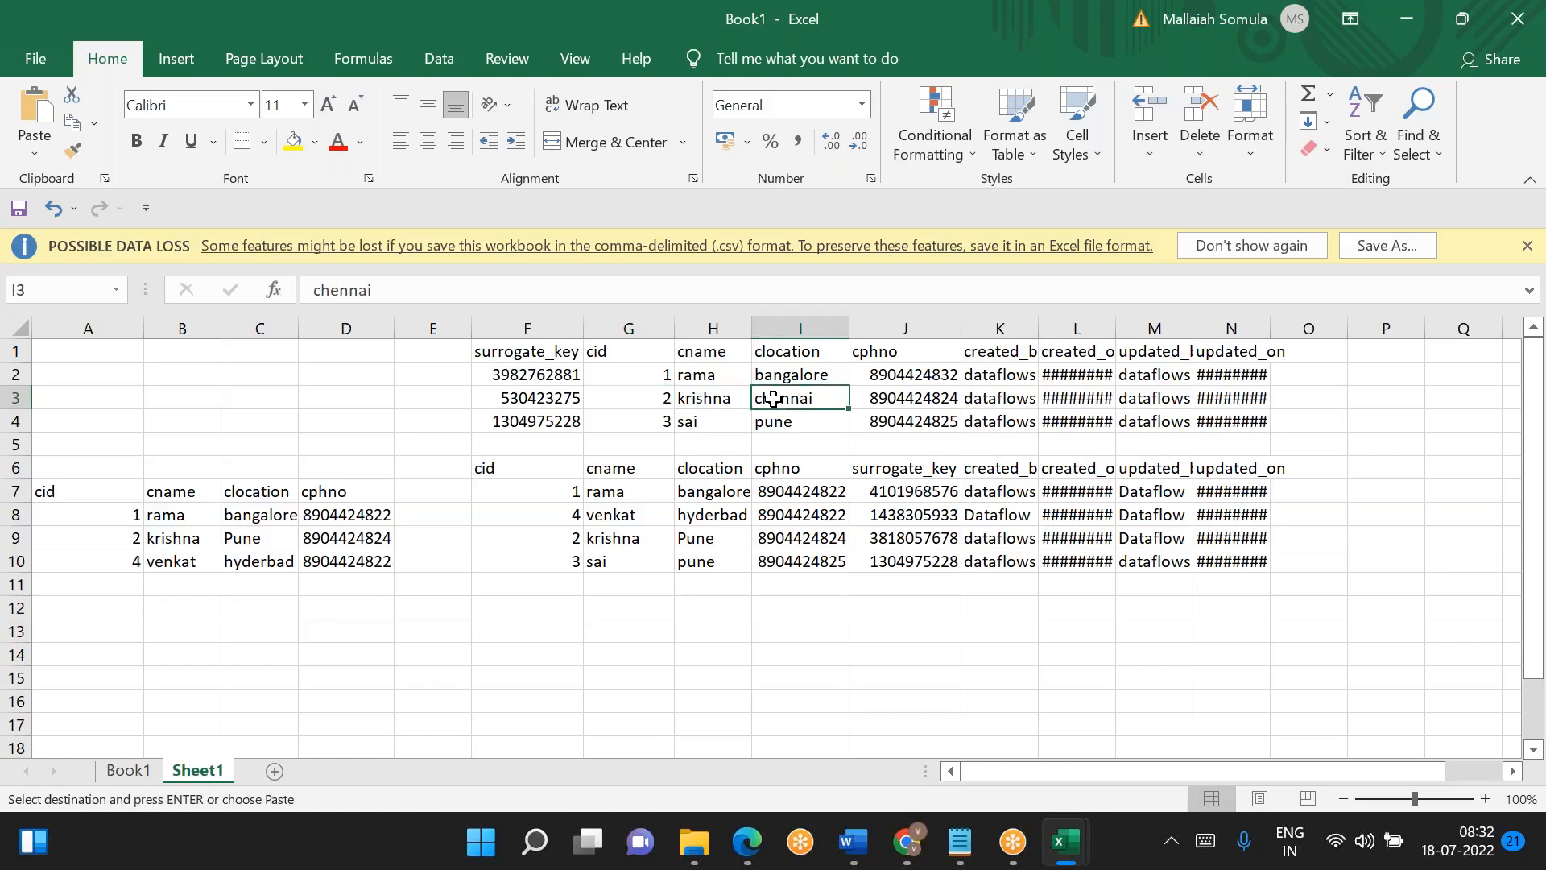
pyautogui.click(698, 537)
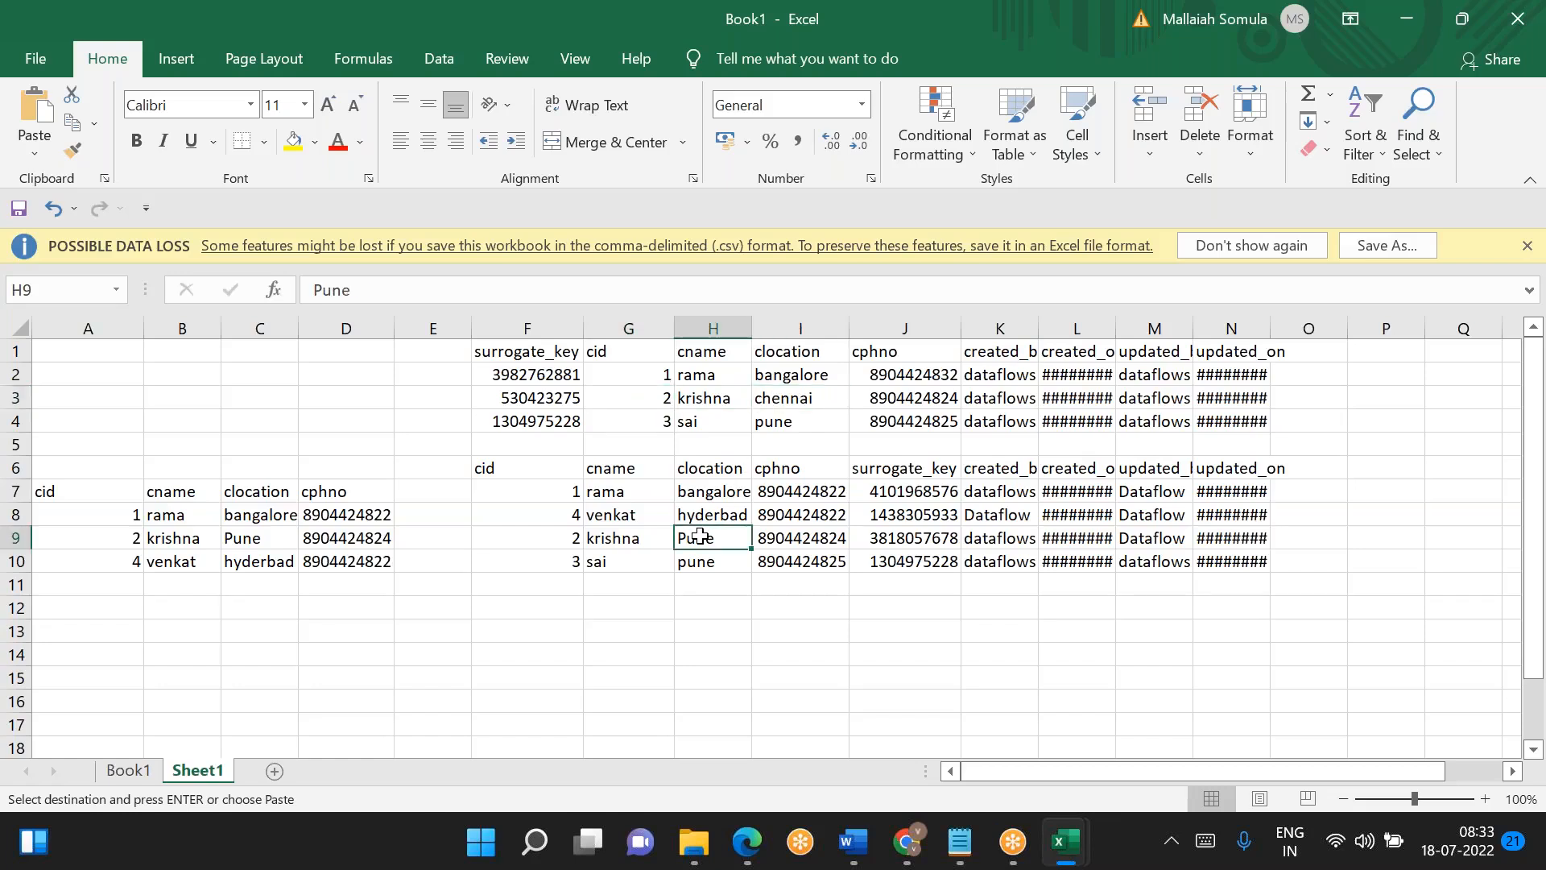
pyautogui.click(805, 392)
pyautogui.click(702, 535)
pyautogui.click(925, 539)
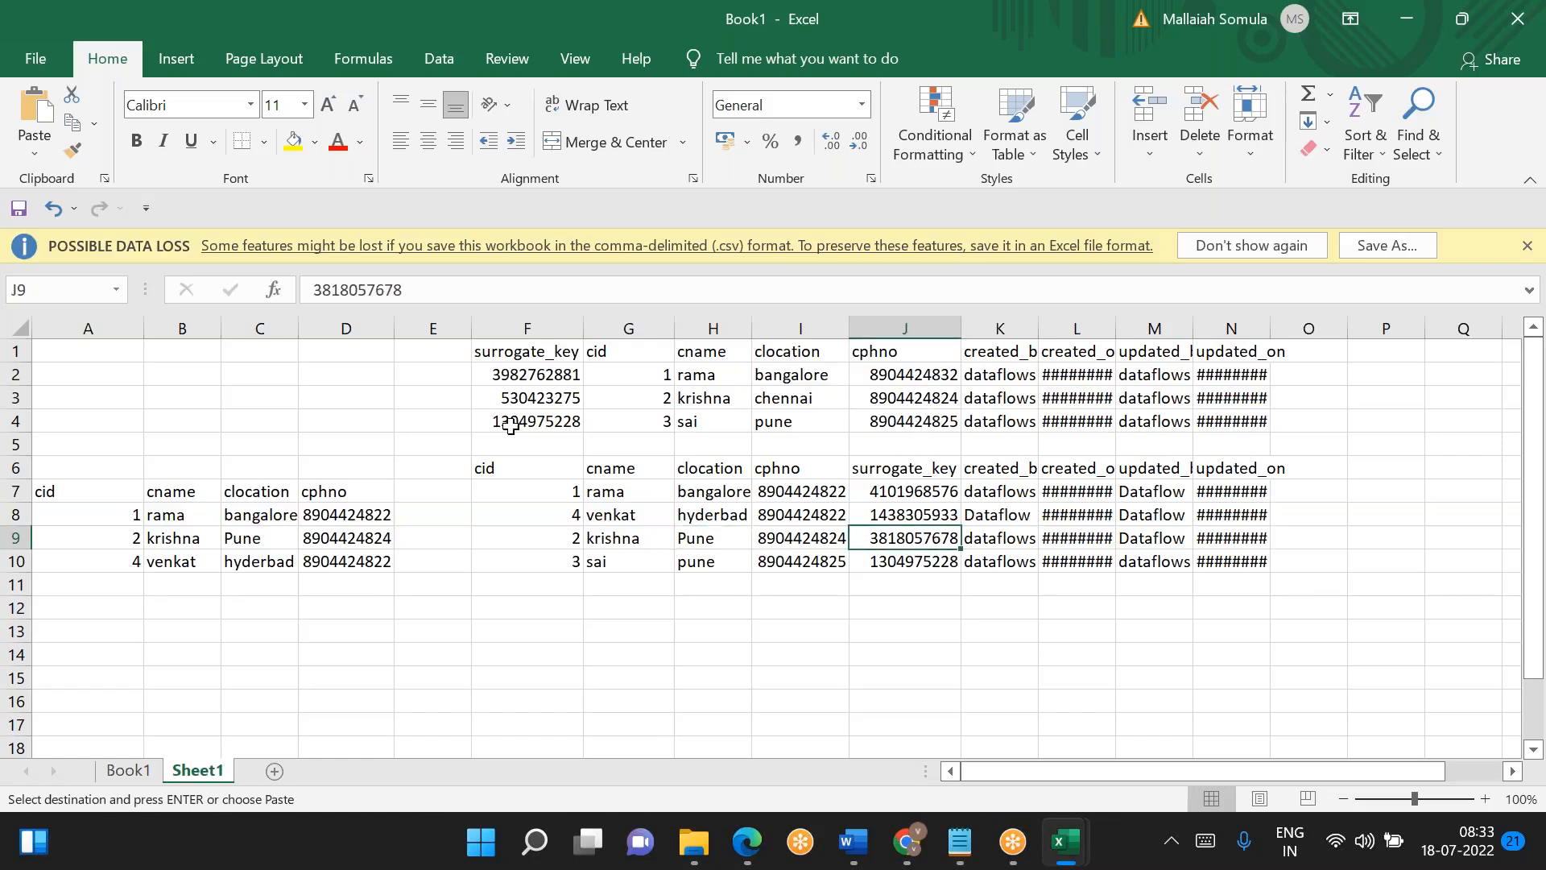
pyautogui.click(522, 403)
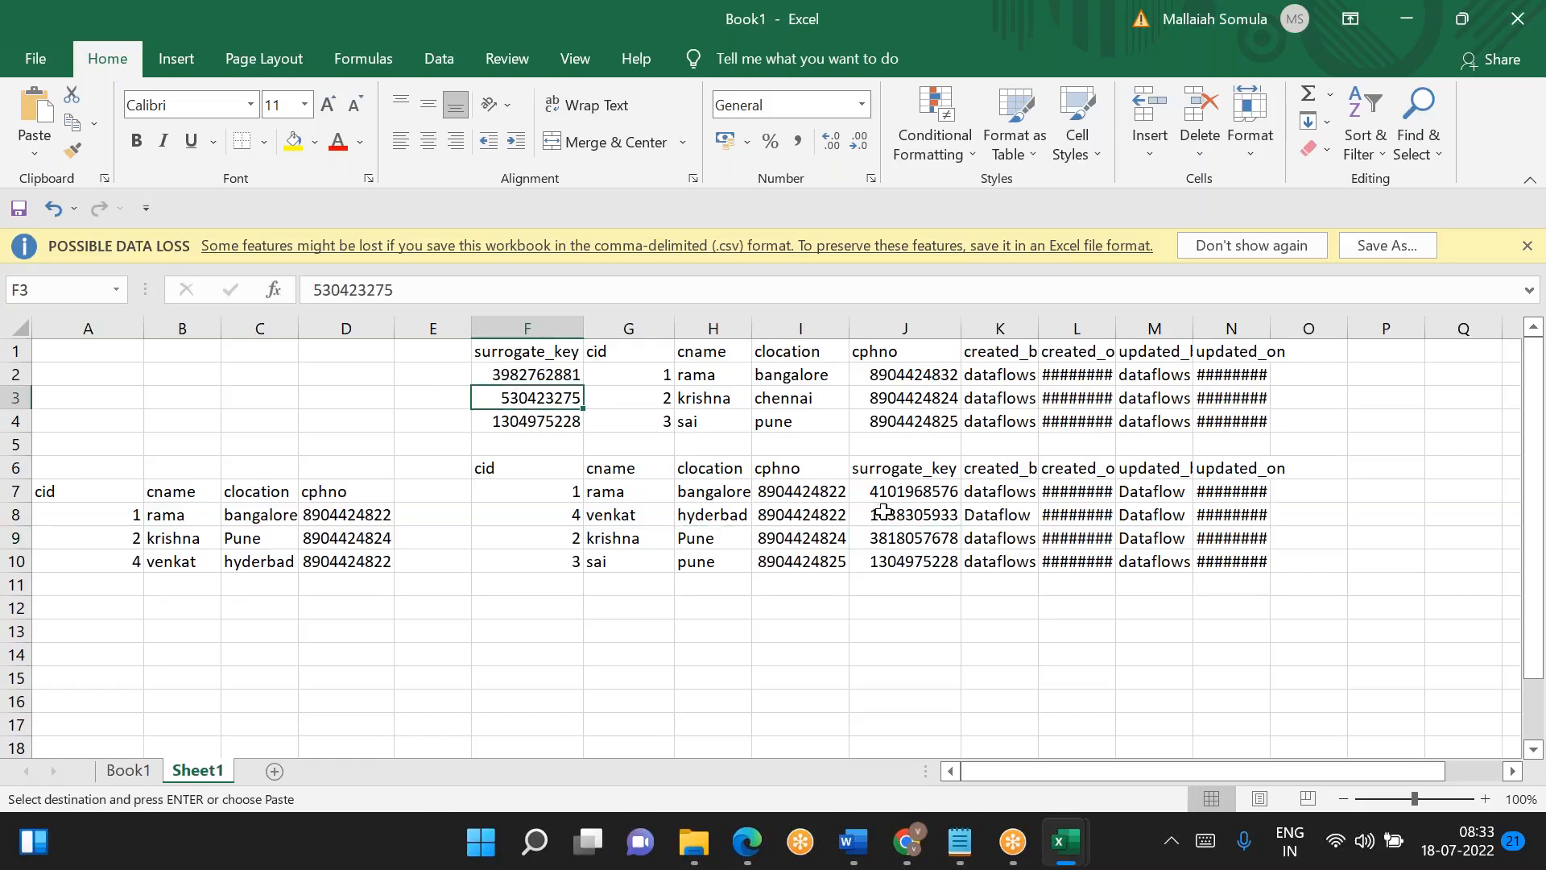
pyautogui.click(899, 546)
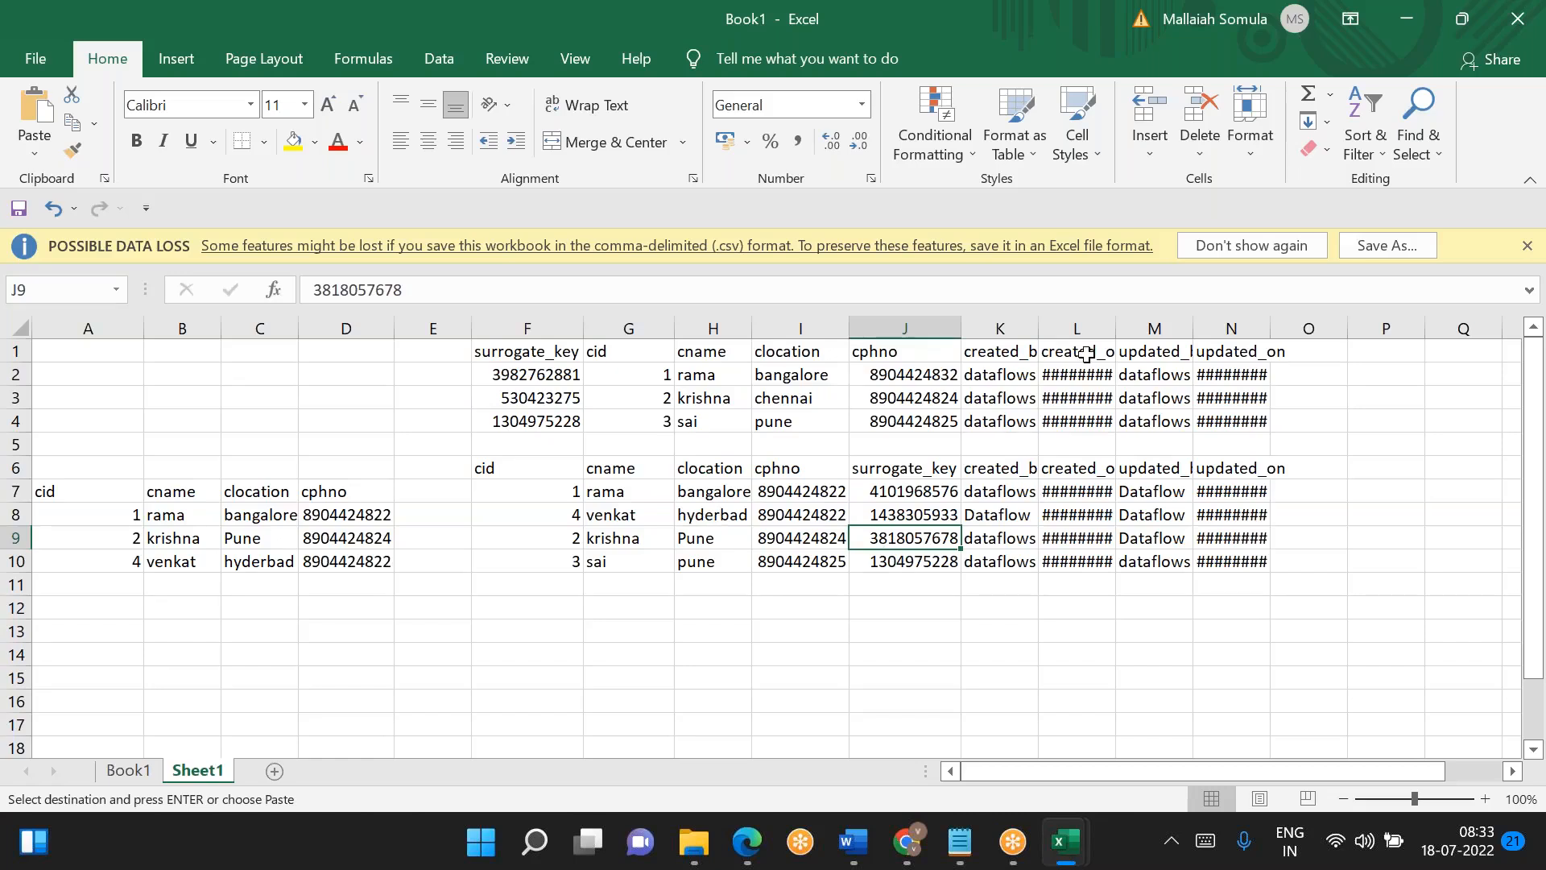
# - Fit the created_by, created_on and updated_on columns in Sheet1 to their contents
pyautogui.doubleClick(1038, 329)
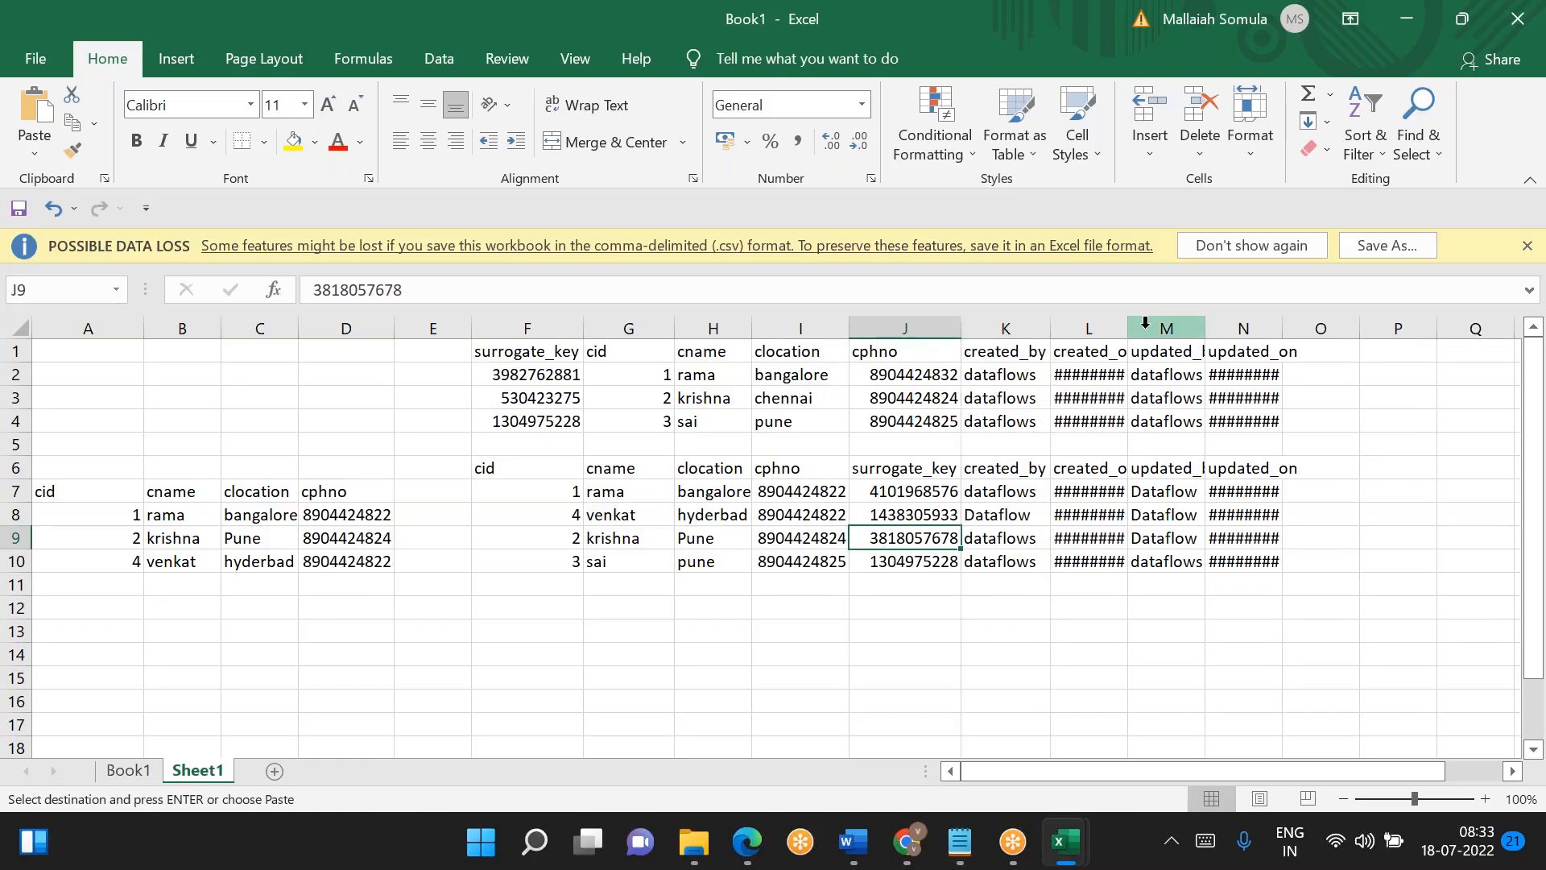
pyautogui.doubleClick(1126, 329)
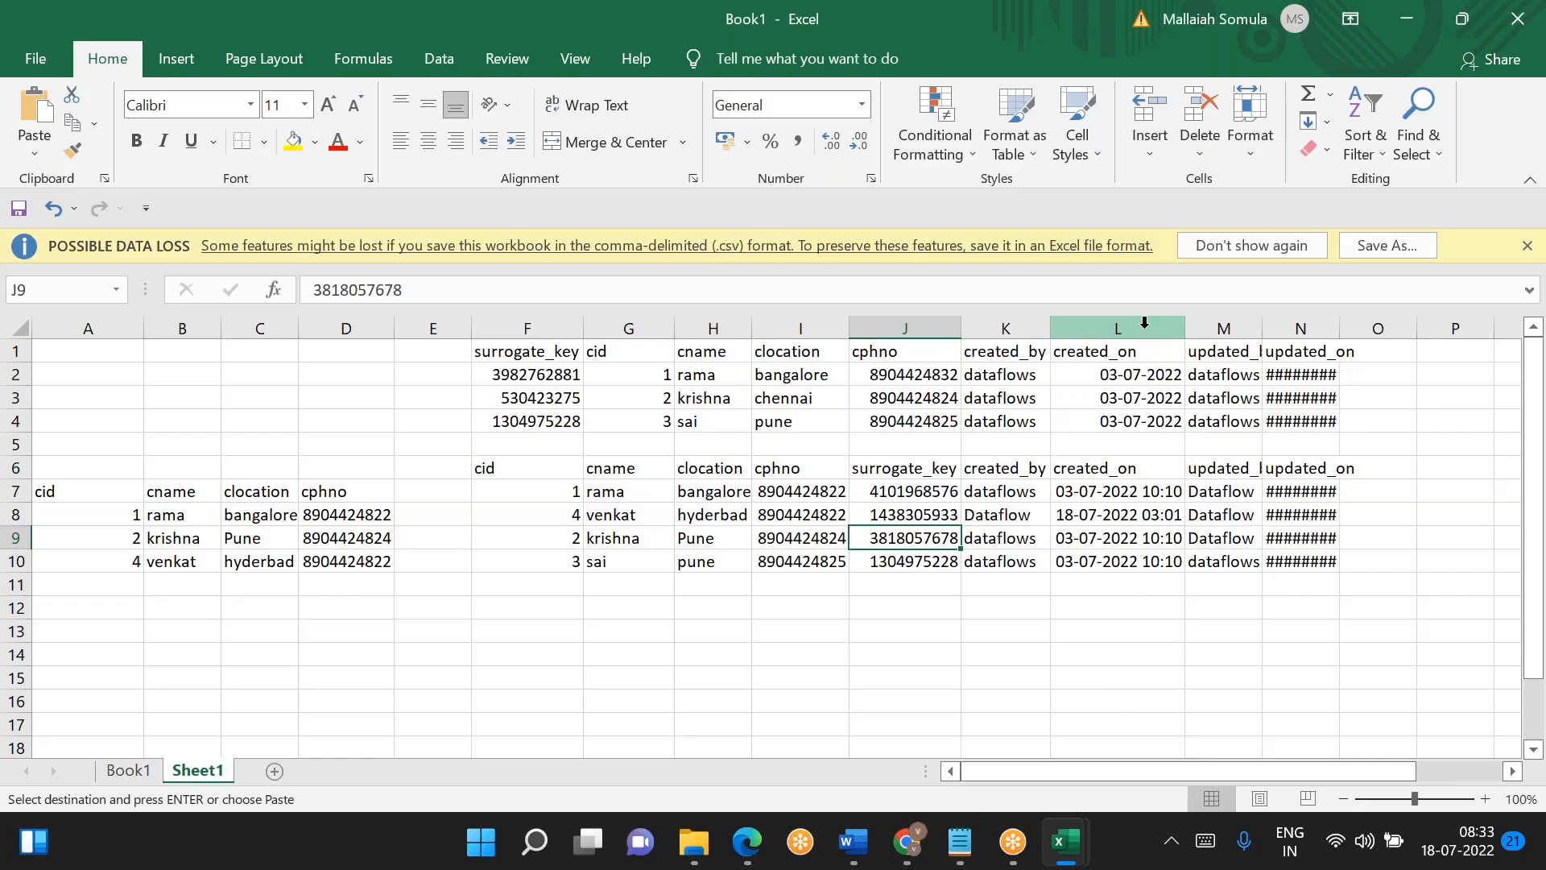
pyautogui.doubleClick(1340, 324)
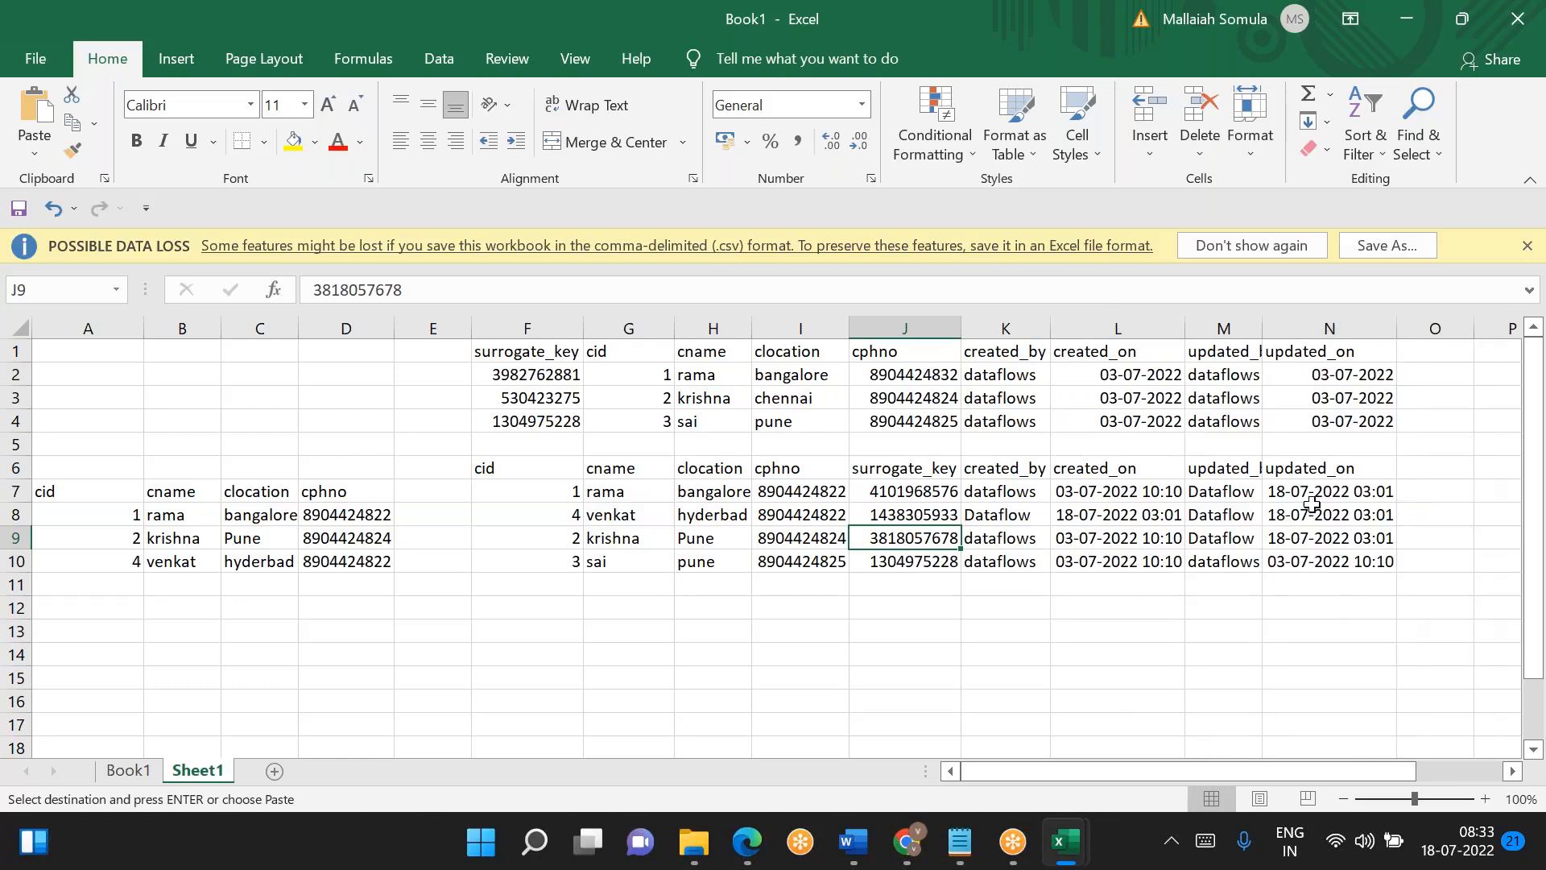
# - Compare the created_on and updated_on timestamps of the cid 1 and cid 2 records in the processed table
pyautogui.click(1114, 490)
pyautogui.click(1076, 540)
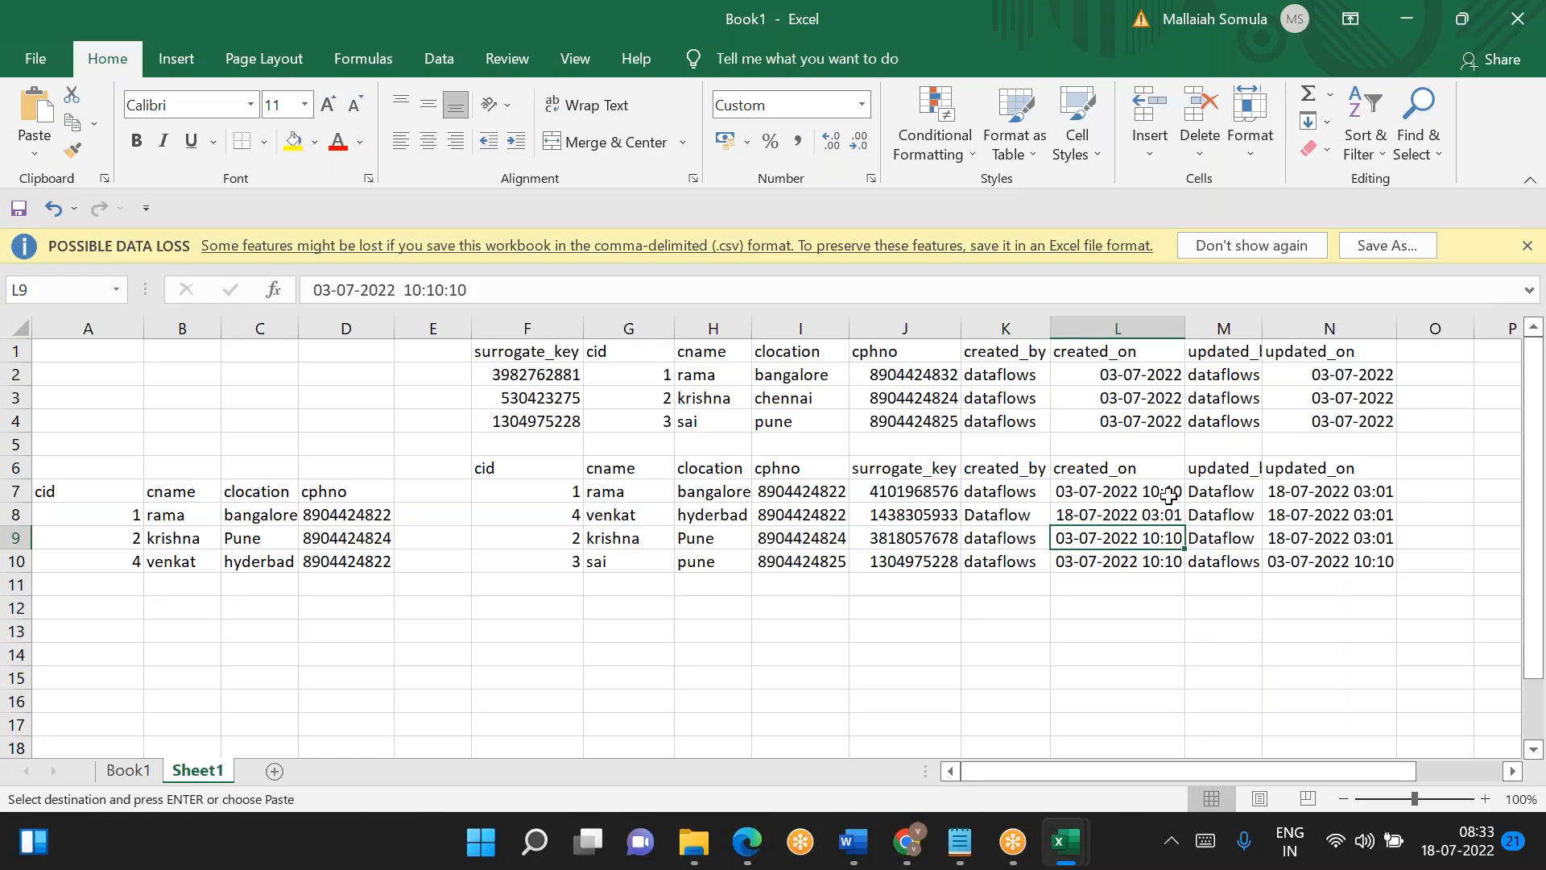
pyautogui.click(1294, 490)
pyautogui.click(1290, 538)
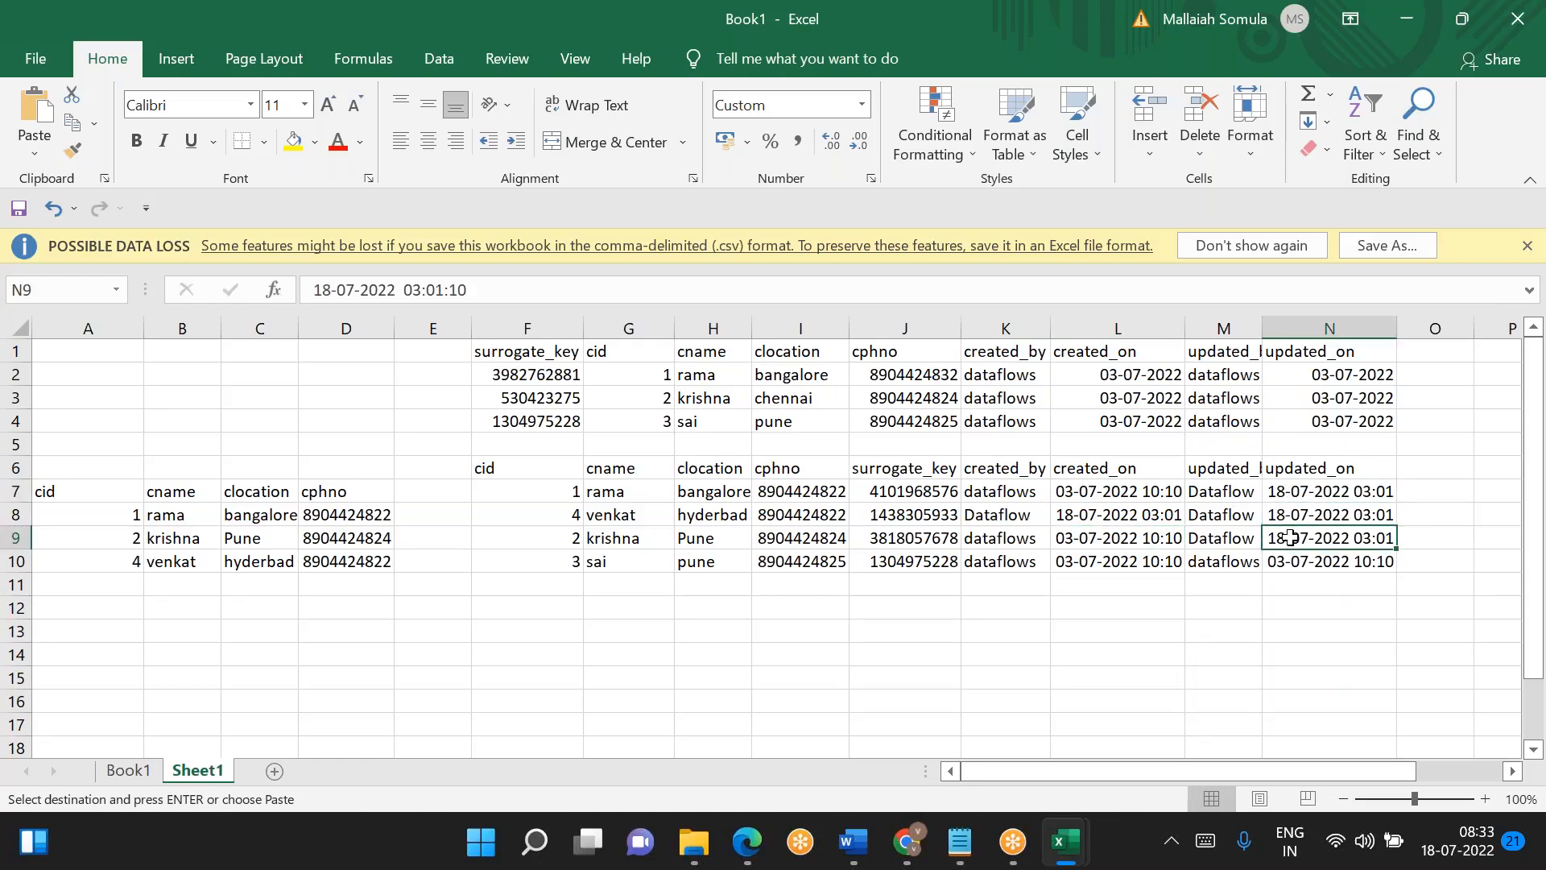
pyautogui.click(1282, 494)
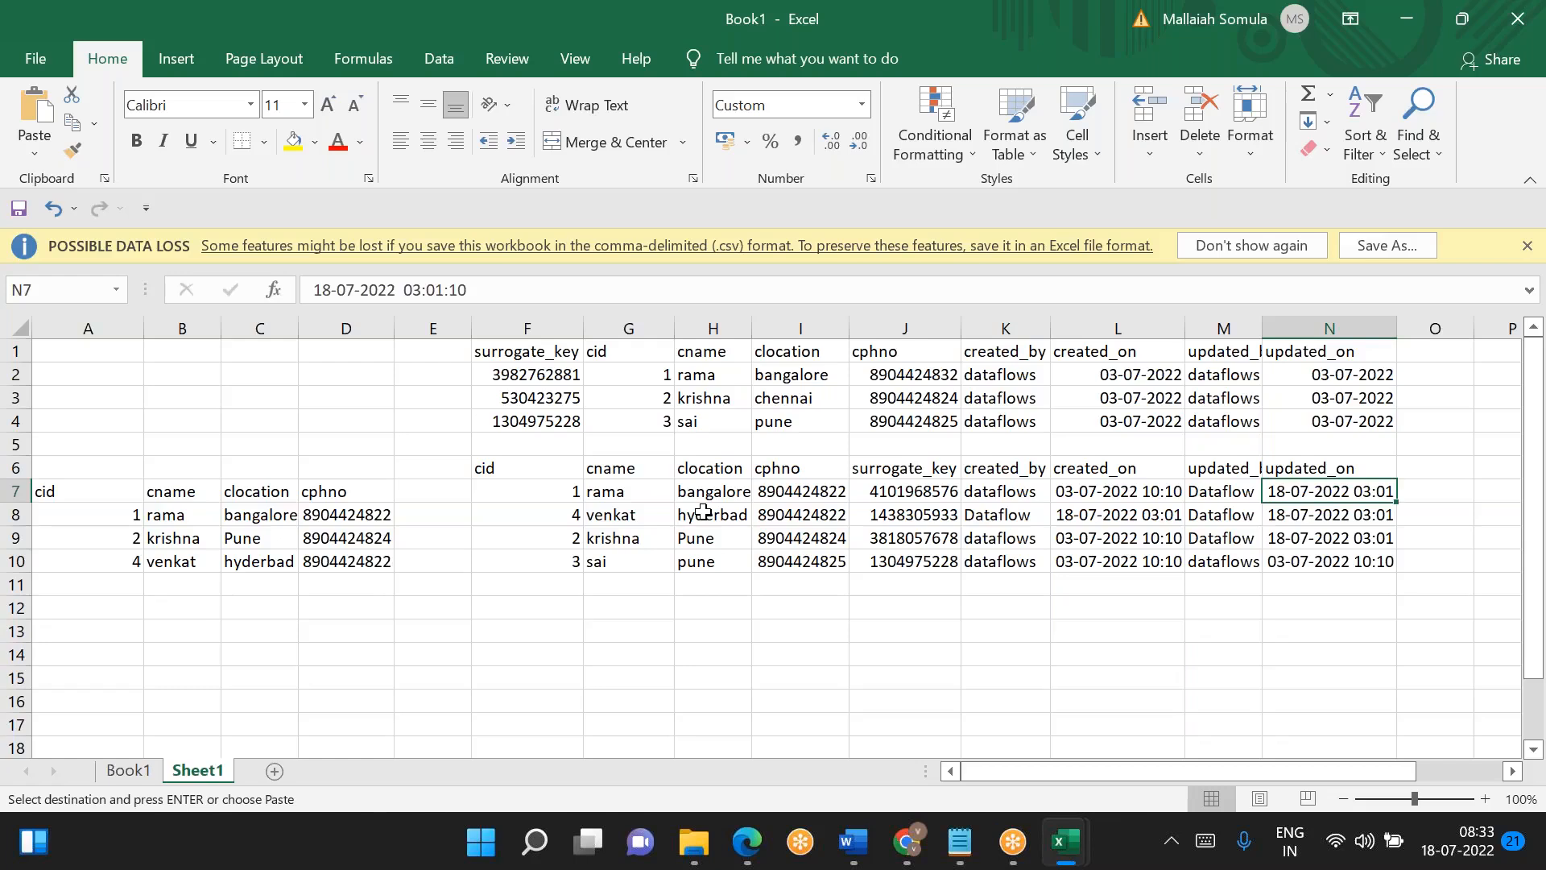
# - Check the created_on and updated_on timestamps of the new cid 4 record in the processed table
pyautogui.click(1089, 515)
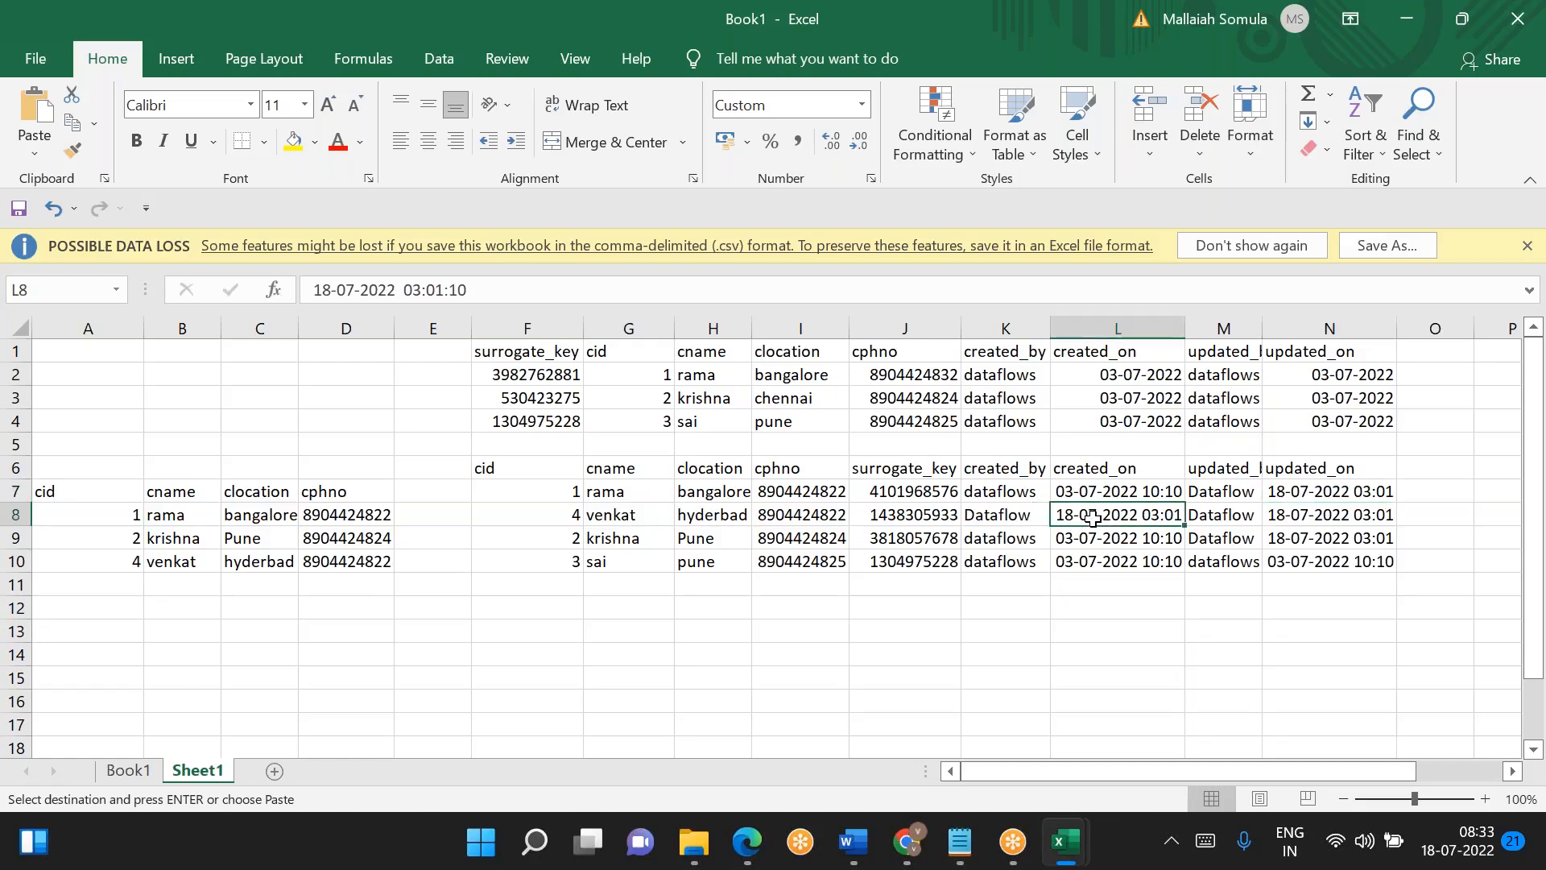
pyautogui.click(1306, 513)
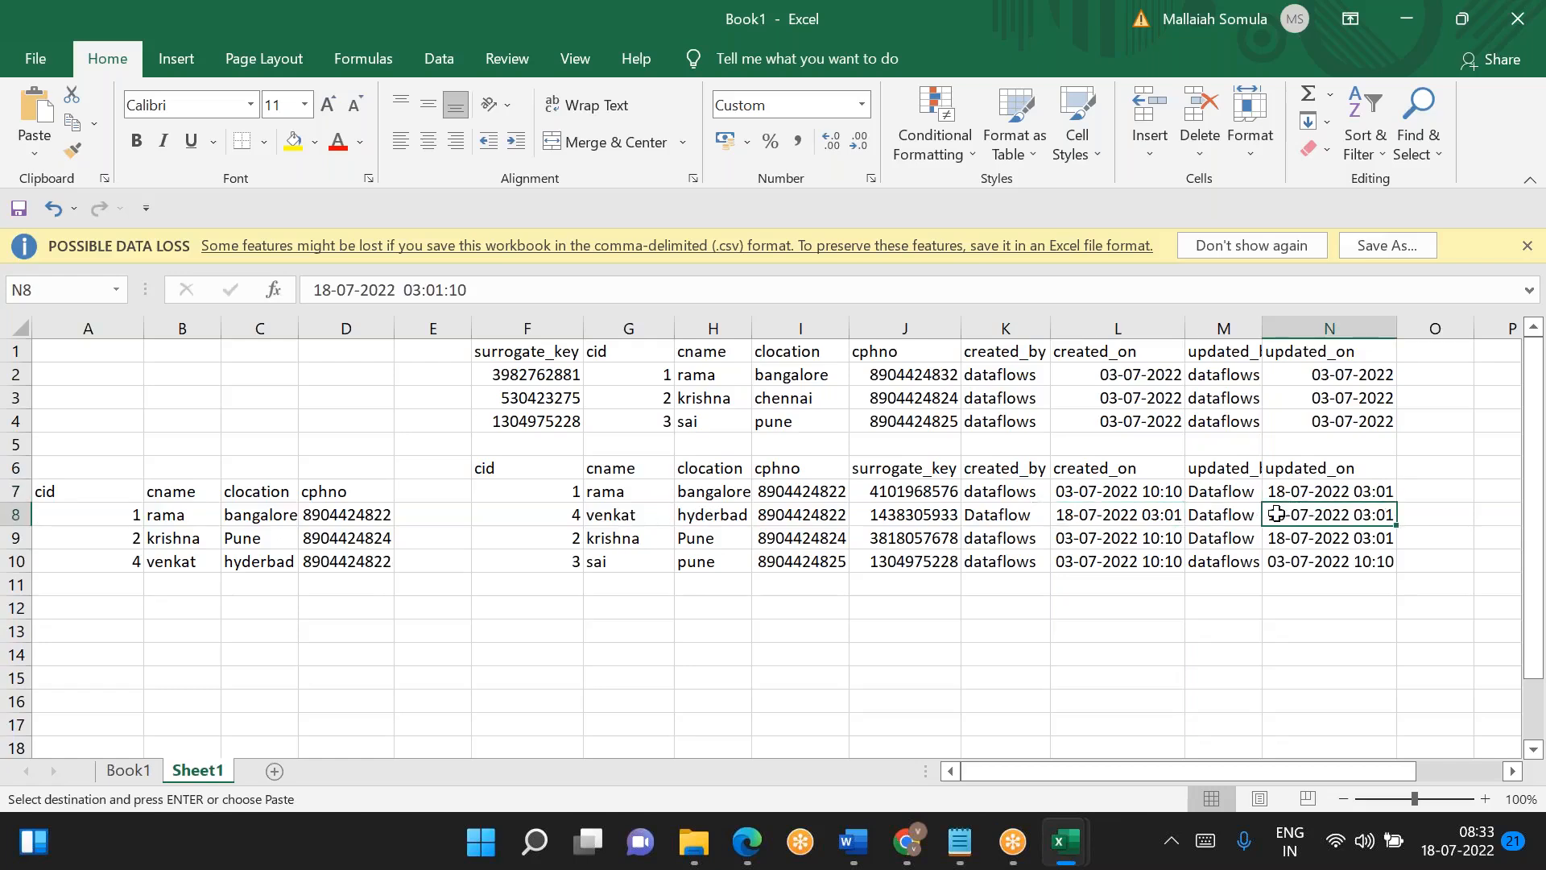
pyautogui.click(1132, 513)
pyautogui.click(1310, 515)
pyautogui.click(576, 516)
pyautogui.write('4\tvenkat')
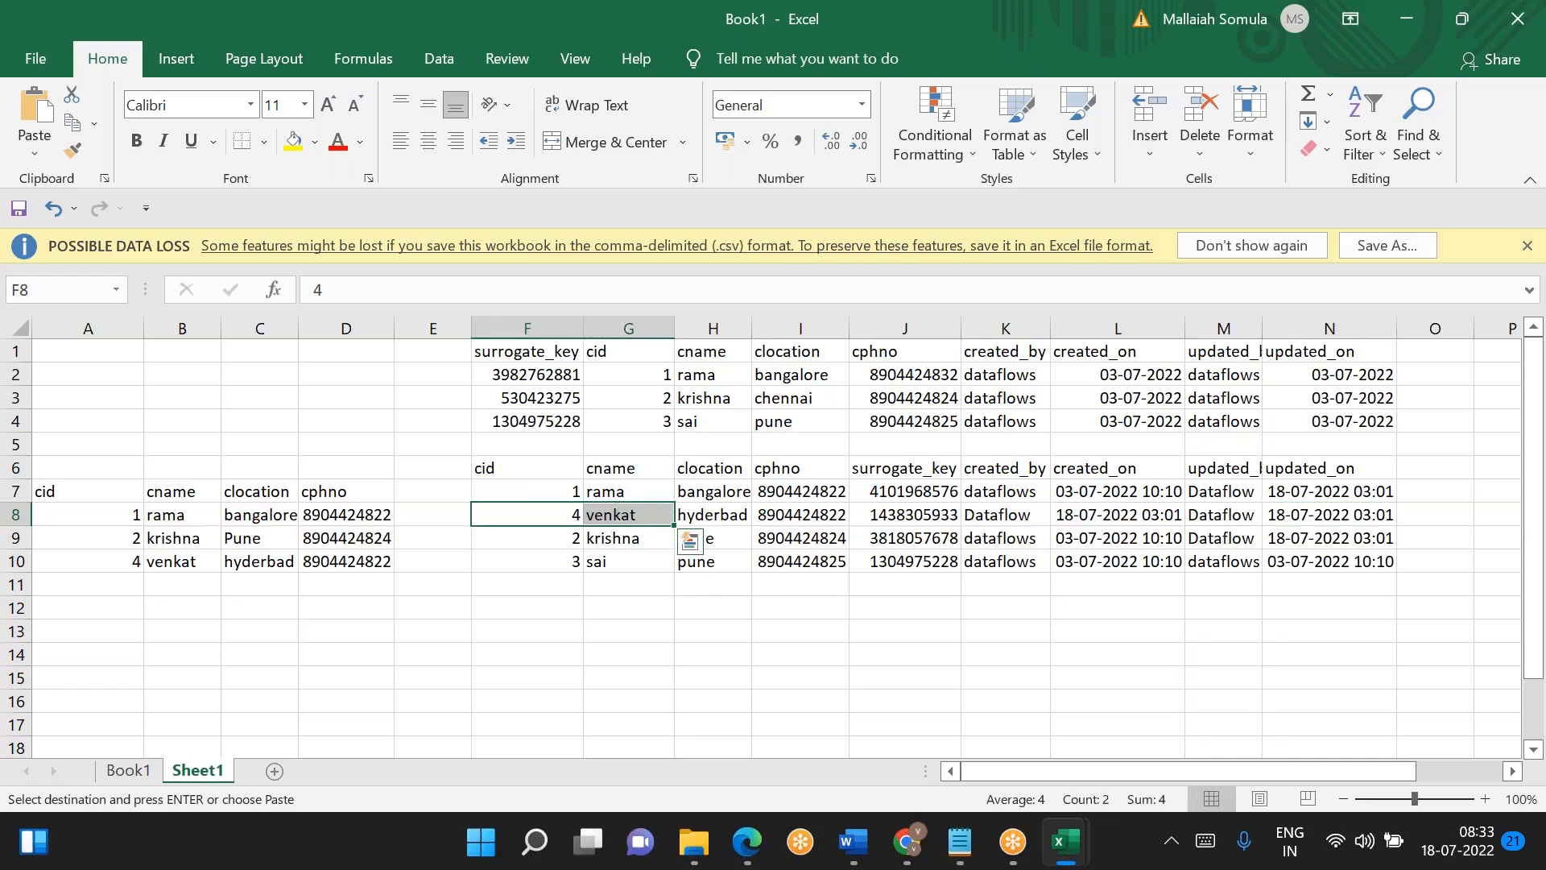
# - Check the created_on and updated_on timestamps of the unchanged cid 3 record in the processed table
pyautogui.click(571, 558)
pyautogui.click(1106, 561)
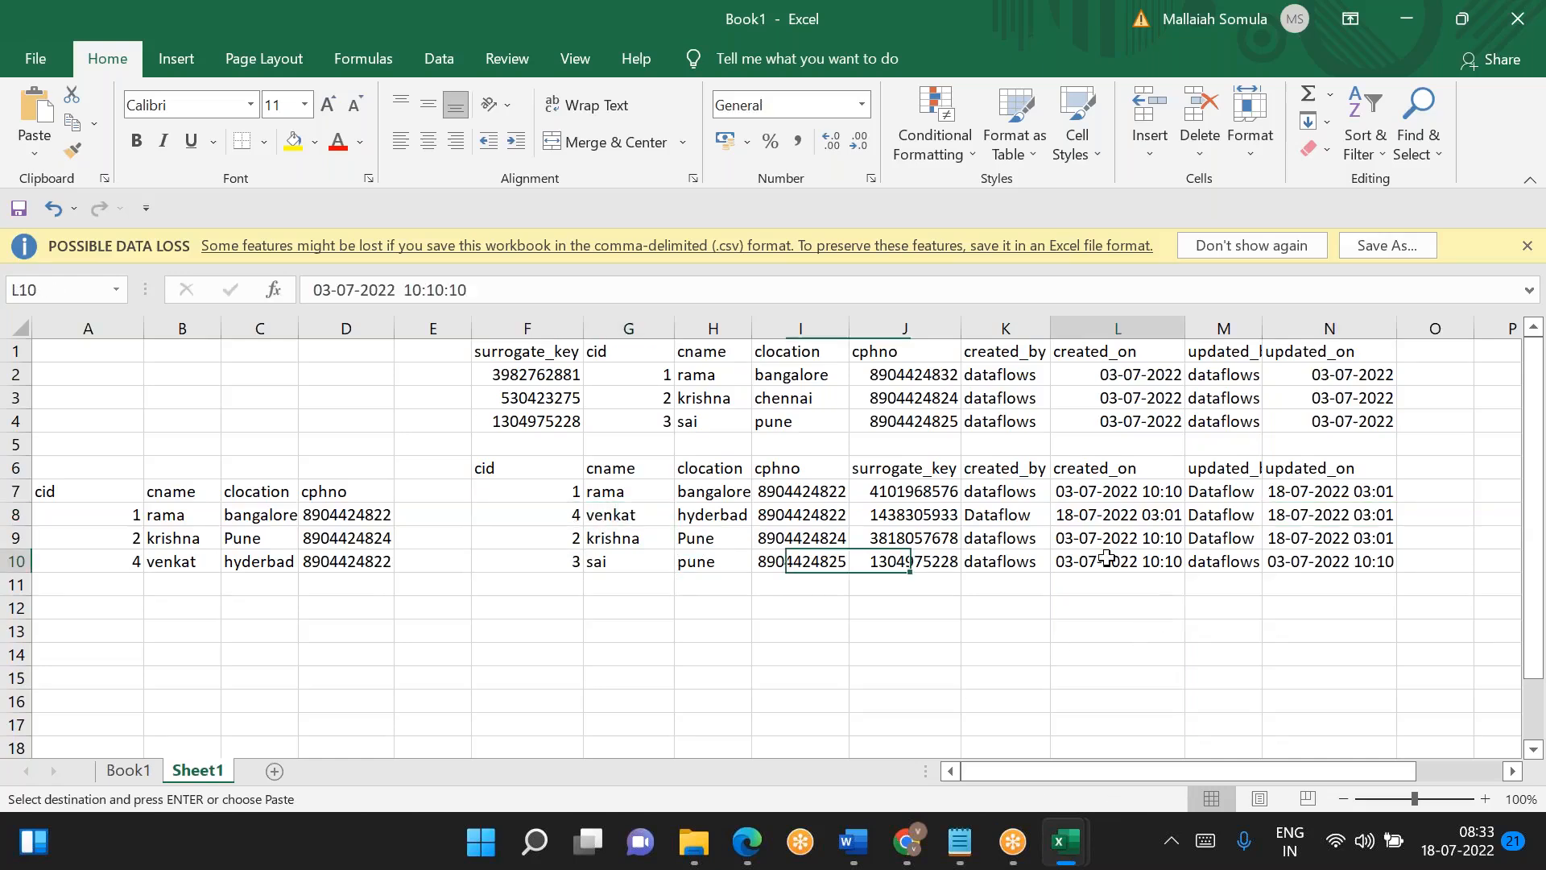
pyautogui.click(1292, 559)
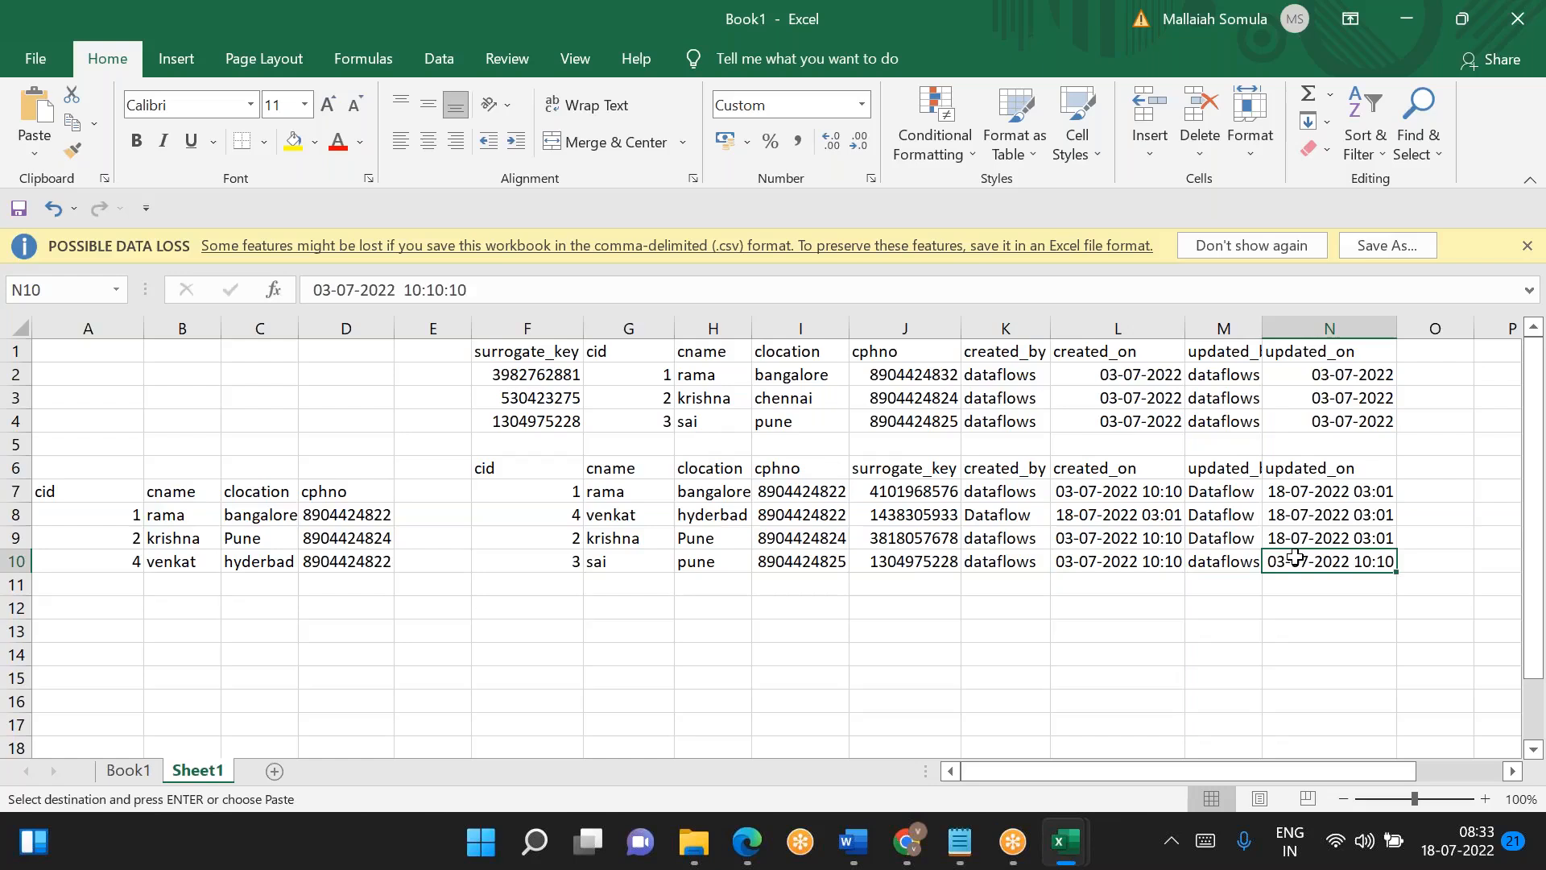
# - Switch to Azure Data Factory in Chrome and set Data flow1's df_param_loadDate parameter in pipeline1 to the pipeline expression '2022/07/18'
pyautogui.click(910, 850)
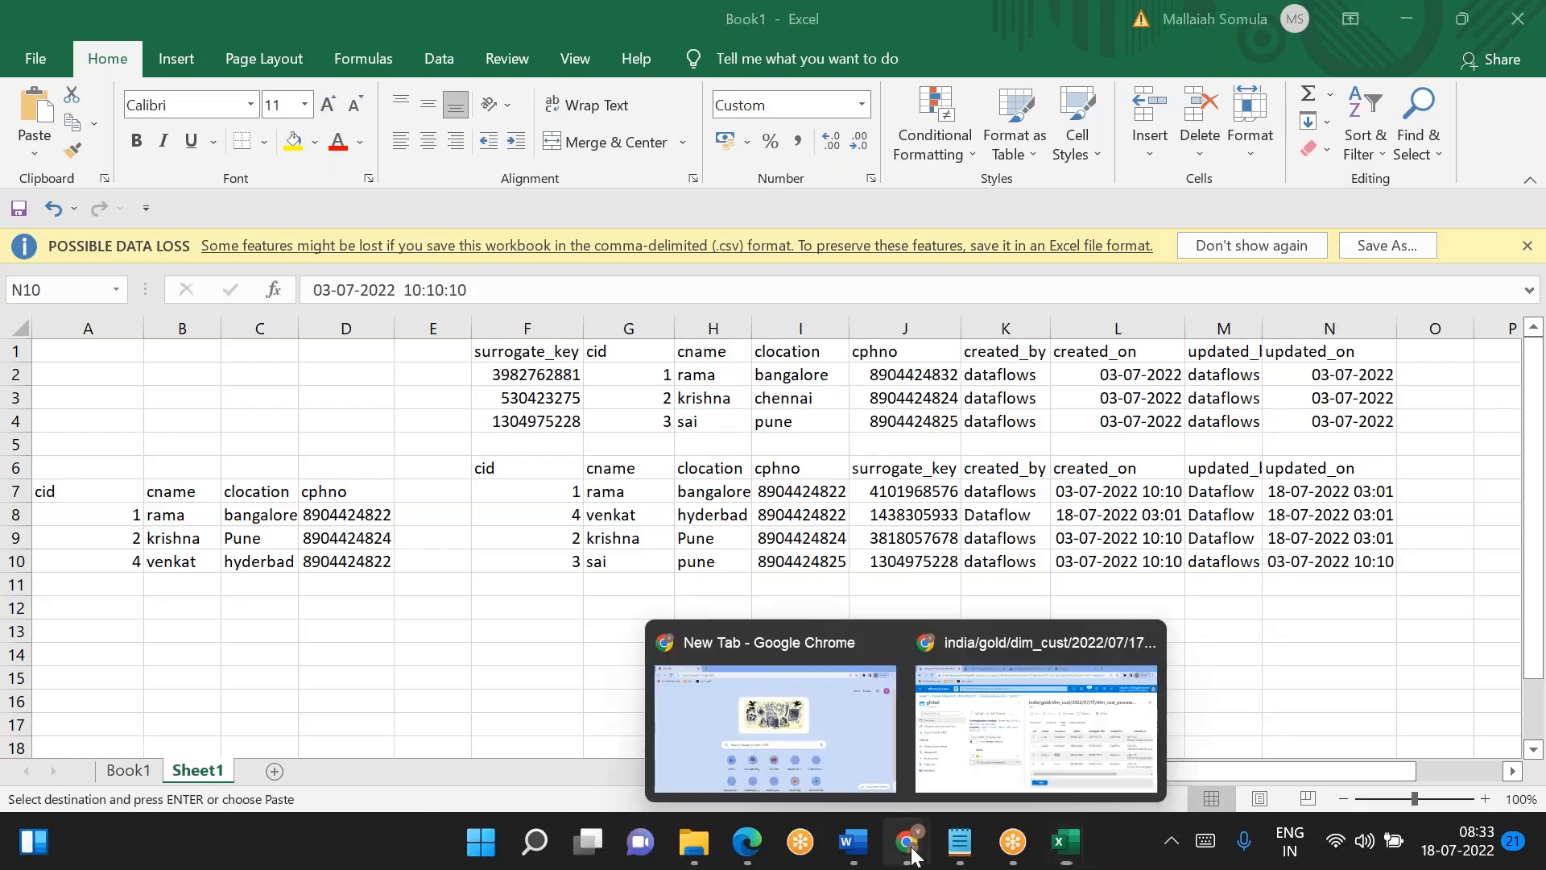
pyautogui.click(1028, 707)
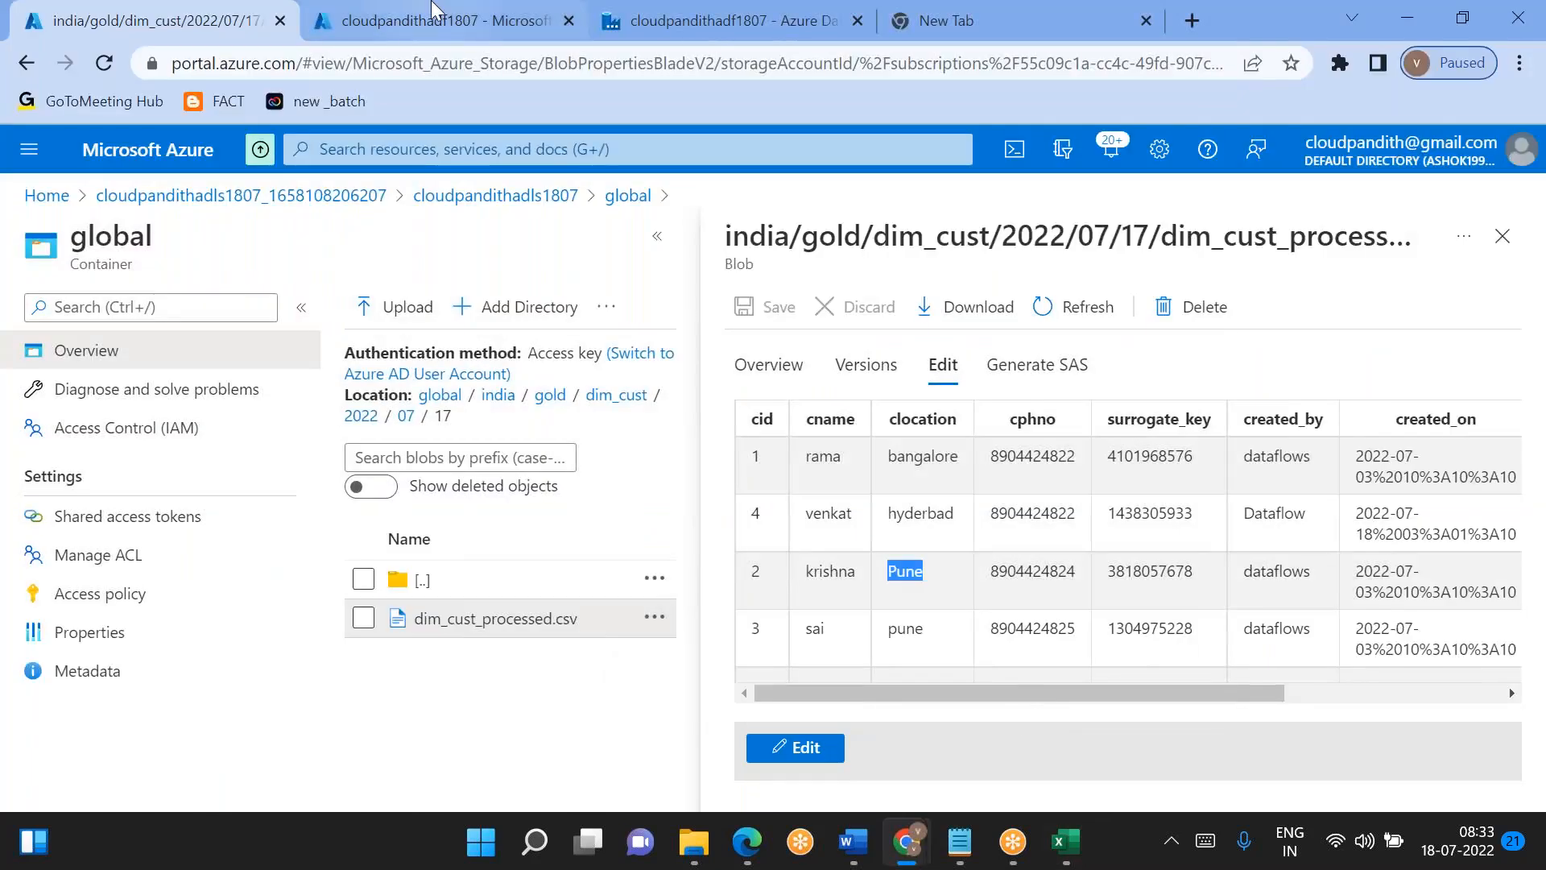
pyautogui.click(432, 9)
pyautogui.click(612, 13)
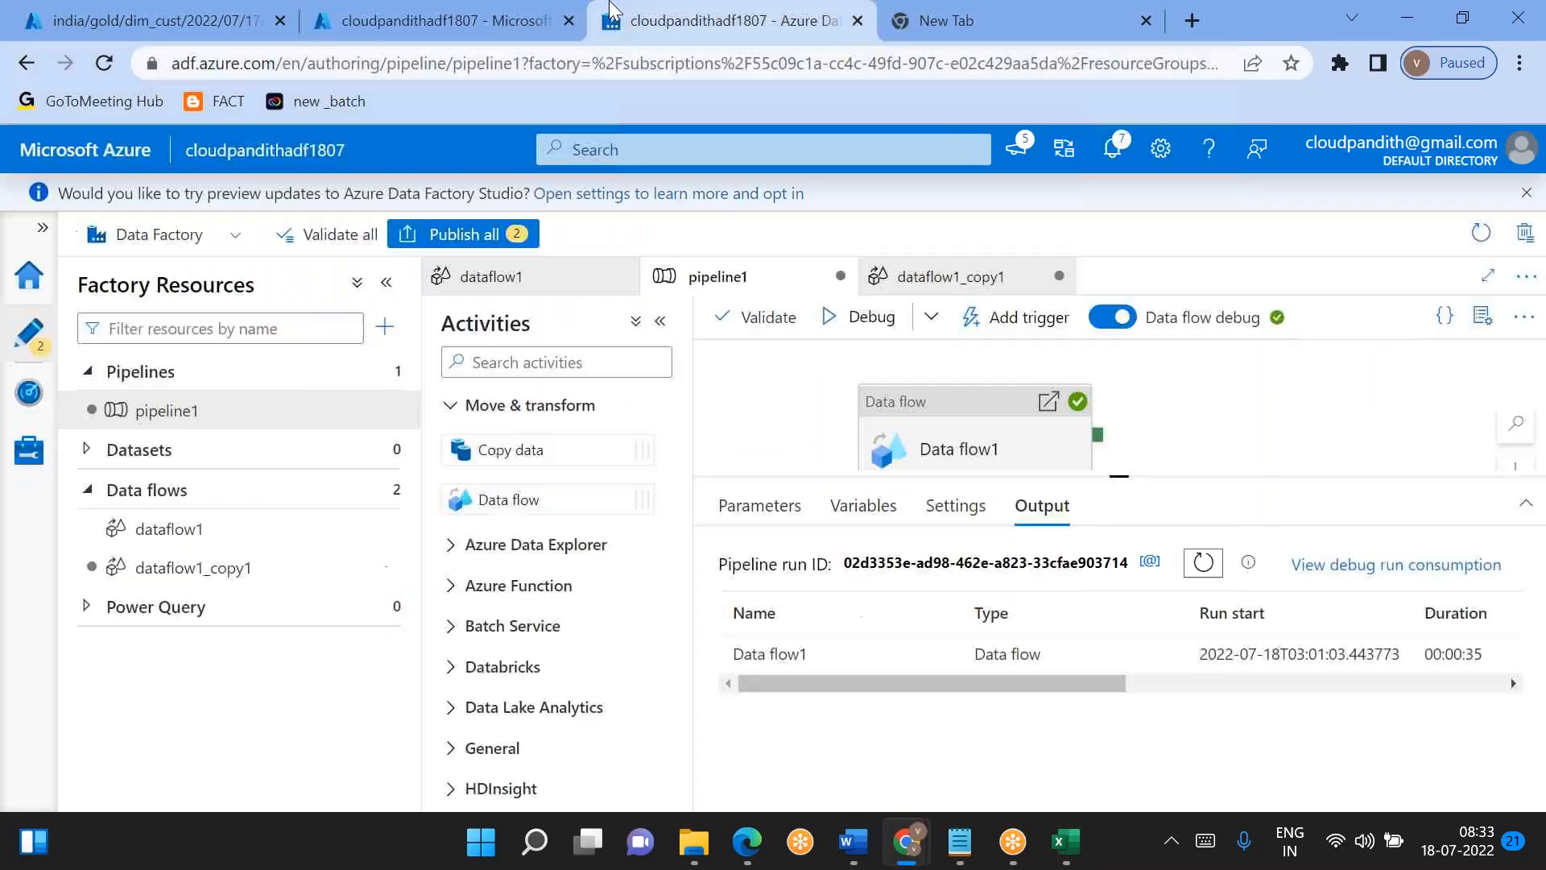
pyautogui.click(960, 417)
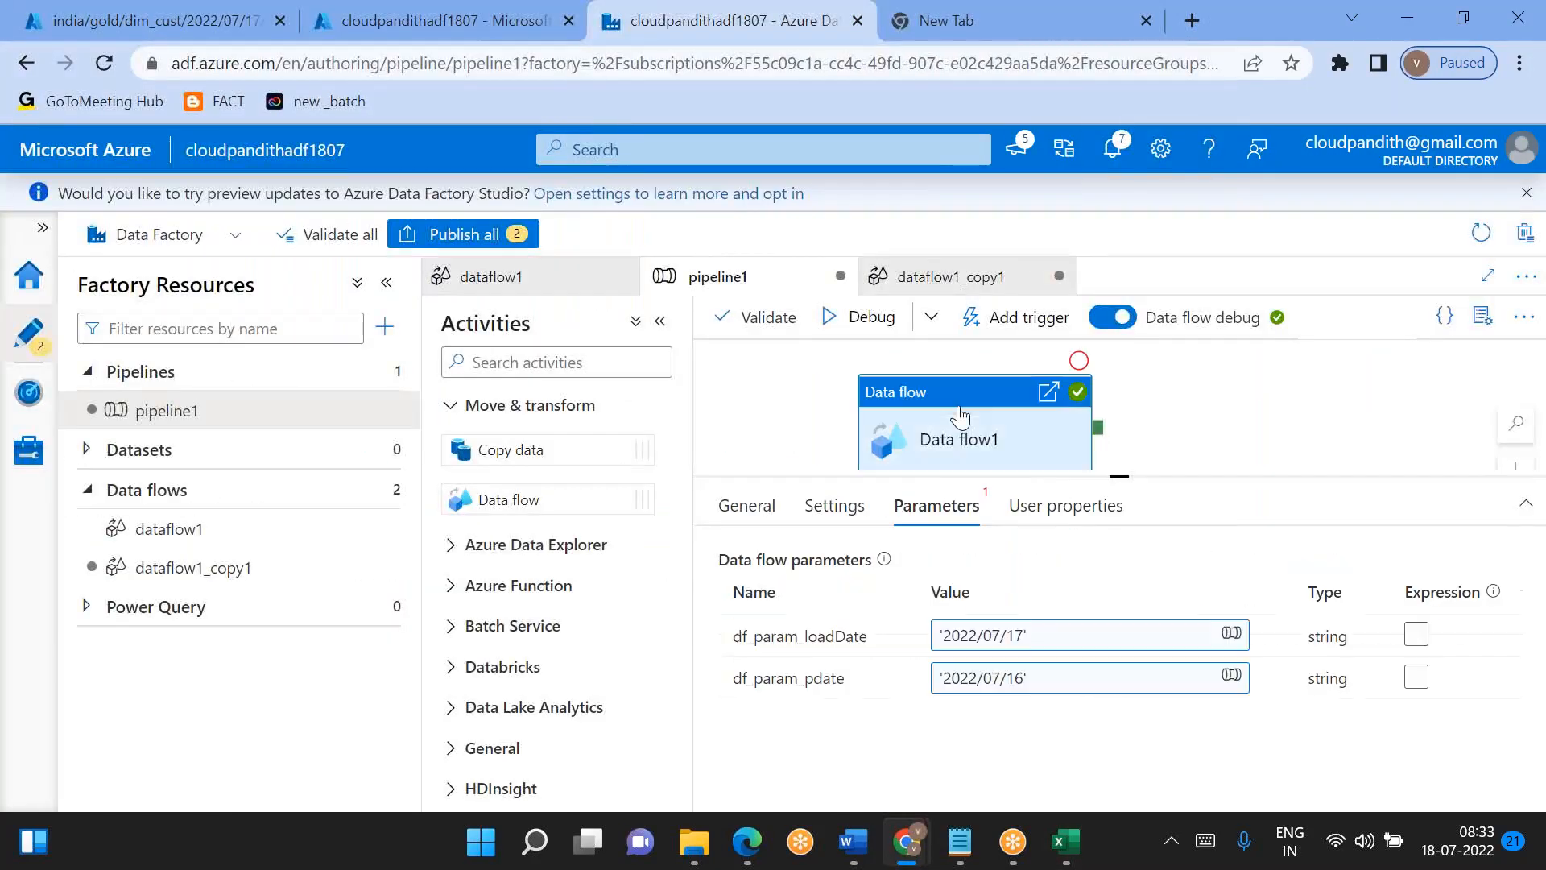
pyautogui.click(1021, 642)
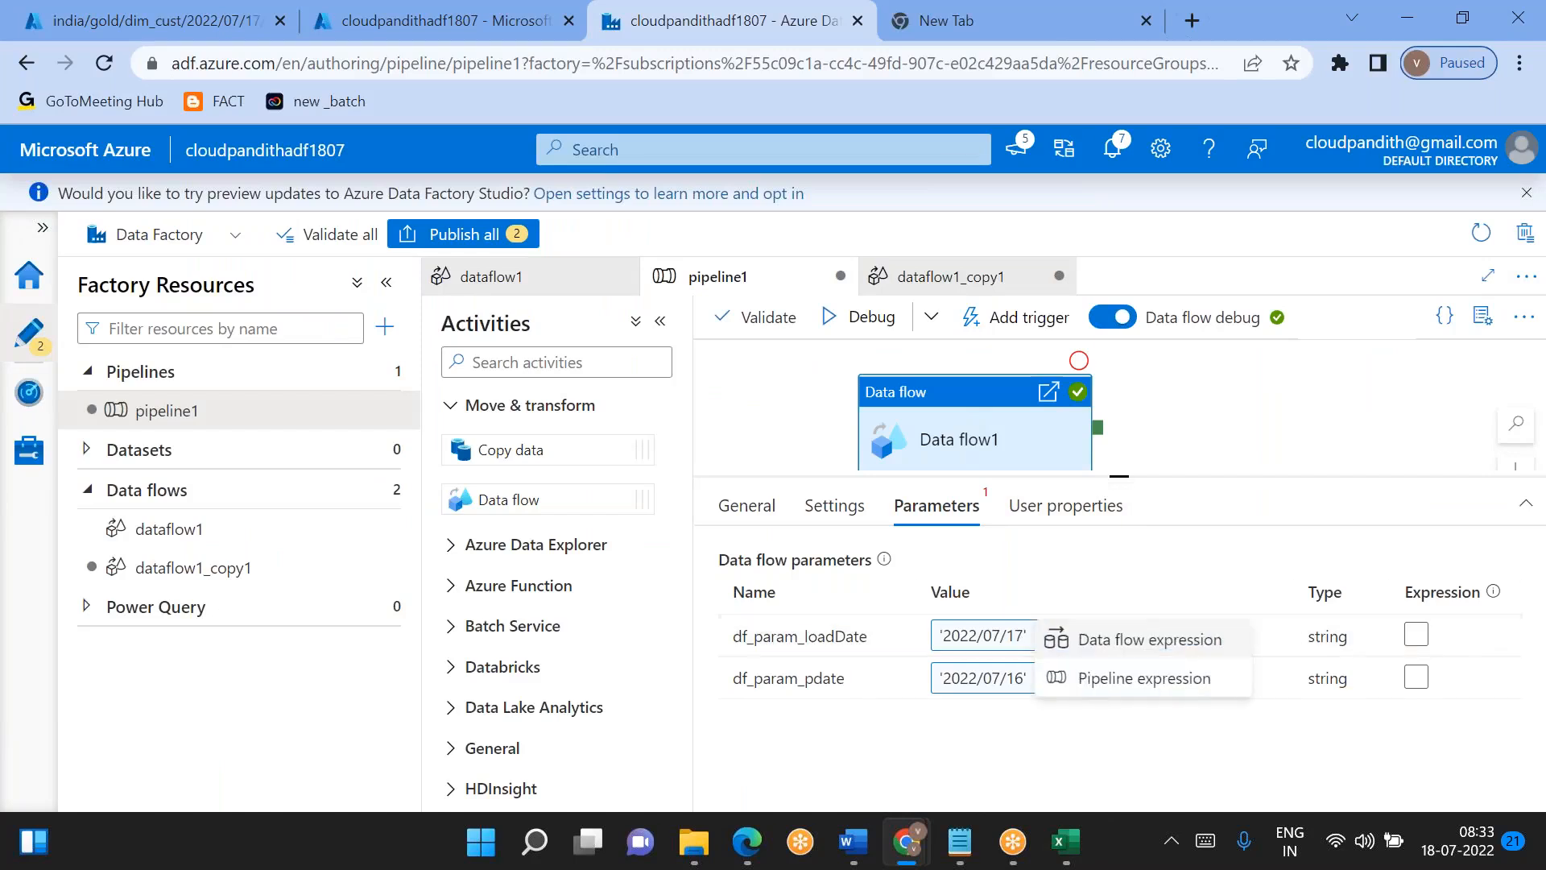
pyautogui.click(1089, 674)
pyautogui.click(926, 241)
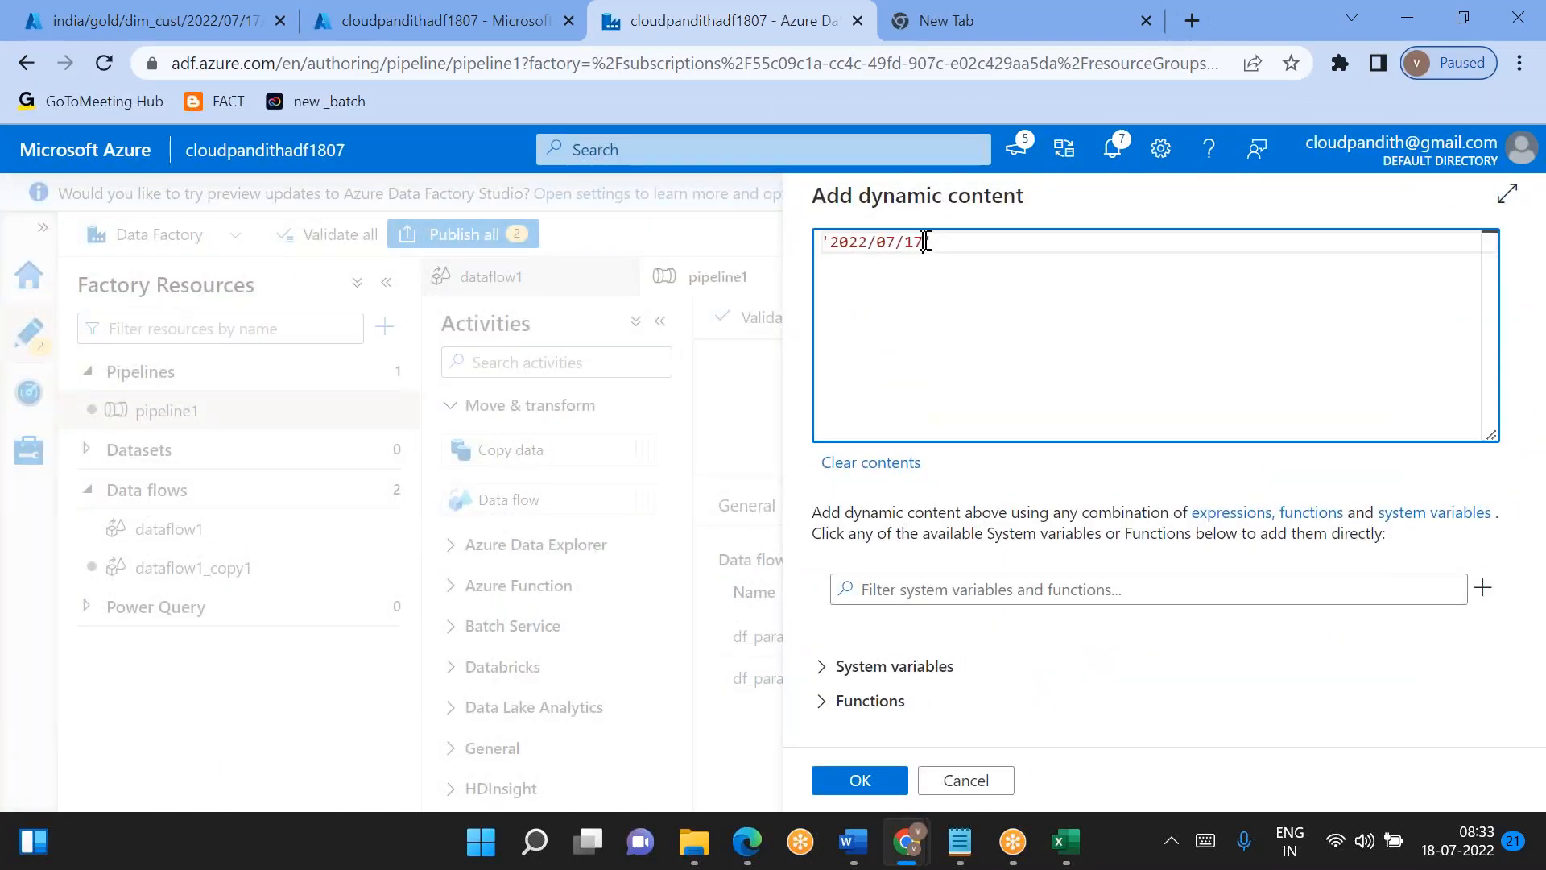
pyautogui.write('8')
pyautogui.click(858, 780)
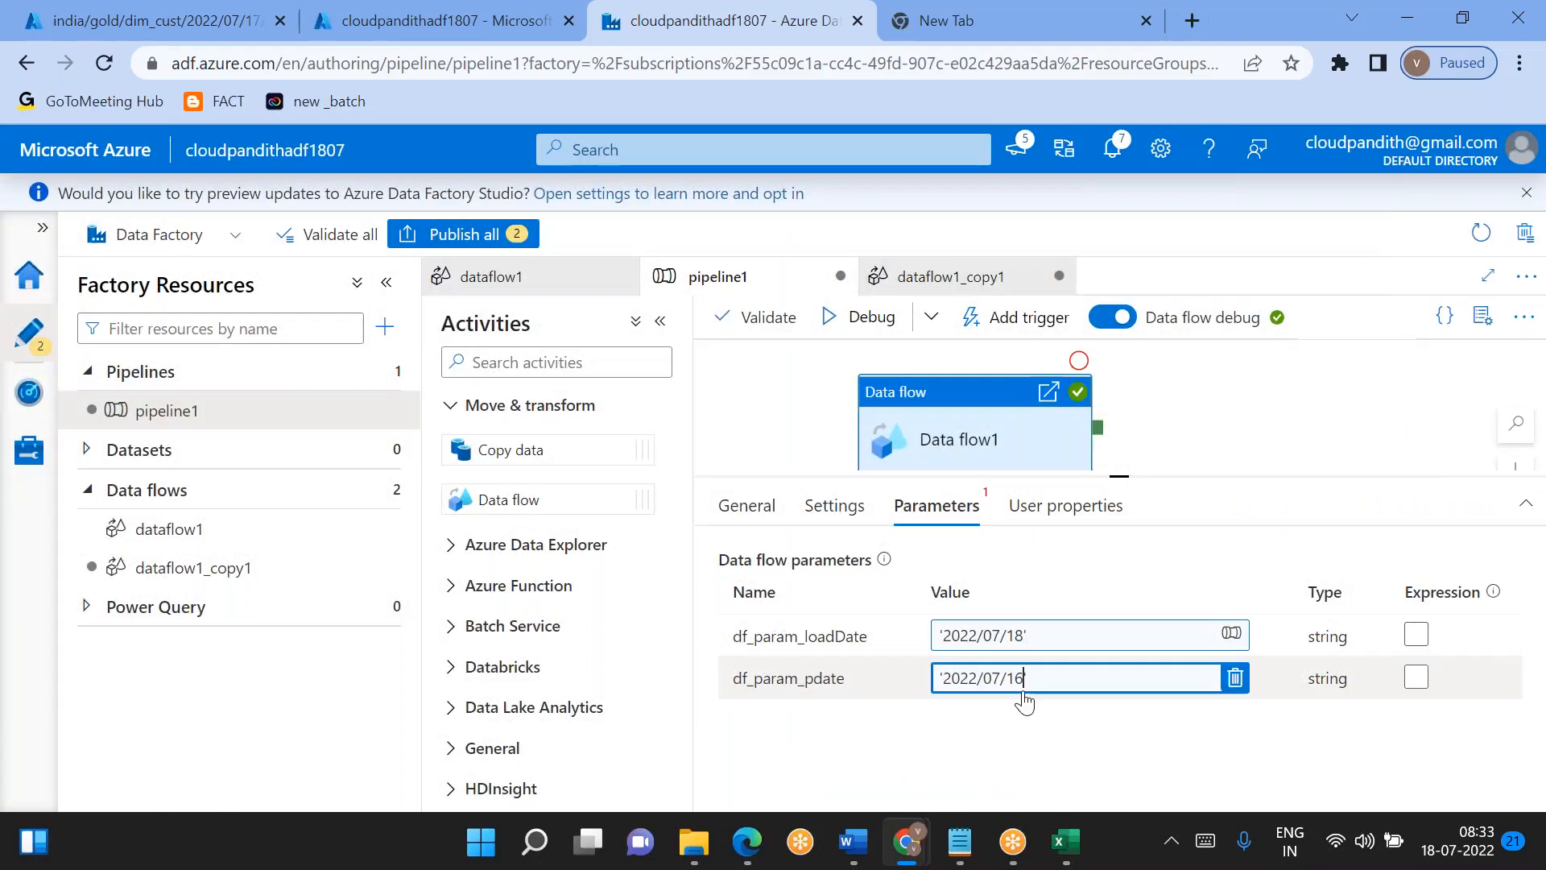
# - Set the df_param_pdate parameter to the pipeline expression '2022/07/17' and debug pipeline1, refreshing its run output
pyautogui.click(1231, 674)
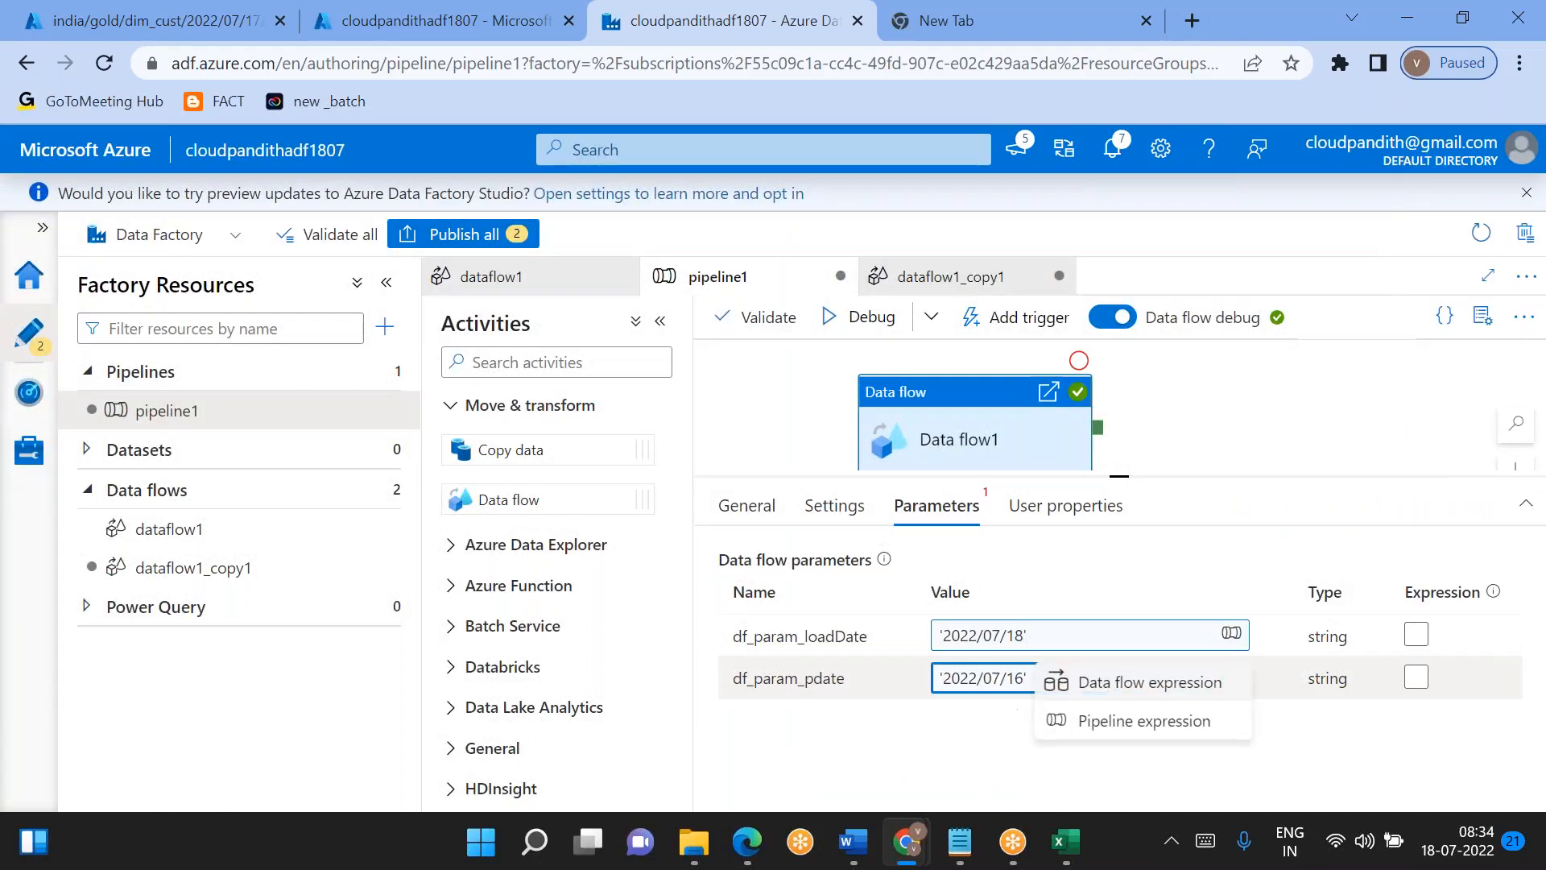
pyautogui.click(1122, 721)
pyautogui.click(917, 241)
pyautogui.press('BackSpace')
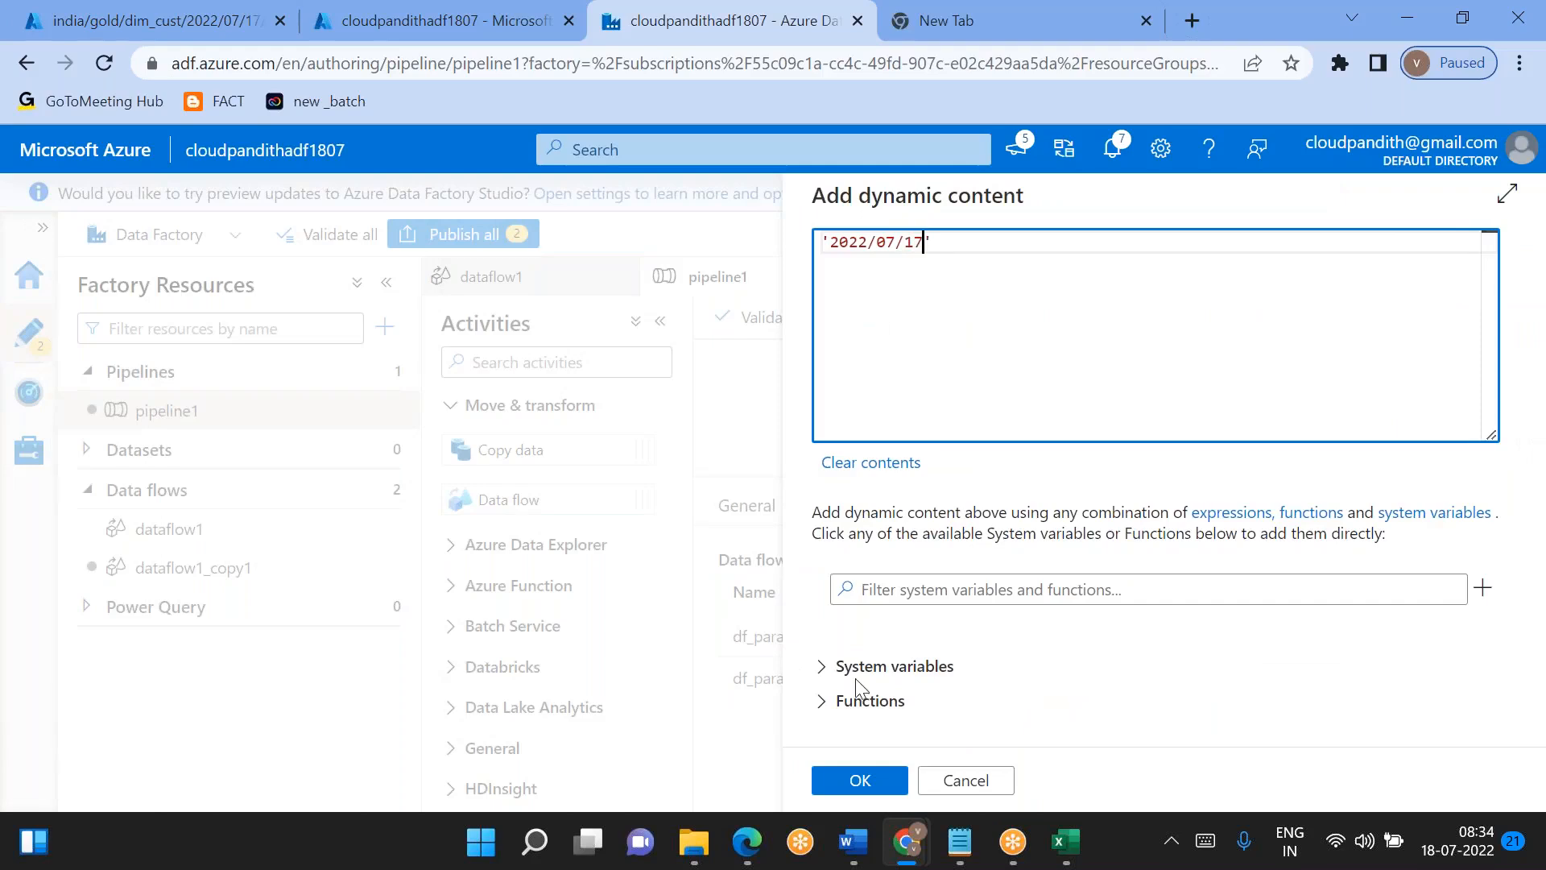
pyautogui.click(860, 779)
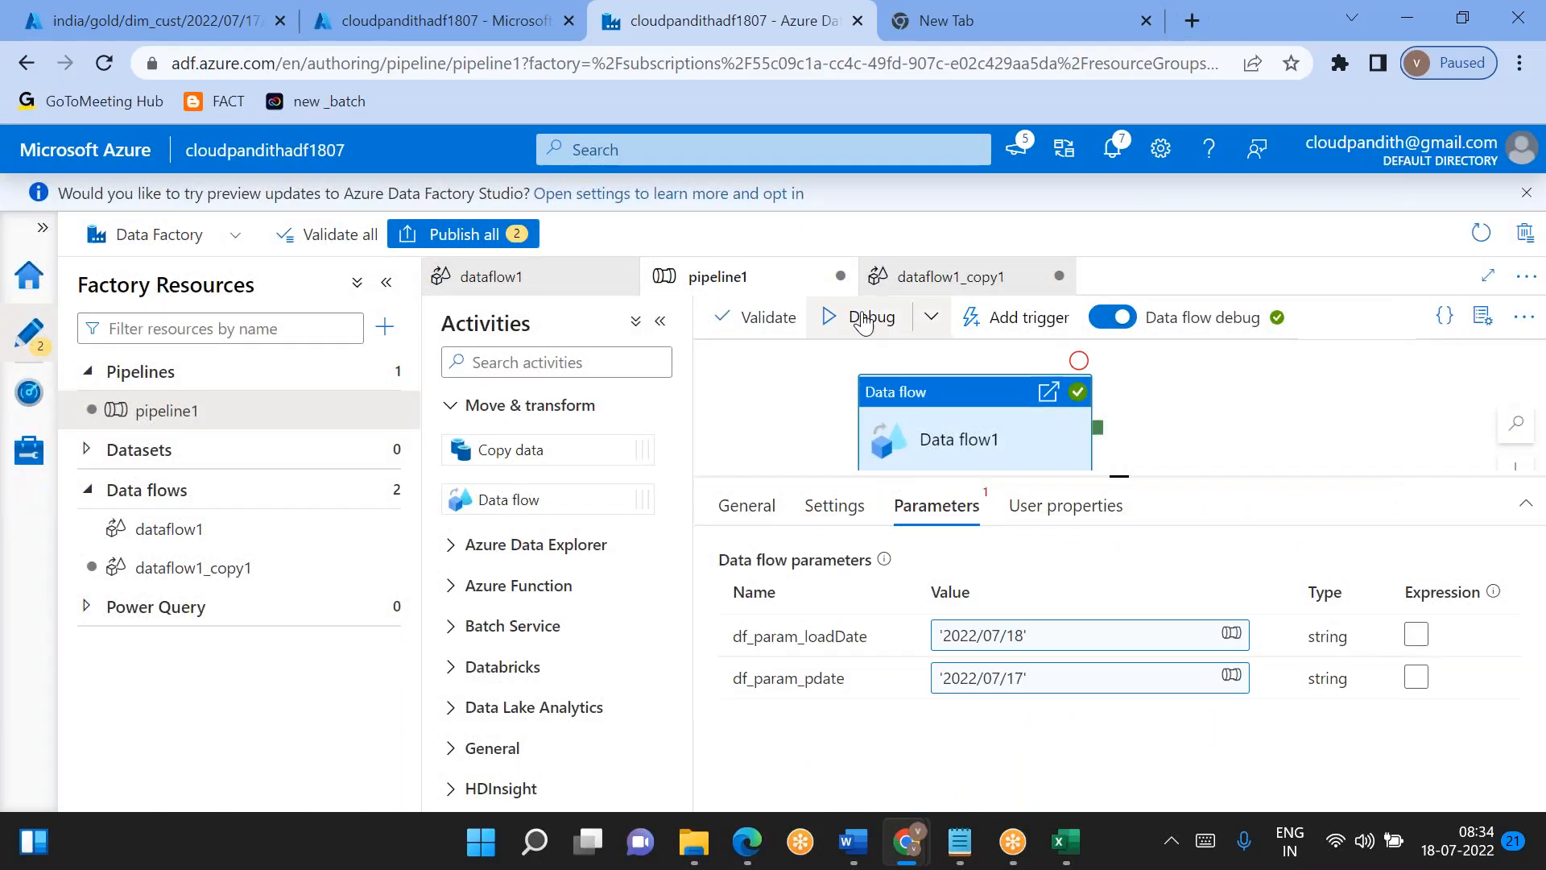
pyautogui.click(864, 319)
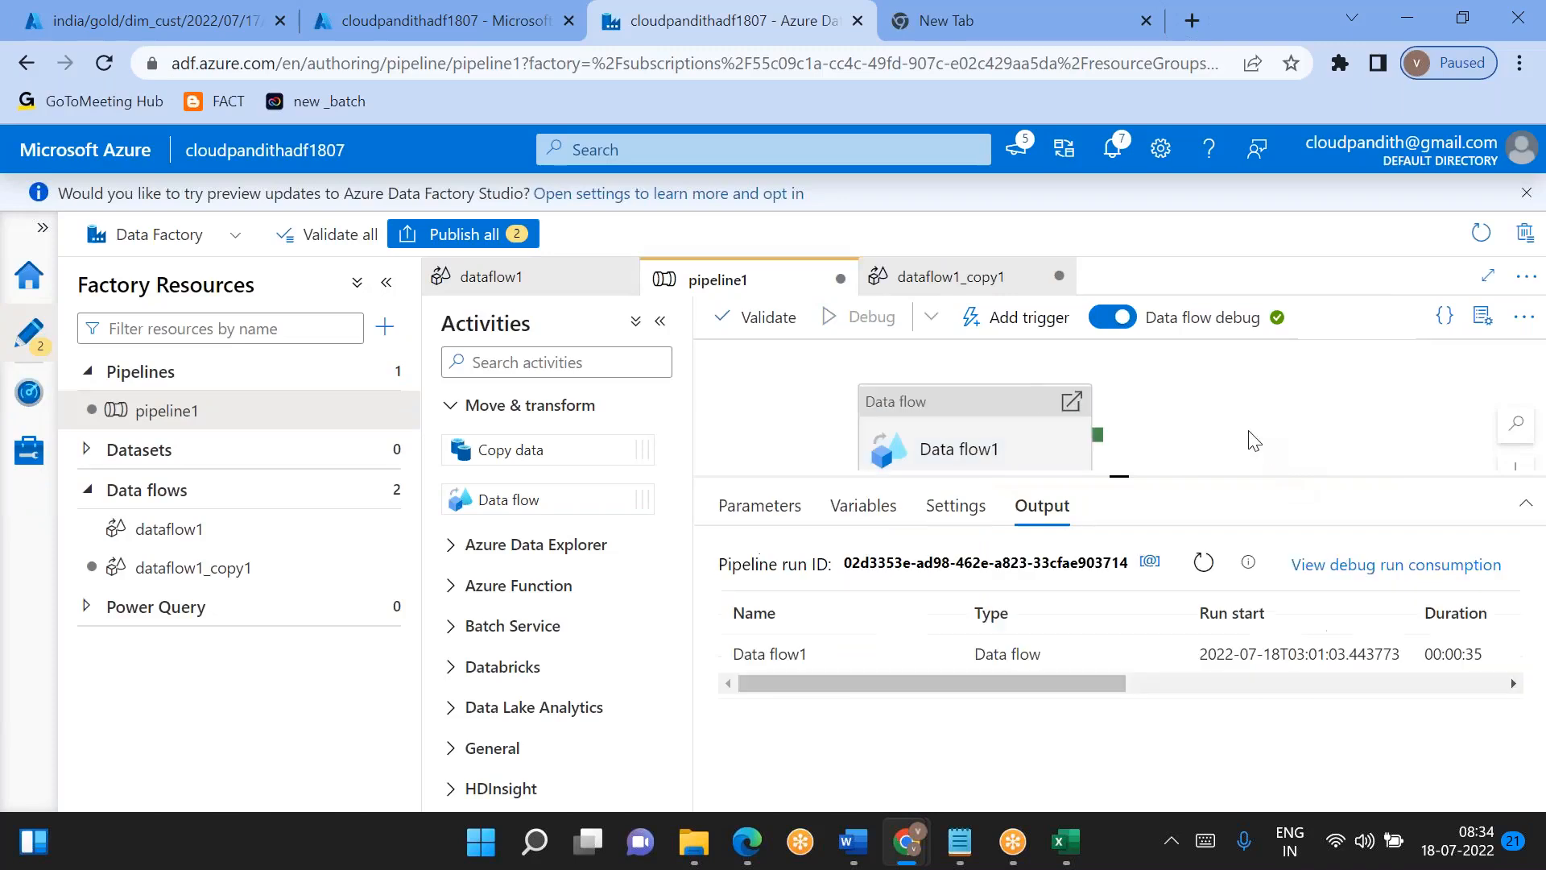
pyautogui.click(1193, 562)
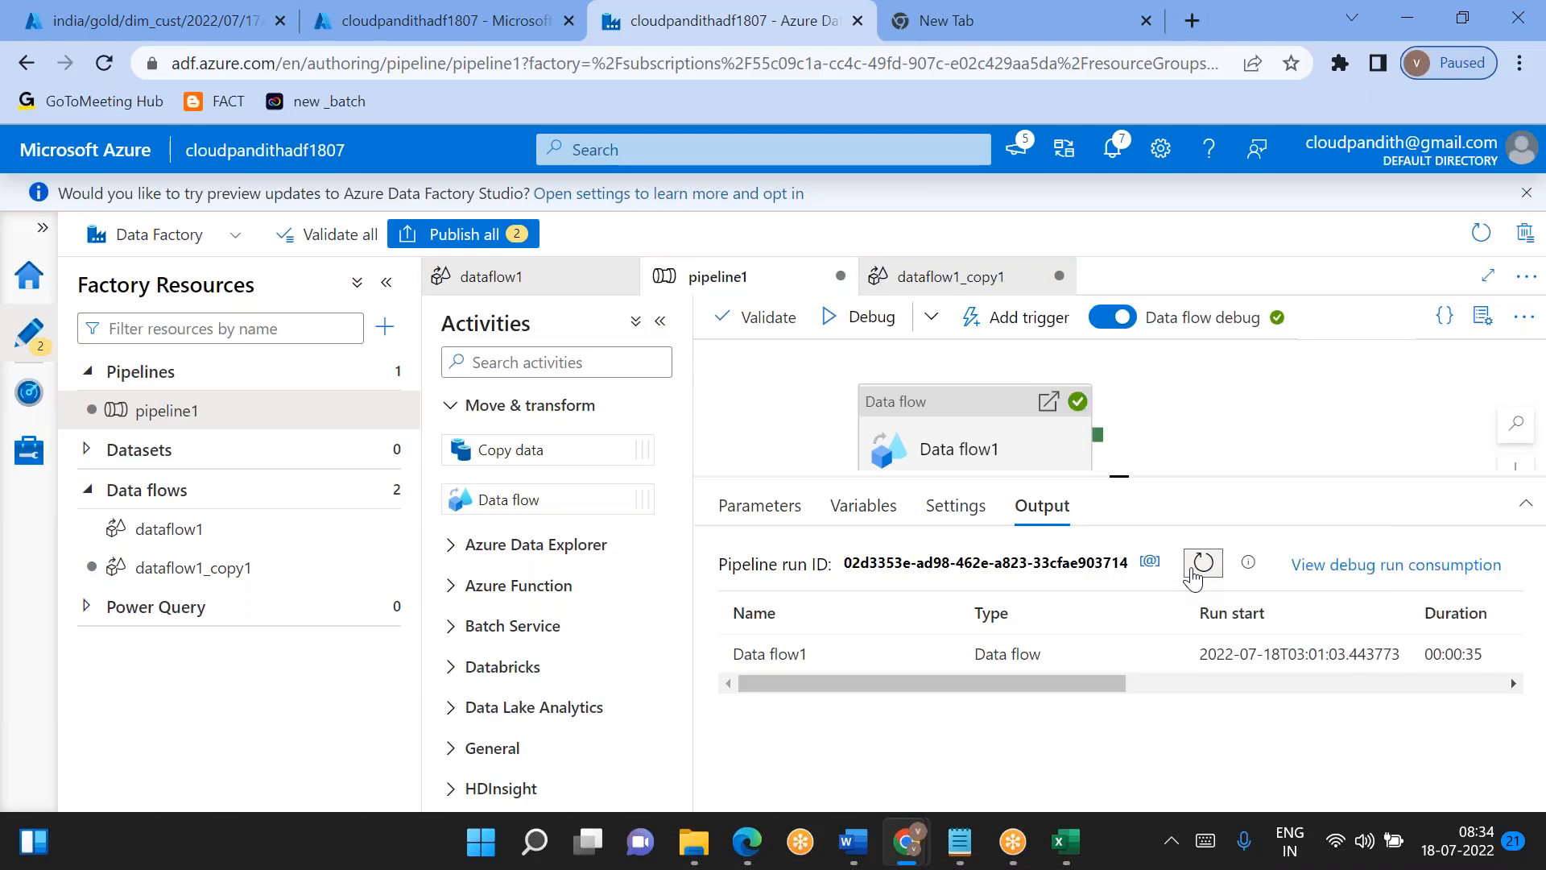
# - Go to the india/gold/dim_cust/2022/07/18 folder of the global container in the Azure portal and close the old blob view
pyautogui.click(194, 15)
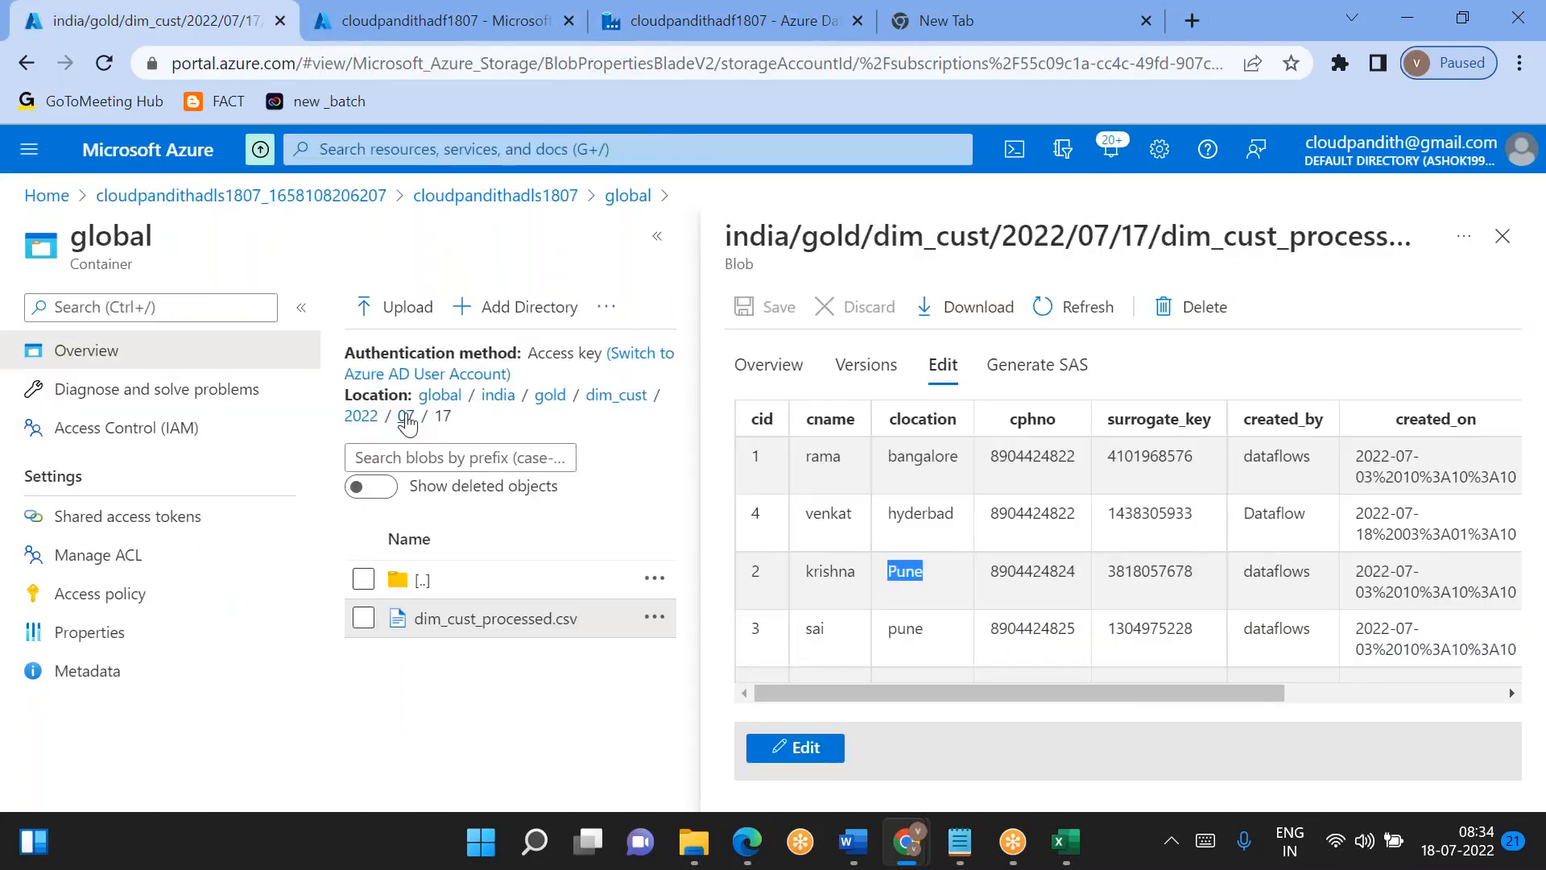
pyautogui.click(407, 423)
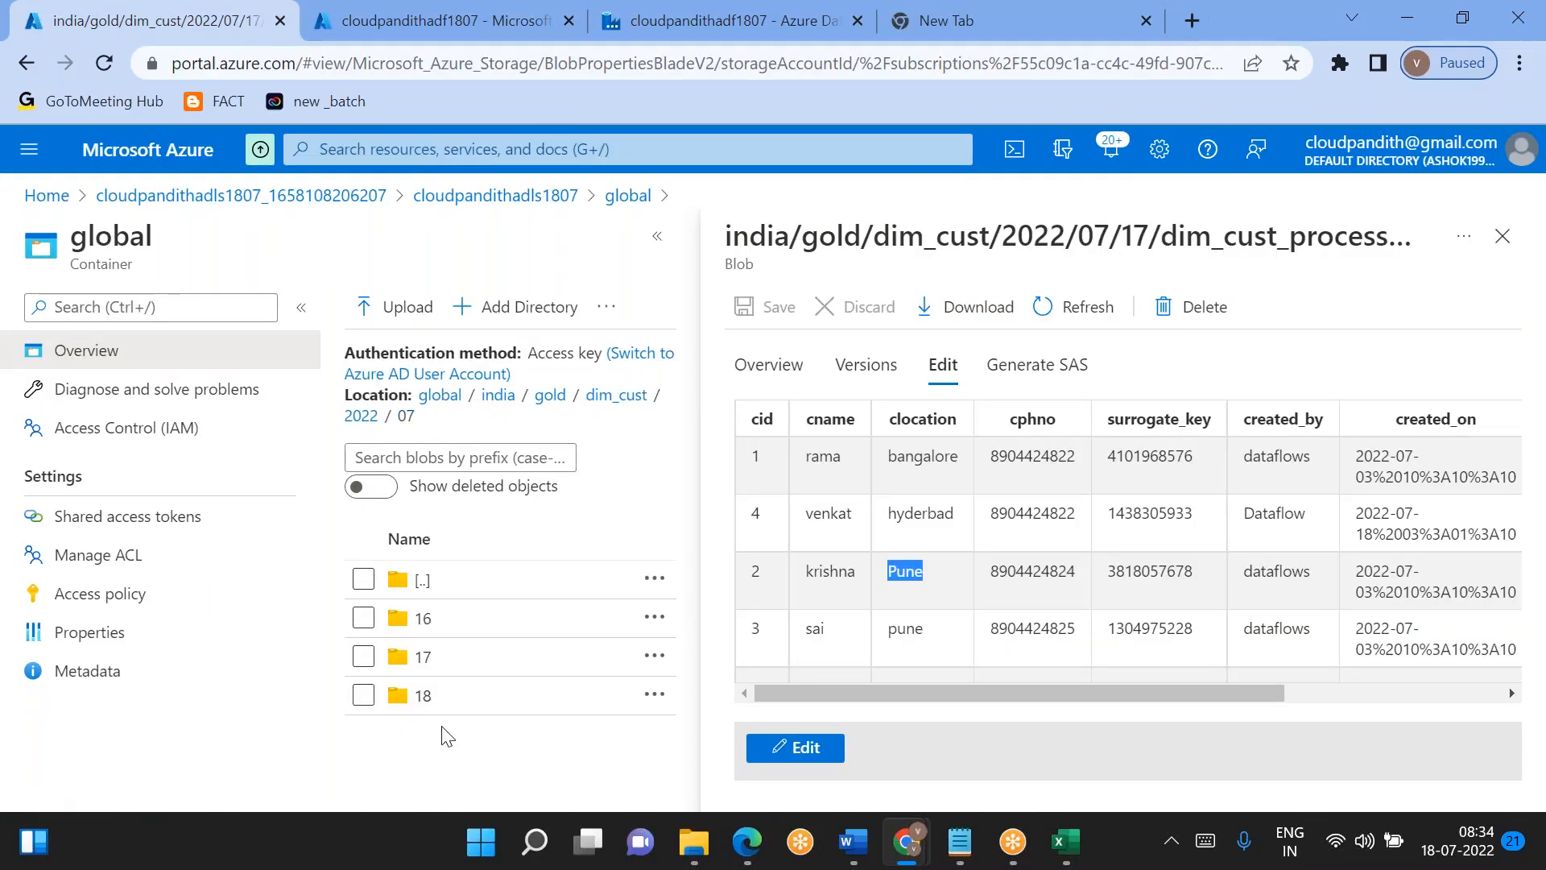
pyautogui.click(424, 697)
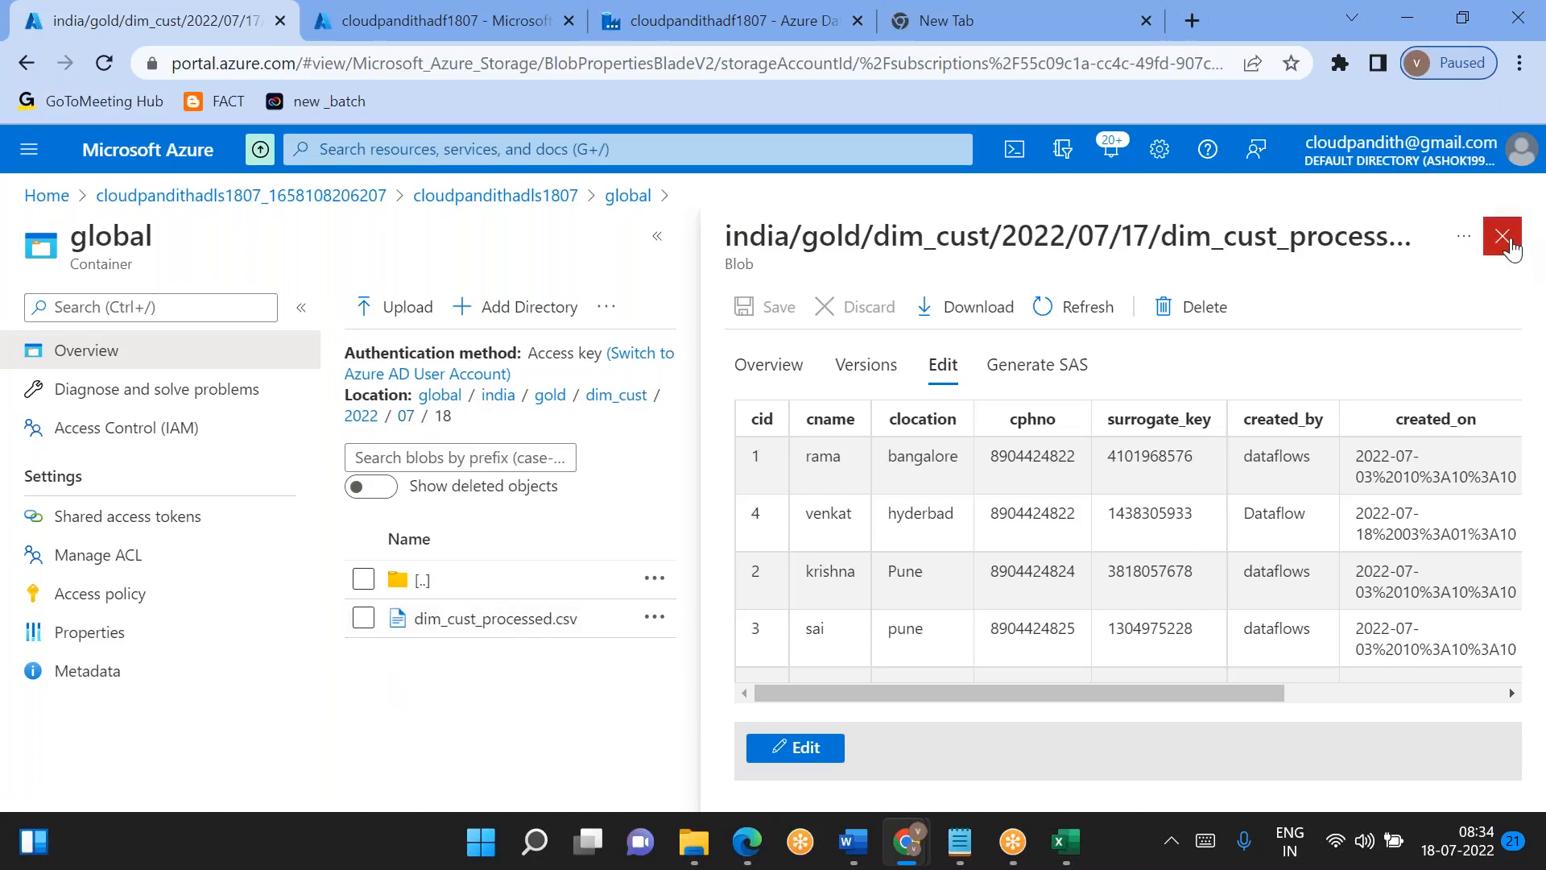
pyautogui.click(1502, 236)
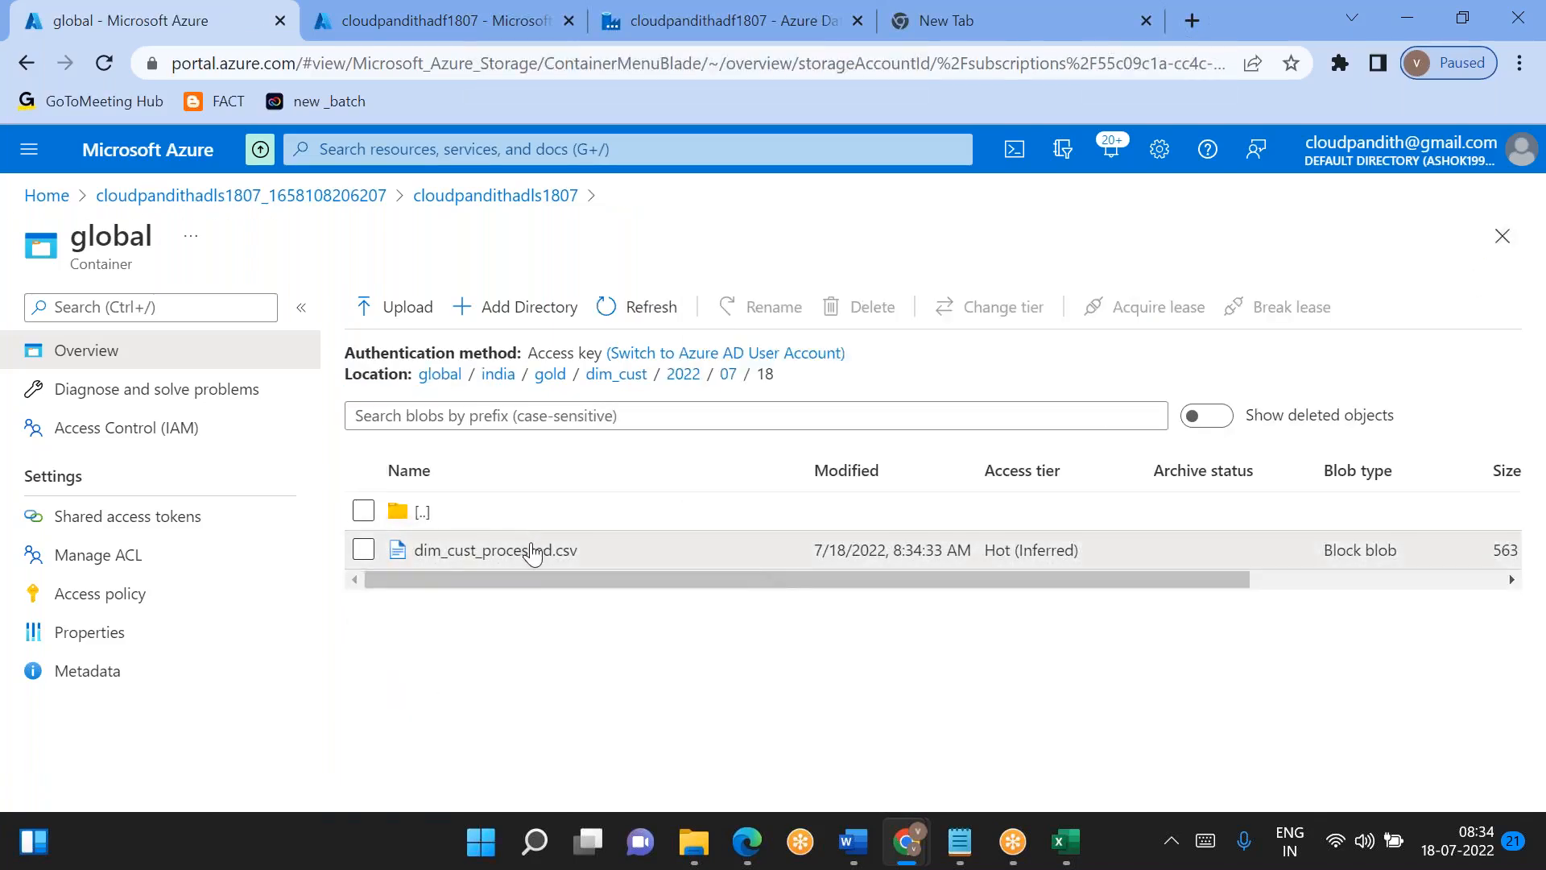
# - Download dim_cust_processed.csv from the 18 folder and open the downloaded file in Excel
pyautogui.click(529, 549)
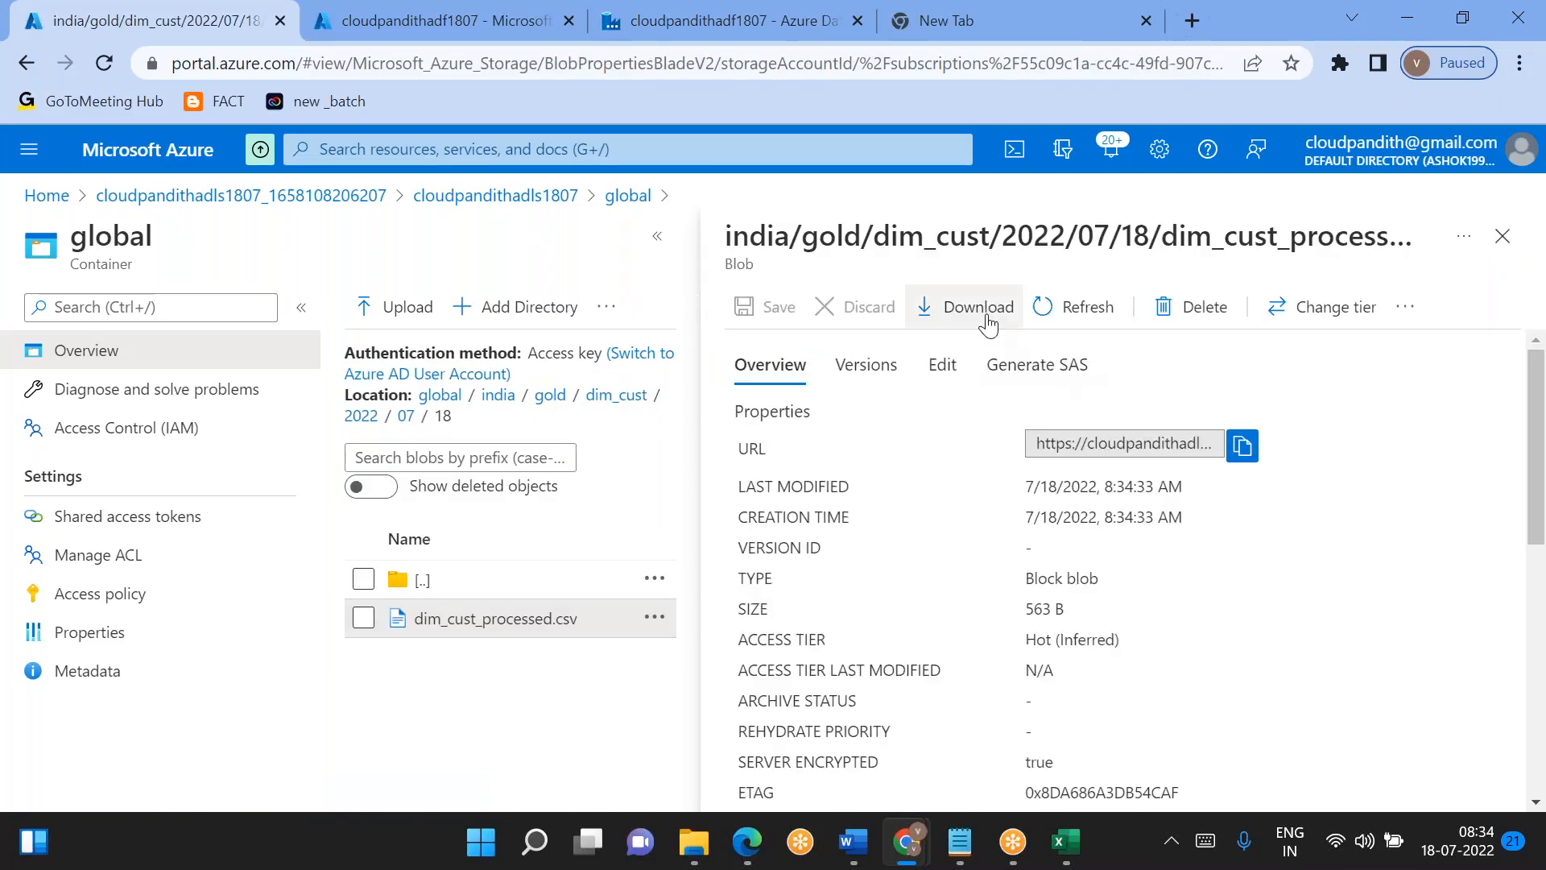
pyautogui.click(979, 310)
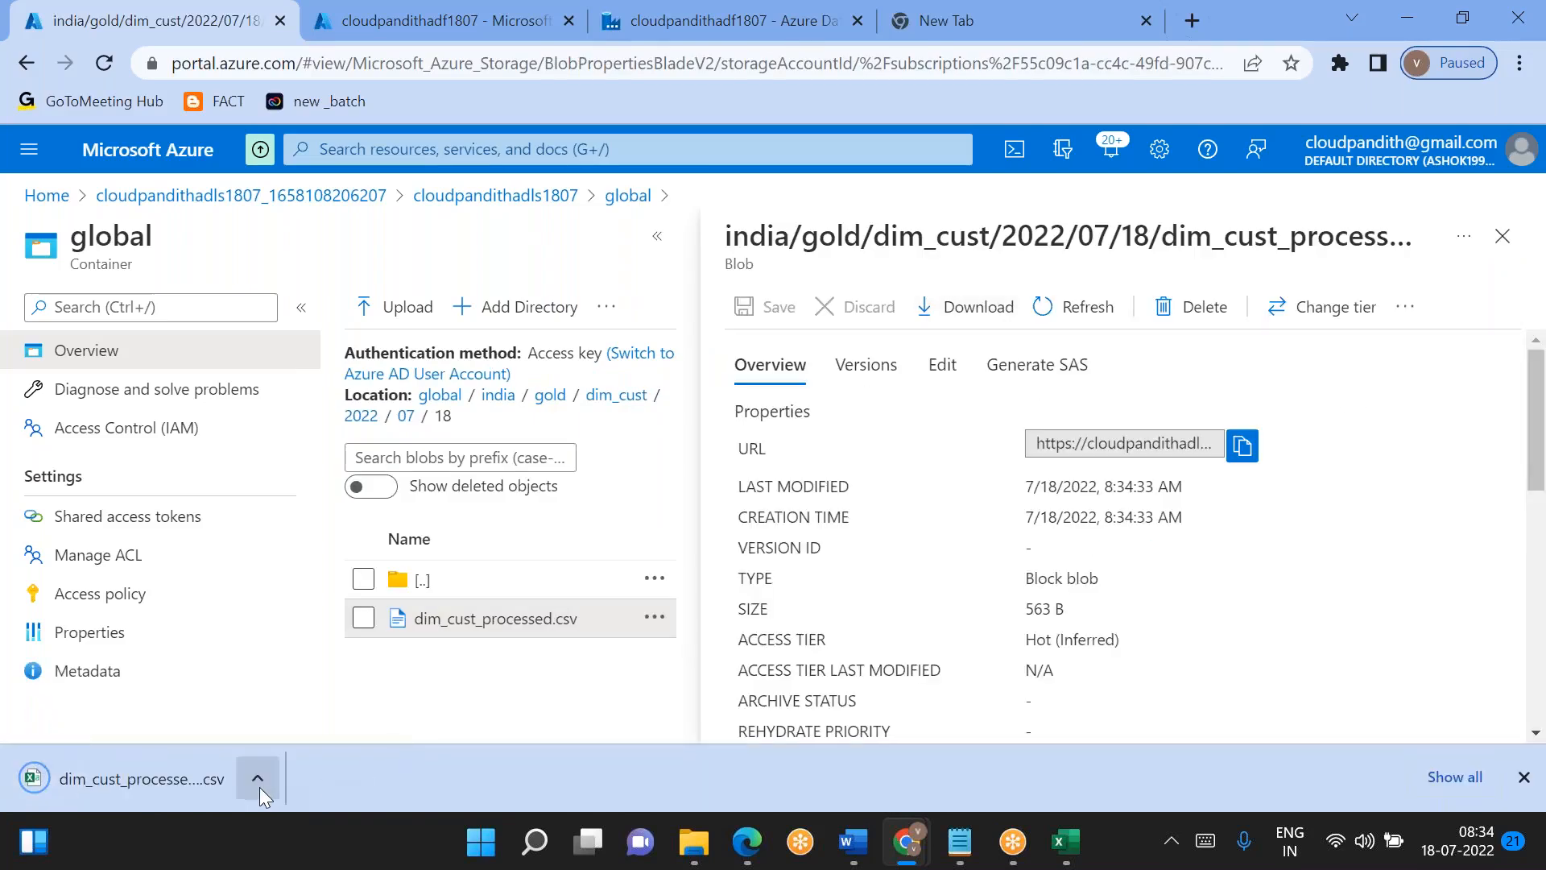
pyautogui.click(259, 783)
pyautogui.click(314, 617)
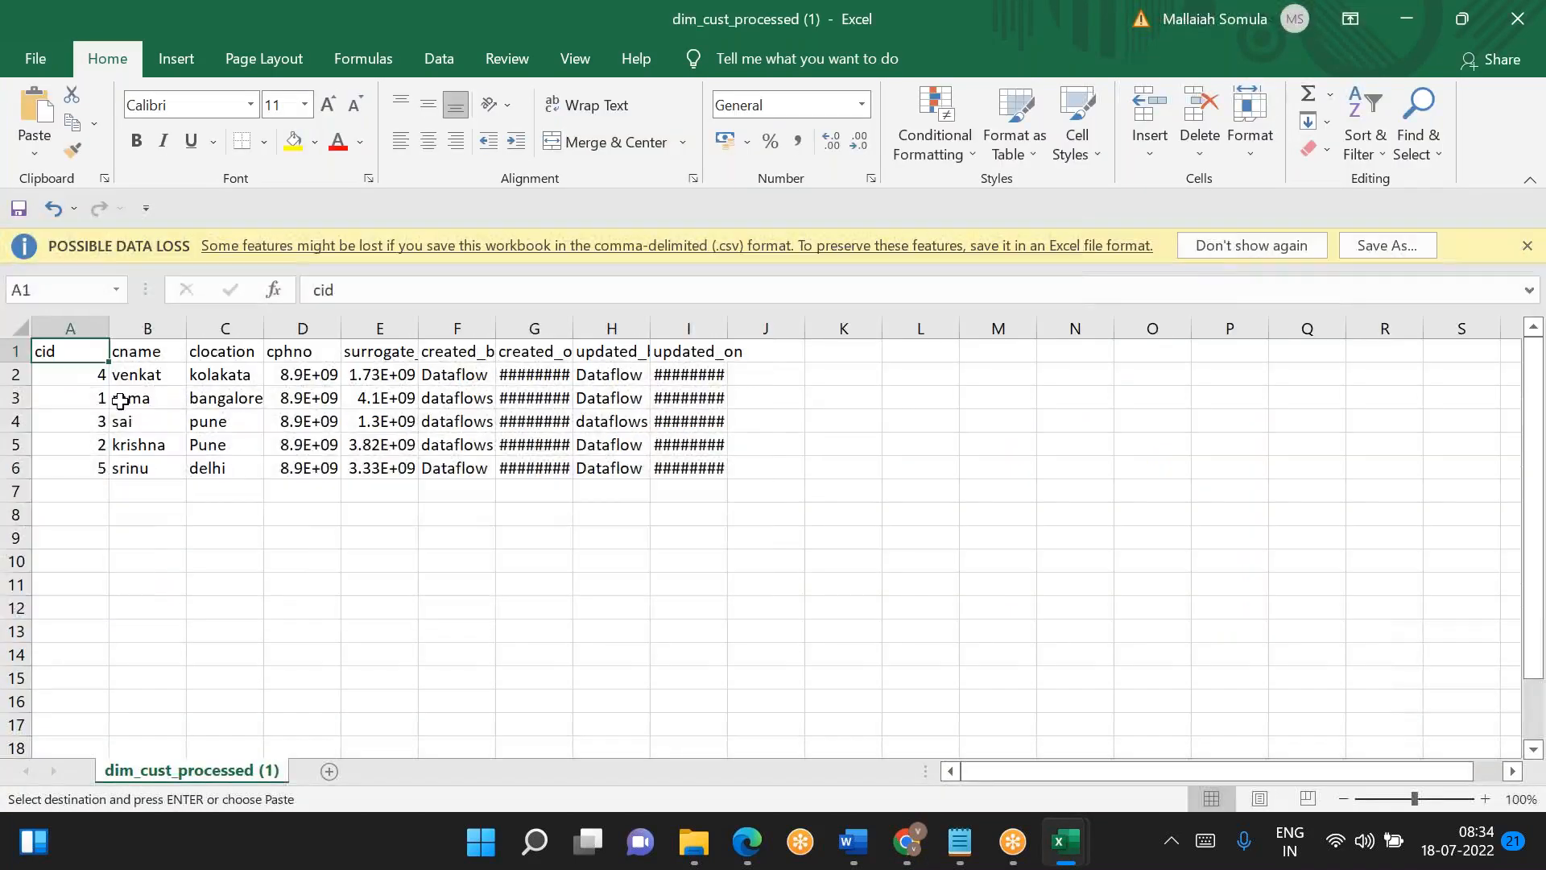
# - Copy the whole table A1:I6 from dim_cust_processed (1) and paste it into Sheet1 of Book1 starting at cell F14
pyautogui.moveTo(89, 462); pyautogui.dragTo(685, 462)
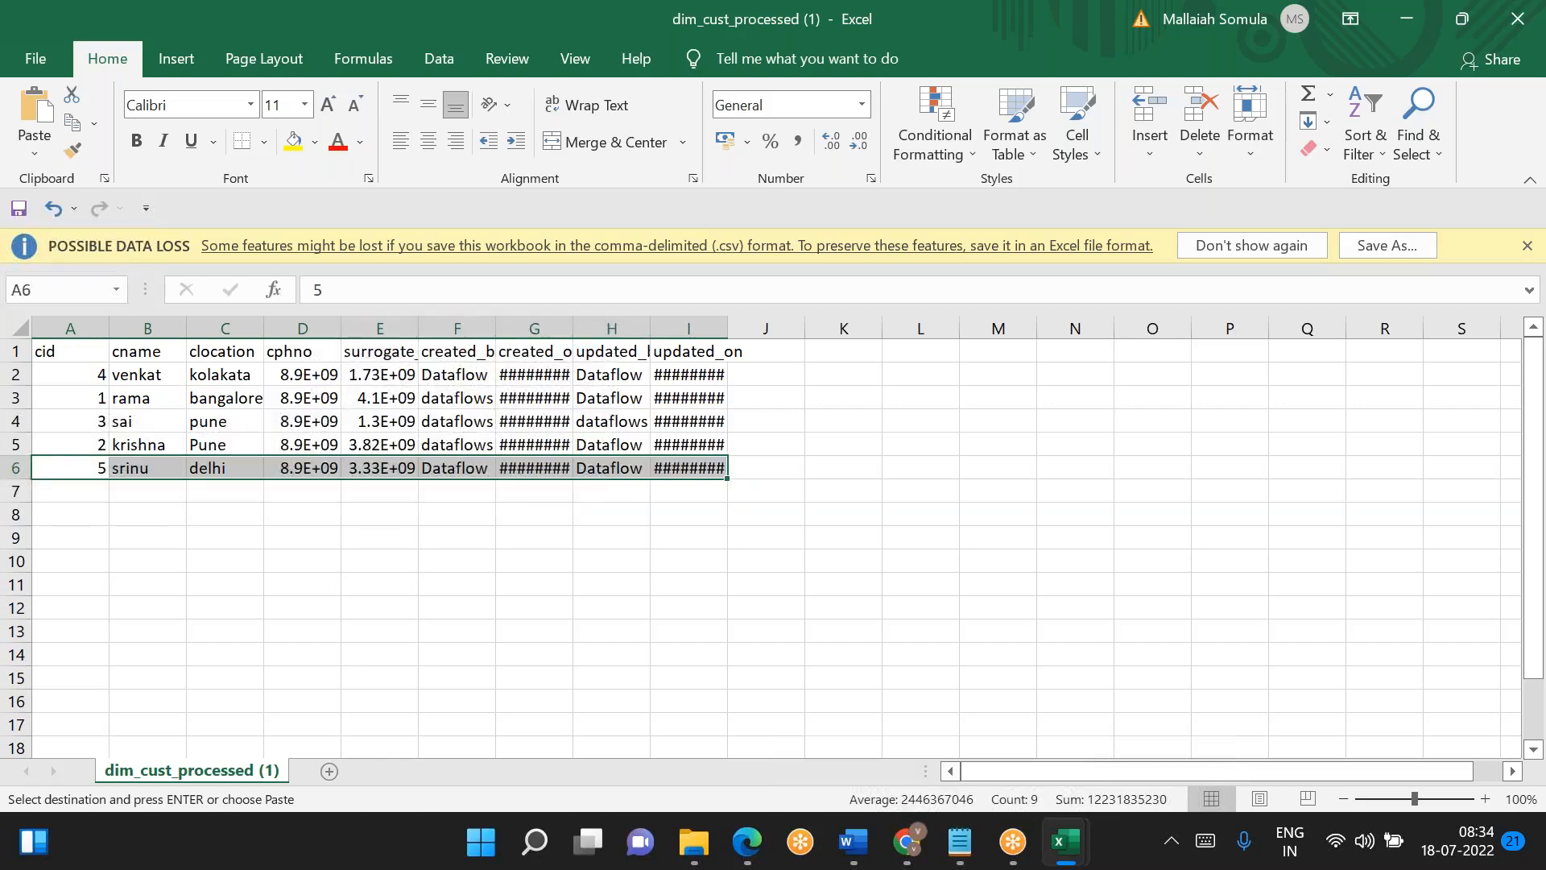
pyautogui.moveTo(64, 352); pyautogui.dragTo(686, 469)
pyautogui.hotkey('alt', 'Tab')
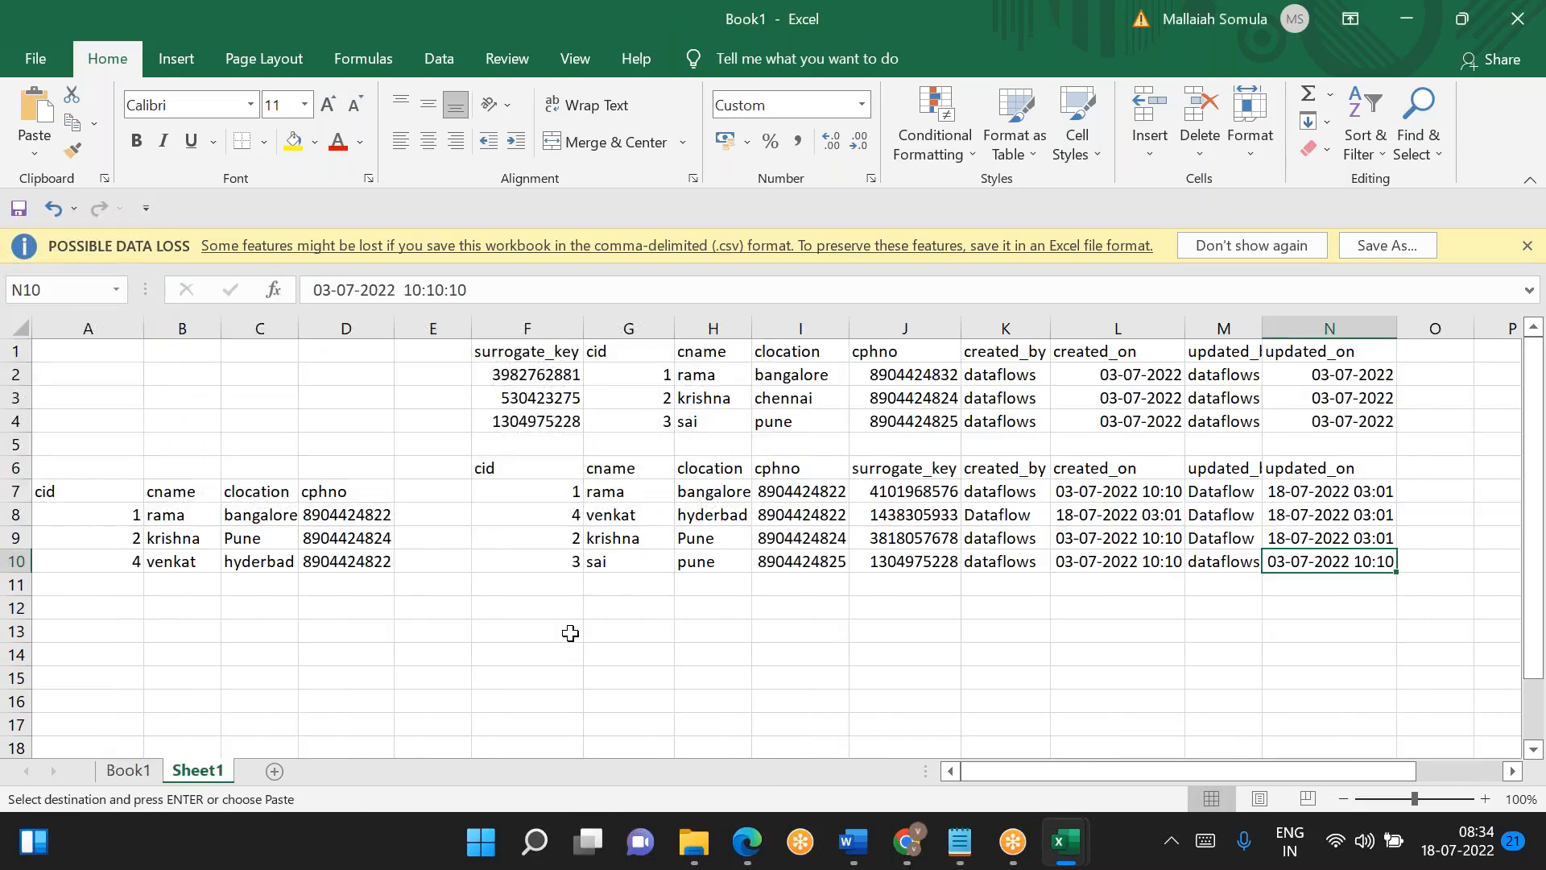
pyautogui.click(546, 650)
pyautogui.hotkey('ctrl', 'v')
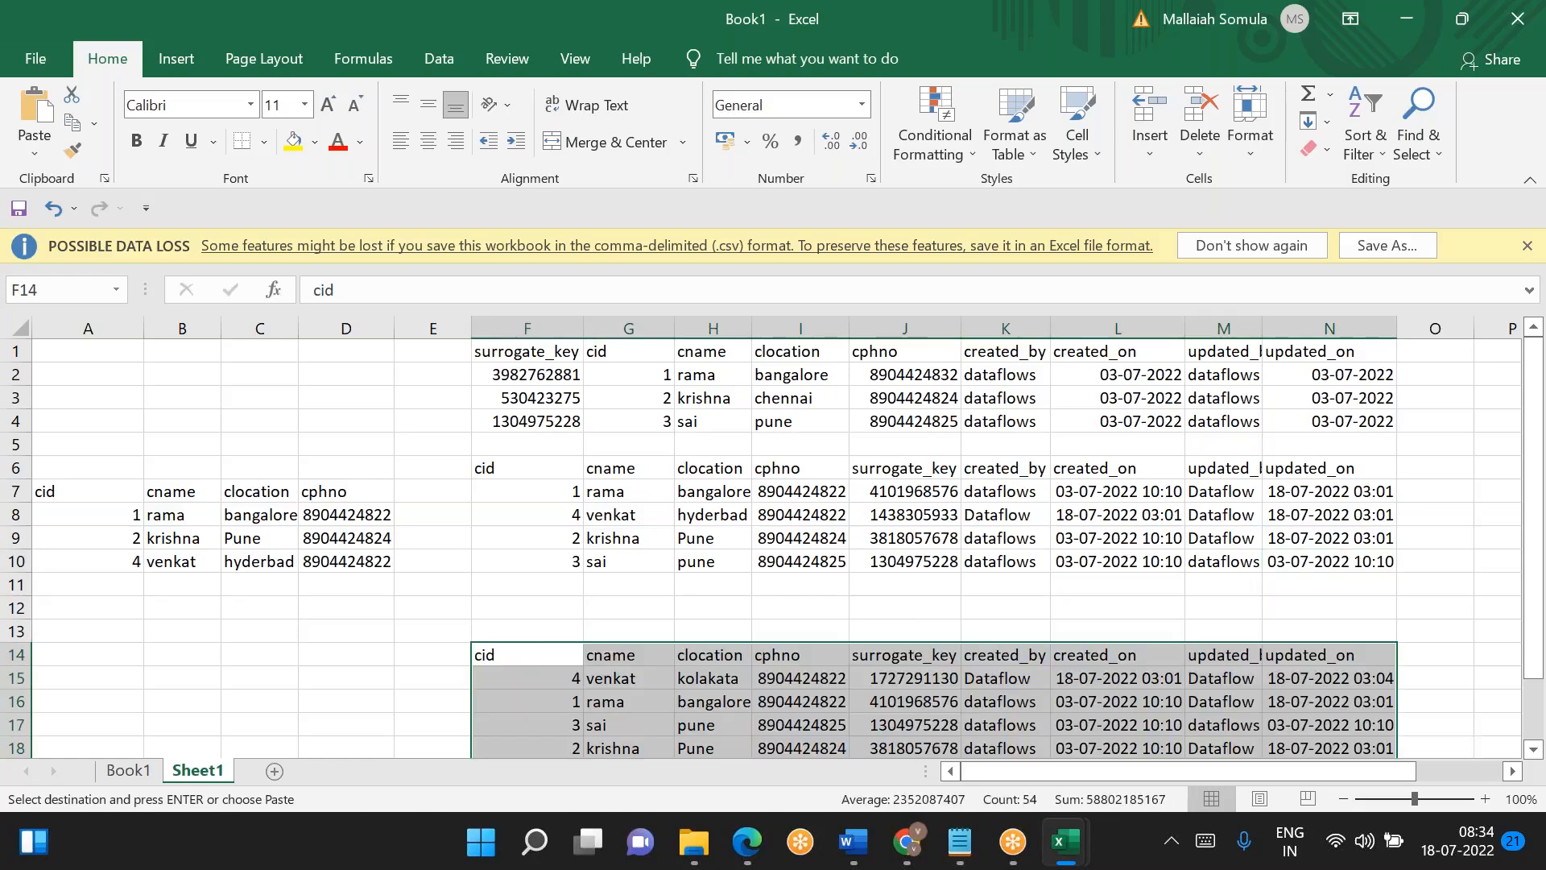
# - Examine the new cid 5 record and compare cid 4's created_on and updated_on timestamps in the newly pasted table
pyautogui.scroll(-1, 545, 651)
pyautogui.click(560, 706)
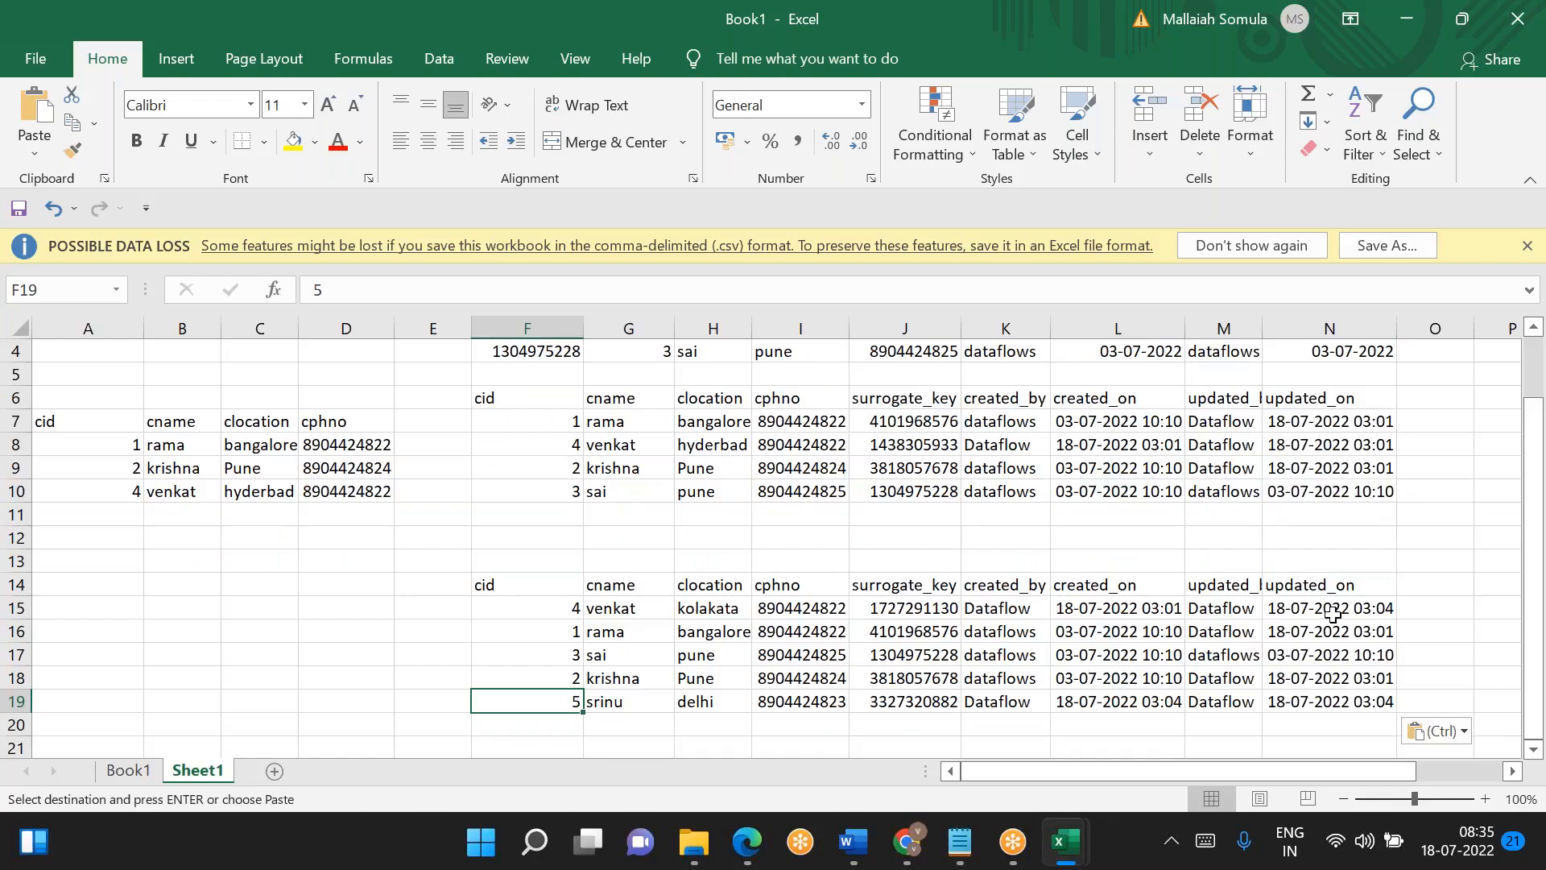
pyautogui.click(1146, 608)
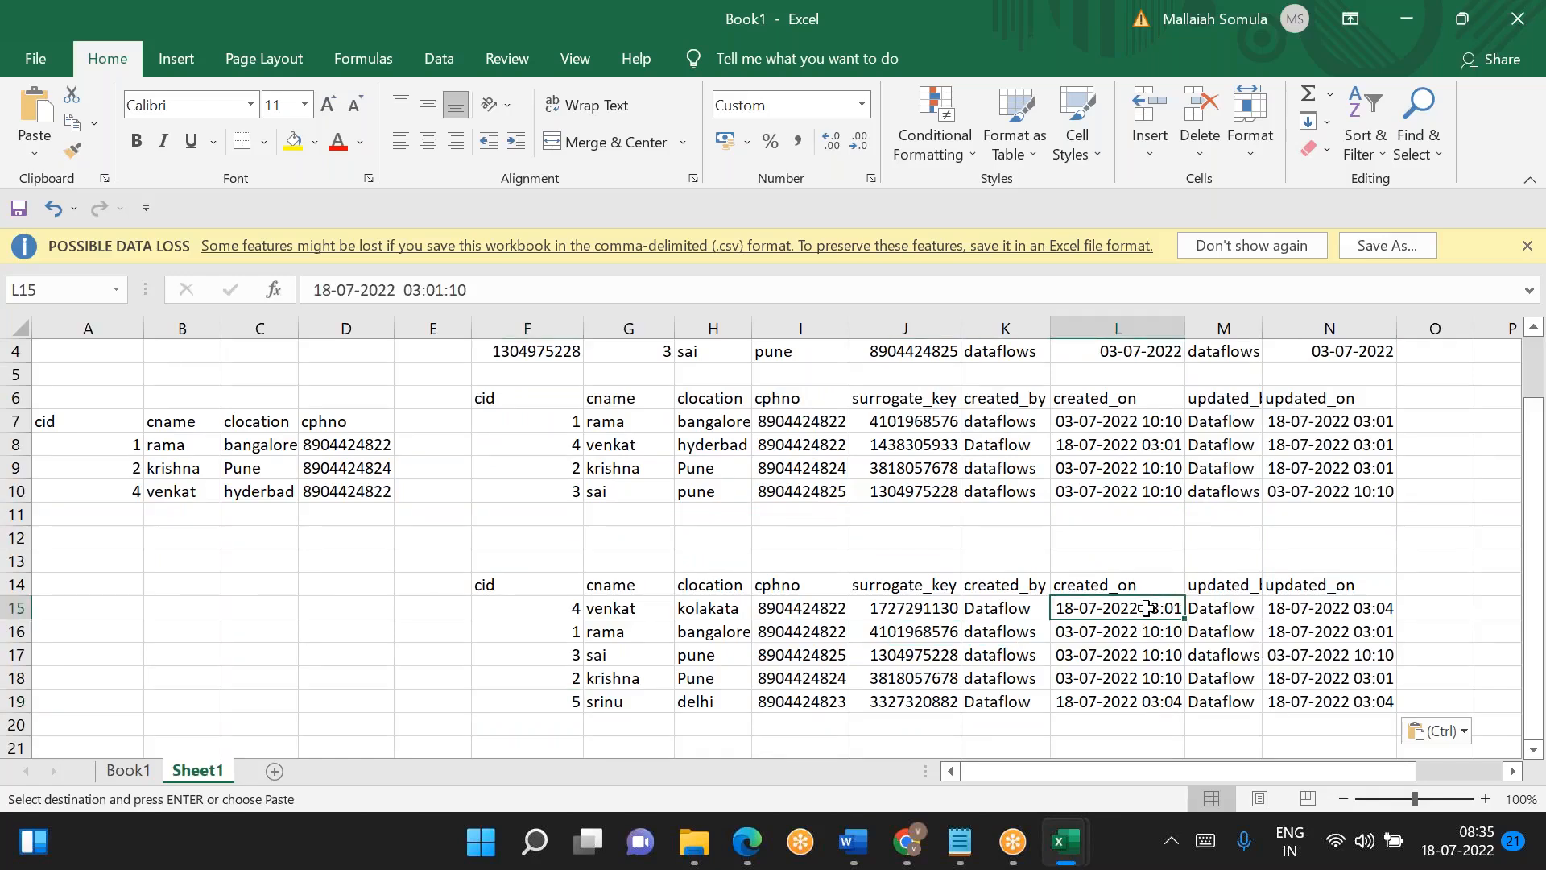
pyautogui.click(1331, 604)
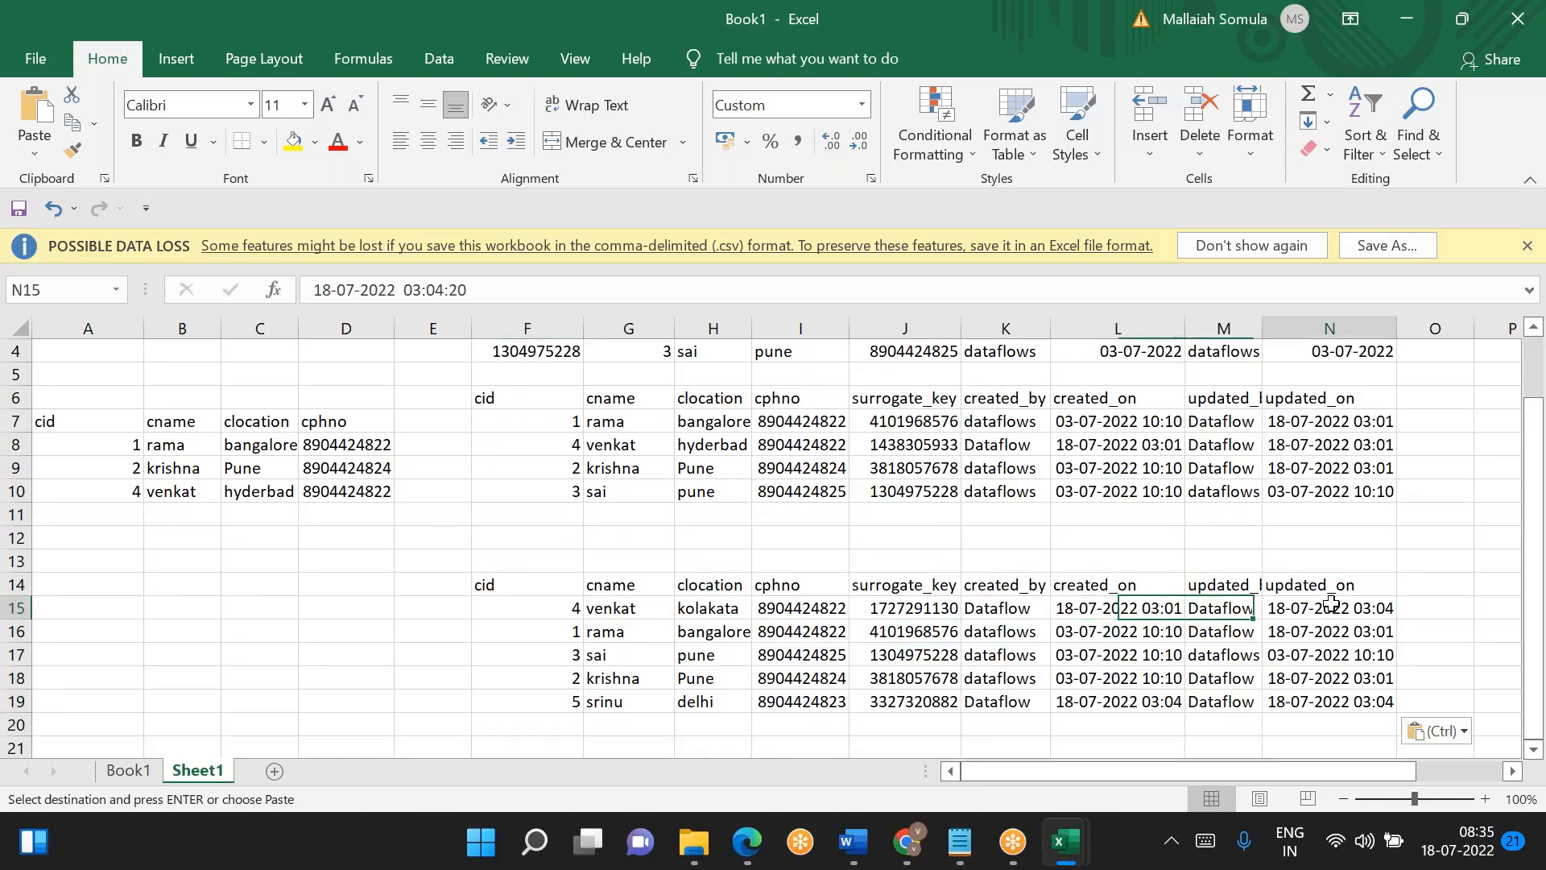
pyautogui.click(444, 290)
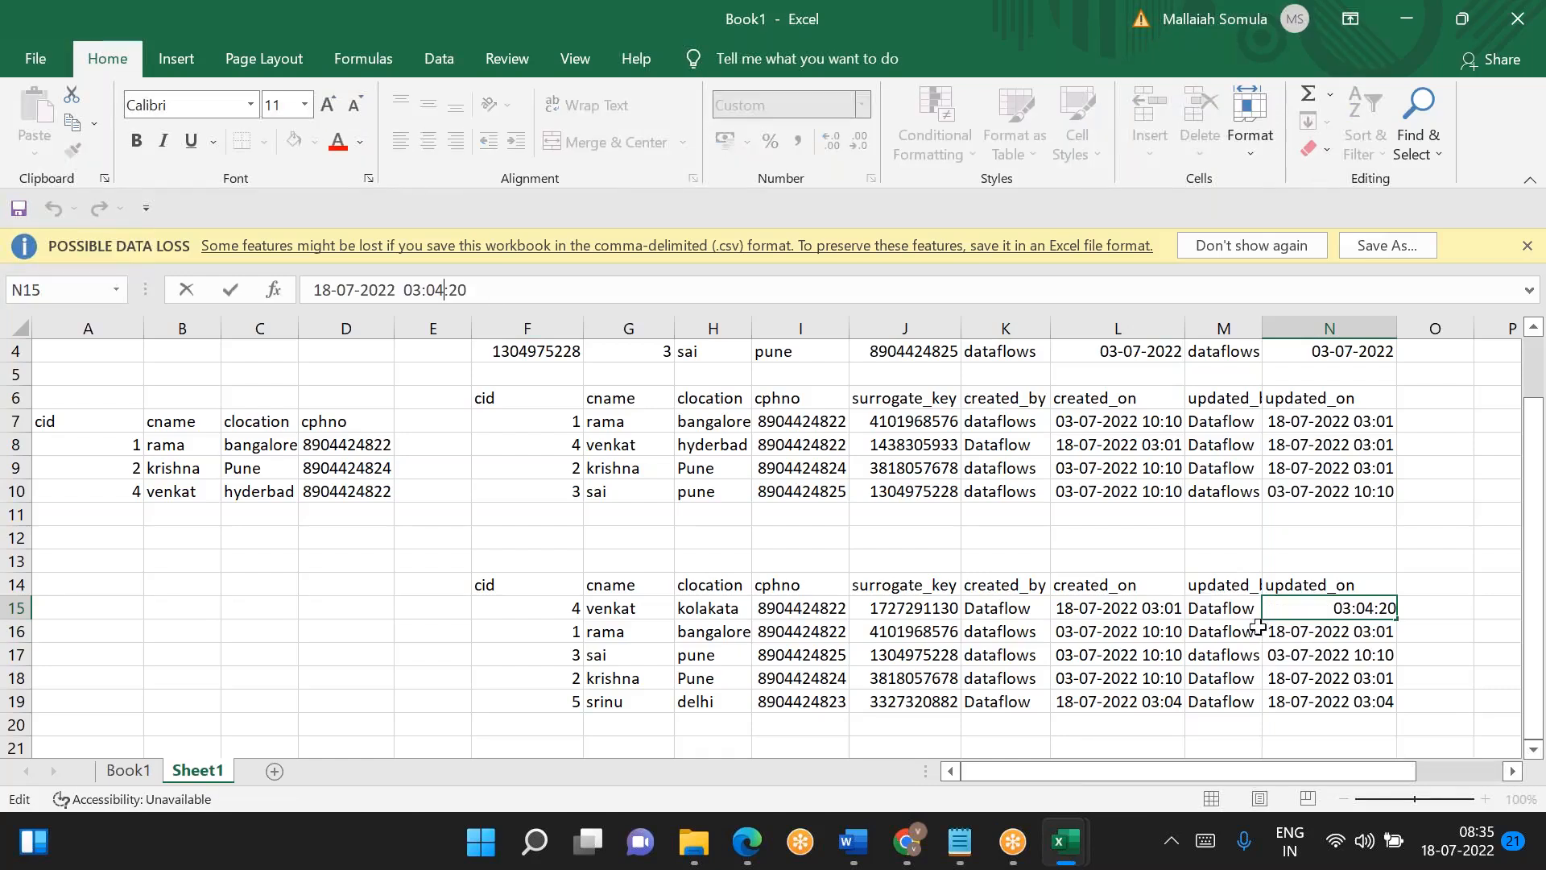
pyautogui.click(1100, 609)
pyautogui.press('Right')
pyautogui.press('Right')
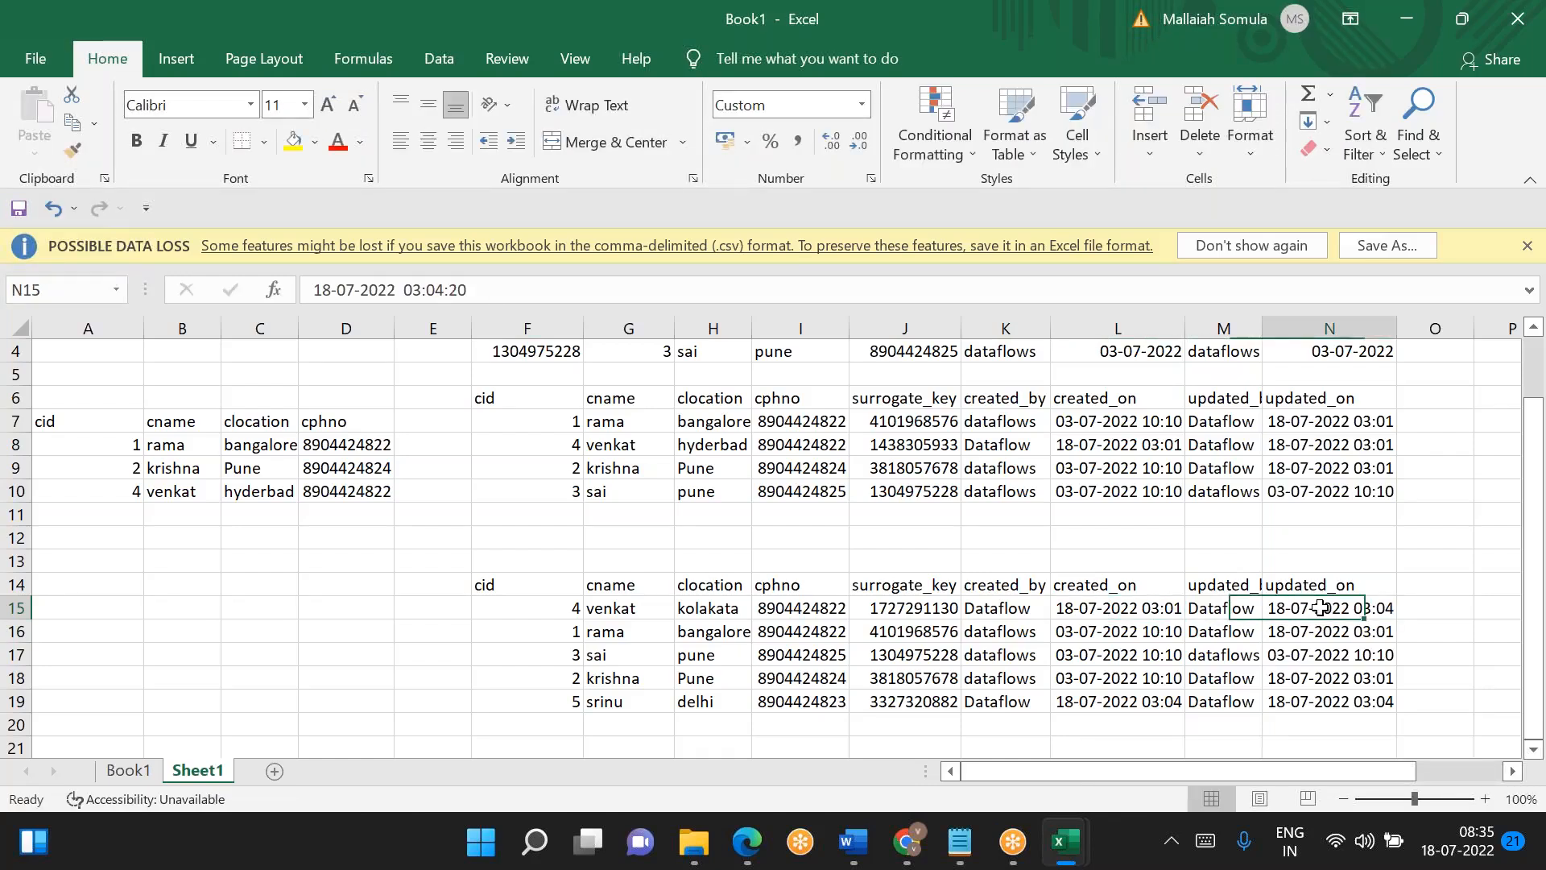
# - Widen column N of Sheet1 and compare the created_on and updated_on timestamps of the cid 4 record in row 15
pyautogui.click(1120, 607)
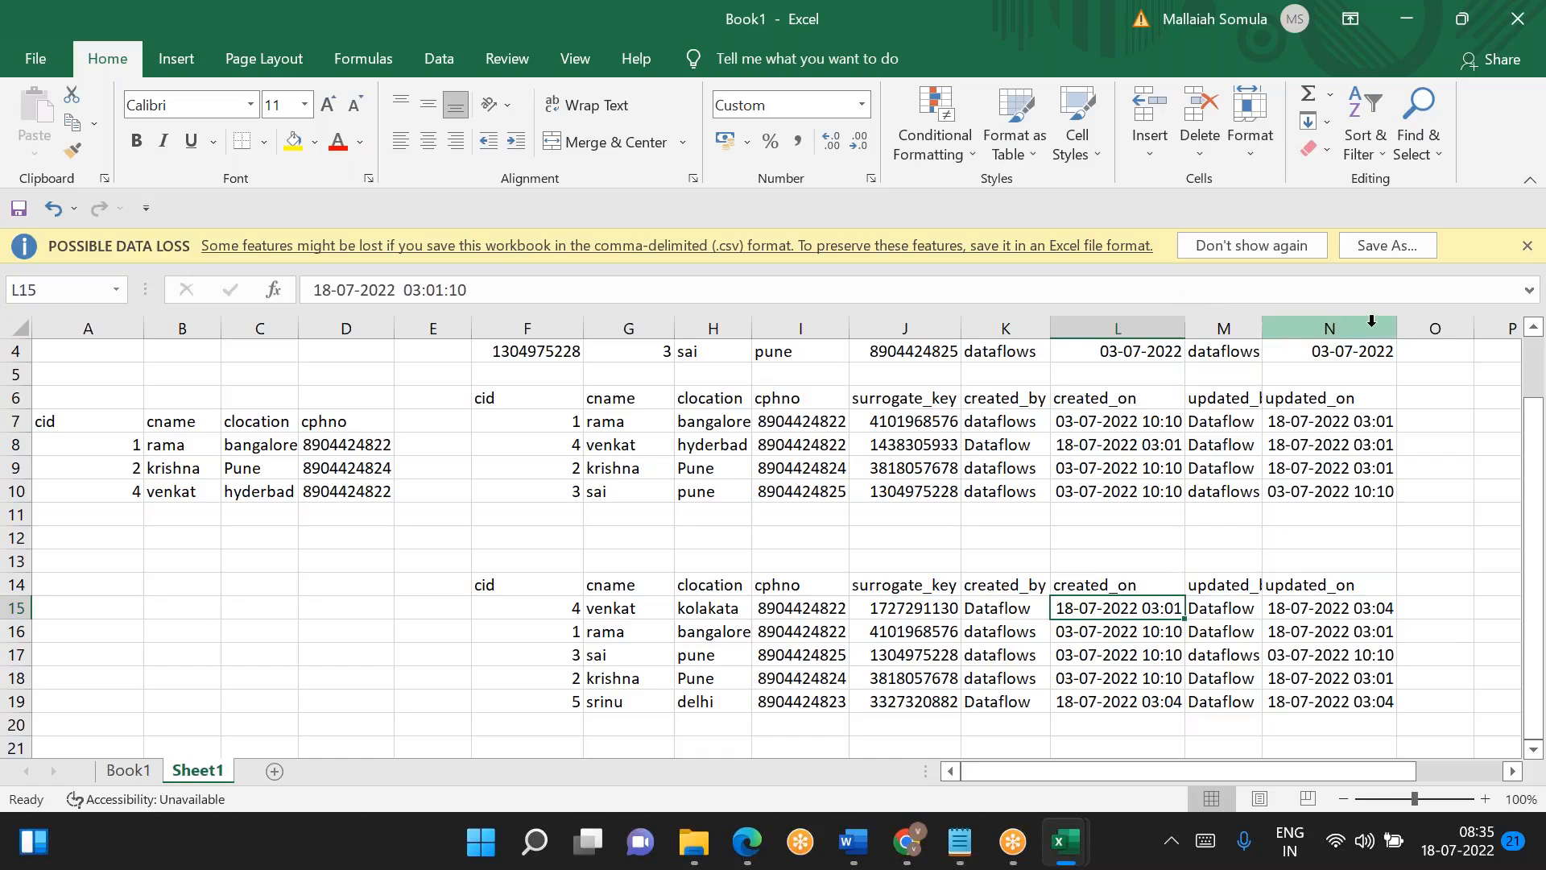
pyautogui.moveTo(1397, 324); pyautogui.dragTo(1458, 325)
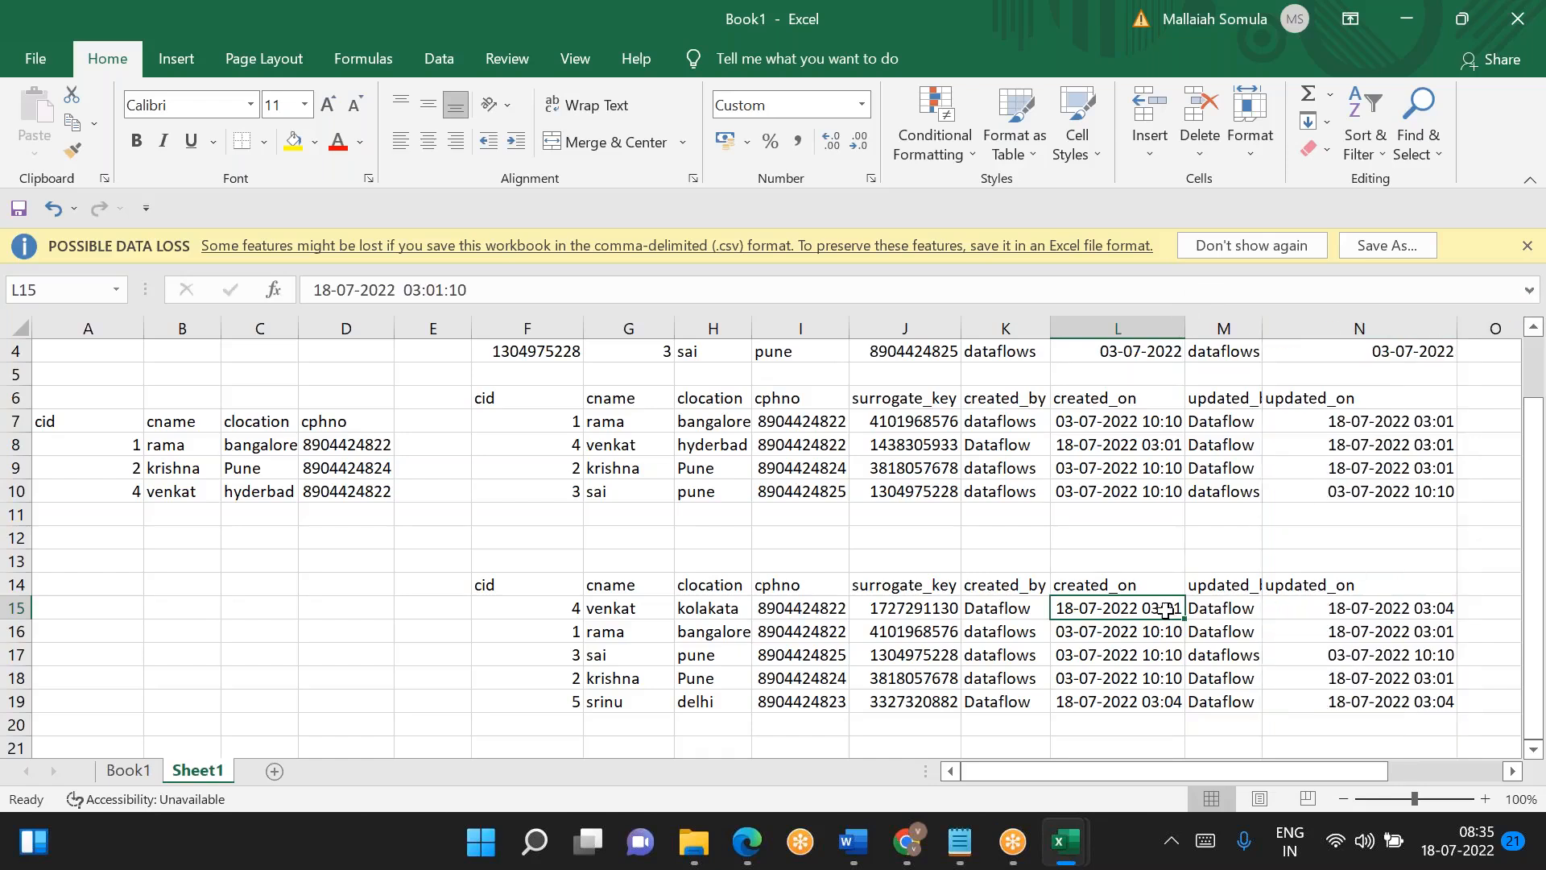
pyautogui.moveTo(470, 290); pyautogui.dragTo(425, 290)
pyautogui.click(1333, 612)
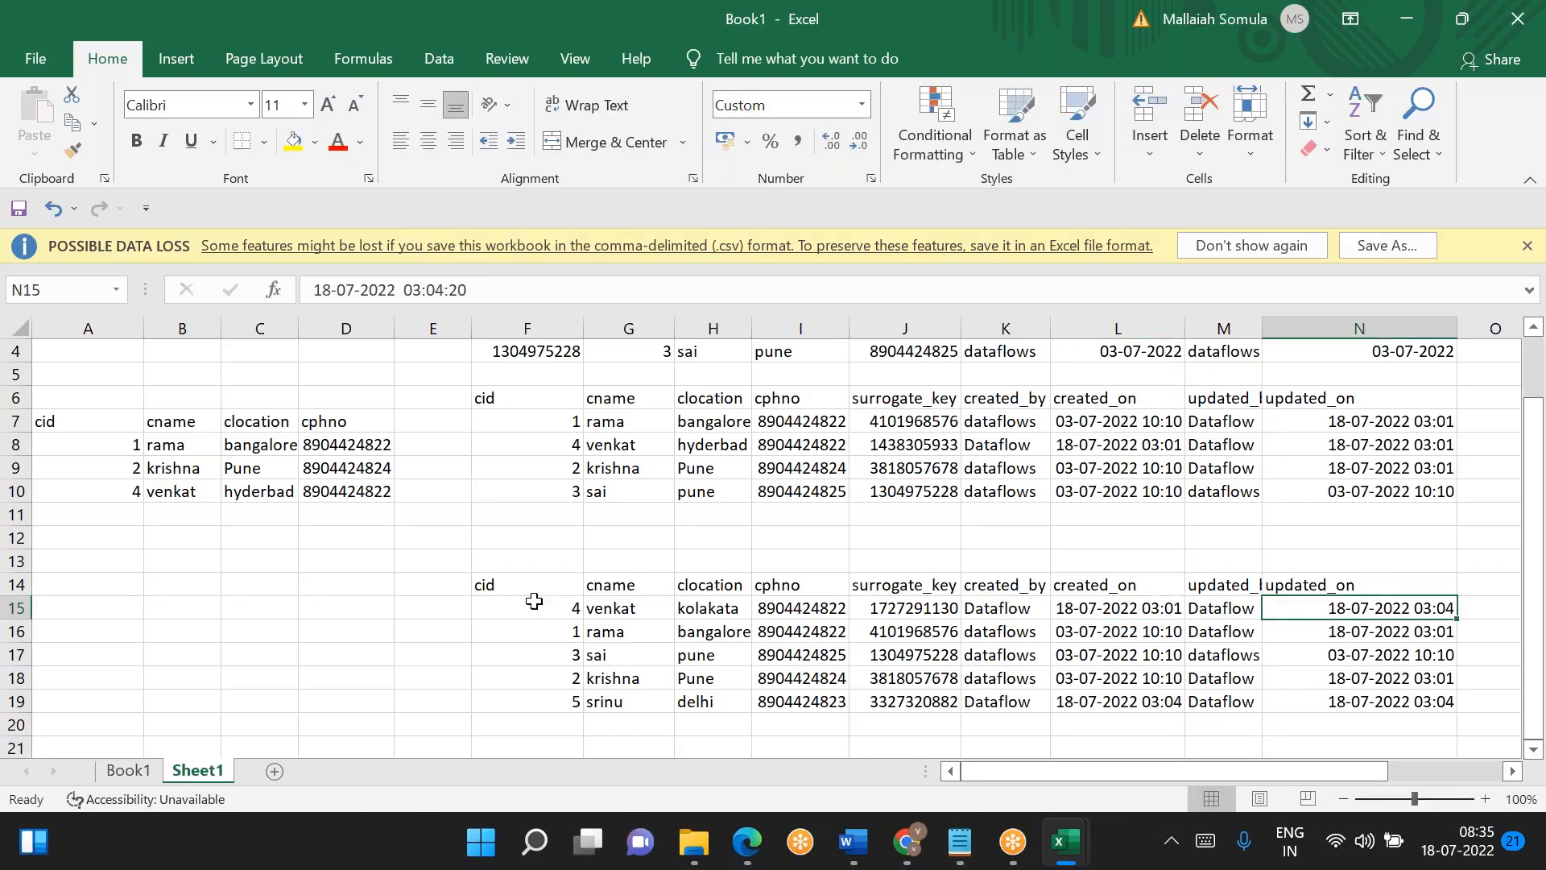
# - Check the created_on and updated_on timestamps of the cid 1 record in row 16 against the earlier dimension table
pyautogui.moveTo(570, 444); pyautogui.dragTo(656, 464)
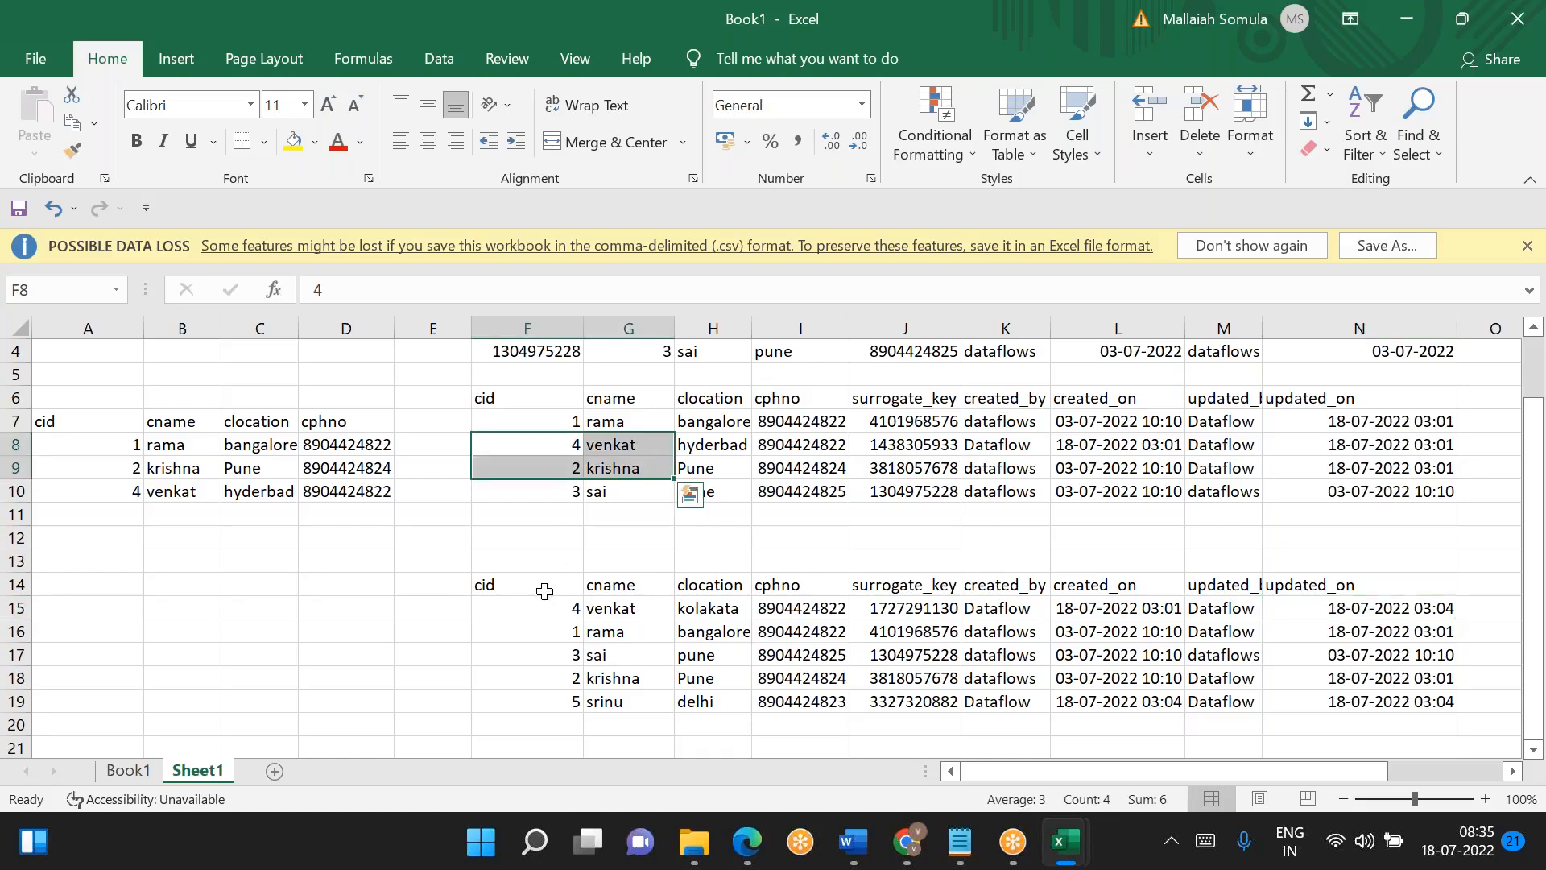
pyautogui.click(566, 630)
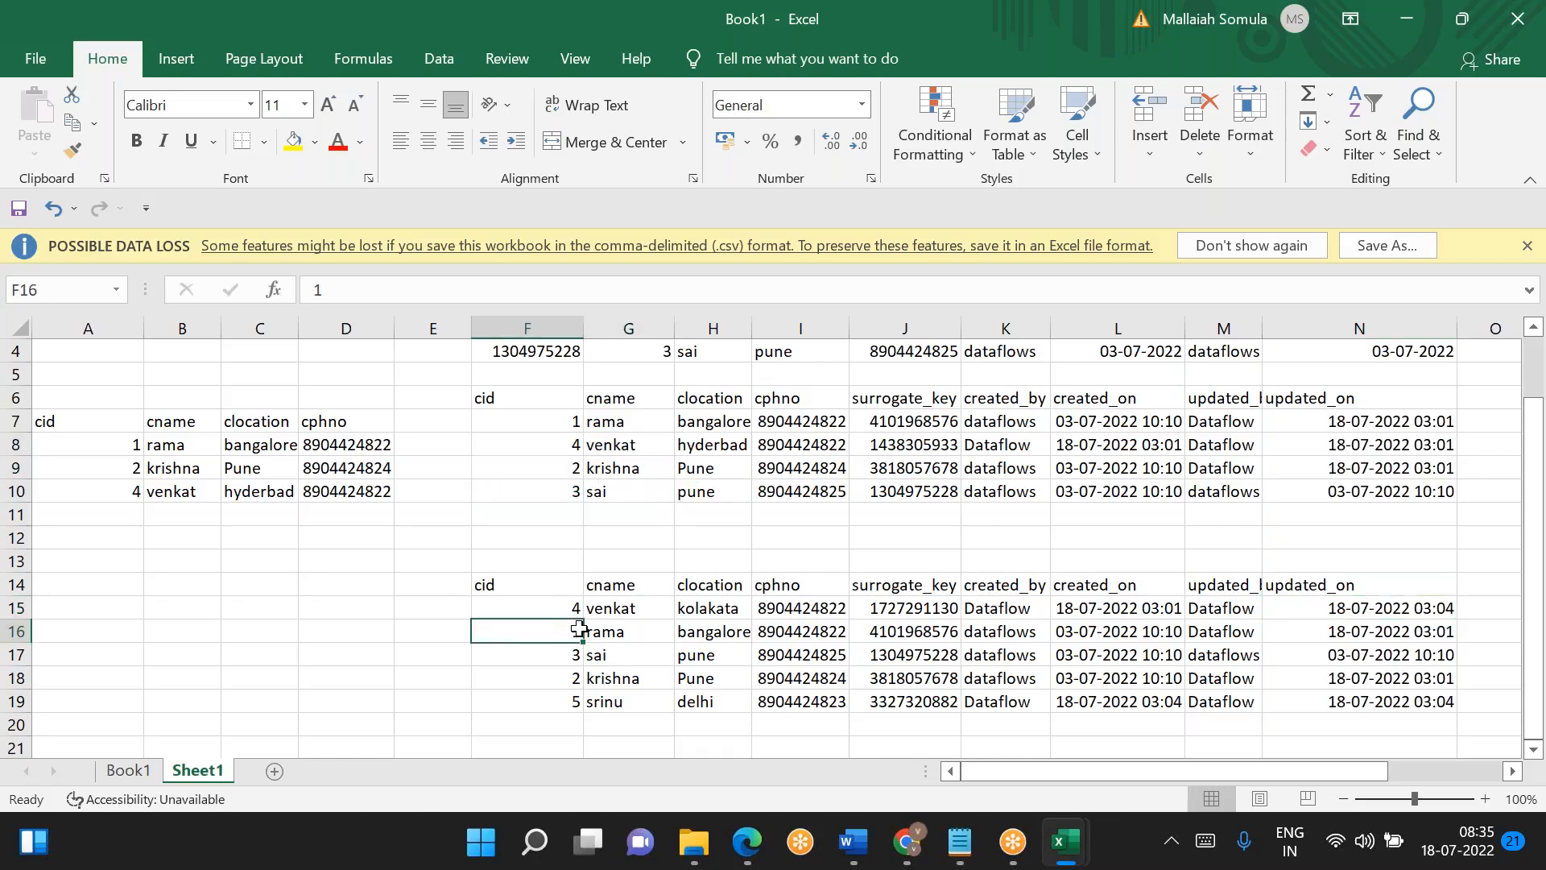
pyautogui.click(1136, 637)
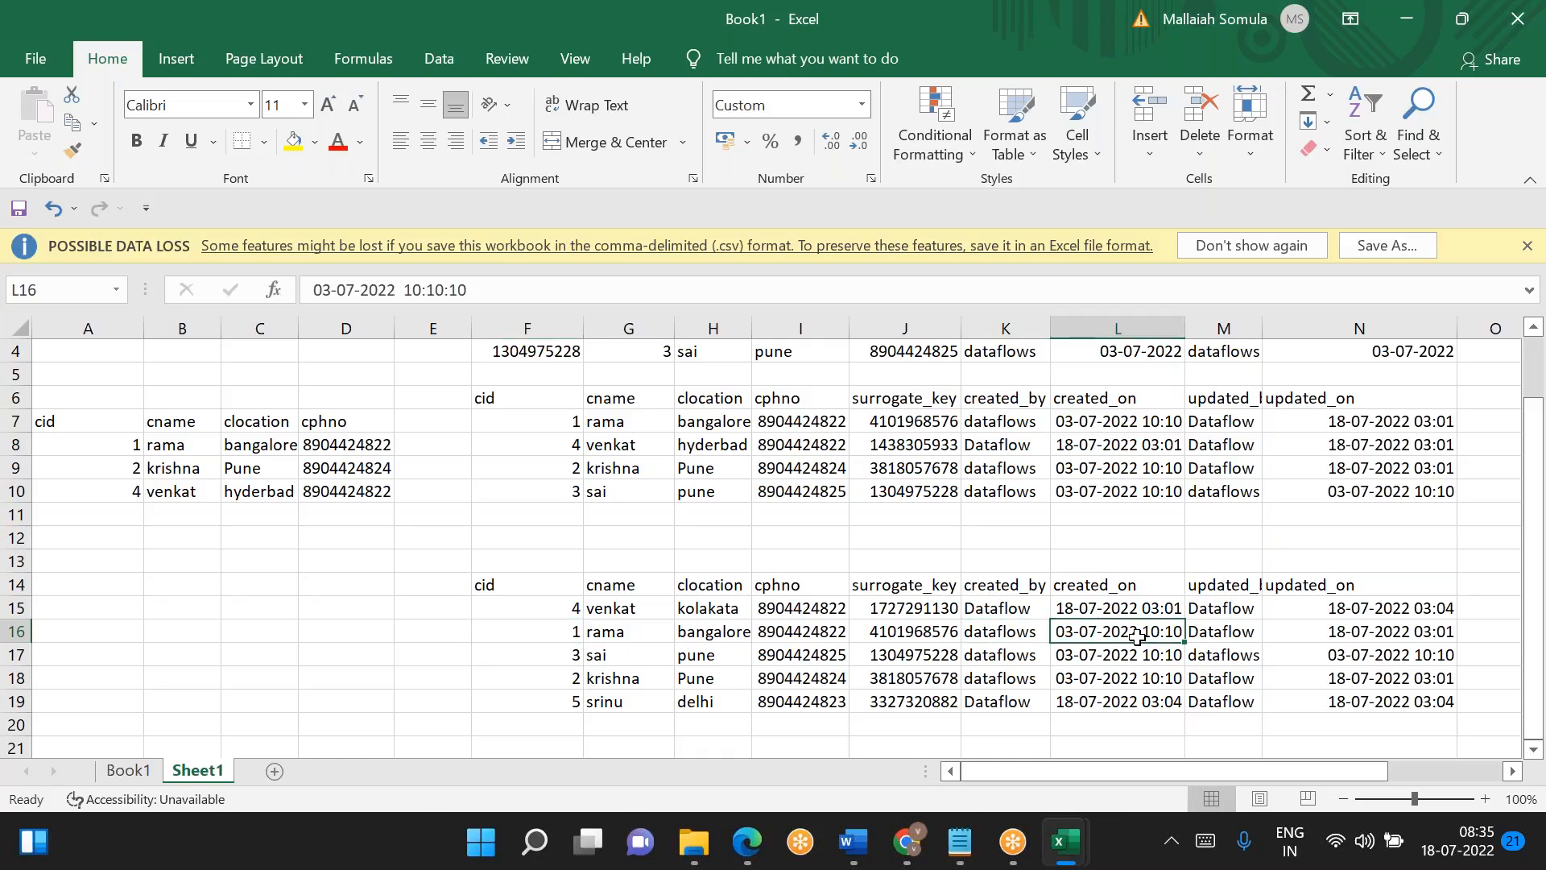
pyautogui.click(1368, 634)
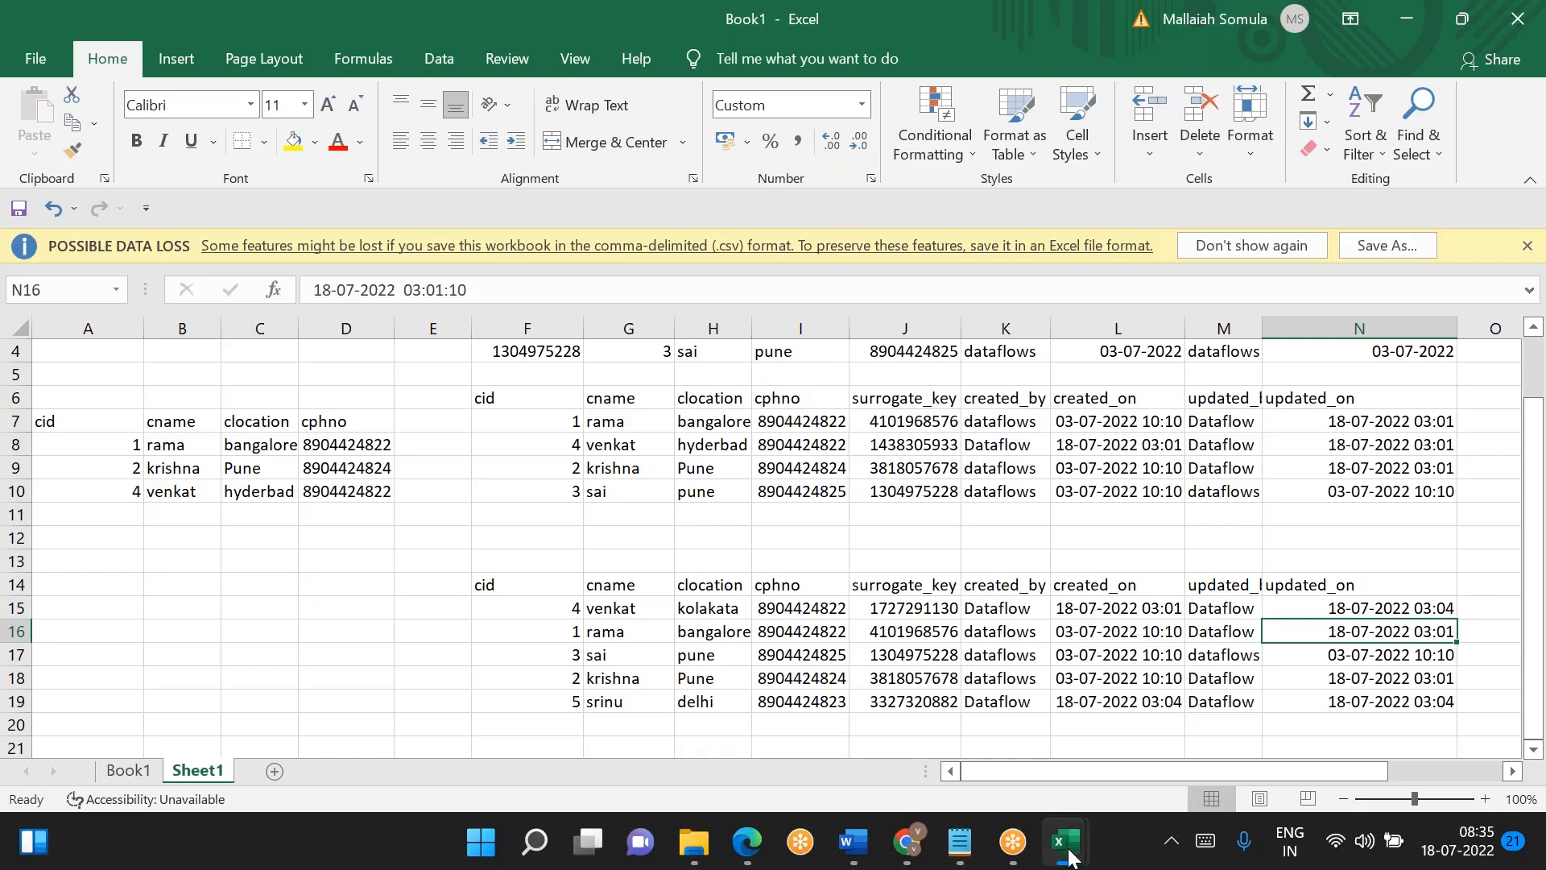
# - Go to the CEL-SCD1 folder in File Explorer and bring up the day3 workbook in Excel
pyautogui.moveTo(702, 850)
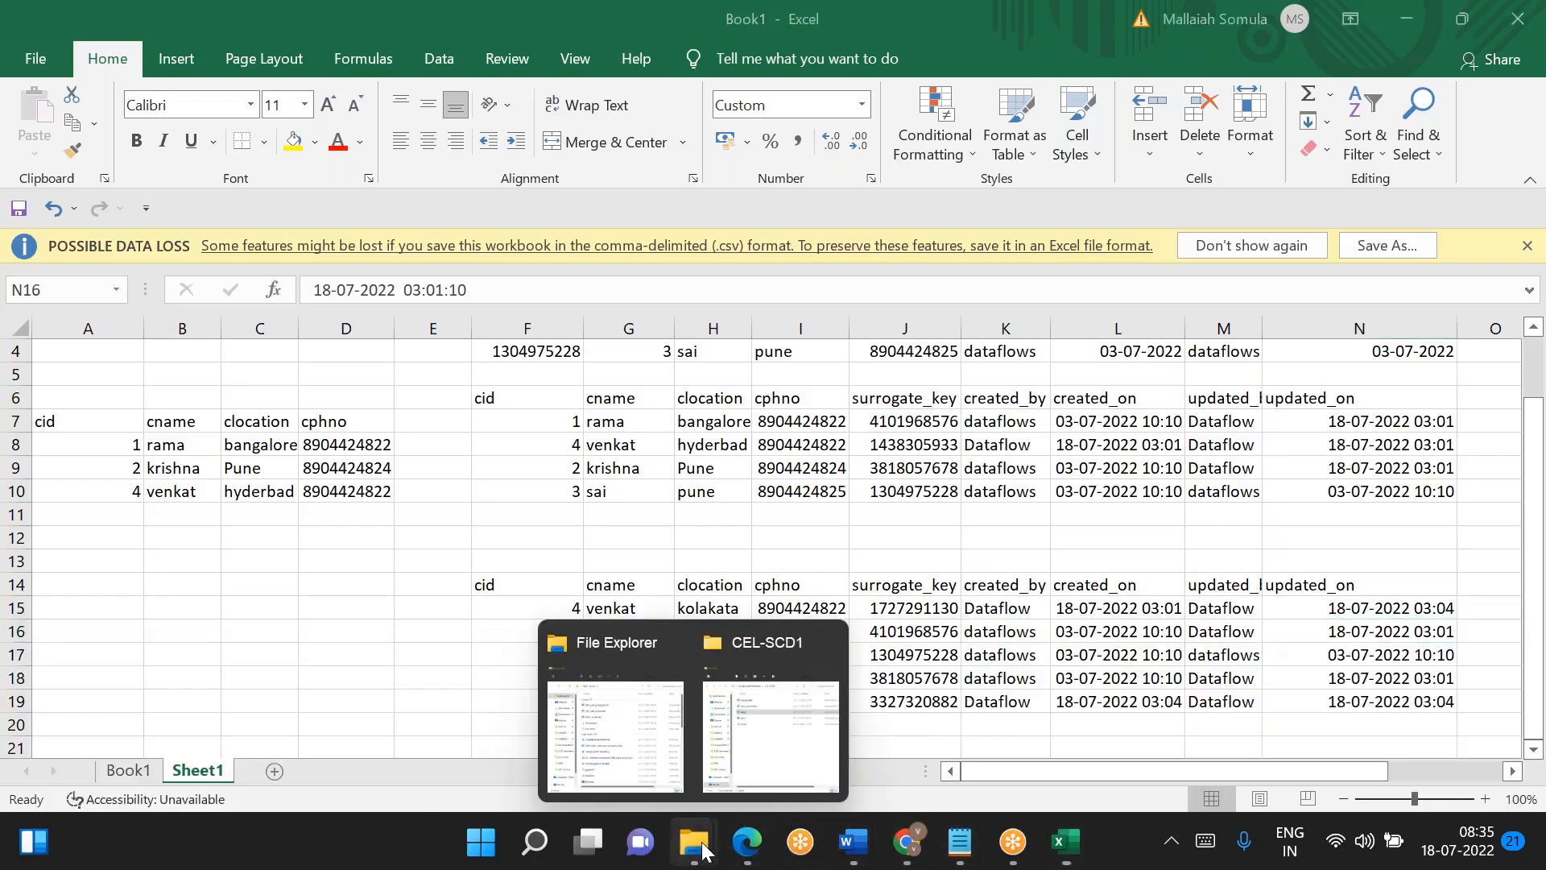
pyautogui.click(679, 744)
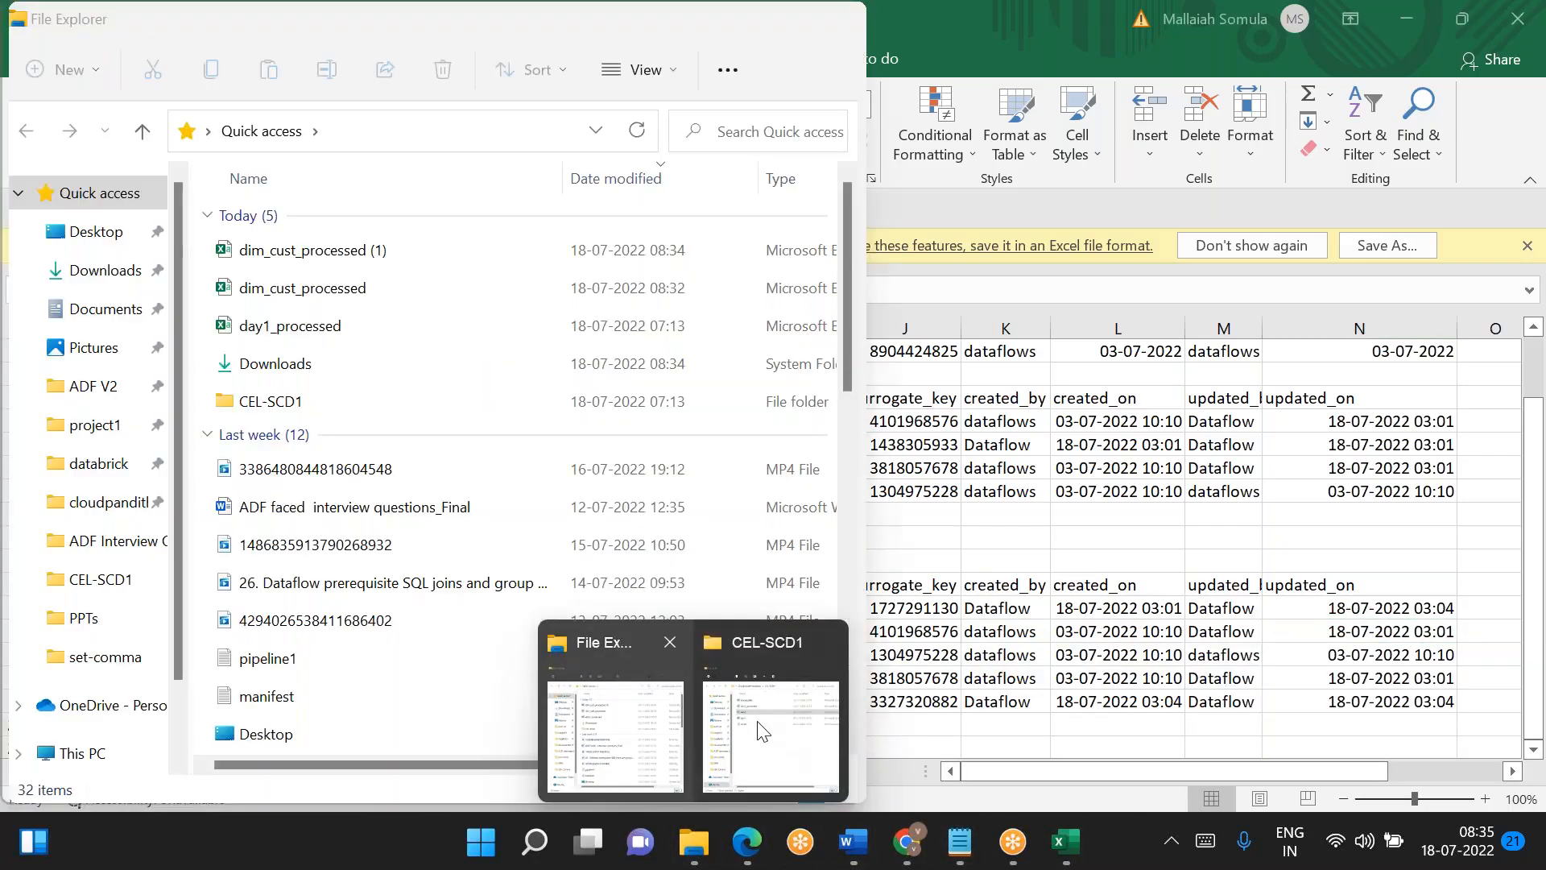
pyautogui.click(762, 731)
pyautogui.hotkey('alt', 'Tab')
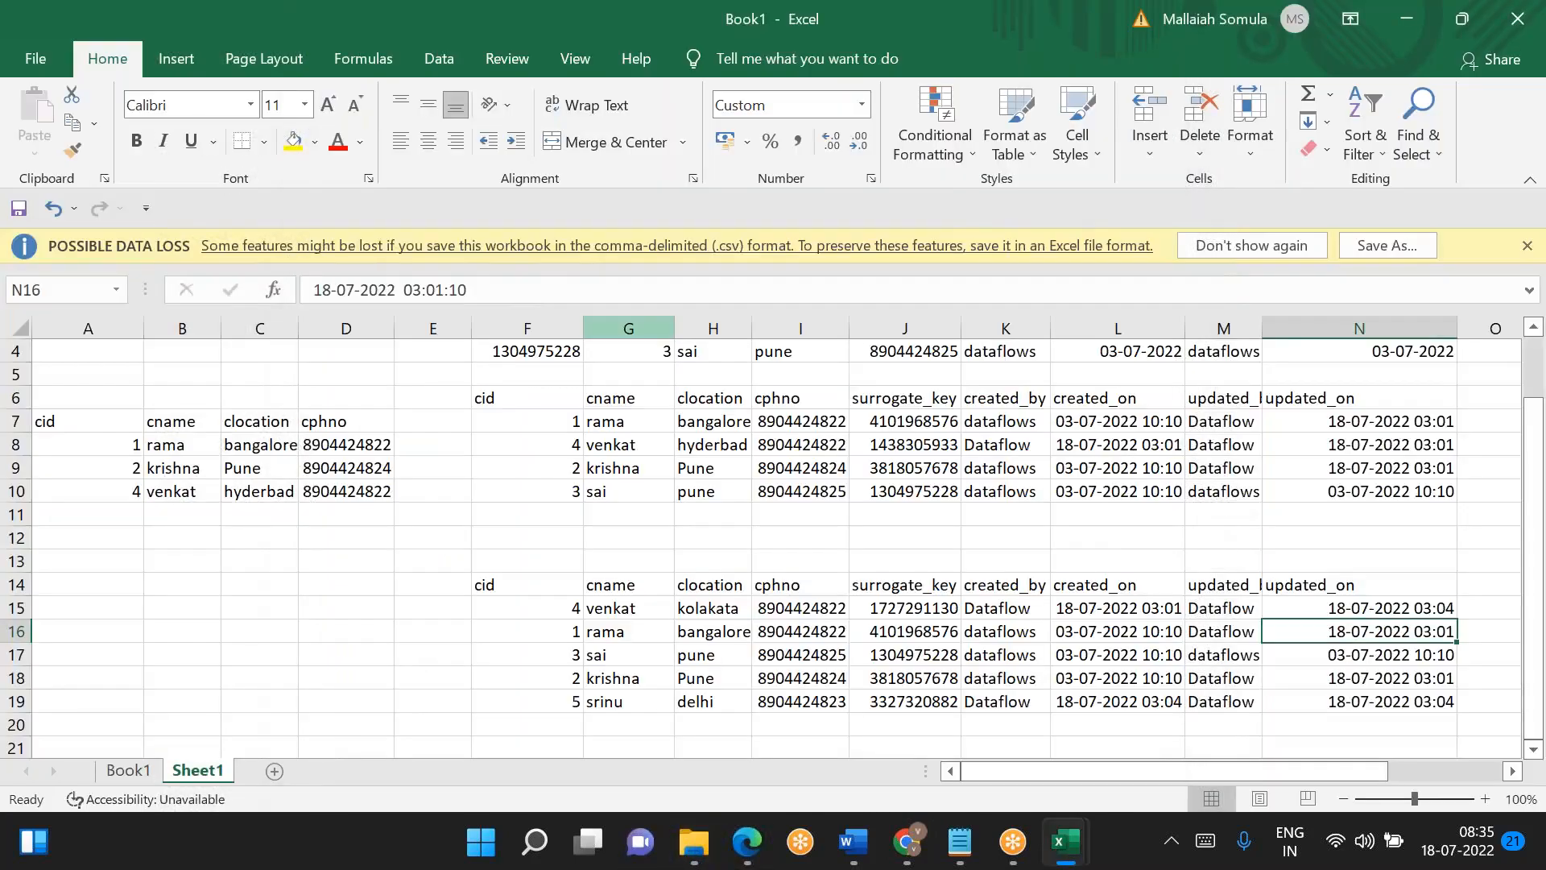
pyautogui.hotkey('alt', 'Tab')
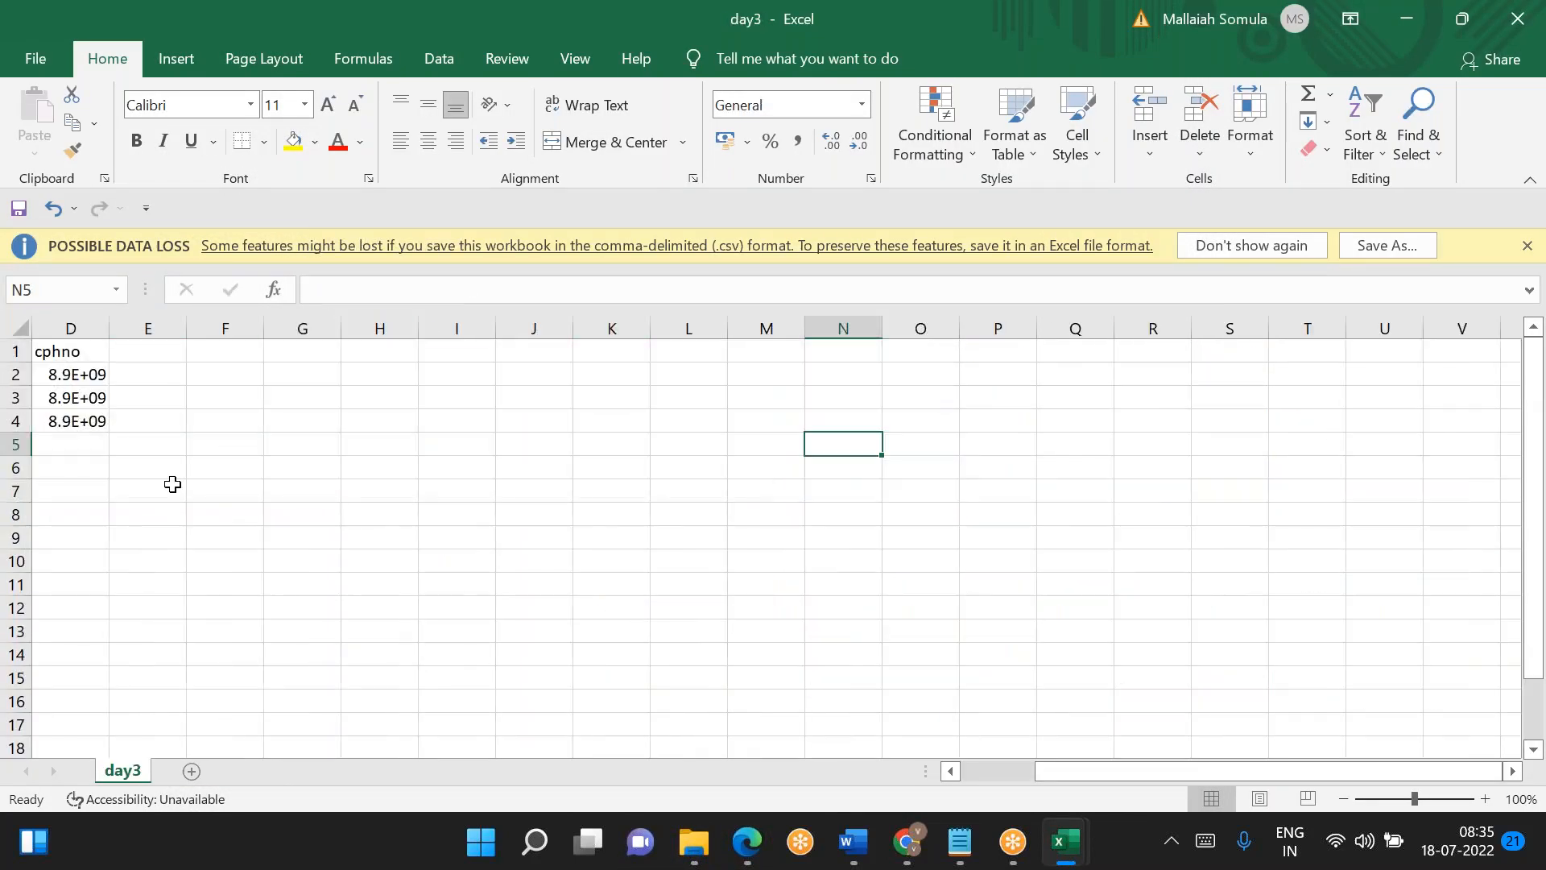
# - Copy the cid, cname, clocation and cphno table from day3 and paste it into Sheet1 of Book1 starting at cell A14
pyautogui.hscroll(-3, 113, 326)
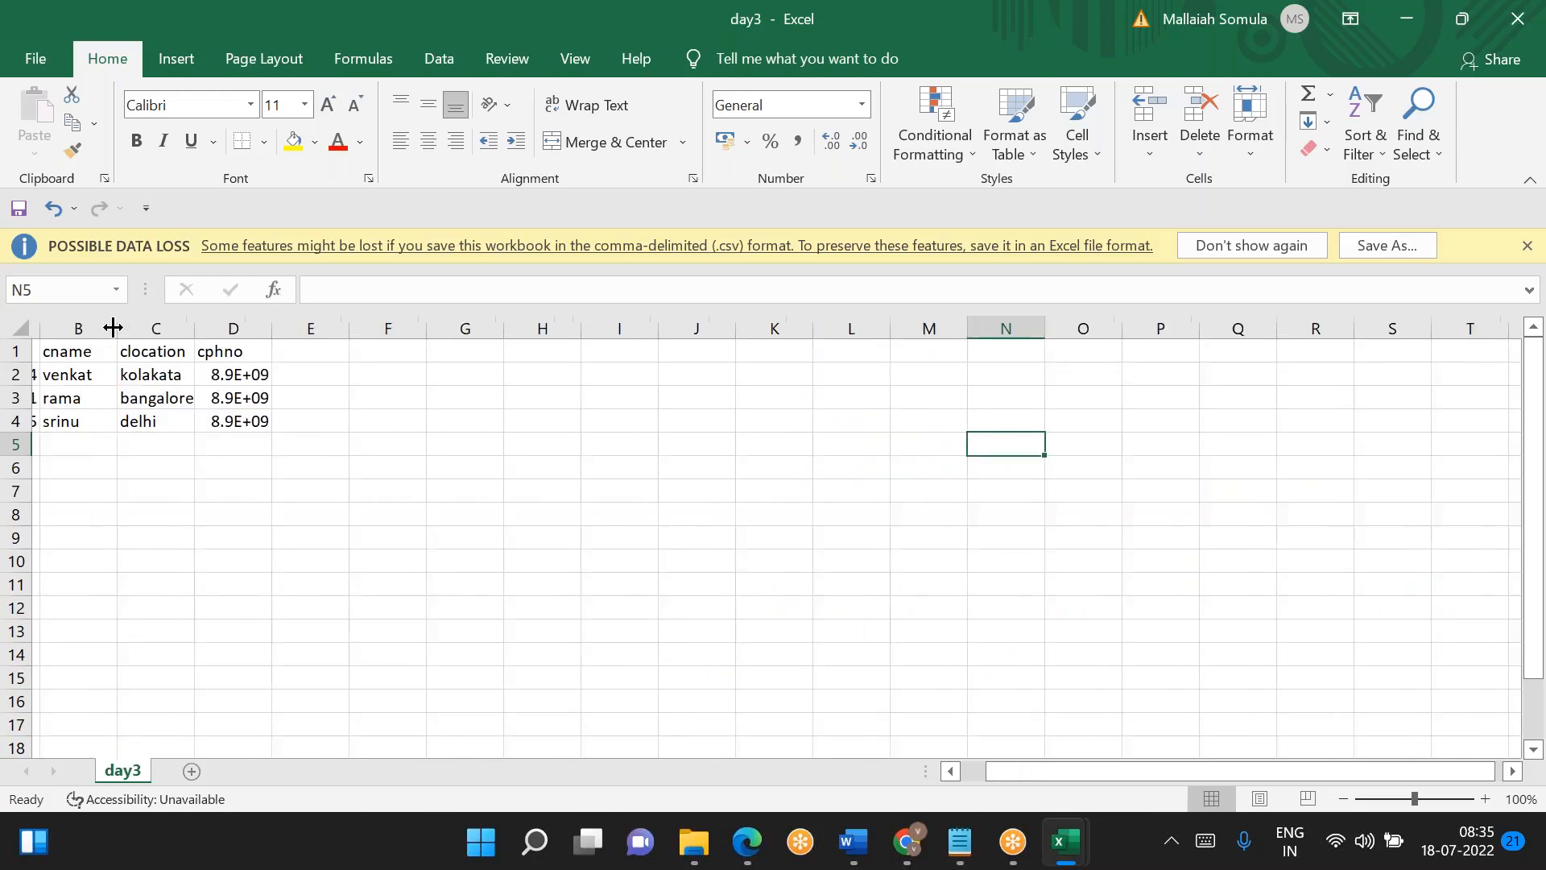
pyautogui.moveTo(72, 355); pyautogui.dragTo(306, 420)
pyautogui.hotkey('ctrl', 'c')
pyautogui.hotkey('alt', 'Tab')
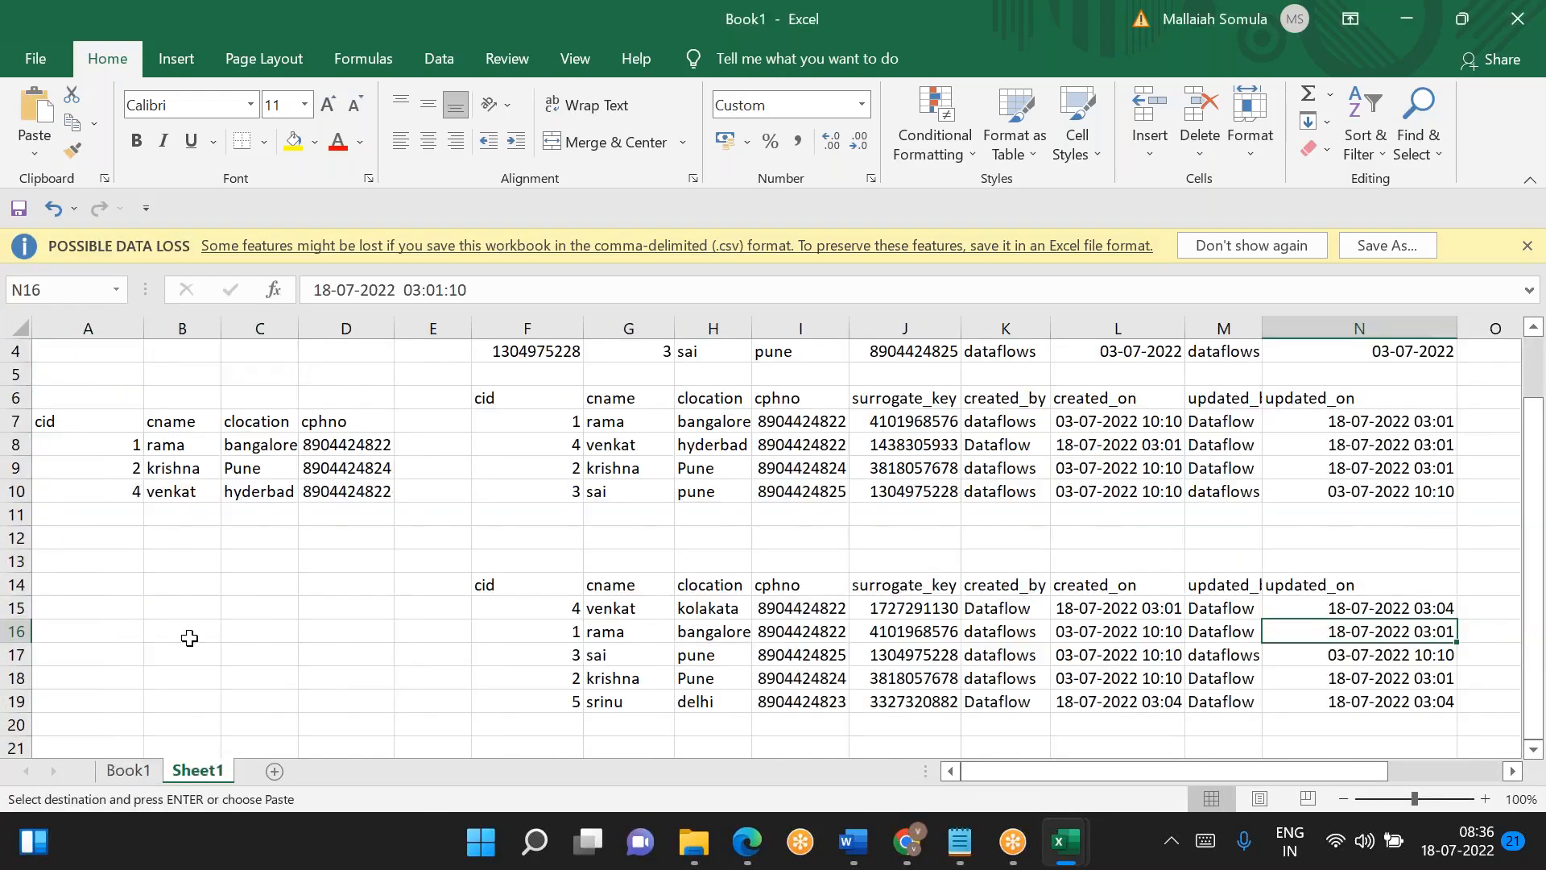
pyautogui.click(92, 587)
pyautogui.hotkey('ctrl', 'v')
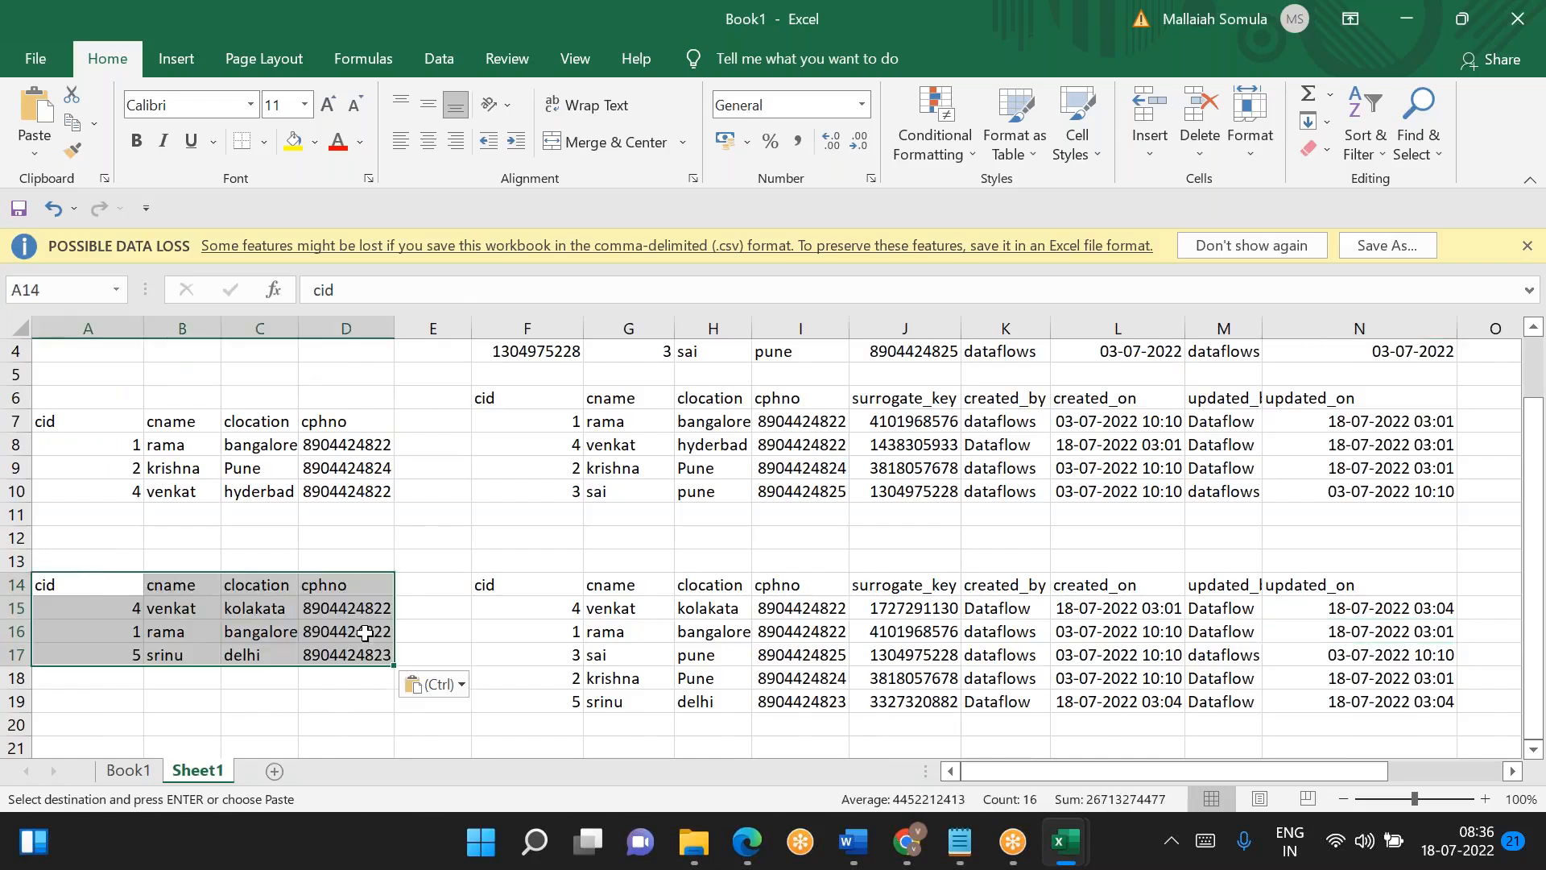
# - Compare the cid 1 row of the pasted day3 data with the cid 1 dimension record and its updated_on value in row 16
pyautogui.moveTo(121, 631); pyautogui.dragTo(358, 633)
pyautogui.moveTo(578, 631); pyautogui.dragTo(801, 631)
pyautogui.doubleClick(1373, 631)
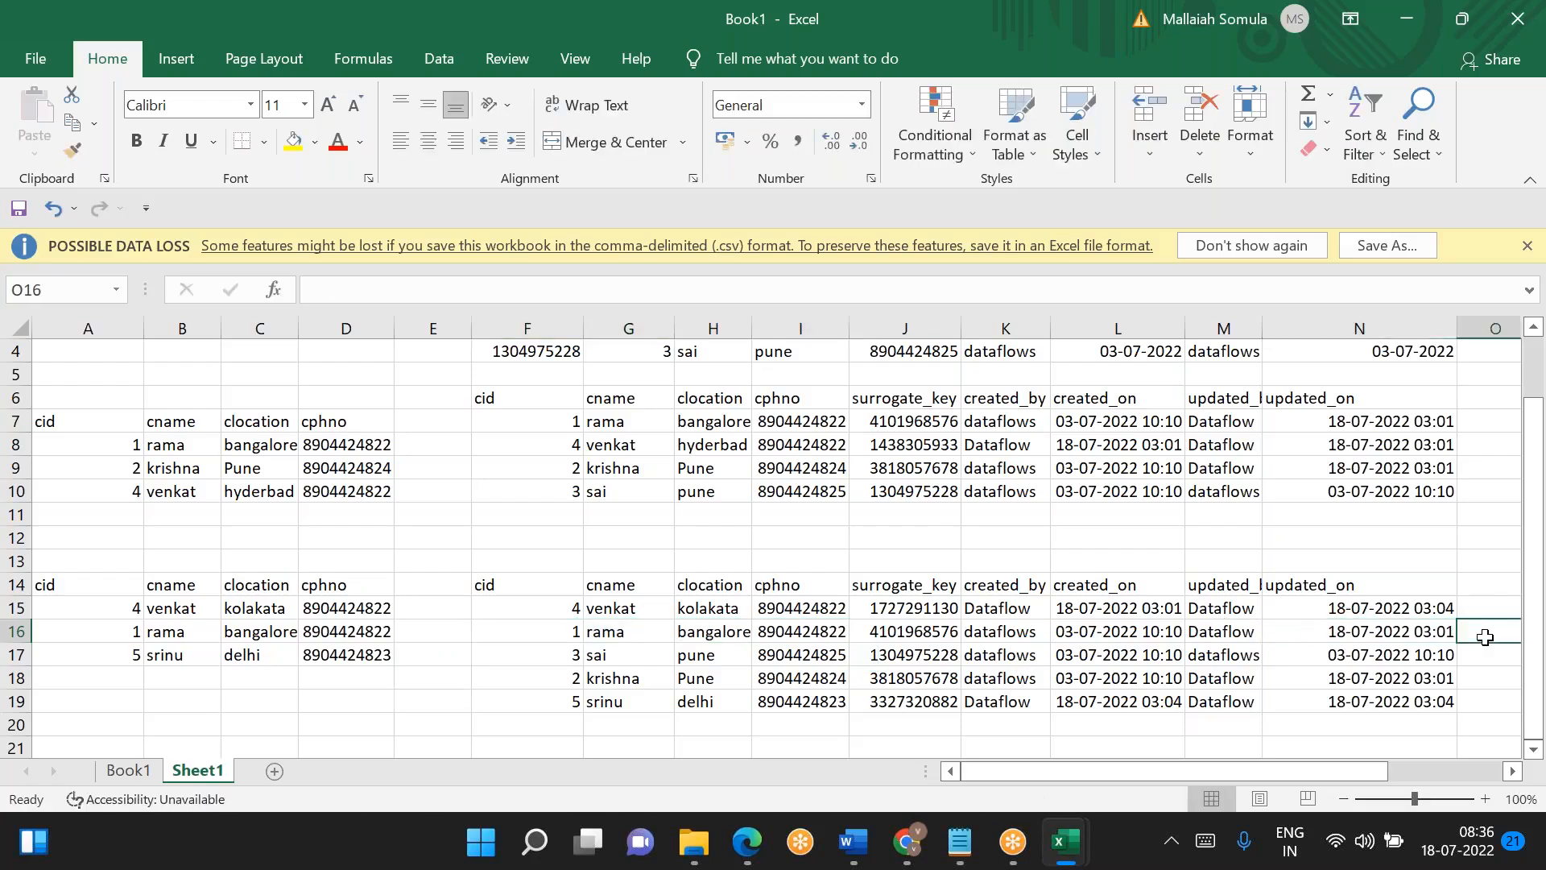
pyautogui.press('Escape')
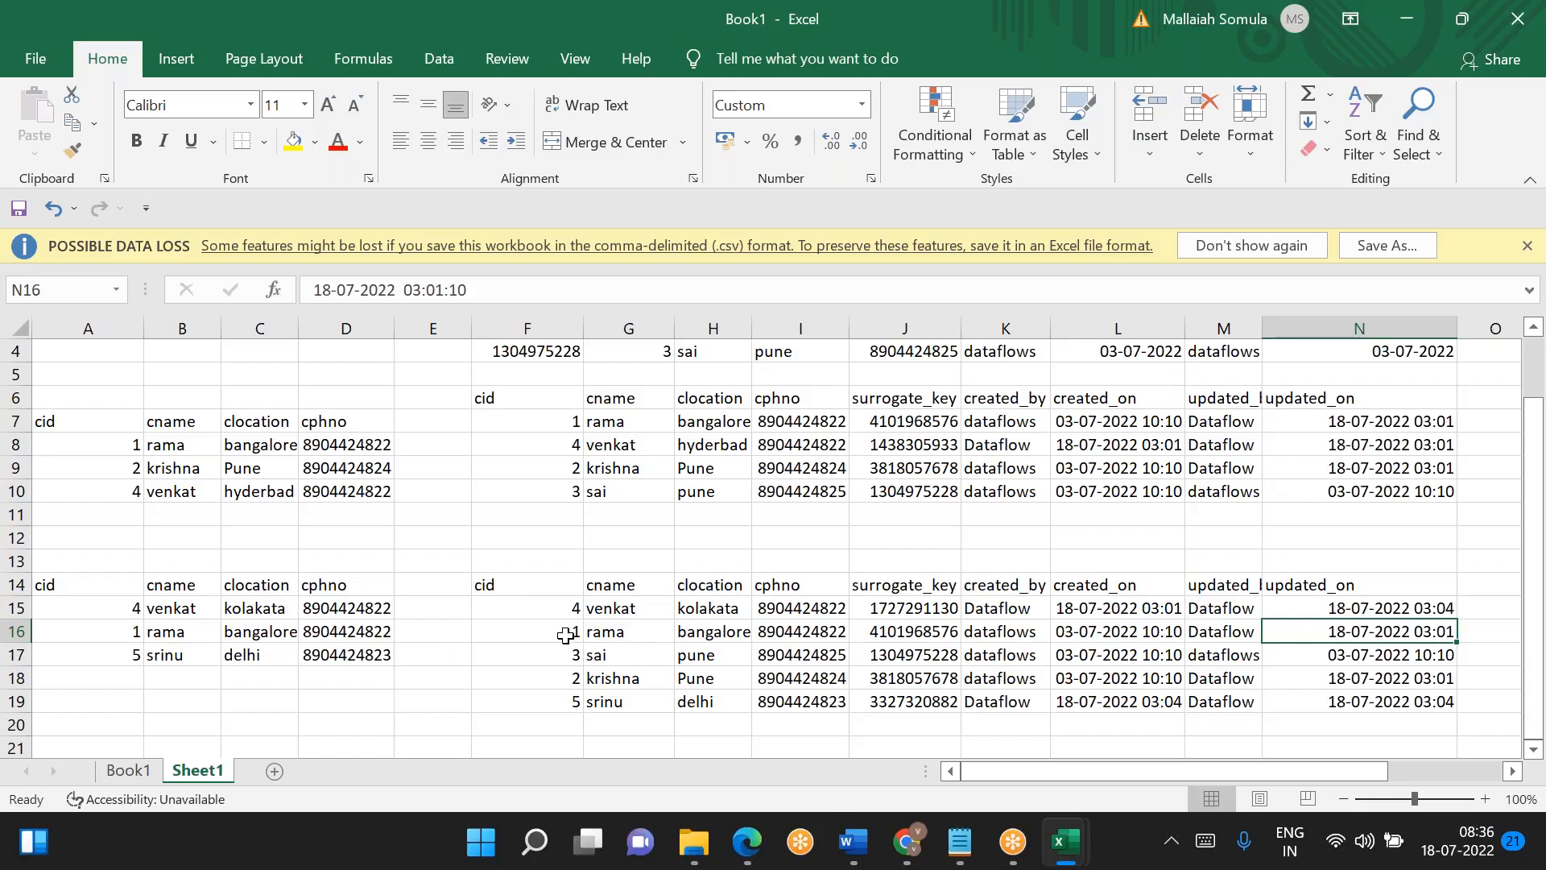
pyautogui.moveTo(565, 636); pyautogui.dragTo(717, 634)
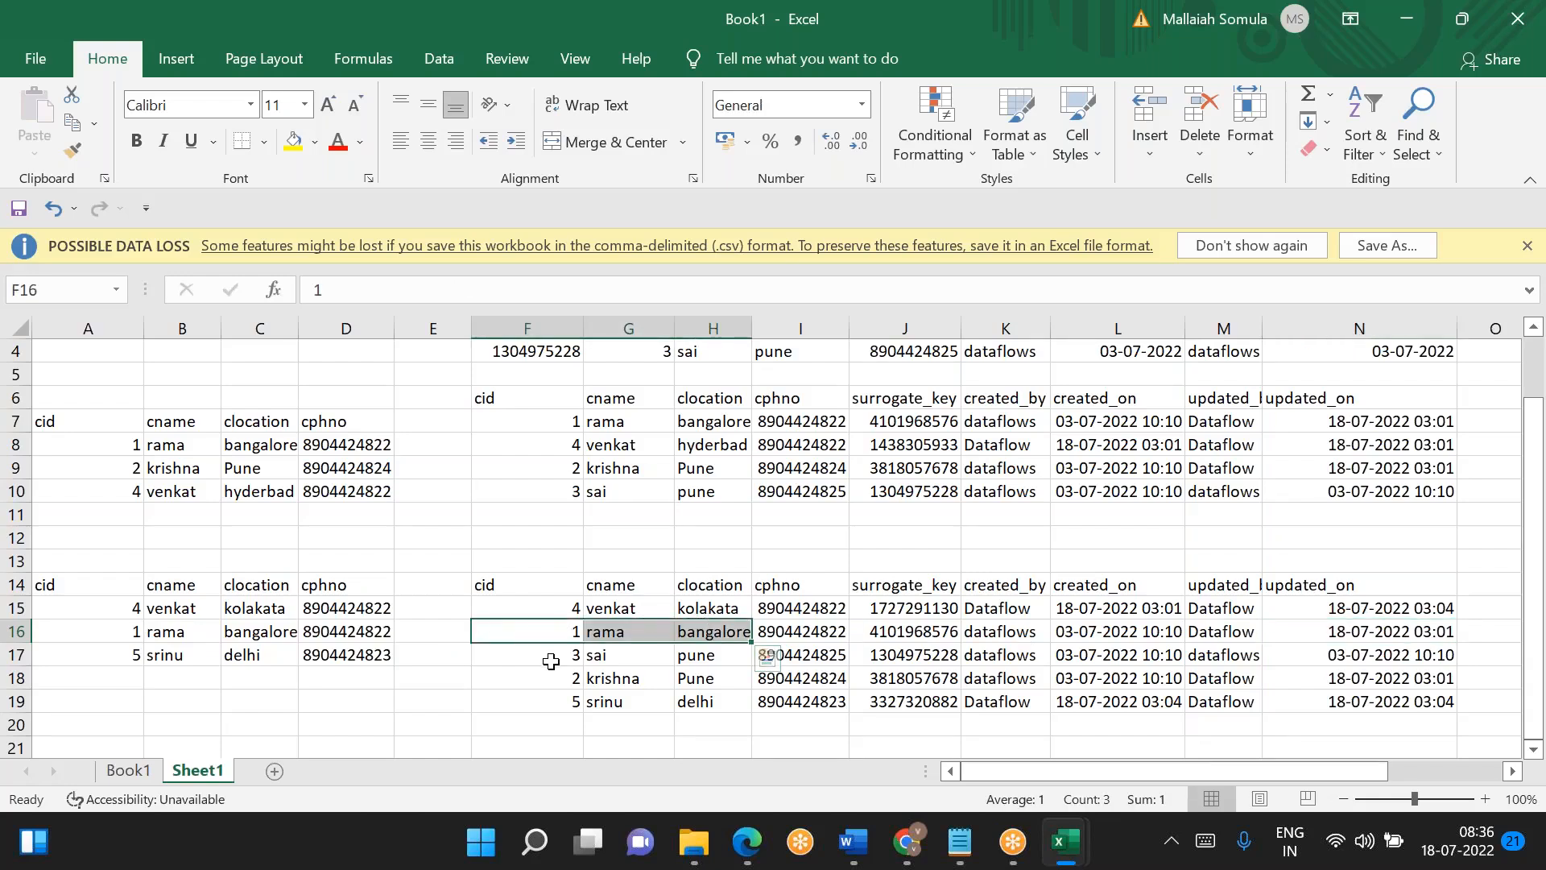
# - Check the created_on and updated_on timestamps of the cid 3 and cid 2 records in rows 17 and 18
pyautogui.moveTo(551, 661); pyautogui.dragTo(624, 656)
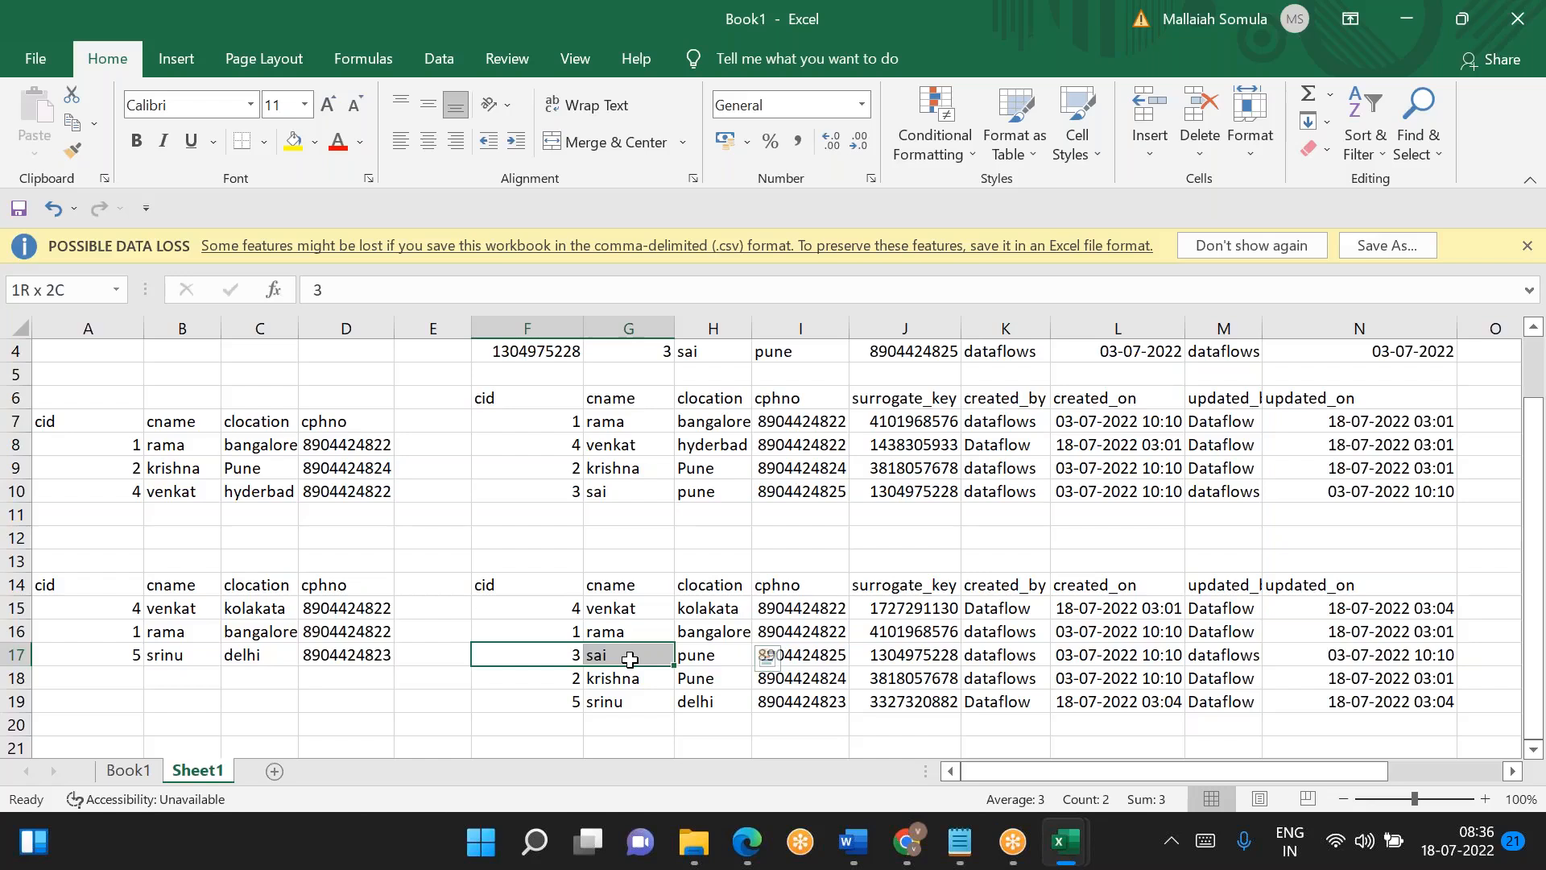
pyautogui.click(1100, 654)
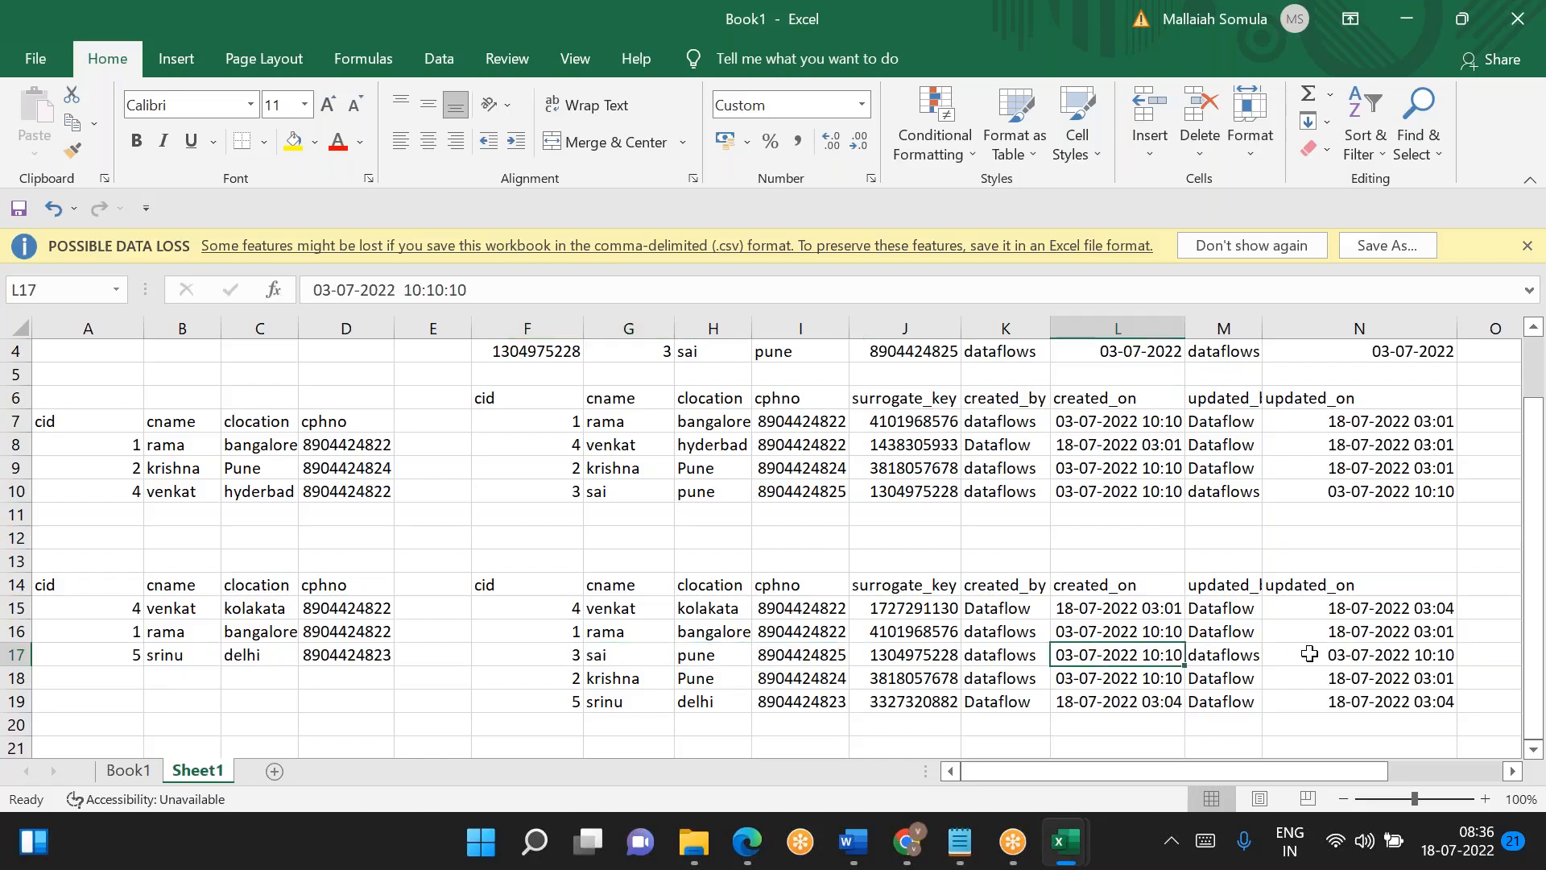
pyautogui.click(1345, 662)
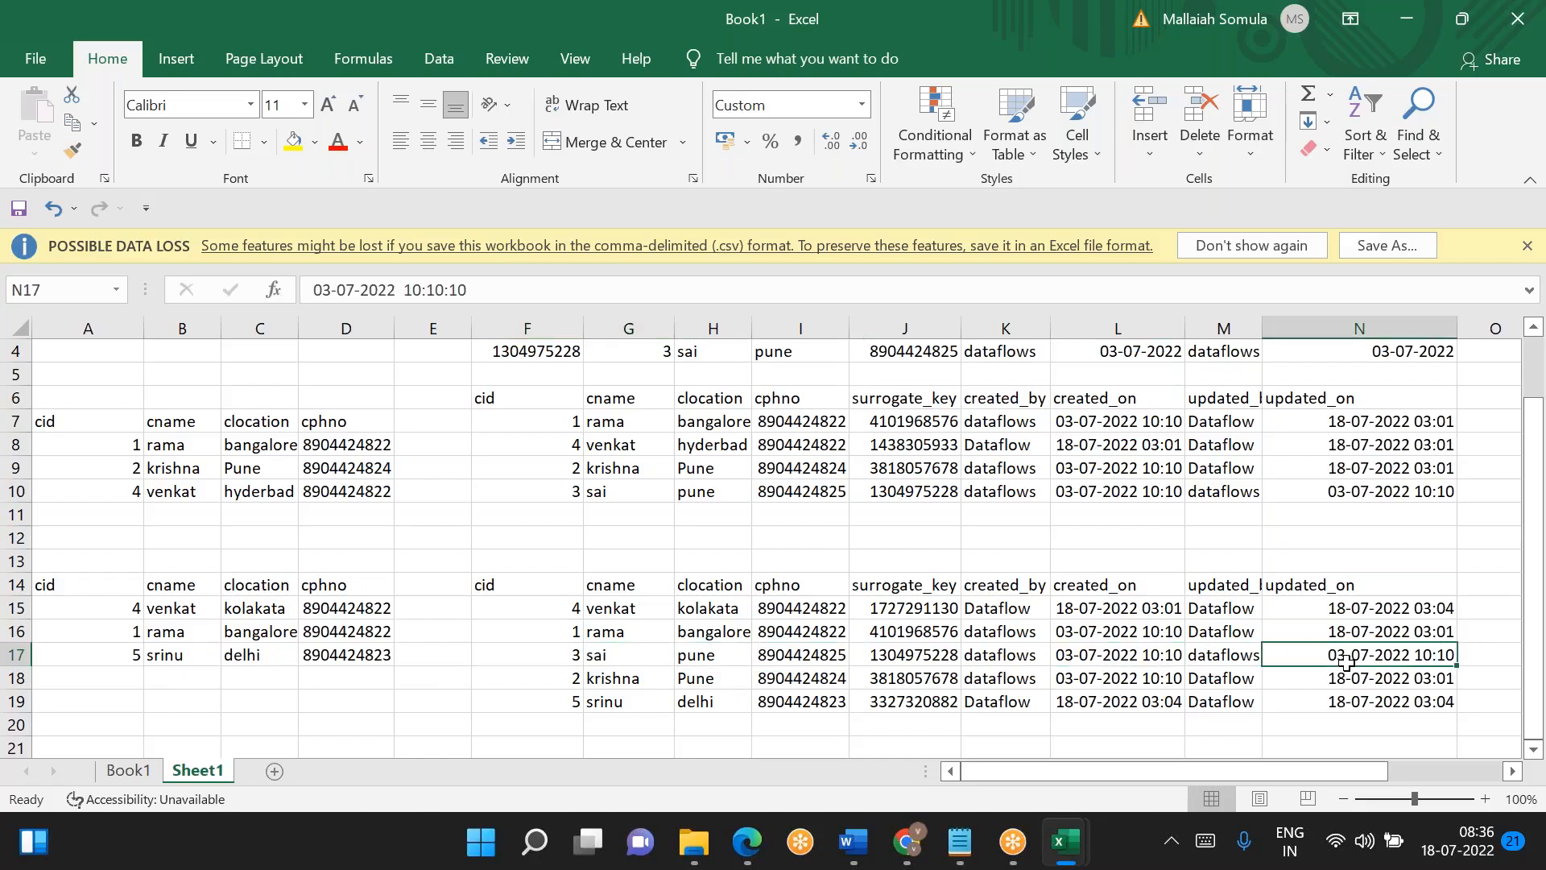
pyautogui.click(568, 683)
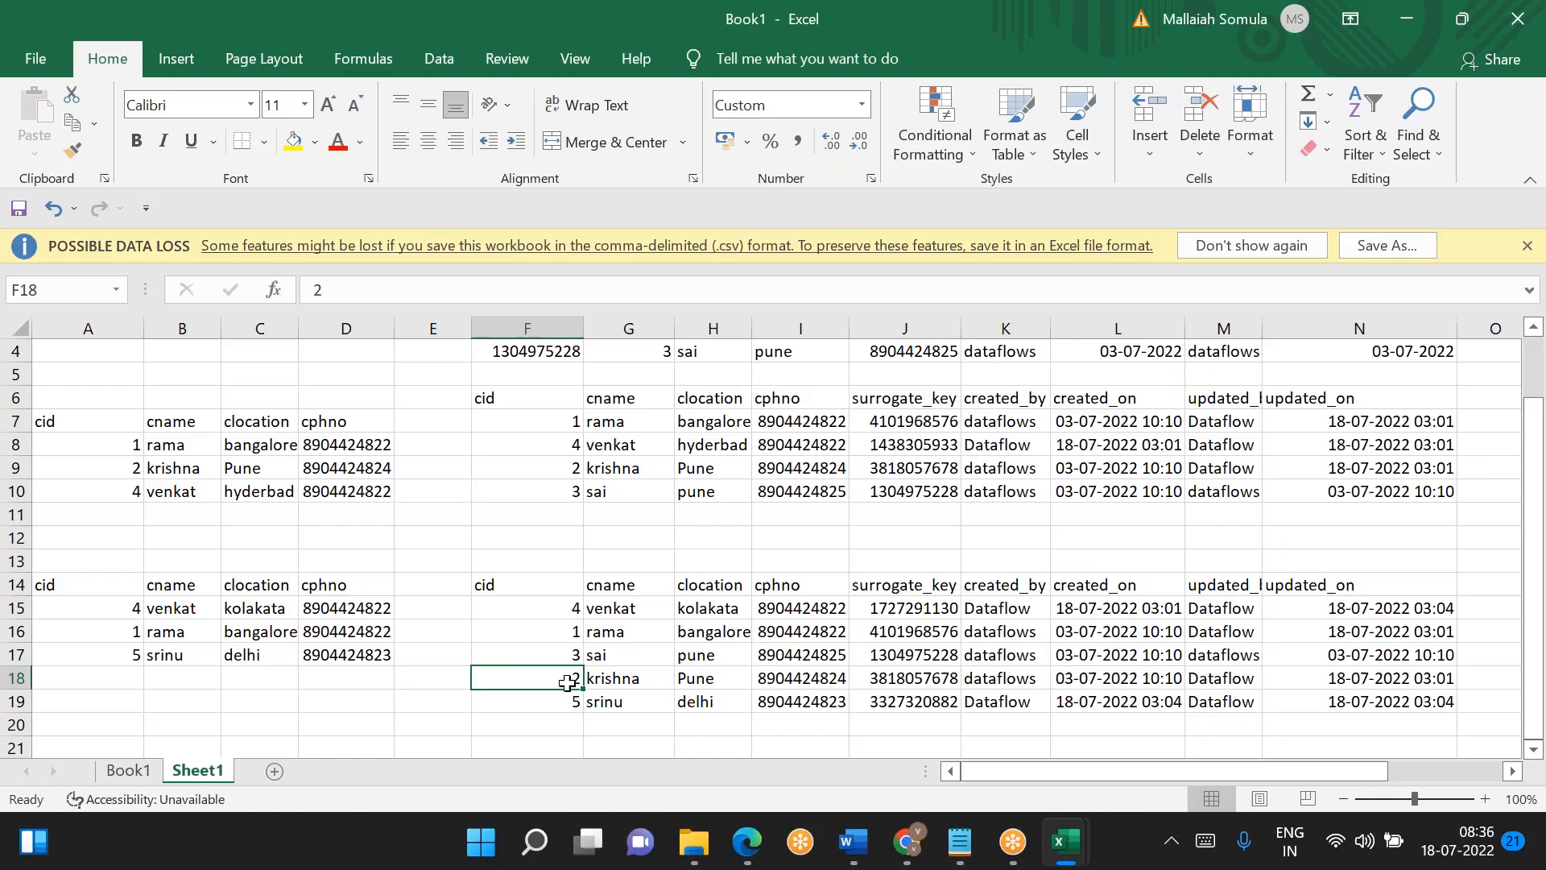
pyautogui.click(909, 675)
pyautogui.click(1349, 678)
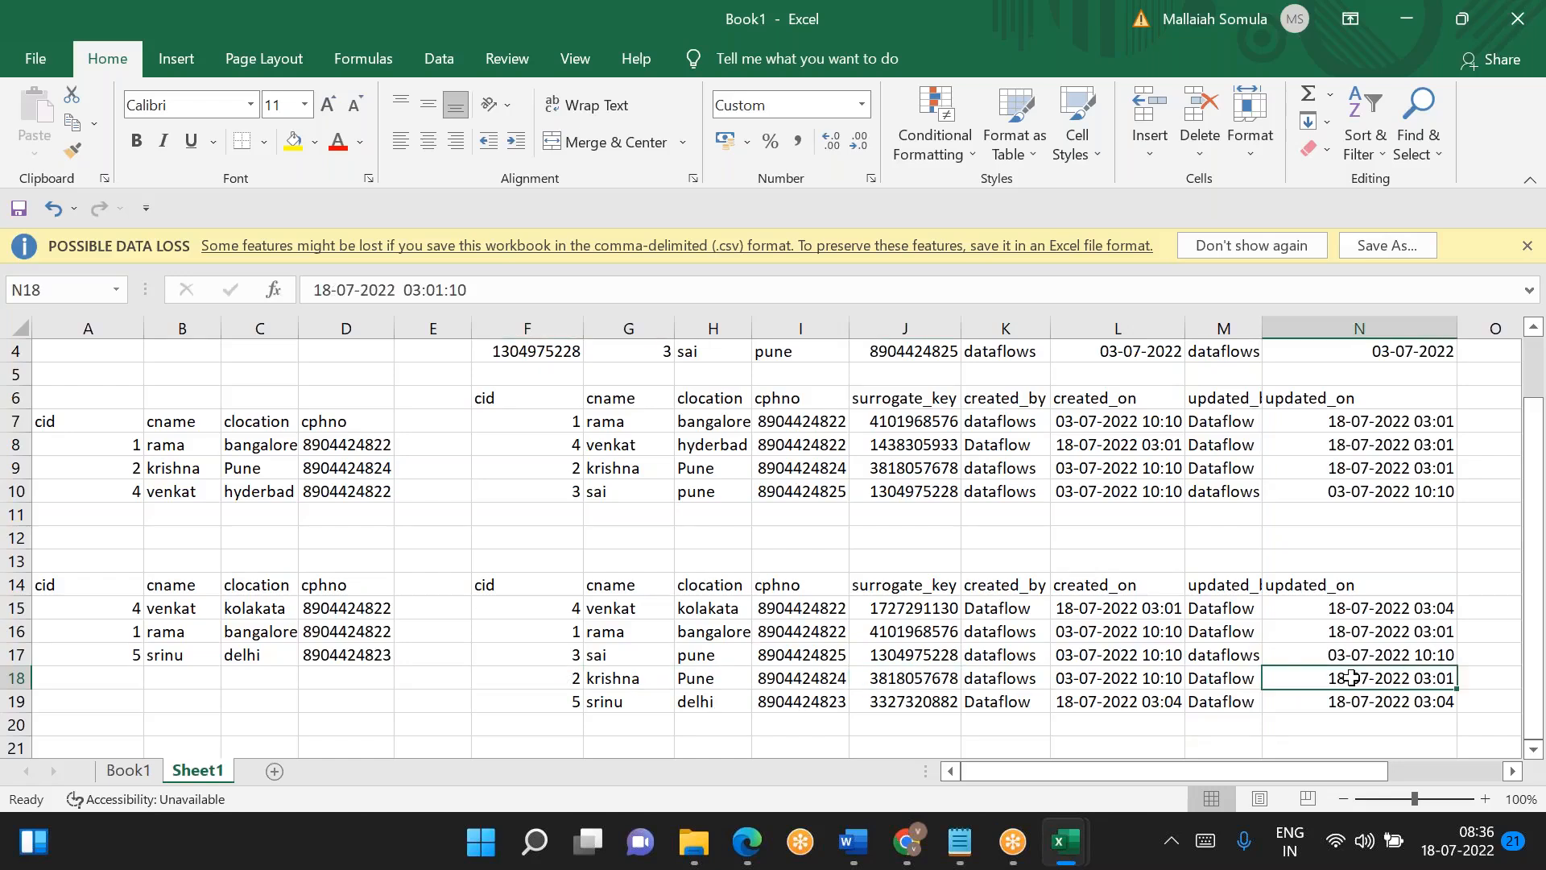
pyautogui.click(1103, 673)
# - Compare the created_on and updated_on timestamps of the new cid 5 record in row 19
pyautogui.click(600, 700)
pyautogui.click(1127, 702)
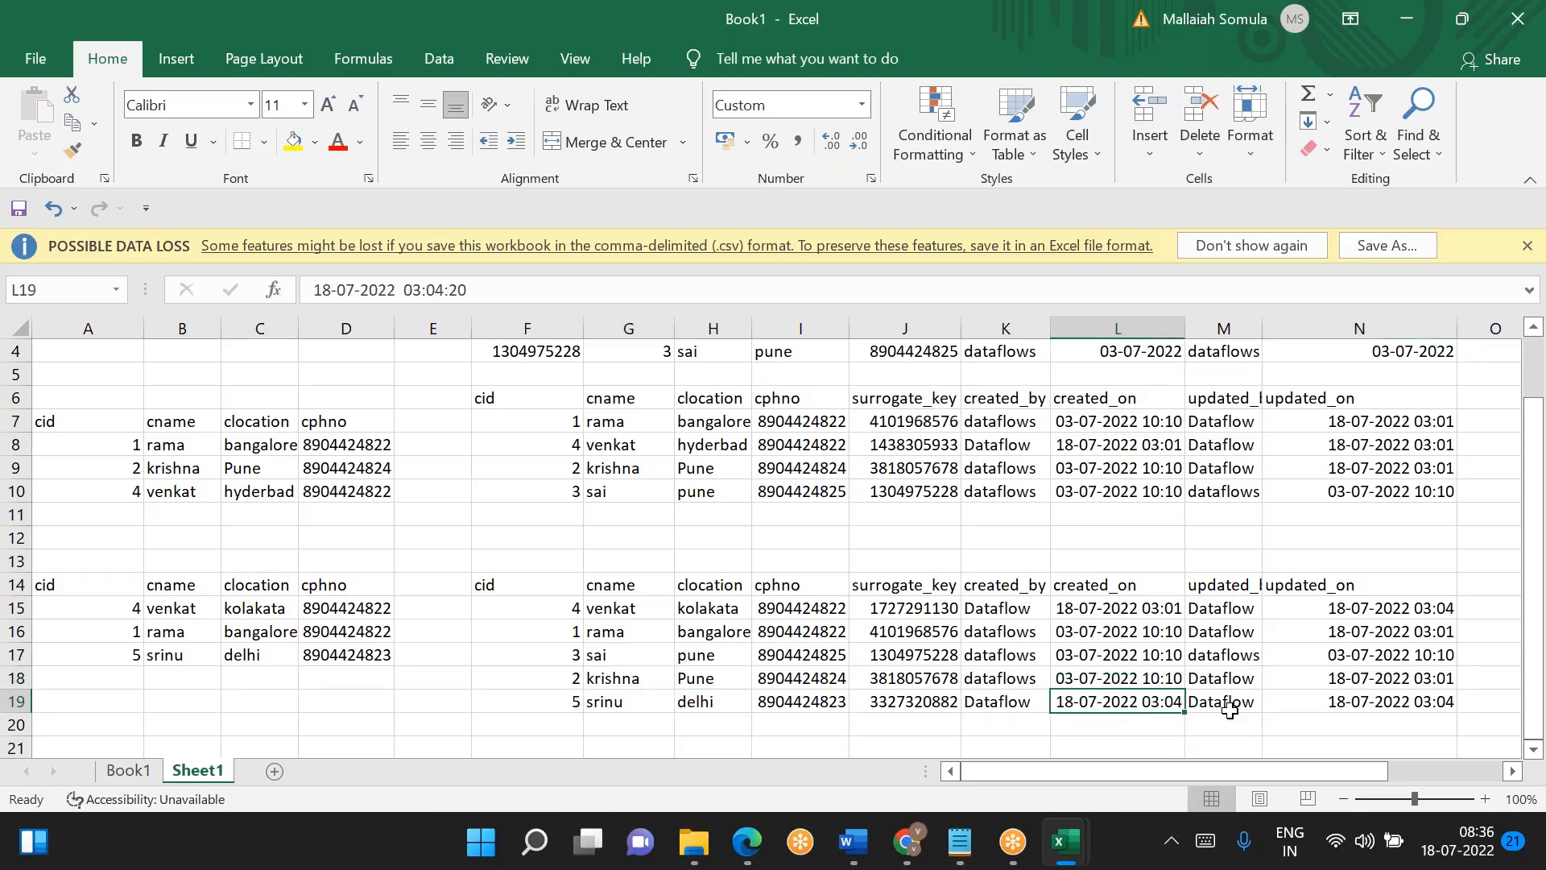
pyautogui.click(1383, 700)
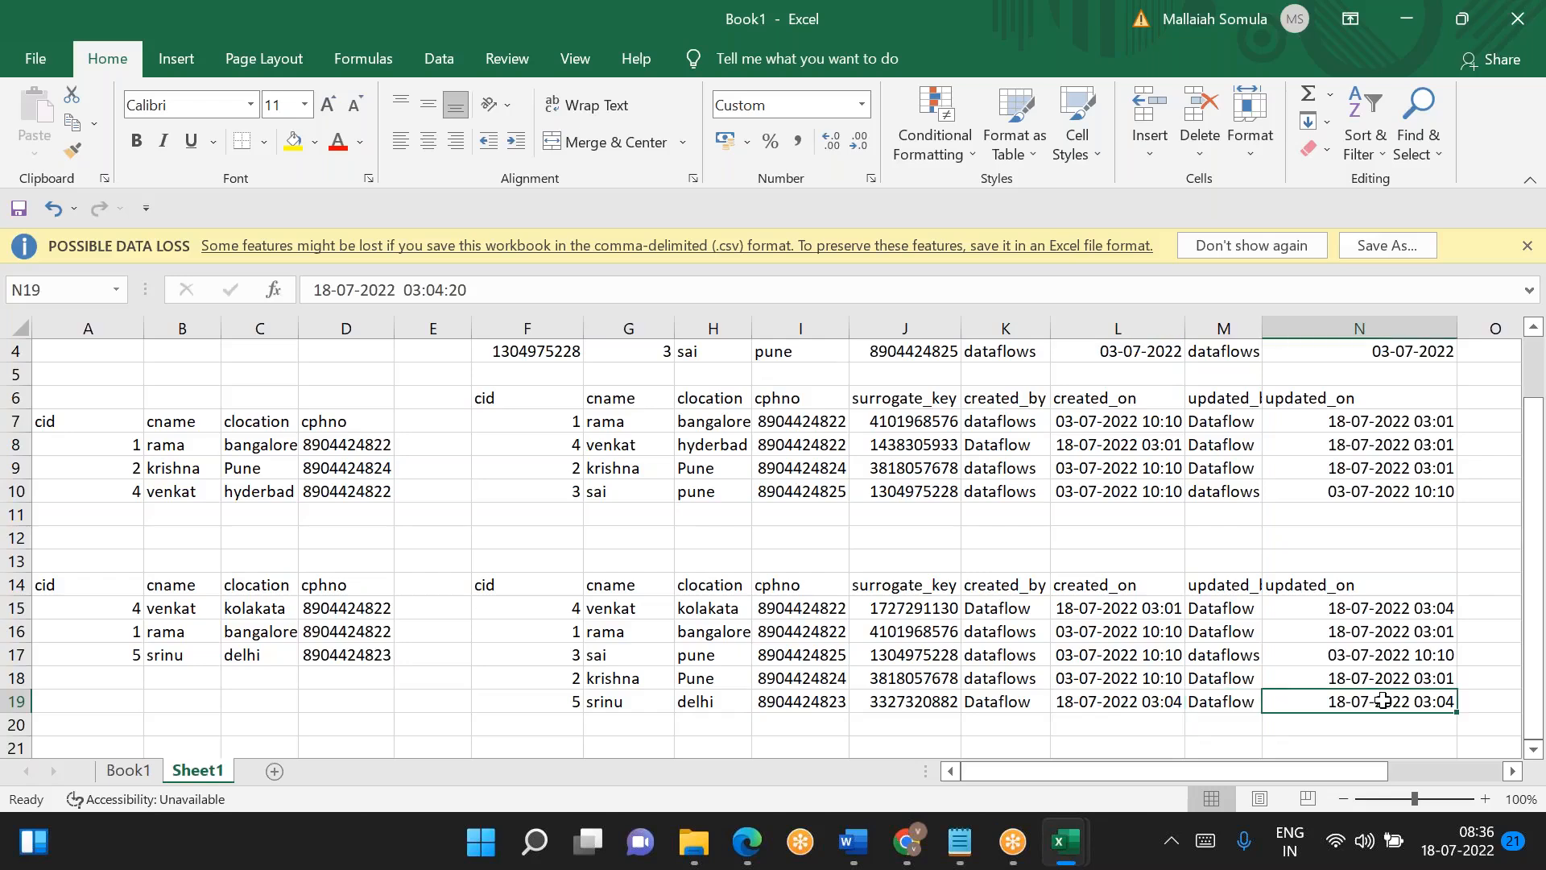
pyautogui.click(1127, 702)
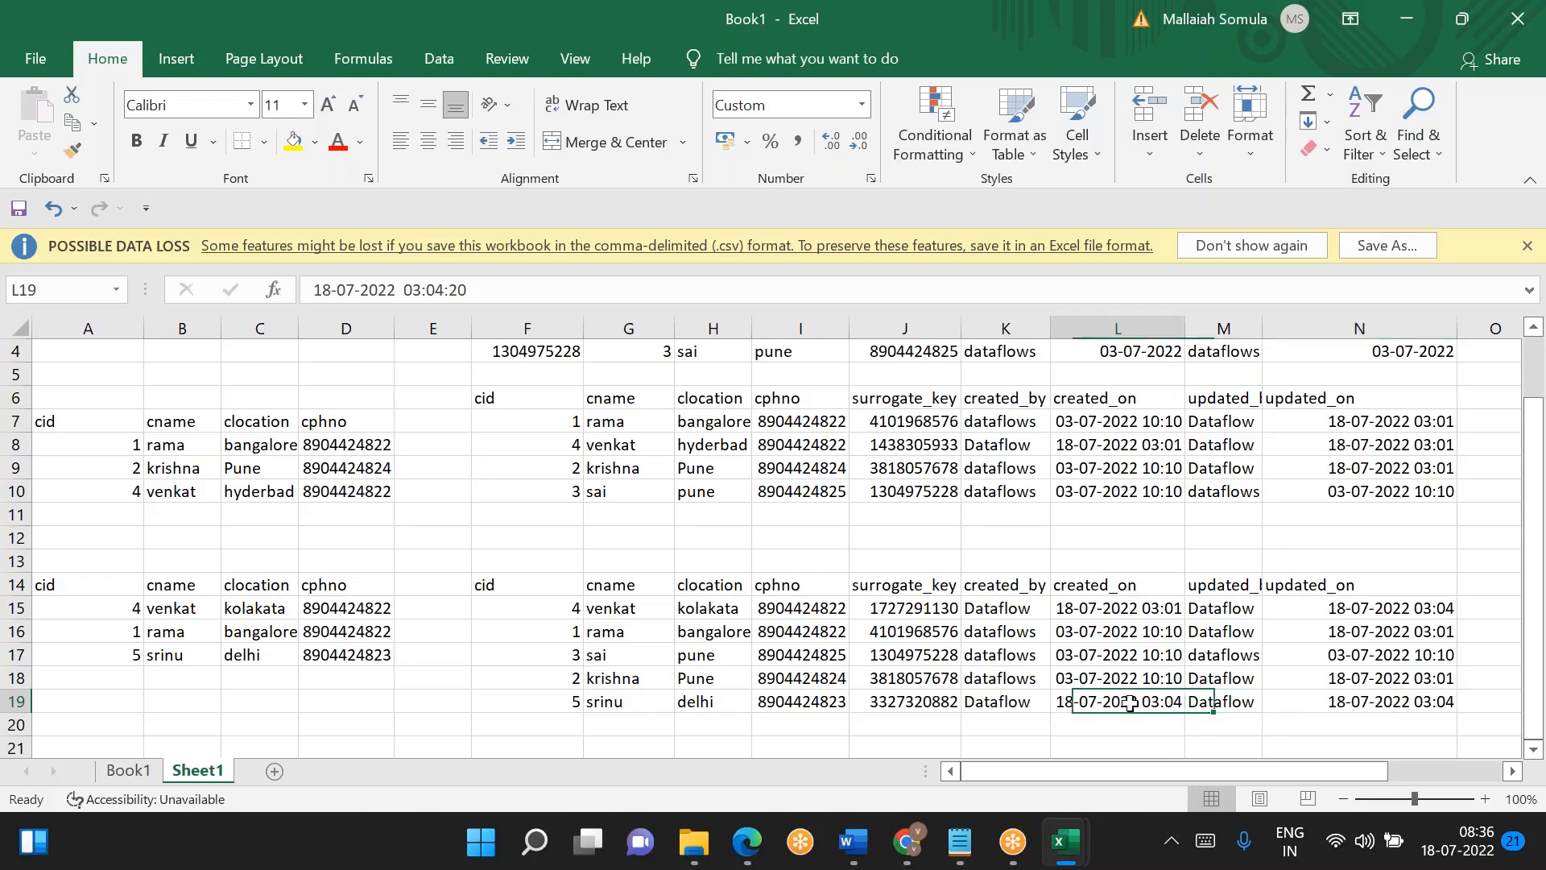
pyautogui.click(1366, 703)
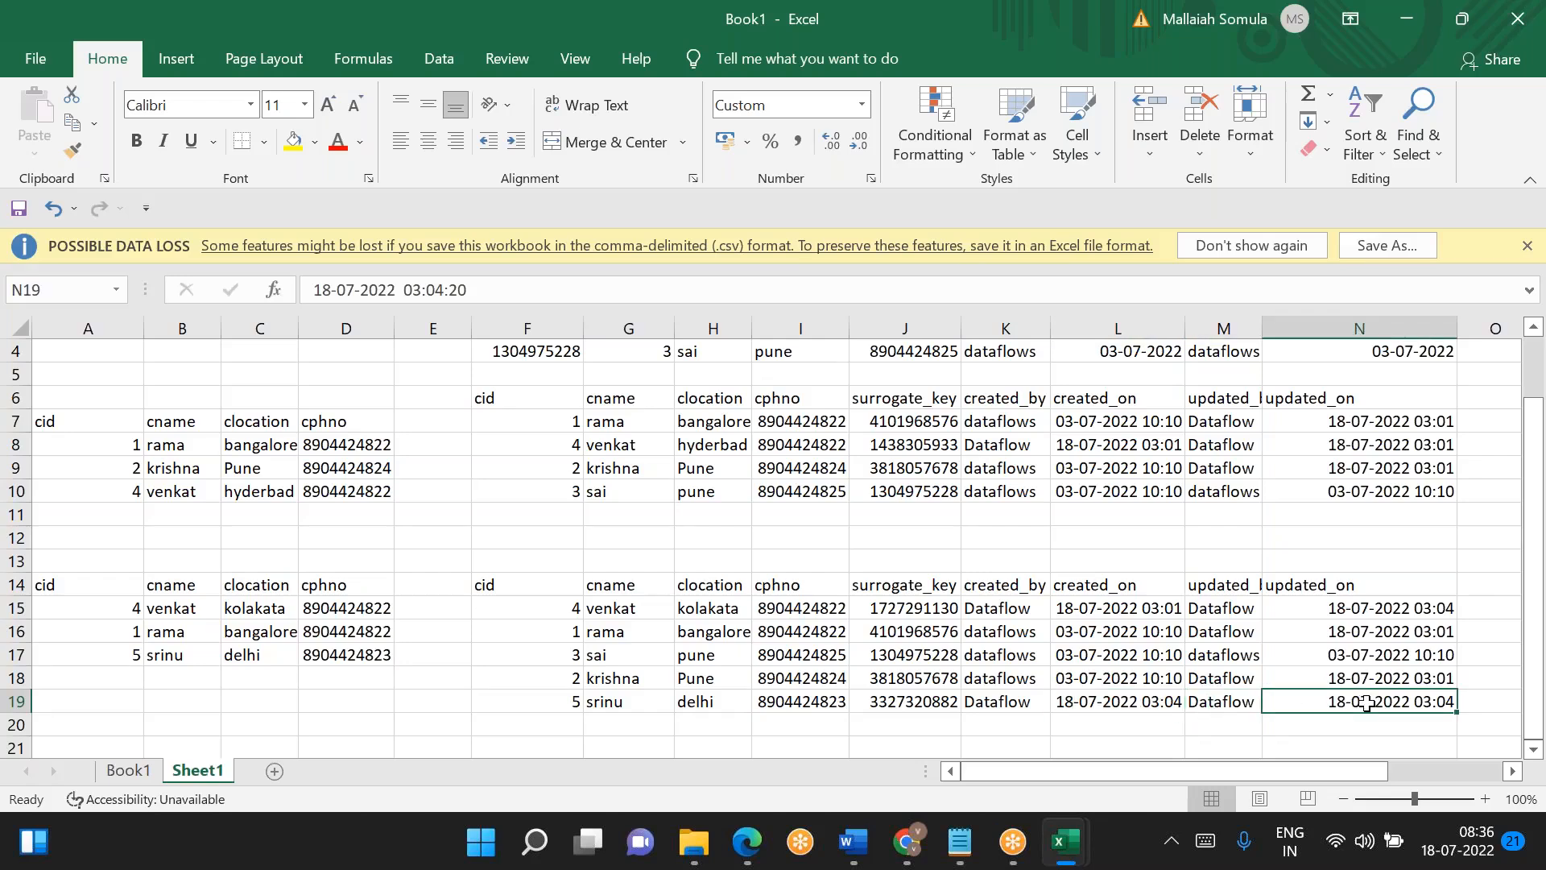
# - Review all the stacked tables on Sheet1 from row 1 and move Chrome ahead of File Explorer on the taskbar
pyautogui.scroll(1, 613, 483)
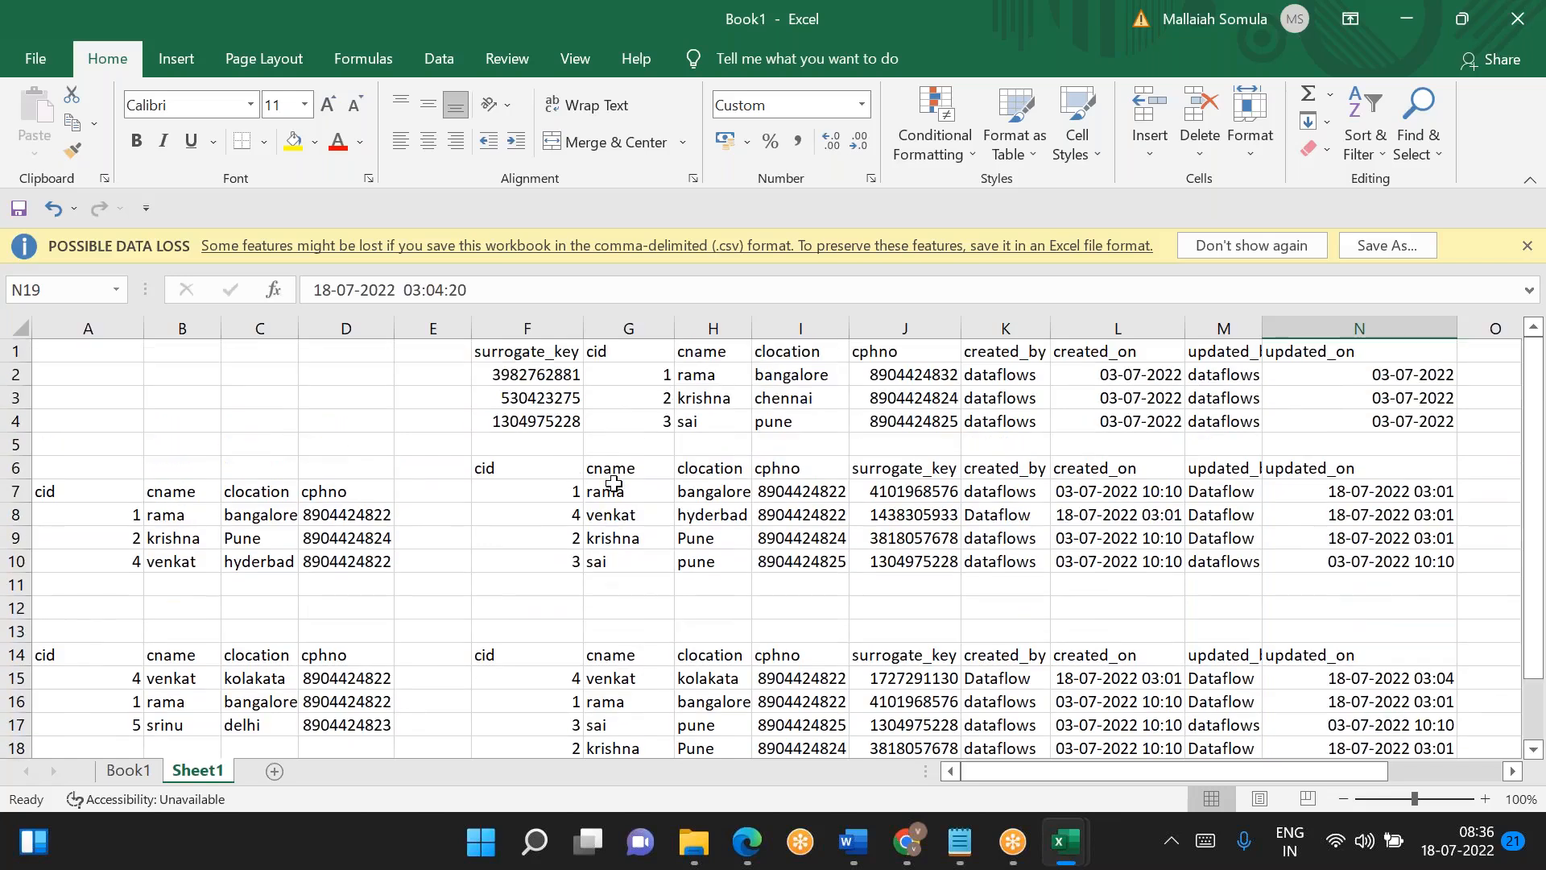
pyautogui.click(419, 417)
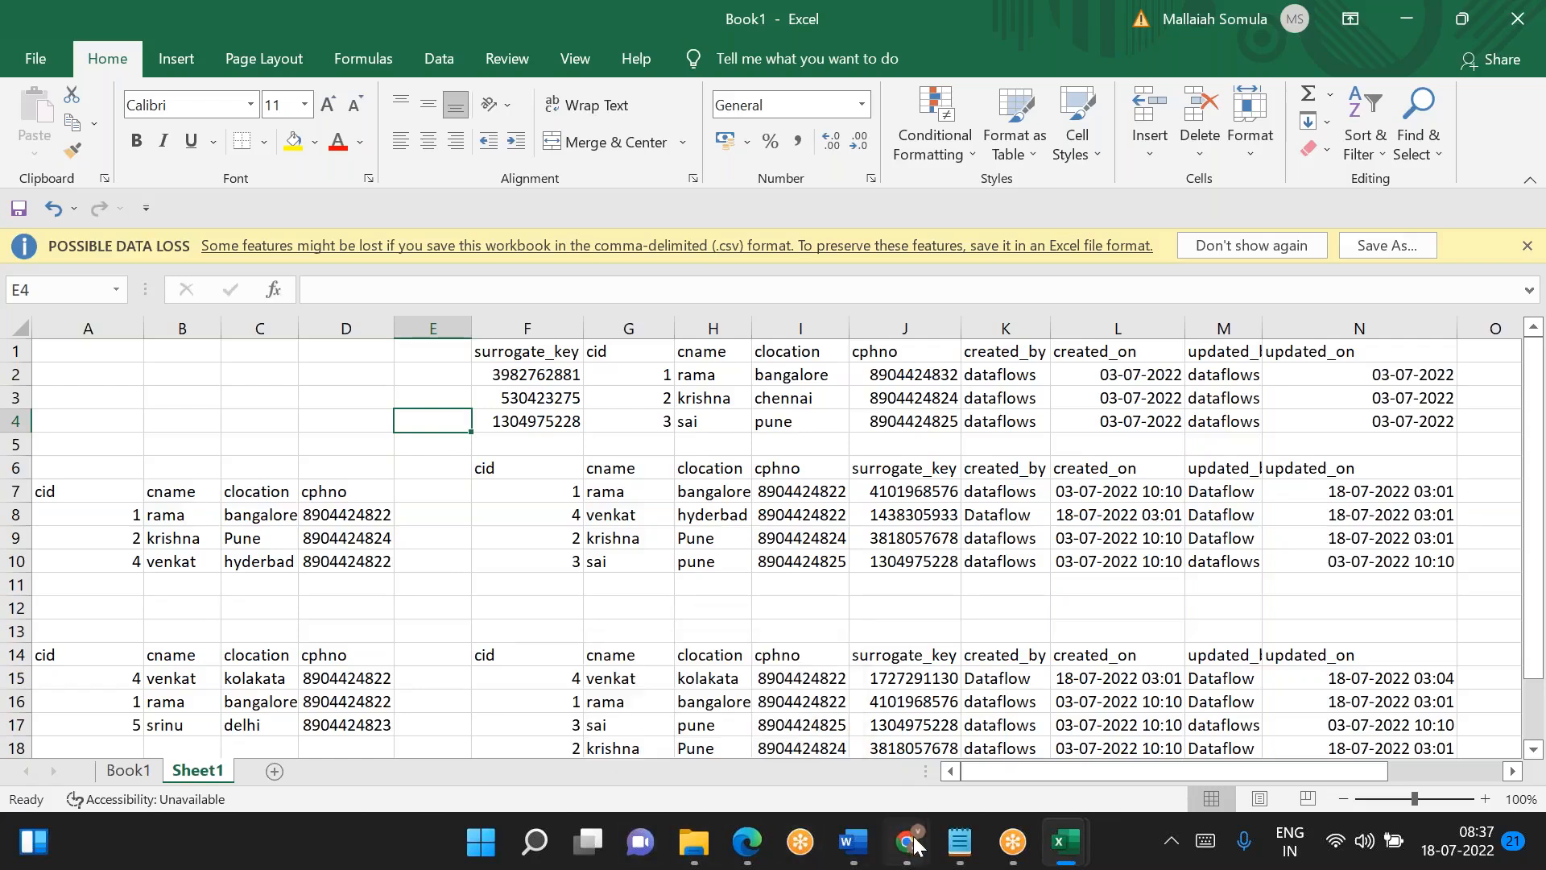
pyautogui.moveTo(915, 845); pyautogui.dragTo(693, 841)
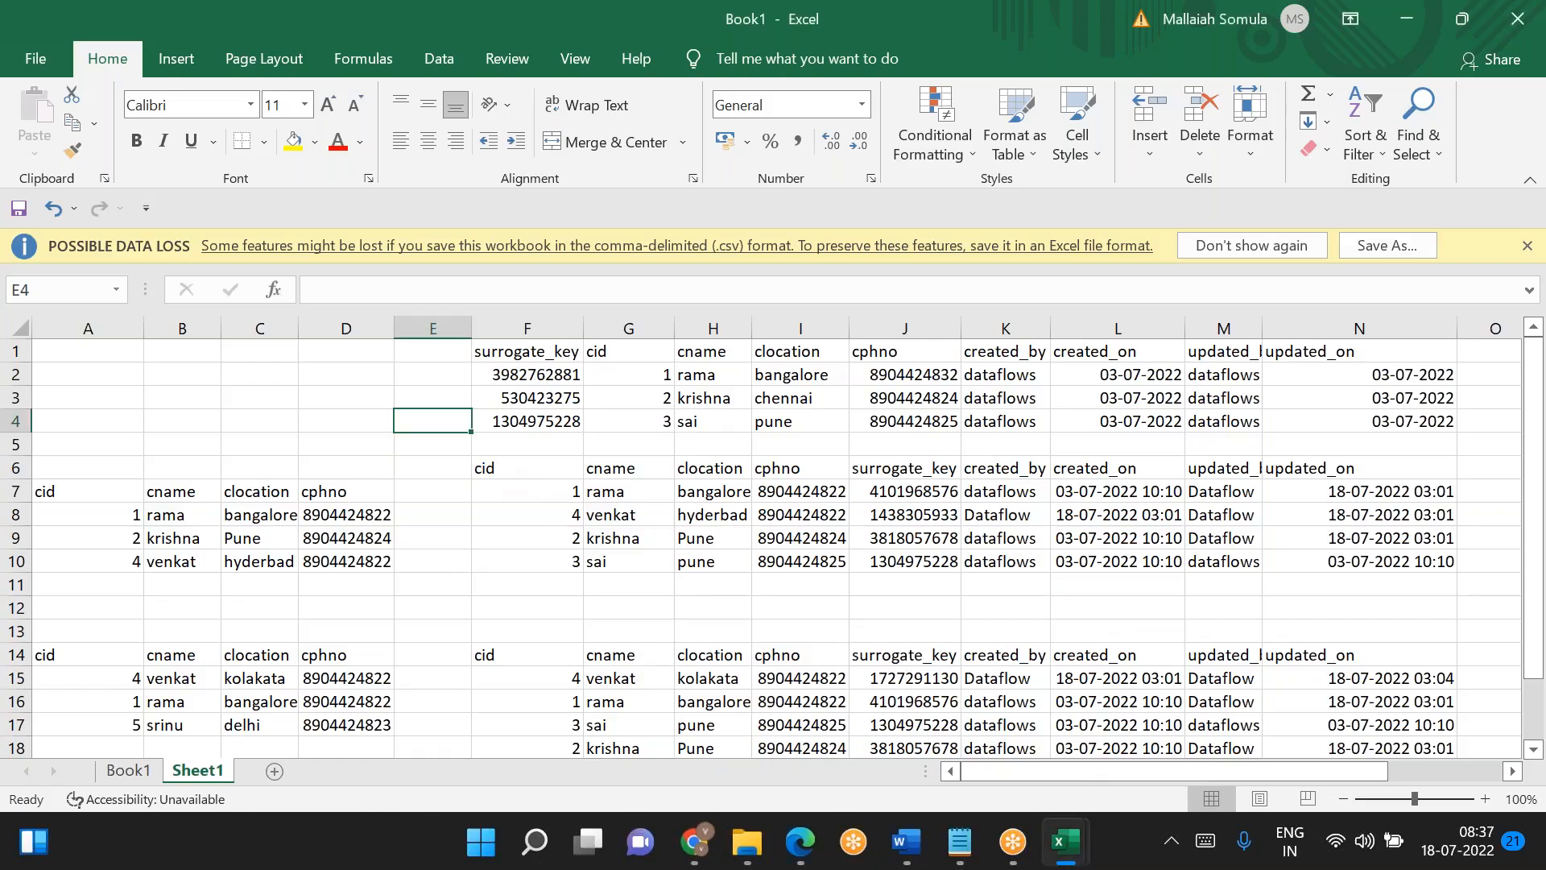
pyautogui.click(310, 448)
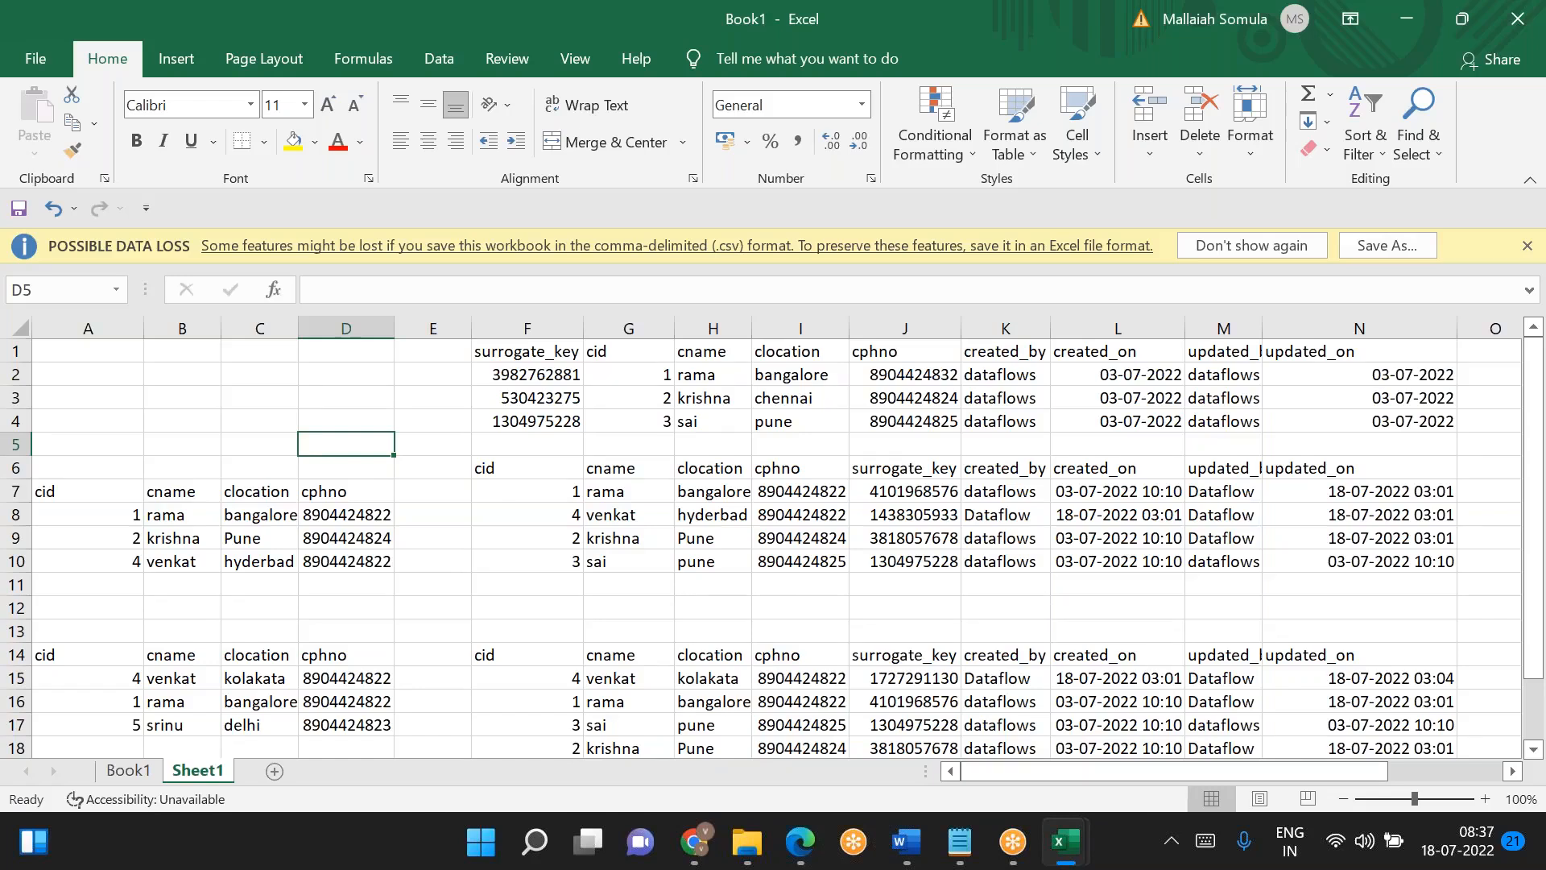
# - Switch to Chrome and open dataflow1 in the Azure Data Factory studio
pyautogui.click(694, 842)
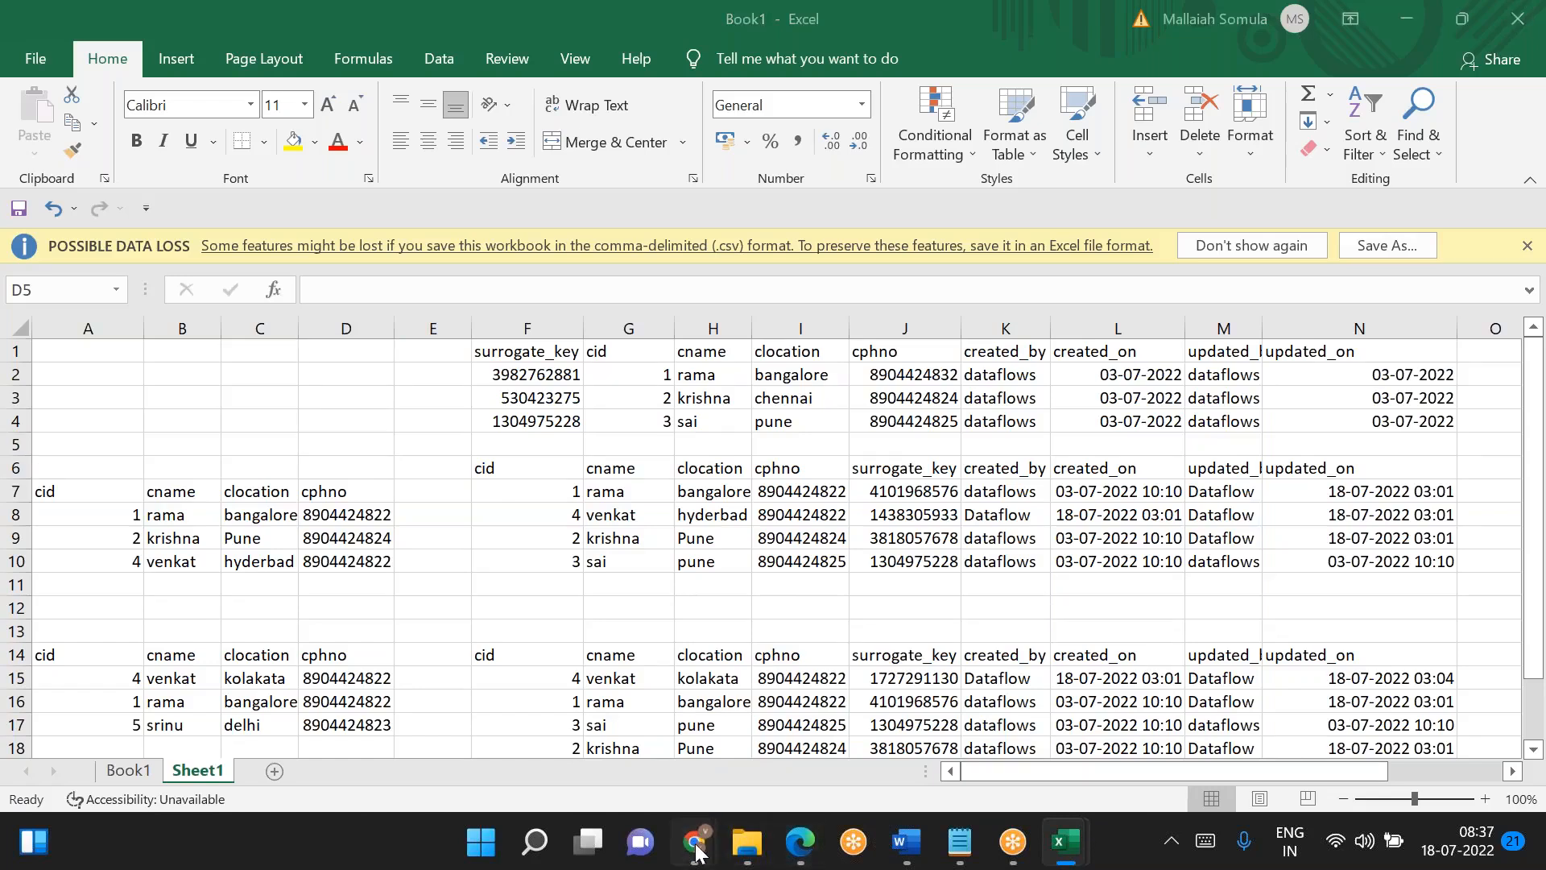
pyautogui.click(709, 771)
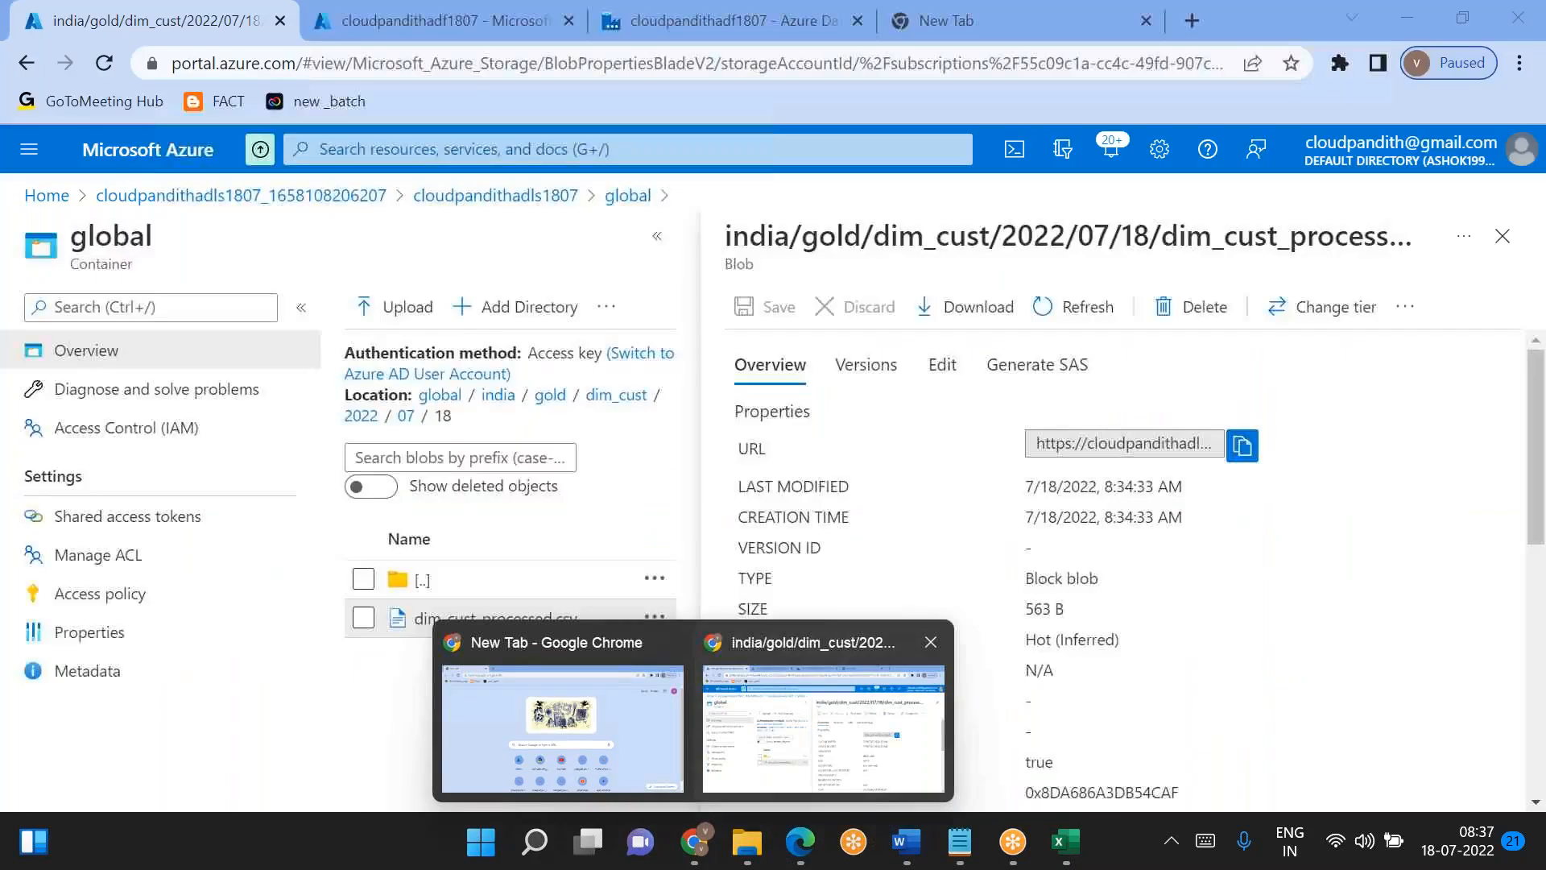
pyautogui.click(563, 13)
pyautogui.click(643, 10)
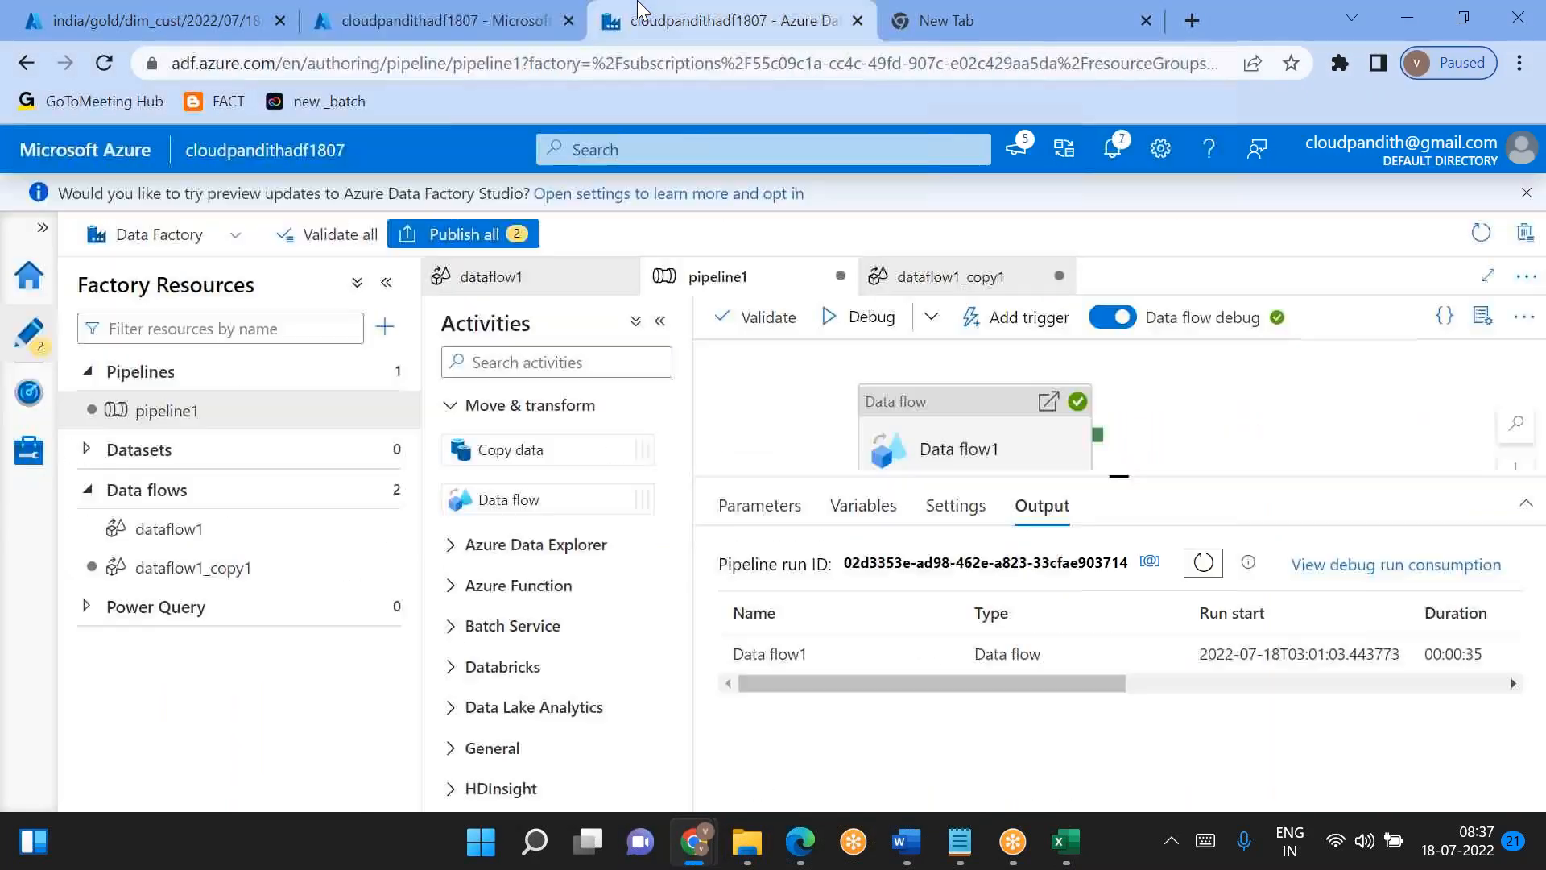
pyautogui.click(194, 531)
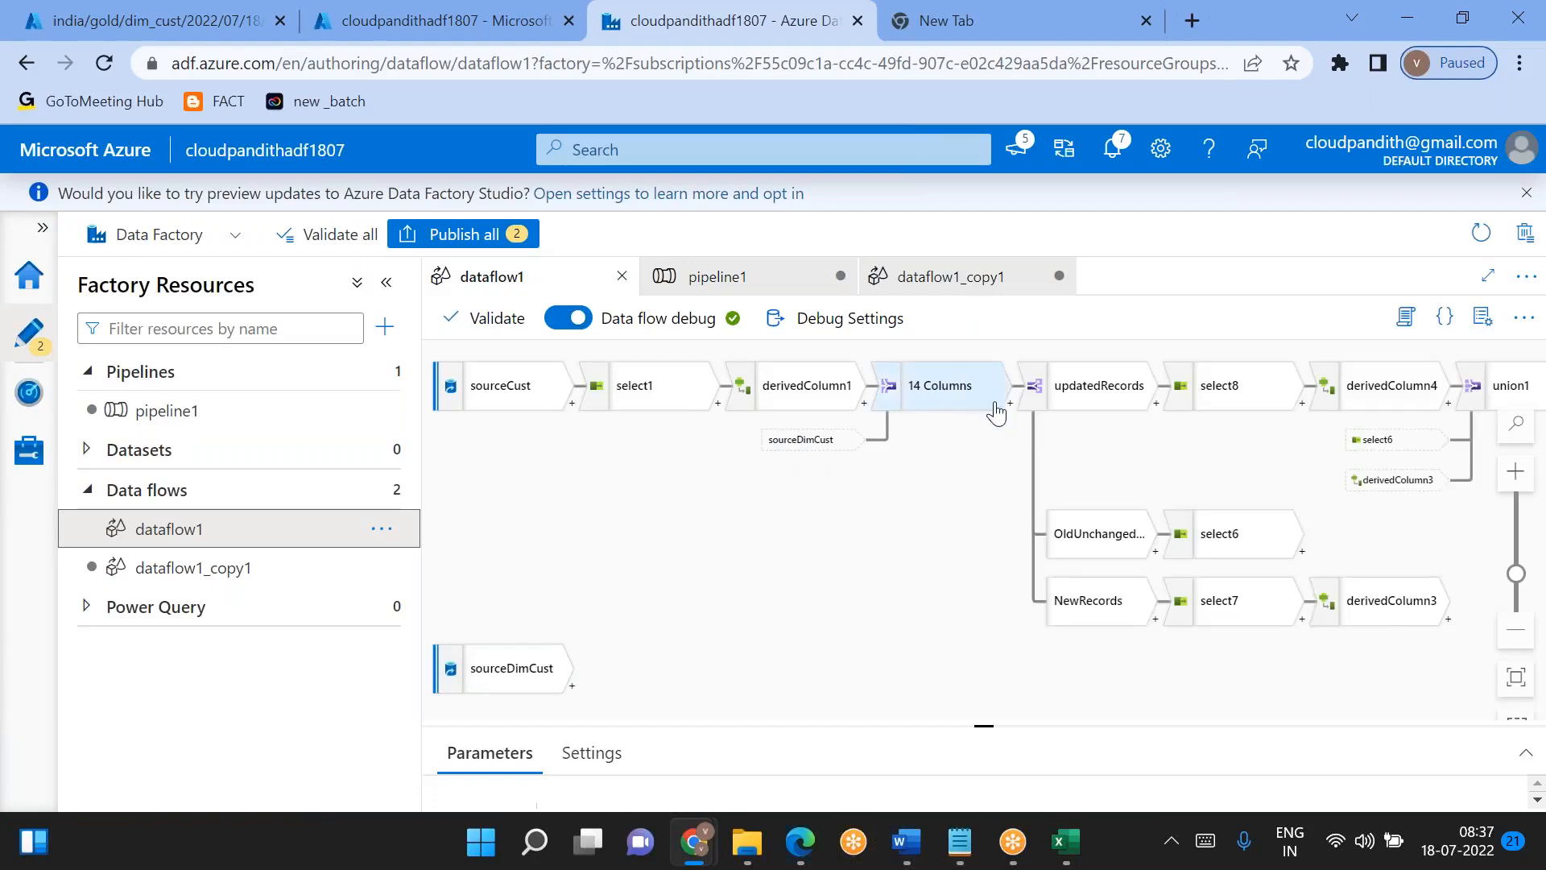
# - Review all transformations that can be added after the join in dataflow1, from multiple inputs/outputs and schema modifiers to row modifiers and destination
pyautogui.click(1008, 406)
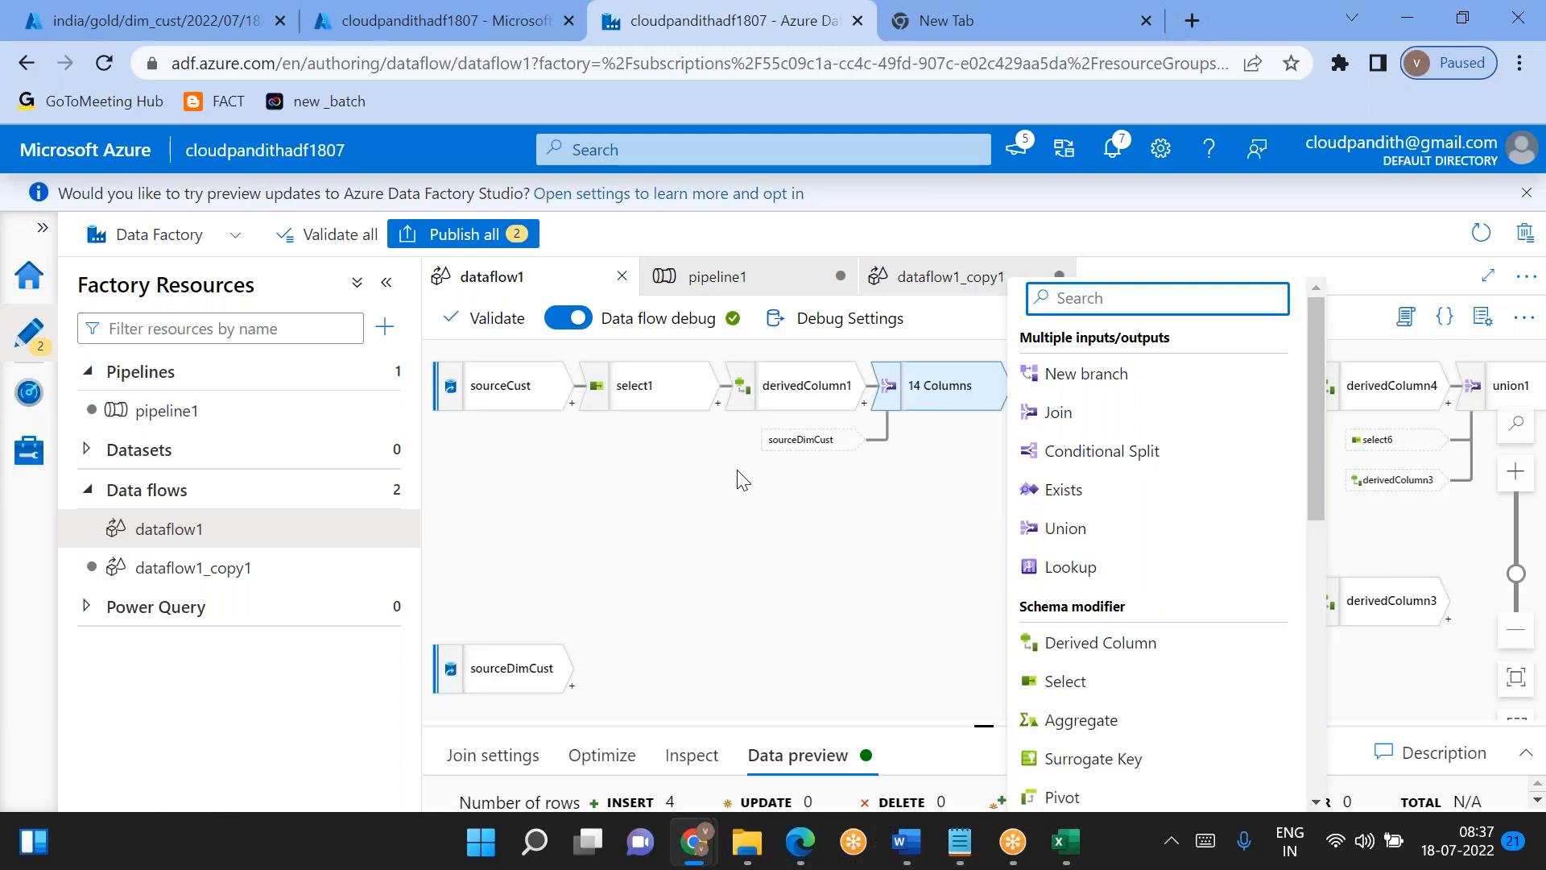
pyautogui.scroll(-3, 1191, 645)
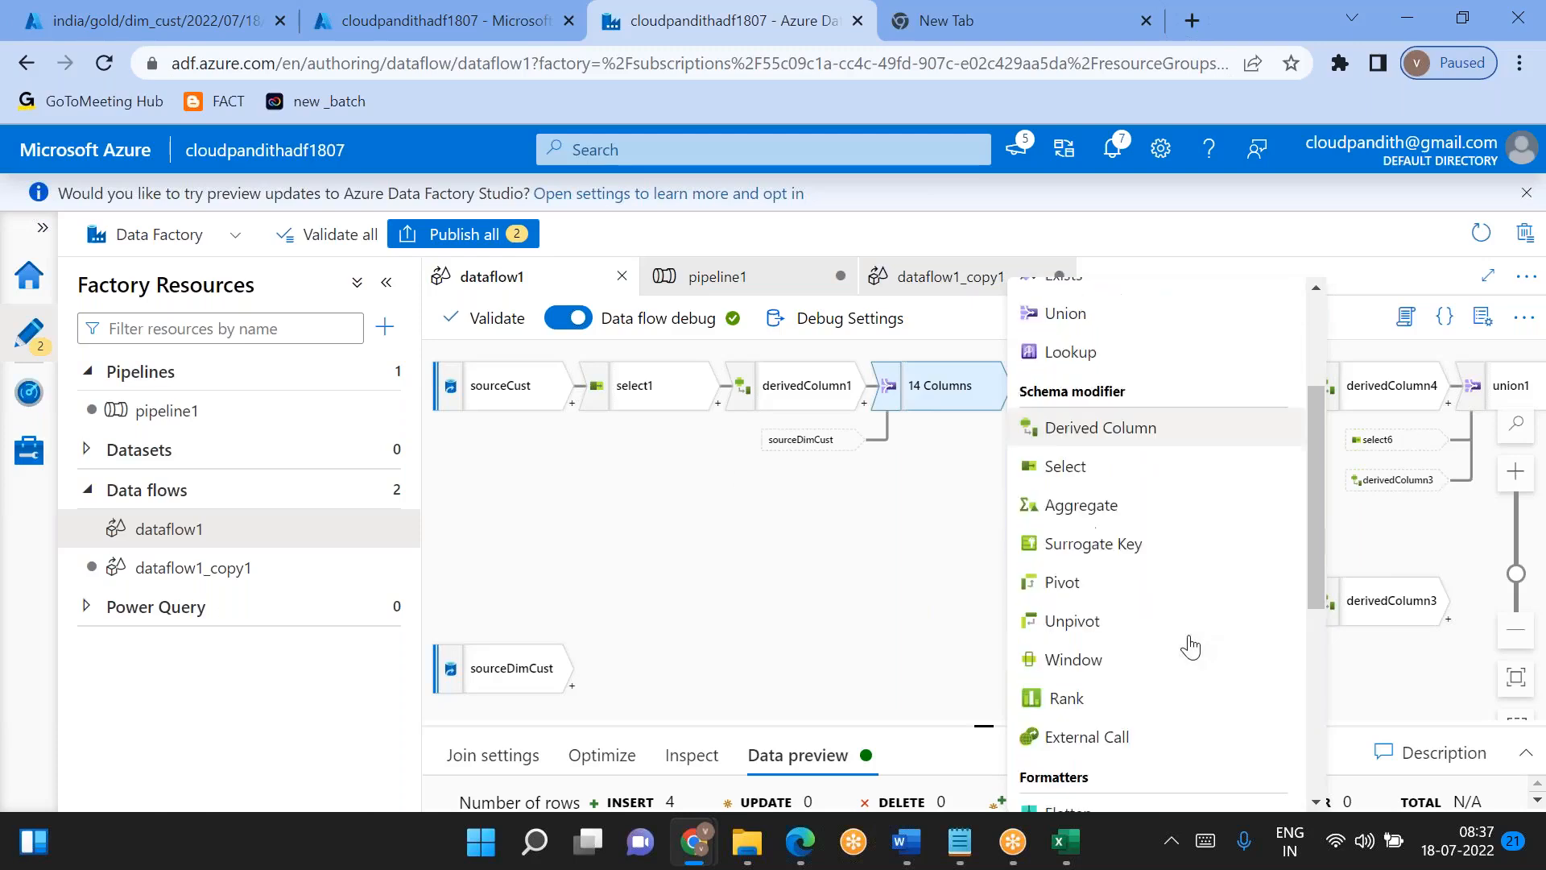
pyautogui.scroll(-4, 1190, 645)
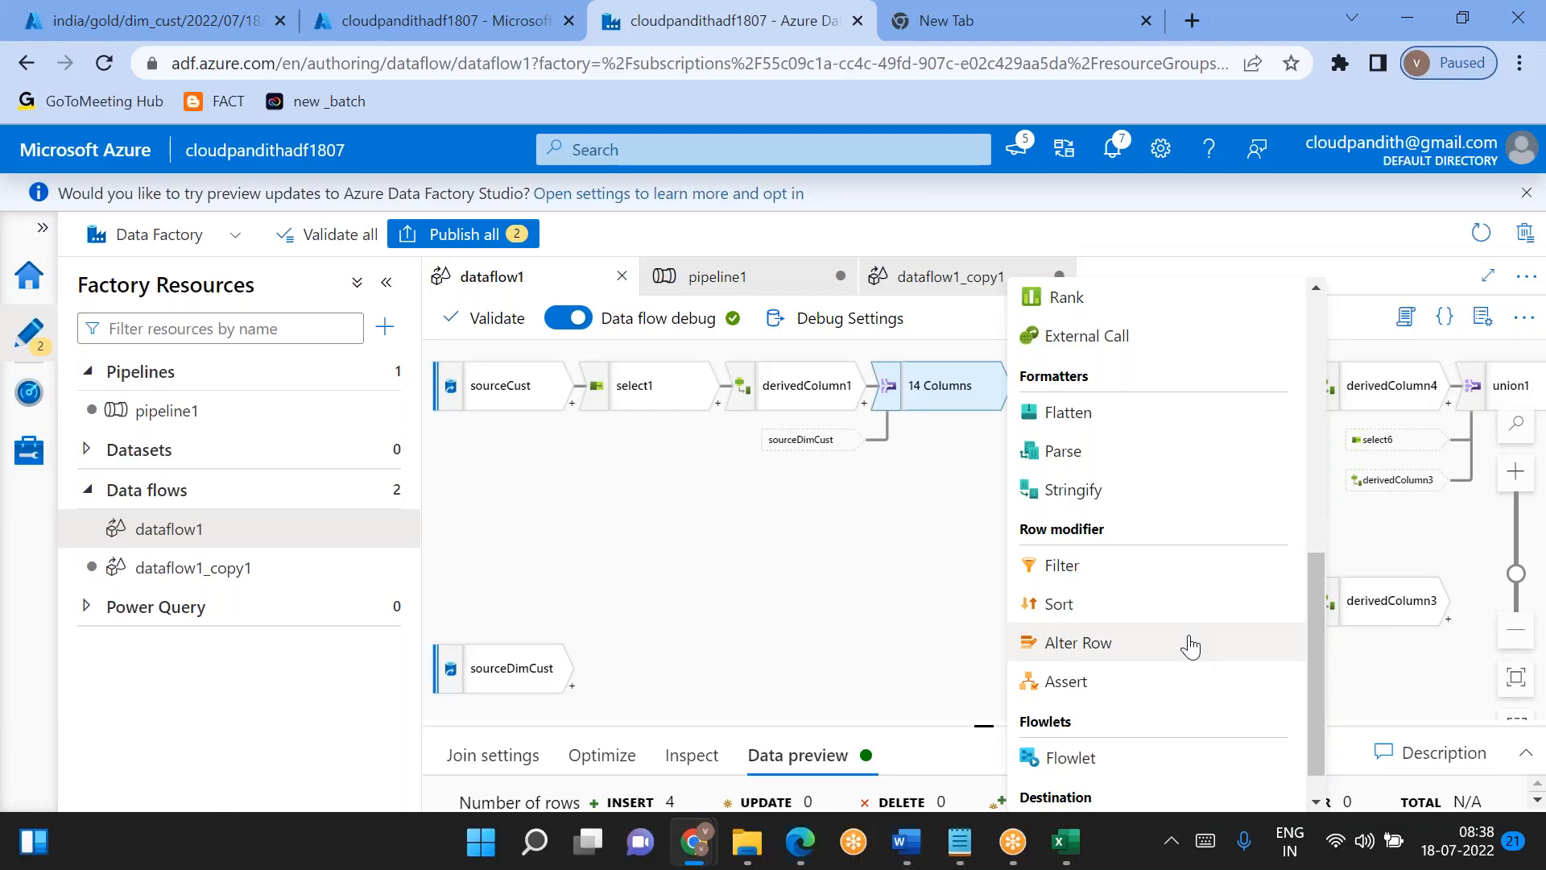
pyautogui.scroll(-1, 1191, 645)
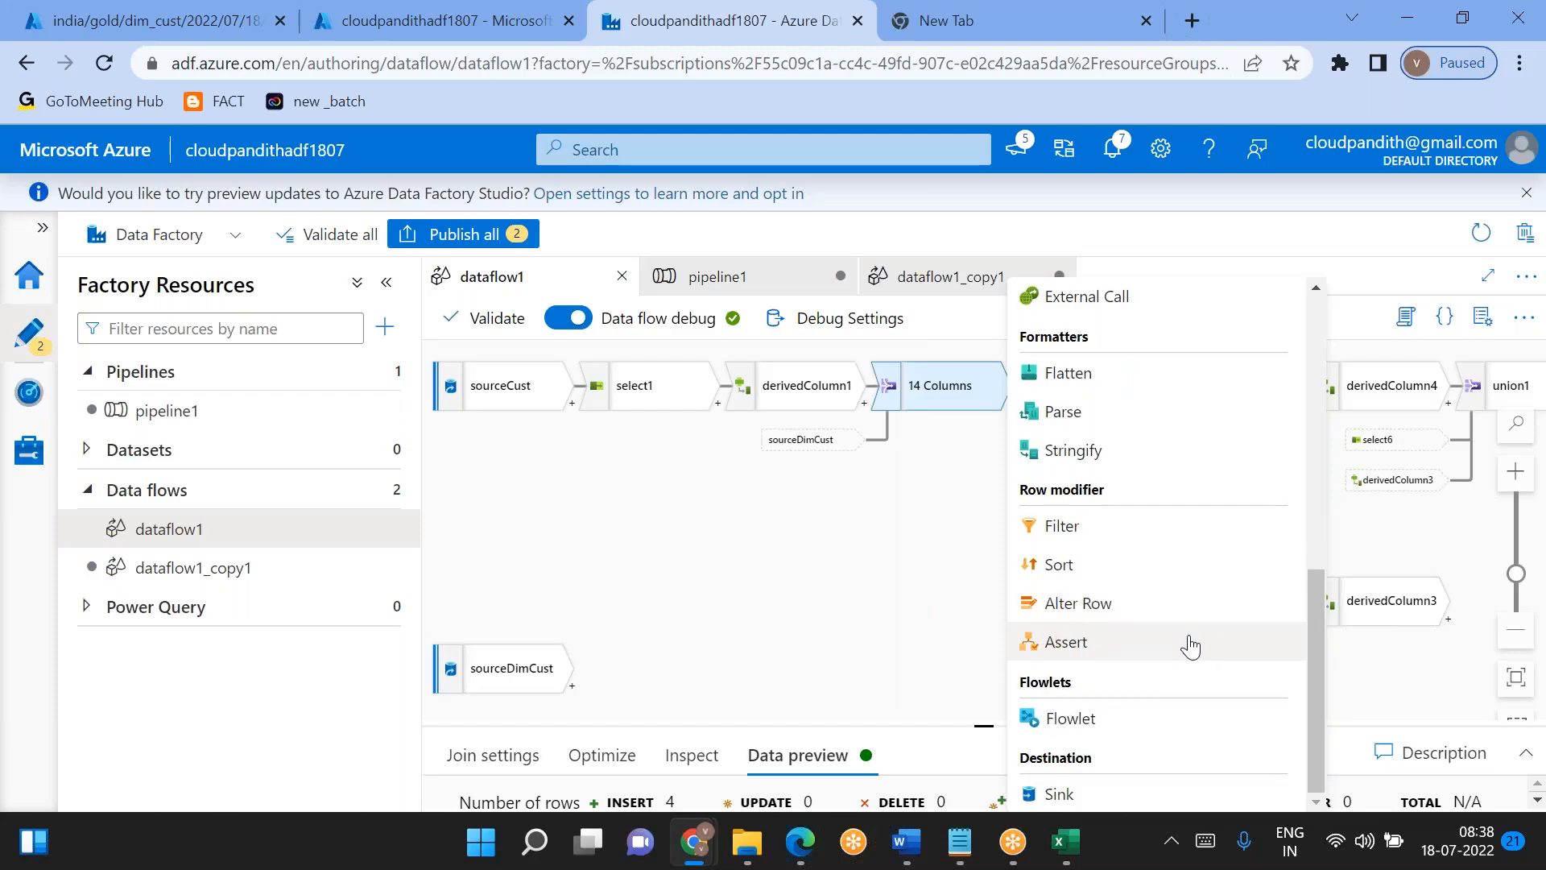
pyautogui.scroll(1, 1190, 645)
pyautogui.scroll(-1, 1190, 645)
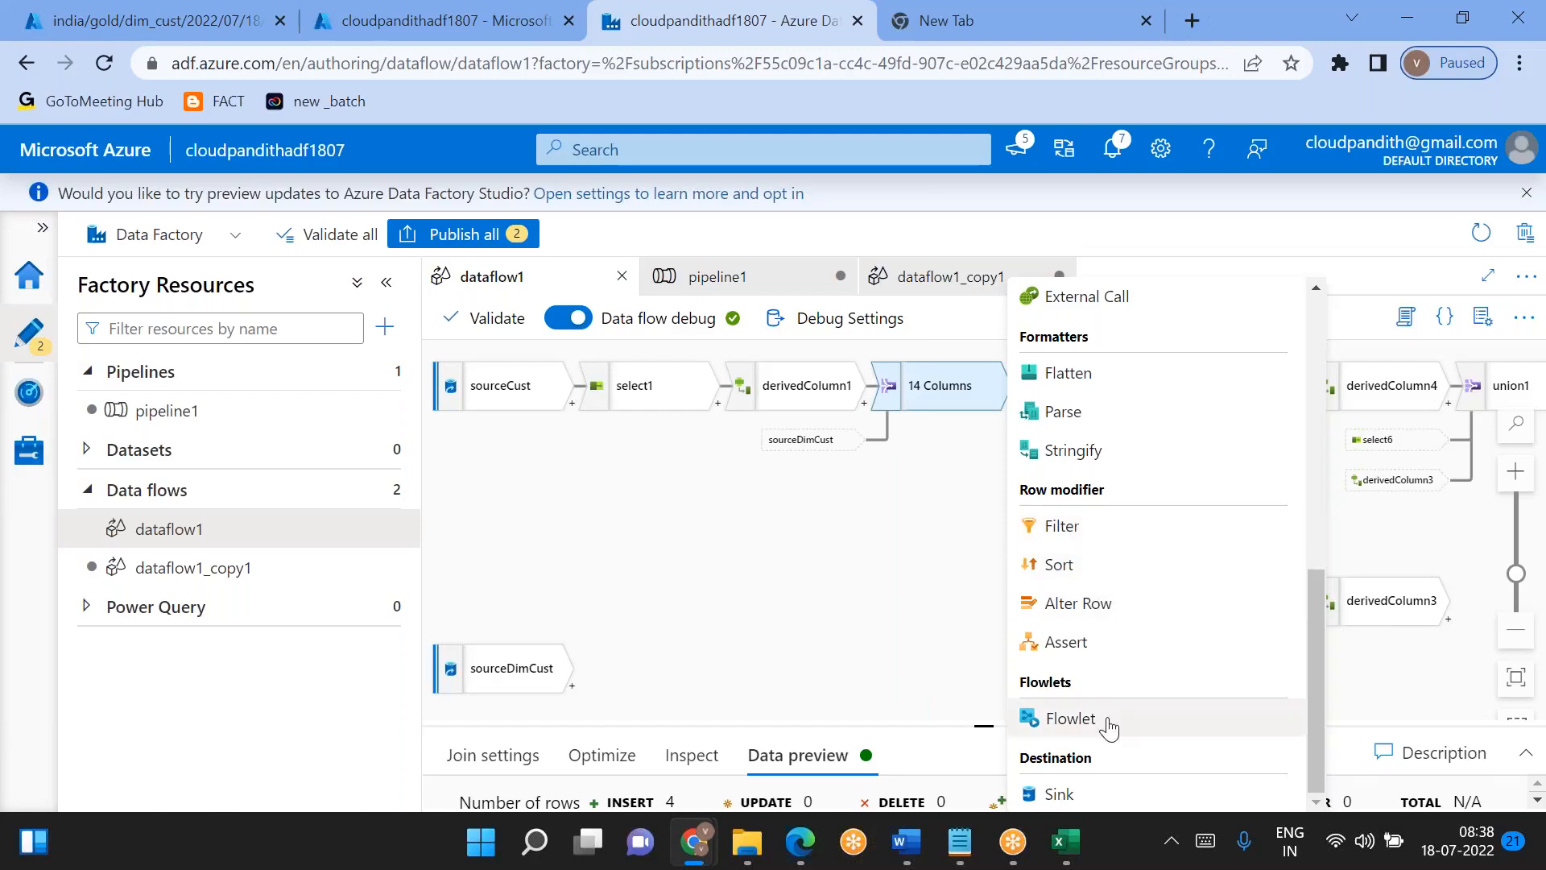
pyautogui.scroll(1, 1105, 725)
pyautogui.scroll(-1, 1105, 724)
pyautogui.scroll(1, 1083, 725)
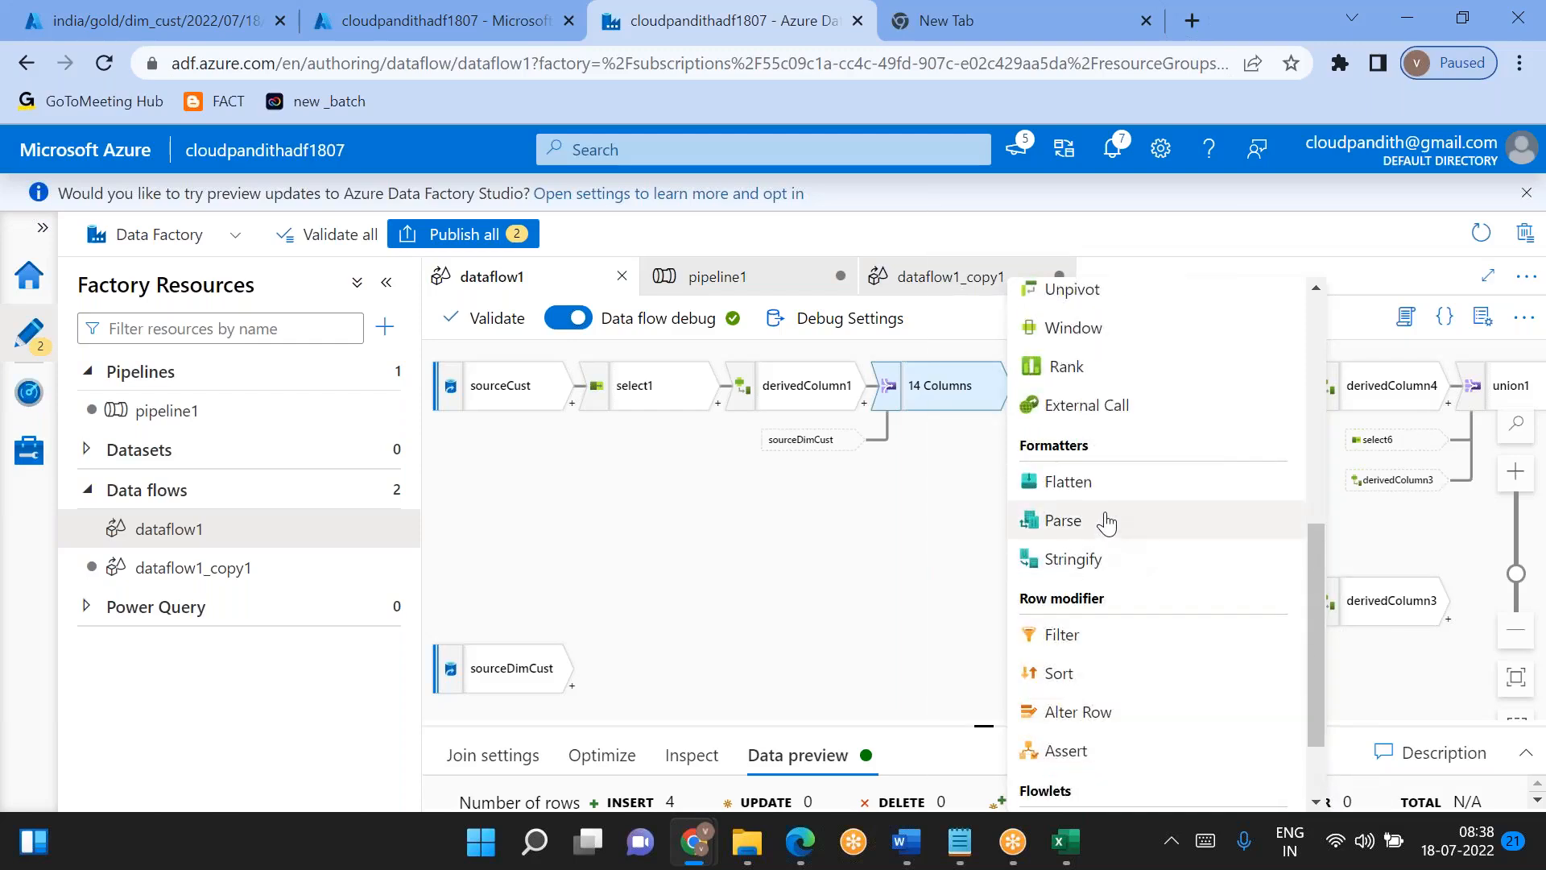
pyautogui.scroll(2, 1091, 561)
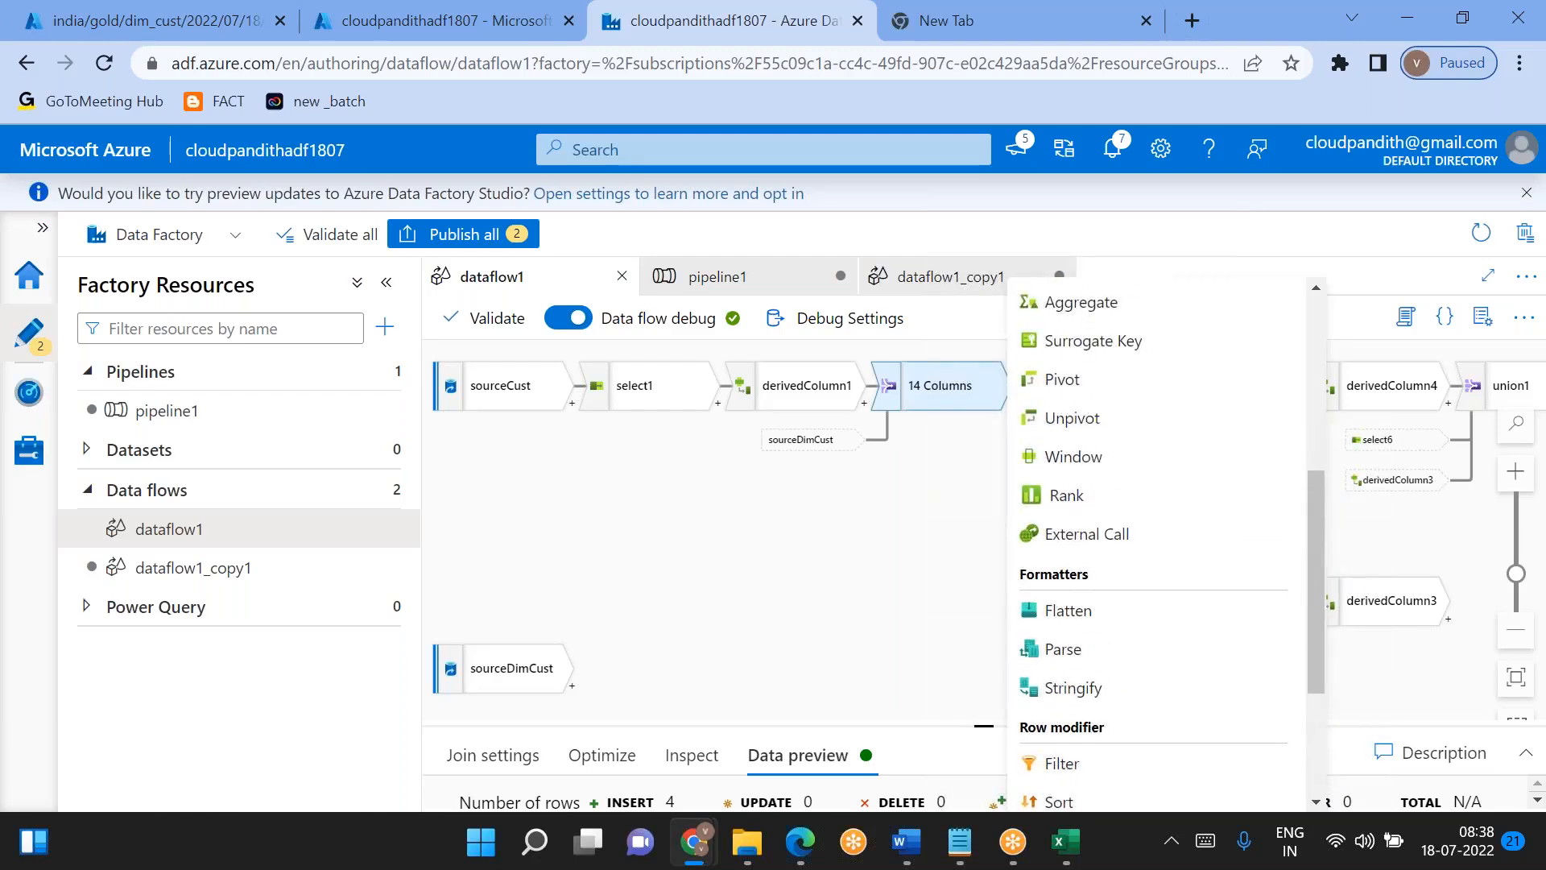
pyautogui.scroll(1, 1071, 554)
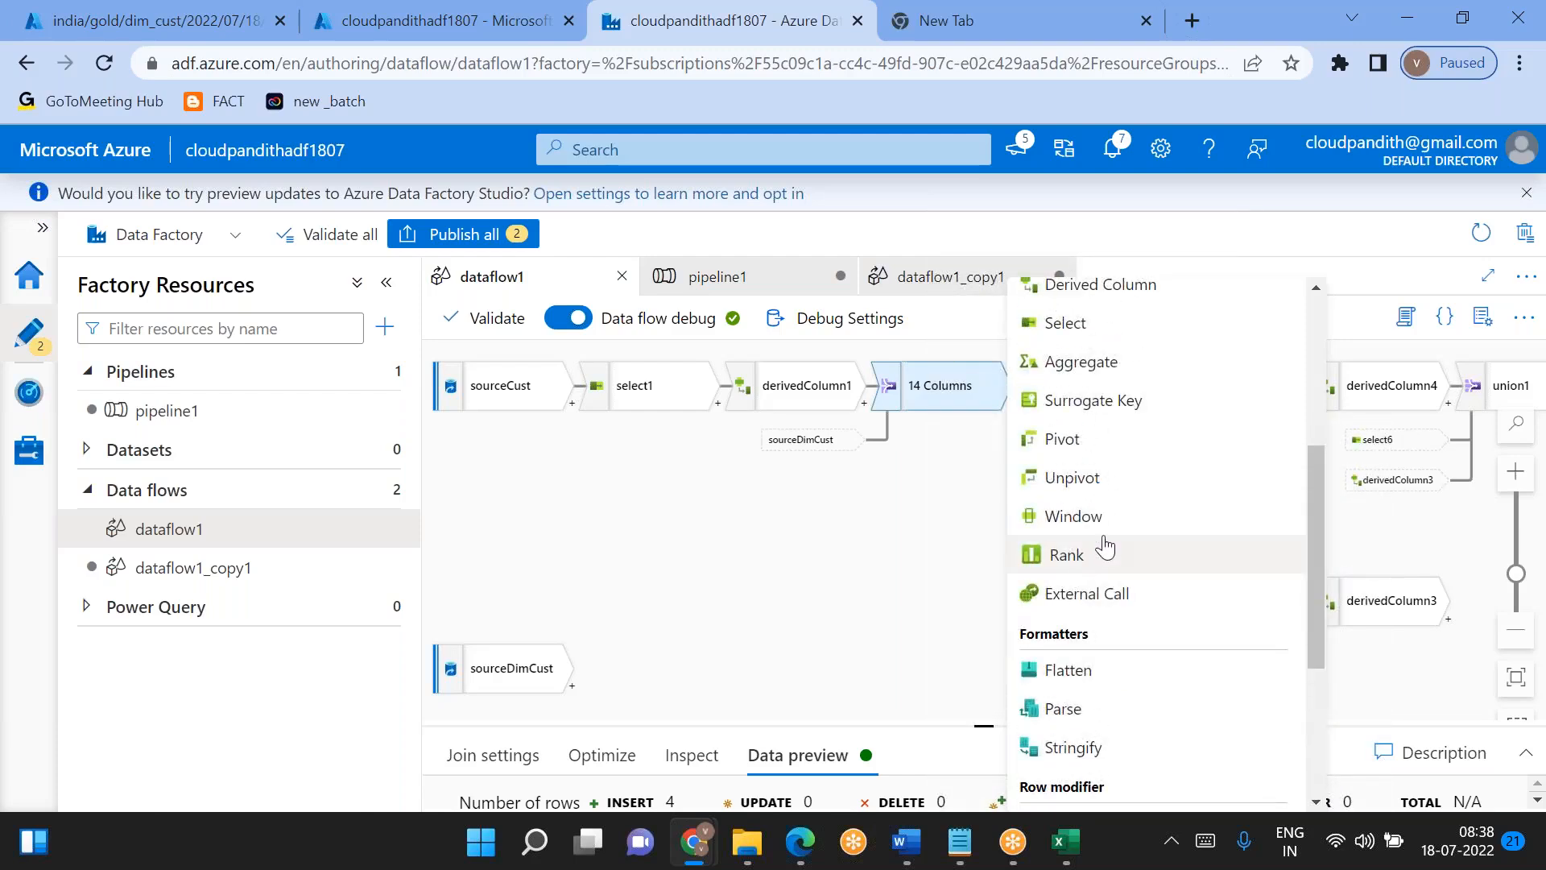
pyautogui.scroll(1, 1077, 529)
pyautogui.scroll(1, 1075, 527)
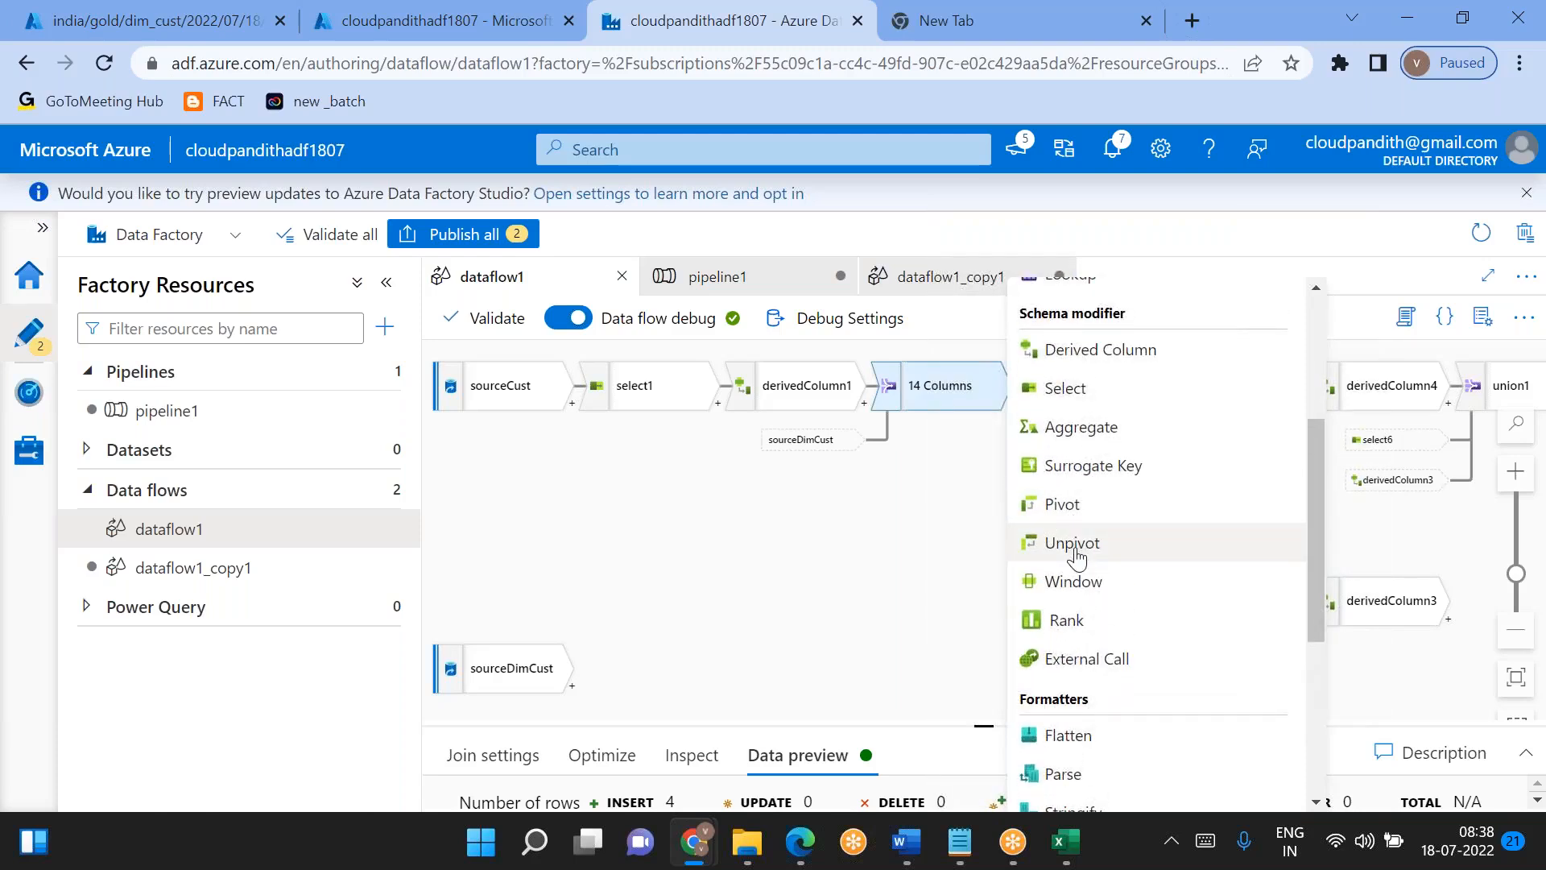
pyautogui.scroll(1, 1075, 556)
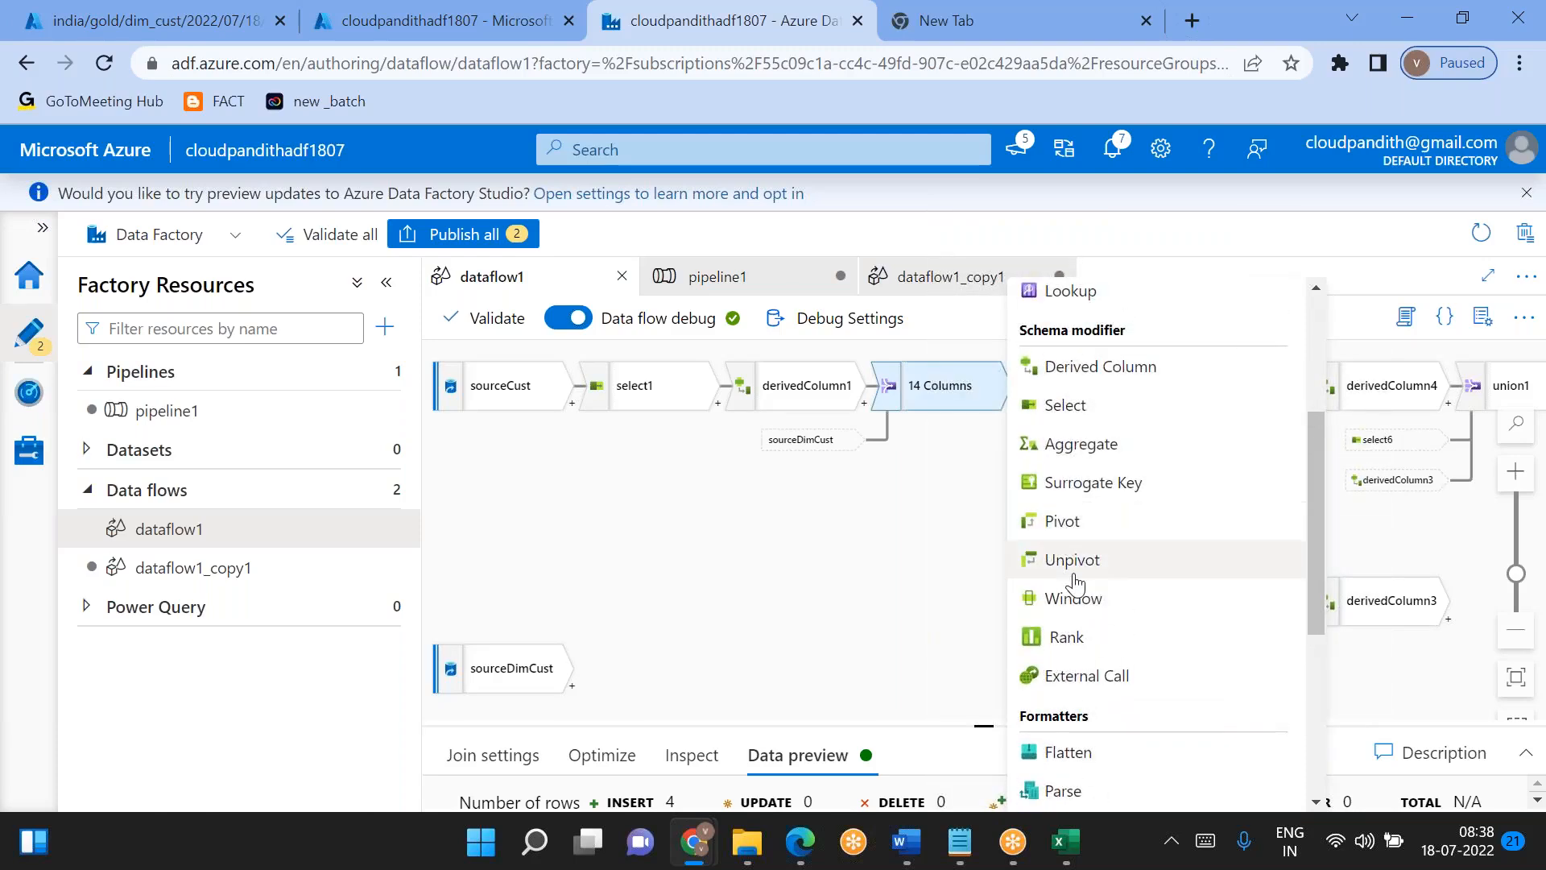
pyautogui.scroll(1, 1063, 563)
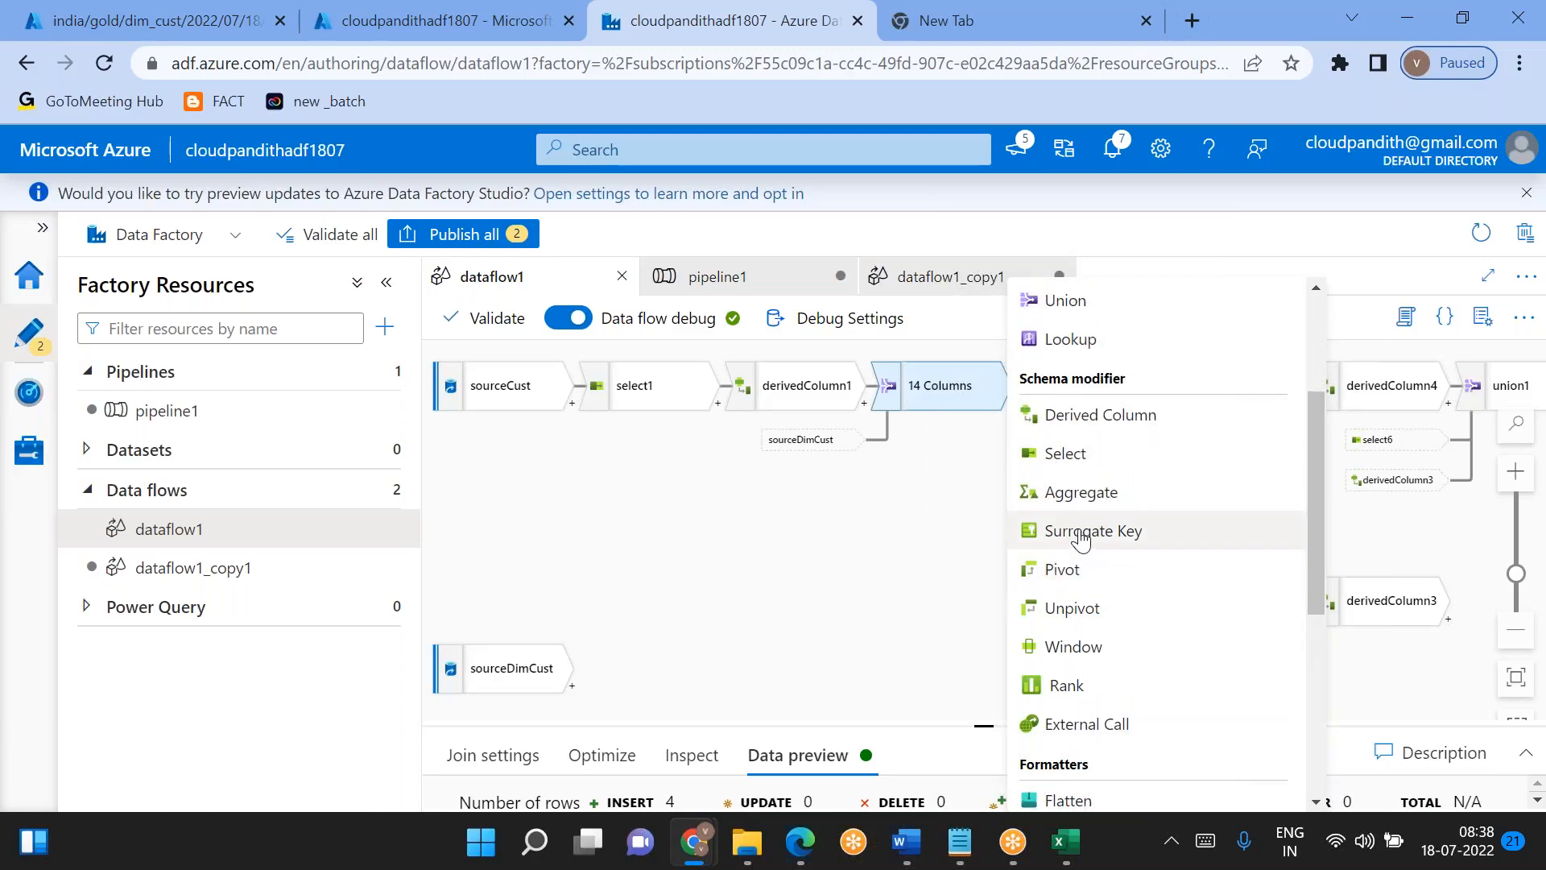
pyautogui.scroll(2, 1080, 540)
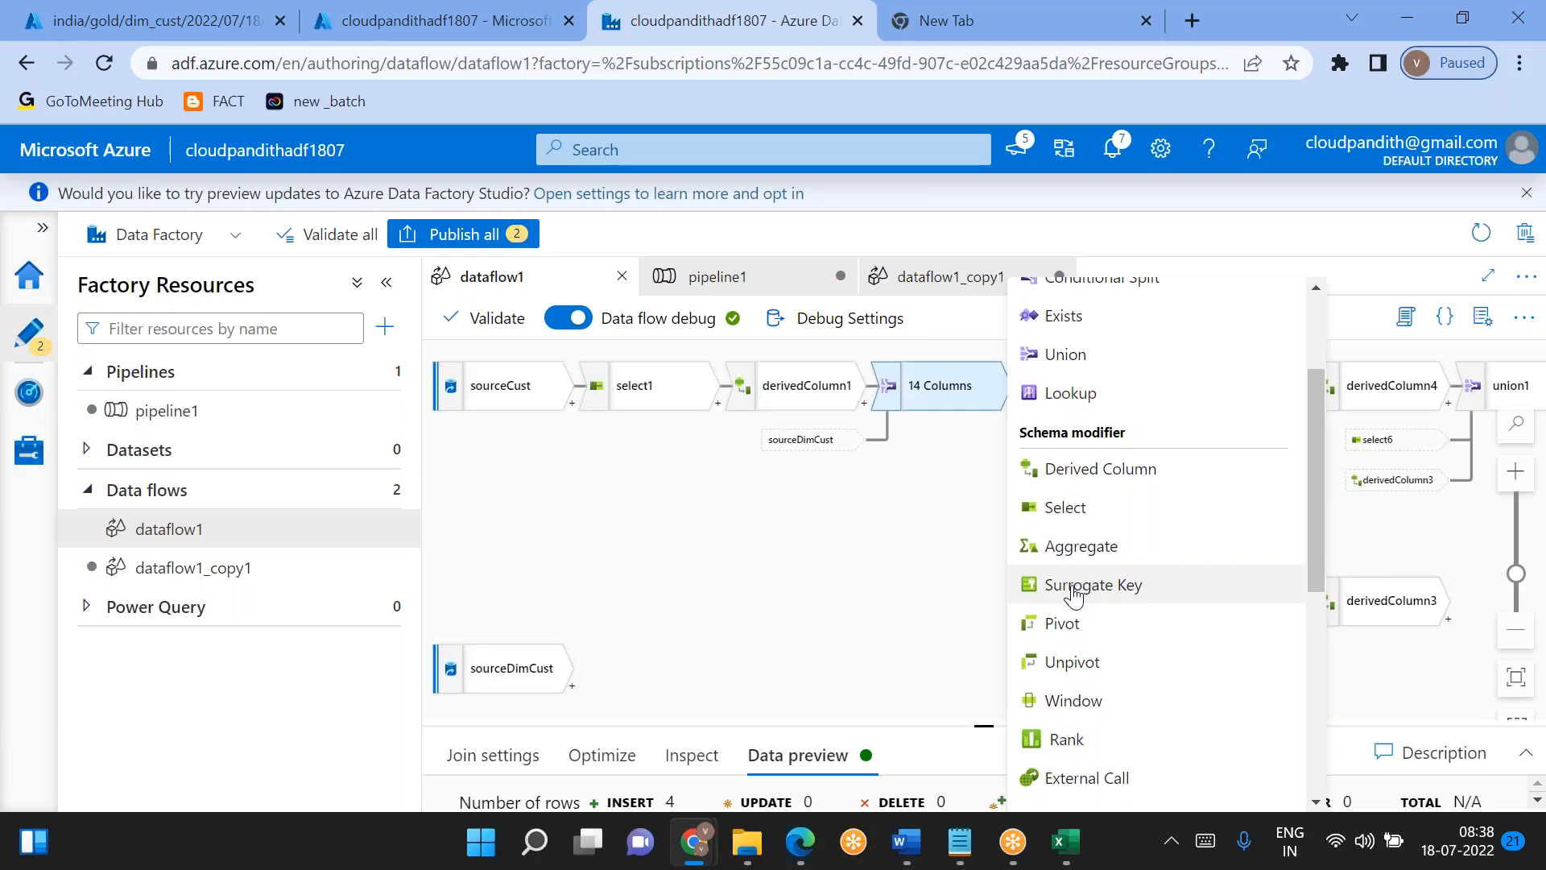
pyautogui.scroll(1, 1073, 594)
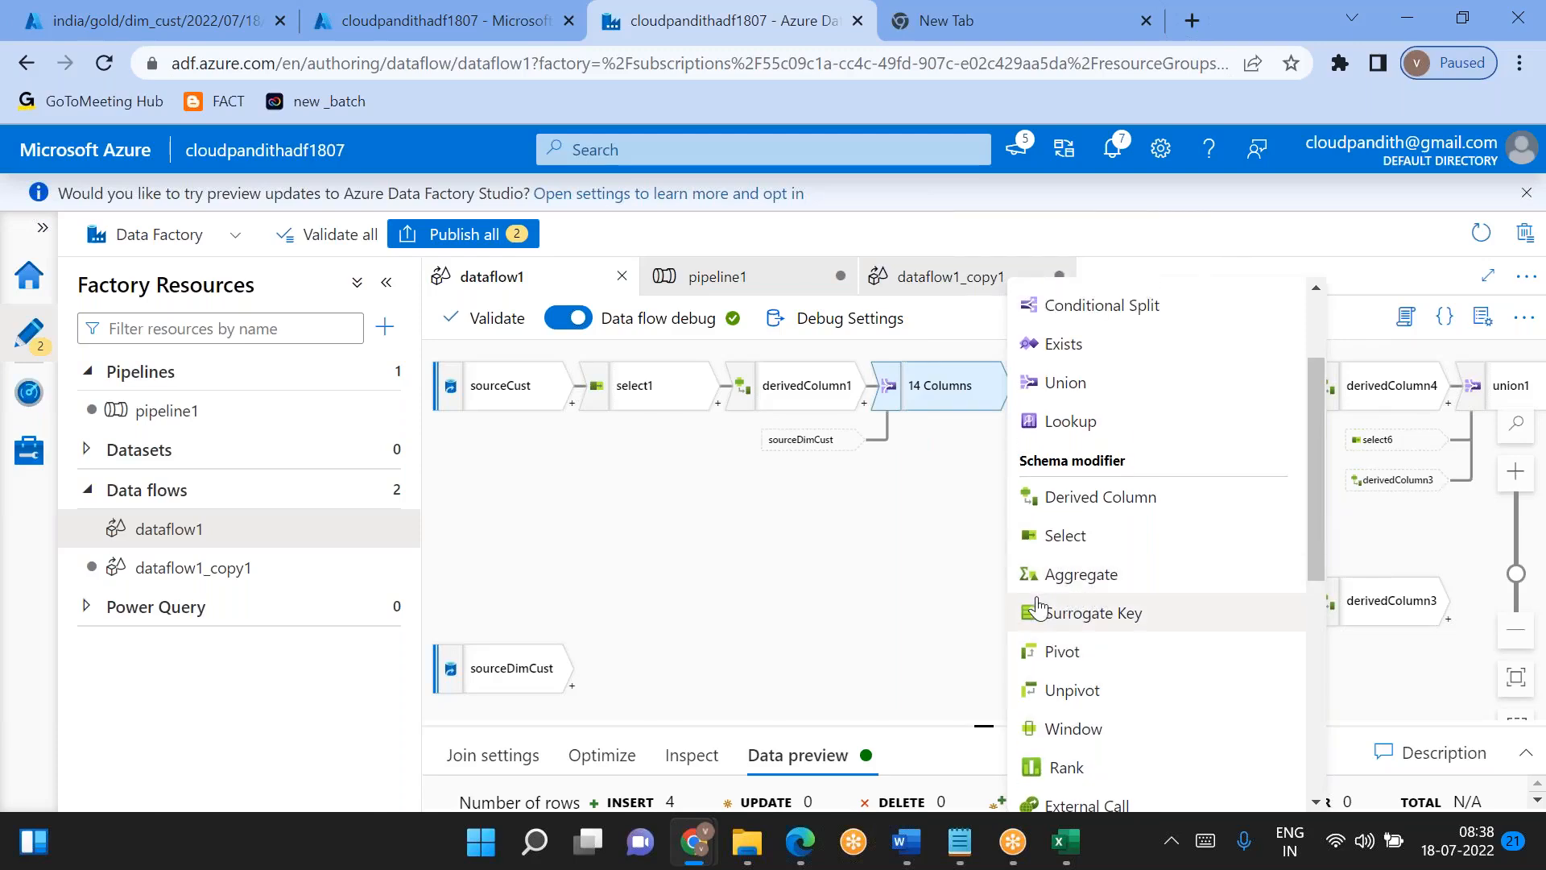
pyautogui.scroll(1, 1061, 612)
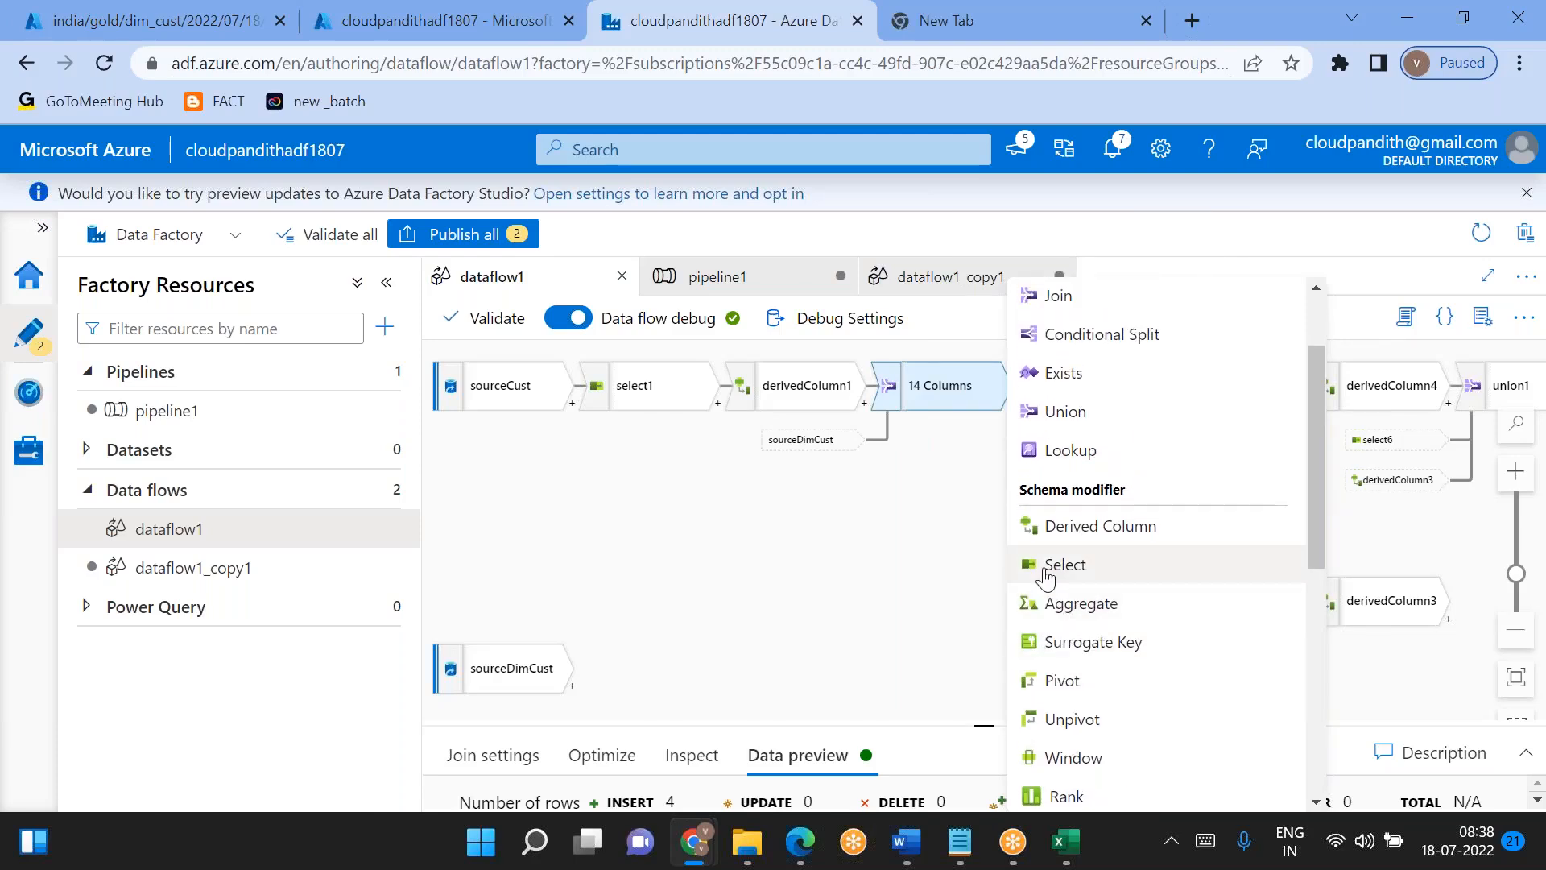
pyautogui.scroll(1, 1045, 573)
pyautogui.scroll(2, 1057, 583)
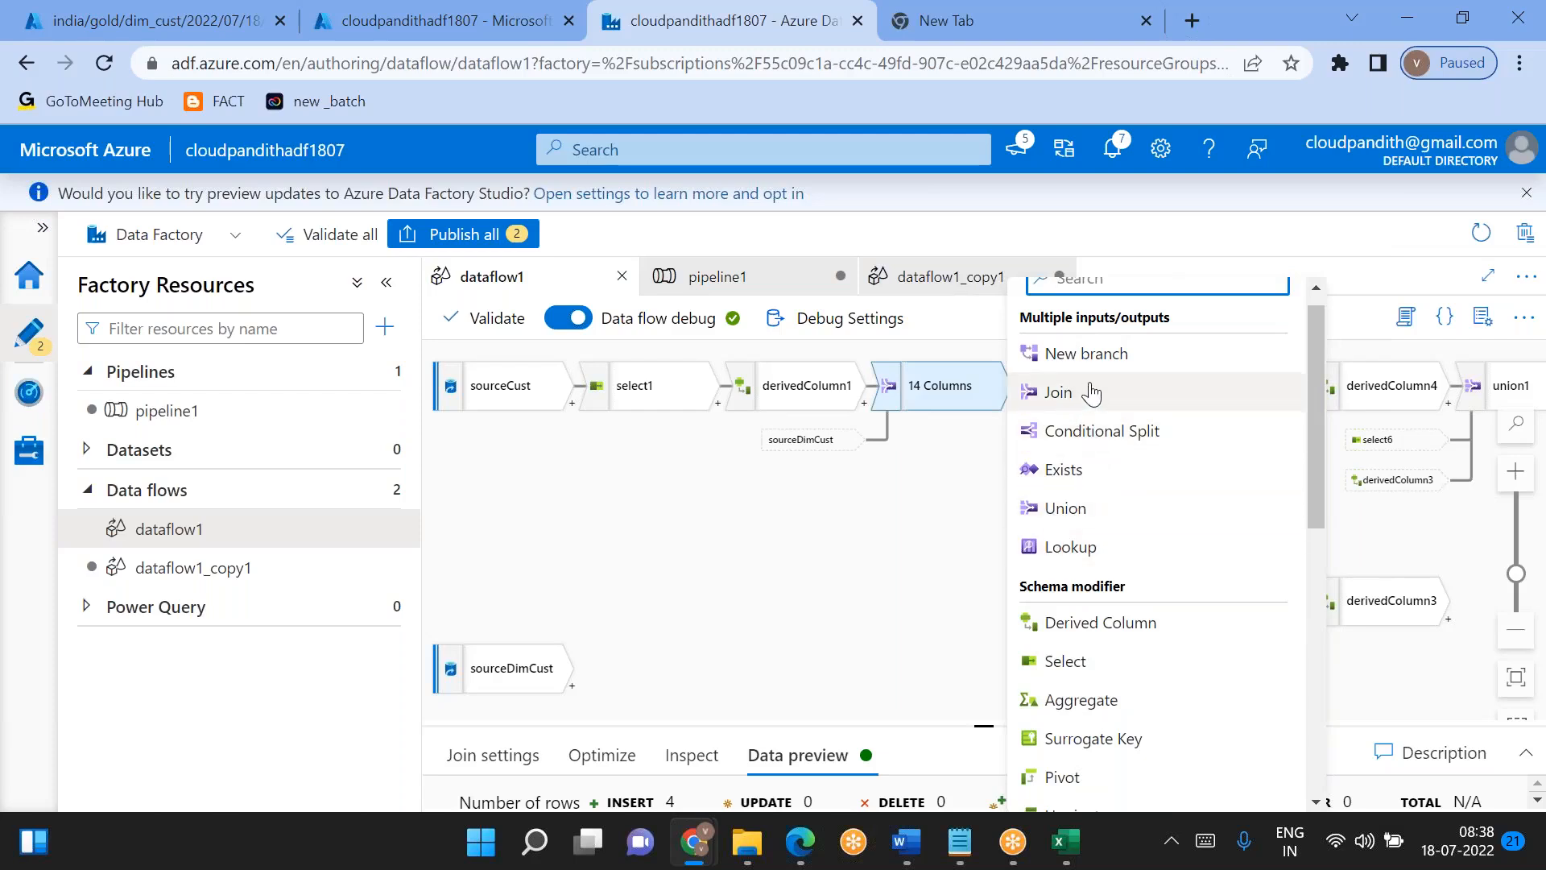
pyautogui.scroll(-8, 1041, 512)
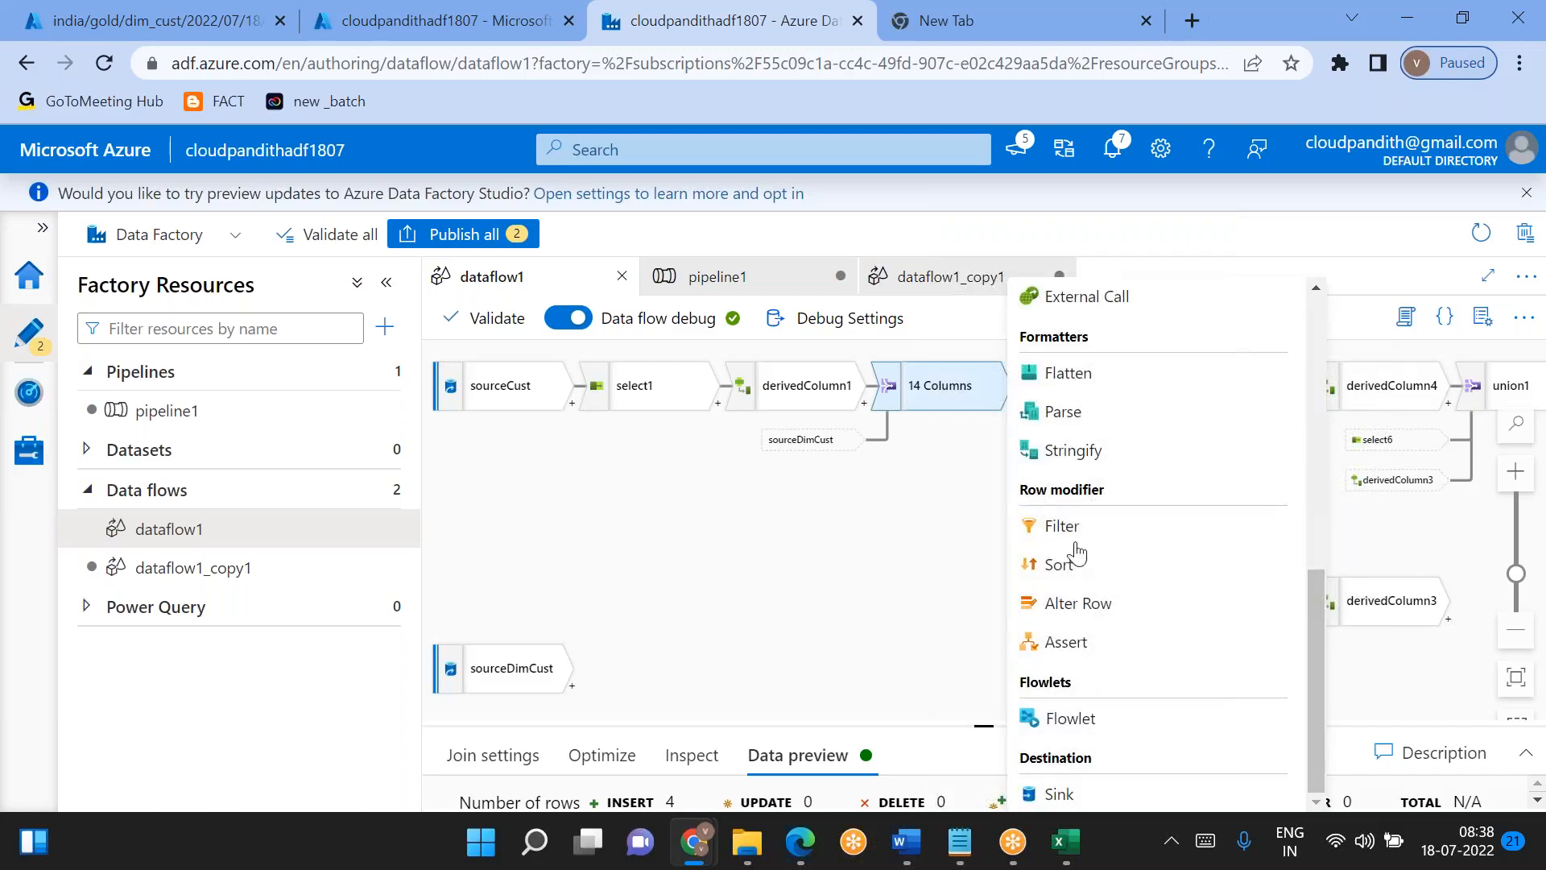
pyautogui.click(797, 563)
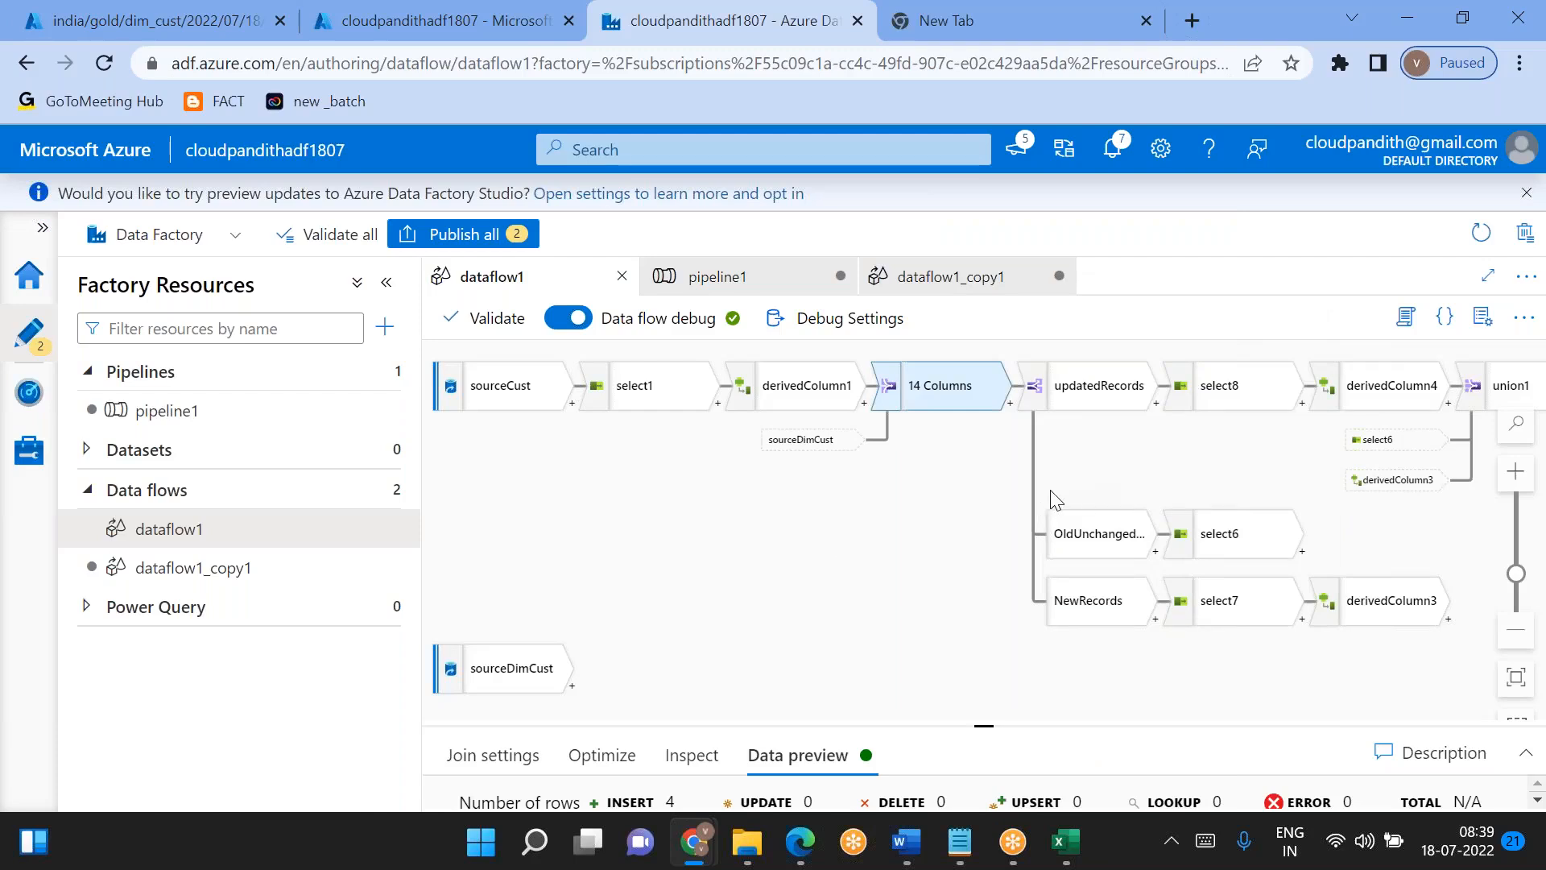
pyautogui.hscroll(1, 1035, 486)
pyautogui.moveTo(1127, 480); pyautogui.dragTo(719, 516)
pyautogui.moveTo(1152, 533); pyautogui.dragTo(1204, 504)
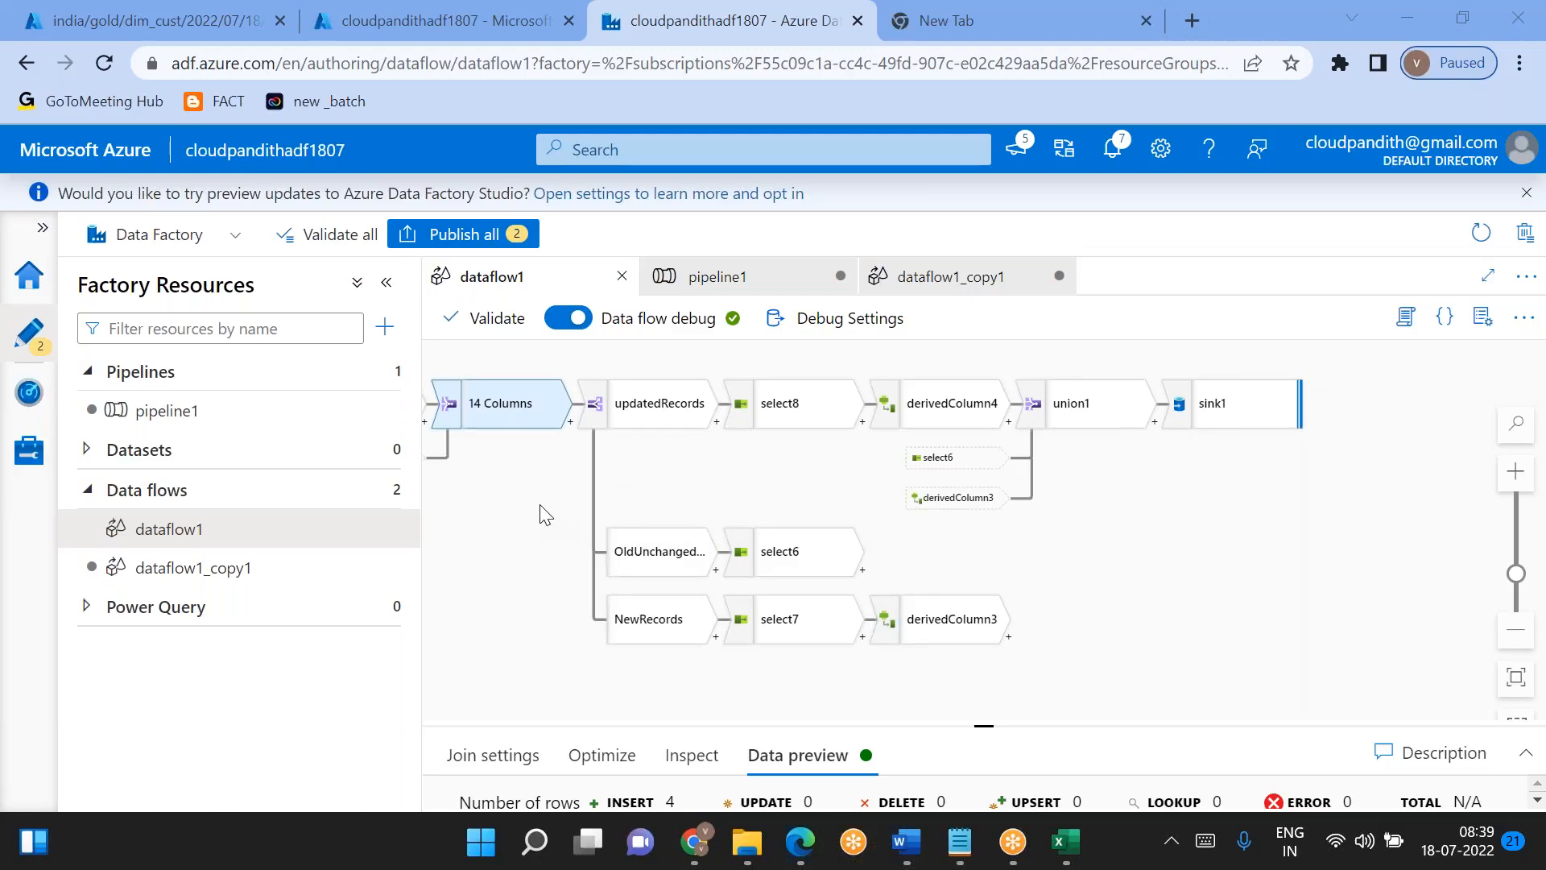
pyautogui.click(985, 6)
pyautogui.click(757, 10)
pyautogui.click(980, 10)
pyautogui.click(806, 12)
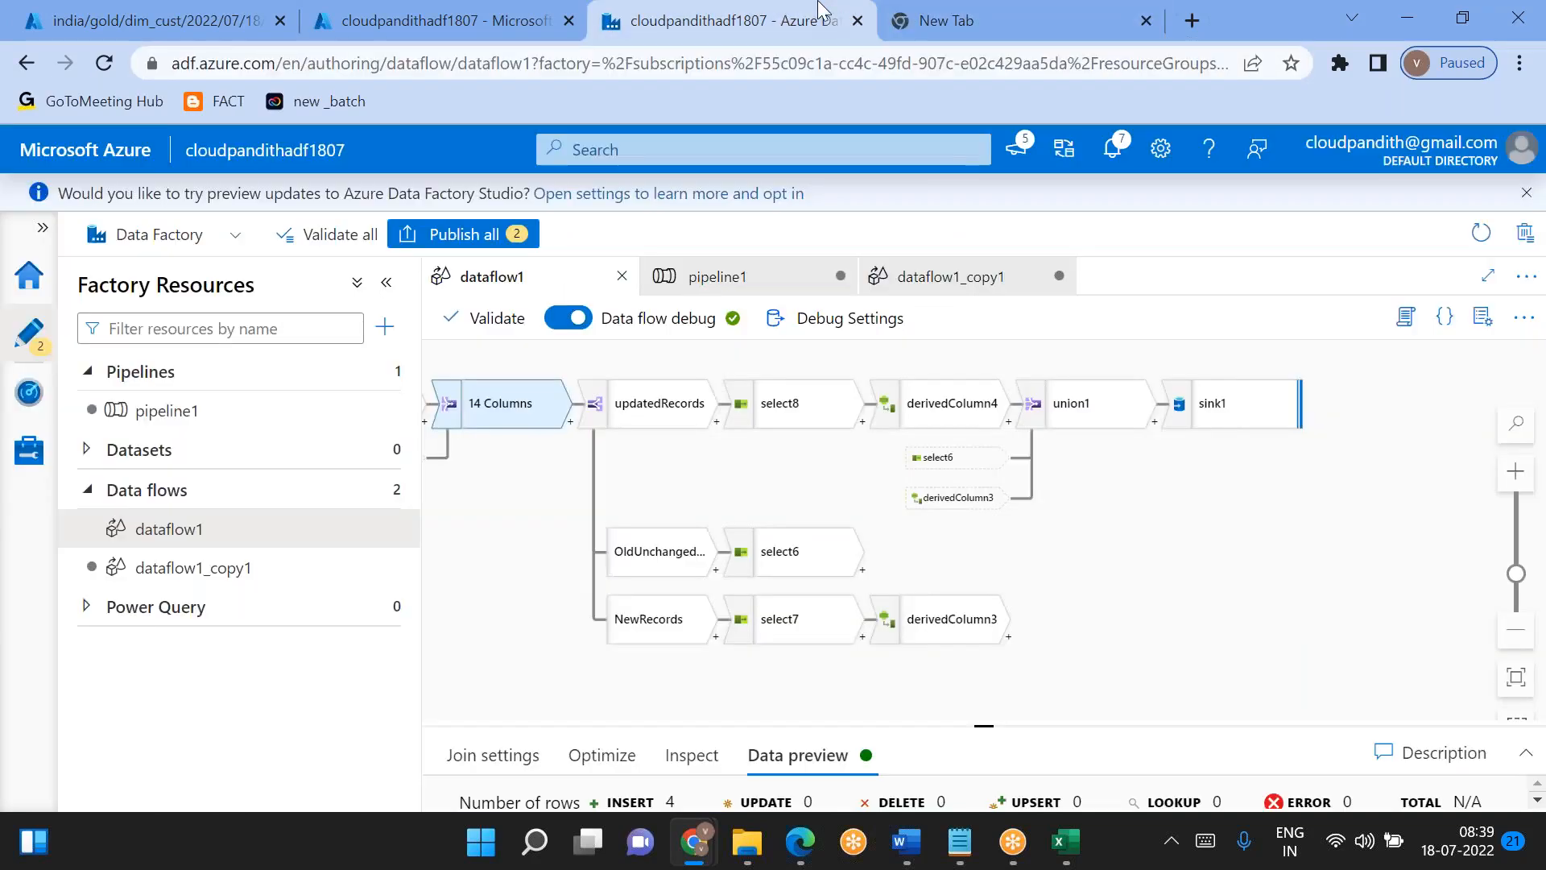
pyautogui.click(946, 11)
pyautogui.click(757, 11)
pyautogui.click(900, 10)
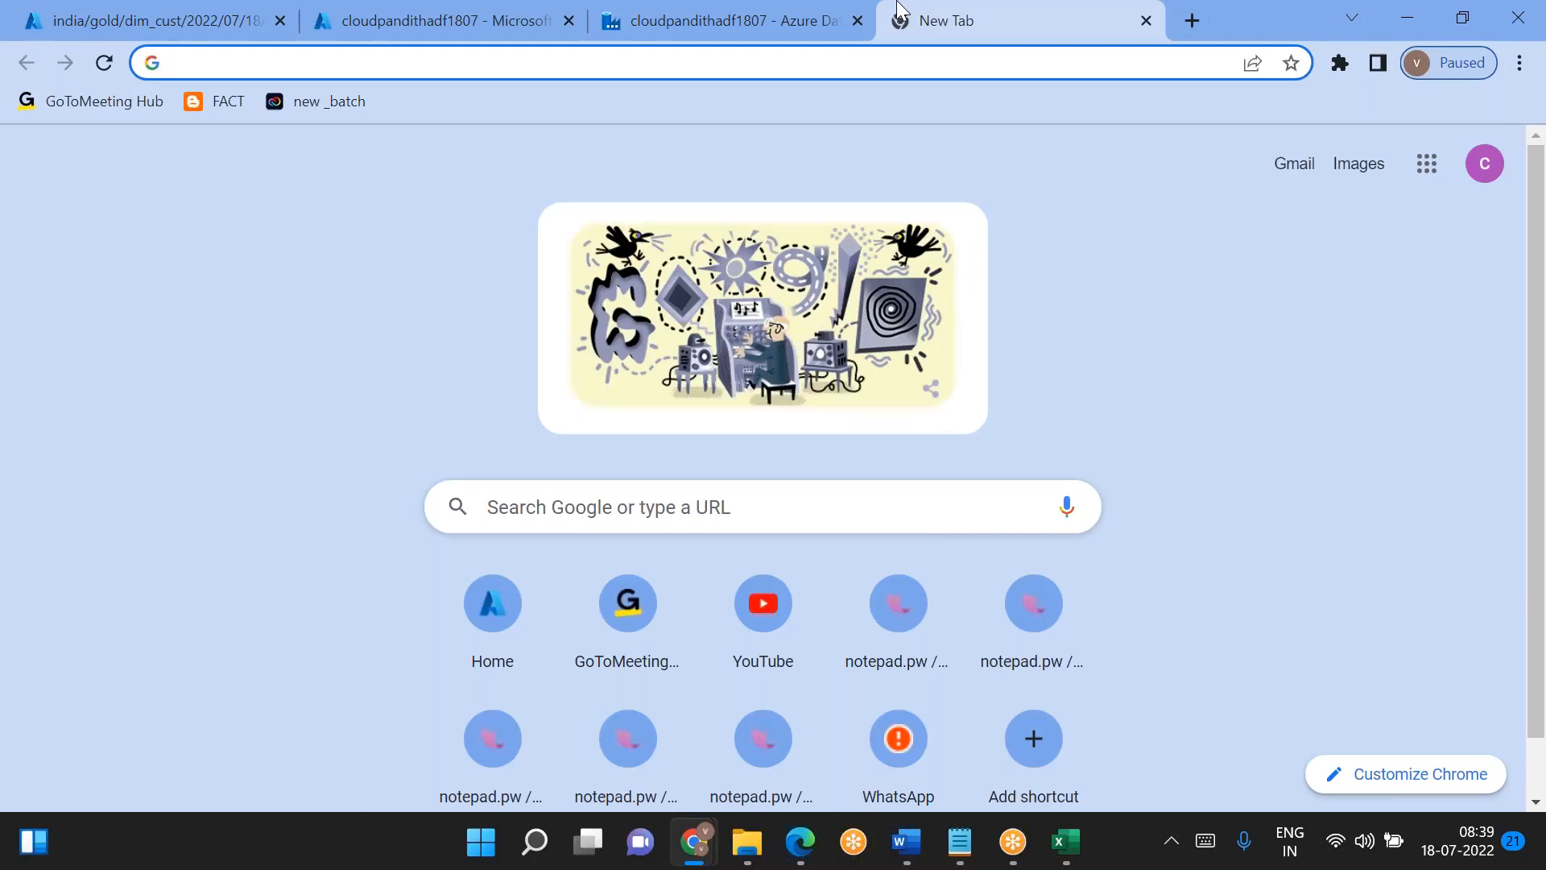
pyautogui.click(1371, 356)
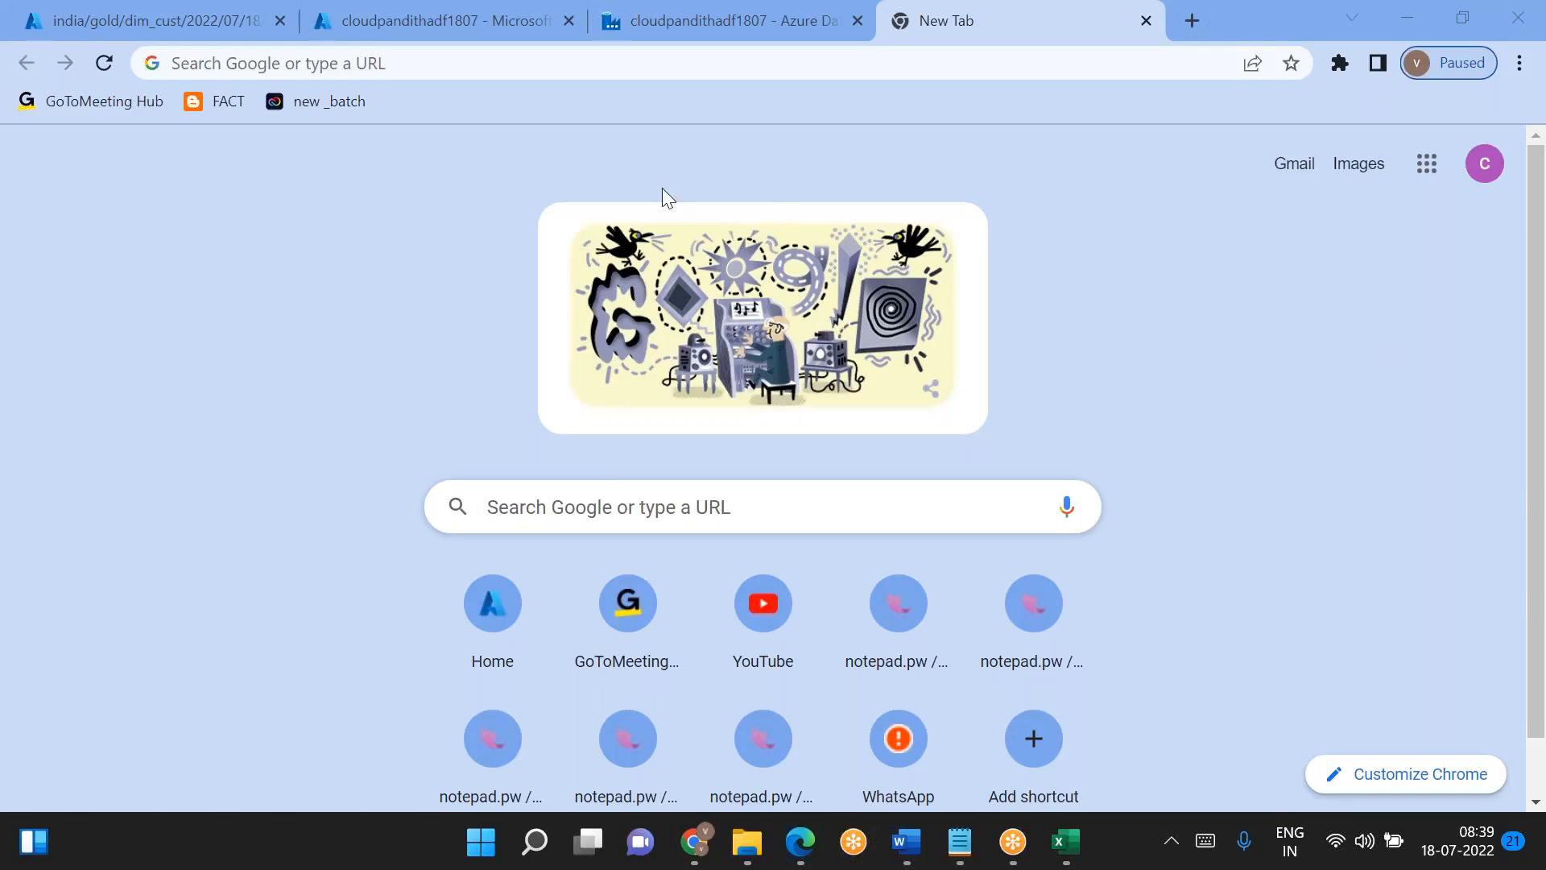
pyautogui.click(448, 16)
pyautogui.click(636, 16)
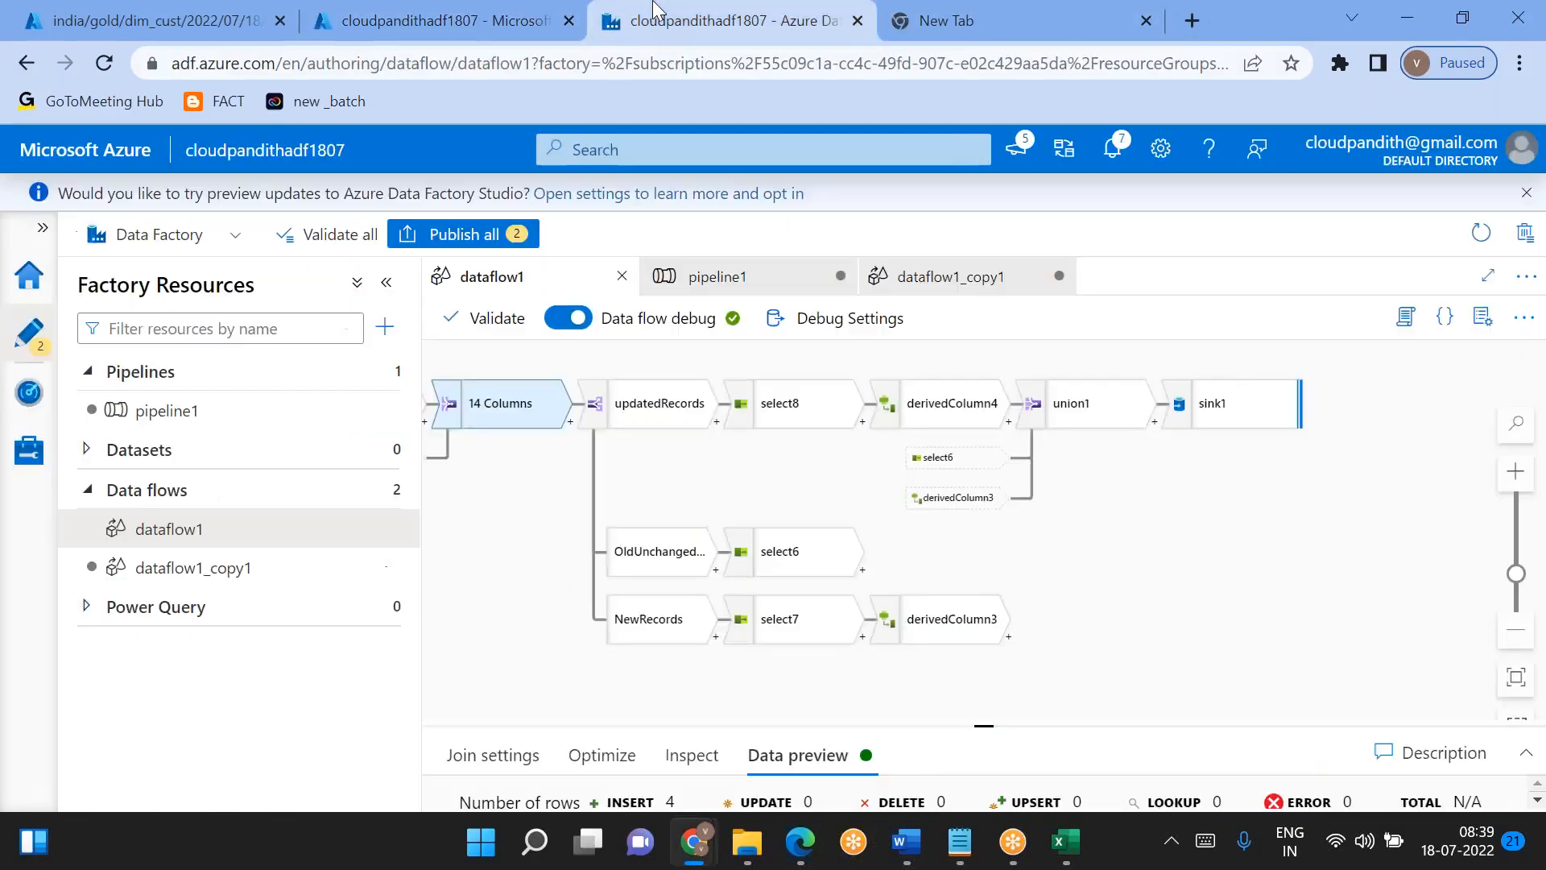
# - Examine the preview rows of the conditional split's updatedRecords output in dataflow1
pyautogui.moveTo(500, 545); pyautogui.dragTo(707, 500)
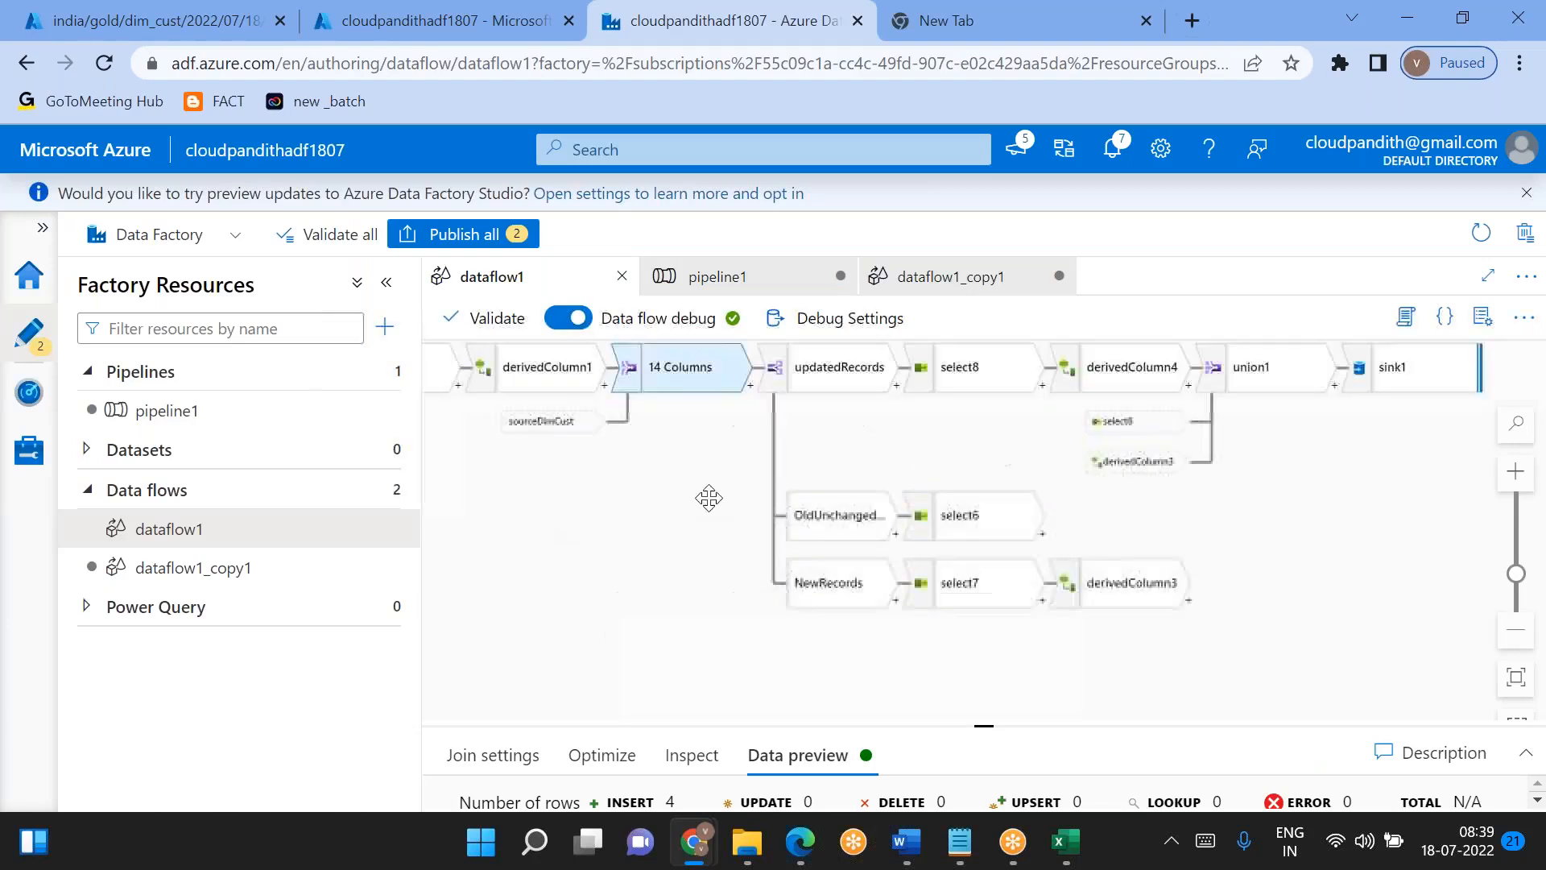
pyautogui.moveTo(508, 525); pyautogui.dragTo(614, 553)
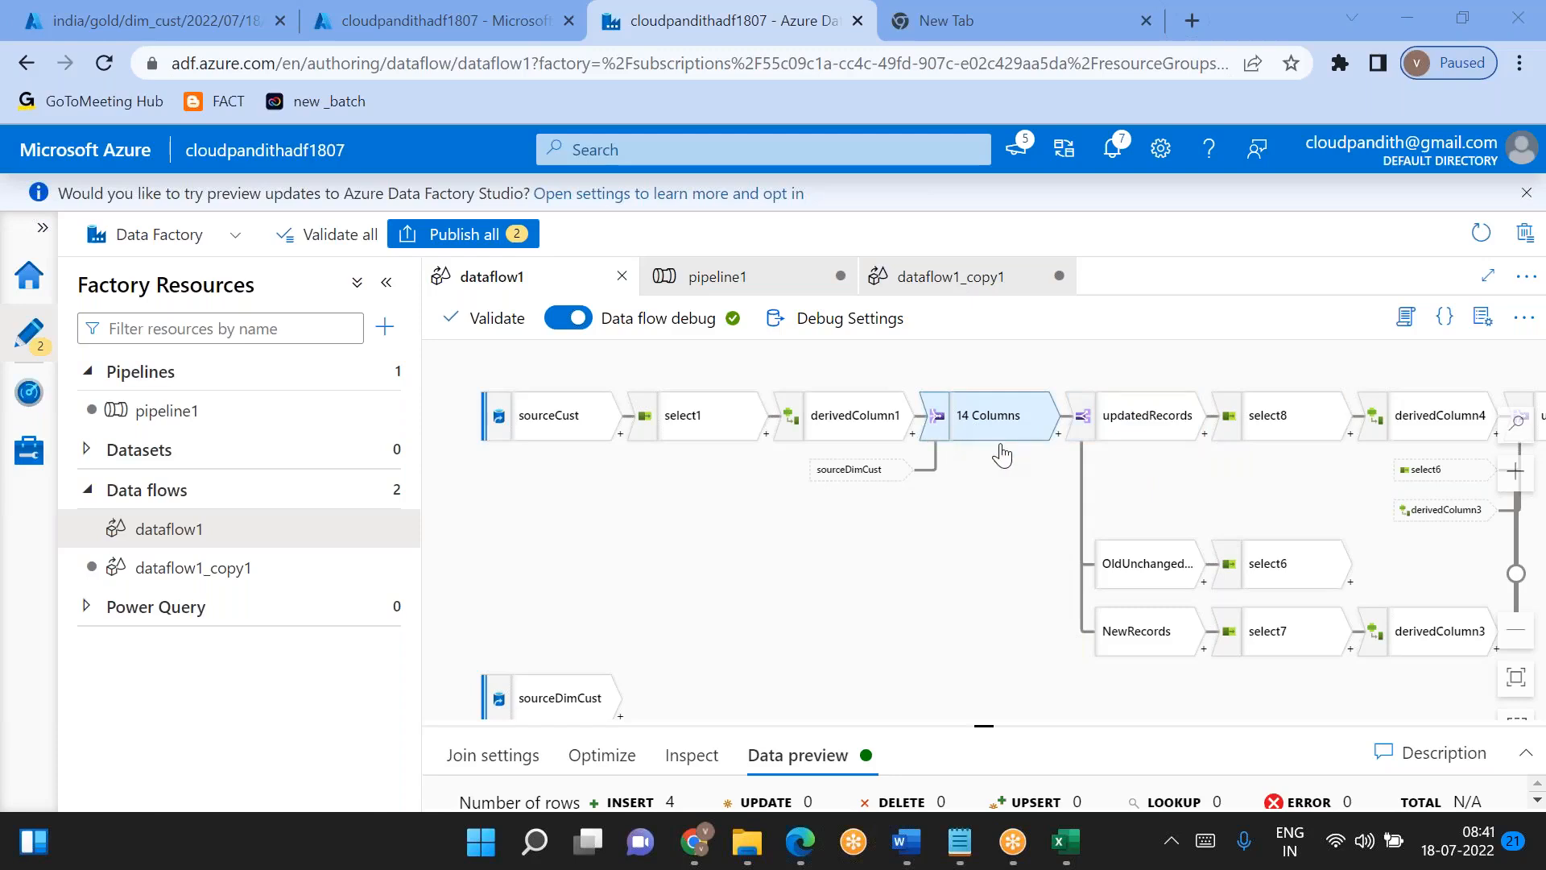
pyautogui.click(1159, 418)
pyautogui.scroll(-2, 900, 628)
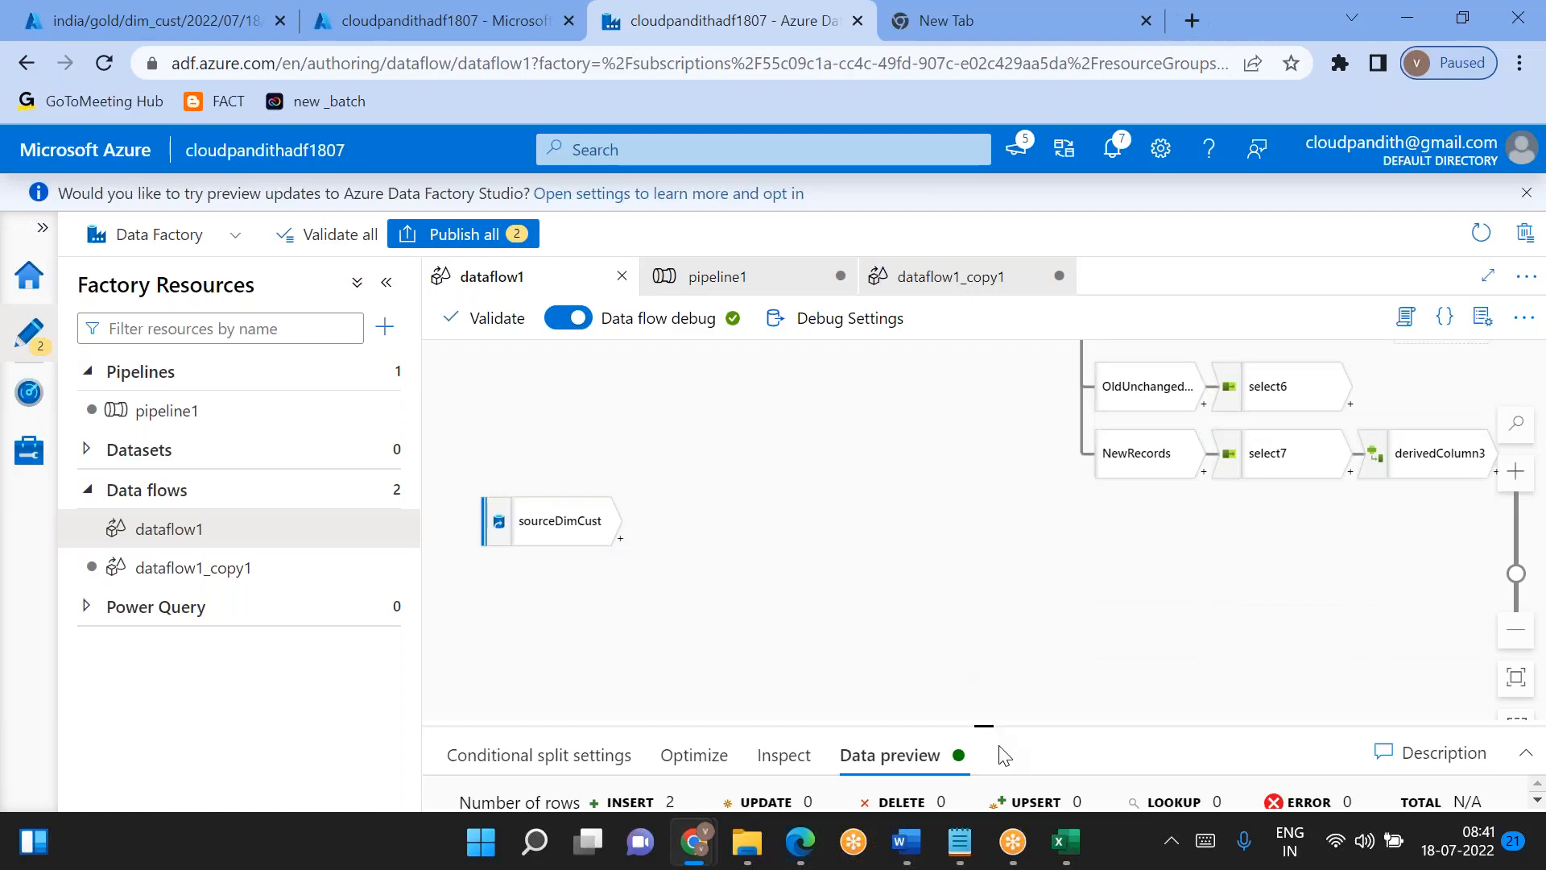
pyautogui.moveTo(977, 725); pyautogui.dragTo(948, 584)
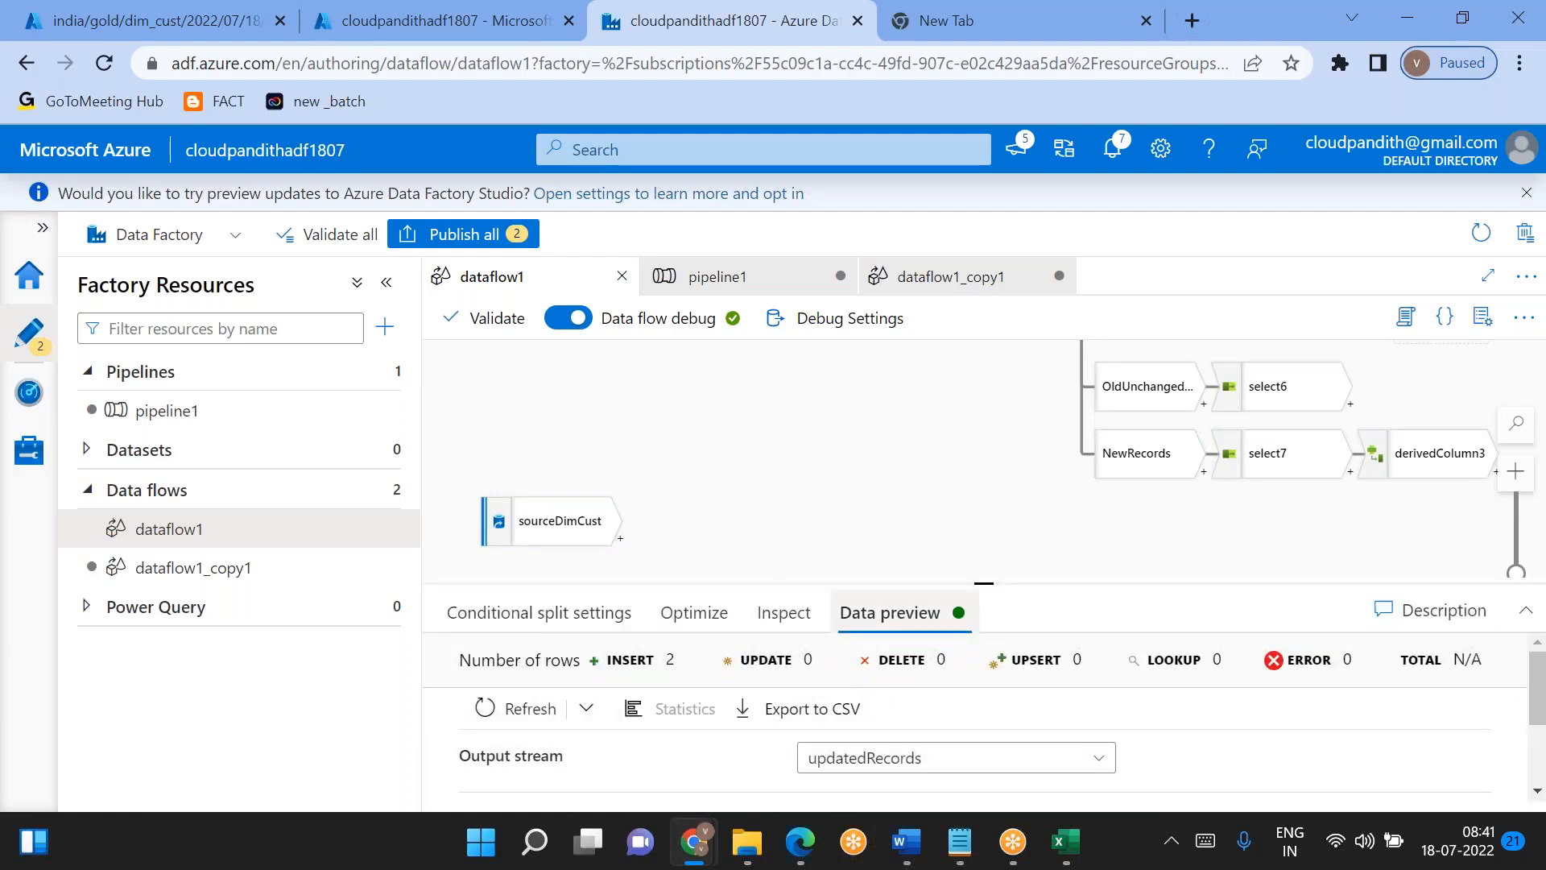
pyautogui.scroll(-3, 858, 700)
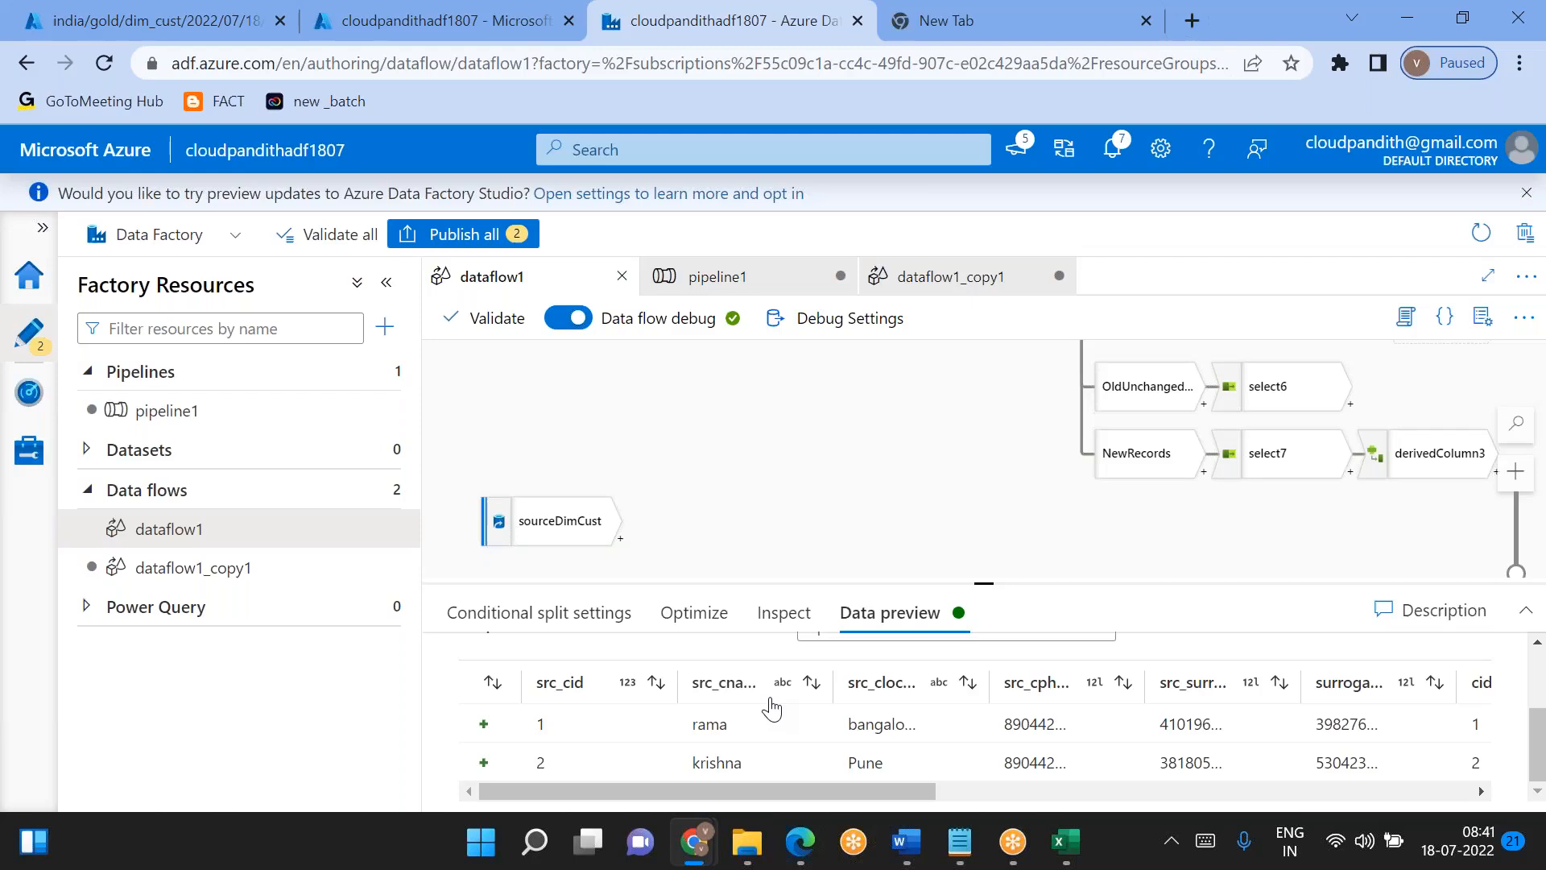
# - Switch to Notepad and close the day1_processed file
pyautogui.click(958, 855)
pyautogui.click(959, 699)
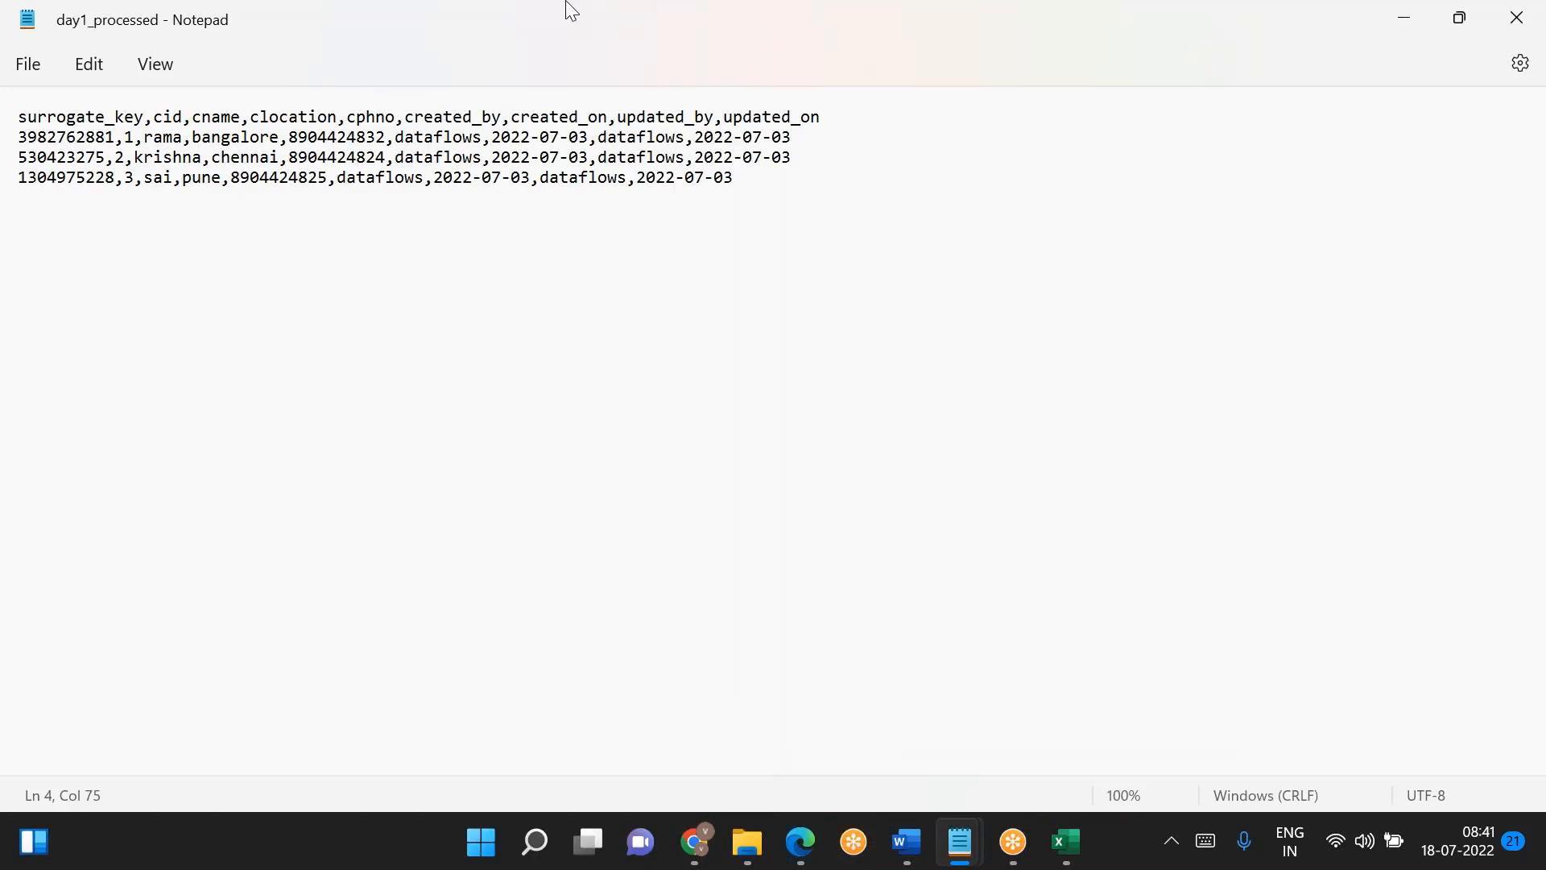
pyautogui.moveTo(767, 12); pyautogui.dragTo(506, 172)
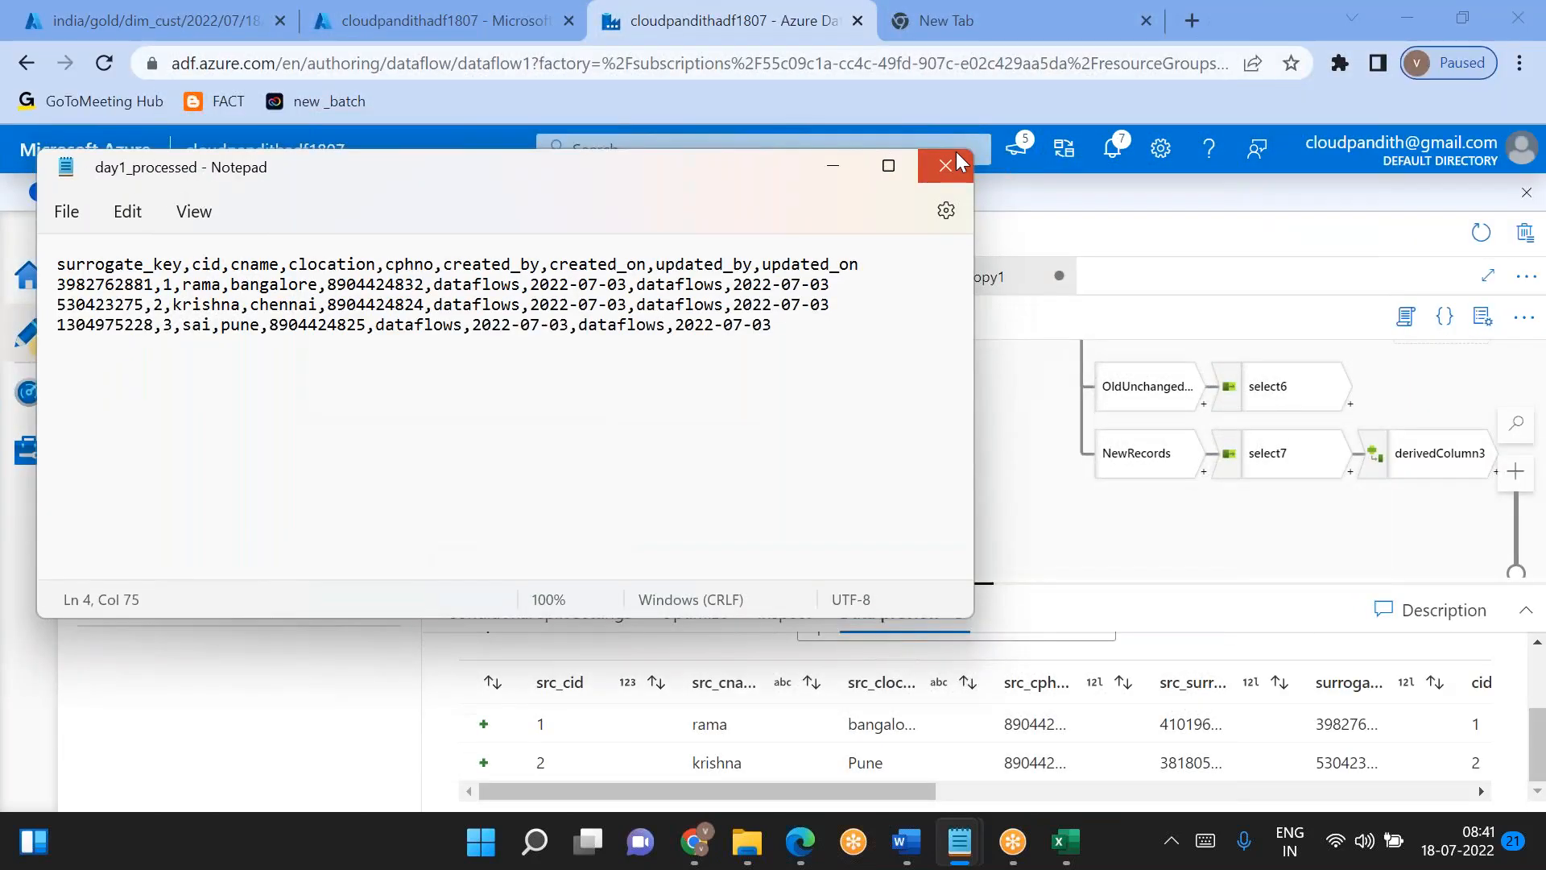
pyautogui.click(955, 842)
pyautogui.moveTo(957, 842)
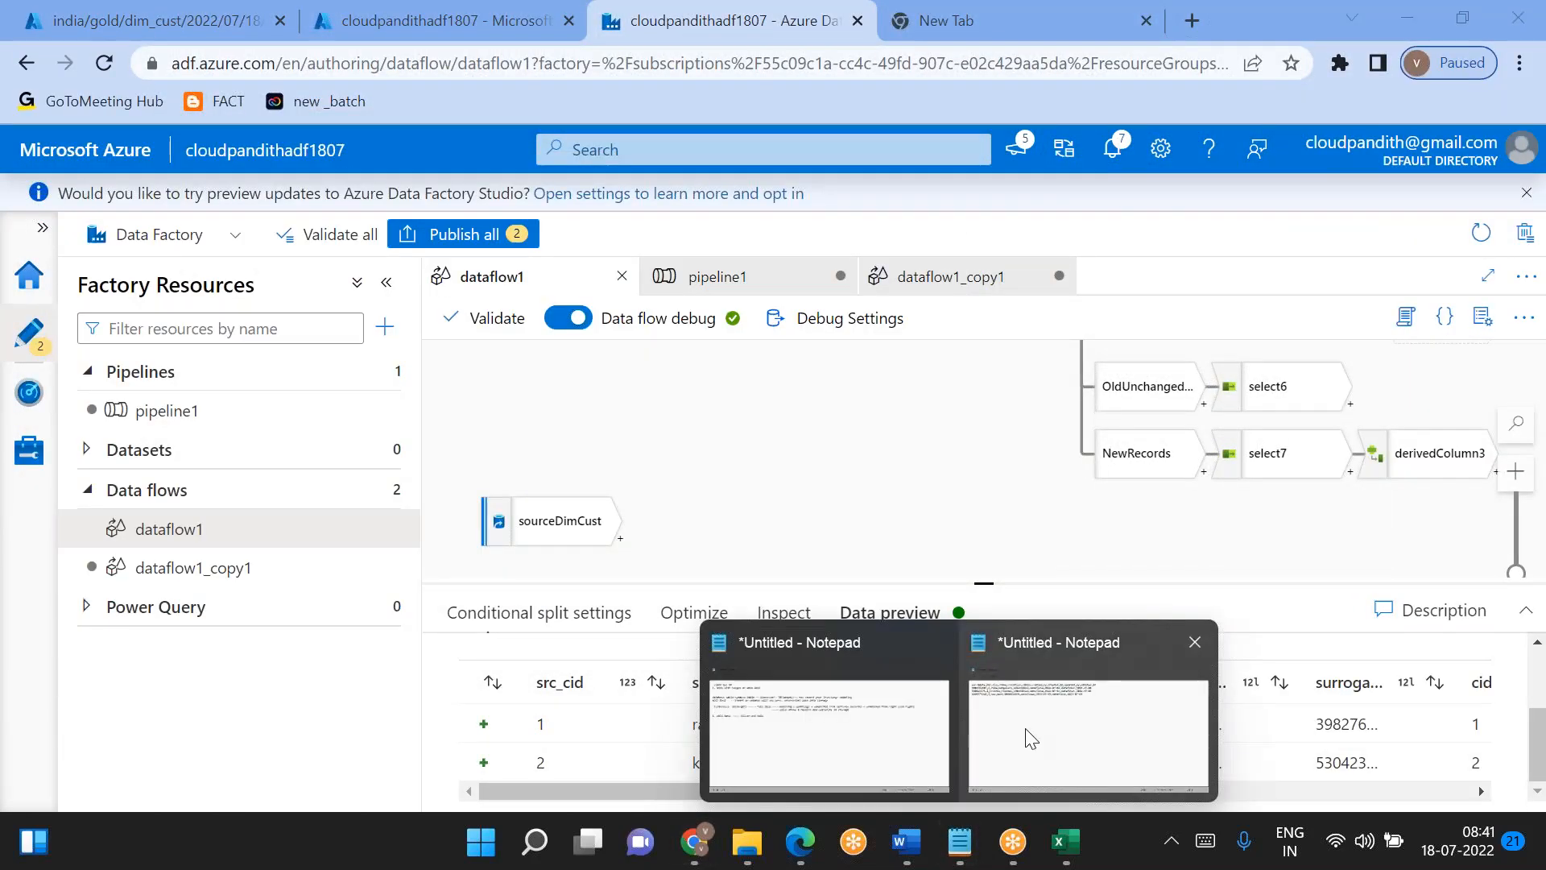
# - Start an iif expression below the records in the untitled note, comparing src_cid==cid with an empty string as the result
pyautogui.click(975, 765)
pyautogui.write('iif')
pyautogui.write('()')
pyautogui.write('src_id')
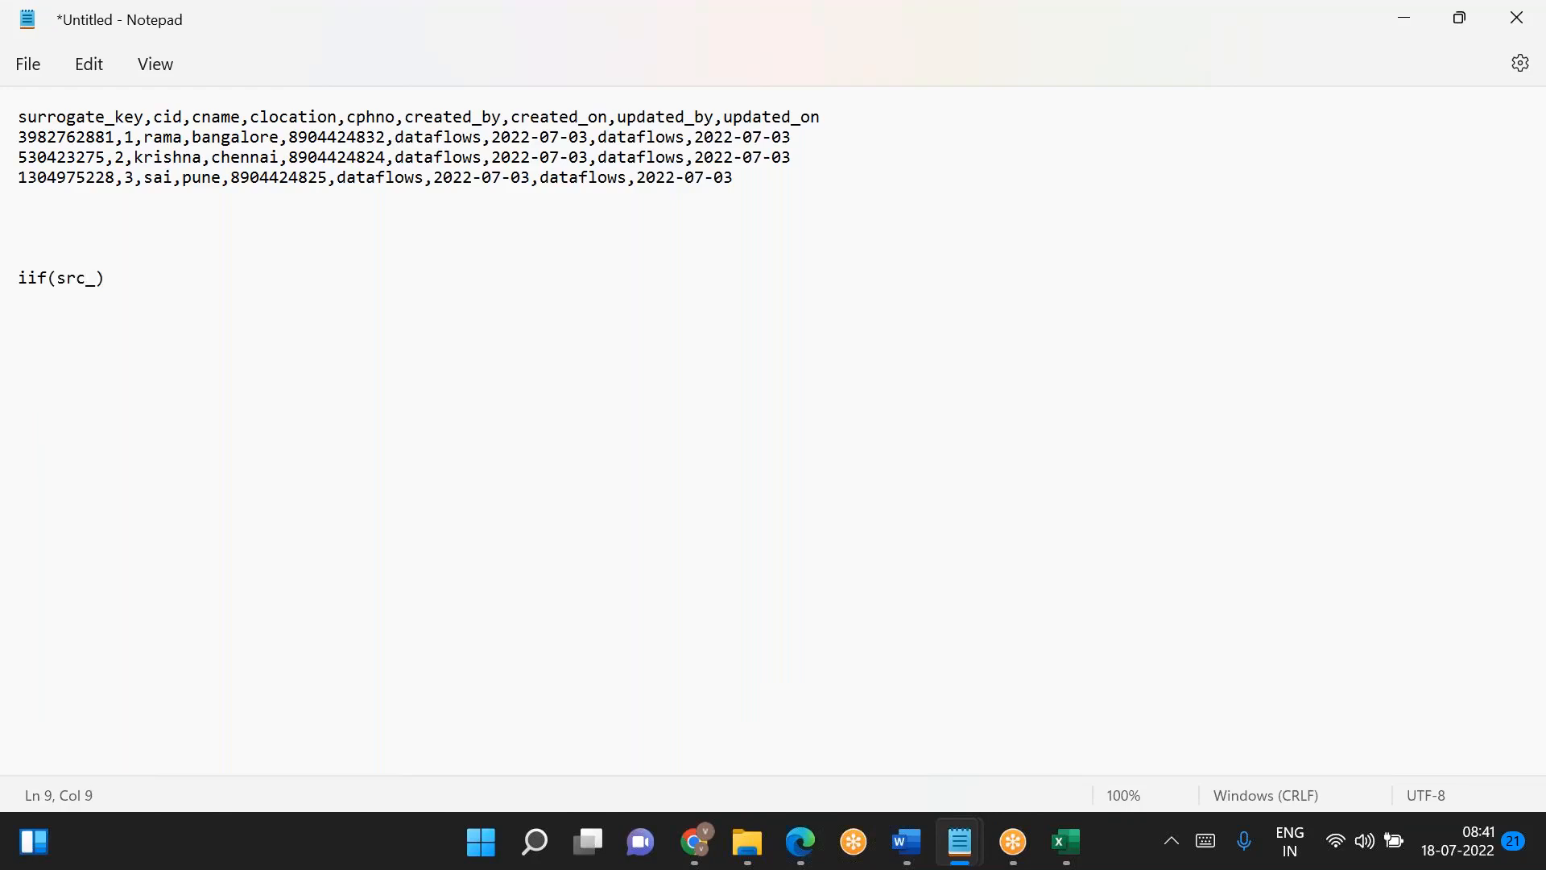
pyautogui.press('BackSpace')
pyautogui.press('BackSpace')
pyautogui.write("cid==cid,''")
# - Change the comparison to src_cid!=cid, make it return 'cid', and add a comma for the next argument
pyautogui.press('Left')
pyautogui.press('Right')
pyautogui.press('Left')
pyautogui.press('Left')
pyautogui.press('Left')
pyautogui.press('Left')
pyautogui.press('Left')
pyautogui.press('Left')
pyautogui.press('Left')
pyautogui.press('BackSpace')
pyautogui.write('!')
pyautogui.press('Right')
pyautogui.press('Right')
pyautogui.press('Right')
pyautogui.press('Right')
pyautogui.press('Right')
pyautogui.write('cid')
pyautogui.press('Right')
pyautogui.press('Right')
pyautogui.write(',')
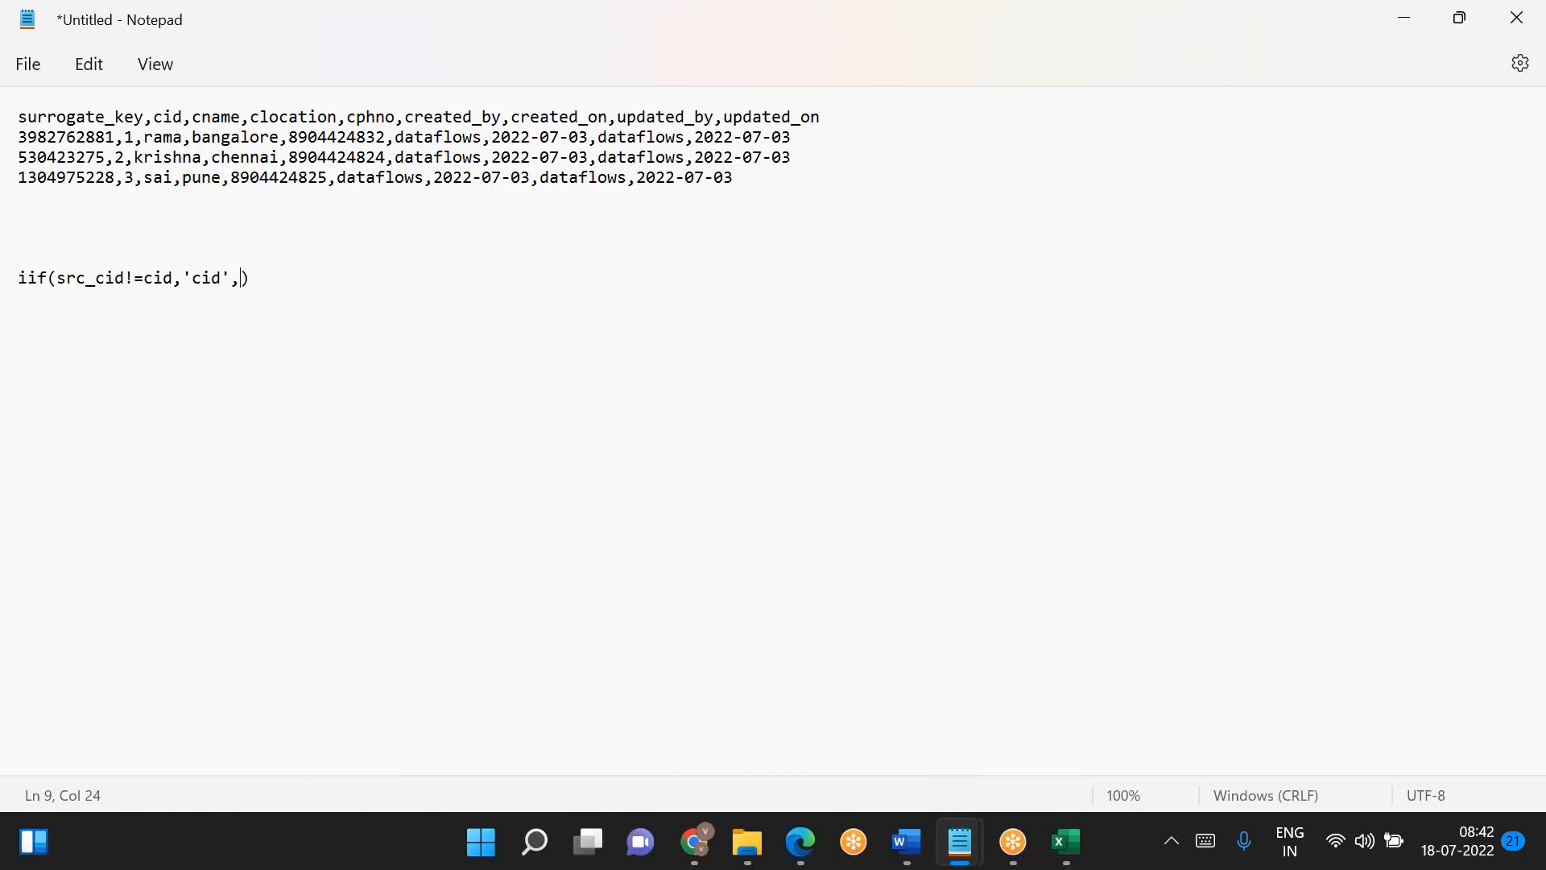
pyautogui.write('iif()')
# - Nest a second iif as the last argument, comparing src_name==src_name
pyautogui.moveTo(97, 281); pyautogui.dragTo(223, 280)
pyautogui.click(281, 278)
pyautogui.write('src_name')
pyautogui.write('==src_na')
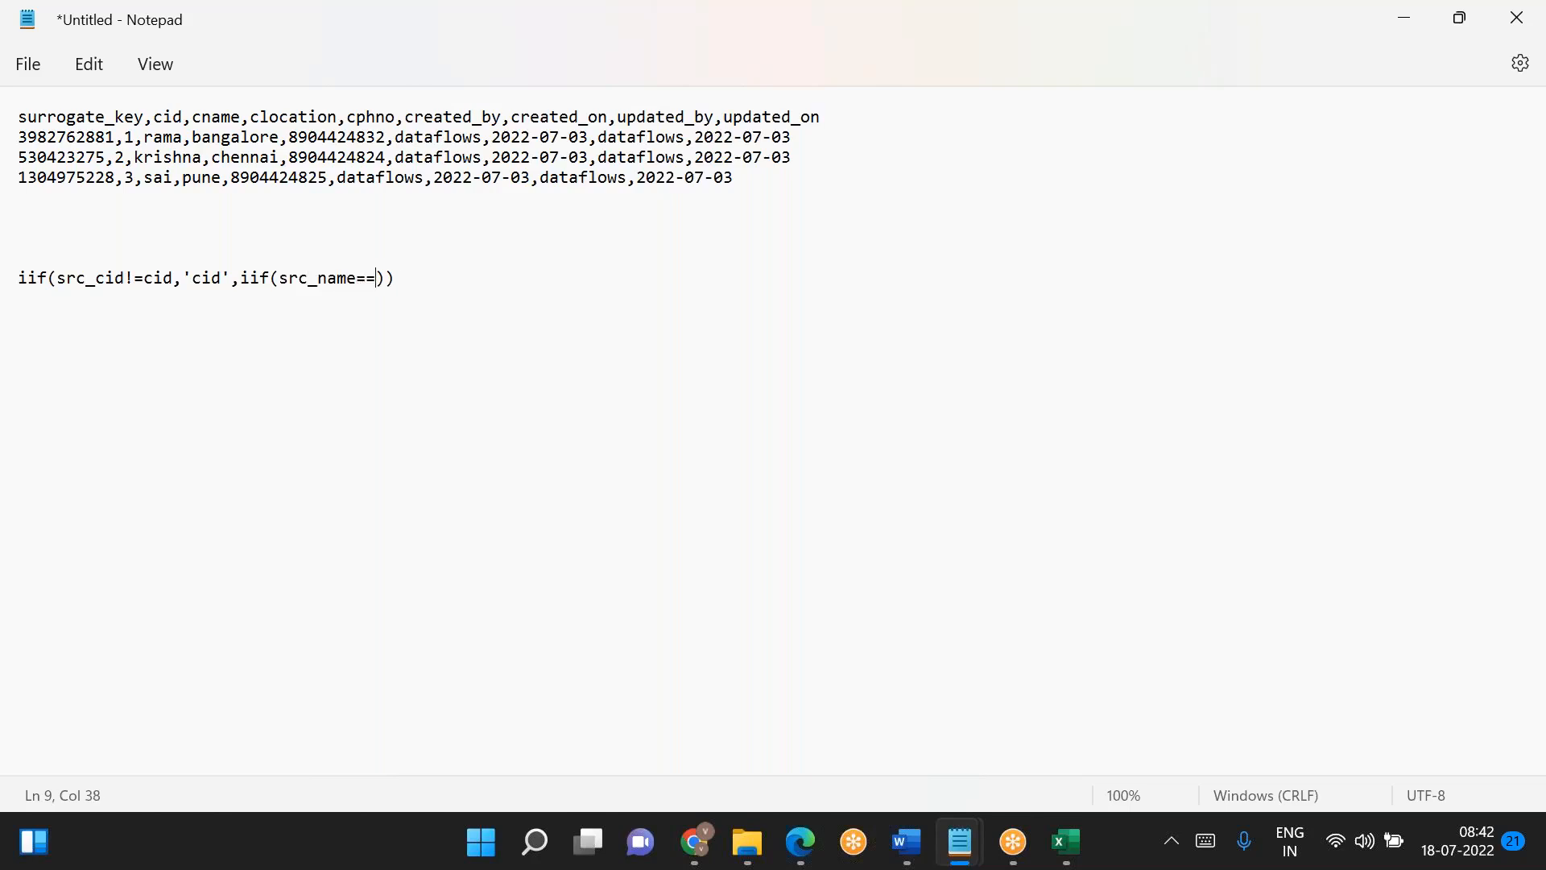
pyautogui.write('me')
# - Change the nested comparison to src_name!=src_name and make it return 'src_name'
pyautogui.press('Left')
pyautogui.press('Left')
pyautogui.press('Left')
pyautogui.press('Left')
pyautogui.press('Left')
pyautogui.press('Left')
pyautogui.press('BackSpace')
pyautogui.write('!')
pyautogui.press('Right')
pyautogui.press('Right')
pyautogui.press('Right')
pyautogui.press('Right')
pyautogui.press('Right')
pyautogui.press('Right')
pyautogui.press('Right')
pyautogui.press('Right')
pyautogui.press('Right')
pyautogui.write(",'cid',iif(src_name")
# - Delete the whole iif expression and the blank lines above it from the untitled note
pyautogui.press('End')
pyautogui.hotkey('shift', 'Home')
pyautogui.press('End')
pyautogui.hotkey('shift', 'Home')
pyautogui.press('End')
pyautogui.hotkey('shift', 'Home')
pyautogui.press('End')
pyautogui.hotkey('shift', 'Home')
pyautogui.press('End')
pyautogui.hotkey('shift', 'Home')
pyautogui.press('End')
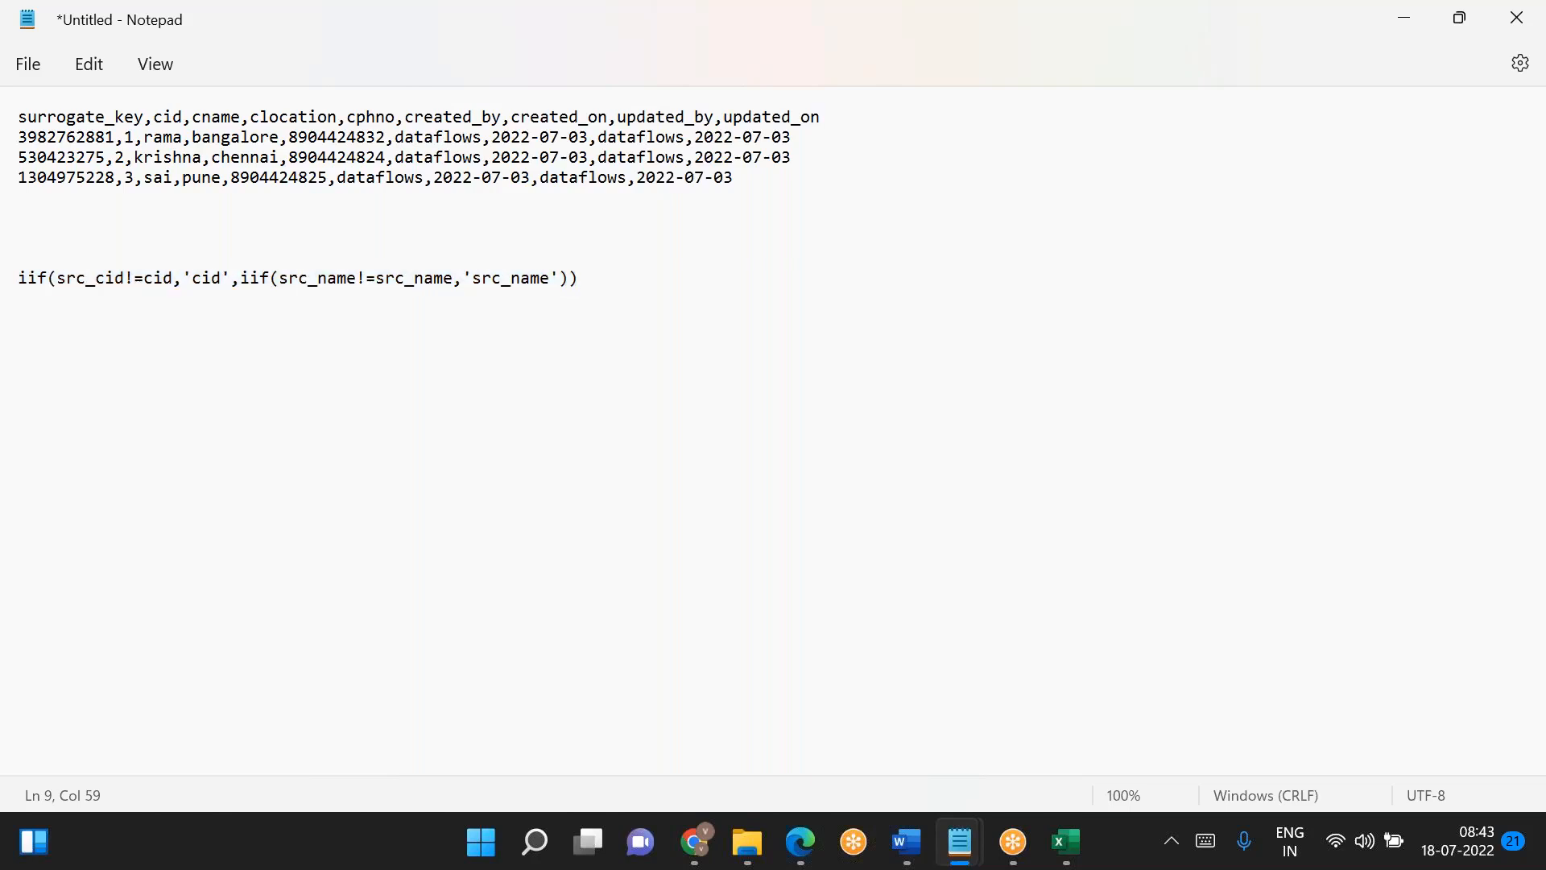
pyautogui.hotkey('ctrl', 'a')
pyautogui.click(278, 278)
pyautogui.click(578, 277)
pyautogui.hotkey('shift', 'Home')
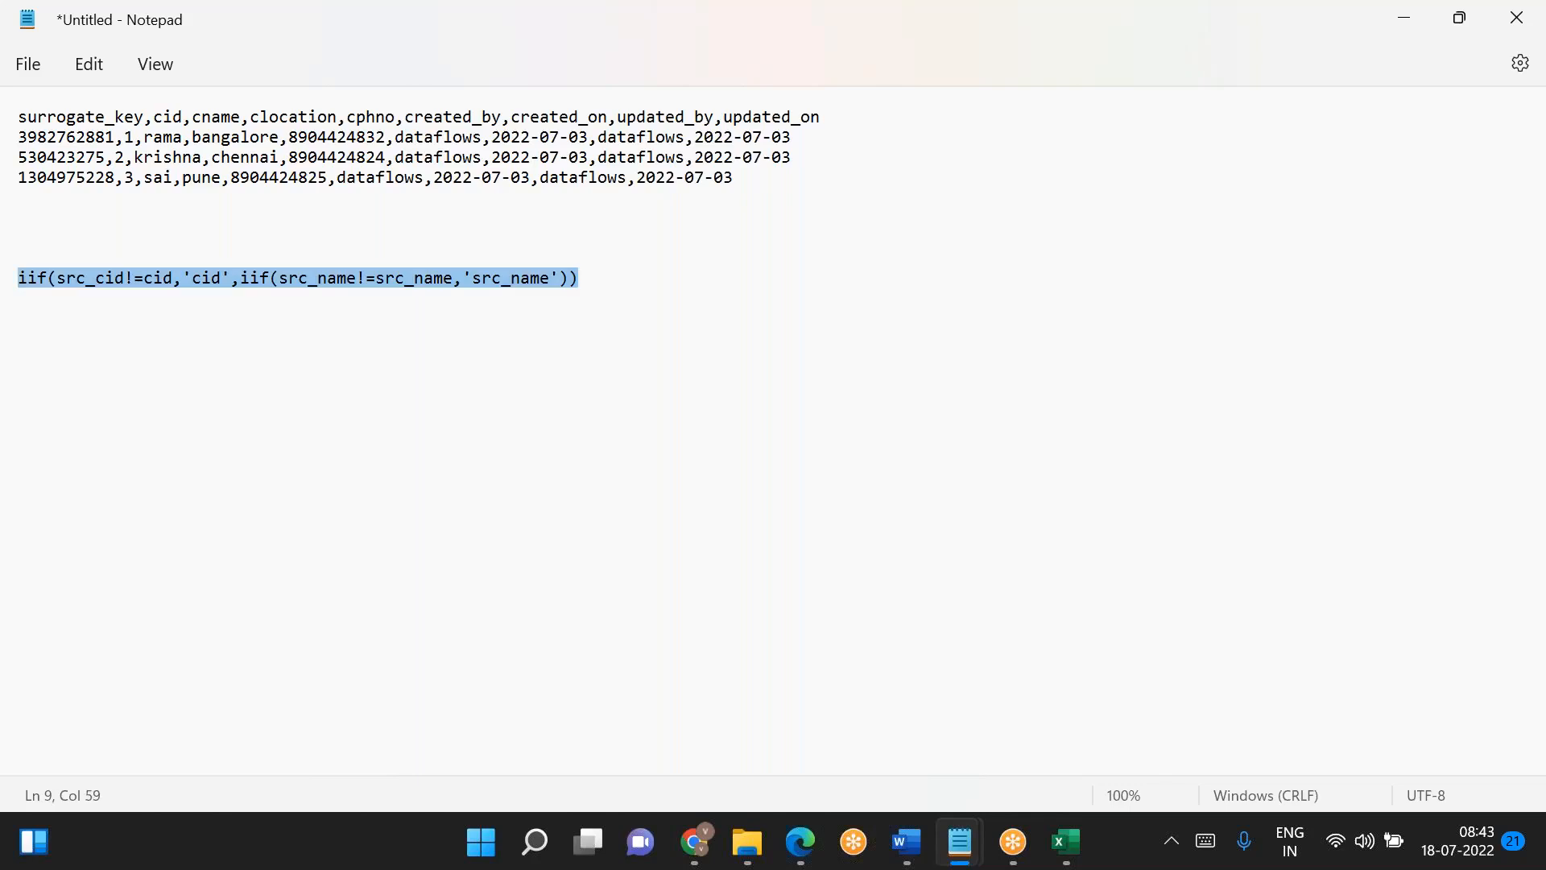
pyautogui.press('BackSpace')
pyautogui.press('BackSpace')
pyautogui.press('BackSpace')
pyautogui.press('BackSpace')
pyautogui.press('BackSpace')
pyautogui.press('BackSpace')
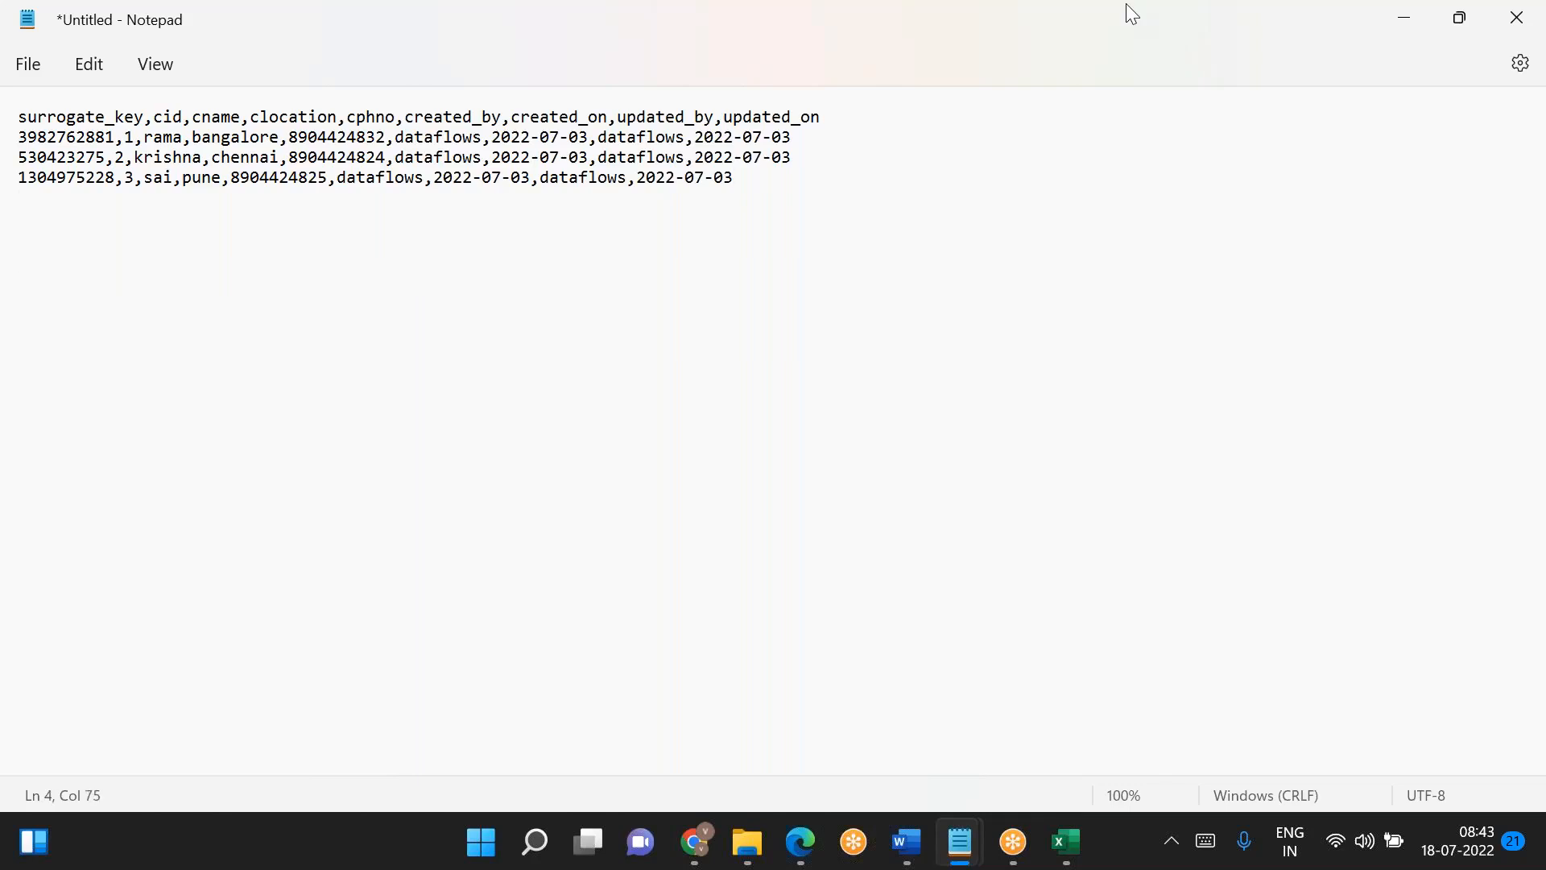